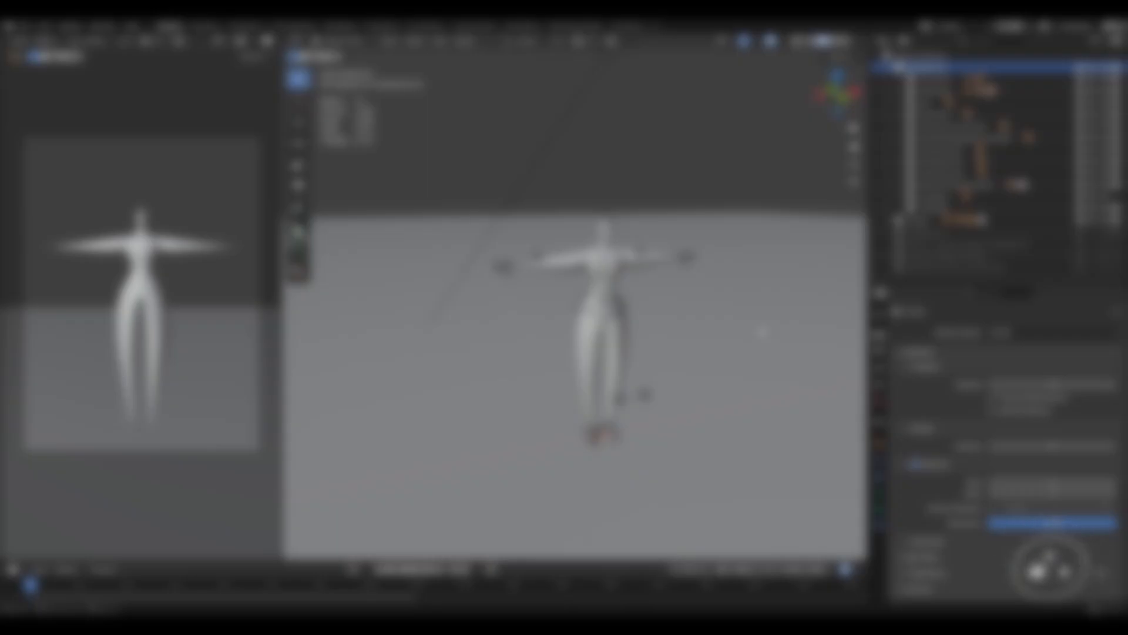
- Enable the Screencast Keys display with mouse events shown in the main 3D viewport
middle_click_drag(685, 338, 587, 293)
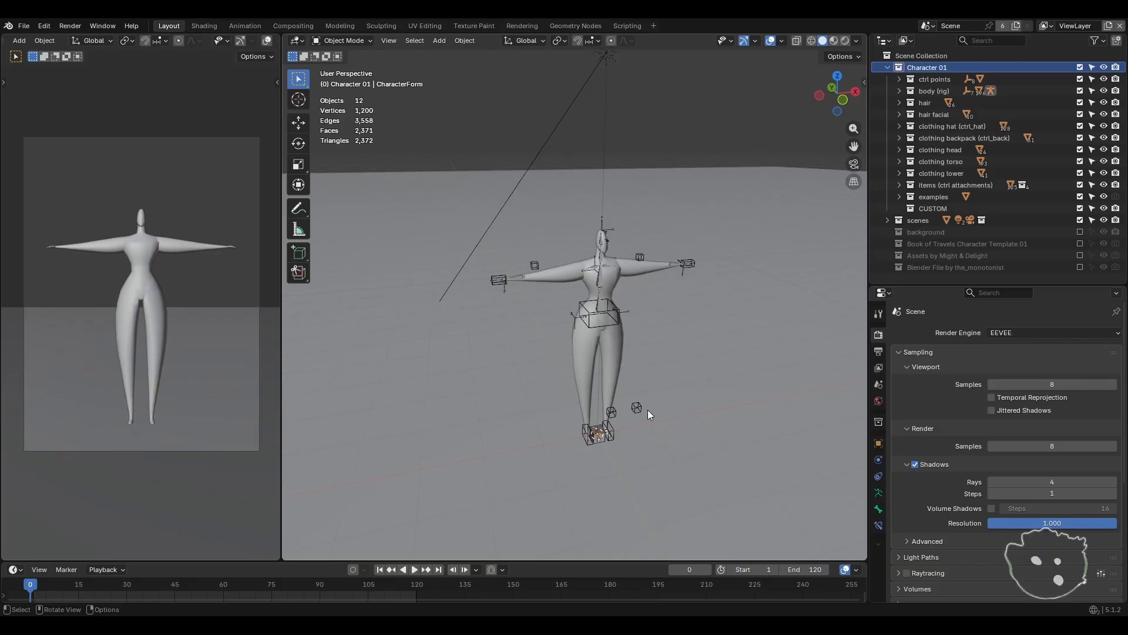
middle_click_drag(639, 403, 643, 398)
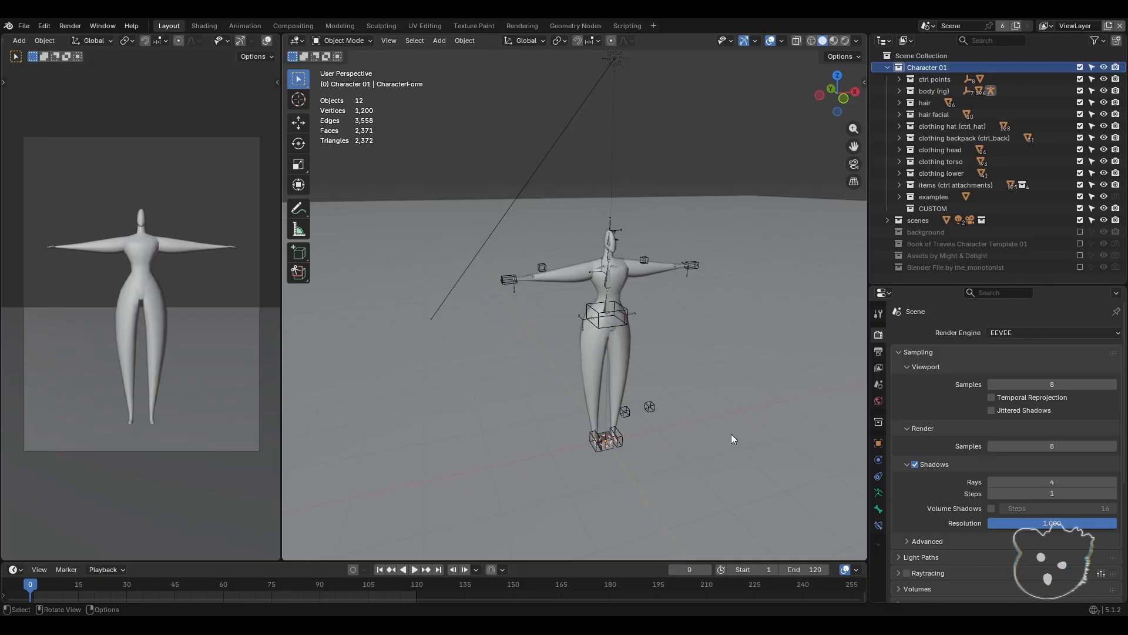
key("n")
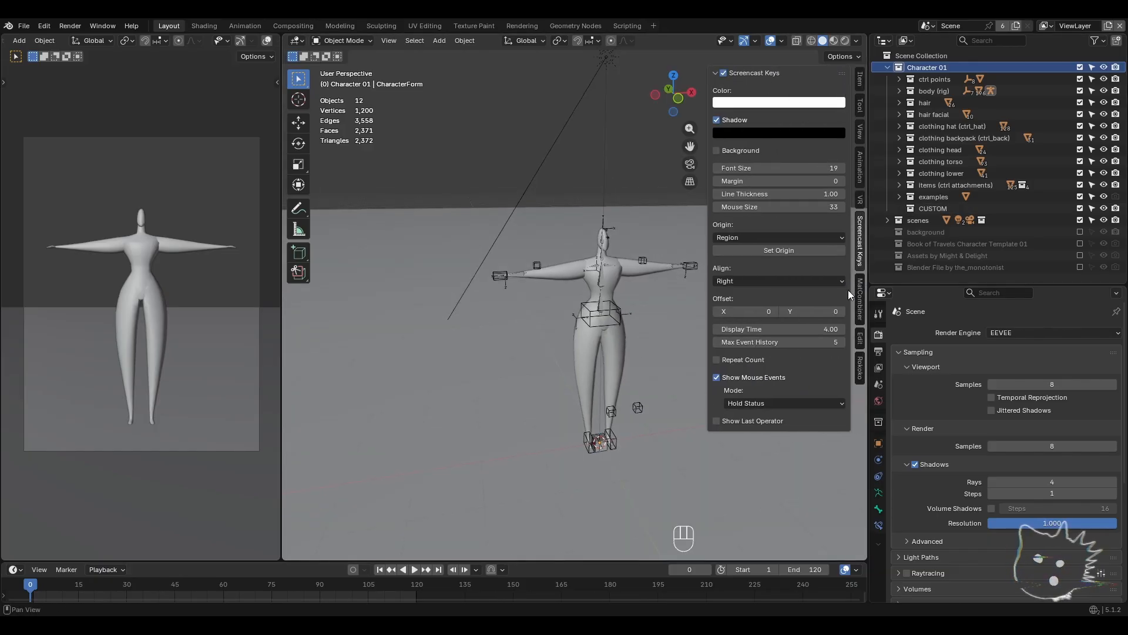
middle_click_drag(549, 439, 497, 415)
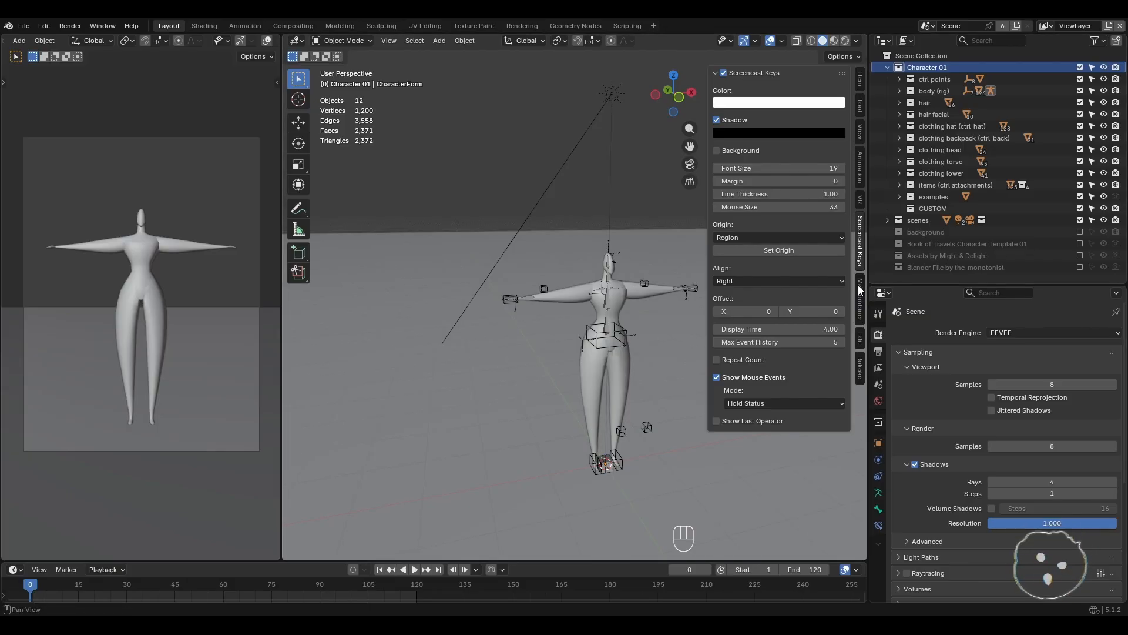
key("n")
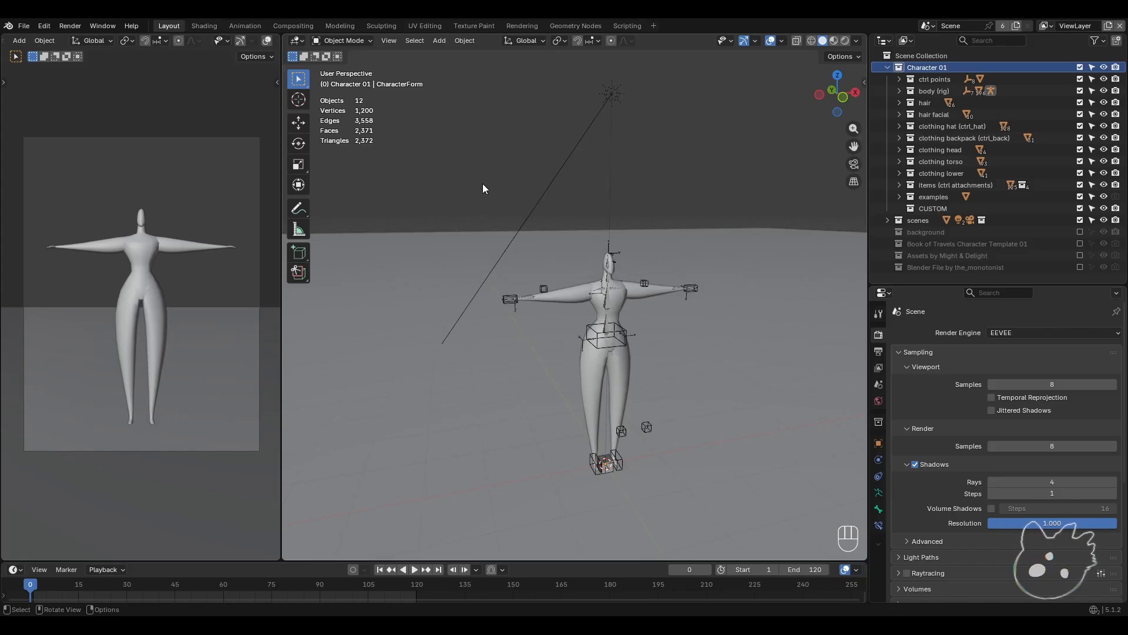
middle_click_drag(463, 391, 468, 389)
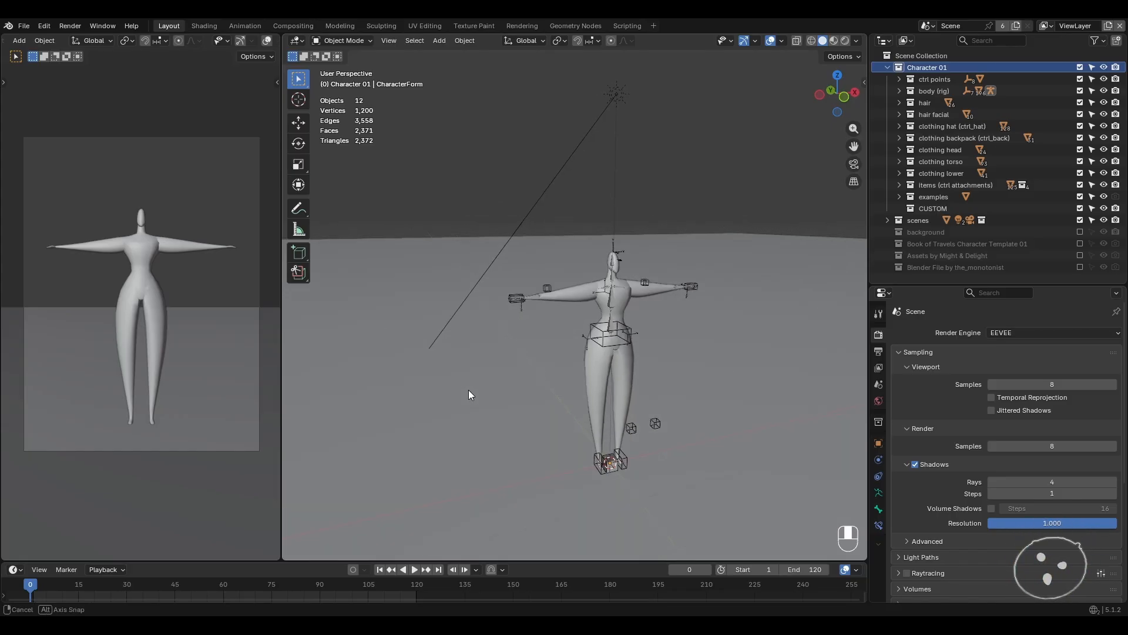
key("space")
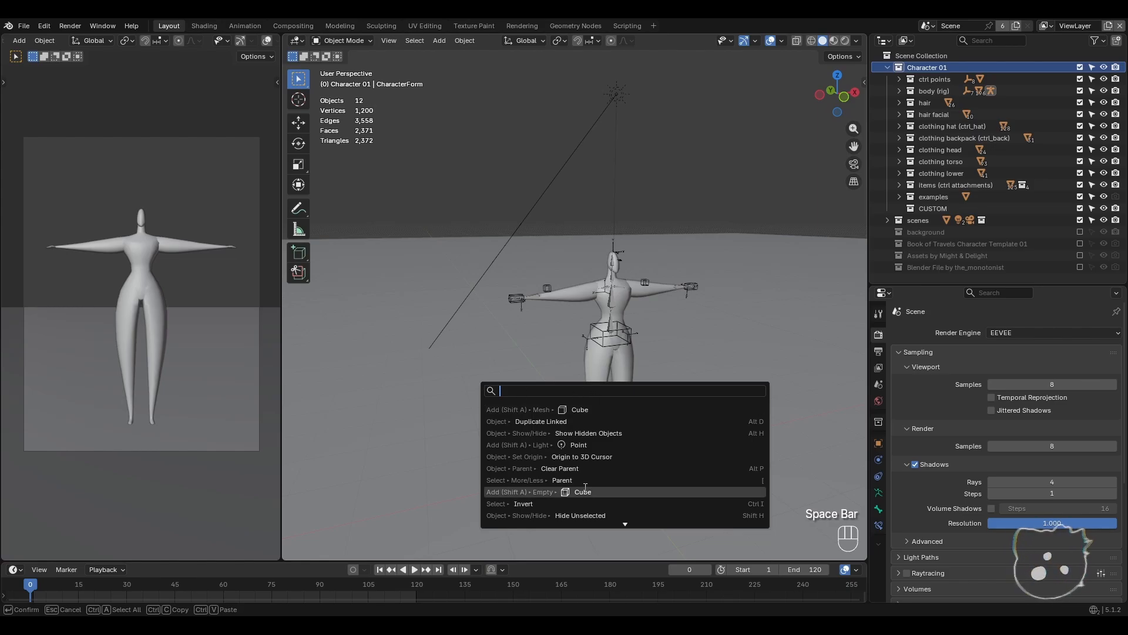
left_click(588, 433)
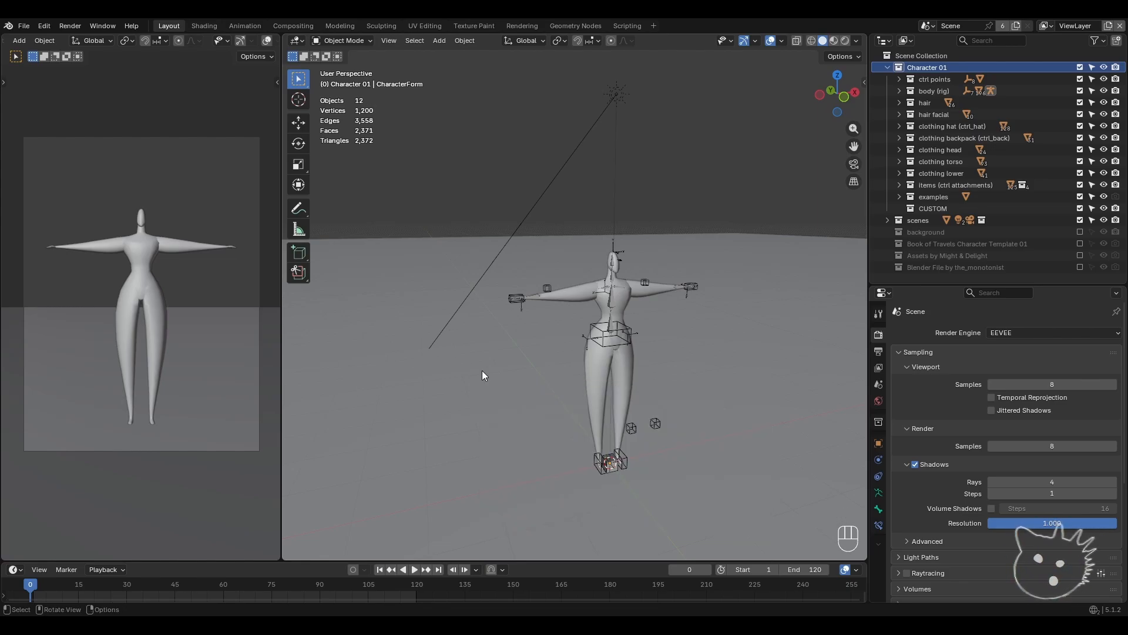
key("space")
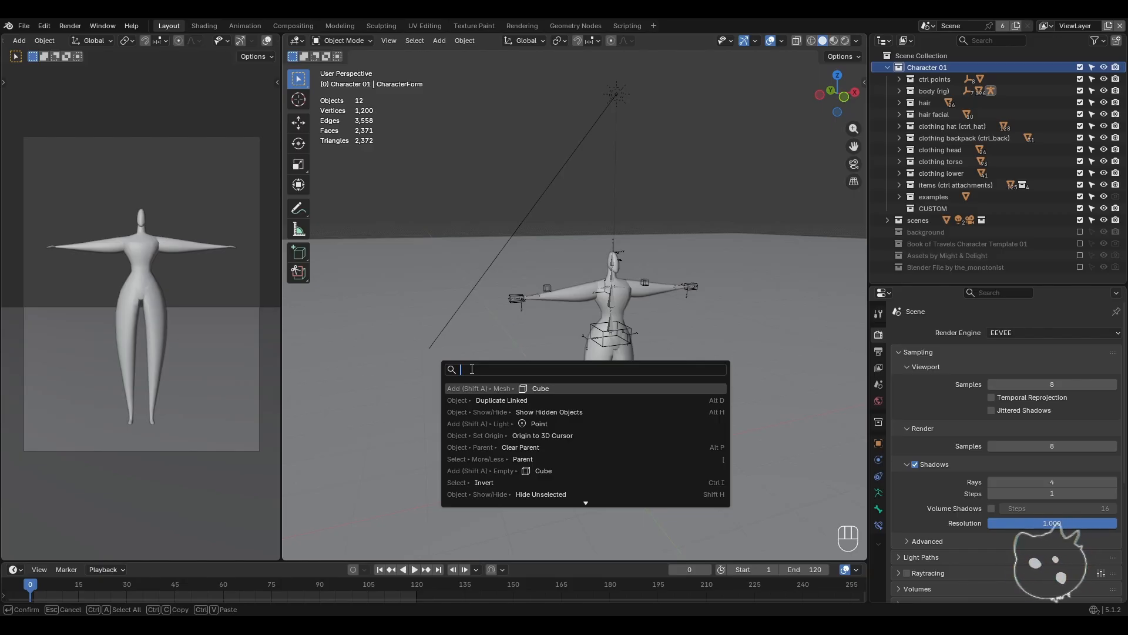
key("Escape")
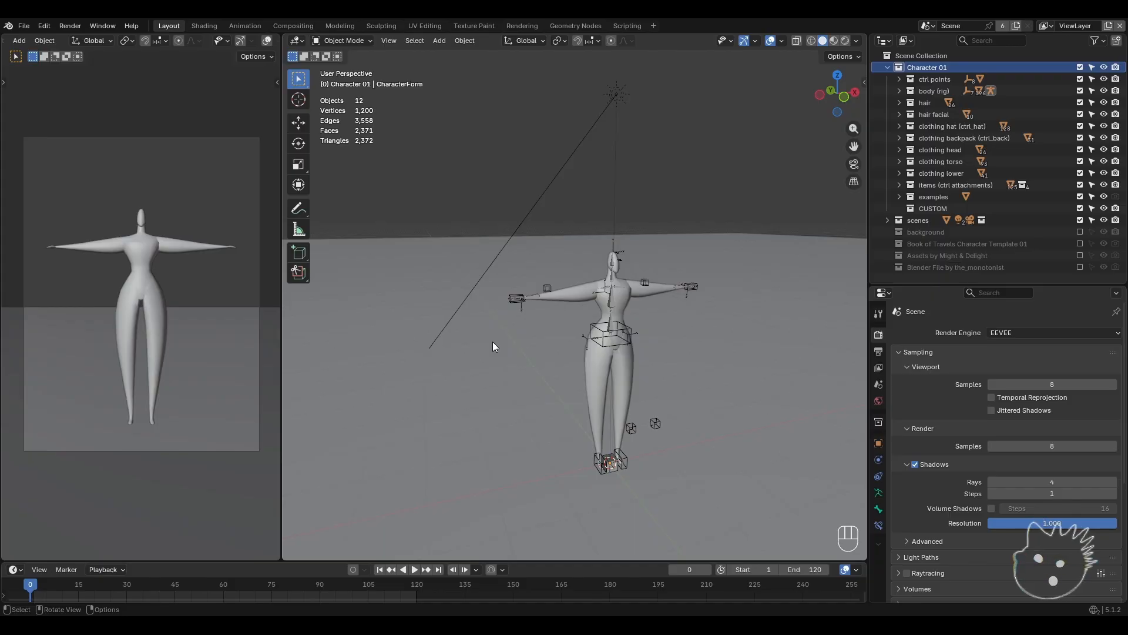
- Find "cube" with the operator search, add the mesh cube at the scene's origin, and undo the addition
key("space")
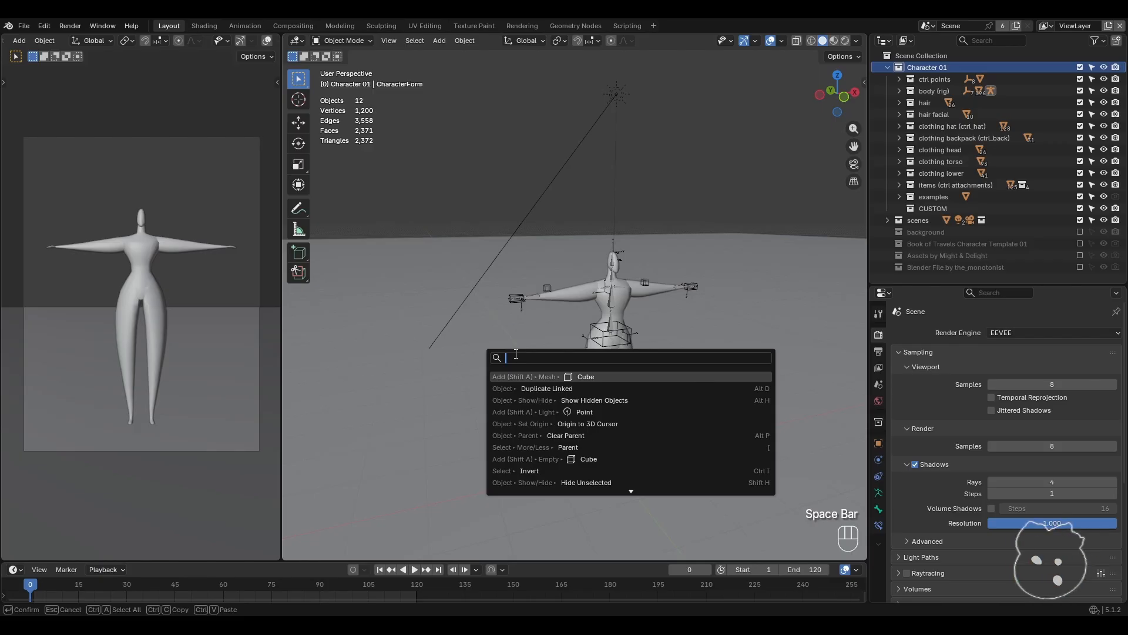
type("cube")
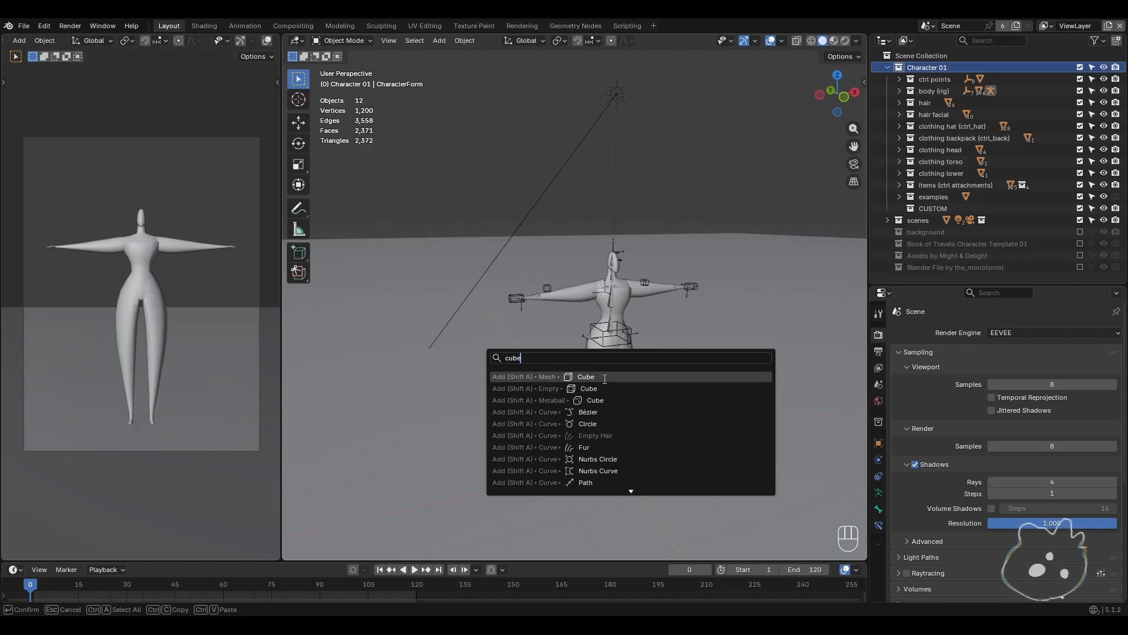
left_click(605, 377)
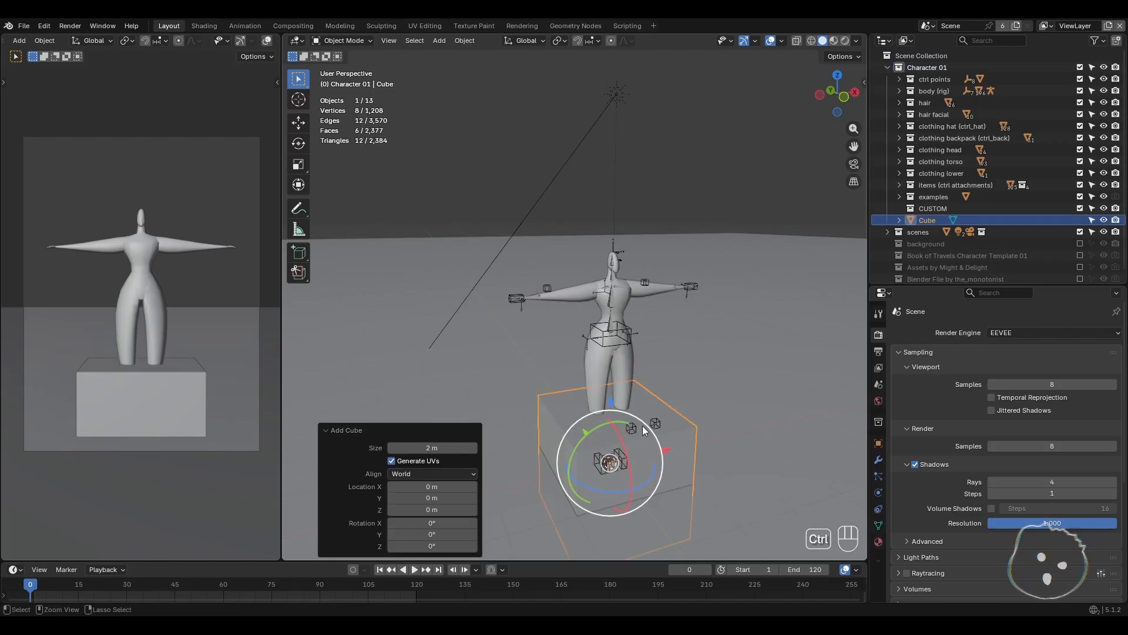
key("ctrl+z")
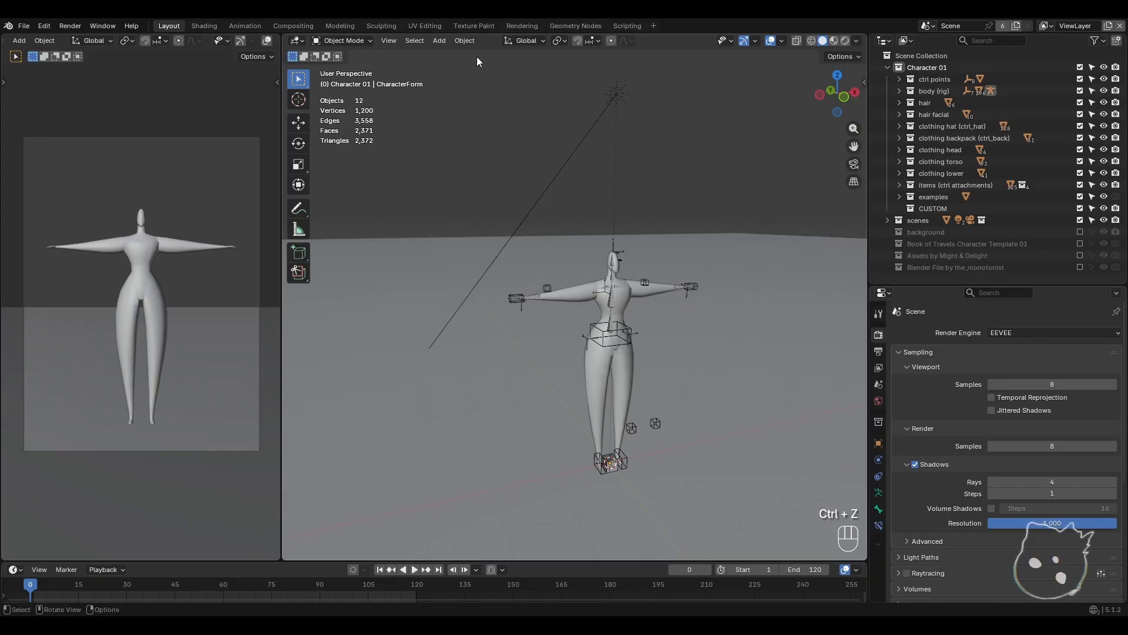
- Find the mesh cylinder with the operator search, add it to the scene, and undo the addition
left_click(441, 42)
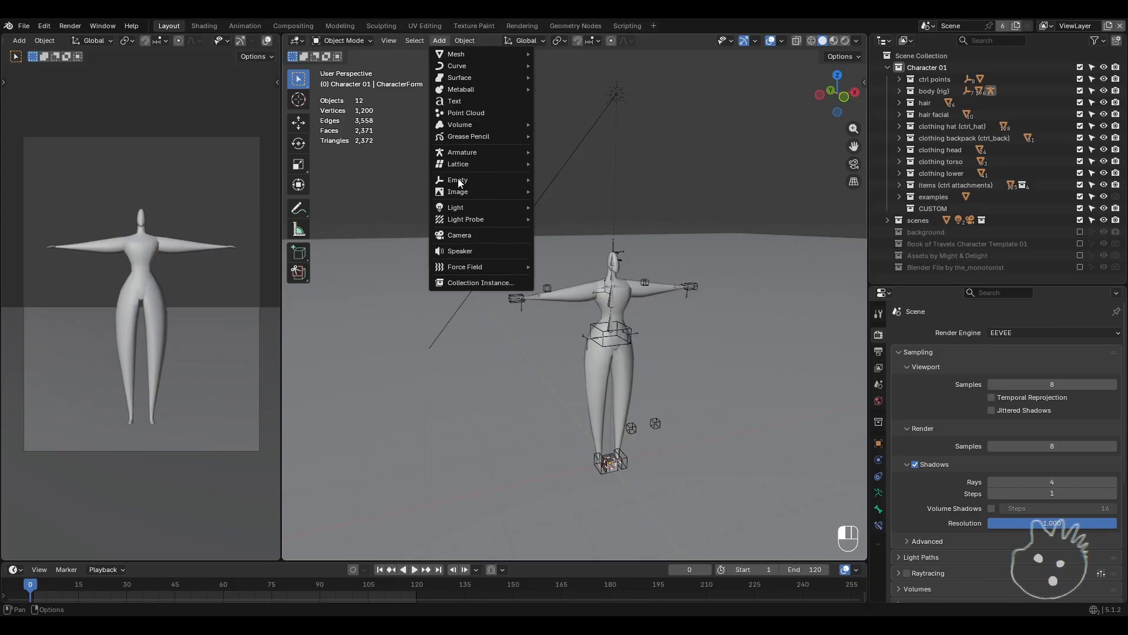
left_click(346, 42)
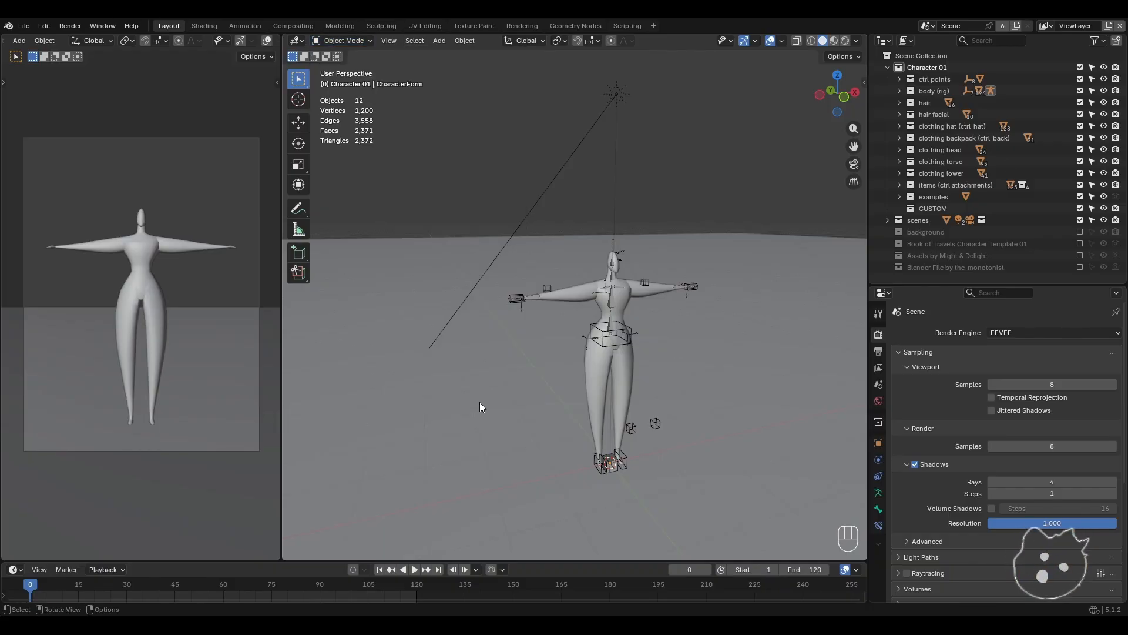
key("space")
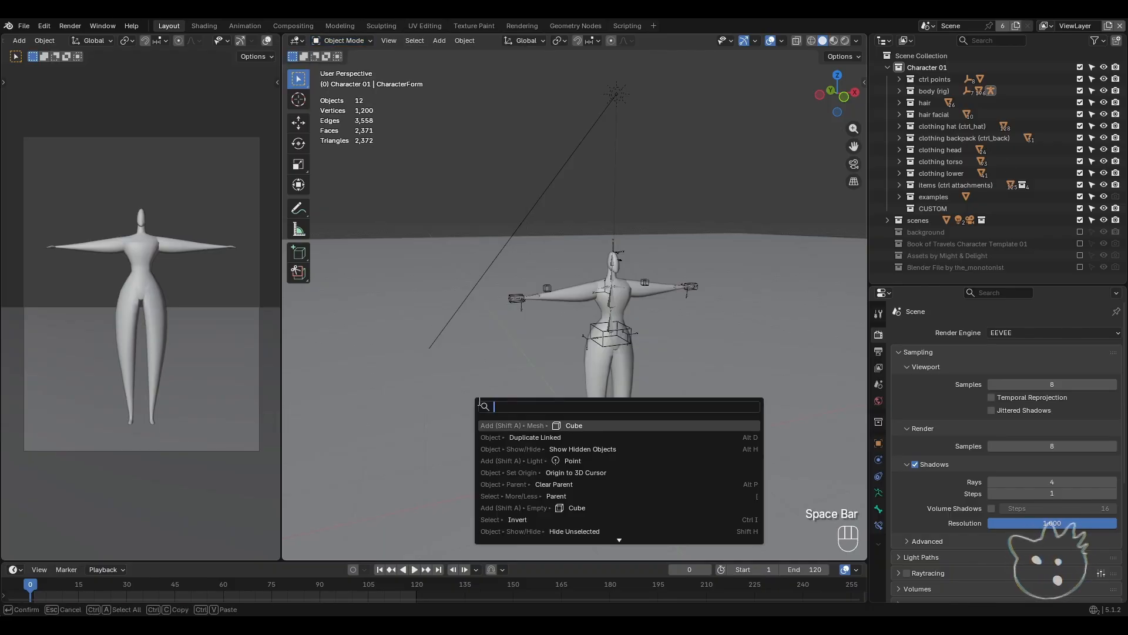
type("cynd")
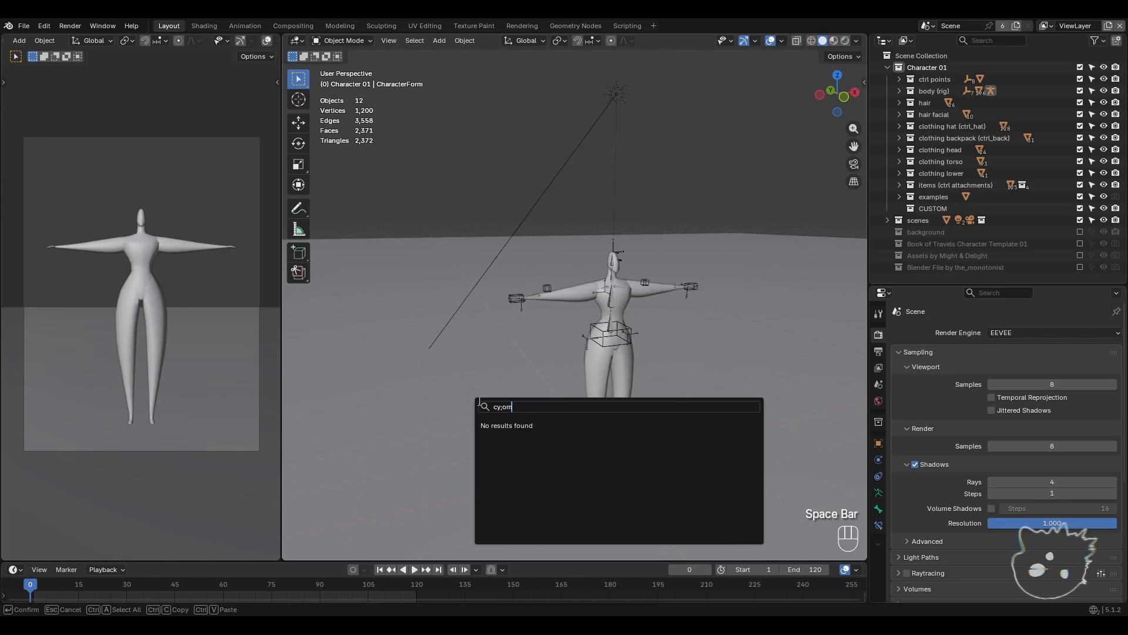
key("BackSpace")
key("BackSpace")
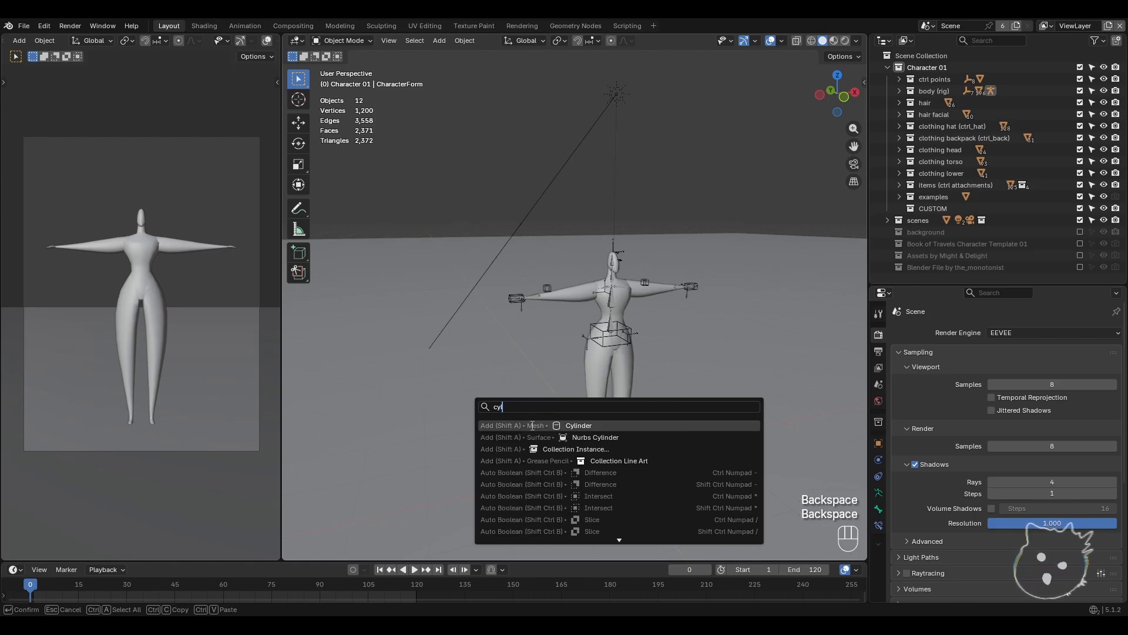
left_click(532, 425)
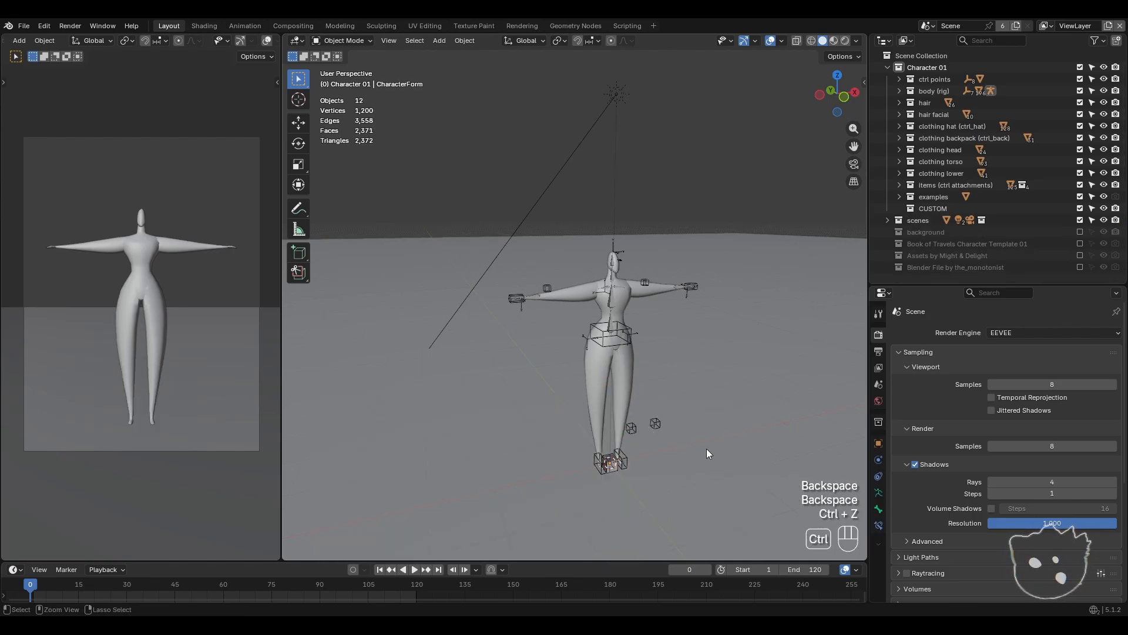
key("ctrl+z")
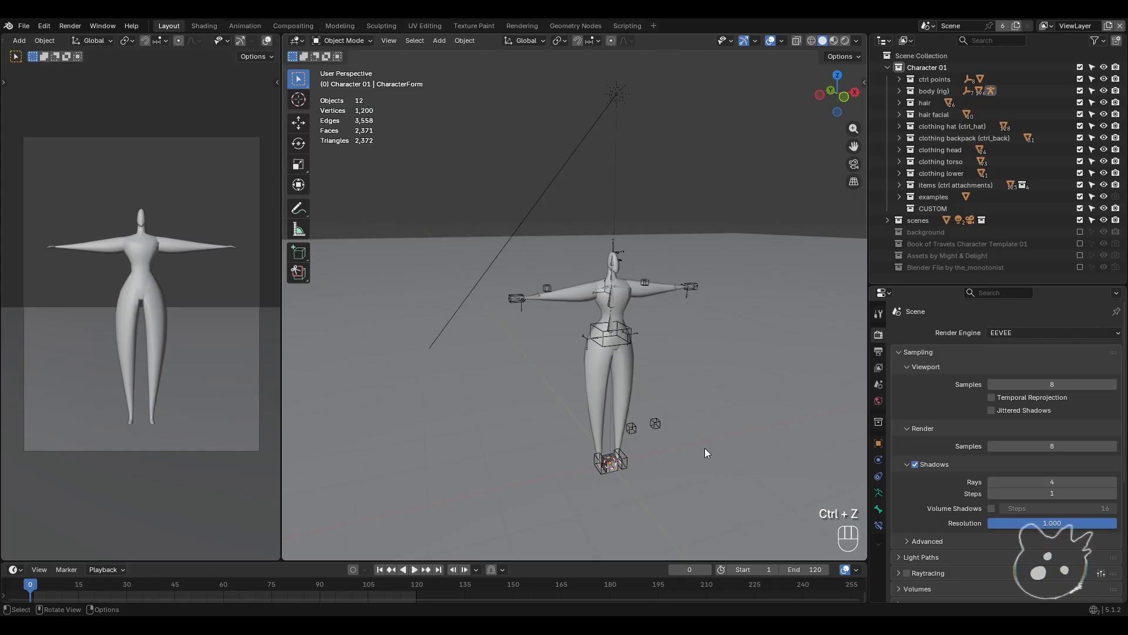
middle_click_drag(556, 390, 560, 391)
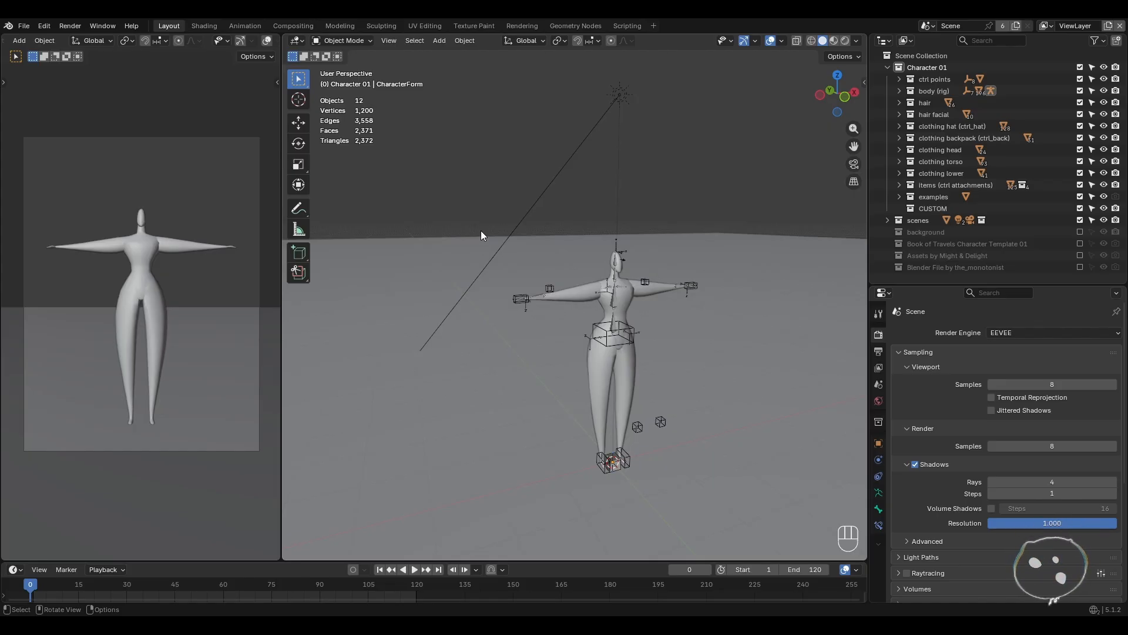
left_click(45, 26)
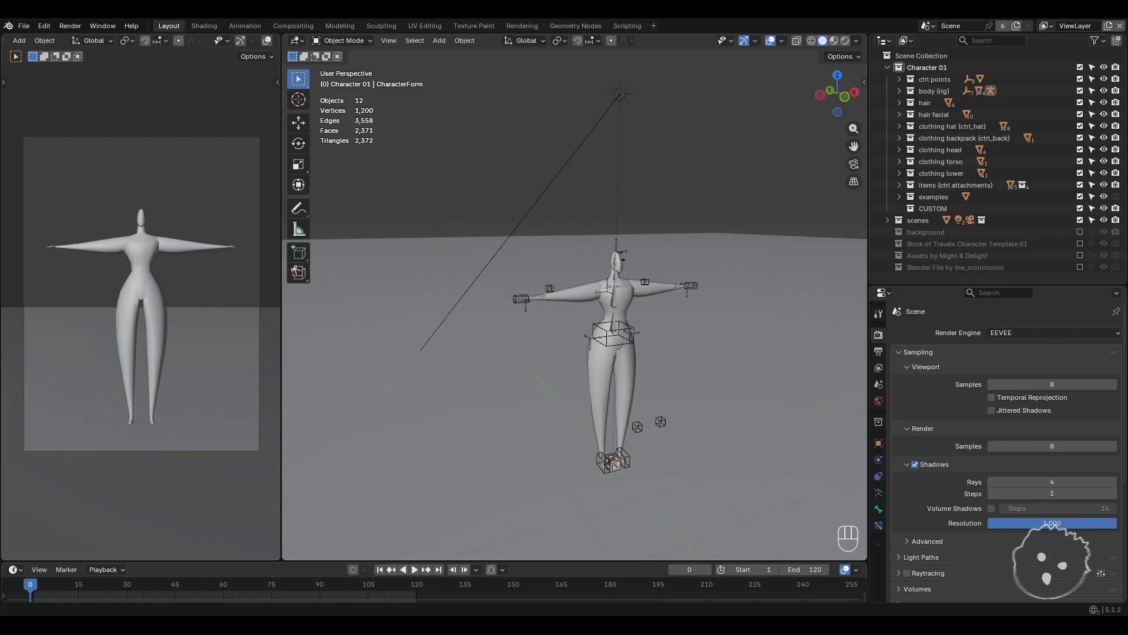
middle_click_drag(604, 385, 537, 397, "shift")
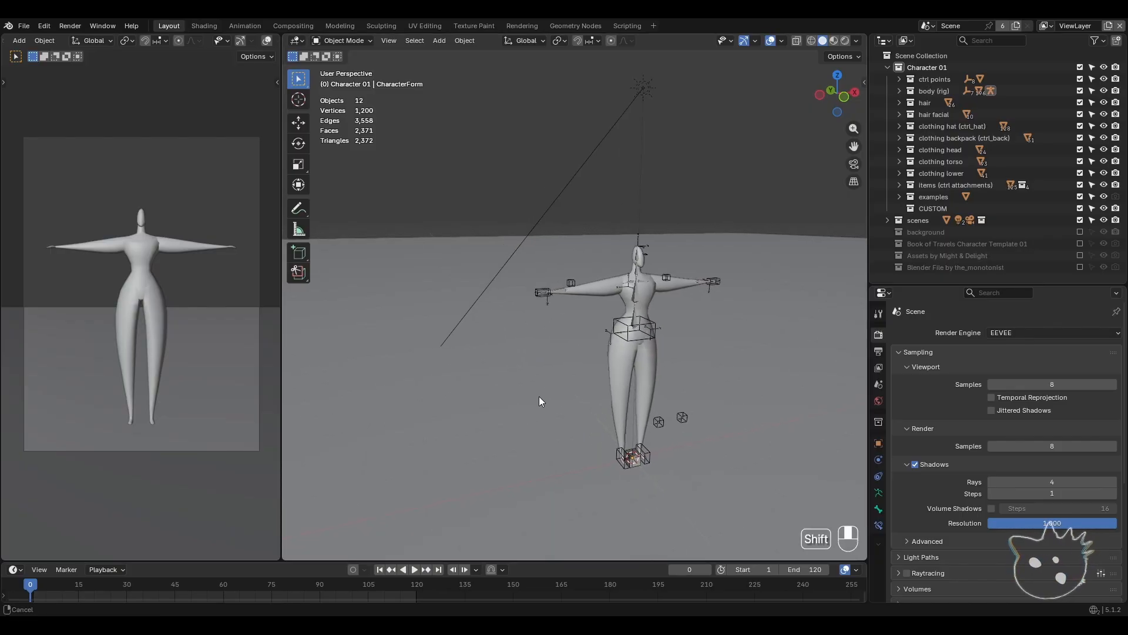
- Add a mesh cube and a mesh cylinder from the operator search's recent commands, and undo both additions
key("space")
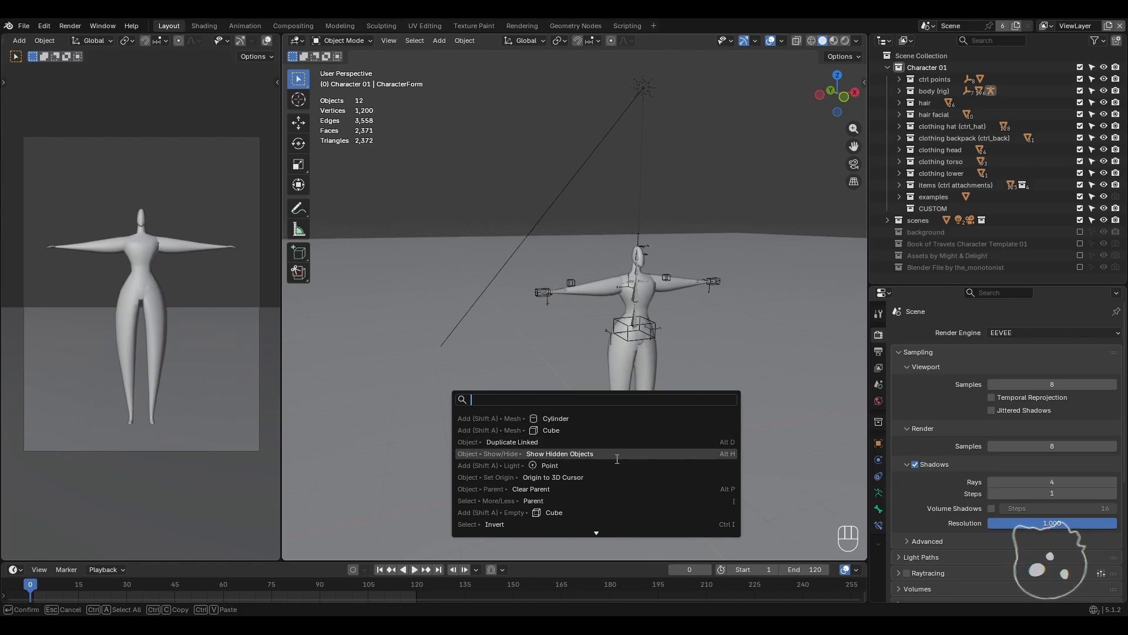
left_click(558, 430)
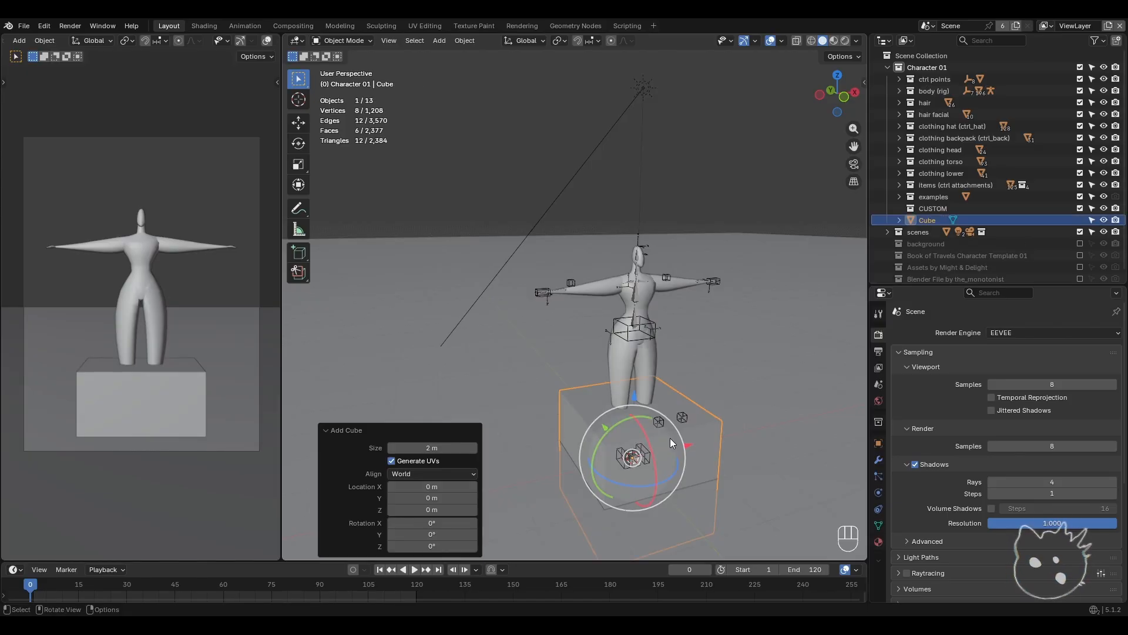
middle_click_drag(673, 443, 594, 440, "shift")
key("F3")
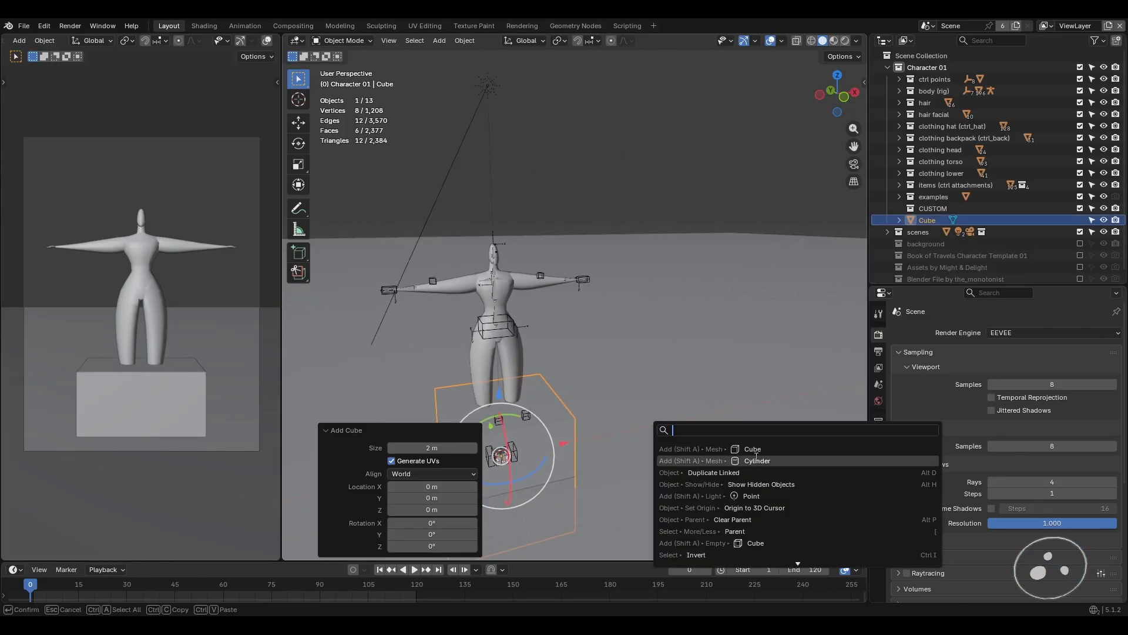
left_click(758, 461)
middle_click_drag(758, 462, 697, 442, "shift")
key("ctrl+z")
key("ctrl+z")
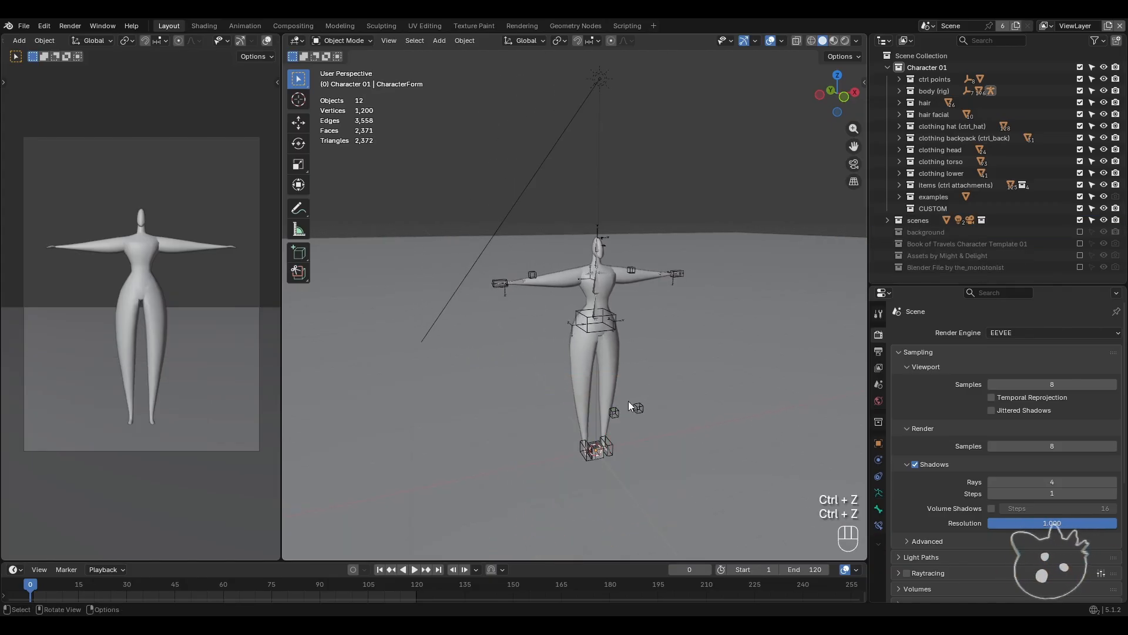
middle_click_drag(629, 401, 621, 403)
key("space")
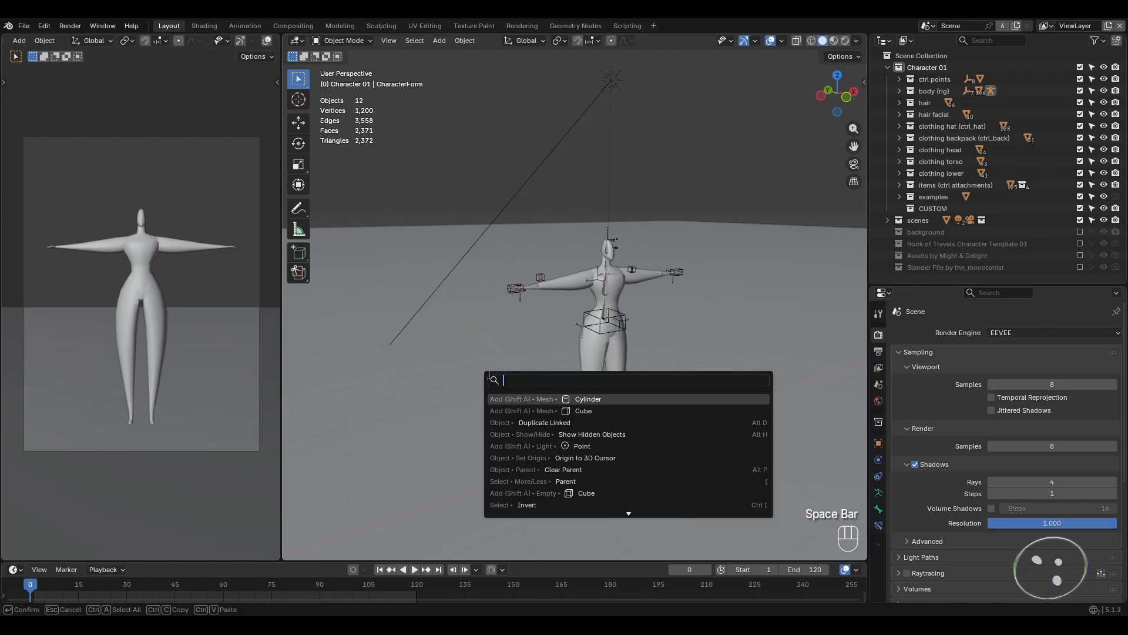
scroll(740, 470, "down", 15)
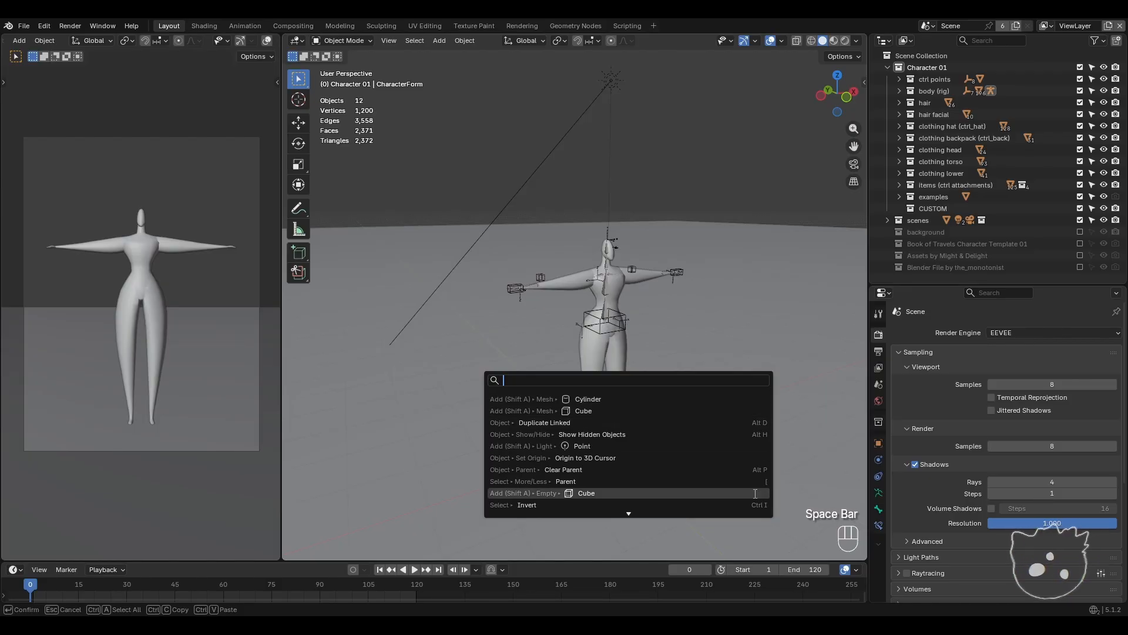
scroll(740, 469, "up", 15)
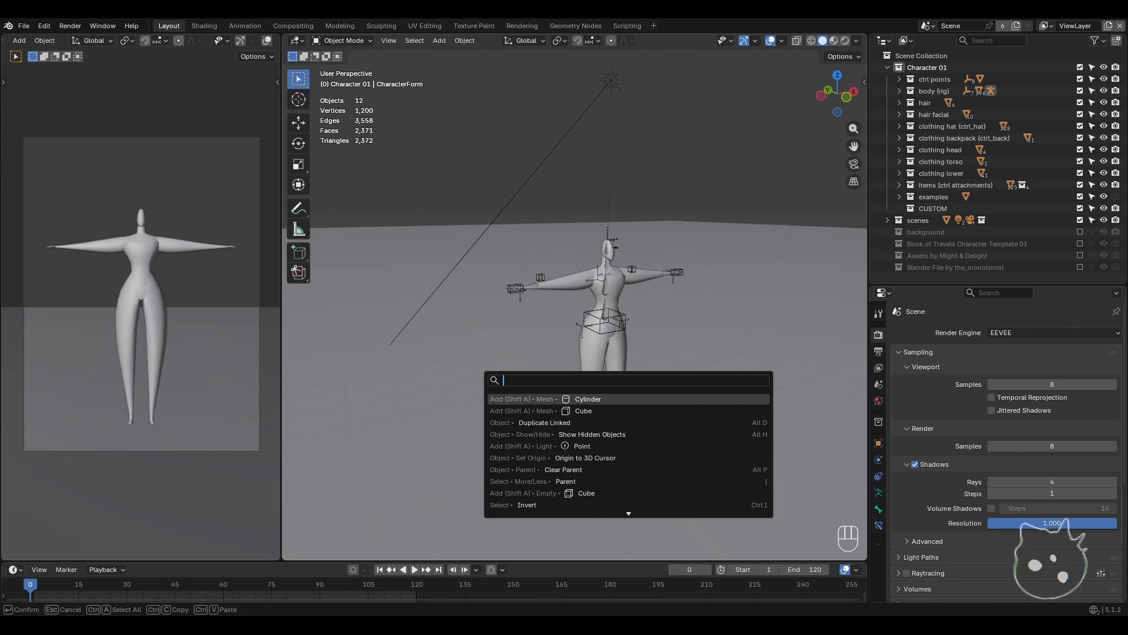
key("Escape")
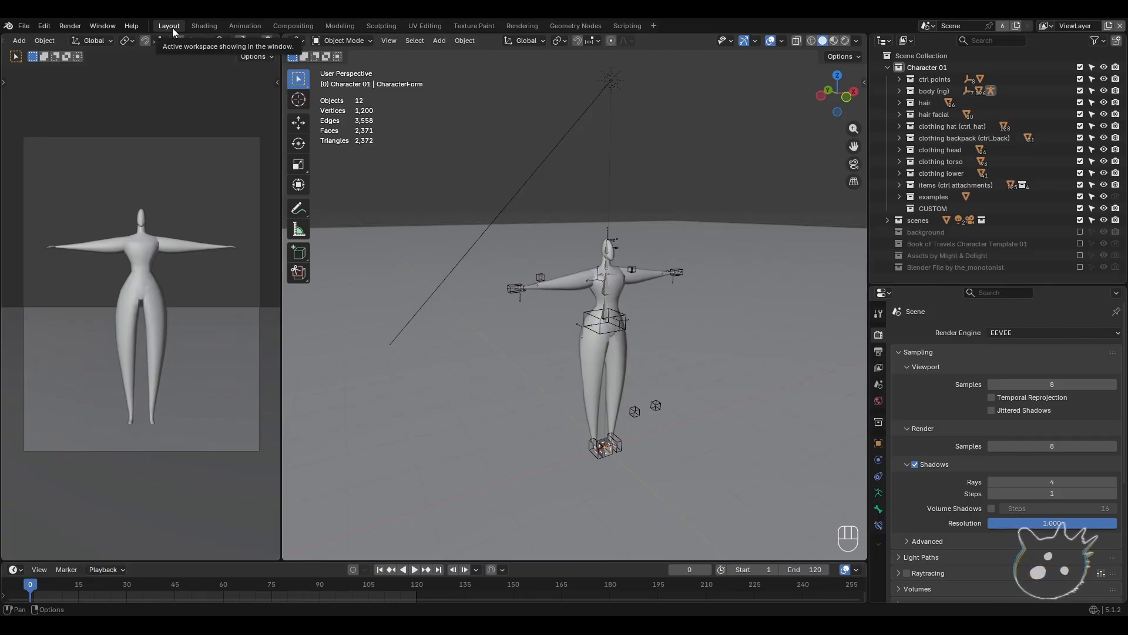
- Switch from the Layout workspace to the Shading workspace
mouse_move(503, 357)
middle_mouse_down()
mouse_move(554, 362)
mouse_move(462, 365)
mouse_move(504, 356)
middle_mouse_up()
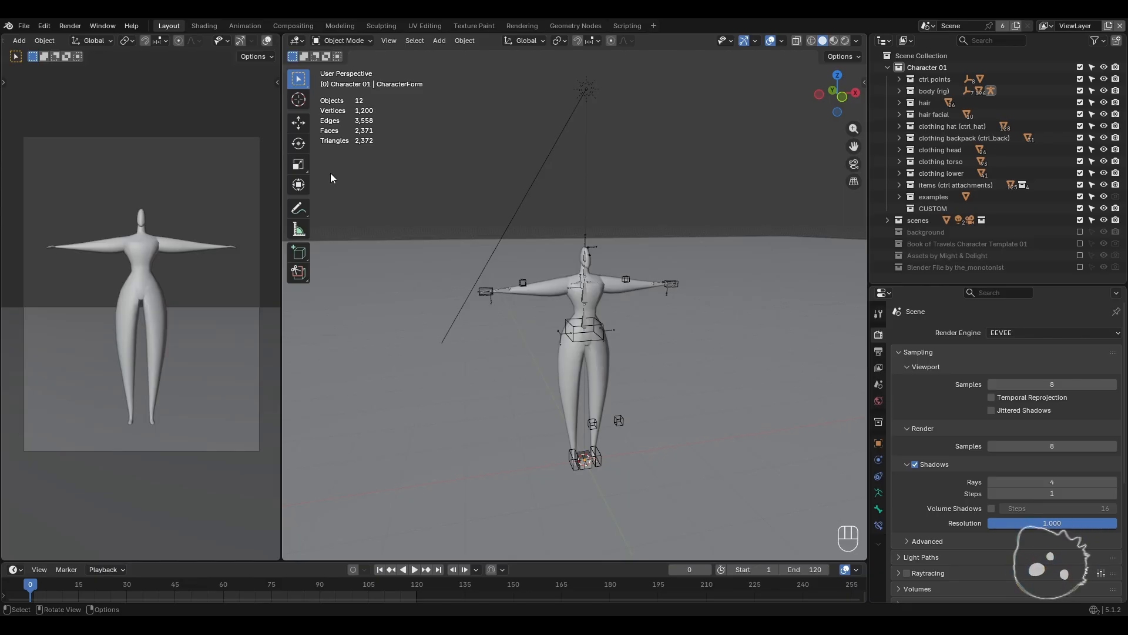
left_click(199, 26)
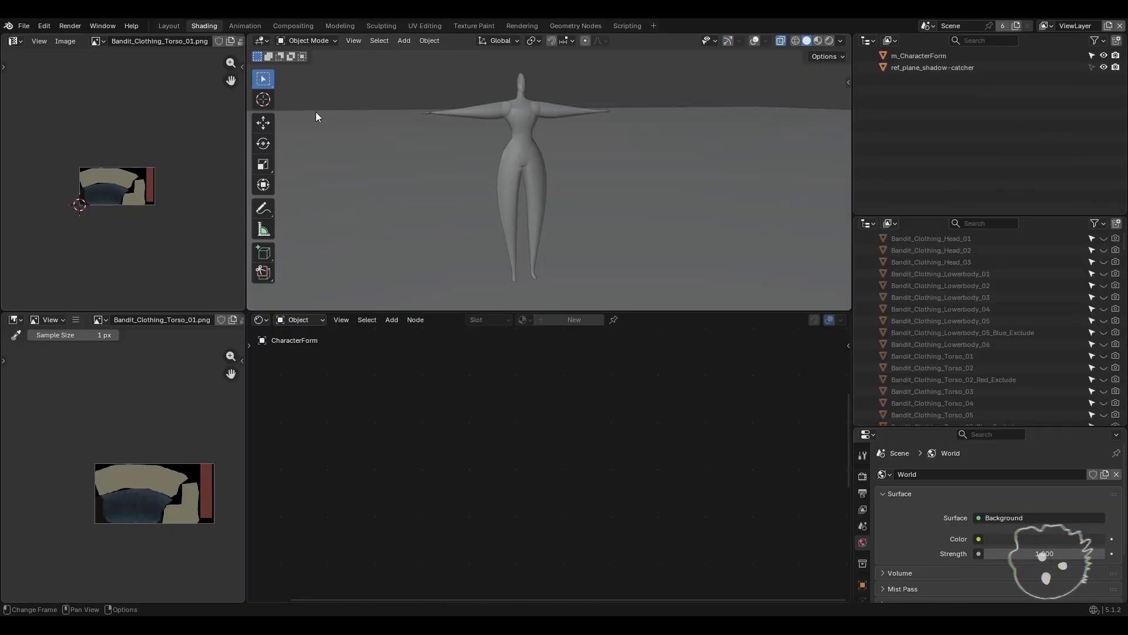
left_click(12, 42)
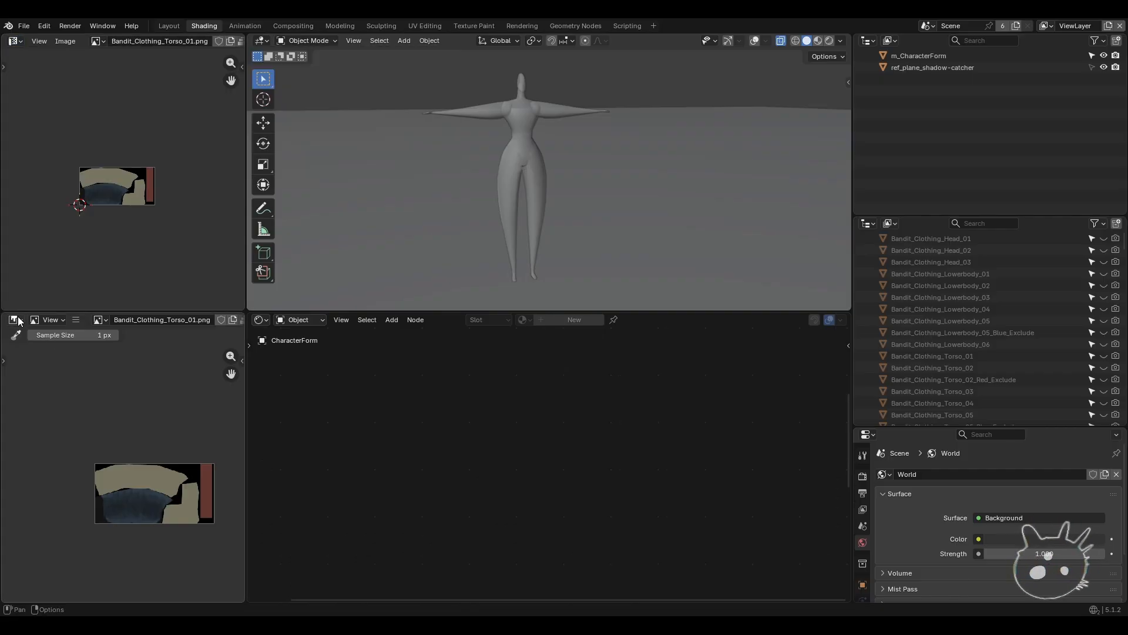
- Examine the editor types available for the lower image editor without changing its type
left_click(15, 320)
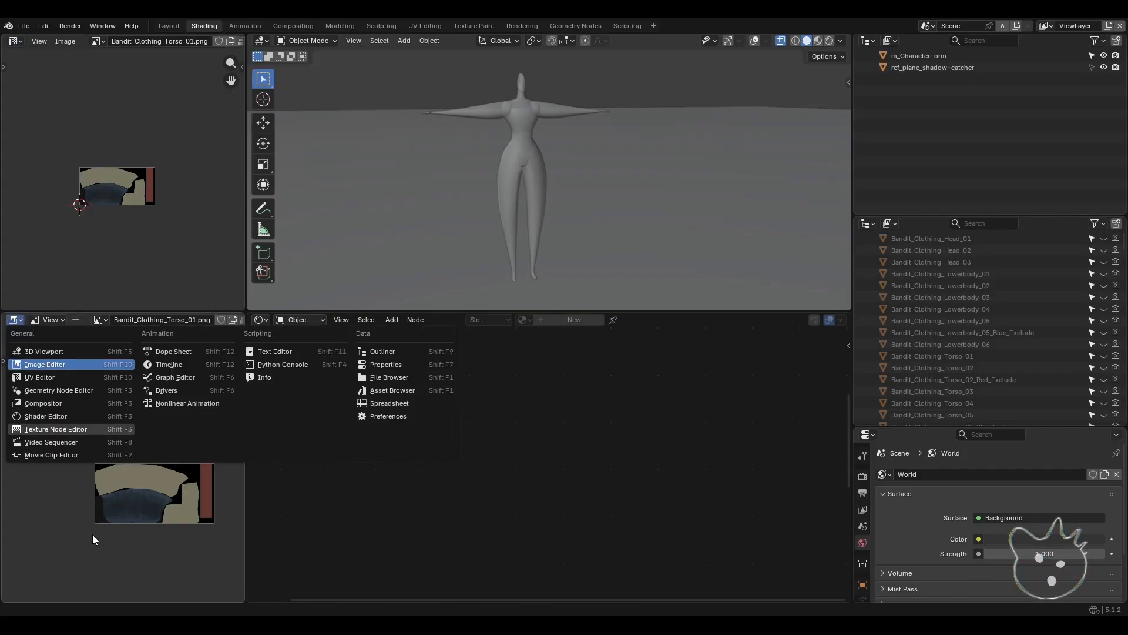
left_click(740, 500)
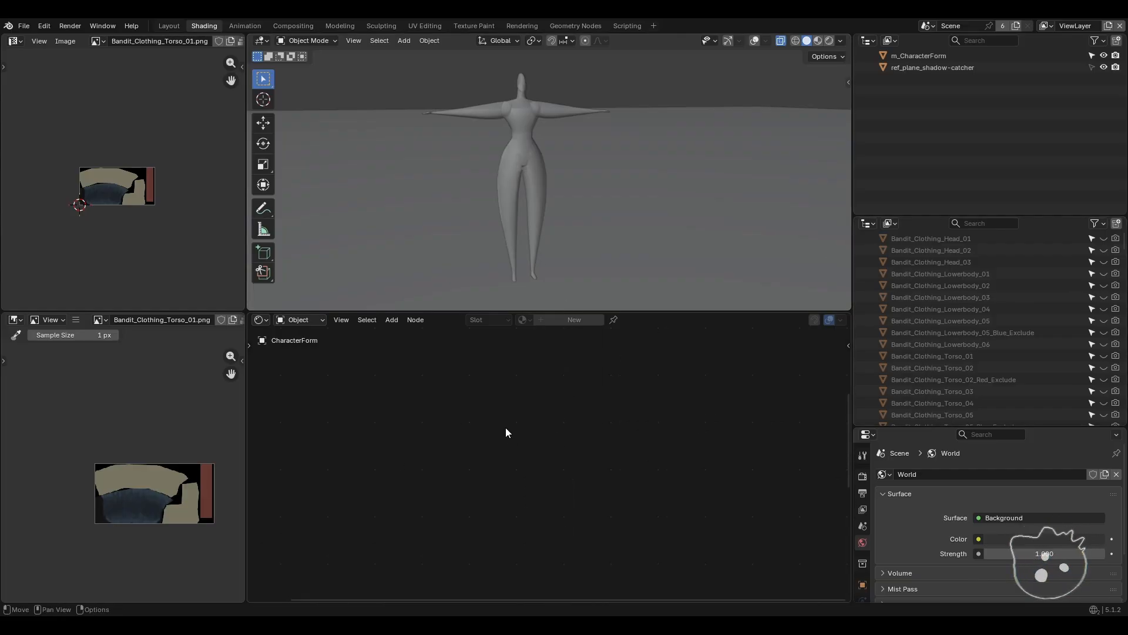
- Look through the Animation and Compositing workspaces, and return to the Layout workspace
left_click(250, 25)
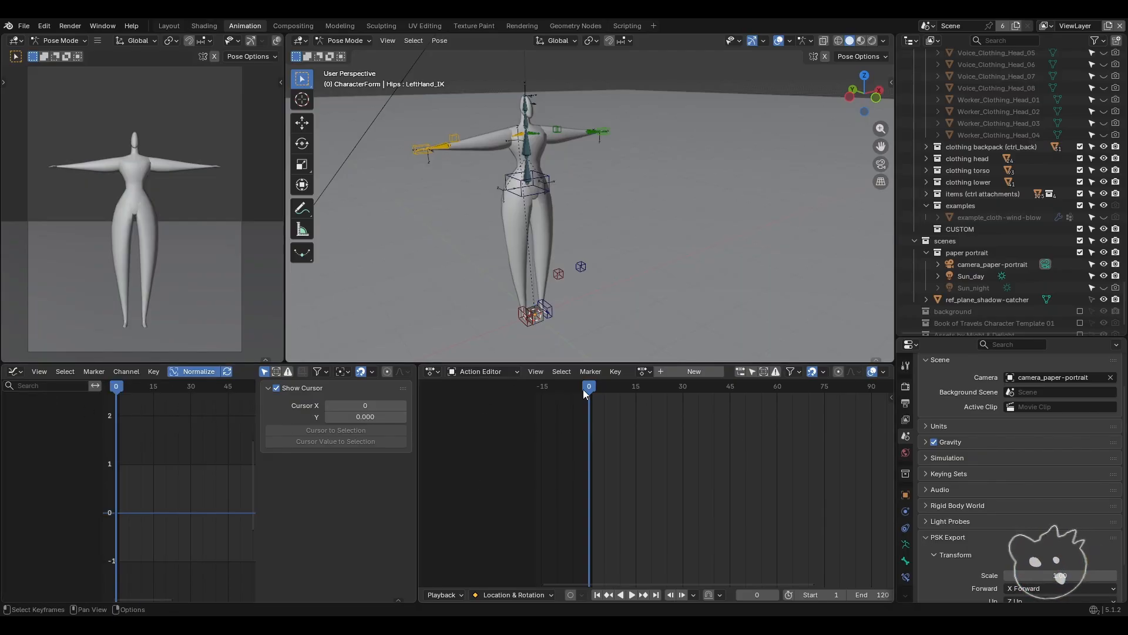
left_click(500, 371)
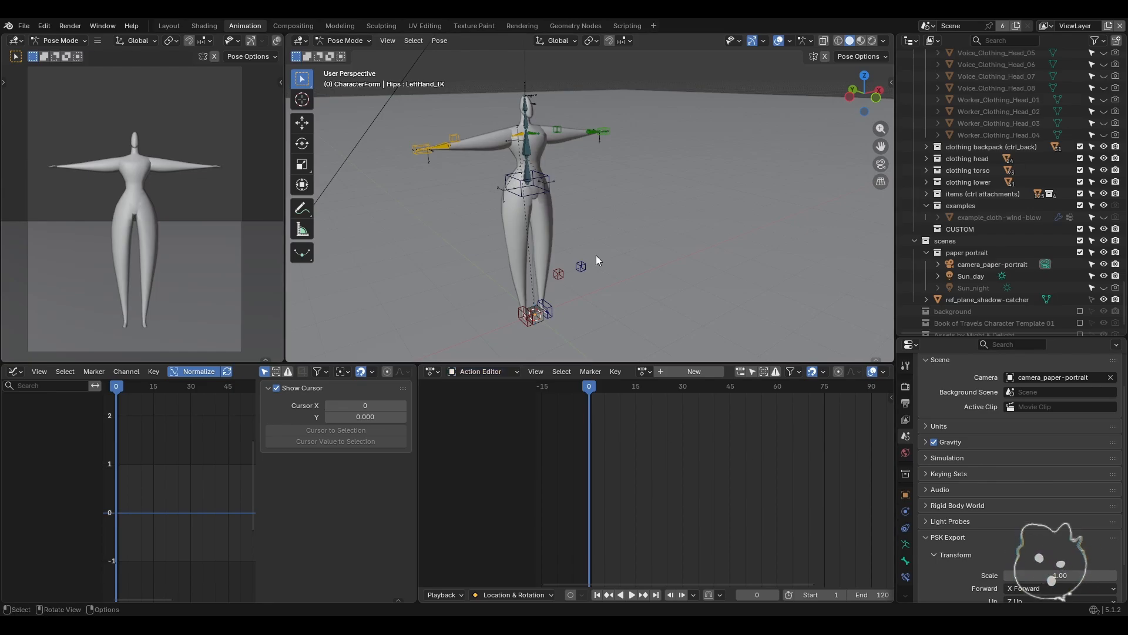
left_click(294, 26)
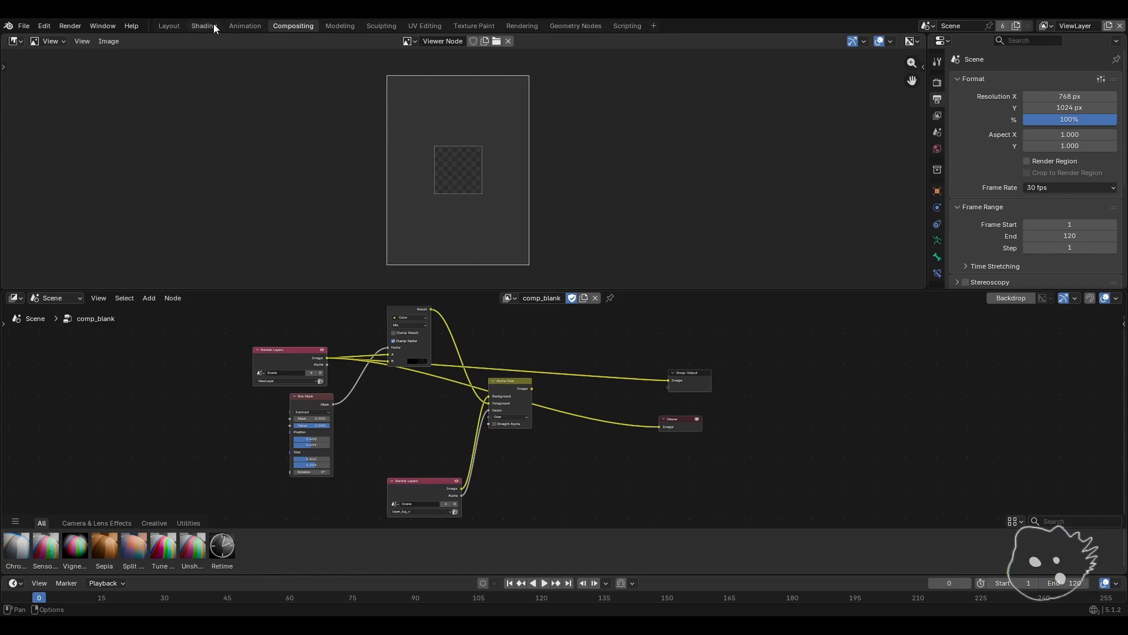
left_click(170, 26)
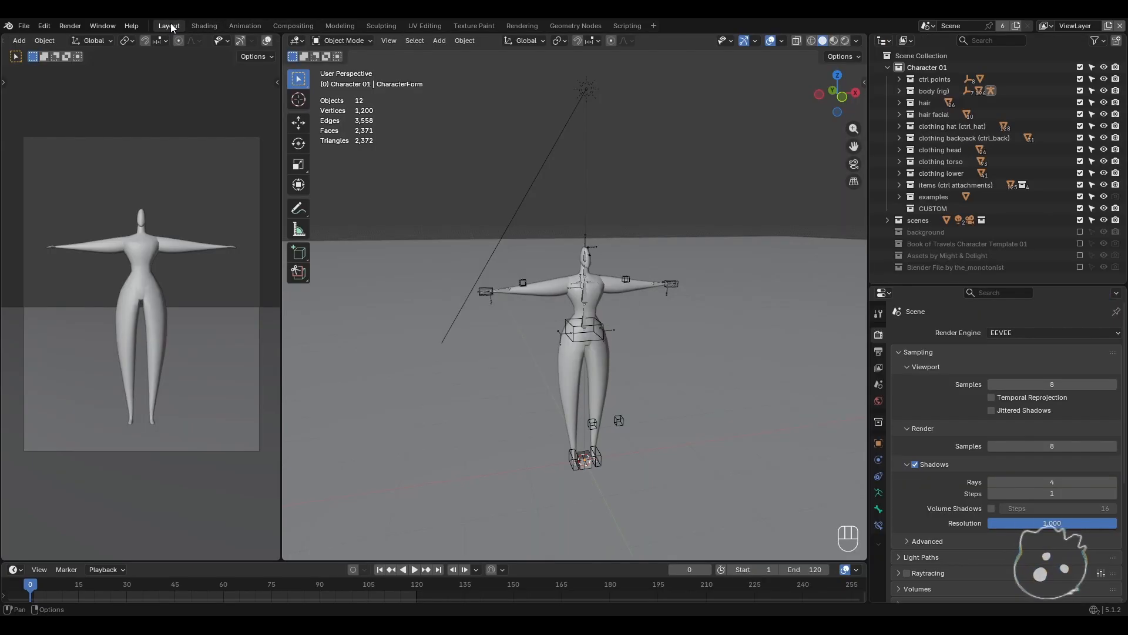
- Switch the main 3D viewport to Rendered shading
left_click(299, 43)
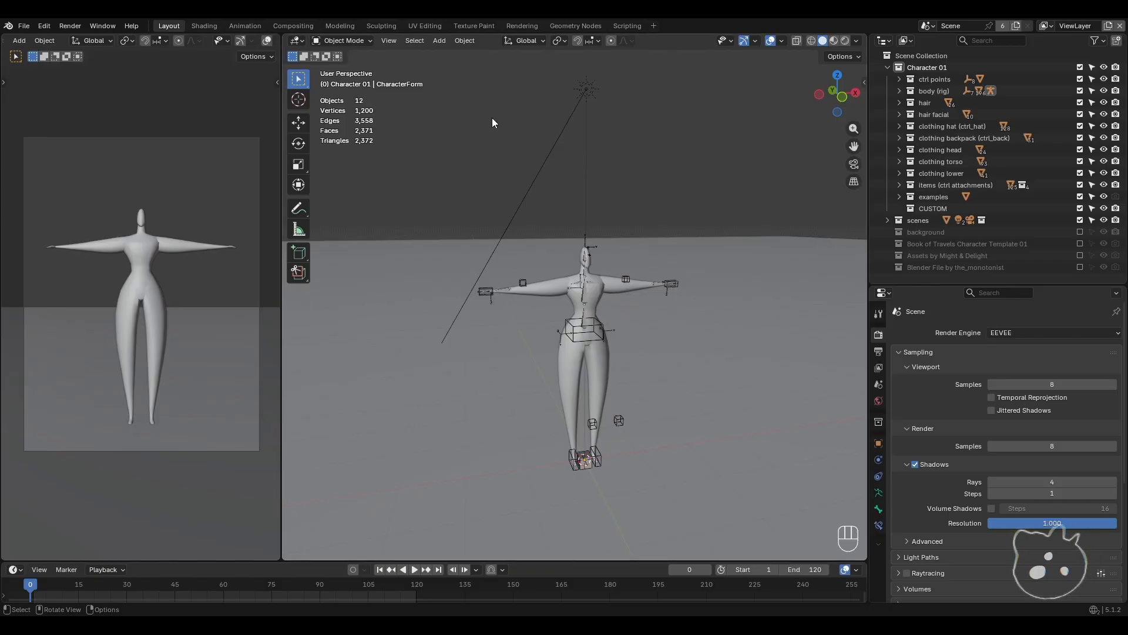
left_click(655, 24)
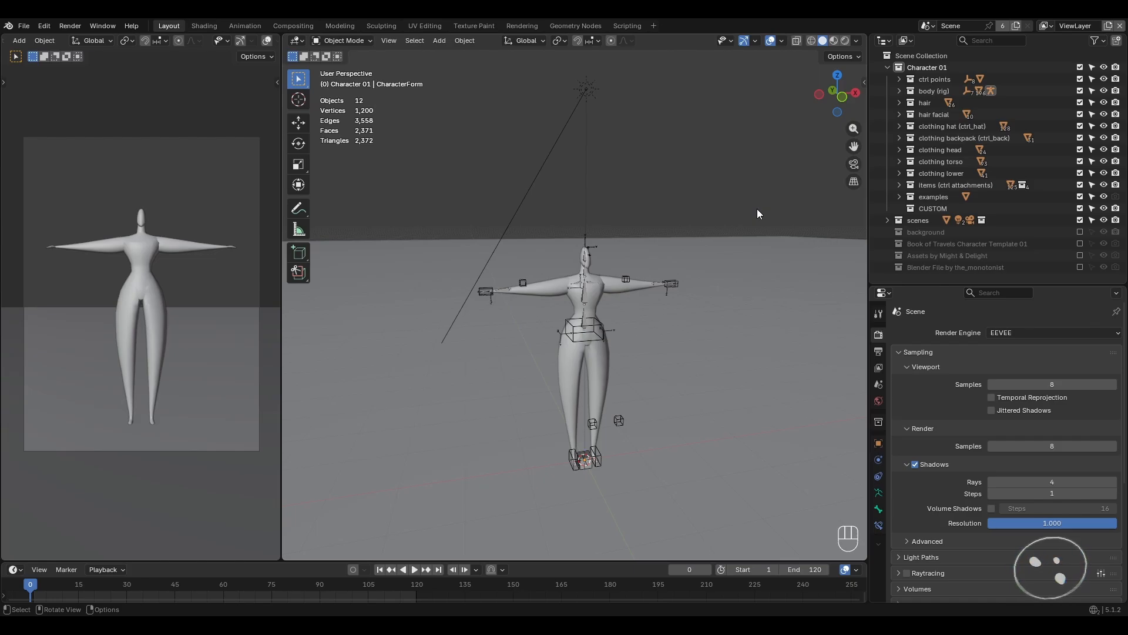
middle_click_drag(673, 261, 505, 319)
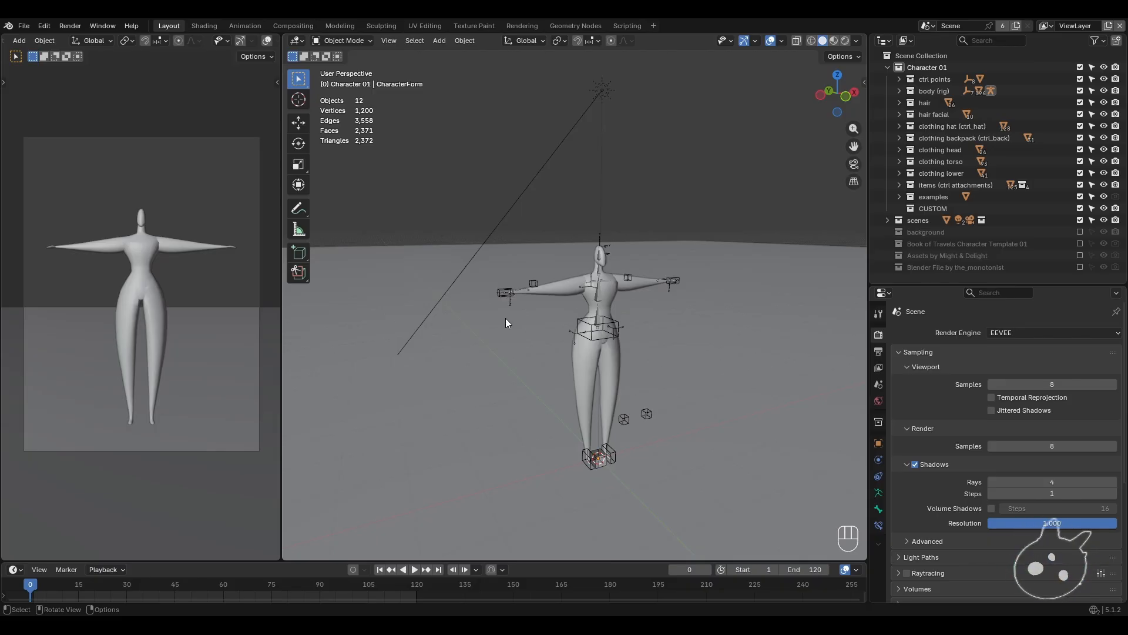
middle_click_drag(505, 319, 505, 322)
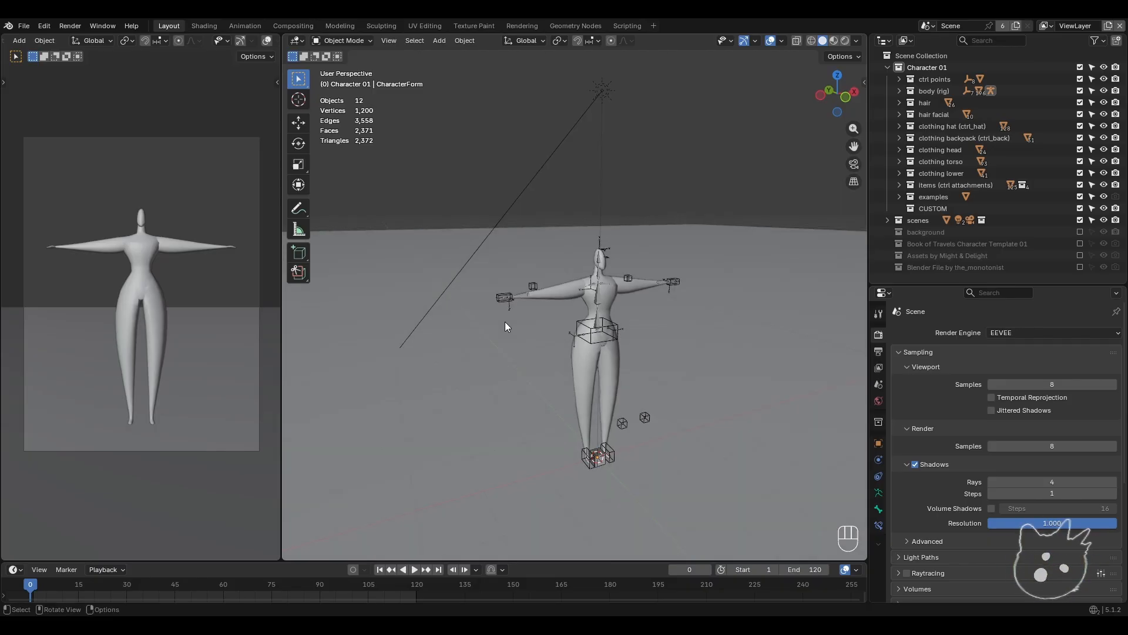
left_click(845, 41)
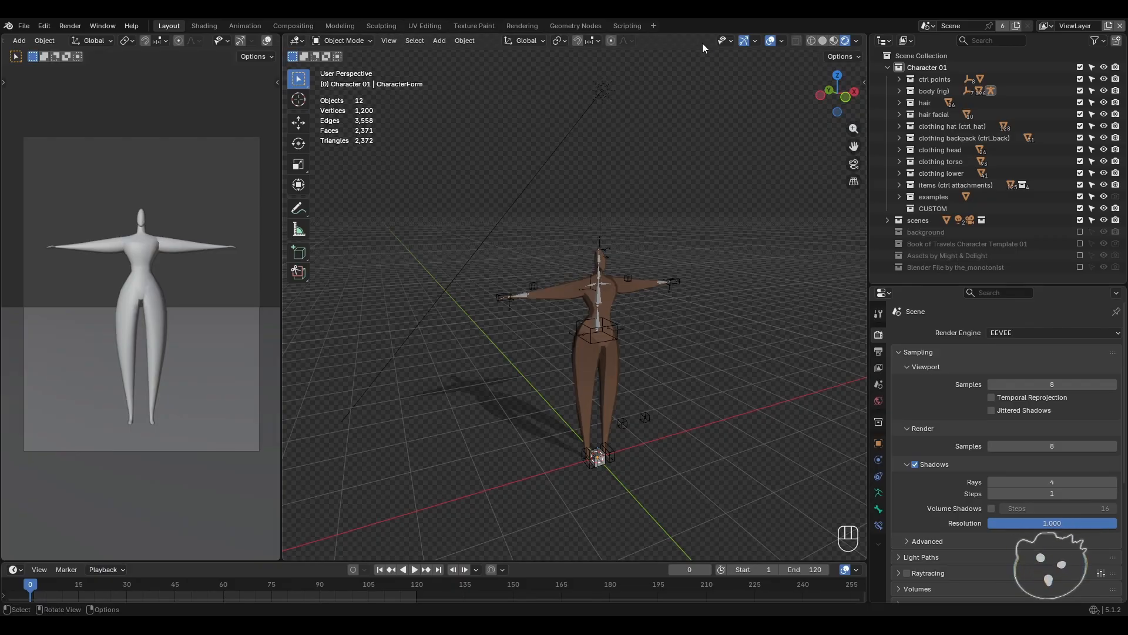
- Switch the camera-view viewport to Rendered shading as well
middle_click_drag(107, 43, 247, 43)
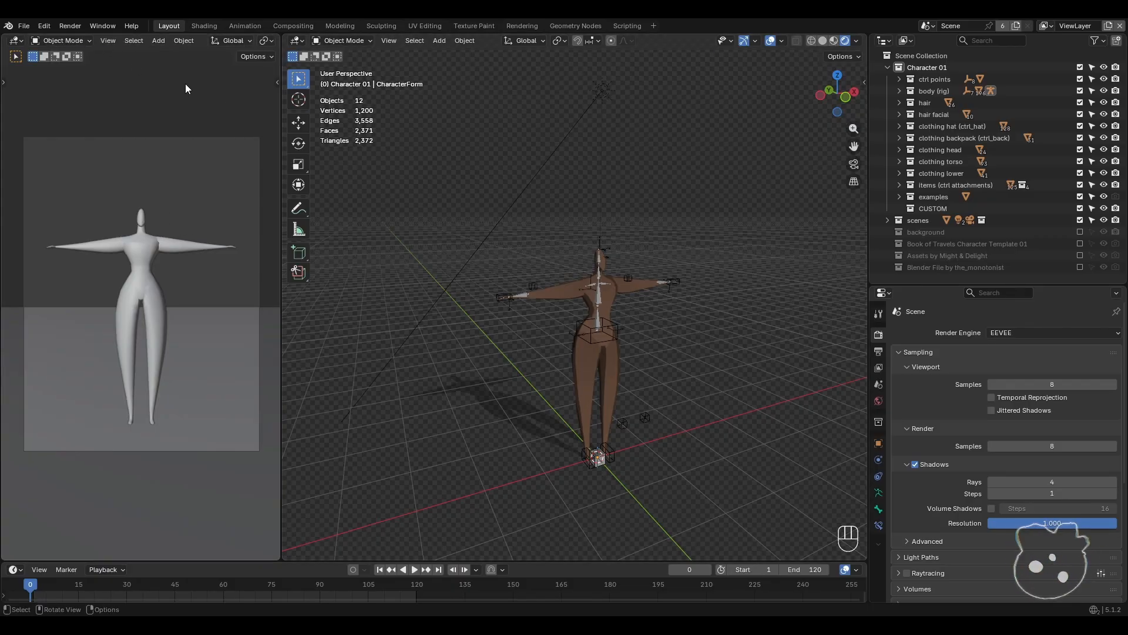
left_click(337, 42)
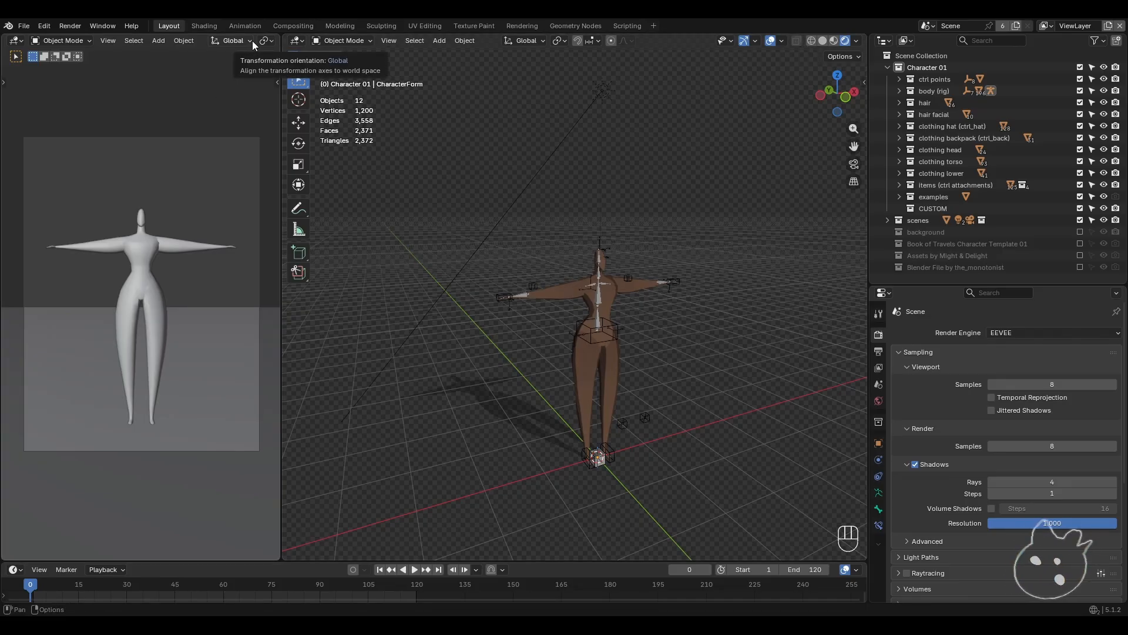
scroll(252, 40, "down", 8)
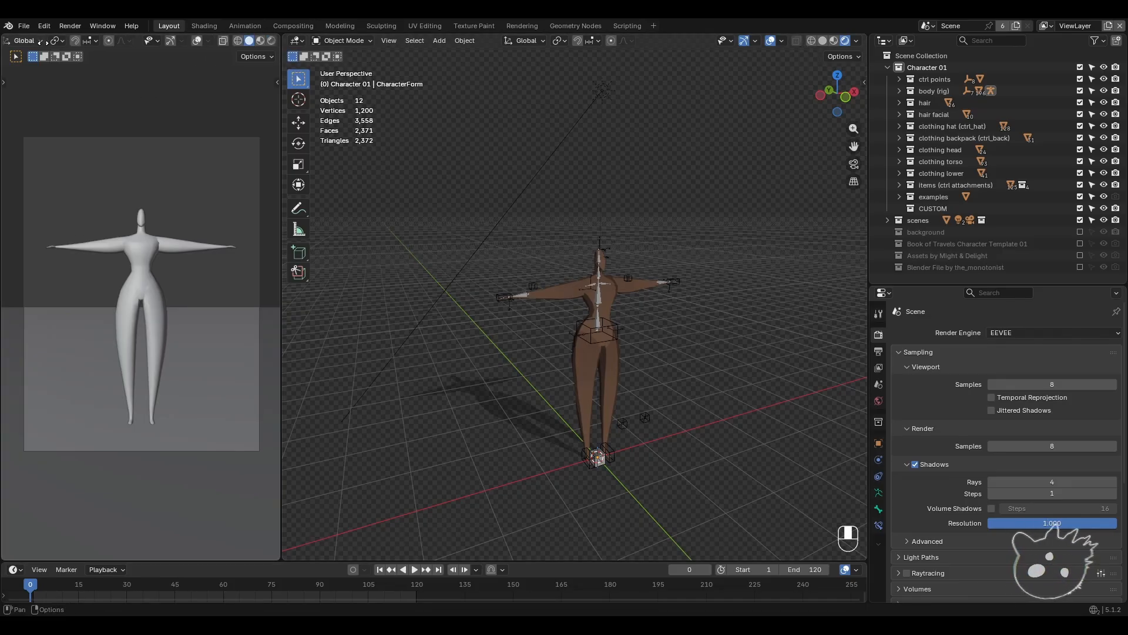
middle_click_drag(43, 42, 12, 41)
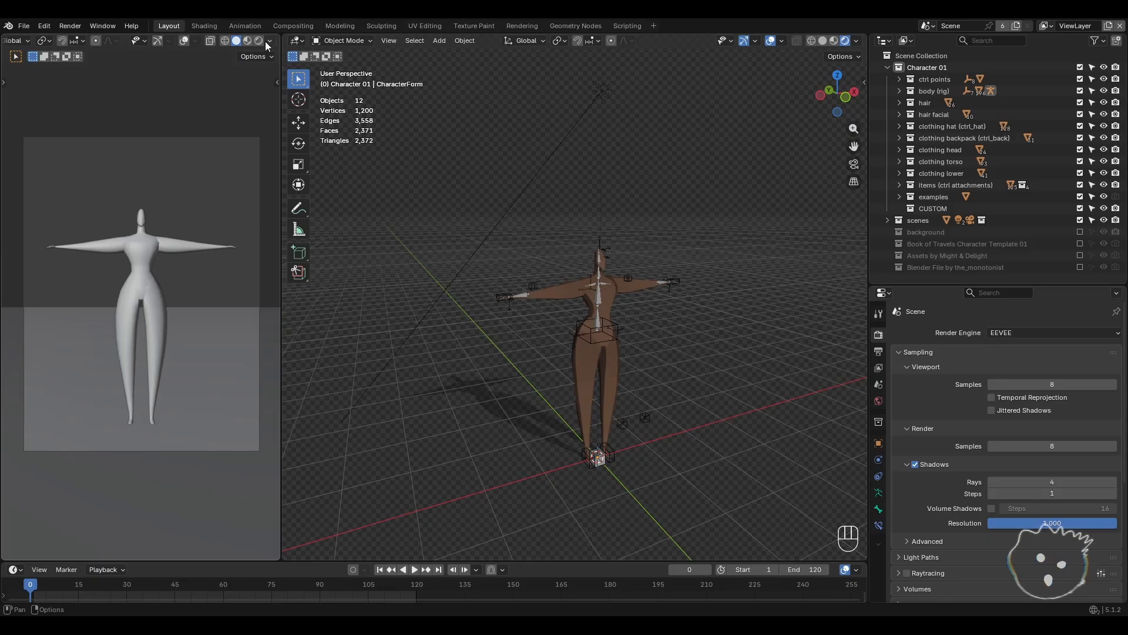
left_click(259, 40)
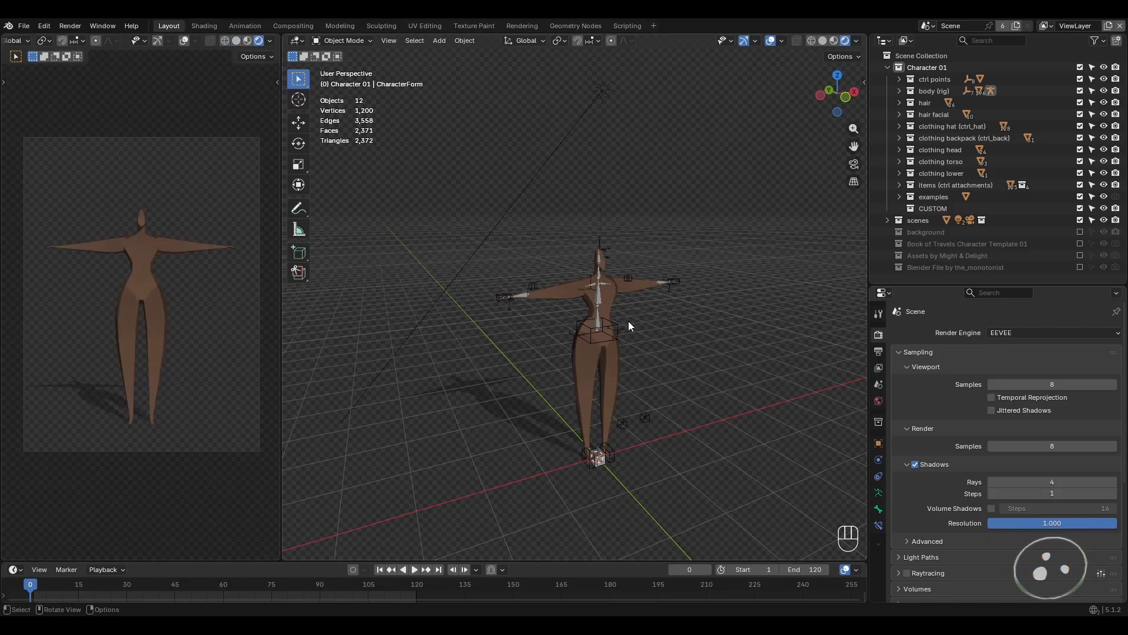
- Turn off the Transparent option in the scene's Film render settings
middle_click_drag(629, 321, 640, 315)
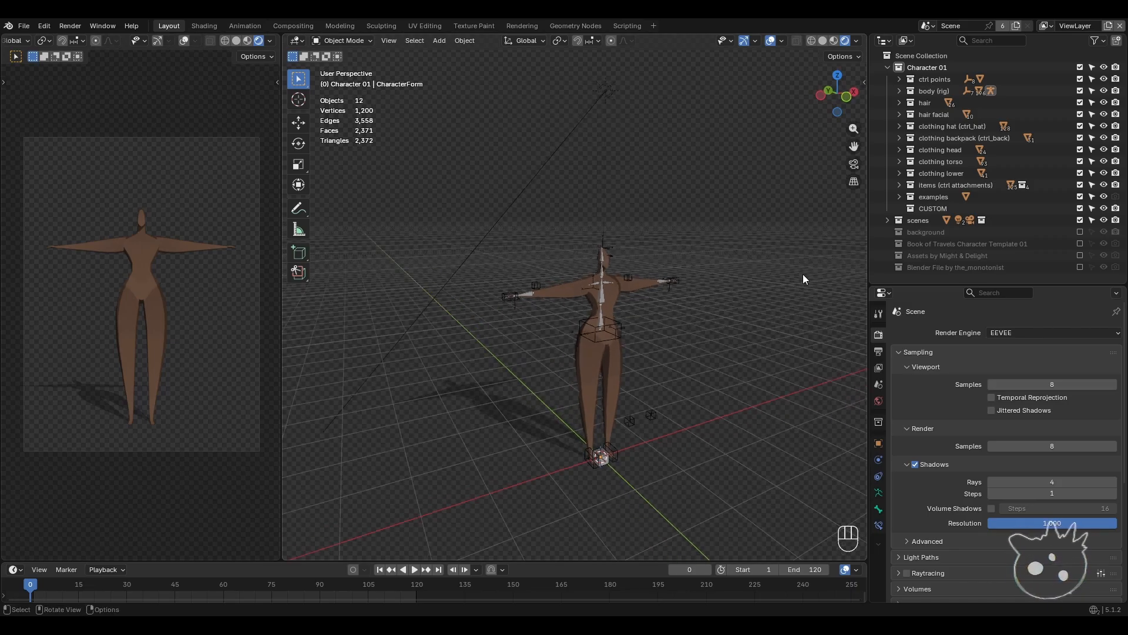
mouse_move(557, 347)
middle_mouse_down()
mouse_move(640, 360)
mouse_move(660, 347)
mouse_move(507, 340)
mouse_move(628, 343)
mouse_move(538, 344)
mouse_move(564, 339)
middle_mouse_up()
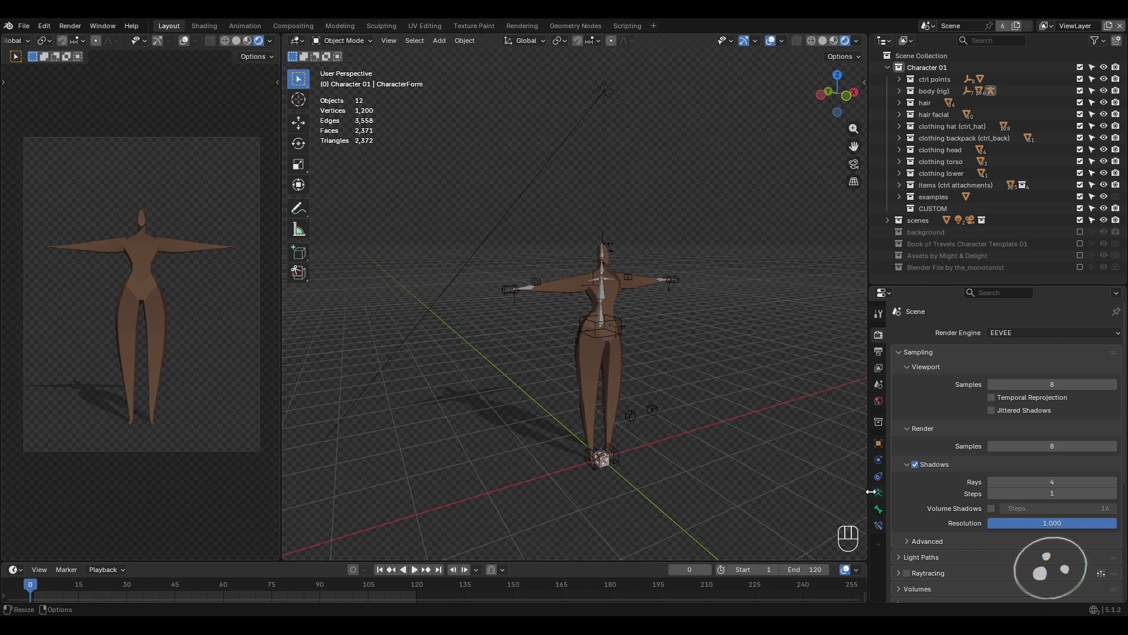
mouse_move(689, 361)
middle_mouse_down()
mouse_move(706, 362)
mouse_move(667, 352)
mouse_move(694, 358)
middle_mouse_up()
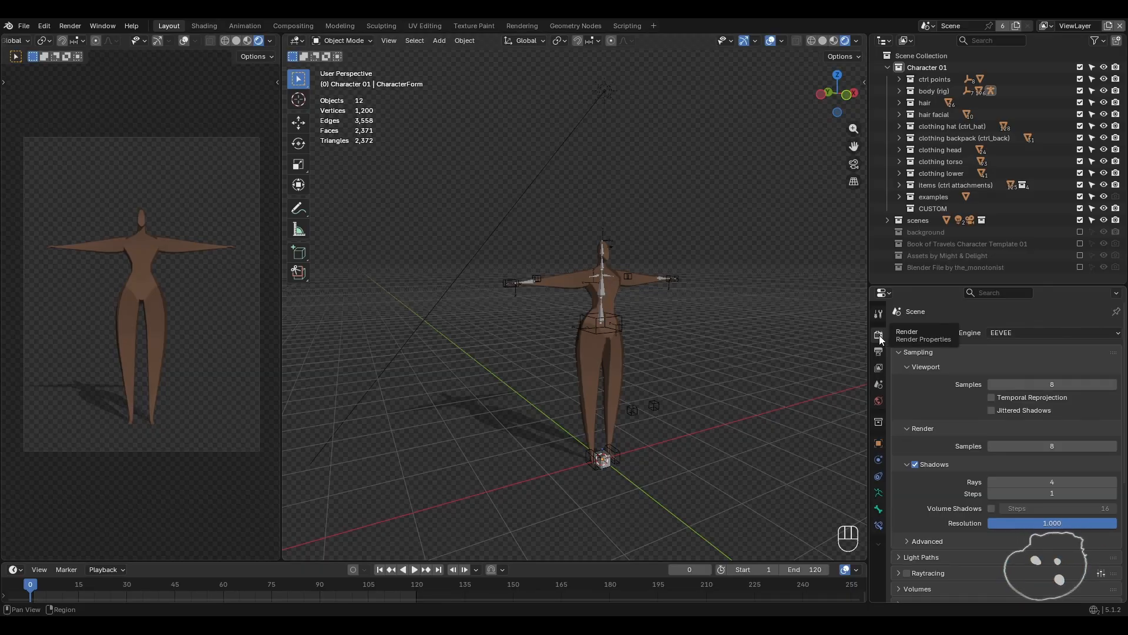
scroll(965, 538, "down", 5)
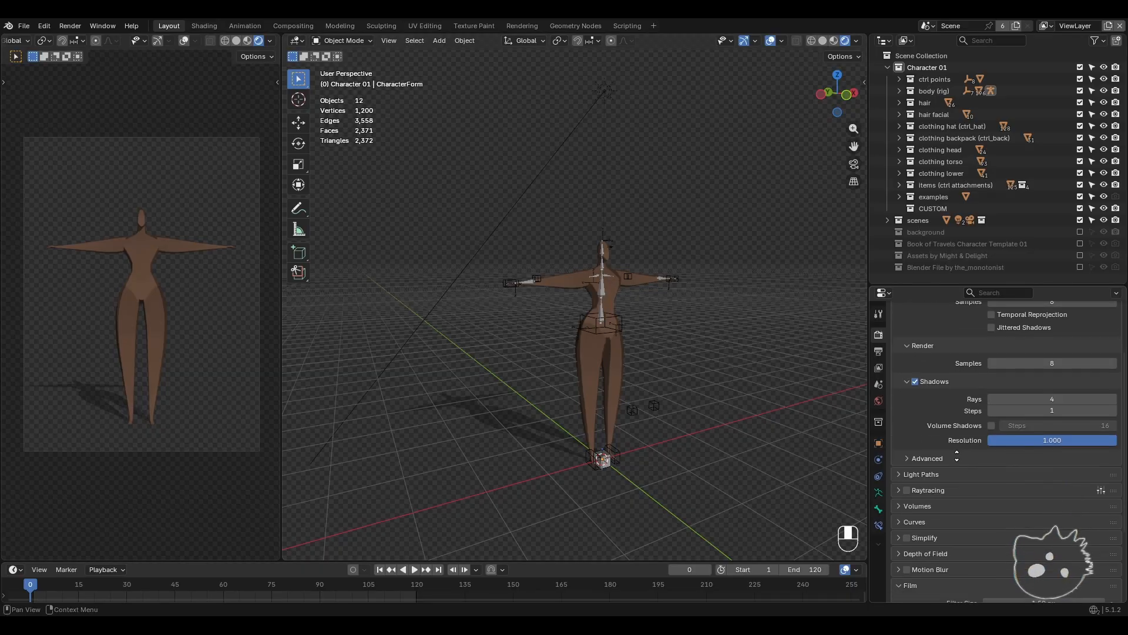
left_click(903, 482)
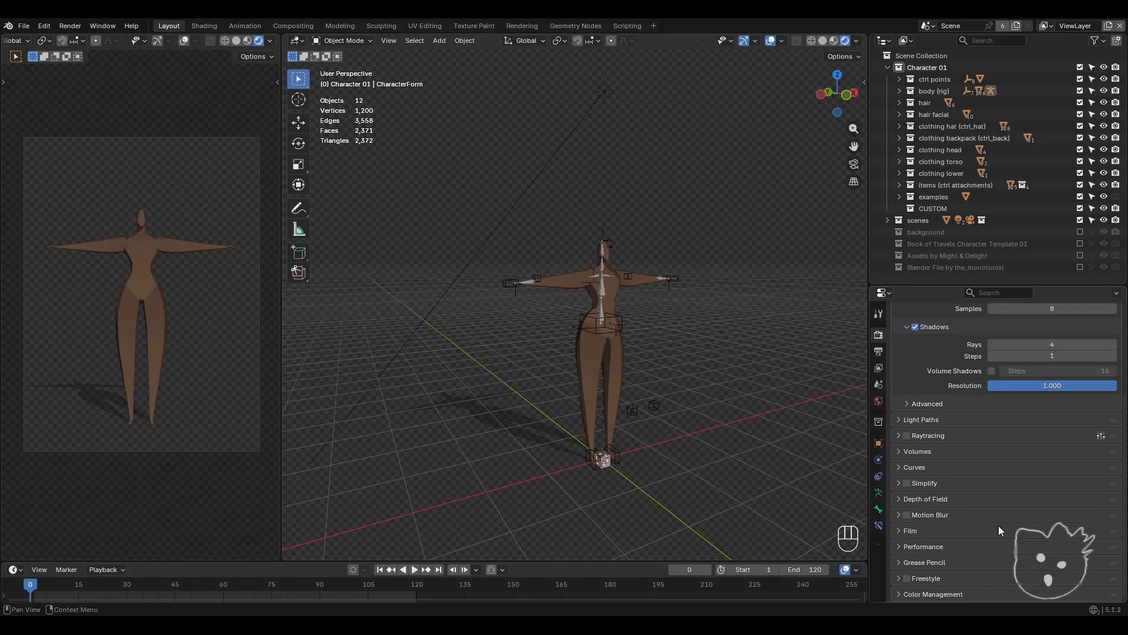
left_click(912, 532)
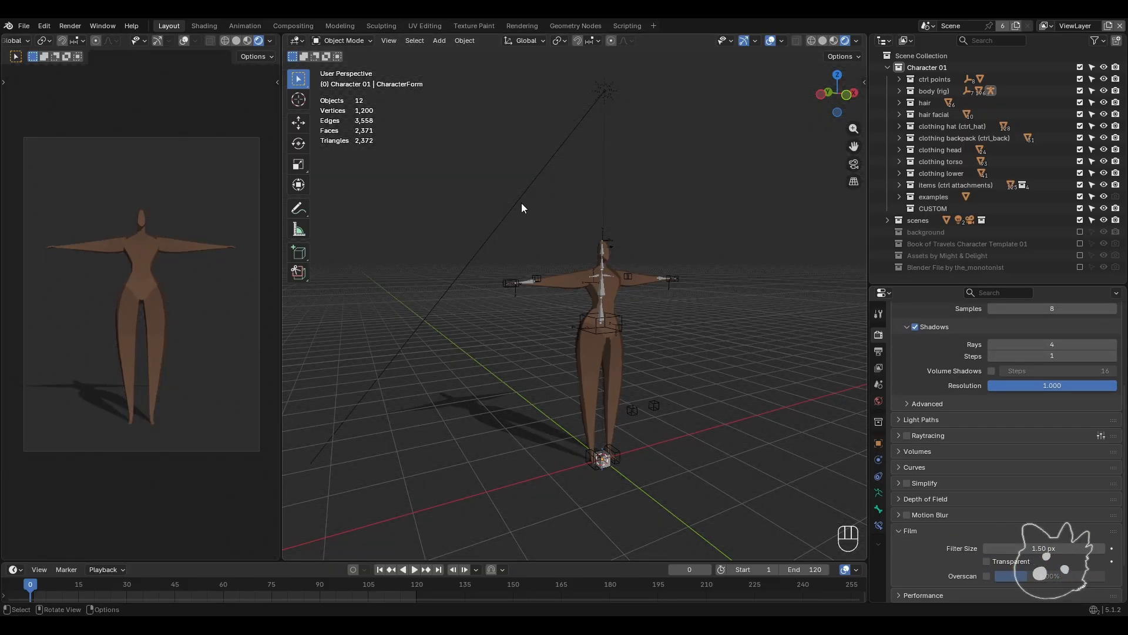
- Select the character's body mesh m_CharacterForm in the 3D viewport, and clear the selection
middle_click_drag(637, 224, 667, 351)
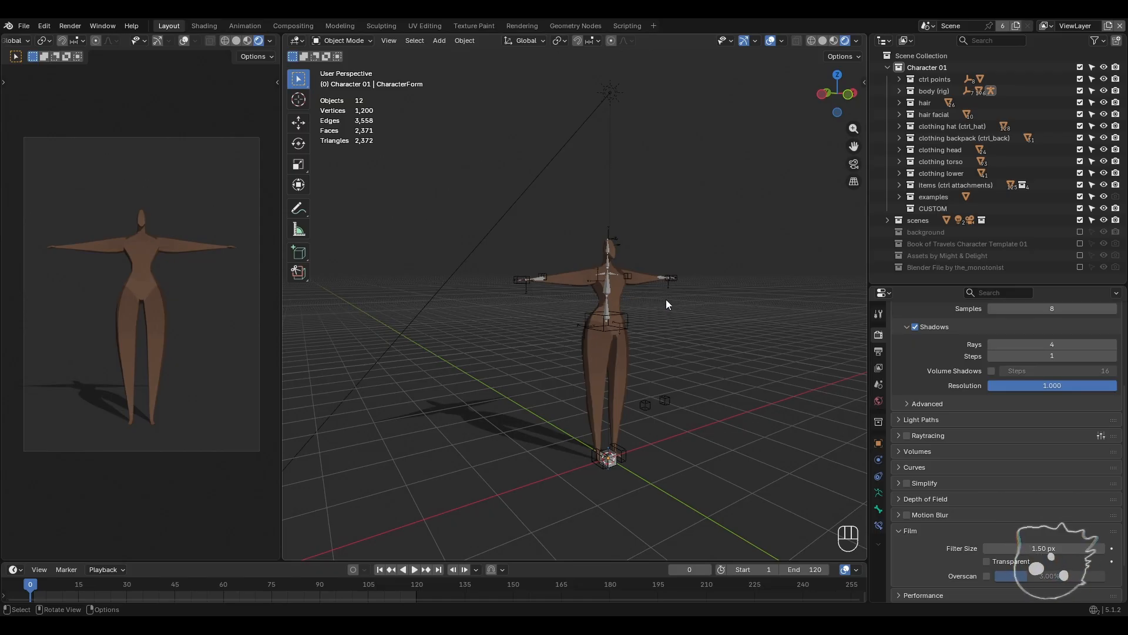
middle_click_drag(667, 301, 685, 311, "shift")
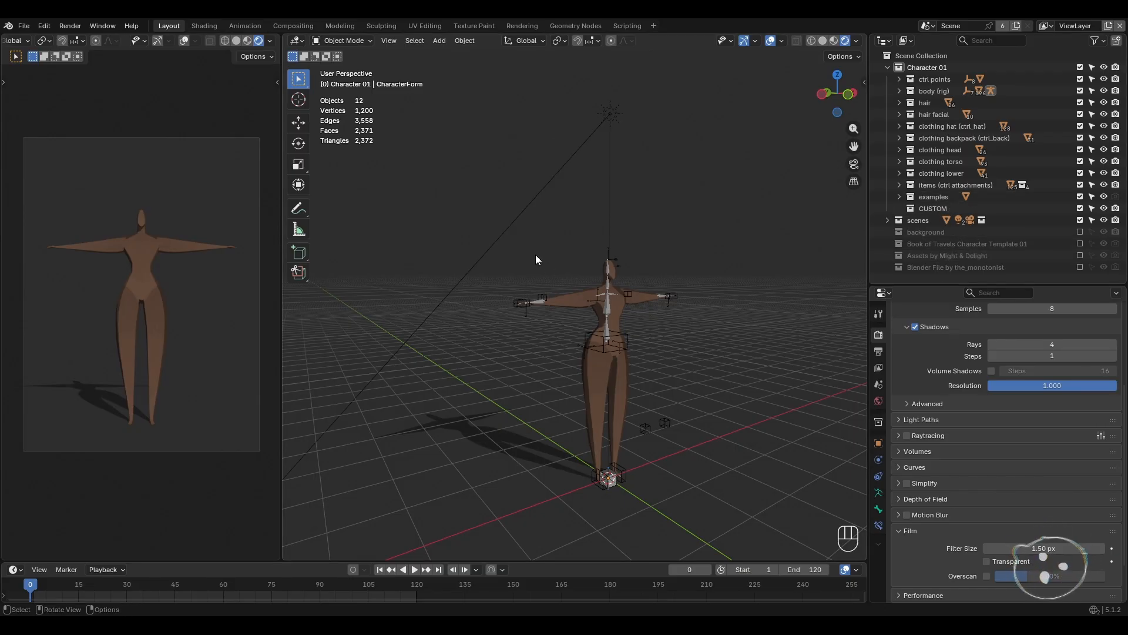
middle_click_drag(536, 256, 573, 271)
left_click_drag(573, 274, 717, 453)
left_click(737, 441)
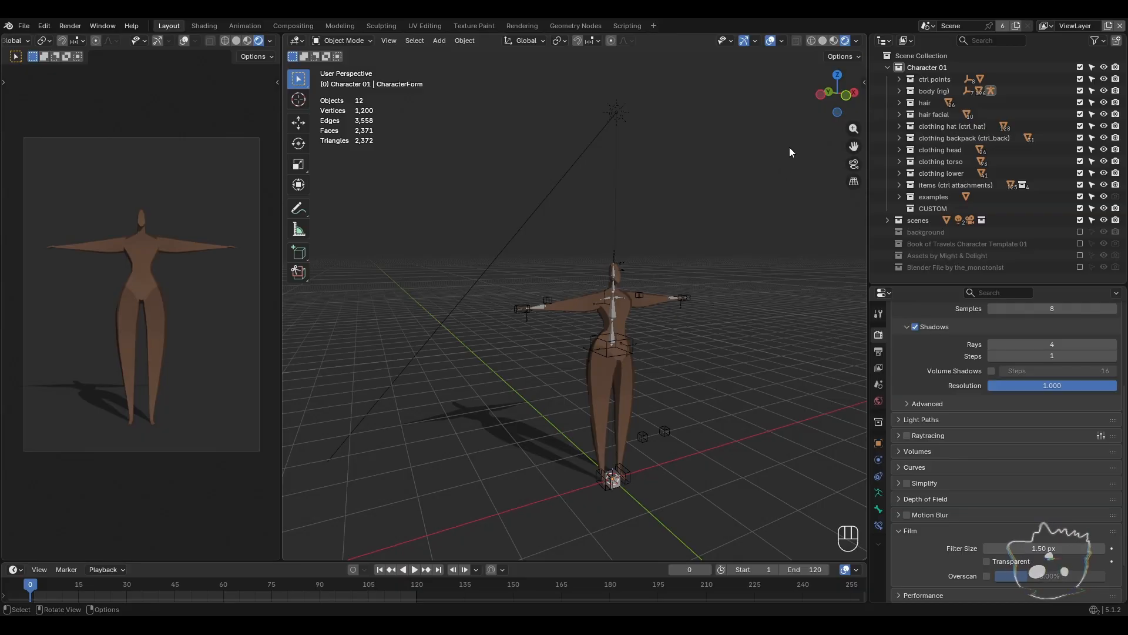
left_click(614, 306)
left_click(651, 312)
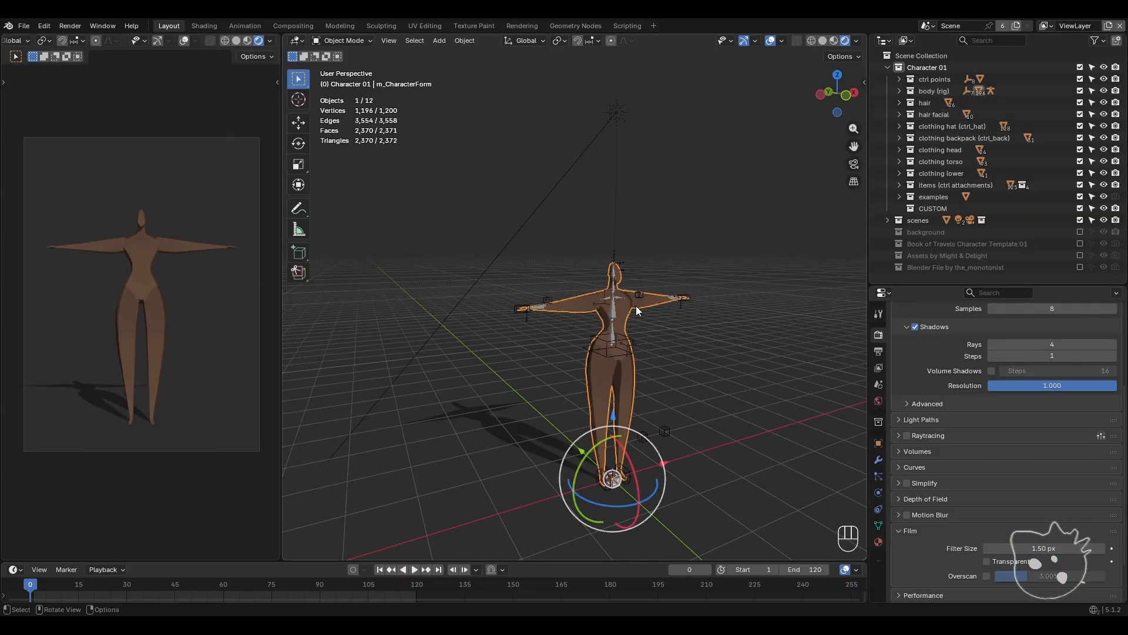
left_click(752, 214)
- Expand the body (rig) collection, select the CharacterForm armature through its bones in the viewport, and clear the selection
left_click(899, 91)
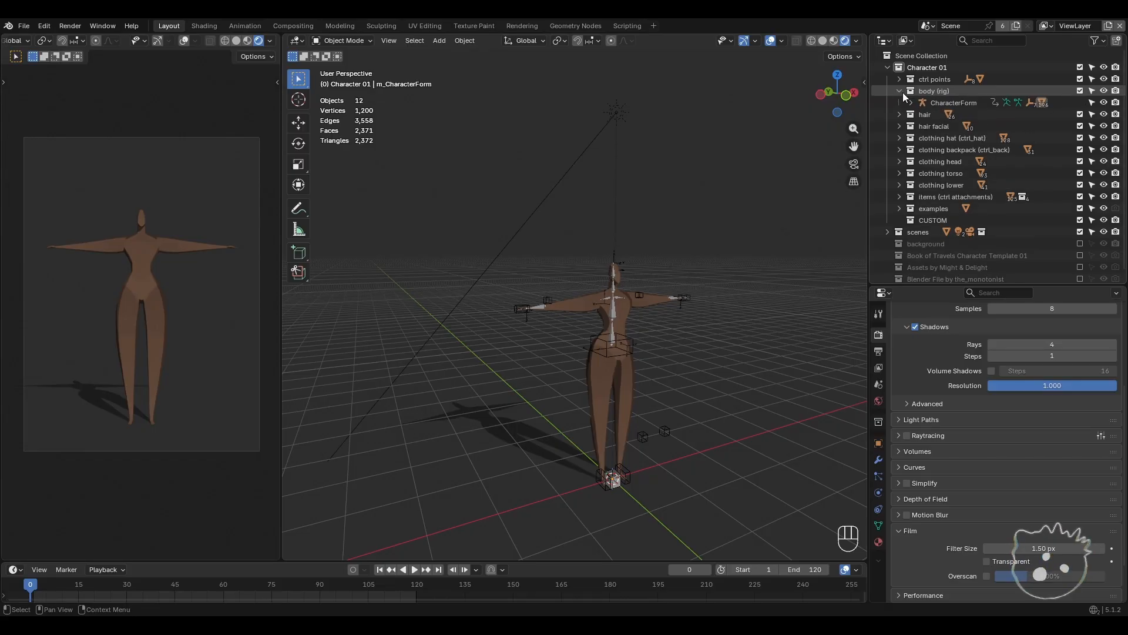
left_click(616, 300)
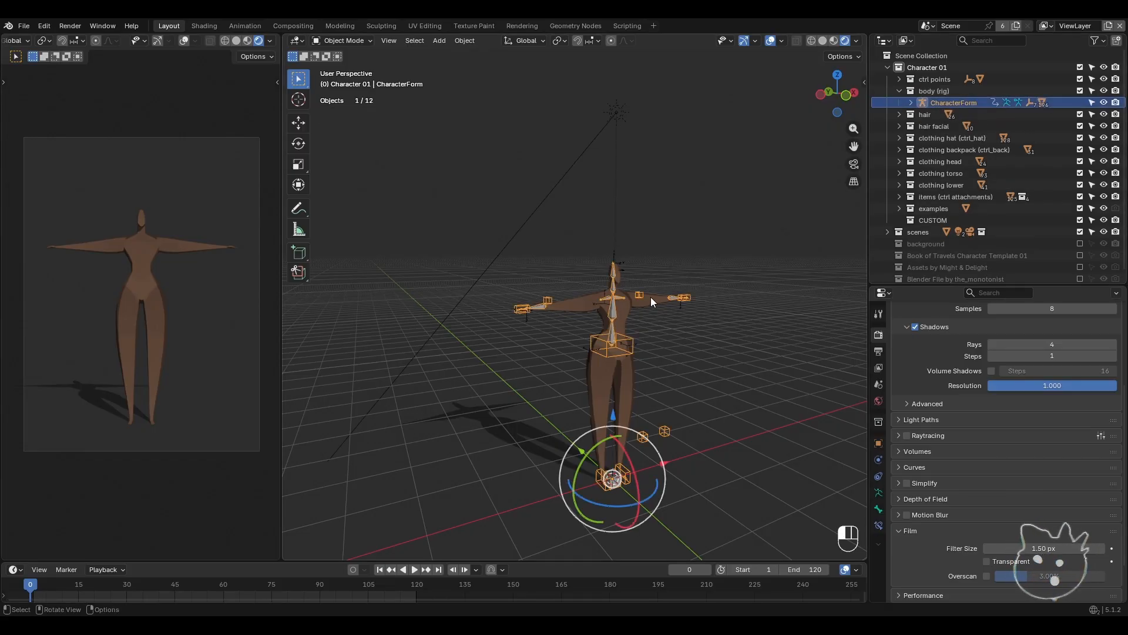
left_click(650, 297)
left_click(617, 300)
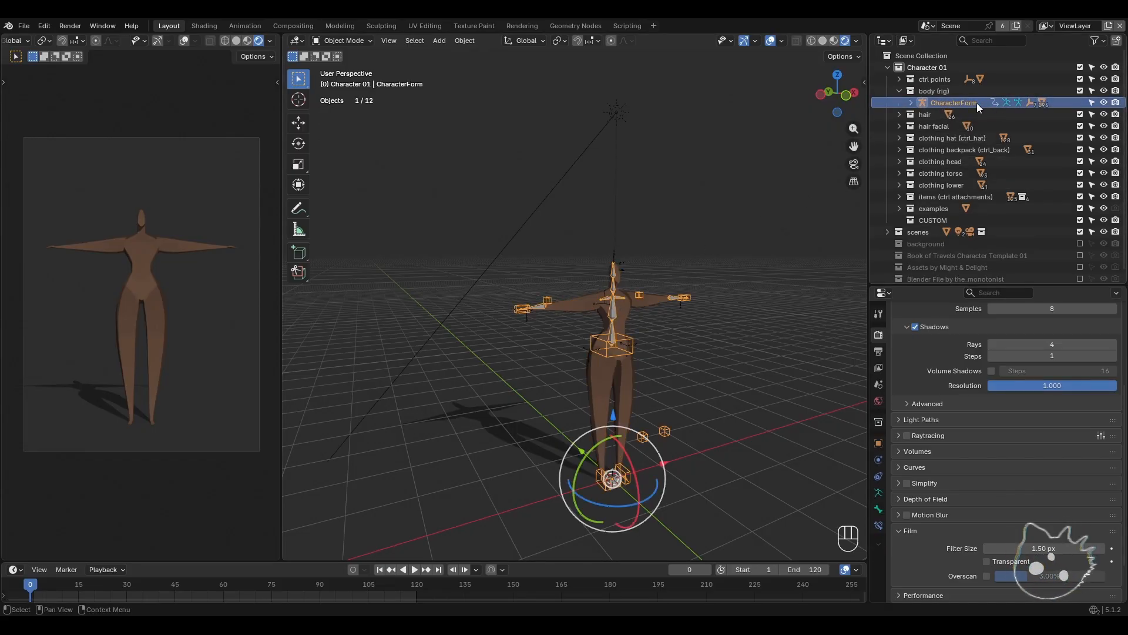
left_click(727, 285)
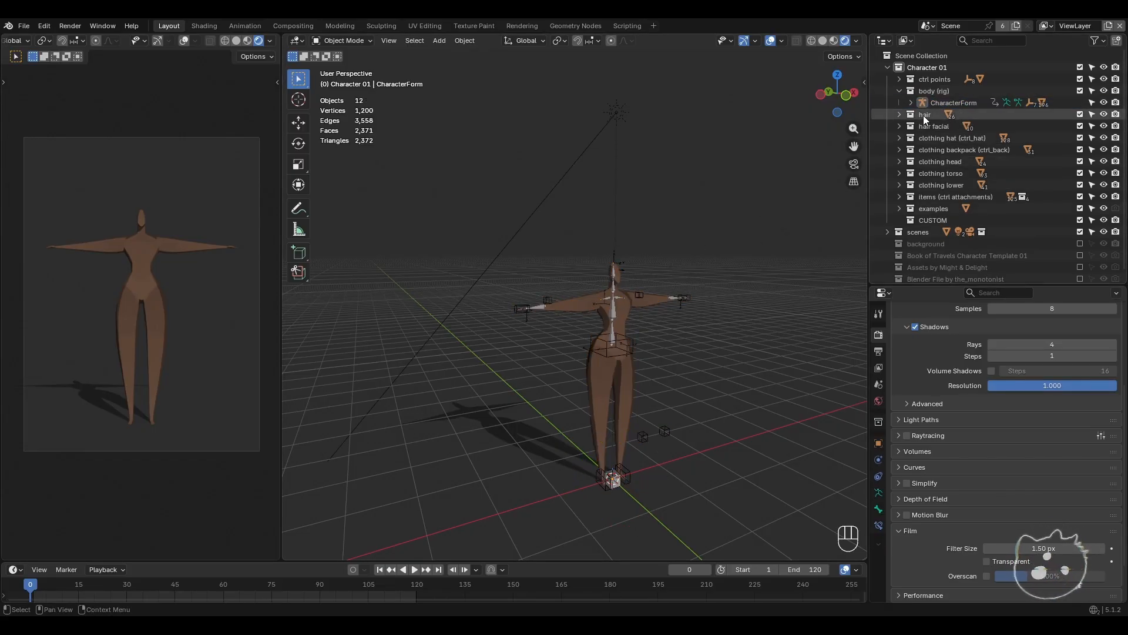
- Select the CharacterForm armature in the outliner, deselect it, and collapse the body (rig) collection
left_click(952, 105)
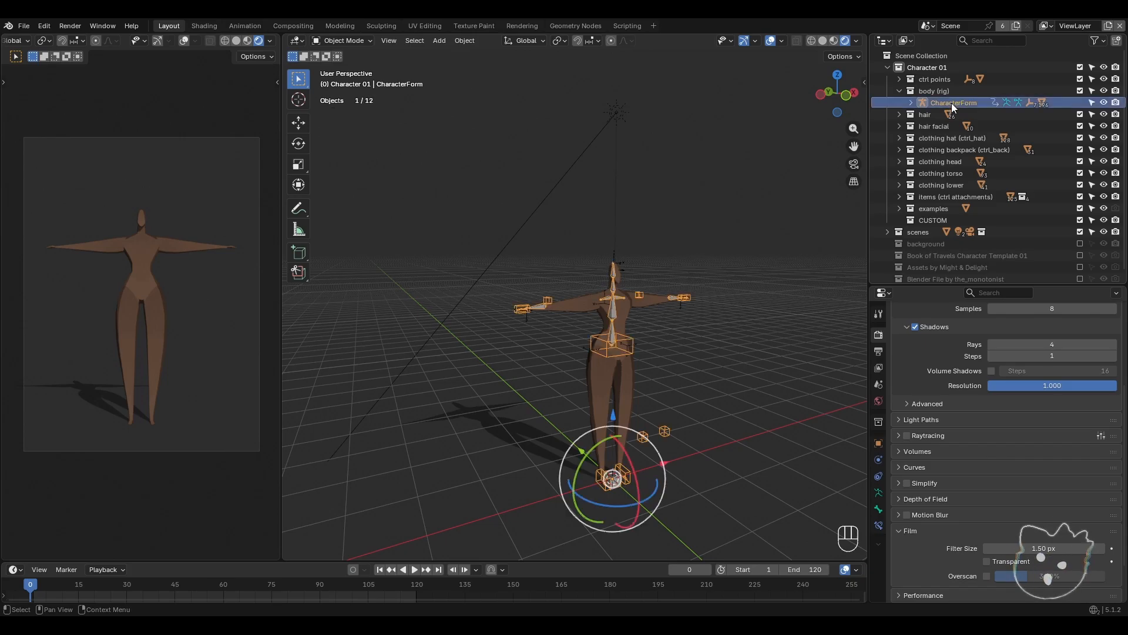
left_click(778, 330)
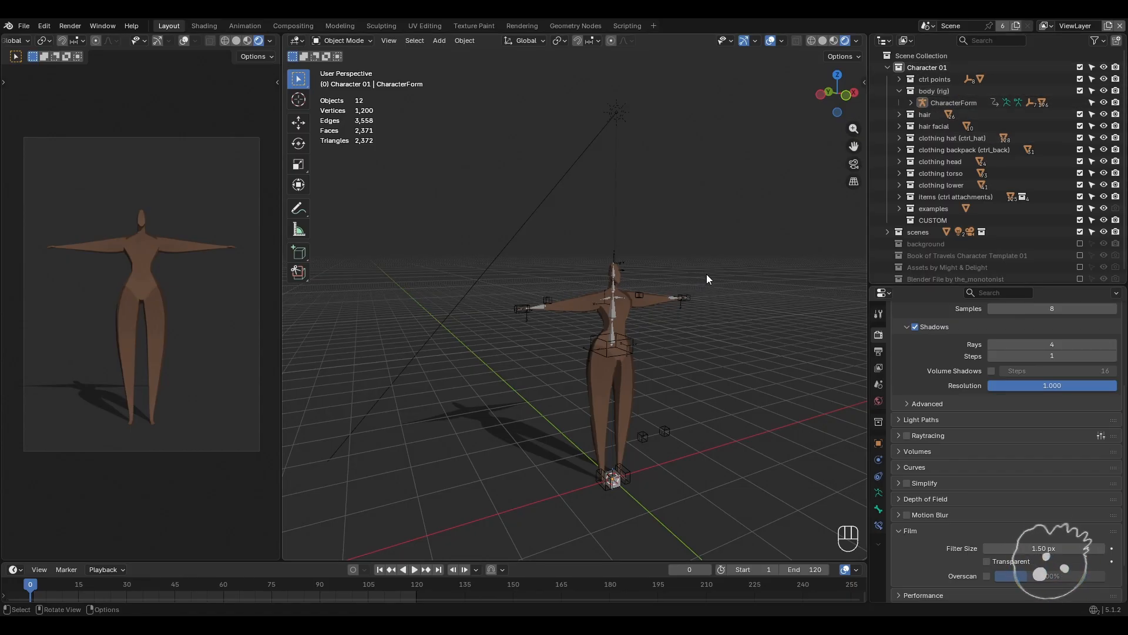
left_click(898, 91)
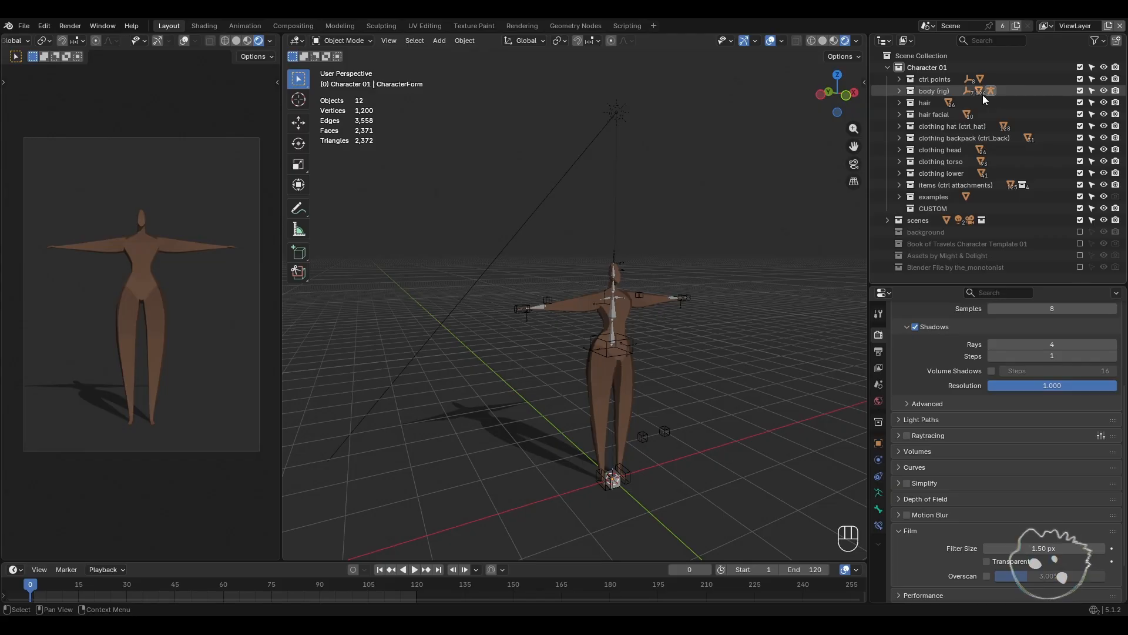
middle_click_drag(656, 306, 643, 308)
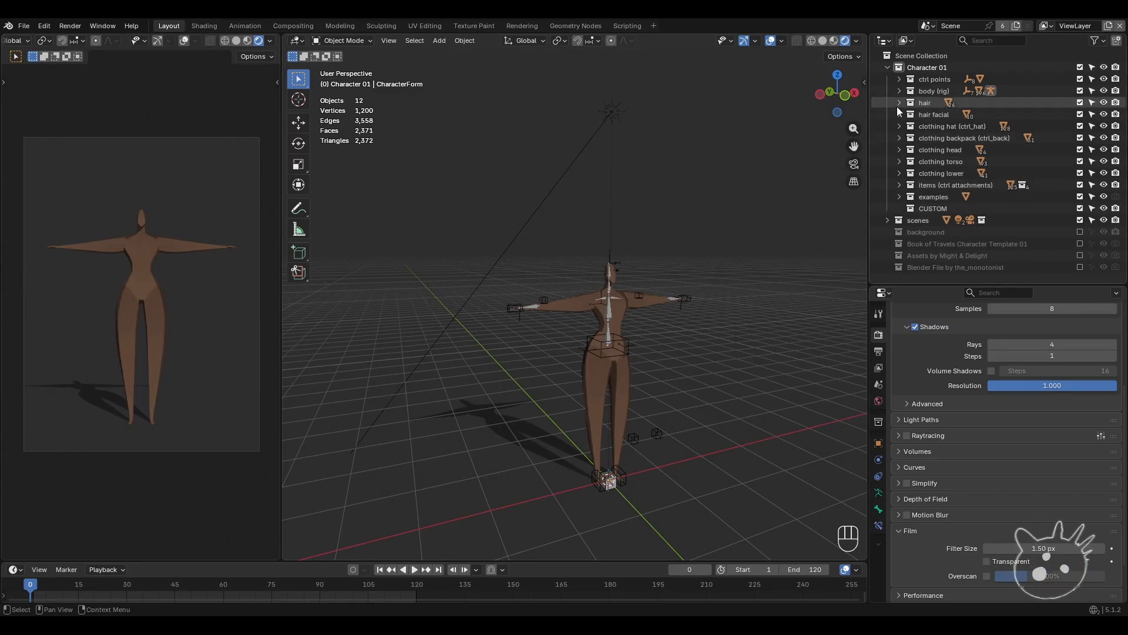
left_click(990, 40)
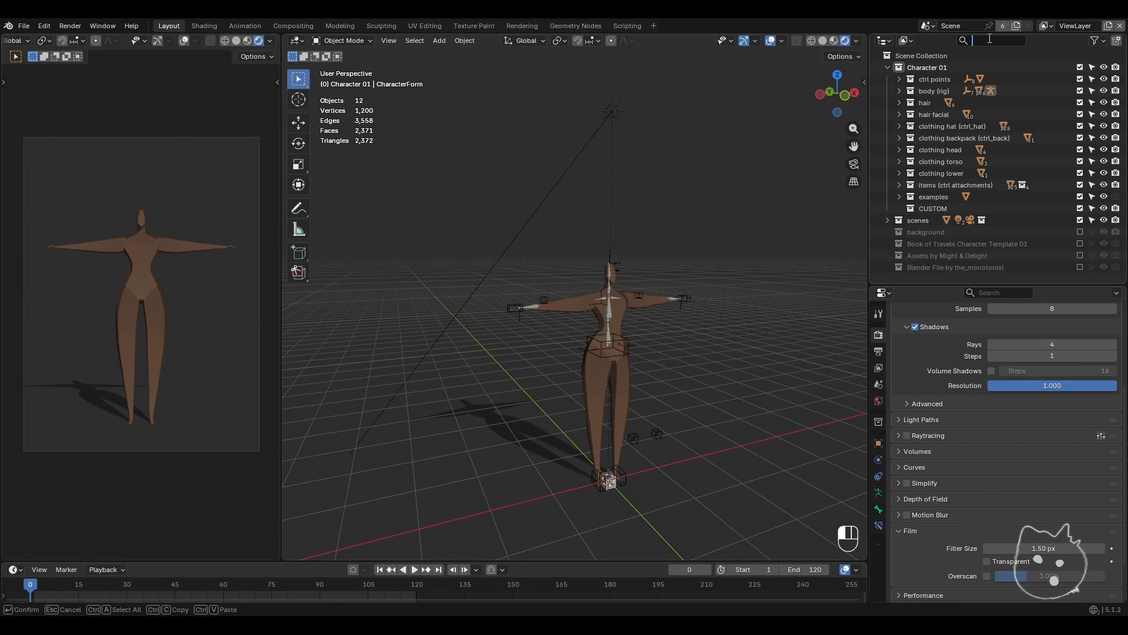
left_click(709, 297)
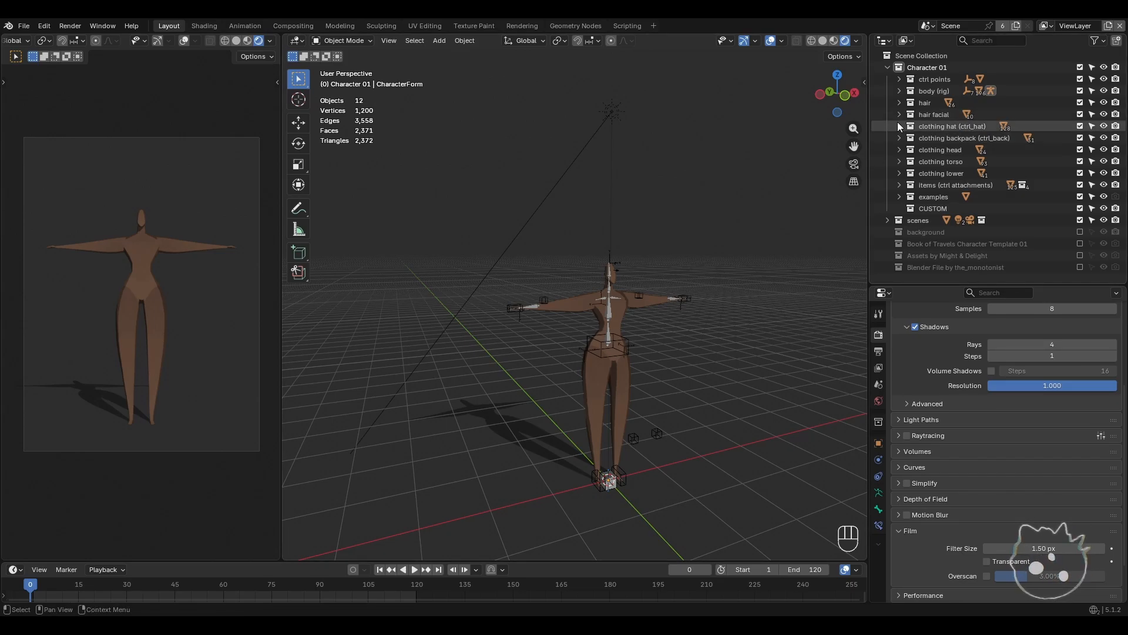
left_click(902, 137)
left_click(903, 137)
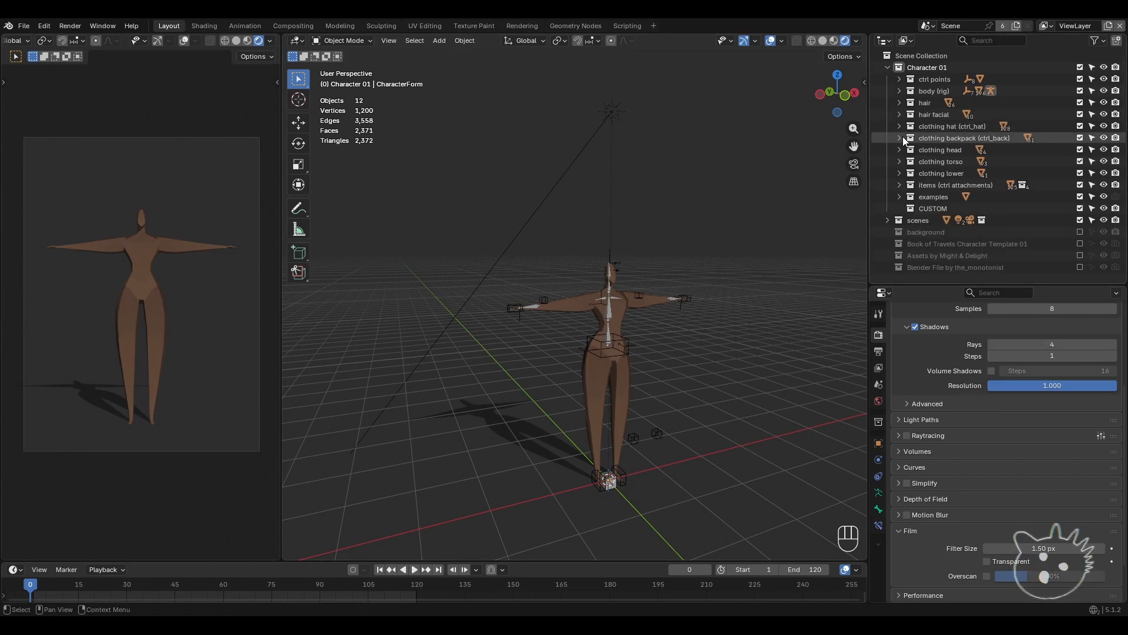
- Expand the clothing torso collection and make the Crowd_Clothing_Torso_03 garment visible in the viewport
left_click(898, 161)
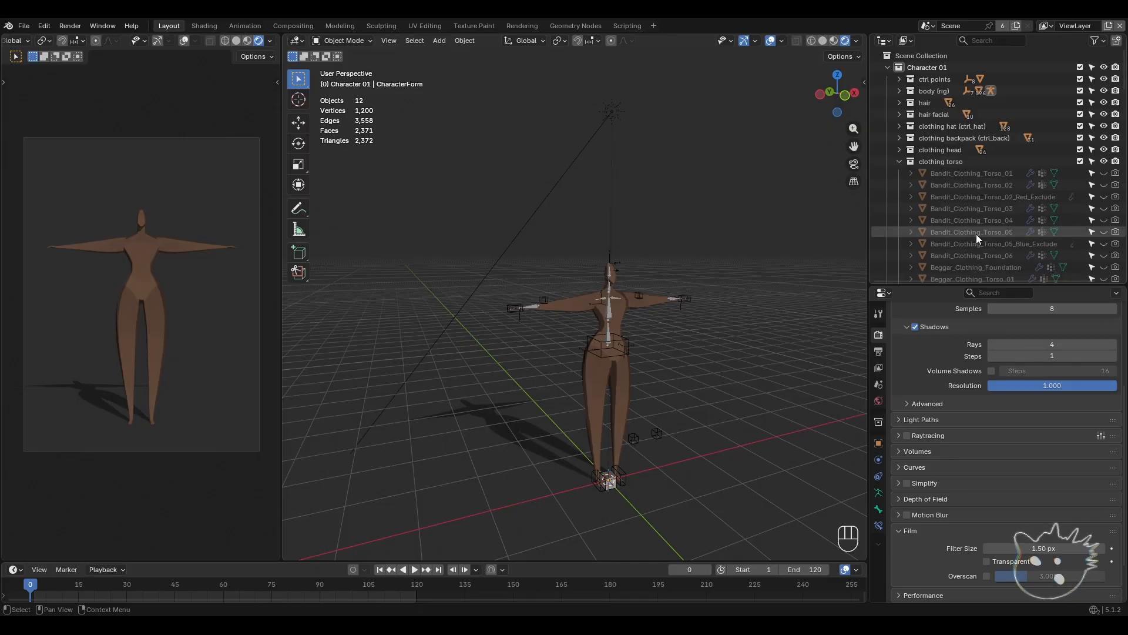
scroll(973, 229, "down", 5)
scroll(970, 229, "down", 10)
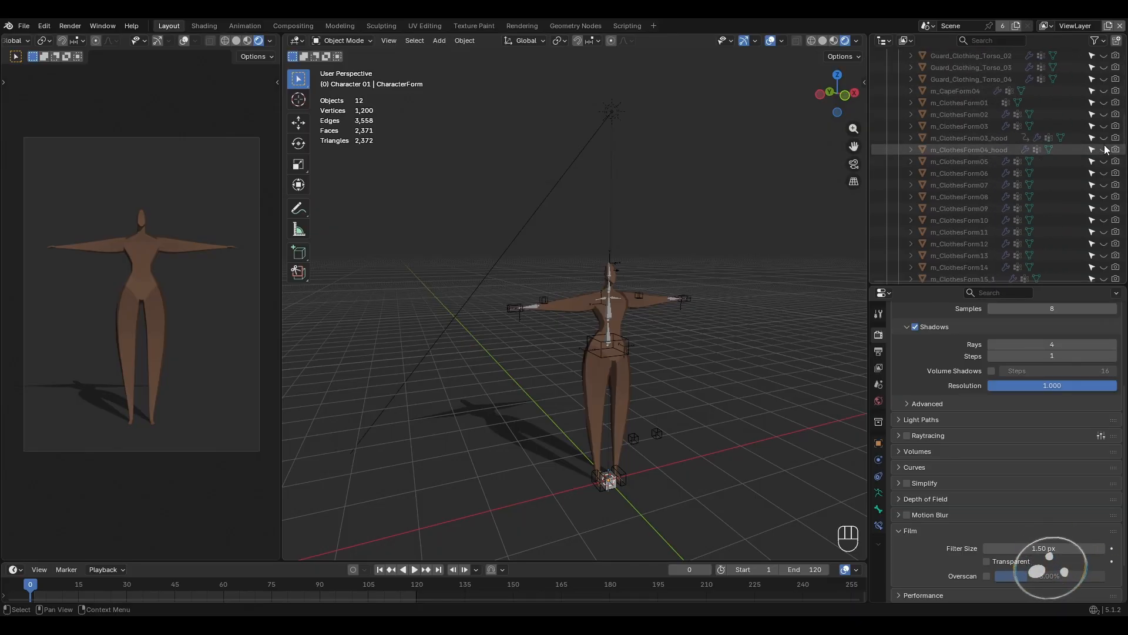
scroll(1041, 210, "up", 5)
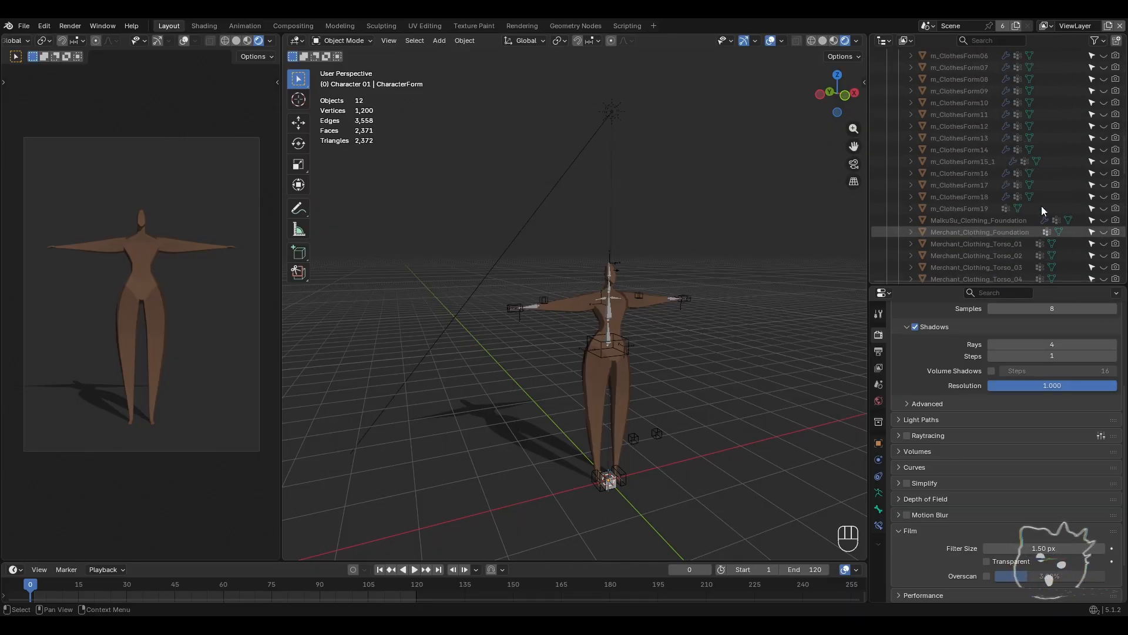
left_click(1105, 139)
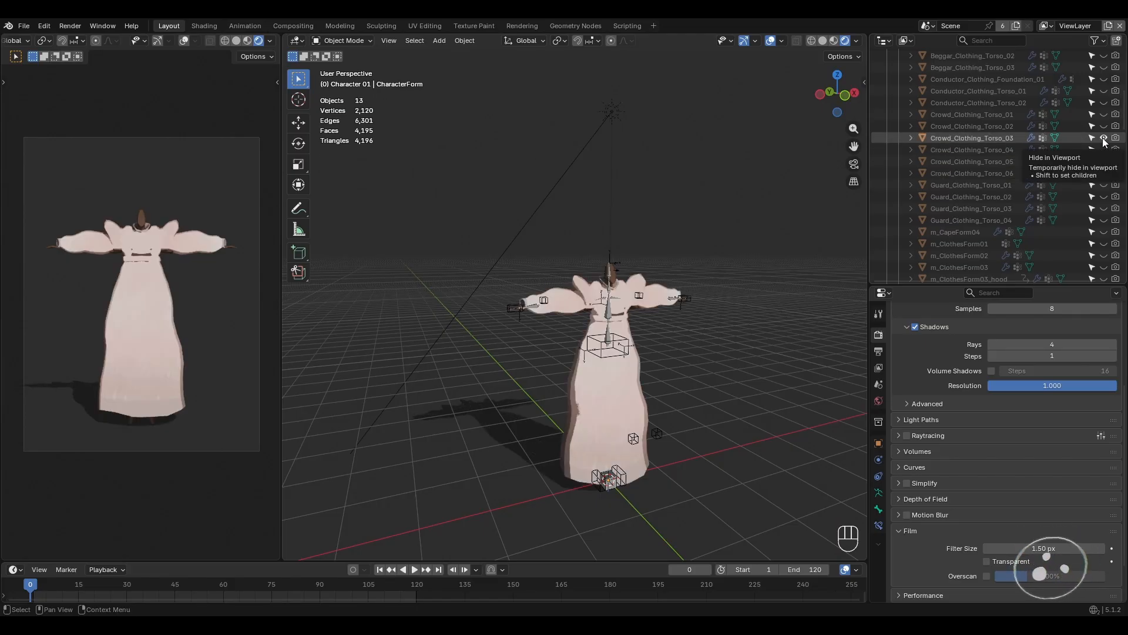
- Turn off the overlays in the 3D viewport and examine the dressed character's upper body up close
scroll(728, 402, "up", 3)
middle_click_drag(726, 423, 738, 362, "shift")
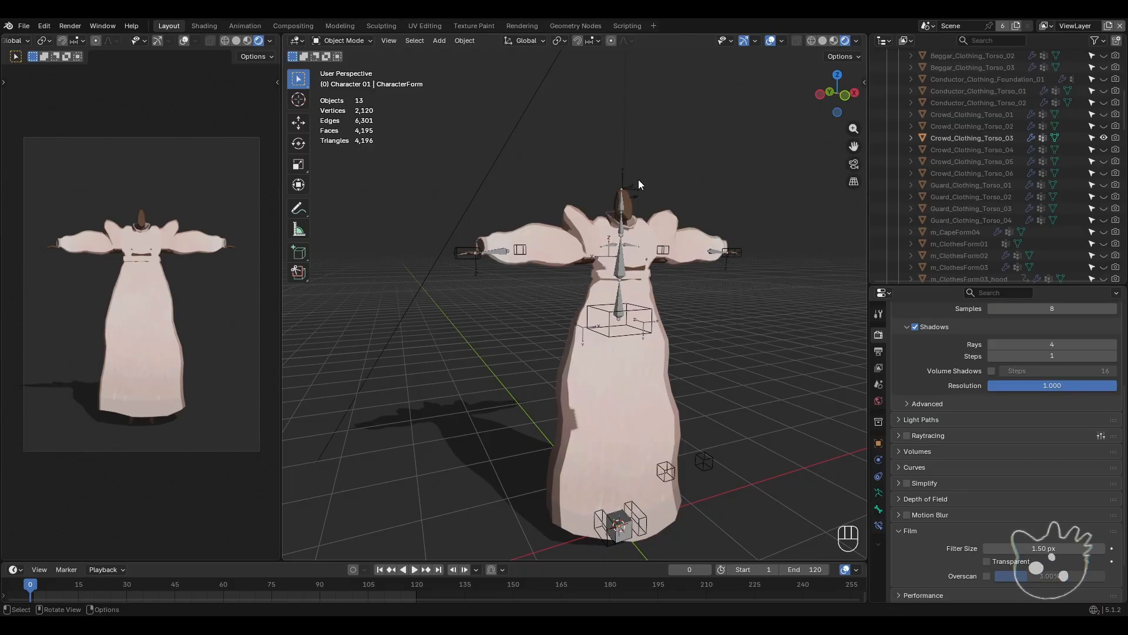
left_click(772, 41)
scroll(683, 225, "up", 4)
middle_click_drag(700, 184, 653, 235, "shift")
scroll(655, 235, "down", 4)
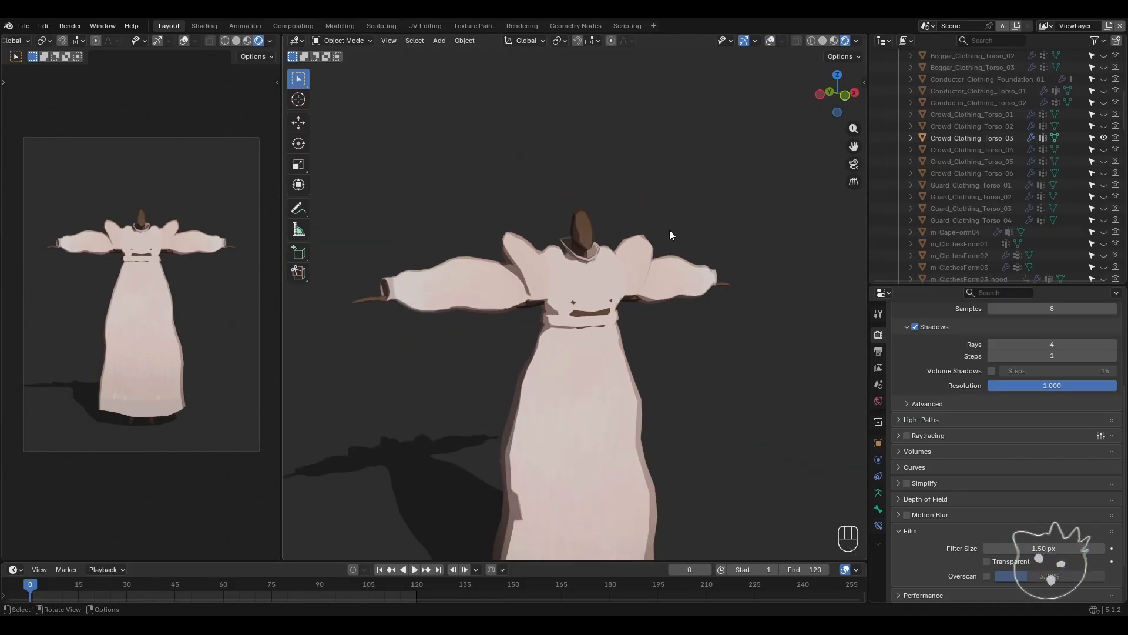
- Hide Crowd_Clothing_Torso_03, and briefly show and hide Crowd_Clothing_Torso_06, Guard_Clothing_Torso_04, m_ClothesForm01 and m_ClothesForm02 one after another
left_click(1104, 137)
left_click(1104, 173)
left_click(1104, 173)
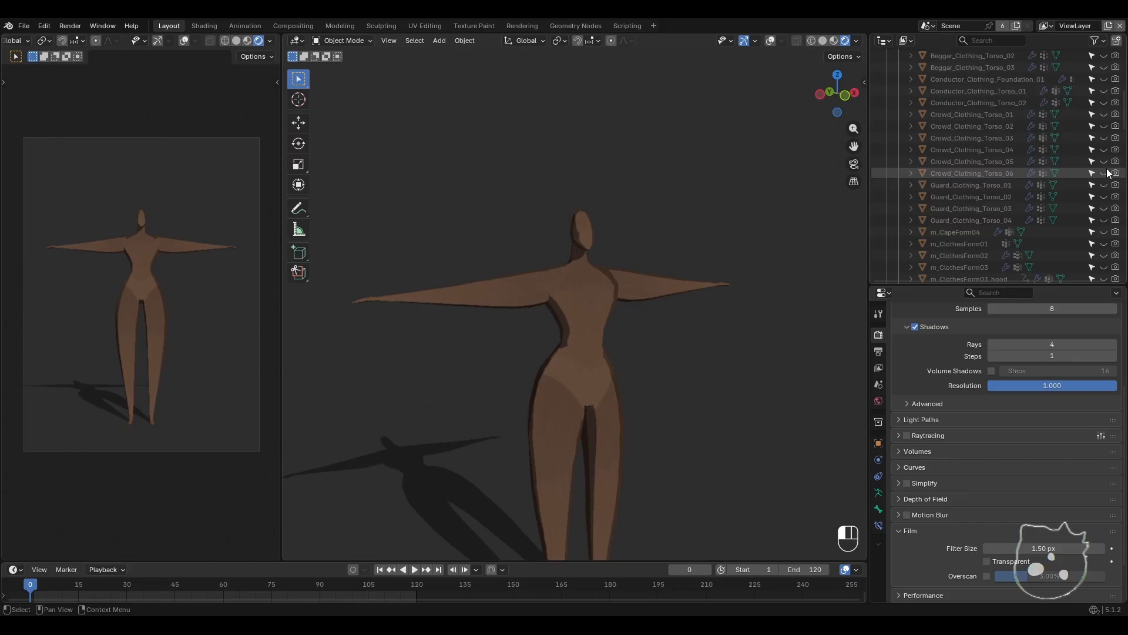
left_click(1103, 221)
left_click(1104, 220)
left_click(1104, 244)
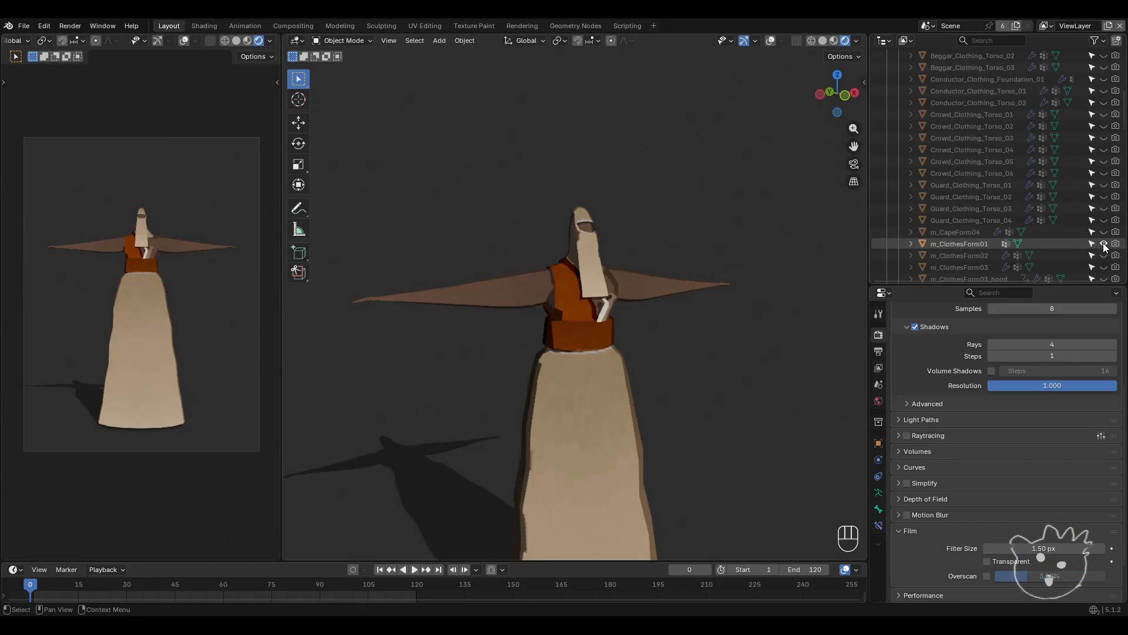
left_click(1104, 243)
left_click(1103, 256)
left_click(1104, 257)
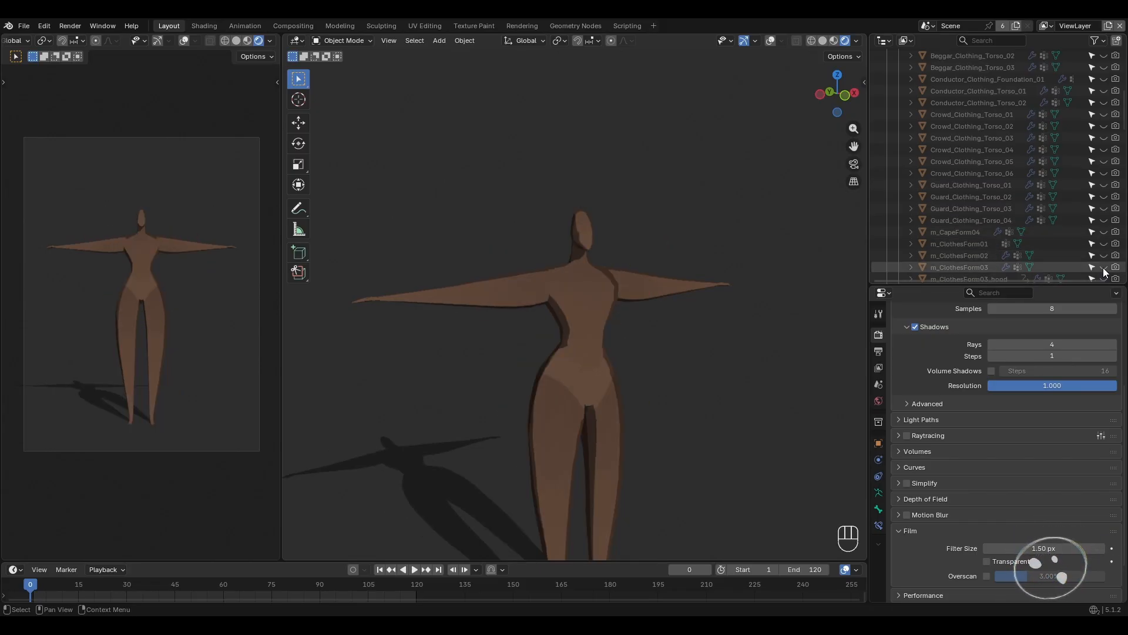
- Show the m_ClothesForm03 outfit, inspect it on the character from a slightly different angle, and hide it again
left_click(1104, 267)
mouse_move(771, 301)
middle_mouse_down()
mouse_move(739, 281)
mouse_move(757, 286)
middle_mouse_up()
scroll(1011, 216, "down", 4)
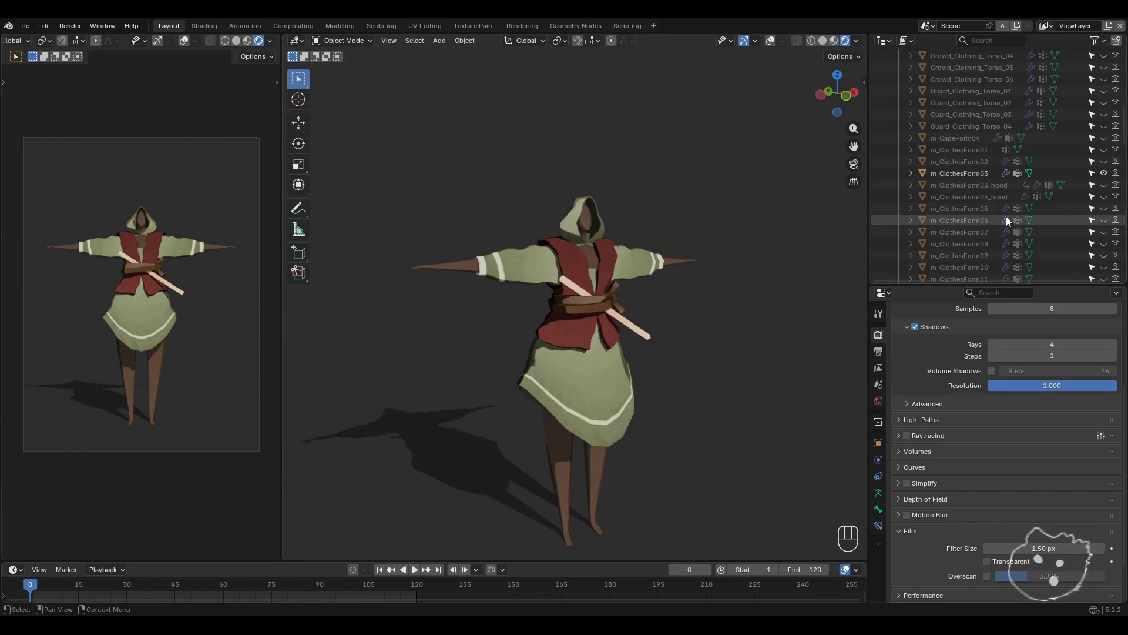
left_click(1104, 178)
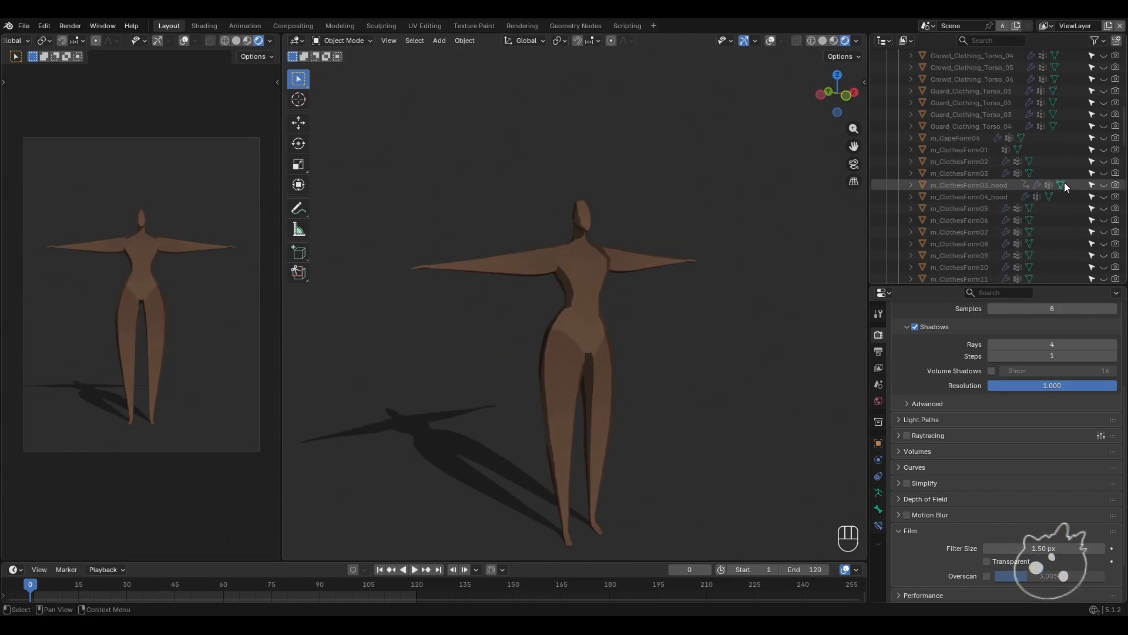
- Look through the torso garments and filter the outliner by the word "mystic"
scroll(969, 213, "down", 3)
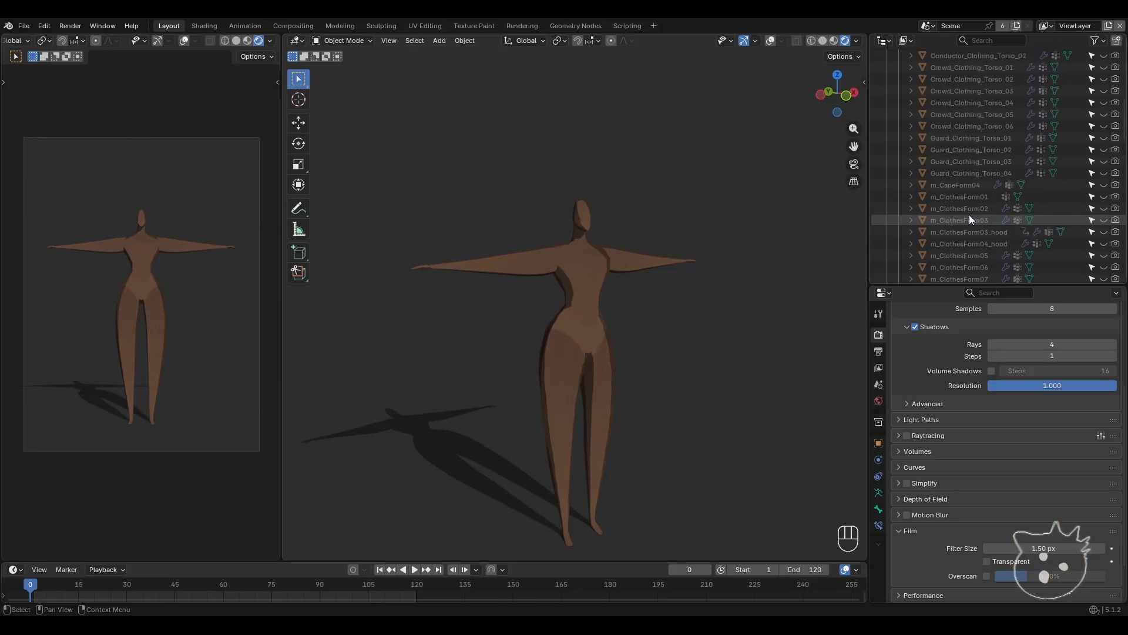
scroll(970, 217, "down", 8)
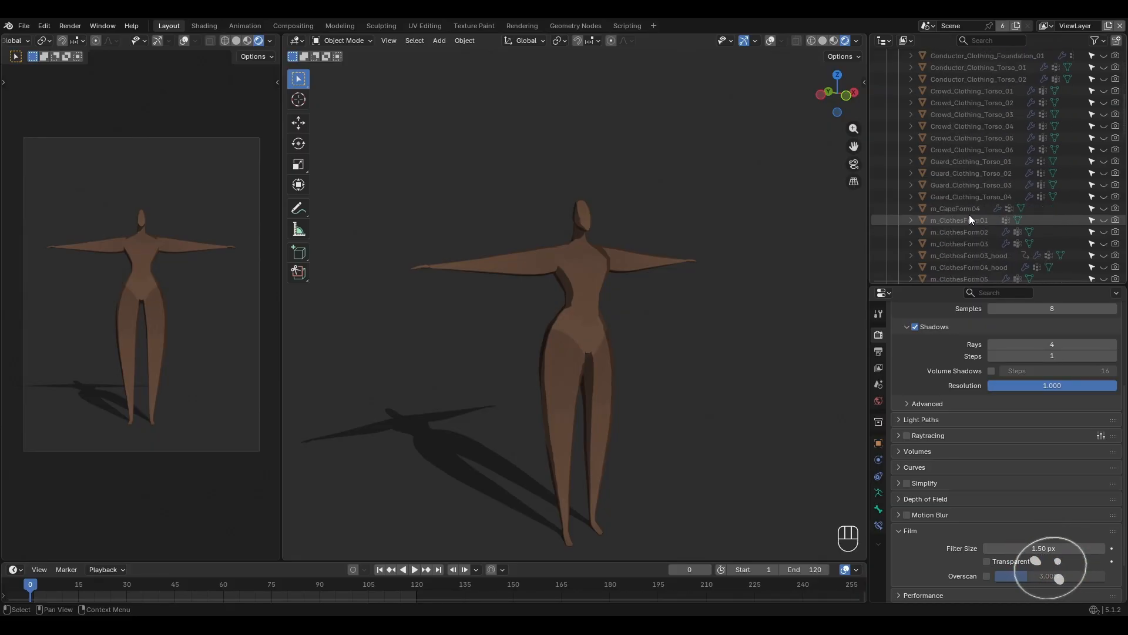
scroll(969, 214, "up", 8)
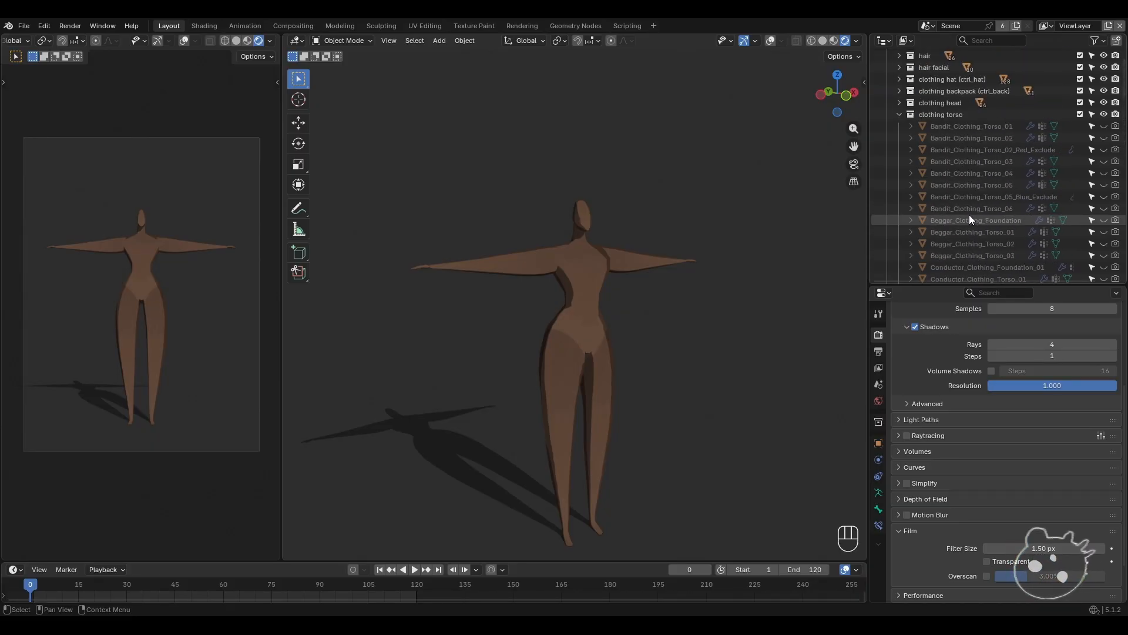
left_click(1001, 39)
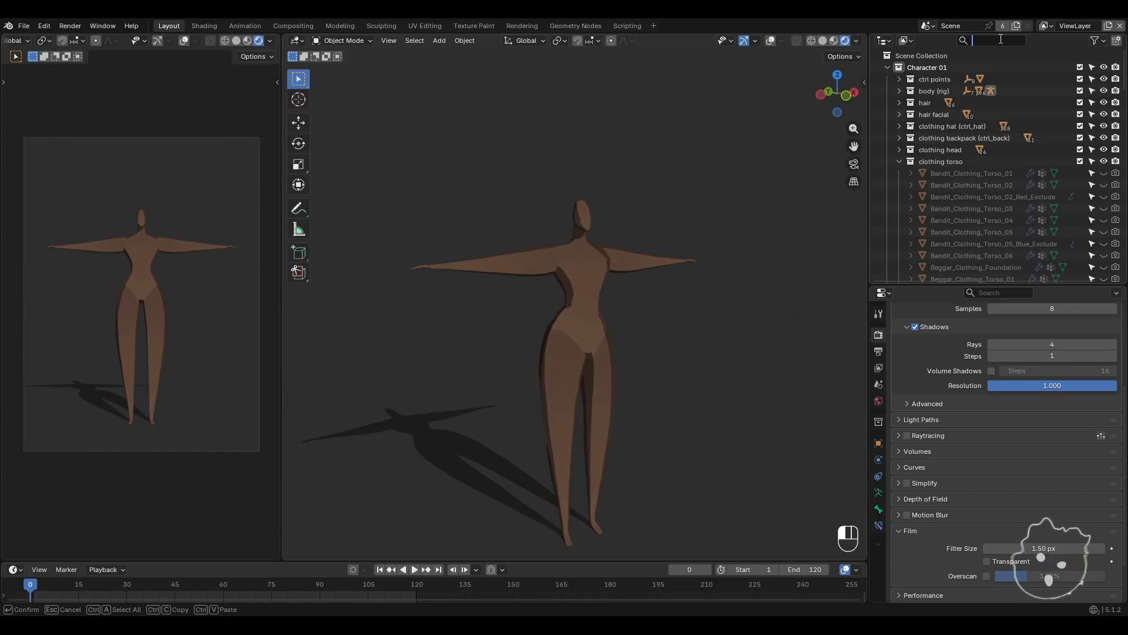
type("mystic")
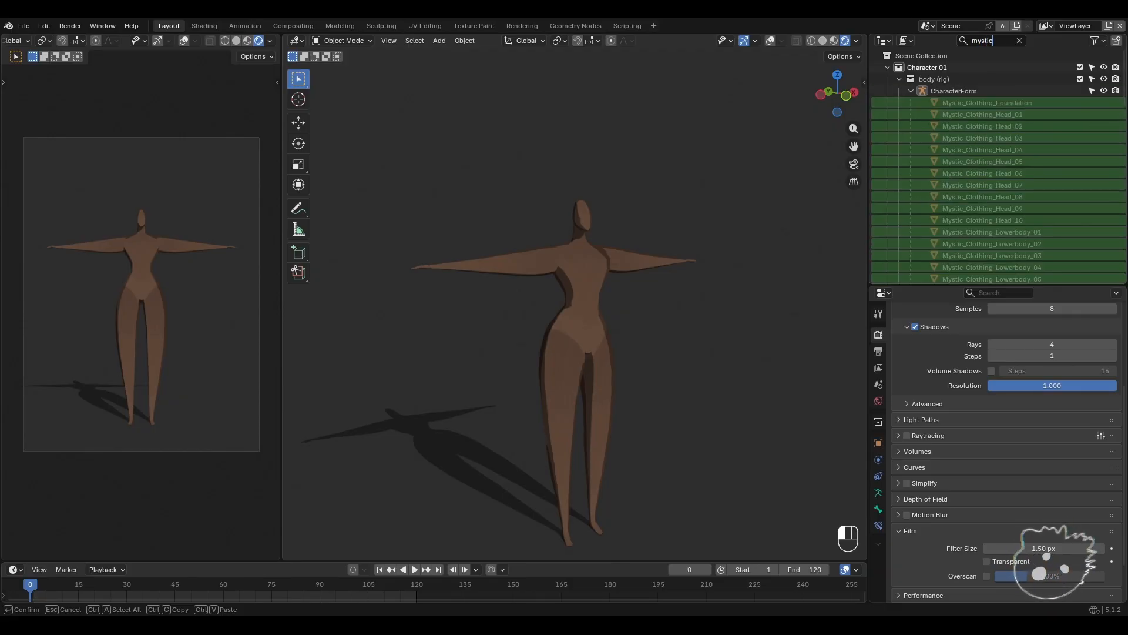
key("Return")
- Preview Mystic_Clothing_Head_01, Mystic_Clothing_Head_02 and Mystic_Clothing_Head_04 on the character one at a time, hiding each again
scroll(1074, 164, "down", 9)
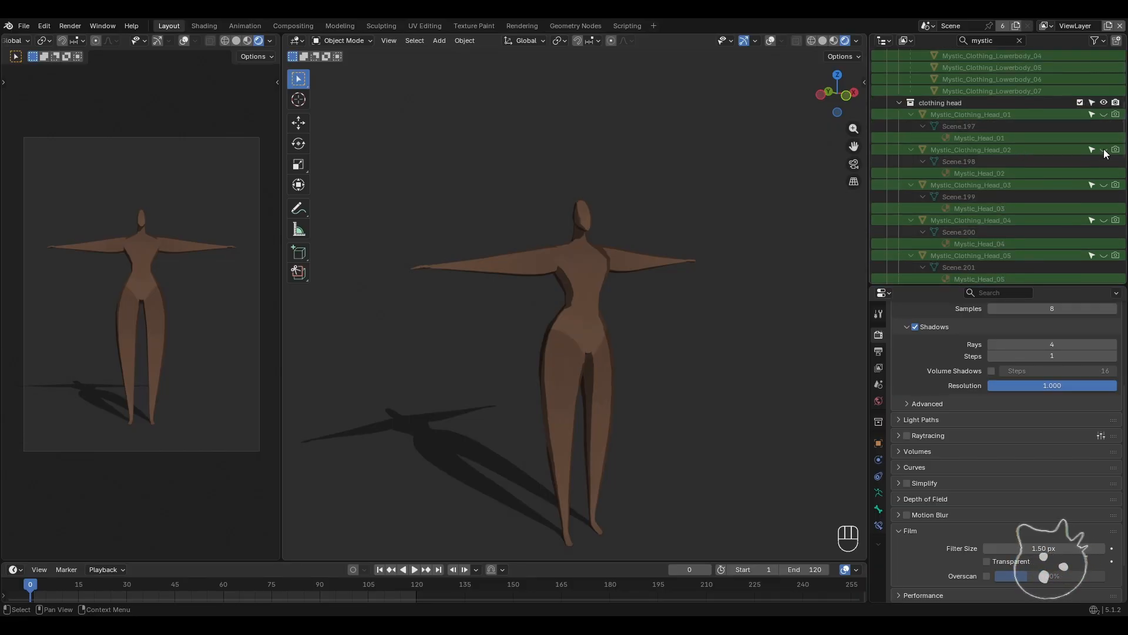
left_click(1105, 152)
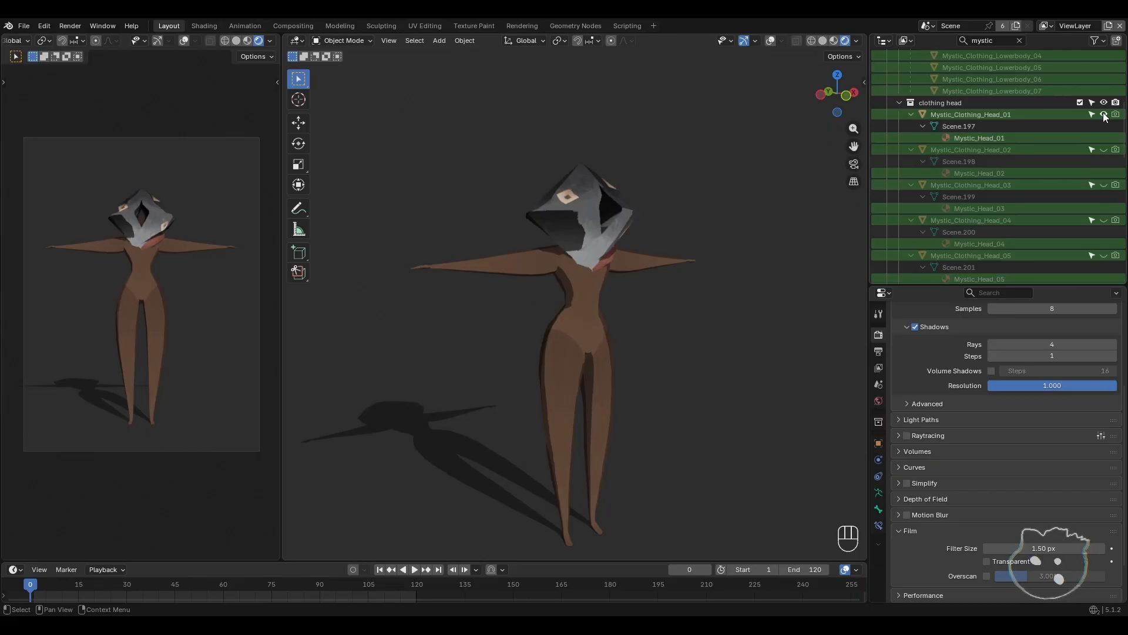
left_click(1106, 151)
left_click(1106, 151)
left_click(1106, 151)
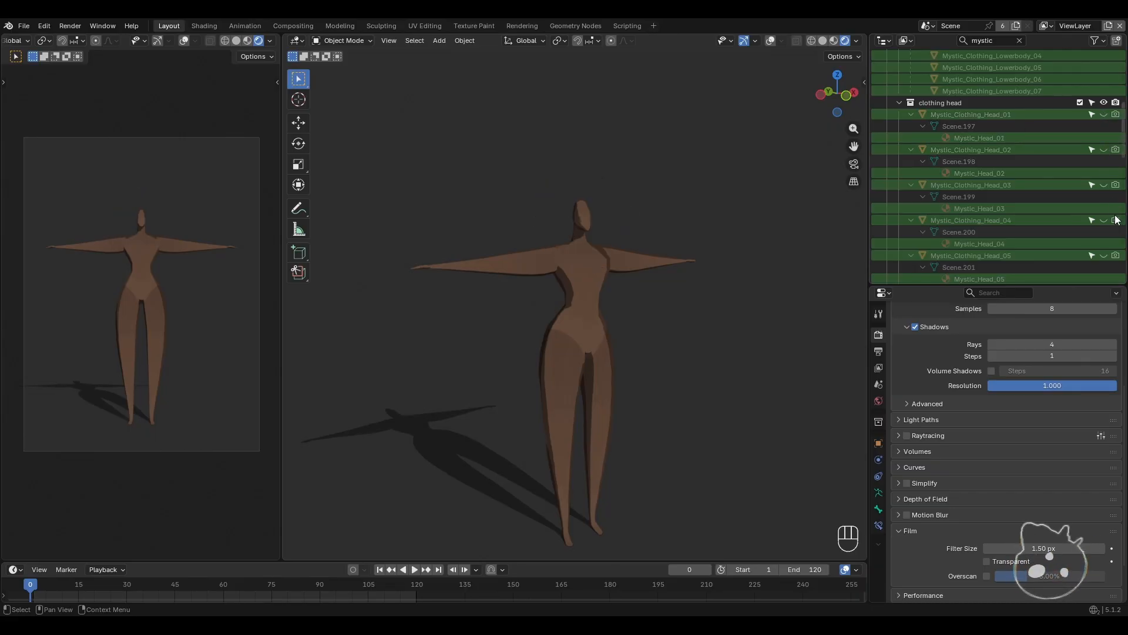
left_click(1104, 221)
left_click(1104, 221)
- Briefly show and hide Mystic_Clothing_Head_08, and clear the outliner's search filter
scroll(1034, 178, "down", 4)
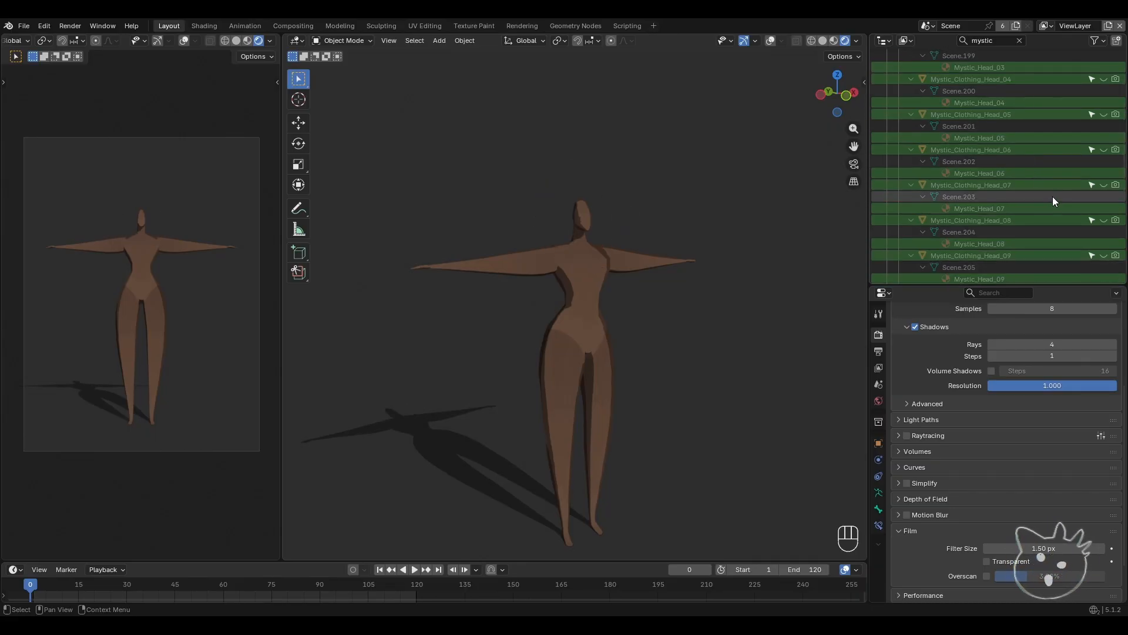
left_click(1104, 221)
left_click(1105, 221)
scroll(1067, 174, "up", 15)
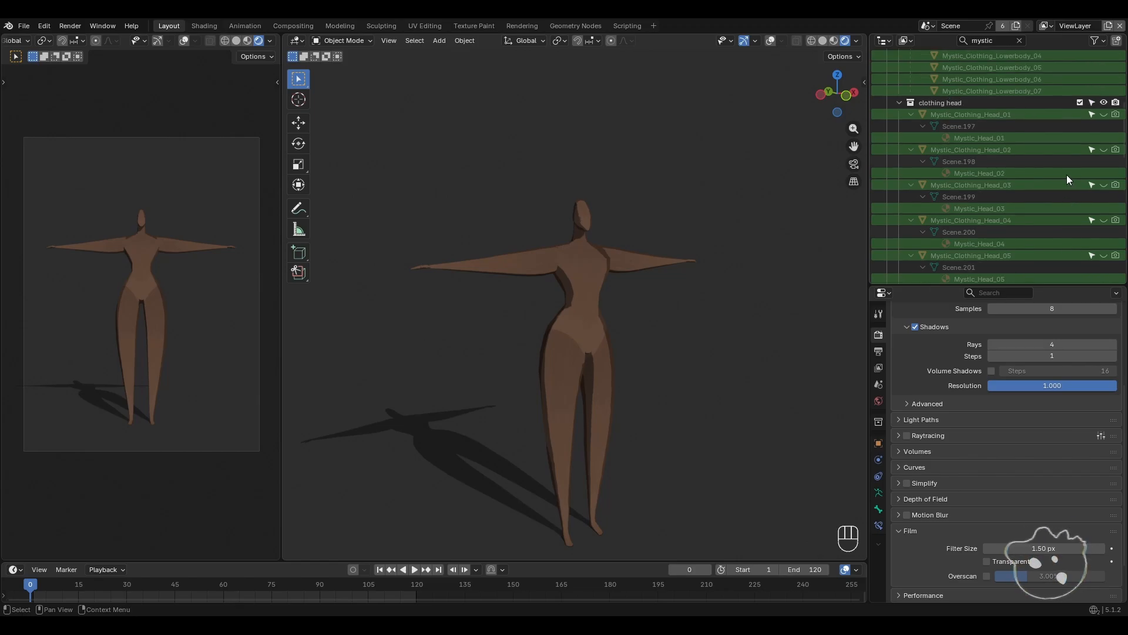
left_click(1019, 40)
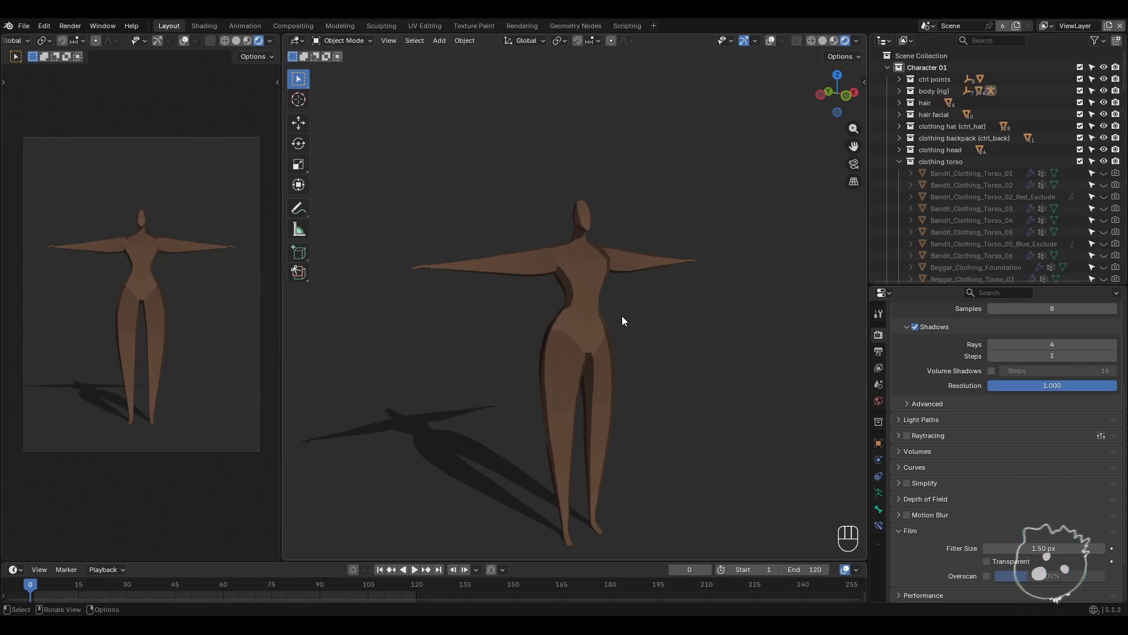
- View the outliner's filter options without changing them, and collapse the clothing torso collection
left_click(1102, 42)
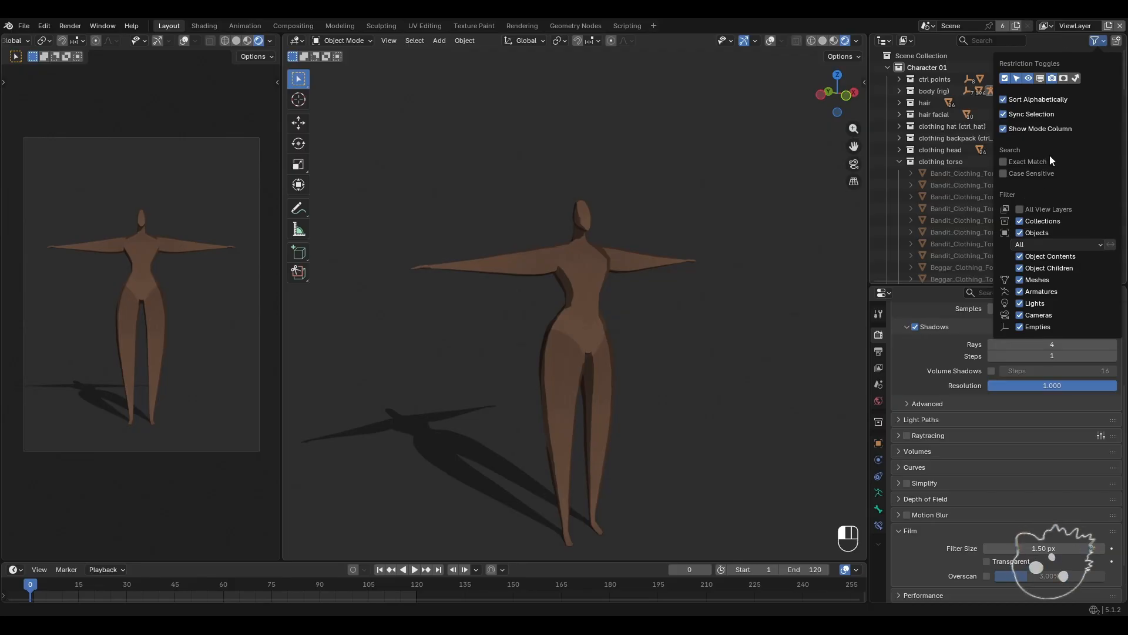
left_click(742, 171)
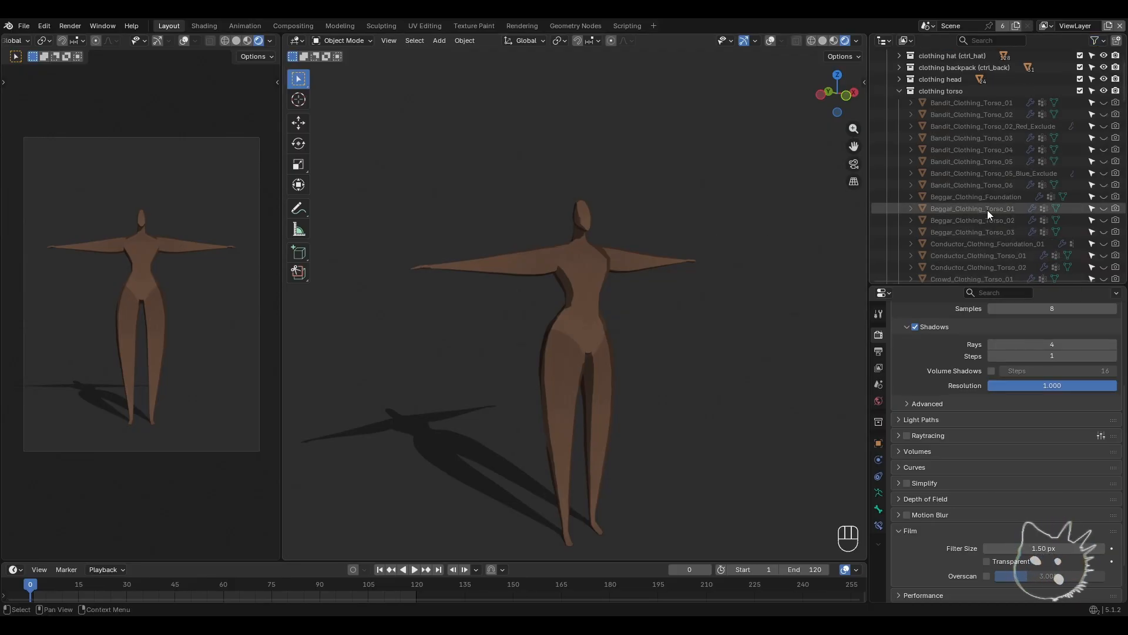
scroll(1000, 203, "down", 3)
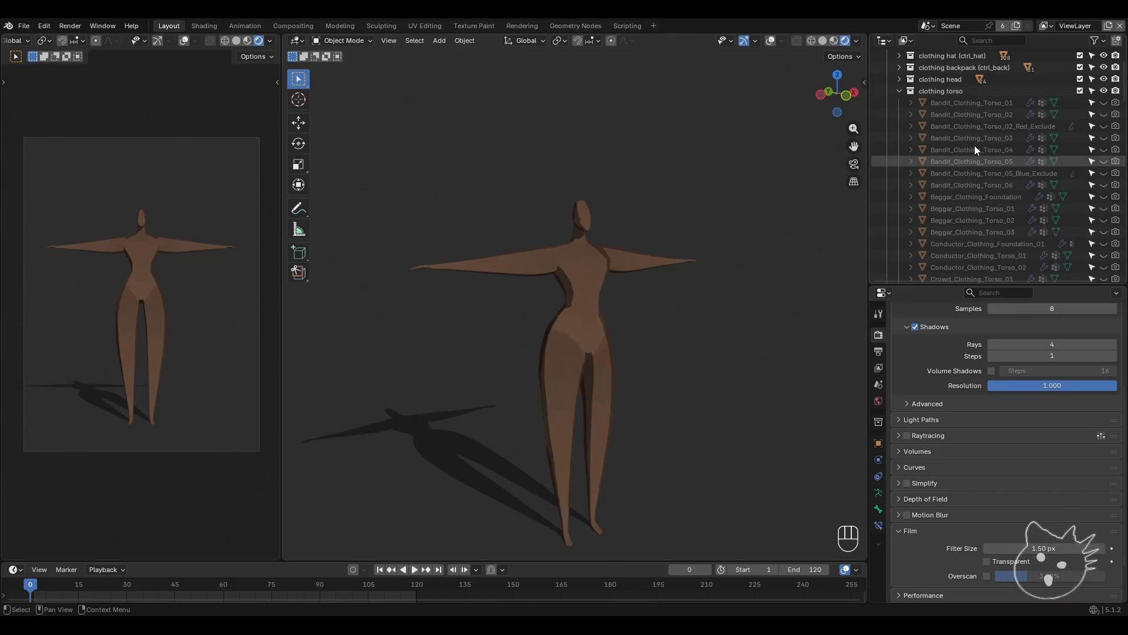
left_click(899, 91)
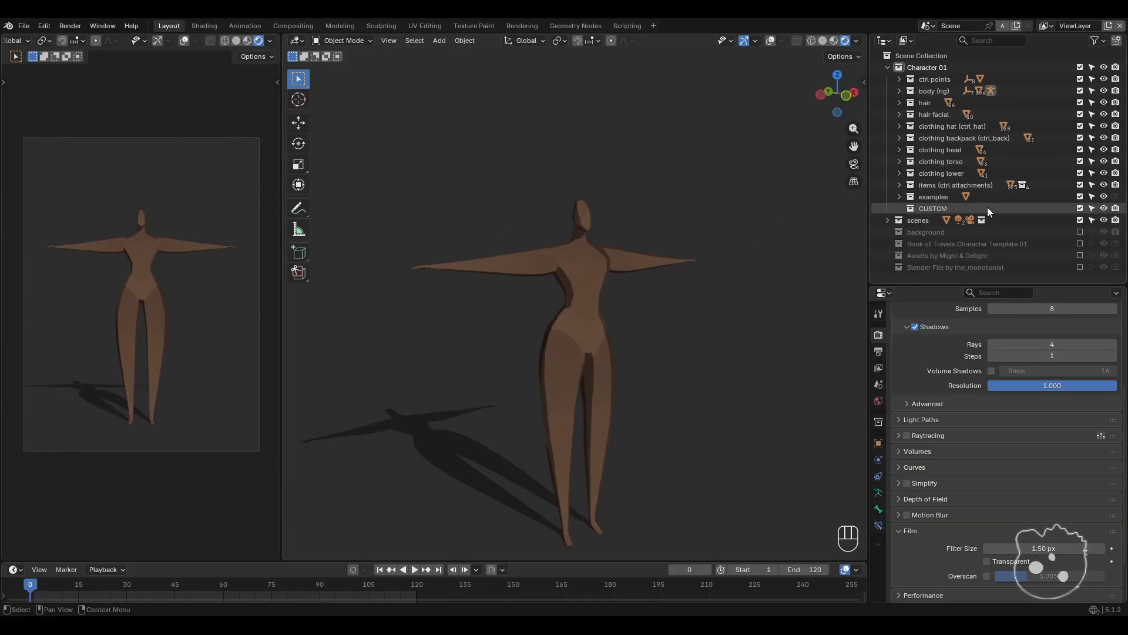
- Look inside the clothing head collection, briefly show and hide Bandit_Clothing_Torso_01 in clothing torso, and collapse both collections
left_click(899, 150)
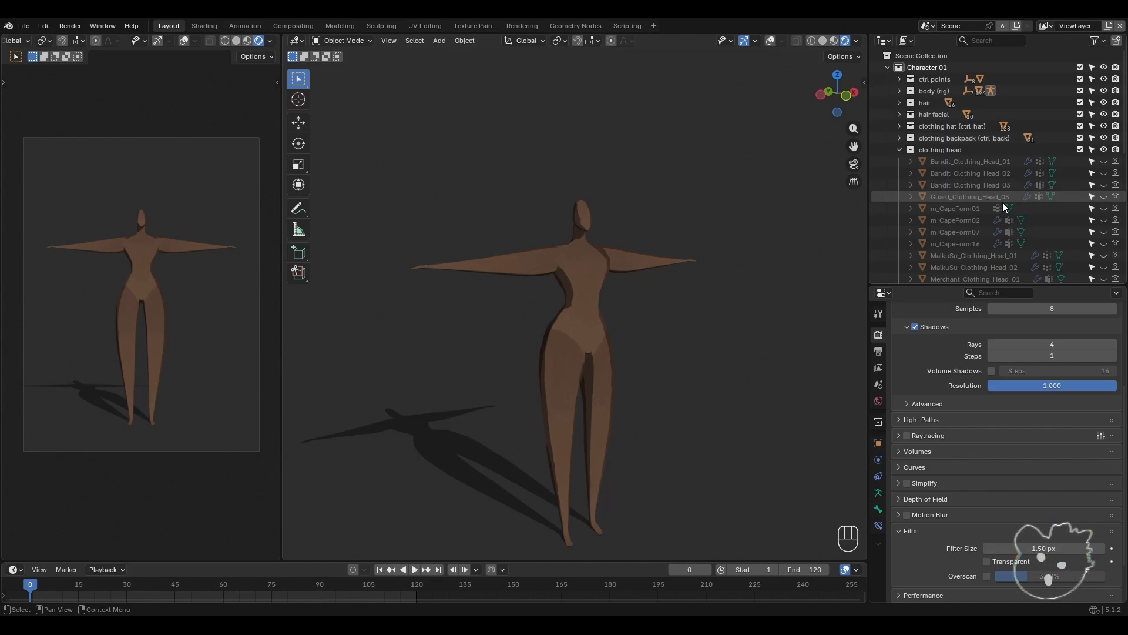
left_click(899, 149)
left_click(899, 162)
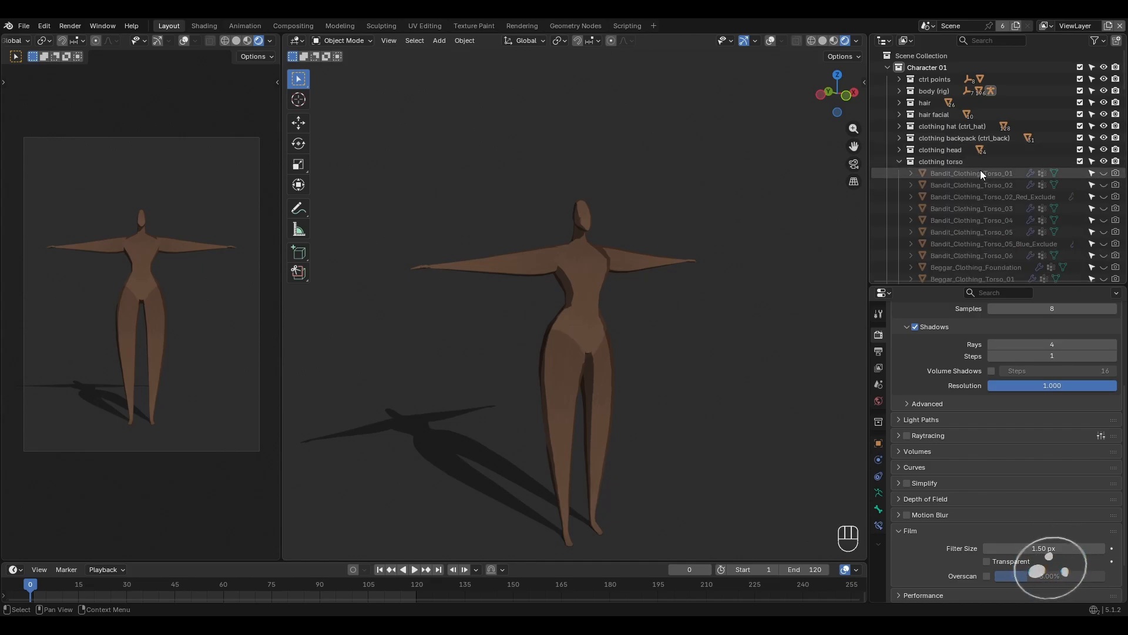
left_click(1104, 174)
left_click(1104, 173)
left_click(898, 161)
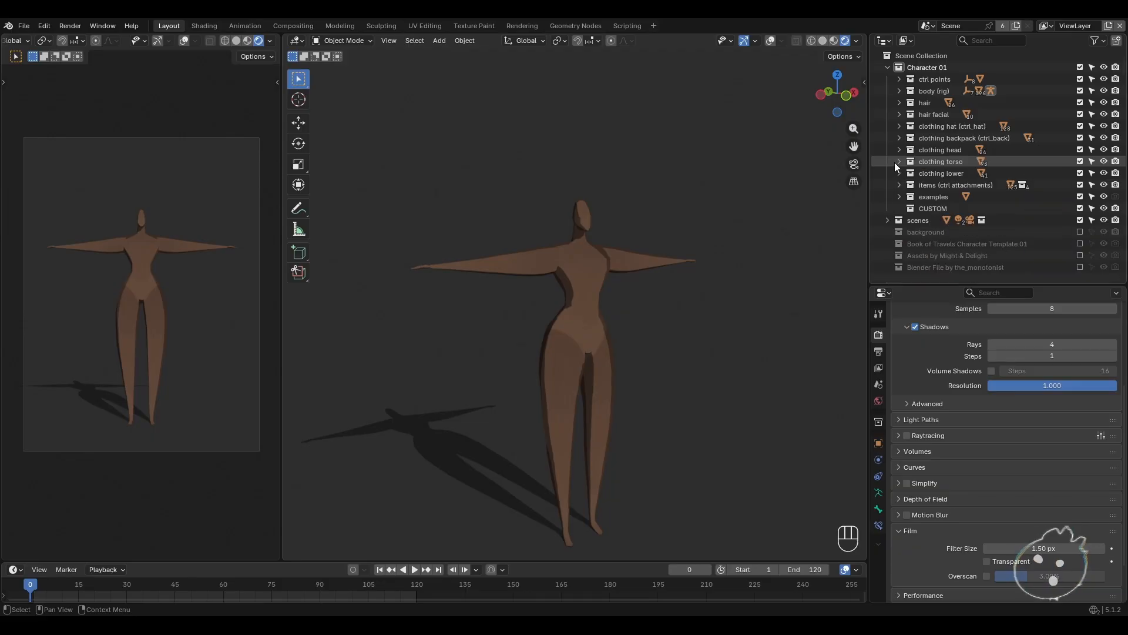
- Make Bandit_Clothing_Head_01 from the clothing head collection visible on the character, and collapse the collection
left_click(899, 150)
left_click(1103, 161)
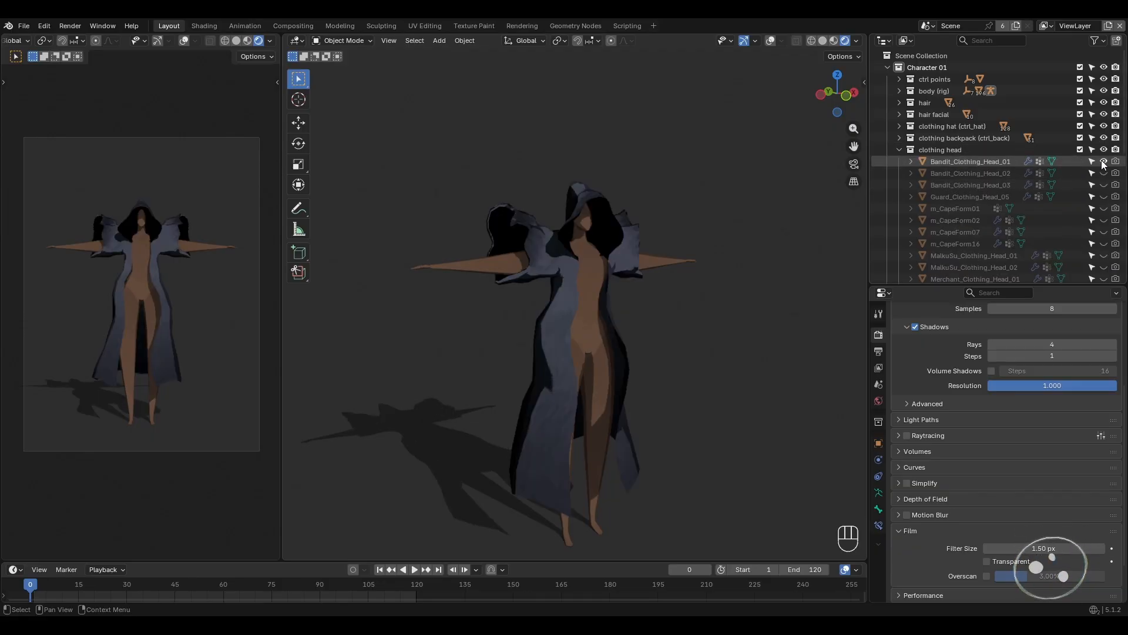
left_click(899, 150)
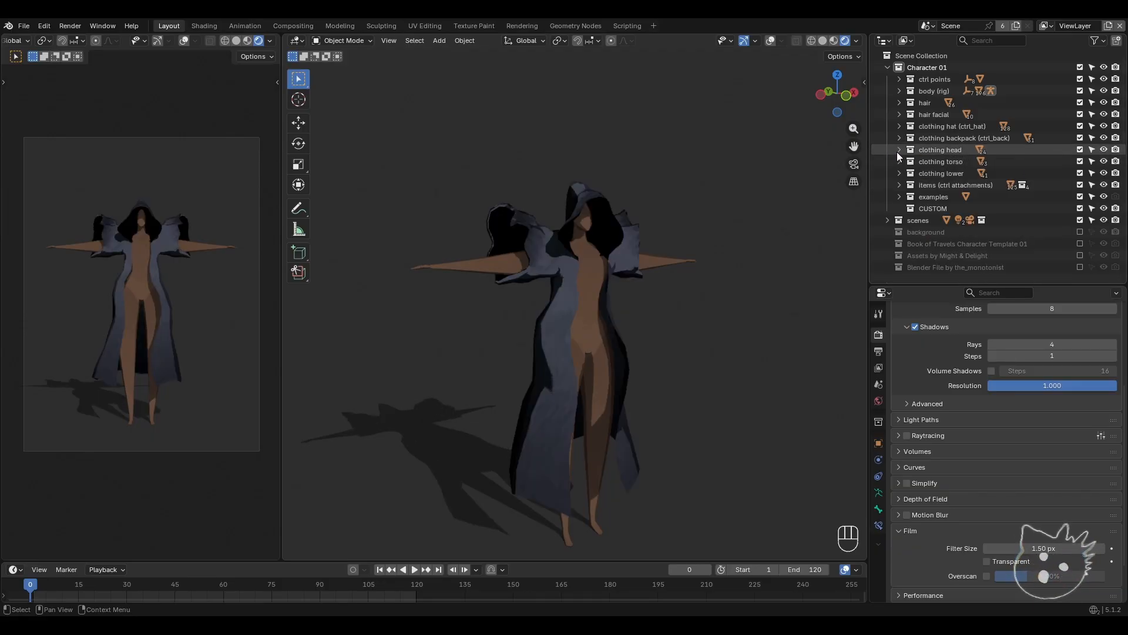
- Make Bandit_Clothing_Torso_03 from the clothing torso collection visible on the character, and collapse the collection
left_click(898, 162)
left_click(1103, 209)
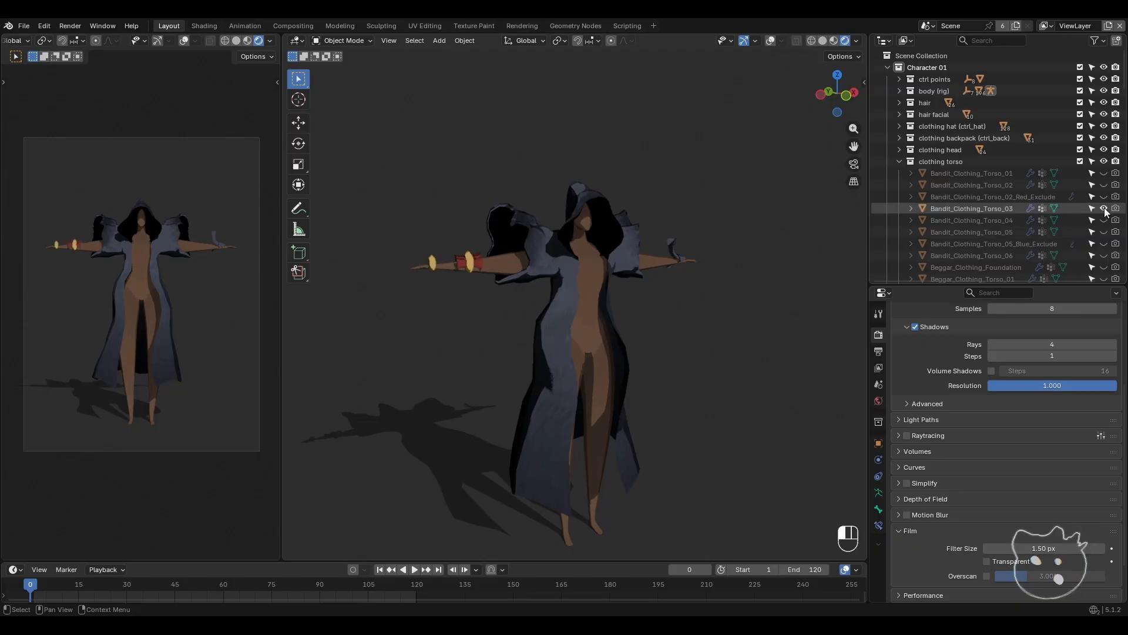
left_click(902, 161)
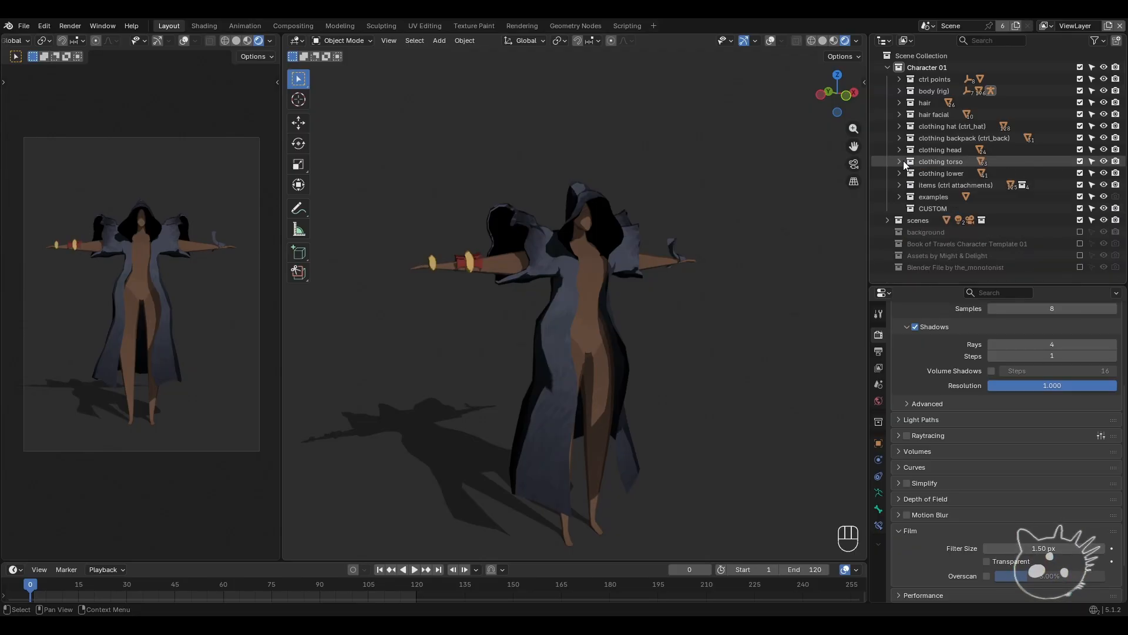
- Try Bandit_Clothing_Lowerbody_04 from the clothing lower collection on the character, then hide it and show Bandit_Clothing_Lowerbody_03 instead
left_click(899, 173)
scroll(1025, 220, "down", 2)
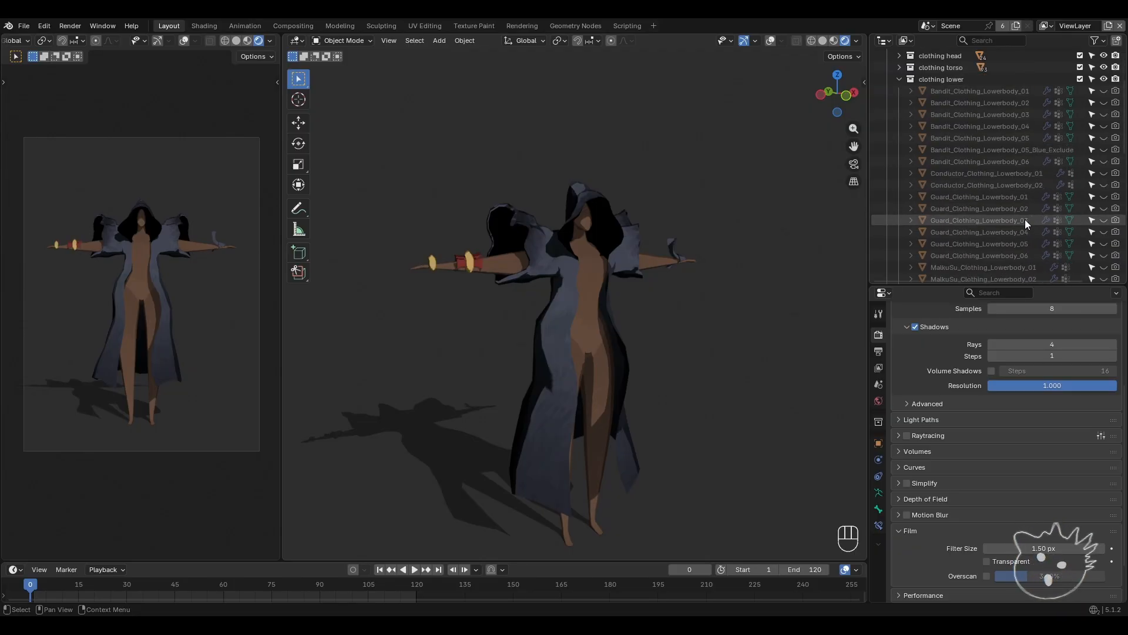
left_click(1103, 173)
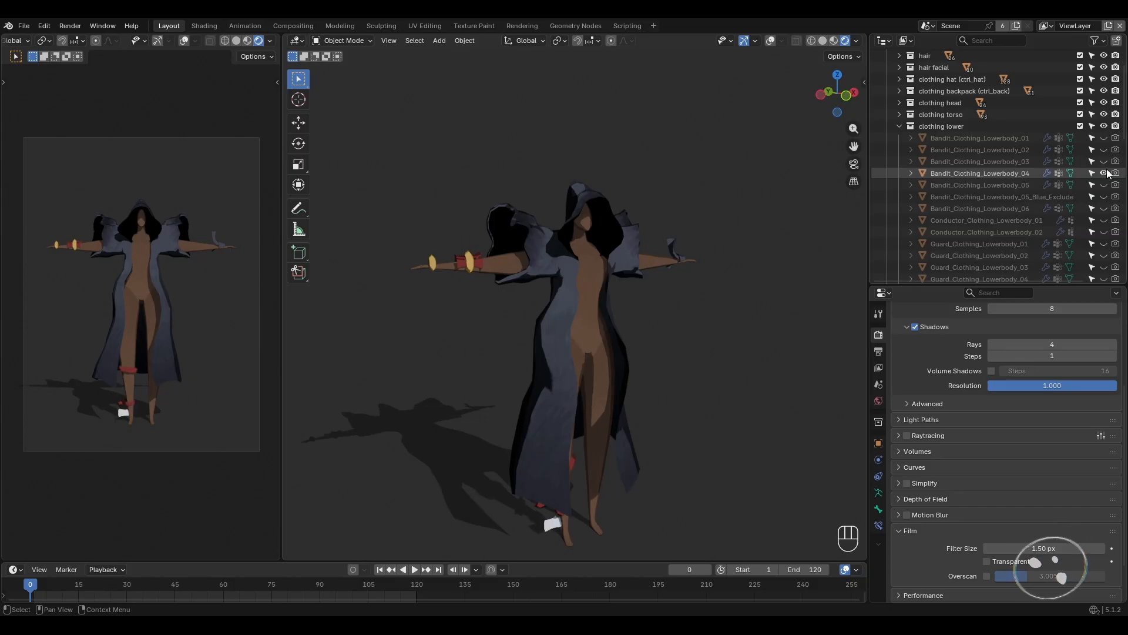
left_click(1103, 172)
left_click(1104, 161)
middle_click_drag(441, 418, 488, 421)
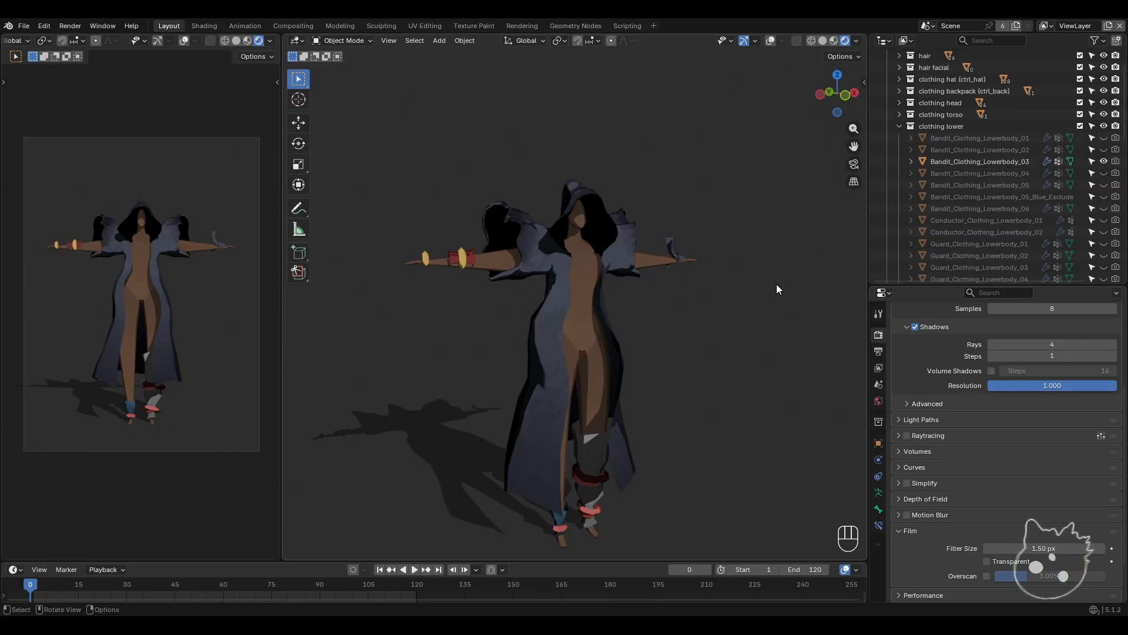
- Open Bandit_Clothing_Lowerbody_03 in the Shading workspace with rendered viewport shading, and enlarge the 3D viewport above the shader editor
left_click(1005, 160)
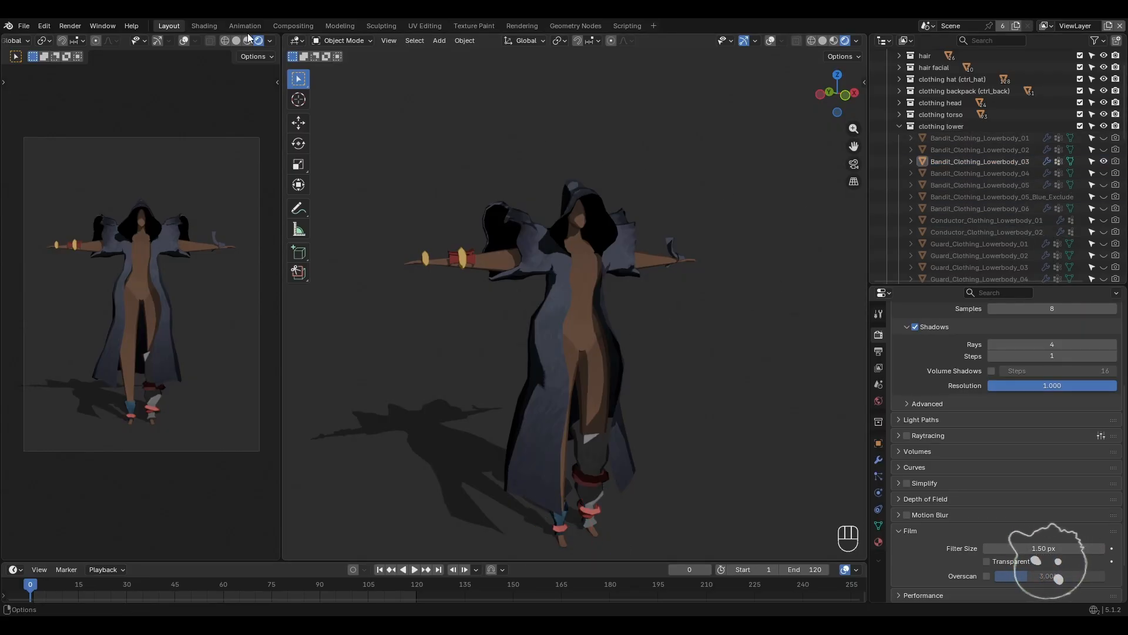
left_click(213, 29)
left_click(829, 41)
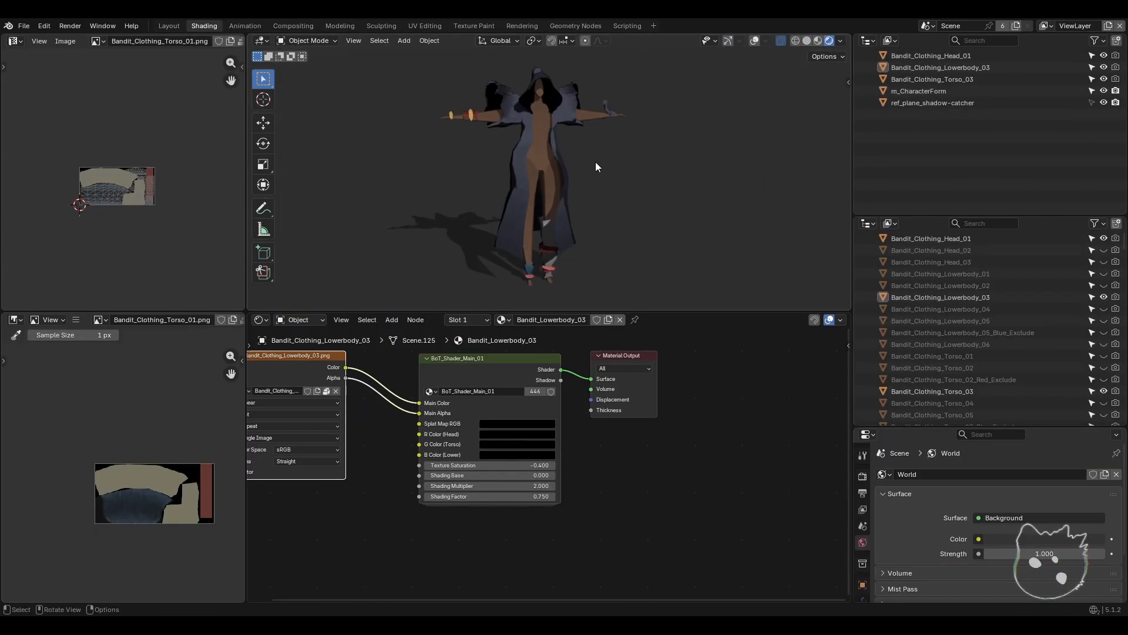
left_click_drag(596, 310, 595, 359)
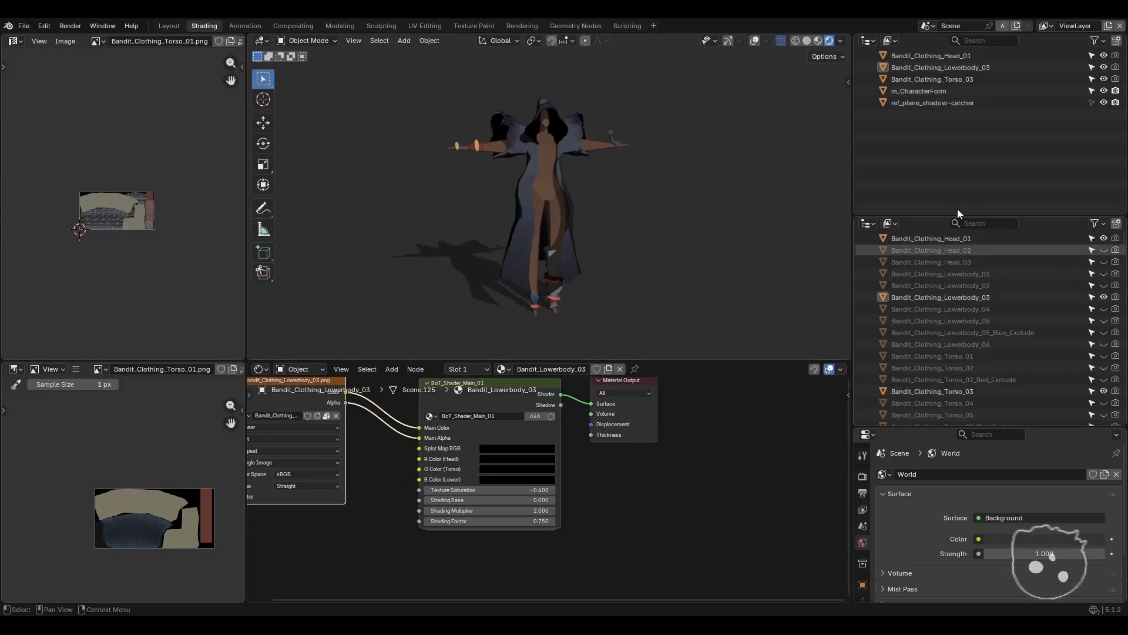
- Select Bandit_Clothing_Head_01 and bring its whole shader node setup into view
left_click(950, 57)
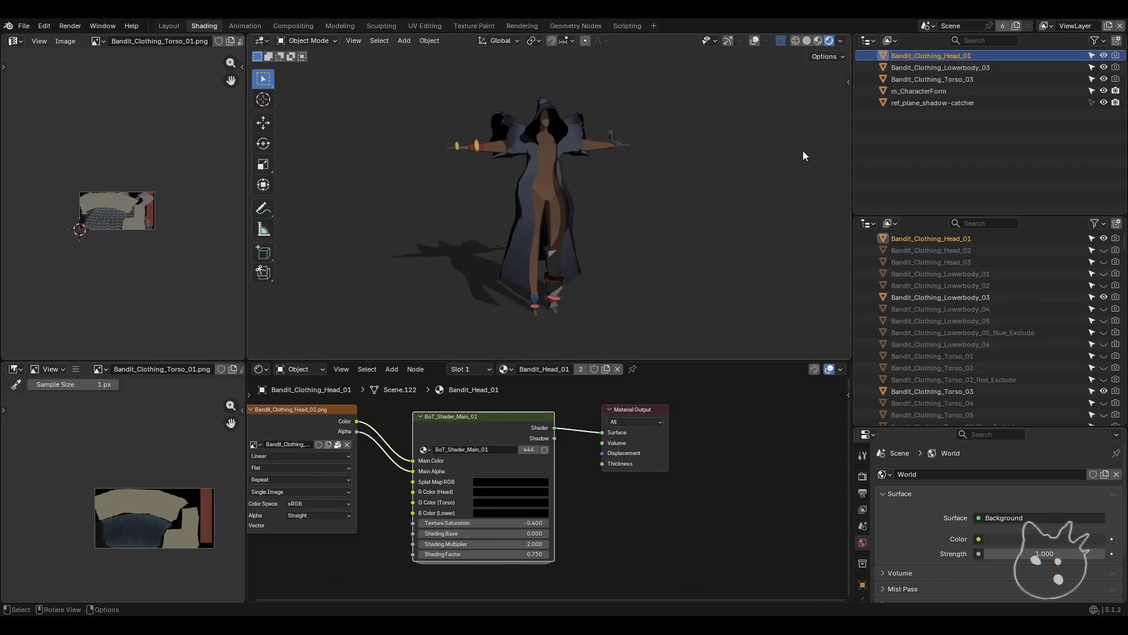
middle_click_drag(752, 158, 788, 156, "shift")
middle_click_drag(489, 487, 529, 494)
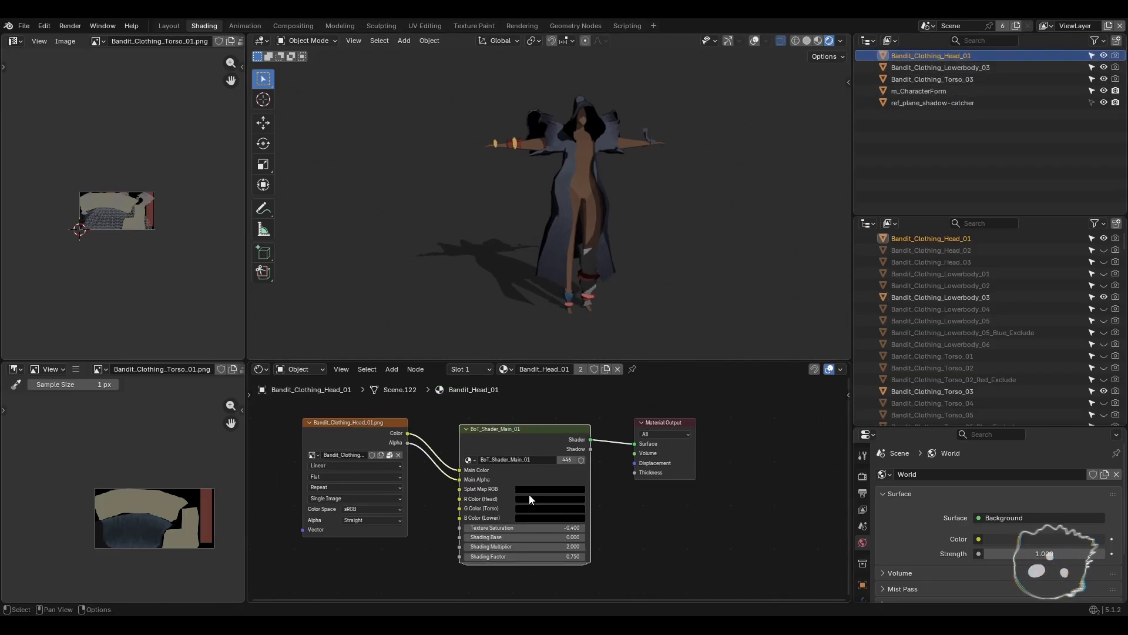
- Compare the shader nodes of the visible head, lowerbody and torso clothing pieces by selecting each in turn, and finally deselect everything
left_click(894, 66)
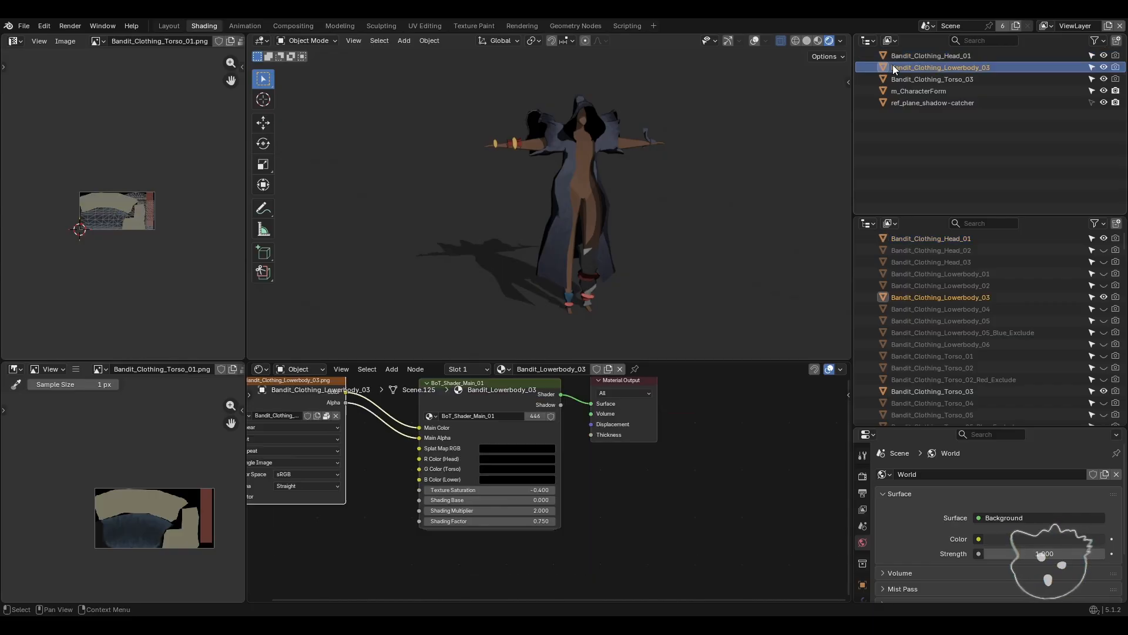
left_click(947, 78)
left_click(944, 56)
left_click(943, 67)
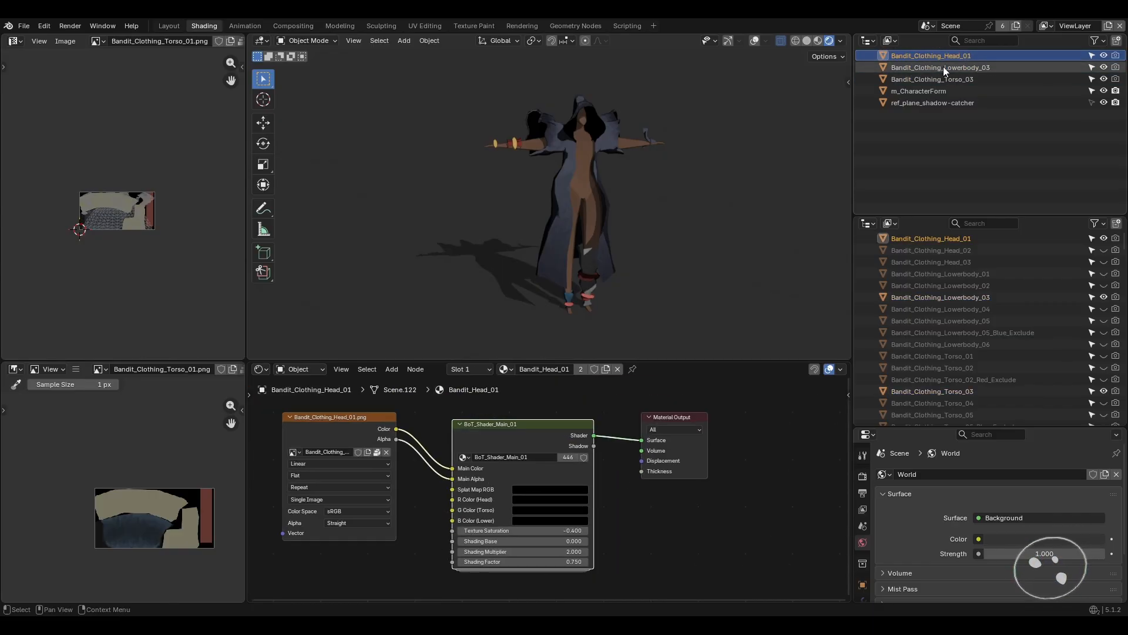
left_click(932, 80)
left_click(930, 102)
left_click(946, 79)
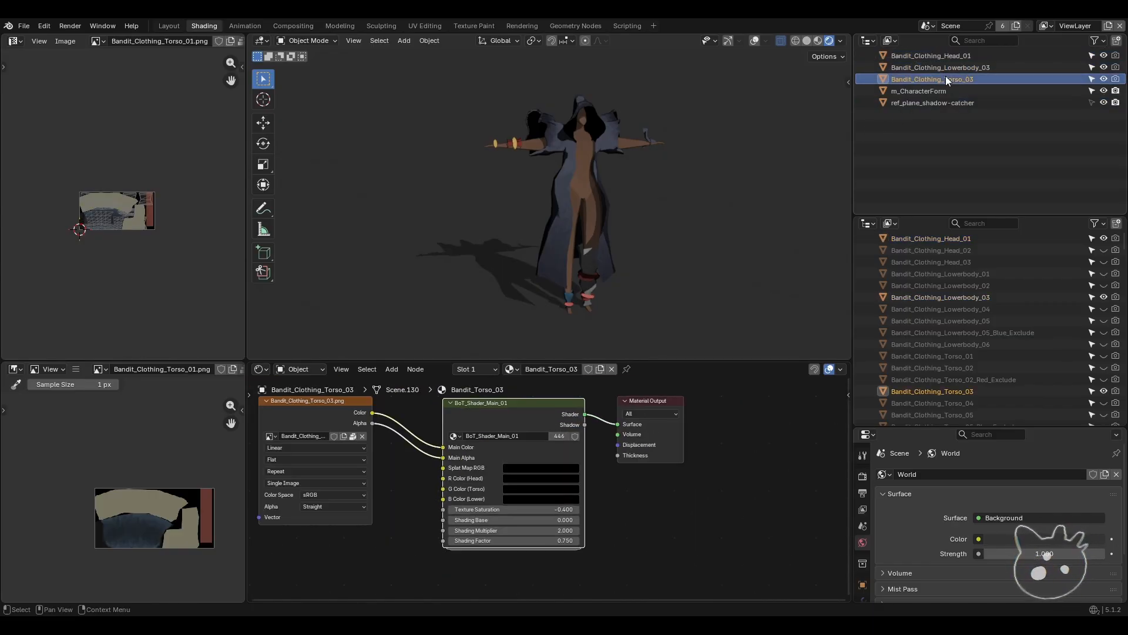
left_click(945, 67)
left_click(944, 55)
left_click(765, 170)
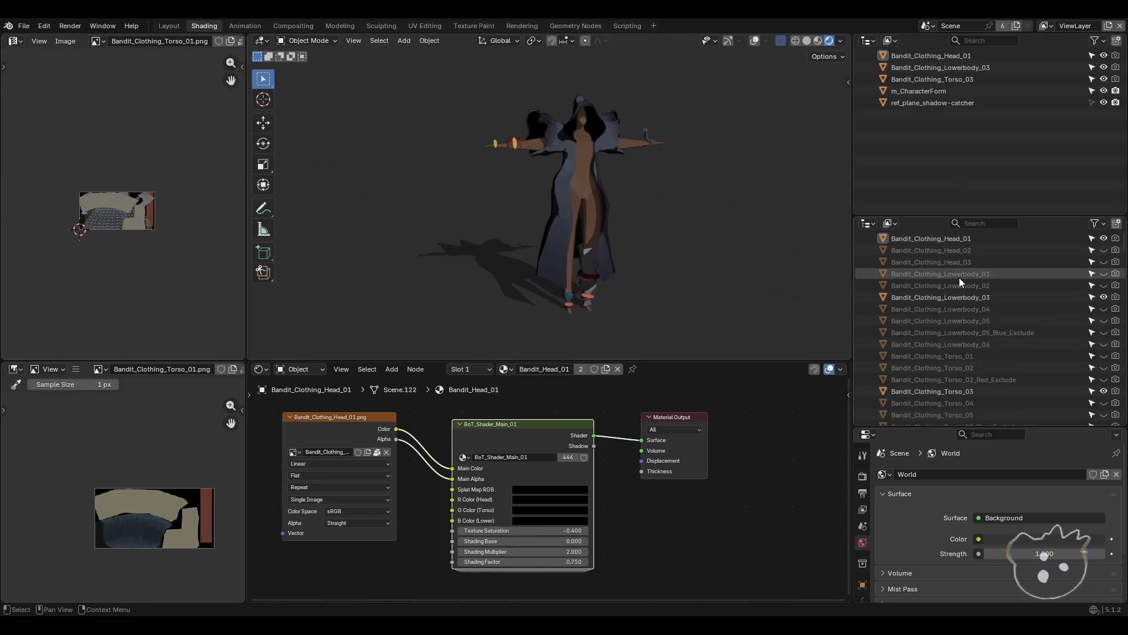
- Look through the full list of clothing, hair, item and tool meshes in the lower outliner of the Shading workspace
scroll(964, 282, "down", 4)
scroll(967, 287, "down", 12)
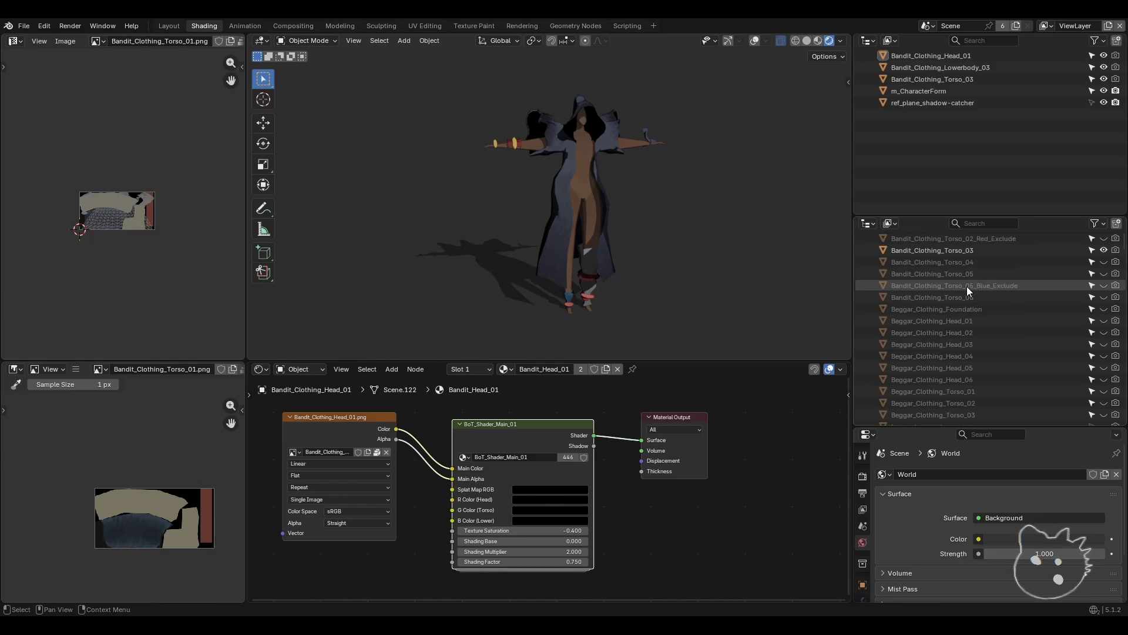
scroll(967, 286, "down", 10)
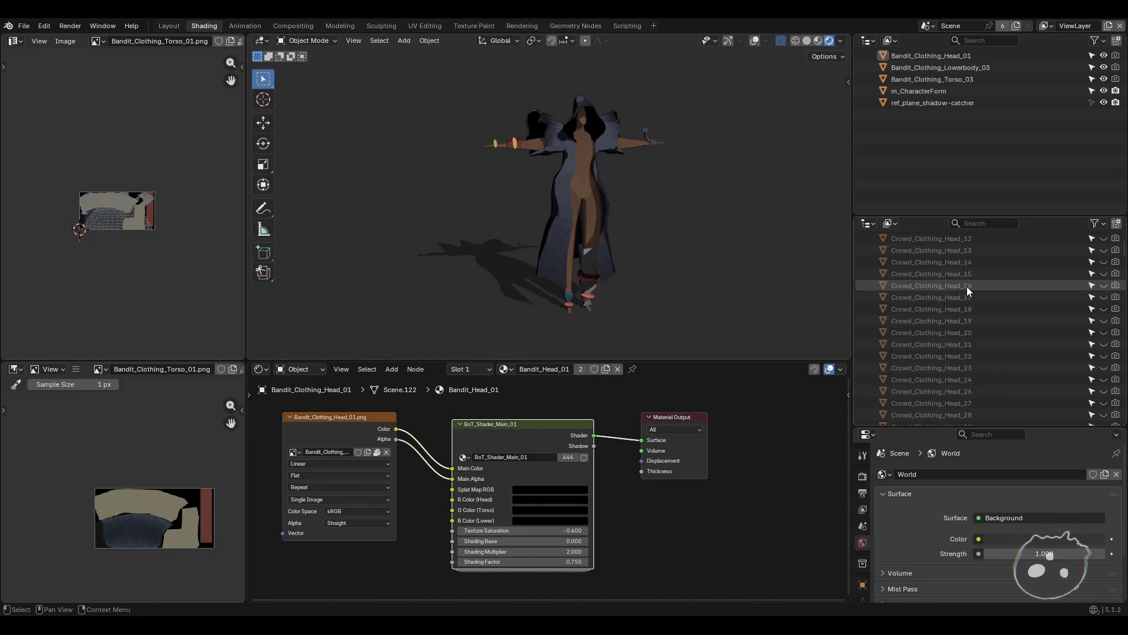
scroll(967, 286, "down", 5)
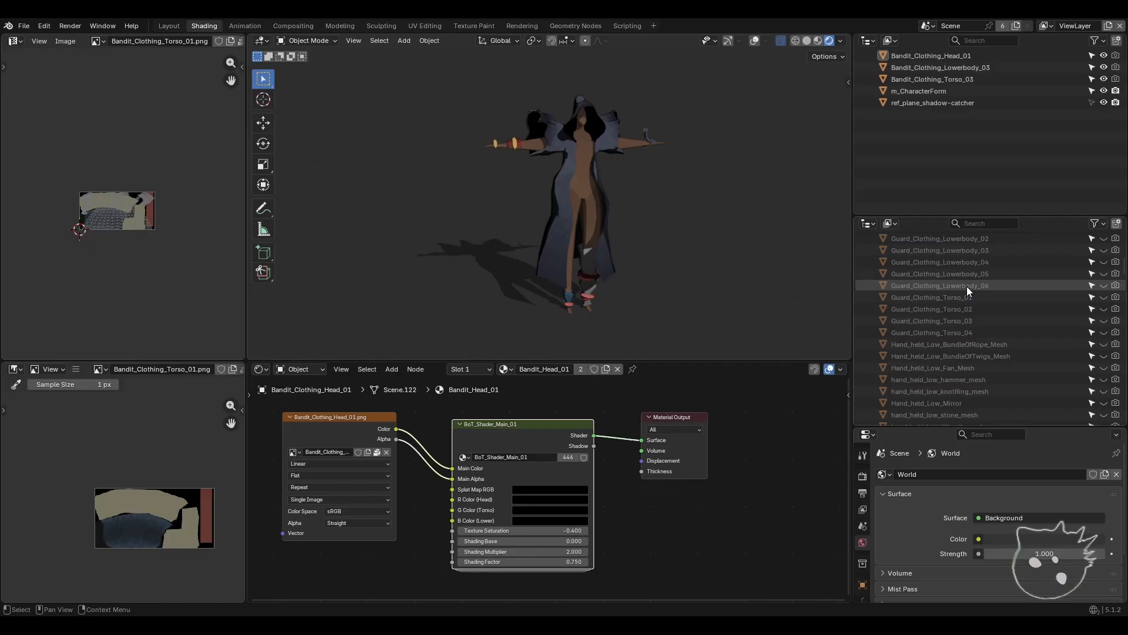
scroll(967, 287, "down", 10)
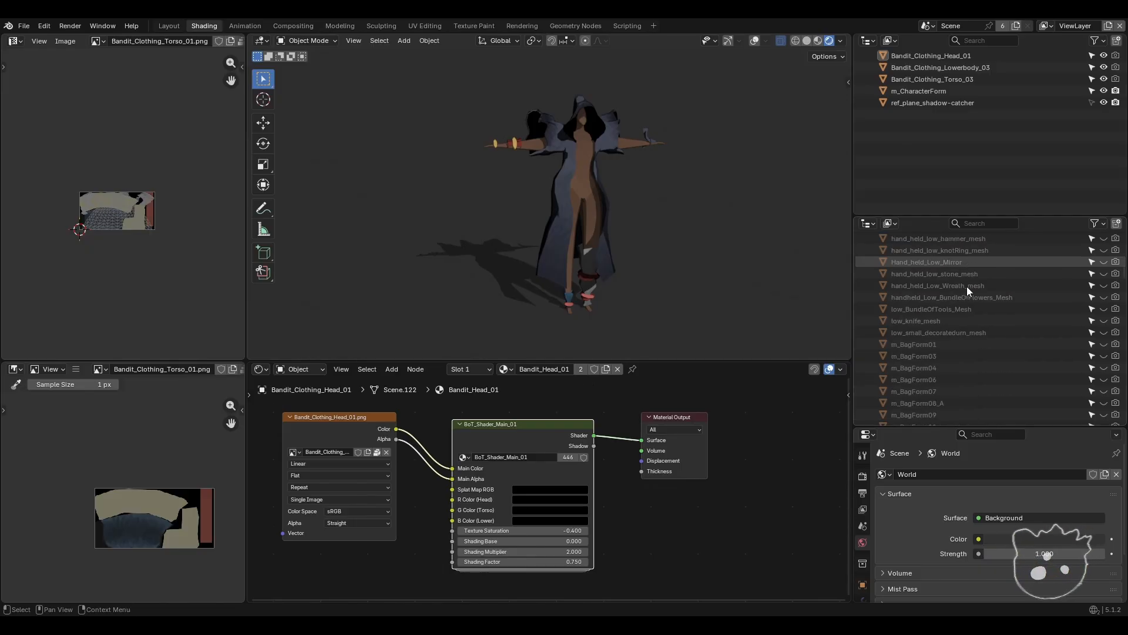
scroll(967, 287, "down", 10)
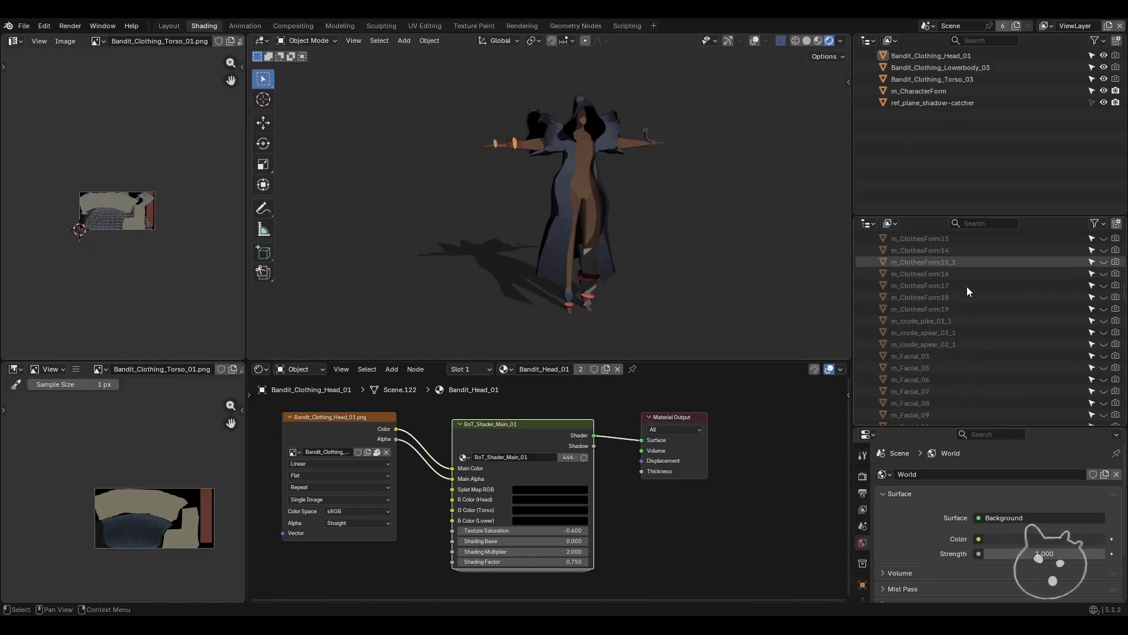
scroll(967, 287, "down", 10)
scroll(899, 448, "down", 3)
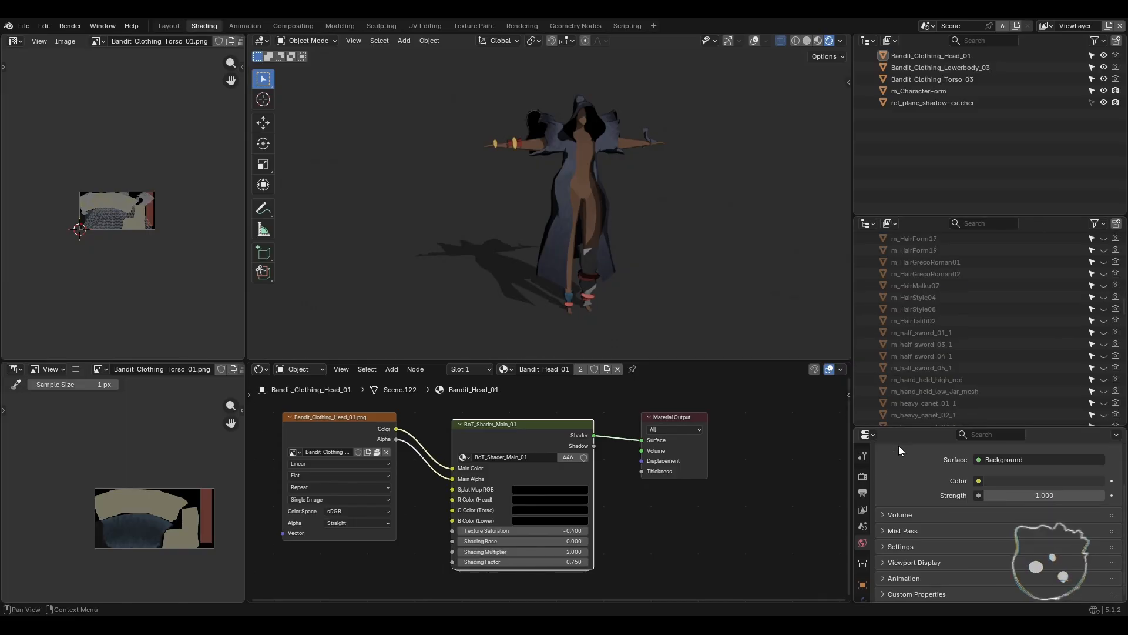
scroll(900, 450, "up", 3)
scroll(941, 368, "down", 5)
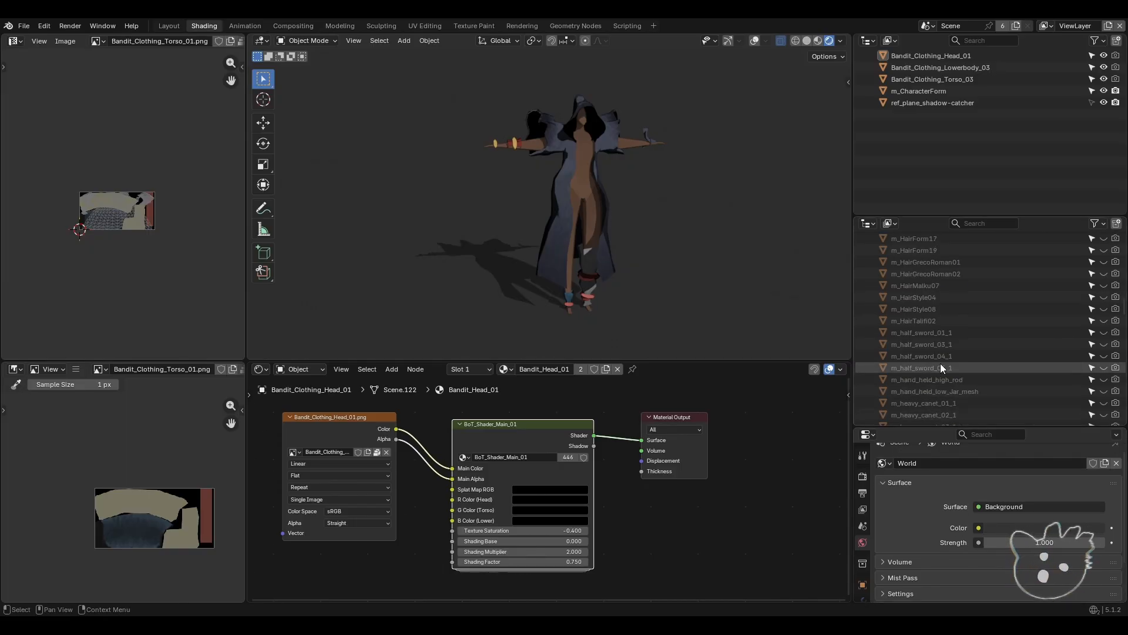
scroll(941, 367, "down", 10)
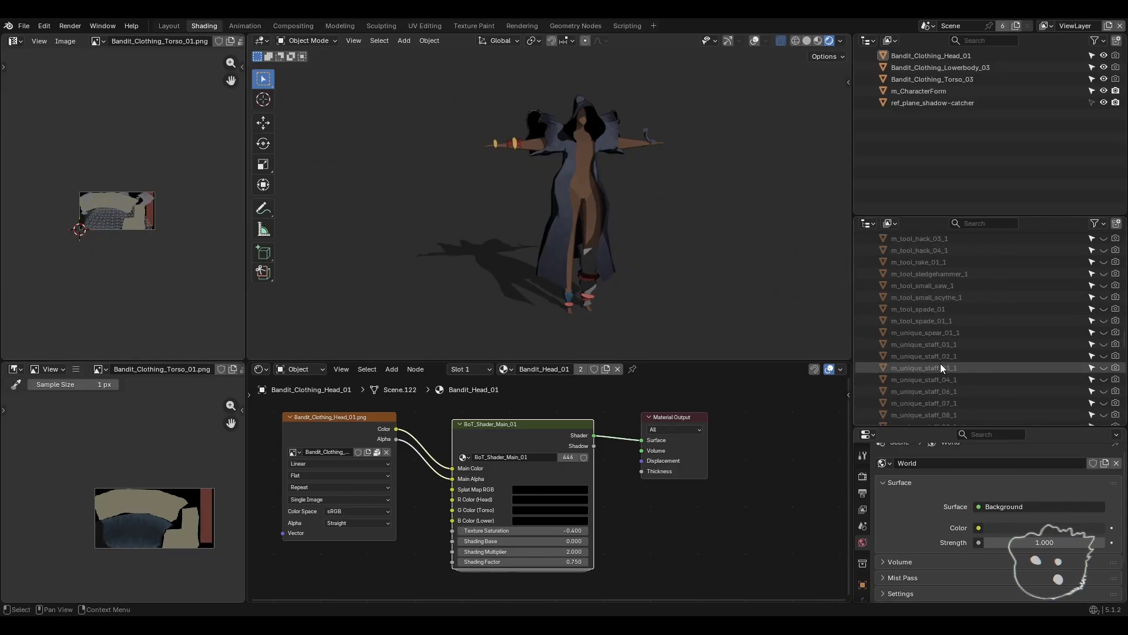
scroll(941, 367, "down", 10)
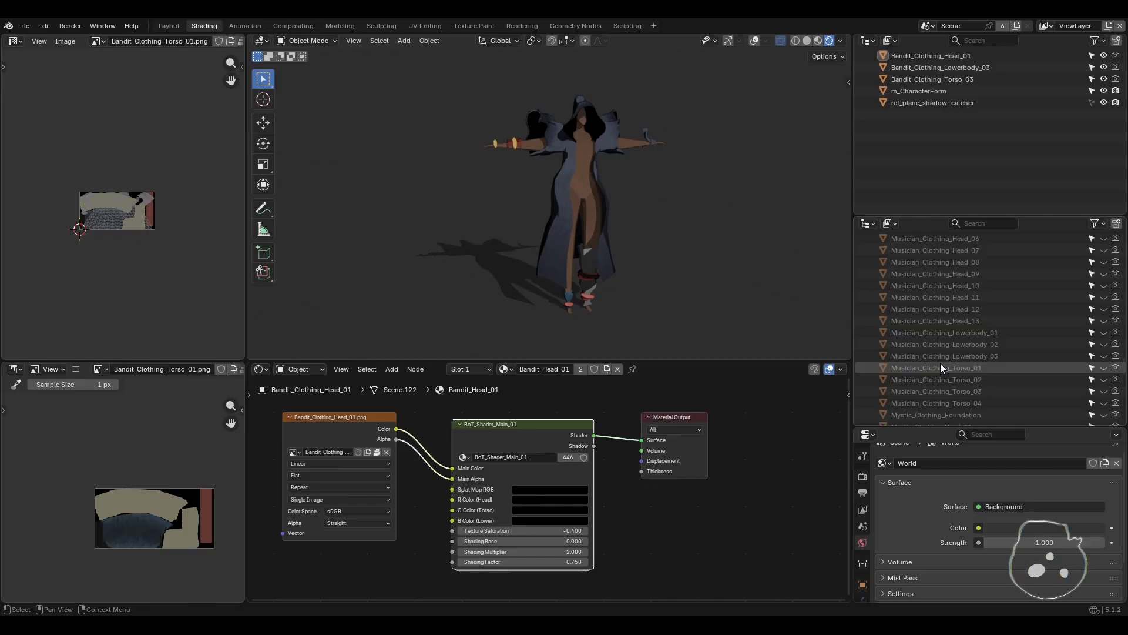
scroll(953, 353, "down", 5)
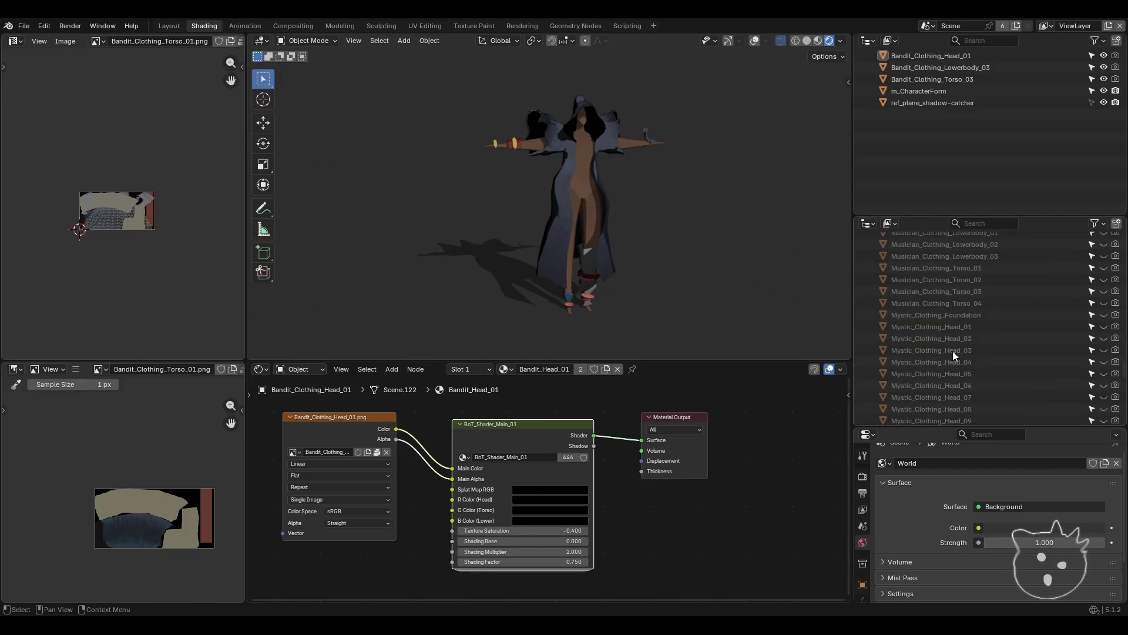
scroll(953, 351, "down", 10)
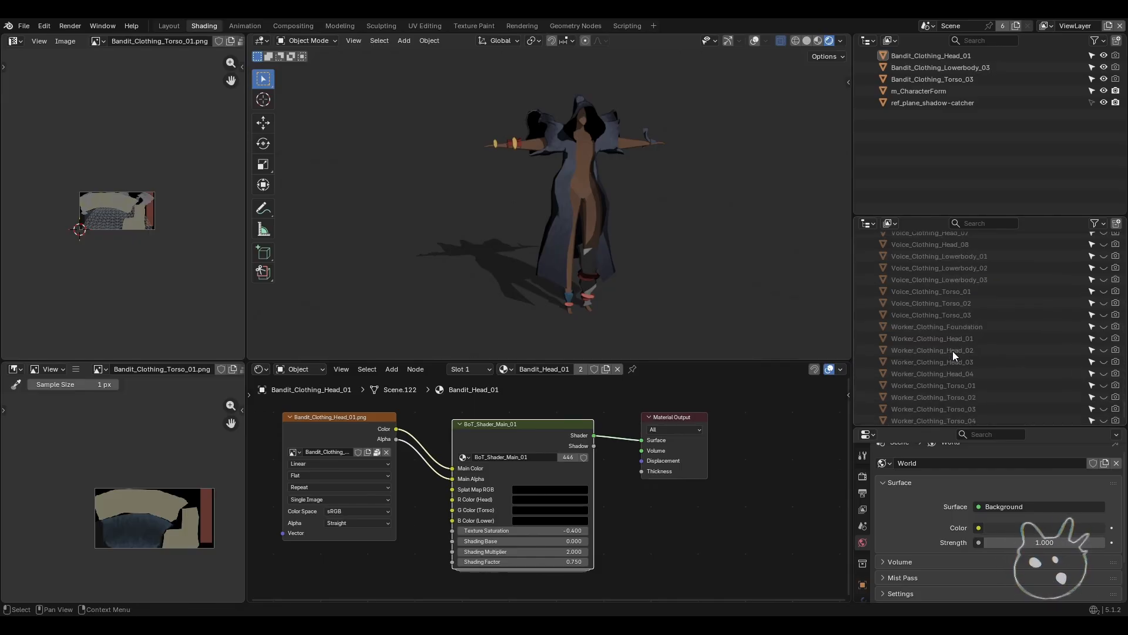
scroll(953, 351, "down", 15)
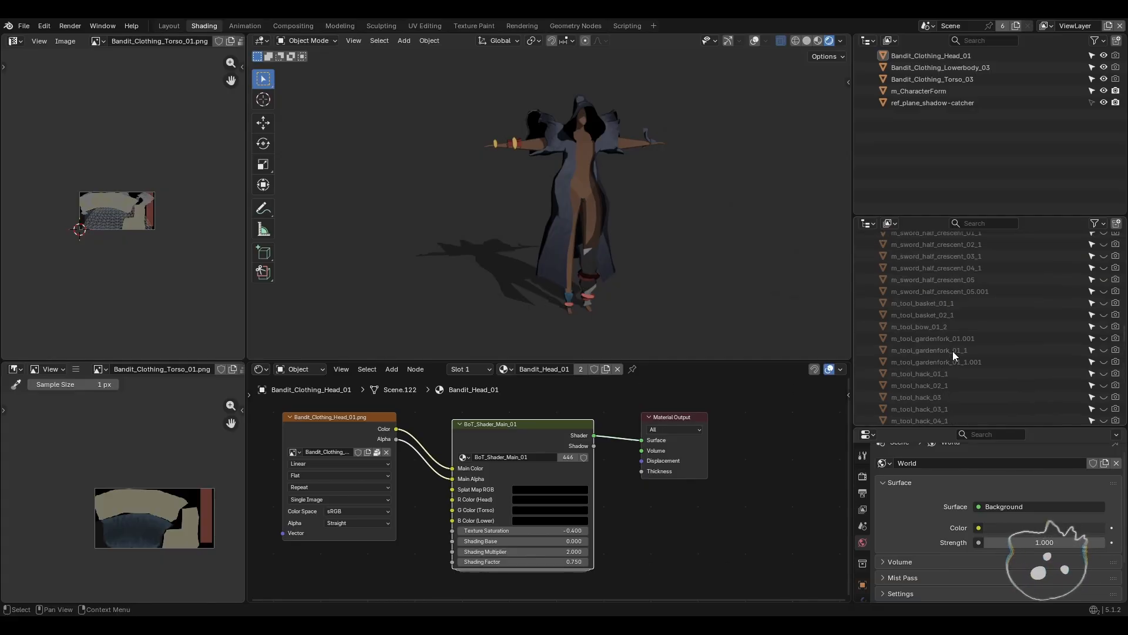
scroll(954, 351, "up", 20)
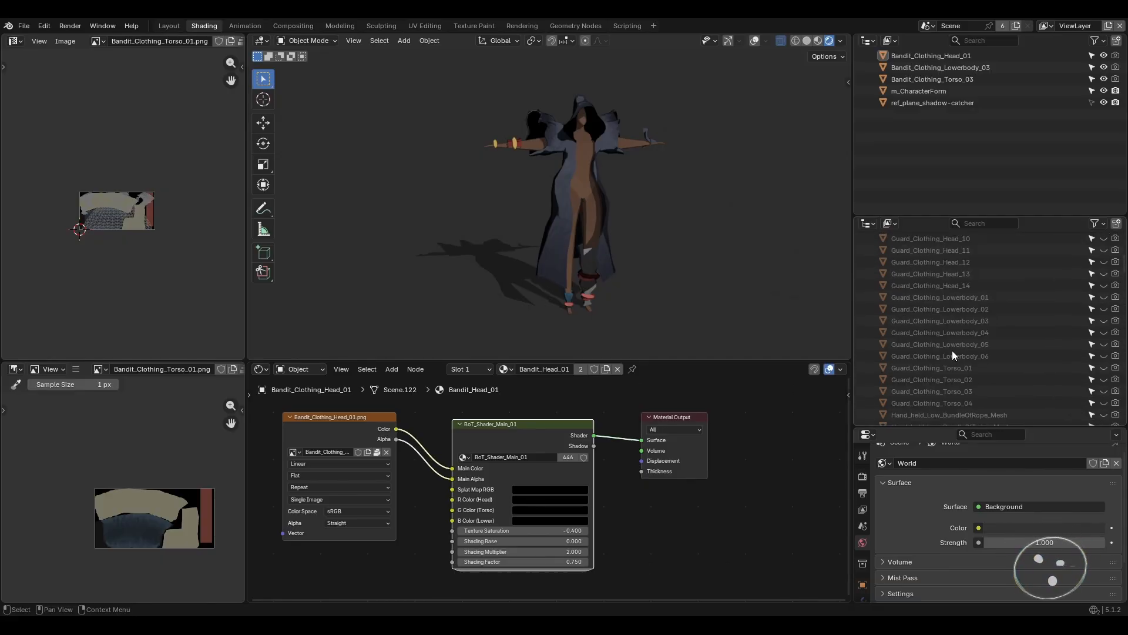
scroll(952, 350, "up", 6)
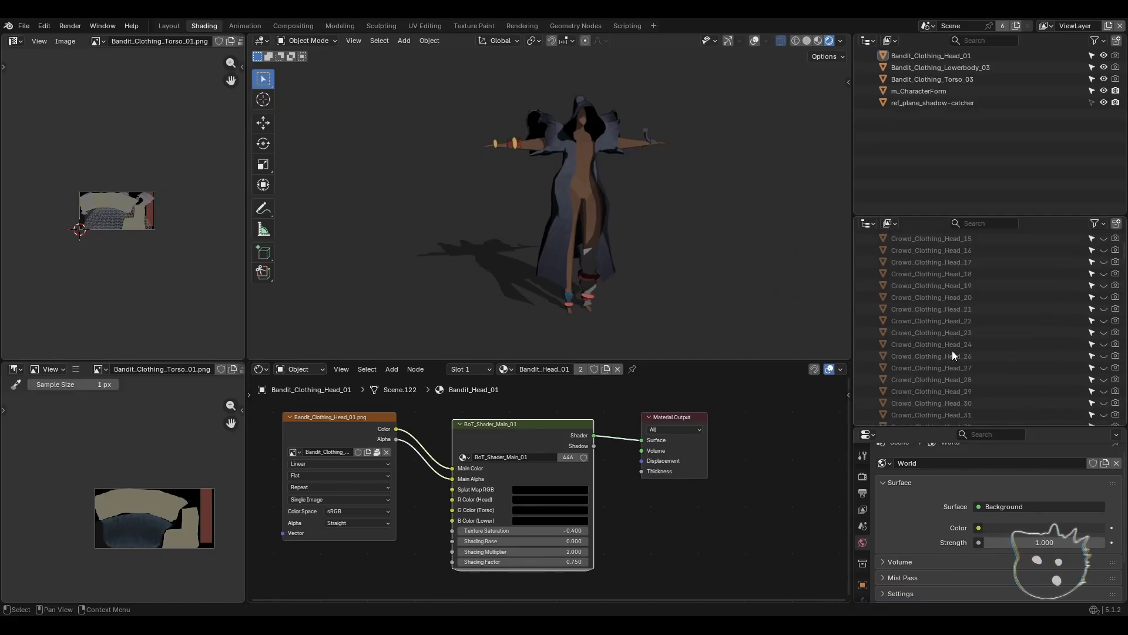
- Return to the Layout workspace and look through the clothing lower collection's pieces, selecting the hidden Bandit_Clothing_Lowerbody_01
left_click(169, 26)
middle_click_drag(668, 336, 668, 333)
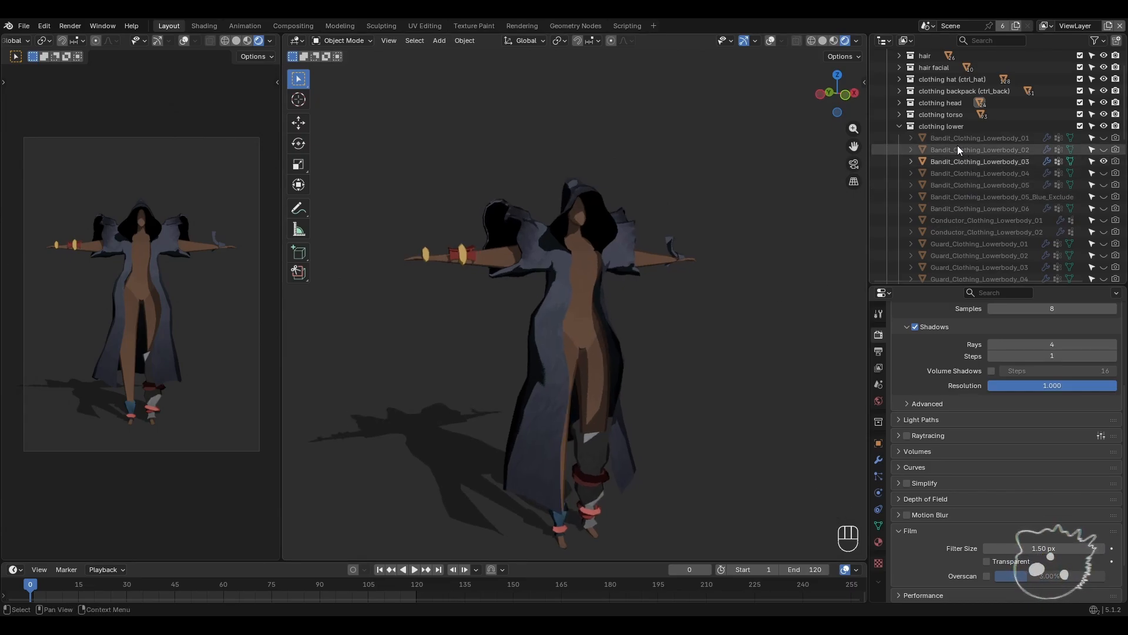
scroll(965, 147, "up", 3)
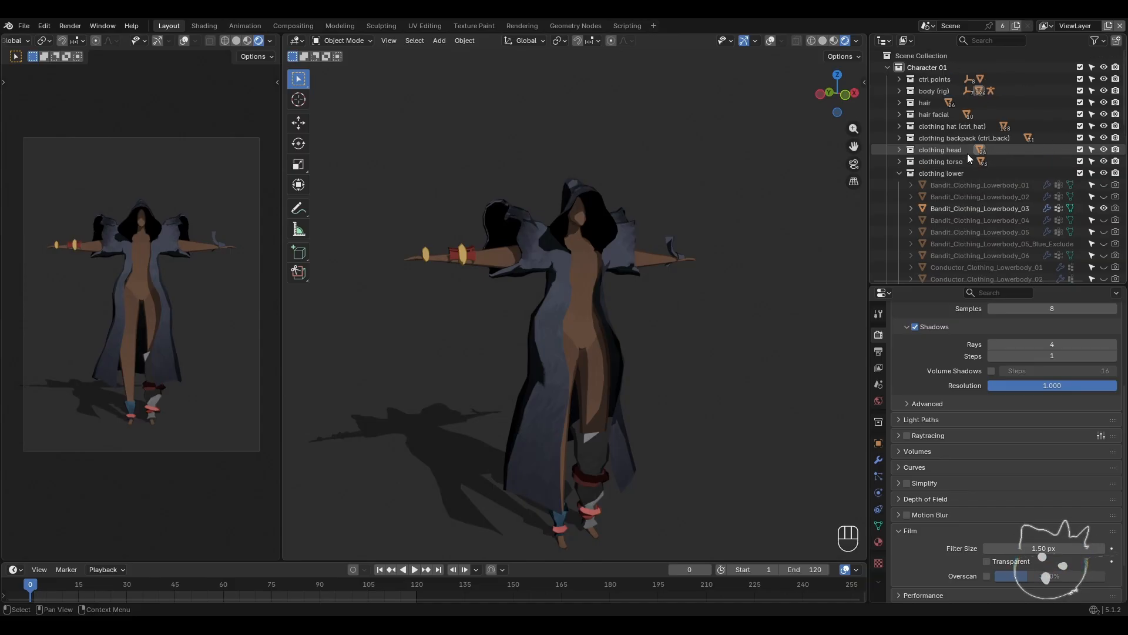
scroll(976, 173, "down", 3)
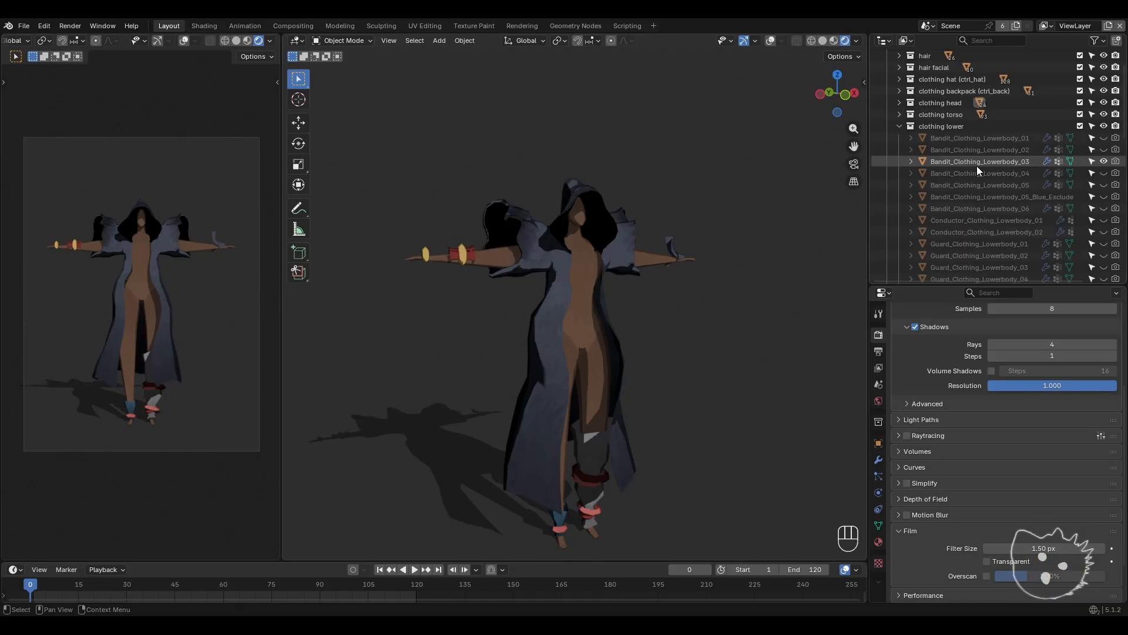
scroll(977, 166, "down", 4)
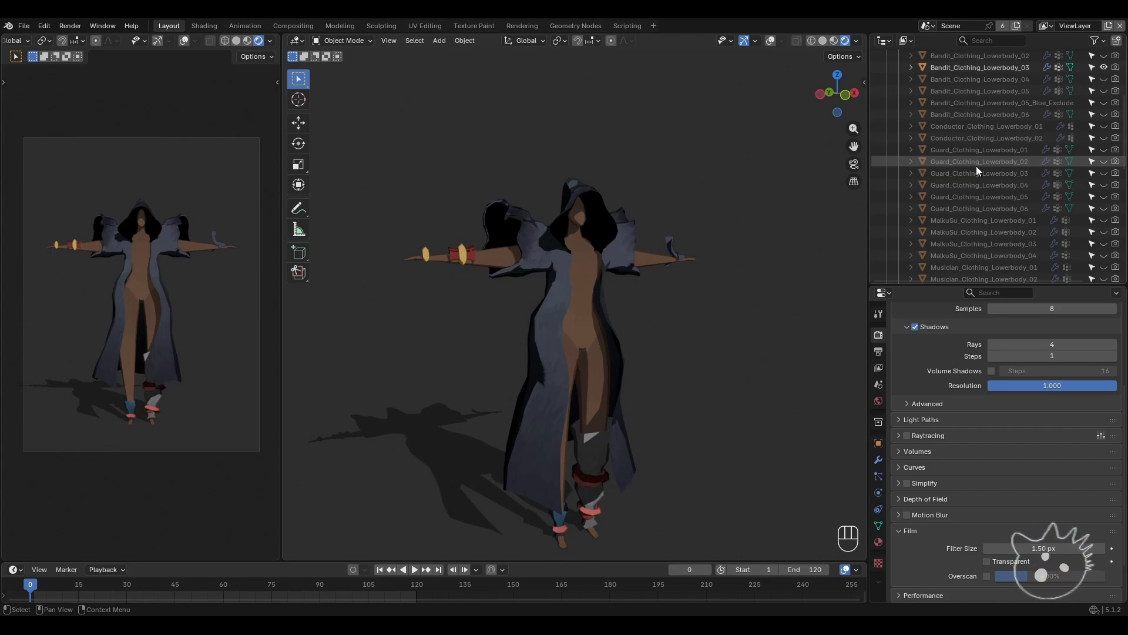
scroll(976, 166, "up", 3)
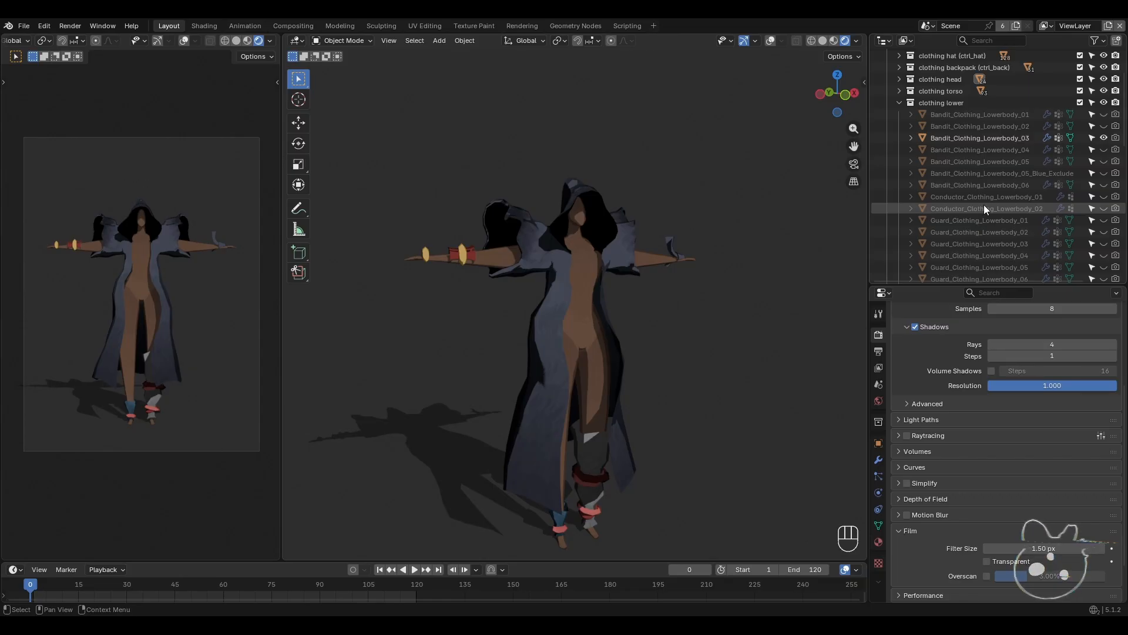
left_click(972, 117)
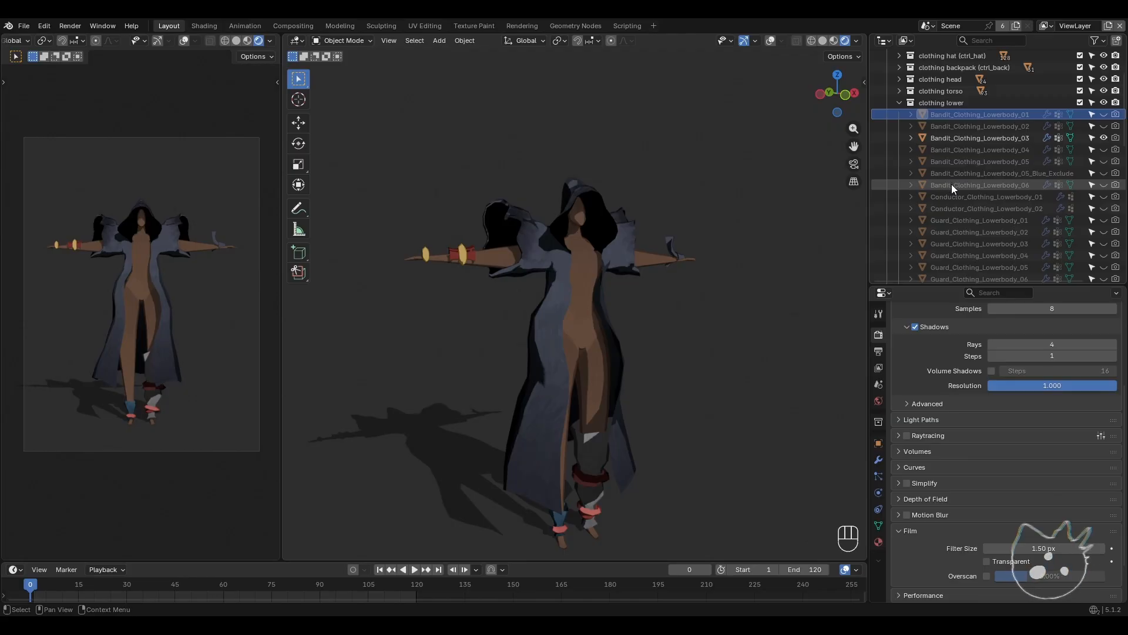
scroll(951, 185, "down", 3)
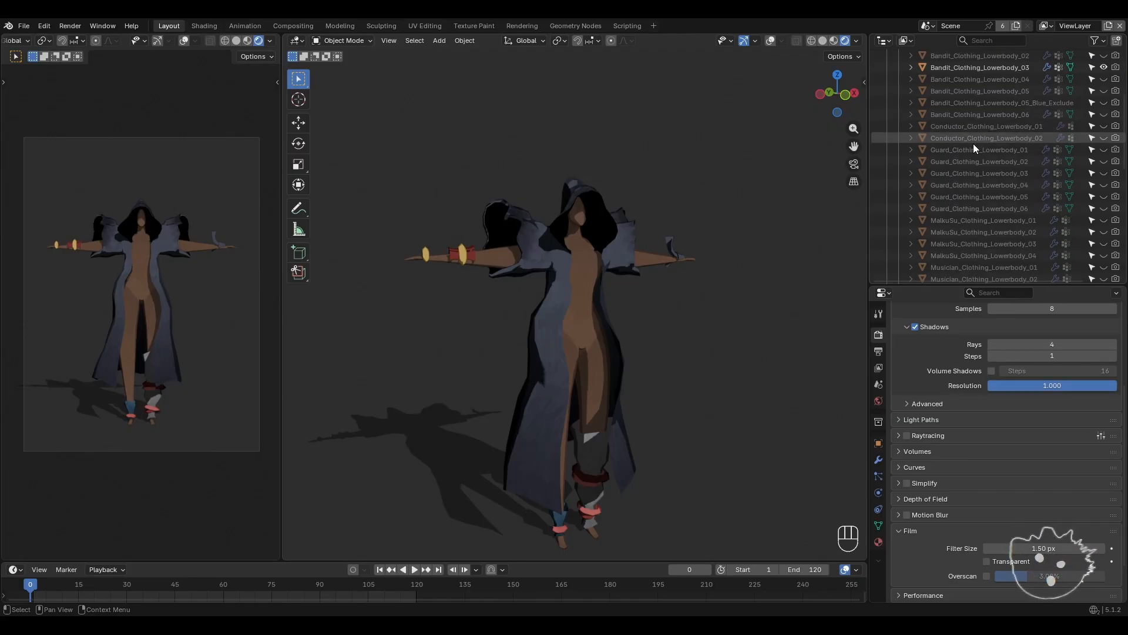
- Look through the rest of the lowerbody pieces in the clothing lower collection, from Guard to Voice, and return to the list's beginning
scroll(947, 203, "down", 5)
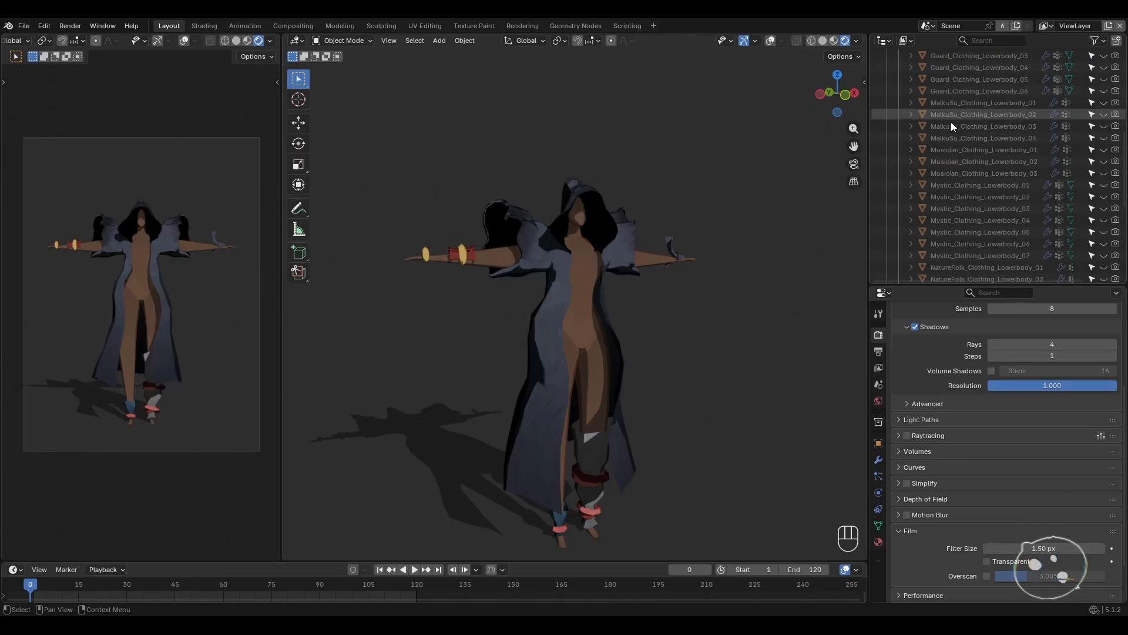
scroll(961, 225, "down", 4)
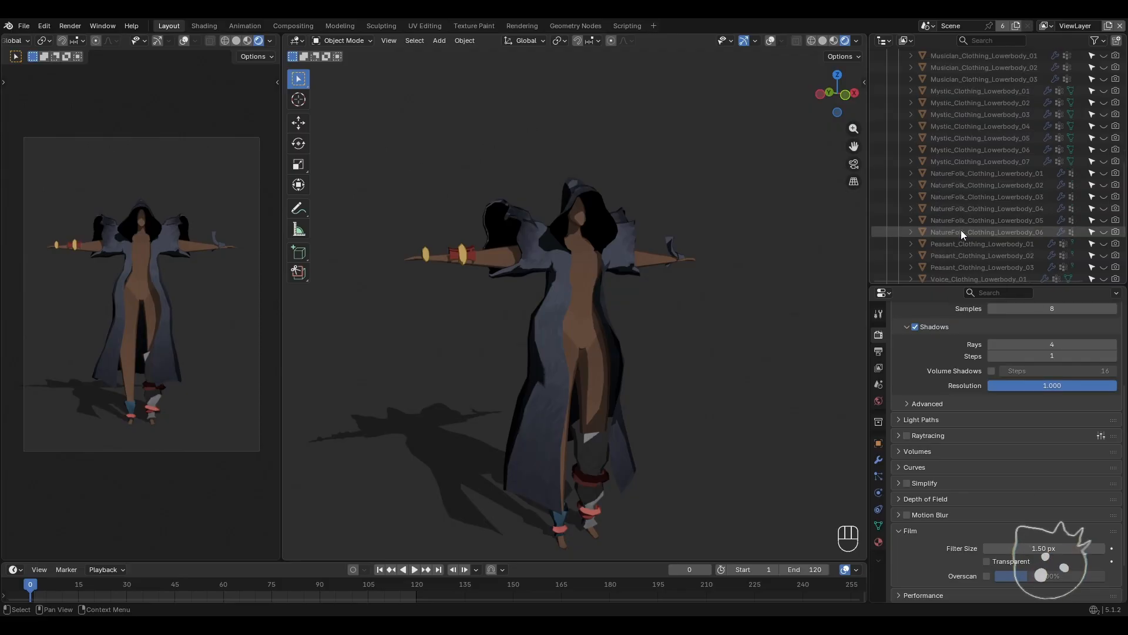
scroll(958, 245, "up", 15)
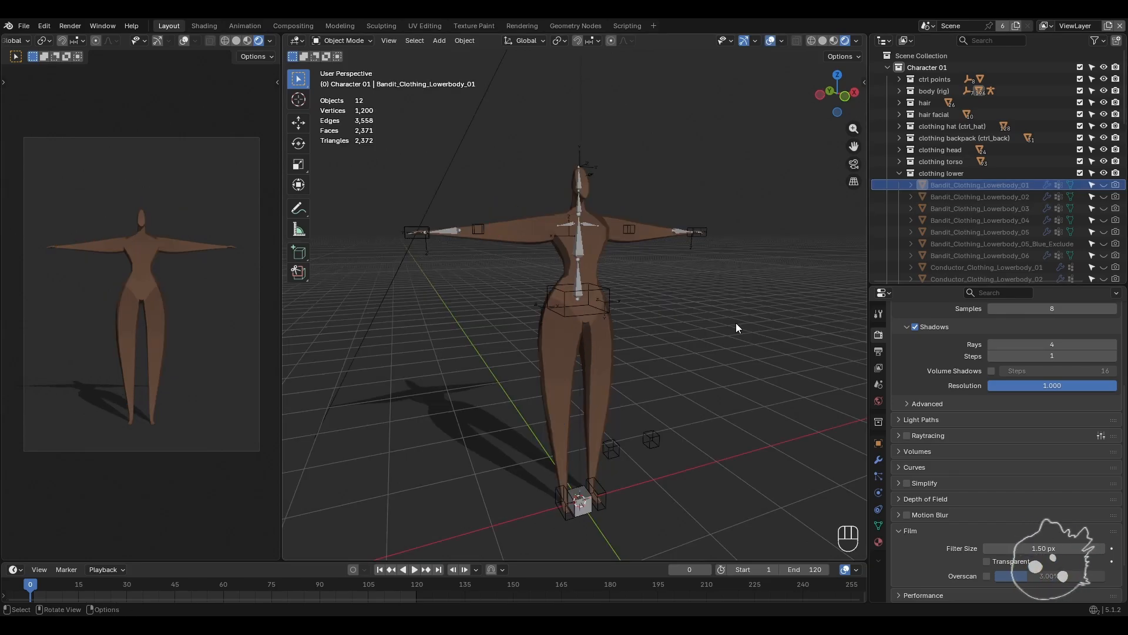
- Examine the unclothed character from several angles, selecting the m_CharacterForm body mesh and finally deselecting it
mouse_move(716, 320)
middle_mouse_down()
mouse_move(775, 325)
mouse_move(714, 319)
middle_mouse_up()
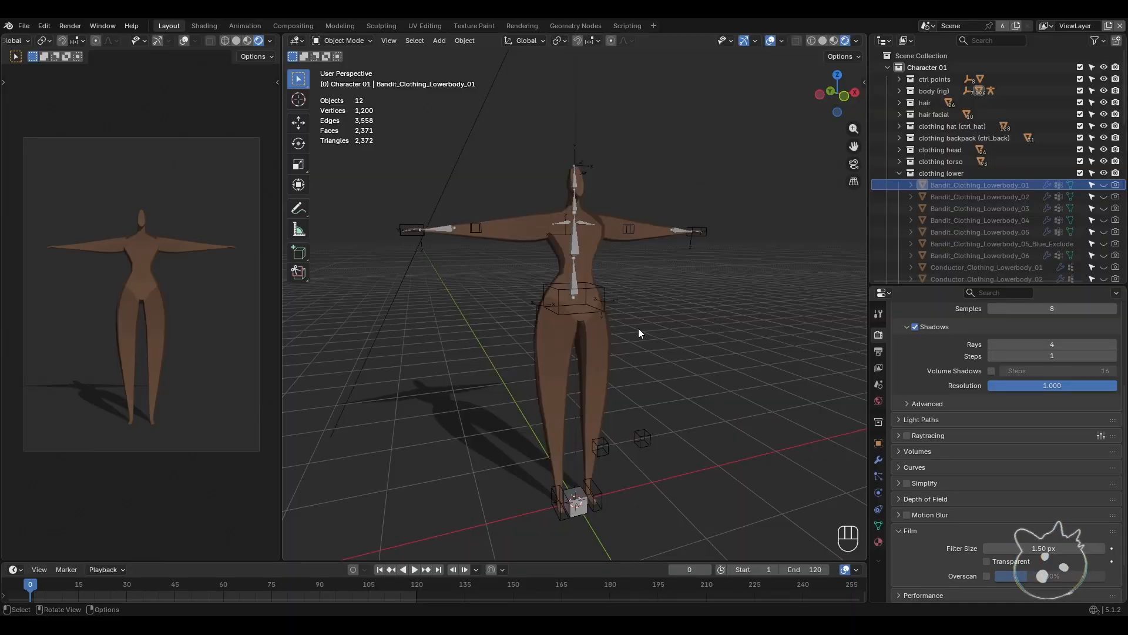
middle_click_drag(619, 334, 780, 347, "shift")
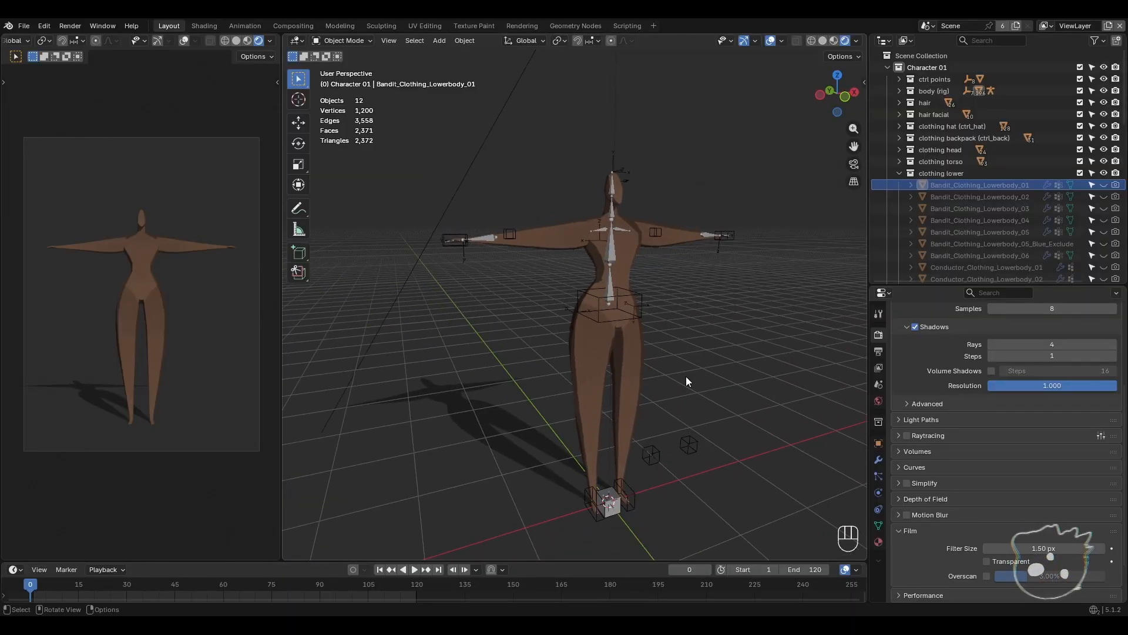
left_click(631, 348)
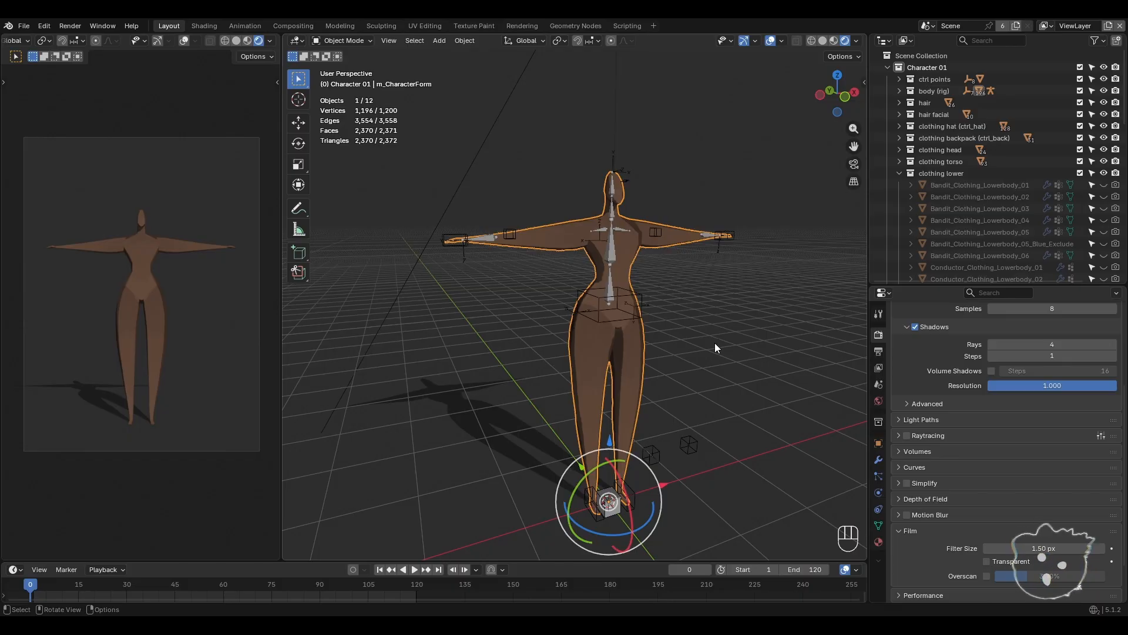
middle_click_drag(715, 344, 722, 368, "shift")
left_click(722, 341)
left_click(622, 351)
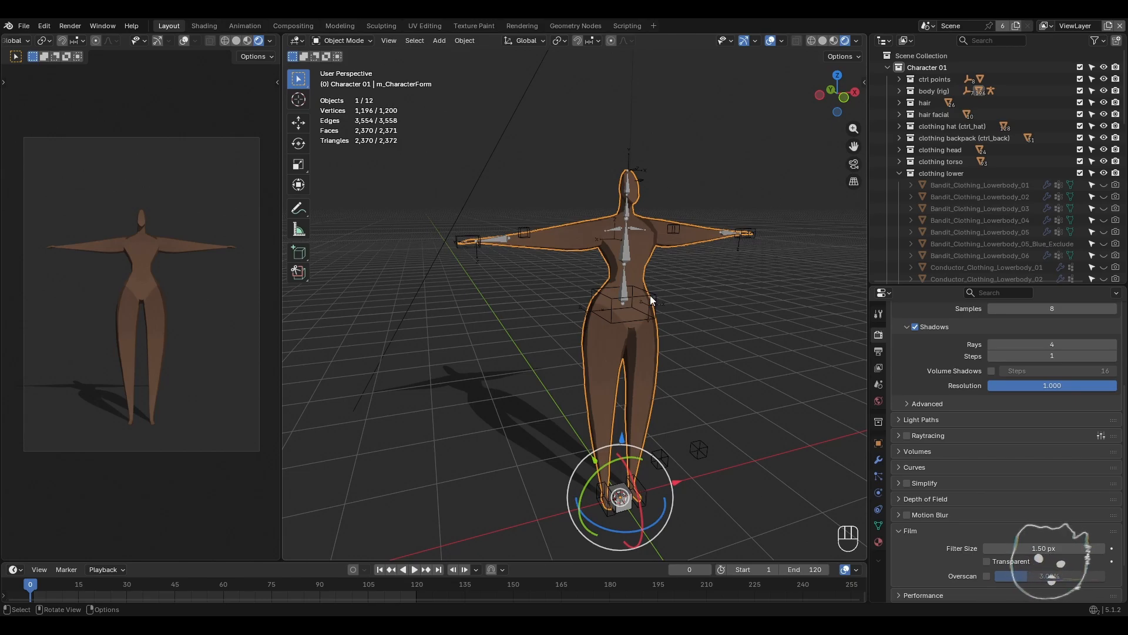
left_click(701, 319)
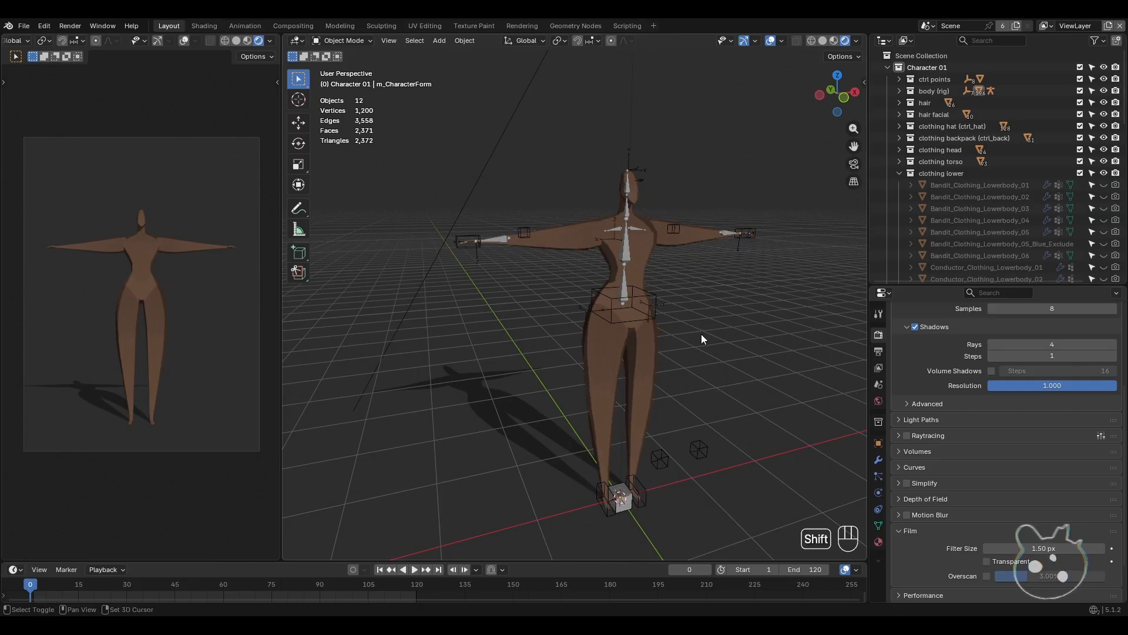
- Select the CharacterForm rig and try scaling the whole character freely, cancelling each attempt
middle_click_drag(700, 334, 619, 338)
scroll(618, 339, "up", 3)
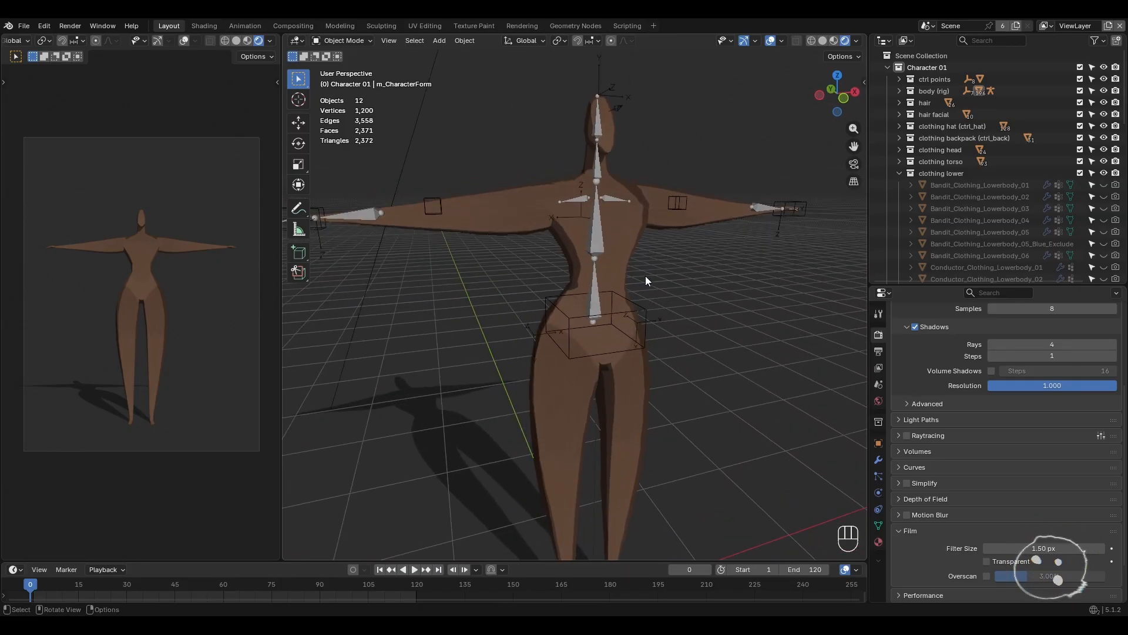
scroll(646, 277, "down", 2)
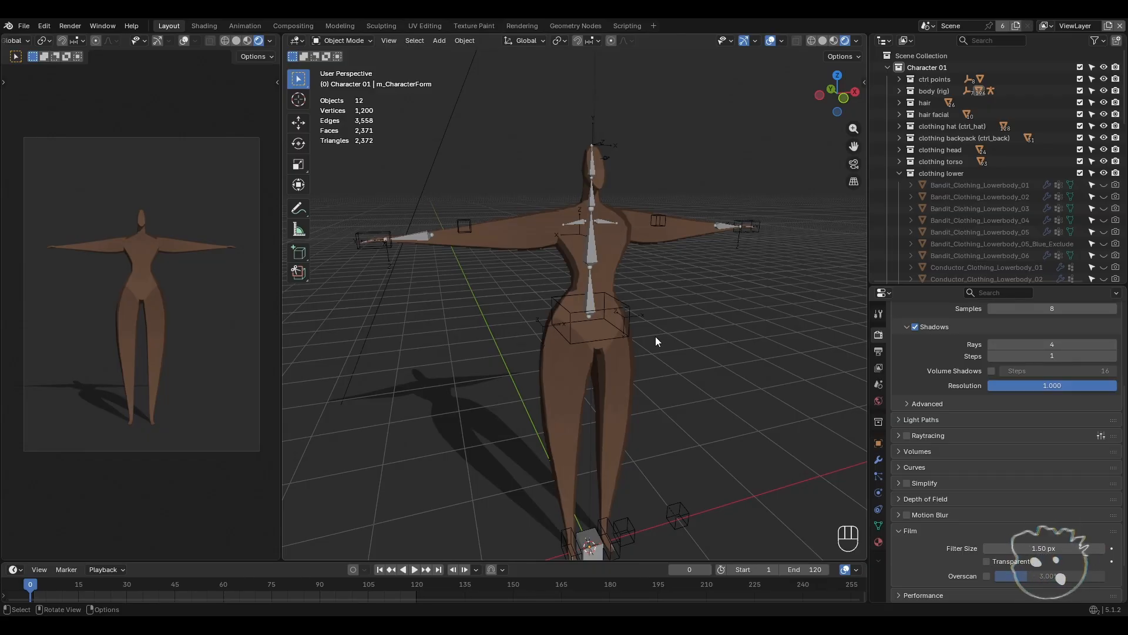
scroll(649, 343, "down", 3)
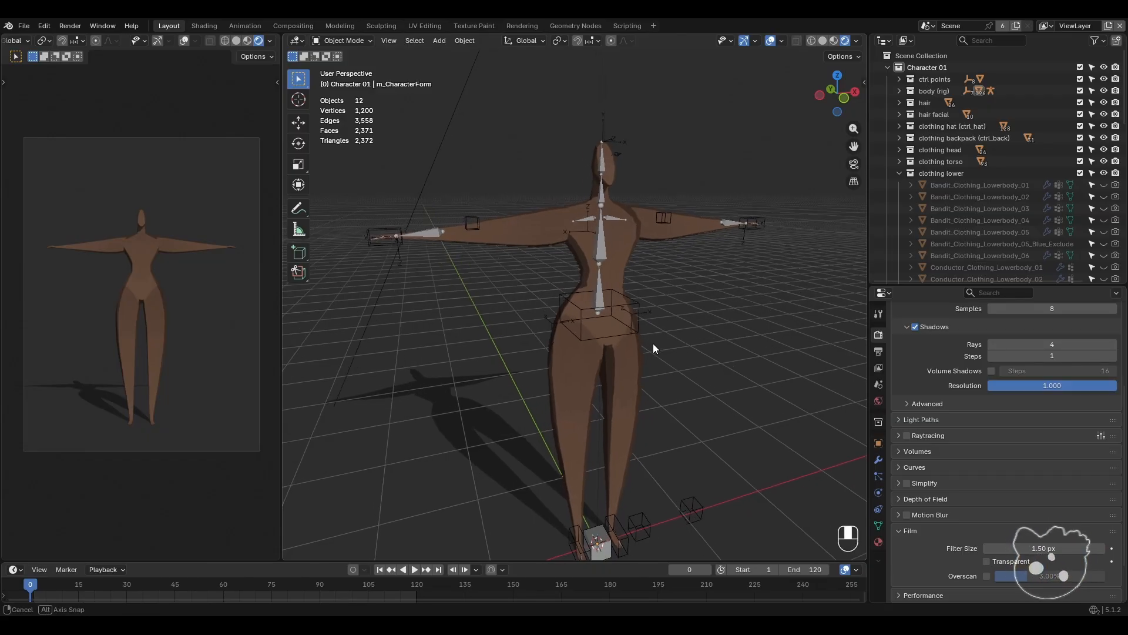
left_click(621, 301)
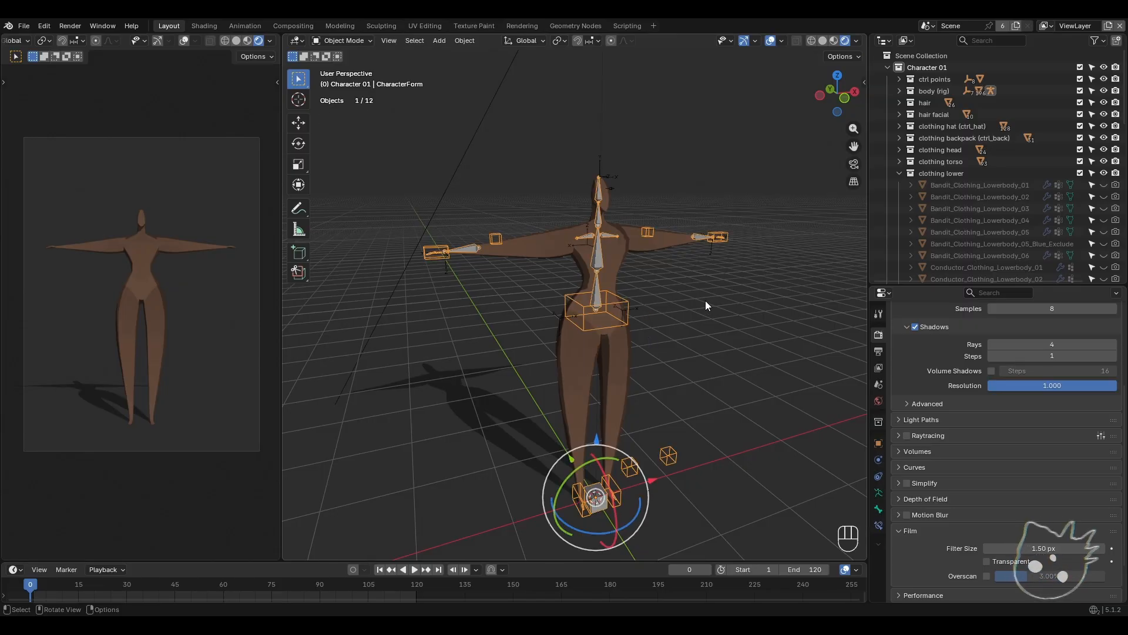
key("s")
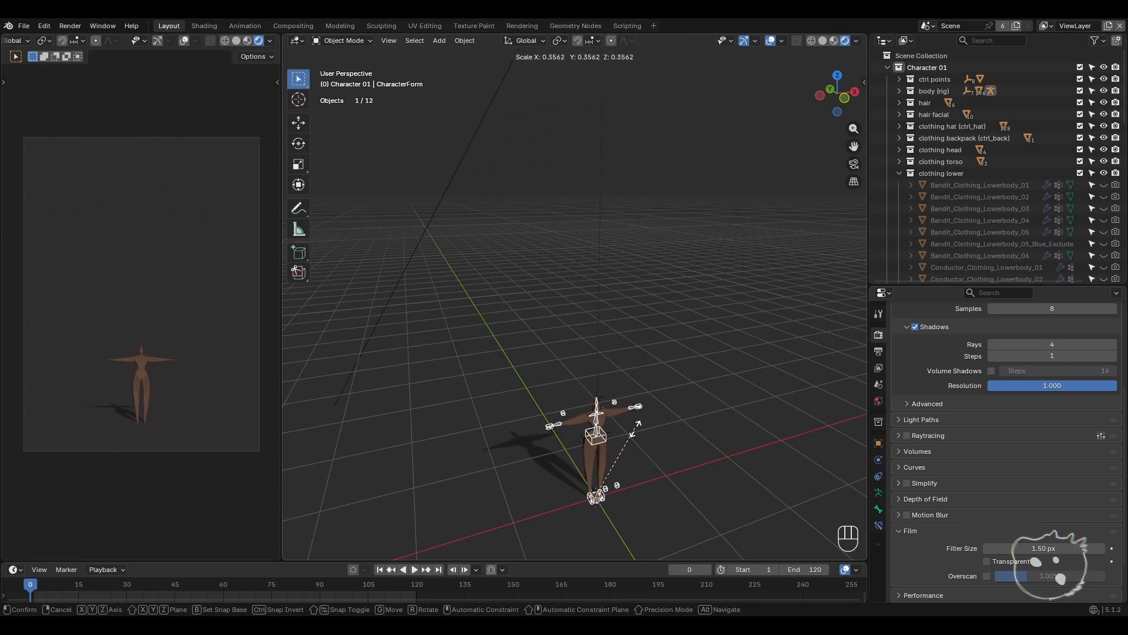
key("Escape")
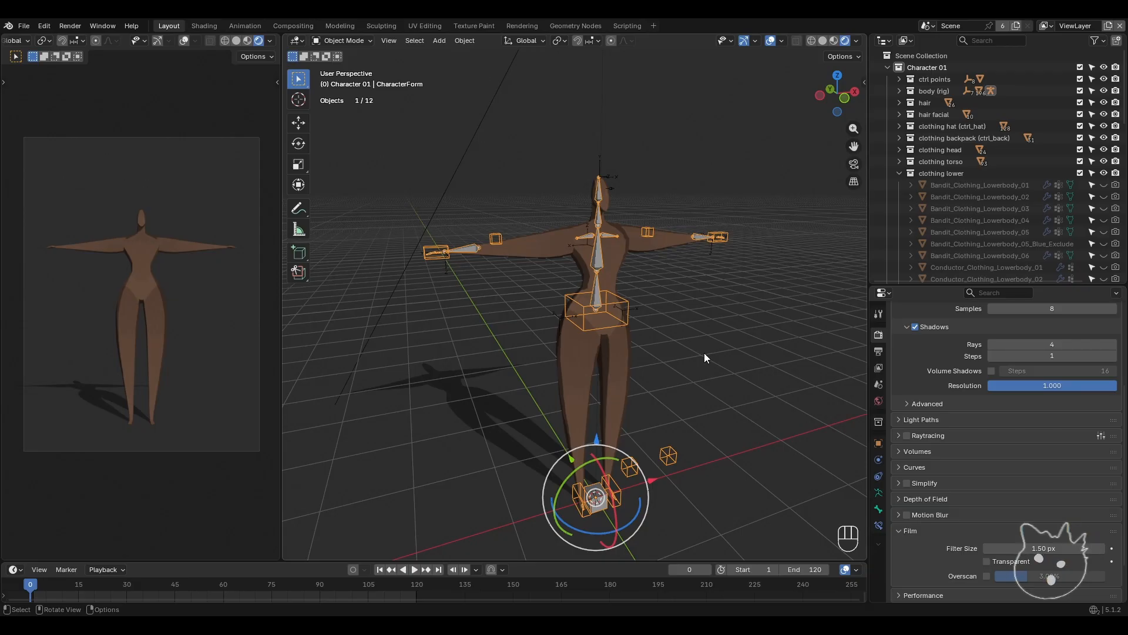
key("s")
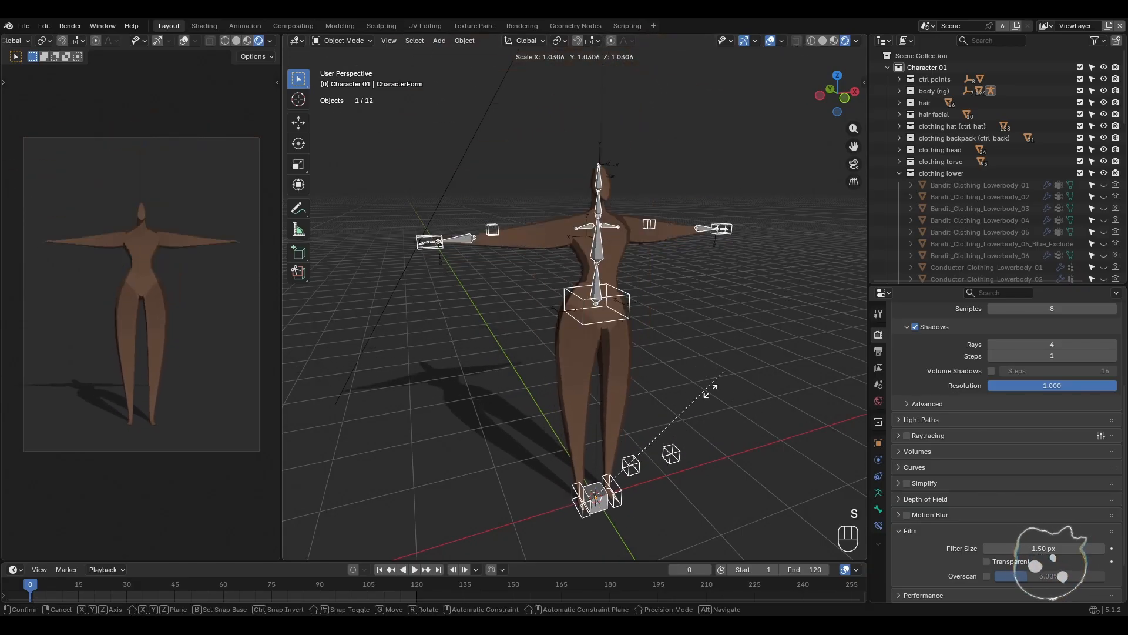
key("Escape")
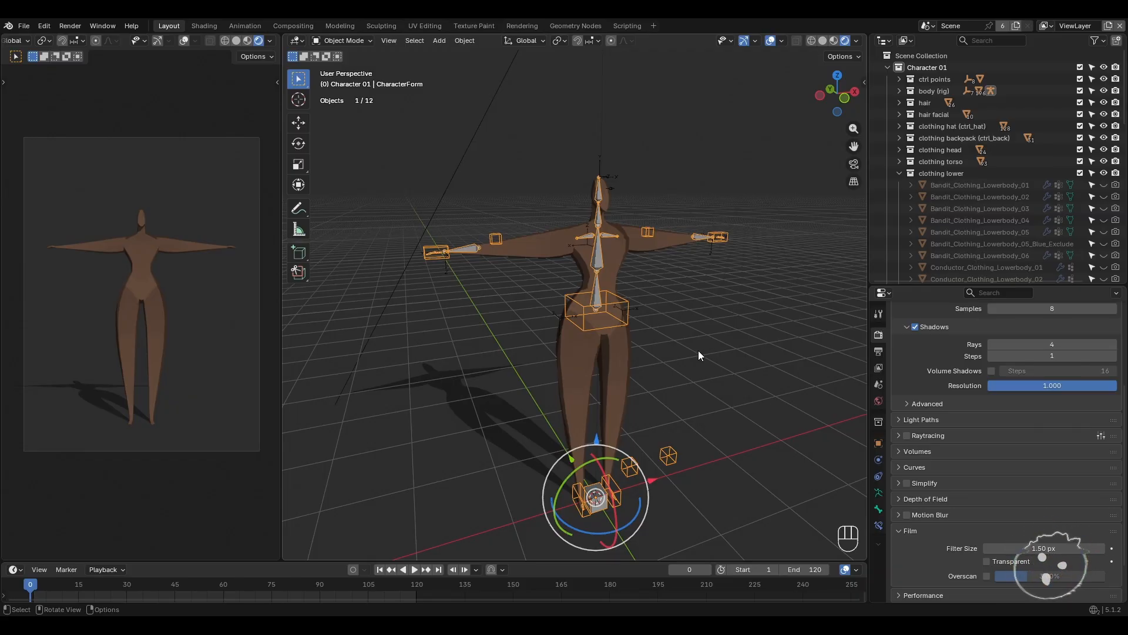
- Inspect the selected CharacterForm rig around the body up close and from a distance, and deselect it
middle_click_drag(690, 281, 669, 292)
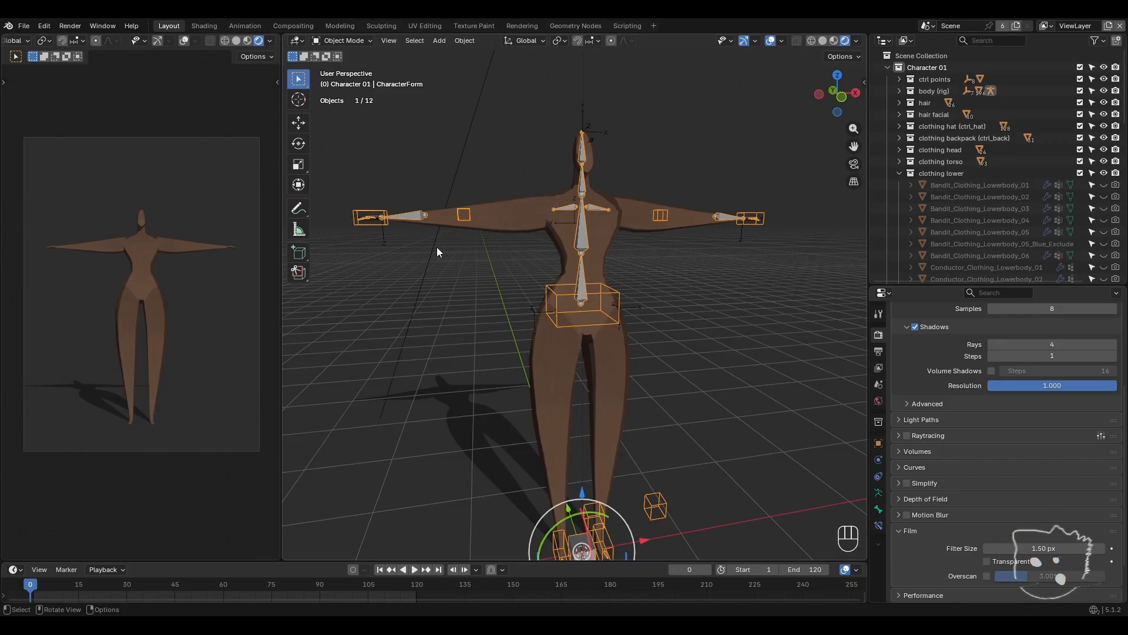
middle_click_drag(705, 365, 689, 365)
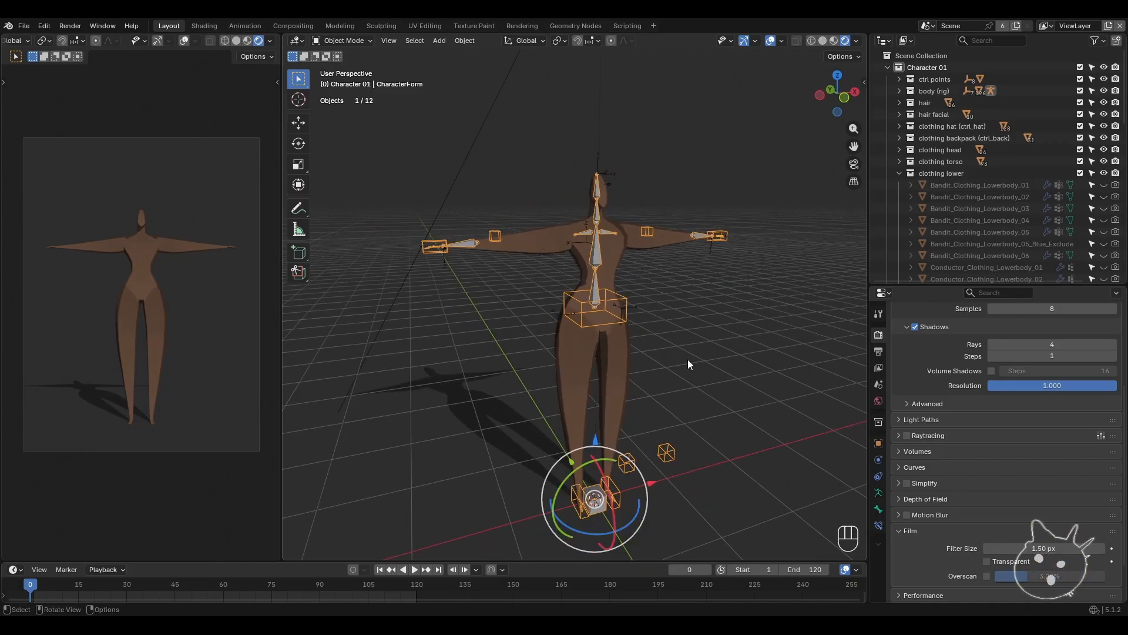
scroll(618, 324, "up", 3)
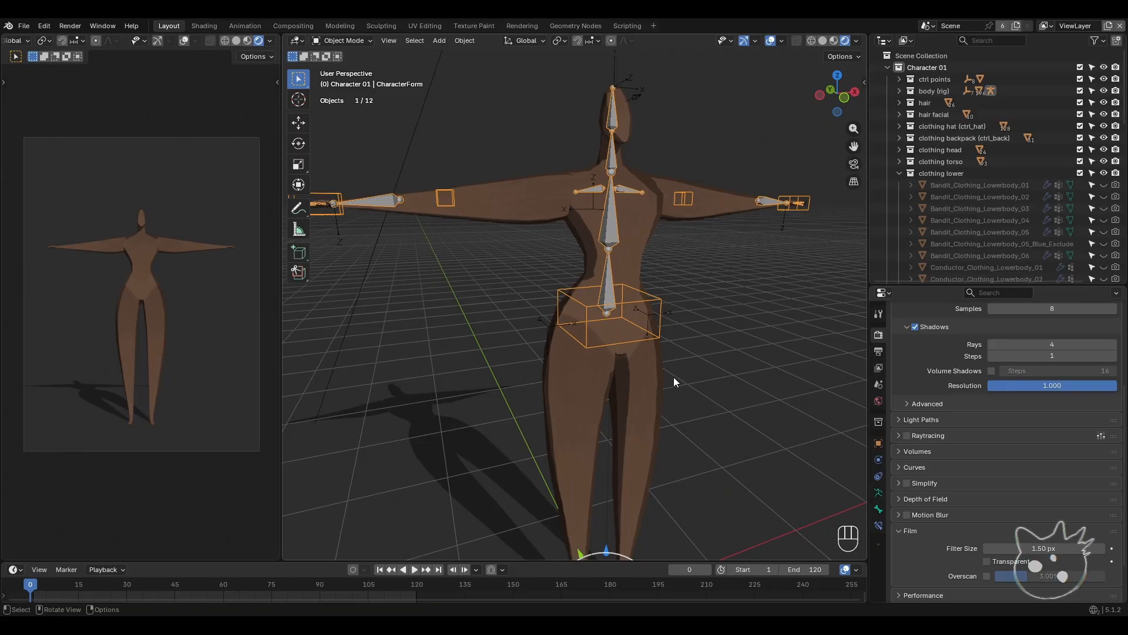
scroll(670, 383, "down", 3)
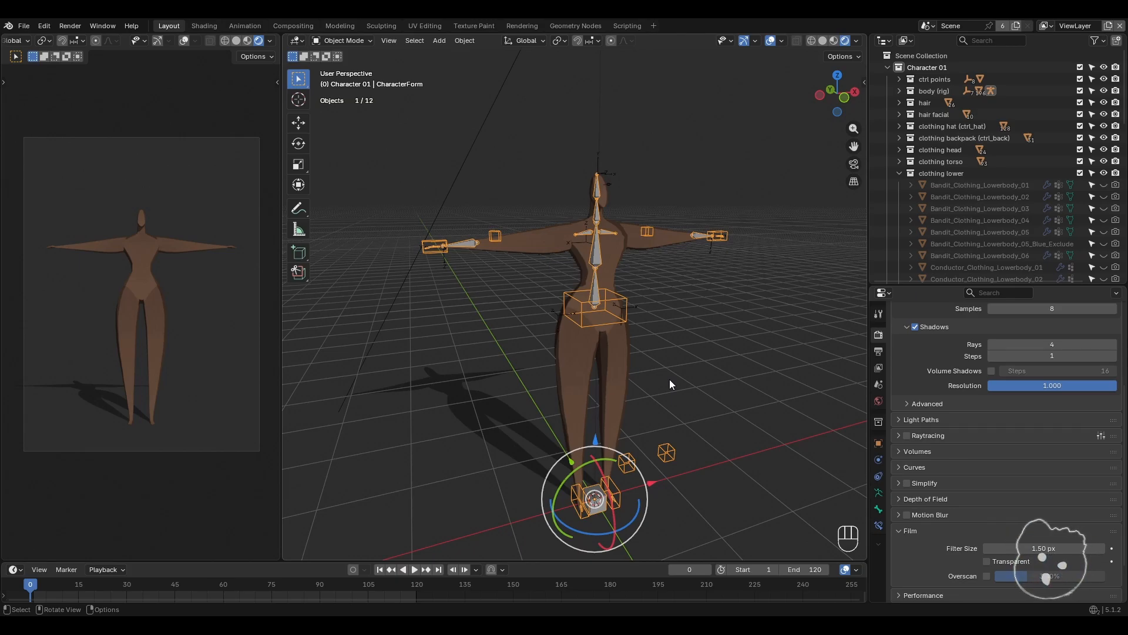
left_click(670, 381)
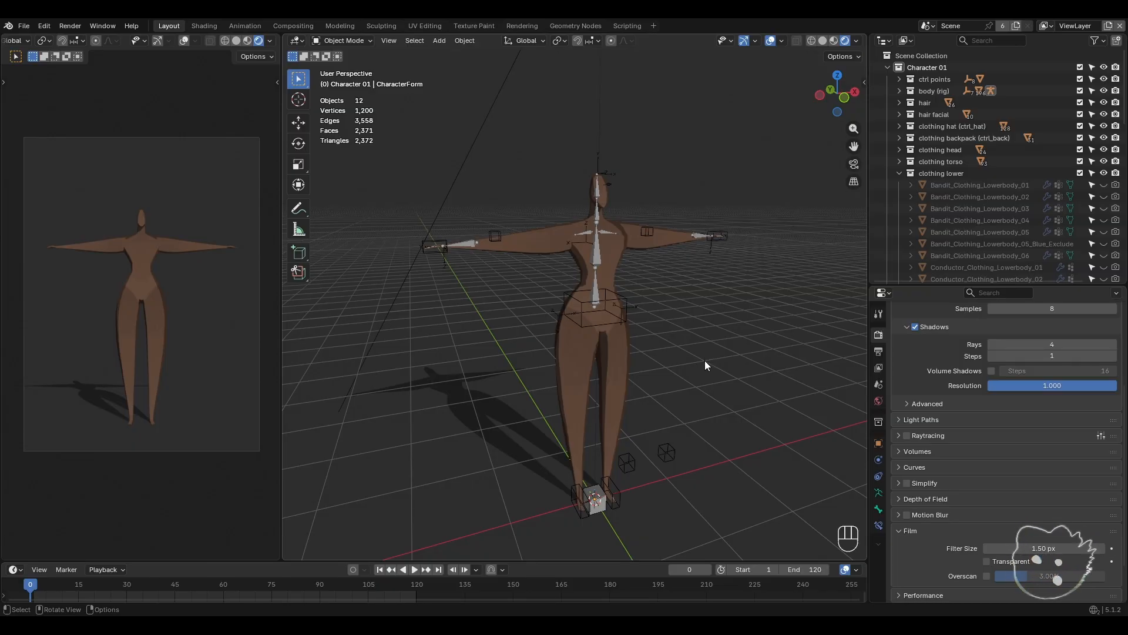
- Inspect the body mesh together with its bones from closer, selecting m_CharacterForm and clearing the selection again
scroll(643, 360, "up", 3)
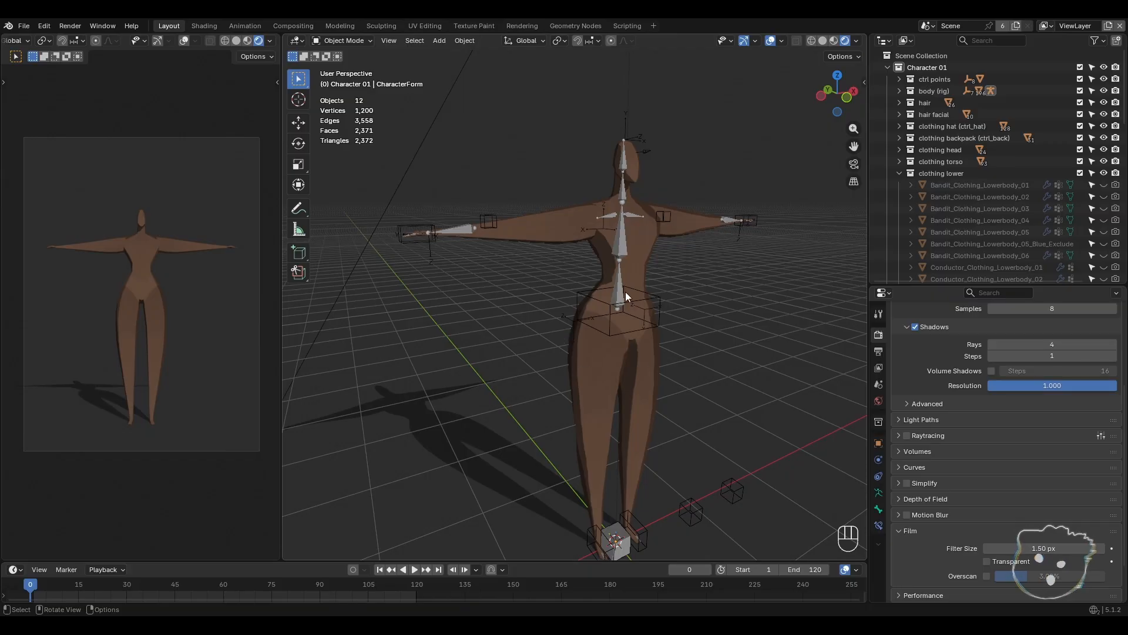
middle_click_drag(625, 292, 636, 334)
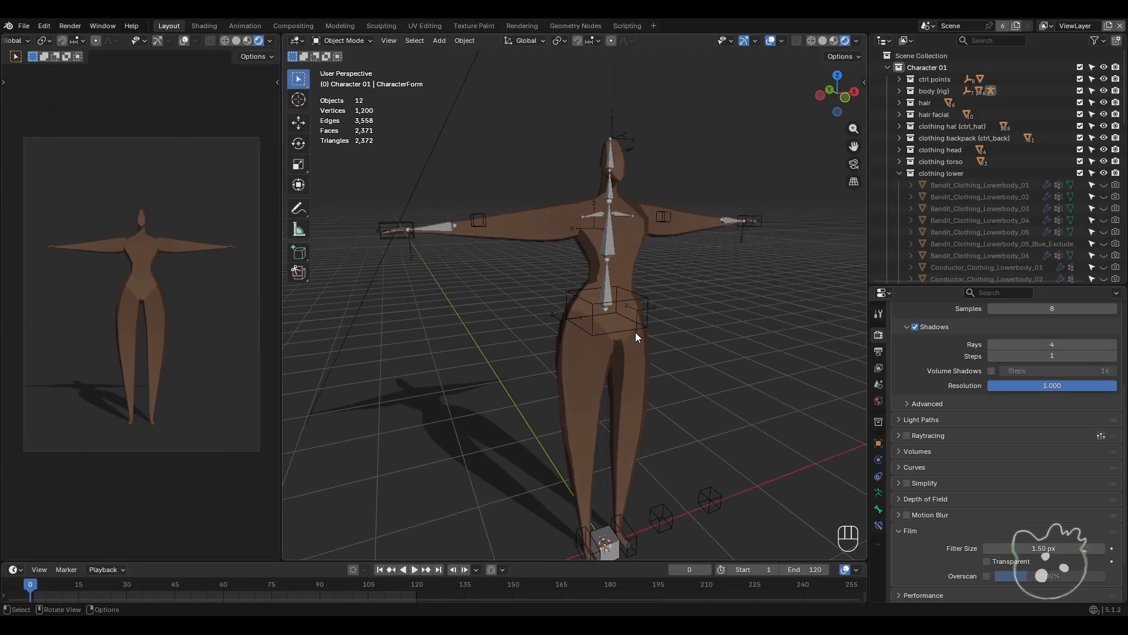
middle_click_drag(647, 326, 605, 330)
left_click(553, 249)
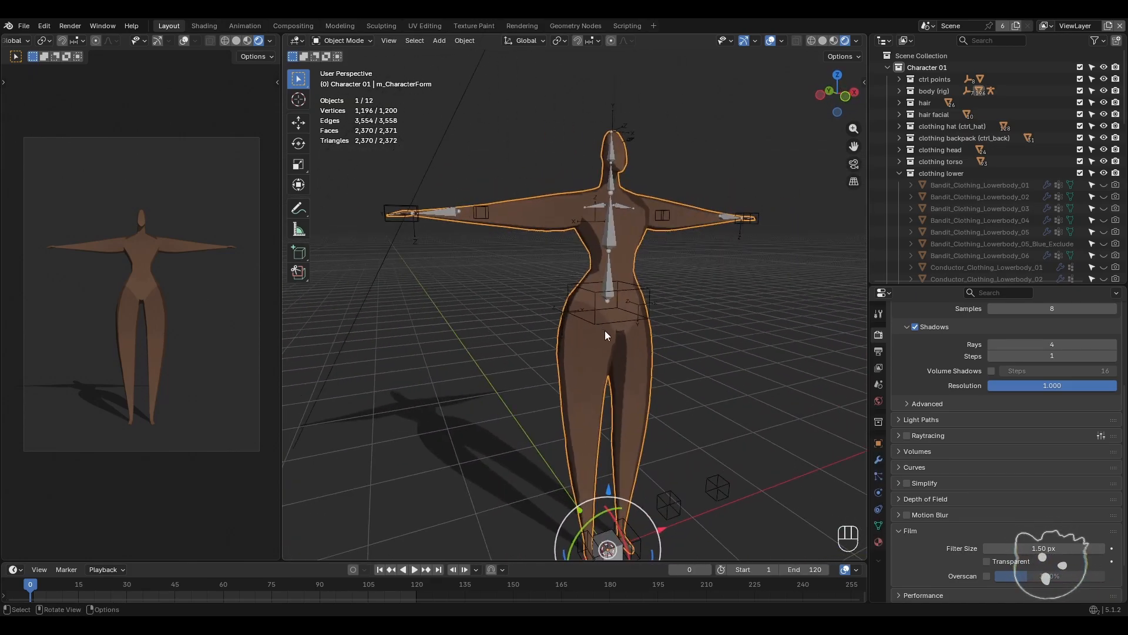
left_click(701, 321)
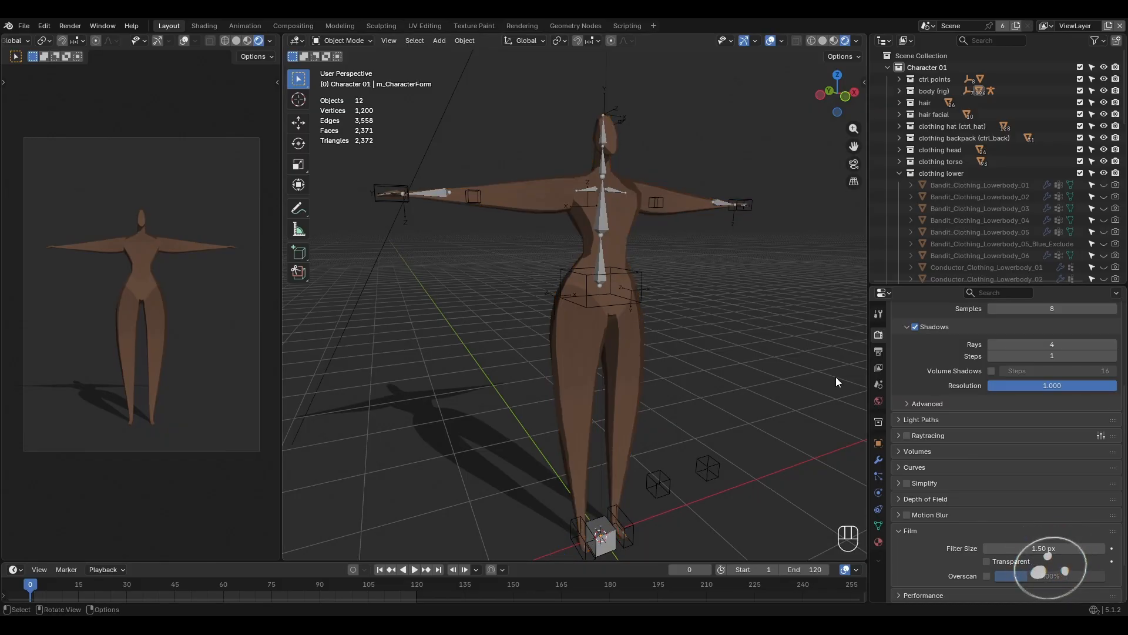
- Collapse the clothing lower collection and look through the control empties inside the ctrl points collection
left_click(900, 173)
mouse_move(701, 309)
middle_mouse_down()
mouse_move(695, 322)
mouse_move(683, 318)
middle_mouse_up()
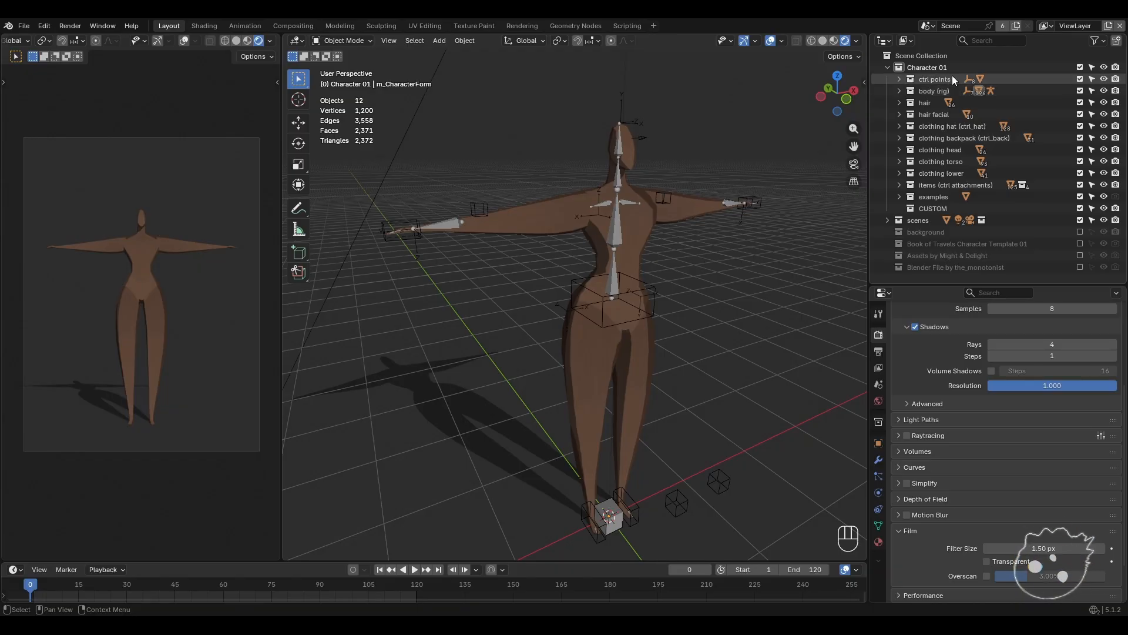
left_click(900, 79)
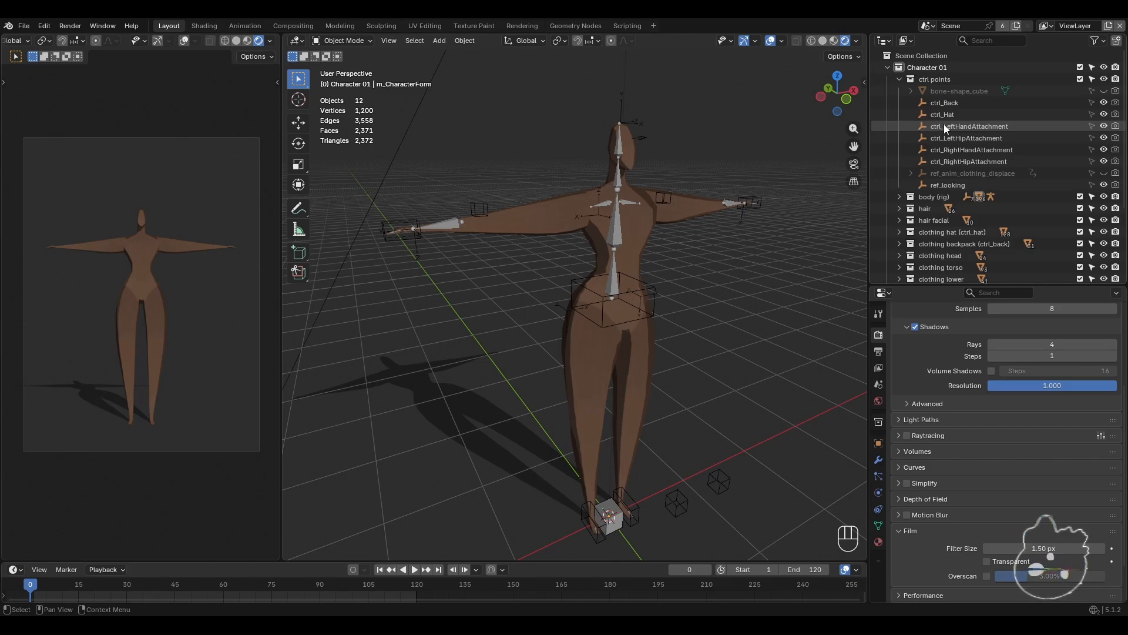
left_click(899, 80)
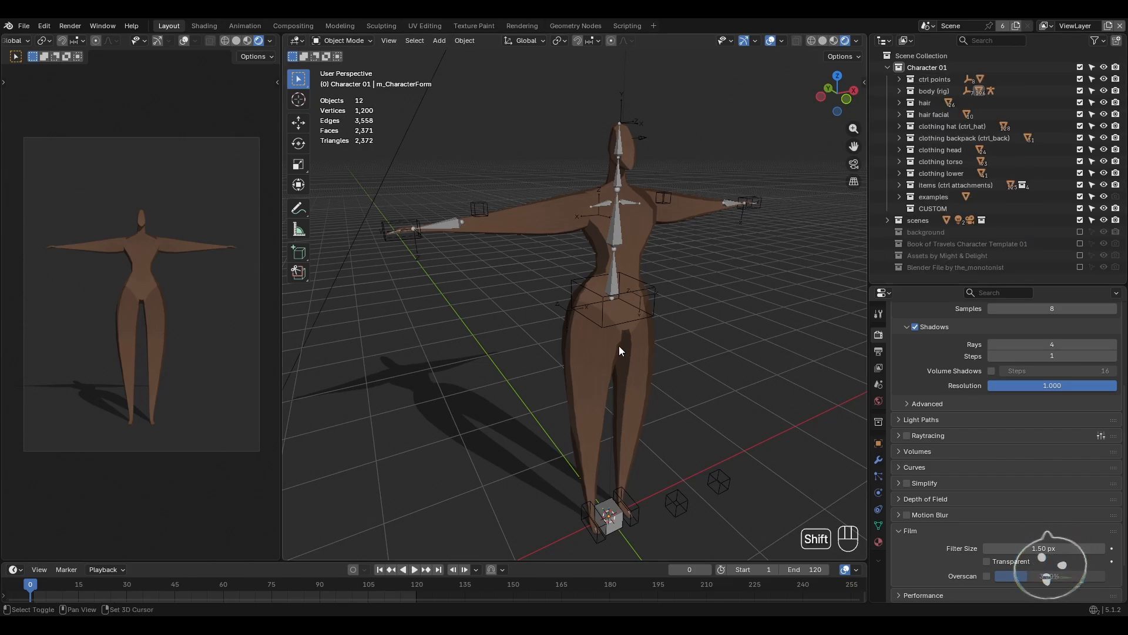
- Examine the spine and outstretched arm up close and select the CharacterForm rig by its hand control
middle_click_drag(619, 345, 650, 365, "shift")
scroll(631, 375, "up", 4)
scroll(650, 364, "down", 2)
middle_click_drag(708, 385, 678, 338, "shift")
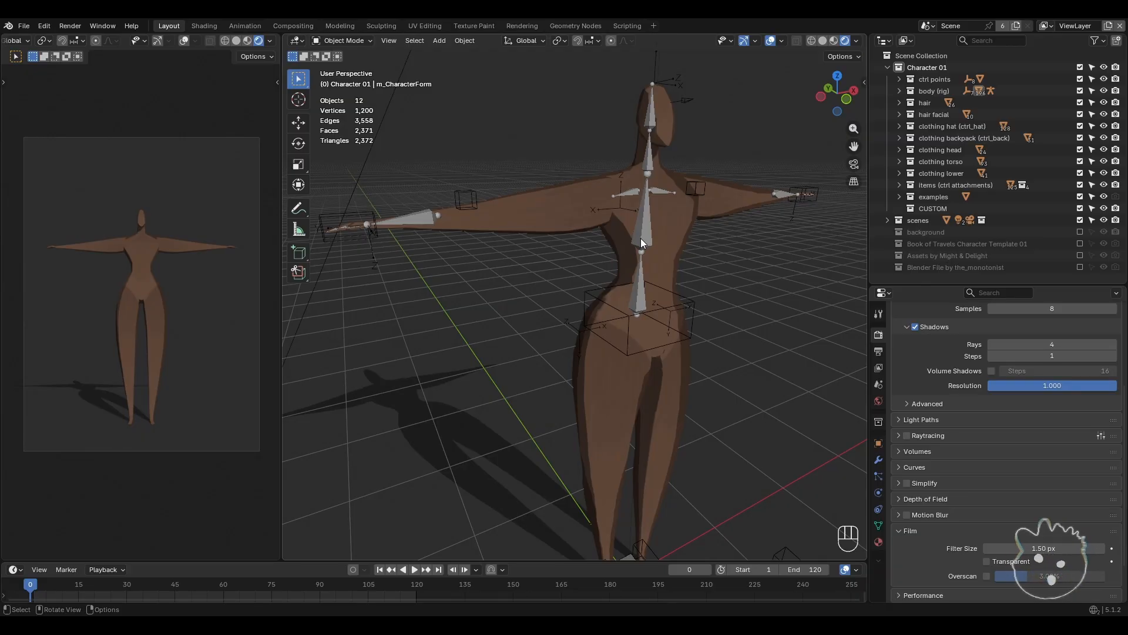
middle_click_drag(463, 283, 524, 314, "shift")
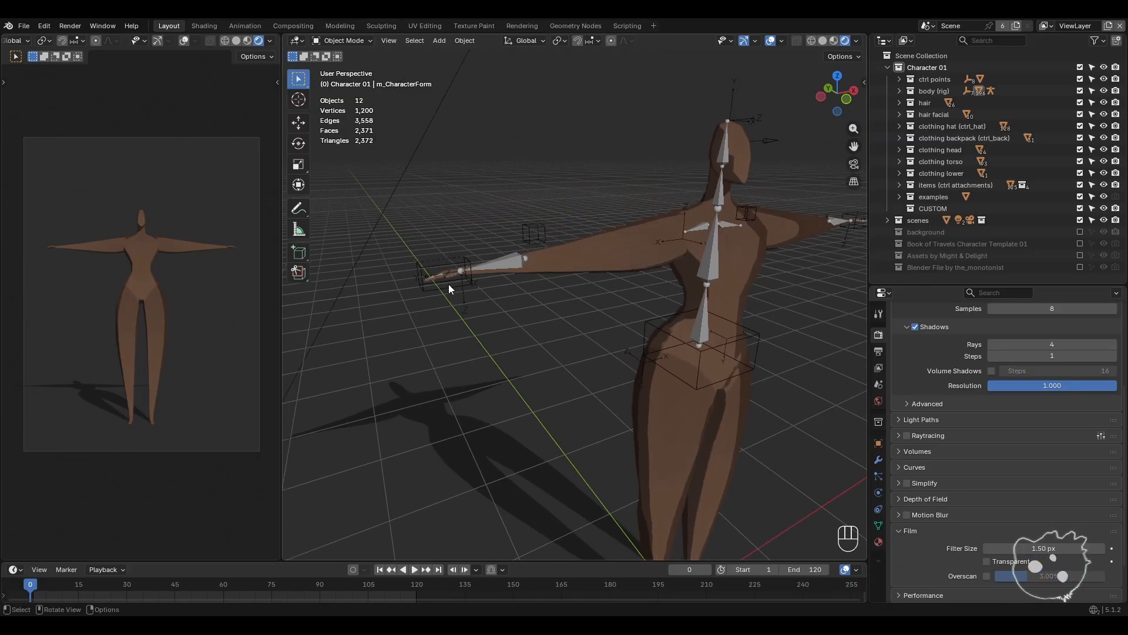
left_click(465, 293)
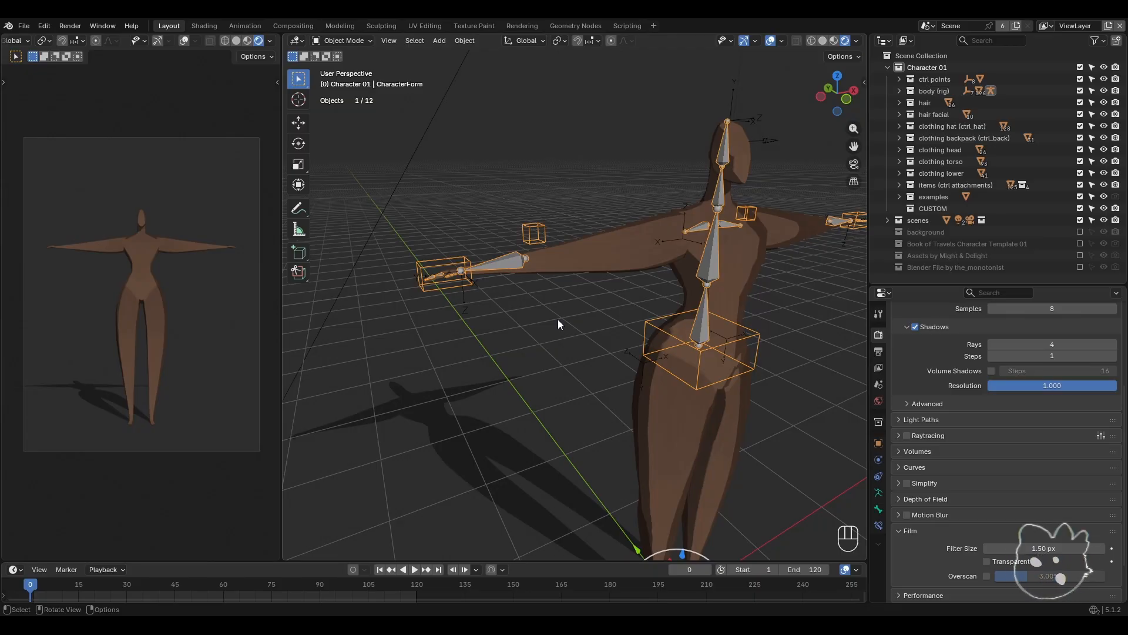
middle_click_drag(556, 323, 549, 355, "shift")
scroll(548, 354, "up", 2)
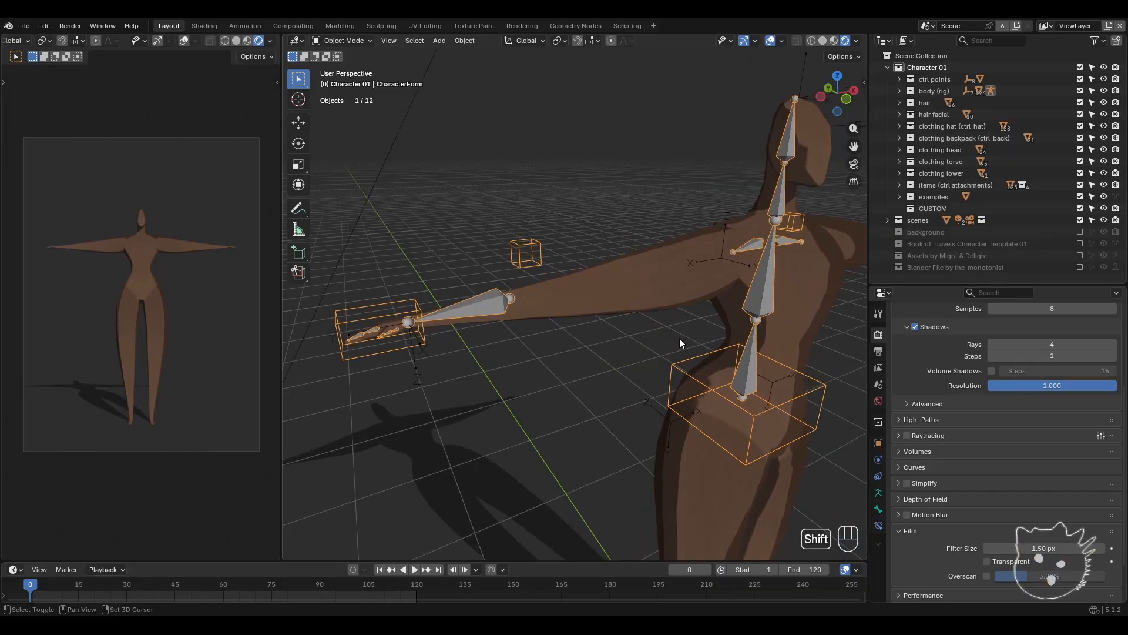
- Select the CharacterForm rig at the hip control, switch it to Pose Mode and select the Hips bone
middle_click_drag(732, 334, 598, 350, "shift")
scroll(598, 350, "up", 2)
scroll(598, 349, "up", 4)
left_click(590, 245)
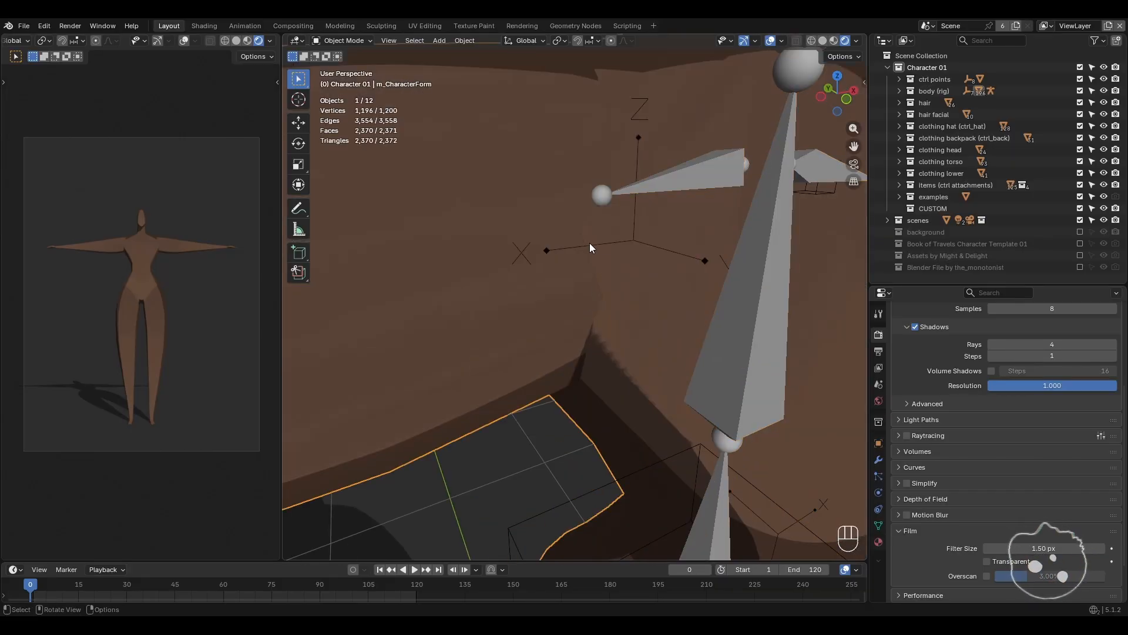
middle_click_drag(554, 235, 591, 398)
left_click(622, 454)
left_click(352, 40)
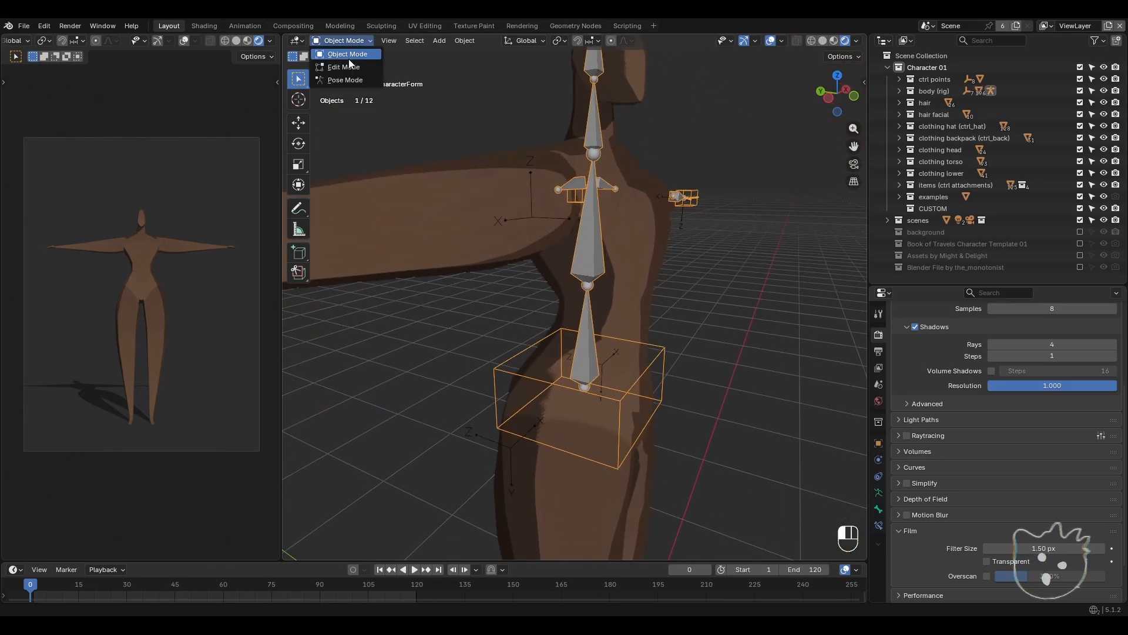
left_click(344, 79)
left_click(648, 362)
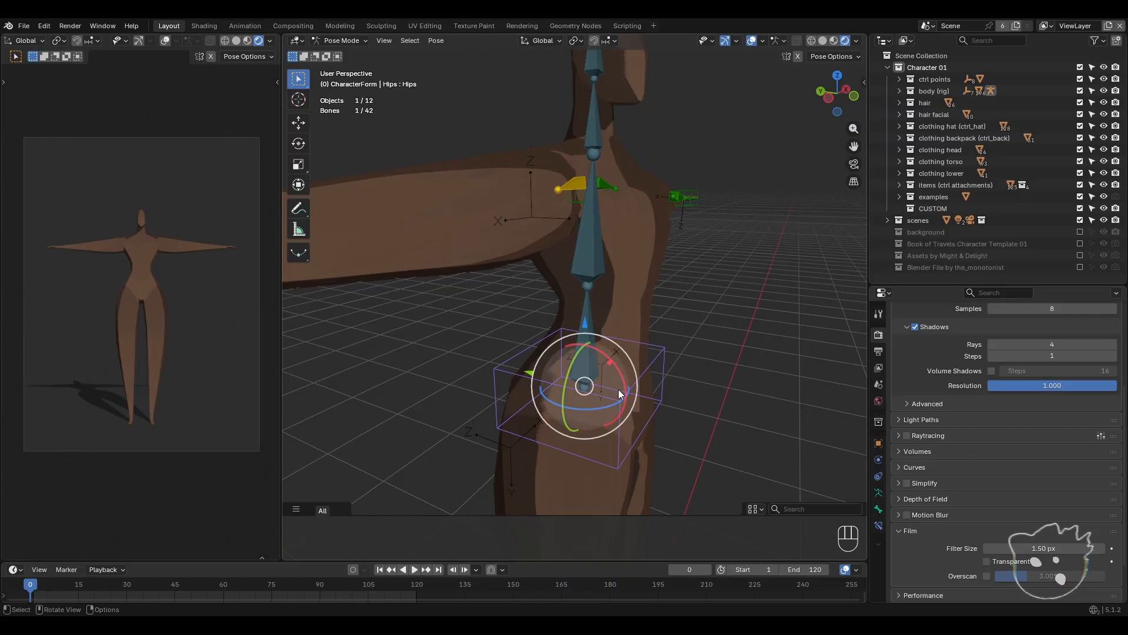
- Try moving the Hips bone and the RightHand_IK bone to test how the body and arm follow
key("g")
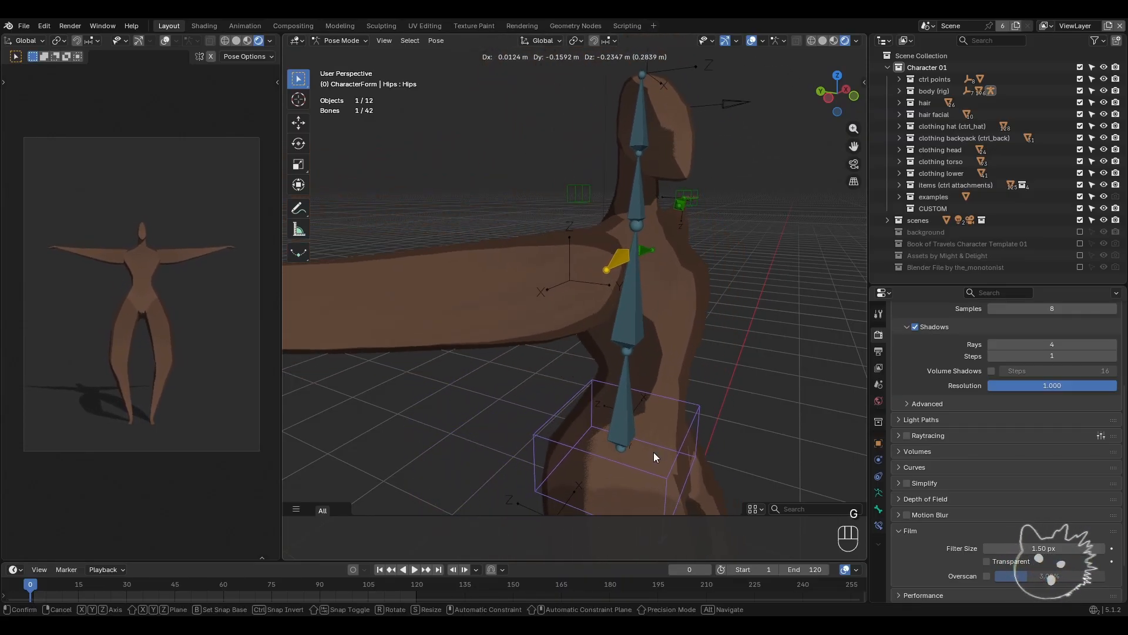
right_click(654, 452)
middle_click_drag(576, 405, 655, 362, "shift")
scroll(655, 362, "down", 2)
middle_click_drag(563, 351, 508, 347, "shift")
left_click(465, 310)
key("g")
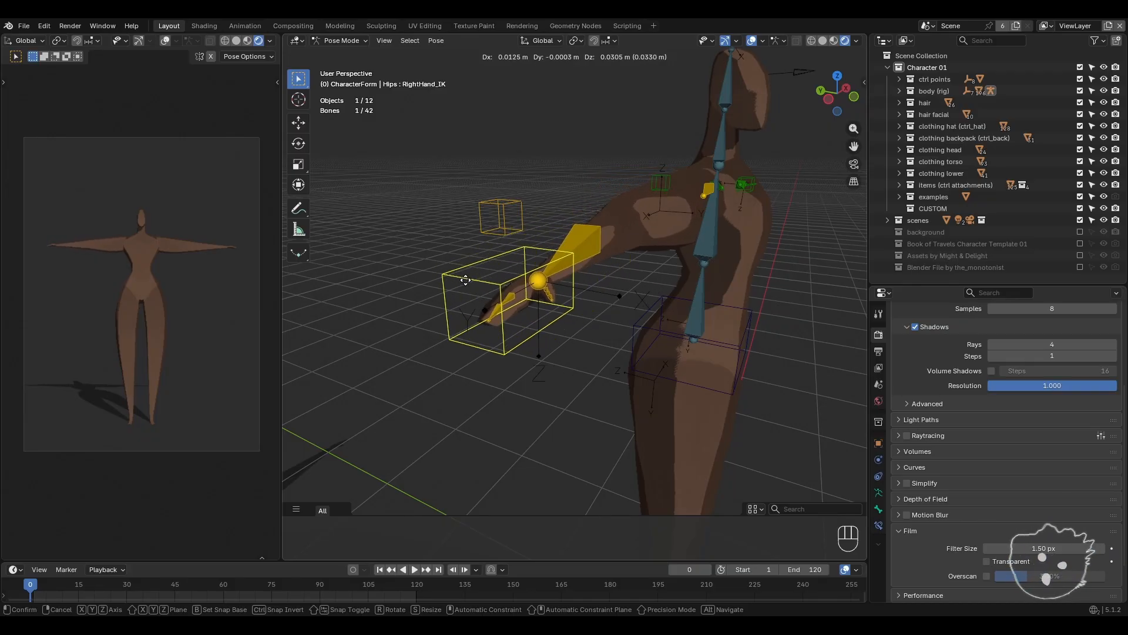
left_click(462, 303)
- Examine the attachment control points around the hips and compare them with the empties listed in the ctrl points collection
middle_click_drag(665, 358, 571, 382, "shift")
scroll(612, 383, "up", 2)
scroll(581, 382, "up", 3)
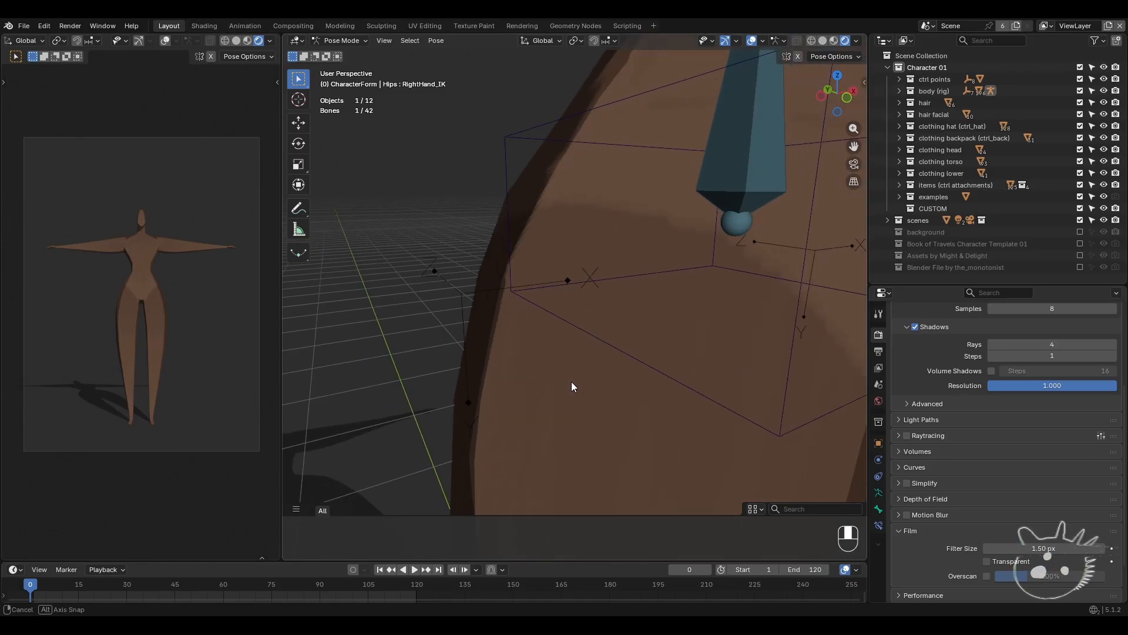
left_click(462, 295)
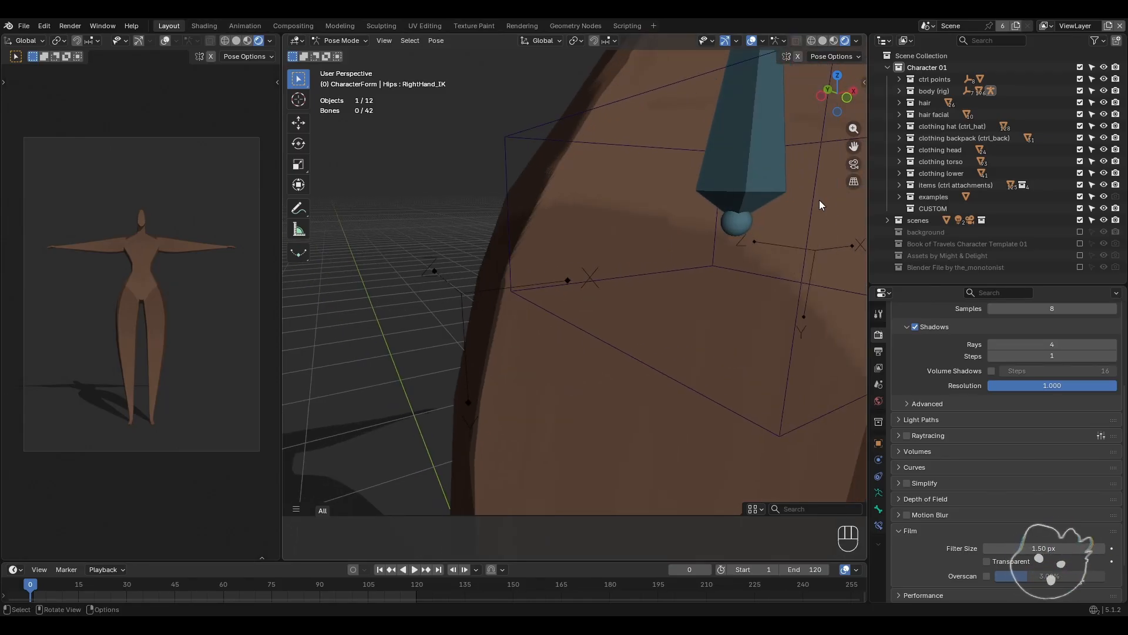
left_click(903, 81)
left_click(900, 80)
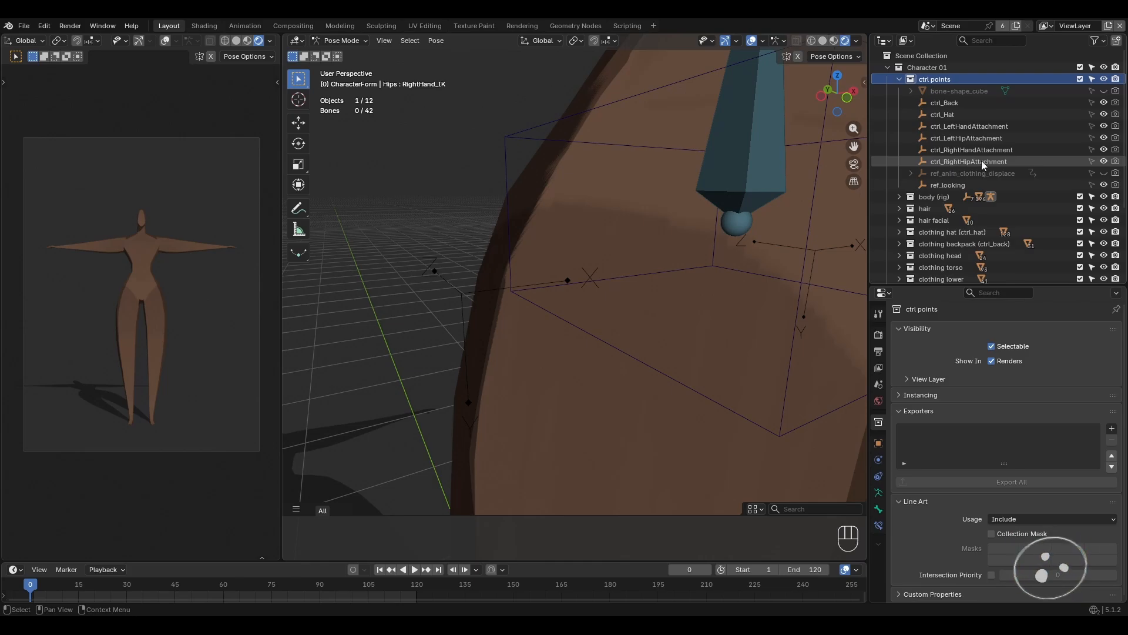
middle_click_drag(522, 329, 507, 330, "shift")
scroll(508, 329, "down", 2)
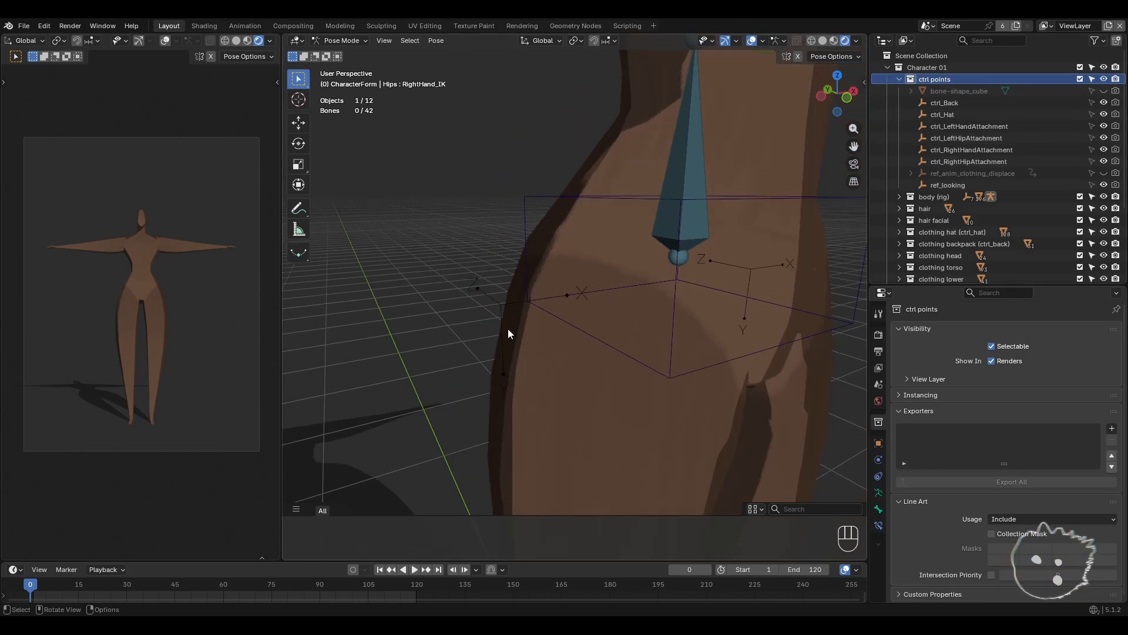
scroll(637, 355, "down", 5)
middle_click_drag(627, 286, 613, 397, "shift")
middle_click_drag(643, 327, 584, 288, "shift")
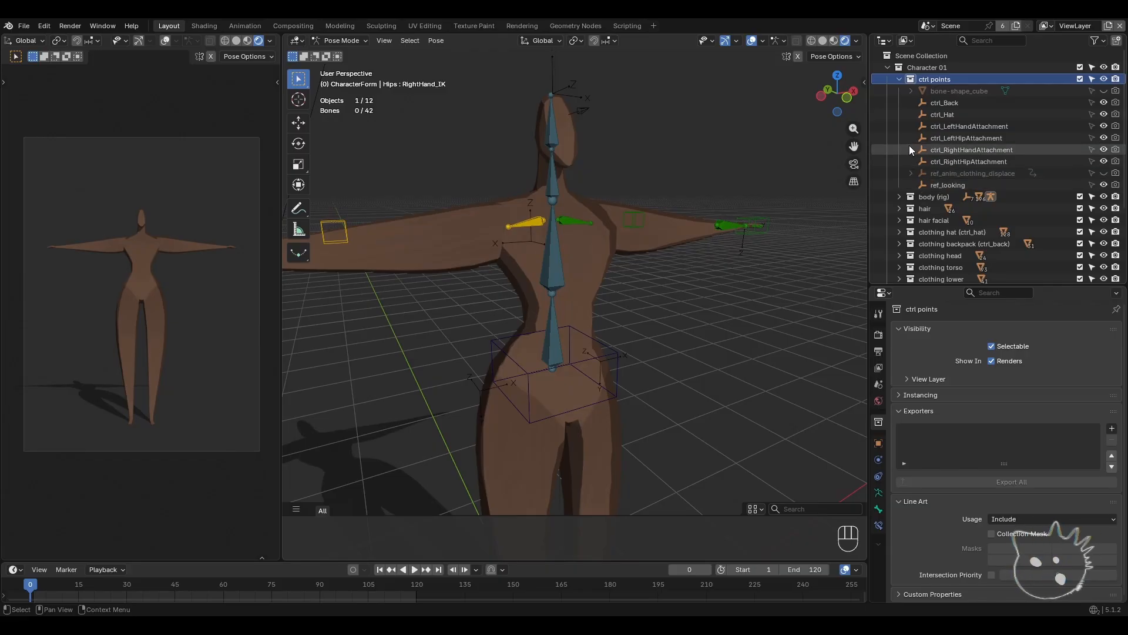
left_click(902, 80)
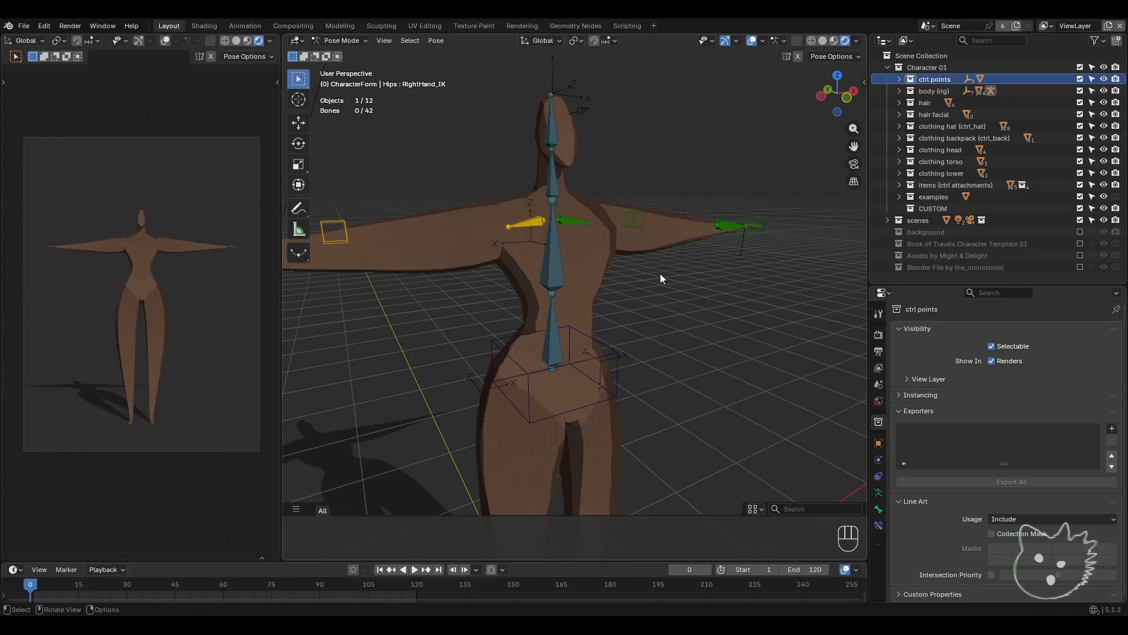
- Open the weapons collection inside items (ctrl attachments) and make m_blade_03_1 visible
middle_click_drag(661, 273, 663, 253, "shift")
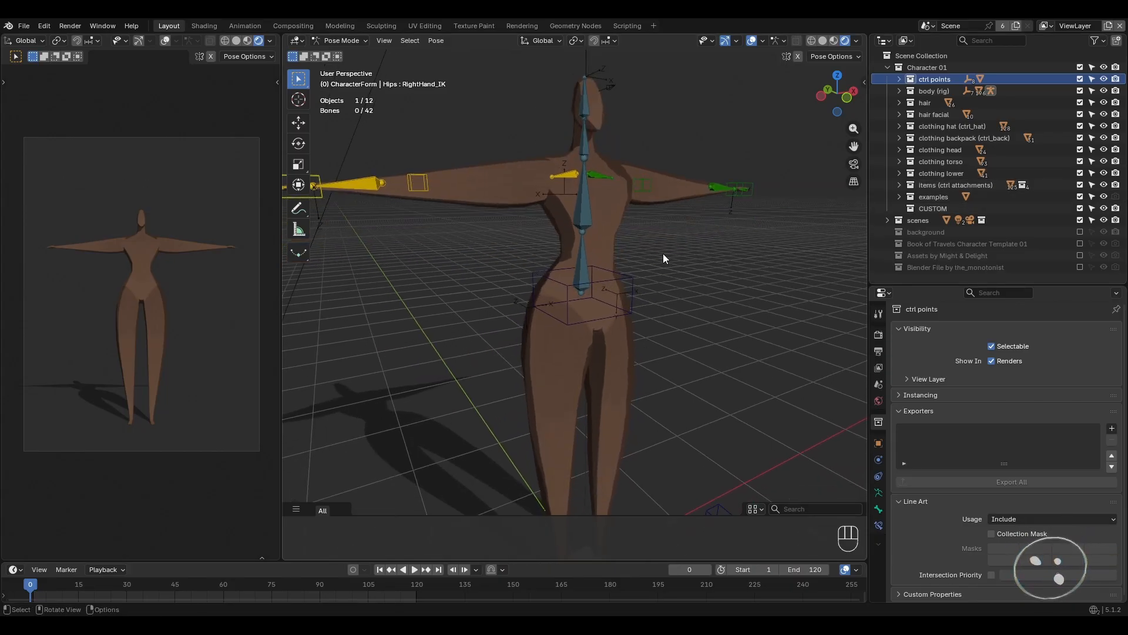
left_click(908, 186)
left_click(900, 184)
left_click(912, 197)
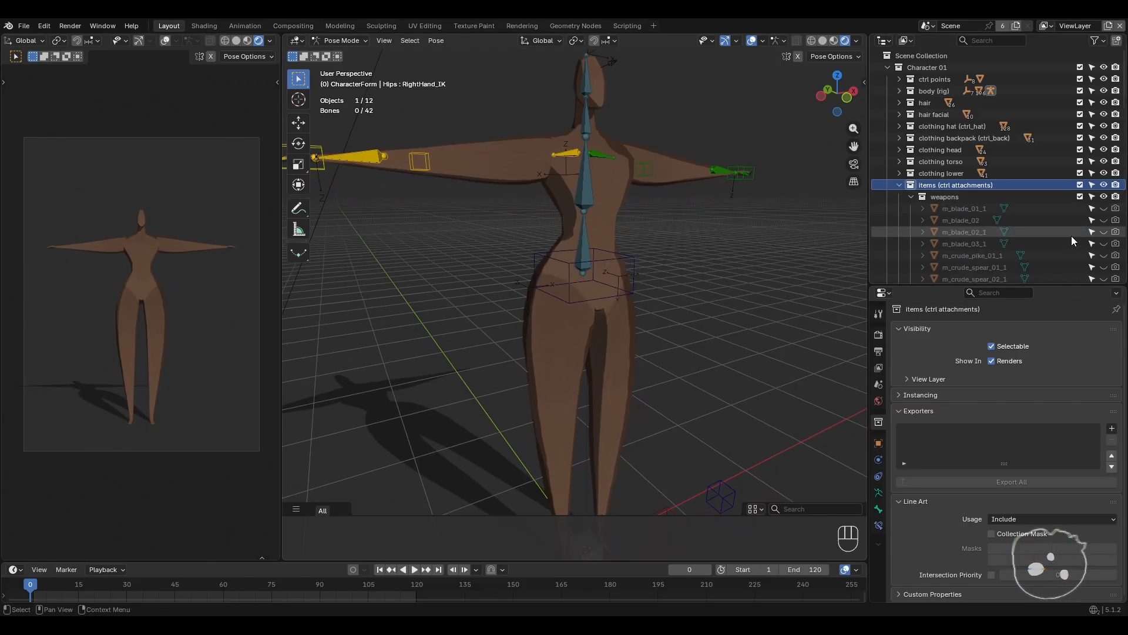
scroll(1070, 235, "down", 1)
left_click(1102, 221)
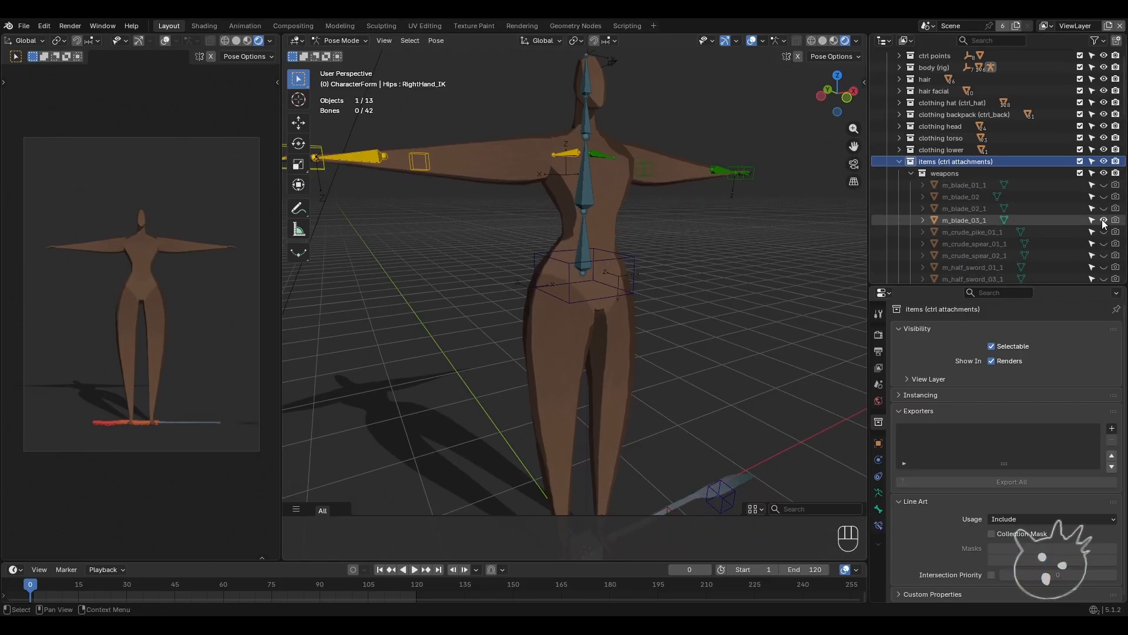
- Select m_blade_03_1 in Object Mode and add a Child Of constraint to it
middle_click_drag(660, 396, 657, 307, "shift")
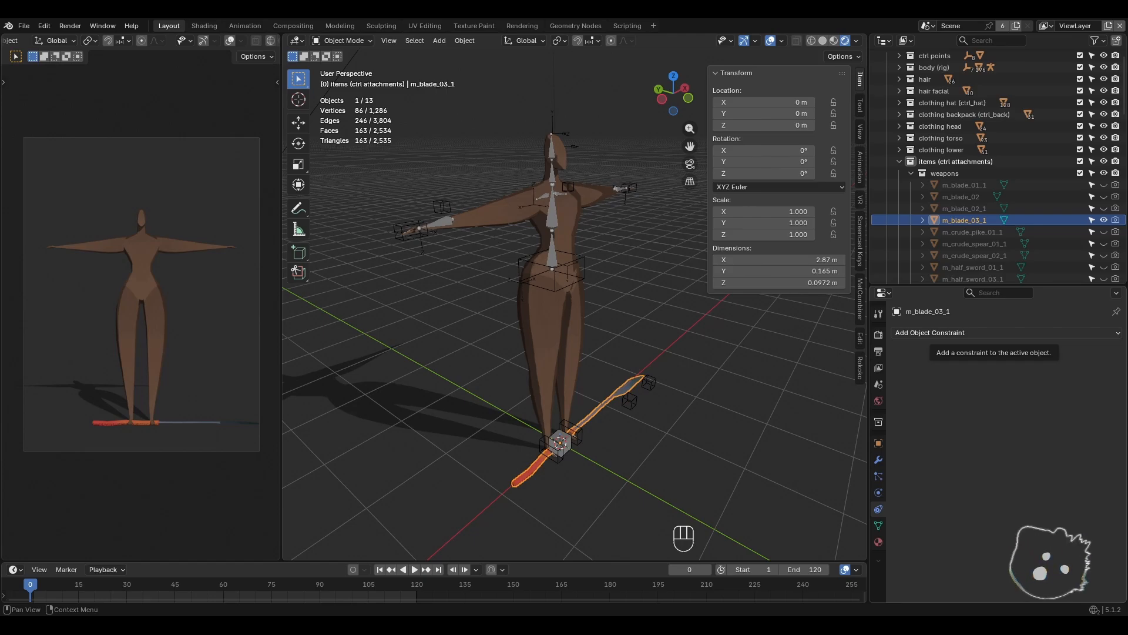
left_click(947, 332)
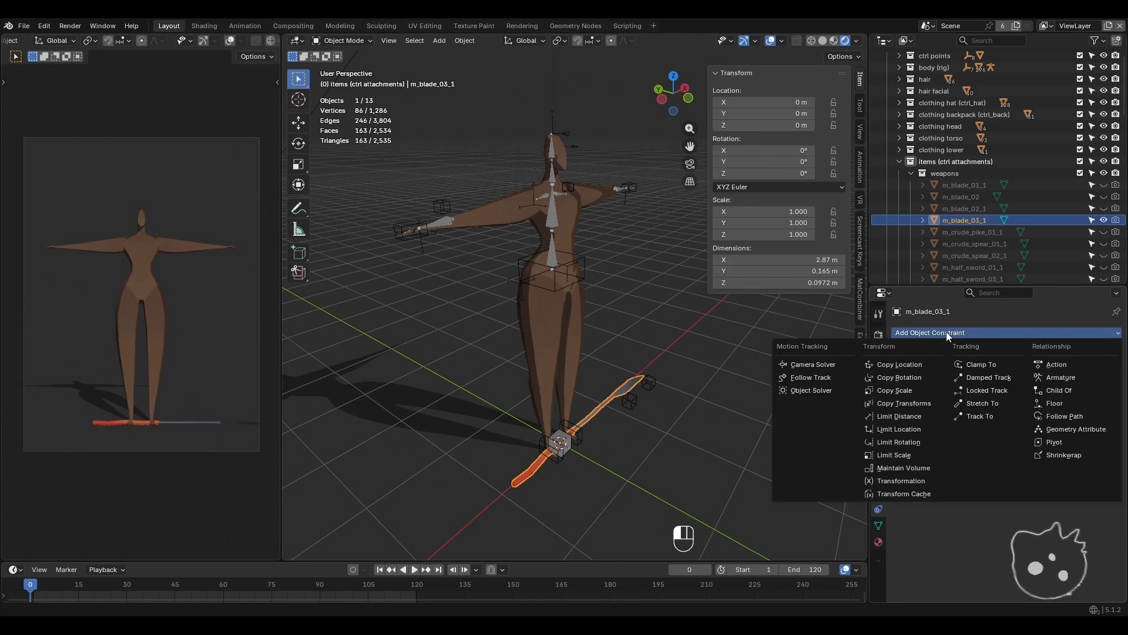
key("Escape")
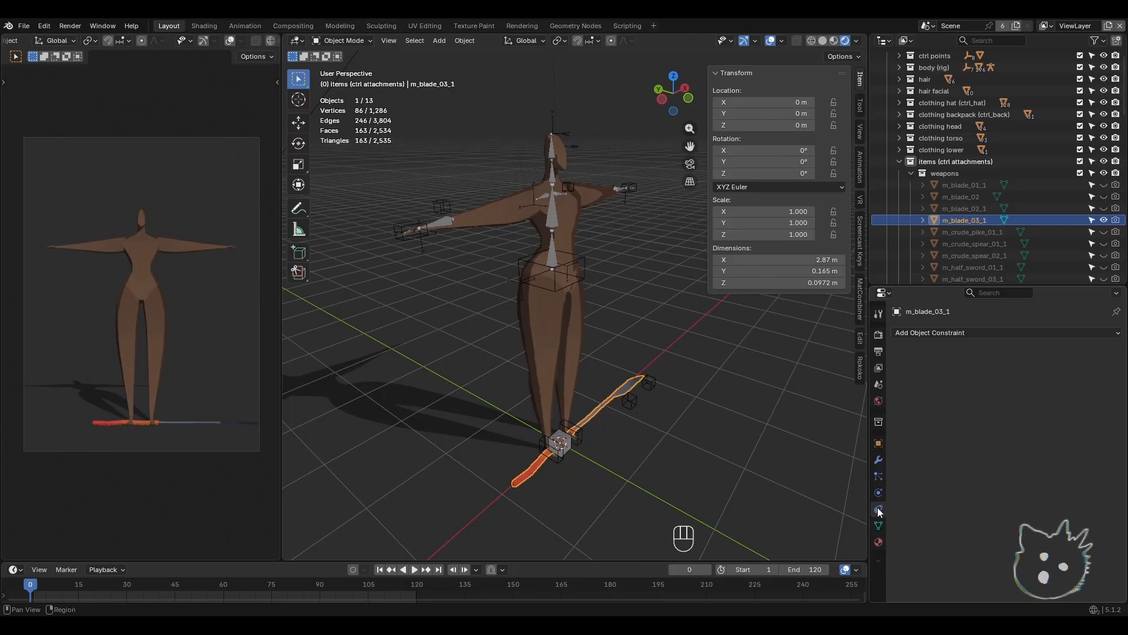
left_click(973, 334)
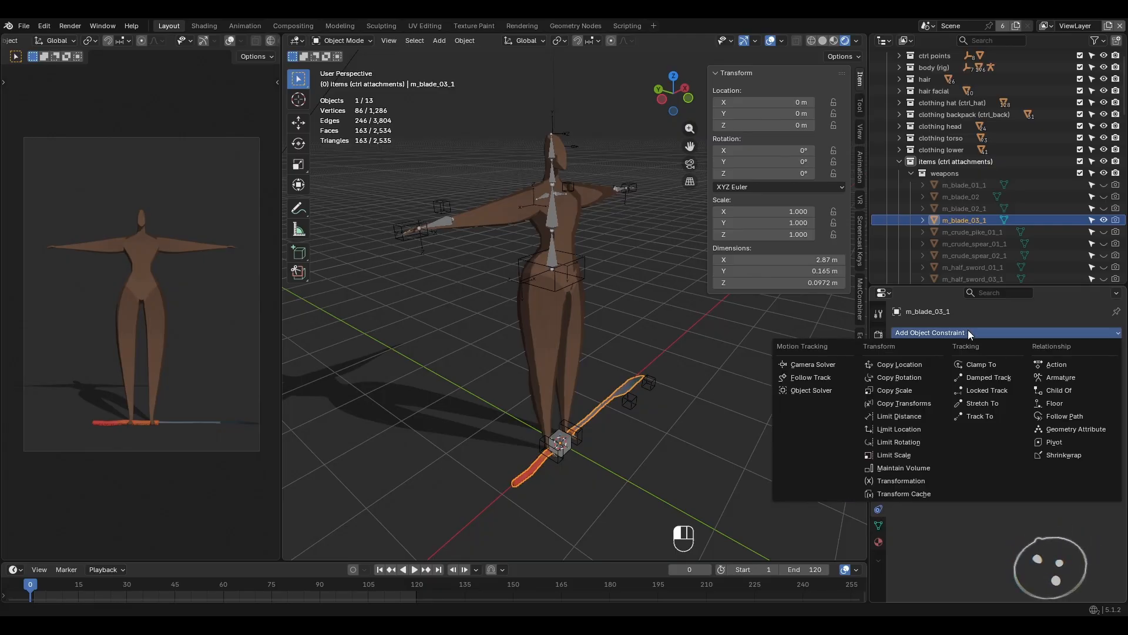
left_click(1060, 390)
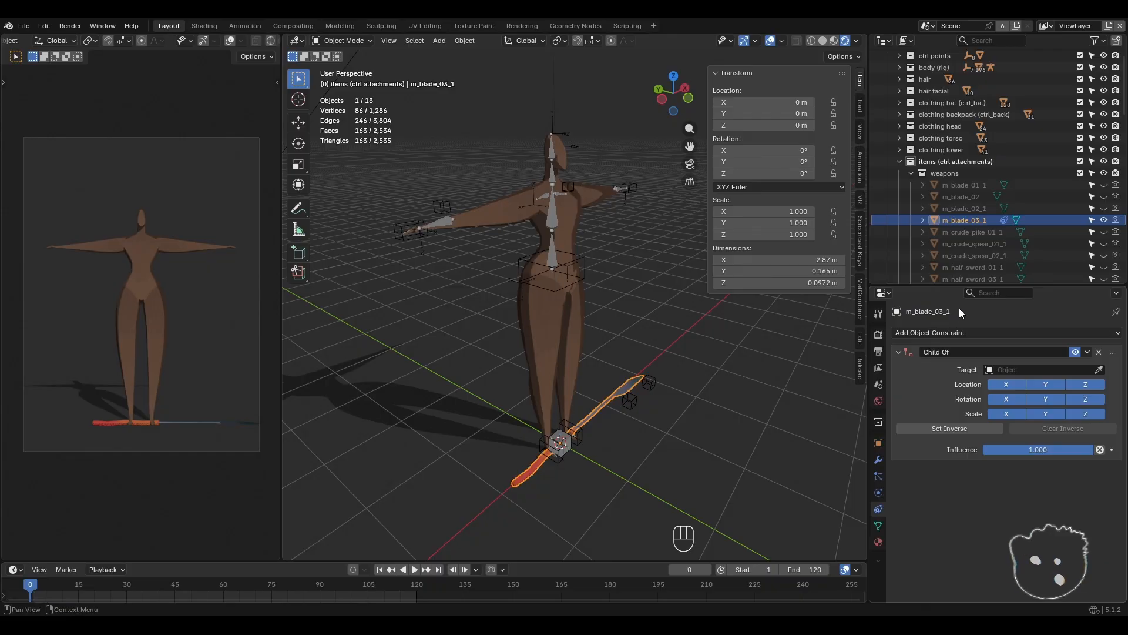
- Set the Child Of constraint's target to ctrl_RightHandAttachment and clear its inverse
left_click(1050, 371)
type("ctrl")
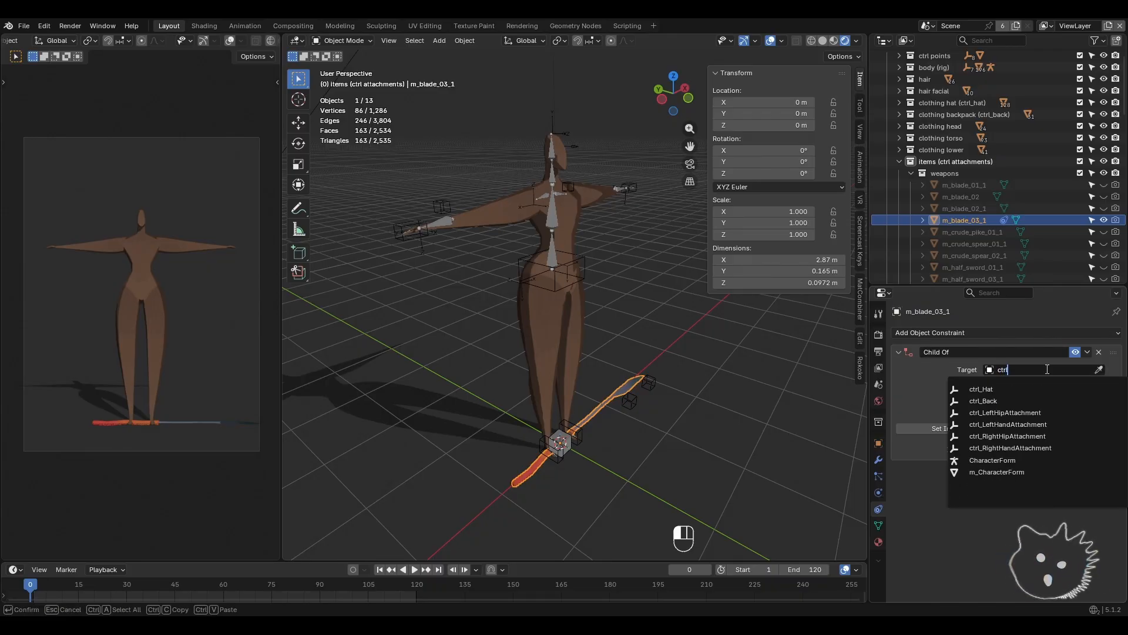
left_click(1018, 448)
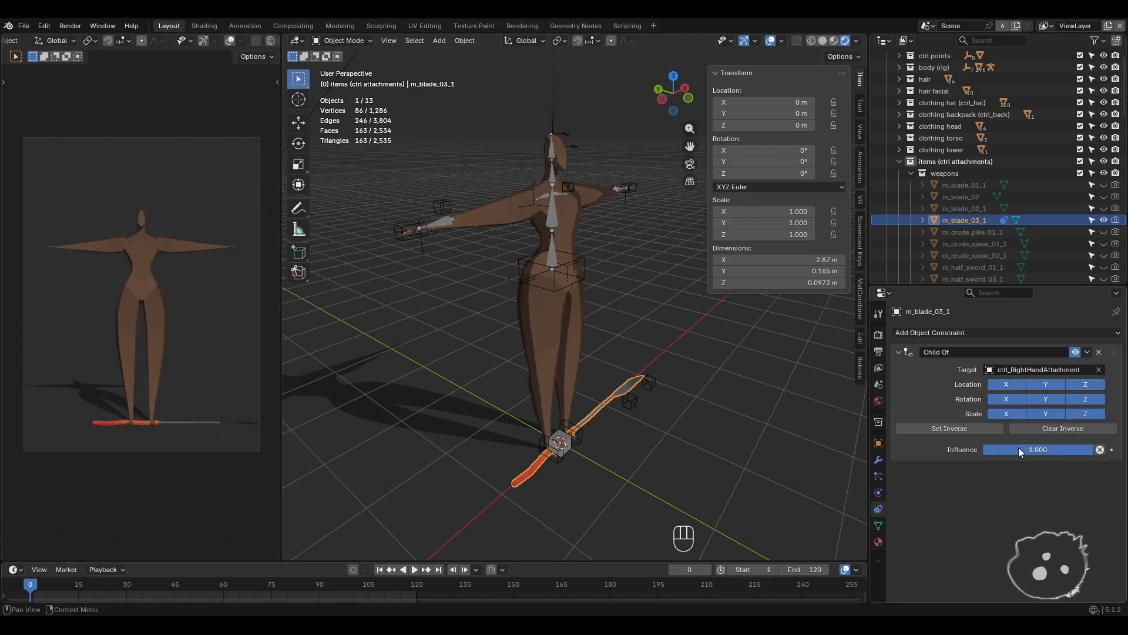
left_click(945, 432)
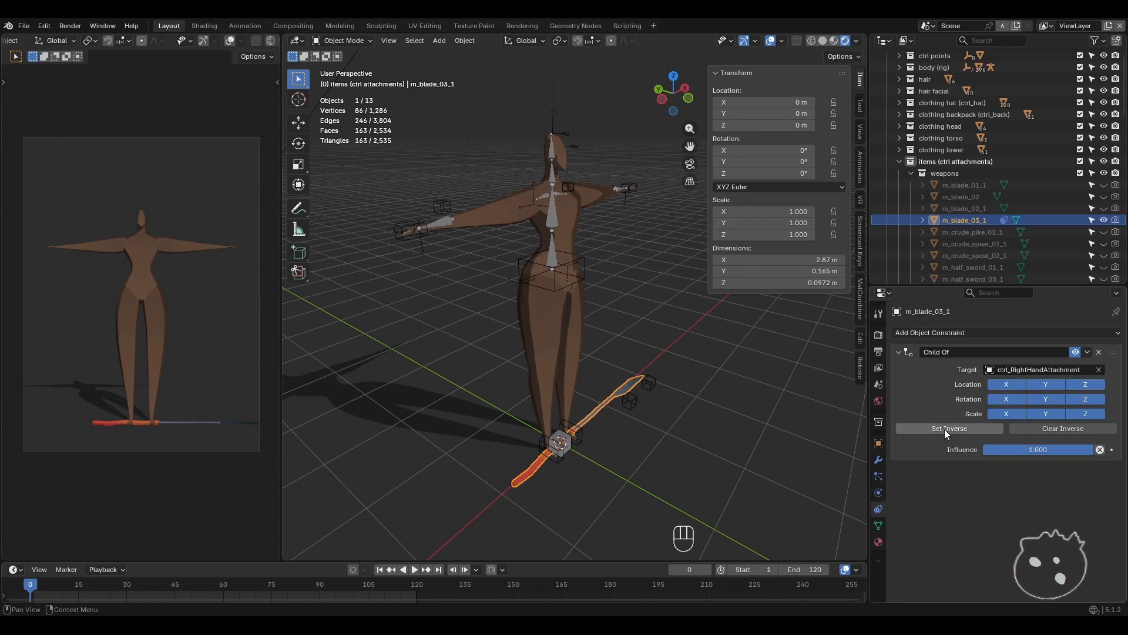
left_click(1052, 429)
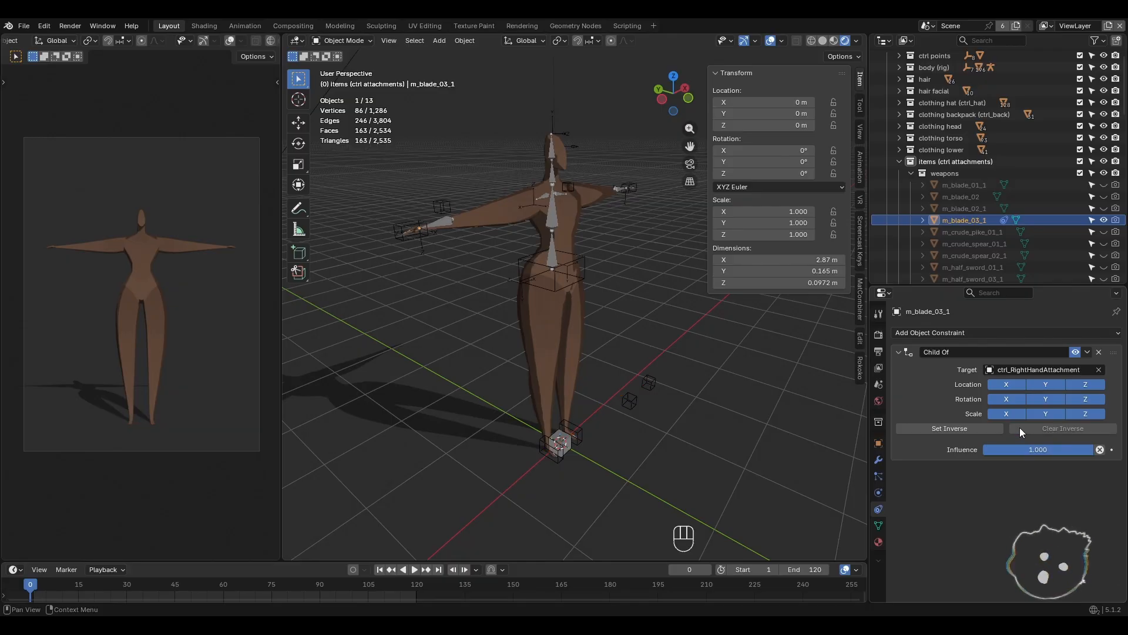
- Turn off the X, Y and Z scale influence in the blade's Child Of constraint
middle_click_drag(524, 356, 585, 406)
middle_click_drag(580, 404, 536, 410)
left_click(1008, 413)
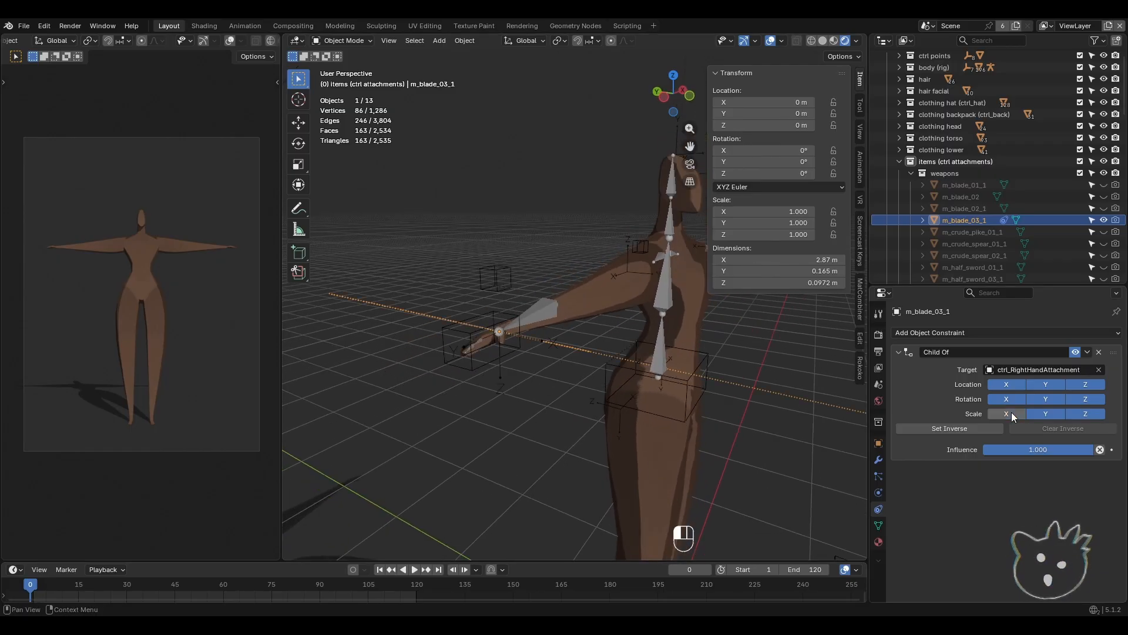
left_click(1039, 413)
left_click(1086, 413)
- Move the blade's handle into the right hand, at a location of about X -0.04 m, Y 0.067 m, Z 0.056 m
middle_click_drag(623, 429, 594, 395)
middle_click_drag(759, 389, 541, 358, "shift")
key("g")
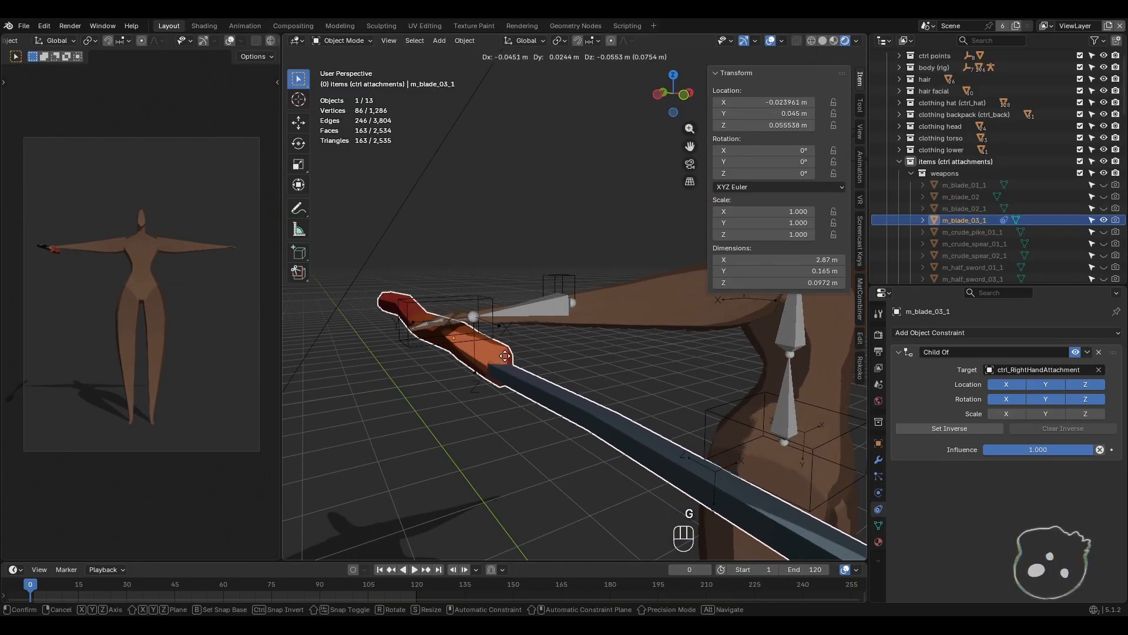
left_click(494, 355)
- Switch the CharacterForm rig to Pose Mode and move the RightHand_IK bone to test how the blade follows
left_click(469, 293)
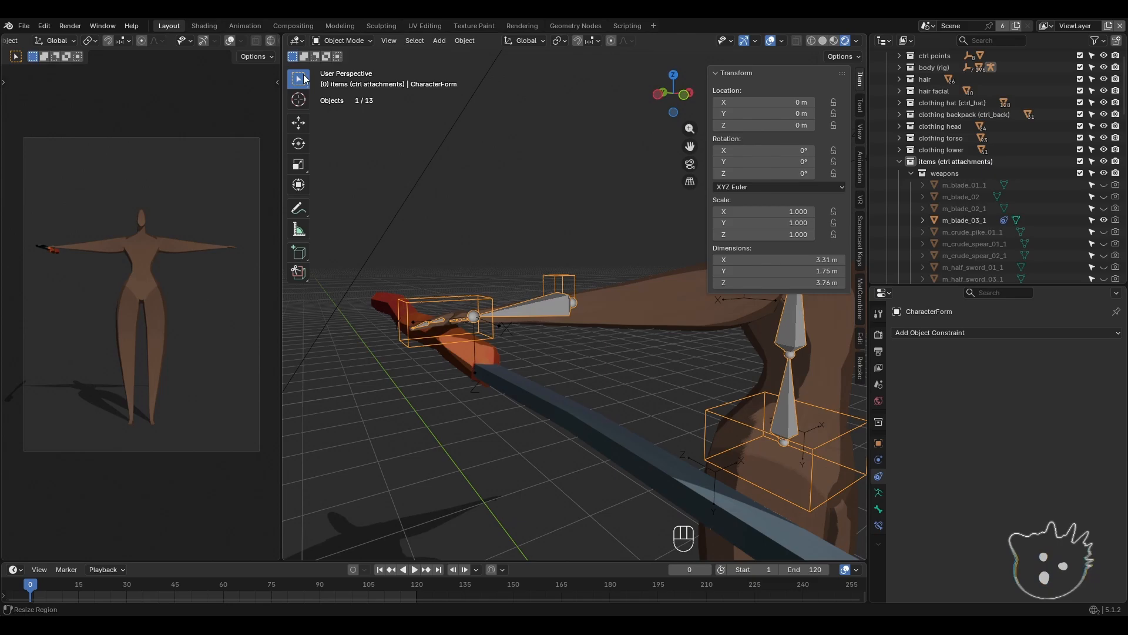
left_click(342, 40)
left_click(353, 81)
left_click(479, 299)
key("g")
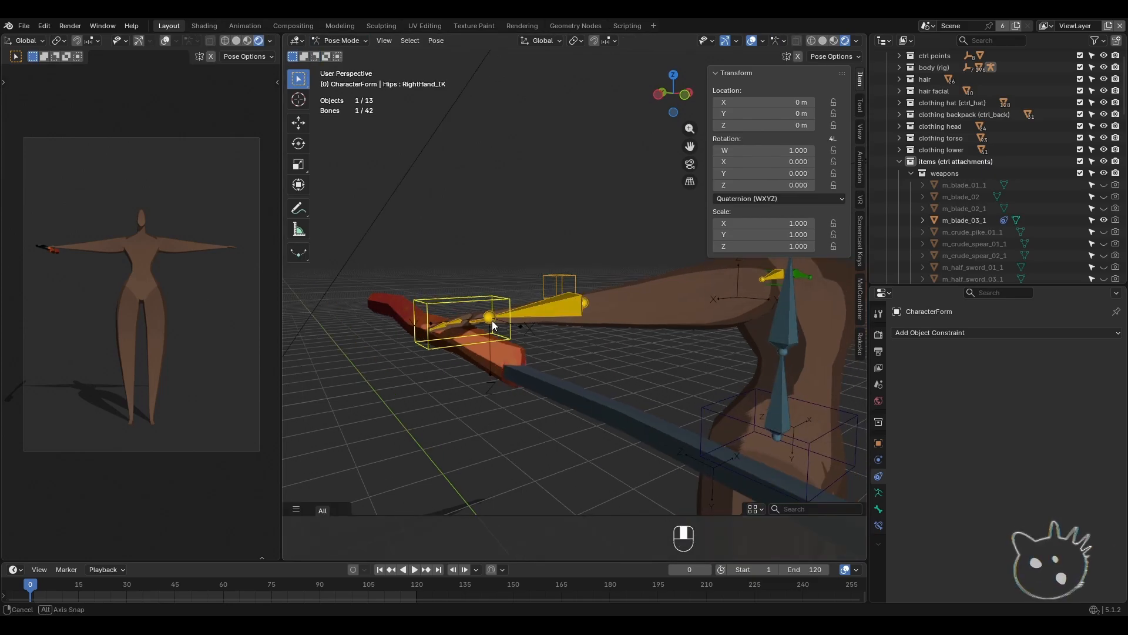
left_click(568, 385)
- Rotate the RightHand_IK bone together with the blade and undo the test rotation and moves
middle_click_drag(568, 385, 703, 371)
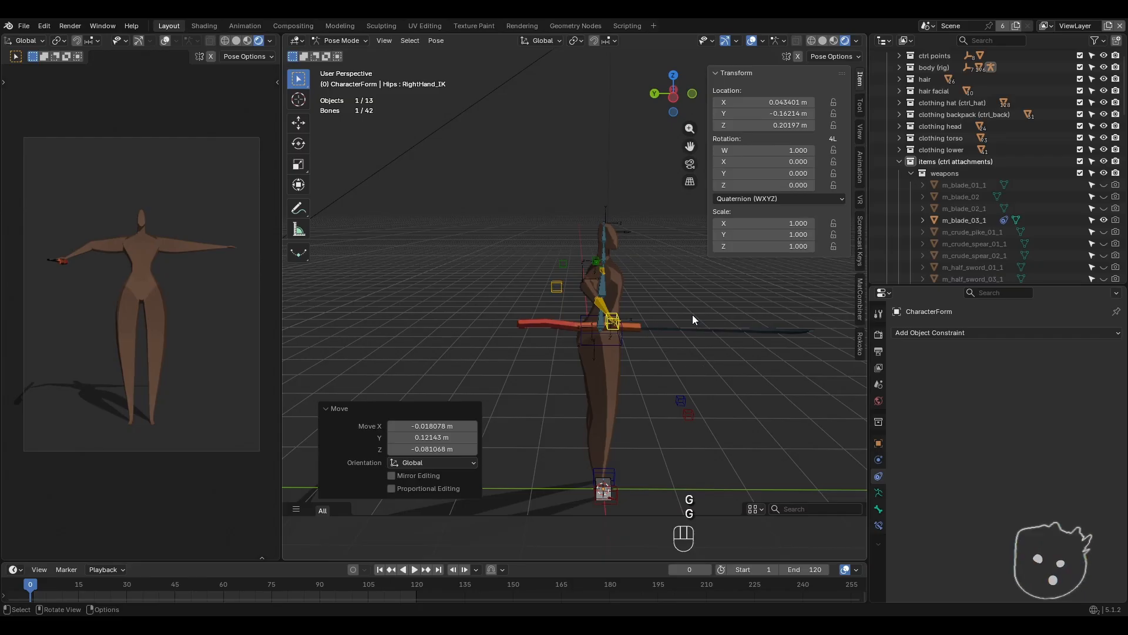
key("r")
left_click(638, 267)
middle_click_drag(639, 266, 559, 361)
key("ctrl+z")
key("ctrl+z")
key("ctrl+z")
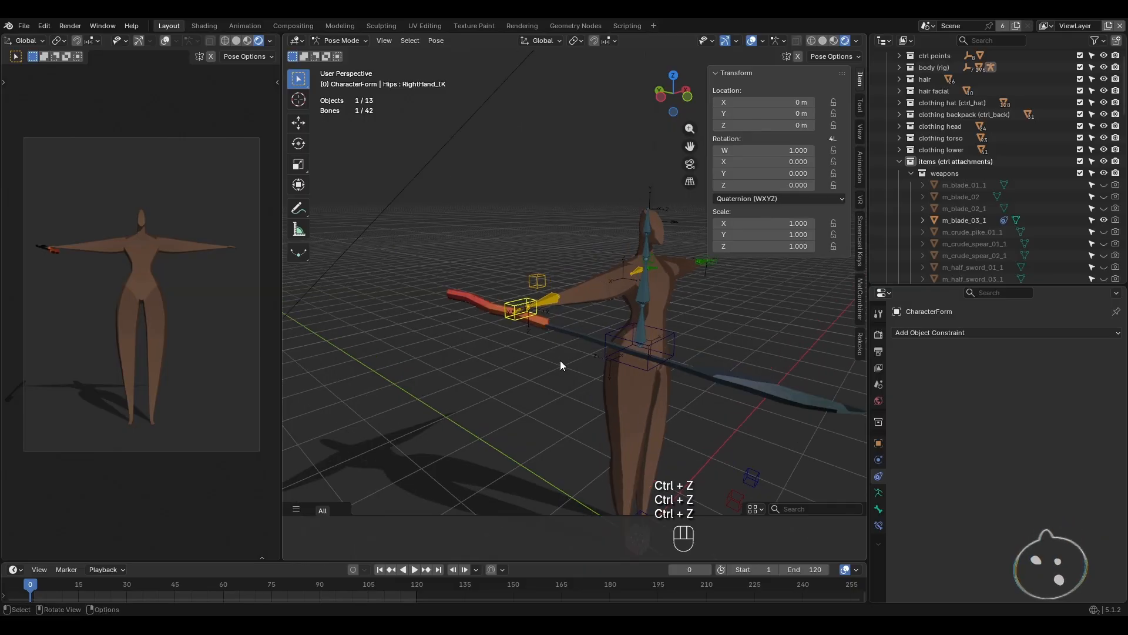
- Return to Object Mode, remove the Child Of constraint from m_blade_03_1 and hide the blade
left_click(342, 42)
left_click(341, 53)
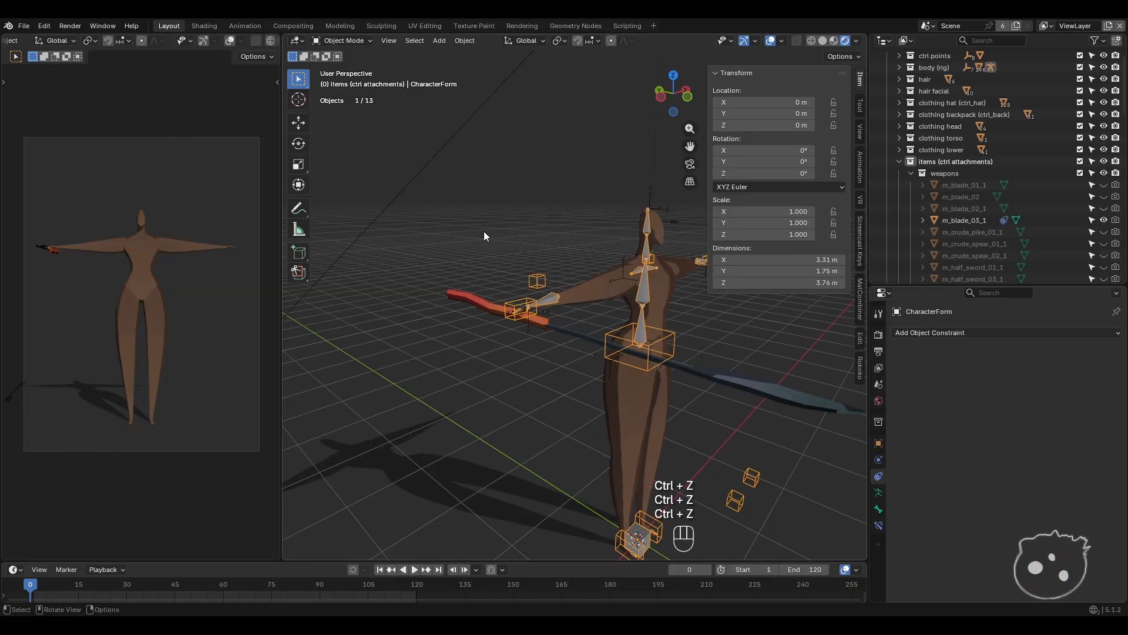
left_click(555, 327)
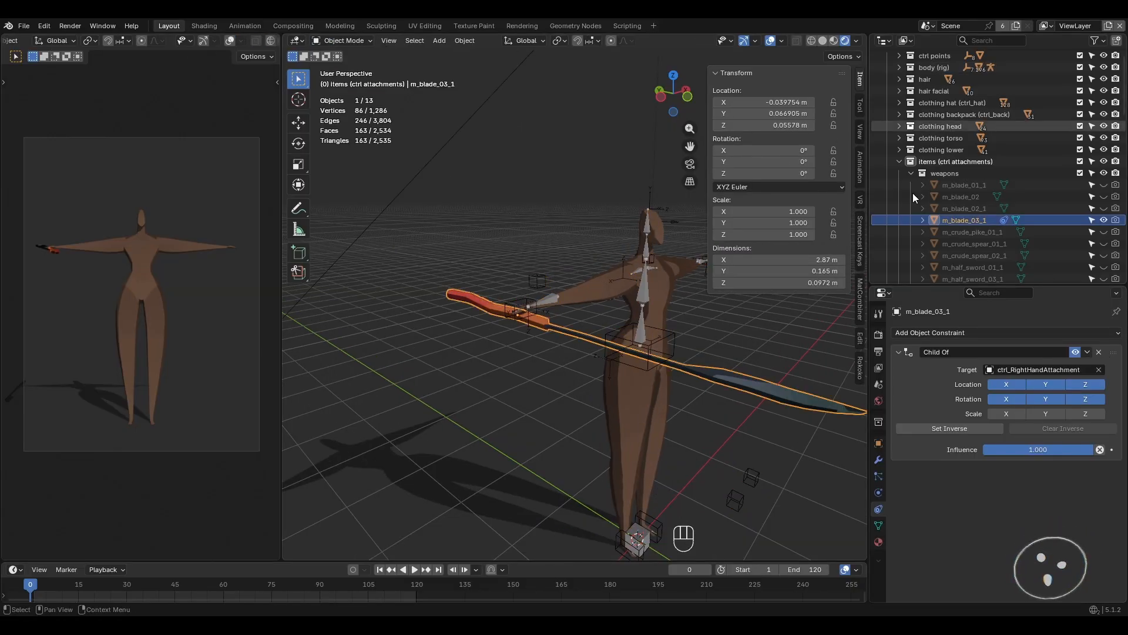
left_click(1098, 352)
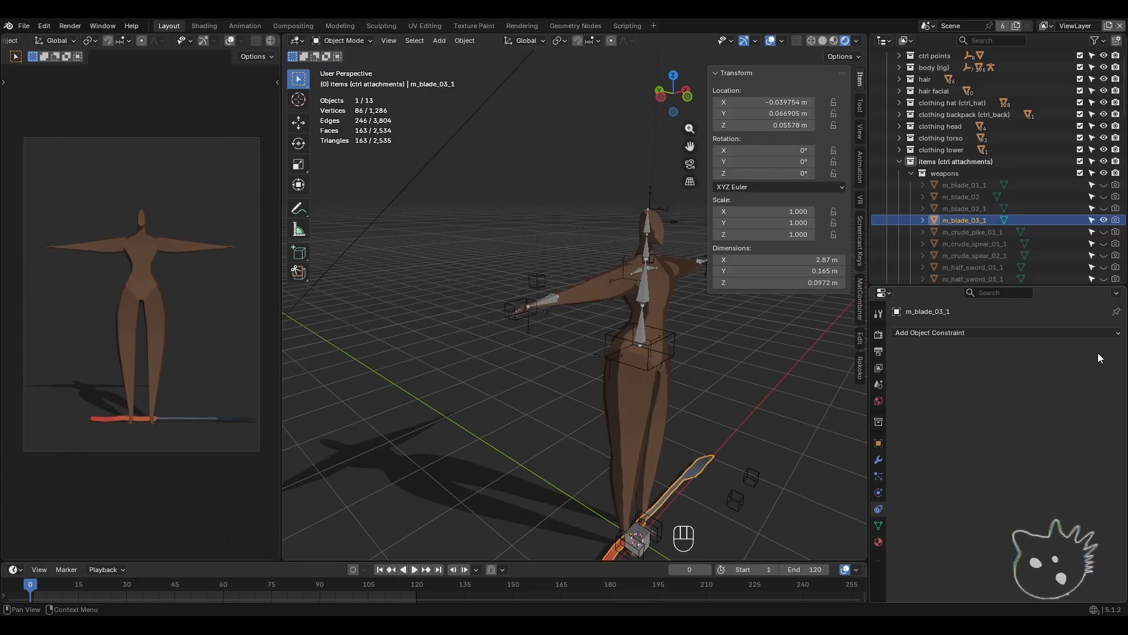
left_click(1104, 221)
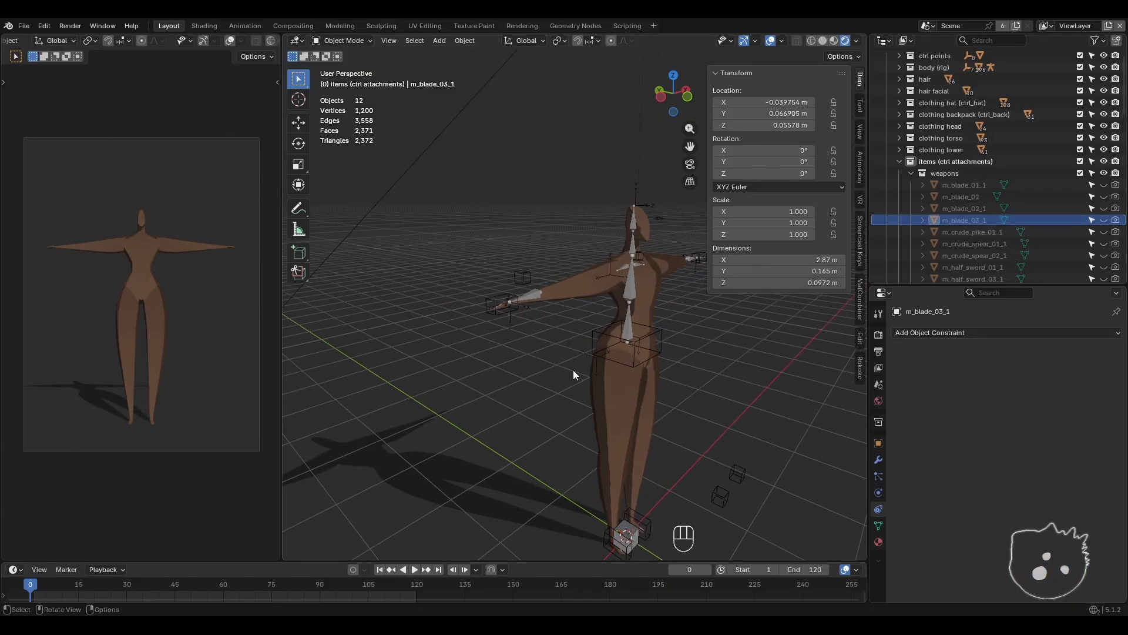
left_click(912, 173)
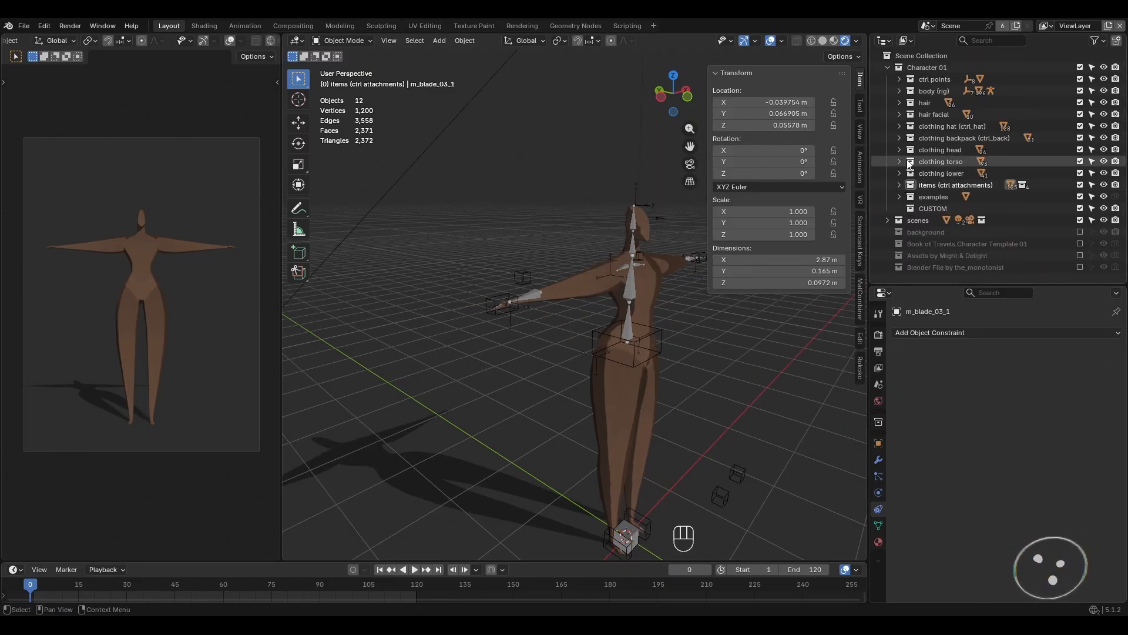
left_click(904, 161)
- Select the CharacterForm rig inside the body (rig) collection and collapse the Character 01 collection
middle_click_drag(579, 405, 515, 385, "shift")
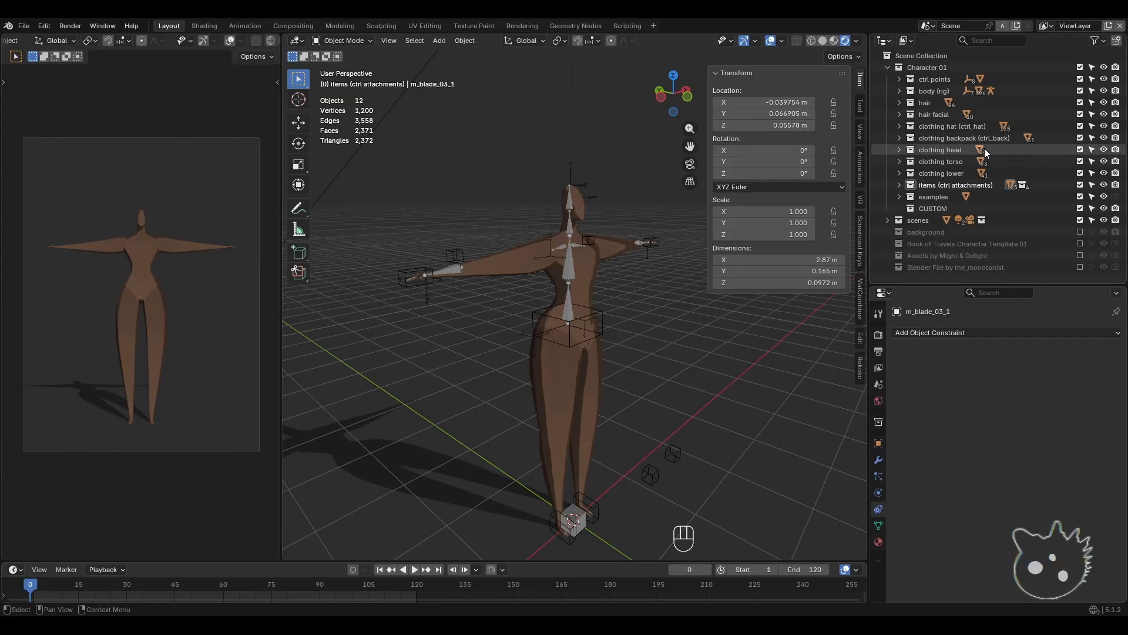
left_click(899, 91)
left_click(953, 104)
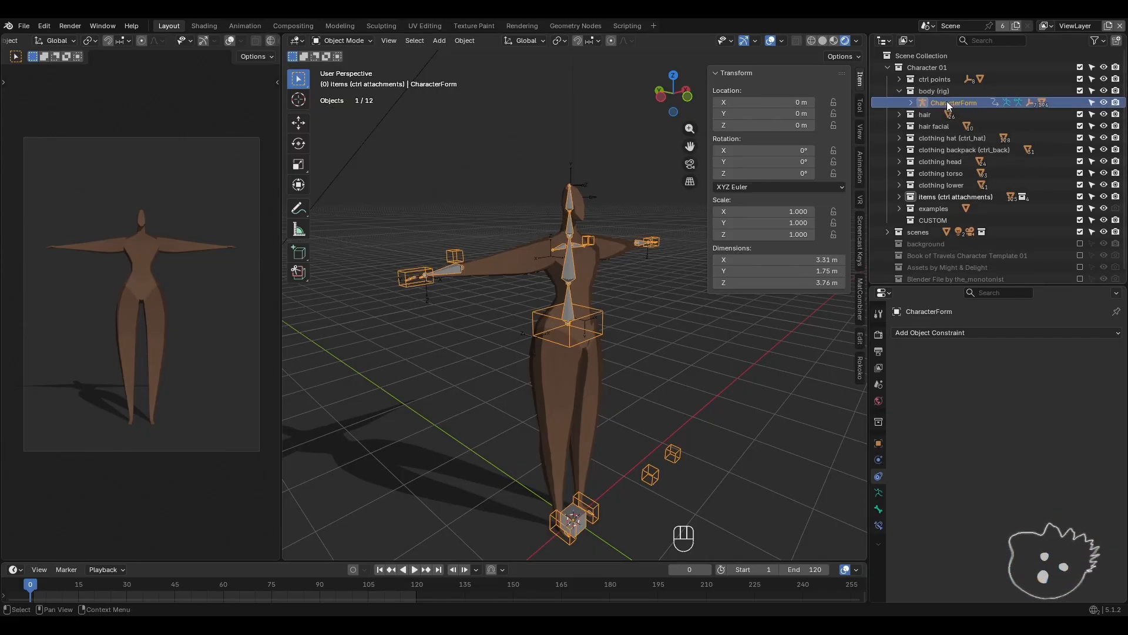
middle_click_drag(564, 364, 729, 355)
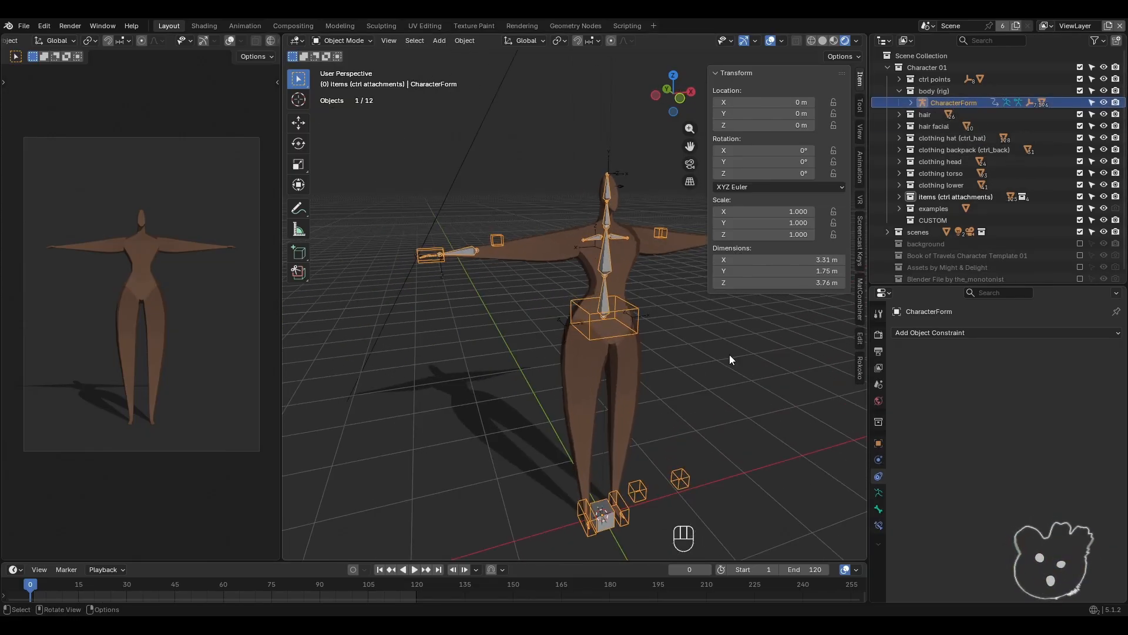
left_click(888, 68)
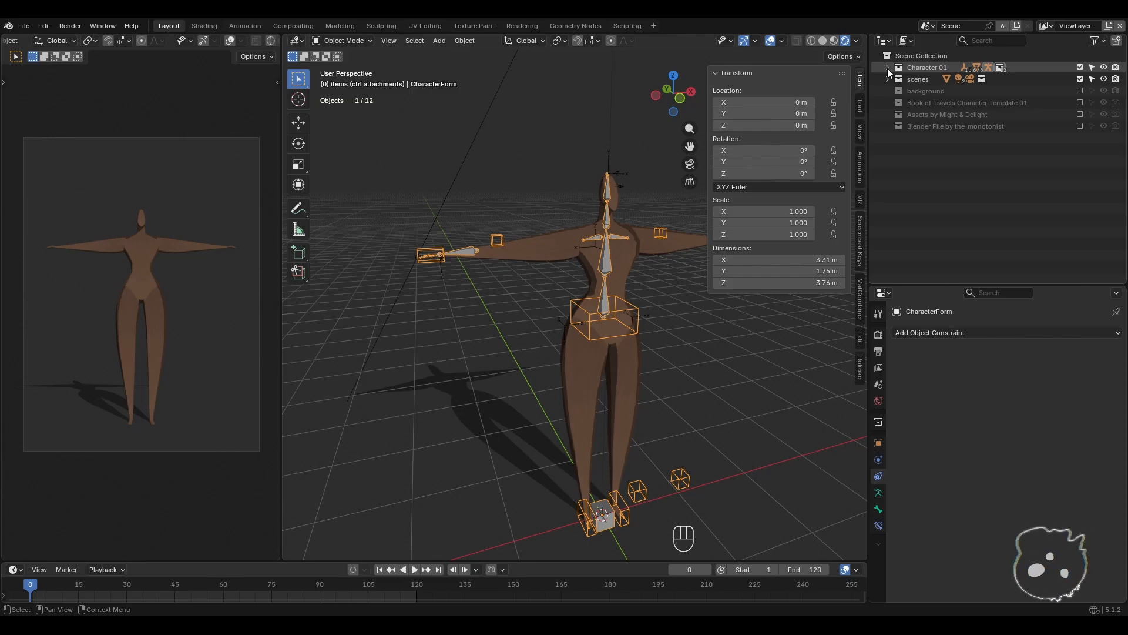
- Expand the Character 01 collection in the outliner and hide the viewport's transform sidebar
middle_click_drag(622, 316, 569, 314, "shift")
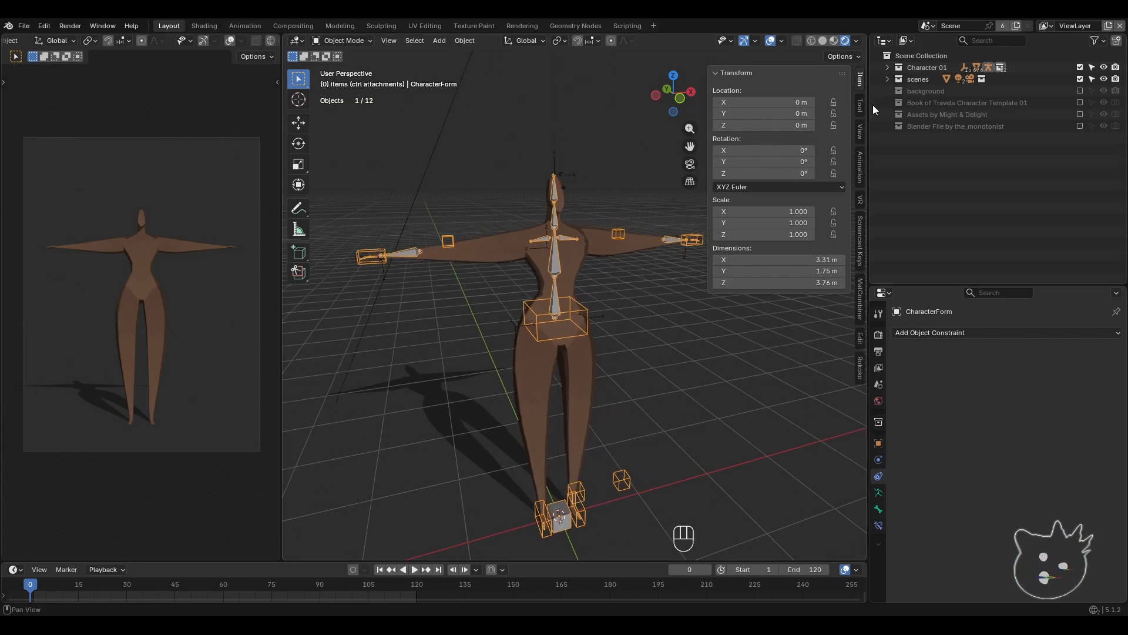
left_click(888, 67)
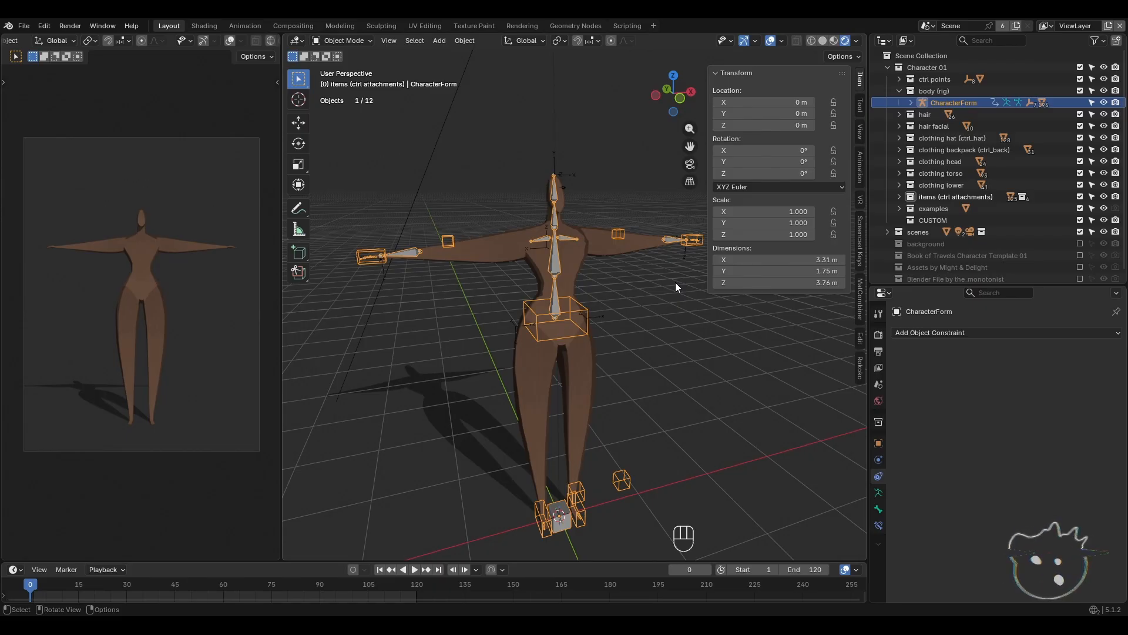
mouse_move(640, 306)
middle_mouse_down("shift")
mouse_move(629, 302)
mouse_move(639, 298)
middle_mouse_up("shift")
key("n")
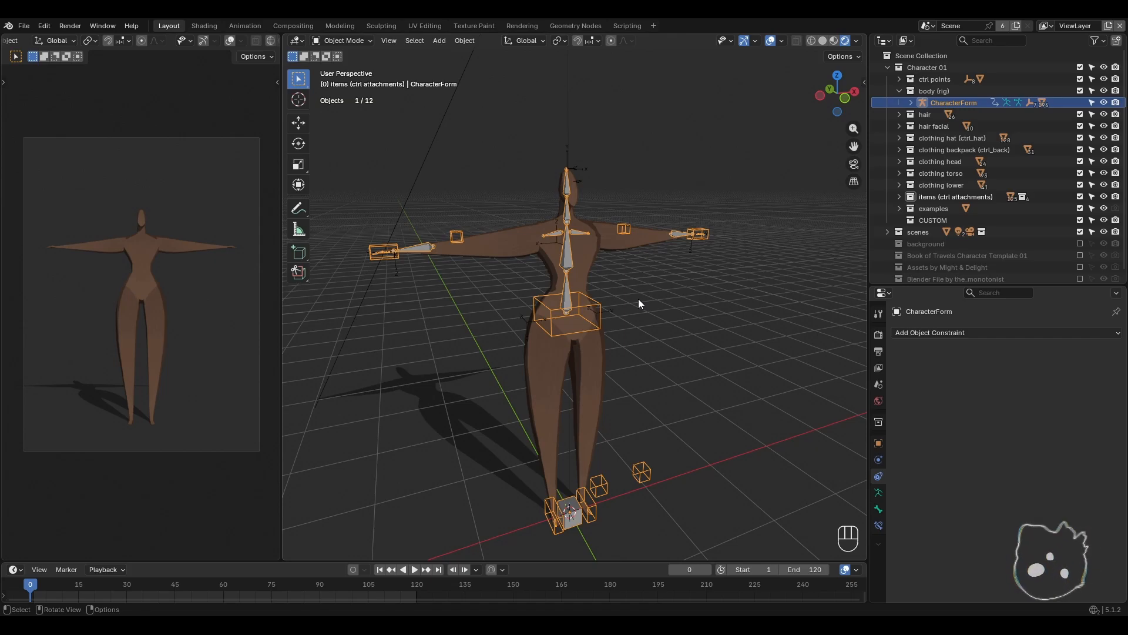
middle_click_drag(614, 313, 587, 333, "shift")
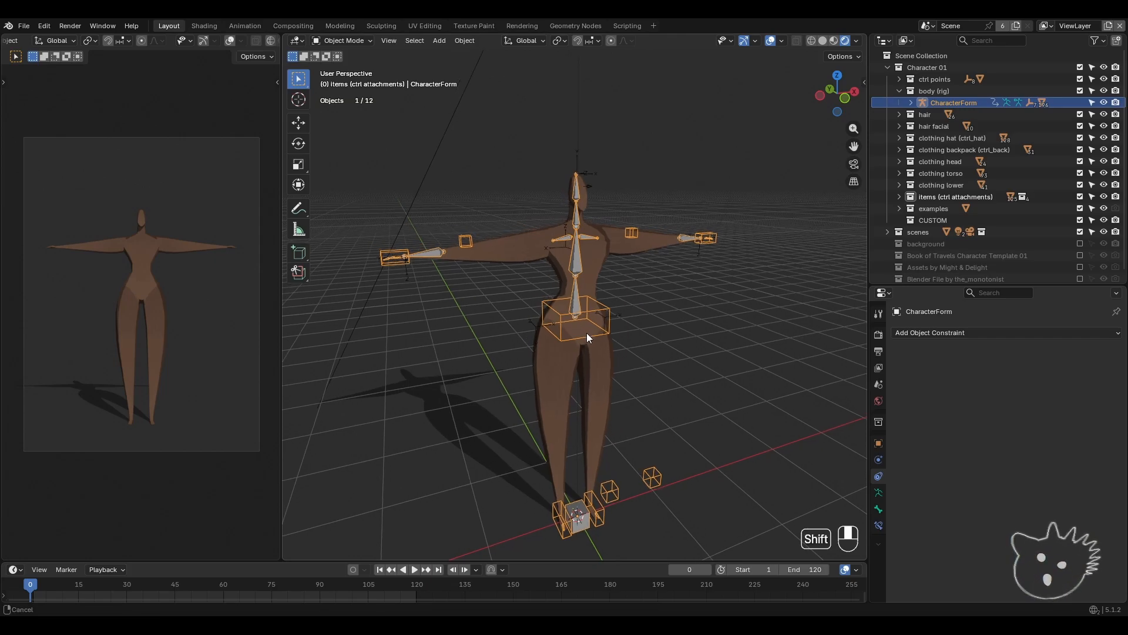
- Switch the CharacterForm rig to Pose Mode, test moving the Hips bone and cancel the move
left_click(363, 41)
left_click(334, 81)
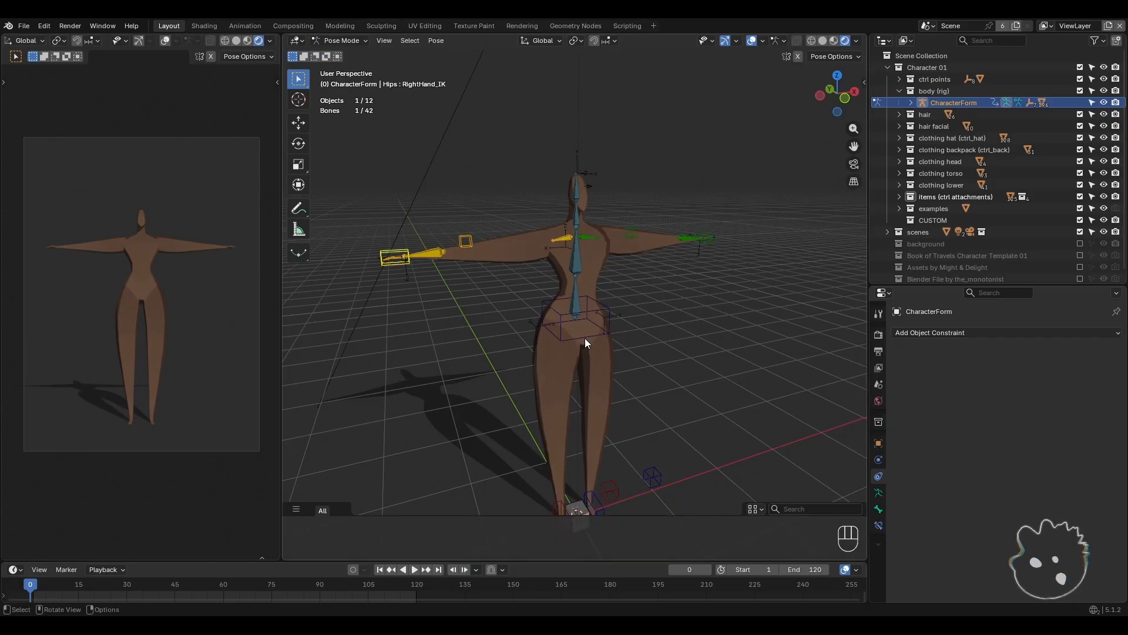
left_click(552, 312)
key("g")
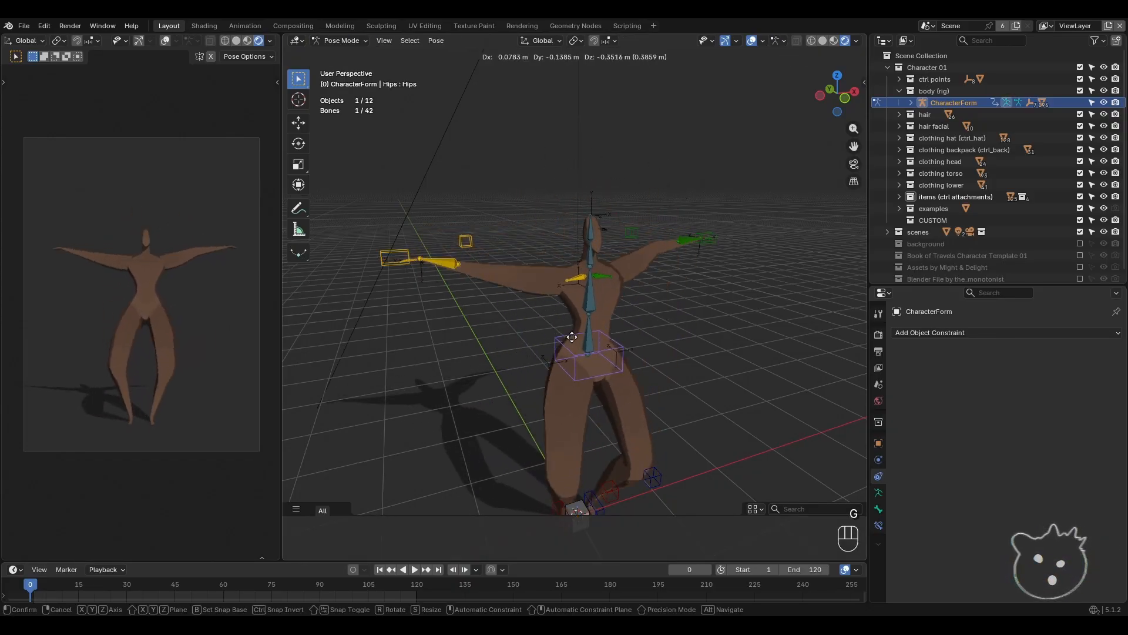
key("Escape")
- Switch the CharacterForm rig to Edit Mode, return it to Object Mode and deselect it
left_click(341, 44)
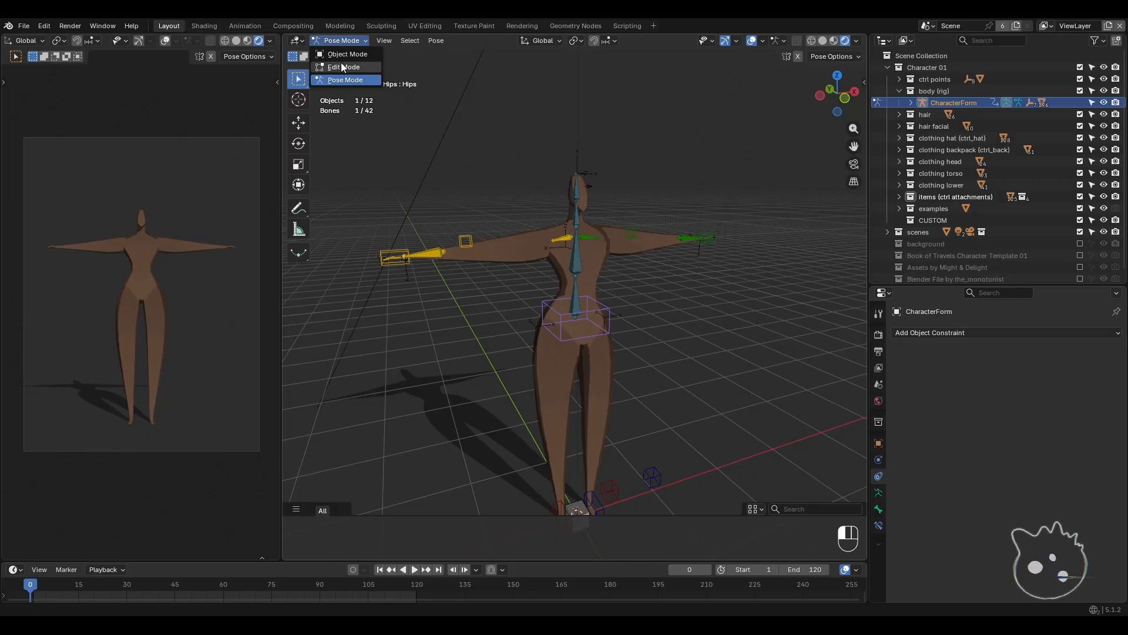
left_click(341, 62)
left_click(327, 41)
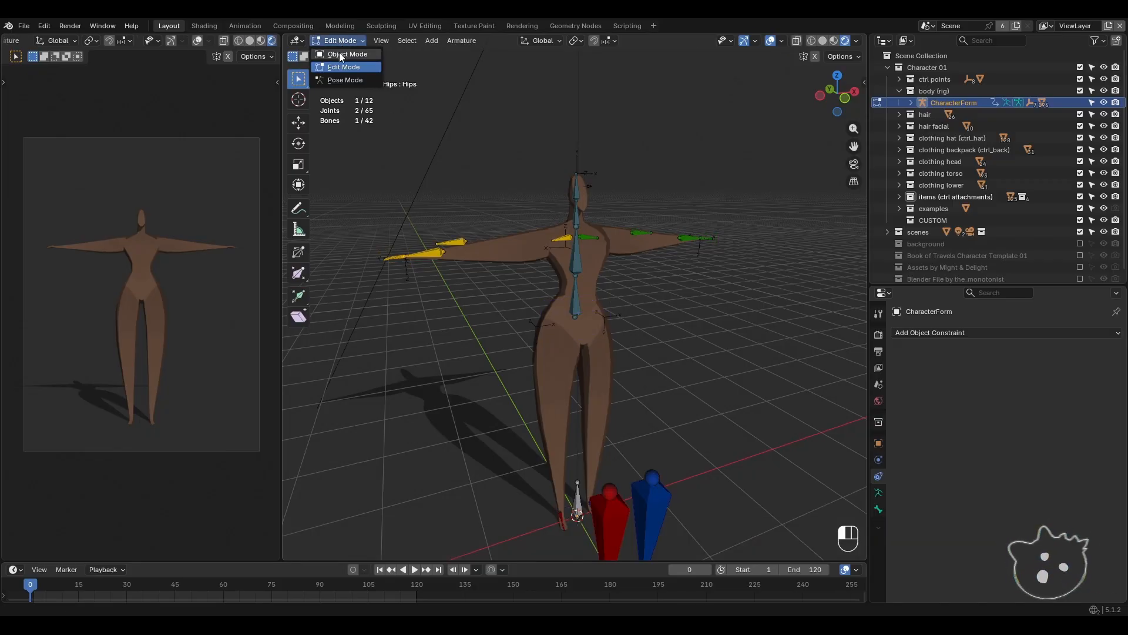
left_click(340, 52)
left_click(529, 276)
scroll(544, 284, "up", 1)
middle_click_drag(529, 277, 547, 302, "shift")
left_click(338, 38)
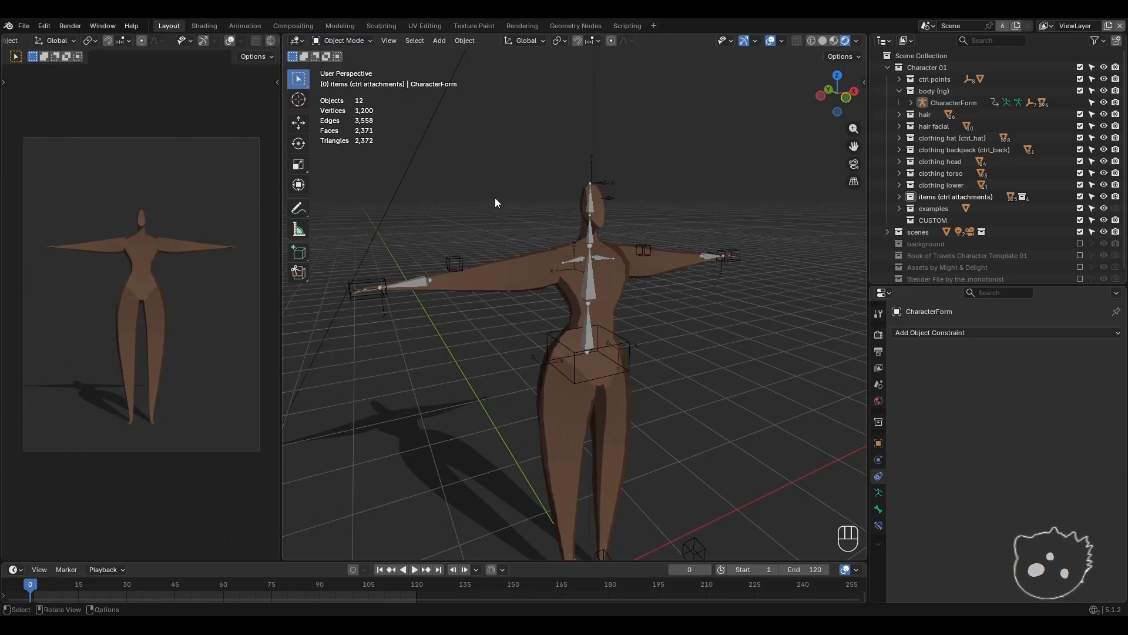
- Reselect the CharacterForm rig, cycle it through Edit Mode and Pose Mode back to Object Mode, and deselect it
left_click(590, 265)
left_click(344, 40)
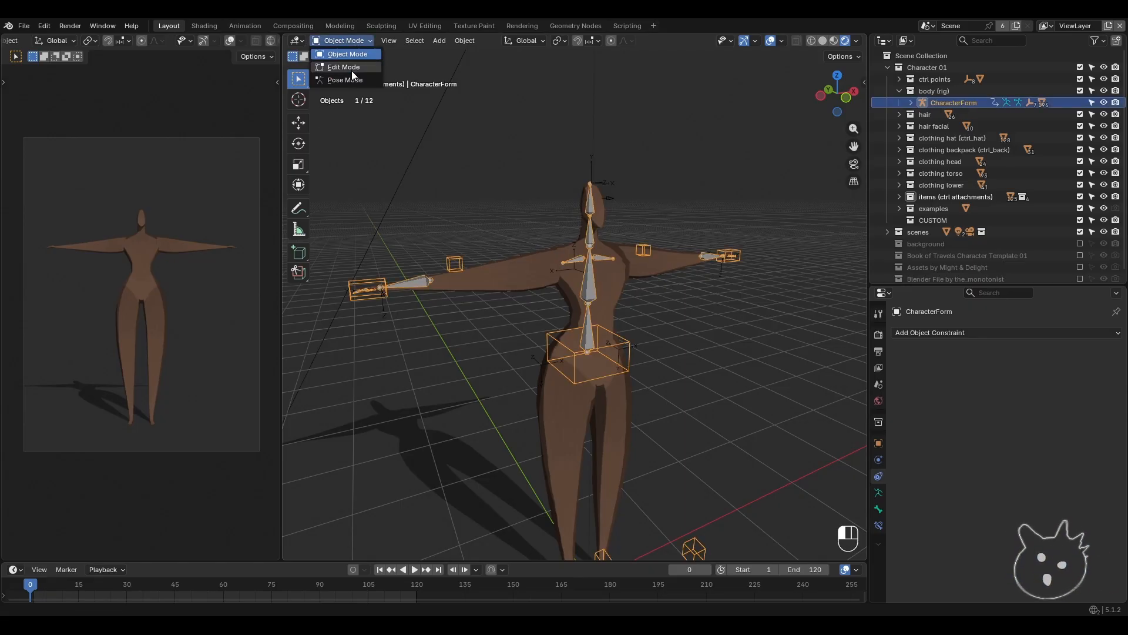
left_click(350, 67)
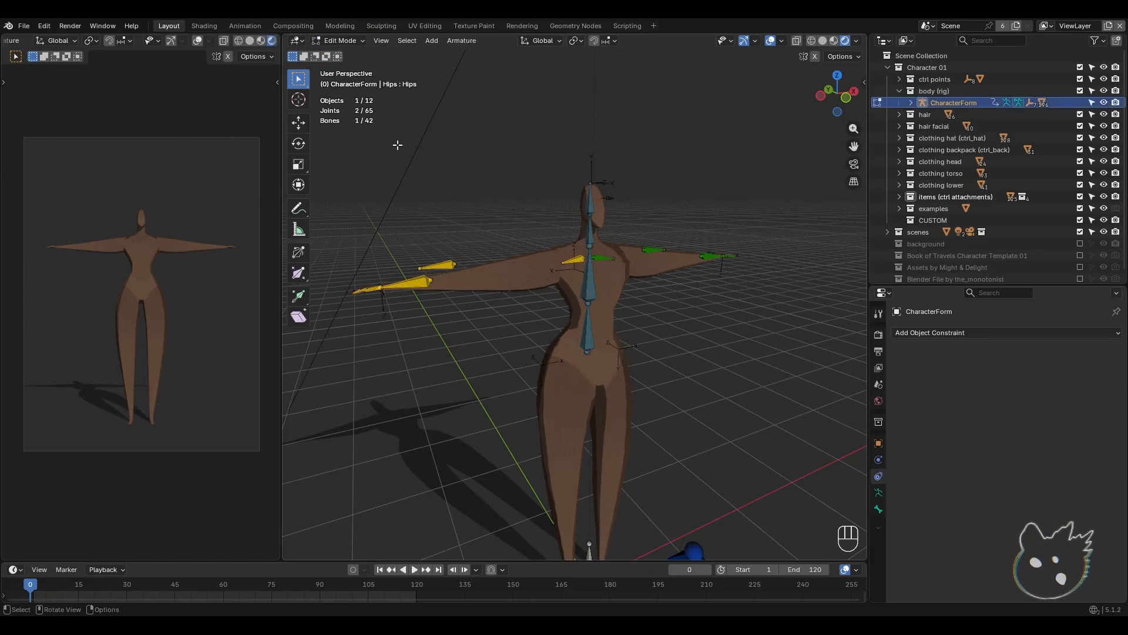
mouse_move(529, 312)
middle_mouse_down()
mouse_move(554, 336)
mouse_move(534, 314)
middle_mouse_up()
left_click(339, 38)
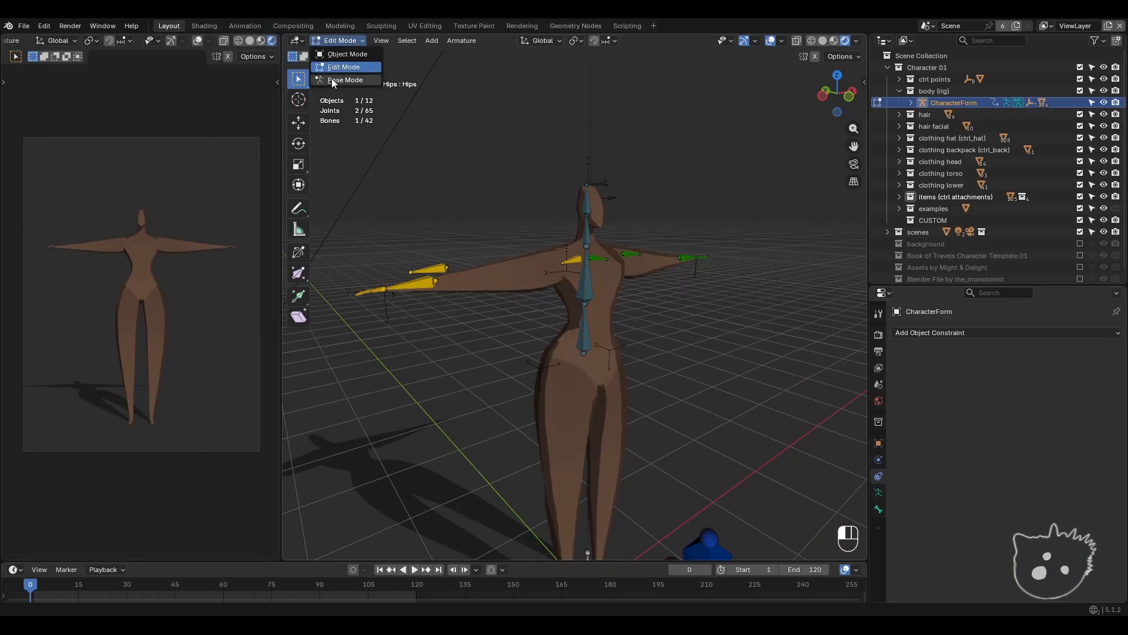
left_click(331, 79)
left_click(349, 41)
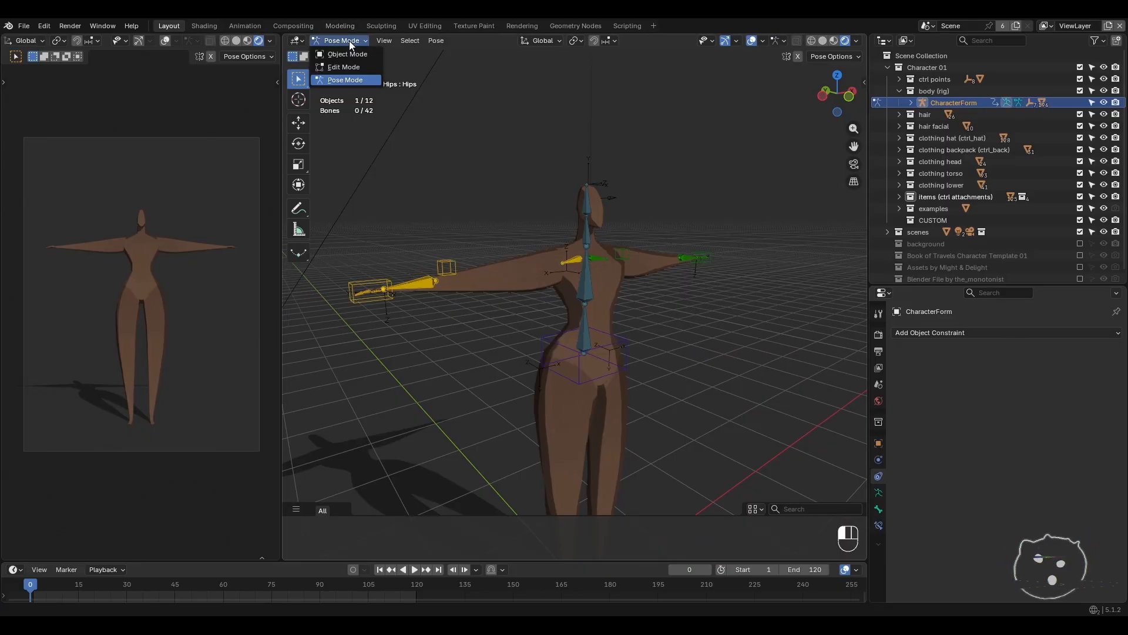
left_click(349, 54)
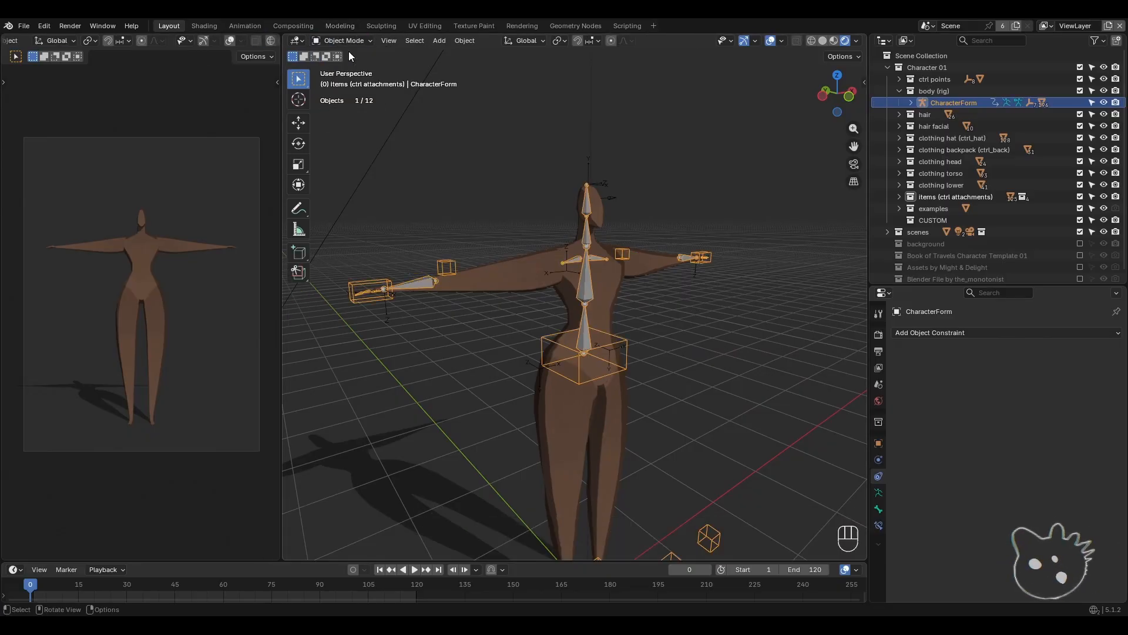
left_click(468, 164)
middle_click_drag(526, 296, 531, 284, "shift")
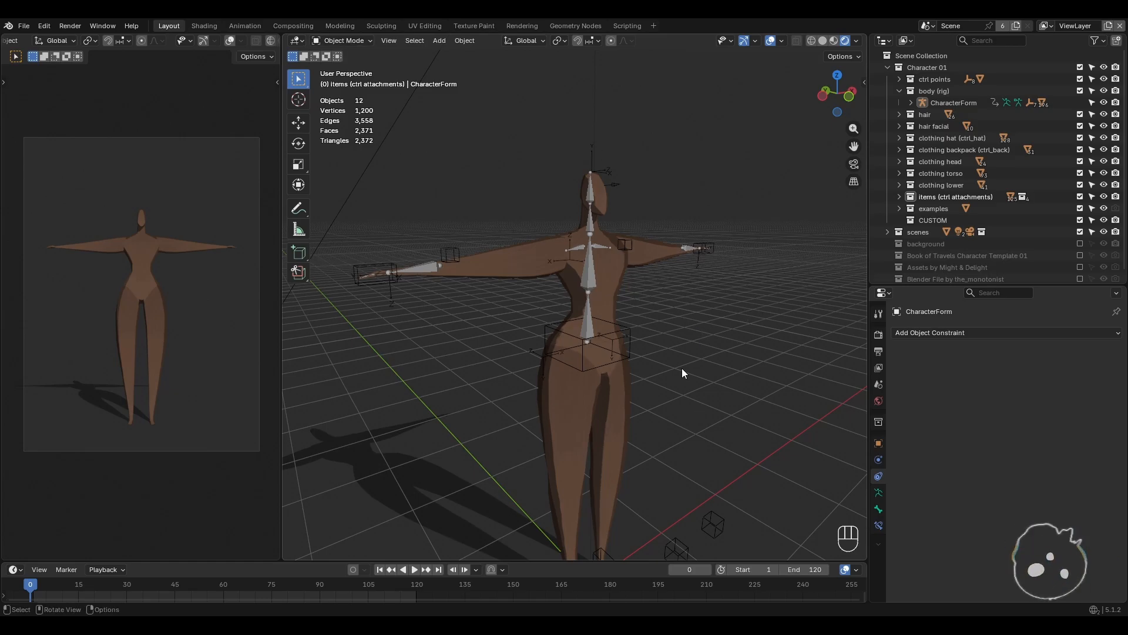
- Collapse the body (rig) collection and expand the hair collection, framing the character's head in the viewport
left_click(899, 91)
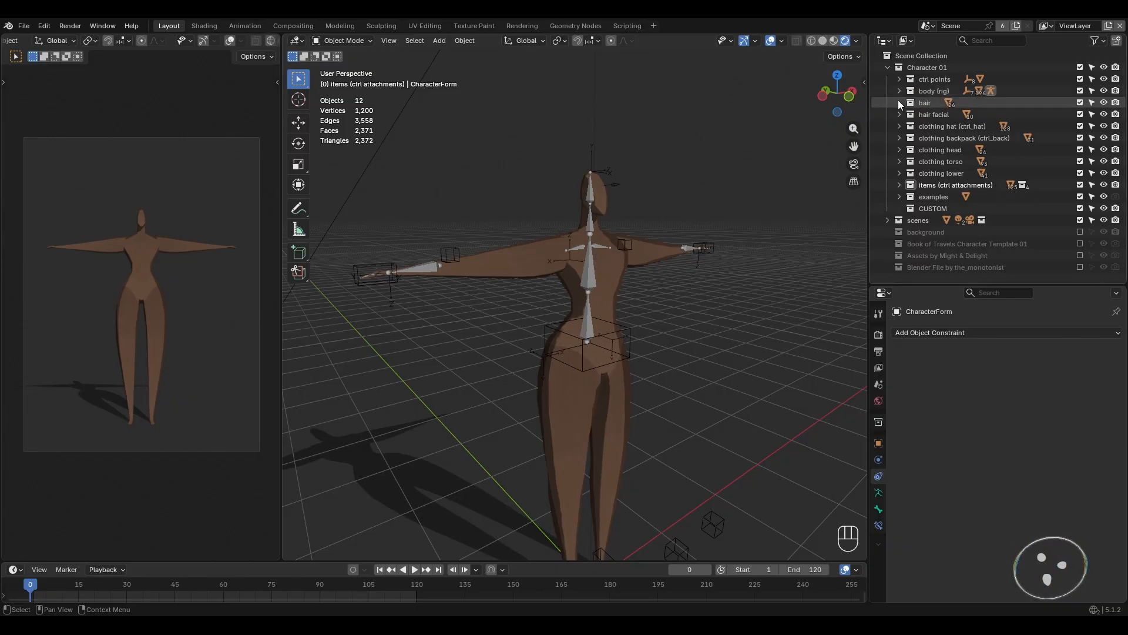
left_click(899, 103)
middle_click_drag(732, 135, 725, 247, "shift")
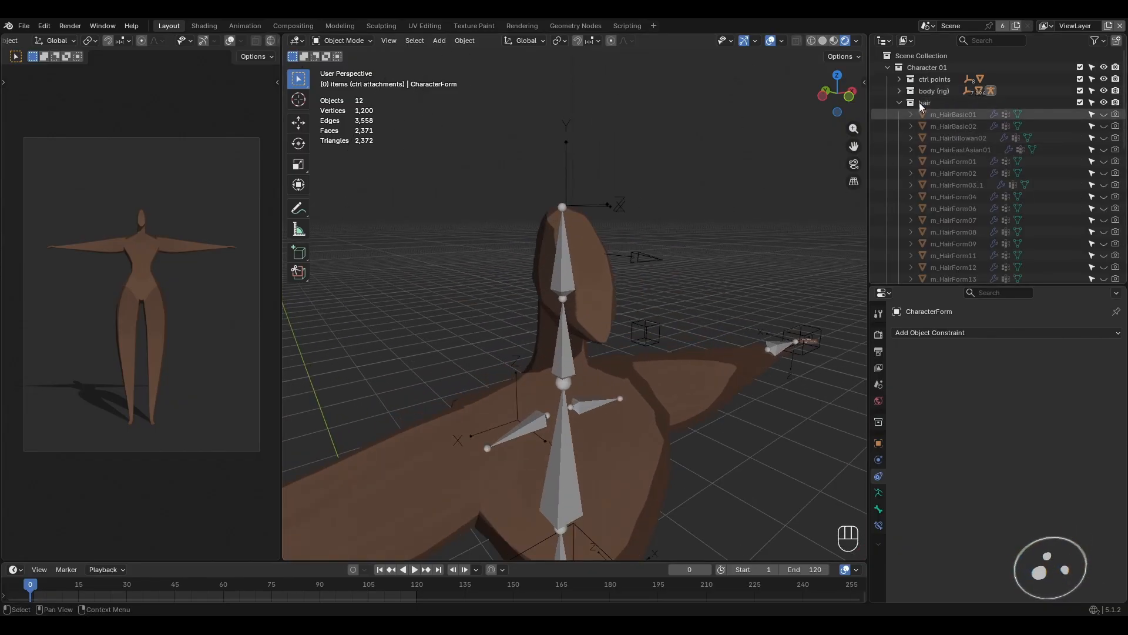
middle_click_drag(670, 227, 629, 307, "shift")
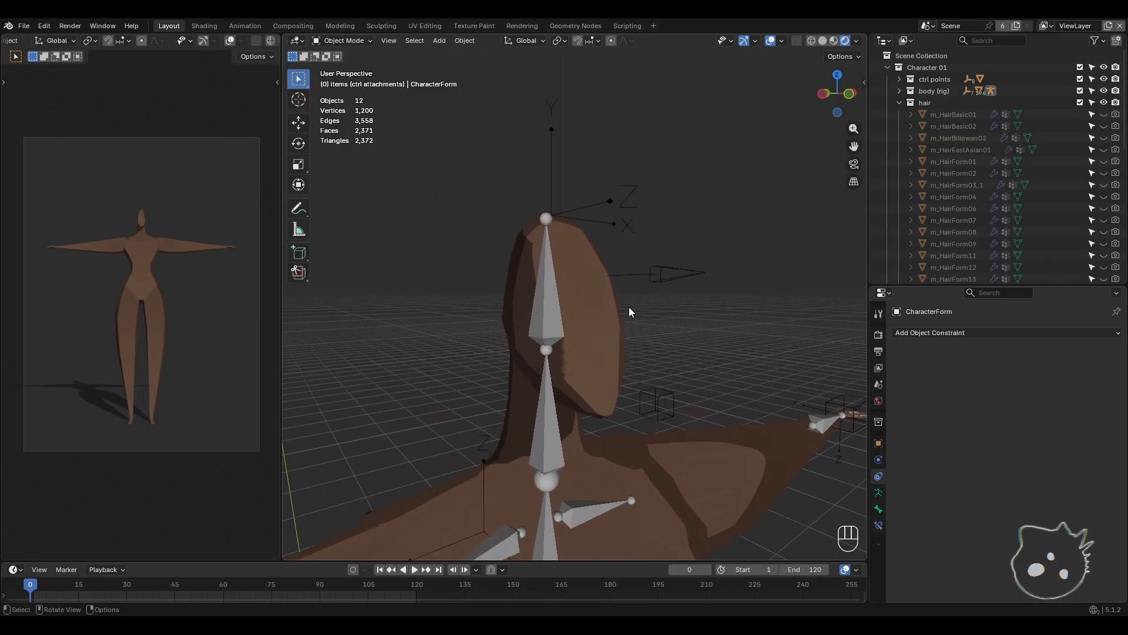
- Turn off the viewport overlays so the bones and grid are hidden around the head
left_click(772, 40)
left_click(771, 40)
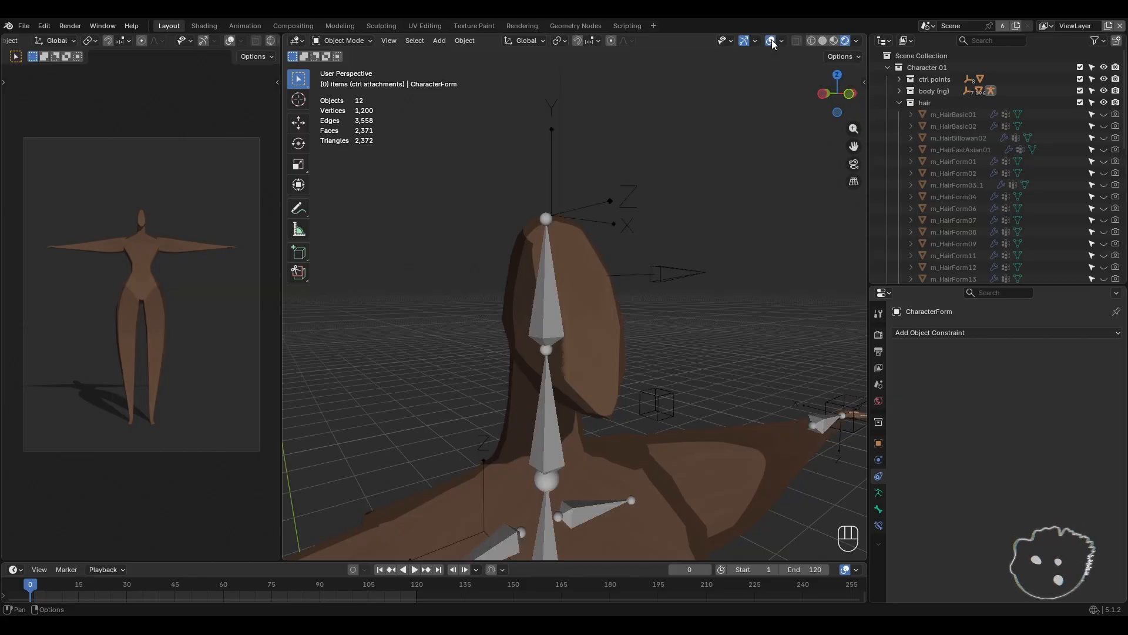
left_click(771, 40)
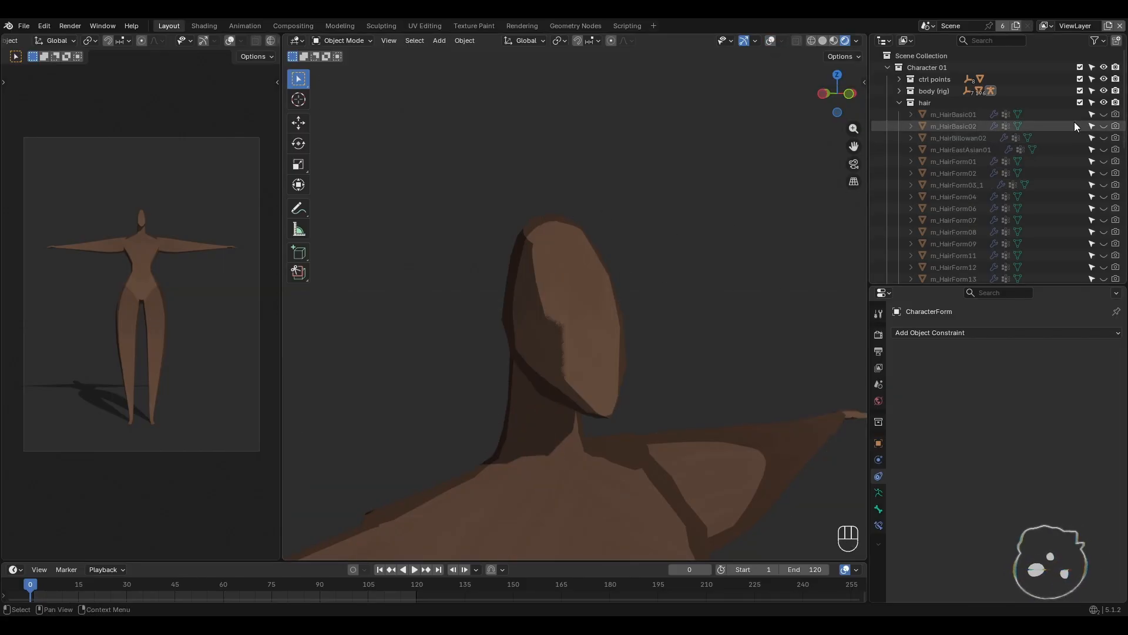
- Preview the hairstyles m_HairBasic01, m_HairForm02 and m_HairForm07 one at a time, hiding each again
left_click(1103, 115)
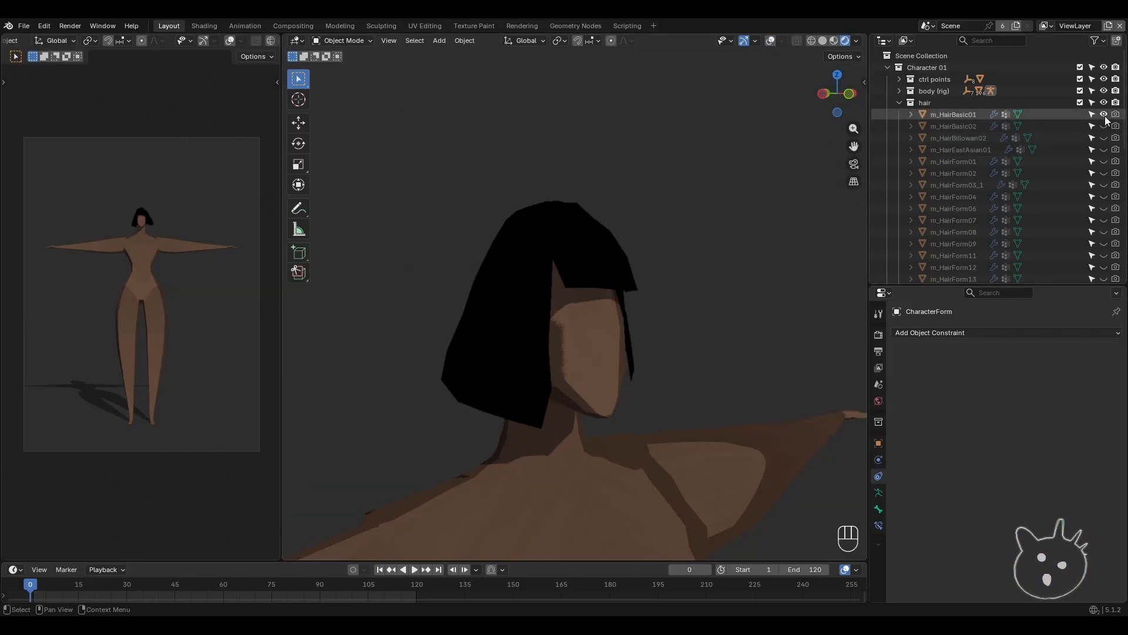
mouse_move(687, 423)
middle_mouse_down()
mouse_move(572, 438)
mouse_move(679, 420)
middle_mouse_up()
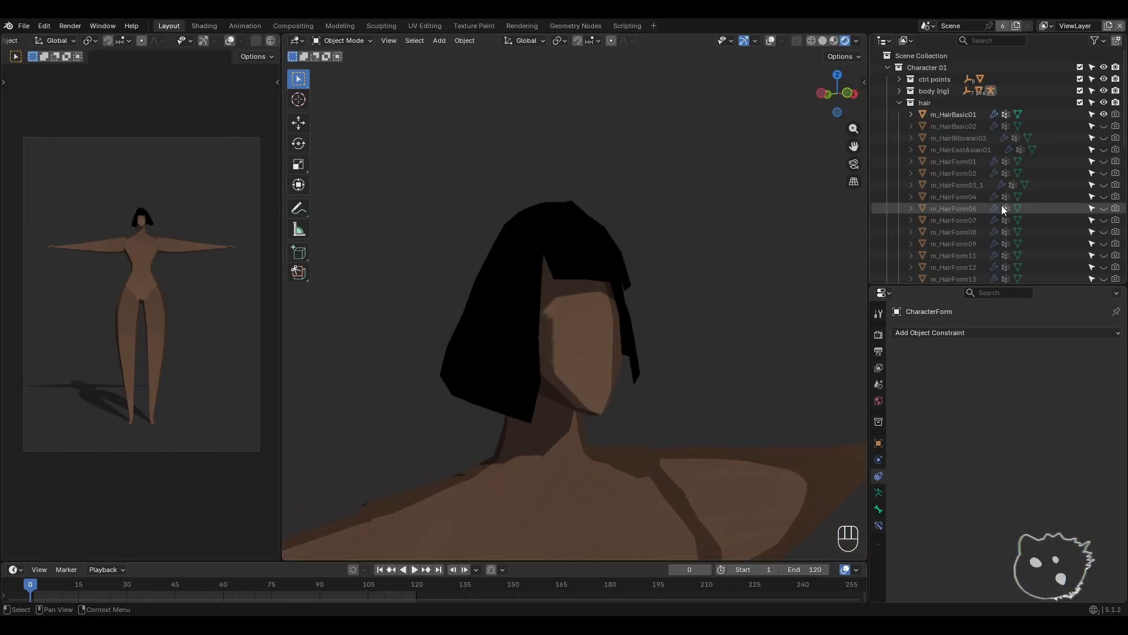
left_click(1103, 115)
left_click(1103, 173)
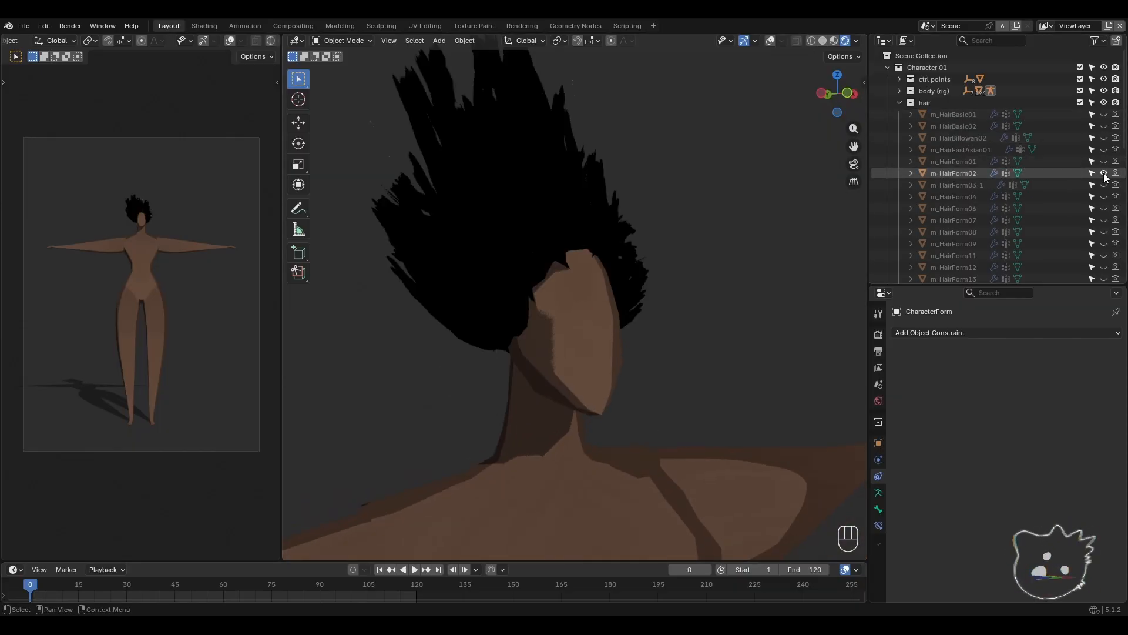
left_click(1103, 173)
left_click(1103, 219)
left_click(1103, 220)
- Preview m_HairForm06, m_HairForm09, m_HairForm12 and m_HairBasic02 on the head one at a time, hiding each again
middle_click_drag(781, 329, 631, 345)
left_click(1103, 208)
left_click(1103, 208)
left_click(1103, 243)
left_click(1103, 243)
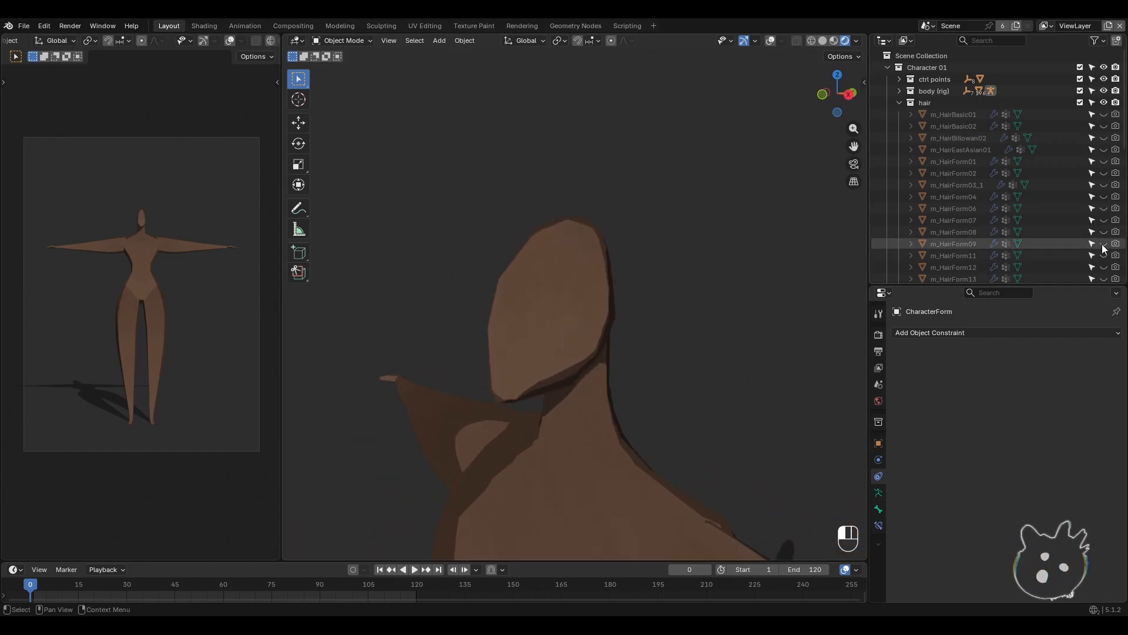
left_click(1103, 267)
left_click(1103, 267)
scroll(1062, 220, "down", 3)
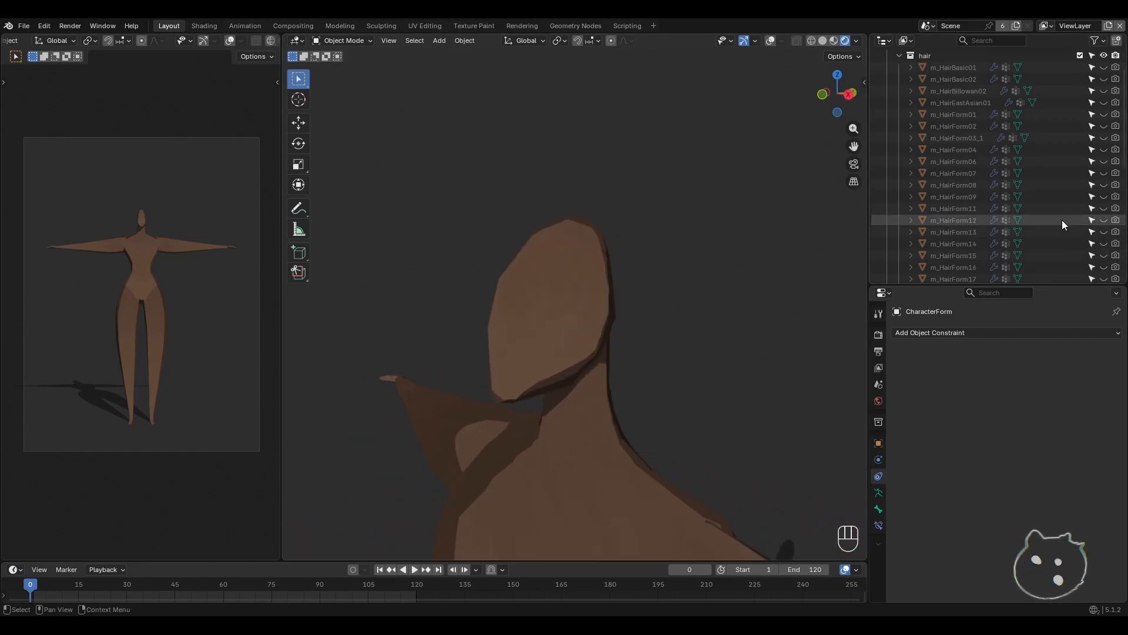
scroll(1063, 220, "up", 3)
left_click(1103, 121)
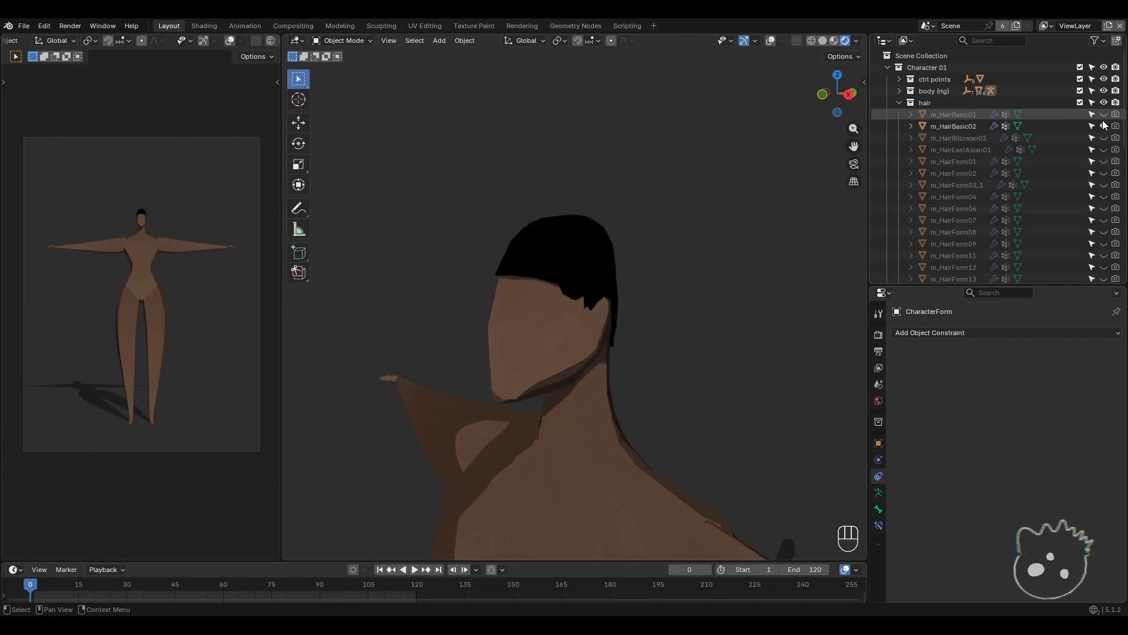
left_click(1103, 121)
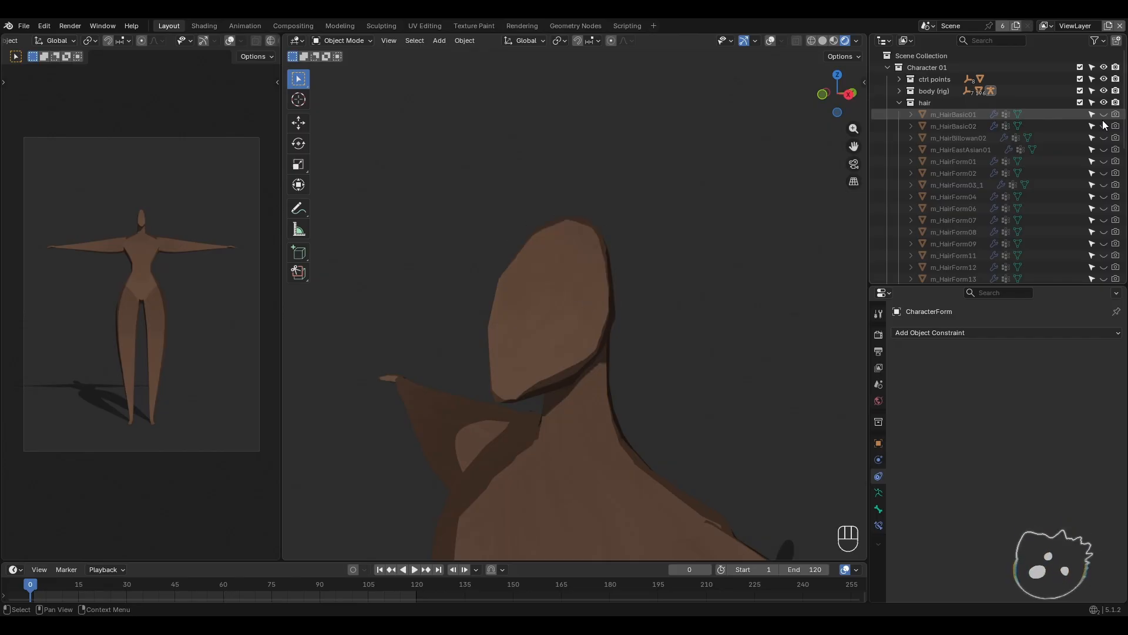
- Collapse the hair collection, expand hair facial, and preview m_Facial_05 on the face before hiding it again
left_click(899, 103)
left_click(900, 114)
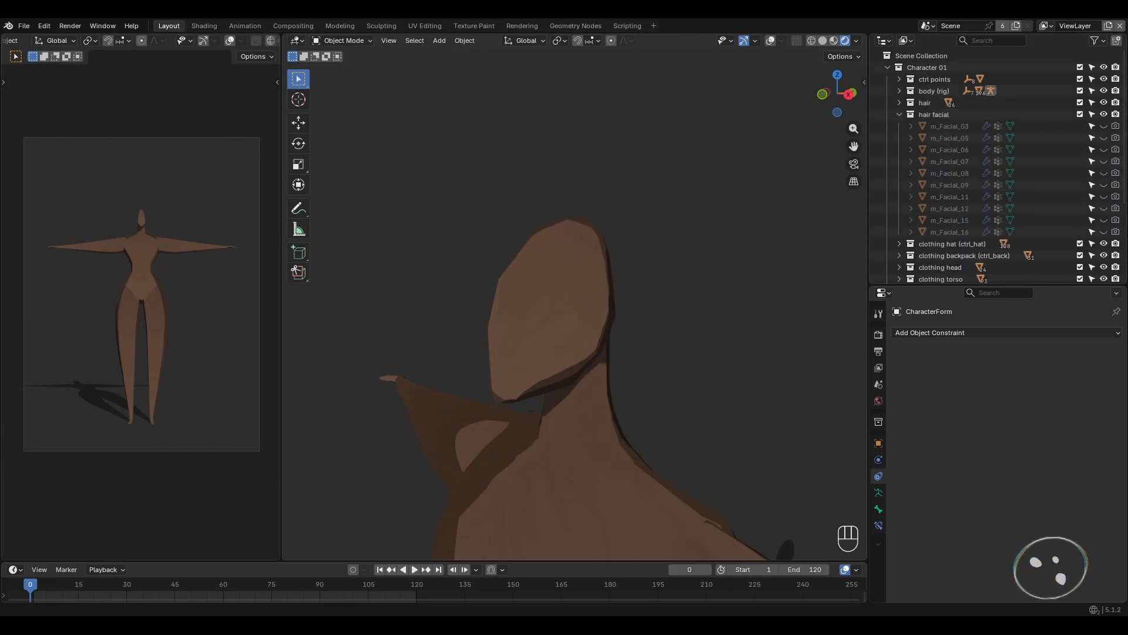
left_click(1103, 137)
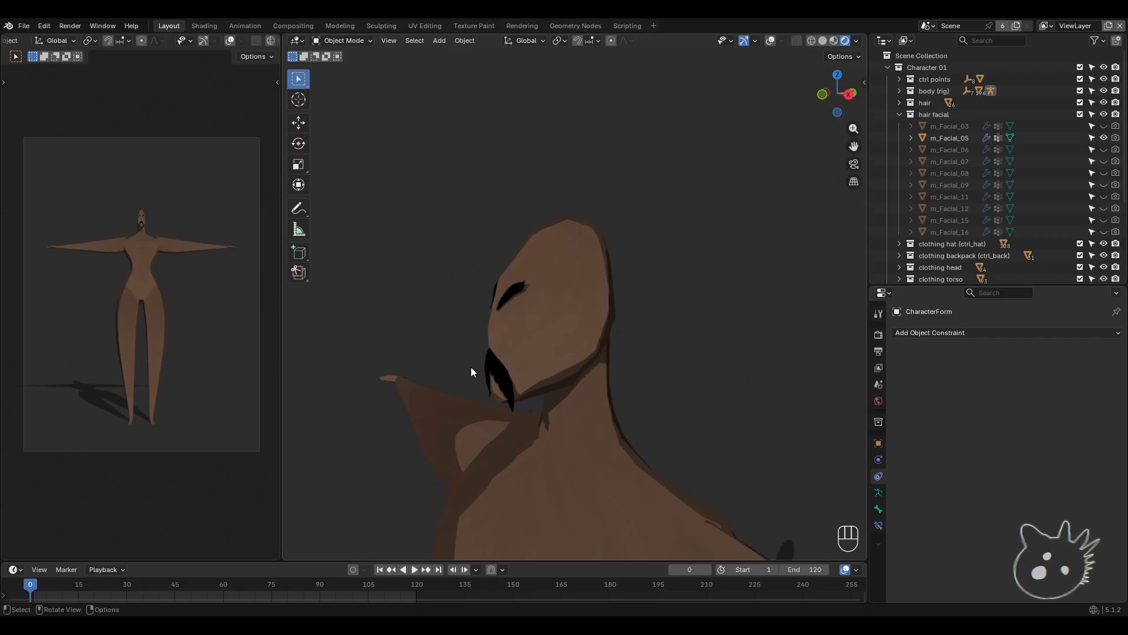
middle_click_drag(471, 366, 594, 352)
left_click(1104, 138)
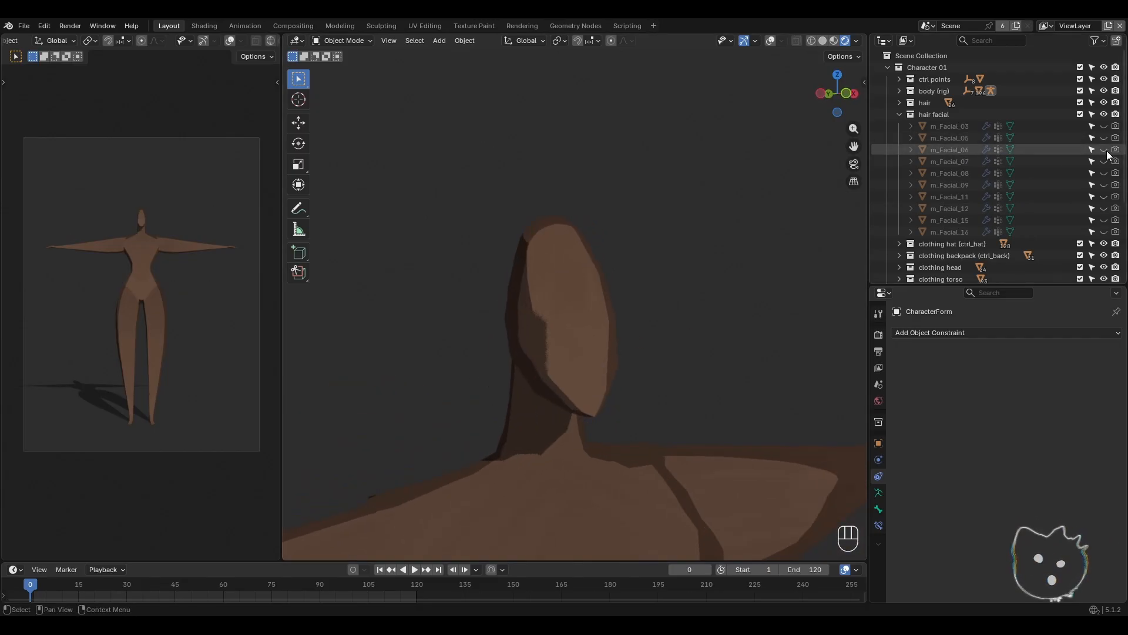
- Preview the facial hair meshes m_Facial_08 and m_Facial_12 from different angles, hiding each again
left_click(1103, 173)
middle_click_drag(735, 411, 673, 395)
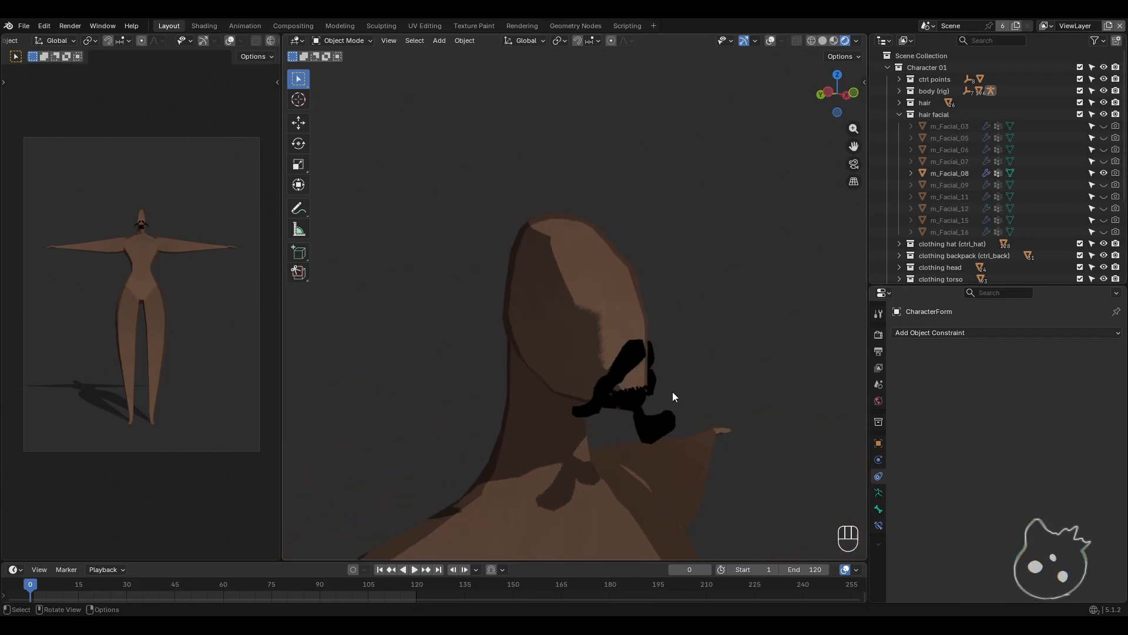
left_click(1105, 173)
left_click(1104, 208)
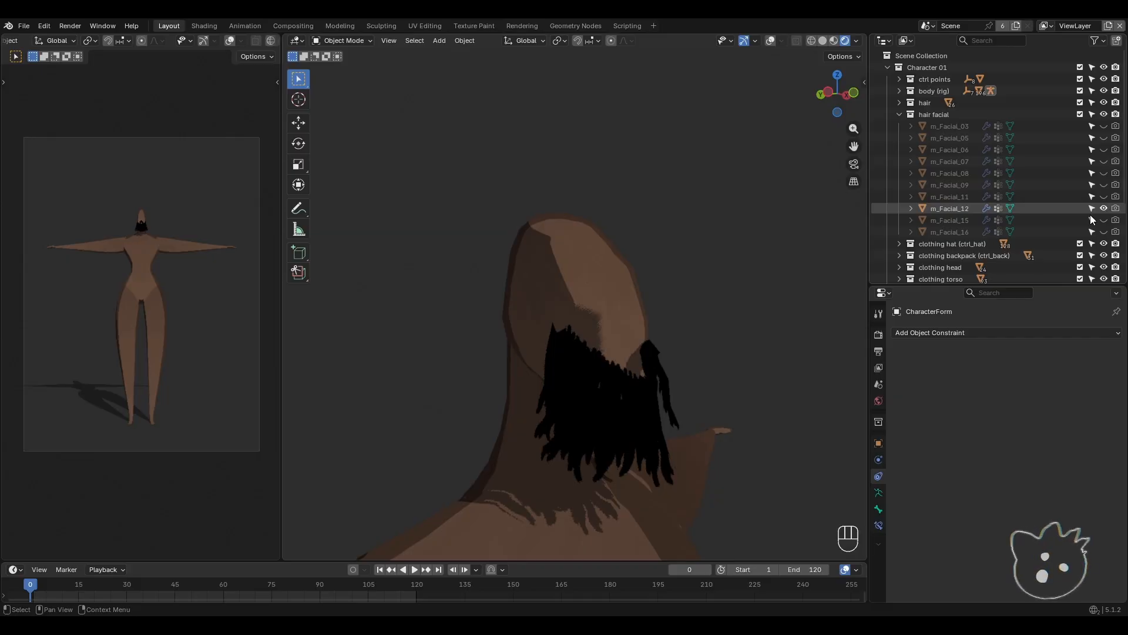
middle_click_drag(563, 365, 645, 365)
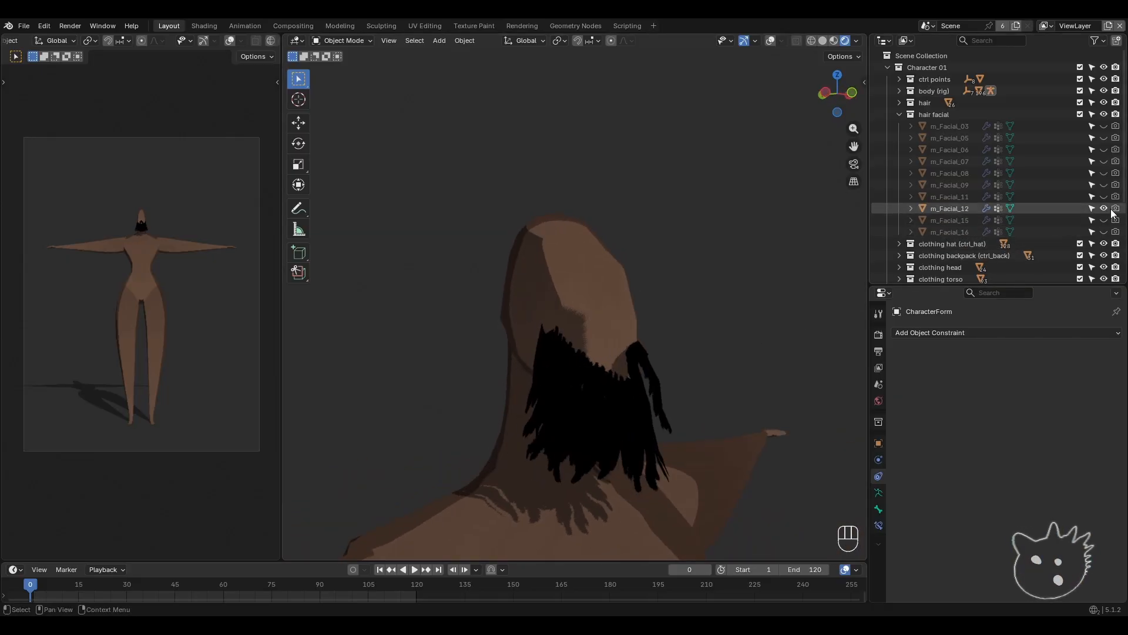
left_click(1104, 208)
- Preview m_Facial_15 on the face, hide it and show m_Facial_16 instead
left_click(1104, 220)
middle_click_drag(688, 360, 641, 360)
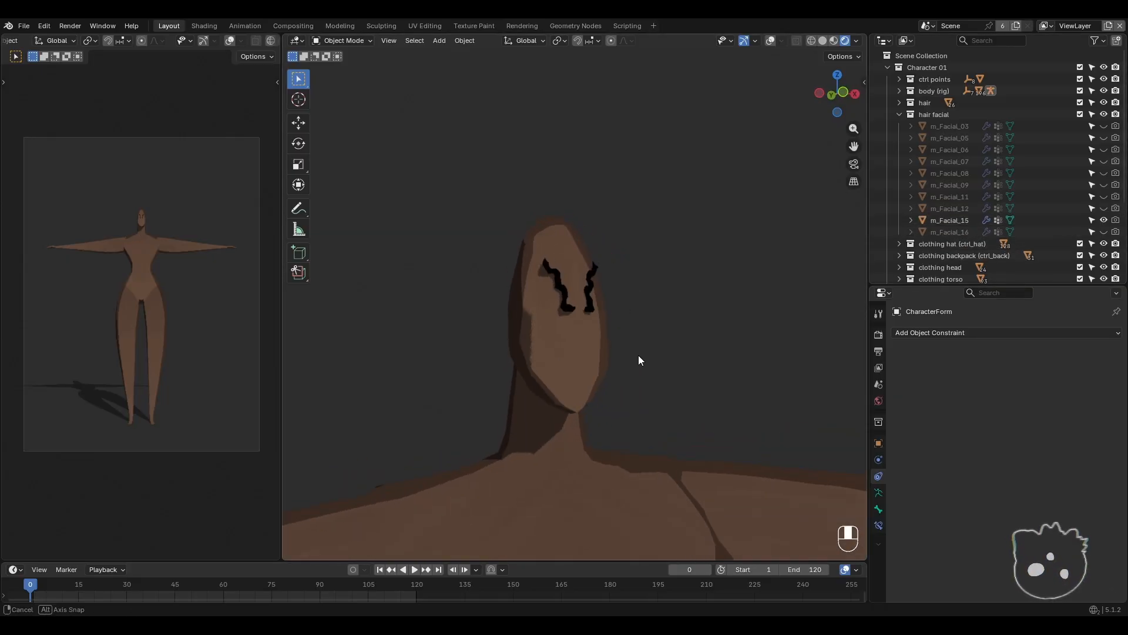
left_click(1104, 220)
left_click(1104, 231)
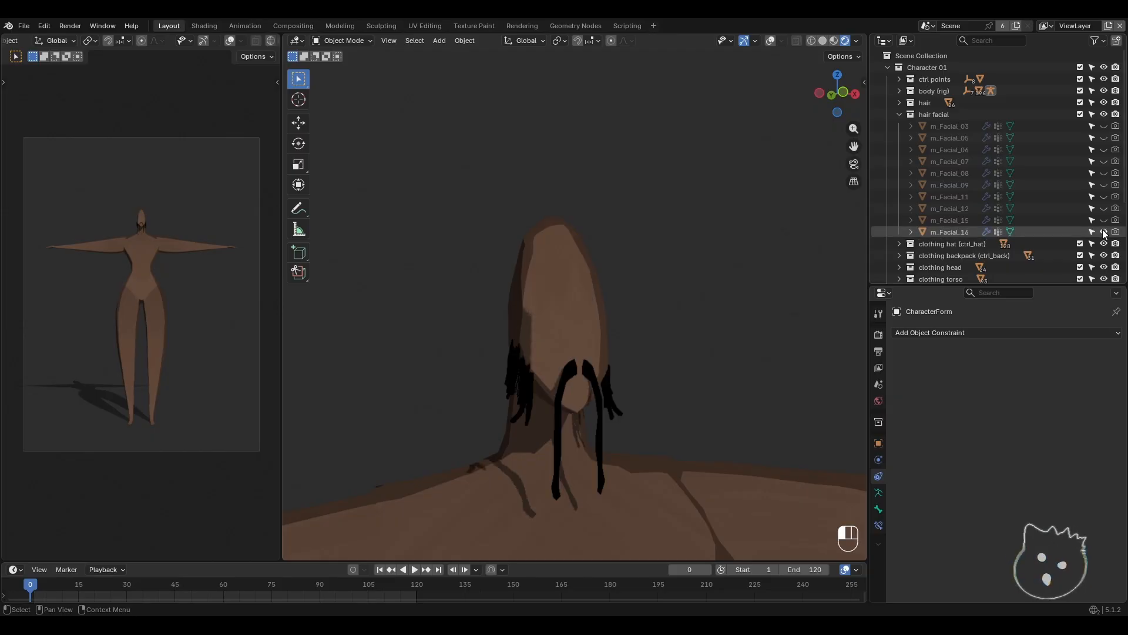
- Hide m_Facial_16 and look over the bare character from several distances and angles
left_click(1104, 232)
middle_click_drag(604, 337, 527, 362, "shift")
scroll(627, 357, "down", 8)
scroll(626, 368, "down", 3)
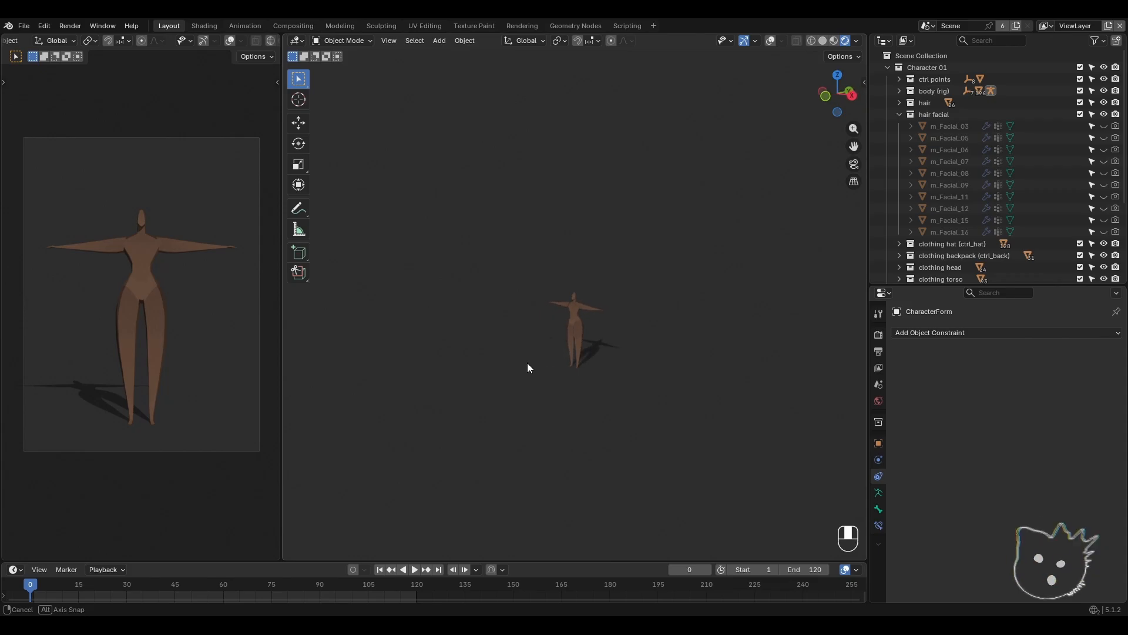
scroll(526, 367, "up", 3)
middle_click_drag(492, 399, 520, 389, "shift")
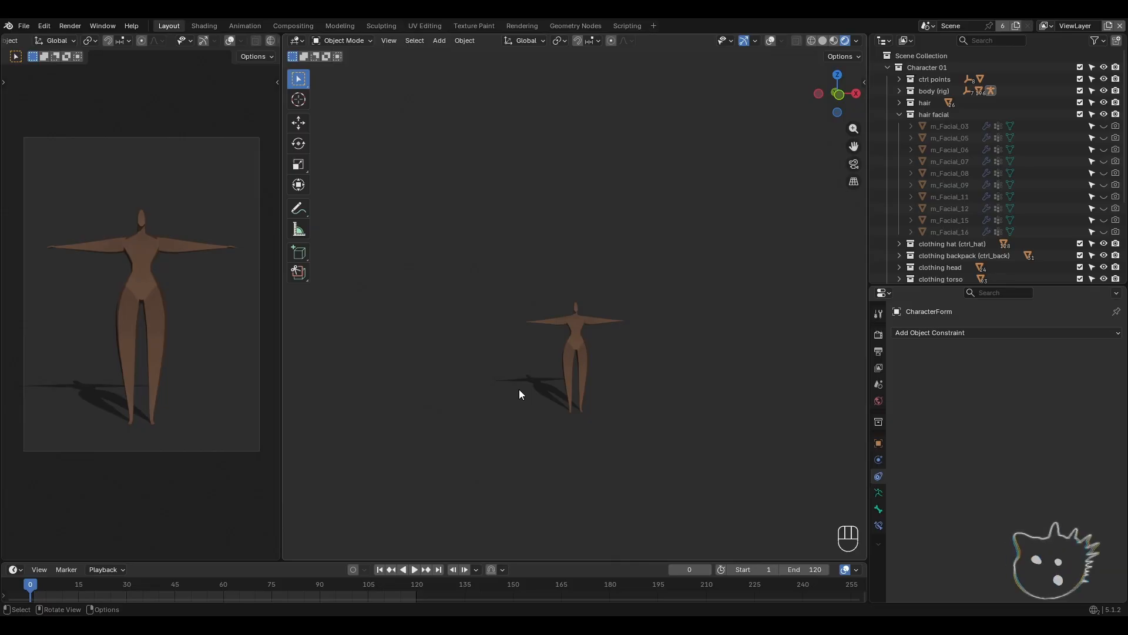
middle_click_drag(519, 389, 495, 308)
scroll(488, 388, "up", 6)
scroll(496, 307, "up", 2)
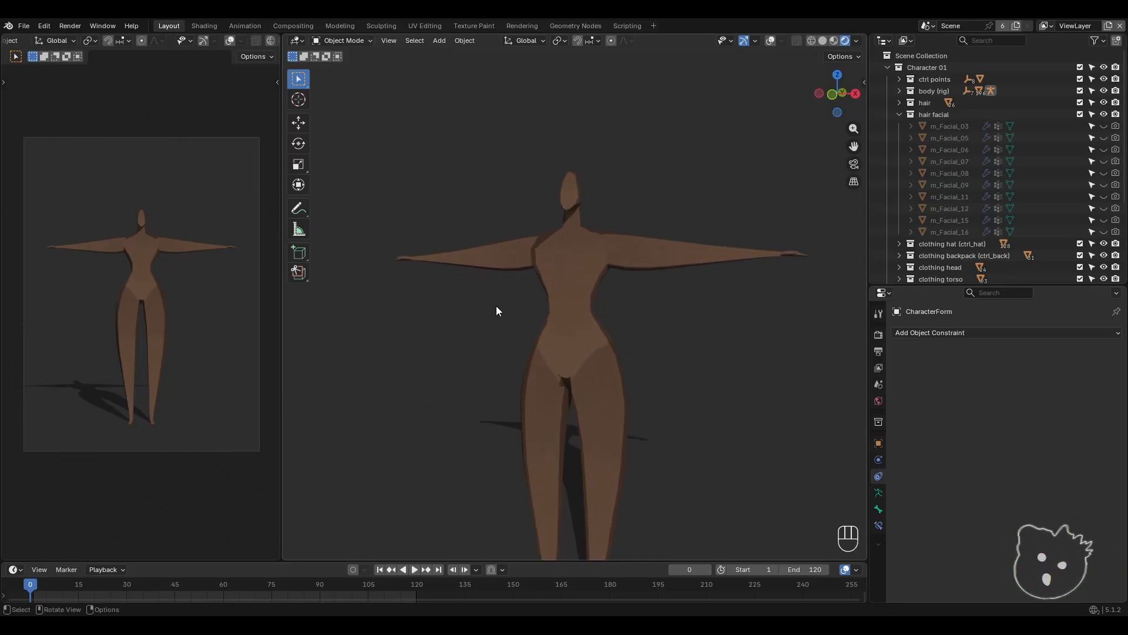
middle_click_drag(496, 310, 499, 369, "shift")
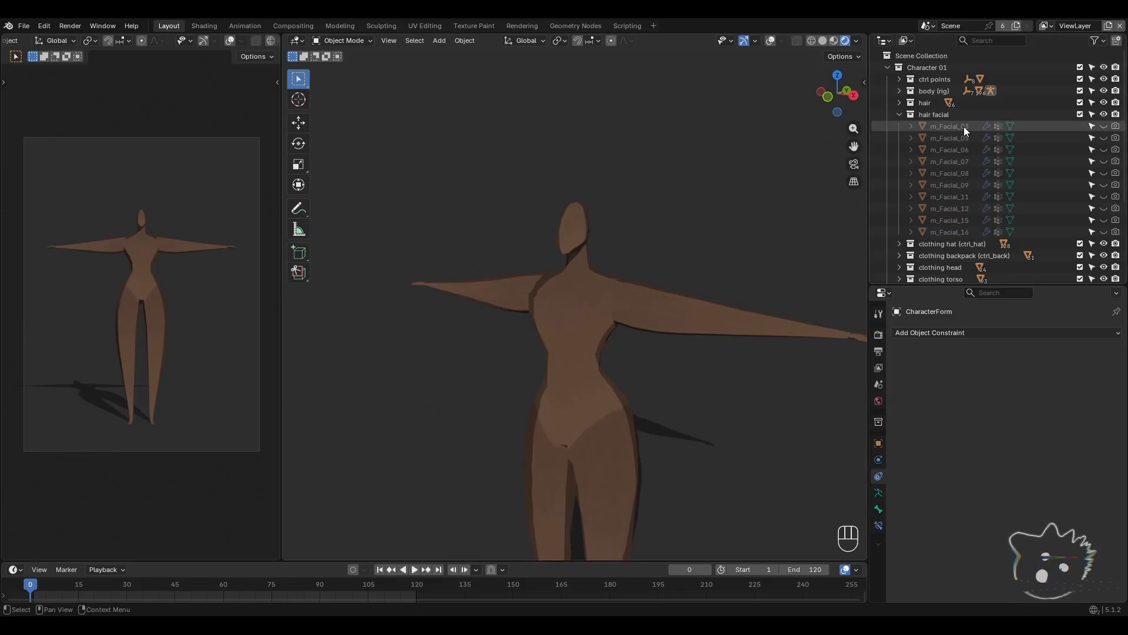
- Collapse the hair facial collection and expand the clothing hat (ctrl_hat) collection
left_click(899, 113)
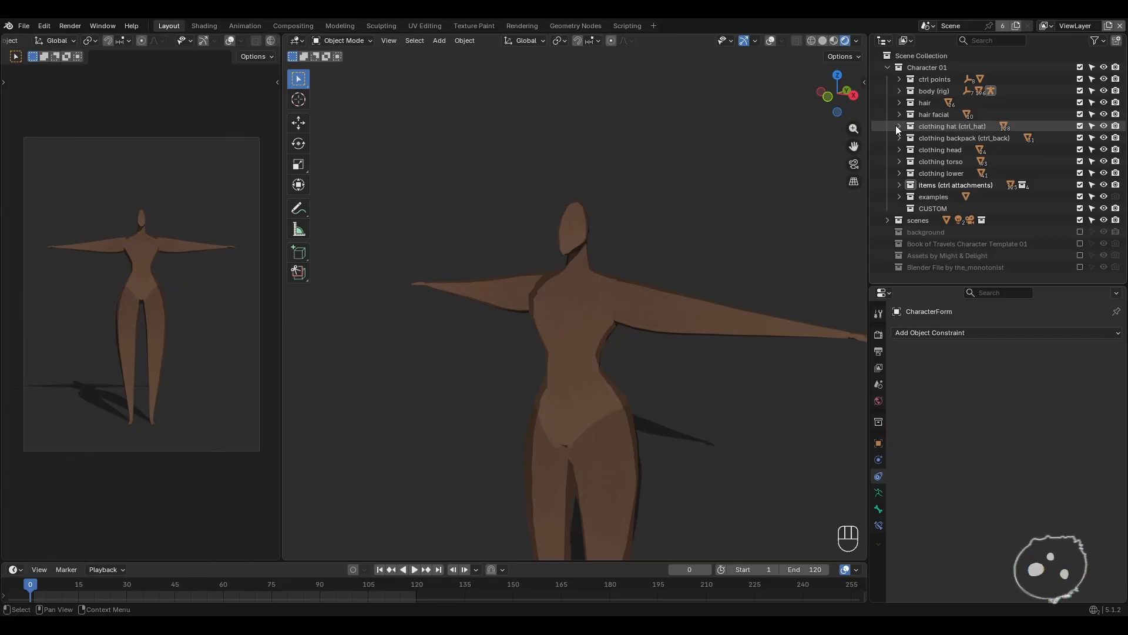
left_click(898, 126)
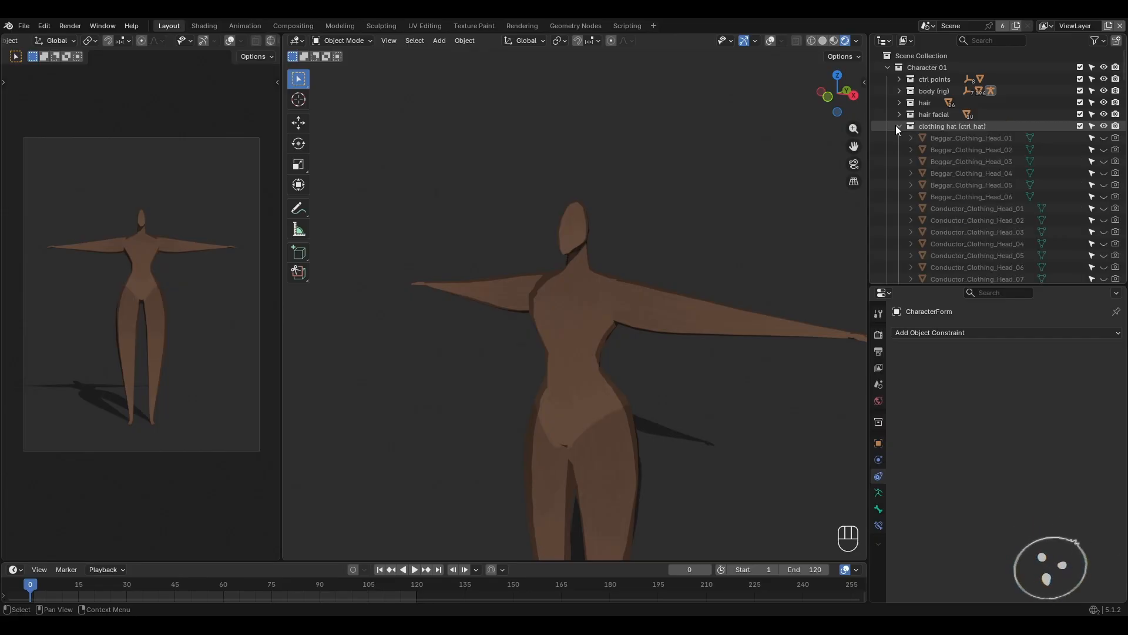
middle_click_drag(685, 379, 664, 378, "shift")
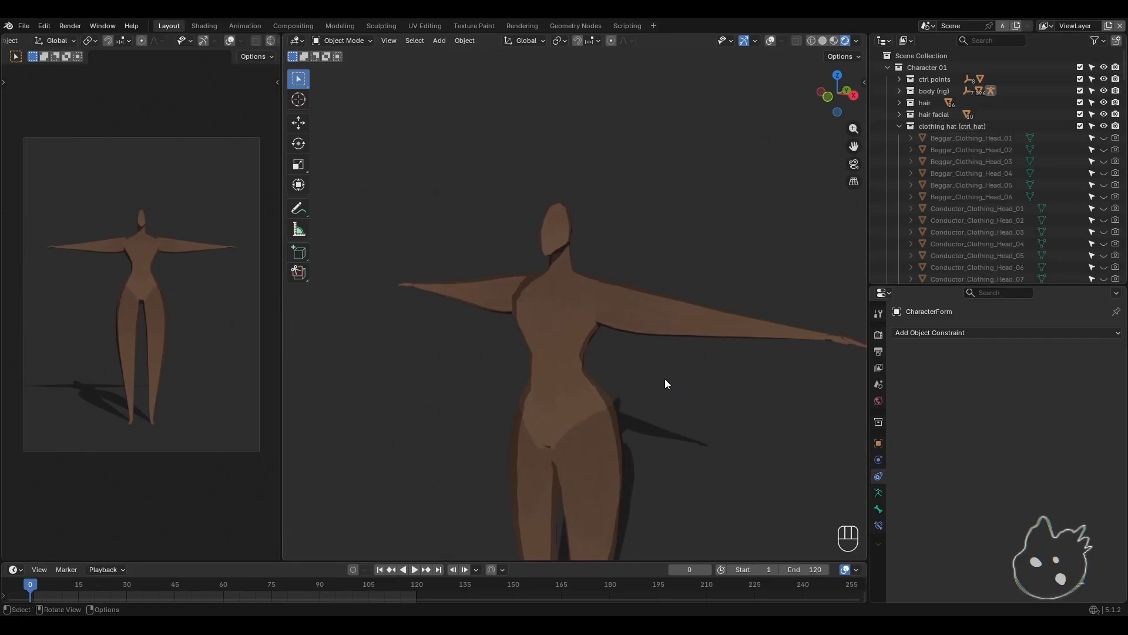
middle_click_drag(590, 378, 680, 373)
- Show the viewport overlays and examine the hat control point at the top of the character's head
left_click(771, 40)
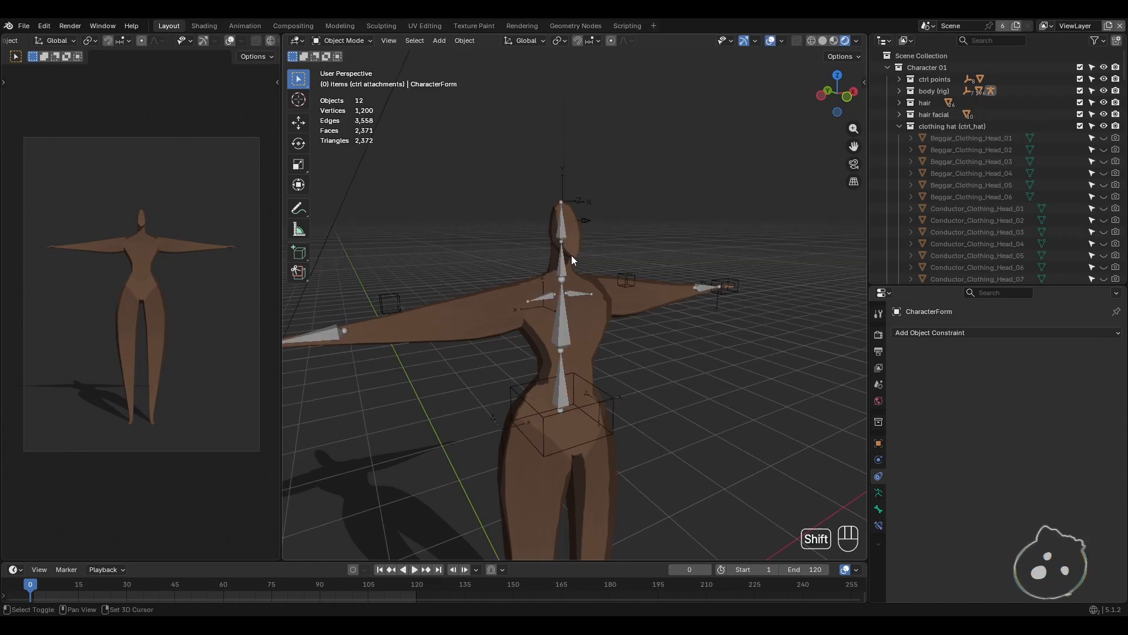
middle_click_drag(571, 255, 573, 381)
middle_click_drag(575, 389, 574, 367)
left_click(550, 226)
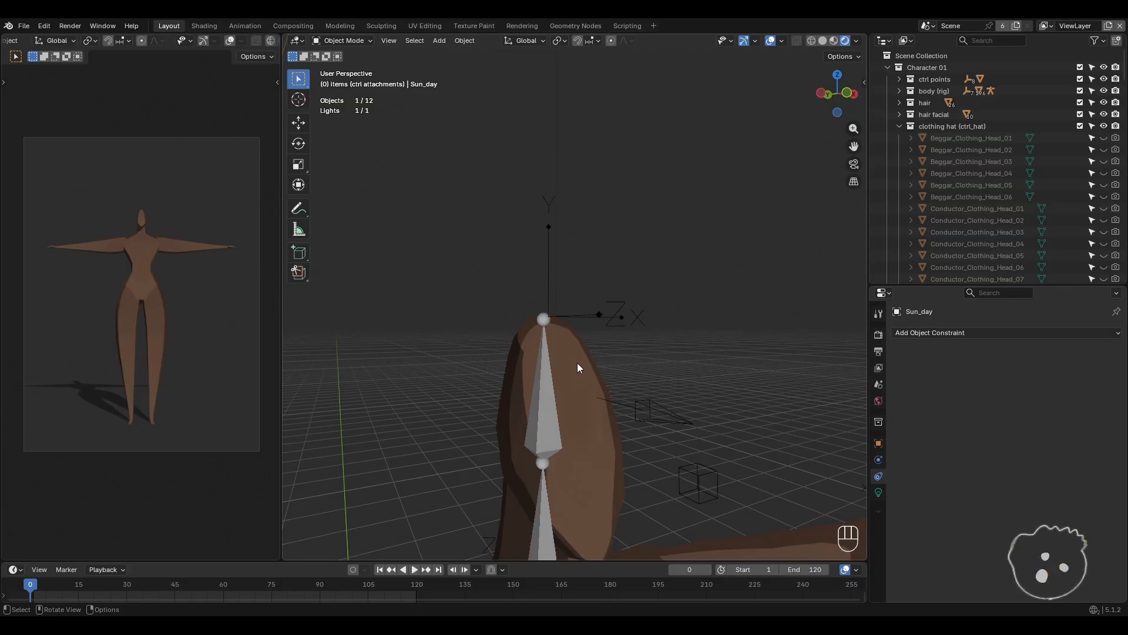
middle_click_drag(459, 274, 638, 375)
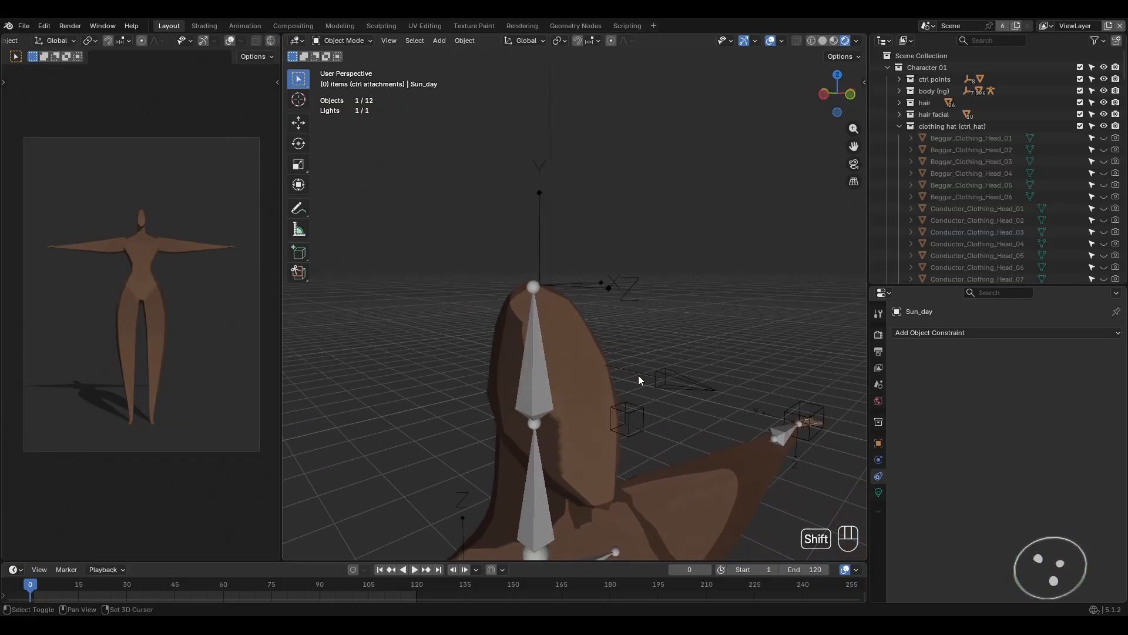
- Preview Beggar_Clothing_Head_01, 02, 03 and 05 on the head one at a time, hiding each again
left_click(1104, 138)
left_click(1105, 139)
left_click(1105, 150)
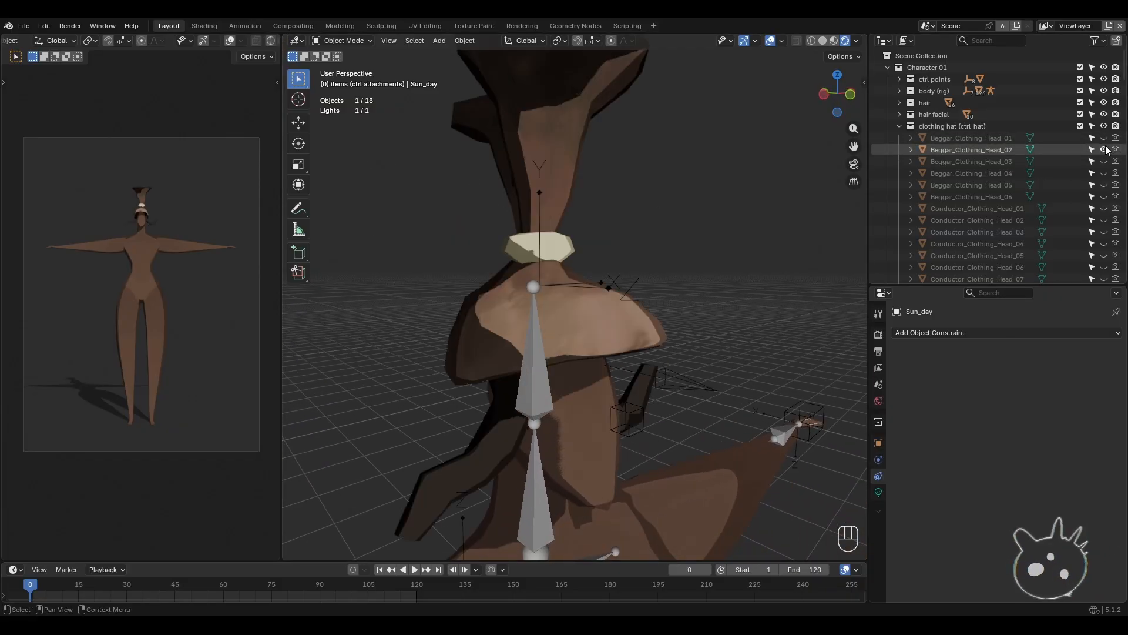
left_click(1105, 150)
left_click(1104, 162)
left_click(1104, 162)
left_click(1104, 185)
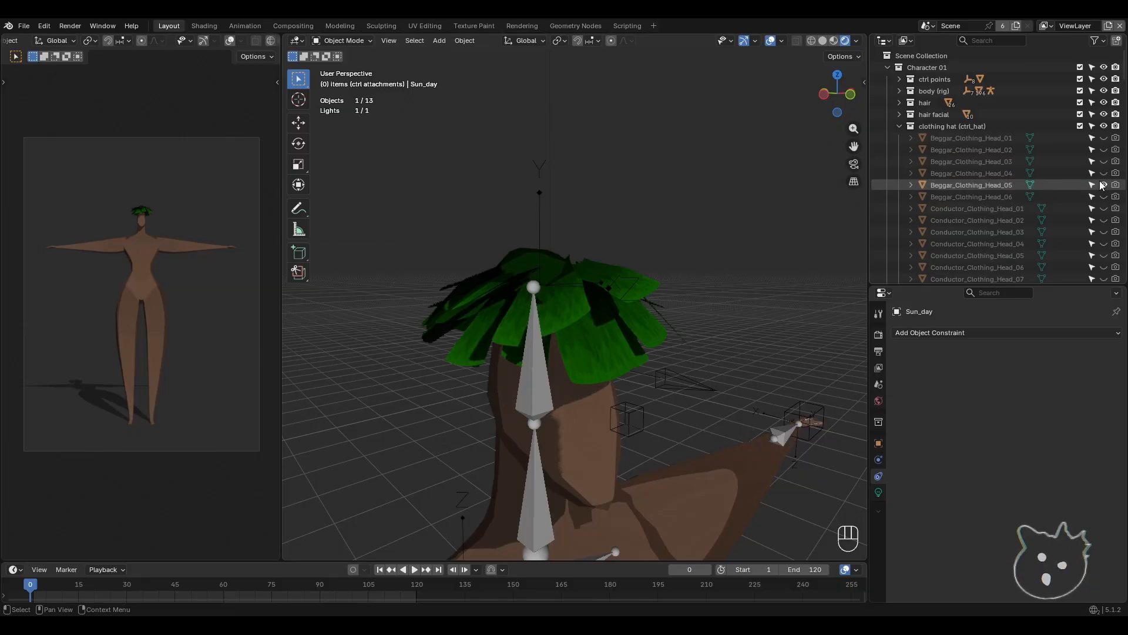
left_click(1104, 185)
- Preview Conductor_Clothing_Head_01 on the head, turn off the viewport overlays for a clean view, and hide the hat again
left_click(1105, 209)
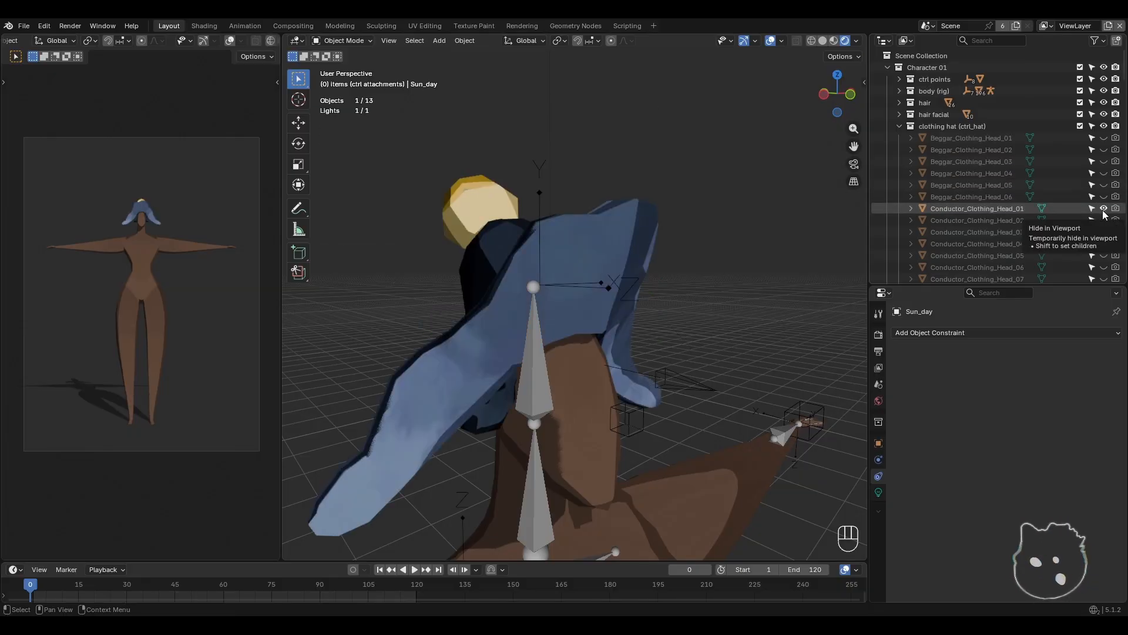
middle_click_drag(580, 476, 688, 405, "shift")
left_click(772, 40)
middle_click_drag(617, 318, 682, 274, "shift")
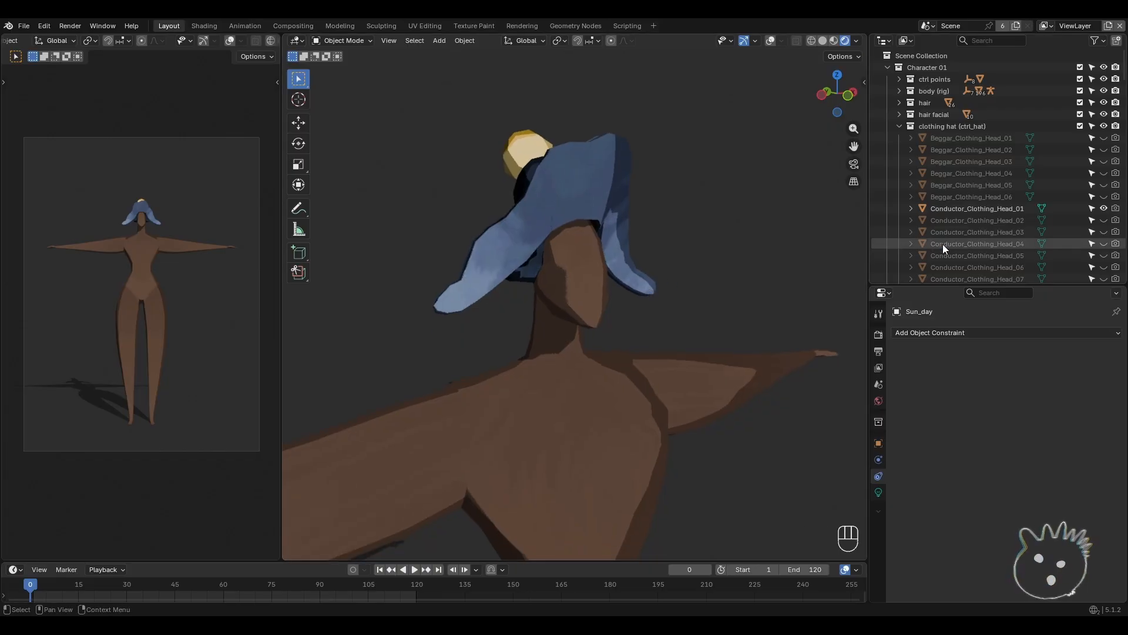
left_click(1104, 208)
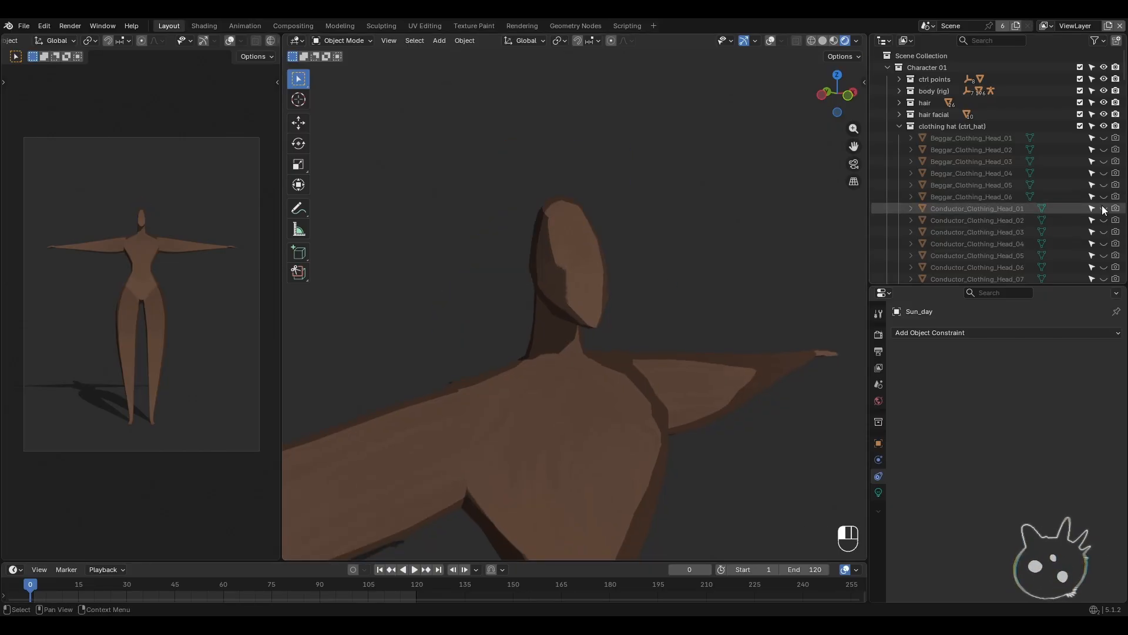
- Preview Beggar_Clothing_Head_01 and Beggar_Clothing_Head_06 on the head without overlays, hiding each again
left_click(1105, 137)
mouse_move(675, 357)
middle_mouse_down()
mouse_move(662, 345)
mouse_move(684, 352)
middle_mouse_up()
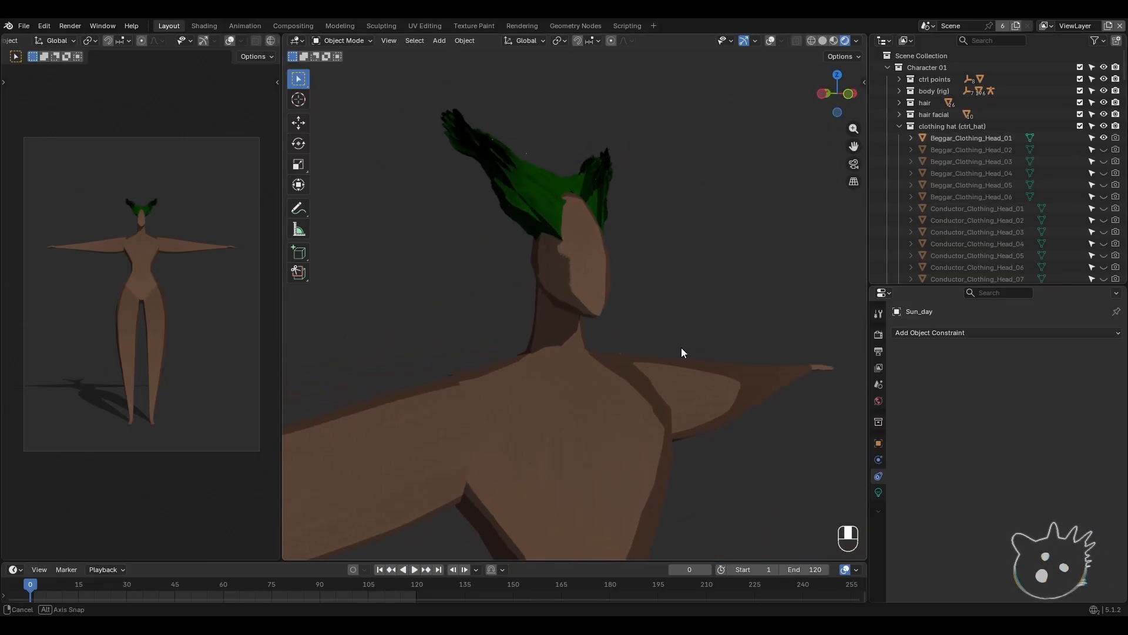
left_click(1104, 138)
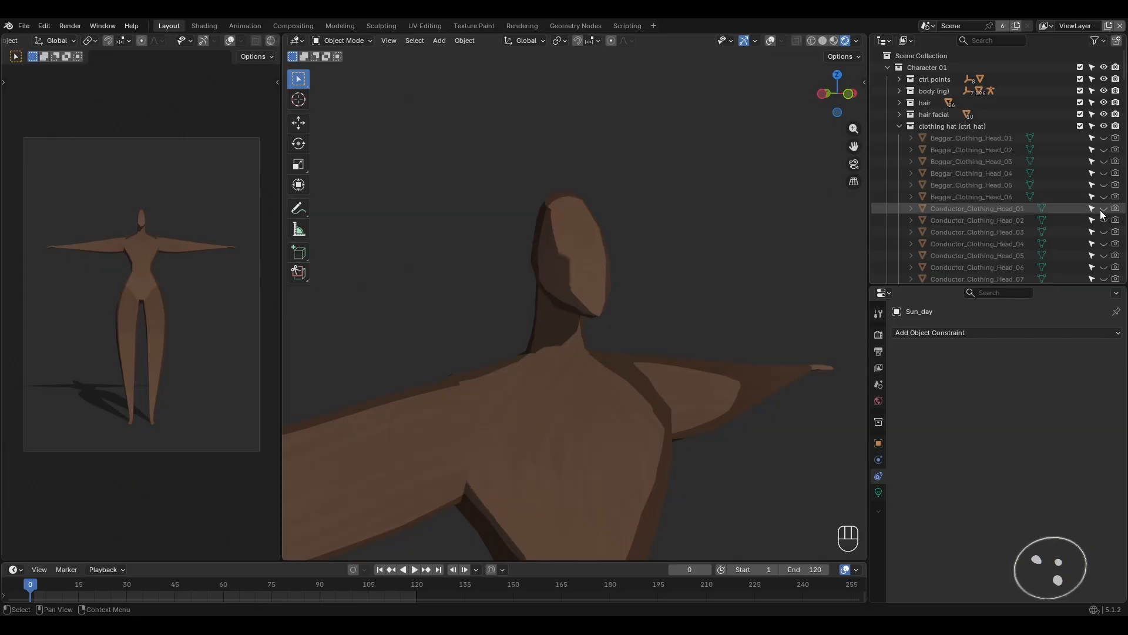
left_click(1104, 196)
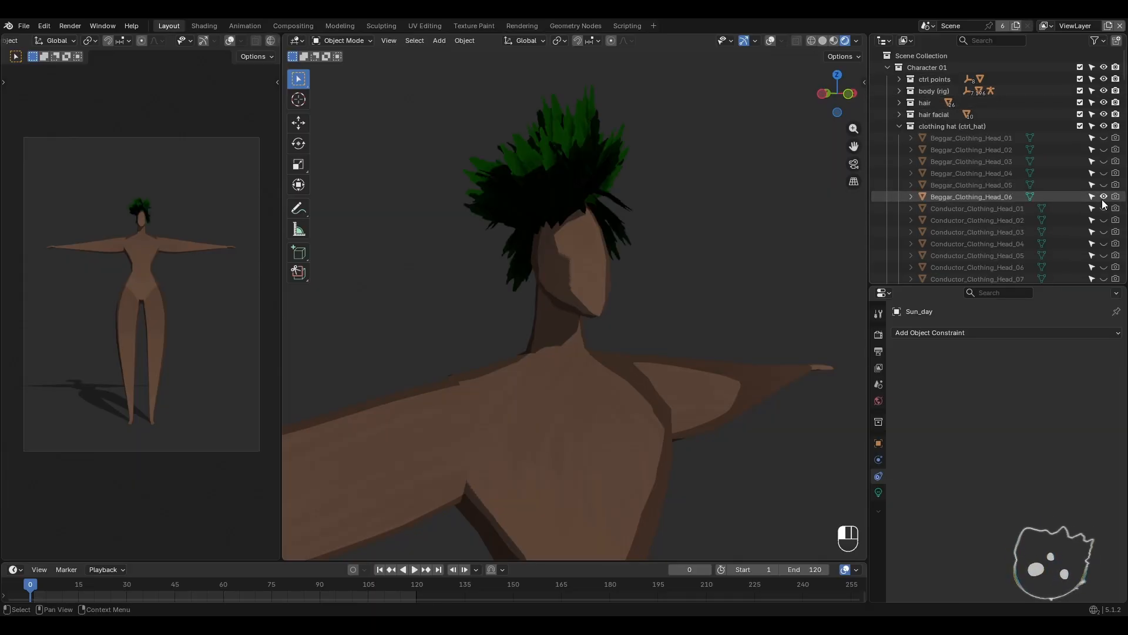
left_click(1104, 196)
- Show Conductor_Clothing_Head_03 on the character and look through the remaining hats in the collection
left_click(1105, 231)
middle_click_drag(608, 359, 567, 361)
middle_click_drag(552, 315, 567, 317)
scroll(1003, 218, "down", 2)
scroll(981, 241, "down", 2)
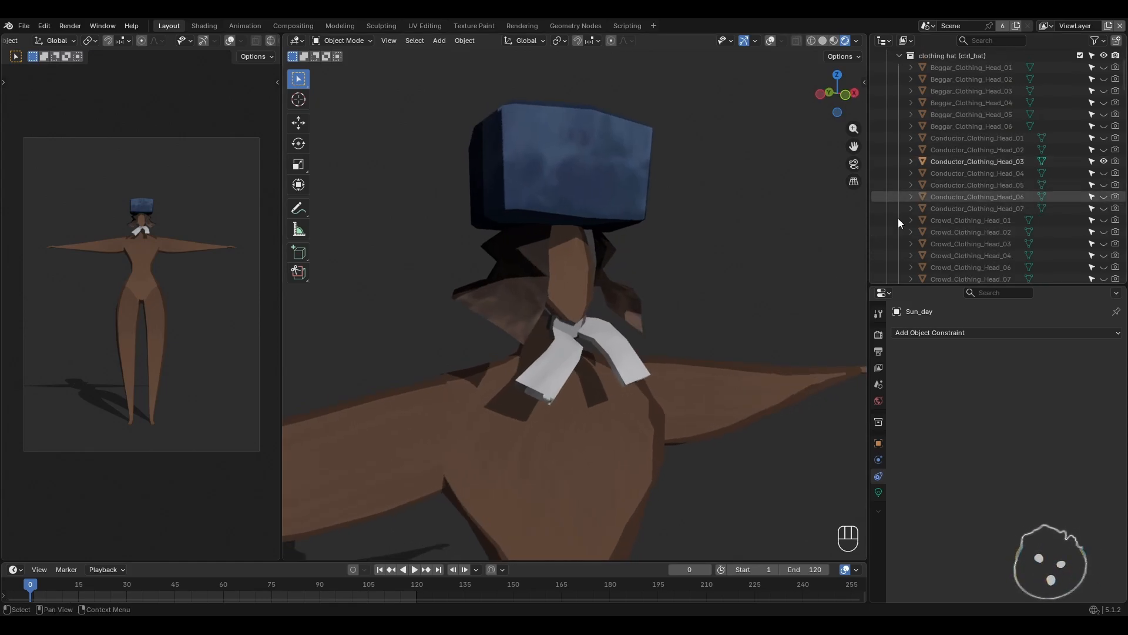
- Turn the viewport overlays back on and collapse the clothing hat collection
middle_click_drag(676, 259, 623, 274)
left_click(769, 40)
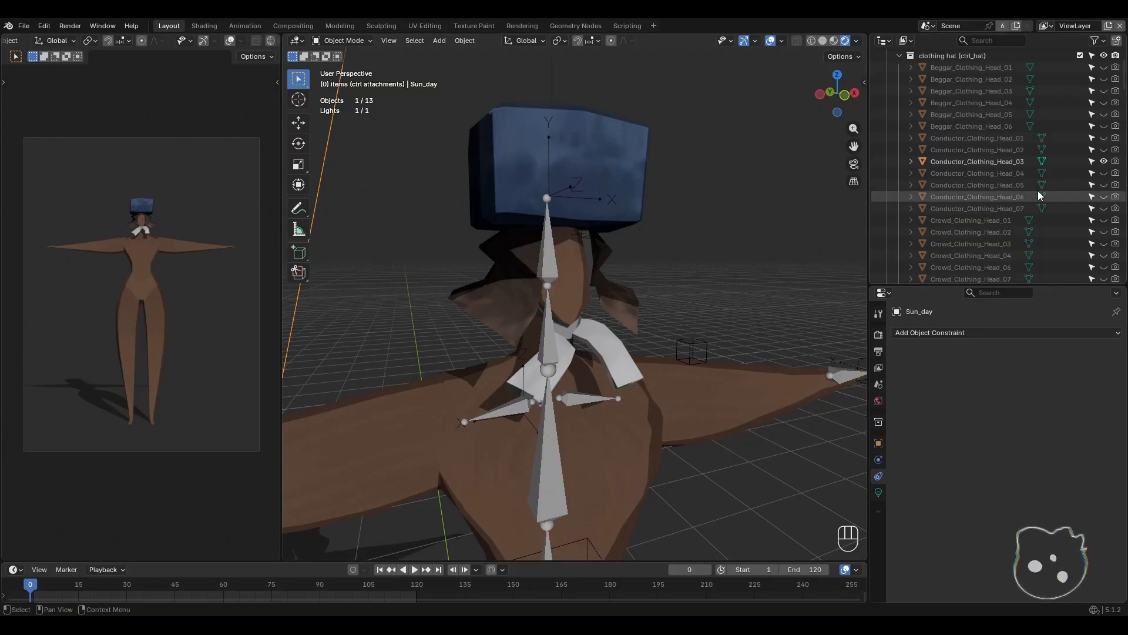
scroll(1038, 182, "up", 4)
left_click(900, 127)
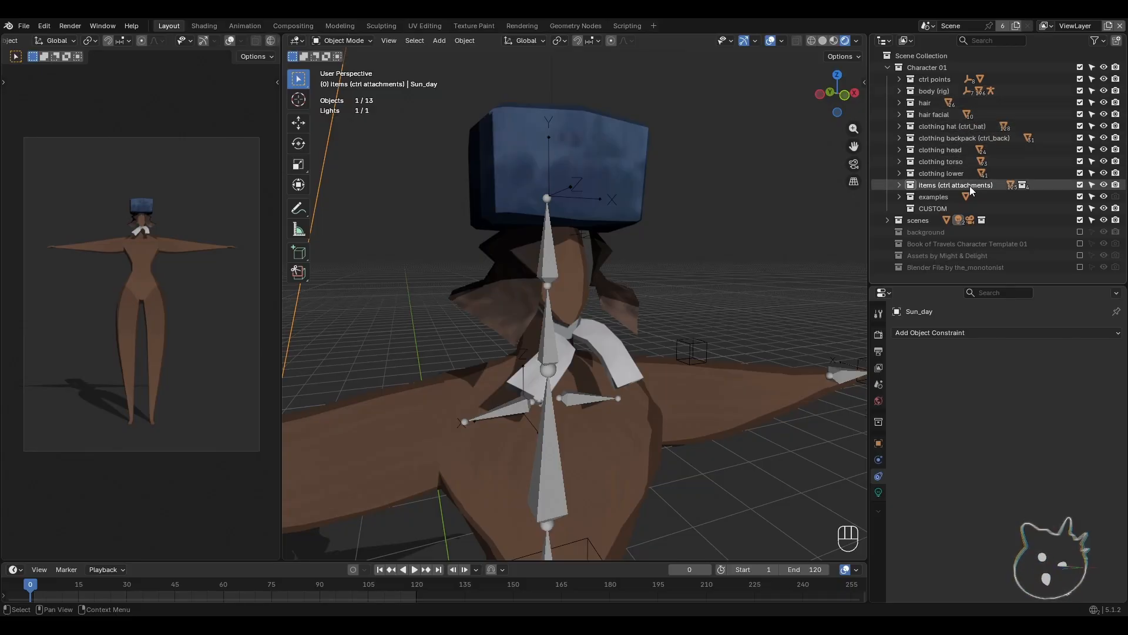
- Select the CharacterForm rig and switch it to Pose Mode
middle_click_drag(556, 326, 639, 255)
scroll(639, 255, "down", 3)
left_click(594, 420)
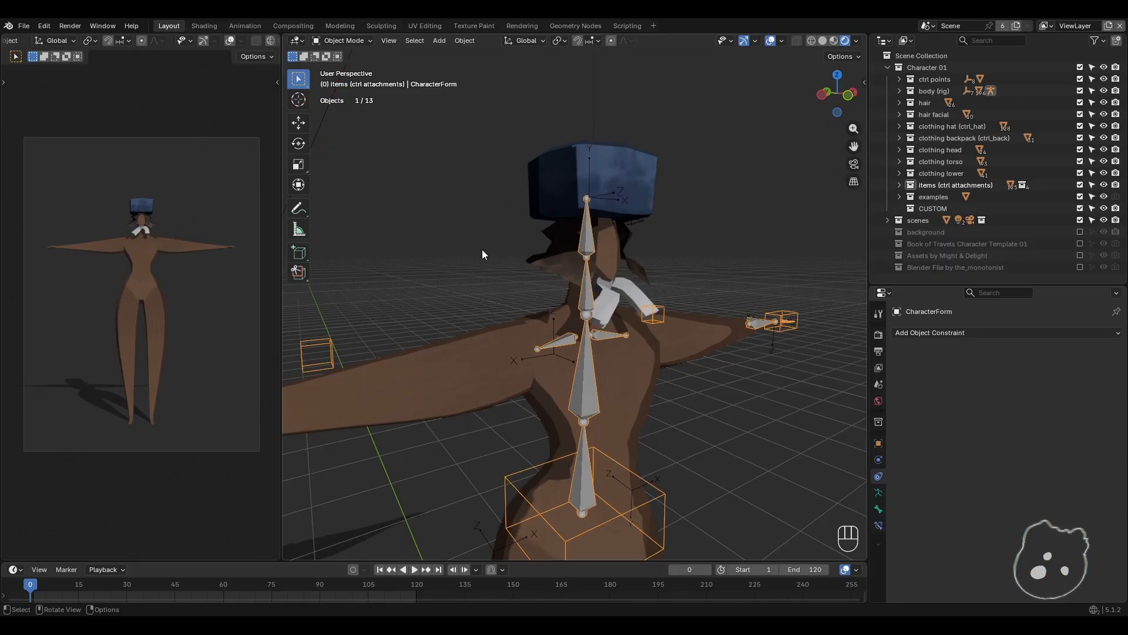
left_click(342, 40)
left_click(350, 76)
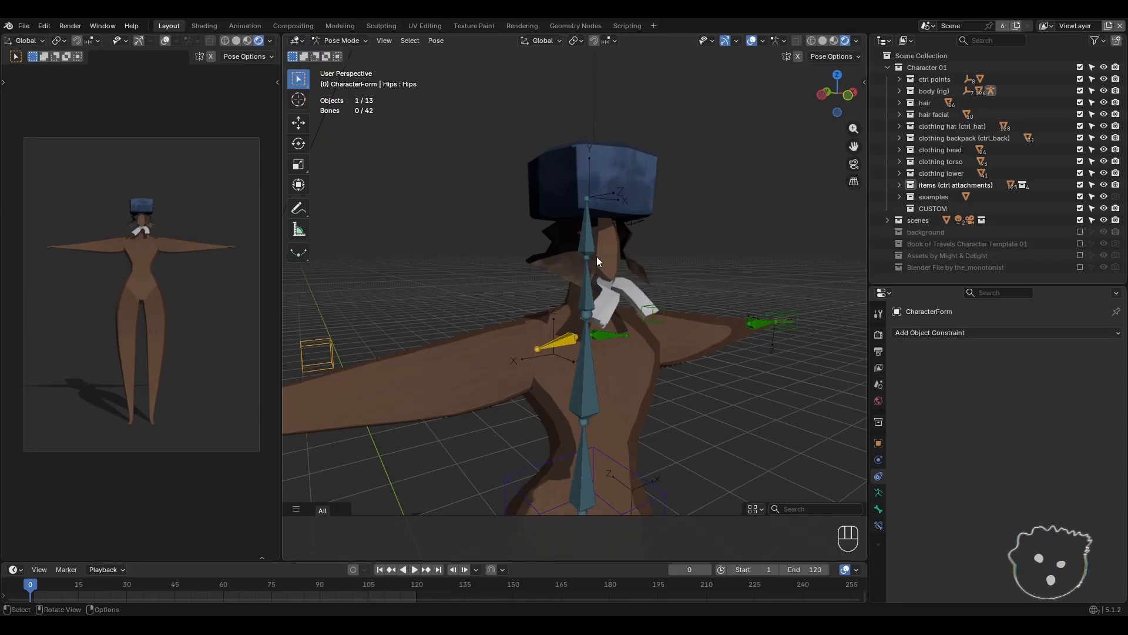
- Try rotating the Head and Spine1 bones and moving the Hips bone to test whether the hat follows, cancelling each transform
middle_click_drag(598, 246, 637, 249)
left_click(600, 232)
key("r")
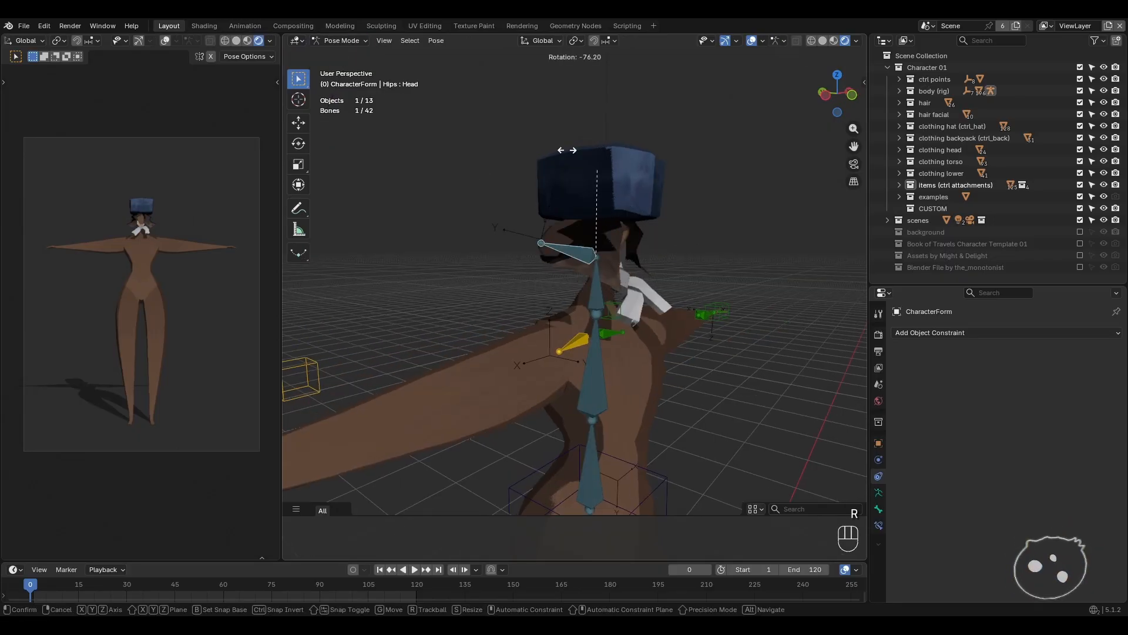
key("Escape")
left_click(591, 358)
key("r")
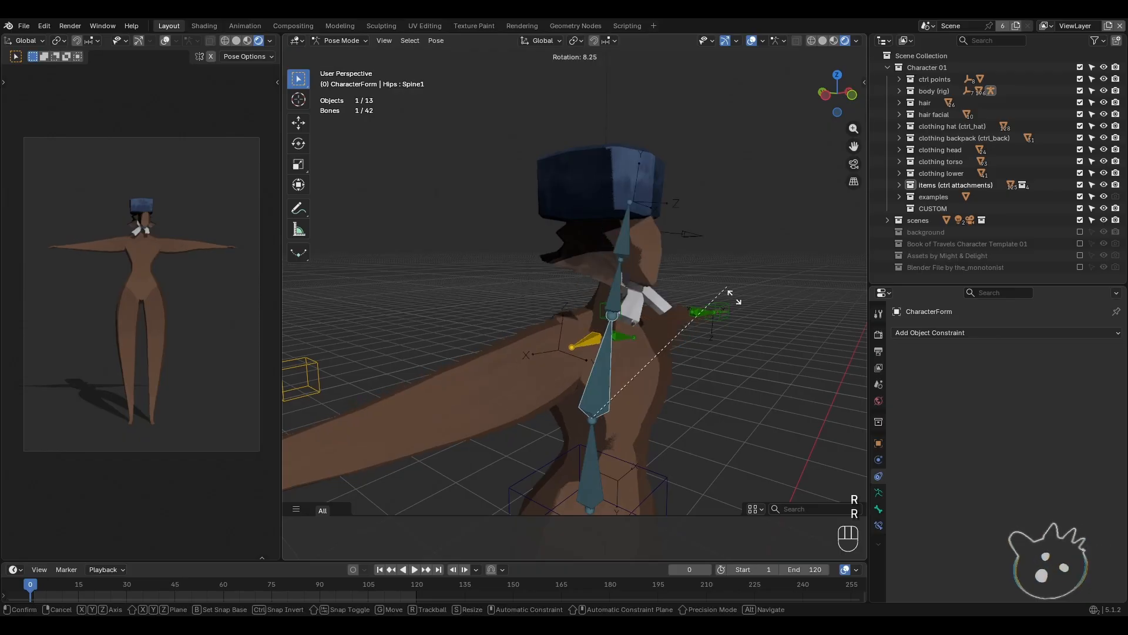
right_click(745, 341)
middle_click_drag(707, 396, 697, 310, "shift")
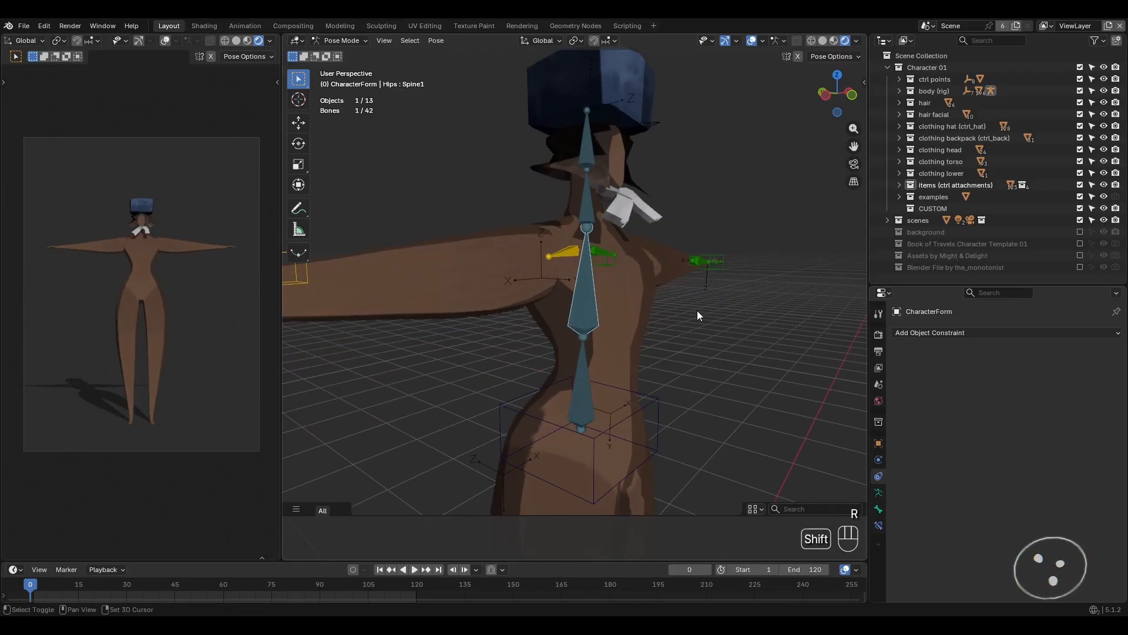
left_click(650, 390)
key("g")
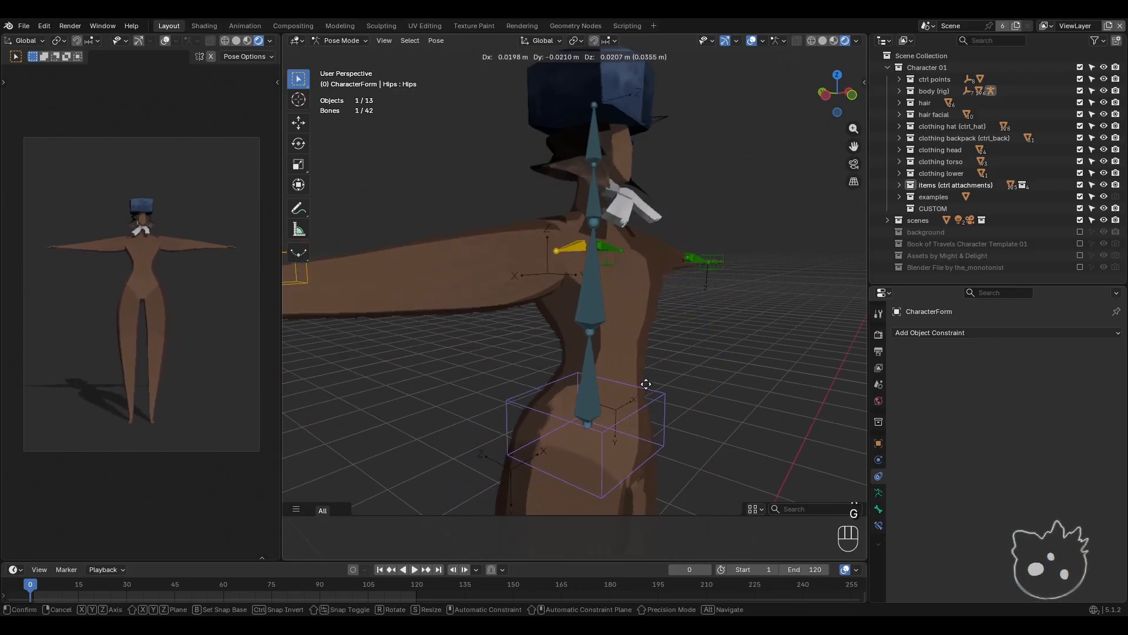
right_click(623, 418)
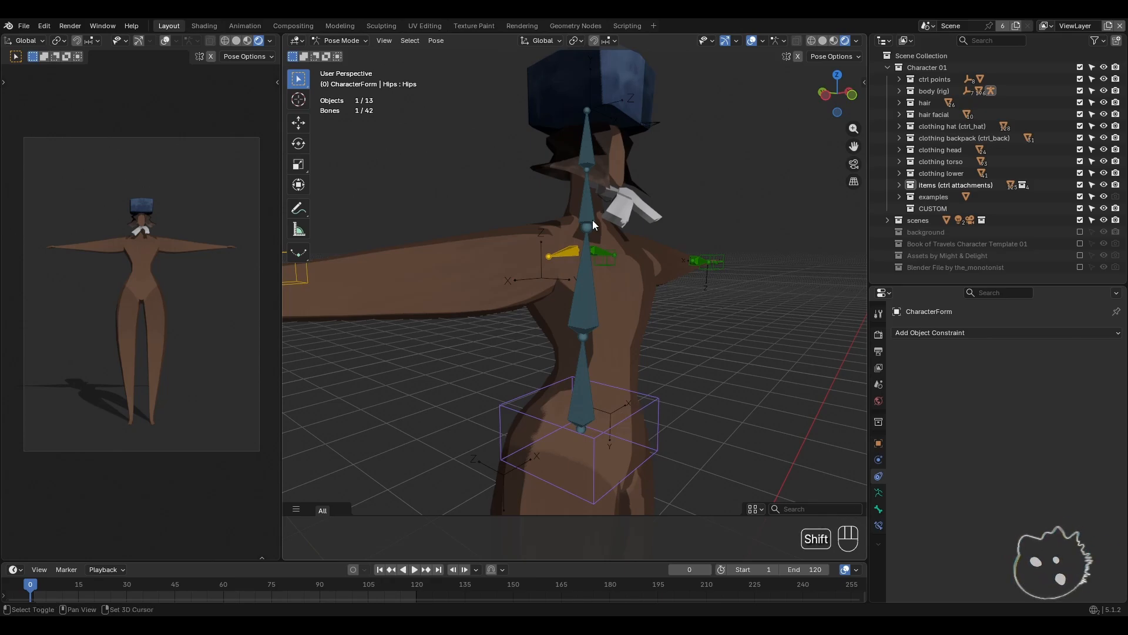
- Return to Object Mode and select the blue hat on the character's head
scroll(594, 355, "up", 2)
middle_click_drag(592, 220, 553, 327, "shift")
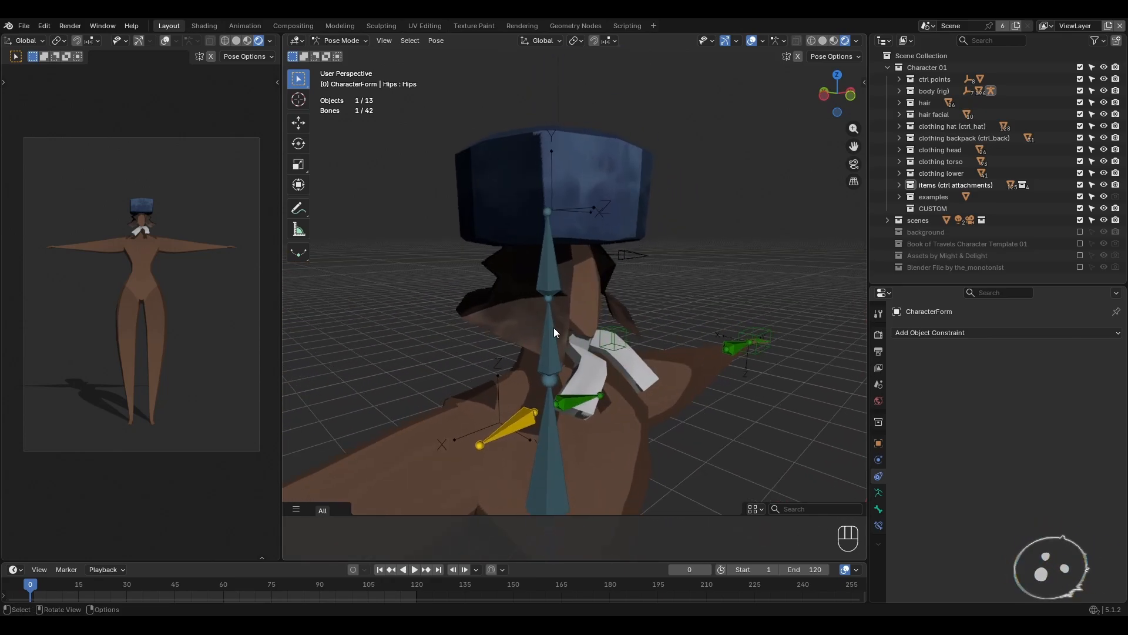
left_click(347, 42)
left_click(344, 57)
left_click(594, 164)
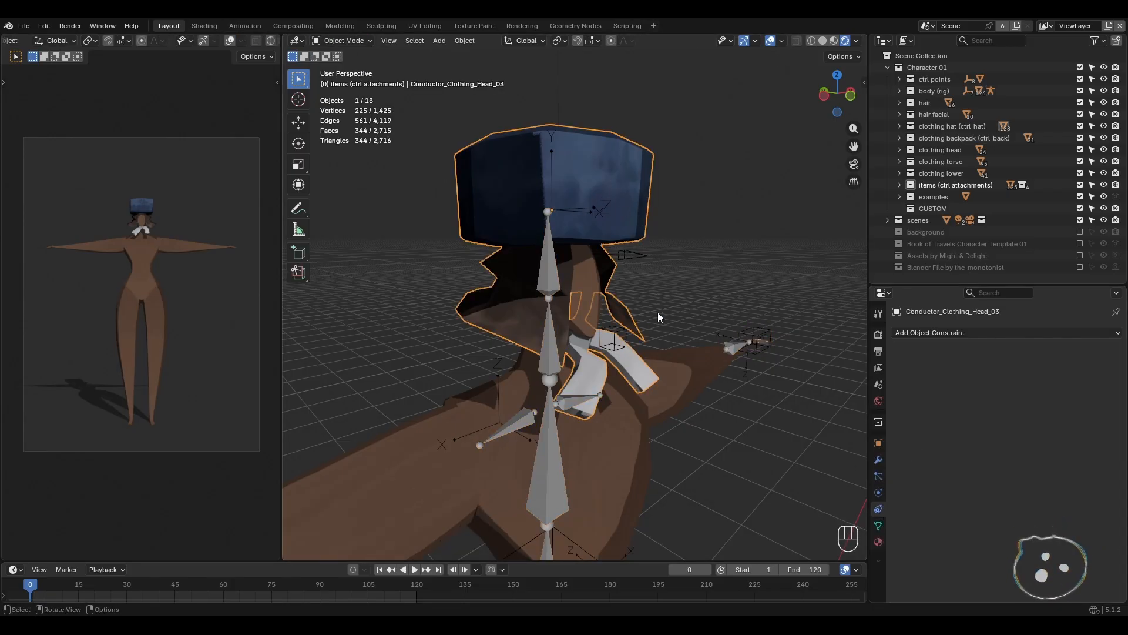
- Add a Child Of constraint targeting ctrl_Hat to the hat, trying Set Inverse and Clear Inverse on it
left_click(937, 334)
left_click(1058, 395)
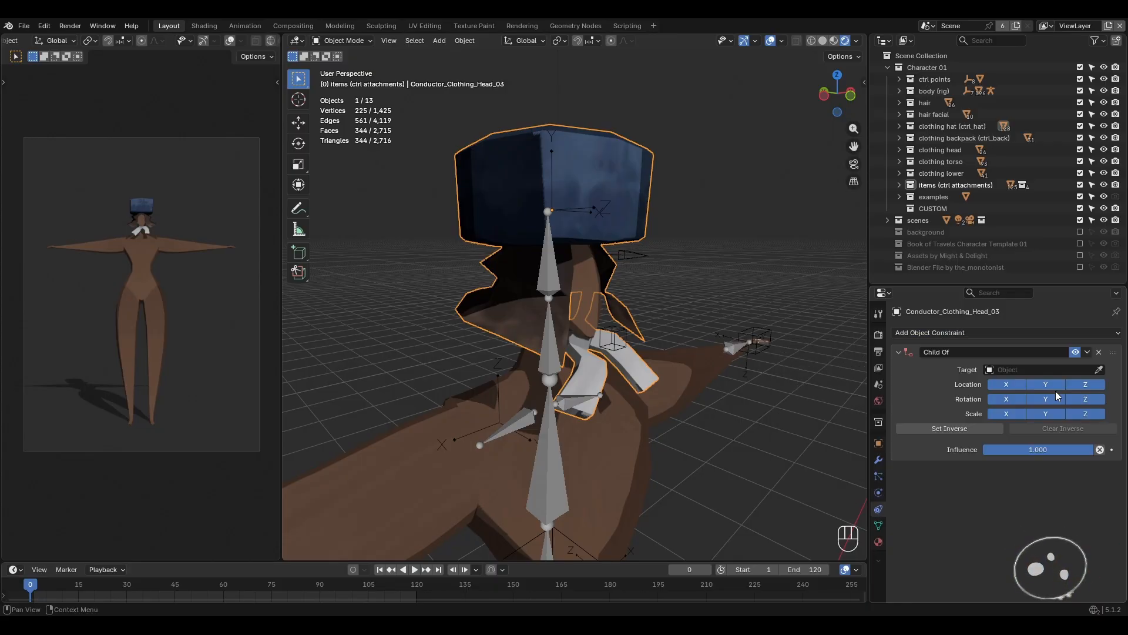
left_click(1004, 371)
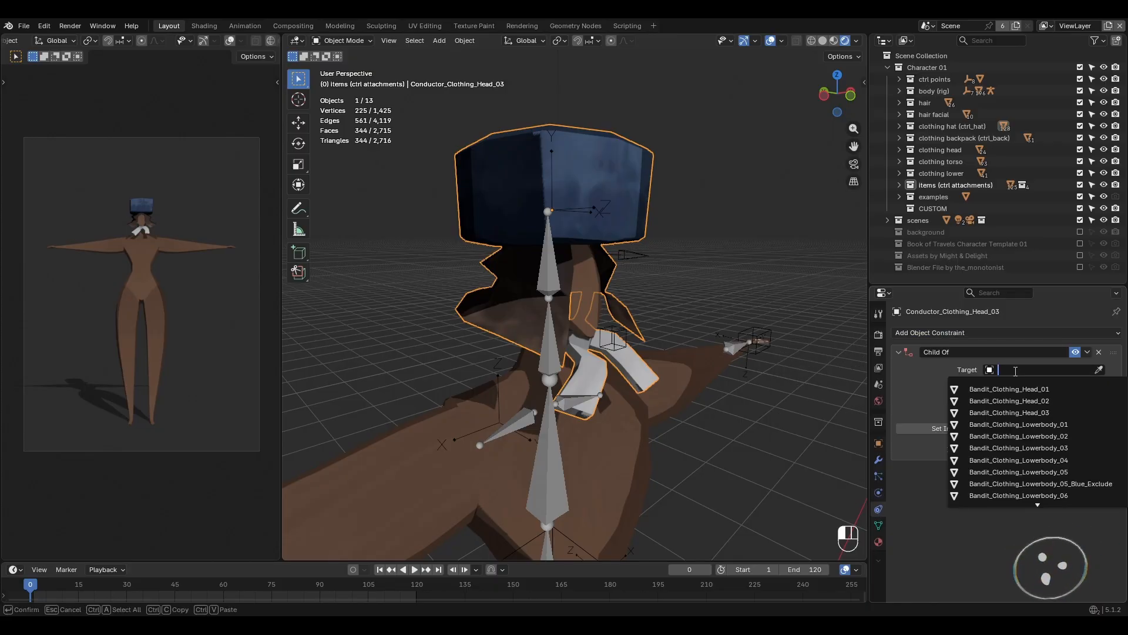
type("ctrl")
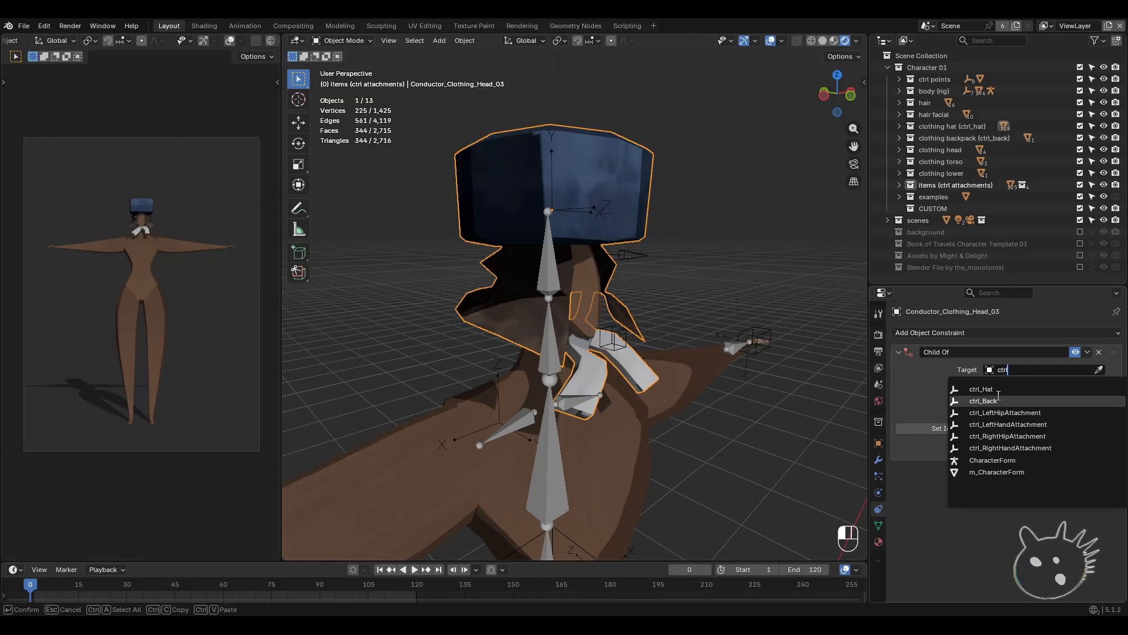
left_click(999, 390)
left_click(983, 429)
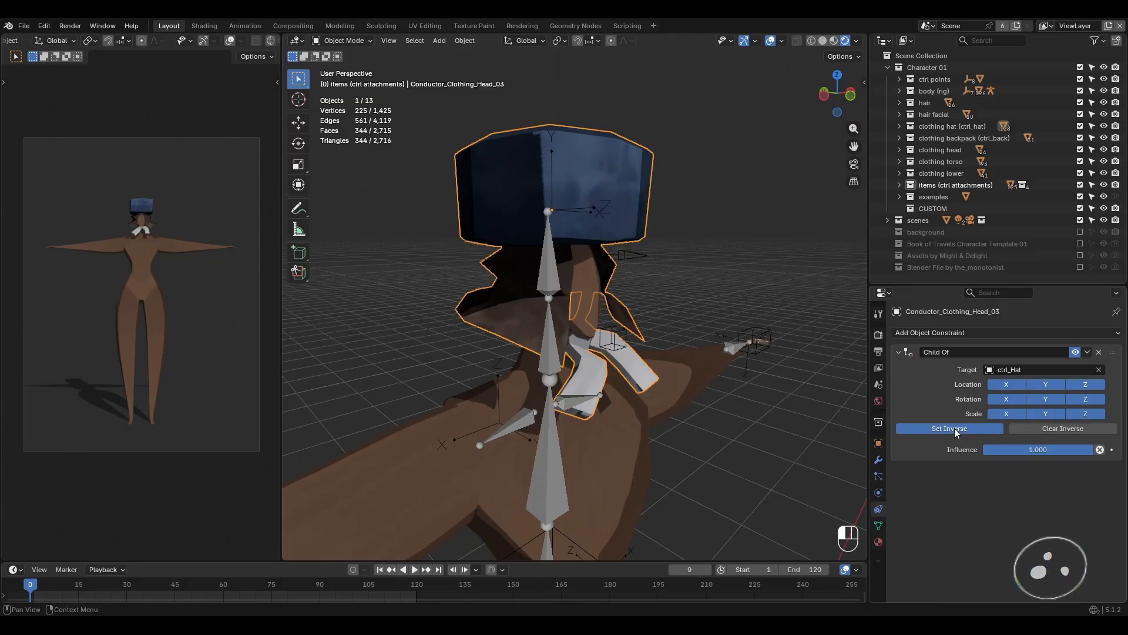
left_click(1050, 429)
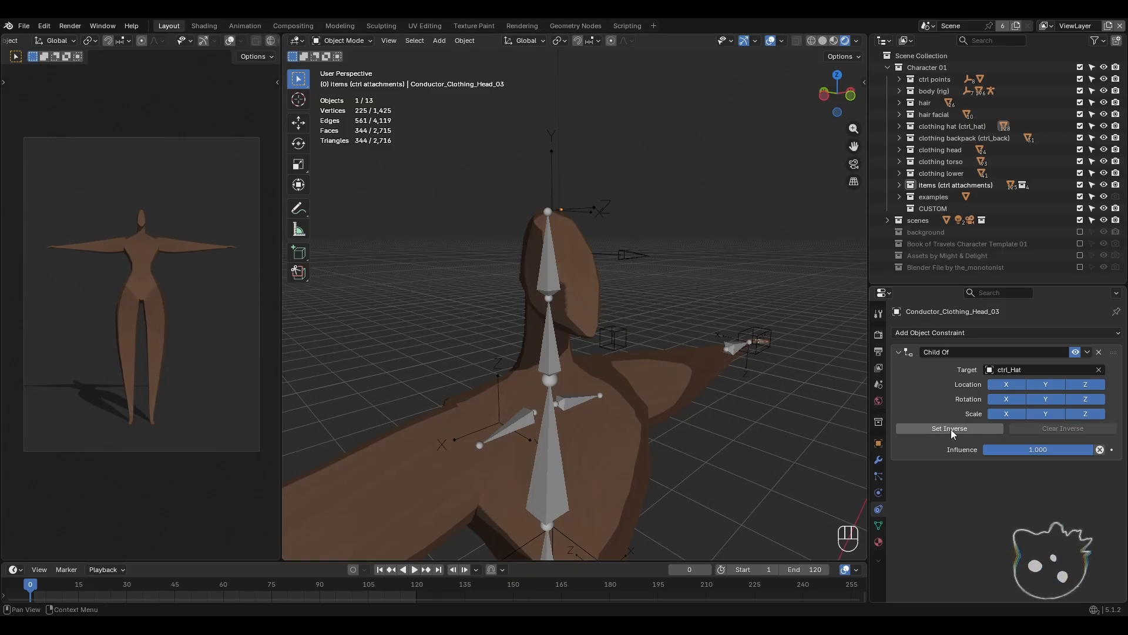
- Disable the X, Y and Z scale channels of the hat's Child Of constraint and apply Set Inverse
left_click(1007, 413)
left_click(1045, 414)
left_click(1079, 415)
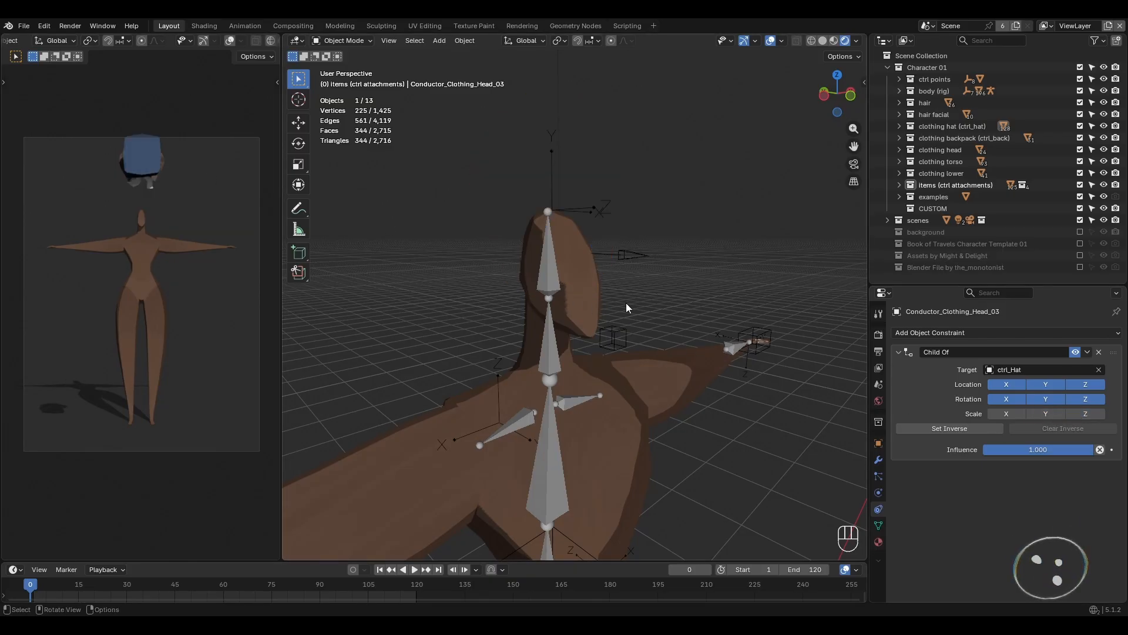
scroll(671, 311, "down", 6)
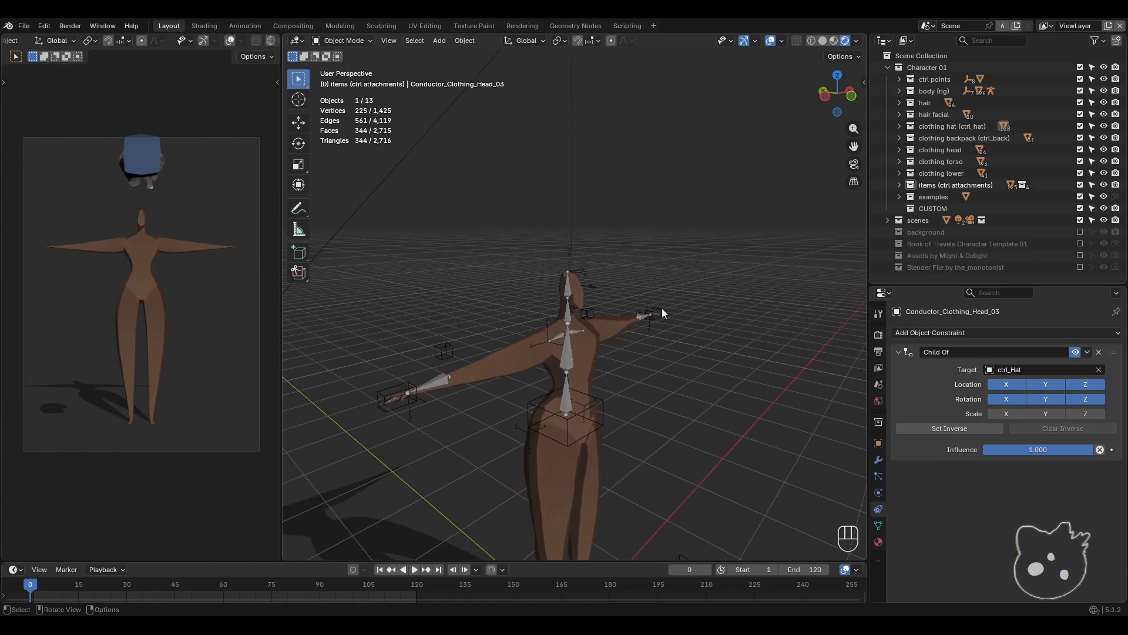
scroll(661, 308, "down", 1)
key("n")
middle_click_drag(661, 308, 688, 327)
middle_click_drag(688, 327, 648, 331, "shift")
middle_click_drag(648, 330, 670, 335)
left_click(953, 425)
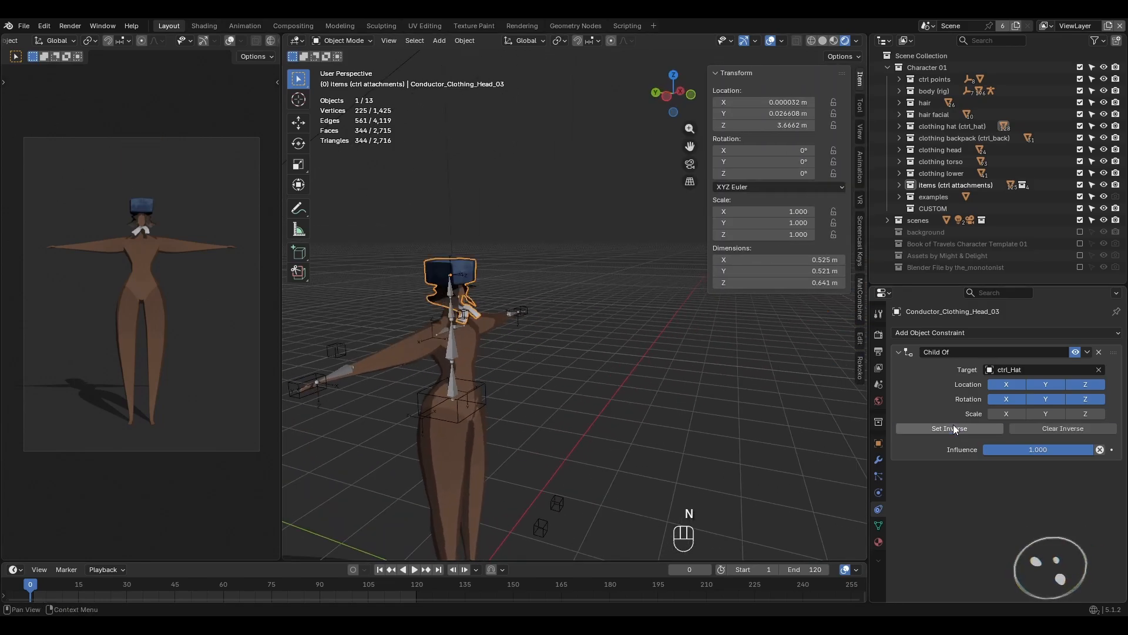
- Apply Clear Inverse and Set Inverse again on the hat's Child Of constraint, checking the hat's placement on the head
middle_click_drag(483, 393, 576, 422, "shift")
scroll(616, 410, "up", 3)
middle_click_drag(576, 422, 611, 409, "shift")
scroll(630, 394, "up", 2)
middle_click_drag(685, 376, 641, 352)
left_click(1050, 428)
left_click(971, 428)
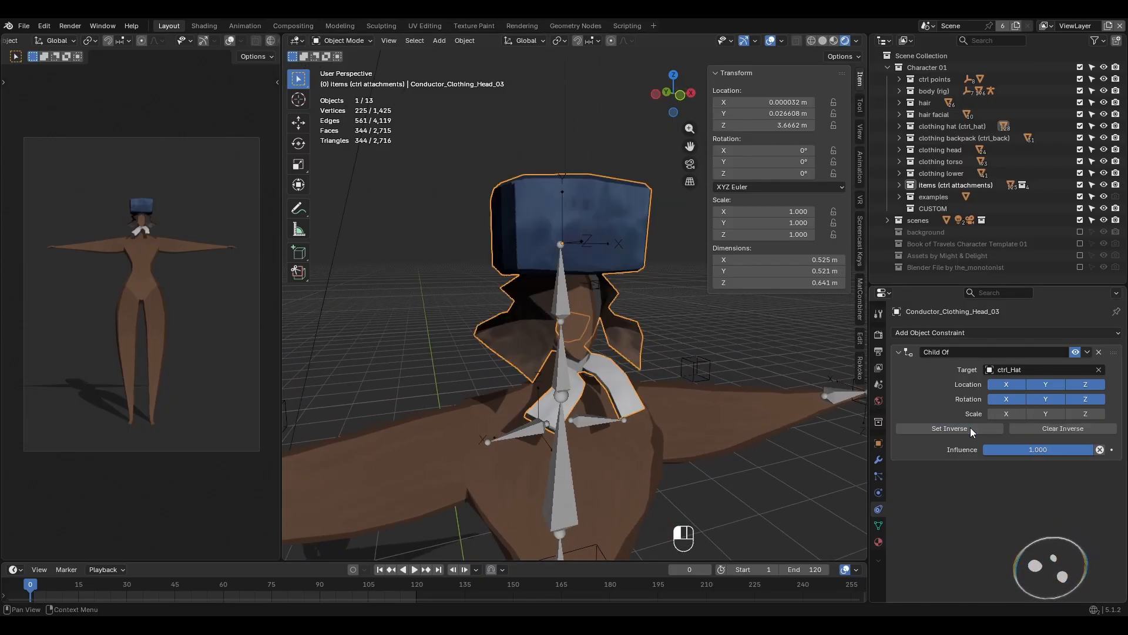
mouse_move(646, 411)
middle_mouse_down()
mouse_move(667, 407)
mouse_move(658, 398)
middle_mouse_up()
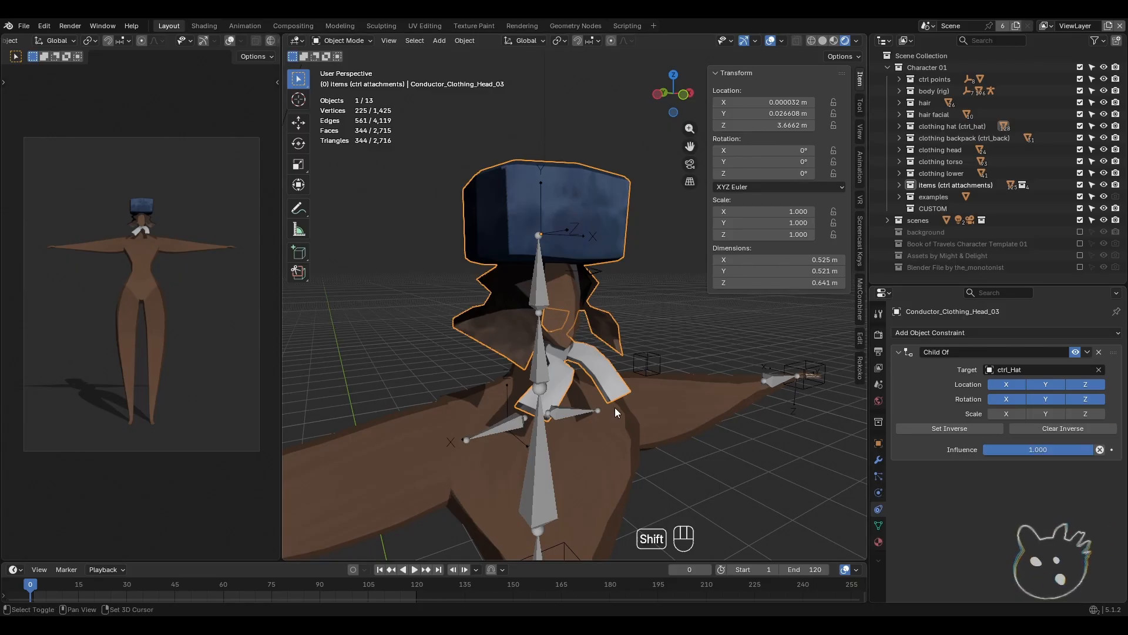
middle_click_drag(614, 407, 645, 397, "shift")
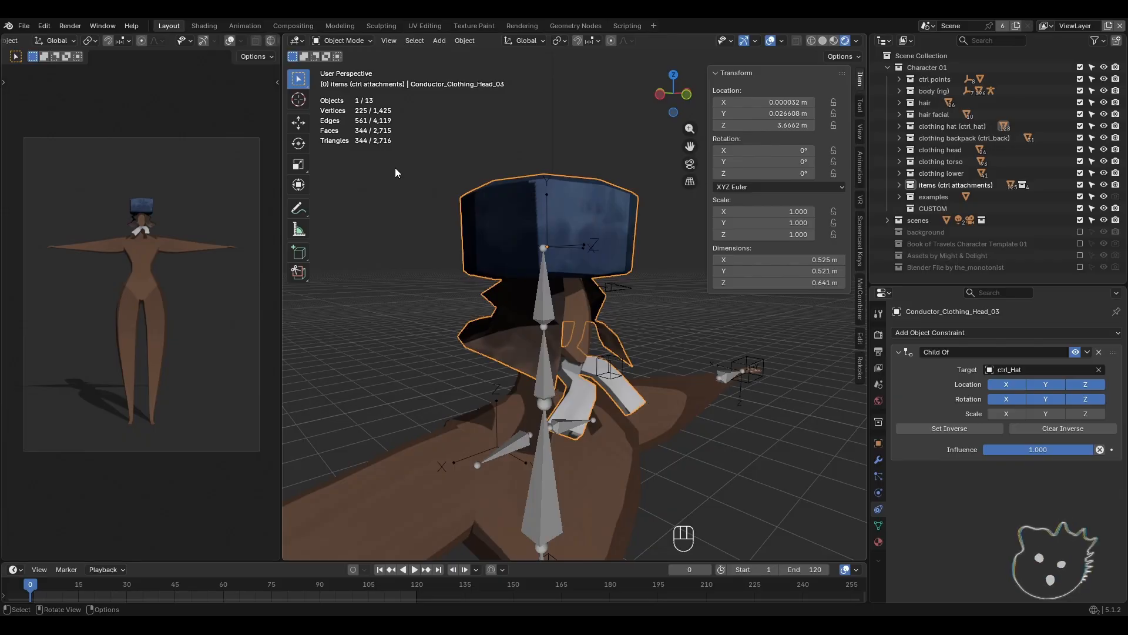
key("n")
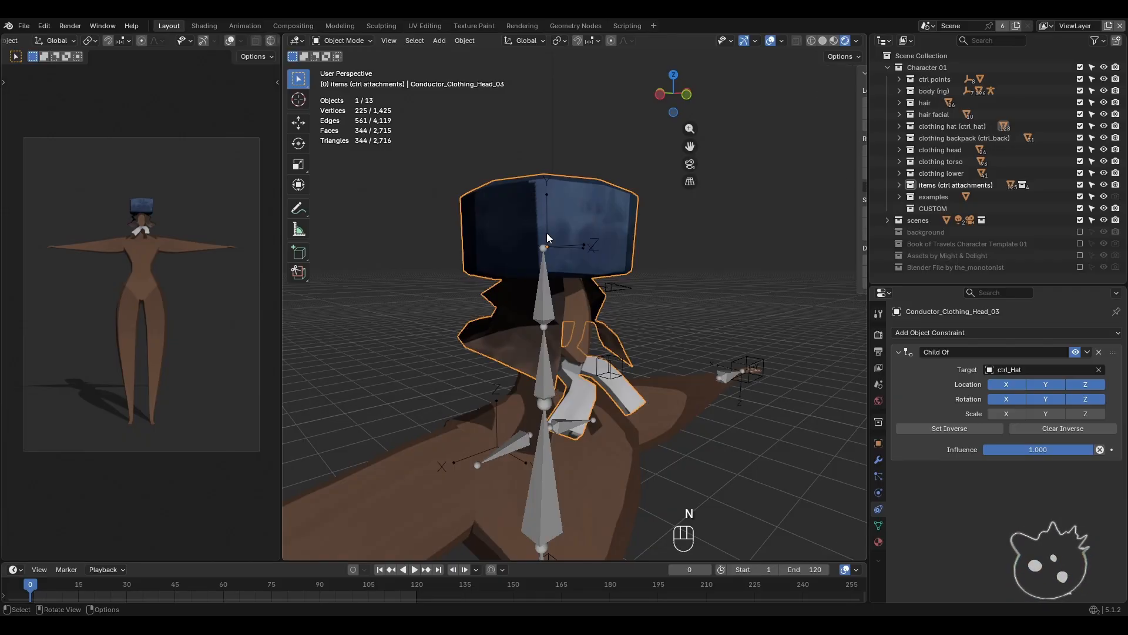
- Select the CharacterForm rig and put it into Pose Mode
left_click(337, 40)
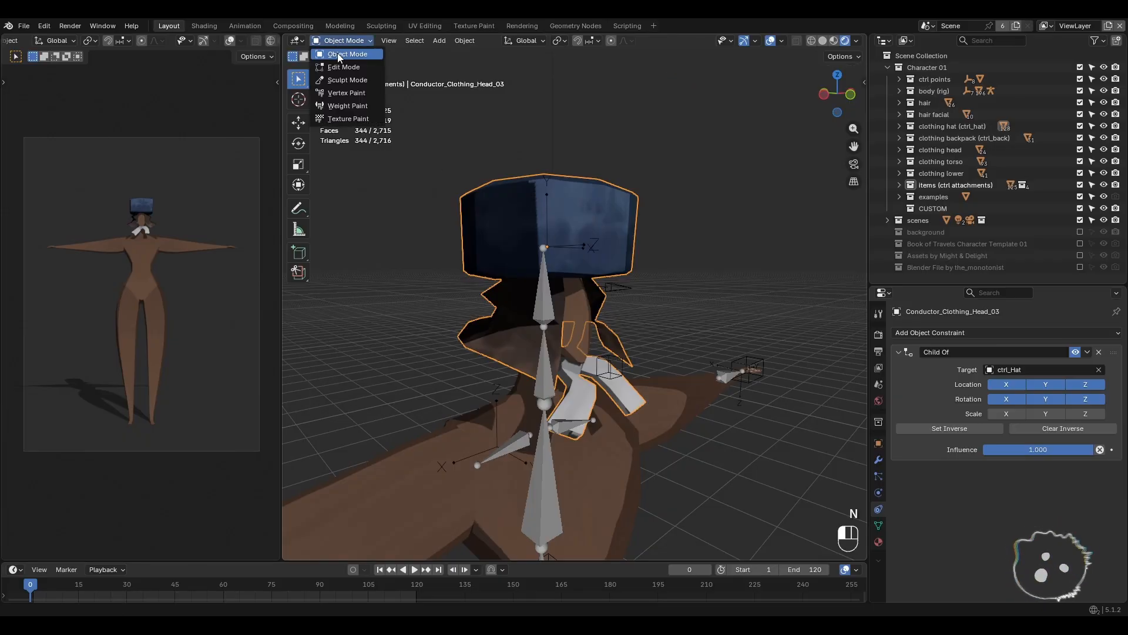
left_click(338, 53)
left_click(548, 375)
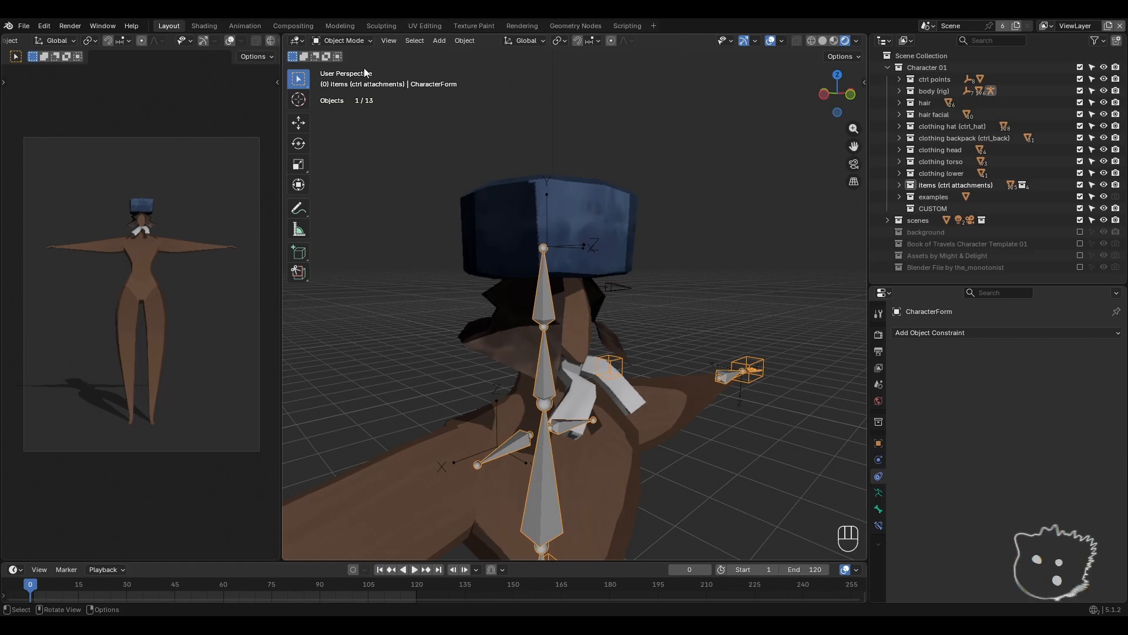
left_click(341, 40)
left_click(342, 65)
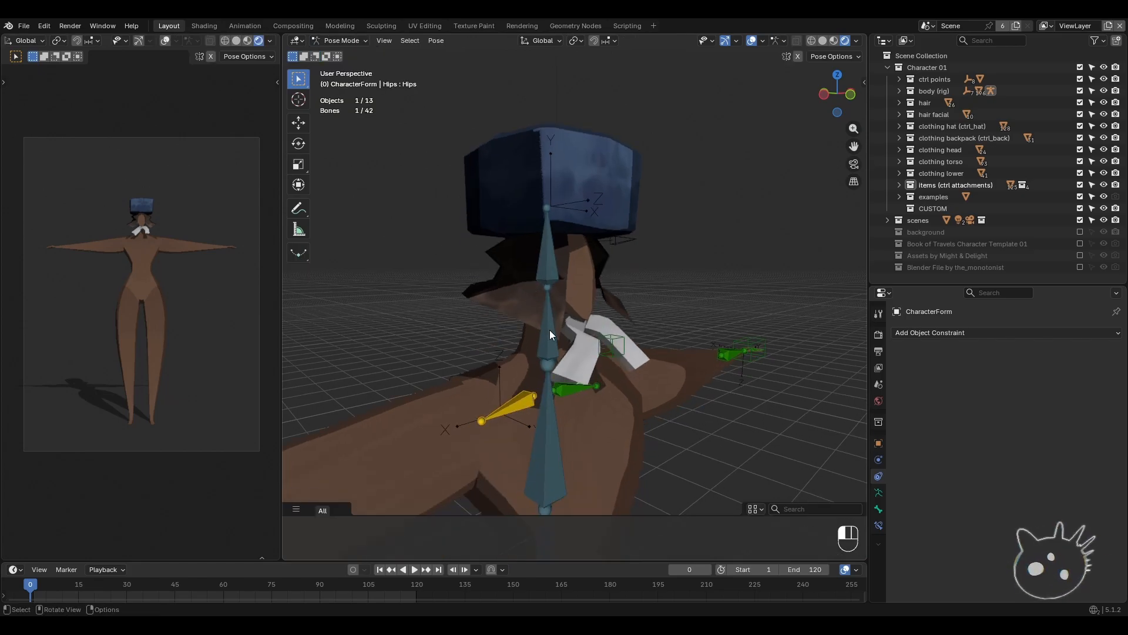
- Try rotating the Neck and Head bones to test whether the constrained hat follows, and undo the rotation
left_click(550, 331)
middle_click_drag(550, 331, 587, 323)
key("r")
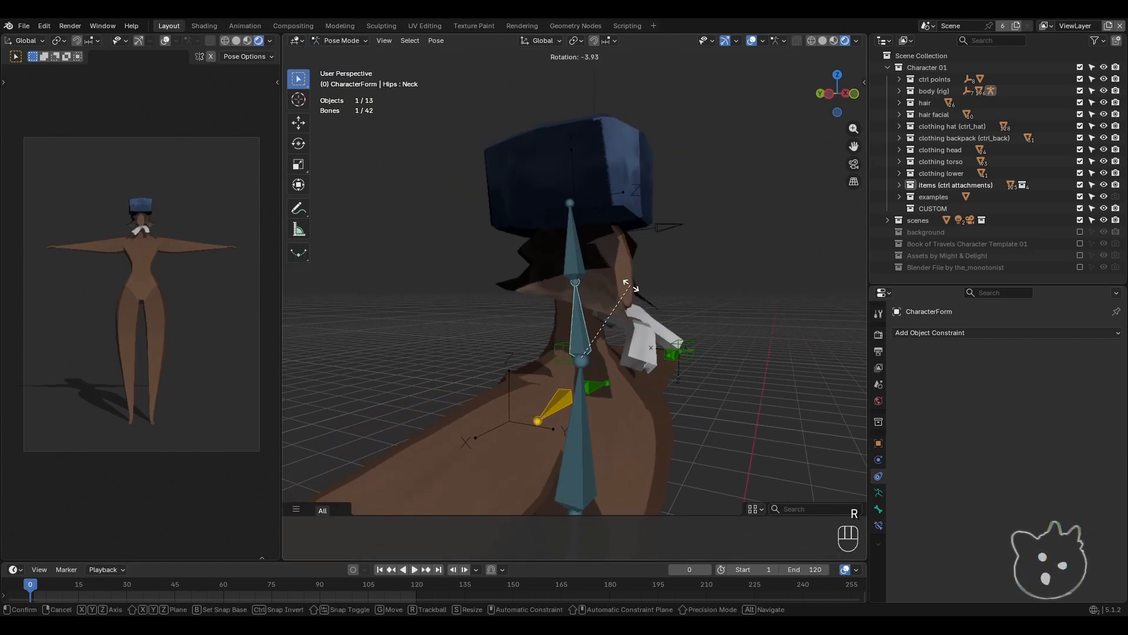
left_click(635, 288)
left_click(580, 249)
key("r")
left_click(678, 258)
middle_click_drag(679, 259, 638, 308)
key("ctrl+z")
- Check the control point named in the clothing hat (ctrl_hat) collection's name
left_click(955, 133)
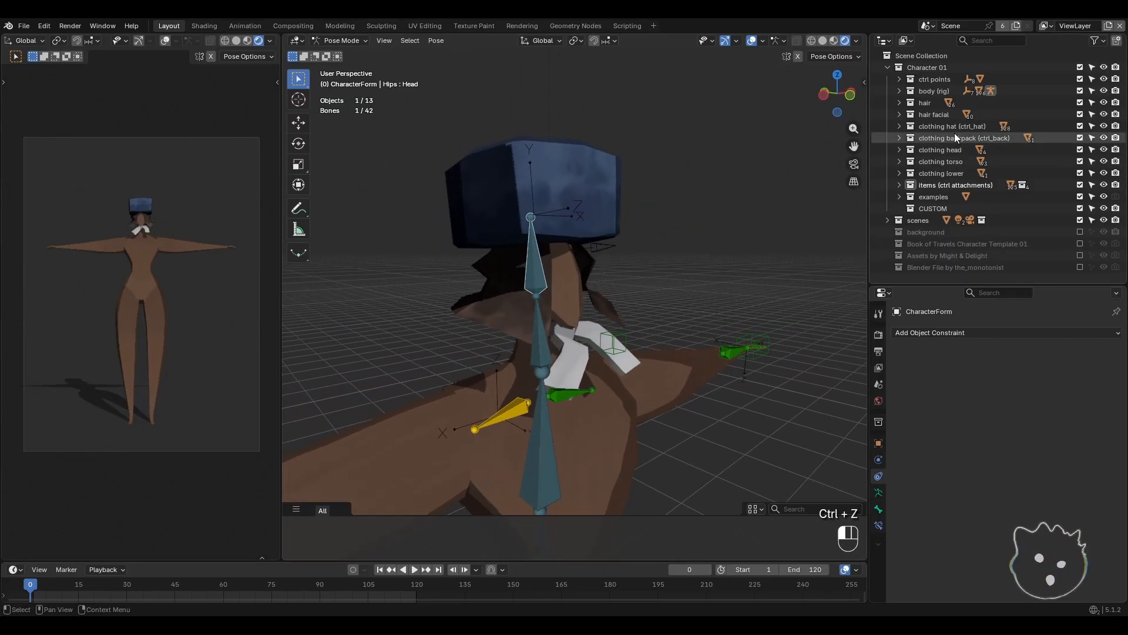
double_click(958, 130)
left_click(971, 126)
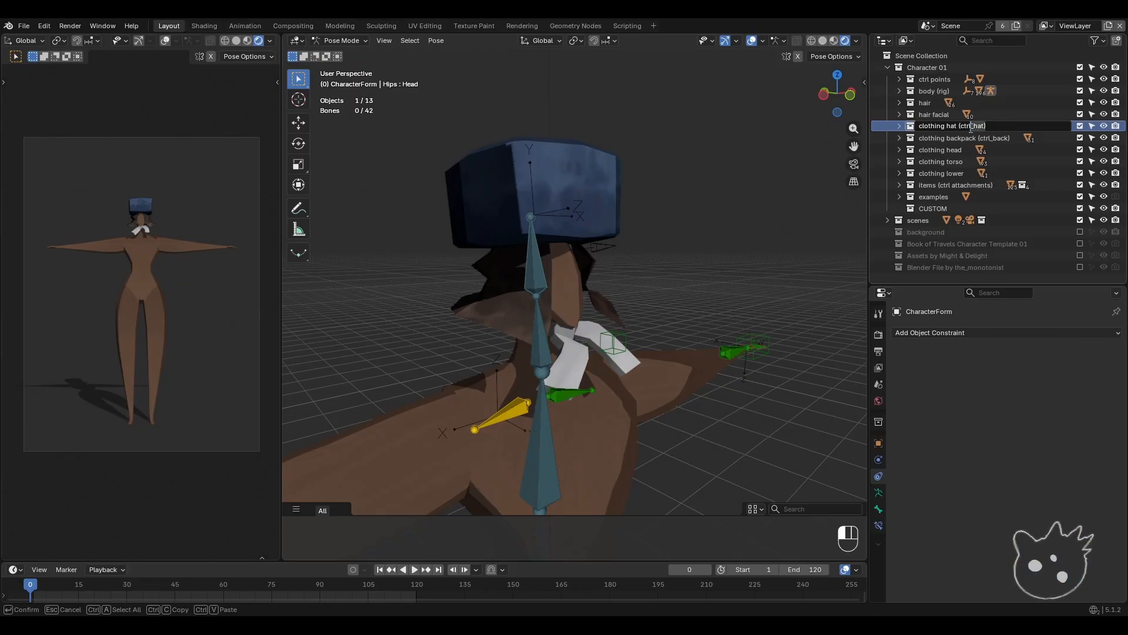
key("Return")
- Return to Object Mode and remove the Child Of constraint from the blue hat
left_click(332, 39)
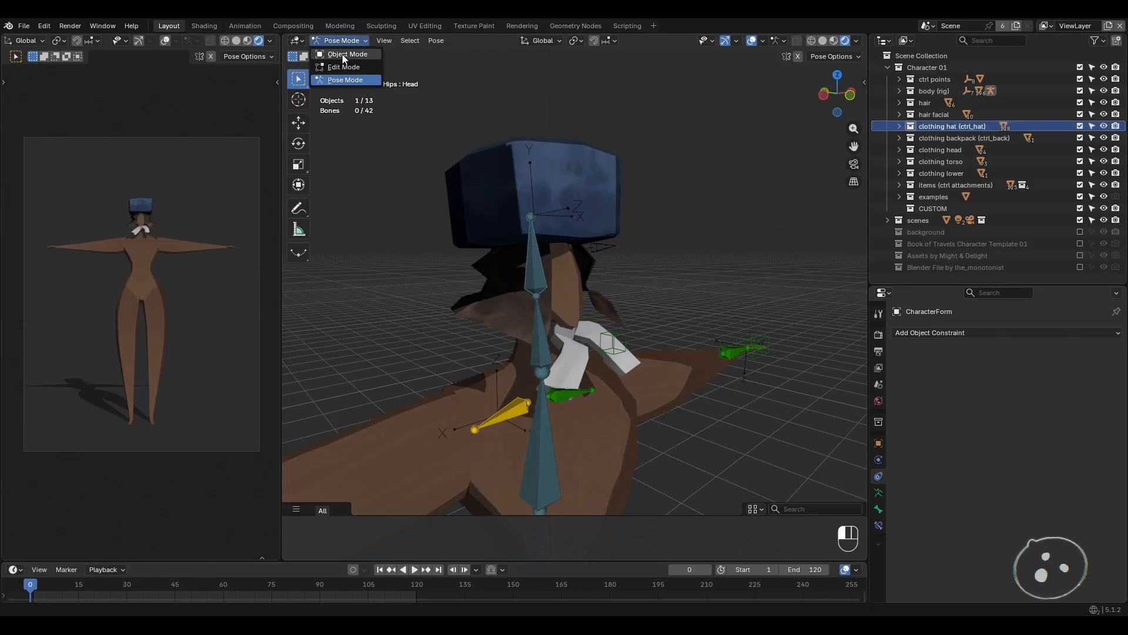
left_click(342, 54)
left_click(534, 154)
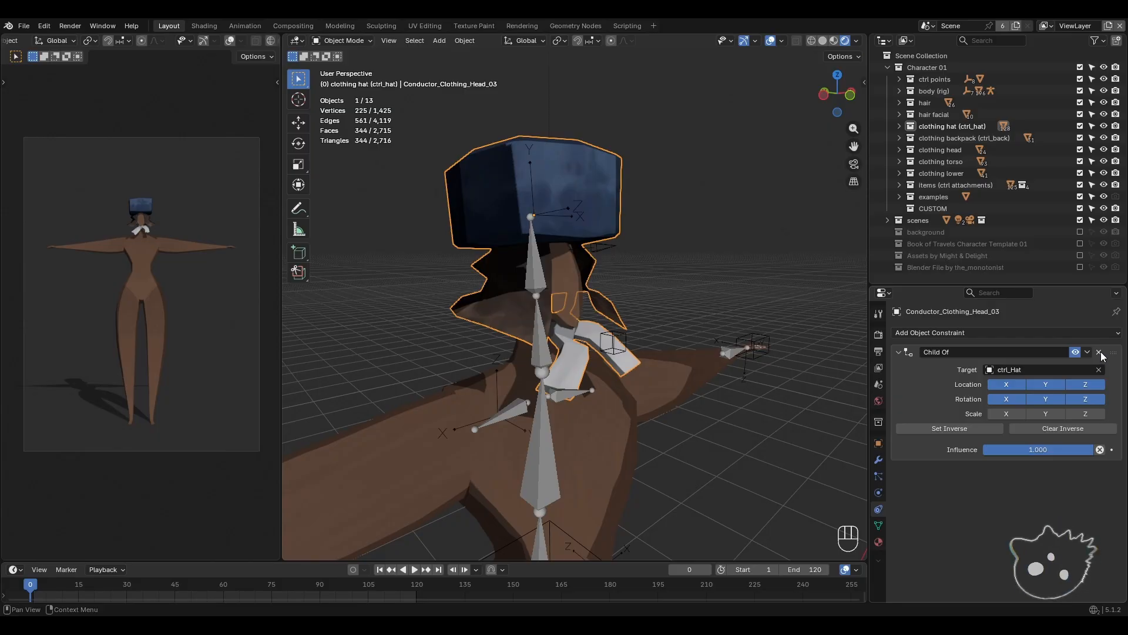
left_click(1075, 351)
left_click(1075, 351)
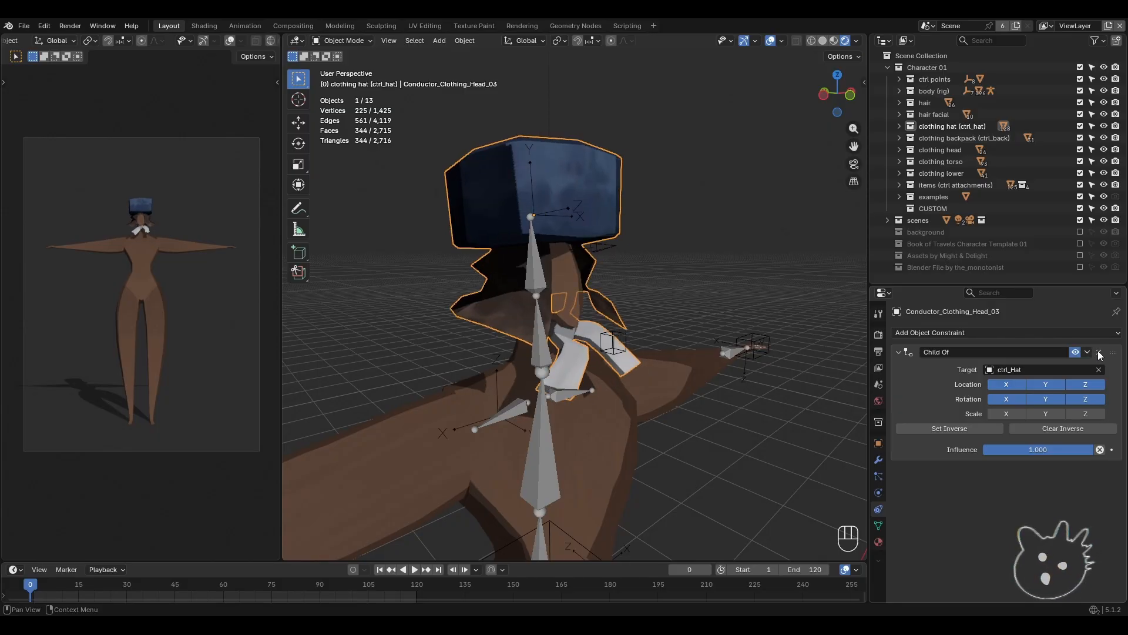
left_click(1098, 351)
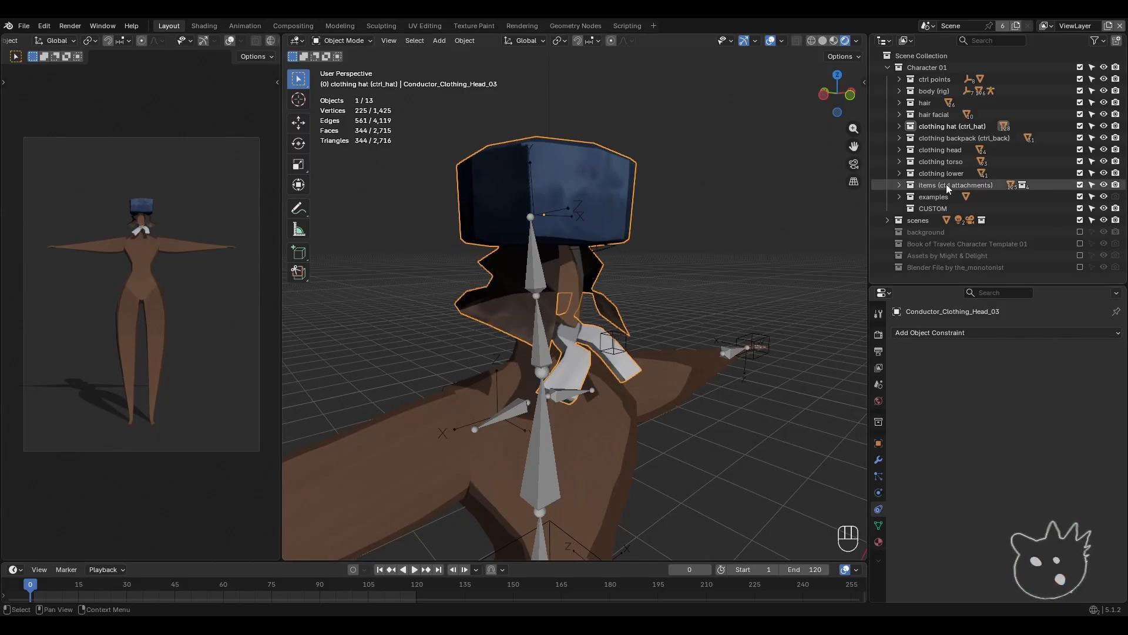
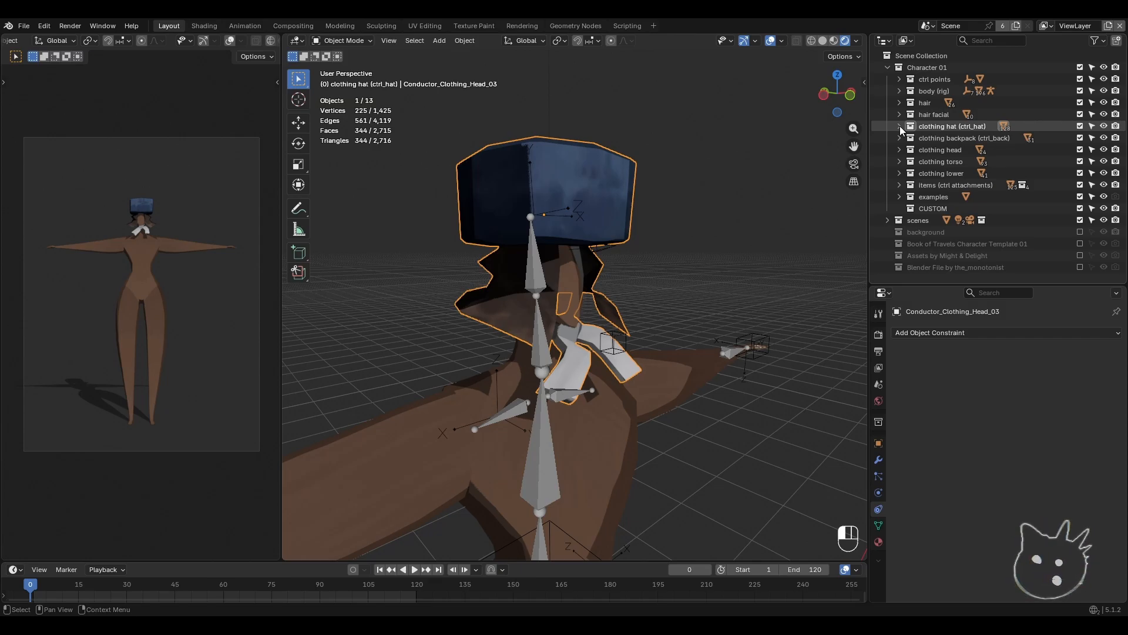
- Hide Conductor_Clothing_Head_03 in the clothing hat (ctrl_hat) collection and collapse the collection
left_click(900, 126)
left_click(1103, 232)
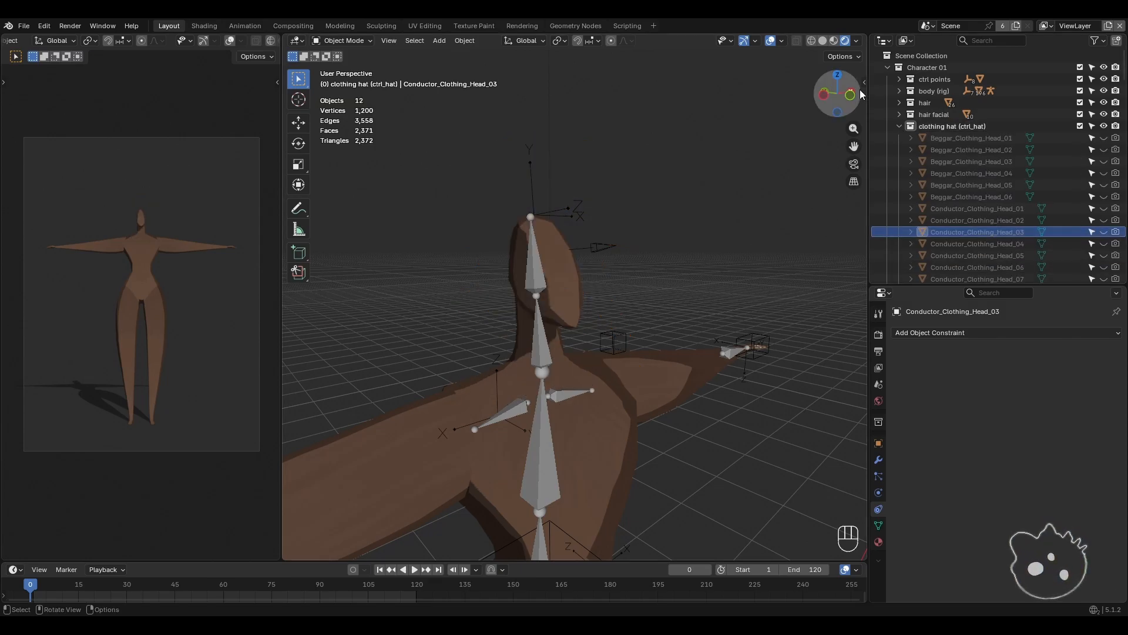
left_click(899, 126)
middle_click_drag(591, 273, 603, 276, "shift")
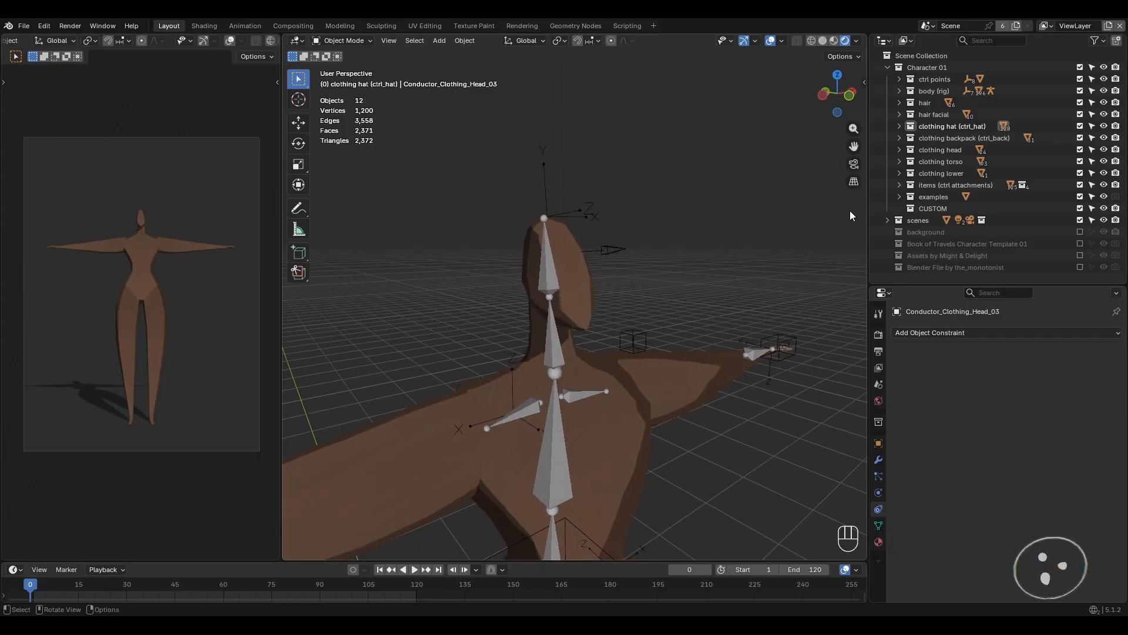
- Expand the clothing backpack (ctrl_back) collection and preview m_BagForm01 by showing and hiding it again
left_click(899, 137)
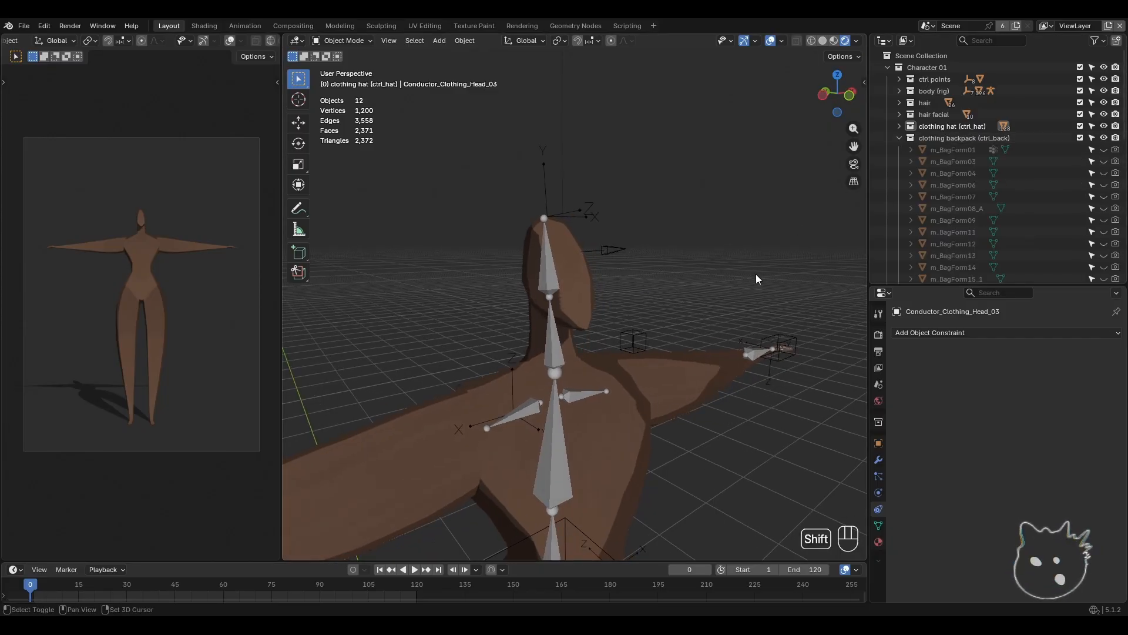
middle_click_drag(823, 243, 403, 360, "shift")
scroll(588, 352, "up", 5)
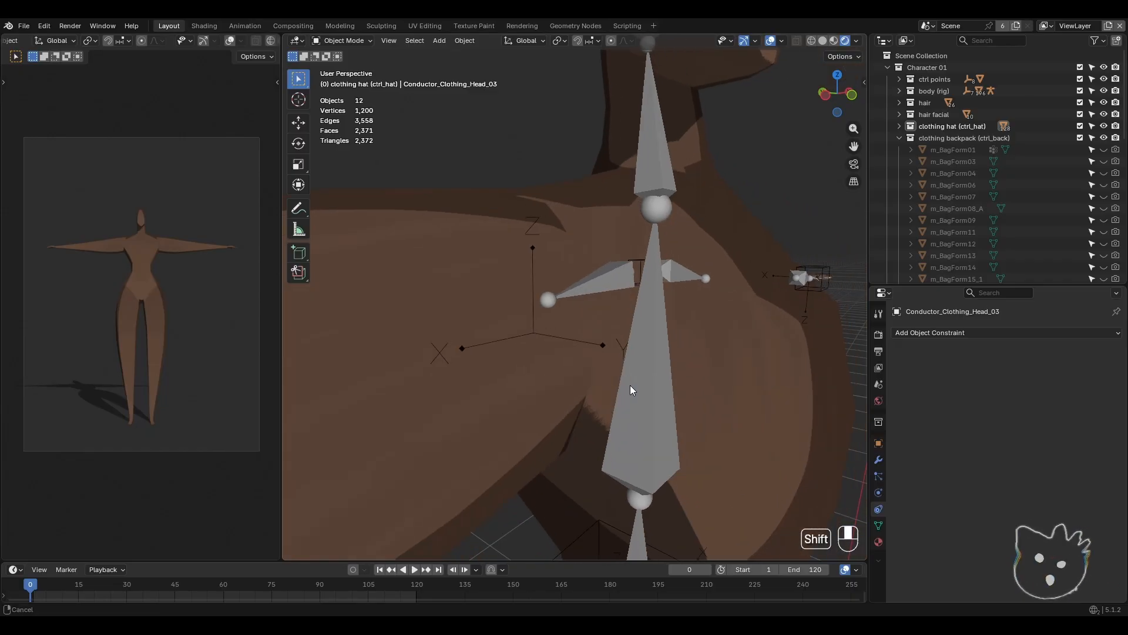
left_click(1104, 149)
middle_click_drag(664, 404, 594, 235, "shift")
scroll(664, 379, "down", 5)
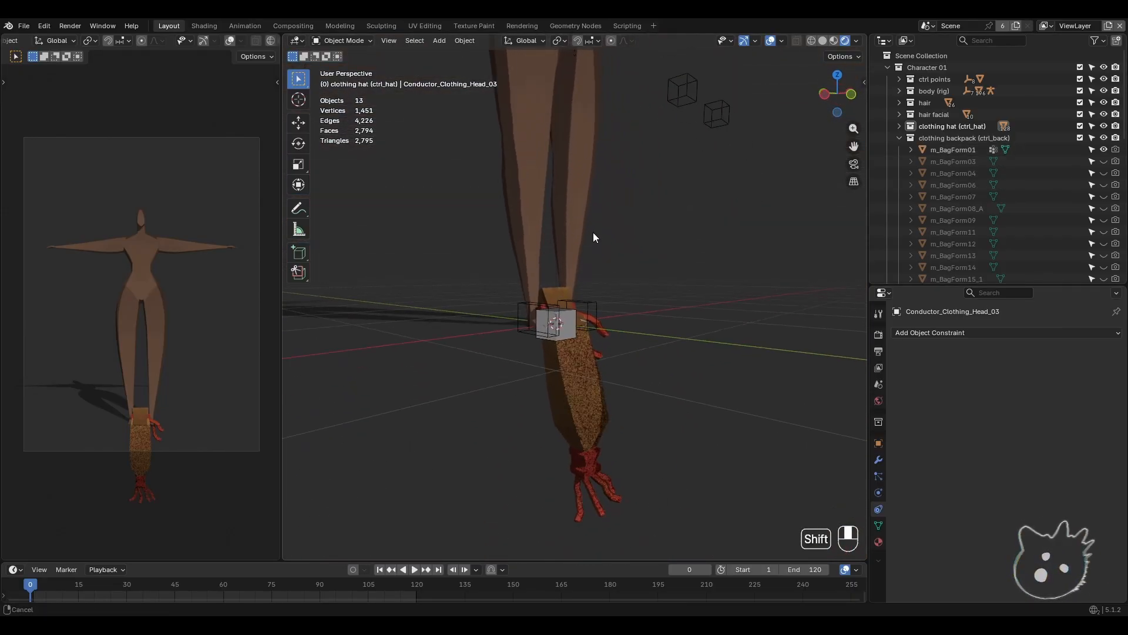
left_click(1103, 150)
- Preview m_BagForm04 and m_BagForm07 briefly, and make the backpack m_BagForm13 visible
left_click(1105, 173)
left_click(1105, 173)
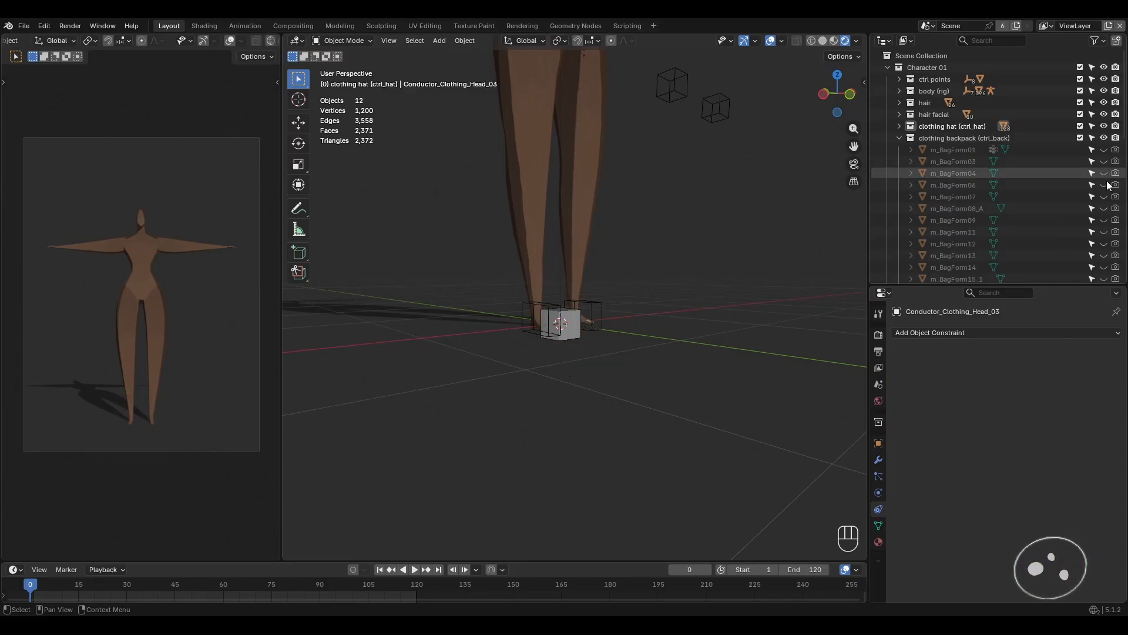
left_click(1103, 198)
left_click(1103, 199)
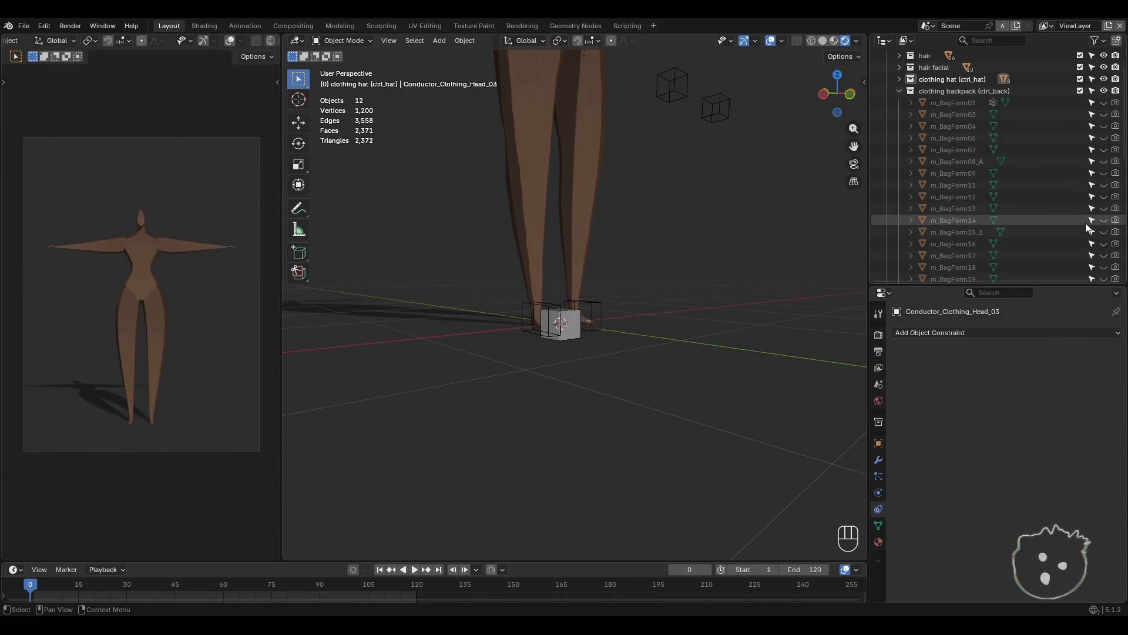
scroll(1085, 223, "down", 1)
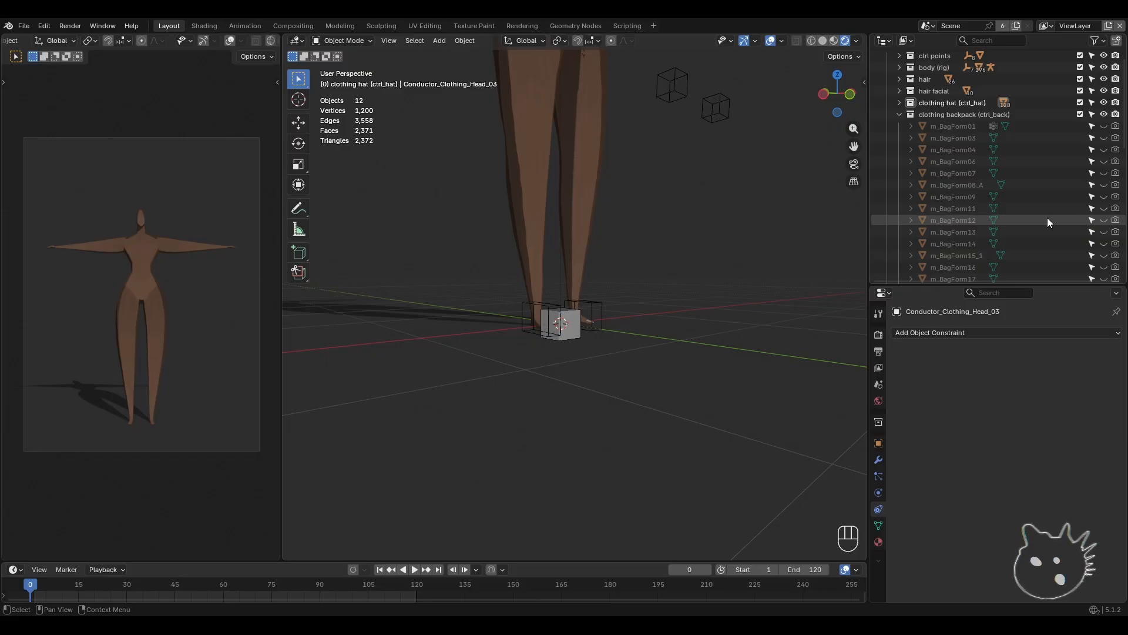
left_click(1103, 235)
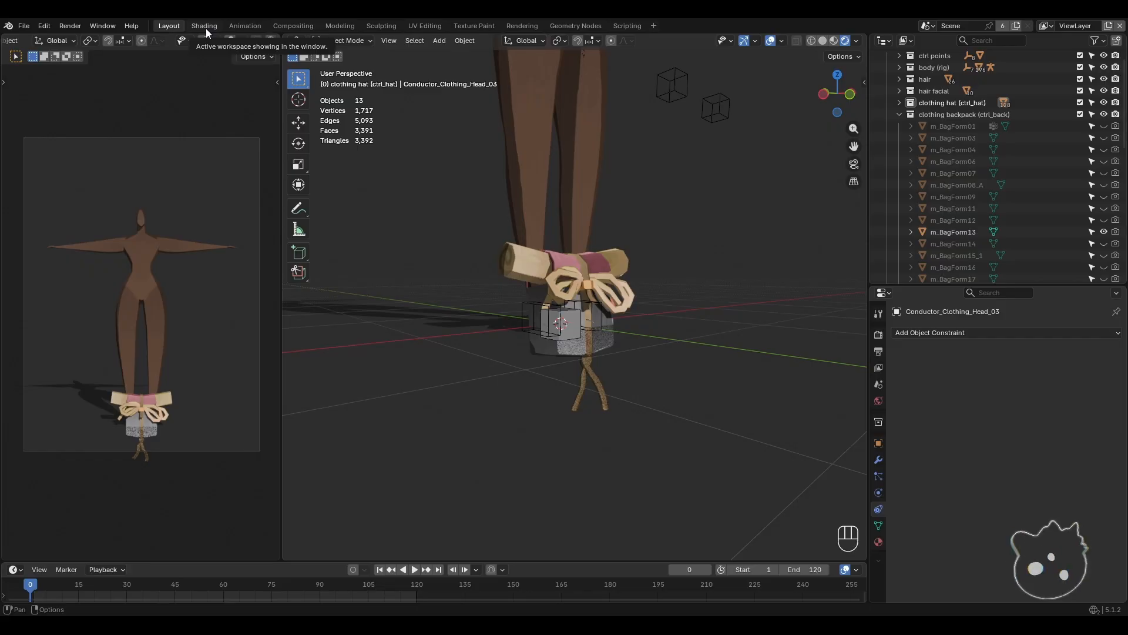
- Examine the BoT_Shader_Skin-Masks_01 node in the body mesh's Form_03 material in the Shading workspace, and return to the Layout workspace
mouse_move(447, 223)
middle_mouse_down("shift")
mouse_move(534, 283)
mouse_move(538, 338)
middle_mouse_up("shift")
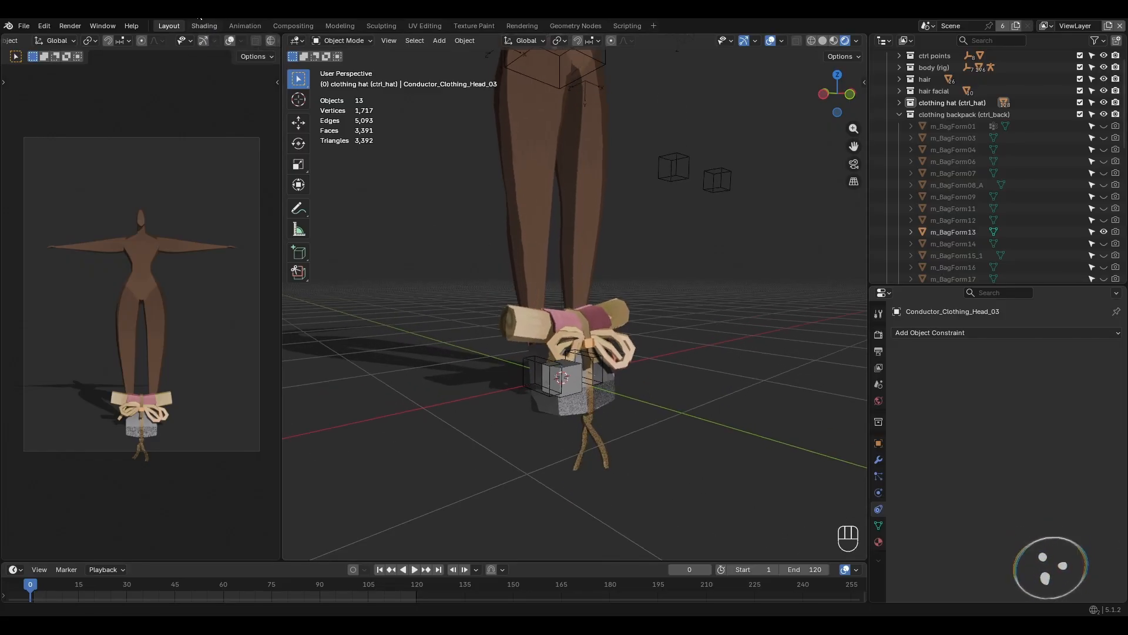
left_click(522, 174)
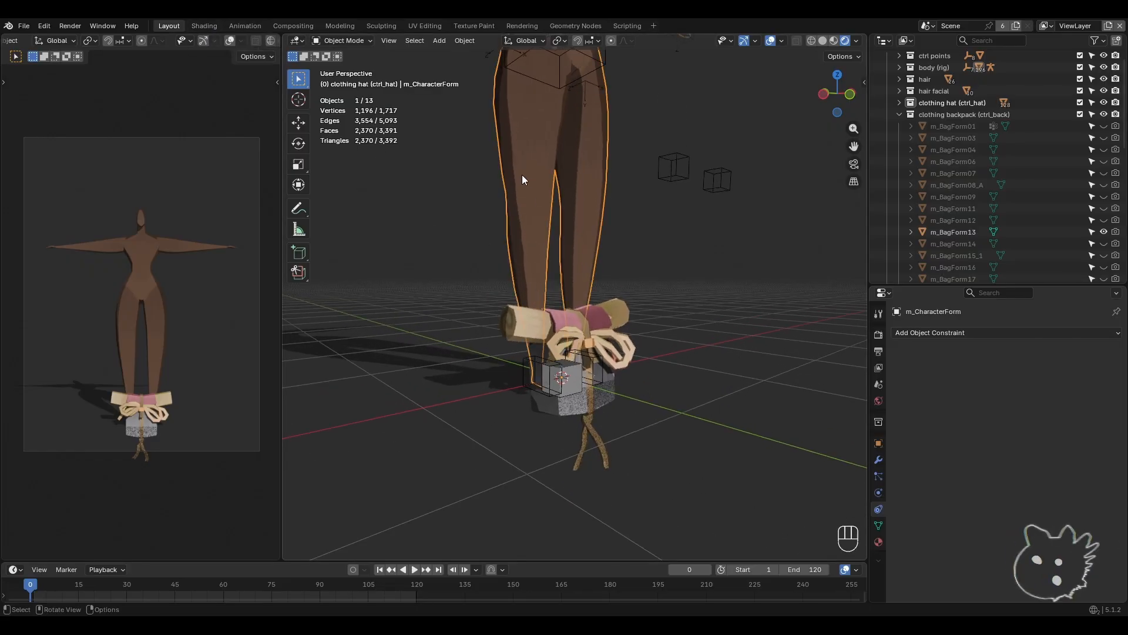
left_click(211, 26)
scroll(441, 438, "down", 2)
middle_click_drag(444, 438, 507, 473)
scroll(510, 458, "up", 2)
middle_click_drag(532, 391, 596, 495)
key("ctrl+space")
scroll(654, 428, "down", 2)
middle_click_drag(604, 257, 647, 339)
scroll(654, 359, "down", 1)
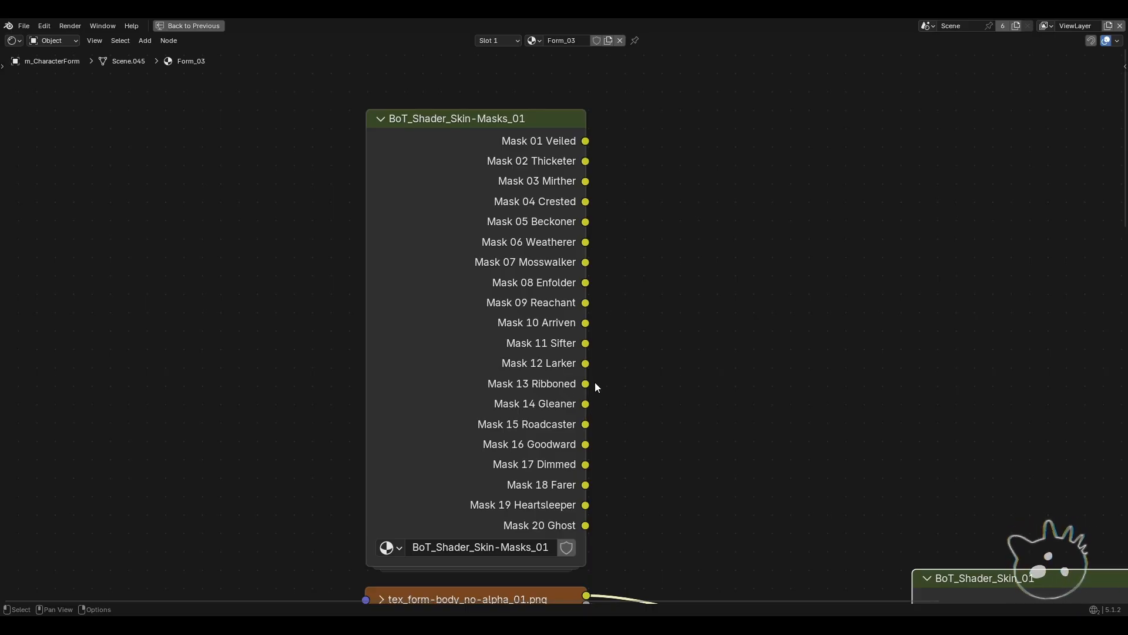
key("ctrl+space")
left_click(179, 25)
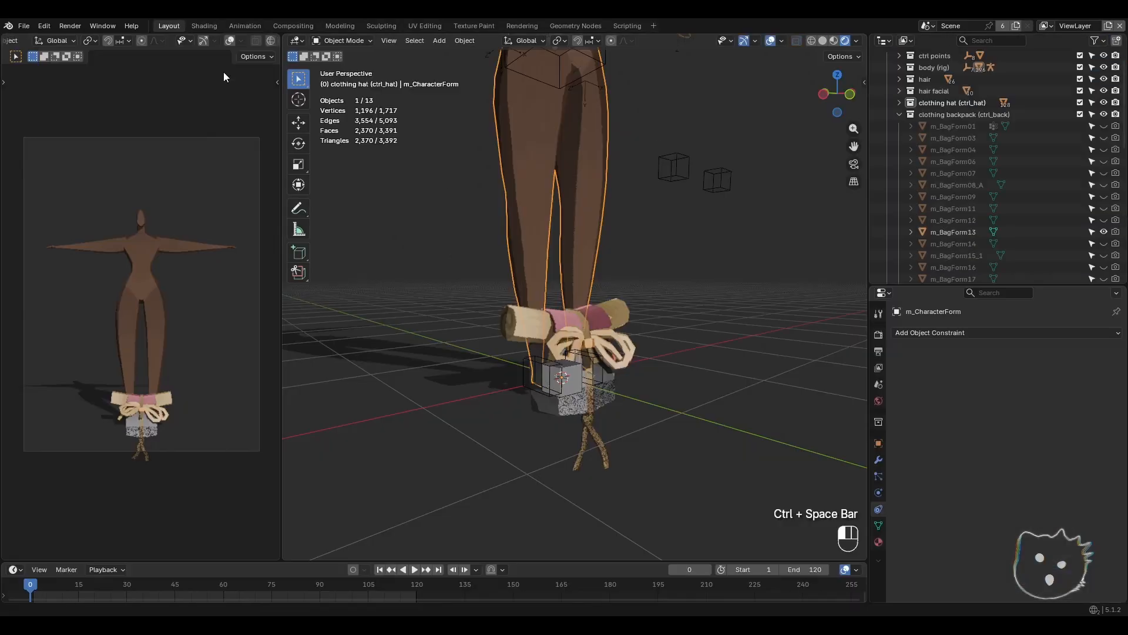
- Select the CharacterForm rig and switch it to Pose Mode with the backpack in view
mouse_move(616, 295)
middle_mouse_down("shift")
mouse_move(601, 368)
mouse_move(617, 345)
mouse_move(633, 398)
mouse_move(587, 342)
mouse_move(573, 263)
mouse_move(595, 354)
middle_mouse_up("shift")
scroll(595, 354, "down", 3)
scroll(595, 353, "up", 2, "shift")
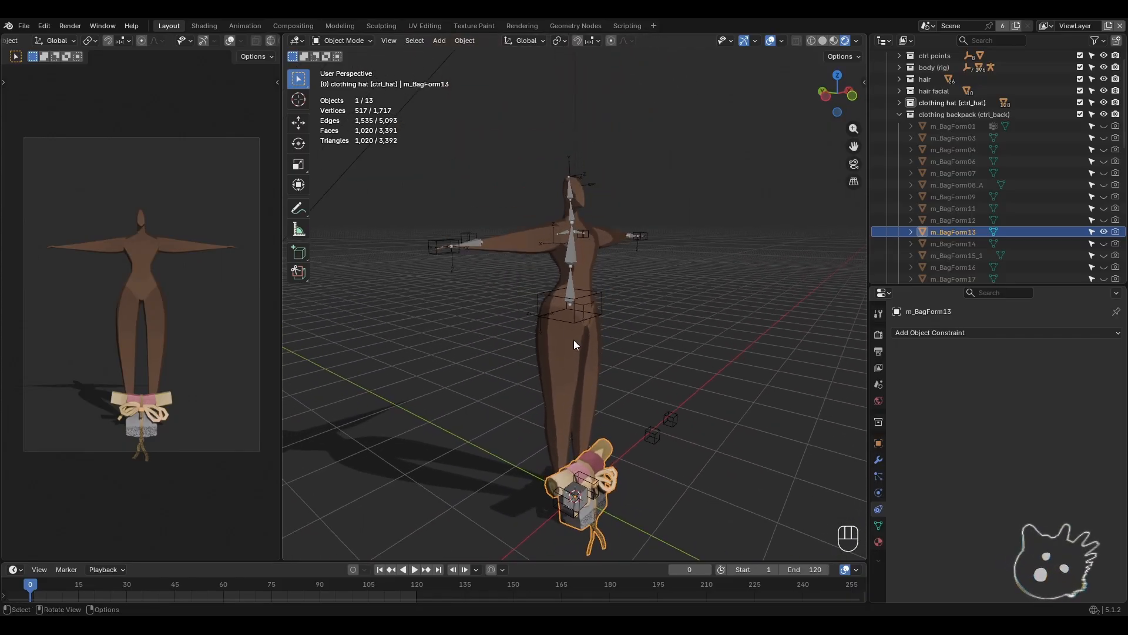
left_click(561, 285)
left_click(341, 41)
left_click(343, 79)
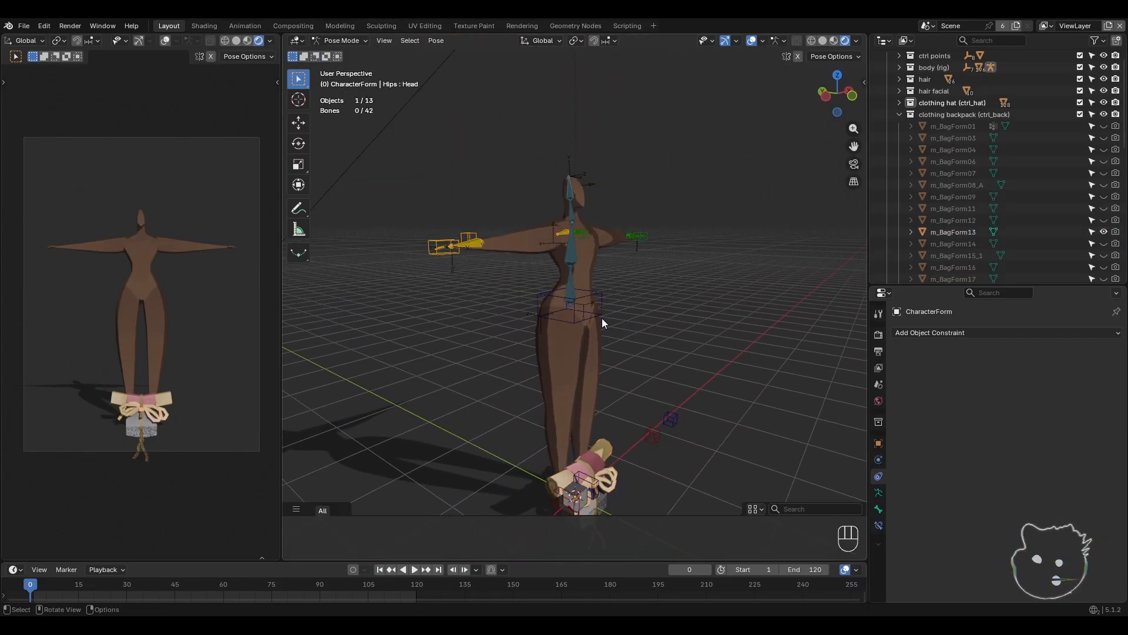
- Try moving the Hips bone to test whether the backpack follows, cancel the move and return to Object Mode
left_click(589, 297)
key("g")
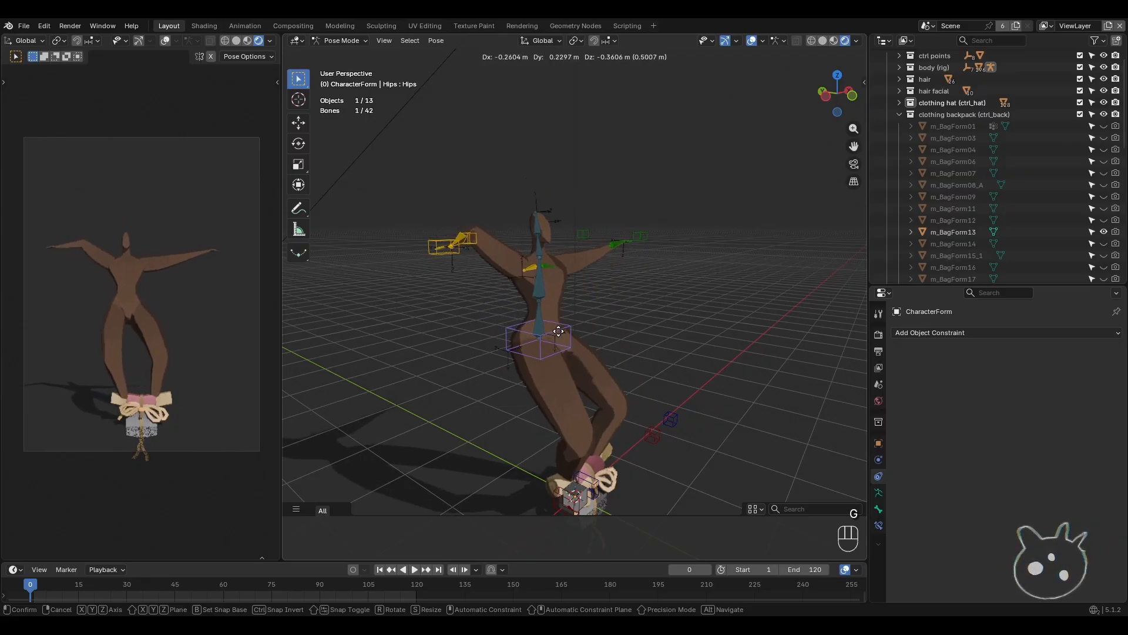
key("Escape")
left_click(340, 41)
left_click(344, 54)
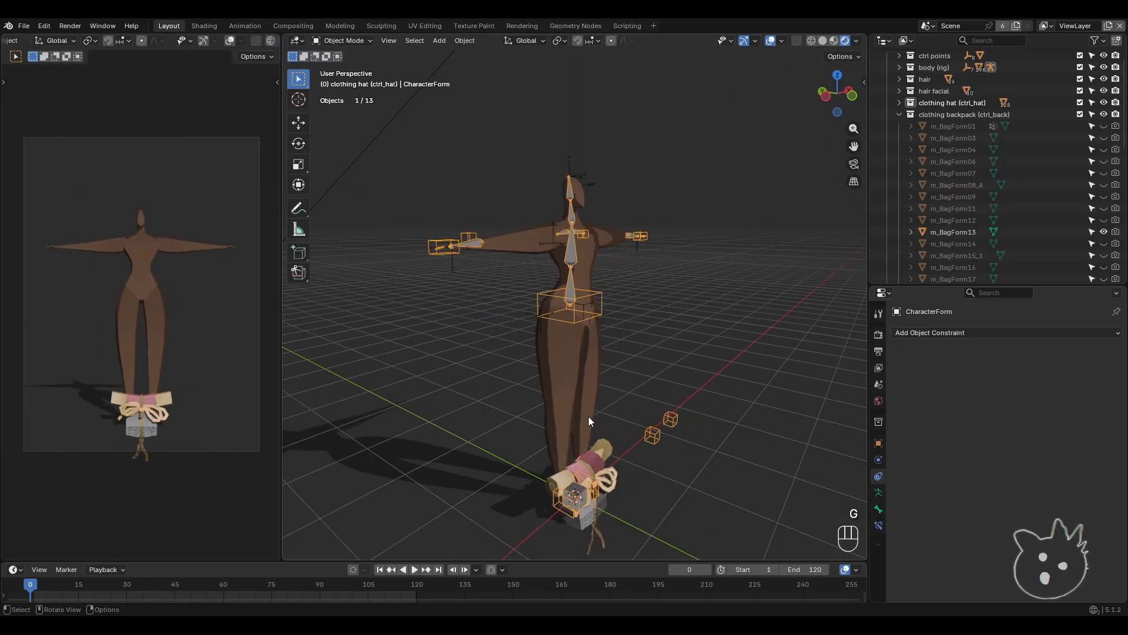
- Add a Child Of constraint to the backpack m_BagForm13 targeting ctrl_Back, with the parent's X, Y and Z scale influence turned off
left_click(596, 455)
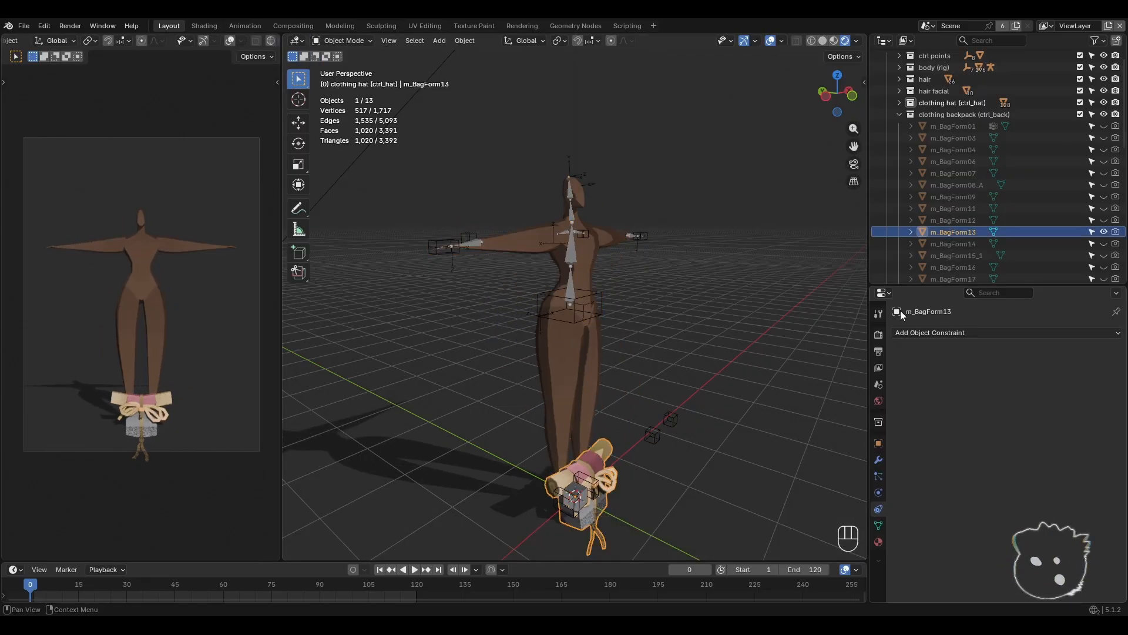
left_click(935, 330)
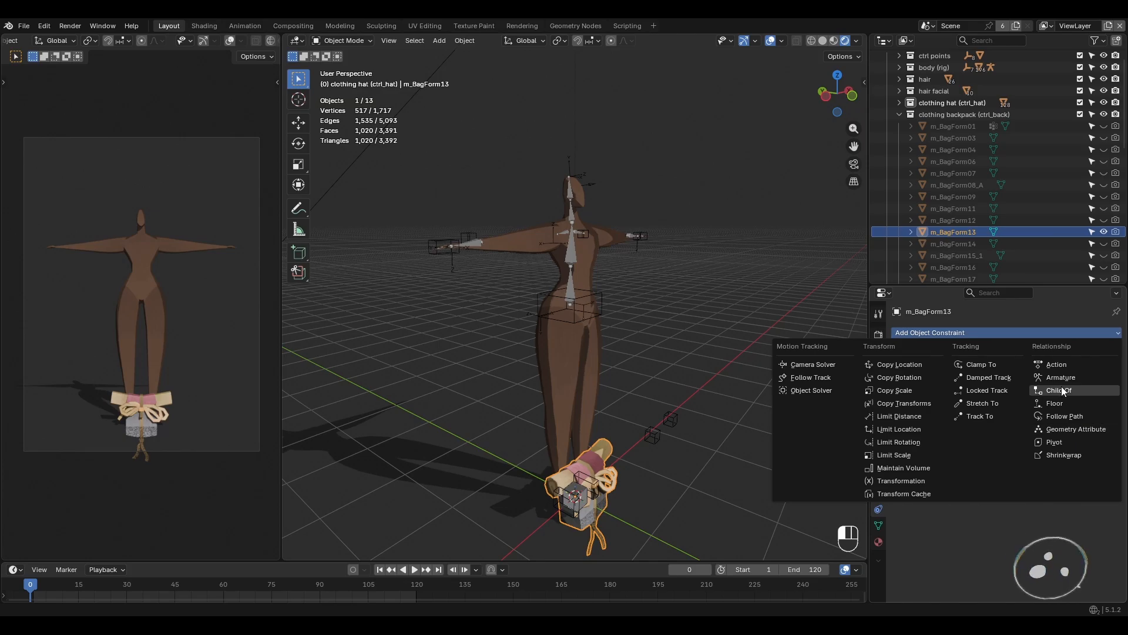
left_click(1061, 390)
left_click(1004, 414)
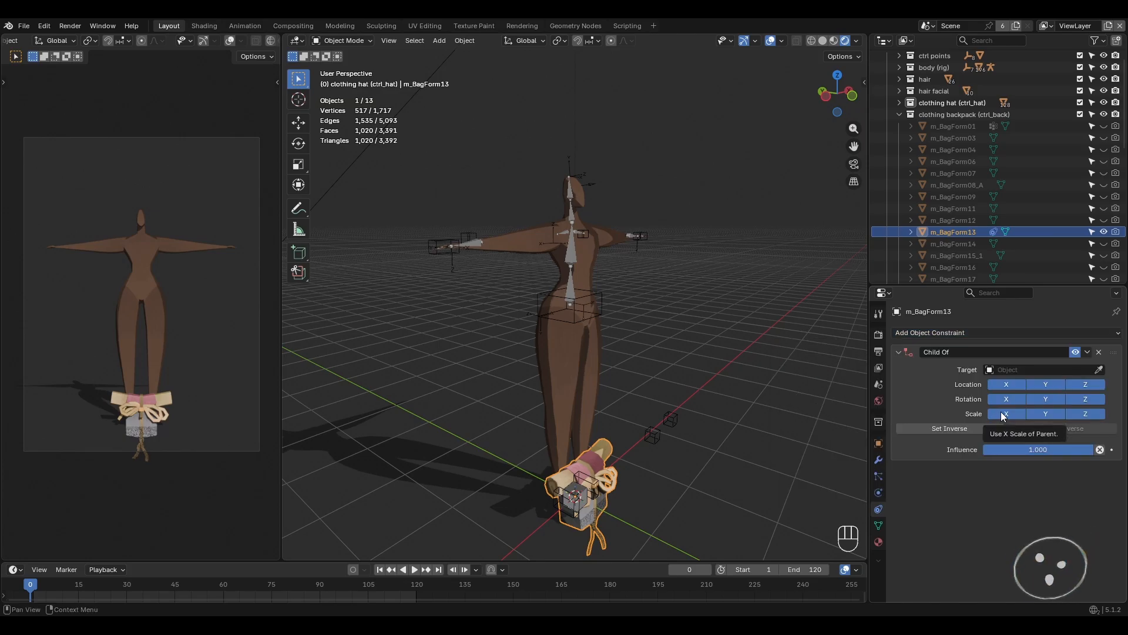
left_click(1034, 373)
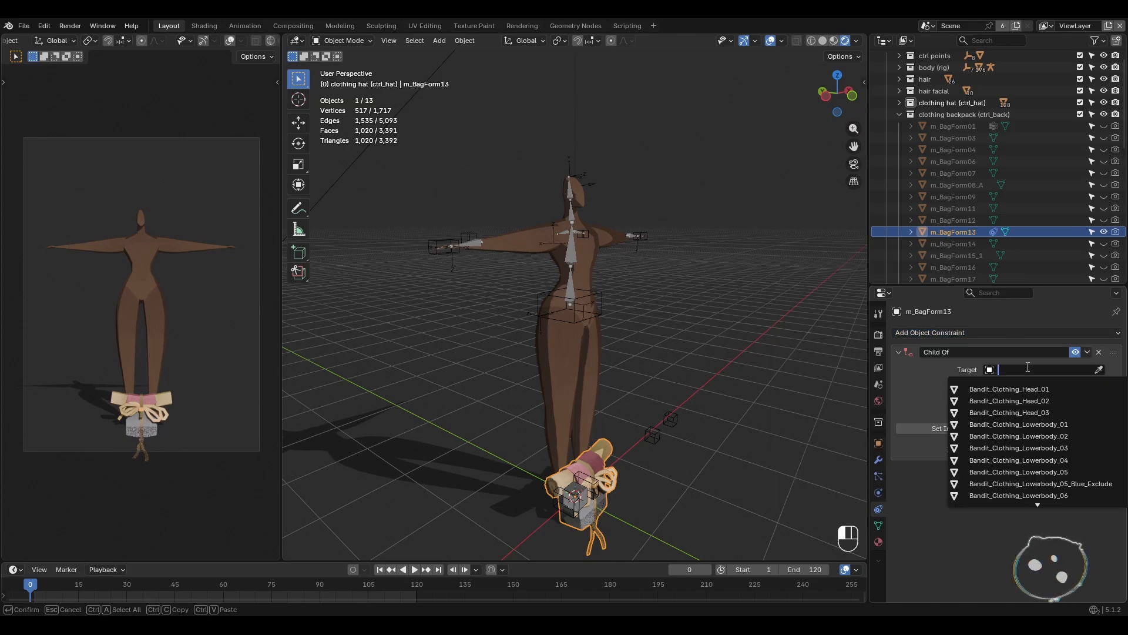
type("ctrl")
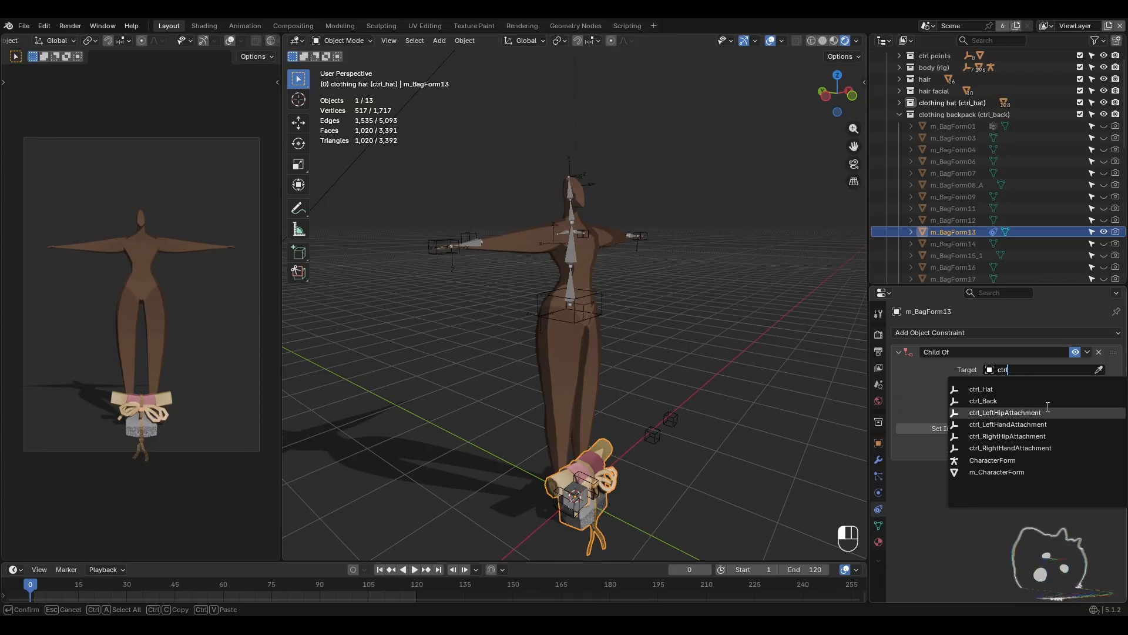
left_click(1000, 400)
left_click(1034, 431)
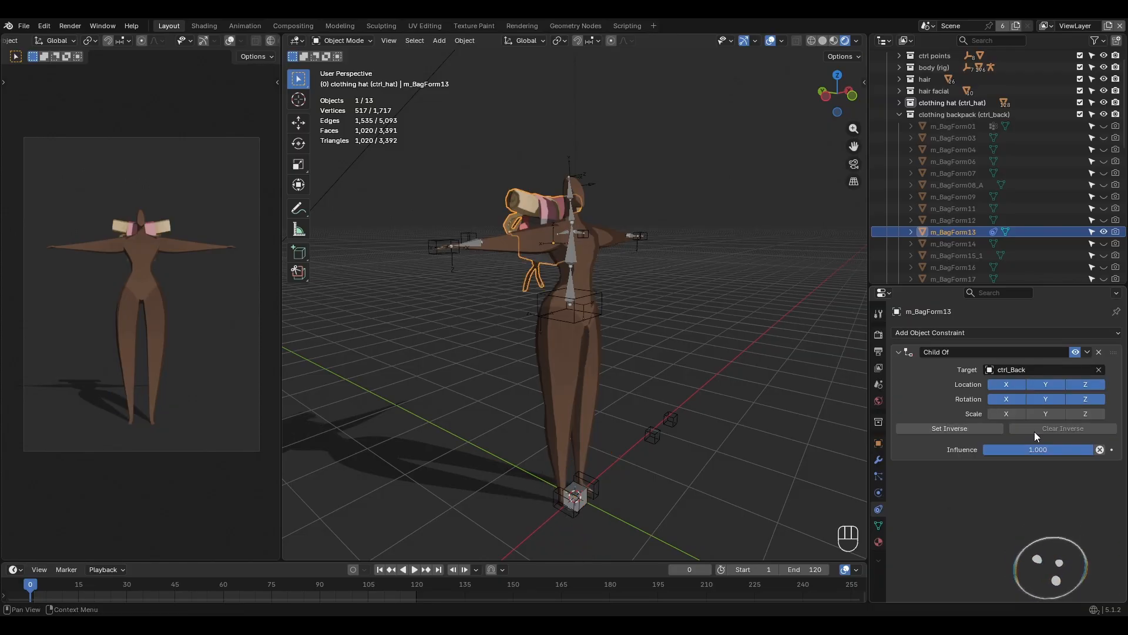
- Switch the CharacterForm rig to Pose Mode and try moving the Hips bone to test whether the constrained backpack follows, cancelling the move
middle_click_drag(640, 308, 619, 379)
scroll(611, 366, "up", 5)
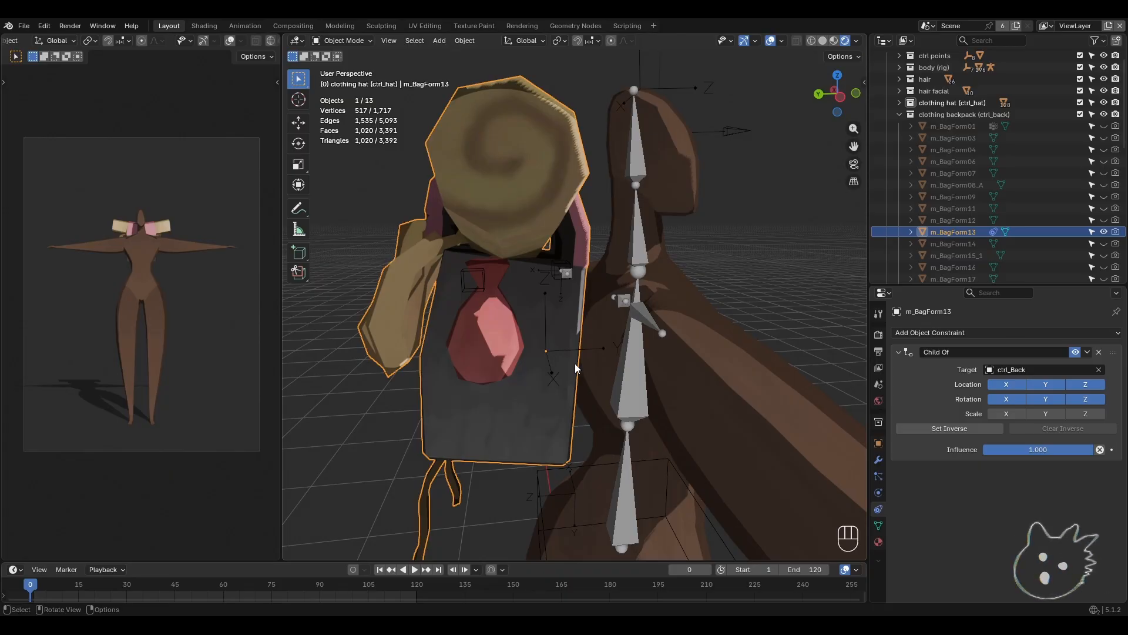
middle_click_drag(574, 364, 576, 368)
scroll(576, 368, "down", 3)
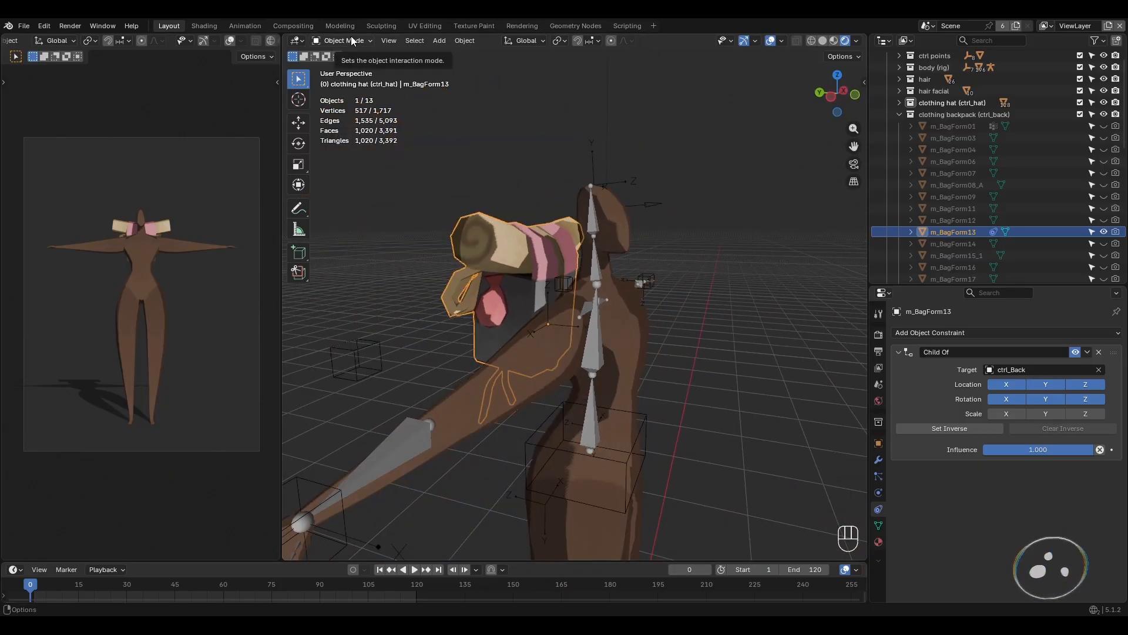
left_click(598, 320)
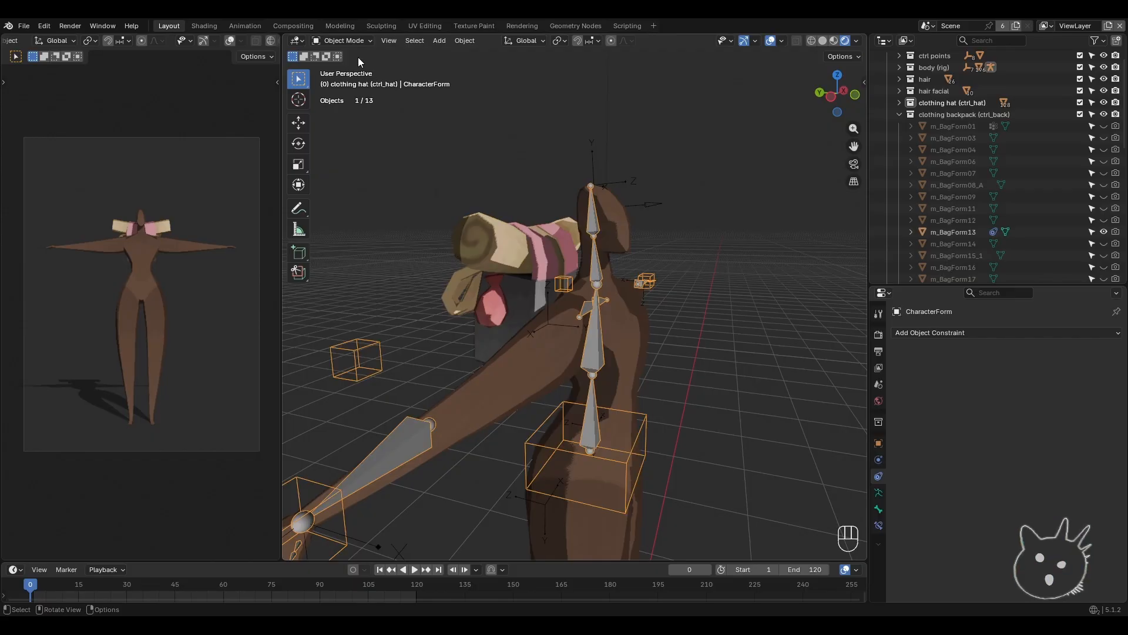
left_click(346, 41)
left_click(348, 84)
middle_click_drag(620, 367, 624, 323, "shift")
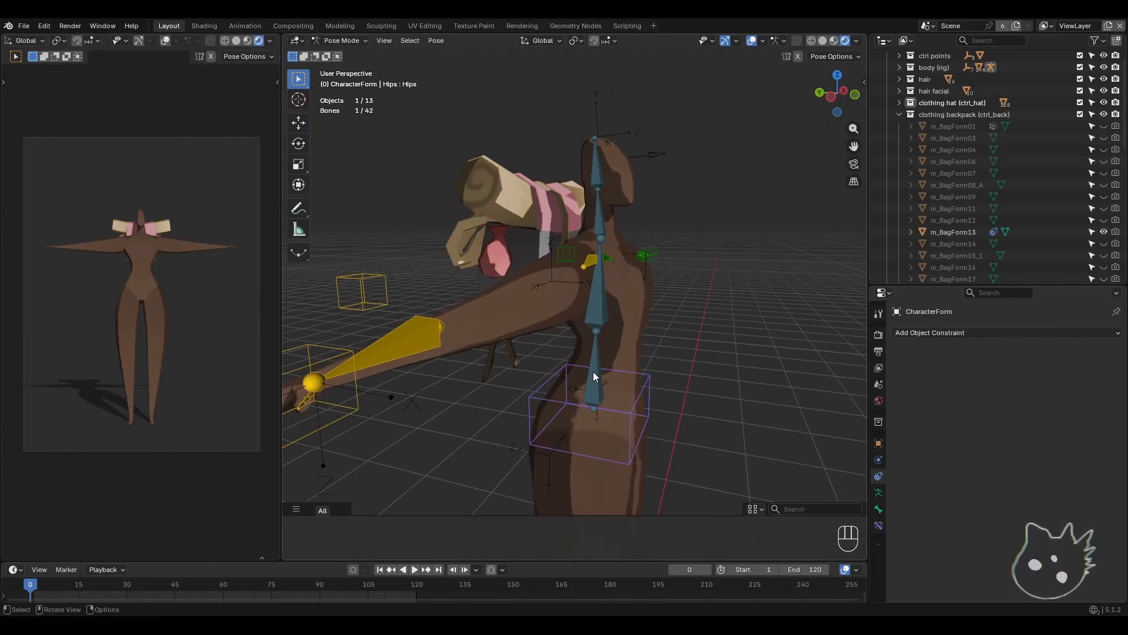
key("g")
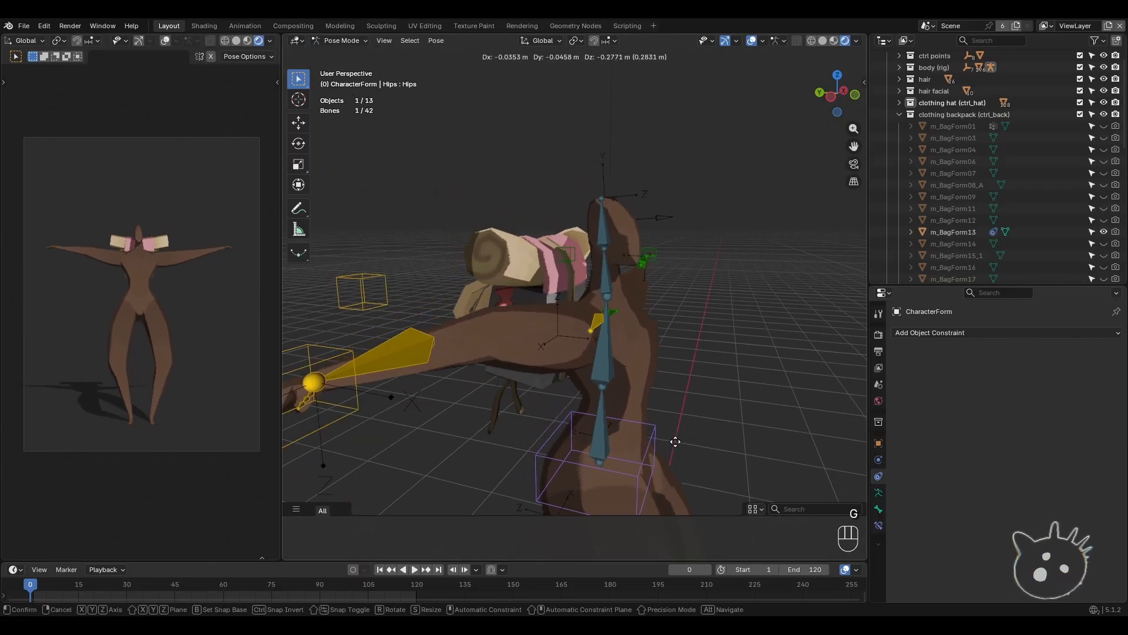
right_click(601, 298)
- Try rotating the Spine1 bone to test the backpack's attachment, undo the rotation and reset the pose of all bones
left_click(600, 296)
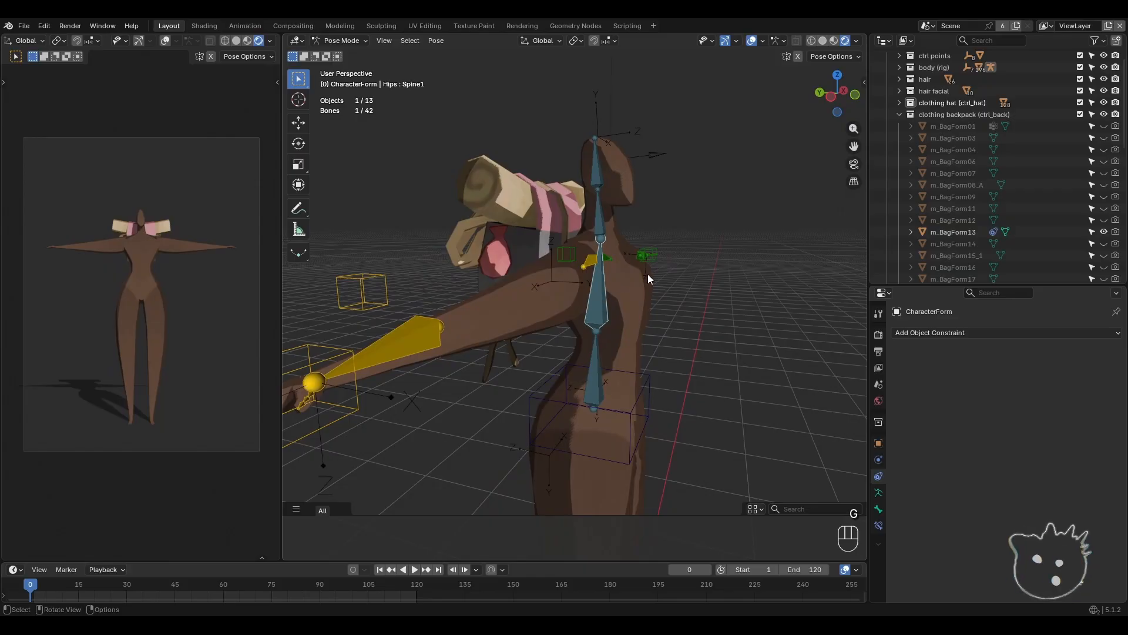
middle_click_drag(648, 278, 676, 294)
key("r")
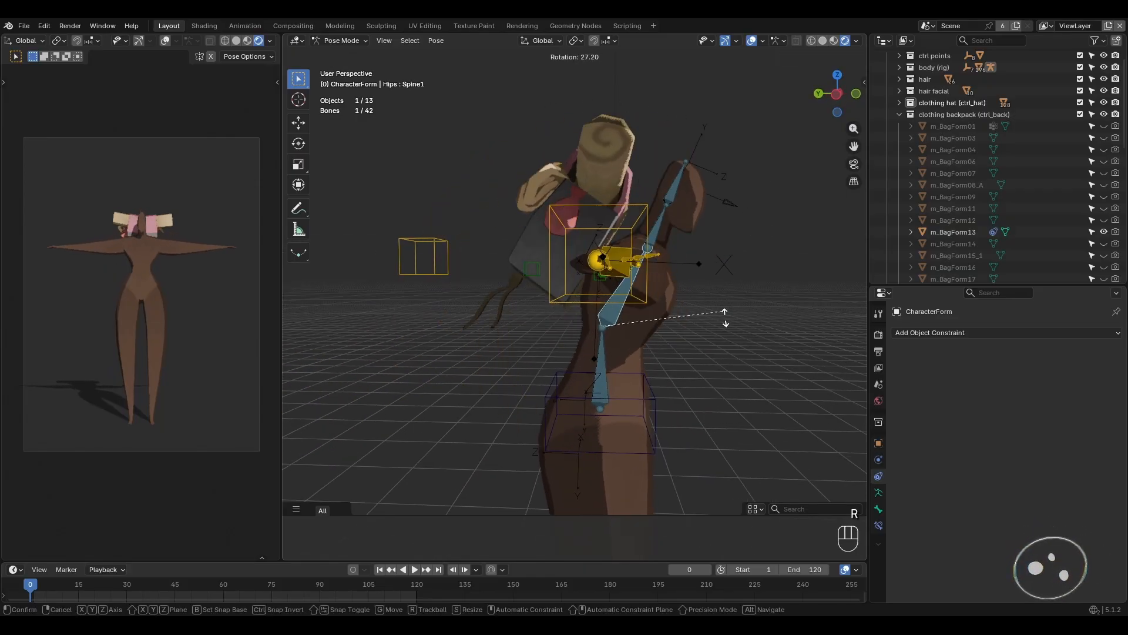
left_click(688, 322)
middle_click_drag(687, 322, 644, 361)
key("ctrl+z")
key("a")
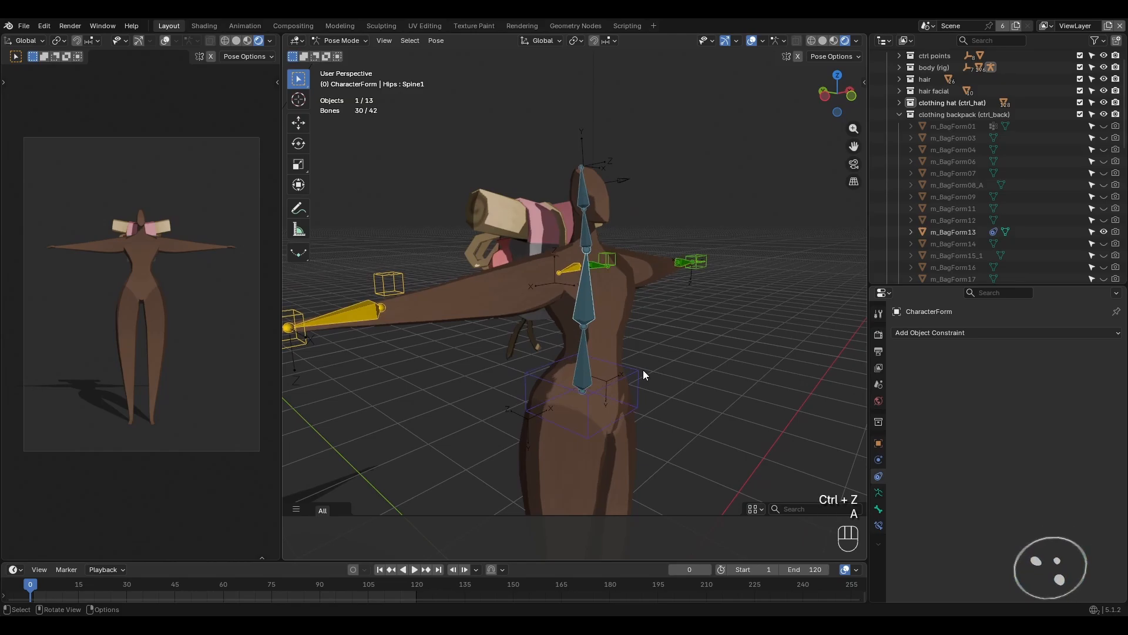
key("q")
left_click(632, 368)
- Return to Object Mode and remove the Child Of constraint from the backpack m_BagForm13
left_click(351, 41)
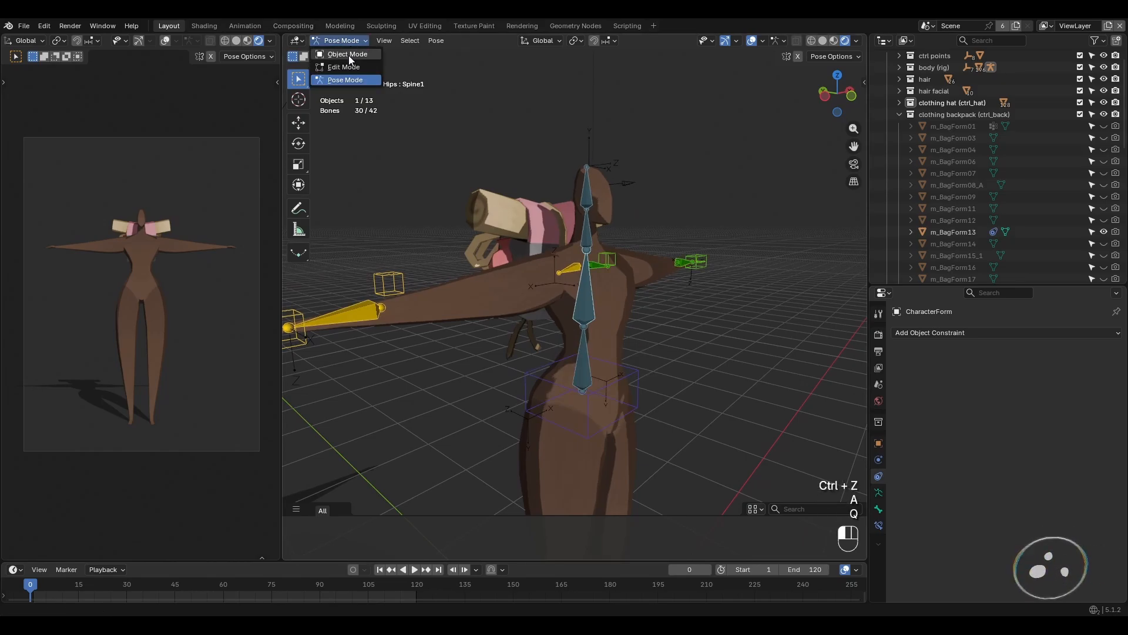
left_click(348, 54)
left_click(521, 223)
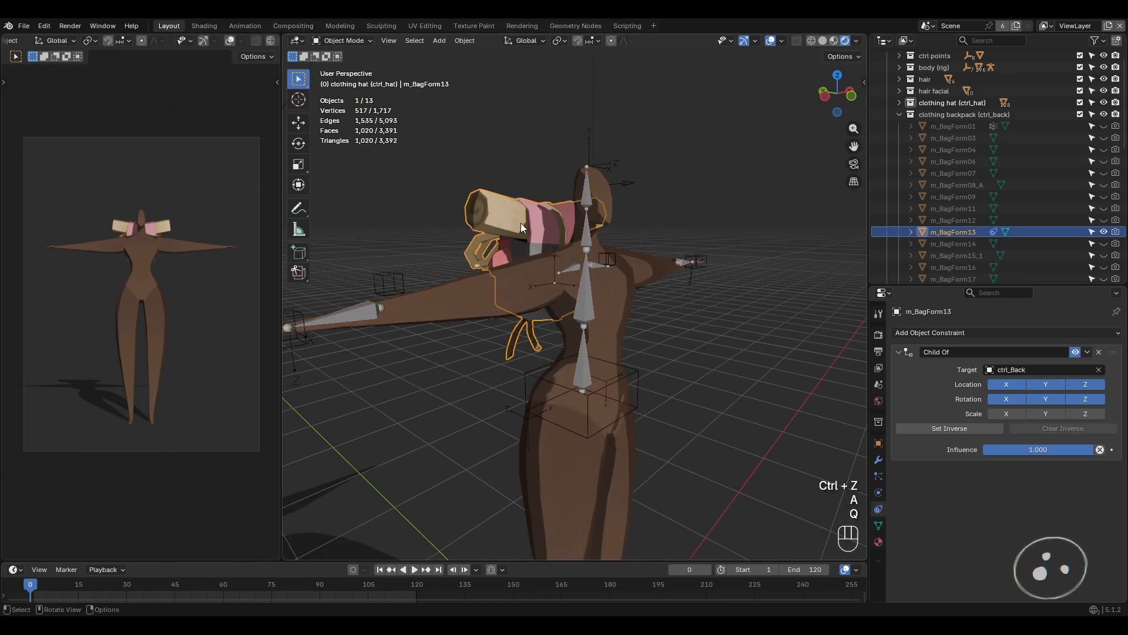
left_click(1099, 352)
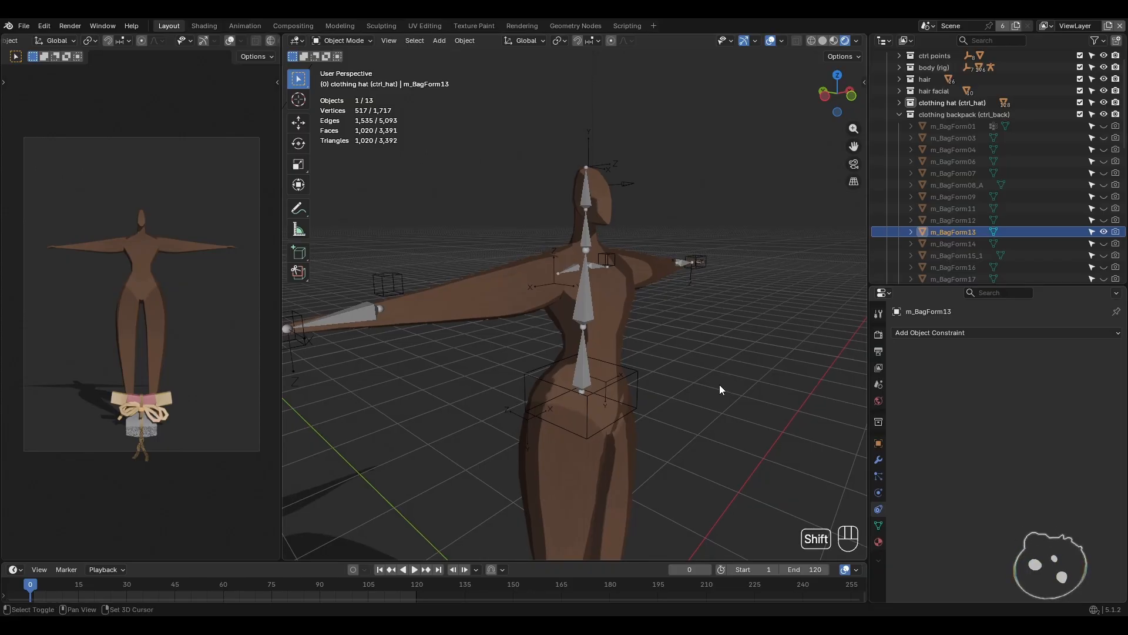
- Hide the backpack m_BagForm13 and collapse the clothing backpack (ctrl_back) collection
scroll(720, 385, "down", 3)
left_click(1104, 233)
left_click(898, 116)
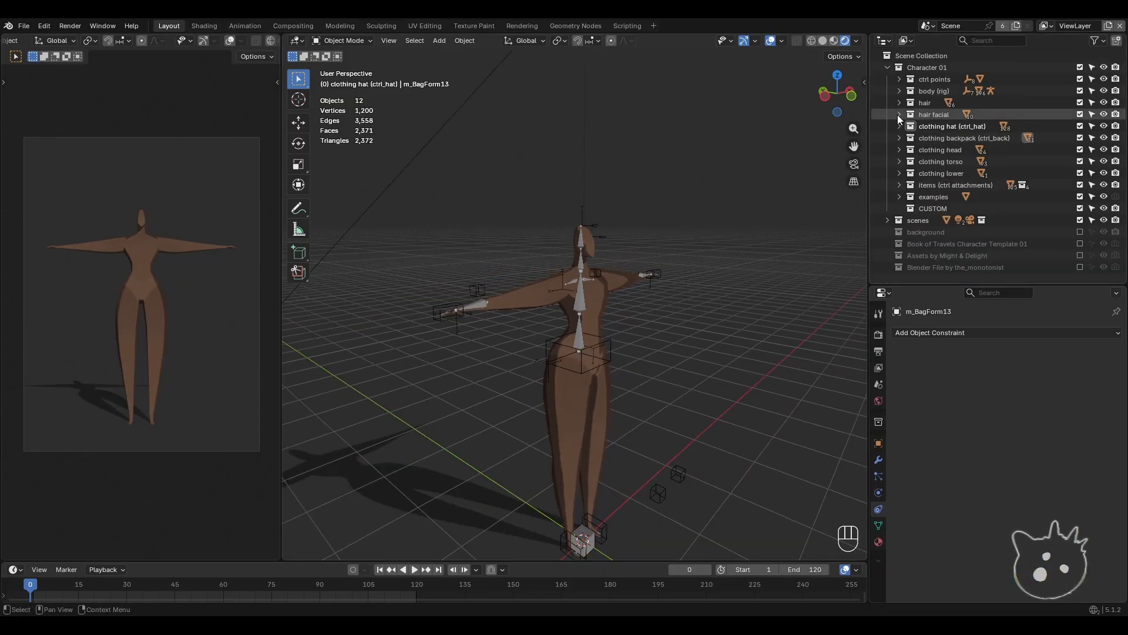
middle_click_drag(643, 336, 644, 350)
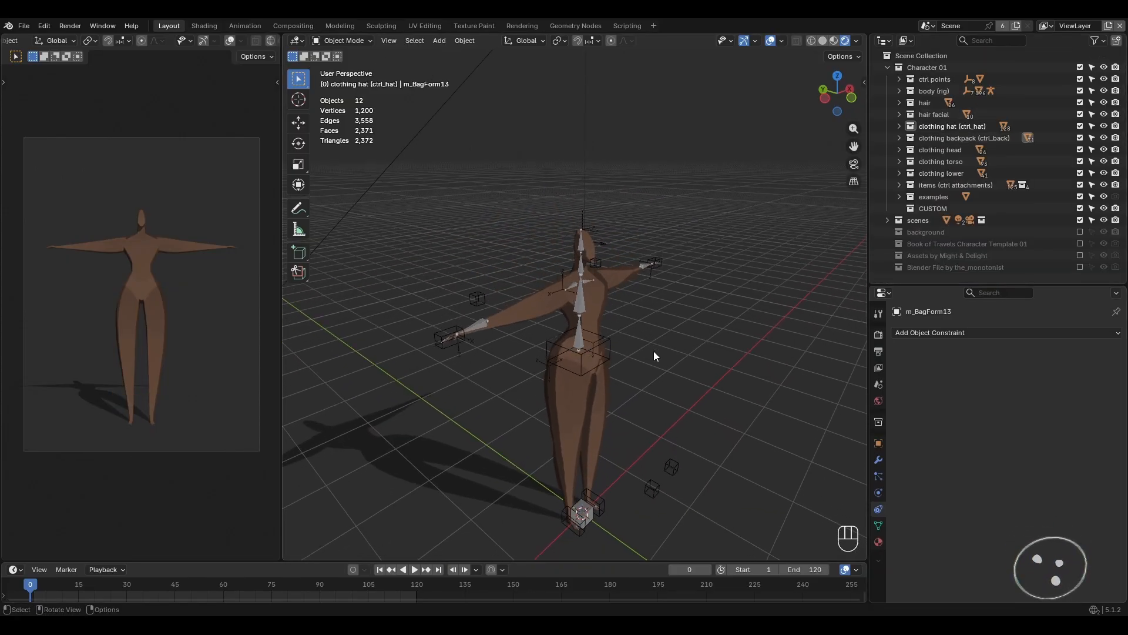
middle_click_drag(700, 362, 700, 340, "shift")
scroll(699, 340, "up", 2)
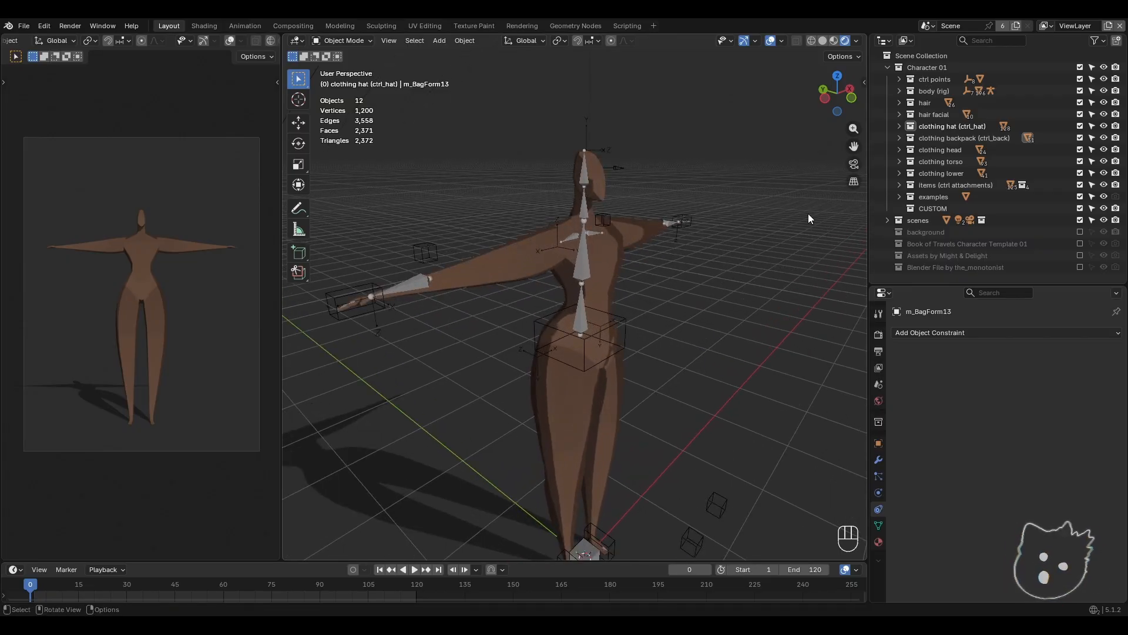
middle_click_drag(835, 292, 834, 279, "shift")
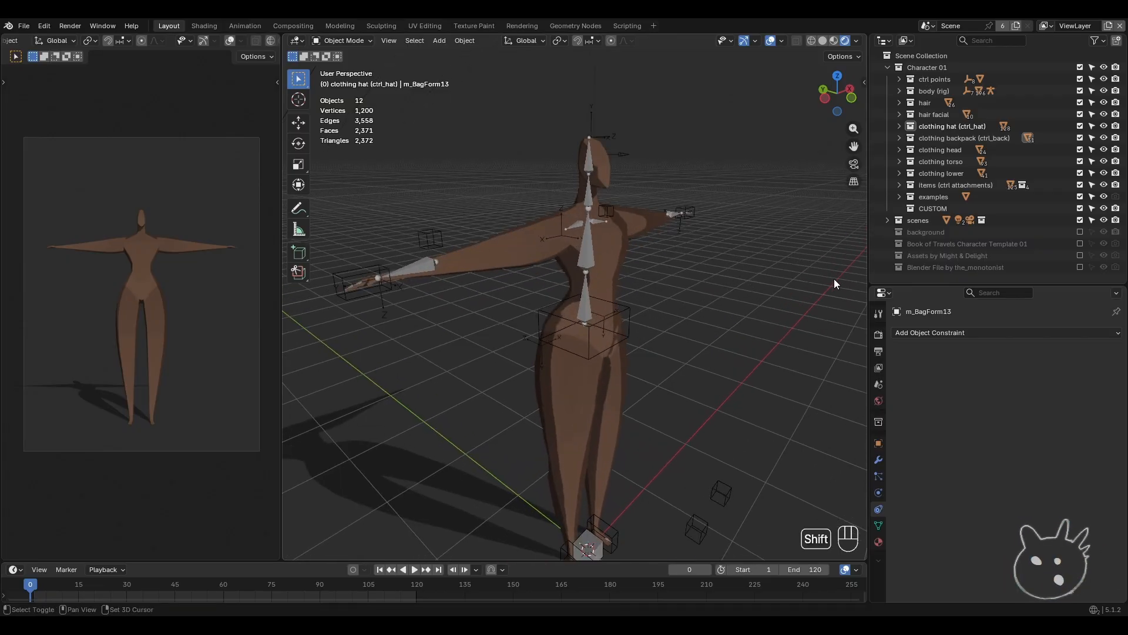
middle_click_drag(771, 319, 755, 312)
middle_click_drag(704, 340, 703, 319, "shift")
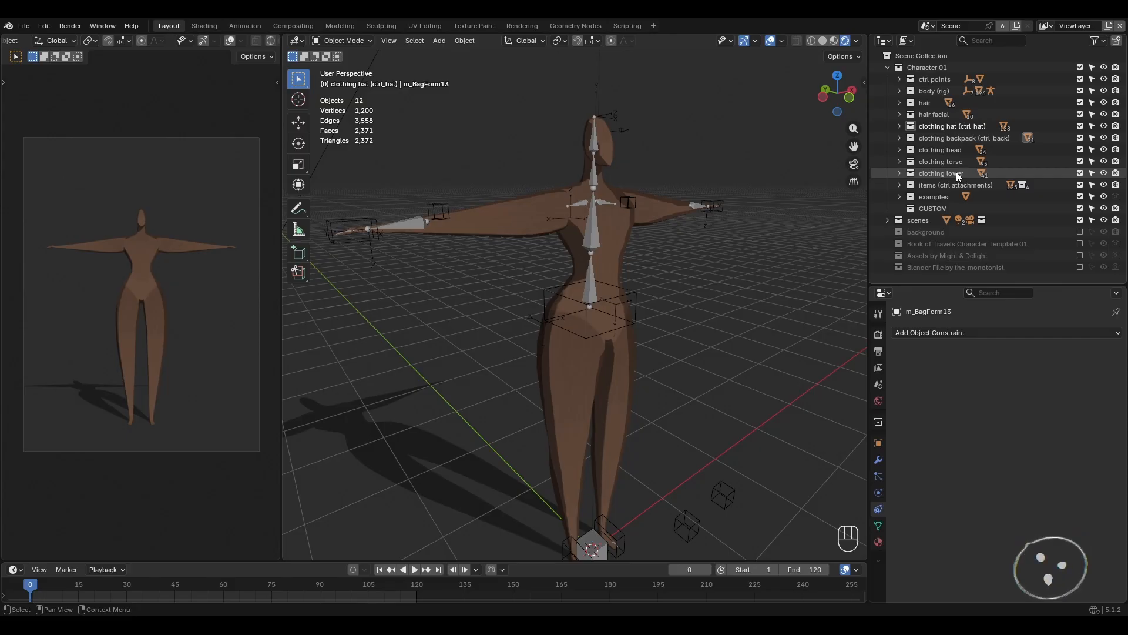
- Look over the objects in the ctrl points collection and go through the clothing head, clothing torso and clothing lower collections
left_click(899, 79)
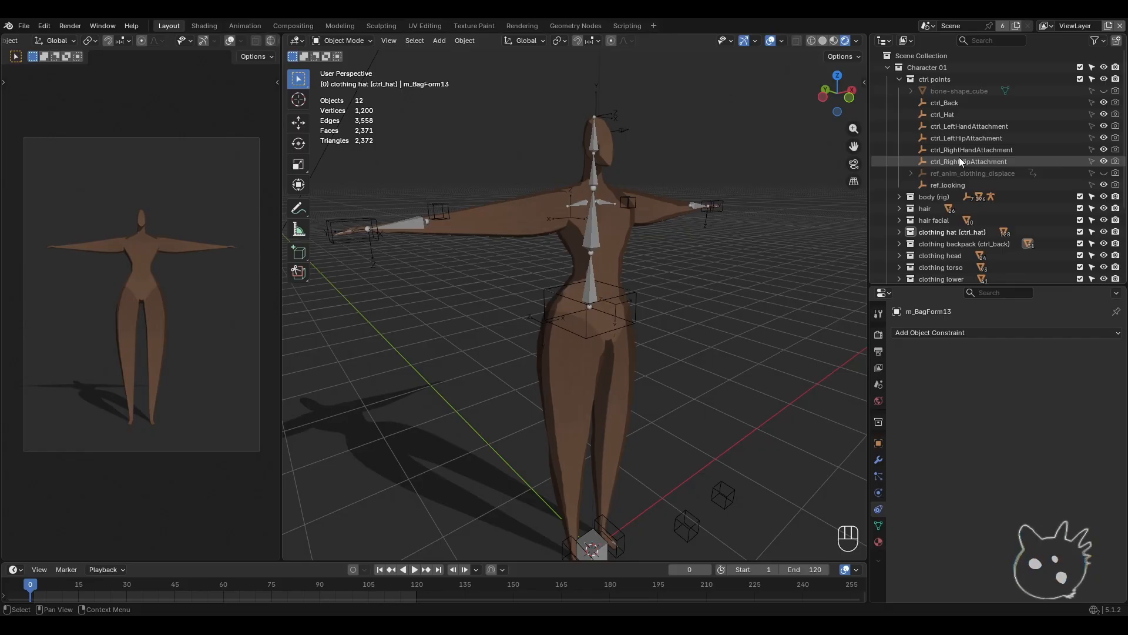
left_click(900, 80)
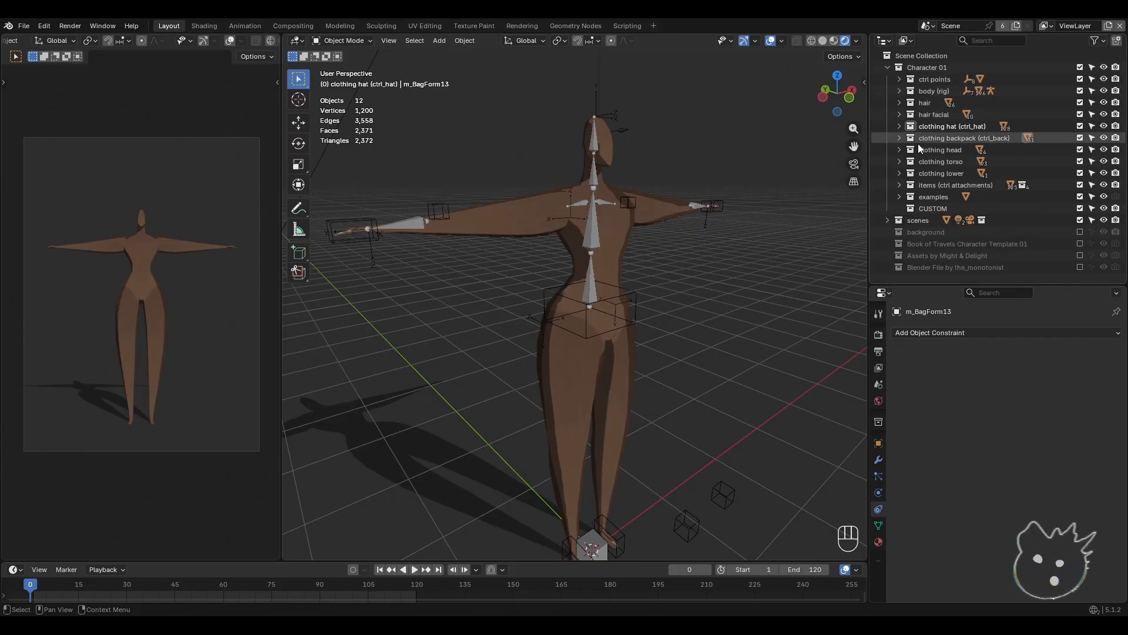
left_click(959, 150)
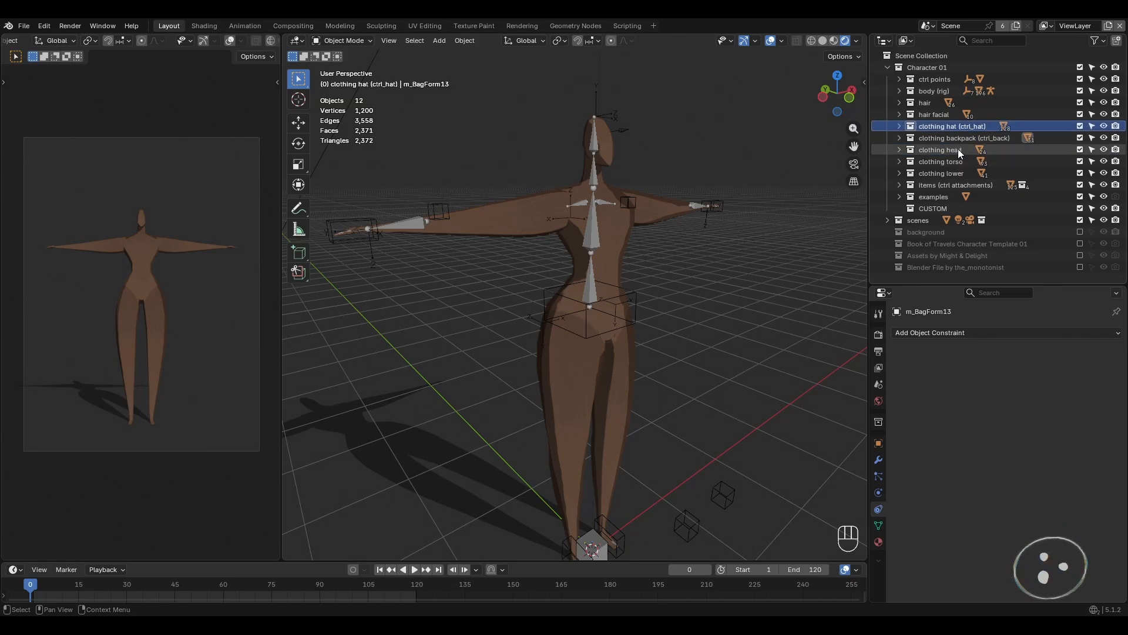
left_click(955, 162)
left_click(951, 174)
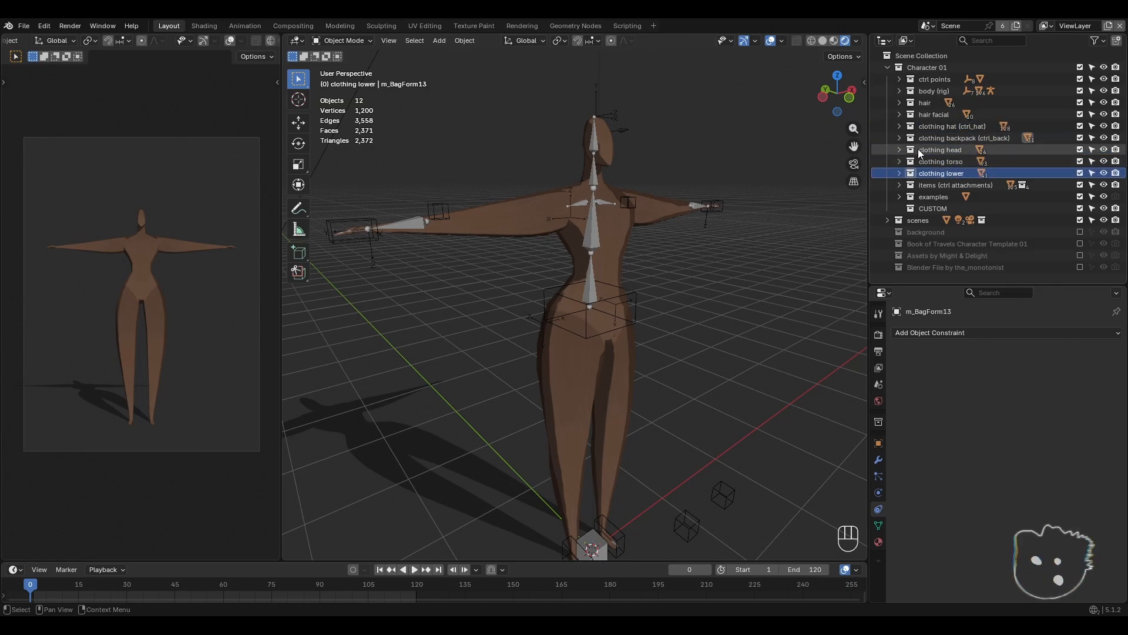
- Expand the clothing head collection and preview Bandit_Clothing_Head_01 on the character with viewport overlays turned off
left_click(899, 149)
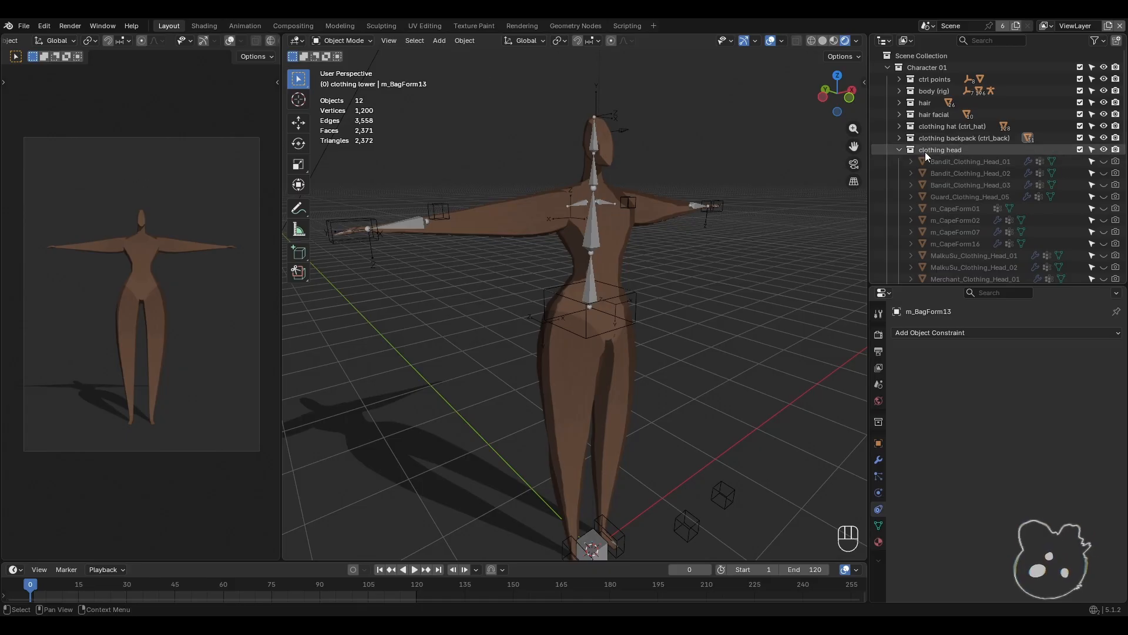
left_click(1103, 162)
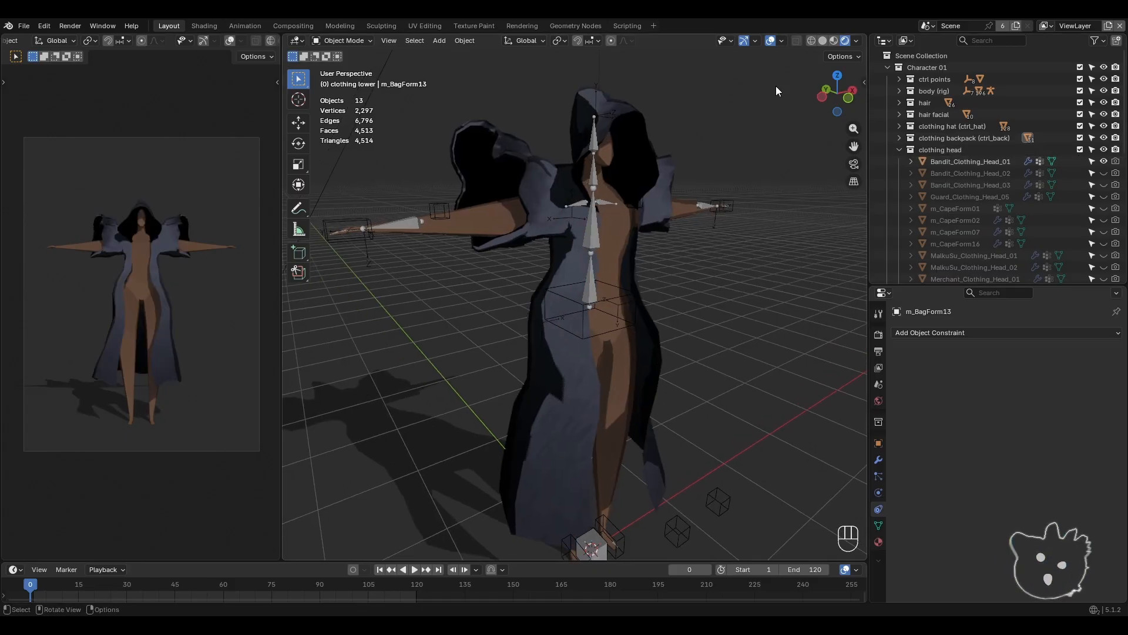
left_click(771, 40)
middle_click_drag(743, 223, 740, 287)
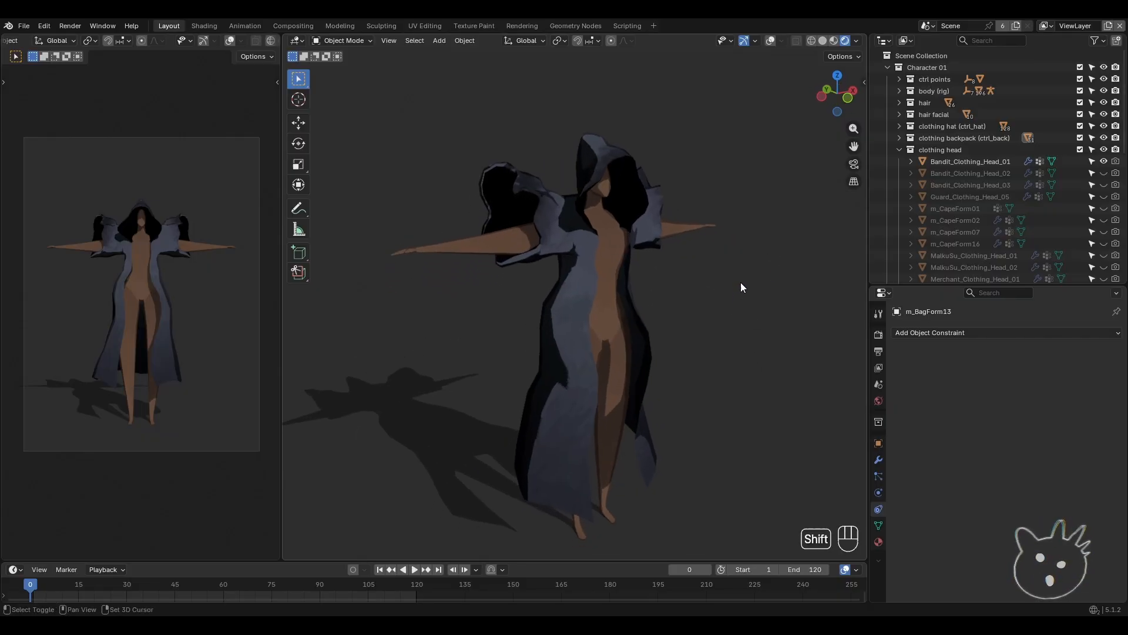
left_click(1104, 161)
- Preview the capes m_CapeForm01, m_CapeForm16 and m_CapeForm07 on the character one after another, hiding each again
left_click(1104, 208)
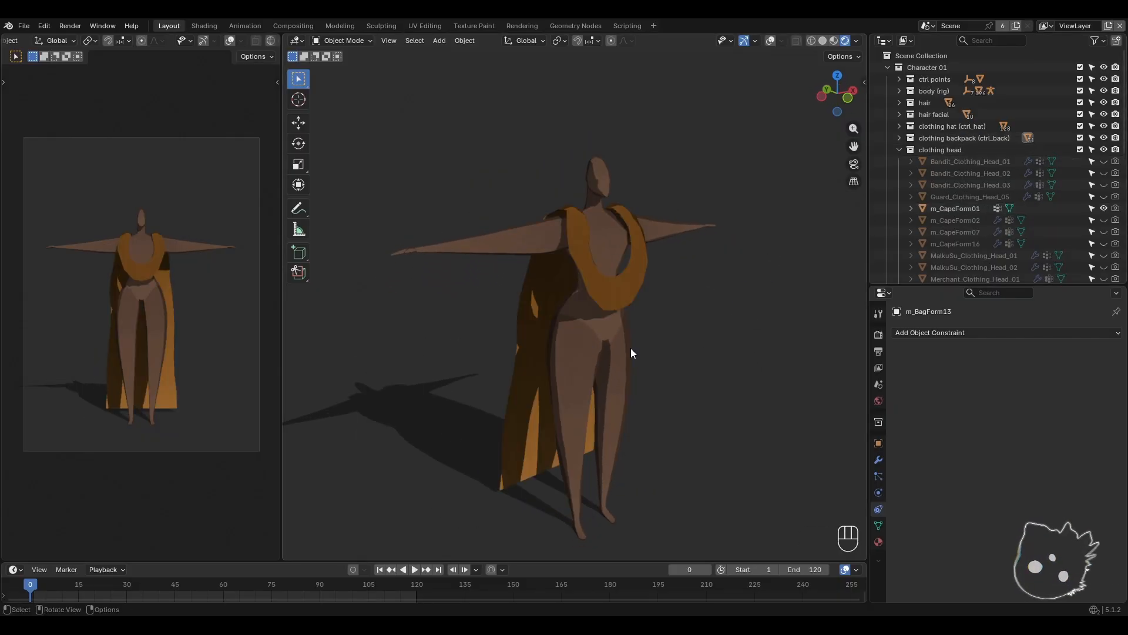
mouse_move(633, 352)
middle_mouse_down()
mouse_move(768, 352)
mouse_move(633, 350)
middle_mouse_up()
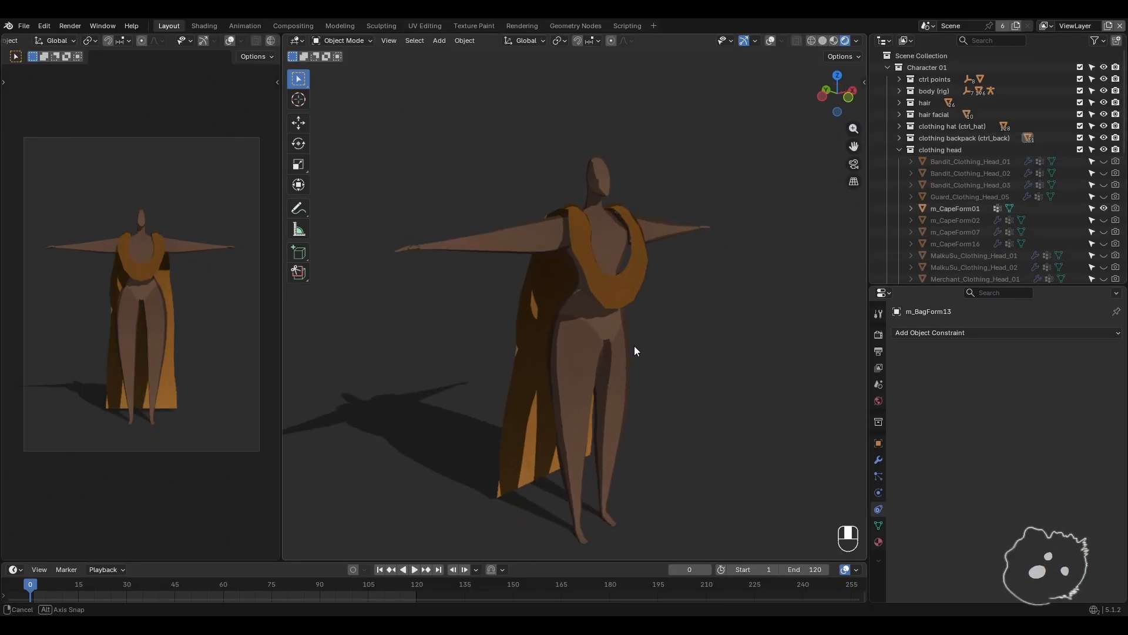
left_click(1103, 208)
left_click(1103, 243)
left_click(1103, 243)
left_click(1104, 232)
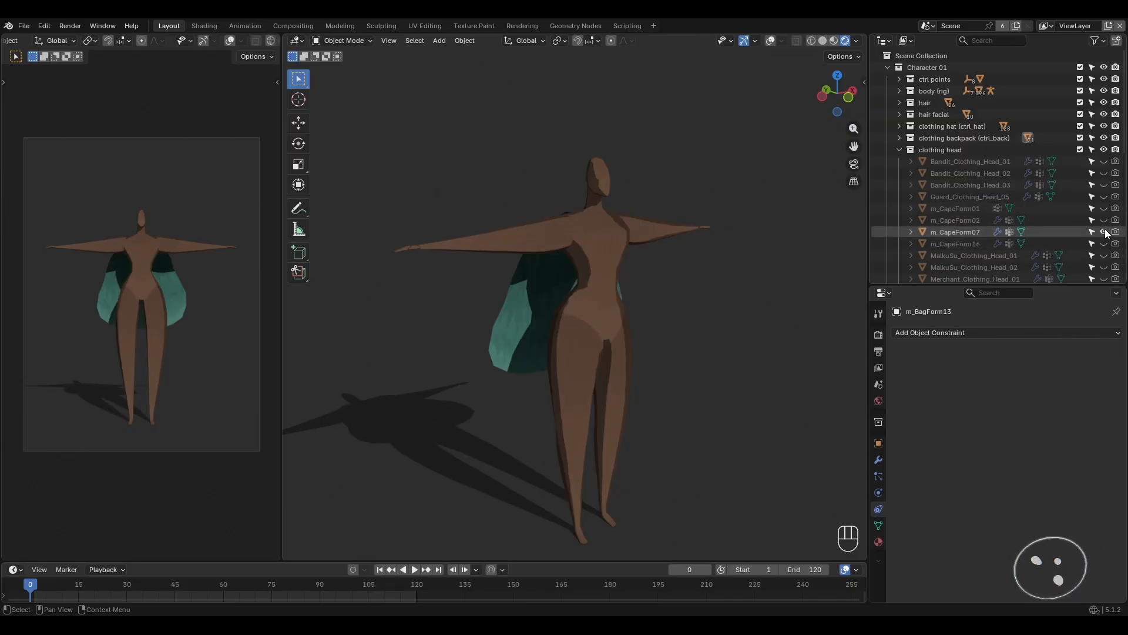
left_click(1104, 231)
- Preview MaikuSu_Clothing_Head_01 briefly up close, and make Merchant_Clothing_Head_01 visible on the character's head
scroll(1071, 244, "down", 2)
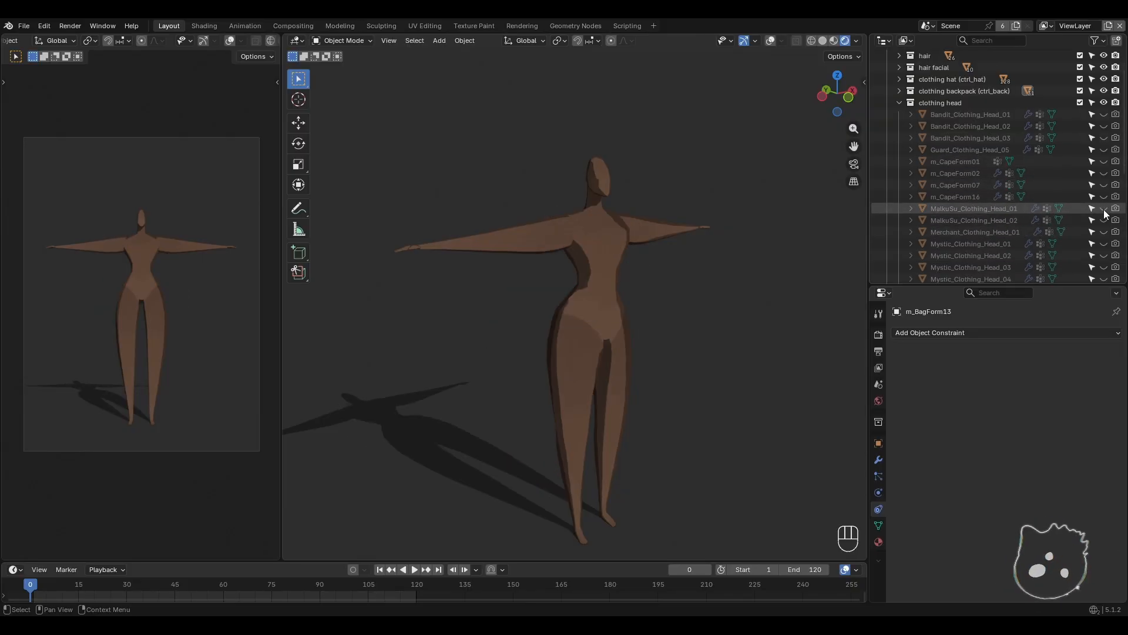
left_click(1104, 208)
scroll(688, 332, "up", 4)
middle_click_drag(697, 353, 653, 412)
left_click(1104, 208)
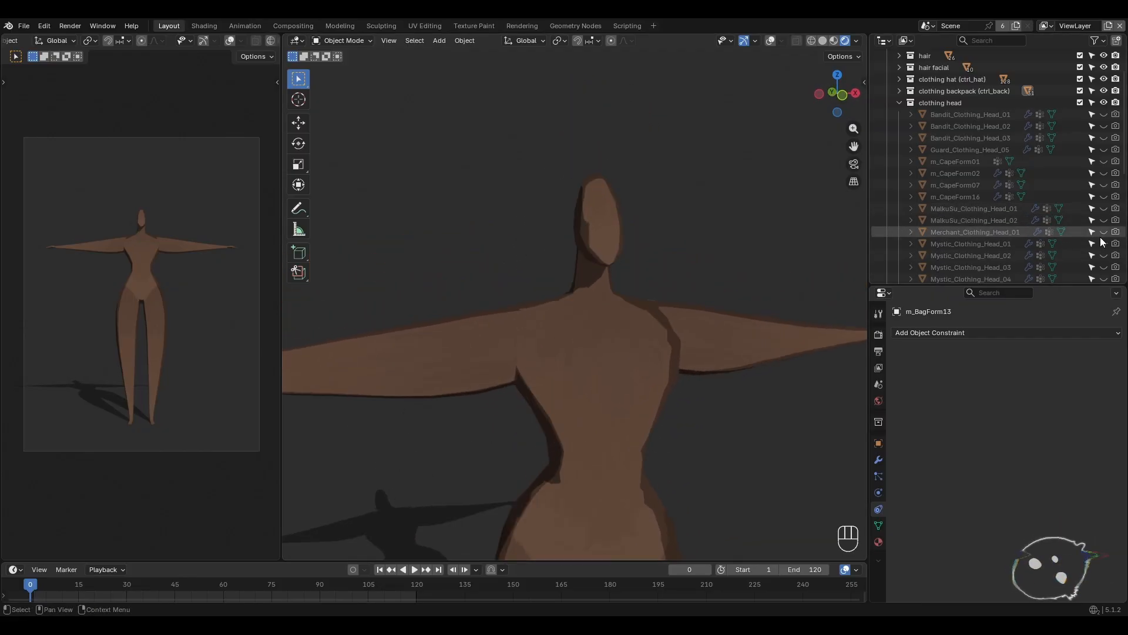
left_click(1104, 232)
middle_click_drag(823, 341, 841, 296)
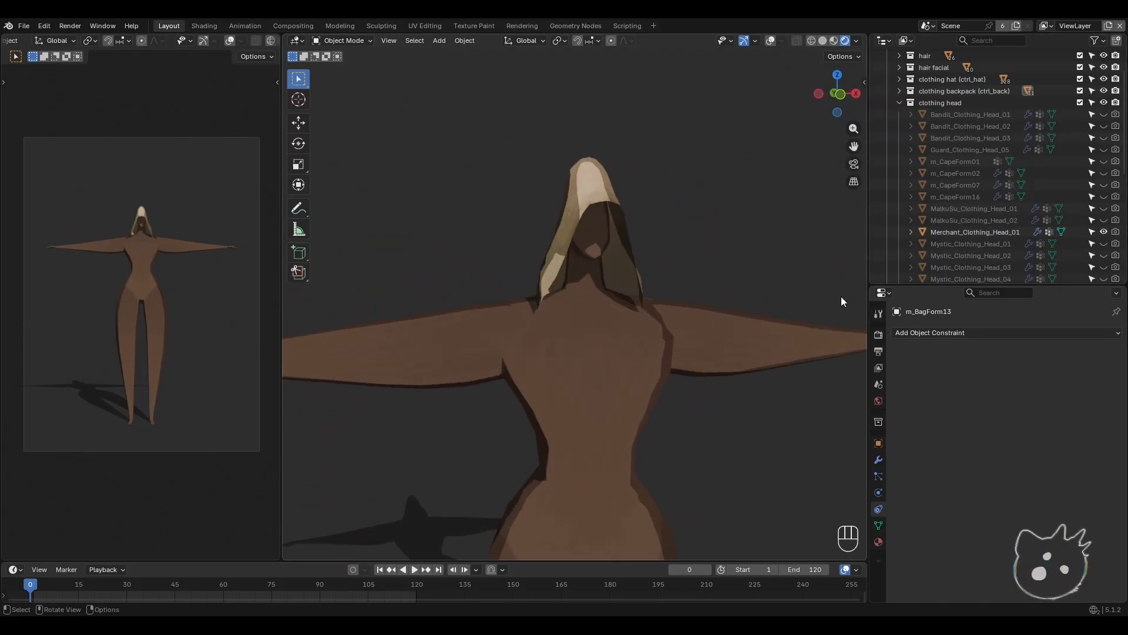
- Hide Merchant_Clothing_Head_01 and preview Mystic_Clothing_Head_04 on the character from an angle, hiding it again
left_click(1104, 232)
scroll(979, 231, "down", 3)
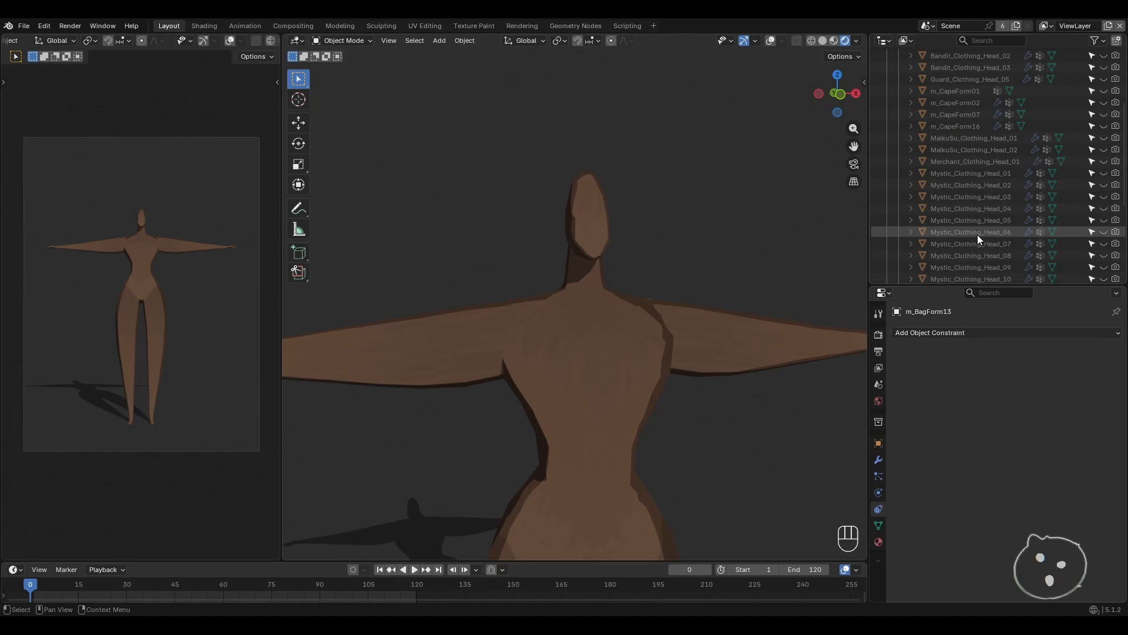
left_click(1103, 208)
middle_click_drag(852, 311, 786, 345)
left_click(1103, 208)
- Collapse the clothing head collection and expand the clothing torso collection
scroll(901, 125, "up", 10)
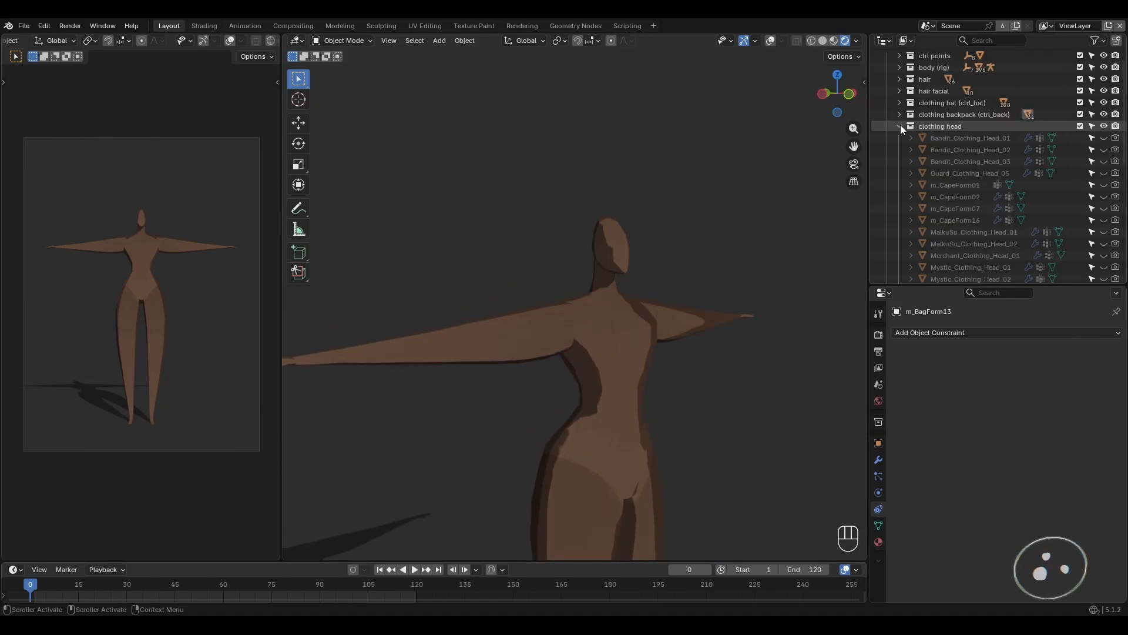
left_click(899, 150)
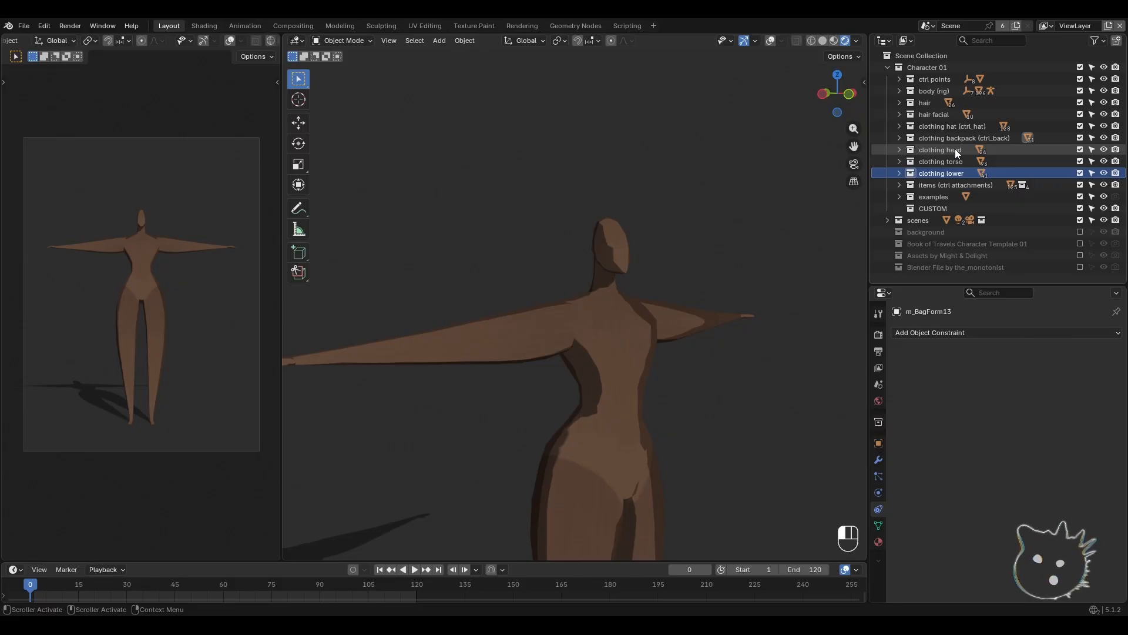
left_click(952, 150)
left_click(934, 162)
left_click(899, 162)
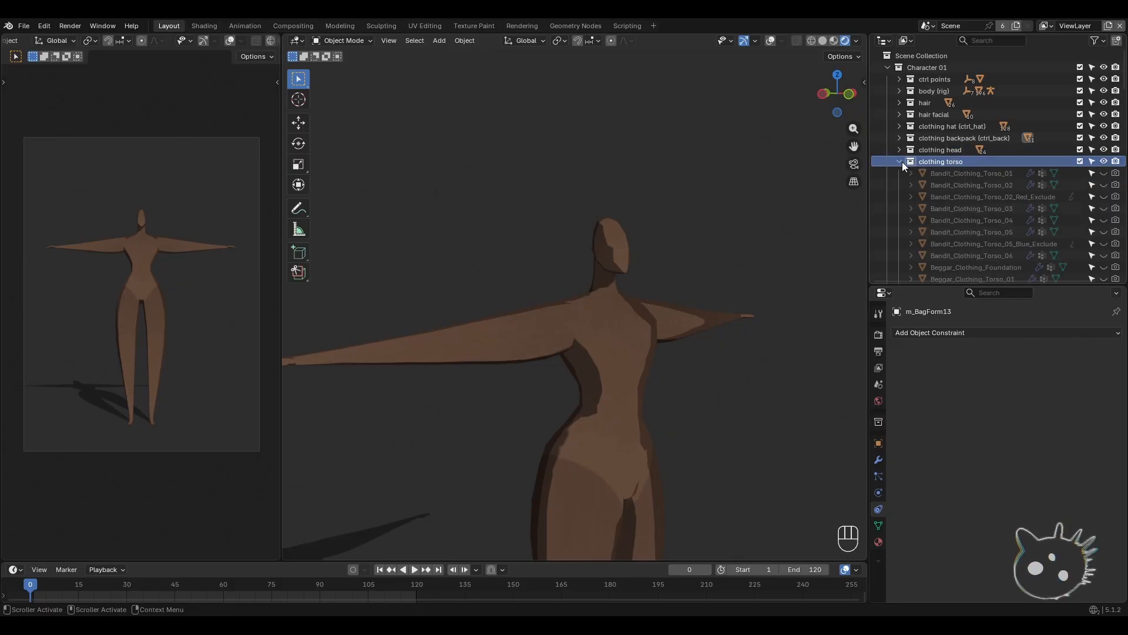
- Make Bandit_Clothing_Torso_01 visible and inspect its arm pieces on the character from several angles
middle_click_drag(595, 409, 745, 262, "shift")
left_click(1104, 173)
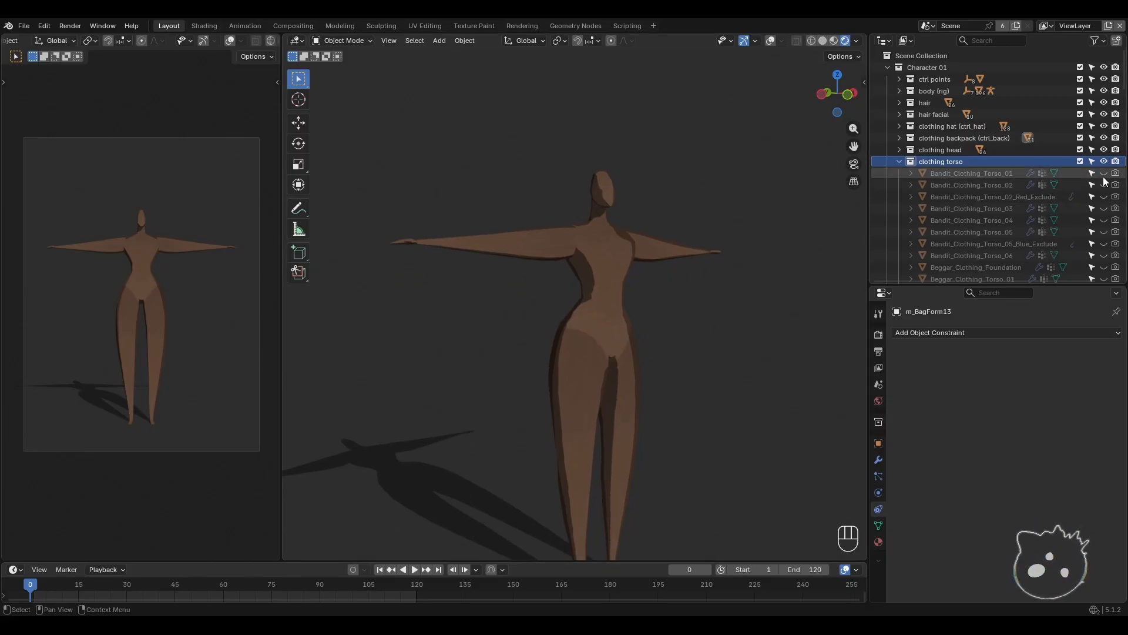
middle_click_drag(731, 320, 708, 347)
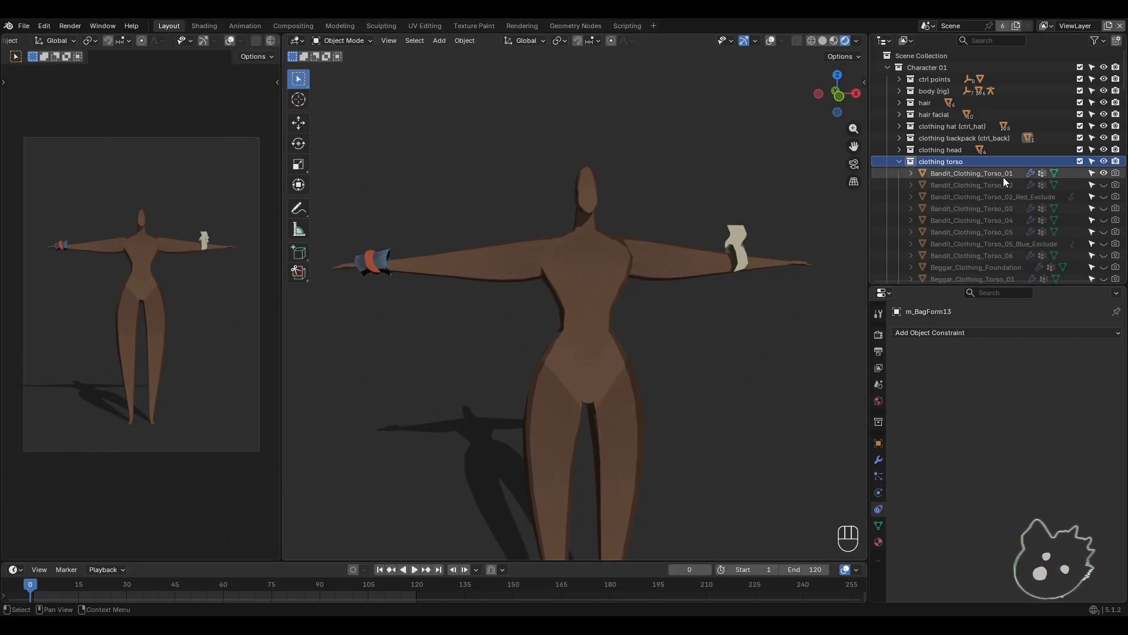
middle_click_drag(529, 320, 469, 322)
middle_click_drag(739, 332, 676, 329)
- Preview Bandit_Clothing_Head_01 from the clothing head collection together with the torso piece, hide it again and collapse the collection
left_click(900, 161)
left_click(900, 149)
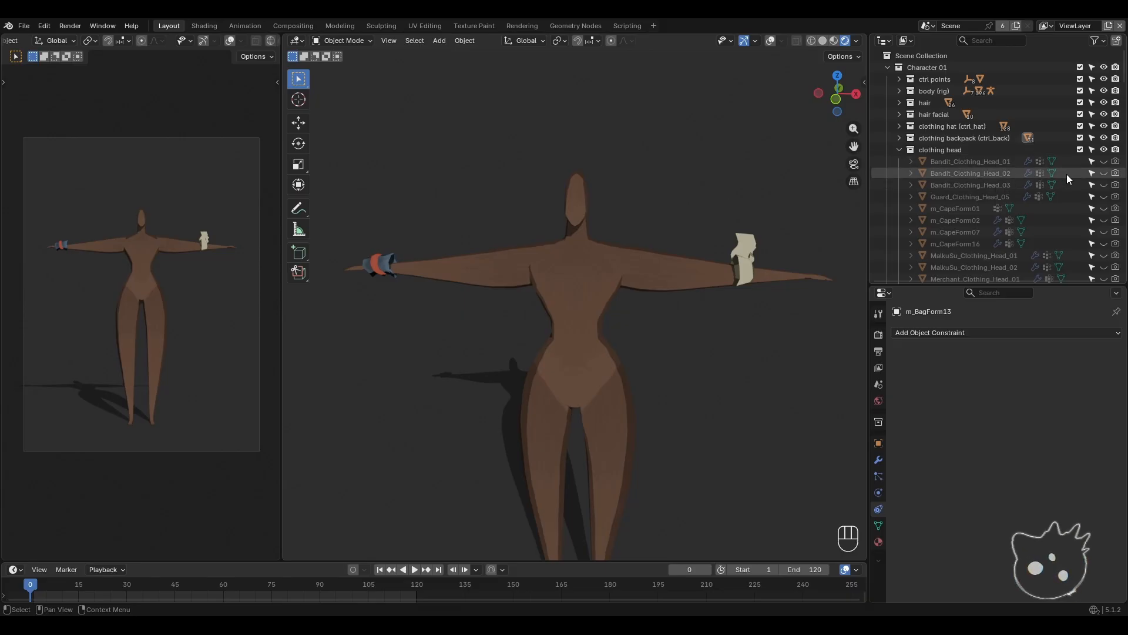
left_click(1103, 162)
middle_click_drag(635, 320, 696, 316)
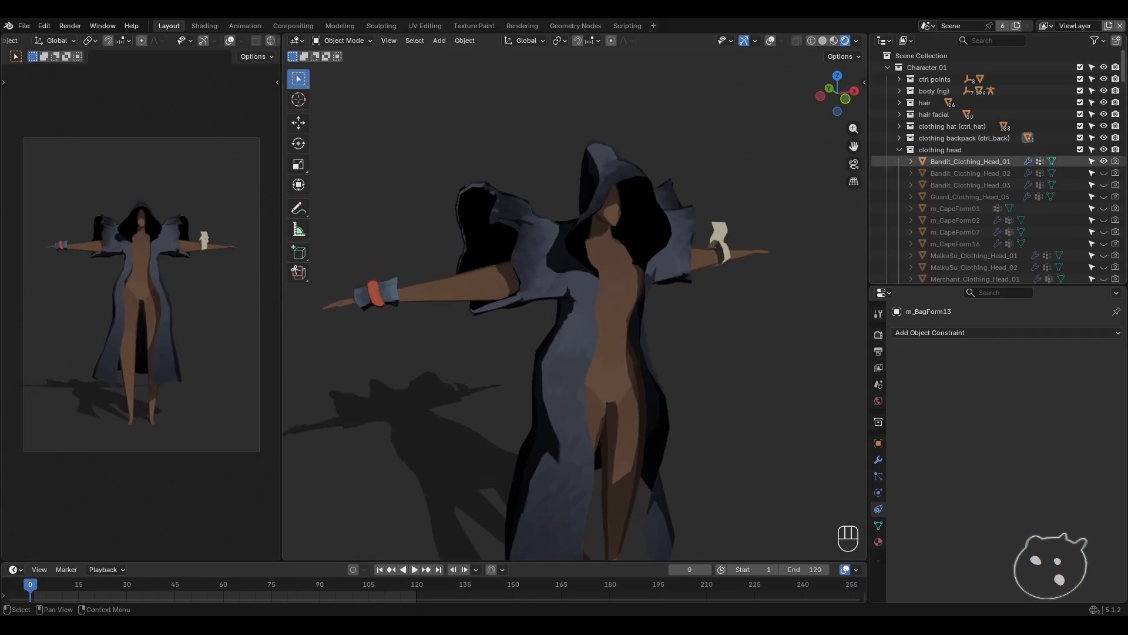
left_click(1103, 162)
left_click(900, 150)
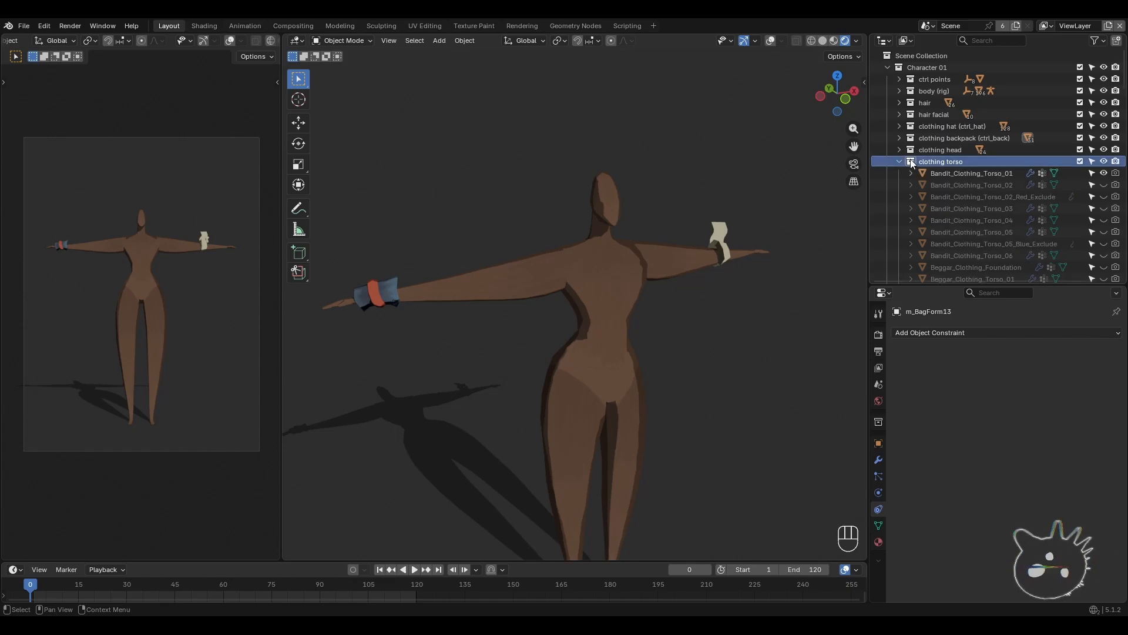
- Expand the clothing torso collection and hide Bandit_Clothing_Torso_01 in the viewport
left_click(899, 161)
left_click(999, 163)
left_click(1103, 173)
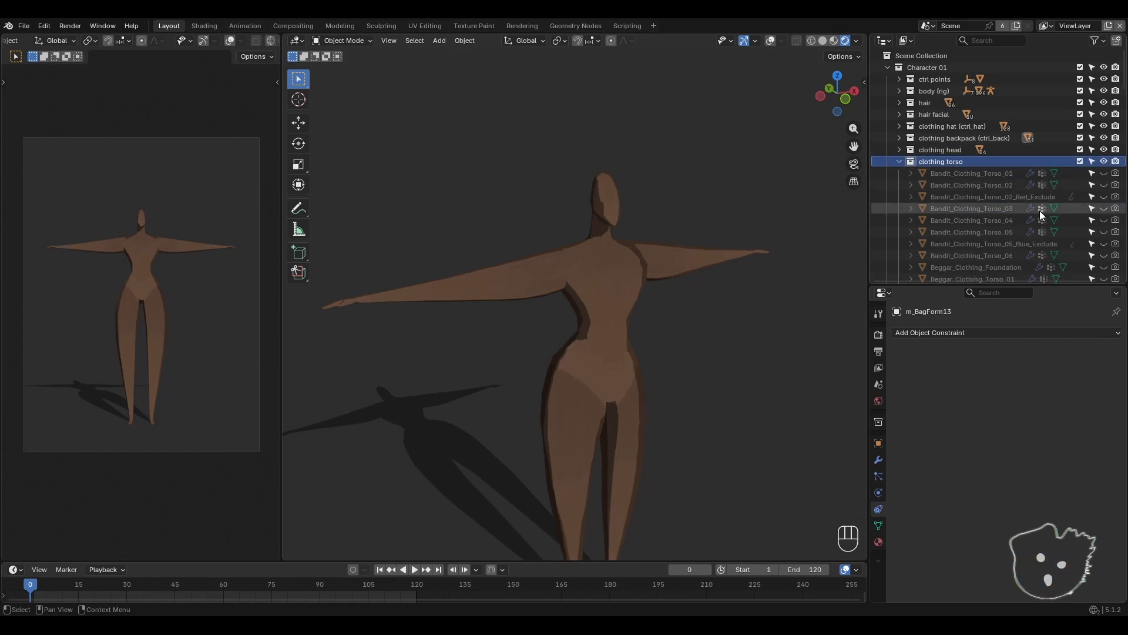
- Show Beggar_Clothing_Torso_01 on the character, inspect it from another angle and hide it again
scroll(1029, 212, "down", 4)
left_click(1104, 185)
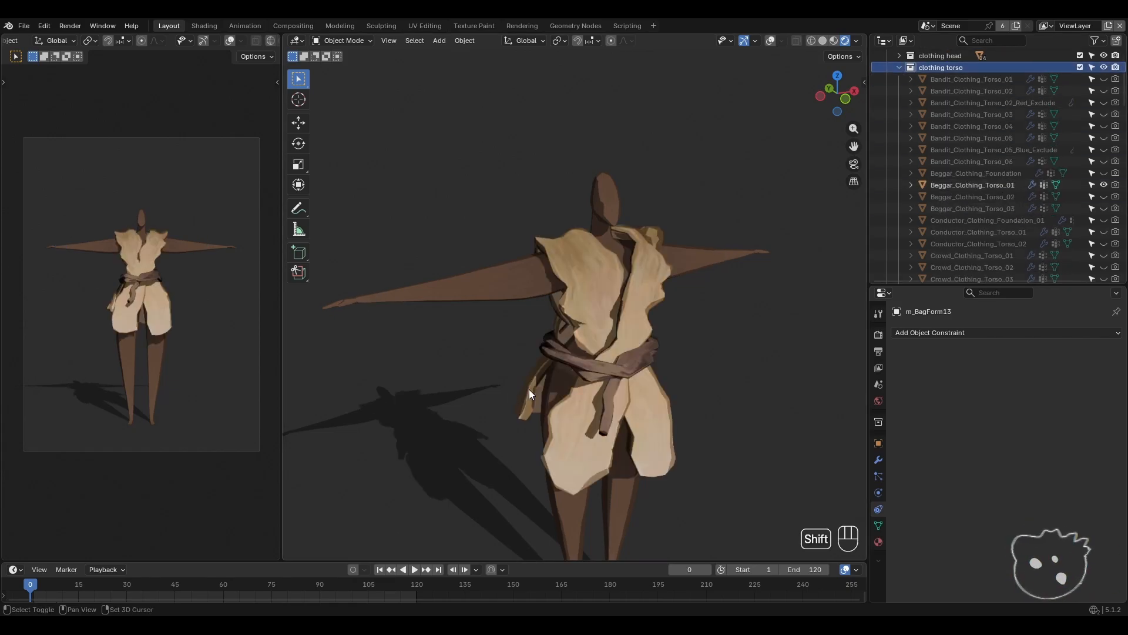
middle_click_drag(529, 389, 656, 367)
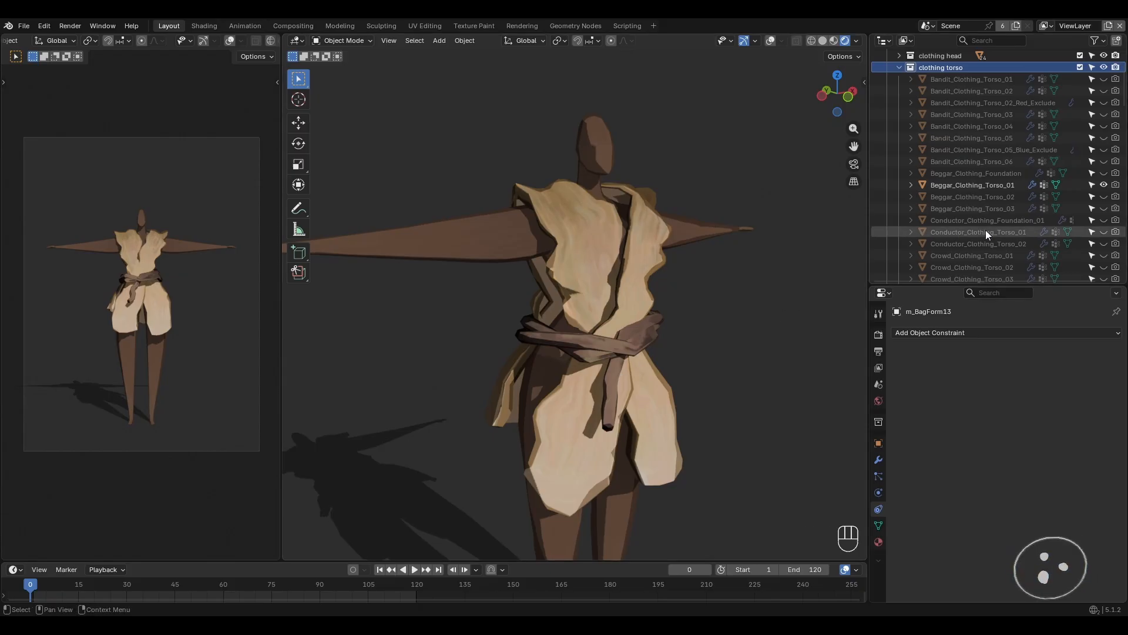
left_click(1104, 184)
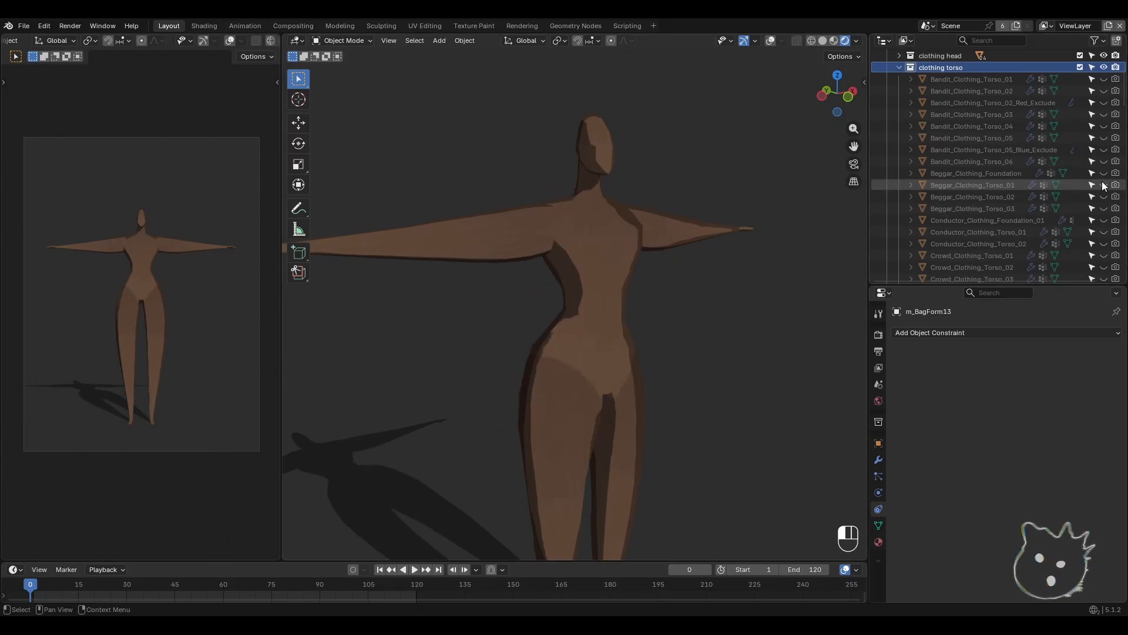
- Preview Beggar_Clothing_Foundation on the character and hide it again
double_click(987, 172)
key("Return")
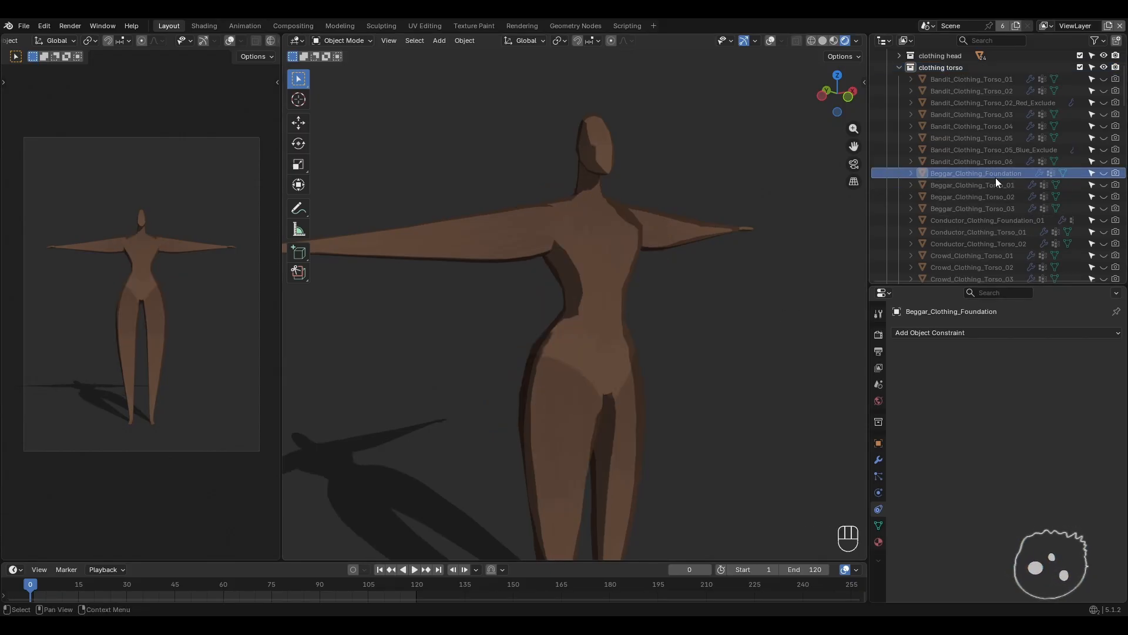
left_click(1104, 173)
middle_click_drag(746, 303, 654, 297)
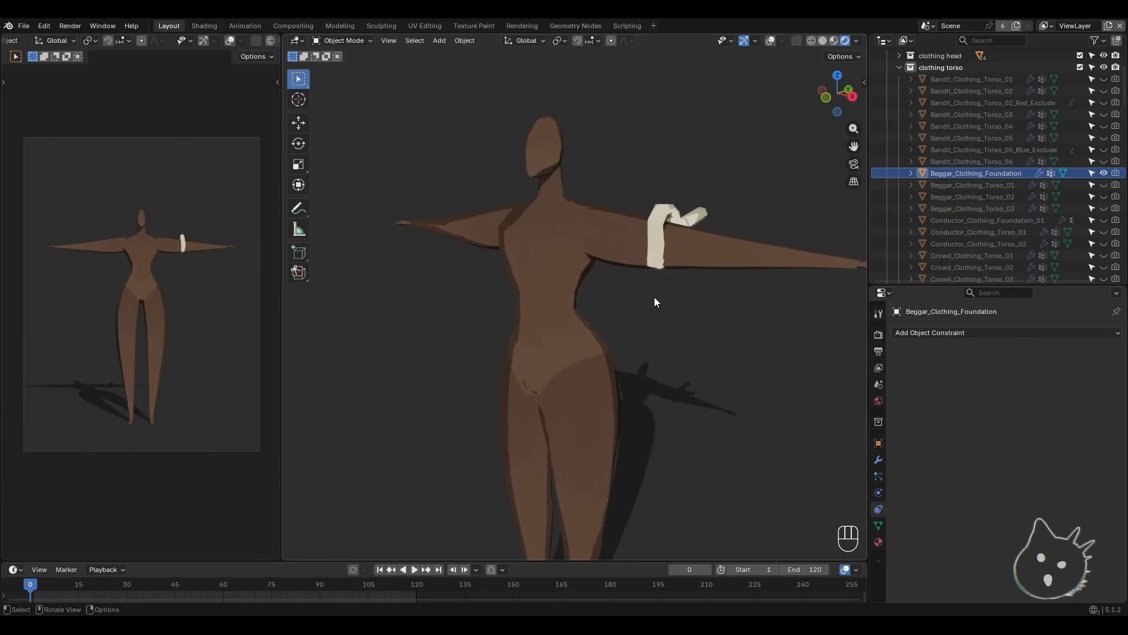
left_click(1103, 173)
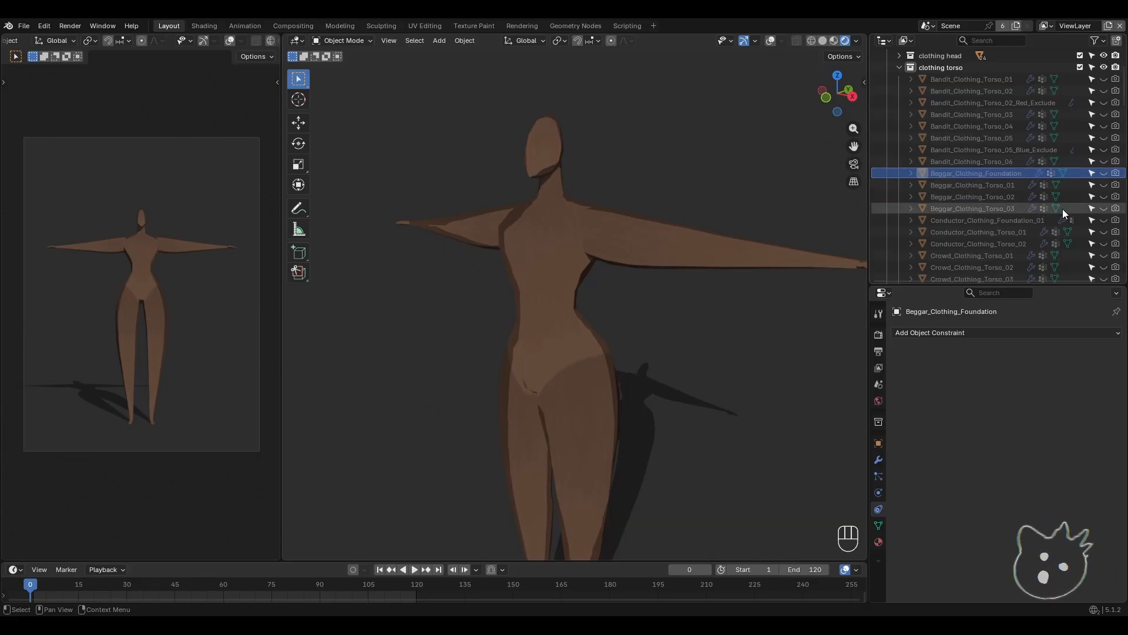
- Show Conductor_Clothing_Foundation_01, inspect it on the torso from several angles and hide it again
left_click(1105, 221)
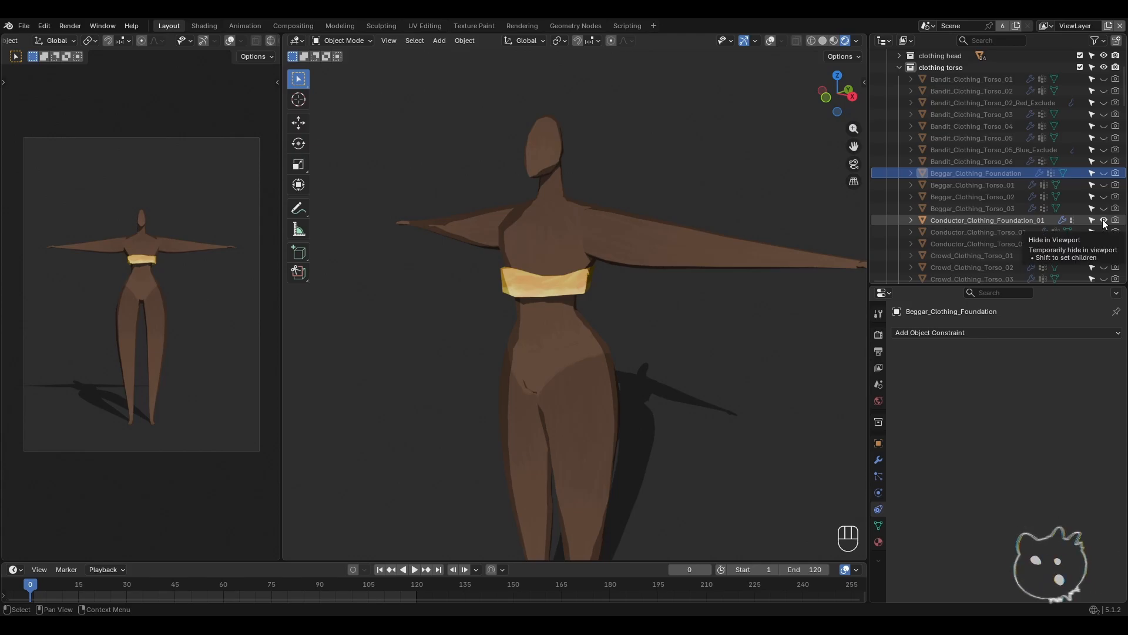
mouse_move(617, 303)
middle_mouse_down()
mouse_move(598, 307)
mouse_move(717, 290)
mouse_move(604, 296)
middle_mouse_up()
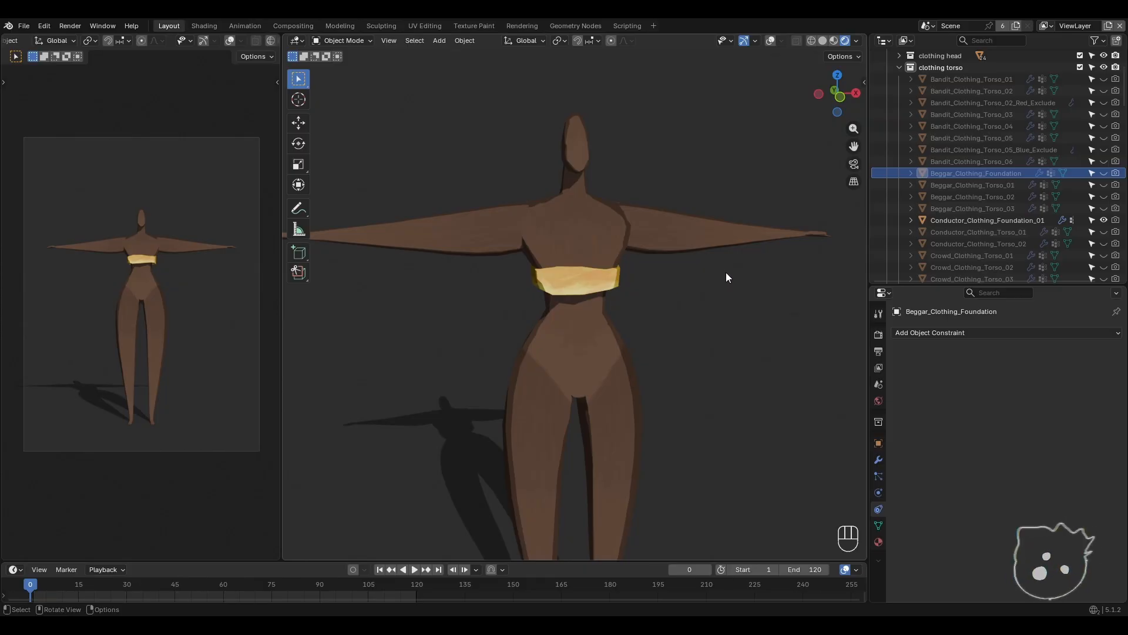
middle_click_drag(731, 334, 627, 324)
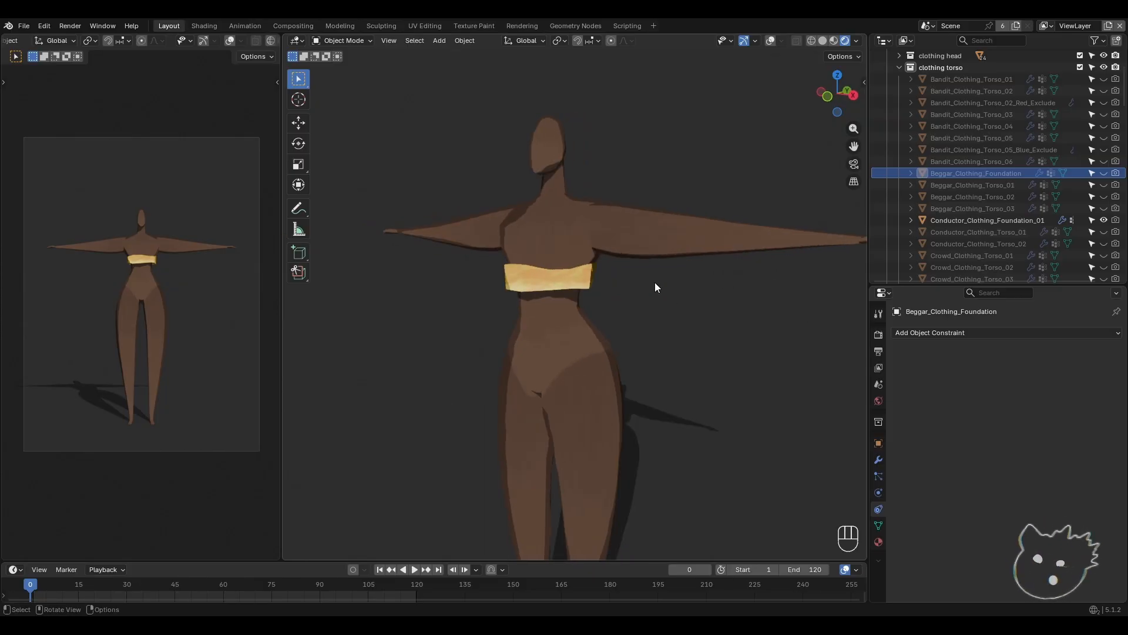
left_click(1104, 220)
- Find Mystic_Clothing_Foundation among the torso clothing and make it visible on the character
scroll(1024, 230, "down", 7)
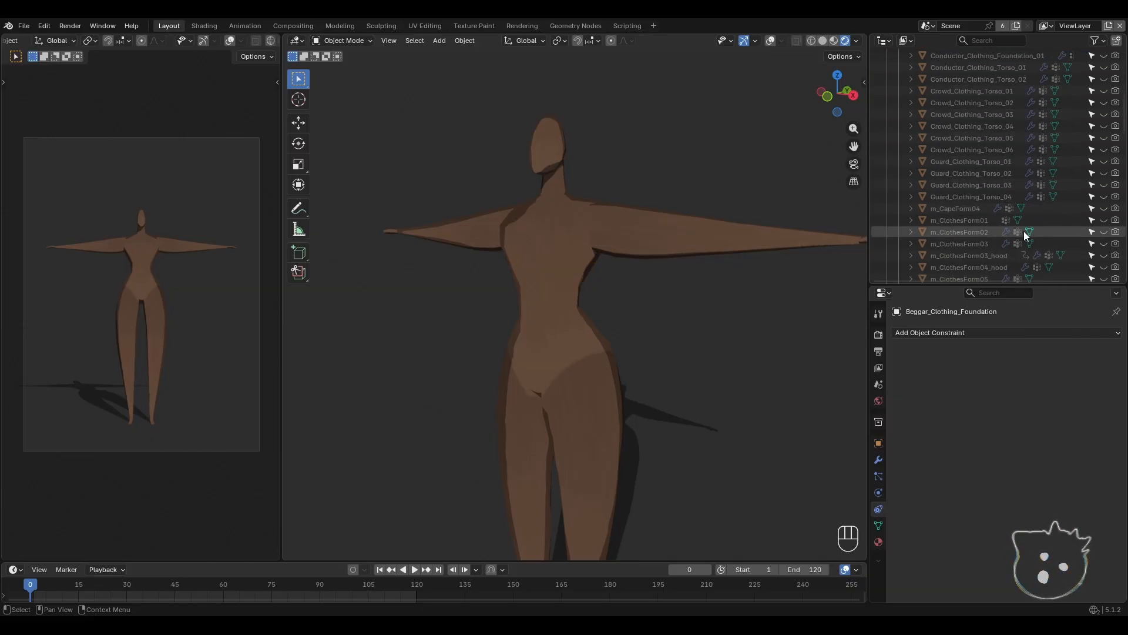
scroll(1024, 231, "down", 10)
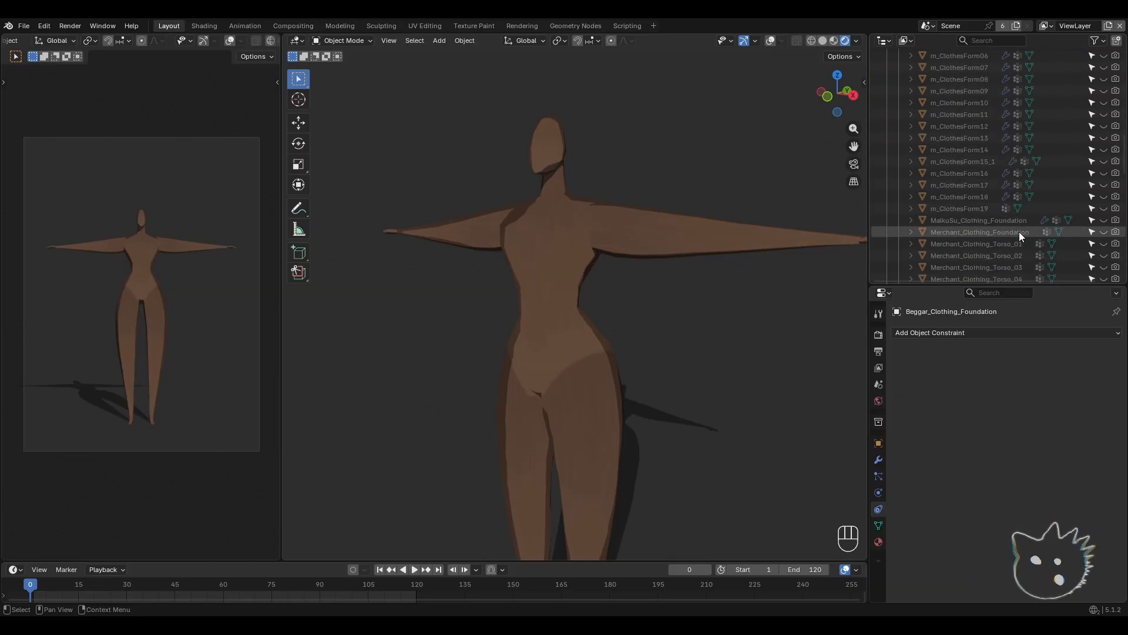
scroll(1019, 232, "down", 9)
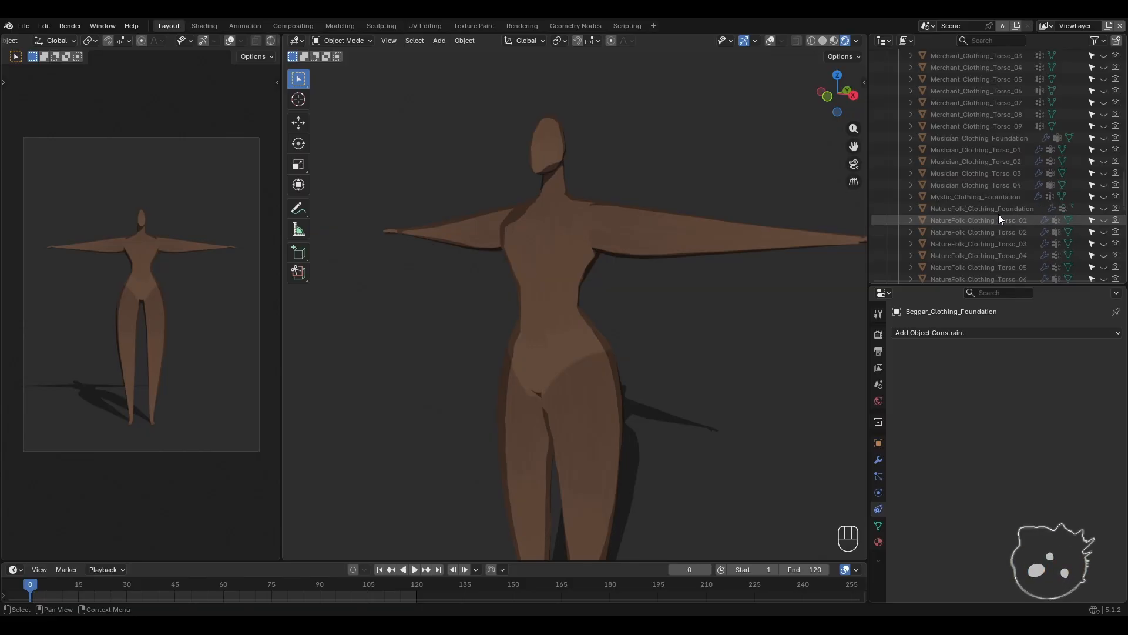
left_click(988, 198)
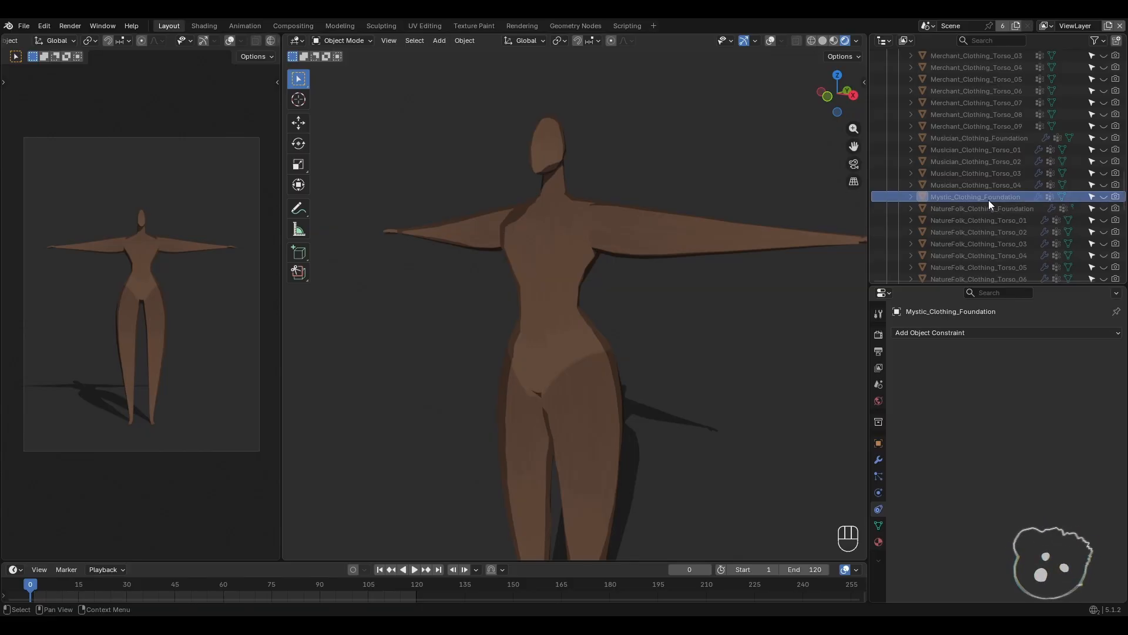
left_click(1105, 197)
middle_click_drag(667, 372, 573, 281)
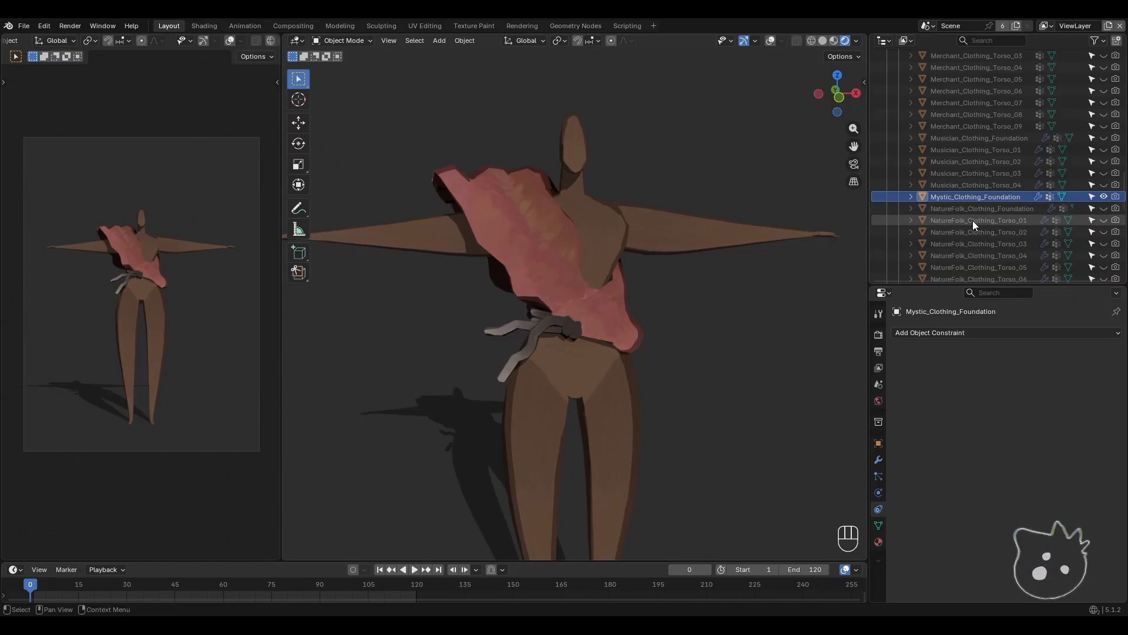
- Collapse the clothing torso collection and expand clothing head to reach the Mystic head pieces
scroll(970, 221, "up", 10)
scroll(954, 214, "up", 5)
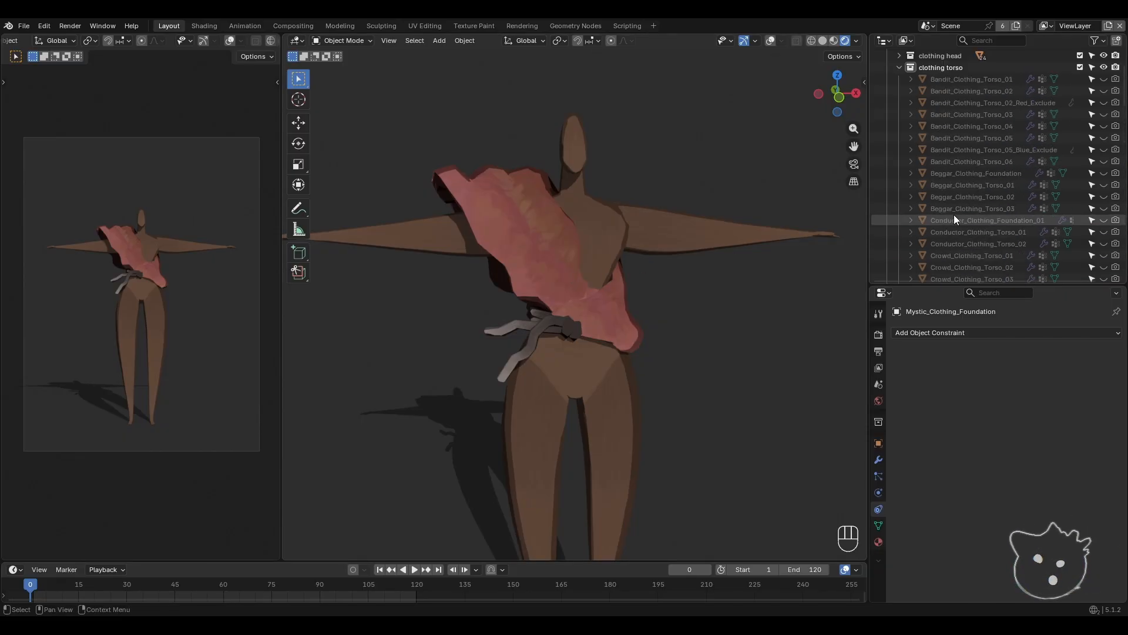
left_click(900, 161)
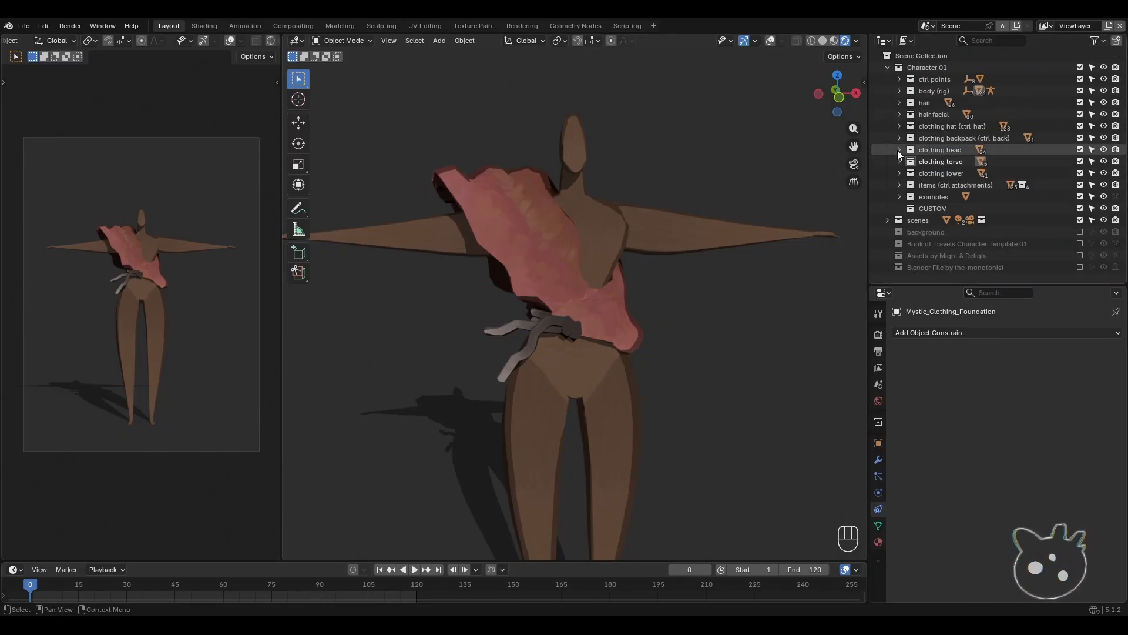
left_click(899, 149)
scroll(939, 197, "down", 5)
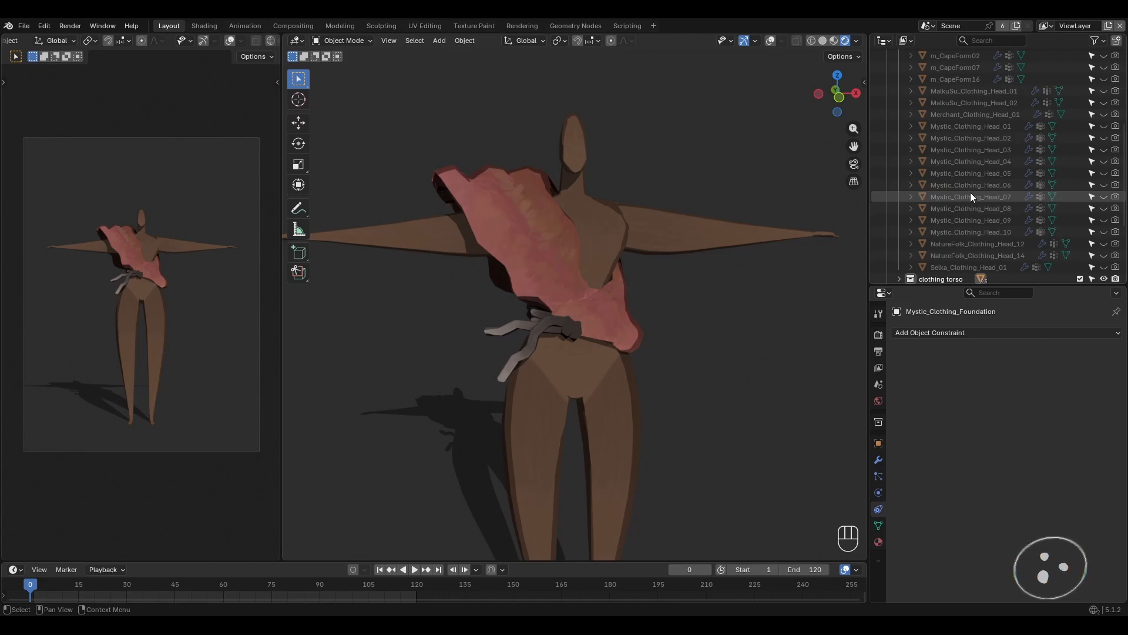
- Try Mystic_Clothing_Head_03, 05, 07 and 08 one at a time, hiding each, and leave Mystic_Clothing_Head_09 visible
left_click(1104, 150)
left_click(1104, 149)
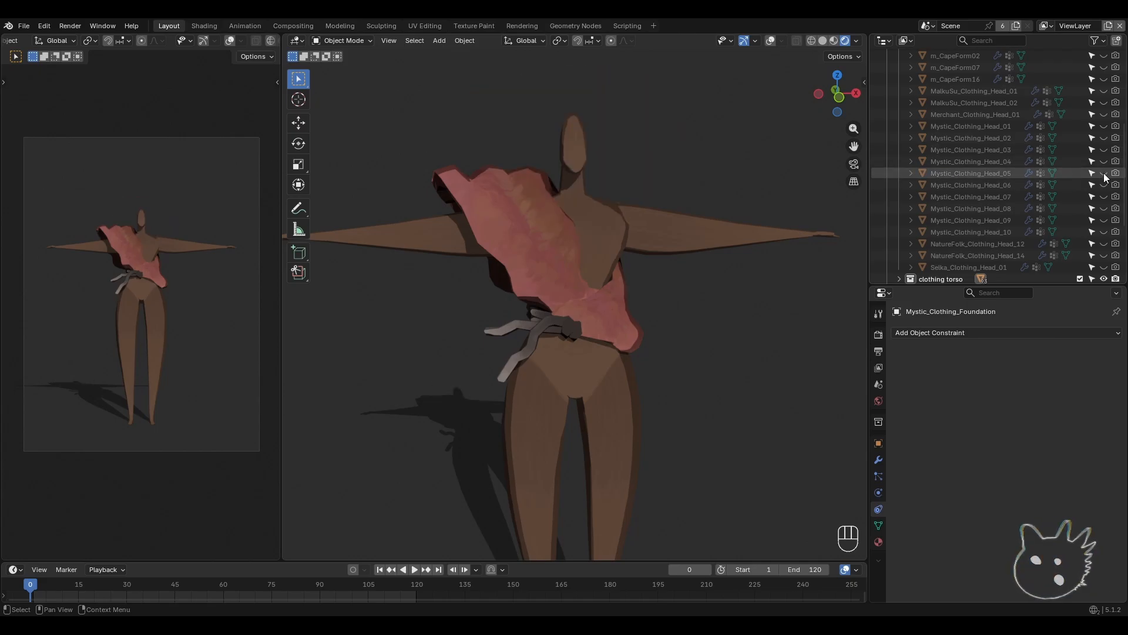
left_click(1104, 173)
left_click(1104, 174)
left_click(1104, 198)
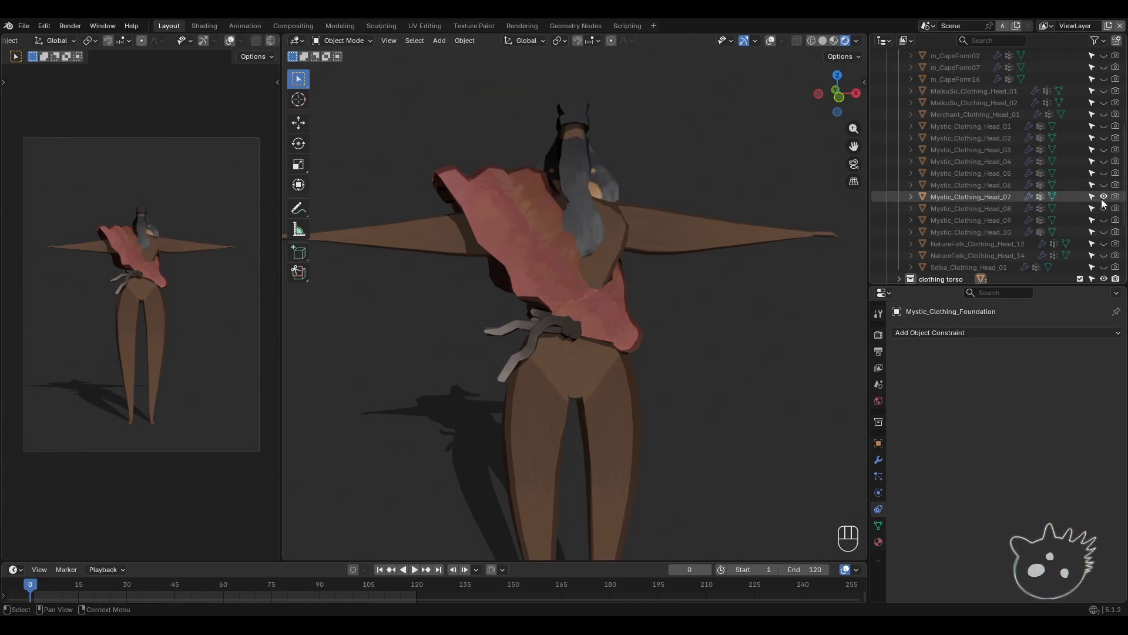
left_click(1104, 198)
left_click(1104, 210)
left_click(1103, 210)
left_click(1104, 220)
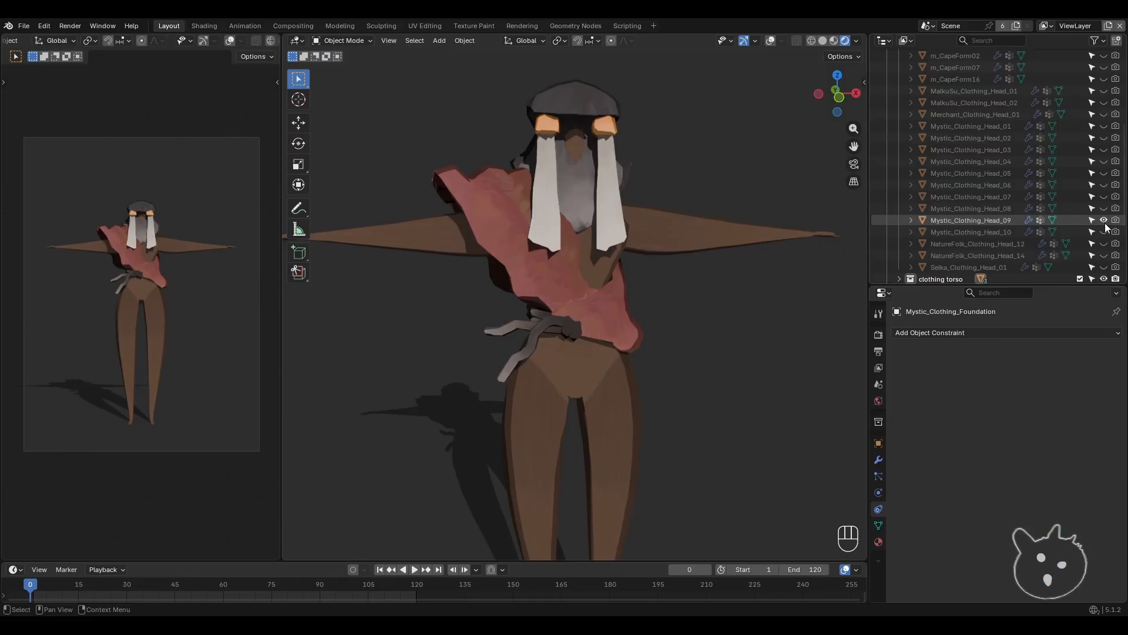
middle_click_drag(640, 301, 768, 291)
- Collapse the clothing head collection and expand clothing lower to reach the Mystic lower-body pieces
scroll(961, 241, "up", 8)
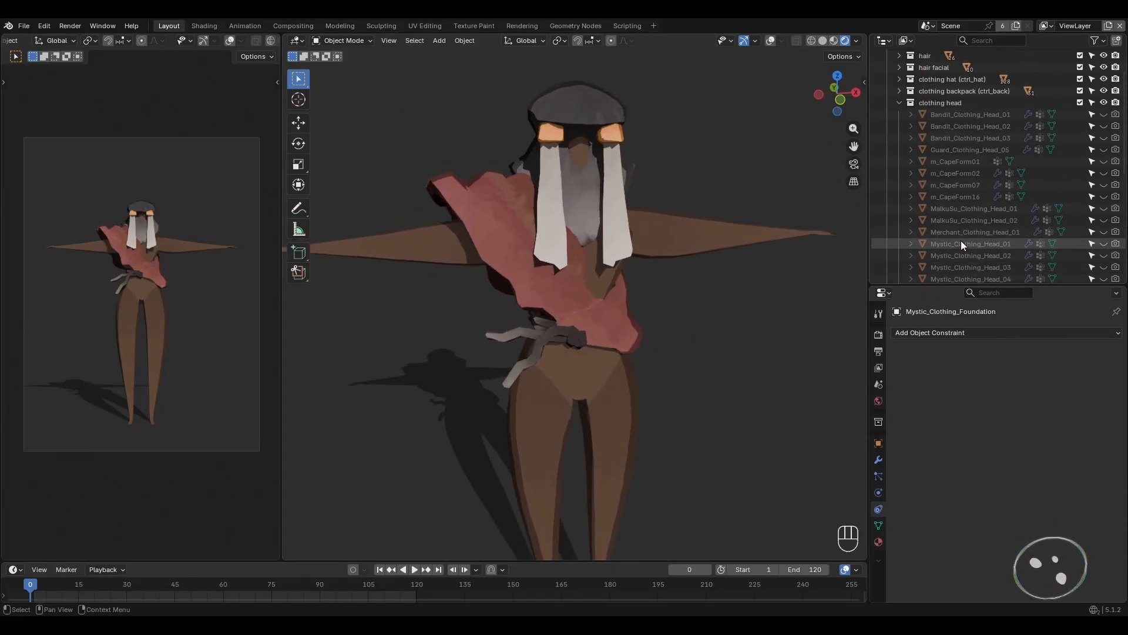
left_click(899, 126)
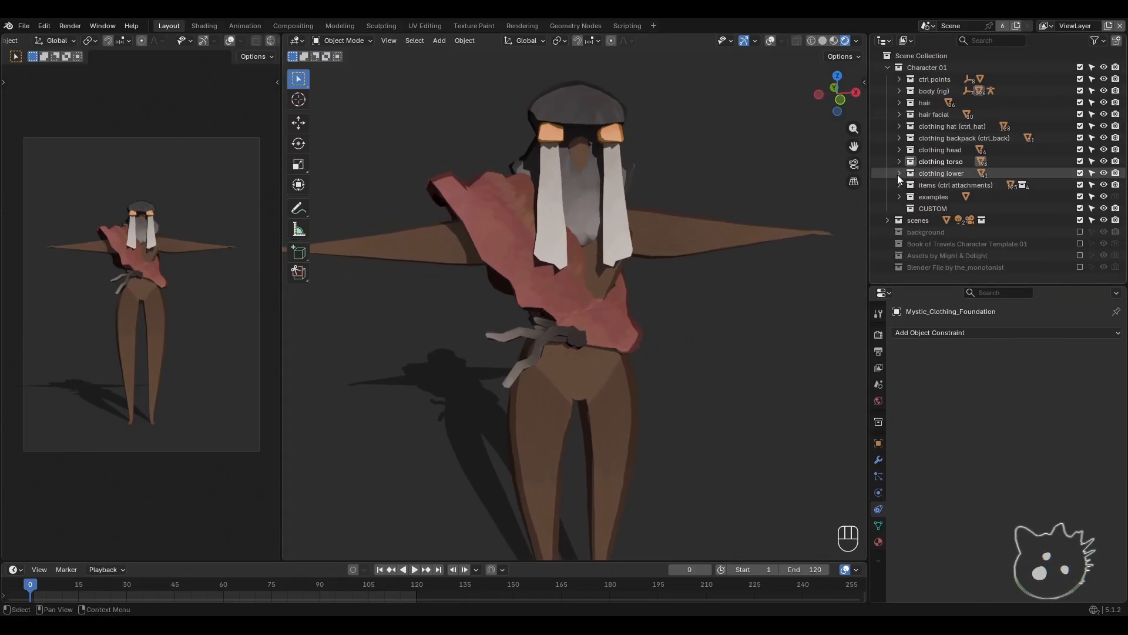
left_click(899, 174)
left_click(944, 174)
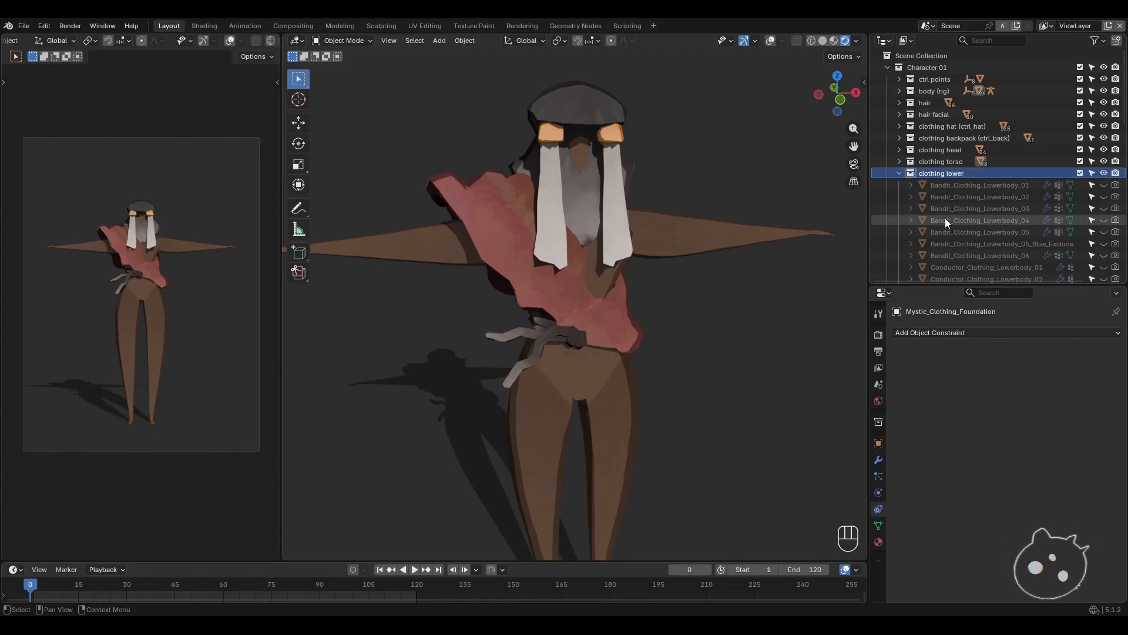
scroll(946, 220, "down", 6)
scroll(970, 232, "down", 2)
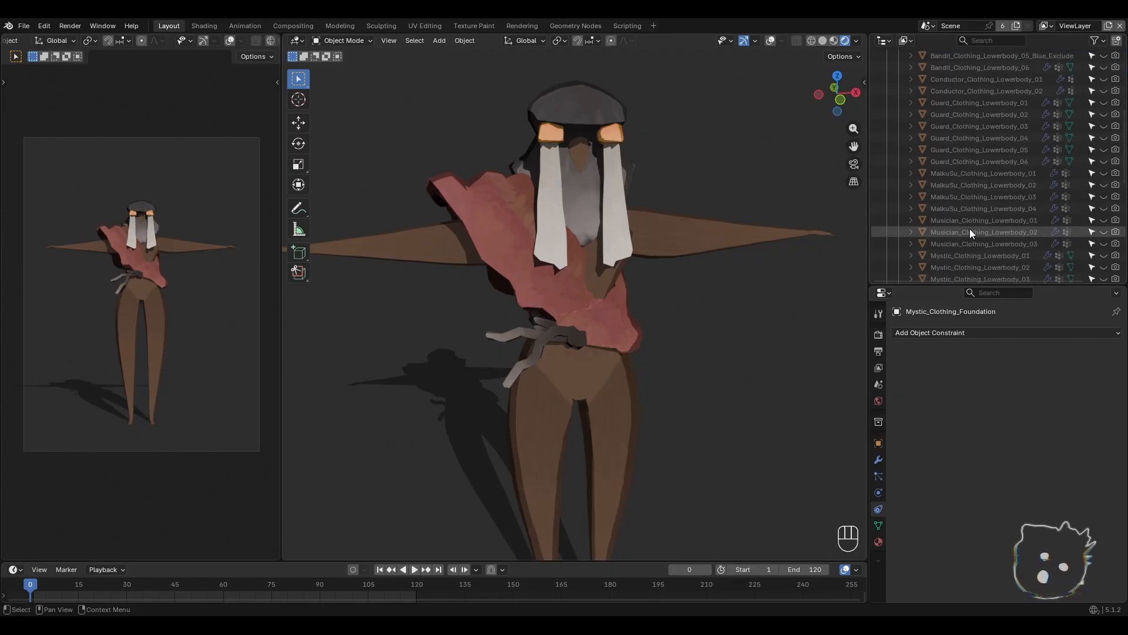
scroll(970, 233, "down", 3)
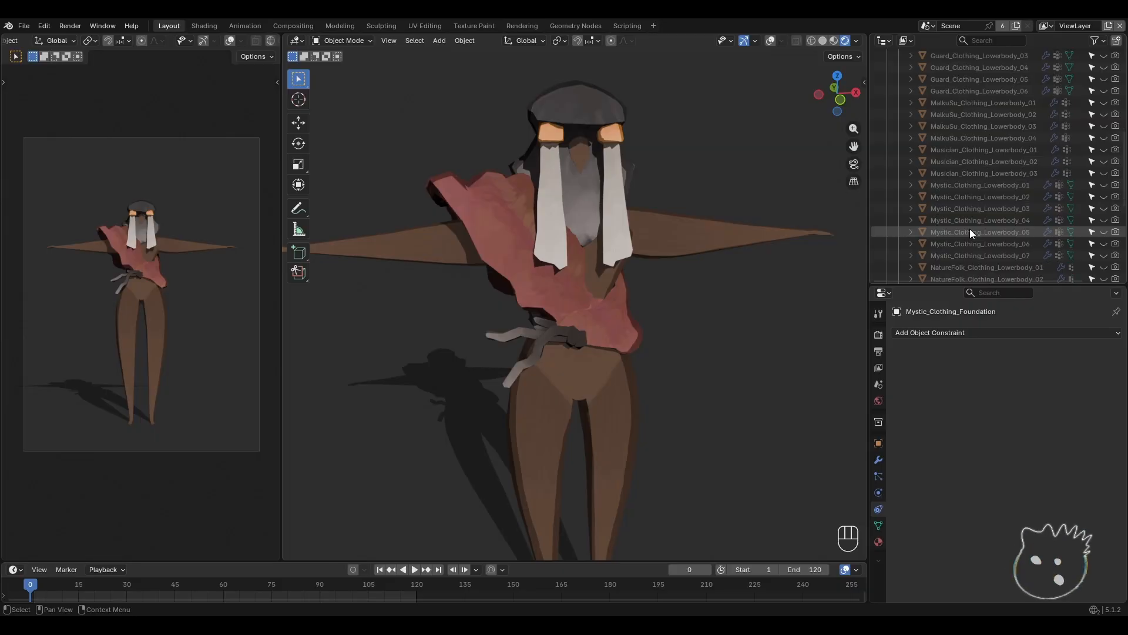
- Try Mystic_Clothing_Lowerbody_03 and 02, hiding each, and leave Mystic_Clothing_Lowerbody_05 visible on the character
left_click(1104, 208)
left_click(1104, 209)
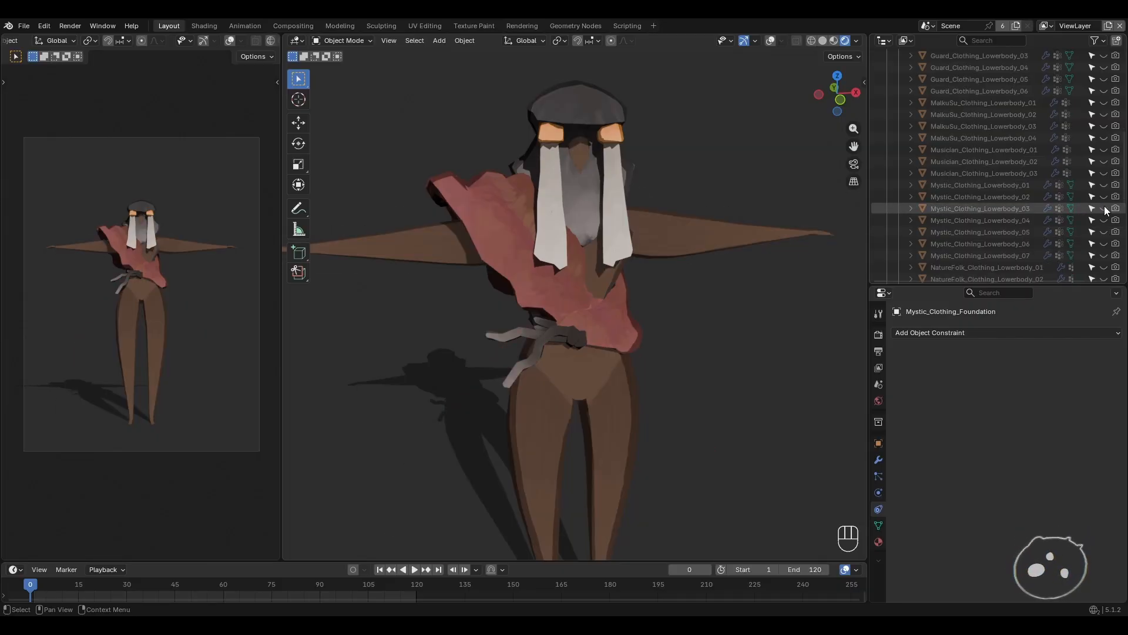
left_click(1104, 197)
left_click(1105, 198)
left_click(1104, 232)
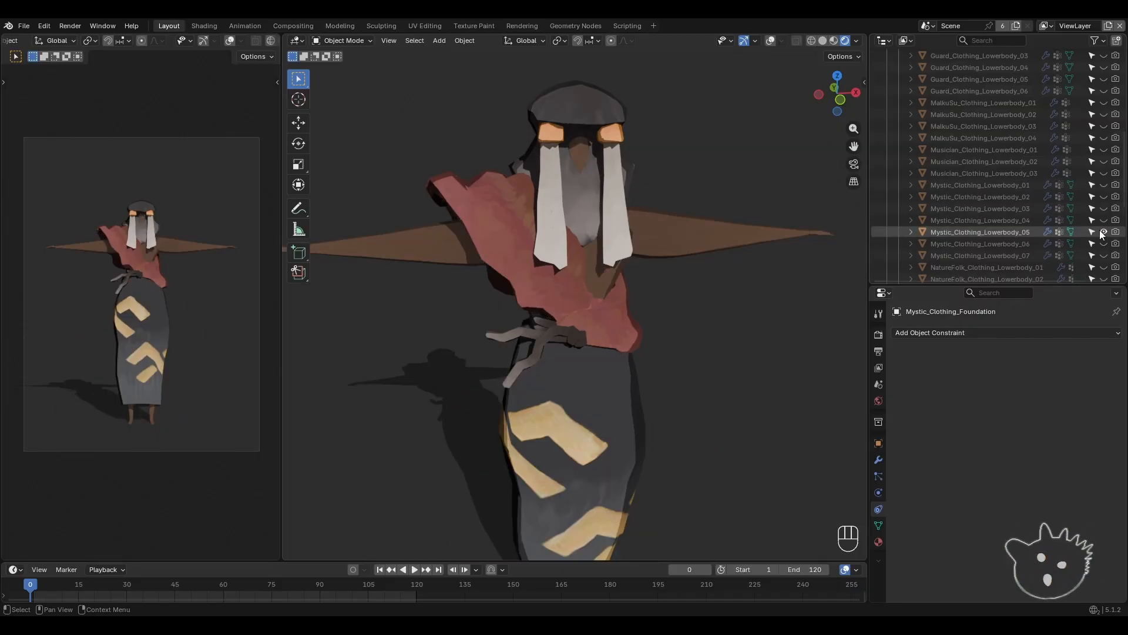
left_click(1105, 232)
left_click(1105, 233)
middle_click_drag(660, 386, 627, 336)
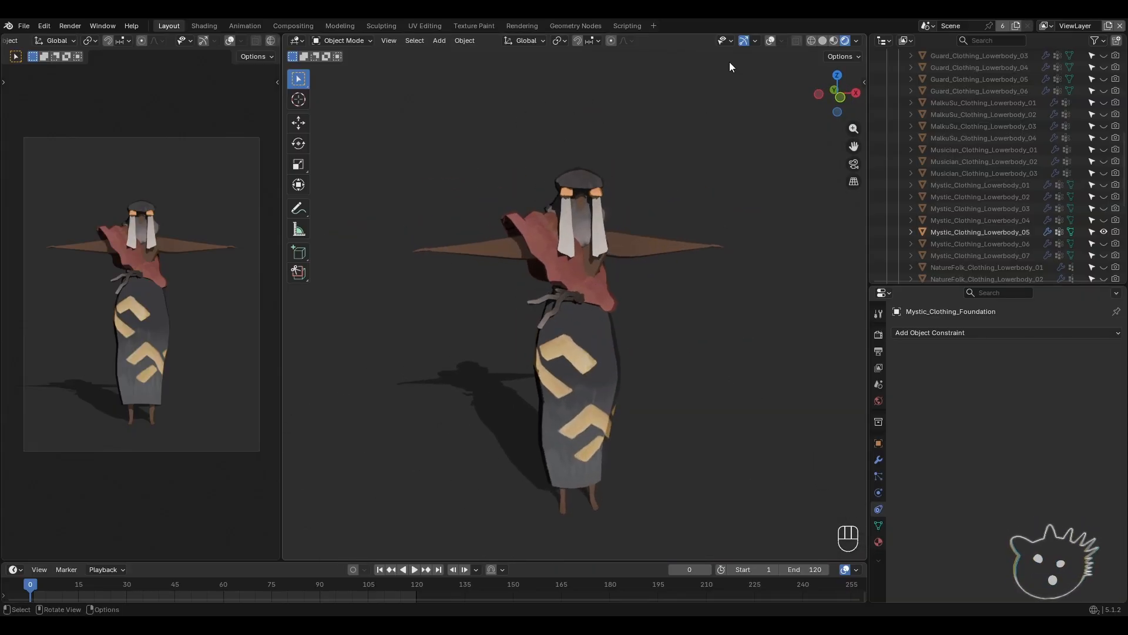
- Turn on viewport overlays and select the skirt, torso cloth and head piece in turn on the character
left_click(771, 41)
left_click(595, 378)
middle_click_drag(594, 377, 605, 353)
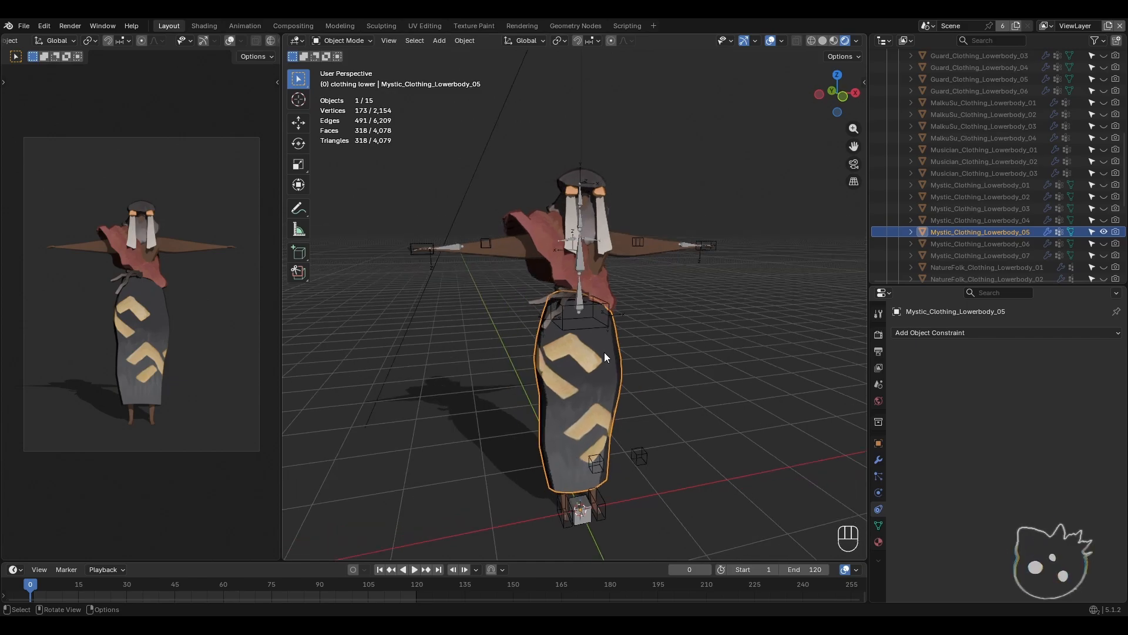
left_click(541, 235)
left_click(586, 178)
left_click(533, 219)
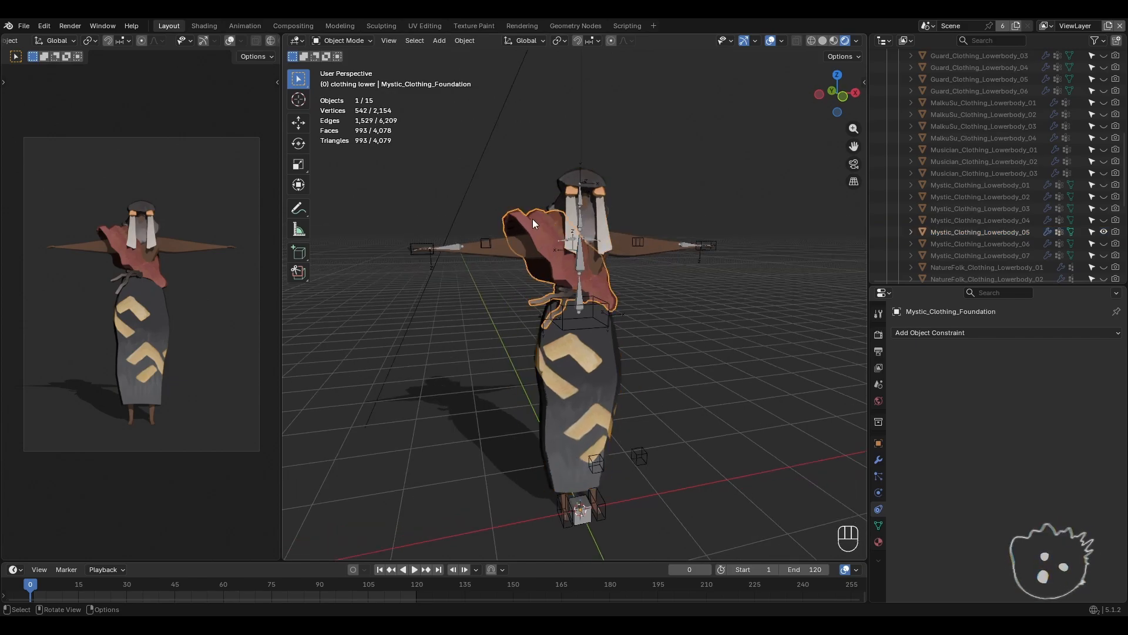
- Hide the Mystic skirt, torso cloth and head piece one by one, selecting each directly in the 3D view
middle_click_drag(532, 219, 601, 313, "shift")
scroll(580, 337, "up", 3)
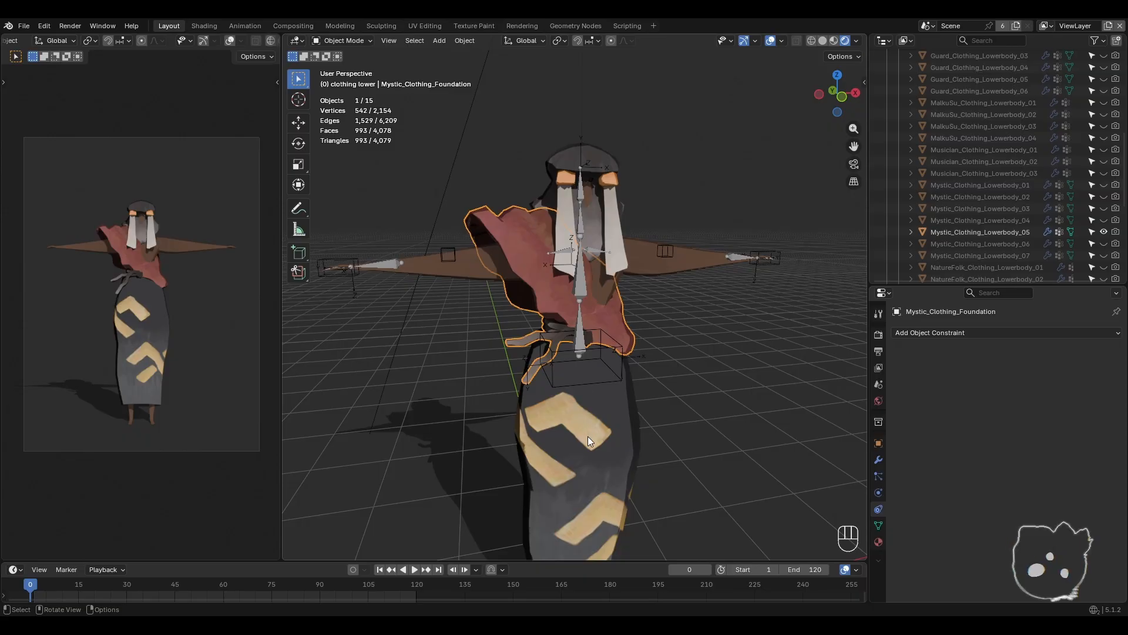
scroll(1003, 160, "down", 2)
scroll(1005, 159, "up", 2)
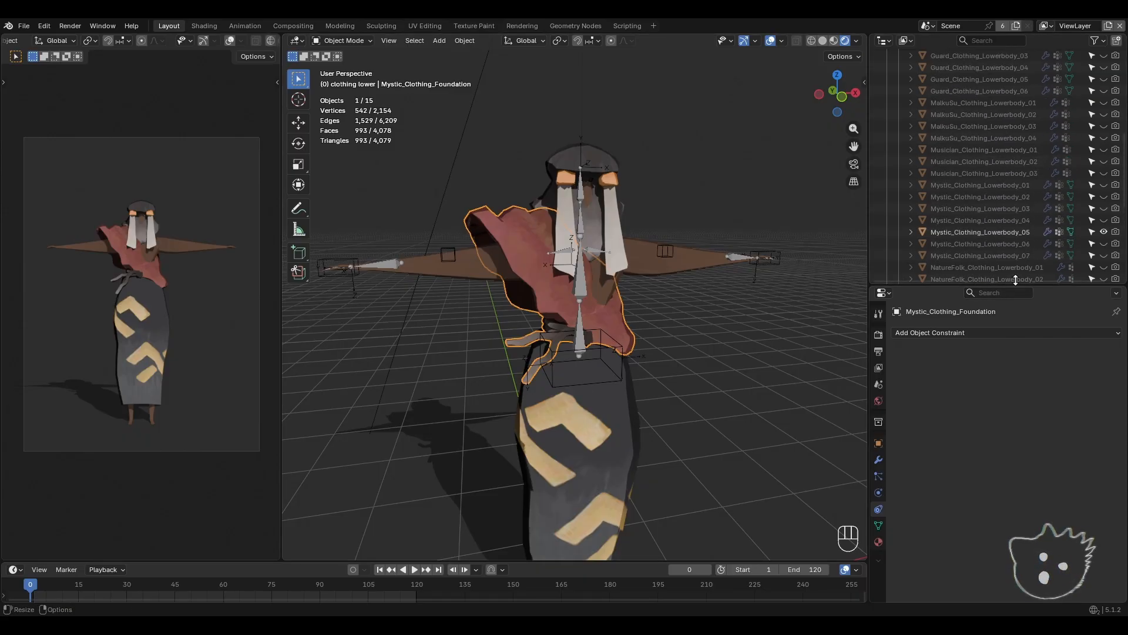
left_click(618, 434)
key("h")
left_click(510, 224)
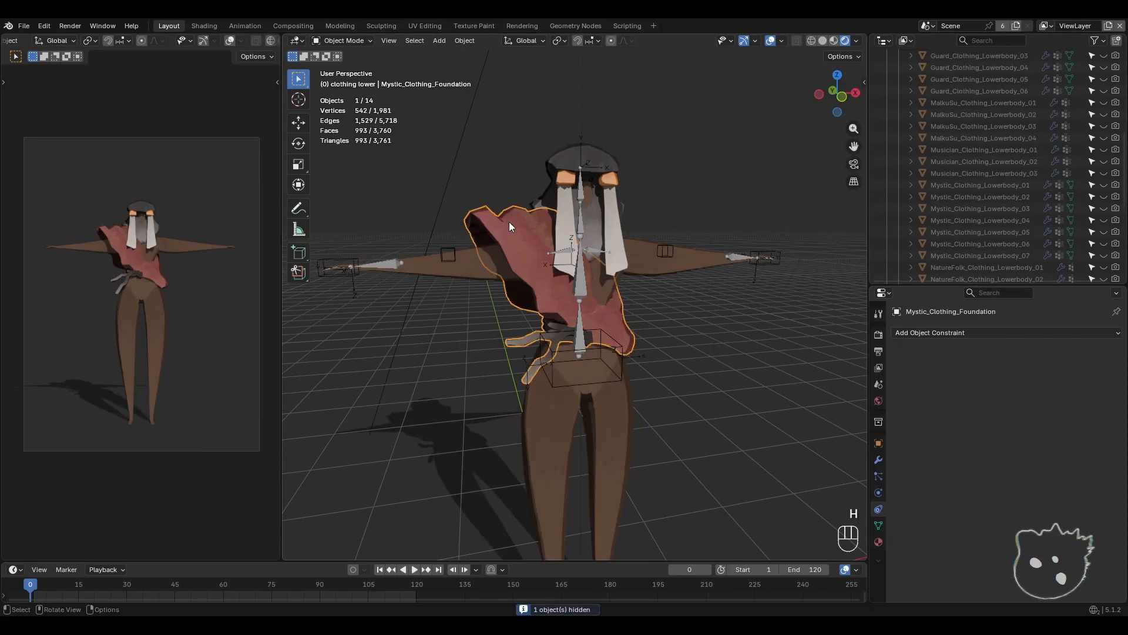
key("h")
left_click(575, 163)
key("h")
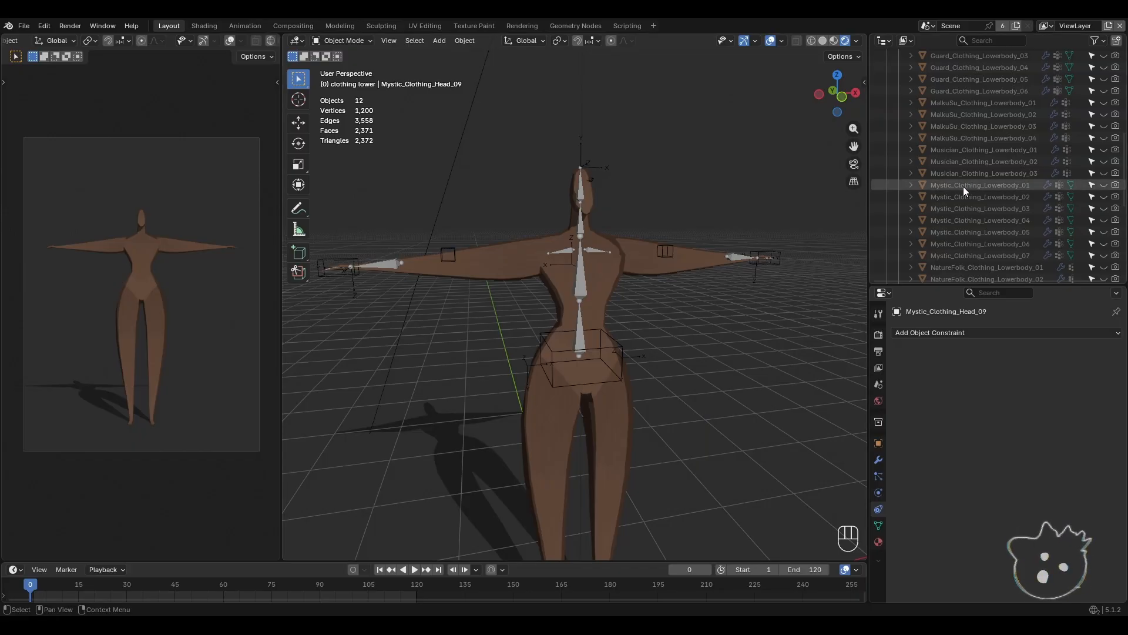
- Collapse the clothing lower collection and expand items (ctrl attachments) and its weapons sub-collection
scroll(964, 189, "up", 10)
left_click(899, 150)
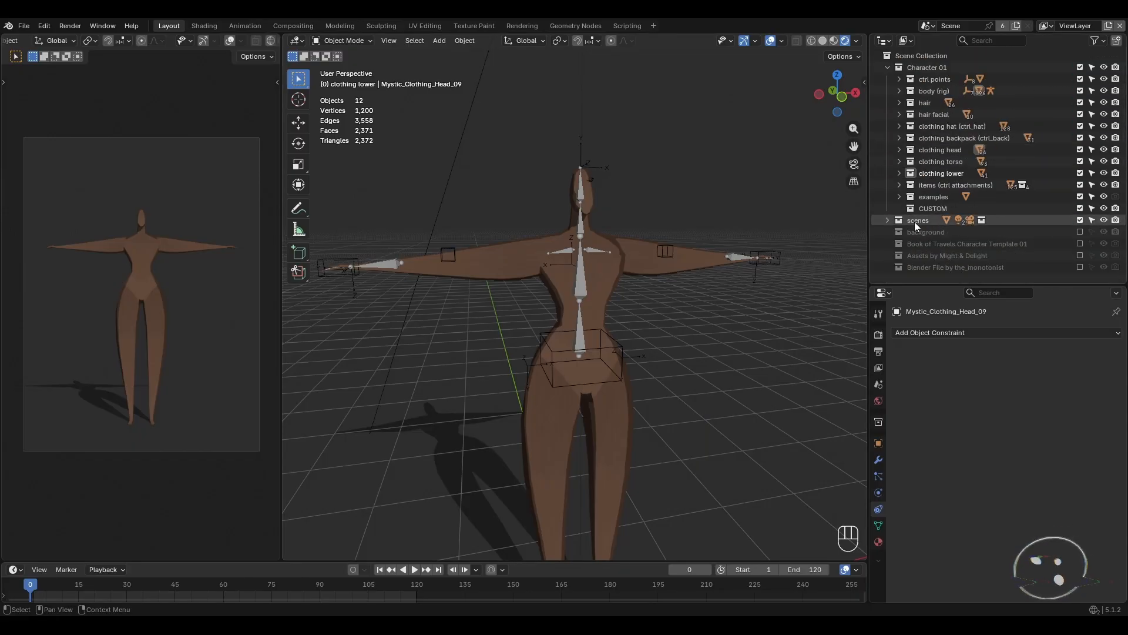
left_click(899, 185)
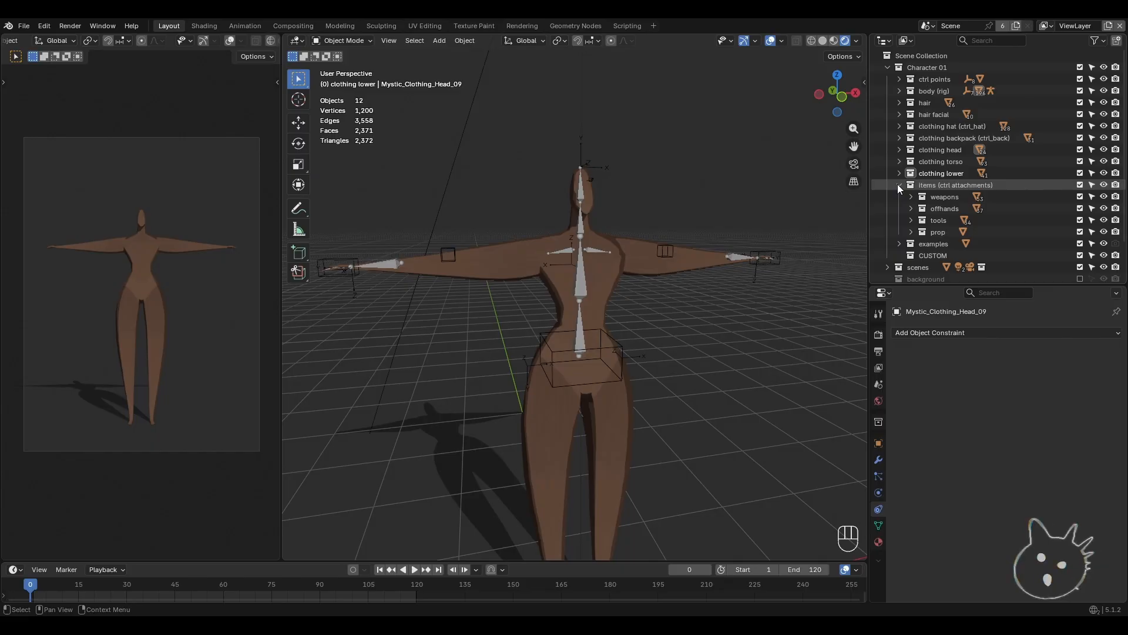
middle_click_drag(717, 370, 793, 276, "shift")
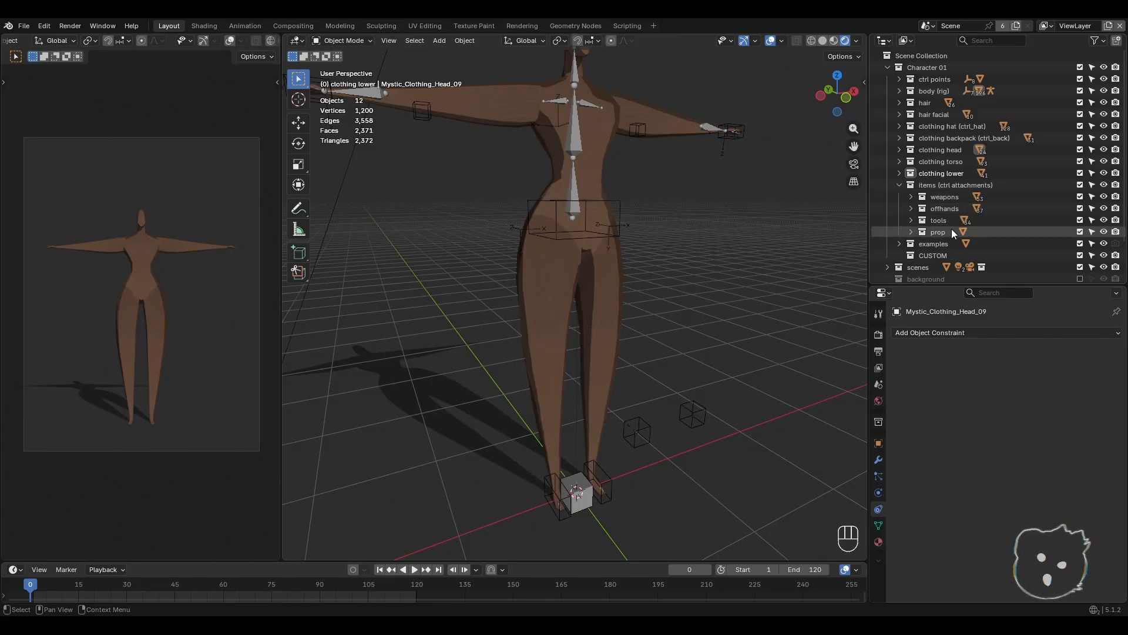
left_click(911, 196)
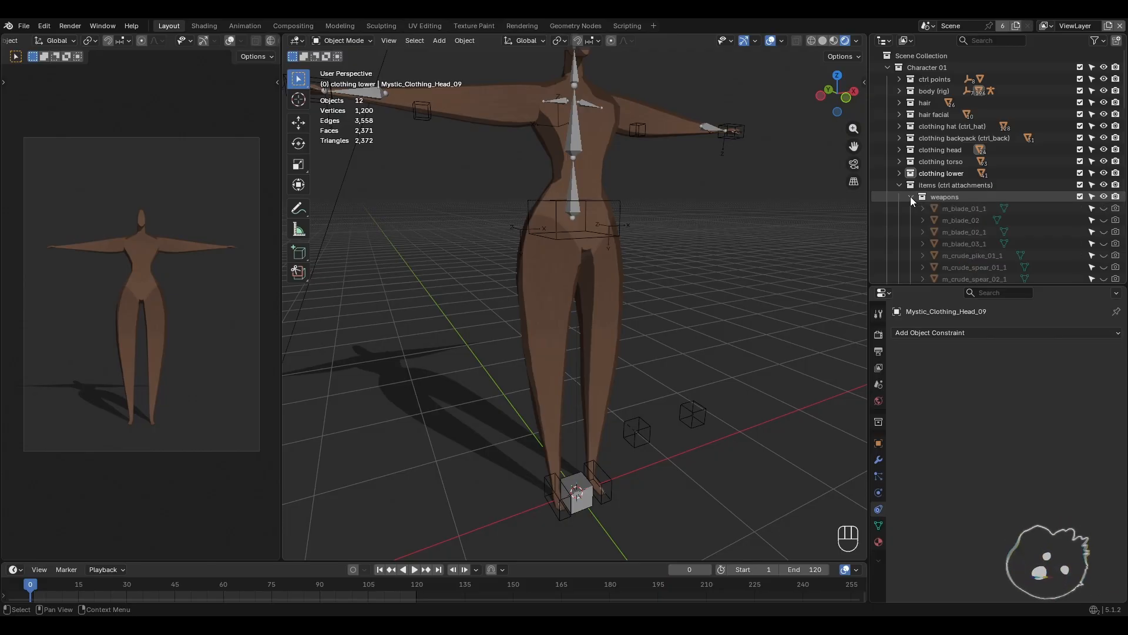
- Show and hide the weapons m_half_sword_04_1 and m_poor_staff_01_1 one after the other
scroll(980, 225, "down", 4)
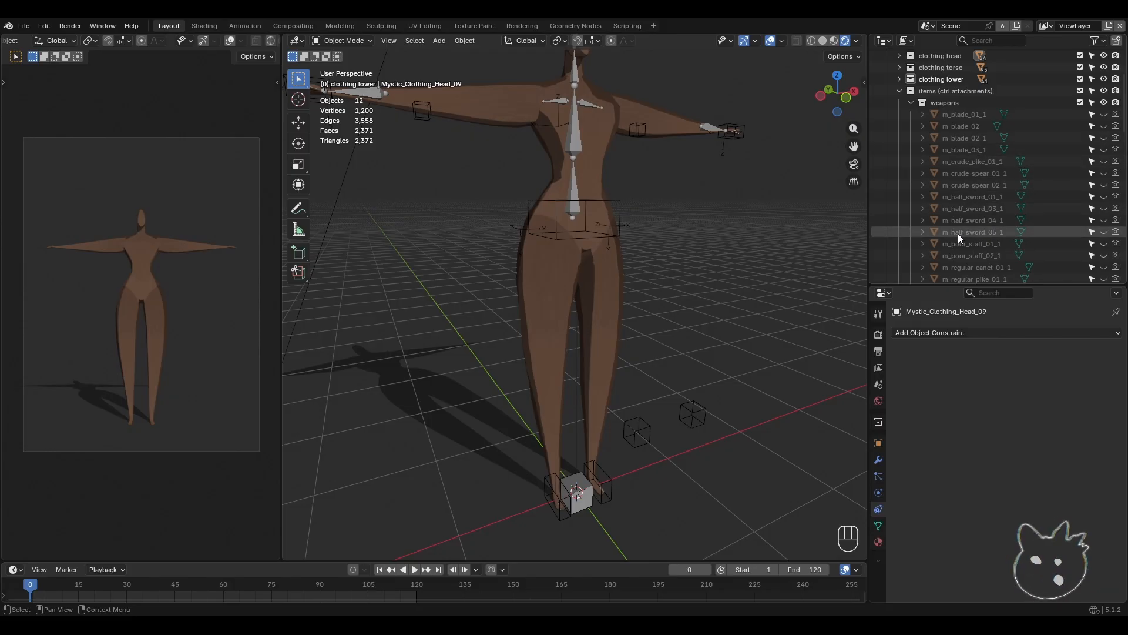
left_click(1105, 222)
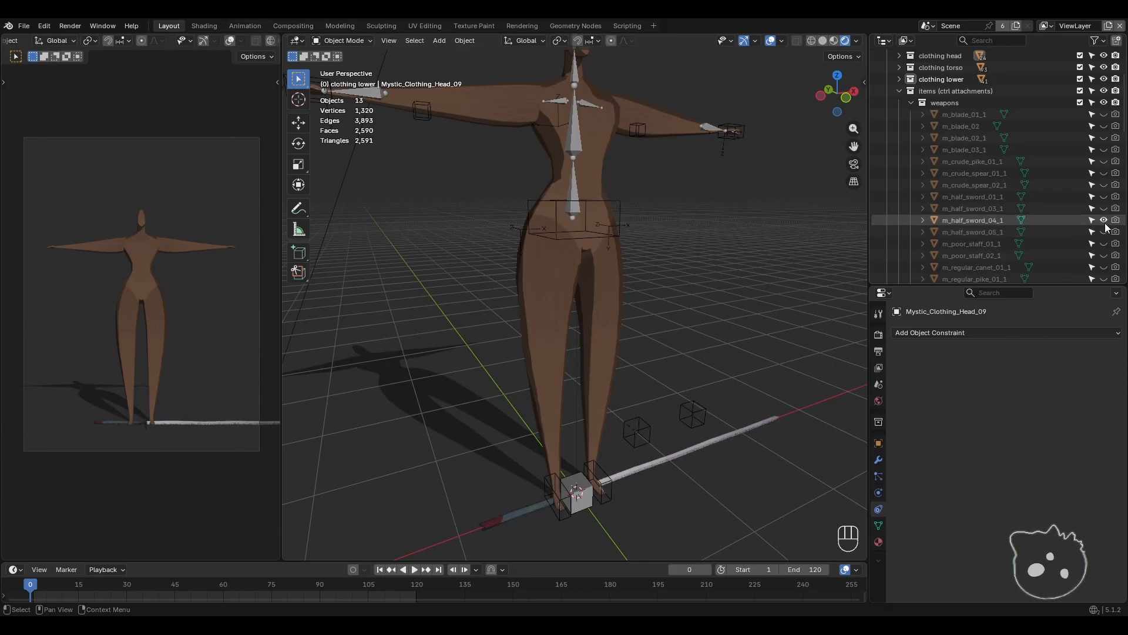
left_click(1104, 222)
left_click(1104, 243)
middle_click_drag(736, 354, 821, 321)
left_click(1104, 243)
- Preview m_regular_spear_03_1, m_sword_full_crescent_01 and m_rod_01_1 in turn, hiding each again
scroll(1102, 244, "down", 5)
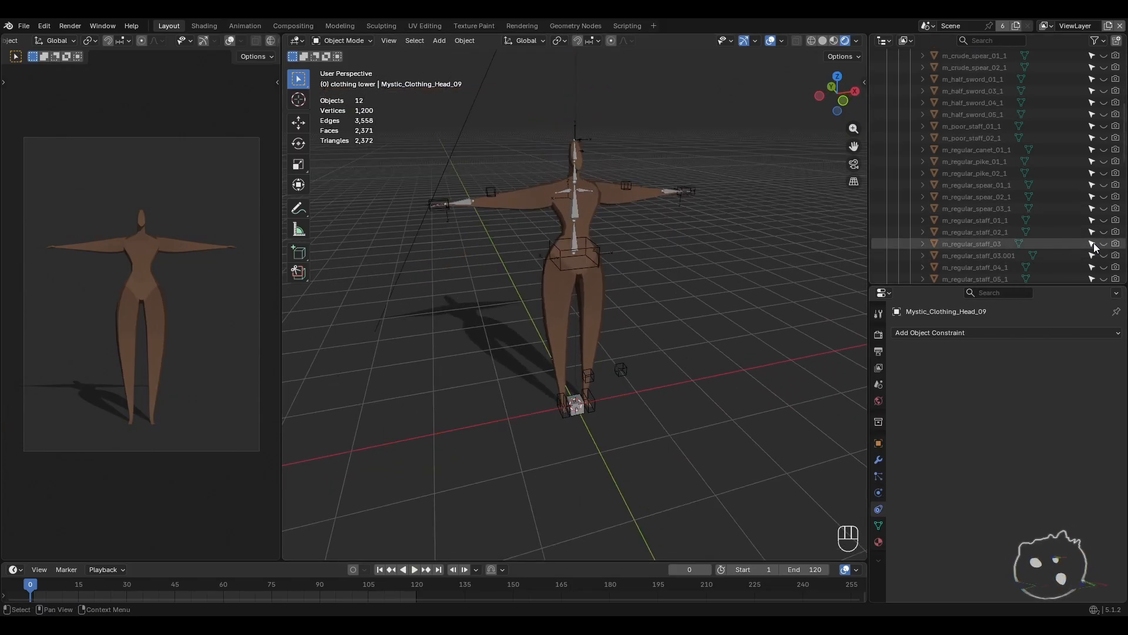
left_click(1104, 209)
left_click(1104, 209)
scroll(980, 236, "down", 5)
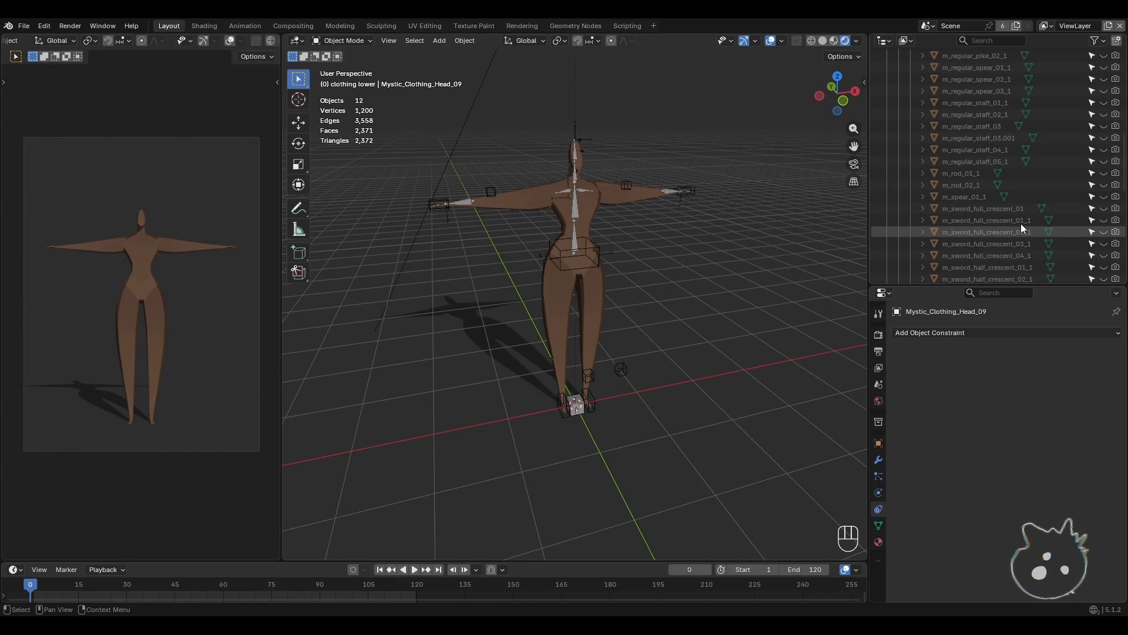
left_click(1105, 209)
left_click(1104, 209)
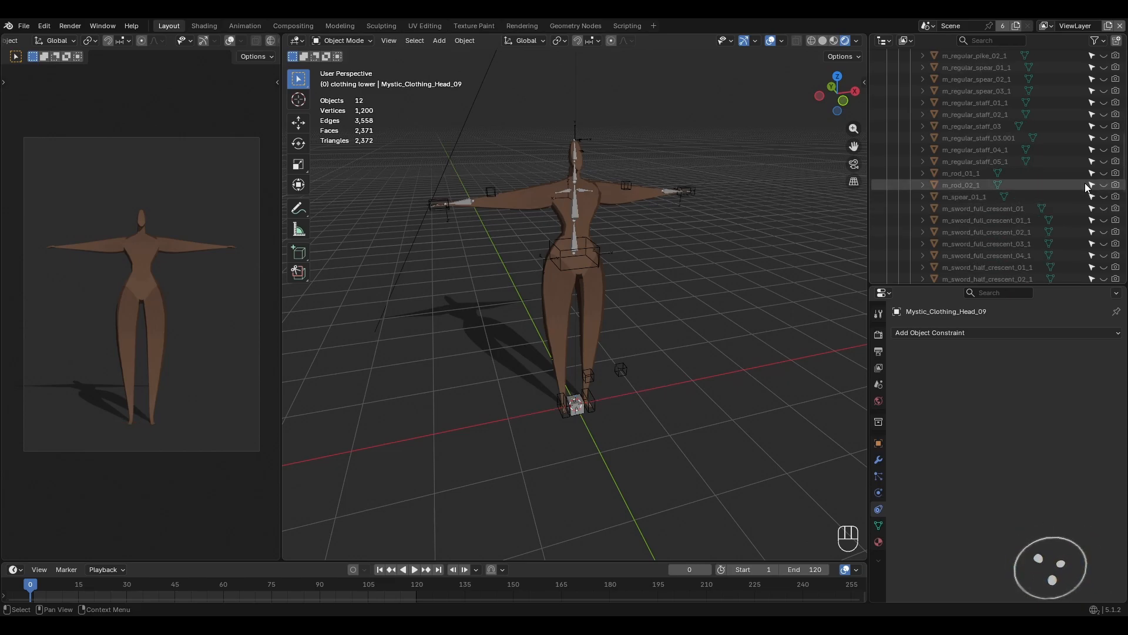
left_click(1104, 173)
left_click(1105, 174)
- Show and hide m_unique_staff_01_1, and inspect m_unique_sword_01_1 from several angles before hiding it
scroll(1076, 195, "down", 6)
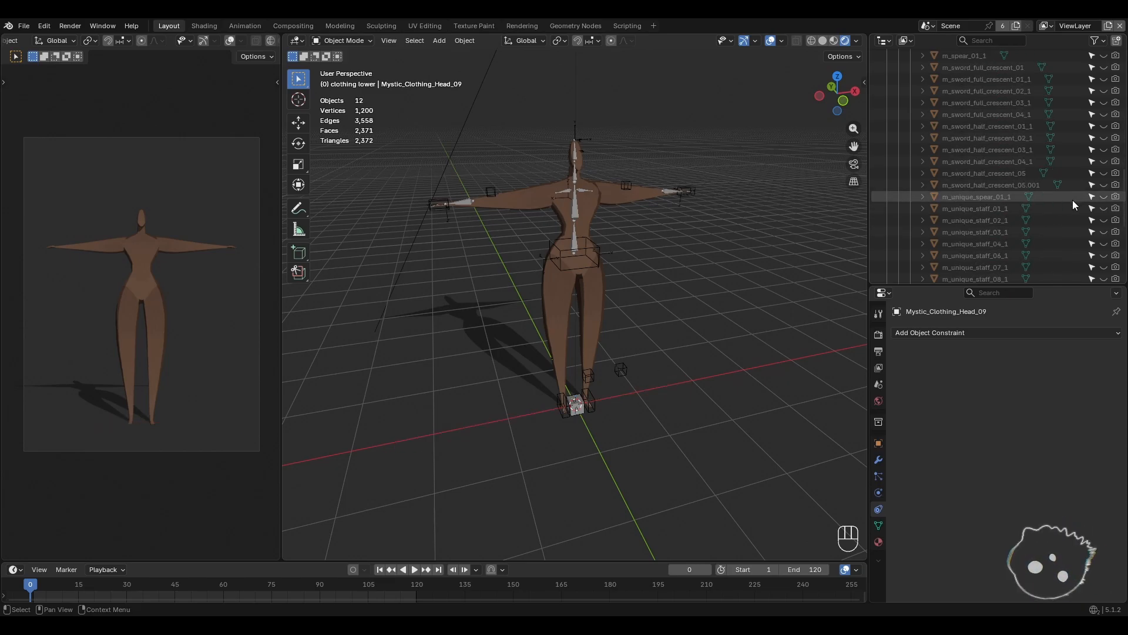
left_click(1104, 208)
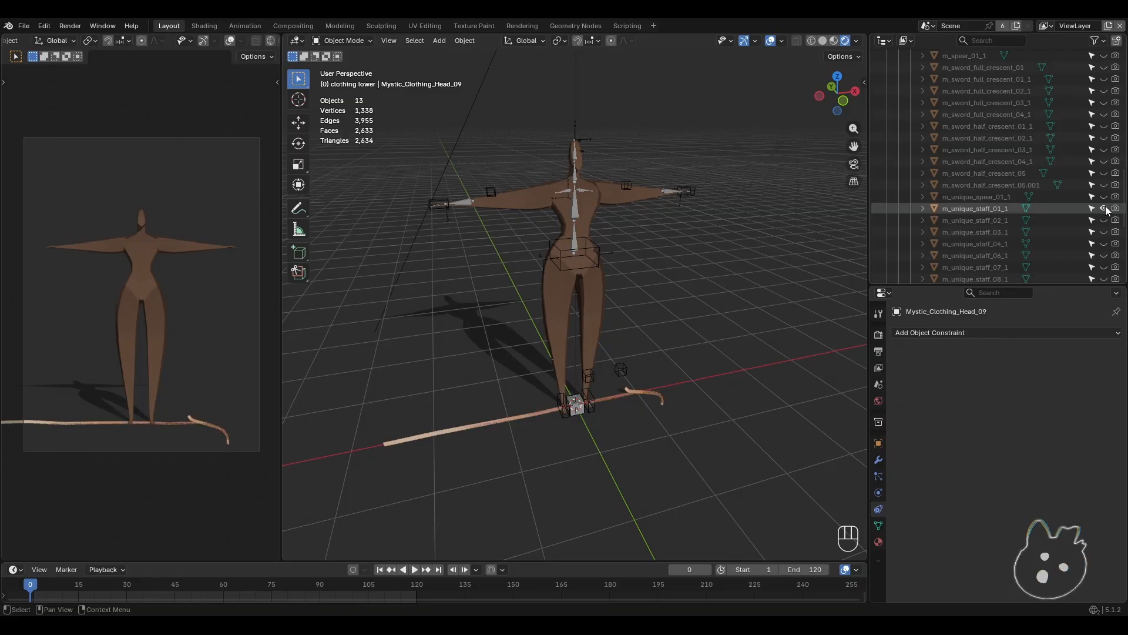
left_click(1103, 208)
scroll(1054, 214, "down", 4)
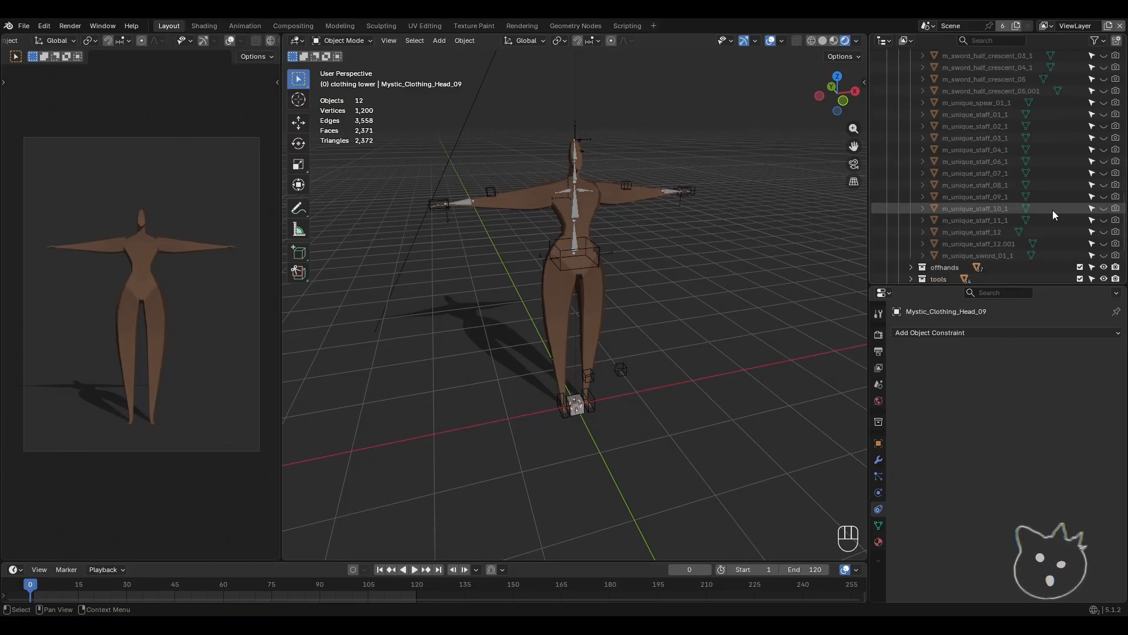
left_click(1103, 256)
middle_click_drag(701, 386, 678, 328)
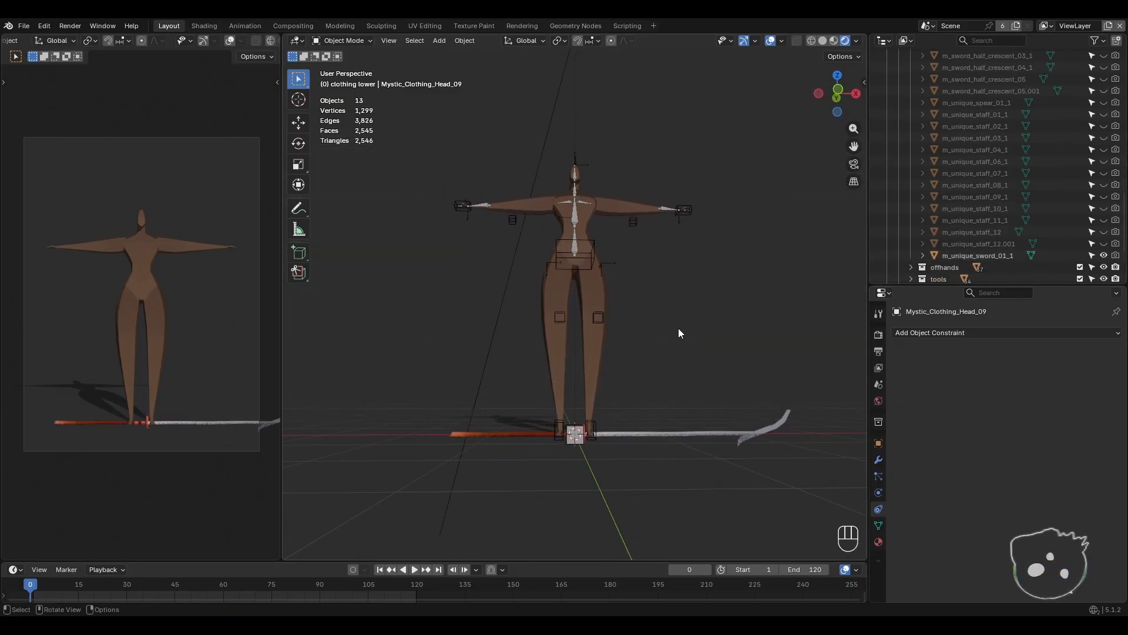
middle_click_drag(708, 390, 699, 423)
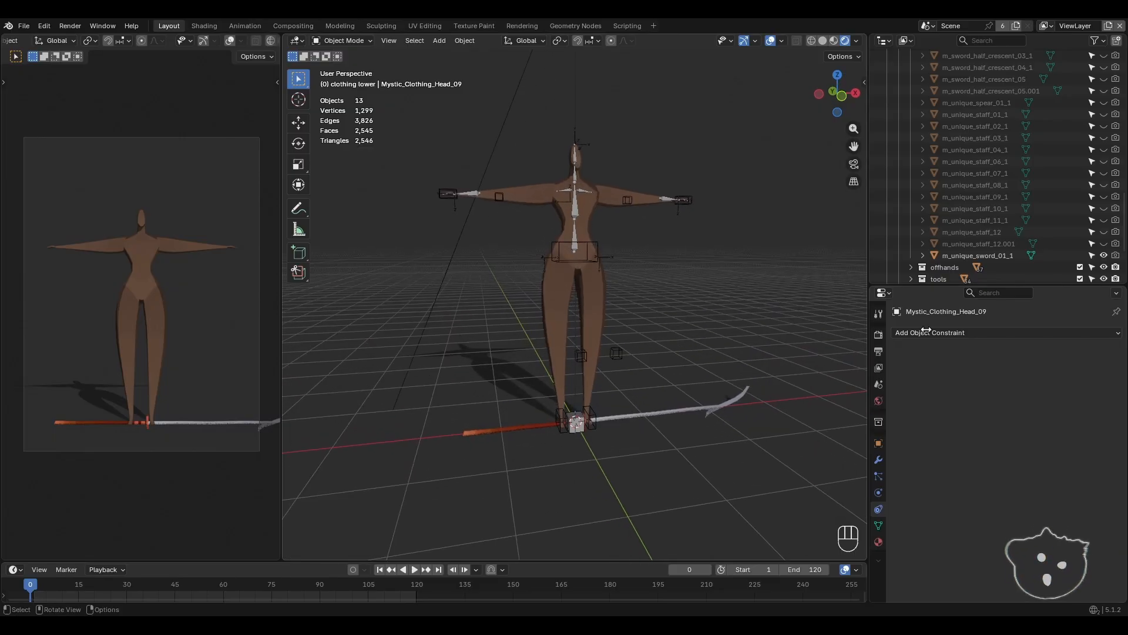
left_click(1099, 256)
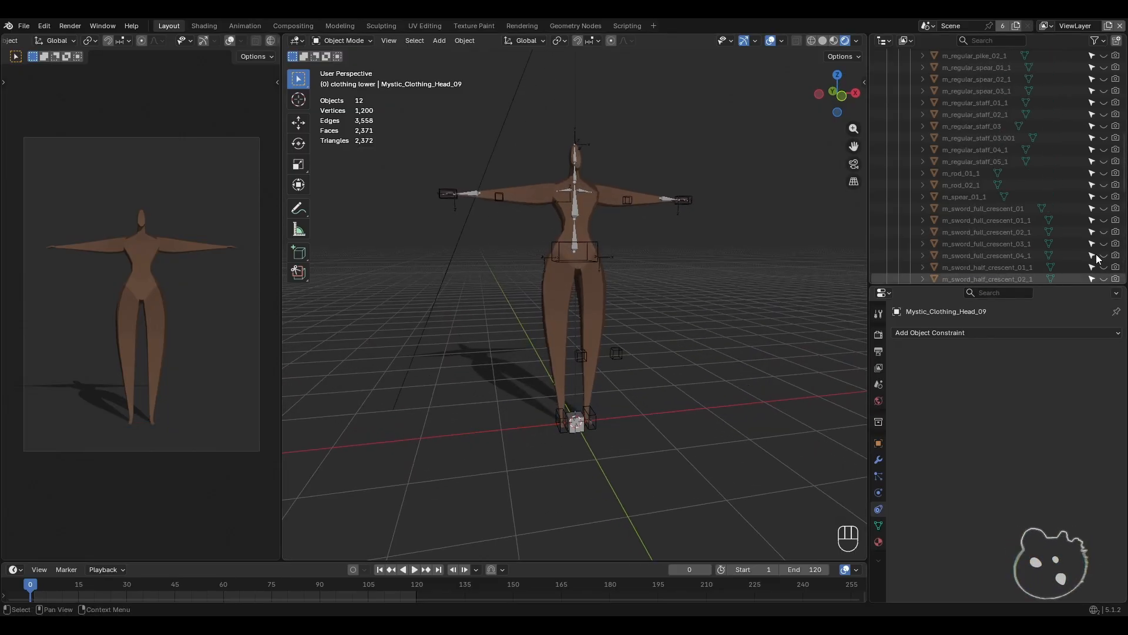
- Collapse the weapons collection and expand the offhands collection
scroll(1055, 240, "up", 15)
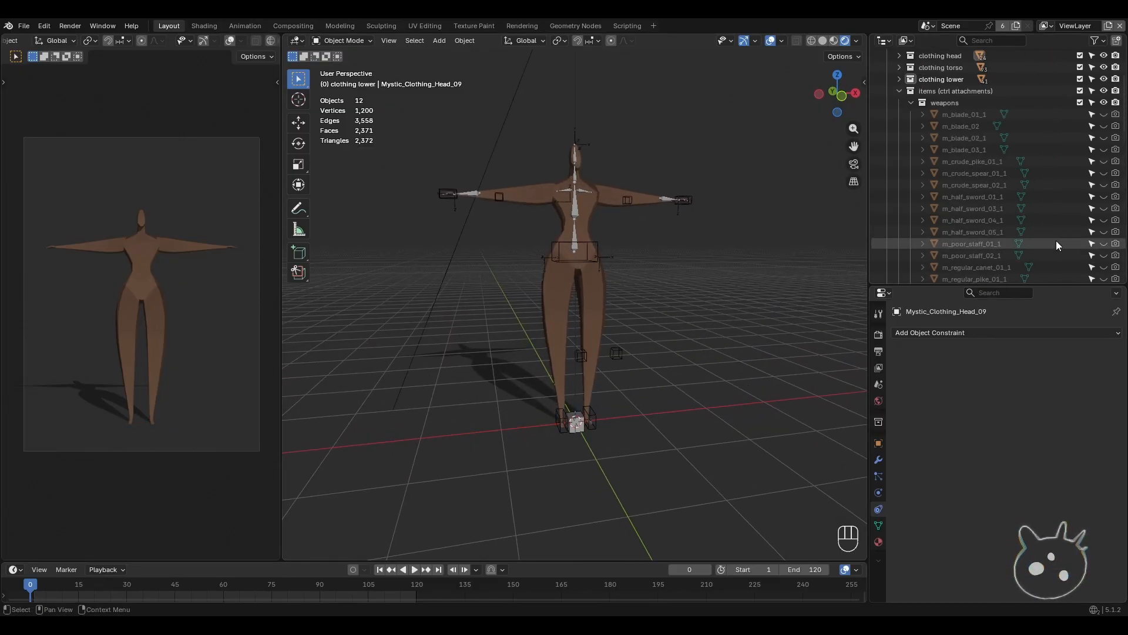
left_click(911, 103)
left_click(910, 165)
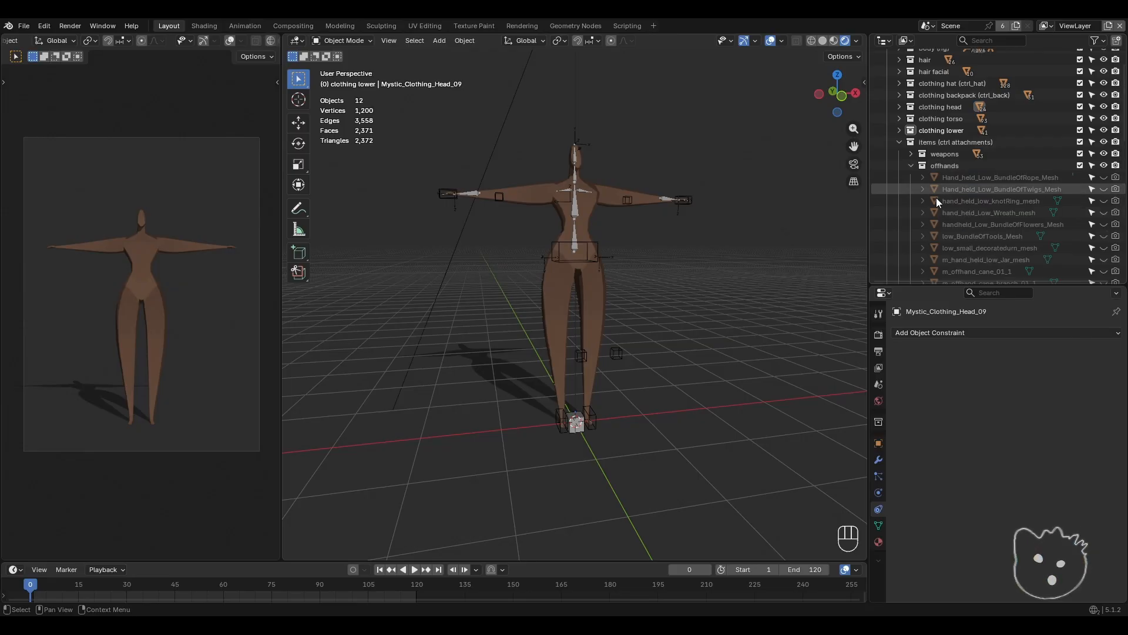
- Preview the offhand items Hand_held_Low_BundleOfRope_Mesh, hand_held_low_knotRing_mesh and low_BundleOfTools_Mesh in turn, hiding each again
left_click(1104, 178)
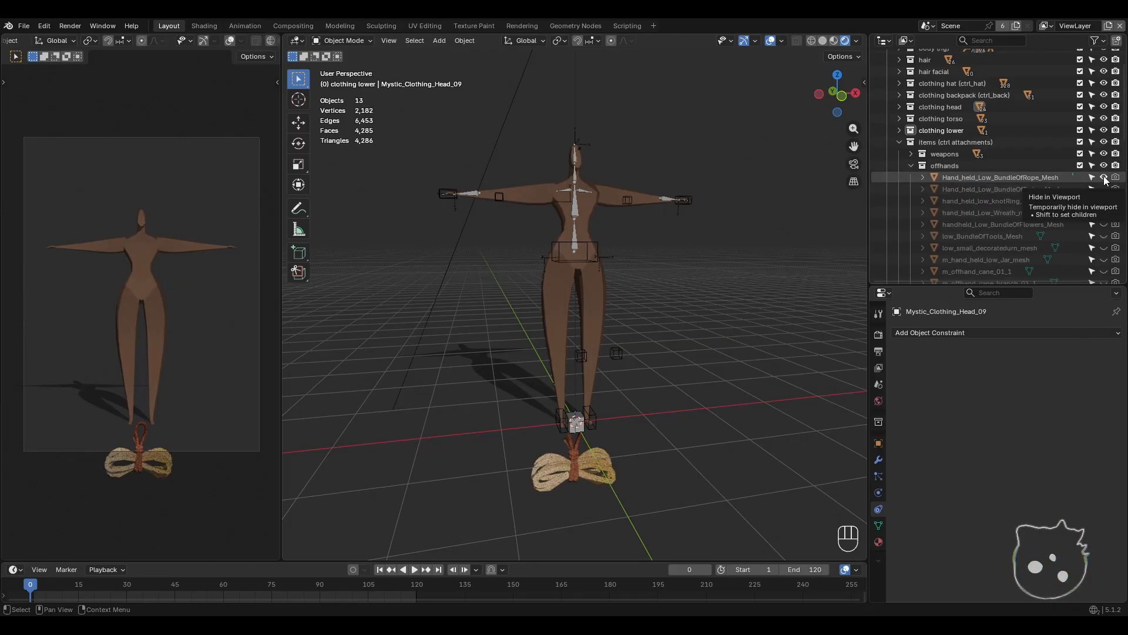
middle_click_drag(622, 376, 635, 411)
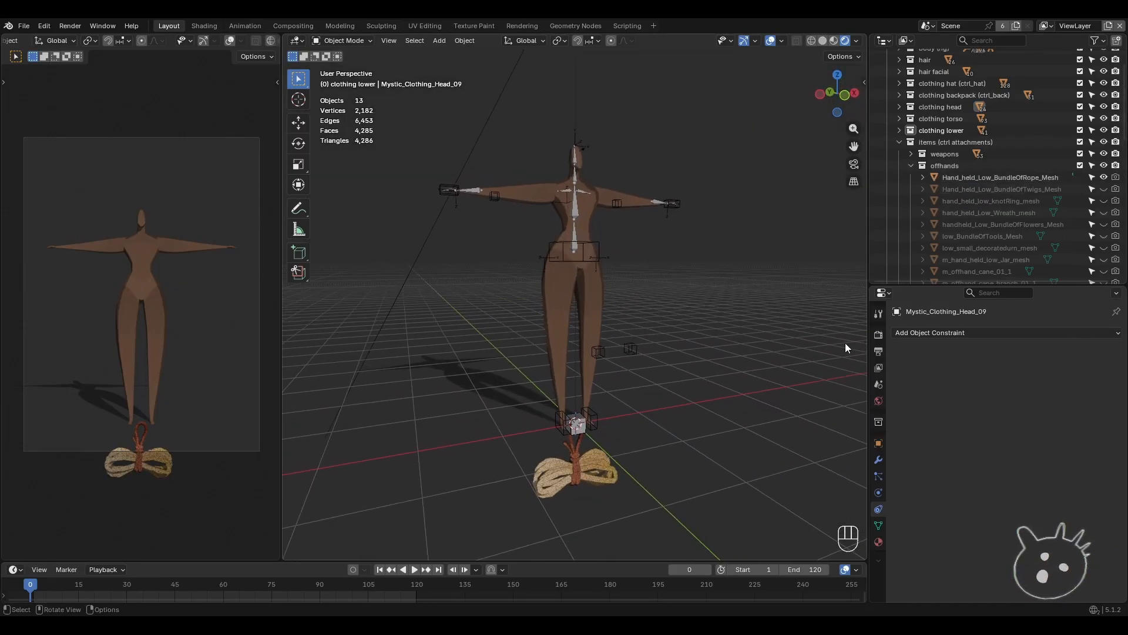
left_click(1104, 178)
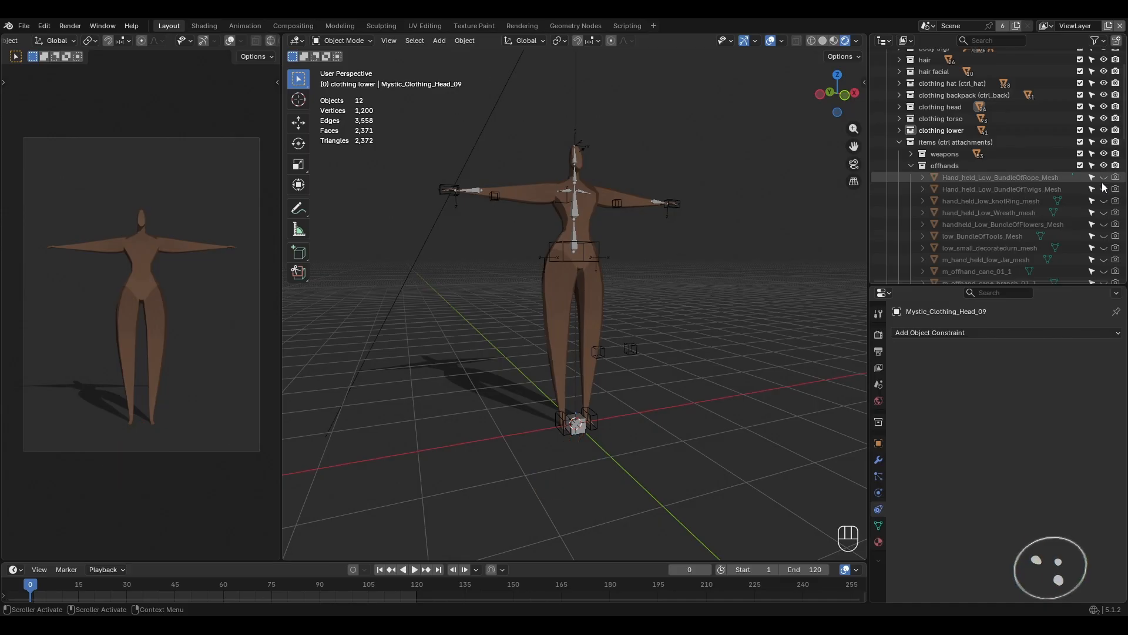
left_click(1104, 200)
left_click(1104, 200)
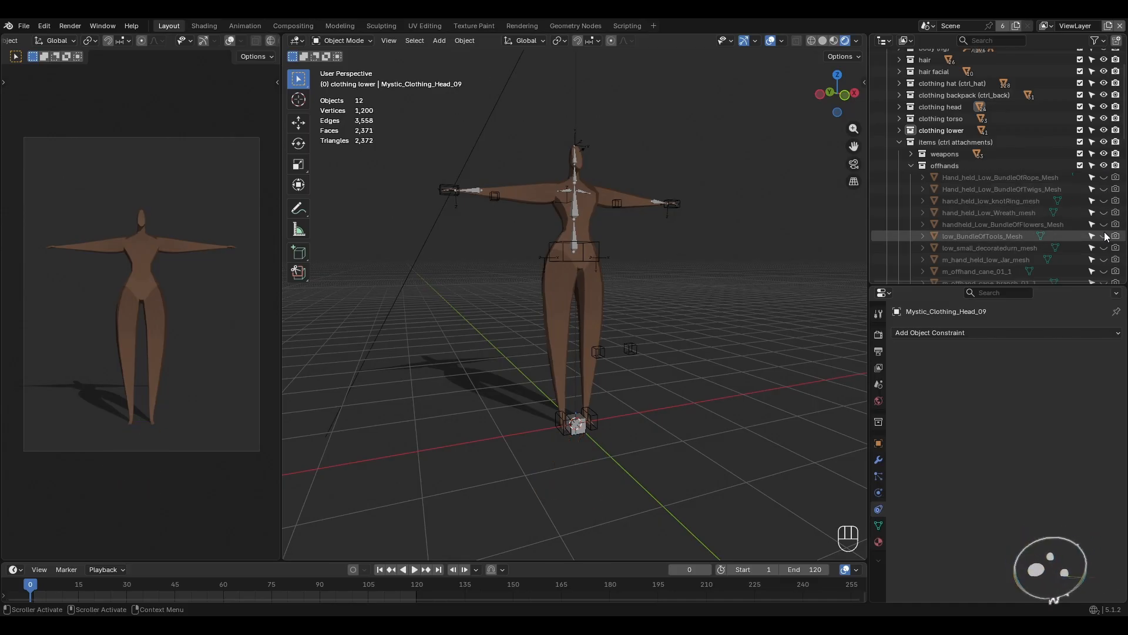
left_click(1104, 236)
left_click(1104, 236)
- Show and hide the offhand canes m_offhand_cane_branch_03_1, m_offhand_cane_stick_01 and m_offhand_cane_branch_08_1 in turn
scroll(1090, 255, "down", 4)
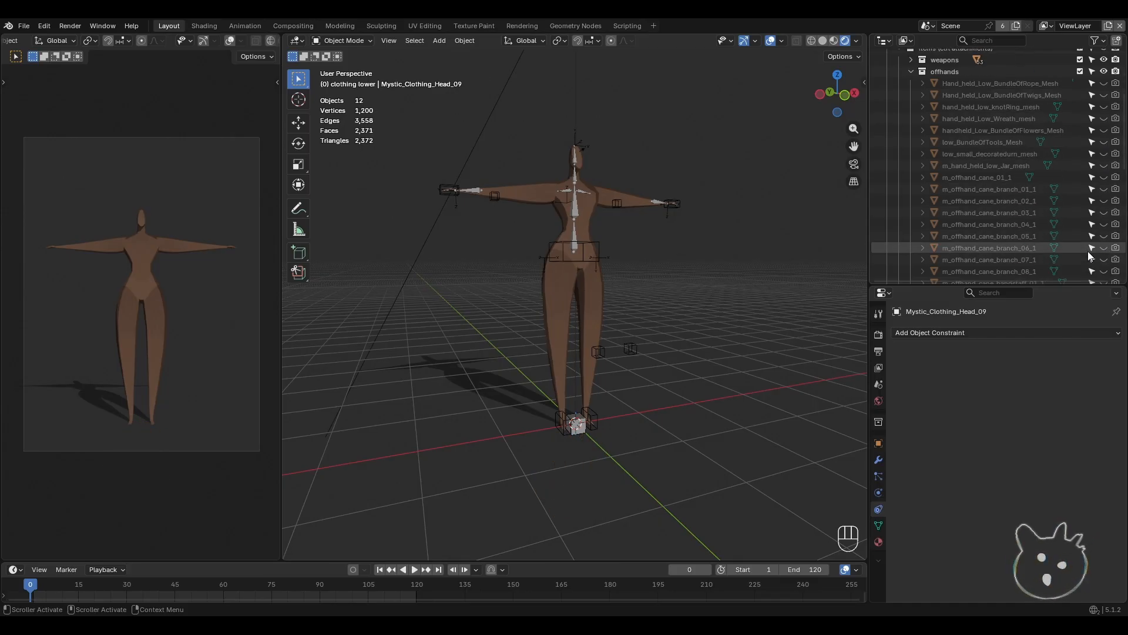
left_click(1104, 213)
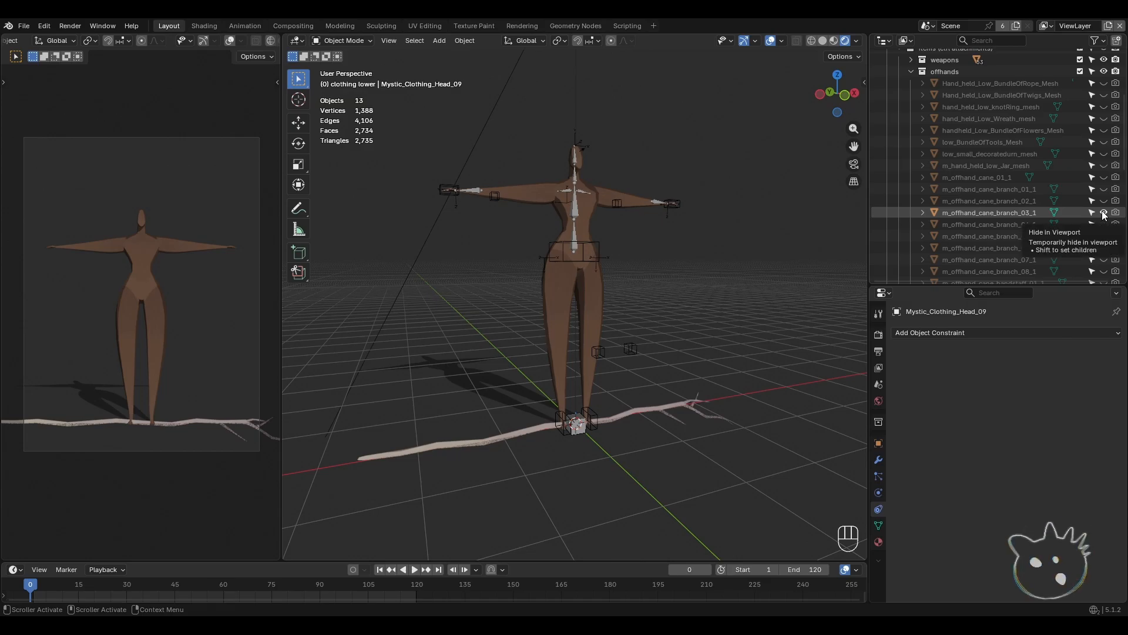
left_click(1104, 213)
scroll(1103, 224, "down", 3)
left_click(1104, 225)
left_click(1104, 225)
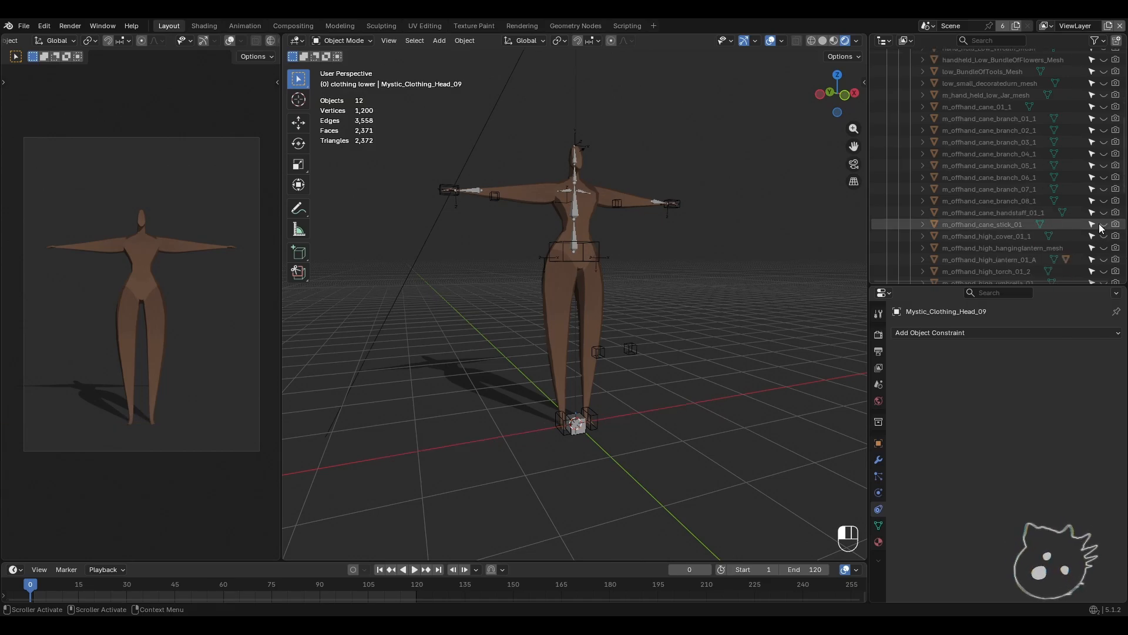
left_click(1104, 201)
left_click(1105, 201)
- Preview m_offhand_high_umbrella_01.001 and m_offhand_low_roll_01_1 one after the other, leaving both hidden
scroll(1085, 228, "down", 3)
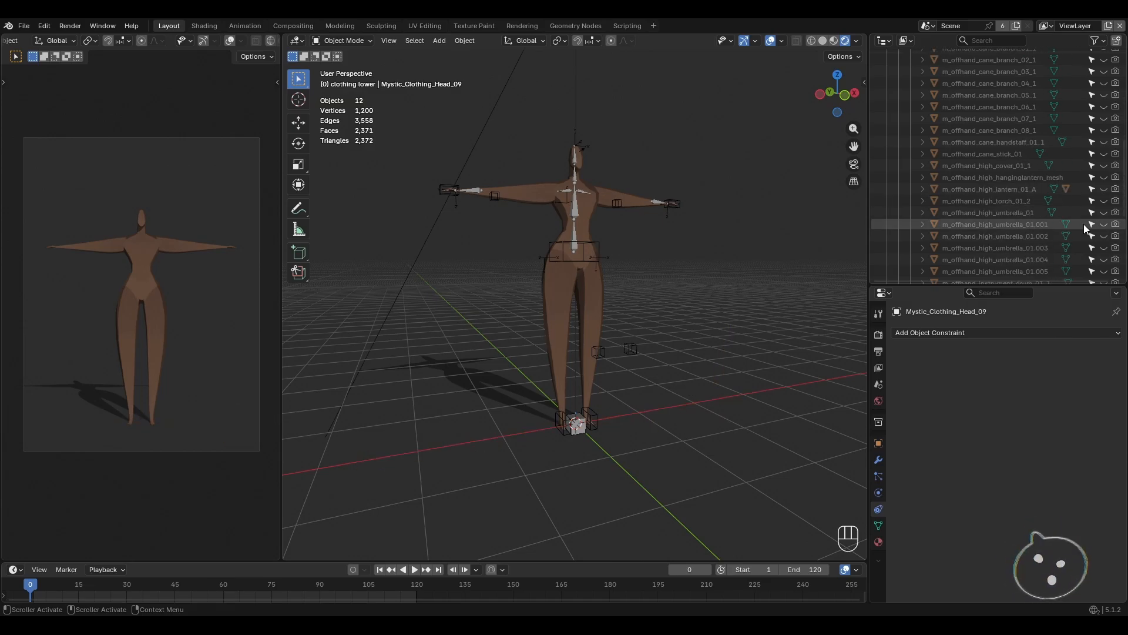
left_click(1103, 225)
left_click(1103, 225)
scroll(1102, 232, "down", 4)
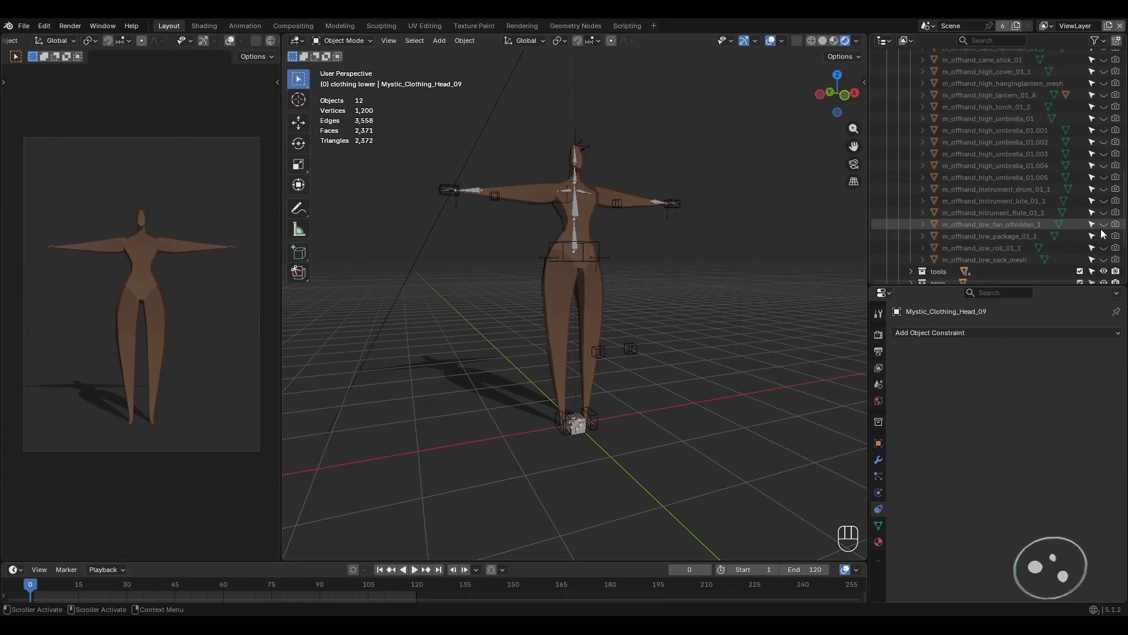
left_click(1104, 248)
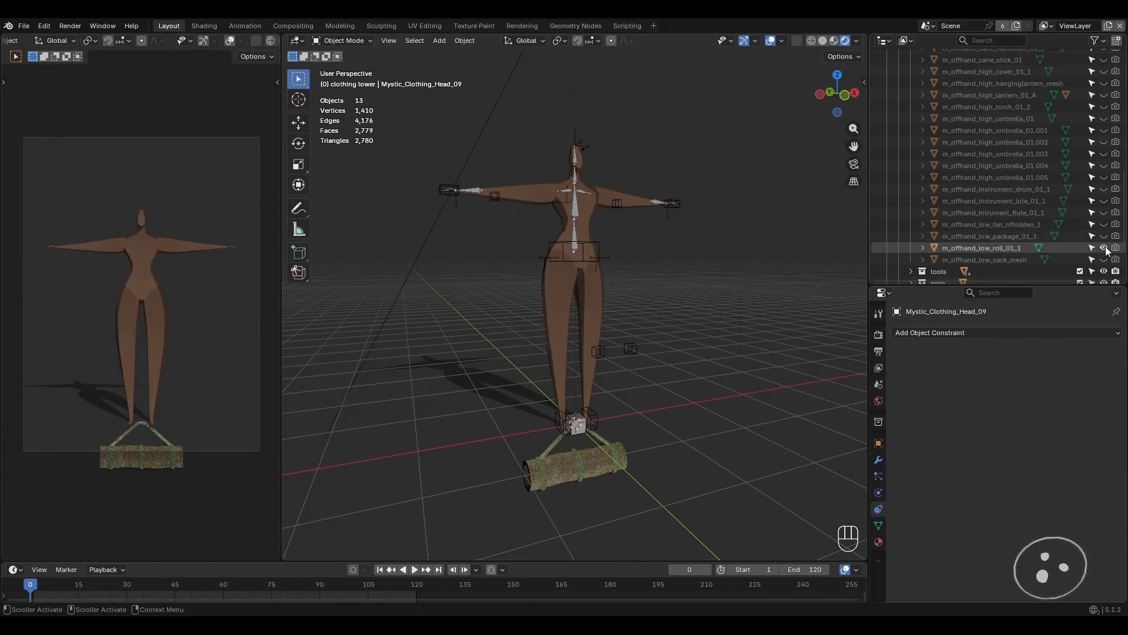
left_click(1104, 248)
left_click(1105, 248)
left_click(1104, 248)
- Collapse the offhands collection and expand the tools collection
scroll(1048, 228, "up", 6)
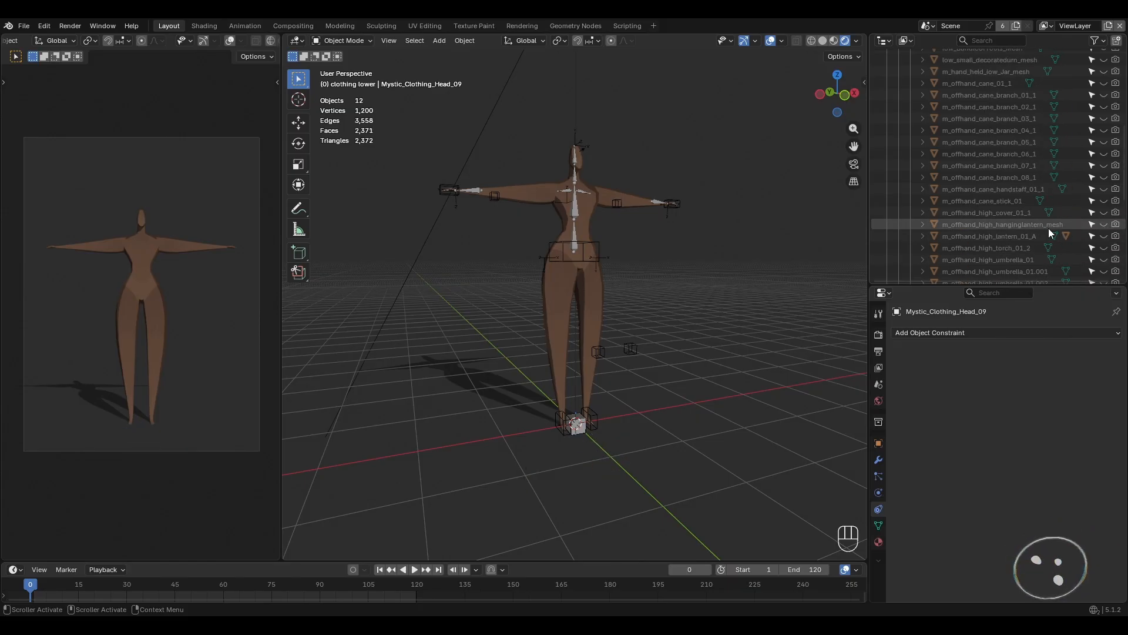
scroll(1048, 228, "up", 5)
left_click(919, 125)
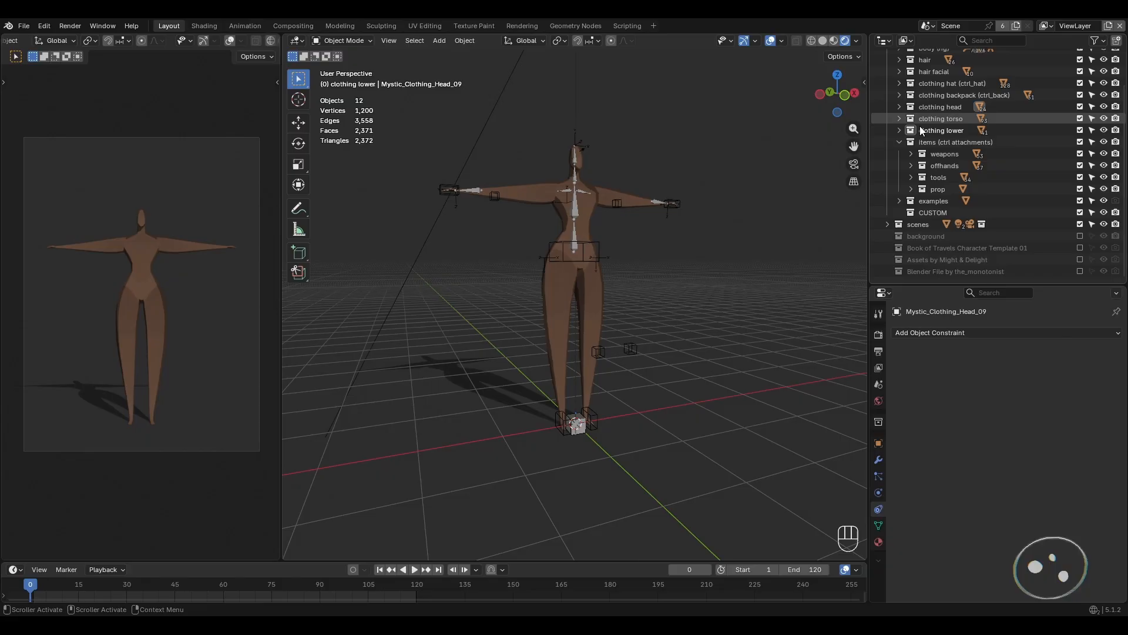
left_click(910, 176)
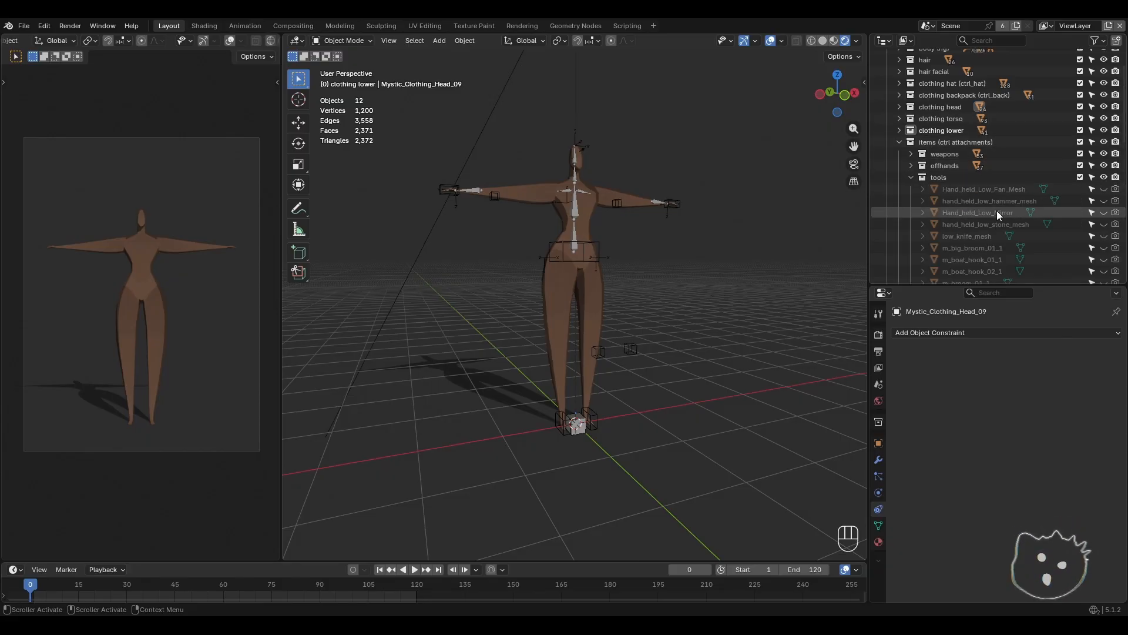
- Show and hide the tools Hand_held_Low_Fan_Mesh, hand_held_low_stone_mesh and m_big_broom_01_1 in turn
left_click(1103, 189)
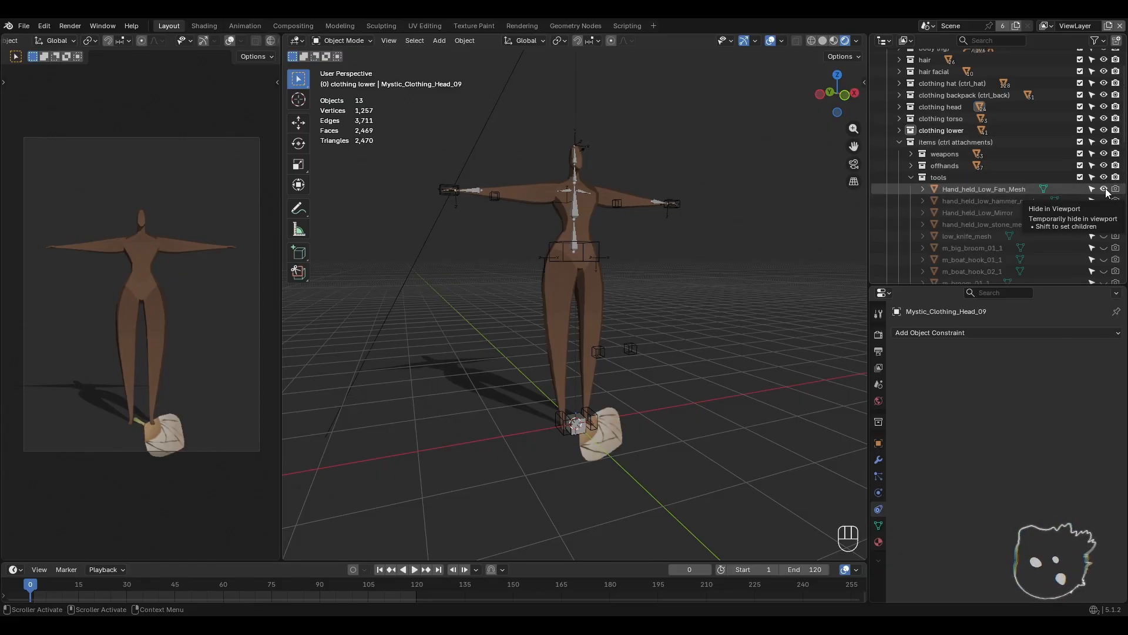
left_click(1104, 189)
left_click(1104, 225)
left_click(1105, 225)
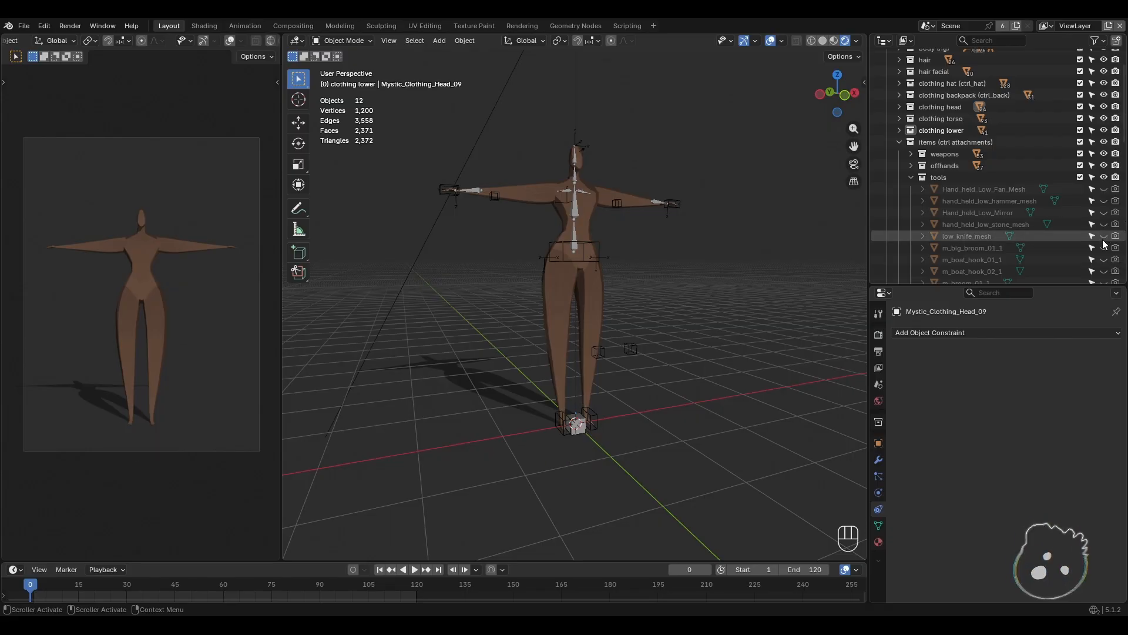
left_click(1104, 247)
left_click(1104, 247)
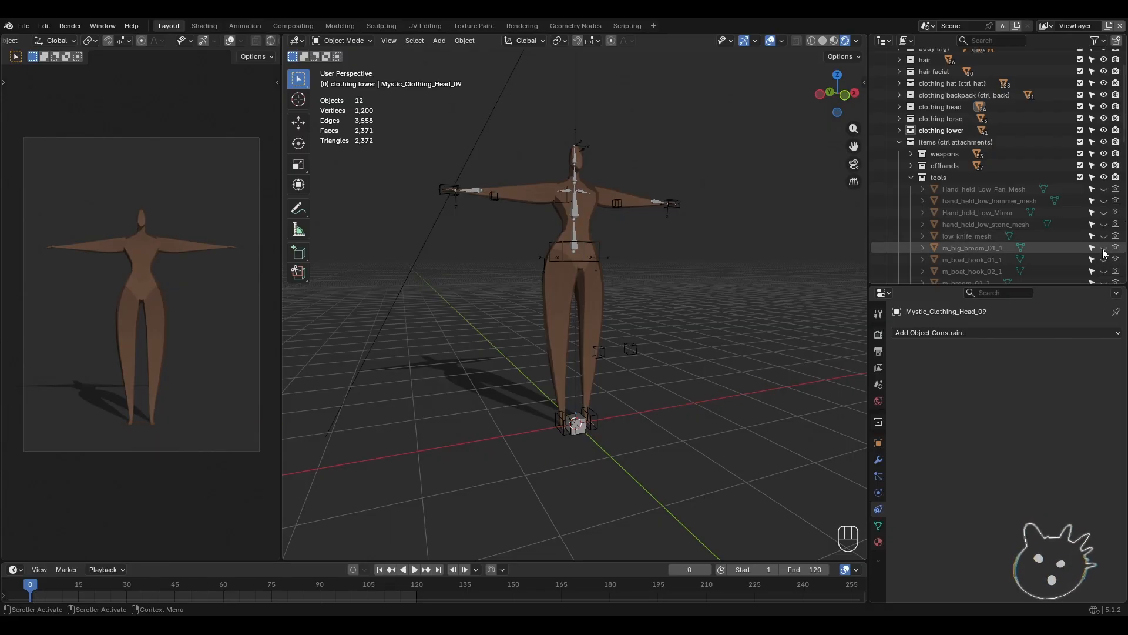
- Show and hide the tools m_boat_hook_01_1 and m_boat_hook_02_1 one after the other
scroll(1104, 252, "down", 1)
left_click(1104, 237)
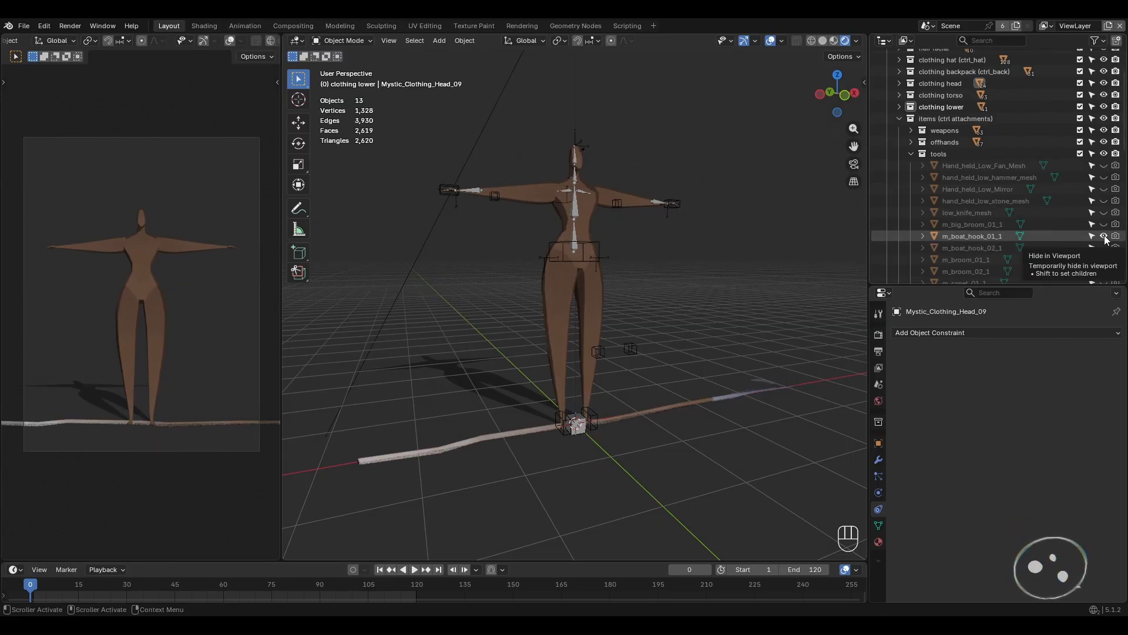
left_click(1104, 236)
left_click(1104, 249)
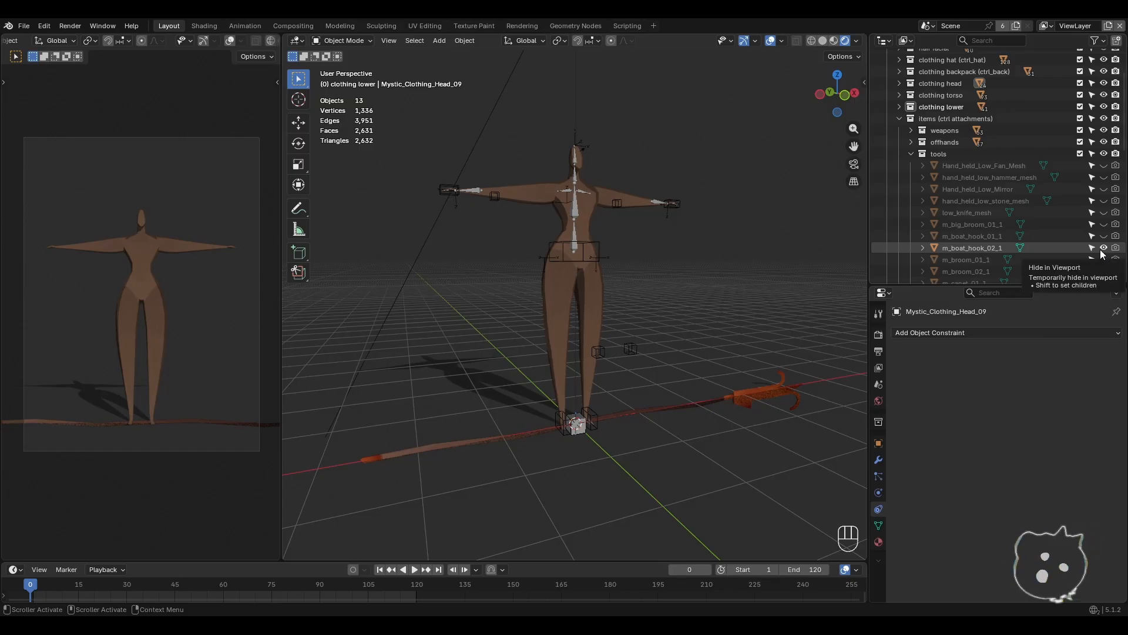
left_click(1104, 250)
- Show and hide the tools m_heavy_canet_01_1 and m_tool_hack_03 further down the tools collection
scroll(1104, 252, "down", 2)
scroll(1103, 253, "down", 1)
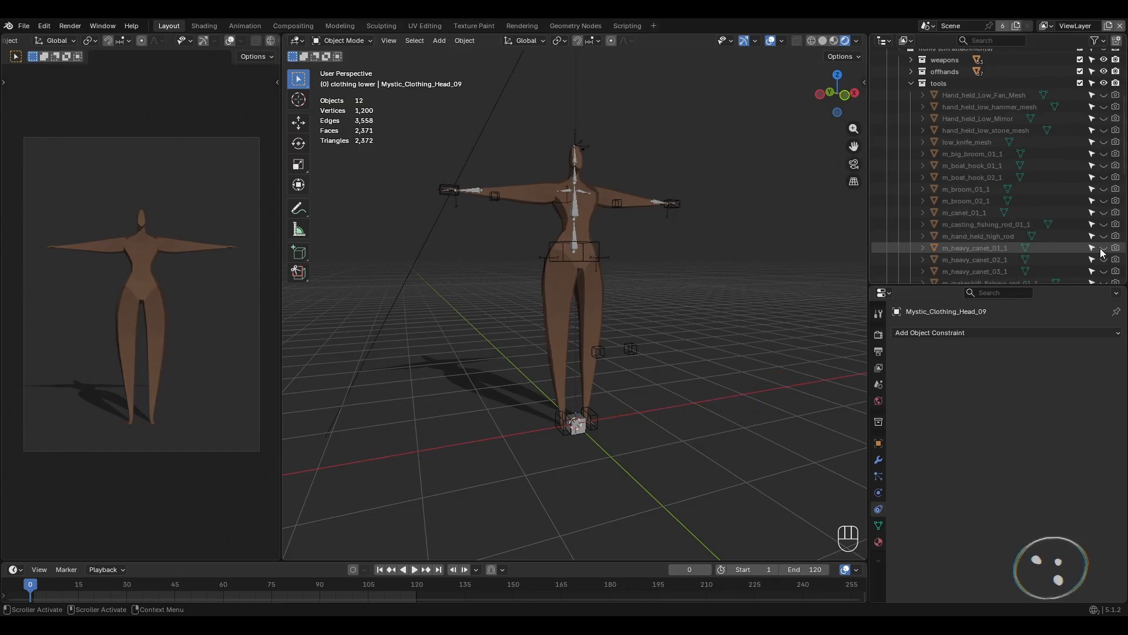
left_click(1103, 252)
left_click(1103, 252)
scroll(1103, 253, "down", 6)
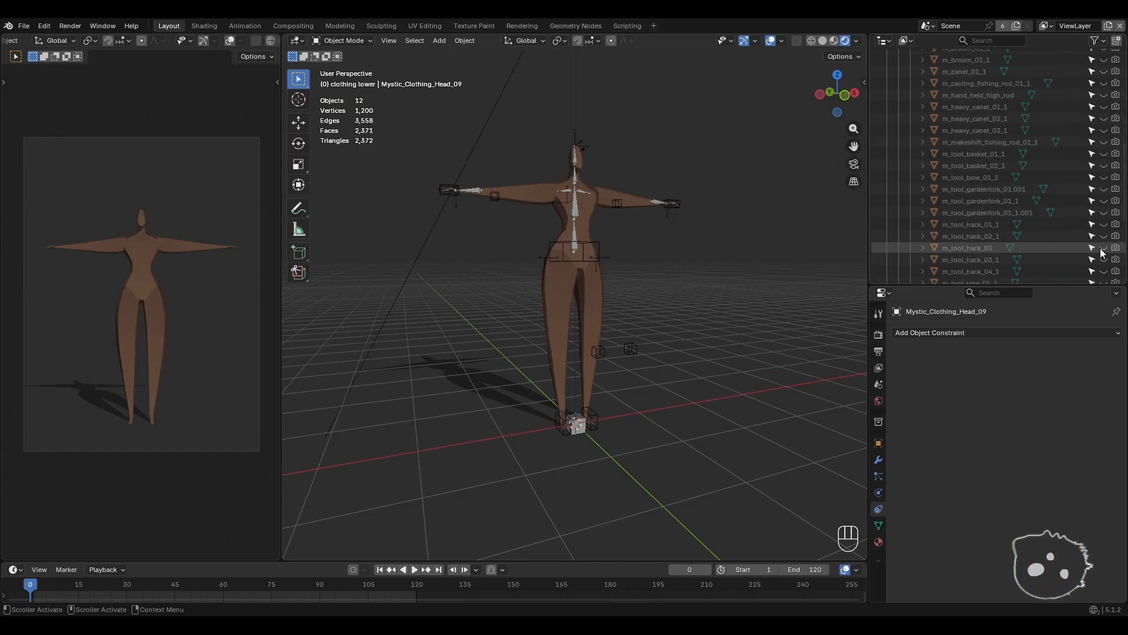
scroll(1102, 253, "down", 2)
left_click(1104, 201)
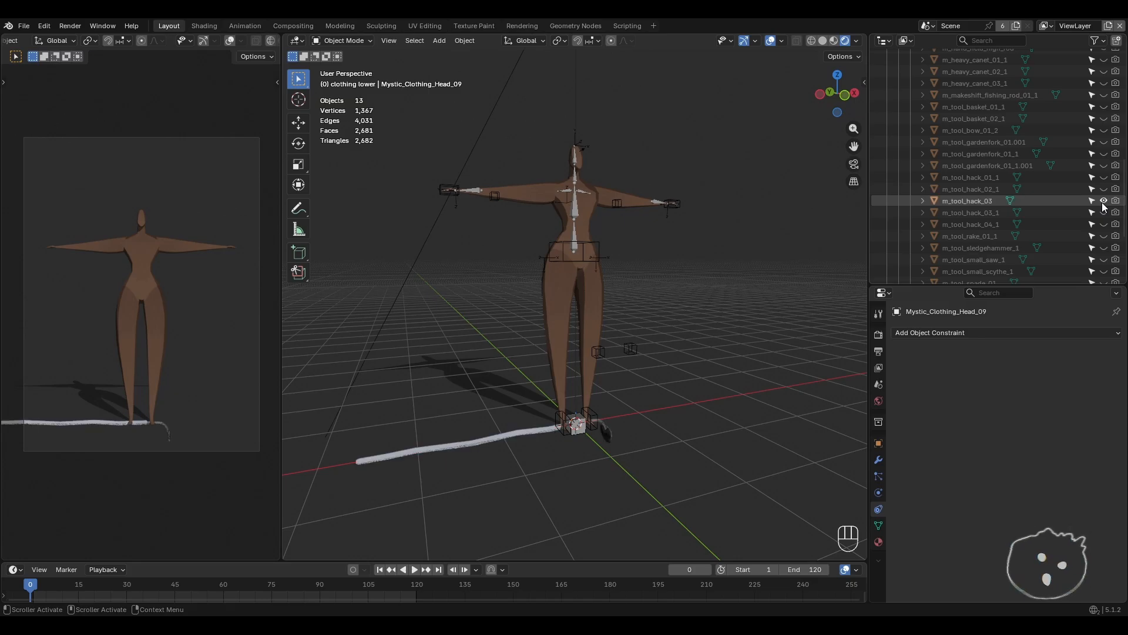
left_click(1103, 200)
left_click(1104, 224)
- Collapse the tools collection and expand the prop collection
scroll(1038, 228, "up", 15)
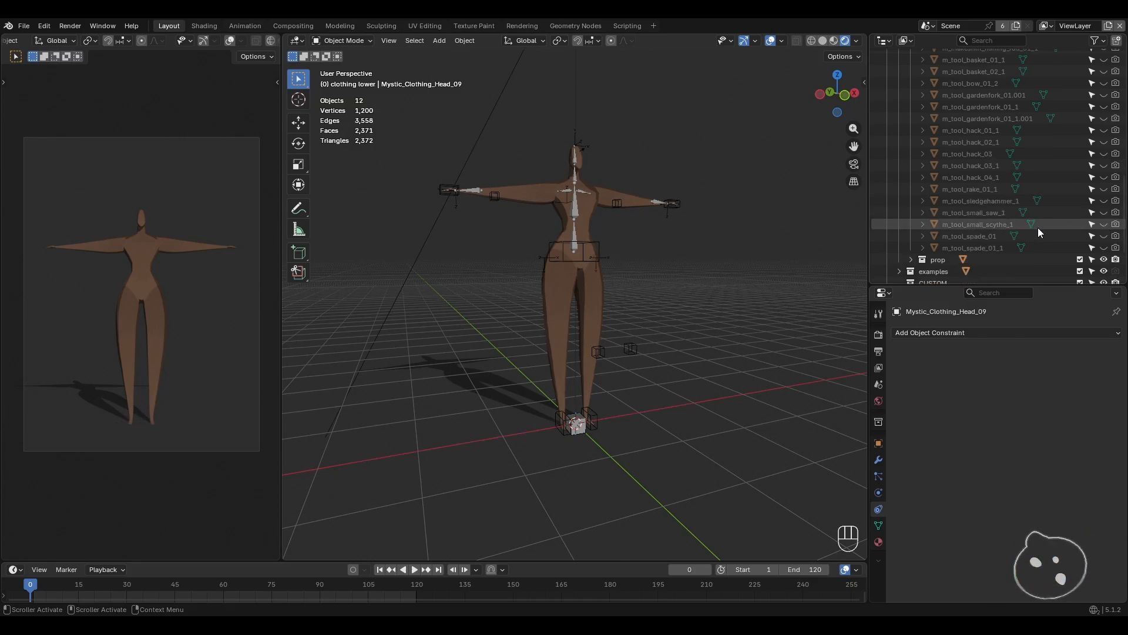
left_click(911, 154)
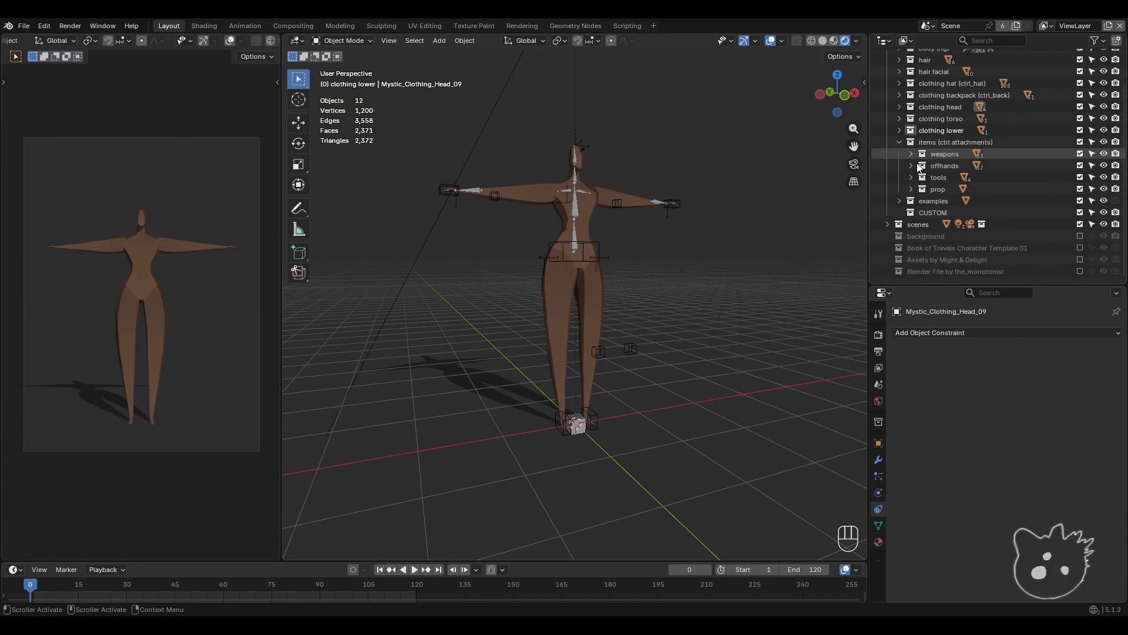
left_click(911, 188)
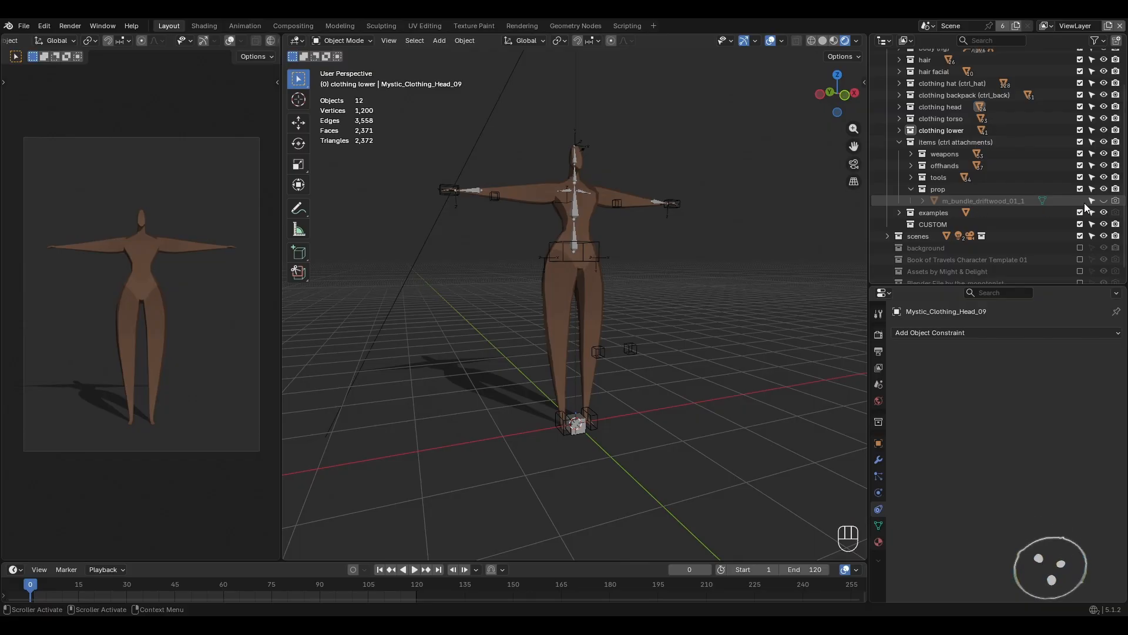
- Show the prop m_bundle_driftwood_01_1, examine it closely at the character's feet, and hide it again
left_click(1105, 201)
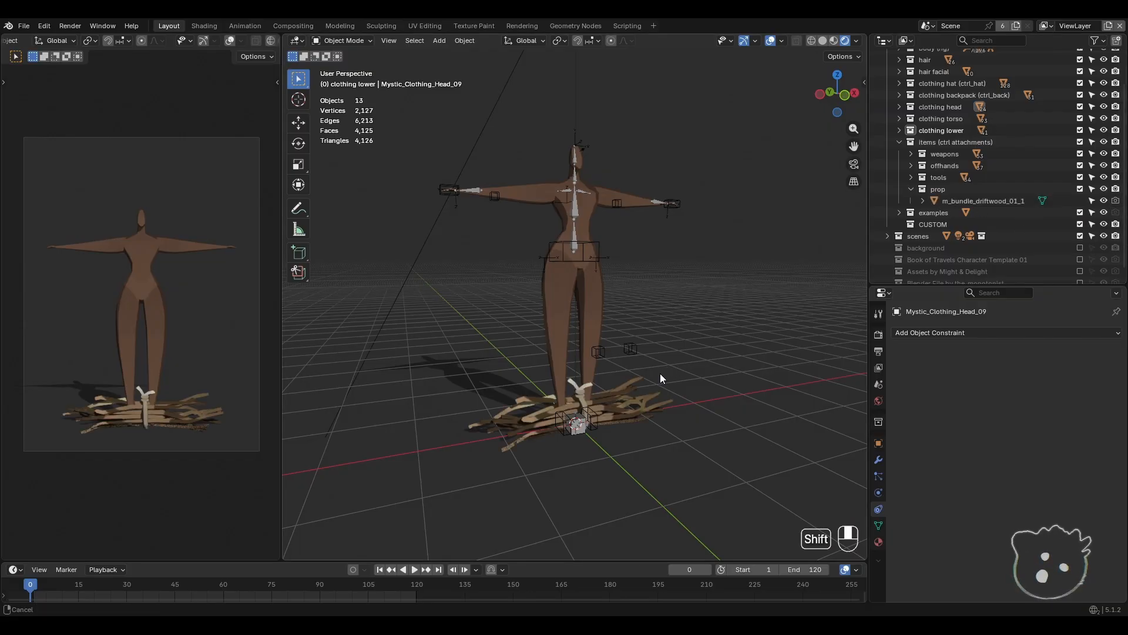
scroll(660, 373, "up", 4)
mouse_move(702, 334)
middle_mouse_down()
mouse_move(583, 329)
mouse_move(570, 305)
mouse_move(700, 323)
middle_mouse_up()
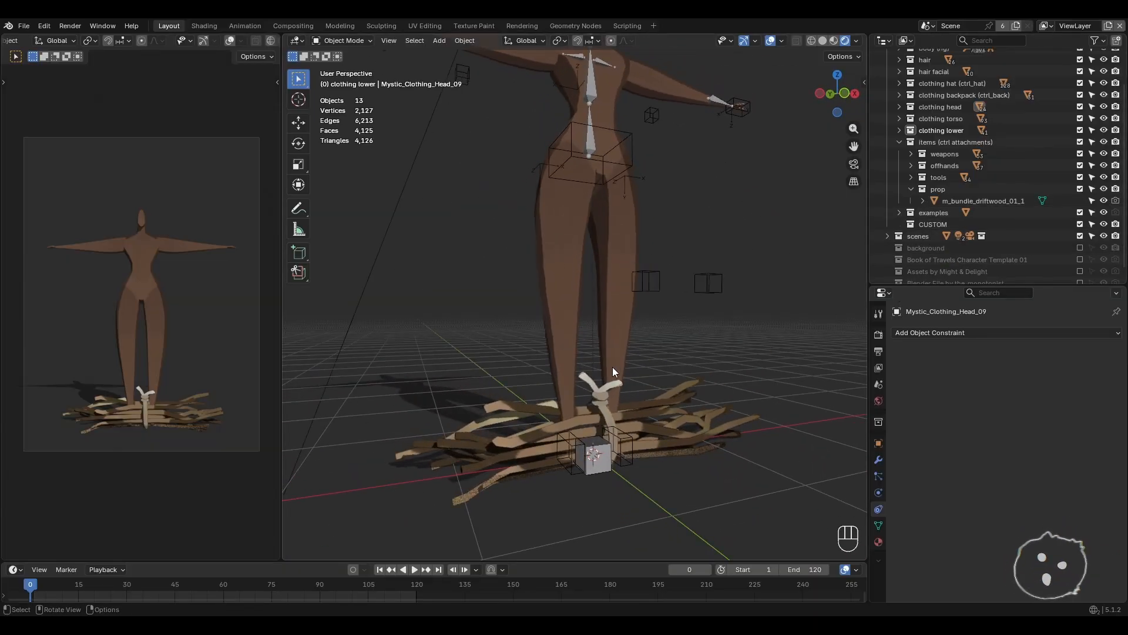
left_click(1105, 201)
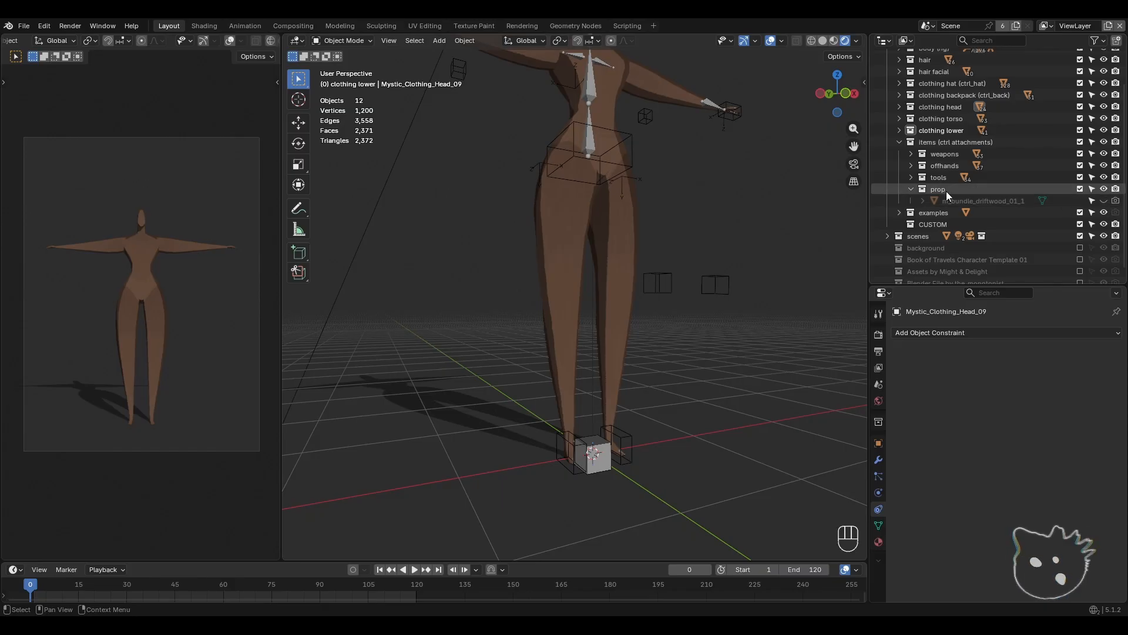
- Show m_bundle_driftwood_01_1 again, try moving it into the tools collection, and undo the move
left_click(911, 189)
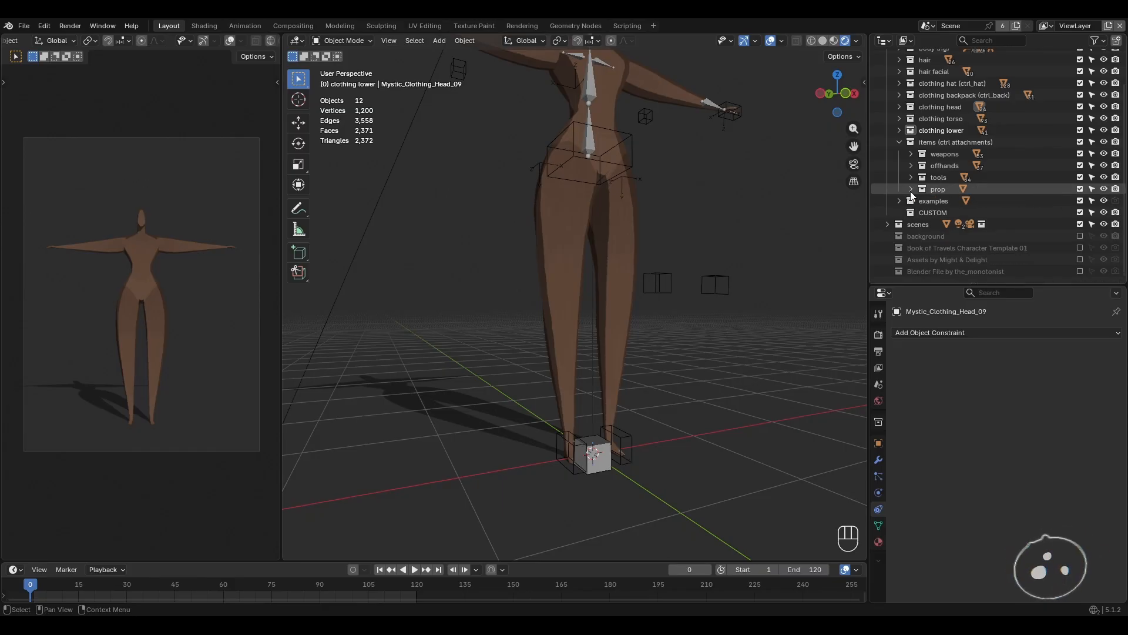
left_click(911, 189)
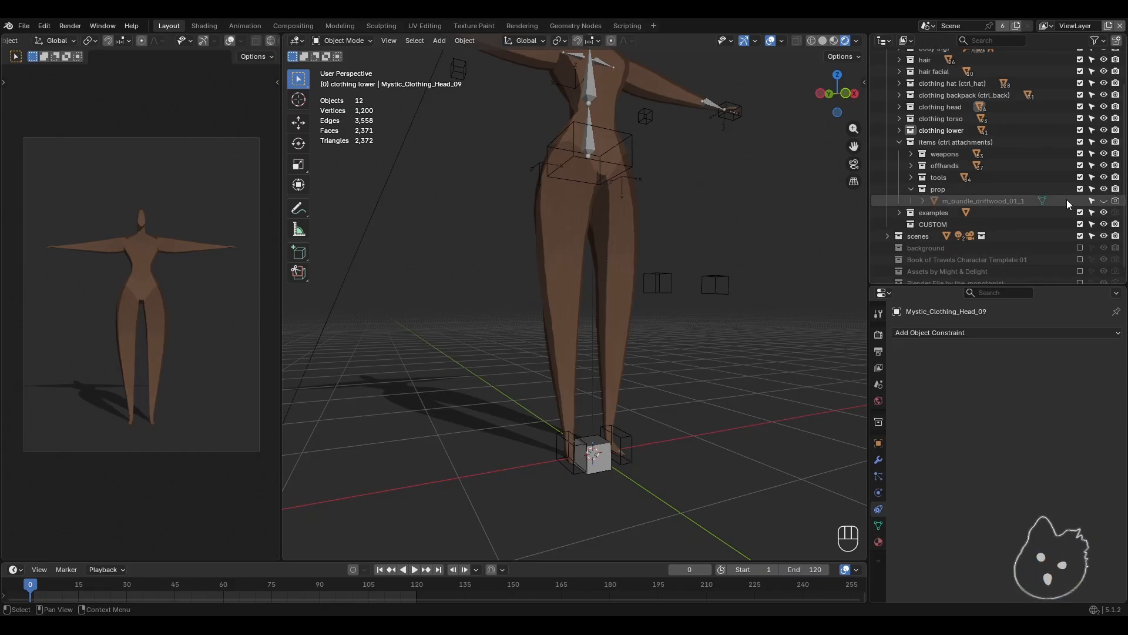
left_click(1104, 201)
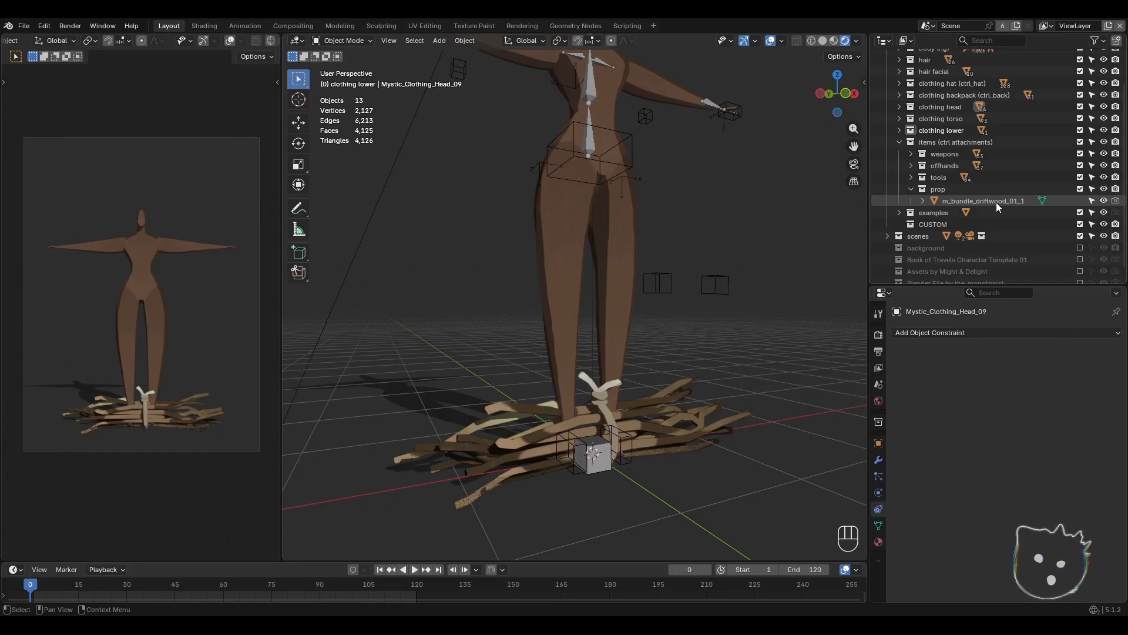
left_click_drag(996, 202, 940, 176)
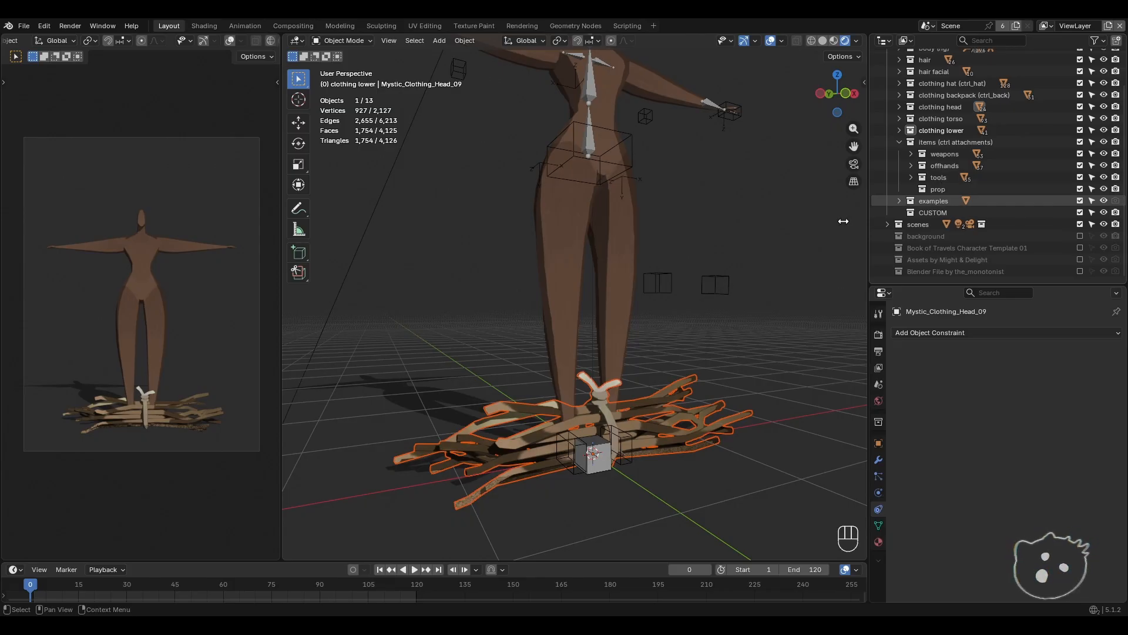
key("ctrl+z")
- Collapse the items (ctrl attachments) collection and expand the examples collection
left_click(899, 141)
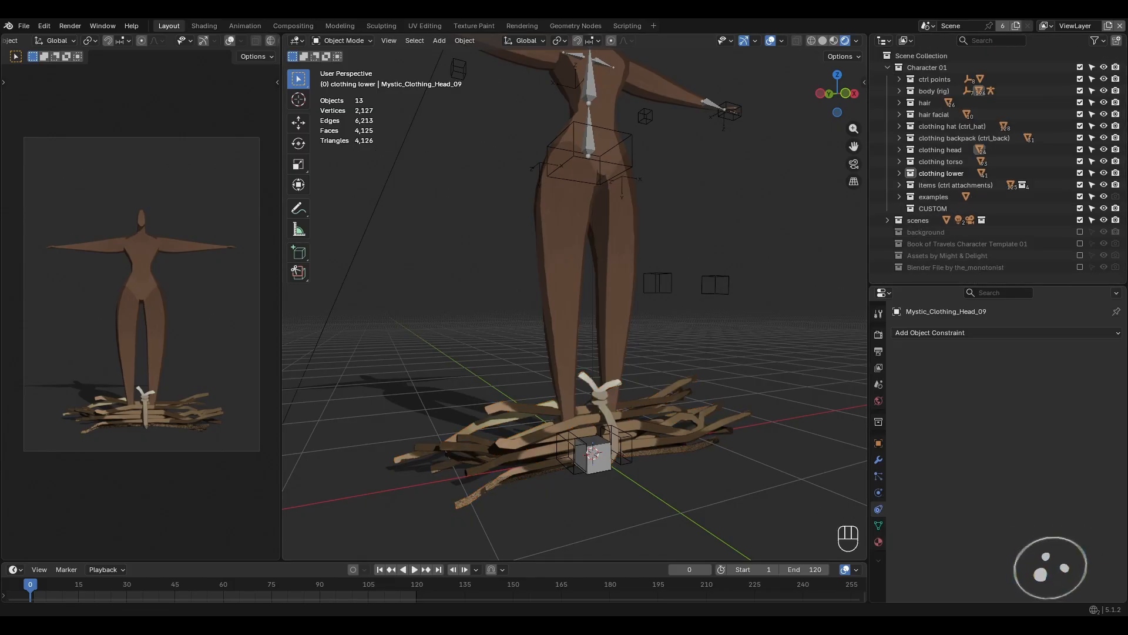
left_click(931, 197)
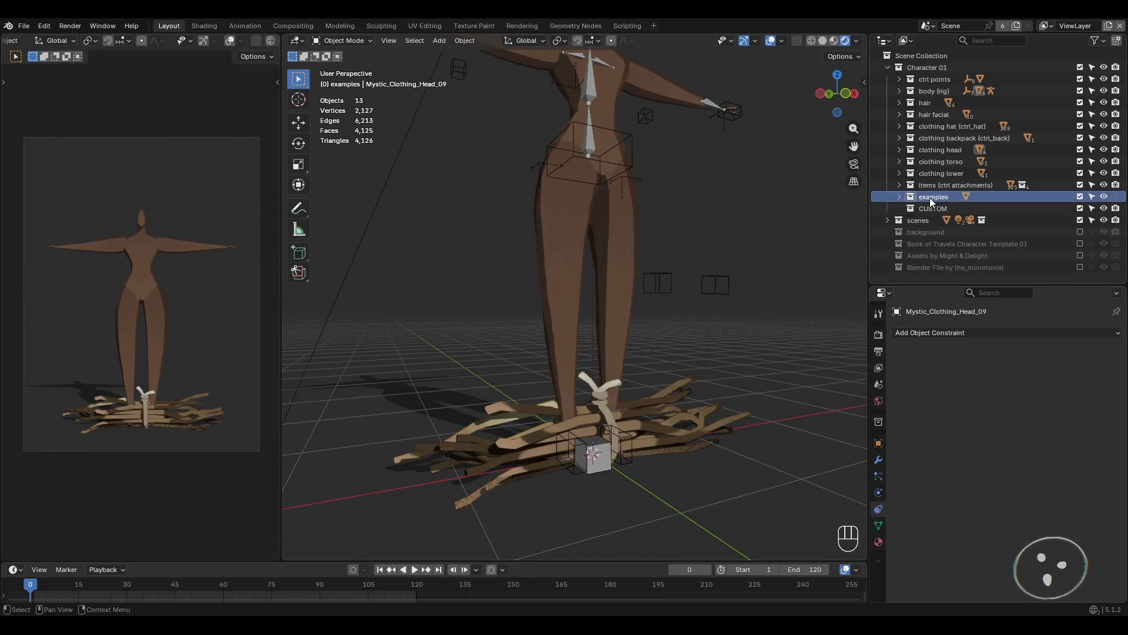
left_click(898, 198)
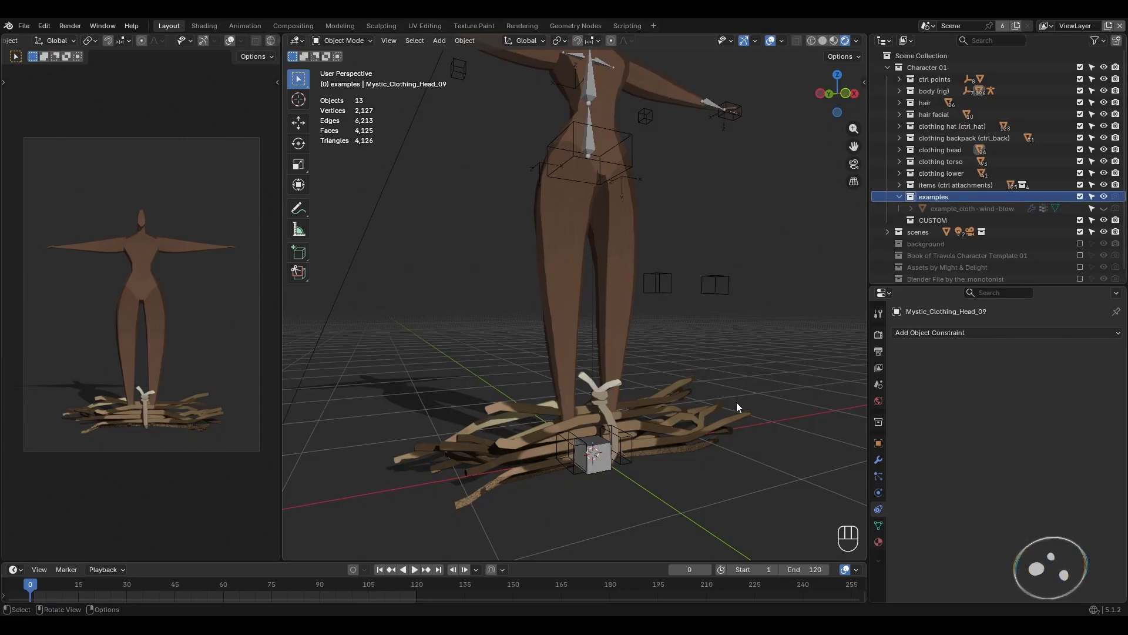
- Hide the driftwood bundle at the character's feet and bring the whole character into view
left_click(668, 423)
key("h")
middle_click_drag(719, 276, 675, 335, "shift")
scroll(705, 326, "down", 1)
scroll(672, 360, "down", 1)
scroll(674, 332, "up", 1)
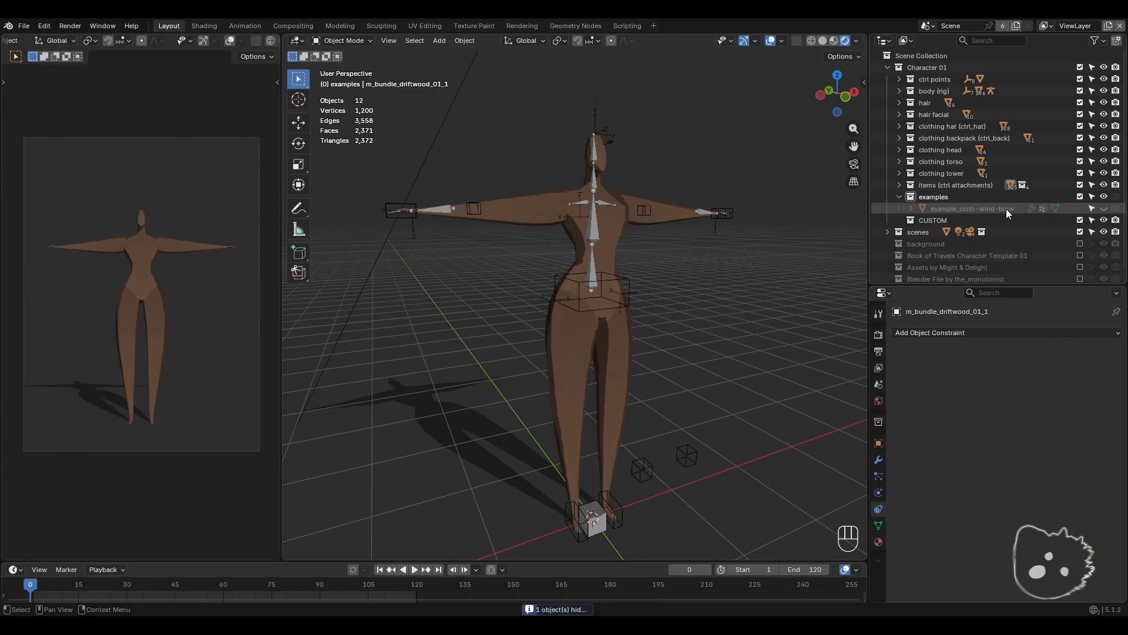
- Show example_cloth-wind-blow and play the animation to examine how the cloak moves in the wind
left_click(1103, 209)
middle_click_drag(721, 261, 690, 287)
key("shift+space")
scroll(685, 291, "up", 2)
middle_click_drag(689, 341, 701, 280, "shift")
middle_click_drag(660, 420, 626, 310, "shift")
scroll(657, 338, "up", 2)
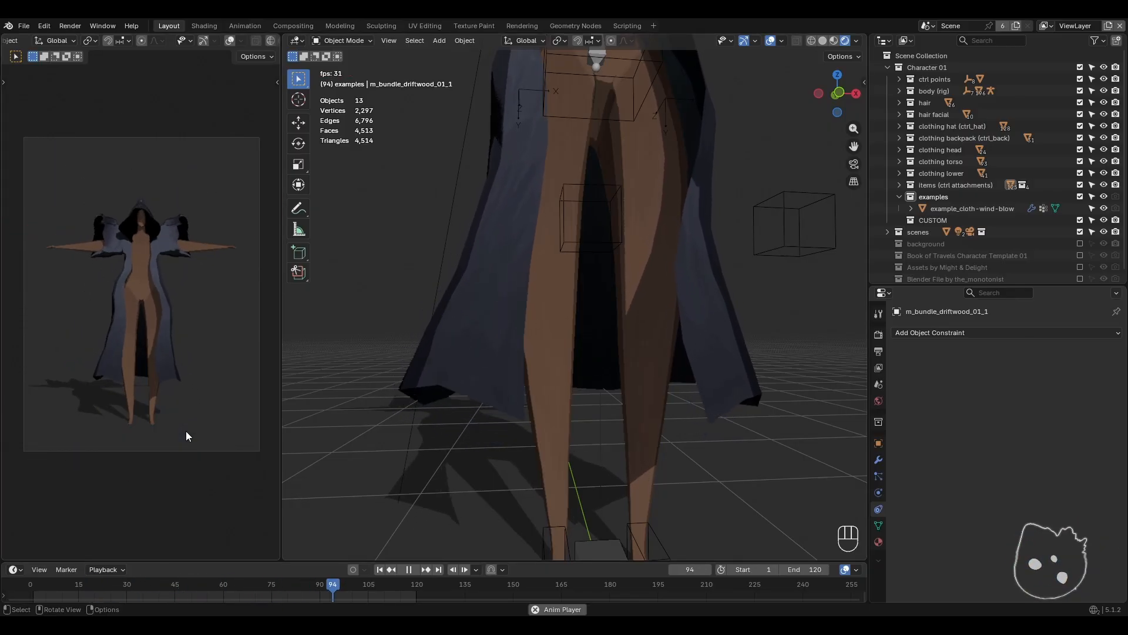
middle_click_drag(608, 323, 618, 329)
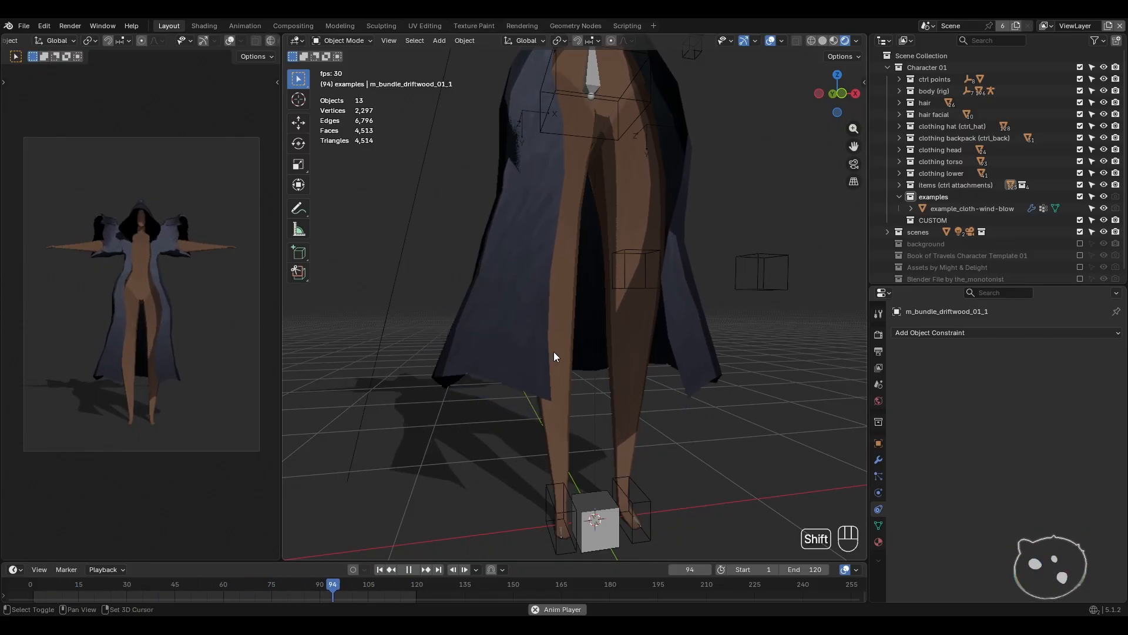
- Stop the animation playback and return to the first frame with the whole cloak in view
key("shift+space")
left_click(380, 570)
middle_click_drag(464, 278, 490, 306, "shift")
scroll(470, 347, "down", 1)
middle_click_drag(491, 306, 491, 315, "shift")
scroll(491, 315, "down", 1)
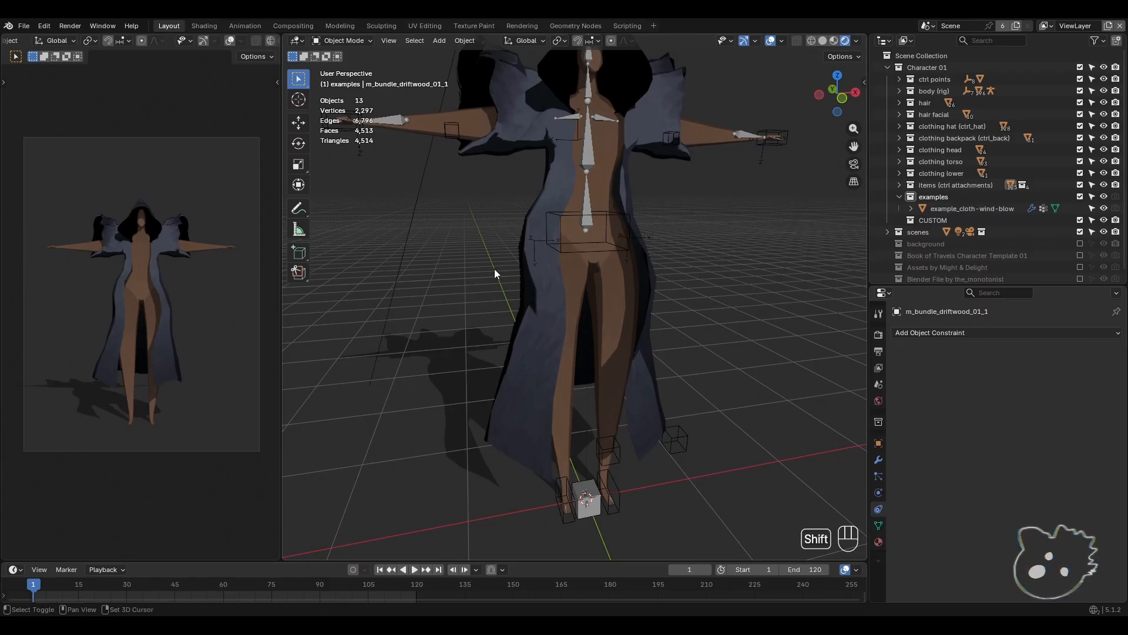
middle_click_drag(496, 269, 497, 325, "shift")
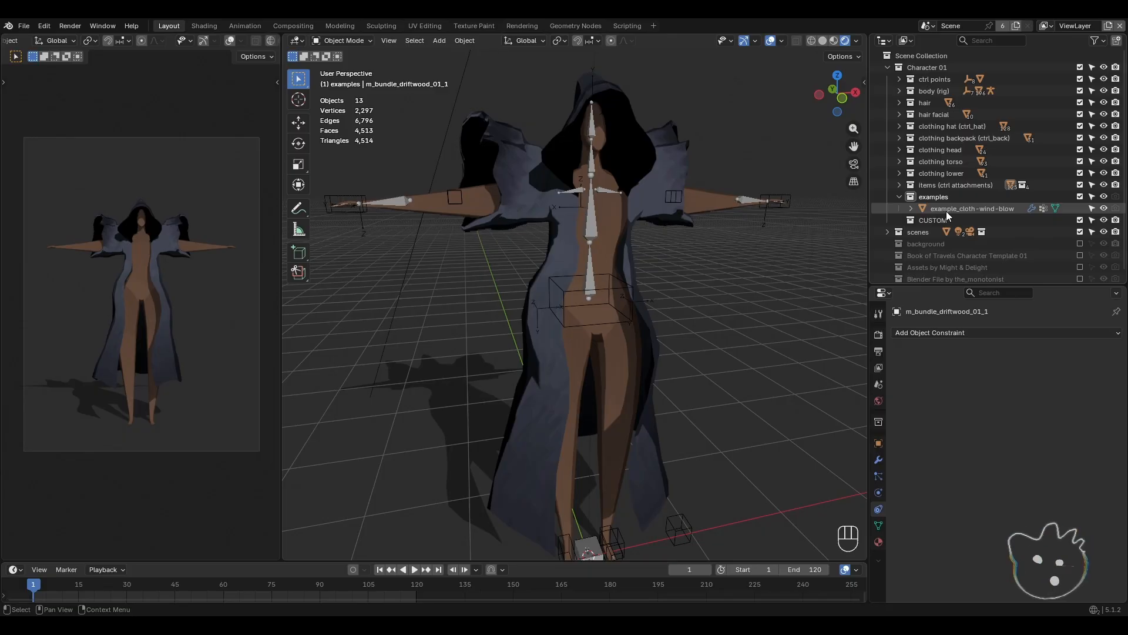
- Collapse the examples collection and make CUSTOM the active collection
left_click(900, 198)
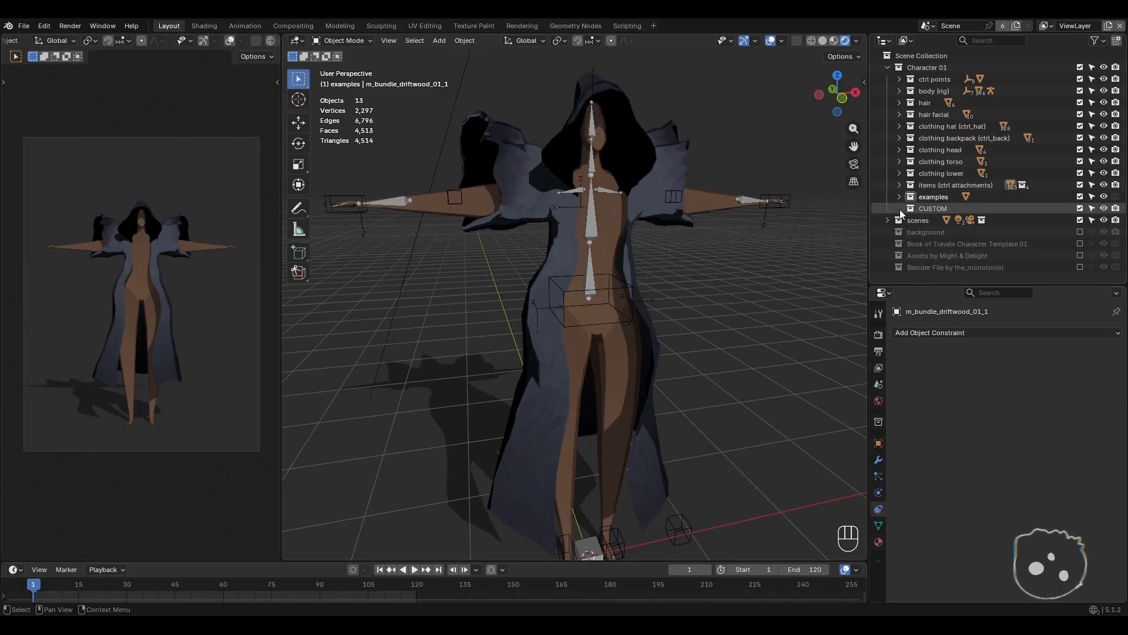
left_click(928, 209)
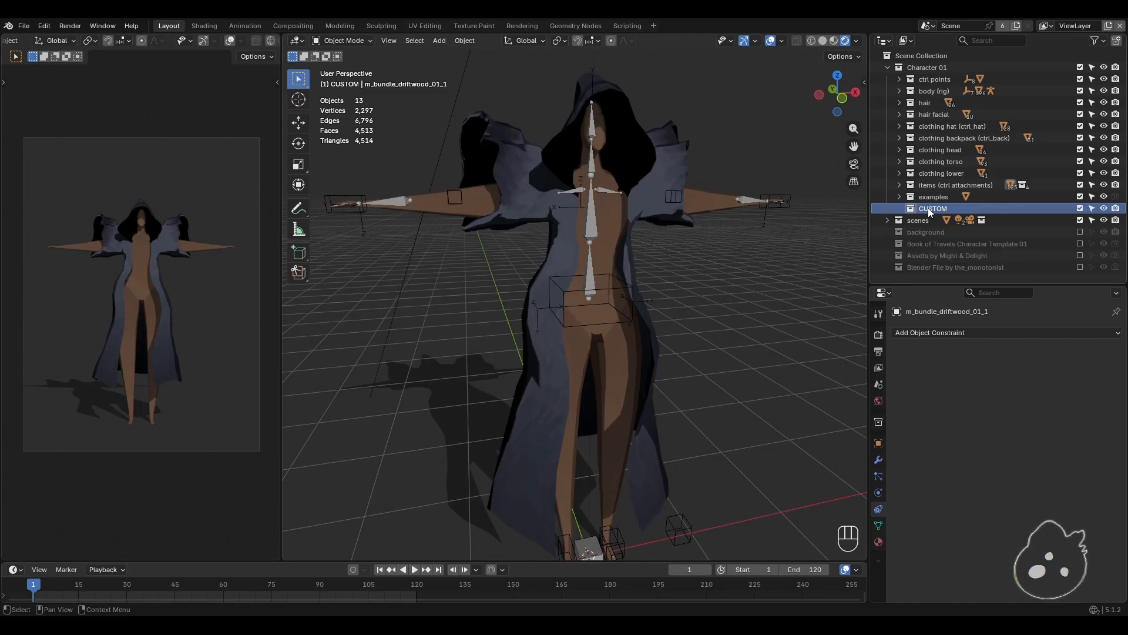
- Hide the example_cloth-wind-blow cloak on the character
mouse_move(732, 290)
middle_mouse_down("shift")
mouse_move(750, 302)
mouse_move(740, 302)
middle_mouse_up("shift")
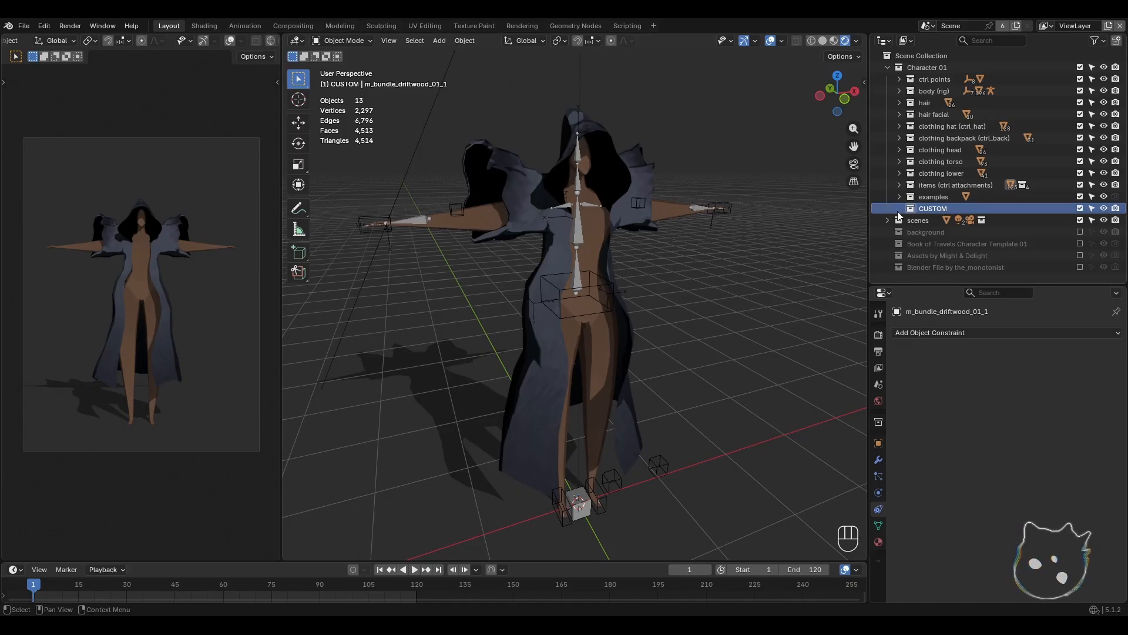
left_click(636, 187)
key("h")
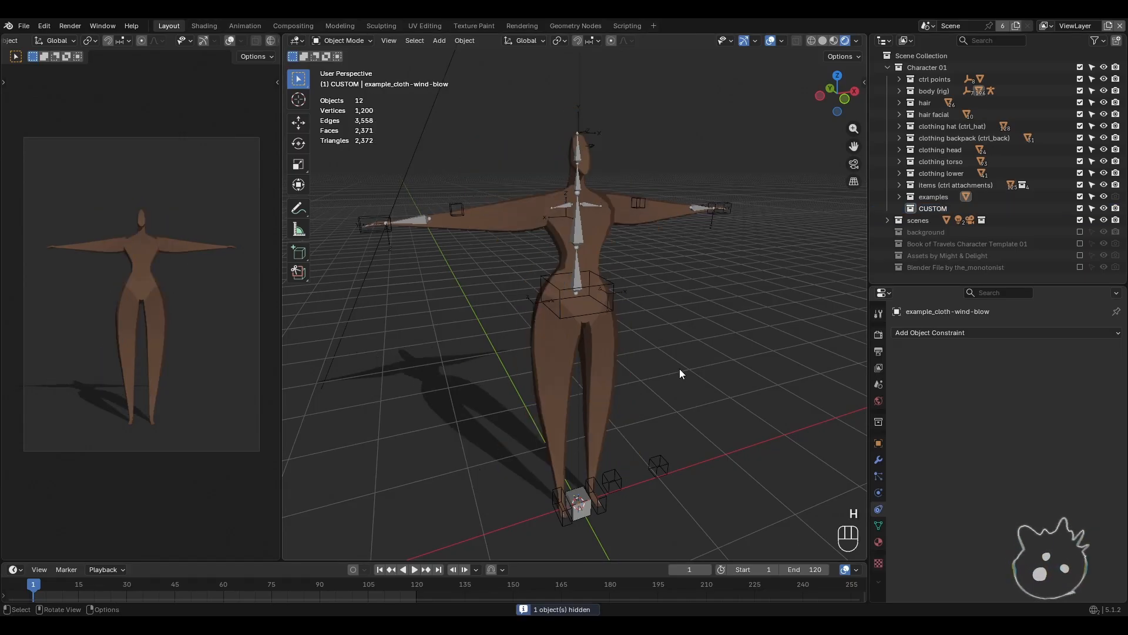
- Add a mesh cube to the CUSTOM collection at the default 2 m size
key("space")
type("add cub")
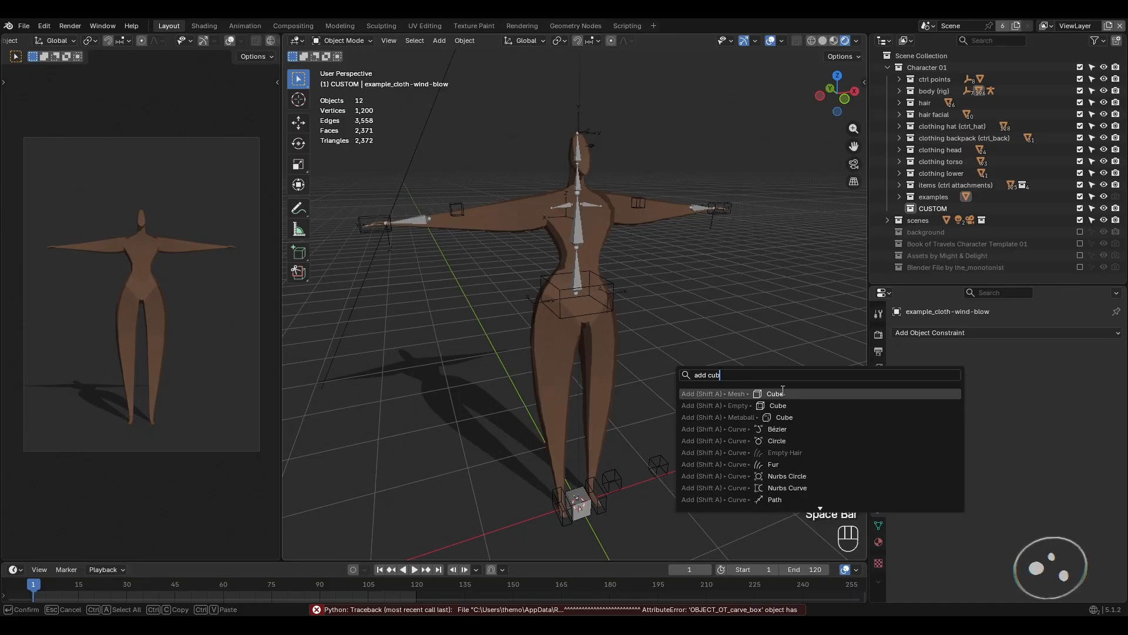
left_click(782, 391)
middle_click_drag(692, 391, 700, 347, "shift")
scroll(702, 347, "down", 1)
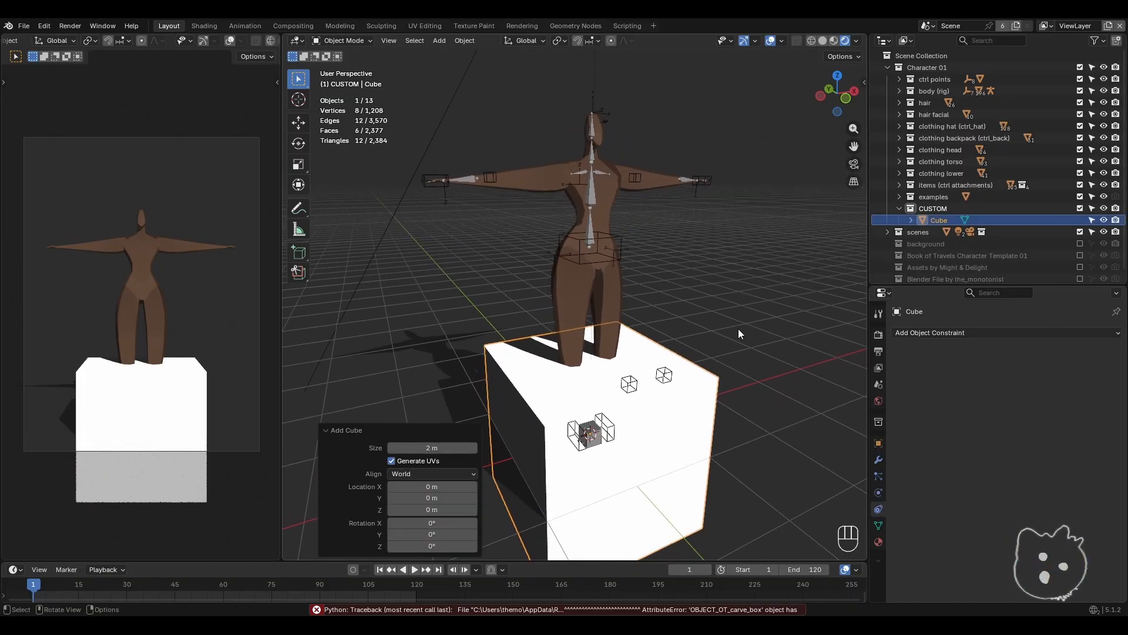
- Scale the cube in the CUSTOM collection to 0.4 and move it beside the character's waist, below the outstretched arm
left_click(935, 209)
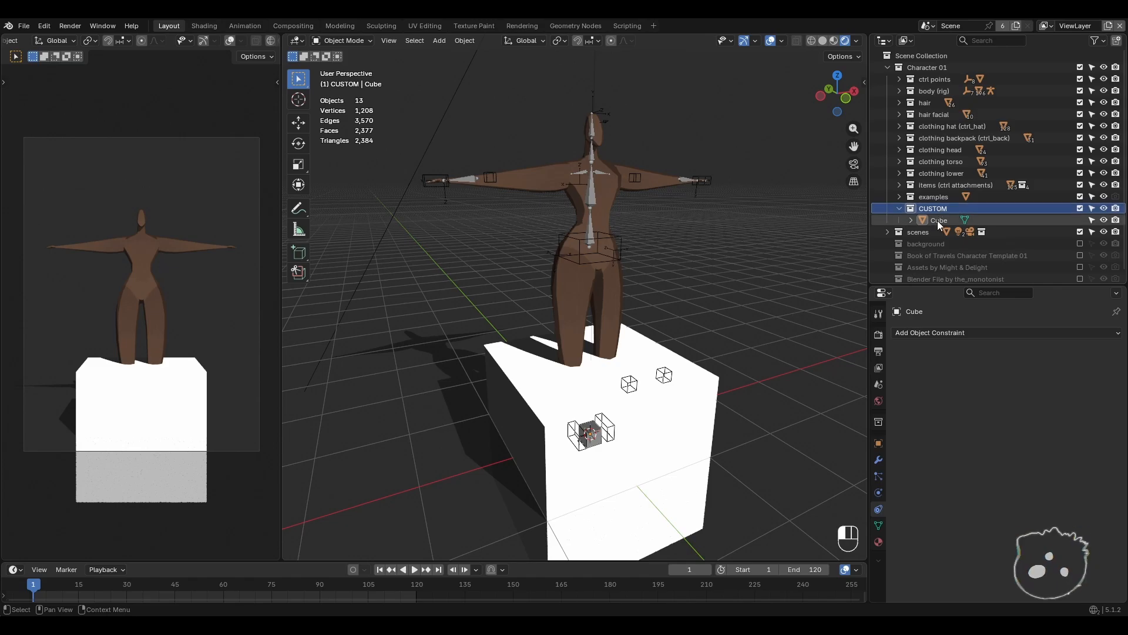
left_click(937, 220)
middle_click_drag(848, 346, 815, 334, "shift")
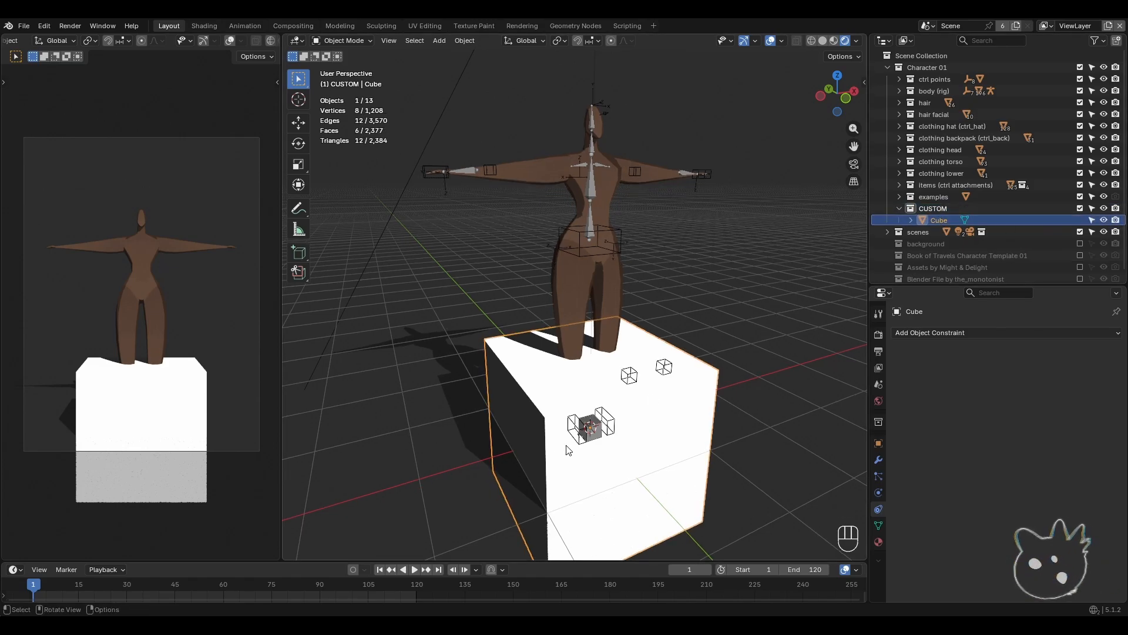
mouse_move(603, 450)
middle_mouse_down()
mouse_move(636, 448)
mouse_move(588, 447)
middle_mouse_up()
key("s")
left_click(633, 454)
key("g")
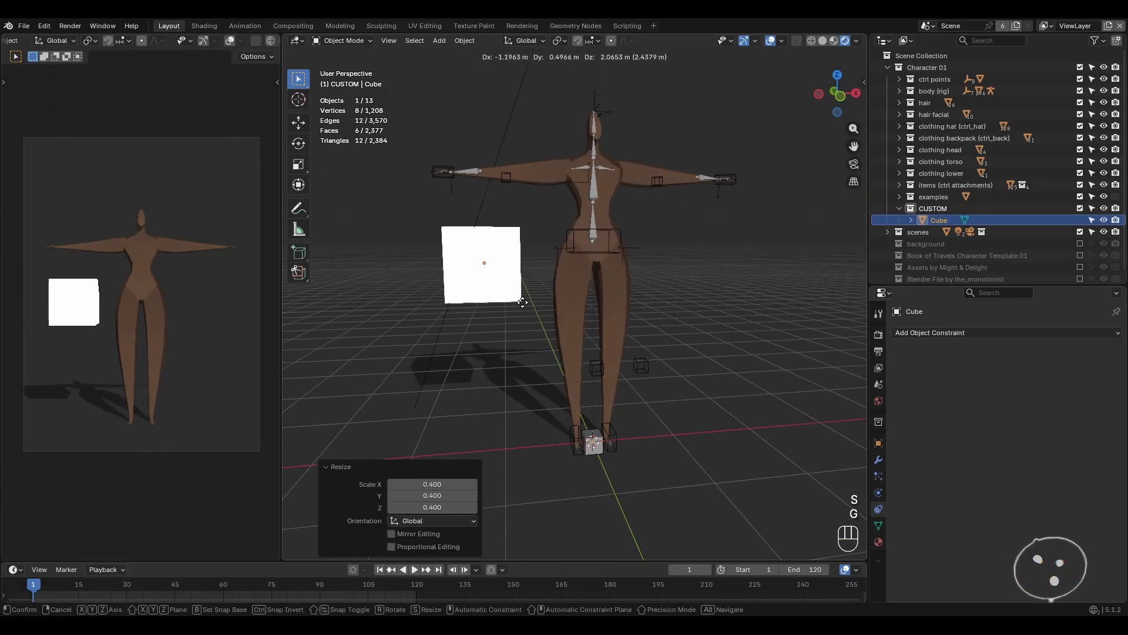
left_click(724, 260)
middle_click_drag(722, 356, 682, 405)
- Toggle the visibility of the CUSTOM and body (rig) collections off and back on in turn
left_click(1103, 209)
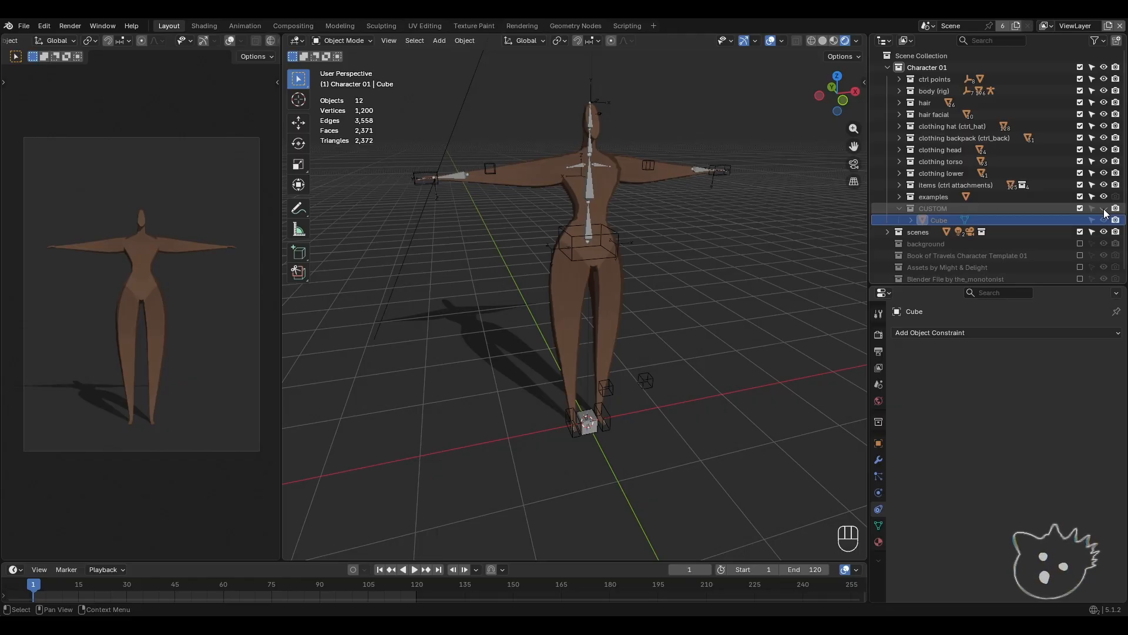
left_click(1104, 208)
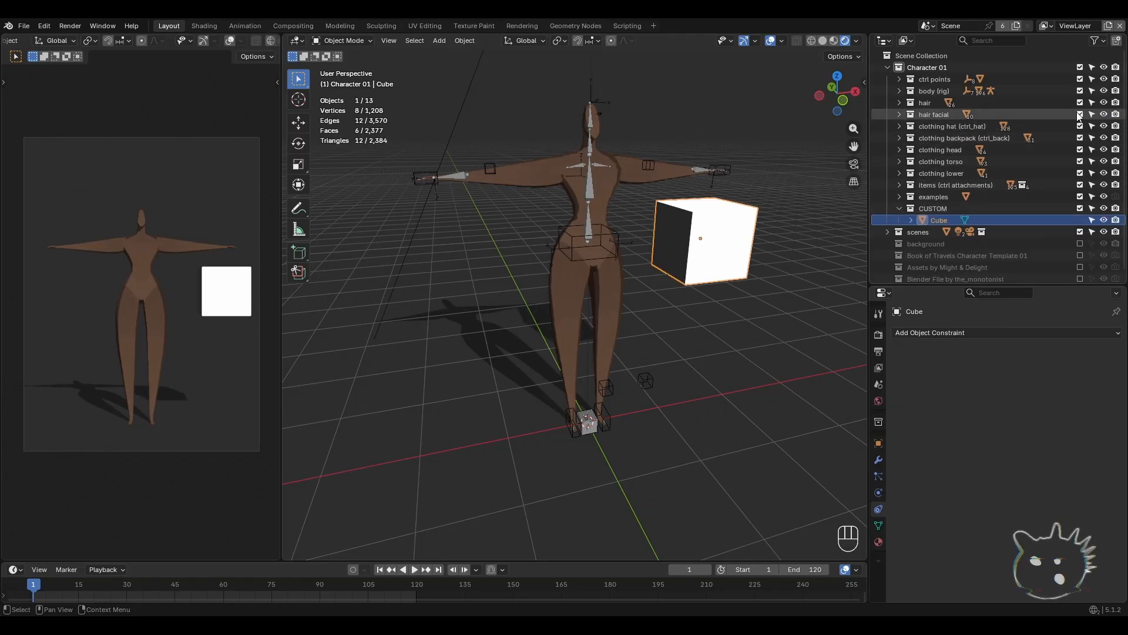
left_click(1104, 91)
left_click(1103, 91)
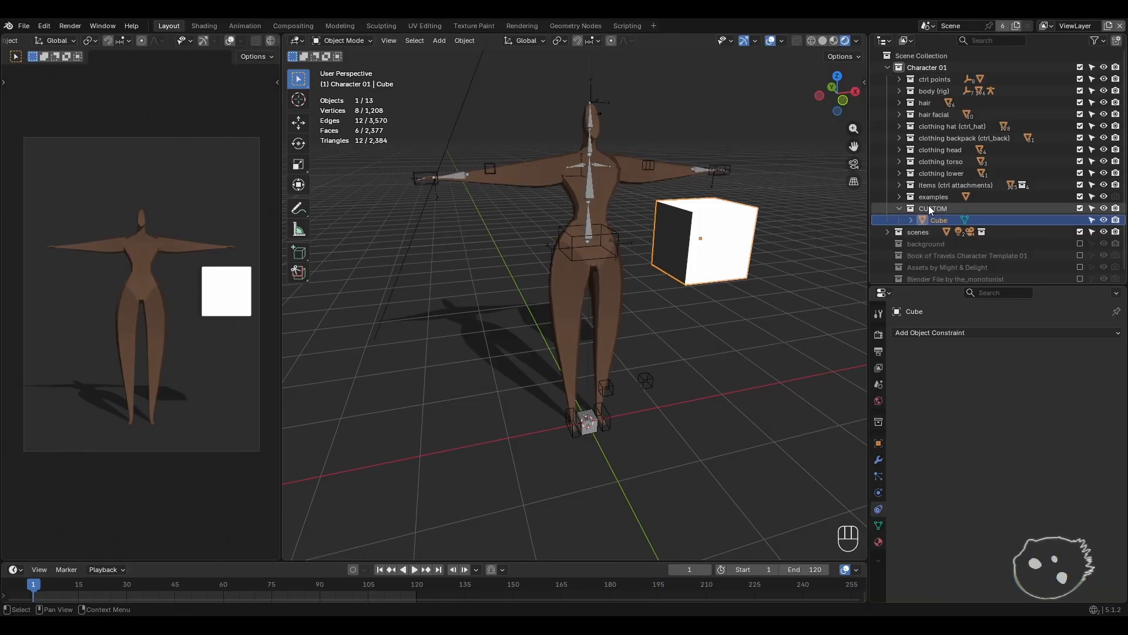
- Toggle the CUSTOM collection's visibility off and on, and delete the cube inside it
left_click(1104, 209)
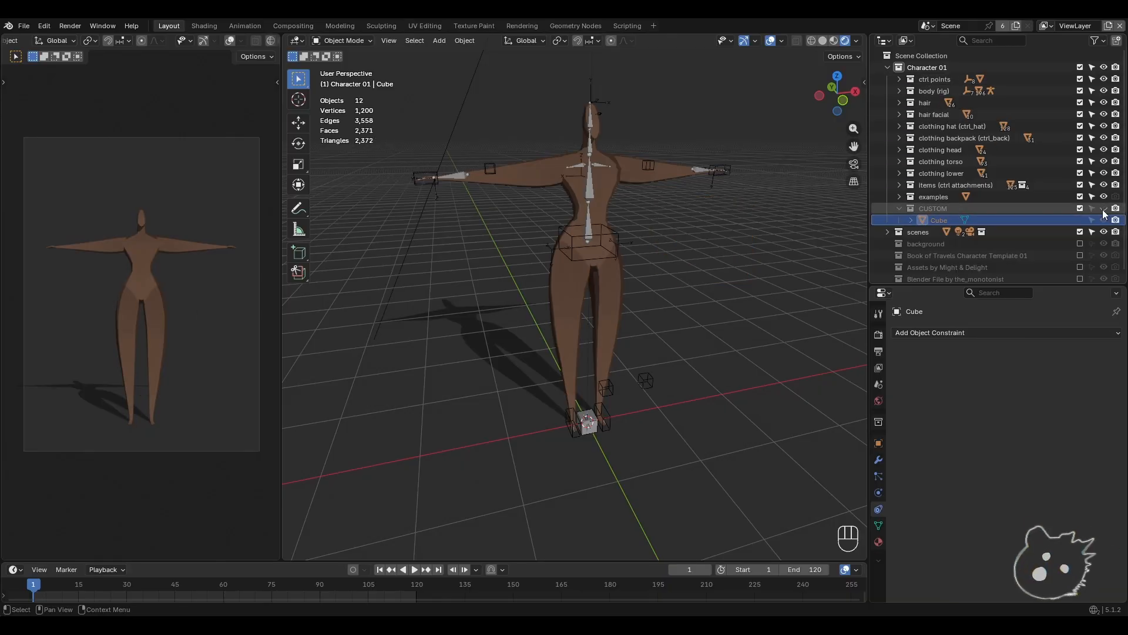
left_click(1103, 209)
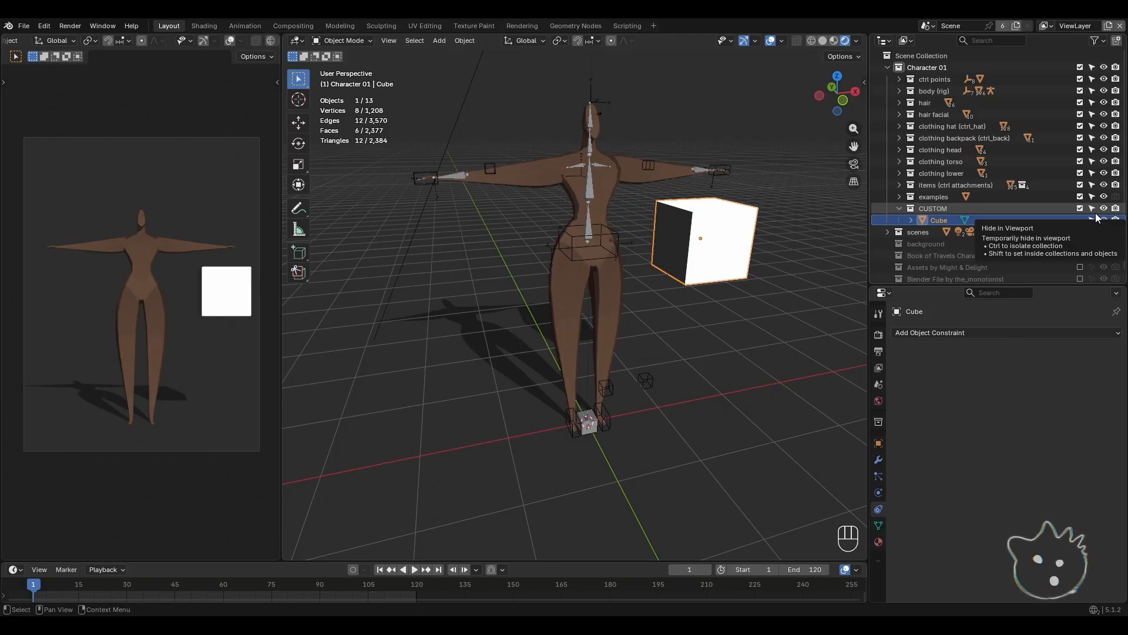
key("x")
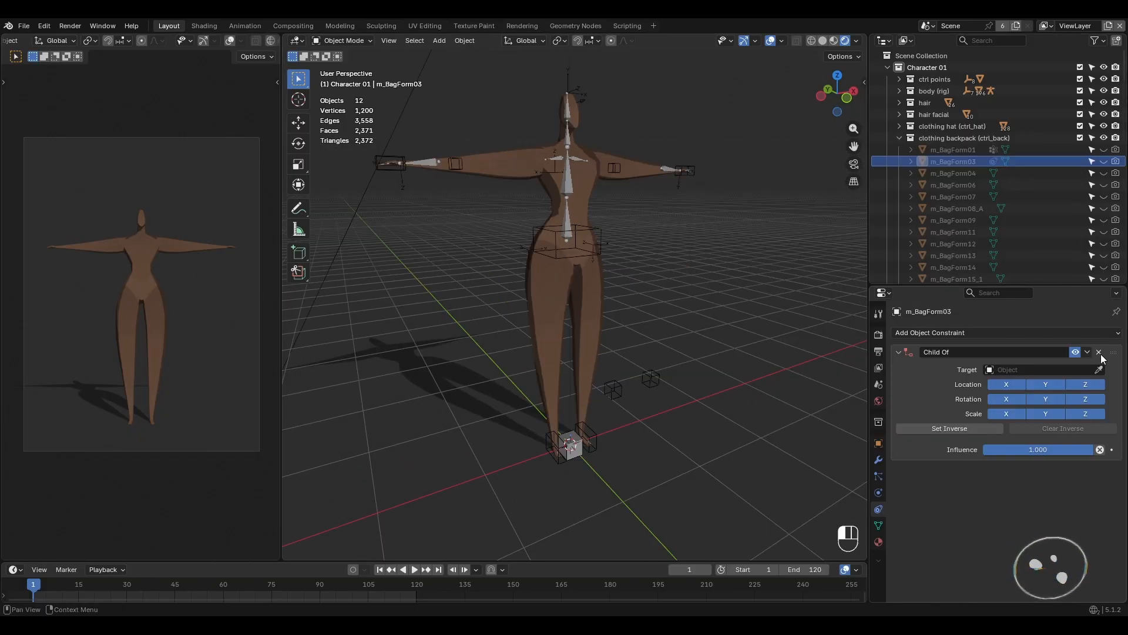
- Remove the Child Of constraint from the m_BagForm03 backpack
left_click(1100, 353)
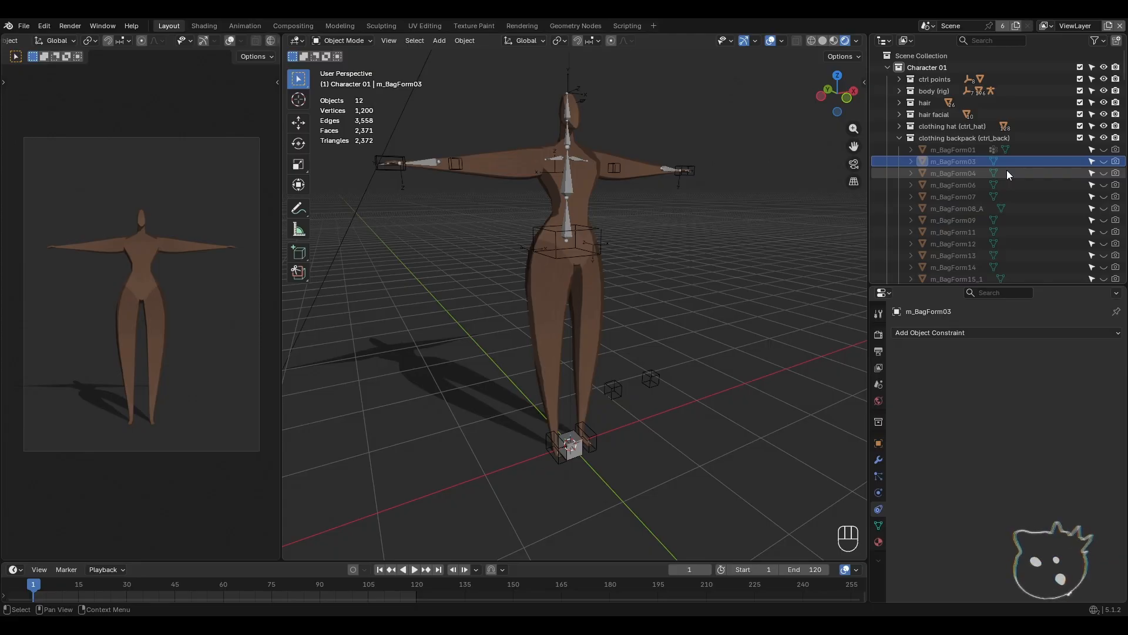
middle_click_drag(653, 280, 665, 289, "shift")
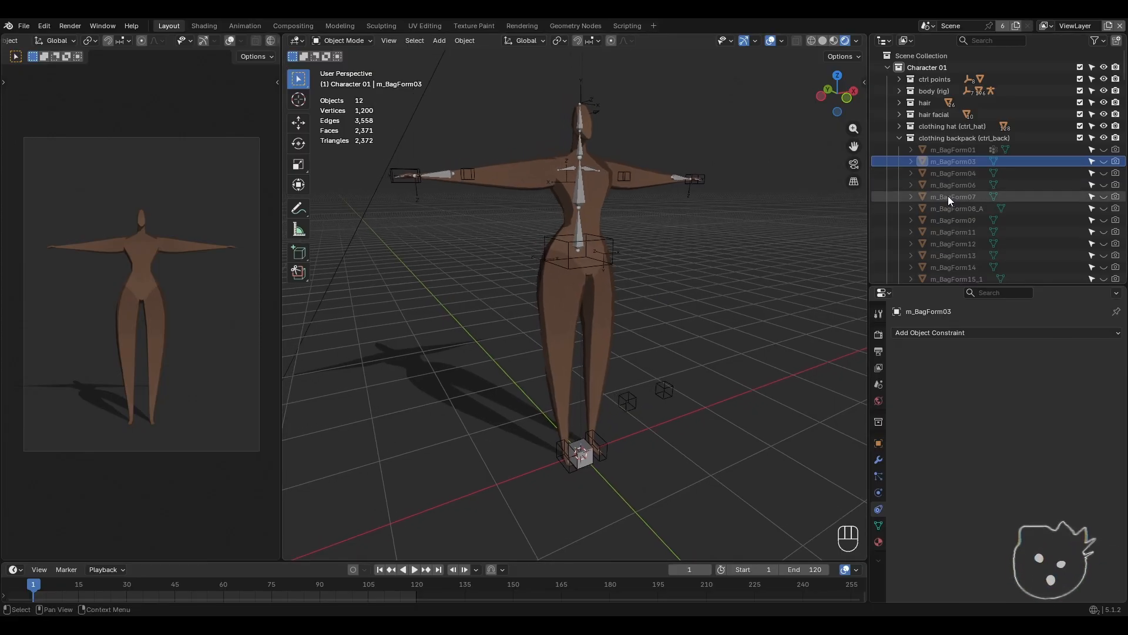
- Examine the m_CharacterForm body's Form_03 material nodes in the Shading workspace and return to the Layout workspace
left_click(527, 175)
left_click(204, 26)
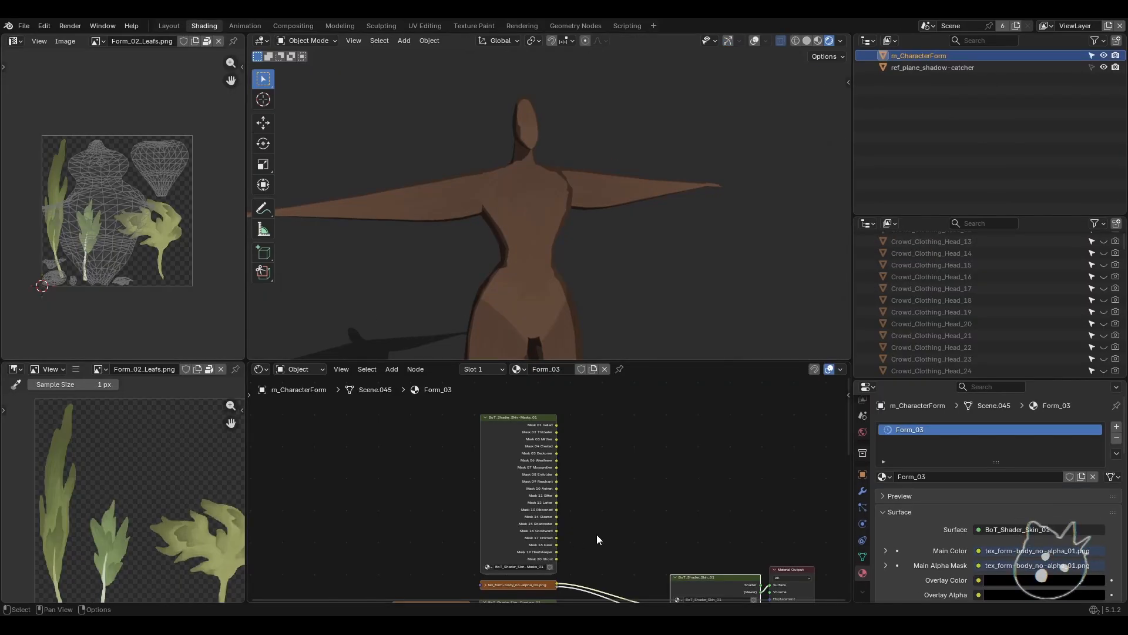
scroll(597, 540, "up", 2)
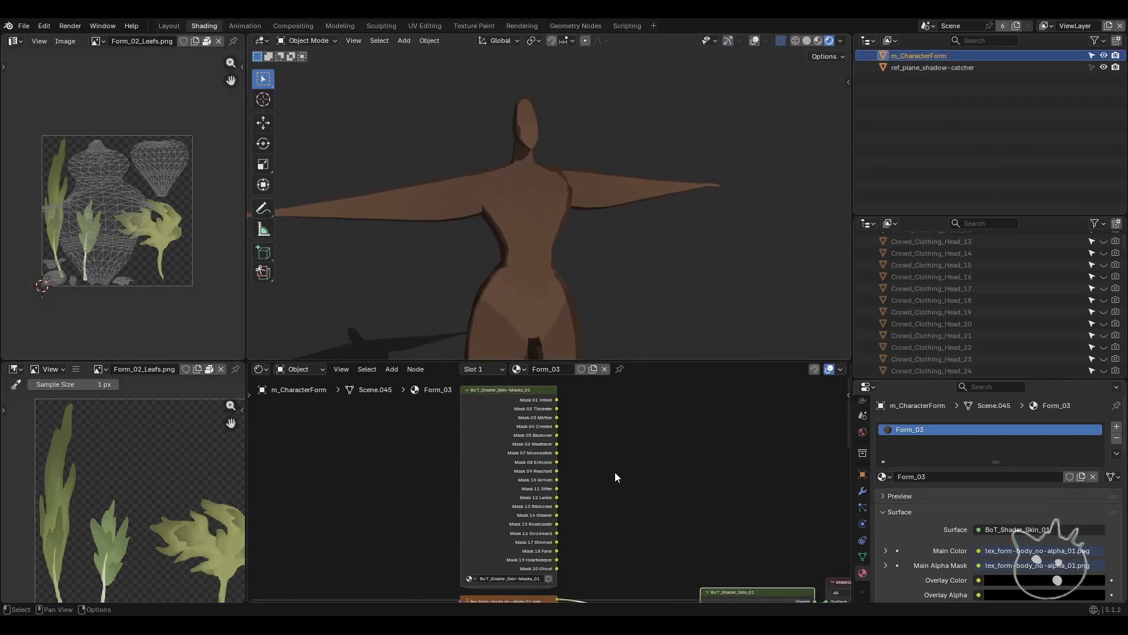
left_click(169, 26)
middle_click_drag(626, 269, 628, 276, "shift")
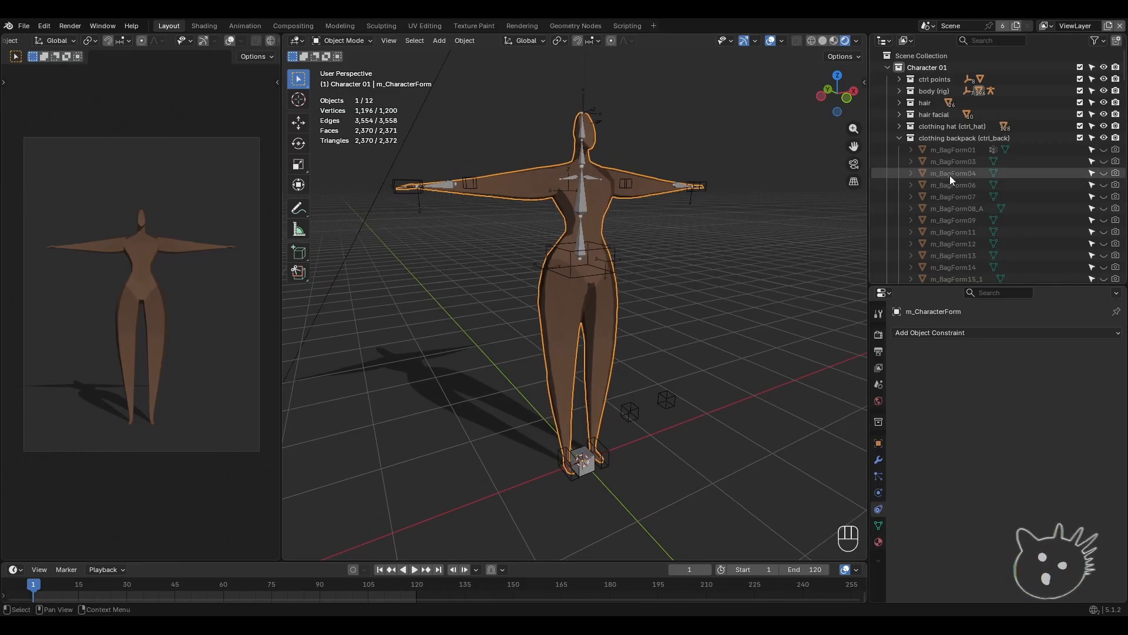
- Show m_BagForm03 from the clothing backpack collection in the viewport
left_click(1104, 161)
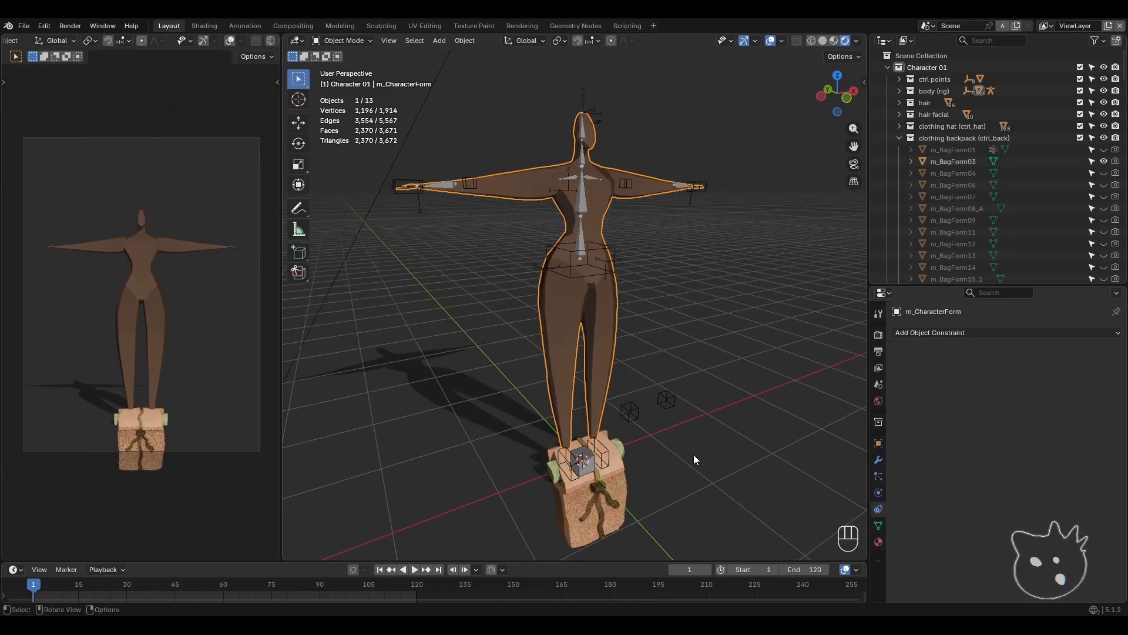
middle_click_drag(693, 454, 611, 478)
left_click(898, 138)
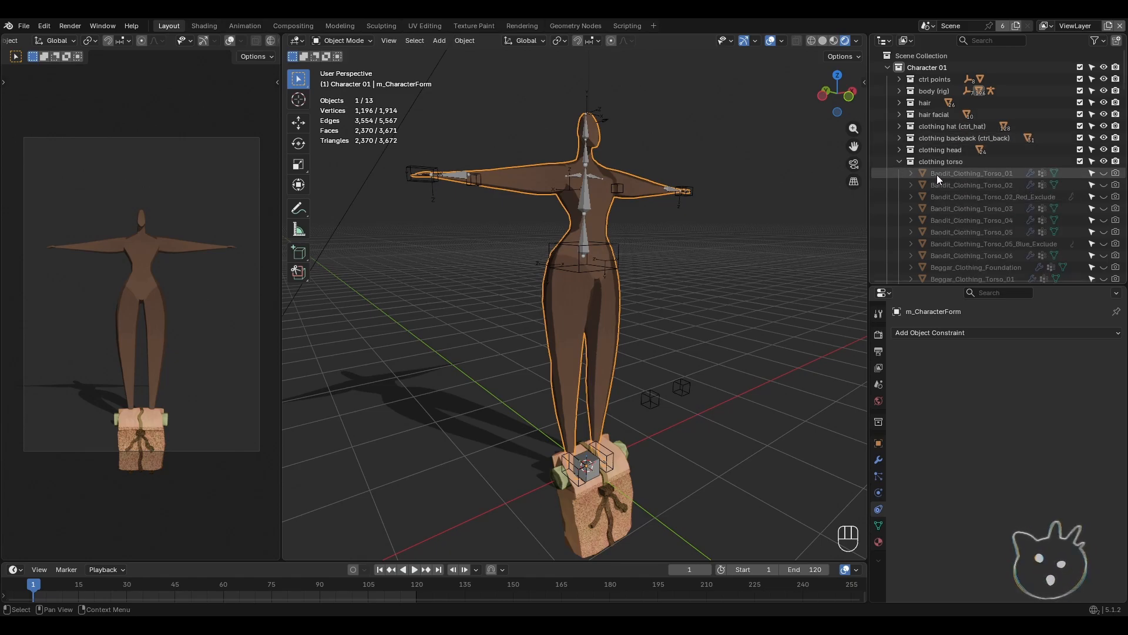
- Show the hooded outfit m_ClothesForm03 from the clothing torso collection on the character
scroll(976, 171, "down", 2)
scroll(977, 172, "down", 10)
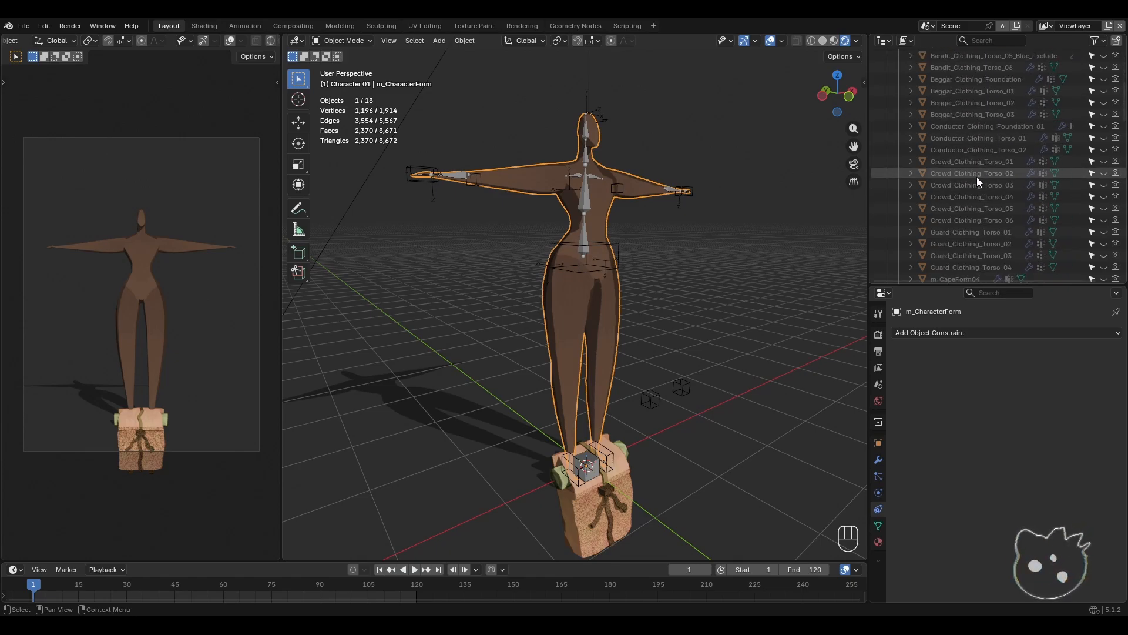
left_click(1105, 173)
mouse_move(697, 290)
middle_mouse_down("shift")
mouse_move(633, 298)
mouse_move(820, 290)
mouse_move(677, 291)
middle_mouse_up("shift")
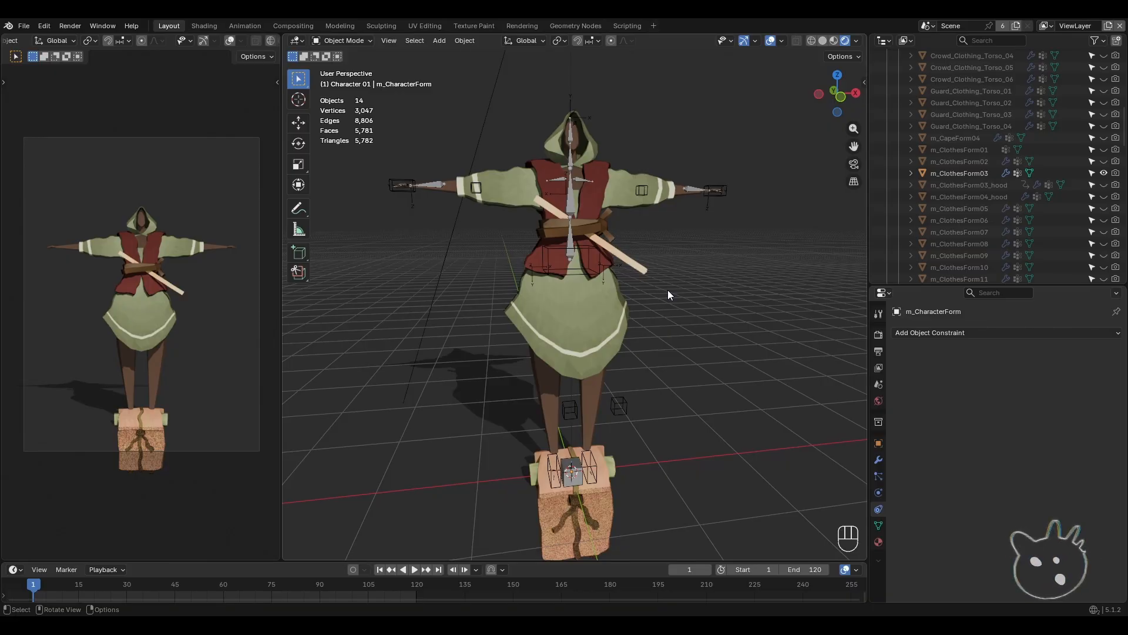
middle_click_drag(668, 290, 675, 322, "shift")
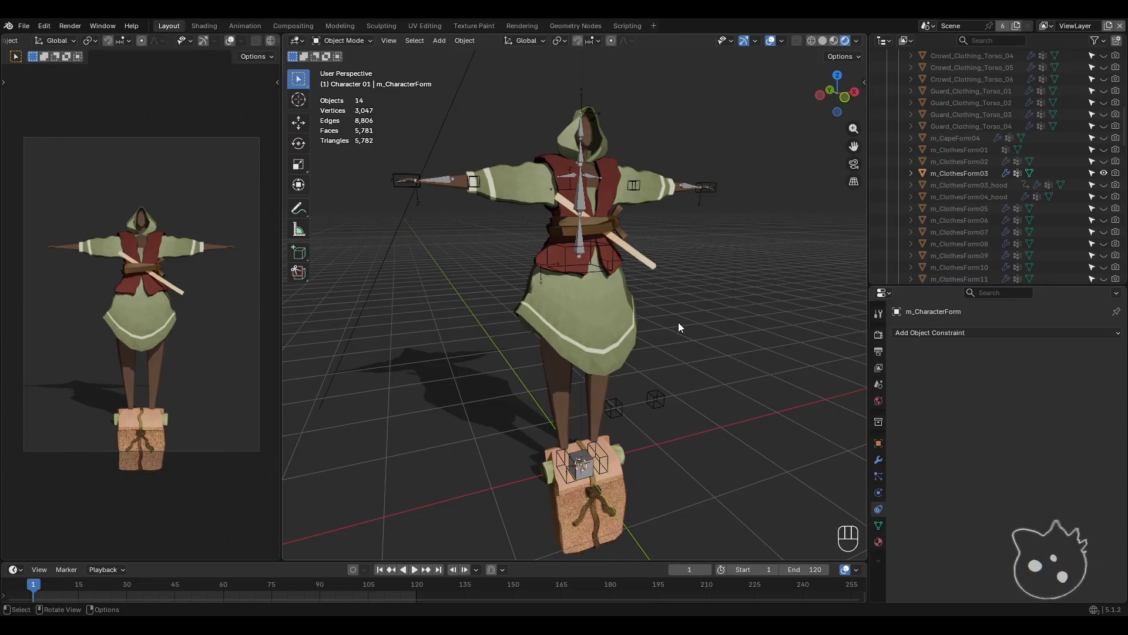
- Add a Child Of constraint to the m_BagForm03 backpack at the character's feet and turn off its X, Y and Z scale influence
left_click(609, 453)
left_click(614, 453)
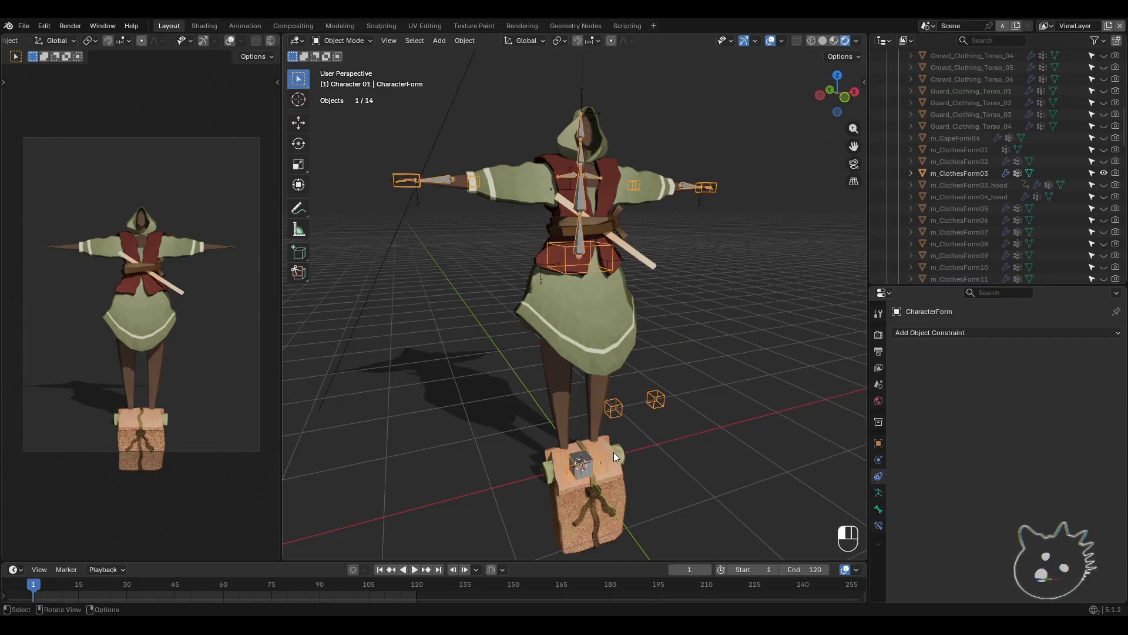
middle_click_drag(734, 451, 754, 451)
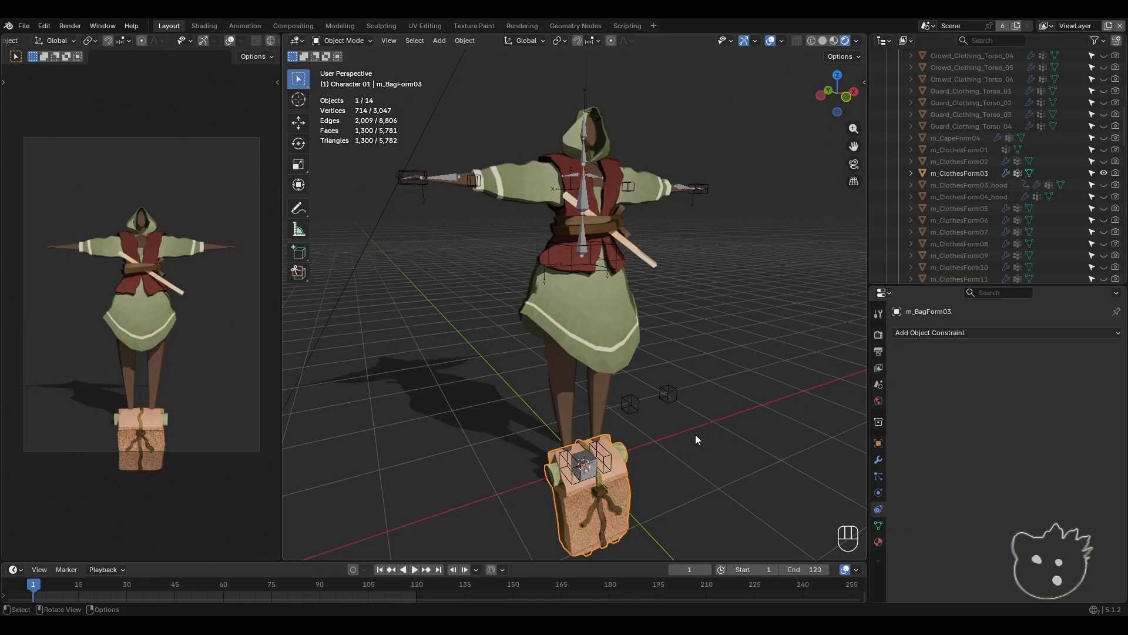
middle_click_drag(662, 439, 677, 431, "shift")
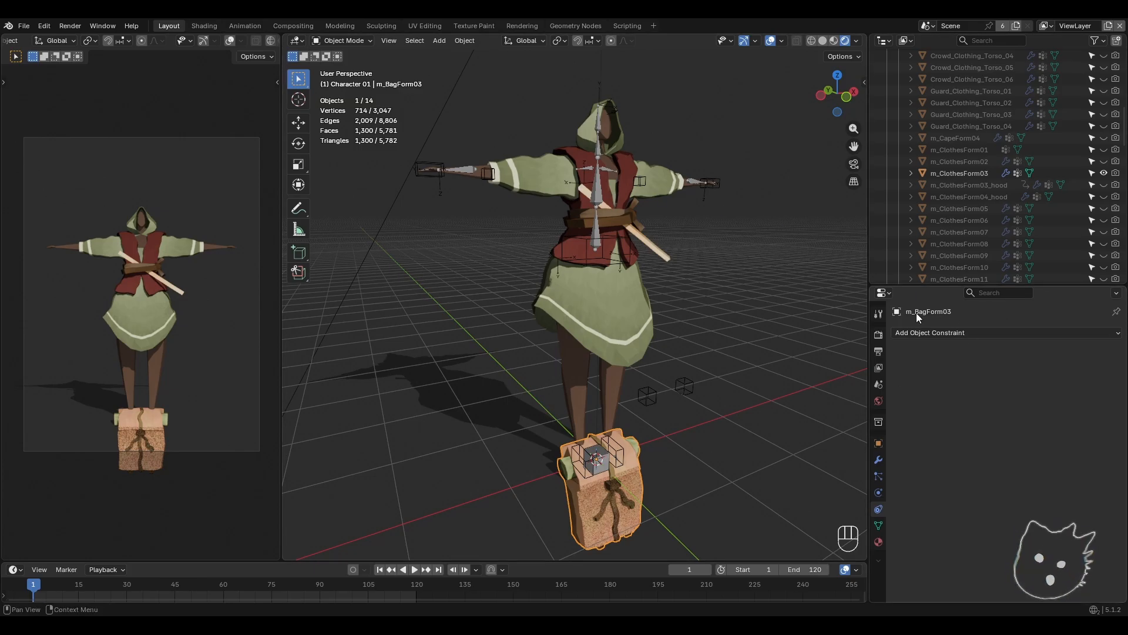
left_click(933, 330)
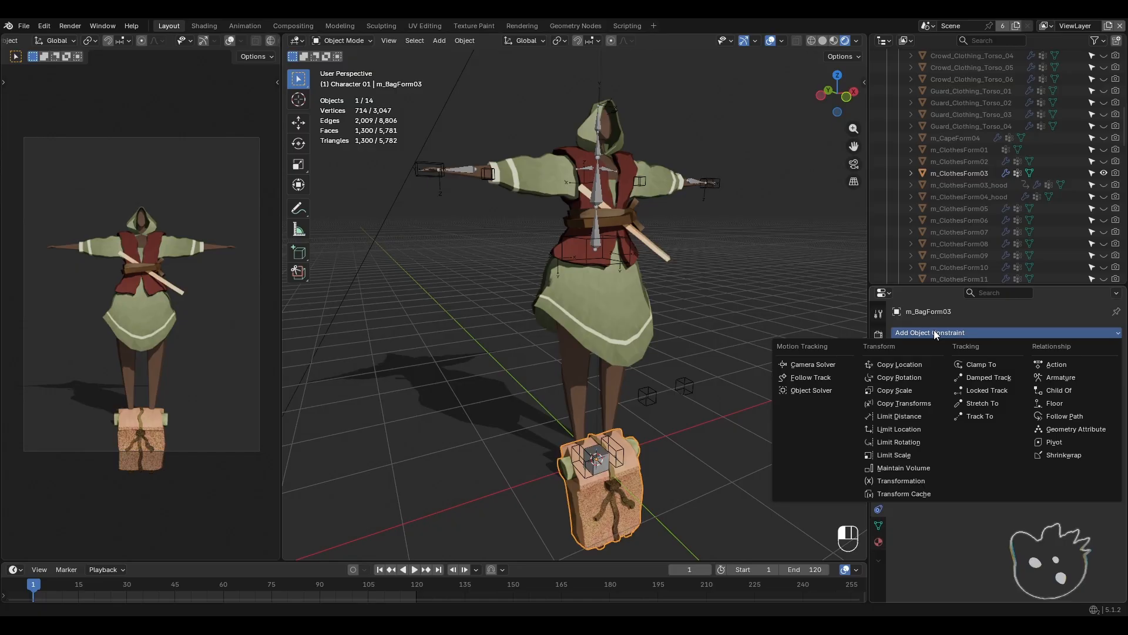
left_click(1064, 391)
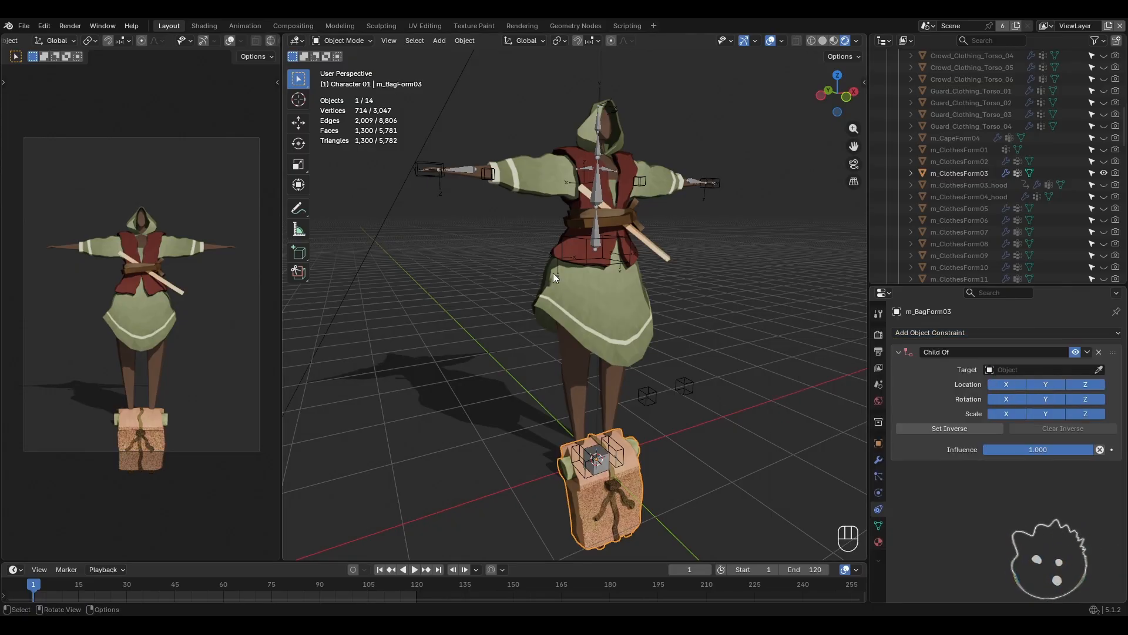
left_click_drag(1005, 415, 1084, 415)
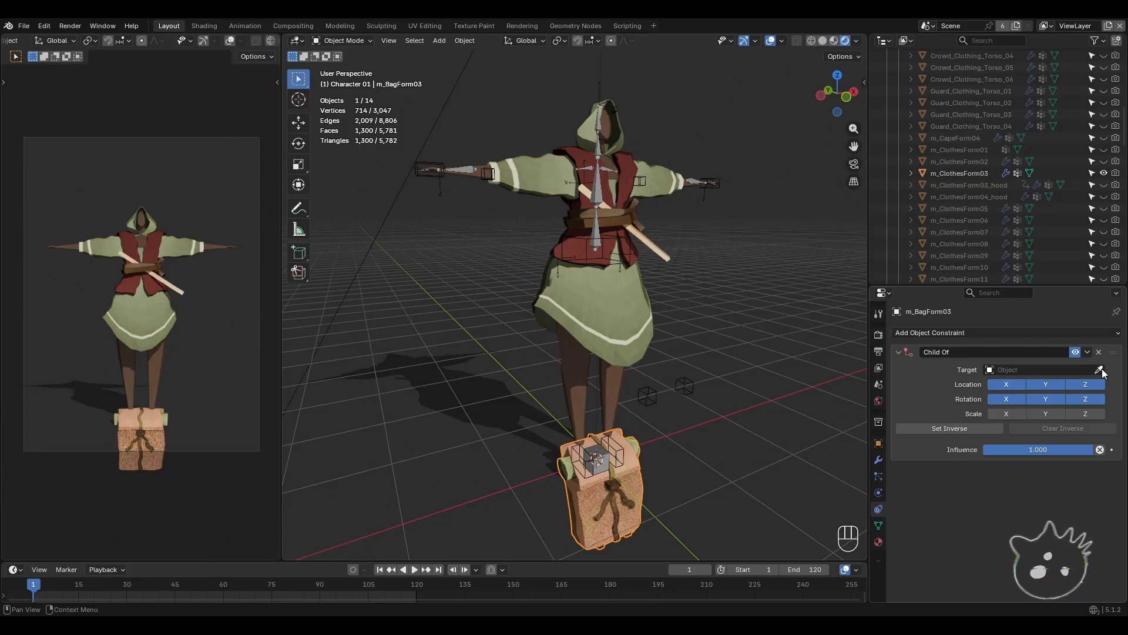
- Set the backpack's Child Of target to ctrl_Back and clear the constraint's inverse
left_click(1050, 369)
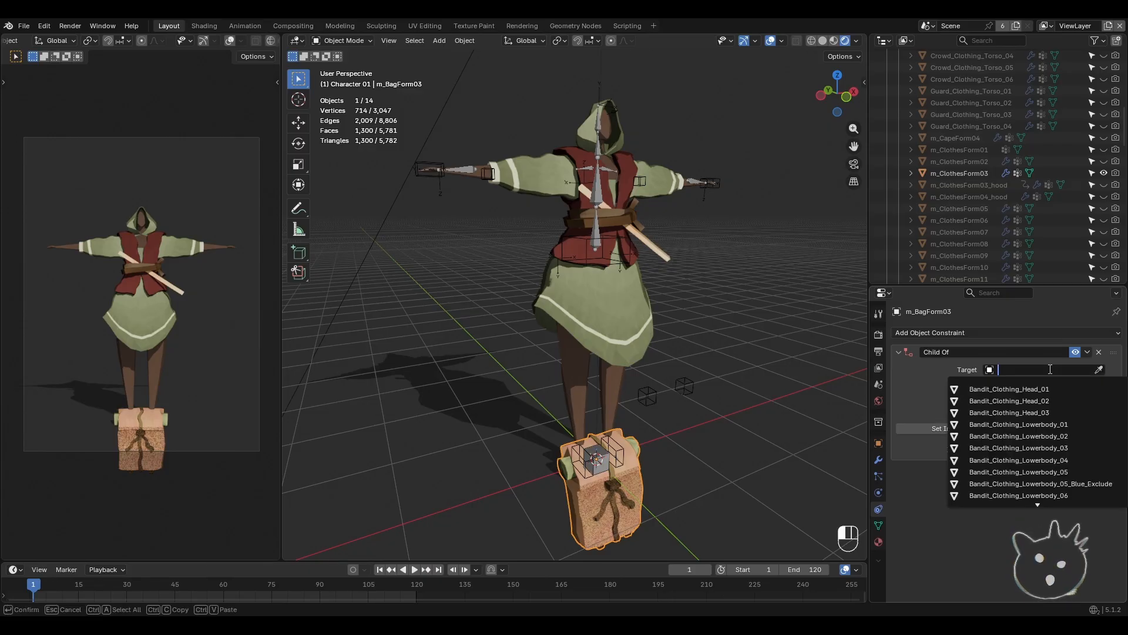
type("c")
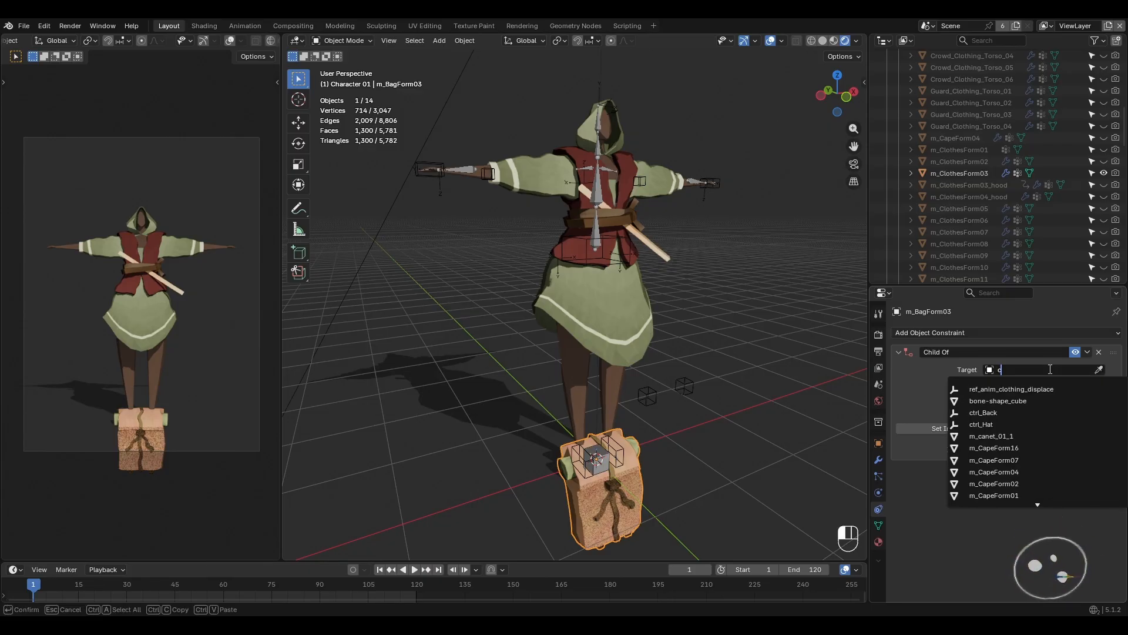
type("trl")
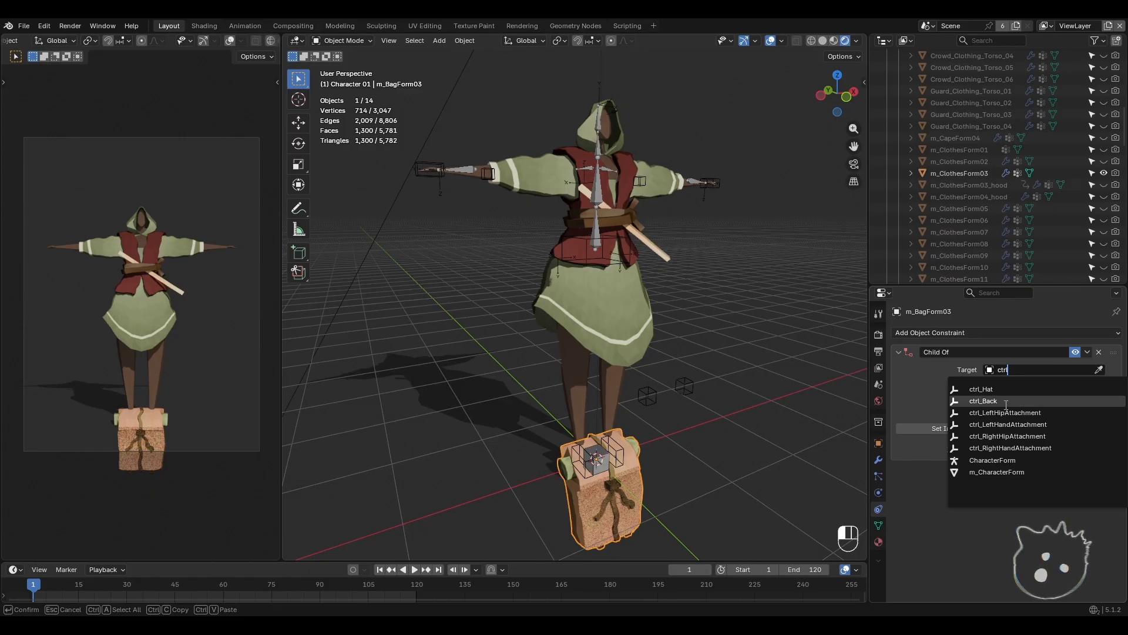
left_click(1000, 400)
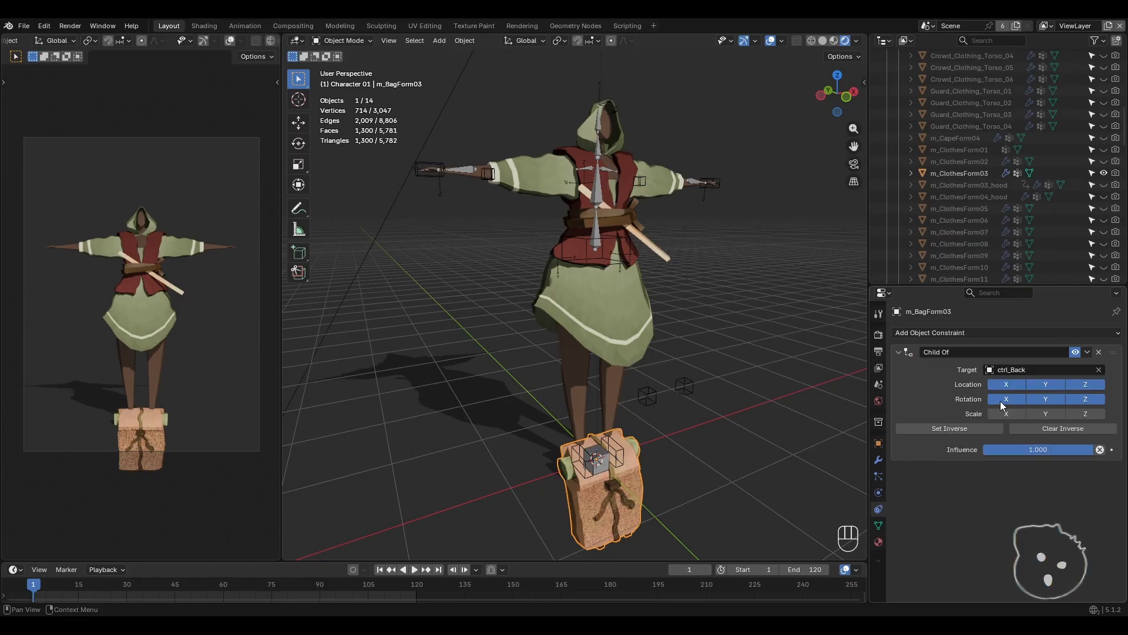
left_click(1039, 428)
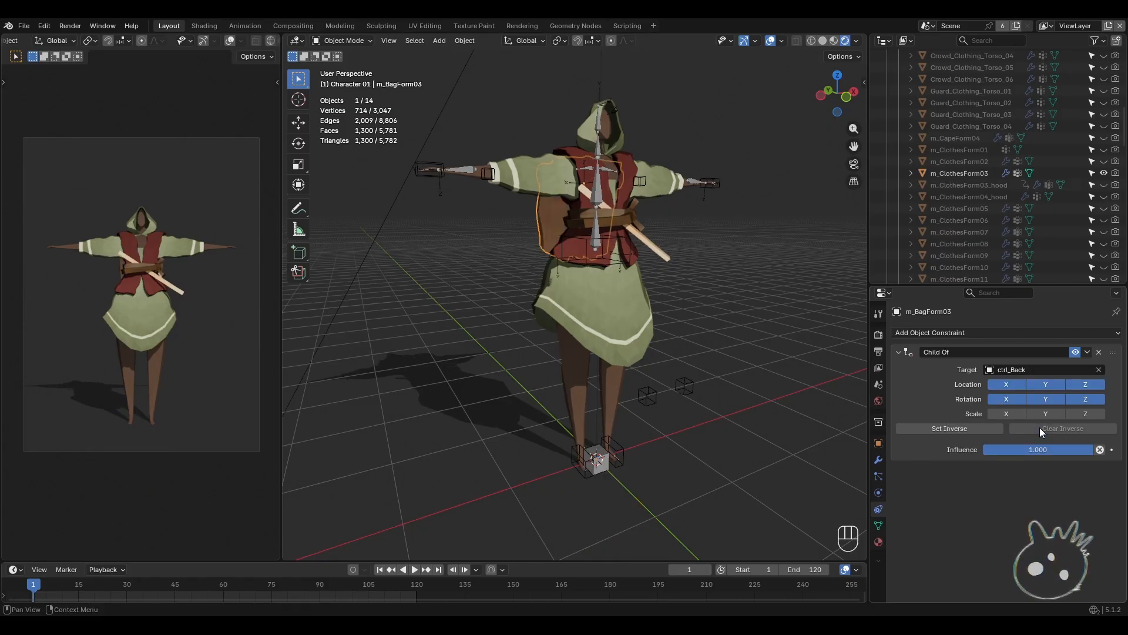
- Inspect how the backpack sits on the character's back with nothing selected
middle_click_drag(551, 242, 639, 327, "shift")
scroll(567, 262, "up", 3)
scroll(524, 330, "up", 2)
key("alt+a")
scroll(580, 294, "down", 3)
middle_click_drag(630, 375, 640, 351, "shift")
scroll(641, 352, "up", 2)
- Try moving the CharacterForm rig's Hips bone in Pose Mode and return to Object Mode
left_click(566, 322)
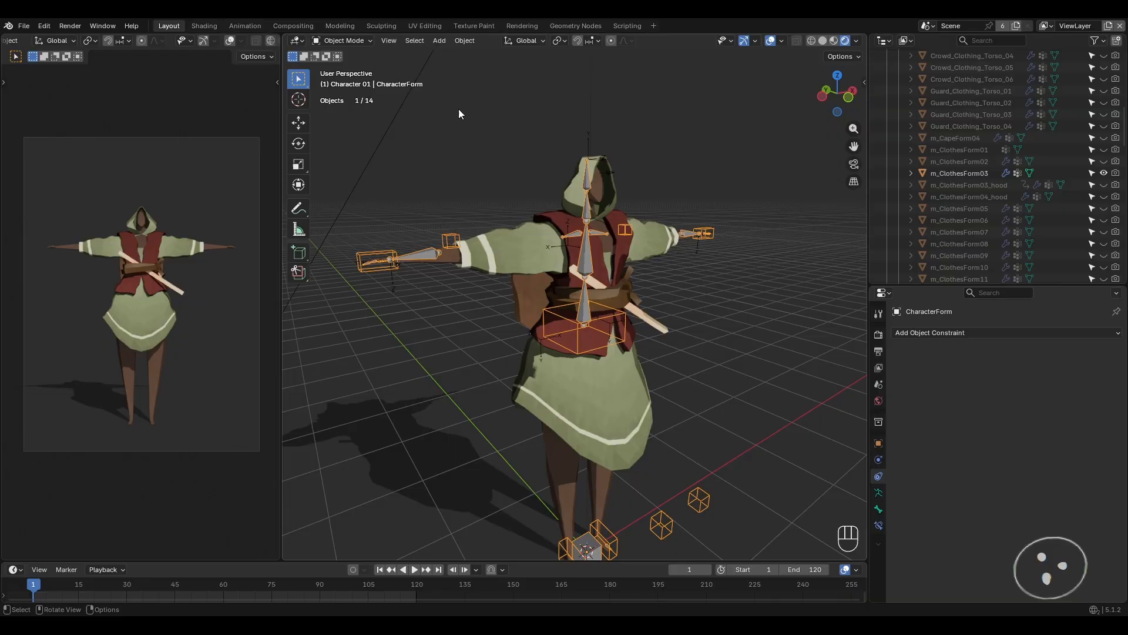
left_click(358, 40)
left_click(338, 80)
left_click(571, 317)
key("g")
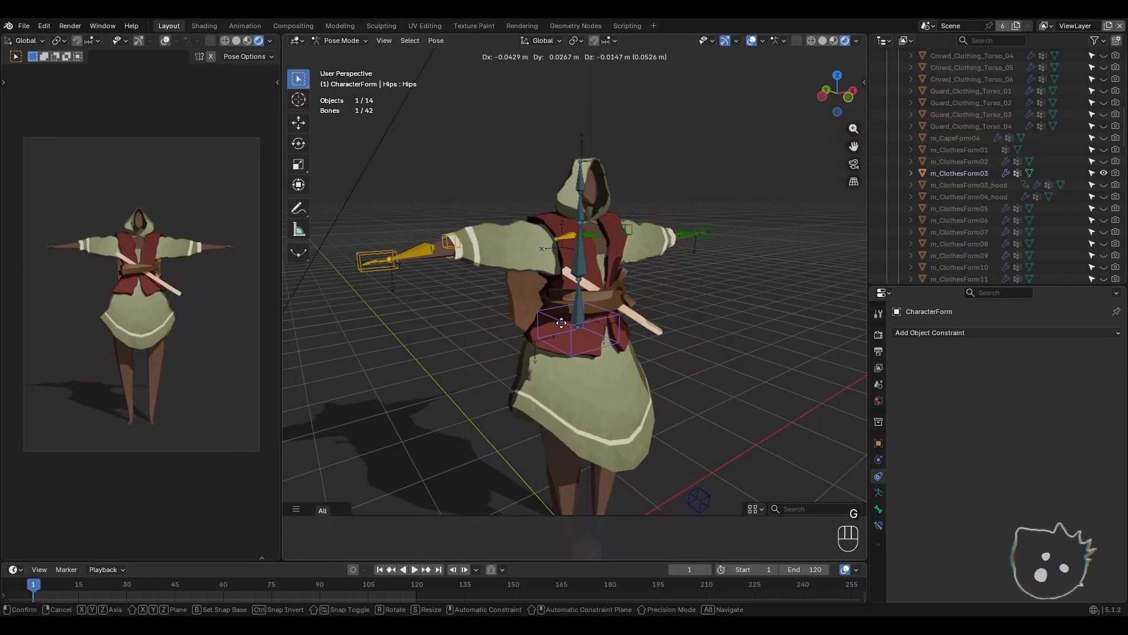
left_click(559, 335)
left_click(341, 40)
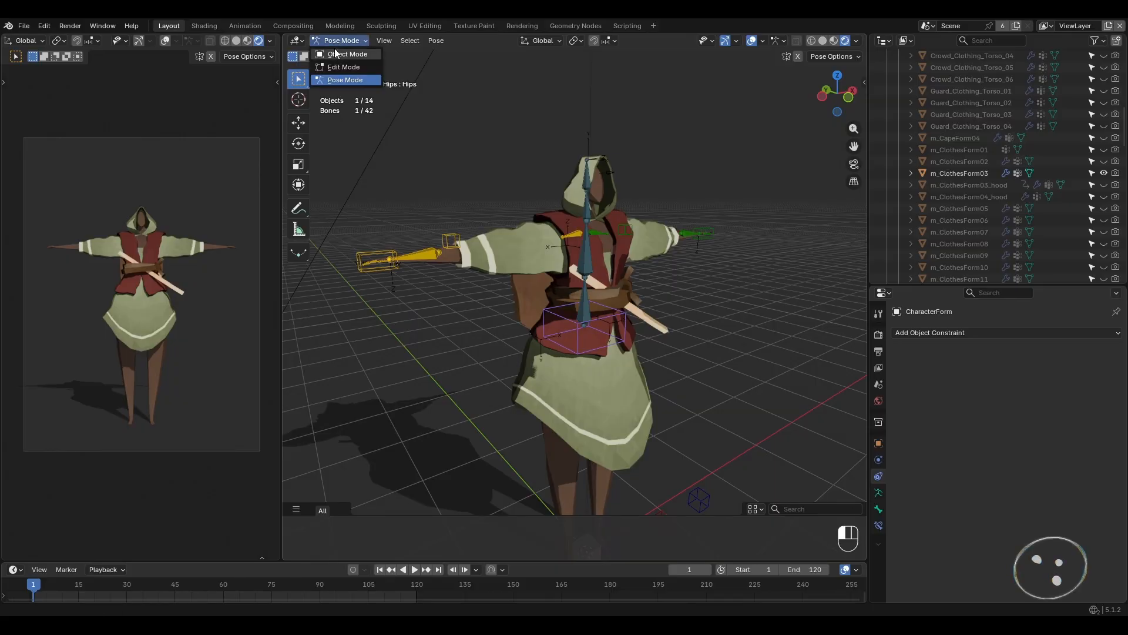
left_click(338, 56)
- Select the m_ClothesForm03 outfit and view its Form_03_Clothes material in the Shading workspace
mouse_move(526, 285)
middle_mouse_down("shift")
mouse_move(523, 270)
mouse_move(539, 272)
middle_mouse_up("shift")
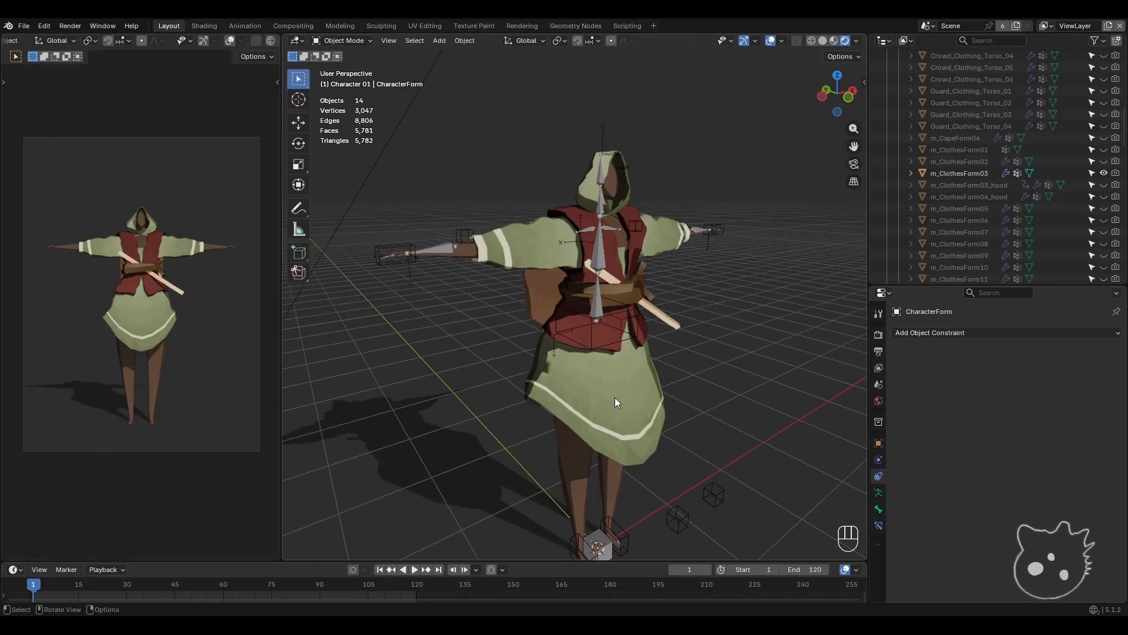
middle_click_drag(627, 405, 628, 389, "shift")
middle_click_drag(628, 389, 619, 381)
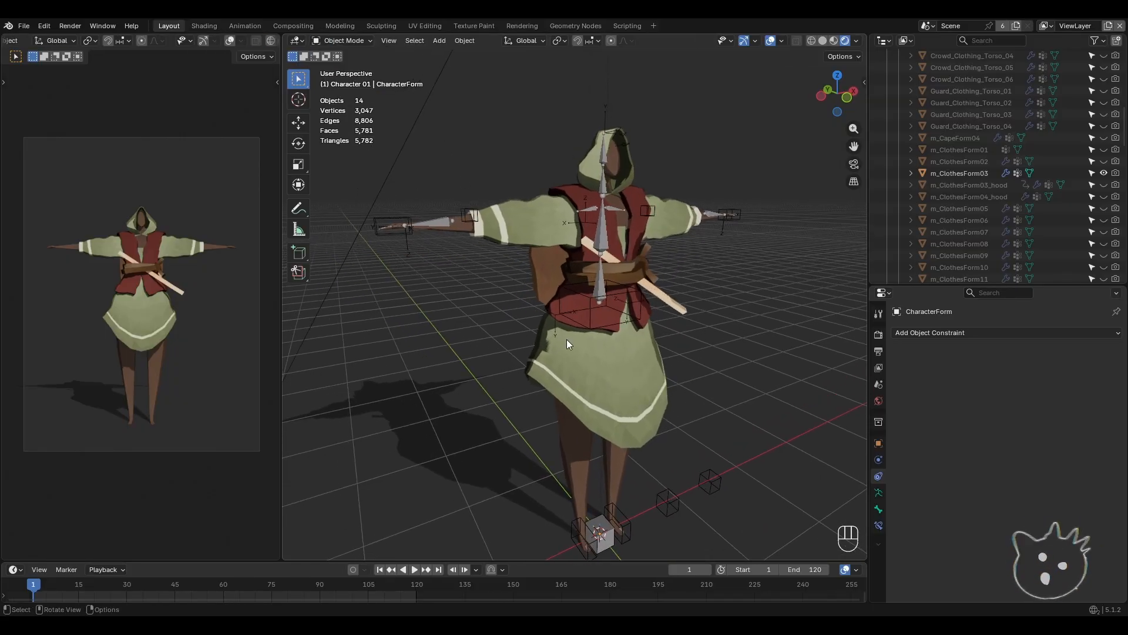
left_click(600, 384)
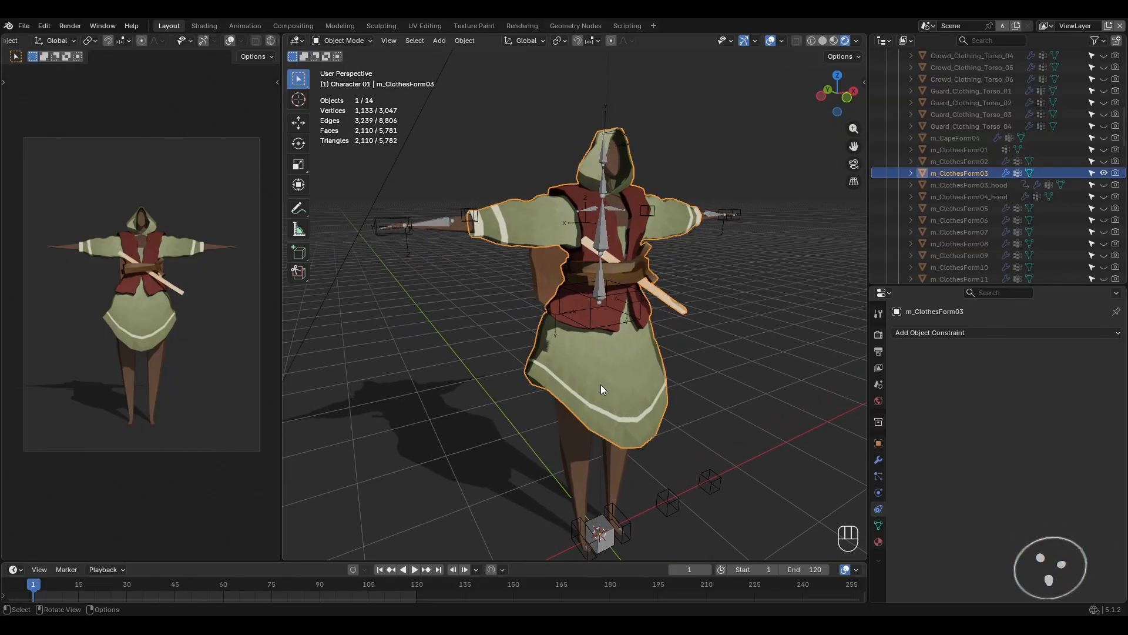
left_click(202, 25)
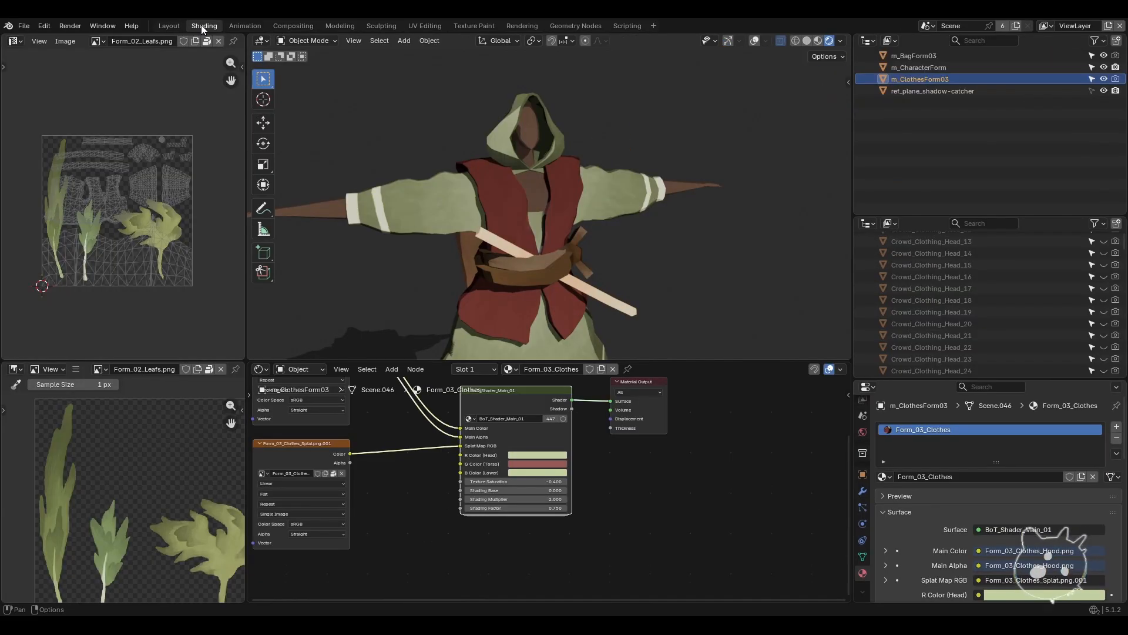
middle_click_drag(536, 255, 528, 220, "shift")
scroll(527, 223, "down", 1)
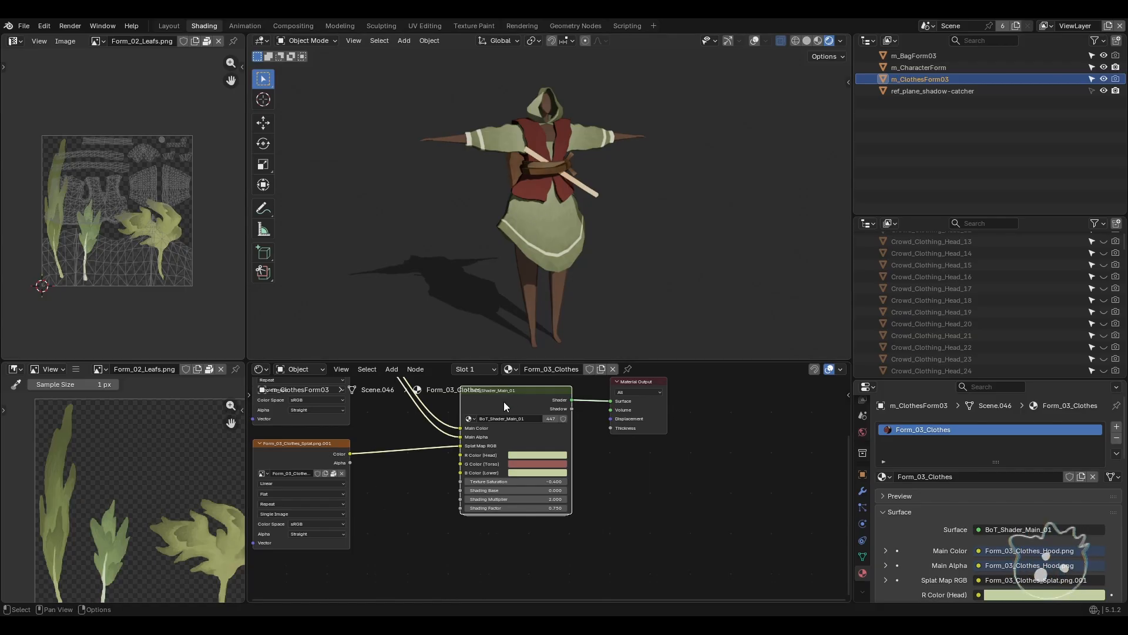
- Display the Form_03_Clothes_Hood.png texture from the material's image node, frame it whole, and examine the BoT_Shader_Main_01 node setup
left_click(293, 454)
left_click(323, 418)
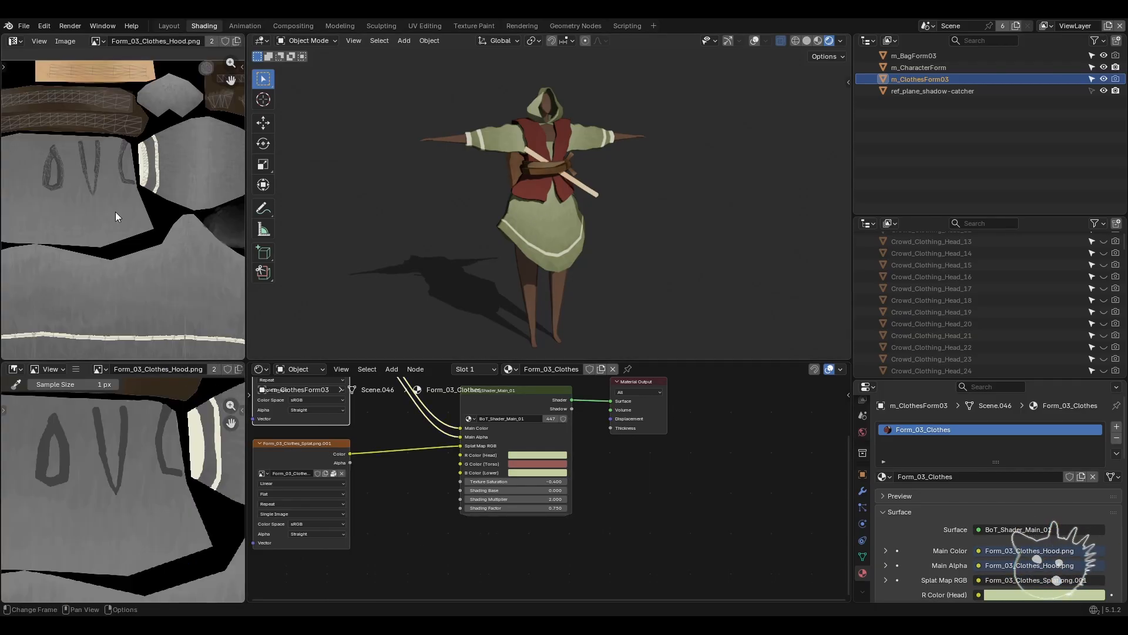
key("Home")
scroll(123, 511, "down", 5)
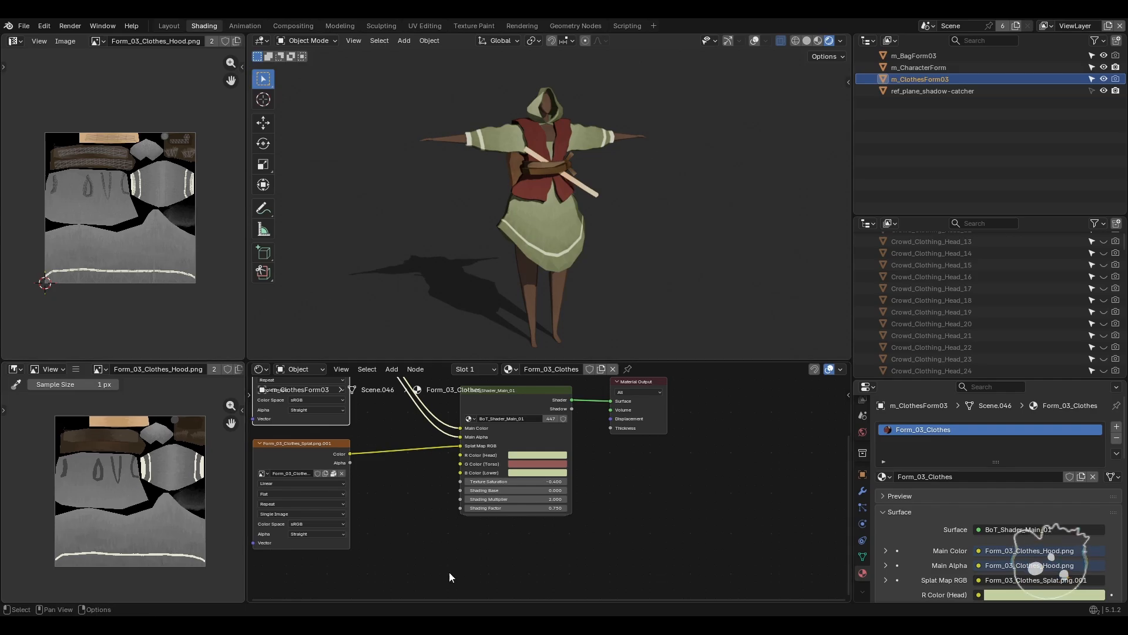
middle_click_drag(495, 472, 527, 505)
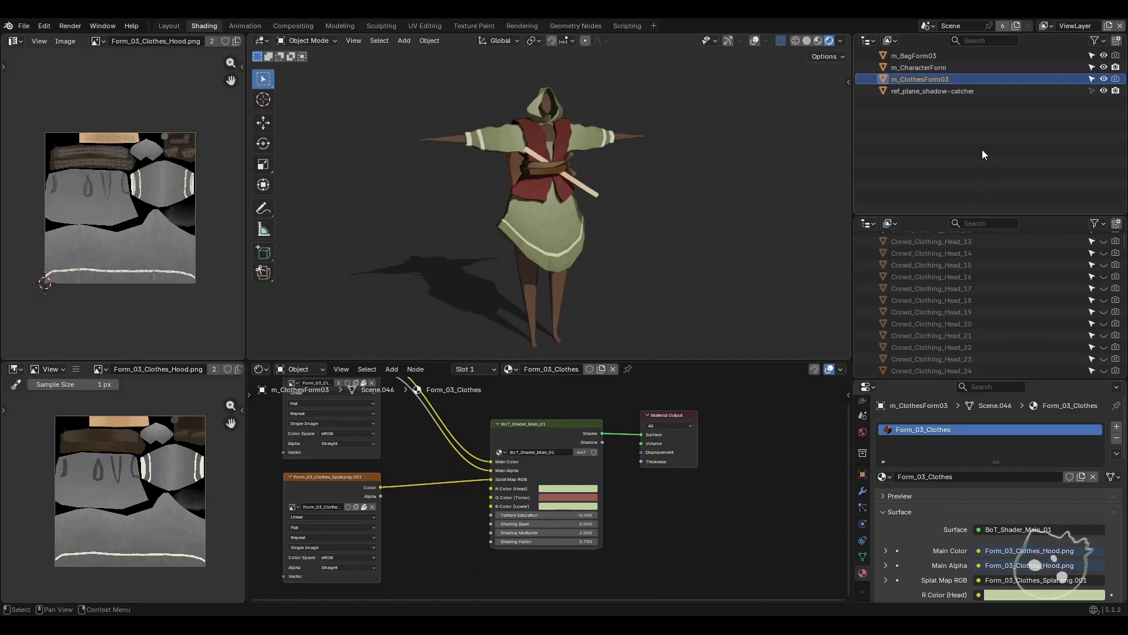
- Review the Character 01 collections in the Layout workspace with clothing torso collapsed, and return to the Shading workspace
left_click(166, 25)
scroll(977, 196, "up", 6)
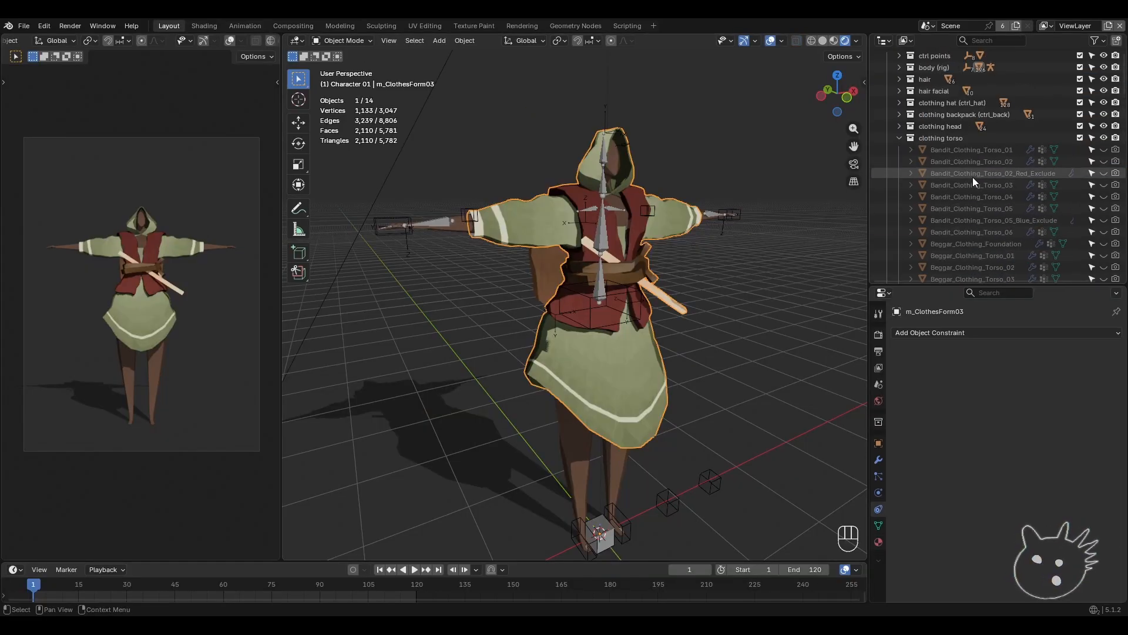
left_click(899, 161)
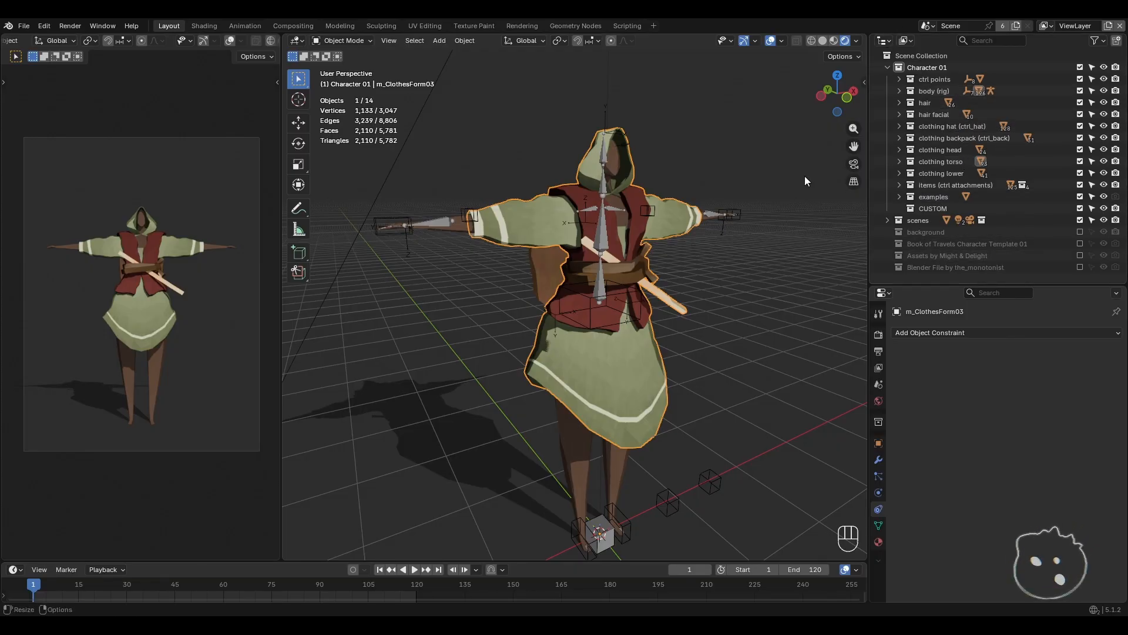
left_click(206, 26)
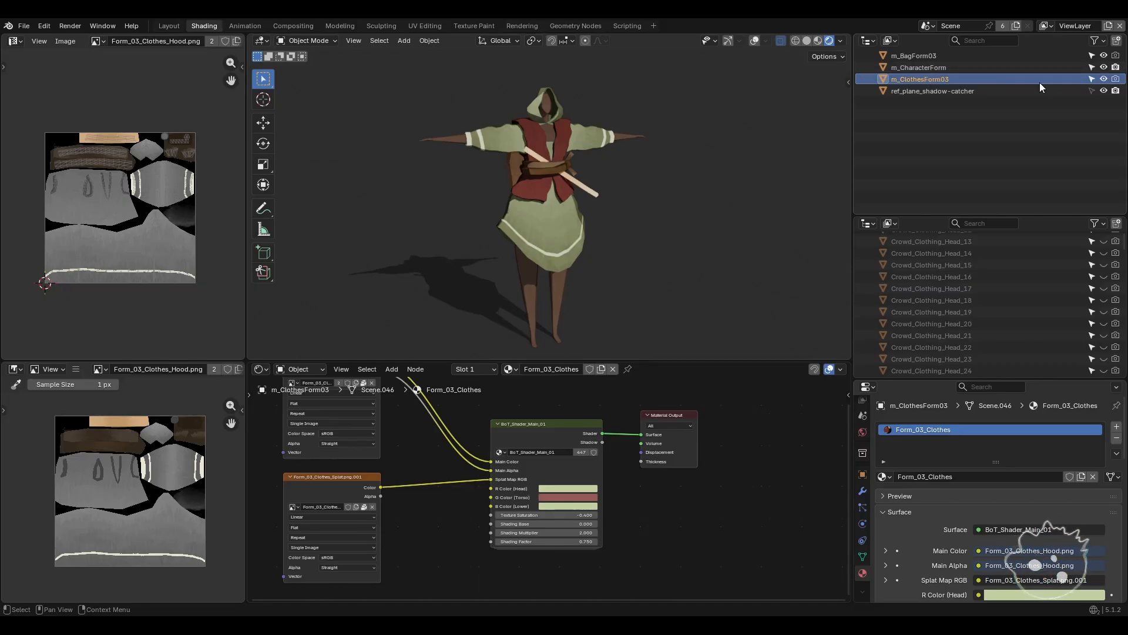
- Turn on viewport overlays and view the materials of m_BagForm03, m_CharacterForm, m_ClothesForm03 and ref_plane_shadow-catcher in turn
left_click(925, 54)
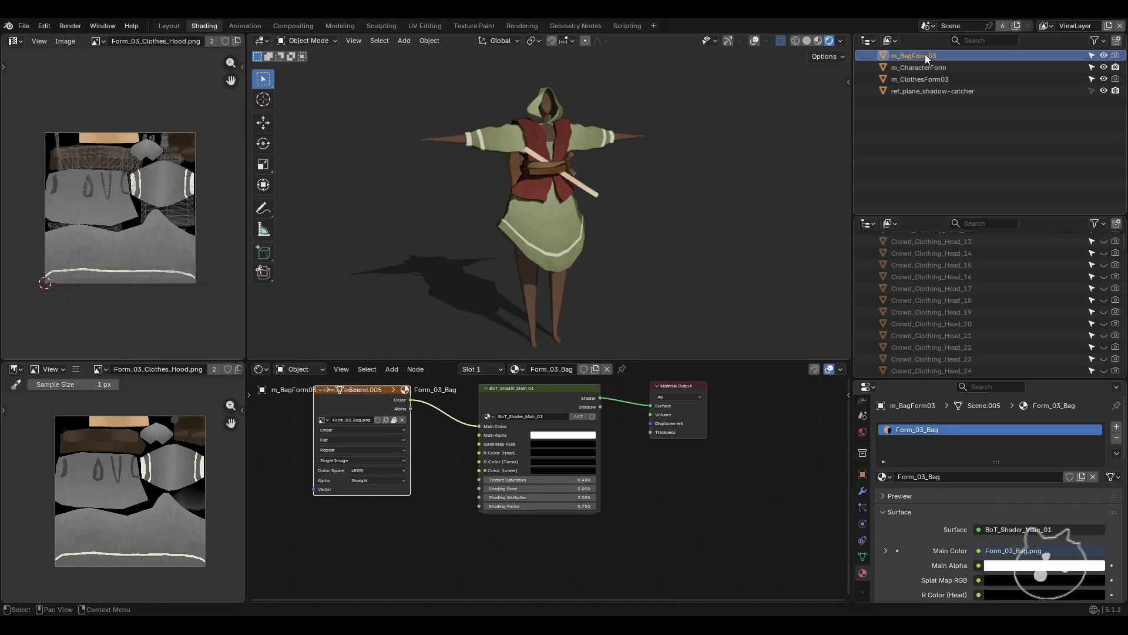
left_click(753, 39)
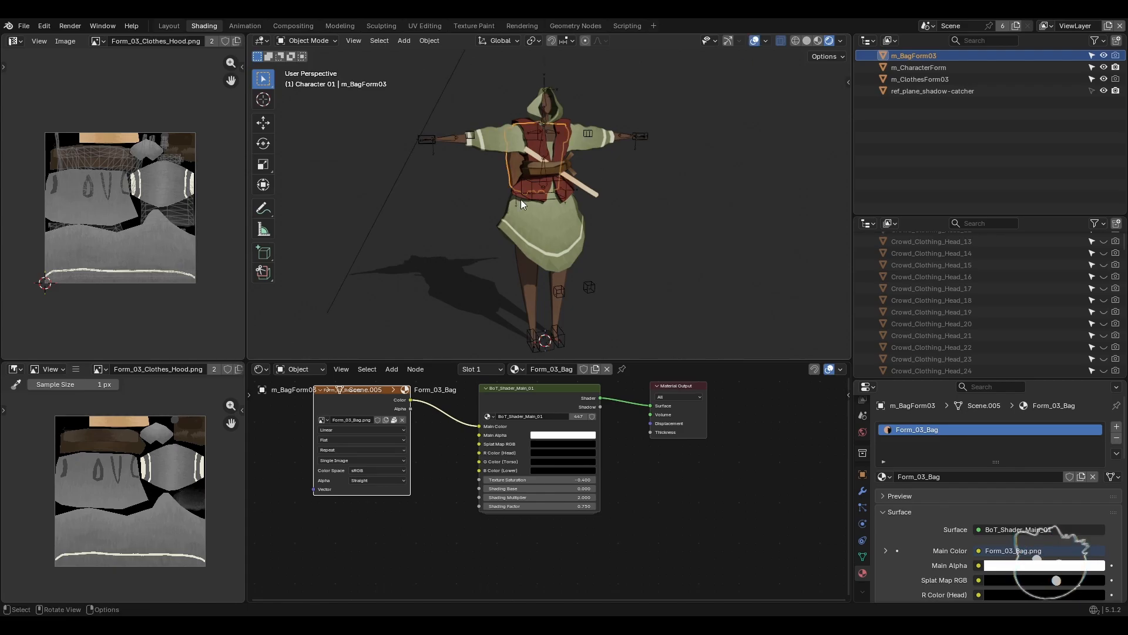
middle_click_drag(521, 199, 541, 202)
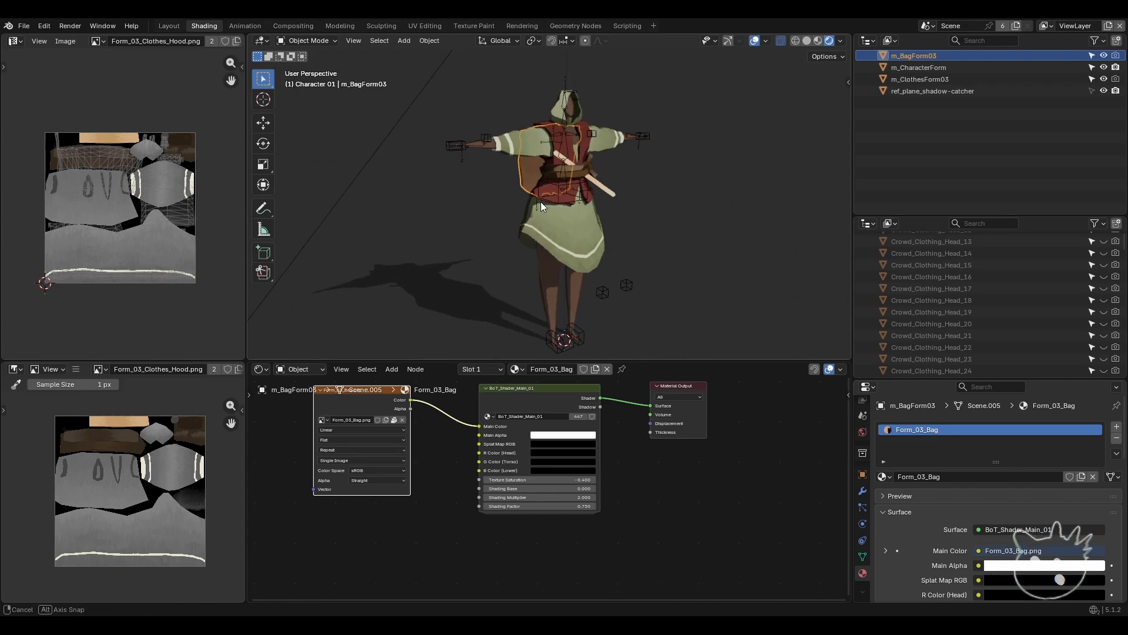
left_click(945, 66)
left_click(936, 79)
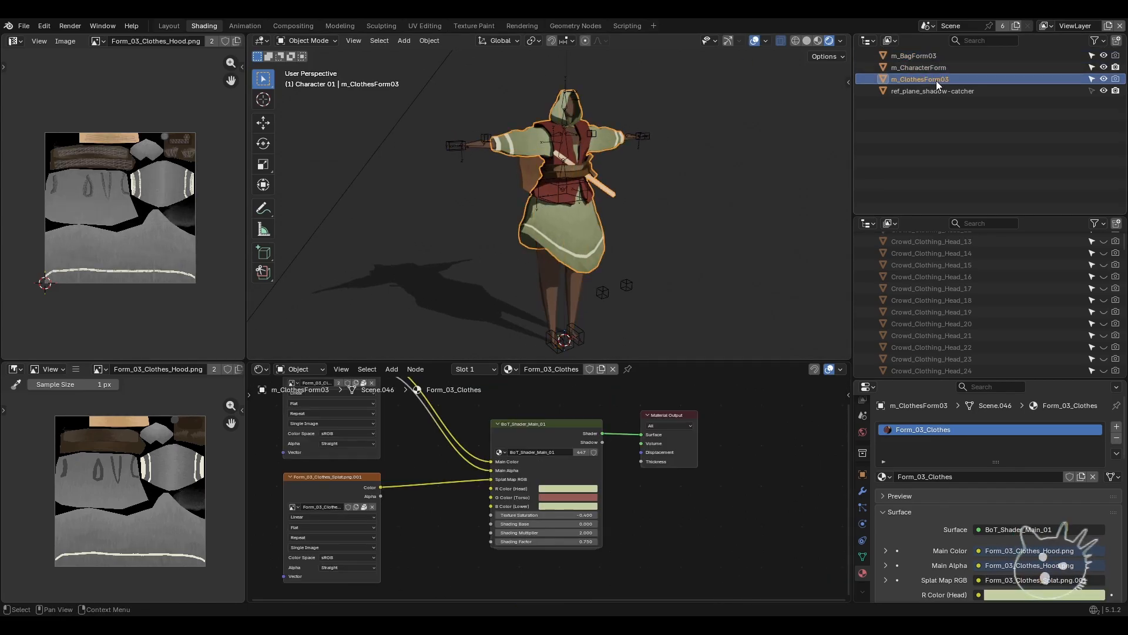
left_click(932, 91)
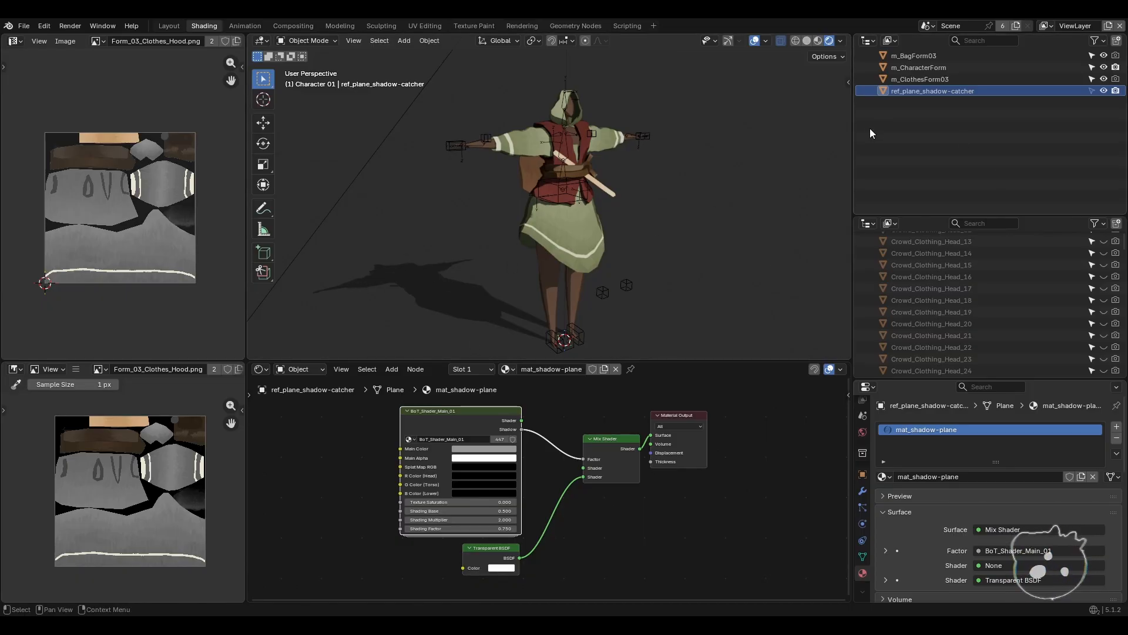
- Compare the bag, body and clothes materials again, then turn off viewport overlays and clear the selection
left_click(912, 56)
left_click(912, 68)
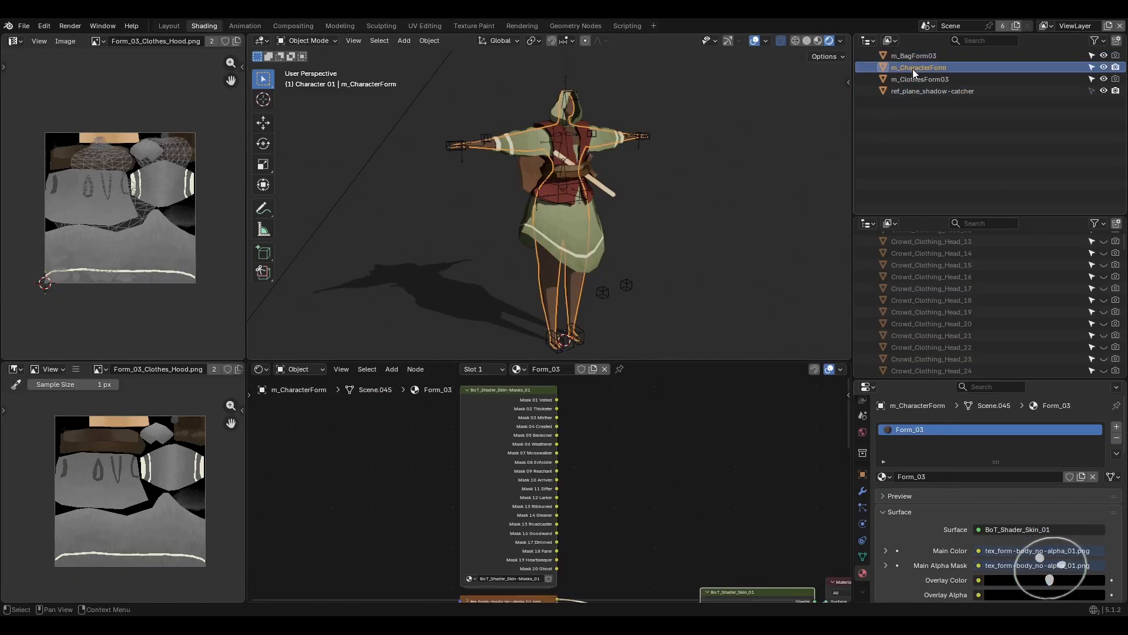
left_click(914, 78)
left_click(916, 67)
left_click(918, 56)
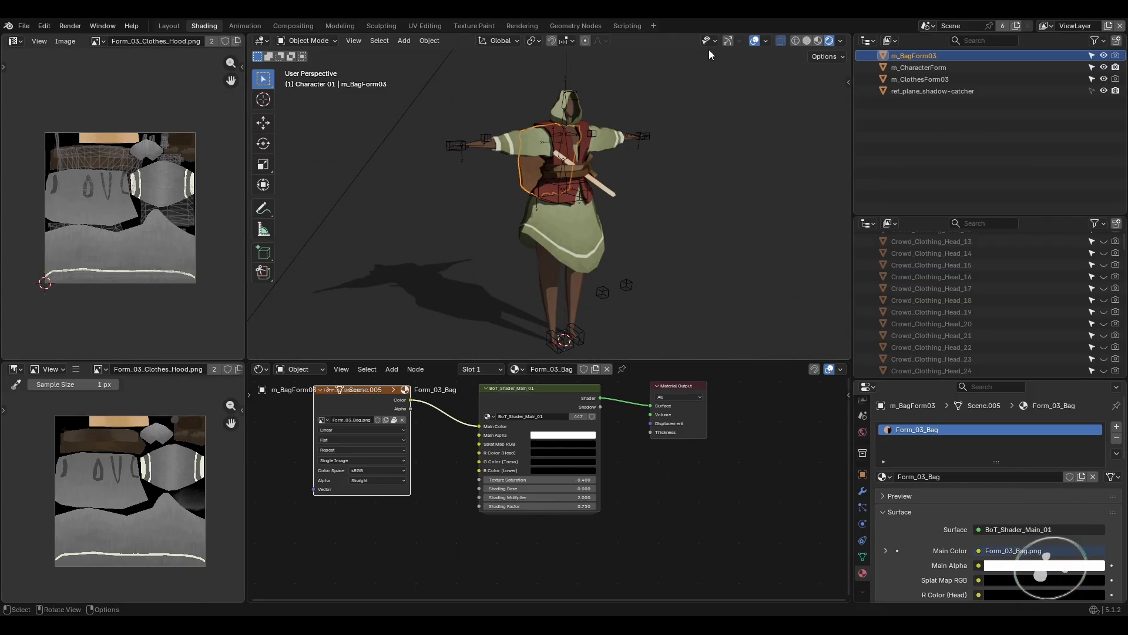
left_click(755, 41)
left_click(736, 147)
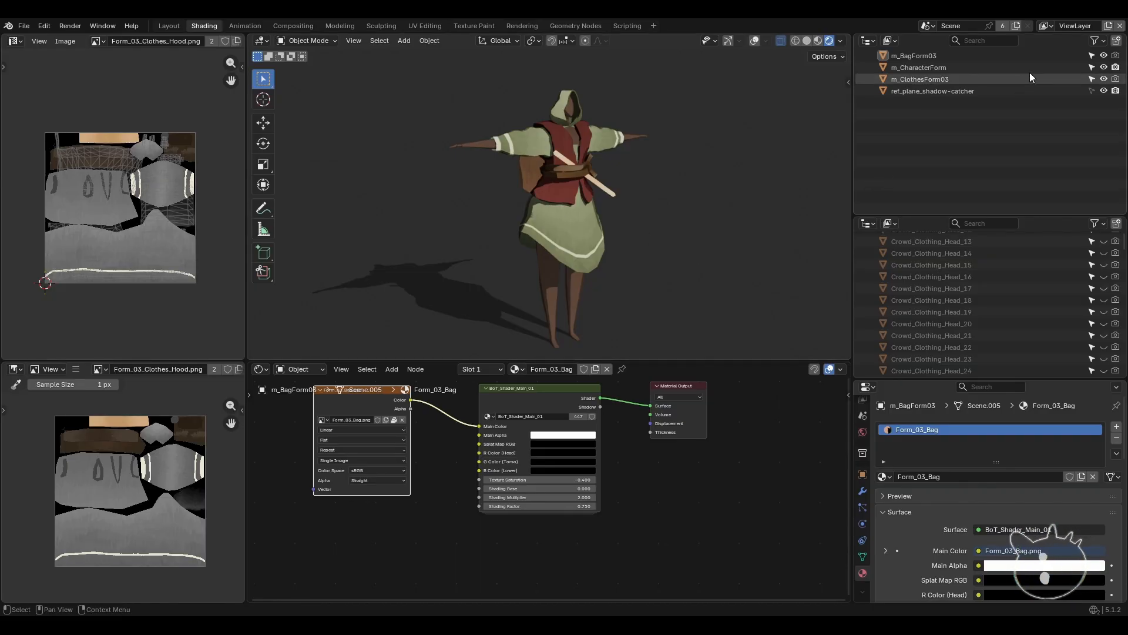
- Hide m_ClothesForm03 and filter the full object list by "form03"
left_click(1104, 80)
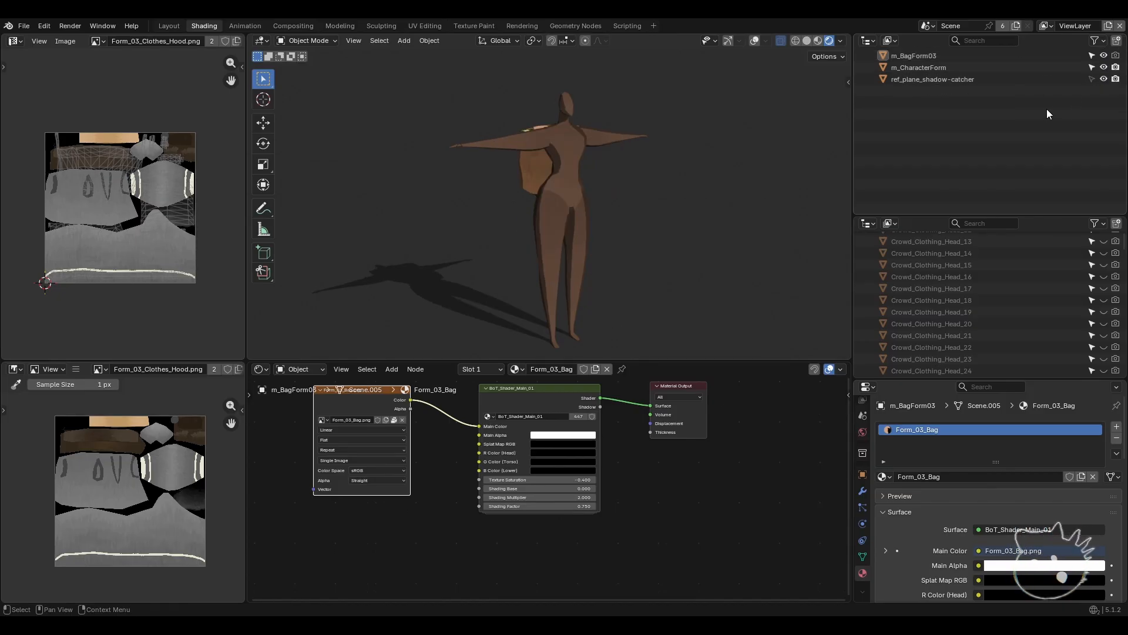
left_click_drag(940, 217, 940, 207)
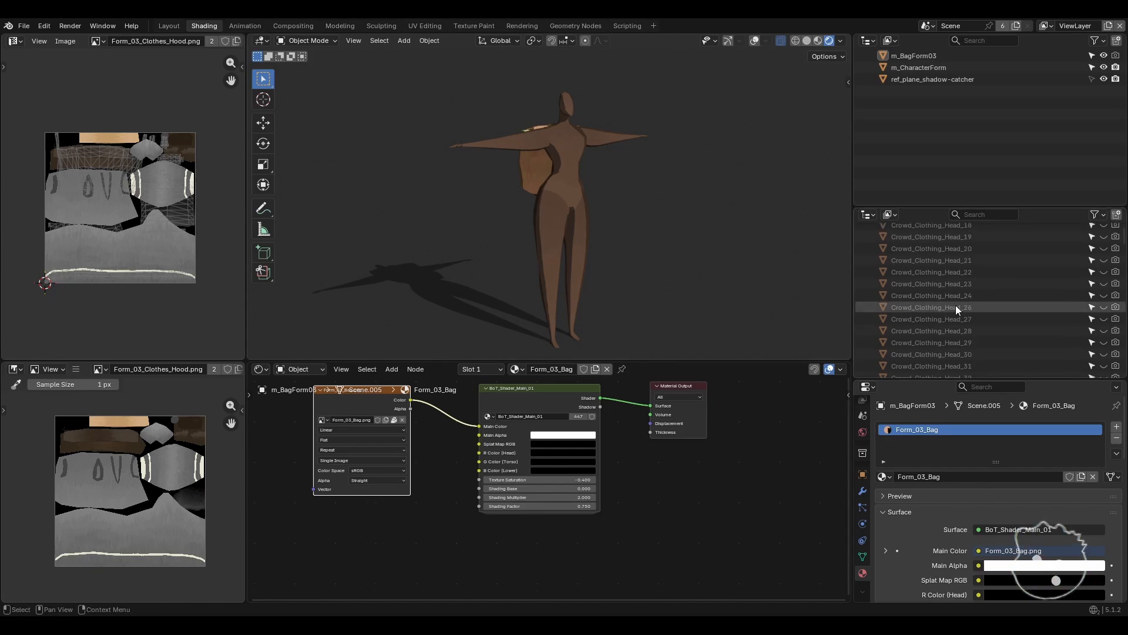
scroll(955, 305, "up", 10)
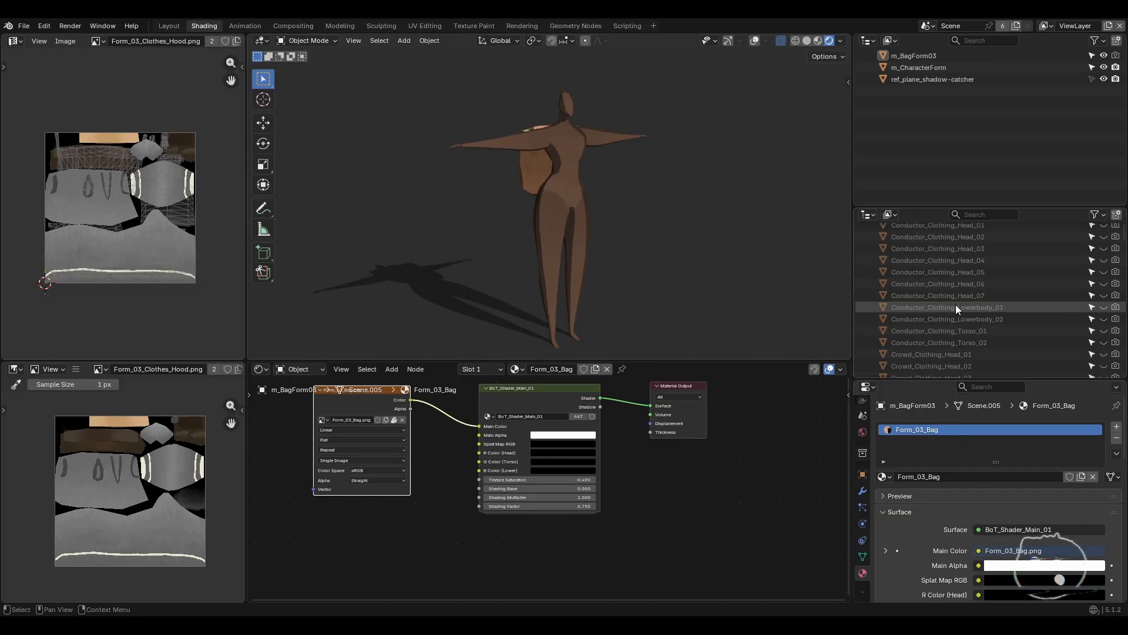
left_click(987, 215)
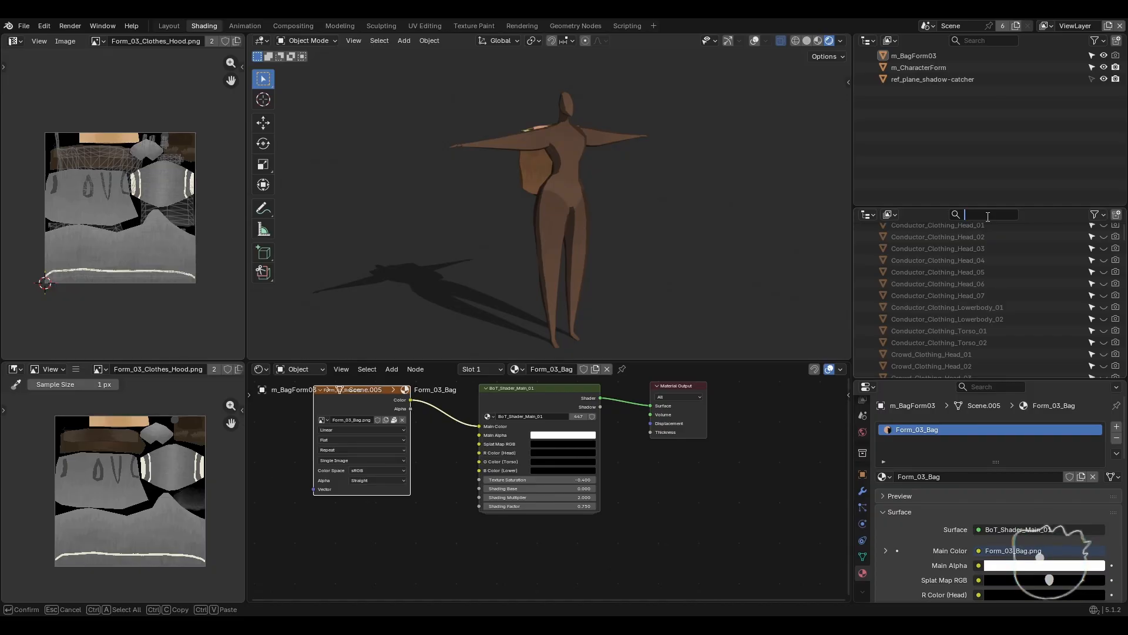
type("form03")
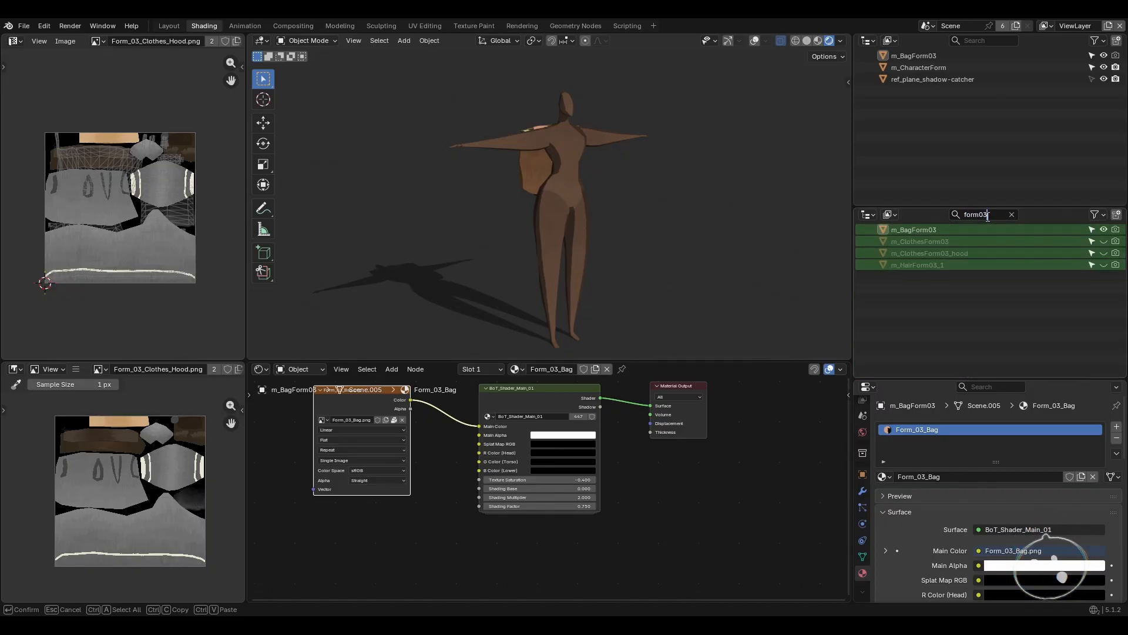
key("Return")
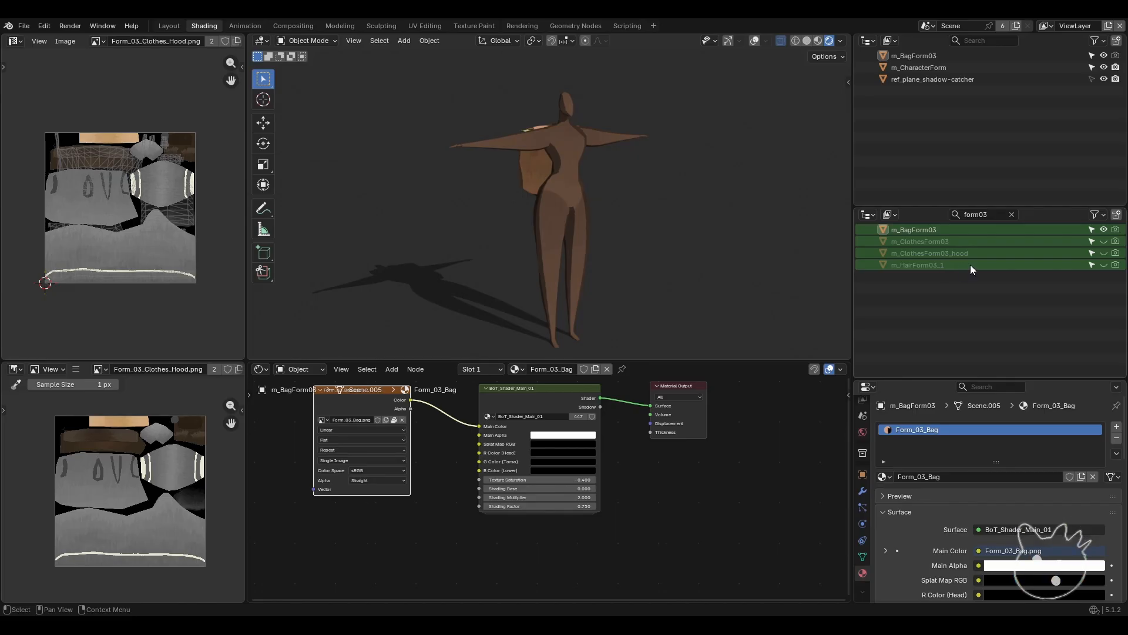
- Make m_ClothesForm03 visible from the filtered list and briefly toggle m_HairForm03_1 on and off
left_click(1104, 241)
left_click(1104, 241)
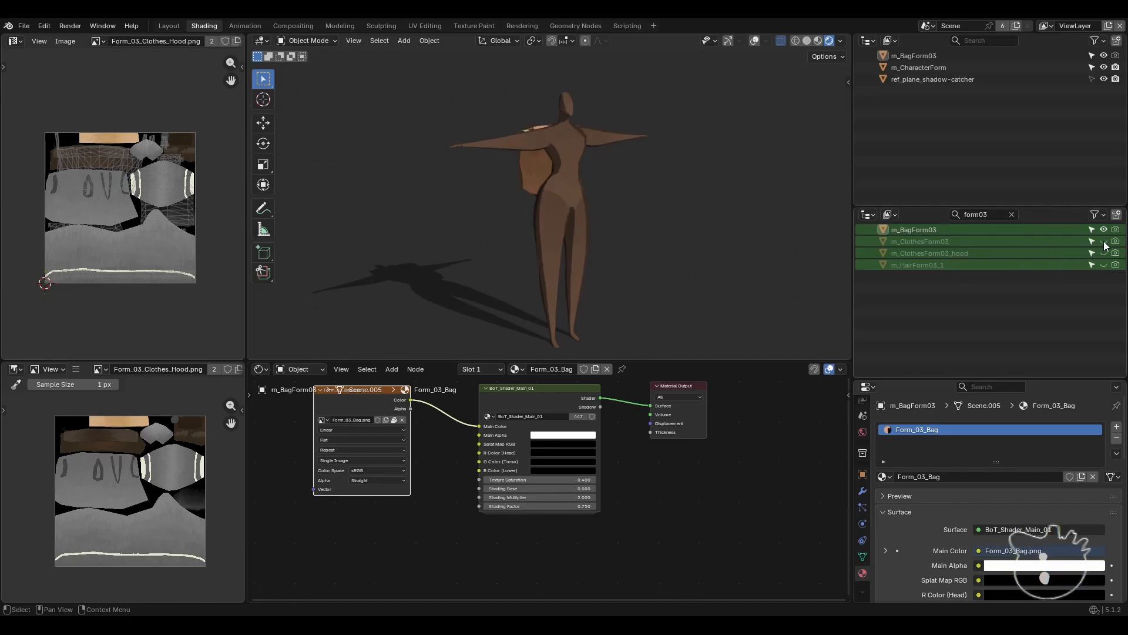
left_click(1104, 241)
left_click(1104, 241)
left_click(1104, 242)
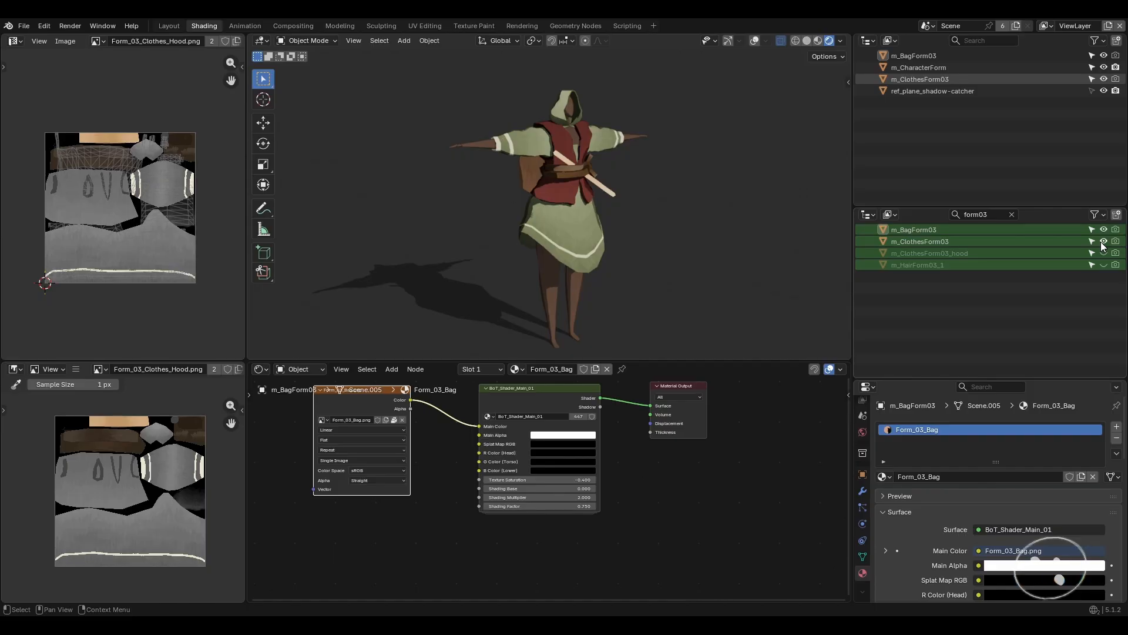
left_click(1103, 265)
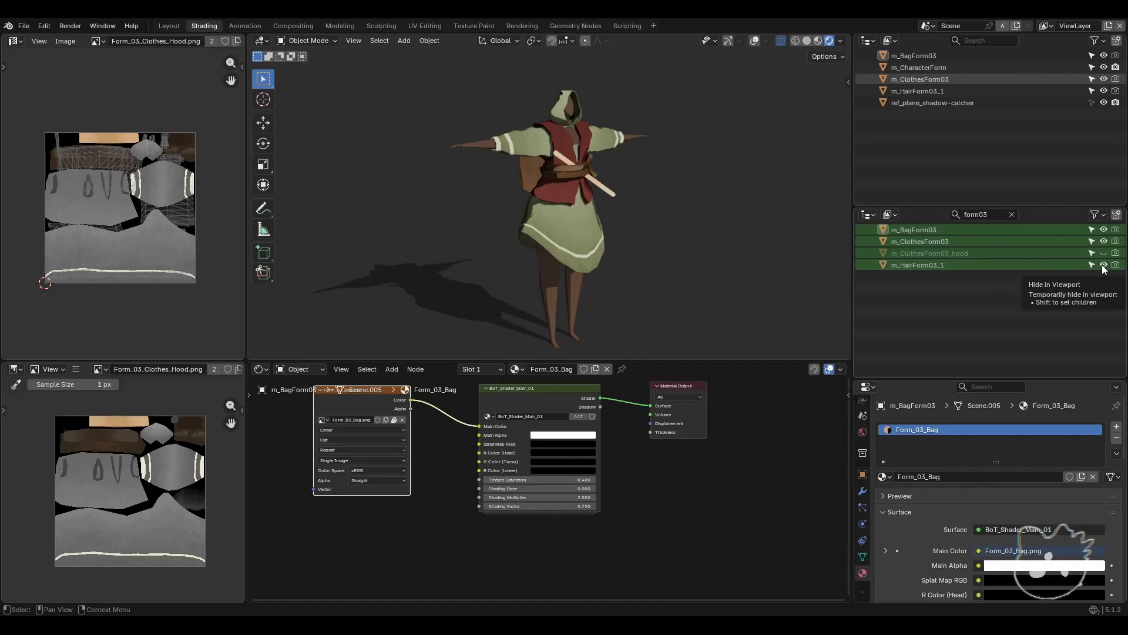
left_click(1104, 265)
middle_click_drag(621, 174, 622, 159)
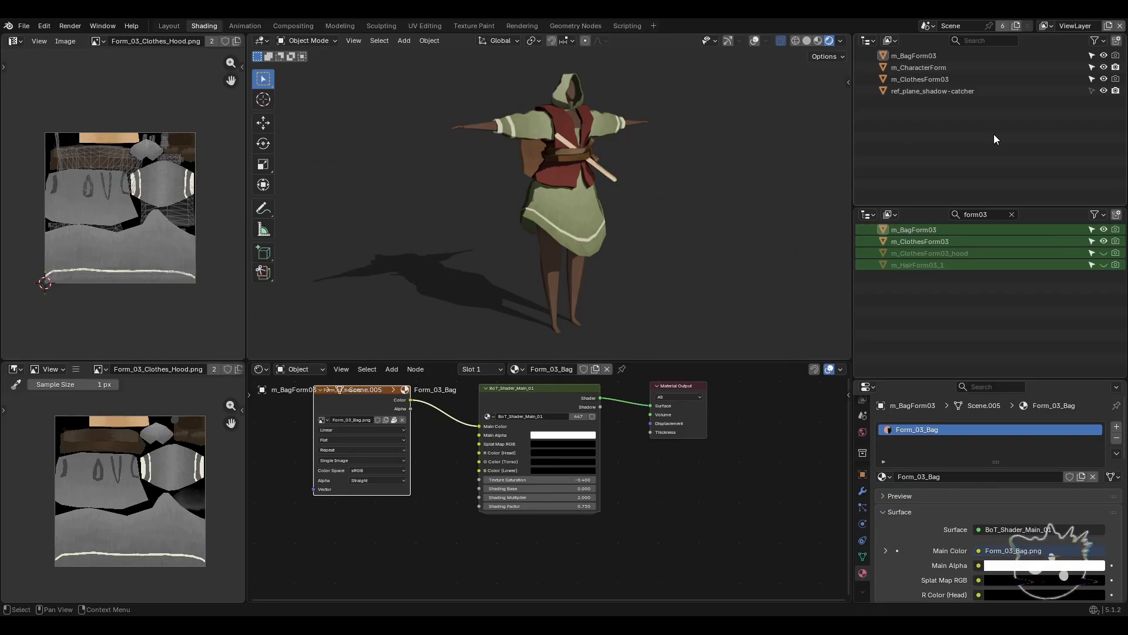
- Hide m_BagForm03 and m_ClothesForm03, and change the object list filter to "mys"
left_click(1104, 56)
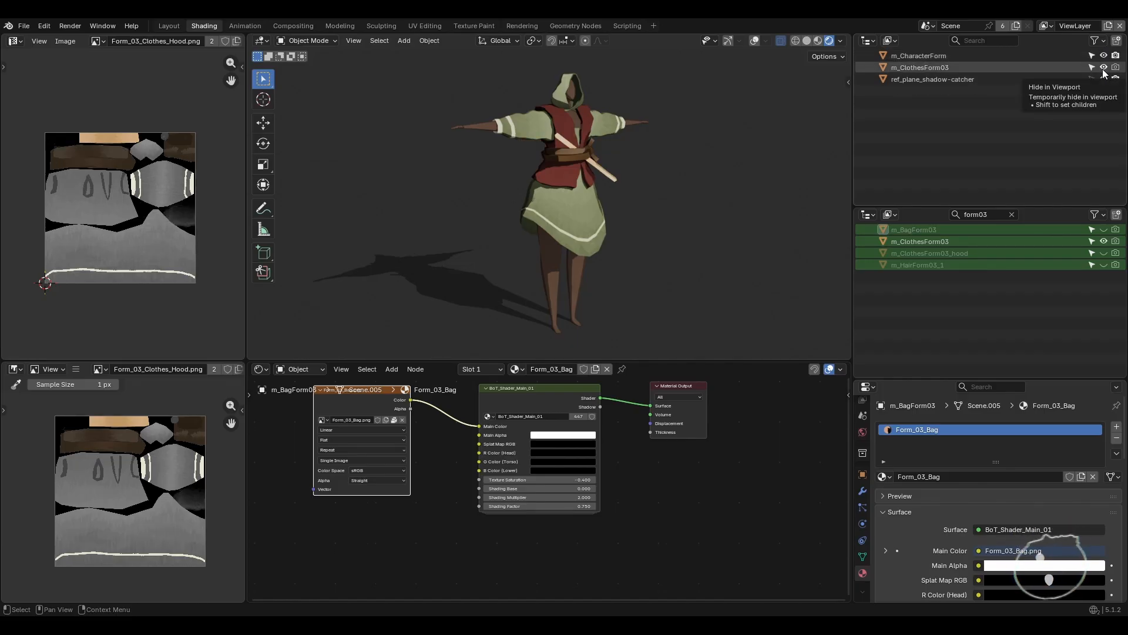
left_click(1104, 67)
left_click(1010, 214)
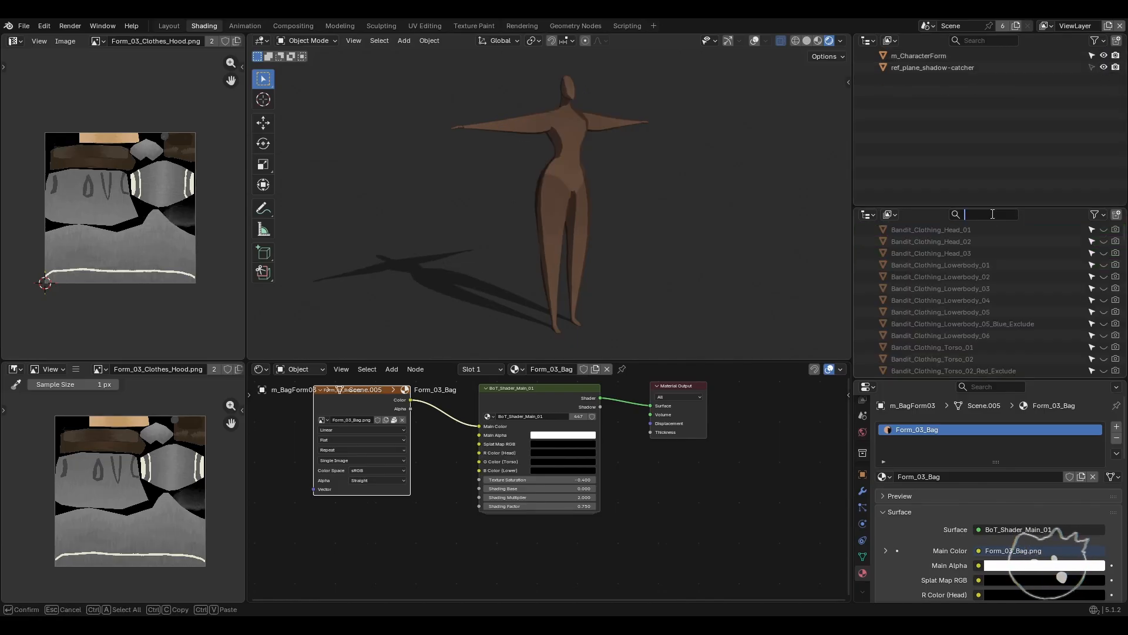
left_click(994, 213)
type("myt")
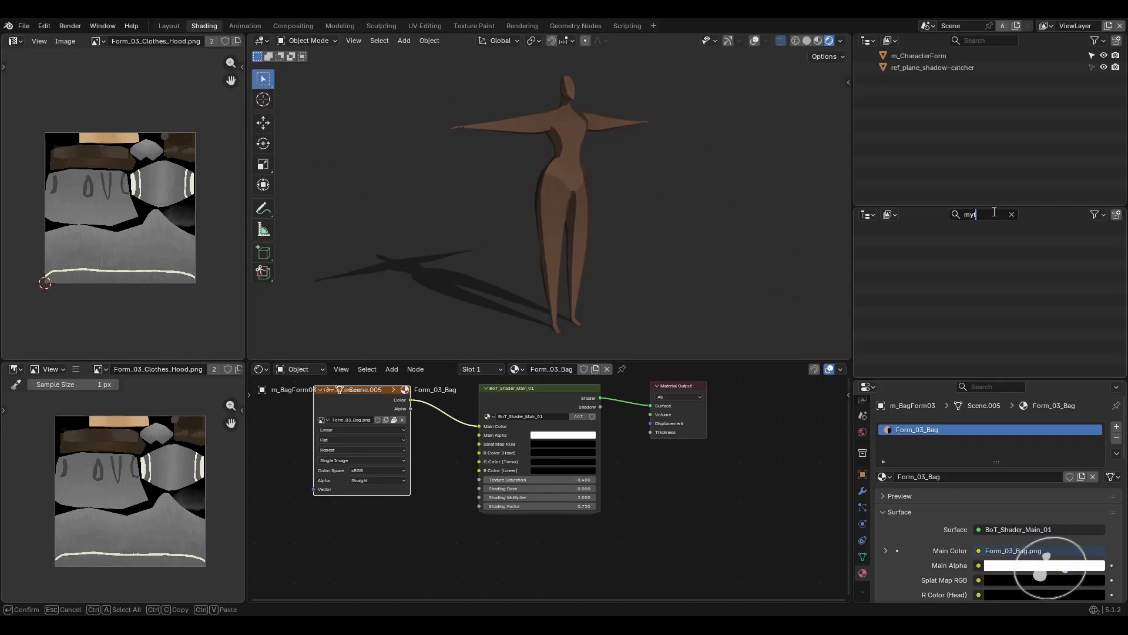
key("BackSpace")
key("BackSpace")
key("BackSpace")
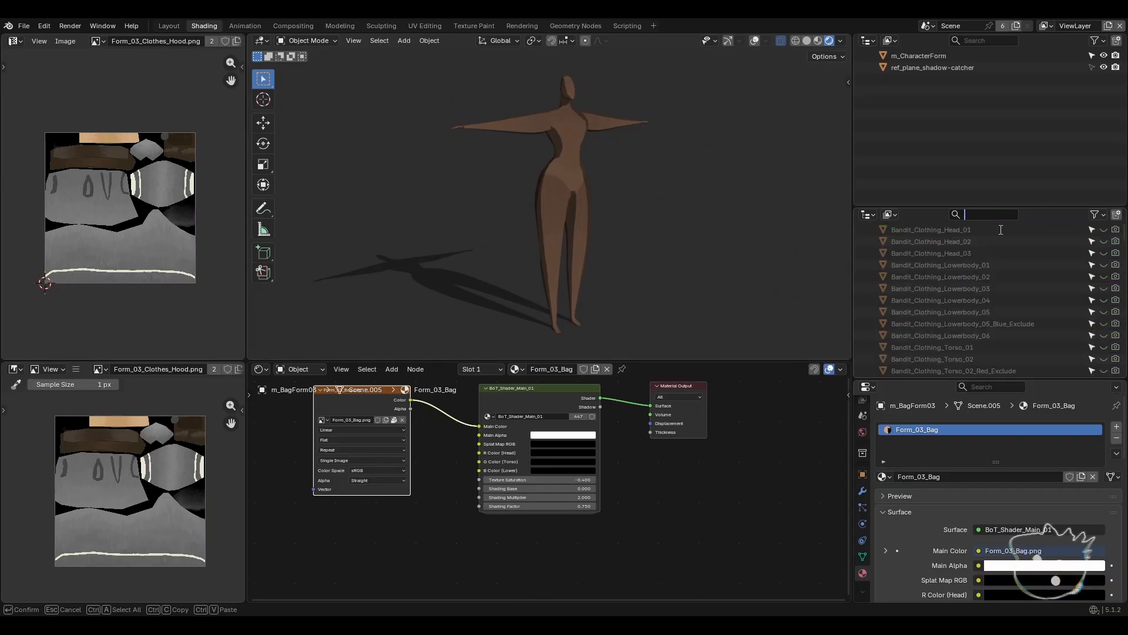
type("mys")
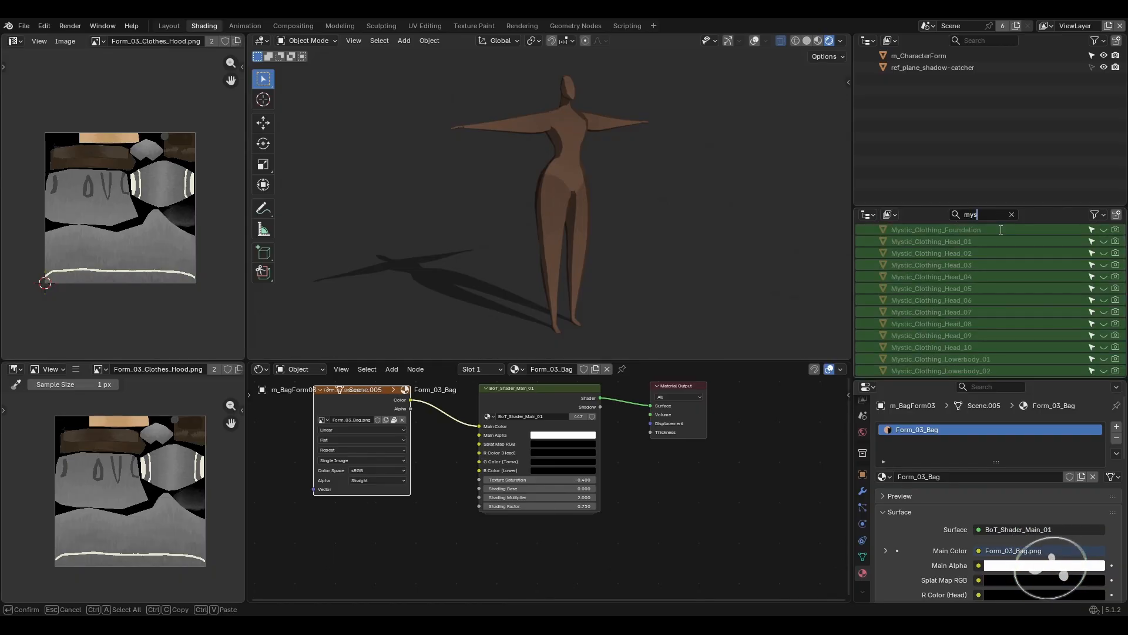
key("Return")
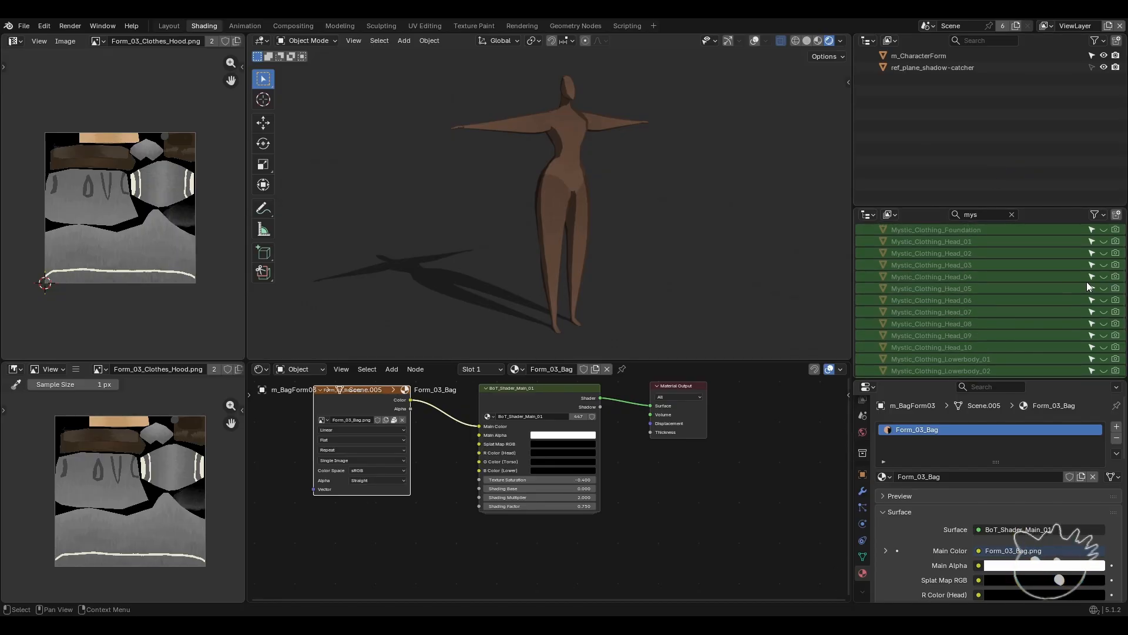
- Show Mystic_Clothing_Foundation, preview alternative lower-body pieces, and keep Mystic_Clothing_Lowerbody_06 visible
left_click(1104, 229)
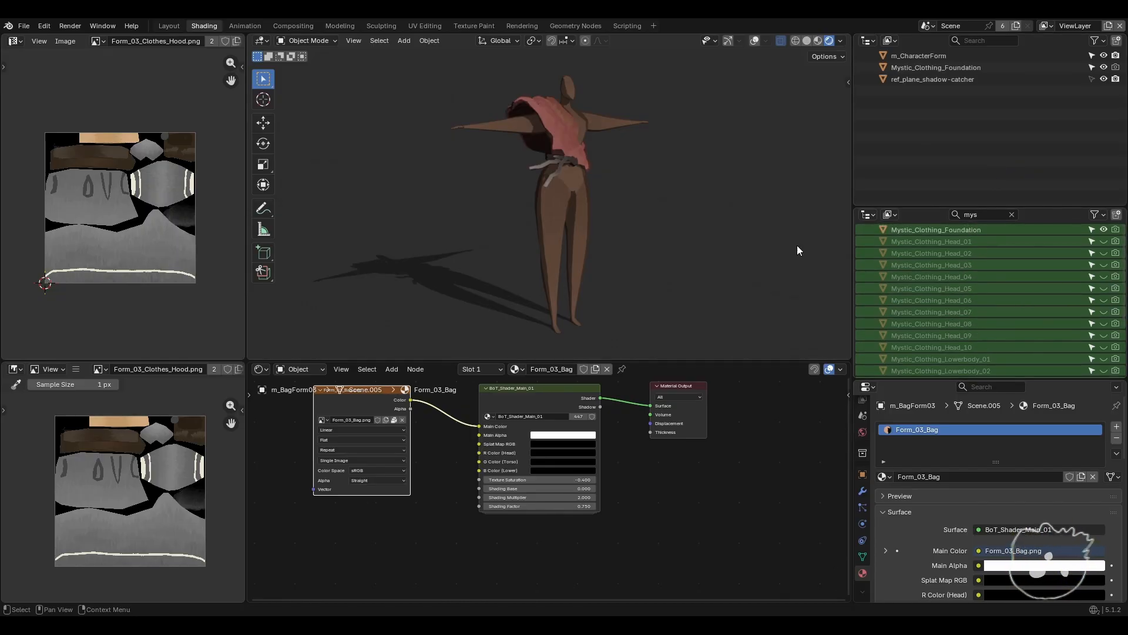
mouse_move(679, 234)
middle_mouse_down()
mouse_move(648, 232)
mouse_move(669, 234)
middle_mouse_up()
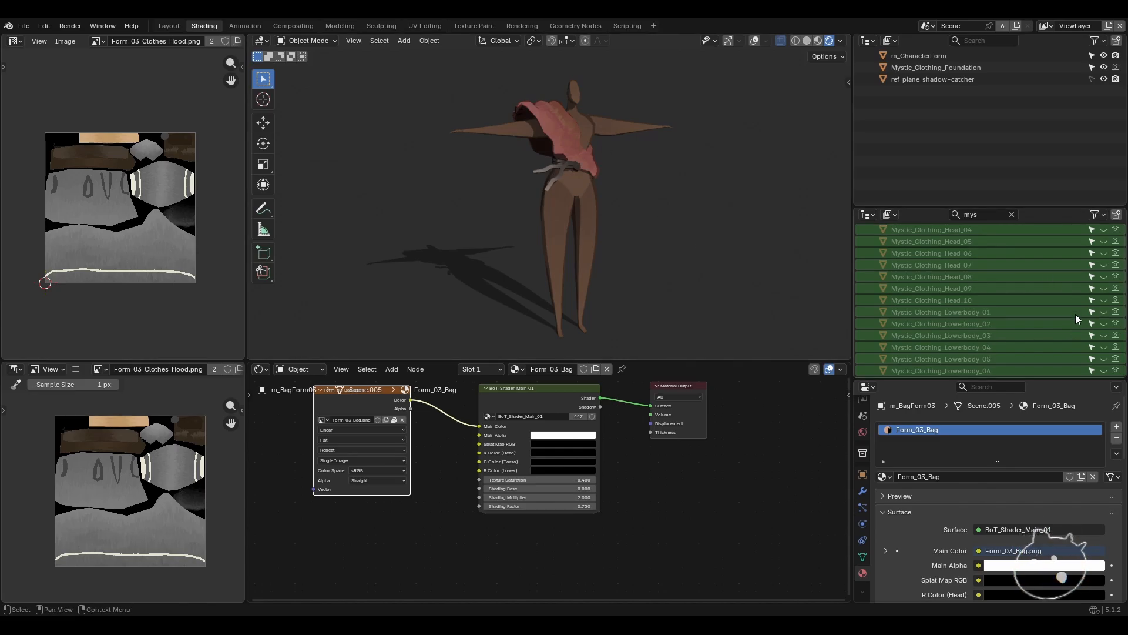
scroll(1106, 322, "down", 3)
left_click(1104, 319)
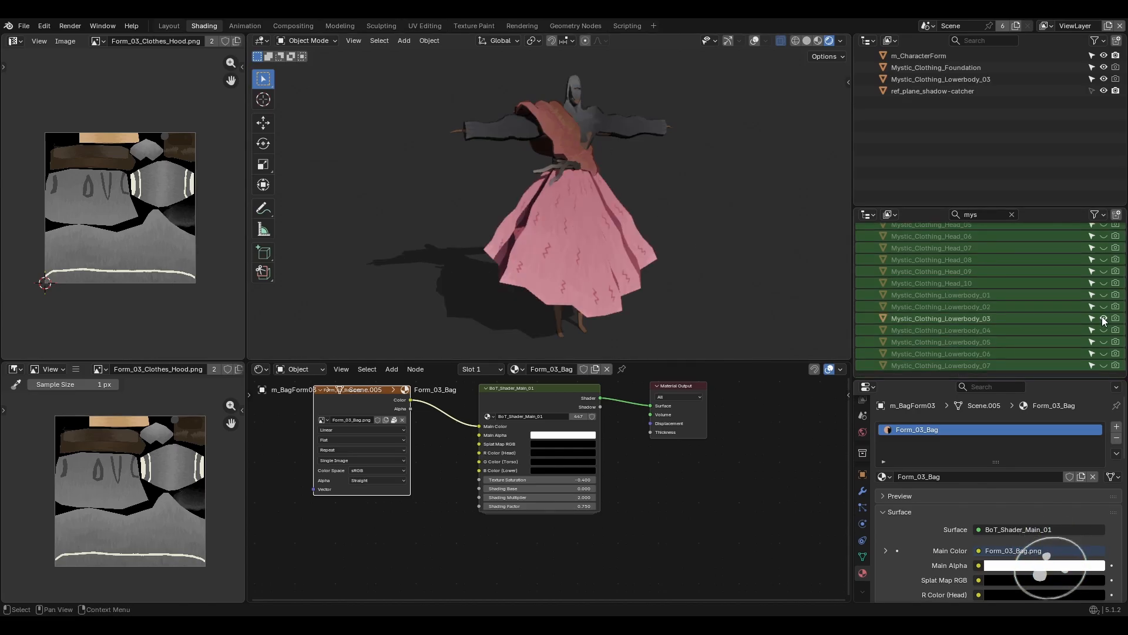
left_click(1104, 319)
left_click(1104, 342)
left_click(1105, 342)
left_click(1104, 354)
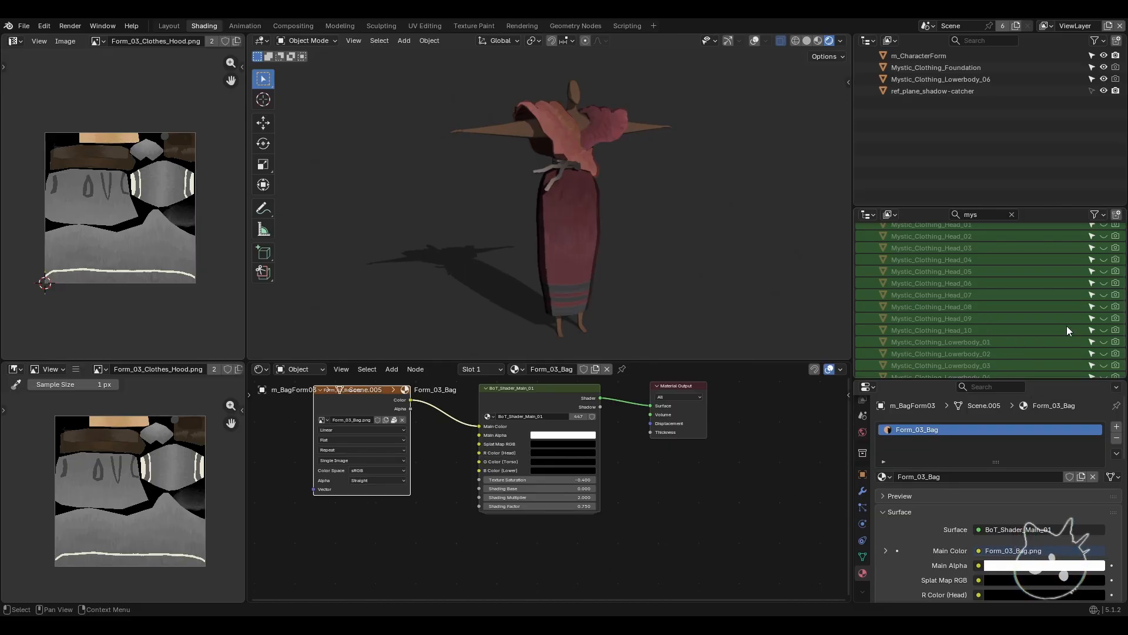
- Preview Mystic_Clothing_Head_08 on the character and replace it with Mystic_Clothing_Head_07
scroll(1018, 288, "up", 3)
left_click(1105, 324)
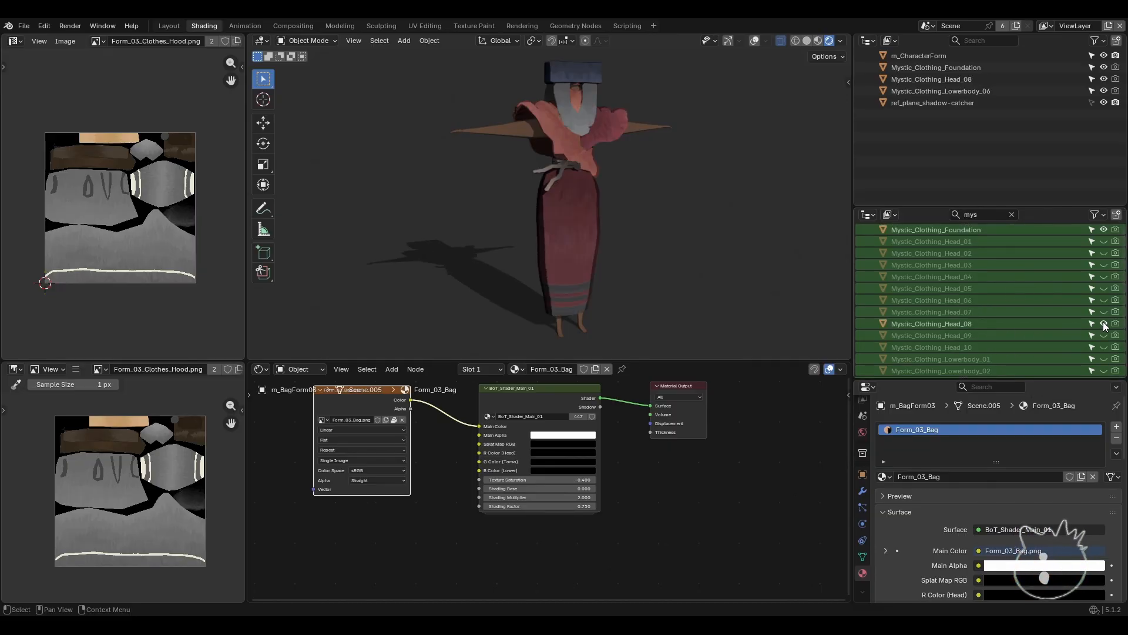
left_click(1104, 324)
left_click(1104, 312)
middle_click_drag(705, 194, 658, 201)
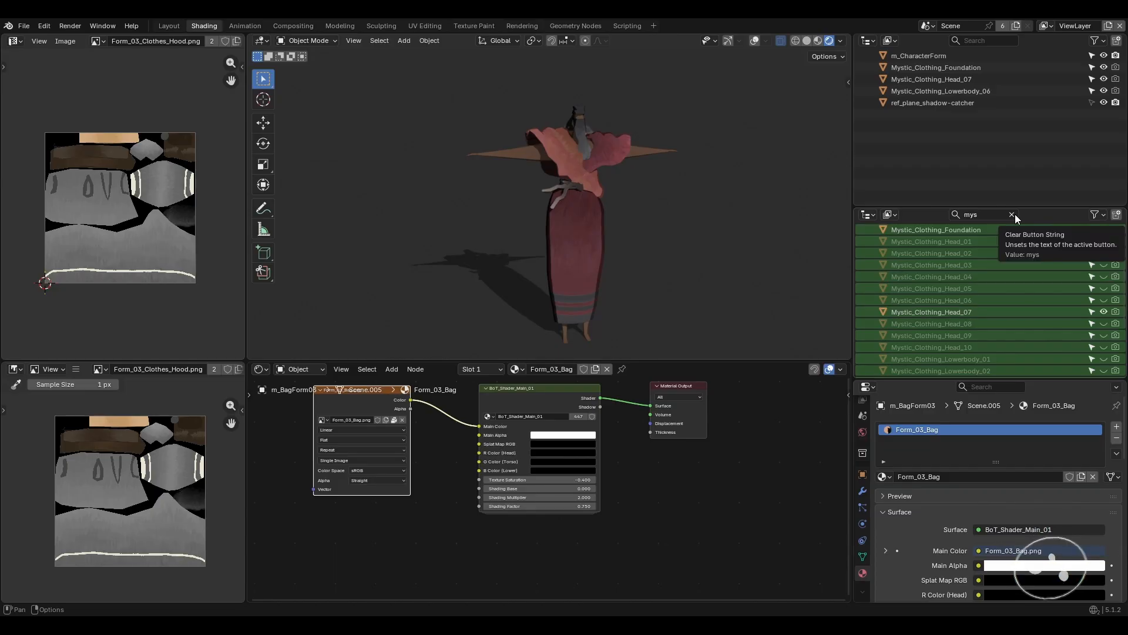
- Hide Mystic_Clothing_Lowerbody_06 and Mystic_Clothing_Head_07, leaving the object list filter at "mys"
left_click(988, 215)
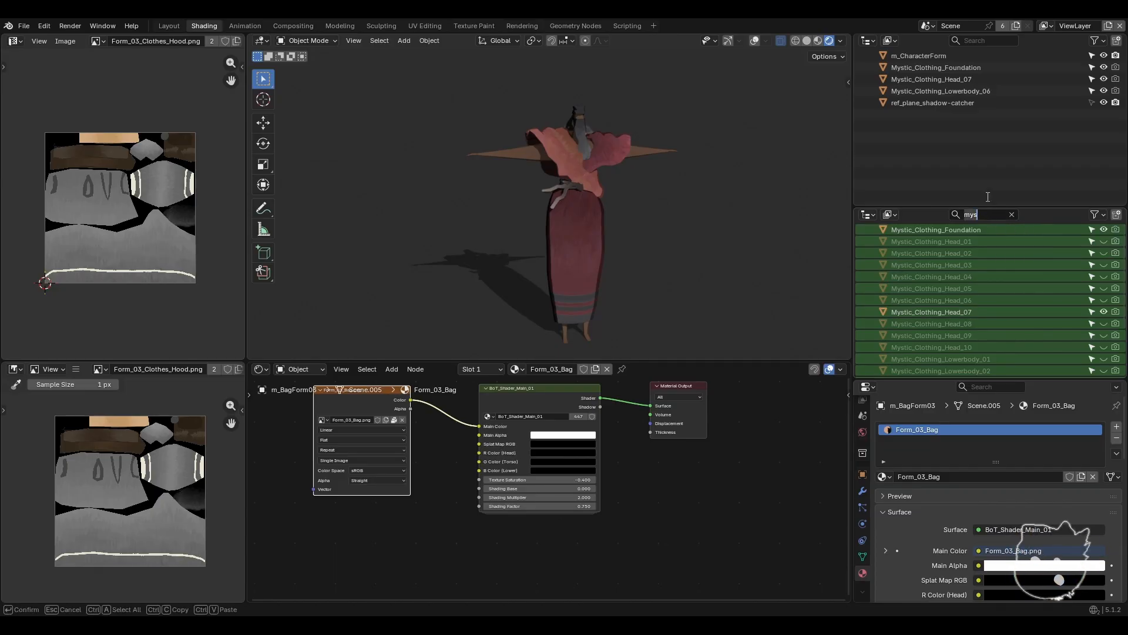
left_click(988, 196)
left_click(1104, 91)
left_click(1104, 79)
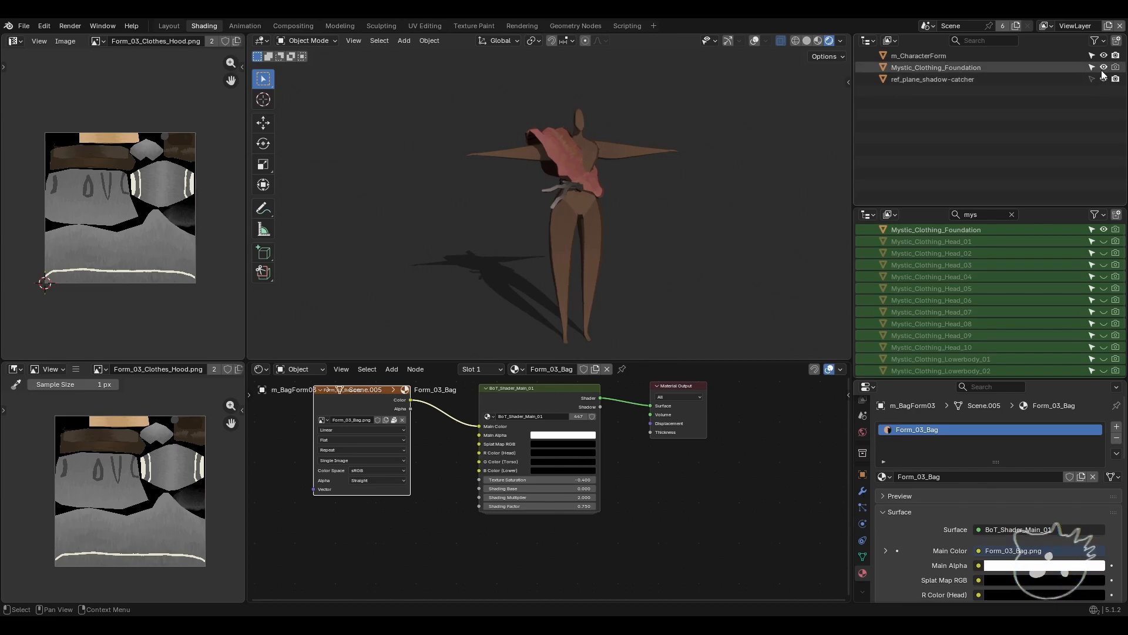
- Hide Mystic_Clothing_Foundation and change the object list filter to "form04"
left_click(1103, 67)
left_click(1007, 215)
type("form0")
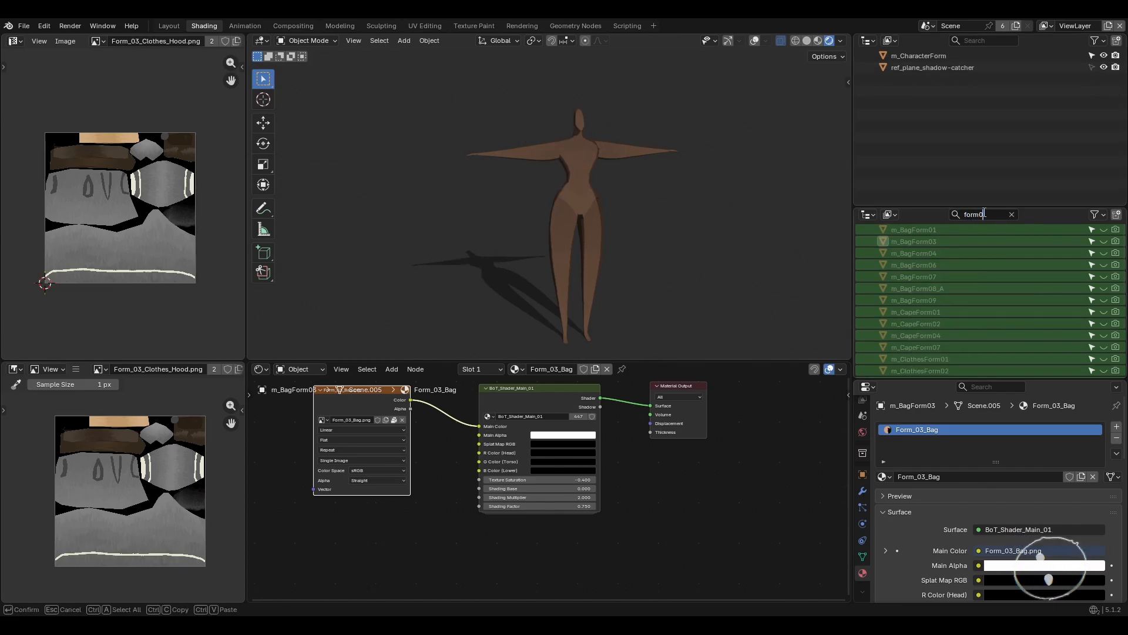
type("4")
left_click(995, 301)
- Preview m_BagForm04 and m_CapeForm04 on the character and hide both again
left_click(1105, 229)
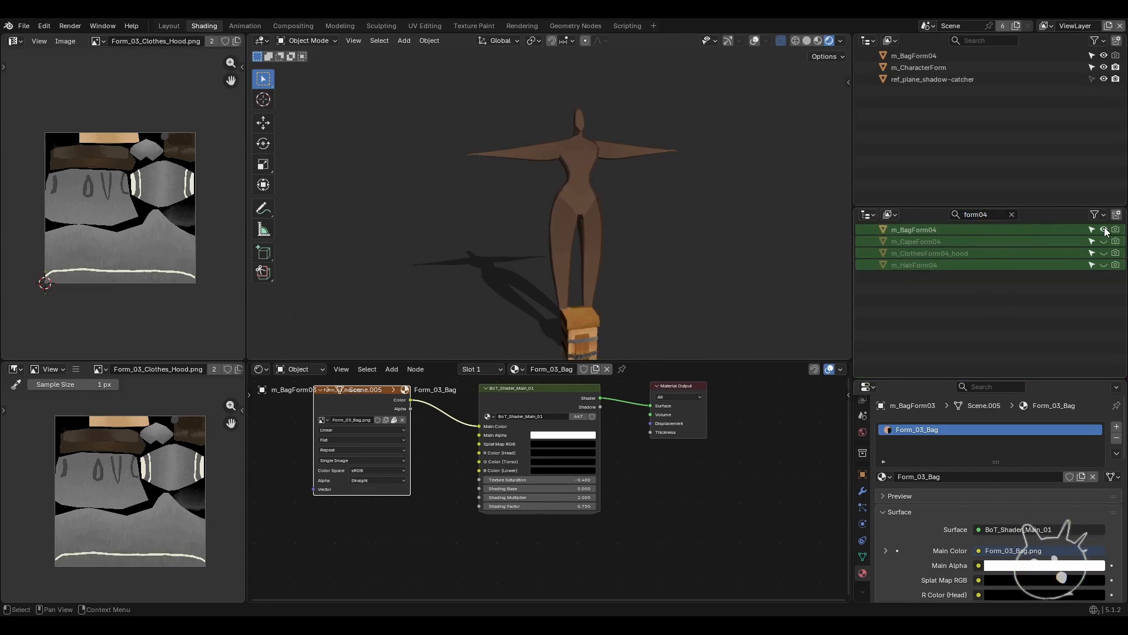
left_click(1103, 242)
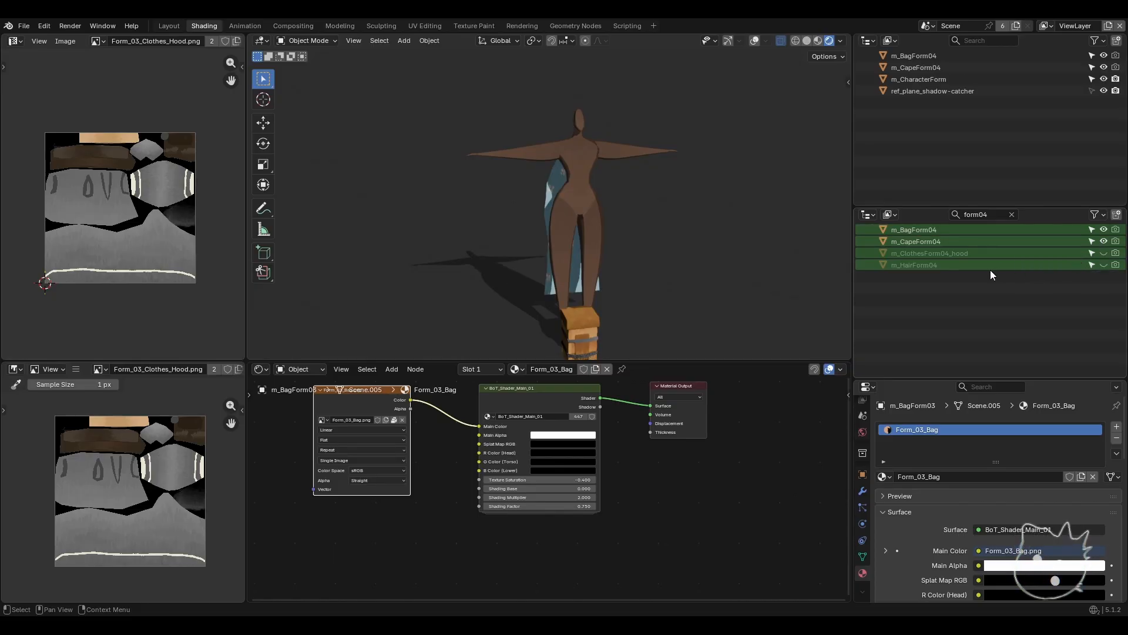
left_click(1102, 242)
left_click(1104, 230)
- Filter the object list by "form03", show m_BagForm03 and m_ClothesForm03, and clear the filter
left_click(995, 215)
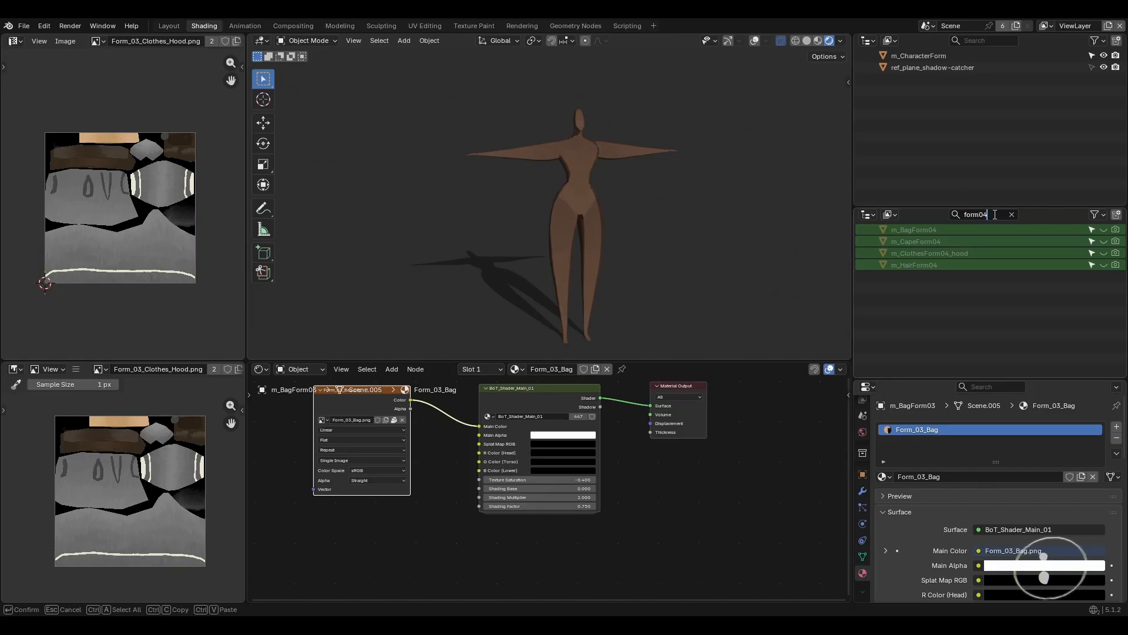
key("BackSpace")
type("3")
key("Return")
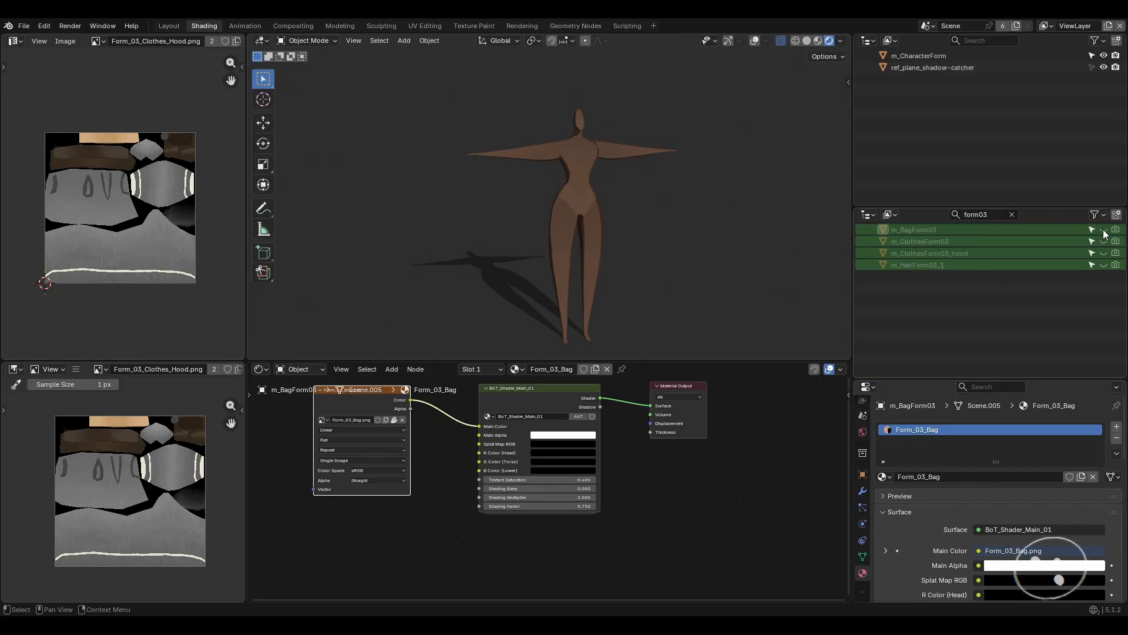
left_click(1104, 230)
left_click(1103, 241)
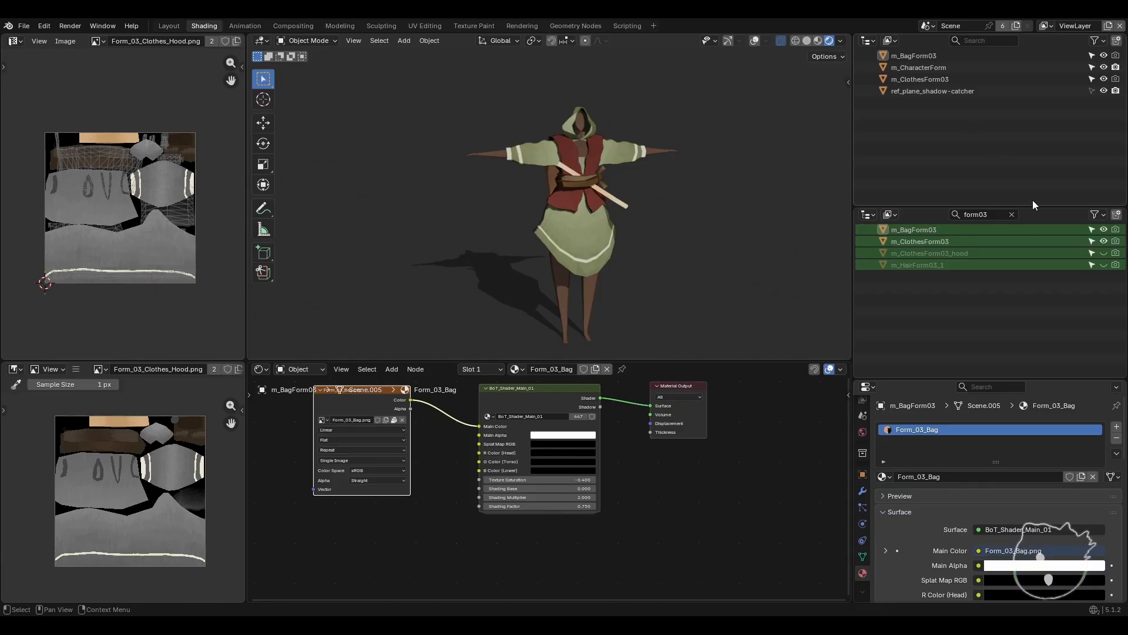
left_click(1011, 214)
- Select the m_ClothesForm03 garment and examine the BoT_Shader_Main_01 node setup of its Form_03_Clothes material
middle_click_drag(506, 194, 562, 242)
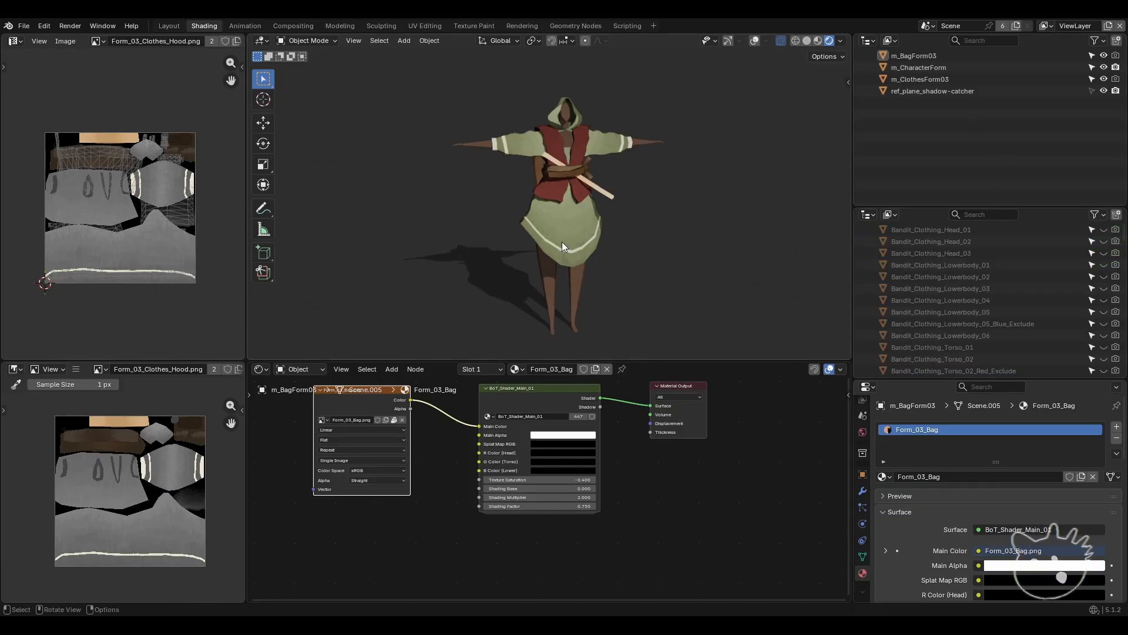
left_click(569, 224)
scroll(563, 479, "up", 2)
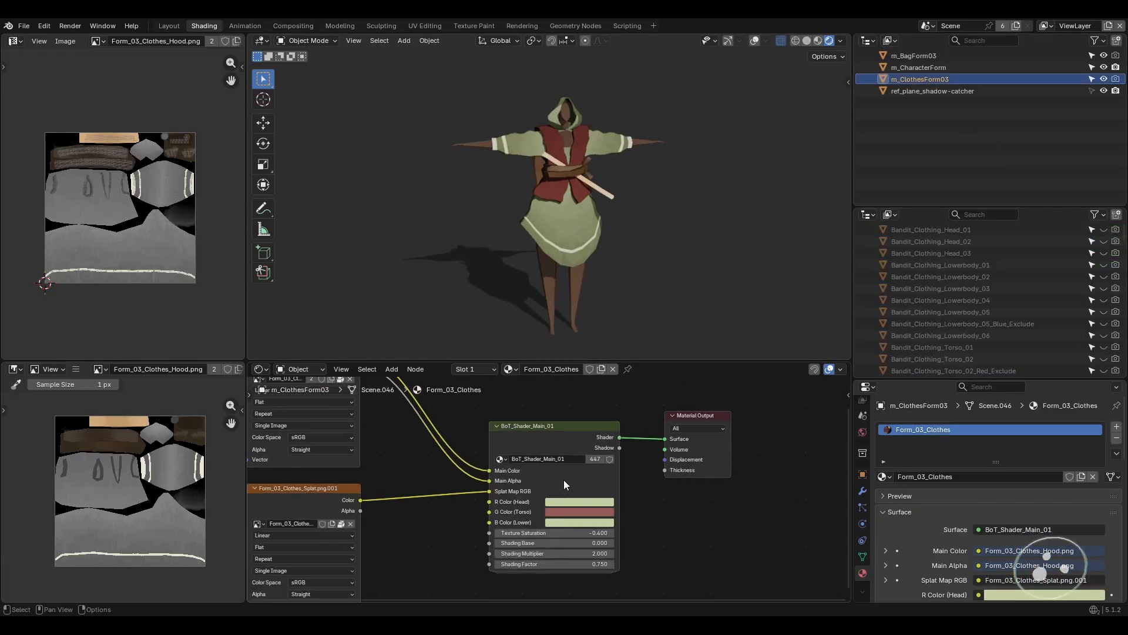
scroll(570, 473, "down", 1)
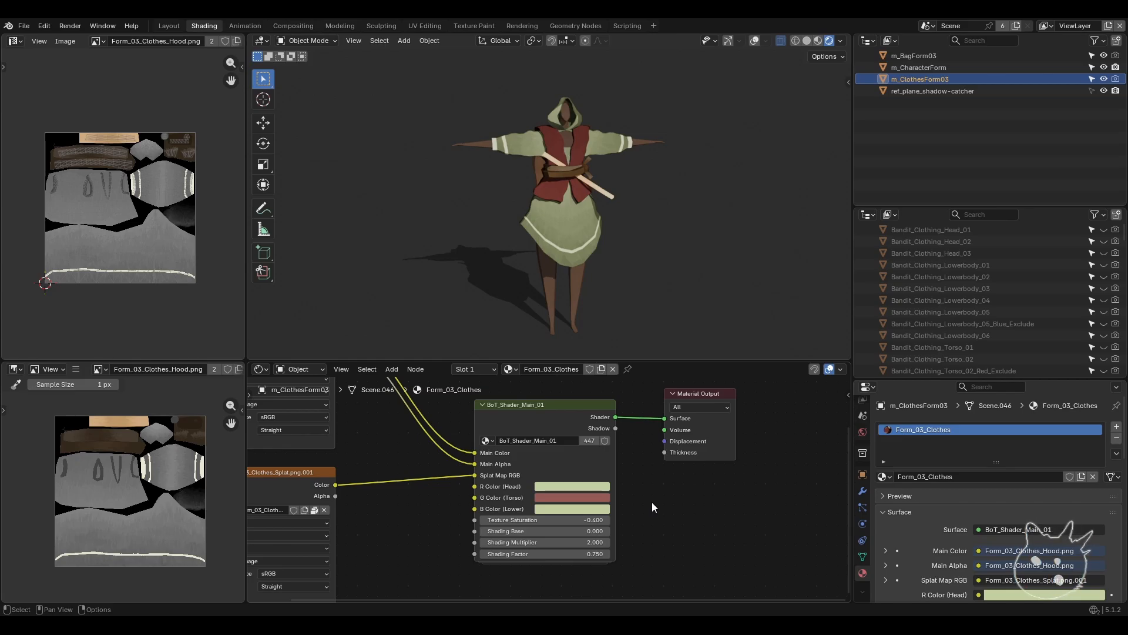
middle_click_drag(652, 502, 660, 507)
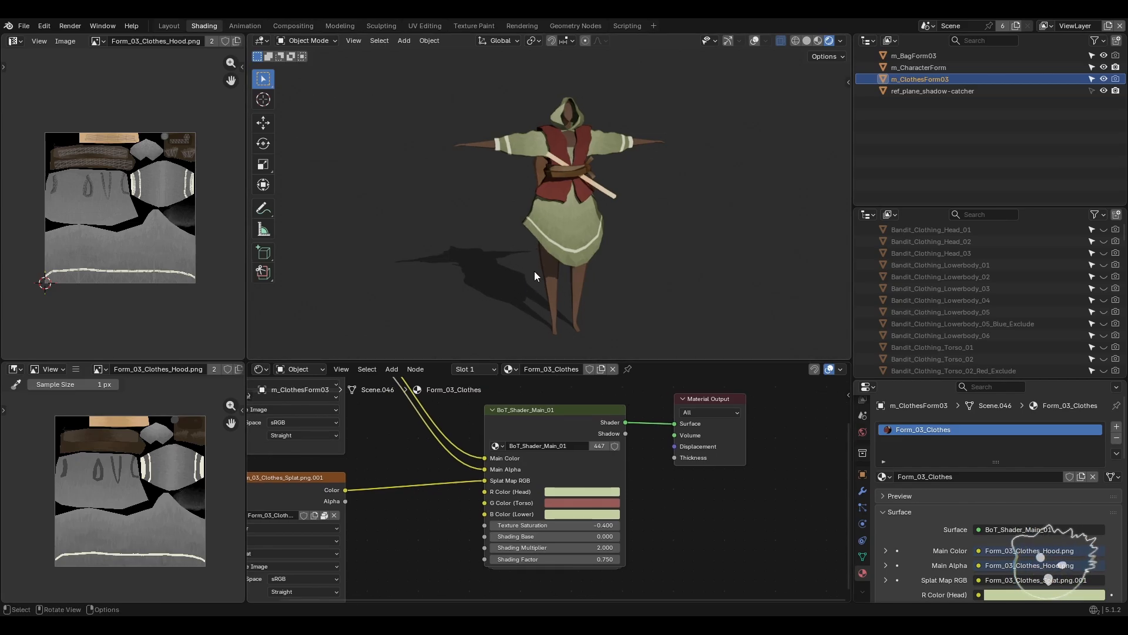
middle_click_drag(608, 439, 581, 437, "shift")
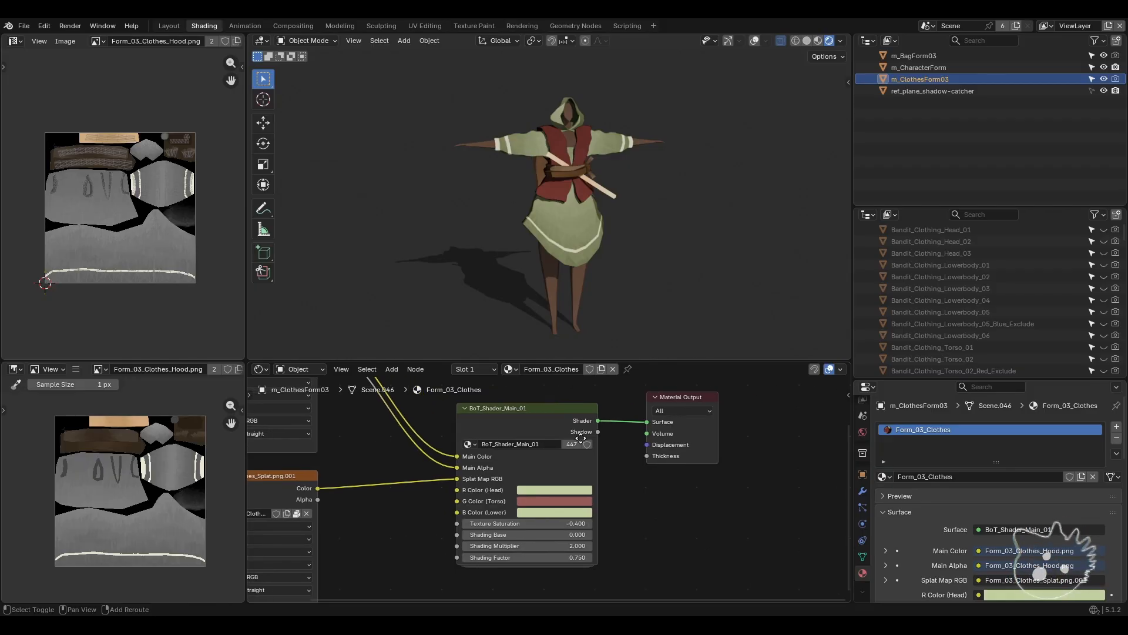
scroll(581, 439, "down", 2)
middle_click_drag(530, 154, 530, 171, "shift")
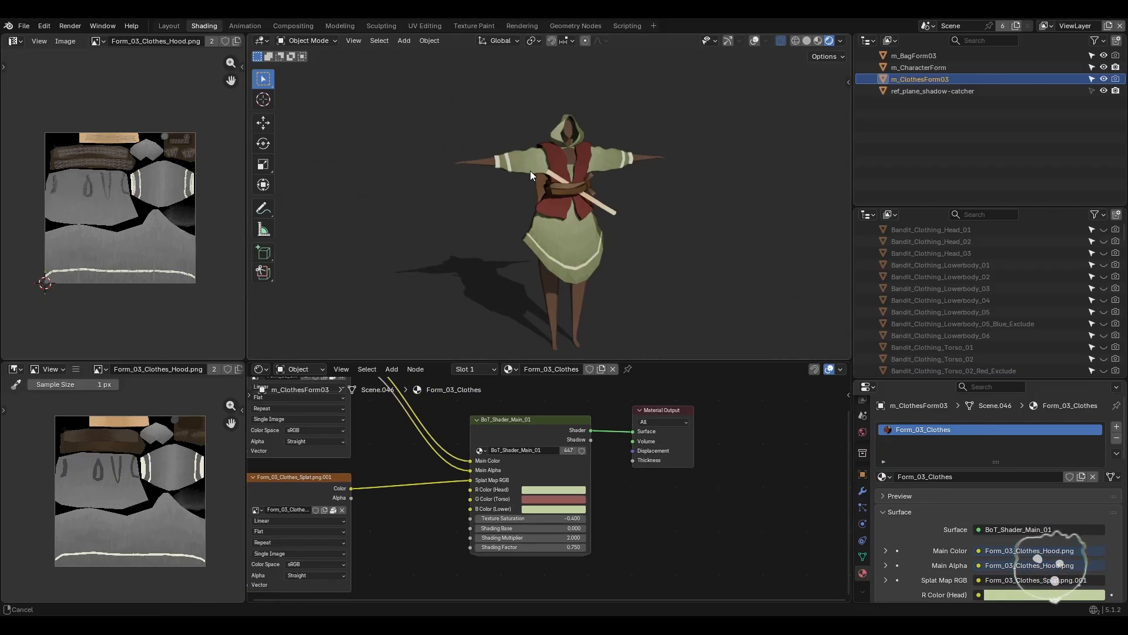
- View the 3D viewport and the image editor maximized, restoring the multi-editor layout each time
key("ctrl+space")
scroll(614, 352, "up", 2)
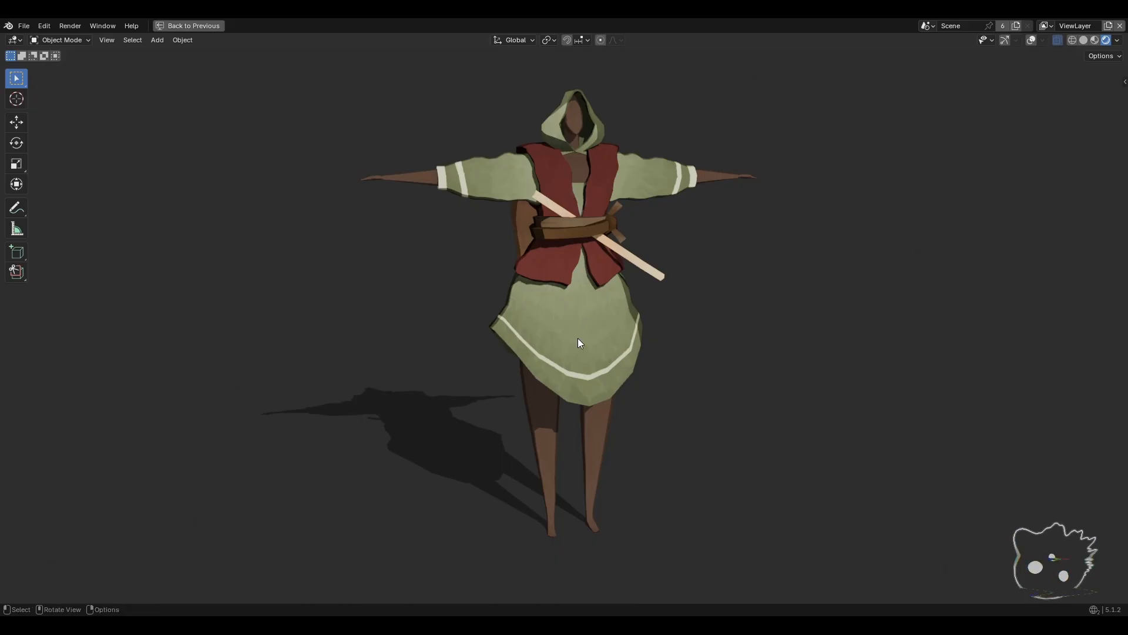
key("ctrl+space")
key("ctrl+space")
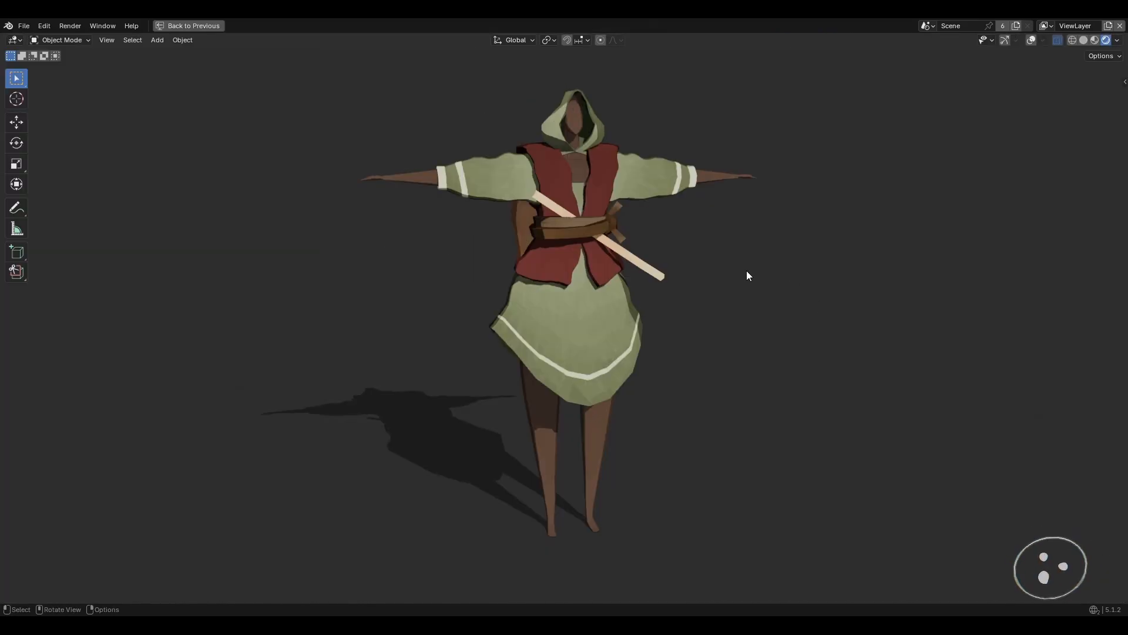
key("ctrl+space")
key("ctrl+space")
key("ctrl+space")
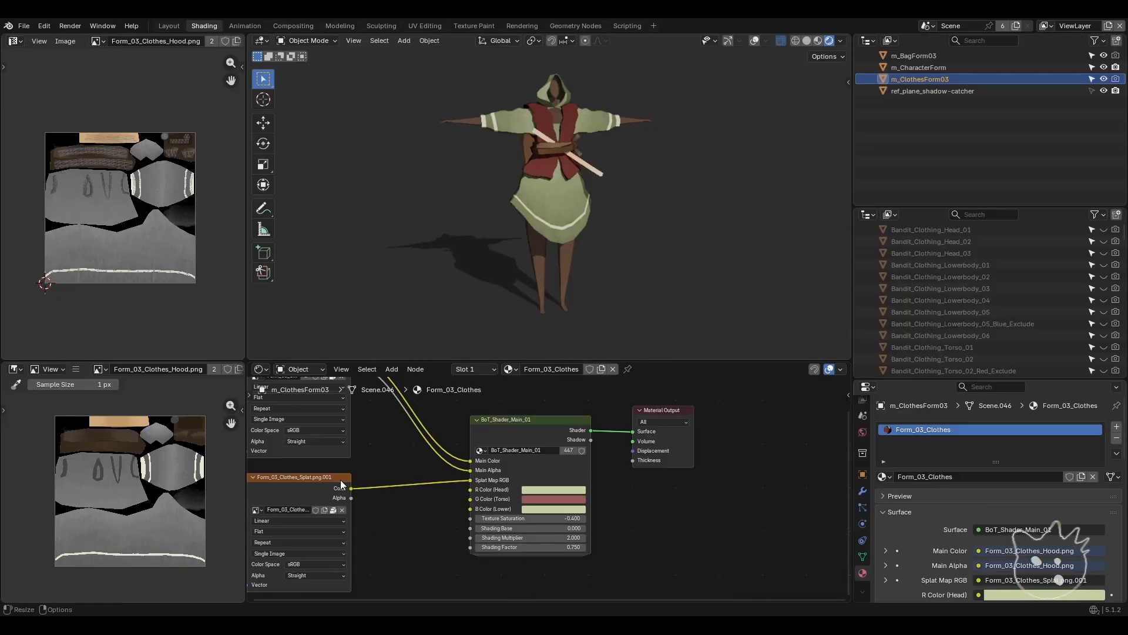
key("ctrl+space")
key("ctrl+space")
key("ctrl+space")
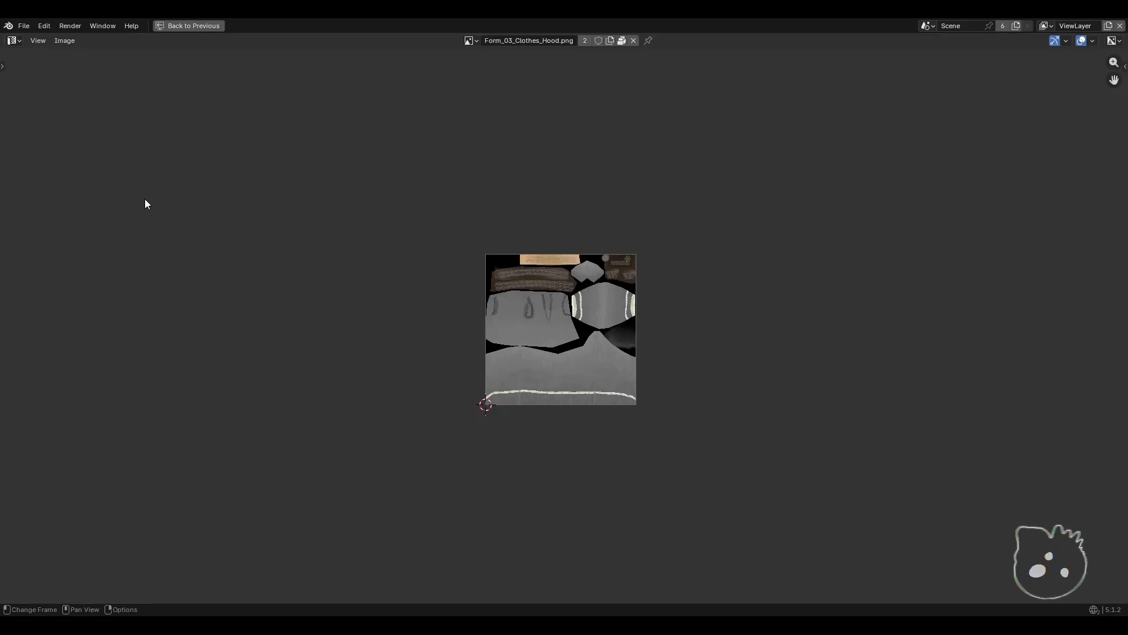
key("ctrl+space")
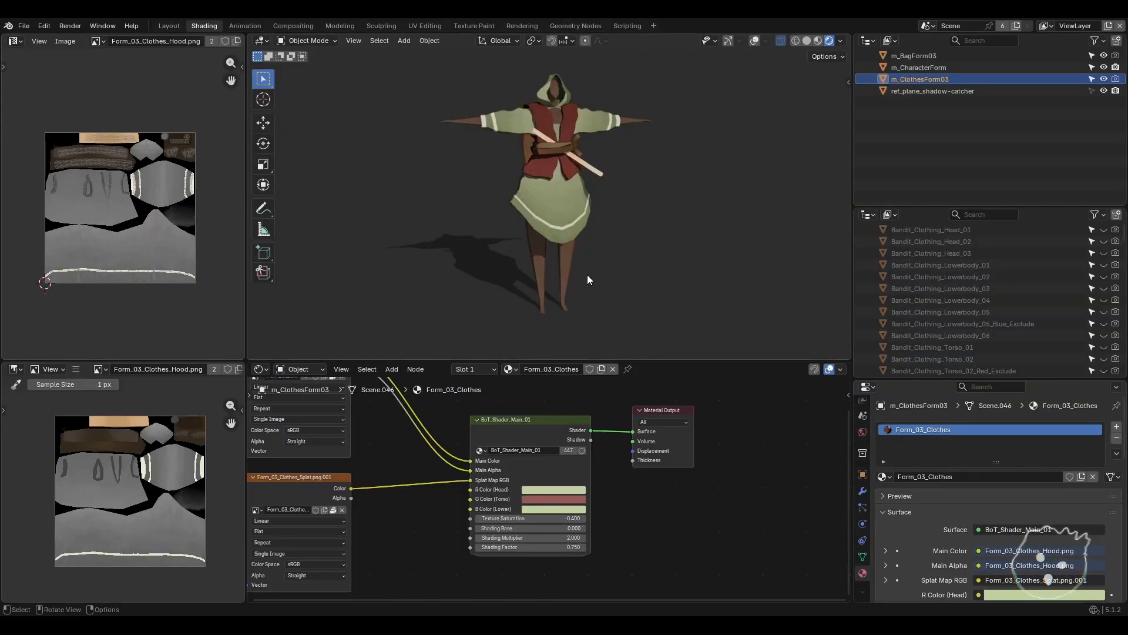
- Enable the Screencast Keys display for the 3D viewport, and maximize and restore the viewport once
key("n")
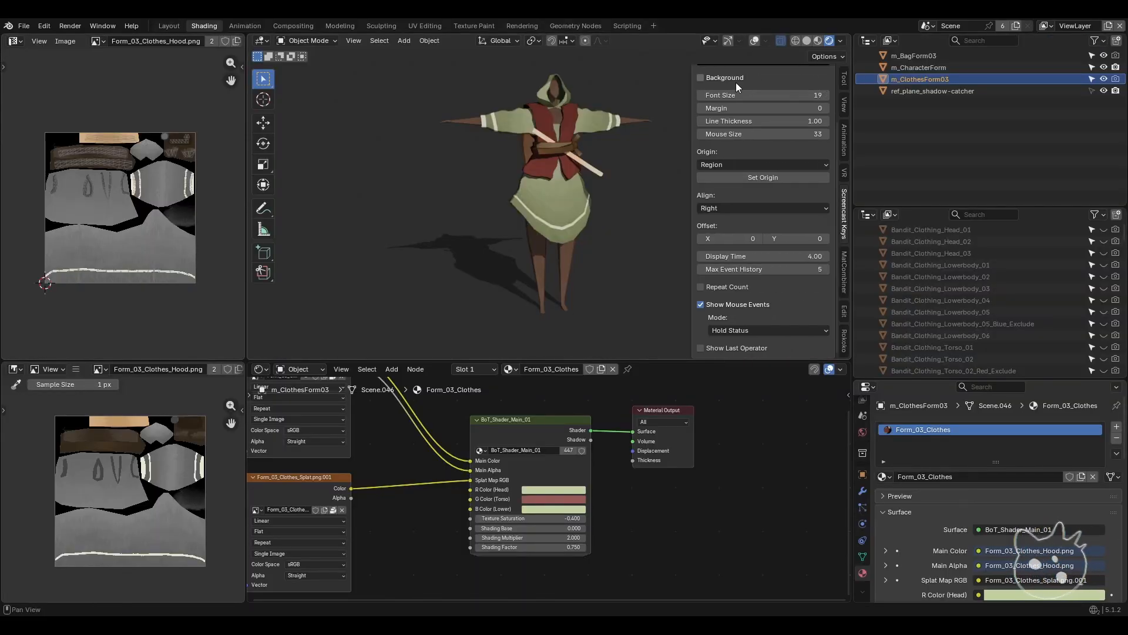
scroll(764, 153, "up", 3)
left_click(707, 73)
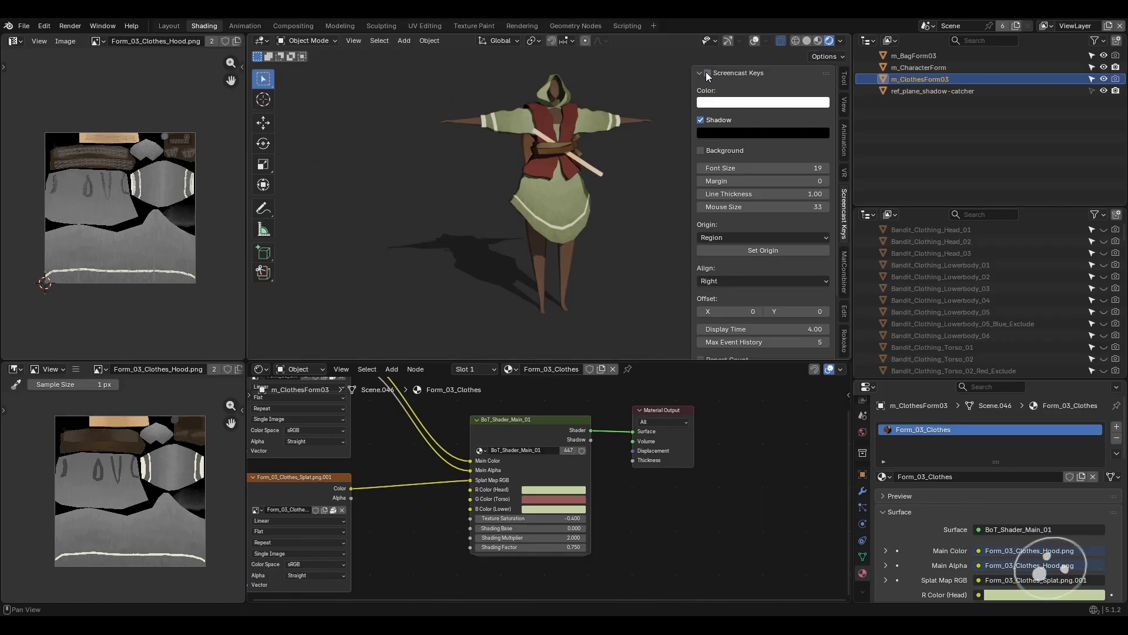
key("n")
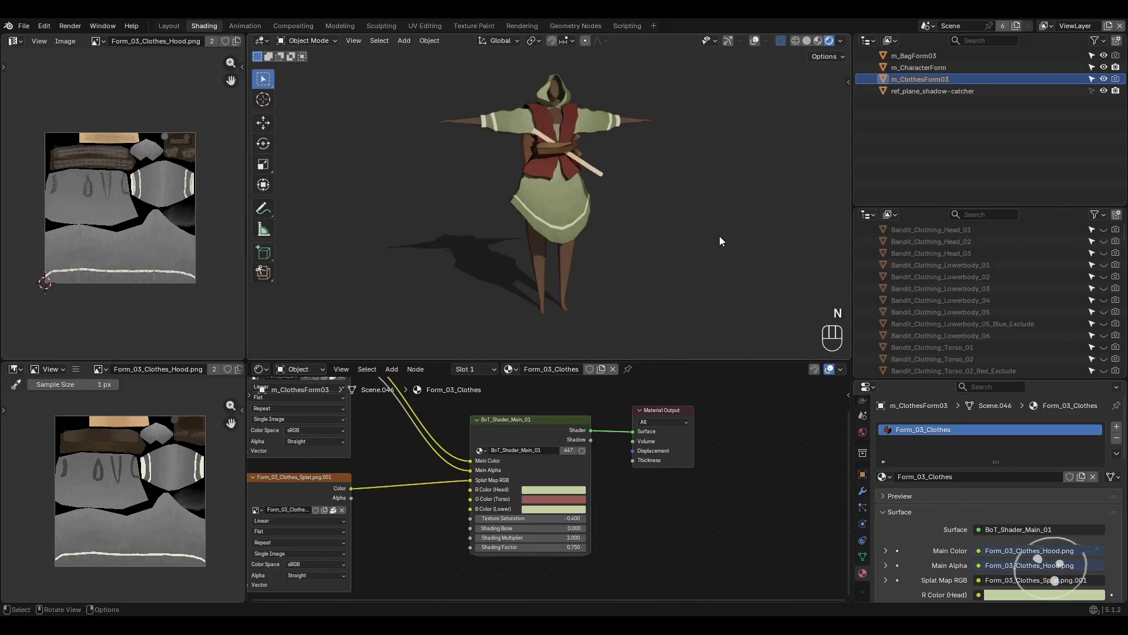
key("ctrl+space")
key("ctrl+space")
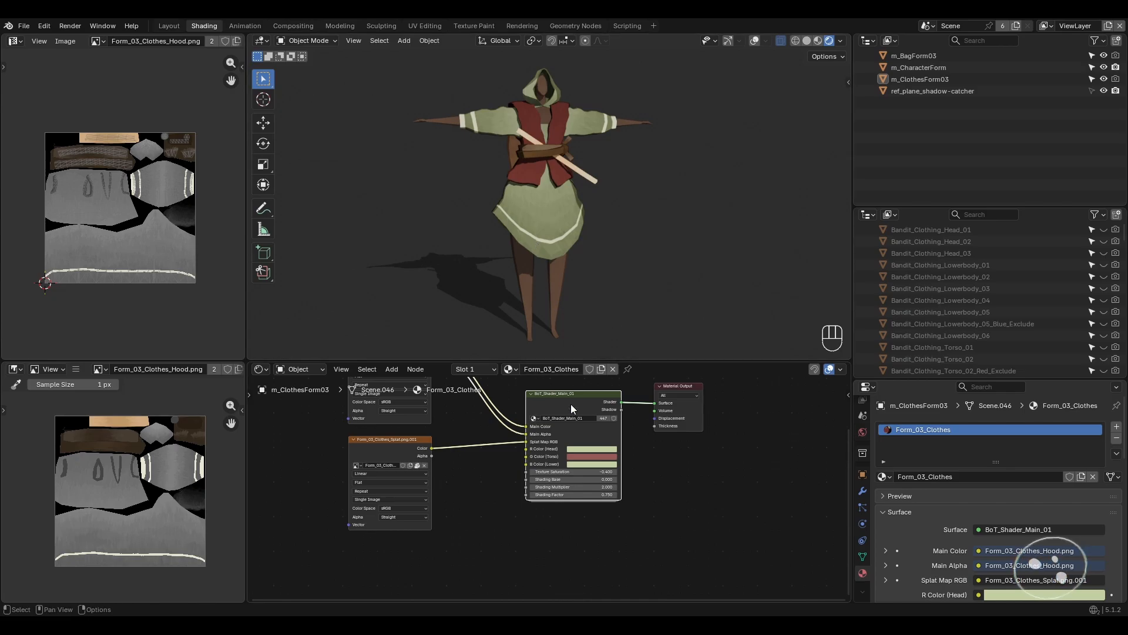
- Examine the painted texture and shading of the green skirt and red vest up close
middle_click_drag(570, 403, 572, 434)
scroll(582, 245, "up", 4)
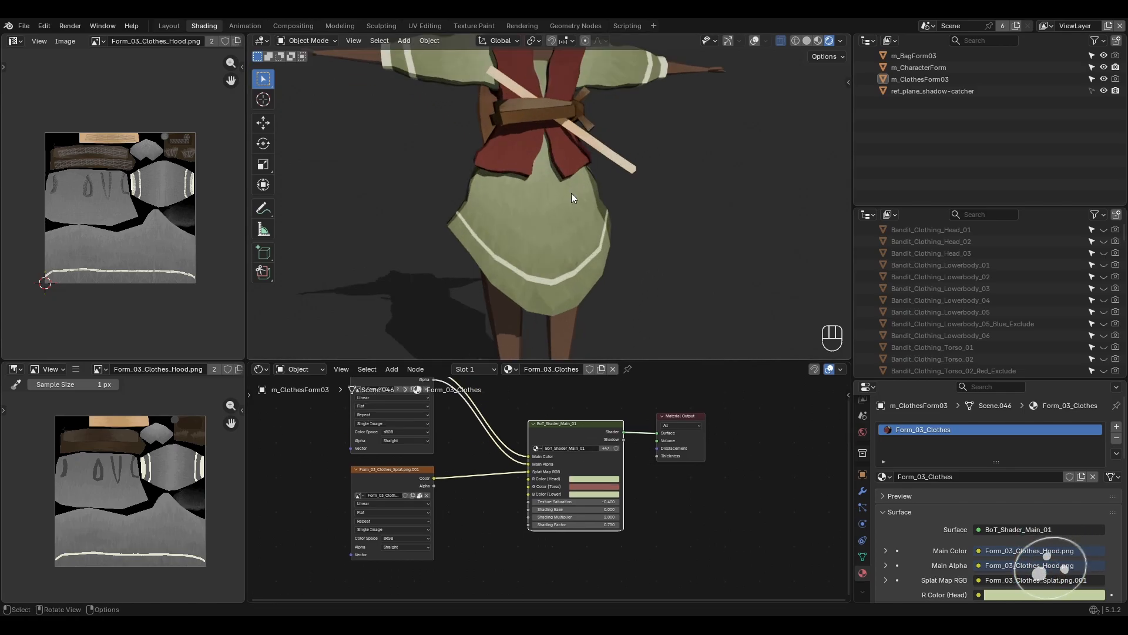
middle_click_drag(571, 193, 576, 233)
scroll(591, 267, "up", 5)
scroll(588, 251, "up", 2)
scroll(569, 260, "down", 3)
scroll(566, 231, "up", 3)
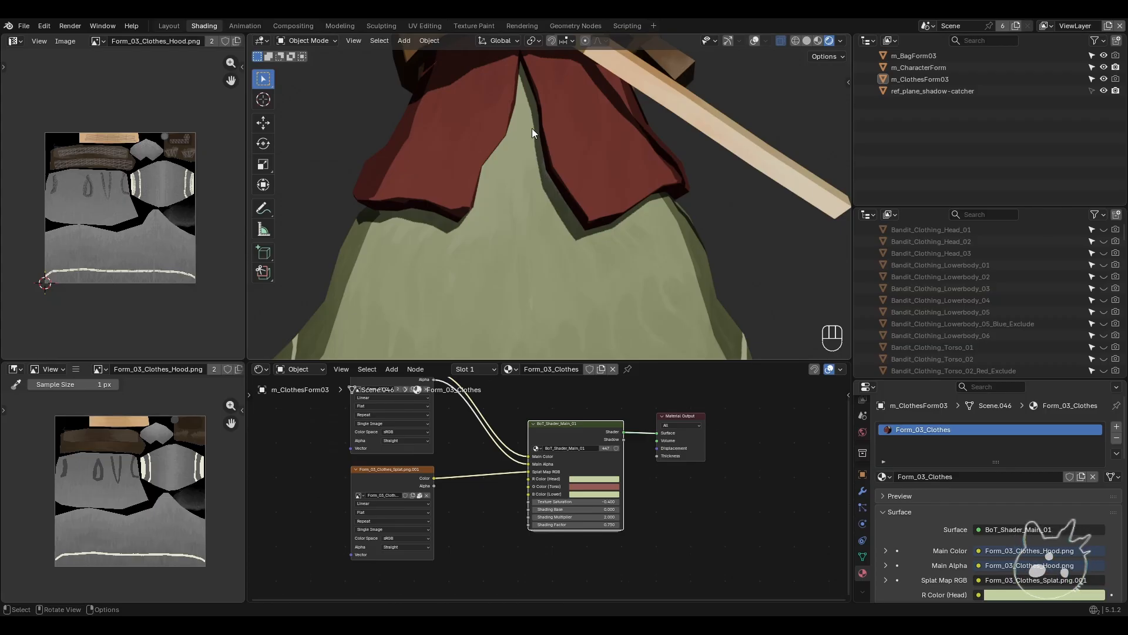
middle_click_drag(626, 219, 578, 226)
scroll(581, 218, "down", 1)
middle_click_drag(585, 141, 625, 192, "shift")
scroll(587, 283, "down", 3)
middle_click_drag(505, 300, 557, 233, "shift")
middle_click_drag(632, 264, 584, 175, "shift")
scroll(585, 175, "up", 1)
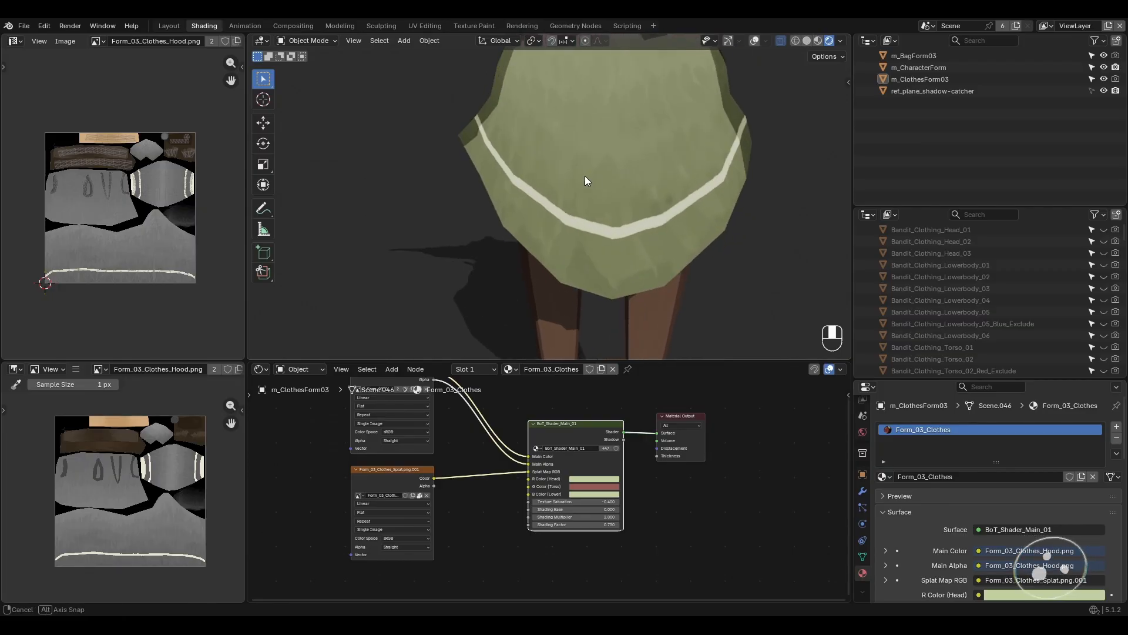
scroll(615, 169, "down", 1)
middle_click_drag(683, 215, 583, 206, "shift")
scroll(582, 213, "up", 4)
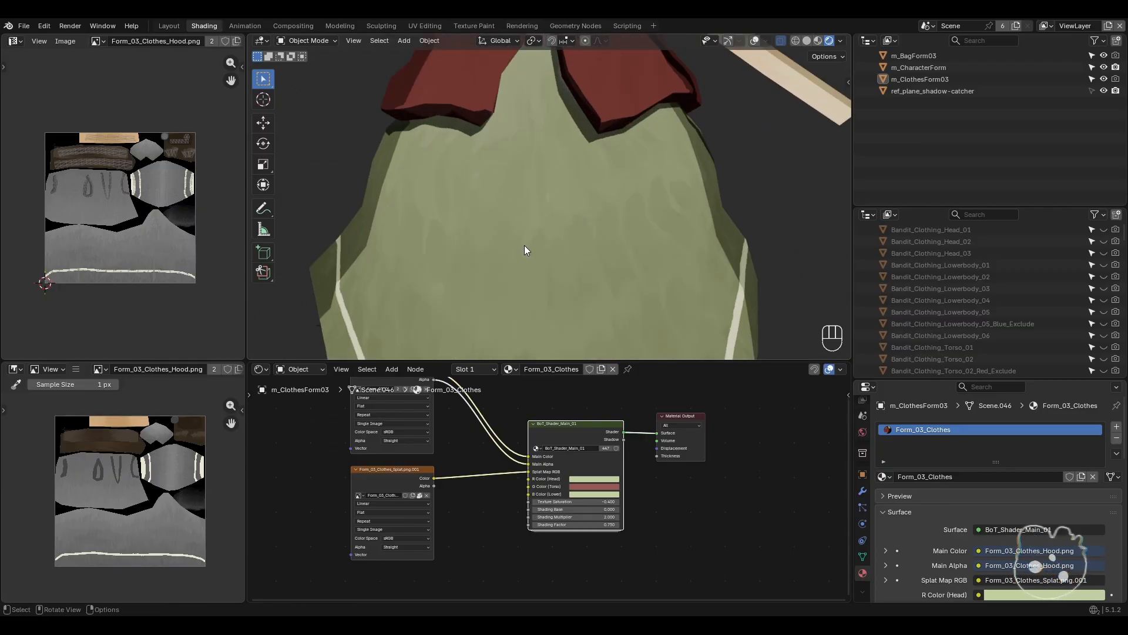
middle_click_drag(560, 174, 556, 216, "shift")
scroll(551, 259, "down", 5)
middle_click_drag(556, 294, 580, 234, "shift")
scroll(587, 209, "up", 3)
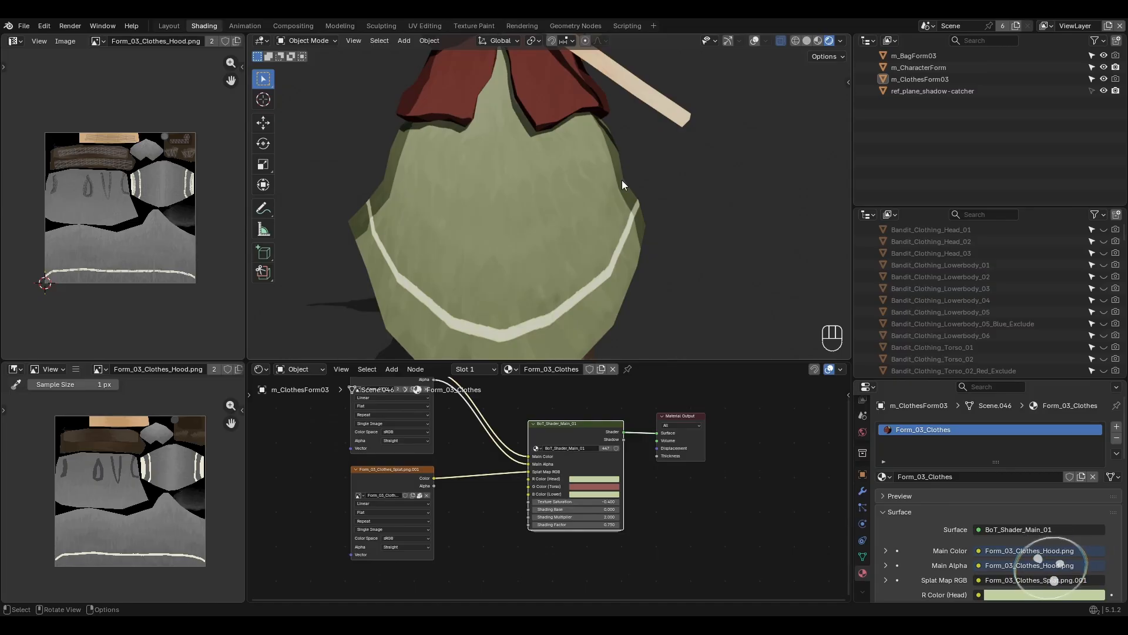
- Examine the shadows on the character's legs and along the skirt's waist, ending on the whole outfit
middle_click_drag(622, 185, 633, 230)
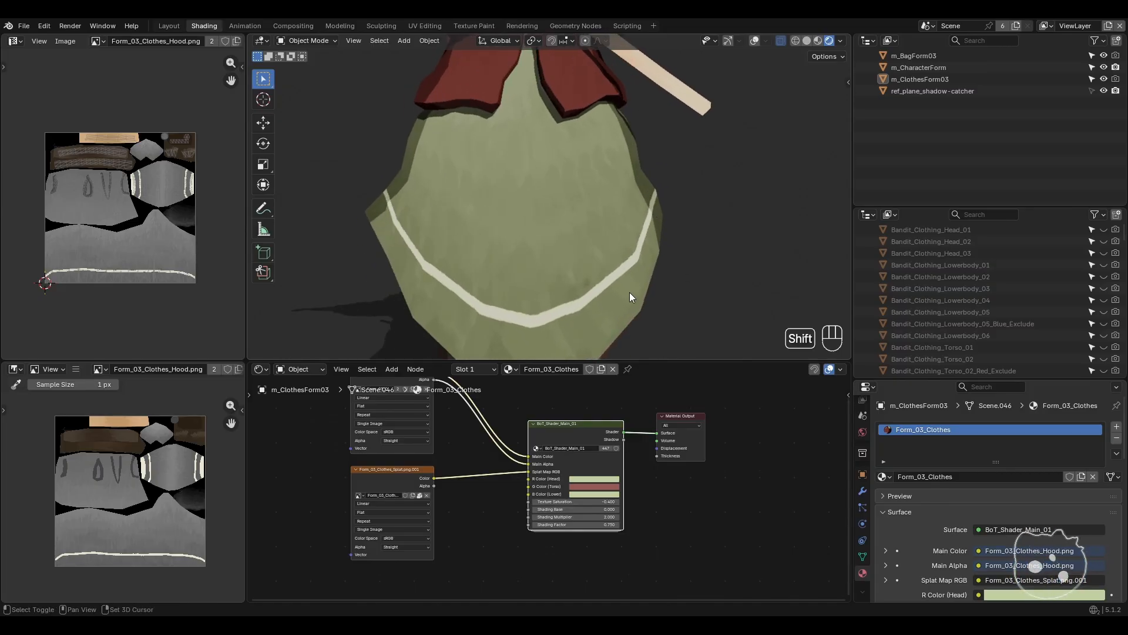
middle_click_drag(629, 292, 640, 210, "shift")
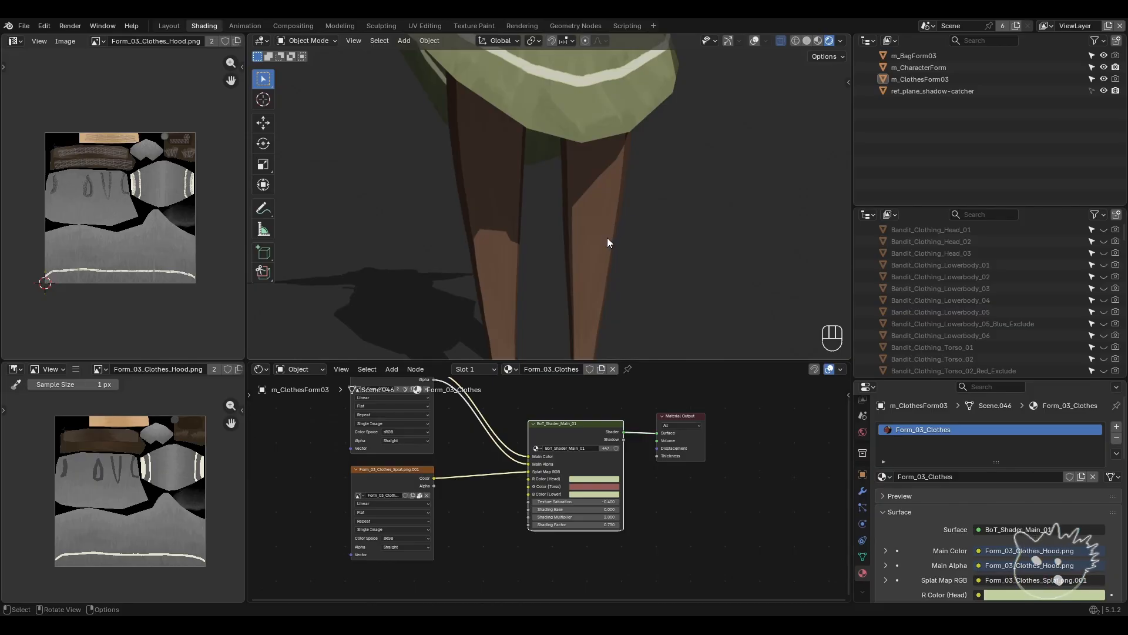
middle_click_drag(590, 260, 569, 248)
scroll(585, 228, "down", 3)
scroll(569, 250, "up", 6)
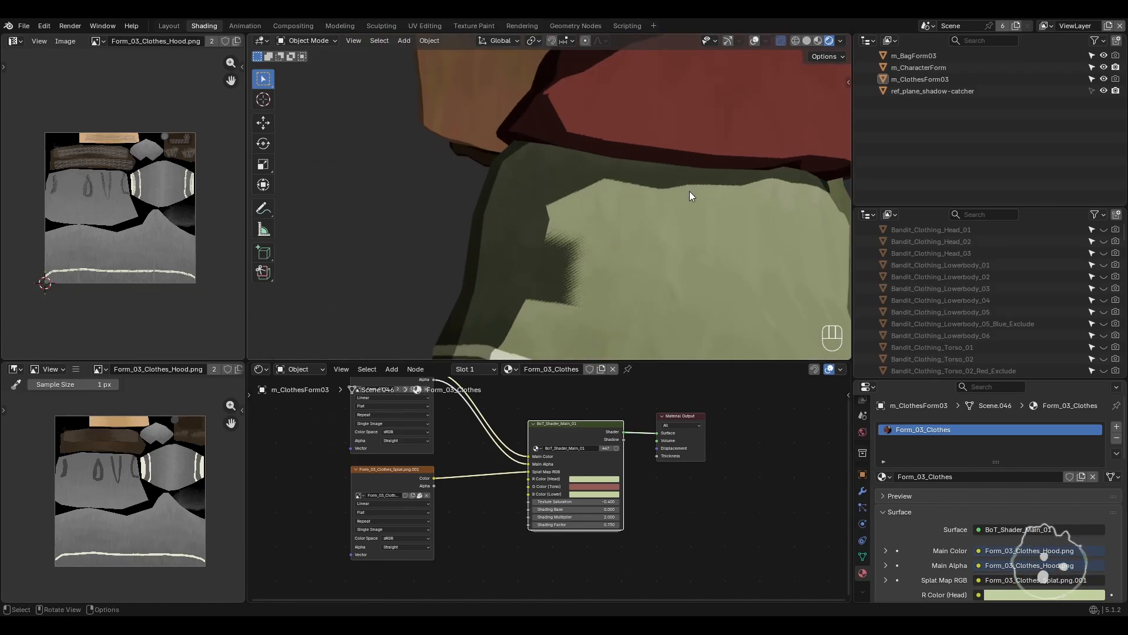
scroll(601, 238, "down", 8)
middle_click_drag(622, 184, 585, 227, "shift")
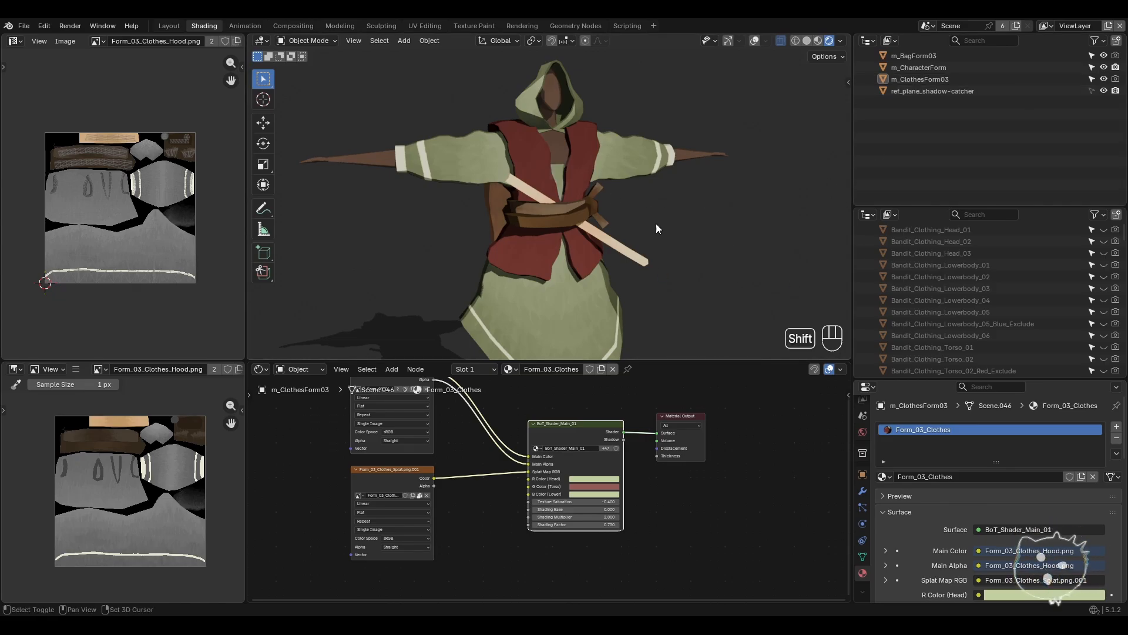
middle_click_drag(656, 224, 658, 199, "shift")
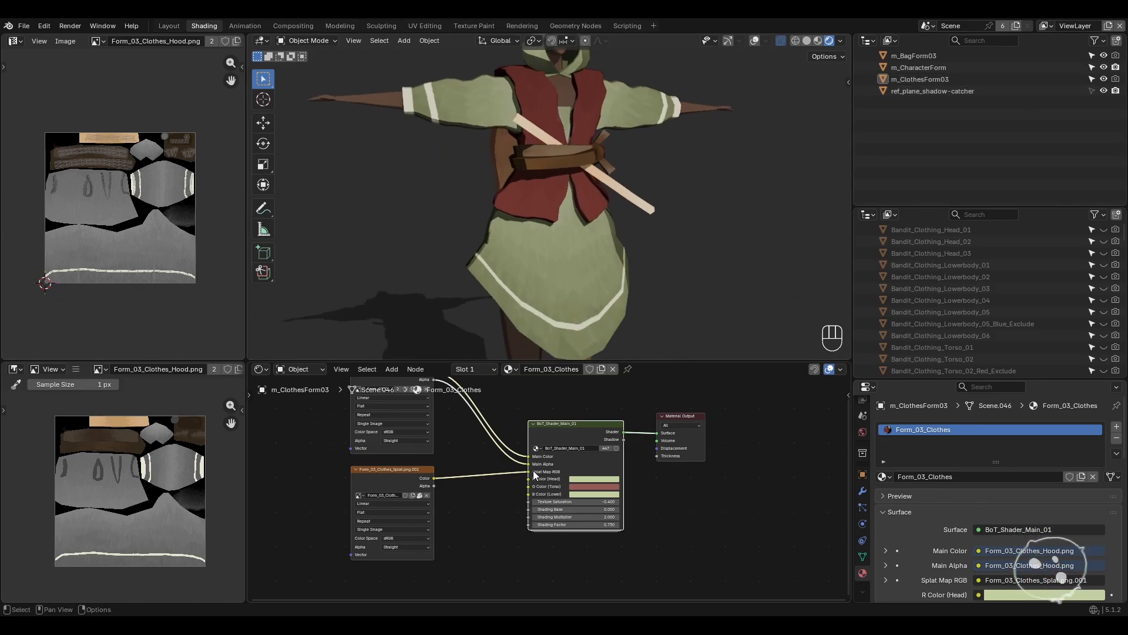
- Inspect the Form_03_Clothes_Hood.png texture node and display the Form_03_Clothes_Splat.png.001 map in the image editors
scroll(575, 450, "up", 3)
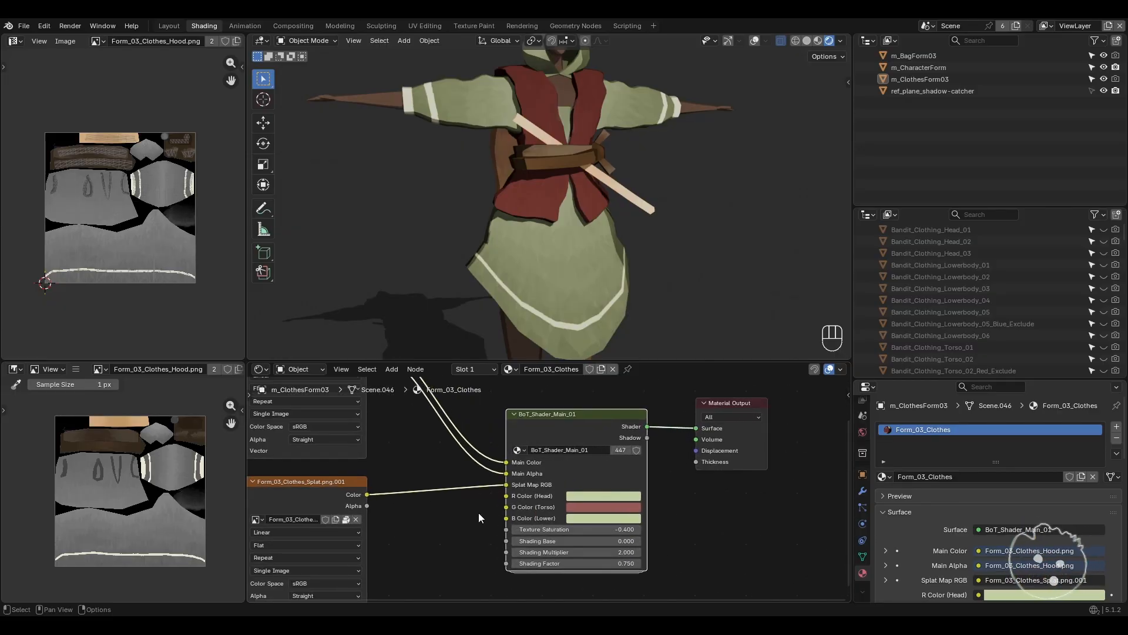
middle_click_drag(483, 502, 615, 581)
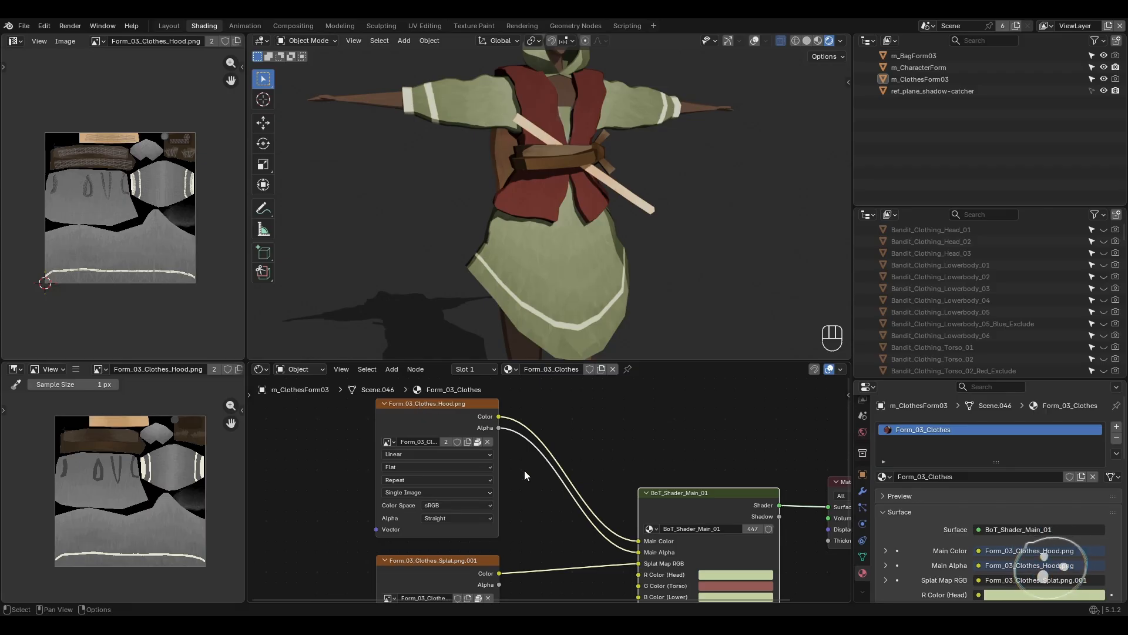
left_click(441, 424)
left_click(453, 567)
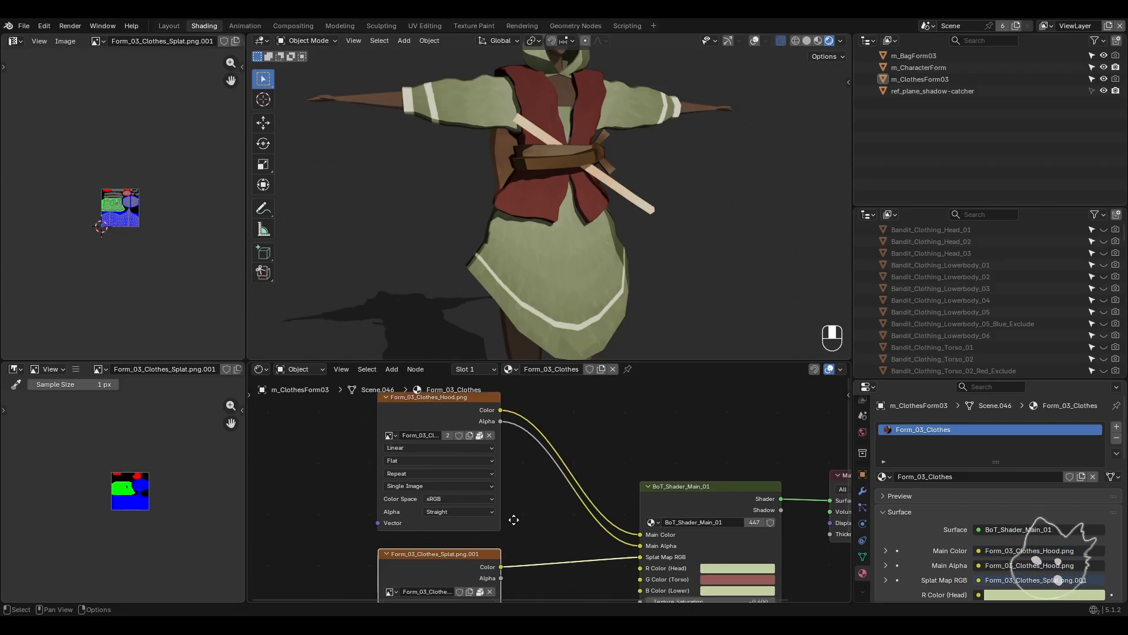
middle_click_drag(454, 568, 457, 547)
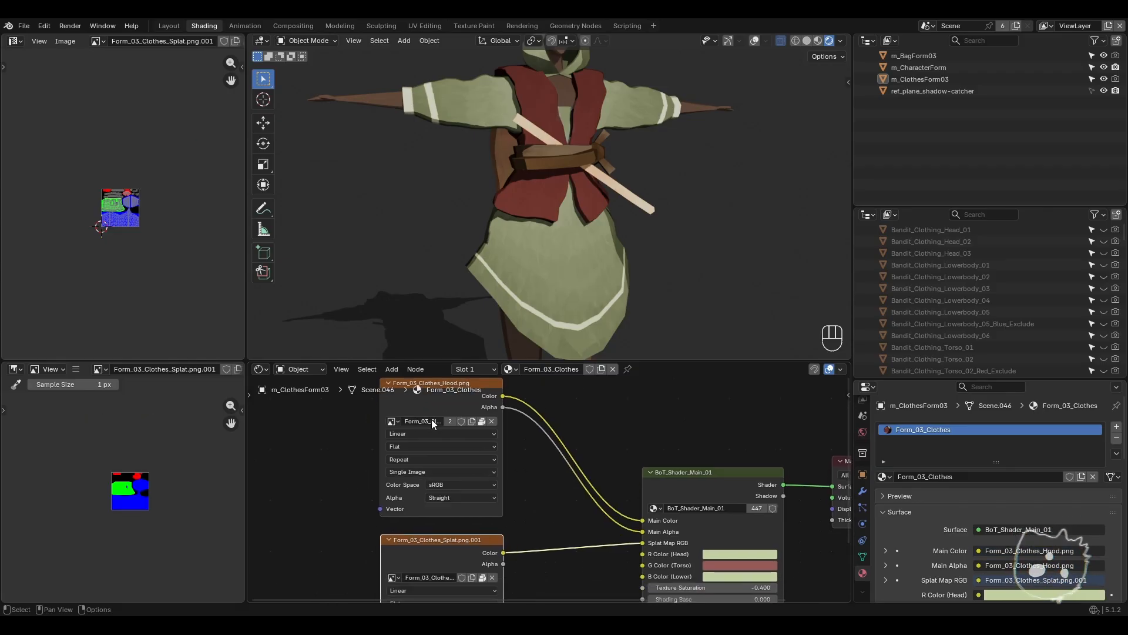
- Compare the Form_03_Clothes_Hood.png and Form_03_Clothes_Splat.png.001 texture nodes, ending with the hood texture displayed in the image editors
middle_click_drag(447, 399, 462, 418)
left_click(462, 418)
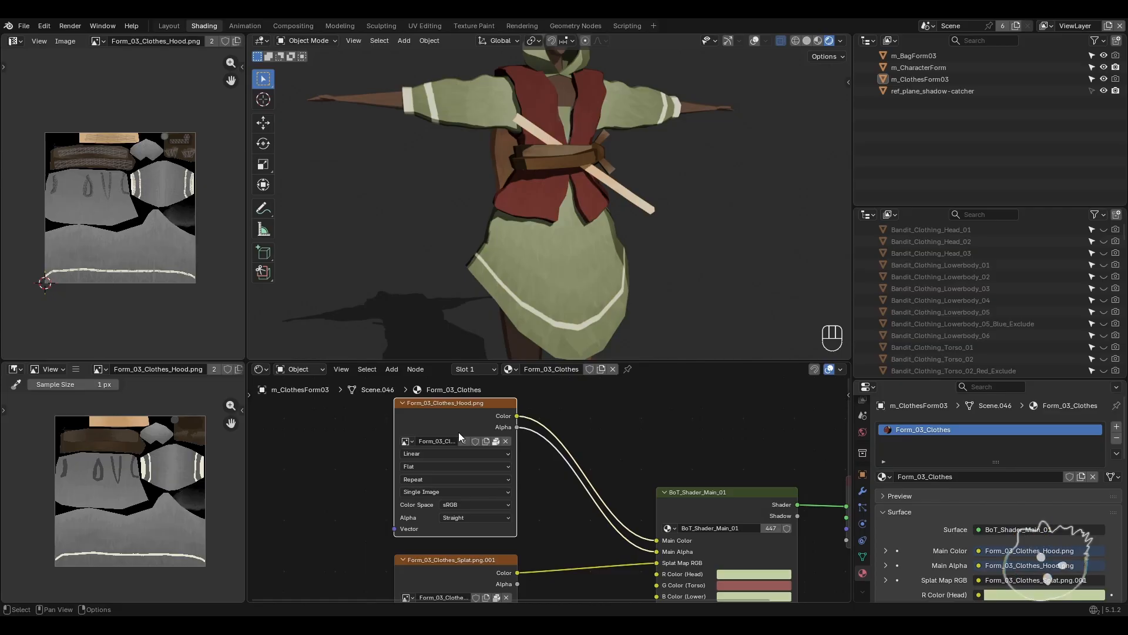
left_click(459, 439)
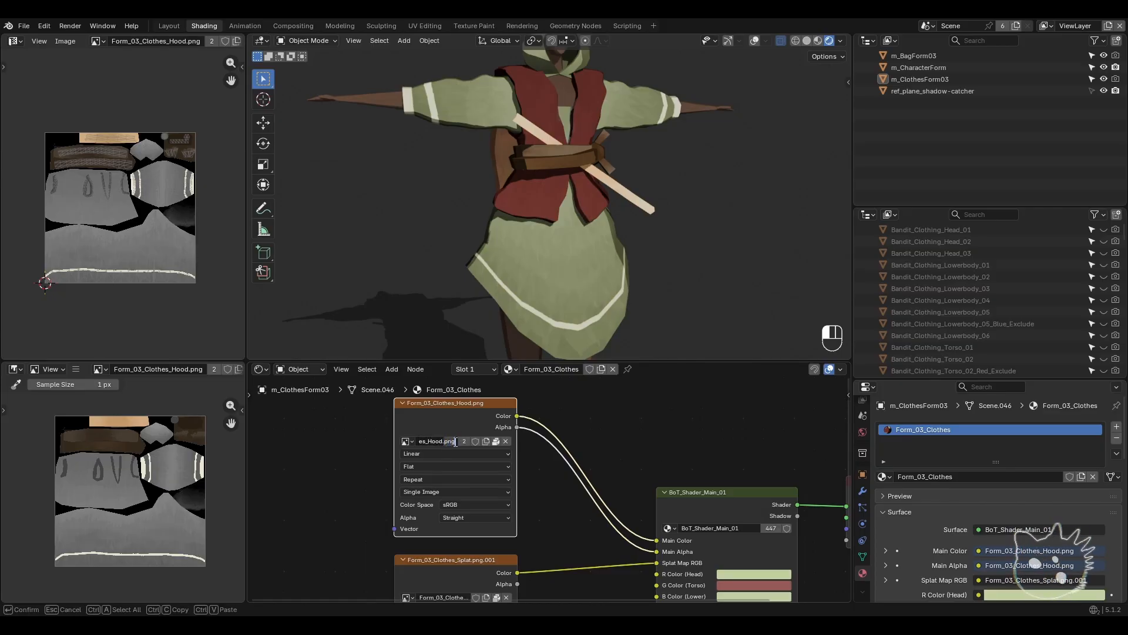
middle_click_drag(344, 496, 337, 431)
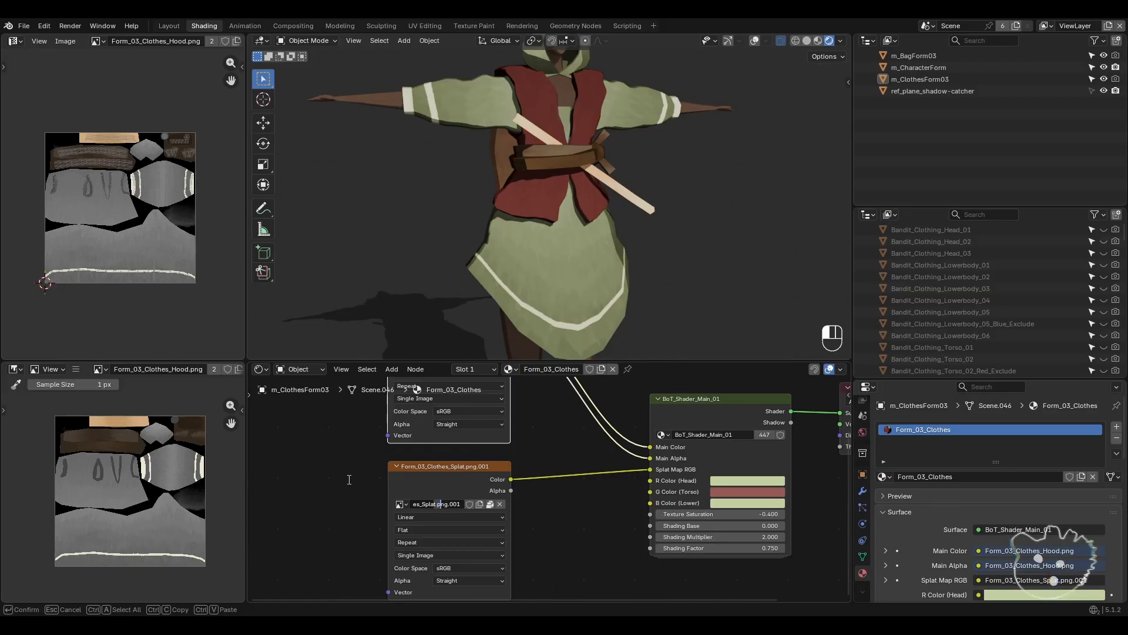
middle_click_drag(322, 457, 345, 543)
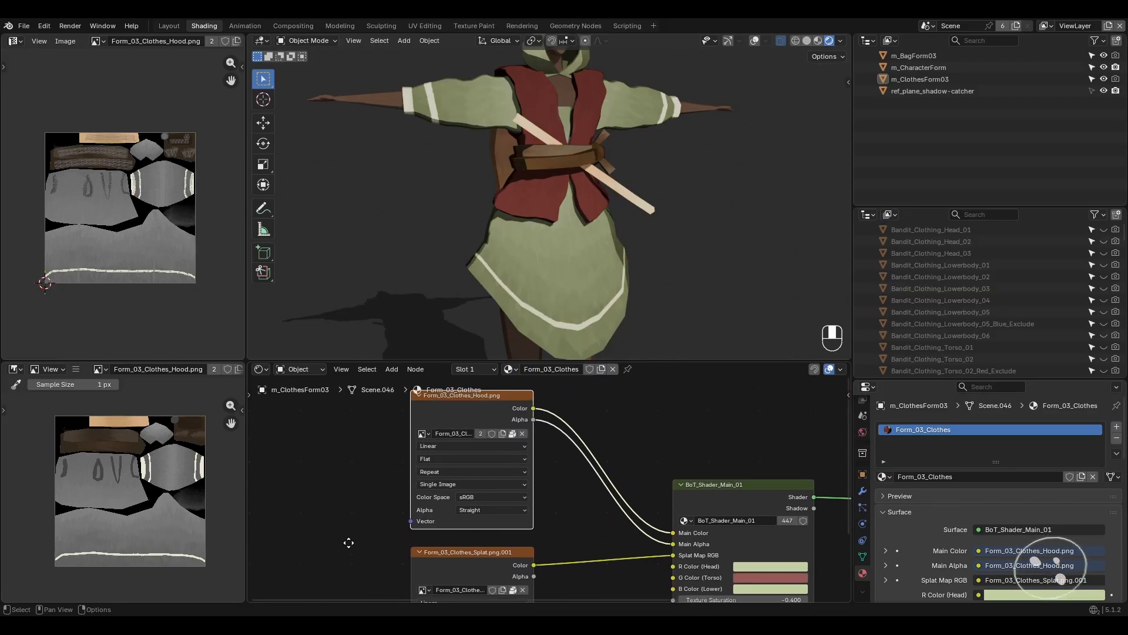
left_click(439, 550)
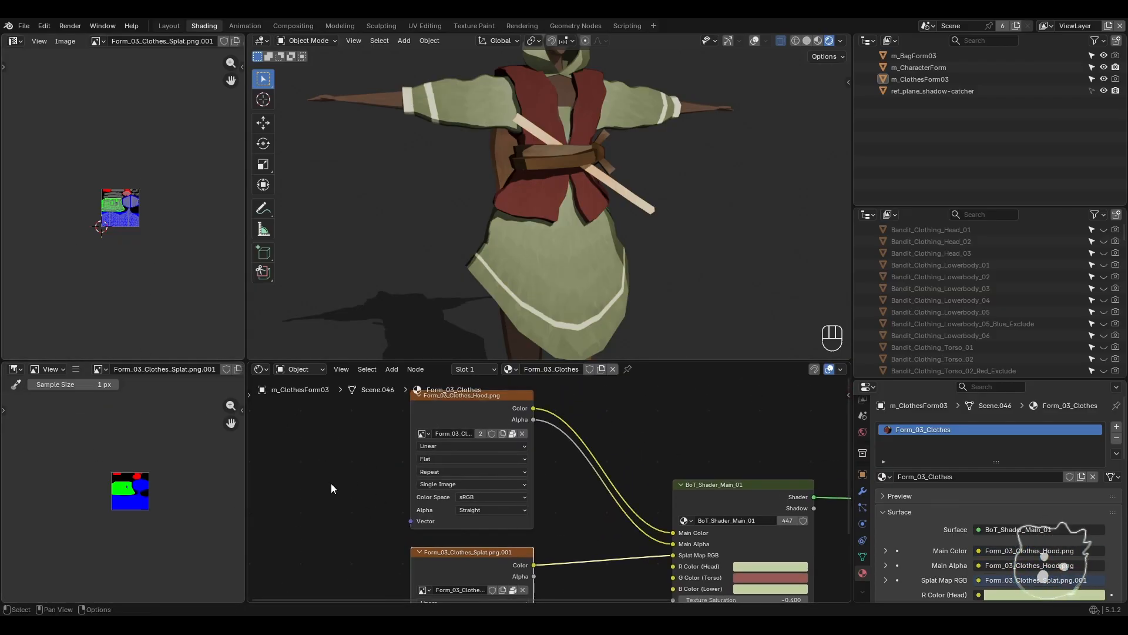
left_click(443, 411)
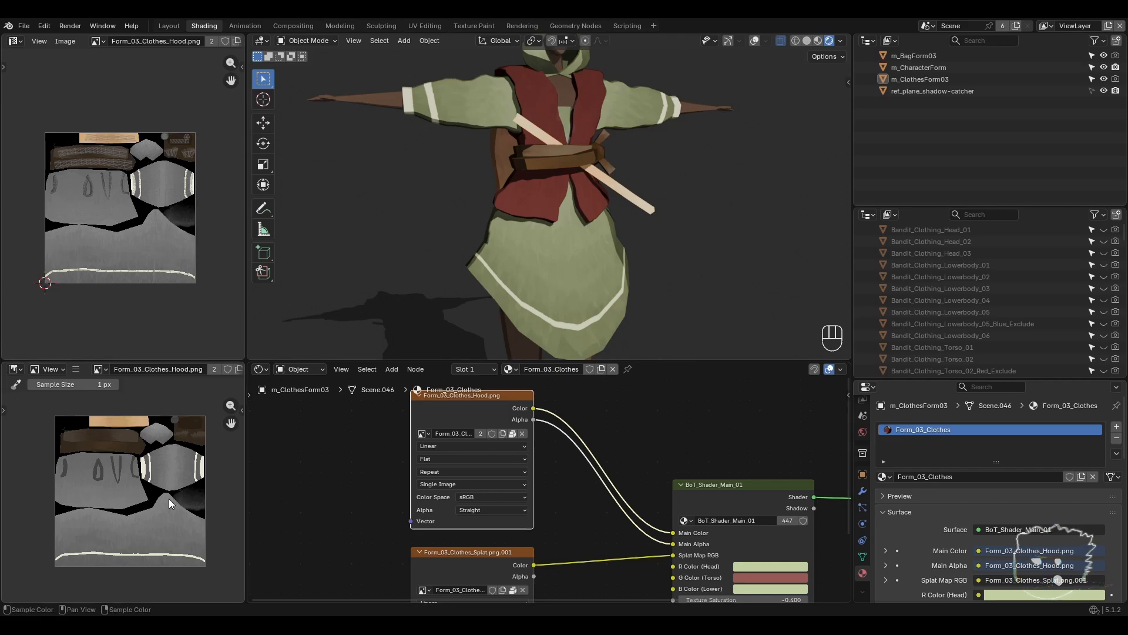
- Examine the Form_03_Clothes_Hood.png texture enlarged to full screen in both image editors, and restore the layout
scroll(590, 408, "up", 5)
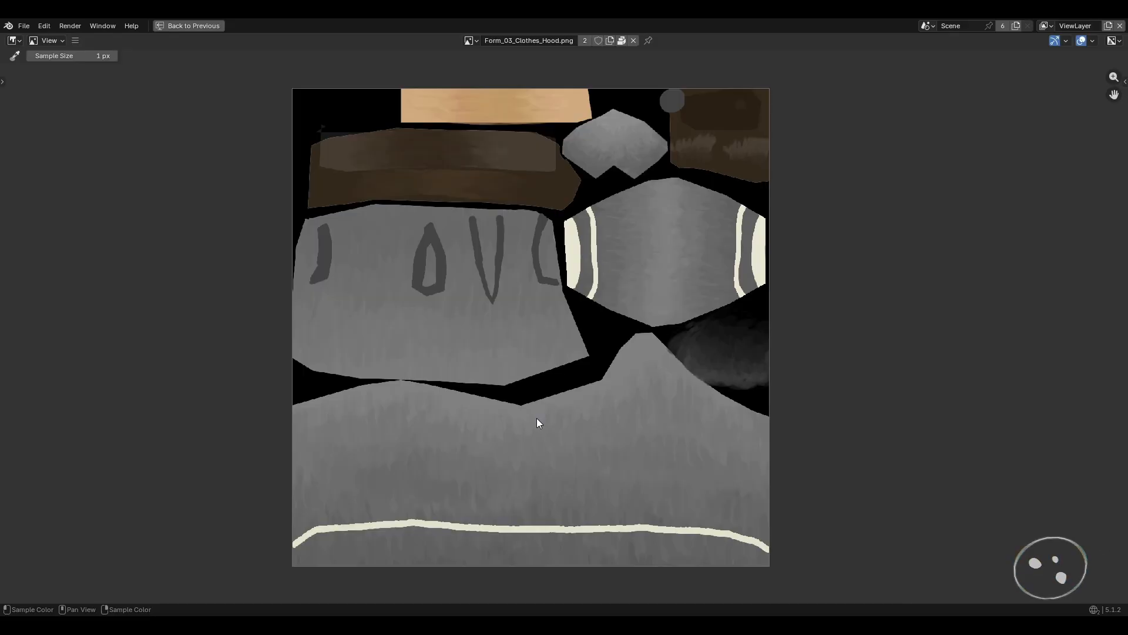
key("ctrl+space")
scroll(157, 471, "down", 5)
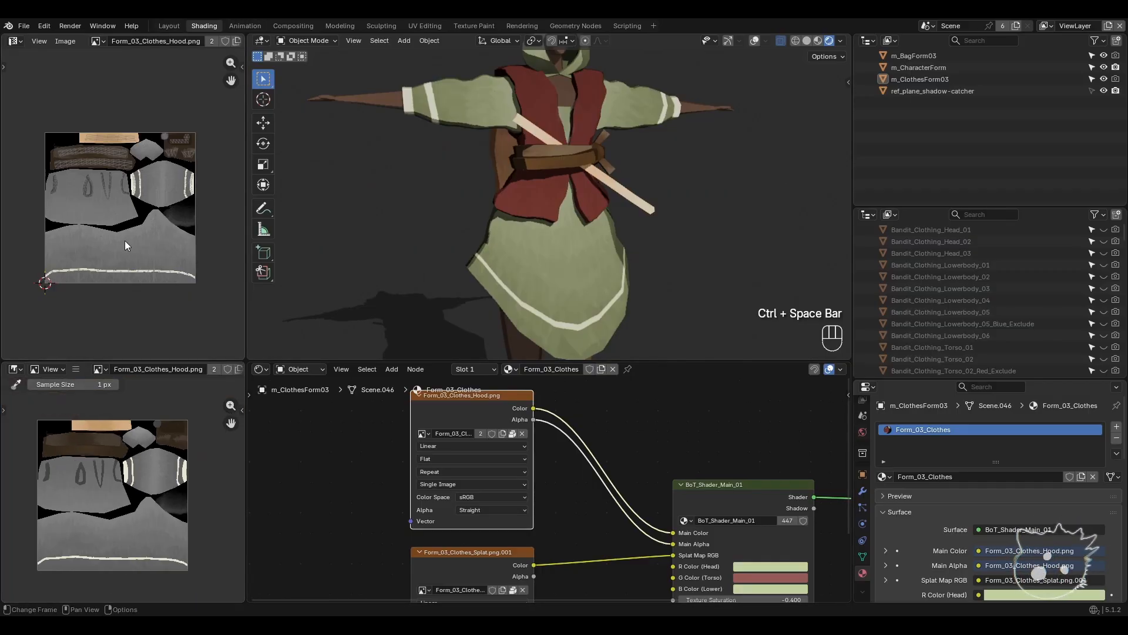
key("ctrl+space")
scroll(509, 388, "up", 5)
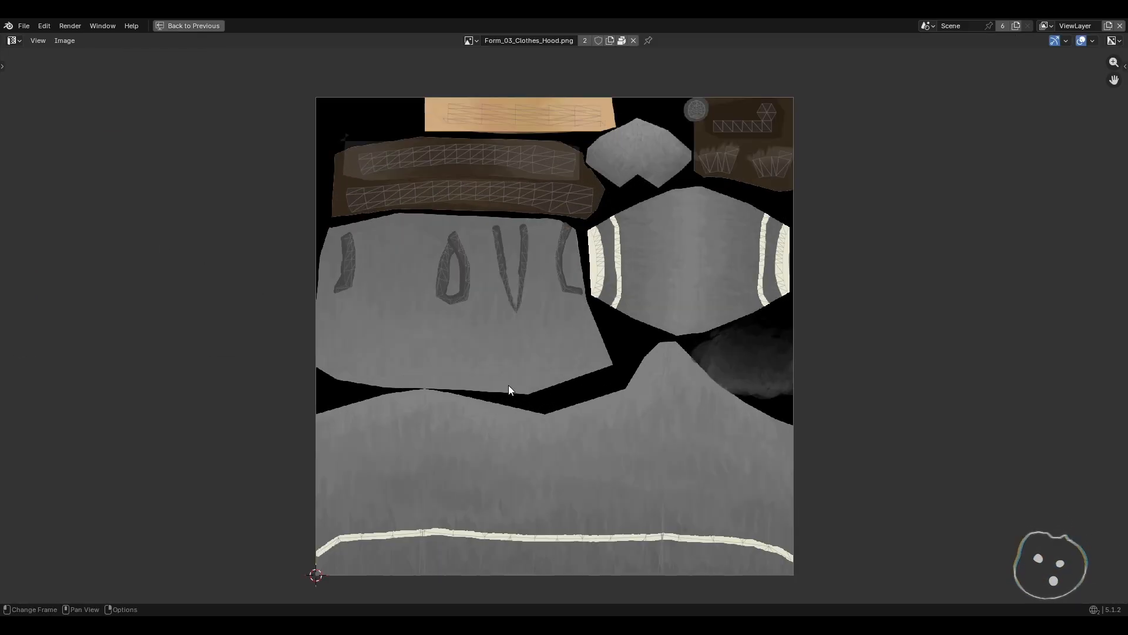
scroll(509, 390, "down", 1)
scroll(509, 391, "up", 2)
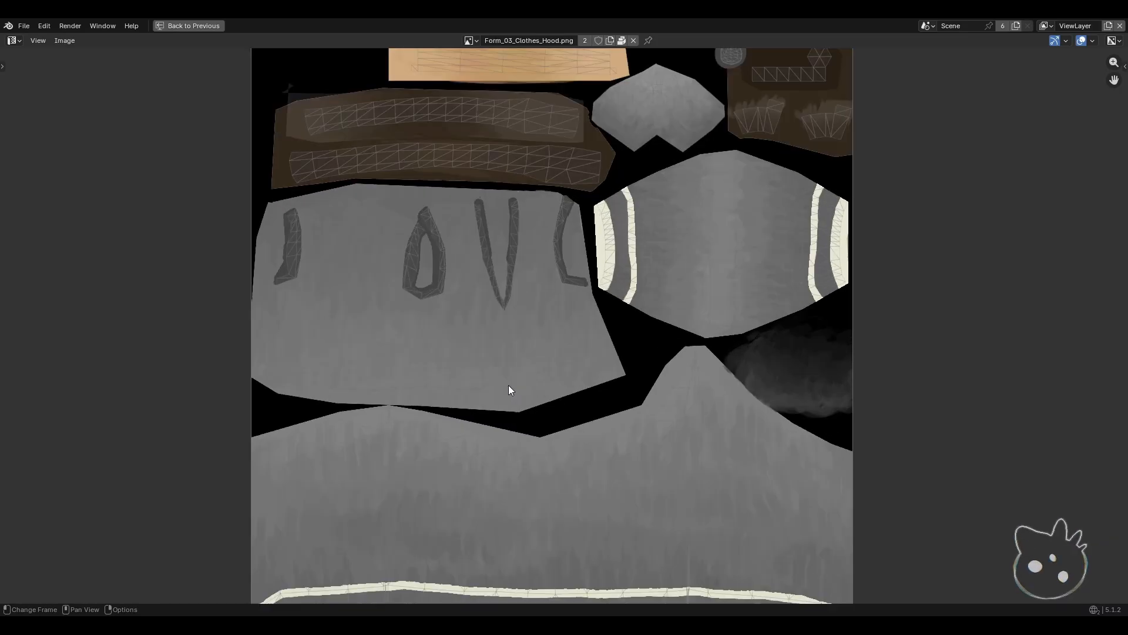
scroll(509, 390, "down", 1)
key("ctrl+space")
- Inspect the UV layout of m_ClothesForm03 over the hood texture in a maximized UV editor, and return to Object Mode
left_click(530, 274)
key("Tab")
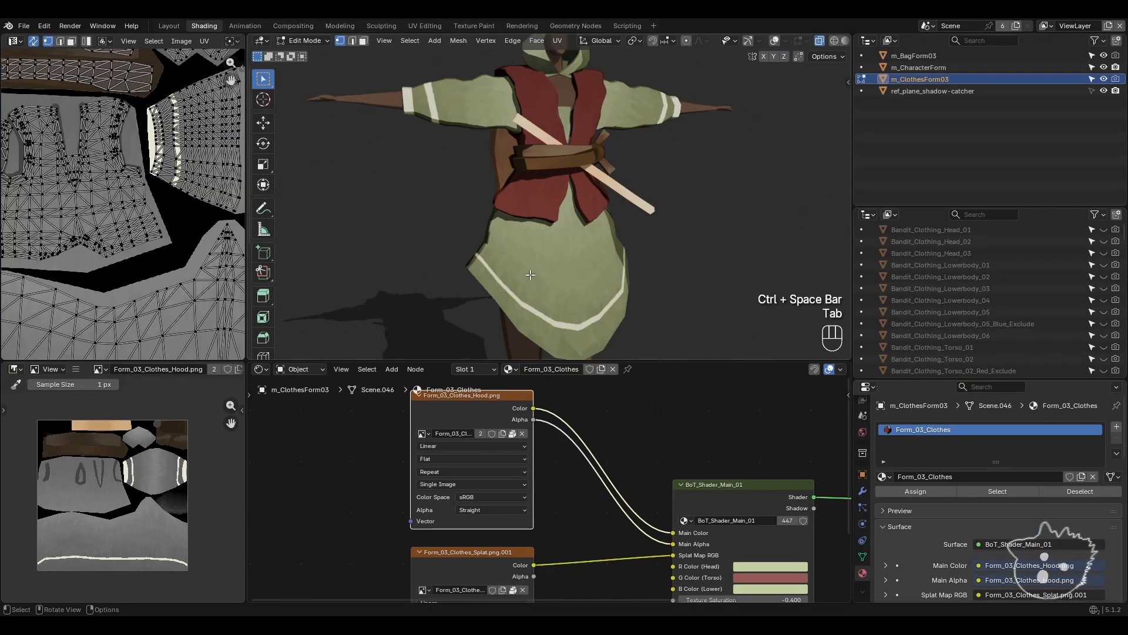
key("ctrl+space")
middle_click_drag(523, 424, 501, 418, "shift")
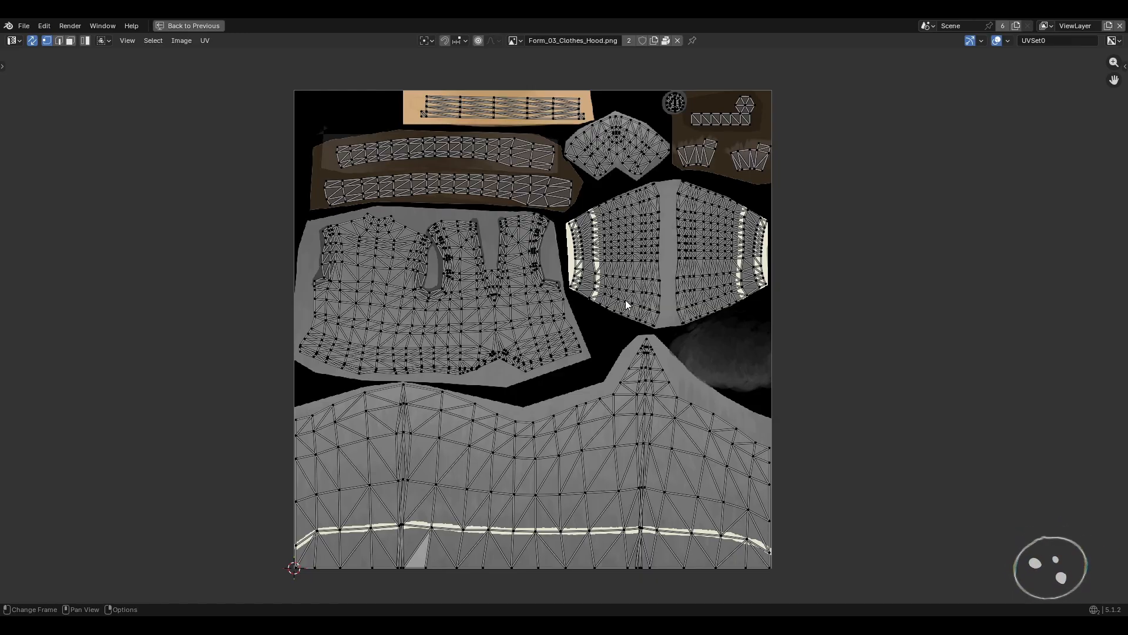
key("ctrl+space")
key("Tab")
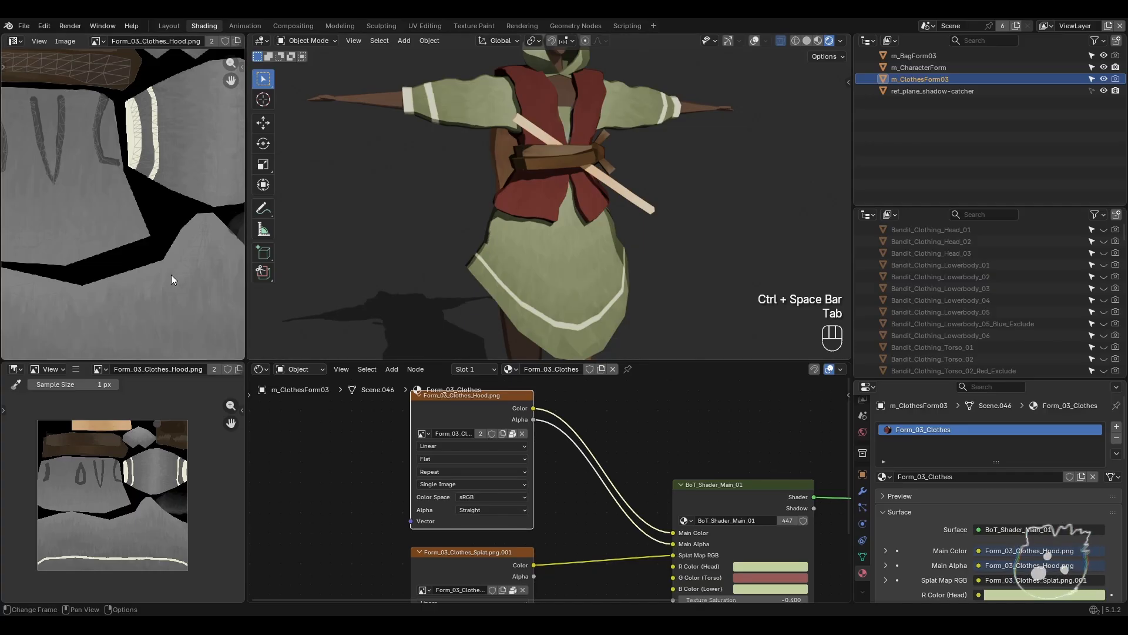
scroll(171, 273, "down", 3)
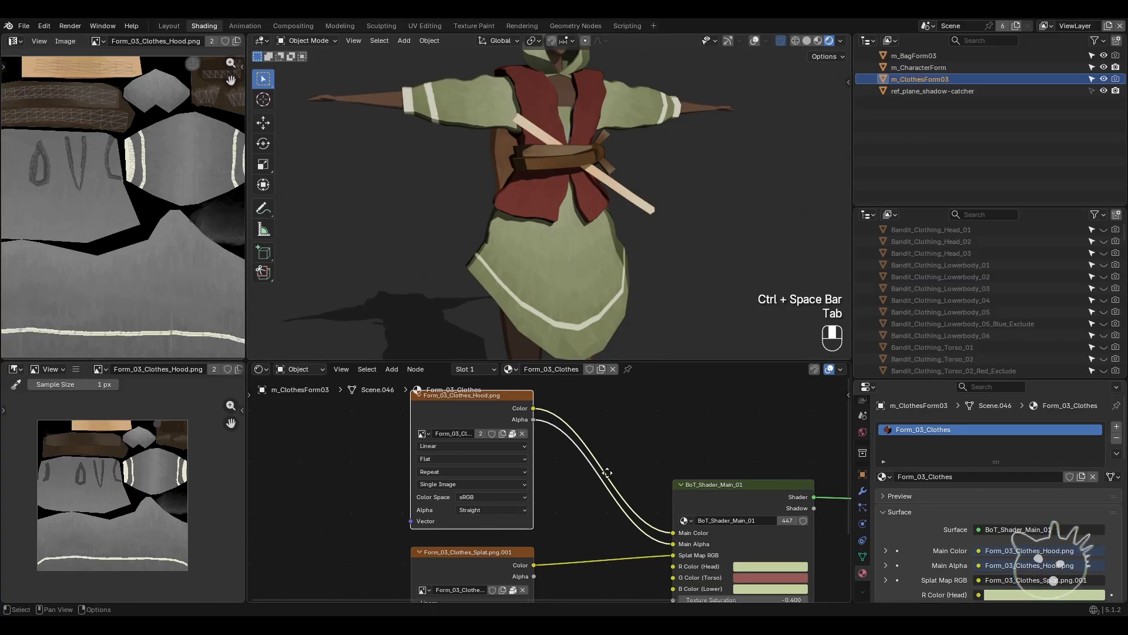
- Display the Form_03_Clothes_Splat.png.001 map in the image editors and examine its red, green and blue regions
mouse_move(568, 520)
middle_mouse_down()
mouse_move(565, 510)
mouse_move(577, 522)
middle_mouse_up()
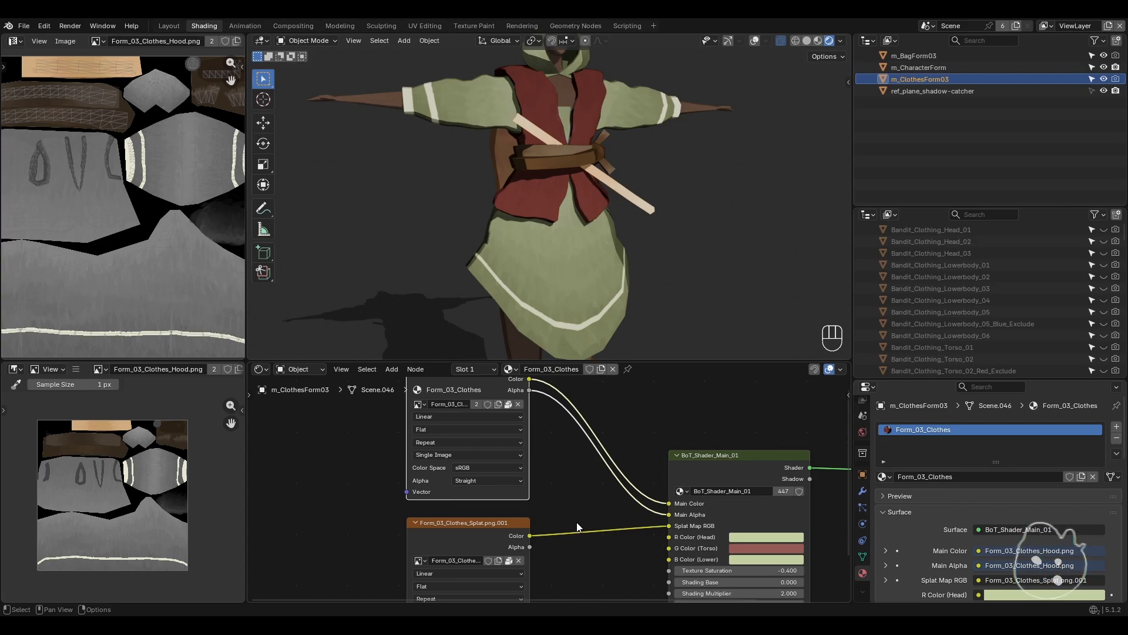
left_click(443, 535)
scroll(133, 535, "up", 5)
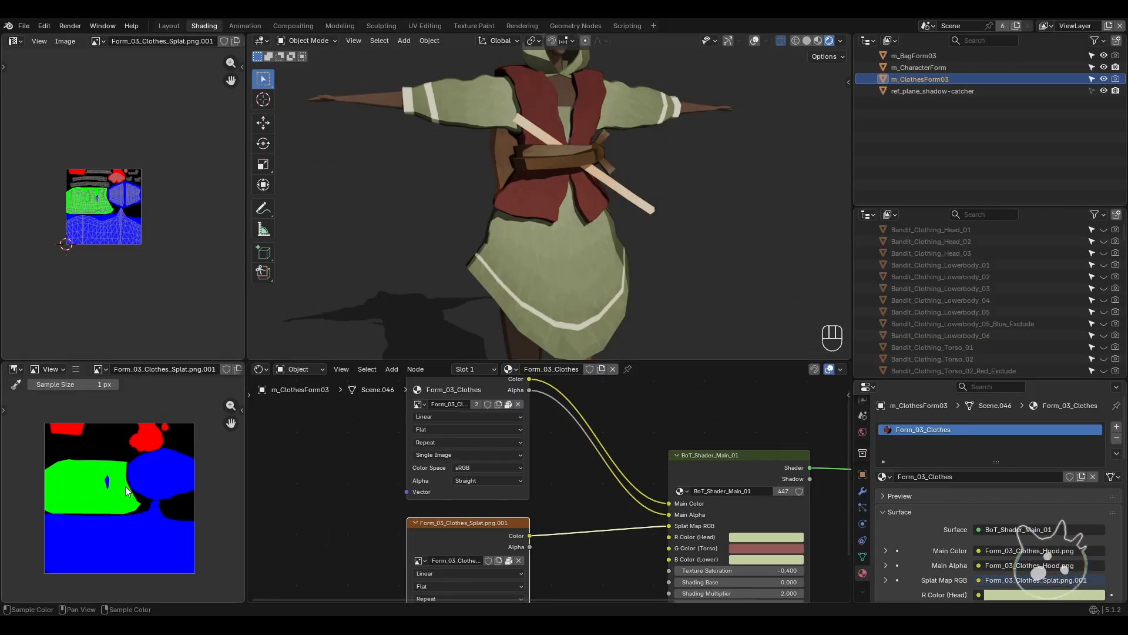
scroll(125, 485, "up", 5)
scroll(165, 486, "down", 4)
- Examine the R Color (Head), G Color (Torso) and B Color (Lower) inputs of the BoT_Shader_Main_01 node up close
middle_click_drag(474, 542, 453, 492)
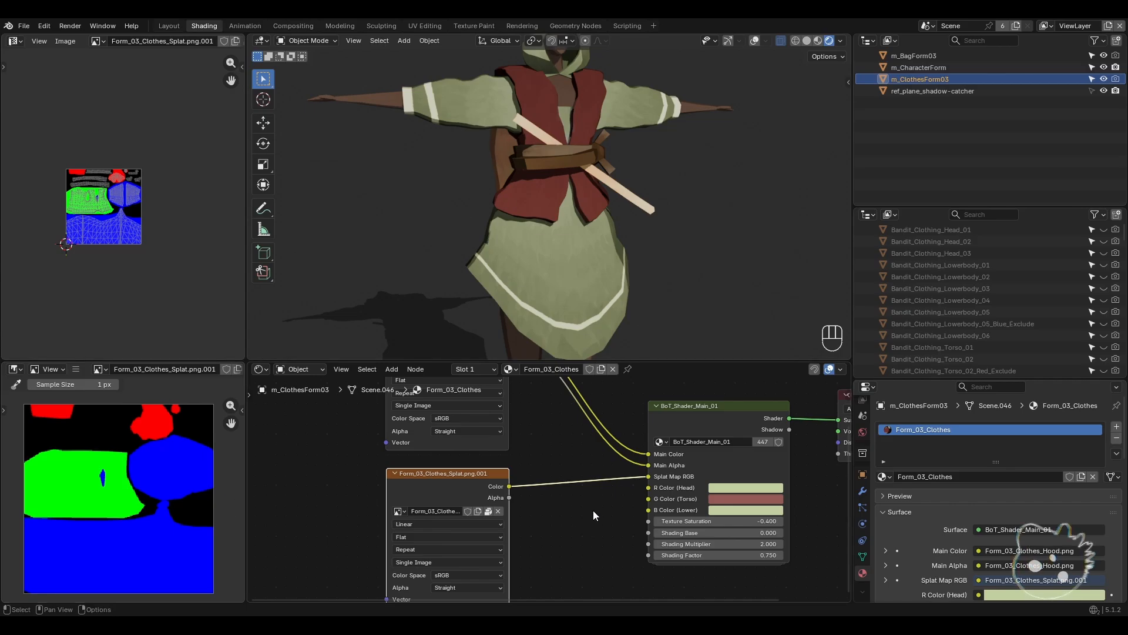
scroll(485, 489, "up", 2)
middle_click_drag(594, 511, 463, 506)
scroll(463, 506, "up", 1)
scroll(551, 488, "up", 1)
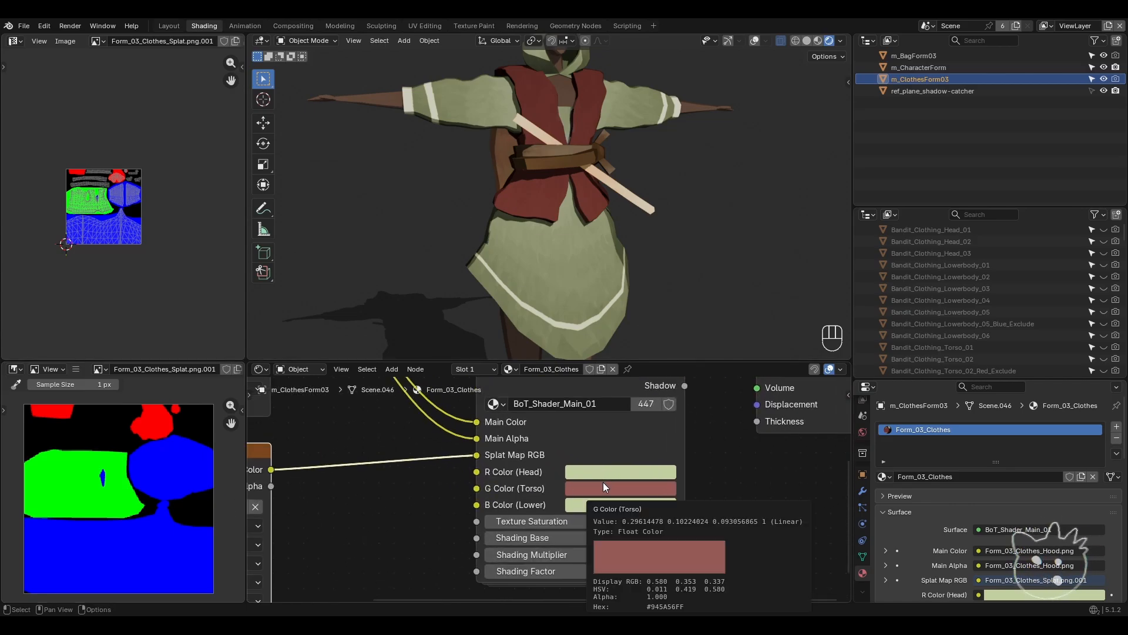
mouse_move(590, 504)
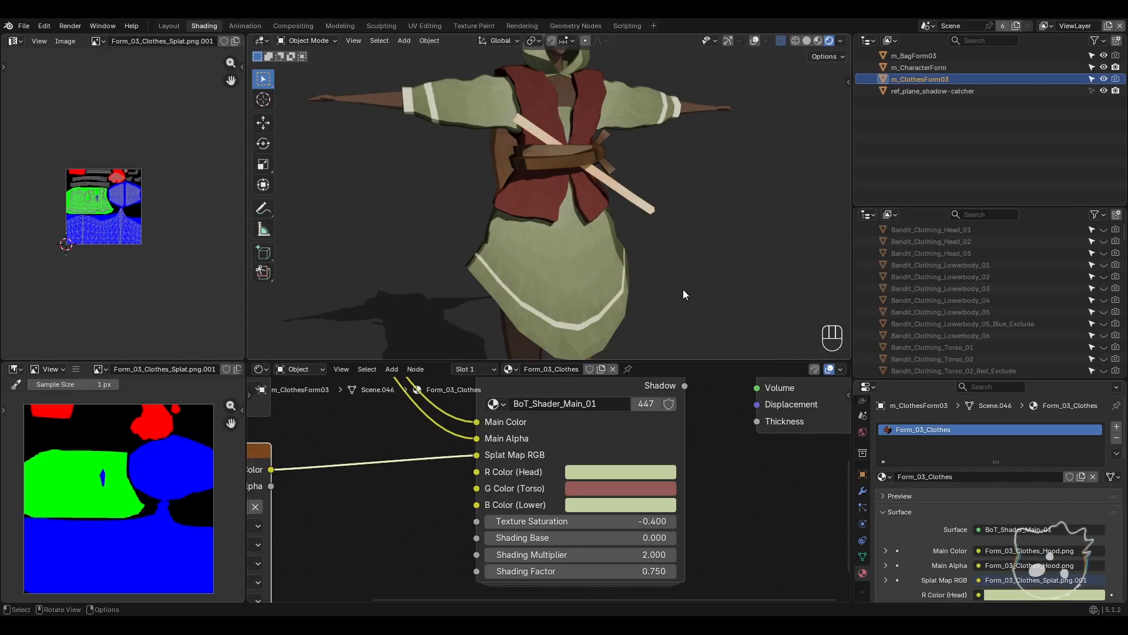
middle_click_drag(438, 480, 425, 482)
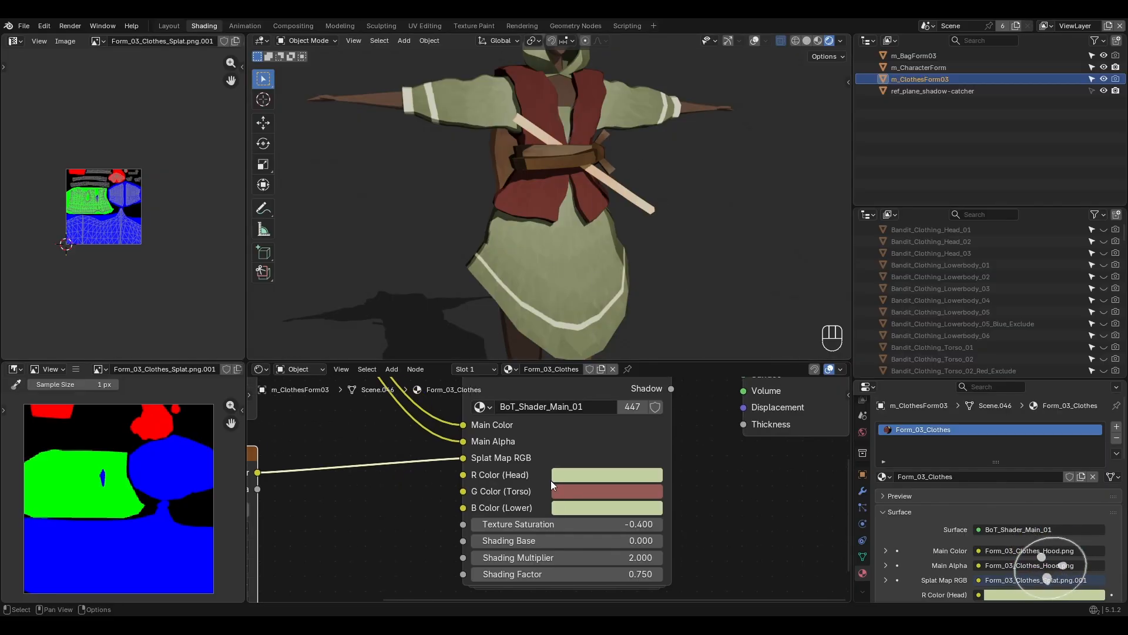
left_click(605, 478)
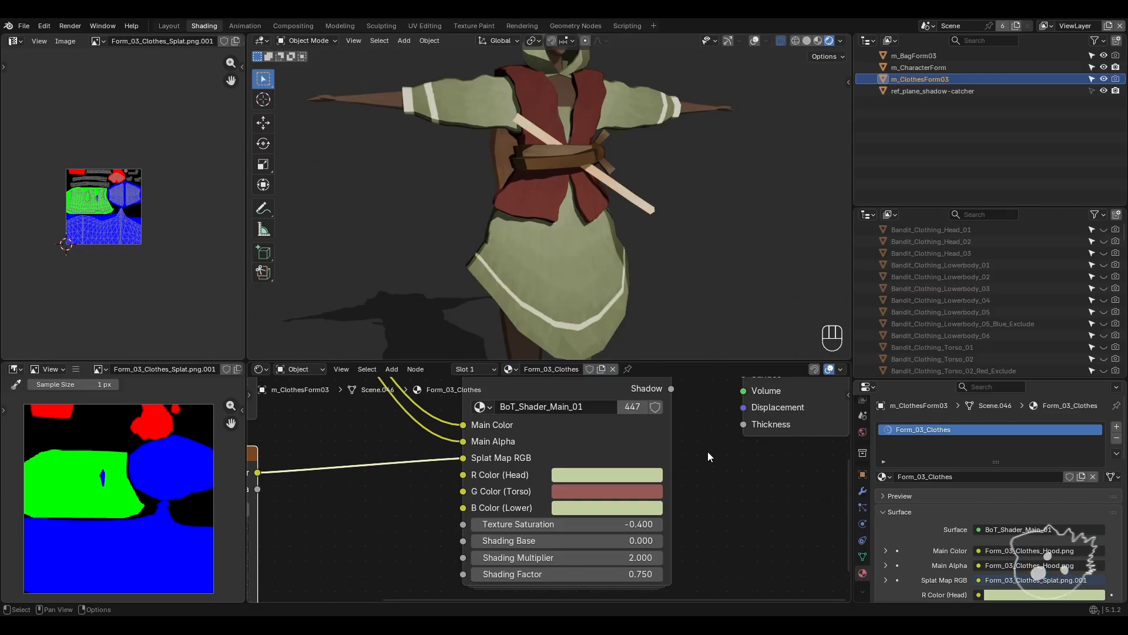
- Try a pale blue B Color (Lower) and a purple G Color (Torso) on BoT_Shader_Main_01, and undo both colour changes
scroll(704, 297, "down", 4)
scroll(700, 470, "down", 2)
scroll(645, 465, "down", 2)
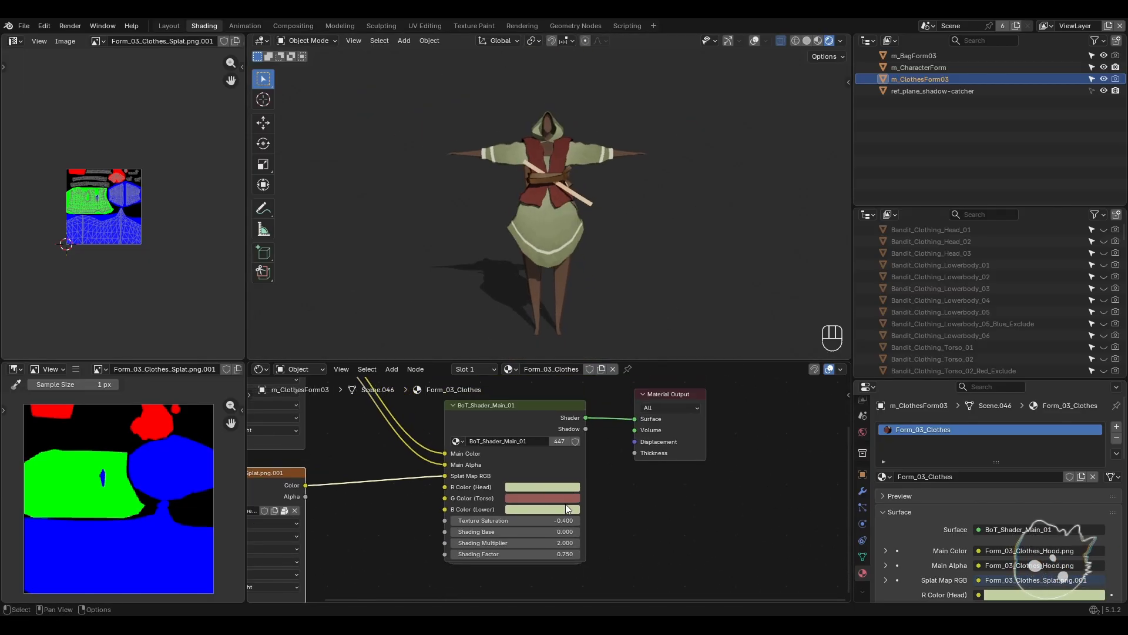
left_click(561, 510)
left_click_drag(553, 379, 578, 352)
left_click(525, 498)
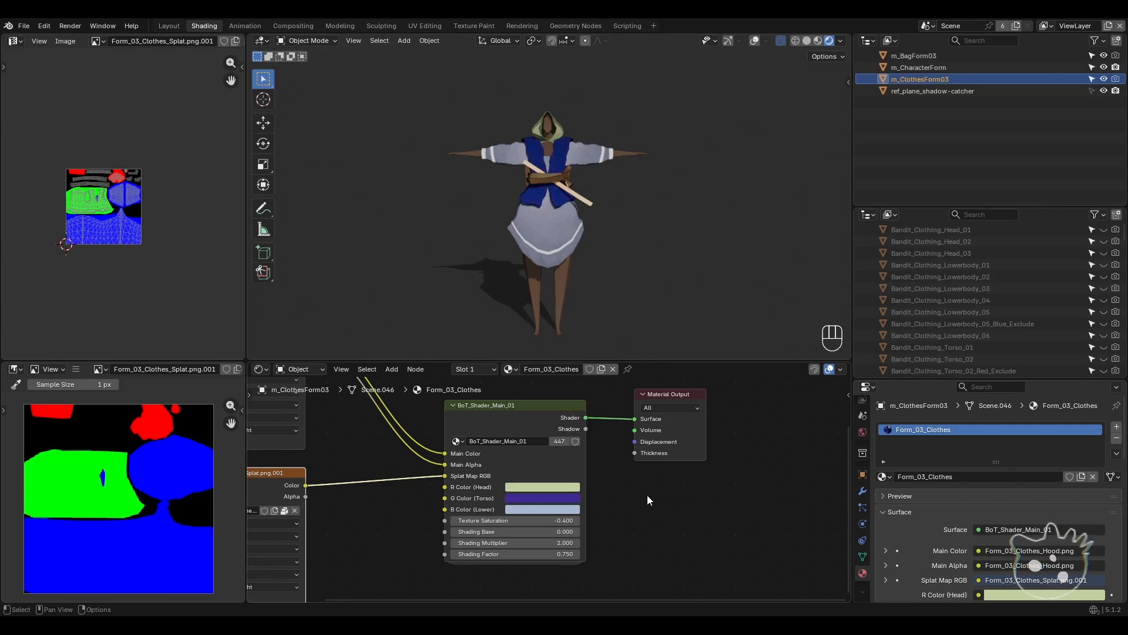
key("ctrl+z")
key("ctrl+z")
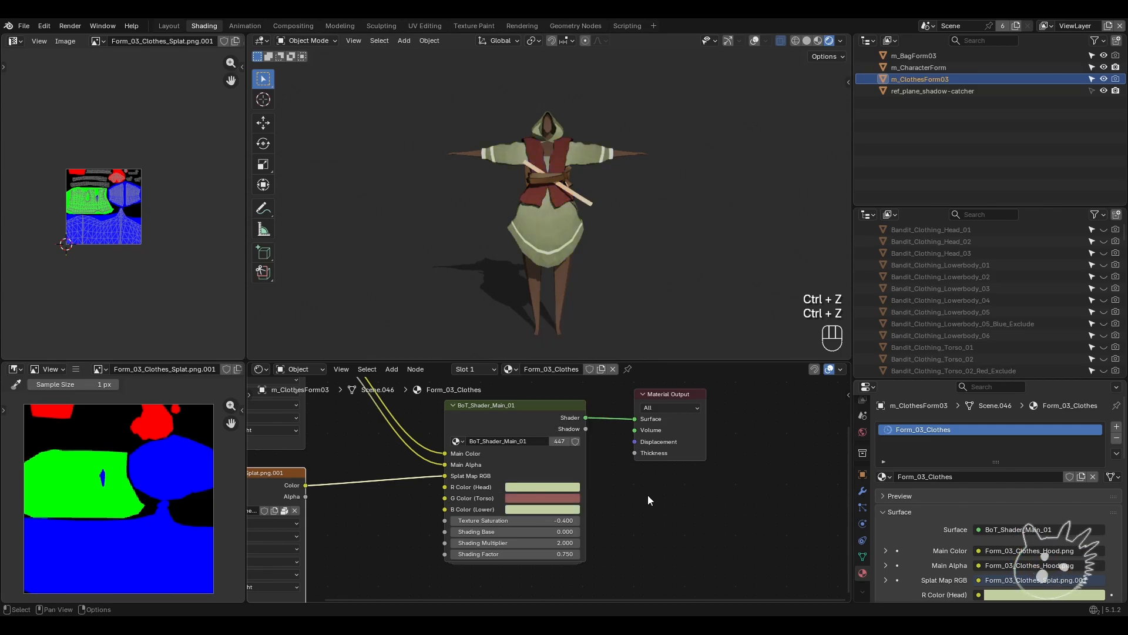
- Briefly show and hide Bandit_Clothing_Lowerbody_02 and a Bandit_Clothing_Torso piece on the character
scroll(574, 257, "up", 2)
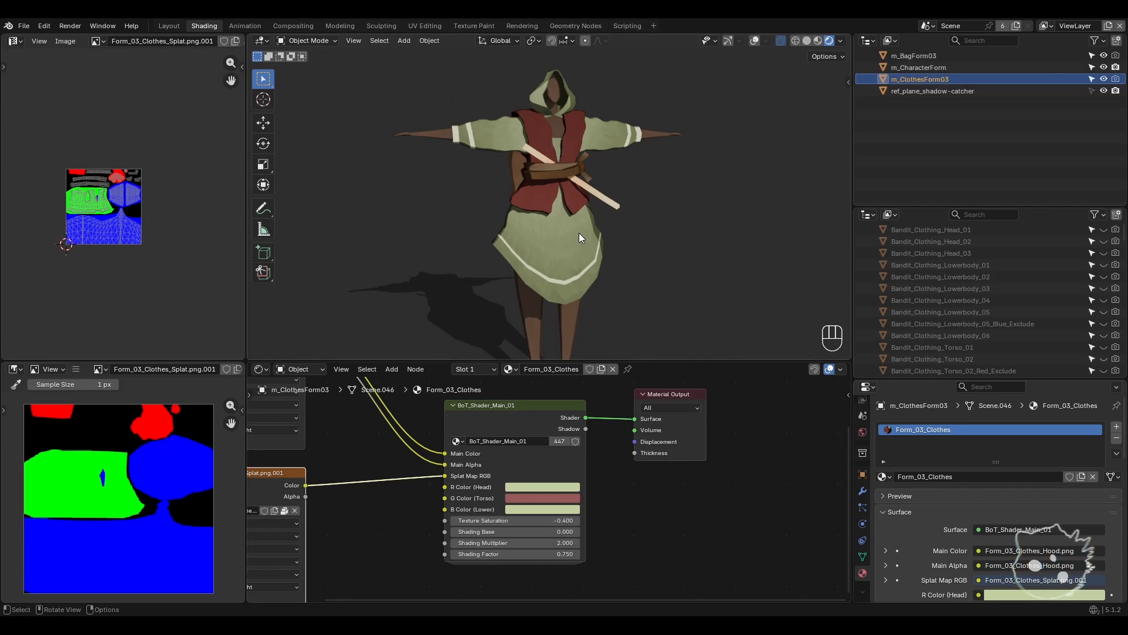
middle_click_drag(579, 232, 576, 238)
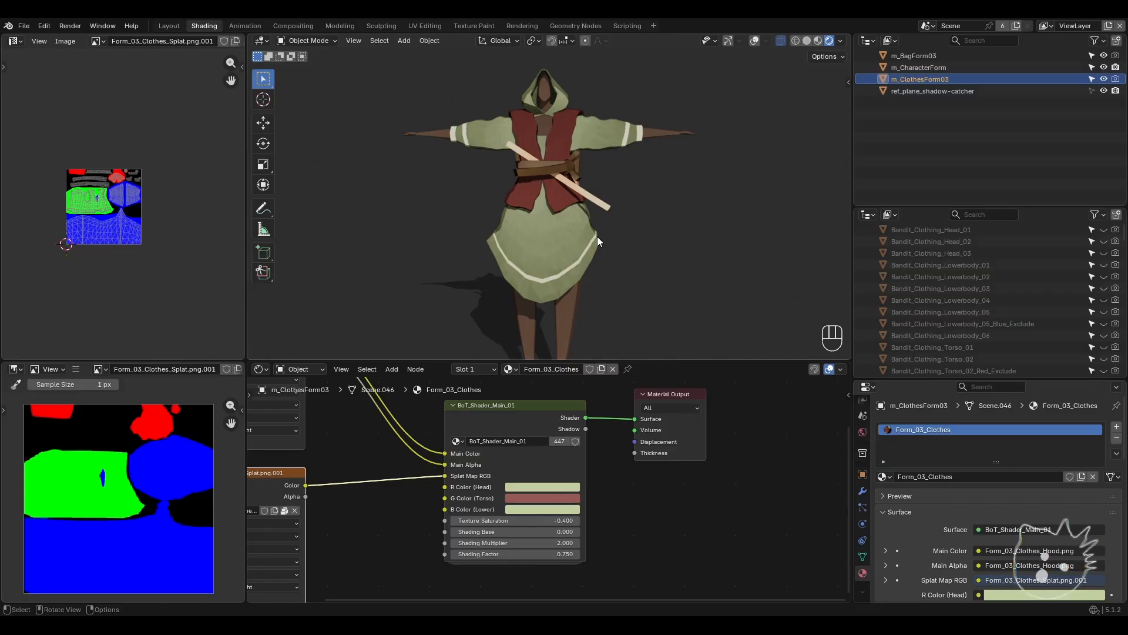
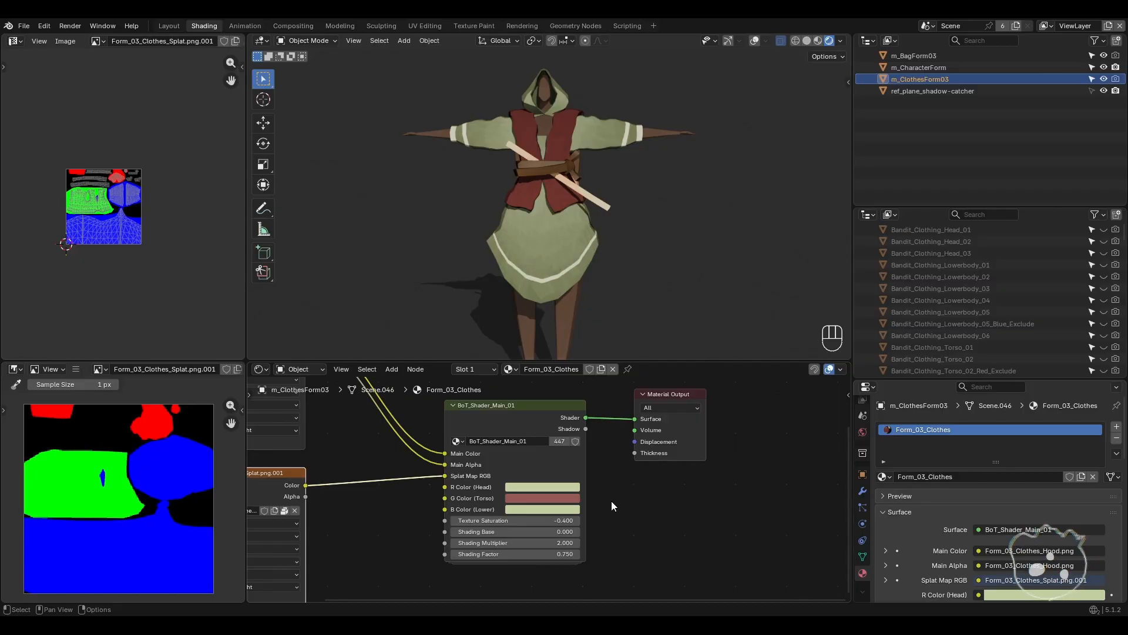
scroll(611, 501, "up", 1)
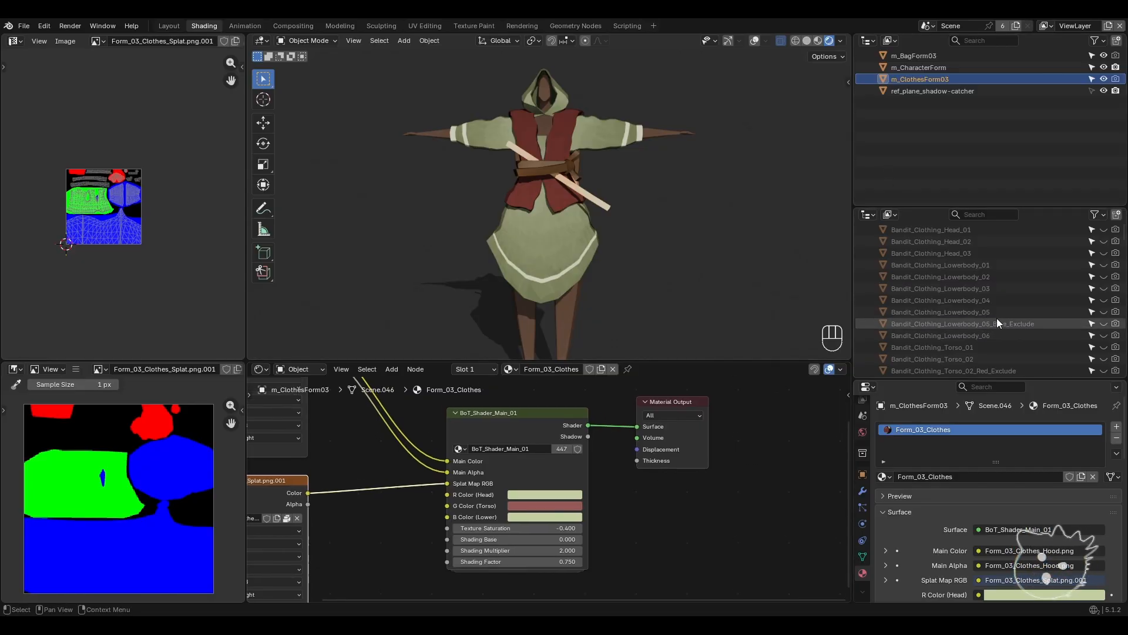
left_click(1105, 277)
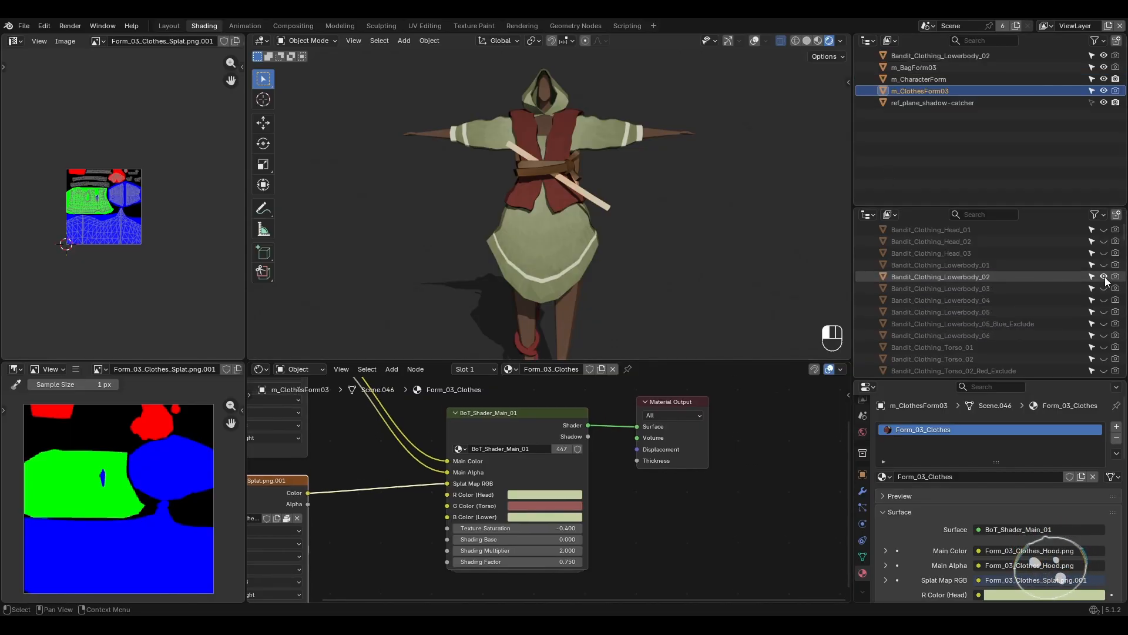
left_click(1104, 277)
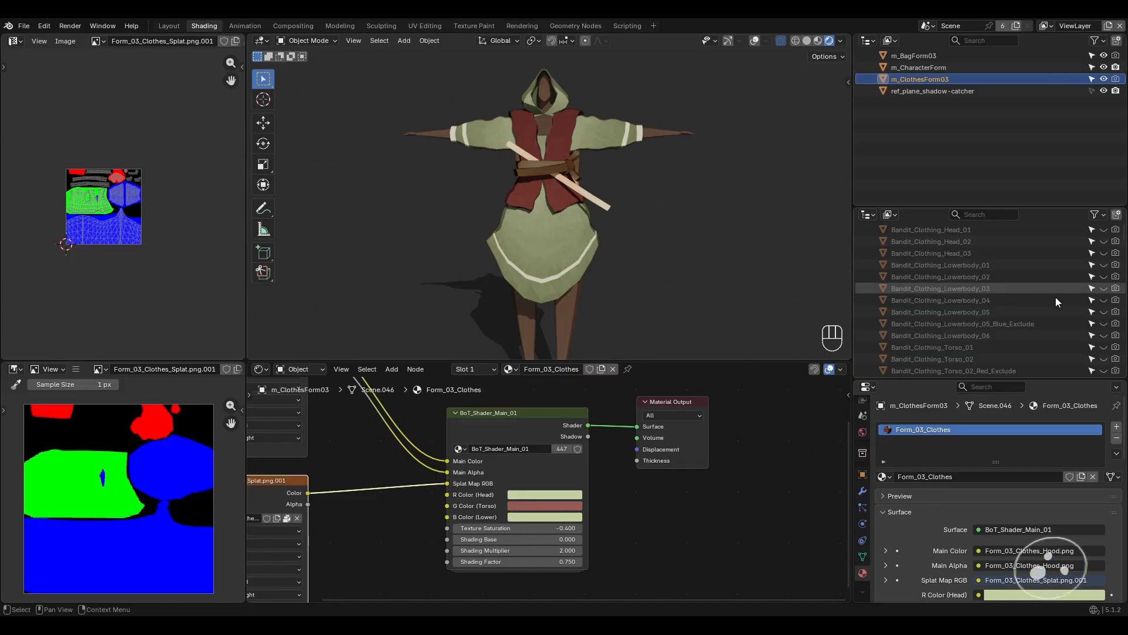
scroll(999, 259, "down", 5)
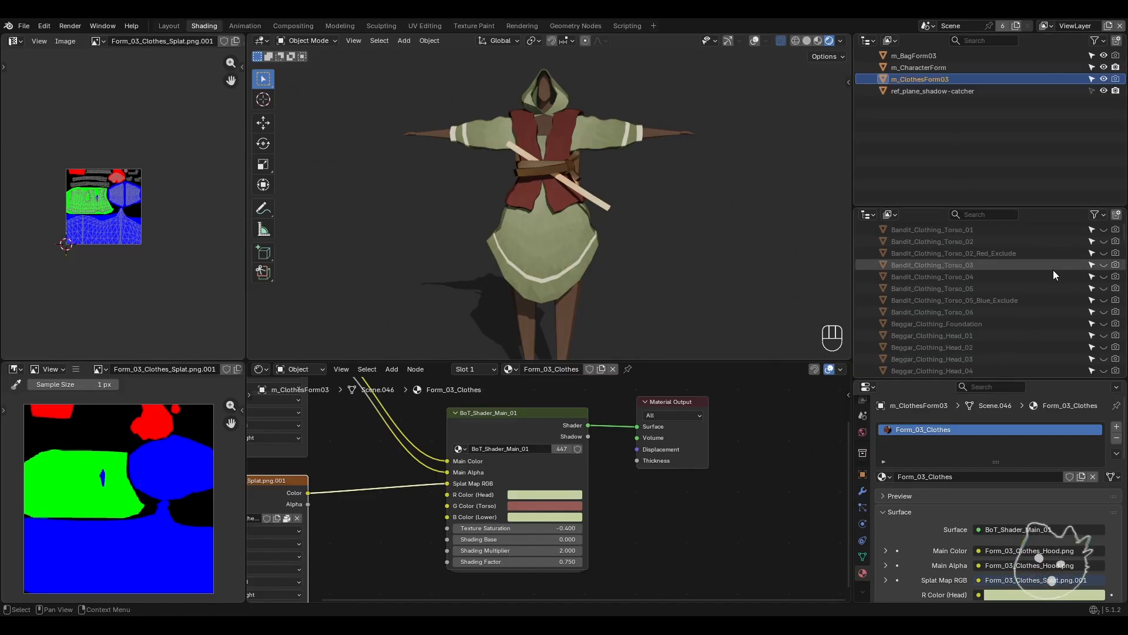
left_click(1104, 288)
left_click(1104, 289)
- Show Beggar_Clothing_Torso_01, select it on the character, and display its Beggar_Clothing_Torso_01.png texture in the image editors
scroll(1072, 317, "down", 5)
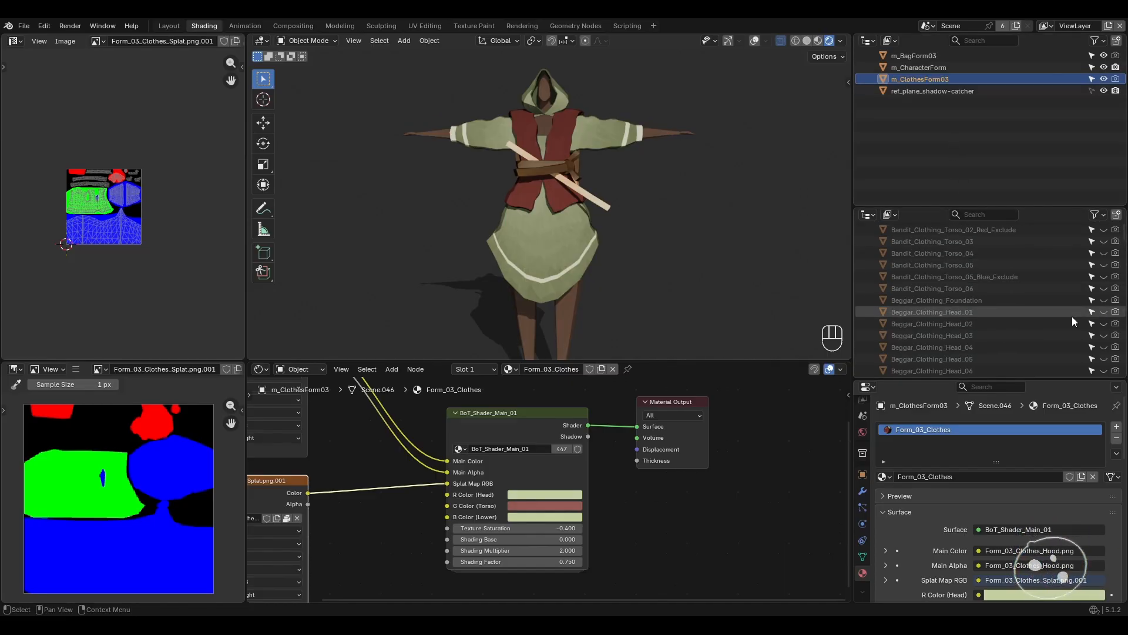
left_click(1104, 289)
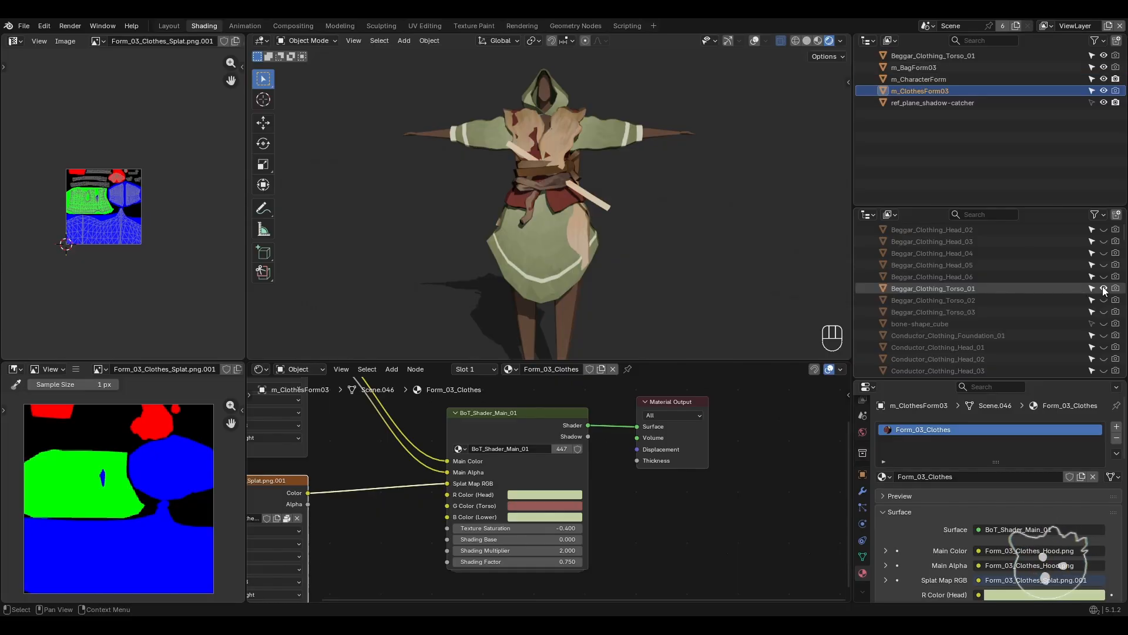
left_click(563, 129)
key("Home")
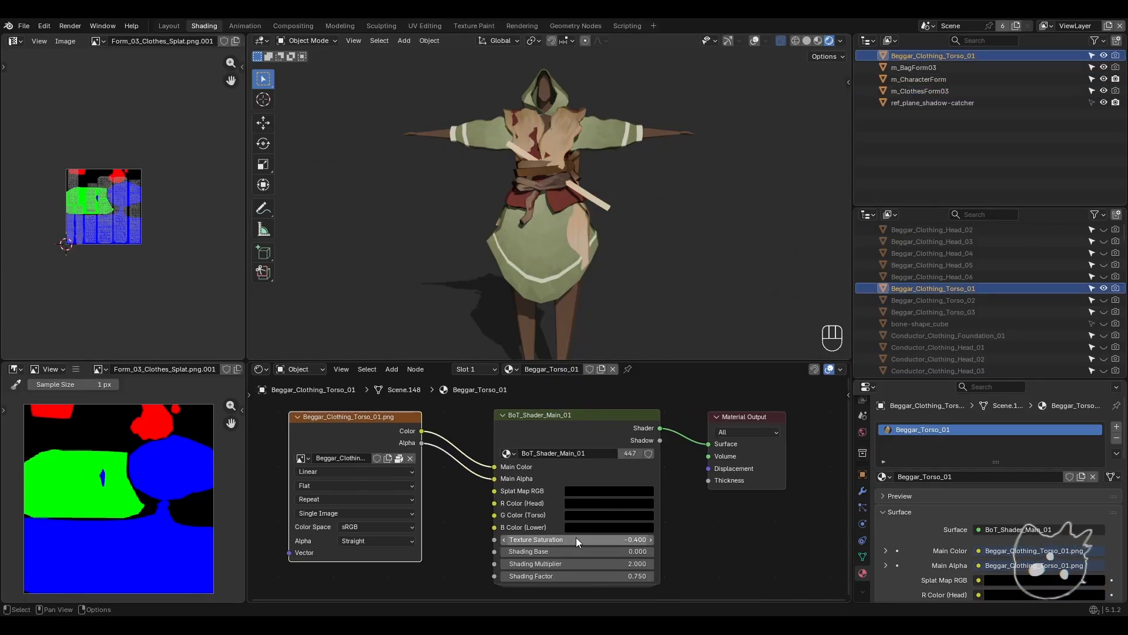
middle_click_drag(375, 566, 427, 485)
left_click(421, 471)
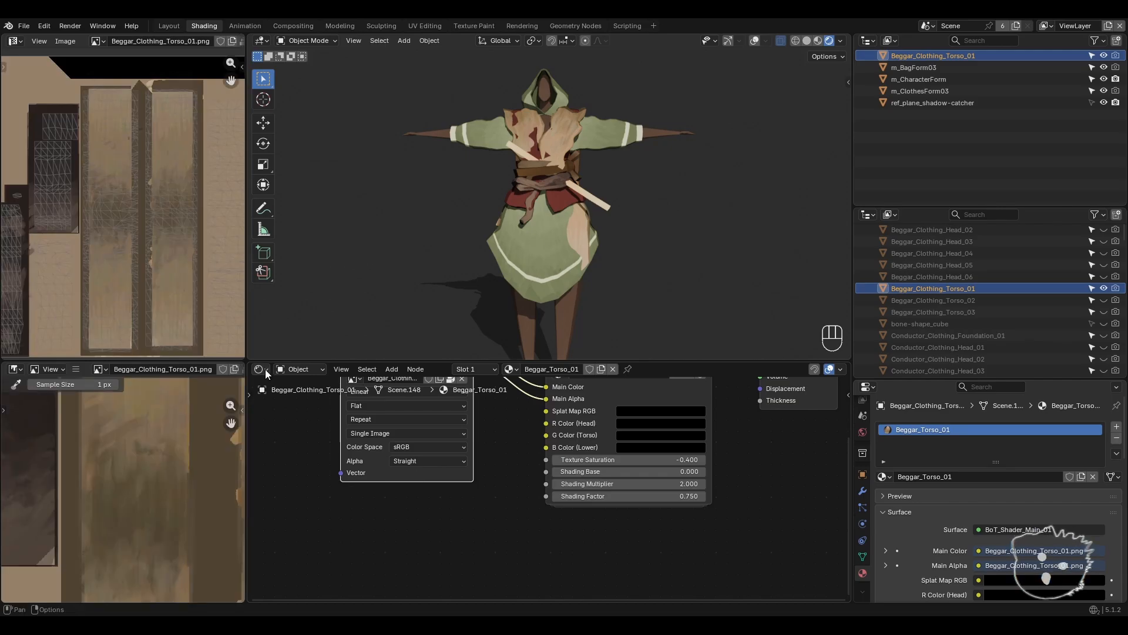
- Fit the whole Beggar_Clothing_Torso_01.png texture in both image editors and examine it full-screen before restoring the layout
key("Home")
key("Home")
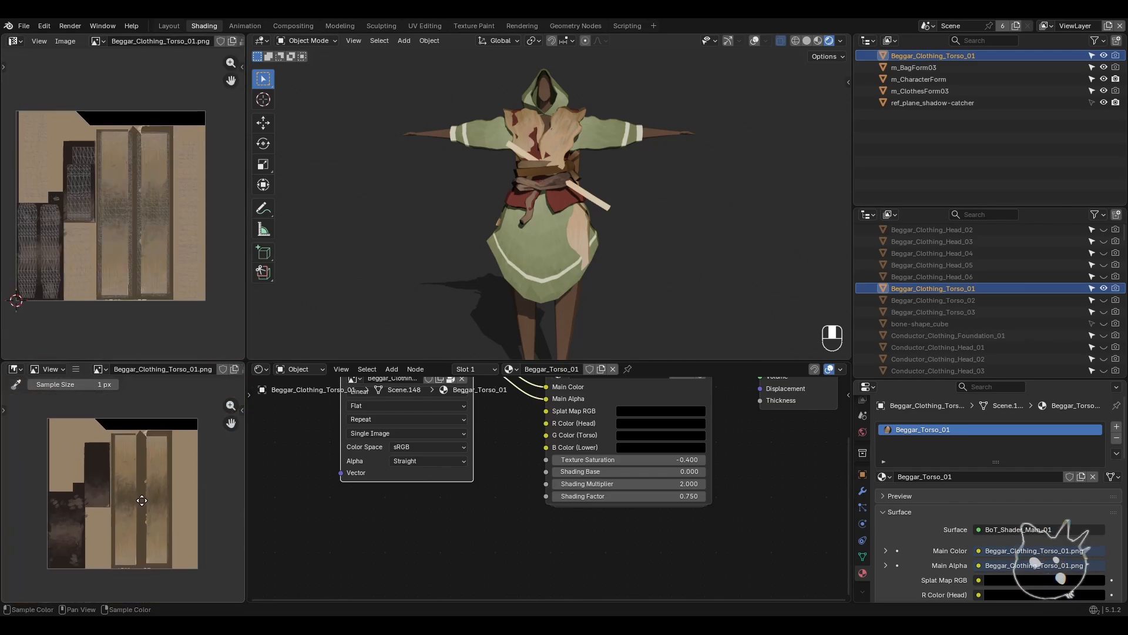
key("ctrl+space")
key("Home")
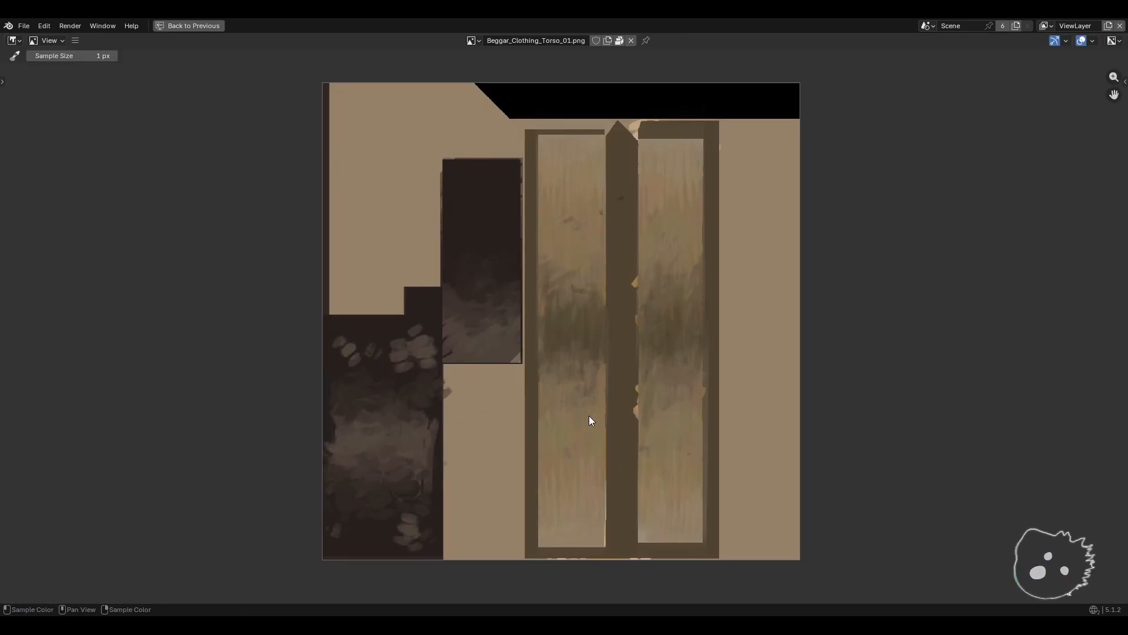
key("ctrl+space")
scroll(174, 498, "down", 3)
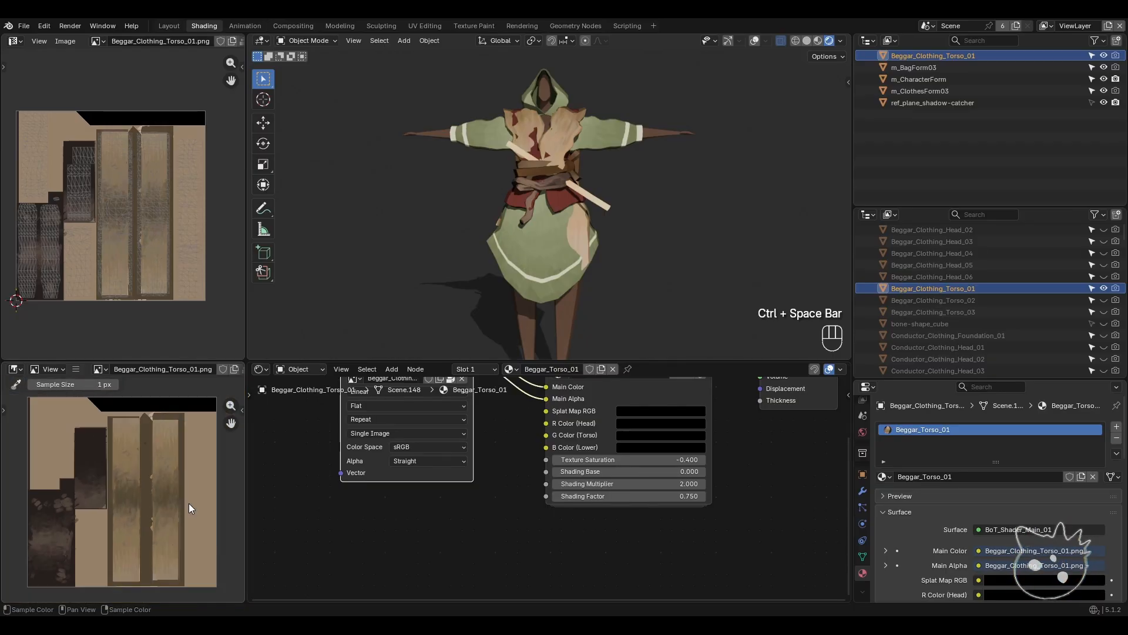
key("Home")
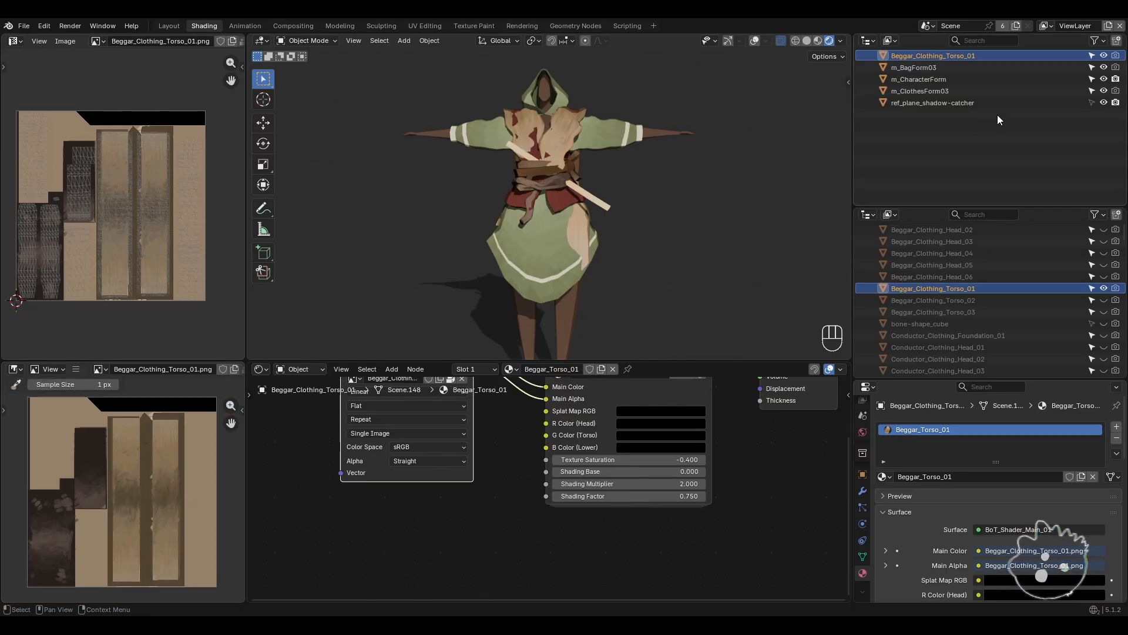
- Hide Beggar_Clothing_Torso_01, select the m_ClothesForm03 outfit, and bring its BoT_Shader_Main_01 node into view
left_click(1103, 288)
left_click(573, 263)
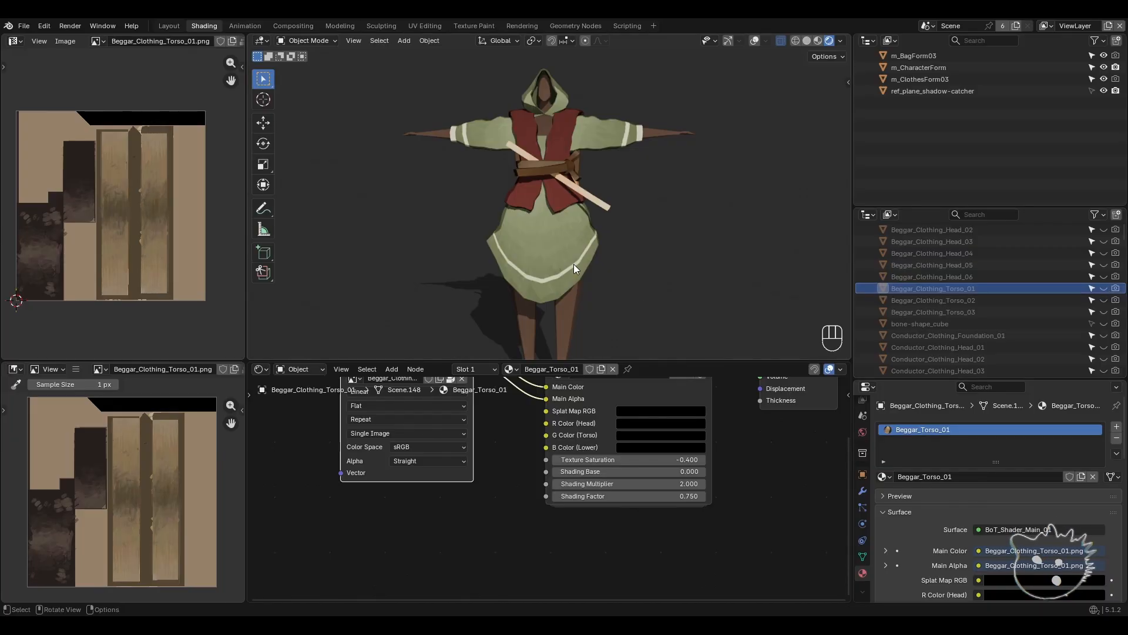
middle_click_drag(550, 466, 588, 461)
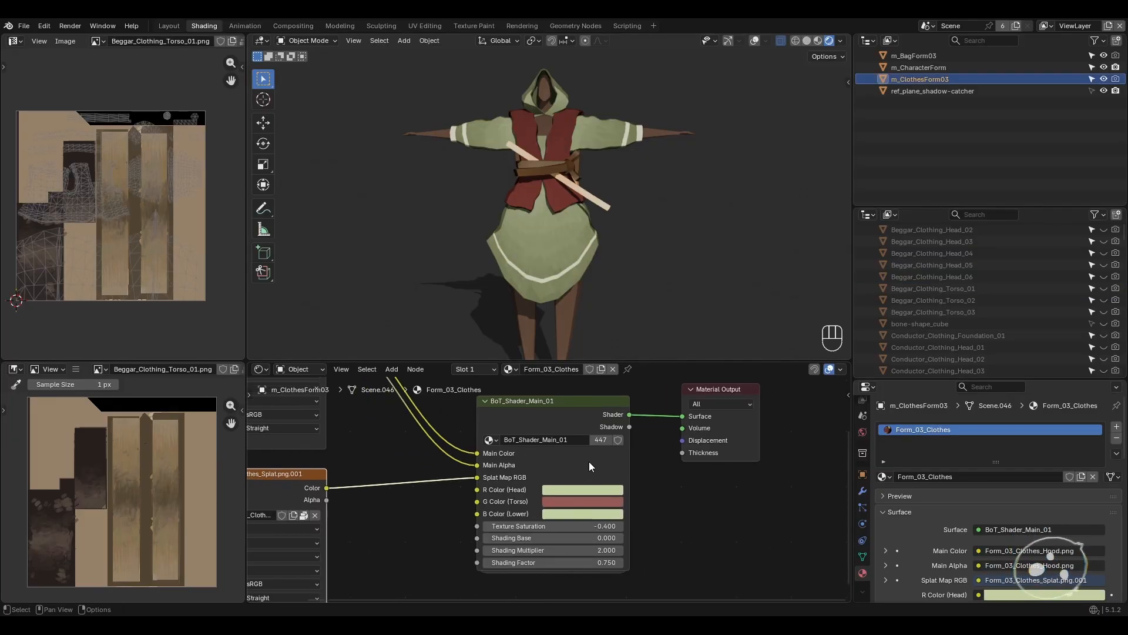
scroll(532, 179, "up", 4)
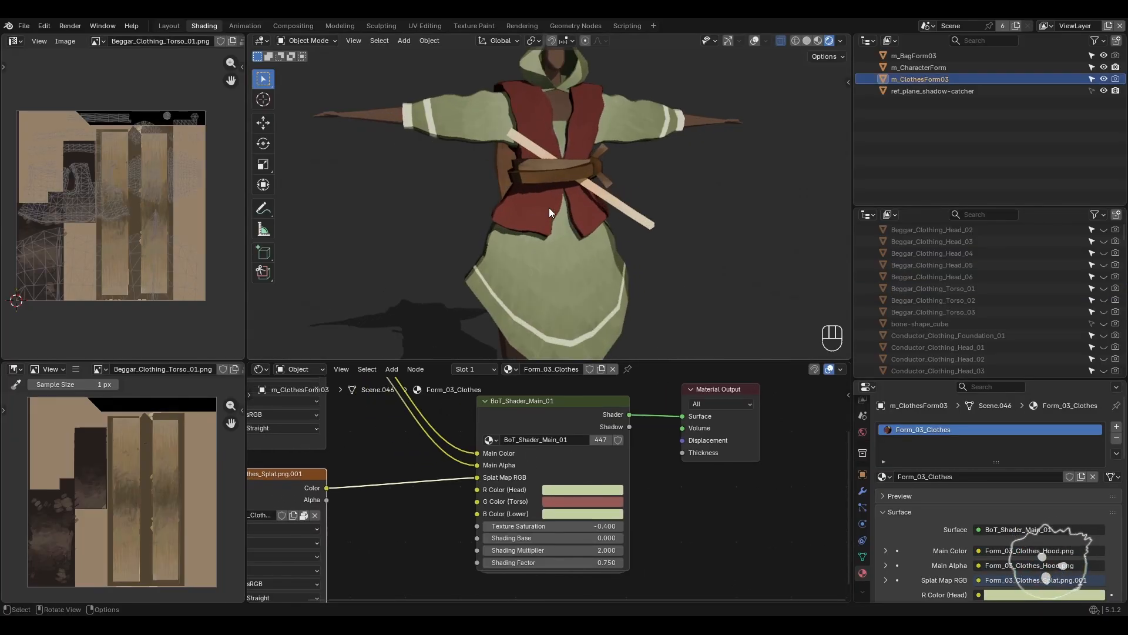
middle_click_drag(549, 207, 592, 295, "shift")
scroll(584, 234, "up", 4)
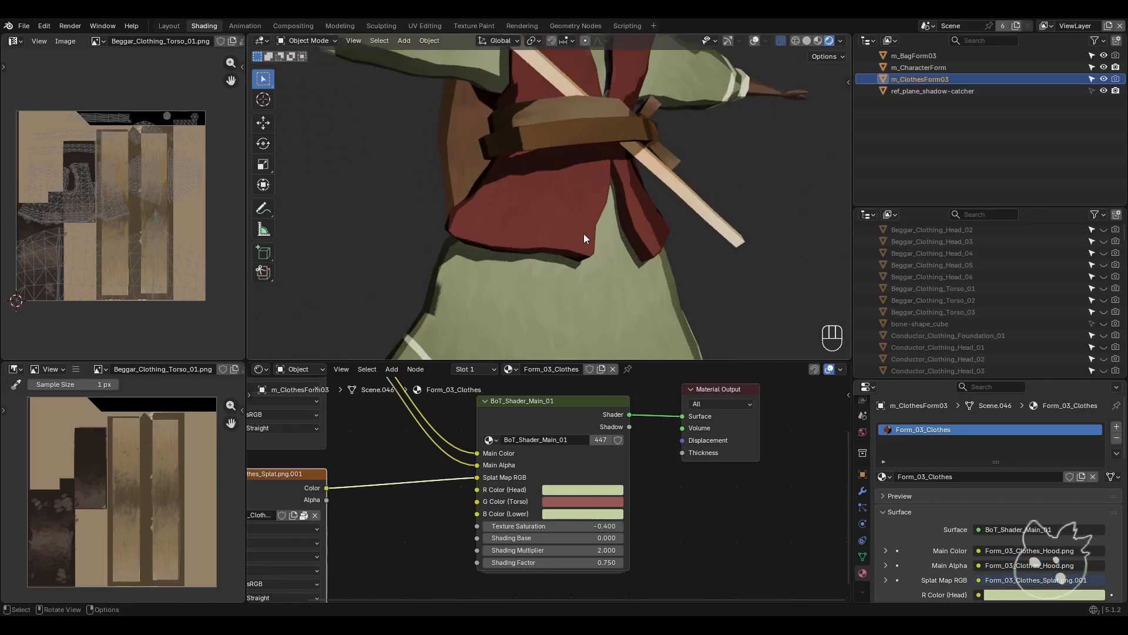
scroll(647, 532, "down", 2, "shift")
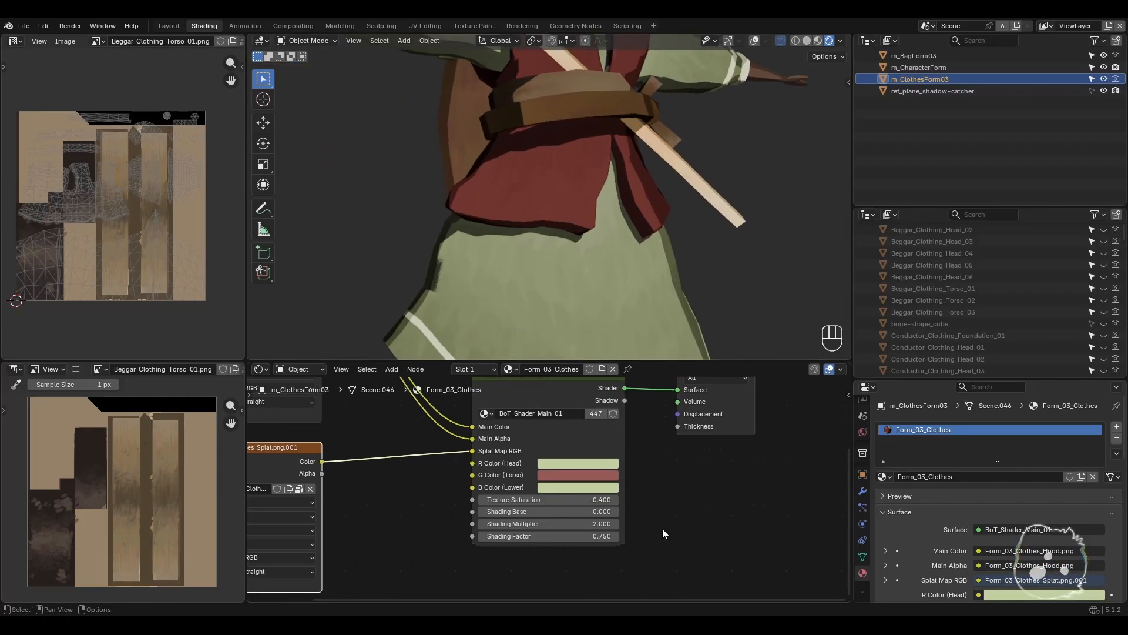
scroll(615, 319, "down", 1)
scroll(598, 277, "down", 1)
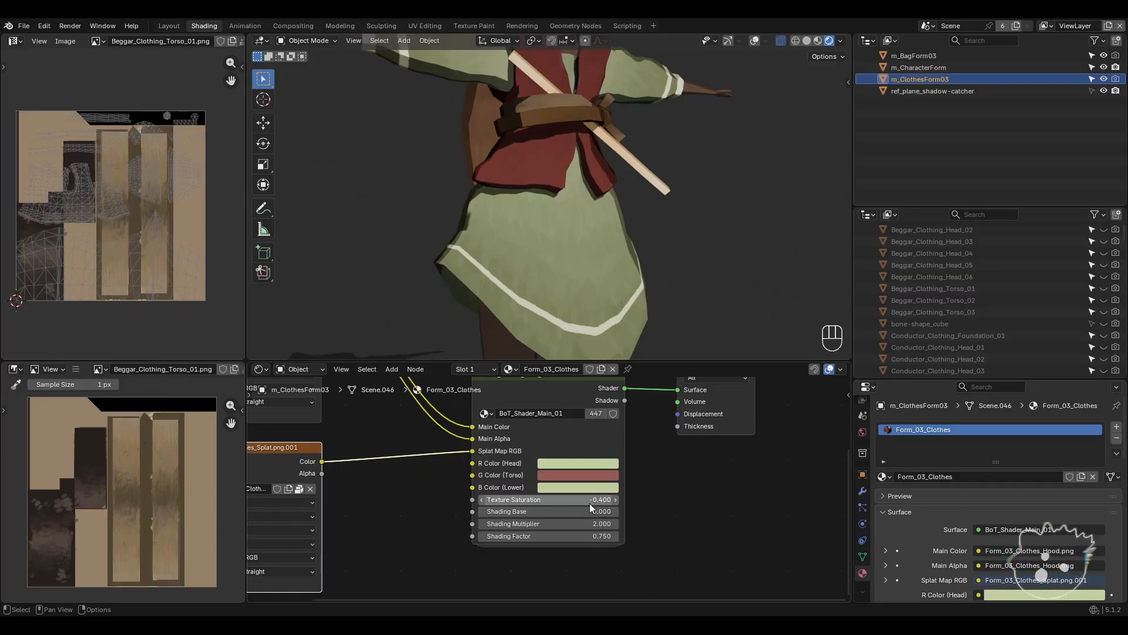
- Try a Texture Saturation of 0.000 on the Form_03_Clothes shader, examine the character full-screen, and restore the value to -0.400
left_click_drag(589, 502, 562, 506)
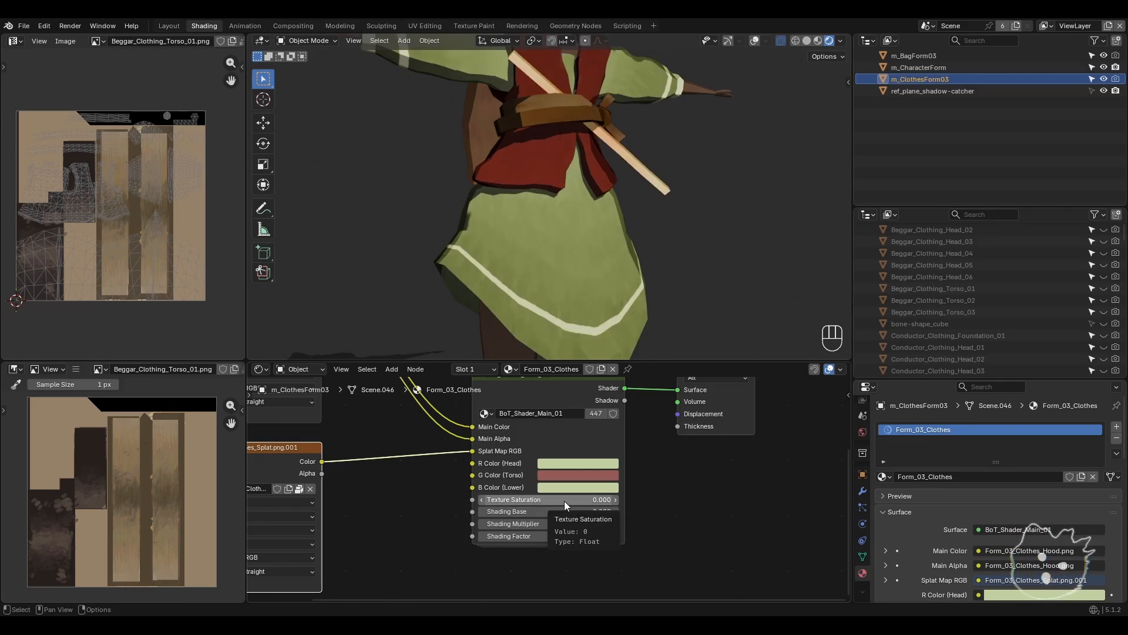
scroll(570, 204, "down", 1)
middle_click_drag(569, 204, 573, 221, "shift")
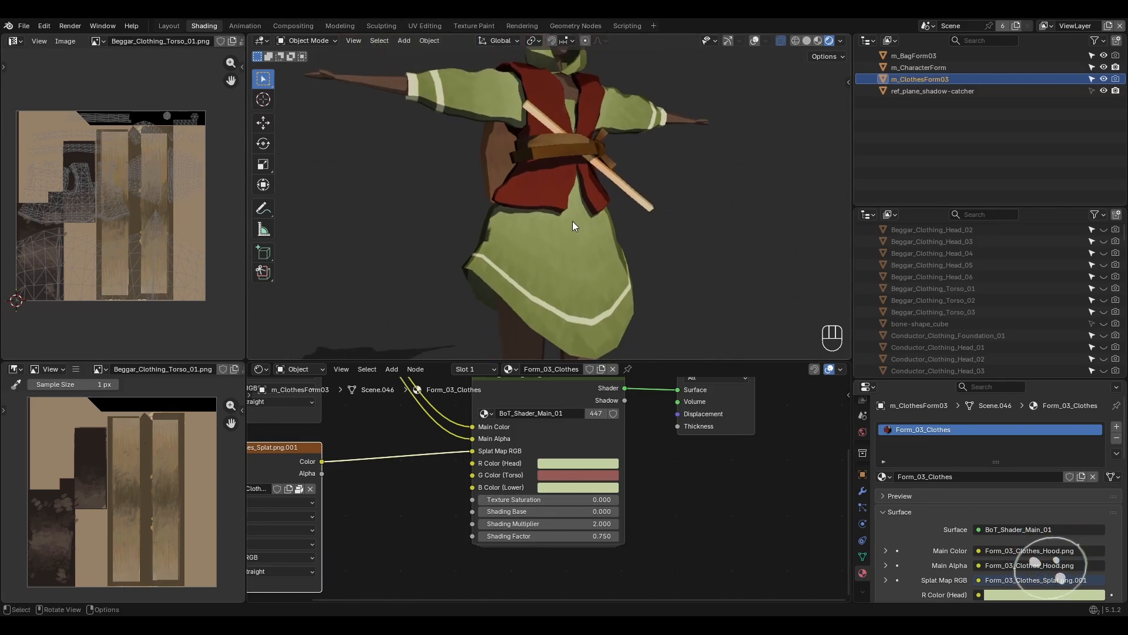
key("ctrl+space")
middle_click_drag(614, 394, 577, 397)
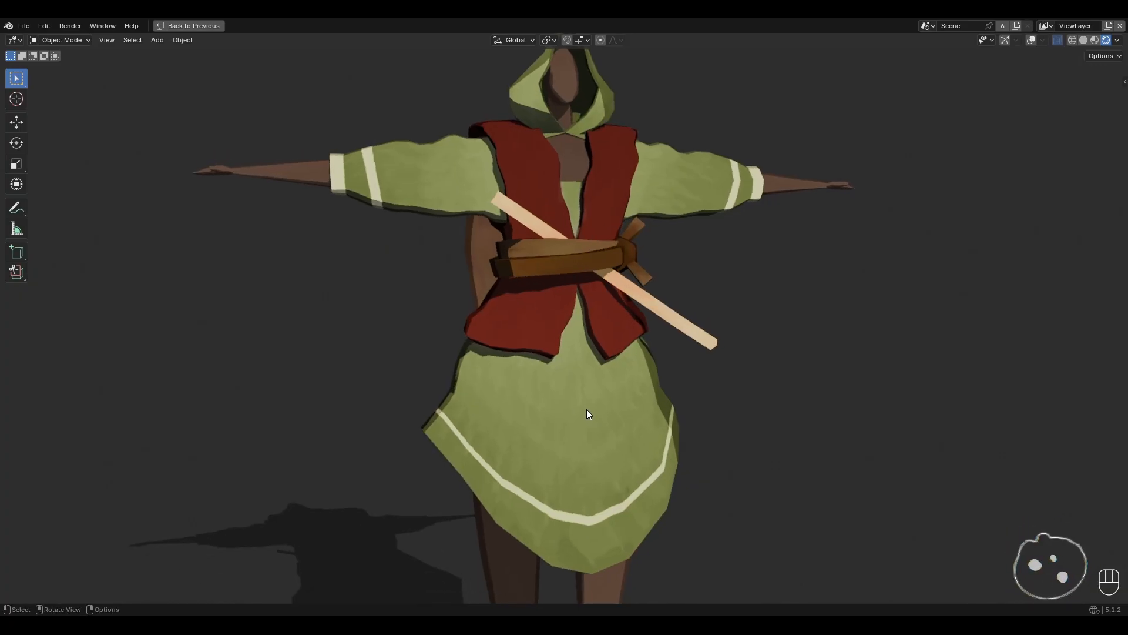
key("ctrl+space")
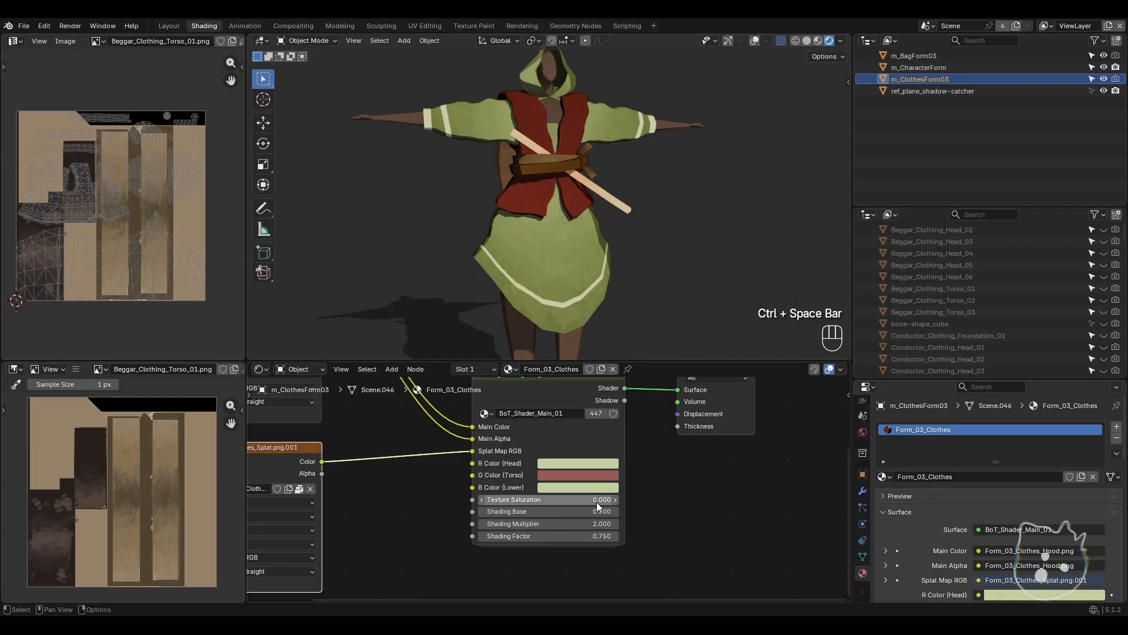
left_click_drag(597, 502, 559, 502)
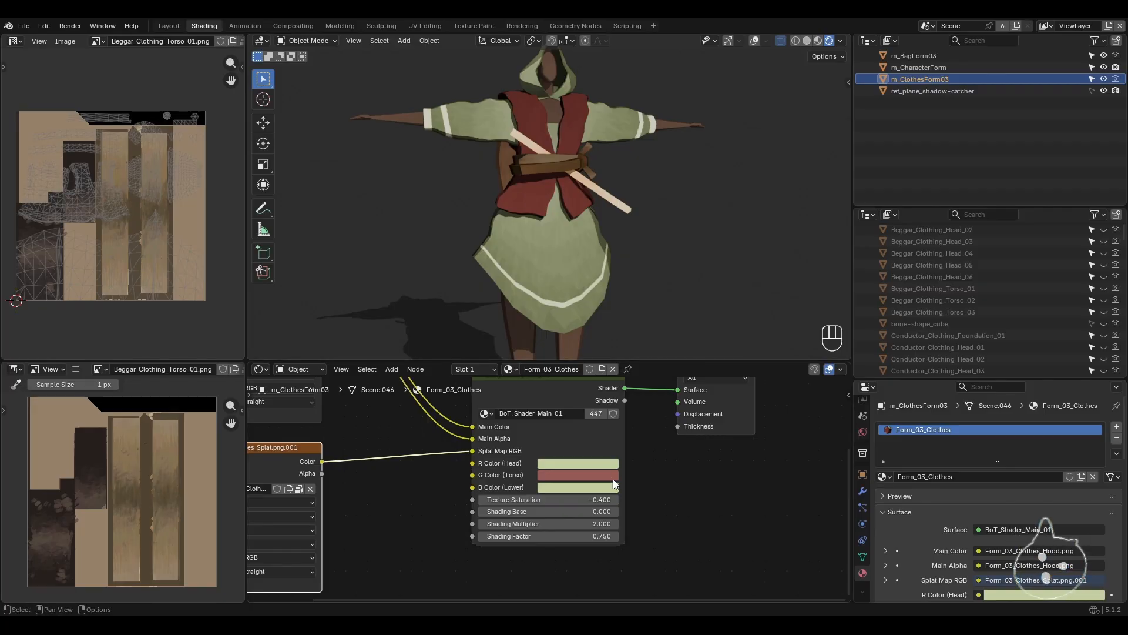
mouse_move(597, 499)
left_mouse_down()
mouse_move(636, 500)
mouse_move(596, 502)
left_mouse_up()
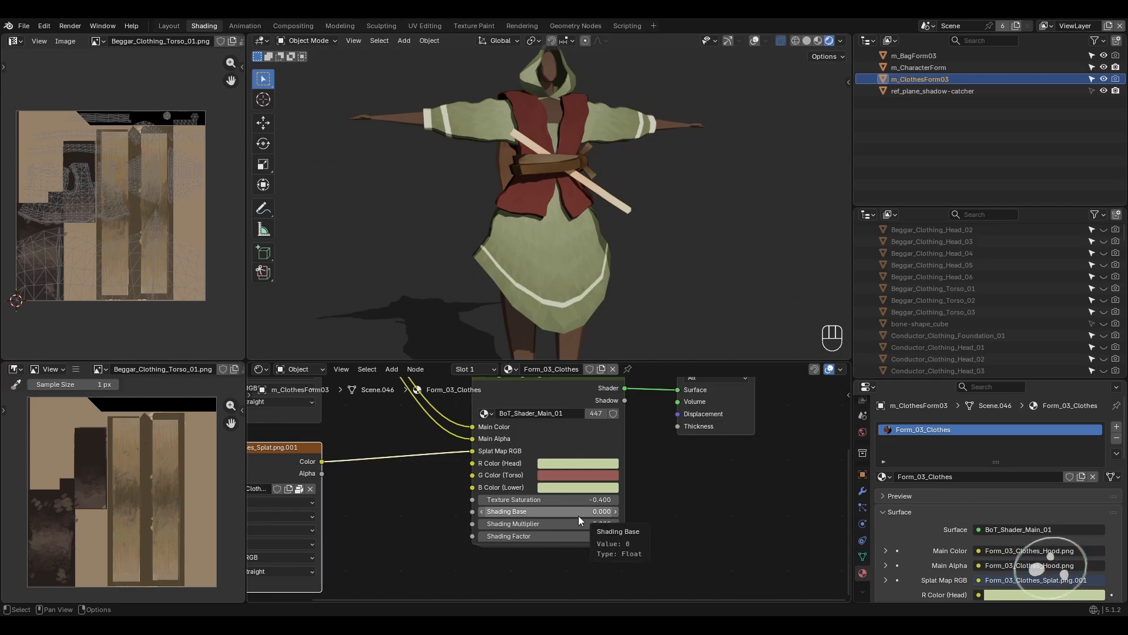
- Try Shading Base 2.500, Shading Multiplier 4.200 and Shading Factor 0.000 on the clothes shader, and reset all three to their defaults
mouse_move(568, 513)
left_mouse_down()
mouse_move(602, 512)
mouse_move(559, 512)
mouse_move(615, 513)
mouse_move(566, 514)
left_mouse_up()
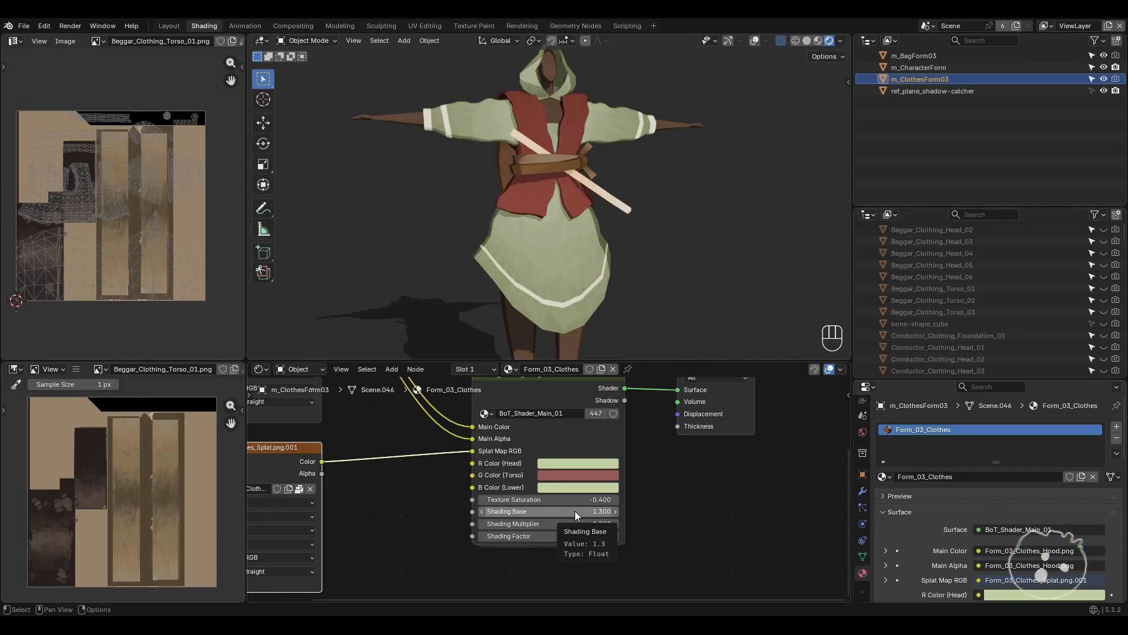
key("BackSpace")
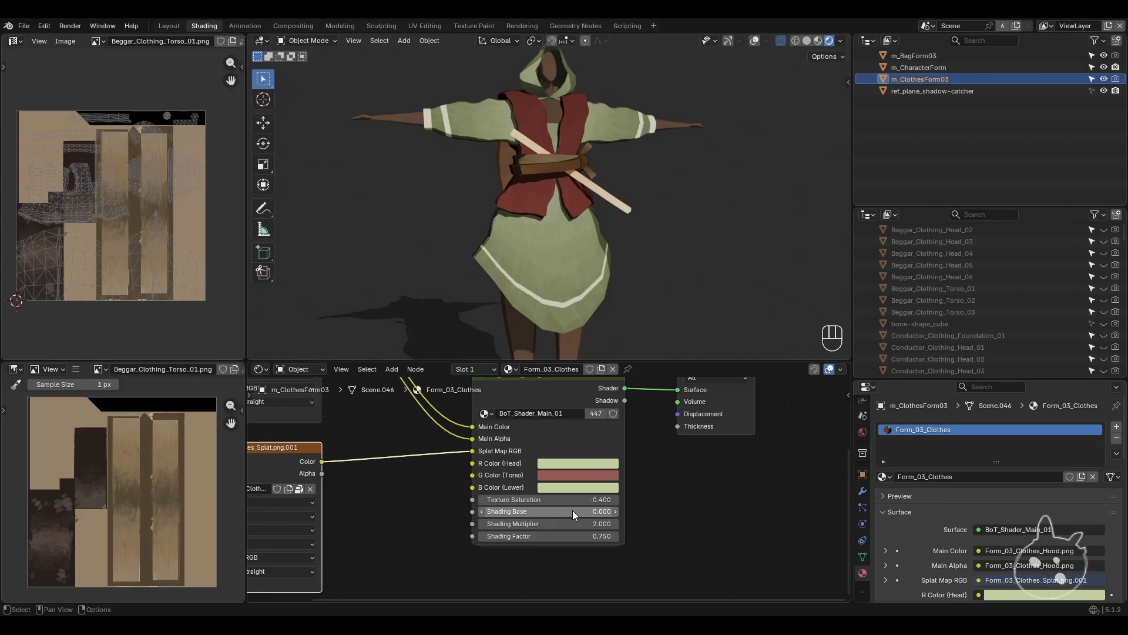
mouse_move(574, 510)
left_mouse_down()
mouse_move(596, 510)
mouse_move(532, 518)
mouse_move(590, 518)
mouse_move(558, 519)
mouse_move(579, 536)
mouse_move(547, 536)
left_mouse_up()
mouse_move(494, 264)
middle_mouse_down()
mouse_move(569, 266)
mouse_move(489, 265)
middle_mouse_up()
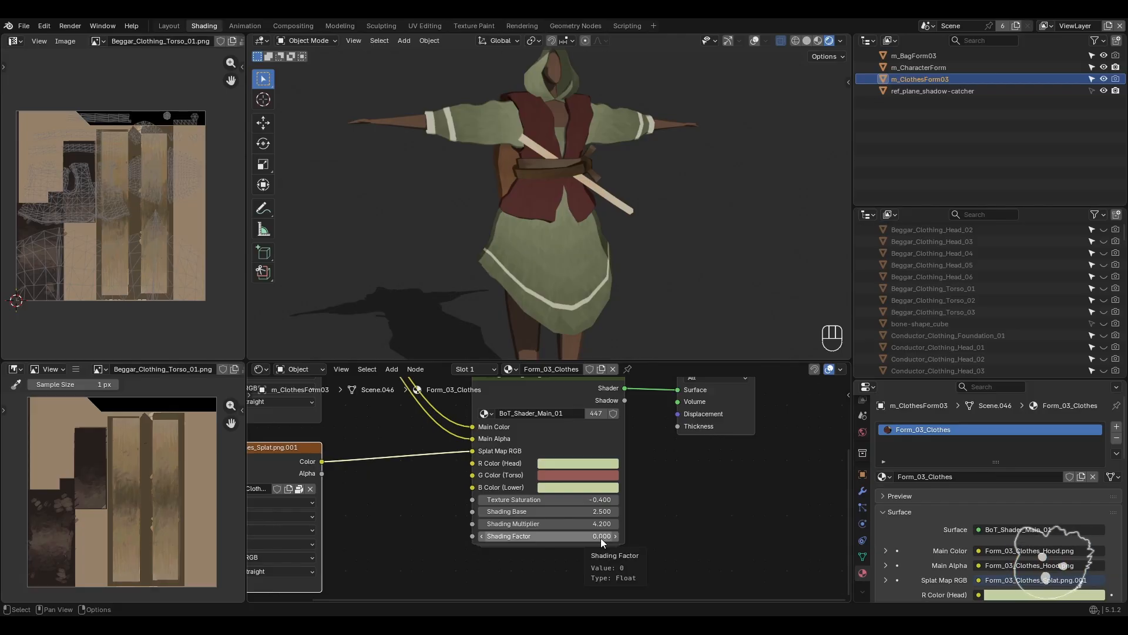
key("BackSpace")
key("BackSpace")
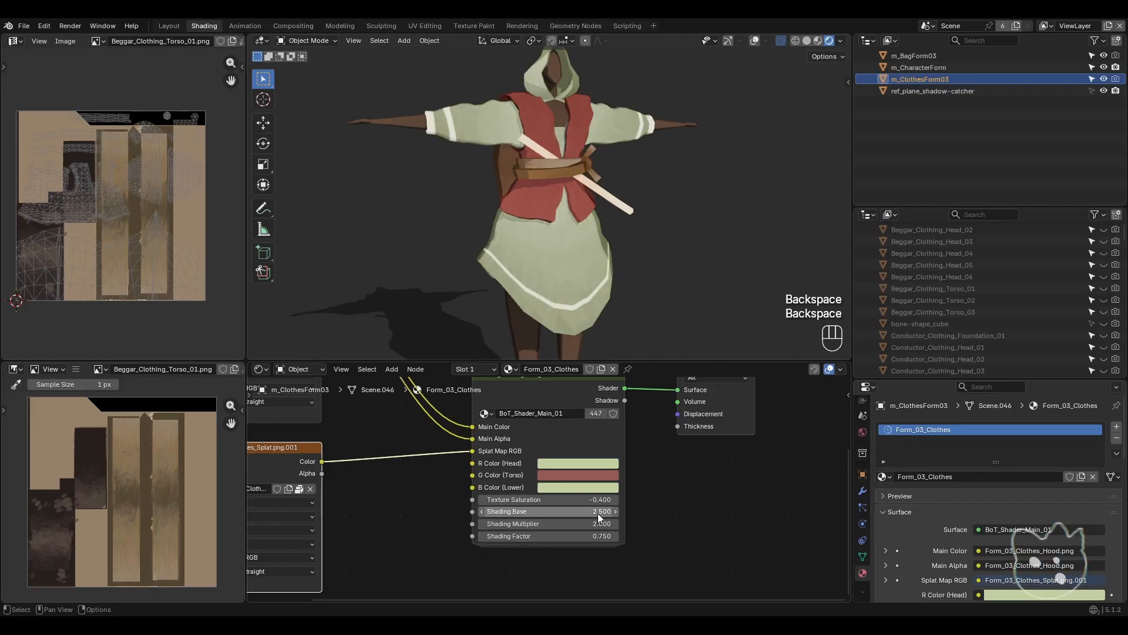
key("BackSpace")
key("BackSpace")
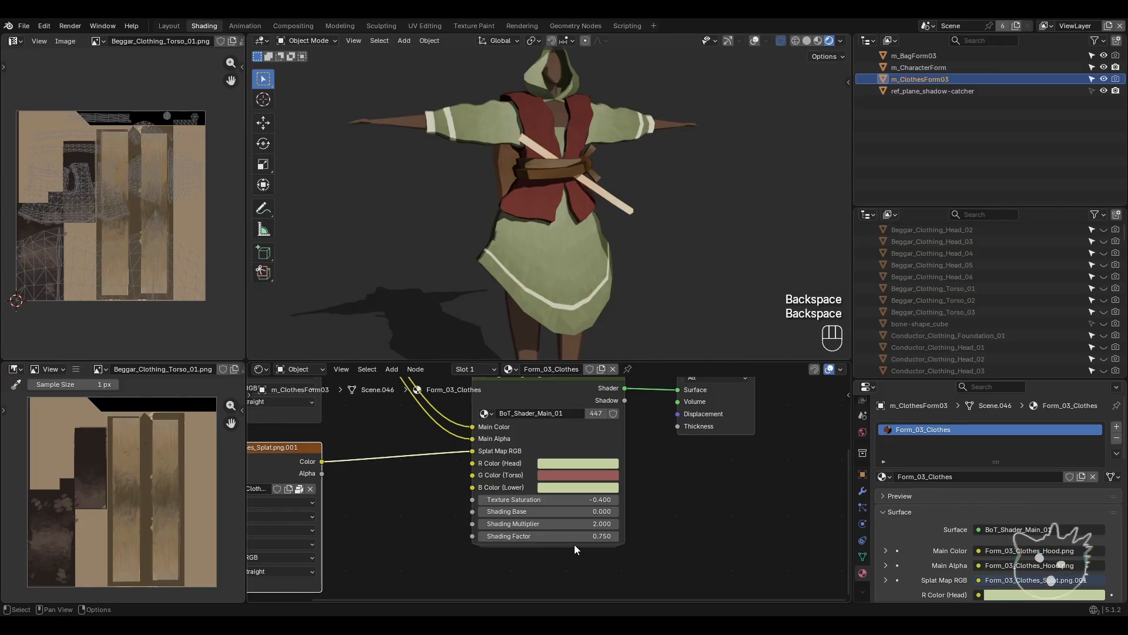
- Set the clothes shader's Shading Factor to 0.000 and examine the clothing shadows against the backpack from several angles
middle_click_drag(556, 294, 600, 284)
scroll(594, 294, "up", 5)
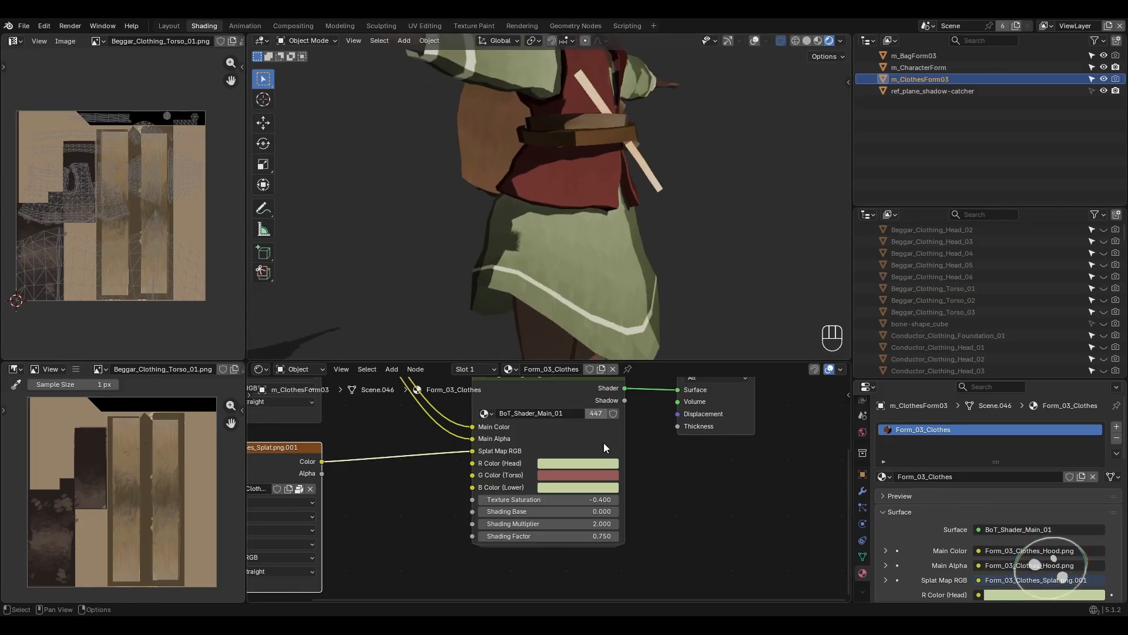
left_click_drag(603, 537, 530, 543)
scroll(648, 247, "down", 5)
mouse_move(647, 247)
middle_mouse_down()
mouse_move(649, 263)
mouse_move(512, 270)
mouse_move(391, 248)
mouse_move(446, 214)
mouse_move(644, 262)
mouse_move(637, 269)
middle_mouse_up()
middle_click_drag(512, 235, 577, 181)
scroll(534, 246, "up", 4)
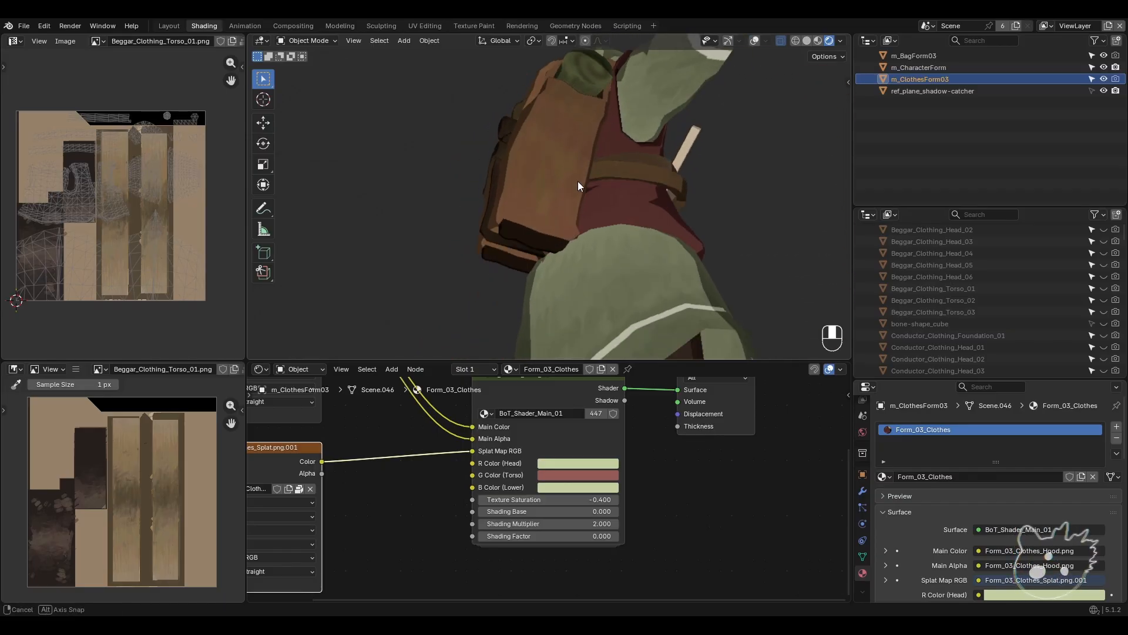
middle_click_drag(665, 196, 544, 249)
scroll(534, 238, "down", 3)
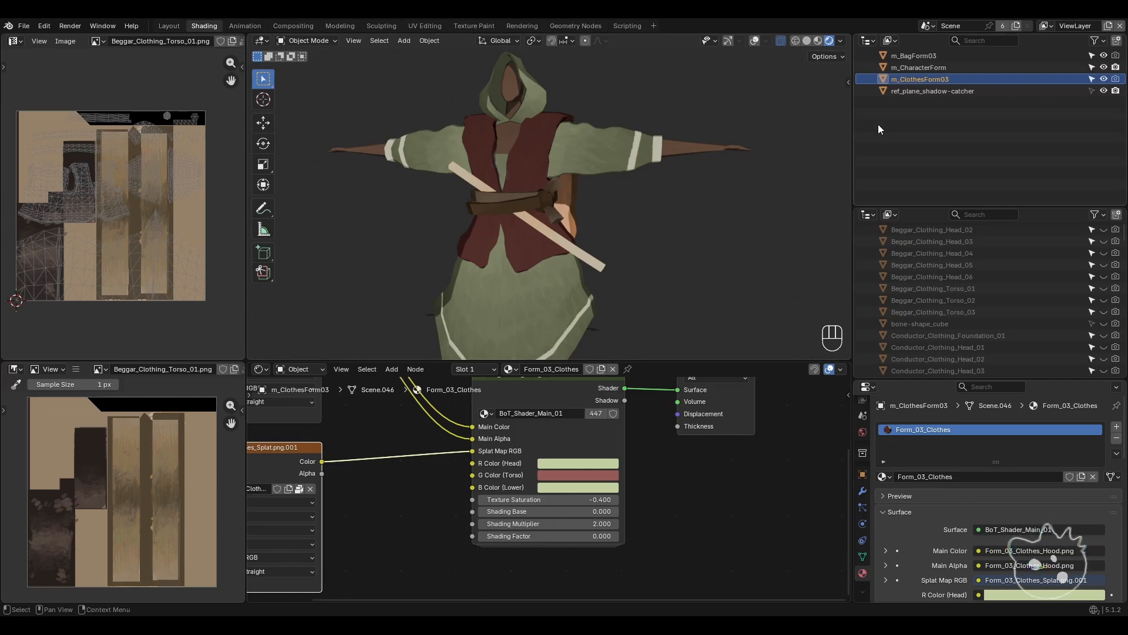
- Check the m_CharacterForm and m_BagForm03 materials for comparison, and reset Shading Factor on m_ClothesForm03 to its default 0.750
left_click(905, 69)
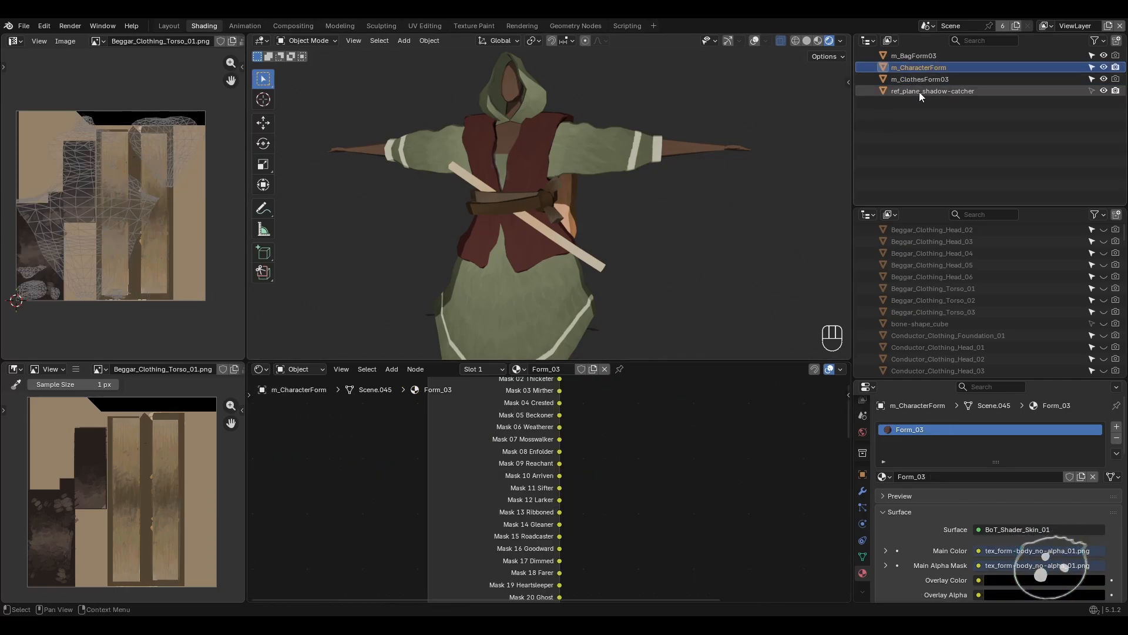
left_click(914, 56)
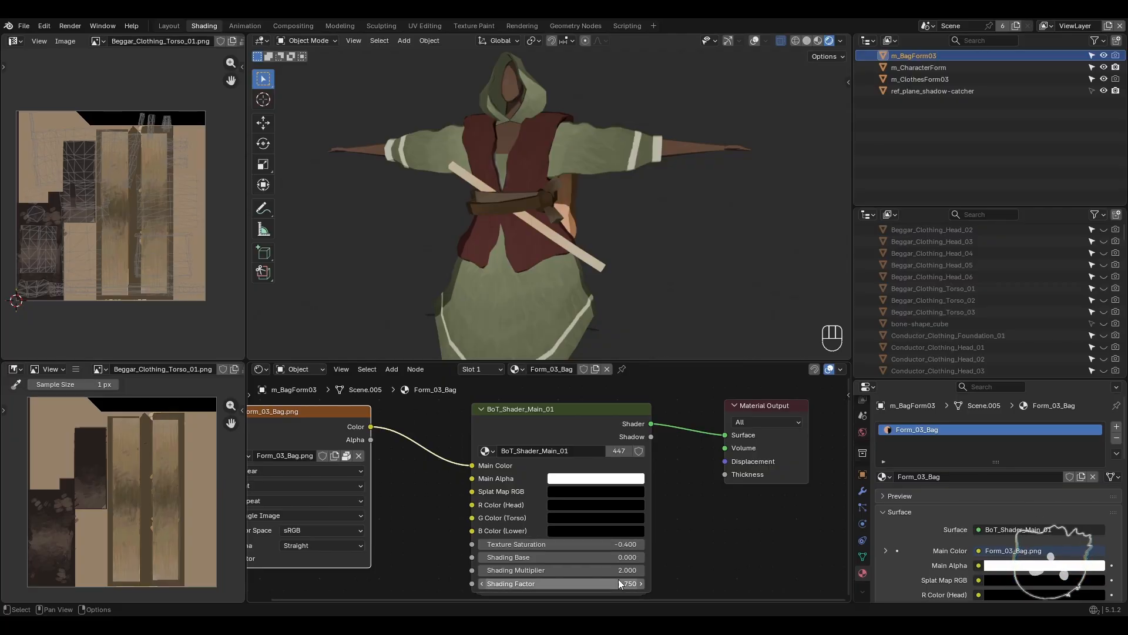
left_click(908, 80)
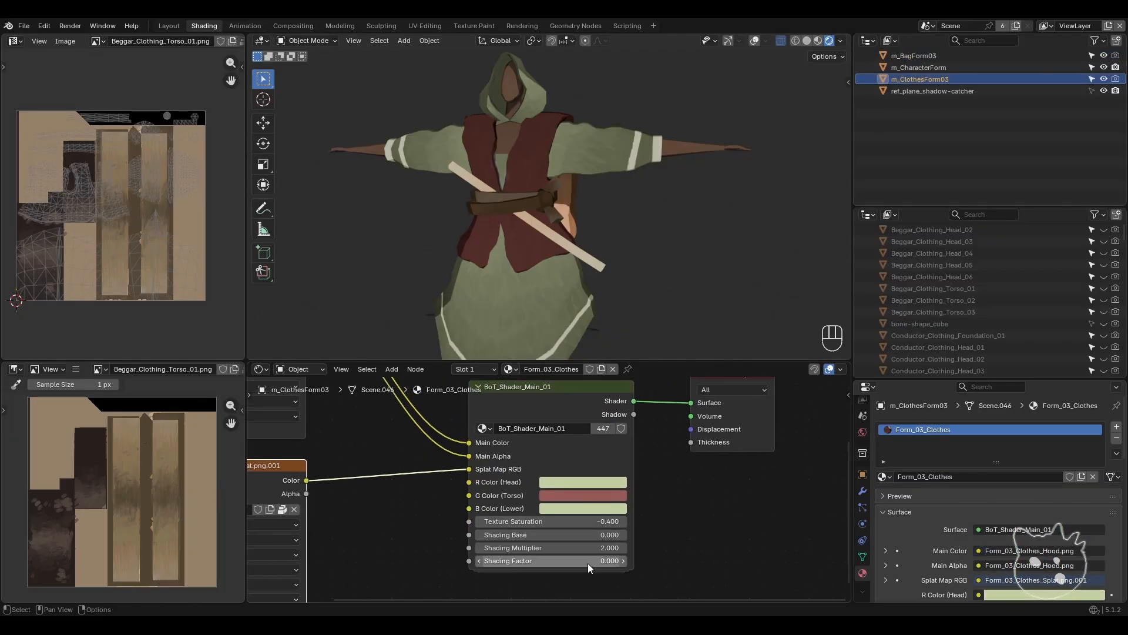
key("BackSpace")
scroll(506, 493, "down", 2)
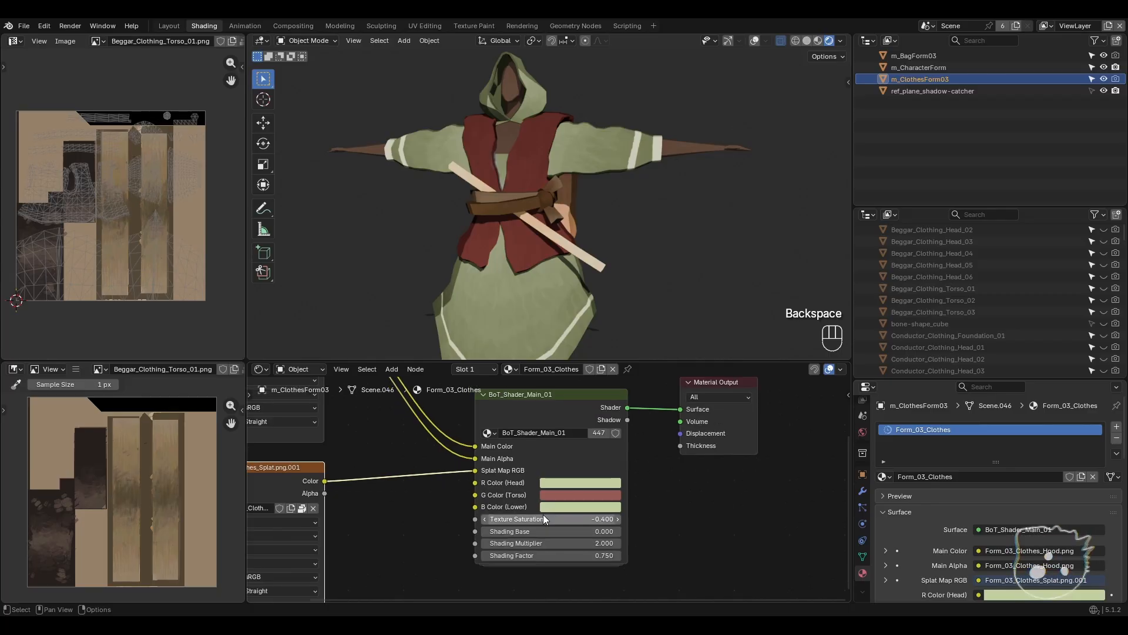
- Select the m_CharacterForm body mesh, view it briefly in the Layout workspace, and return to the Shading workspace
middle_click_drag(456, 289, 556, 229)
scroll(565, 232, "down", 4)
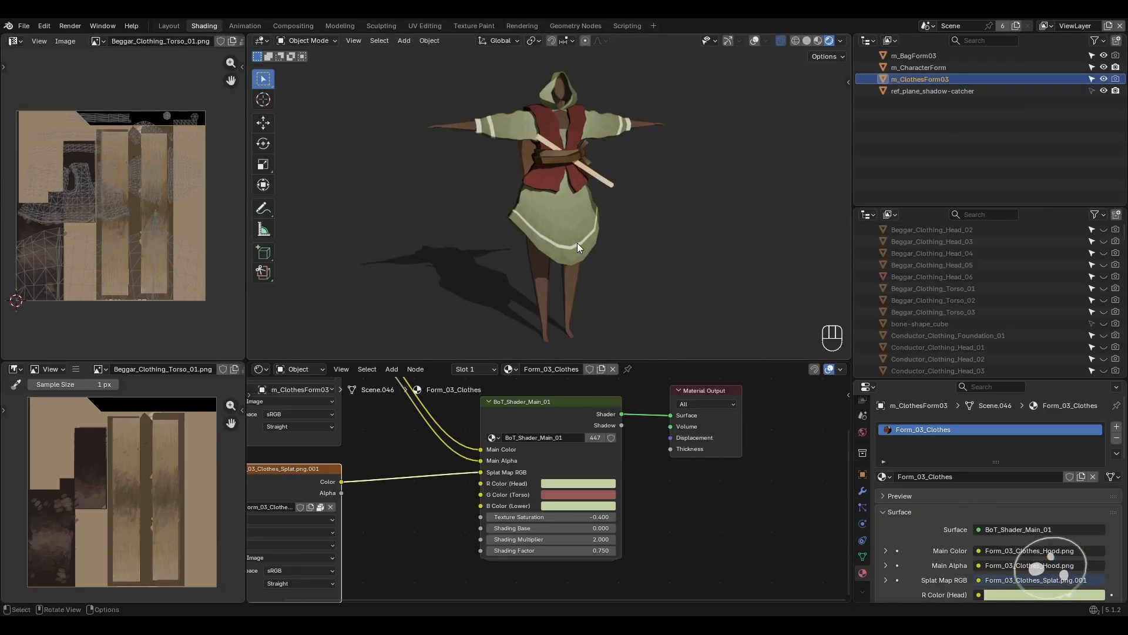
left_click(462, 124)
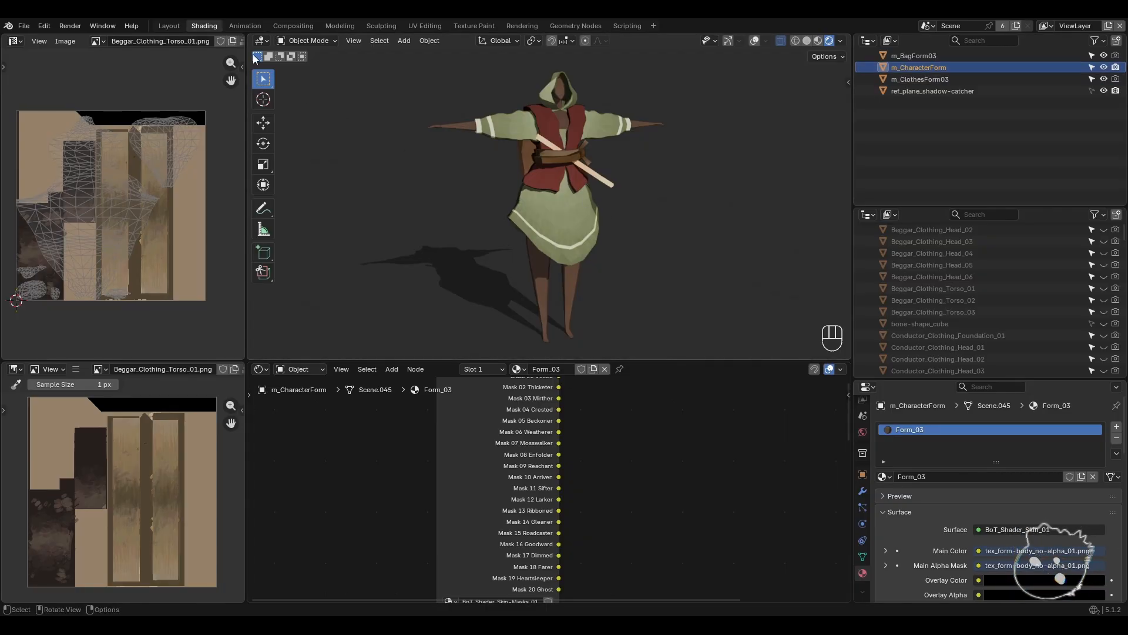
left_click(169, 26)
left_click(465, 412)
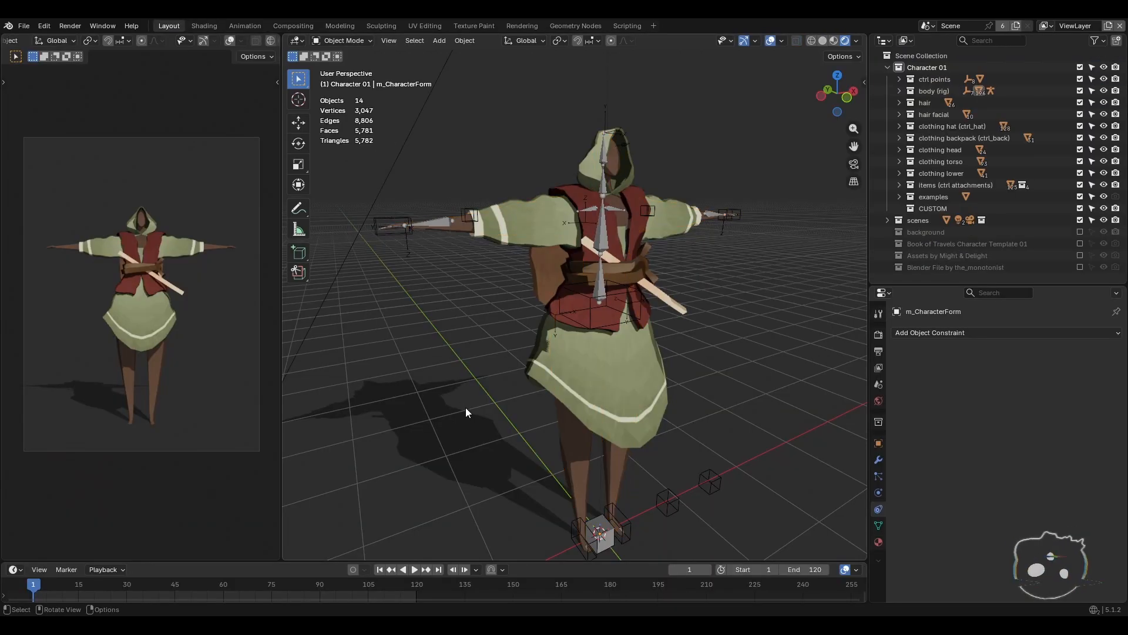
left_click(574, 435)
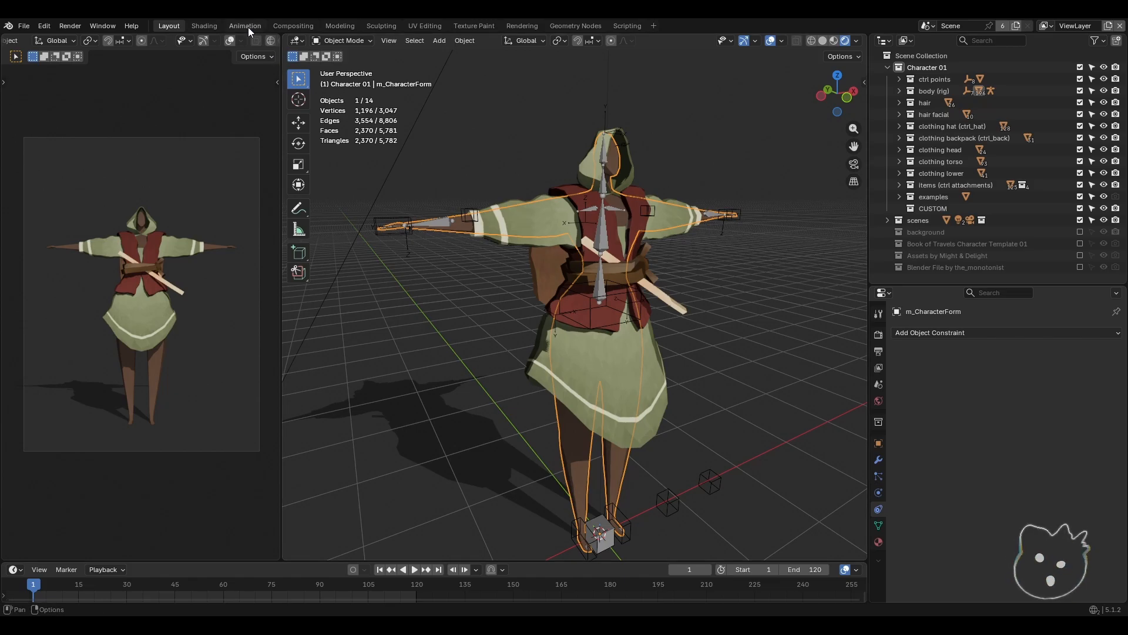
left_click(203, 26)
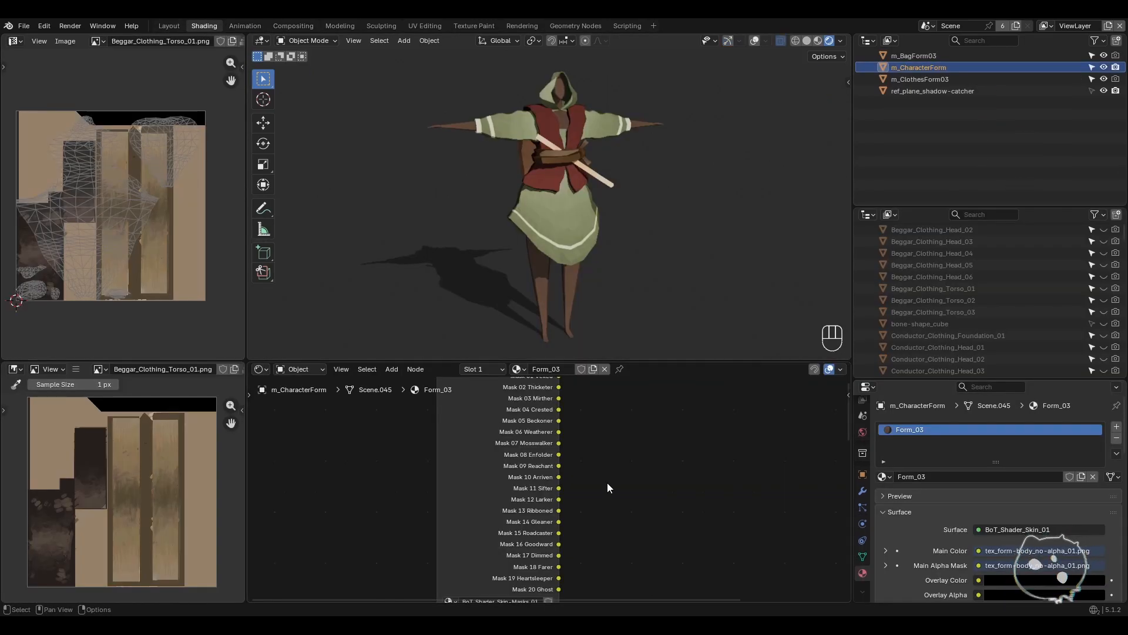
- Maximize the shader editor and examine the whole Form_03 node tree with its skin mask, overlay and BoT_Shader_Skin_01 nodes
scroll(607, 482, "down", 2)
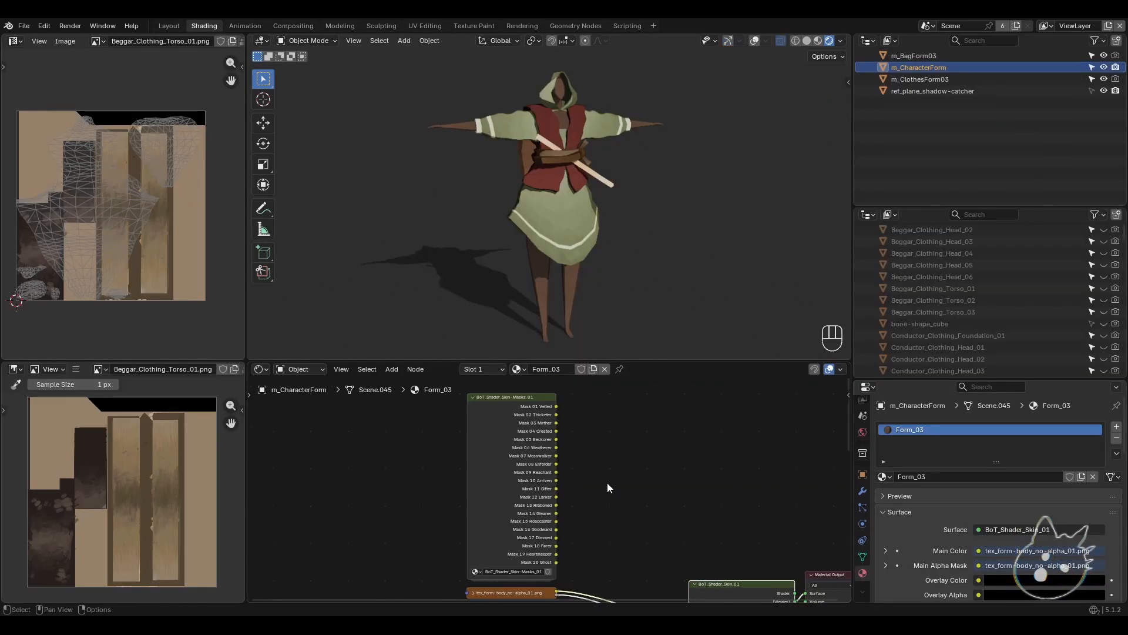
key("ctrl+space")
scroll(611, 470, "down", 3)
scroll(617, 489, "down", 3)
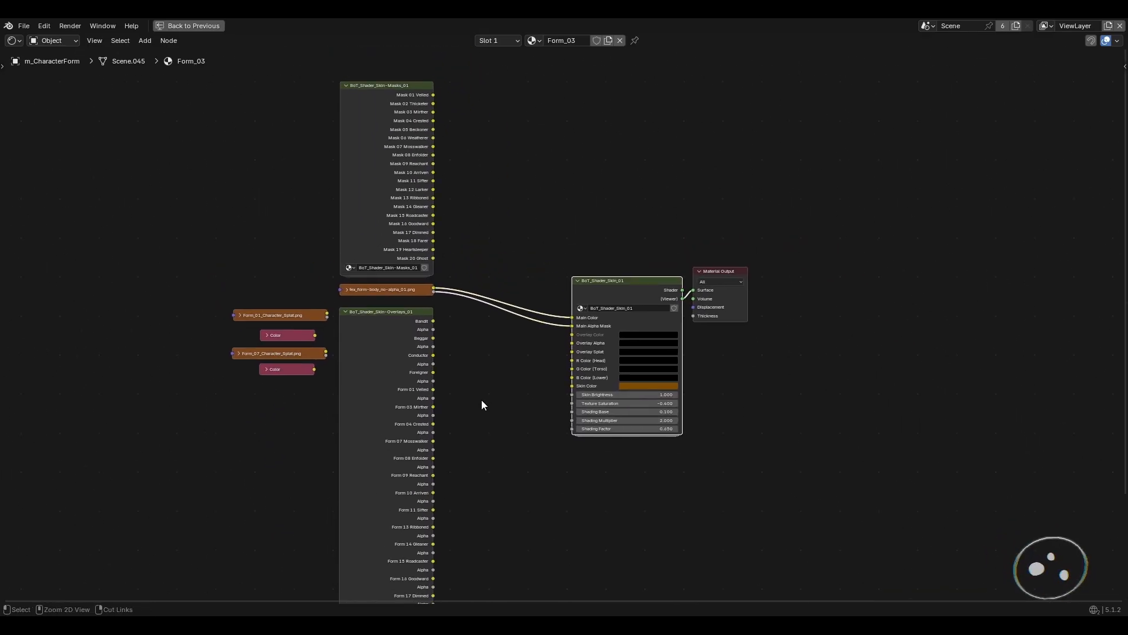
- Restore the full Shading layout and hide m_ClothesForm03 and m_BagForm03, leaving only the body mesh and shadow catcher shown
key("ctrl+space")
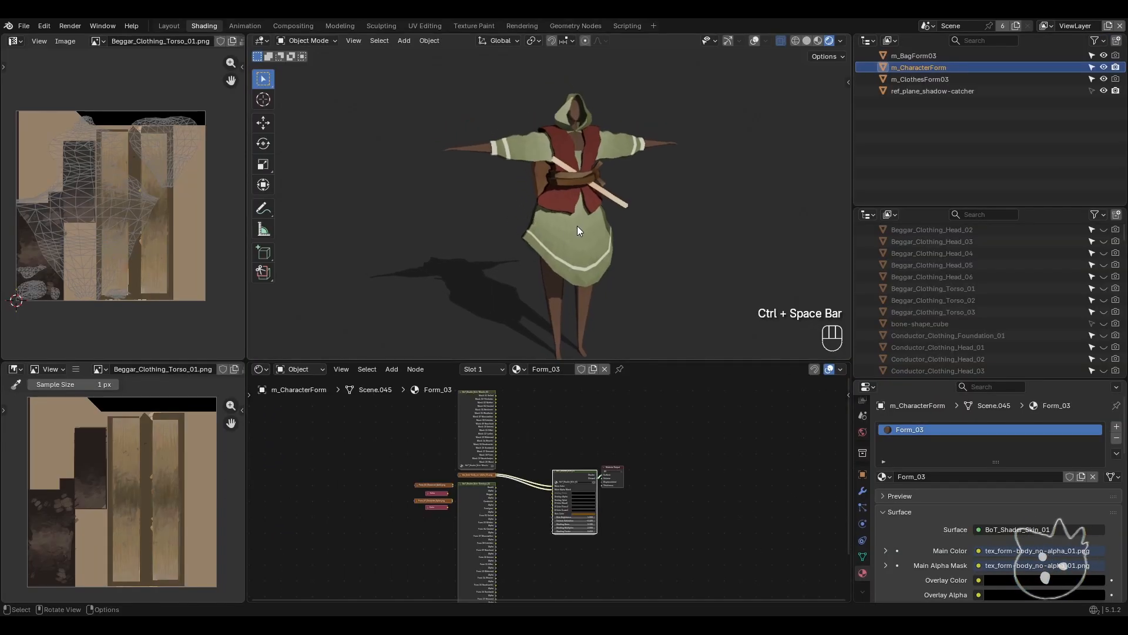
scroll(578, 234, "up", 2)
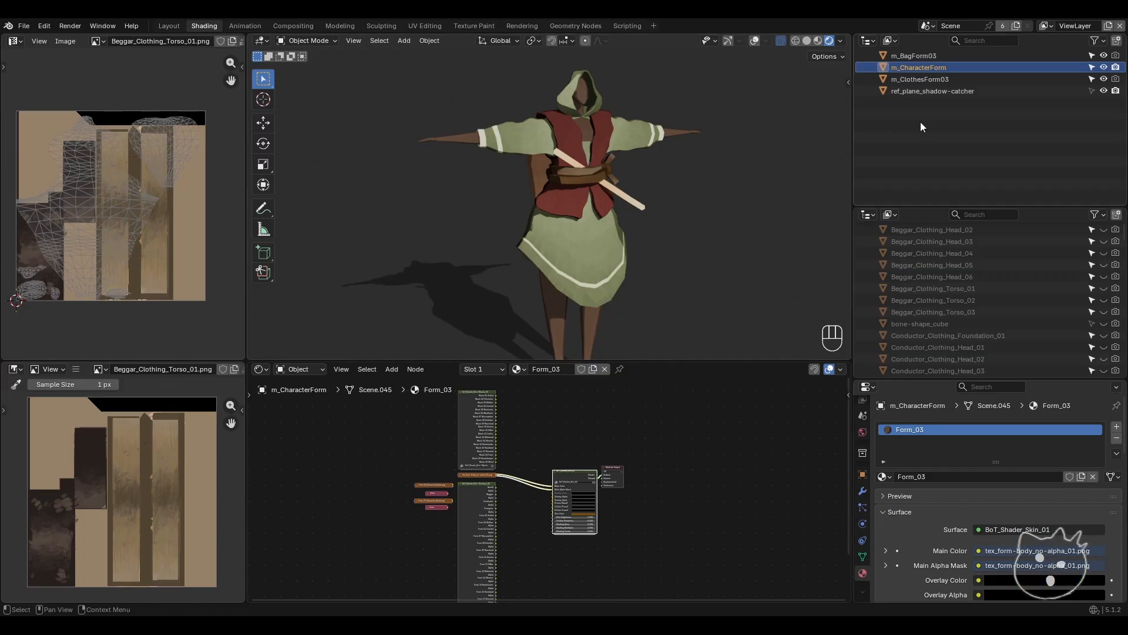
left_click(1104, 80)
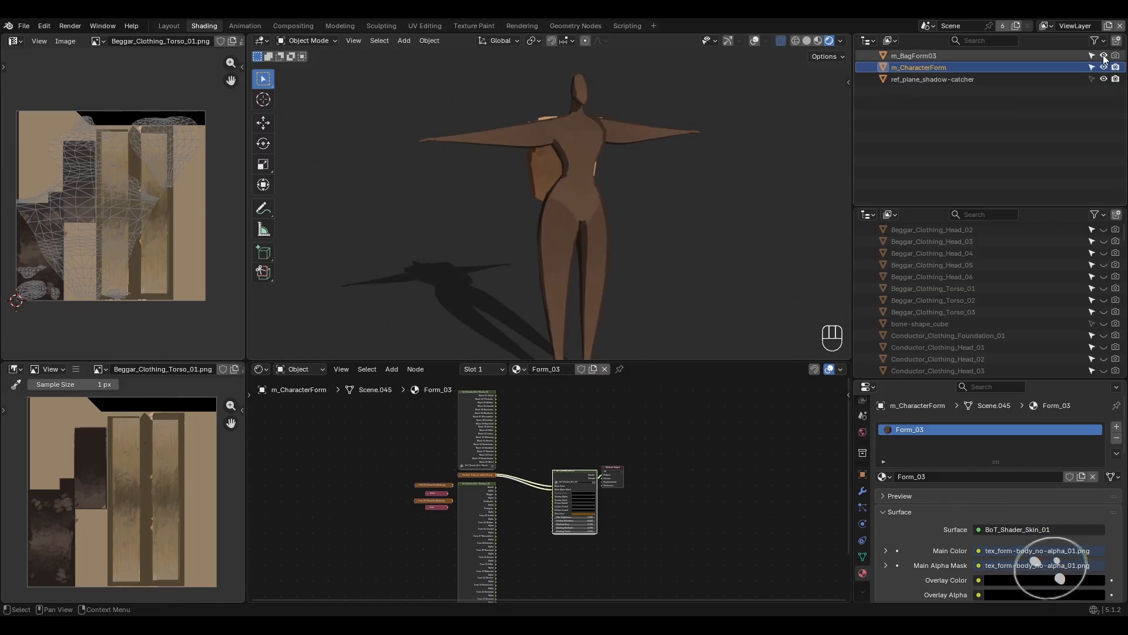
left_click(1103, 56)
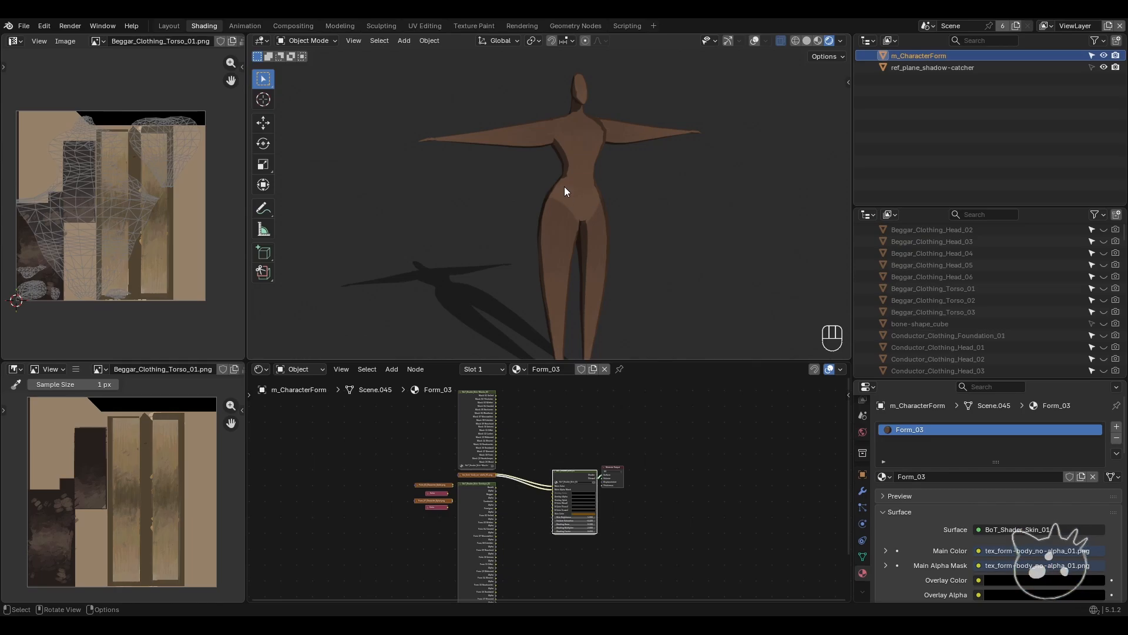
- Change Skin Color on the BoT_Shader_Skin_01 node to a light green with hue 0.317, saturation 0.292 and a raised value
scroll(601, 466, "up", 2)
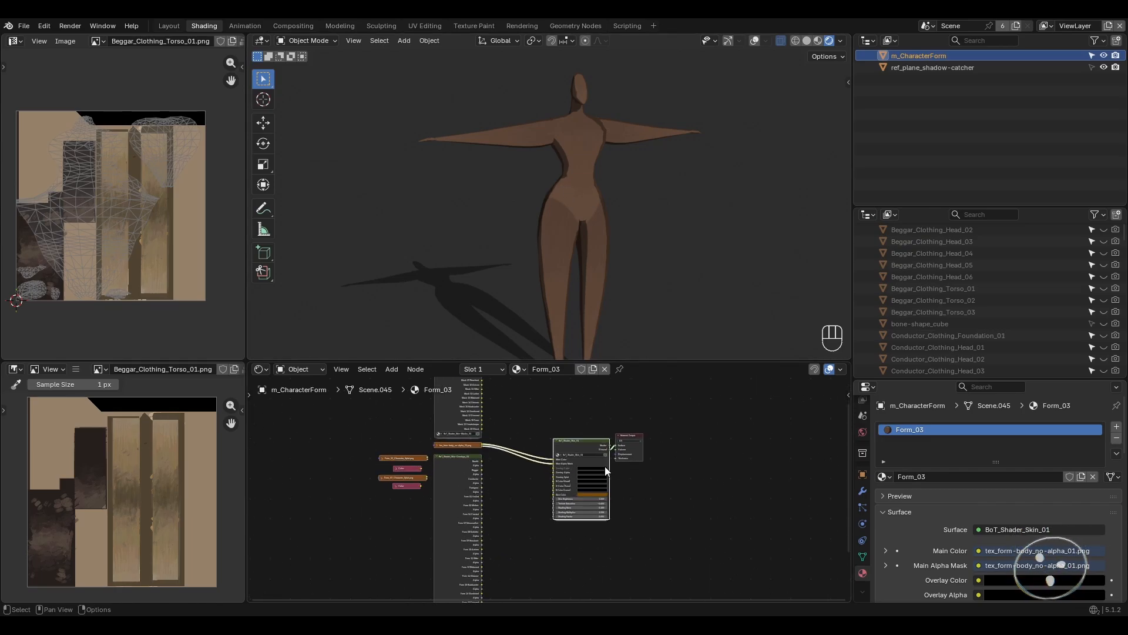
scroll(605, 467, "up", 5)
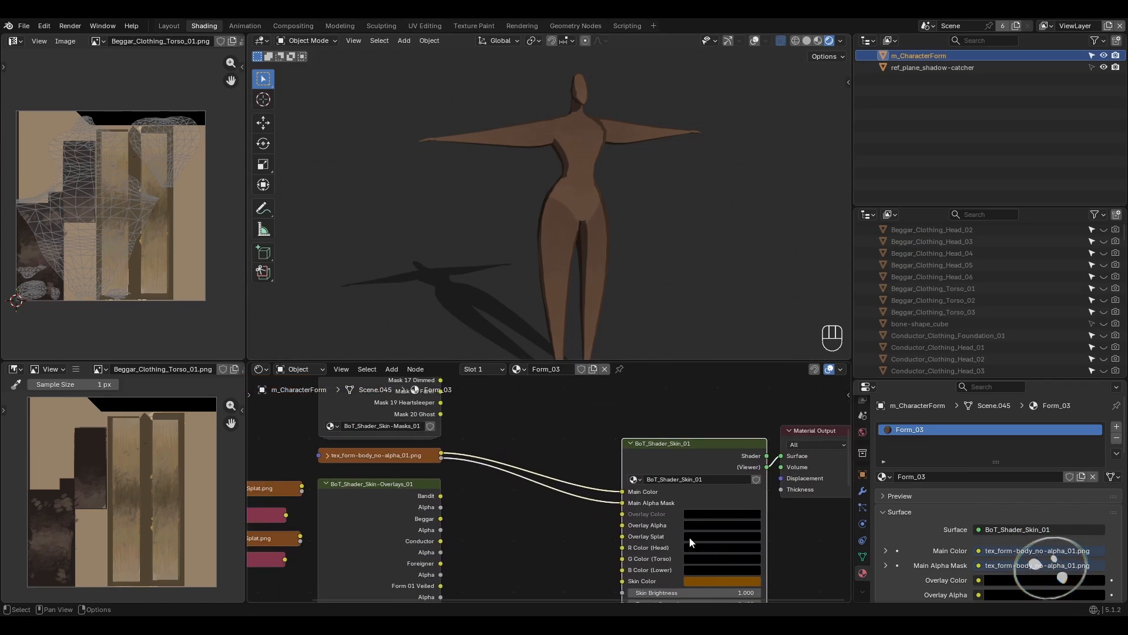
scroll(546, 483, "down", 1)
scroll(670, 464, "up", 3)
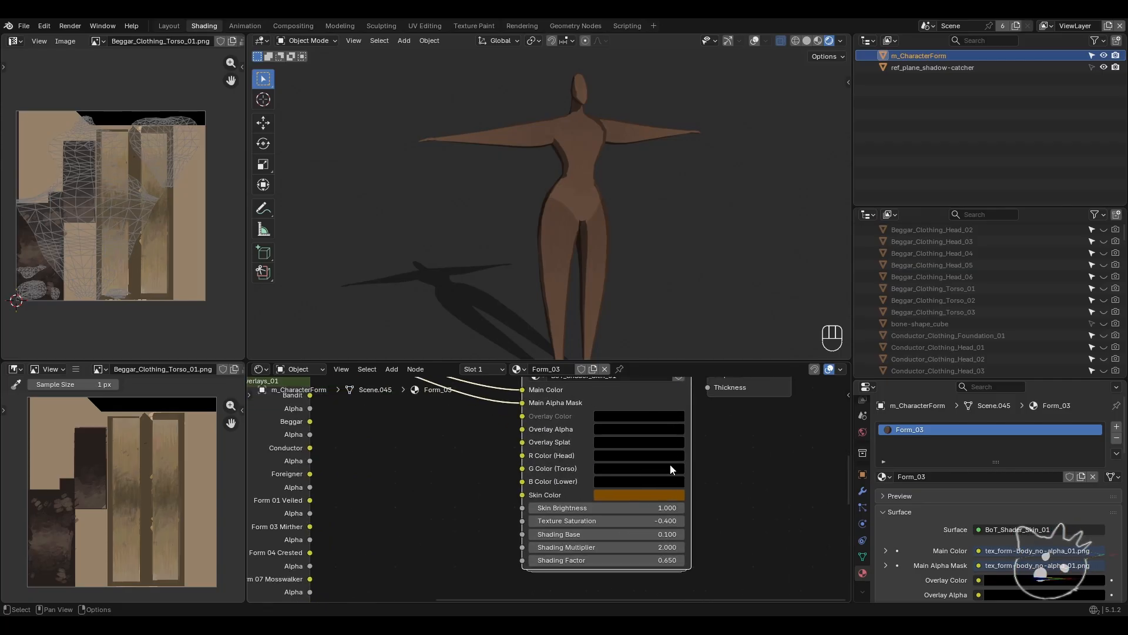
mouse_move(670, 464)
middle_mouse_down()
mouse_move(581, 499)
mouse_move(628, 500)
mouse_move(629, 486)
middle_mouse_up()
scroll(637, 489, "up", 2)
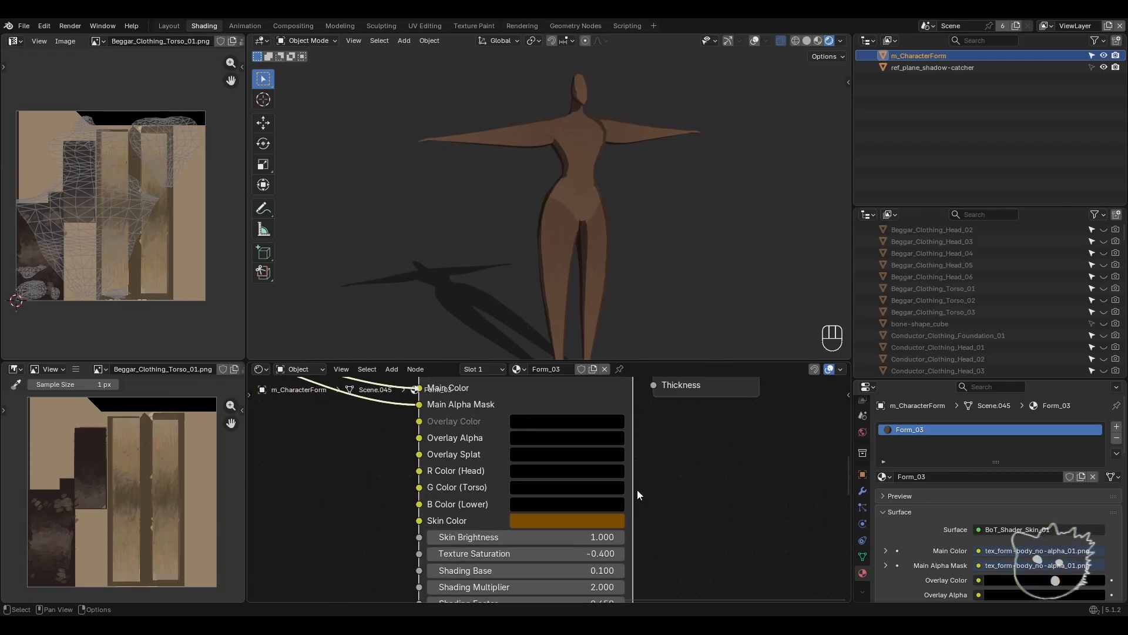
mouse_move(574, 499)
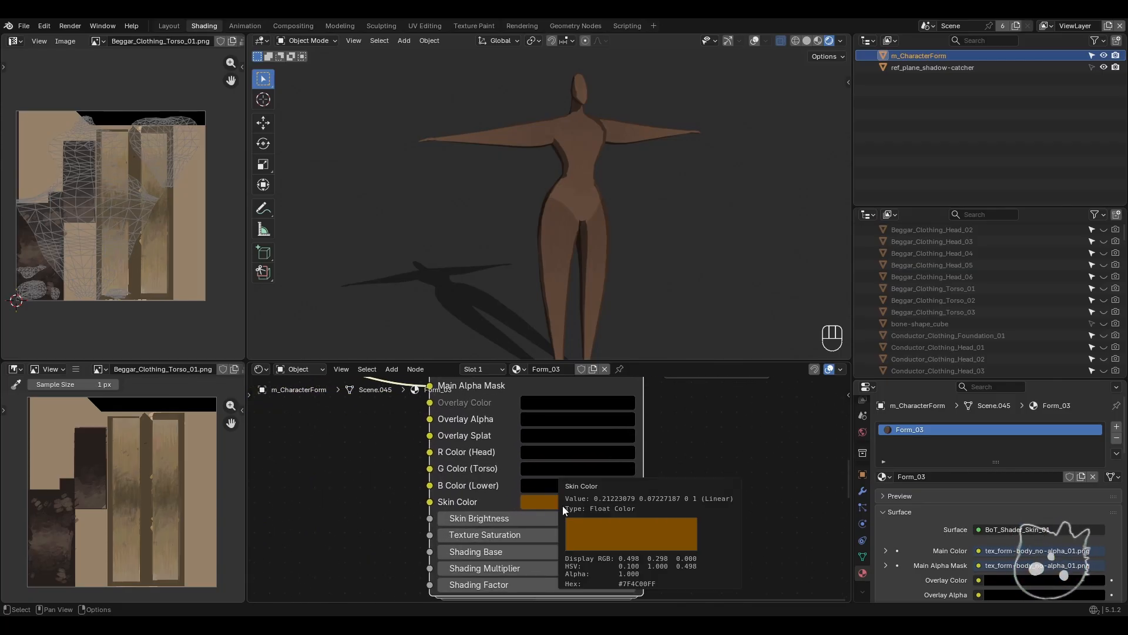
left_click(541, 503)
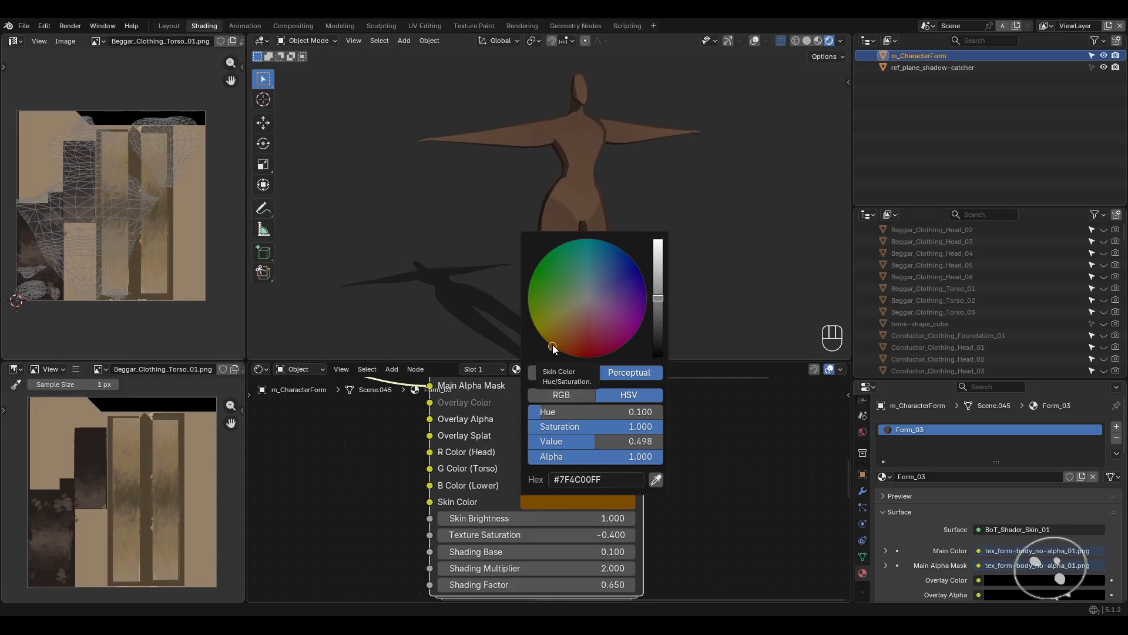
mouse_move(552, 345)
left_mouse_down()
mouse_move(583, 284)
mouse_move(644, 285)
mouse_move(550, 326)
mouse_move(538, 284)
mouse_move(564, 268)
mouse_move(568, 315)
mouse_move(571, 290)
left_mouse_up()
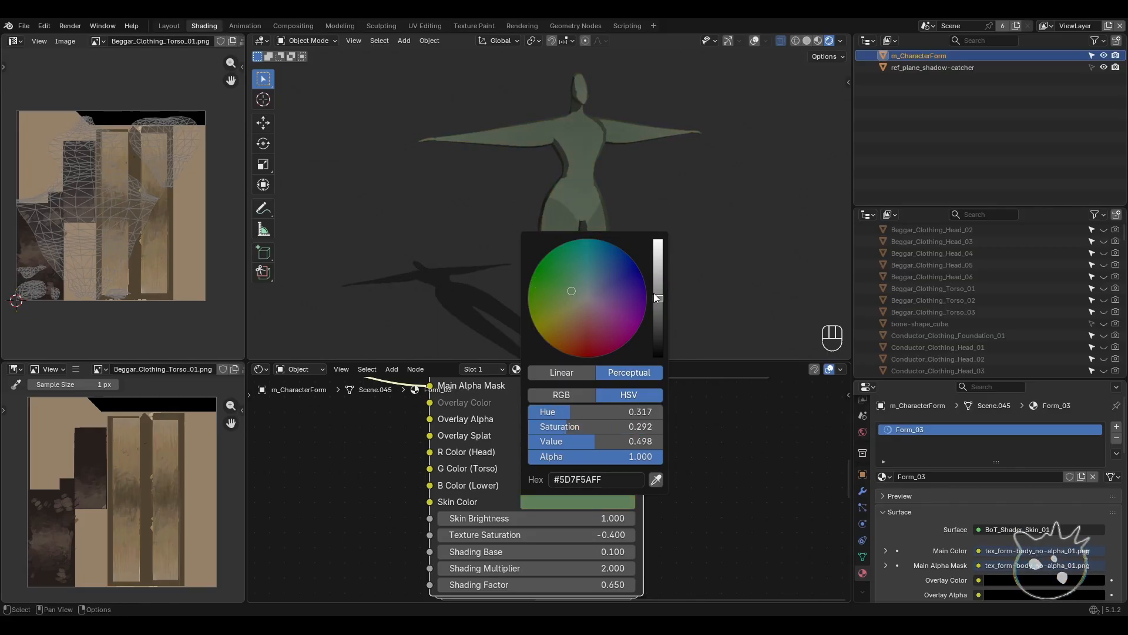
mouse_move(658, 296)
left_mouse_down()
mouse_move(658, 261)
mouse_move(658, 341)
mouse_move(659, 262)
mouse_move(658, 278)
left_mouse_up()
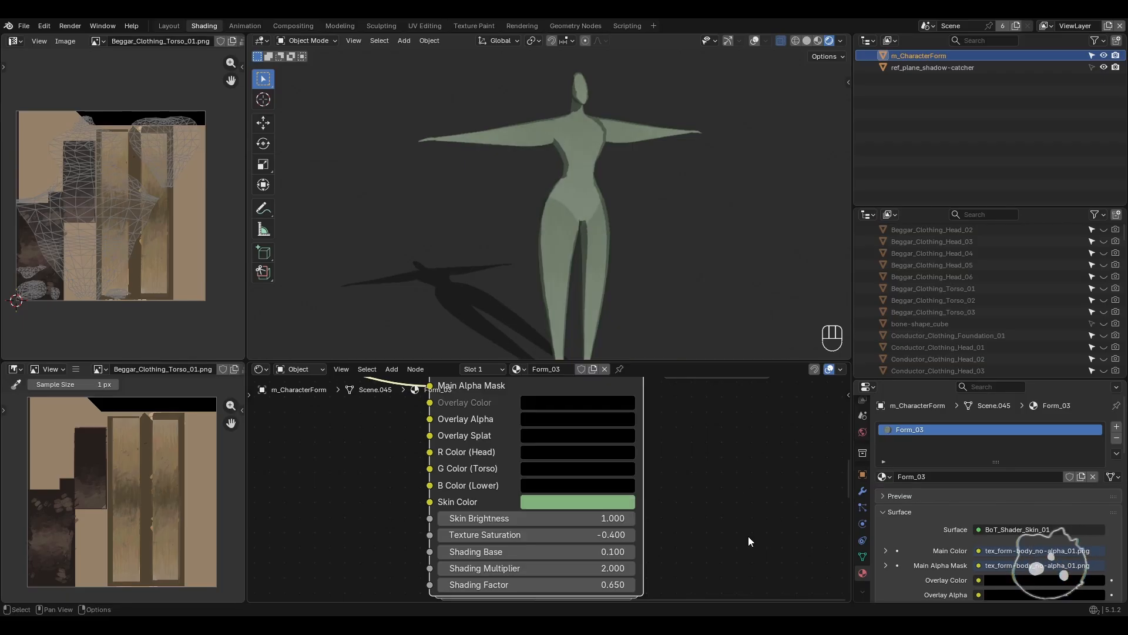
- Try Skin Brightness at 1.700, and reset both Skin Brightness and Skin Color to their defaults
mouse_move(578, 525)
left_mouse_down()
mouse_move(628, 525)
mouse_move(547, 525)
mouse_move(605, 525)
mouse_move(578, 521)
left_mouse_up()
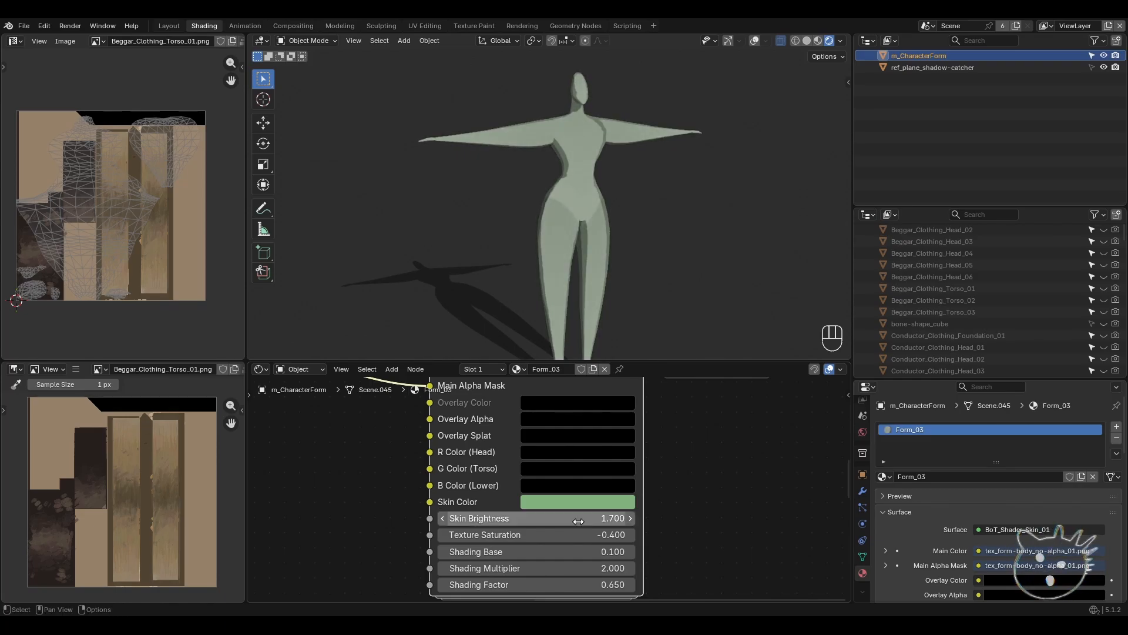
key("BackSpace")
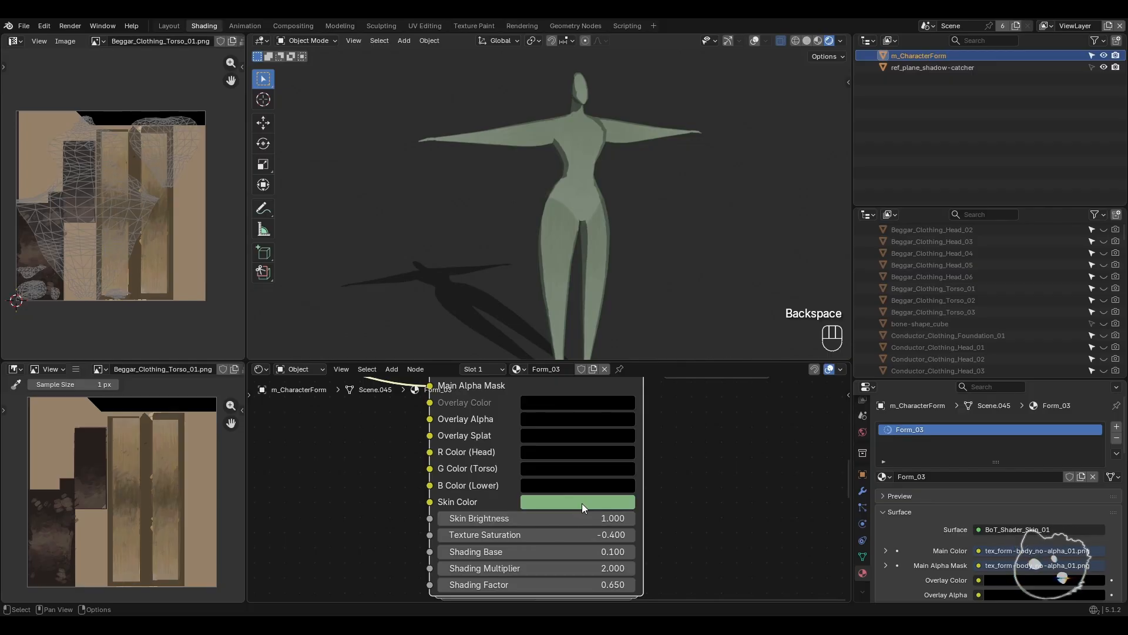
key("BackSpace")
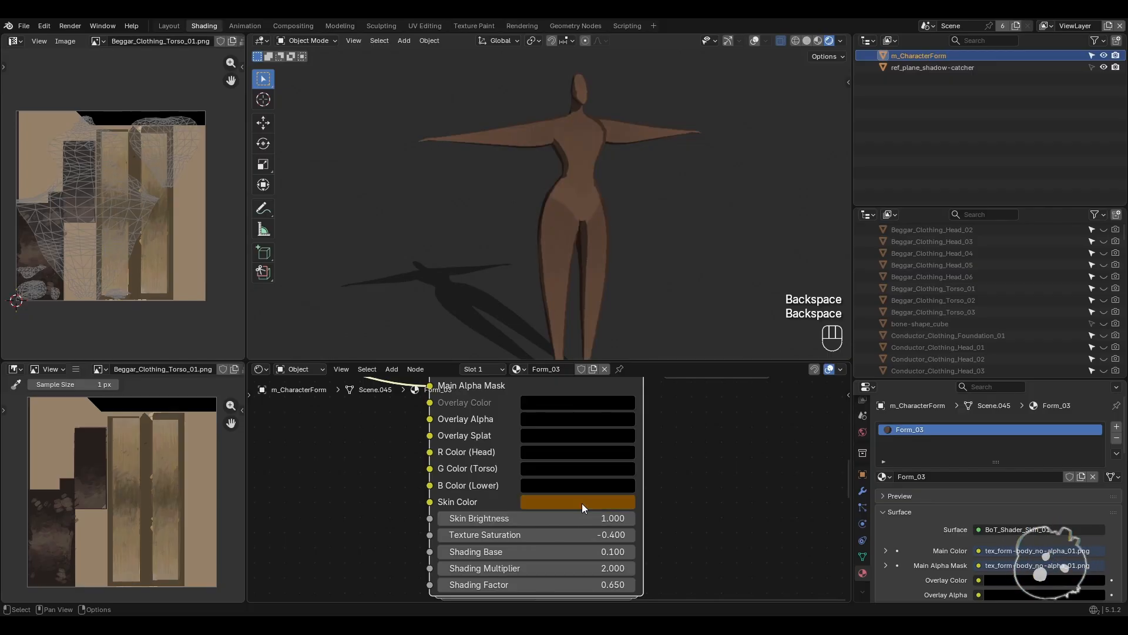
- Try several lighter skin tones, including #B8802E and a pale peach, and reset Skin Color to its default
left_click(582, 503)
mouse_move(576, 337)
left_mouse_down()
mouse_move(617, 328)
mouse_move(636, 301)
left_mouse_up()
left_click_drag(658, 298, 659, 255)
left_click_drag(622, 312, 563, 332)
left_click_drag(656, 262, 657, 265)
left_click_drag(589, 298, 562, 333)
left_click_drag(657, 266, 658, 270)
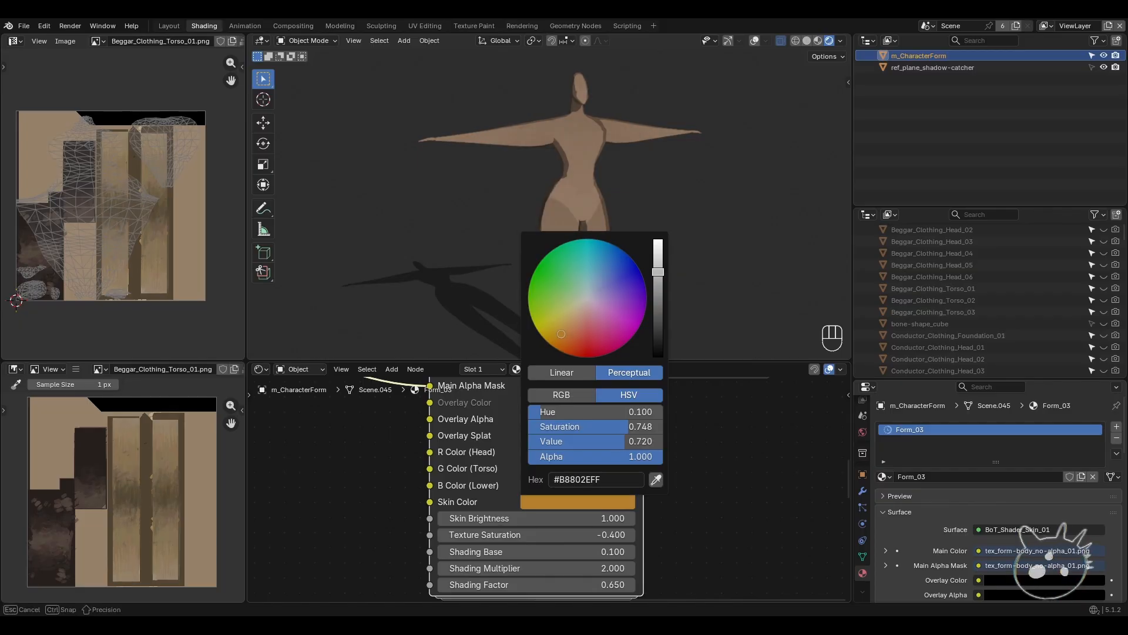
left_click_drag(582, 316, 577, 320)
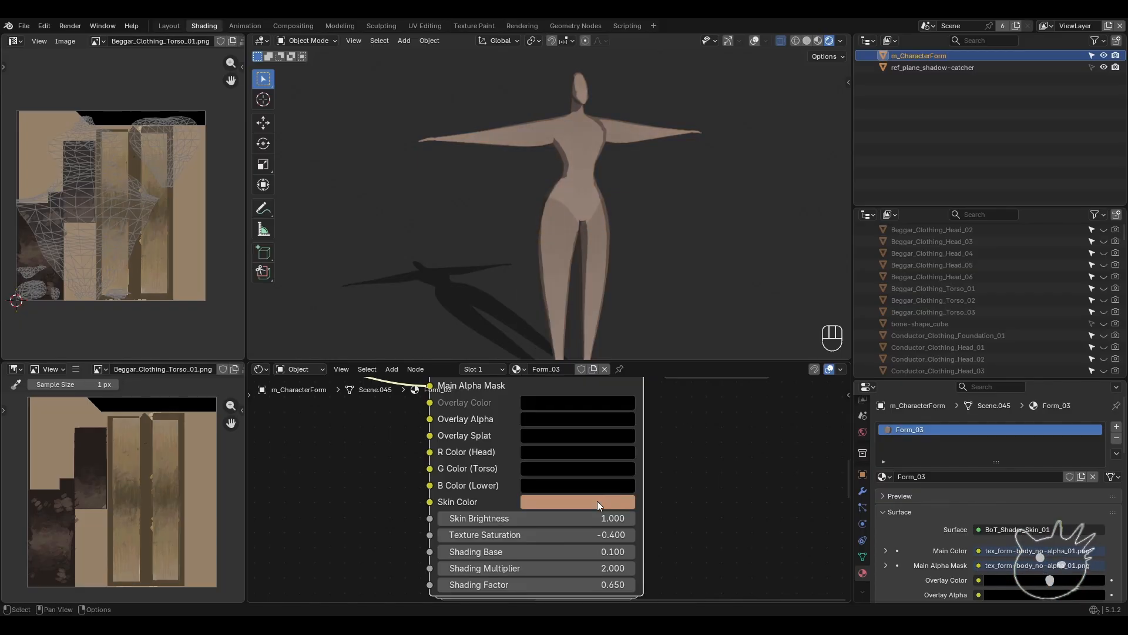
key("BackSpace")
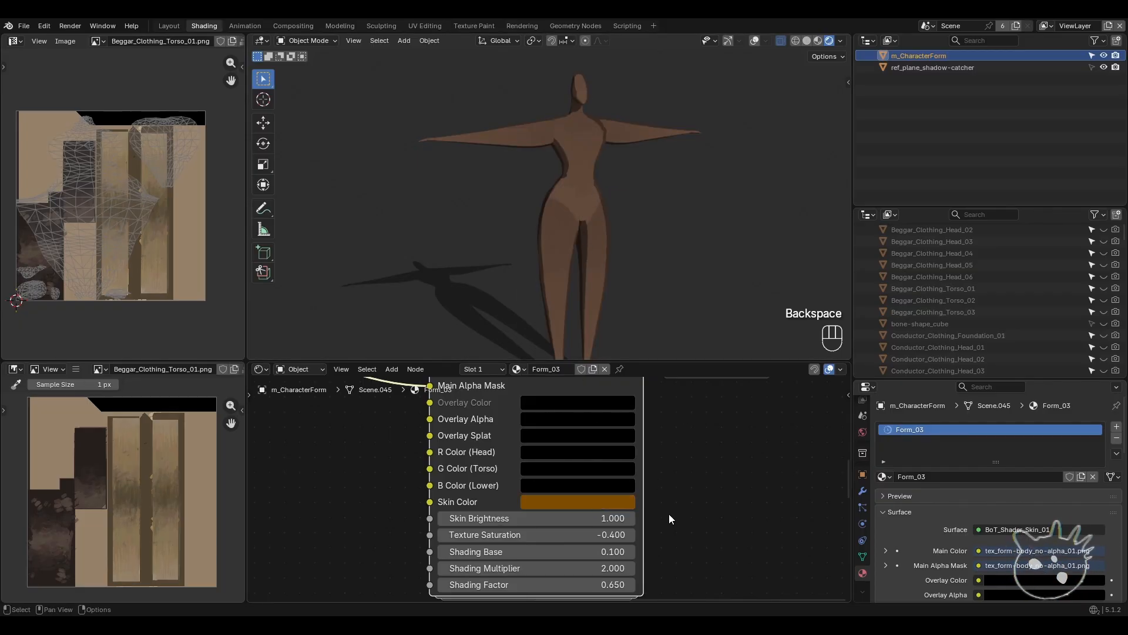
- Try Texture Saturation at 0.000 on the skin shader, and undo the change
middle_click_drag(675, 520, 685, 507)
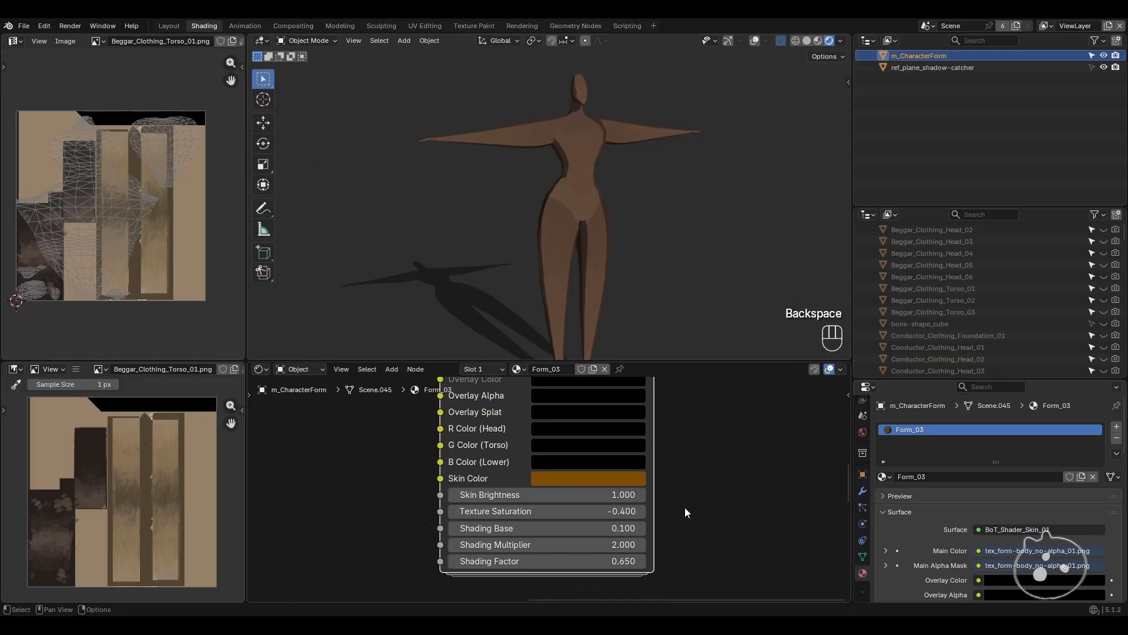
left_click_drag(608, 510, 631, 511)
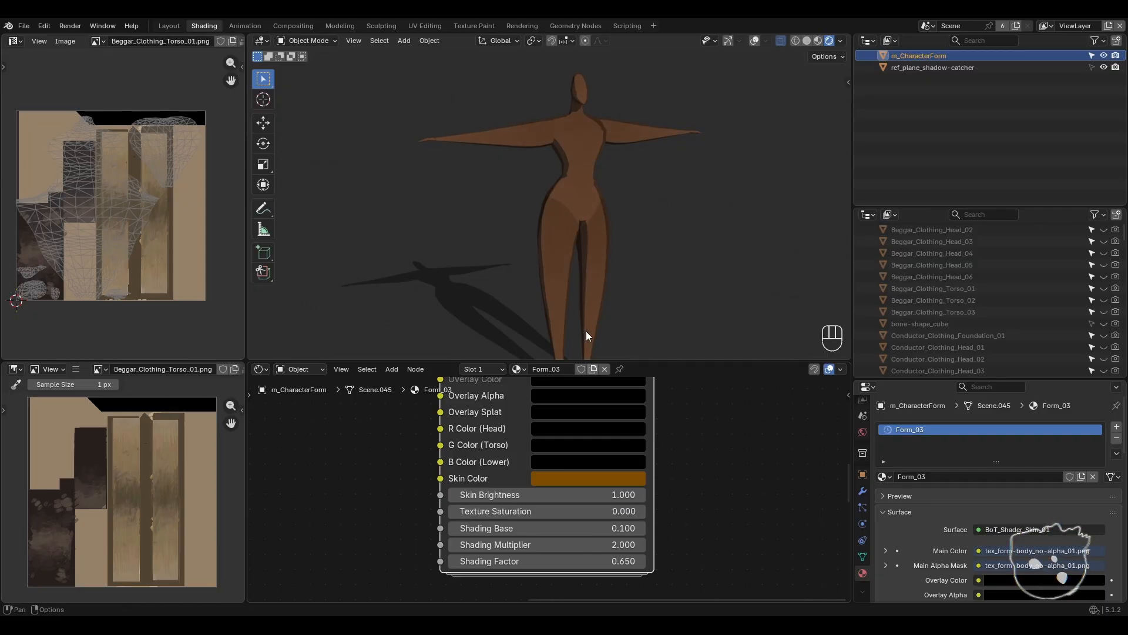
key("ctrl+z")
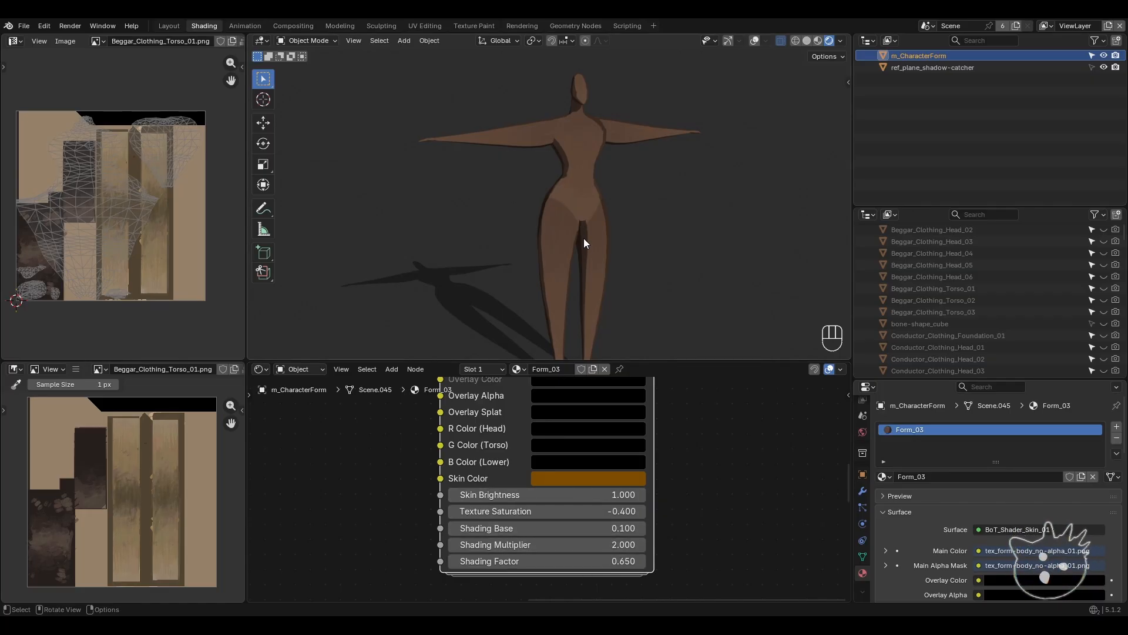
- Examine the skin texture on the body mesh from several distances alongside the overlay and splat inputs of BoT_Shader_Skin_01
middle_click_drag(583, 238, 586, 255, "shift")
scroll(589, 246, "up", 1)
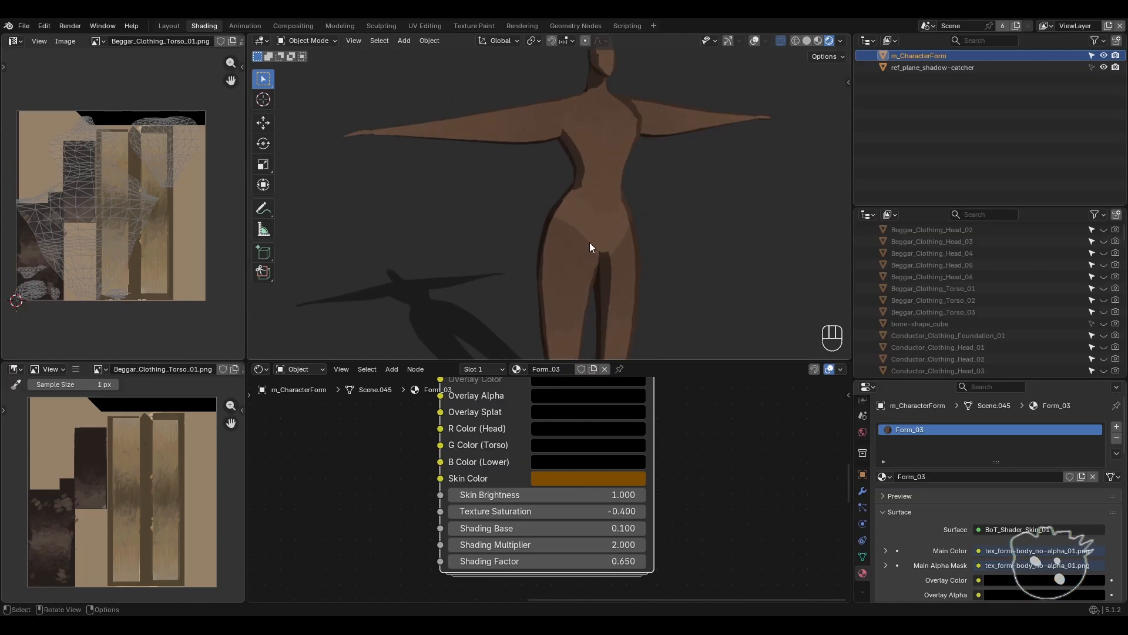
scroll(590, 242, "down", 2)
scroll(456, 493, "down", 11)
middle_click_drag(413, 480, 462, 491)
scroll(506, 512, "up", 10)
scroll(552, 451, "up", 3)
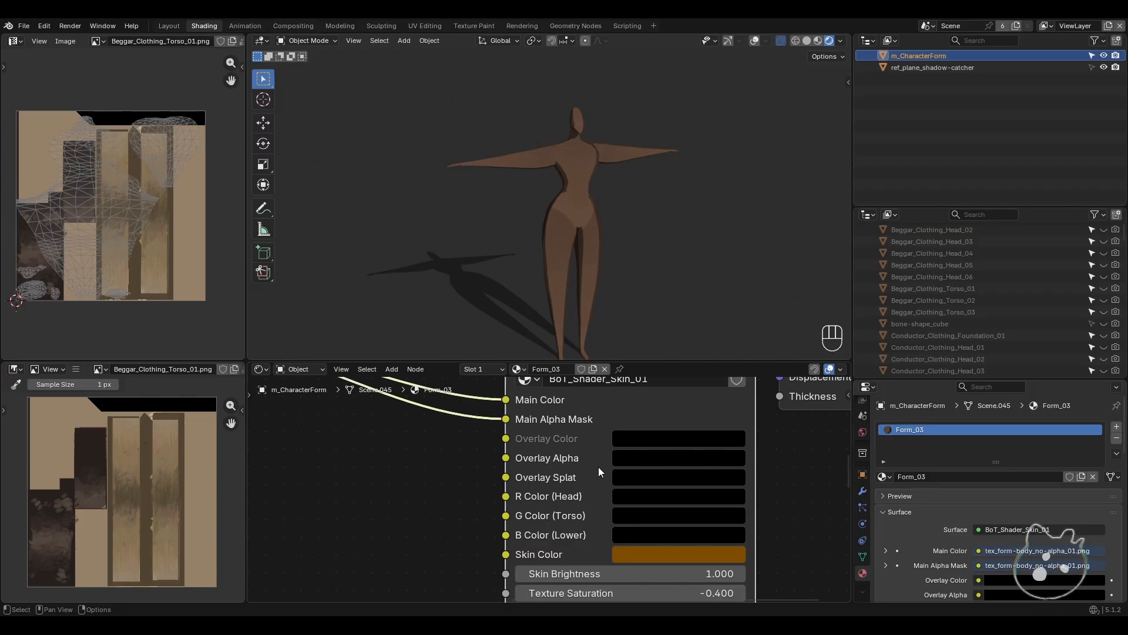
middle_click_drag(563, 223, 569, 237, "shift")
scroll(569, 238, "up", 4)
middle_click_drag(634, 268, 588, 192, "shift")
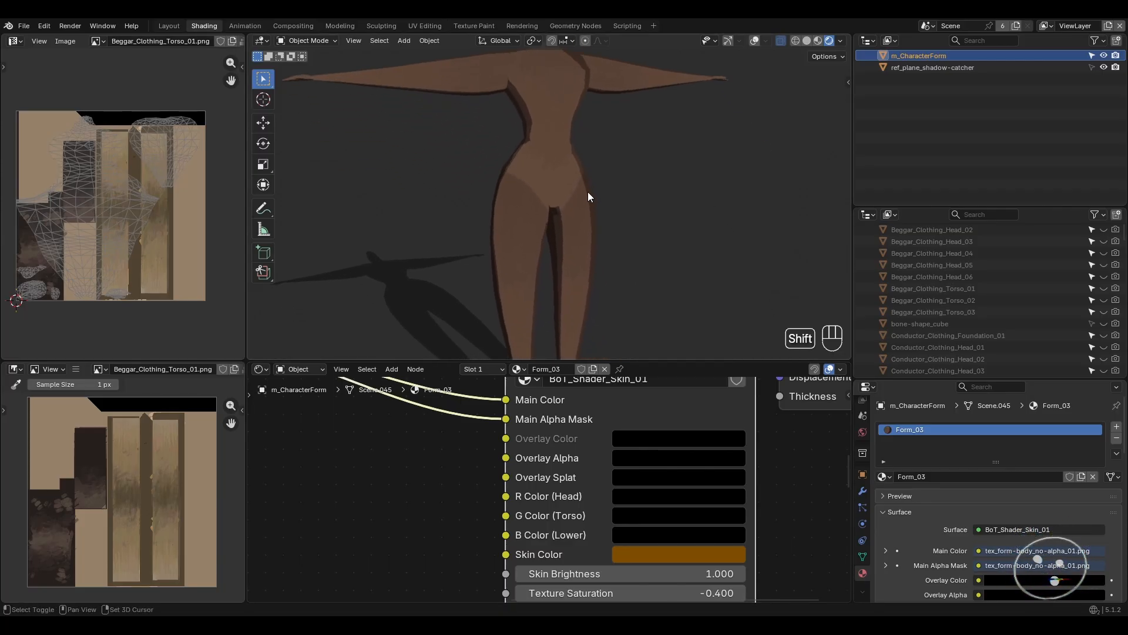
scroll(555, 203, "down", 2)
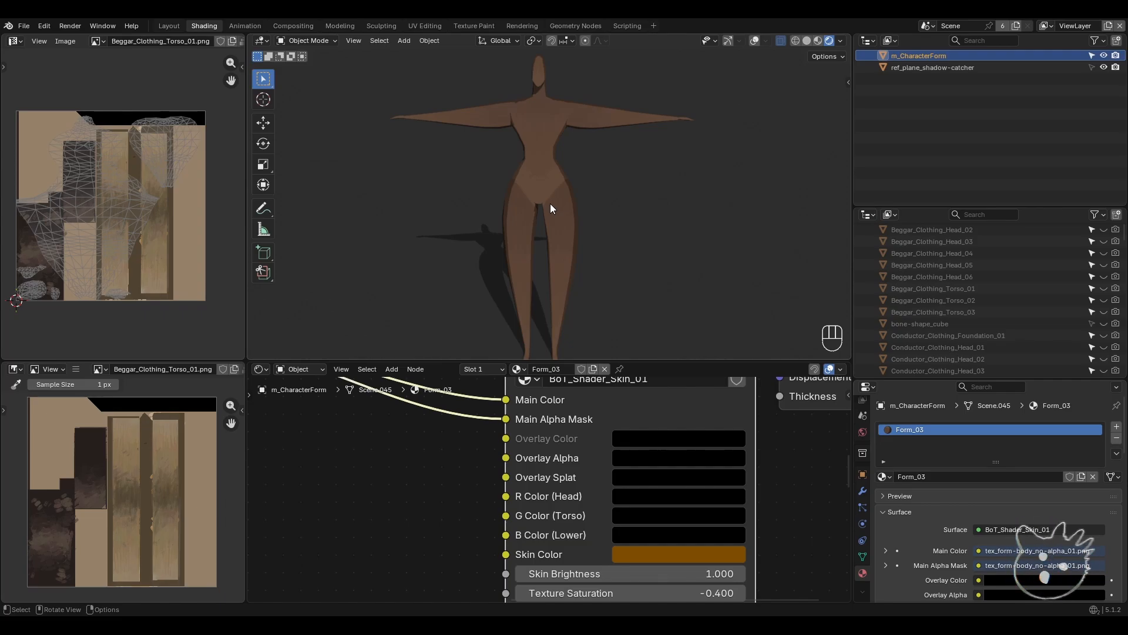
middle_click_drag(546, 211, 567, 225, "shift")
- Unhide Bandit_Clothing_Head_01 and frame it together with the body mesh
scroll(991, 275, "up", 5)
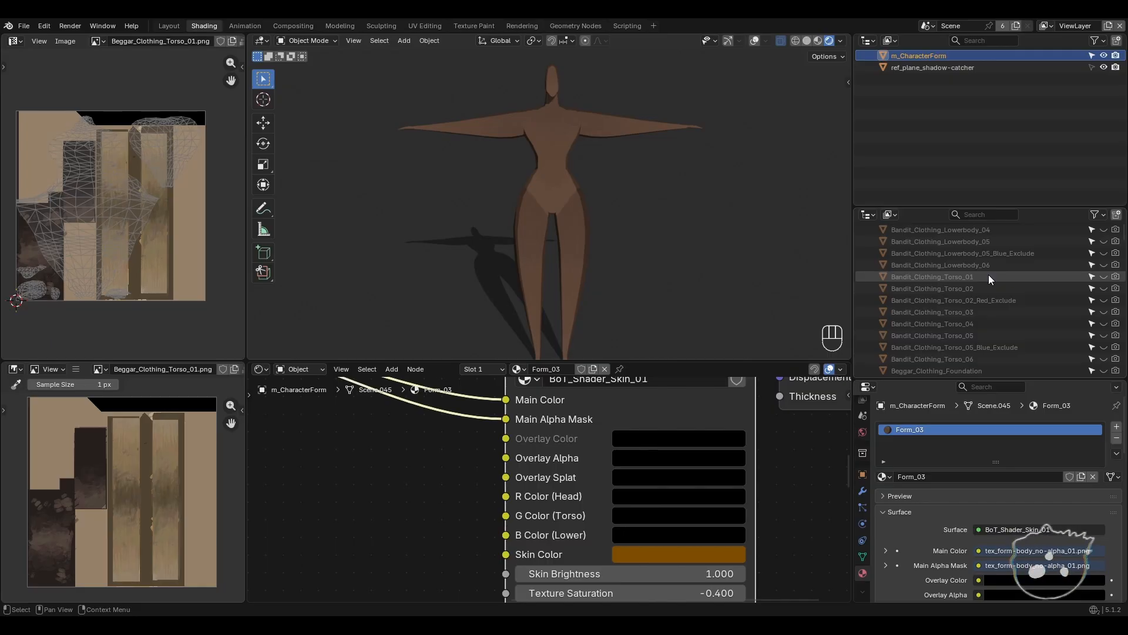
scroll(989, 275, "up", 3)
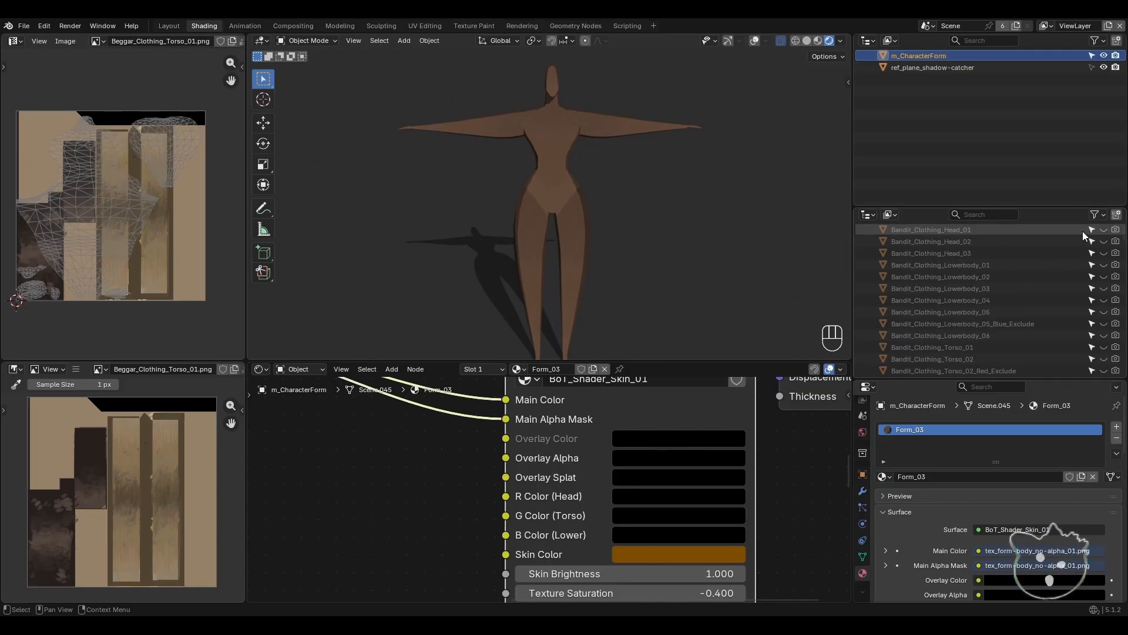
left_click(1104, 231)
mouse_move(618, 224)
middle_mouse_down()
mouse_move(668, 222)
mouse_move(597, 208)
mouse_move(675, 210)
mouse_move(586, 212)
mouse_move(643, 210)
mouse_move(606, 229)
middle_mouse_up()
scroll(472, 431, "down", 1)
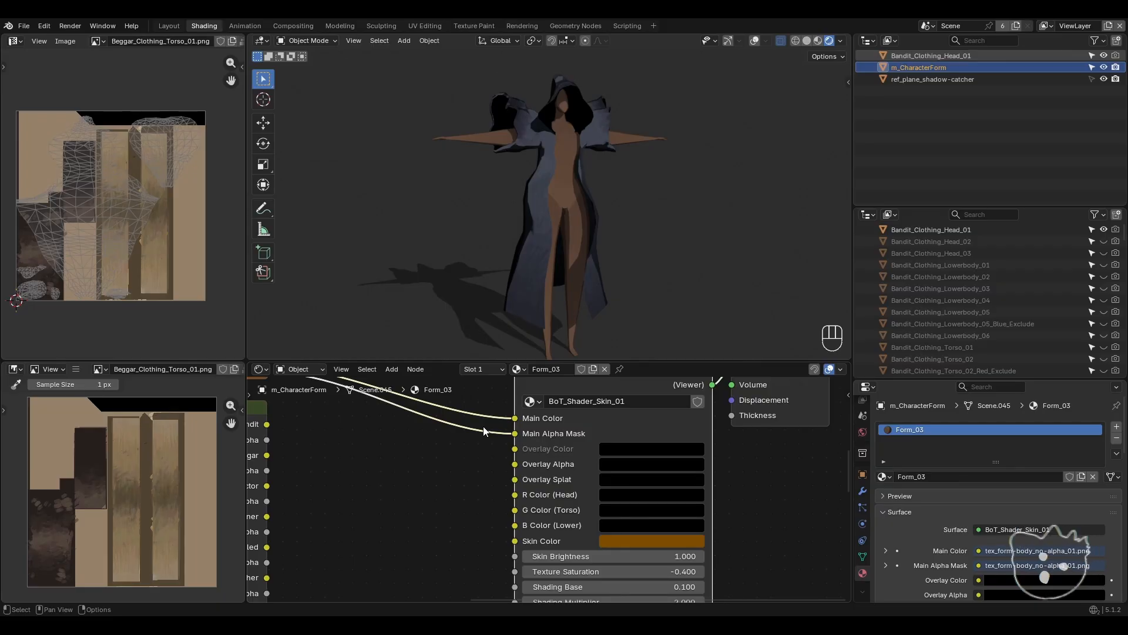
- Examine the BoT_Shader_Skin-Overlays_01 outputs and the skin shader's overlay inputs in the maximized shader editor, and restore the layout
middle_click_drag(440, 471, 536, 470)
scroll(535, 469, "down", 2)
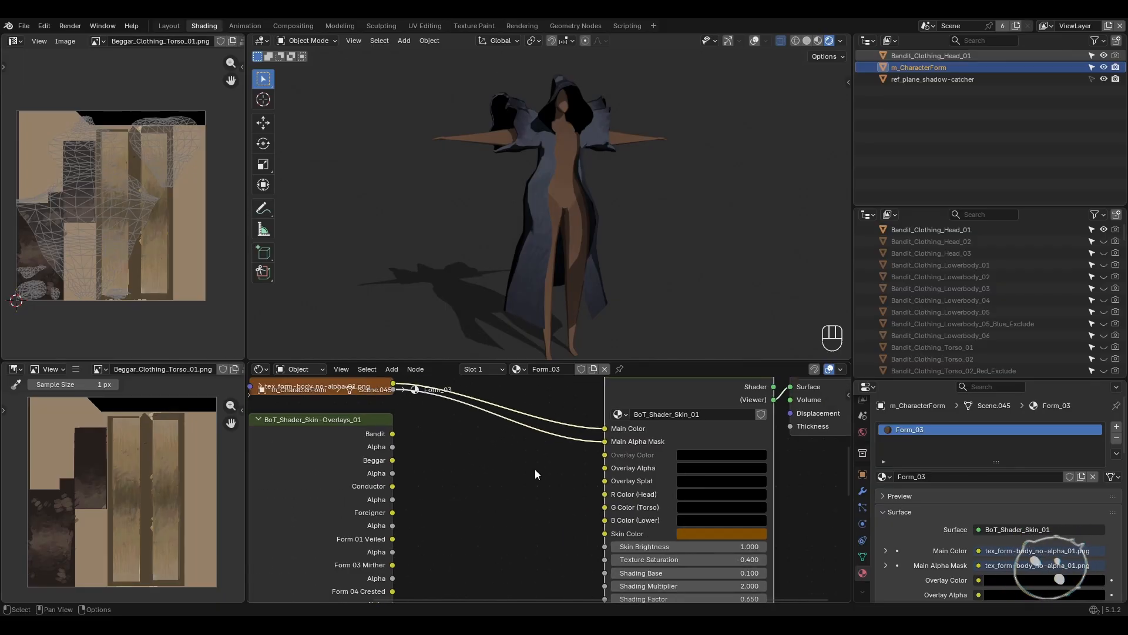
middle_click_drag(450, 519, 530, 524)
scroll(473, 521, "up", 2)
scroll(488, 465, "down", 4)
left_click(383, 446)
key("ctrl+space")
scroll(530, 524, "down", 4)
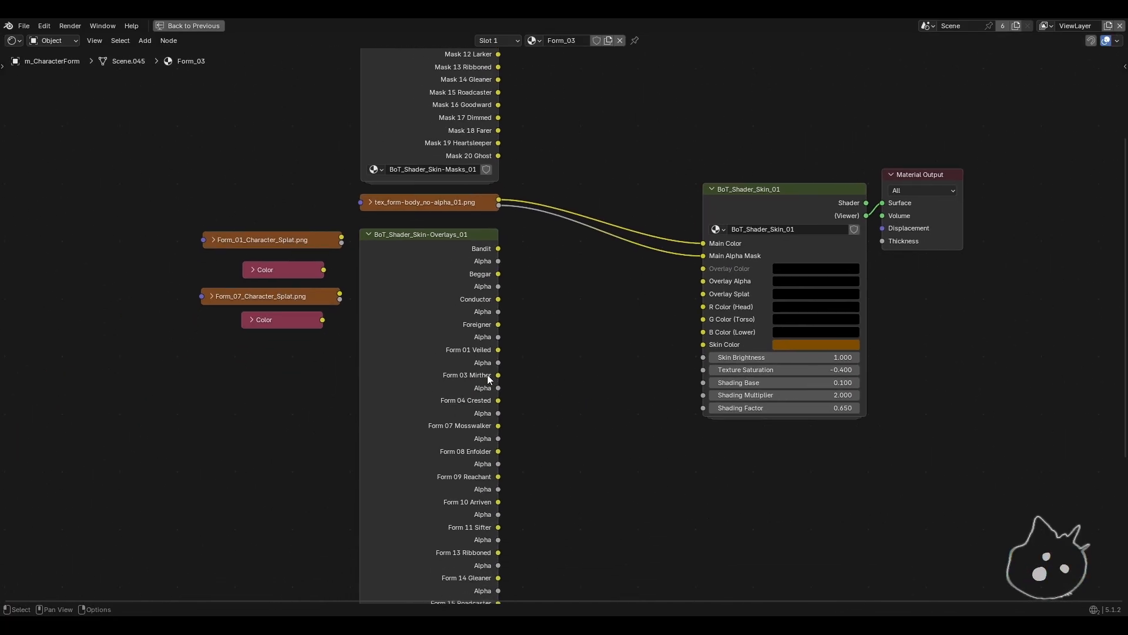
scroll(488, 375, "down", 1)
middle_click_drag(550, 455, 549, 355)
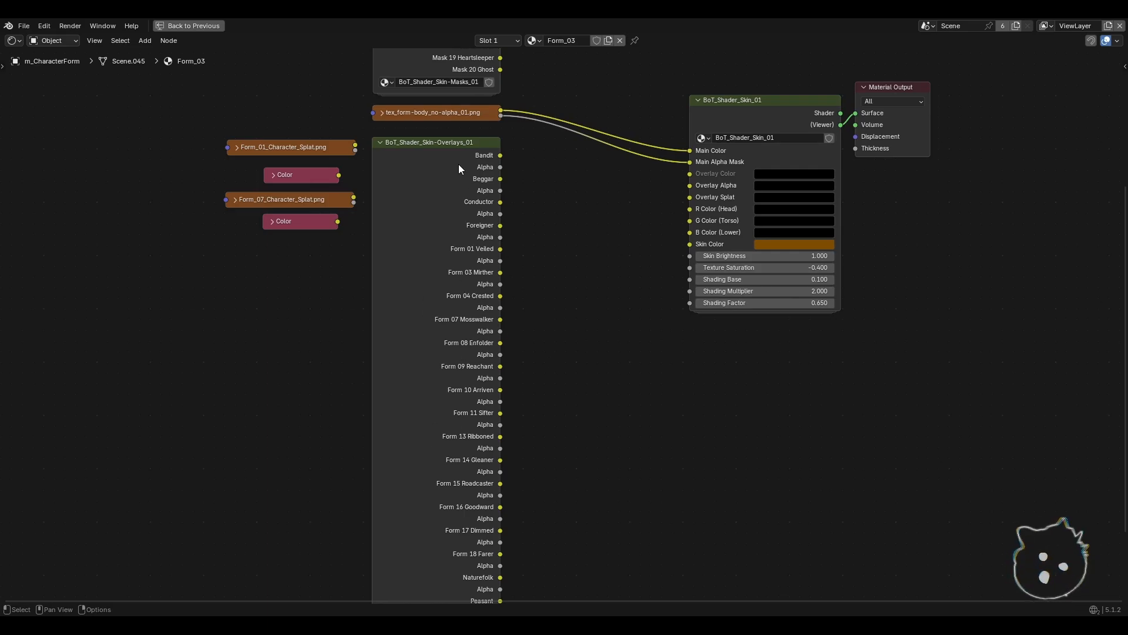
middle_click_drag(589, 500, 557, 586)
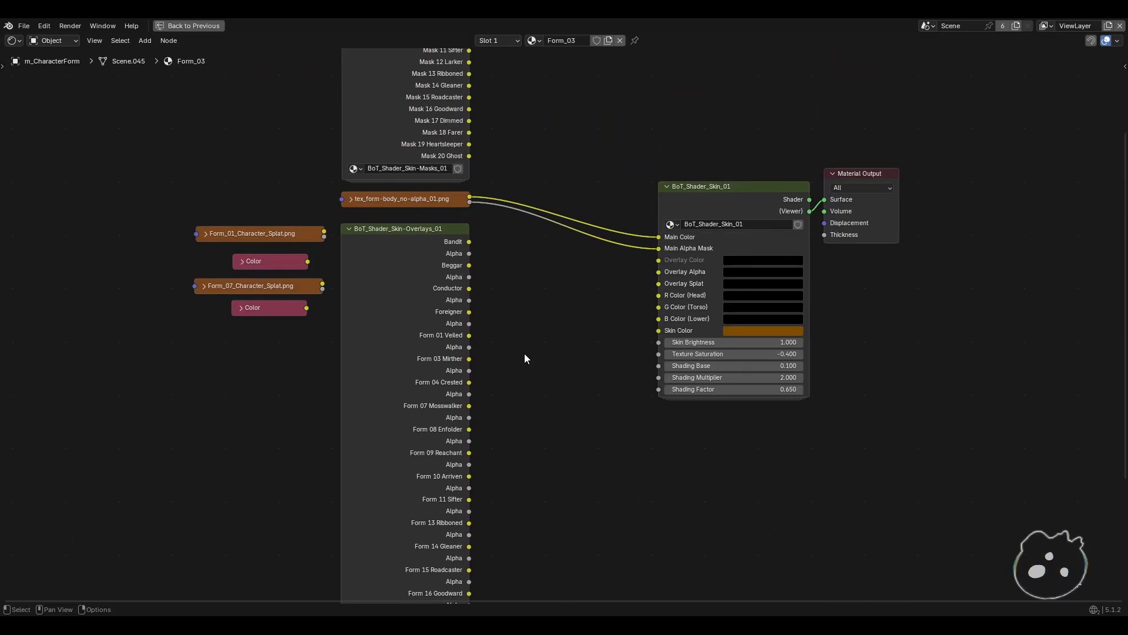
middle_click_drag(524, 354, 556, 330)
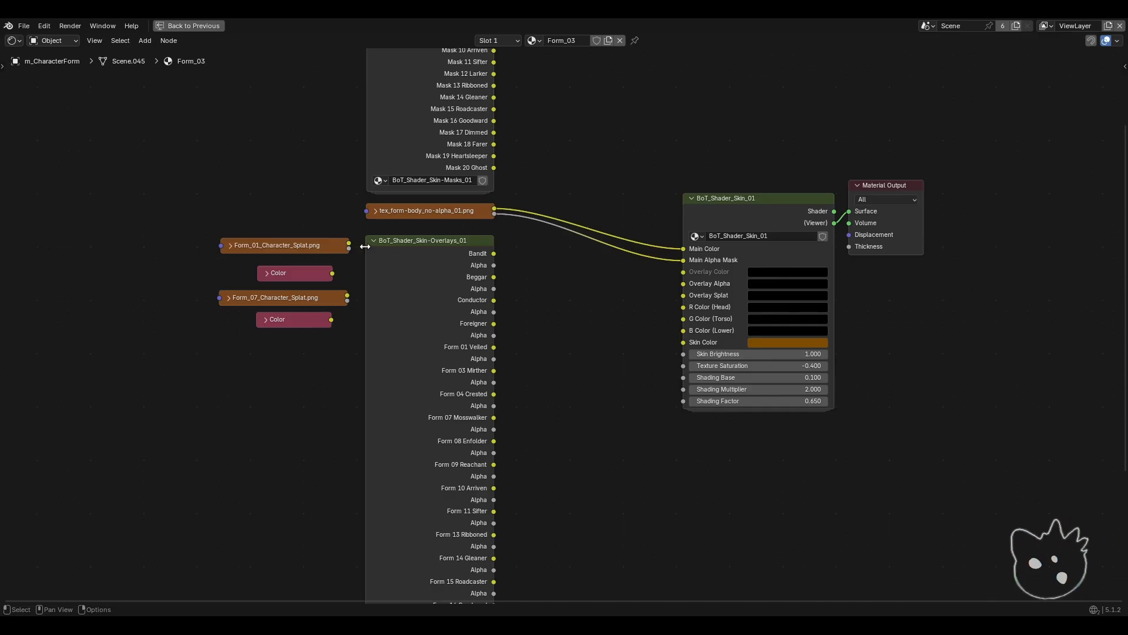
middle_click_drag(548, 306, 531, 383)
scroll(555, 362, "up", 4)
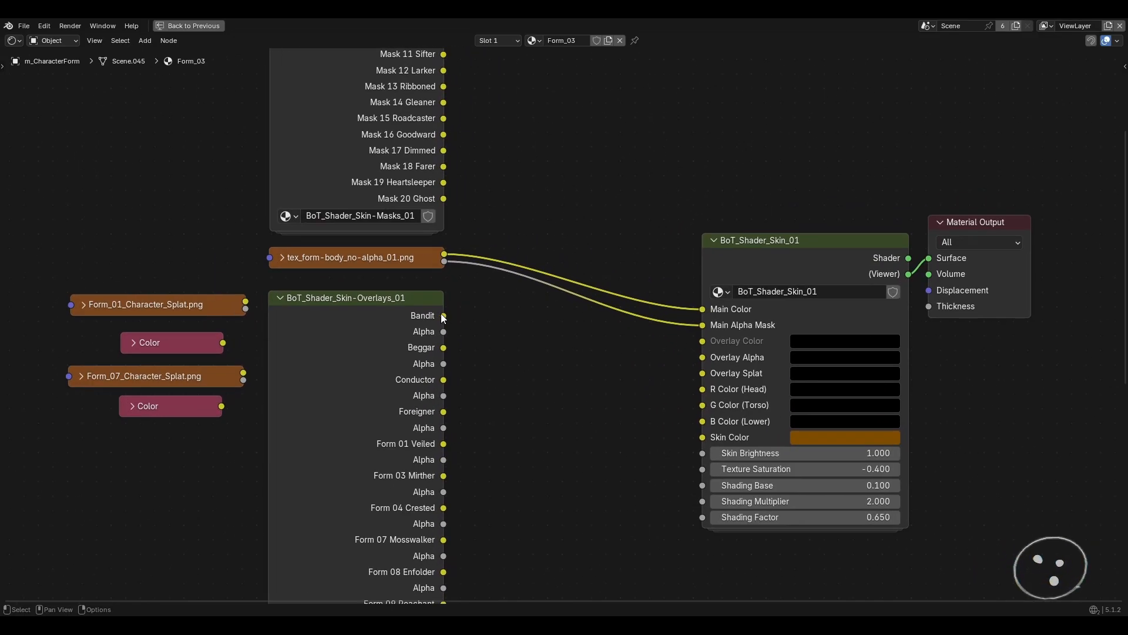
key("ctrl+space")
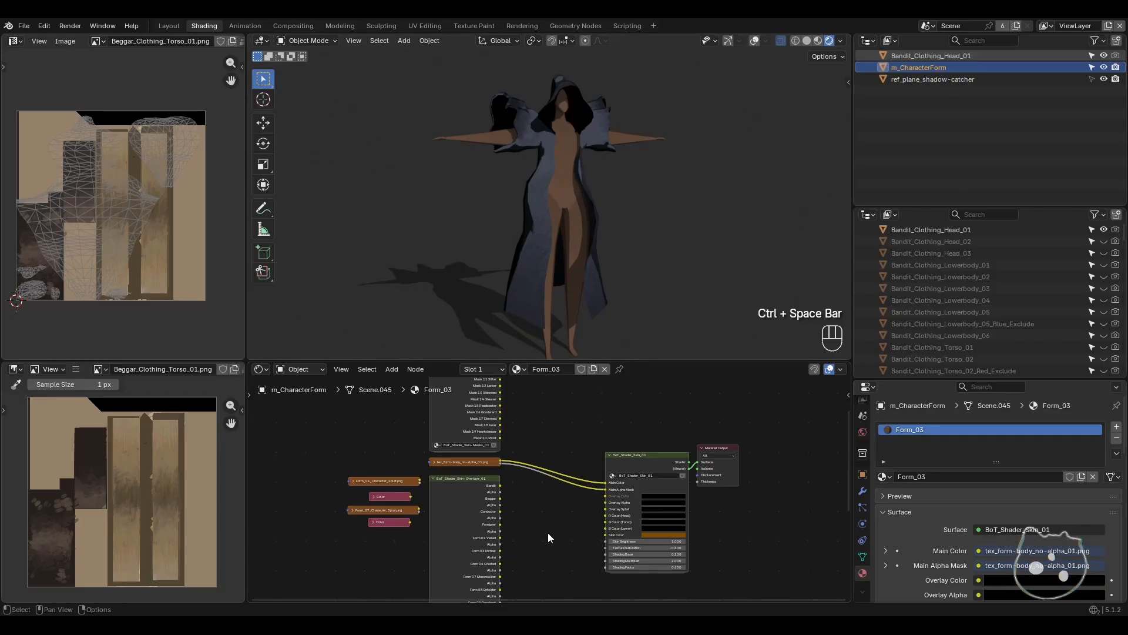
- Connect the Bandit overlay output and its Alpha to Overlay Color and Overlay Alpha on BoT_Shader_Skin_01
scroll(555, 531, "up", 2)
middle_click_drag(556, 532, 505, 447)
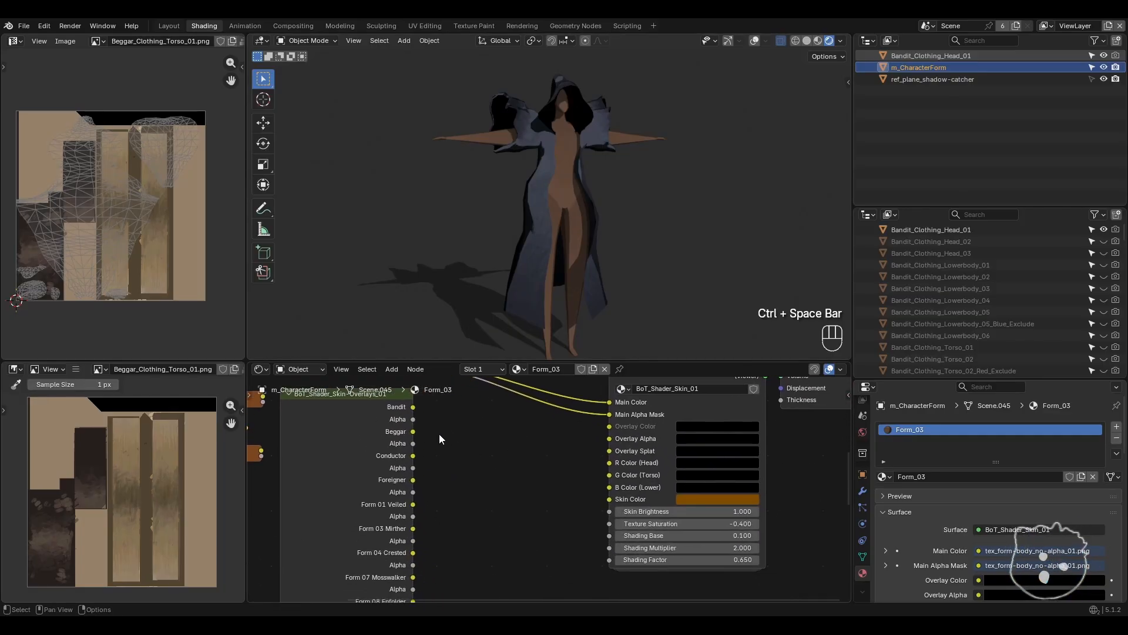
scroll(441, 440, "up", 1)
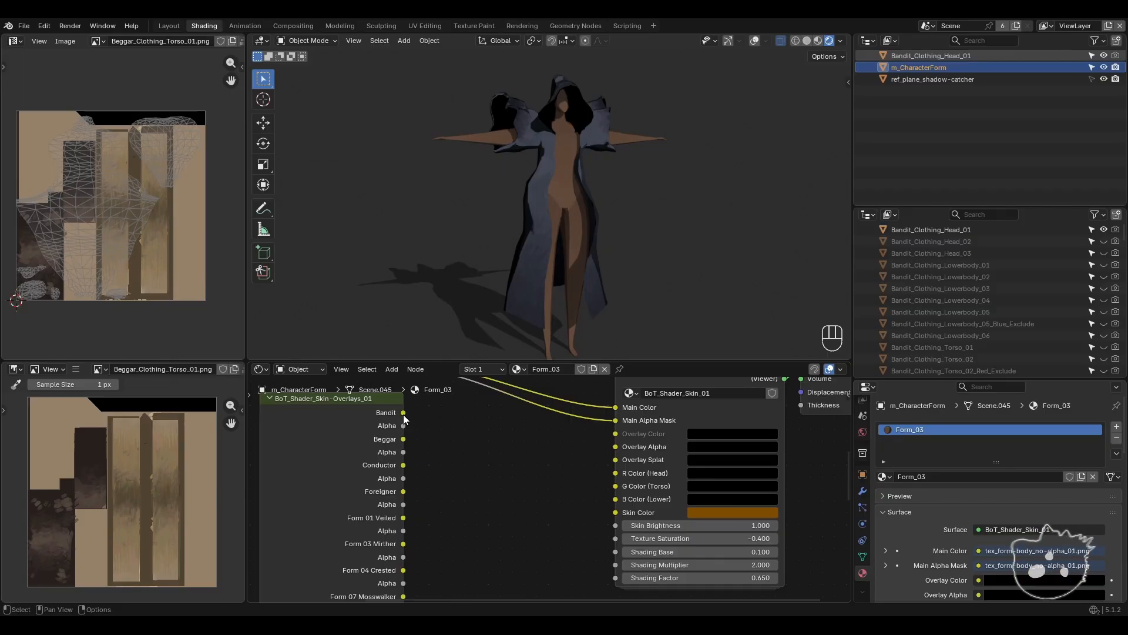
left_click_drag(404, 412, 616, 433)
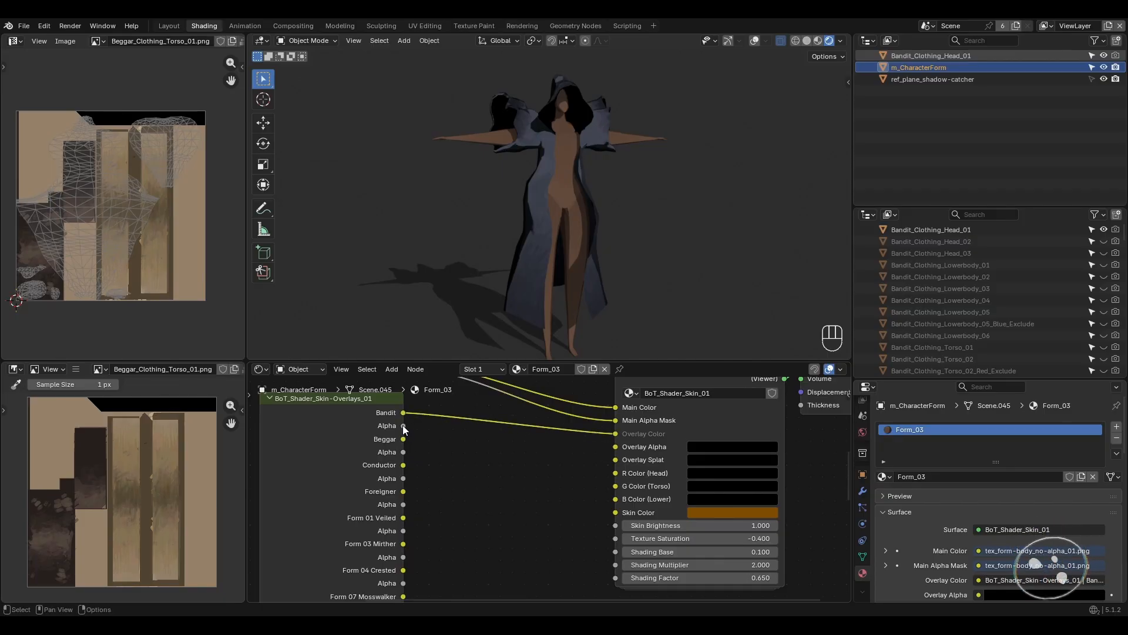
left_click_drag(403, 426, 615, 448)
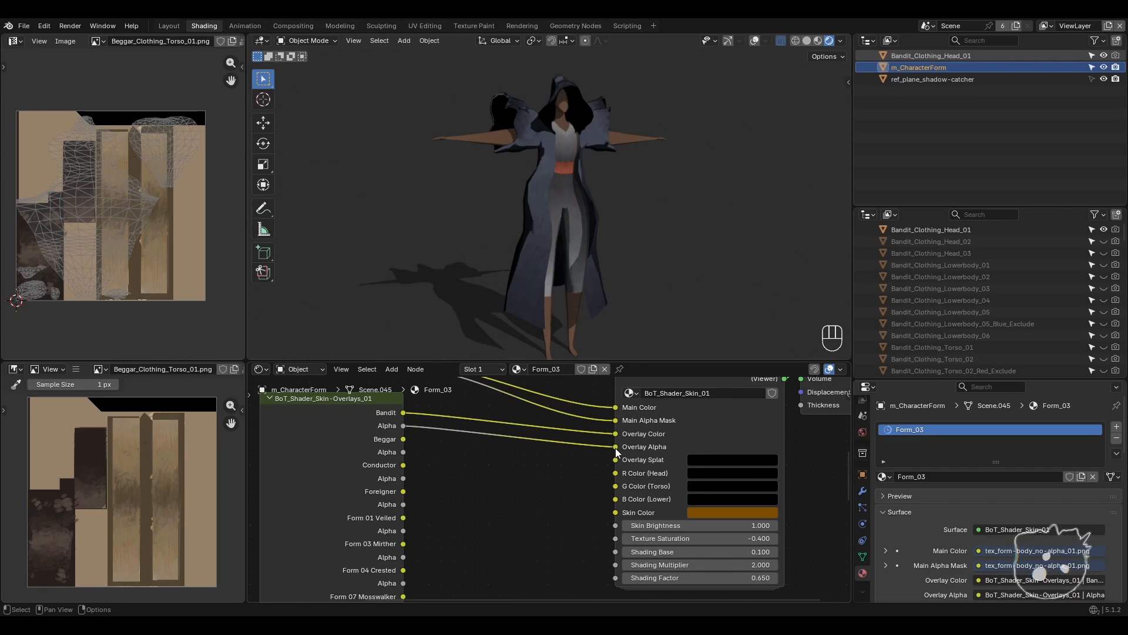
- Examine the Bandit overlay on the body mesh from several distances and angles
scroll(531, 248, "up", 5)
middle_click_drag(583, 173, 567, 192, "shift")
scroll(558, 234, "up", 3)
mouse_move(567, 191)
middle_mouse_down("shift")
mouse_move(578, 297)
mouse_move(579, 227)
mouse_move(579, 264)
mouse_move(551, 301)
mouse_move(570, 298)
mouse_move(583, 260)
mouse_move(574, 285)
mouse_move(581, 194)
middle_mouse_up("shift")
scroll(579, 296, "up", 3)
scroll(579, 265, "up", 4)
scroll(565, 259, "down", 8)
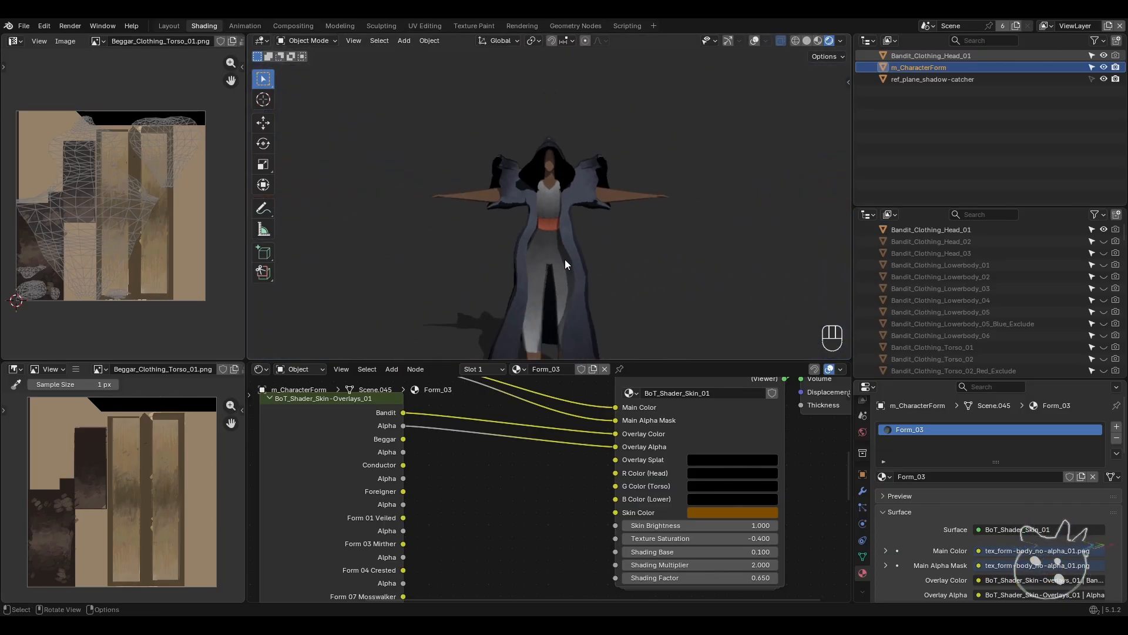
middle_click_drag(565, 259, 589, 238)
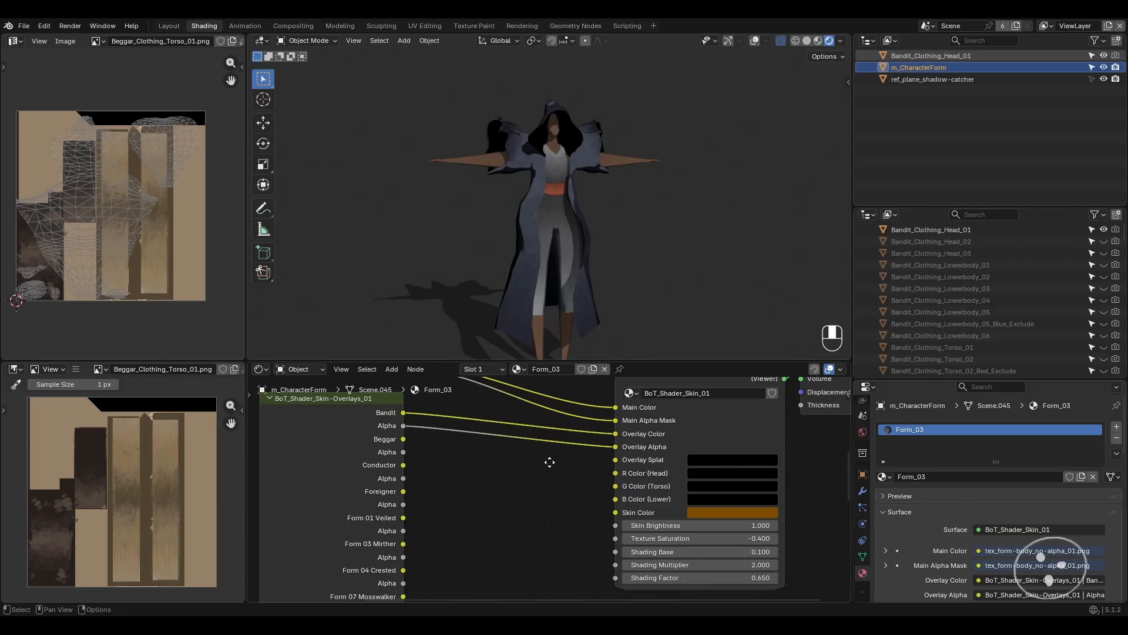
- Examine the skin shader's splat and R, G, B color inputs alongside the Form_01 and Form_07 character splat textures and their Color nodes
scroll(547, 464, "down", 2)
scroll(545, 470, "up", 1)
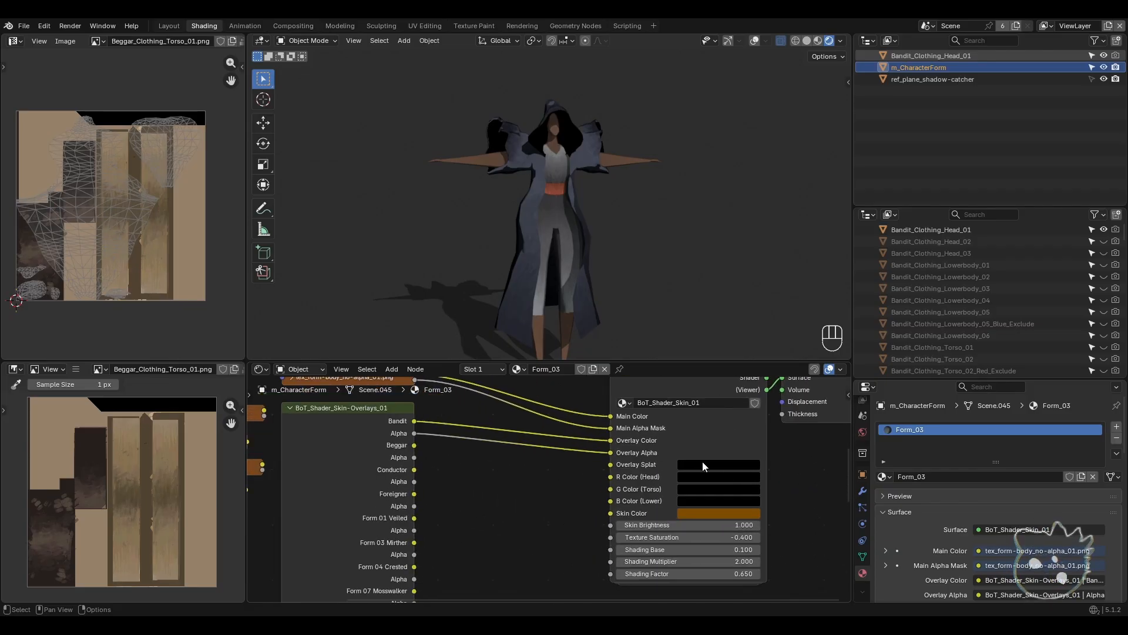
mouse_move(704, 464)
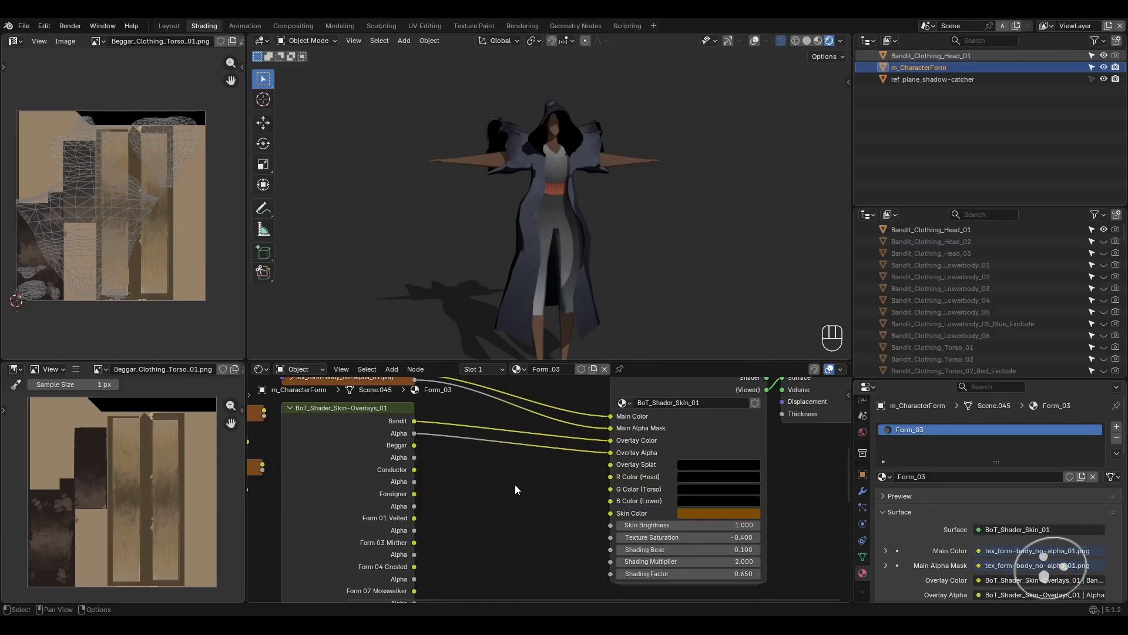
middle_click_drag(509, 509, 658, 506)
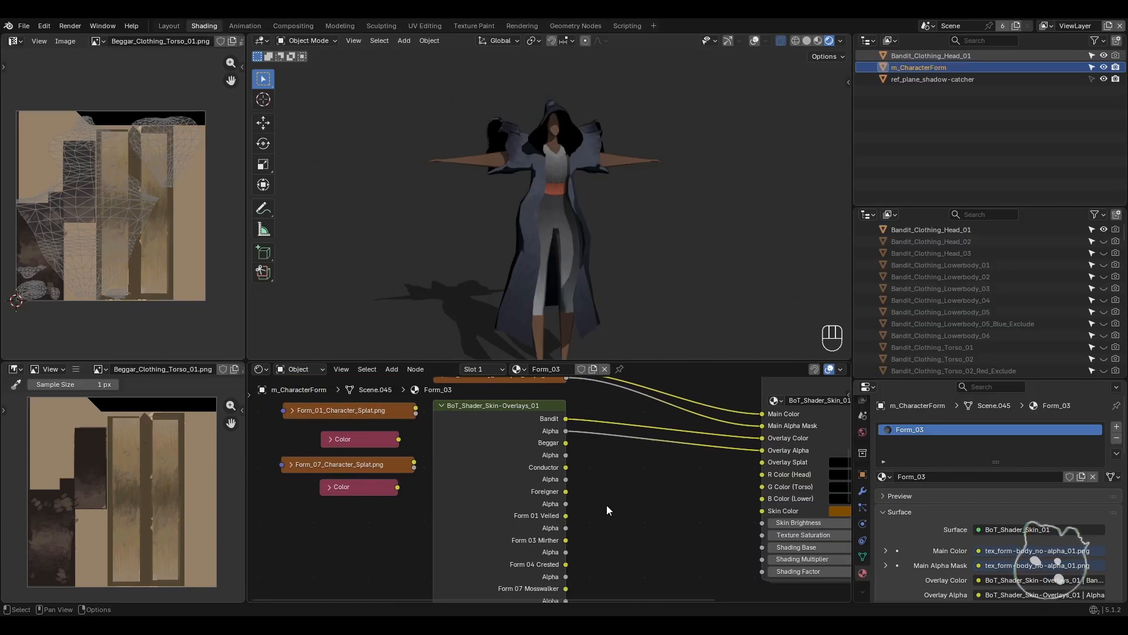
middle_click_drag(451, 499, 452, 535)
scroll(405, 506, "up", 2)
middle_click_drag(404, 506, 469, 496)
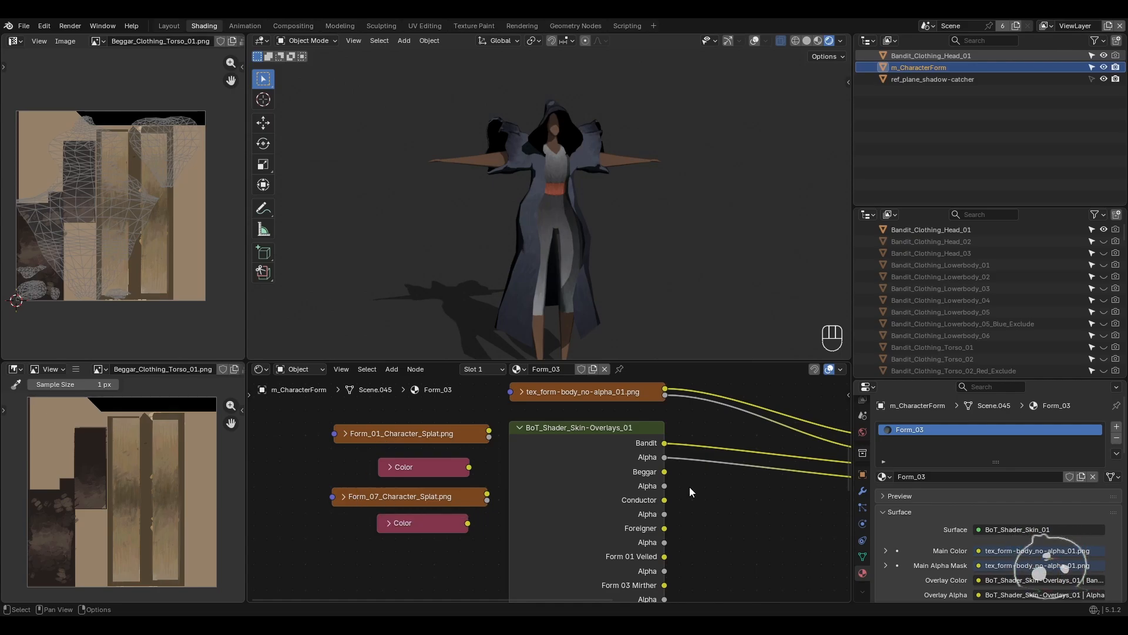
middle_click_drag(689, 488, 560, 499)
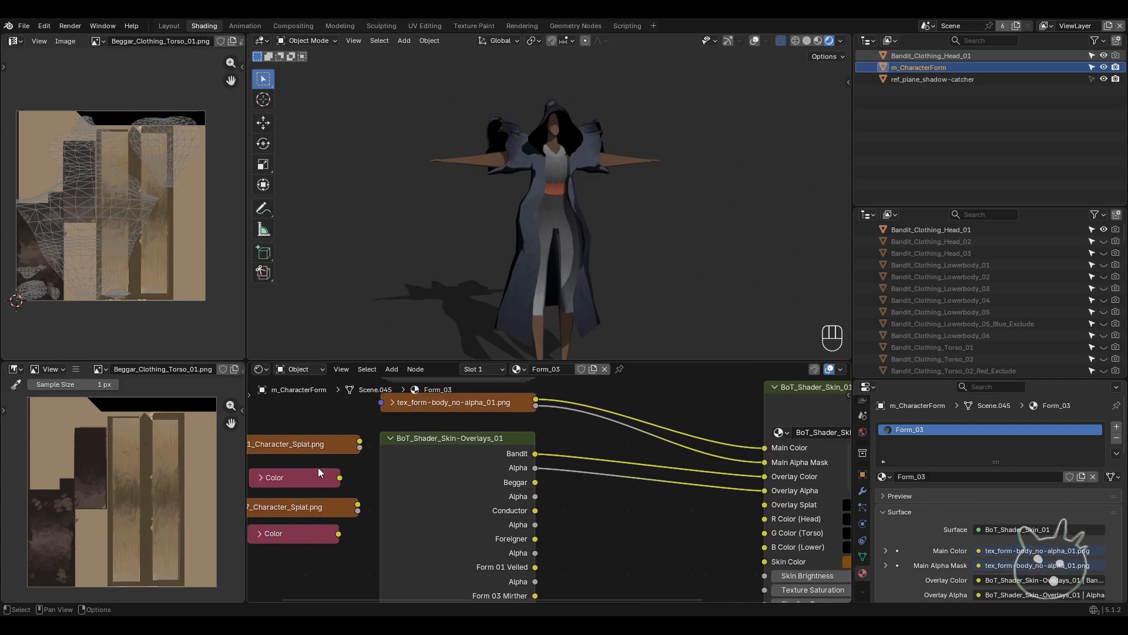
middle_click_drag(318, 467, 363, 471)
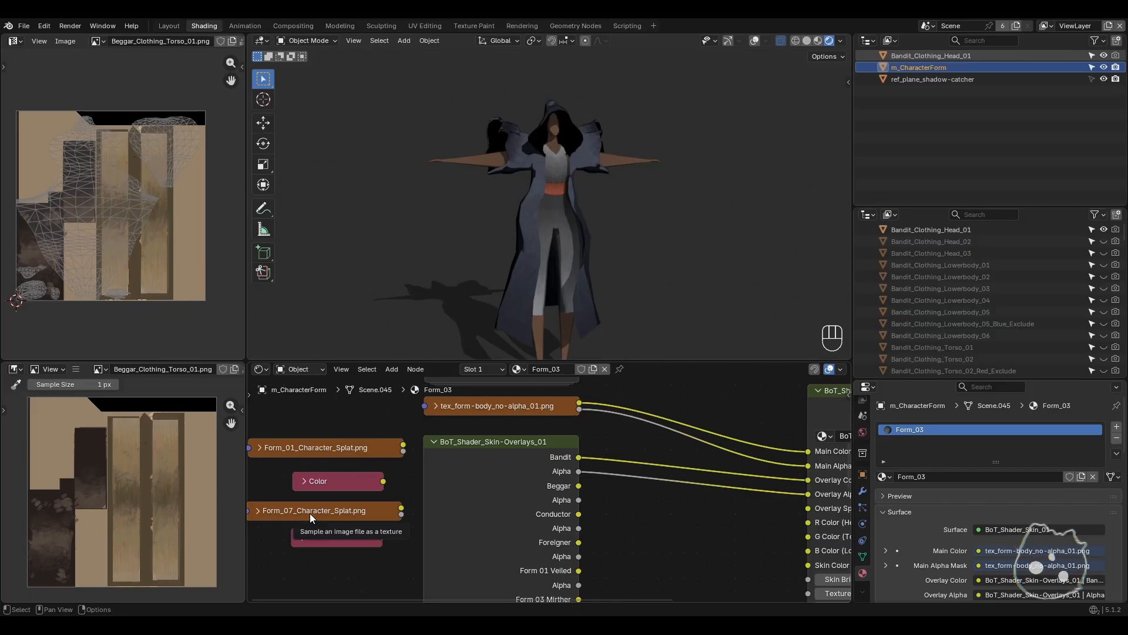
- Examine the BoT_Shader_Skin-Masks_01 outputs and their place beside the body texture, overlays and skin shader nodes
middle_click_drag(519, 410, 548, 536)
scroll(548, 487, "down", 4)
middle_click_drag(576, 426, 597, 545)
scroll(599, 506, "up", 2)
scroll(594, 502, "up", 2)
scroll(598, 515, "down", 2)
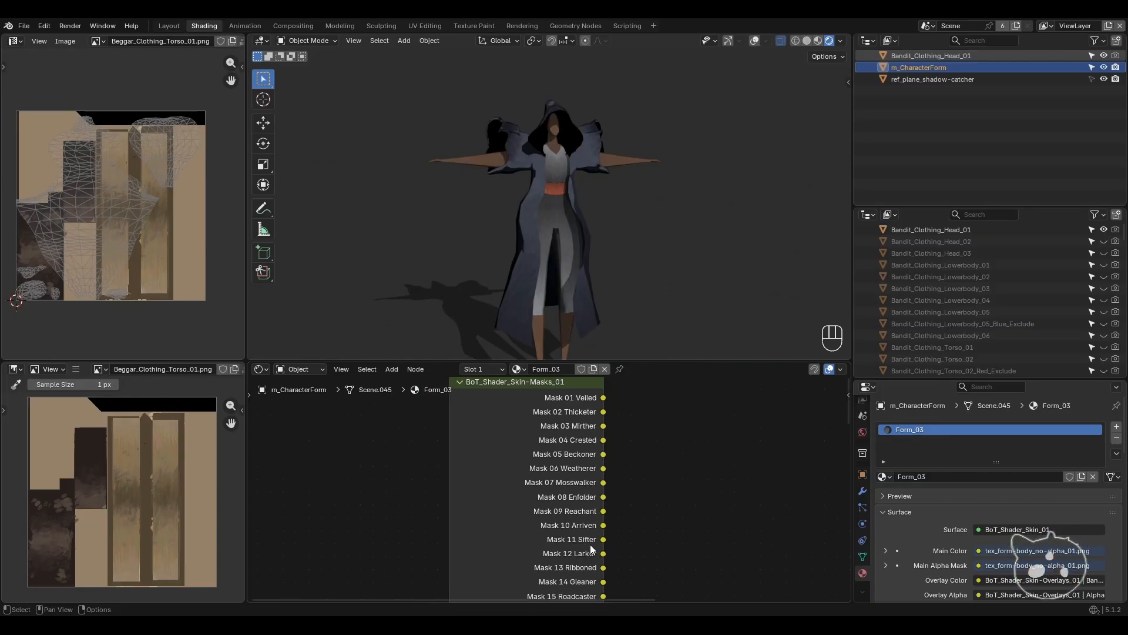
scroll(591, 544, "down", 8, "shift")
middle_click_drag(657, 528, 564, 536)
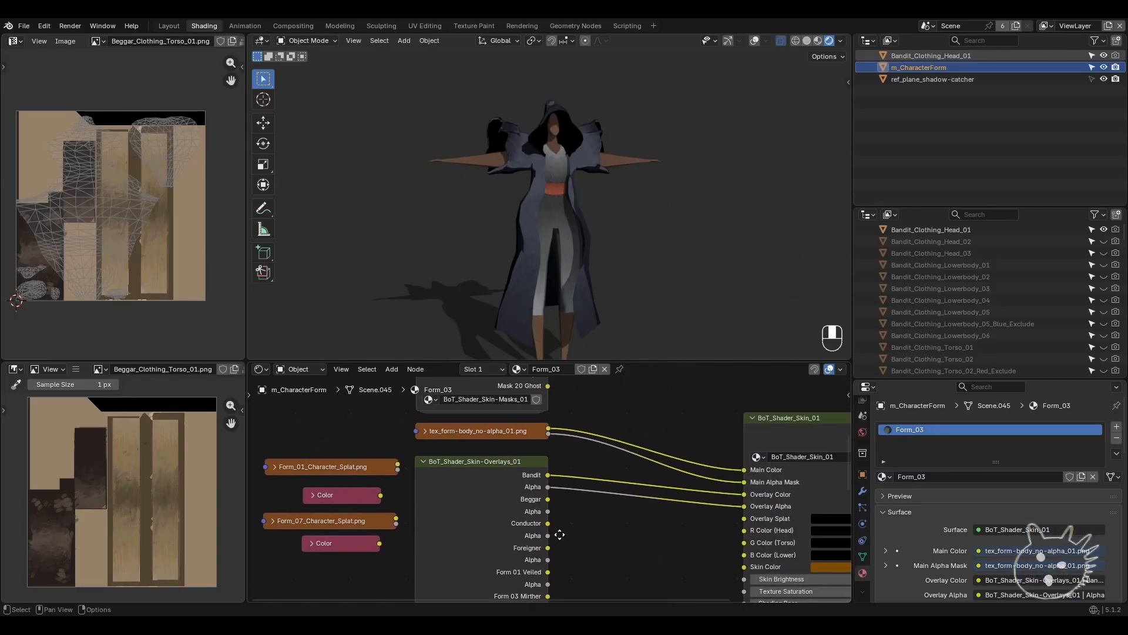
middle_click_drag(579, 449, 561, 549)
scroll(550, 470, "down", 2)
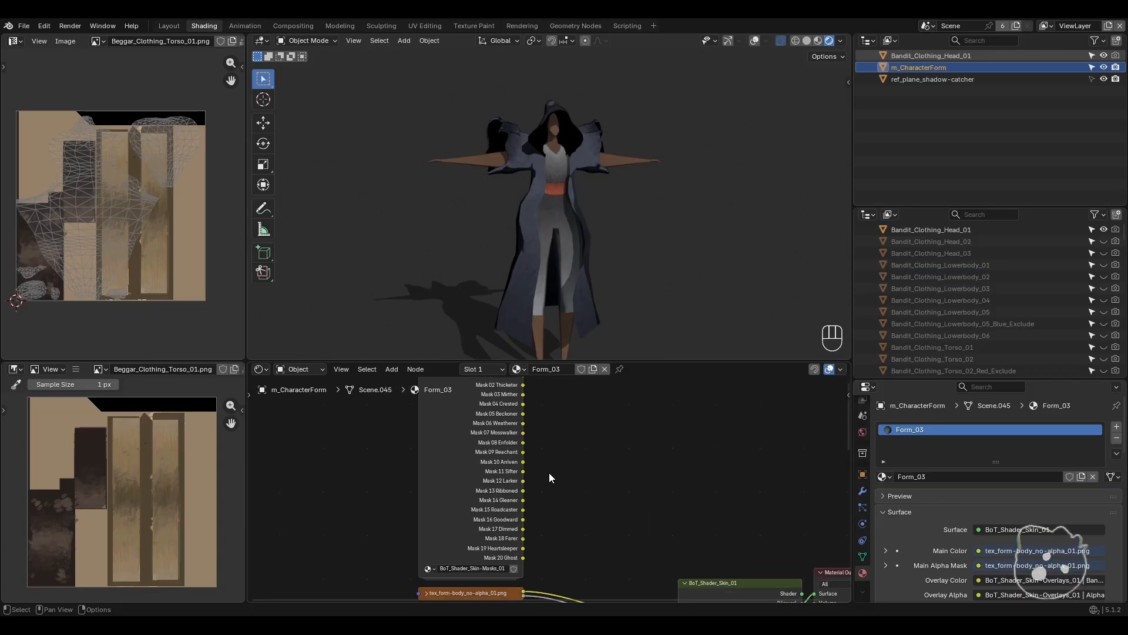
middle_click_drag(552, 587, 570, 477)
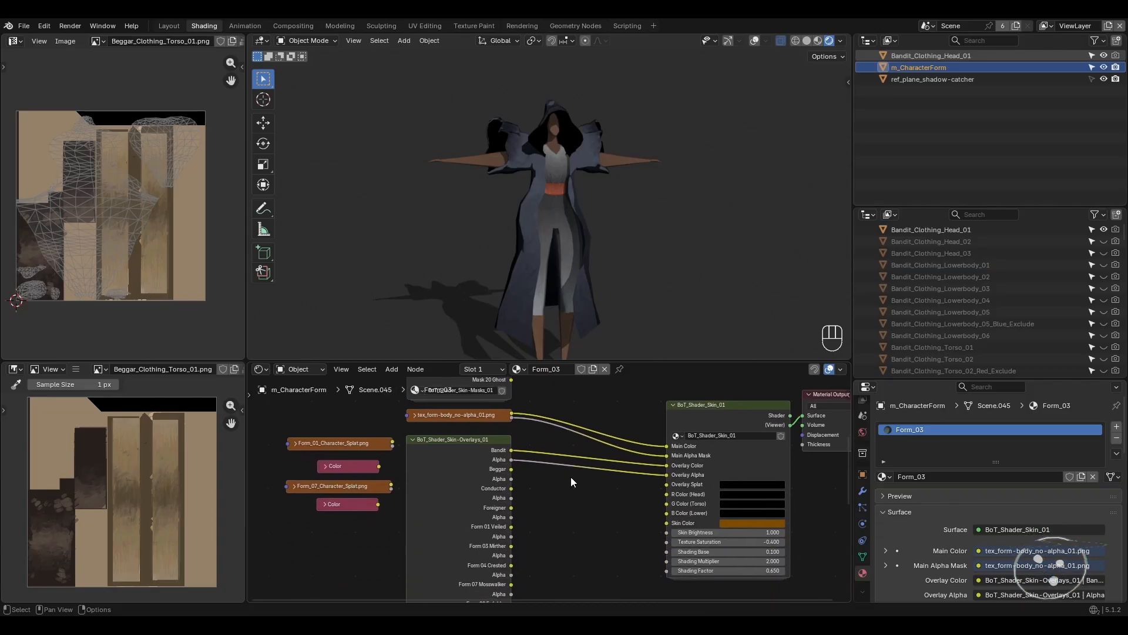
scroll(562, 525, "up", 1)
- Replace the Bandit links with the Form 07 Mosswalker output and its Alpha on Overlay Color and Overlay Alpha
left_click_drag(679, 453, 597, 513)
middle_click_drag(568, 574, 584, 496)
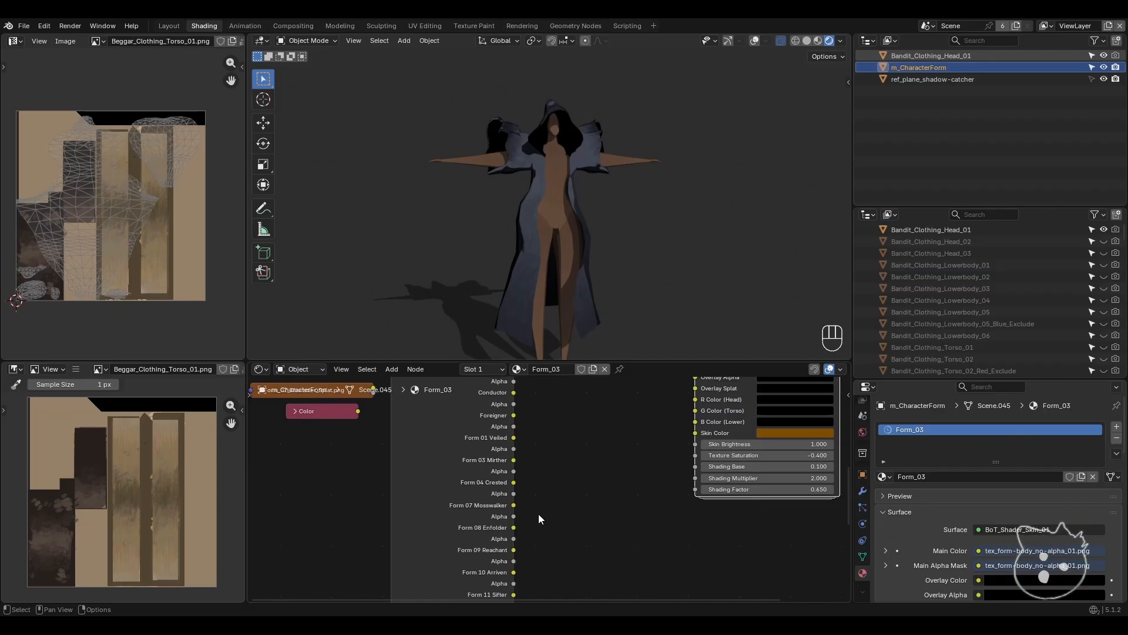
left_click_drag(513, 505, 691, 428)
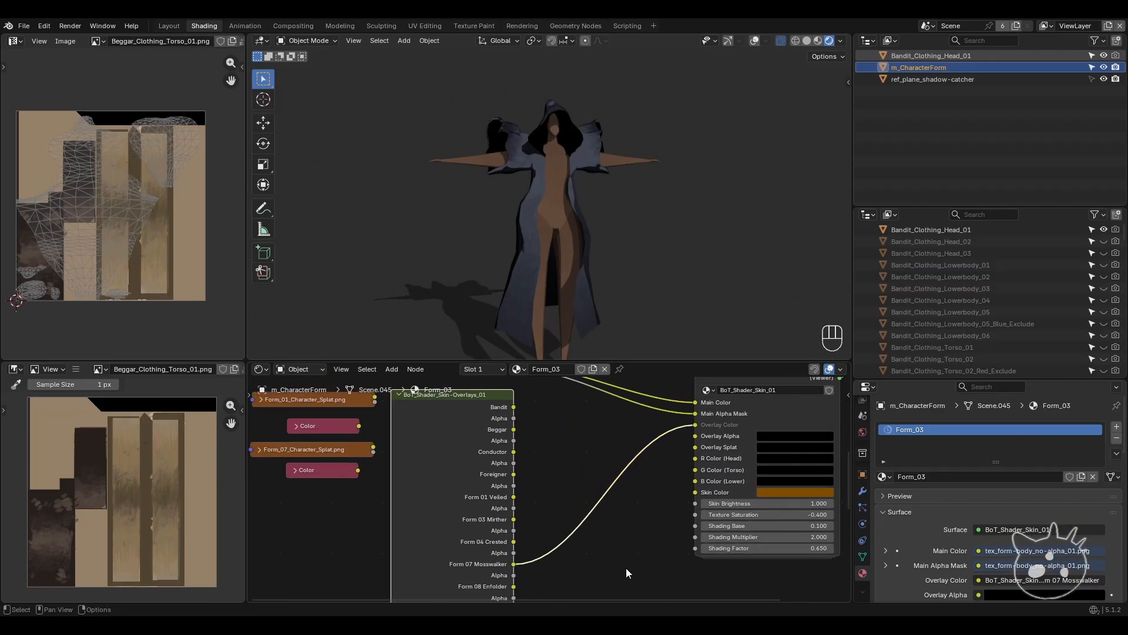
middle_click_drag(626, 568, 625, 508)
mouse_move(513, 517)
left_mouse_down()
mouse_move(671, 335)
mouse_move(672, 439)
mouse_move(685, 428)
left_mouse_up()
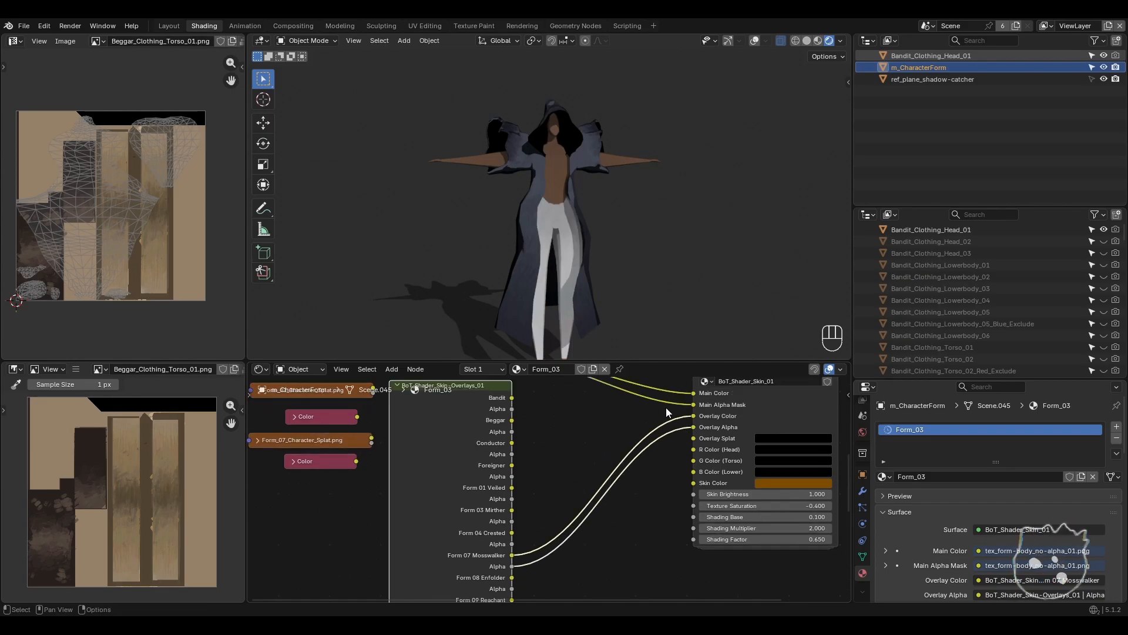
- Connect Form_07_Character_Splat.png to Overlay Splat and its accompanying Color node to B Color (Lower) on the skin shader
middle_click_drag(630, 294, 594, 225, "ctrl+shift")
mouse_move(571, 454)
middle_mouse_down()
mouse_move(610, 461)
mouse_move(575, 459)
middle_mouse_up()
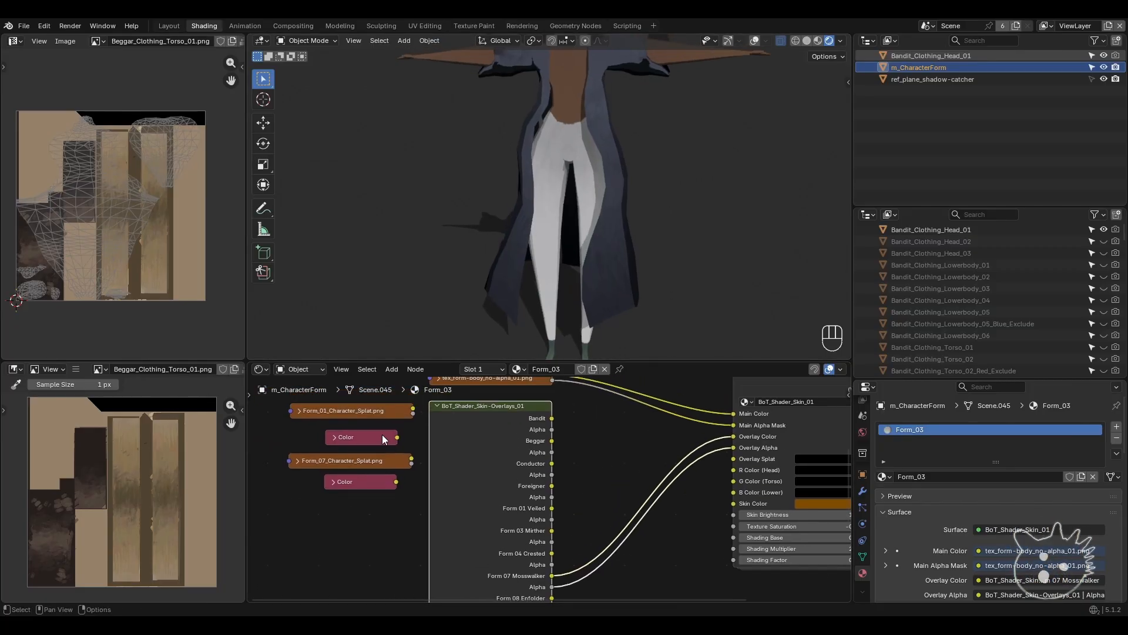
left_click(351, 461)
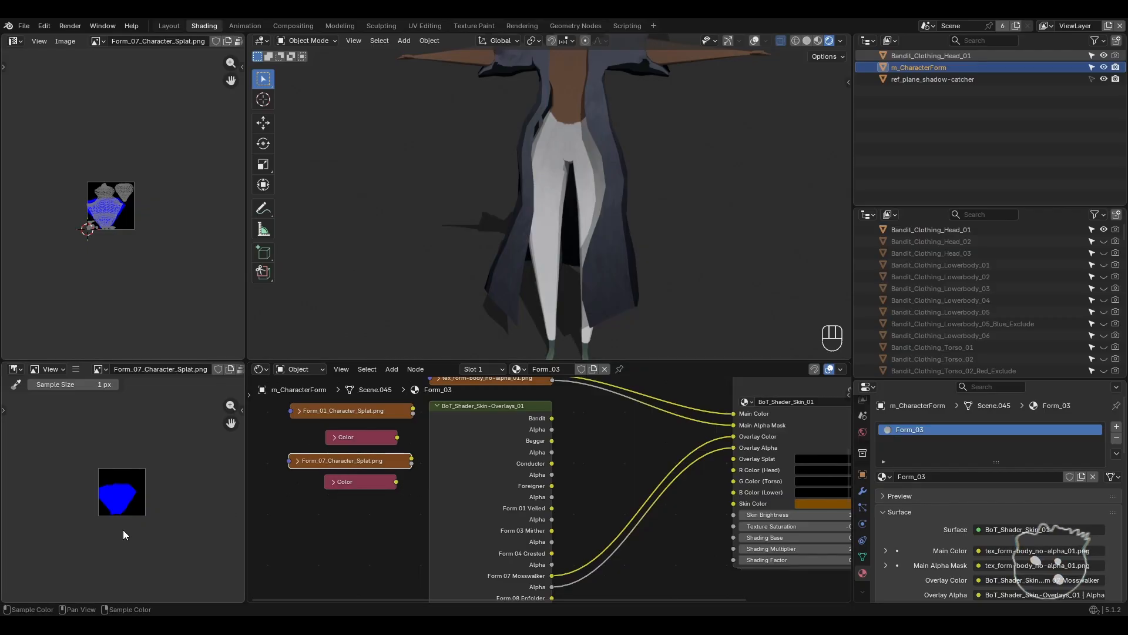
scroll(123, 528, "up", 3)
middle_click_drag(469, 489, 404, 489)
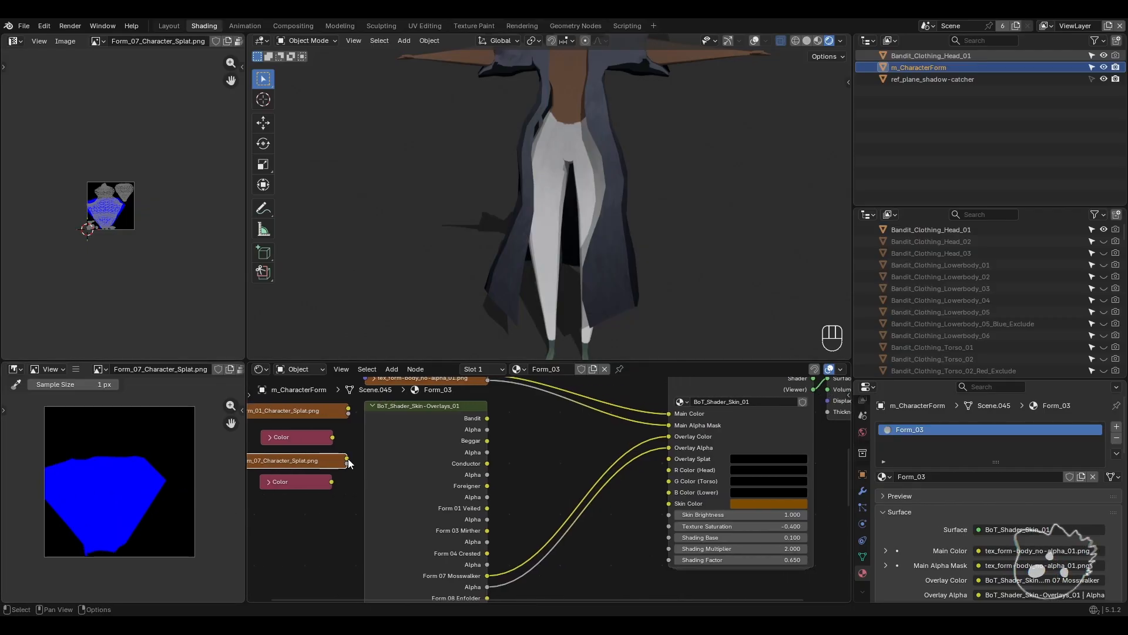
left_click_drag(348, 460, 662, 463)
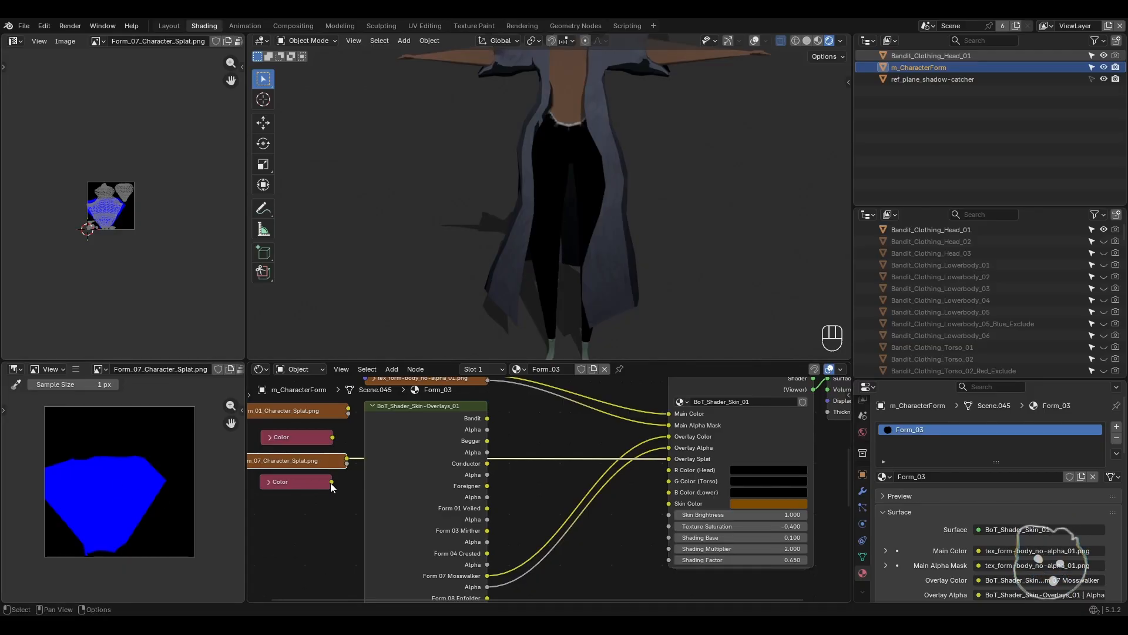
left_click_drag(331, 482, 669, 491)
- Examine the splat-coloured leg overlay in the maximized 3D viewport from another angle, and restore the layout
key("ctrl+space")
scroll(579, 337, "down", 3)
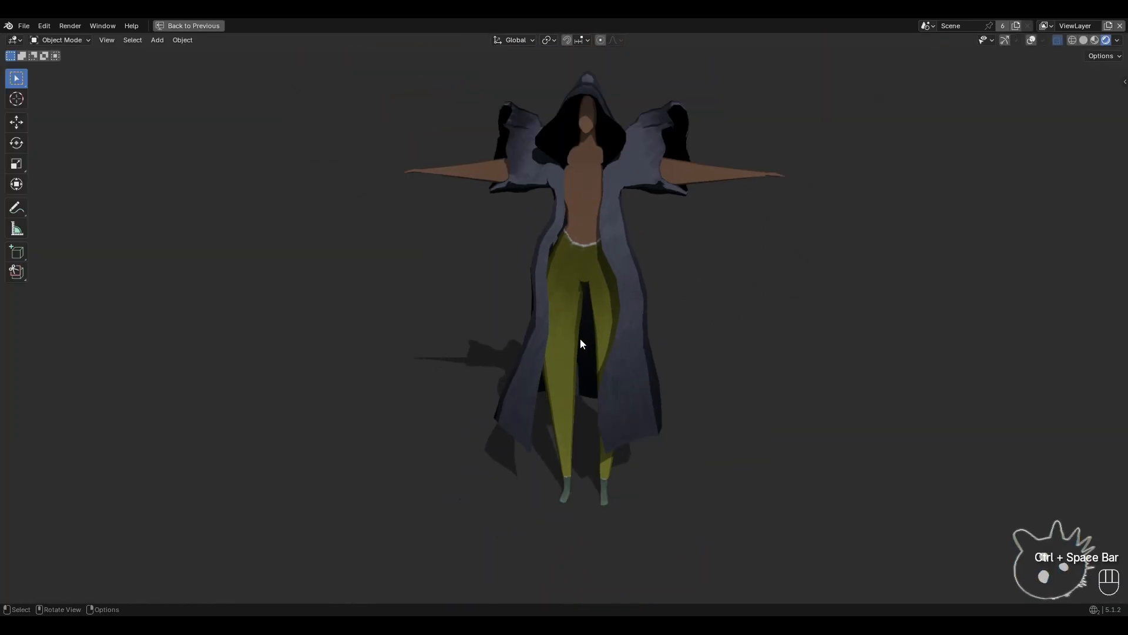
middle_click_drag(580, 339, 541, 379)
scroll(568, 398, "down", 3)
scroll(567, 390, "up", 4)
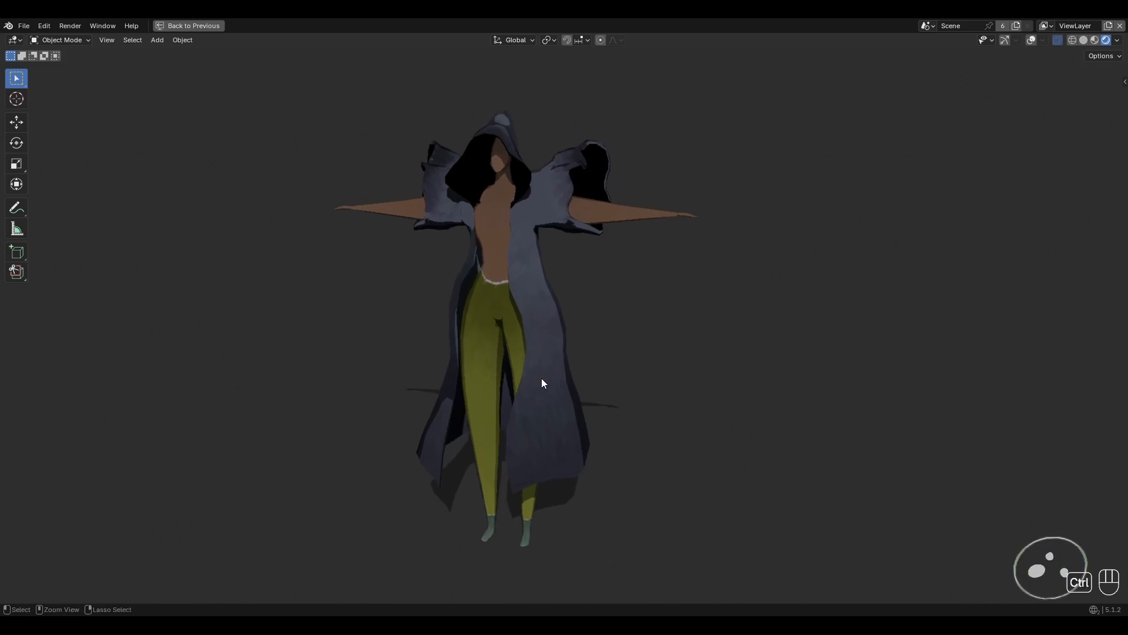
key("ctrl+space")
- Disconnect the overlay splat, B Color (Lower), Overlay Color and Overlay Alpha links from the skin shader
left_click_drag(663, 458, 576, 453)
left_click_drag(663, 492, 580, 458)
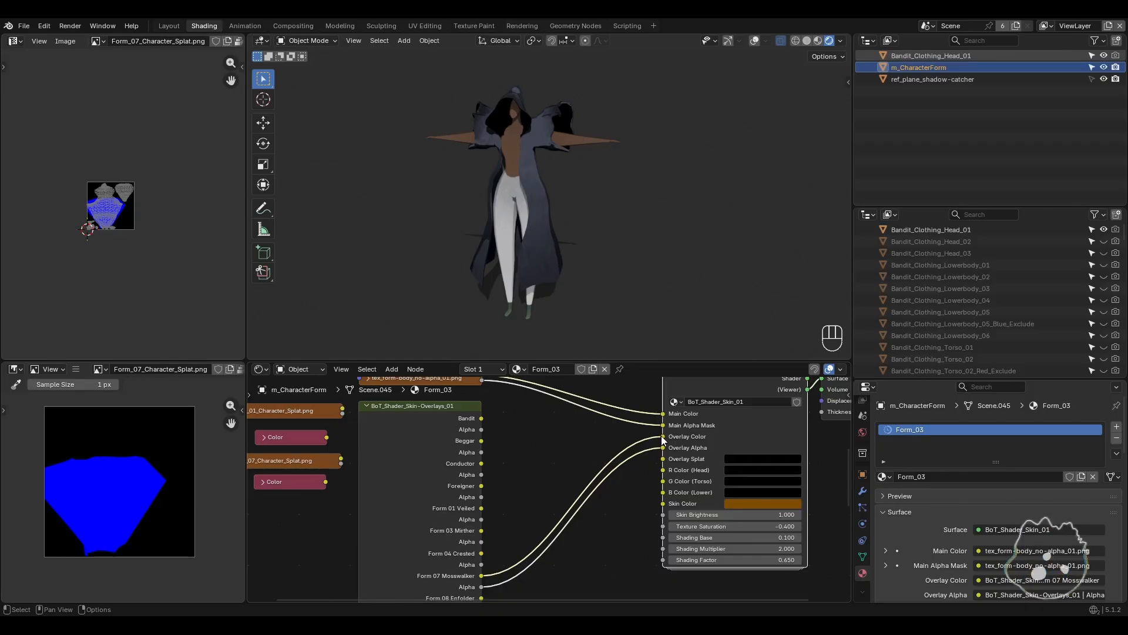
left_click_drag(663, 436, 604, 446)
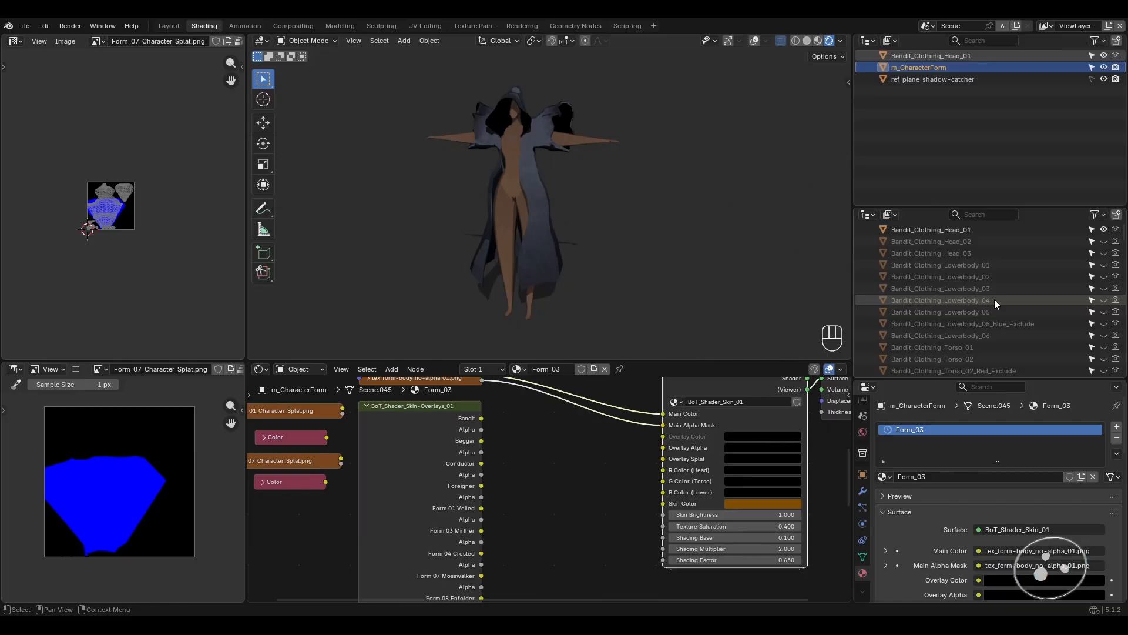
- Hide Bandit_Clothing_Head_01 and filter the outliner's object list by "form03"
left_click(1105, 229)
left_click(984, 215)
type("f")
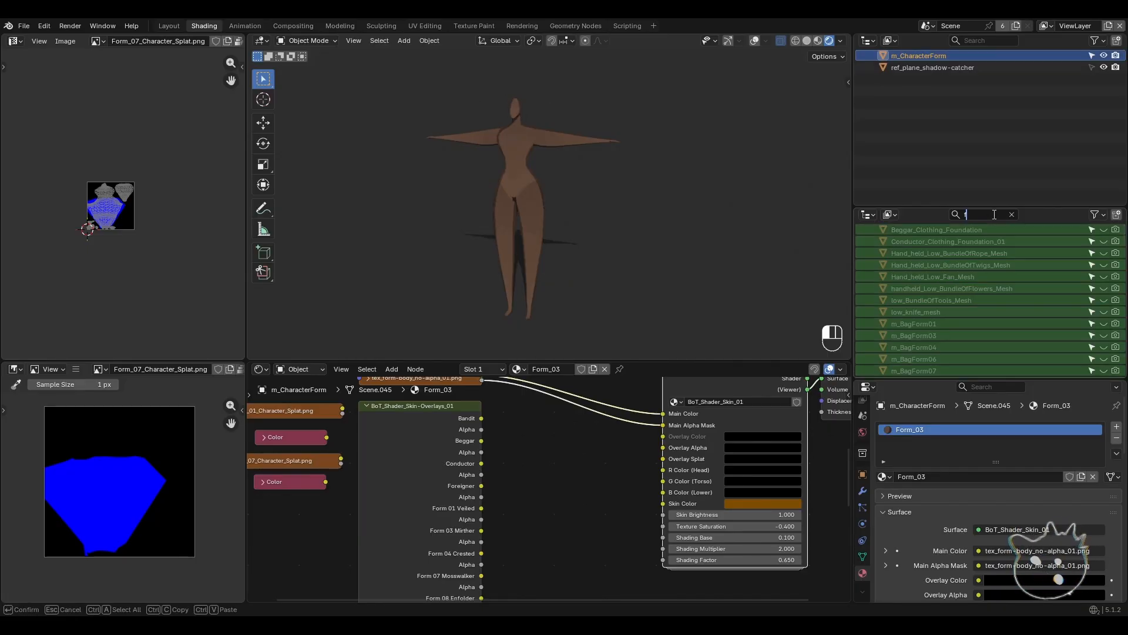
type("orm03")
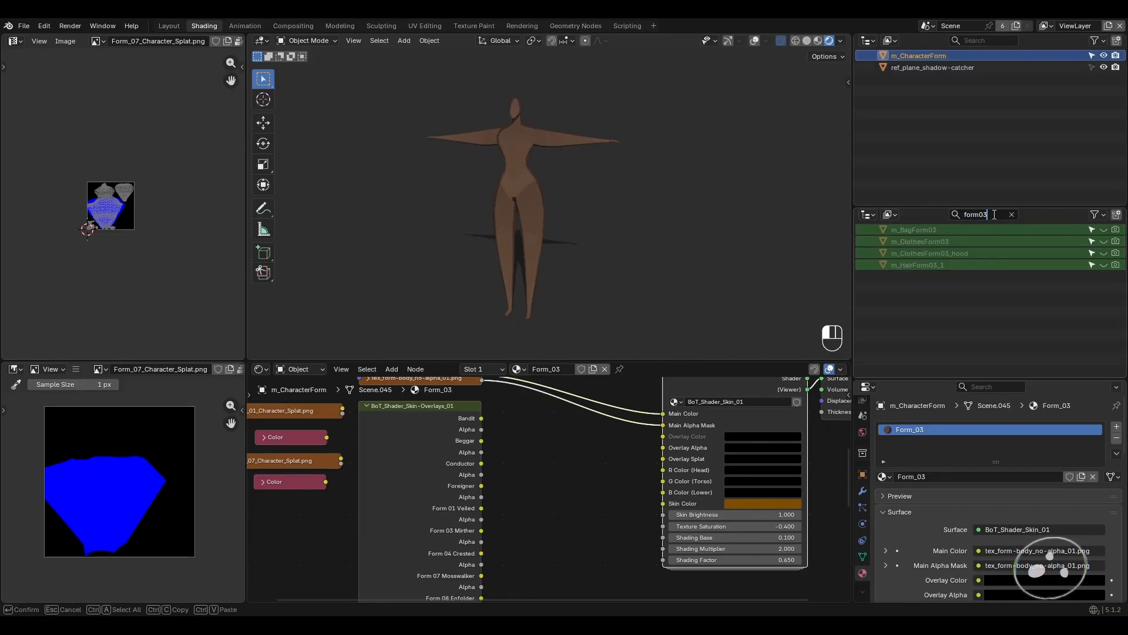
key("Return")
- Unhide m_BagForm03 and m_ClothesForm03, clear the selection and frame the clothed character
left_click(1103, 230)
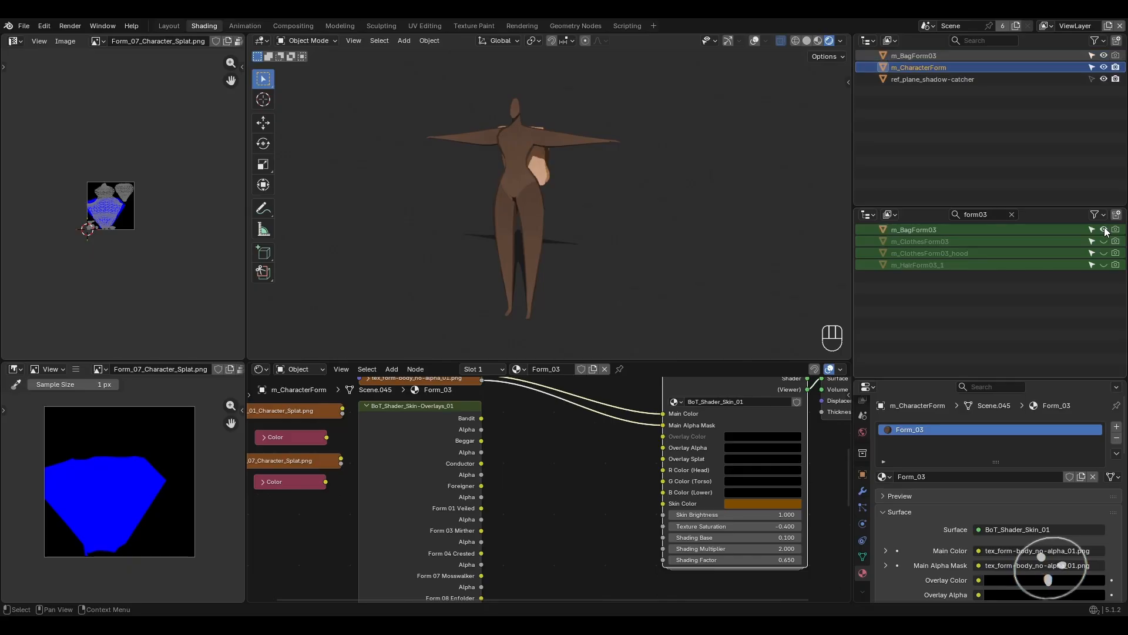
left_click(1104, 242)
left_click(614, 217)
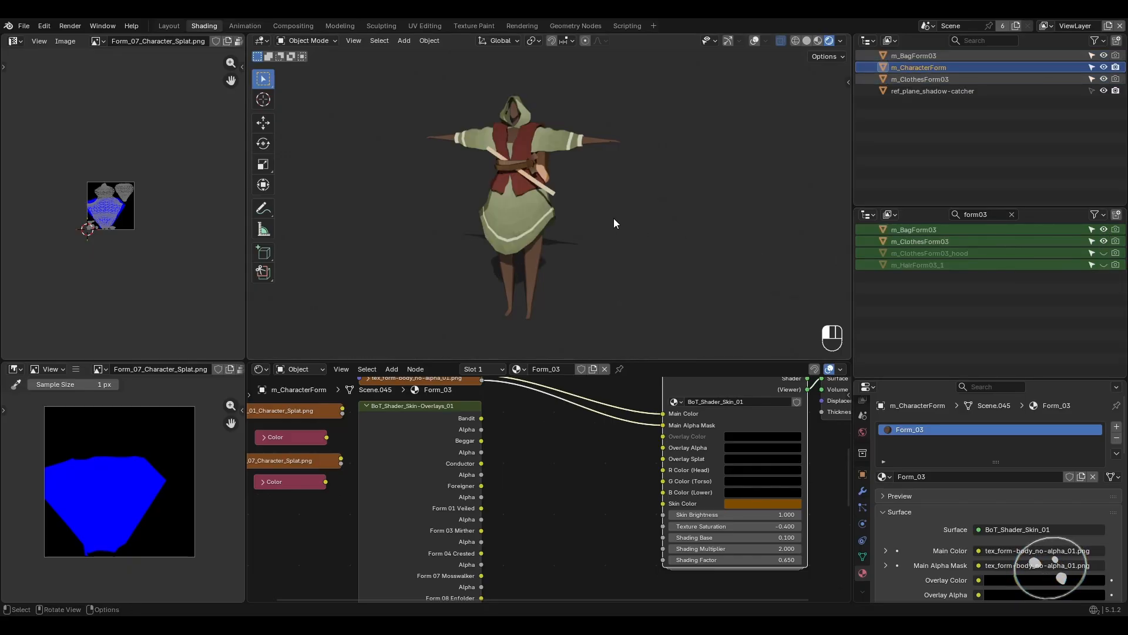
scroll(537, 260, "up", 2)
middle_click_drag(539, 215, 587, 234, "shift")
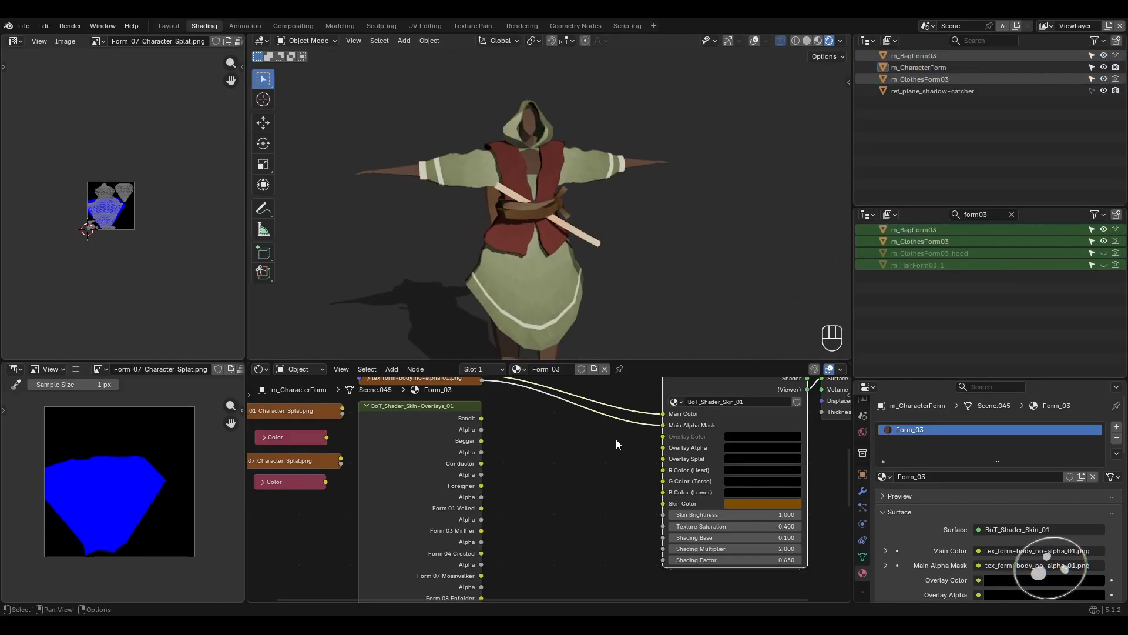
- Examine the character's bare legs below the m_ClothesForm03 skirt alongside the available Form overlay outputs
middle_click_drag(544, 513, 552, 482)
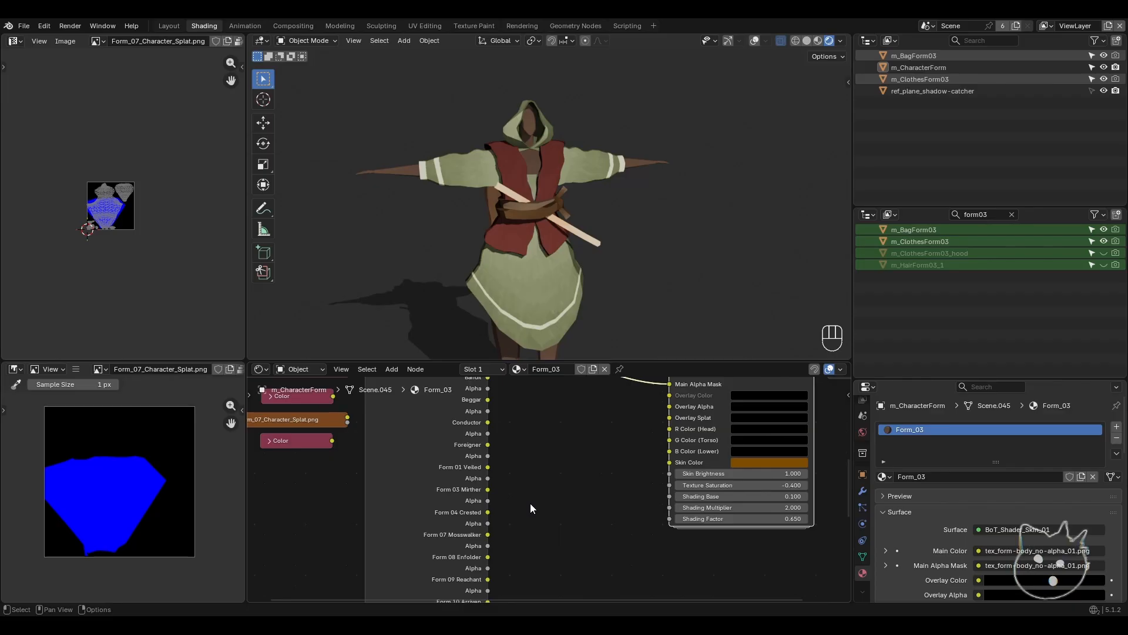
middle_click_drag(538, 277, 551, 143, "shift")
middle_click_drag(570, 269, 603, 242)
scroll(591, 313, "up", 4)
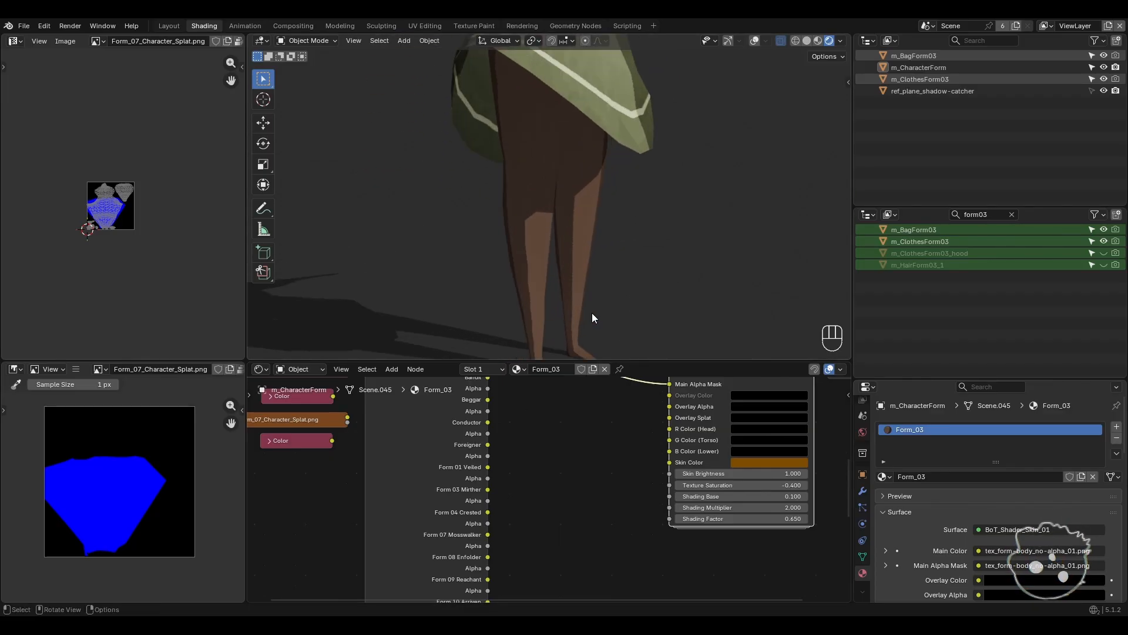
middle_click_drag(591, 313, 590, 270, "shift")
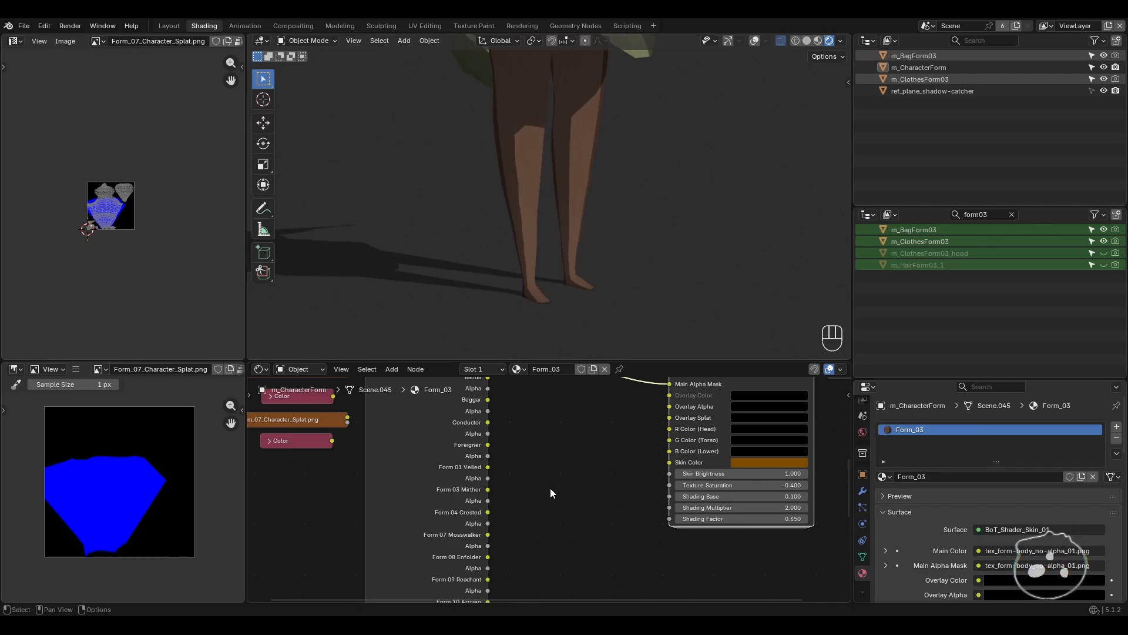
- Link the Form 03 Mirther overlay output and its Alpha to the skin shader's Overlay Color and Overlay Alpha inputs
middle_click_drag(548, 471, 544, 488)
middle_click_drag(573, 540, 530, 510)
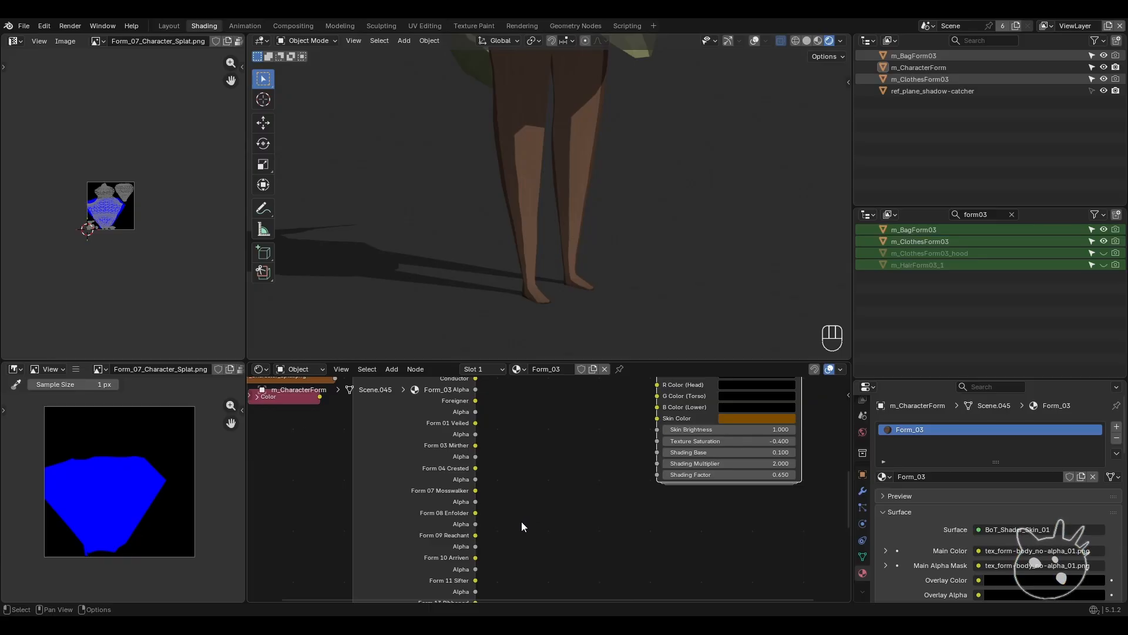
middle_click_drag(520, 460, 494, 515)
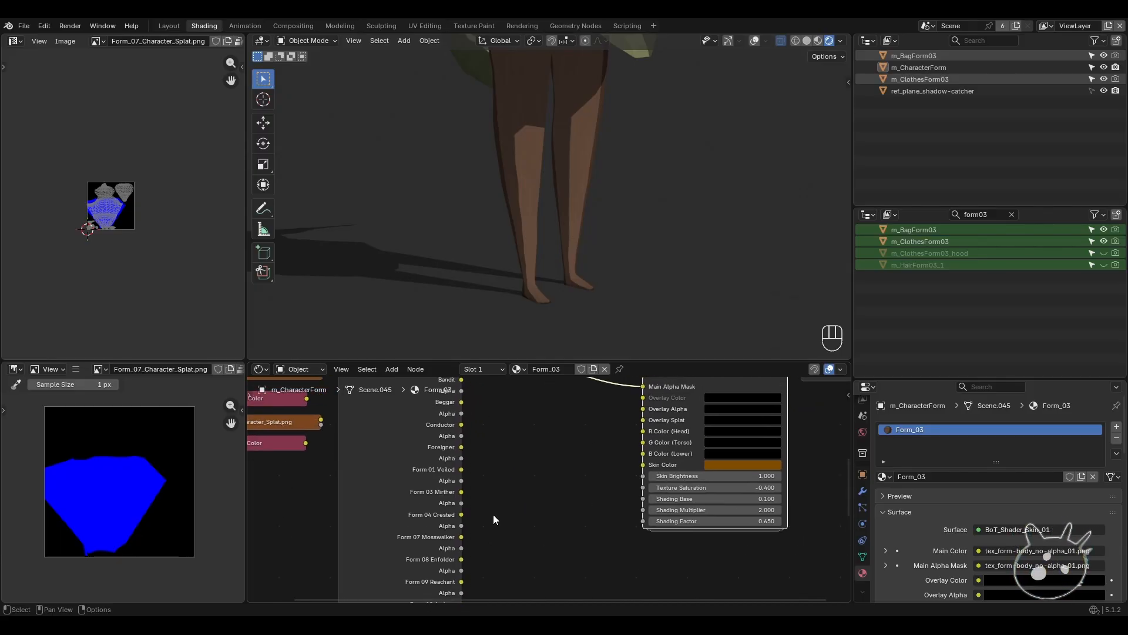
left_click_drag(462, 491, 641, 403)
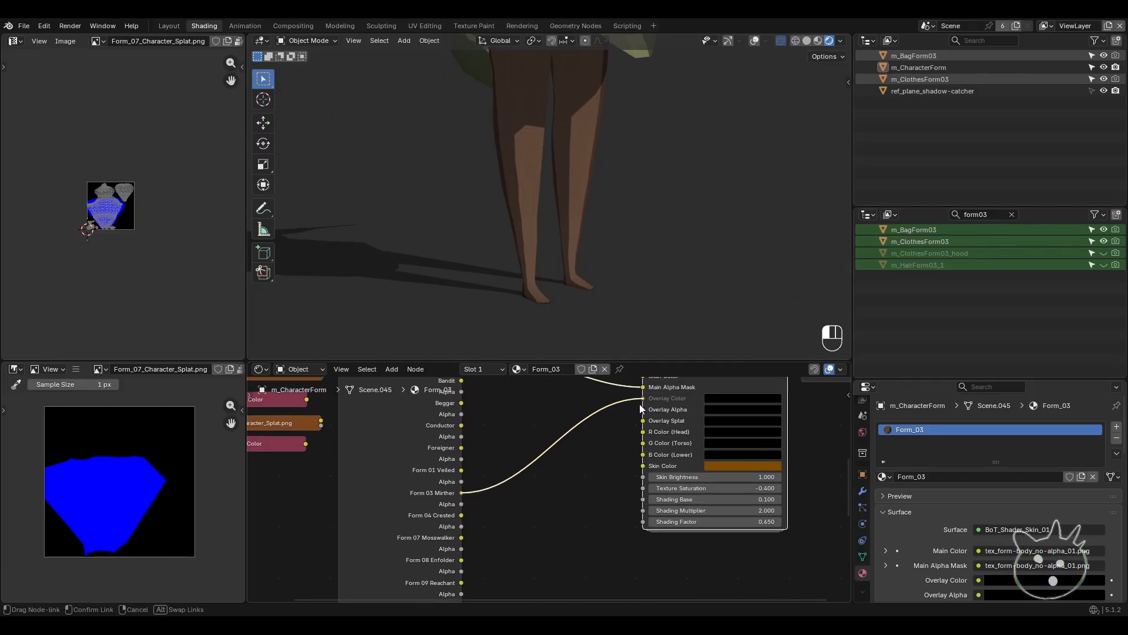
left_click_drag(462, 503, 636, 410)
- Disconnect the tex_form-body_no-alpha_01.png alpha link from the skin shader's Main Alpha Mask input
middle_click_drag(636, 214, 567, 265, "shift")
scroll(582, 292, "down", 3)
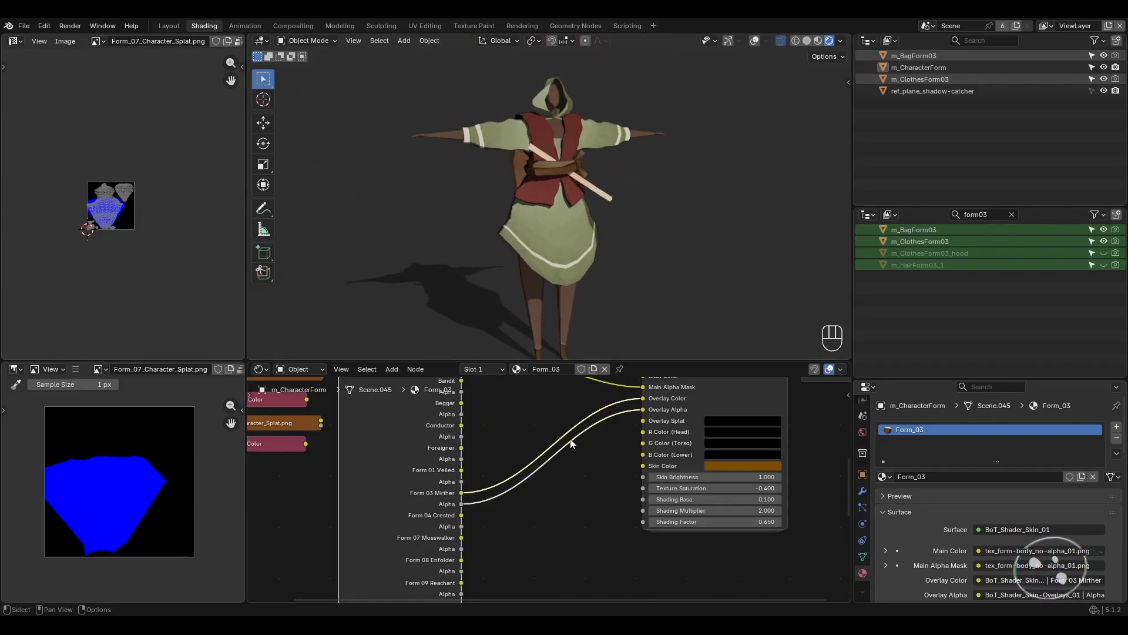
middle_click_drag(570, 438, 569, 517)
mouse_move(559, 460)
middle_mouse_down()
mouse_move(571, 524)
mouse_move(552, 454)
middle_mouse_up()
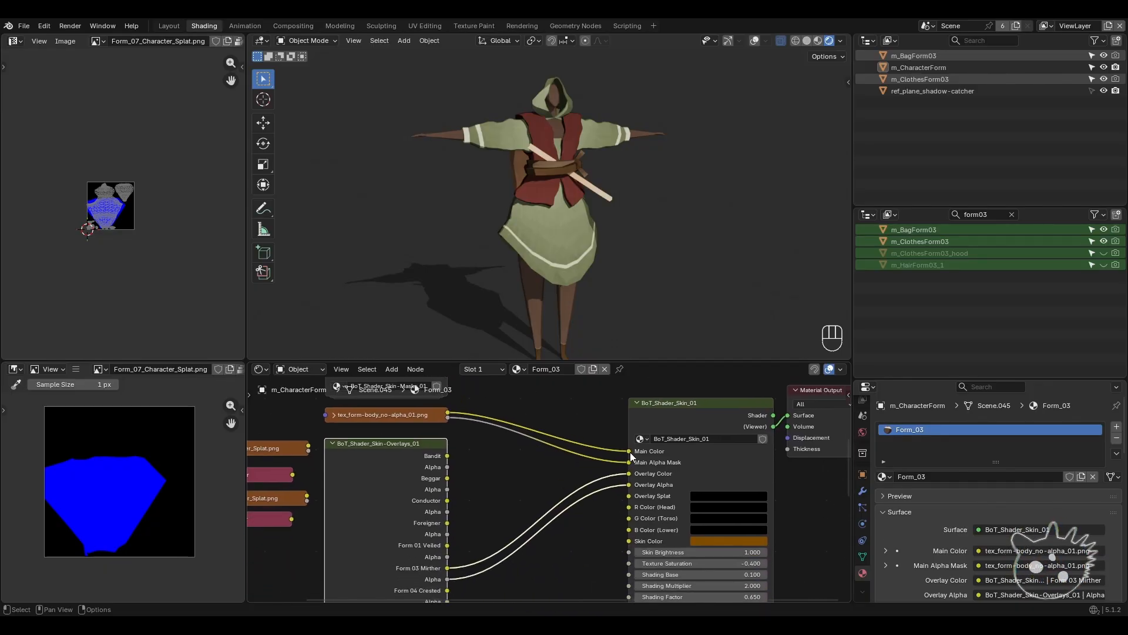
left_click_drag(629, 462, 575, 461)
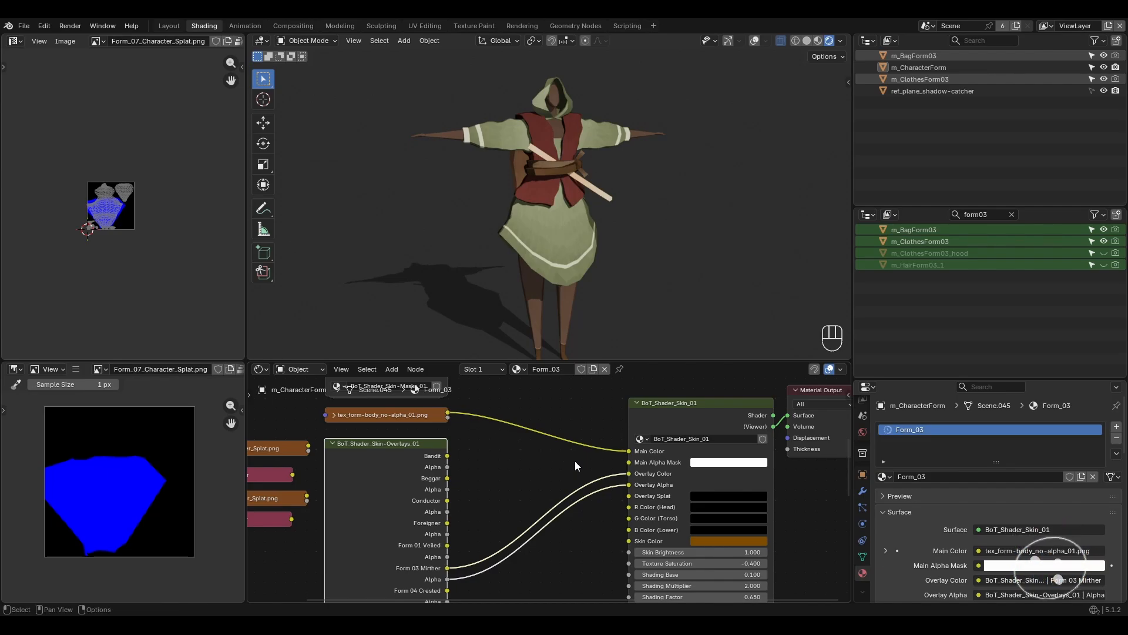
- Hide m_ClothesForm03 and inspect the character's bare body with the Mirther overlay
middle_click_drag(499, 252, 516, 270)
middle_click_drag(493, 201, 500, 212, "shift")
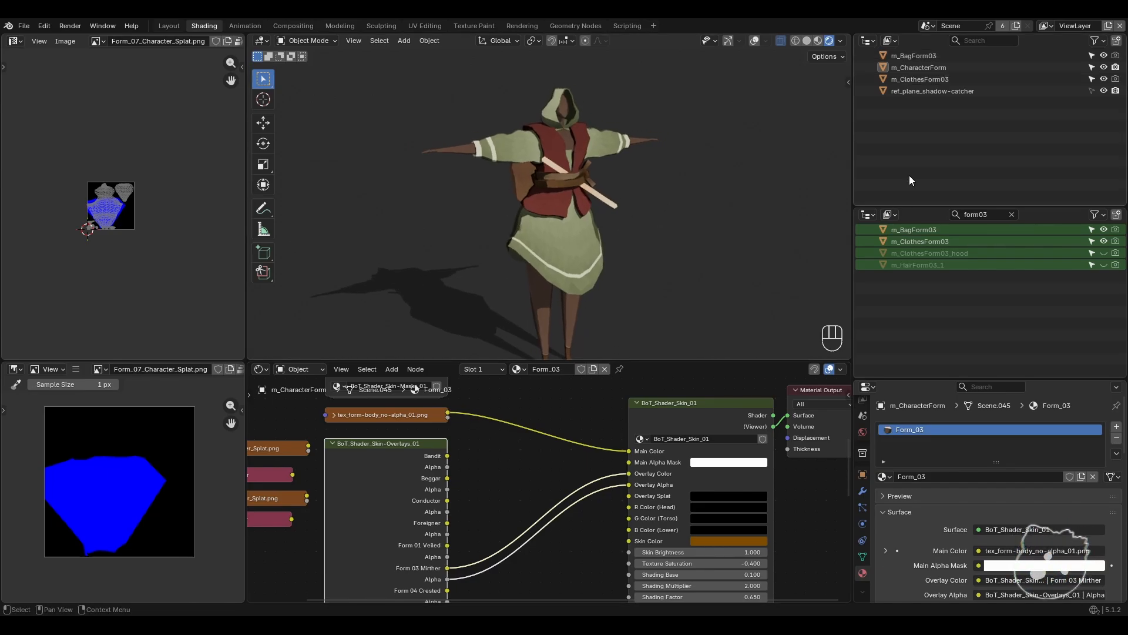
left_click(1104, 79)
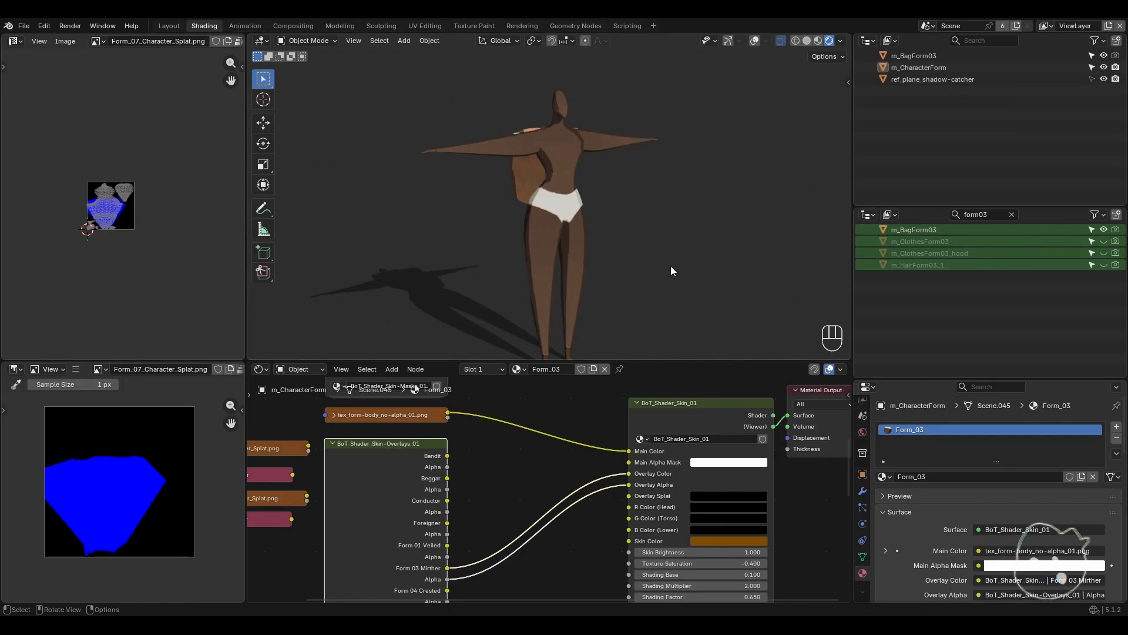
scroll(558, 460, "up", 2, "shift")
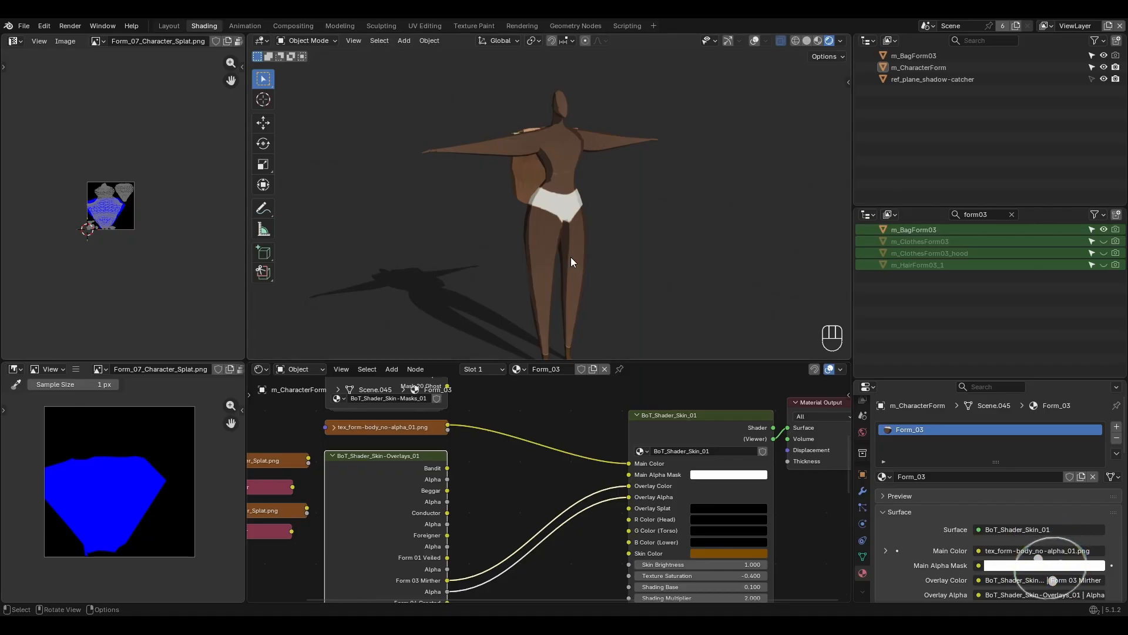
mouse_move(570, 256)
middle_mouse_down("shift")
mouse_move(586, 217)
mouse_move(583, 267)
middle_mouse_up("shift")
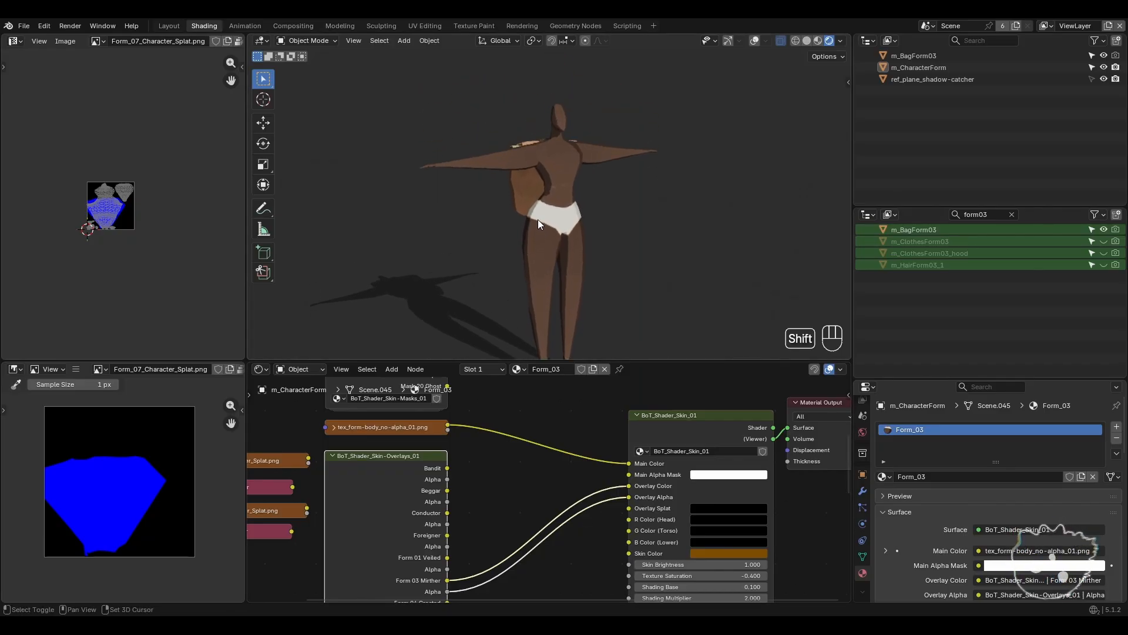
- Toggle m_ClothesForm03 visible and hidden again to compare the clothed figure with the bare body
scroll(583, 267, "up", 4)
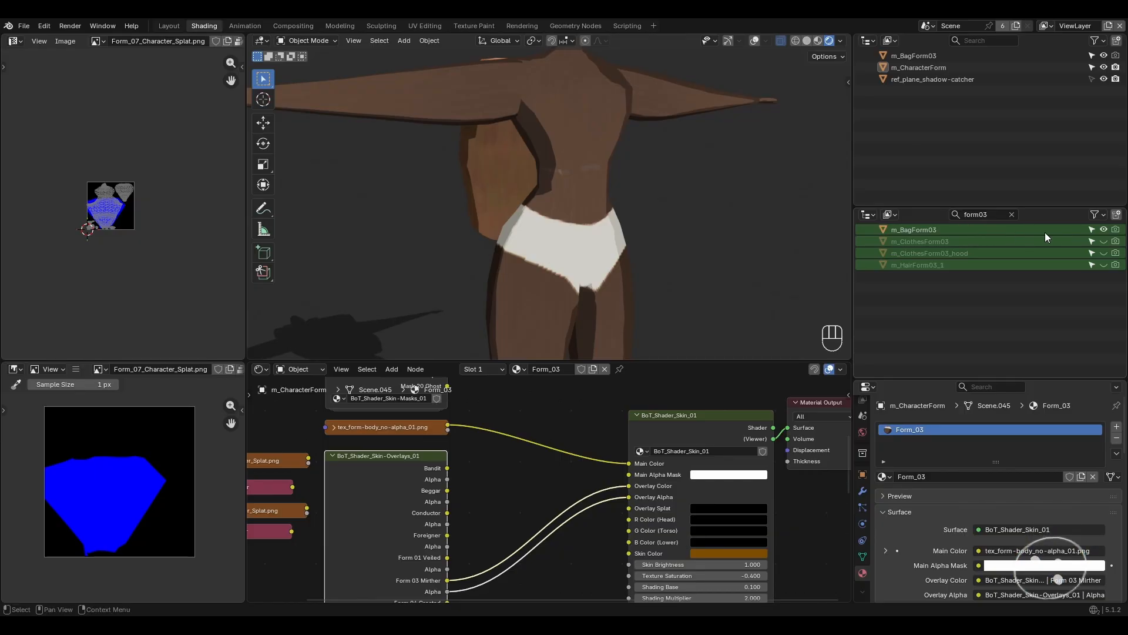
left_click(1104, 242)
middle_click_drag(734, 264, 620, 256, "shift")
middle_click_drag(495, 252, 669, 235)
scroll(592, 270, "down", 1)
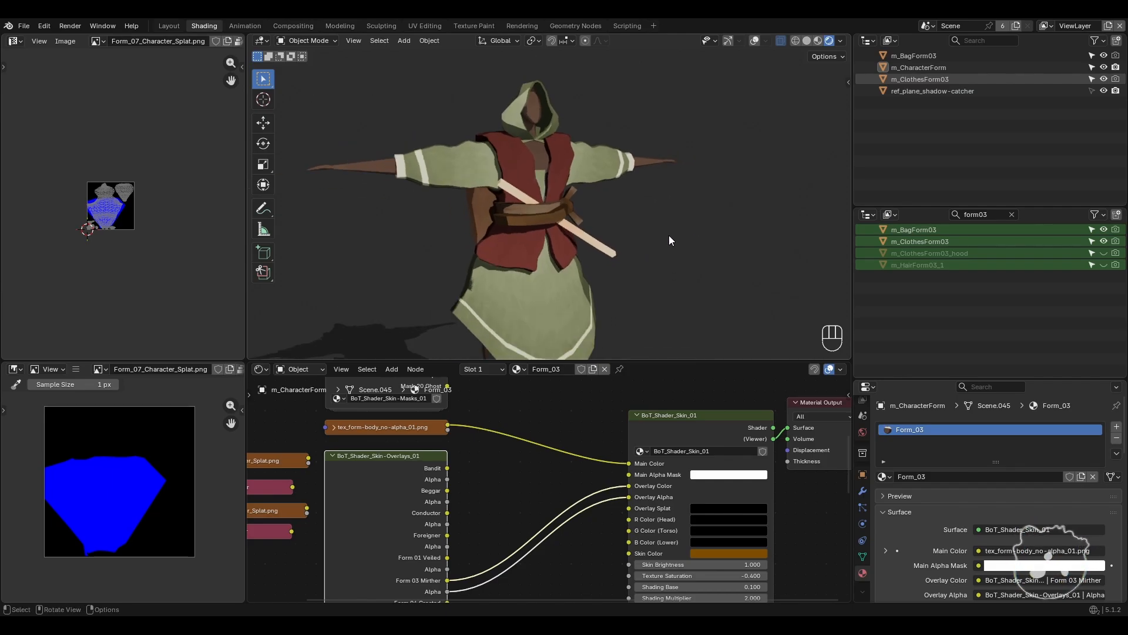
left_click(1105, 241)
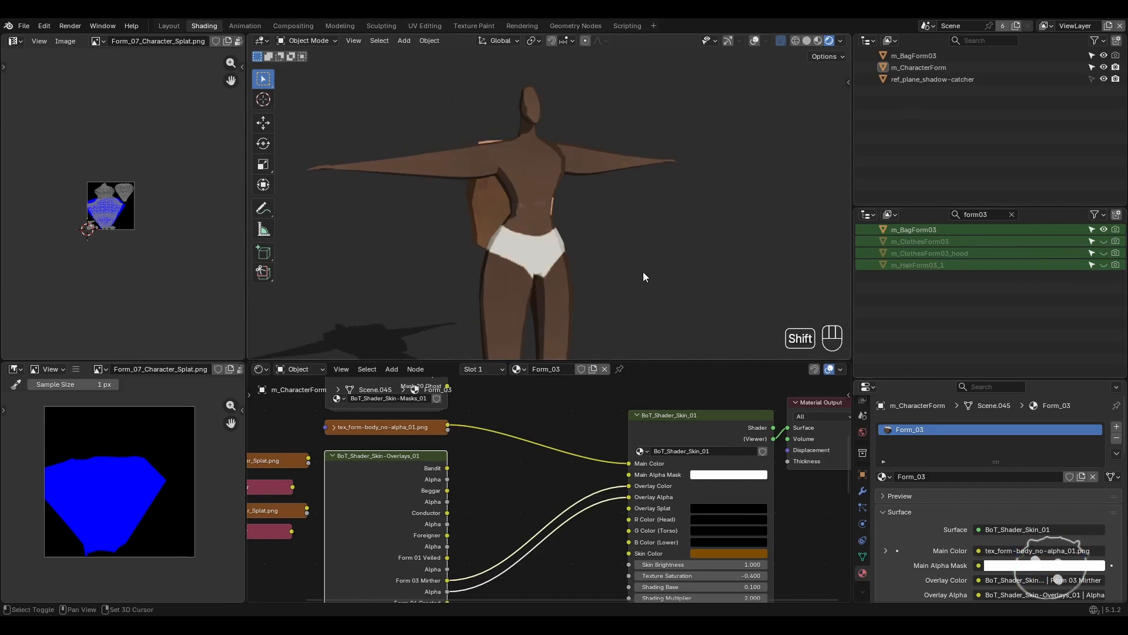
middle_click_drag(643, 271, 671, 255, "shift")
- Connect the Mask 03 Mirther output of BoT_Shader_Skin-Masks_01 to the Main Alpha Mask input of BoT_Shader_Skin_01
middle_click_drag(532, 456, 528, 477)
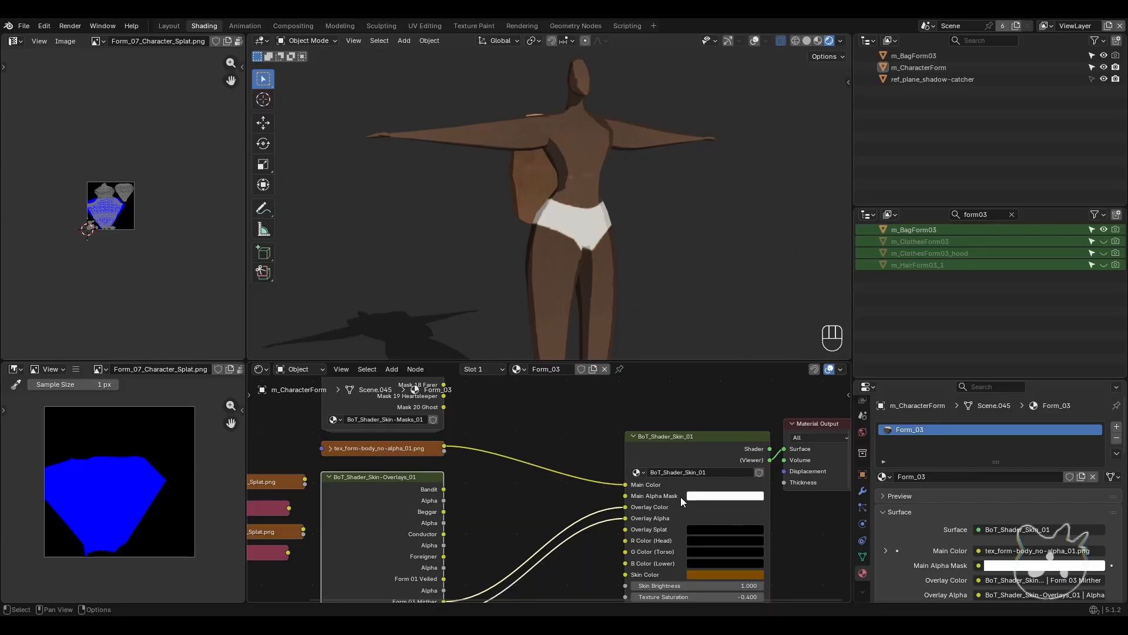
middle_click_drag(539, 408, 539, 451)
middle_click_drag(567, 217, 576, 182, "shift")
scroll(578, 199, "down", 2)
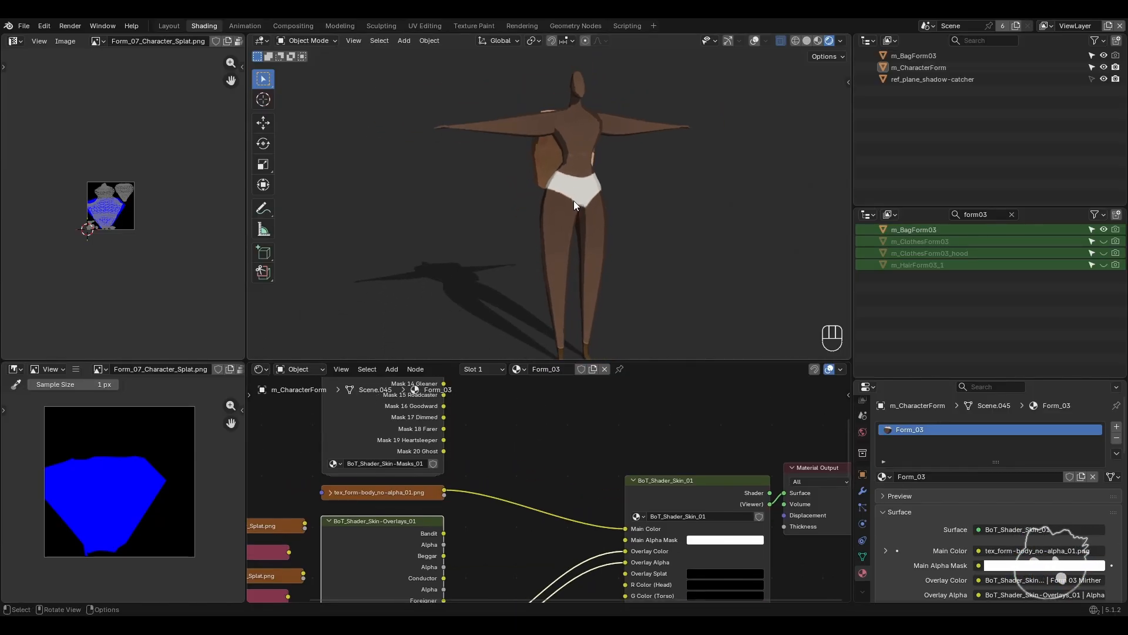
middle_click_drag(520, 423, 541, 541)
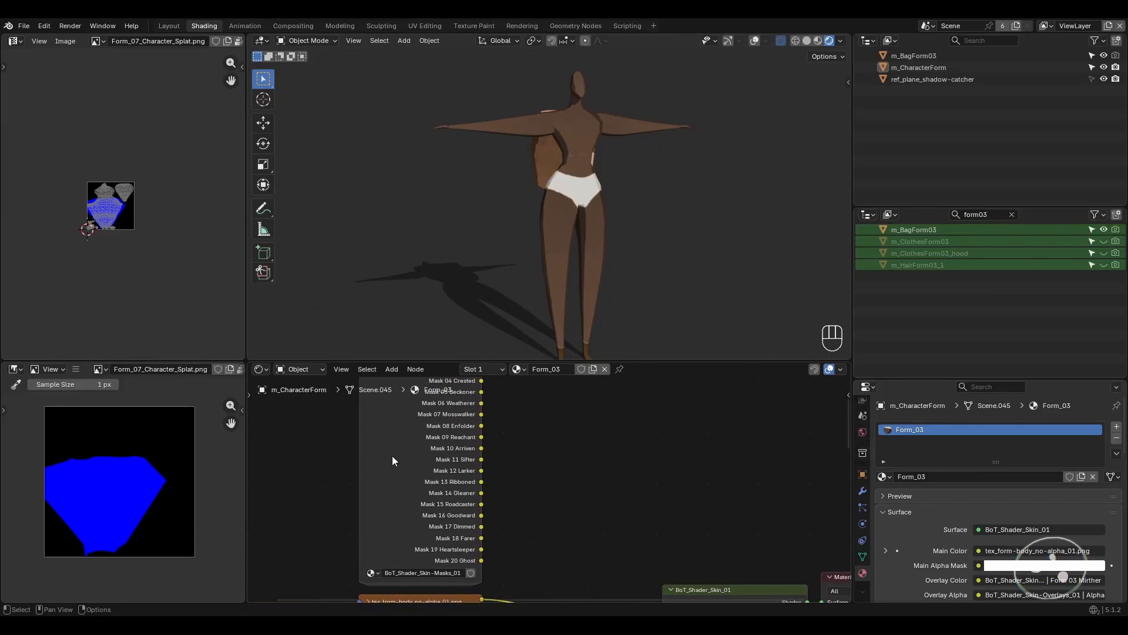
left_click(394, 456)
middle_click_drag(507, 455, 508, 507)
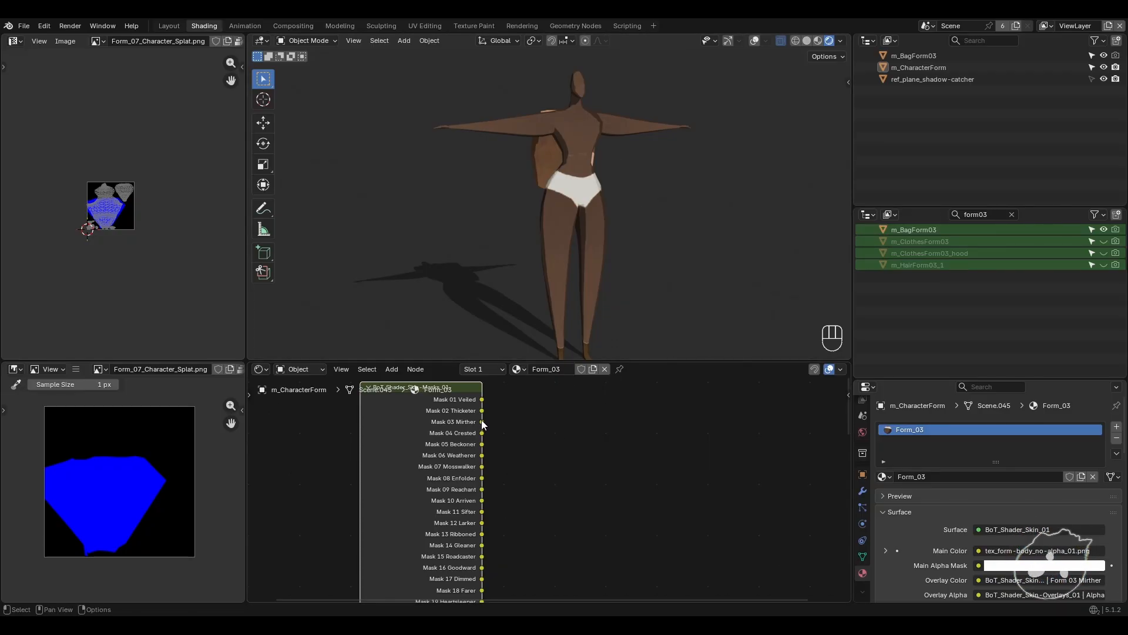
mouse_move(482, 422)
left_mouse_down()
mouse_move(517, 596)
mouse_move(640, 591)
mouse_move(657, 541)
left_mouse_up()
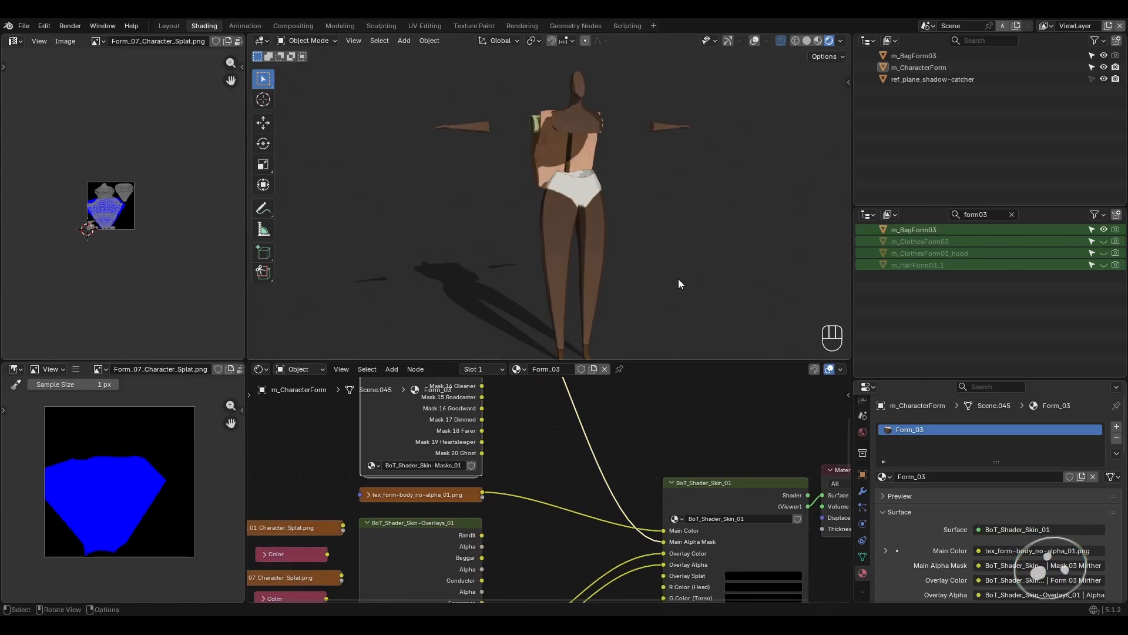
- Inspect the masked body up close and show m_ClothesForm03 over it
key("ctrl+space")
mouse_move(672, 242)
middle_mouse_down("shift")
mouse_move(633, 404)
mouse_move(547, 391)
mouse_move(559, 338)
mouse_move(681, 386)
mouse_move(788, 402)
mouse_move(776, 416)
mouse_move(640, 385)
mouse_move(748, 398)
mouse_move(686, 391)
middle_mouse_up("shift")
key("ctrl+space")
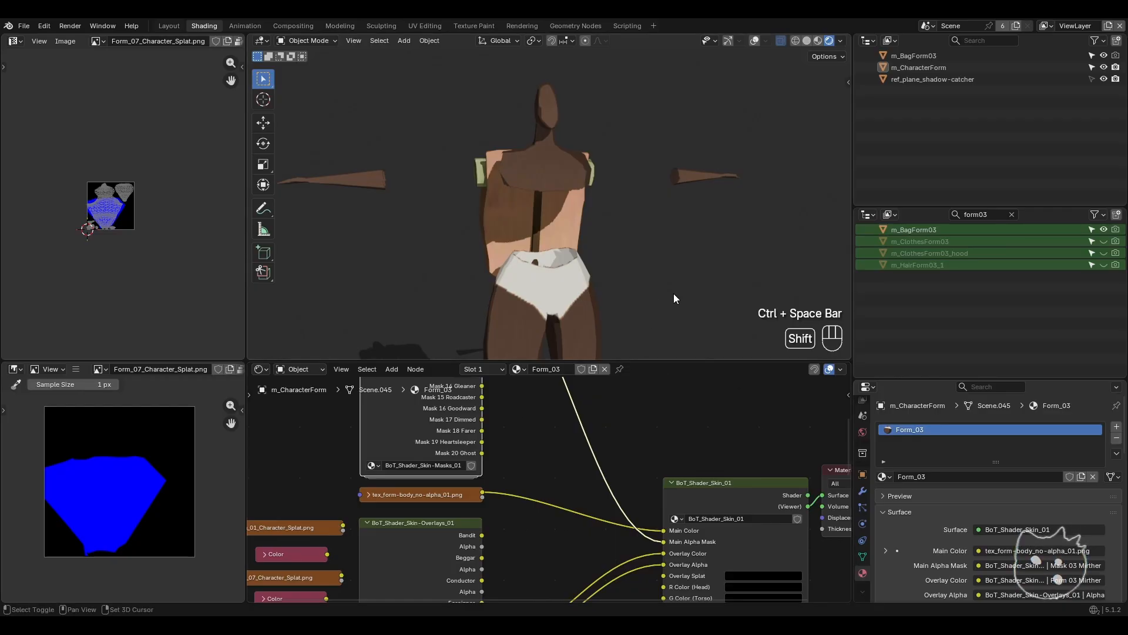
left_click(1103, 241)
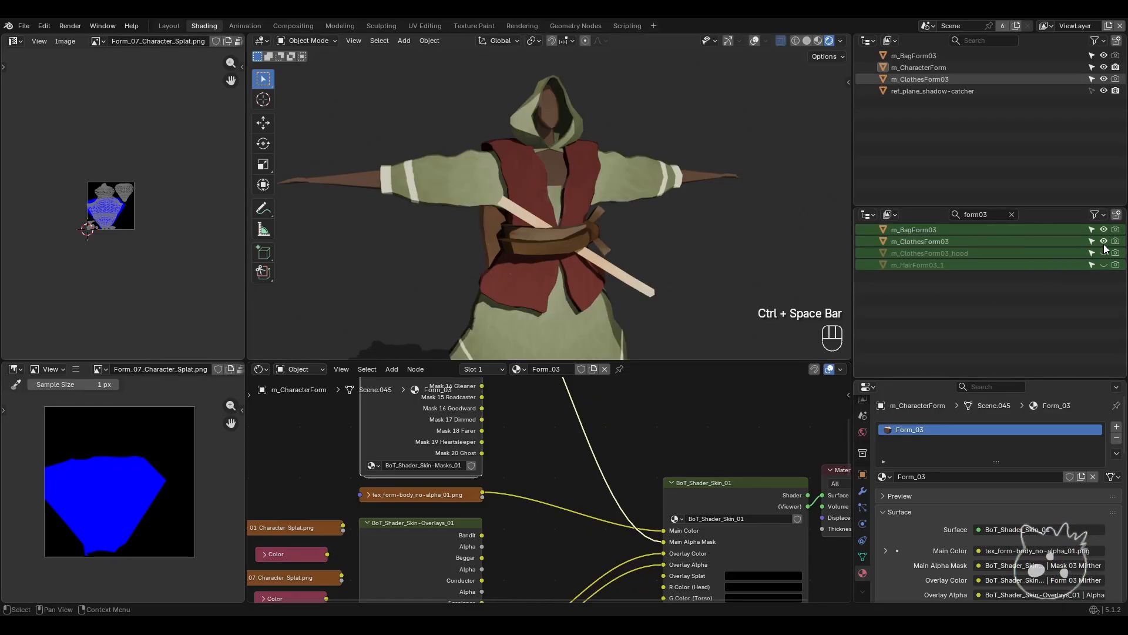
mouse_move(647, 216)
middle_mouse_down()
mouse_move(601, 228)
mouse_move(694, 266)
mouse_move(629, 253)
mouse_move(637, 224)
middle_mouse_up()
scroll(620, 489, "down", 2)
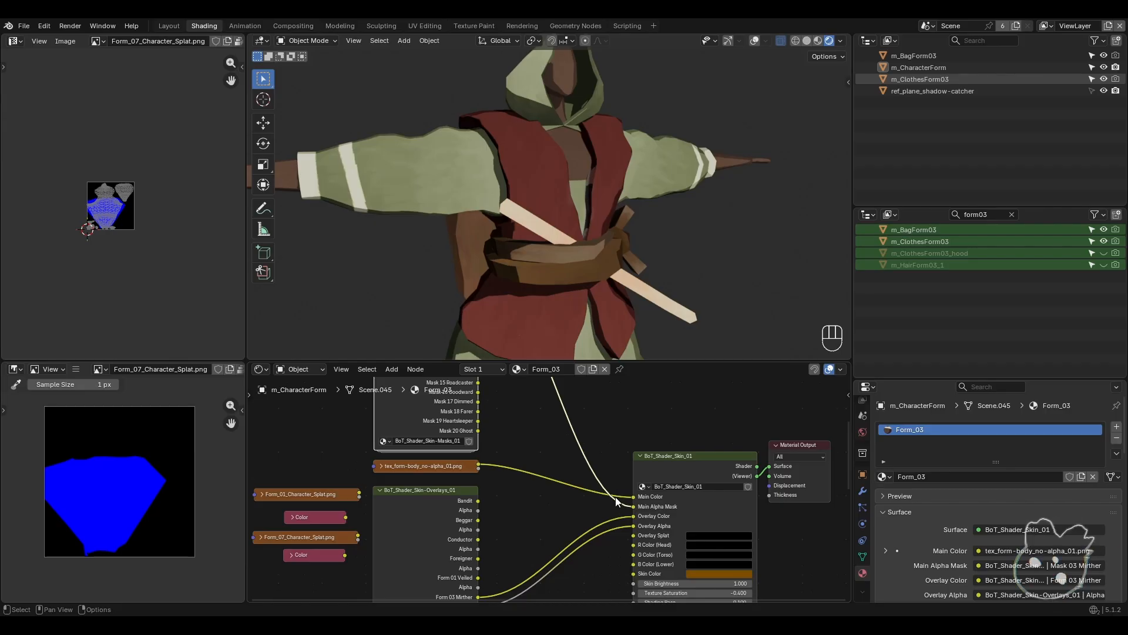
- Disconnect the mask link from the Main Alpha Mask input and check the clothed figure without it
left_click_drag(632, 505, 588, 444)
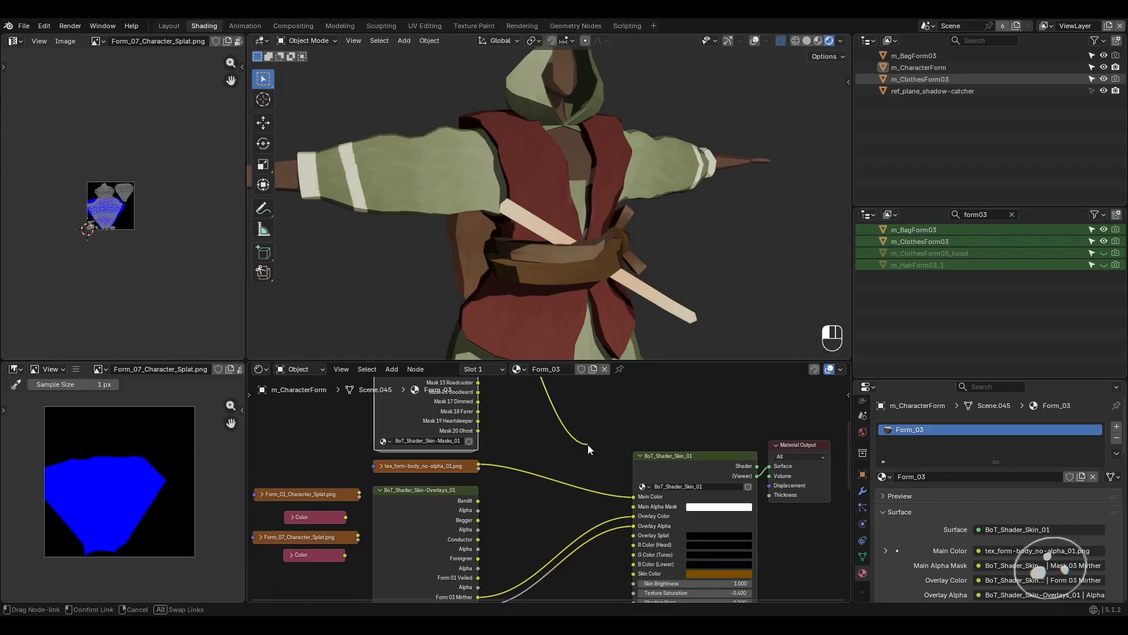
scroll(560, 213, "down", 3)
scroll(627, 241, "up", 3)
mouse_move(626, 241)
middle_mouse_down()
mouse_move(486, 252)
mouse_move(460, 228)
mouse_move(605, 249)
mouse_move(651, 243)
mouse_move(640, 229)
middle_mouse_up()
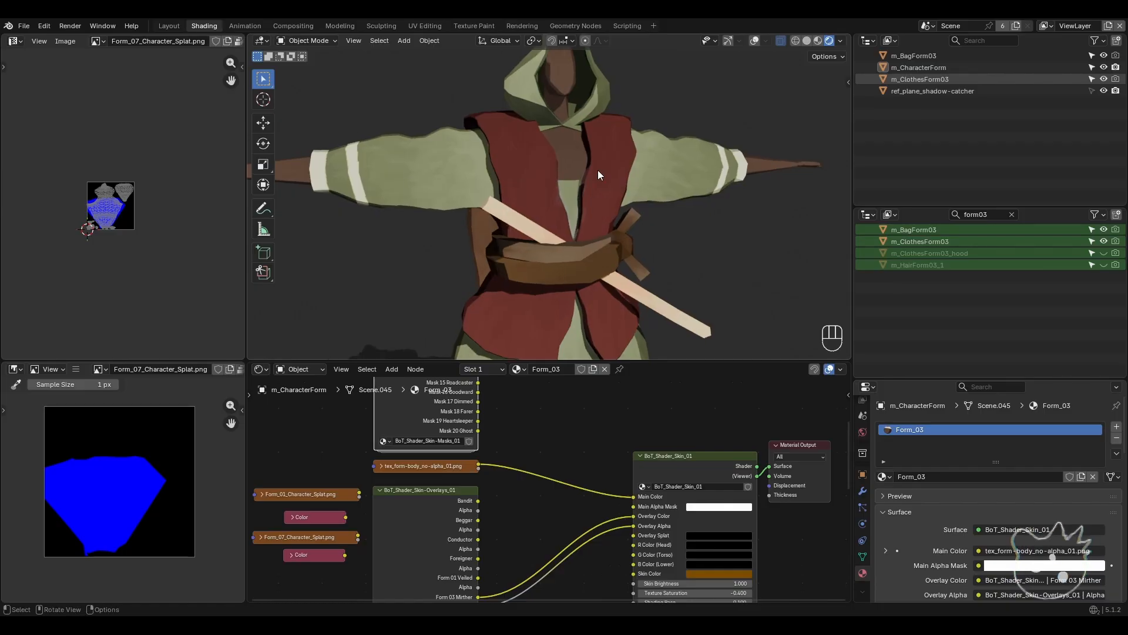
- Switch to the Layout workspace and put the CharacterForm armature into Pose Mode
left_click(170, 26)
scroll(566, 370, "up", 2)
left_click(583, 319)
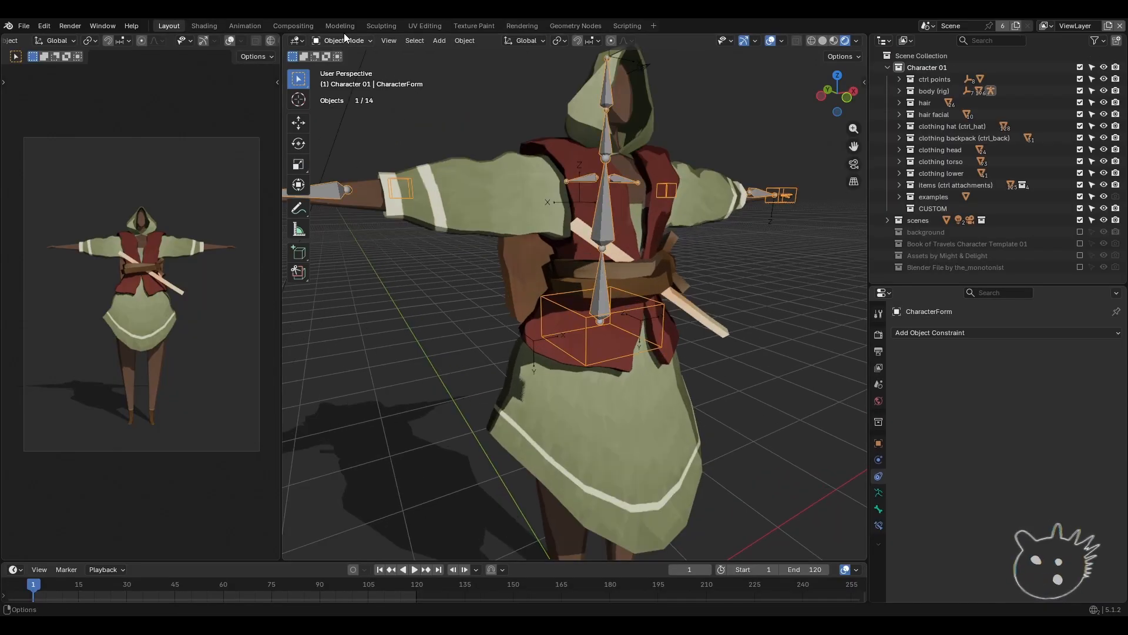
left_click(344, 40)
left_click(345, 83)
- Move the RightHand_IK bone down and forward beside the hips, about 0.88 m in X, -0.76 m in Y and -0.46 m in Z
scroll(545, 336, "down", 3)
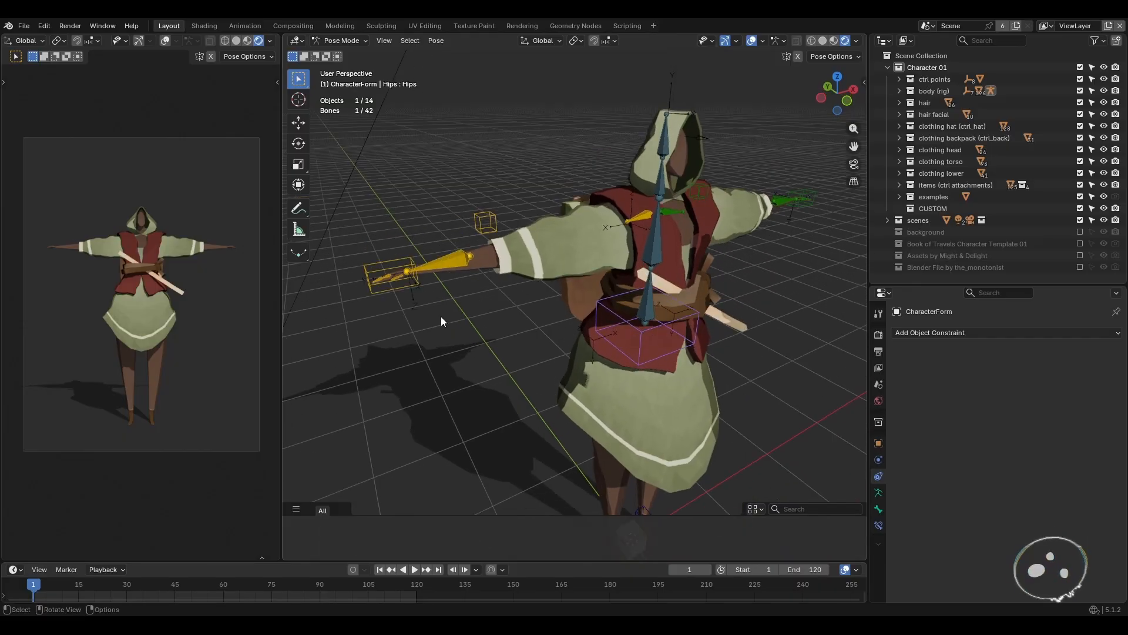
left_click(404, 264)
middle_click_drag(446, 347, 426, 379)
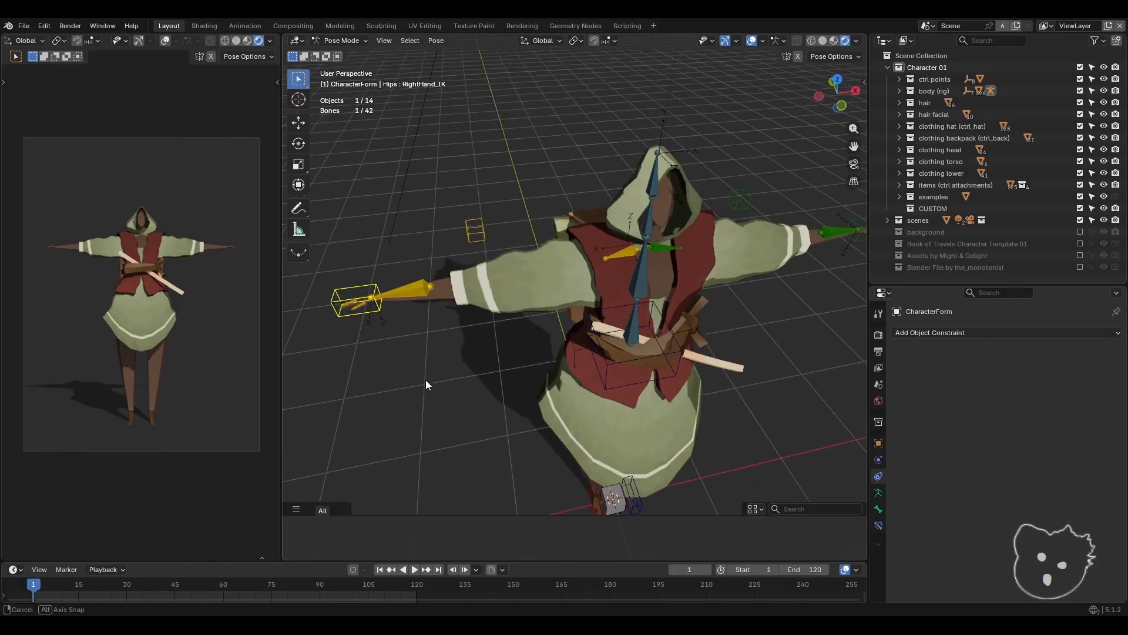
middle_click_drag(551, 268, 604, 297)
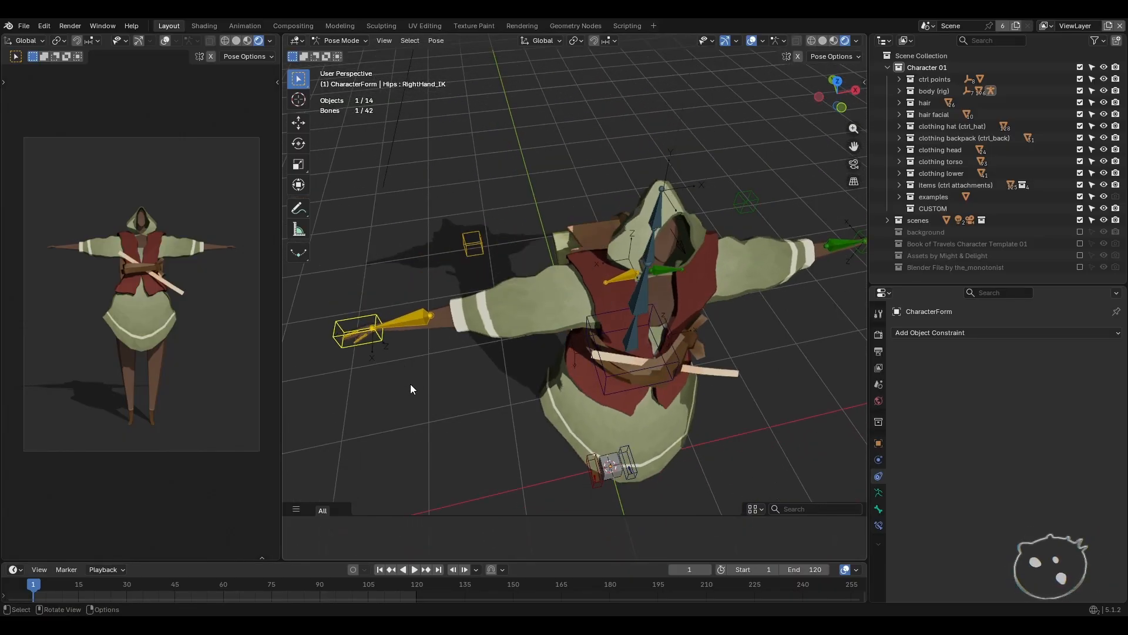
key("g")
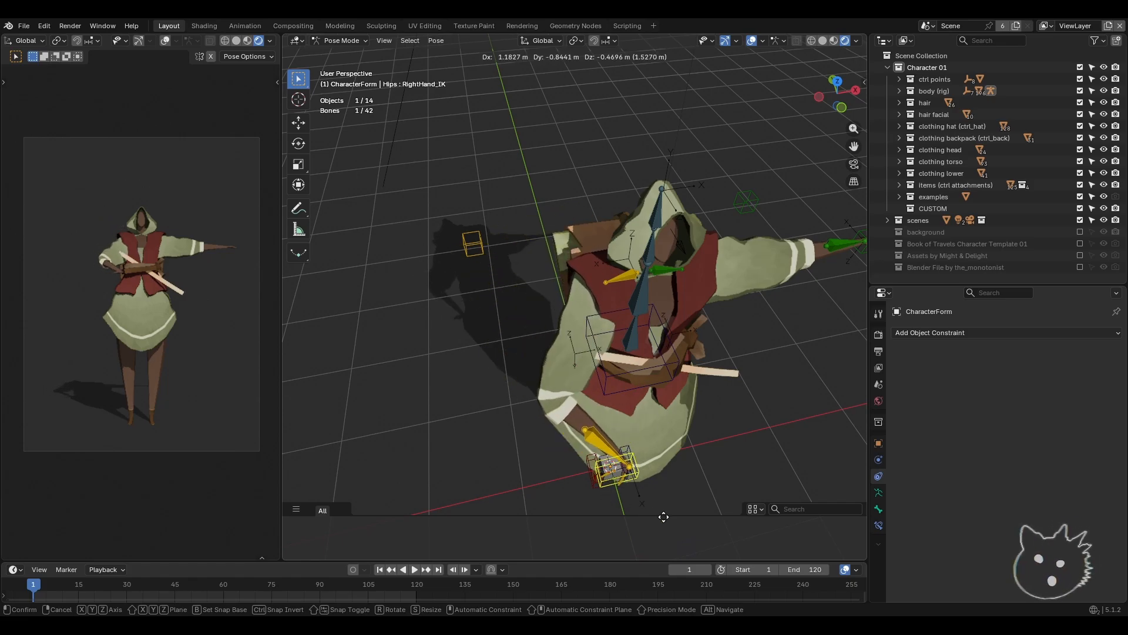
left_click(602, 483)
- Rotate the Spine1 bone about -60° around the view axis from the character's side
scroll(582, 370, "up", 6)
scroll(582, 358, "up", 2)
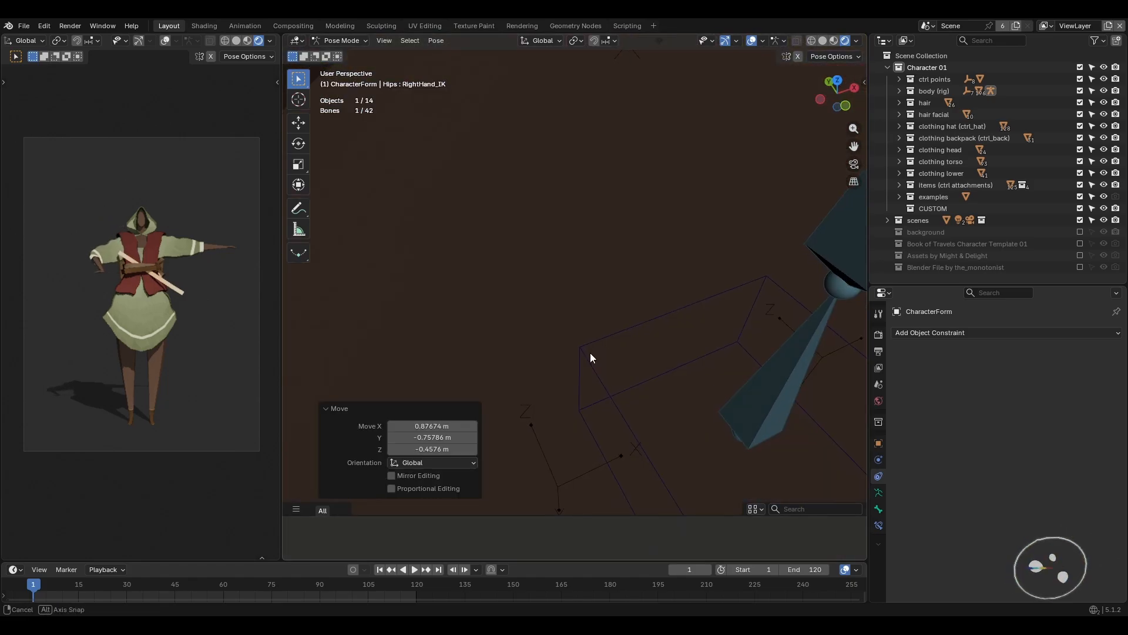
scroll(587, 350, "down", 10)
scroll(565, 323, "up", 4)
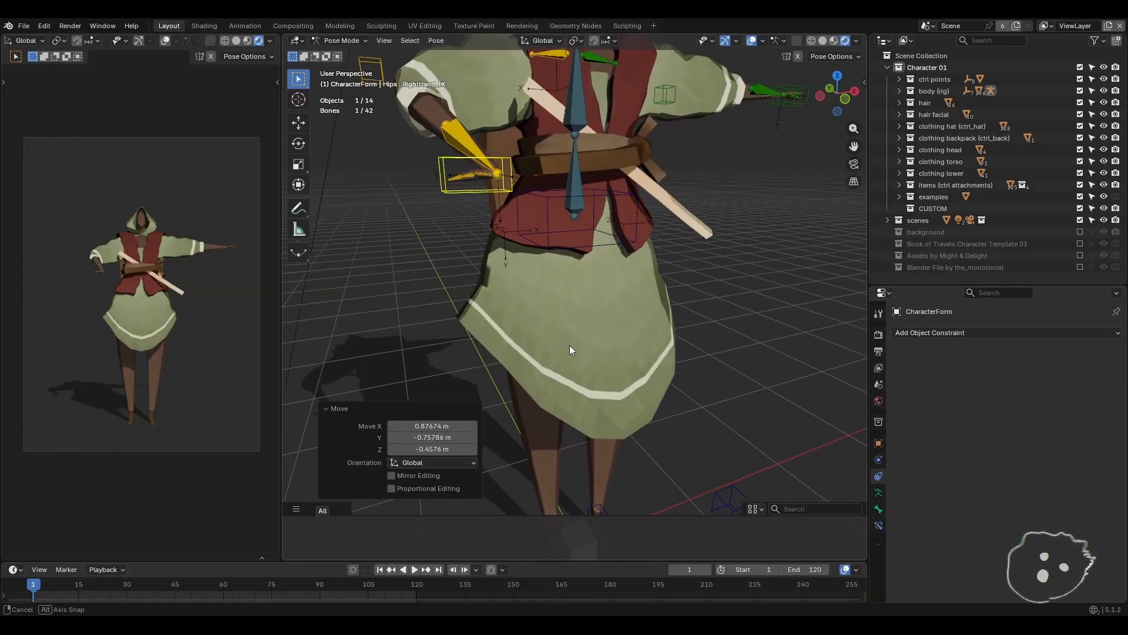
left_click(596, 235)
middle_click_drag(596, 231, 654, 238)
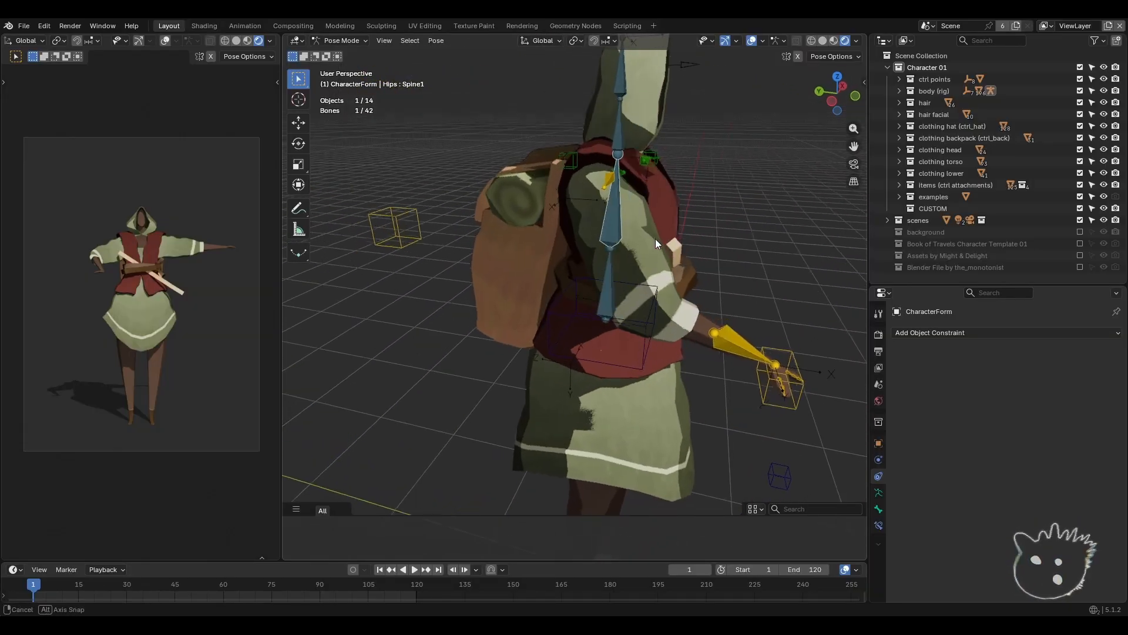
key("r")
left_click(615, 197)
- Rotate the Spine1 bone again from a closer side view to bend and twist the torso further
middle_click_drag(614, 198, 624, 244)
middle_click_drag(503, 238, 545, 259)
scroll(529, 274, "up", 4)
middle_click_drag(495, 305, 618, 274)
middle_click_drag(595, 206, 661, 166)
key("r")
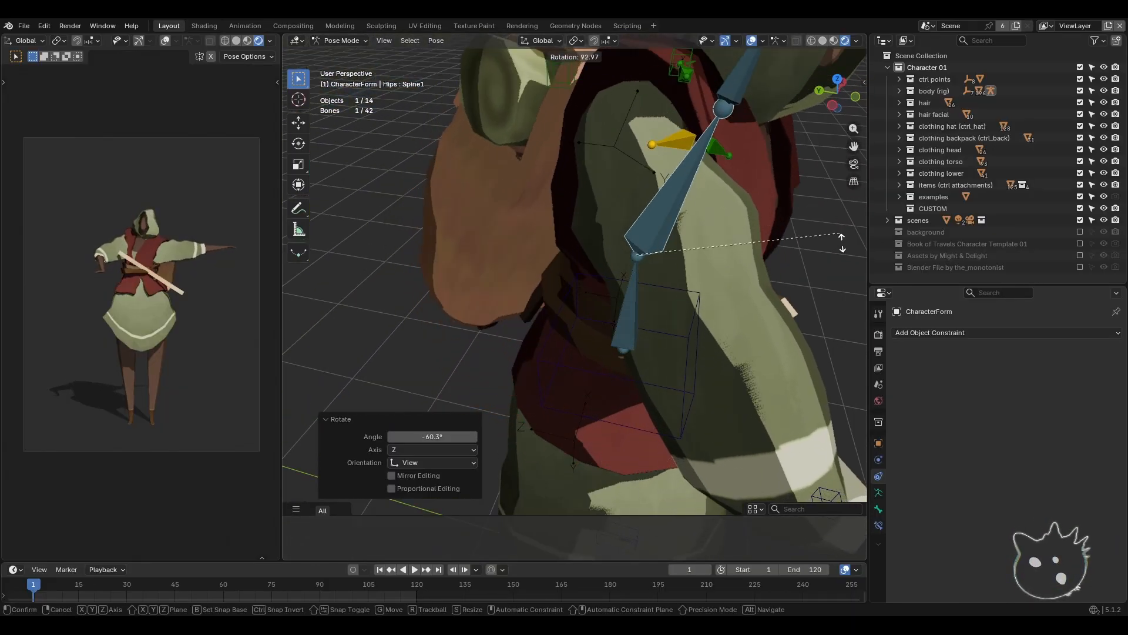
left_click(843, 244)
- Try moving the Hips bone, then reset all bones to the rest pose and deselect them
middle_click_drag(843, 246, 576, 258)
left_click(566, 305)
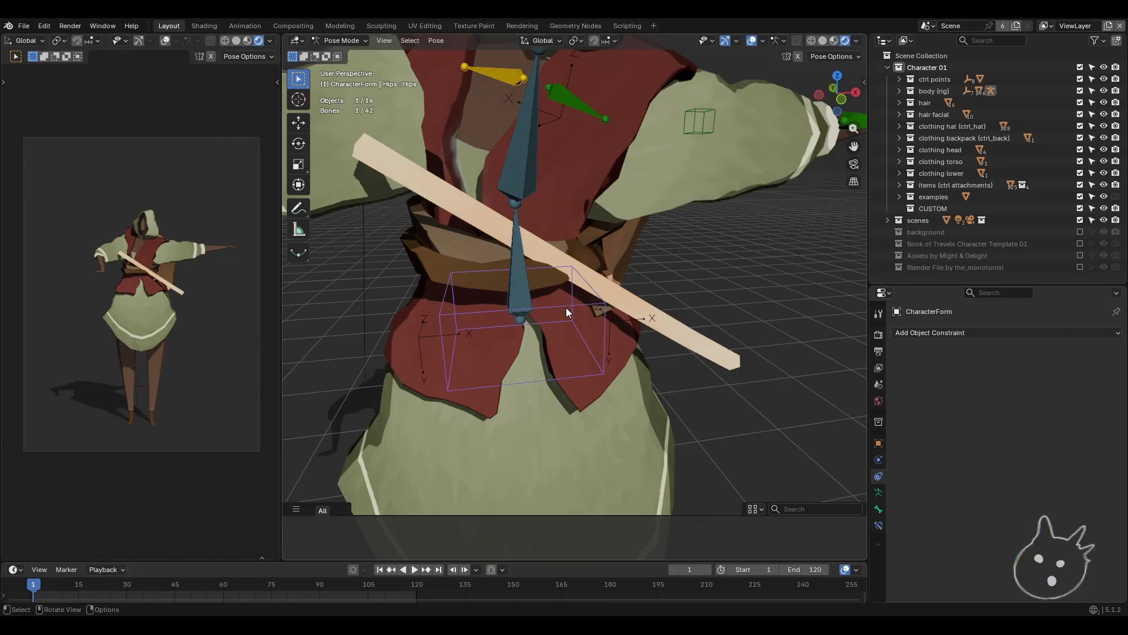
key("g")
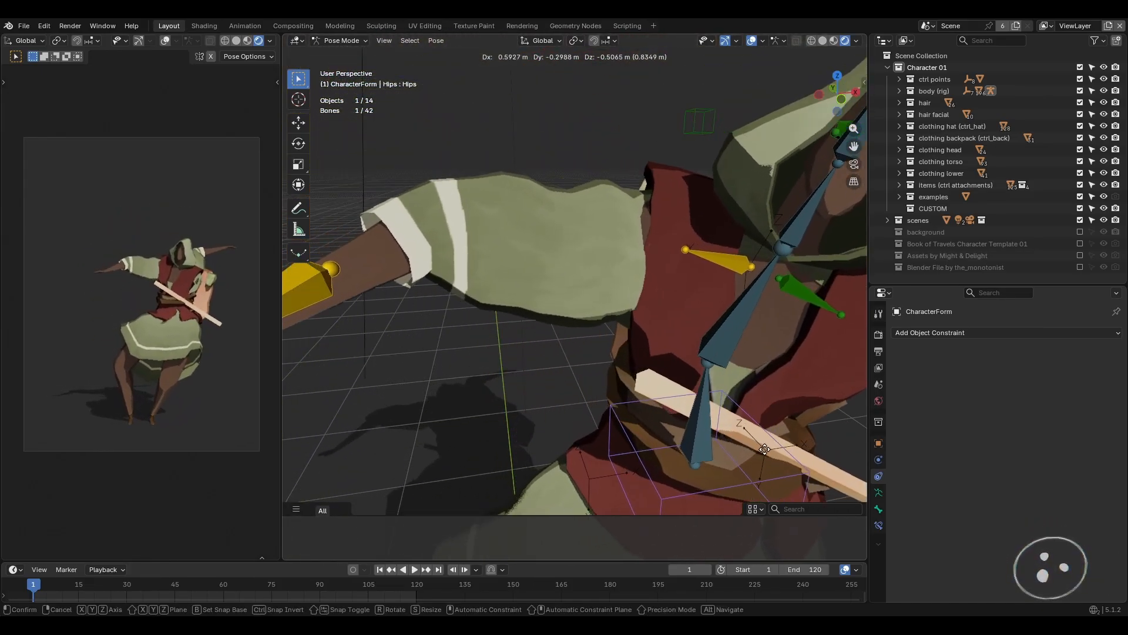
left_click(584, 331)
right_click(584, 331)
left_click(555, 320)
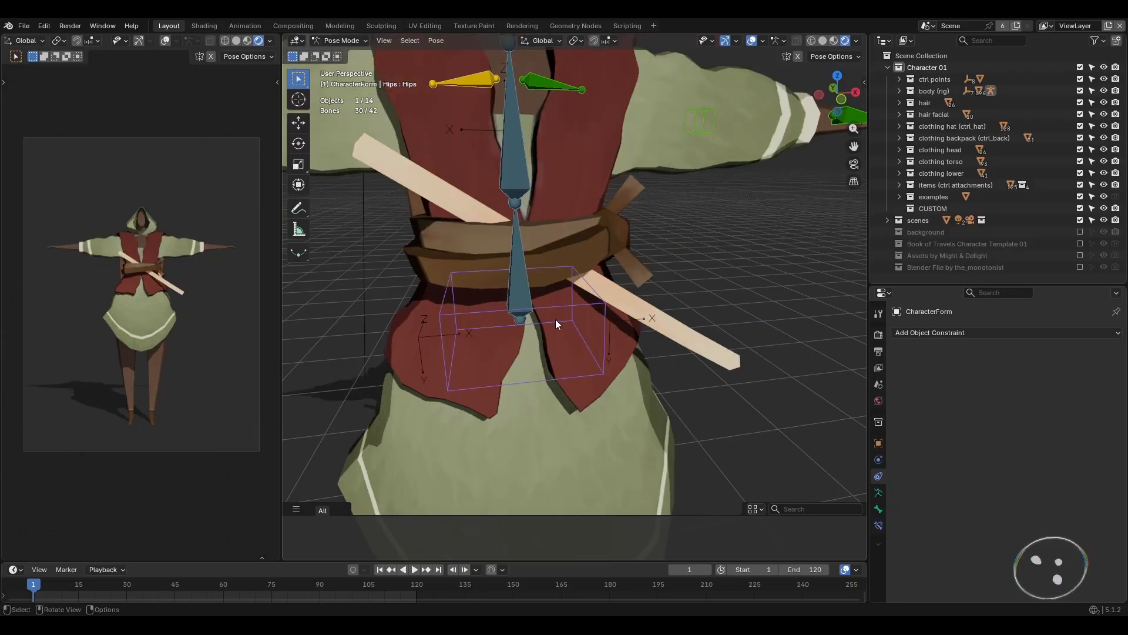
- Return the armature to Object Mode and go back to the Shading workspace
left_click(341, 40)
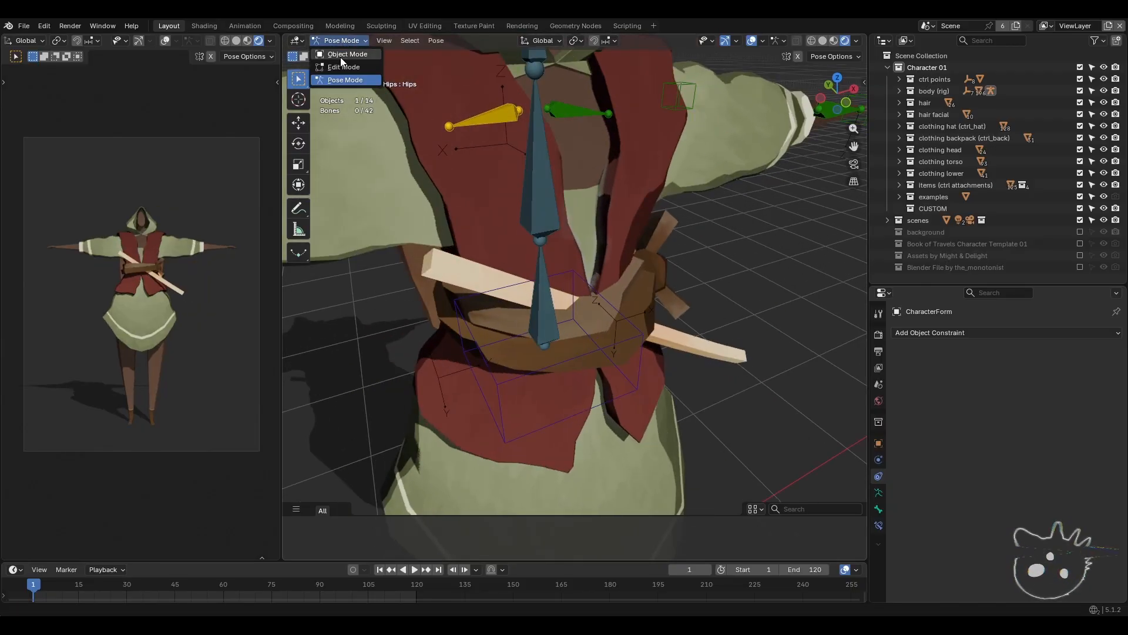
left_click(341, 57)
left_click(212, 26)
middle_click_drag(516, 314, 527, 273)
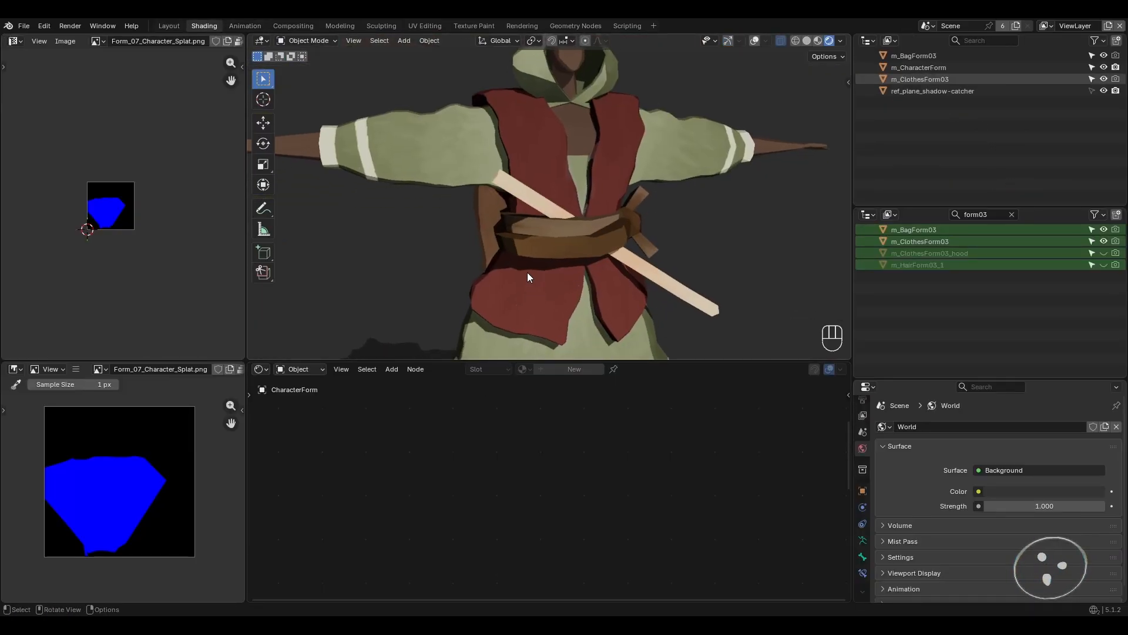
- Hide m_ClothesForm03 and select the m_CharacterForm body mesh to bring up its Form_03 material nodes
left_click(1104, 80)
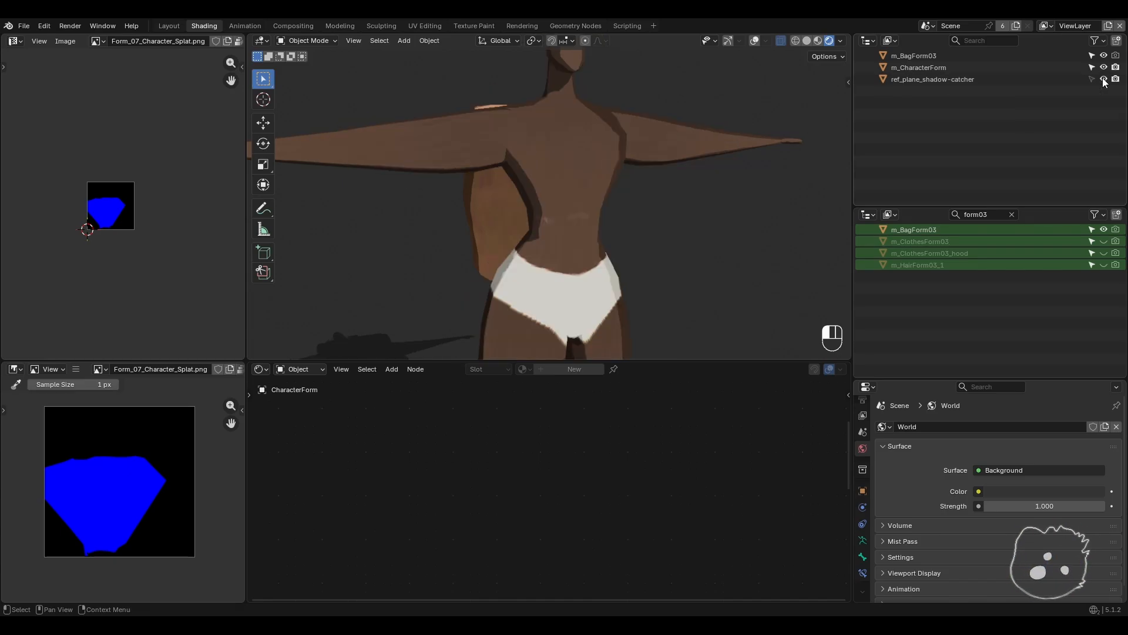
middle_click_drag(623, 308, 614, 273, "shift")
left_click(563, 189)
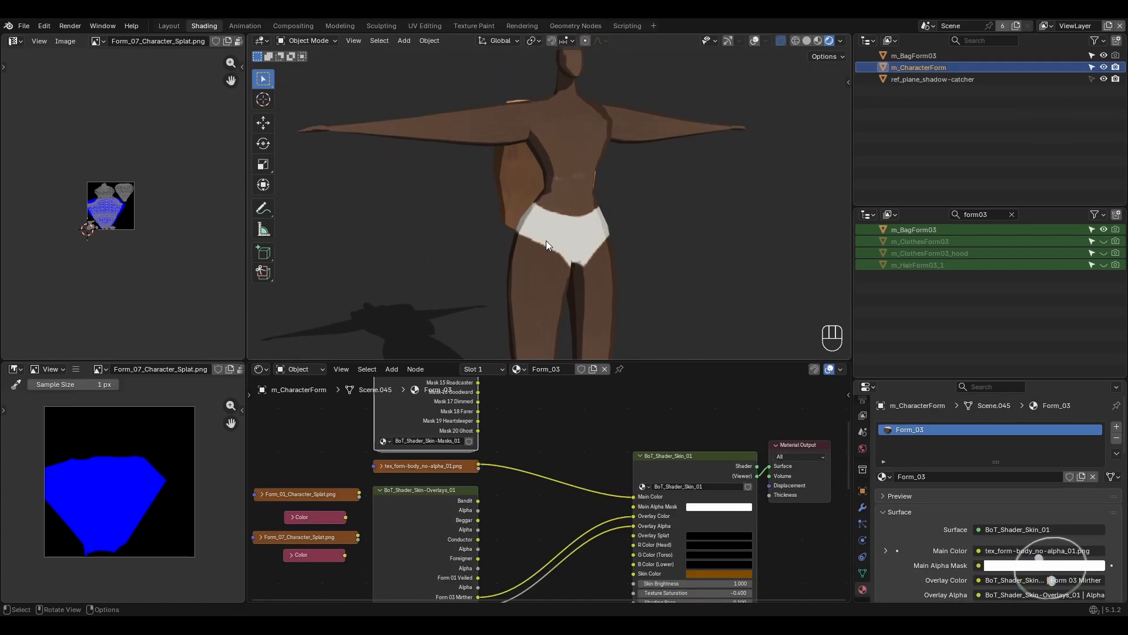
- Reconnect the Mask 03 Mirther output to Main Alpha Mask on the skin shader and check the cut-away body
middle_click_drag(511, 540, 542, 530)
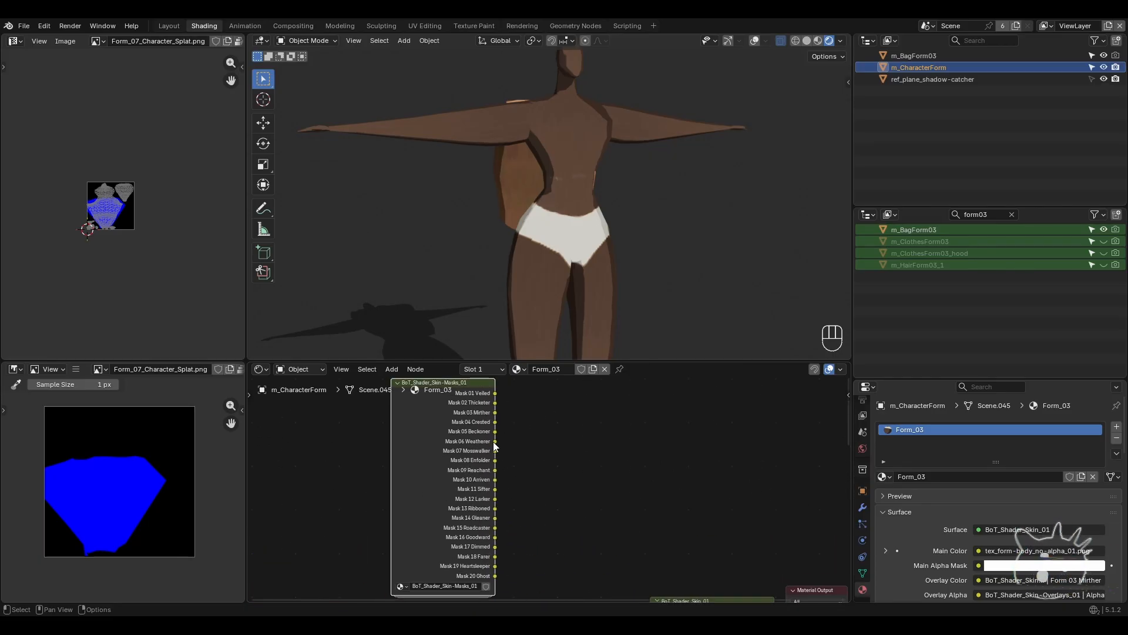
left_click_drag(495, 412, 646, 513)
middle_click_drag(540, 198, 577, 213)
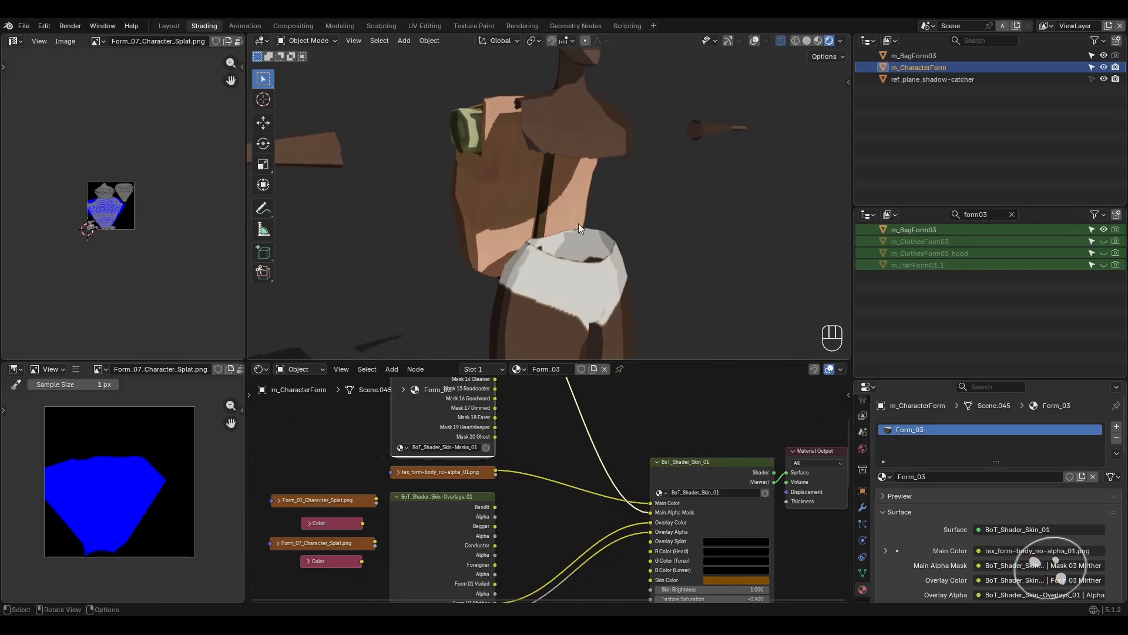
- Open the BoT_Shader_Skin-Masks_01 node group and examine the Form_01_Character.png mask in the image editor
middle_click_drag(528, 465, 539, 521)
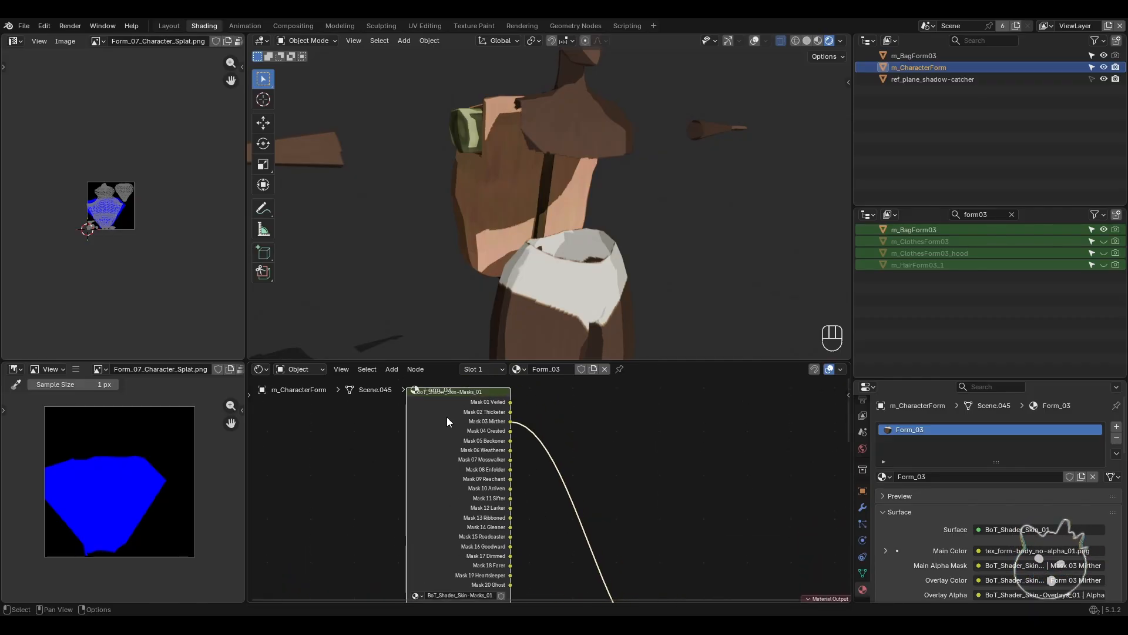
key("Tab")
middle_click_drag(539, 396, 585, 525)
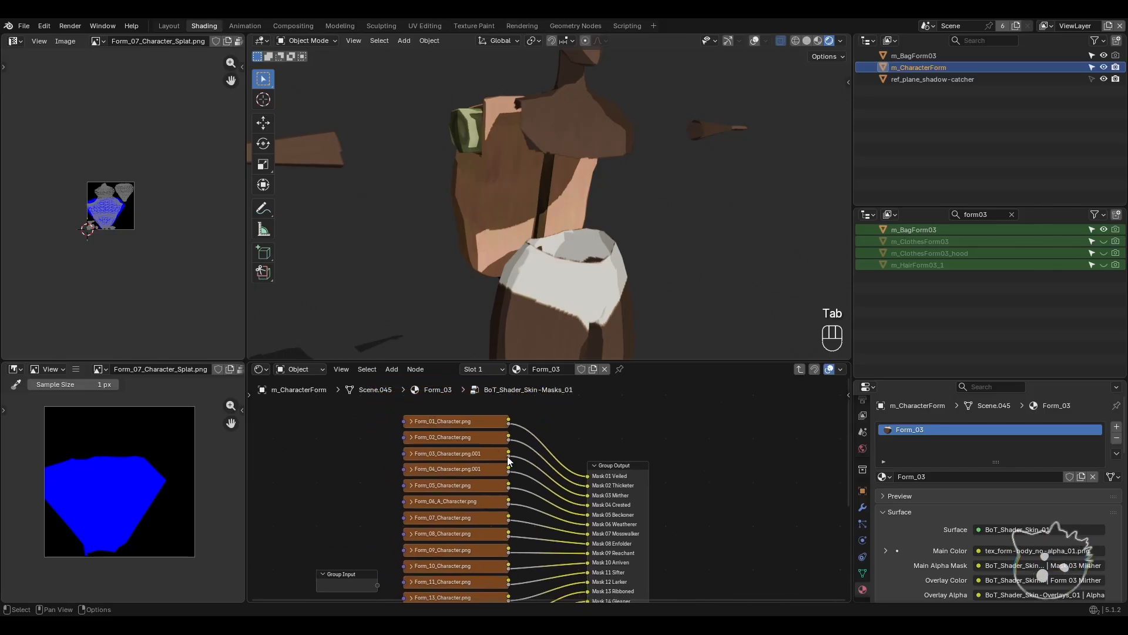
left_click(458, 422)
scroll(147, 523, "down", 5)
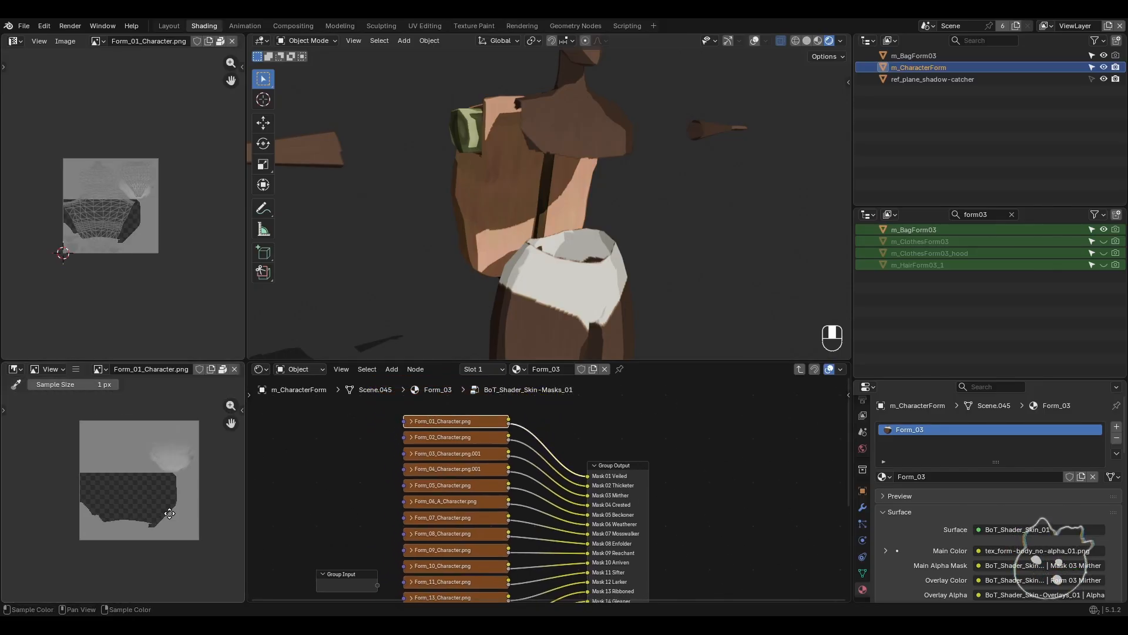
- Preview the mask textures from Form_02_Character.png through Form_09_Character.png and Form_01_Character.png again, and exit the node group
left_click(450, 439)
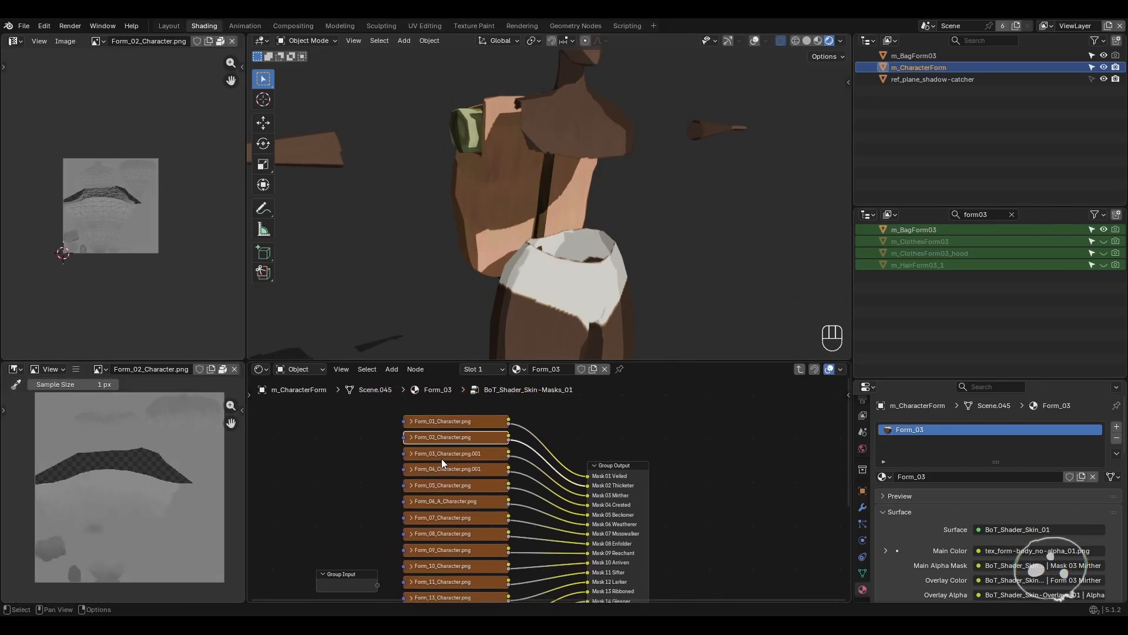
left_click(442, 455)
left_click(440, 469)
left_click(436, 486)
left_click(438, 503)
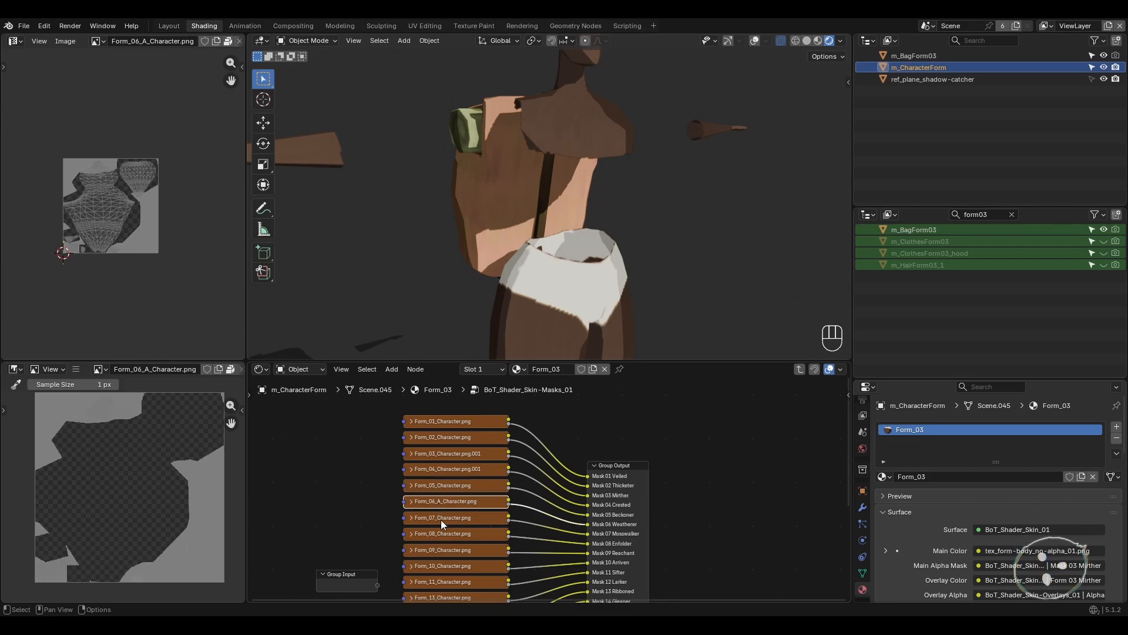
left_click(441, 519)
left_click(446, 534)
left_click(451, 550)
left_click(446, 422)
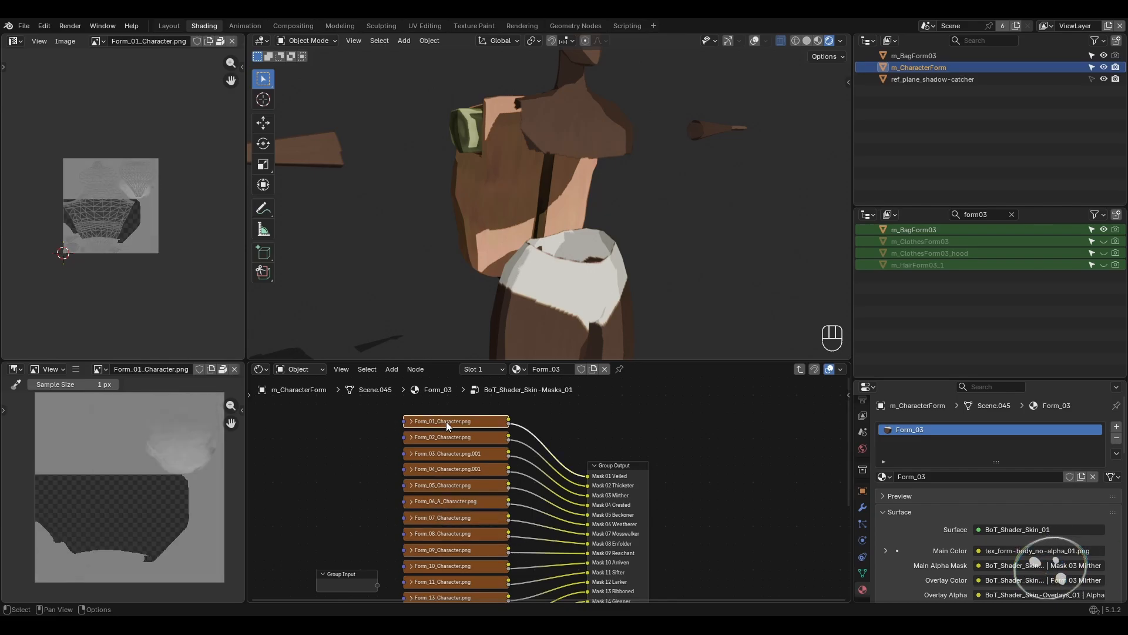
key("Tab")
- Try the Mask 10 Arriven and Mask 13 Ribboned outputs on the skin shader's Main Alpha Mask, with the whole body in view
scroll(482, 465, "down", 2)
middle_click_drag(482, 464, 450, 430)
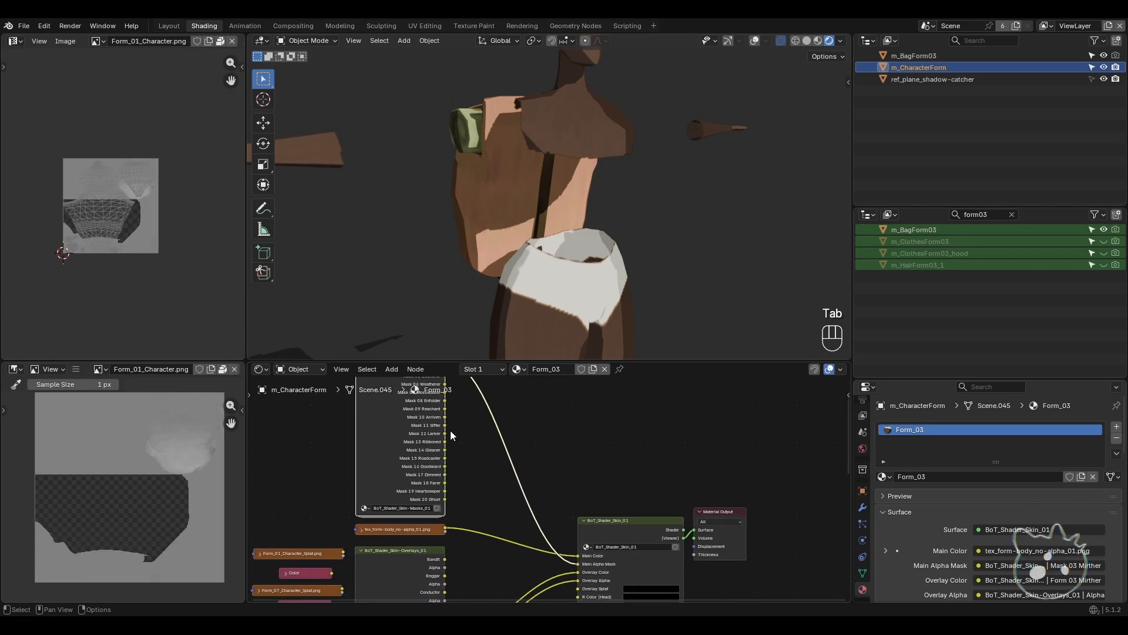
mouse_move(445, 417)
left_mouse_down()
mouse_move(543, 545)
mouse_move(577, 563)
left_mouse_up()
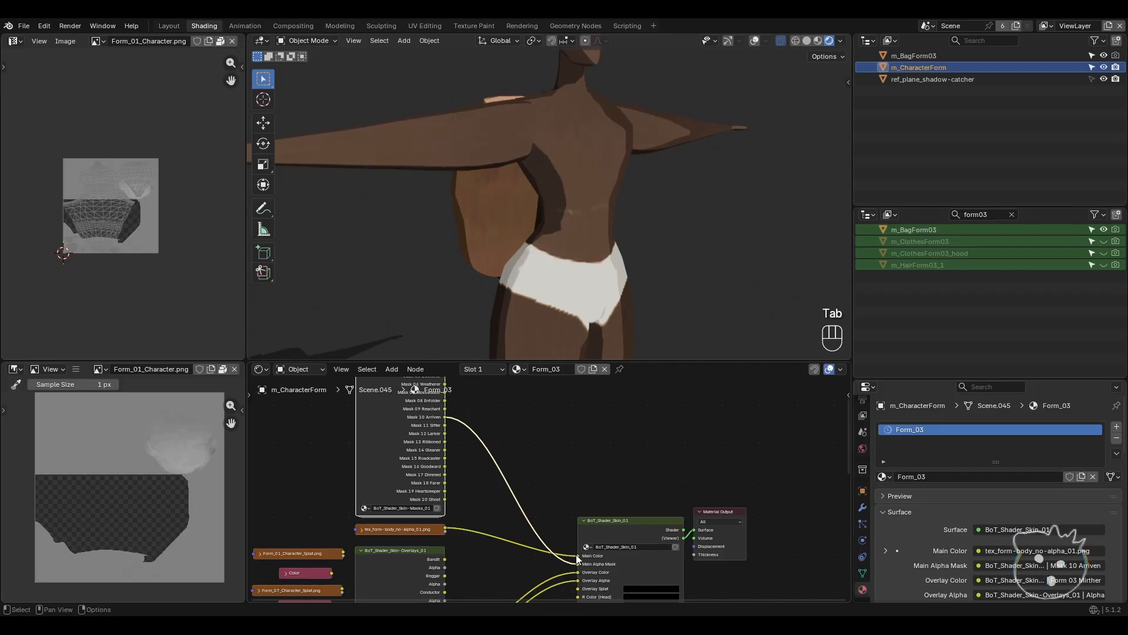
scroll(542, 259, "down", 3)
middle_click_drag(541, 260, 555, 197)
mouse_move(445, 441)
left_mouse_down()
mouse_move(477, 485)
mouse_move(577, 563)
left_mouse_up()
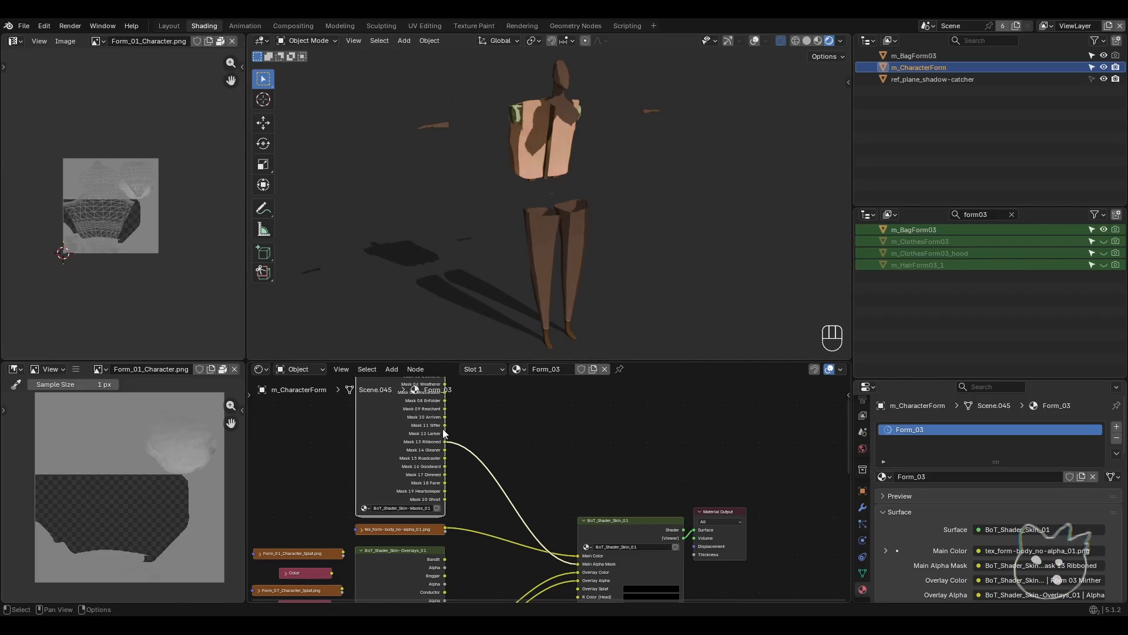
- Try Mask 10 Arriven again and Mask 17 Dimmed on Main Alpha Mask, and check the masked body from several angles
mouse_move(445, 418)
left_mouse_down()
mouse_move(535, 542)
mouse_move(575, 568)
left_mouse_up()
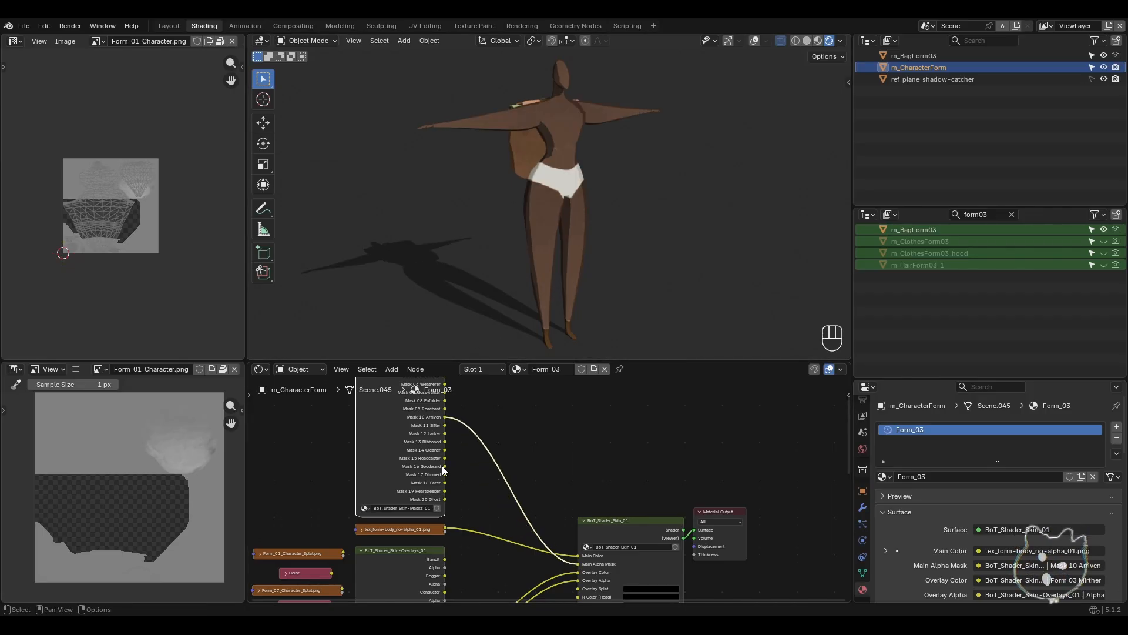
left_click_drag(445, 474, 582, 561)
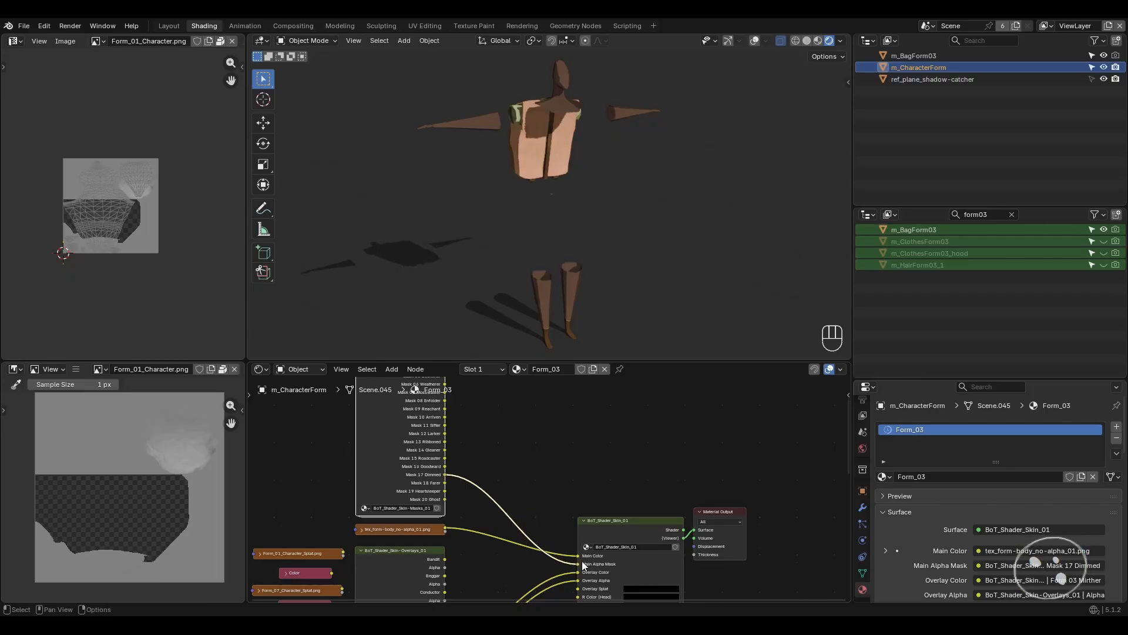
mouse_move(494, 256)
middle_mouse_down()
mouse_move(528, 259)
mouse_move(452, 244)
mouse_move(492, 249)
middle_mouse_up()
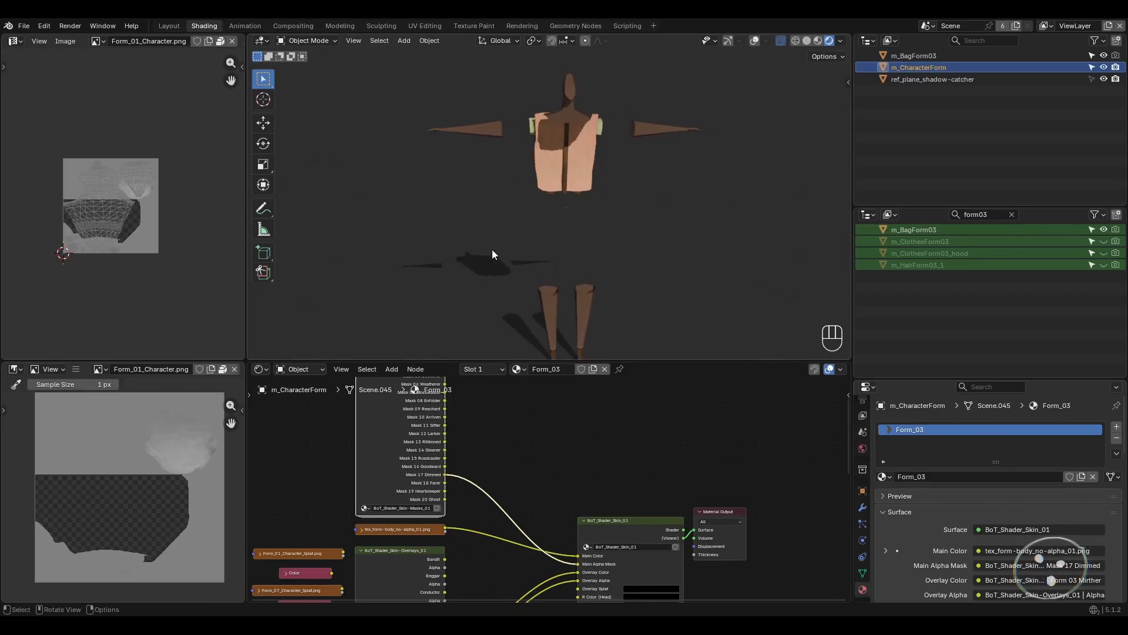
middle_click_drag(509, 256, 556, 250)
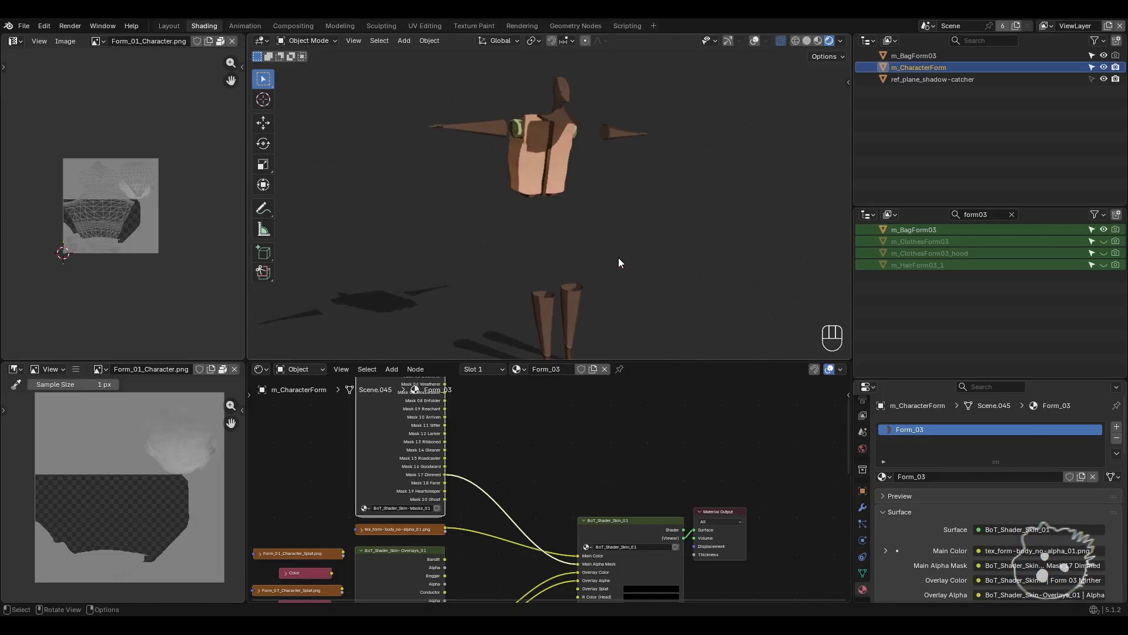
middle_click_drag(569, 277, 622, 213)
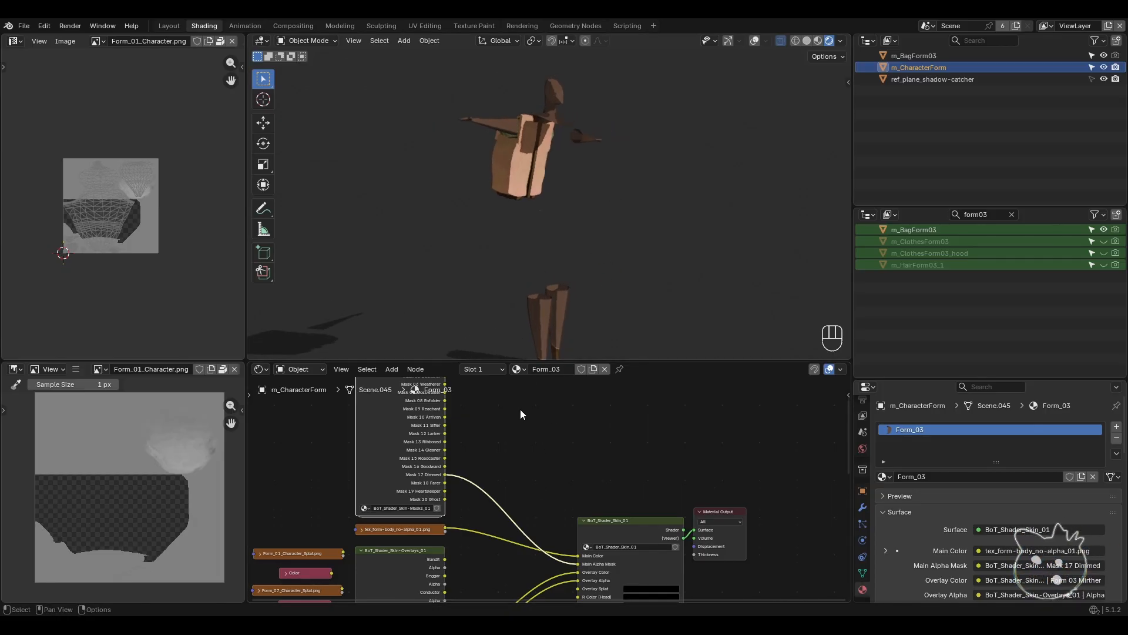
middle_click_drag(547, 247, 531, 223)
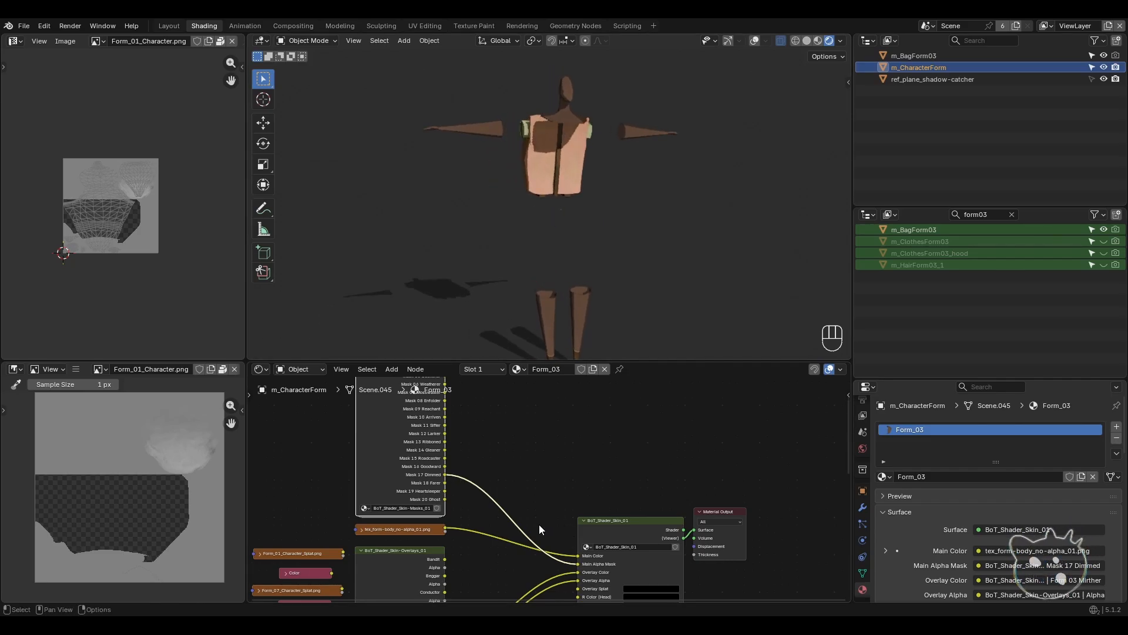
- Disconnect the mask from the skin shader's Main Alpha Mask input and check the full body
left_click_drag(578, 564, 531, 488)
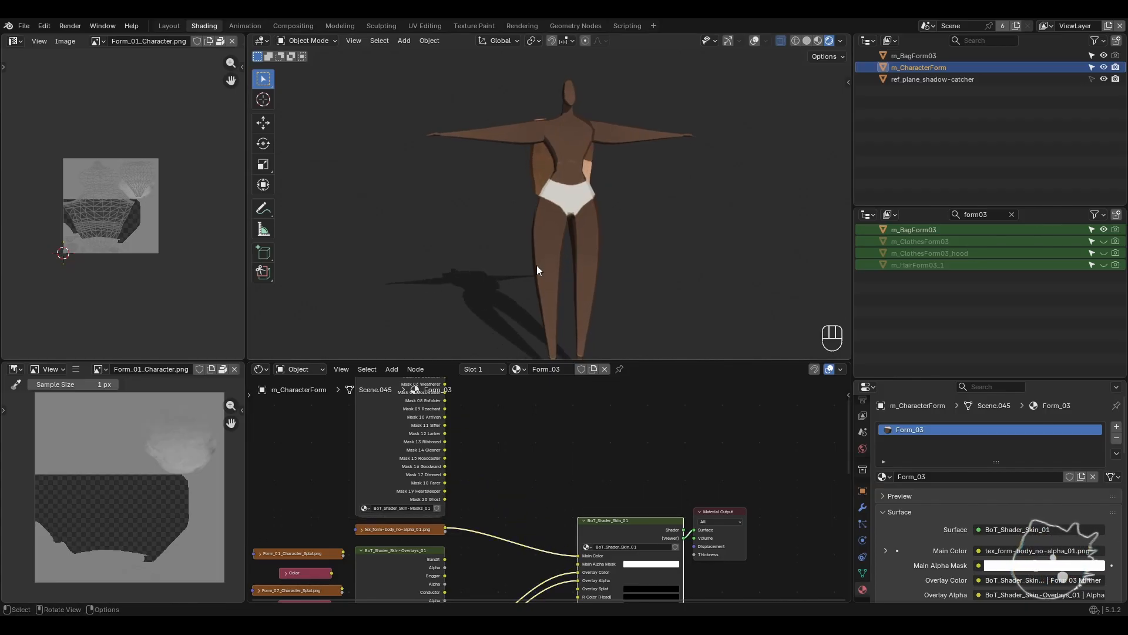
middle_click_drag(537, 266, 526, 230)
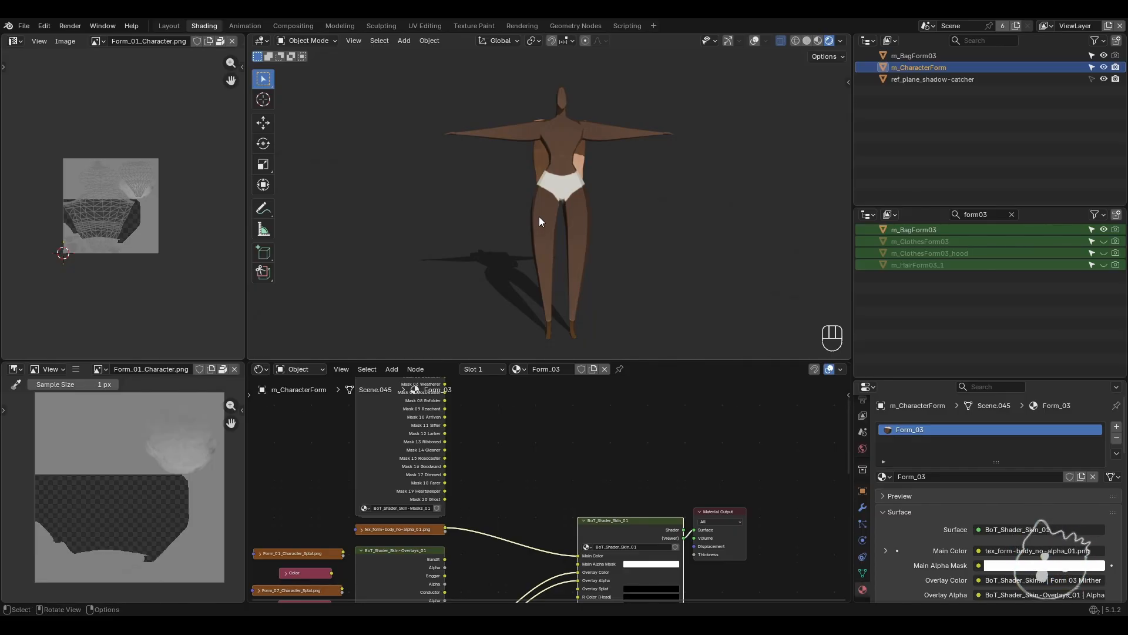
middle_click_drag(538, 216, 546, 234, "shift")
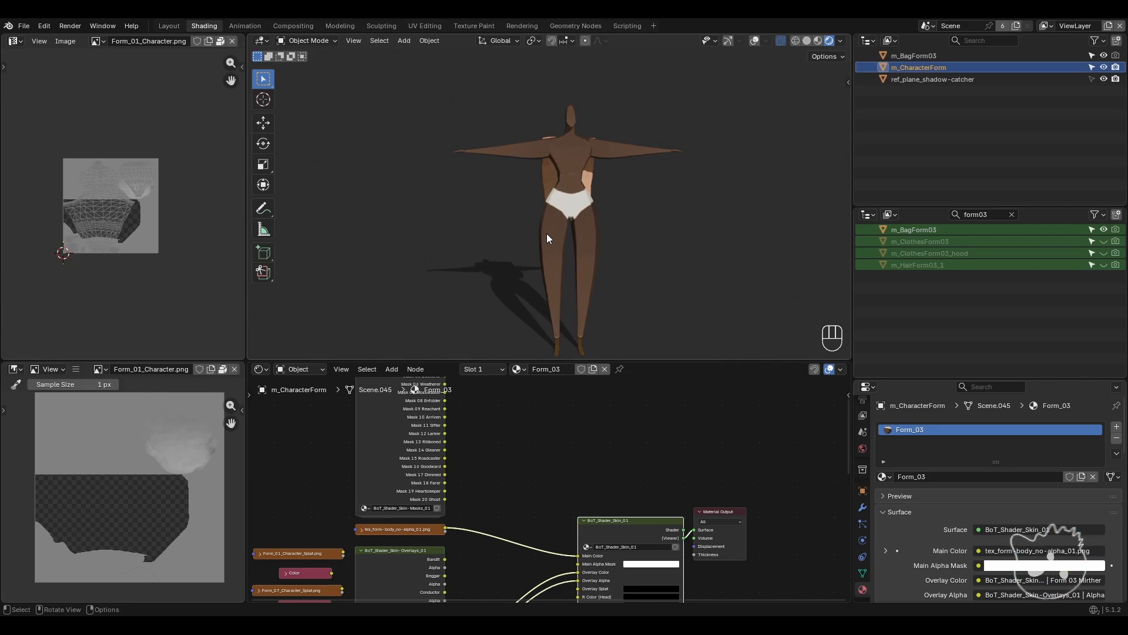
- Broaden the outliner filter to "form" and hide the m_BagForm03 mesh
left_click(995, 214)
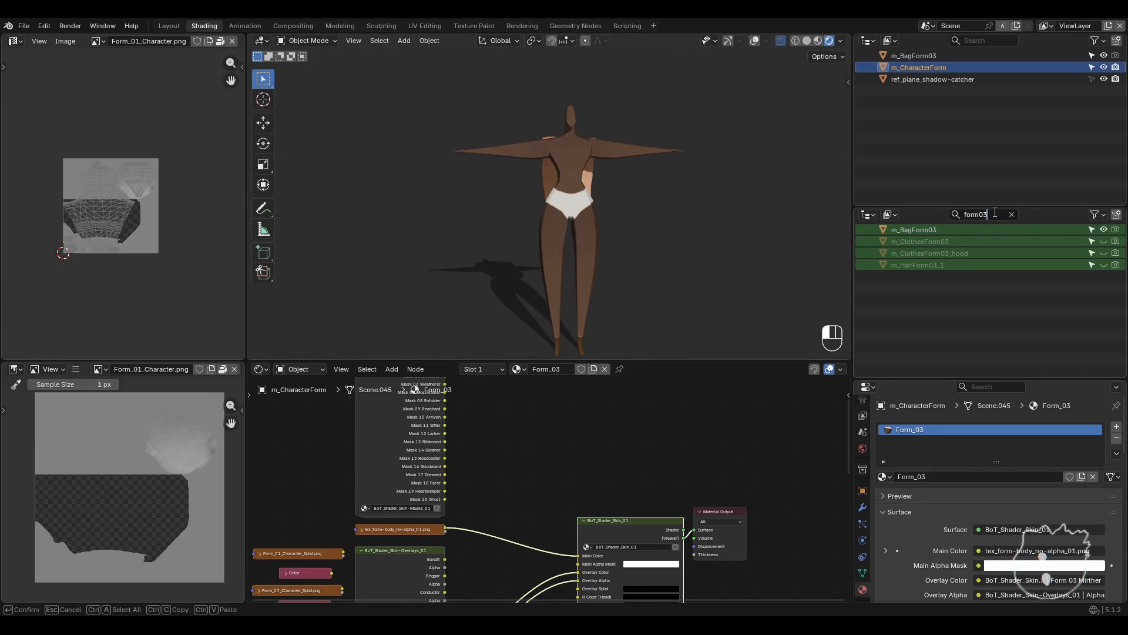
key("BackSpace")
key("BackSpace")
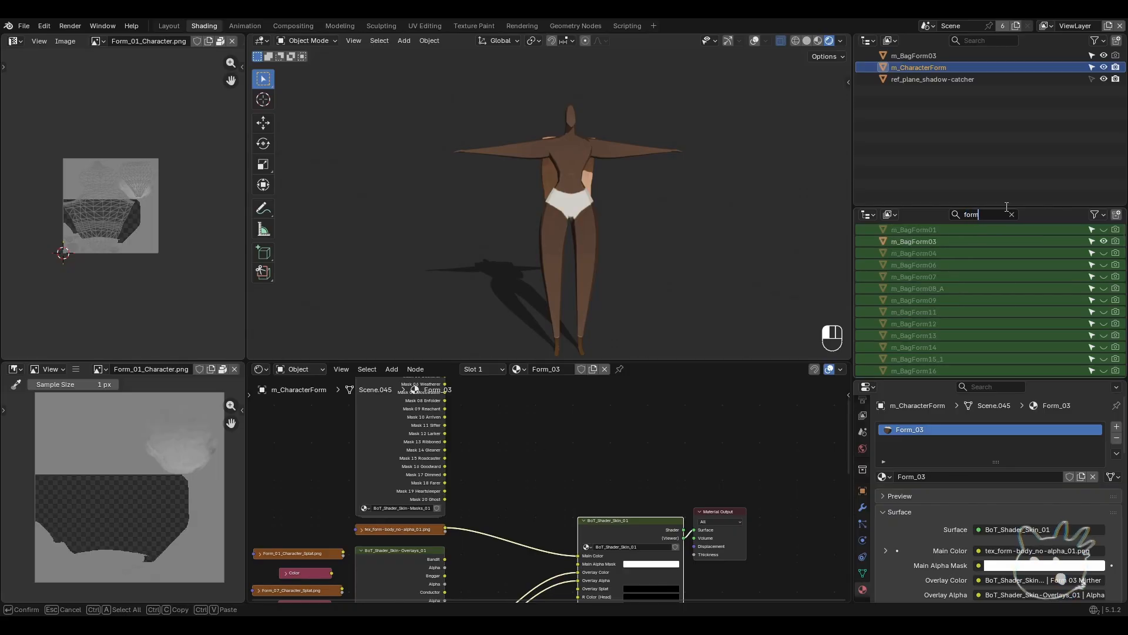
left_click(763, 261)
middle_click_drag(739, 253, 738, 265, "shift")
middle_click_drag(624, 264, 665, 272)
scroll(670, 272, "up", 1)
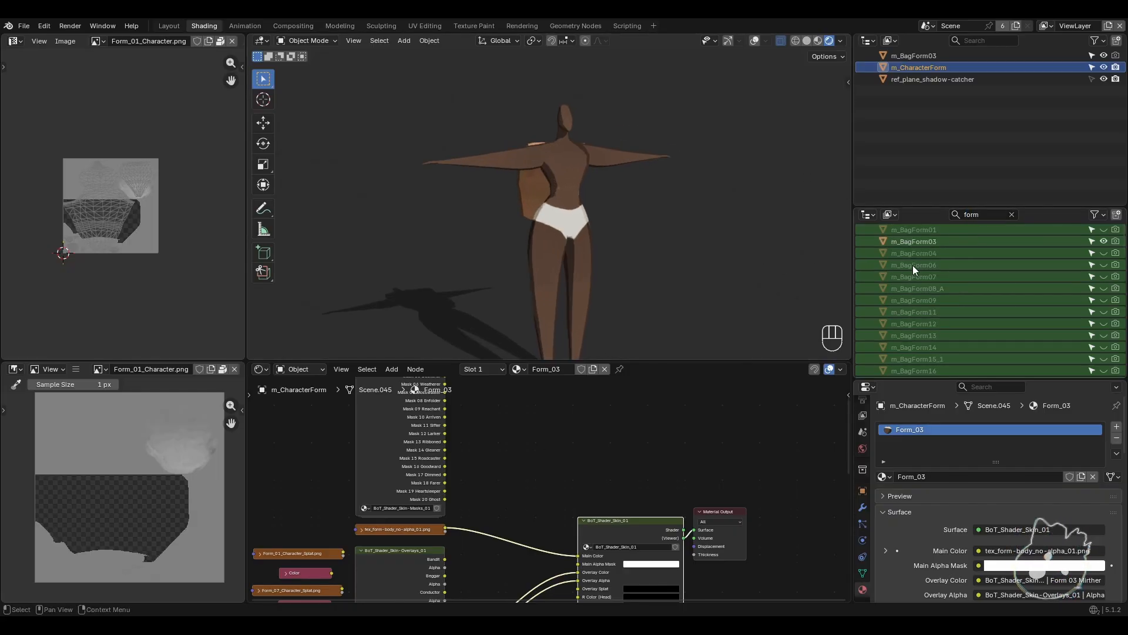
scroll(676, 288, "down", 1)
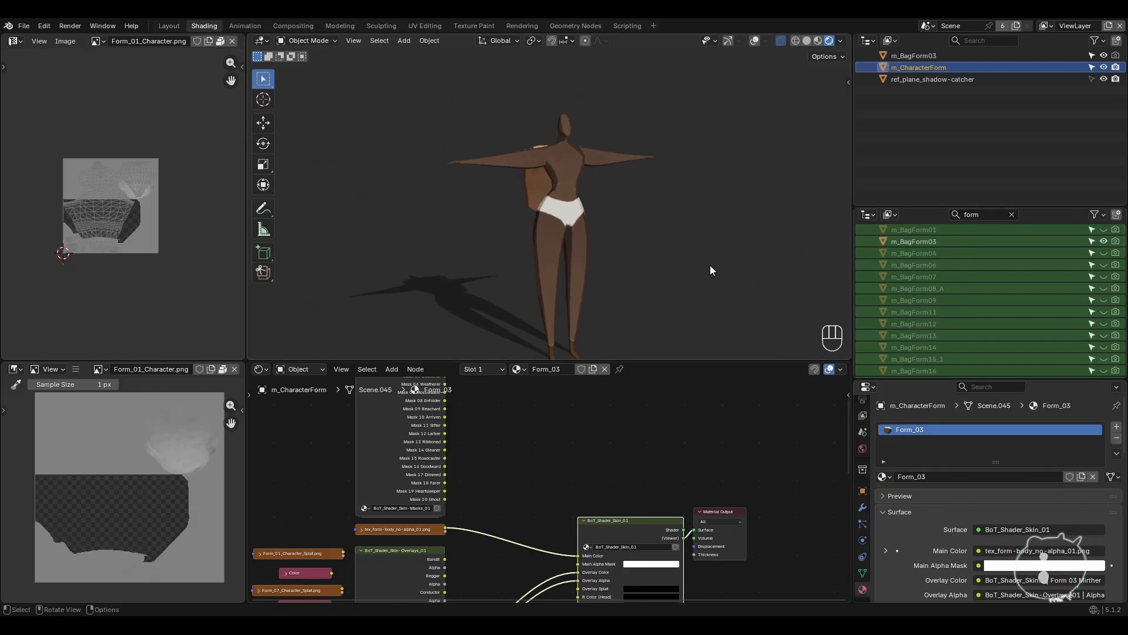
left_click(1104, 241)
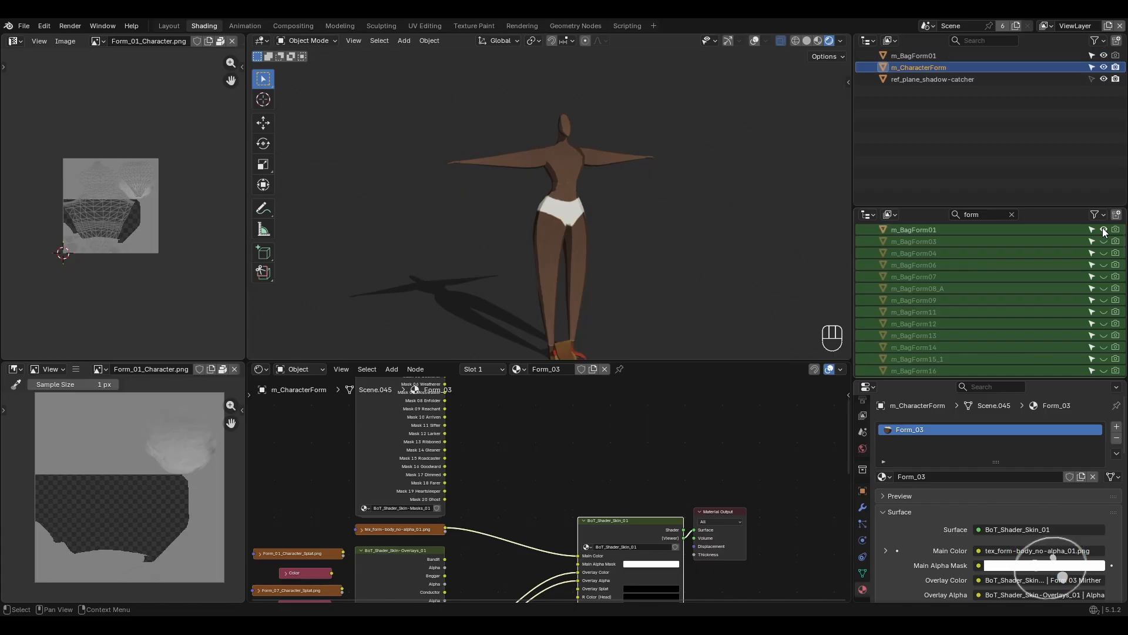
- Briefly show and hide m_ClothesForm01, m_ClothesForm02, m_ClothesForm03 and m_ClothesForm03_hood in turn on the unmasked body
scroll(1040, 275, "down", 5)
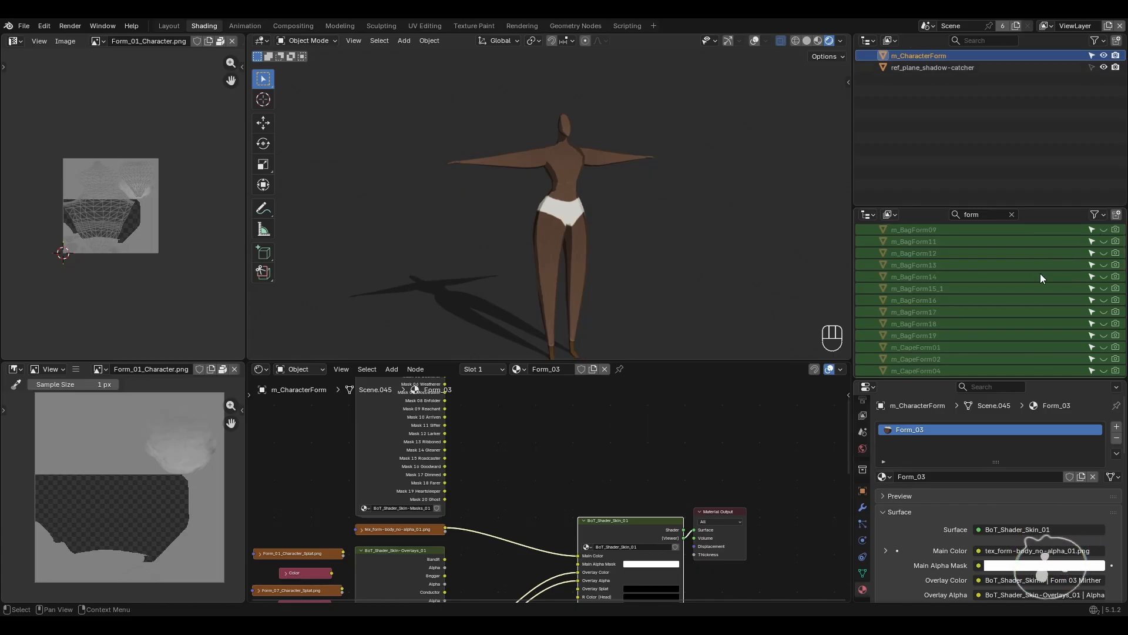
scroll(1040, 278, "down", 1)
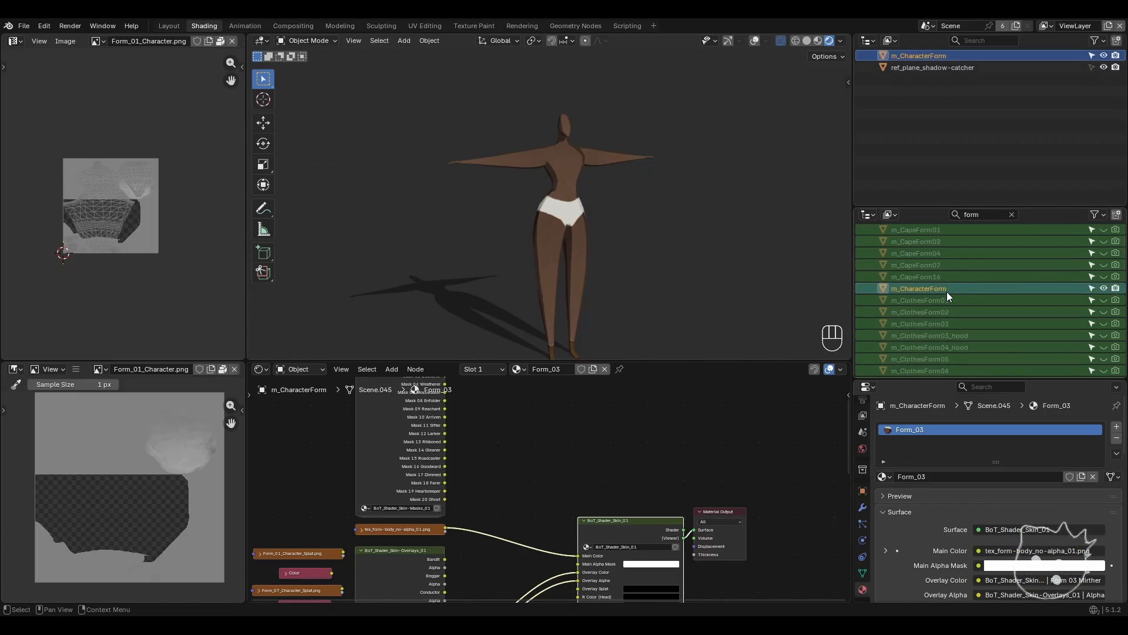
left_click(1104, 300)
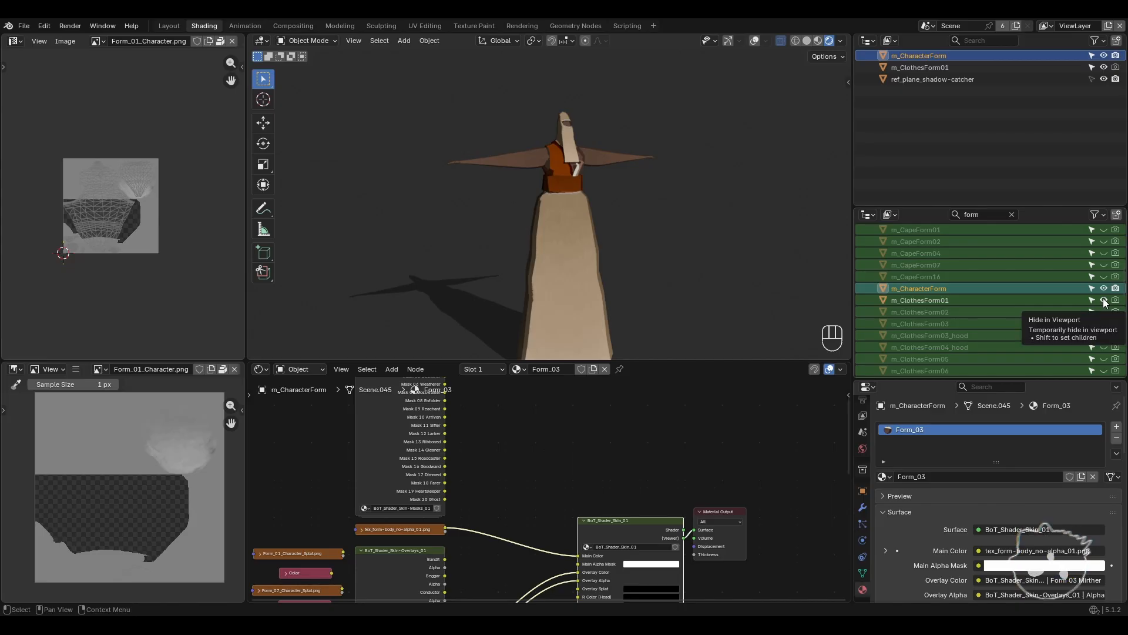
left_click(1104, 300)
left_click(1104, 312)
left_click(1104, 312)
left_click(1104, 323)
left_click(1104, 324)
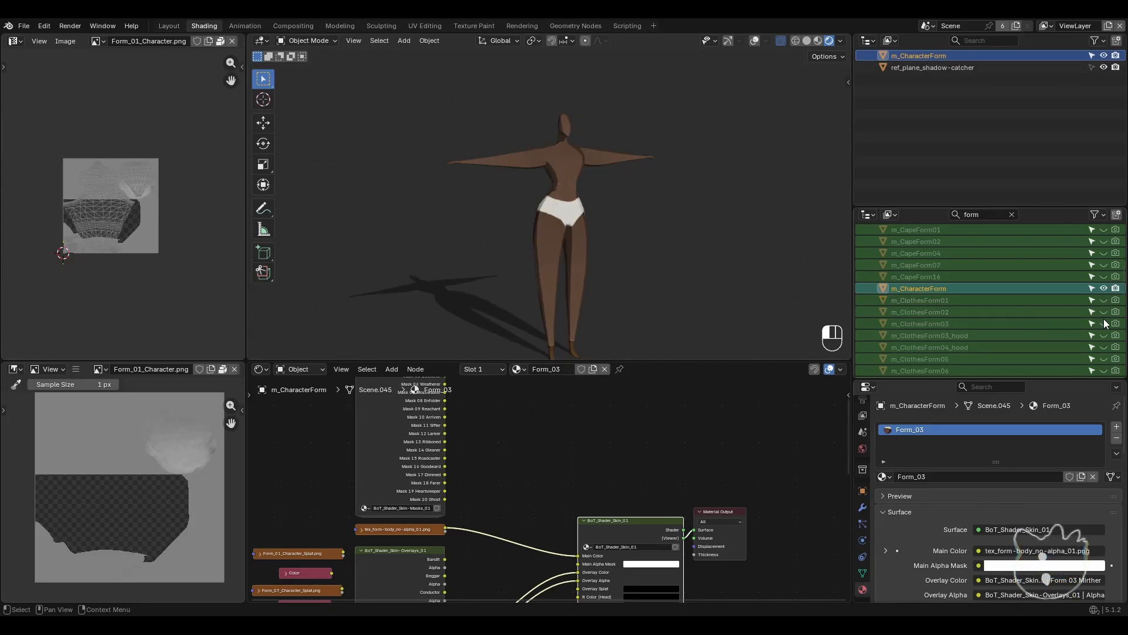
left_click(1104, 335)
left_click(1105, 335)
- Show m_ClothesForm04_hood and examine in a maximized viewport where the unmasked body pokes through the clothing
left_click(1104, 346)
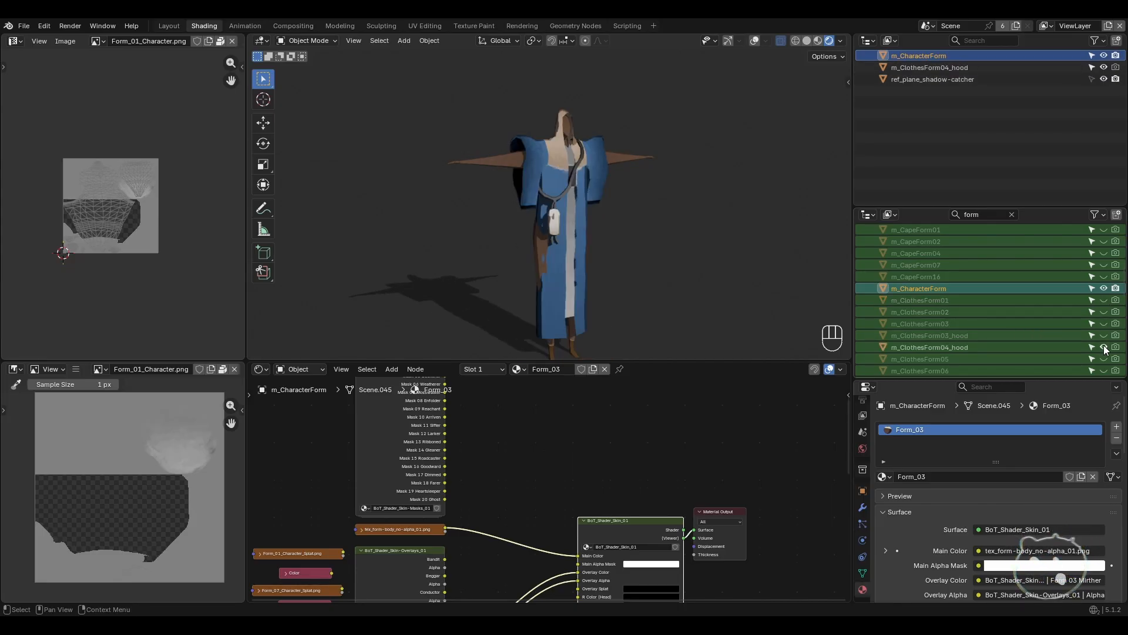
middle_click_drag(630, 252, 591, 228)
key("ctrl+space")
middle_click_drag(640, 365, 457, 370)
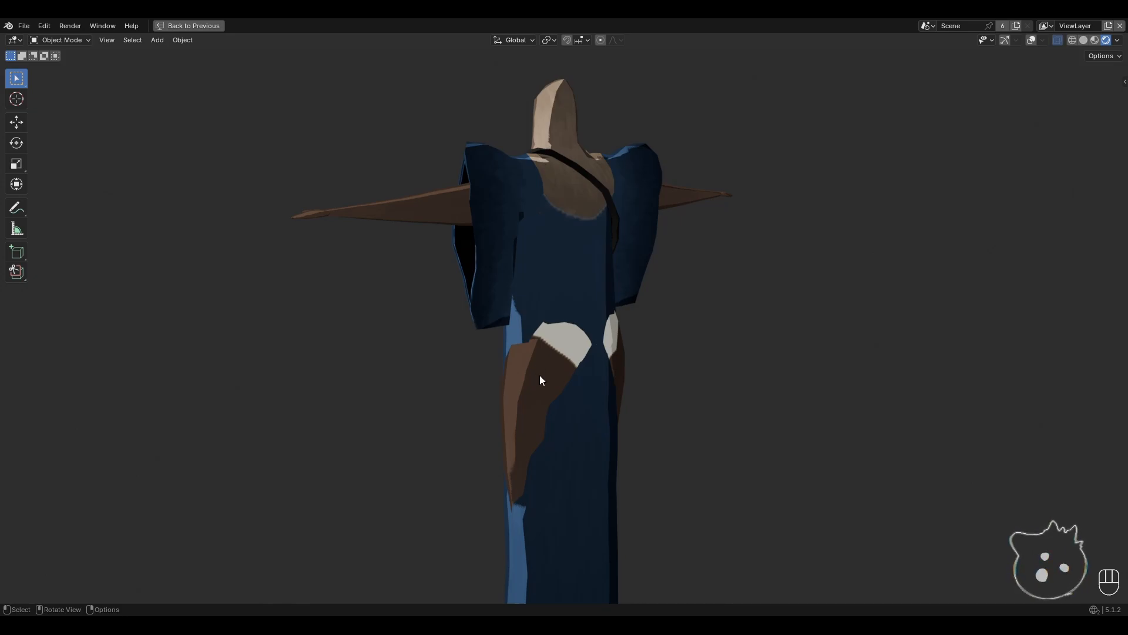
middle_click_drag(539, 378, 662, 390)
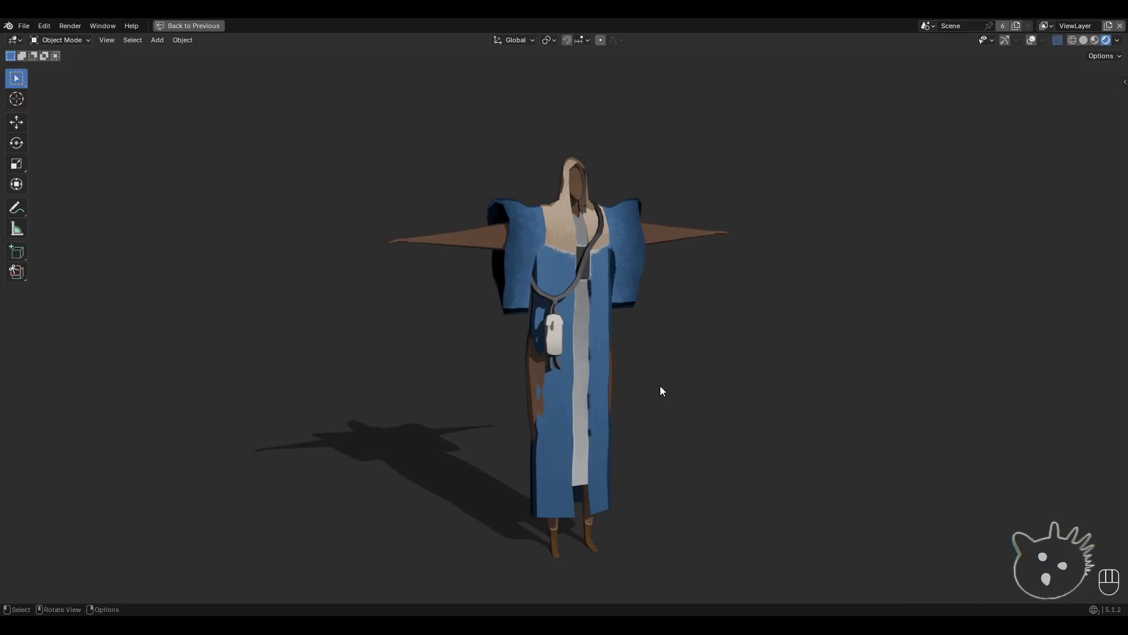
key("ctrl+space")
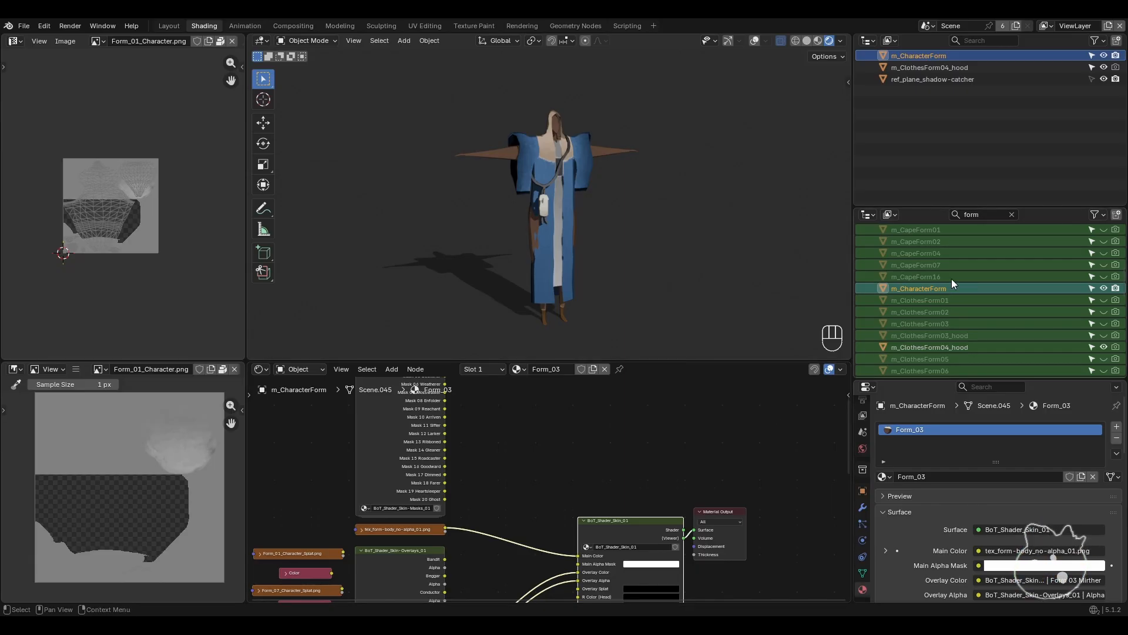
- Examine the Form_04_Clothes material nodes of m_ClothesForm04_hood and reselect the m_CharacterForm body to bring back its Form_03 nodes
scroll(951, 279, "down", 3)
scroll(932, 301, "up", 2)
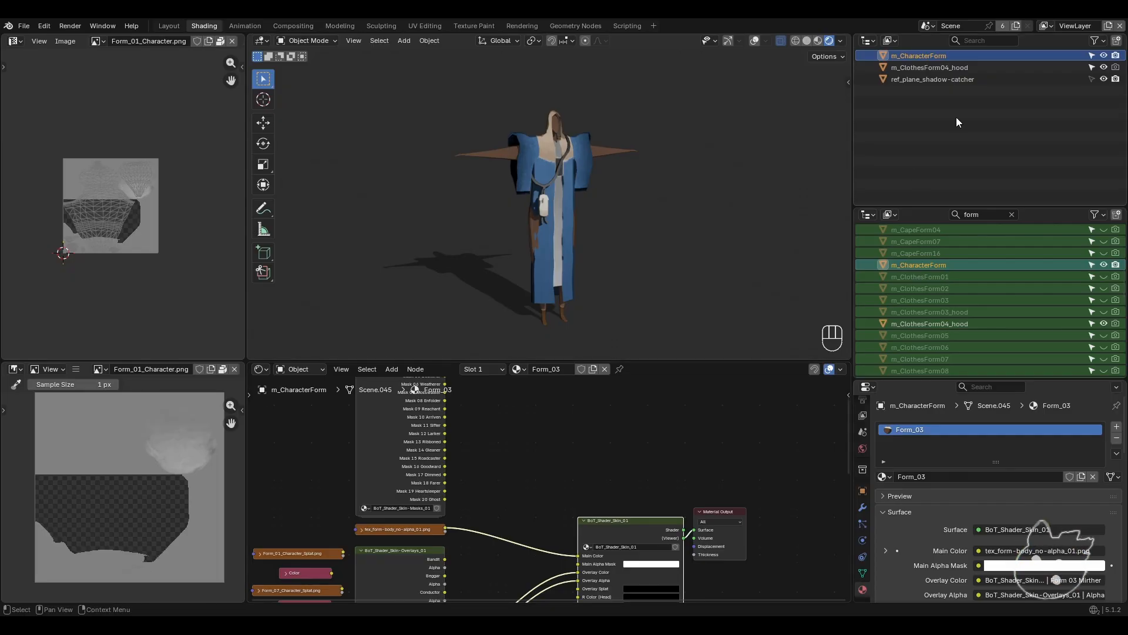
left_click(947, 68)
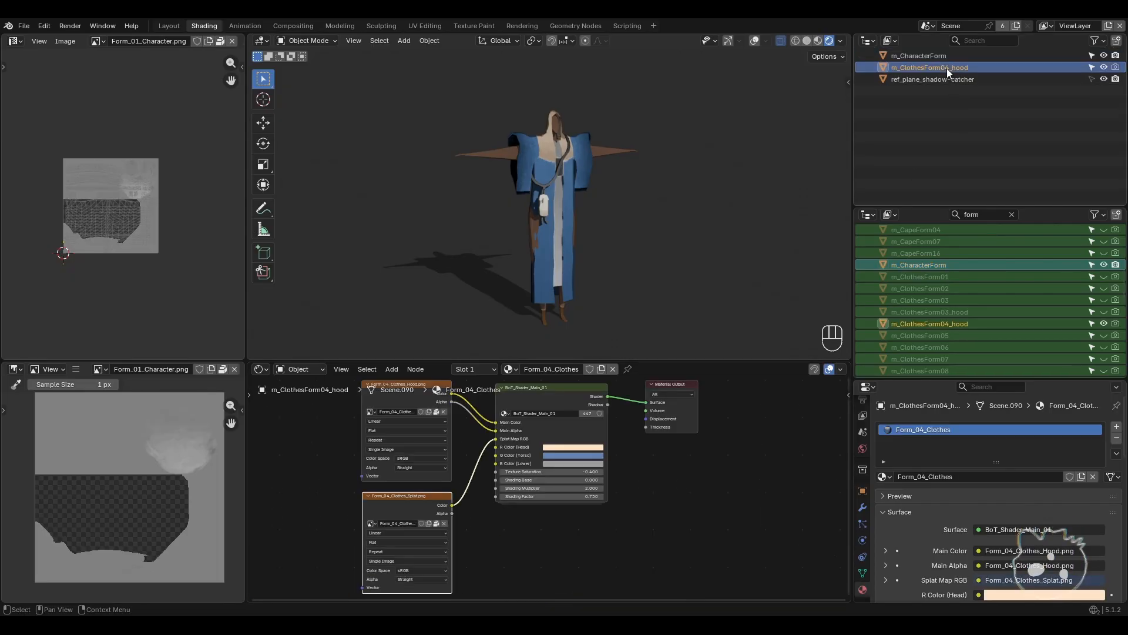
middle_click_drag(634, 461, 660, 523)
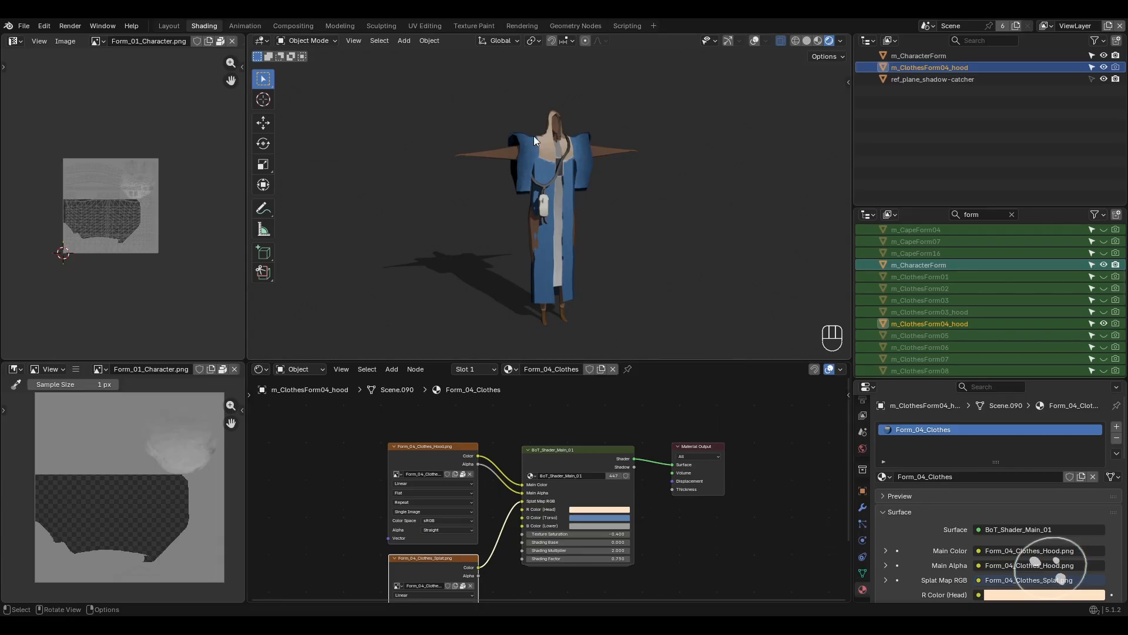
left_click(497, 152)
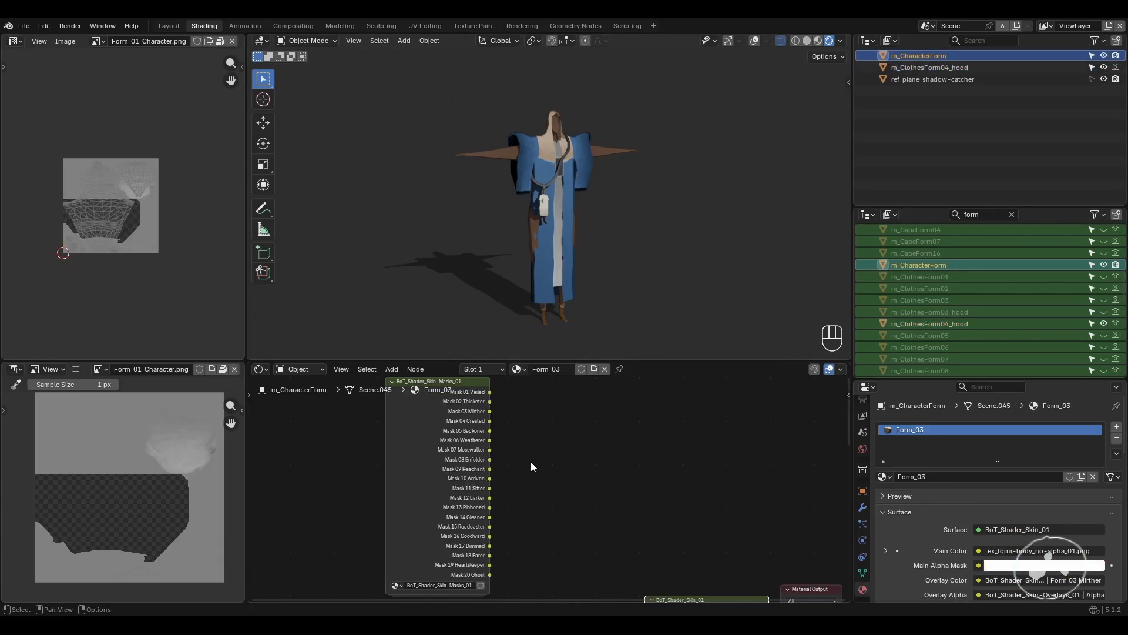
- Connect the Mask 04 Crested output to Main Alpha Mask and examine the masked body beneath the clothes in a maximized viewport
middle_click_drag(513, 441, 516, 448)
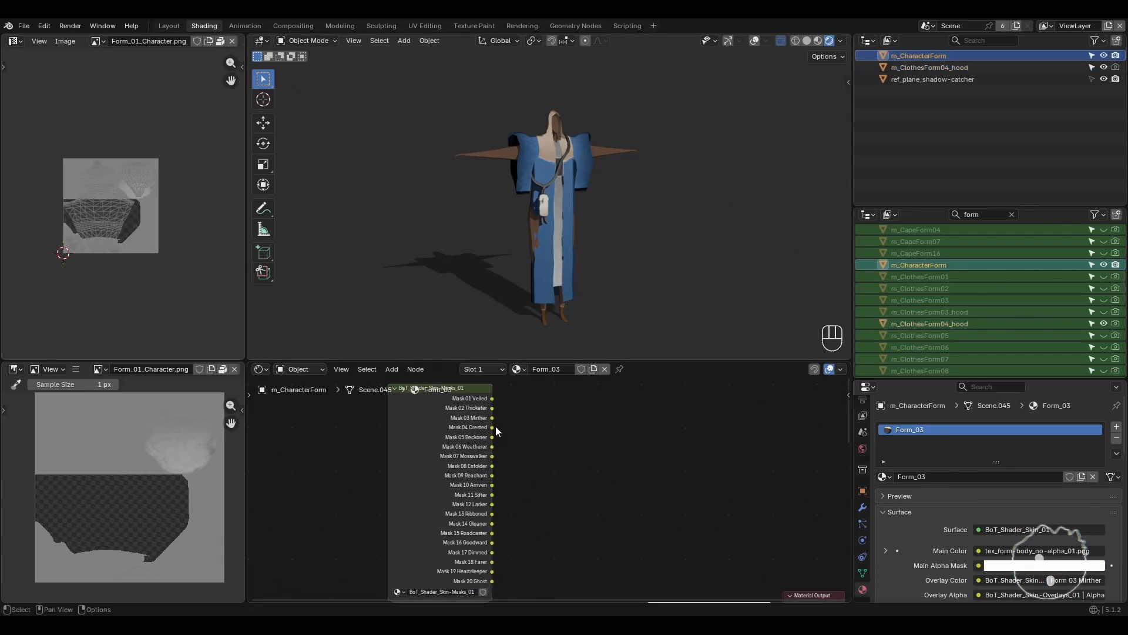
left_click_drag(492, 431, 641, 545)
key("ctrl+space")
scroll(601, 371, "up", 3)
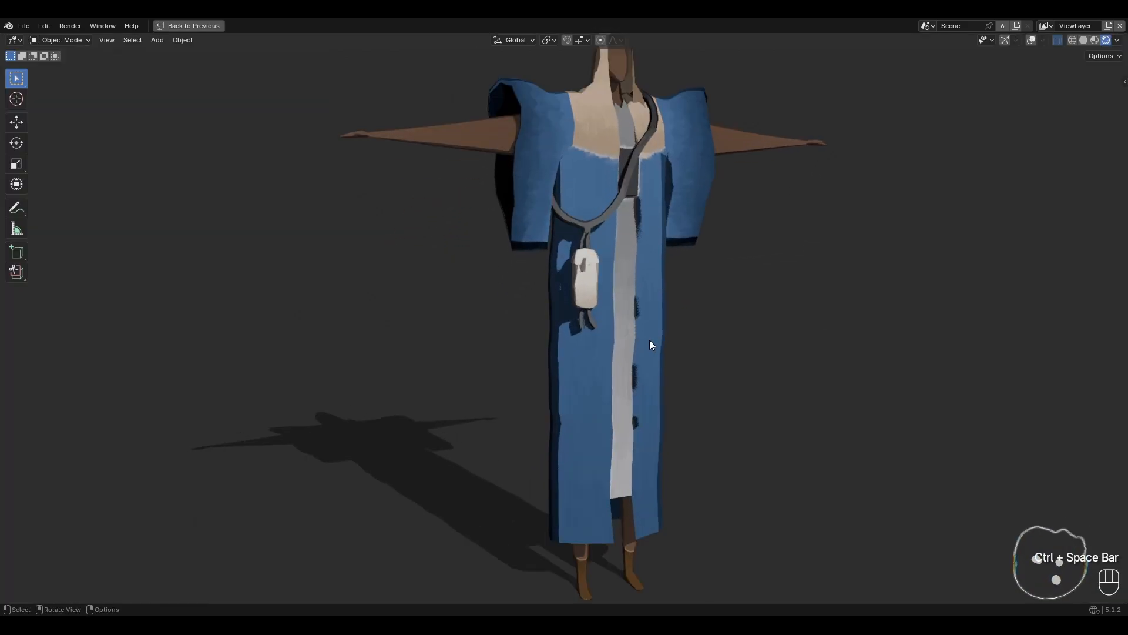
middle_click_drag(650, 340, 668, 354)
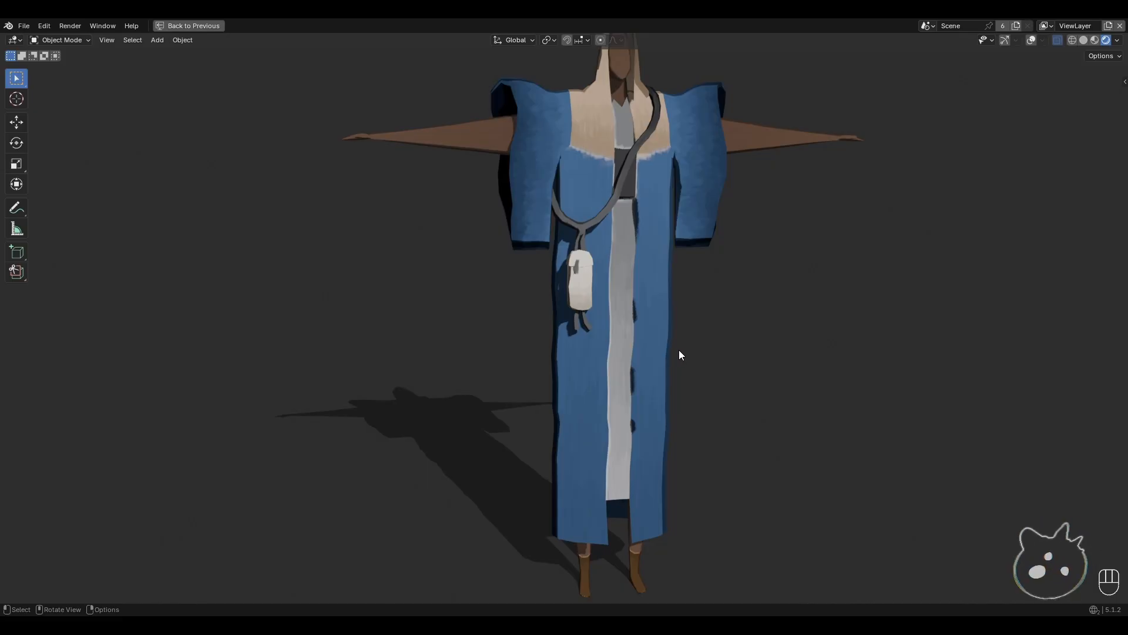
mouse_move(680, 351)
middle_mouse_down()
mouse_move(754, 330)
mouse_move(780, 336)
mouse_move(594, 330)
mouse_move(622, 326)
mouse_move(654, 357)
mouse_move(504, 365)
mouse_move(727, 359)
mouse_move(663, 365)
middle_mouse_up()
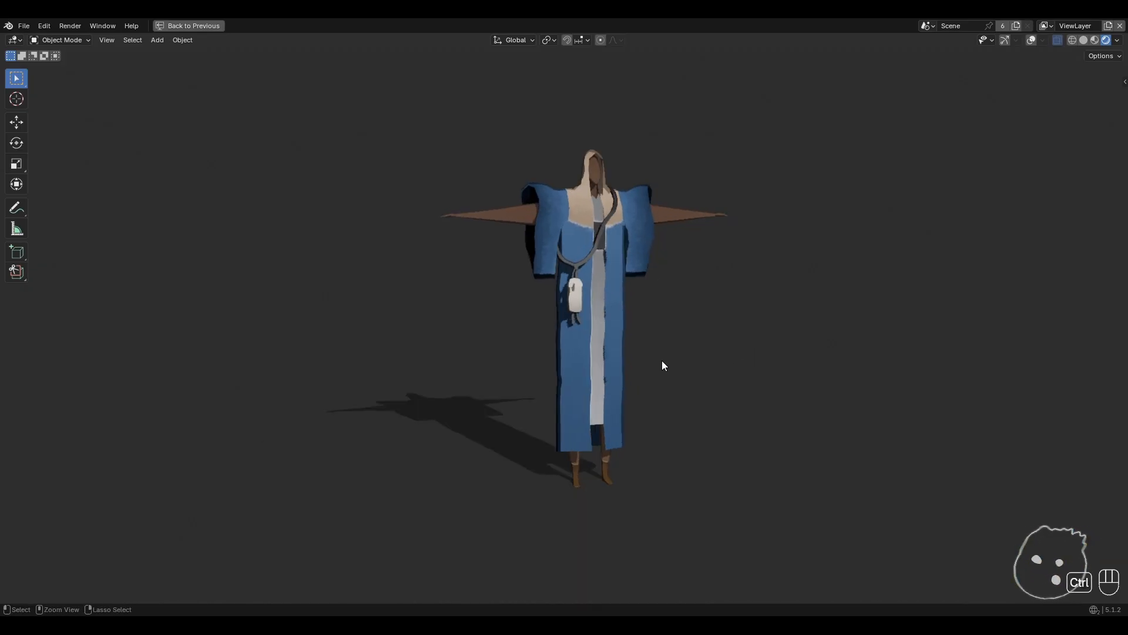
key("ctrl+space")
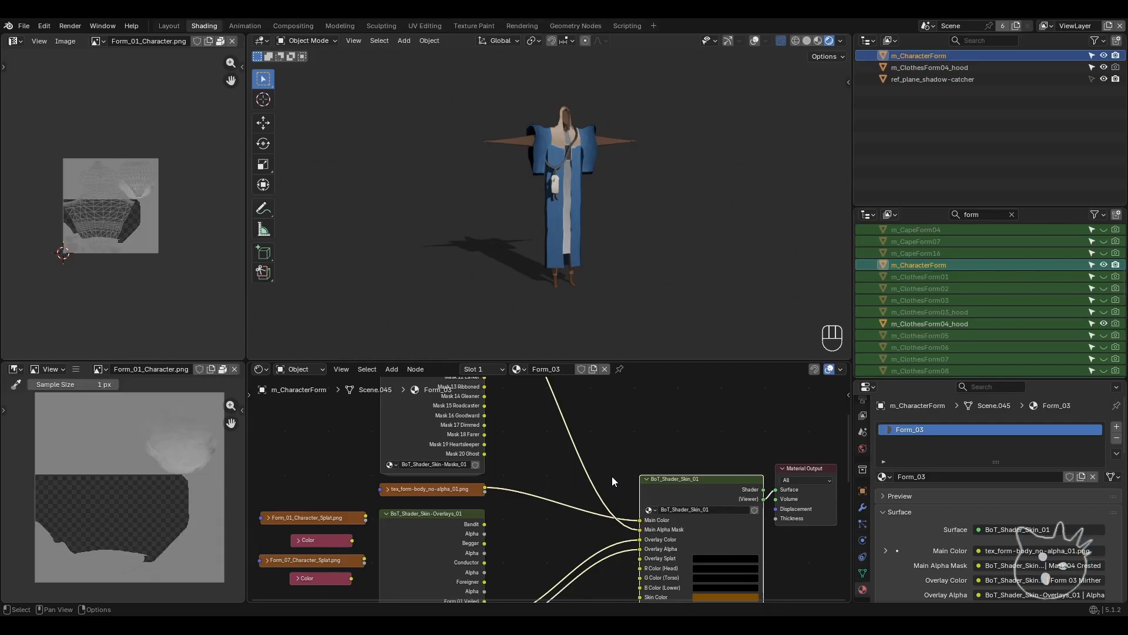
- Disconnect Mask 04 Crested from Main Alpha Mask and look closely at the unmasked body under the clothing
middle_click_drag(612, 476, 603, 525)
middle_click_drag(565, 458, 578, 380)
scroll(529, 440, "up", 1)
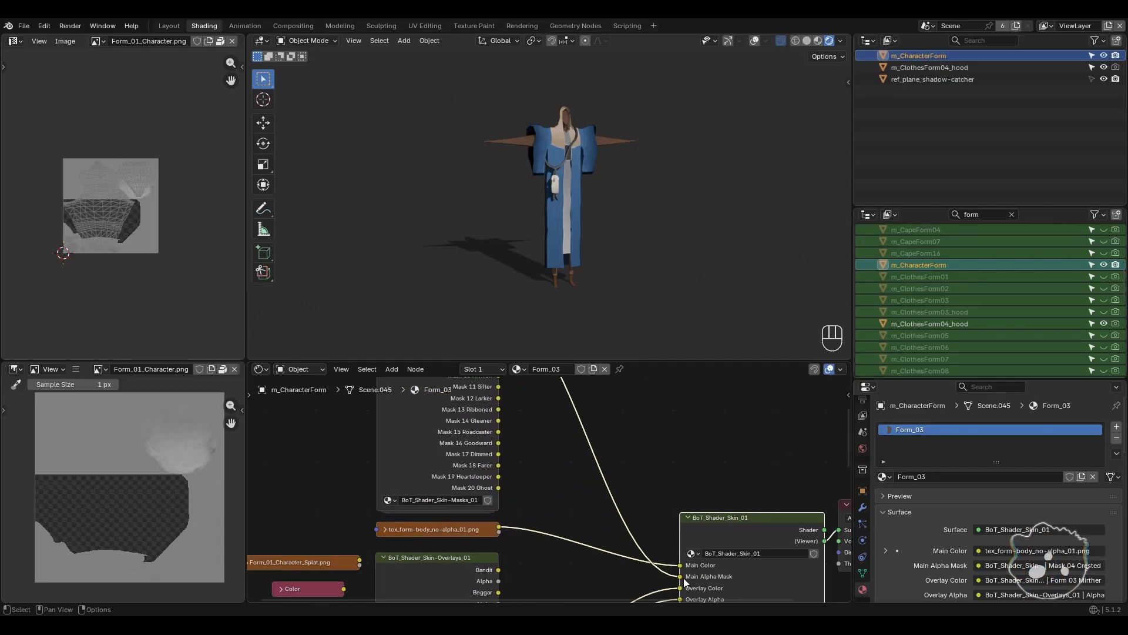
left_click_drag(682, 577, 612, 464)
middle_click_drag(562, 238, 562, 267, "shift")
scroll(562, 266, "up", 3)
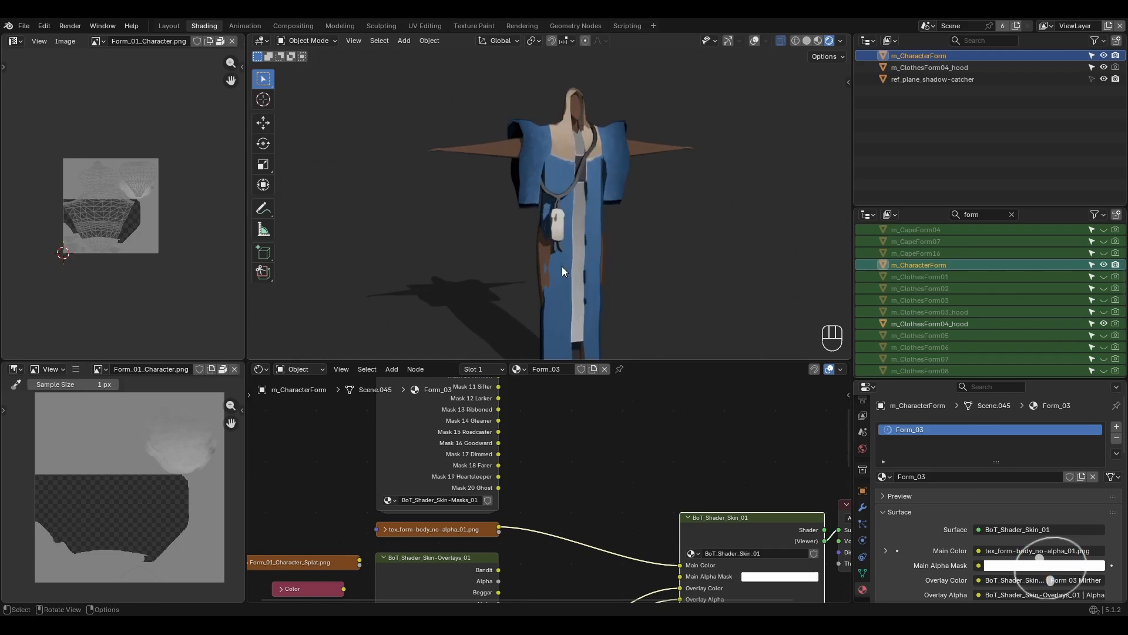
- Connect Mask 20 Ghost to Main Alpha Mask and hide ref_plane_shadow-catcher, comparing the clothed body with and without the mask
middle_click_drag(583, 496, 561, 457)
left_click_drag(477, 456, 657, 545)
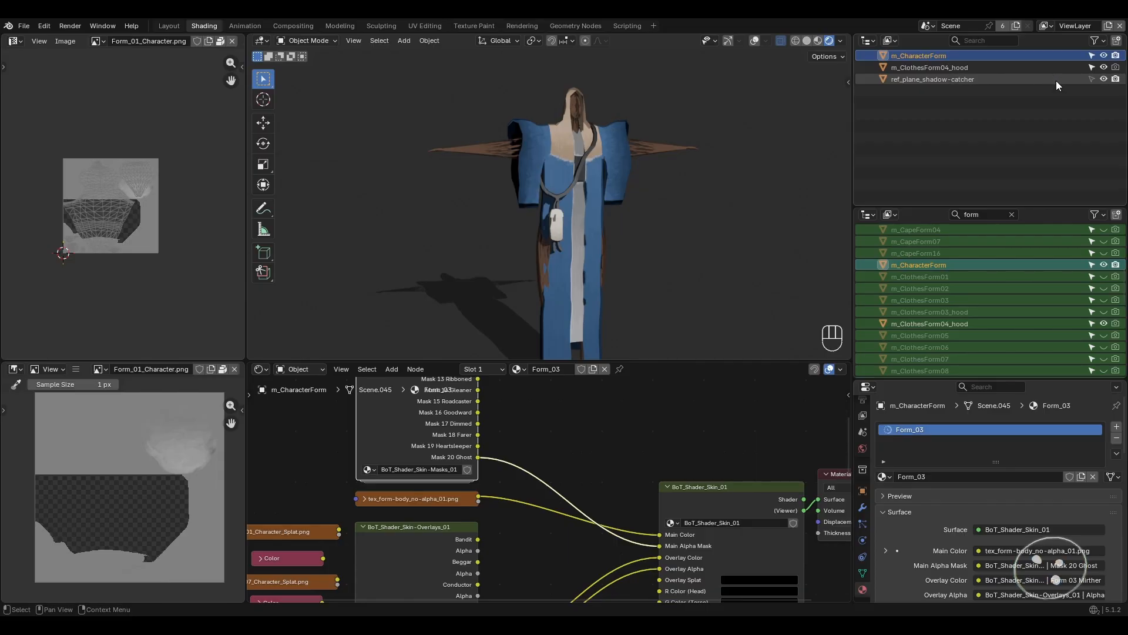
left_click(1104, 79)
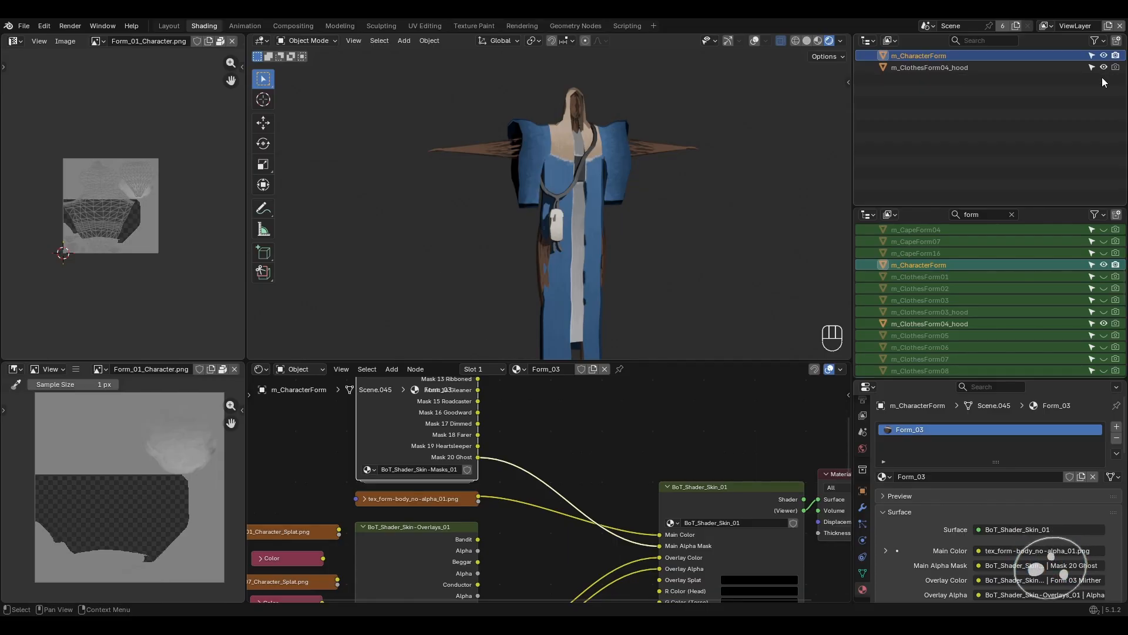
key("ctrl+z")
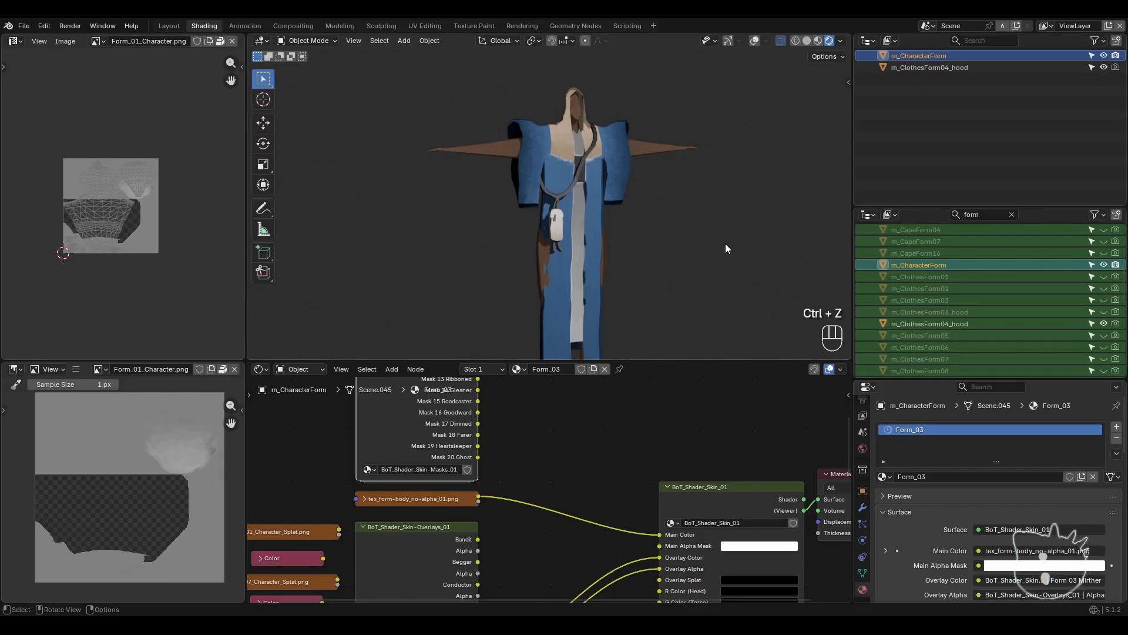
key("ctrl+shift+z")
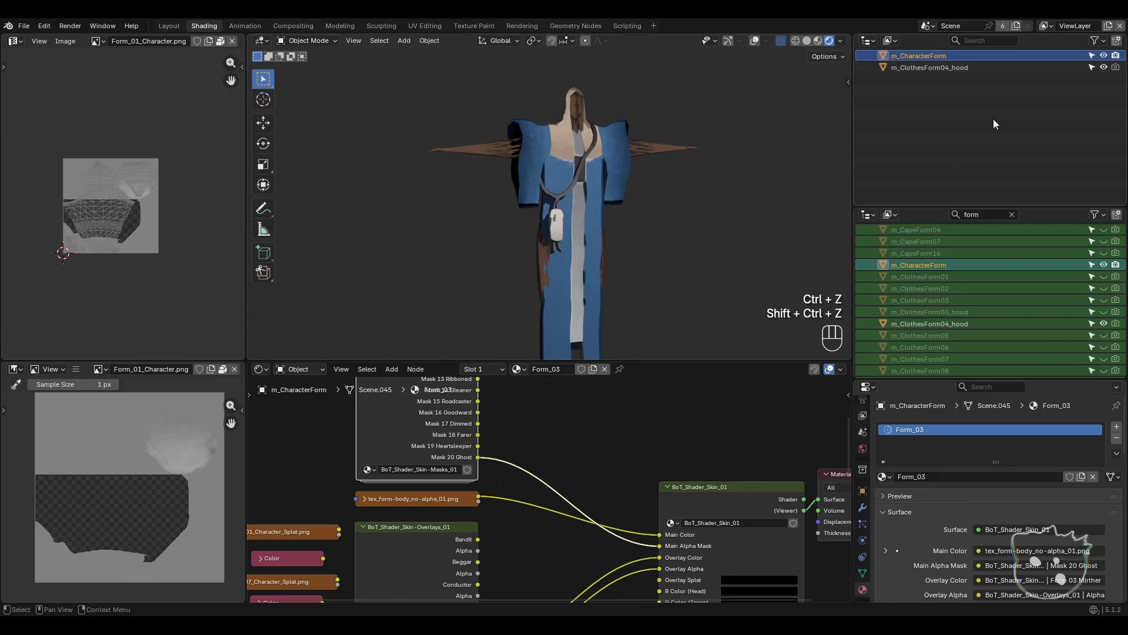
- Hide m_ClothesForm04_hood to examine the Ghost-masked body in a maximized viewport, and disconnect Mask 20 Ghost from Main Alpha Mask
left_click(1104, 57, "shift")
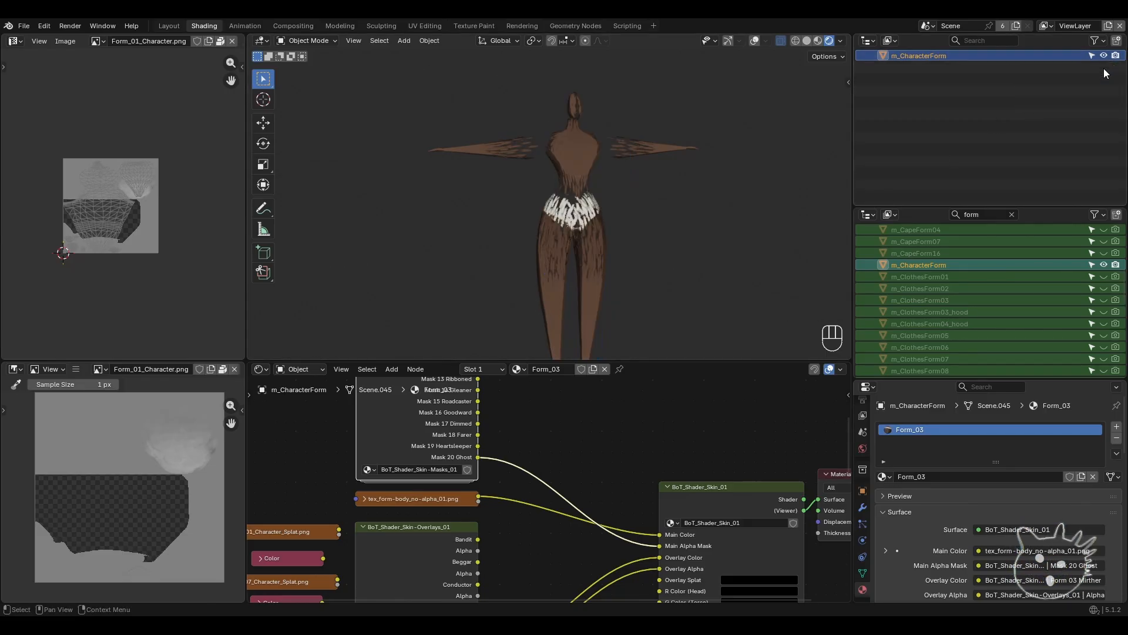
middle_click_drag(722, 225, 729, 231)
key("ctrl+space")
middle_click_drag(594, 392, 712, 286)
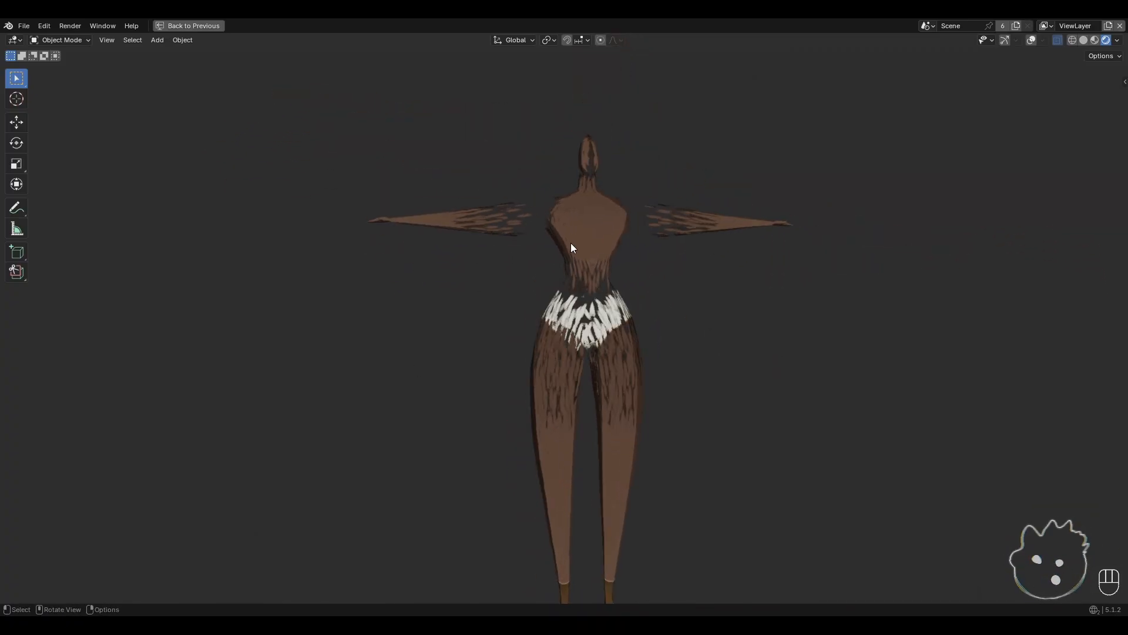
middle_click_drag(572, 247, 656, 357)
key("ctrl+space")
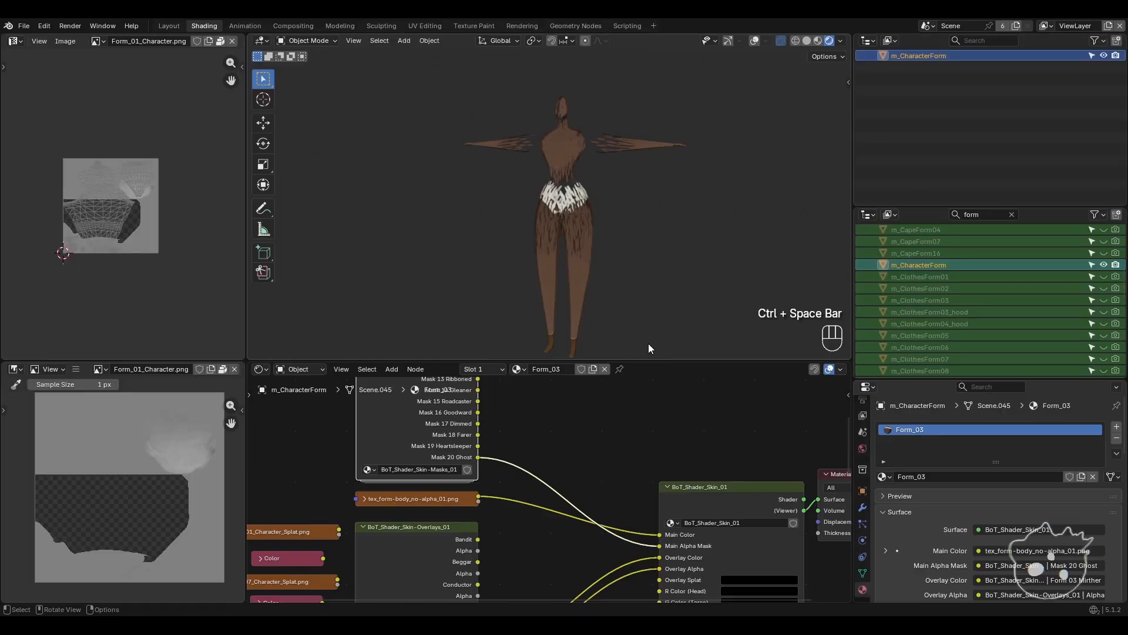
left_click_drag(660, 546, 583, 435)
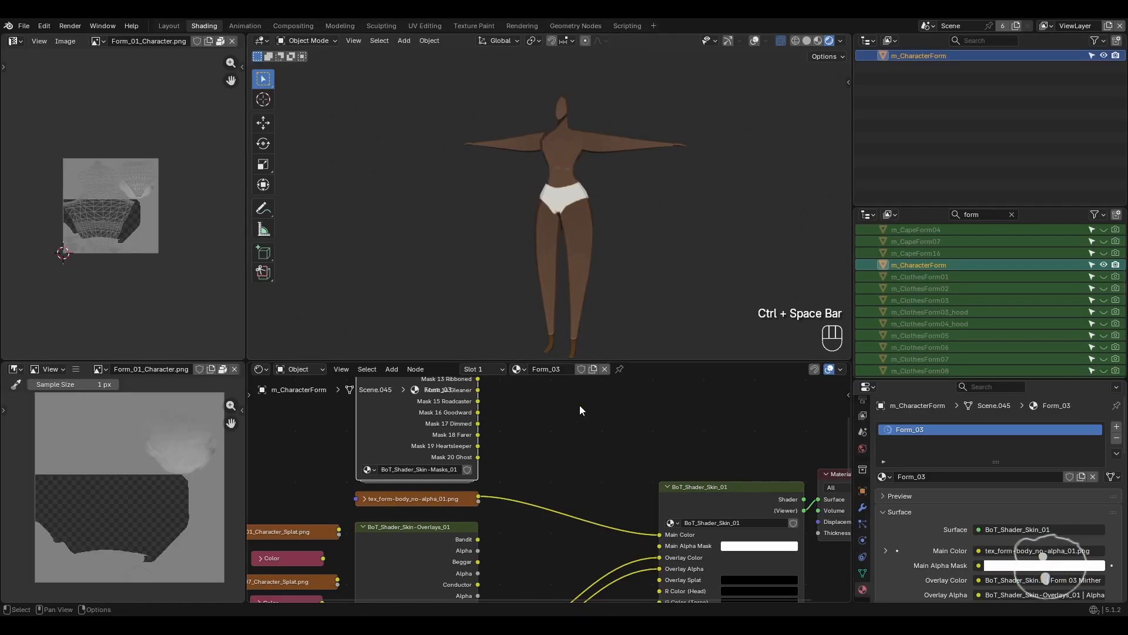
- Switch to the Layout workspace and show ref_plane_shadow-catcher in the scenes collection again
left_click(170, 25)
scroll(694, 358, "down", 4)
middle_click_drag(693, 374, 709, 321)
left_click(694, 359)
scroll(709, 321, "down", 1)
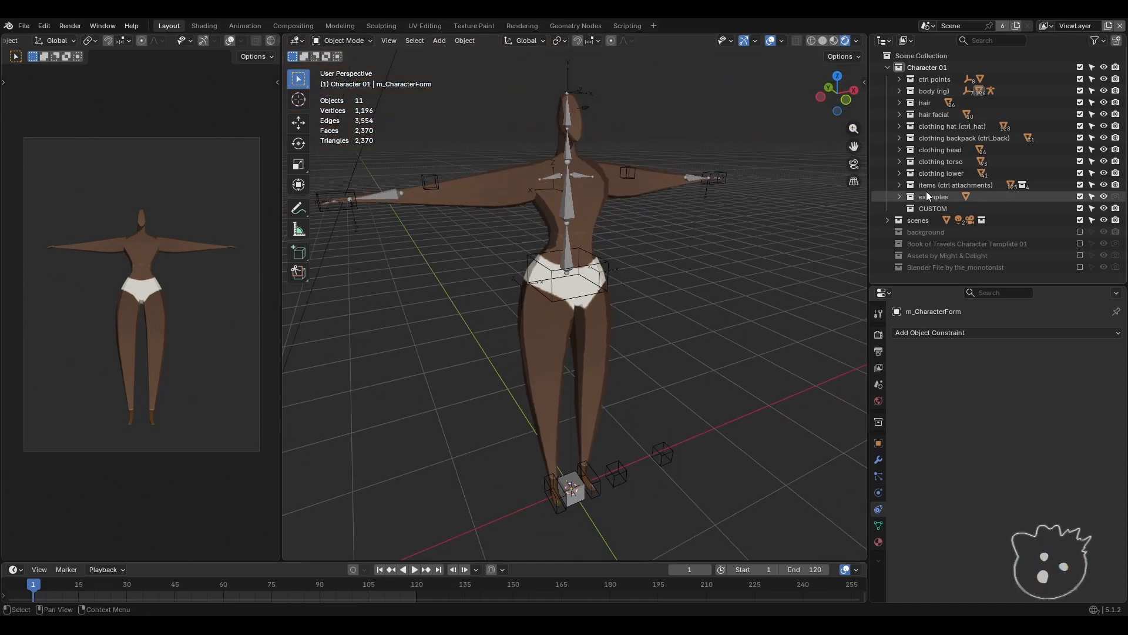
left_click(888, 220)
left_click(1099, 244)
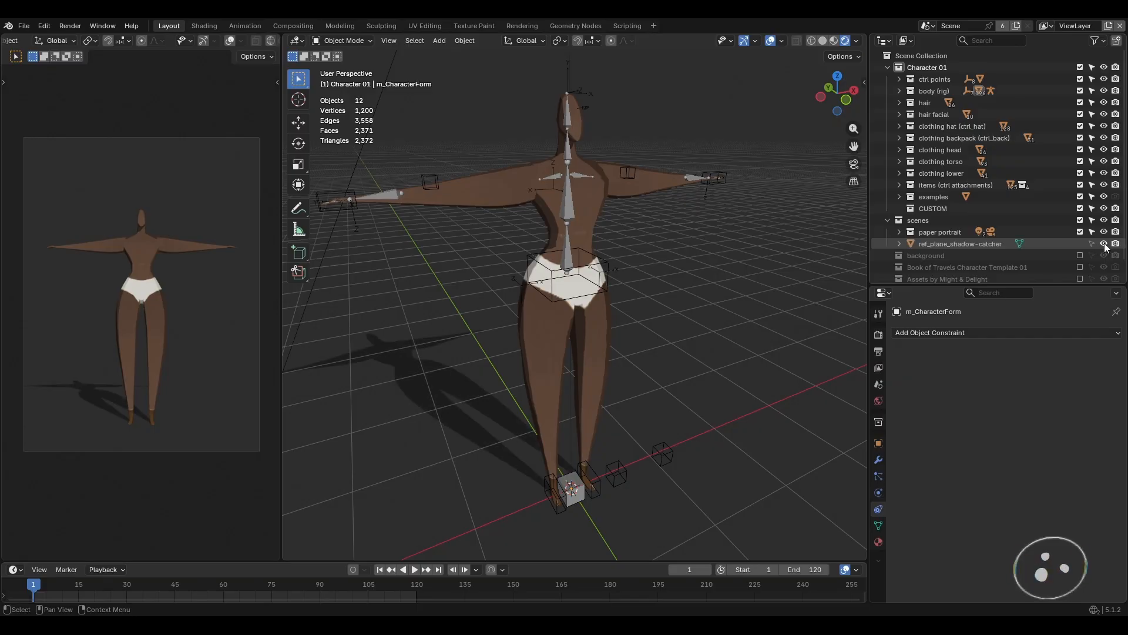
left_click(887, 220)
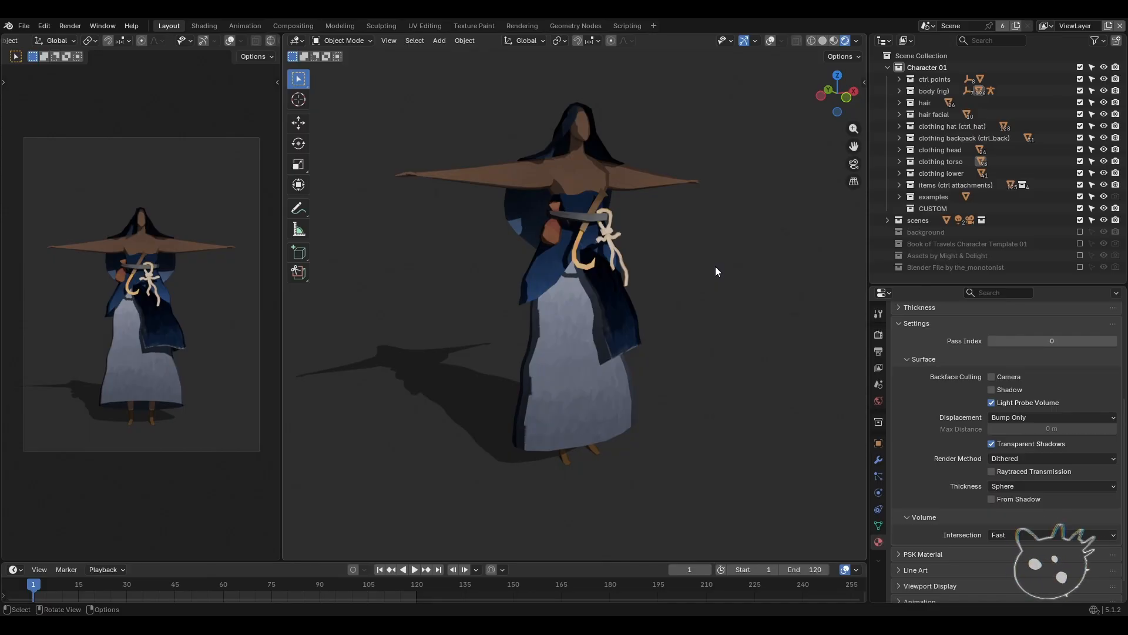
- Examine the inner side of the hanging blue cloth on m_ClothesForm05 up close, both shaded and in Edit Mode
middle_click_drag(689, 266, 648, 367)
scroll(673, 368, "up", 3)
scroll(640, 397, "up", 4)
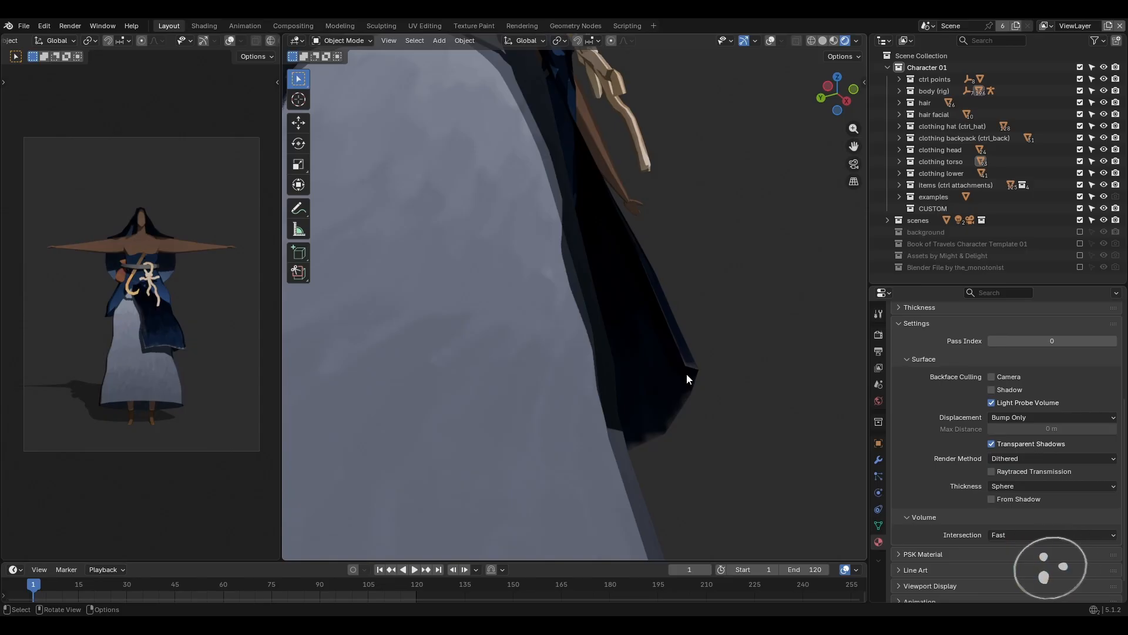
key("Tab")
mouse_move(700, 302)
middle_mouse_down()
mouse_move(686, 302)
mouse_move(693, 322)
mouse_move(707, 323)
middle_mouse_up()
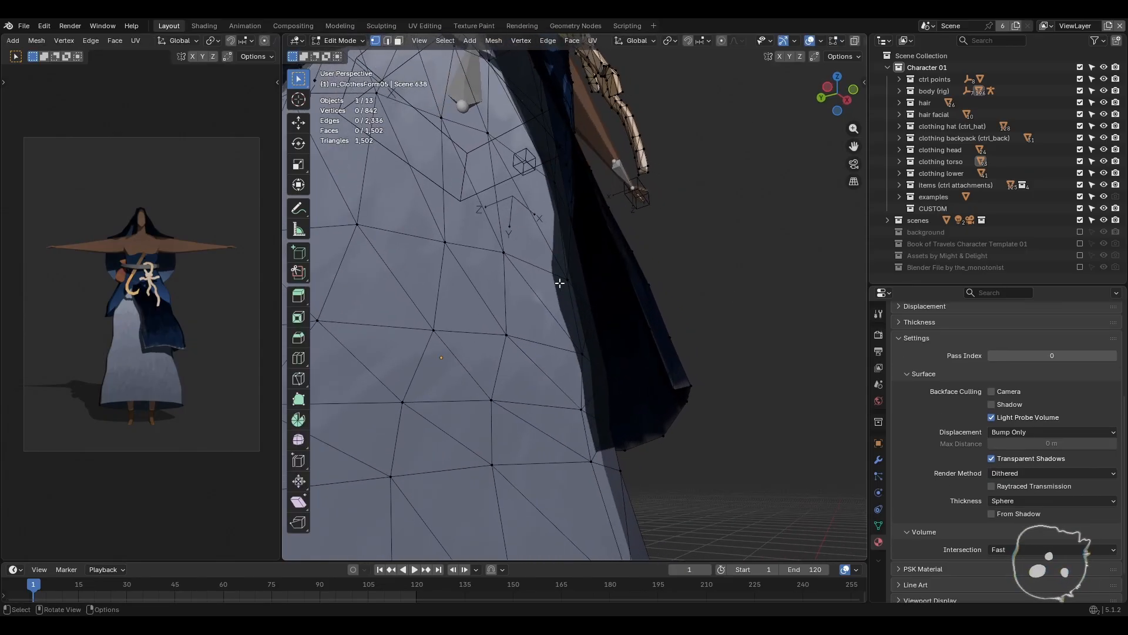
scroll(455, 210, "down", 5)
scroll(668, 383, "up", 5)
middle_click_drag(720, 398, 681, 405)
- Select individual faces on the inner side of the hanging cloth, clear the selection and return to Object Mode
left_click(400, 40)
left_click(615, 382)
middle_click_drag(614, 382, 683, 380)
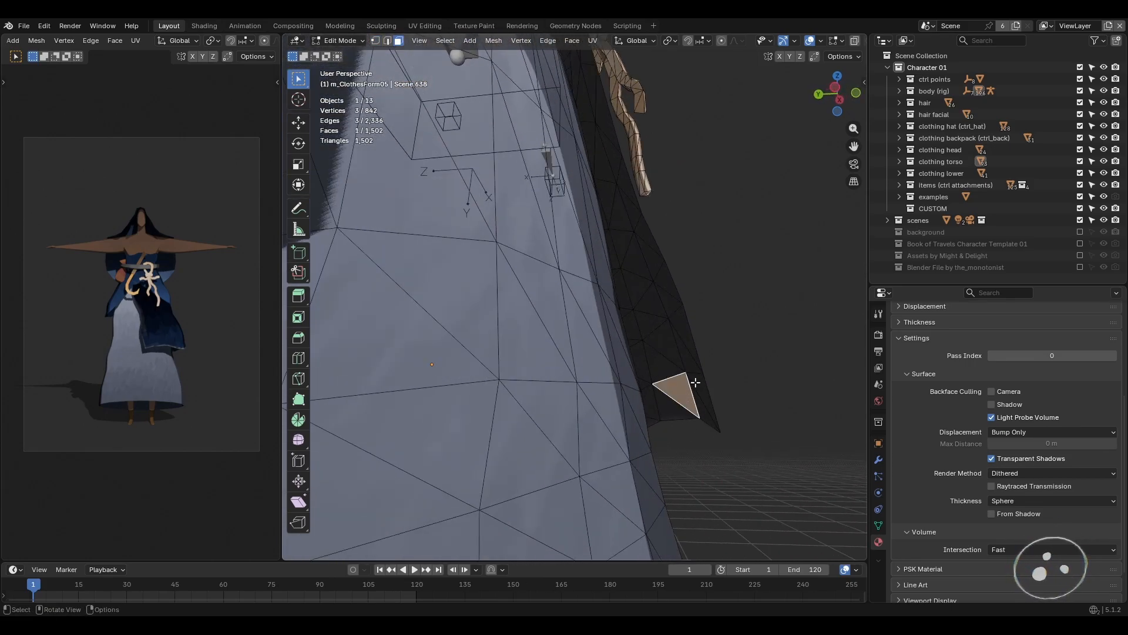
left_click(686, 345)
left_click(687, 334)
left_click(665, 356)
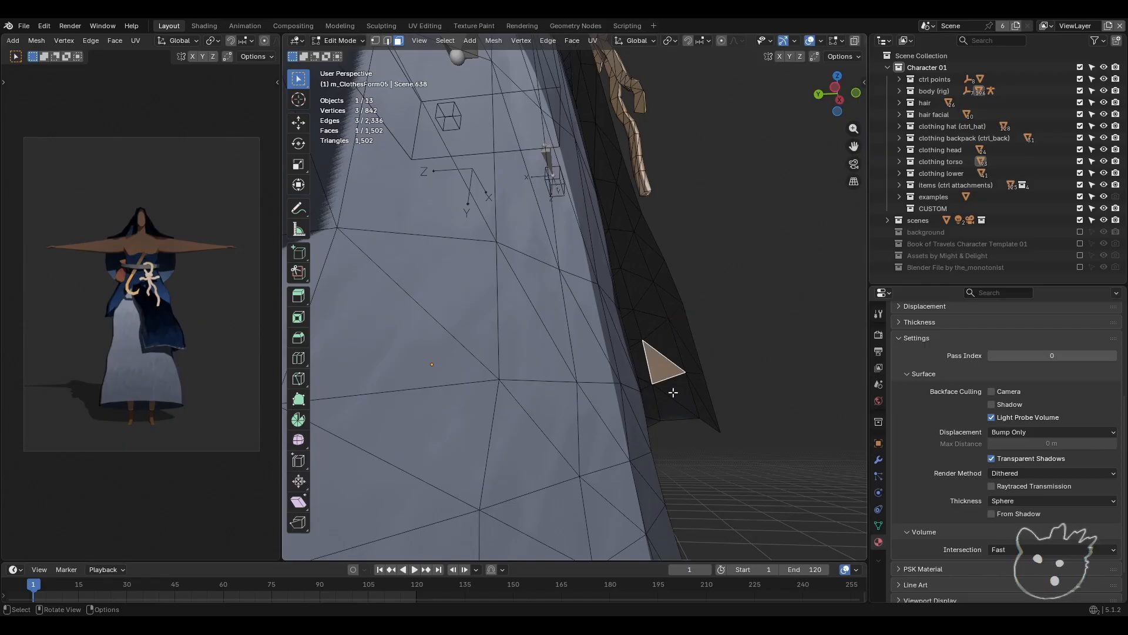
left_click(673, 391)
key("alt+a")
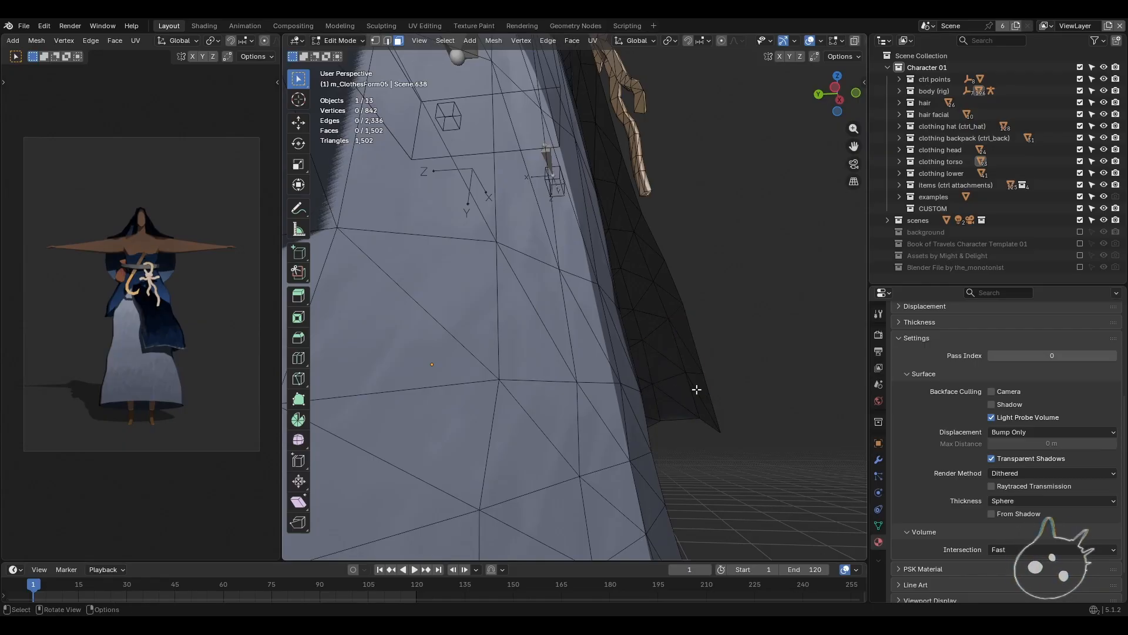
key("Tab")
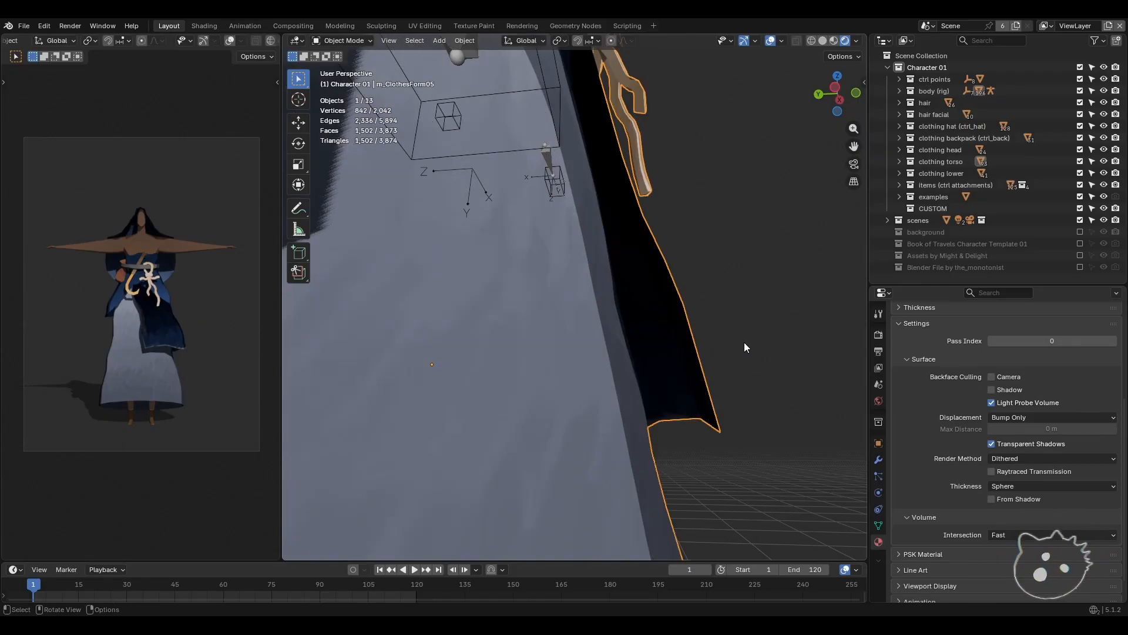
left_click(748, 256)
left_click(780, 42)
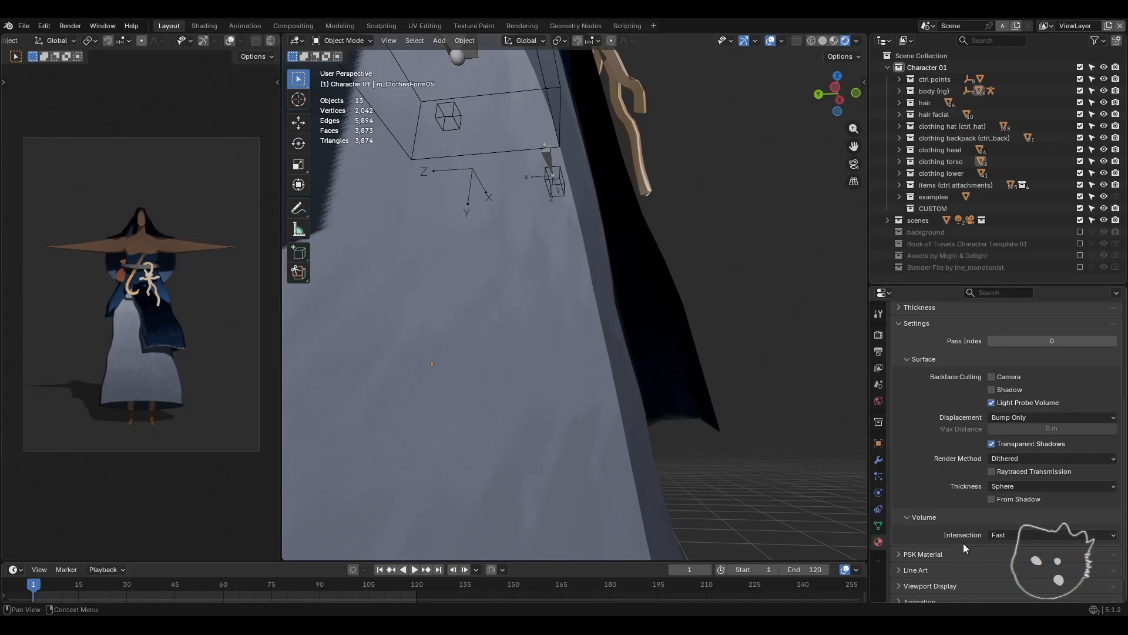
- Briefly enable Camera backface culling in the clothing's material settings, examine the clothes and hair from several angles, and disable it again
left_click(992, 377)
middle_click_drag(764, 399, 639, 389)
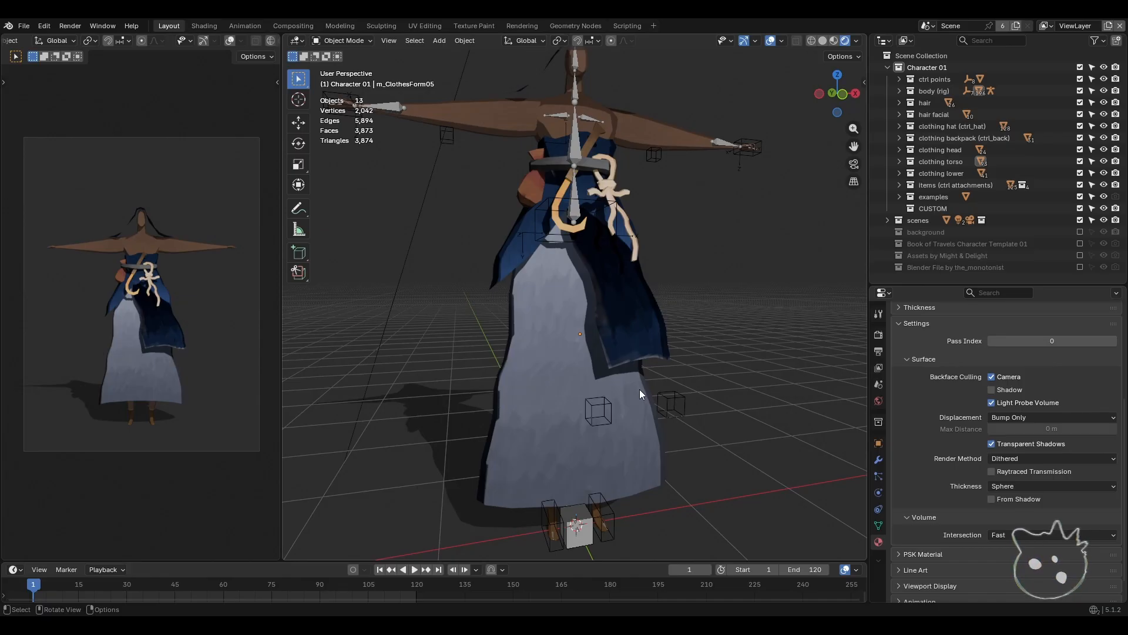
middle_click_drag(630, 517, 622, 372, "ctrl")
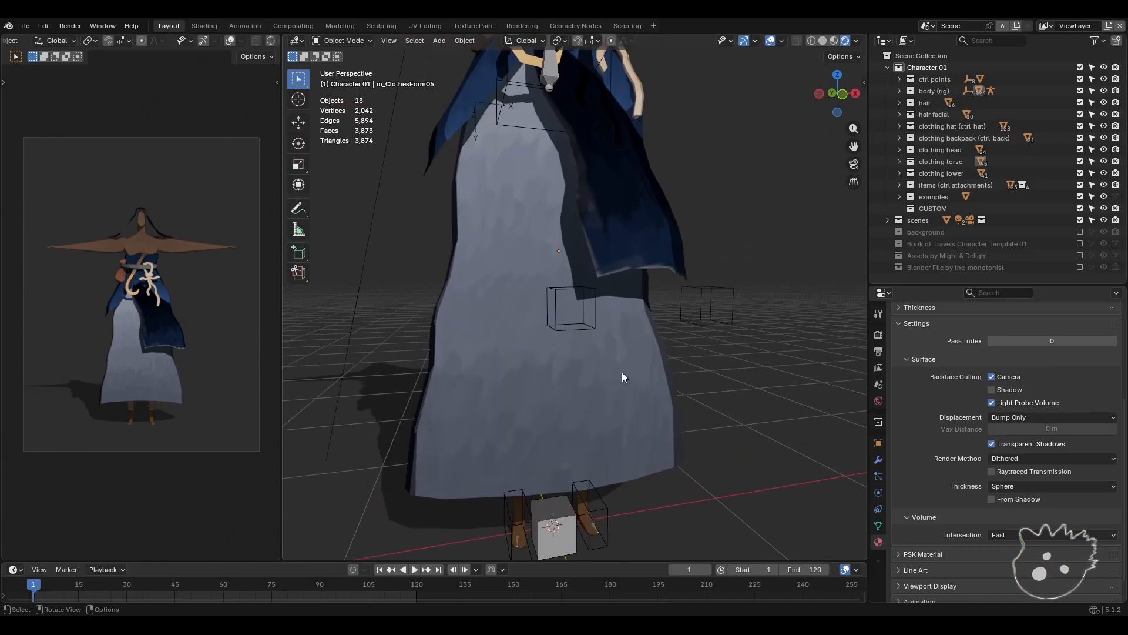
middle_click_drag(670, 445, 595, 222, "shift")
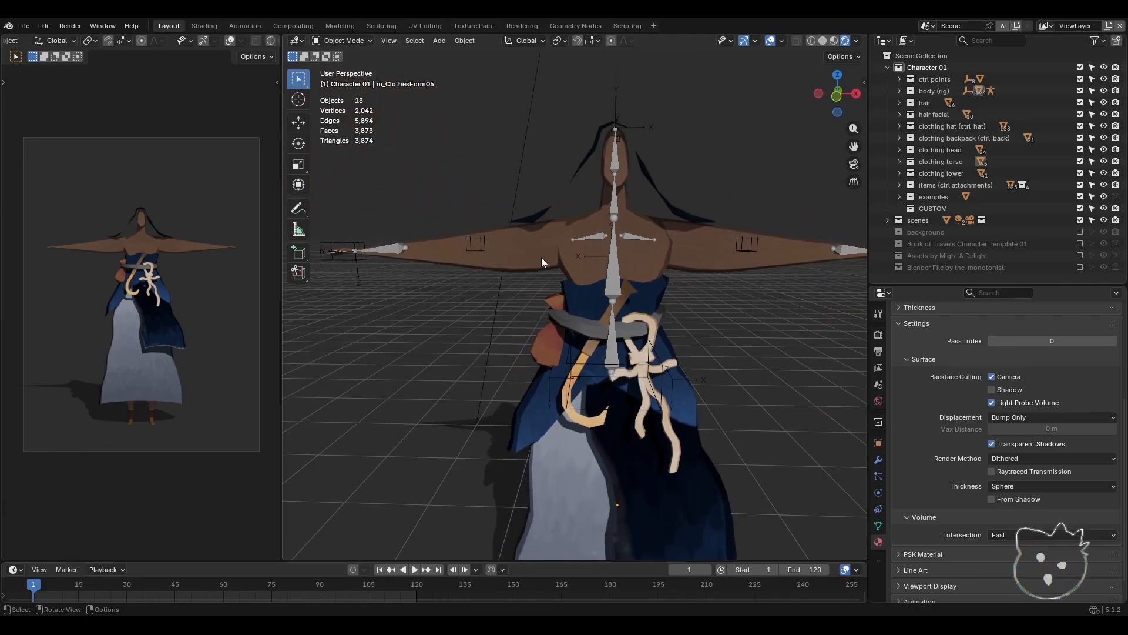
mouse_move(541, 258)
middle_mouse_down()
mouse_move(787, 273)
mouse_move(562, 259)
middle_mouse_up()
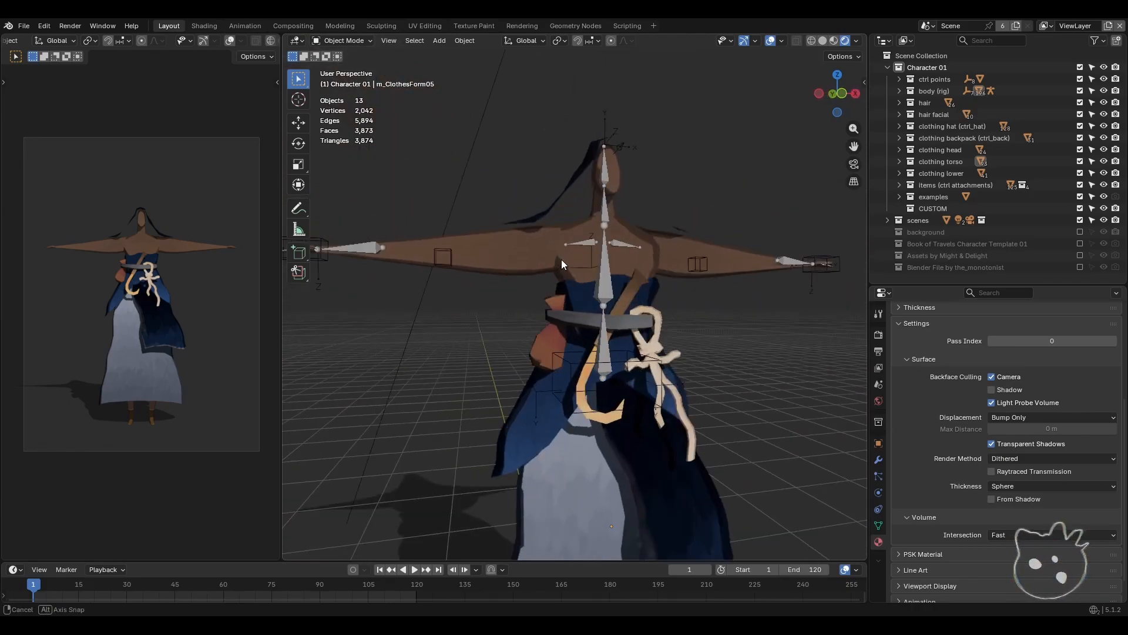
left_click(992, 377)
middle_click_drag(654, 378, 661, 354)
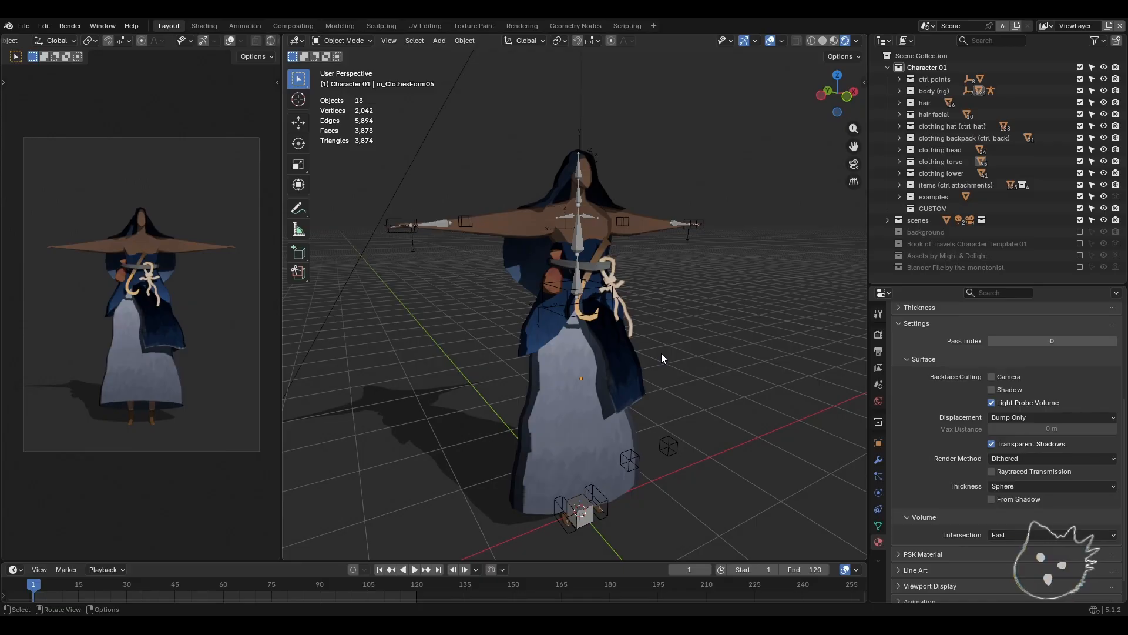
- In Edit Mode on m_ClothesForm05, select the open edge loop along the bottom hem of the skirt
middle_click_drag(655, 355, 670, 456)
left_click(668, 470)
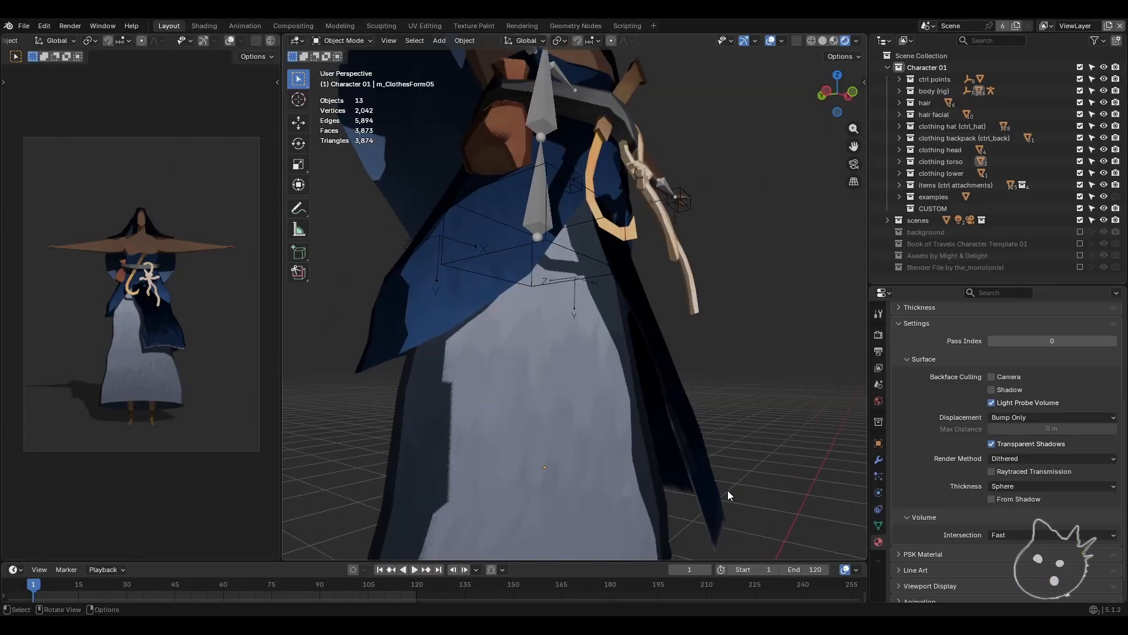
middle_click_drag(728, 491, 634, 320)
key("Tab")
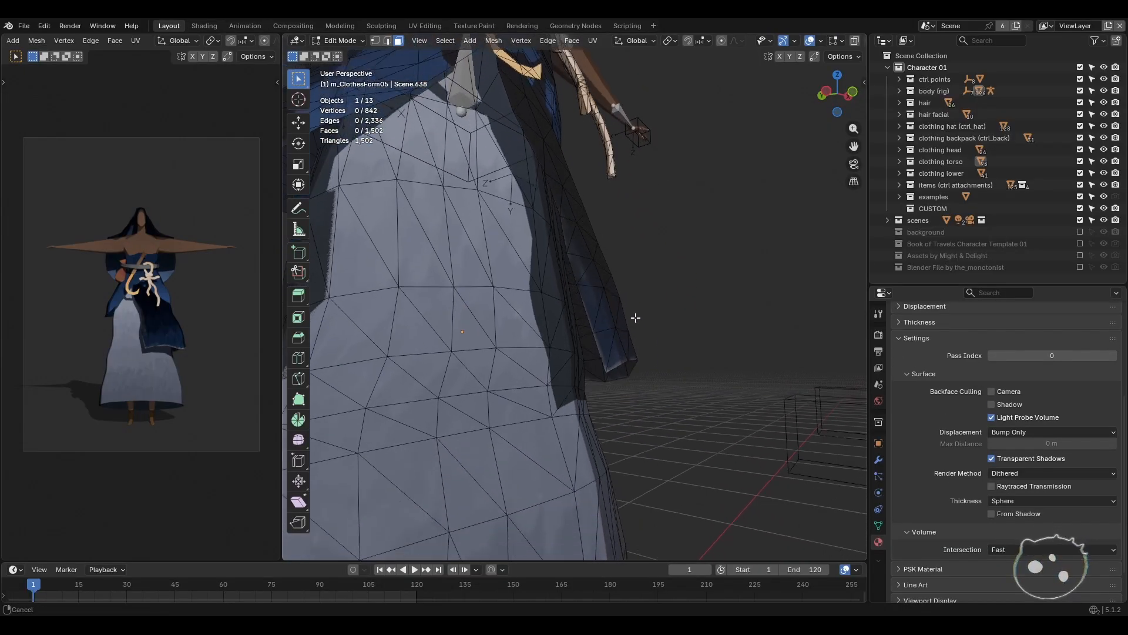
middle_click_drag(635, 441, 611, 402, "shift")
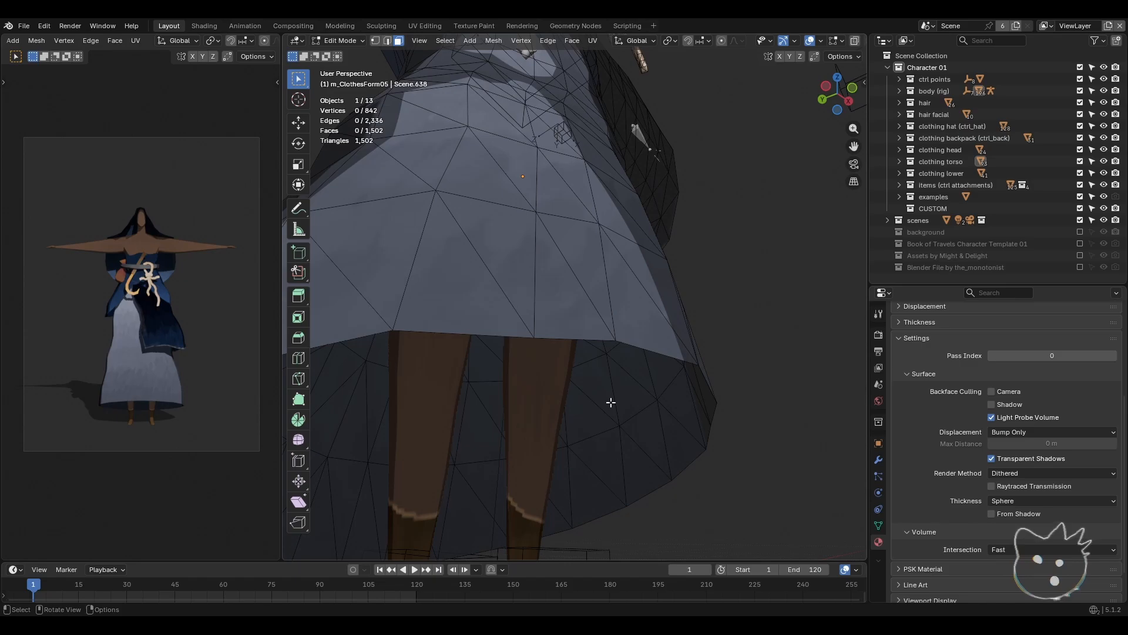
left_click(388, 41)
left_click(627, 348, "alt")
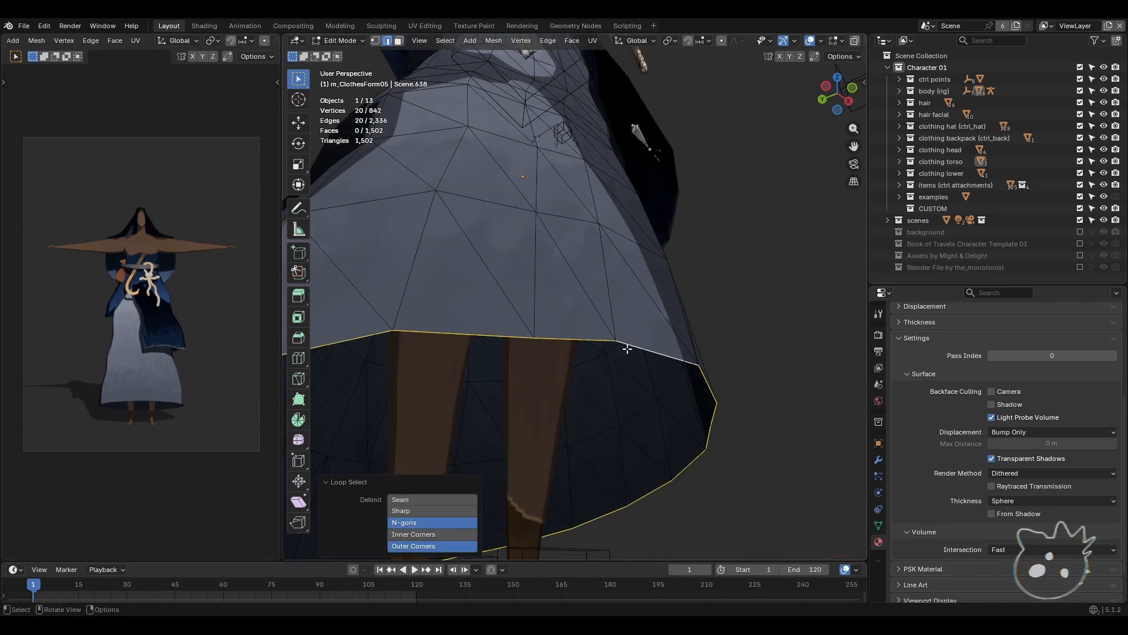
middle_click_drag(628, 348, 650, 353)
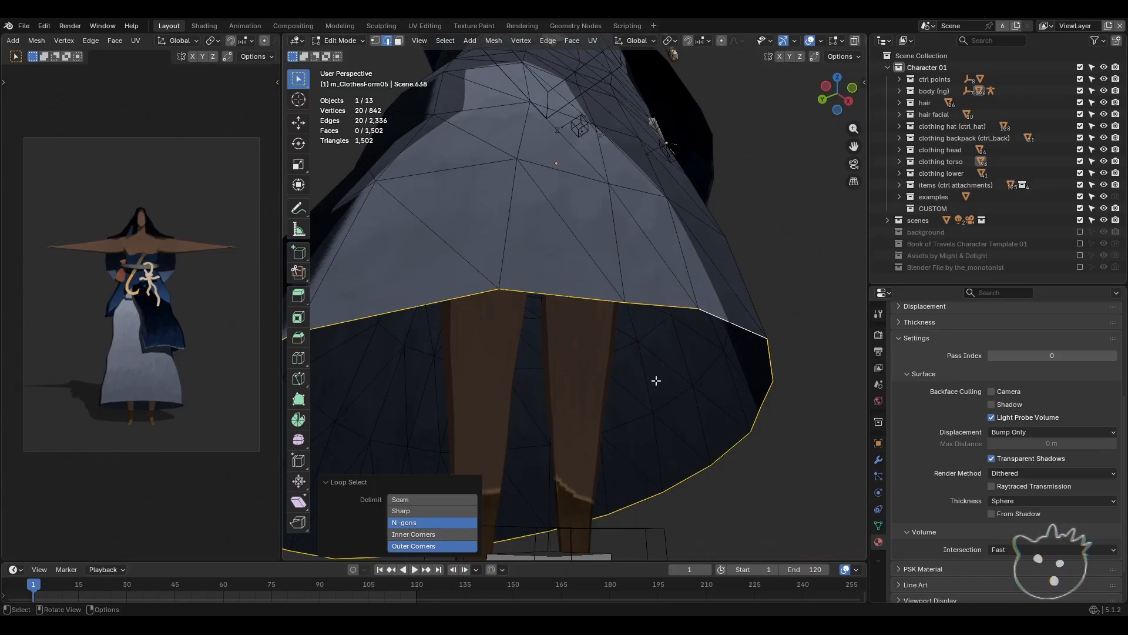
- Extrude the skirt's hem edge loop slightly downward, scale the new loop to 0.849 and move it up inside the skirt
key("e")
left_click(739, 416)
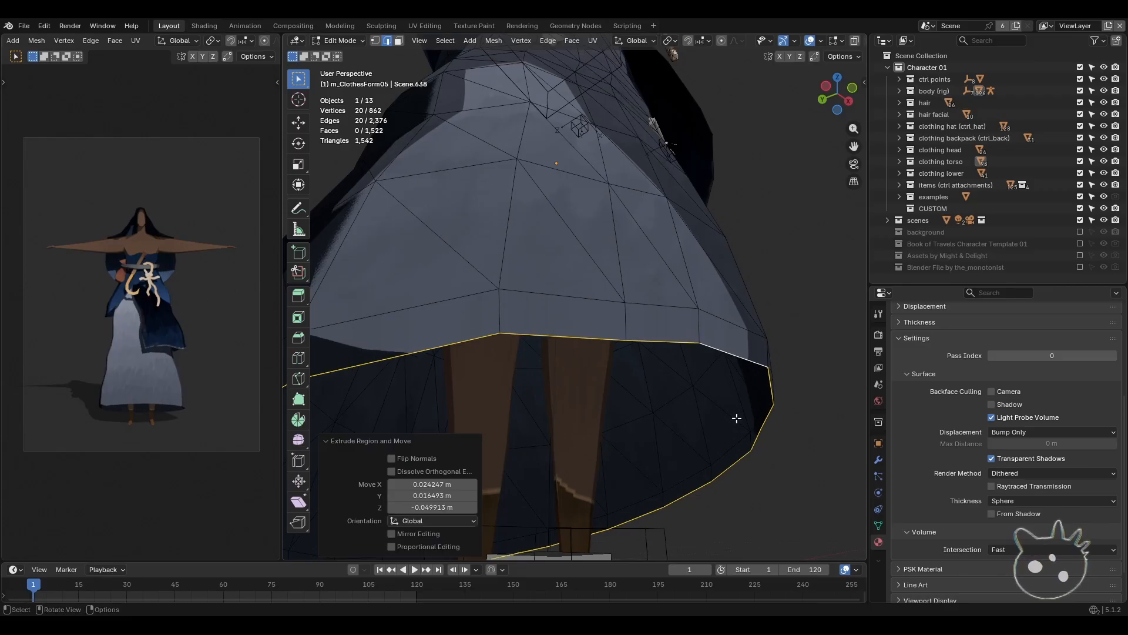
key("s")
left_click(724, 430)
middle_click_drag(724, 431, 668, 476)
key("g")
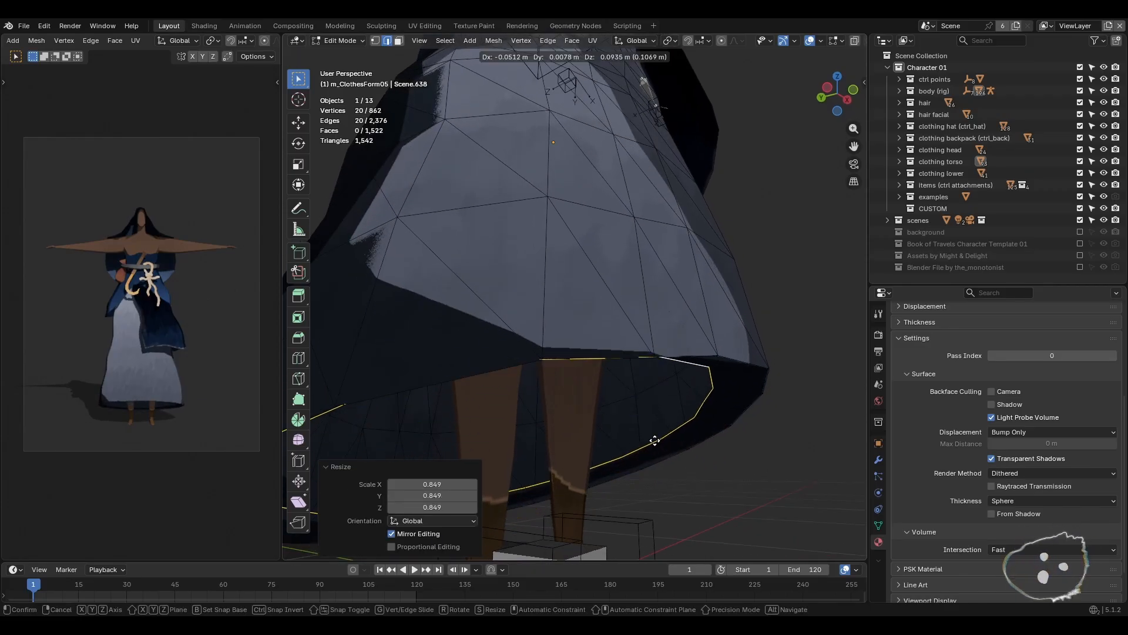
left_click(653, 431)
- Extrude the inner hem loop again upward into the skirt, resize it and return to Object Mode
key("e")
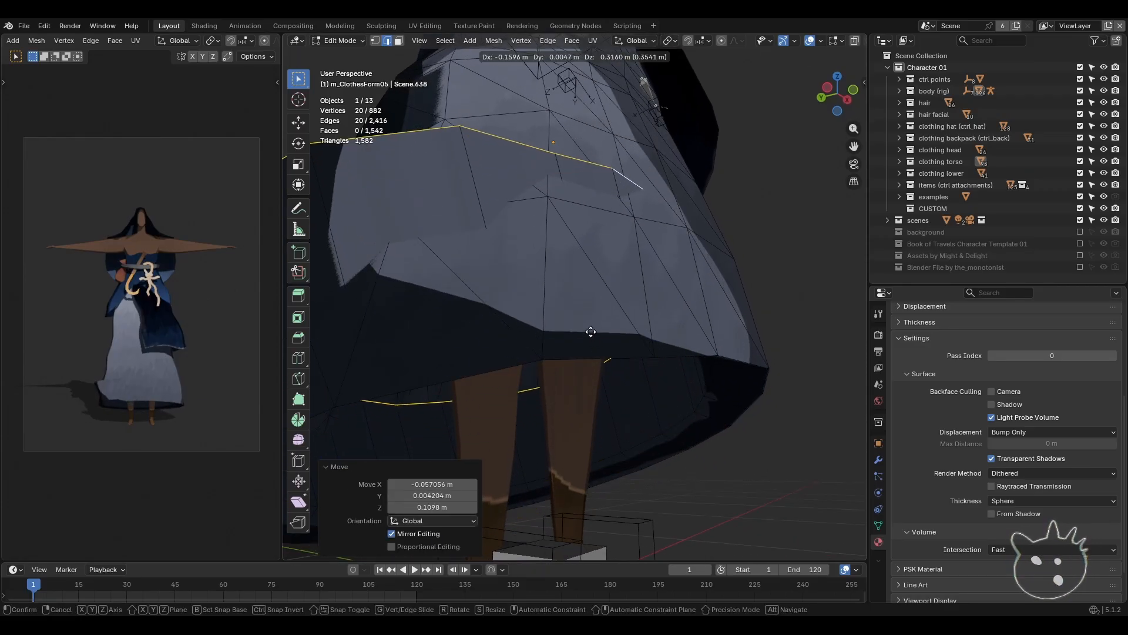
left_click(597, 343)
middle_click_drag(597, 343, 558, 387)
key("s")
left_click(607, 359)
key("Tab")
- Briefly enable Camera backface culling on the clothing material, examine the extruded inner hem from below, and disable it again
scroll(986, 393, "down", 1)
left_click(993, 377)
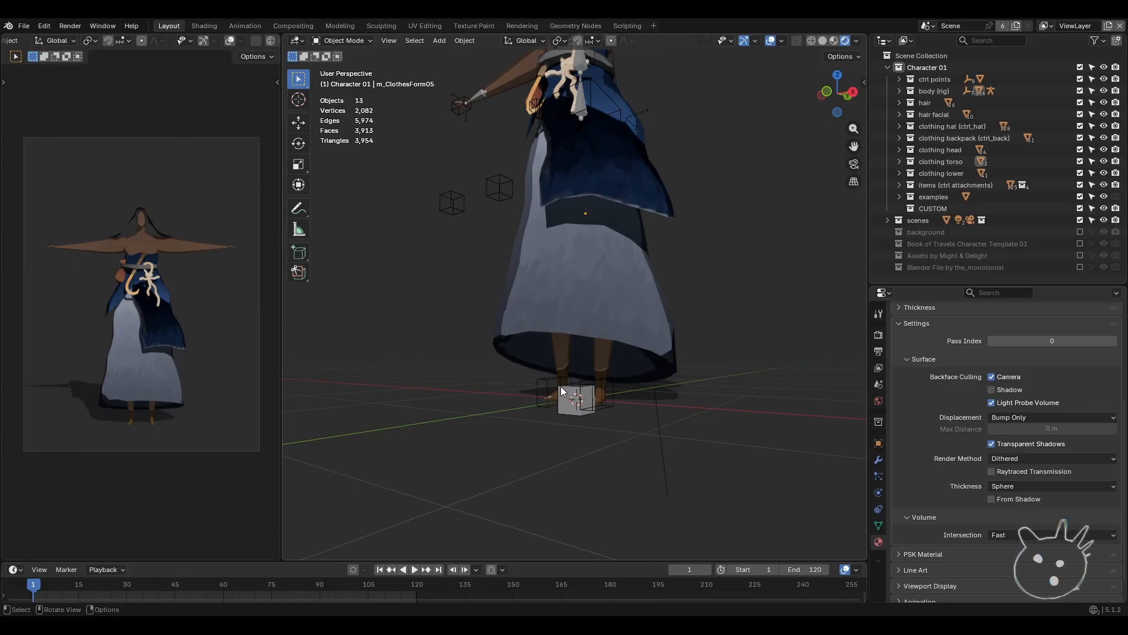
middle_click_drag(561, 391, 743, 401)
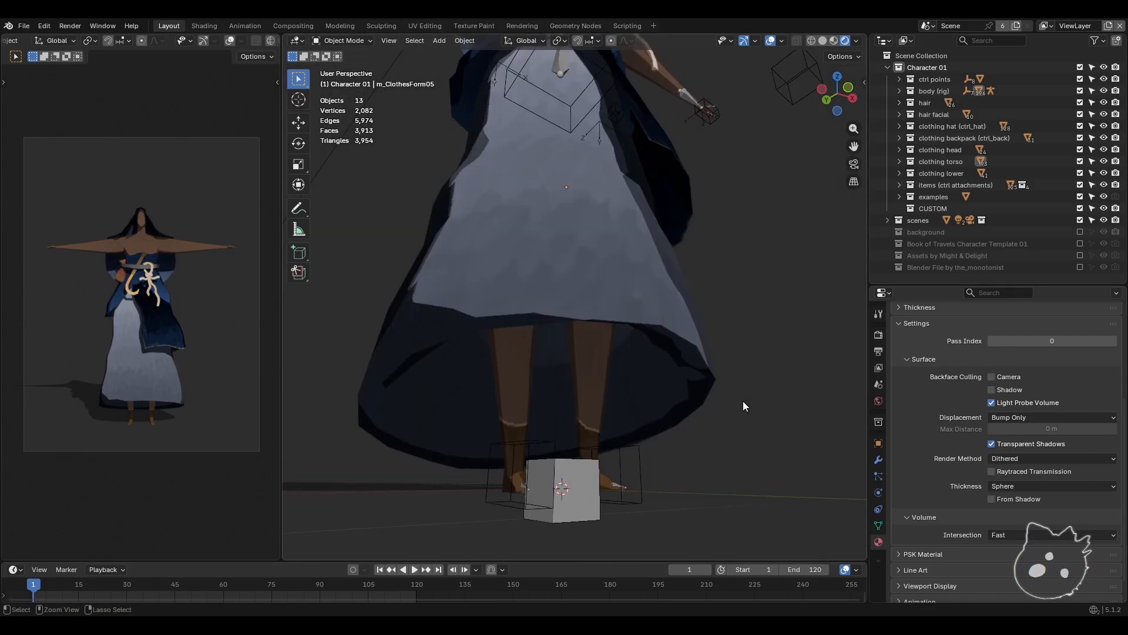
- Undo both inner hem extrusions back to the original open skirt edge and return to Object Mode
key("ctrl+z")
key("ctrl+z")
key("ctrl+z")
key("ctrl+z")
key("ctrl+z")
key("ctrl+z")
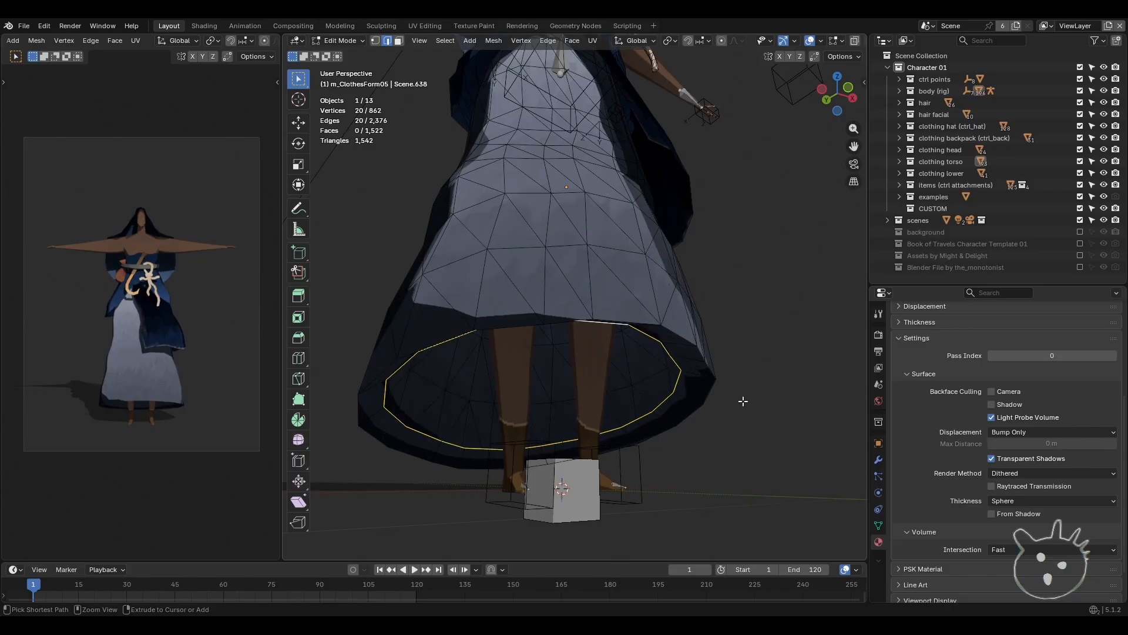
key("ctrl+z")
key("ctrl+z")
key("ctrl+z")
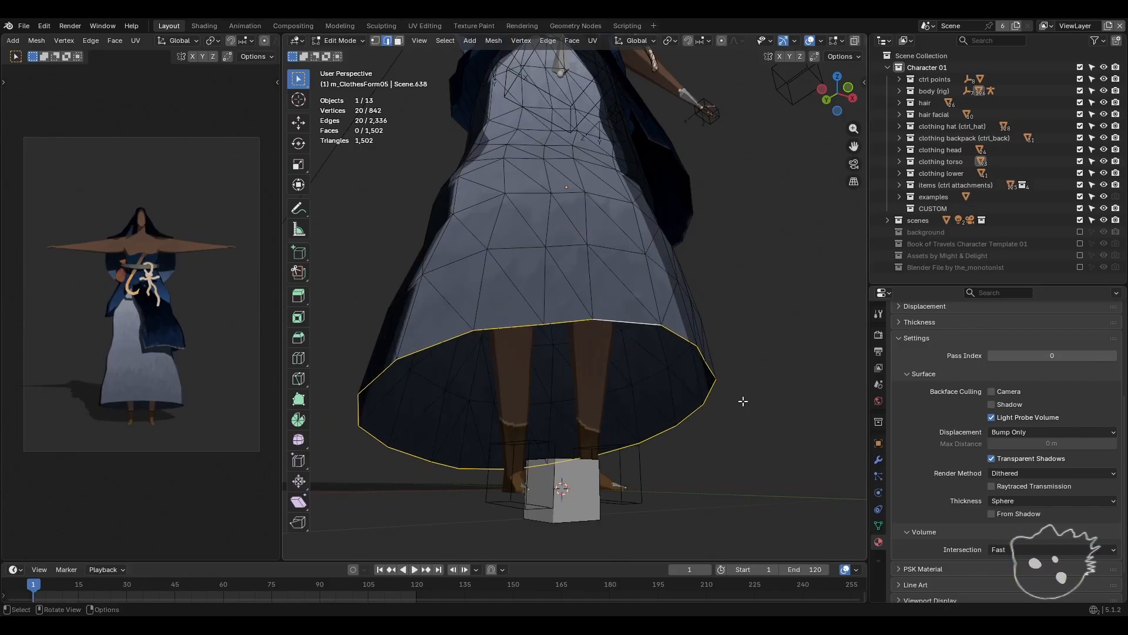
middle_click_drag(719, 297, 598, 373)
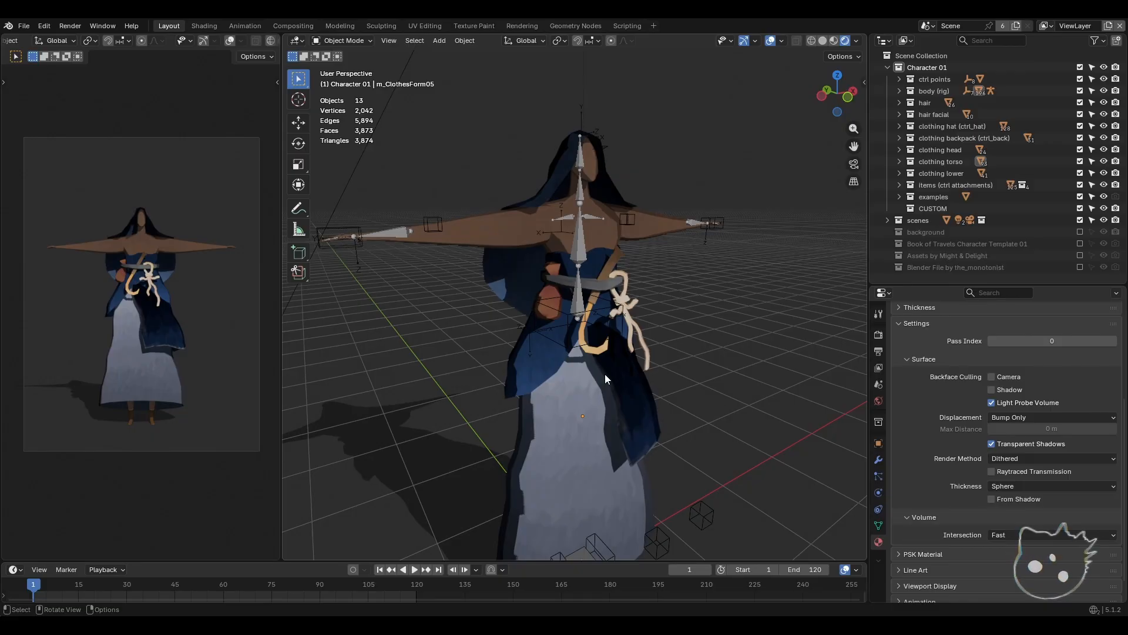
- Switch to the Shading workspace and examine the Form_05_Clothes material's texture, splat map and BoT_Shader_Main_01 nodes
middle_click_drag(605, 374, 642, 436)
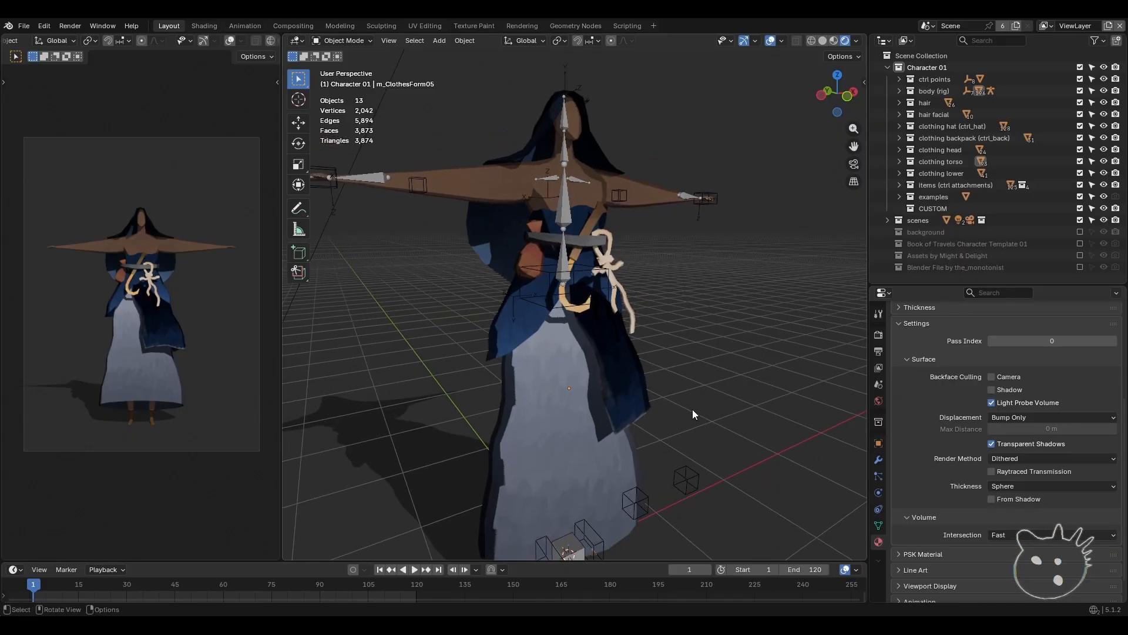
scroll(702, 385, "down", 2)
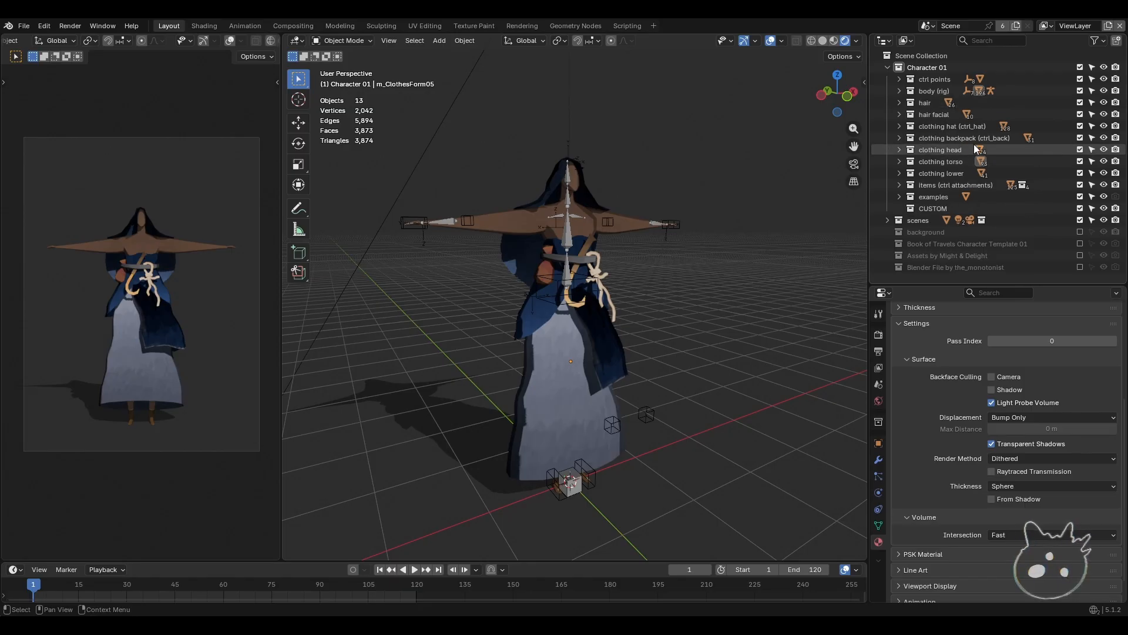
left_click(209, 26)
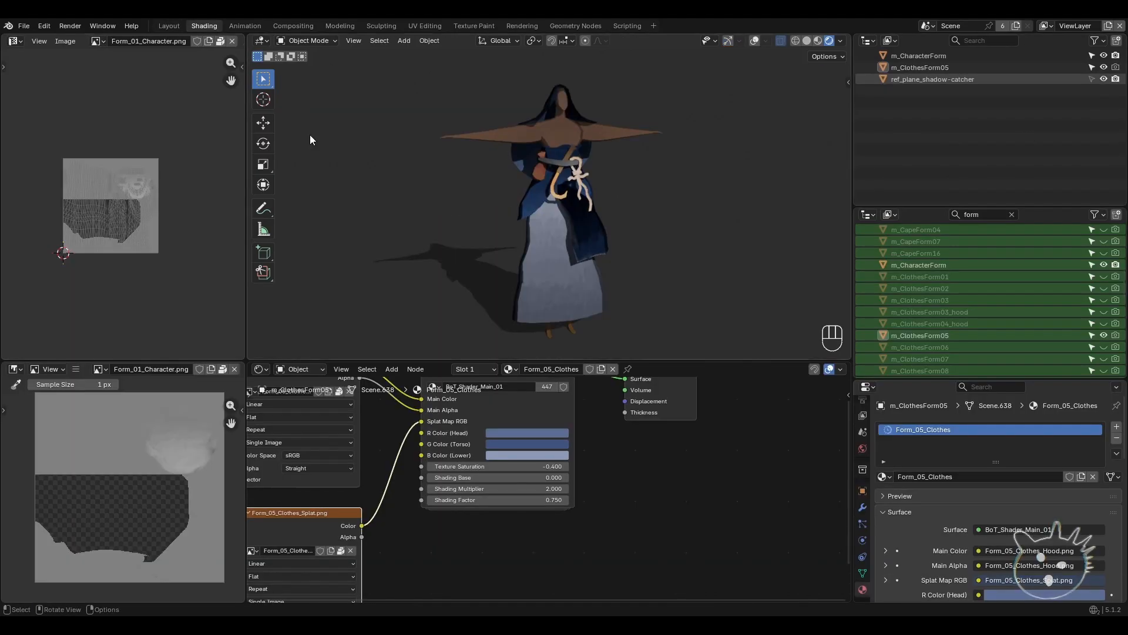
middle_click_drag(604, 449, 667, 510)
scroll(668, 510, "up", 2)
middle_click_drag(543, 430, 567, 468)
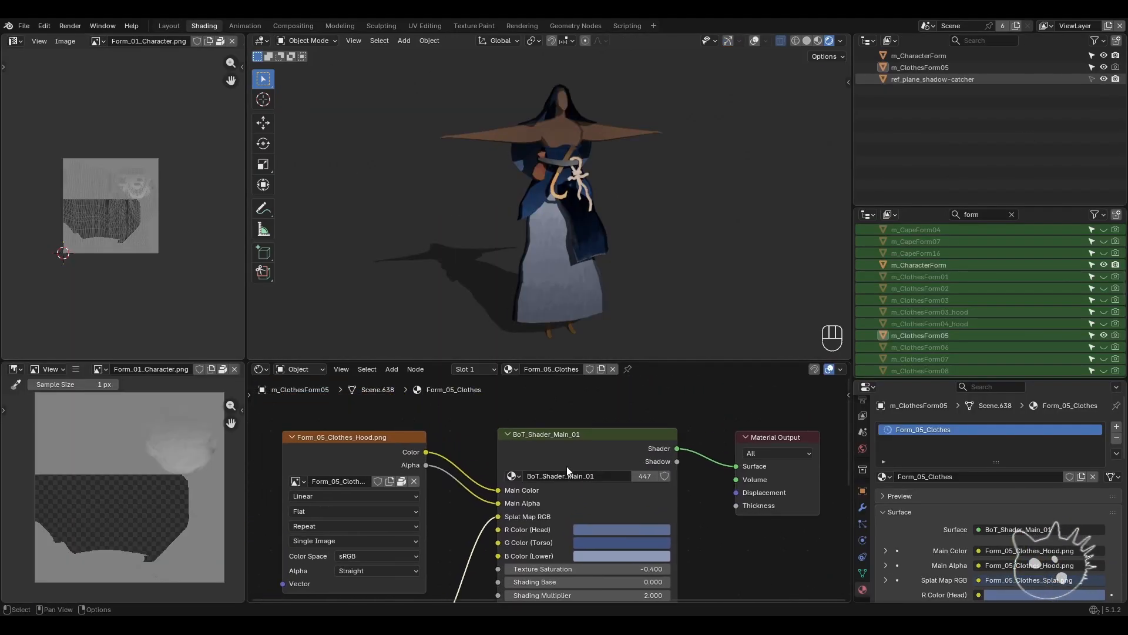
middle_click_drag(544, 515, 524, 503)
middle_click_drag(673, 551, 670, 515)
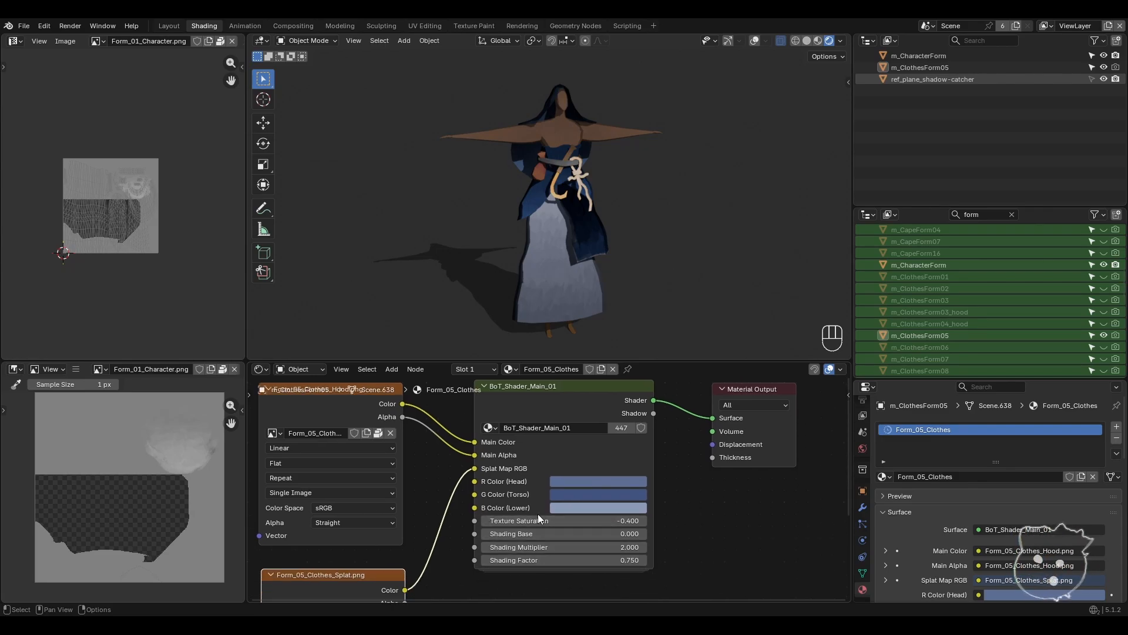
middle_click_drag(539, 519, 555, 563)
- Select m_CharacterForm, examine the mask, overlay and skin shader nodes of its Form_03 material, and return to the Layout workspace
left_click(506, 137)
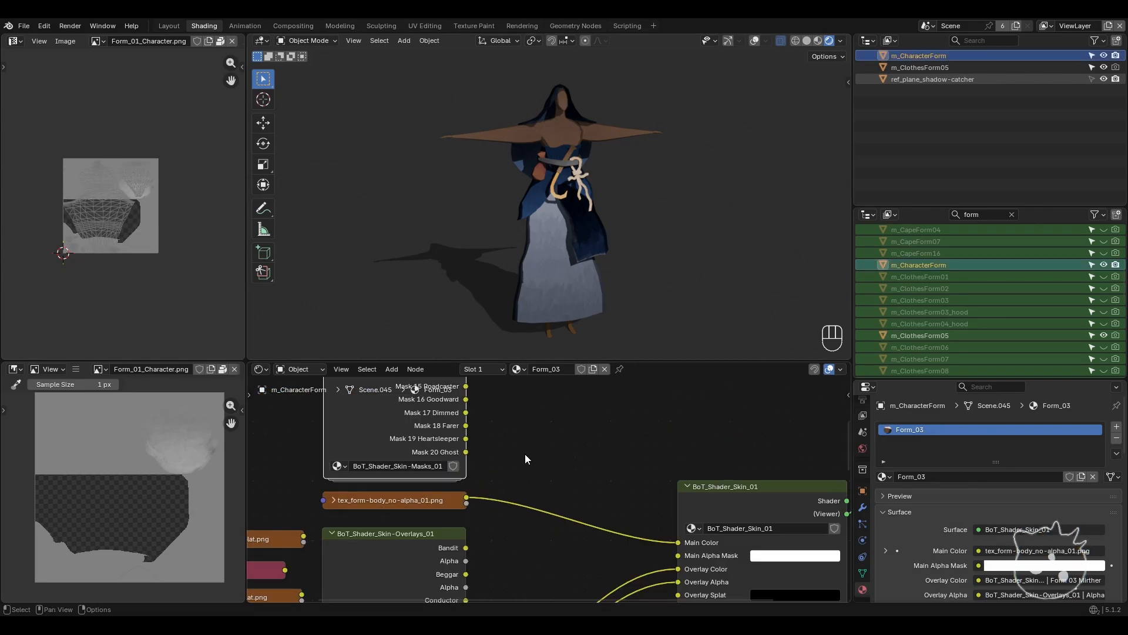
scroll(525, 456, "up", 5)
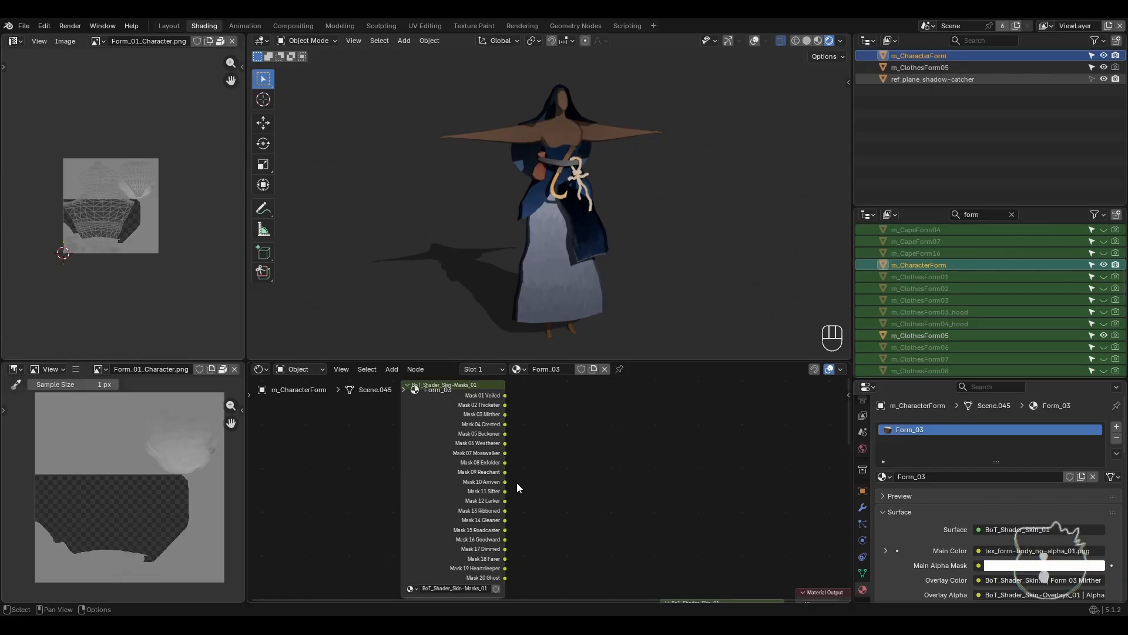
middle_click_drag(558, 531, 547, 405)
middle_click_drag(600, 541, 547, 461)
scroll(546, 461, "up", 2)
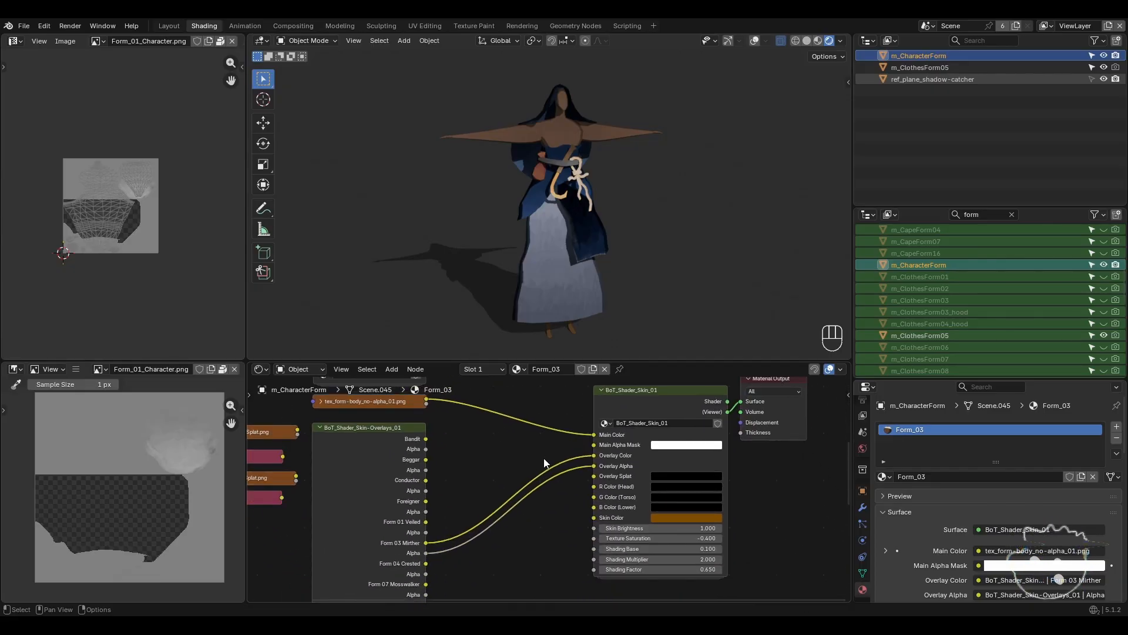
scroll(478, 460, "up", 2)
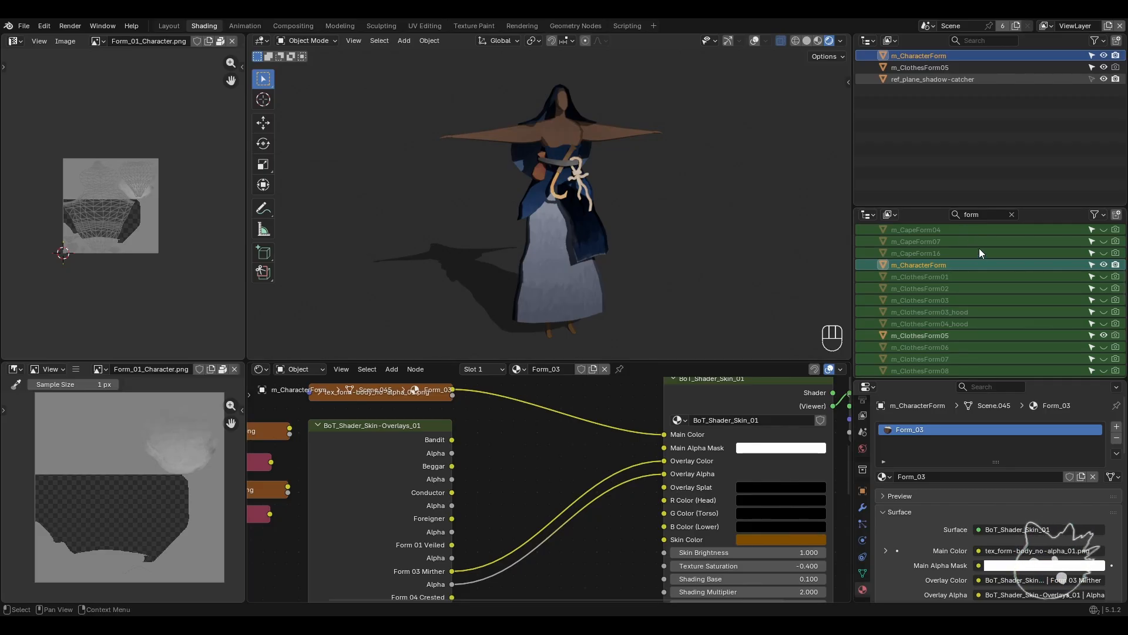
left_click(169, 26)
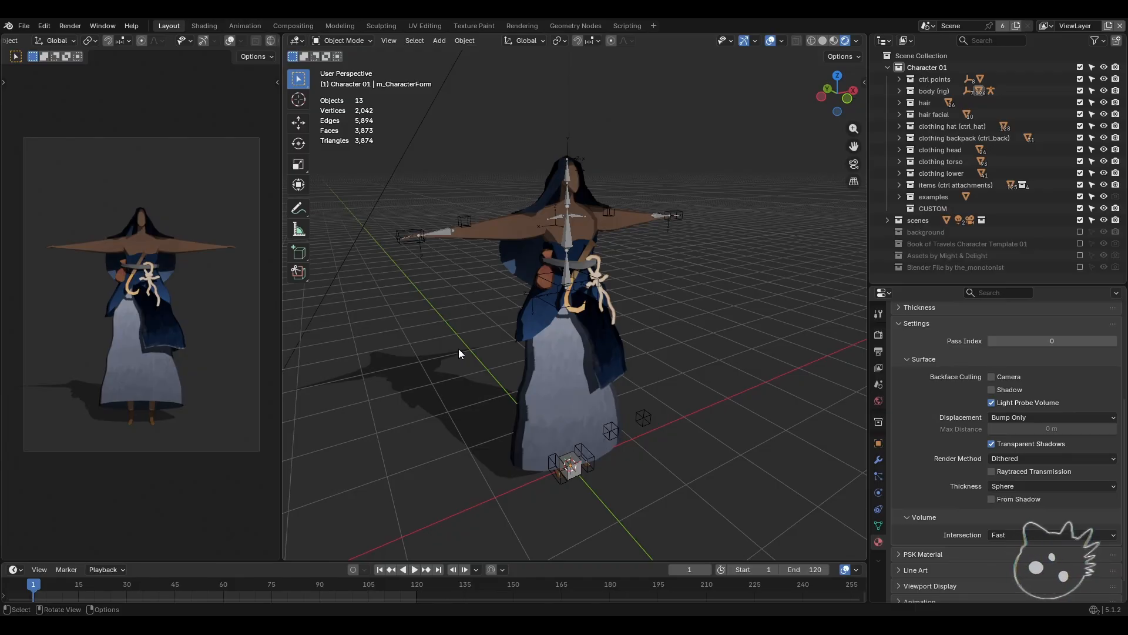
middle_click_drag(572, 378, 579, 385, "shift")
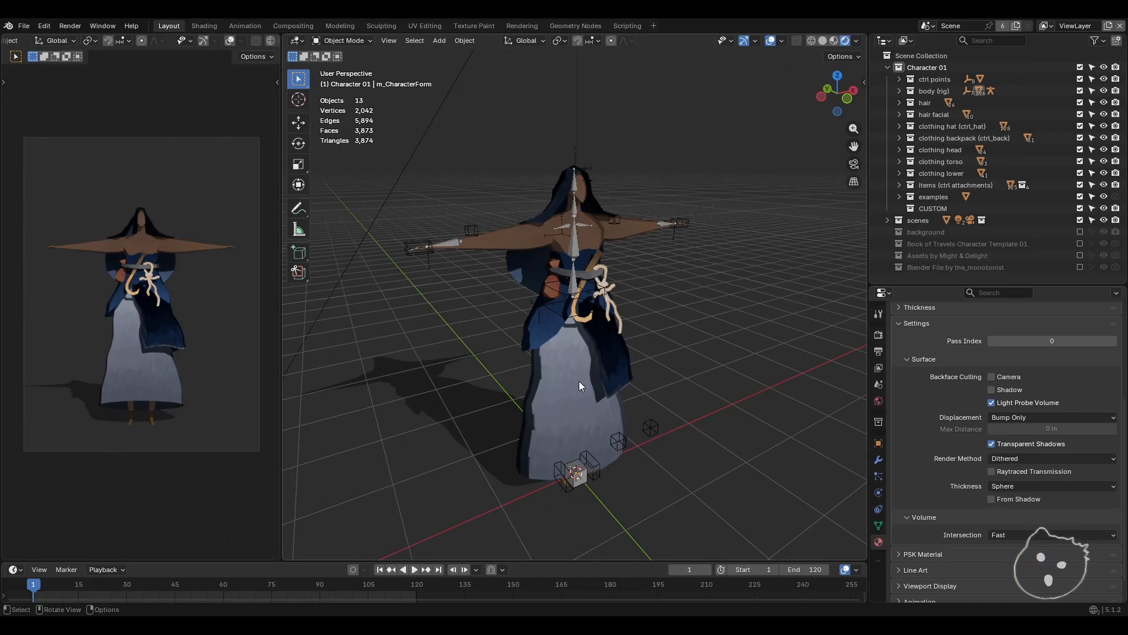
middle_click_drag(580, 381, 597, 401)
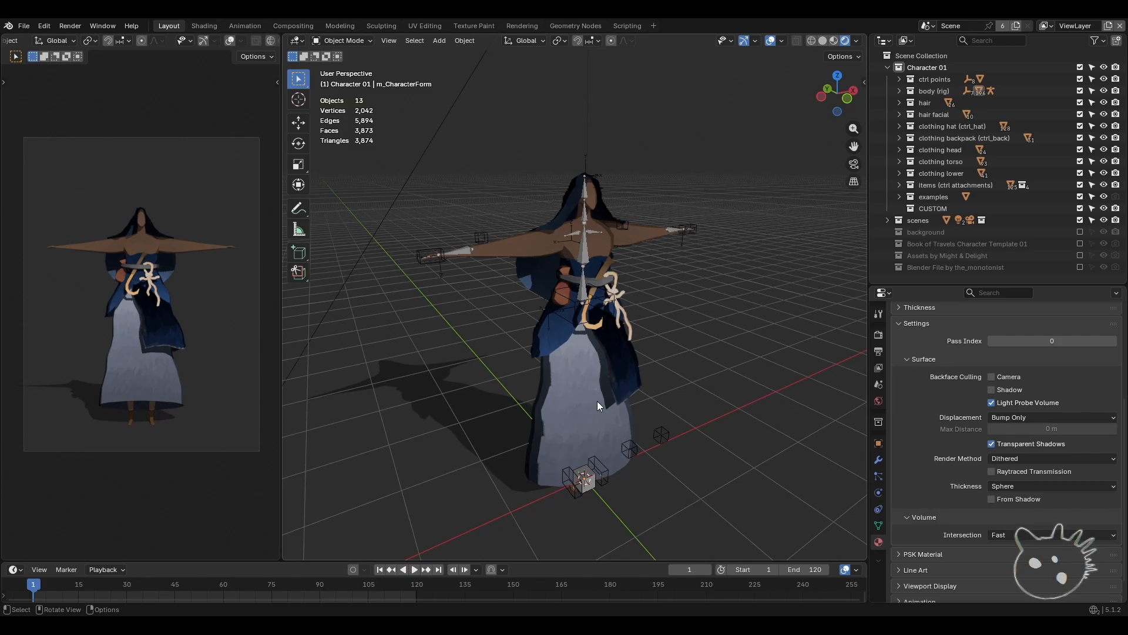
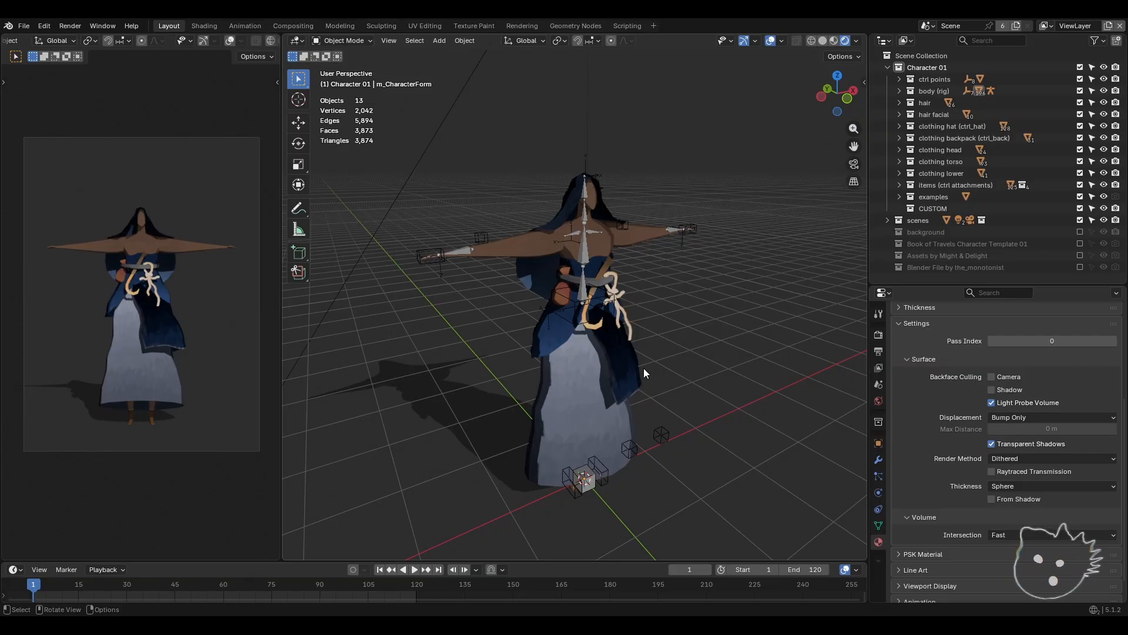
- In Edit Mode on m_ClothesForm05, select the whole mesh, examine its topology around the hanging cloth, and return to Object Mode
scroll(617, 382, "up", 5)
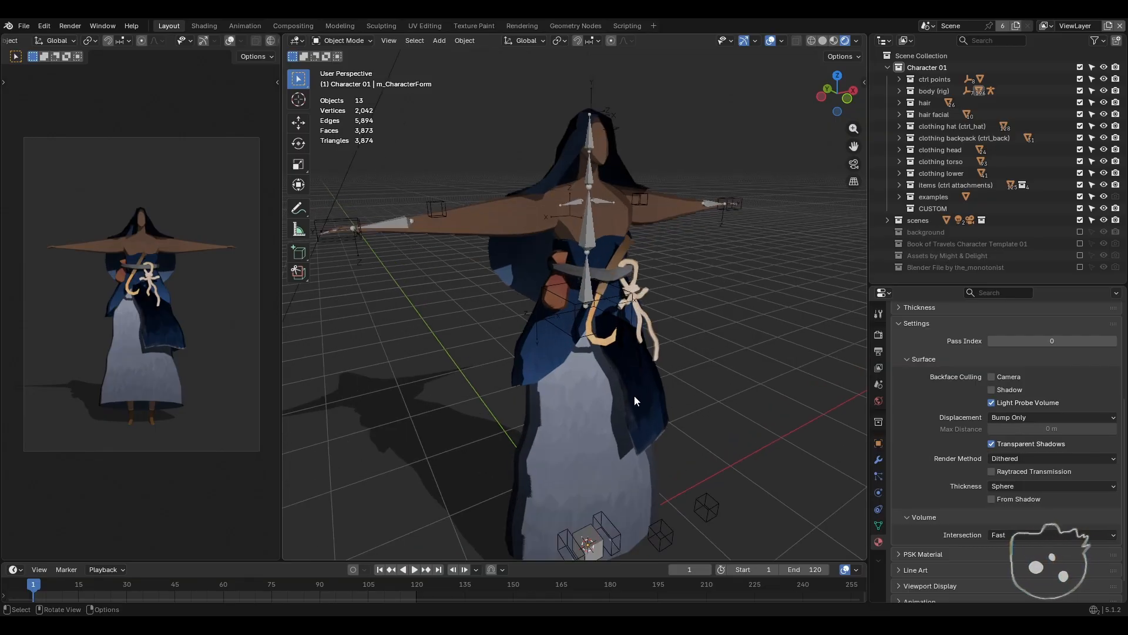
left_click(637, 400)
key("Tab")
middle_click_drag(645, 417, 570, 339, "shift")
key("a")
scroll(657, 372, "up", 3)
scroll(569, 338, "up", 2)
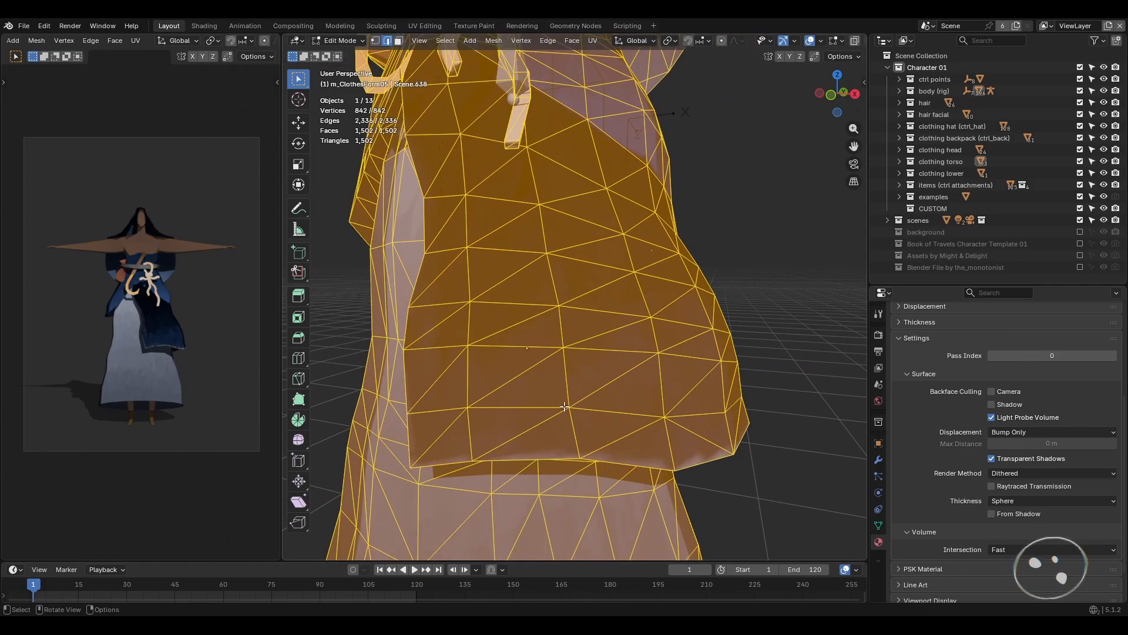
middle_click_drag(550, 319, 583, 418)
scroll(588, 421, "down", 1)
scroll(587, 420, "down", 3)
key("Tab")
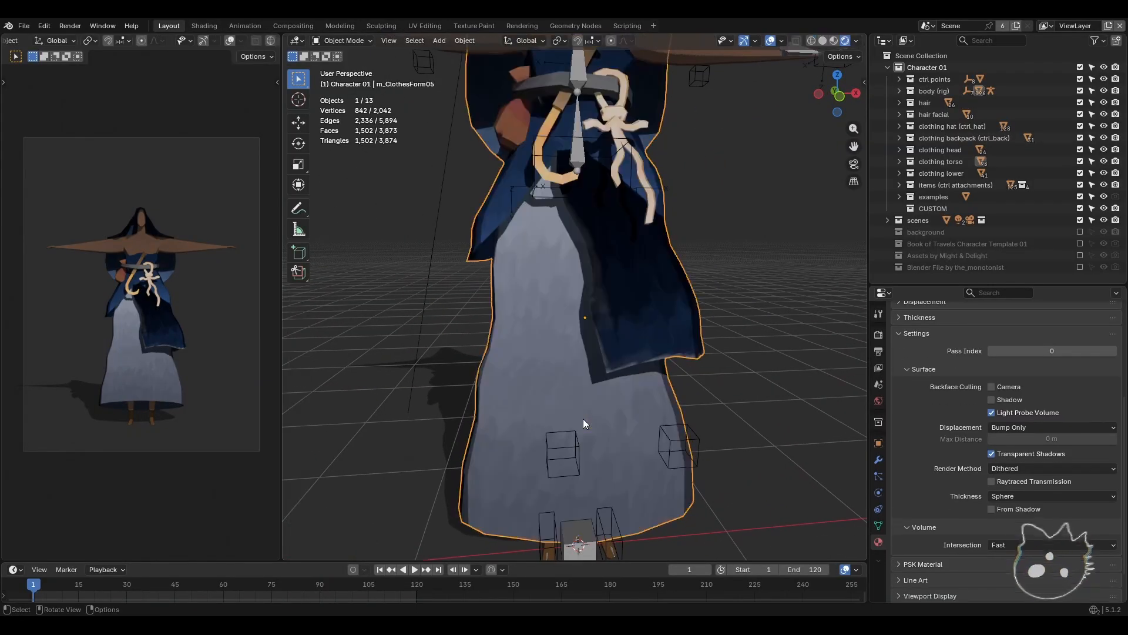
- Briefly view the full wireframe of m_ClothesForm05 in Edit Mode and return to Object Mode
middle_click_drag(782, 350, 621, 372)
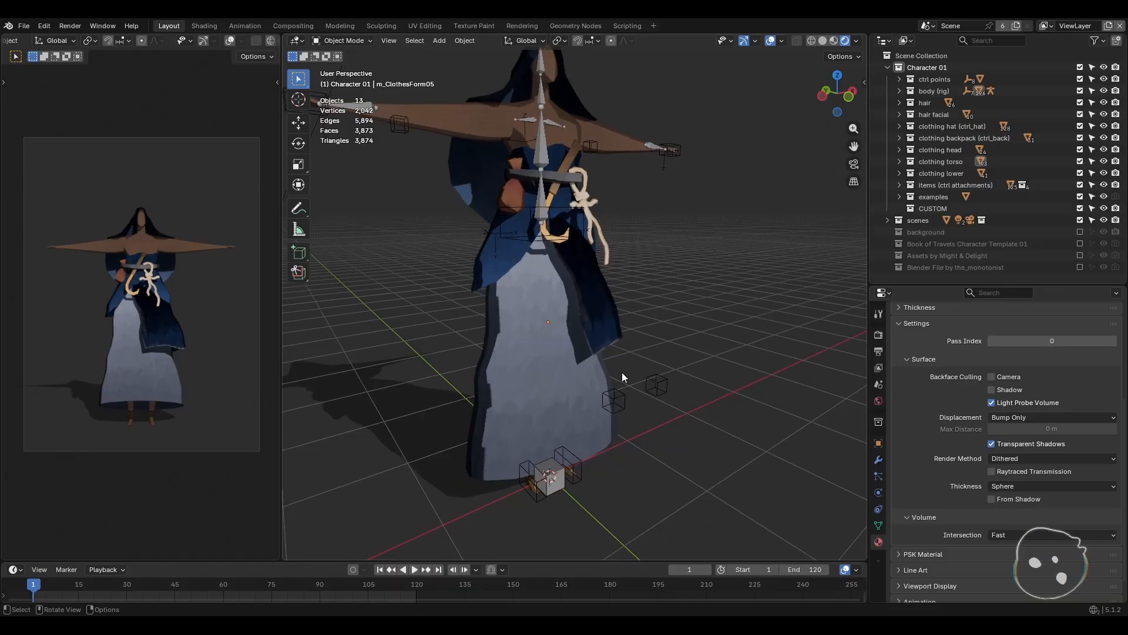
left_click(545, 367)
key("Tab")
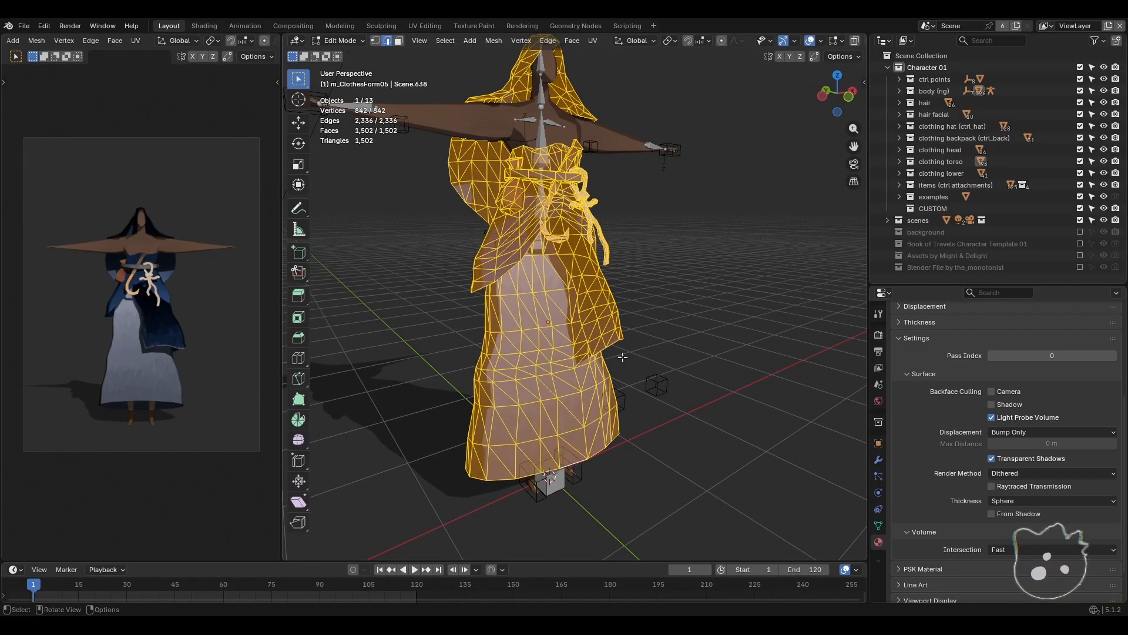
key("Tab")
- Select the CharacterForm armature, make its Extra Bones collection visible in the armature data settings, and clear the selection
middle_click_drag(630, 390, 584, 281, "shift")
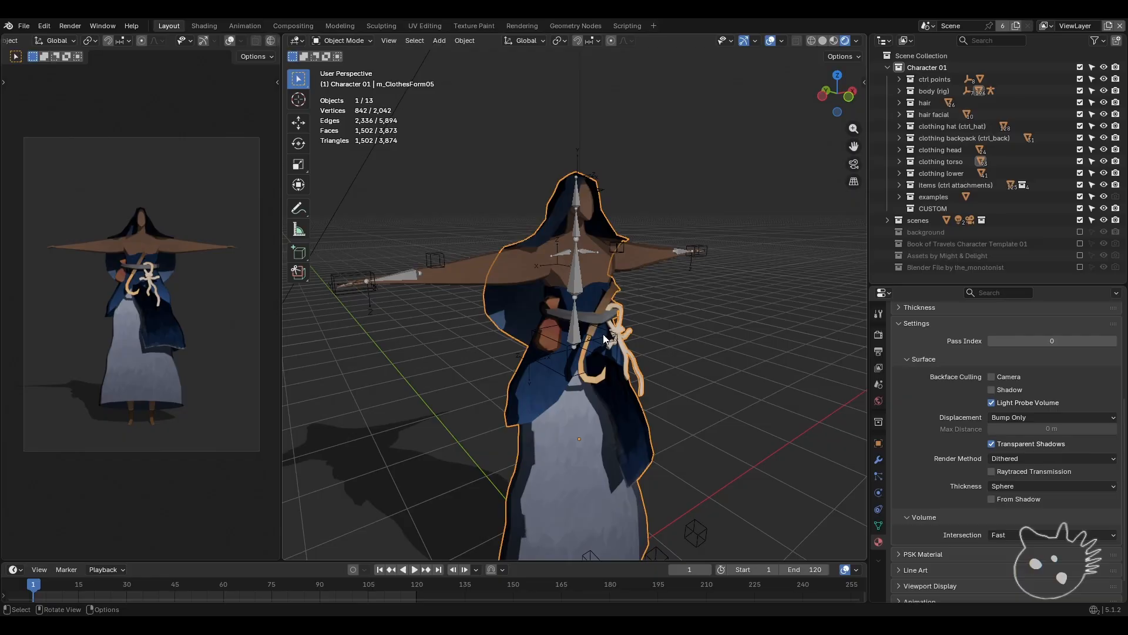
left_click(581, 284)
middle_click_drag(642, 323, 649, 287)
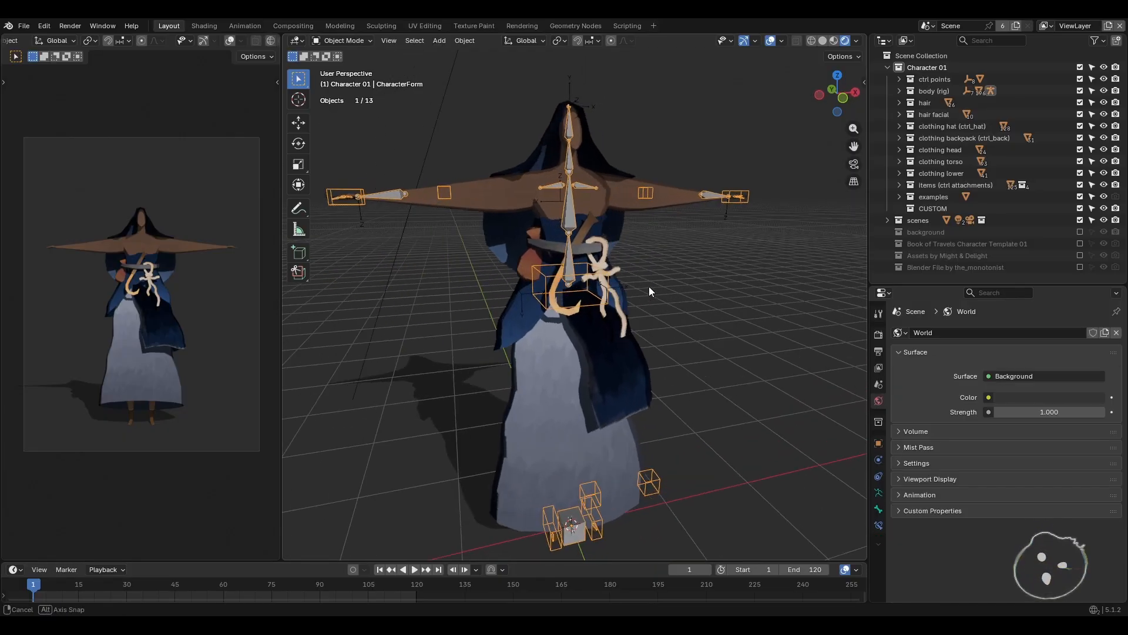
left_click(883, 506)
left_click(879, 493)
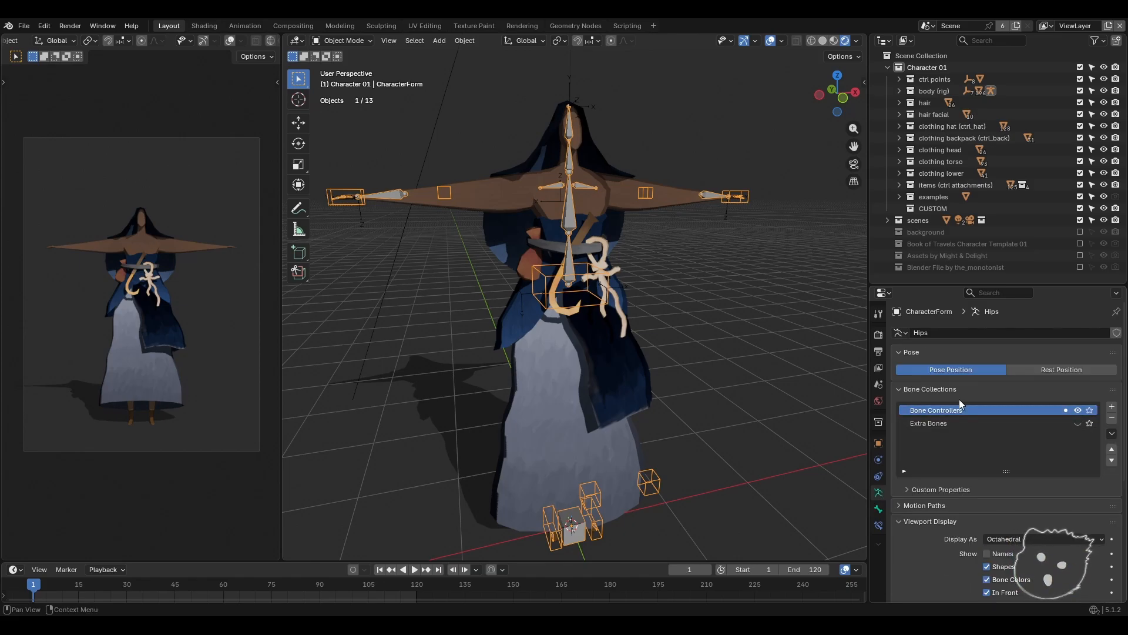
middle_click_drag(685, 393, 571, 451)
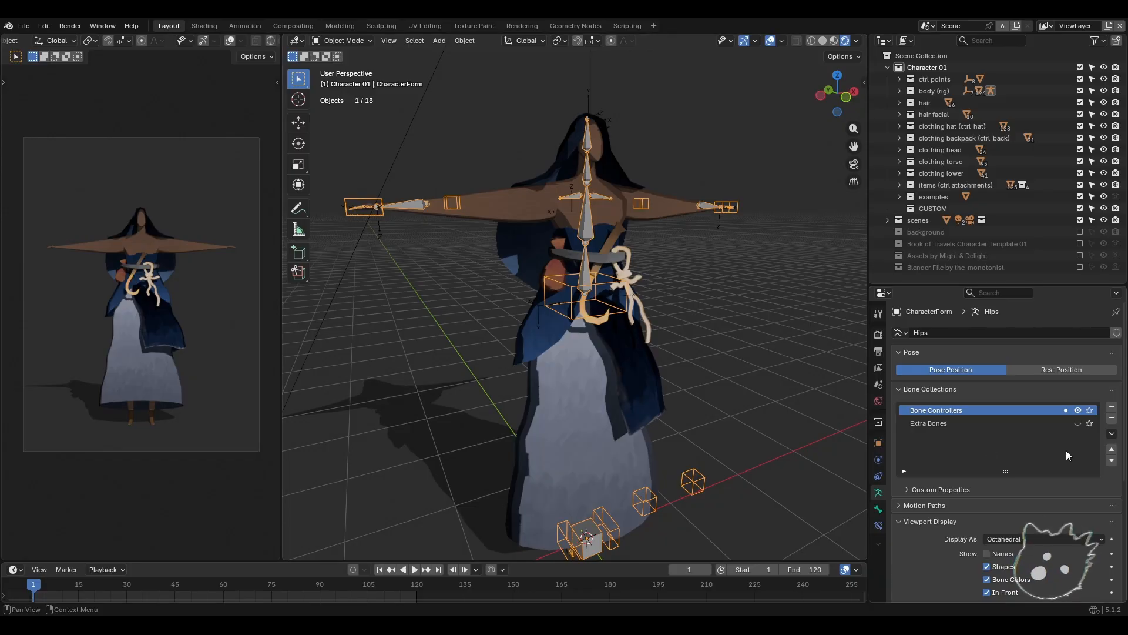
left_click(1077, 423)
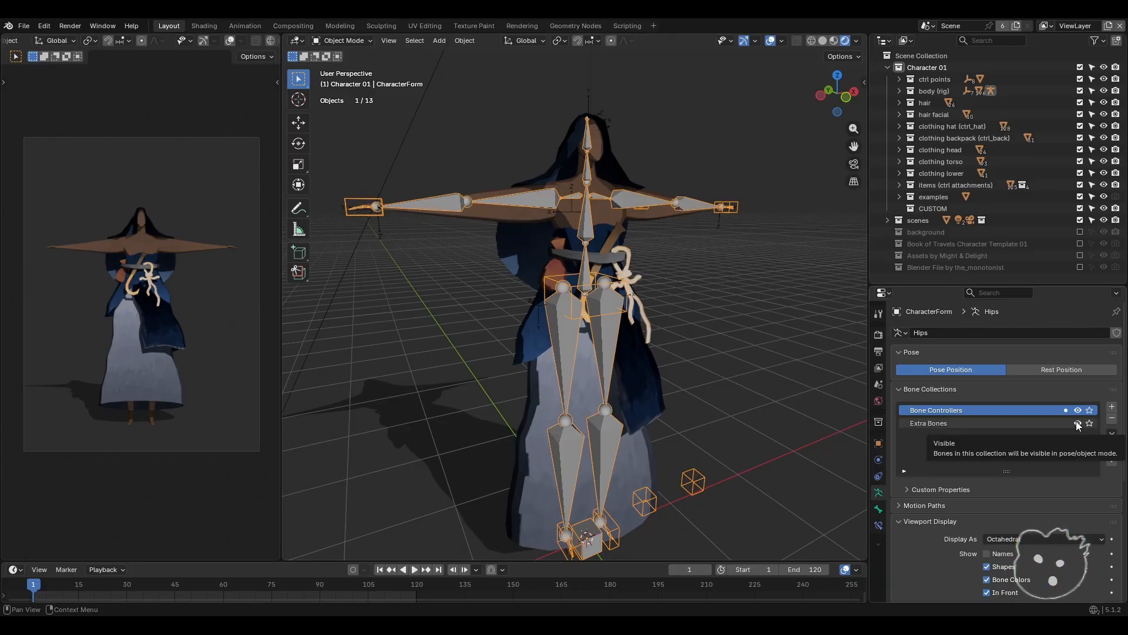
left_click(730, 390)
- Examine the arm and leg bones over the character and select the CharacterForm armature again
middle_click_drag(727, 389, 725, 400)
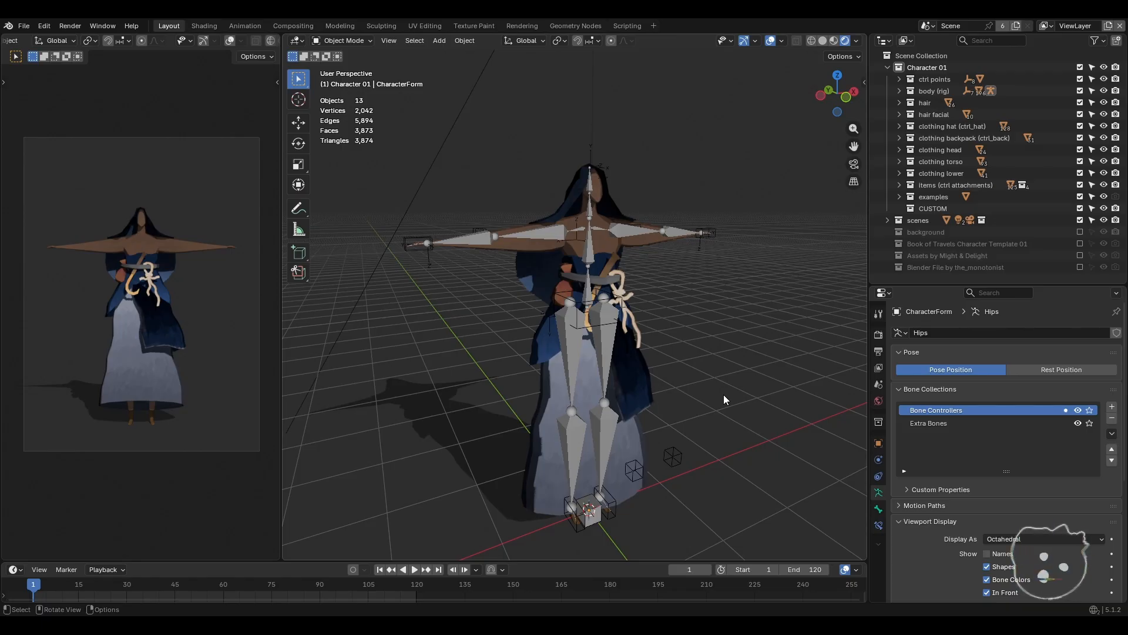
scroll(724, 393, "up", 2)
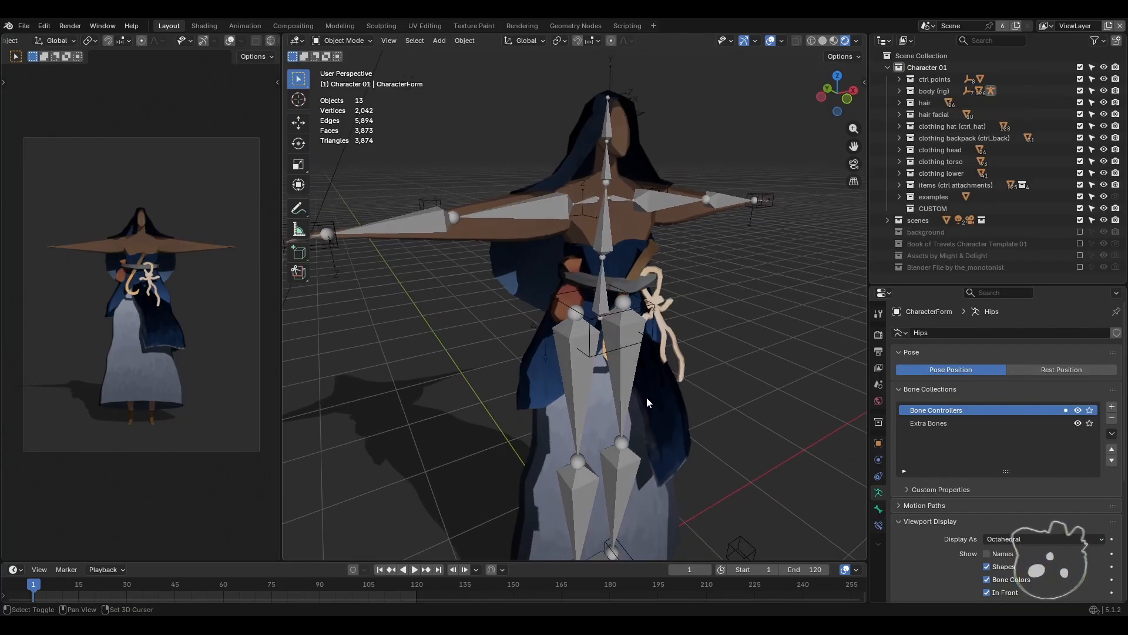
middle_click_drag(647, 398, 647, 367, "shift")
scroll(646, 367, "down", 1)
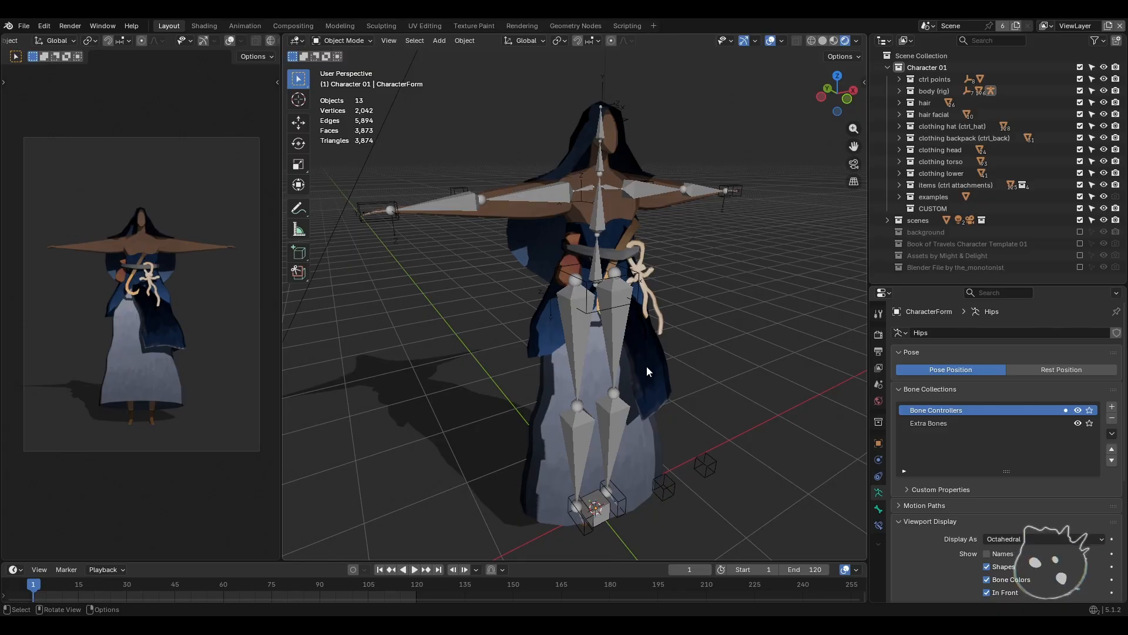
left_click(524, 188)
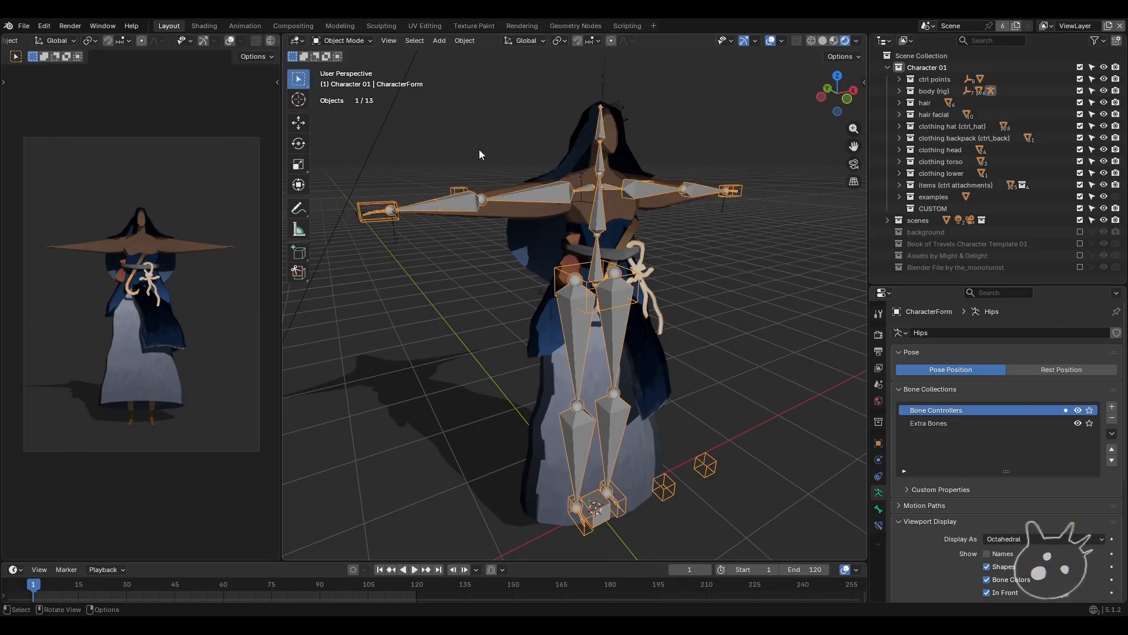
- Enter Edit Mode on the CharacterForm armature and select the right upper arm, forearm and RightUpLeg bones one after another
left_click(341, 40)
left_click(338, 66)
middle_click_drag(517, 235, 540, 251)
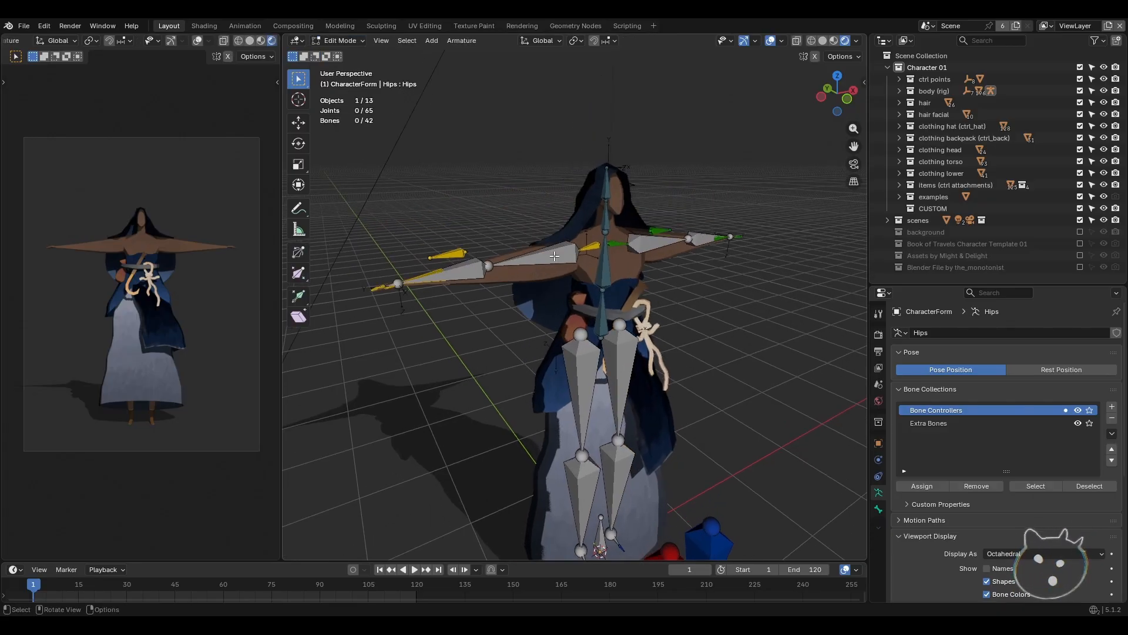
left_click(552, 254)
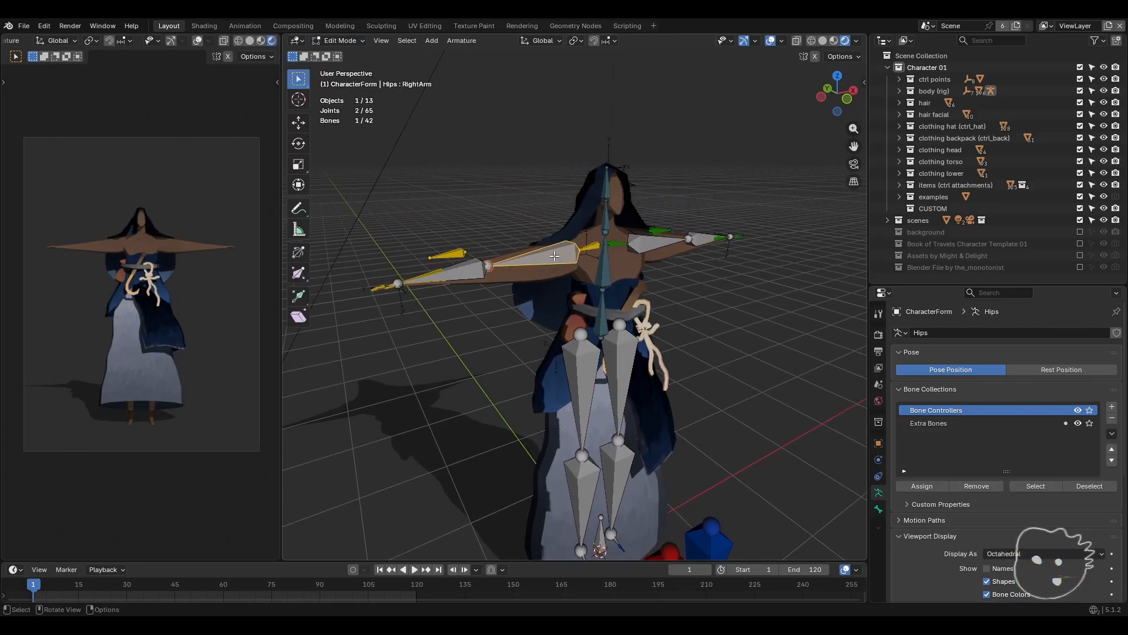
left_click(467, 272)
left_click(580, 376)
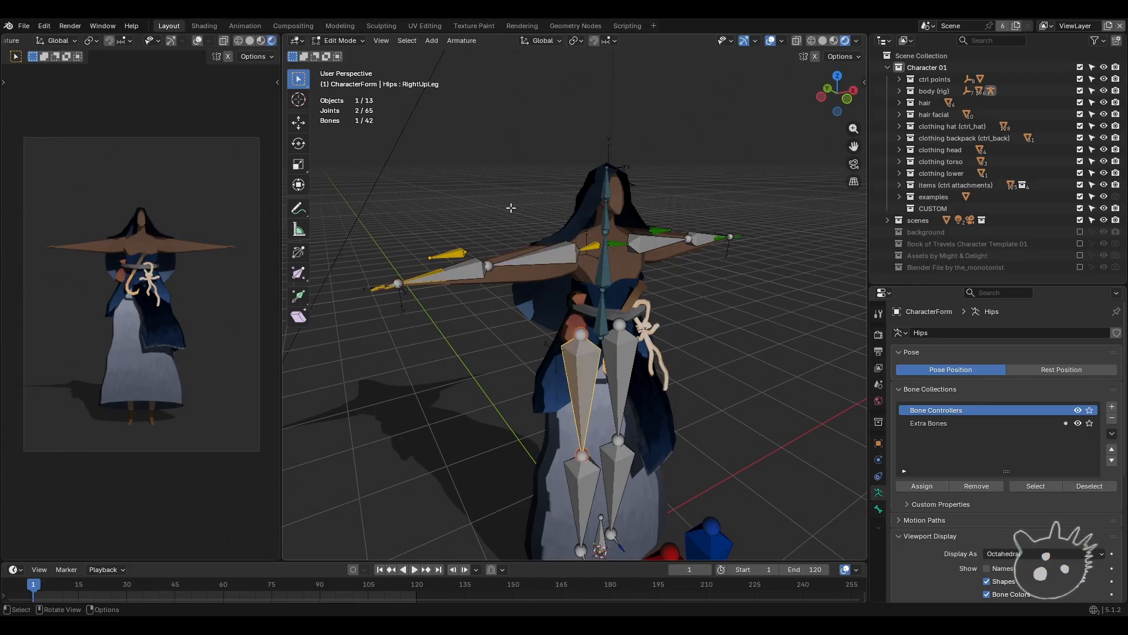
- Select the bones down the spine to the hips one by one and return the armature to Object Mode
left_click(609, 221)
left_click(606, 273)
left_click(601, 308)
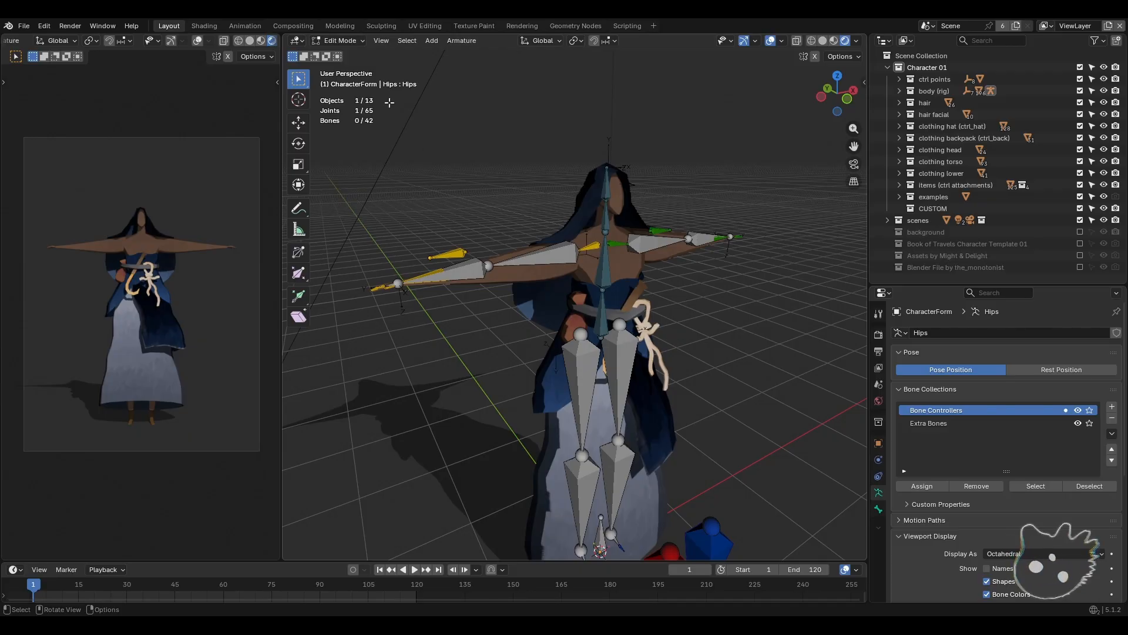
left_click(363, 47)
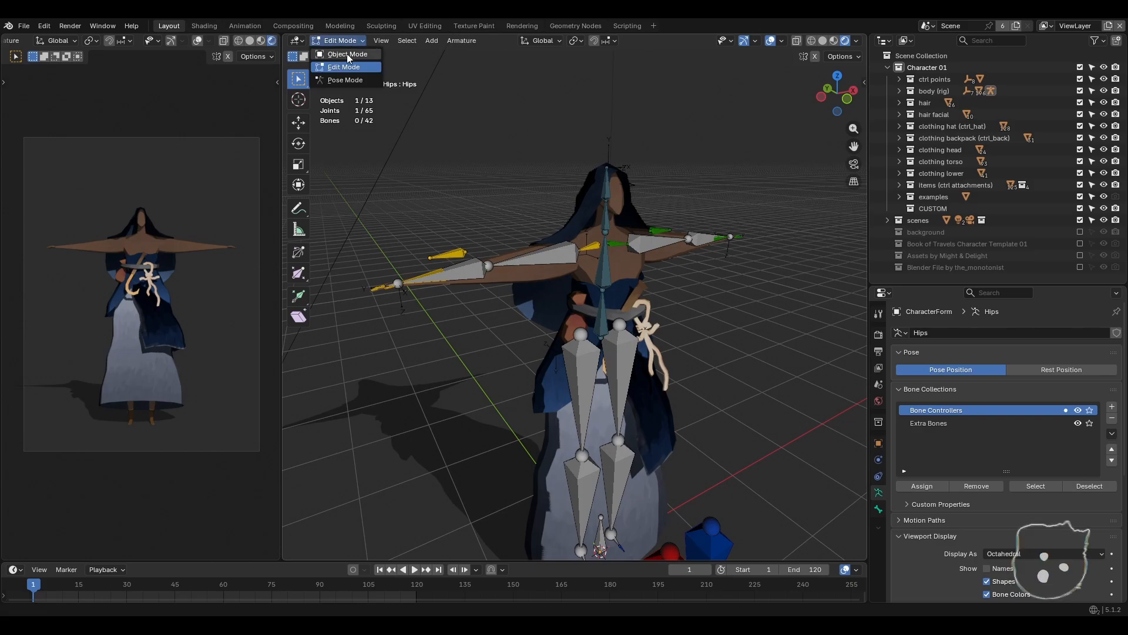
left_click(341, 60)
- Select the m_CharacterForm body mesh, then the m_ClothesForm05 clothing mesh, and examine their vertex group lists
scroll(652, 345, "up", 4)
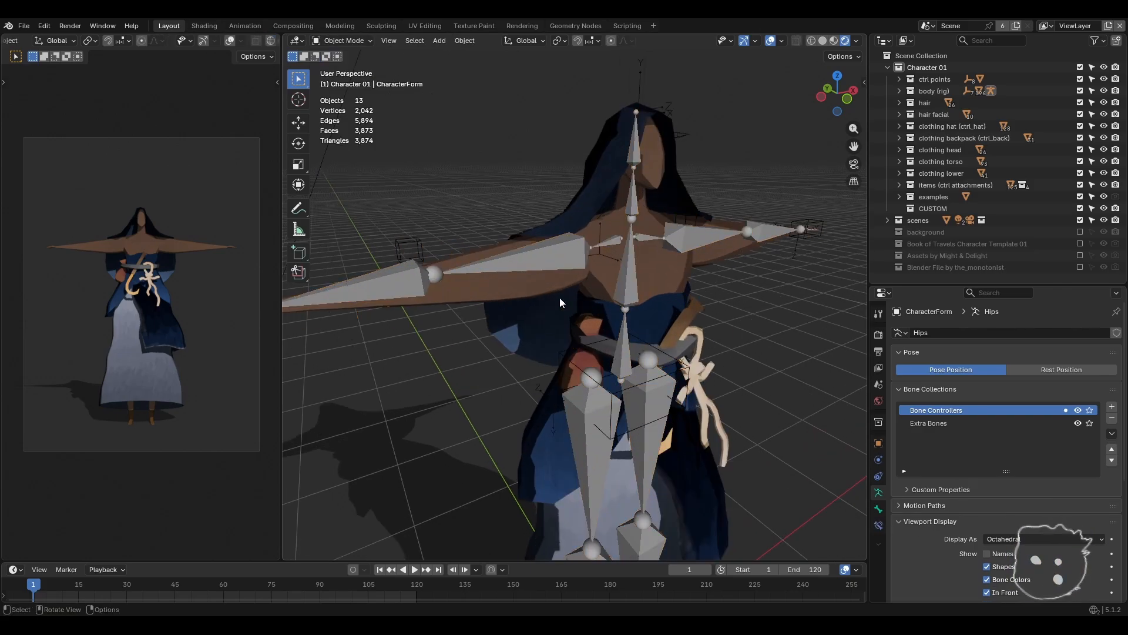
left_click(544, 285)
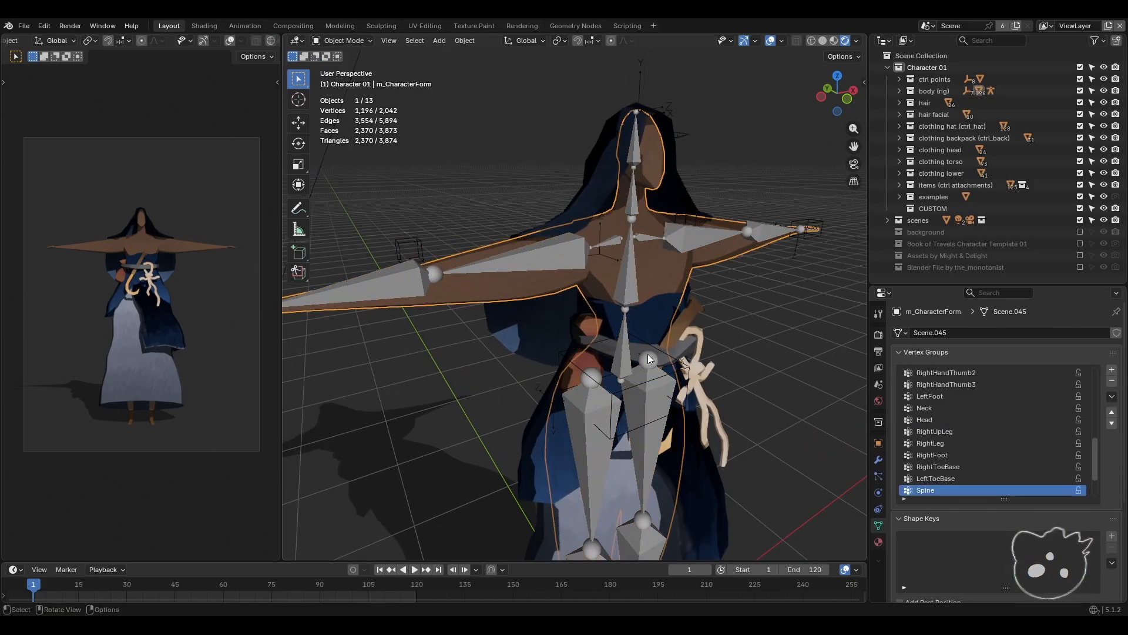
left_click(558, 449)
scroll(637, 379, "up", 3)
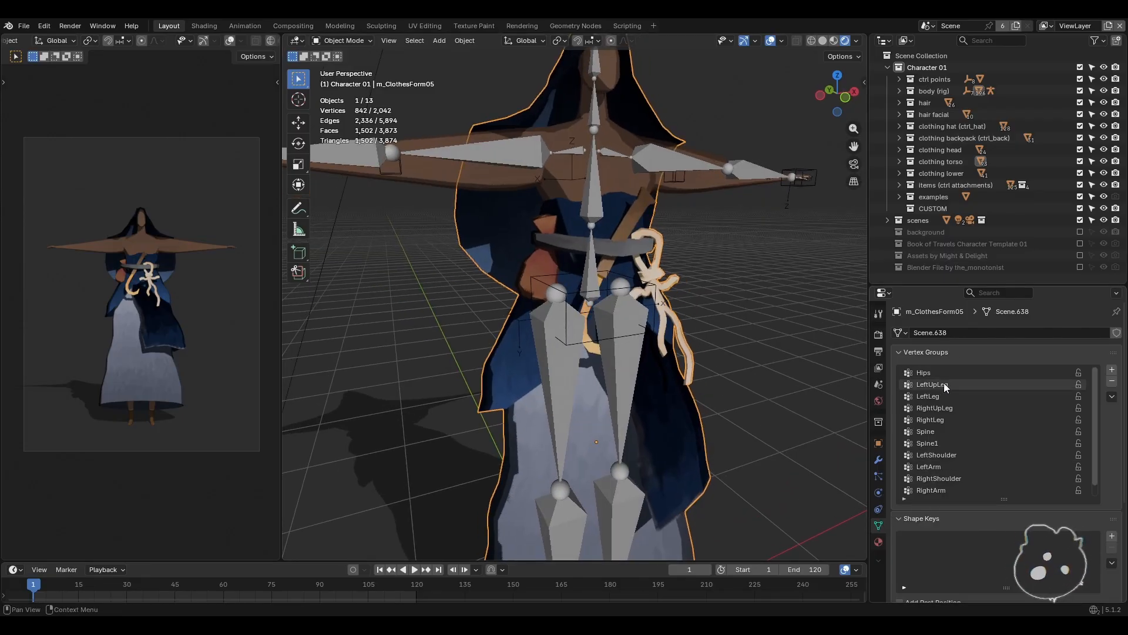
middle_click_drag(771, 369, 759, 368, "shift")
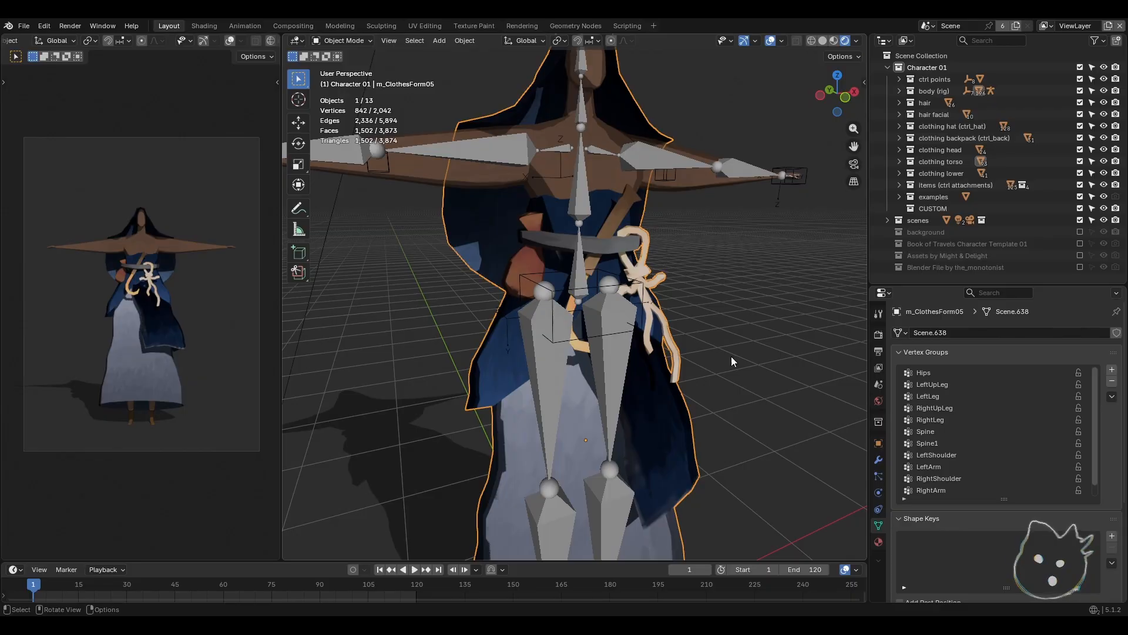
- Switch m_ClothesForm05 to Weight Paint mode and display the weights of its Hips vertex group
left_click(346, 40)
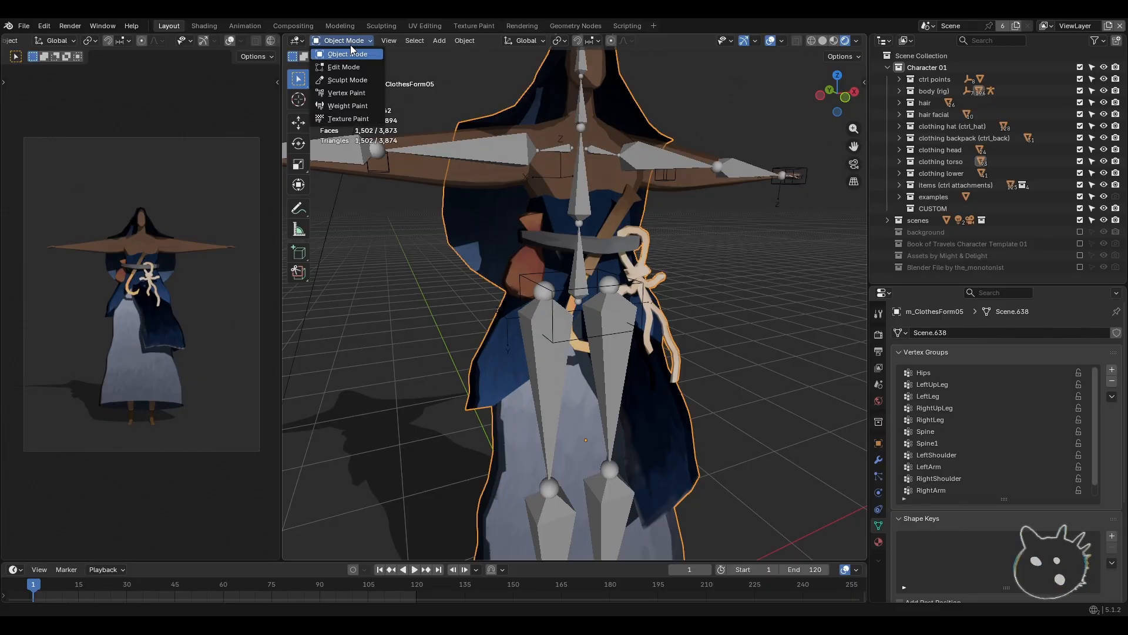
left_click(351, 107)
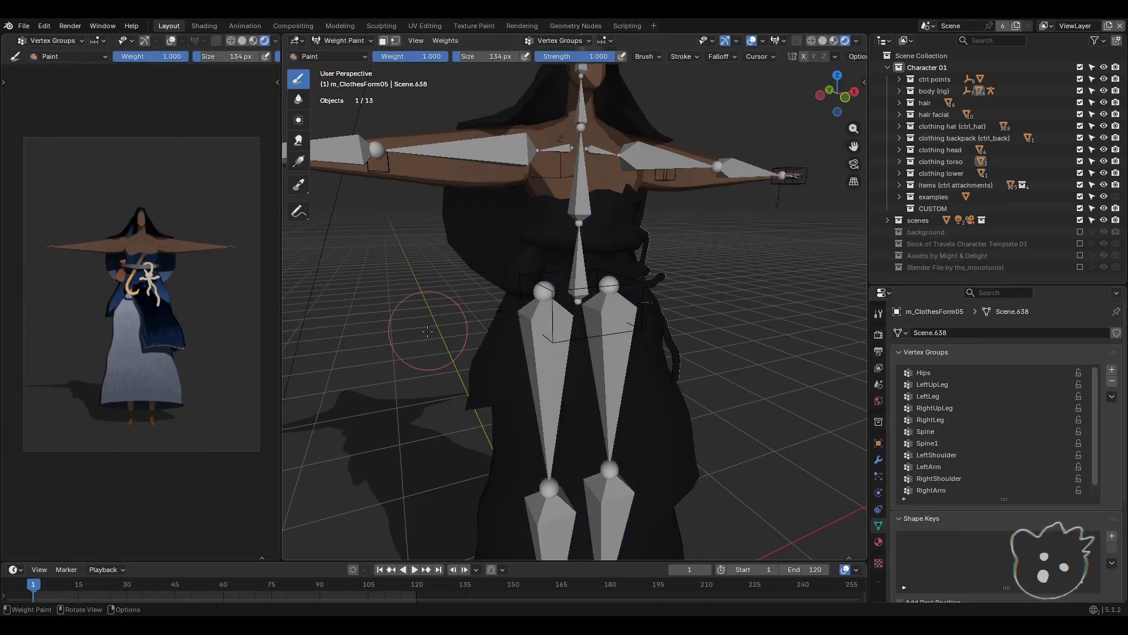
mouse_move(411, 332)
middle_mouse_down()
mouse_move(403, 339)
mouse_move(430, 342)
middle_mouse_up()
left_click(935, 373)
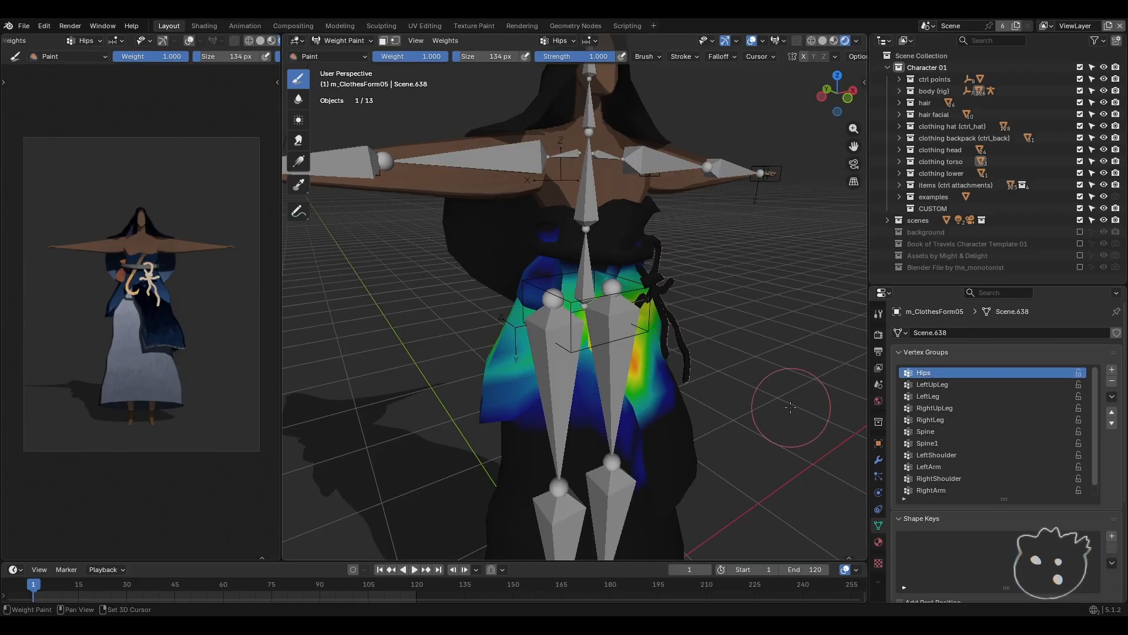
middle_click_drag(792, 408, 771, 121)
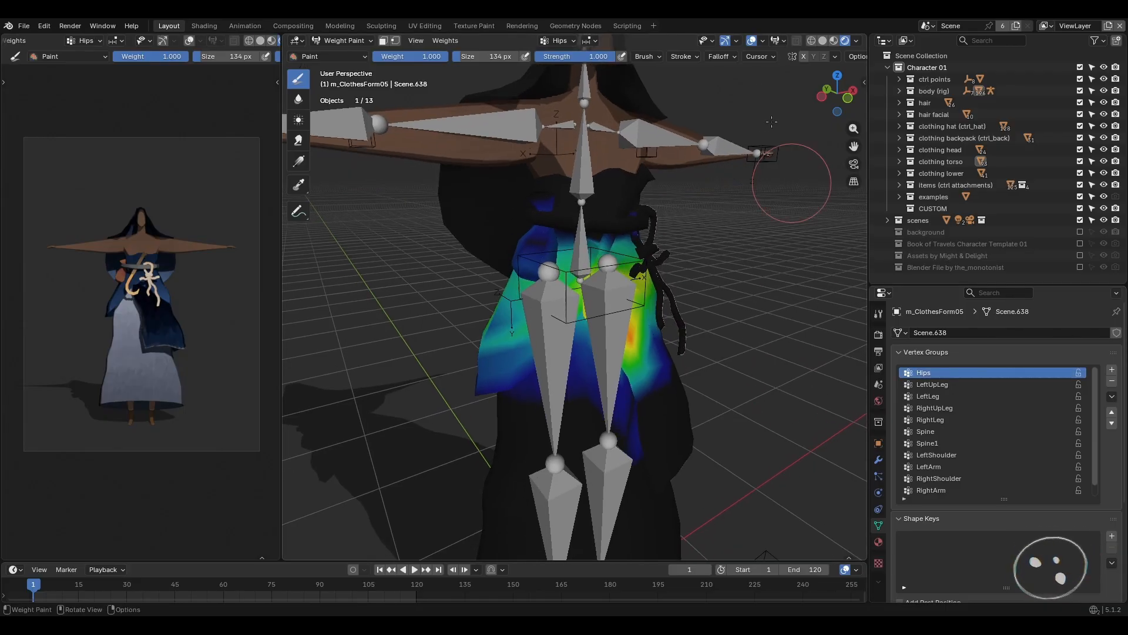
- Hide the bones in the viewport overlays and examine the Hips weights around the clothing's waist and skirt
left_click(762, 40)
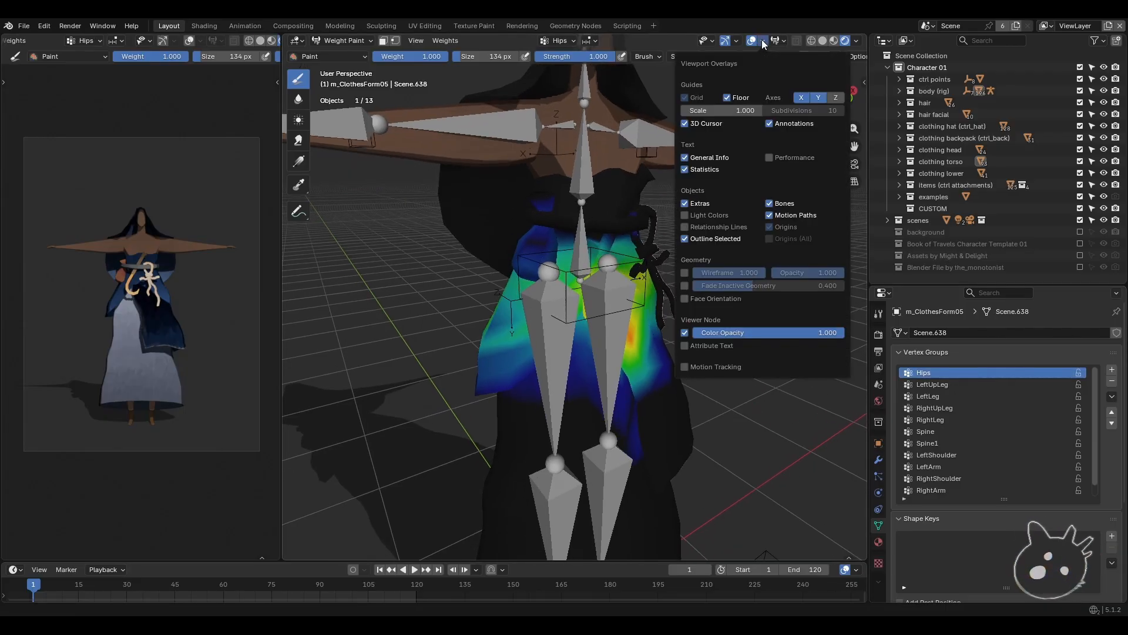
left_click(770, 202)
scroll(371, 376, "down", 4)
scroll(447, 370, "up", 4)
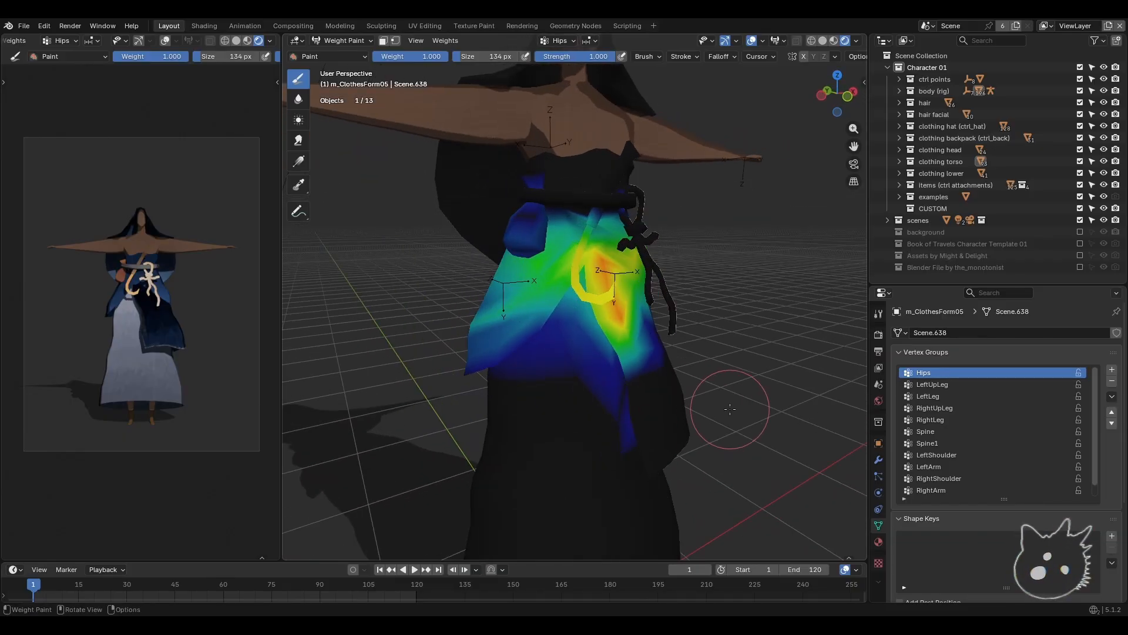
scroll(742, 379, "down", 2)
mouse_move(741, 379)
middle_mouse_down()
mouse_move(594, 302)
mouse_move(600, 290)
middle_mouse_up()
mouse_move(555, 271)
left_mouse_down()
mouse_move(565, 314)
mouse_move(572, 295)
left_mouse_up()
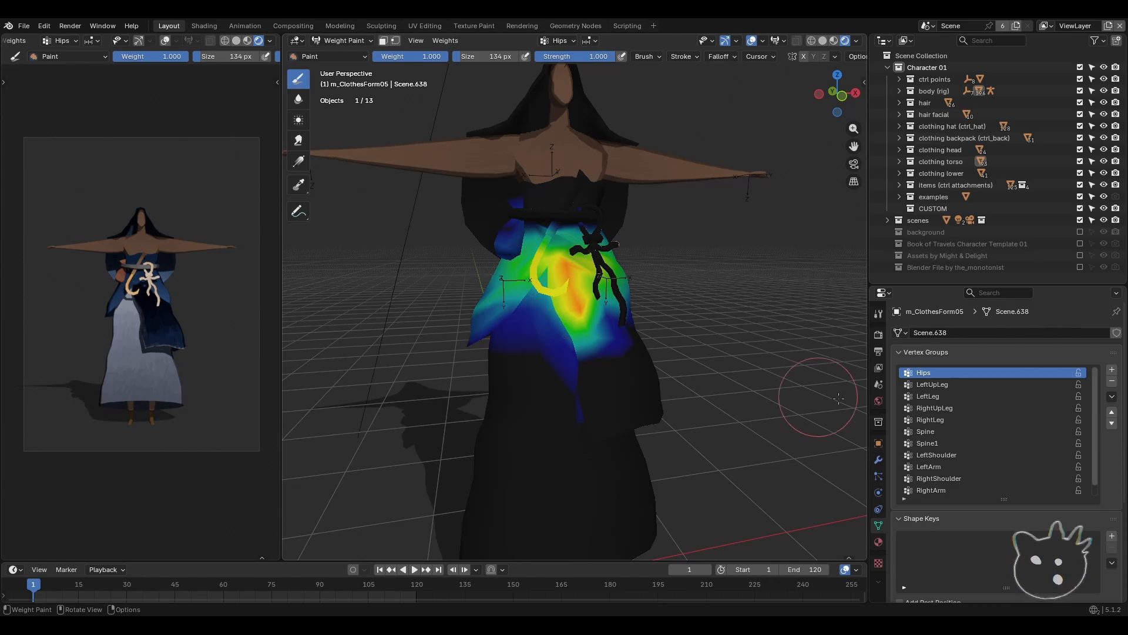
scroll(524, 365, "up", 2)
middle_click_drag(523, 365, 581, 368)
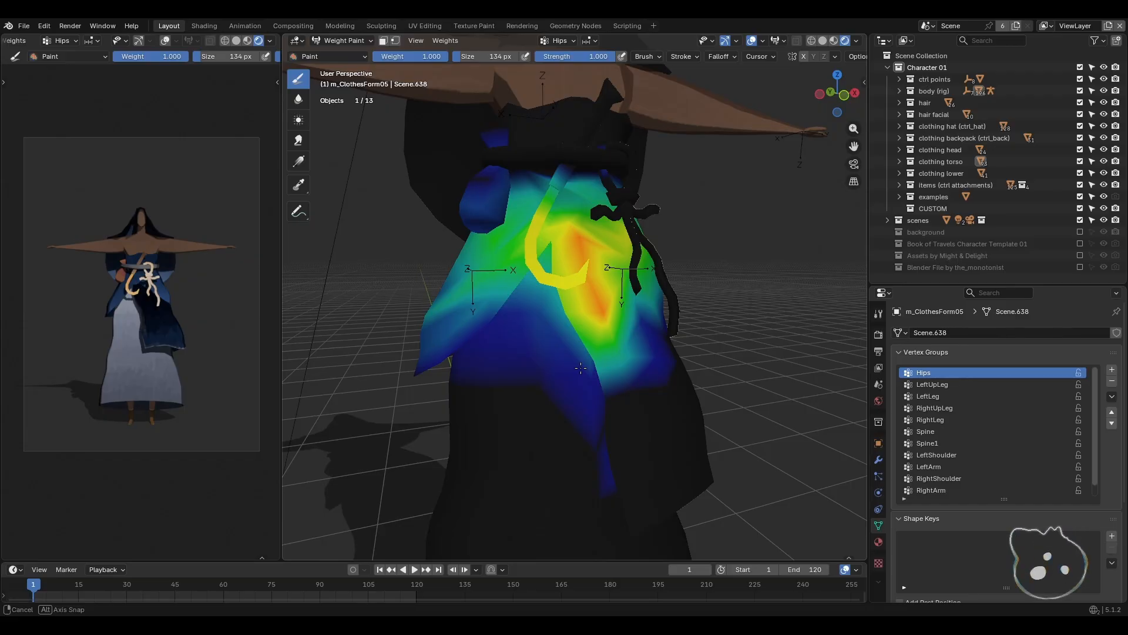
- Cycle through the leg, spine and arm vertex groups to compare their weights on the clothing, ending at Hips, and return to Object Mode
left_click(929, 384)
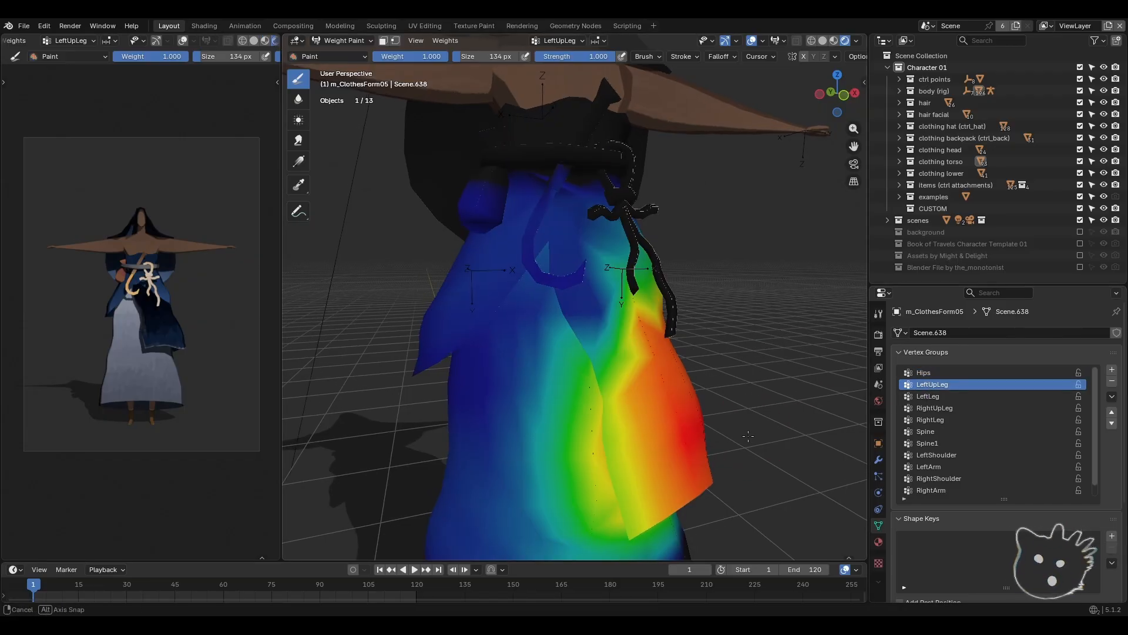
middle_click_drag(748, 436, 708, 428)
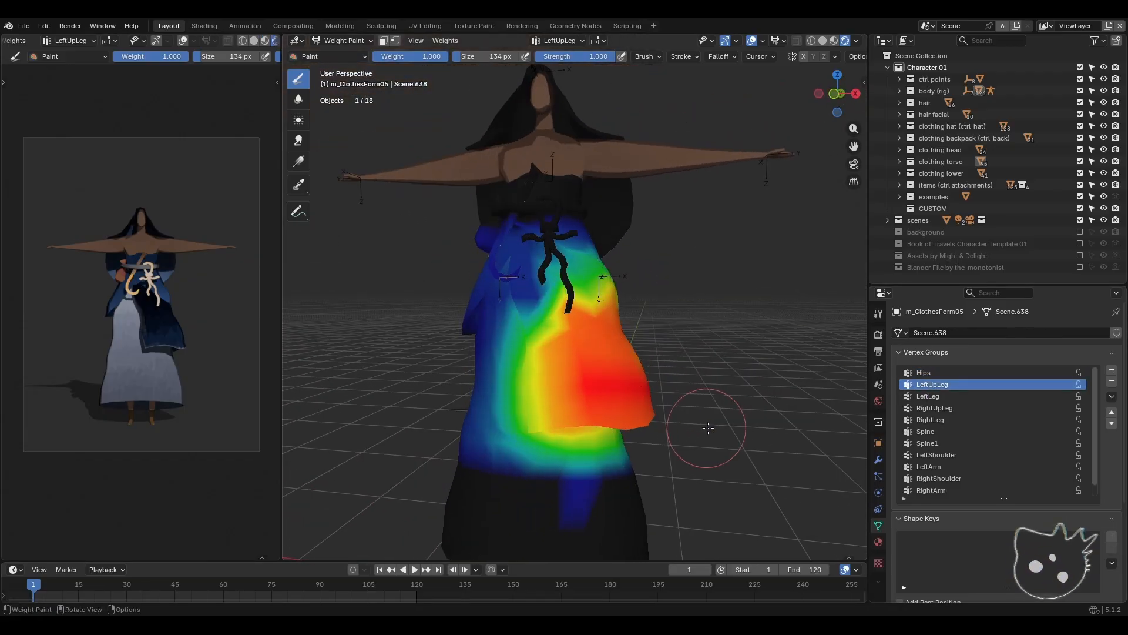
left_click(978, 394)
scroll(972, 393, "down", 2, "ctrl")
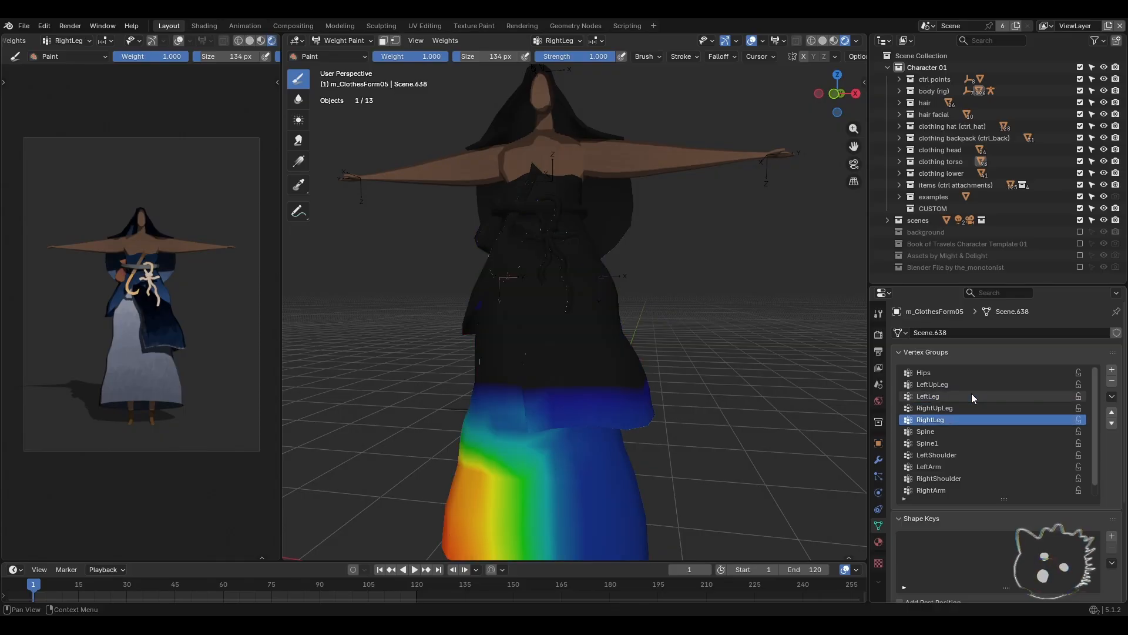
scroll(971, 393, "down", 3, "ctrl")
scroll(971, 393, "up", 2, "ctrl")
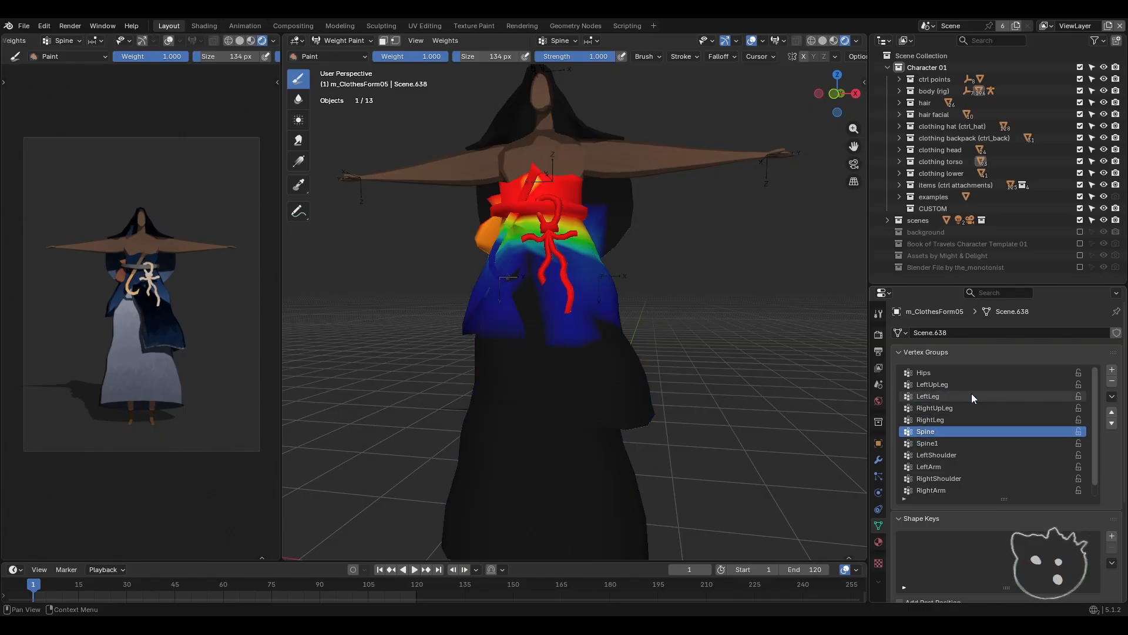
scroll(971, 393, "down", 4, "ctrl")
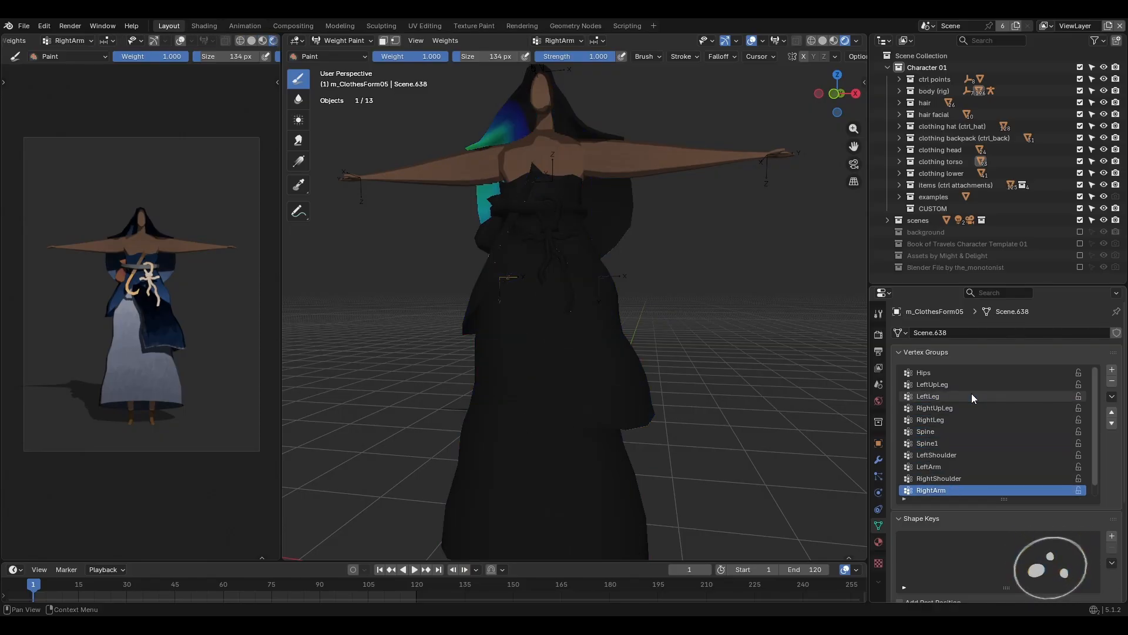
scroll(971, 393, "up", 9, "ctrl")
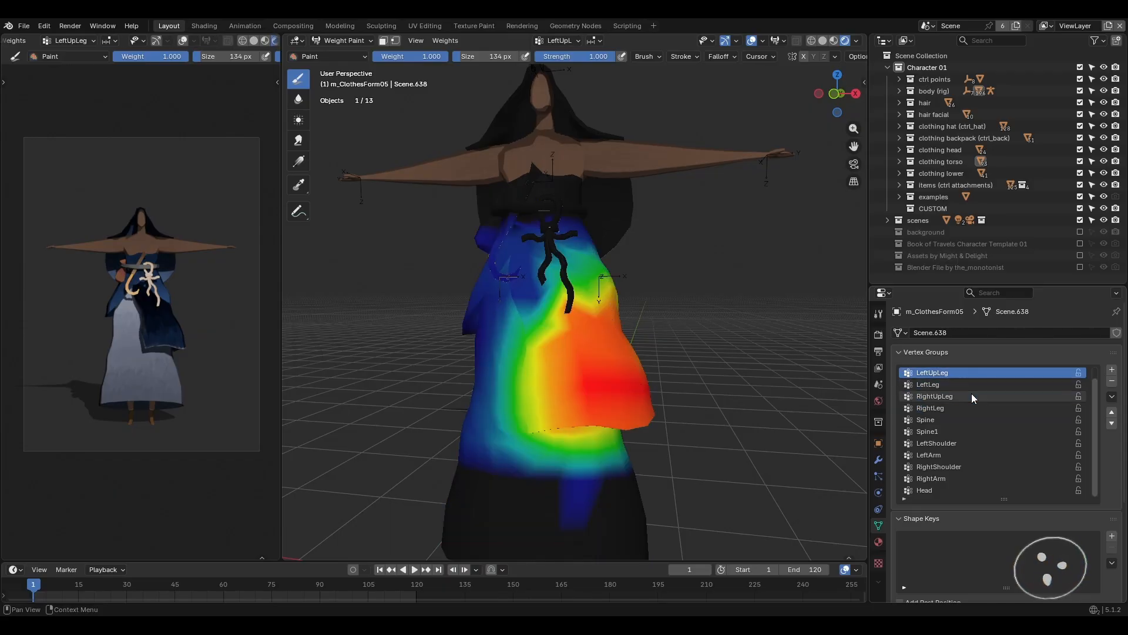
middle_click_drag(714, 399, 735, 382)
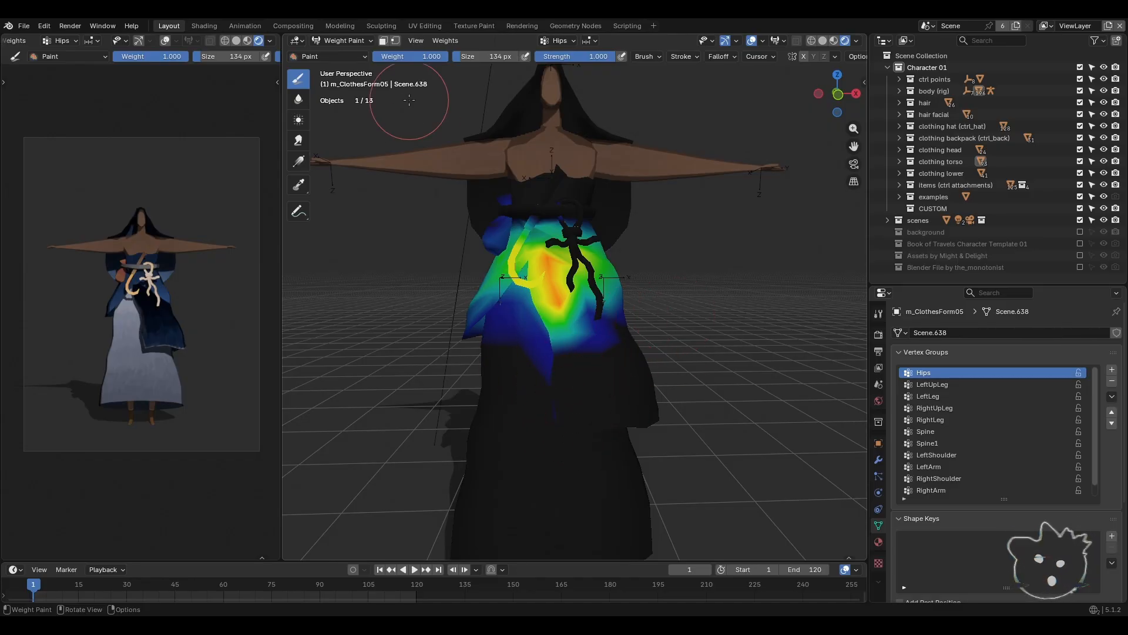
left_click(344, 40)
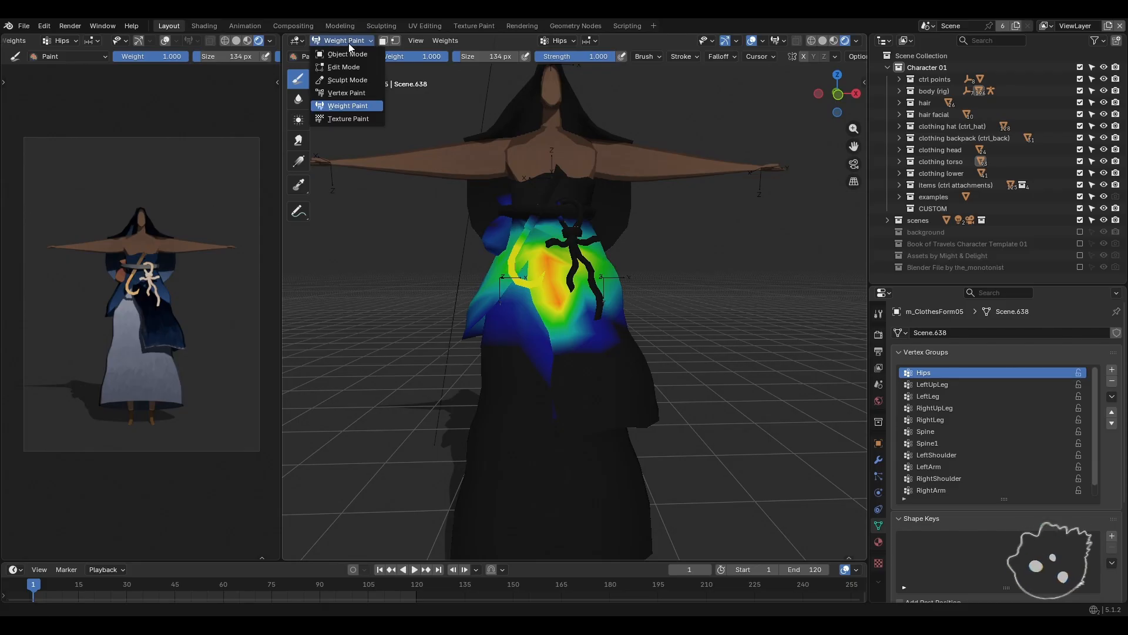
left_click(345, 52)
- Enter Edit Mode on m_ClothesForm05, select a single vertex on the hanging dark cloth, and display its vertex weights
middle_click_drag(690, 336, 672, 335)
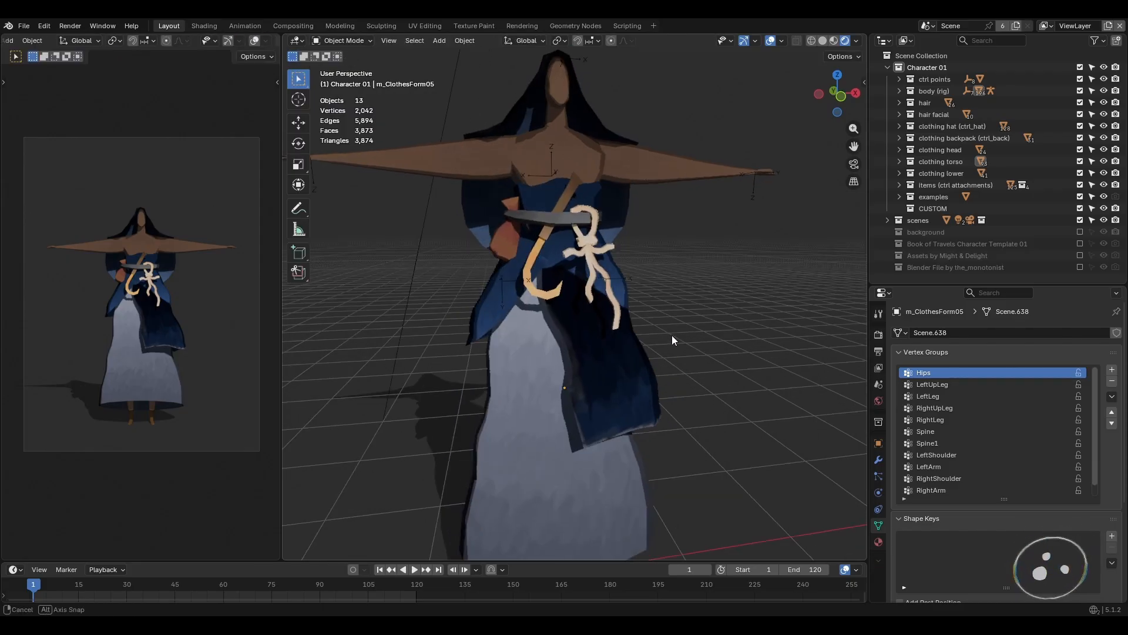
left_click(627, 379)
key("Tab")
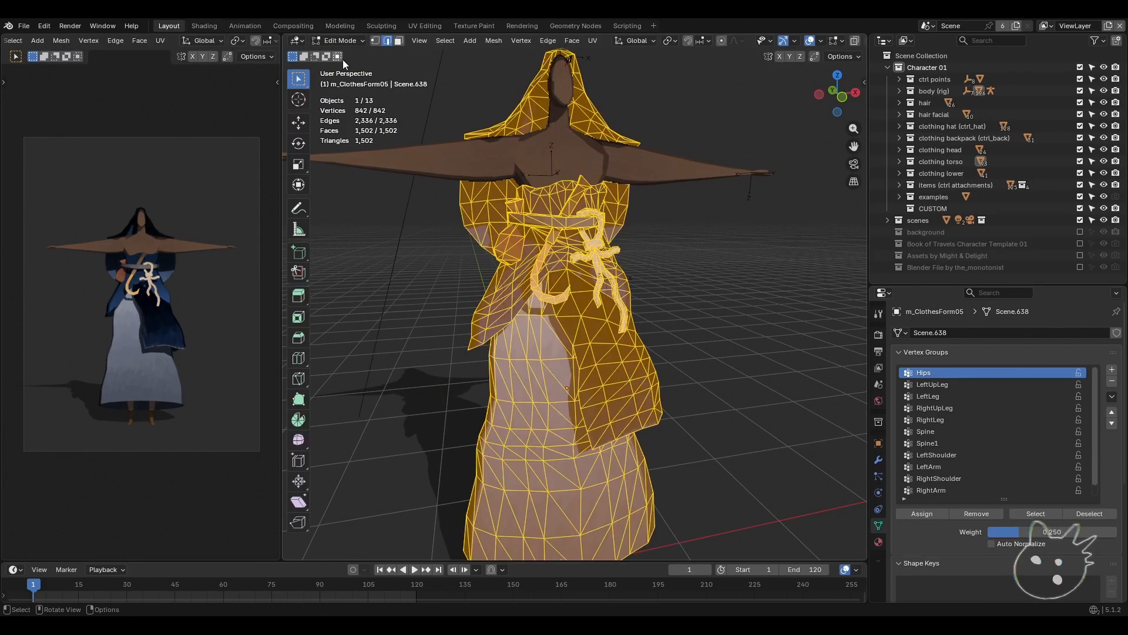
key("alt+a")
left_click(617, 371)
scroll(614, 362, "up", 4)
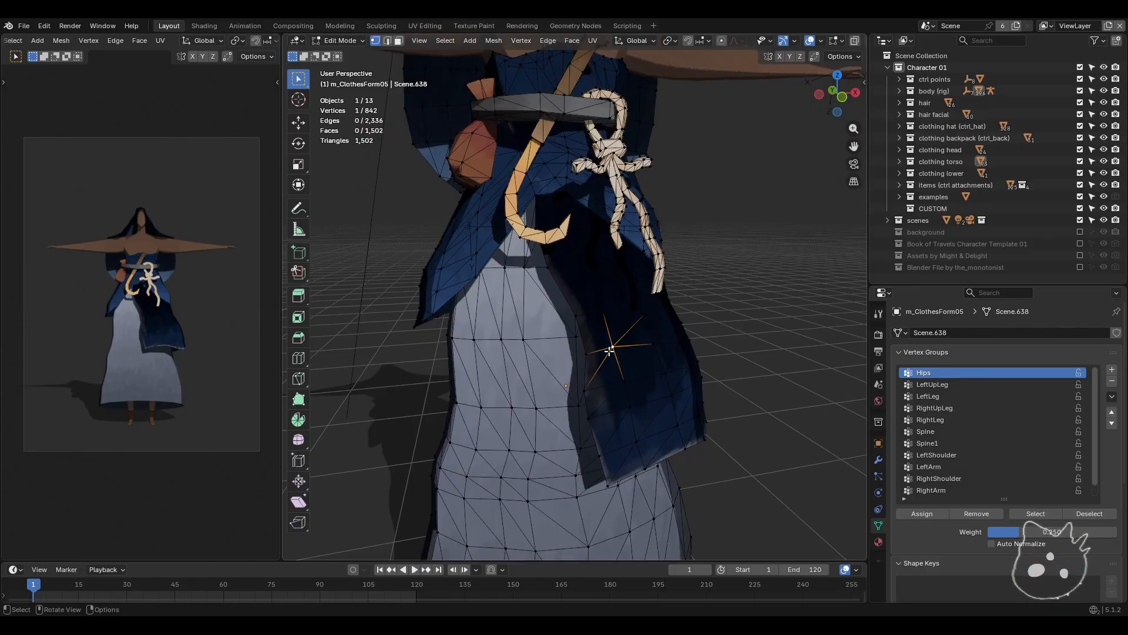
key("n")
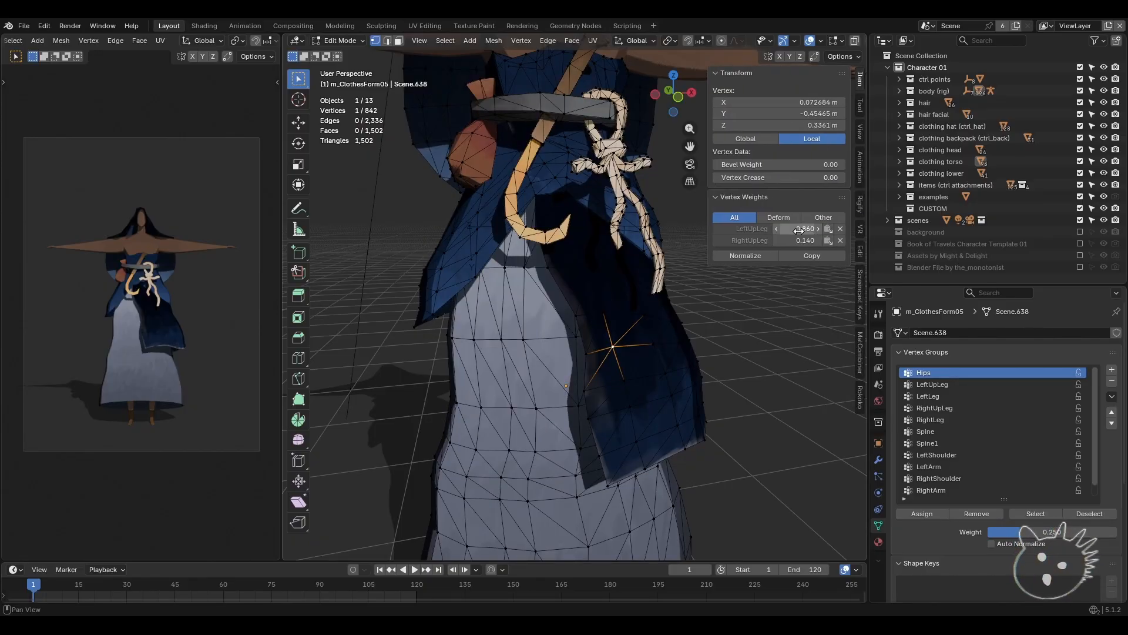
- Compare the vertex weights of several individual vertices across the skirt and hanging cloth, and return to Object Mode
left_click(608, 387)
left_click(493, 405)
left_click(526, 344)
left_click(651, 355)
left_click(662, 424)
left_click(532, 425)
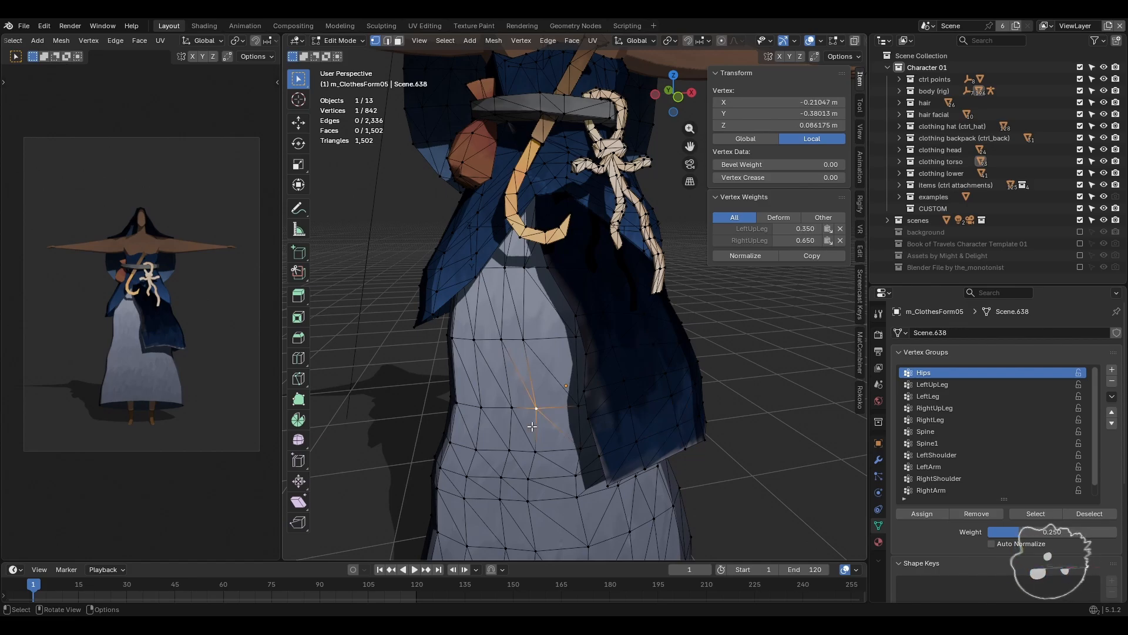
key("Tab")
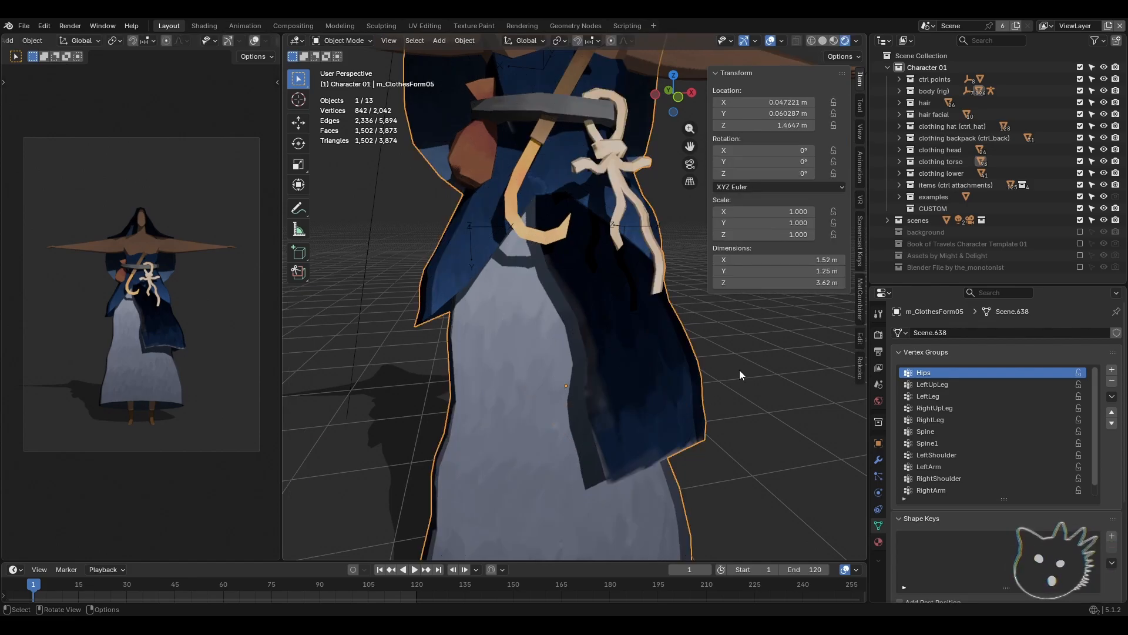
- Clear the clothing selection and make the bones visible again in the viewport overlays
scroll(706, 362, "down", 4)
middle_click_drag(706, 361, 583, 323)
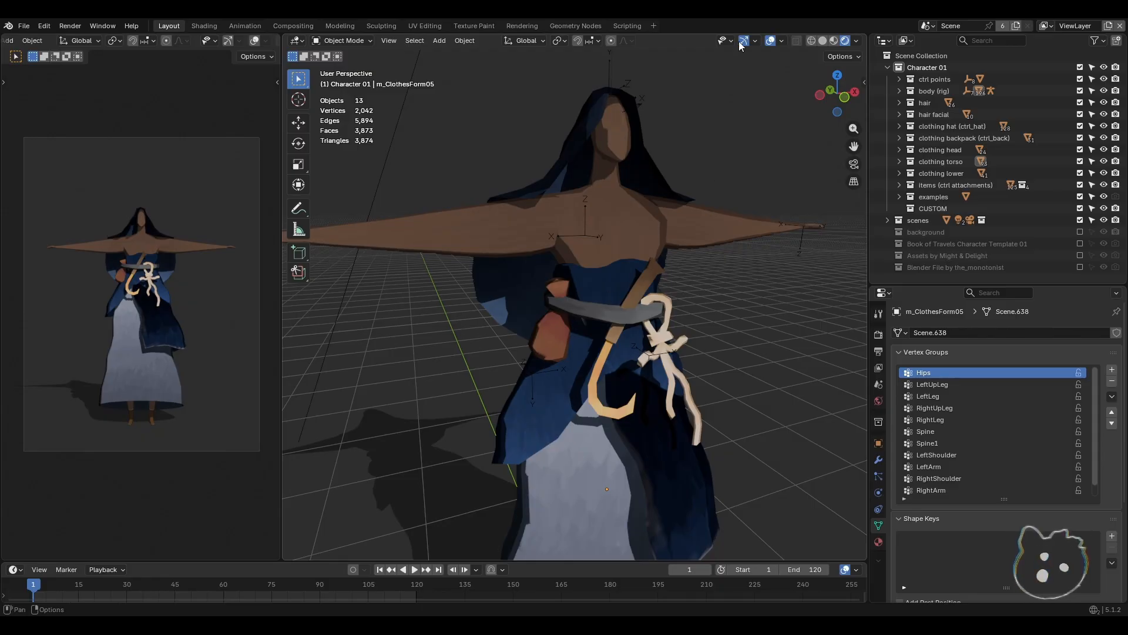
left_click(782, 41)
left_click(806, 202)
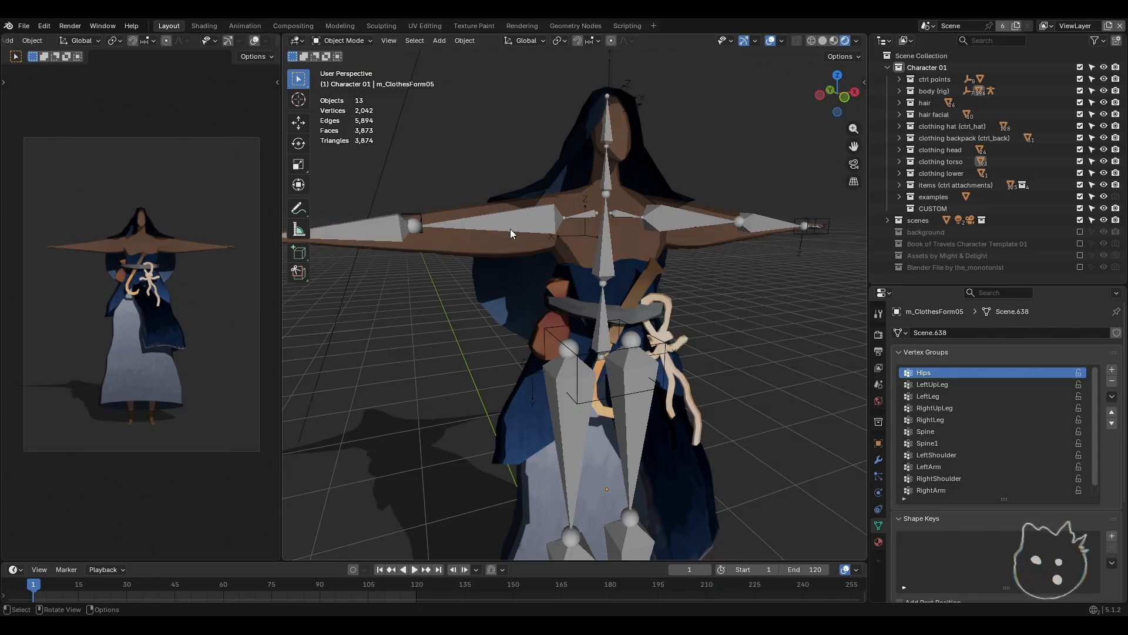
- Select the CharacterForm armature and bring the character's full set of bones into view
left_click(583, 362)
middle_click_drag(485, 341, 489, 349, "shift")
scroll(488, 350, "down", 4)
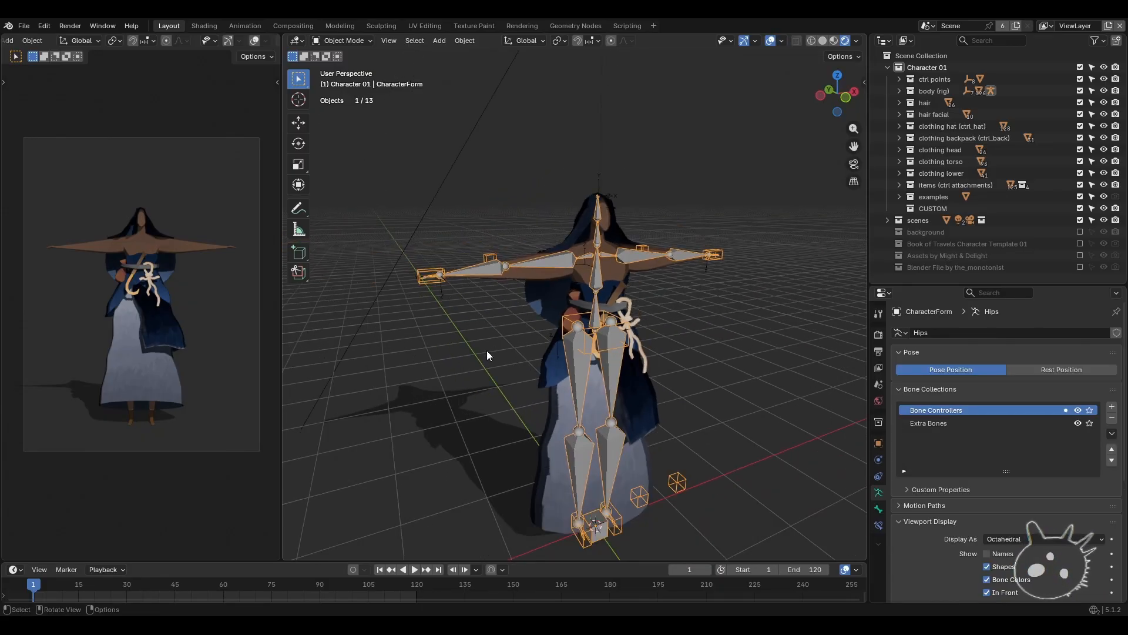
scroll(548, 266, "up", 3)
left_click(340, 41)
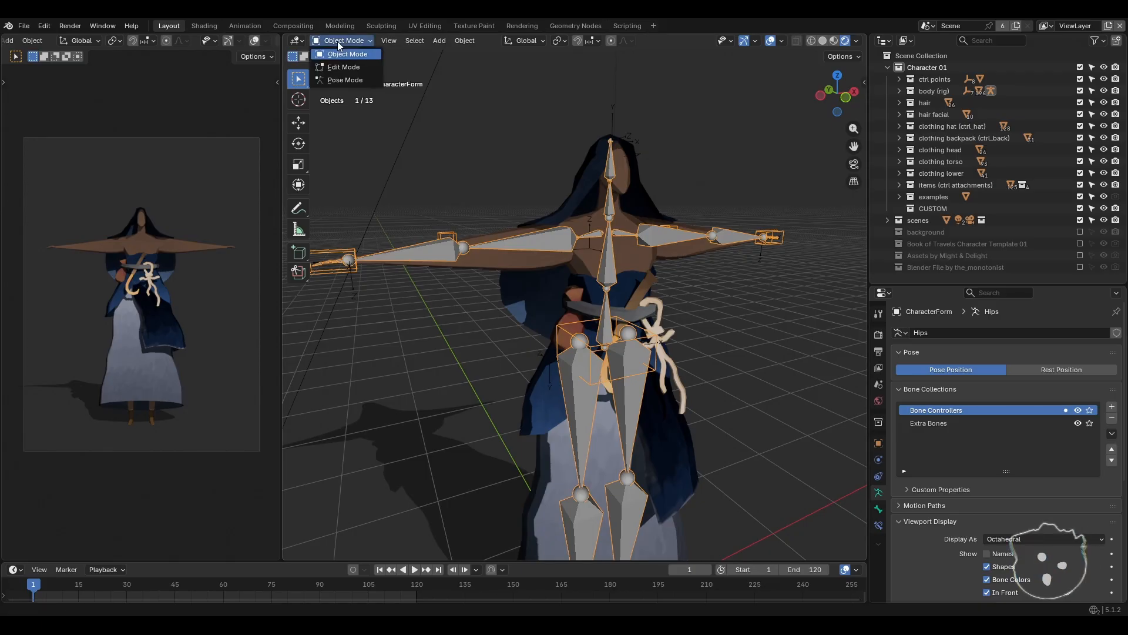
middle_click_drag(430, 164, 463, 234)
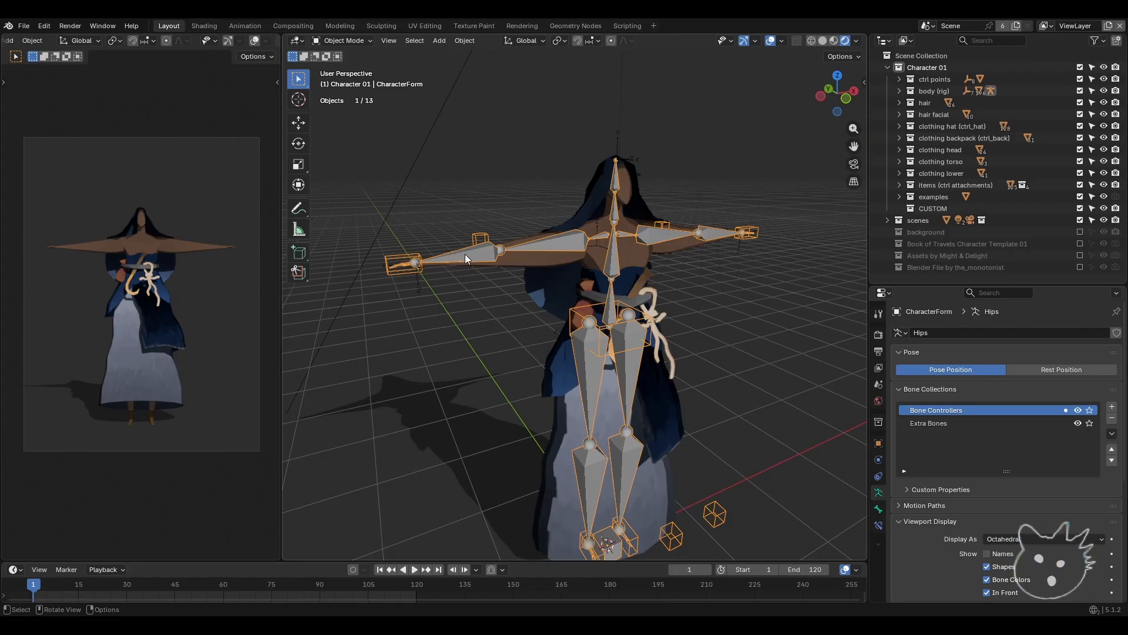
- Toggle the Bone Controllers collection off and on to check which bones it contains, and reselect the CharacterForm armature
left_click(1078, 410)
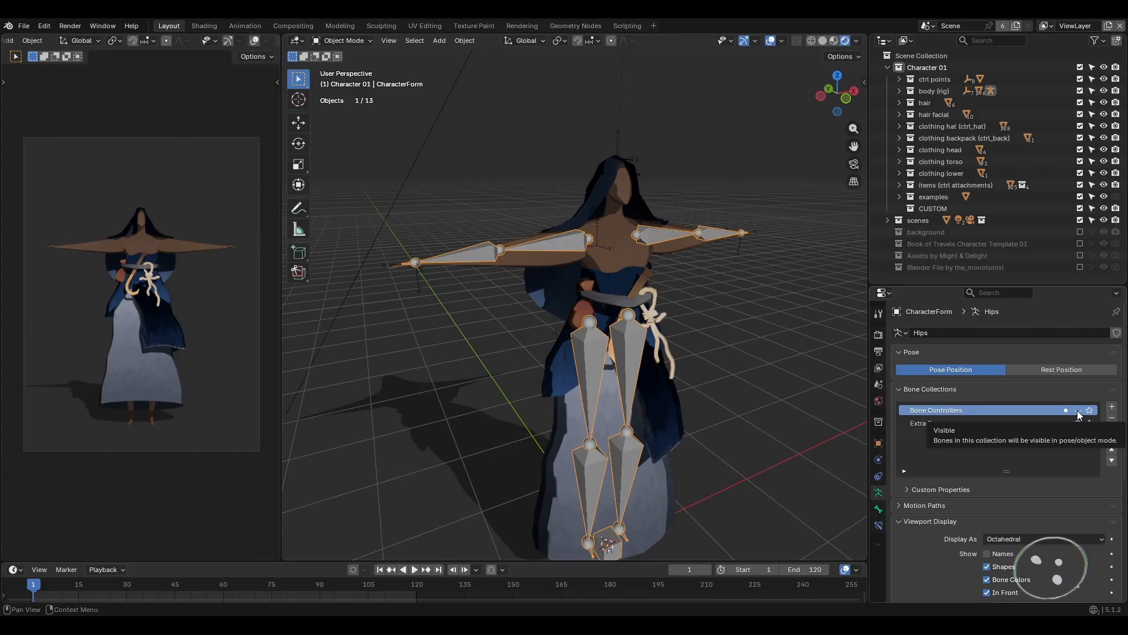
left_click(1077, 410)
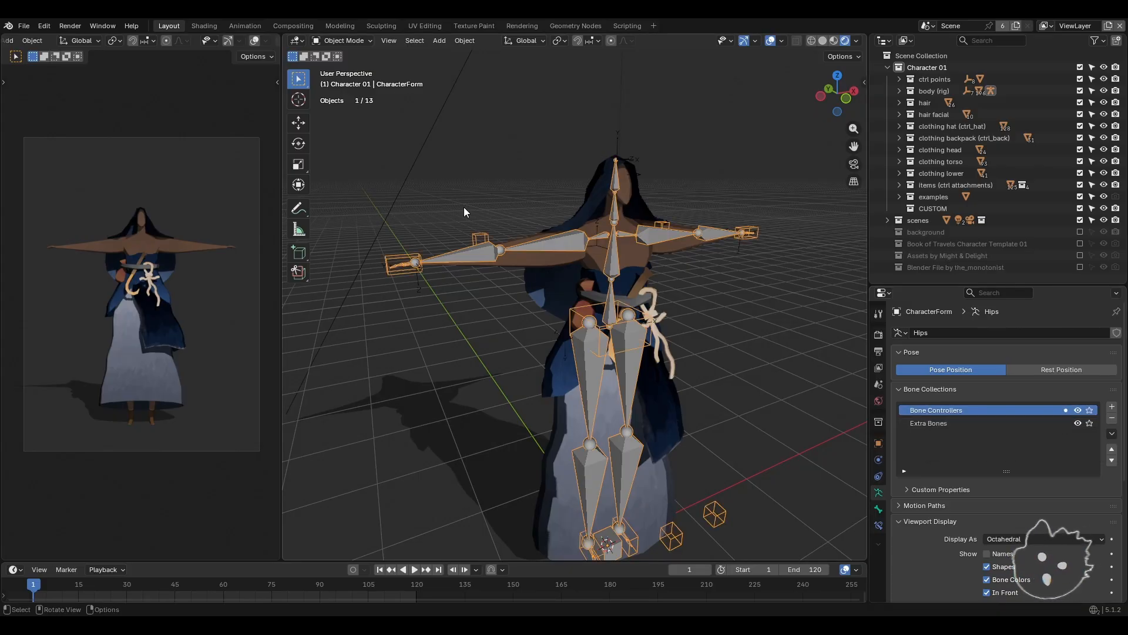
left_click(472, 228)
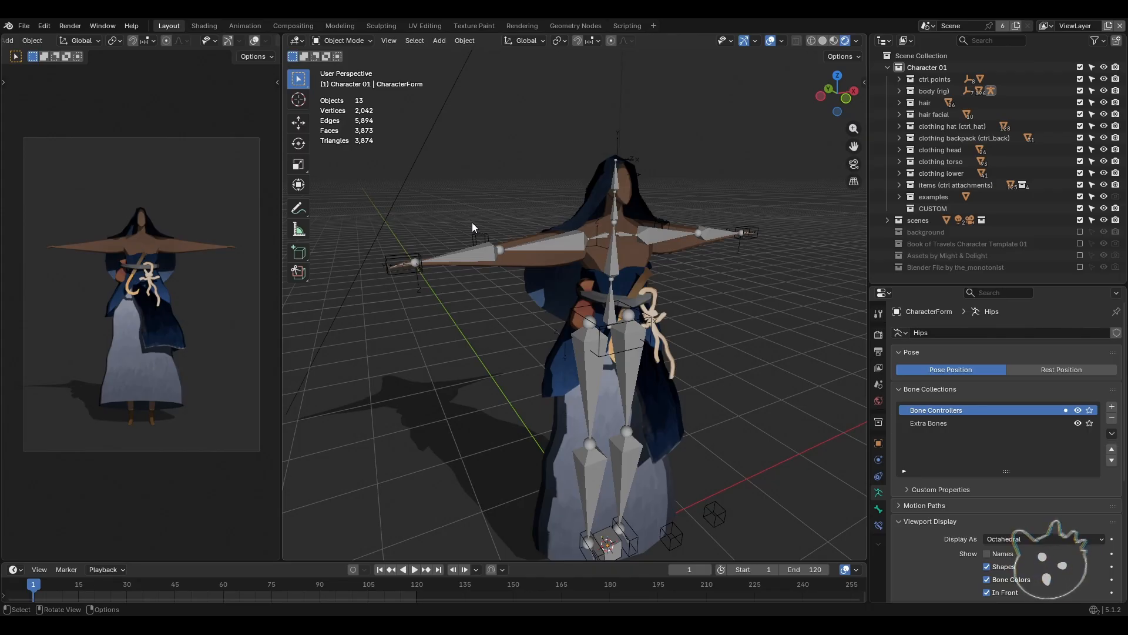
left_click(406, 260)
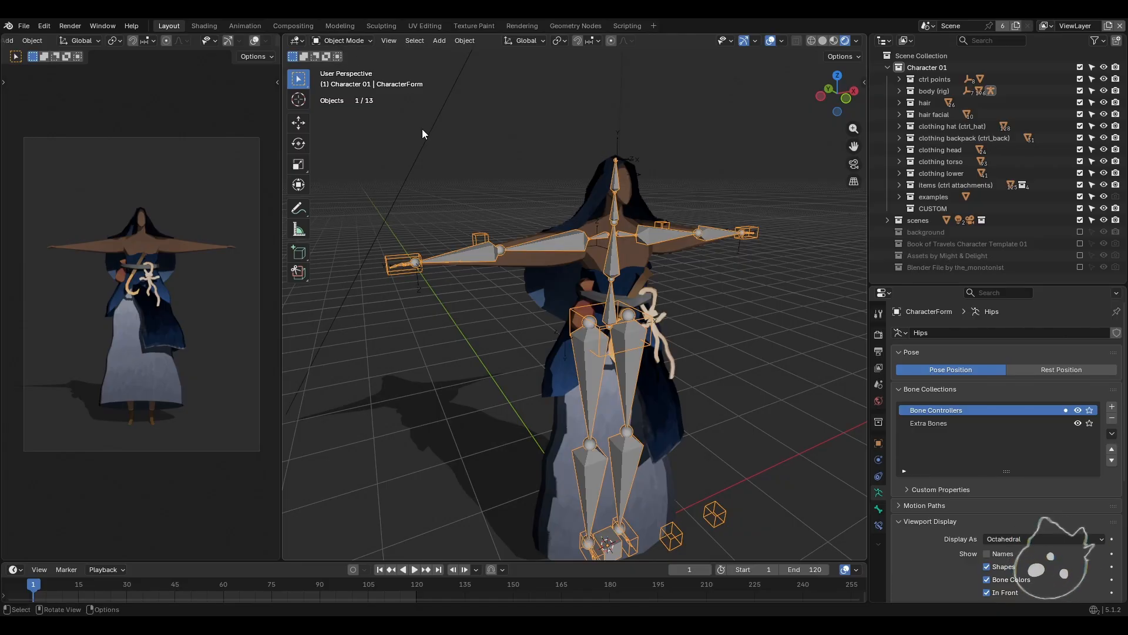
left_click(355, 41)
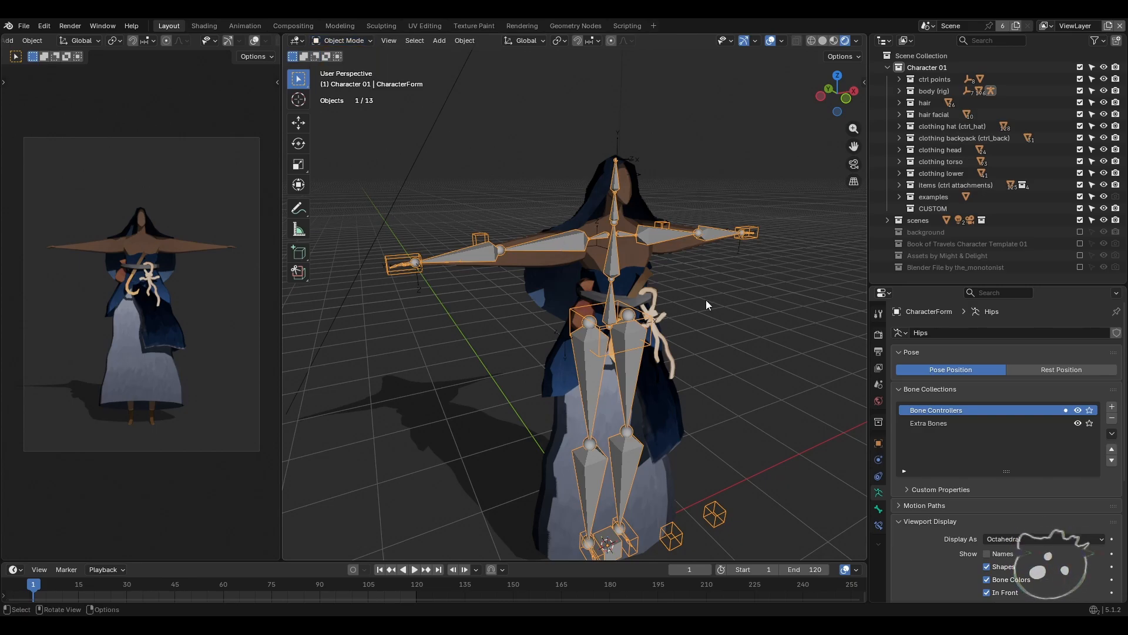
- Hide the Extra Bones collection and switch the CharacterForm armature to Pose Mode
left_click(1079, 424)
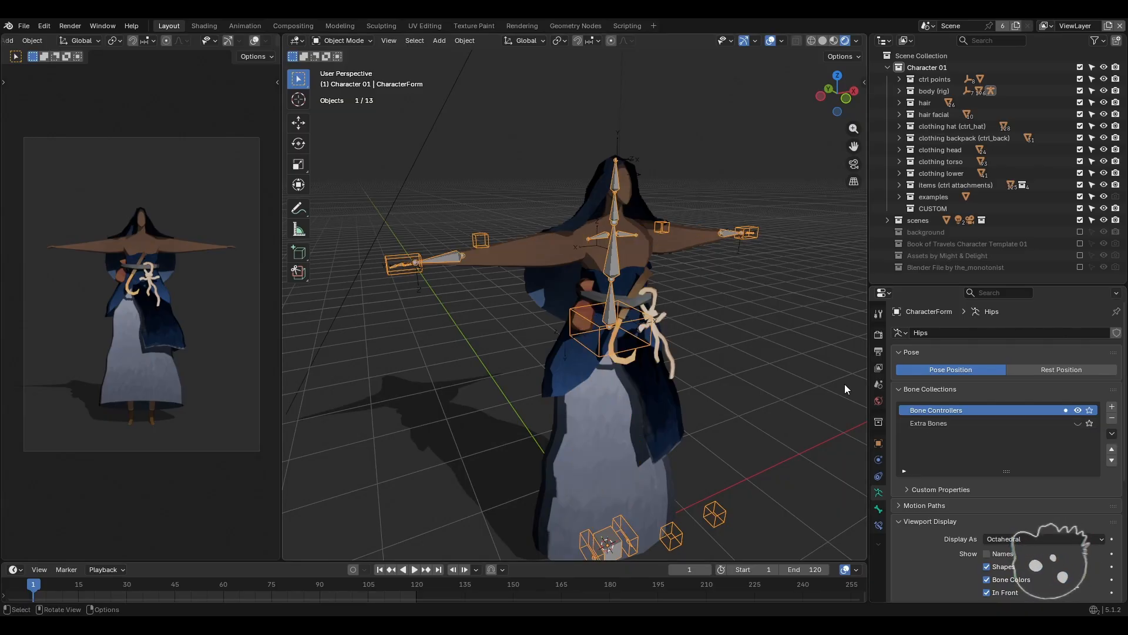
left_click(344, 41)
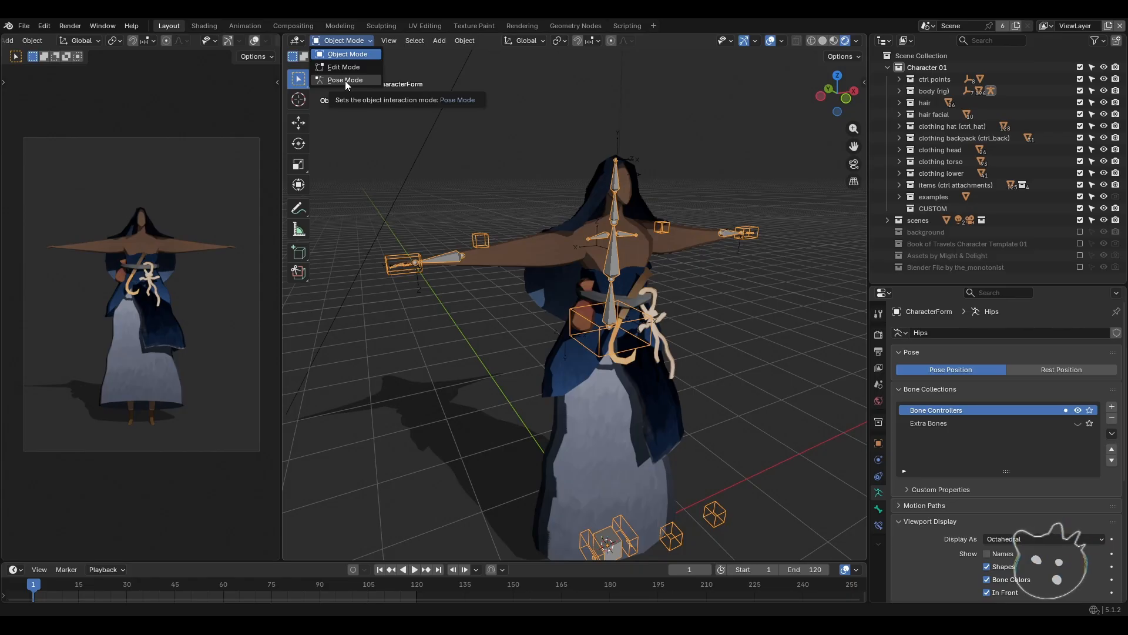
left_click(345, 81)
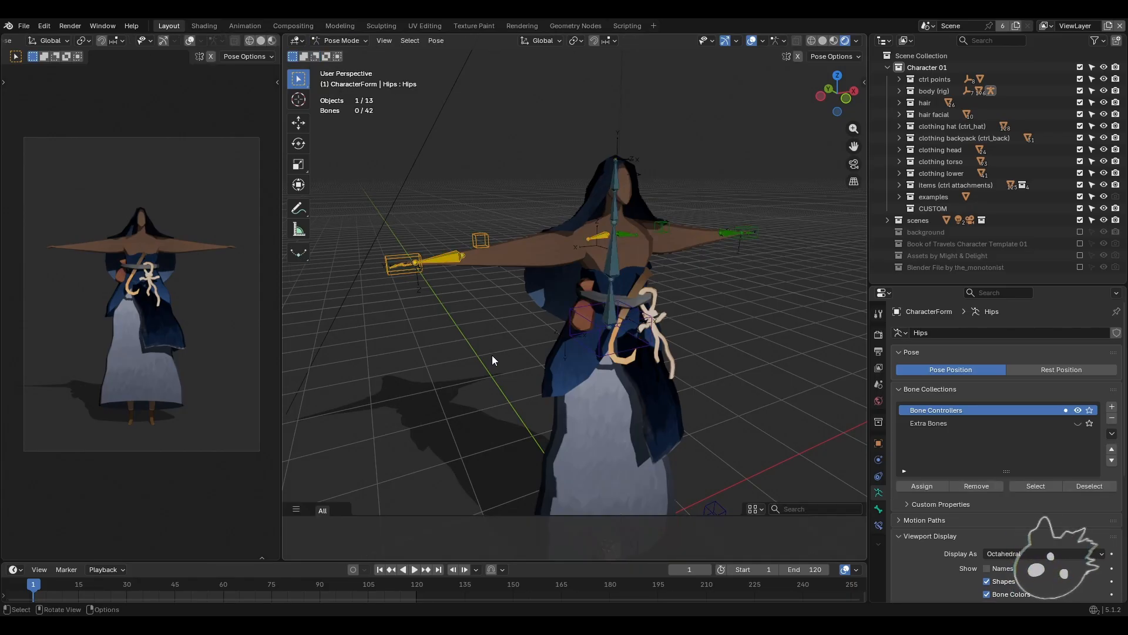
- Examine the arm, foot and spine controllers from several angles and select the Hips controller bone
middle_click_drag(488, 361, 489, 318, "shift")
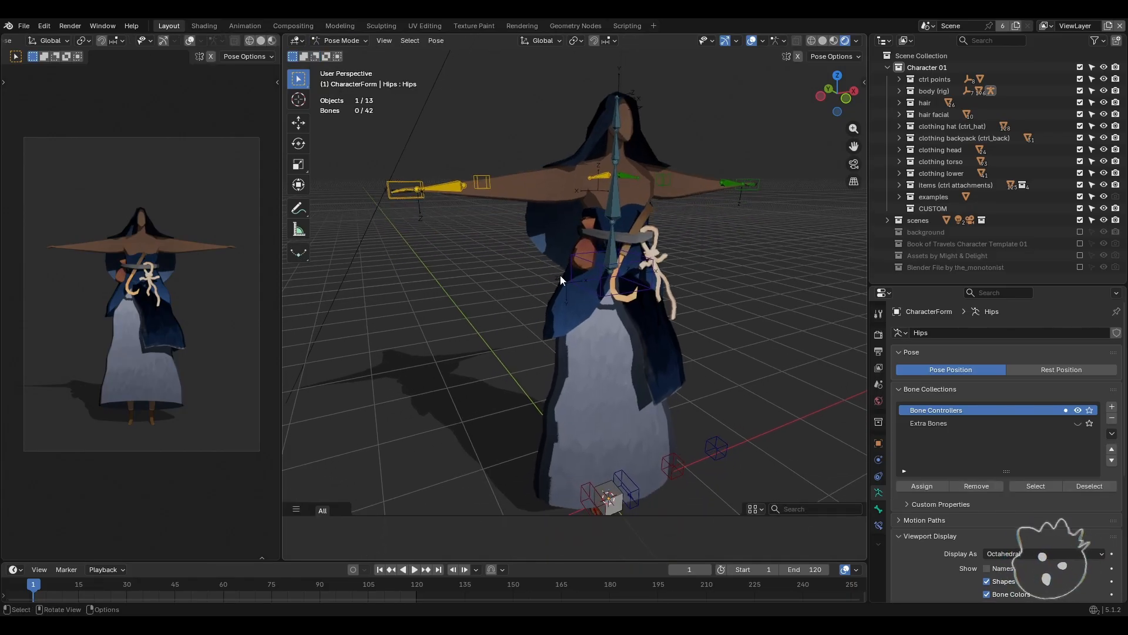
middle_click_drag(602, 352, 485, 320)
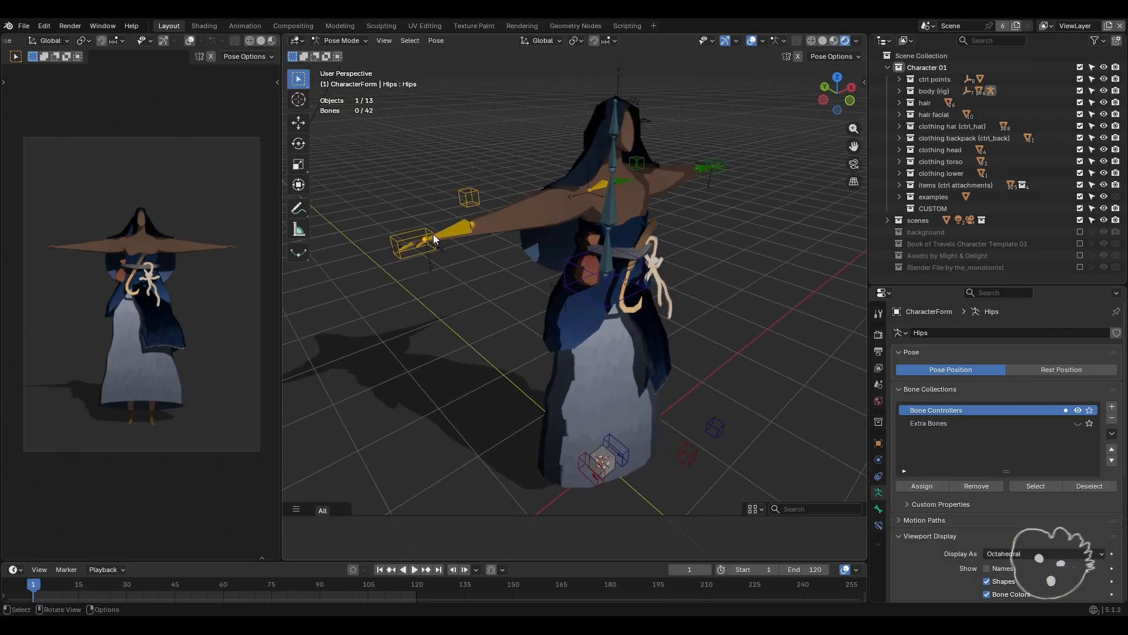
middle_click_drag(467, 207, 636, 307)
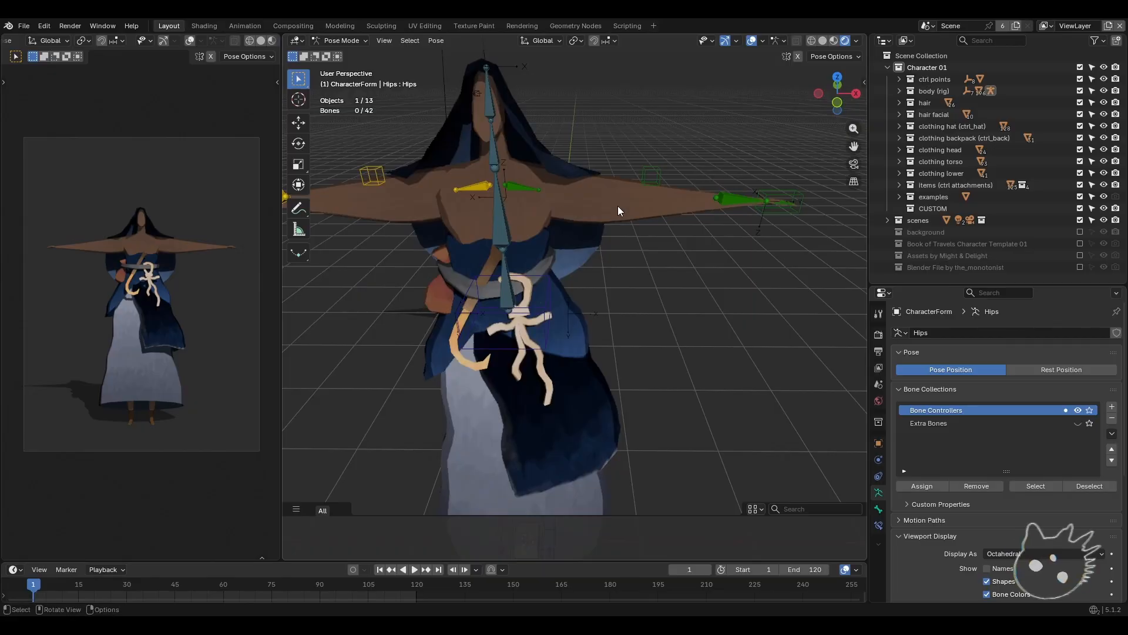
middle_click_drag(605, 453, 650, 234, "shift")
middle_click_drag(535, 353, 624, 426)
middle_click_drag(624, 235, 611, 386, "shift")
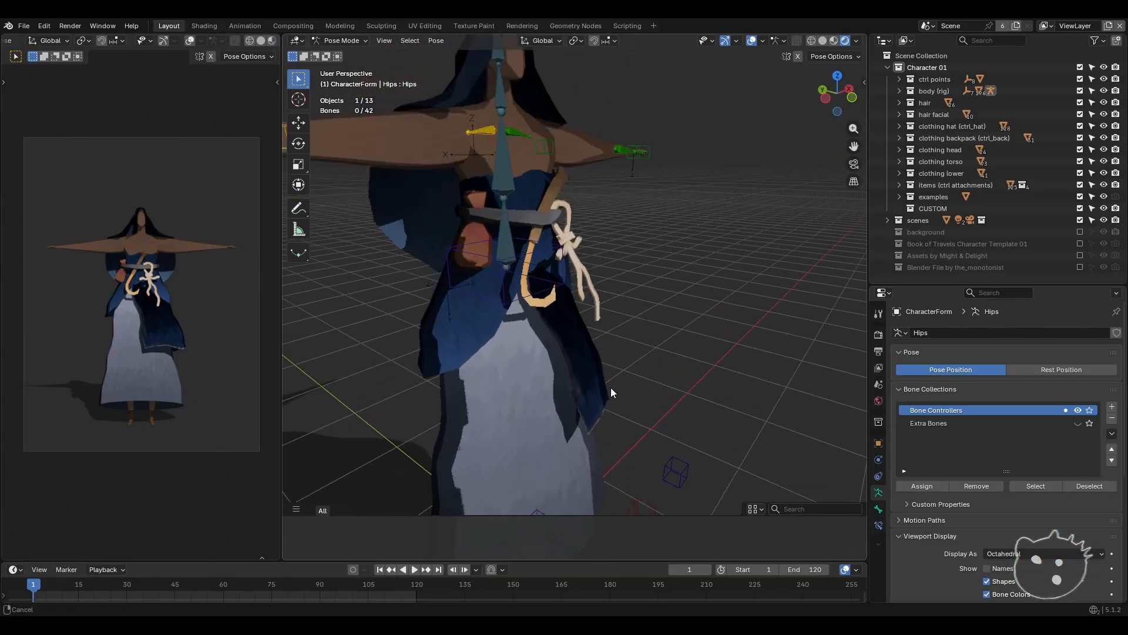
mouse_move(593, 329)
middle_mouse_down("shift")
mouse_move(639, 360)
mouse_move(509, 293)
mouse_move(551, 335)
mouse_move(582, 325)
middle_mouse_up("shift")
left_click(517, 284)
scroll(584, 339, "down", 2)
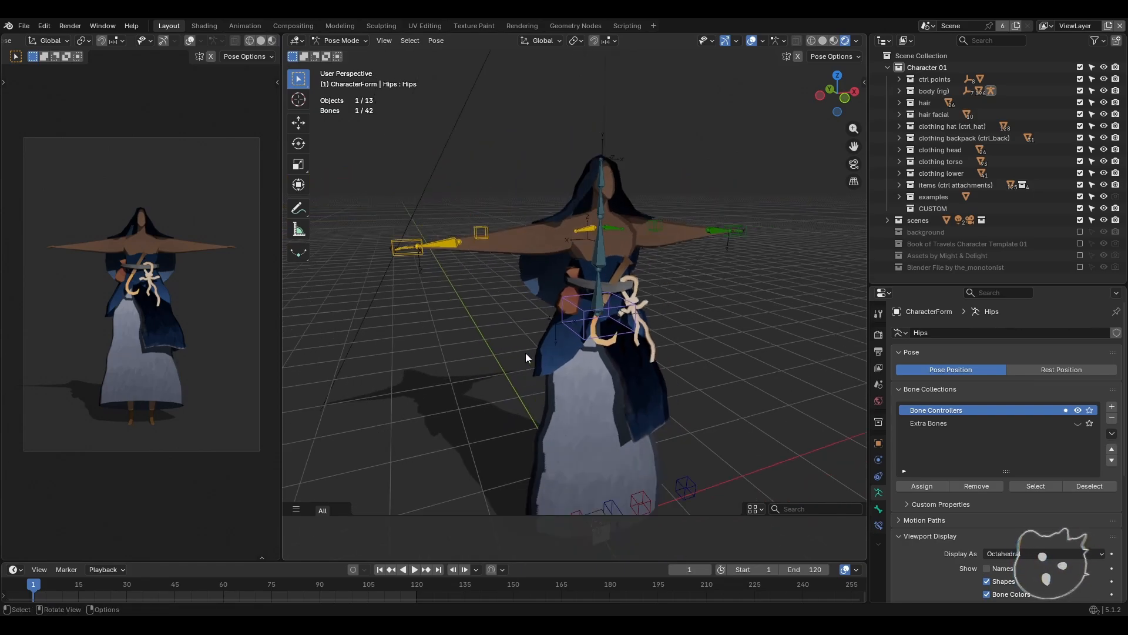
middle_click_drag(467, 365, 450, 347, "shift")
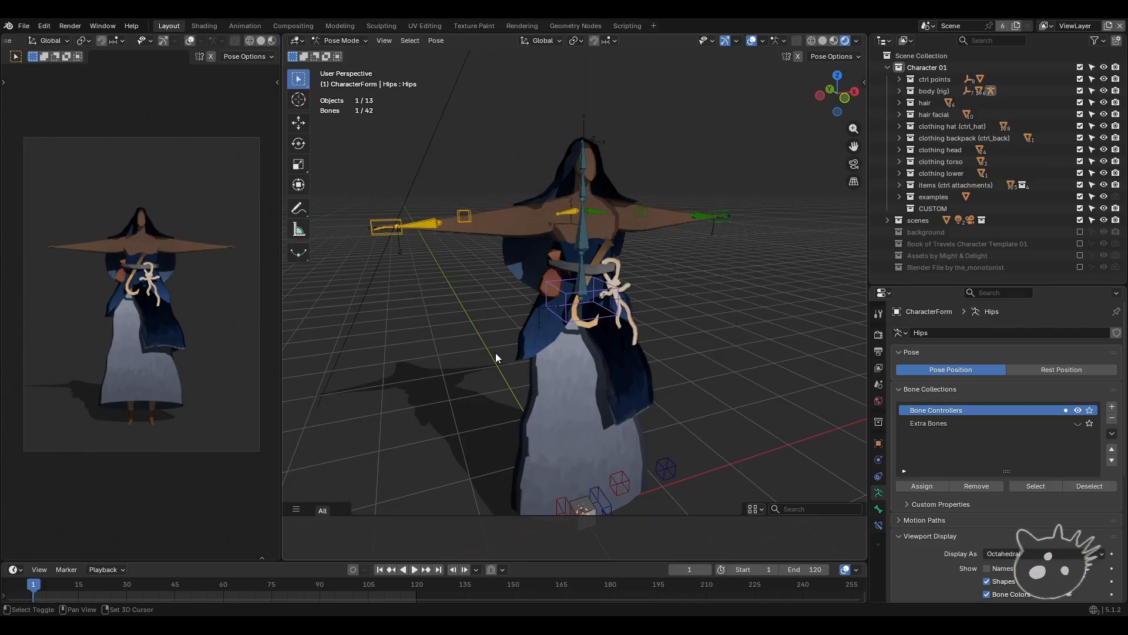
middle_click_drag(495, 353, 507, 332, "shift")
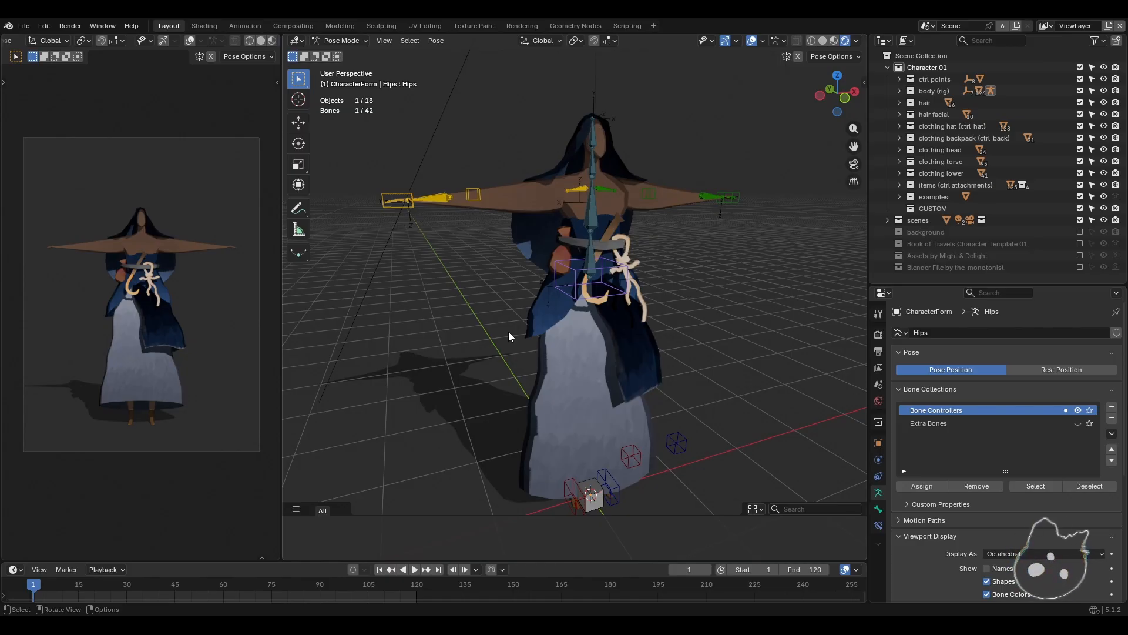
middle_click_drag(474, 332, 474, 330)
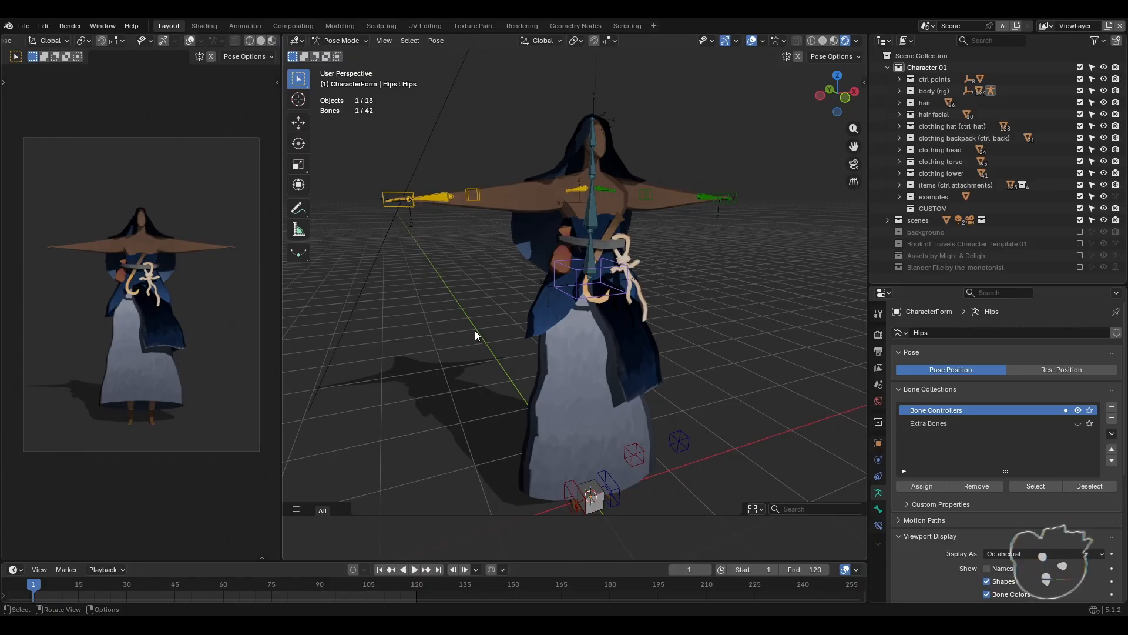
- Turn on the Screencast Keys display so that keyboard and mouse input shows in the viewport
key("g")
key("Escape")
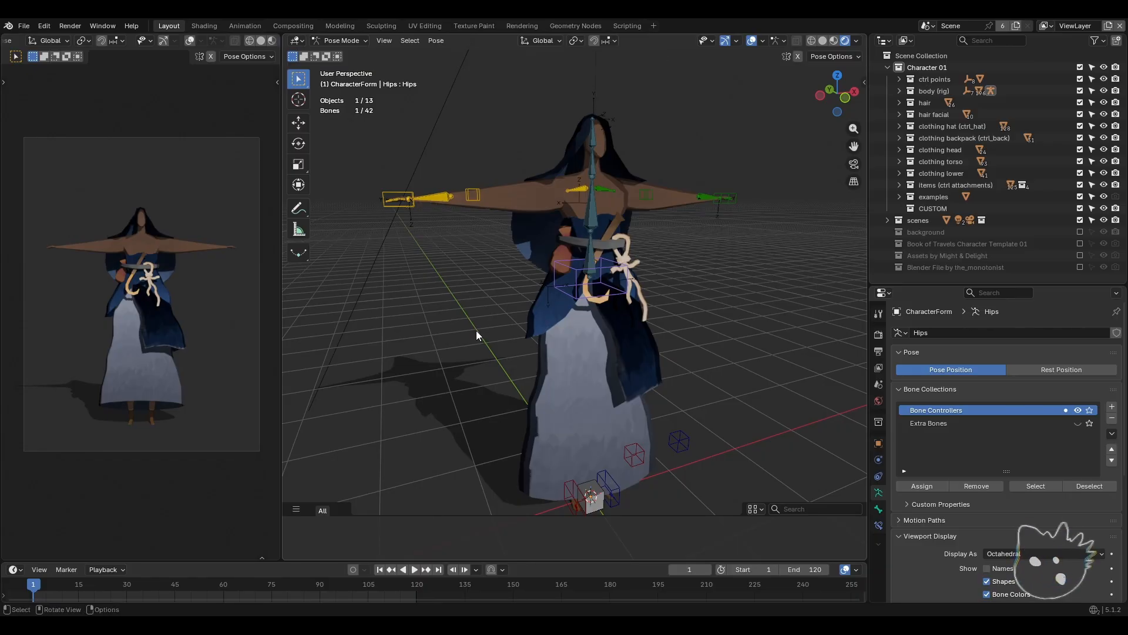
key("n")
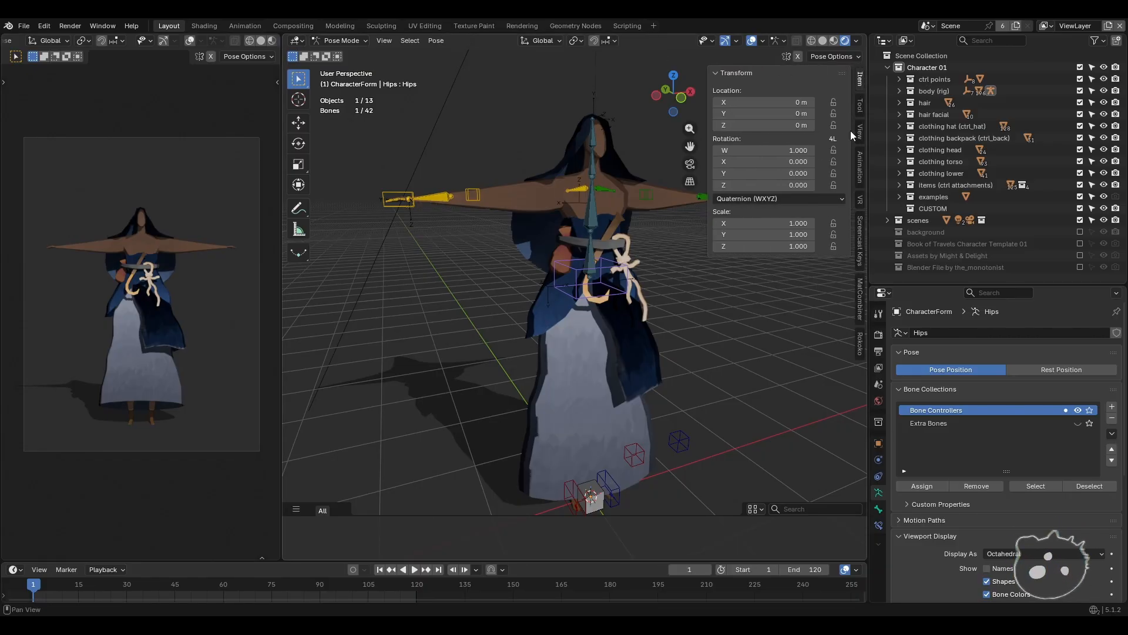
left_click(862, 250)
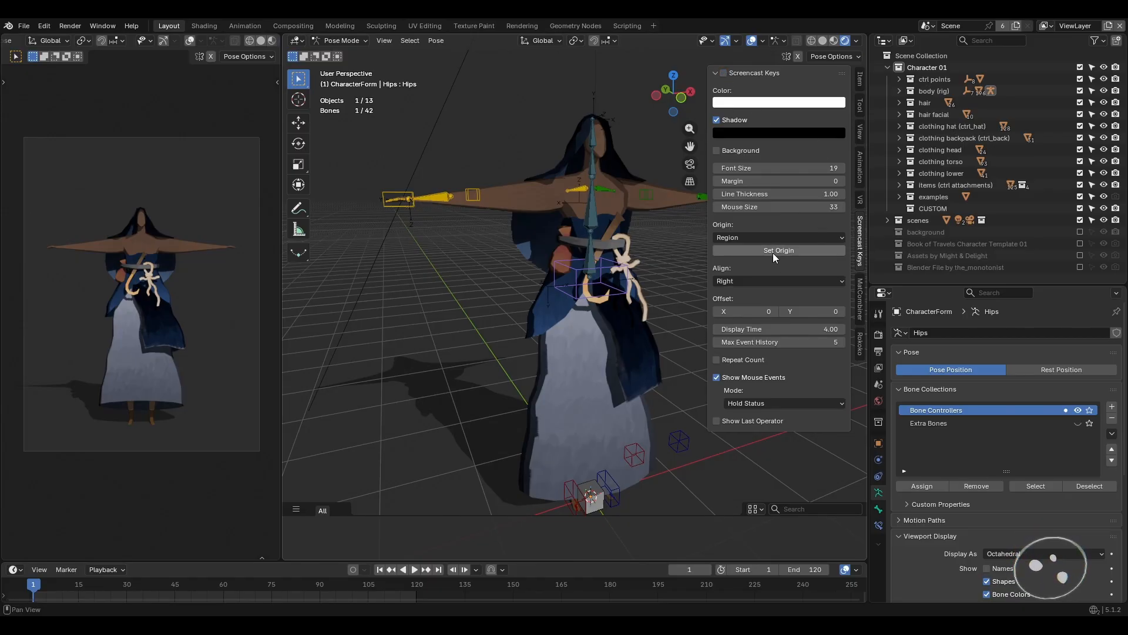
key("n")
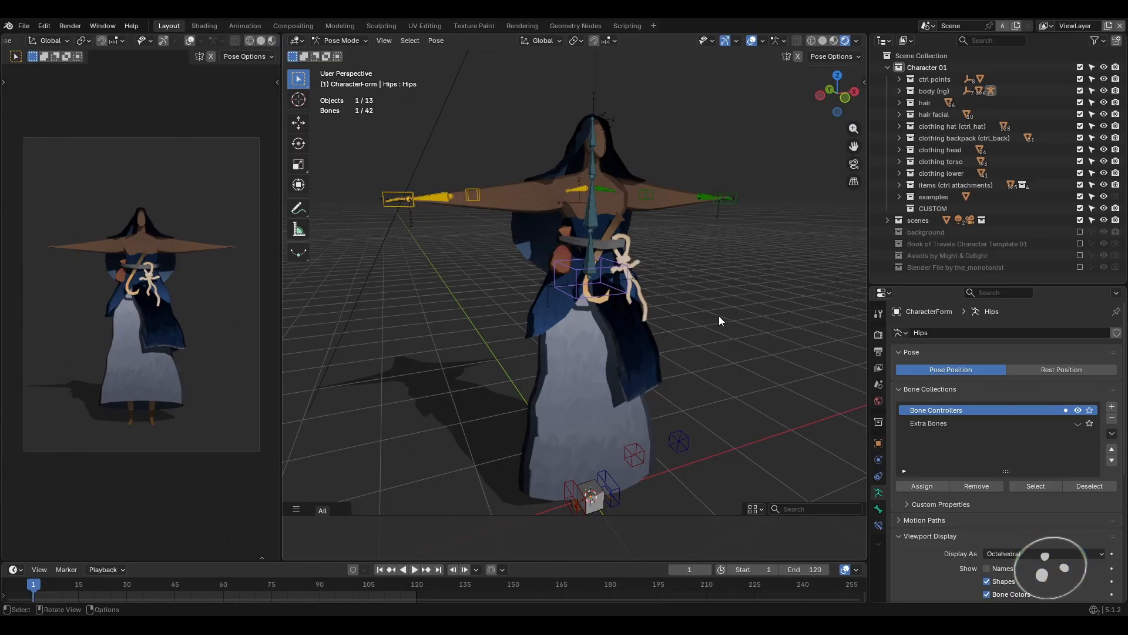
middle_click_drag(718, 315, 716, 313)
key("g")
key("Escape")
key("n")
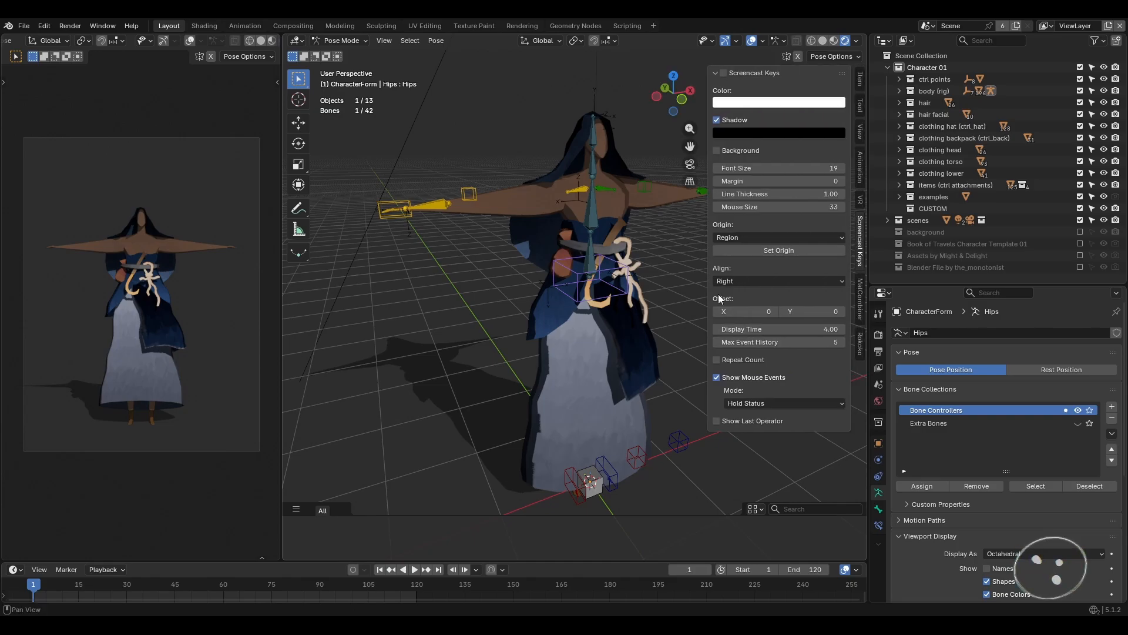
middle_click_drag(648, 320, 650, 312)
key("n")
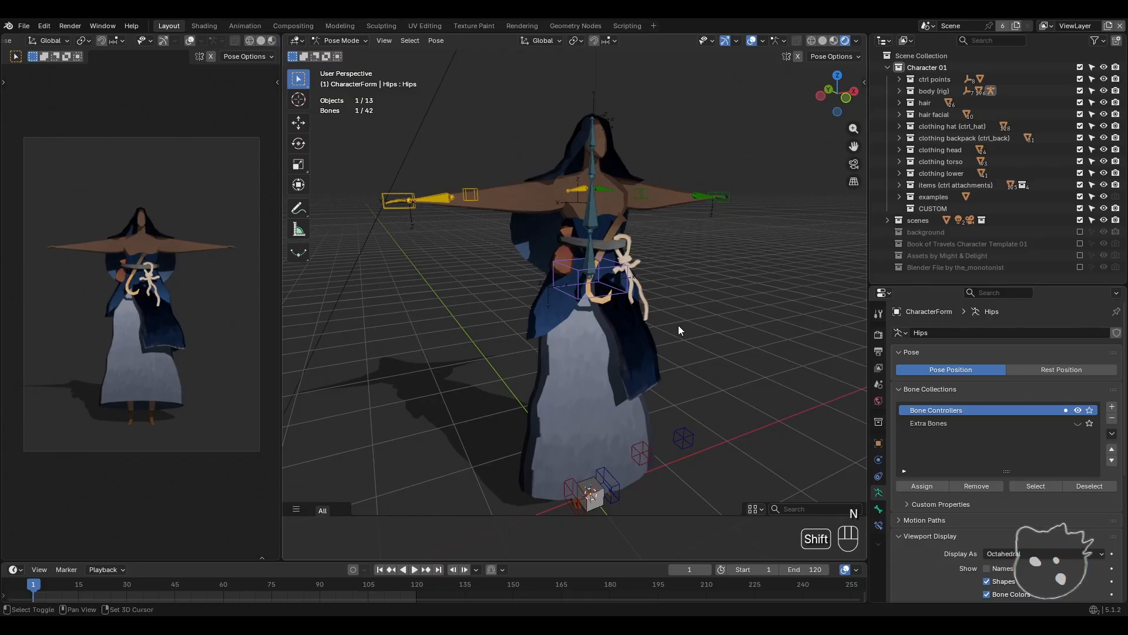
middle_click_drag(668, 318, 667, 320, "shift")
key("f")
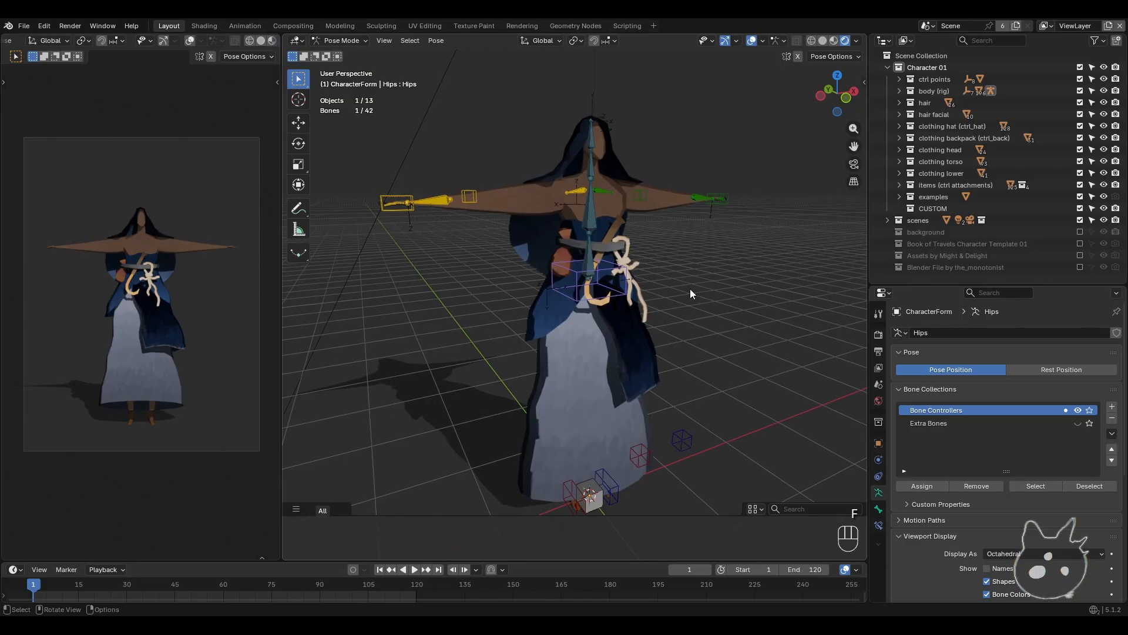
- Try moving the Hips controller to see how the arms and skirt follow, and cancel the move
key("g")
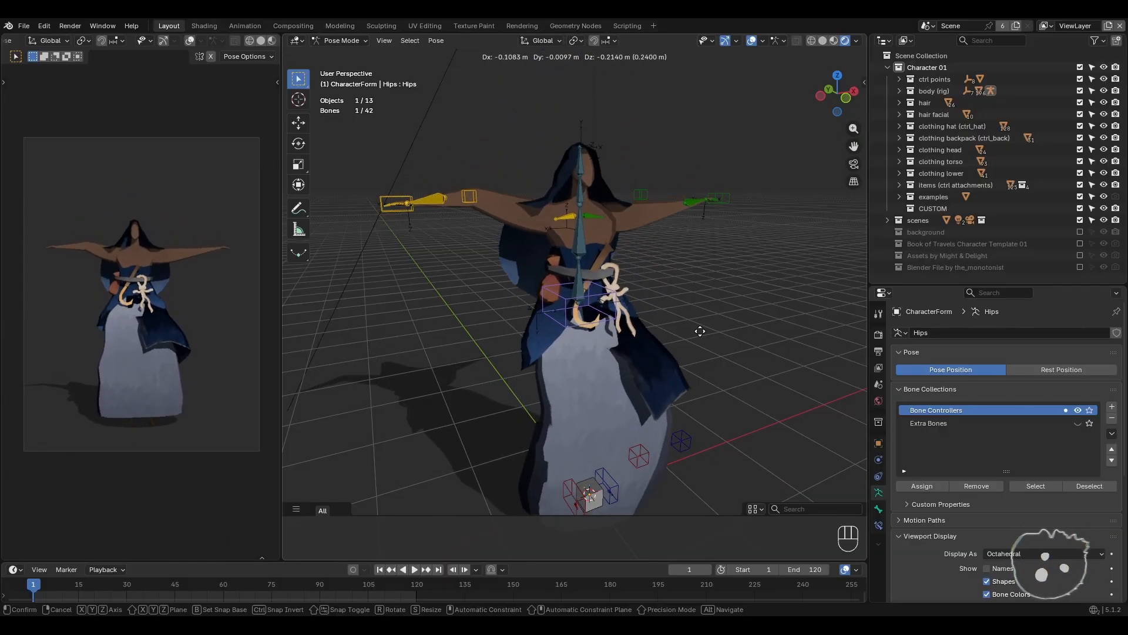
right_click(692, 259)
middle_click_drag(692, 259, 649, 301)
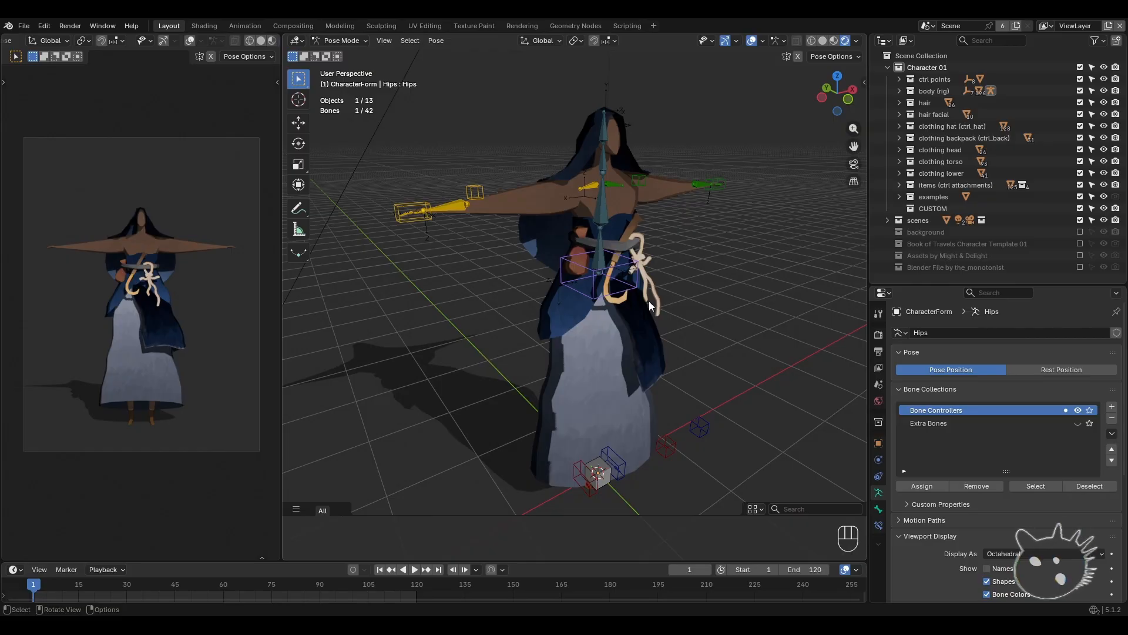
- Move the RightHand_IK controller in toward the body in two moves, first about X 0.143, Y -0.115, Z -0.033 m, so the elbow bends
left_click(396, 203)
middle_click_drag(396, 203, 485, 299, "shift")
key("g")
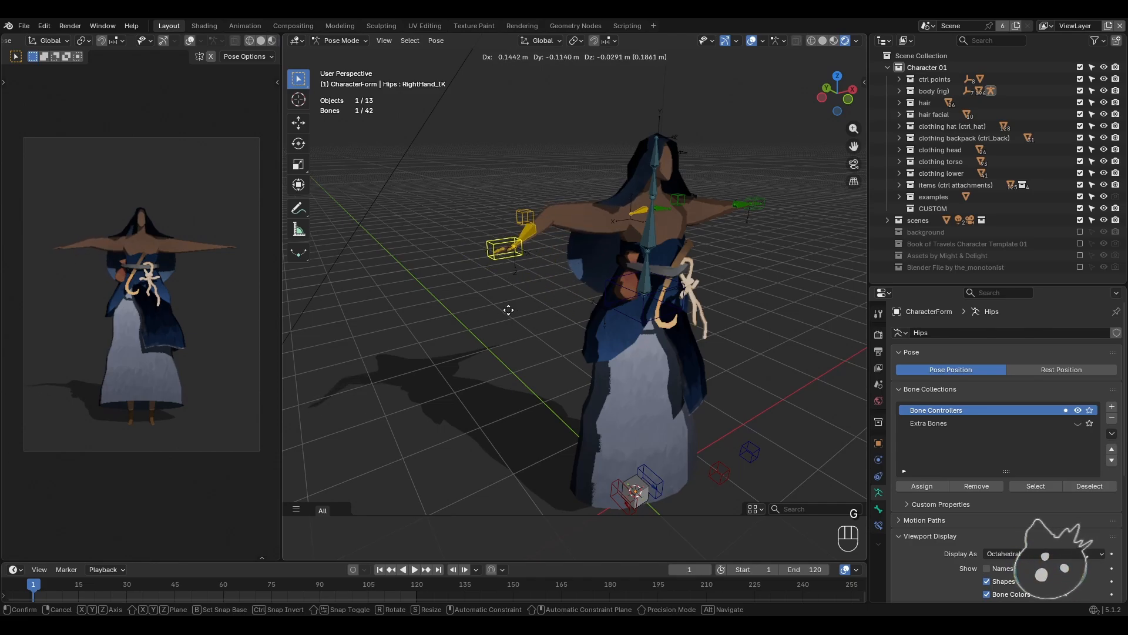
left_click(507, 310)
scroll(511, 314, "up", 4)
middle_click_drag(514, 316, 544, 348, "shift")
key("g")
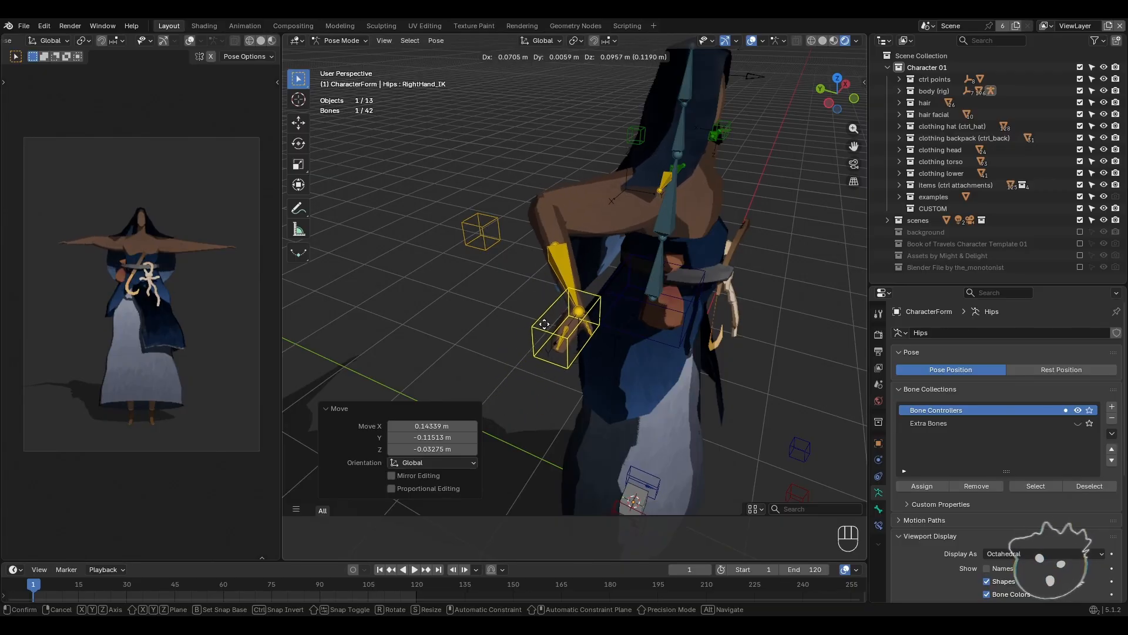
left_click(527, 359)
middle_click_drag(506, 318, 510, 352, "shift")
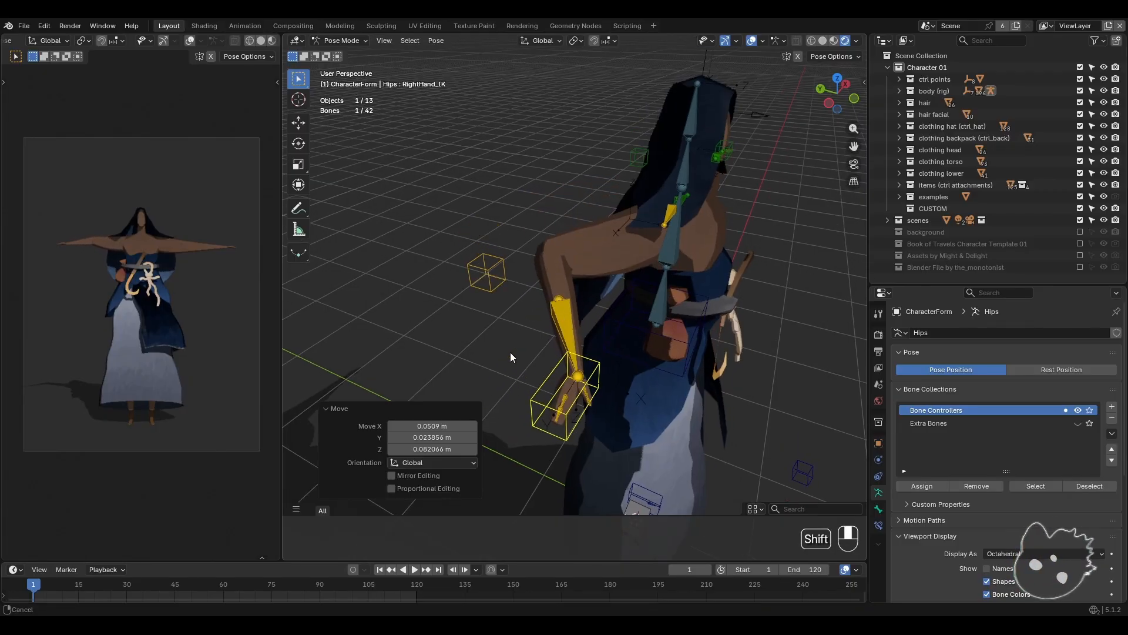
- Check the RightForeArm_IK-Target controller behind the elbow, and move the RightHand_IK controller down in front of the hips
left_click(489, 266)
middle_click_drag(461, 309, 521, 272)
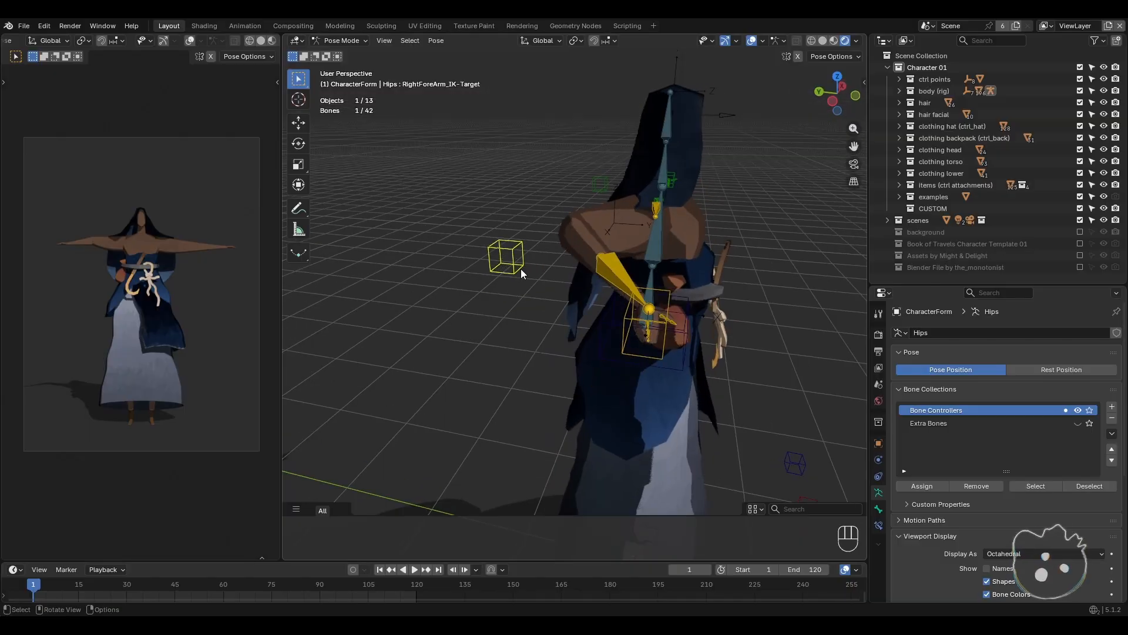
left_click(622, 319)
middle_click_drag(601, 323, 576, 329)
key("g")
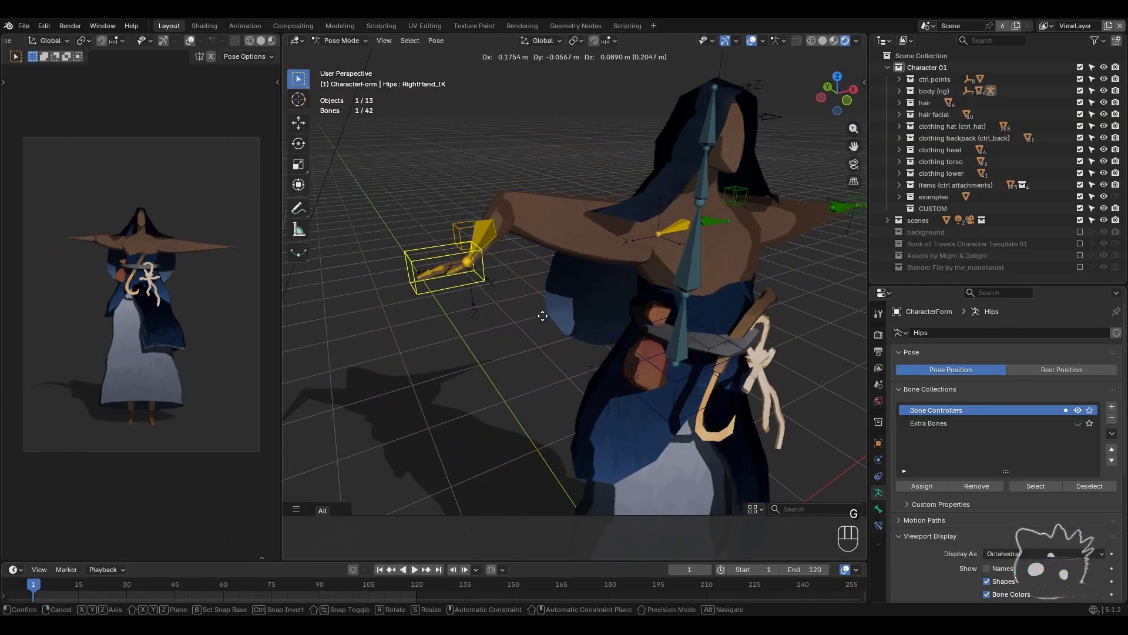
left_click(581, 417)
middle_click_drag(582, 417, 584, 263)
- Move the RightForeArm_IK-Target controller down behind the elbow by about X -0.123, Y 0.007, Z -0.567 m
left_click(492, 250)
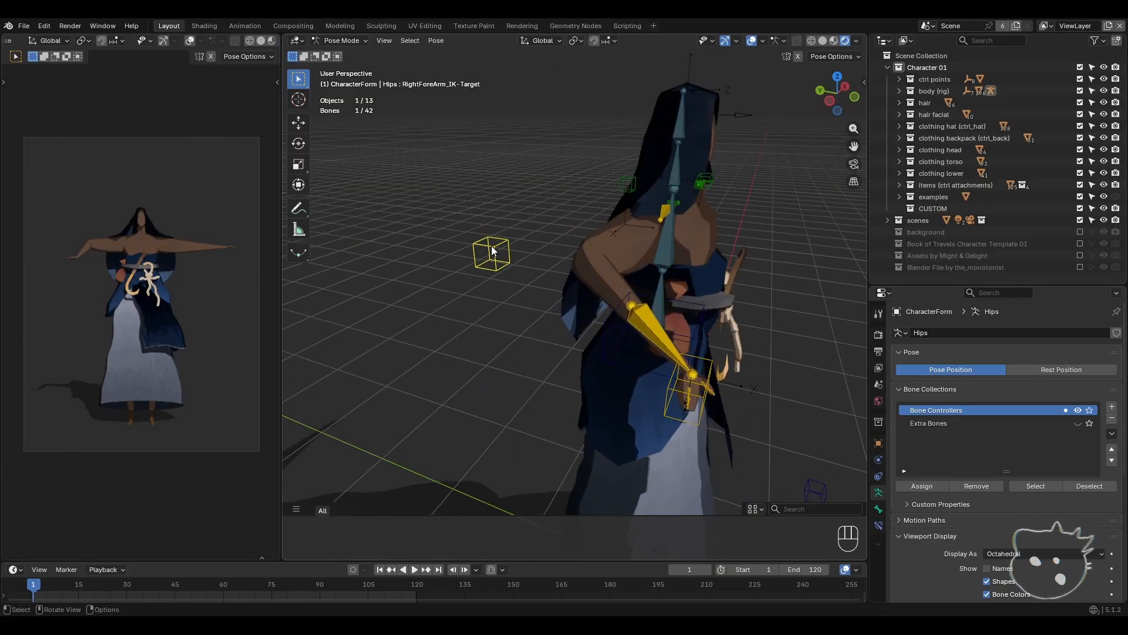
middle_click_drag(493, 287, 493, 275)
key("g")
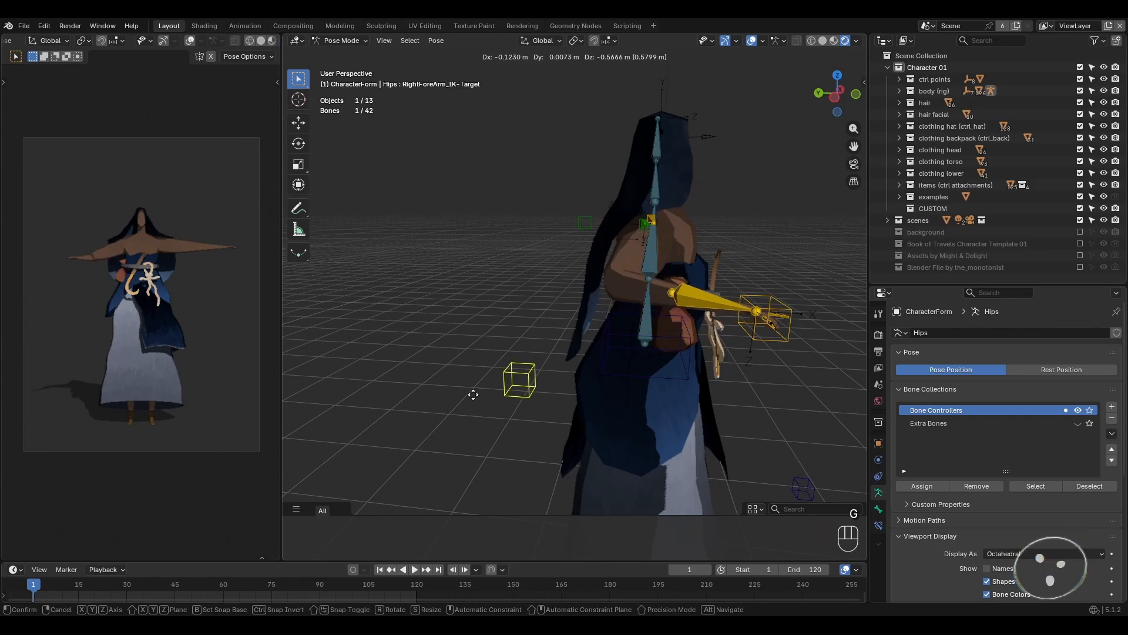
left_click(473, 394)
- Move the RightHand_IK controller across the front of the waist by about X 1.1, Y -0.15, Z -0.28 m
left_click(676, 290)
middle_click_drag(676, 291, 507, 361)
key("g")
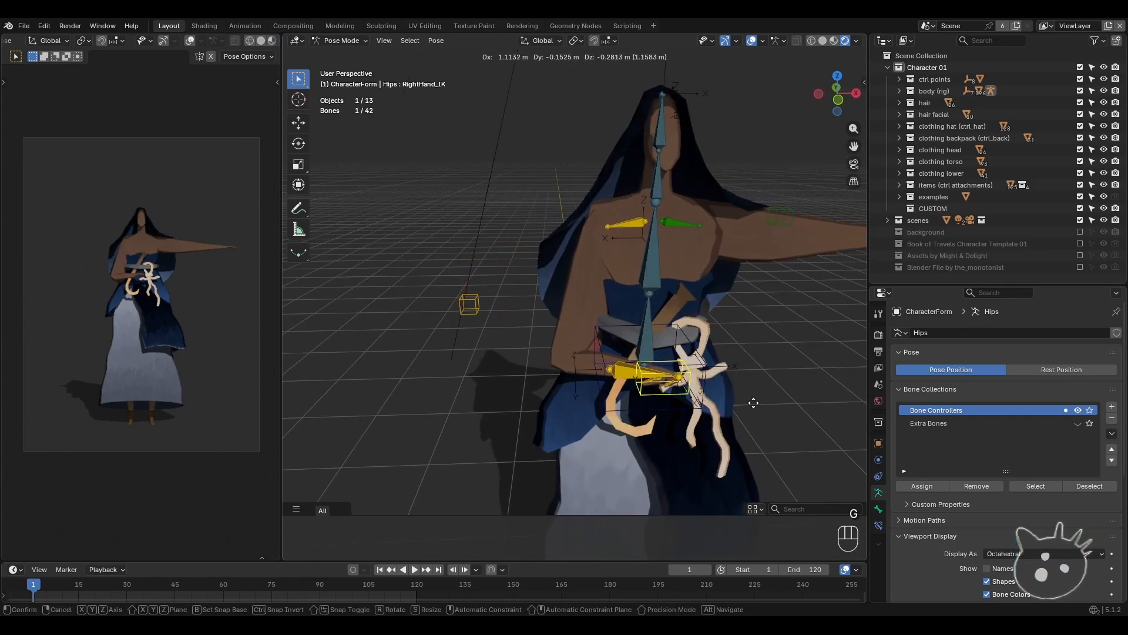
left_click(743, 403)
- Shift RightForeArm_IK-Target toward the bent elbow by about X 0.116, Y -0.016, Z -0.135 m, and try moving it upward
left_click(463, 298)
mouse_move(463, 302)
middle_mouse_down()
mouse_move(509, 299)
mouse_move(460, 301)
middle_mouse_up()
key("g")
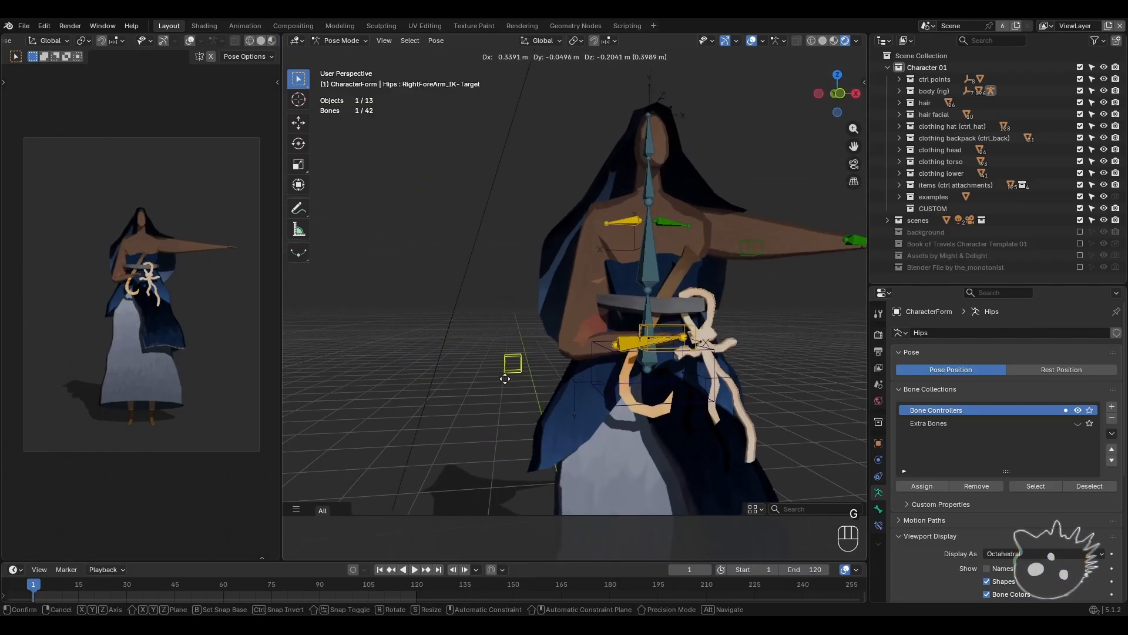
left_click(463, 364)
middle_click_drag(463, 364, 507, 378)
key("g")
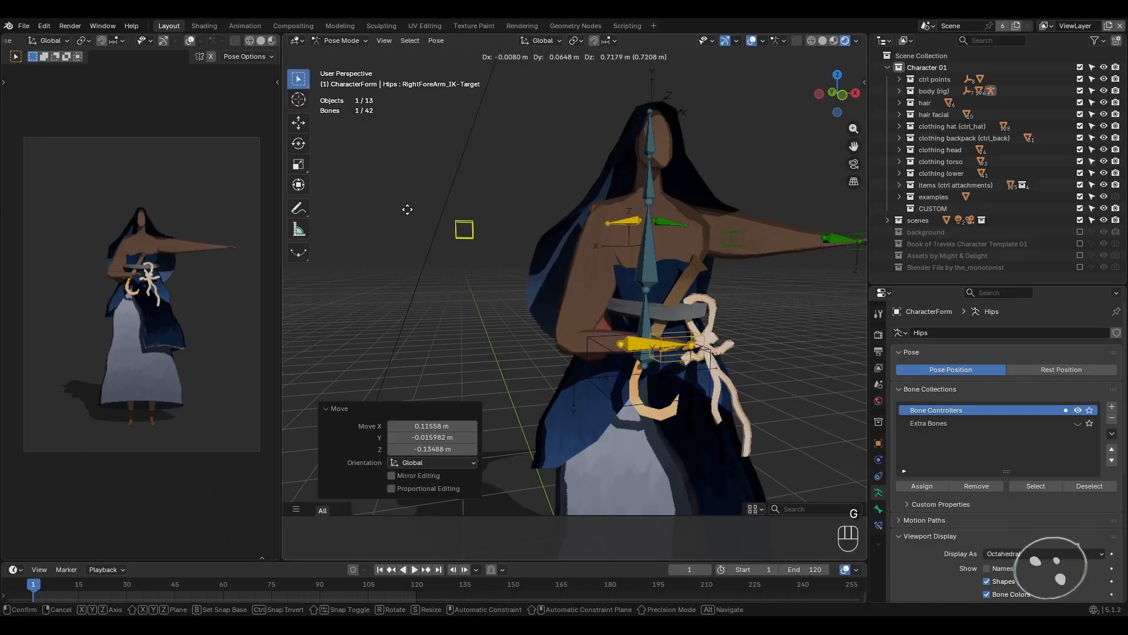
middle_click_drag(411, 299, 497, 305, "shift")
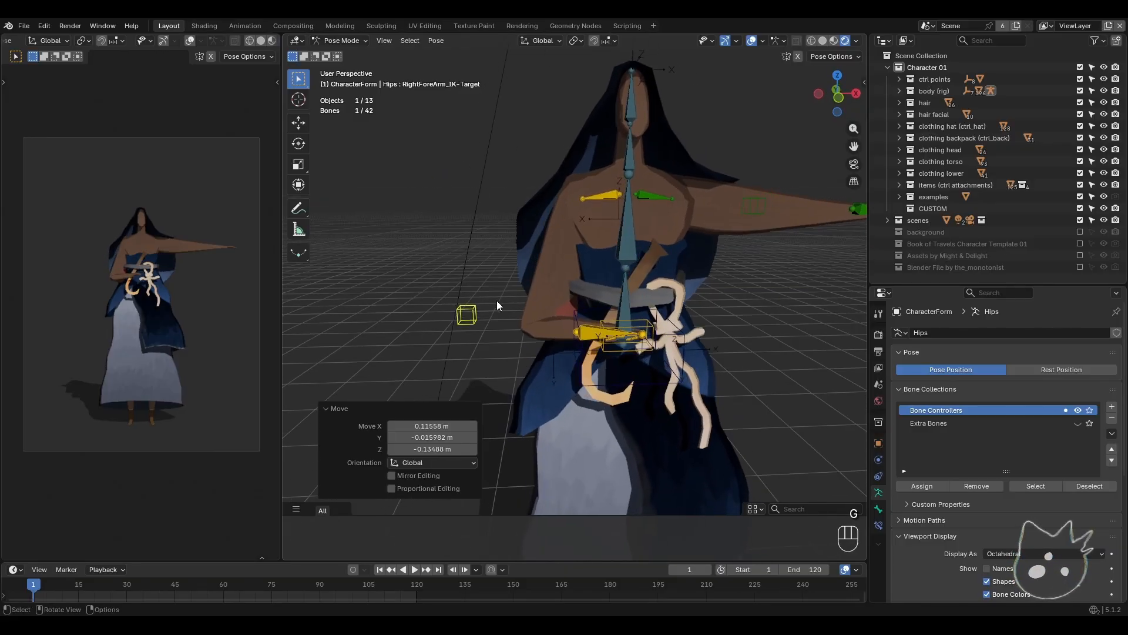
- Move RightHand_IK back out to the side and raise RightForeArm_IK-Target by about X -0.033, Y 0.132, Z 0.591 m
left_click(605, 321)
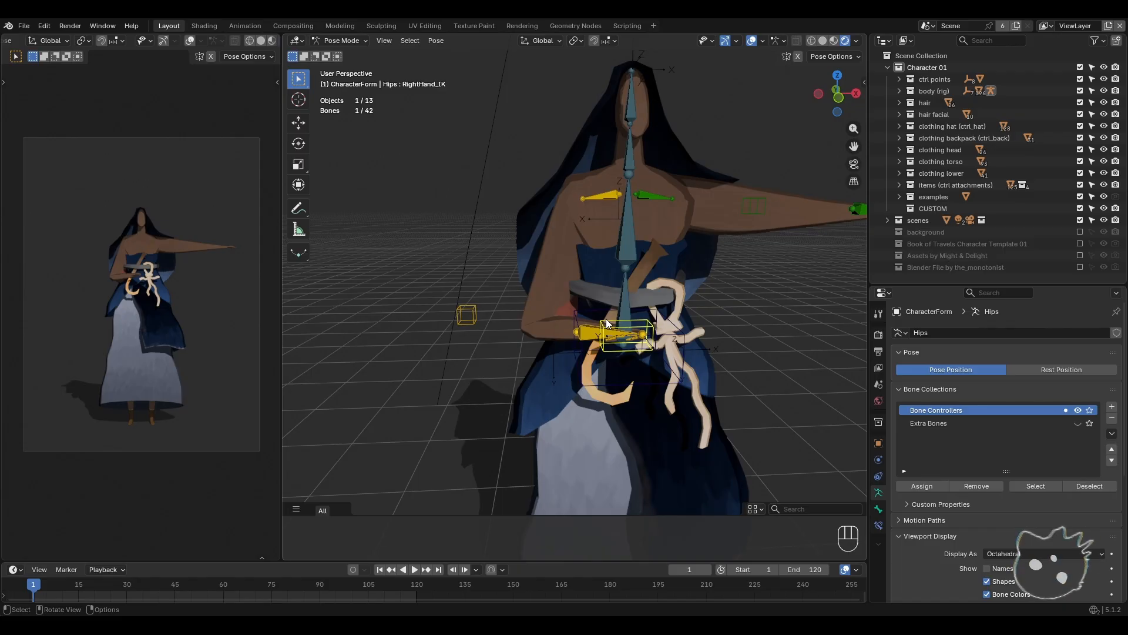
key("g")
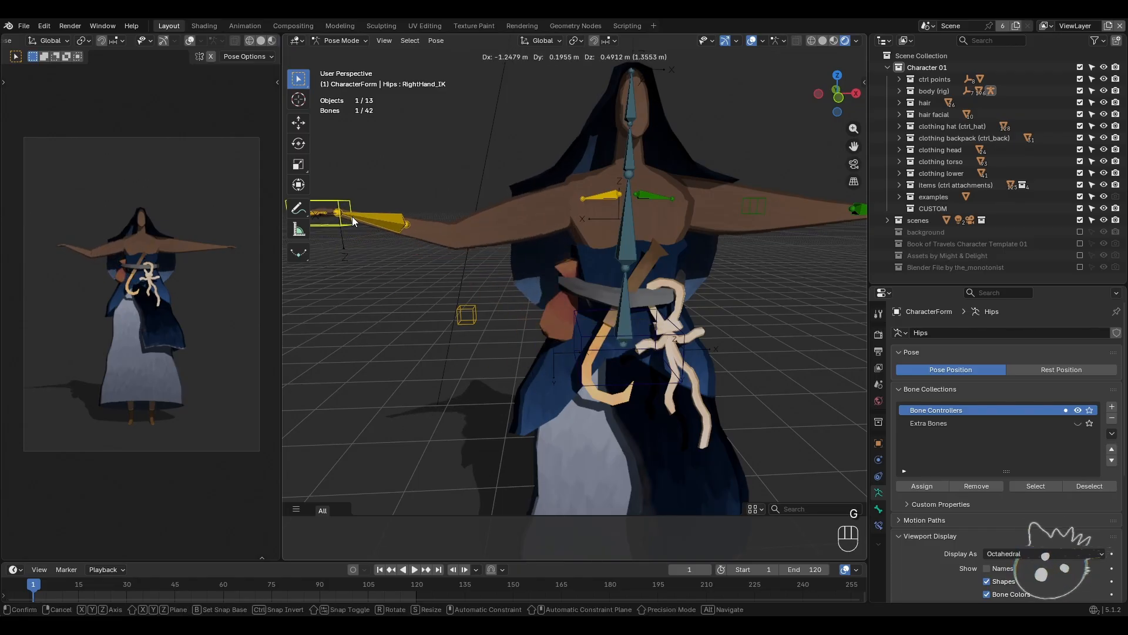
left_click(351, 217)
left_click(465, 315)
key("g")
left_click(460, 222)
middle_click_drag(425, 328, 543, 341)
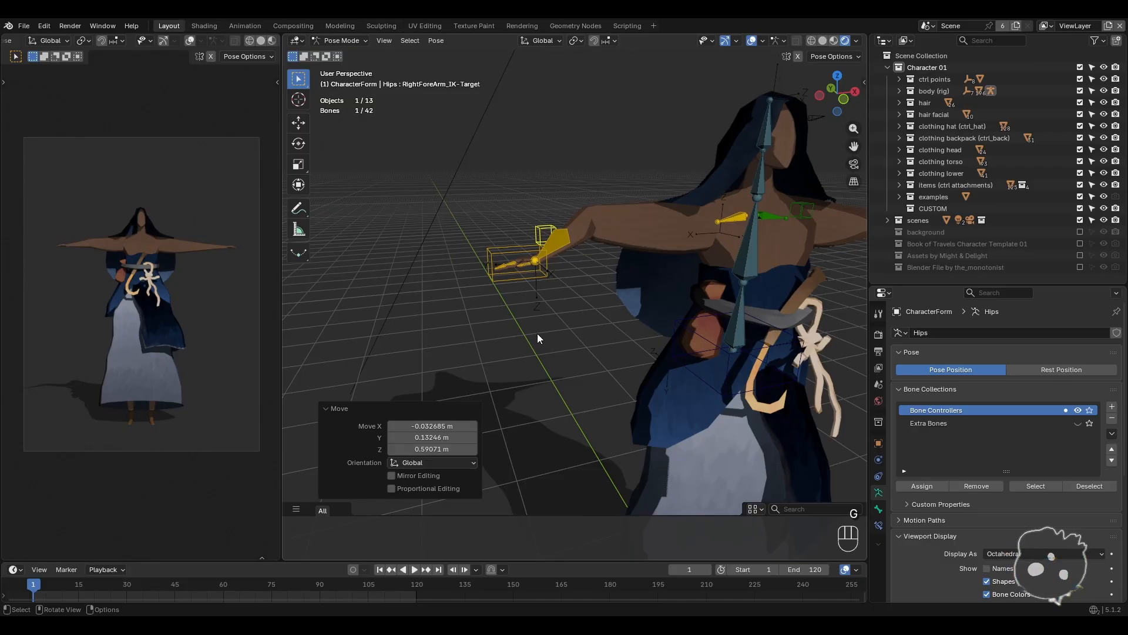
- Search for the Clear Transform commands and clear the location of the RightForeArm_IK-Target controller
key("space")
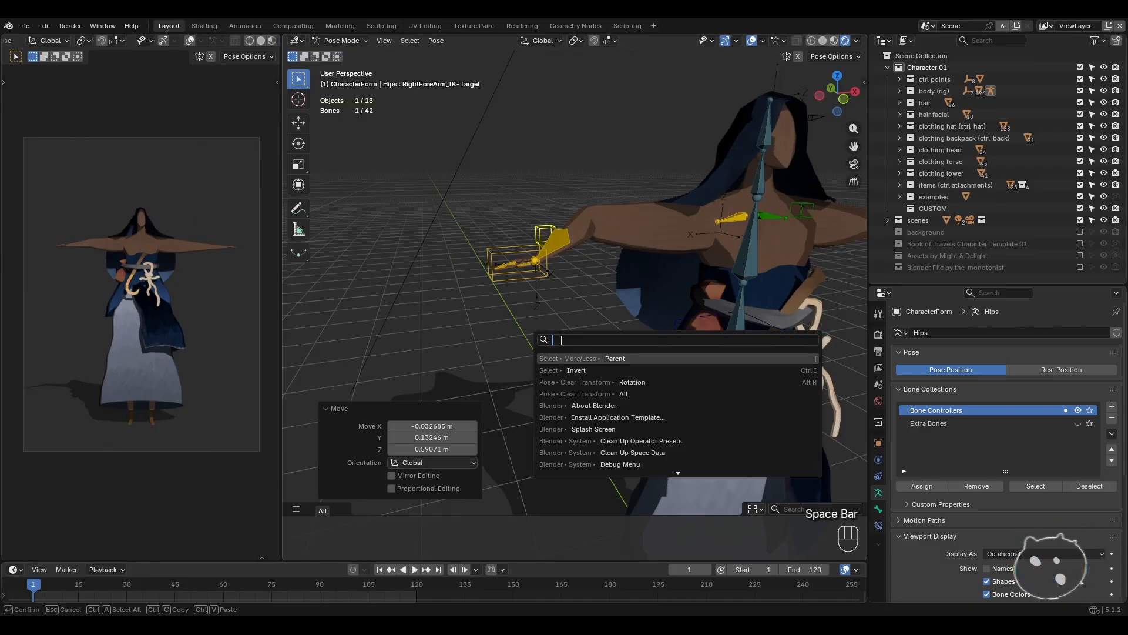
type("clear")
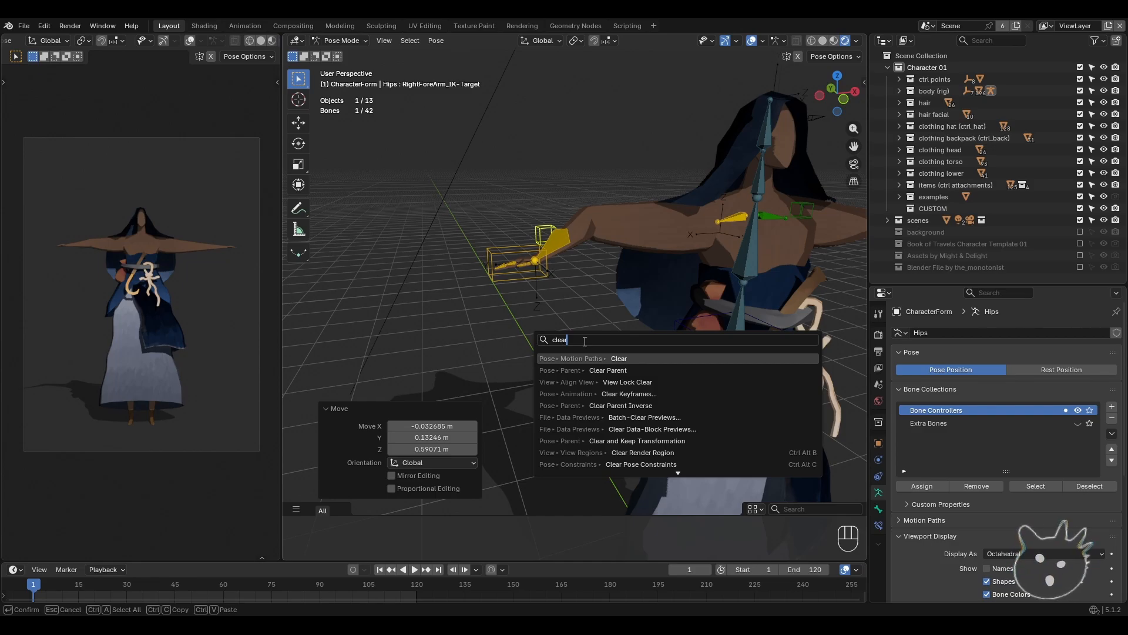
type(" tr")
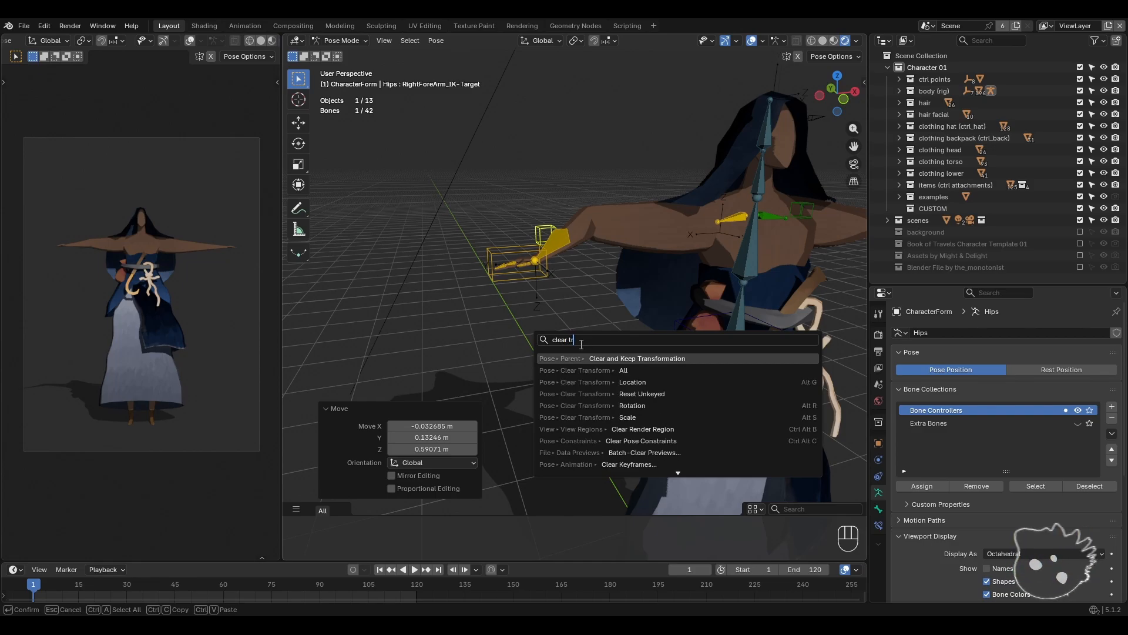
left_click(645, 383)
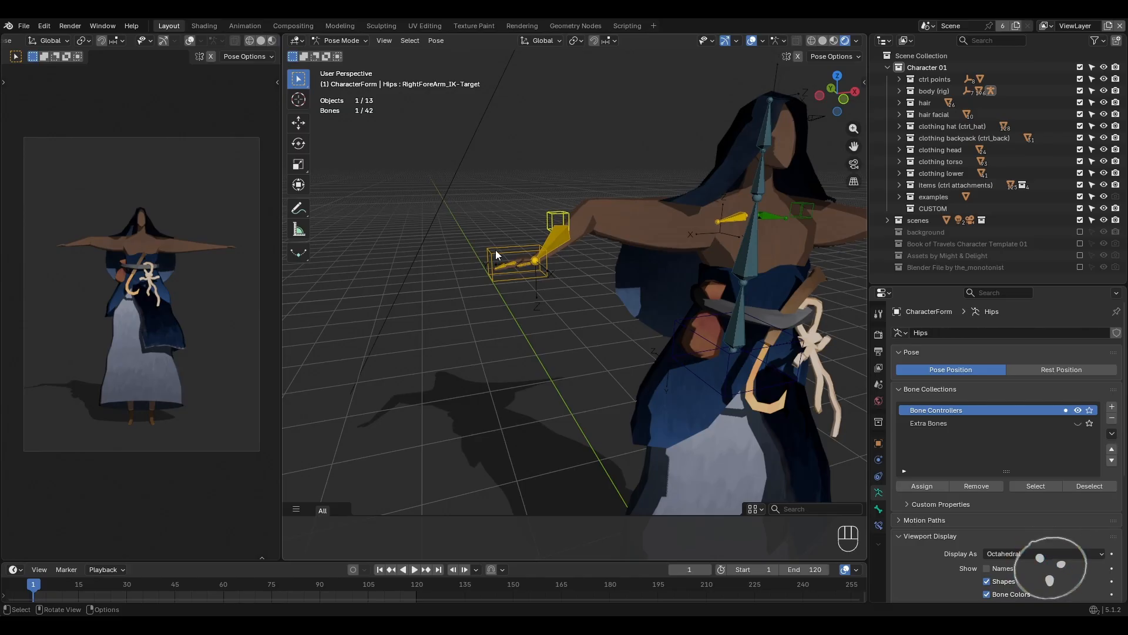
- Select all visible bones of the rig and clear their location
key("a")
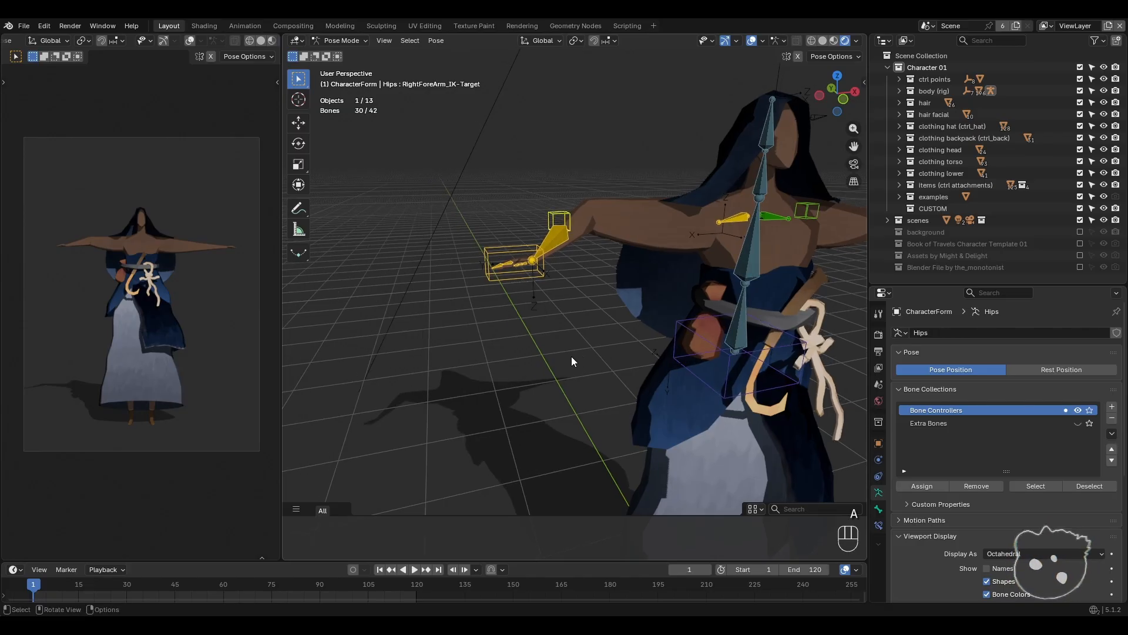
key("space")
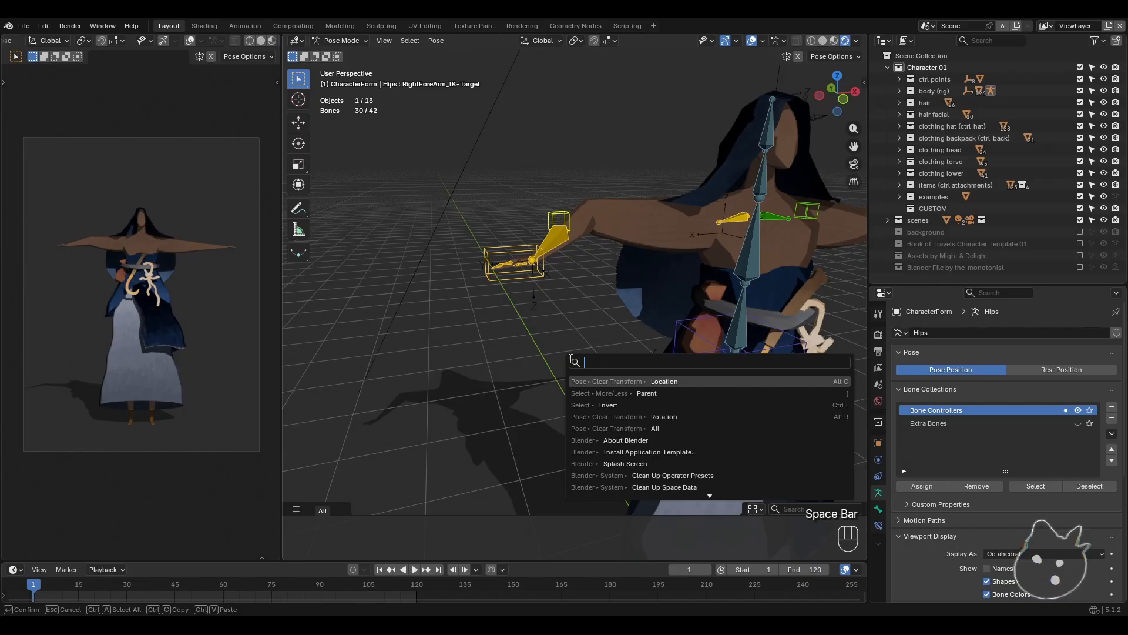
left_click(635, 381)
- Move the Hips controller down and sideways, and rotate Spine1 so the upper body folds over
middle_click_drag(556, 351, 572, 329)
left_click(616, 326)
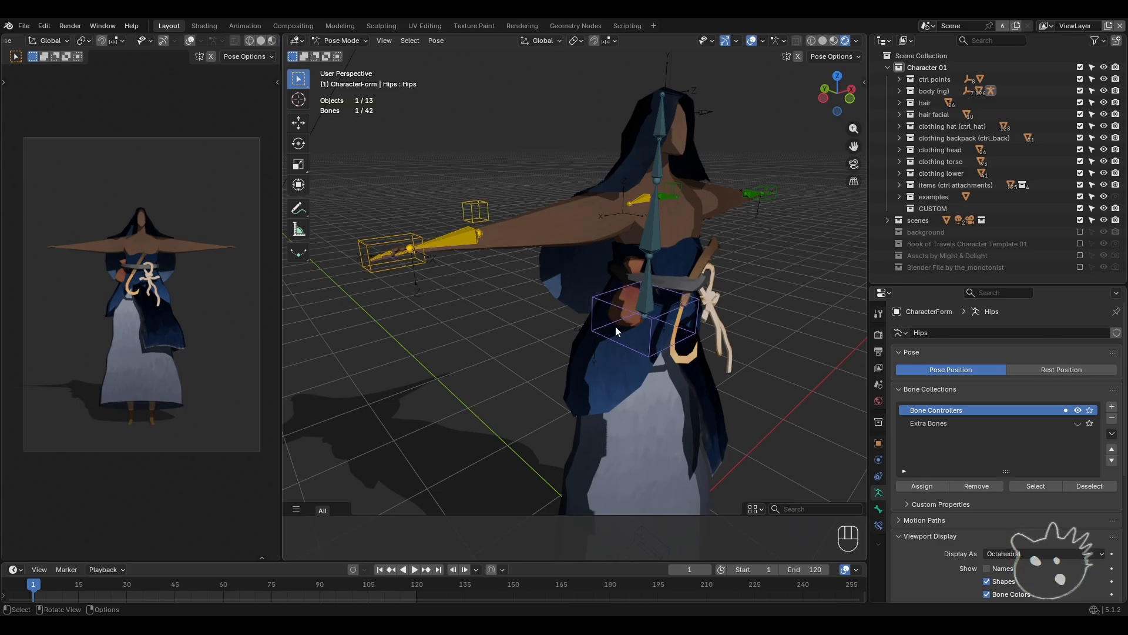
key("g")
left_click(757, 375)
left_click(798, 286)
key("g")
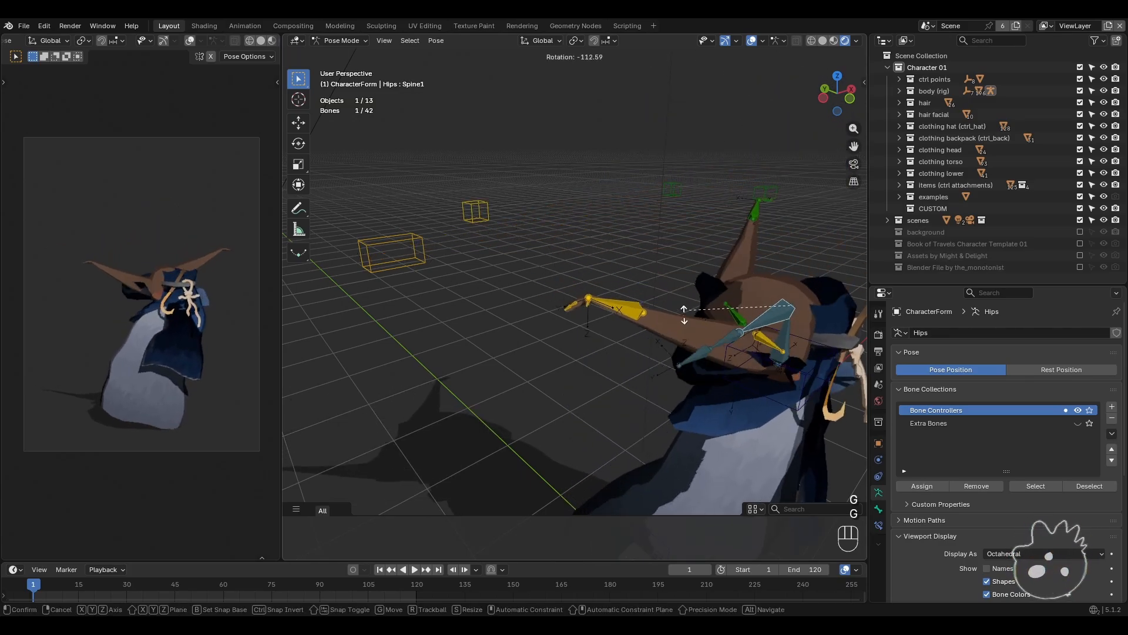
left_click(689, 376)
middle_click_drag(693, 396, 546, 350)
left_click_drag(540, 353, 658, 517)
key("g")
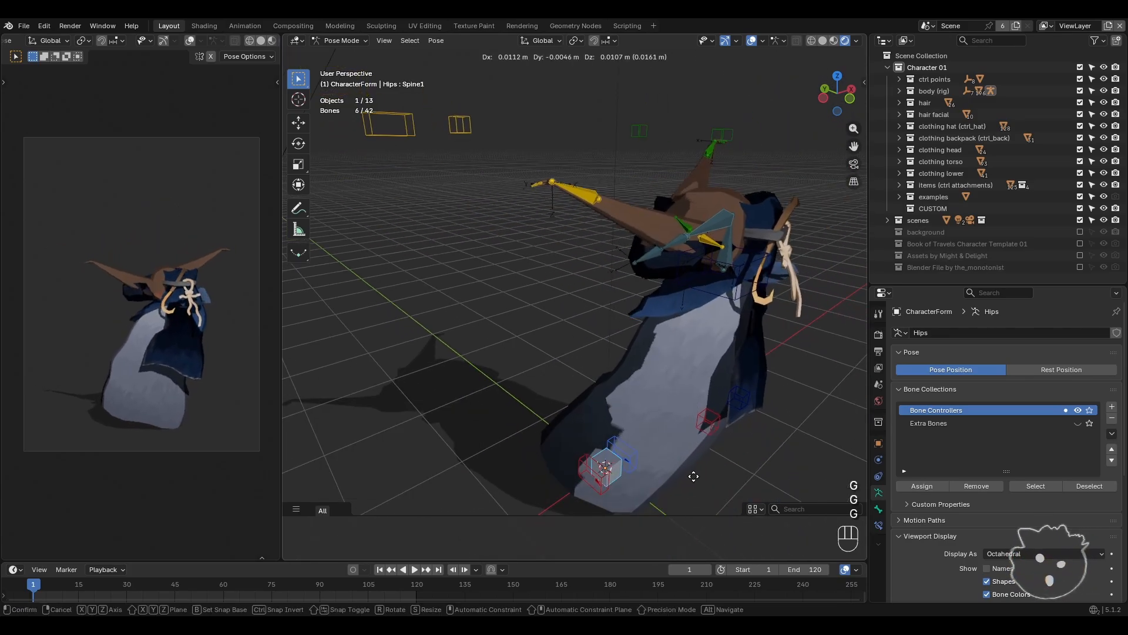
right_click(650, 347)
- Move the LeftFoot_IK controller and the right foot's IK controller up off the ground
left_click(632, 454)
key("g")
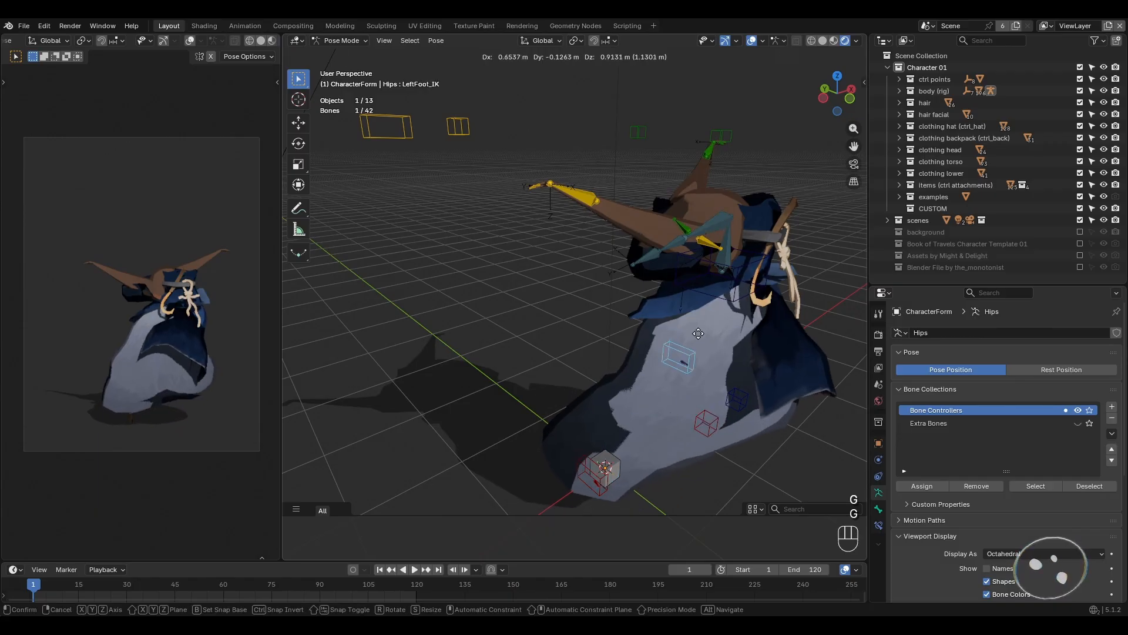
left_click(708, 293)
left_click(606, 486)
key("g")
left_click(577, 380)
- Move the RightLeg_IK-Target and LeftLeg_IK-Target controllers up and outward to distort the leg pose
left_click(712, 421)
key("g")
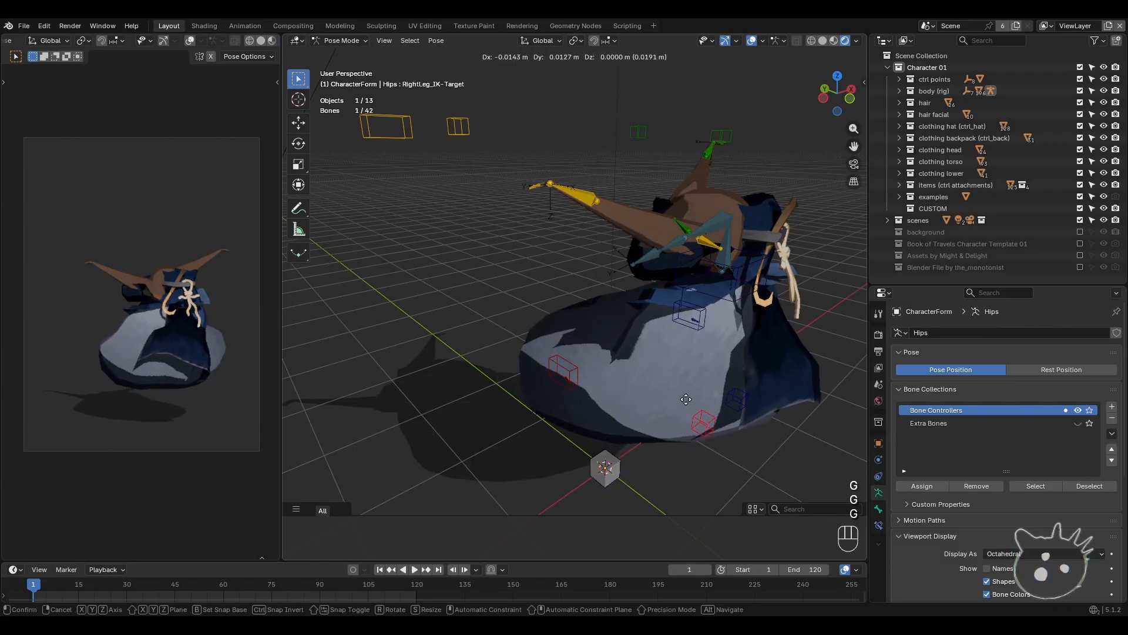
left_click(594, 310)
left_click(744, 401)
key("g")
left_click(809, 327)
middle_click_drag(794, 357, 558, 346)
- Select every visible bone again and clear the location of the distorted pose
key("a")
key("space")
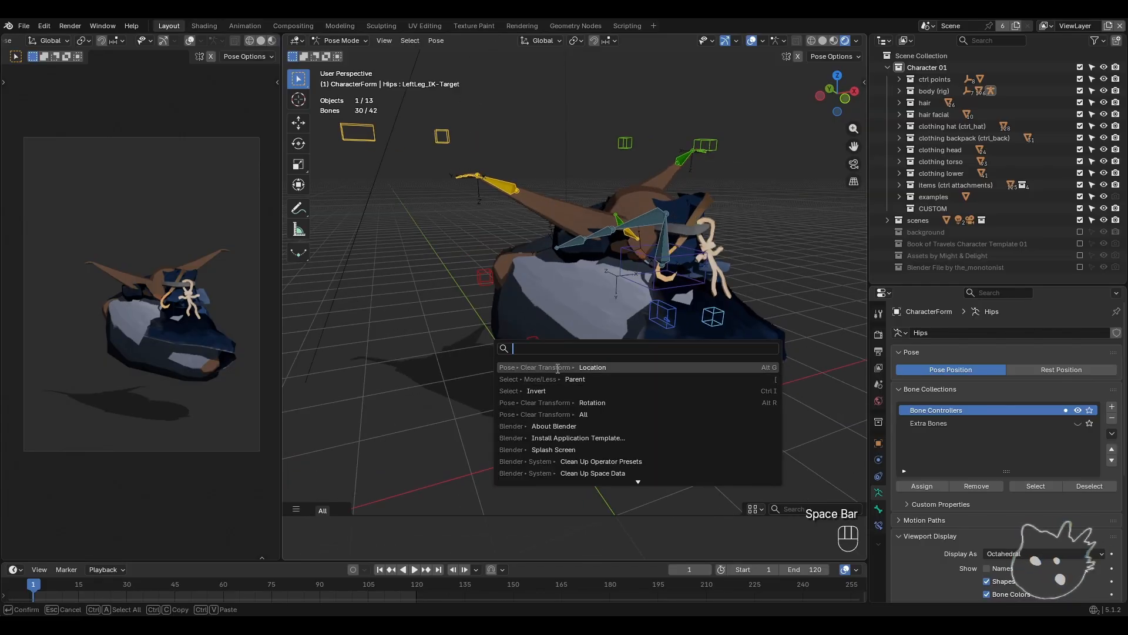
left_click(600, 365)
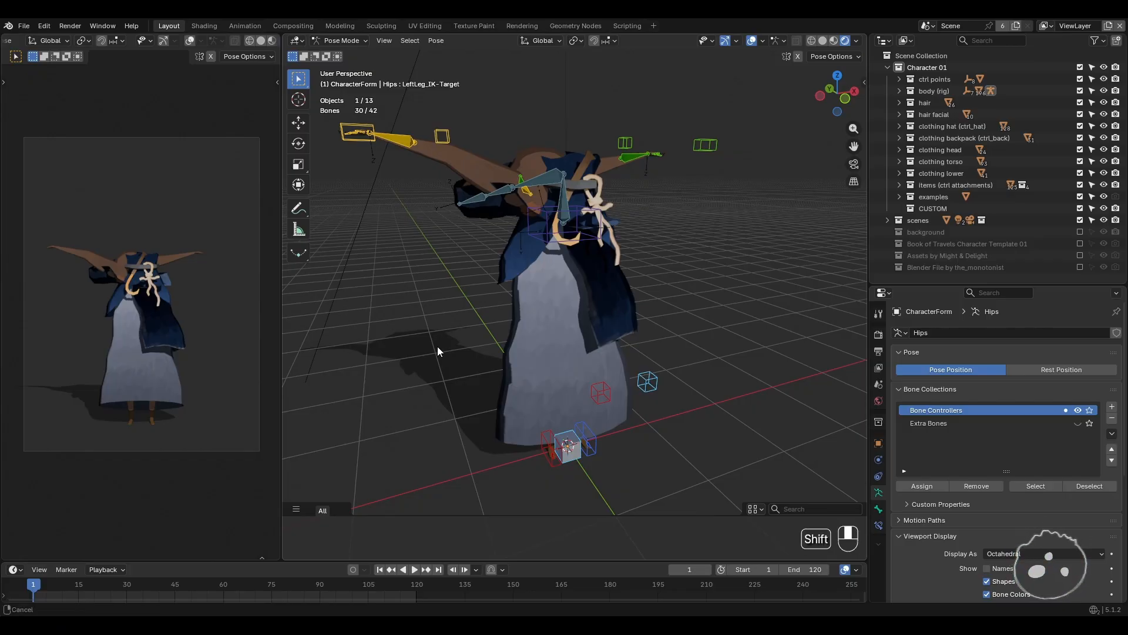
- Clear the rotation of all selected bones using a search for "clear rot", and deselect everything
middle_click_drag(437, 347, 457, 386, "shift")
key("a")
key("q")
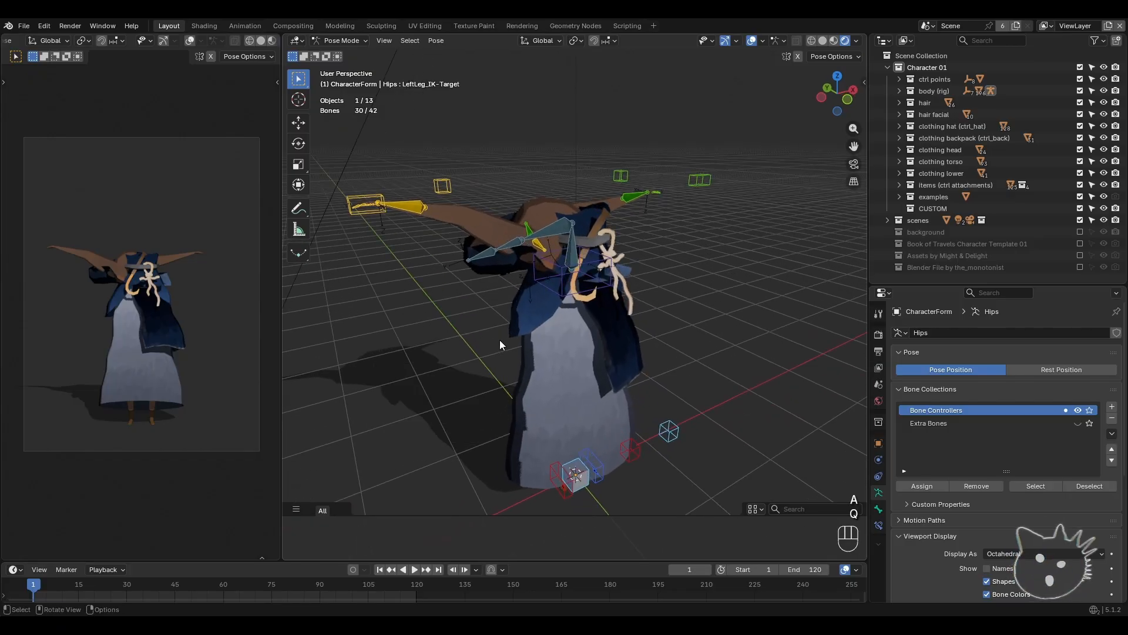
key("space")
type("cl")
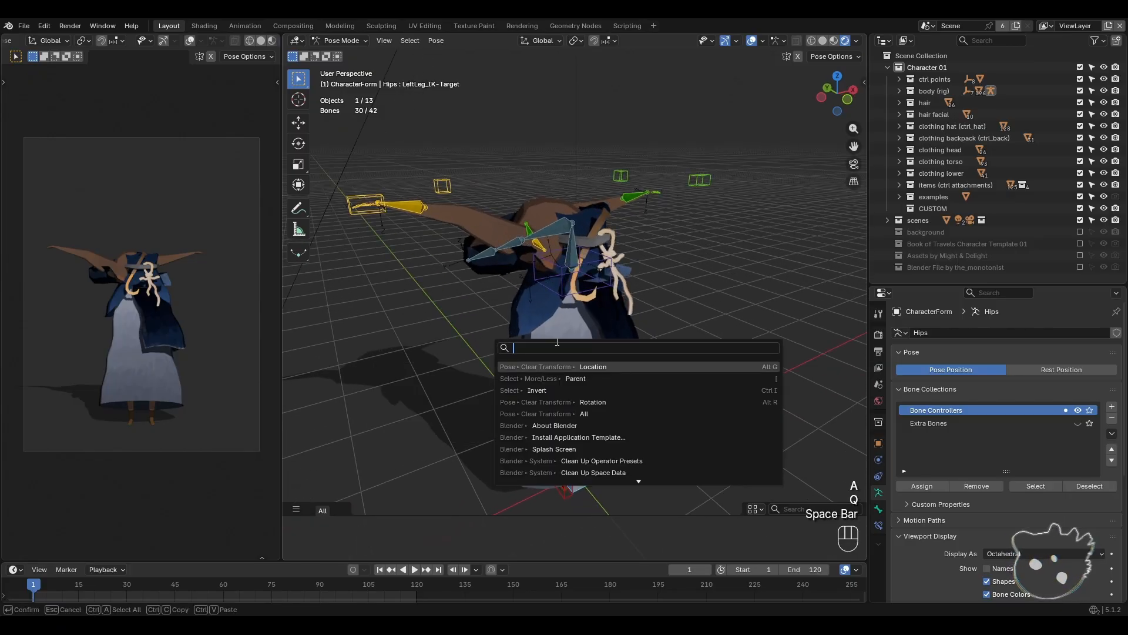
type("ear tra")
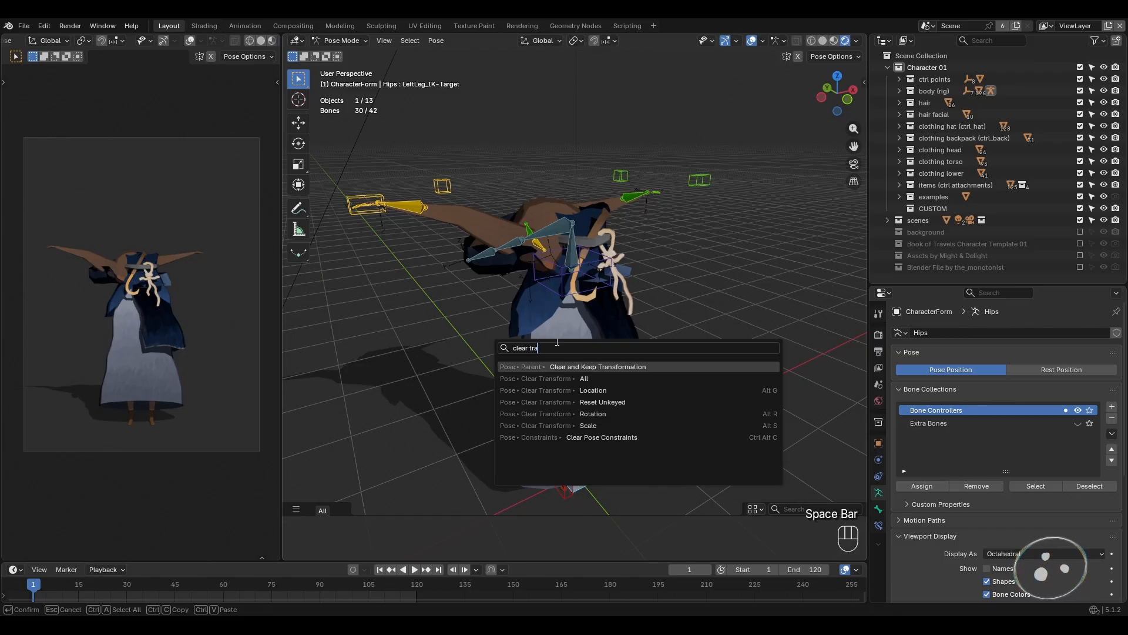
key("BackSpace")
key("BackSpace")
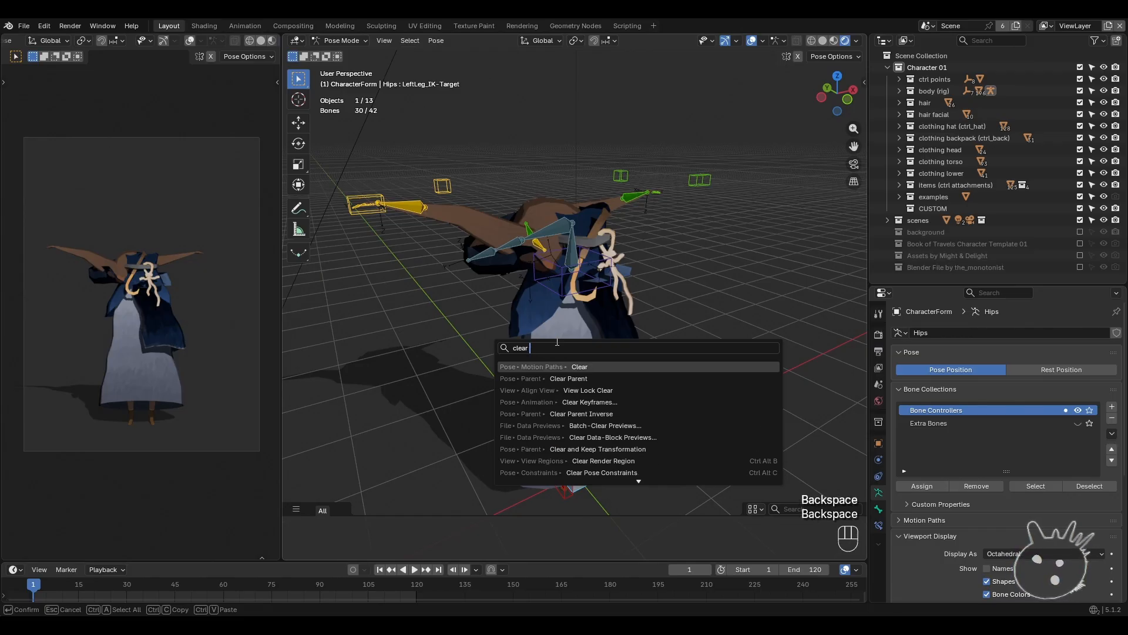
type("rot")
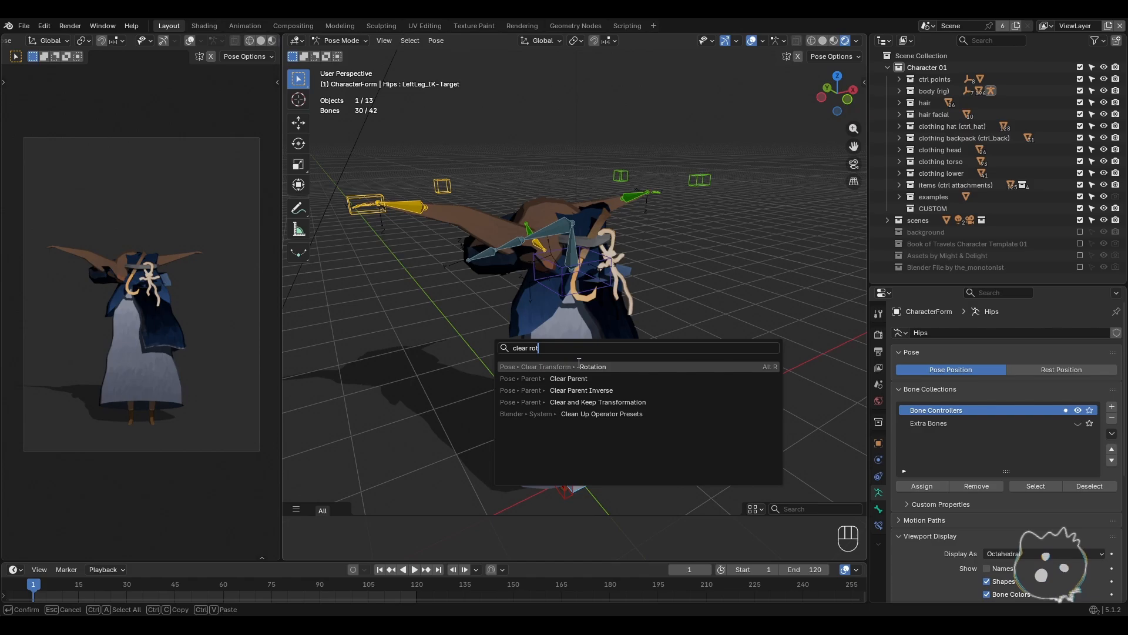
left_click(579, 366)
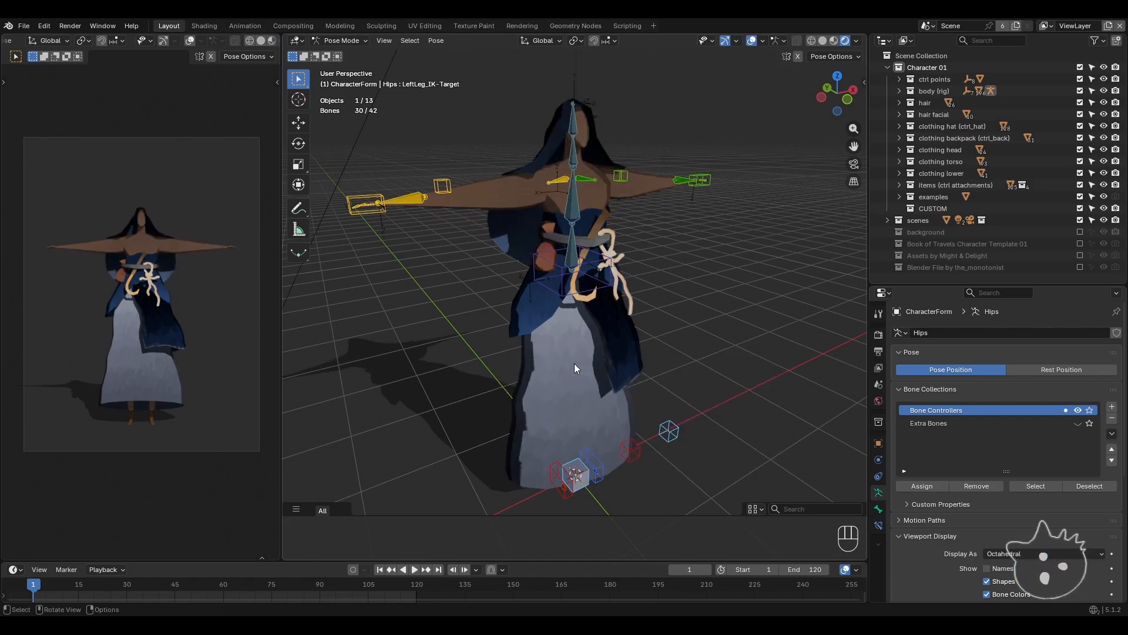
key("alt+a")
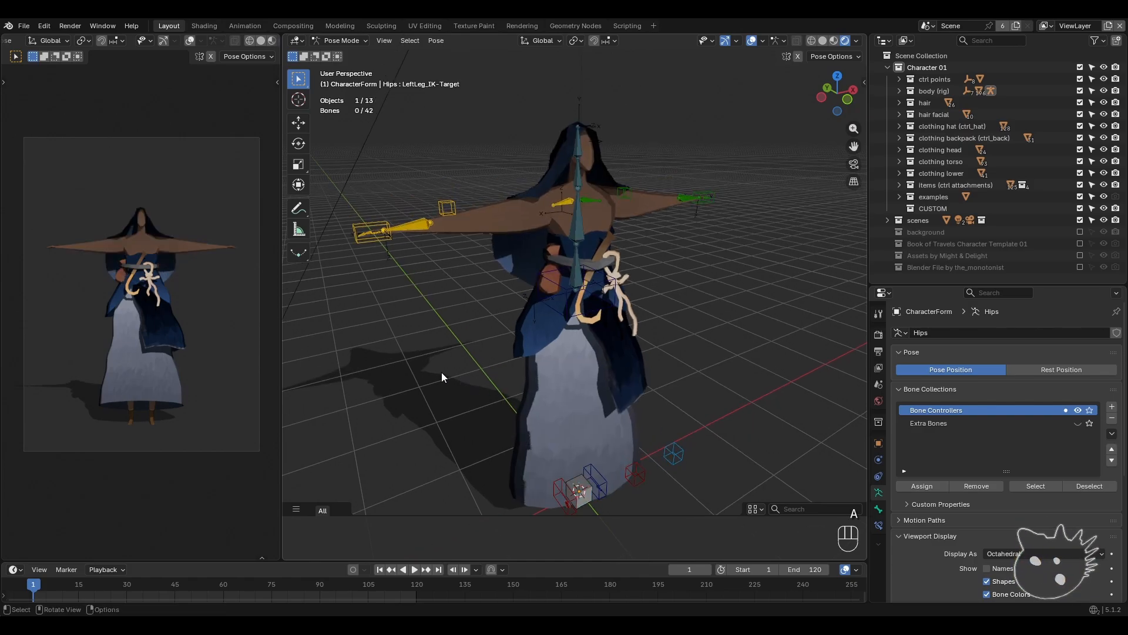
- Check the Quick Favorites for the All entry that resets the location, rotation and scale of selected bones
middle_click_drag(421, 371, 432, 369)
scroll(431, 369, "up", 5)
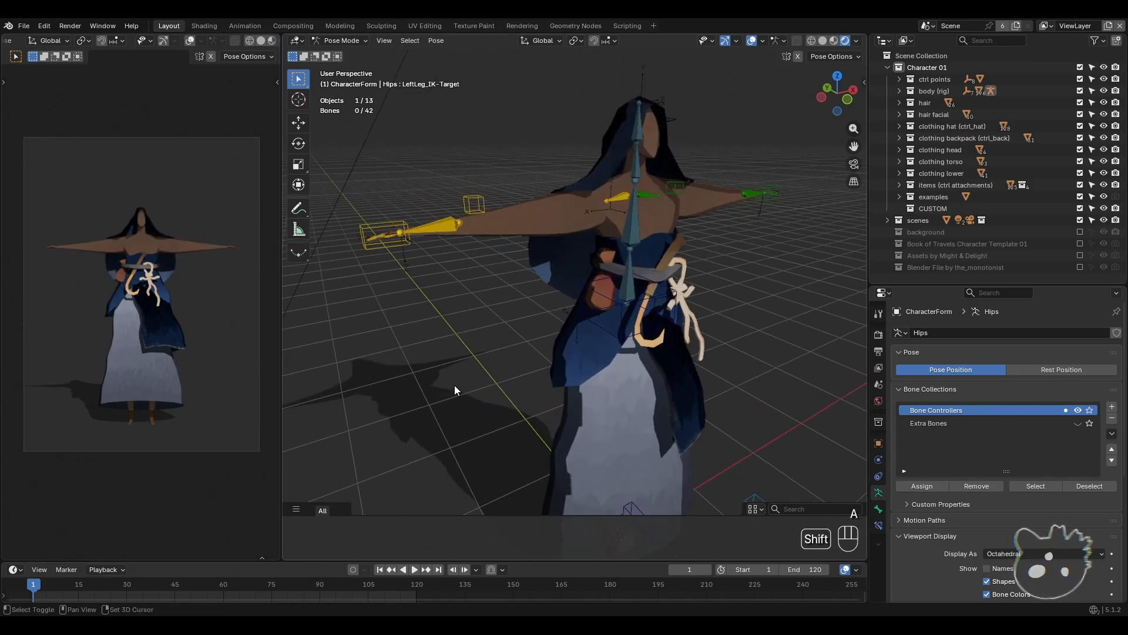
middle_click_drag(454, 366, 458, 338, "shift")
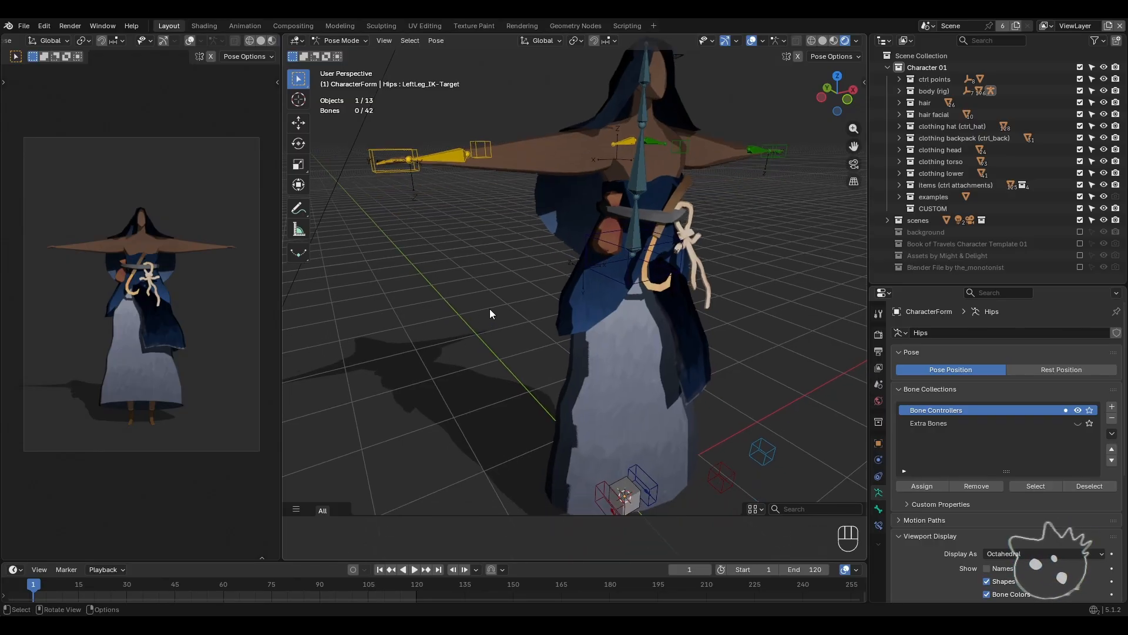
key("q")
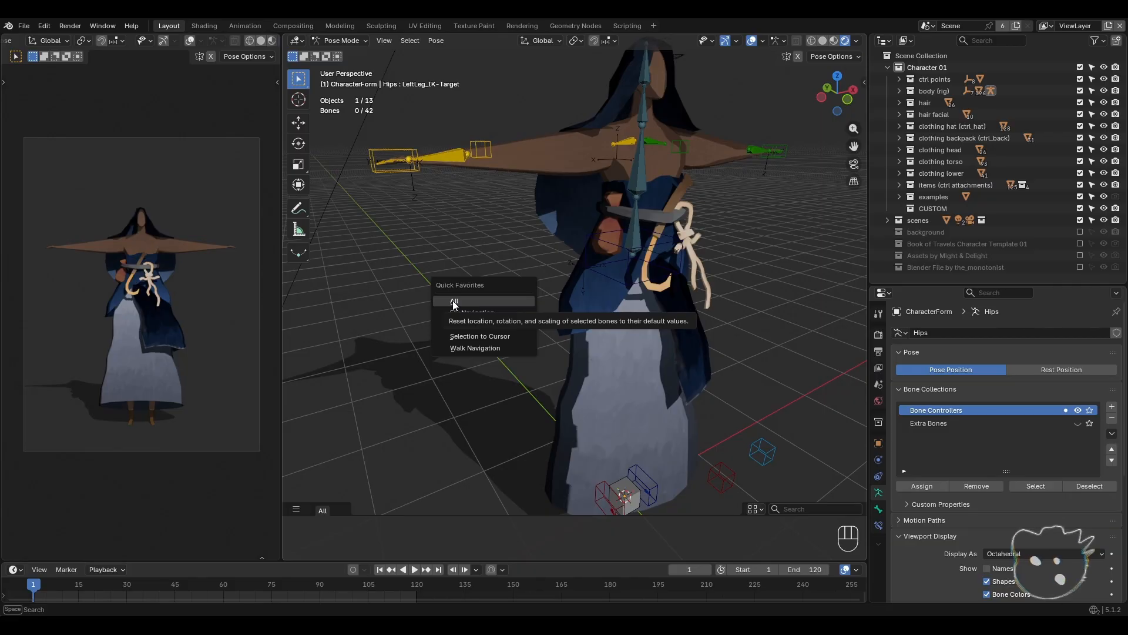
middle_click_drag(452, 244, 451, 291, "shift")
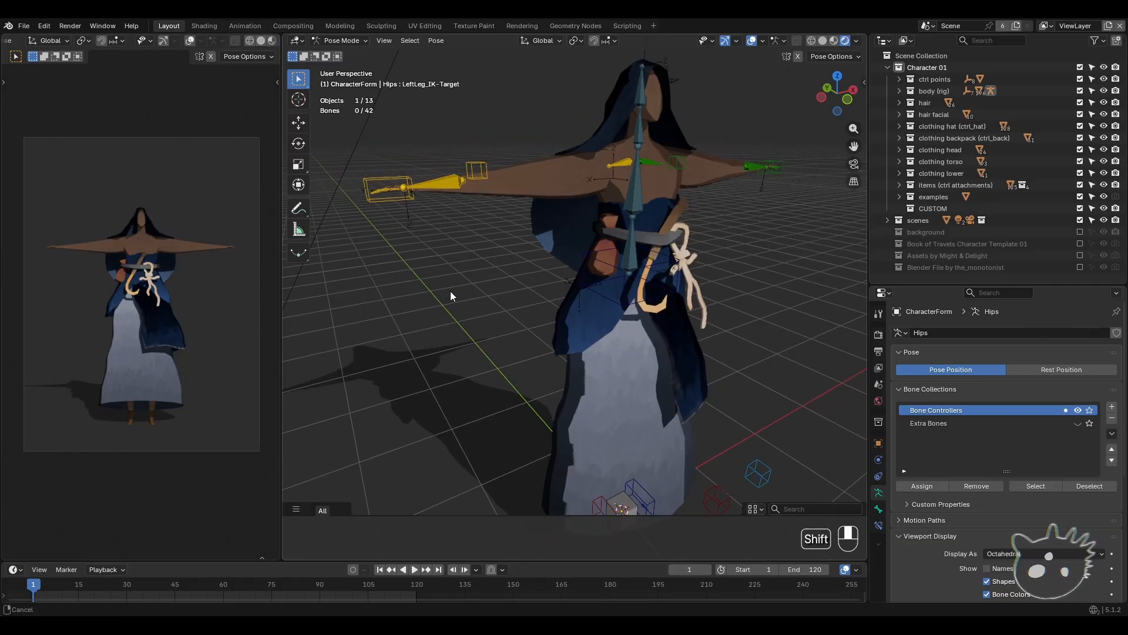
key("space")
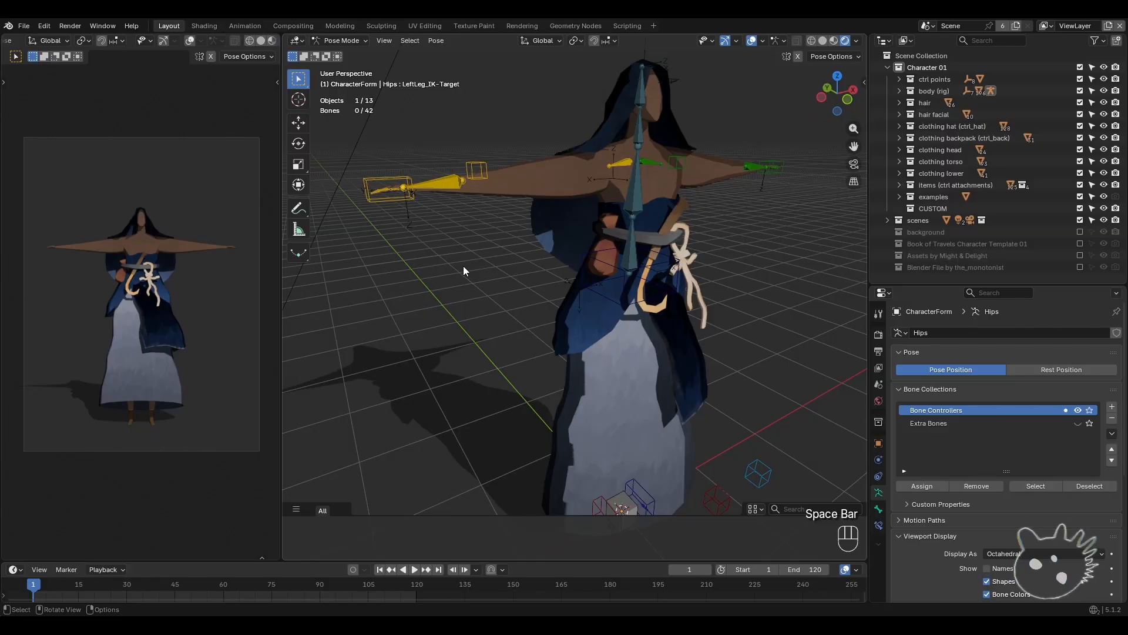
key("q")
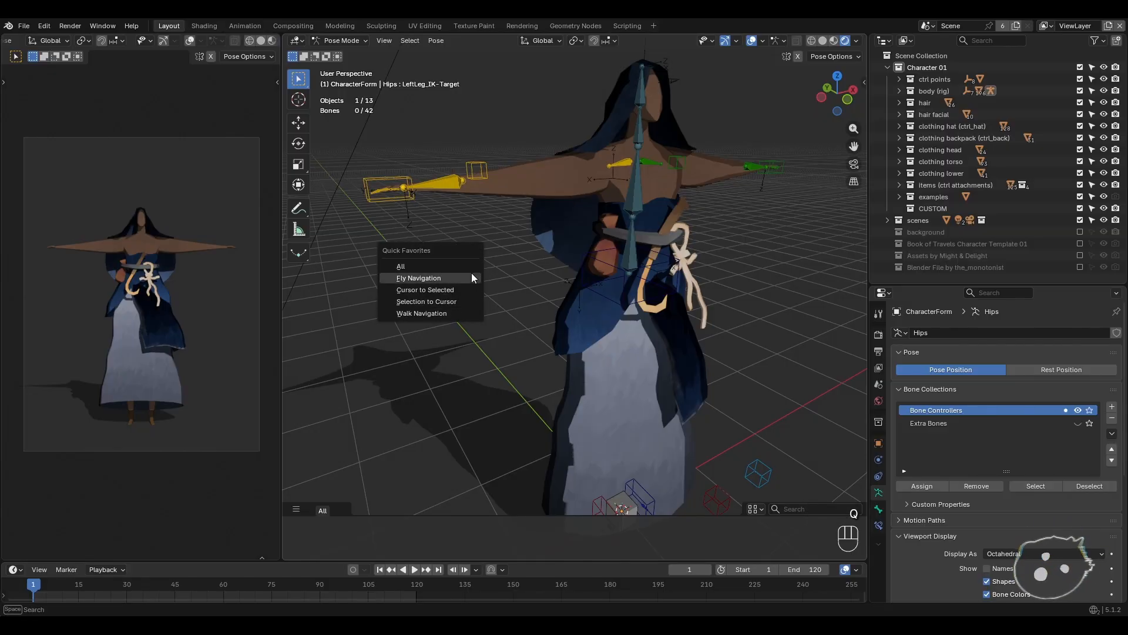
- Find the Clear Transform All command by searching for "clear all" and remove it from the Quick Favorites
key("space")
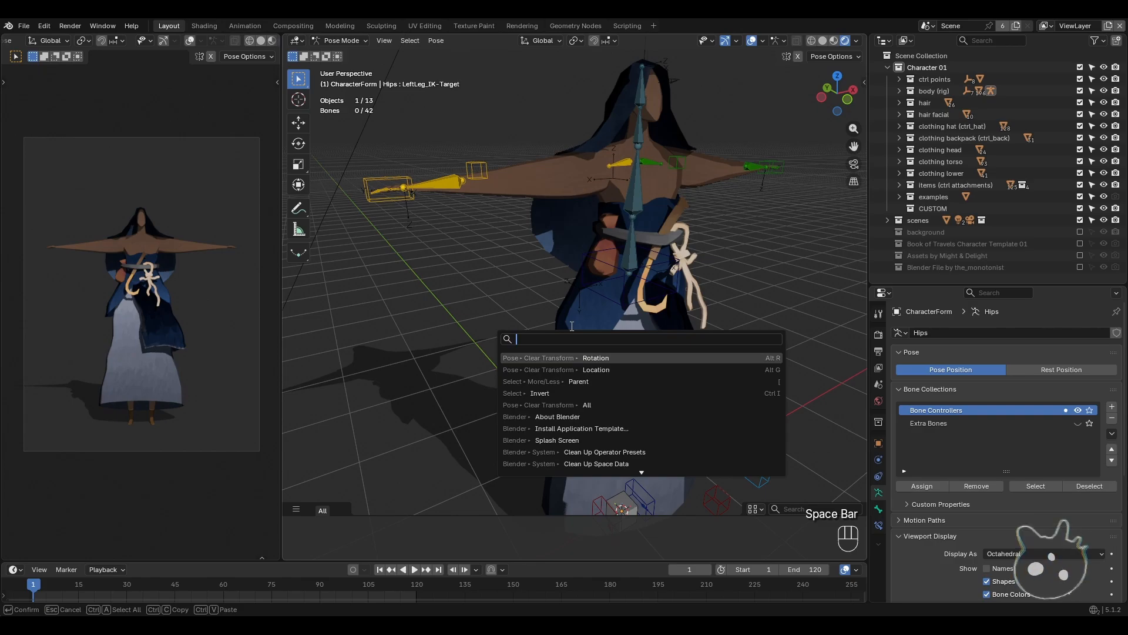
type("clear trans")
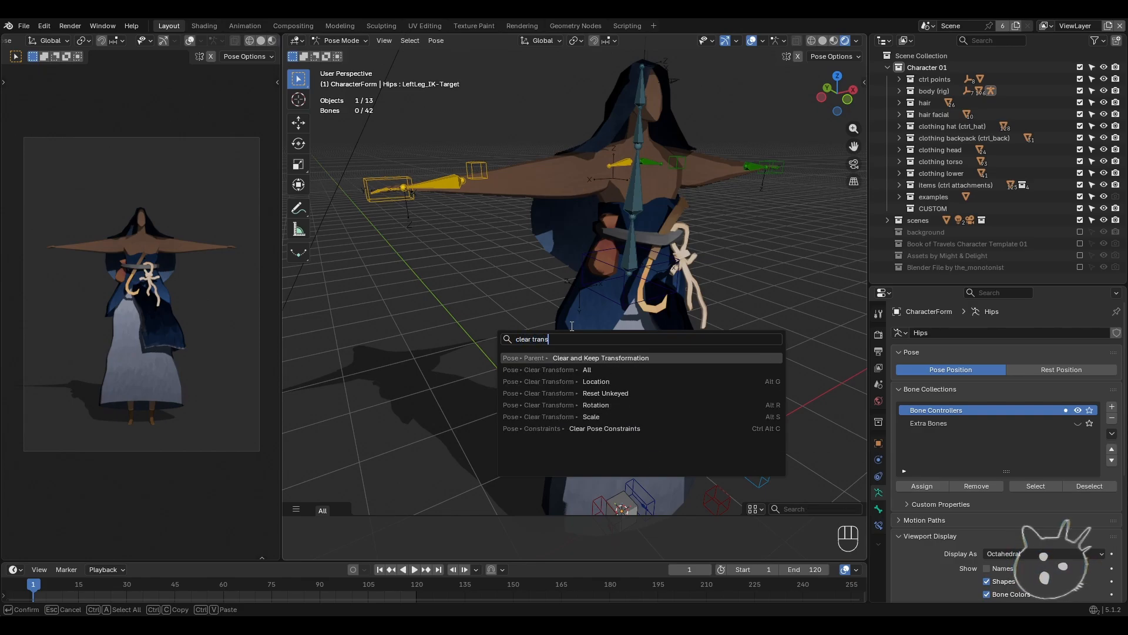
key("BackSpace")
key("BackSpace")
key("BackSpace")
key("BackSpace")
key("BackSpace")
type("all")
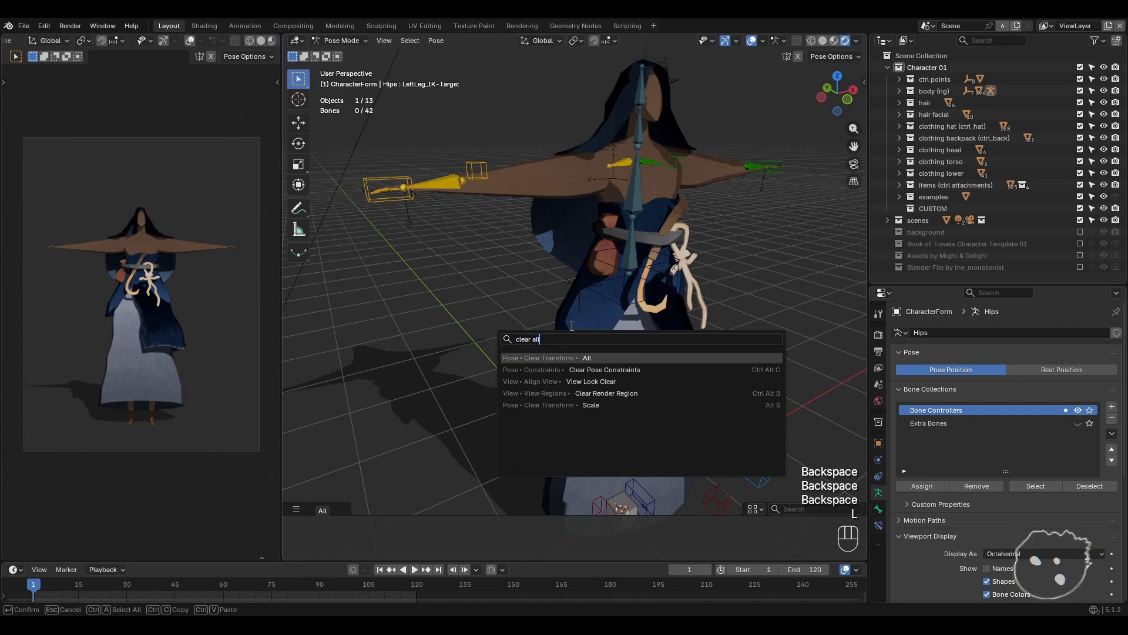
right_click(546, 358)
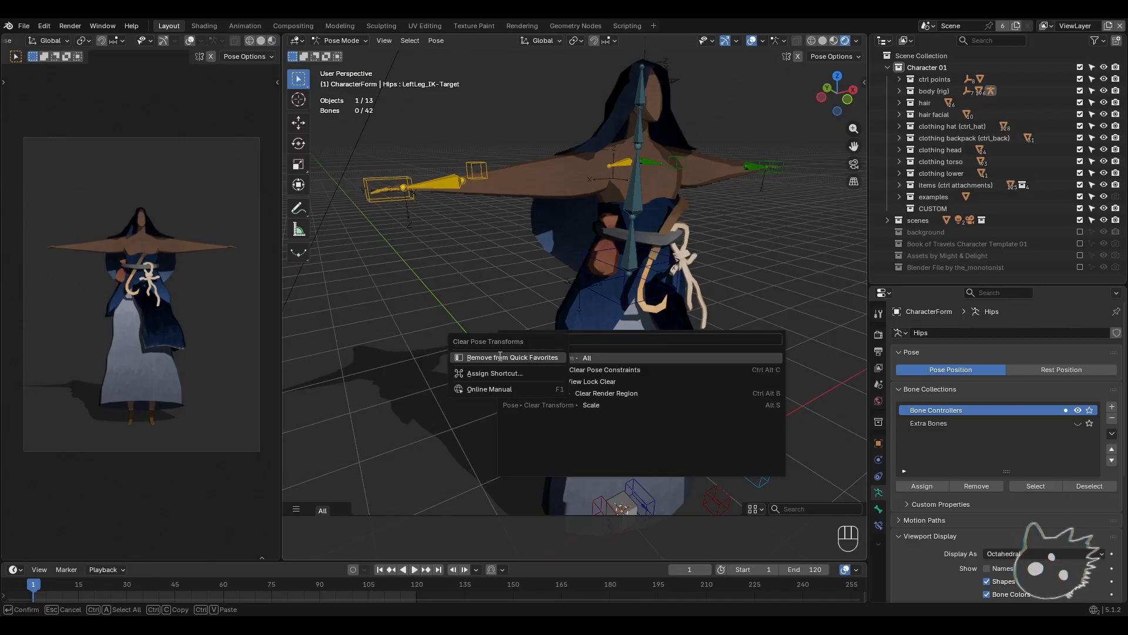
left_click(517, 358)
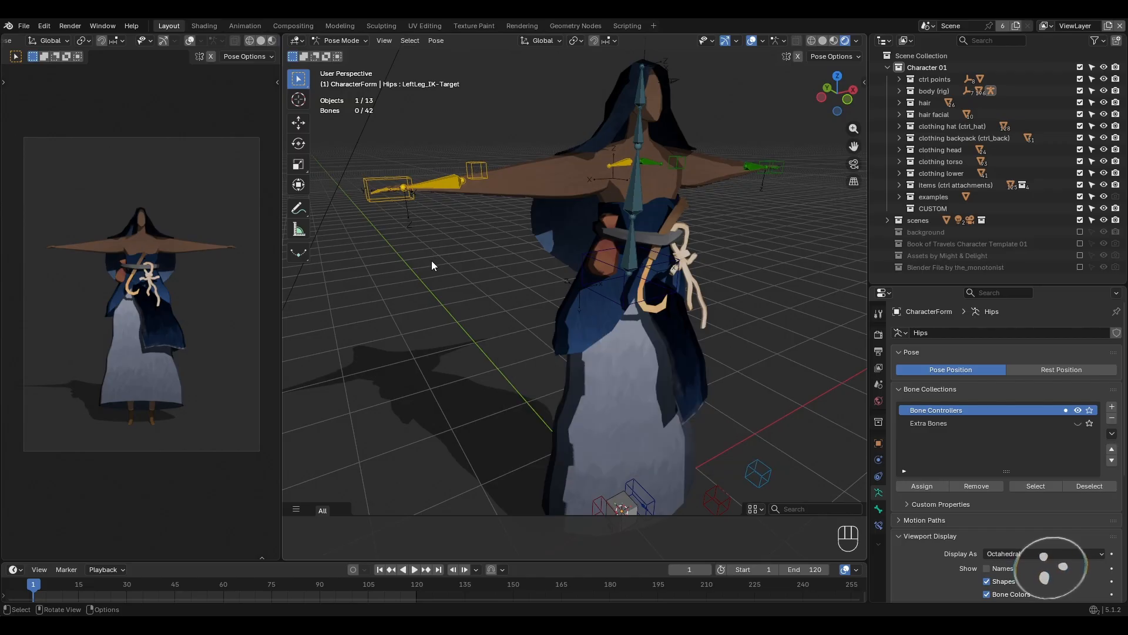
- Check the Quick Favorites and the list of recent commands in the operator search
key("q")
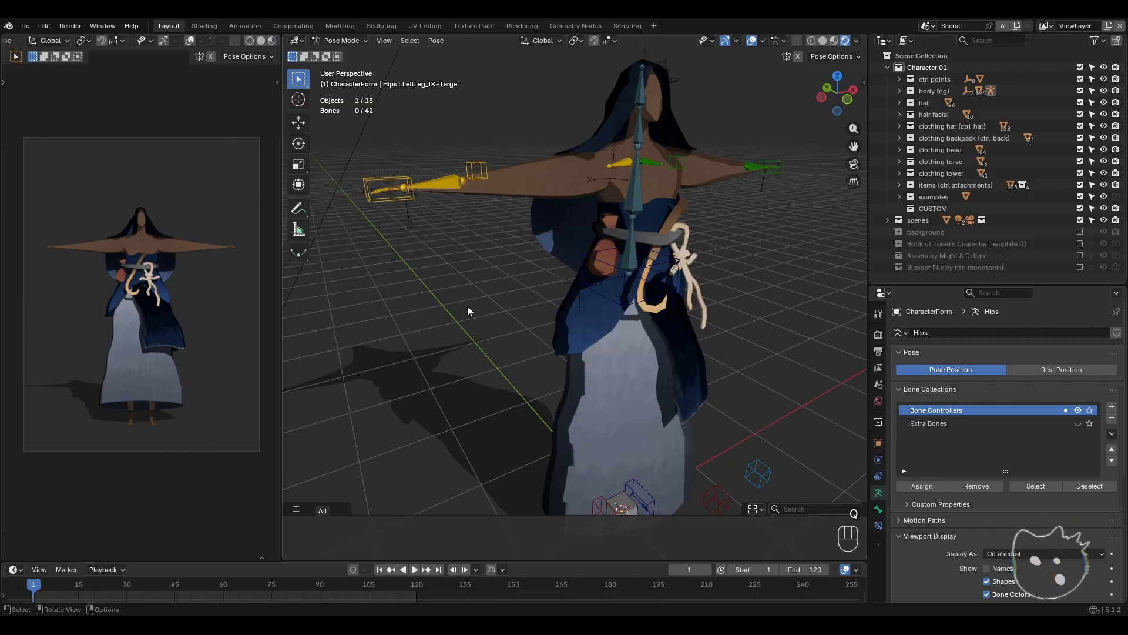
key("q")
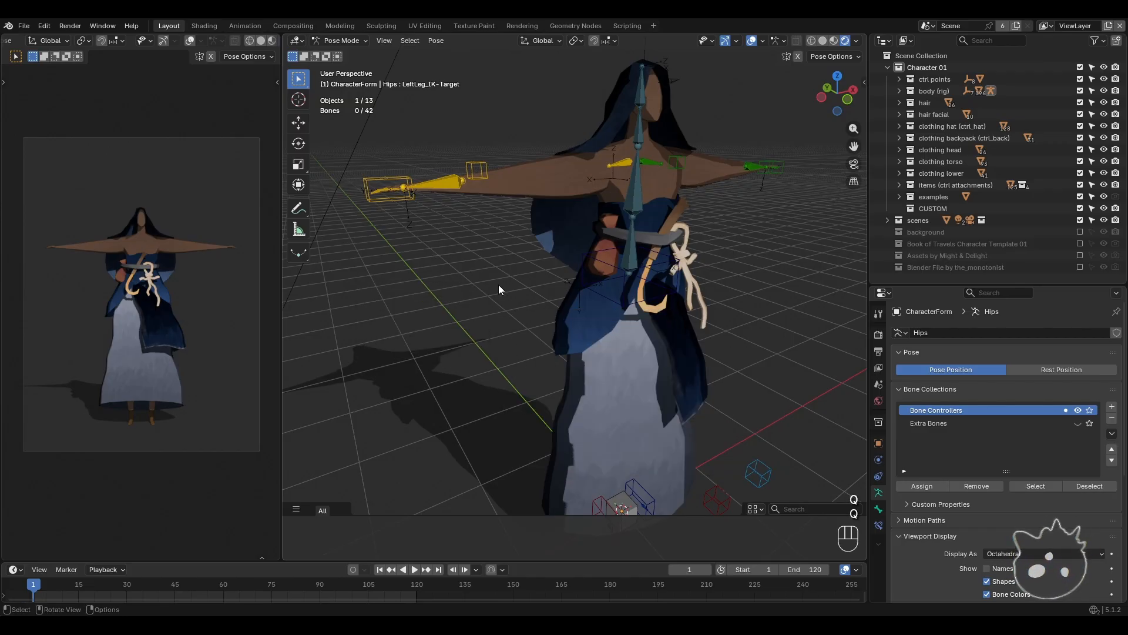
key("q")
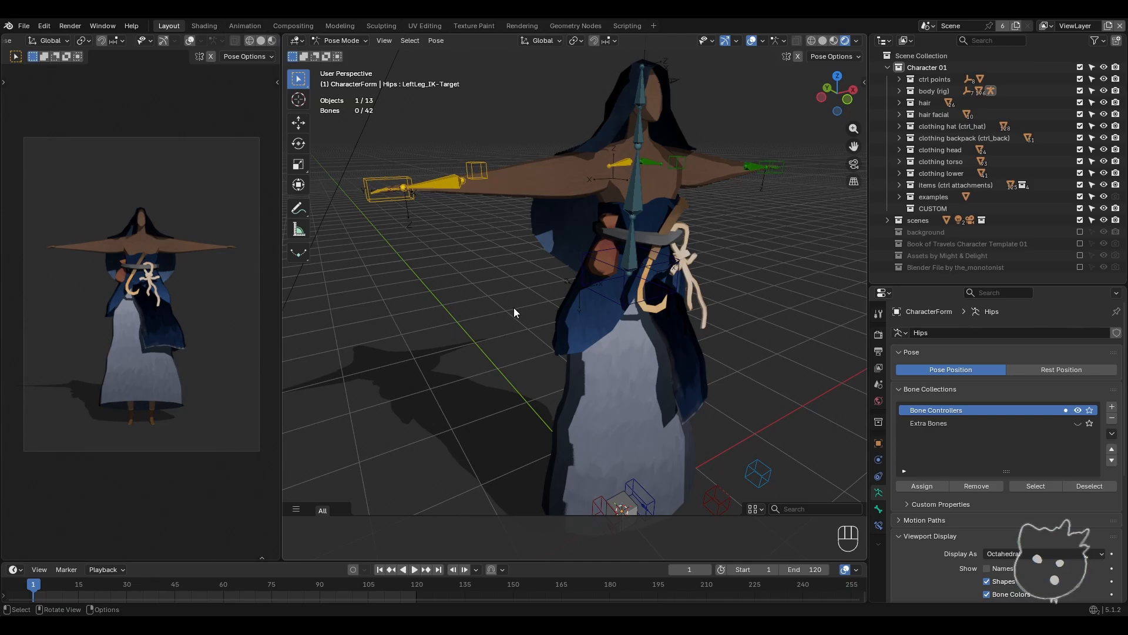
middle_click_drag(515, 311, 515, 329)
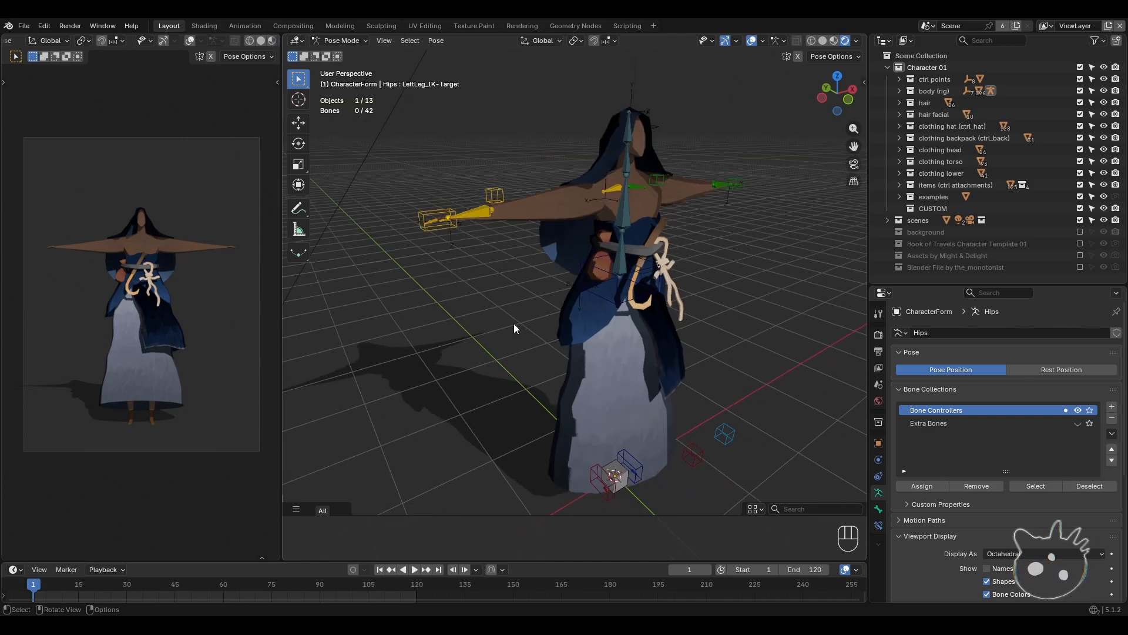
middle_click_drag(496, 328, 487, 333, "shift")
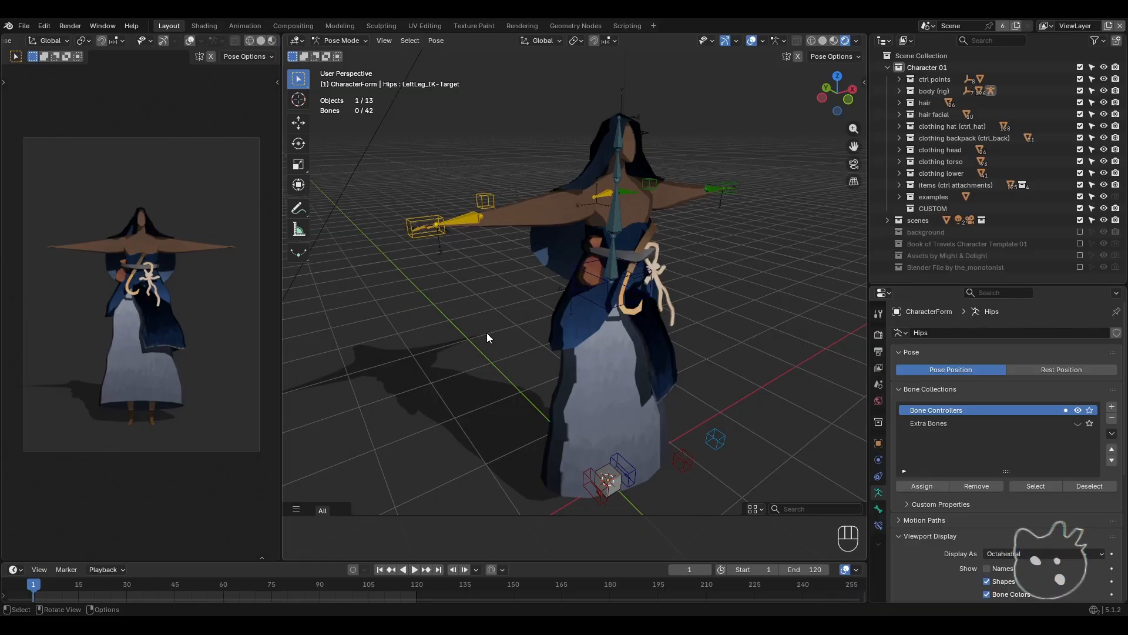
key("space")
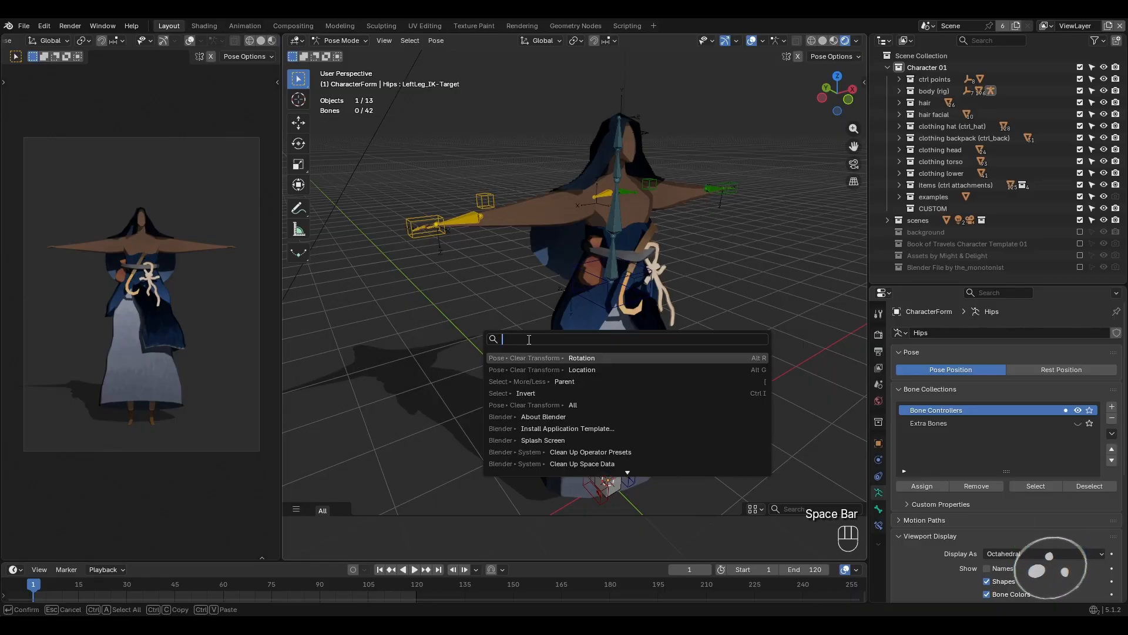
key("q")
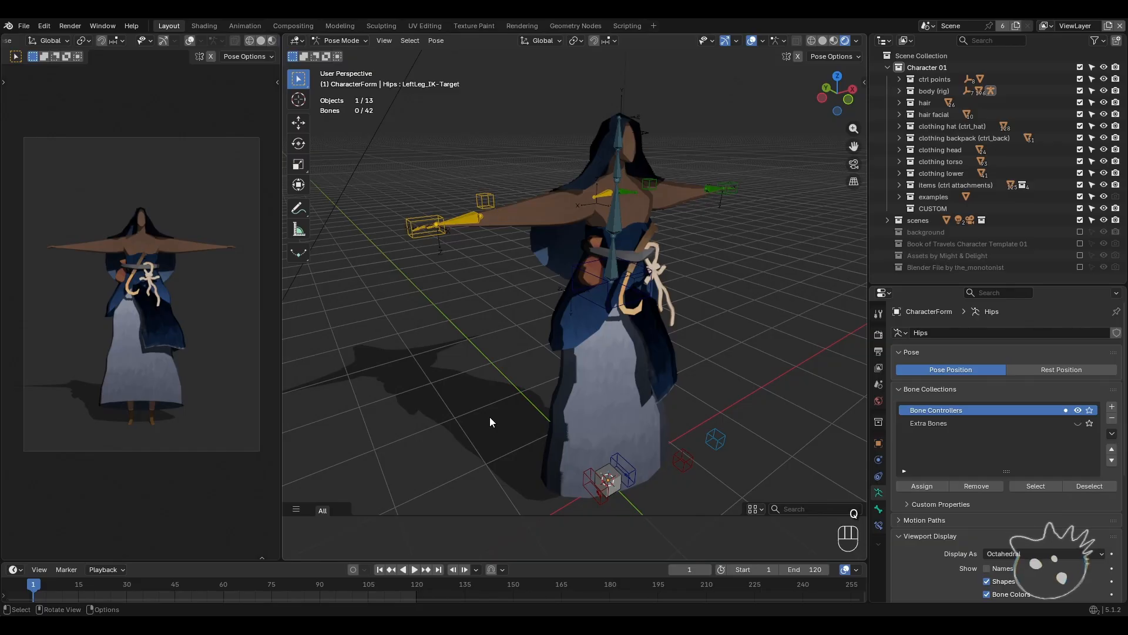
- Try moving the RightHand_IK controller down and across to the front of the hips, and undo the move
scroll(489, 417, "up", 5, "shift")
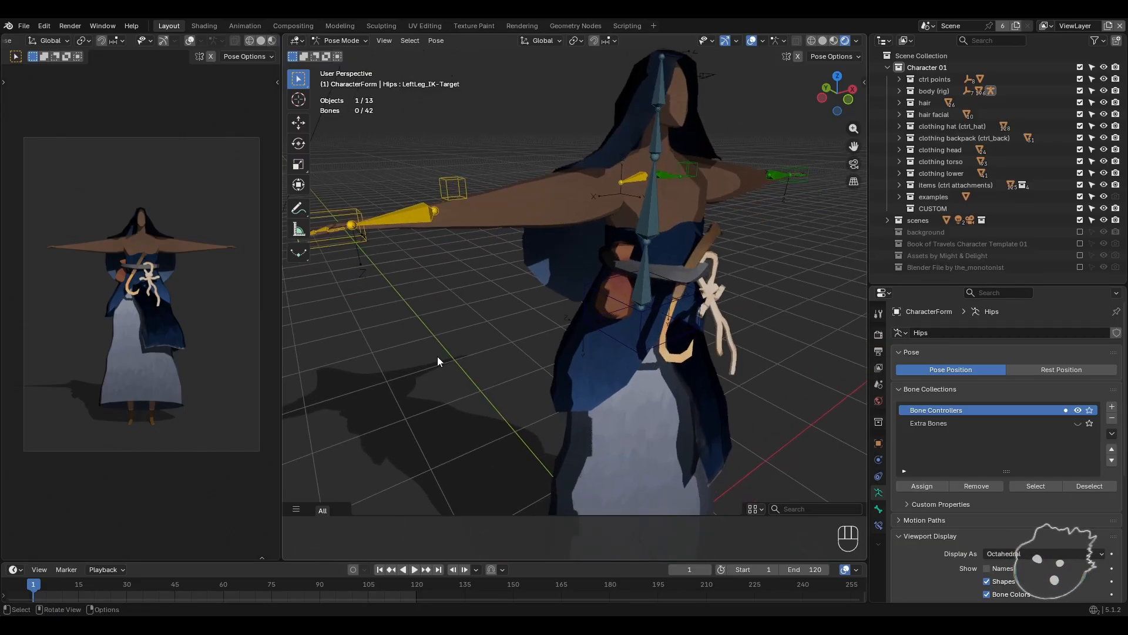
middle_click_drag(429, 343, 436, 309, "shift")
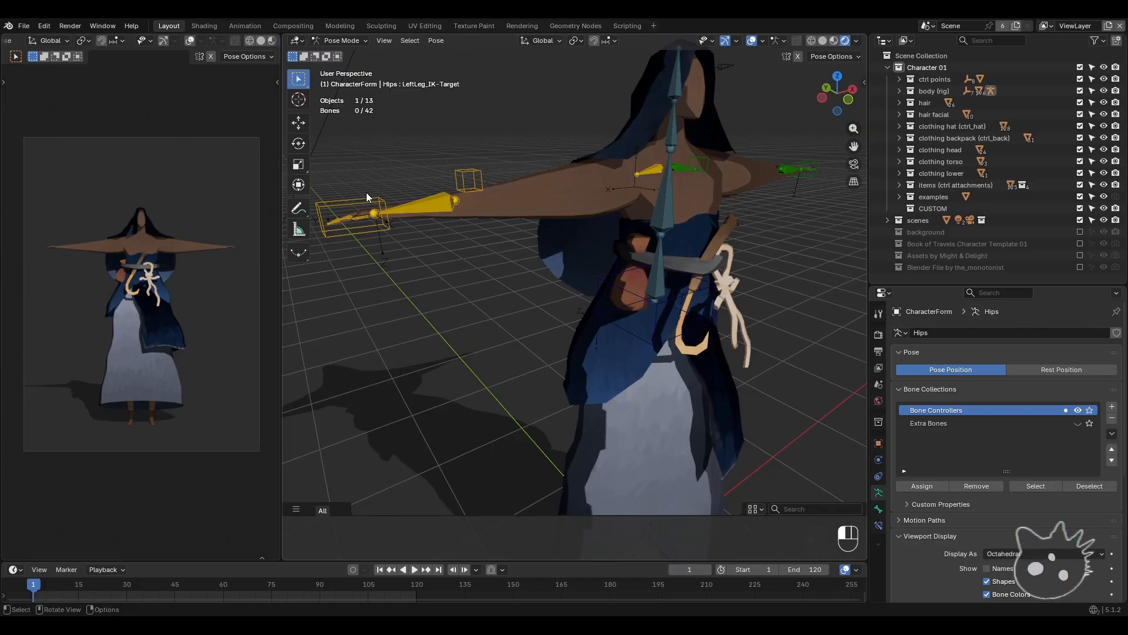
left_click(376, 226)
key("g")
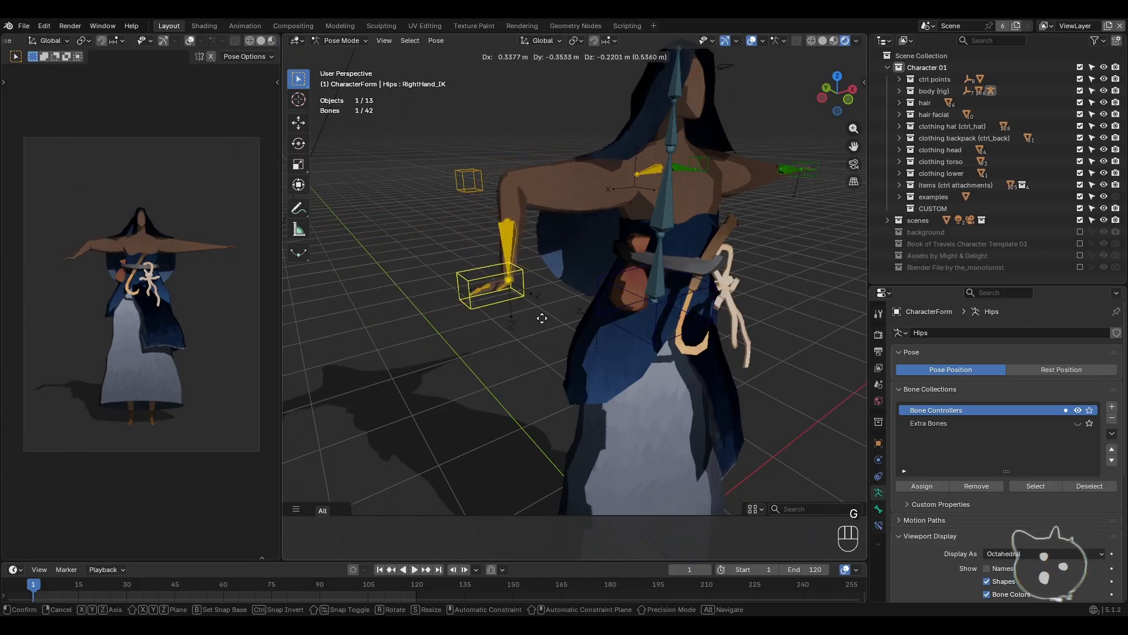
right_click(510, 346)
middle_click_drag(458, 343, 502, 355, "shift")
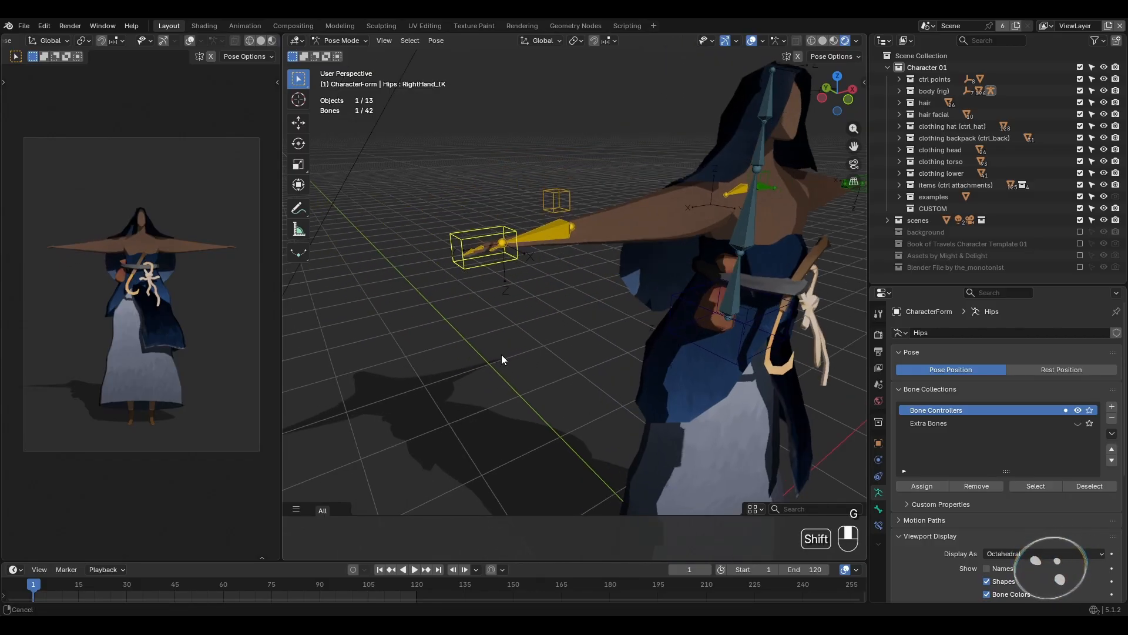
key("g")
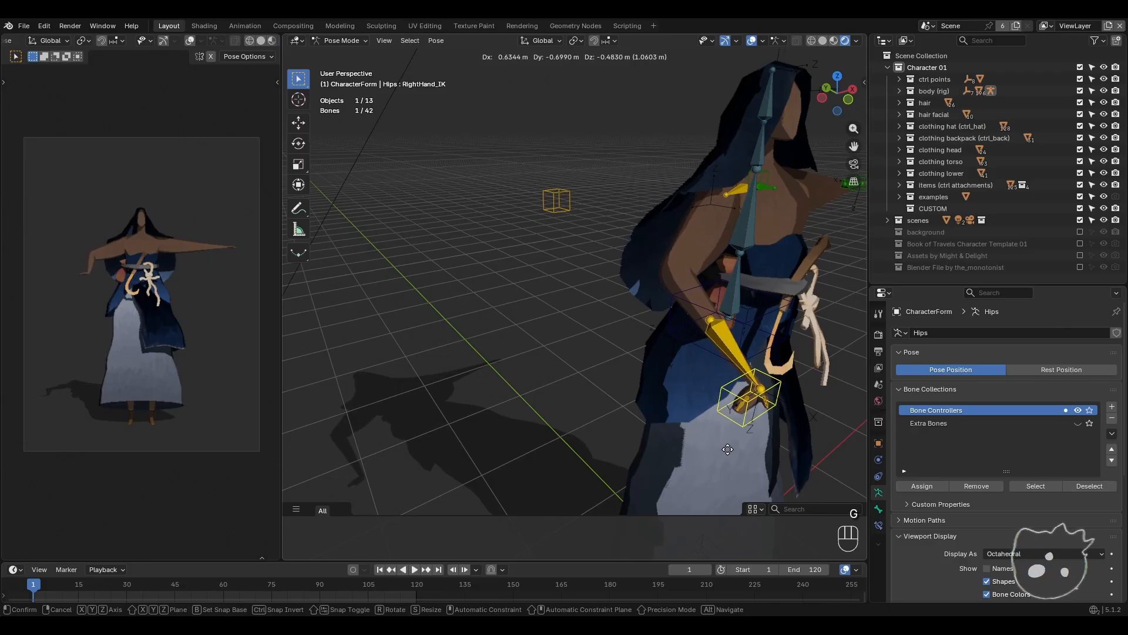
right_click(523, 355)
key("g")
left_click(754, 474)
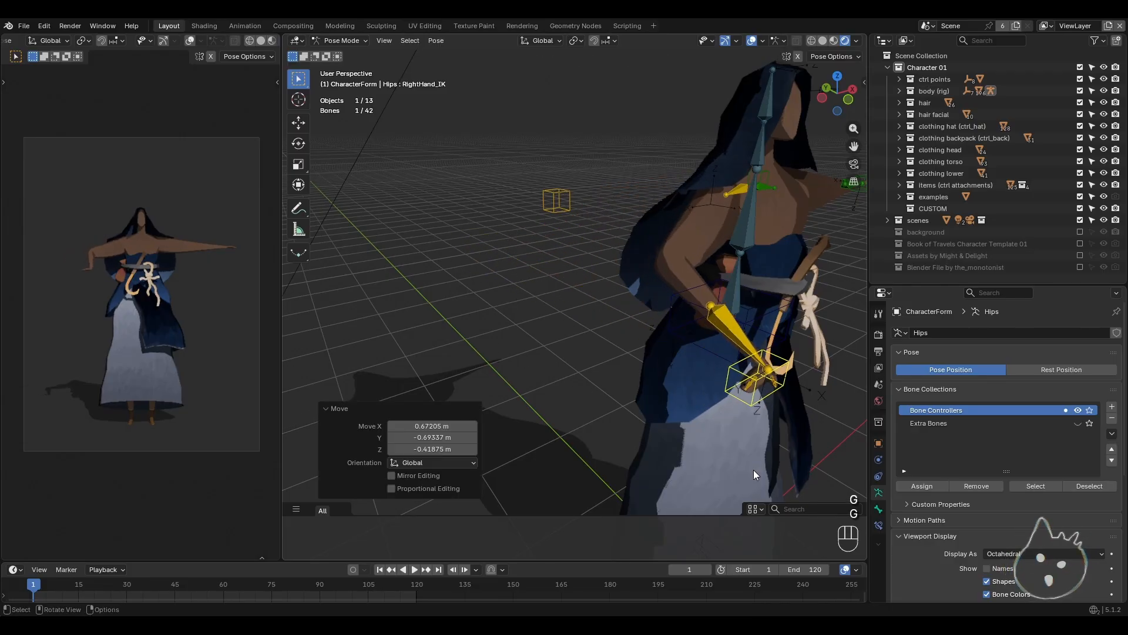
key("ctrl+z")
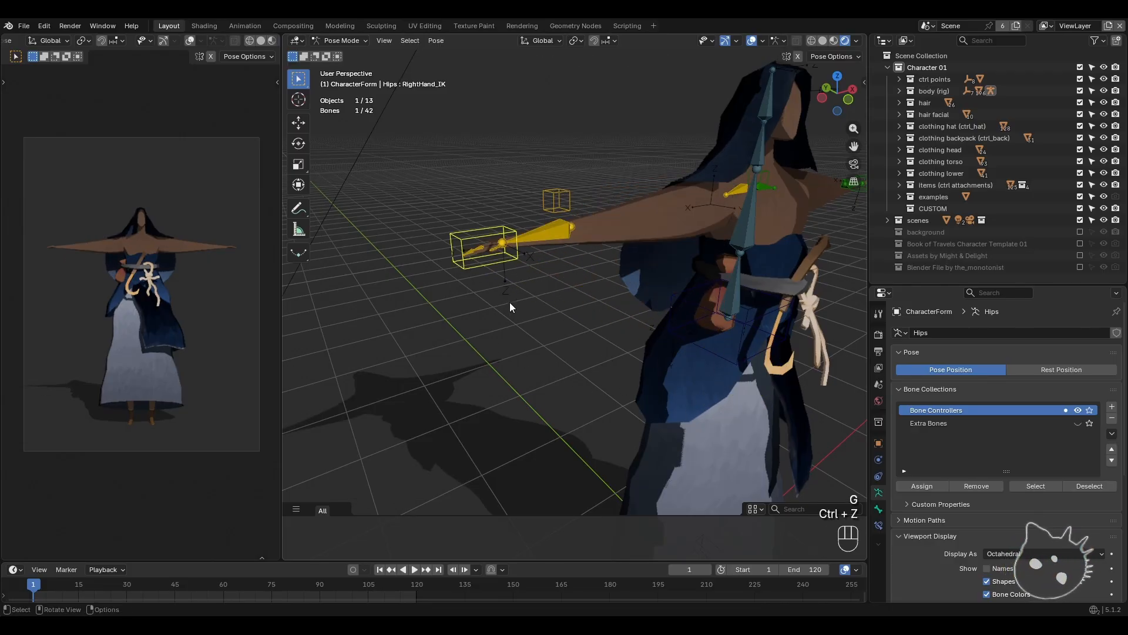
- Try moving the RightHand_IK and RightForeArm_IK-Target controllers, cancelling each transform
key("g")
right_click(542, 175)
left_click(550, 194)
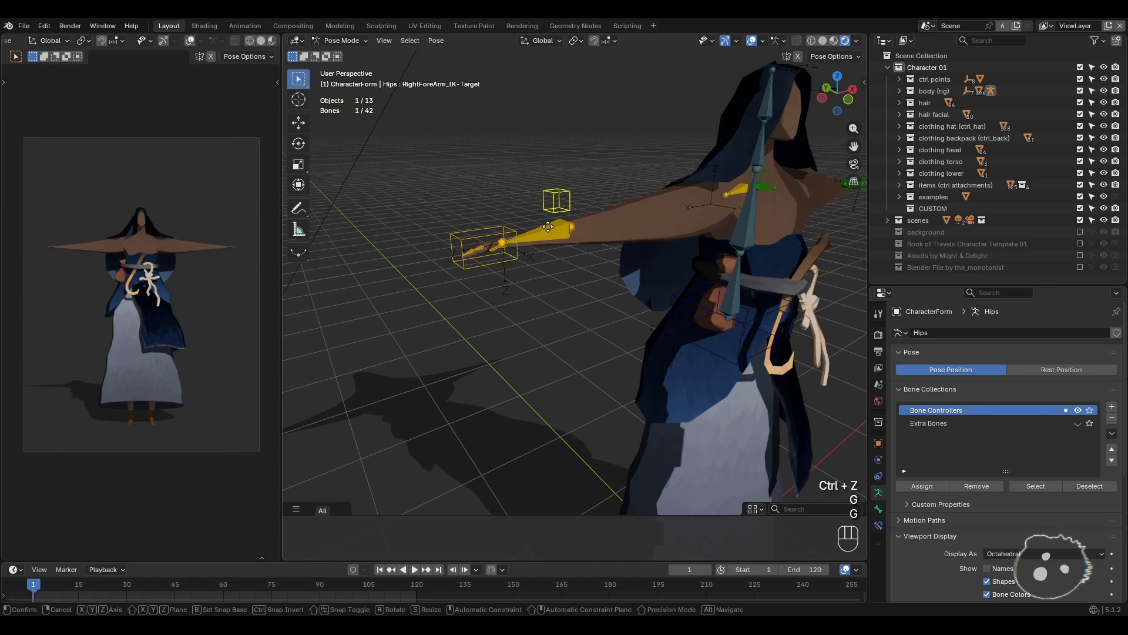
key("g")
right_click(548, 418)
- Try moving the Hips bone away from its place and rotating the Spine1 bone, cancelling both transforms
left_click(681, 299)
key("g")
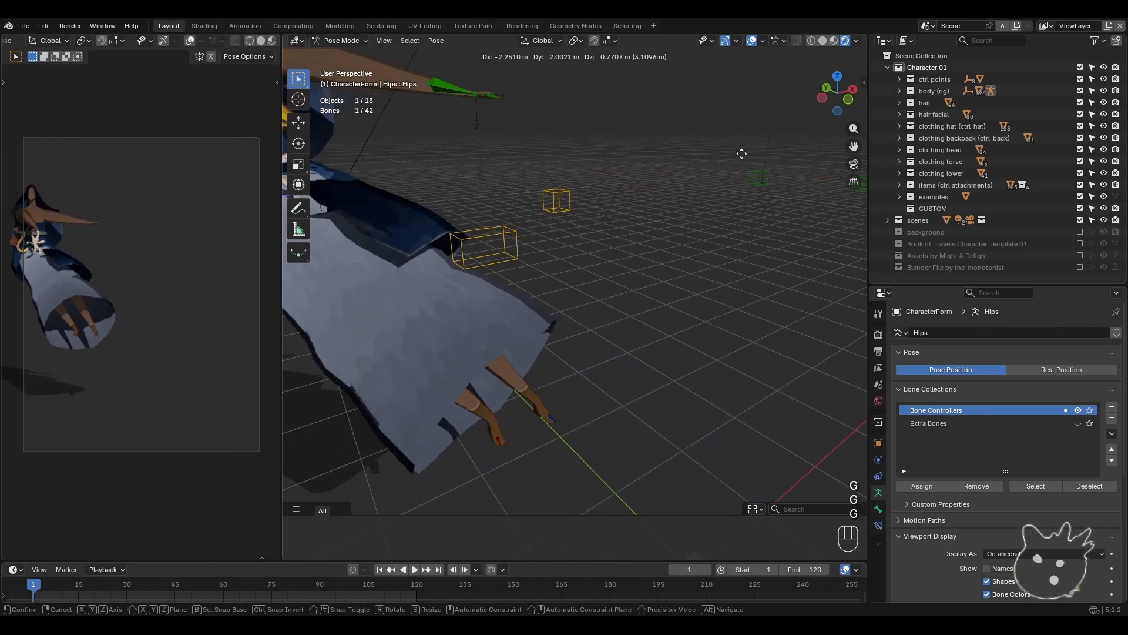
right_click(775, 277)
left_click(748, 195)
key("g")
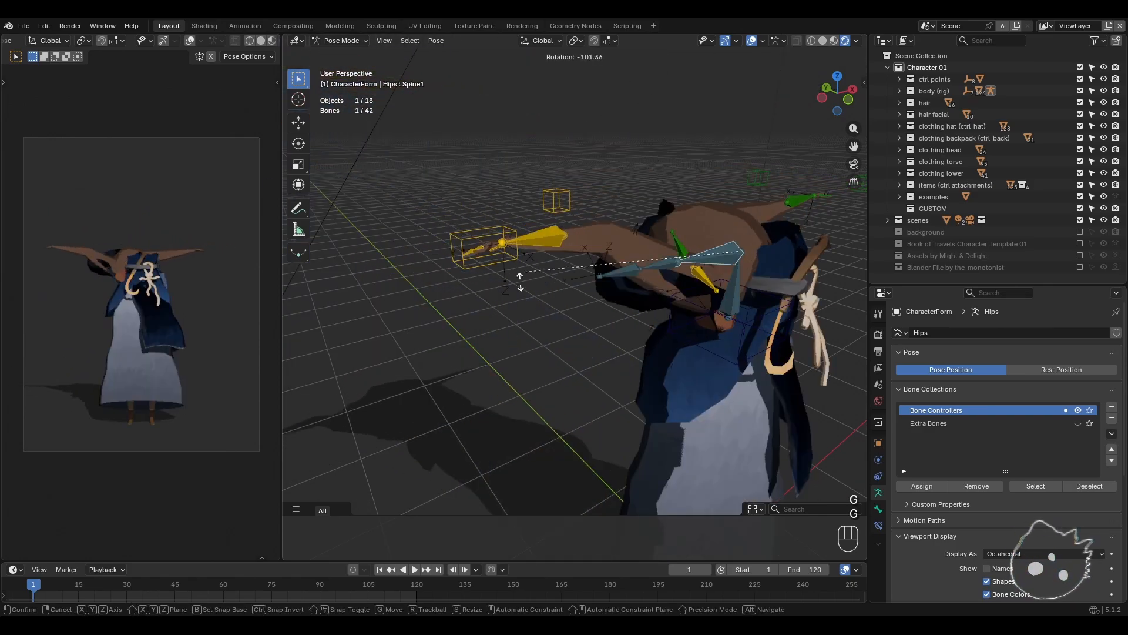
right_click(516, 368)
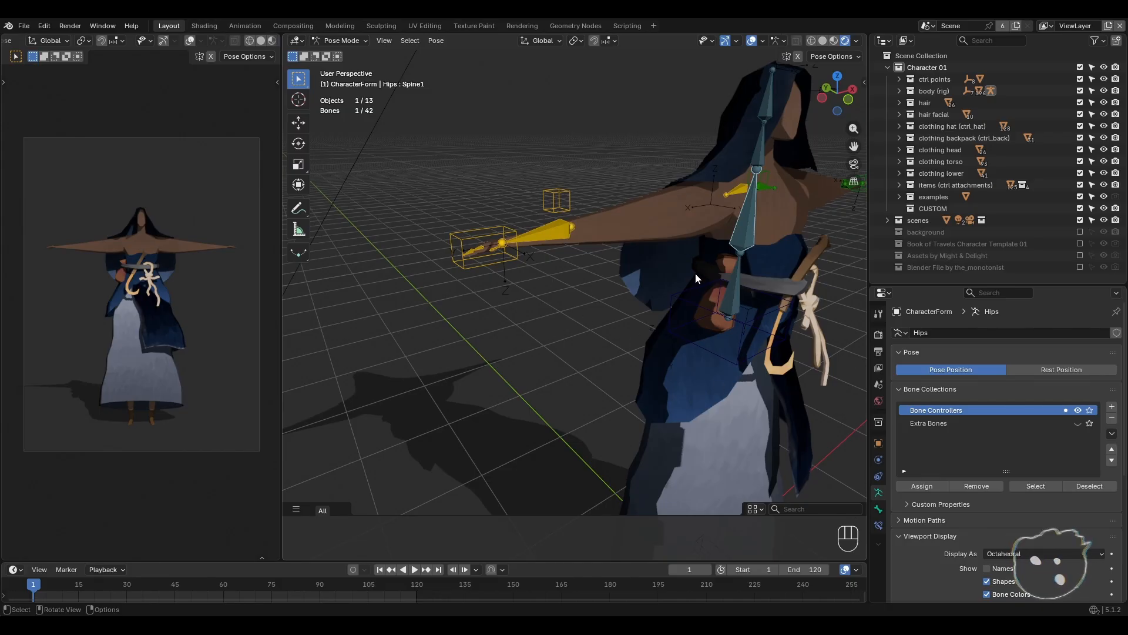
- Try scaling the RightHand_IK controller and cancel the transform
middle_click_drag(533, 320, 481, 279, "shift")
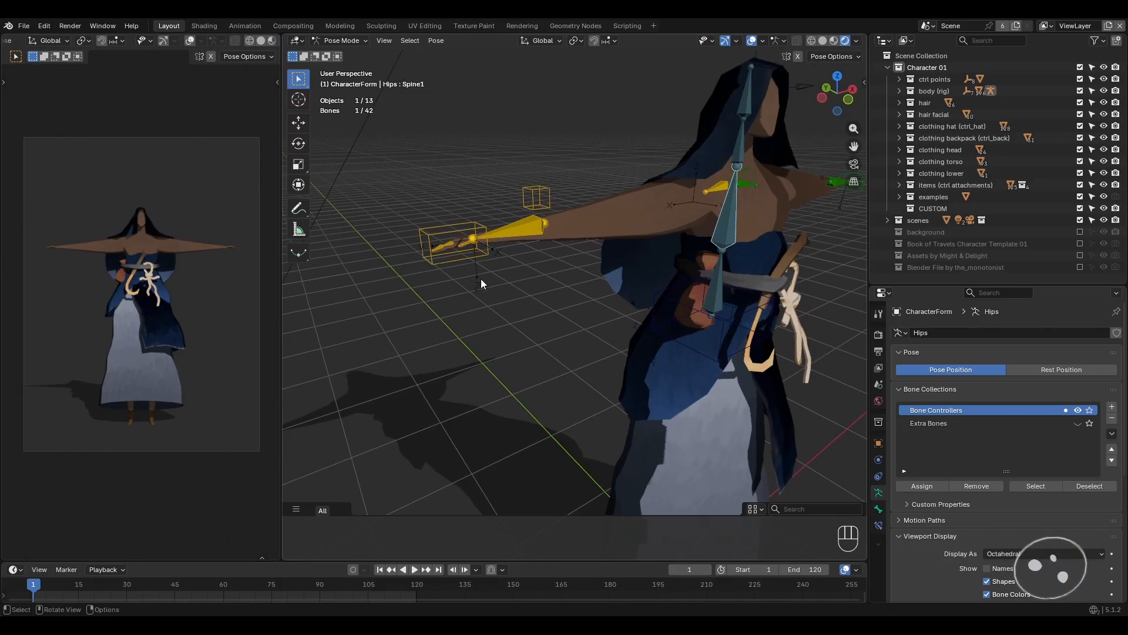
left_click(435, 221)
key("s")
right_click(543, 263)
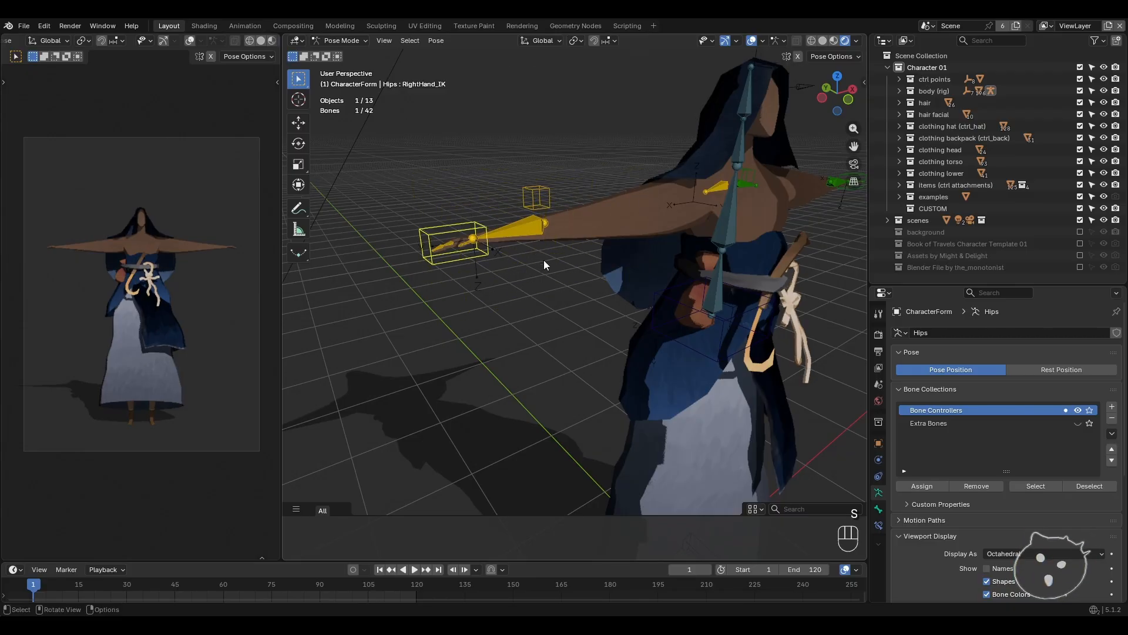
middle_click_drag(574, 303, 557, 298, "shift")
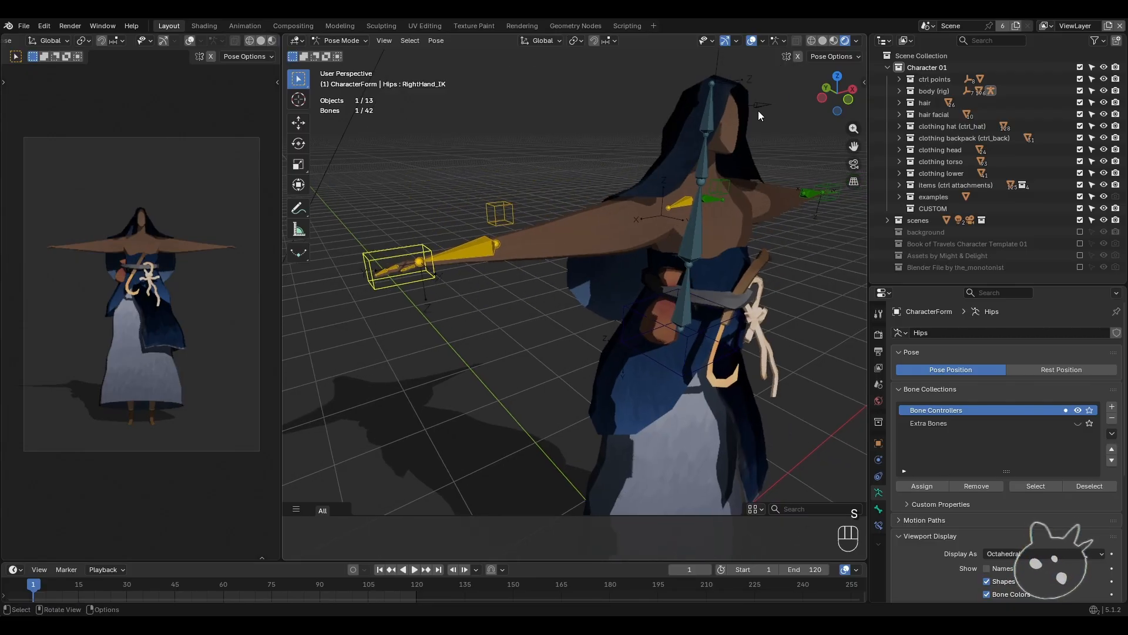
middle_click_drag(764, 215, 702, 227, "shift")
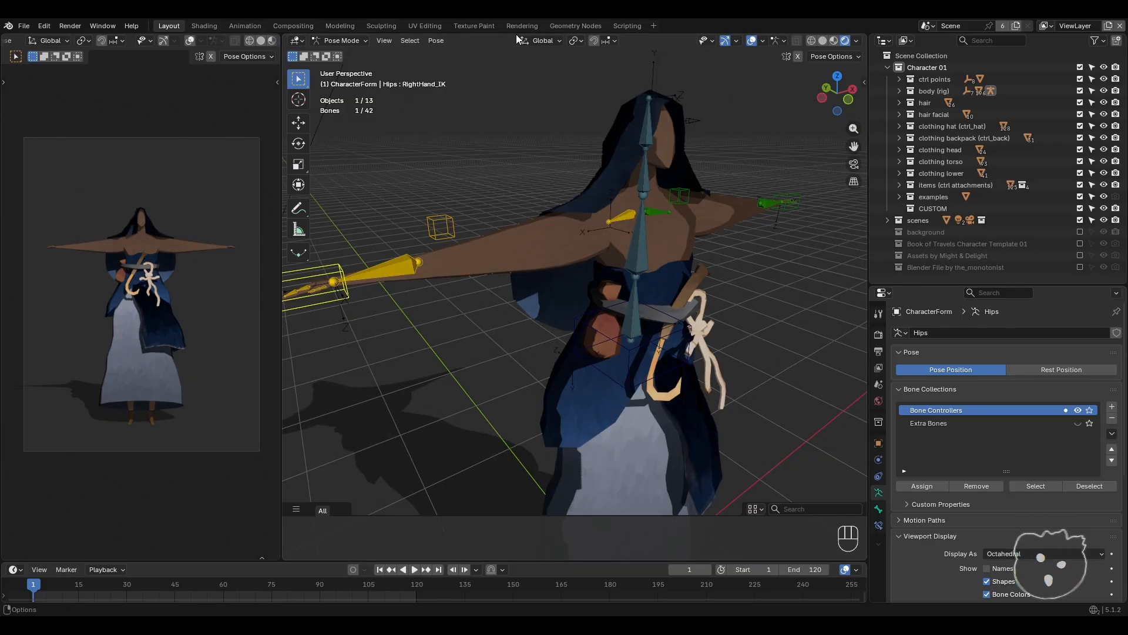
middle_click_drag(544, 218, 609, 217, "shift")
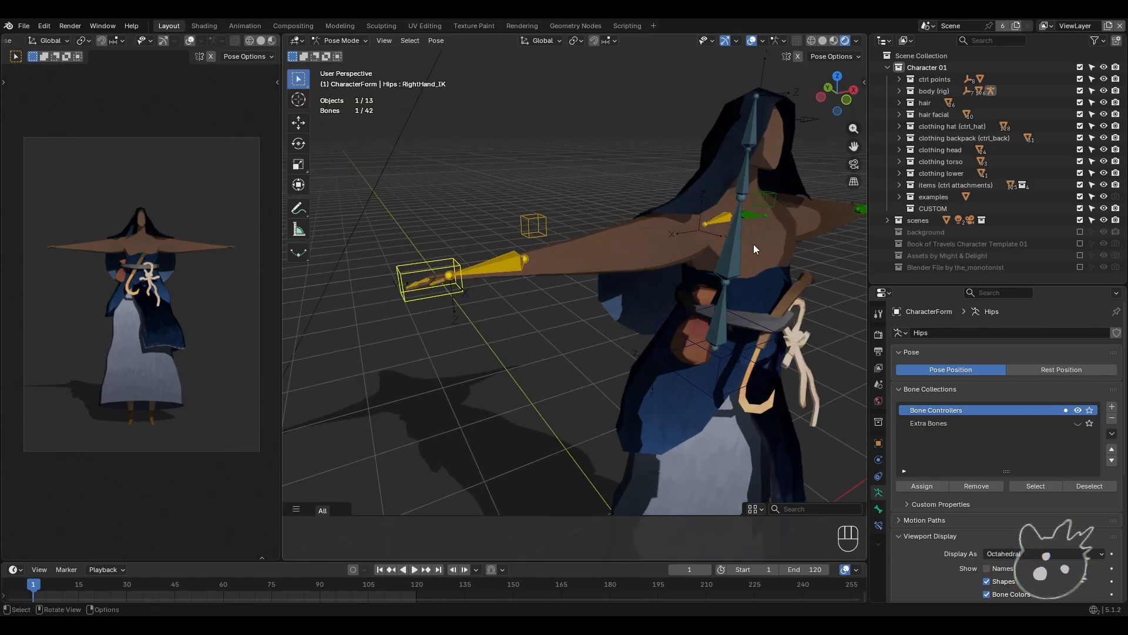
middle_click_drag(746, 266, 655, 298, "shift")
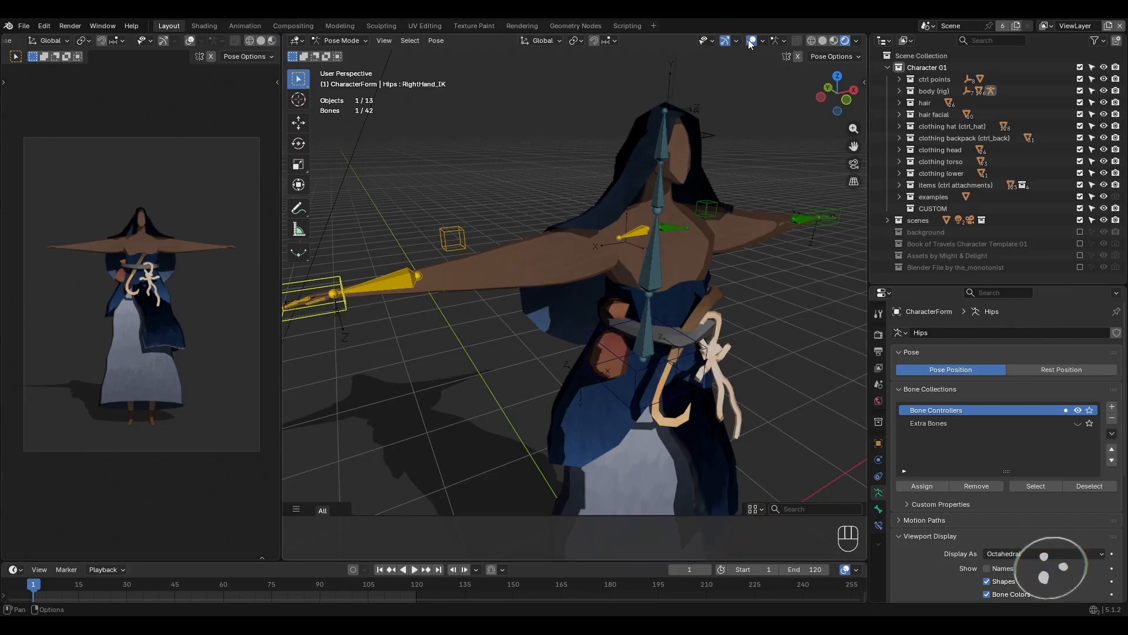
- Enable the Move, Rotate and Scale object gizmos in the main viewport for the selected RightHand_IK controller
left_click(763, 43)
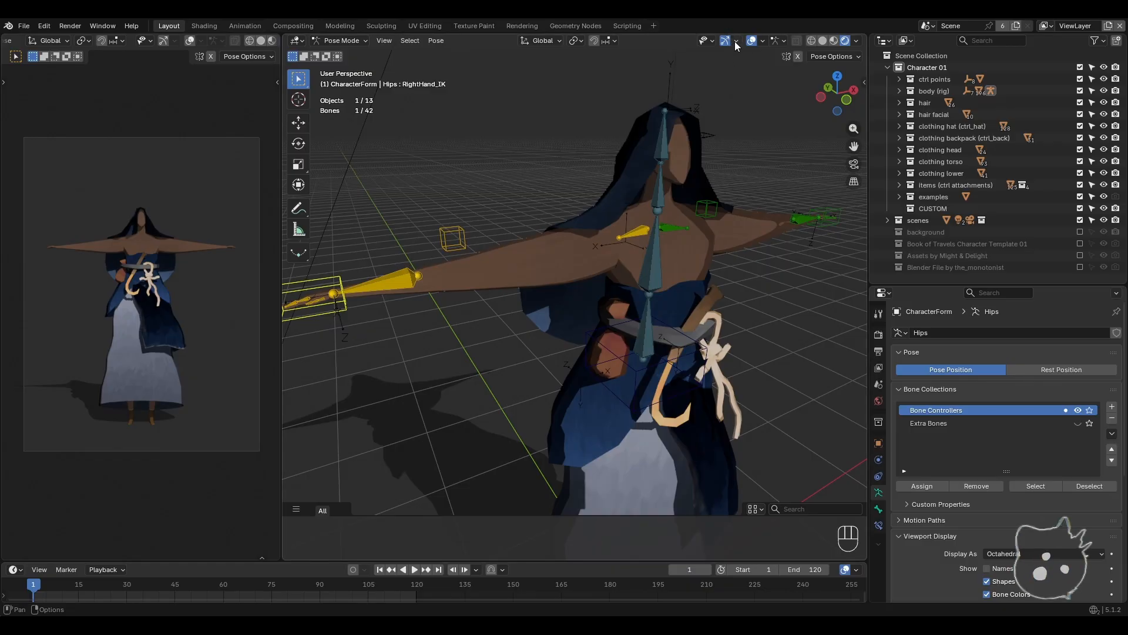
left_click(736, 41)
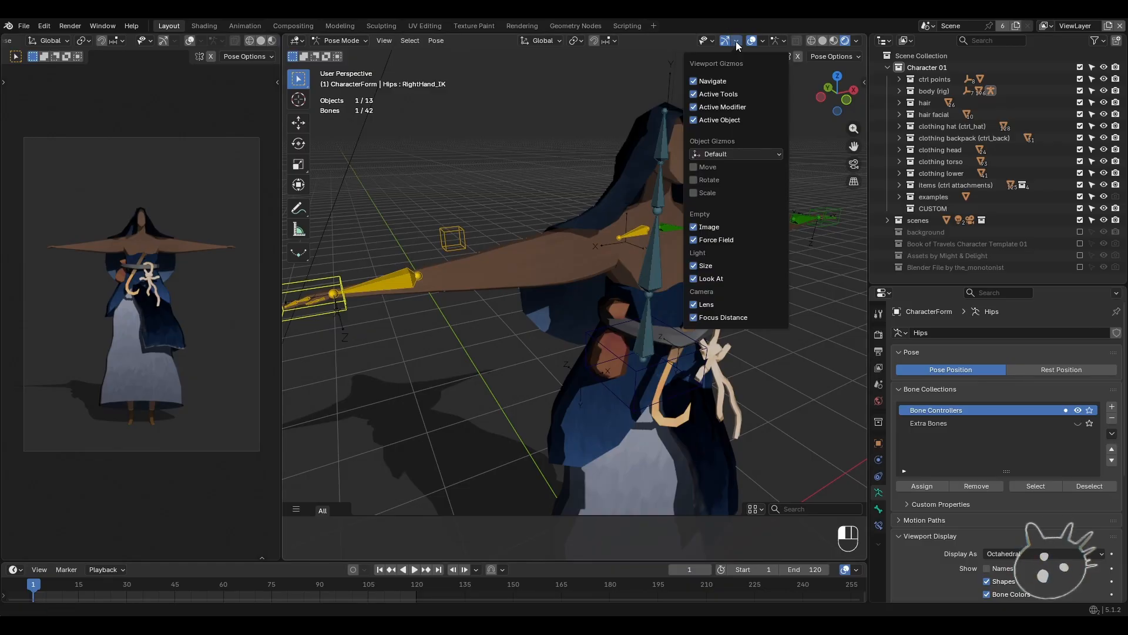
left_click(706, 167)
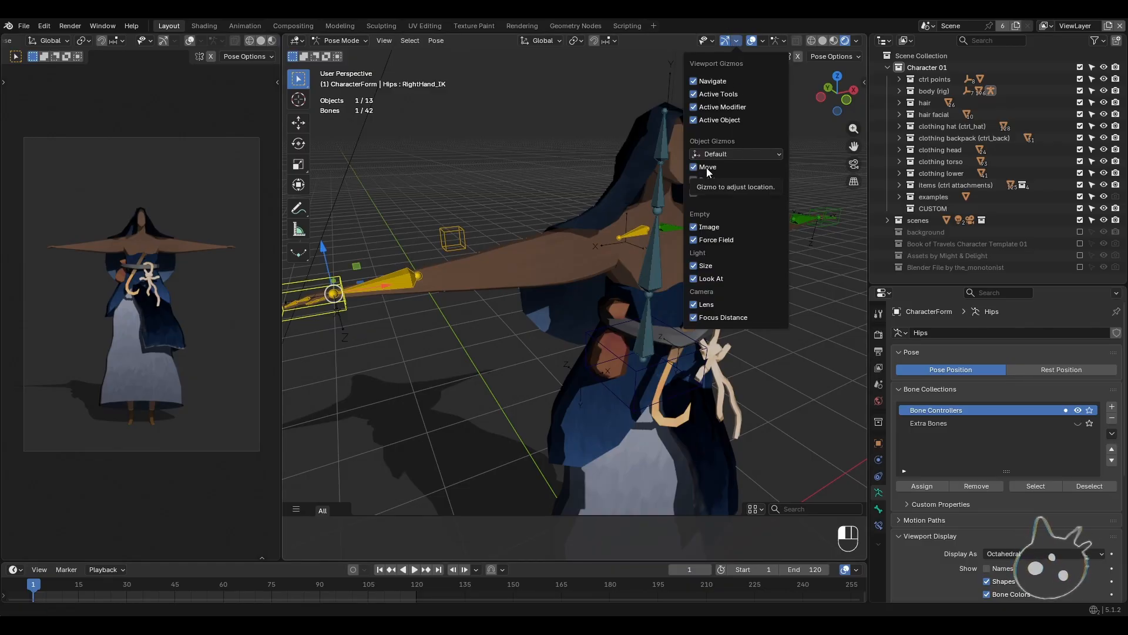
left_click(708, 180)
left_click(708, 191)
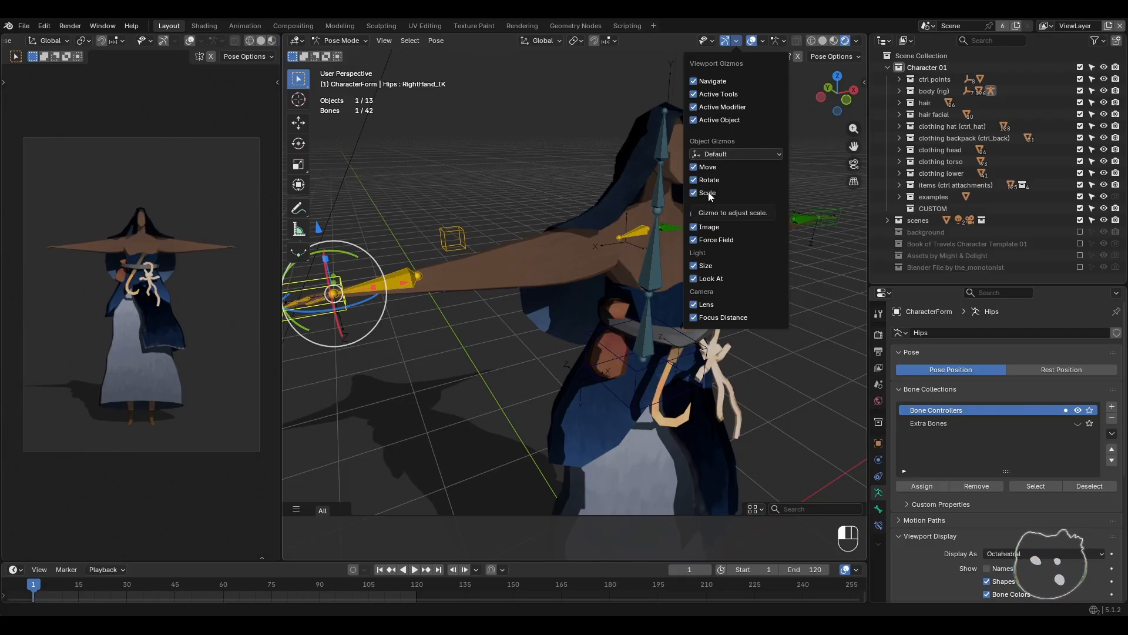
middle_click_drag(428, 384, 527, 360, "shift")
middle_click_drag(527, 360, 536, 360)
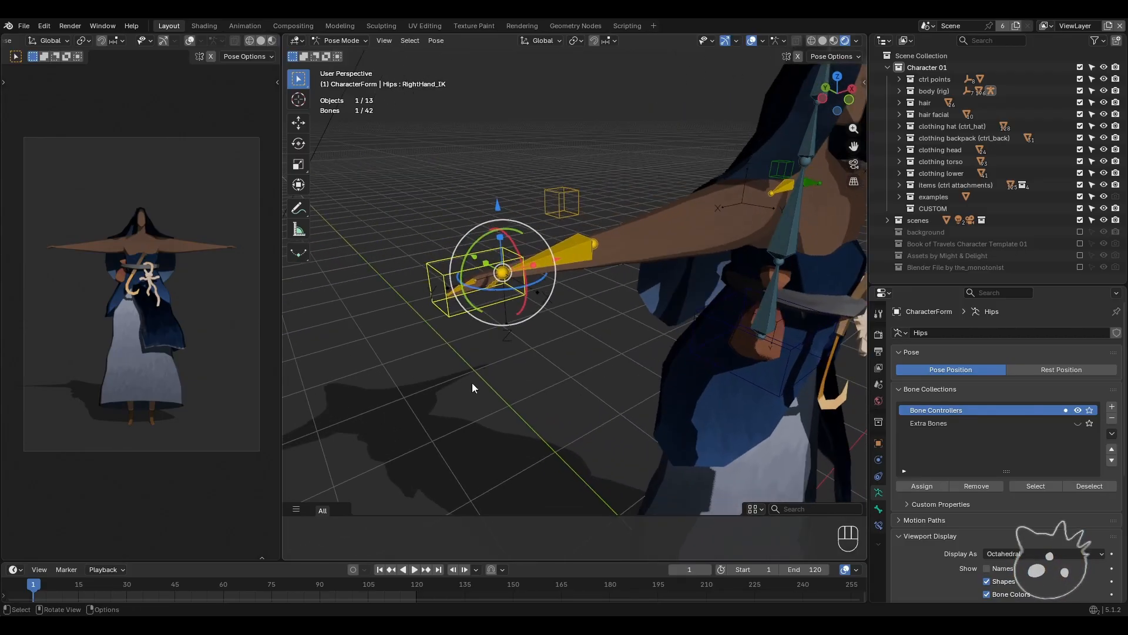
middle_click_drag(615, 313, 607, 317, "shift")
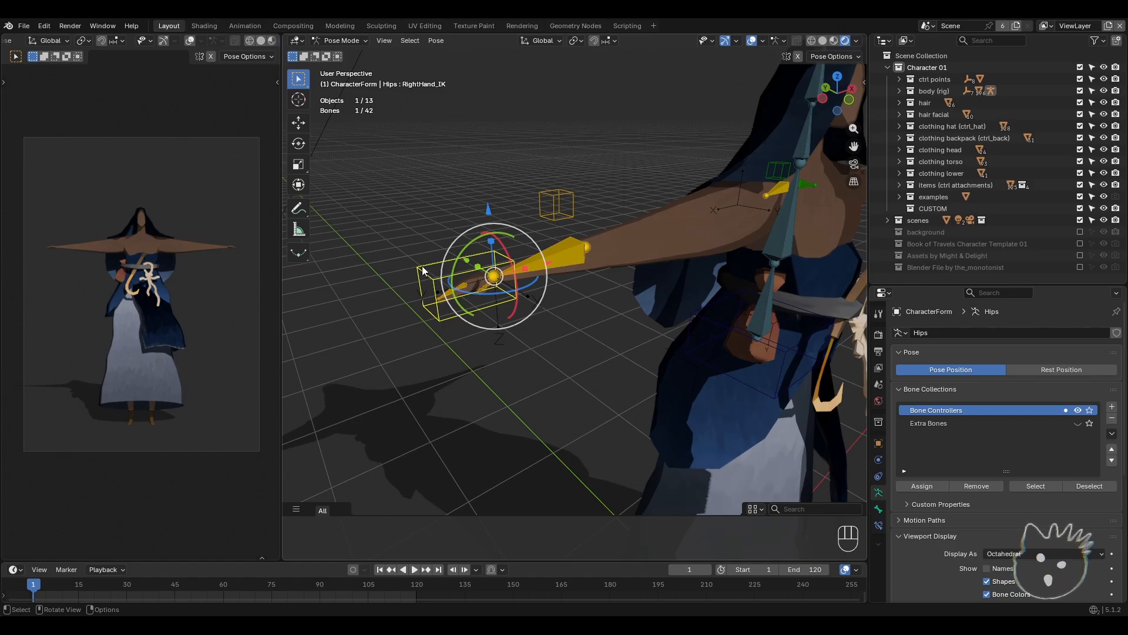
- Try moving and rotating the RightHand_IK controller freely, undoing the changes
middle_click_drag(422, 266, 544, 320)
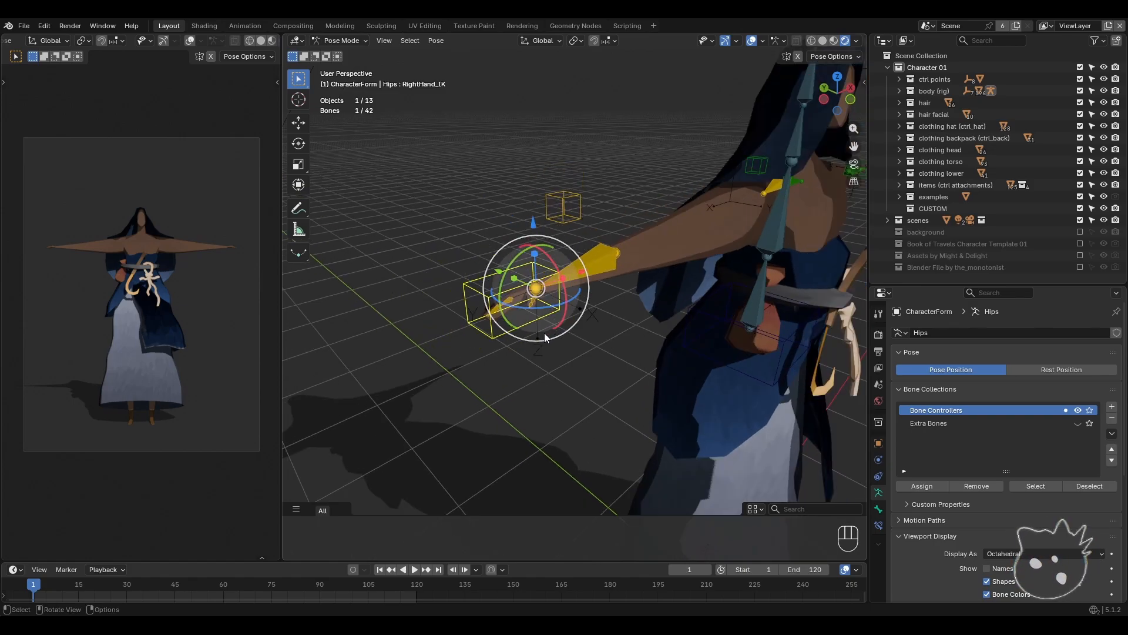
key("g")
left_click(523, 321)
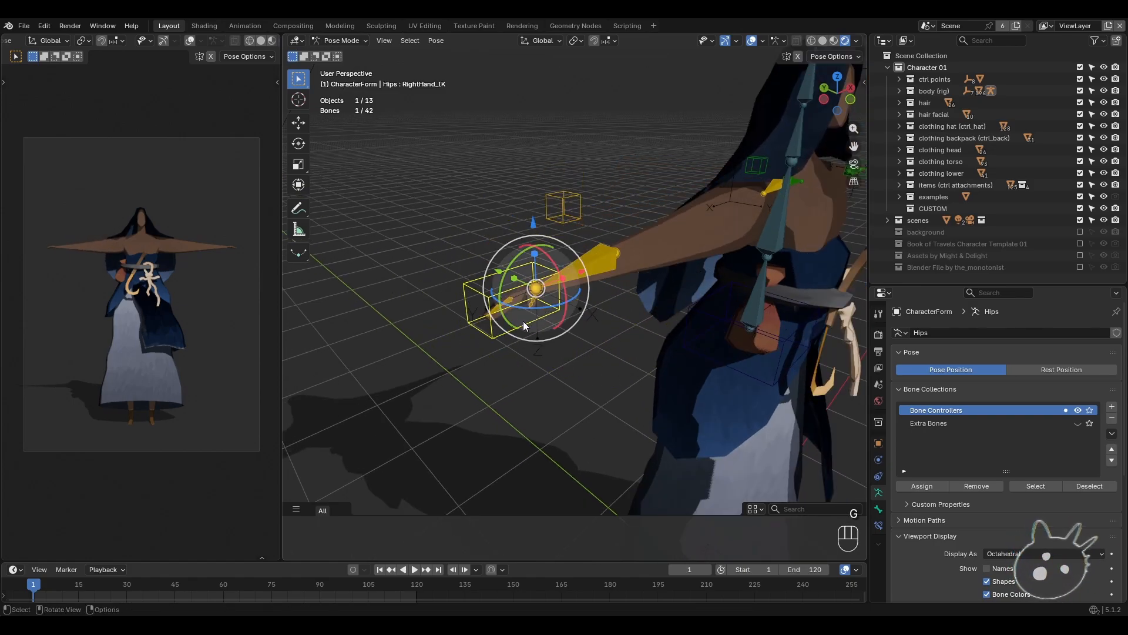
key("r")
left_click(450, 374)
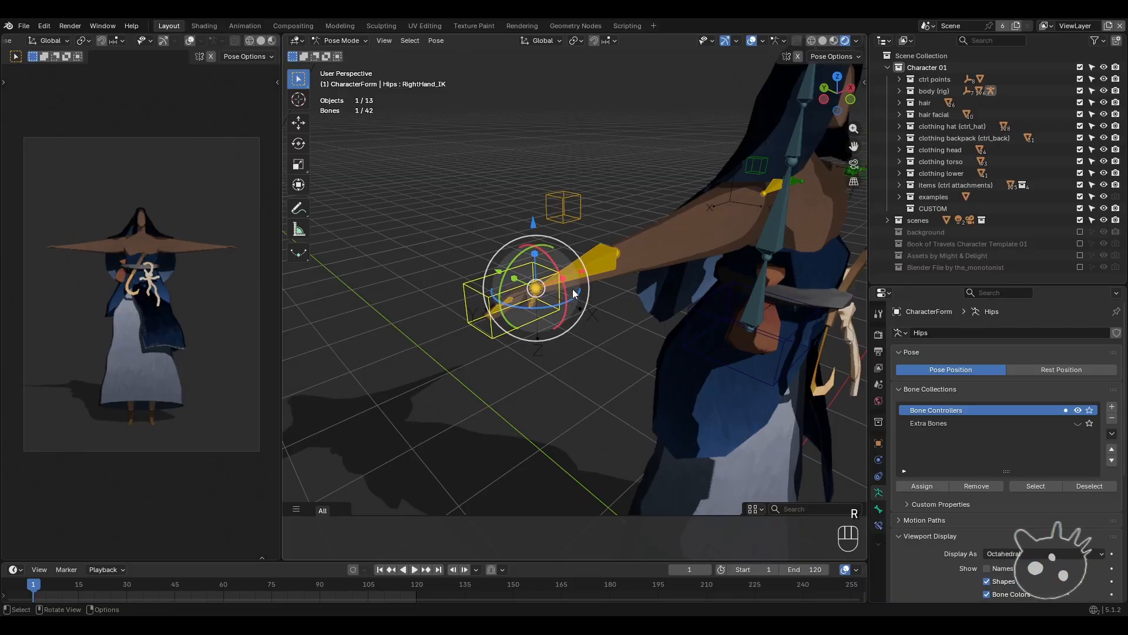
left_click_drag(573, 298, 637, 344)
key("ctrl+z")
key("ctrl+z")
- Try rotating the RightHand_IK controller about 42.5° around the global Y axis and undo the rotation
mouse_move(575, 350)
middle_mouse_down("shift")
mouse_move(612, 345)
mouse_move(594, 338)
middle_mouse_up("shift")
scroll(612, 346, "up", 2)
key("r")
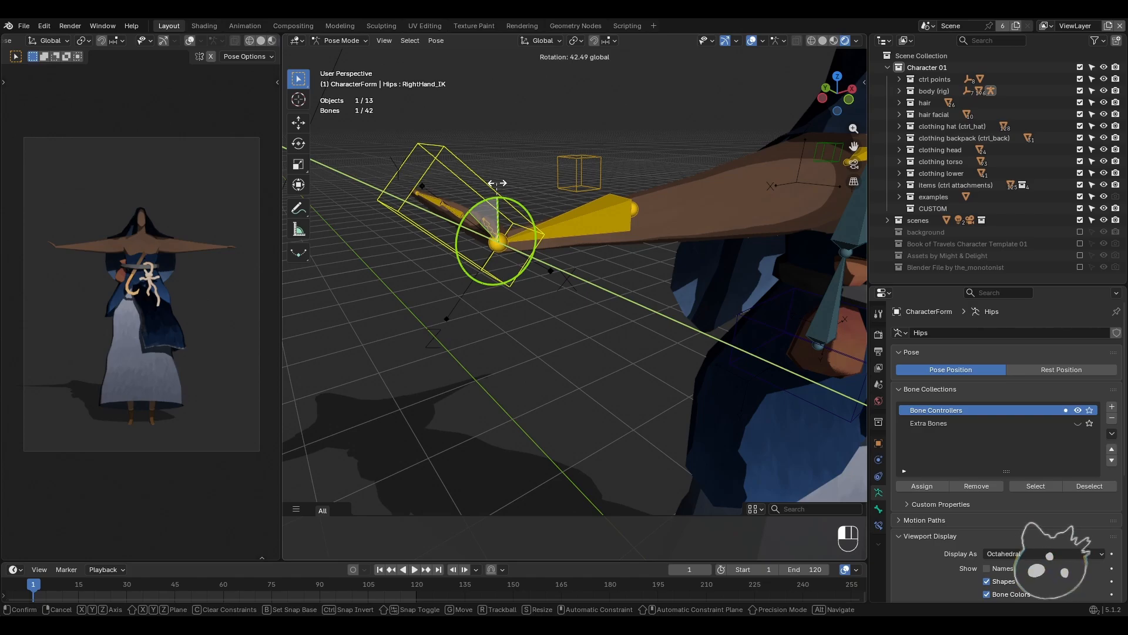
left_click(497, 183)
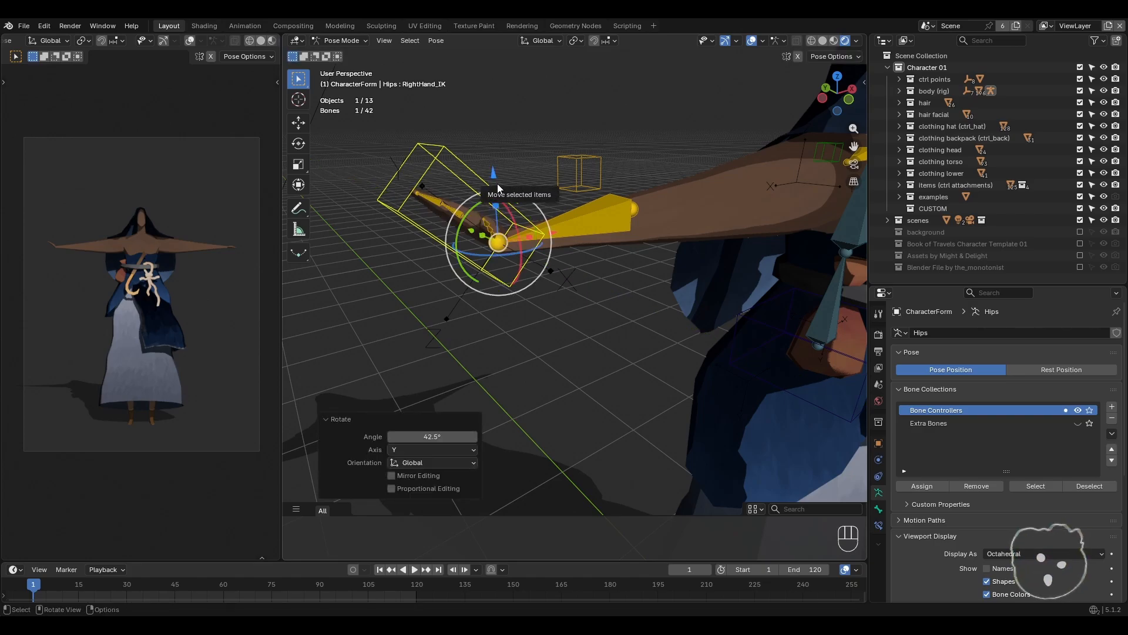
key("ctrl+z")
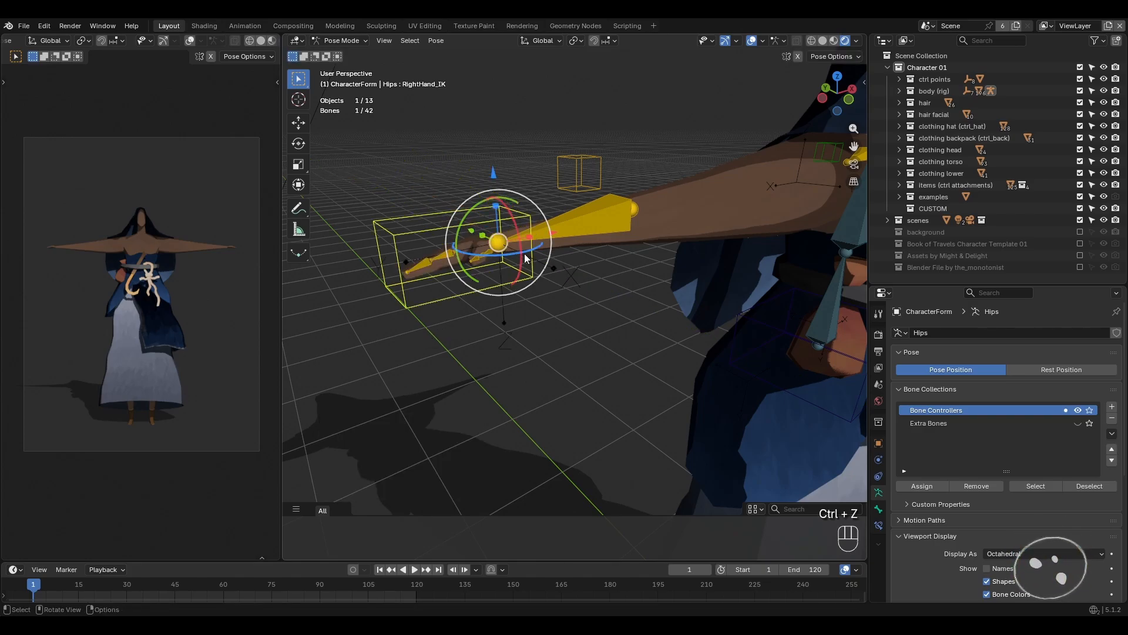
- Try moving the RightHand_IK controller along the global X axis by about 0.08 m and undo the move
middle_click_drag(553, 231, 479, 232)
key("g")
key("x")
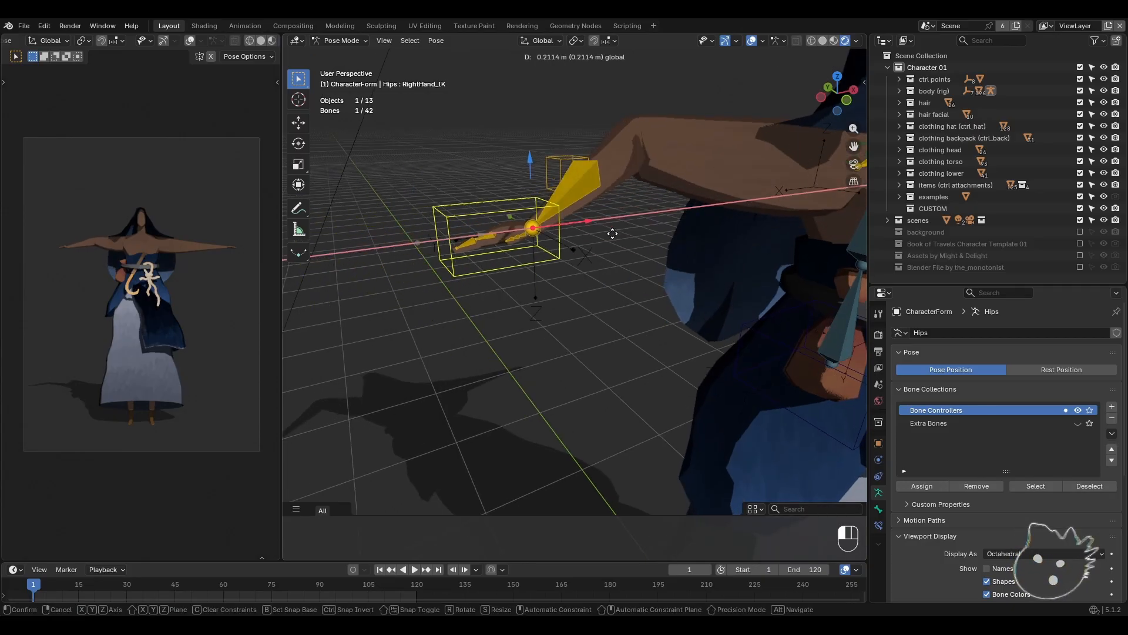
left_click_drag(662, 228, 541, 264)
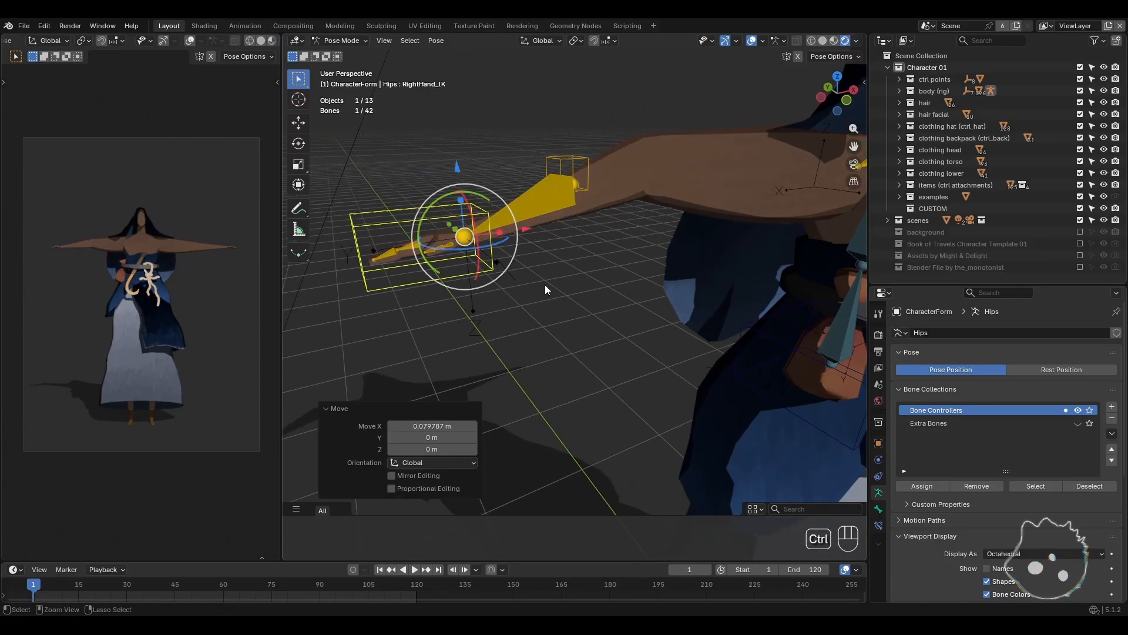
key("ctrl+z")
- Select the CharacterForm_Root controller at the character's feet
middle_click_drag(570, 400, 536, 256, "shift")
scroll(564, 283, "down", 2)
middle_click_drag(665, 376, 593, 353, "shift")
scroll(594, 305, "down", 1)
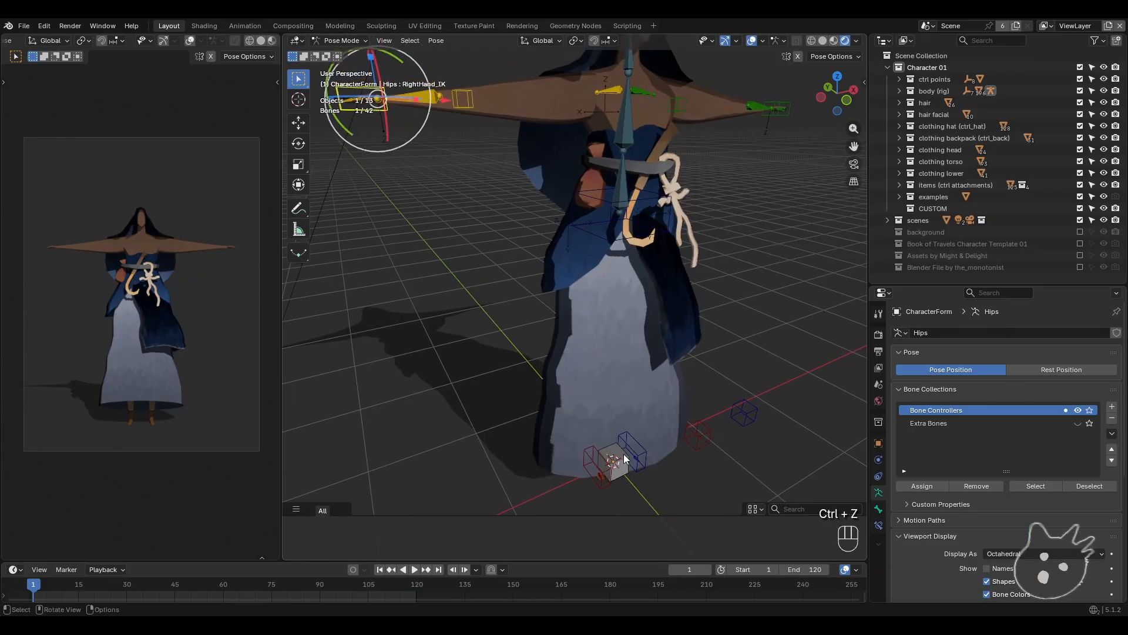
left_click(623, 459)
scroll(606, 391, "down", 2)
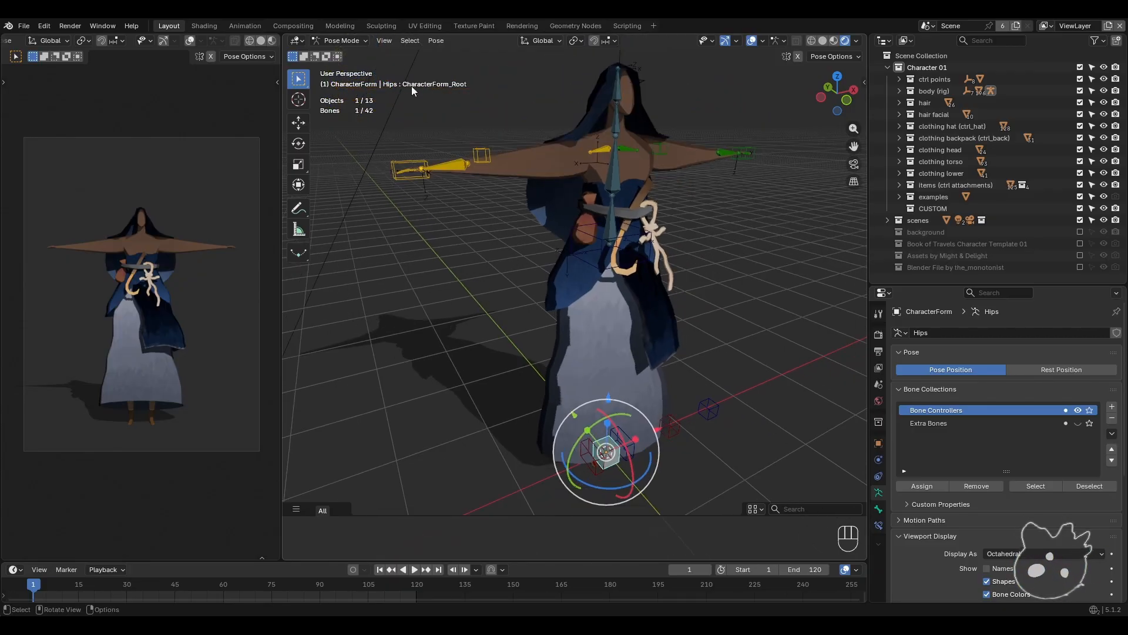
- Switch from Pose Mode to Object Mode and select the CharacterForm armature as a whole
left_click(344, 40)
left_click(341, 53)
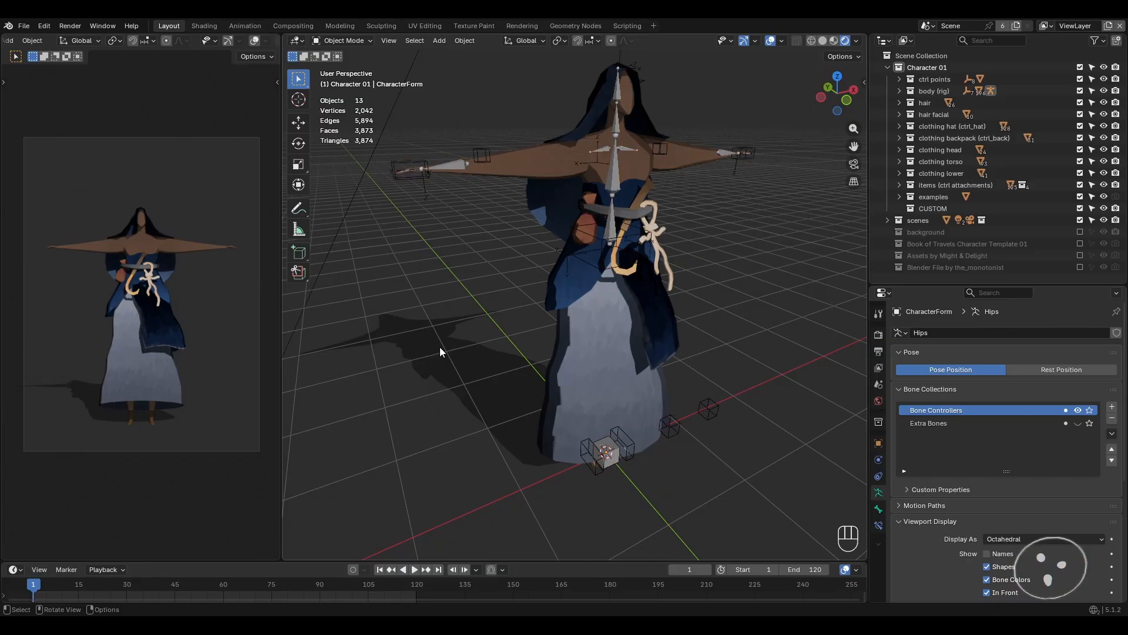
middle_click_drag(440, 347, 627, 415)
left_click(605, 250)
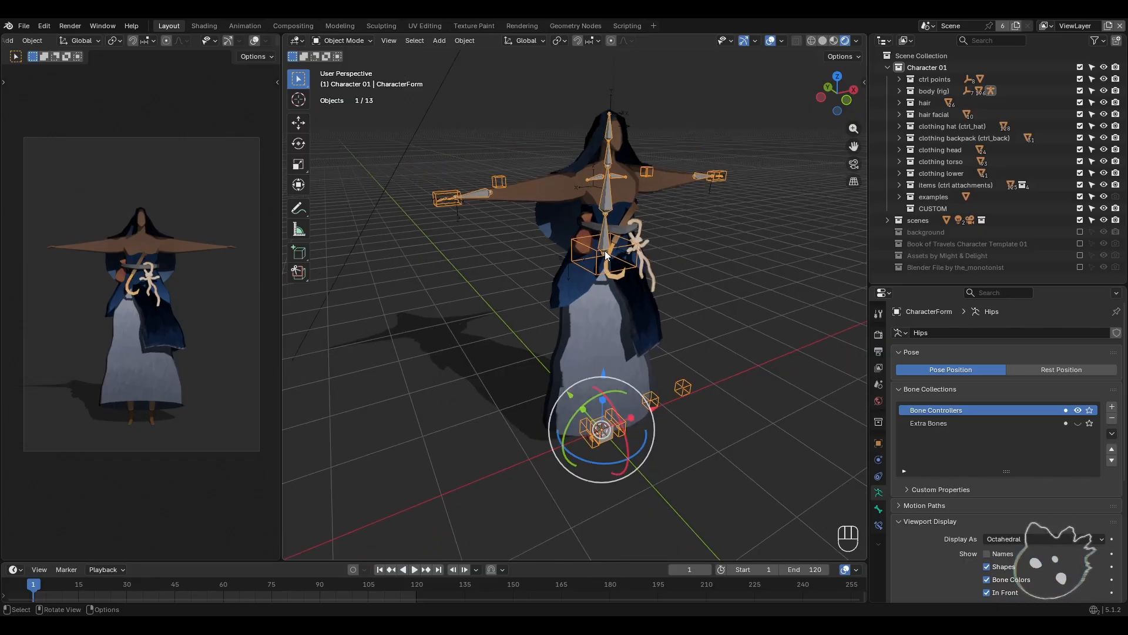
middle_click_drag(628, 368, 635, 375)
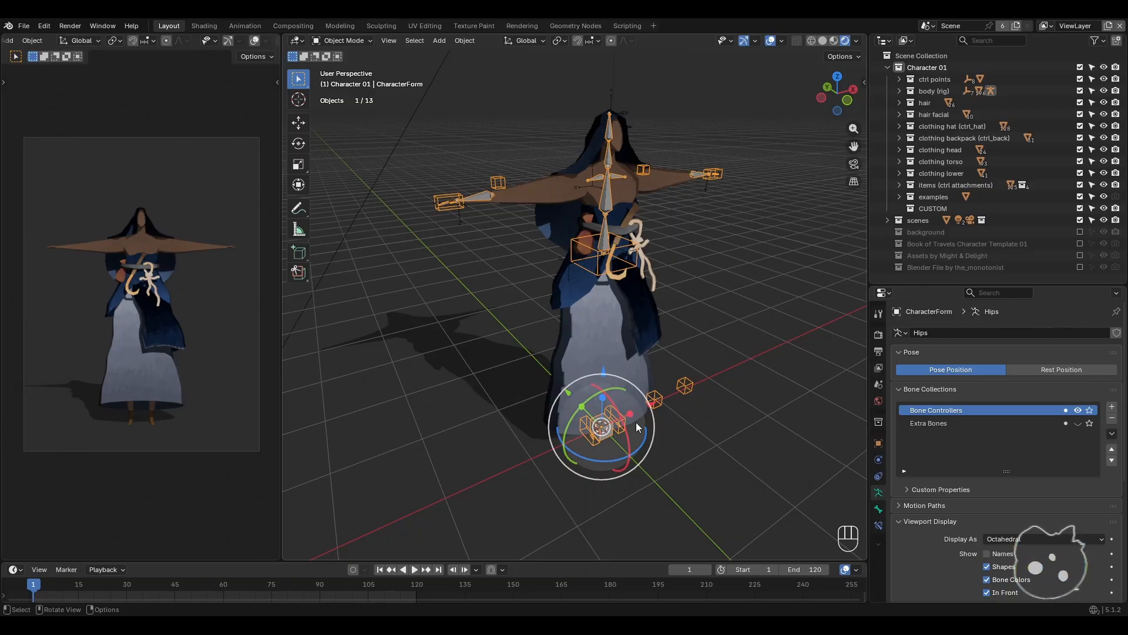
mouse_move(636, 421)
middle_mouse_down()
mouse_move(697, 429)
mouse_move(658, 423)
mouse_move(714, 415)
mouse_move(640, 411)
middle_mouse_up()
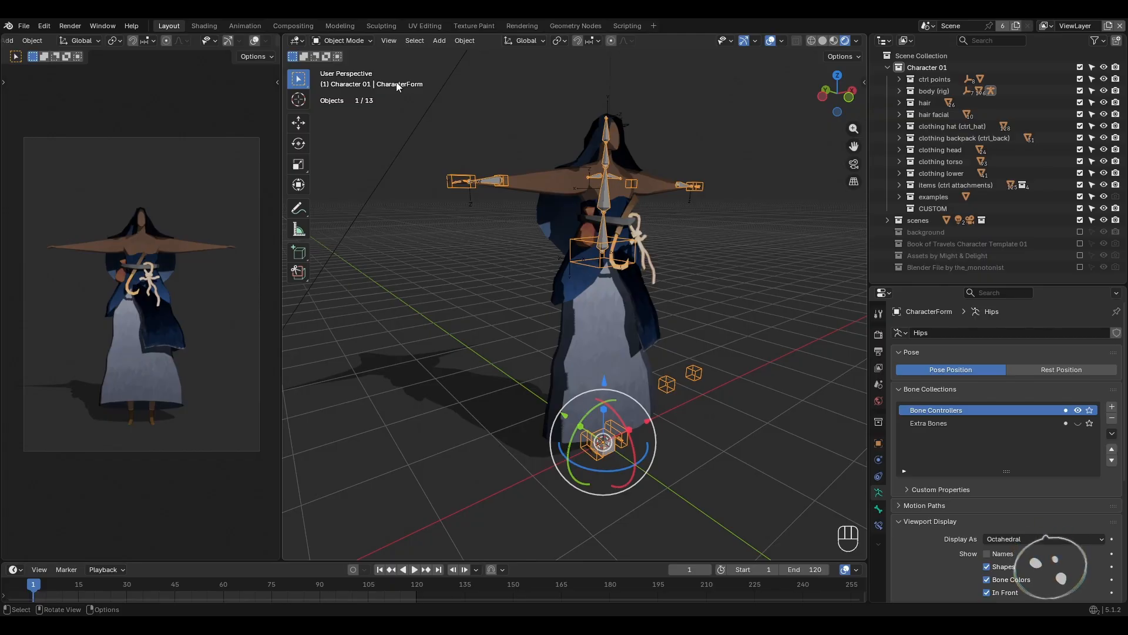
- Try moving the whole CharacterForm armature in Object Mode, cancelling each transform
left_click(334, 40)
key("g")
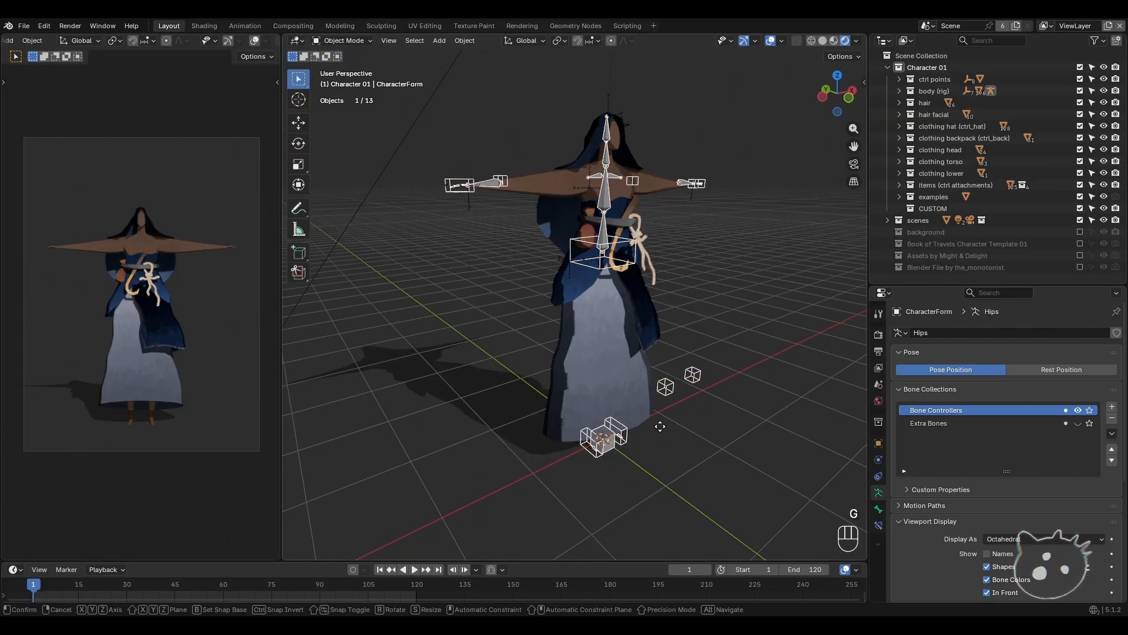
right_click(352, 408)
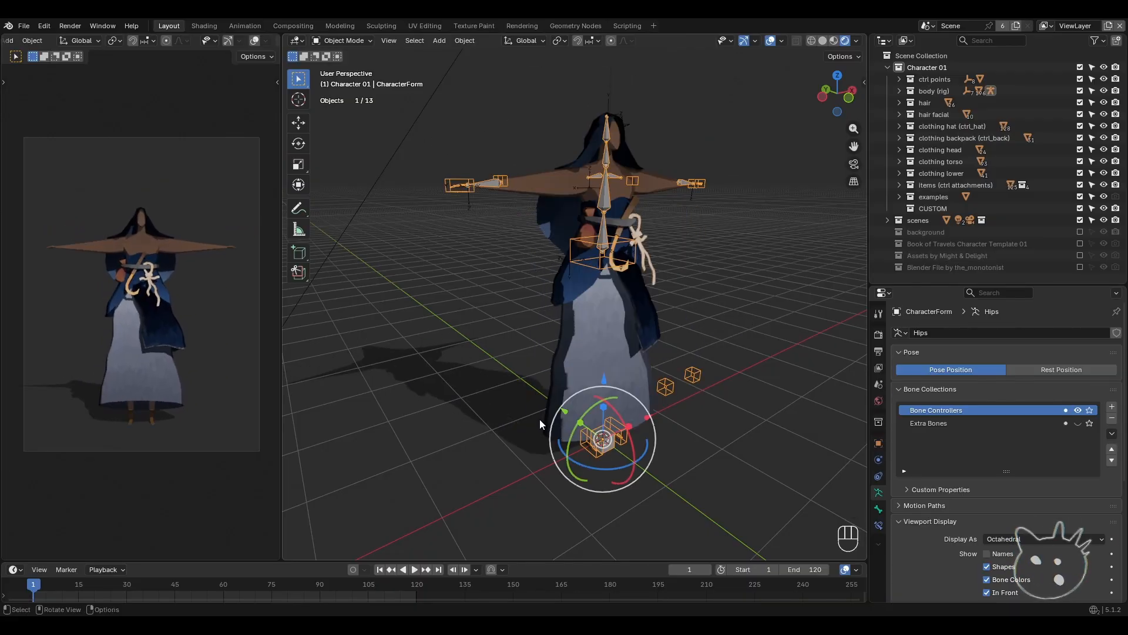
key("g")
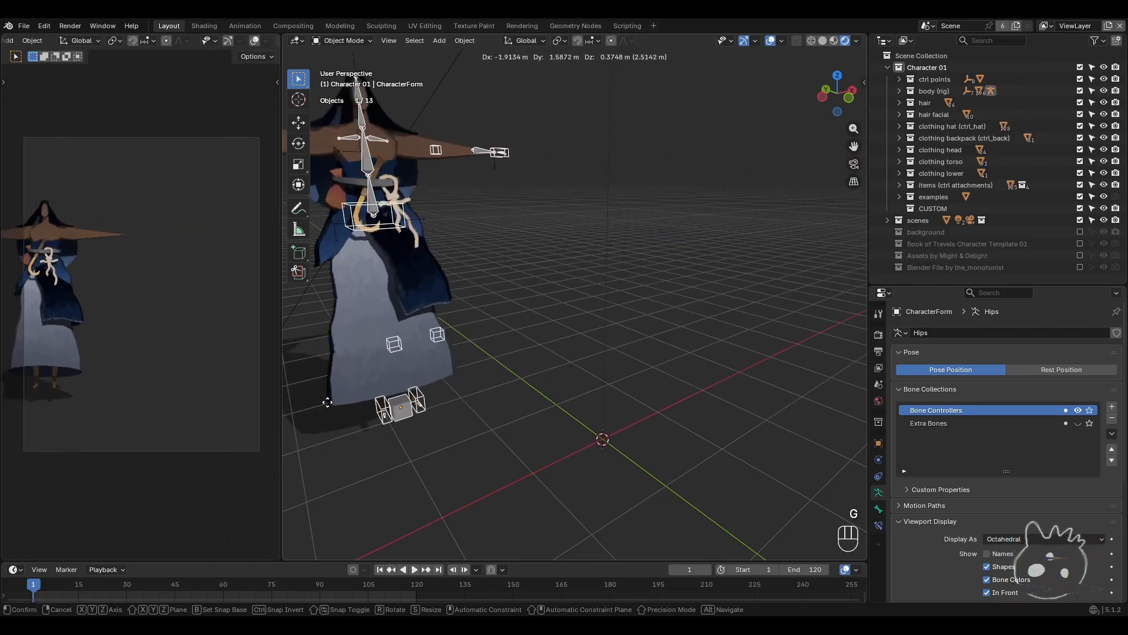
right_click(380, 167)
- Return the CharacterForm armature to Pose Mode, leaving none of its bones selected
left_click(352, 41)
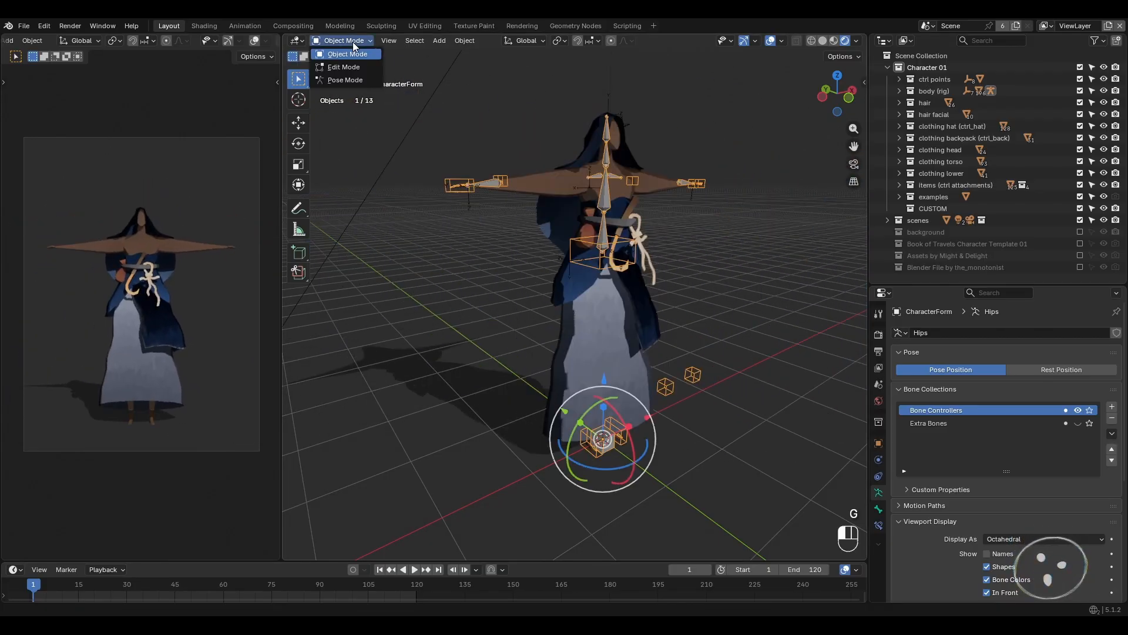
left_click(344, 81)
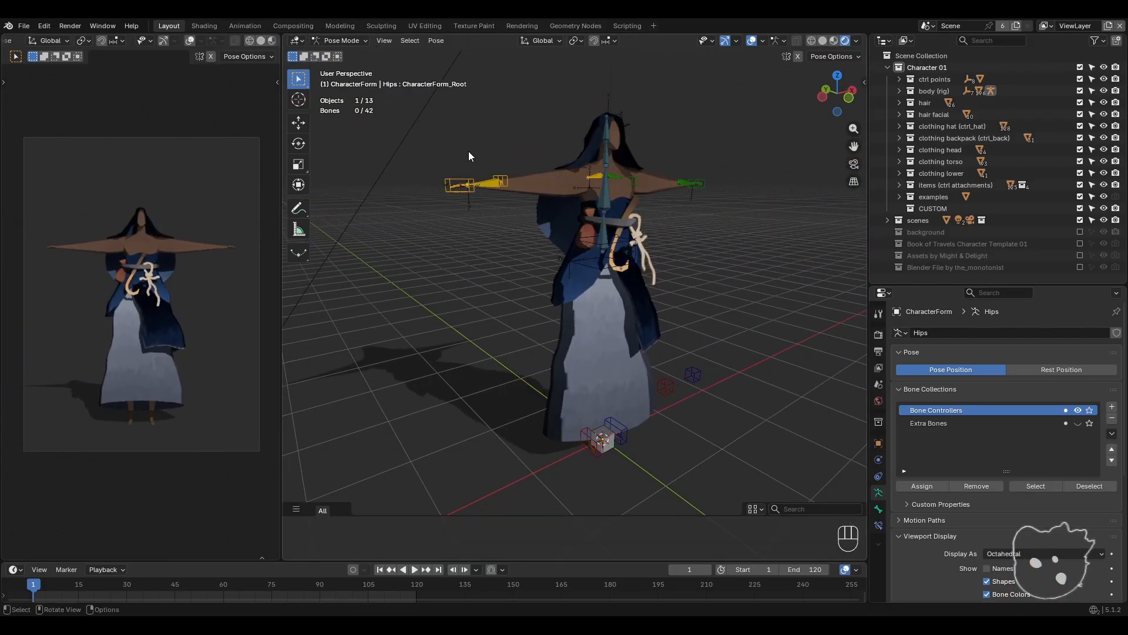
left_click_drag(398, 141, 749, 481)
left_click(750, 481)
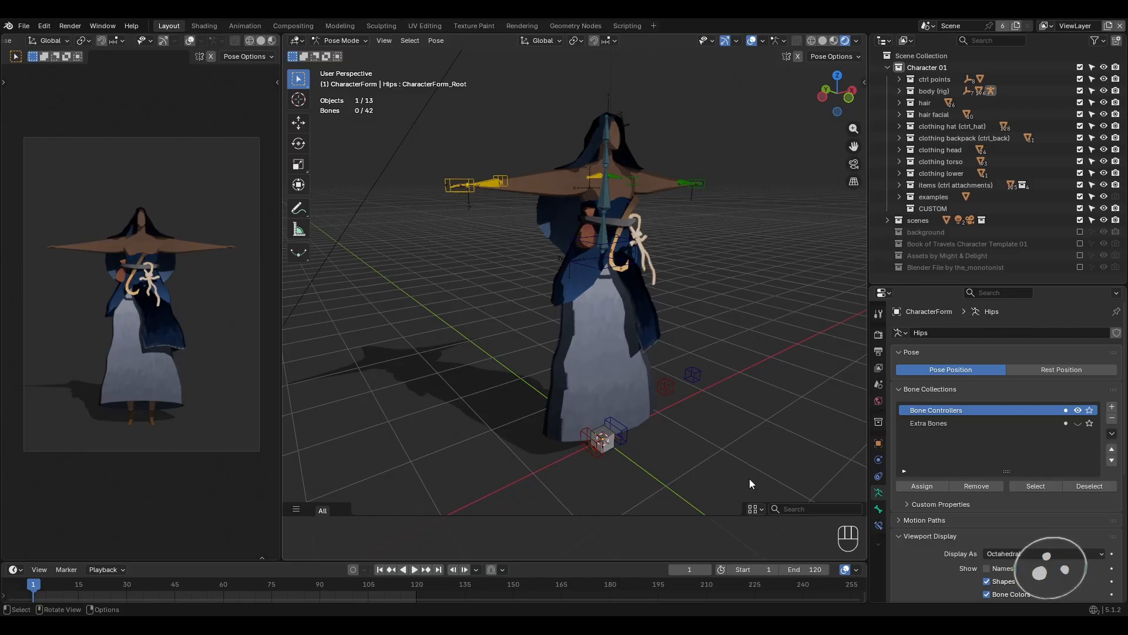
- Switch the armature to Edit Mode and examine its bones from several angles
left_click(341, 41)
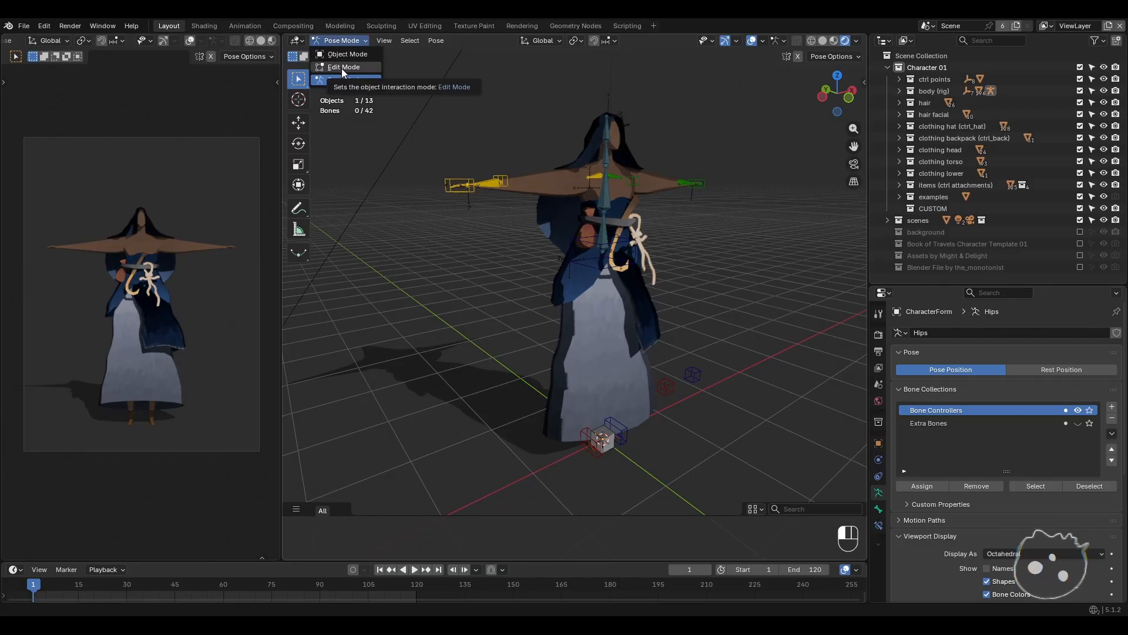
left_click(343, 68)
middle_click_drag(559, 328, 614, 369)
middle_click_drag(615, 284, 455, 211)
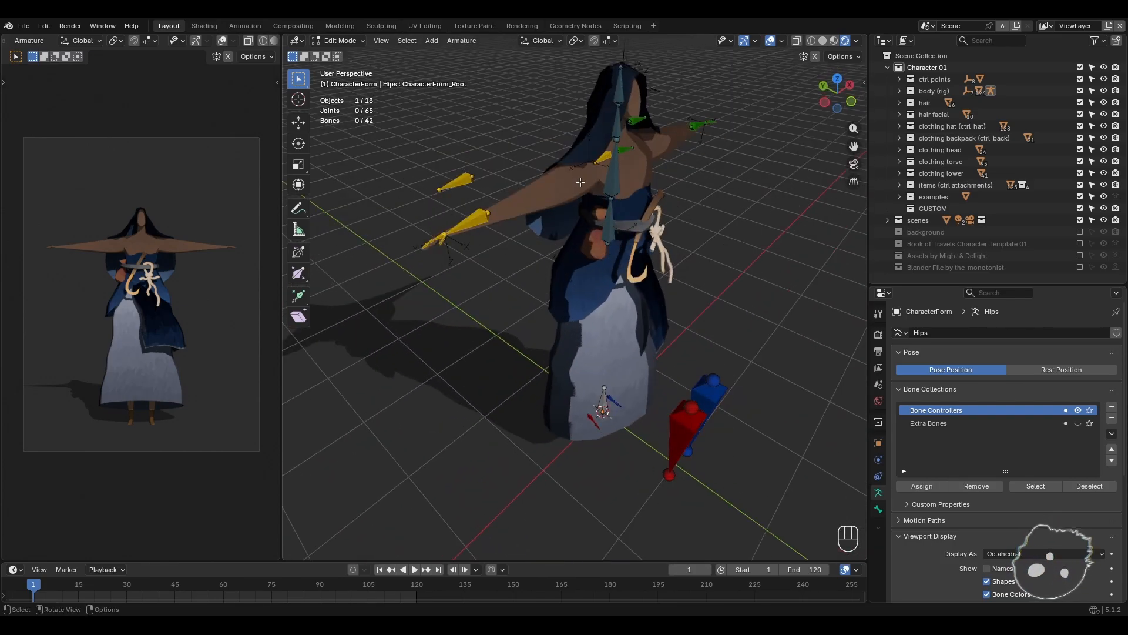
middle_click_drag(684, 424, 612, 146)
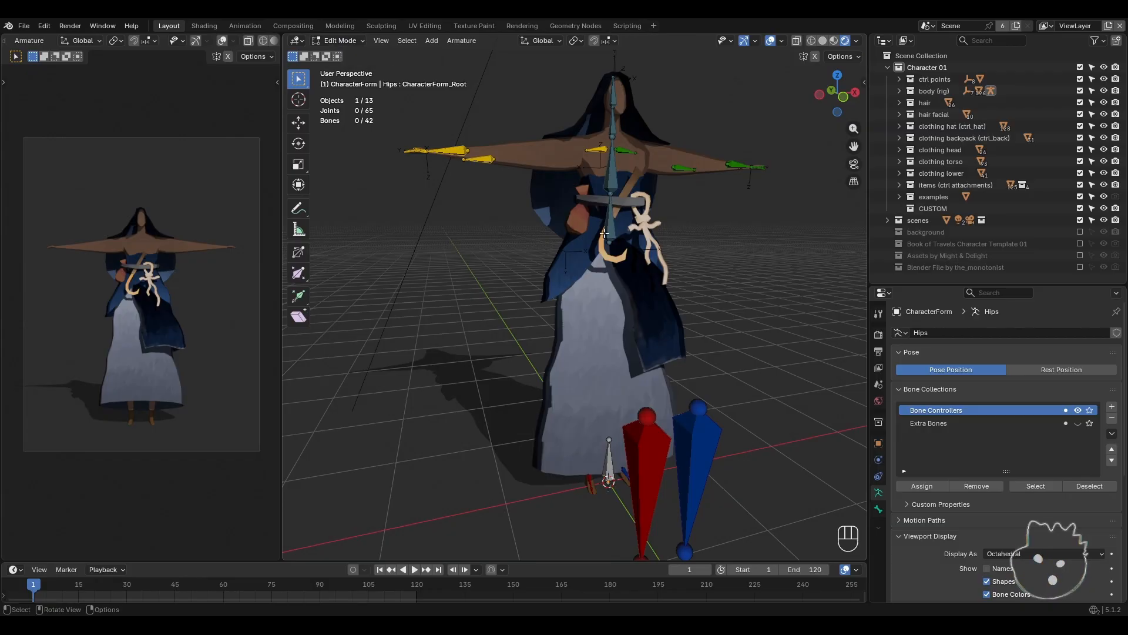
- Put the armature back in Pose Mode and select the CharacterForm_Root controller between the feet
left_click(349, 41)
left_click(347, 80)
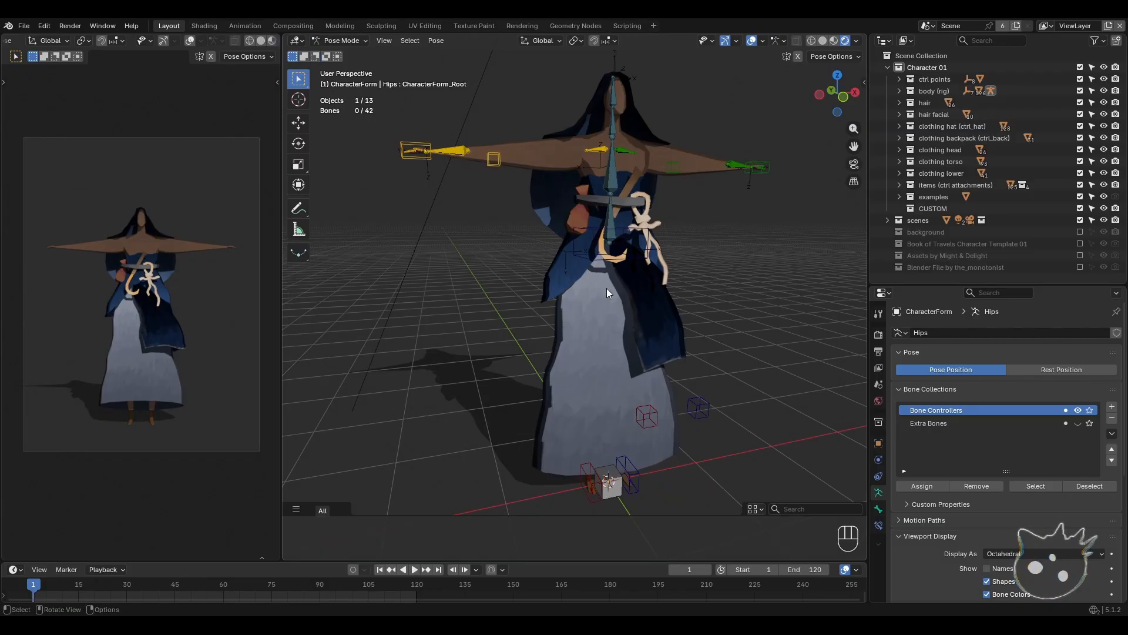
middle_click_drag(503, 337, 413, 188)
left_click(614, 451)
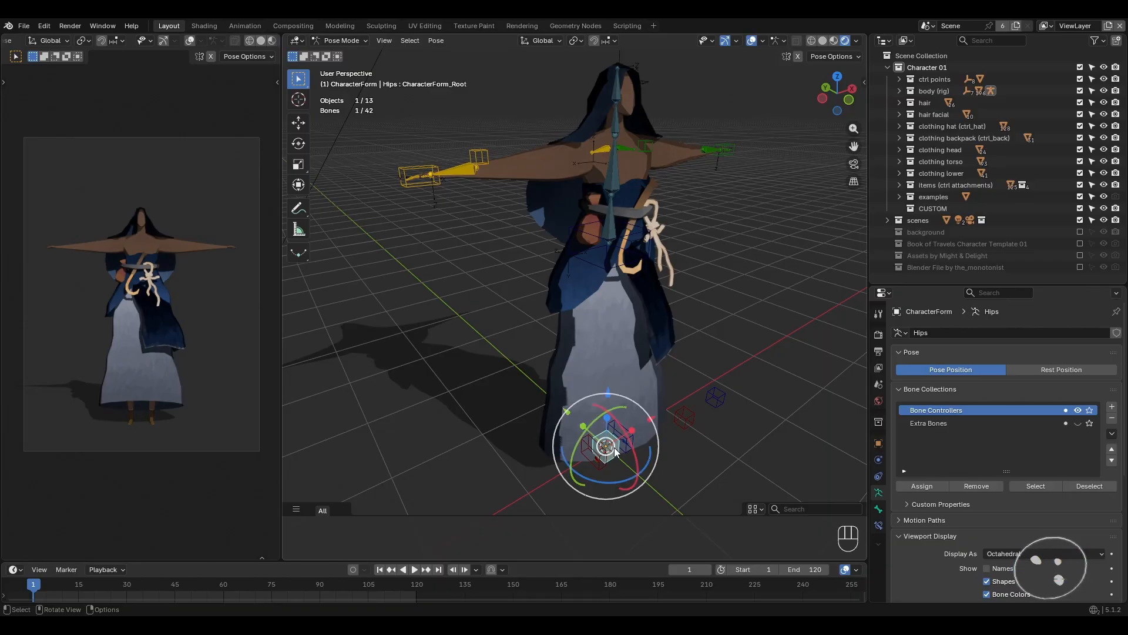
middle_click_drag(625, 463, 624, 427, "shift")
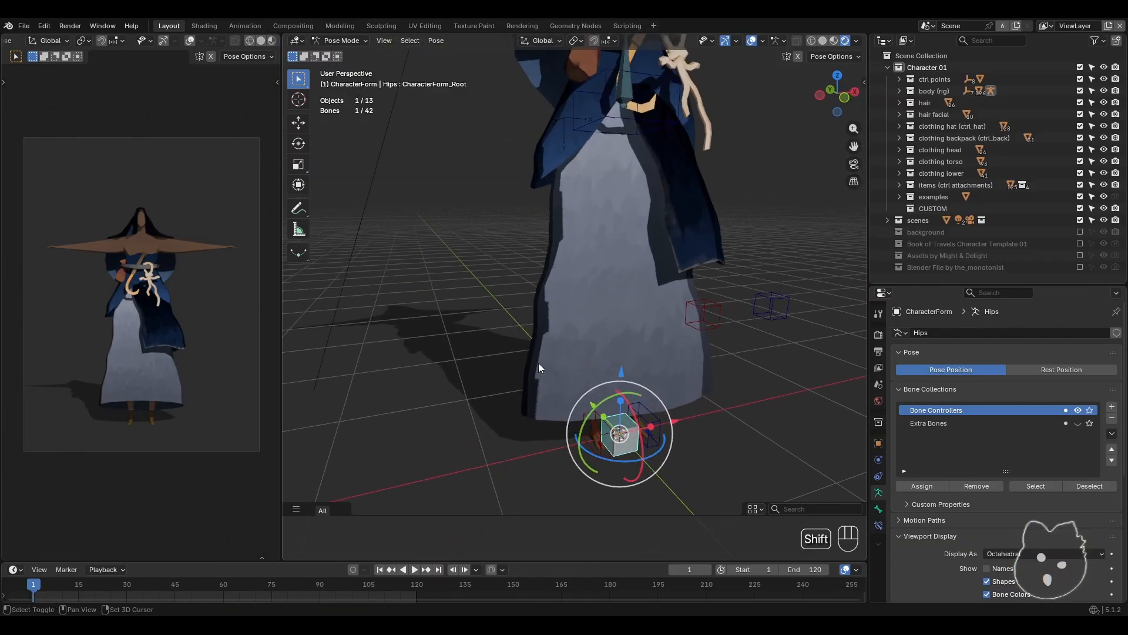
middle_click_drag(539, 362, 573, 400)
scroll(672, 426, "up", 2)
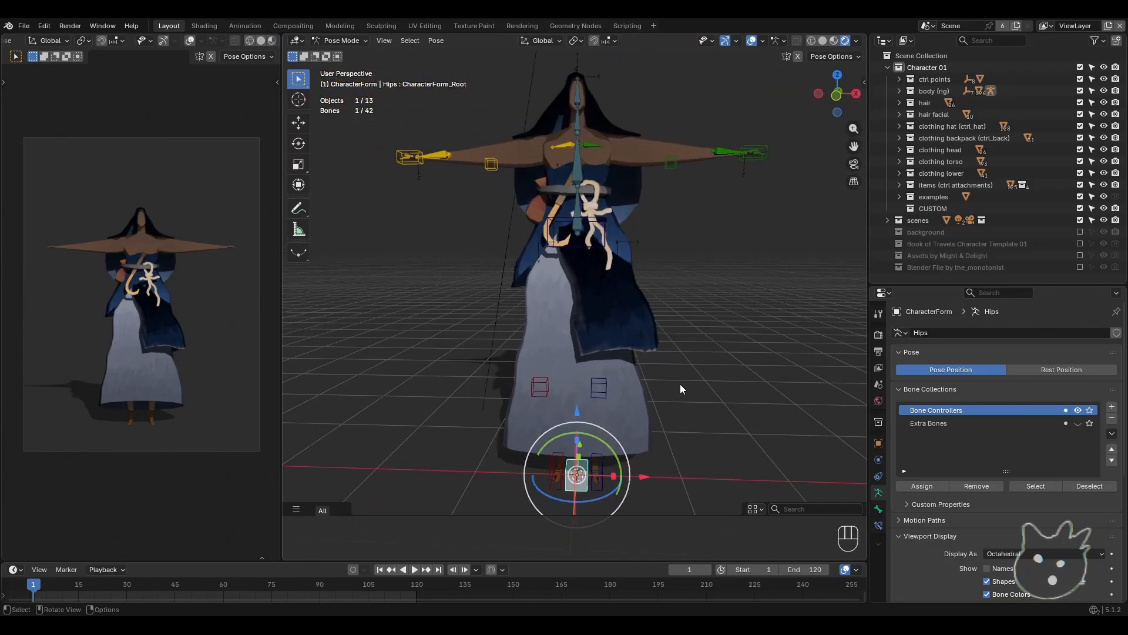
- Try moving the whole character sideways twice with the CharacterForm_Root controller, undoing each move
key("g")
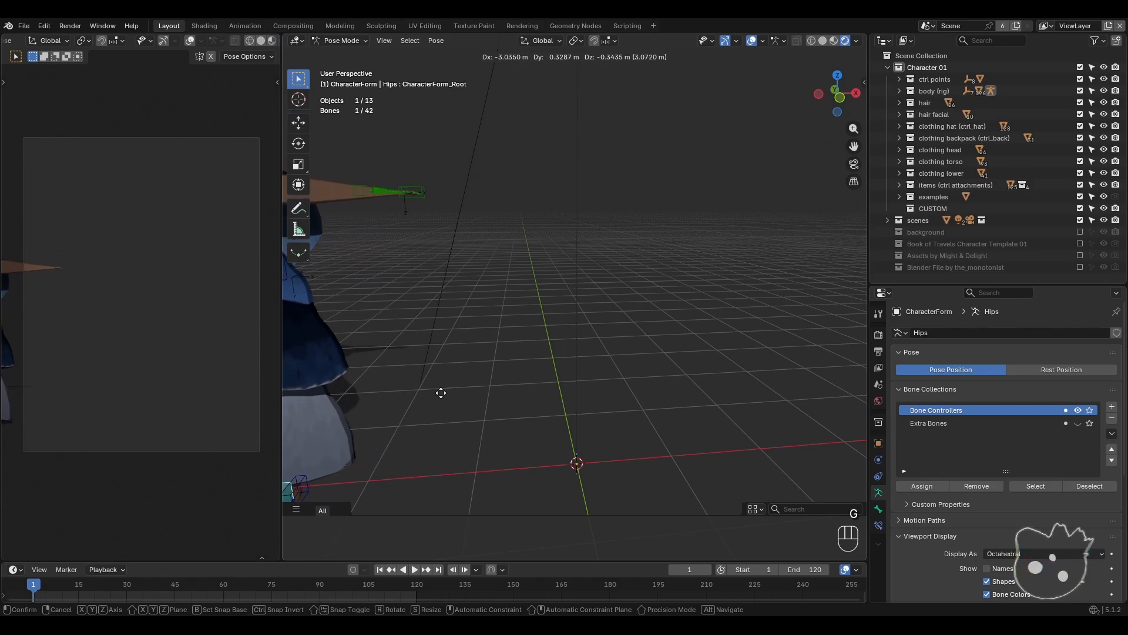
left_click(488, 441, "shift")
middle_click_drag(488, 439, 604, 395)
key("ctrl+z")
key("ctrl+z")
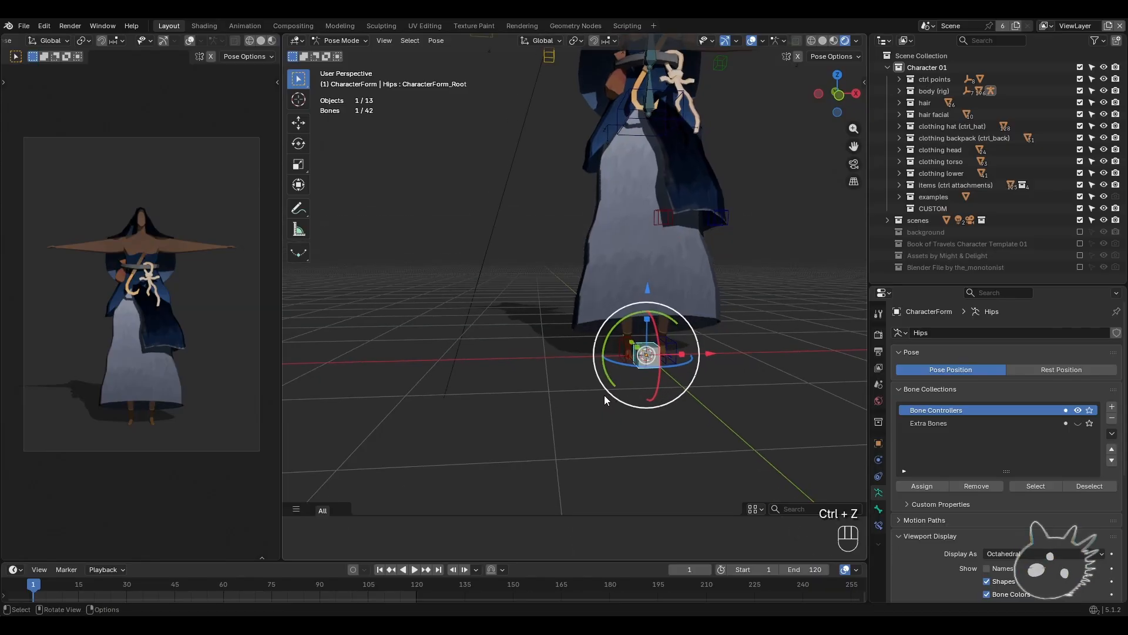
key("g")
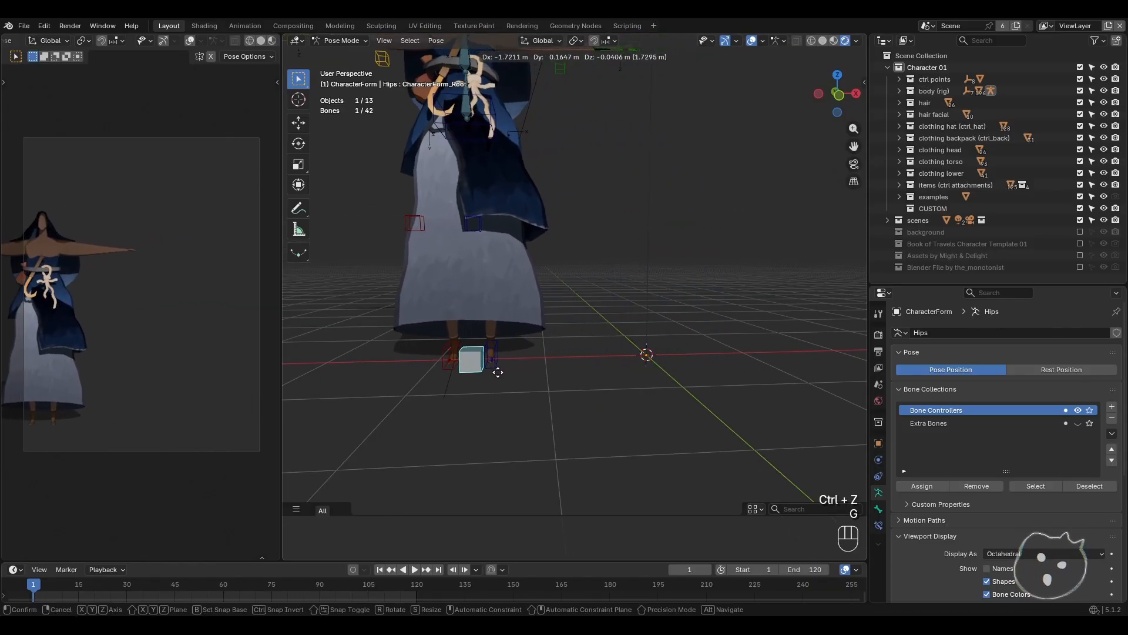
left_click(529, 374)
middle_click_drag(533, 374, 597, 392)
key("ctrl+z")
middle_click_drag(557, 432, 564, 421, "shift")
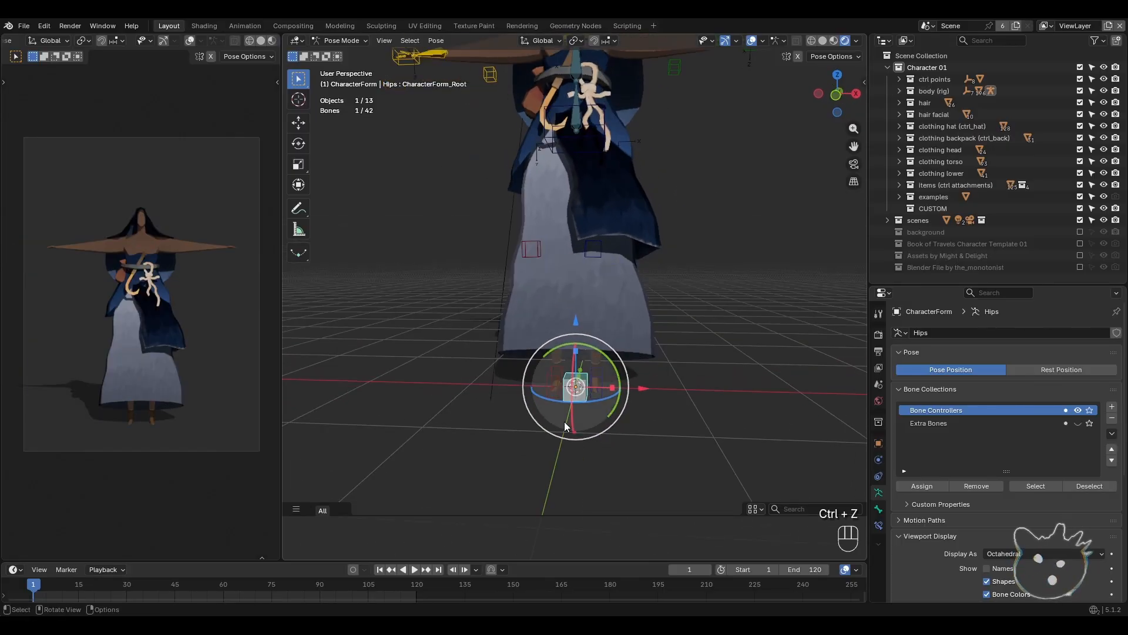
- Try transforming the CharacterForm_Root controller with its gizmo handles, including a move along Y, and undo both changes
scroll(564, 421, "up", 3)
left_click_drag(603, 432, 576, 443)
key("ctrl+z")
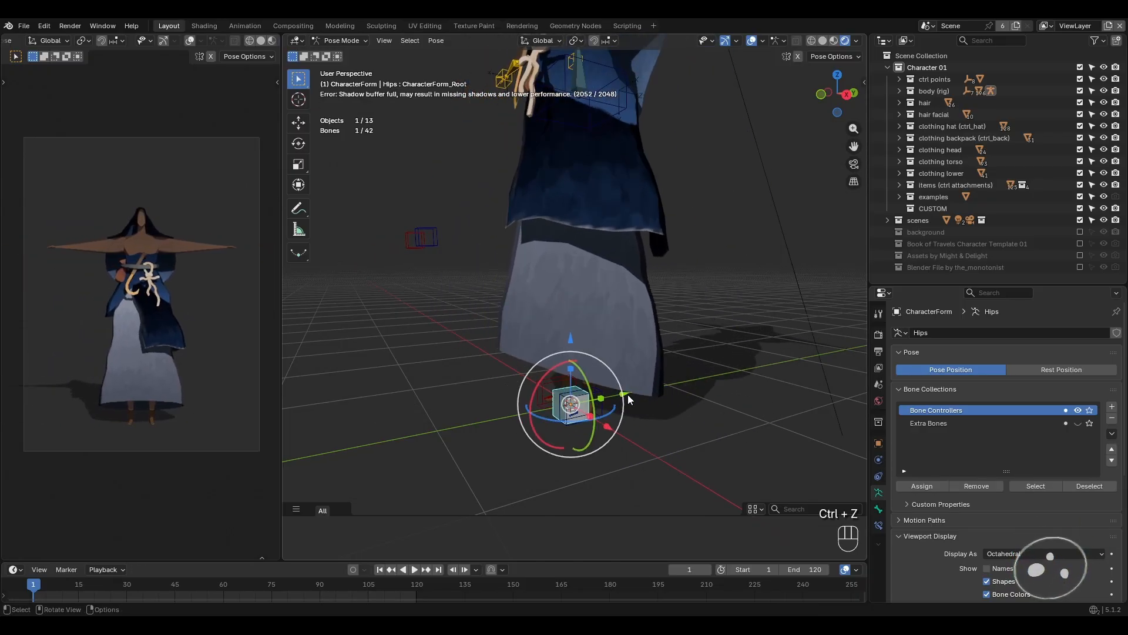
left_click_drag(623, 394, 700, 407)
key("ctrl+z")
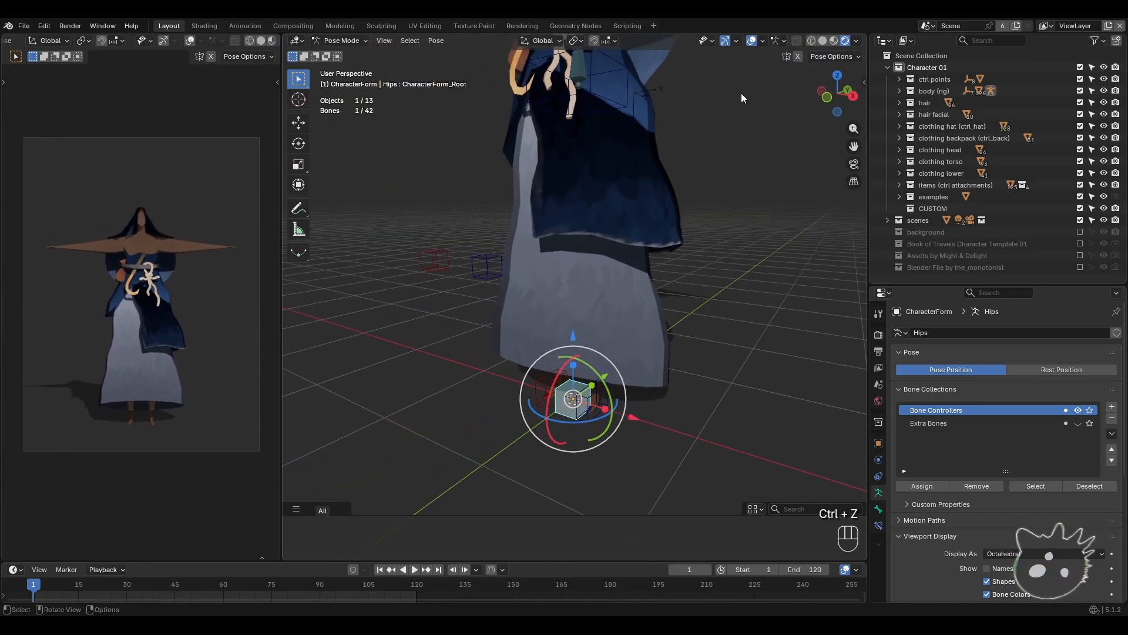
- Disable the Scale object gizmo in the main viewport, keeping Move and Rotate enabled
left_click(764, 40)
left_click(737, 41)
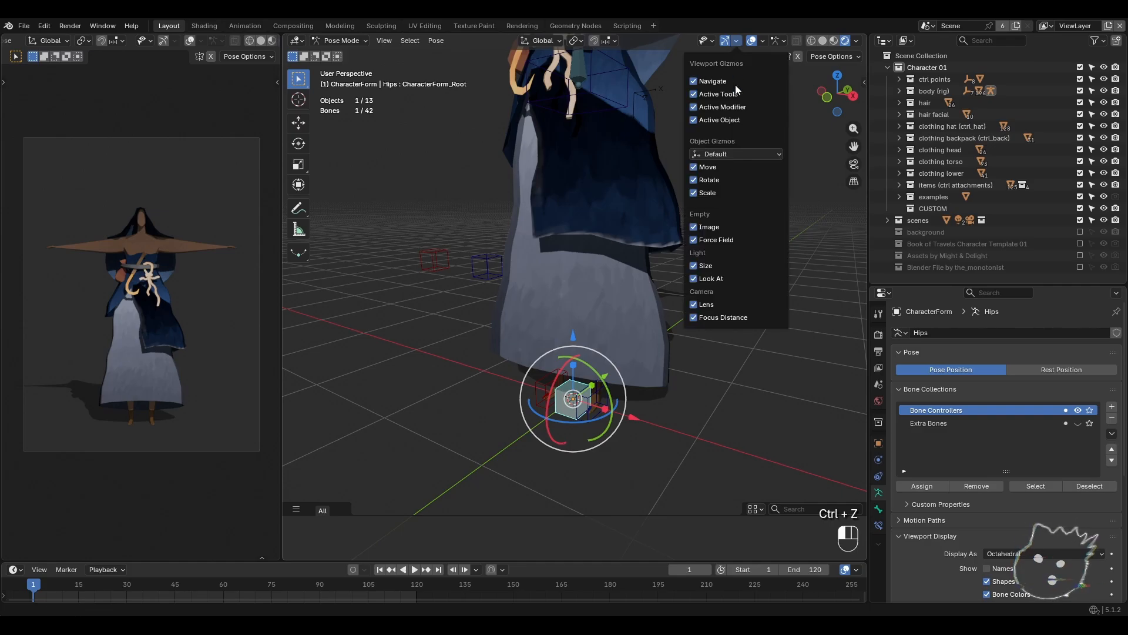
left_click(709, 192)
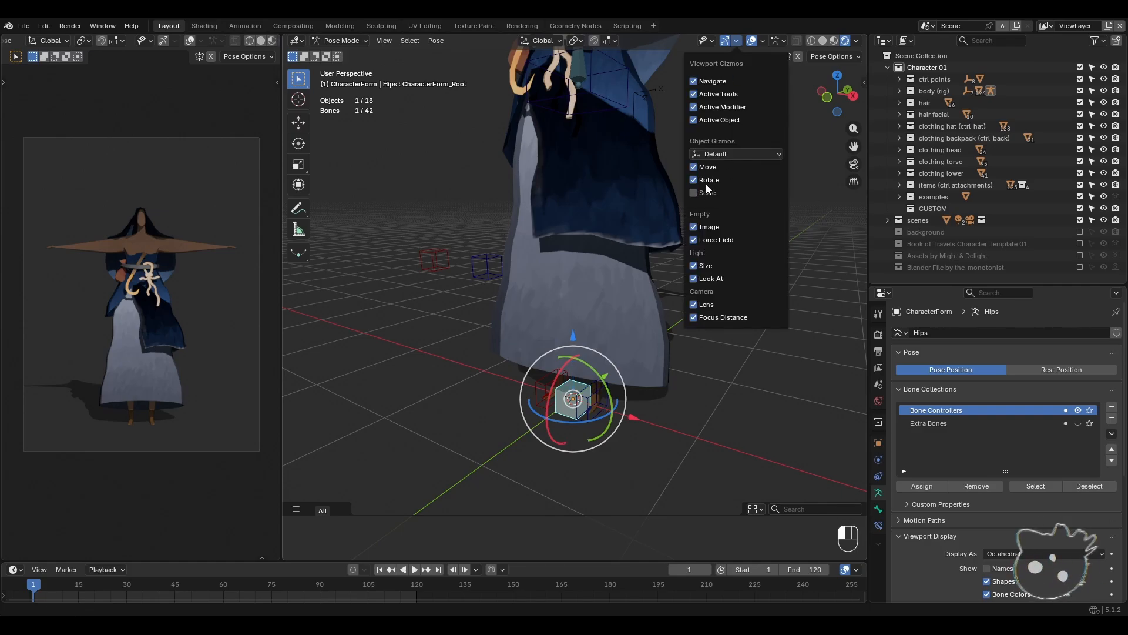
- Disable the Rotate object gizmo in the main viewport, leaving only Move enabled
left_click(706, 180)
middle_click_drag(675, 403, 663, 381)
scroll(670, 402, "up", 1)
scroll(649, 427, "up", 1)
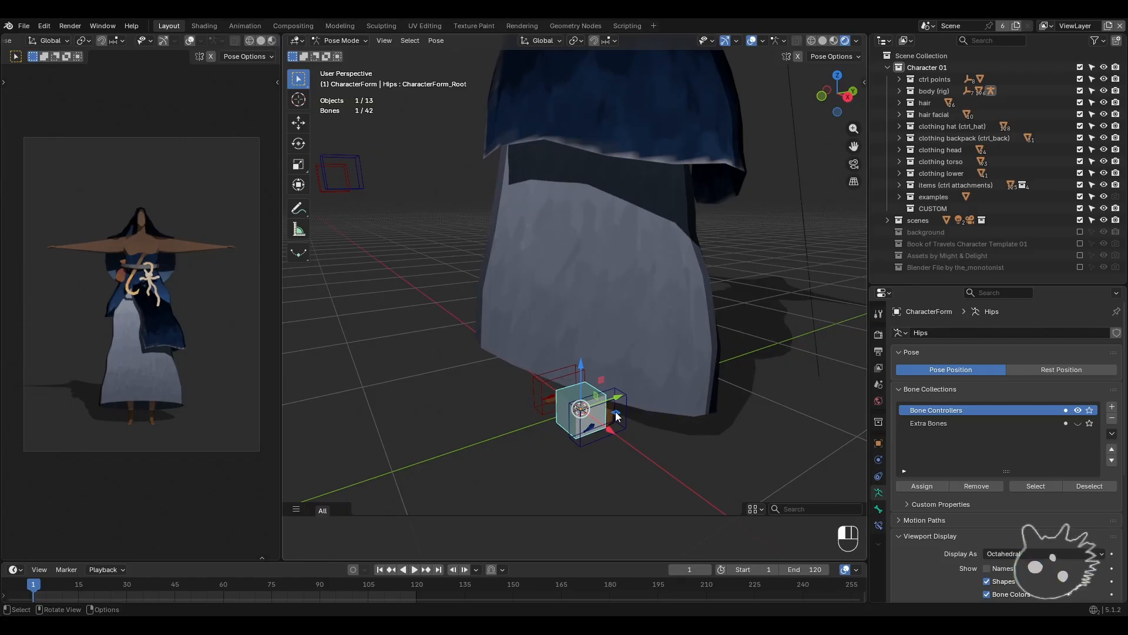
- Try moving the CharacterForm_Root controller in the XY plane with its gizmo handle, and undo the move
left_click_drag(616, 416, 751, 286)
left_click_drag(443, 310, 747, 314)
left_click(747, 314)
key("ctrl+z")
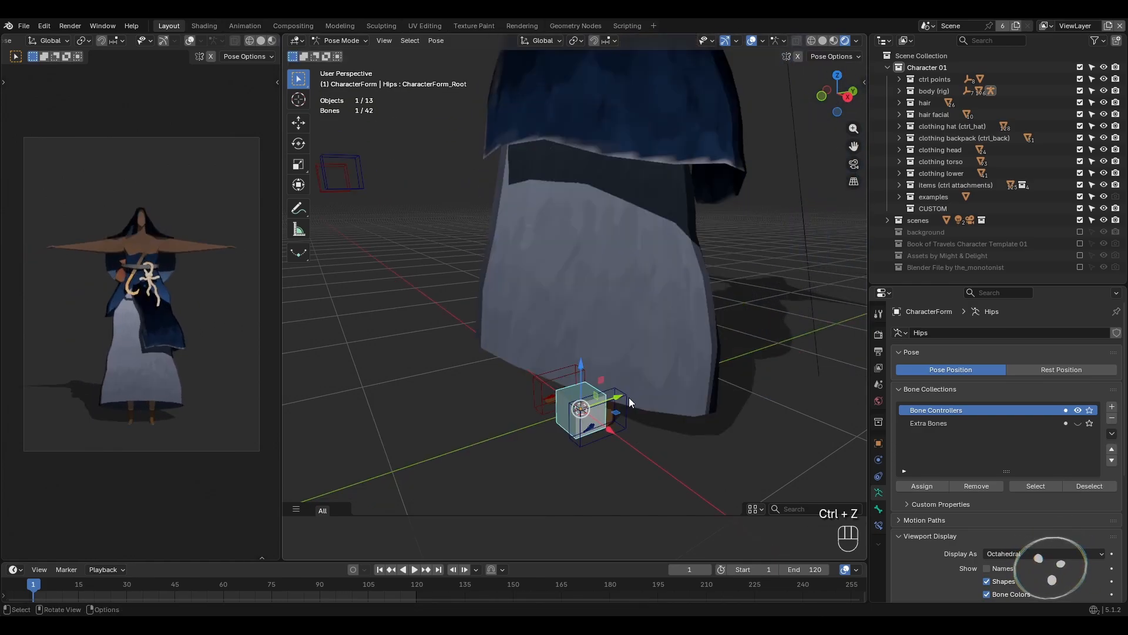
- Try moving the CharacterForm_Root controller in the XZ plane with its green plane handle, and undo the move
middle_click_drag(629, 397, 600, 360)
scroll(598, 352, "down", 2)
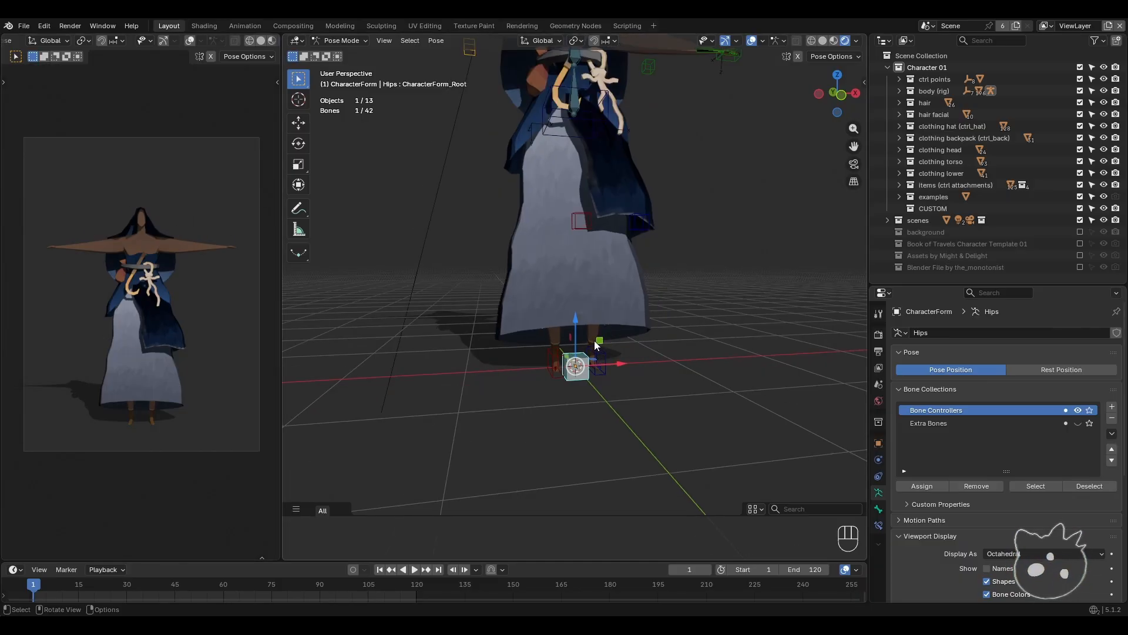
mouse_move(595, 344)
left_mouse_down()
mouse_move(756, 282)
mouse_move(479, 202)
mouse_move(799, 457)
mouse_move(764, 176)
mouse_move(412, 353)
mouse_move(500, 117)
mouse_move(502, 63)
mouse_move(516, 345)
mouse_move(542, 512)
mouse_move(599, 326)
left_mouse_up()
key("ctrl+z")
middle_click_drag(623, 356, 604, 355, "shift")
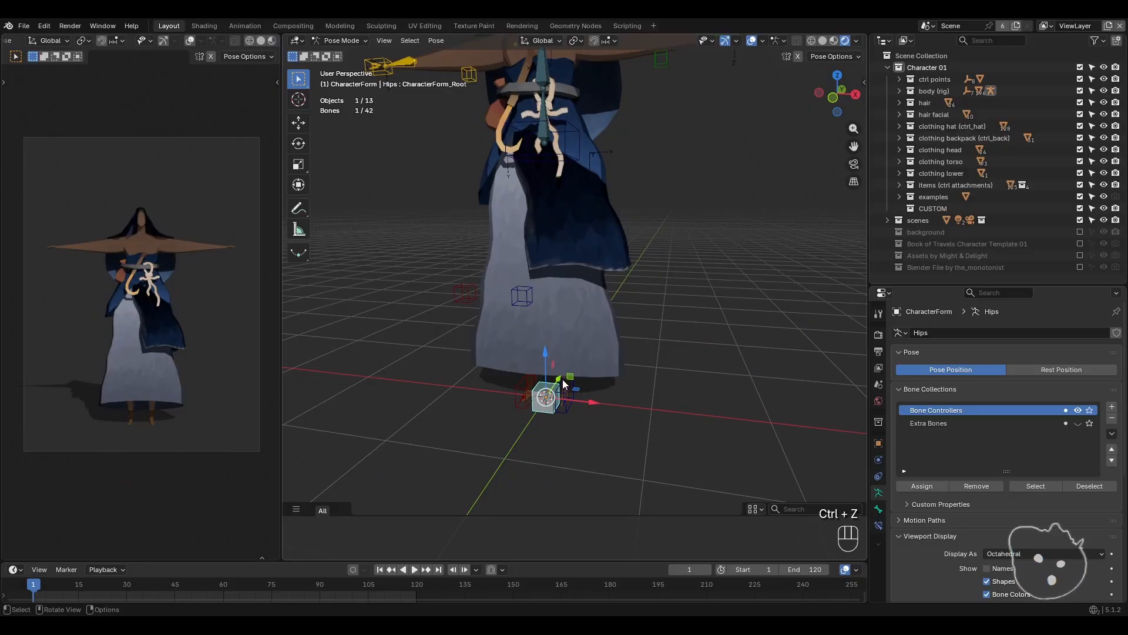
- Enable the Rotate and Scale object gizmos alongside Move, and try scaling the Spine1 bone in the torso
left_click(737, 41)
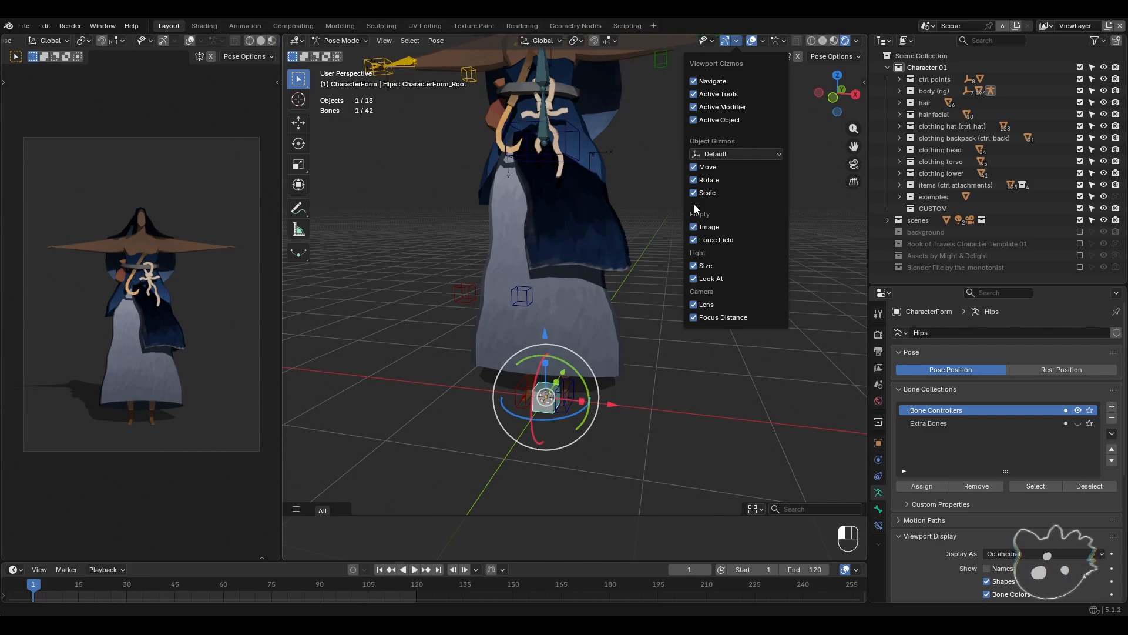
middle_click_drag(536, 264, 640, 312)
left_click(569, 282)
key("s")
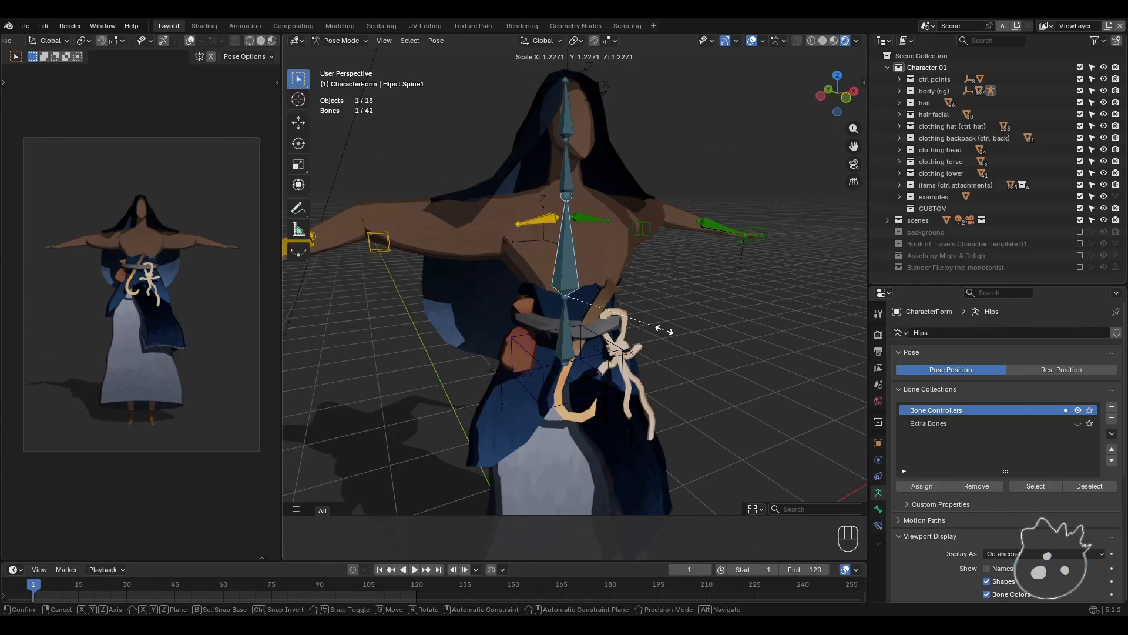
right_click(706, 337)
- Leave only the Move and Rotate object gizmos enabled, with Scale off, and deselect all bones
middle_click_drag(707, 337, 704, 324, "shift")
left_click(736, 41)
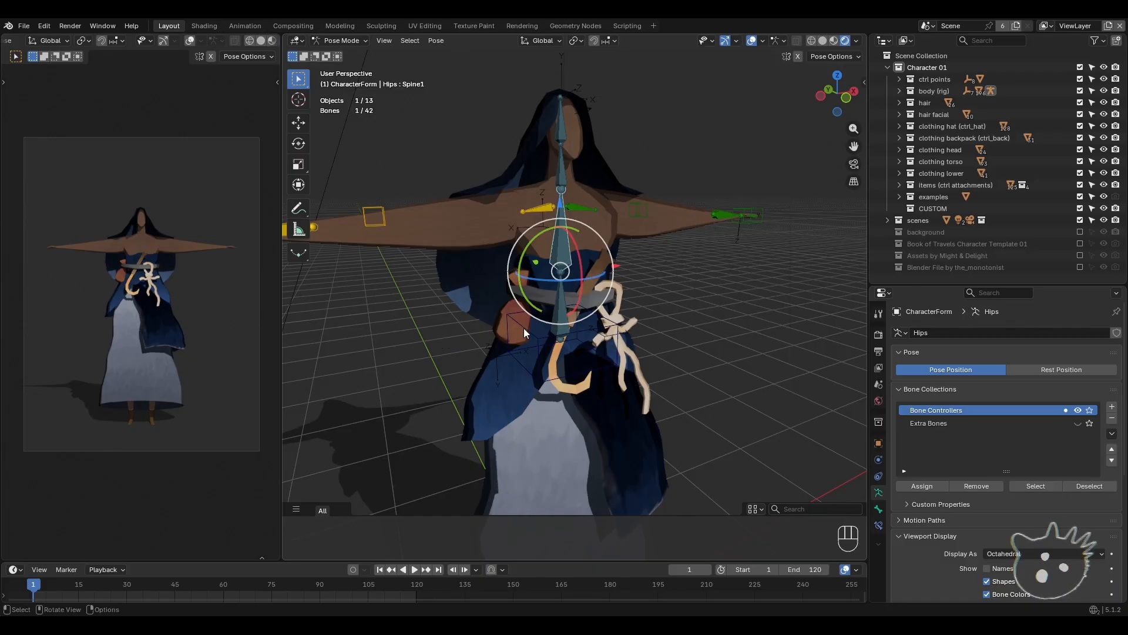
middle_click_drag(524, 328, 534, 325)
middle_click_drag(463, 322, 491, 323)
middle_click_drag(490, 323, 545, 323, "shift")
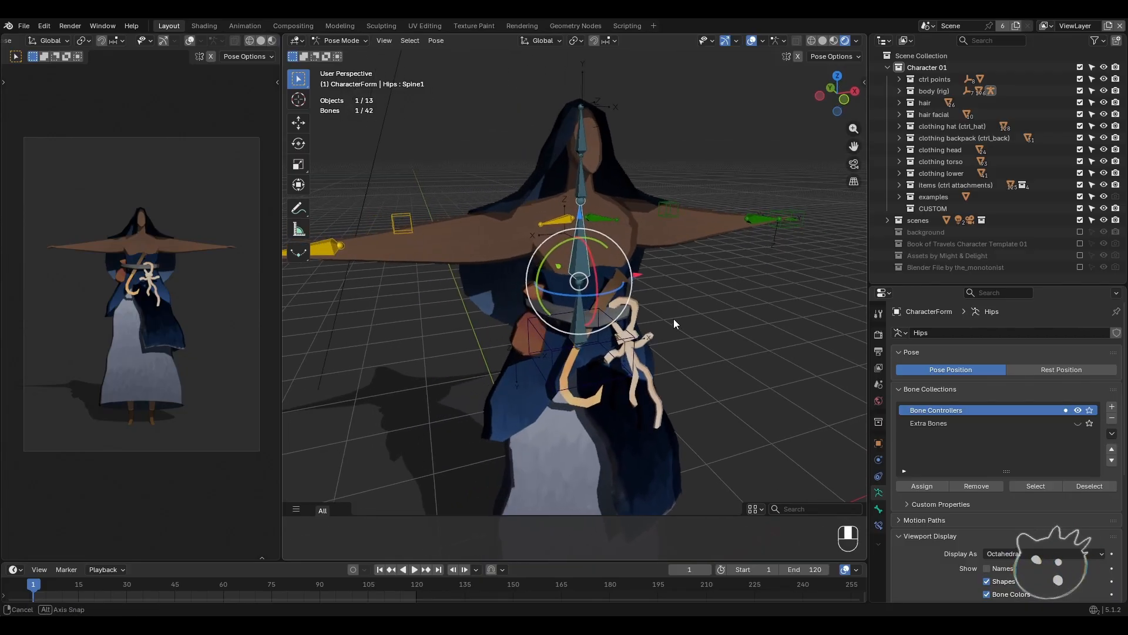
middle_click_drag(674, 321, 683, 319)
left_click(708, 328)
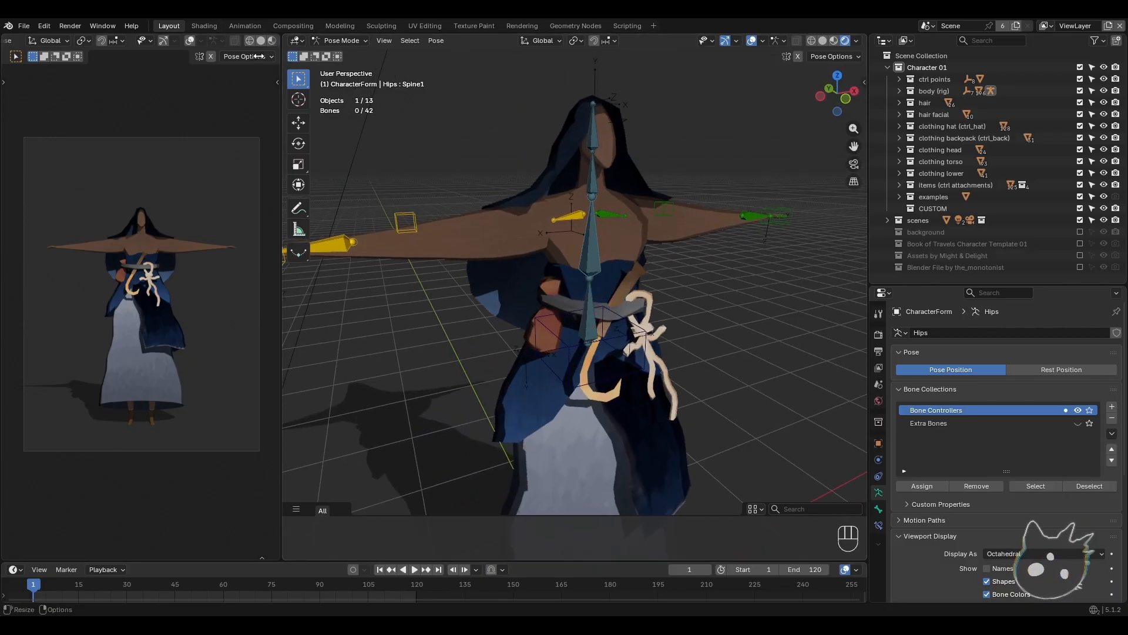
middle_click_drag(591, 316, 585, 362, "shift")
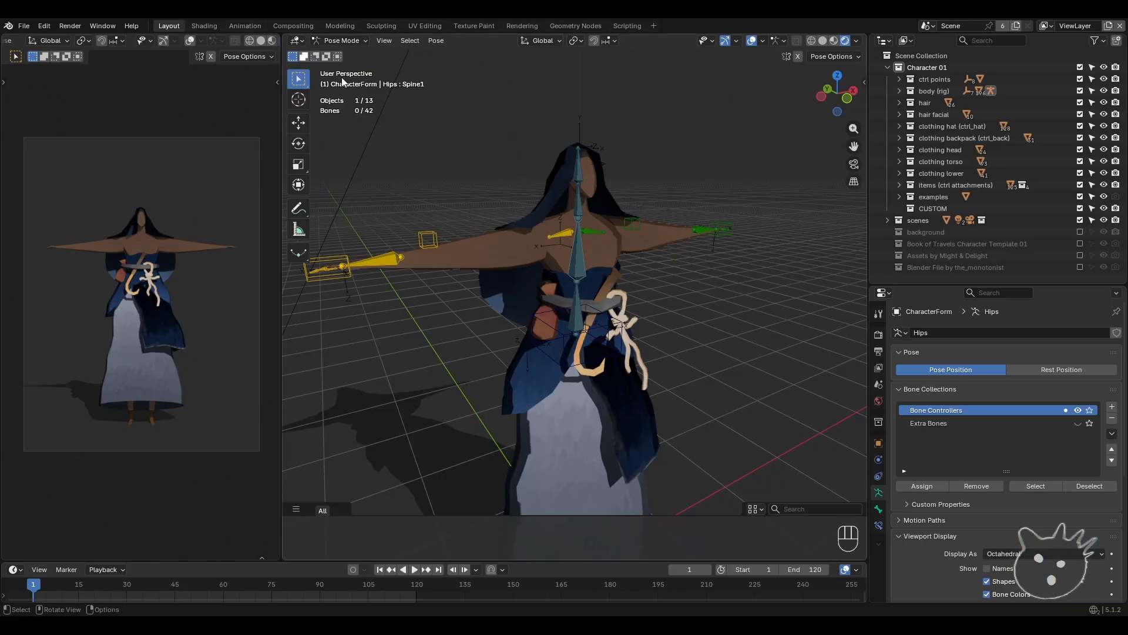
- Select the m_CharacterForm body mesh in Object Mode and show its Form_03 material in the Shading workspace
left_click(347, 53)
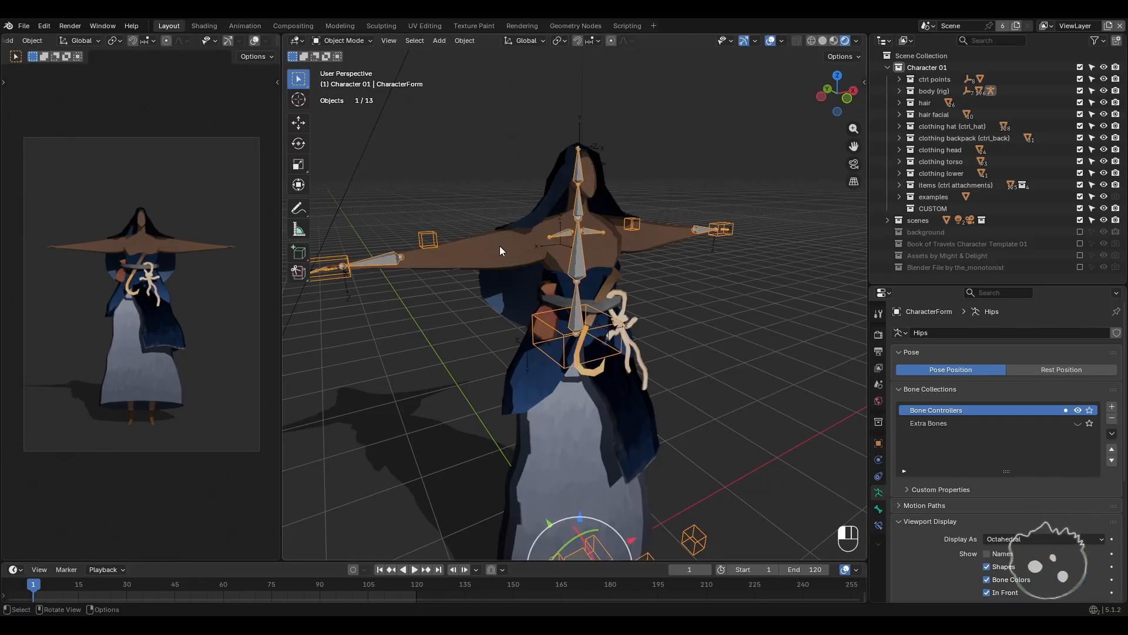
left_click(499, 246)
left_click(204, 26)
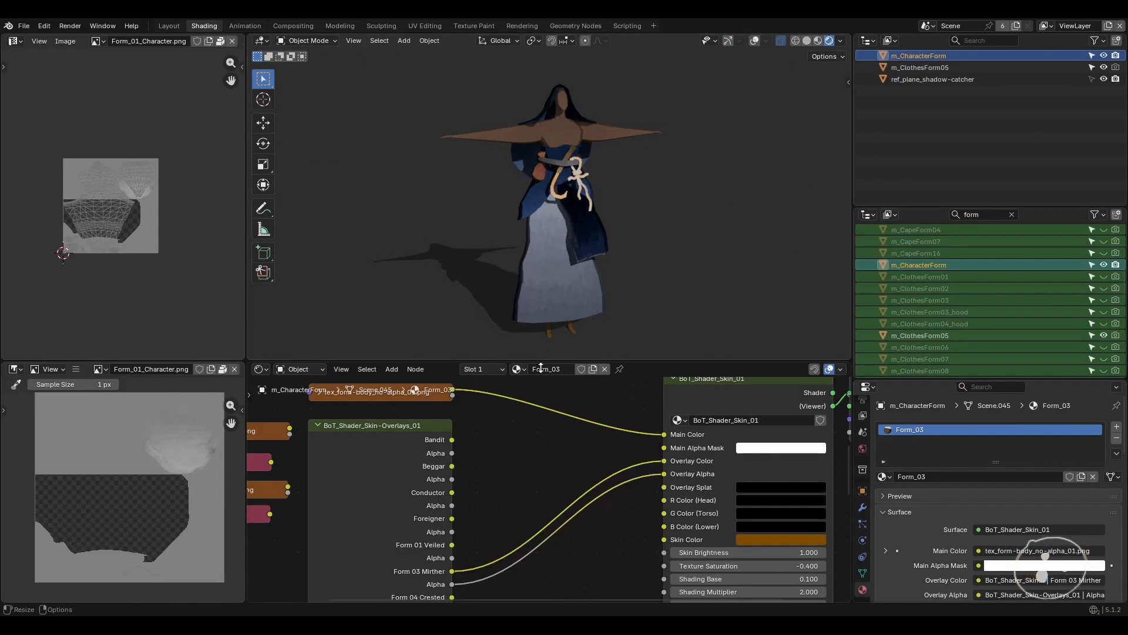
- Connect the Mask 05 Beckoner output of BoT_Shader_Skin-Masks_01 to the Main Alpha Mask input of BoT_Shader_Skin_01
scroll(535, 500, "down", 3)
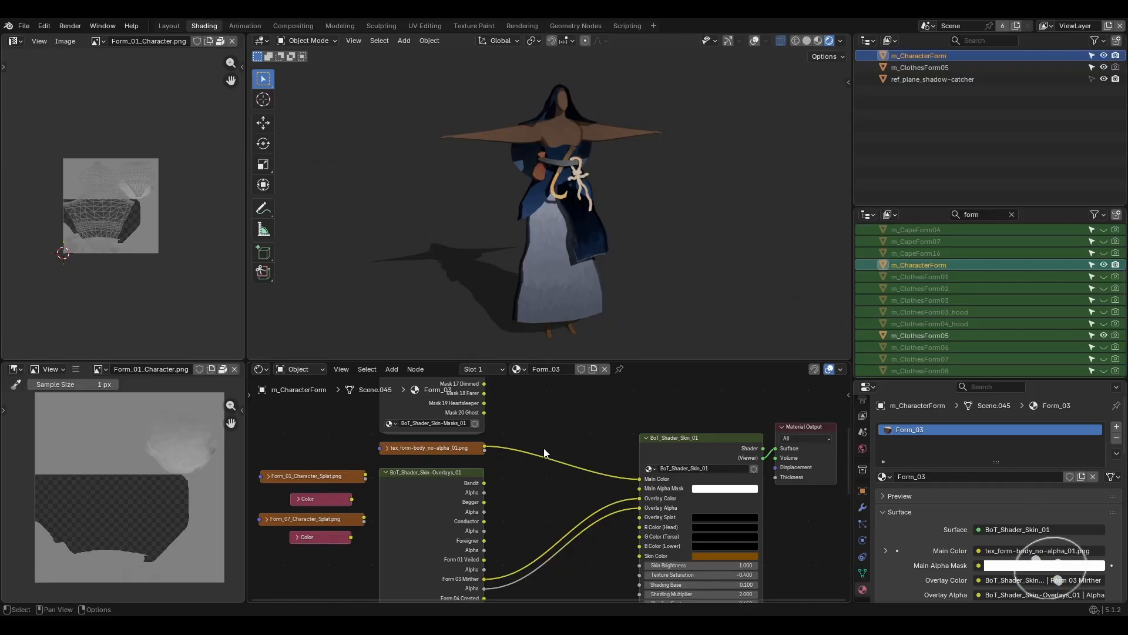
middle_click_drag(544, 428, 546, 478)
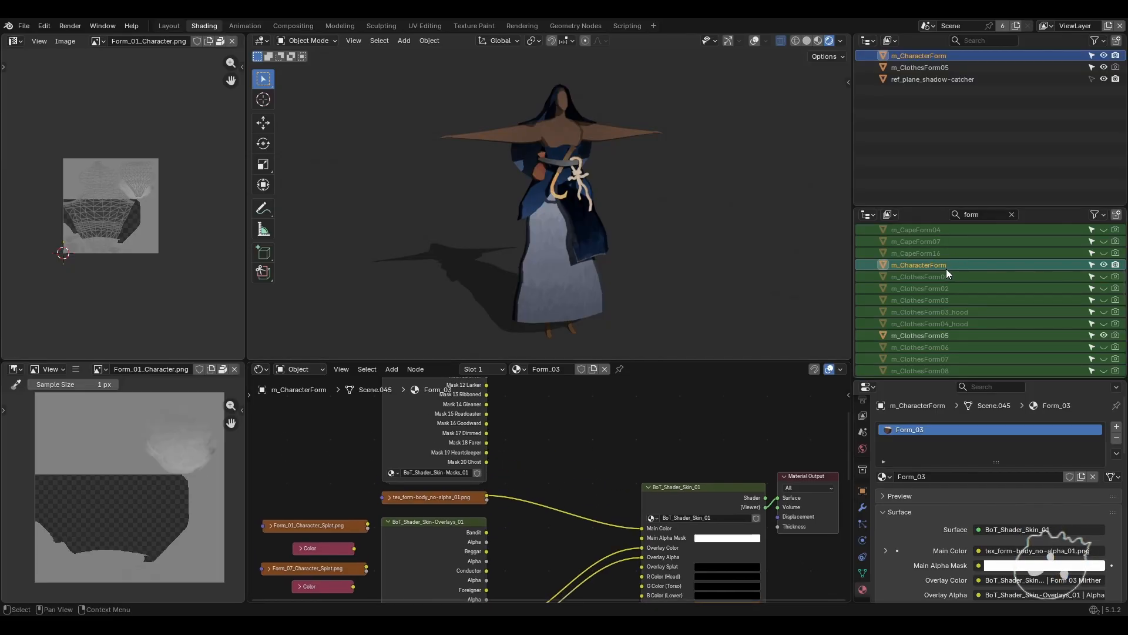
middle_click_drag(506, 425, 555, 539)
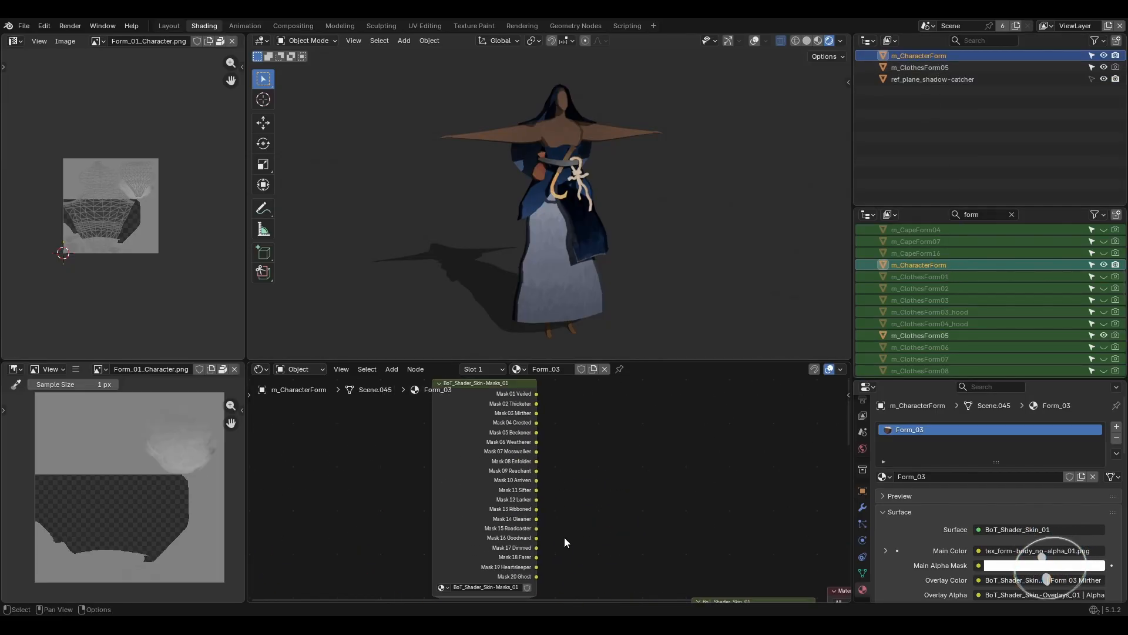
scroll(530, 483, "up", 1)
middle_click_drag(628, 474, 592, 464)
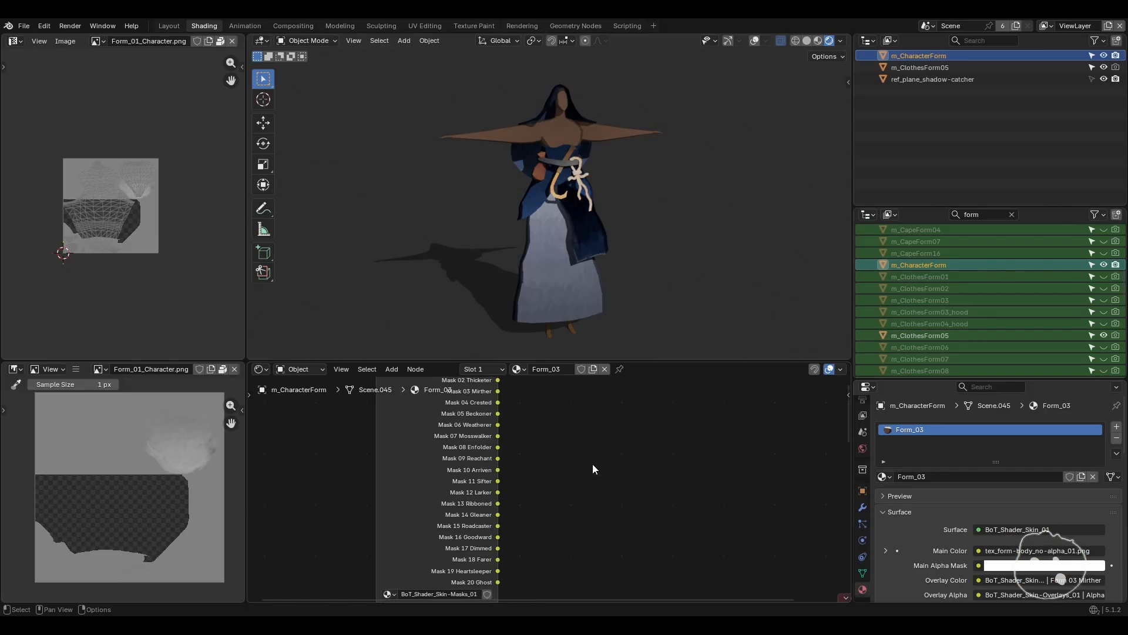
left_click_drag(539, 549, 653, 541)
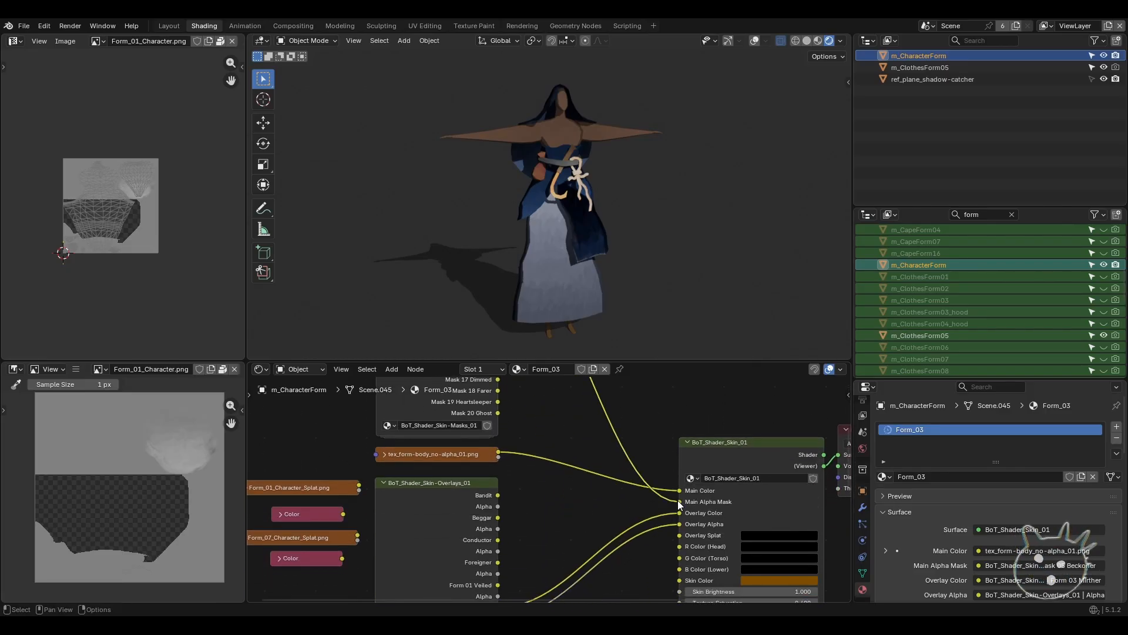
- Examine the form outputs of the BoT_Shader_Skin-Overlays_01 node, their links to the skin shader, and the character's torso
middle_click_drag(530, 515, 501, 428)
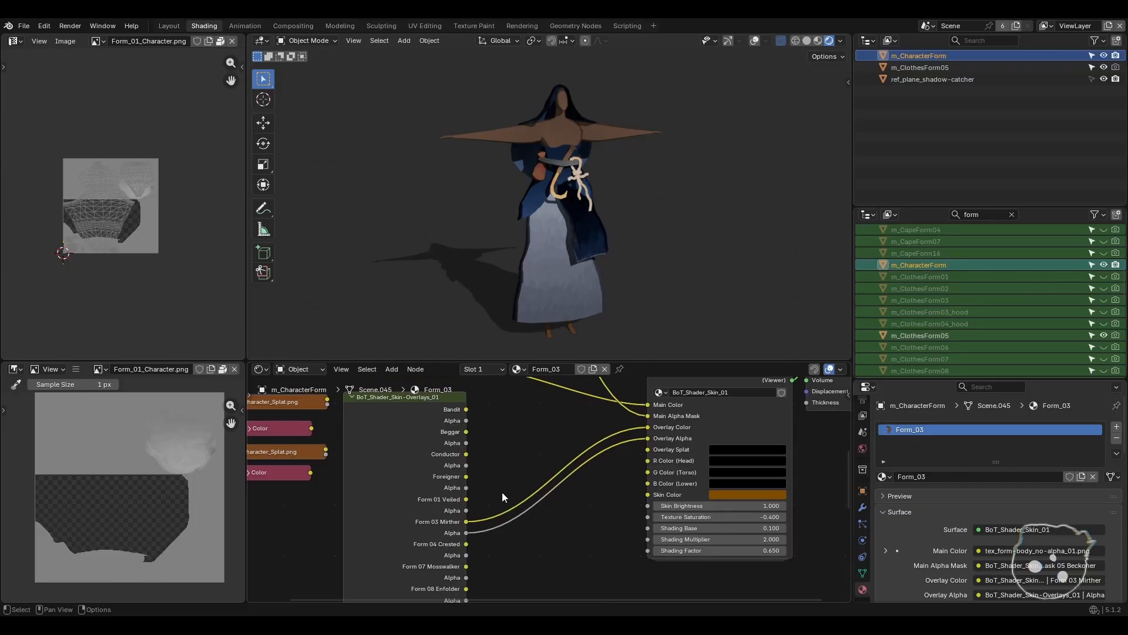
middle_click_drag(524, 538, 499, 453)
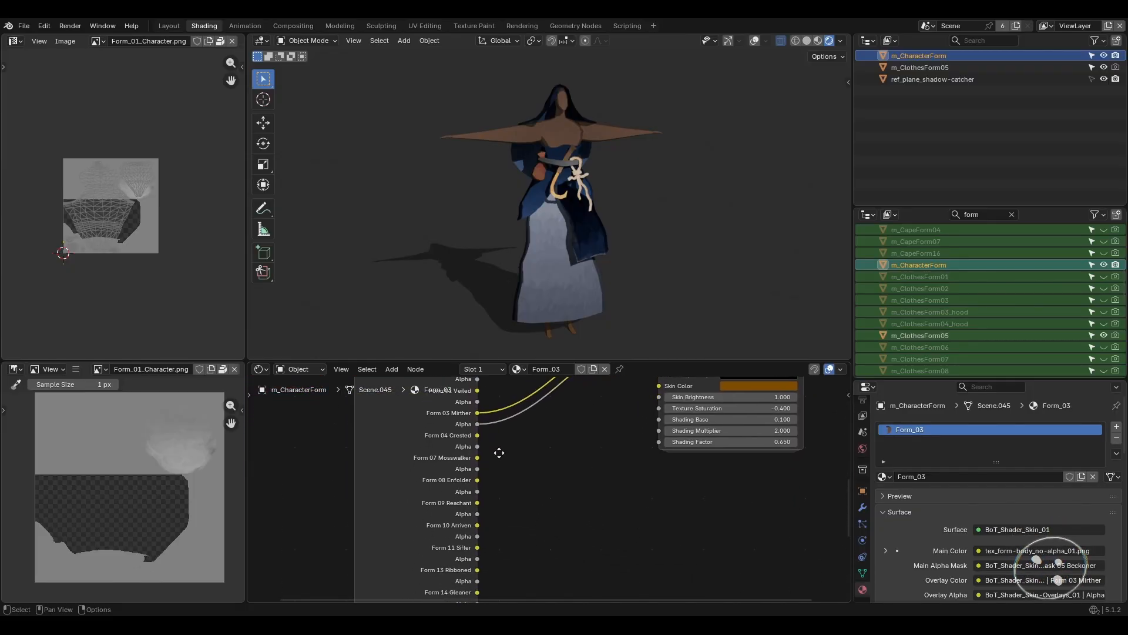
middle_click_drag(534, 563, 540, 524)
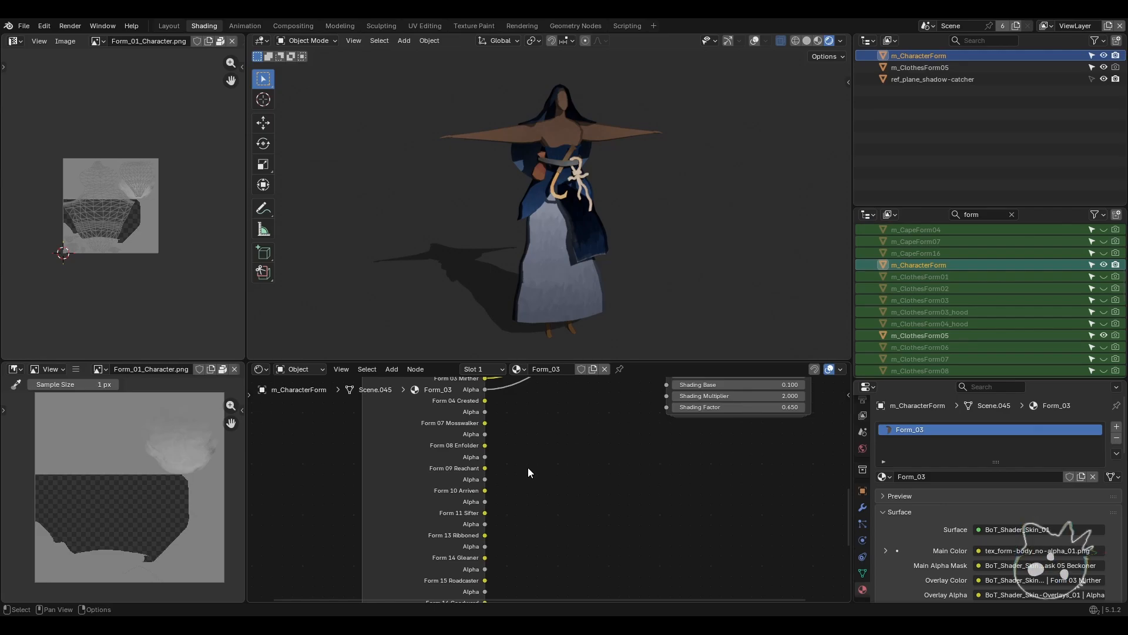
middle_click_drag(528, 469, 534, 518)
middle_click_drag(516, 442, 524, 519)
scroll(512, 499, "up", 2)
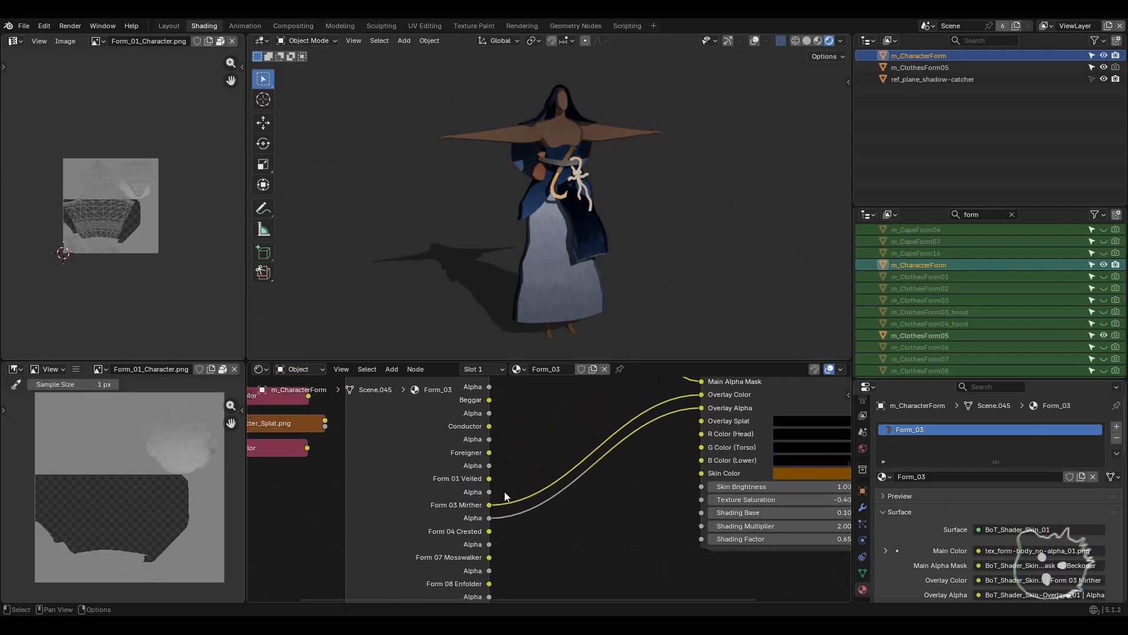
middle_click_drag(513, 467, 537, 494)
scroll(516, 474, "down", 3)
middle_click_drag(620, 536, 589, 456)
middle_click_drag(481, 497, 517, 565)
middle_click_drag(549, 253, 610, 230)
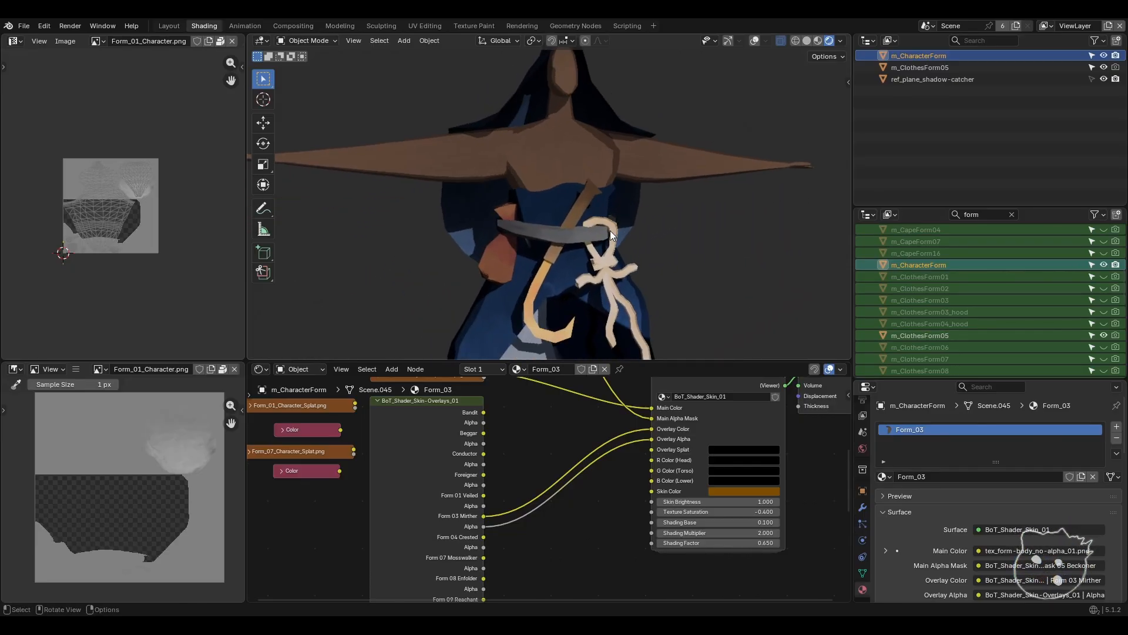
- Disconnect the Form 03 Mirther overlay from the Overlay Color and Overlay Alpha inputs of BoT_Shader_Skin_01
scroll(606, 234, "down", 5)
mouse_move(549, 514)
middle_mouse_down()
mouse_move(550, 496)
mouse_move(537, 523)
middle_mouse_up()
left_click_drag(642, 435, 578, 450)
mouse_move(585, 221)
middle_mouse_down()
mouse_move(588, 189)
mouse_move(572, 227)
mouse_move(616, 202)
mouse_move(565, 241)
mouse_move(598, 238)
middle_mouse_up()
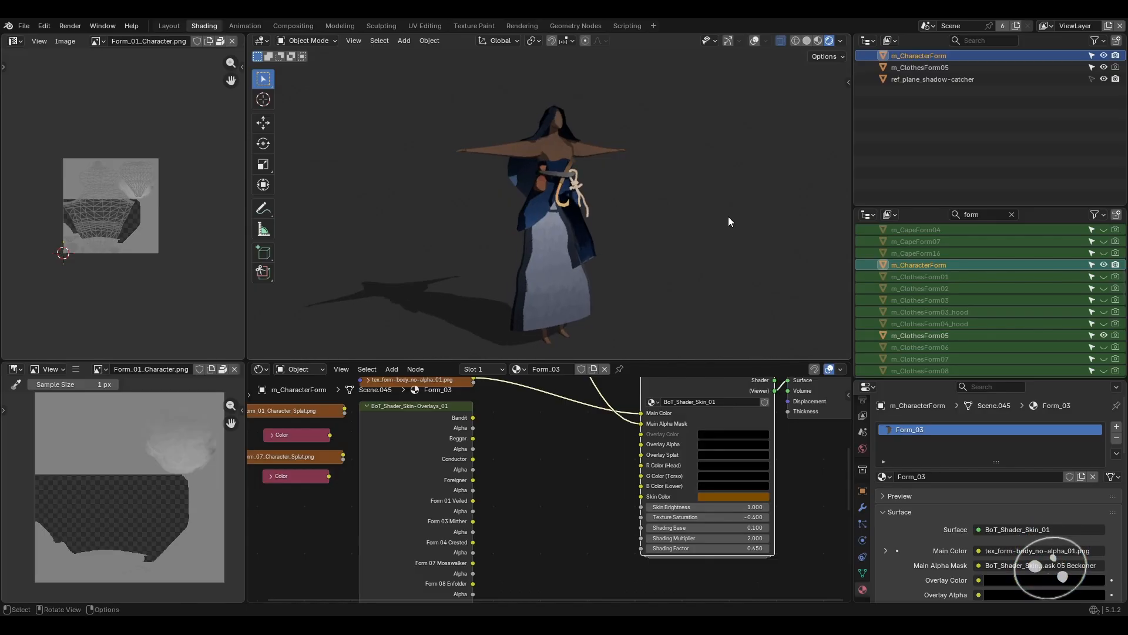
- Return to the Layout workspace, select the m_CharacterForm body mesh and check its available interaction modes
left_click(176, 26)
mouse_move(425, 372)
middle_mouse_down("shift")
mouse_move(422, 324)
mouse_move(424, 346)
middle_mouse_up("shift")
left_click(418, 187)
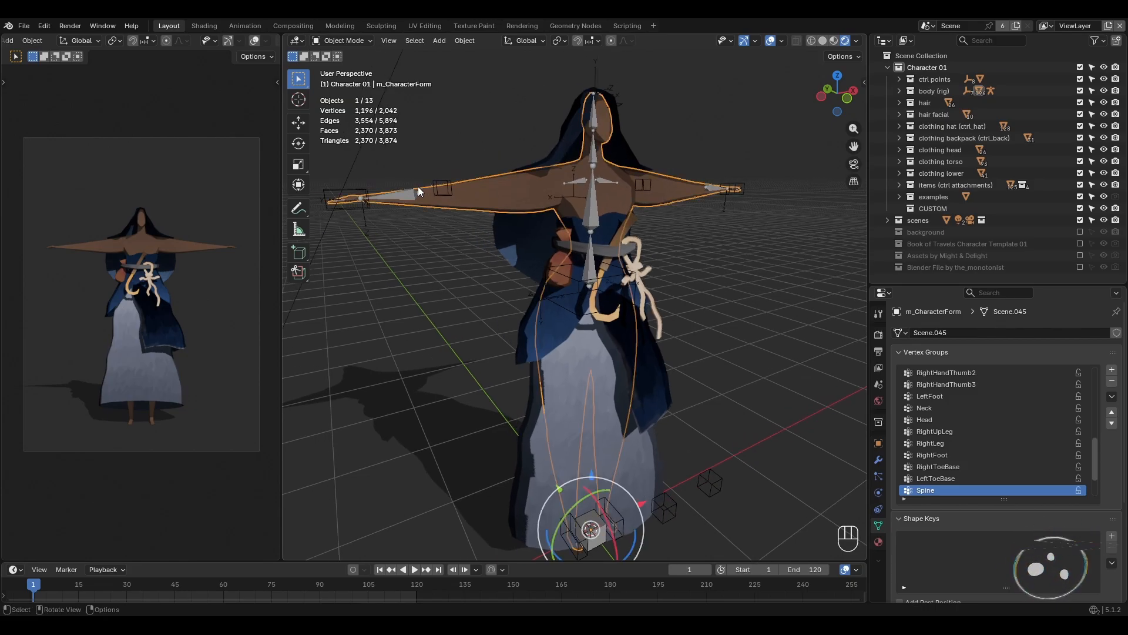
left_click(344, 40)
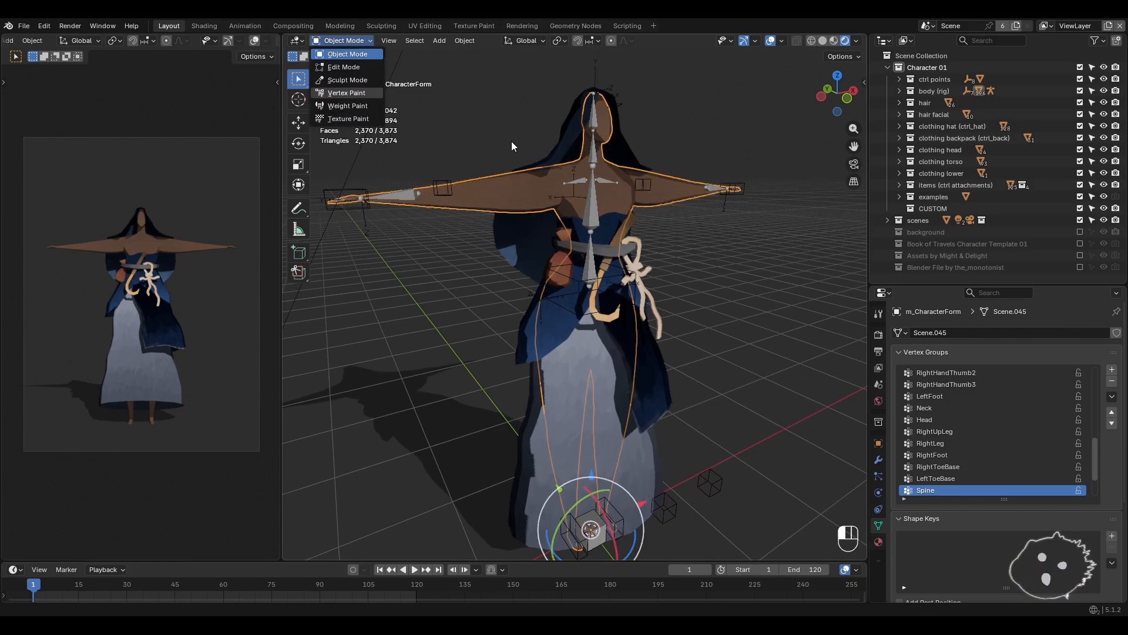
middle_click_drag(511, 145, 516, 158)
- Put the CharacterForm armature in Pose Mode and check the main viewport's object gizmo settings
left_click(421, 233)
left_click(342, 40)
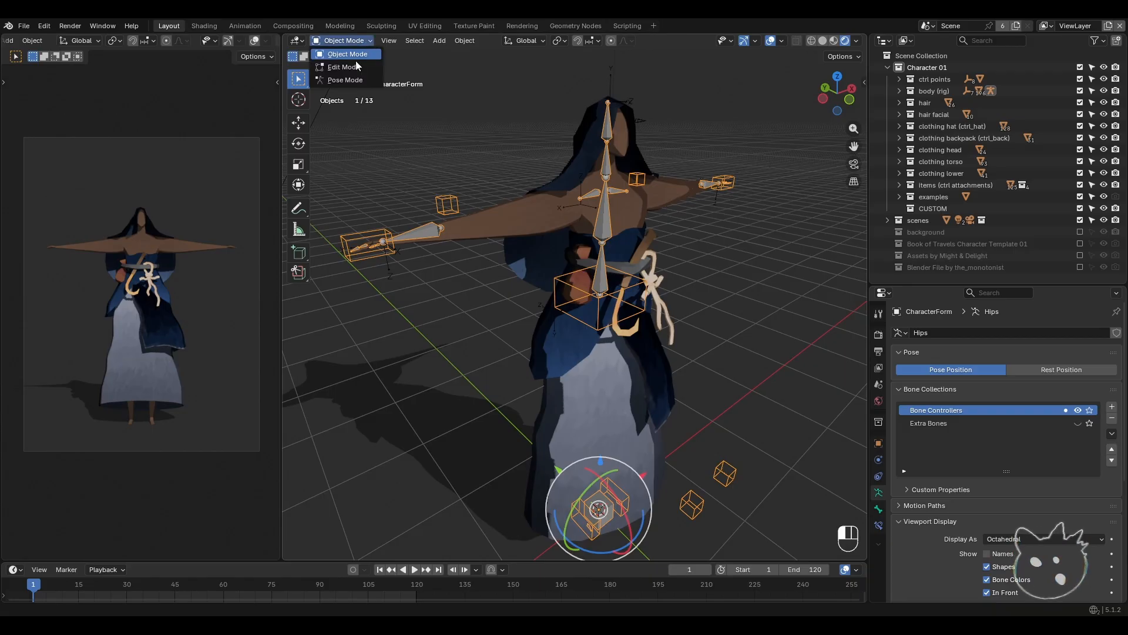
left_click(345, 83)
middle_click_drag(483, 354, 518, 344)
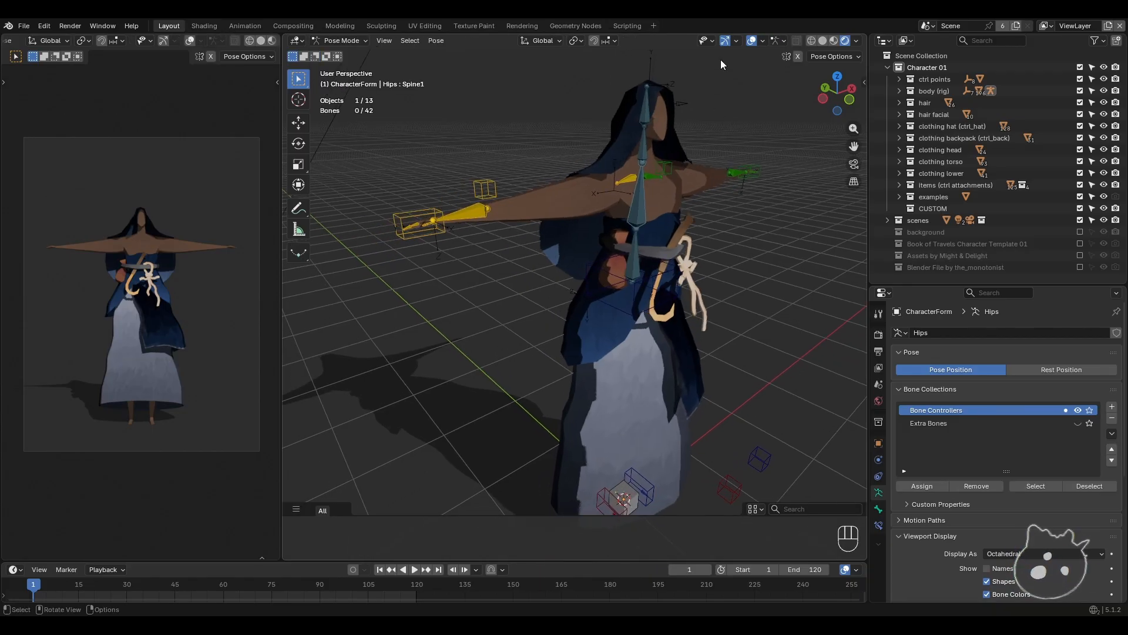
left_click(738, 41)
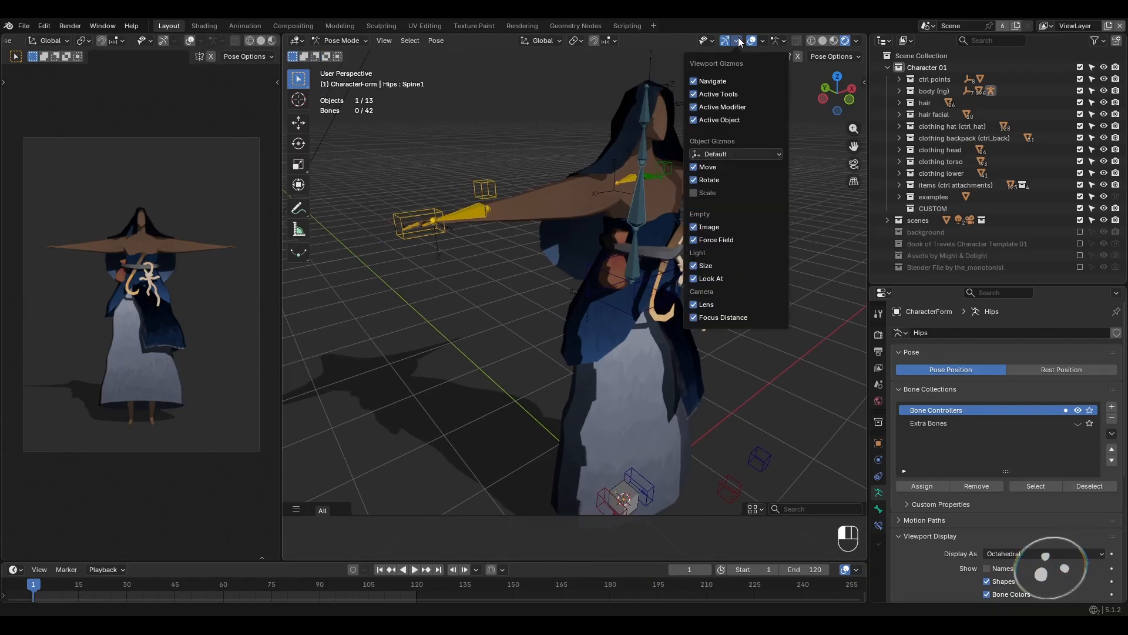
- Select the RightHand_IK controller and try moving and rotating it, undoing or cancelling each transform
left_click(410, 214)
middle_click_drag(432, 255, 471, 293)
left_click_drag(405, 312, 432, 317)
key("ctrl+z")
key("r")
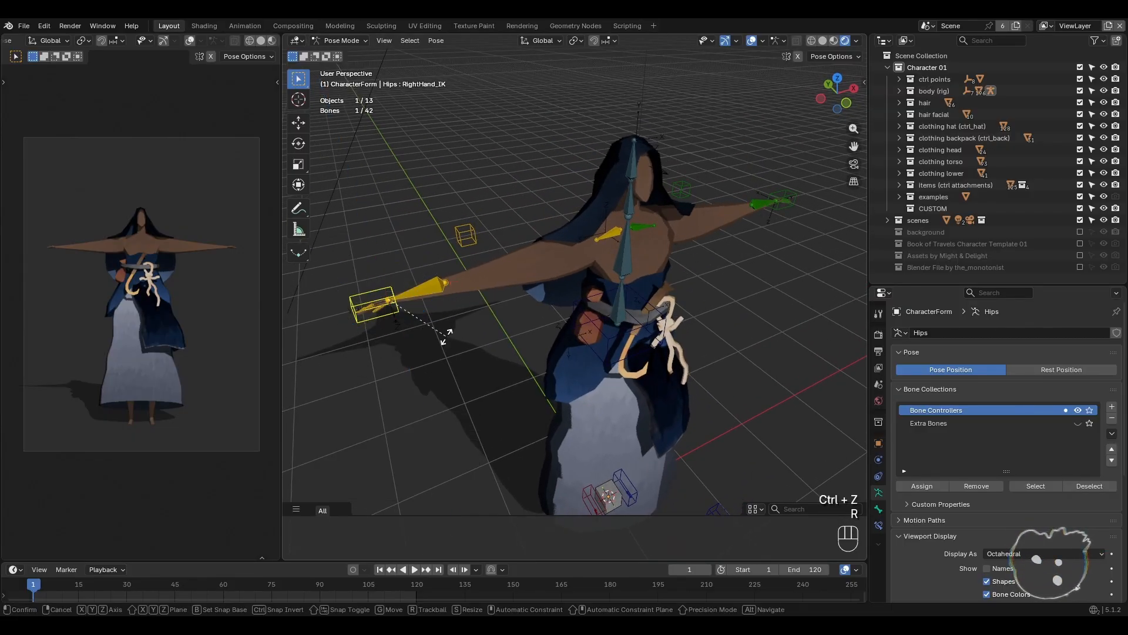
right_click(471, 328)
key("g")
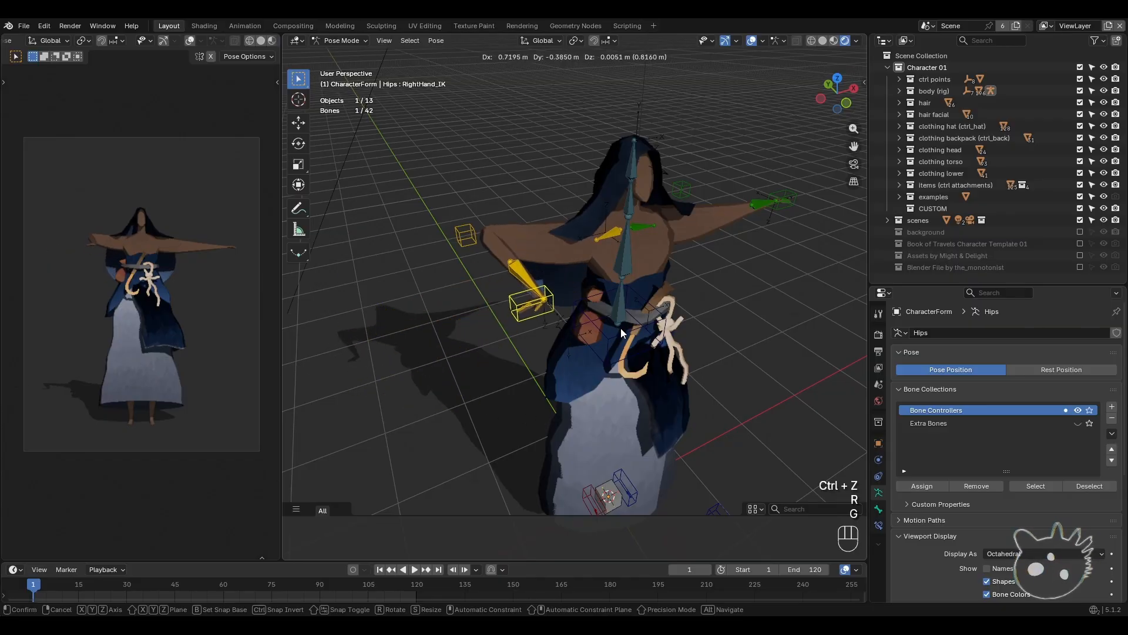
right_click(517, 341)
- Try moving the RightHand_IK controller along the X axis with its gizmo arrow, and undo the move
middle_click_drag(518, 345, 536, 299)
key("g")
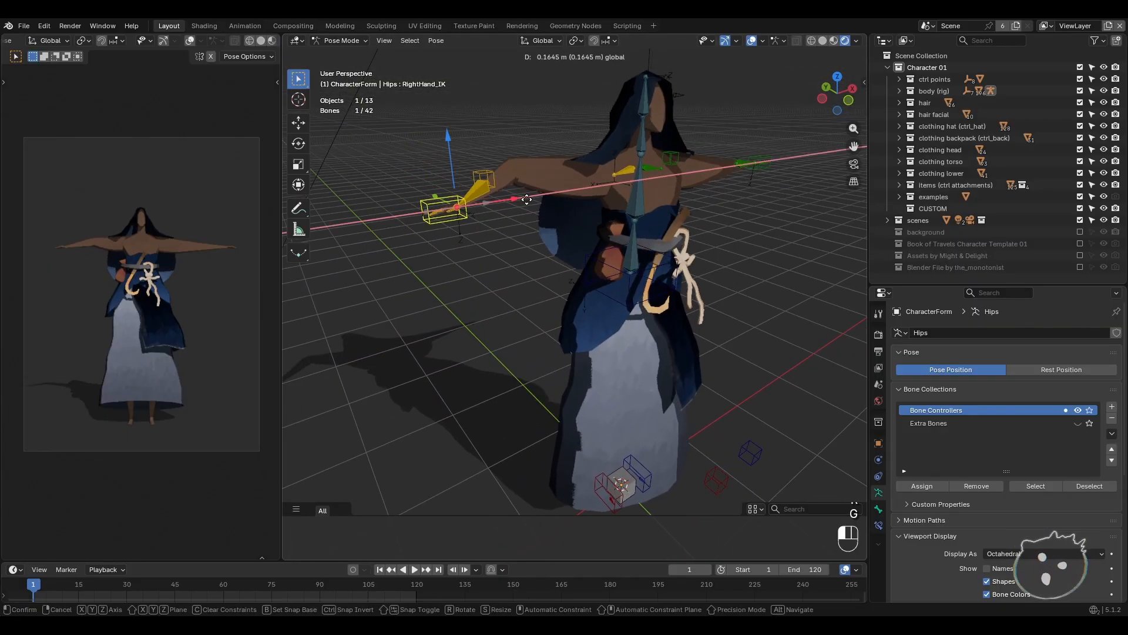
left_click(531, 206)
middle_click_drag(535, 210, 485, 250)
key("ctrl+z")
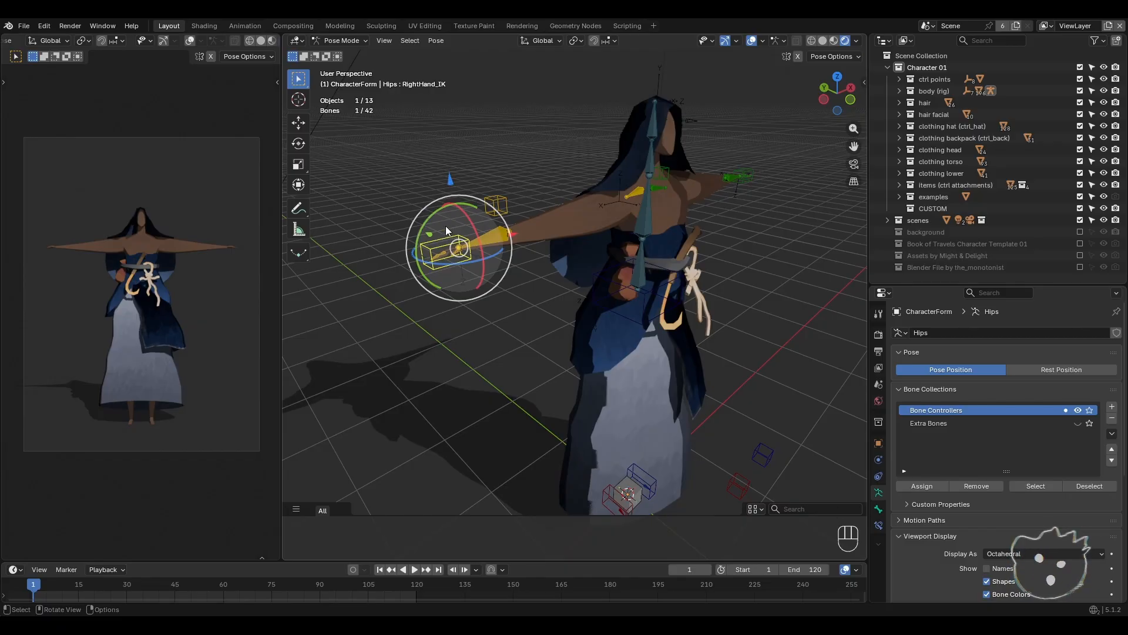
- Try rotating the RightHand_IK controller freely with the trackball gizmo, and undo the rotation
left_click_drag(453, 220, 471, 247)
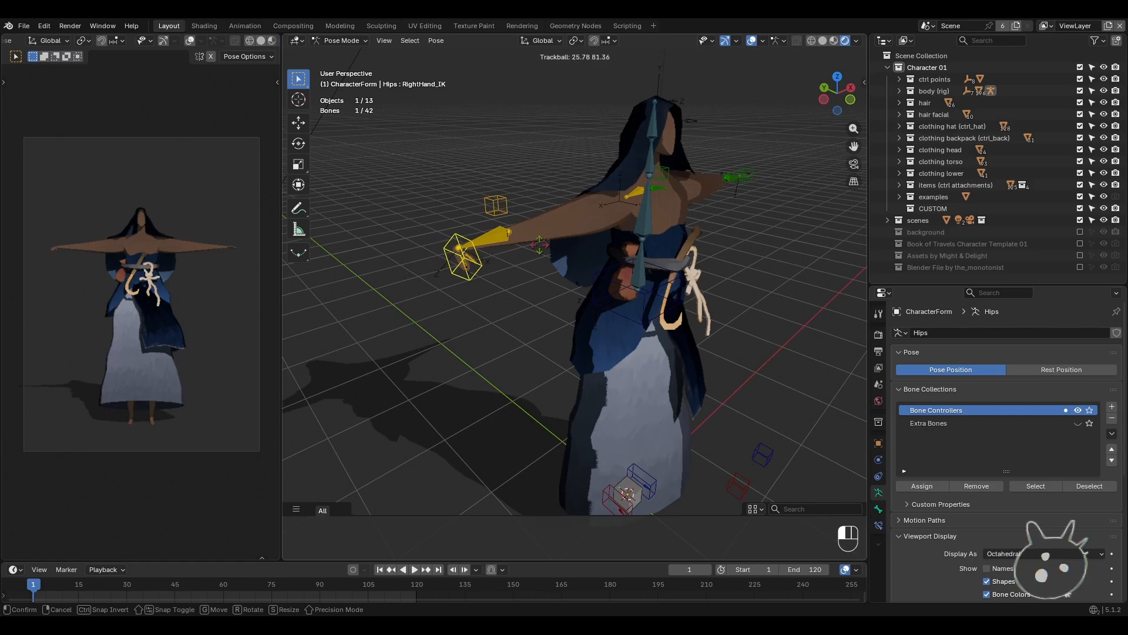
left_click(545, 211)
key("ctrl+z")
- Select the Neck bone and try rotating it about 16.7° around the global Z axis
middle_click_drag(545, 211, 604, 341)
scroll(560, 342, "up", 2)
left_click(528, 271)
scroll(567, 339, "up", 2)
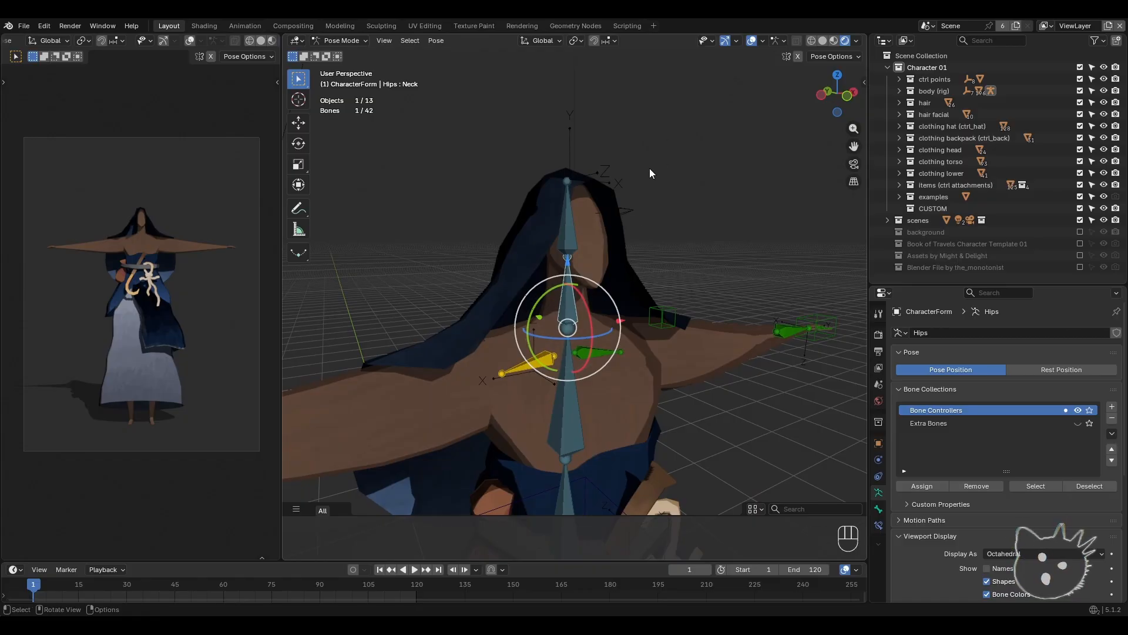
middle_click_drag(618, 279, 611, 282)
key("r")
key("z")
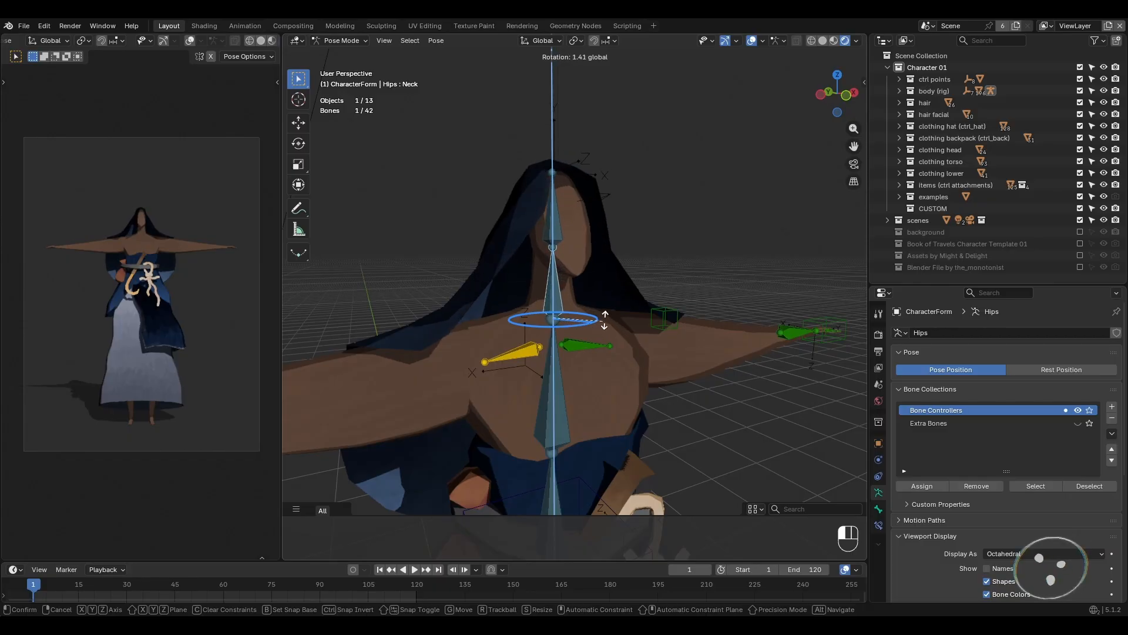
left_click(609, 305)
- Try rotating the Neck bone around the global X axis and about 21.3° around Z, and undo all its rotations
key("r")
key("x")
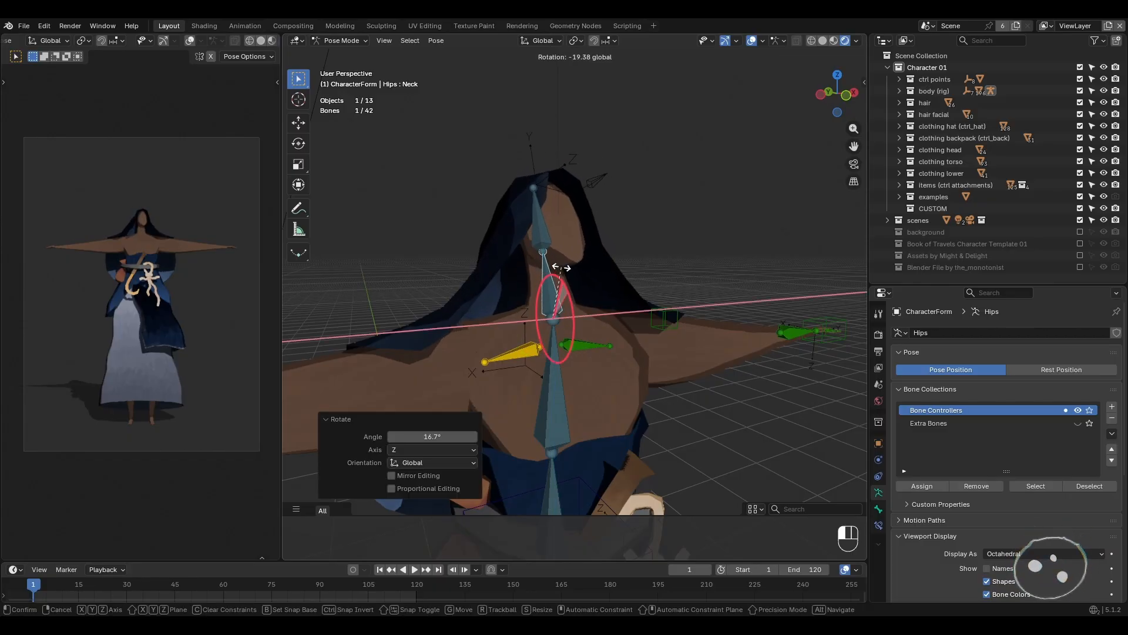
key("Escape")
key("r")
key("z")
left_click(650, 361)
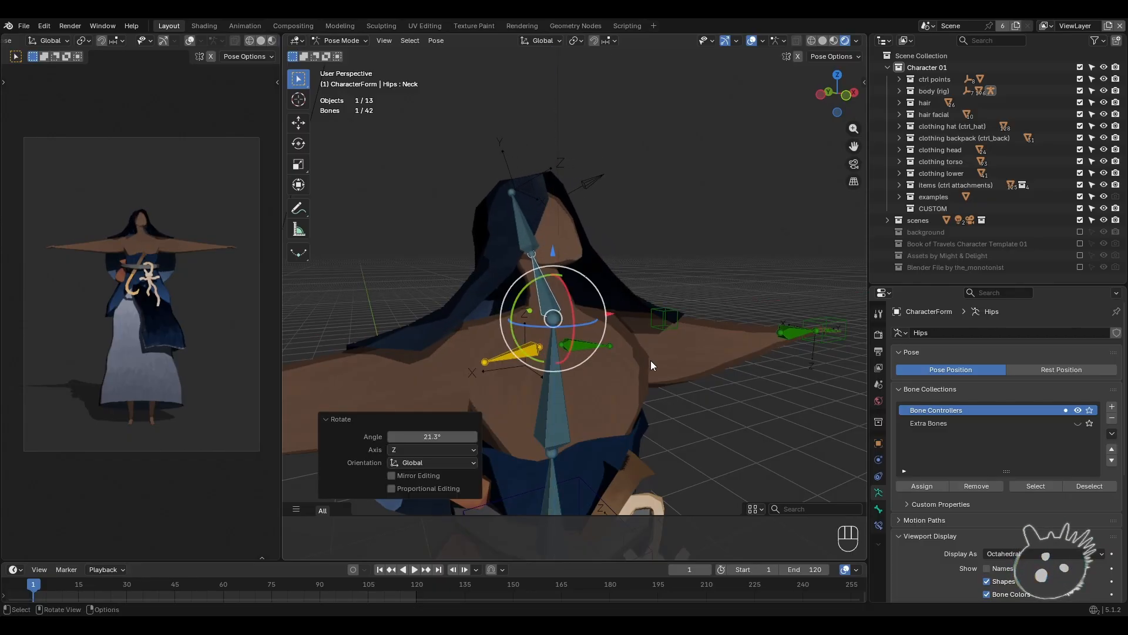
key("ctrl+z")
key("ctrl+z")
key("ctrl+z")
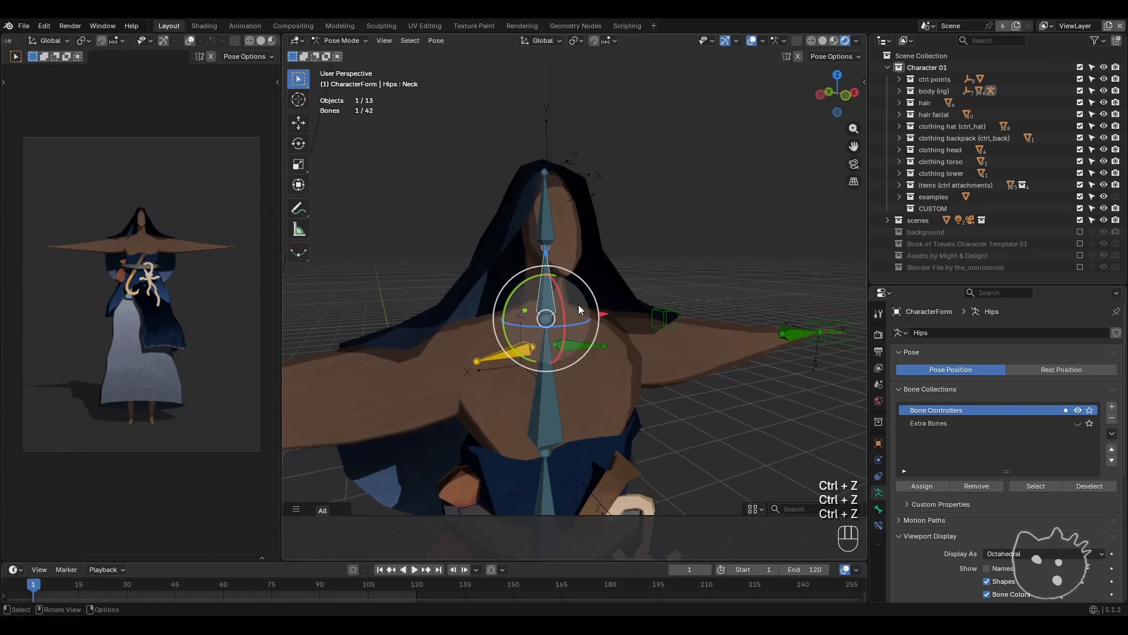
- Try rotating the Neck bone with its rotation gizmo, and undo the rotation
mouse_move(576, 305)
left_mouse_down()
mouse_move(557, 320)
mouse_move(569, 301)
mouse_move(643, 310)
mouse_move(560, 338)
mouse_move(570, 292)
left_mouse_up()
key("ctrl+z")
key("ctrl+z")
left_click(551, 306)
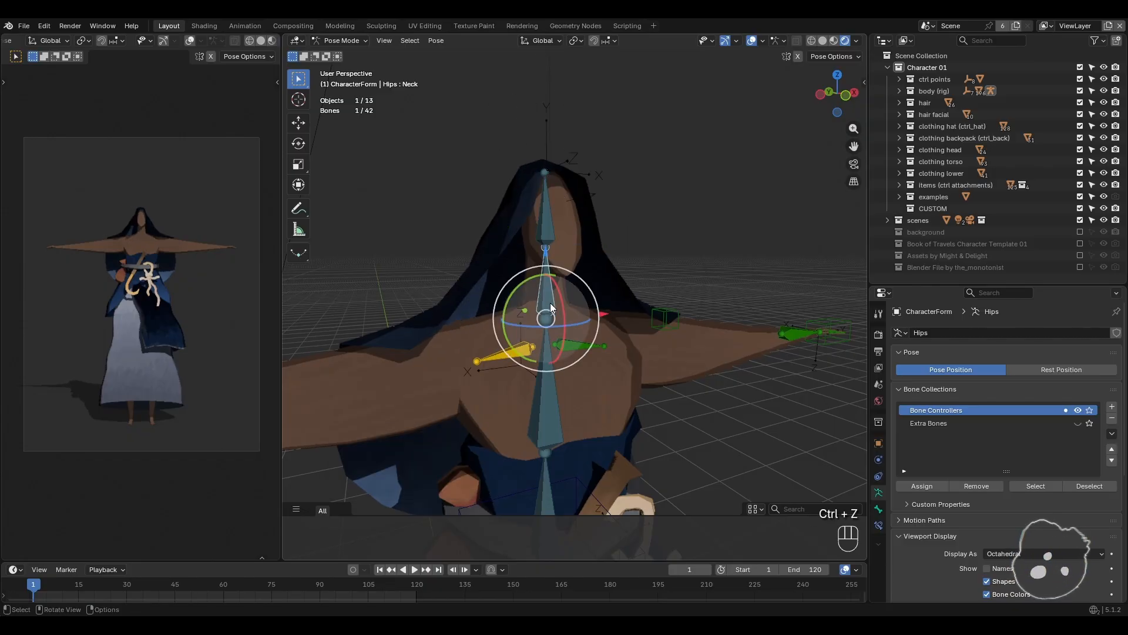
- Select the Head bone, try a free trackball rotation on it, and undo the rotation
left_click(551, 225)
key("r")
key("r")
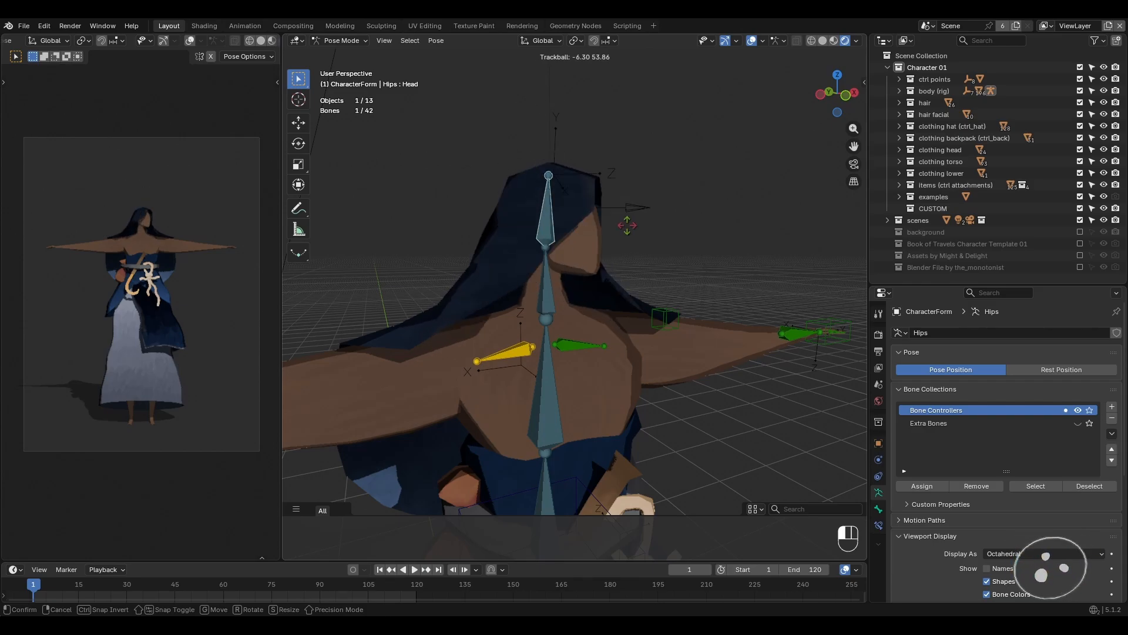
left_click(612, 253)
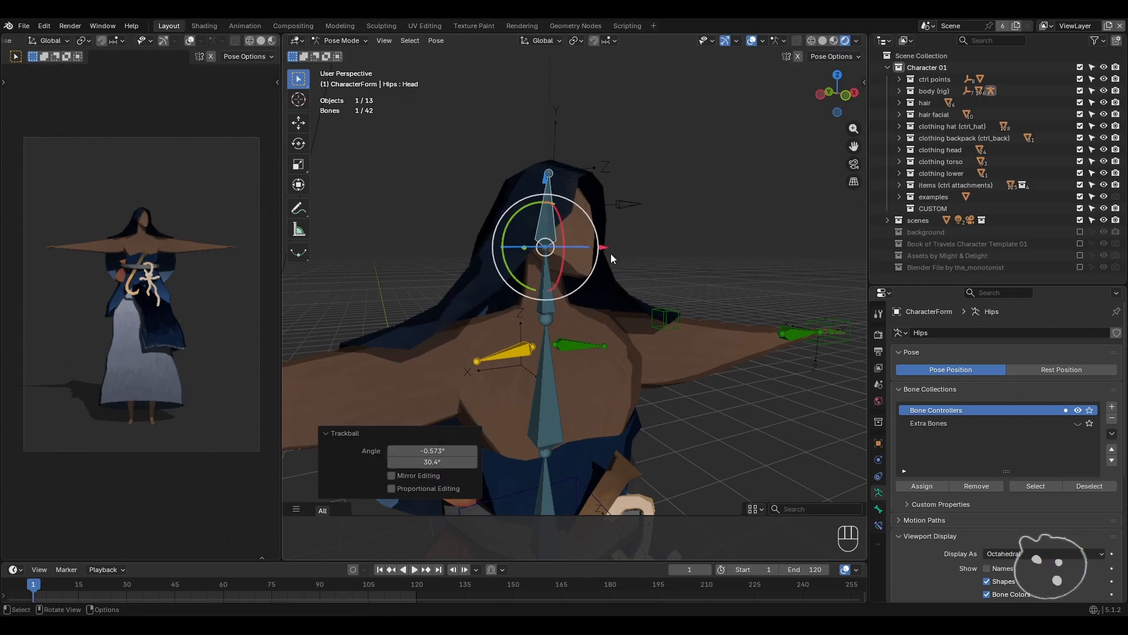
key("ctrl+z")
- Examine the axes of the right hand's bones and open the list of transform orientations
middle_click_drag(643, 396, 660, 354, "shift")
middle_click_drag(594, 344, 600, 364)
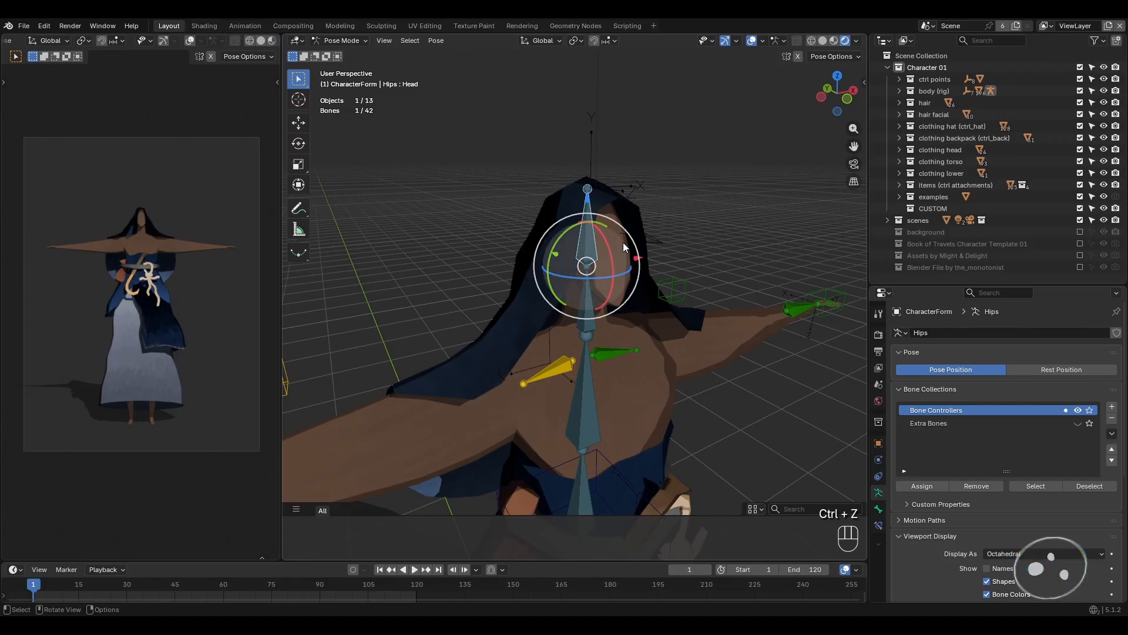
middle_click_drag(623, 242, 573, 350, "shift")
scroll(546, 355, "down", 2)
middle_click_drag(471, 379, 580, 362, "shift")
scroll(594, 352, "up", 1)
scroll(594, 362, "up", 2)
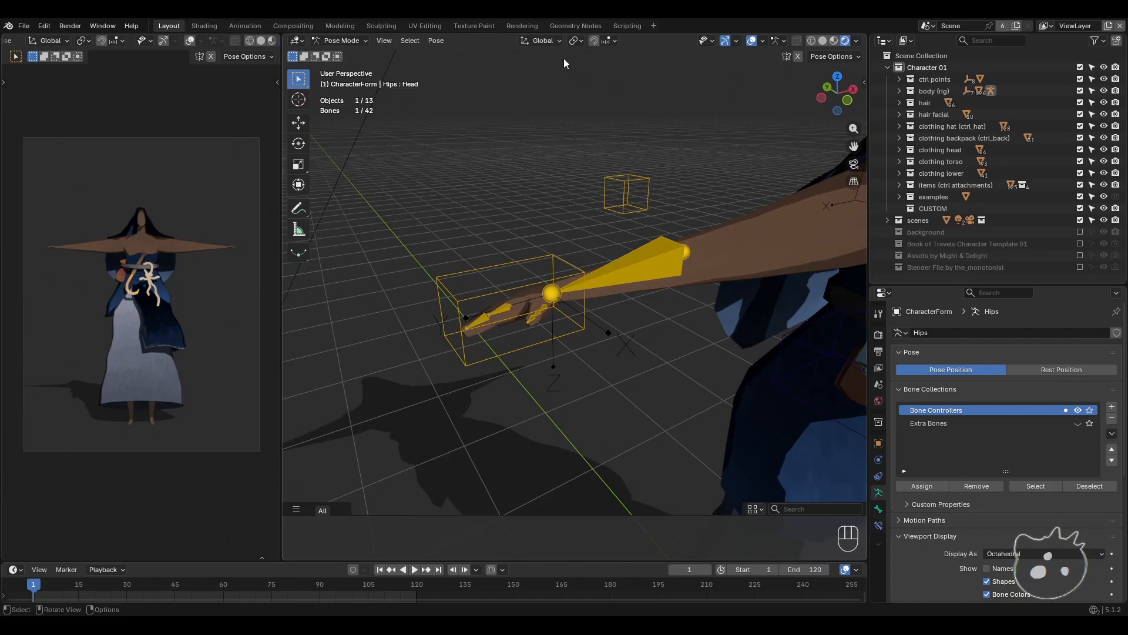
left_click(532, 40)
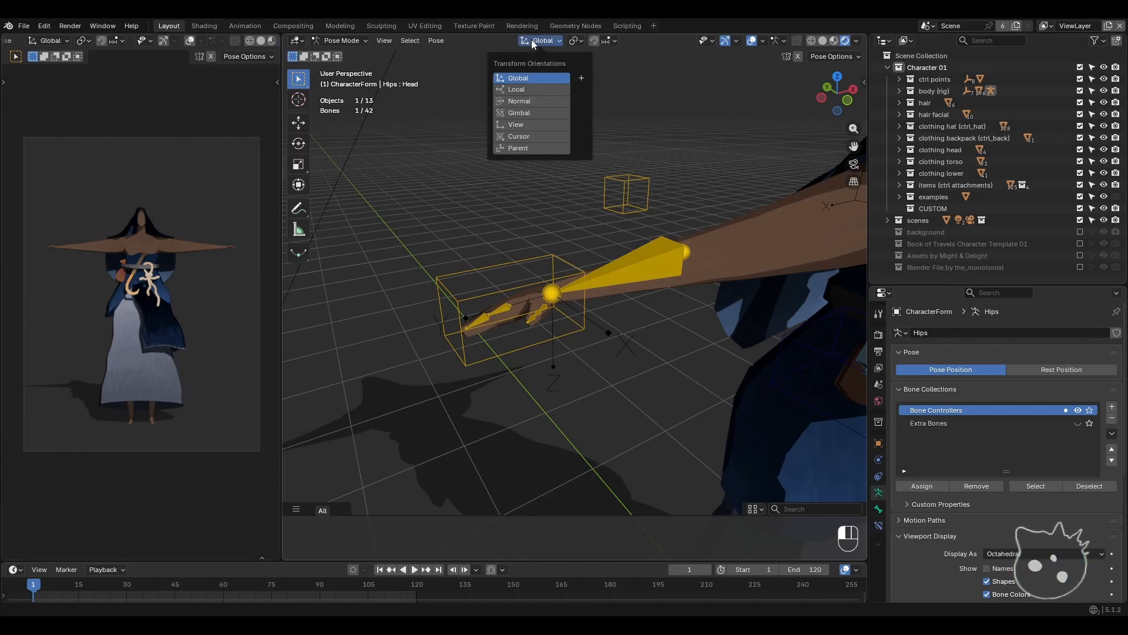
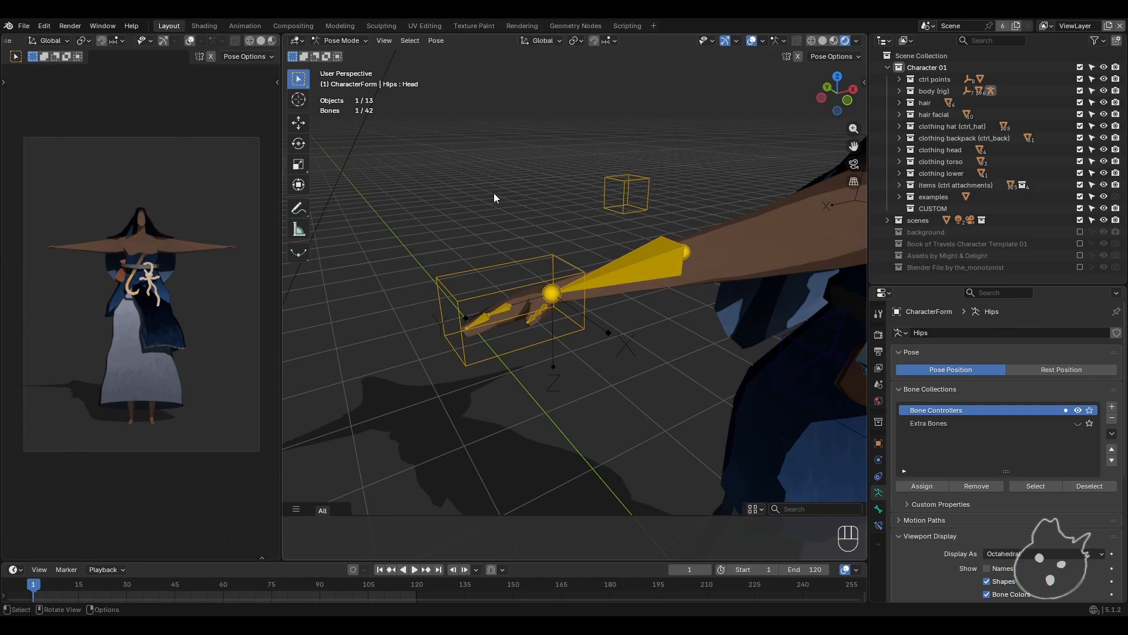
- Rotate the Head bone about -45.1° around the global X axis with its gizmo ring and check the tilt
scroll(589, 280, "down", 6)
middle_click_drag(661, 316, 575, 243, "shift")
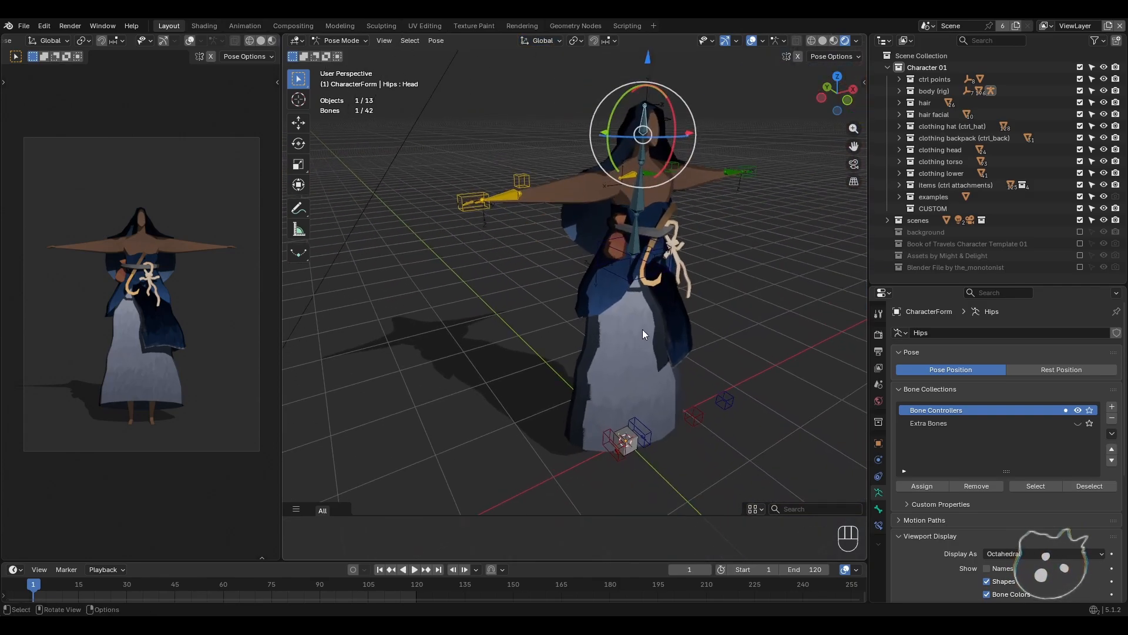
middle_click_drag(643, 329, 612, 388, "shift")
scroll(611, 385, "up", 2)
scroll(541, 371, "up", 2)
middle_click_drag(612, 309, 583, 366, "shift")
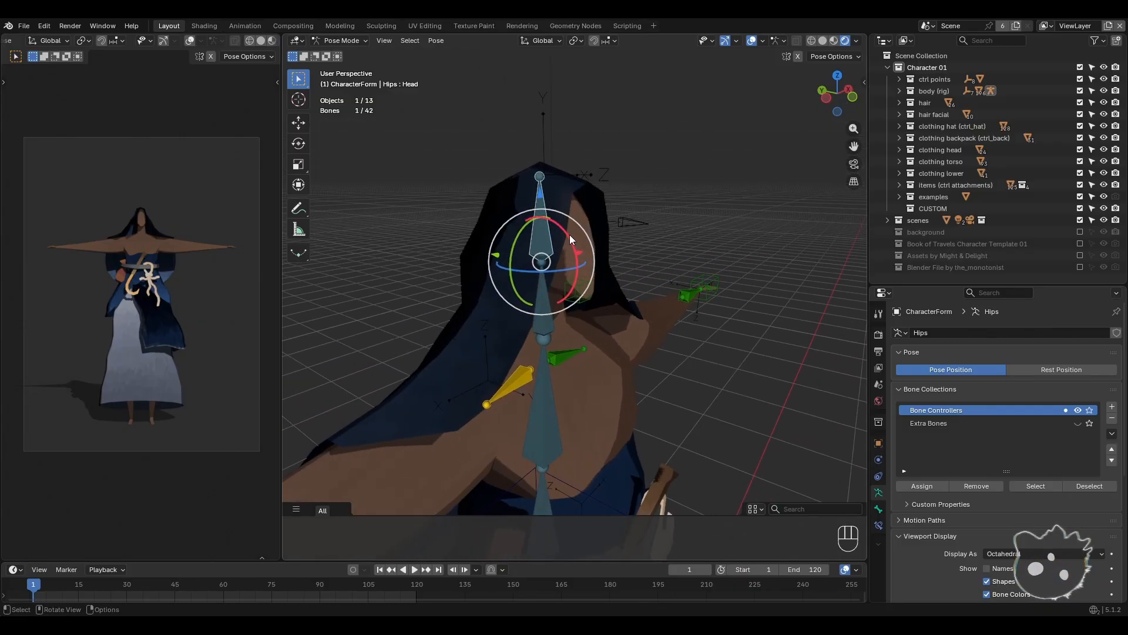
mouse_move(568, 235)
left_mouse_down()
mouse_move(580, 258)
mouse_move(569, 247)
mouse_move(594, 259)
mouse_move(558, 225)
left_mouse_up()
key("ctrl+z")
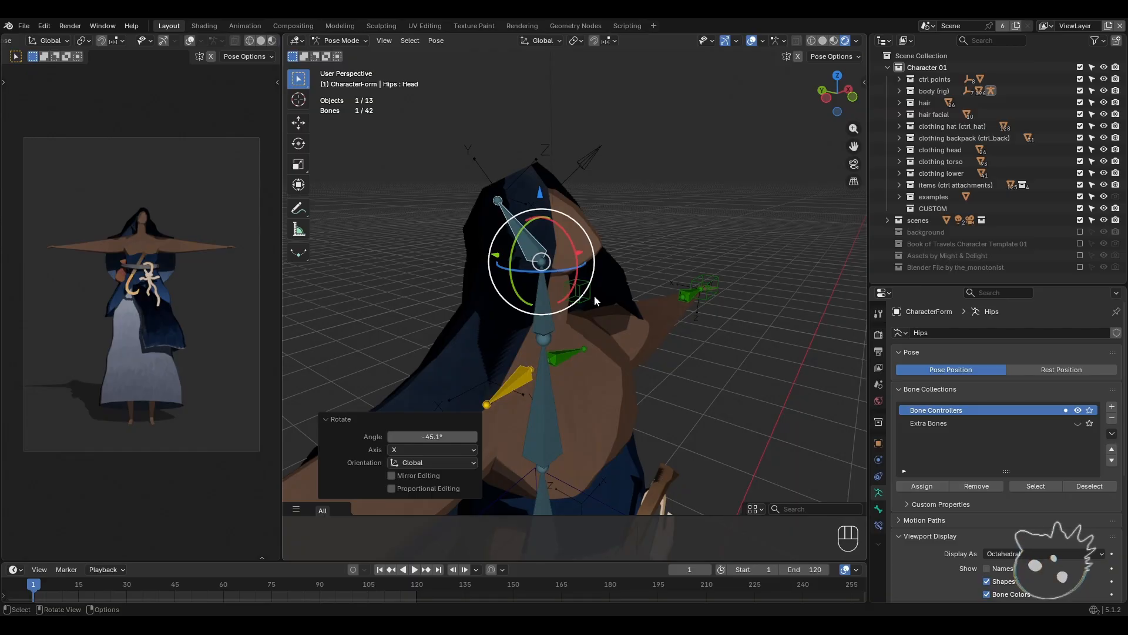
middle_click_drag(594, 295, 616, 327)
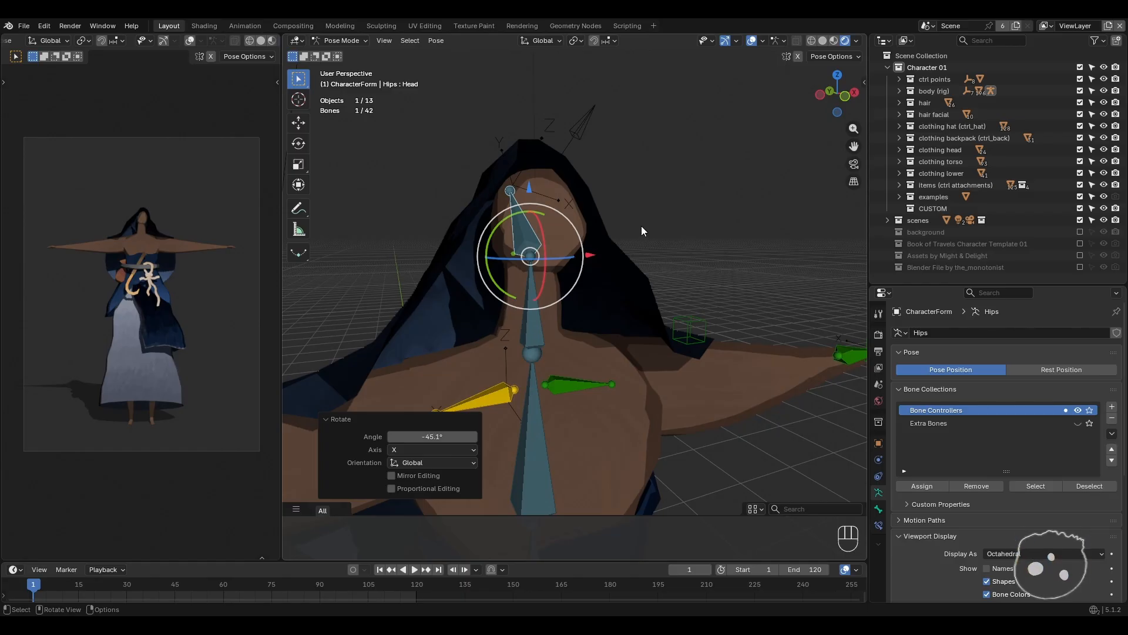
middle_click_drag(622, 231, 583, 263)
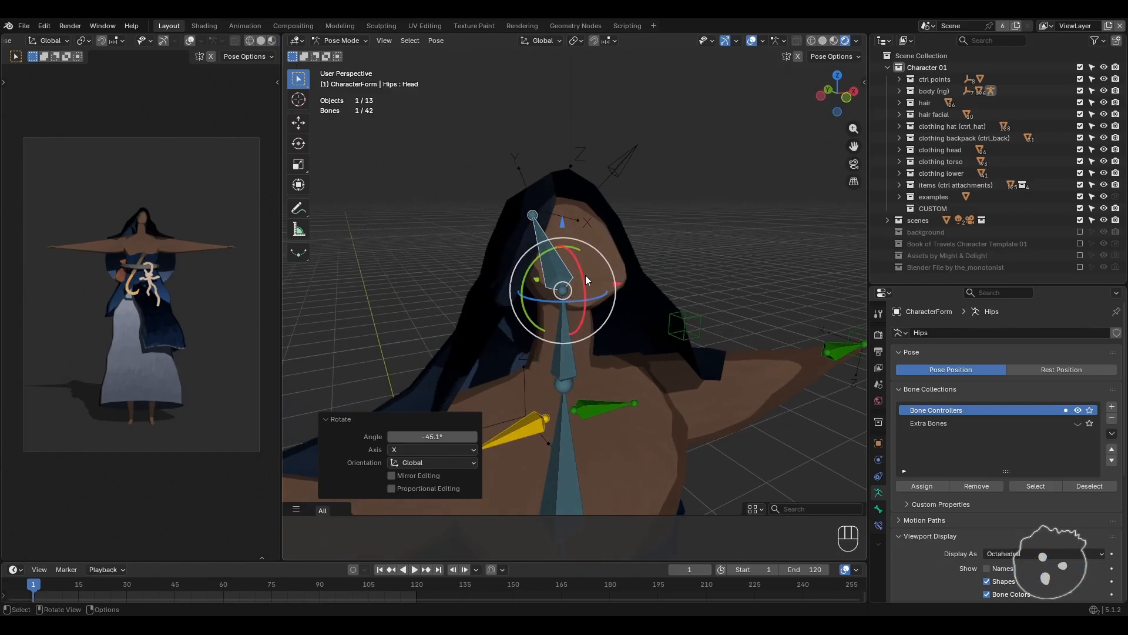
- Undo the last two head bone changes and set the transform orientation to Local
key("ctrl+z")
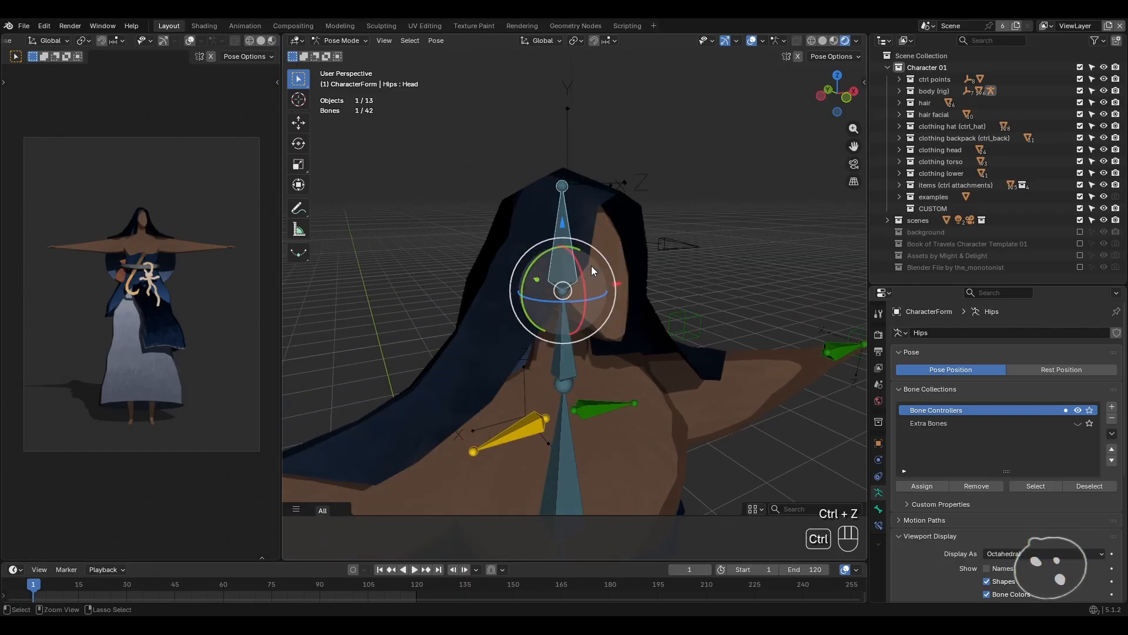
key("ctrl+z")
left_click(544, 40)
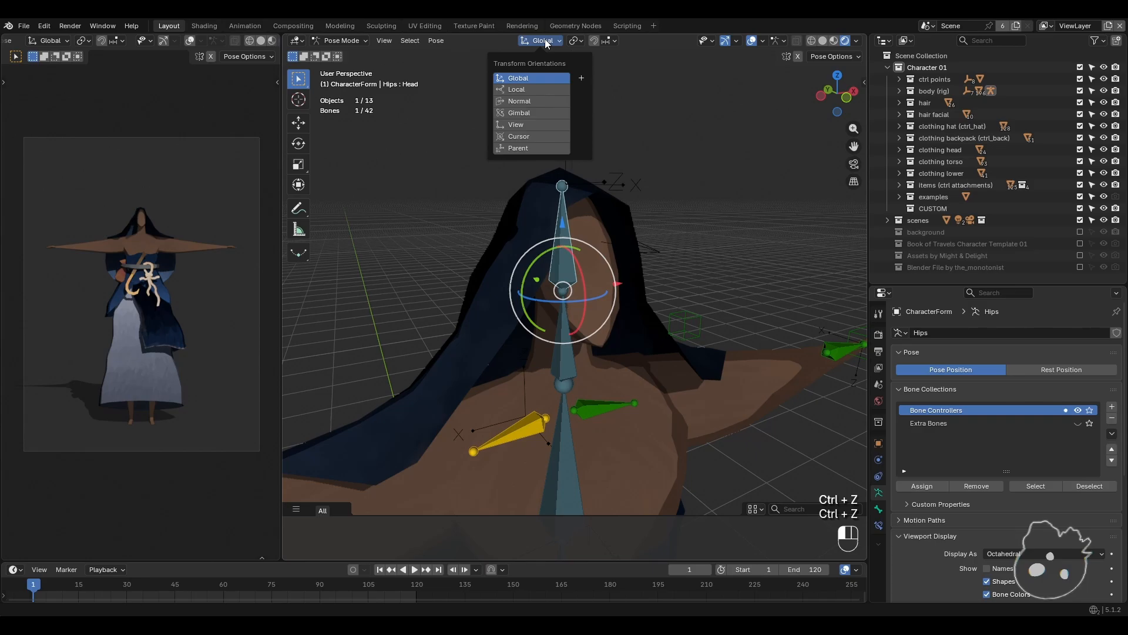
left_click(520, 89)
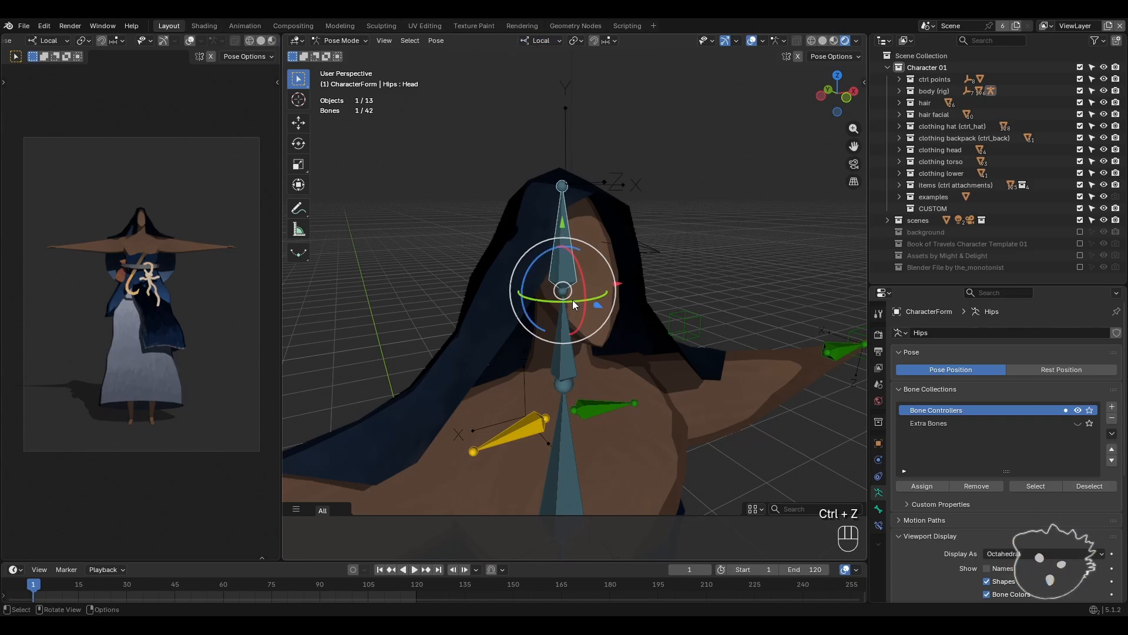
- Rotate the head bone around its local axes, including about -41.6° around X
left_click_drag(573, 300, 612, 284)
middle_click_drag(612, 285, 594, 365)
scroll(609, 362, "up", 2)
middle_click_drag(557, 236, 658, 334)
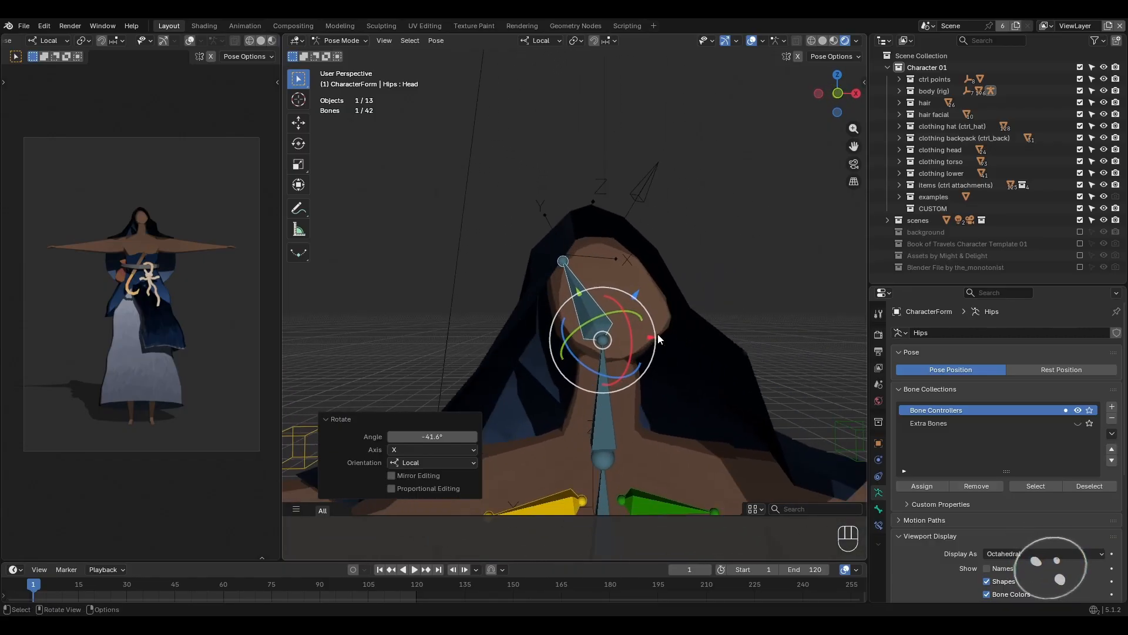
left_click_drag(632, 331, 587, 399)
middle_click_drag(587, 400, 594, 334)
- Reset the pose transforms of all bones and clear the bone selection
key("a")
key("q")
left_click(639, 382)
left_click(464, 277)
- Select the RightHand_IK control bone and set the transform orientation to Global
scroll(591, 323, "down", 3)
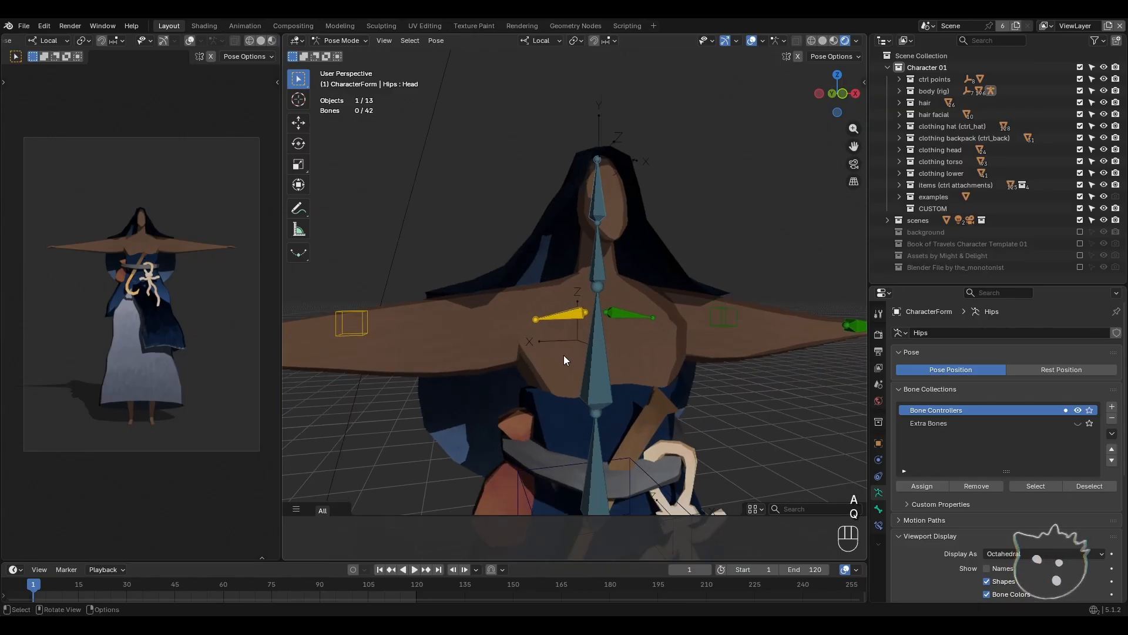
middle_click_drag(387, 414, 566, 340, "shift")
middle_click_drag(623, 393, 616, 237, "shift")
scroll(586, 279, "down", 3)
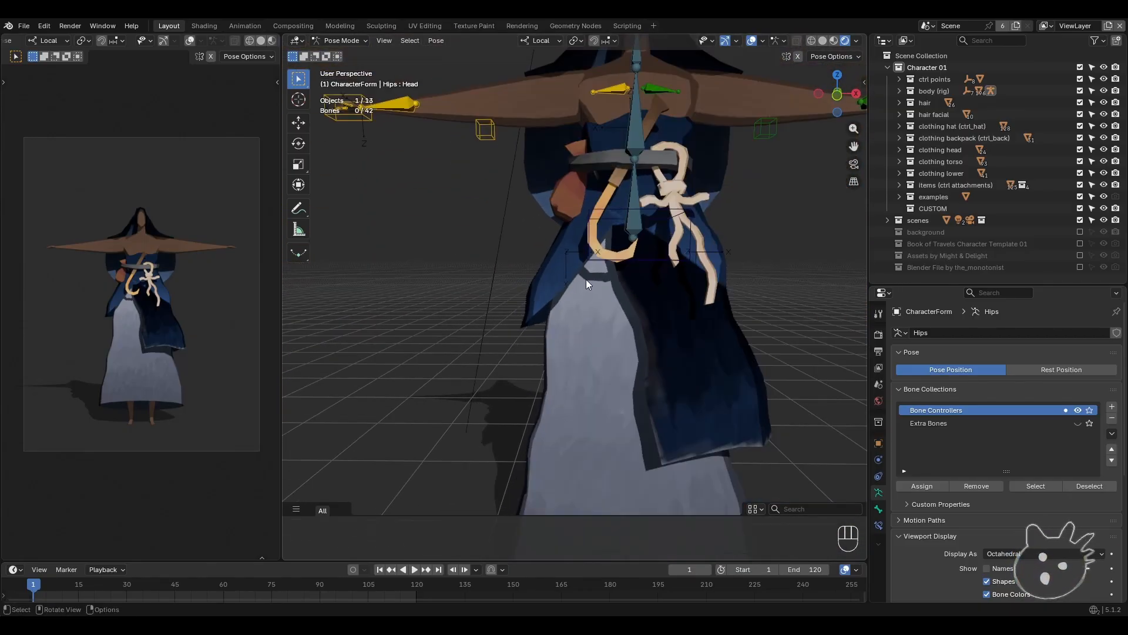
middle_click_drag(474, 272, 558, 319, "shift")
scroll(514, 316, "up", 3)
left_click(572, 297)
scroll(553, 319, "up", 2)
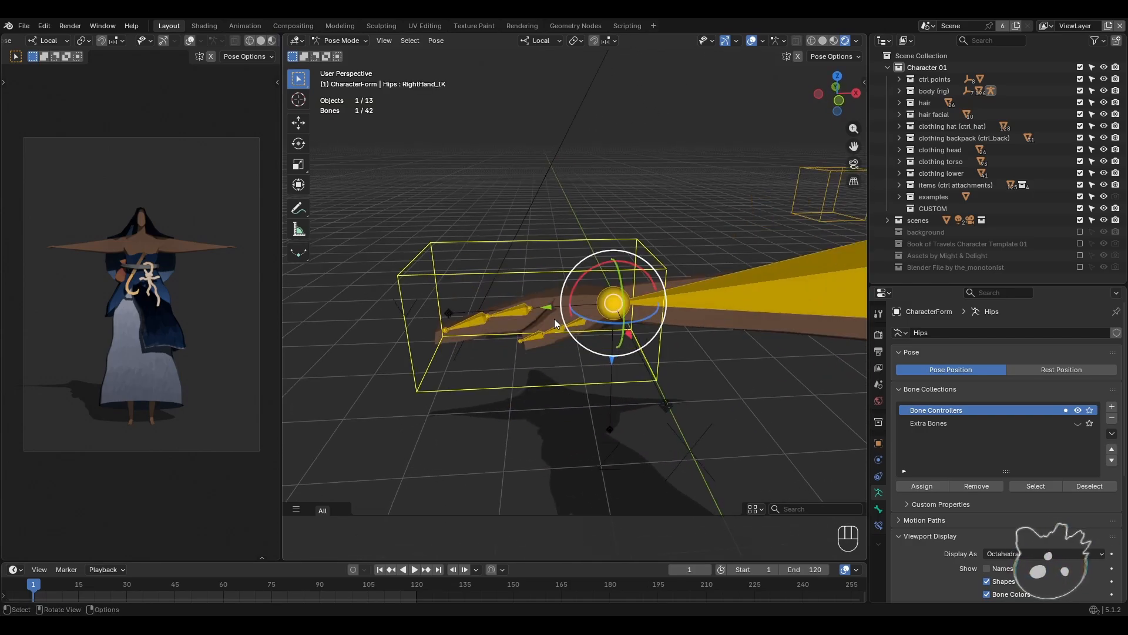
left_click(541, 40)
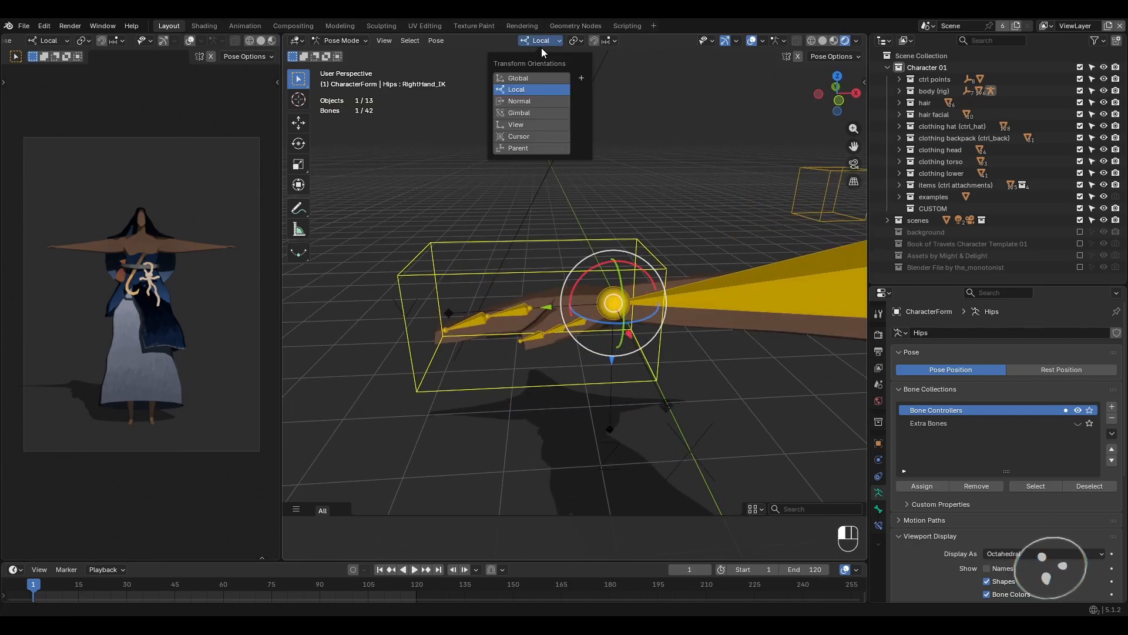
left_click(524, 79)
- Rotate the RightHand_IK bone around the global axes, including turns of about 60.7° and 27.6° around Z, undoing the free turn between them
left_click_drag(581, 290, 685, 372)
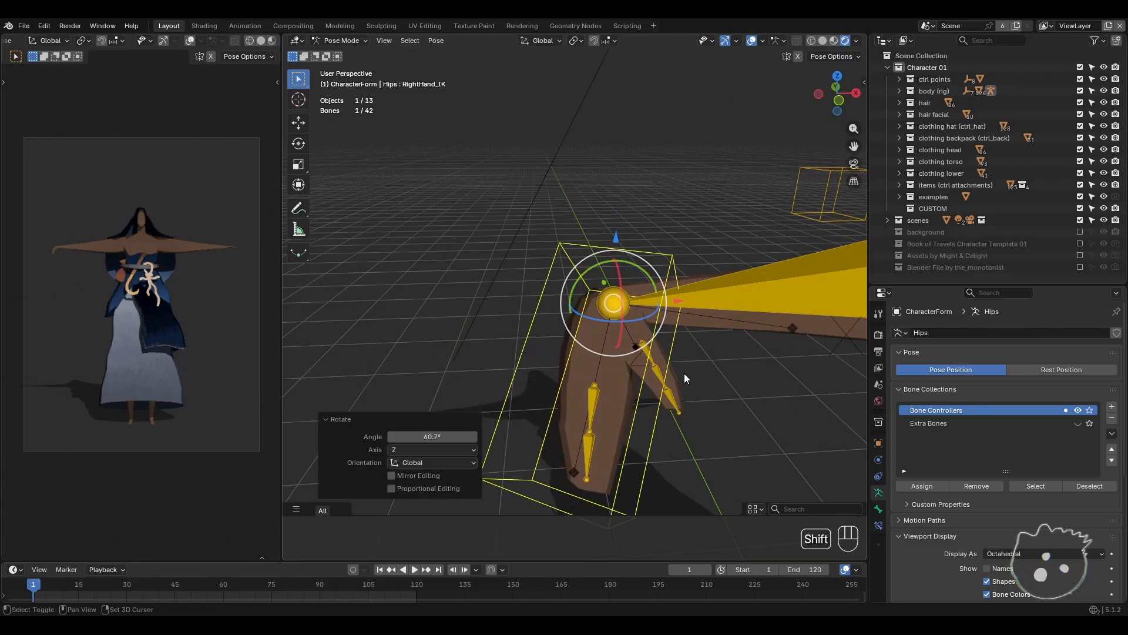
middle_click_drag(684, 372, 703, 315)
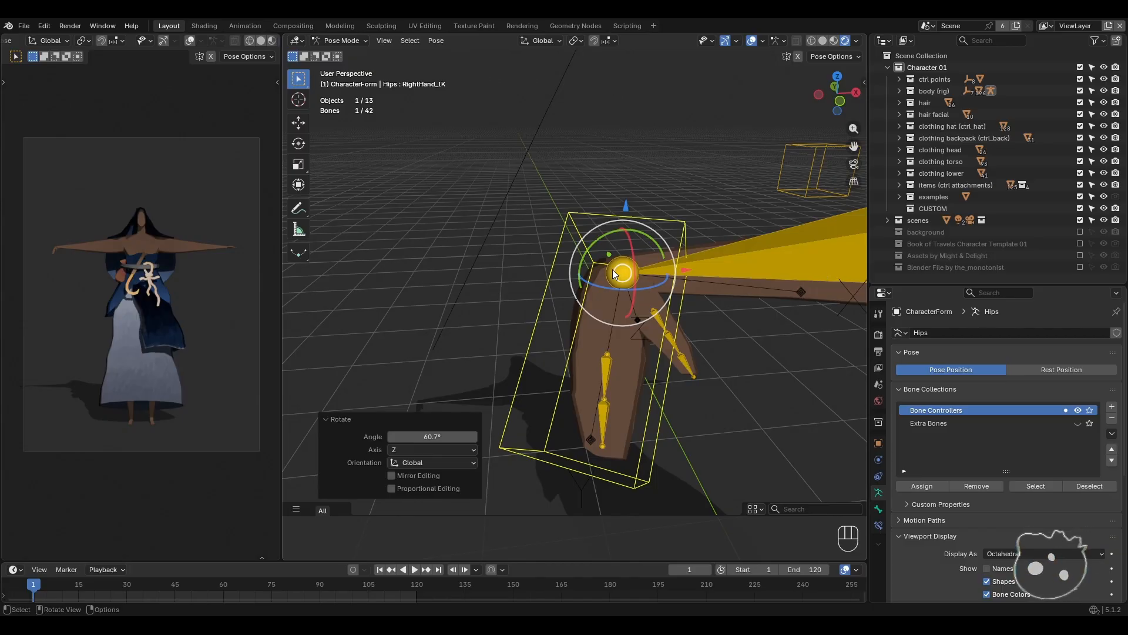
left_click_drag(633, 281, 589, 202)
key("ctrl+z")
left_click_drag(591, 253, 686, 248)
left_click_drag(657, 285, 688, 260)
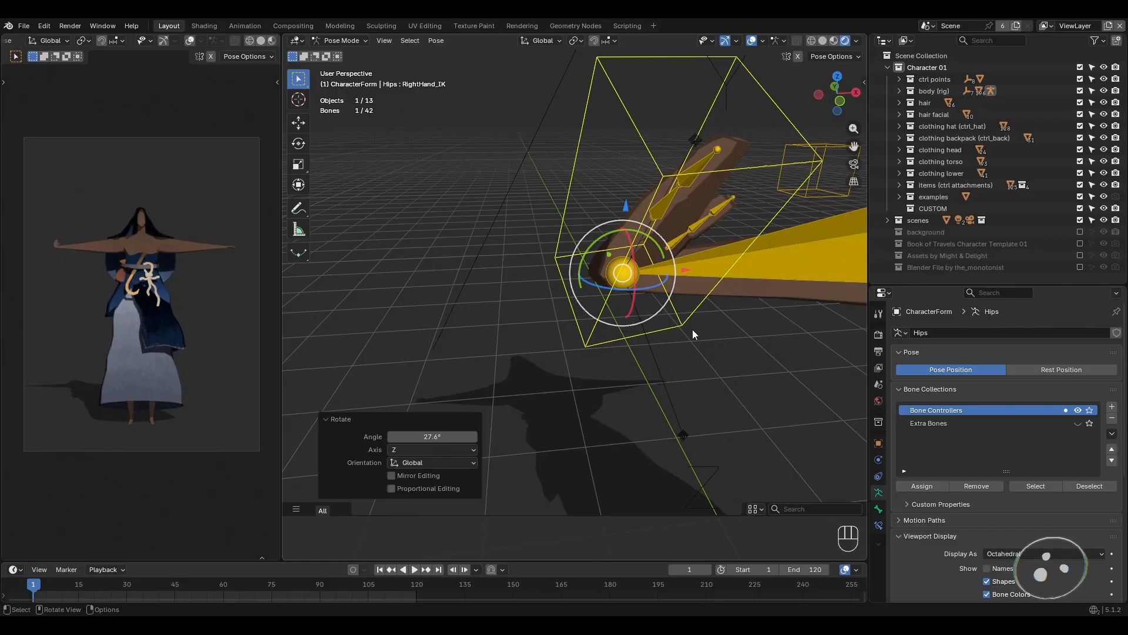
- Reset the pose of all bones, clear the selection and set the transform orientation to Local
key("a")
key("q")
left_click(640, 324)
left_click(554, 330)
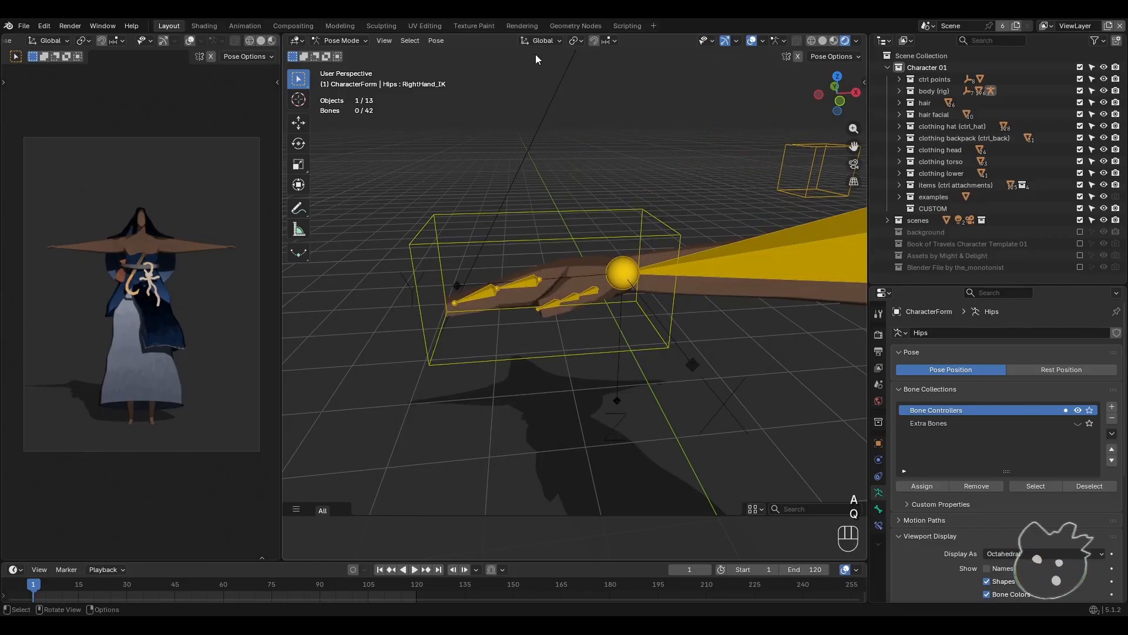
left_click(540, 41)
left_click(526, 89)
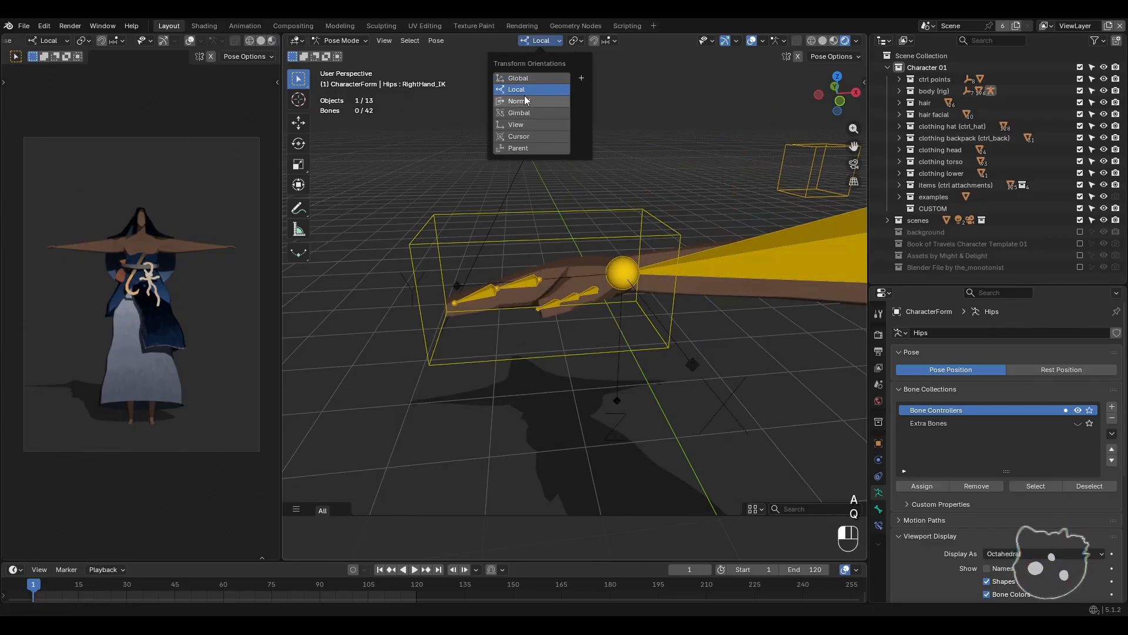
- Rotate the RightHand_IK bone about -68.7° around local Z and about -3.76° around local X, then try one more turn and undo it
left_click(563, 210)
key("r")
key("z")
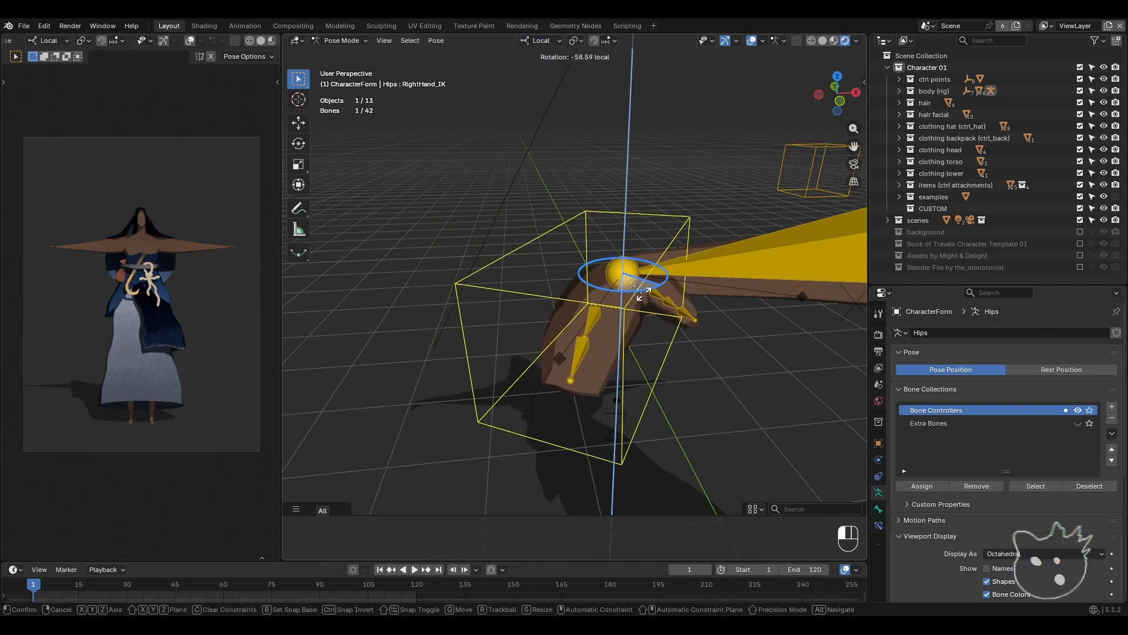
left_click(627, 295)
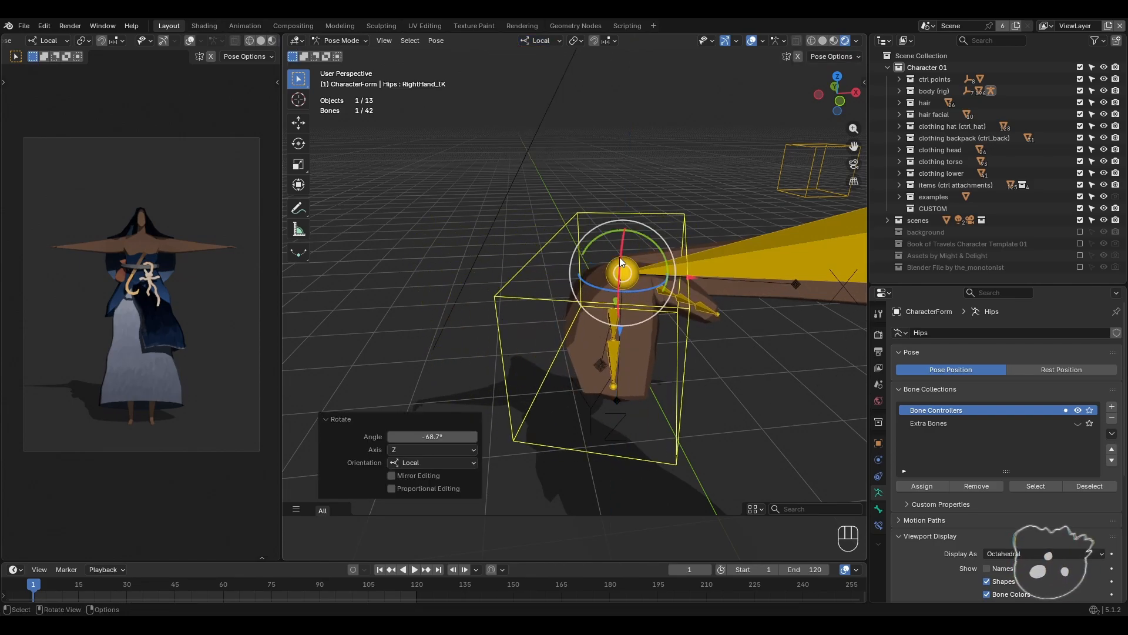
left_click_drag(619, 269, 648, 284)
mouse_move(649, 284)
middle_mouse_down()
mouse_move(618, 276)
mouse_move(633, 290)
middle_mouse_up()
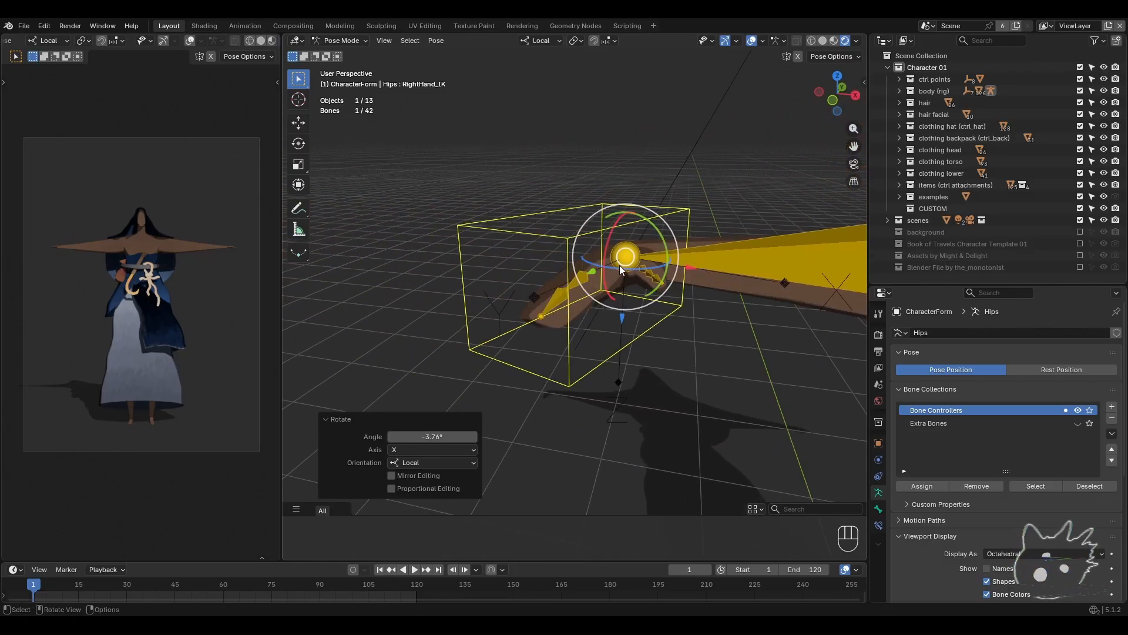
left_click_drag(622, 269, 607, 270)
key("ctrl+z")
- Reset the pose of all bones and select the RightHand_IK control bone again
key("a")
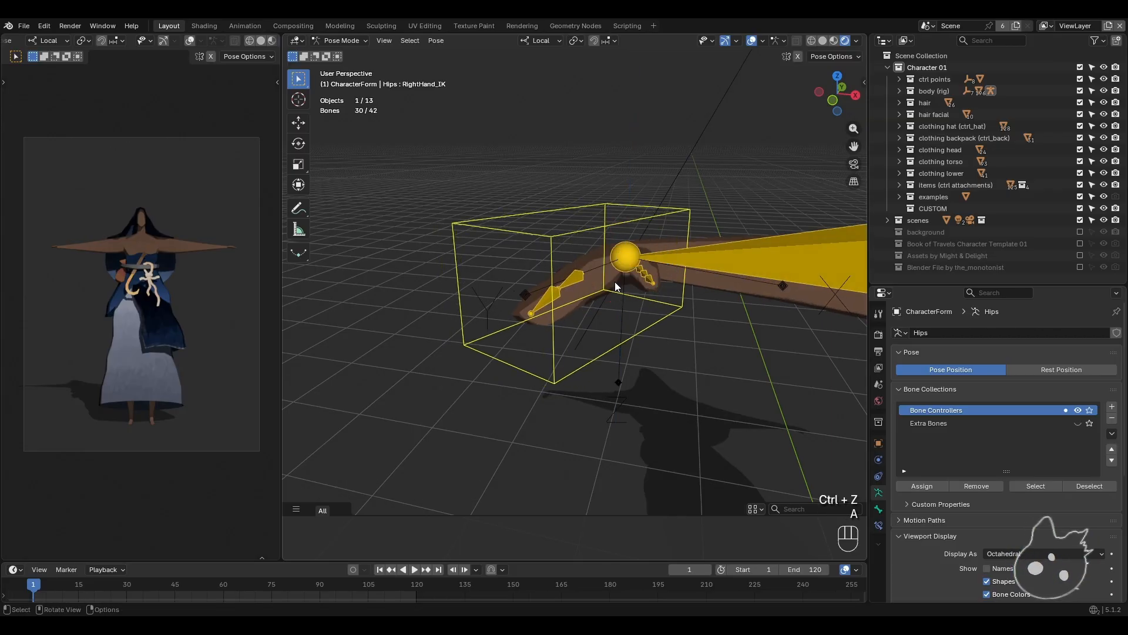
key("q")
middle_click_drag(614, 281, 606, 347)
scroll(605, 347, "up", 1)
mouse_move(605, 347)
middle_mouse_down()
mouse_move(668, 347)
mouse_move(651, 336)
mouse_move(650, 354)
mouse_move(567, 346)
mouse_move(637, 343)
mouse_move(605, 337)
mouse_move(623, 350)
middle_mouse_up()
scroll(668, 347, "up", 1)
scroll(668, 347, "down", 3)
middle_click_drag(579, 307, 620, 366, "shift")
left_click(537, 171)
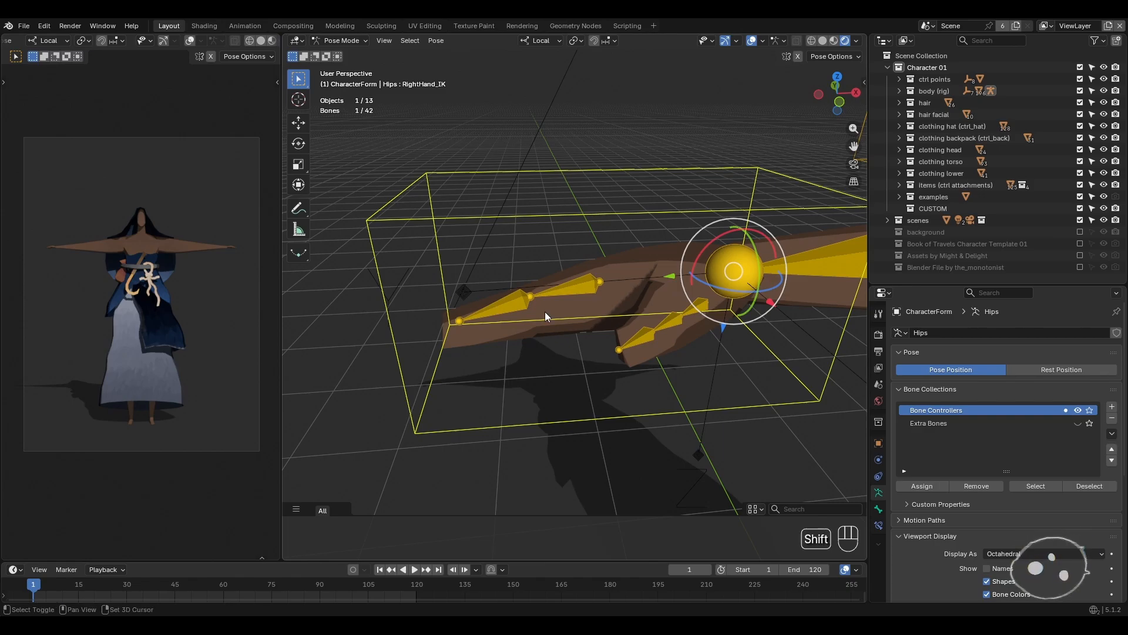
- Frame the view on the selected right hand control and examine the hand and the whole character from several distances
scroll(531, 305, "up", 6)
middle_click_drag(545, 311, 598, 321, "shift")
scroll(597, 312, "down", 6)
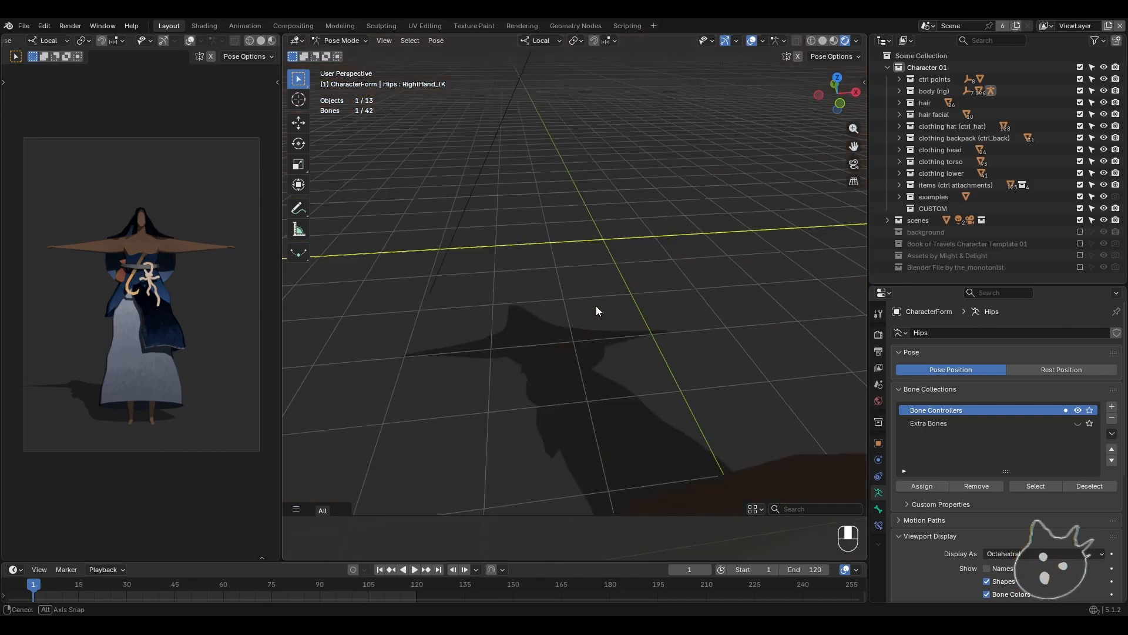
scroll(594, 299, "up", 6)
mouse_move(587, 277)
middle_mouse_down()
mouse_move(581, 269)
mouse_move(591, 288)
middle_mouse_up()
scroll(581, 269, "down", 6)
scroll(582, 281, "up", 6)
scroll(592, 288, "down", 6)
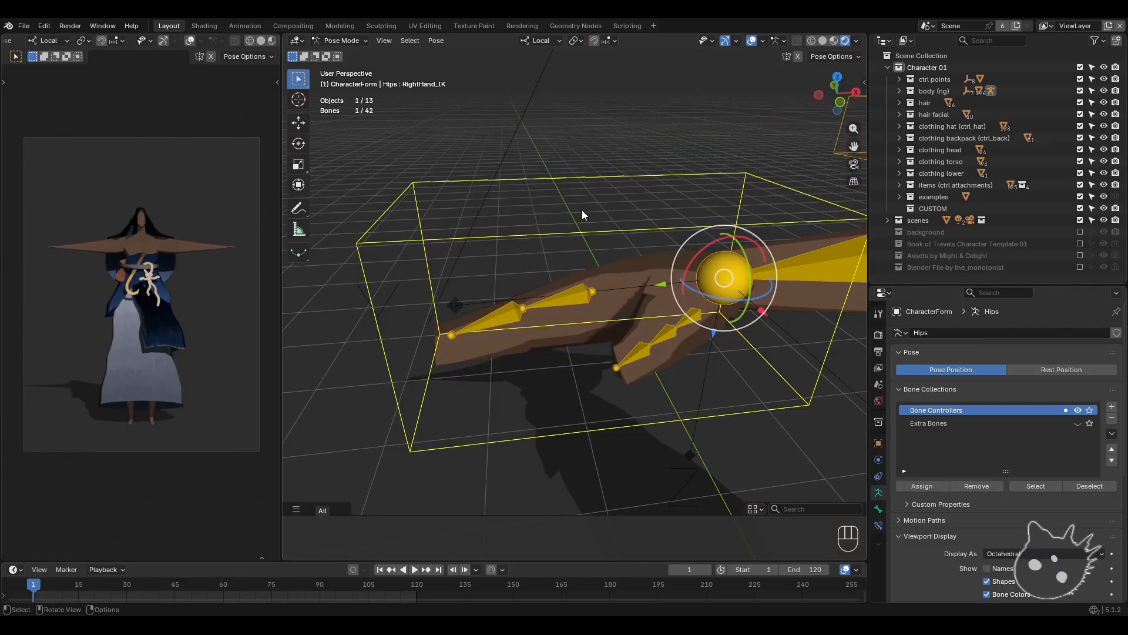
key("KP_Decimal")
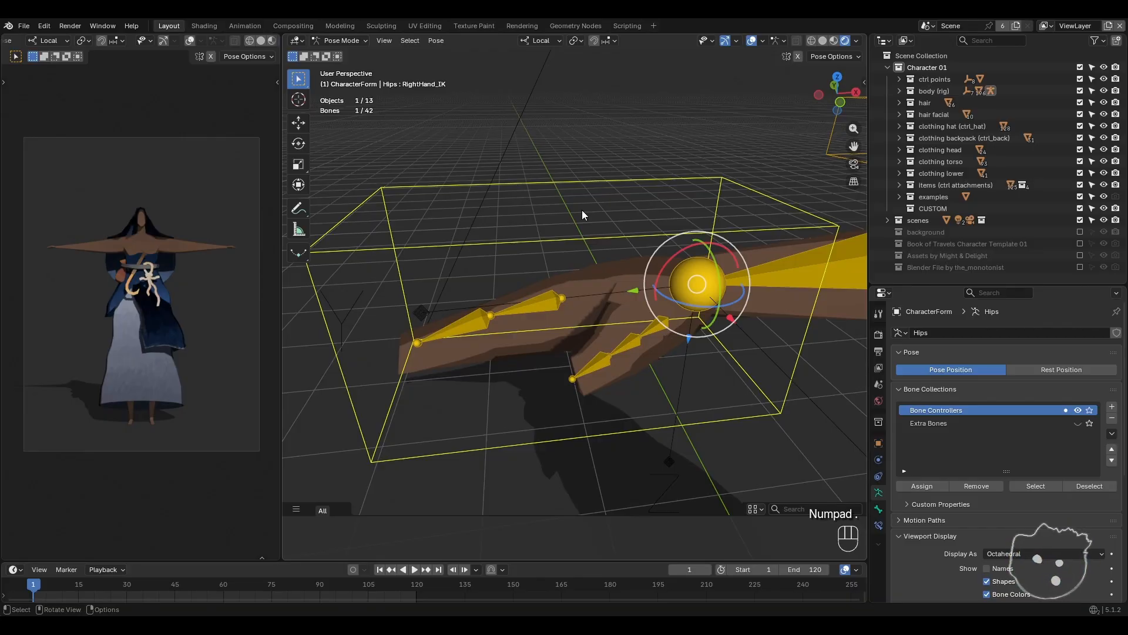
middle_click_drag(527, 238, 670, 155)
middle_click_drag(707, 203, 630, 395)
scroll(587, 267, "up", 3)
scroll(588, 267, "down", 3)
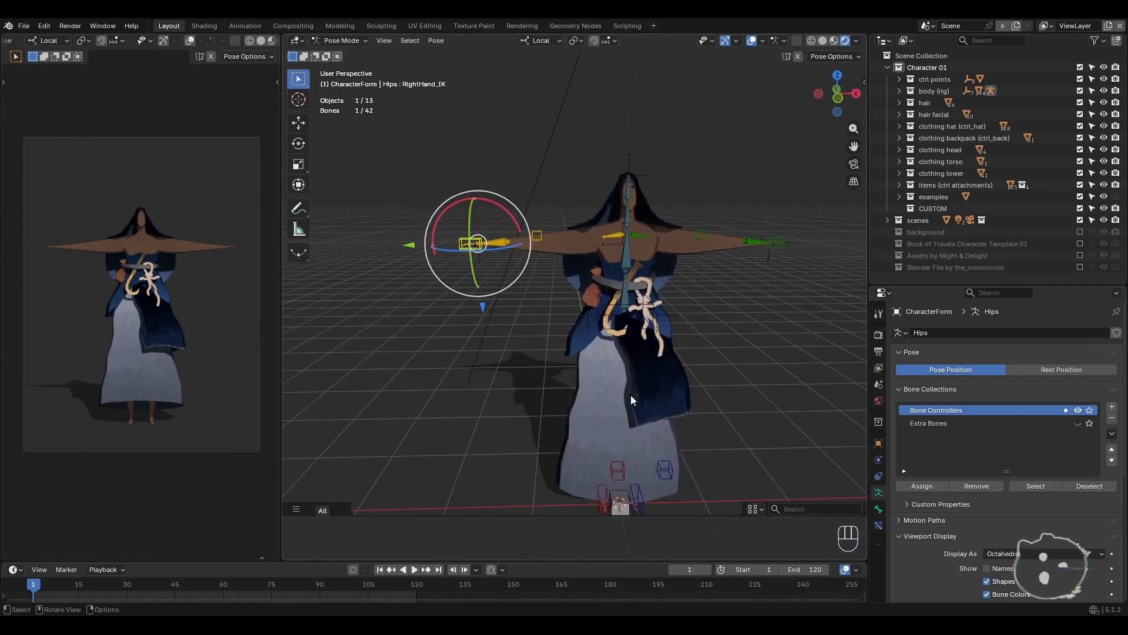
- Clear the bone selection and switch the character rig to Object Mode
left_click(629, 395)
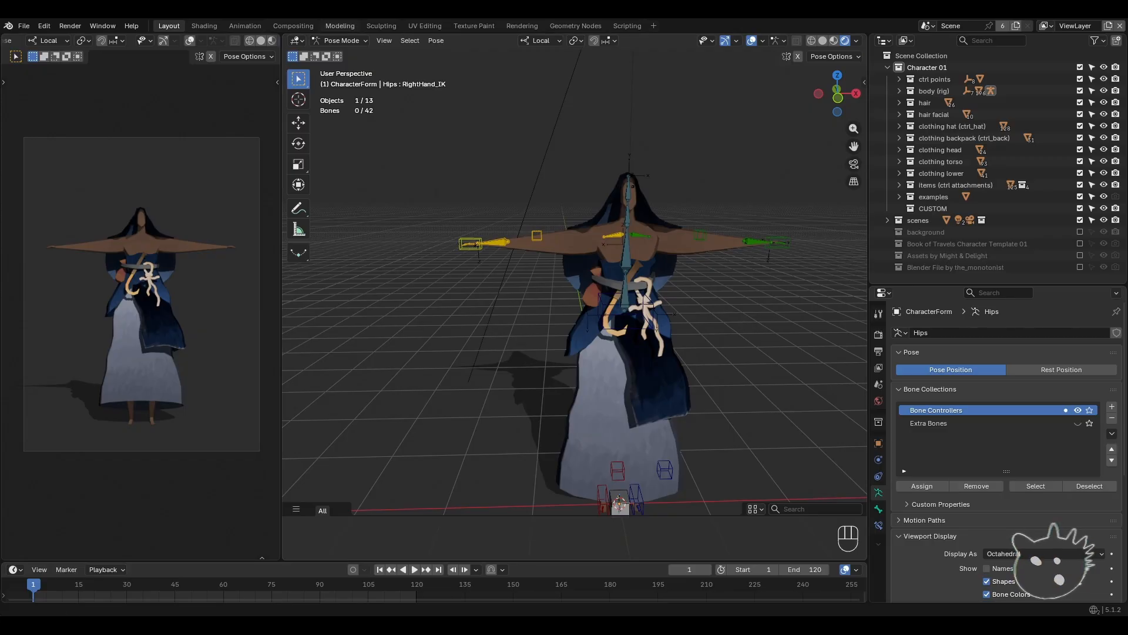
left_click(340, 40)
left_click(337, 51)
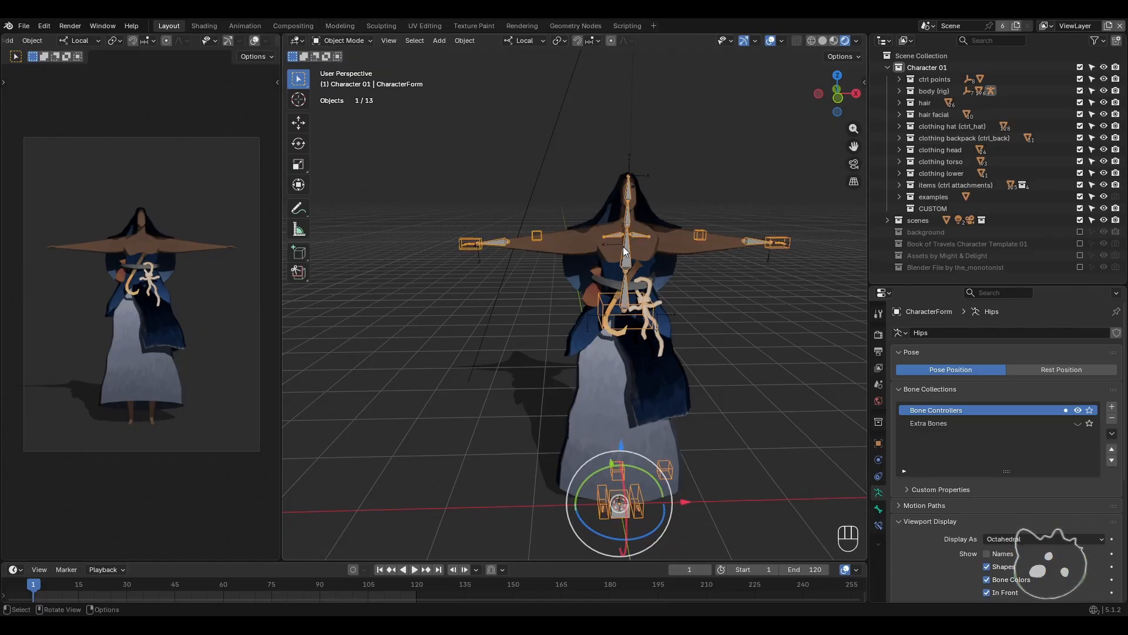
middle_click_drag(623, 247, 594, 238)
key("KP_Decimal")
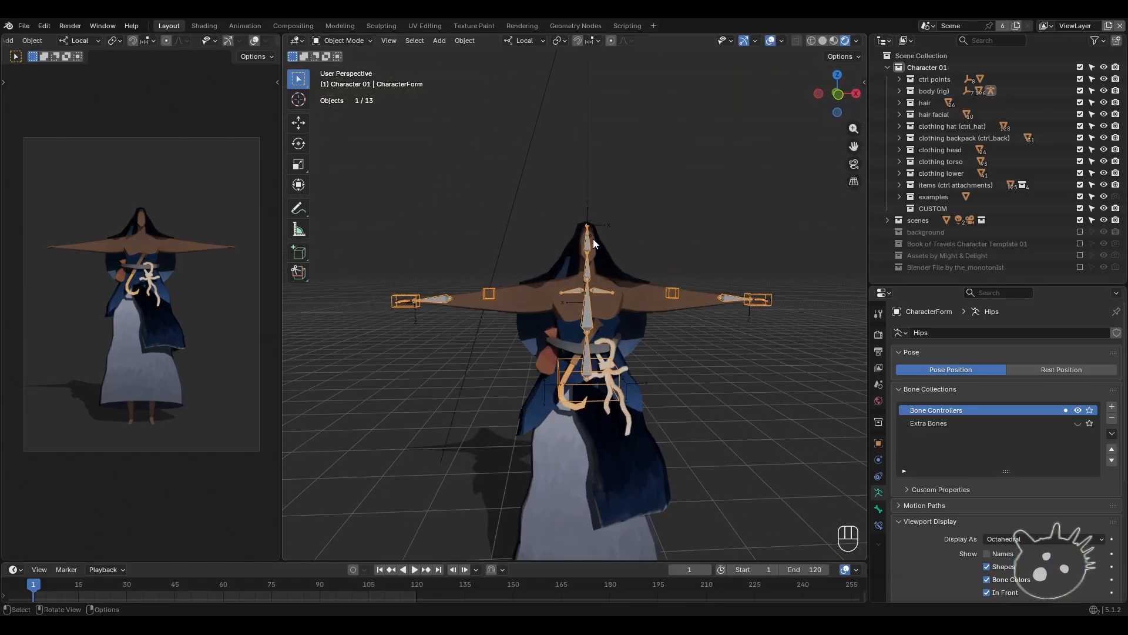
- Switch the rig back to Pose Mode, then select the head bone and frame the view on it
left_click(343, 40)
left_click(344, 75)
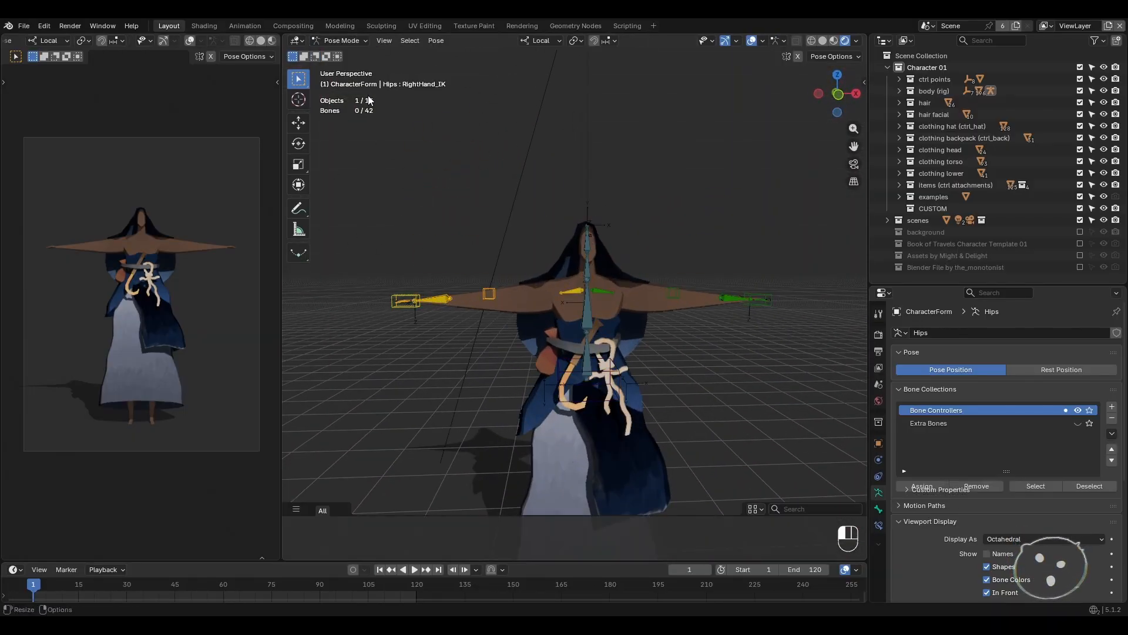
left_click(588, 250)
key("KP_Decimal")
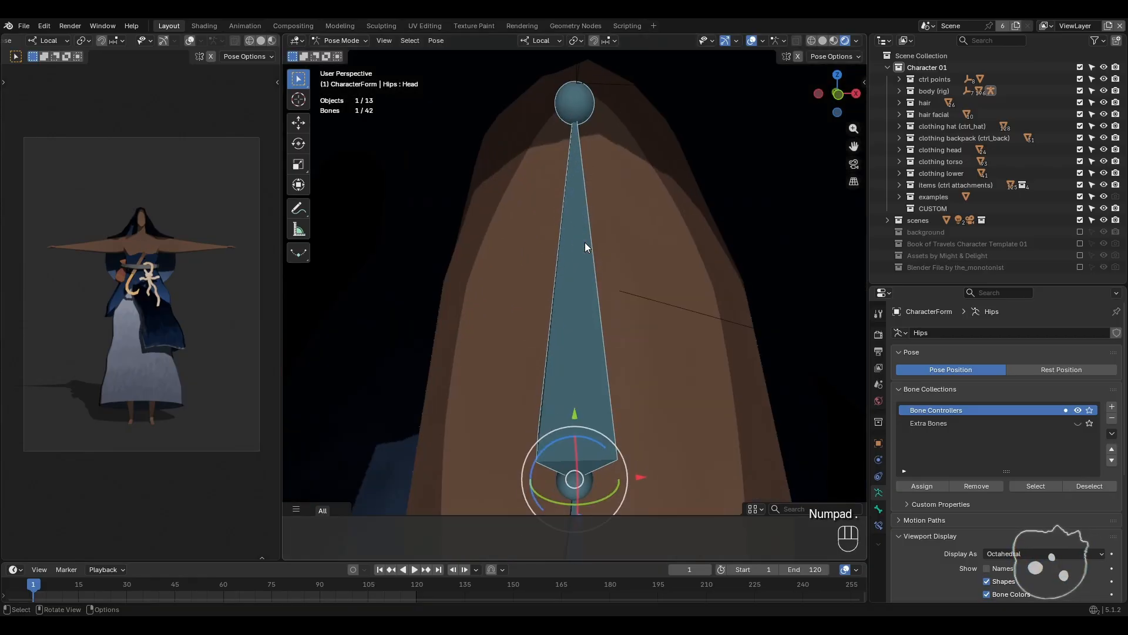
middle_click_drag(575, 348, 615, 359)
middle_click_drag(642, 416, 588, 330, "shift")
scroll(588, 330, "down", 4)
middle_click_drag(596, 372, 534, 314)
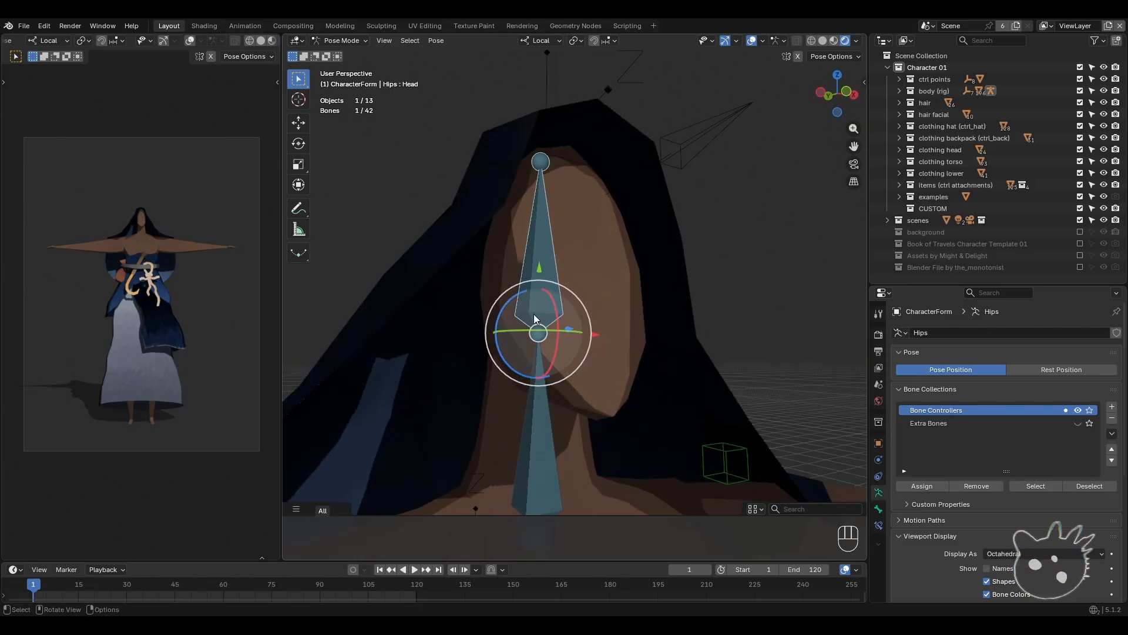
- Try a trackball rotation of the head bone by about 1.15° and -46.4°, then undo it
key("r")
key("r")
left_click(515, 315)
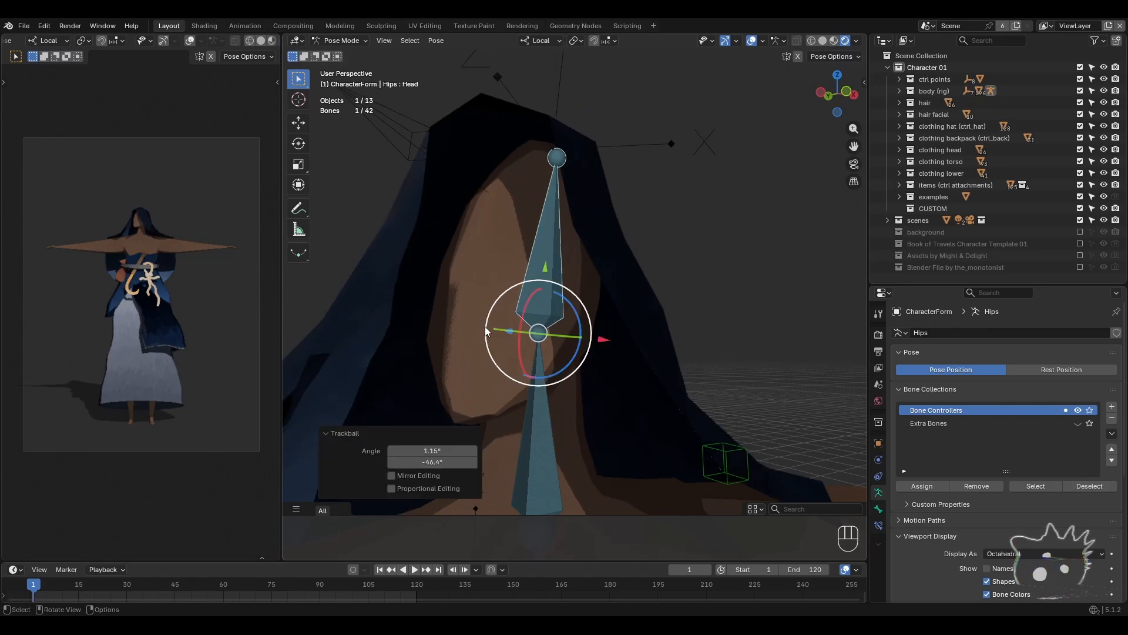
key("ctrl+z")
- Switch the rig to Object Mode, frame the whole character and deselect everything
middle_click_drag(562, 402, 581, 411)
middle_click_drag(577, 398, 581, 343, "shift")
scroll(579, 341, "down", 1)
left_click(333, 44)
left_click(339, 54)
scroll(491, 322, "down", 4)
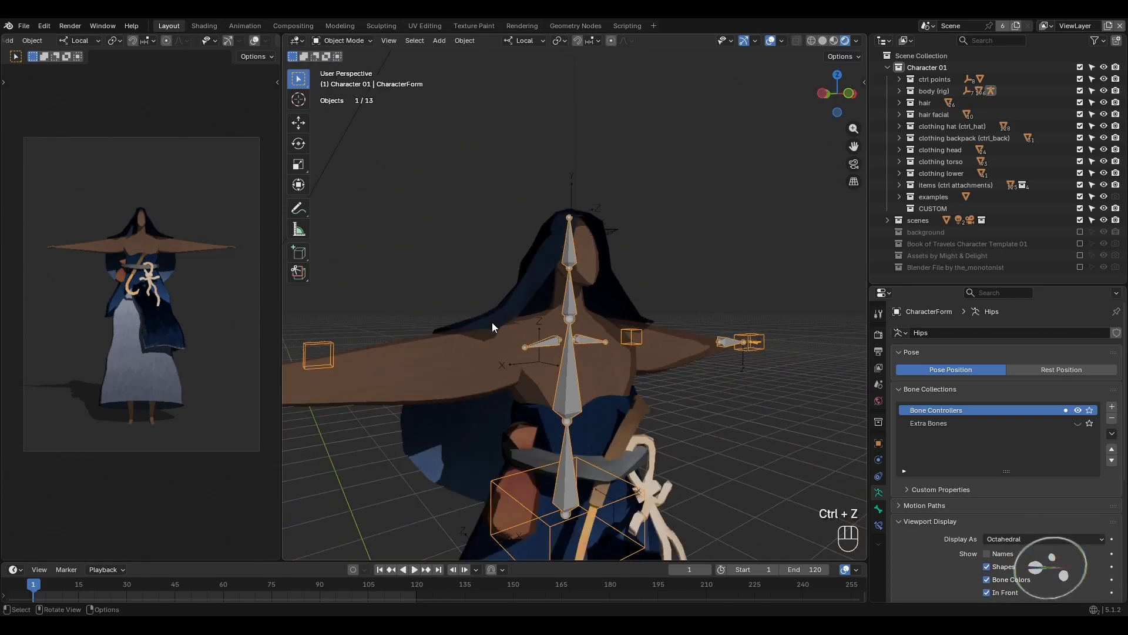
key("KP_Decimal")
left_click(431, 341)
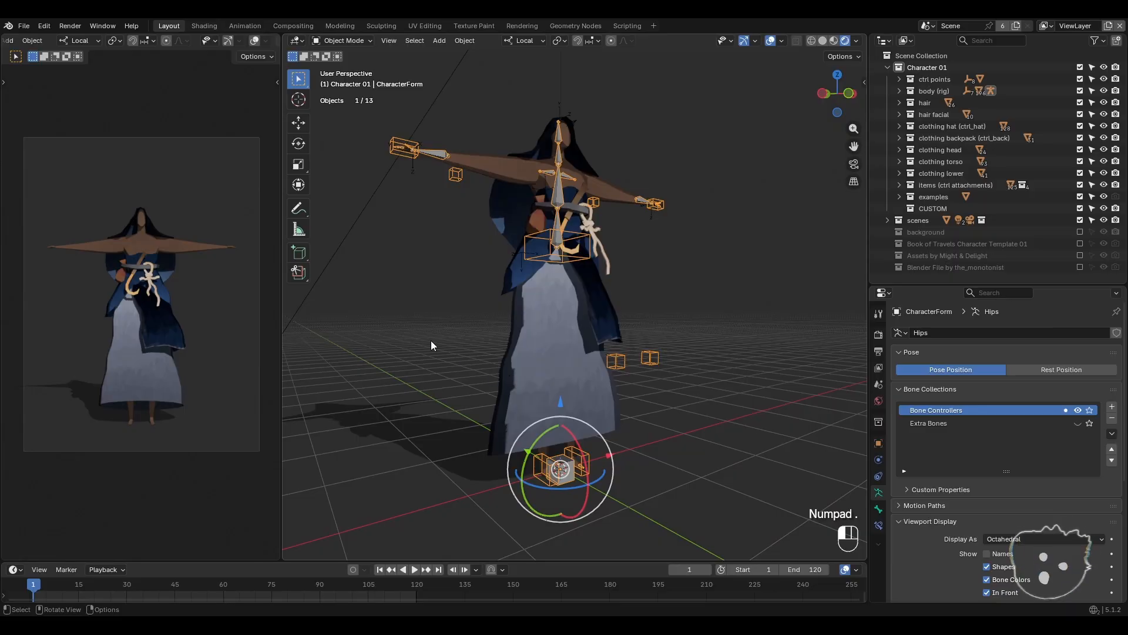
middle_click_drag(431, 340, 435, 368)
- Search the commands for "camera" and look through the listed camera operations
key("space")
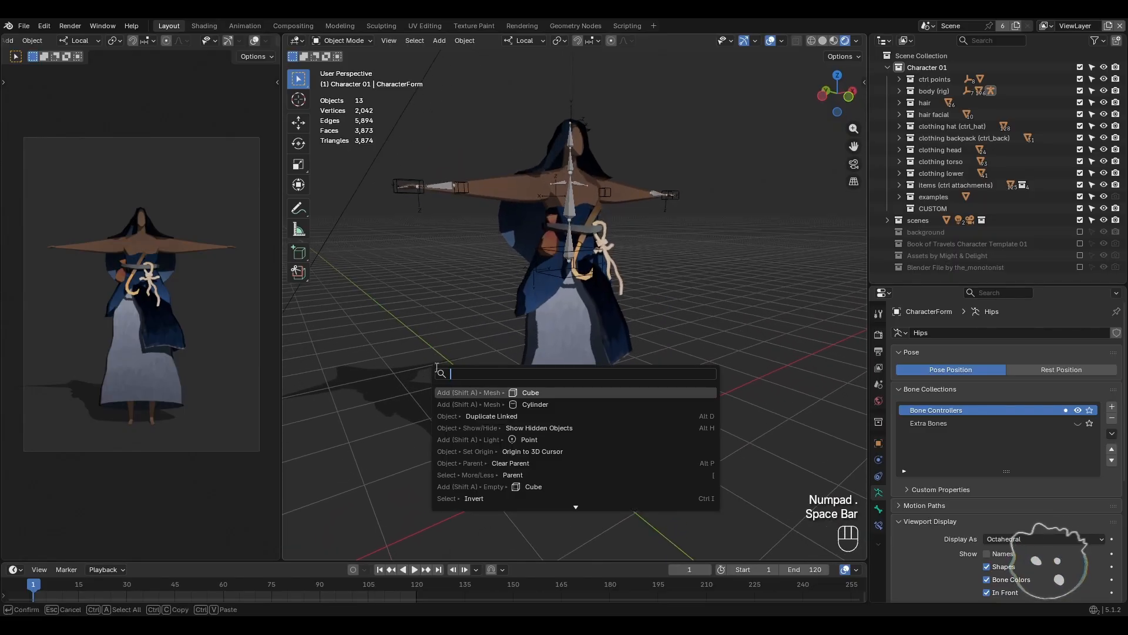
type("camera")
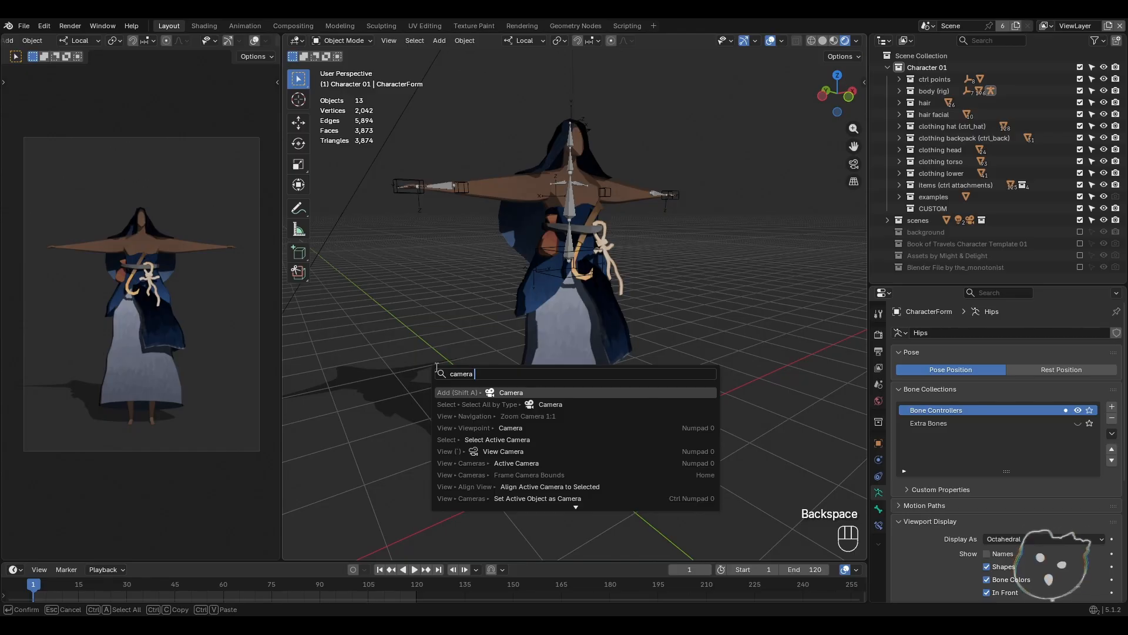
key("Down")
key("Down")
key("Down")
key("Down")
key("Down")
key("Down")
key("Down")
key("Down")
key("Down")
key("Down")
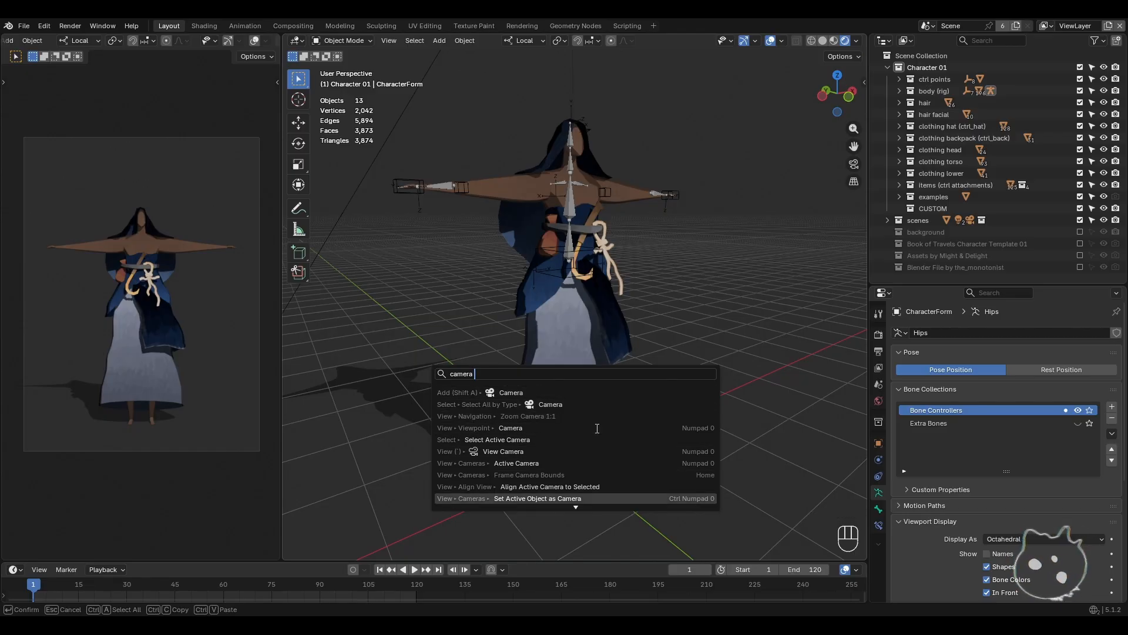
key("Up")
key("Up")
key("Up")
key("Up")
key("Up")
key("Up")
key("Up")
key("Up")
key("Up")
key("Up")
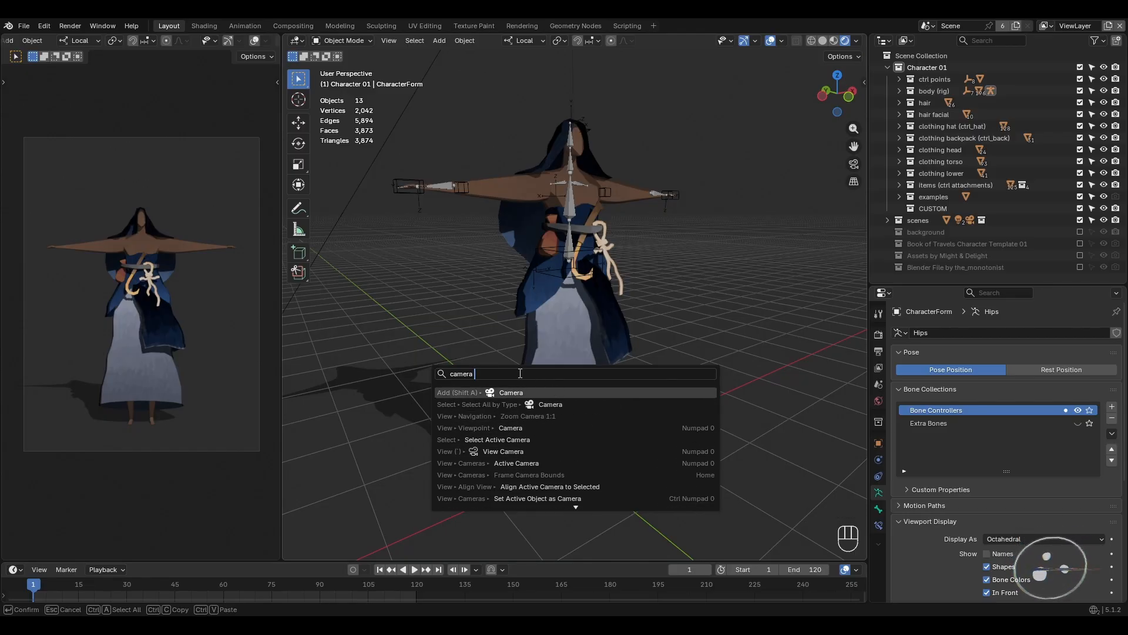
- Search the commands for "focus" instead, then close the search
key("ctrl+a")
type("focus")
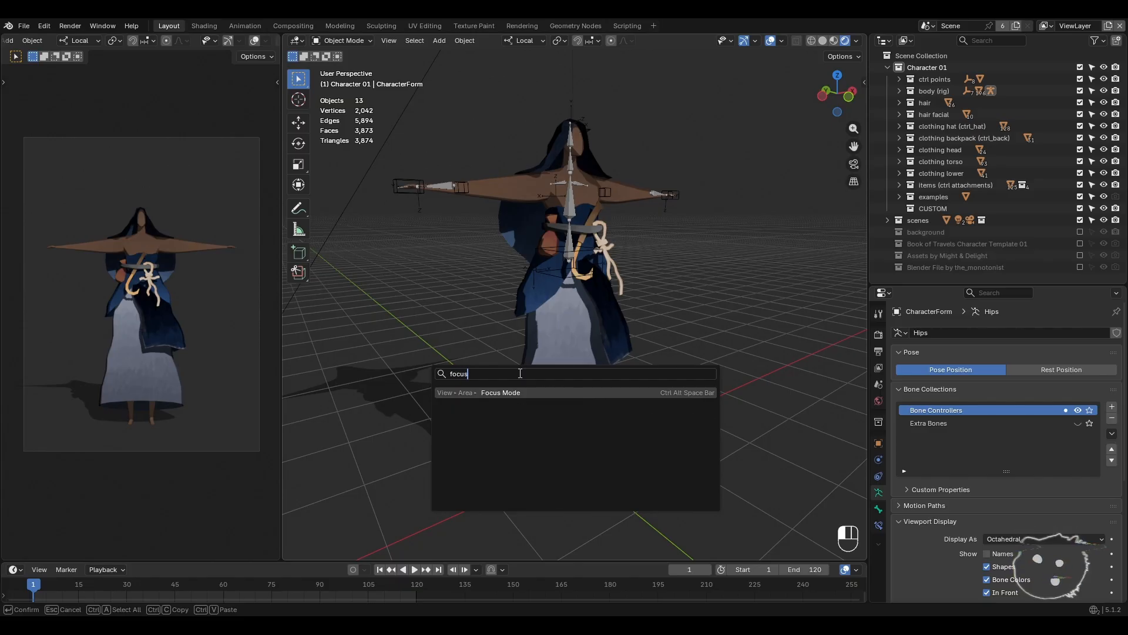
key("Return")
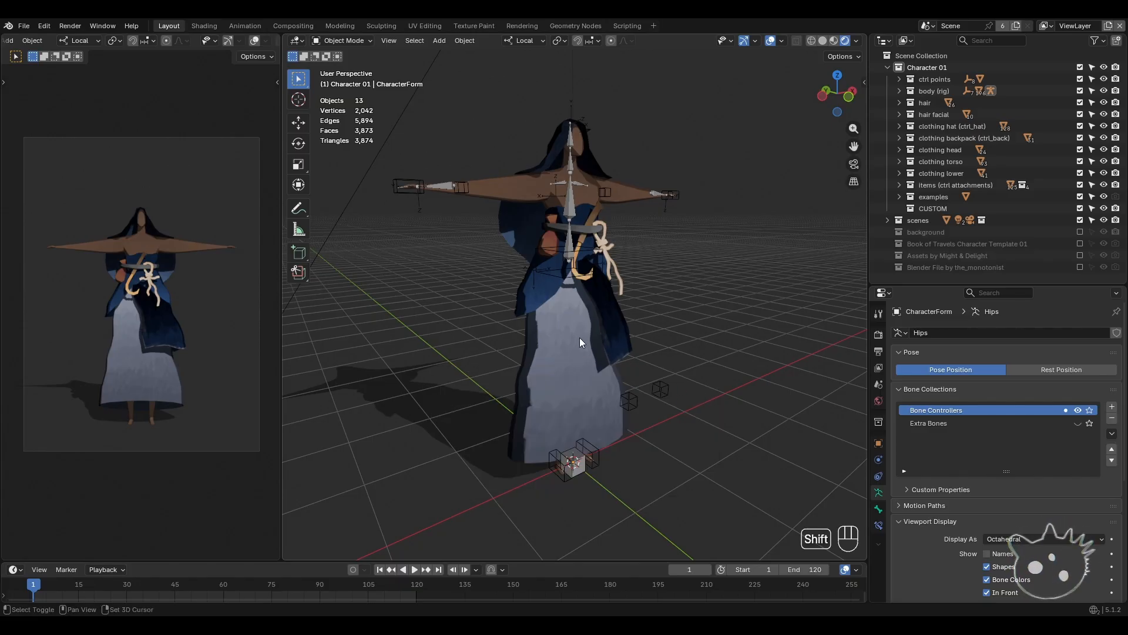
- Select the character rig at its right hand and switch it to Pose Mode
middle_click_drag(579, 337, 637, 428, "shift")
scroll(637, 428, "up", 2)
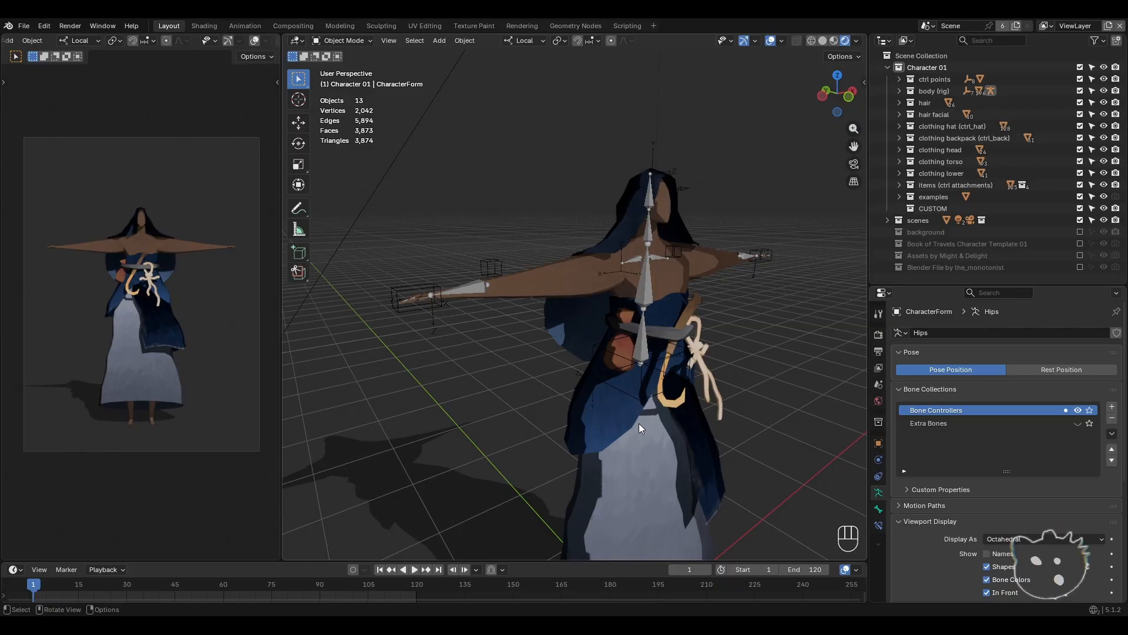
middle_click_drag(567, 406, 605, 408, "shift")
scroll(605, 408, "up", 1)
mouse_move(440, 389)
middle_mouse_down("shift")
mouse_move(519, 393)
mouse_move(558, 348)
middle_mouse_up("shift")
scroll(519, 393, "up", 2)
scroll(558, 348, "up", 1)
left_click(562, 278)
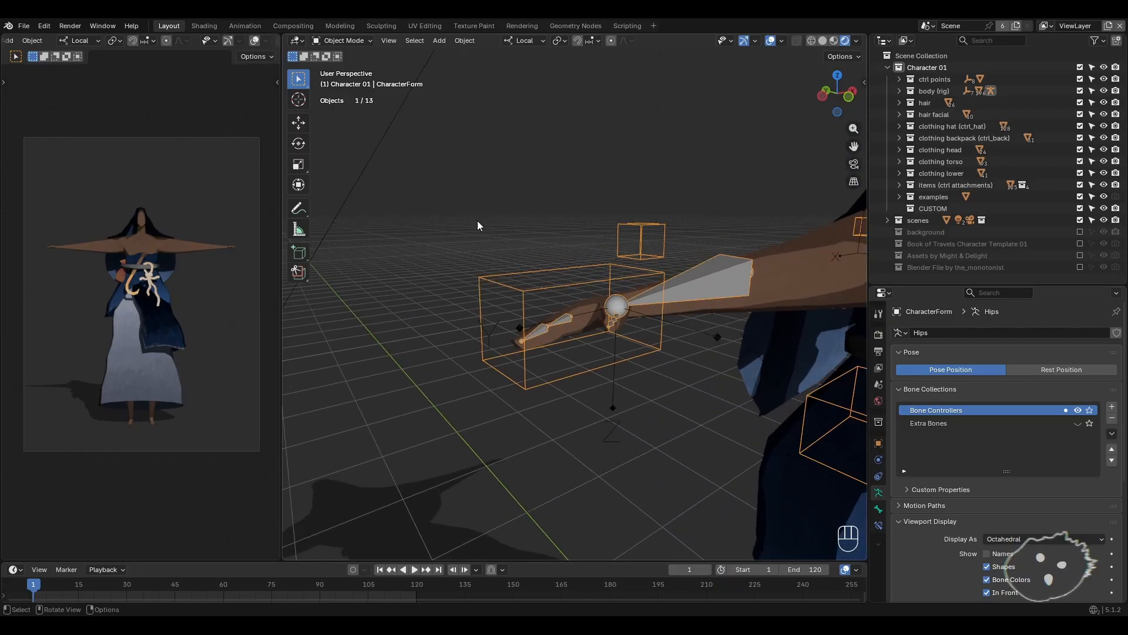
left_click(342, 40)
left_click(343, 88)
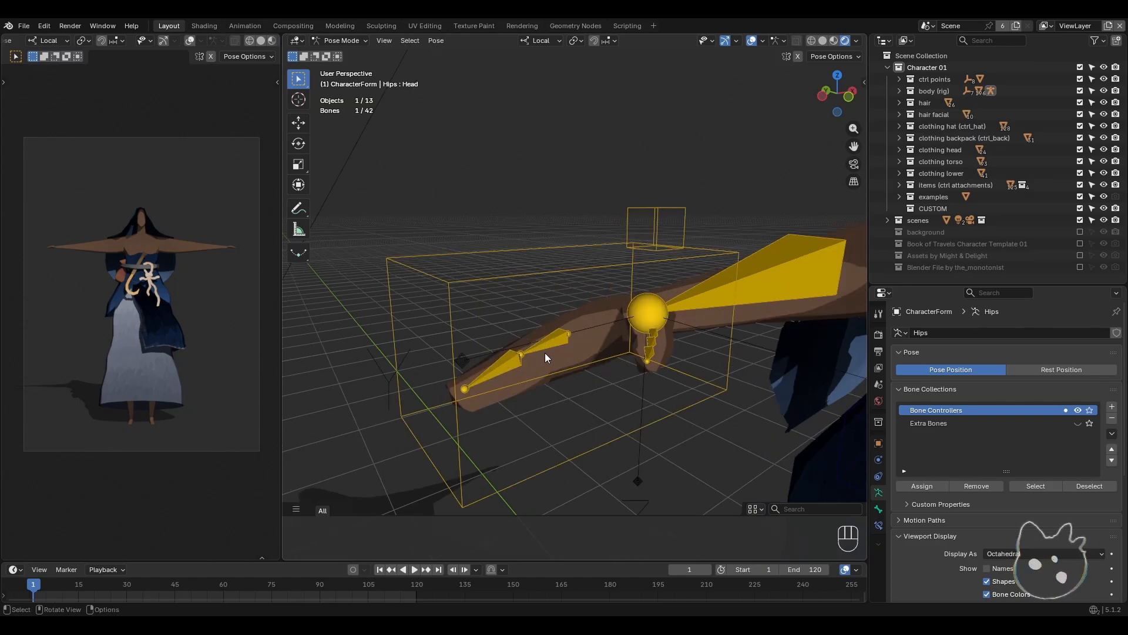
- Select the RightHandIndex1 bone, frame the view on it and examine the finger bones up close
left_click(549, 334)
key("KP_Decimal")
scroll(549, 334, "down", 7)
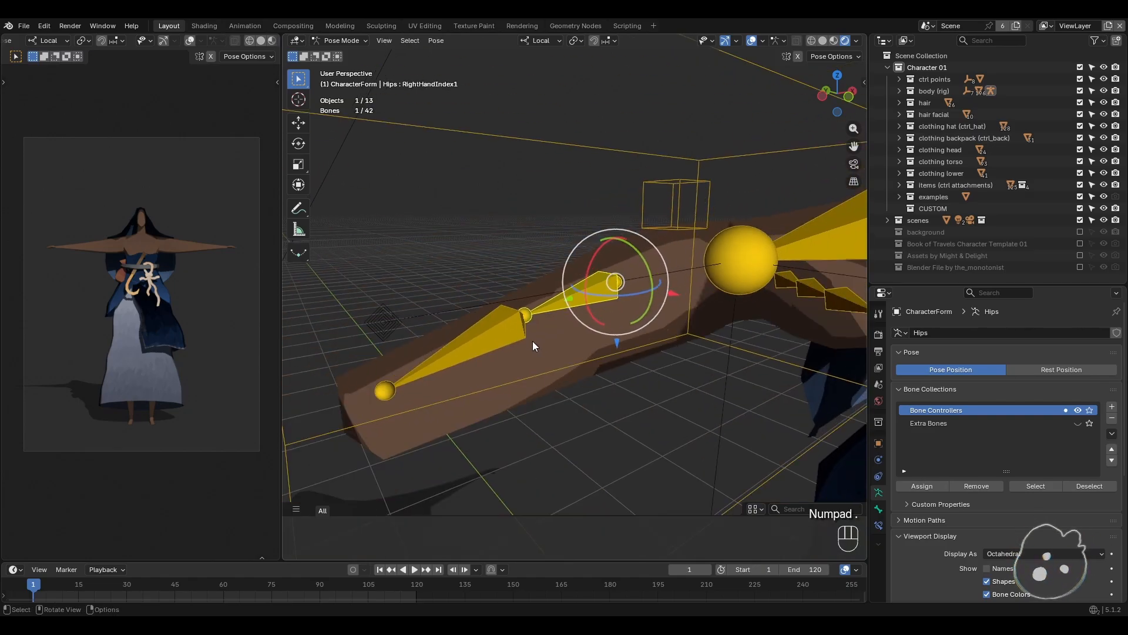
middle_click_drag(532, 342, 506, 357)
mouse_move(555, 385)
middle_mouse_down()
mouse_move(522, 376)
mouse_move(636, 405)
mouse_move(572, 385)
middle_mouse_up()
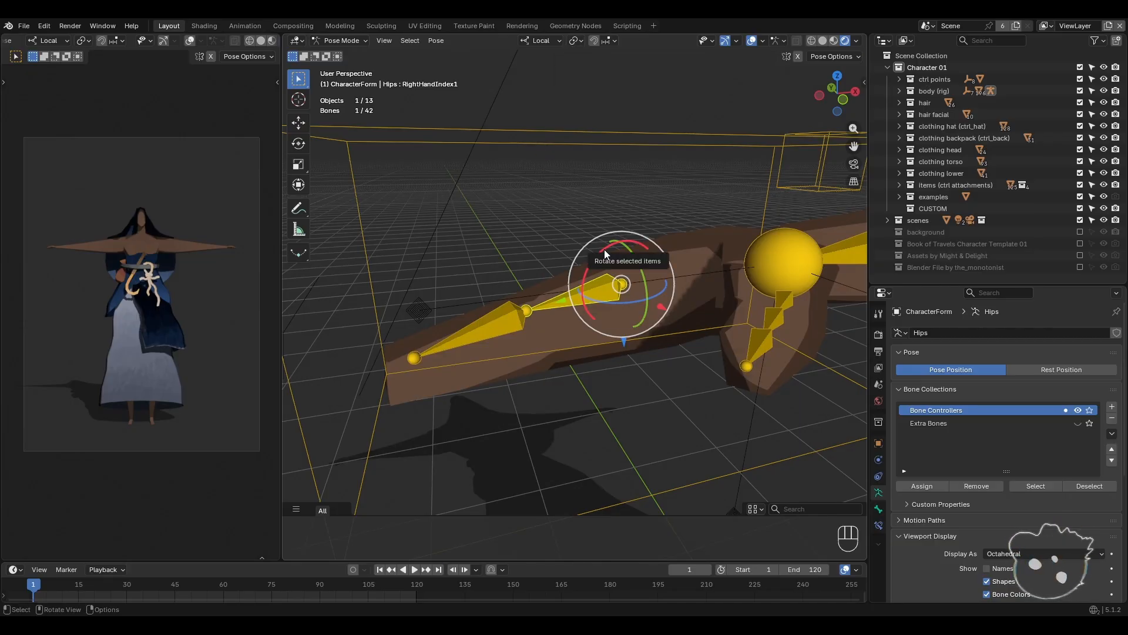
middle_click_drag(578, 254, 584, 285)
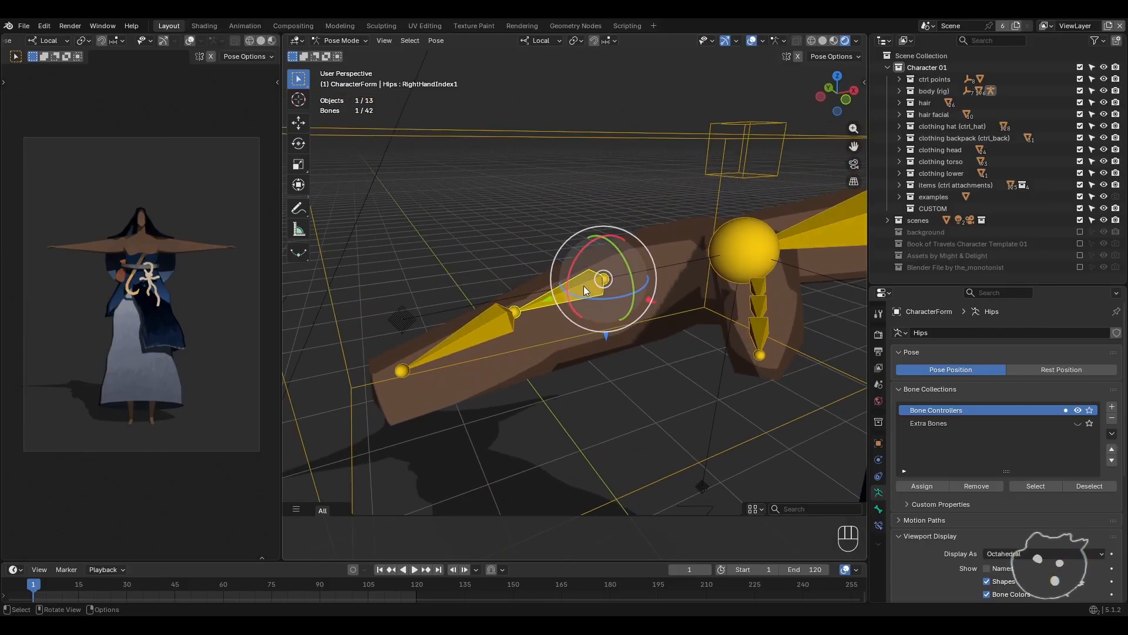
- Switch the rig to Edit Mode, then return to Object Mode with nothing selected and the whole character in view
key("Tab")
middle_click_drag(611, 324, 545, 325, "shift")
scroll(558, 325, "down", 4)
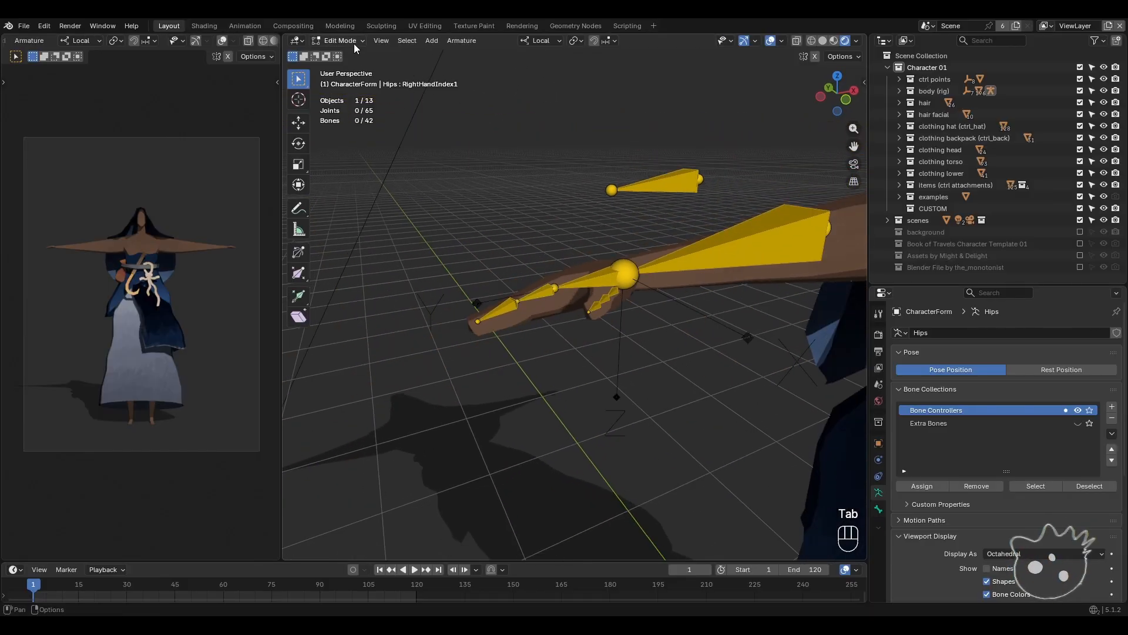
left_click(354, 44)
left_click(352, 53)
middle_click_drag(656, 355, 579, 342, "shift")
scroll(579, 343, "down", 8)
middle_click_drag(729, 348, 590, 339, "shift")
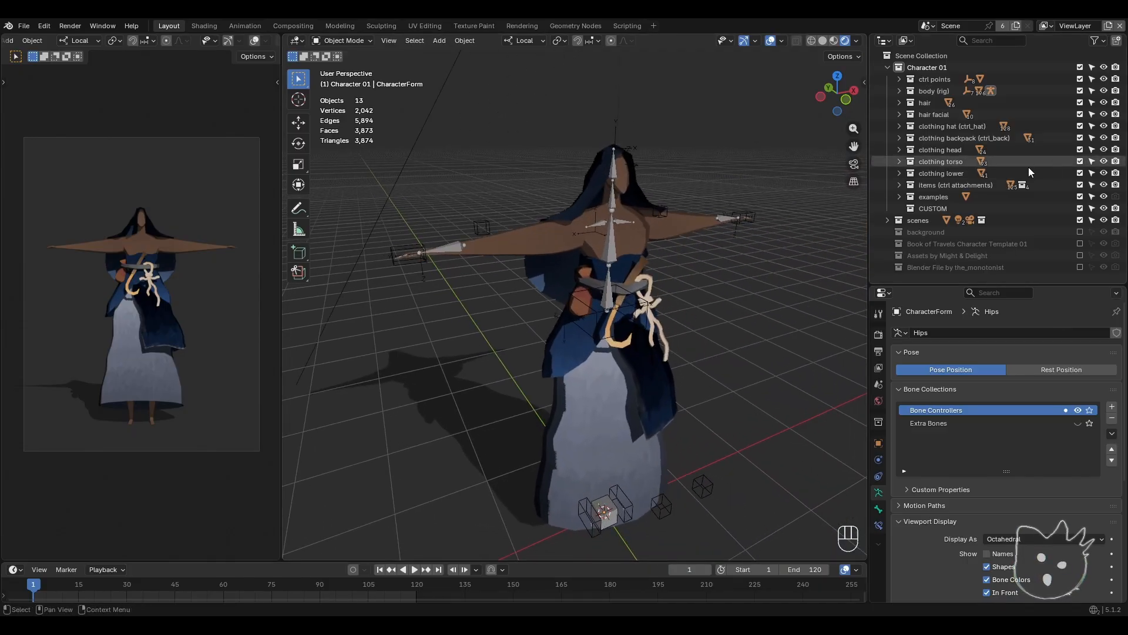
- Expand the items (ctrl attachments) collection, look into its tools collection, and expand the offhands collection to list its meshes
left_click(903, 185)
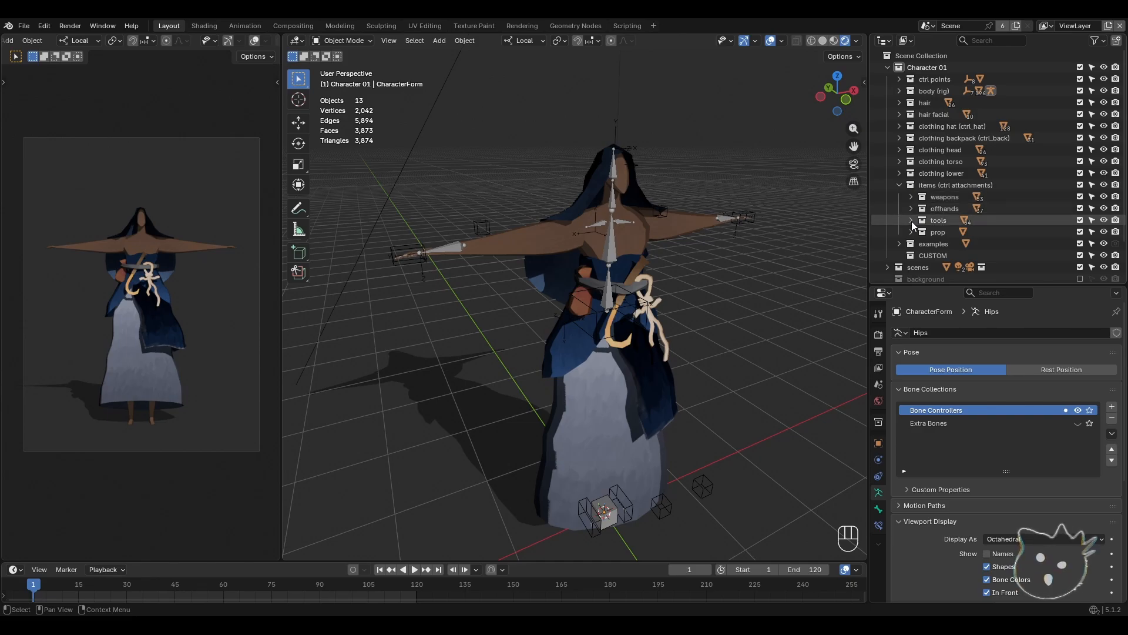
left_click(911, 220)
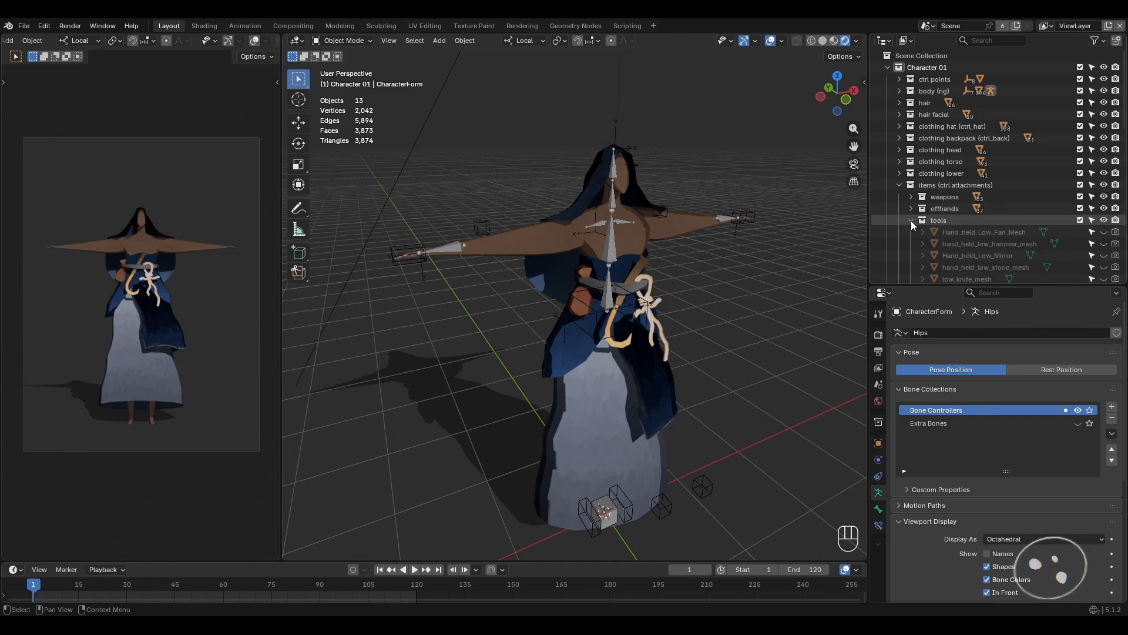
left_click(911, 220)
left_click(912, 208)
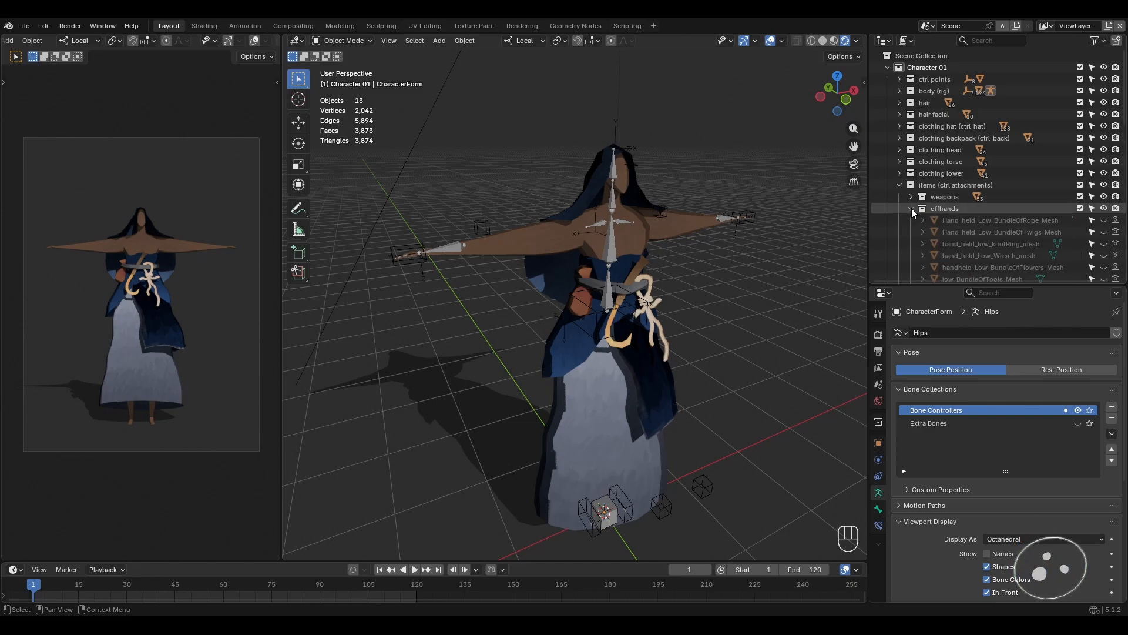
scroll(996, 235, "down", 2)
- Preview the rope and twig bundle meshes one at a time, then show only hand_held_low_knotRing_mesh of the offhand items
left_click(1103, 196)
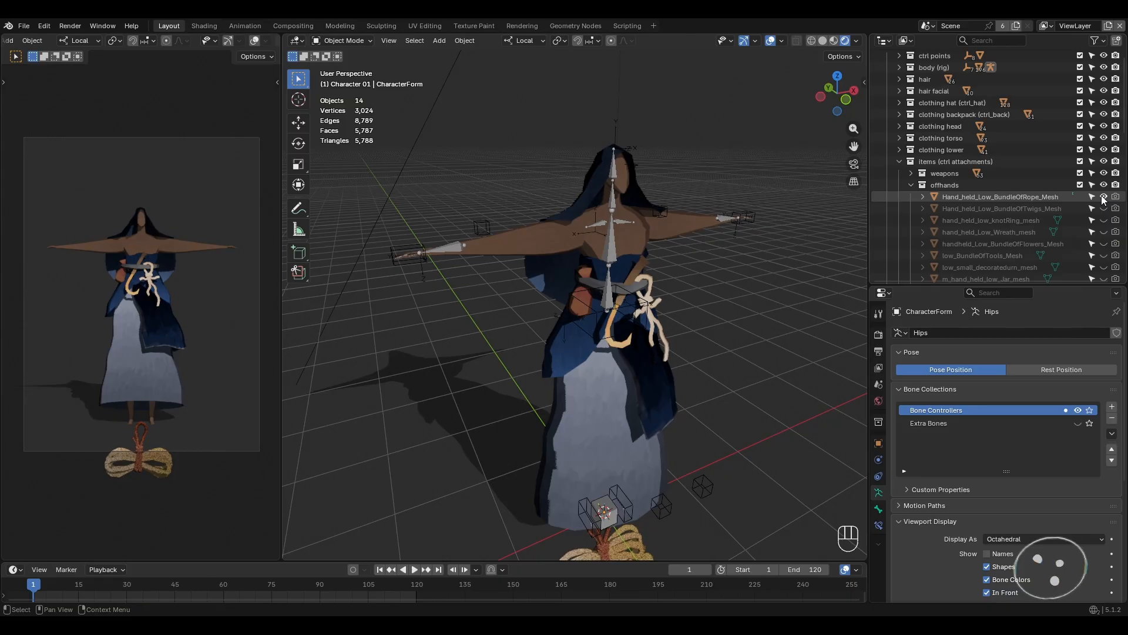
left_click(1104, 197)
left_click(1104, 208)
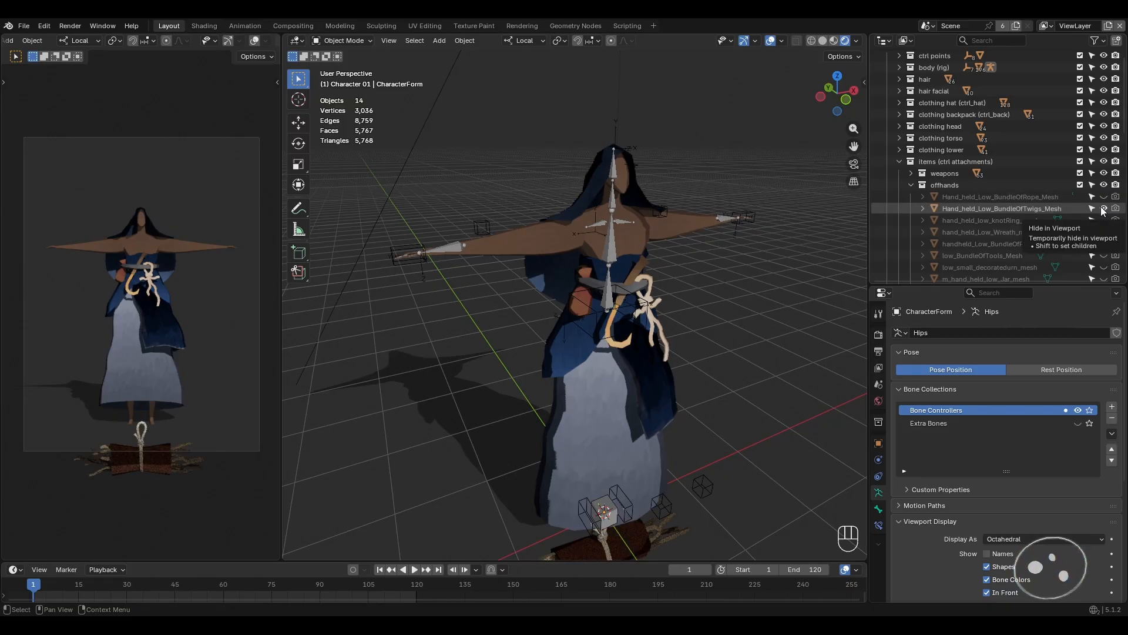
left_click(1104, 209)
left_click(1104, 221)
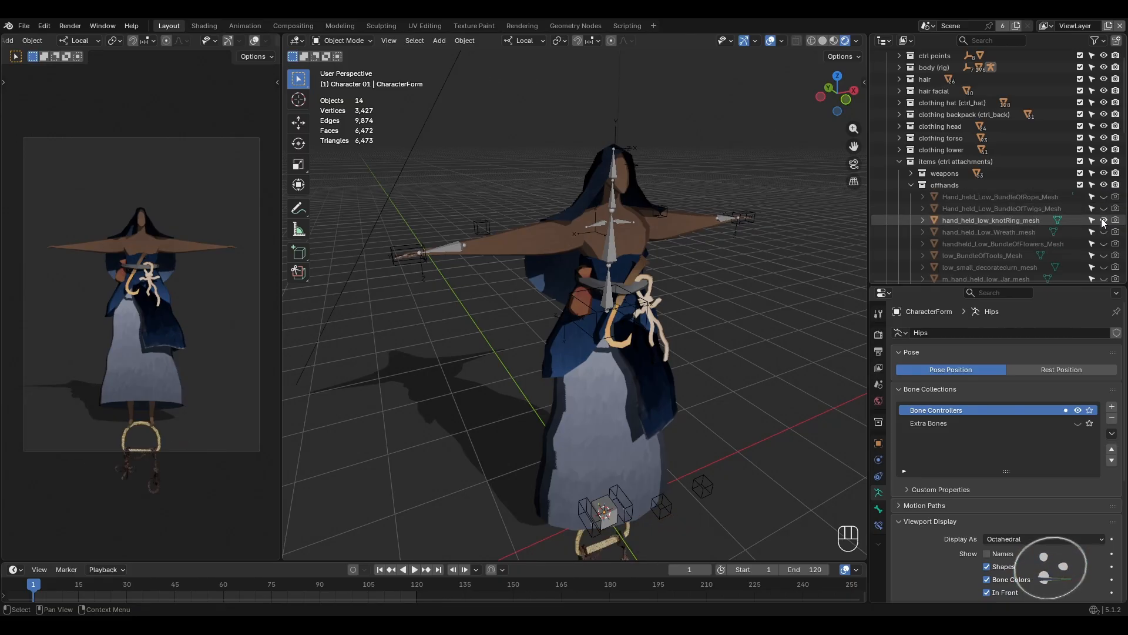
- Select the knot ring mesh below the character and add a Child Of constraint to it
middle_click_drag(753, 368, 758, 270, "shift")
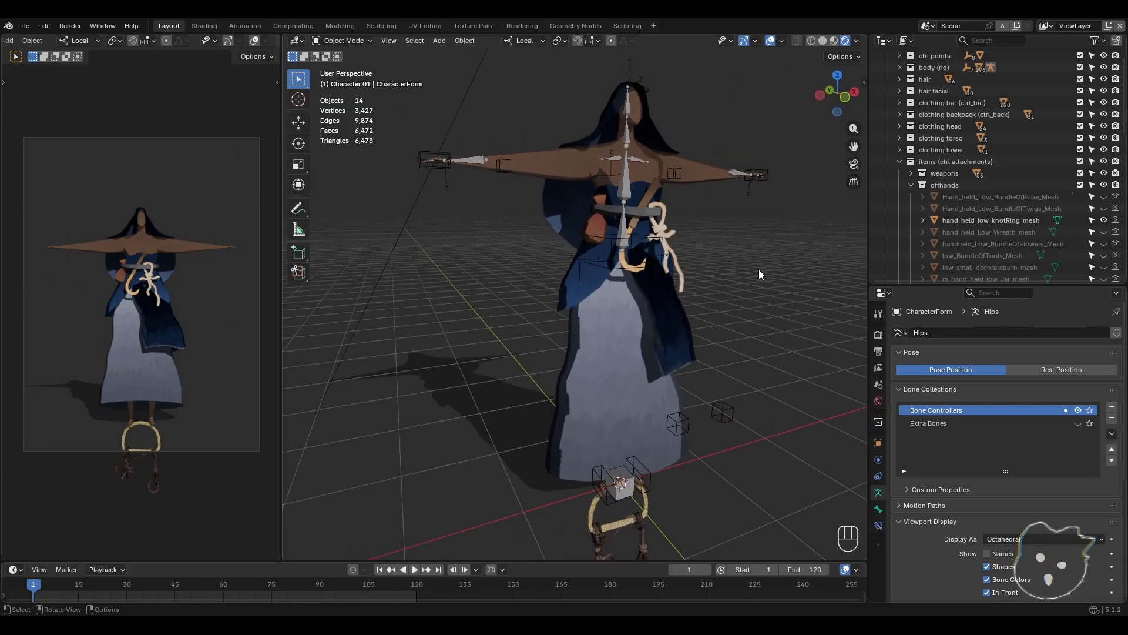
middle_click_drag(748, 358, 711, 442, "shift")
left_click(631, 505)
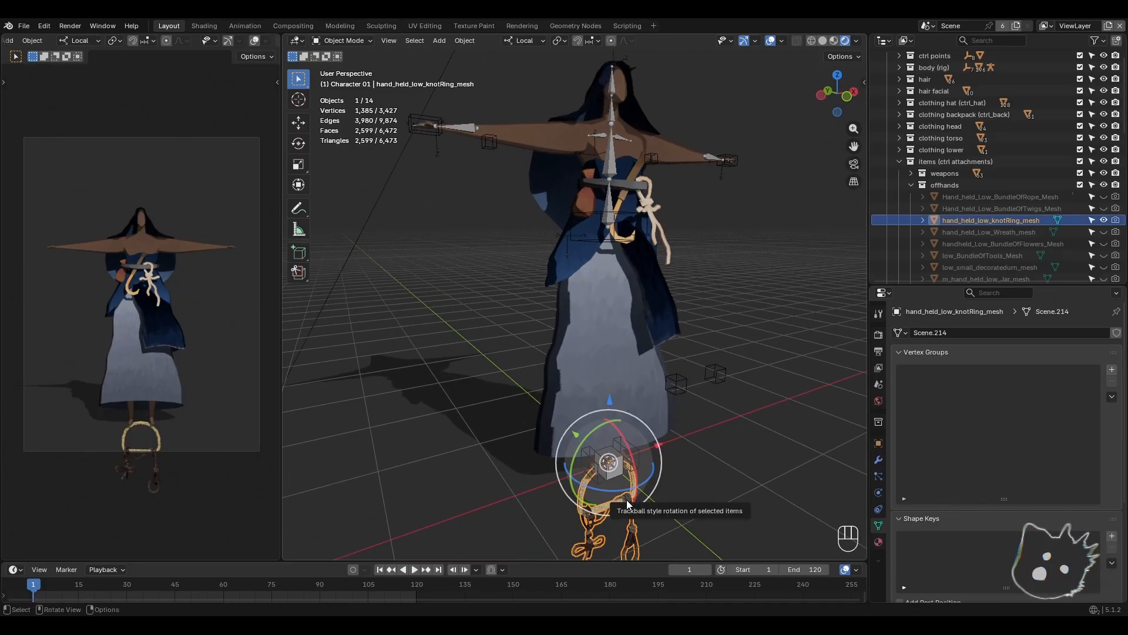
left_click(878, 509)
left_click(967, 334)
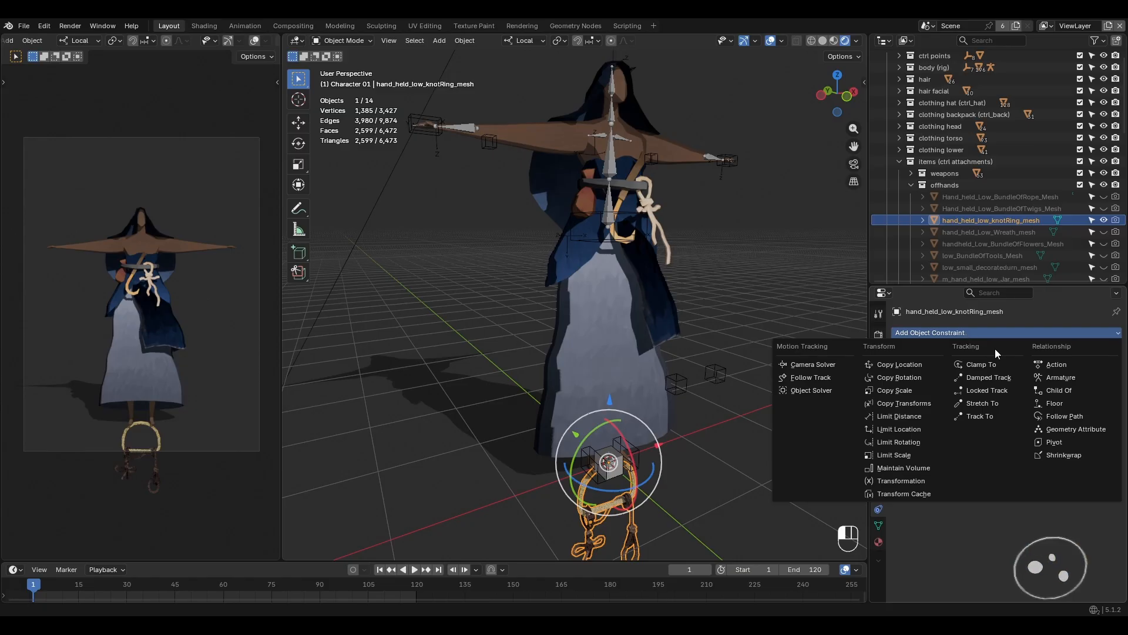
left_click(1054, 391)
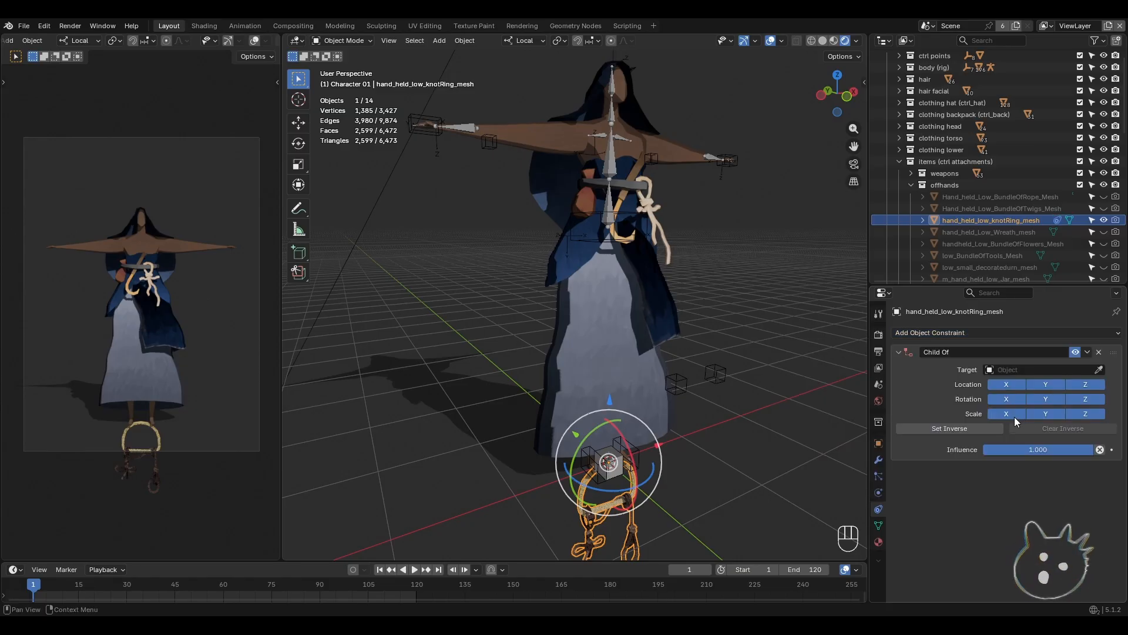
- Set the Child Of target to ctrl_RightHandAttachment, with X, Y and Z scale disabled, and clear the inverse
left_click(1035, 370)
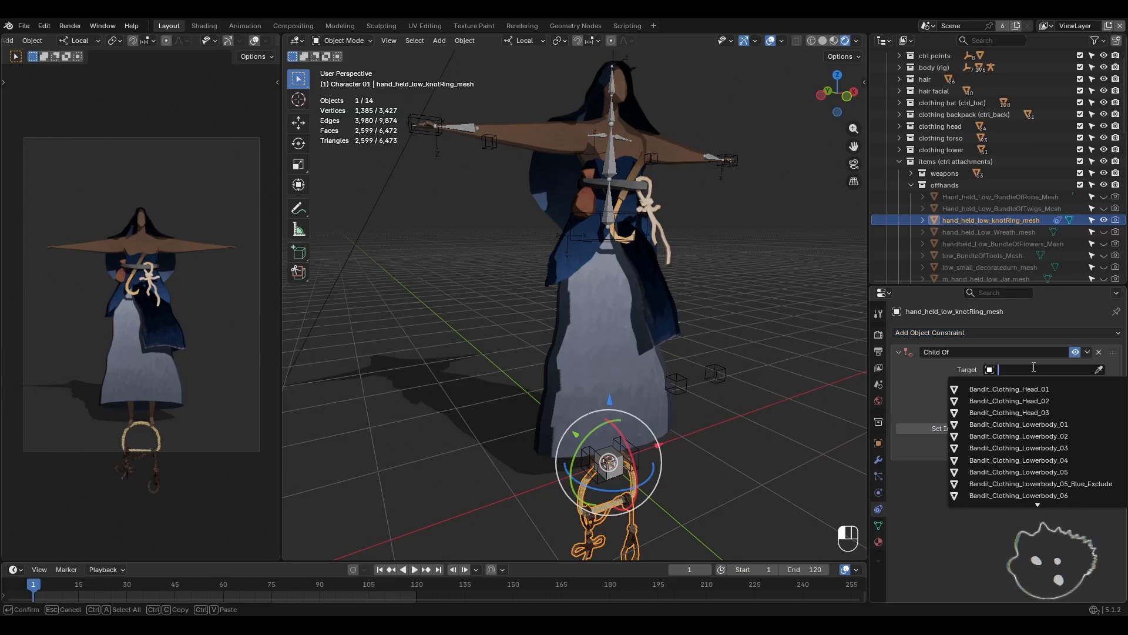
type("ctrl")
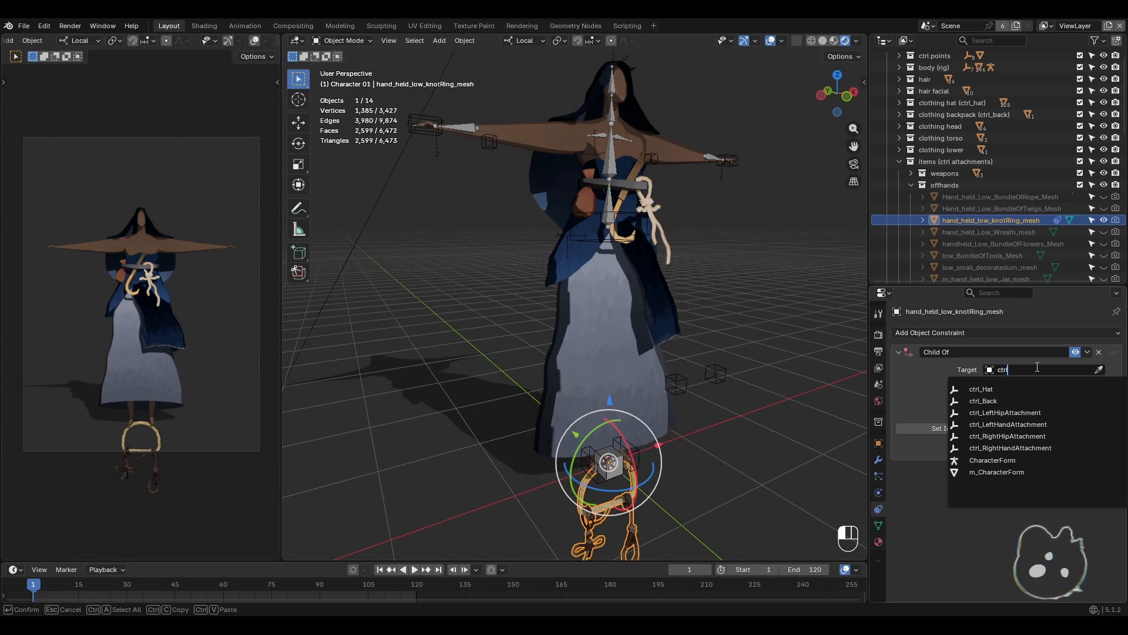
left_click(1039, 448)
left_click(1063, 428)
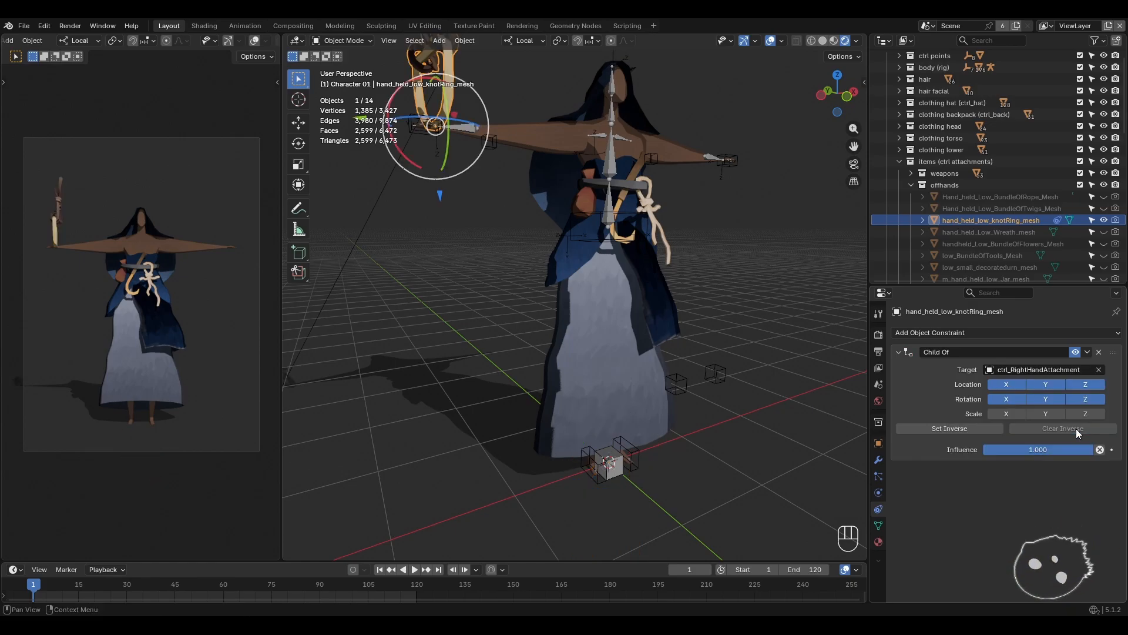
- Examine up close how the knot ring sits on the character's right hand
middle_click_drag(590, 303, 655, 414, "shift")
scroll(628, 393, "up", 2)
middle_click_drag(599, 354, 558, 300, "shift")
scroll(617, 375, "up", 3)
scroll(606, 375, "up", 3)
middle_click_drag(633, 322, 576, 316)
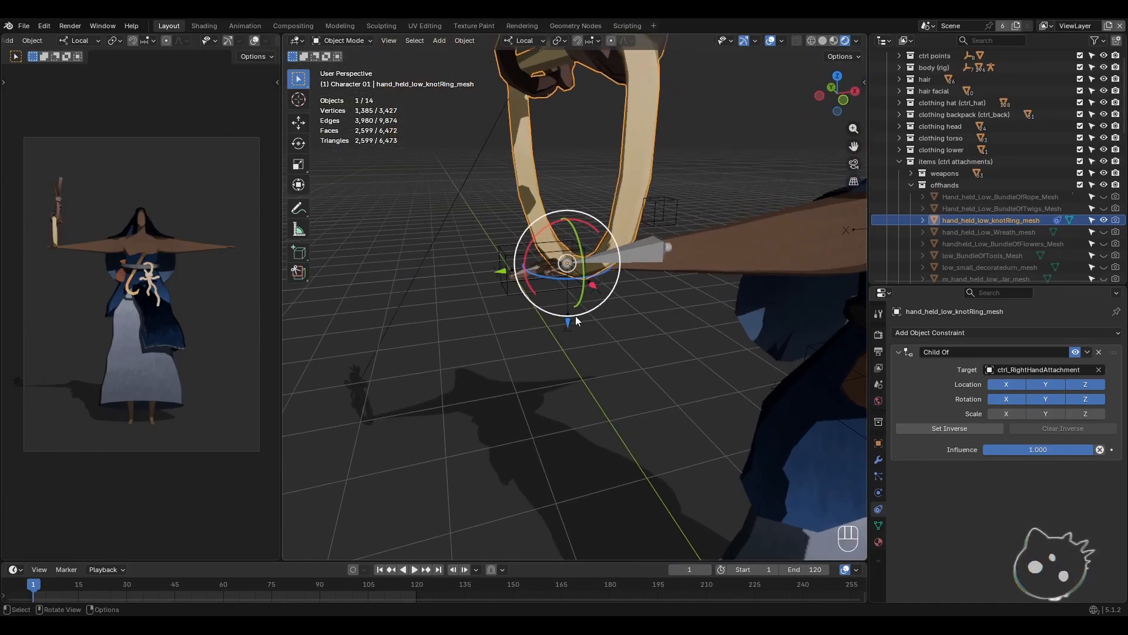
key("KP_Decimal")
scroll(579, 315, "up", 2)
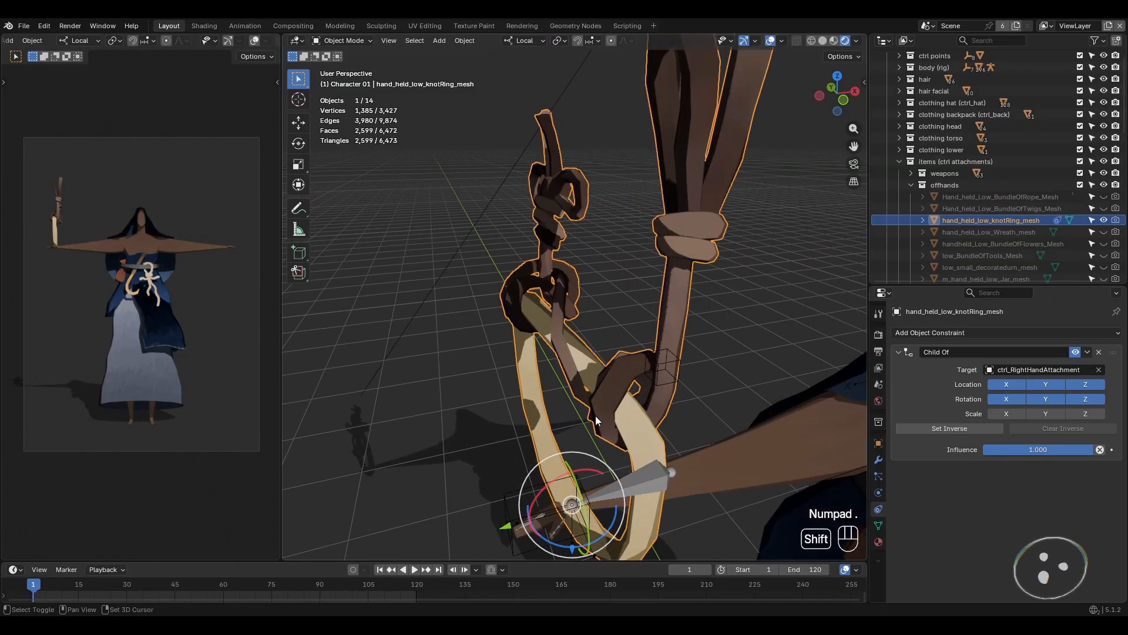
middle_click_drag(595, 414, 603, 270, "shift")
scroll(615, 380, "up", 2)
middle_click_drag(615, 379, 627, 349)
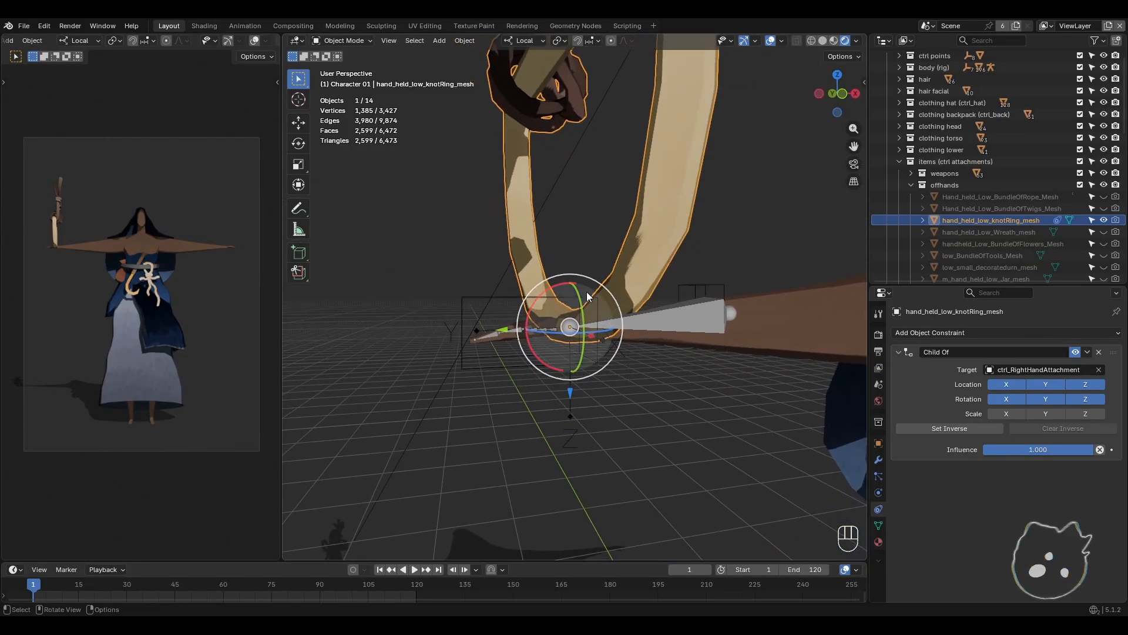
- Check the gizmo options, then hide the viewport gizmos and overlays for a clean view of the ring and hand
left_click(744, 41)
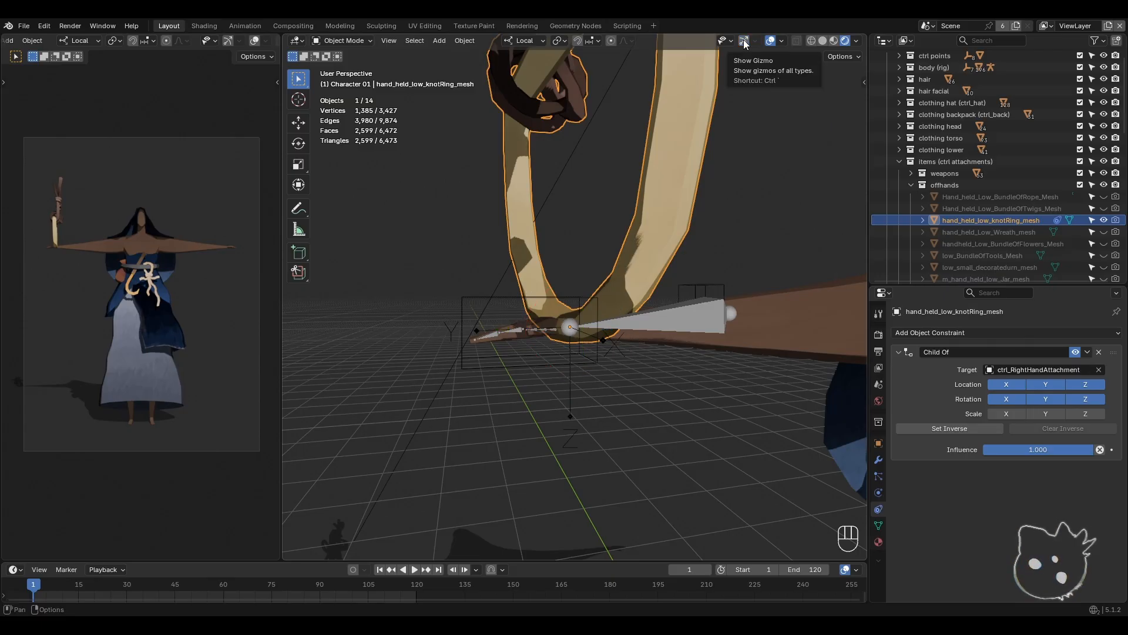
left_click(742, 40)
left_click(754, 41)
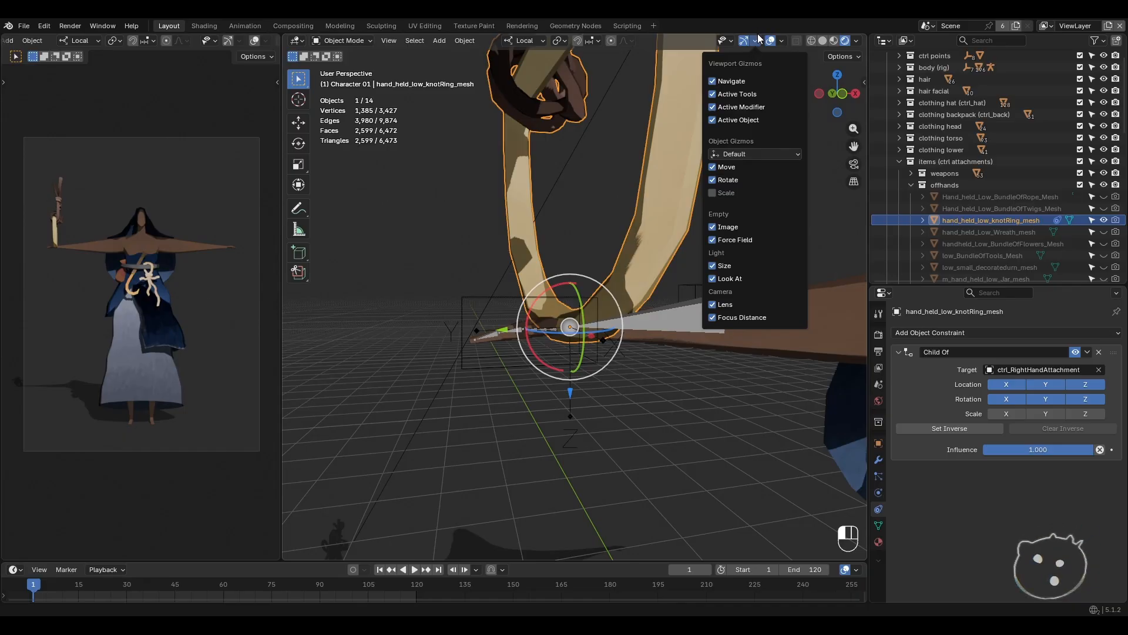
left_click(758, 38)
left_click(745, 40)
scroll(620, 365, "up", 1)
middle_click_drag(611, 359, 697, 77)
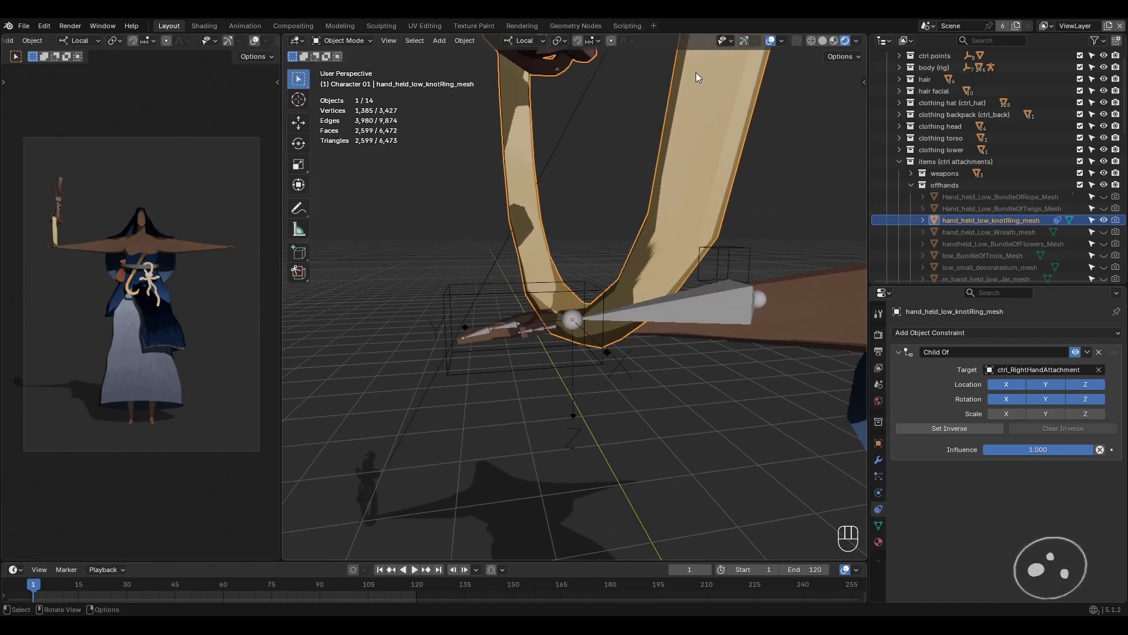
left_click(770, 40)
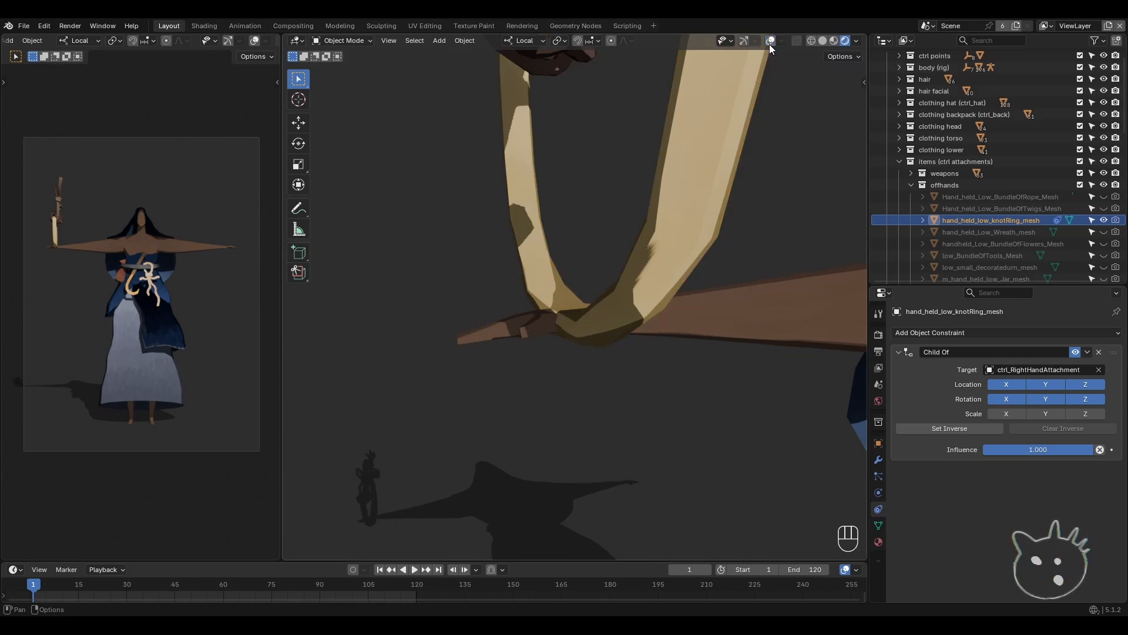
middle_click_drag(723, 165, 790, 21)
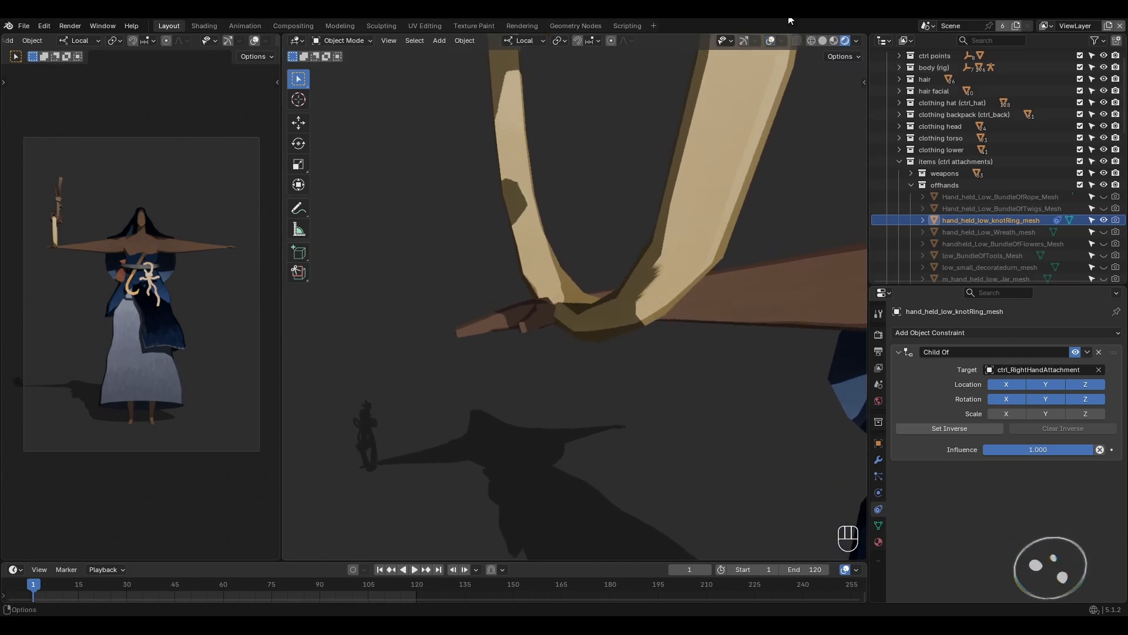
- Show the viewport overlays and gizmos again, and rotate the knot ring 180° about its local X axis
middle_click_drag(648, 313, 672, 105)
left_click(769, 41)
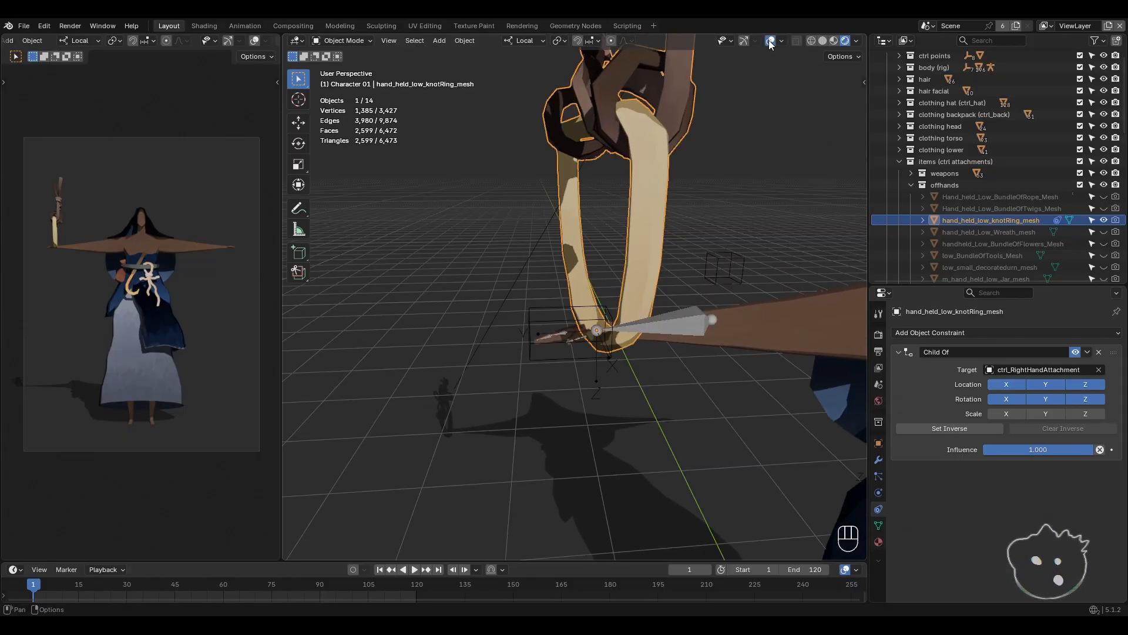
middle_click_drag(641, 353, 621, 325)
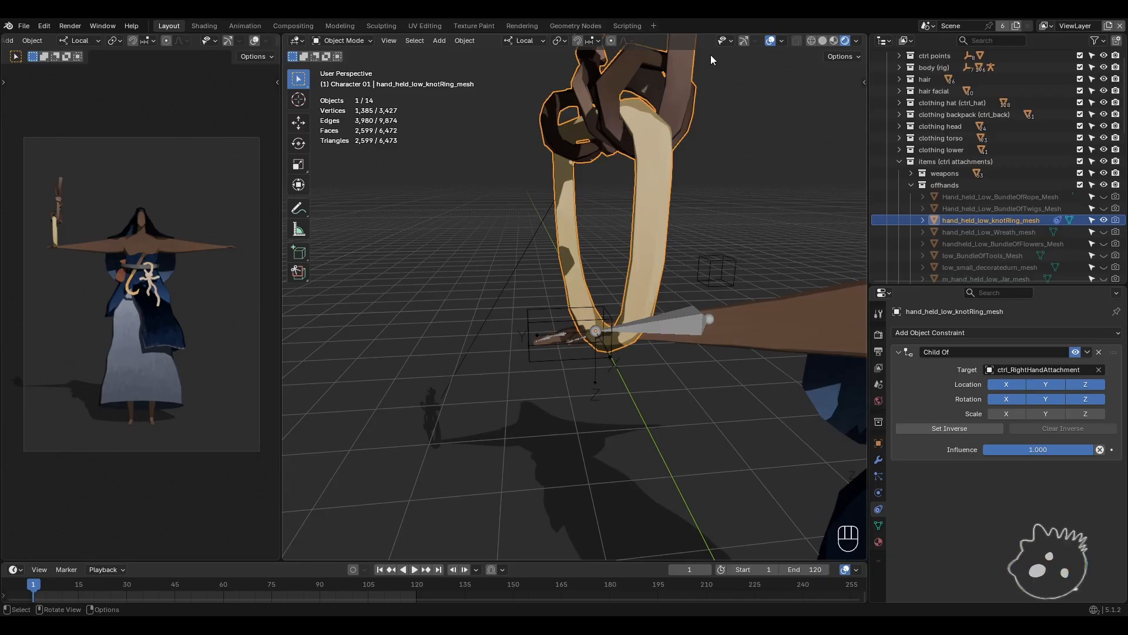
left_click(744, 41)
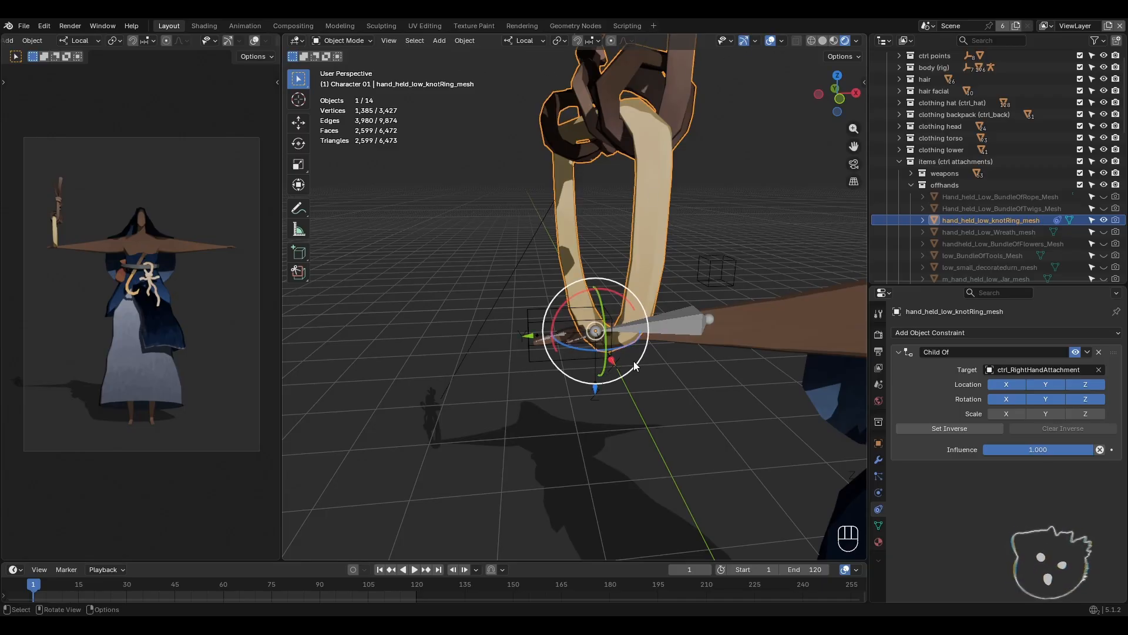
left_click_drag(613, 297, 588, 102)
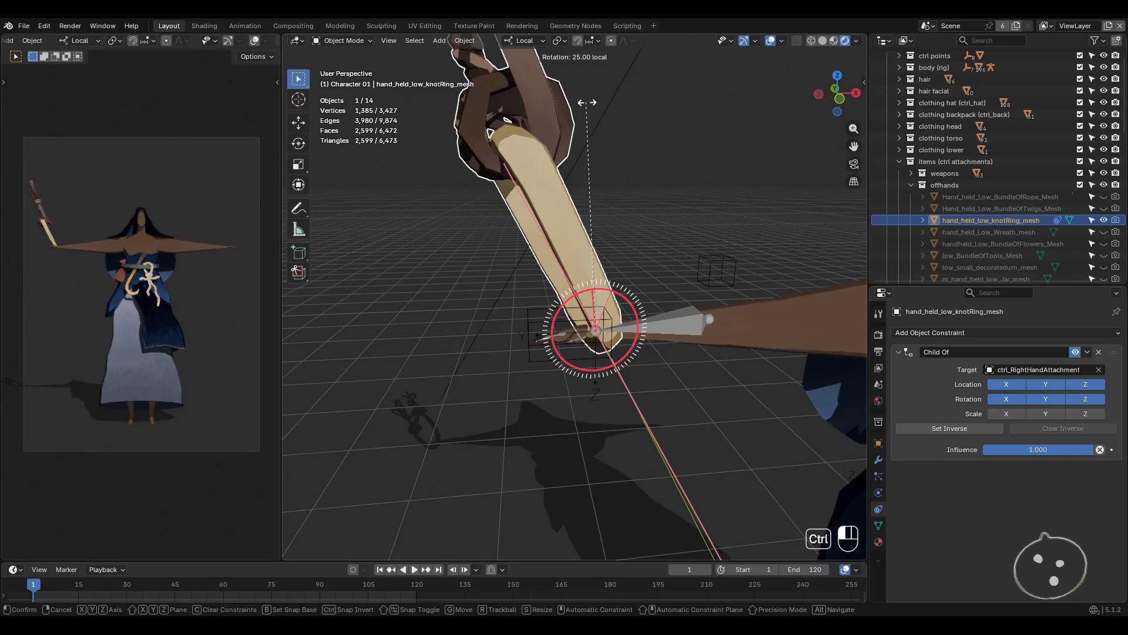
left_click_drag(570, 85, 557, 433, "ctrl")
- Move the knot ring along its local Y and Z axes so it hangs just beneath the right palm
middle_click_drag(570, 436, 590, 345, "shift")
scroll(588, 385, "up", 2)
scroll(567, 422, "up", 1)
key("KP_Decimal")
scroll(568, 287, "up", 2)
scroll(590, 345, "down", 1)
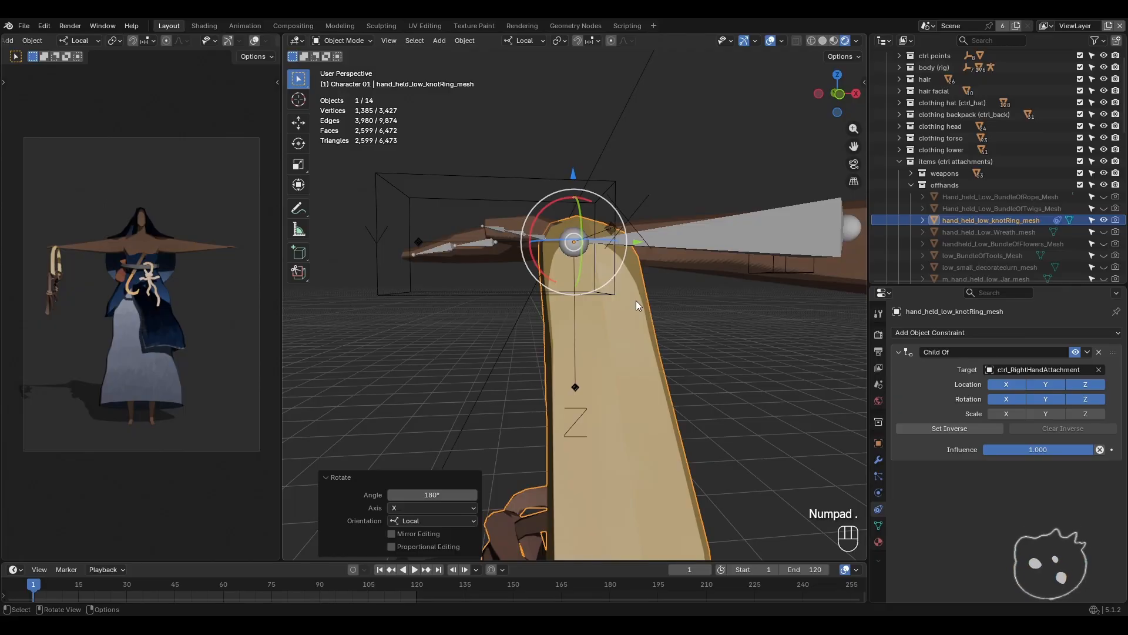
key("g")
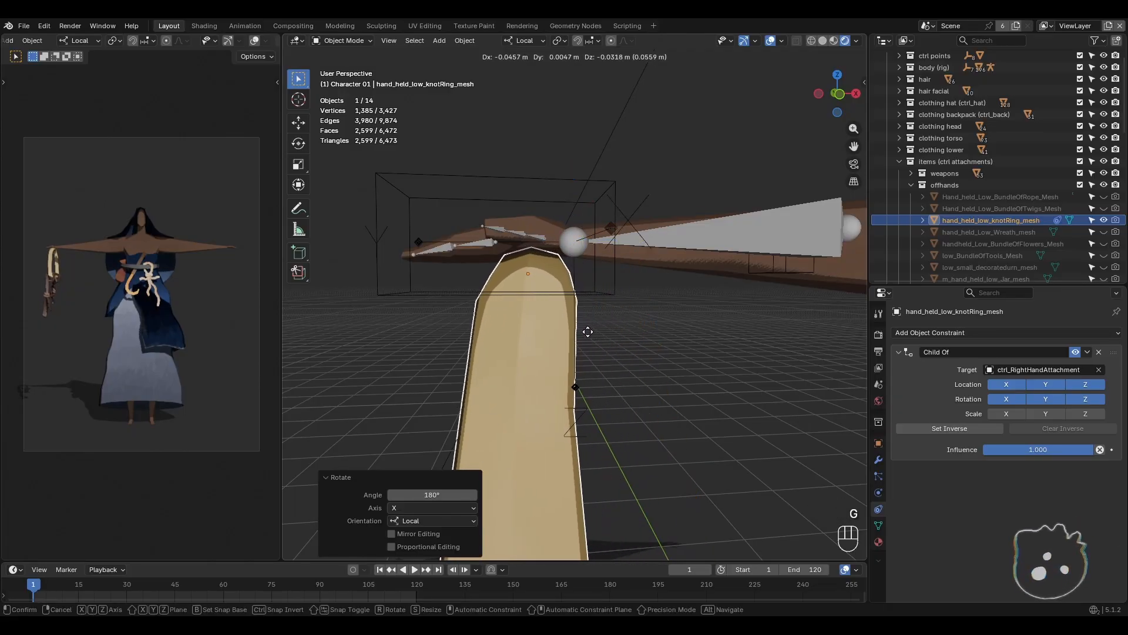
key("y")
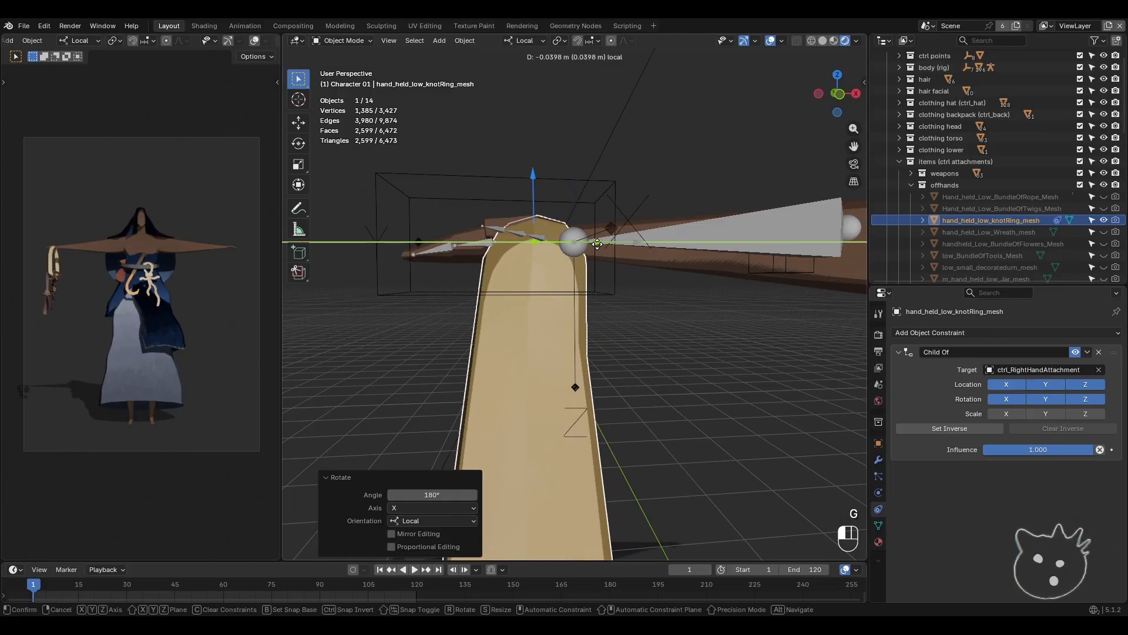
left_click_drag(597, 244, 594, 243)
left_click_drag(532, 175, 535, 200)
left_click_drag(597, 271, 588, 271)
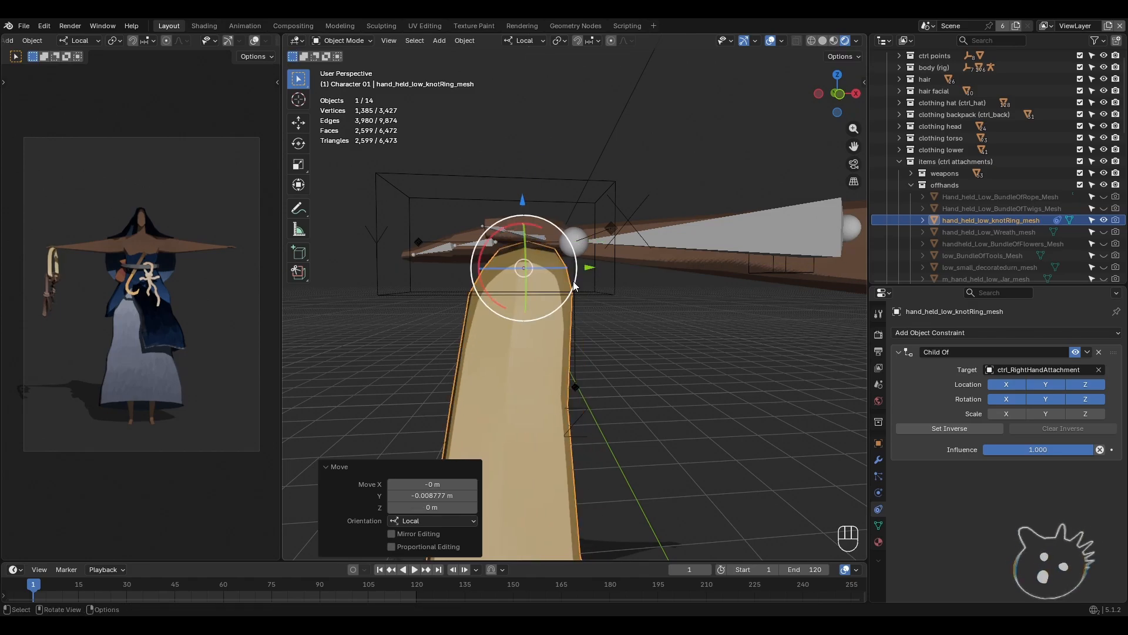
mouse_move(574, 287)
middle_mouse_down()
mouse_move(641, 284)
mouse_move(618, 316)
mouse_move(589, 316)
mouse_move(578, 297)
middle_mouse_up()
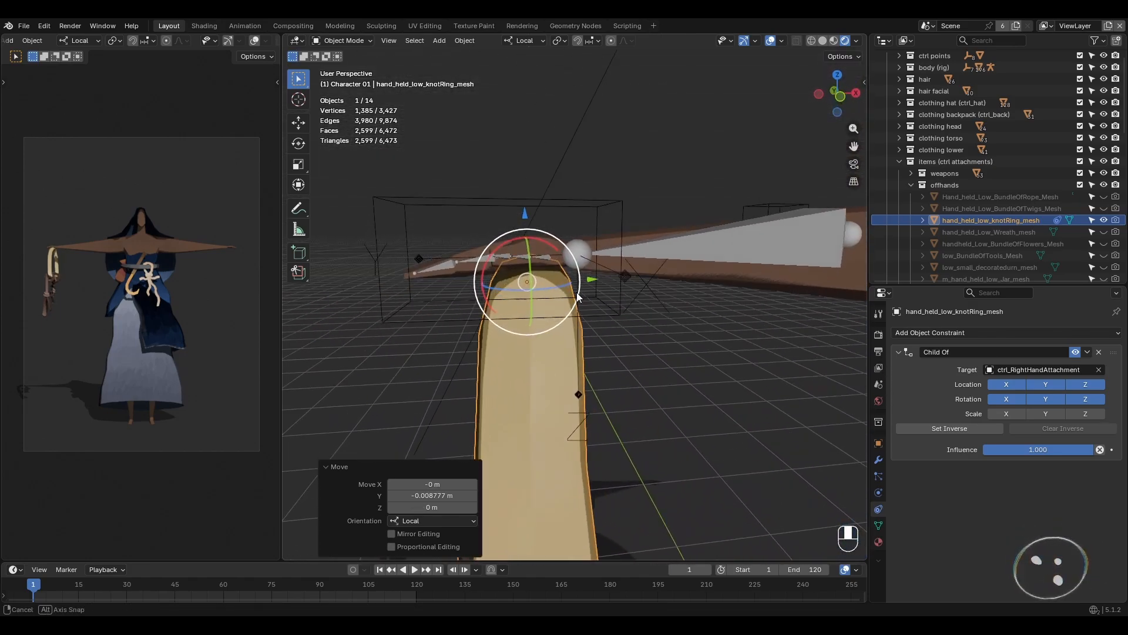
left_click_drag(592, 279, 588, 281)
- Fine-tune the knot ring's fit under the hand by about -0.0004 m along its local Y axis
scroll(606, 356, "down", 7)
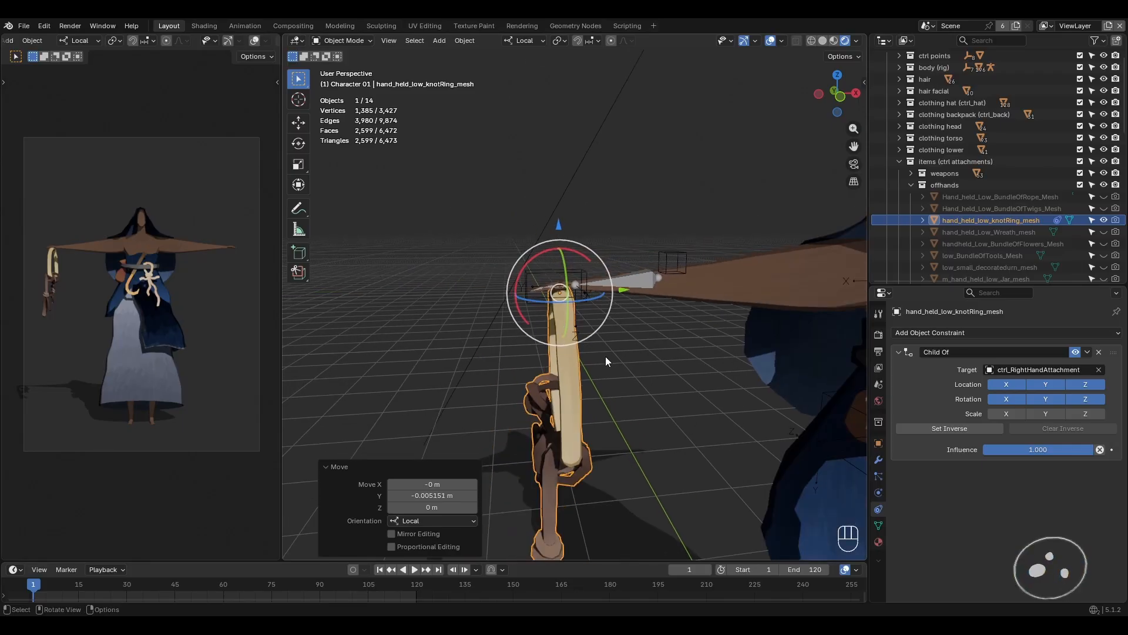
mouse_move(606, 357)
middle_mouse_down()
mouse_move(658, 360)
mouse_move(640, 361)
mouse_move(615, 414)
mouse_move(688, 416)
mouse_move(577, 337)
mouse_move(609, 376)
middle_mouse_up()
scroll(658, 360, "up", 4)
scroll(605, 375, "up", 3)
key("g")
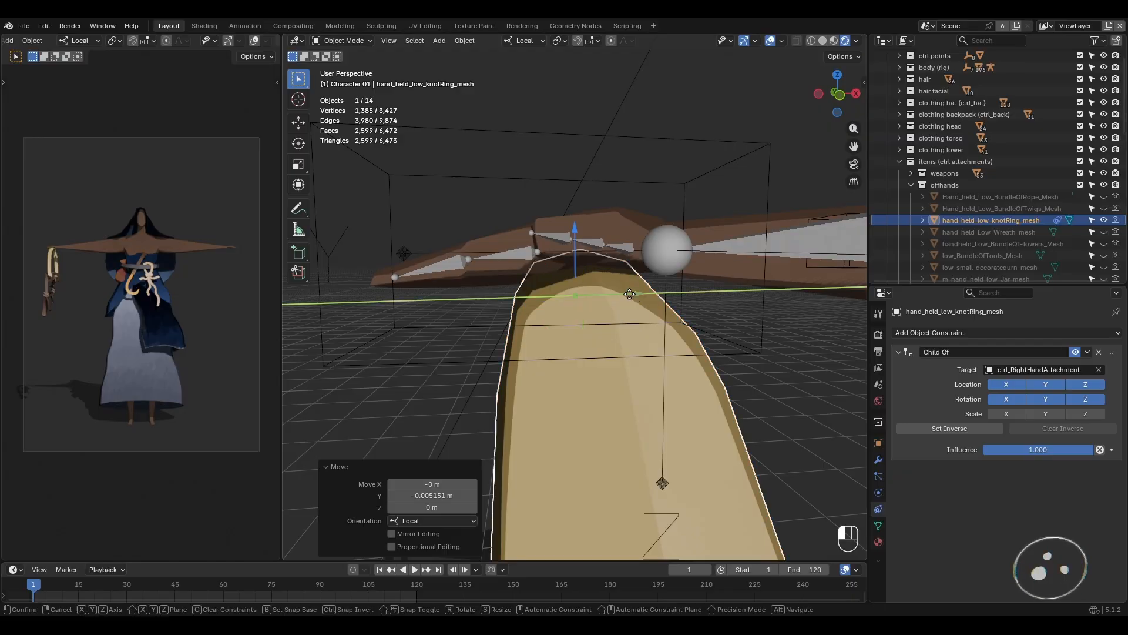
left_click(580, 297)
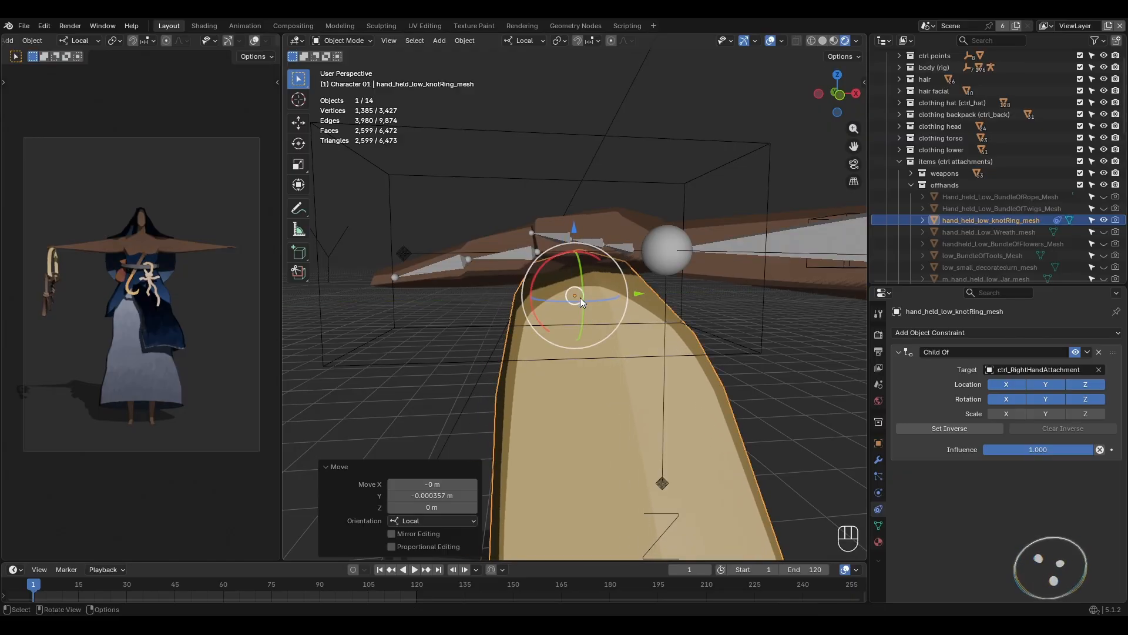
- Select the CharacterForm armature, switch it to Pose Mode, and select the RightHandIndex1 bone
middle_click_drag(580, 298, 600, 330)
left_click(527, 255)
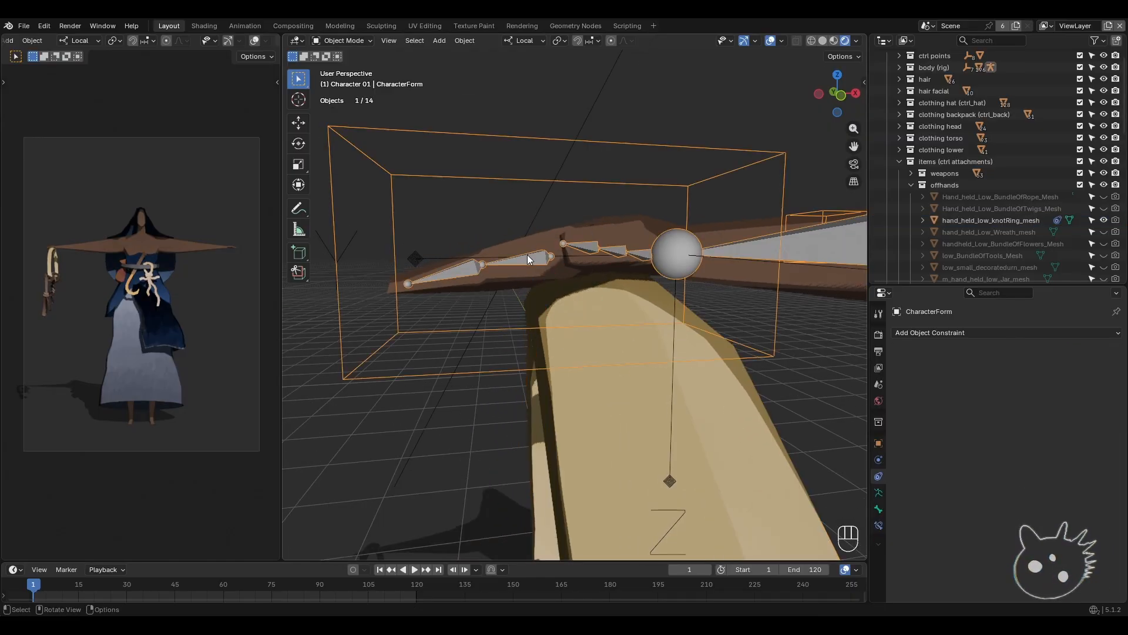
left_click(351, 39)
left_click(337, 81)
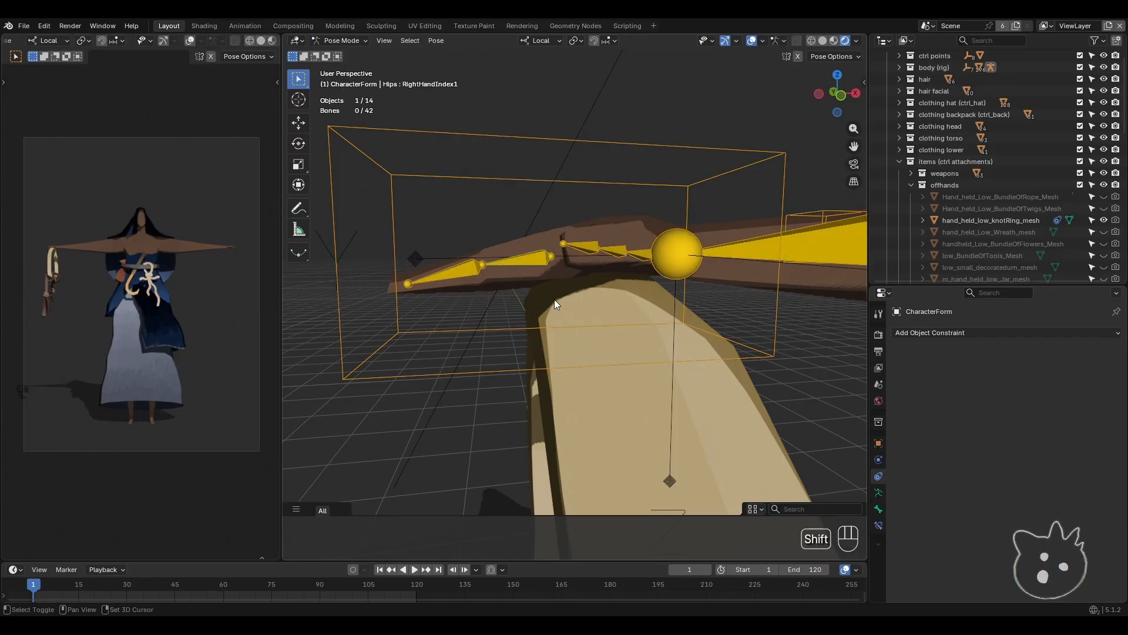
left_click(536, 284)
middle_click_drag(542, 312, 574, 265, "shift")
scroll(579, 257, "up", 2)
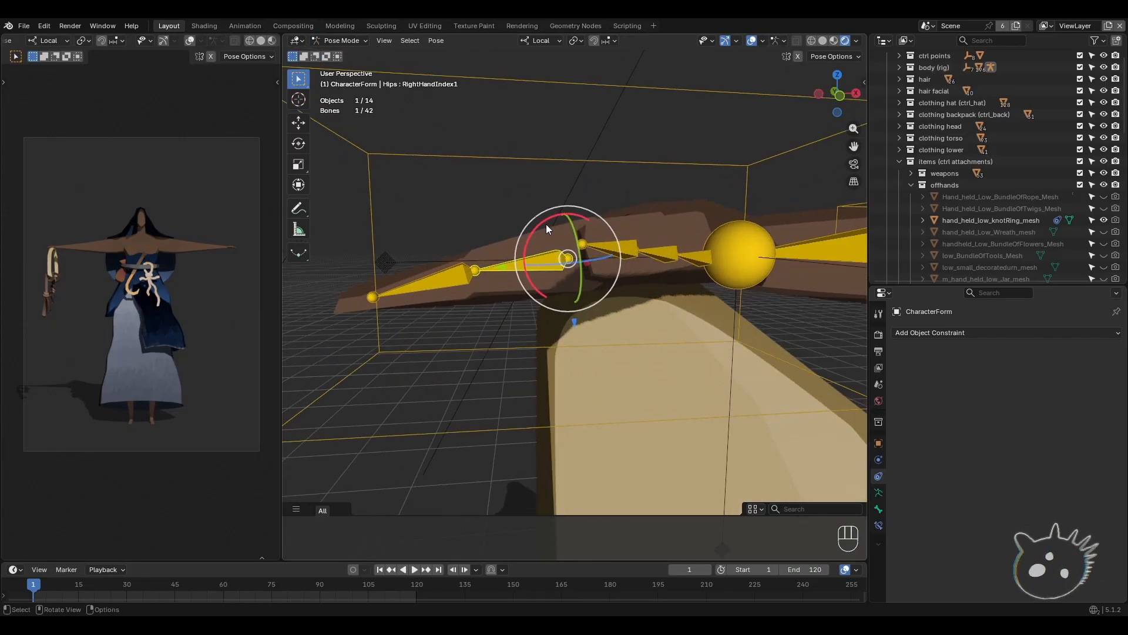
- Try bending the right index finger one bone at a time, rotating the first bone about 47.4° on local X, and undo the rotations
left_click_drag(544, 221, 530, 256)
key("ctrl+z")
middle_click_drag(580, 335, 643, 377)
middle_click_drag(567, 365, 600, 366, "shift")
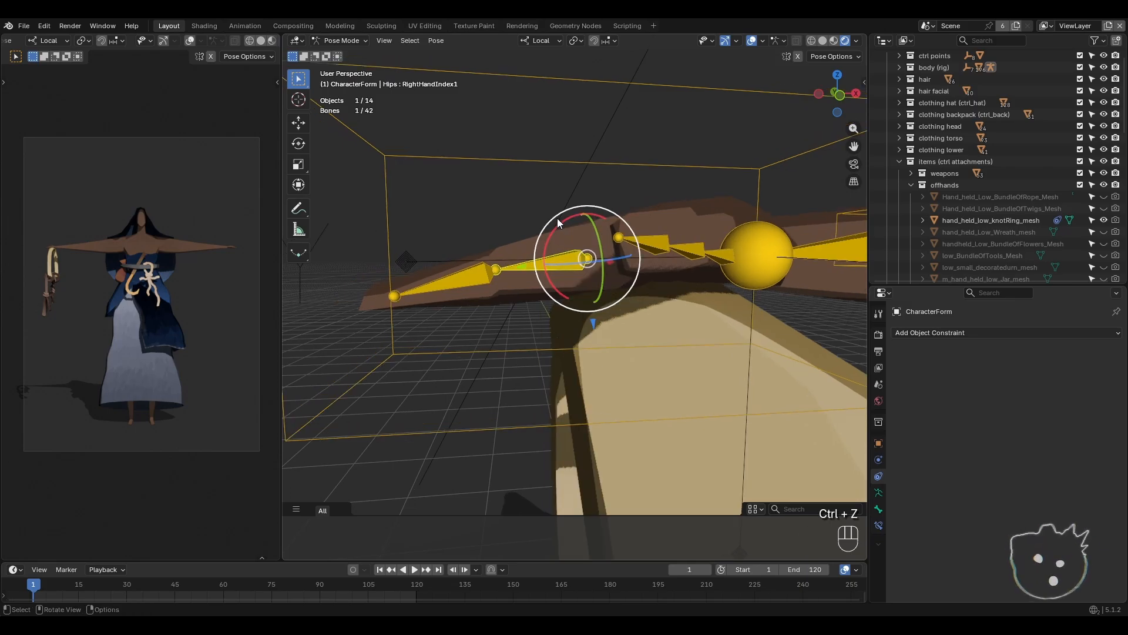
left_click_drag(561, 221, 517, 353)
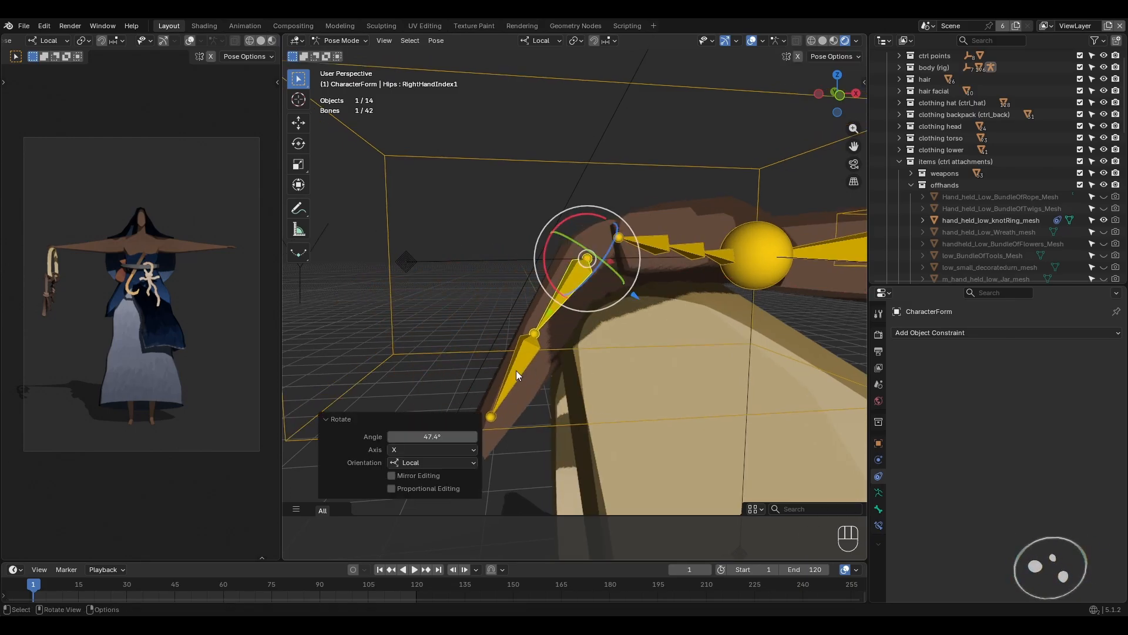
left_click(516, 370)
left_click_drag(513, 297, 453, 247)
middle_click_drag(453, 246, 592, 386)
key("ctrl+z")
key("ctrl+z")
key("ctrl+z")
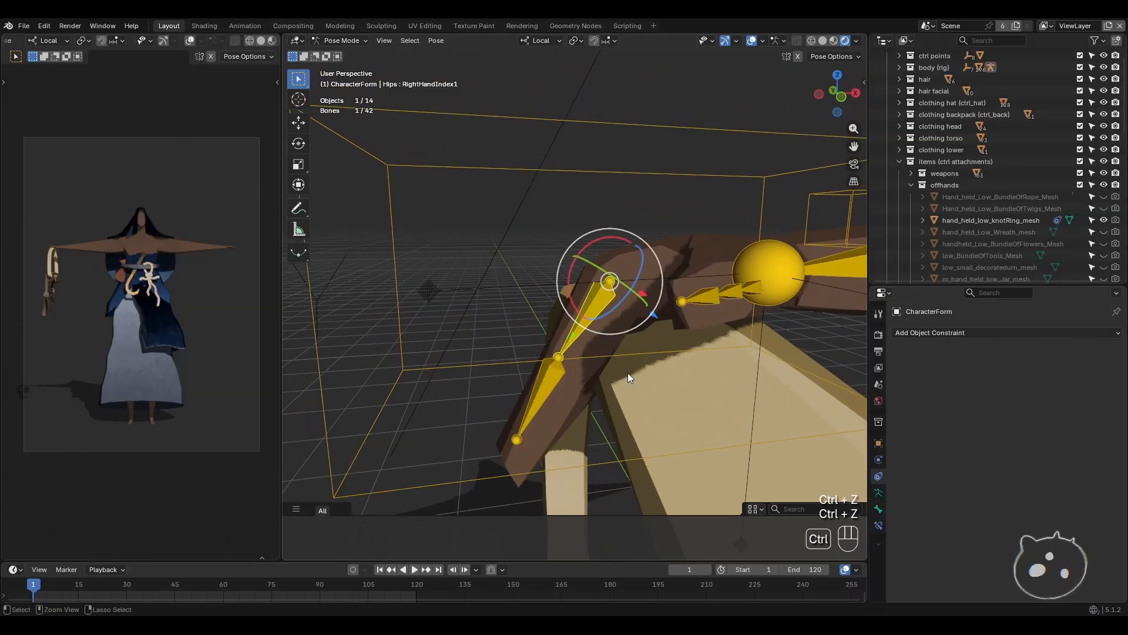
- Try rotating the RightHandIndex1 bone alone with the pivot point on Median Point, and undo it
left_click(574, 41)
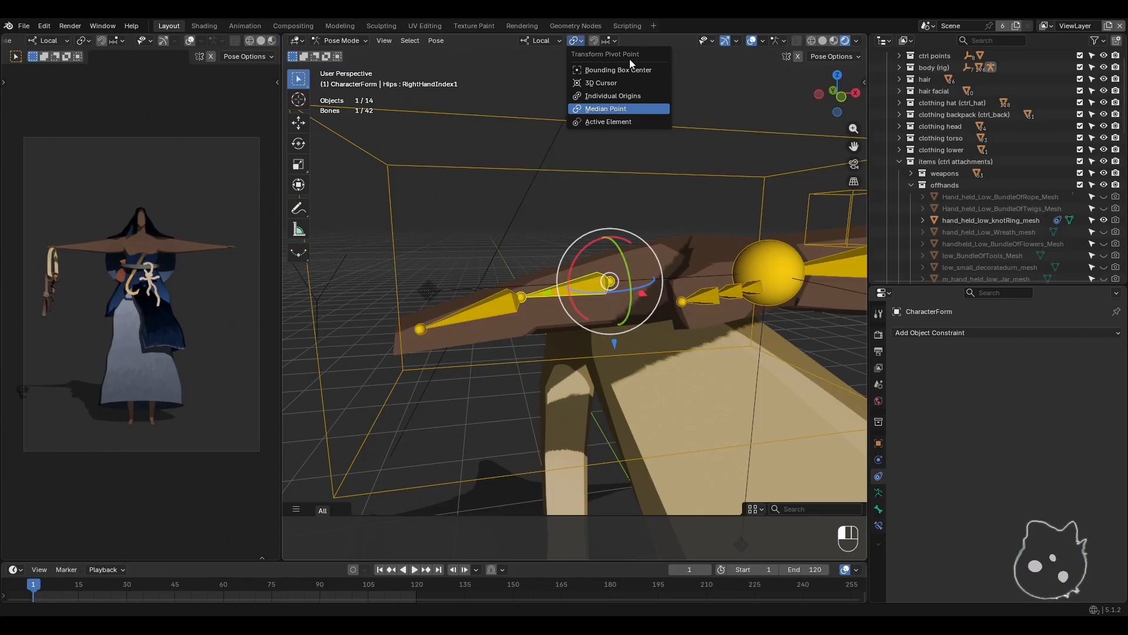
left_click(612, 112)
middle_click_drag(623, 260, 607, 279)
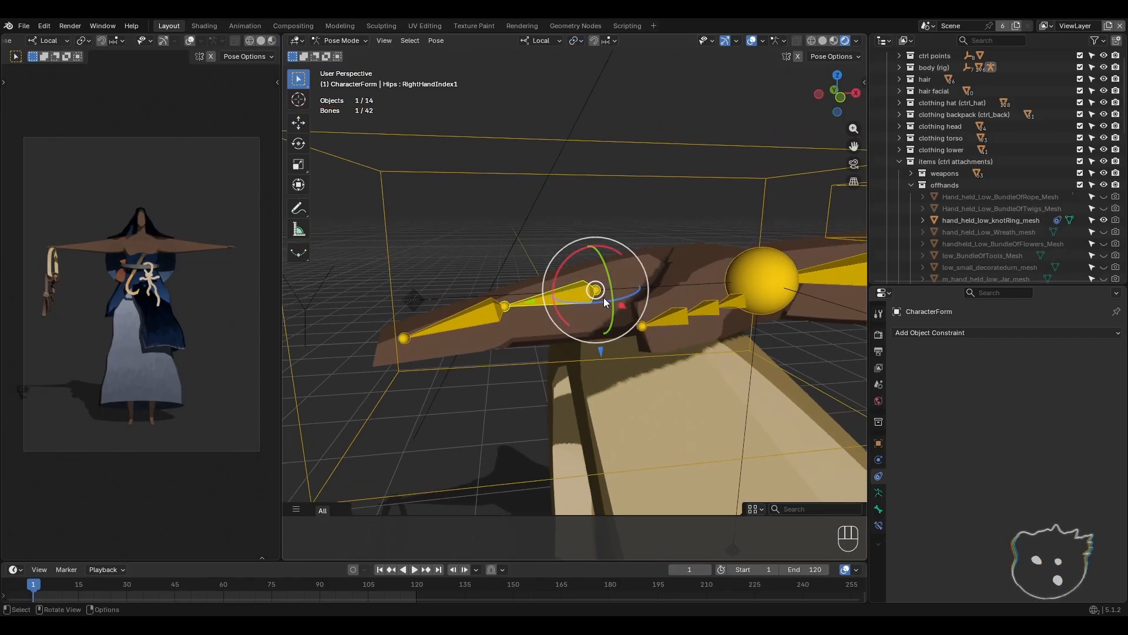
scroll(605, 298, "up", 2)
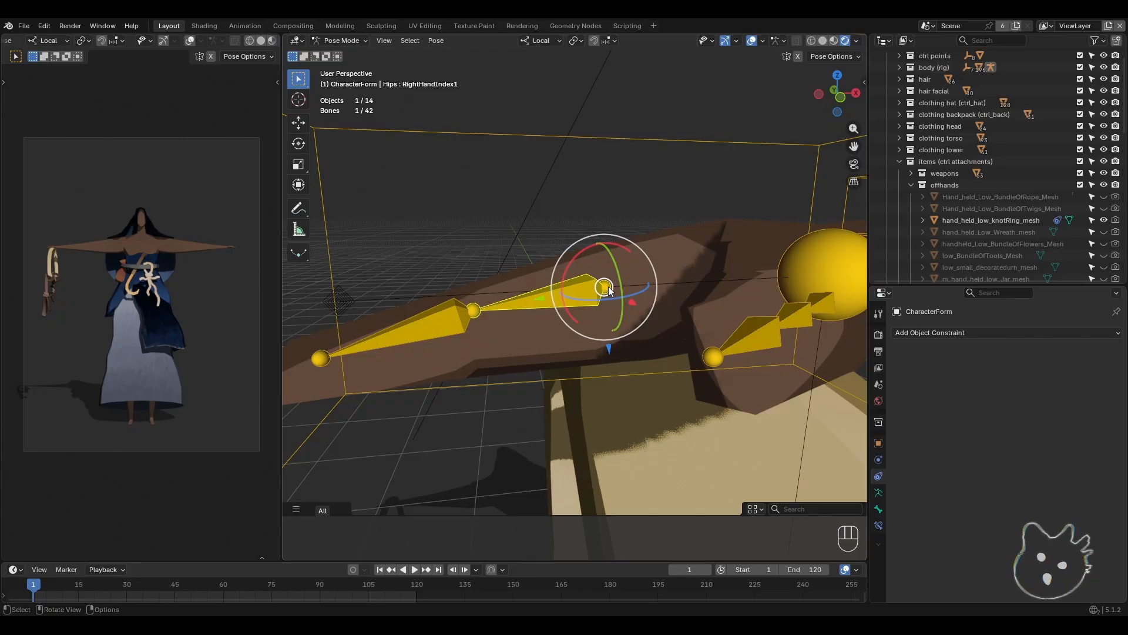
left_click(499, 311)
left_click(604, 286)
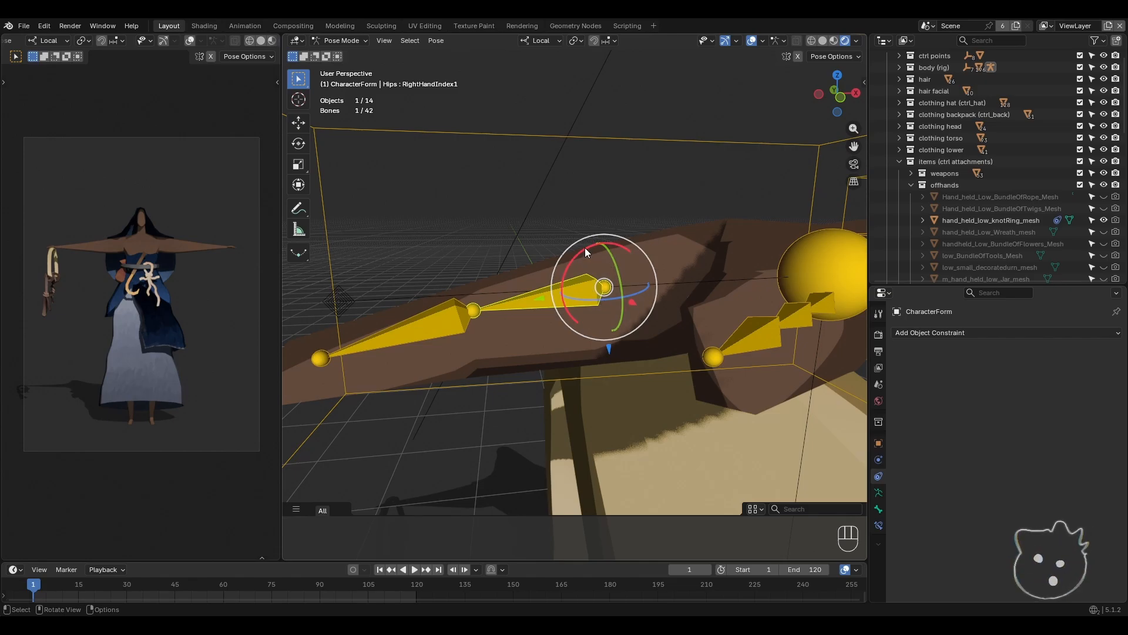
mouse_move(583, 251)
left_mouse_down()
mouse_move(629, 230)
mouse_move(579, 245)
mouse_move(555, 272)
mouse_move(611, 225)
mouse_move(554, 245)
mouse_move(590, 239)
left_mouse_up()
key("ctrl+z")
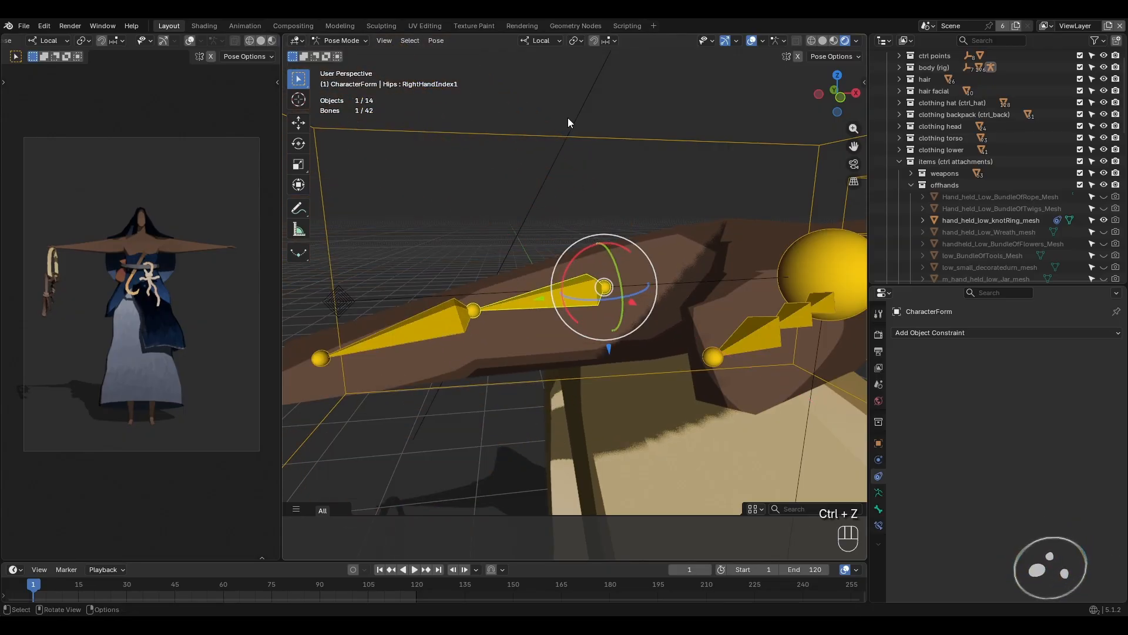
- Try rotating both right index finger bones together around the Median Point pivot, and undo it
middle_click_drag(407, 362, 466, 341, "shift")
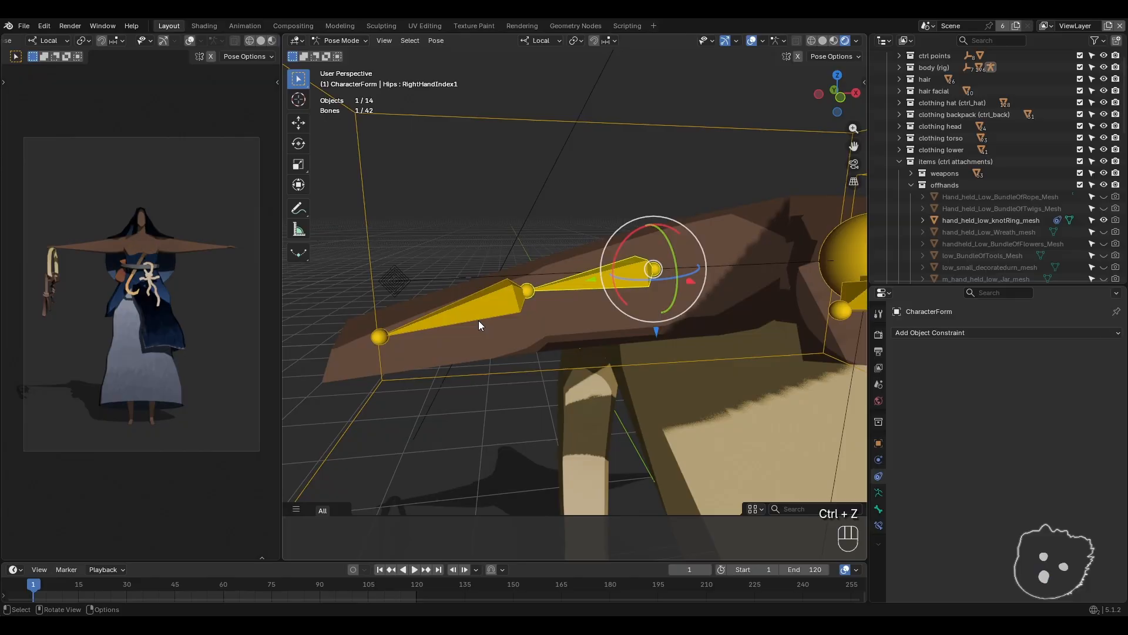
left_click(507, 298, "shift")
middle_click_drag(506, 302, 493, 313)
mouse_move(611, 235)
left_mouse_down()
mouse_move(605, 247)
mouse_move(588, 243)
mouse_move(637, 217)
mouse_move(675, 231)
mouse_move(586, 233)
mouse_move(570, 268)
mouse_move(585, 206)
mouse_move(663, 214)
mouse_move(619, 216)
left_mouse_up()
key("ctrl+z")
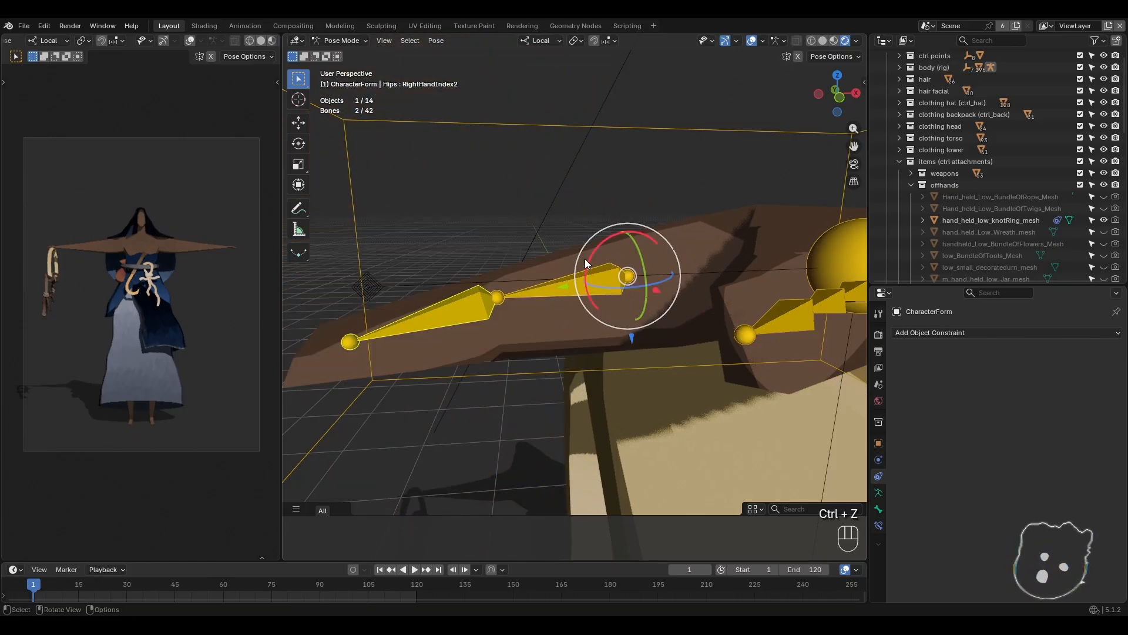
key("ctrl+shift+z")
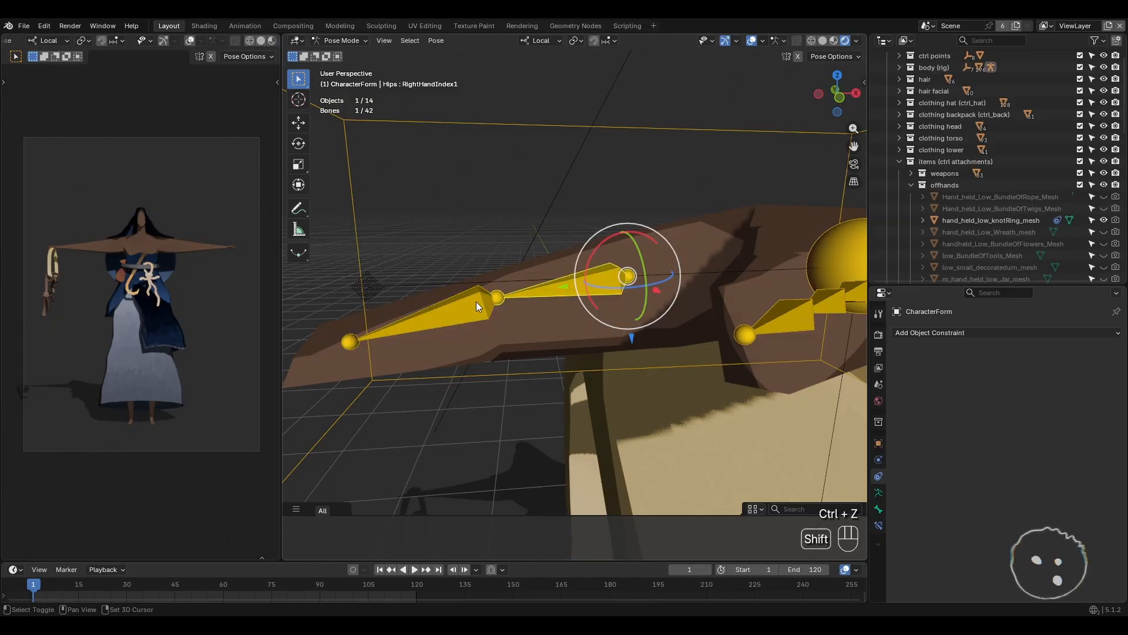
- With both right index finger bones selected, set the pivot point to Individual Origins and curl the finger around the knot ring
key("ctrl+z")
left_click(575, 41)
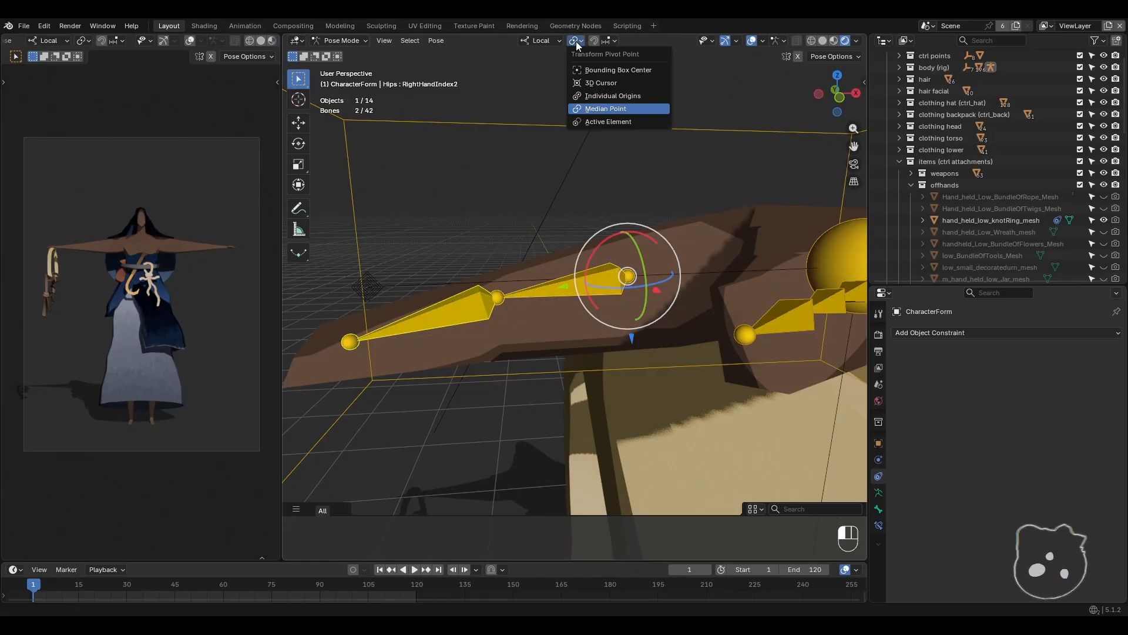
left_click(619, 97)
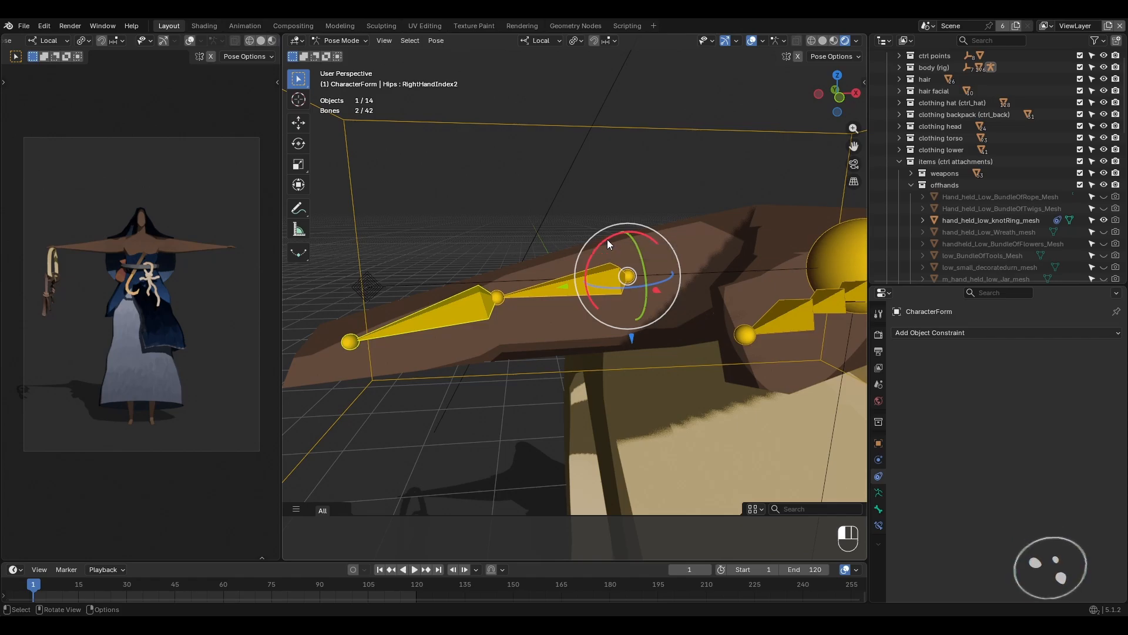
left_click_drag(608, 238, 536, 266)
middle_click_drag(536, 266, 566, 157)
left_click_drag(534, 142, 534, 150)
mouse_move(599, 207)
middle_mouse_down()
mouse_move(561, 280)
mouse_move(613, 309)
mouse_move(592, 255)
mouse_move(611, 305)
mouse_move(616, 213)
middle_mouse_up()
- Rotate the RightHandThumb1 bone about -87.2° on its local X axis
left_click(612, 288)
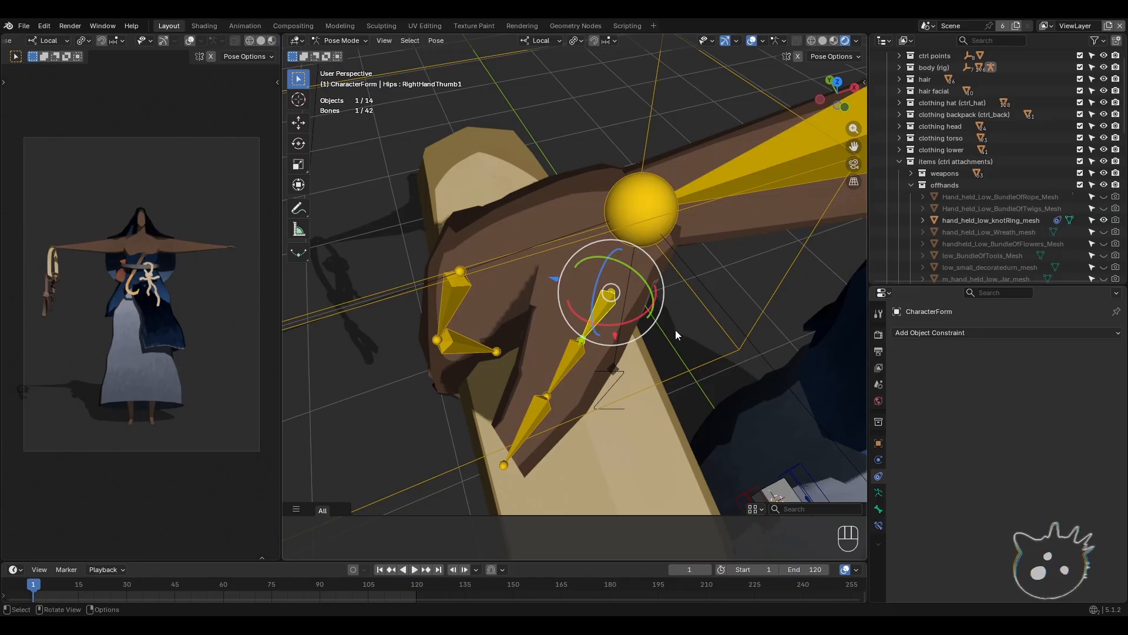
left_click_drag(640, 315, 706, 181)
middle_click_drag(691, 322, 651, 316, "shift")
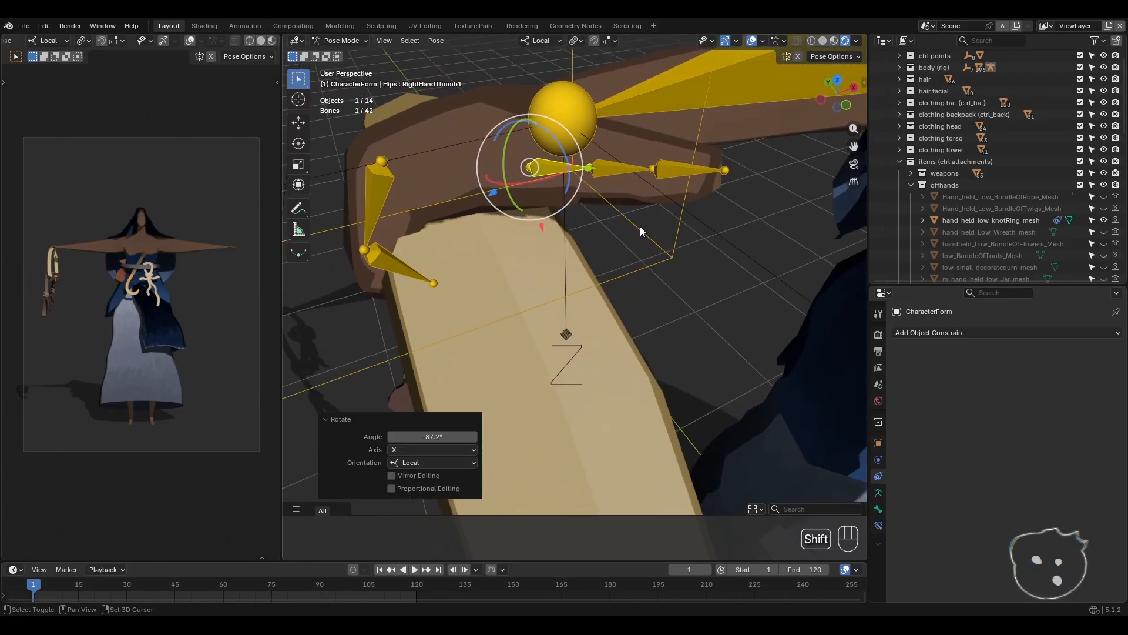
- Select all three right thumb bones and rotate them together with the pivot point on Individual Origins to curl the thumb
middle_click_drag(640, 227, 667, 306, "shift")
left_click(612, 305, "shift")
left_click(672, 313, "shift")
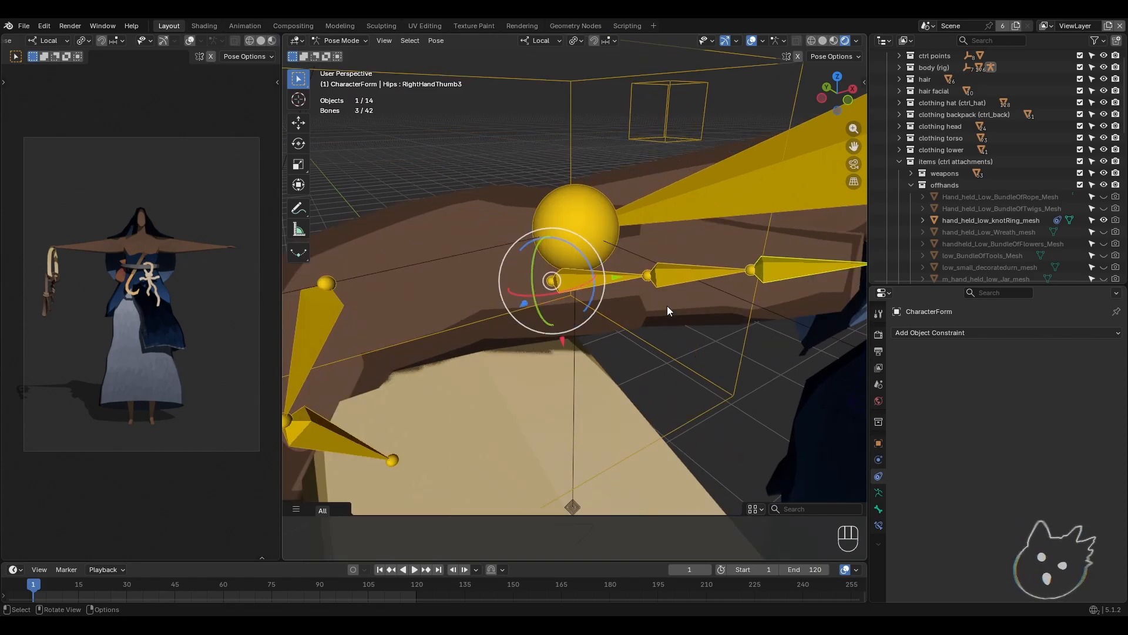
left_click(575, 248)
left_click(574, 40)
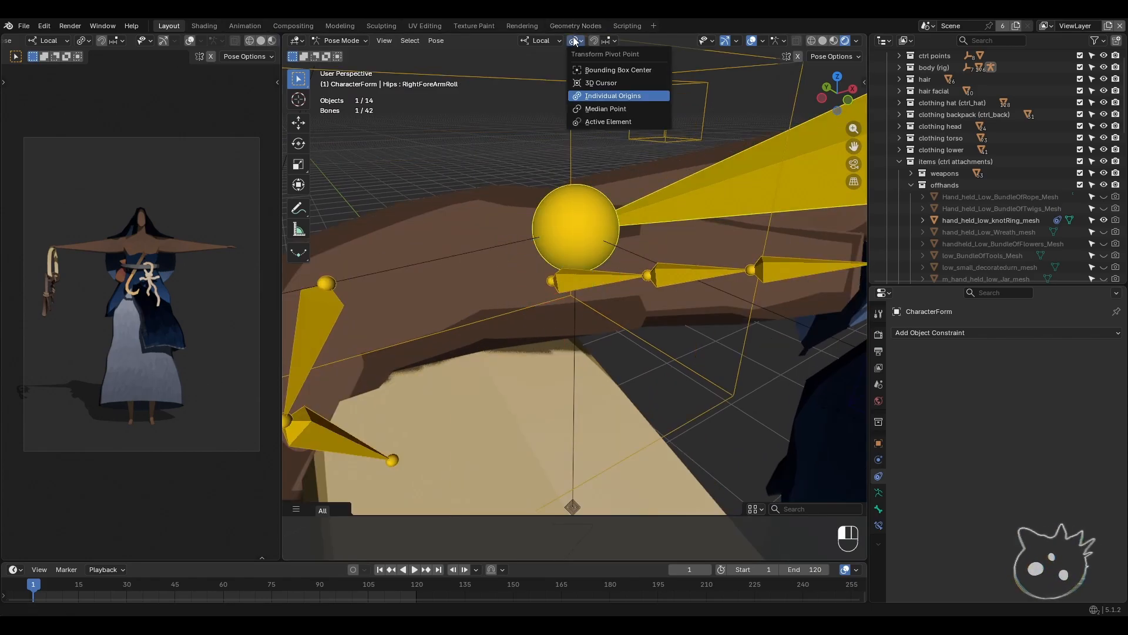
left_click(630, 96)
middle_click_drag(500, 207, 547, 226)
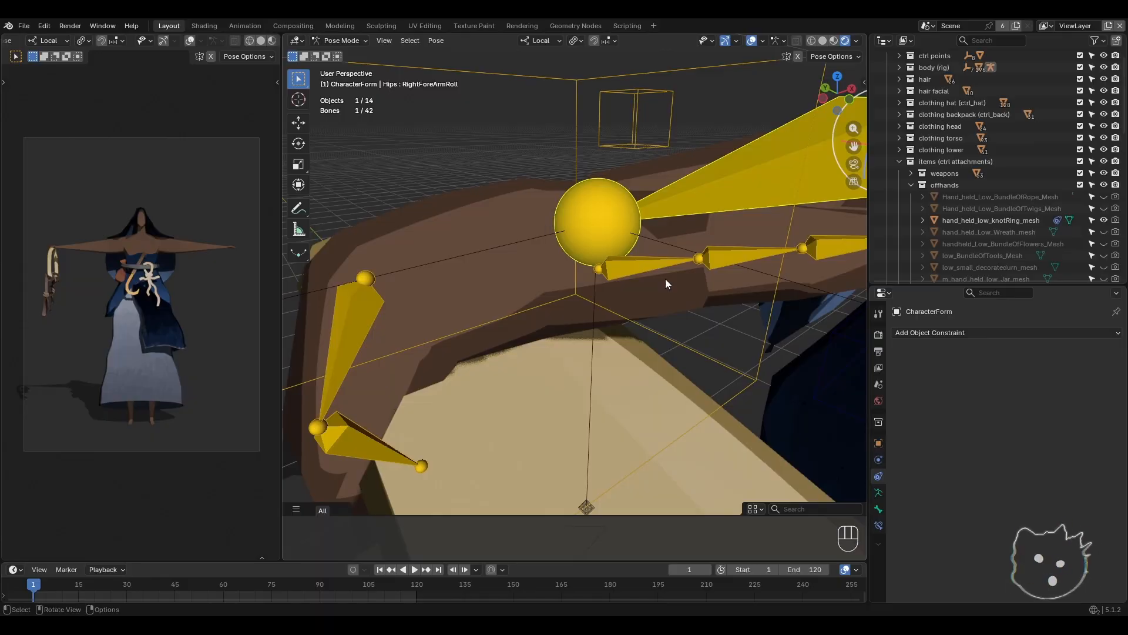
middle_click_drag(665, 284, 608, 277)
left_click(623, 282, "shift")
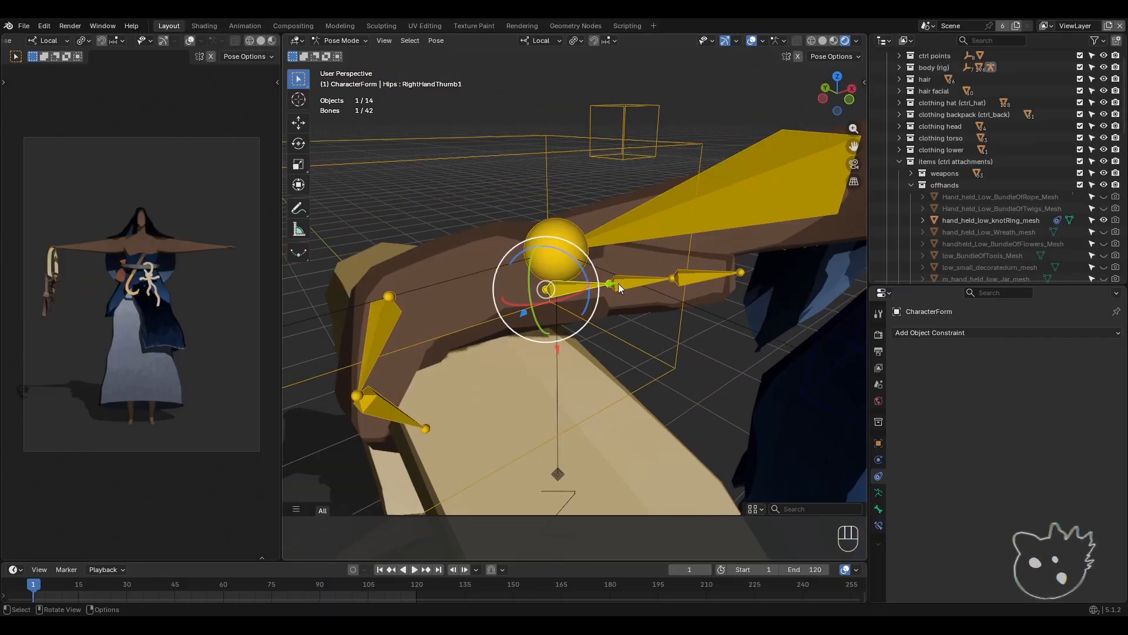
left_click(686, 276, "shift")
scroll(611, 294, "up", 3)
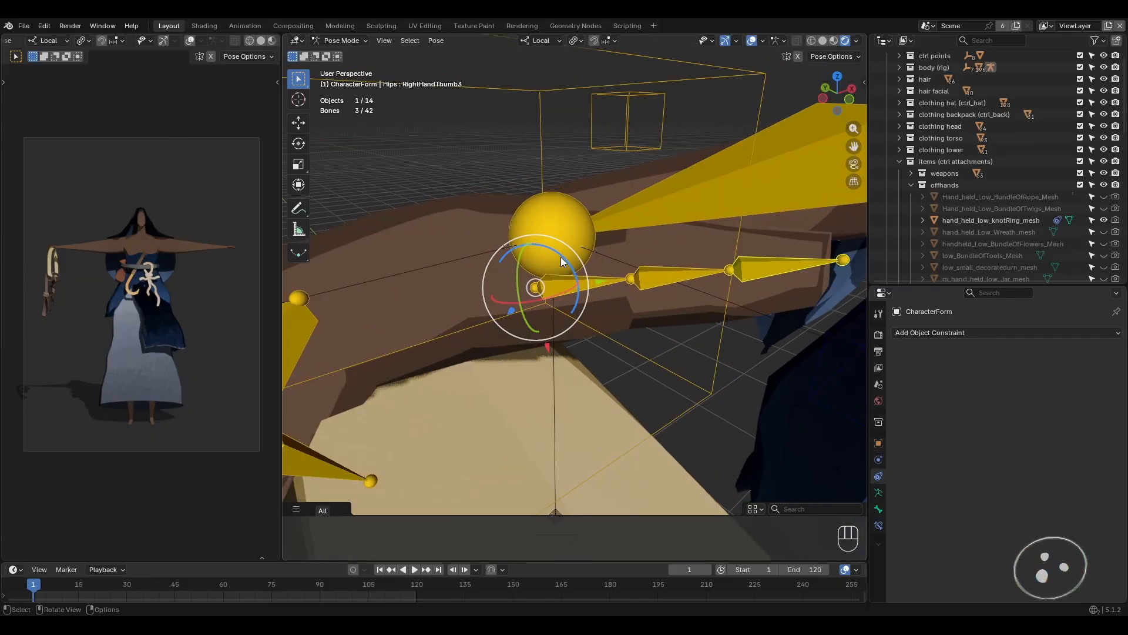
left_click_drag(561, 260, 579, 289)
mouse_move(620, 355)
middle_mouse_down()
mouse_move(619, 296)
mouse_move(539, 293)
mouse_move(507, 270)
mouse_move(506, 336)
mouse_move(773, 382)
mouse_move(611, 369)
mouse_move(689, 393)
mouse_move(672, 347)
mouse_move(443, 266)
mouse_move(539, 318)
mouse_move(663, 319)
mouse_move(541, 362)
mouse_move(618, 355)
middle_mouse_up()
- Select the four bones from Spine to Head, try rotating them around the Median Point pivot, and undo it
left_click(588, 347)
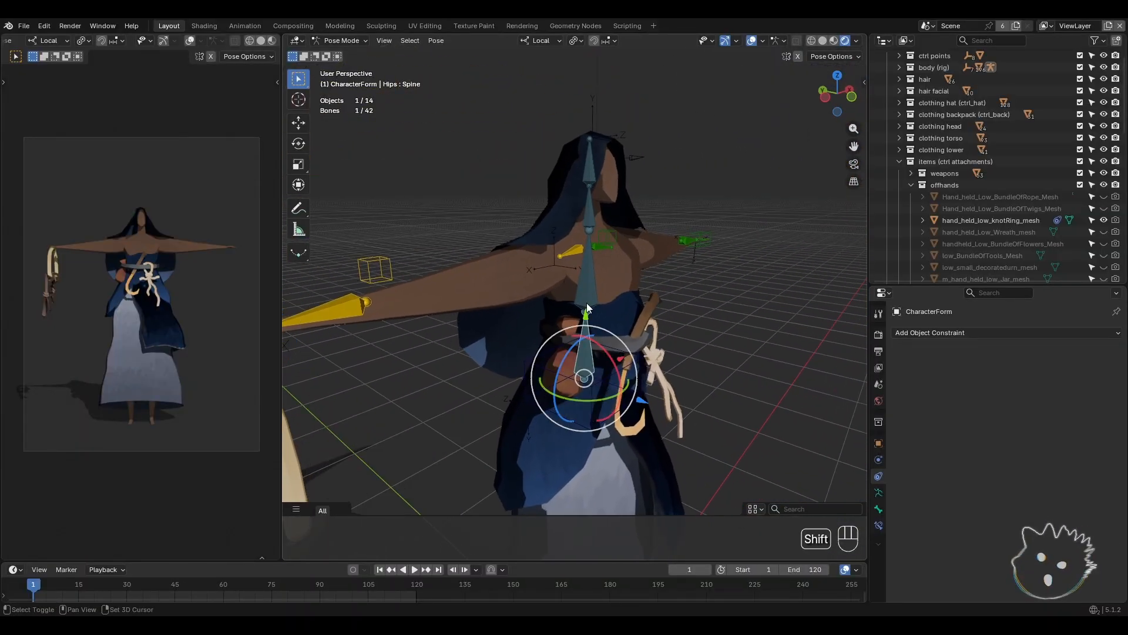
left_click(590, 214, "shift")
left_click(588, 175, "shift")
middle_click_drag(615, 292, 604, 302)
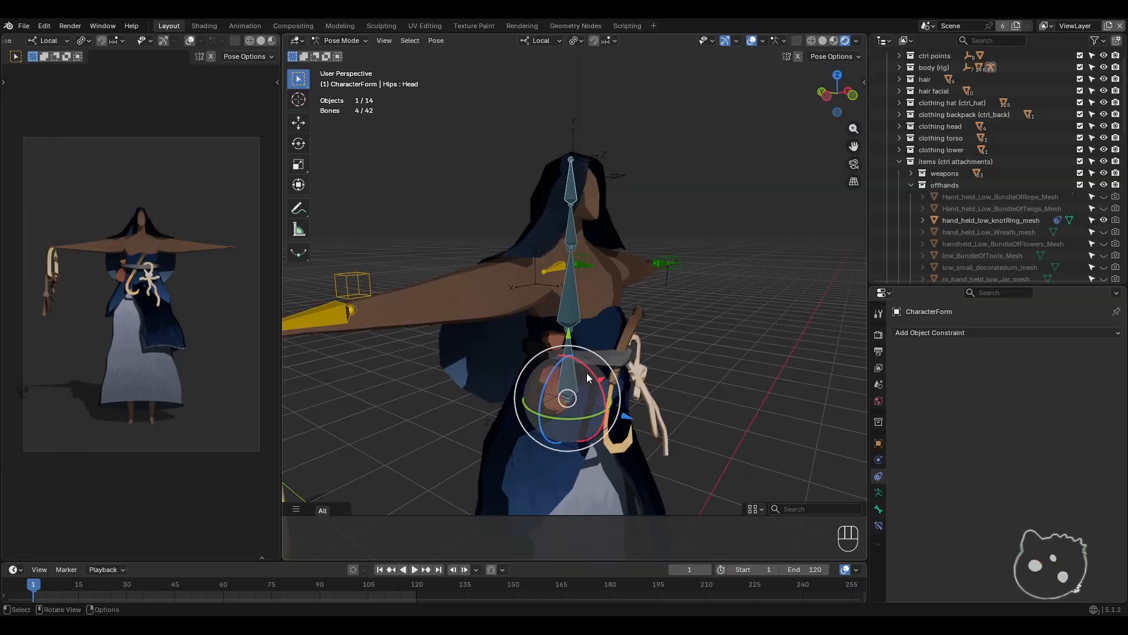
left_click(576, 39)
left_click(604, 111)
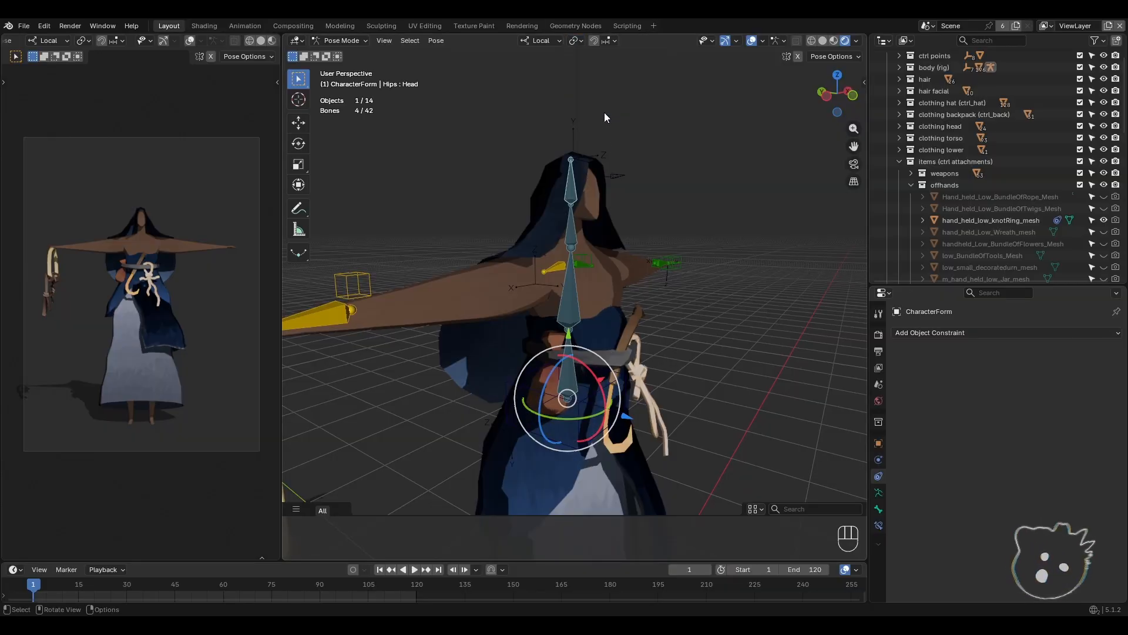
left_click_drag(587, 368, 577, 341)
key("ctrl+z")
- Set the pivot point to Individual Origins, try rotating the spine-to-head bones 18° on local X, and undo it
left_click(575, 40)
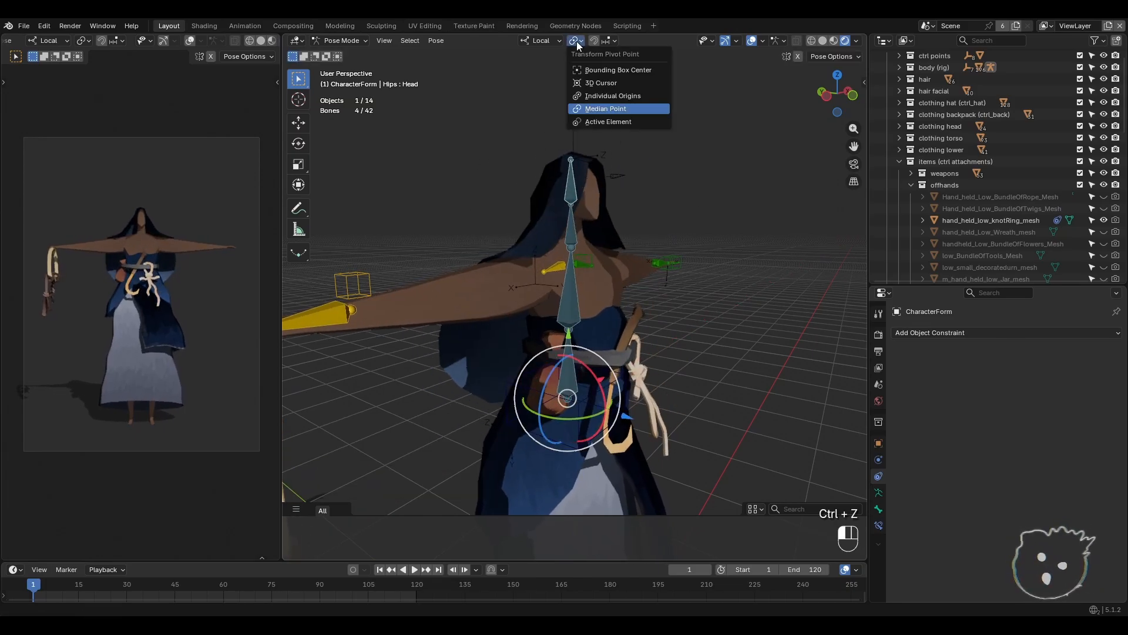
left_click(596, 93)
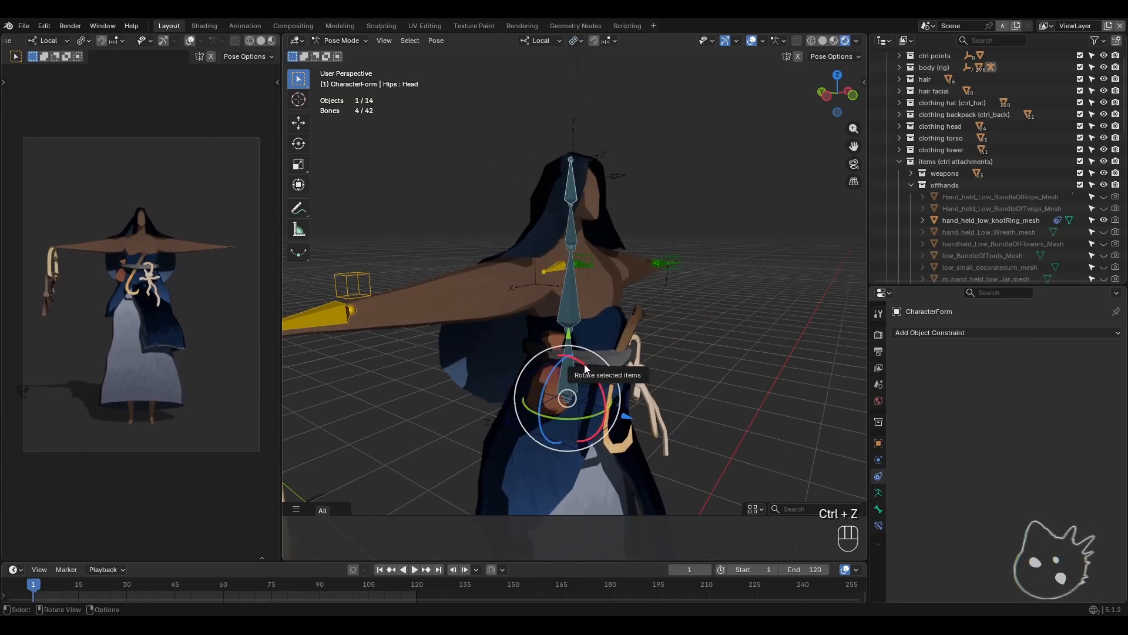
left_click_drag(584, 365, 611, 383)
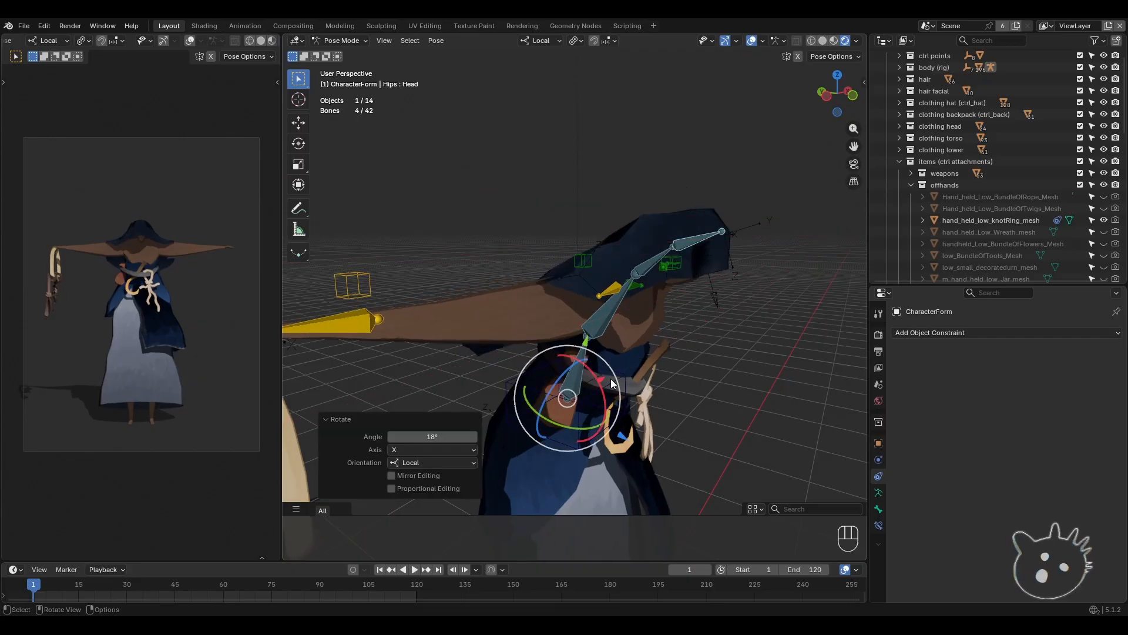
mouse_move(611, 383)
middle_mouse_down()
mouse_move(686, 372)
mouse_move(592, 371)
mouse_move(591, 391)
middle_mouse_up()
key("ctrl+z")
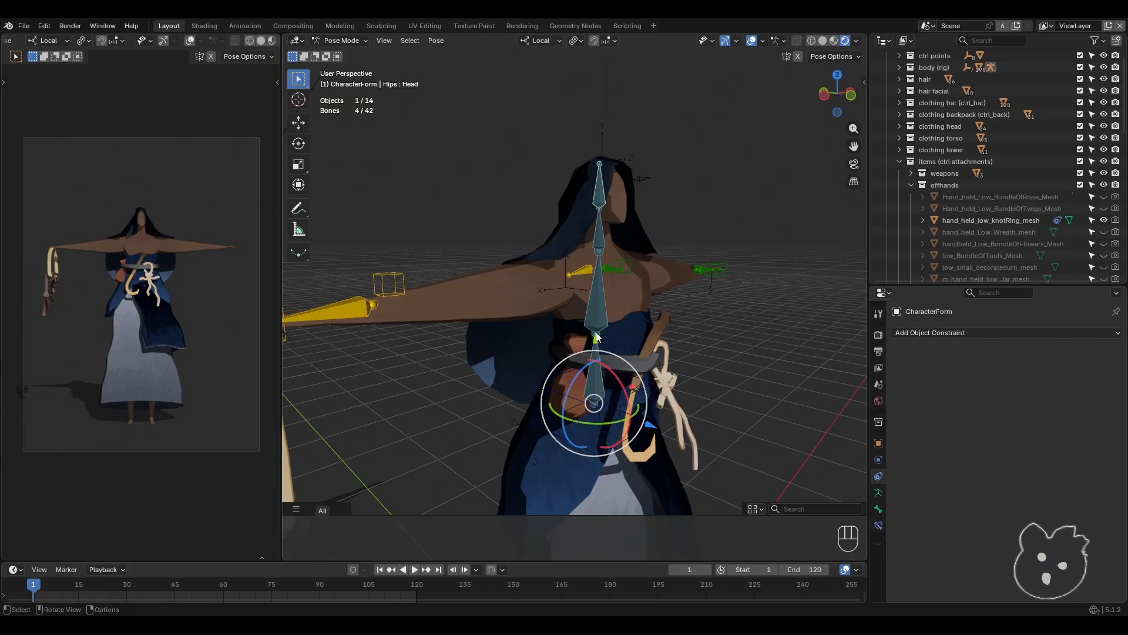
- Set the pivot point back to Median Point and deselect all bones
left_click(577, 40)
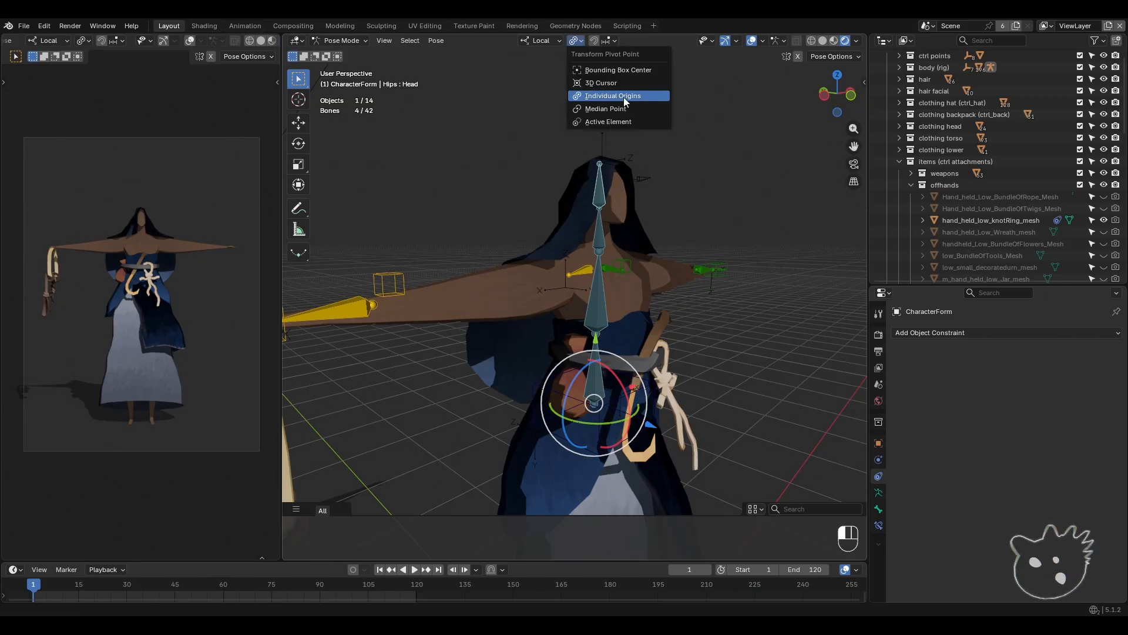
left_click(605, 108)
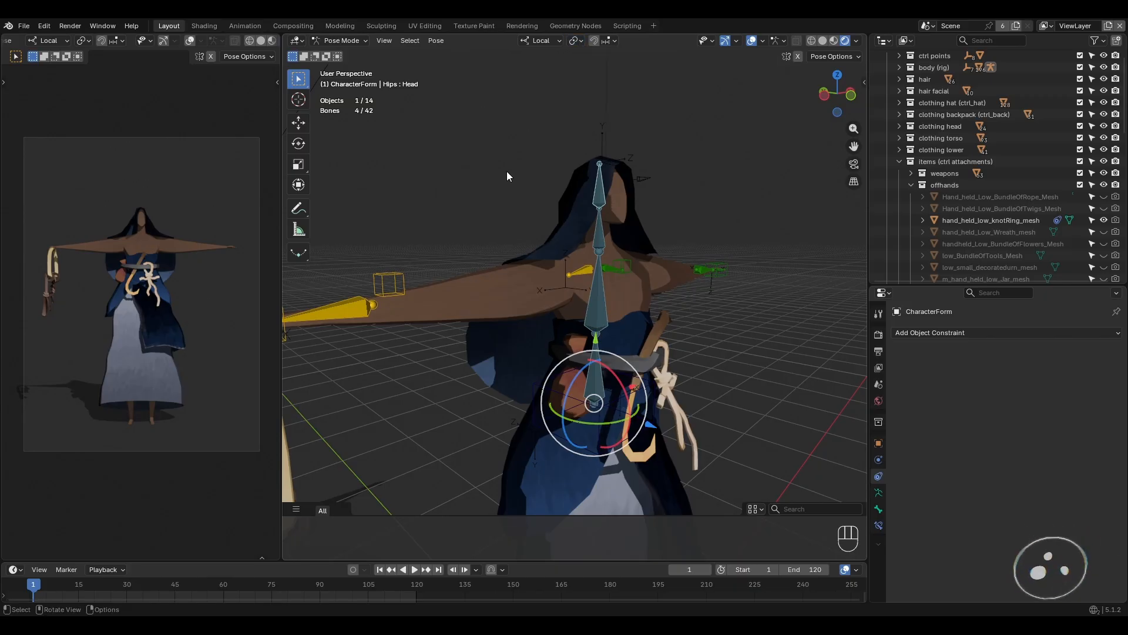
middle_click_drag(507, 171, 608, 312, "shift")
scroll(566, 211, "down", 4)
left_click(579, 42)
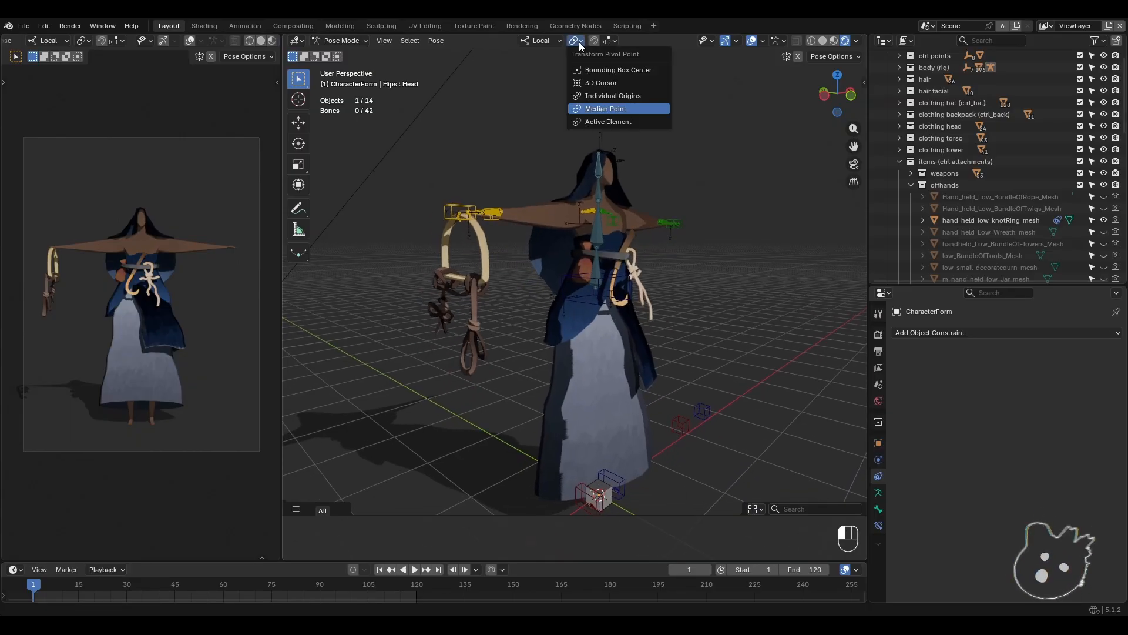
middle_click_drag(495, 201, 604, 458, "shift")
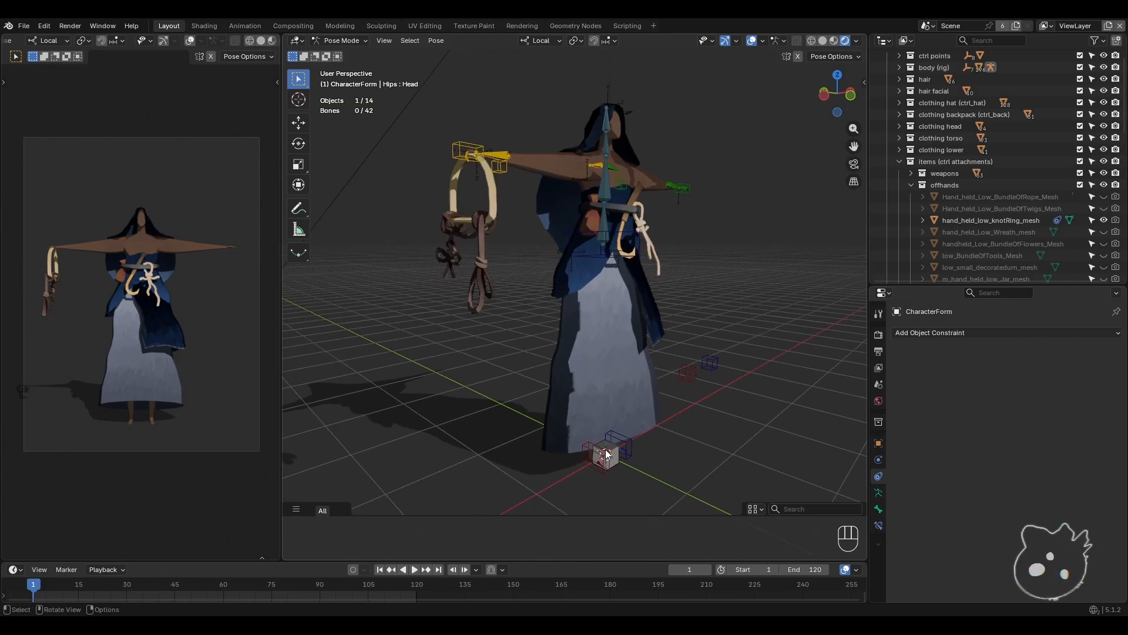
middle_click_drag(600, 468, 549, 435, "shift")
- Move the 3D cursor to several spots around the character, ending just beside its base
right_click(464, 370)
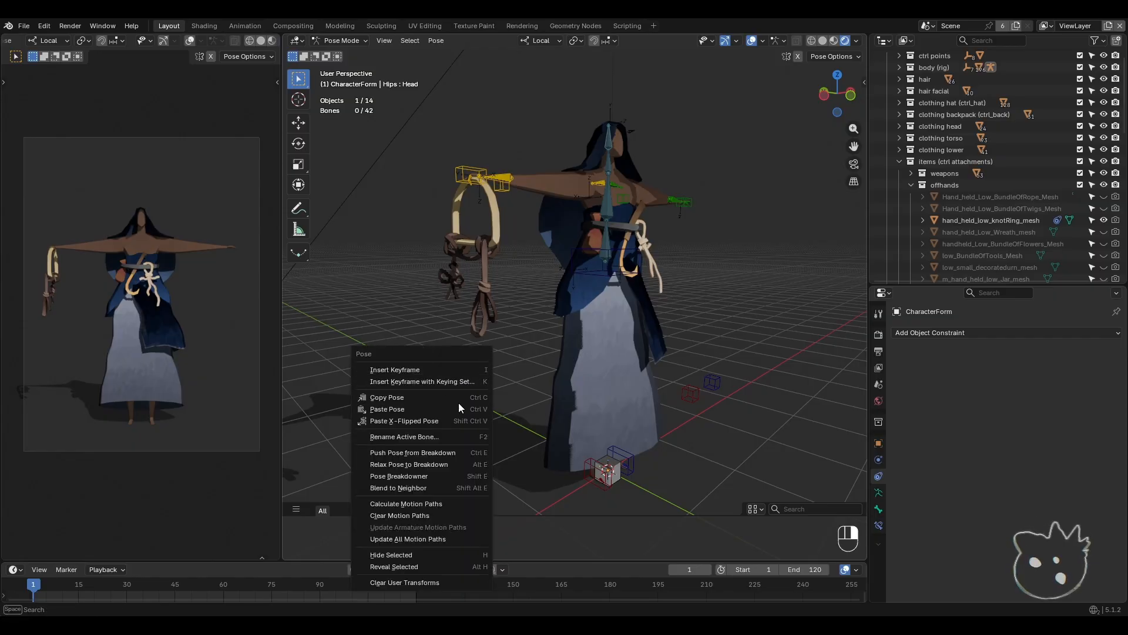
key("ctrl")
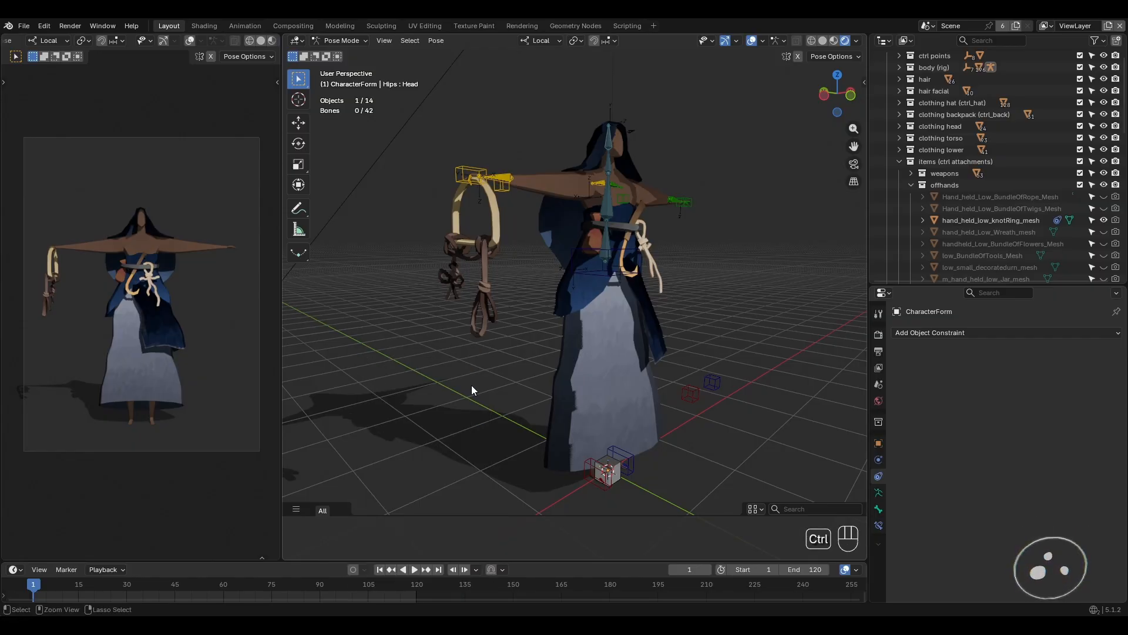
right_click_drag(471, 388, 787, 324, "shift")
left_click(388, 410)
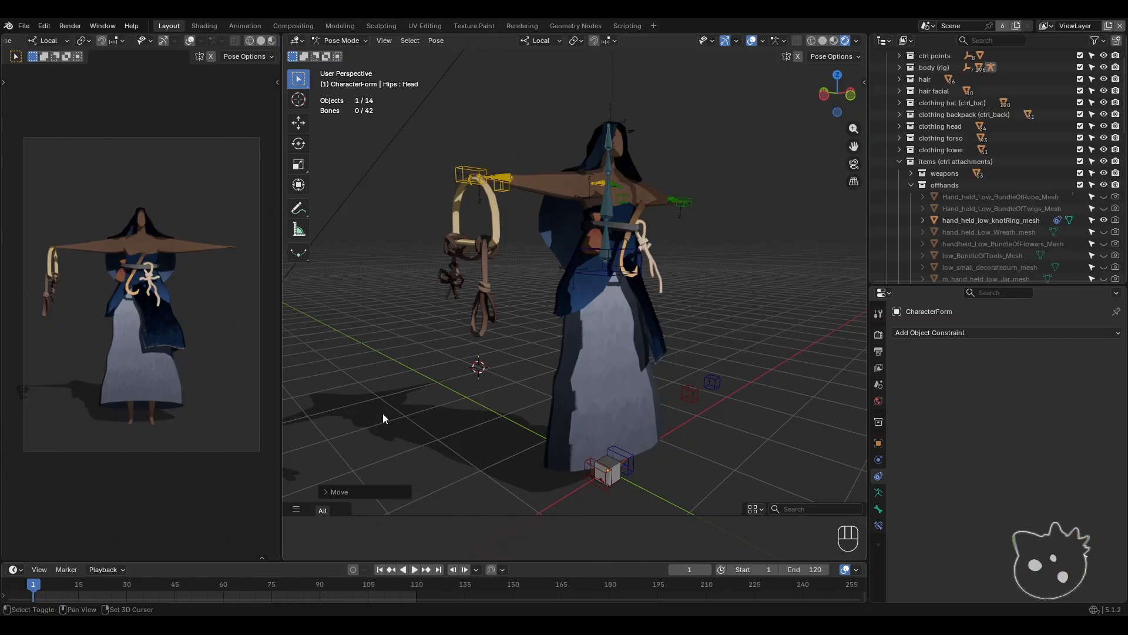
right_click_drag(416, 396, 753, 373, "shift")
right_click_drag(745, 422, 666, 487, "shift")
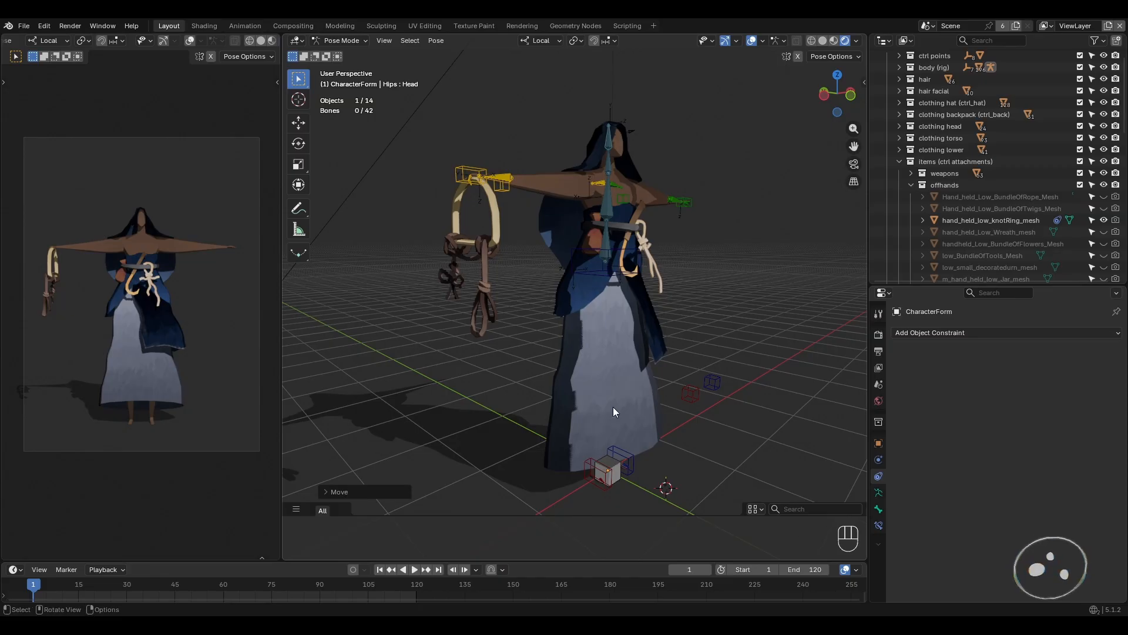
middle_click_drag(613, 406, 617, 409, "shift")
key("q")
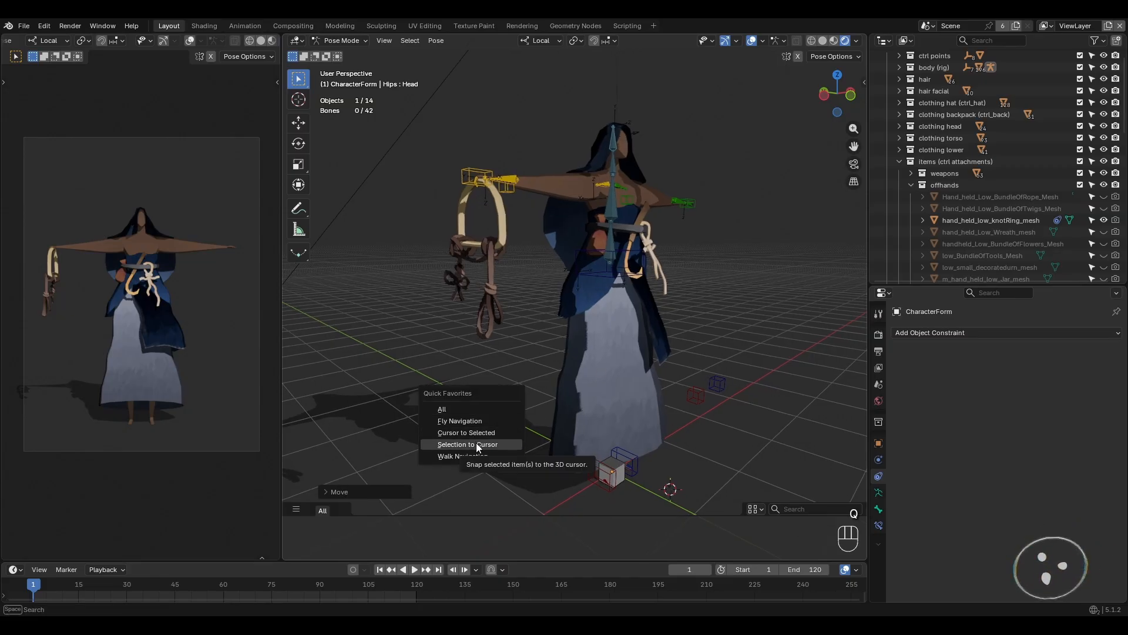
key("Escape")
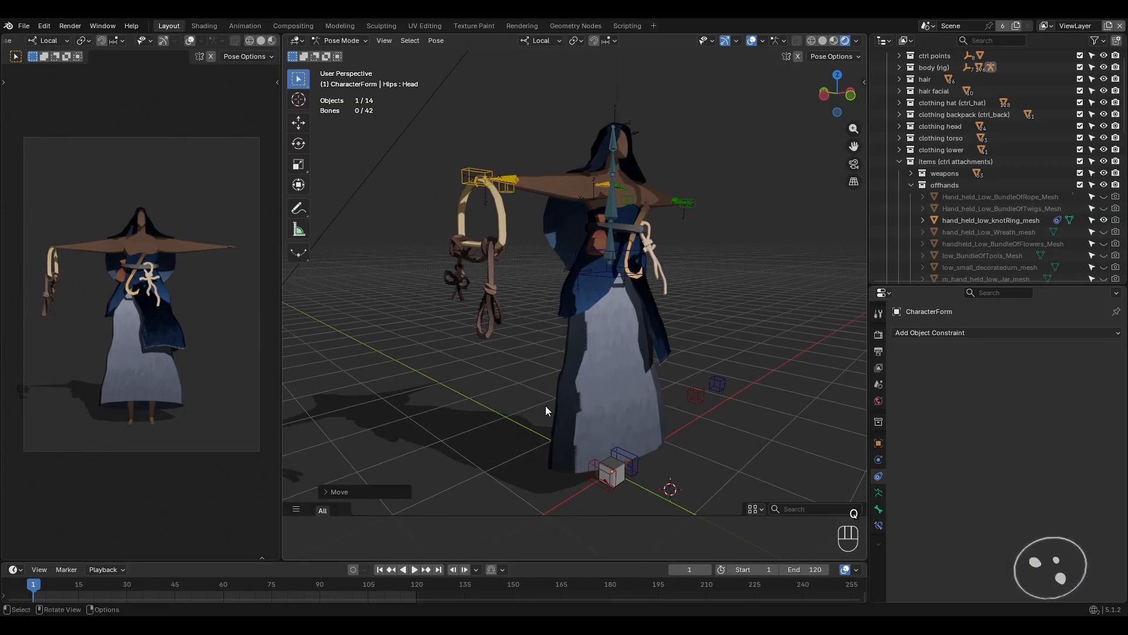
key("space")
type("res 3d")
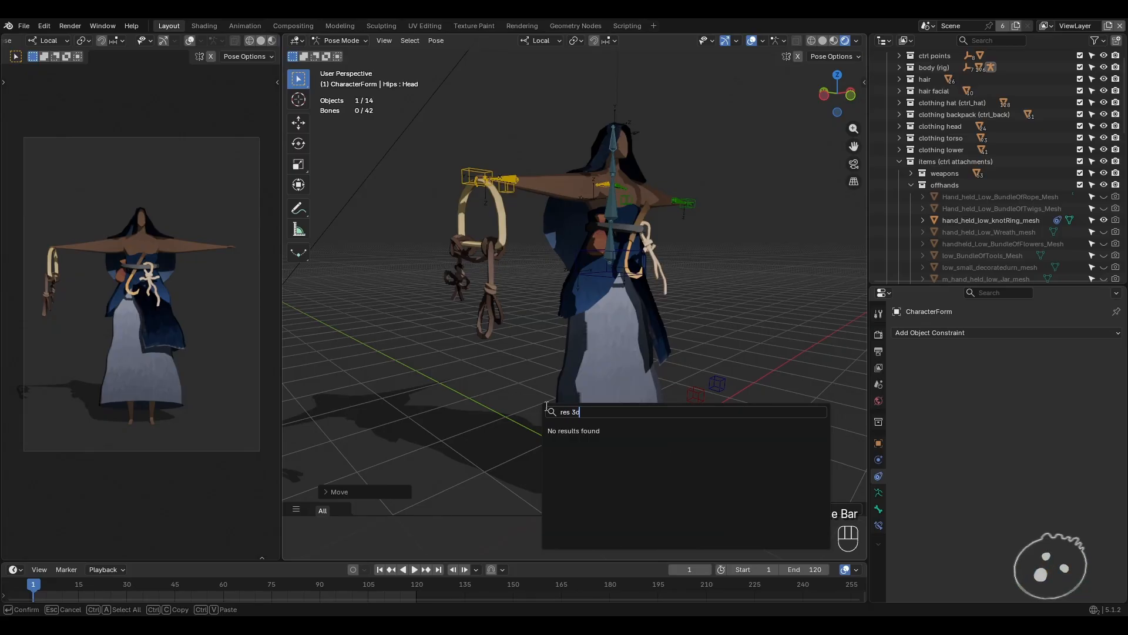
key("Escape")
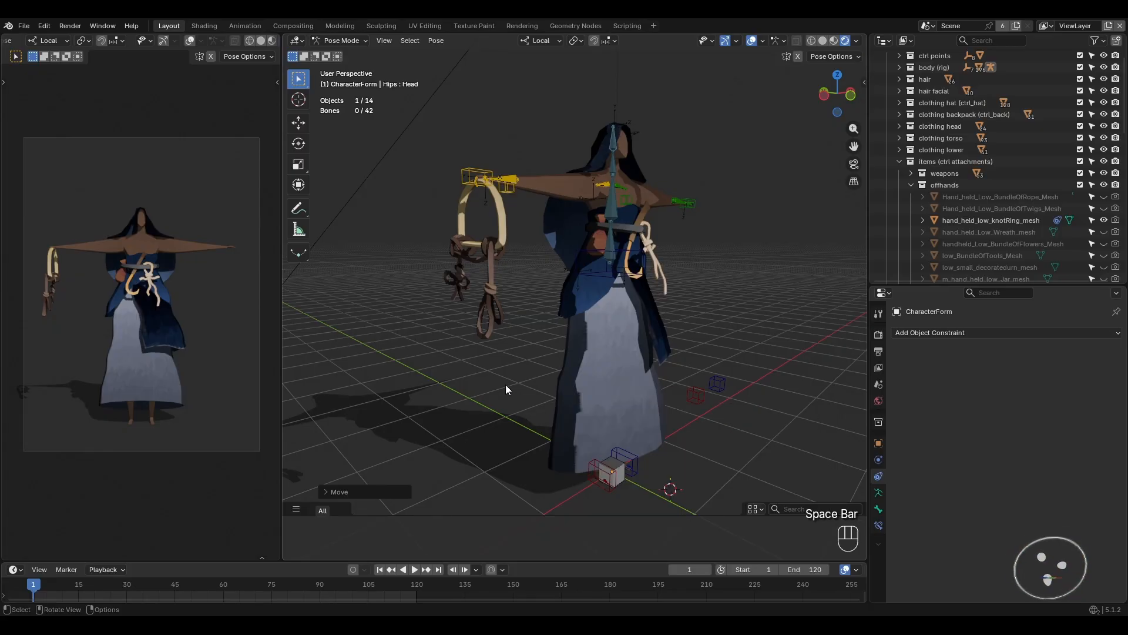
- Switch to Object Mode, reset the 3D cursor to the world origin, and deselect everything
left_click(338, 40)
left_click(335, 51)
key("q")
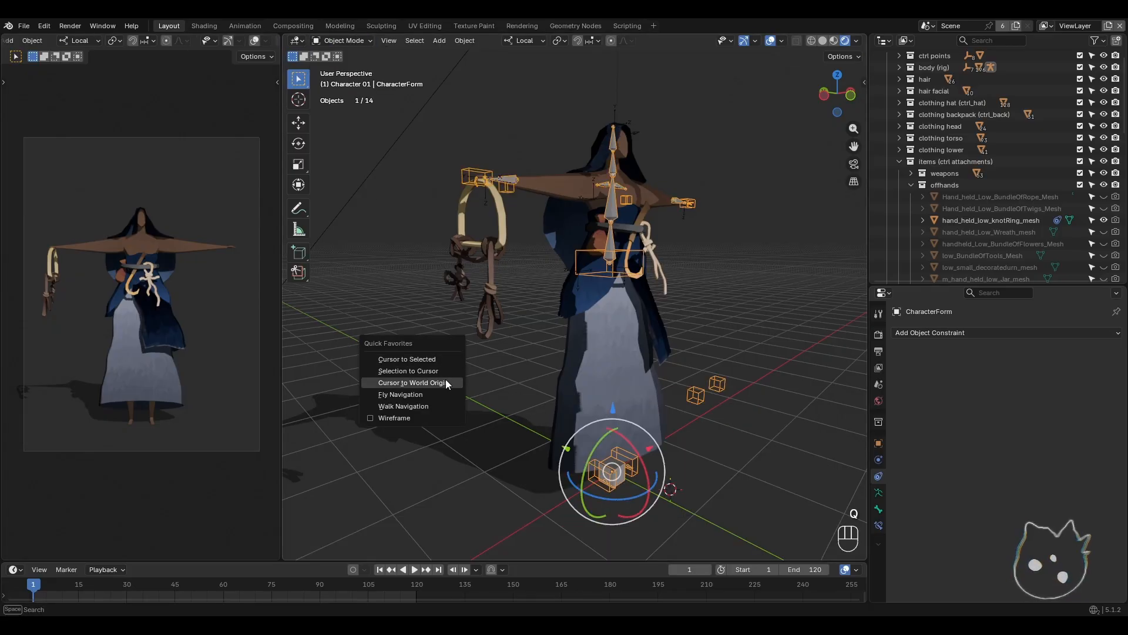
left_click(445, 384)
left_click(471, 419)
middle_click_drag(472, 419, 415, 435, "shift")
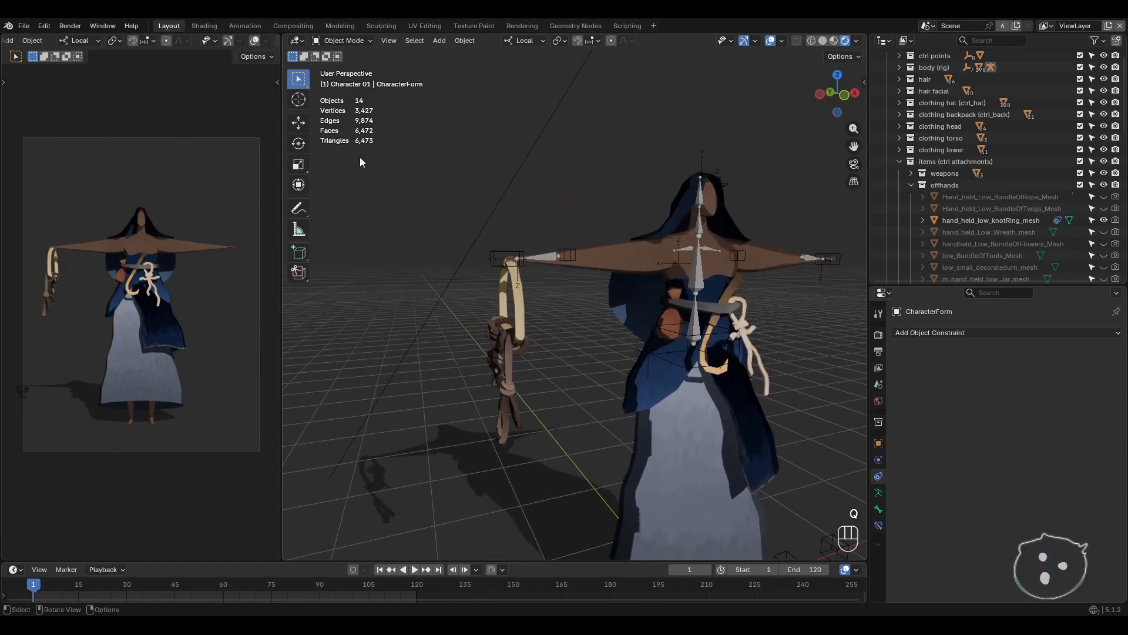
- Return to Pose Mode, select the RightHand_IK bone, and move the hand with the knot ring across the front of the body
left_click(349, 40)
left_click(341, 74)
scroll(485, 257, "up", 2)
left_click(485, 262)
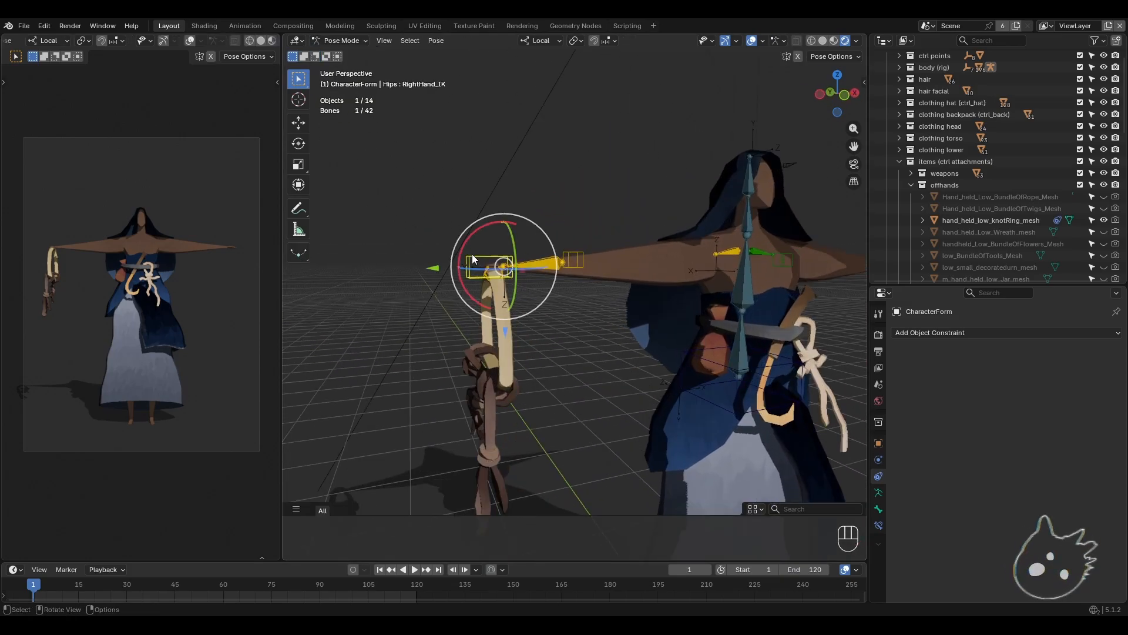
middle_click_drag(472, 254, 513, 256, "shift")
middle_click_drag(506, 312, 441, 325, "shift")
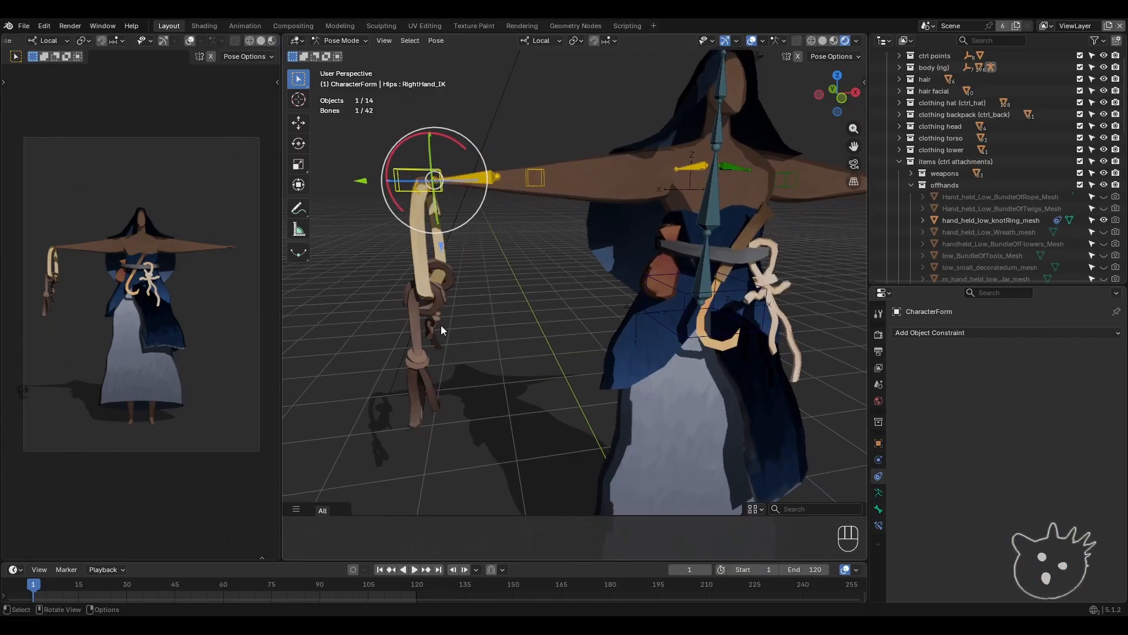
key("g")
right_click(553, 413)
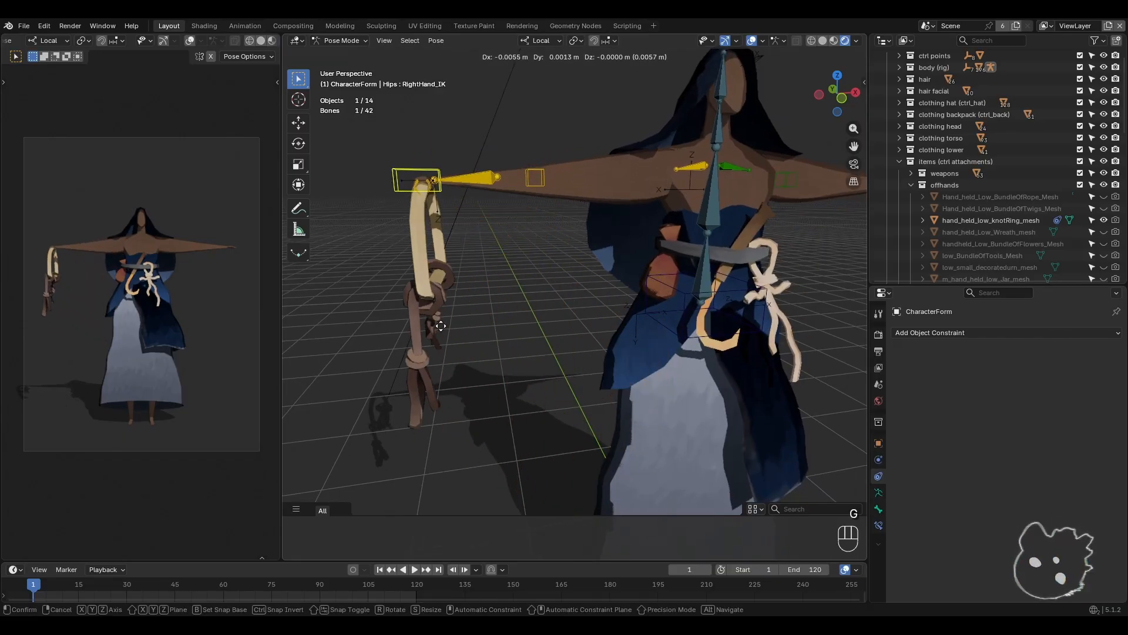
middle_click_drag(487, 293, 595, 372)
middle_click_drag(543, 322, 478, 332)
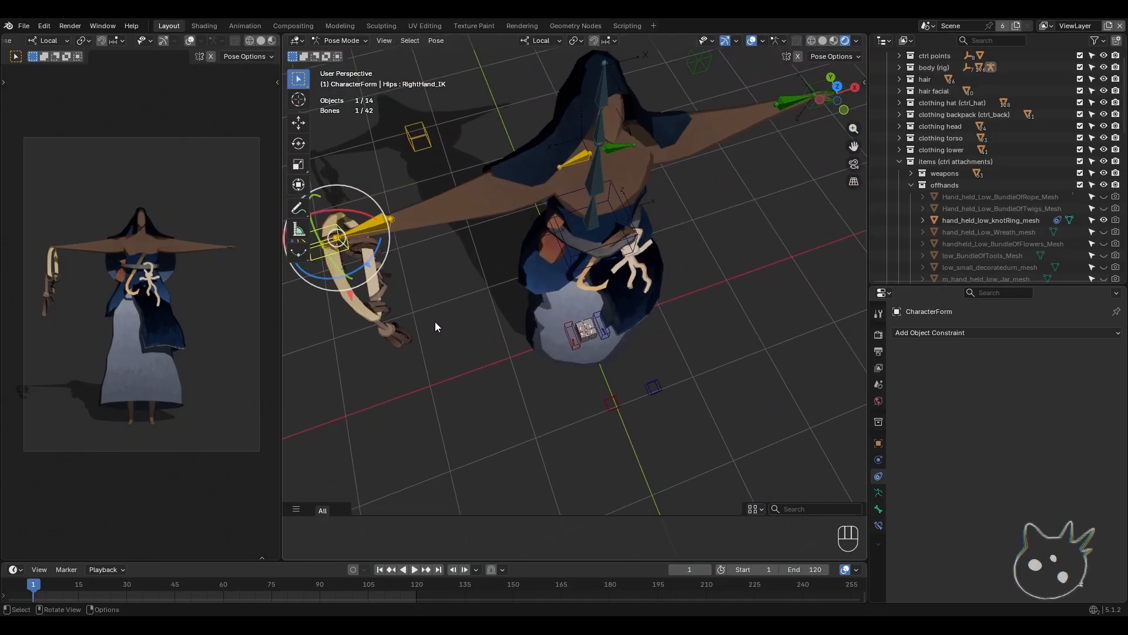
key("g")
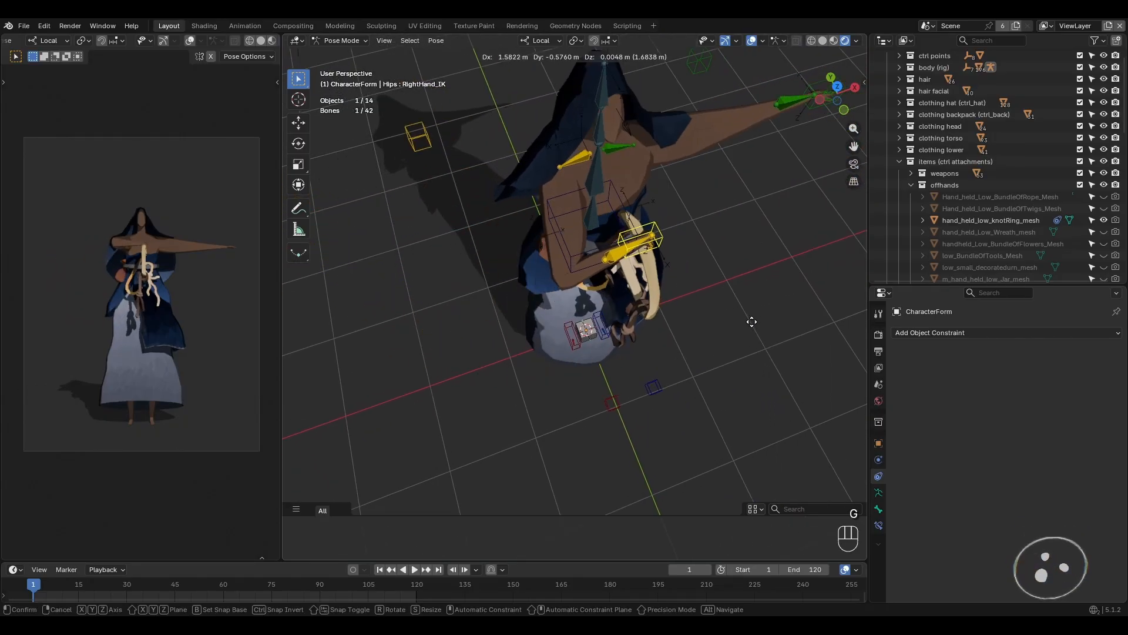
left_click(738, 325)
- Move the RightHand_IK bone back outward so the arm and knot ring extend to the character's side
key("KP_Decimal")
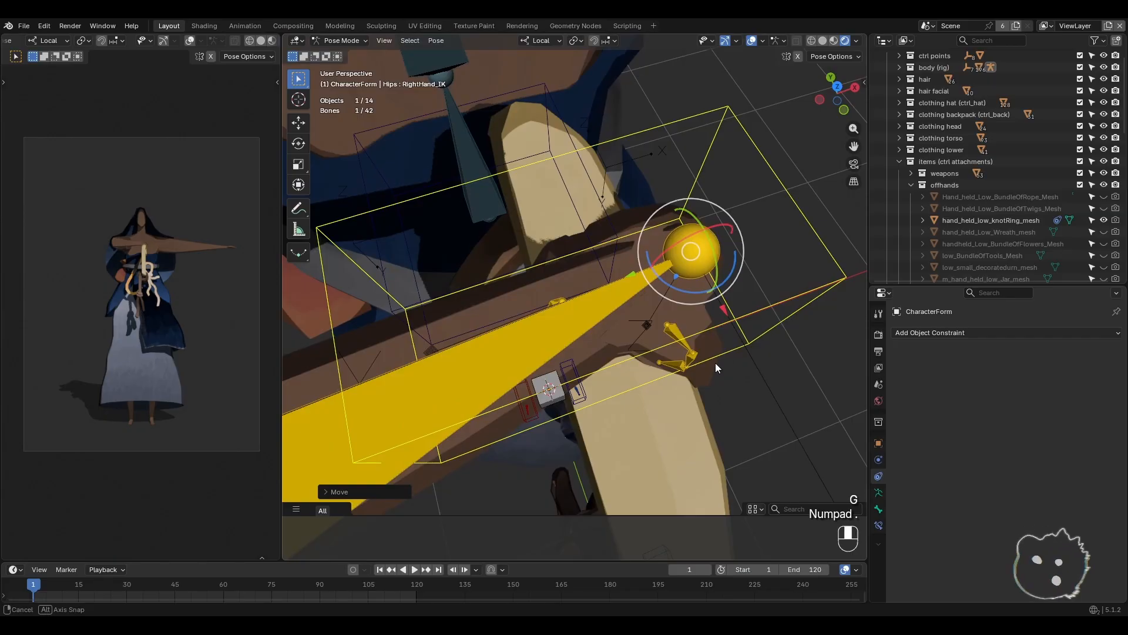
middle_click_drag(714, 362, 612, 384)
scroll(629, 360, "down", 2)
key("g")
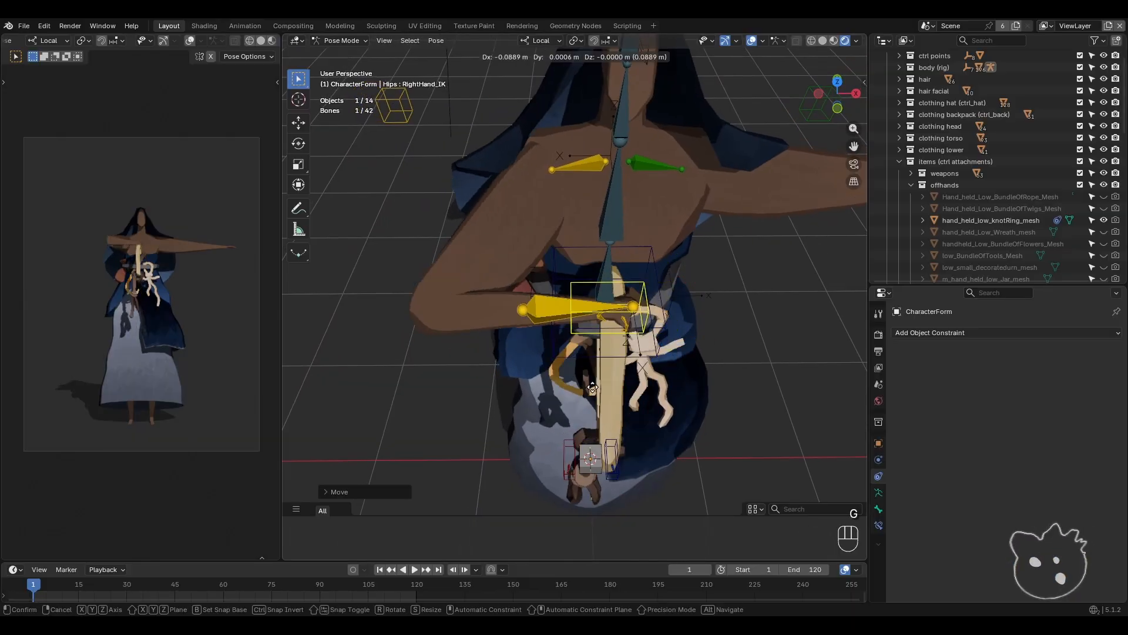
right_click(316, 330)
middle_click_drag(429, 347, 529, 353, "shift")
scroll(529, 352, "down", 2)
key("g")
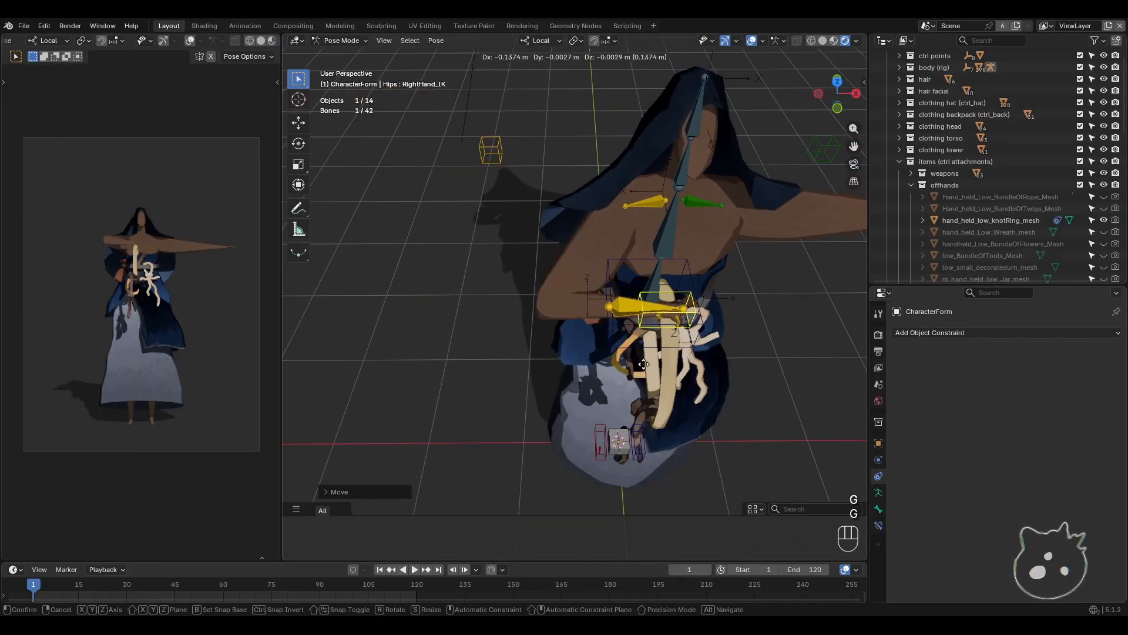
left_click(354, 322)
middle_click_drag(457, 354, 602, 388)
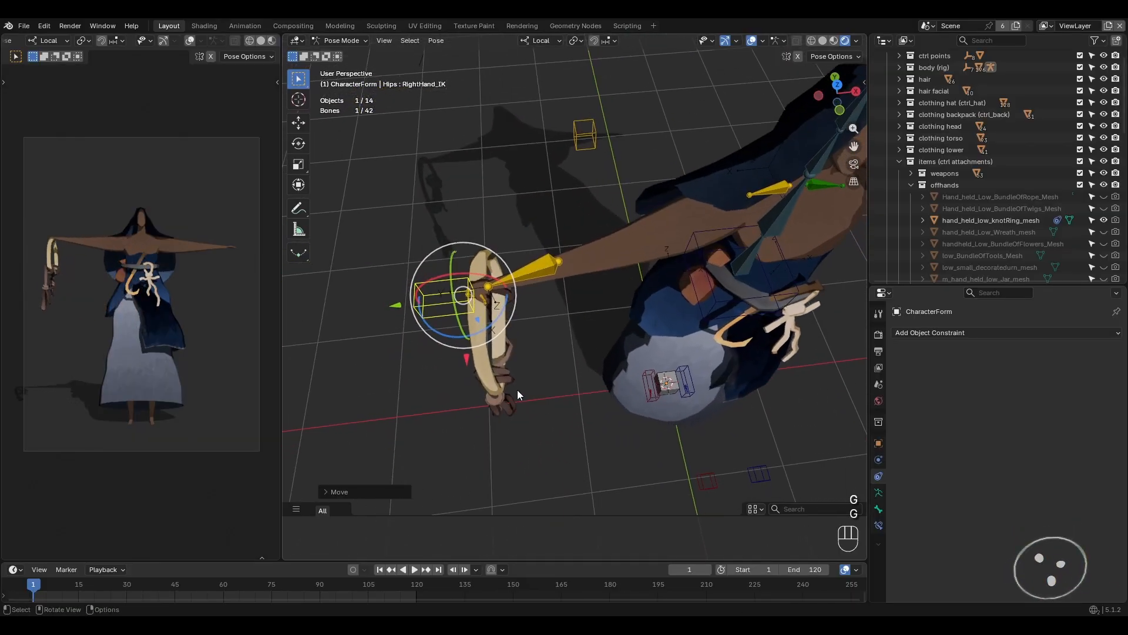
- Move the RightHand_IK bone inward and refine its placement so the hand with the knot ring sits in front of the waist
key("g")
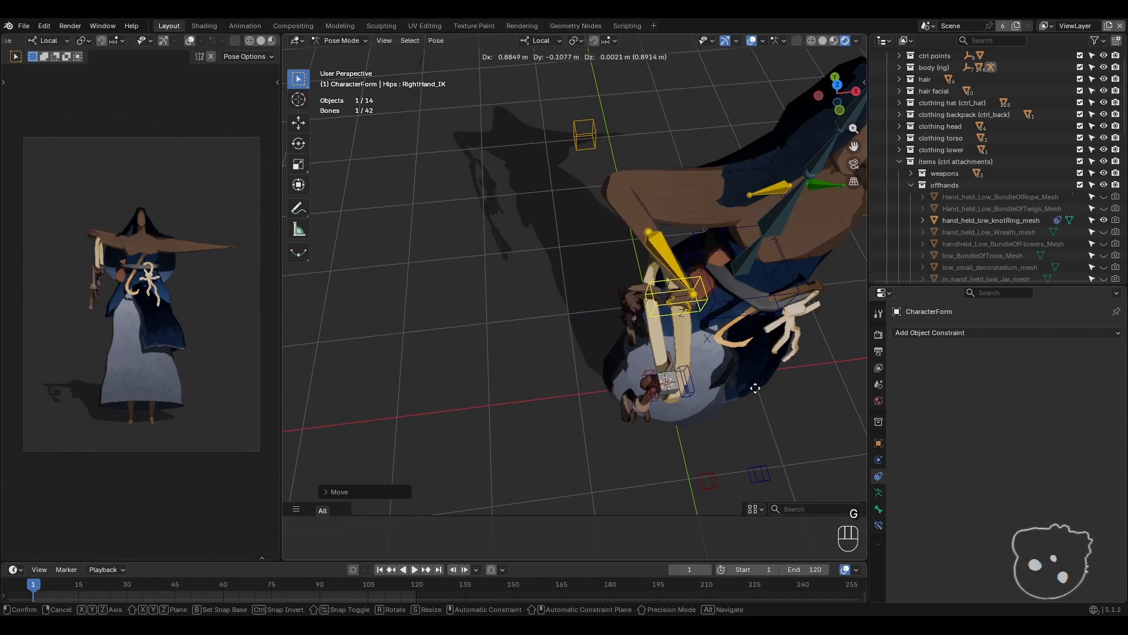
left_click(303, 376)
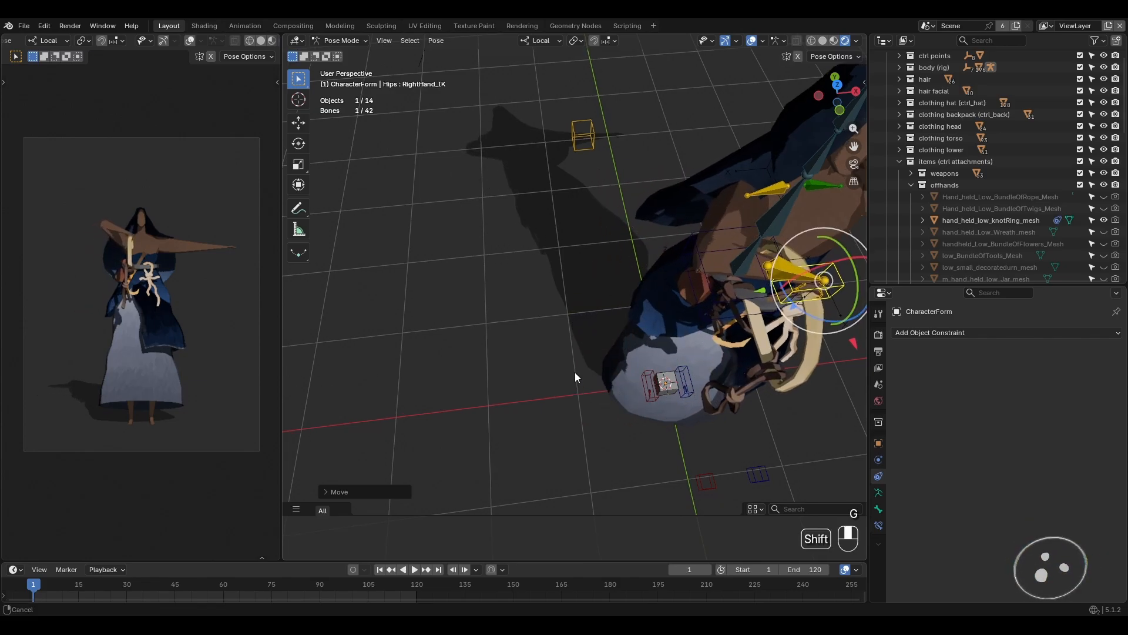
middle_click_drag(575, 372, 446, 348, "shift")
scroll(446, 348, "up", 1)
middle_click_drag(616, 324, 555, 269, "shift")
key("g")
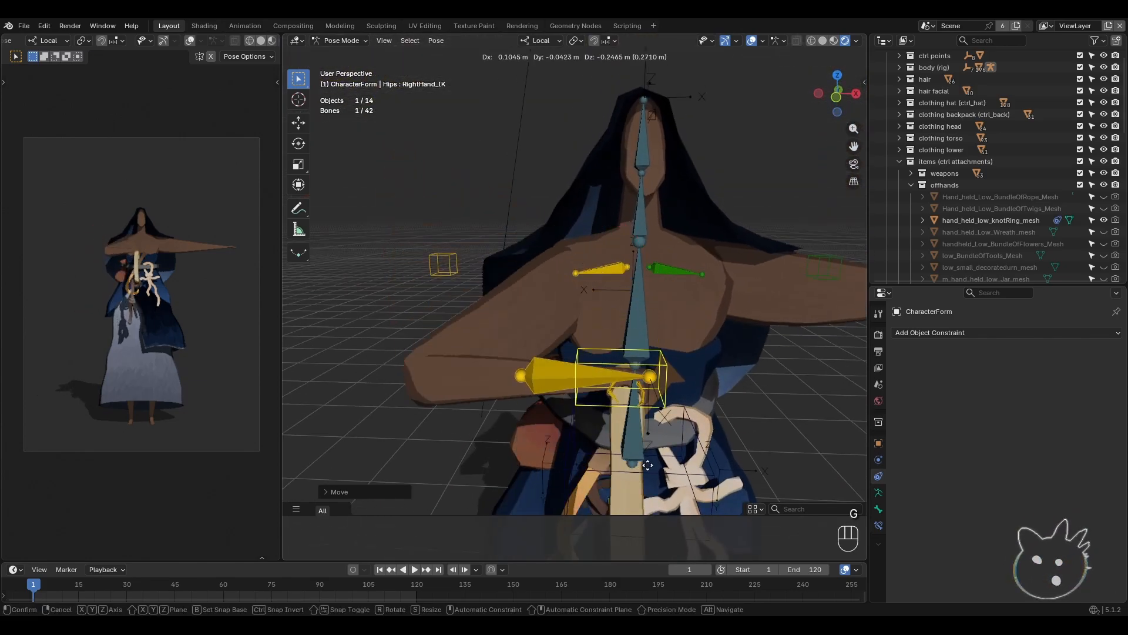
left_click(655, 451)
middle_click_drag(654, 447, 604, 364, "shift")
middle_click_drag(605, 364, 609, 400)
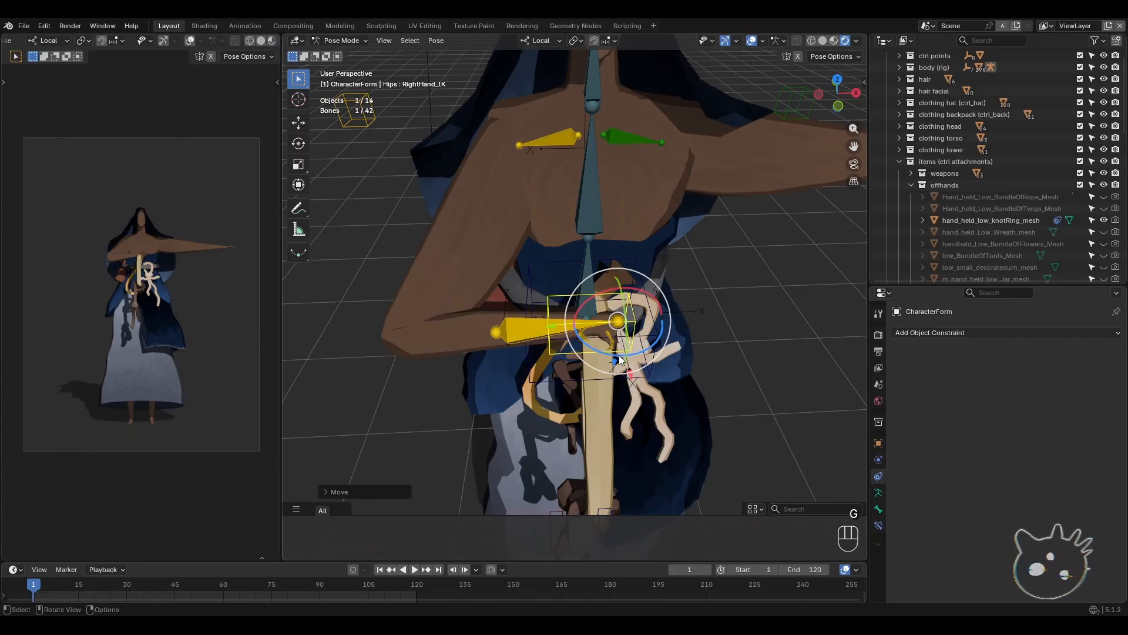
- Rotate the RightHand_IK bone about its Z axis to turn the hand and knot ring in front of the body
key("r")
key("z")
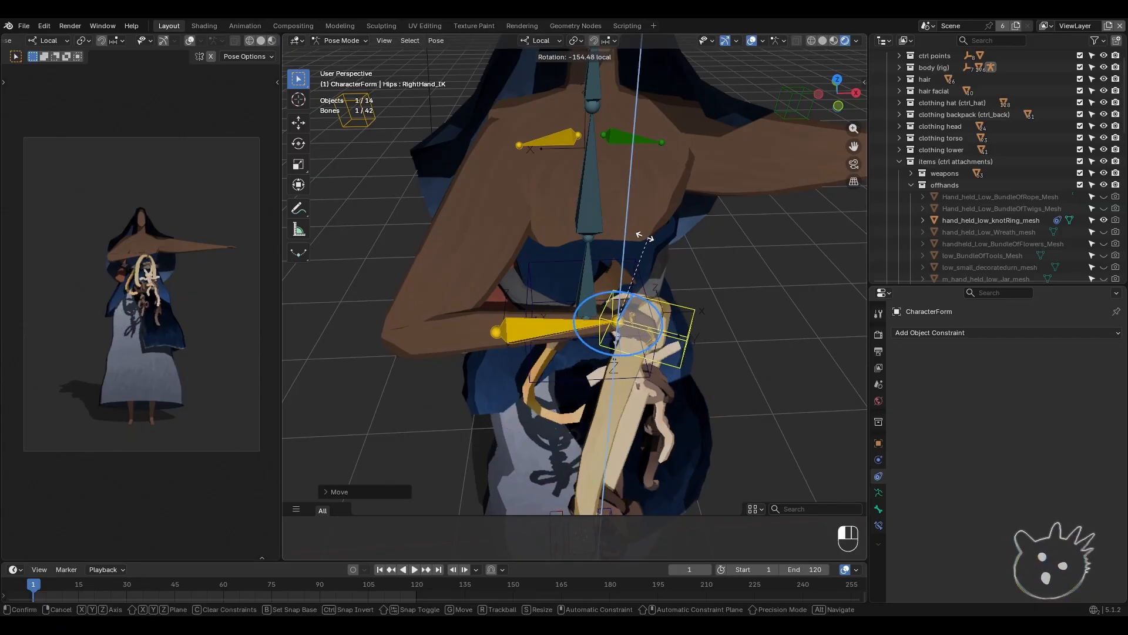
left_click(595, 247)
middle_click_drag(621, 395, 644, 387, "shift")
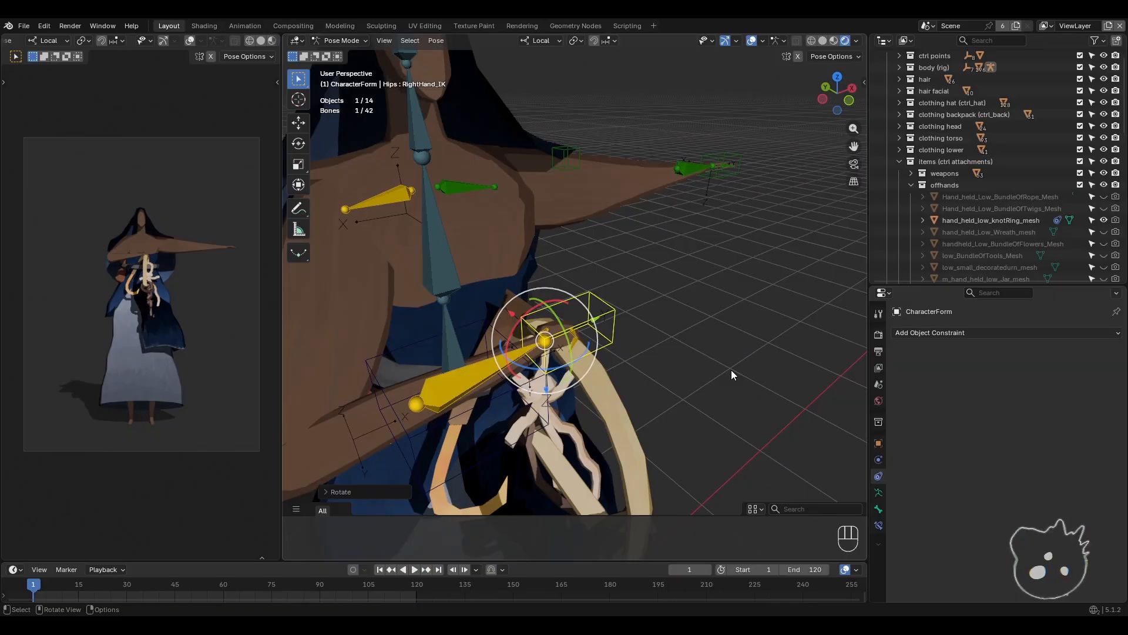
middle_click_drag(538, 379, 590, 360, "shift")
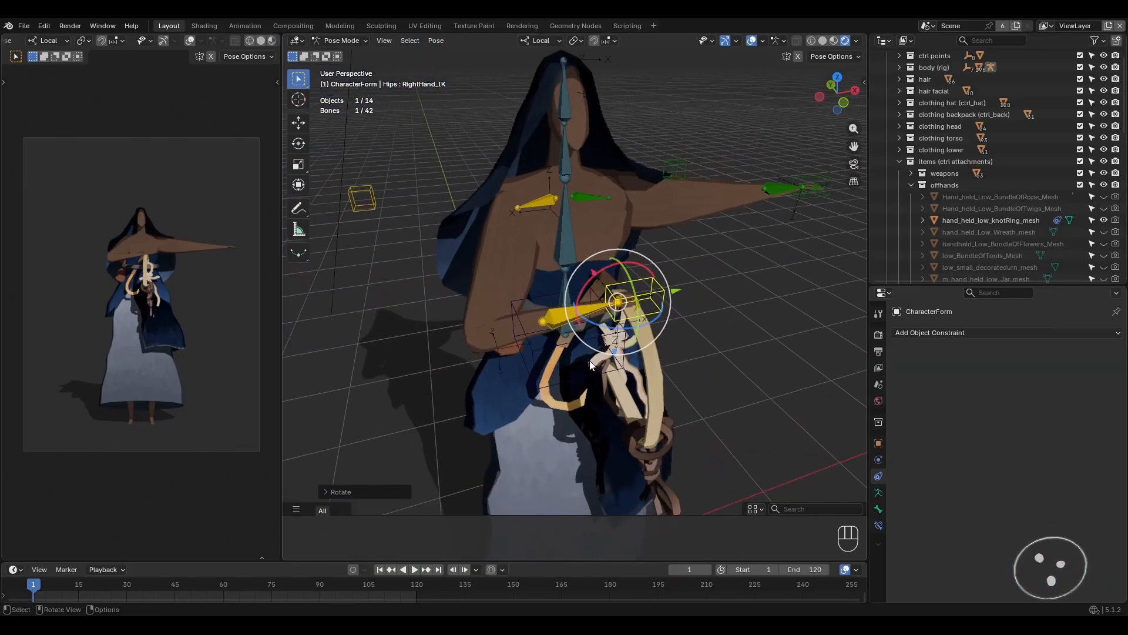
- Undo the hand's rotation and inward moves to return the arm to its outstretched pose
key("ctrl+z")
key("ctrl+z")
key("ctrl+z")
middle_click_drag(493, 344, 516, 348, "shift")
- Set the transform pivot point to 3D Cursor
left_click(575, 40)
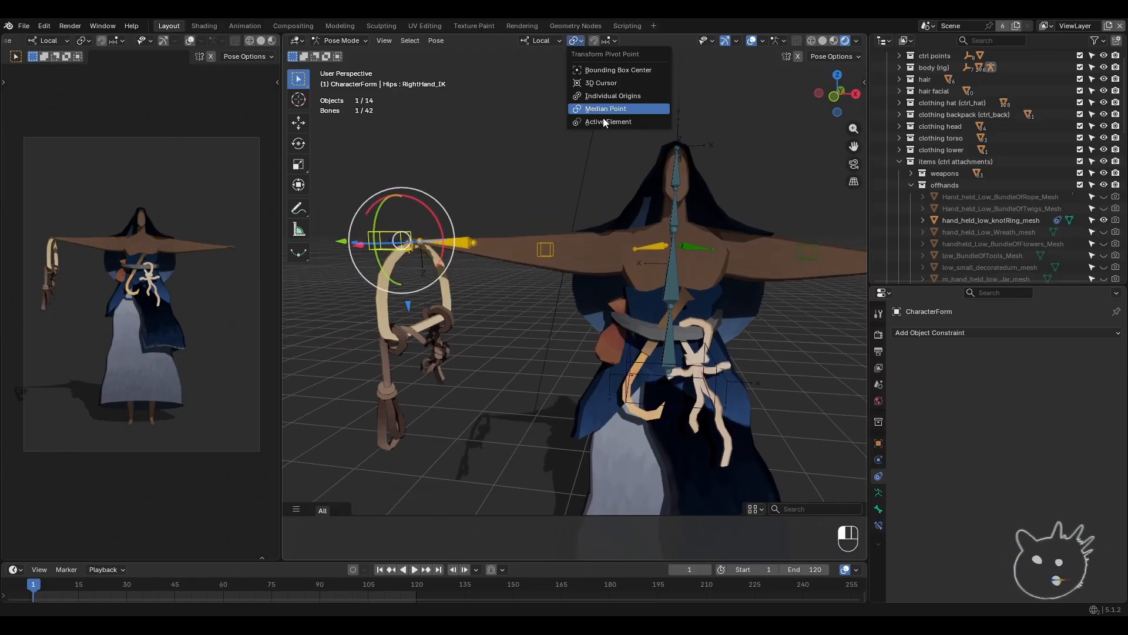
left_click(605, 85)
middle_click_drag(565, 225, 549, 265, "shift")
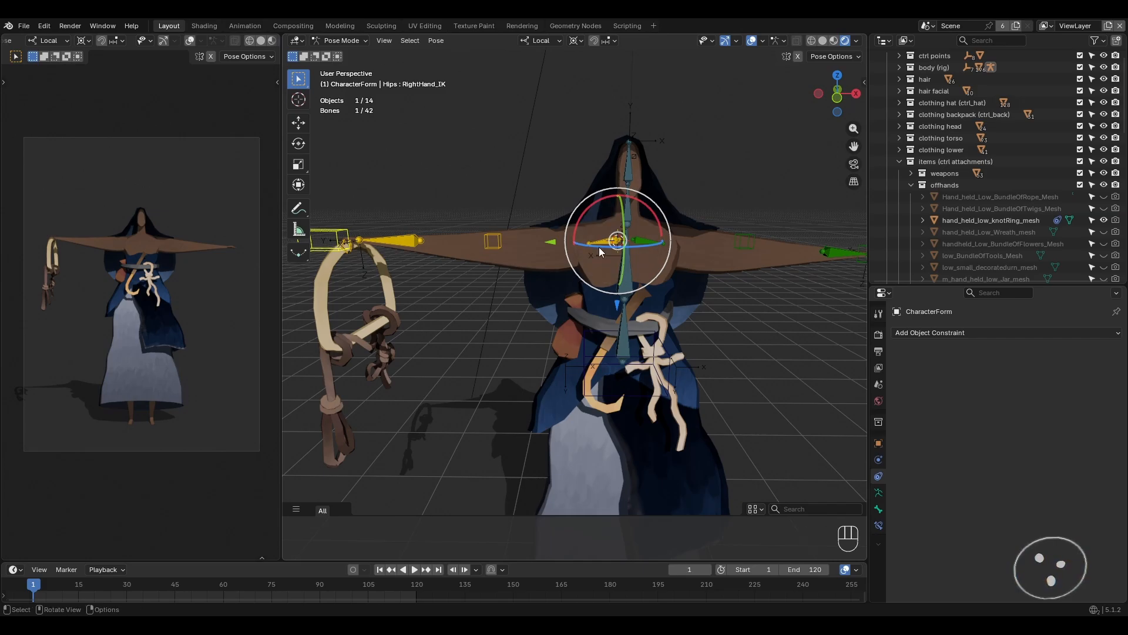
middle_click_drag(455, 267, 588, 276)
- Place the 3D cursor on the upper chest, swing the RightHand_IK bone around it, and undo the rotation
right_click(663, 218, "shift")
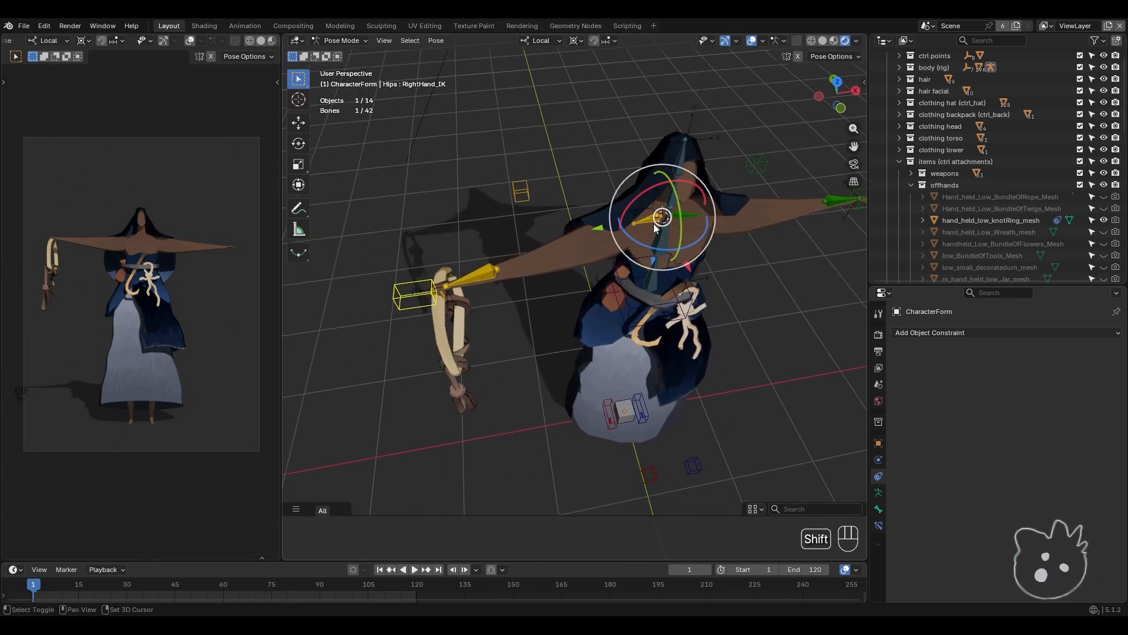
left_click(736, 40)
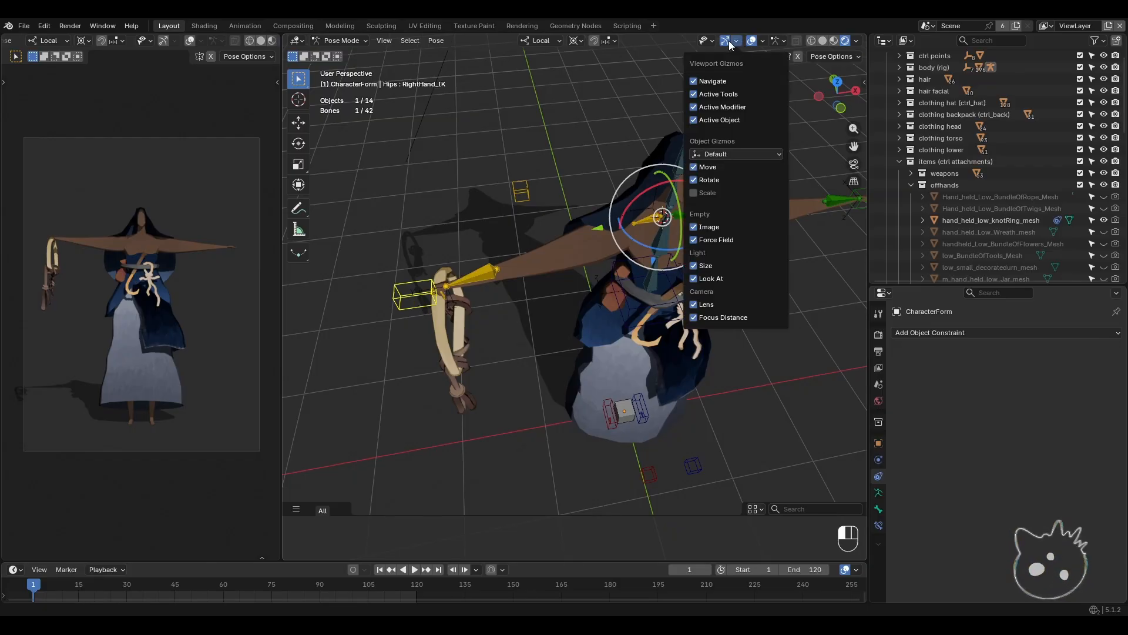
left_click(729, 41)
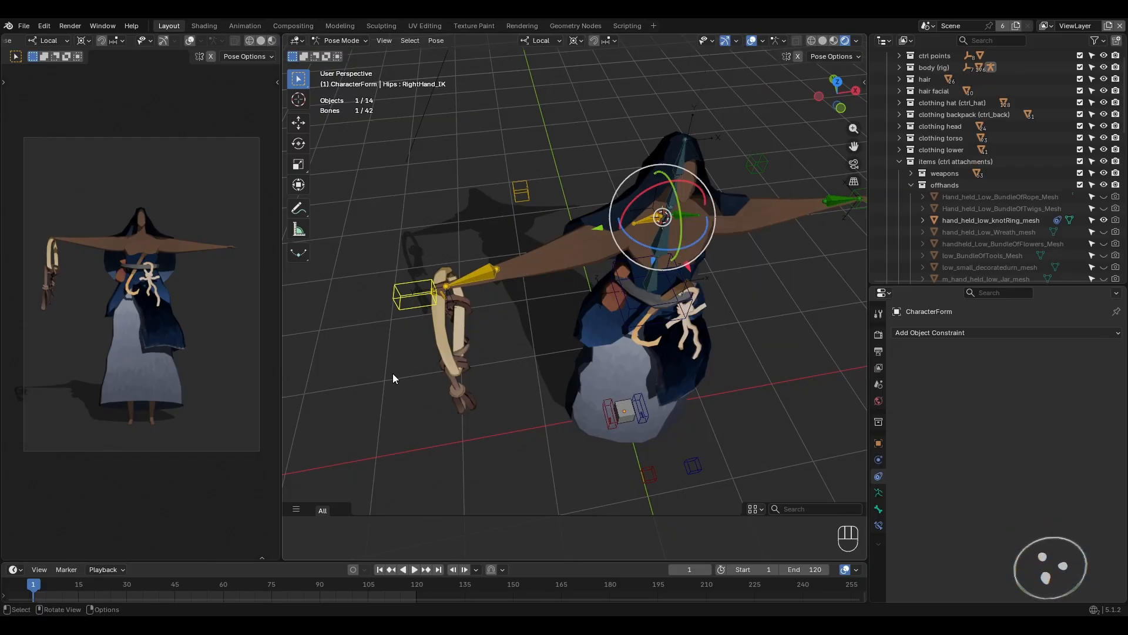
left_click_drag(656, 252, 702, 269)
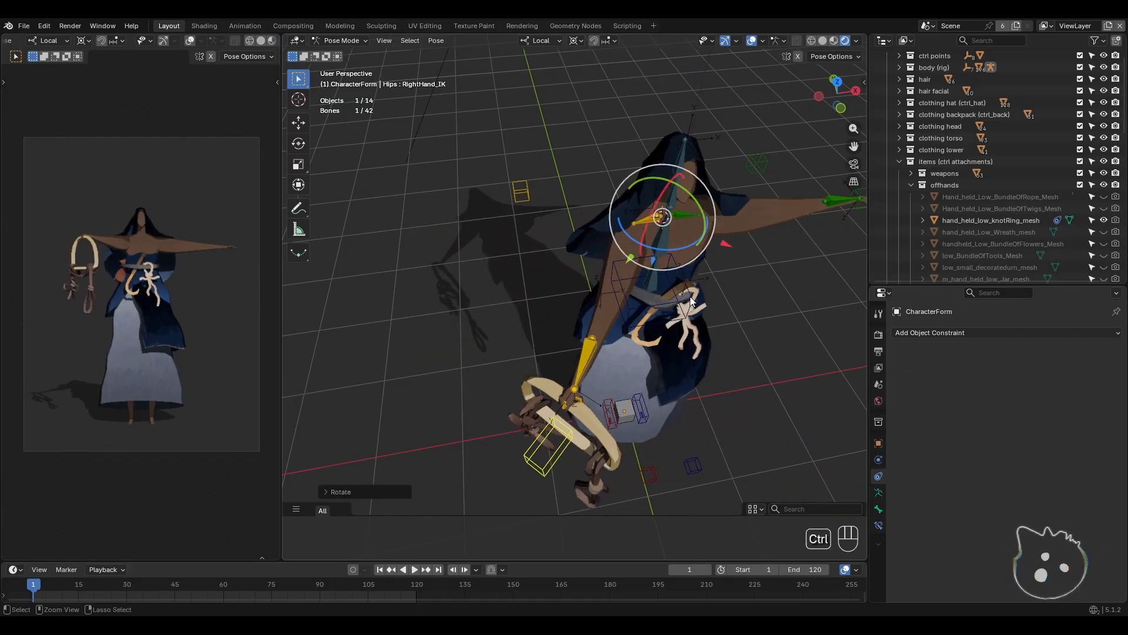
key("ctrl+z")
- Place the 3D cursor at the character's waist, rotate the RightHand_IK bone around it, and undo the rotation
middle_click_drag(665, 332, 635, 281)
middle_click_drag(636, 281, 586, 323, "shift")
scroll(609, 309, "down", 1)
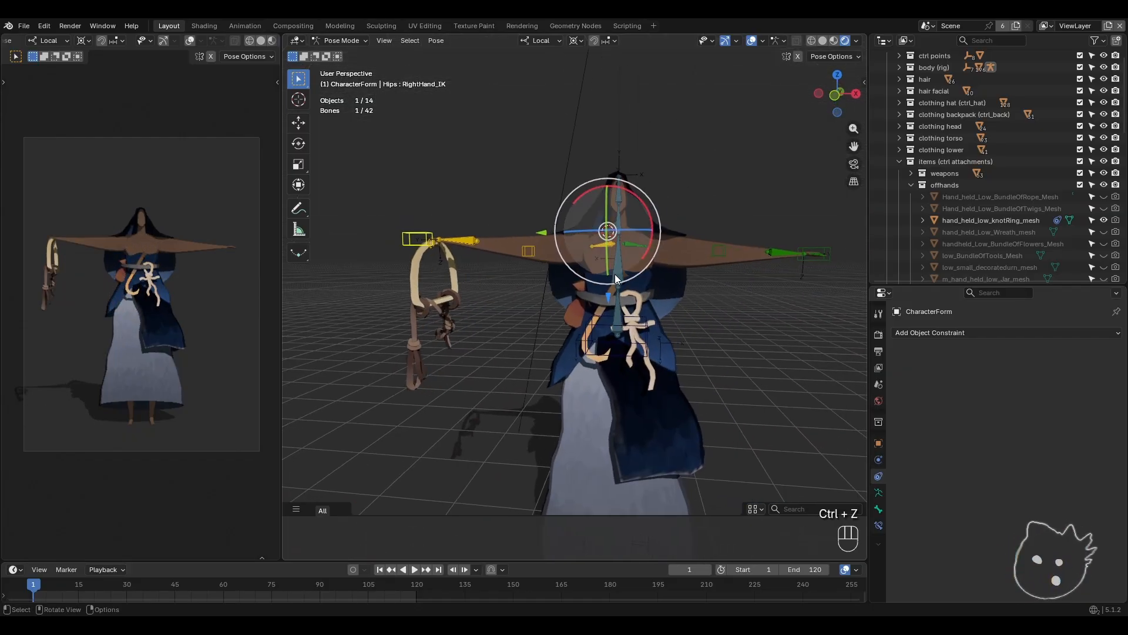
right_click(621, 292, "shift")
left_click_drag(597, 260, 673, 221)
key("ctrl+z")
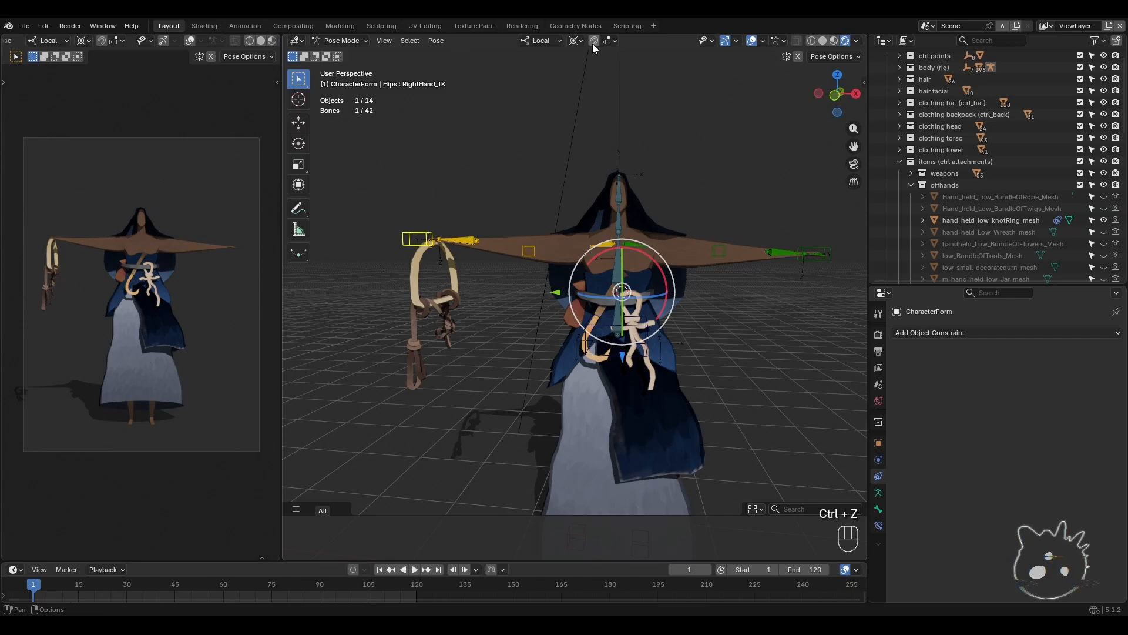
left_click(575, 43)
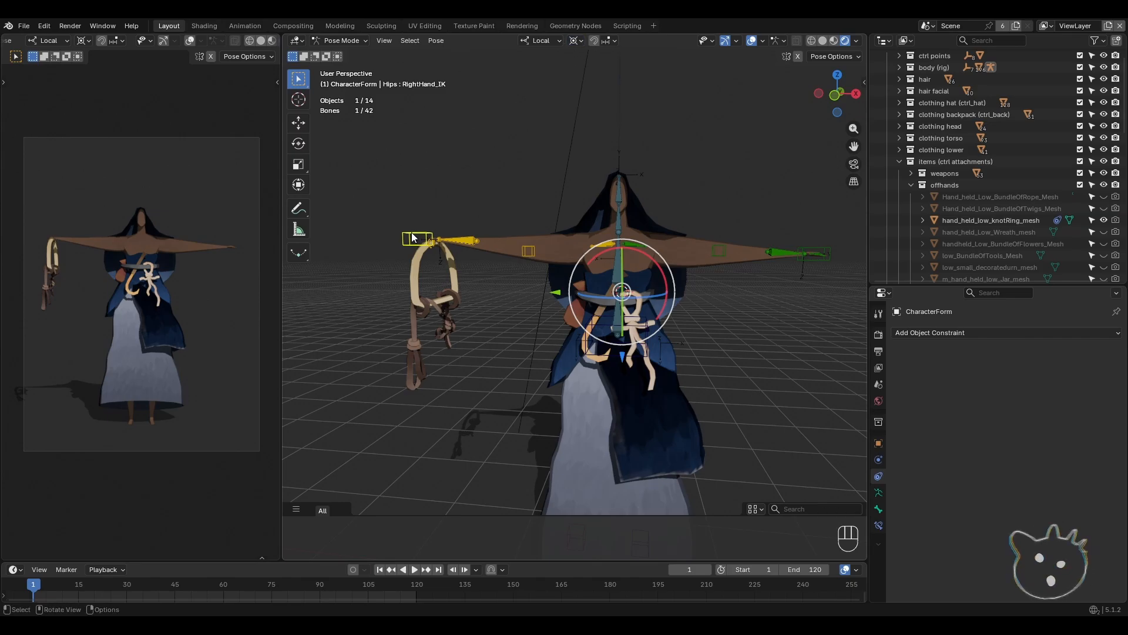
- Try moving the RightHand_IK bone freely above the head and rotating it around the waist cursor, undoing each change
key("g")
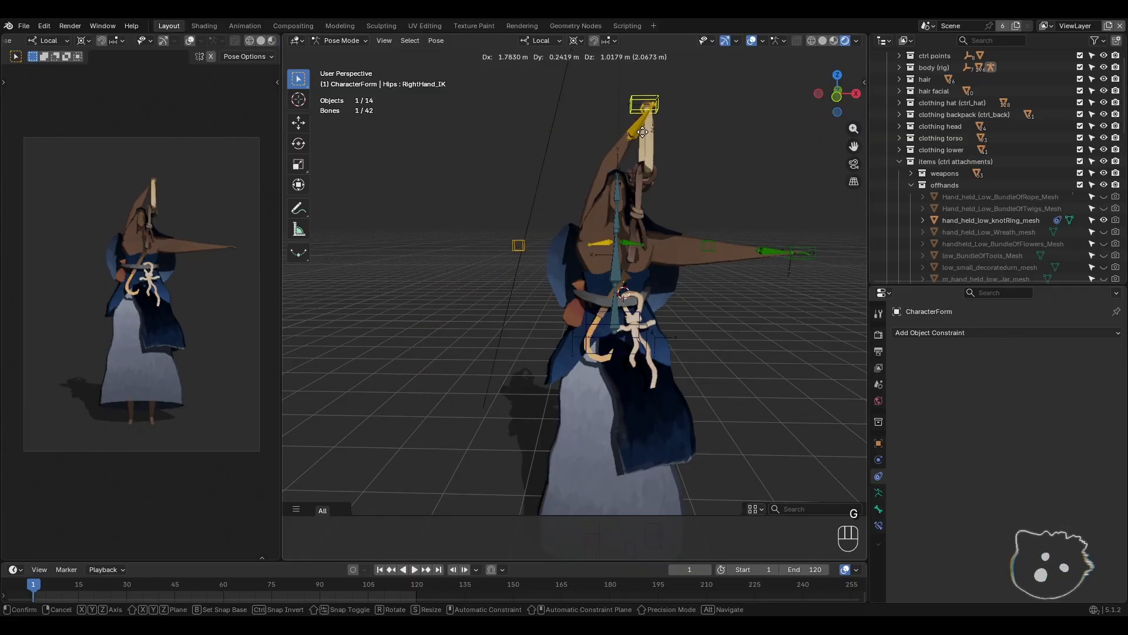
left_click(442, 227)
key("ctrl+z")
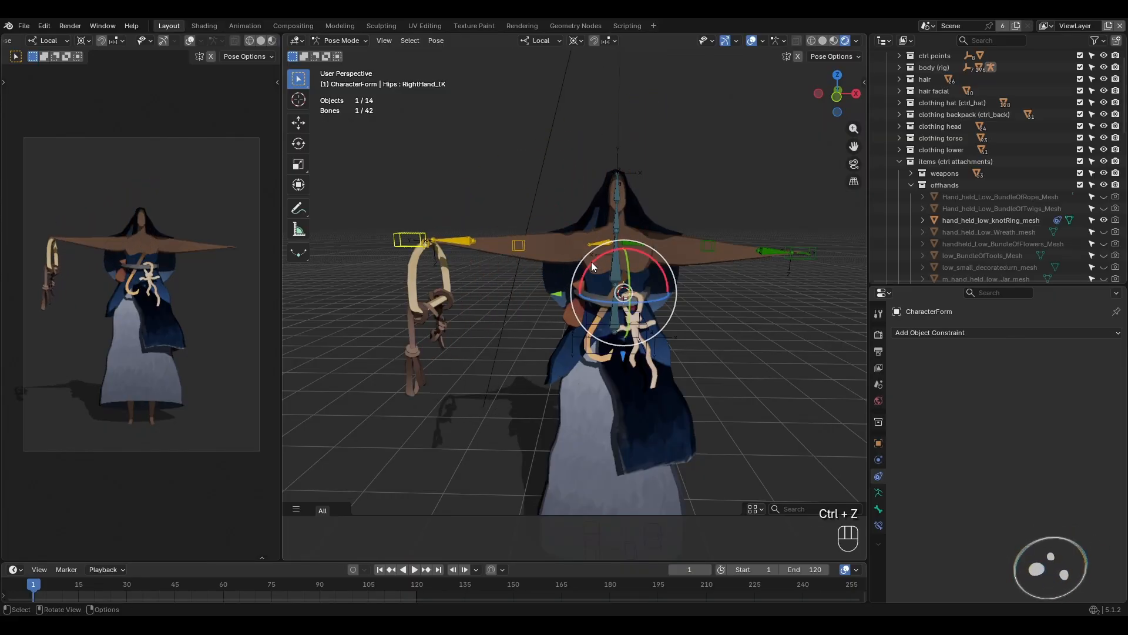
left_click_drag(592, 262, 566, 280)
key("ctrl+z")
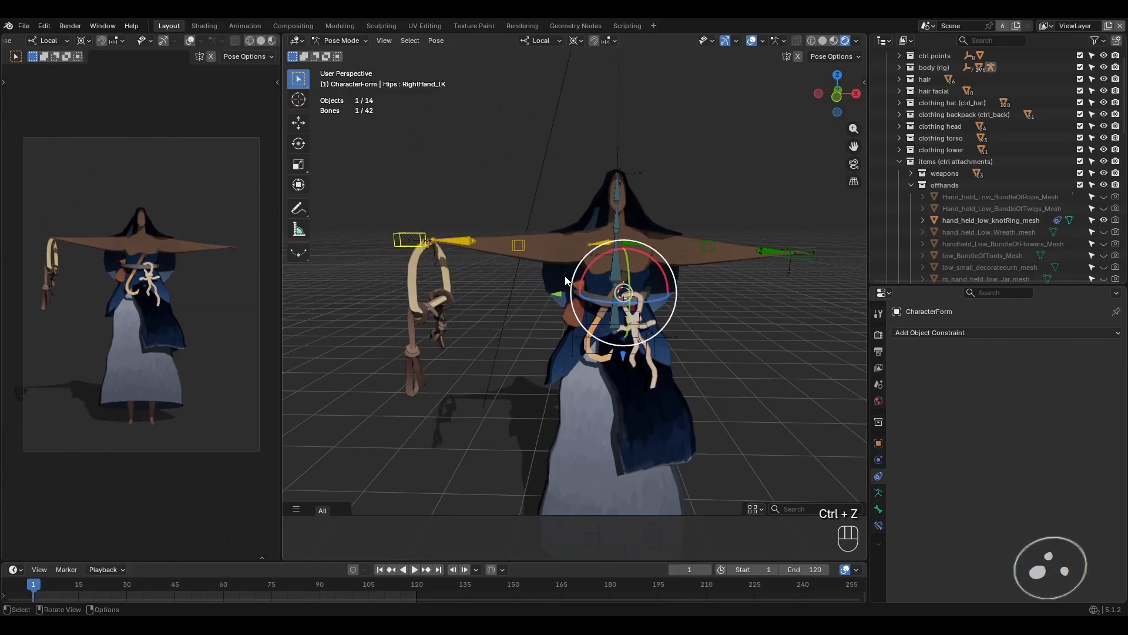
- Switch to Object Mode and reset the 3D cursor to the world origin
middle_click_drag(519, 387, 524, 391)
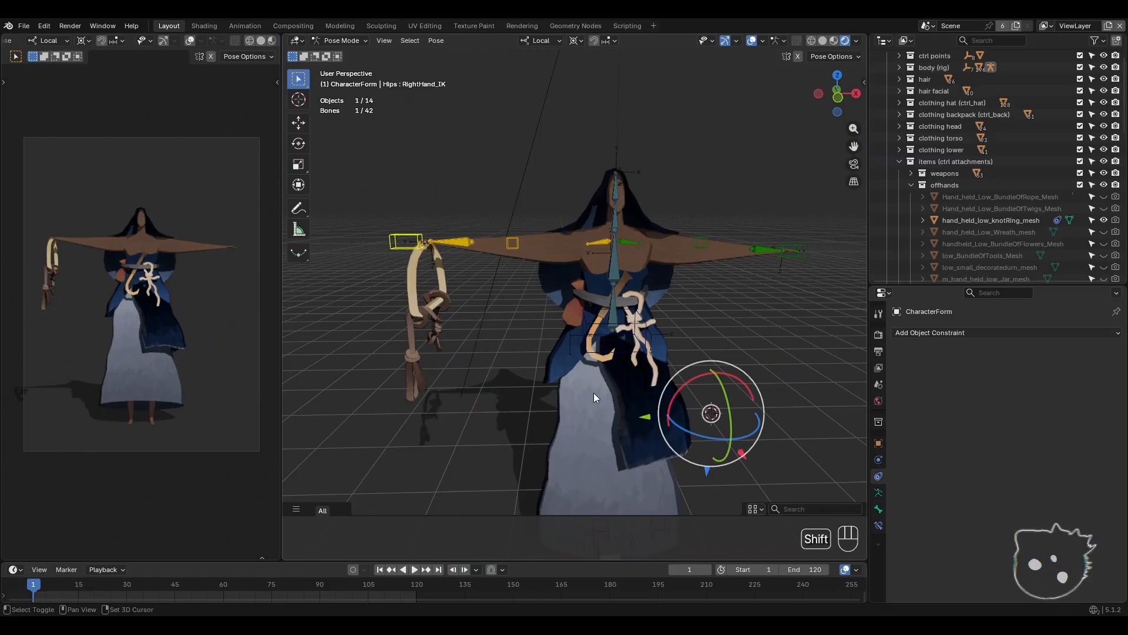
middle_click_drag(594, 392, 565, 379)
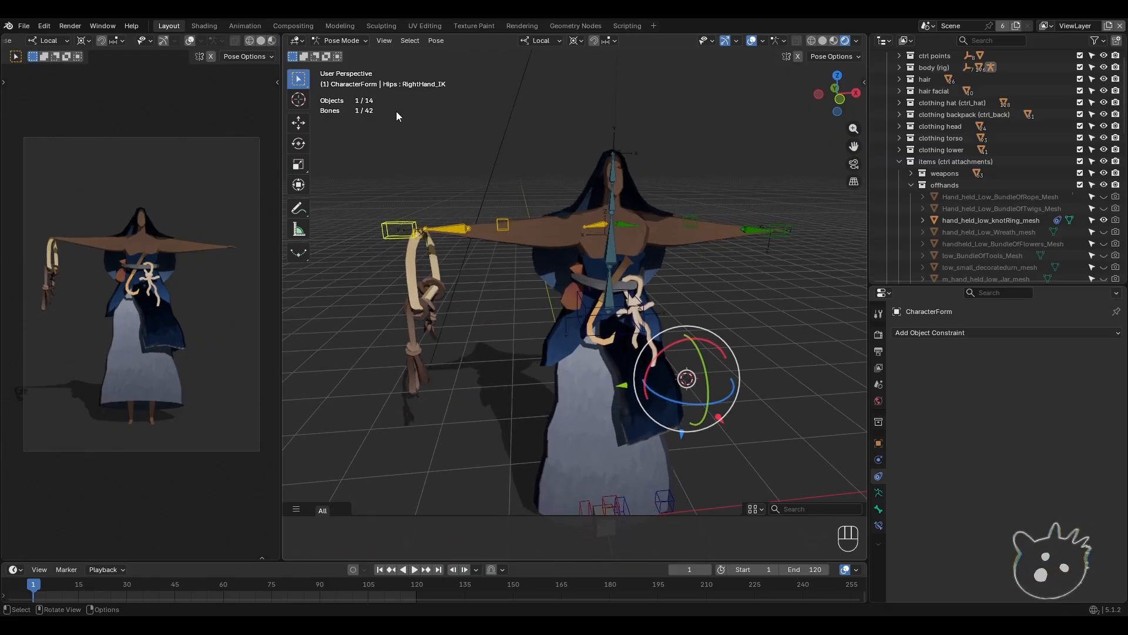
left_click(359, 54)
middle_click_drag(637, 401, 497, 402)
key("q")
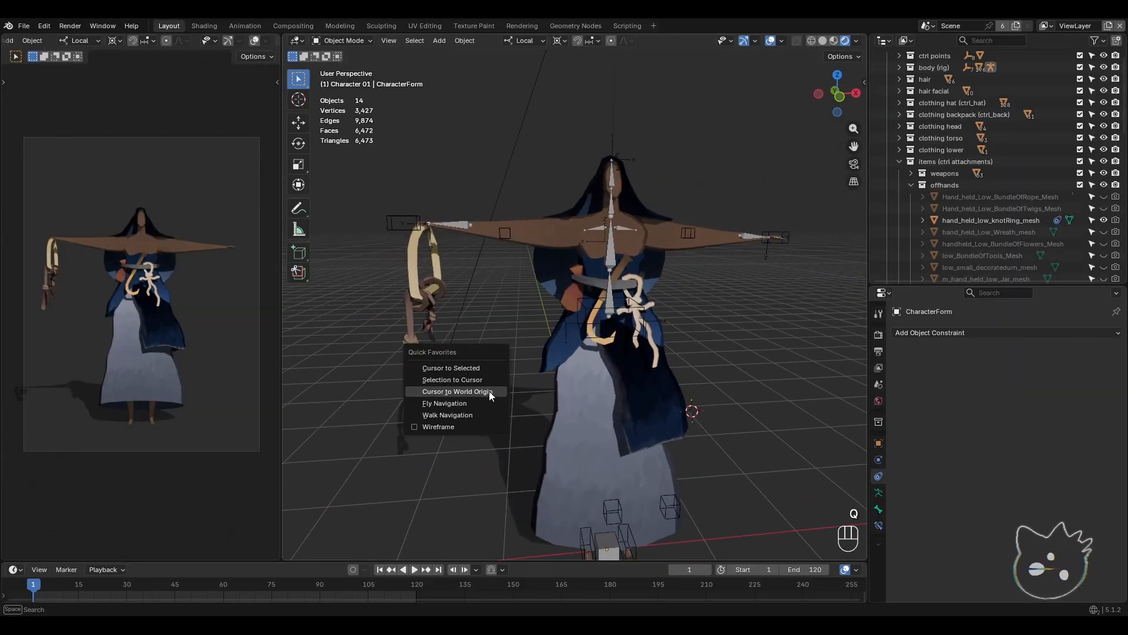
left_click(447, 393)
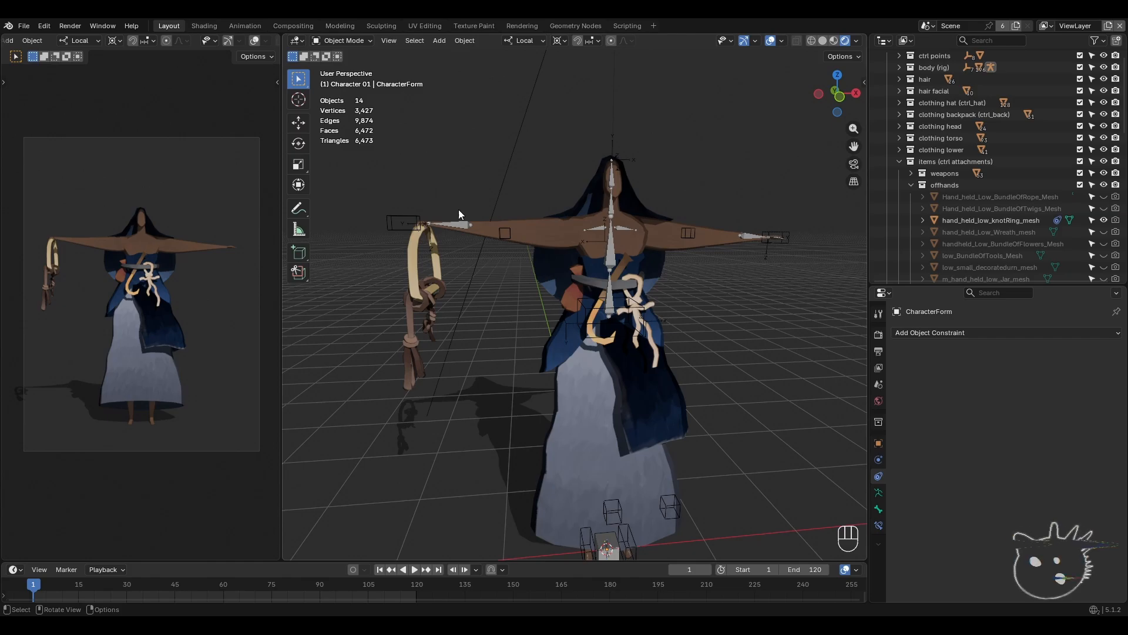
- Select the character's armature and return to Pose Mode
left_click(458, 228)
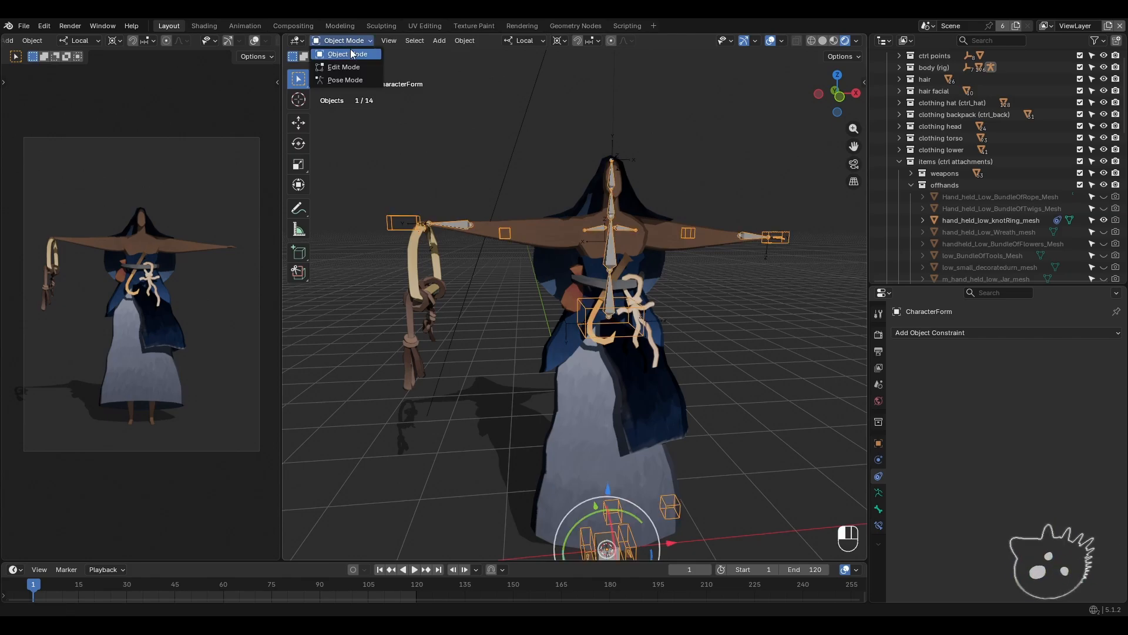
left_click(345, 79)
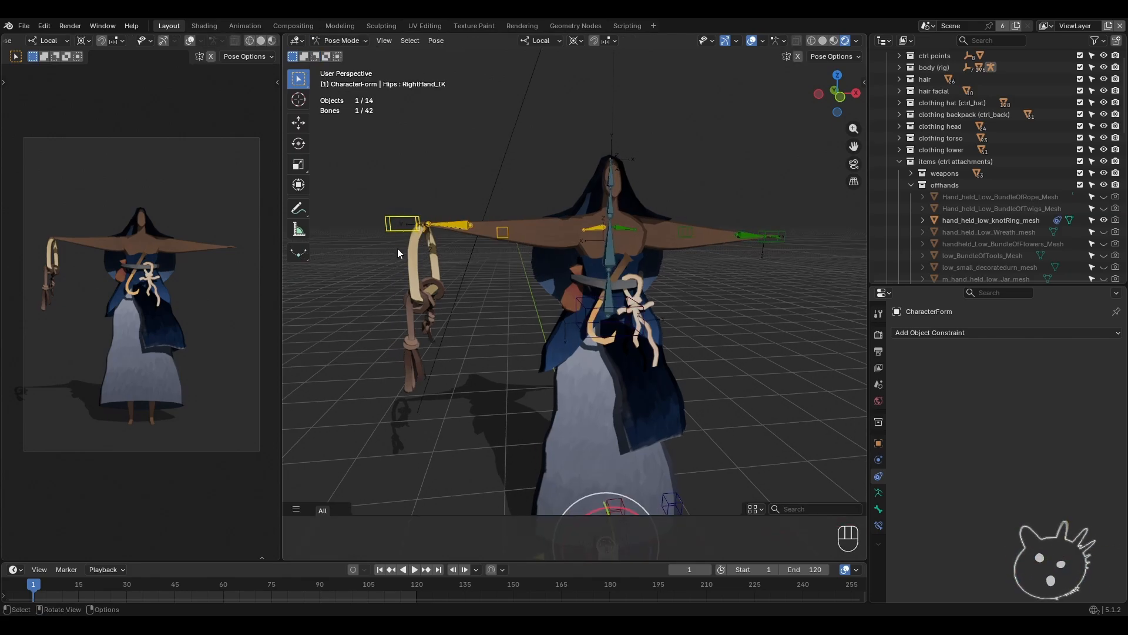
middle_click_drag(398, 248, 469, 261, "shift")
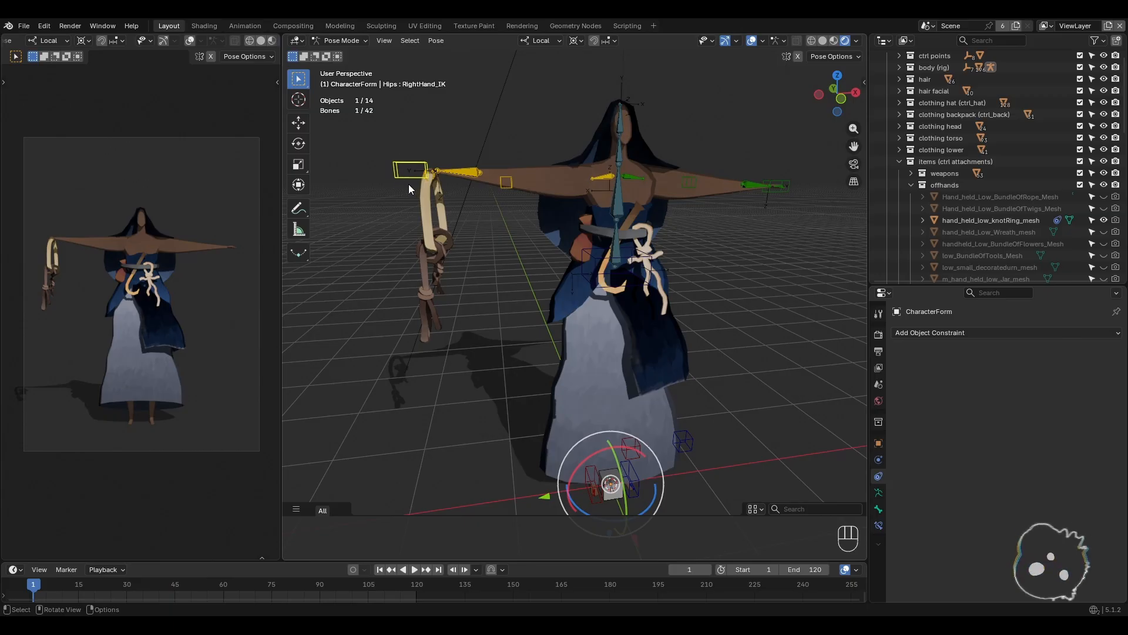
middle_click_drag(409, 185, 415, 205)
key("g")
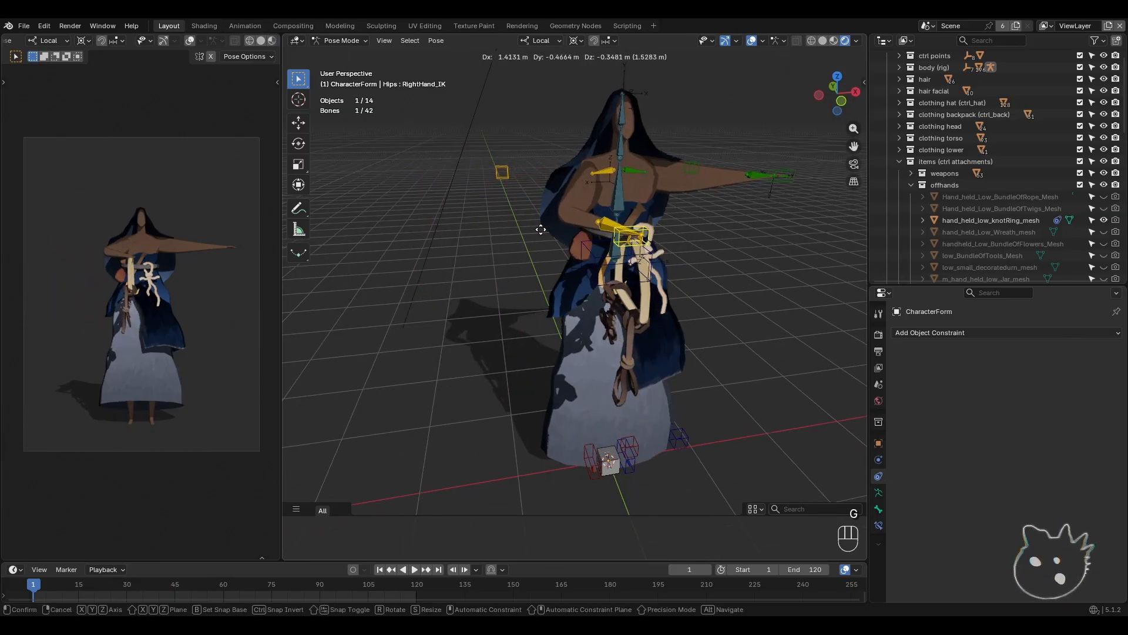
right_click(541, 230)
- Set the transform pivot point back to Median Point
left_click(576, 41)
left_click(591, 108)
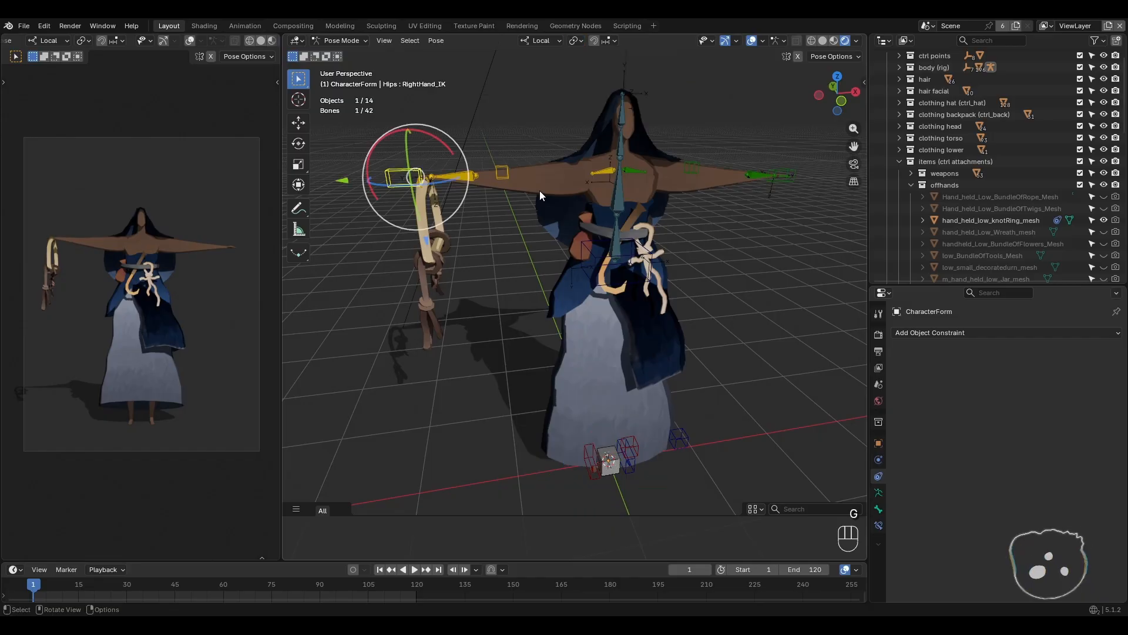
middle_click_drag(488, 255, 385, 165)
- Move the RightHand_IK bone inward so the hand holds the knot ring in front of the waist
key("g")
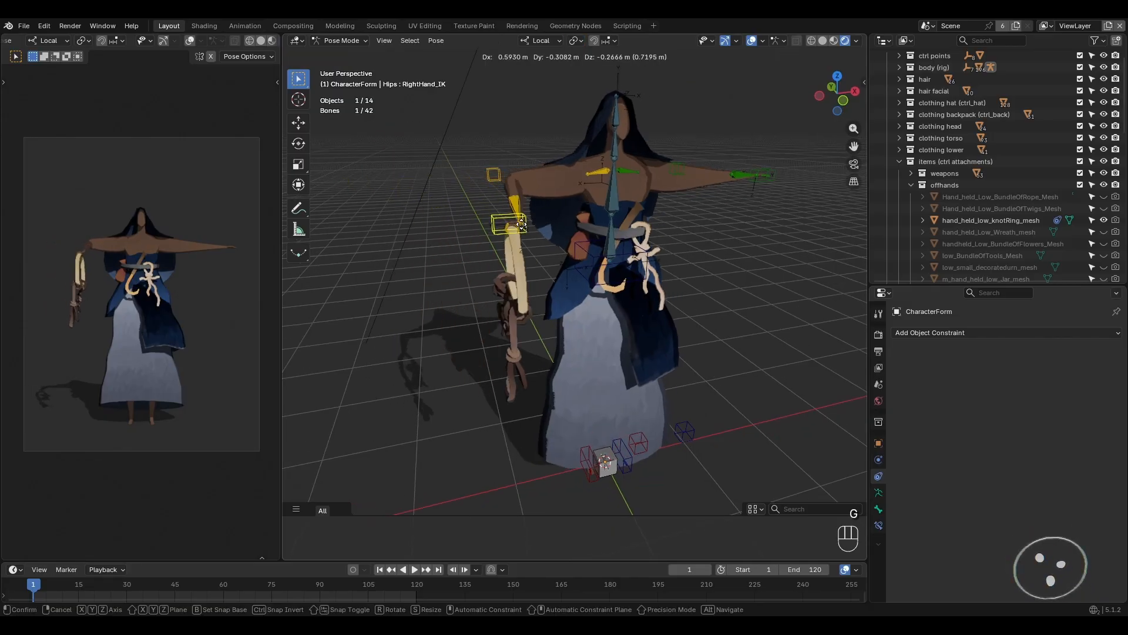
left_click(605, 224)
middle_click_drag(714, 234, 654, 277, "shift")
scroll(695, 281, "up", 1)
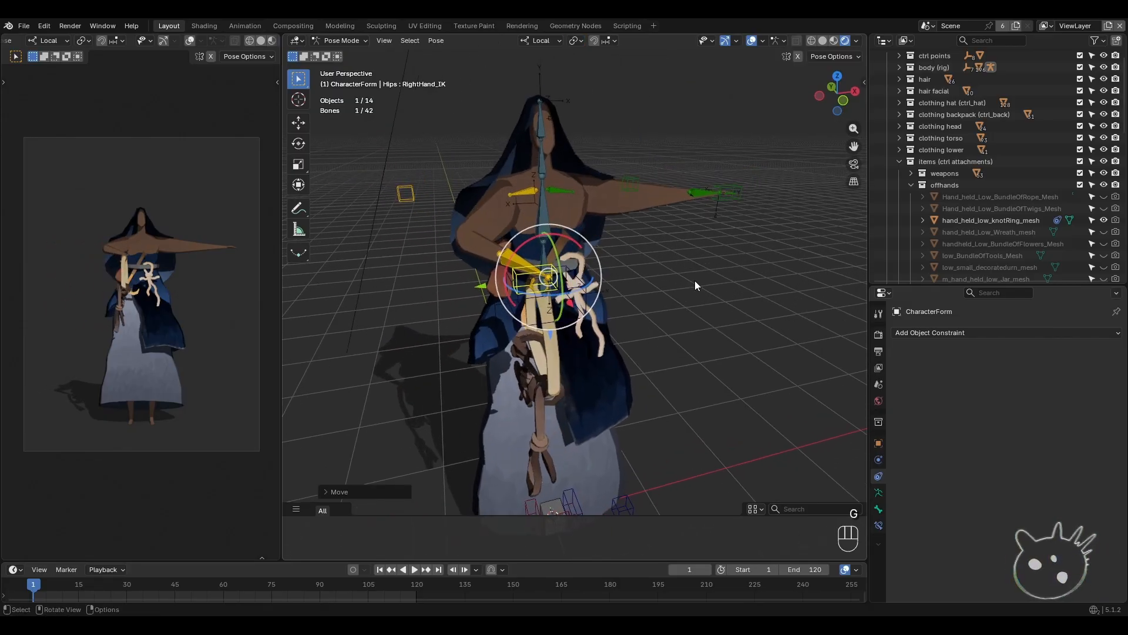
- Select the LeftHand_IK bone and move the left hand in to meet the other hand at the waist
left_click(741, 190)
key("g")
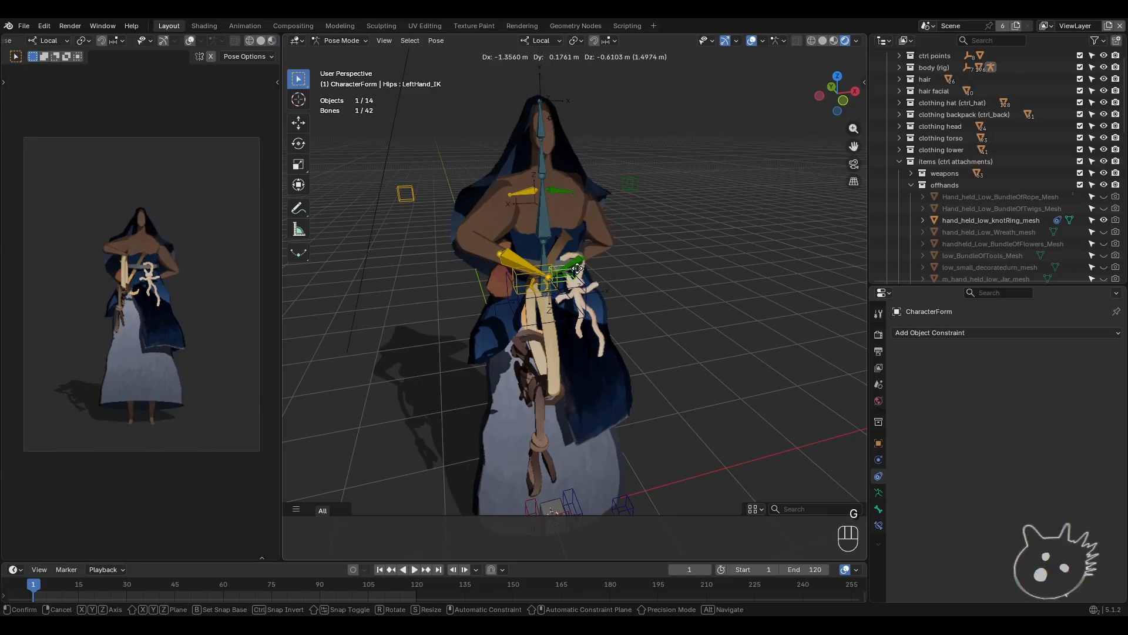
left_click(560, 294)
scroll(590, 300, "up", 5)
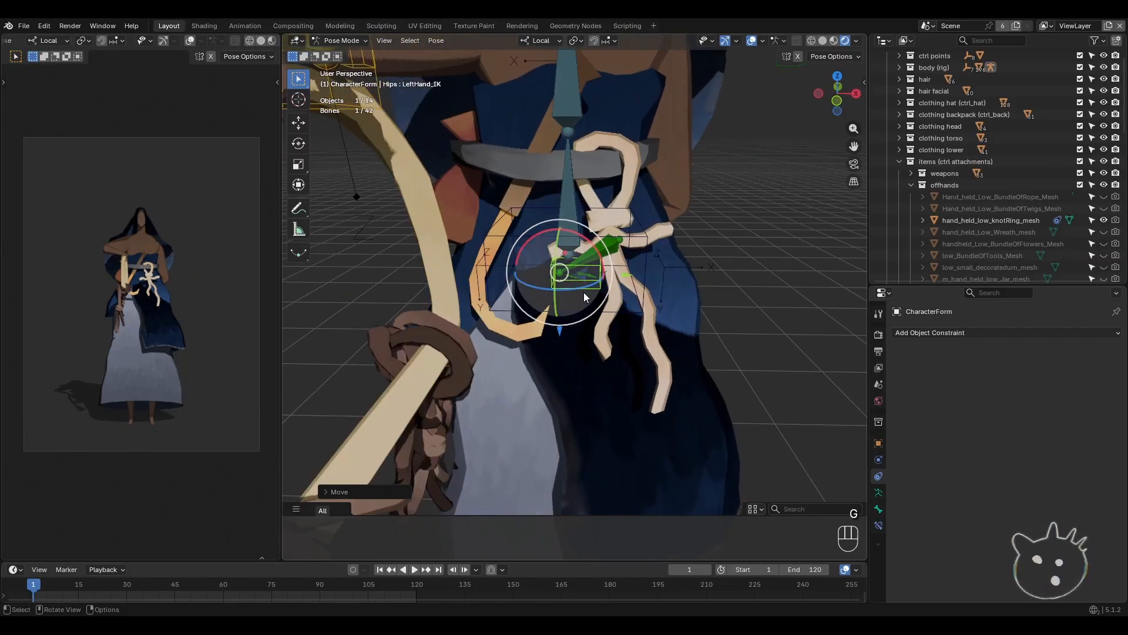
middle_click_drag(524, 314, 401, 310)
middle_click_drag(401, 310, 614, 337, "shift")
scroll(601, 310, "down", 4)
- Try another move of the LeftHand_IK bone, undo all moves of both hands, and deselect the bones
key("g")
left_click(501, 291)
key("ctrl+z")
key("ctrl+z")
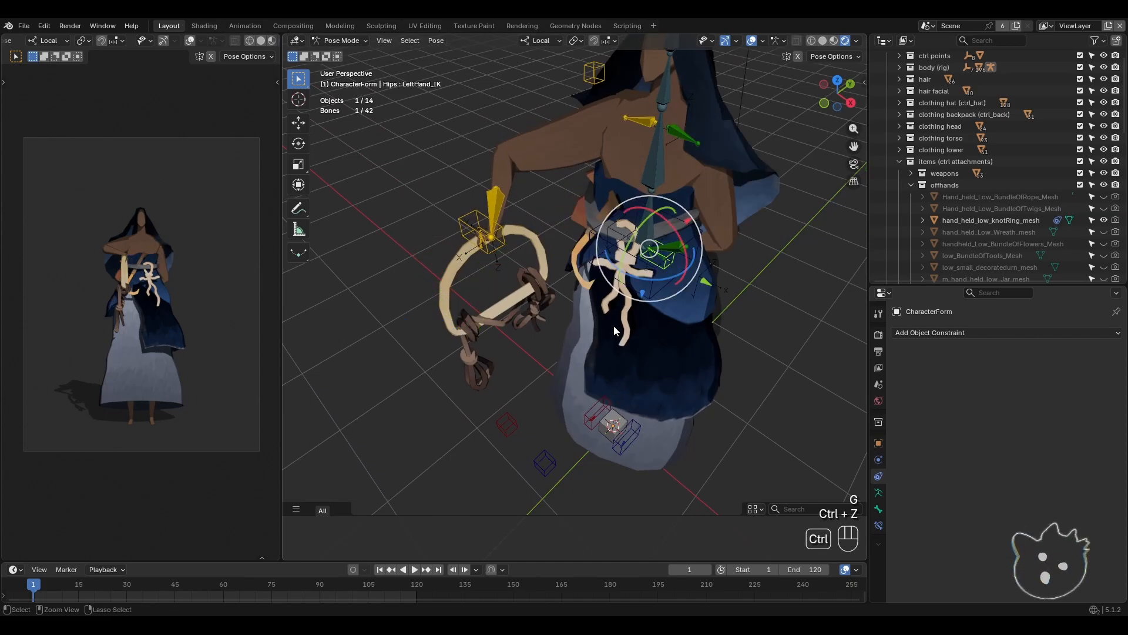
middle_click_drag(548, 311, 672, 302)
key("ctrl+z")
key("ctrl+z")
left_click(513, 323)
- Enable X-axis mirroring for posing and select the RightHand_IK bone
middle_click_drag(512, 323, 540, 324, "shift")
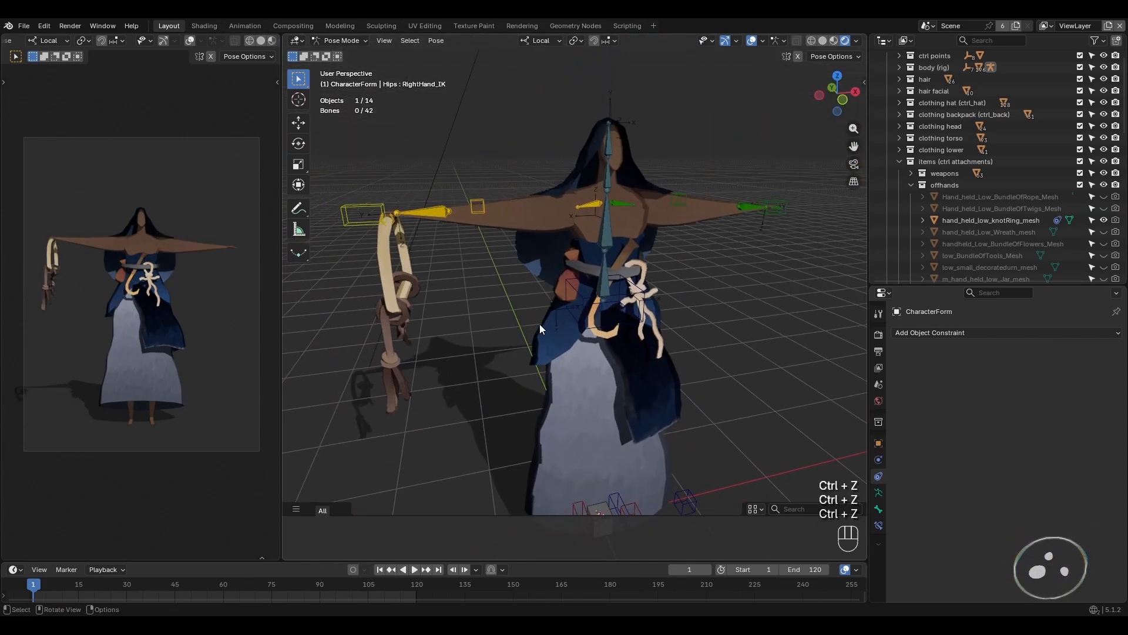
left_click(802, 57)
left_click(363, 211)
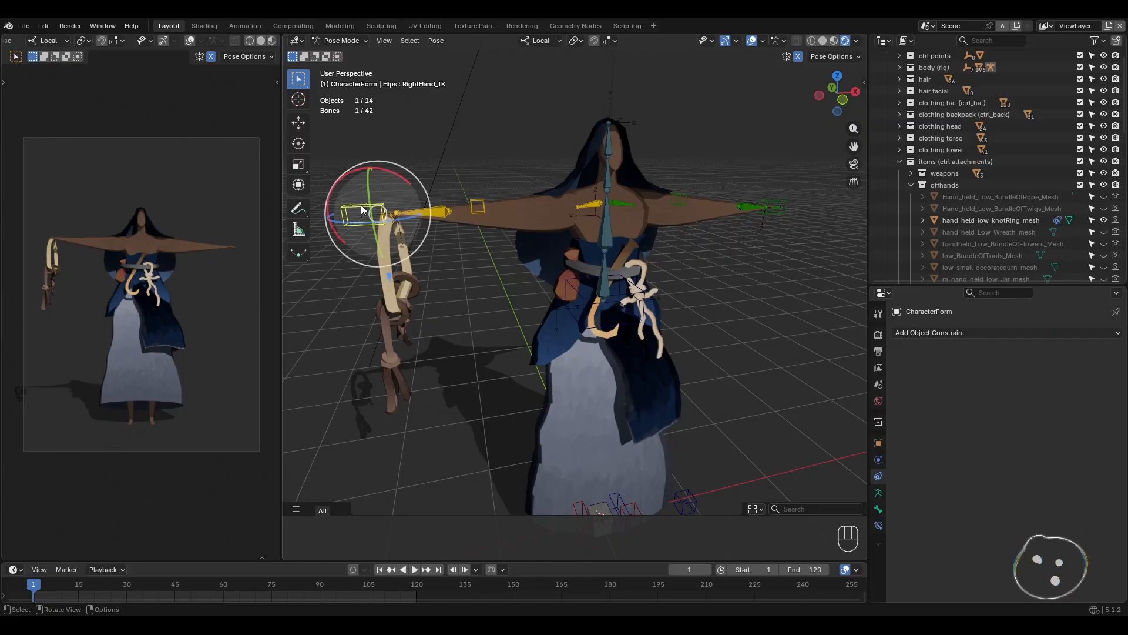
- Try mirrored moves of the RightHand_IK bone and the RightFoot_IK bone, cancelling each one
key("g")
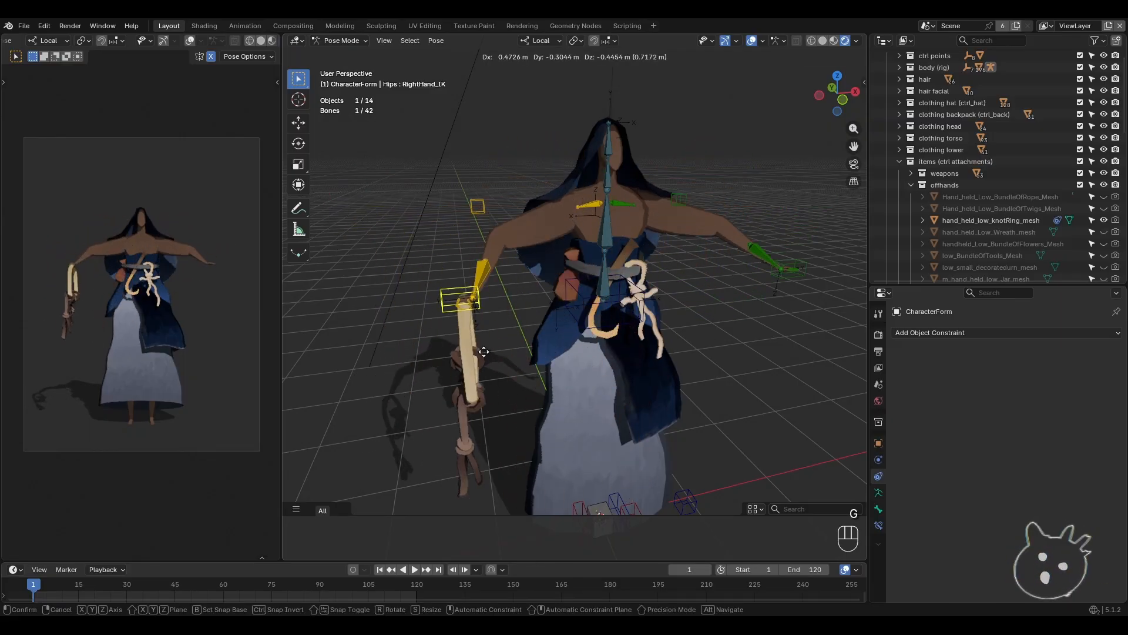
right_click(550, 341)
scroll(550, 341, "down", 5, "shift")
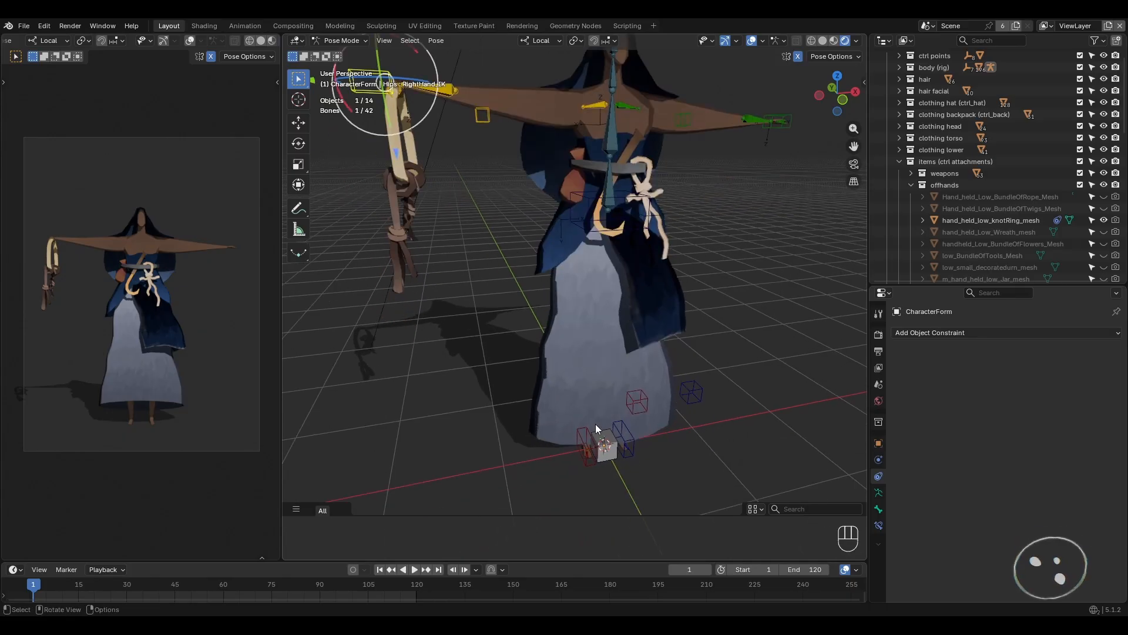
left_click(580, 439)
key("g")
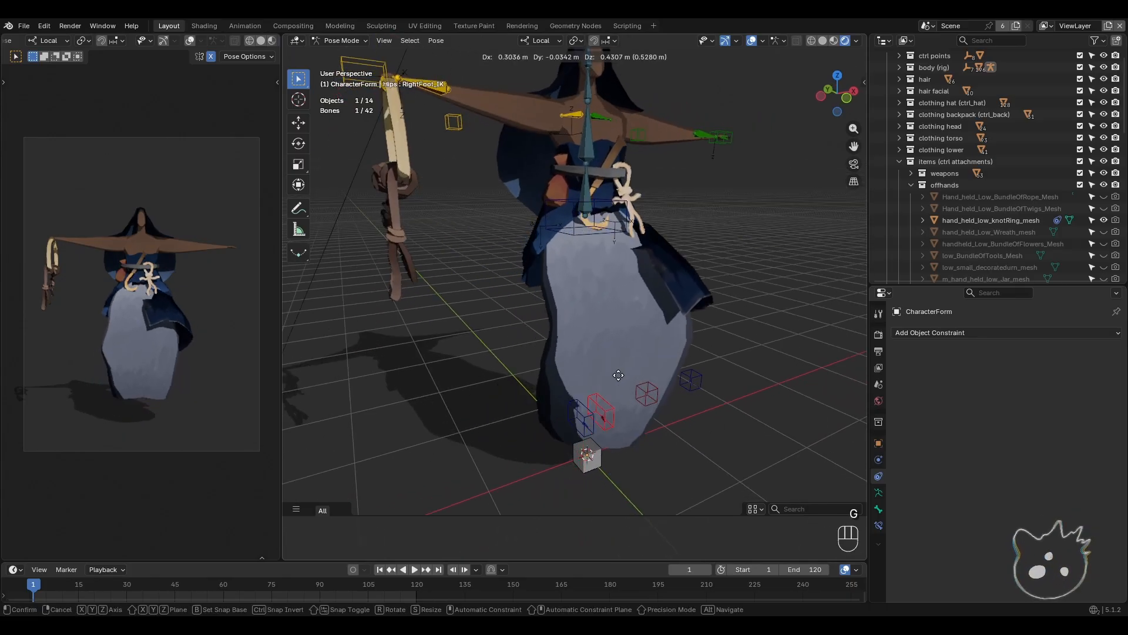
right_click(599, 341)
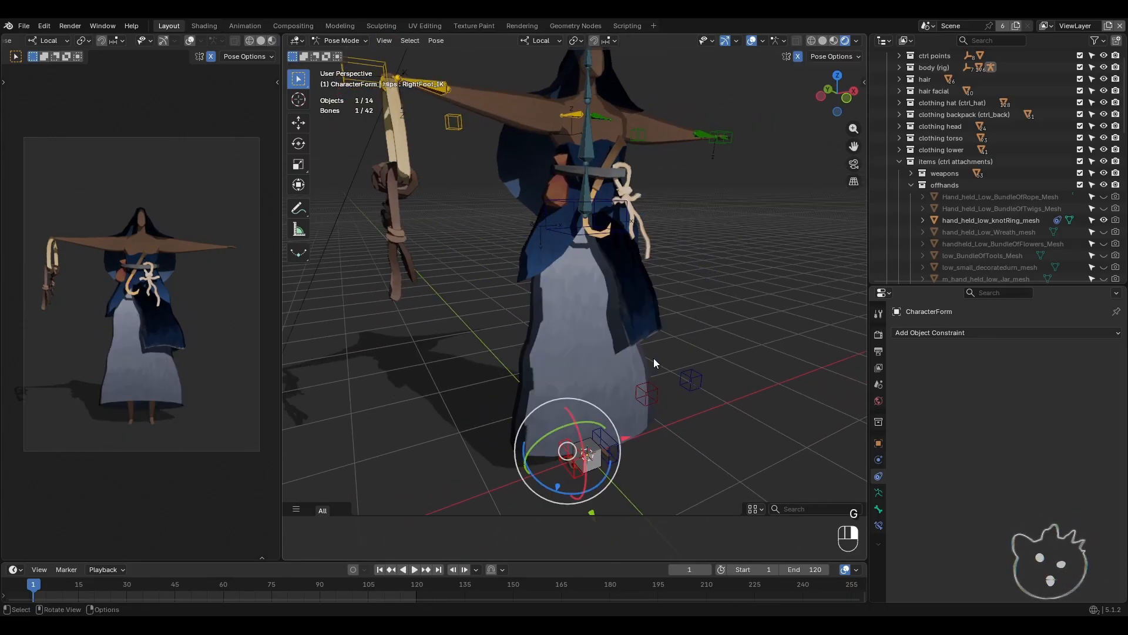
- Try two mirrored moves of the RightFoot_IK bone to raise and shift both feet, and undo both moves
scroll(624, 369, "down", 2, "shift")
middle_click_drag(624, 369, 640, 376, "shift")
middle_click_drag(640, 376, 594, 378)
key("g")
left_click(561, 326)
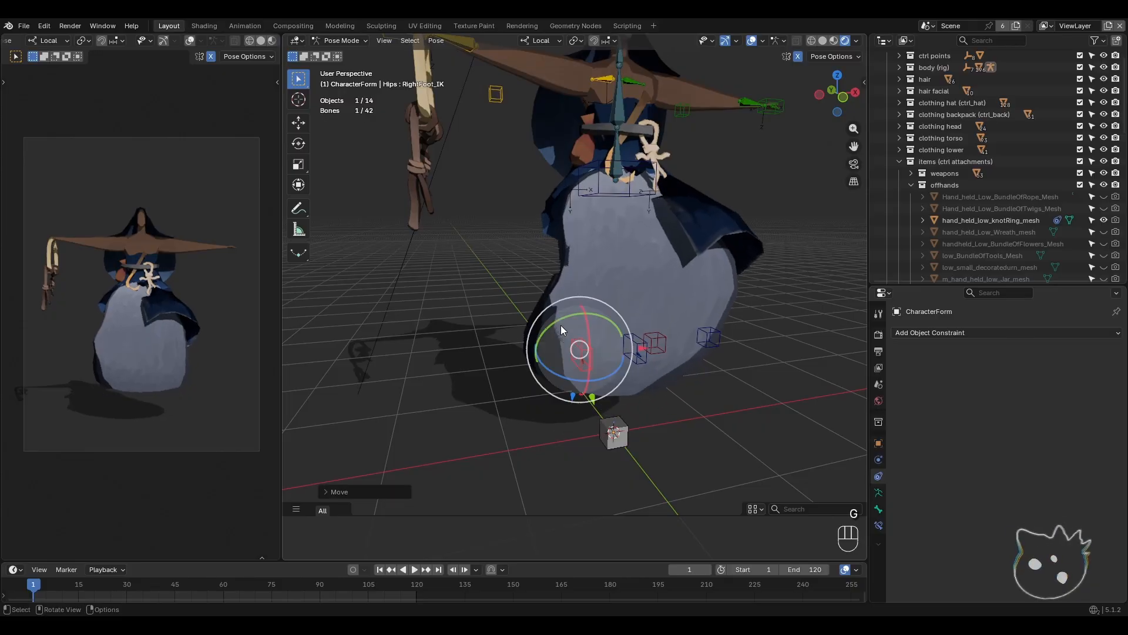
middle_click_drag(560, 326, 500, 347)
key("g")
left_click(701, 279)
key("ctrl+z")
key("ctrl+z")
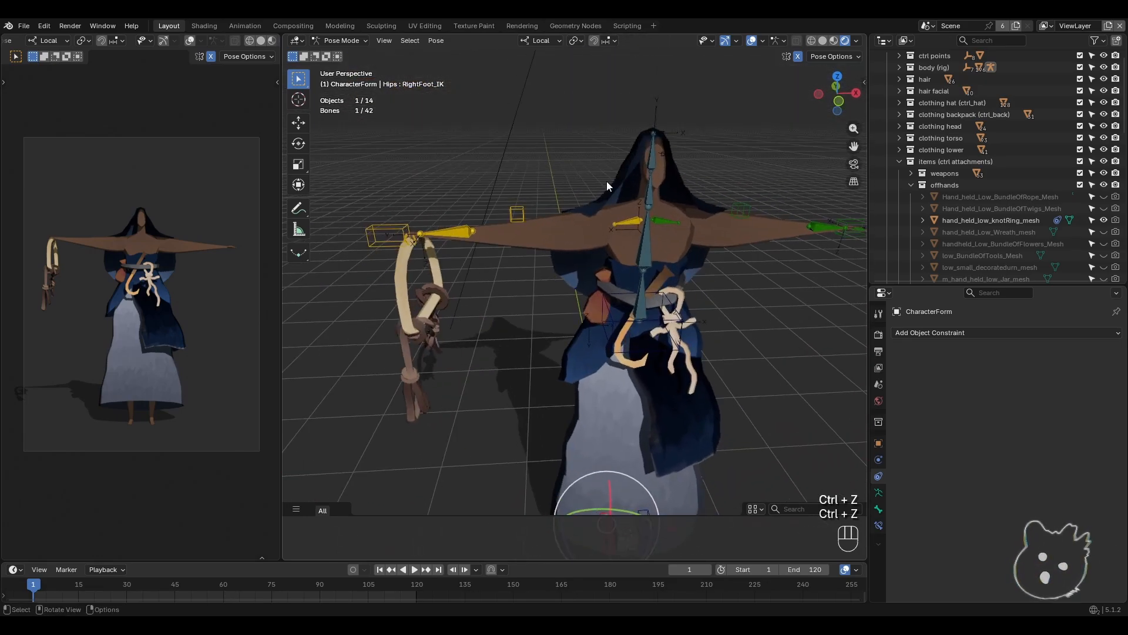
- Select the RightHand_IK bone and move both mirrored hands inward to meet in front of the waist
left_click(385, 232)
mouse_move(435, 313)
middle_mouse_down()
mouse_move(433, 291)
mouse_move(478, 329)
mouse_move(495, 326)
mouse_move(496, 340)
mouse_move(488, 333)
mouse_move(461, 348)
mouse_move(444, 325)
middle_mouse_up()
key("g")
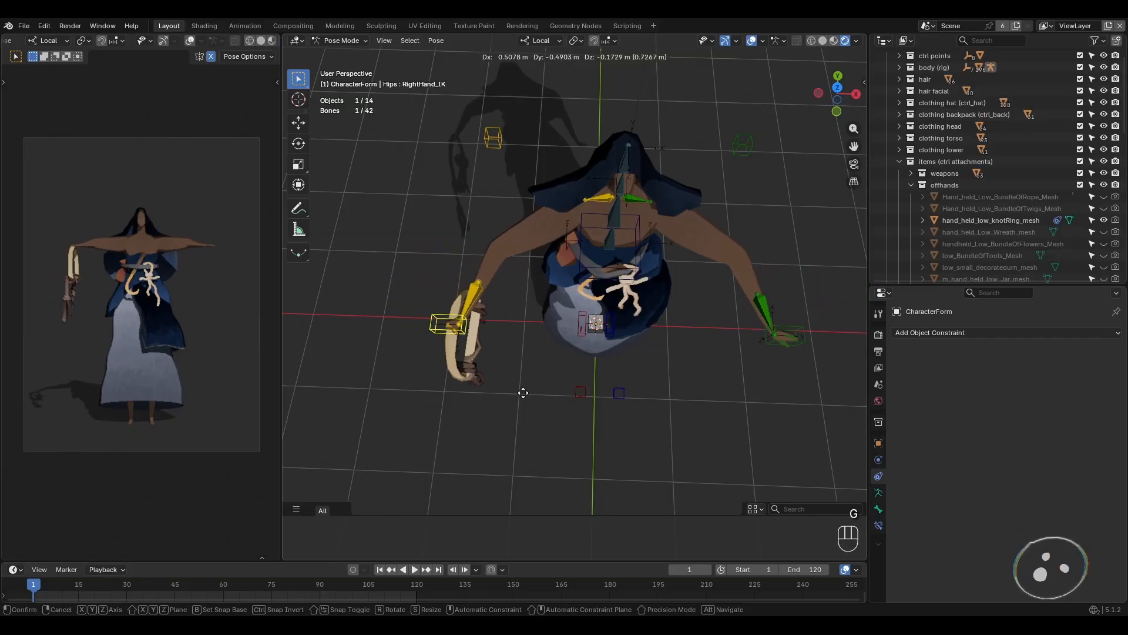
left_click(669, 404)
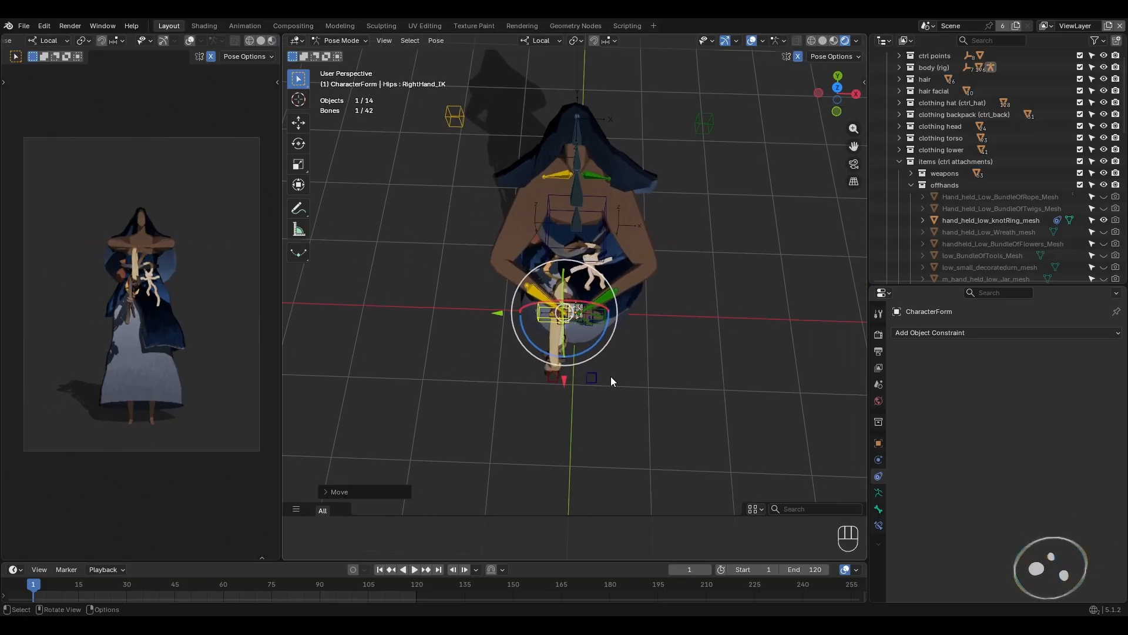
- Rotate the RightHand_IK bone so the hands point down and the knot ring faces forward, and adjust its position
scroll(611, 376, "up", 5)
left_click(467, 346)
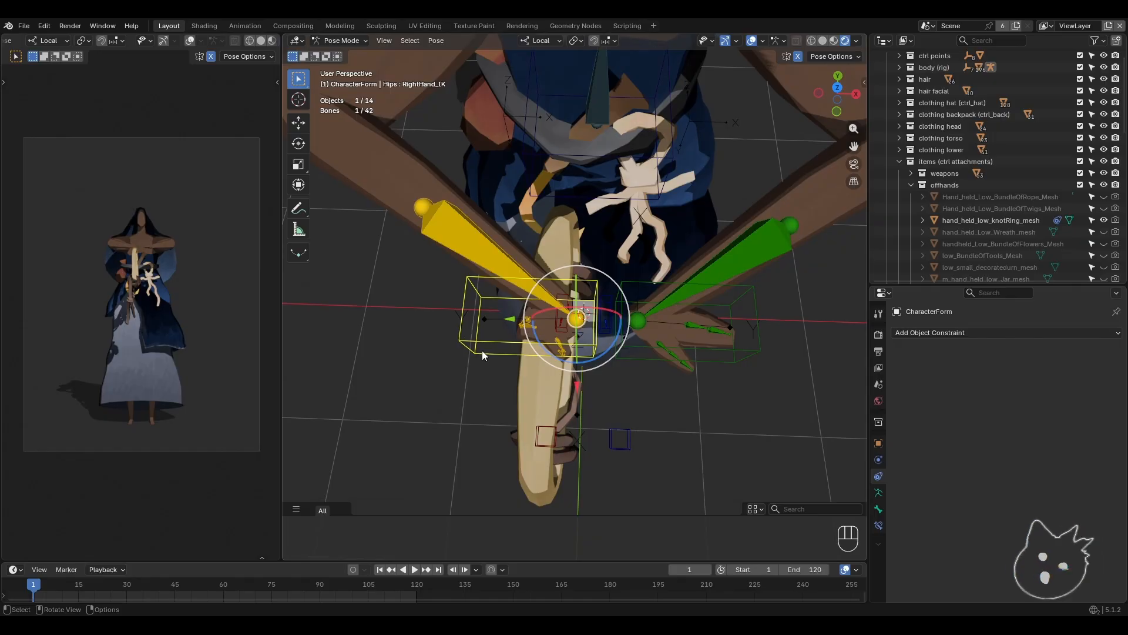
left_click_drag(574, 357, 599, 373)
key("g")
left_click(564, 369)
middle_click_drag(564, 388, 579, 338)
middle_click_drag(582, 300, 583, 391, "shift")
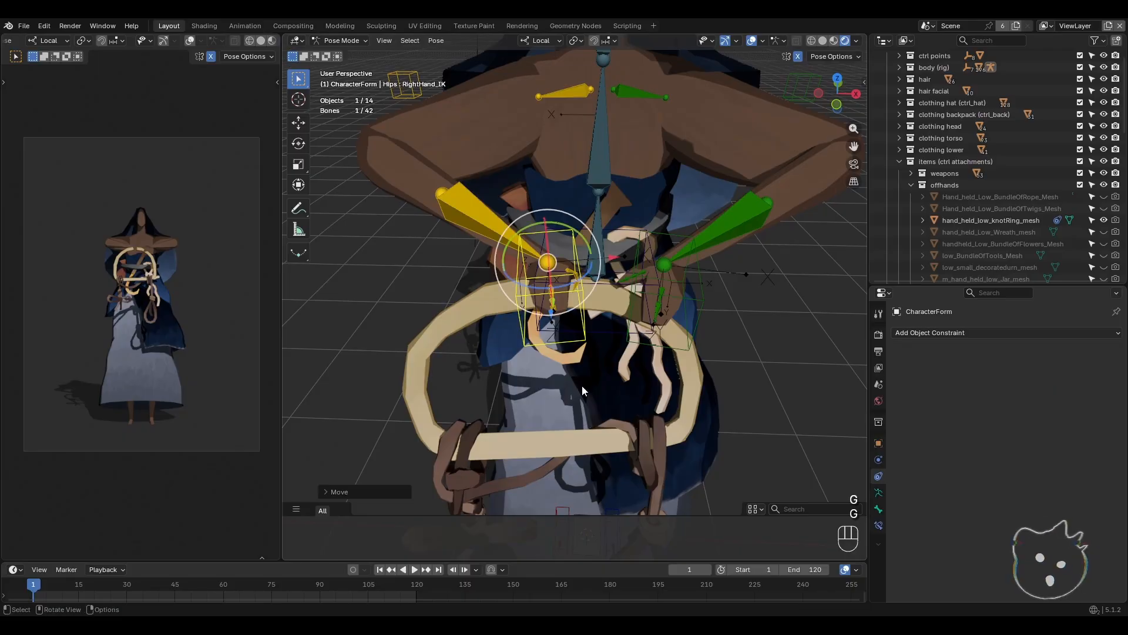
- Select the LeftHand_IK bone, move the left hand on its own toward the ring's other side and rotate it
scroll(618, 335, "up", 3)
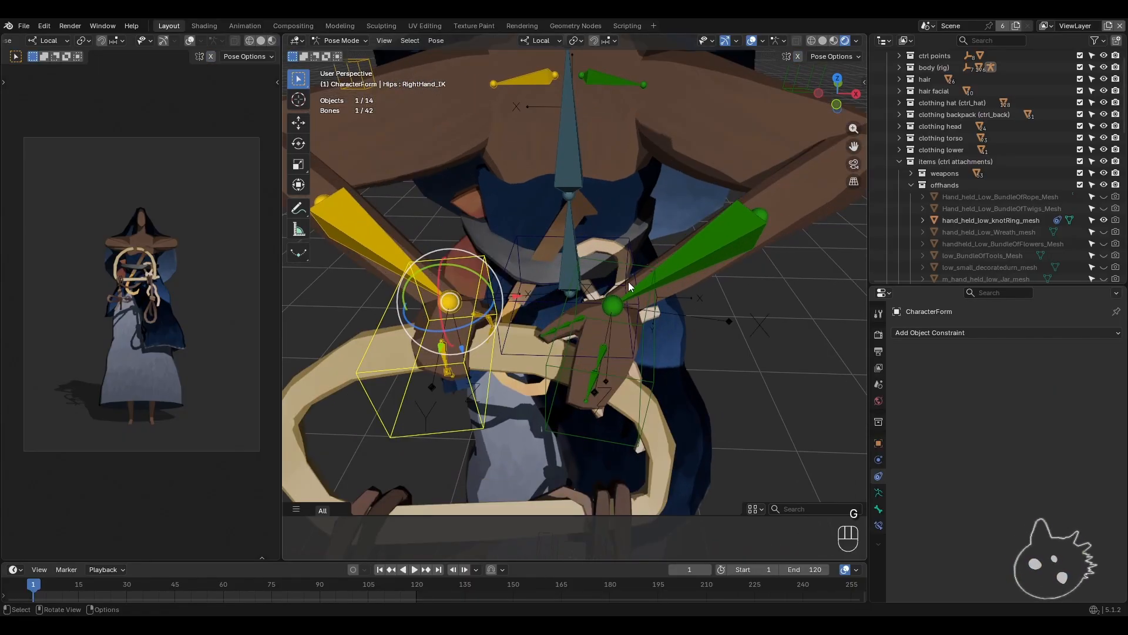
left_click(626, 306)
middle_click_drag(626, 307, 636, 251)
key("g")
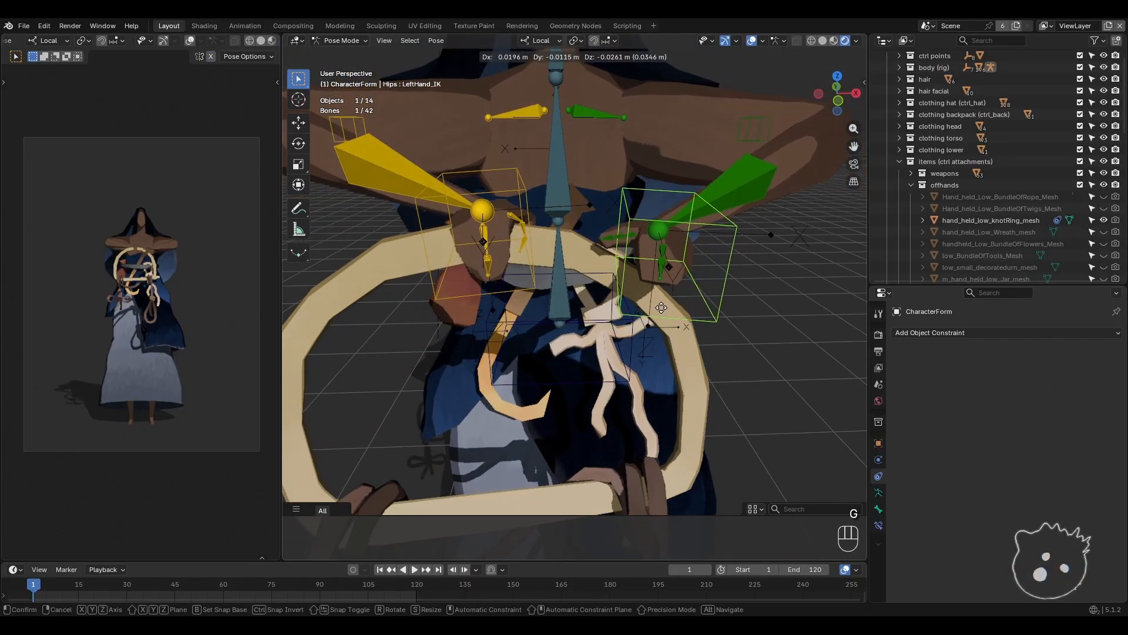
left_click(679, 261)
left_click_drag(691, 207, 721, 235)
middle_click_drag(720, 235, 748, 335)
middle_click_drag(568, 319, 696, 291, "shift")
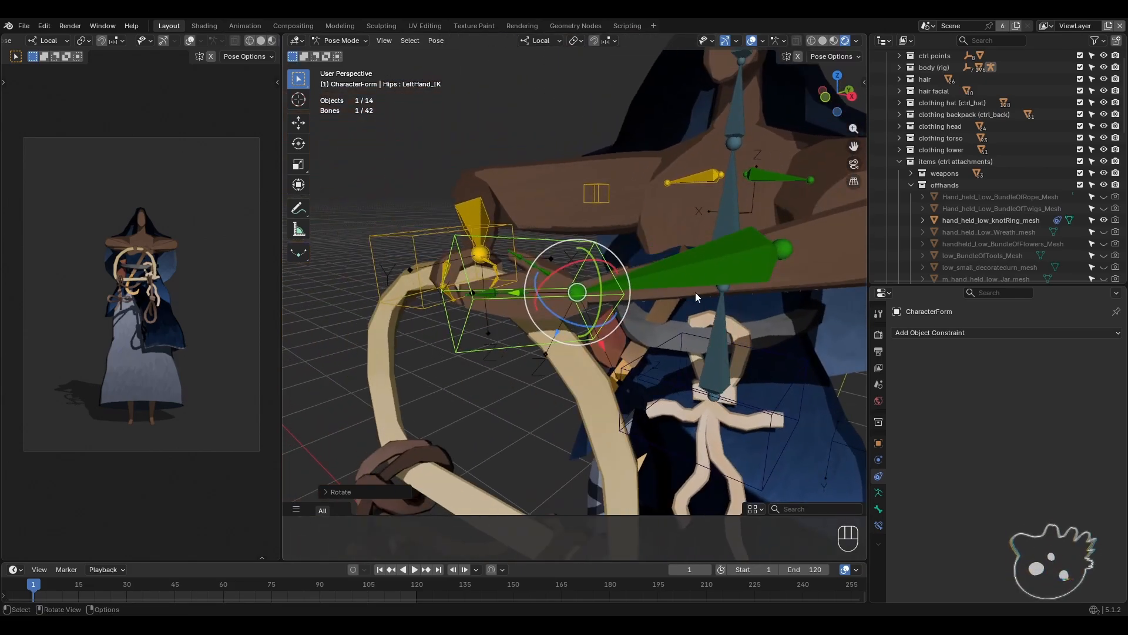
- Move the LeftHand_IK bone from close-up views so the left palm rests on the ring
key("KP_Decimal")
middle_click_drag(558, 322, 517, 283)
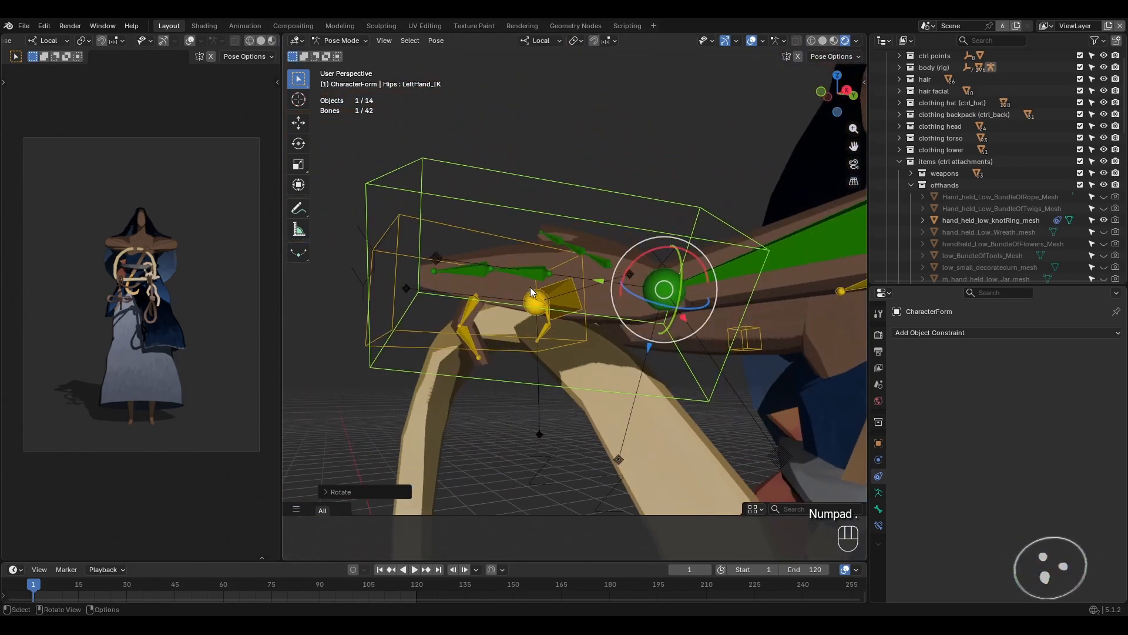
key("g")
left_click(591, 385)
middle_click_drag(590, 385, 580, 340)
key("g")
left_click(617, 399)
- Curl the LeftHandIndex1 and LeftHandIndex2 bones around the ring by rotating them about local X with individual origins as pivot
left_click(528, 330)
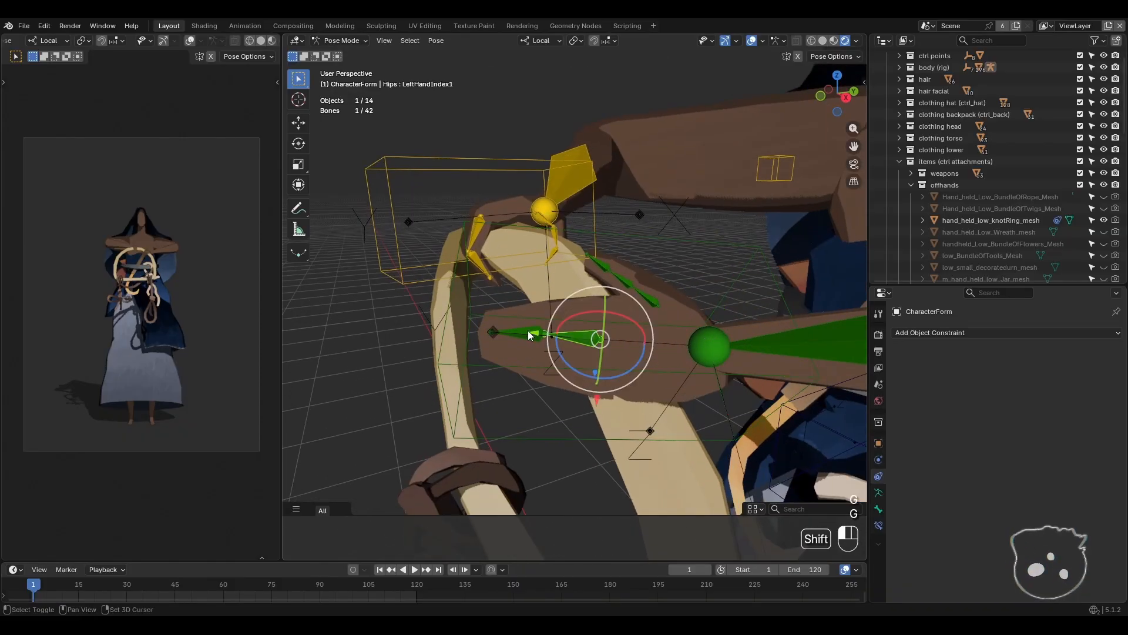
left_click(574, 41)
left_click(603, 95)
middle_click_drag(599, 341, 592, 376)
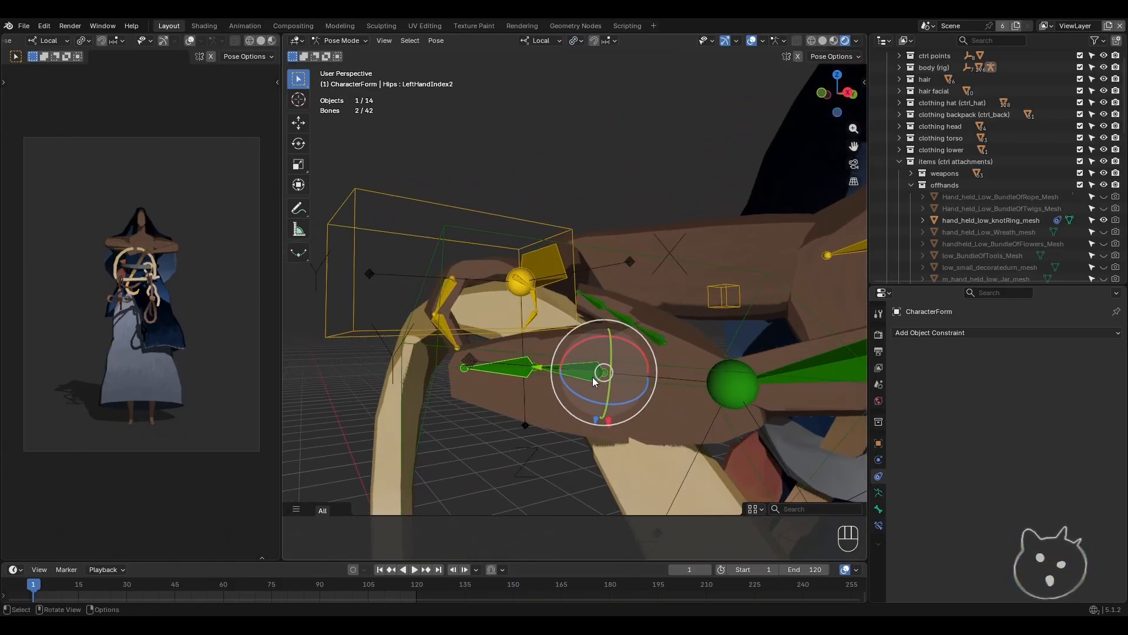
key("r")
key("x")
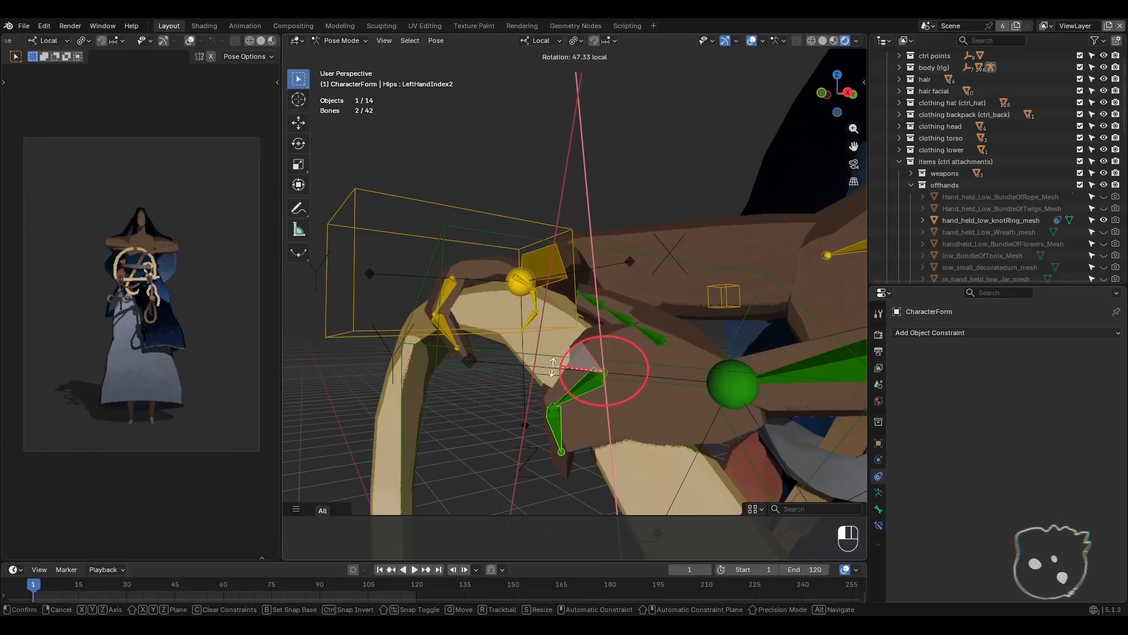
left_click(563, 366)
middle_click_drag(565, 367, 643, 367)
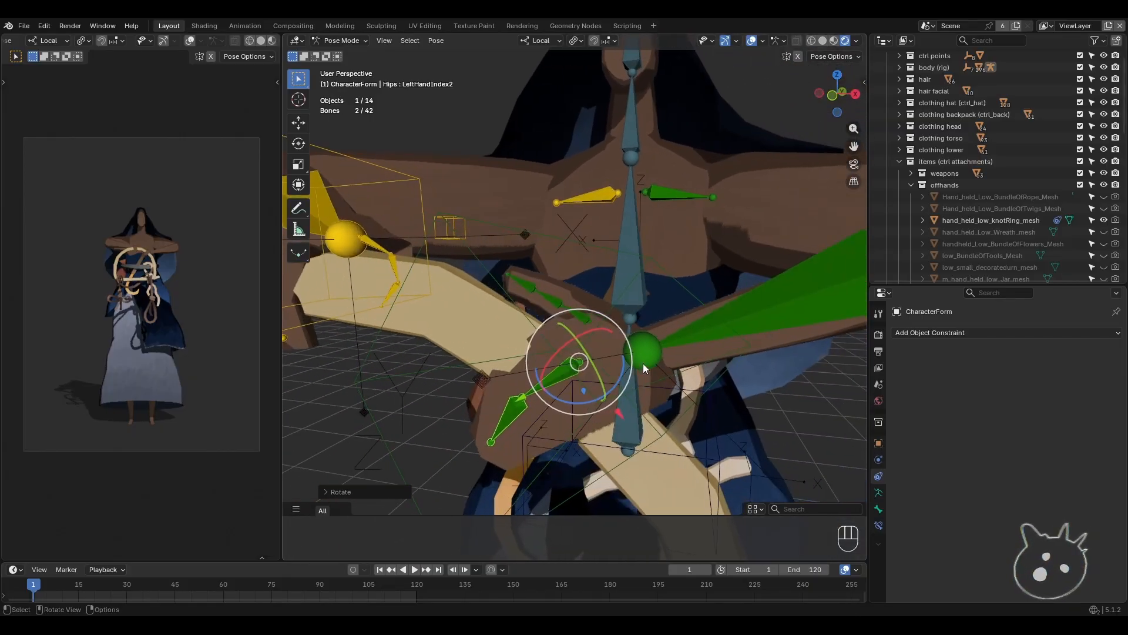
- Change the transform pivot point again and rotate the LeftHand_IK bone to align the hand with the ring
left_click(542, 41)
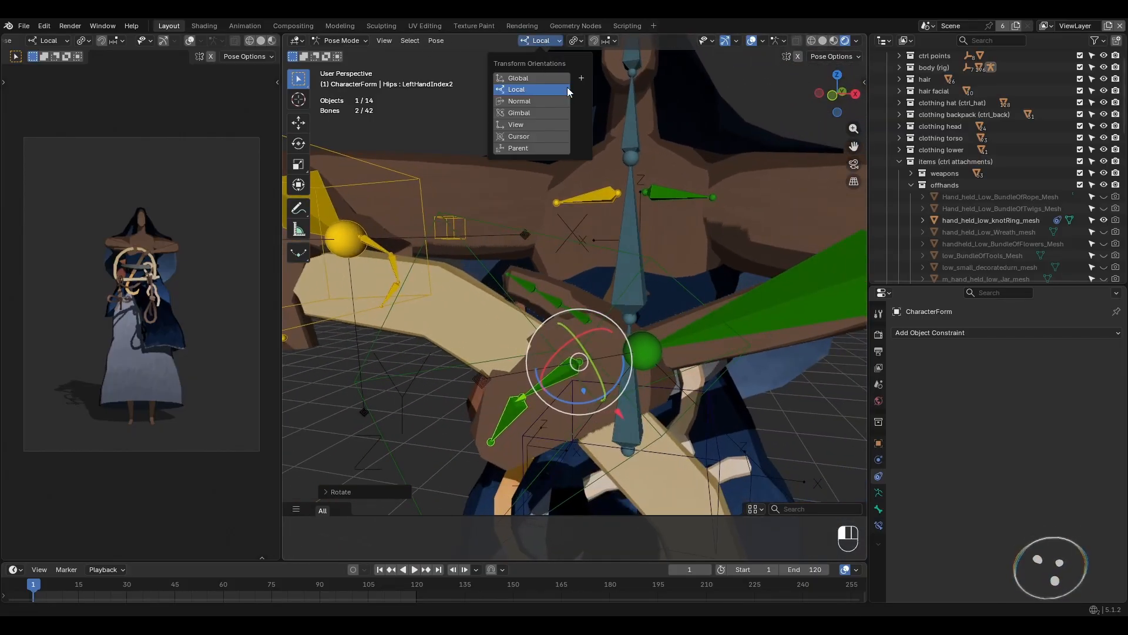
left_click(577, 41)
left_click(577, 42)
left_click(592, 109)
left_click(645, 350)
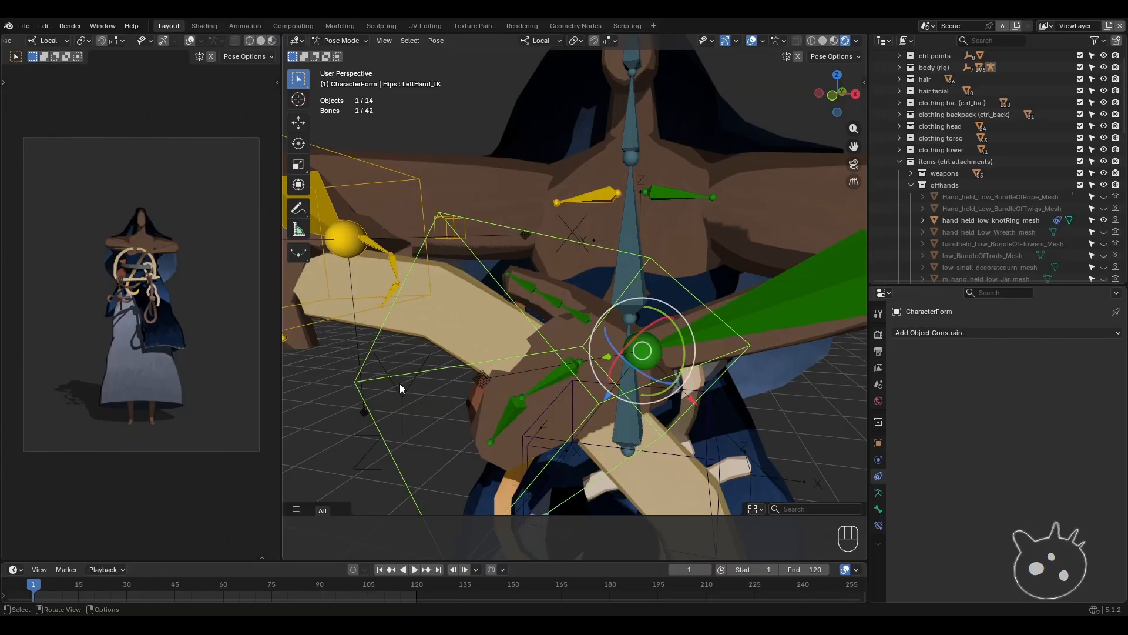
middle_click_drag(645, 350, 652, 320)
left_click_drag(652, 325, 644, 356)
middle_click_drag(644, 356, 613, 353)
- Select the LeftHandThumb1 bone and rotate the left thumb toward the ring, cancelling an extra move
left_click(673, 303)
middle_click_drag(673, 302, 735, 292)
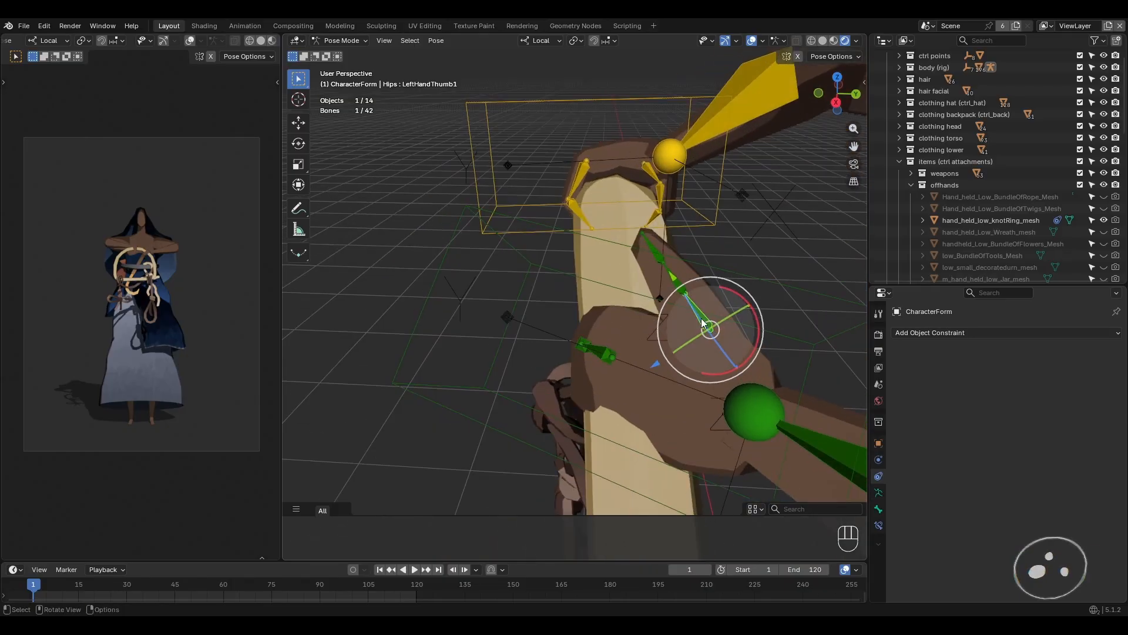
left_click_drag(735, 293, 749, 311)
middle_click_drag(750, 312, 593, 312)
mouse_move(594, 312)
middle_mouse_down("shift")
mouse_move(556, 285)
mouse_move(588, 312)
middle_mouse_up("shift")
key("g")
right_click(706, 387)
- Refine the LeftHandThumb1 rotation from several views, including an axis-constrained rotation, so the thumb wraps the ring
middle_click_drag(639, 348, 663, 316)
key("r")
left_click(713, 352)
middle_click_drag(715, 362, 623, 335)
key("r")
left_click(735, 324)
key("r")
key("y")
key("z")
left_click(594, 312)
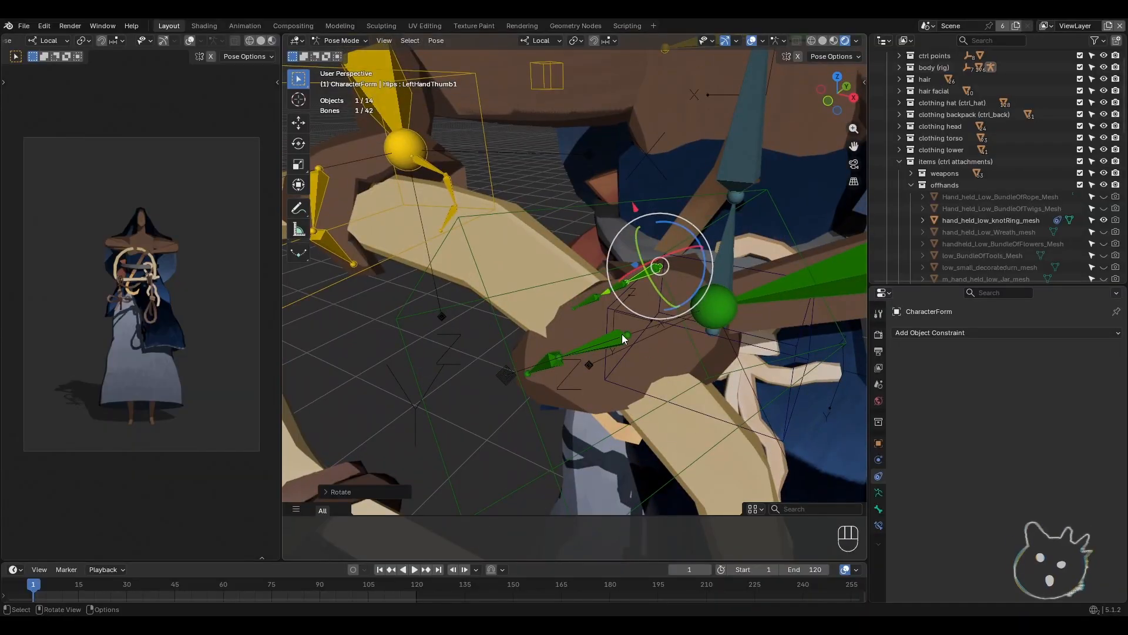
- Select the LeftHand_IK bone, shift it and rotate it to fit the left hand's grip to the ring
left_click(475, 276)
middle_click_drag(475, 276, 599, 336)
key("g")
left_click(673, 343)
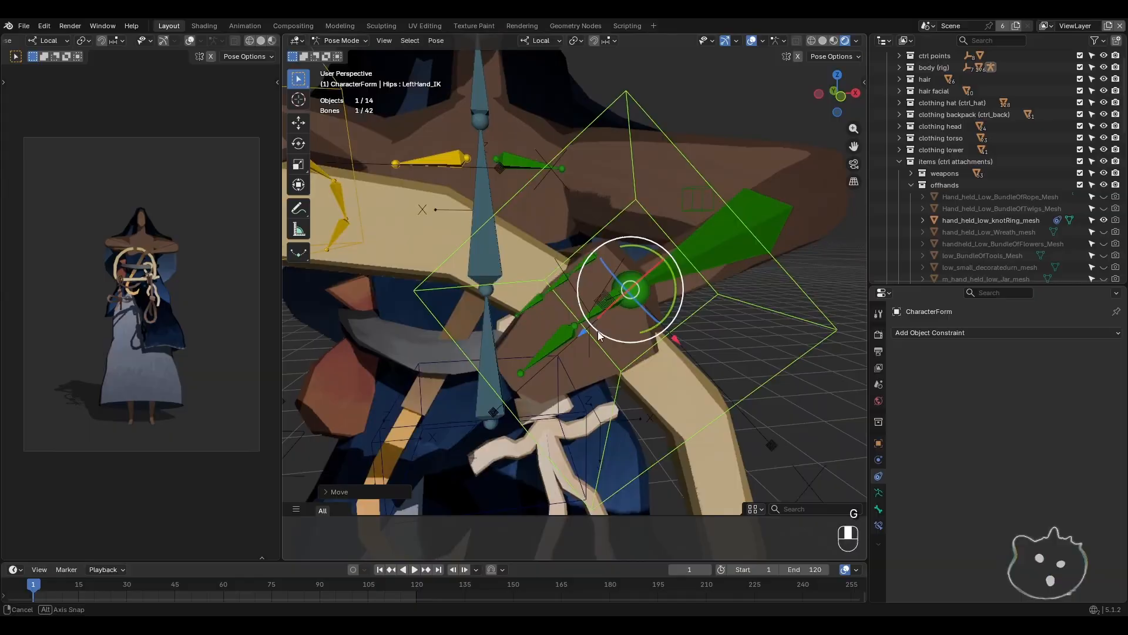
key("r")
left_click(743, 297)
middle_click_drag(743, 297, 718, 355)
- Select the LeftHandIndex2 bone and rotate it about 43° to bend the fingertips around the ring
left_click(601, 294)
left_click(535, 350)
key("r")
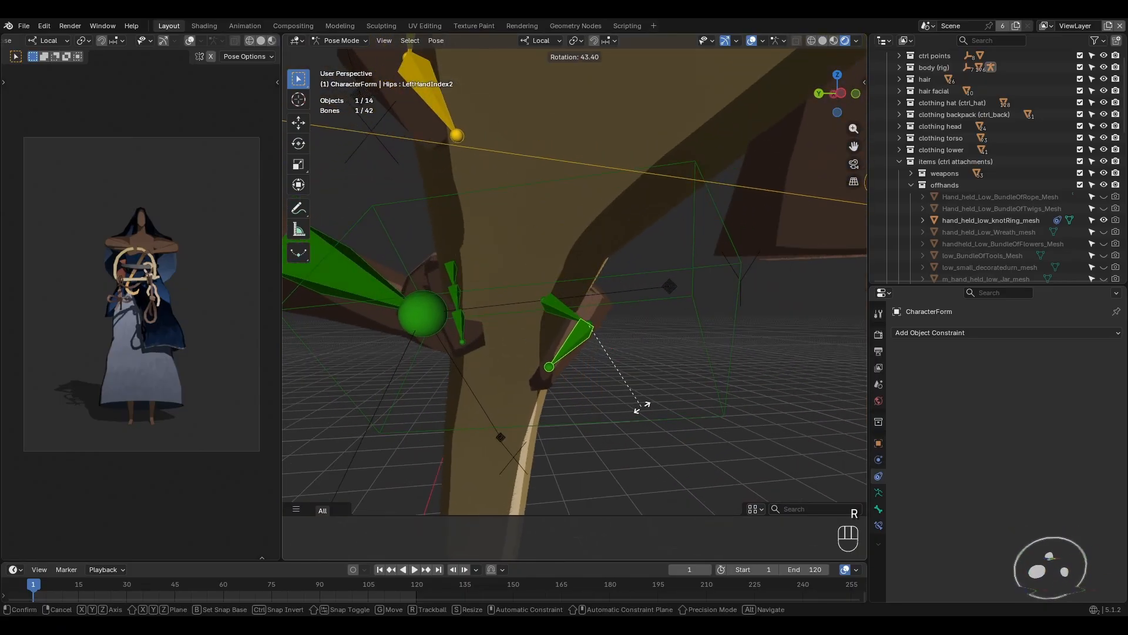
left_click(648, 409)
middle_click_drag(648, 409, 609, 332)
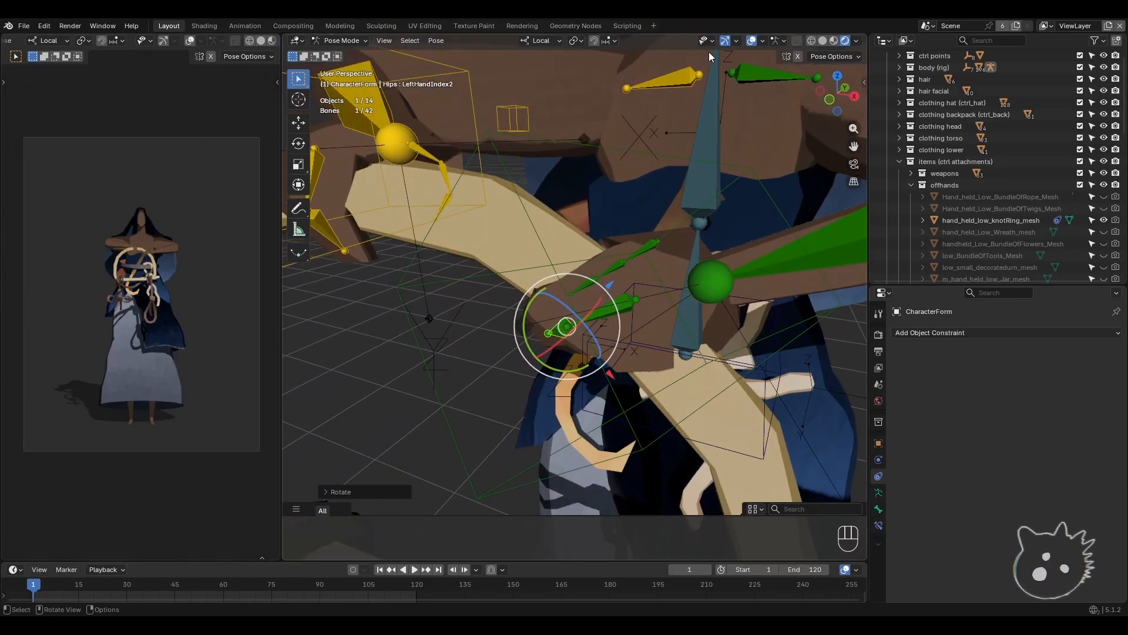
- Examine both hands' grip on the knot ring with overlays and gizmos hidden, and show both again
left_click(750, 43)
left_click(725, 42)
scroll(627, 329, "down", 8)
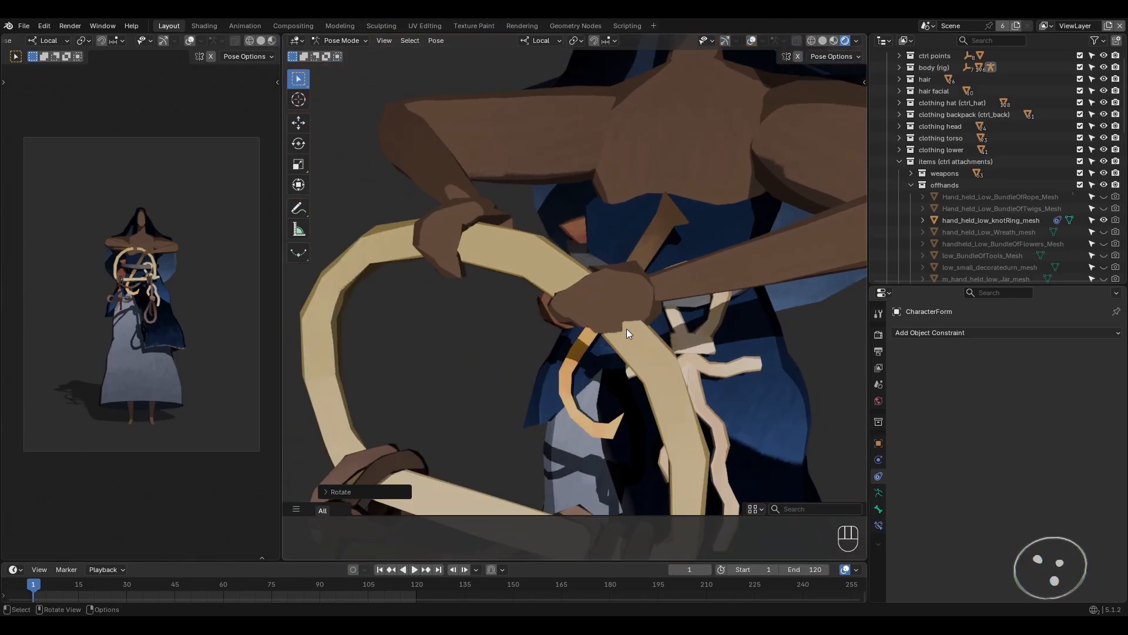
middle_click_drag(621, 330, 538, 339)
scroll(692, 334, "down", 2)
left_click(752, 40)
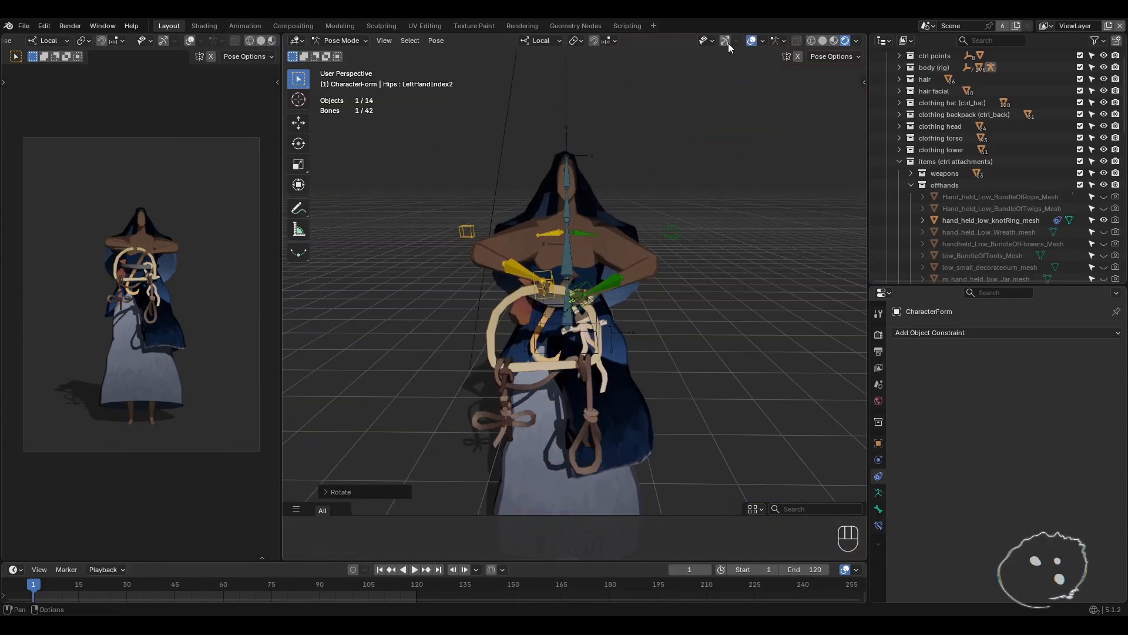
scroll(655, 321, "up", 5)
scroll(657, 326, "up", 3)
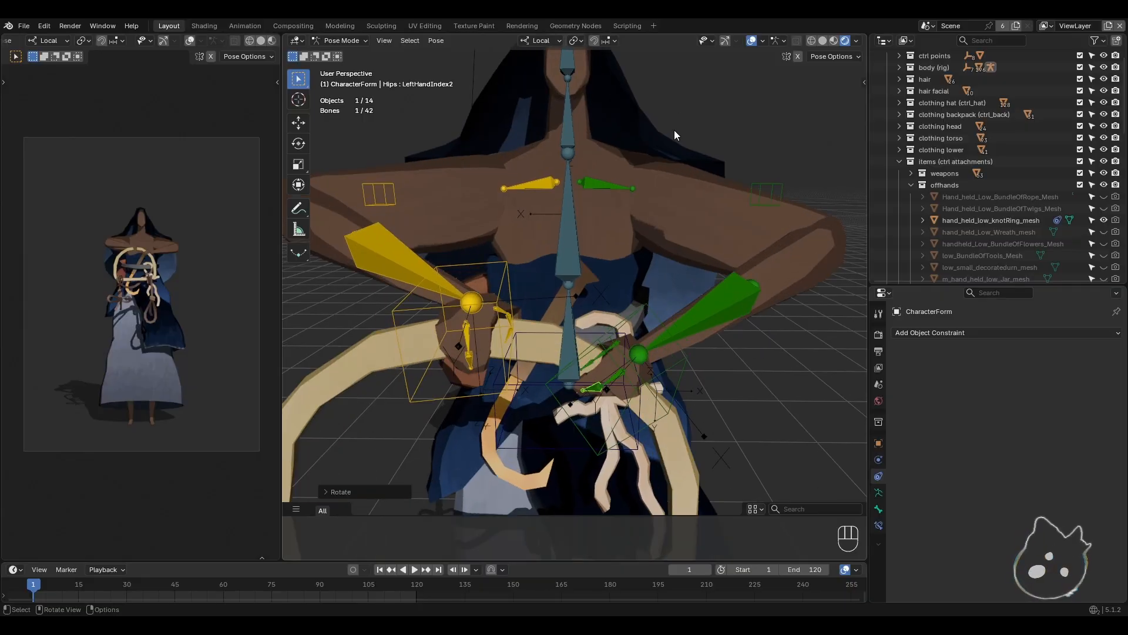
left_click(726, 41)
- Clear the bone selection, turn X-axis mirroring for posing back on and select the RightHand_IK bone
left_click(774, 408)
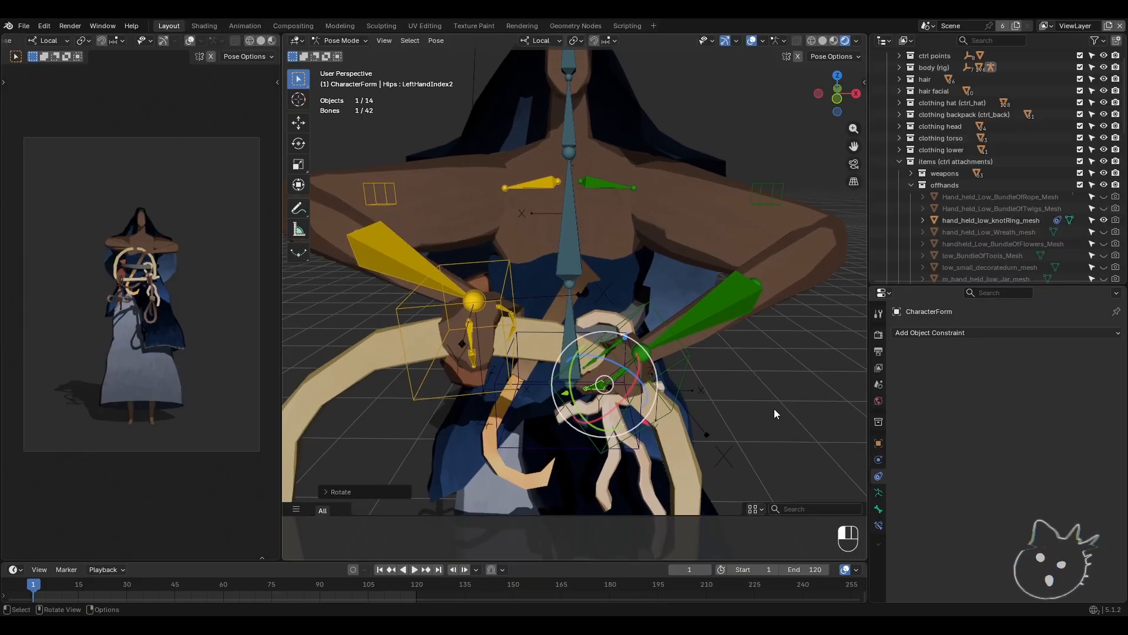
middle_click_drag(712, 382, 697, 365, "shift")
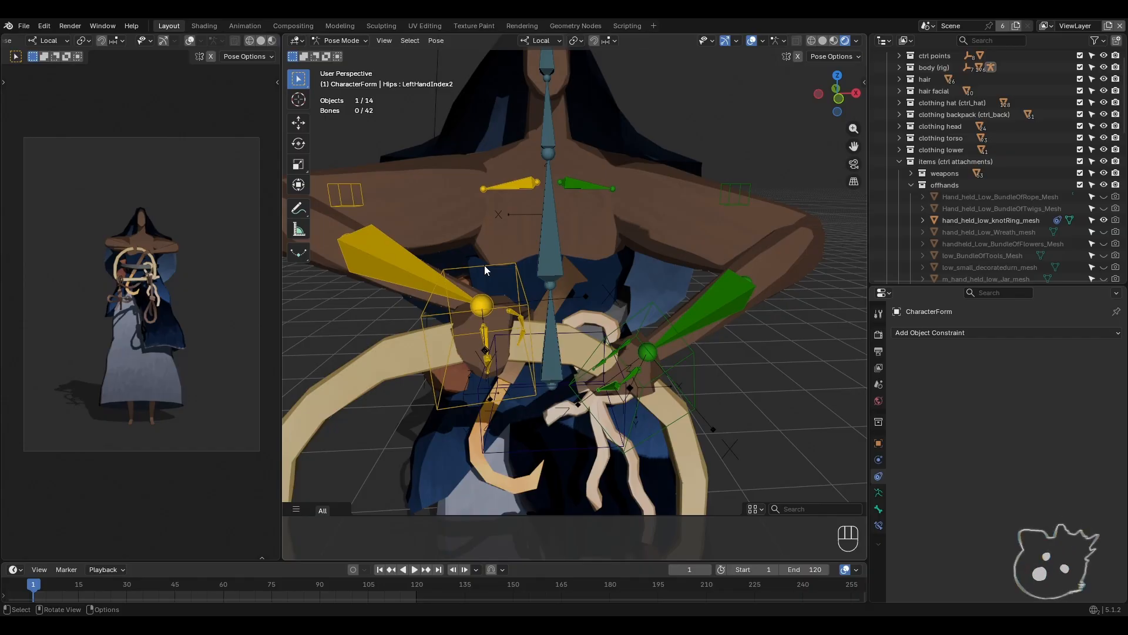
left_click(651, 301)
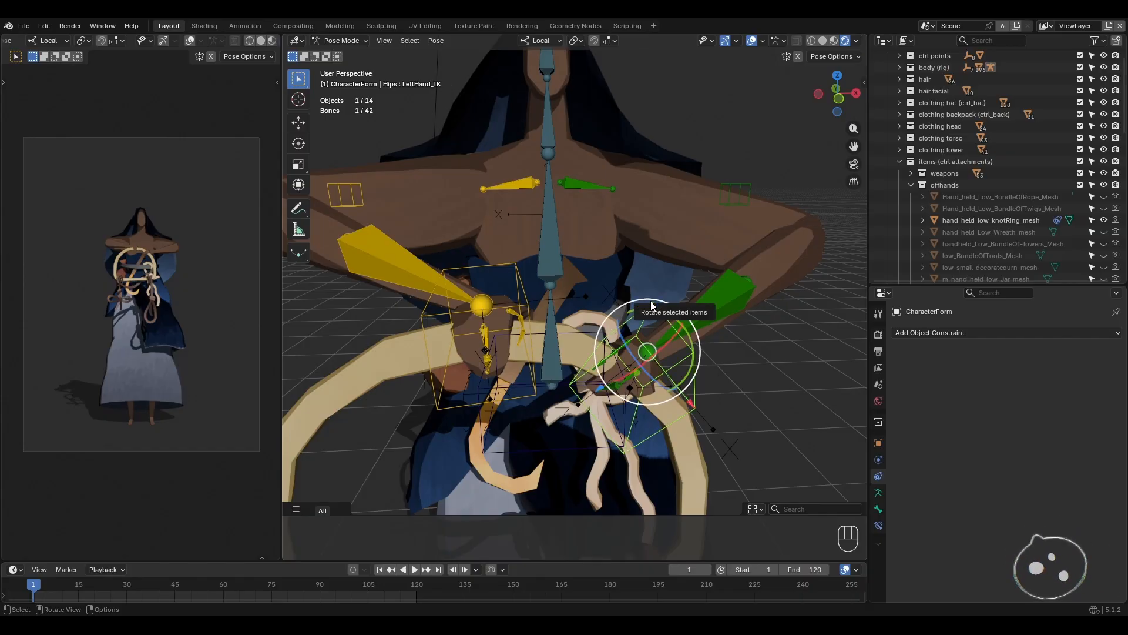
left_click(797, 57)
left_click(492, 267)
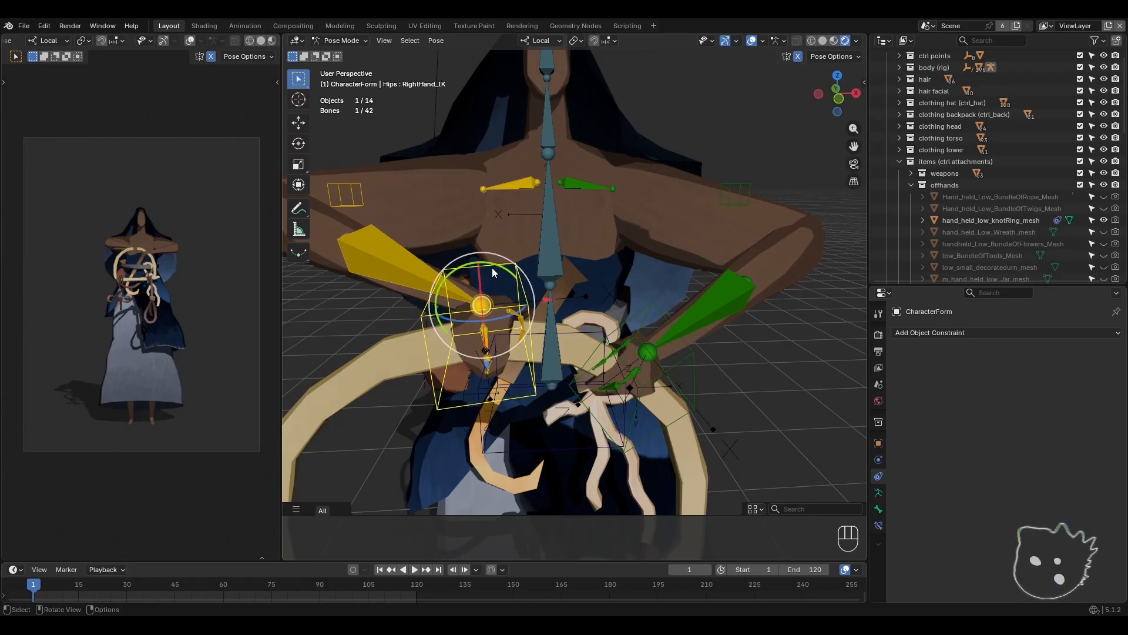
key("g")
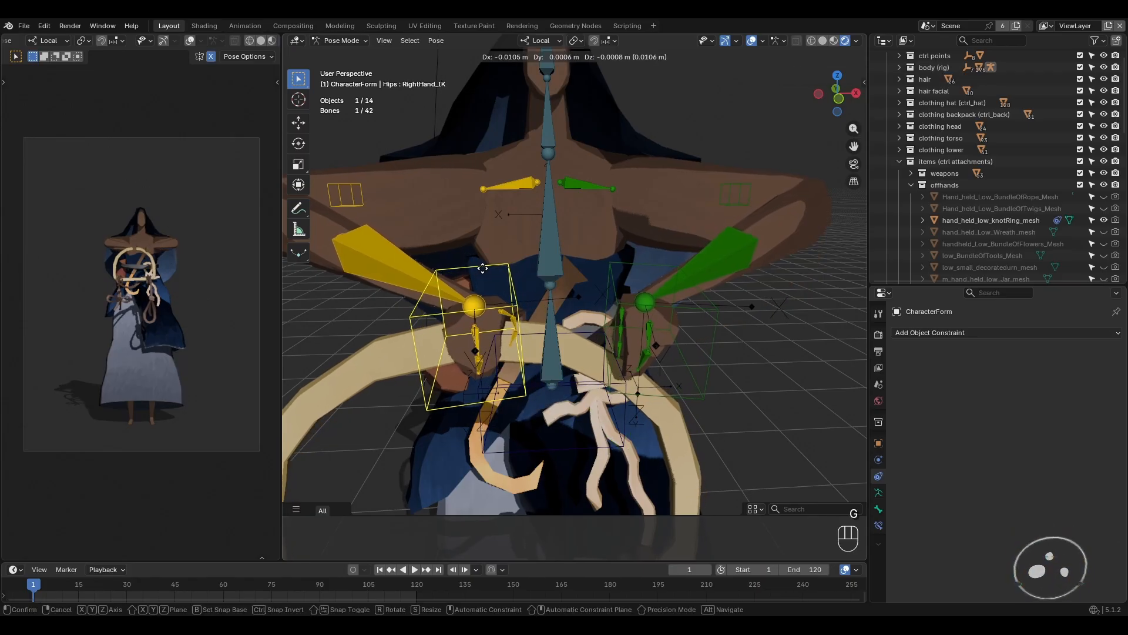
right_click(448, 270)
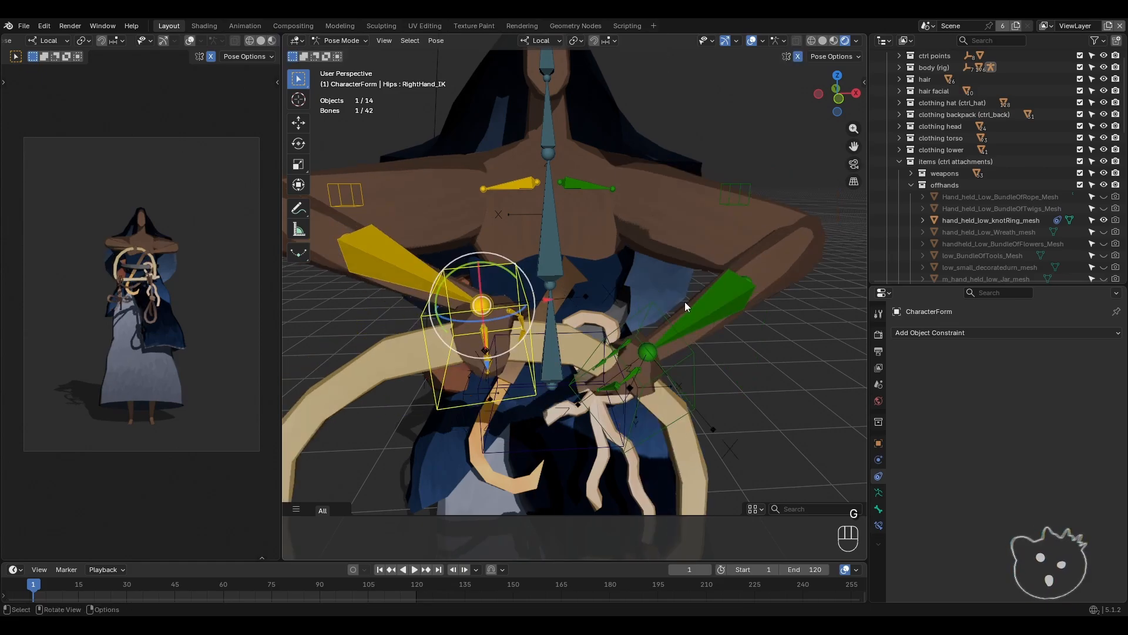
key("g")
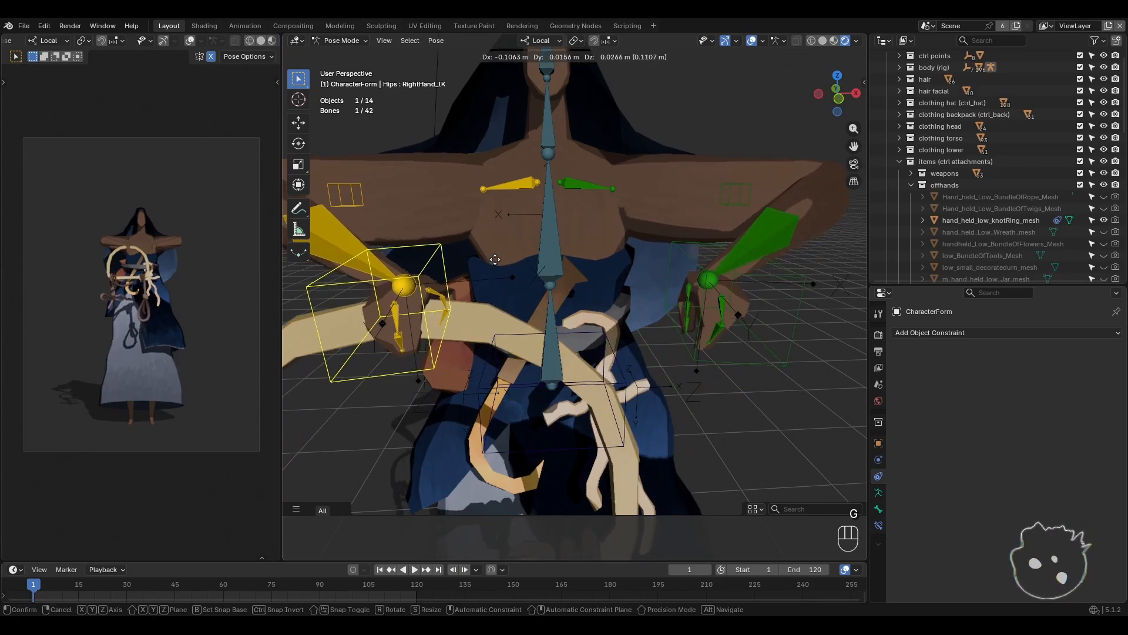
left_click(489, 267)
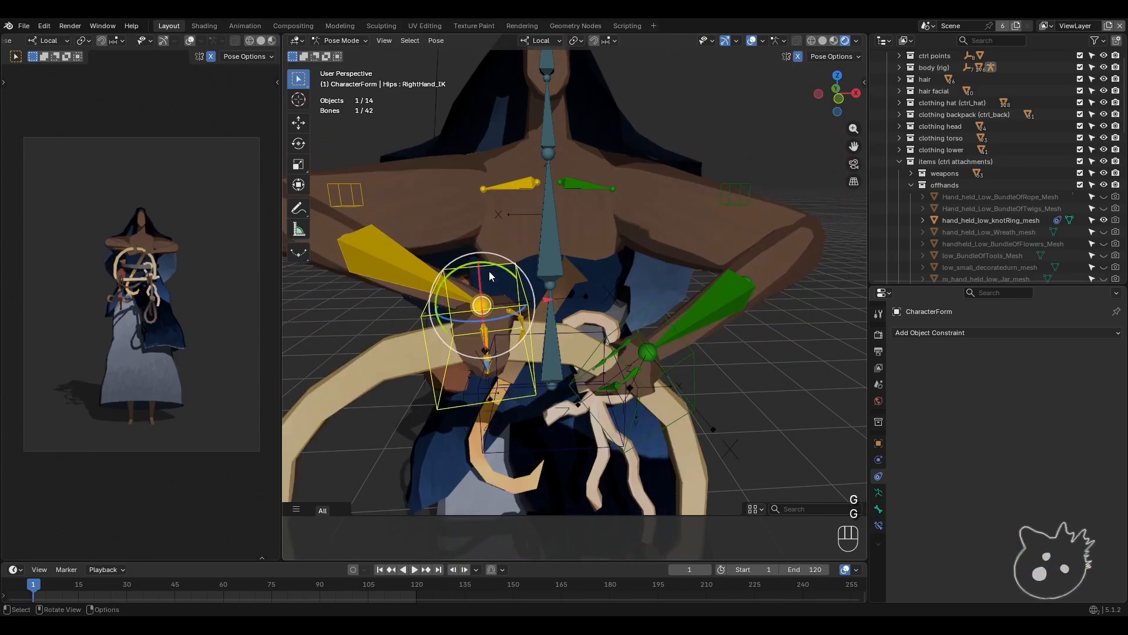
- Turn off X-axis mirroring, add the LeftHand_IK bone to the RightHand_IK selection and move both hands together
left_click(797, 57)
middle_click_drag(685, 306, 627, 336, "shift")
scroll(651, 325, "up", 1)
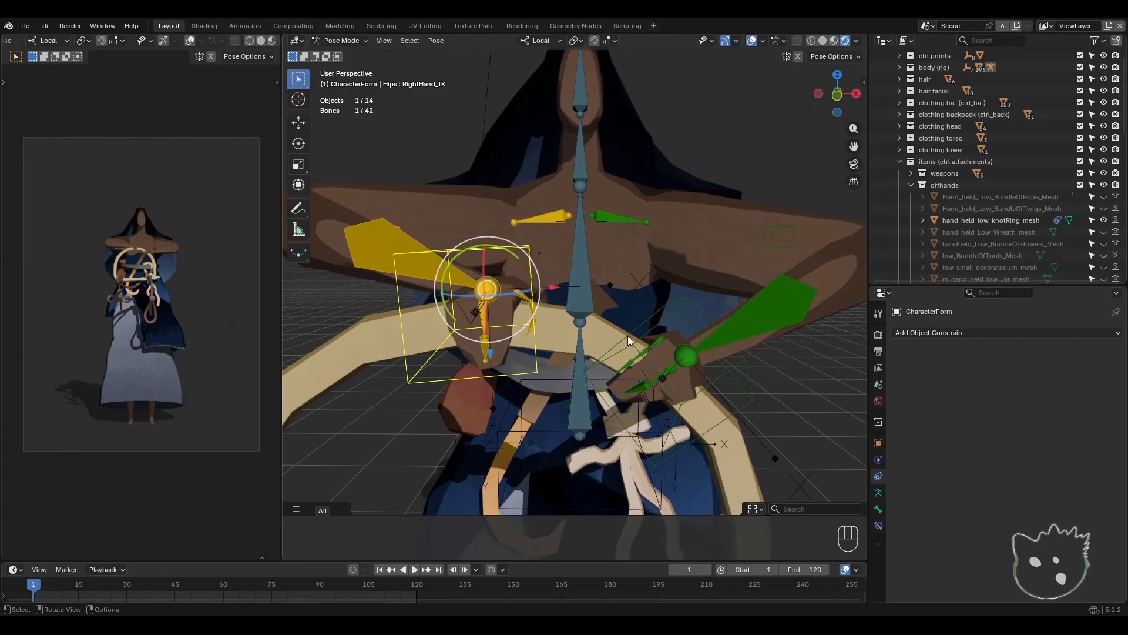
left_click(689, 305, "shift")
middle_click_drag(688, 305, 686, 328)
key("g")
left_click(609, 345)
- Lower the LeftHand_IK and RightHand_IK bones together so the arms hang down, carrying the knot ring below the waist
key("g")
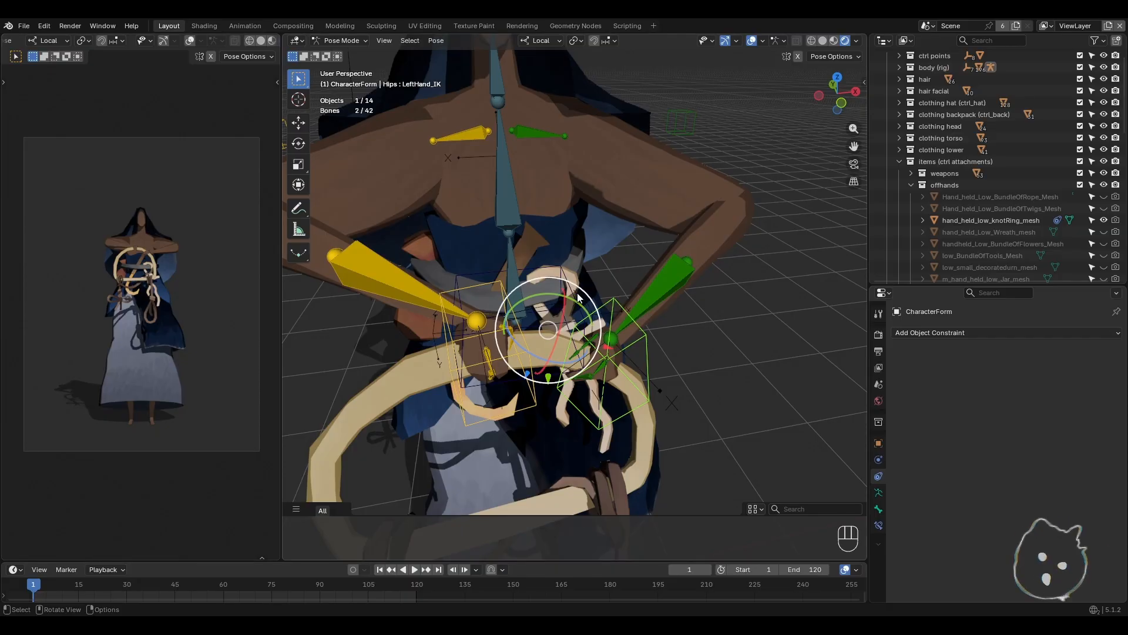
middle_click_drag(620, 302, 661, 303)
key("g")
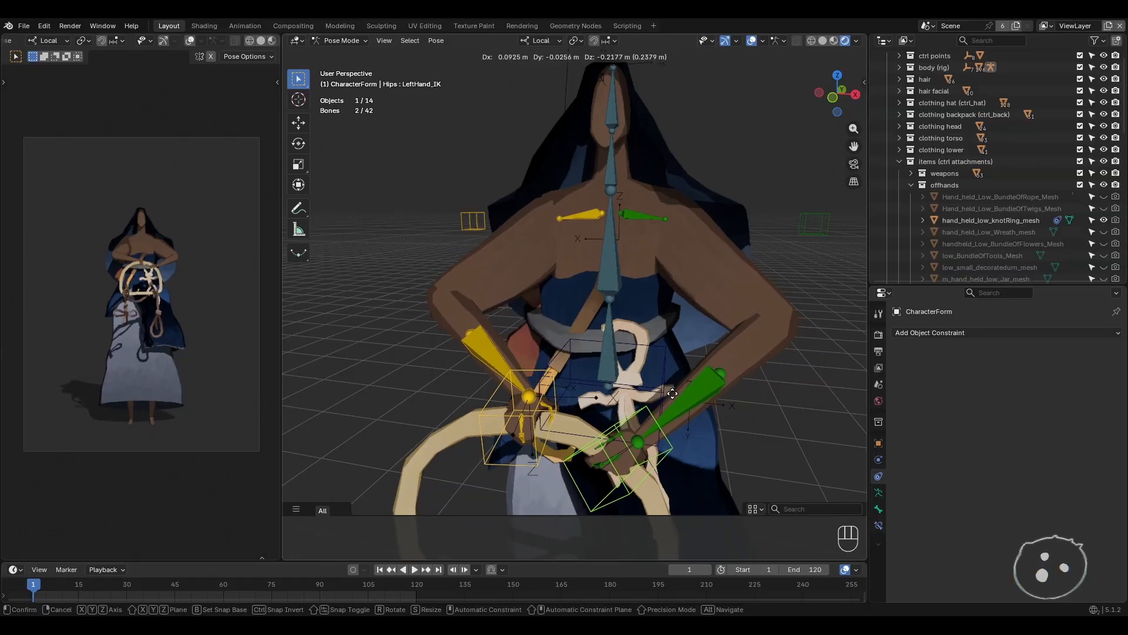
left_click(681, 352)
middle_click_drag(687, 342, 559, 290, "shift")
key("g")
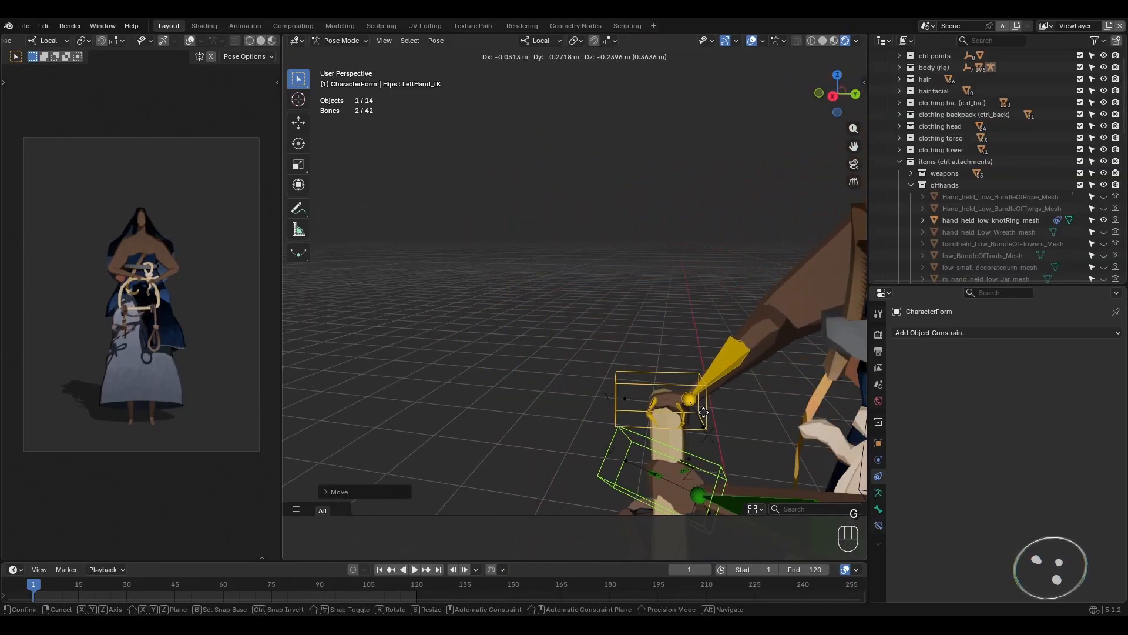
left_click(750, 452)
- Refine the position of both hand IK bones from the side and front so the ring sits before the hips
middle_click_drag(744, 413, 618, 195, "shift")
key("g")
left_click(603, 256)
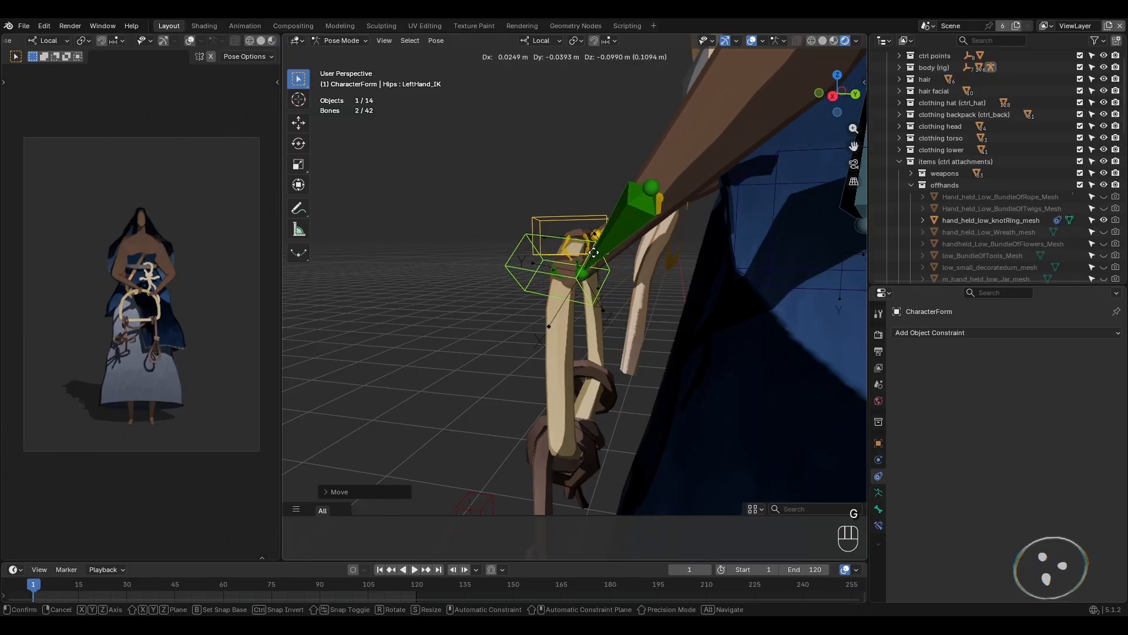
middle_click_drag(606, 270, 651, 301)
key("g")
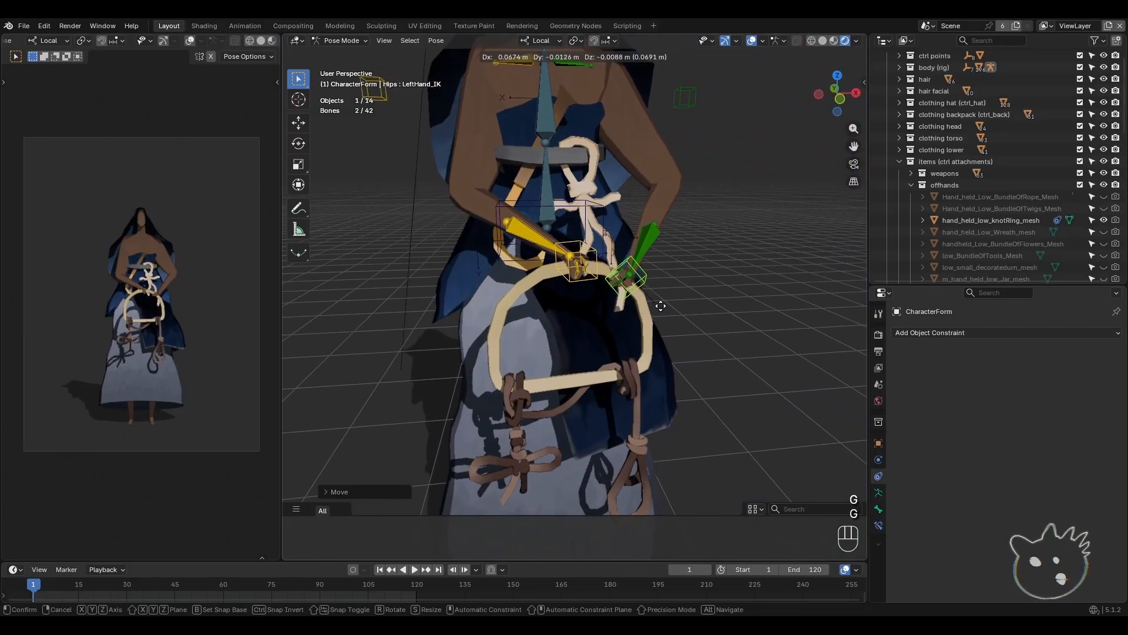
left_click(653, 301)
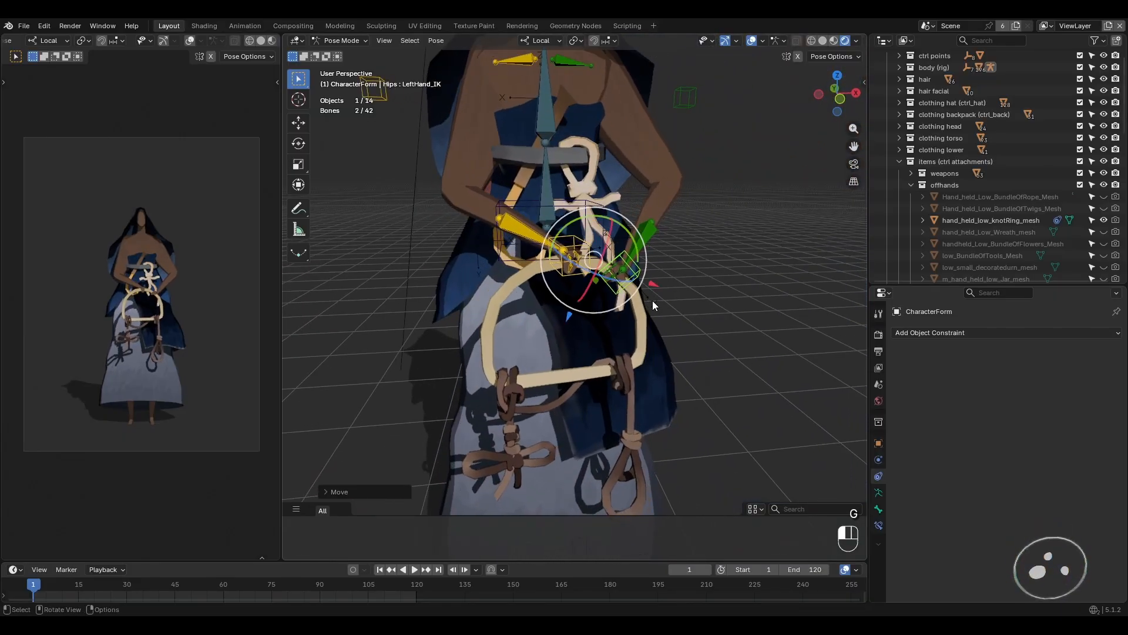
- Select the Hips bone, shift it slightly sideways and rotate it a little around its local Y axis
scroll(630, 247, "down", 5)
scroll(558, 319, "up", 1)
middle_click_drag(531, 279, 551, 338, "shift")
left_click(527, 245)
middle_click_drag(552, 280, 511, 291, "shift")
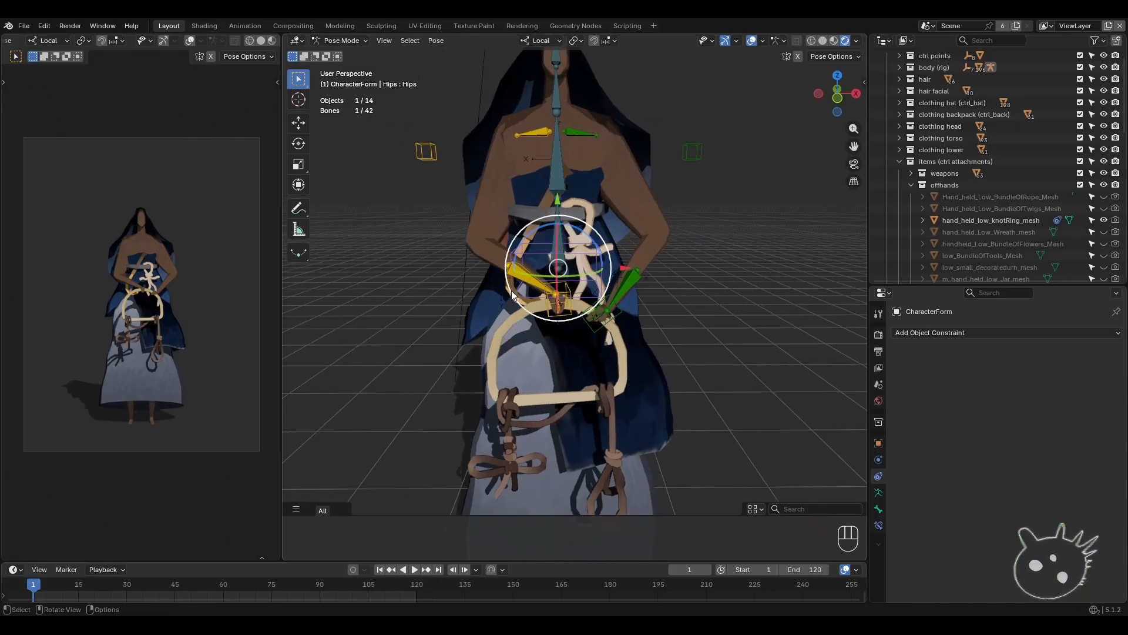
middle_click_drag(604, 348, 558, 314)
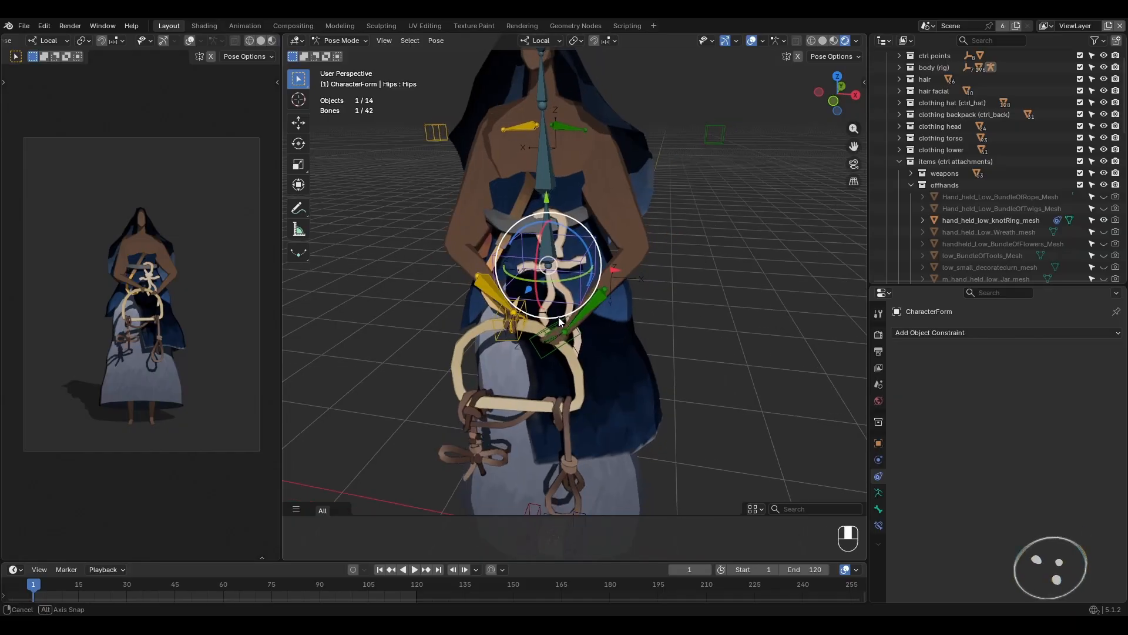
scroll(559, 315, "up", 1)
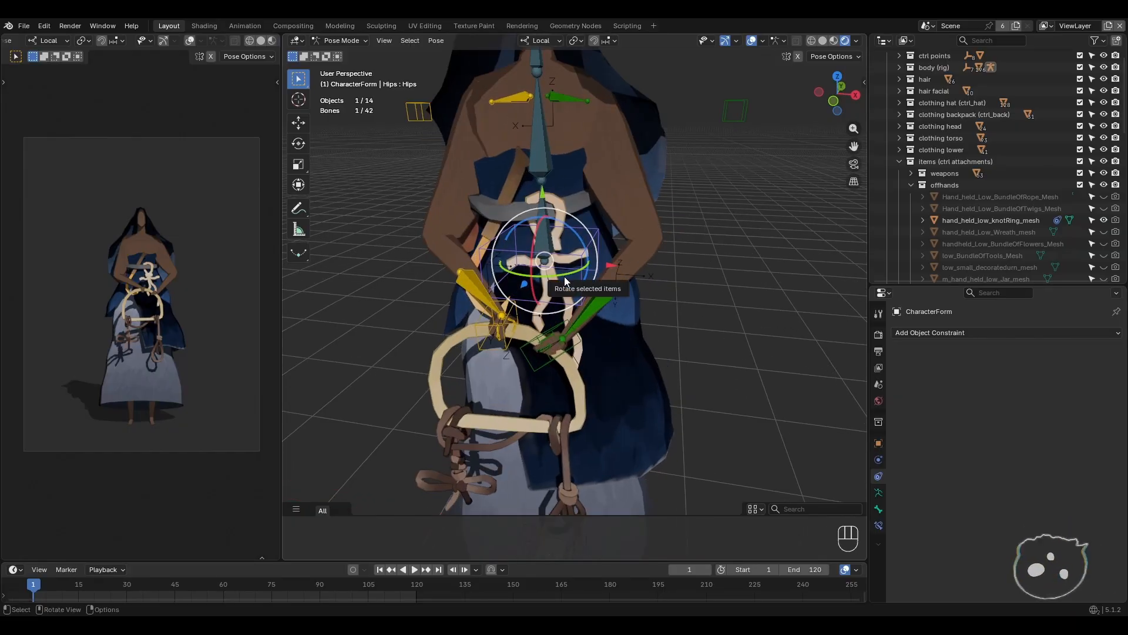
key("g")
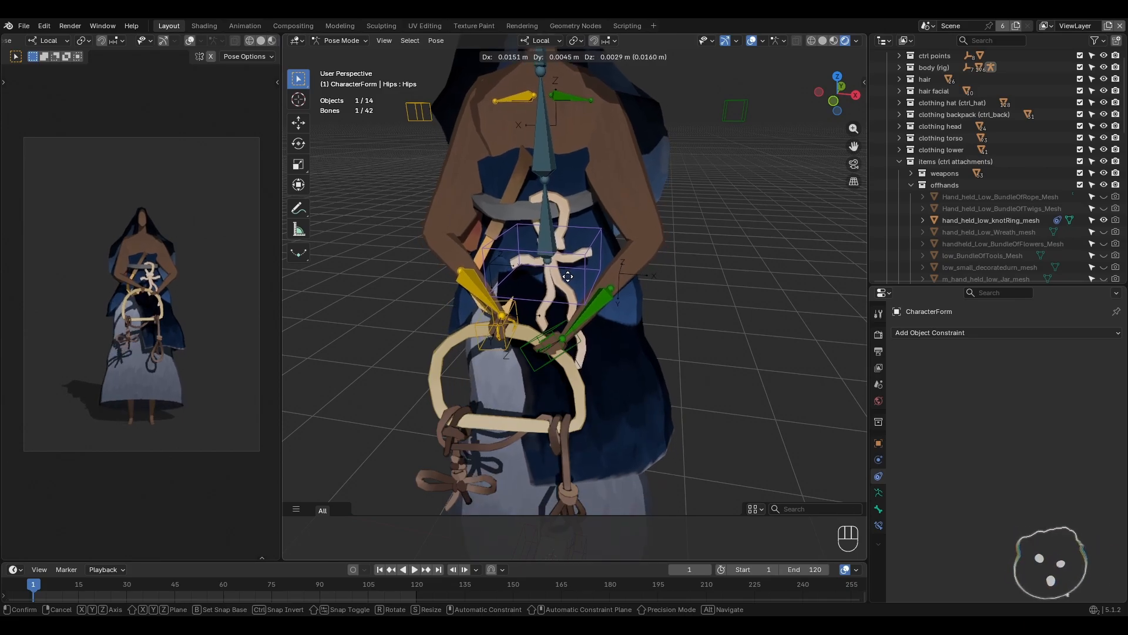
left_click(572, 281)
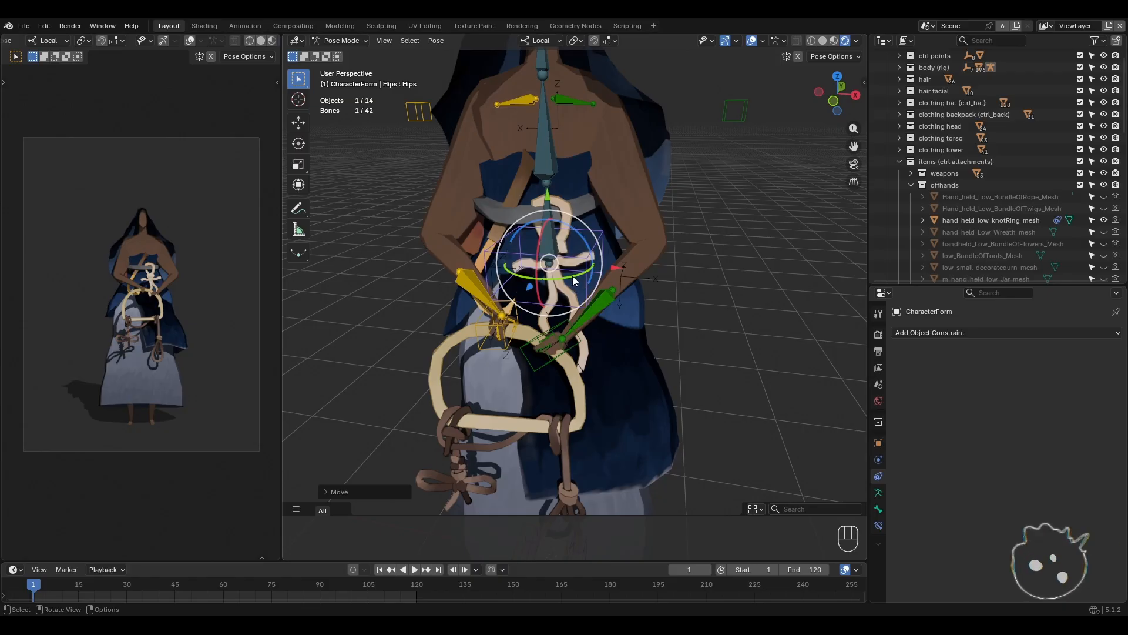
mouse_move(573, 281)
left_mouse_down()
mouse_move(582, 238)
mouse_move(584, 270)
left_mouse_up()
key("y")
- Select the LeftFoot_IK bone and move it outward to widen the character's stance
scroll(590, 250, "down", 6, "shift")
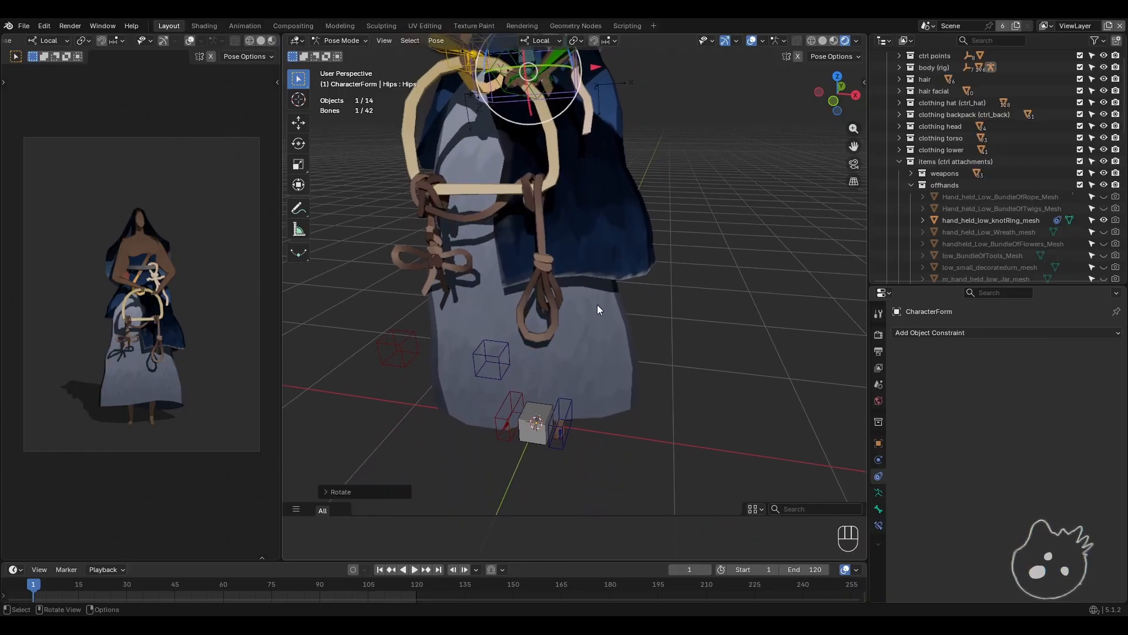
left_click(569, 434)
middle_click_drag(587, 442, 591, 406)
scroll(609, 348, "down", 3, "shift")
key("g")
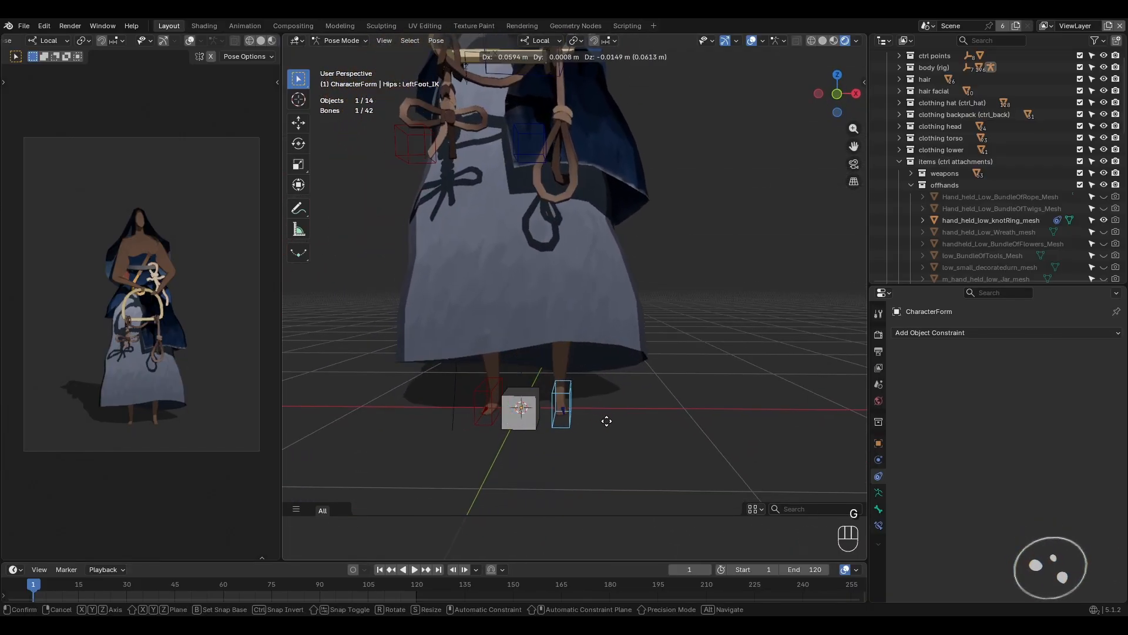
left_click(641, 421)
- Select the RightFoot_IK bone and reposition it along the ground with movement on the global Z axis locked
left_click(474, 386)
middle_click_drag(474, 386, 611, 381)
key("g")
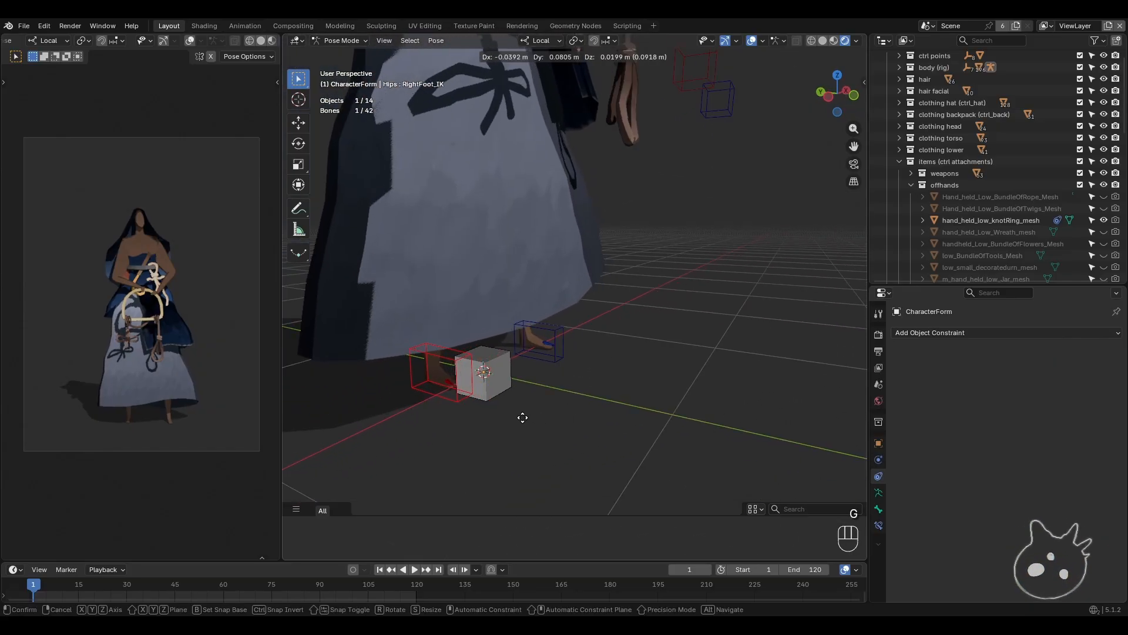
key("shift+z")
key("shift+z")
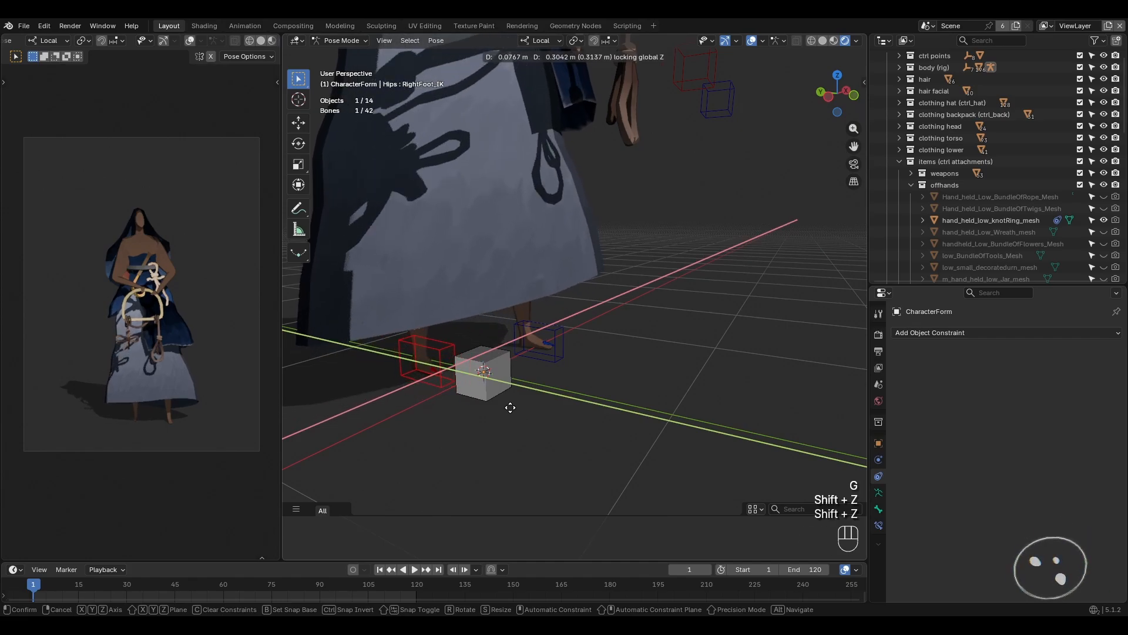
left_click(511, 410)
middle_click_drag(559, 373, 547, 397)
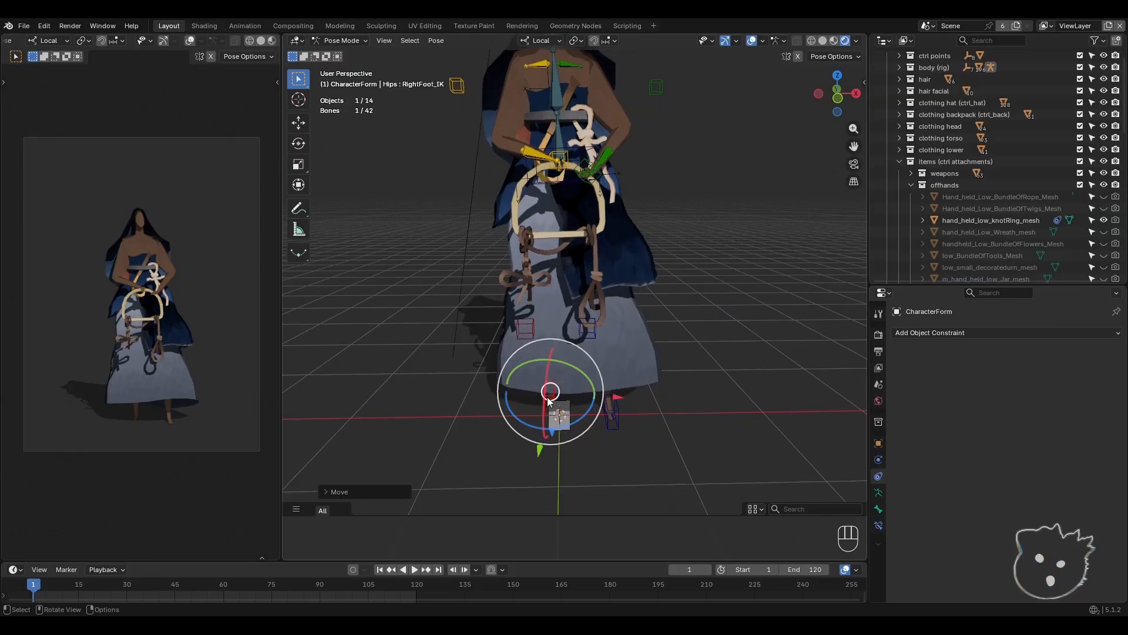
key("g")
key("shift+z")
key("shift+z")
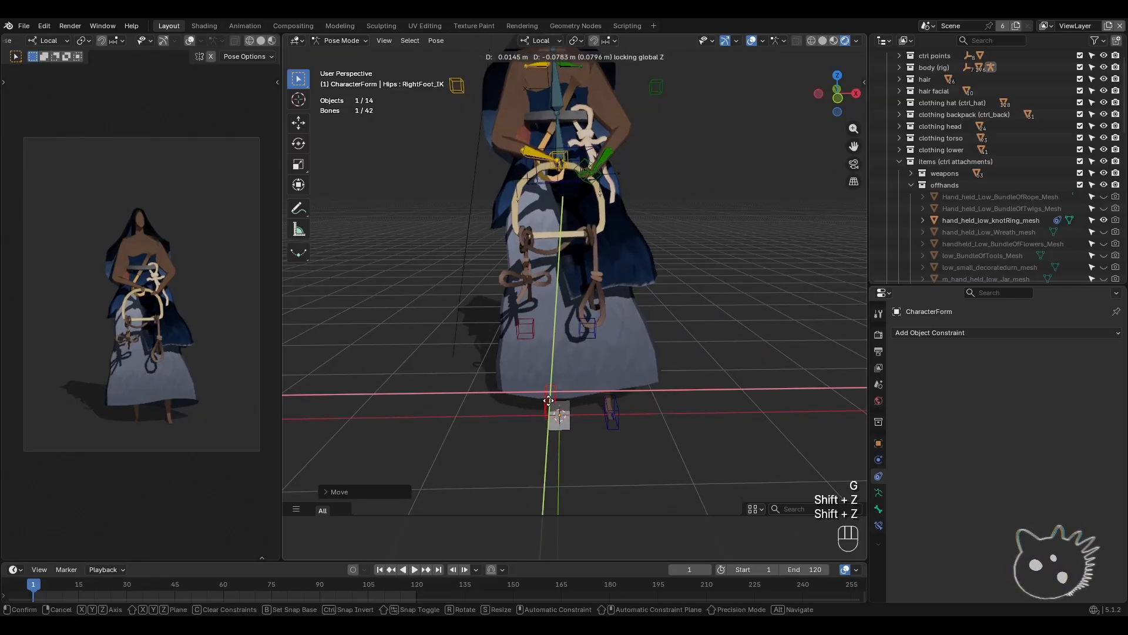
left_click(549, 400)
- Set the transform orientation to Global, then turn the LeftFoot_IK bone and rotate the RightFoot_IK bone about -15° around Z
left_click(615, 428)
scroll(559, 379, "up", 1)
middle_click_drag(608, 425, 573, 379, "shift")
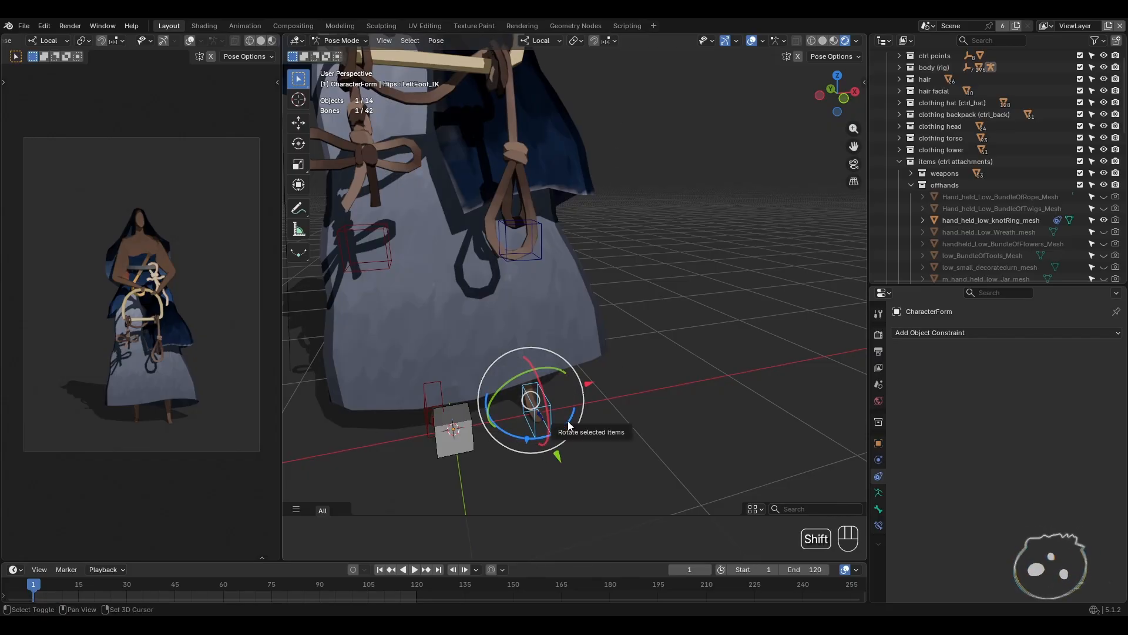
left_click(554, 42)
left_click(531, 75)
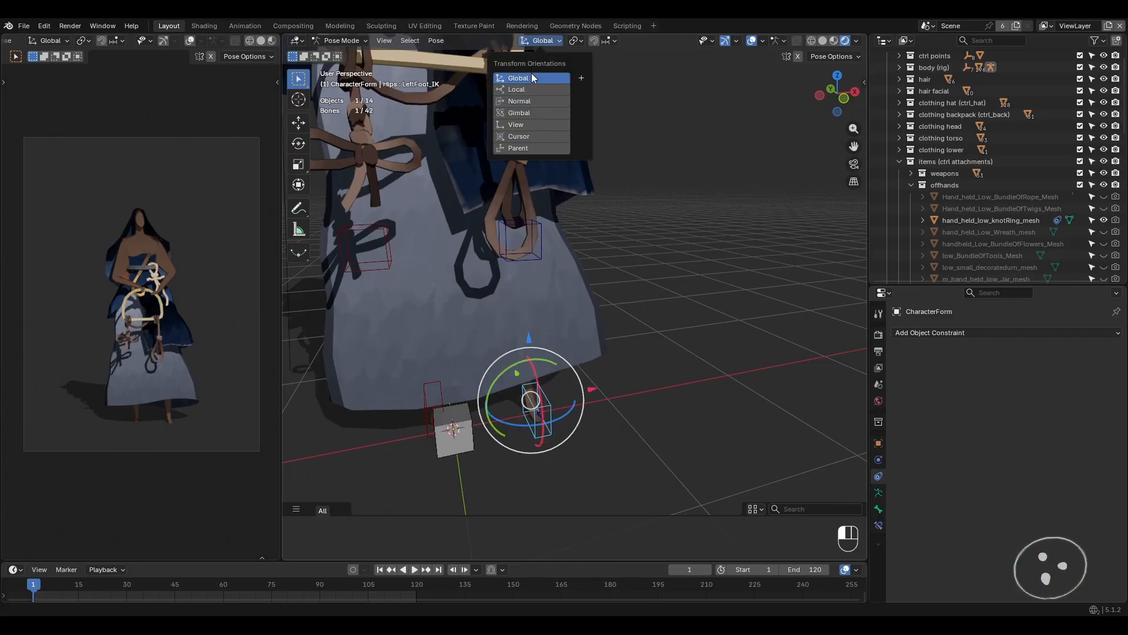
left_click_drag(566, 411, 595, 386)
middle_click_drag(576, 393, 627, 349, "shift")
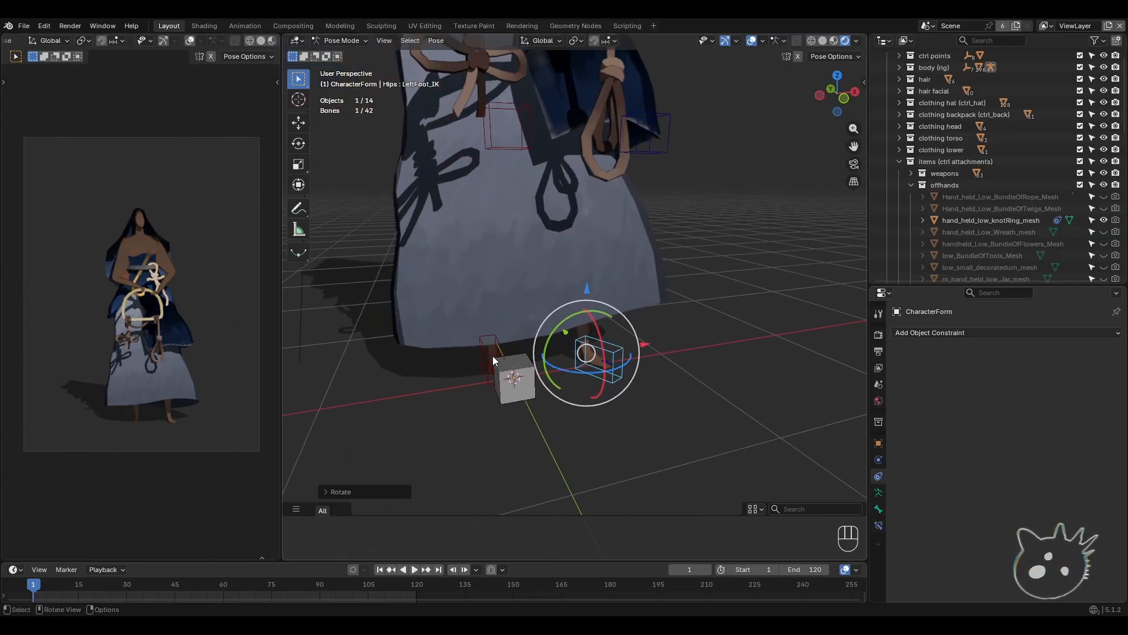
left_click(490, 354)
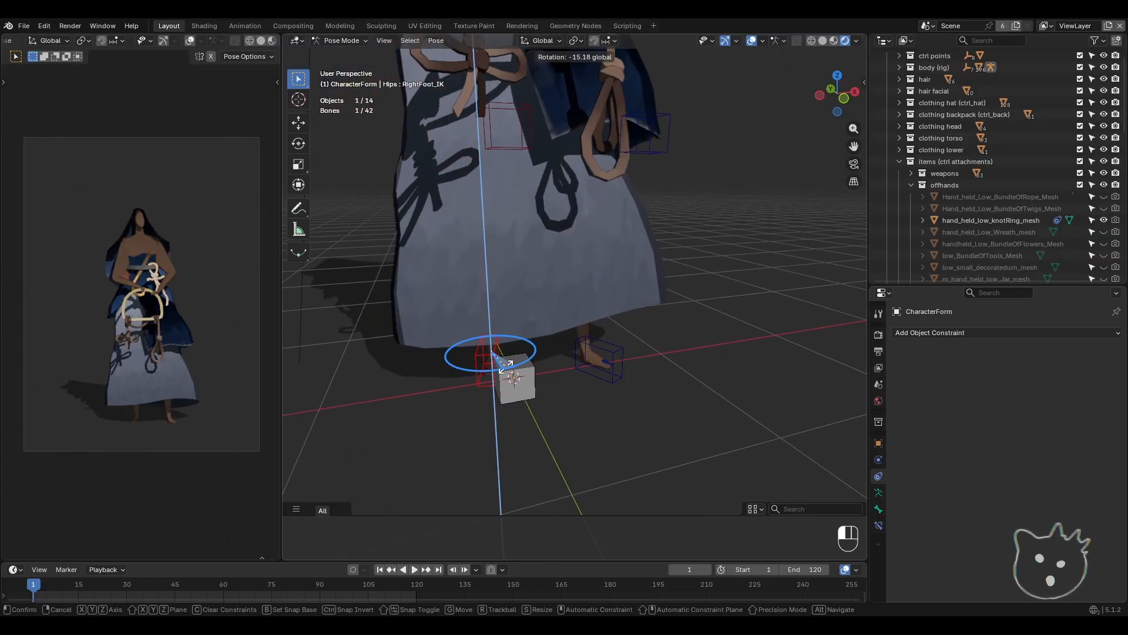
left_click(505, 365)
middle_click_drag(576, 394, 605, 330)
left_click(518, 228)
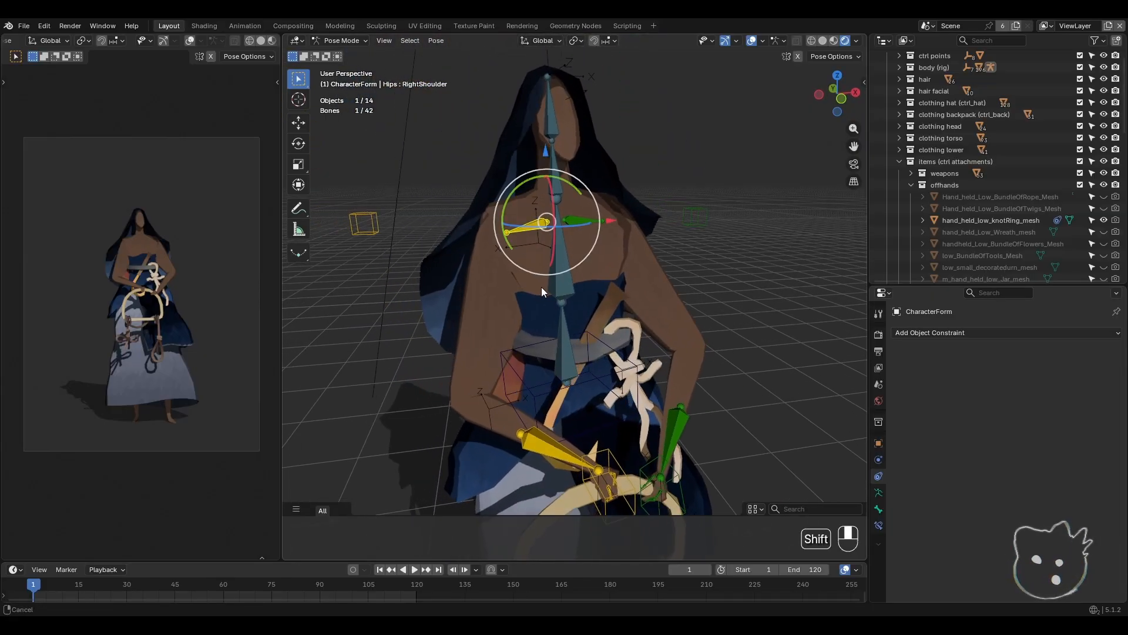
mouse_move(541, 287)
middle_mouse_down("shift")
mouse_move(532, 293)
mouse_move(538, 253)
mouse_move(553, 294)
middle_mouse_up("shift")
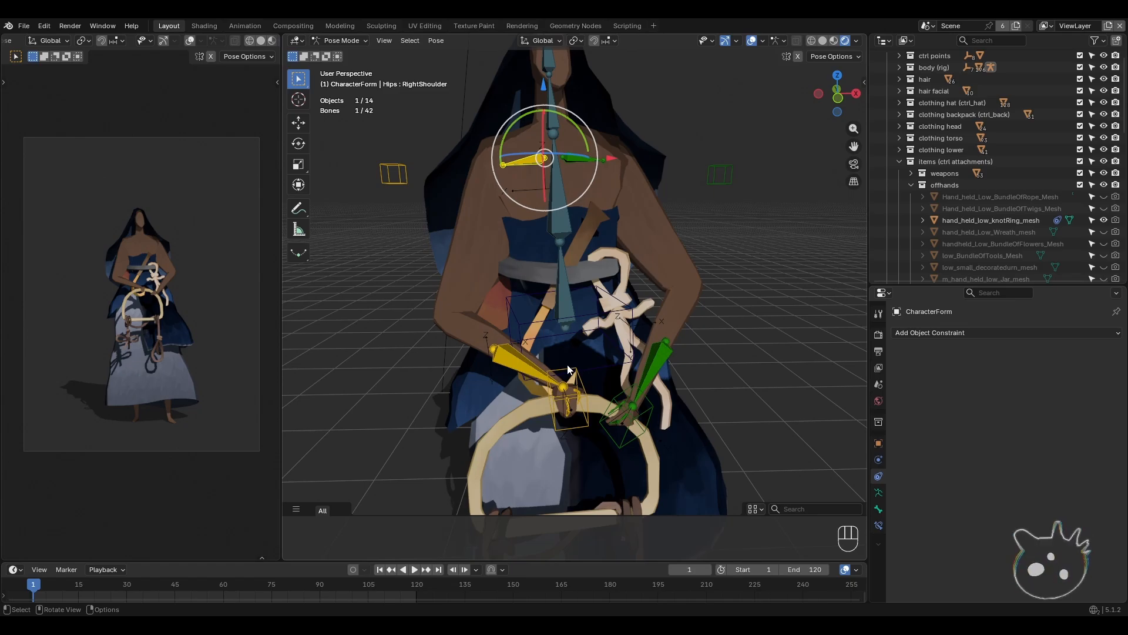
left_click(567, 371)
left_click(649, 405, "shift")
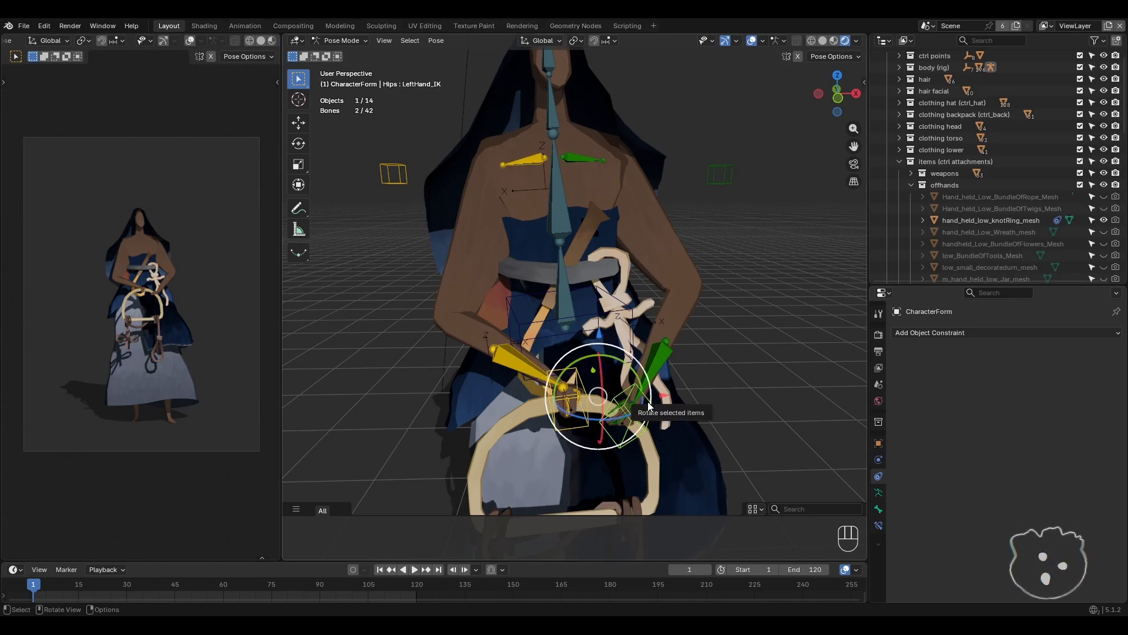
key("g")
right_click(541, 168)
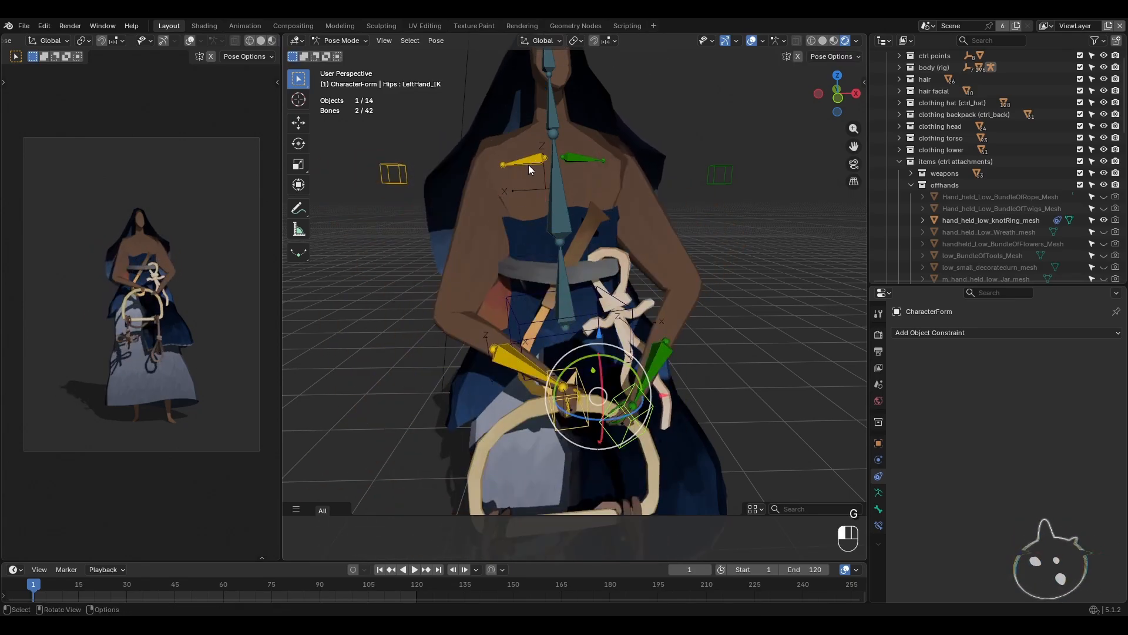
- Select the RightShoulder bone and rotate it slightly around the global Y axis with X-axis mirroring on
left_click(528, 168)
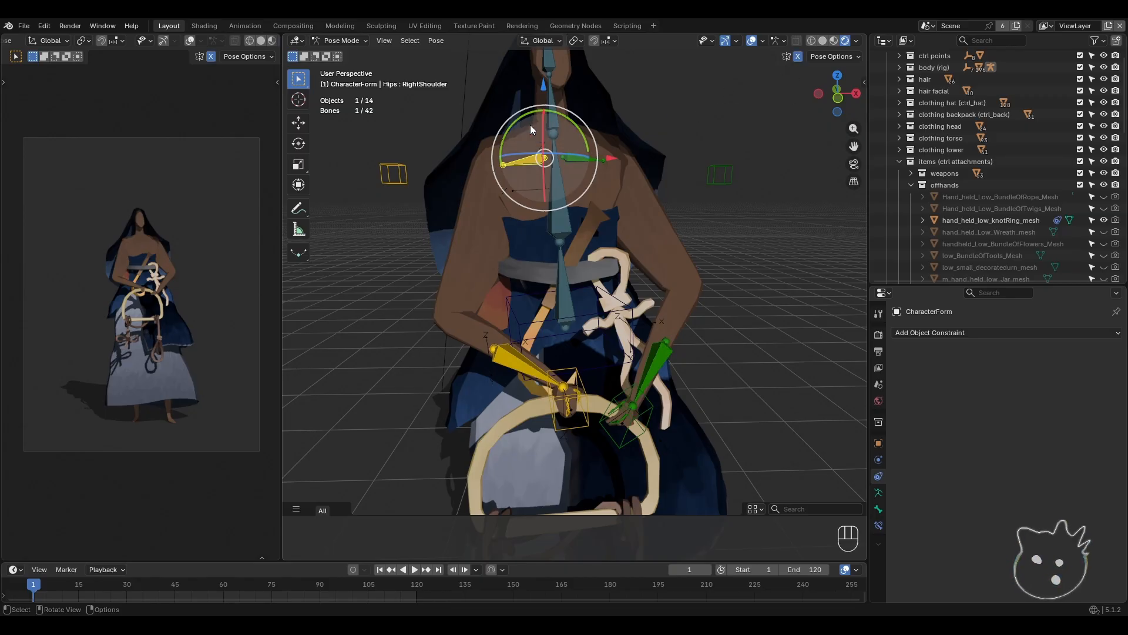
mouse_move(513, 121)
left_mouse_down()
mouse_move(510, 130)
mouse_move(515, 95)
mouse_move(508, 124)
left_mouse_up()
- Select the Spine and Spine1 bones and set the transform pivot point to Individual Origins
middle_click_drag(532, 297, 485, 219, "shift")
middle_click_drag(484, 220, 515, 323)
left_click(519, 257)
middle_click_drag(514, 323, 539, 336)
scroll(549, 292, "down", 1)
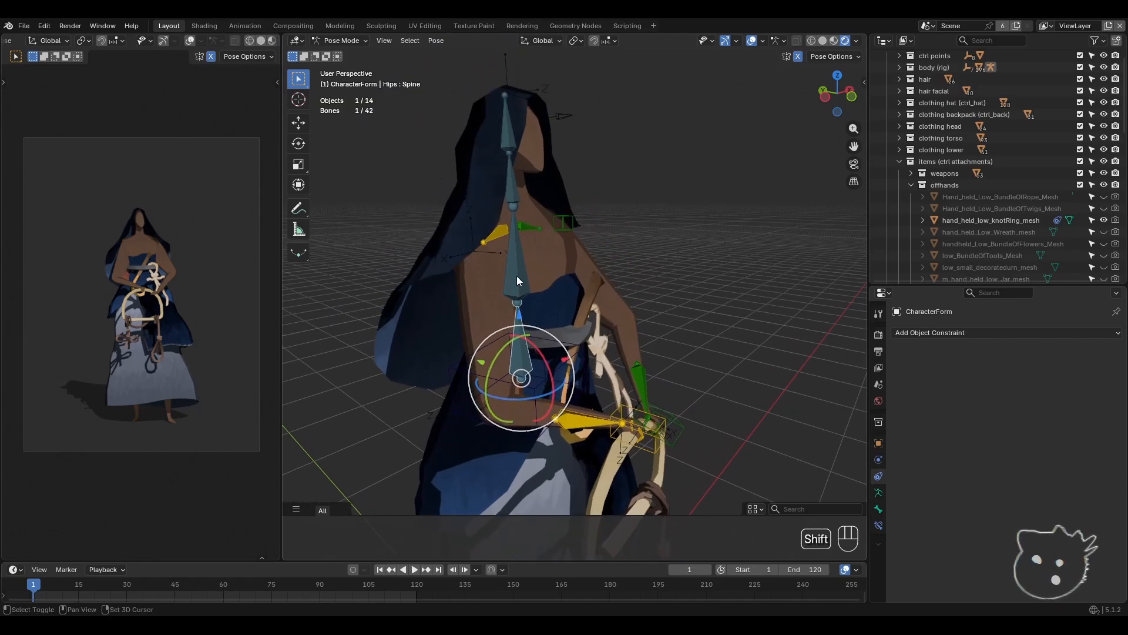
left_click(516, 270, "shift")
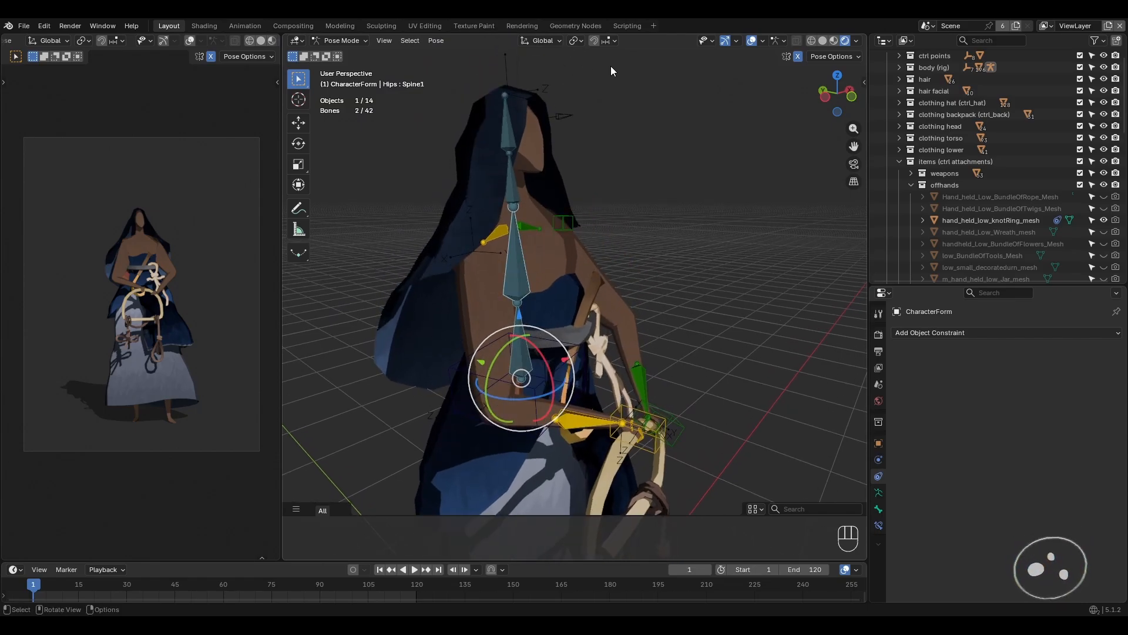
left_click(577, 40)
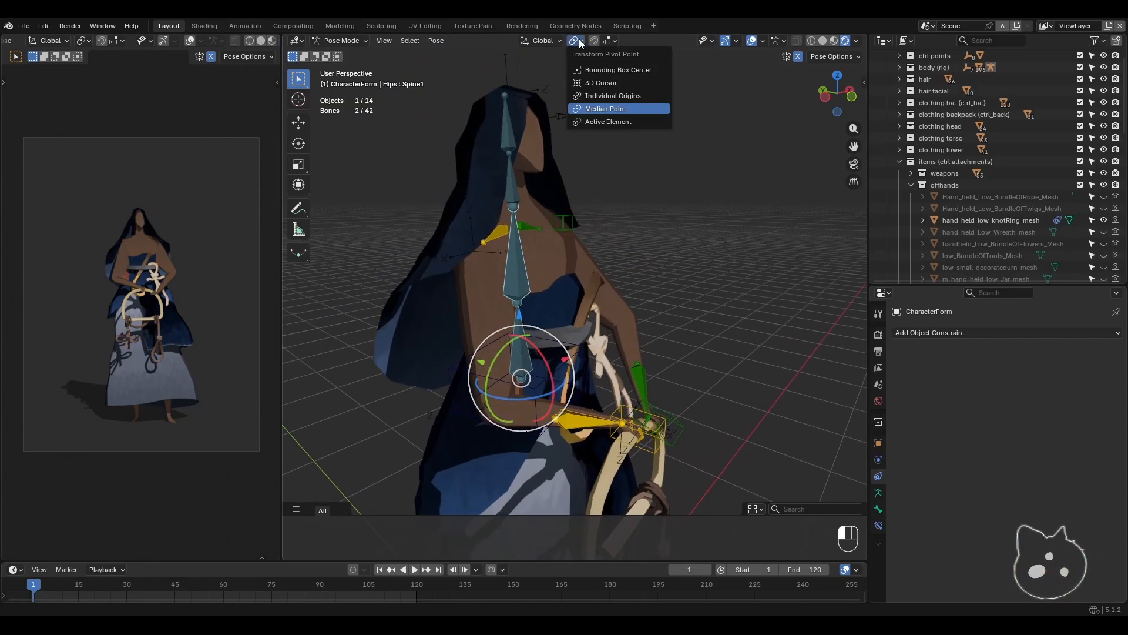
left_click(613, 97)
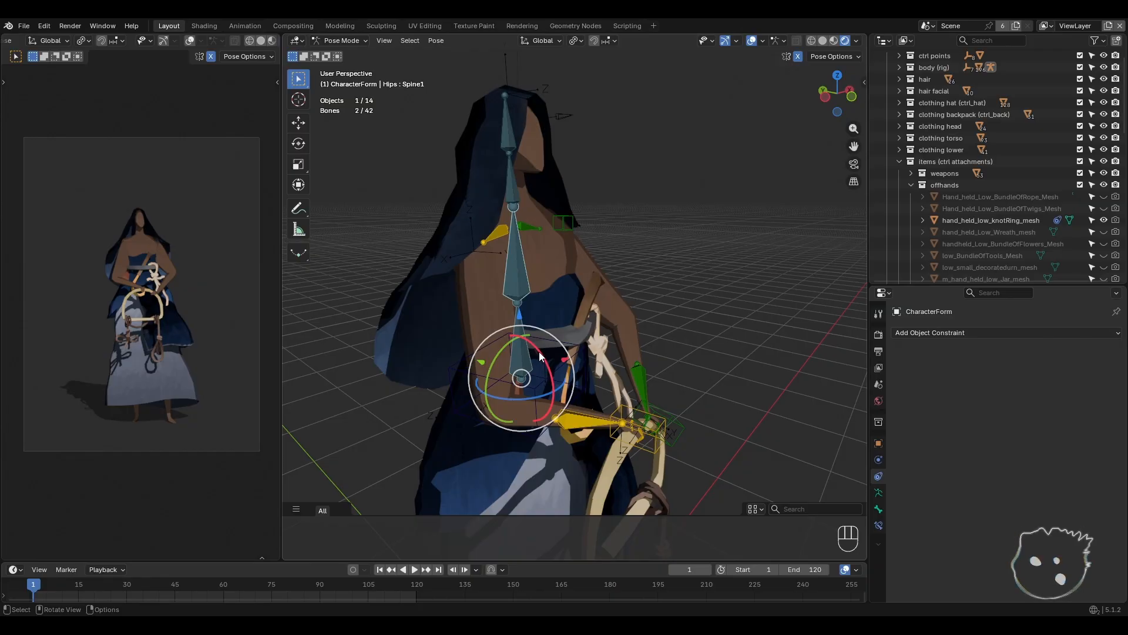
- Bend the Spine and Spine1 bones around the global X axis, and rotate the Neck bone to adjust the head's tilt
left_click_drag(539, 352, 541, 355)
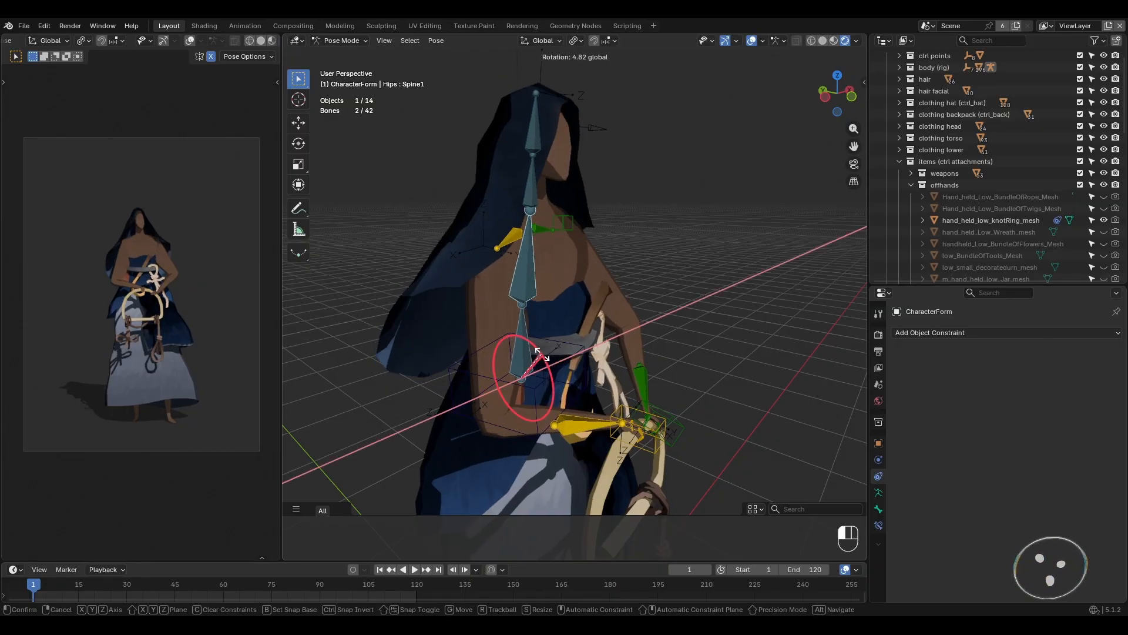
left_click_drag(542, 355, 573, 325)
middle_click_drag(574, 326, 544, 216)
left_click(542, 219)
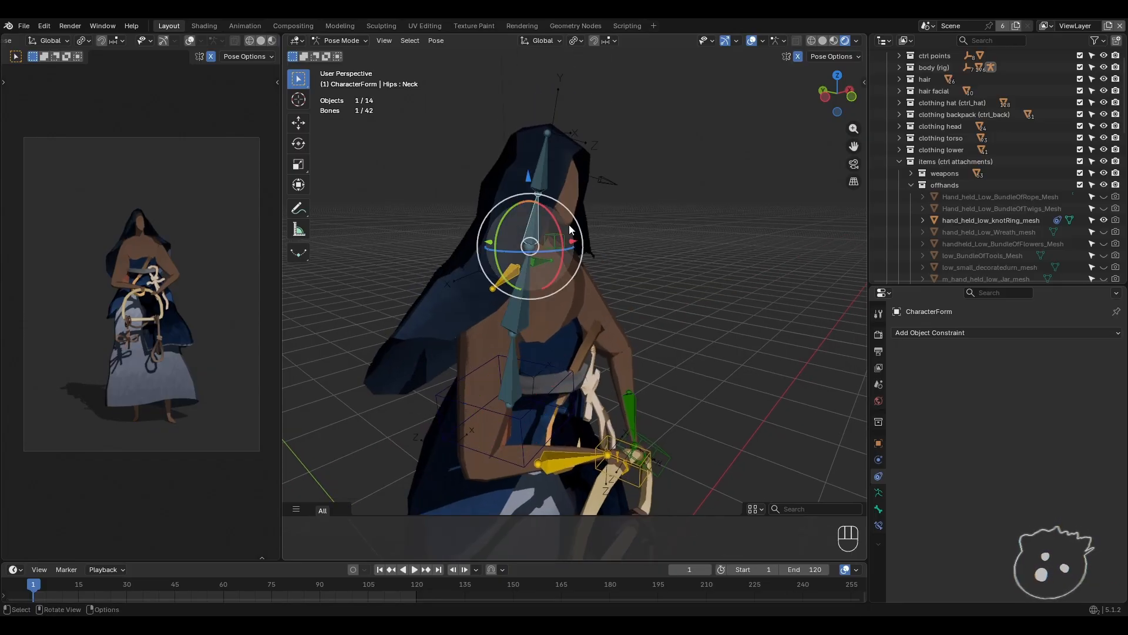
left_click_drag(559, 225, 556, 216)
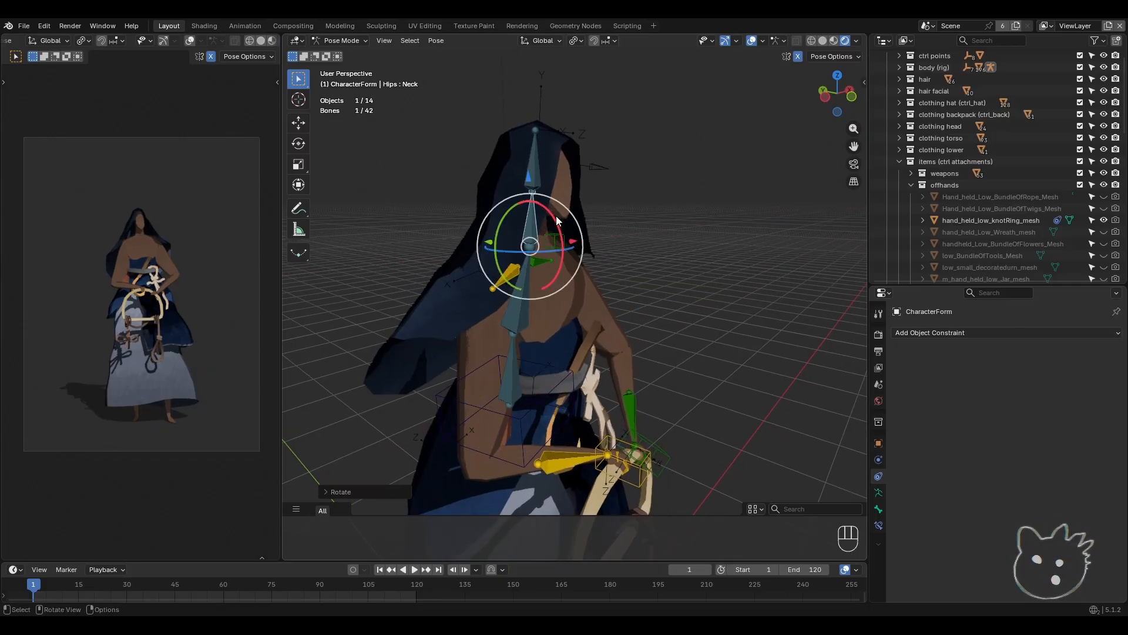
middle_click_drag(580, 253, 589, 308)
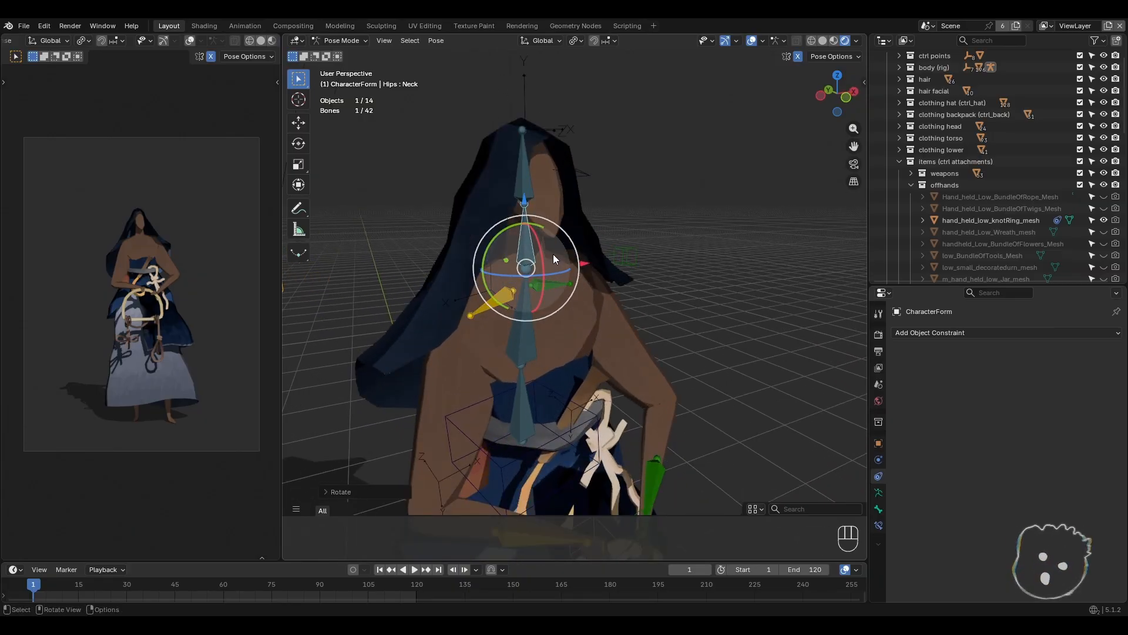
mouse_move(556, 252)
left_mouse_down()
mouse_move(586, 244)
mouse_move(563, 239)
mouse_move(572, 242)
left_mouse_up()
- Select the CharacterForm_Root bone on the ground between the character's feet
middle_click_drag(629, 354, 626, 288, "shift")
scroll(631, 341, "down", 2)
middle_click_drag(621, 380, 618, 341, "shift")
scroll(621, 348, "down", 1)
scroll(618, 340, "down", 1)
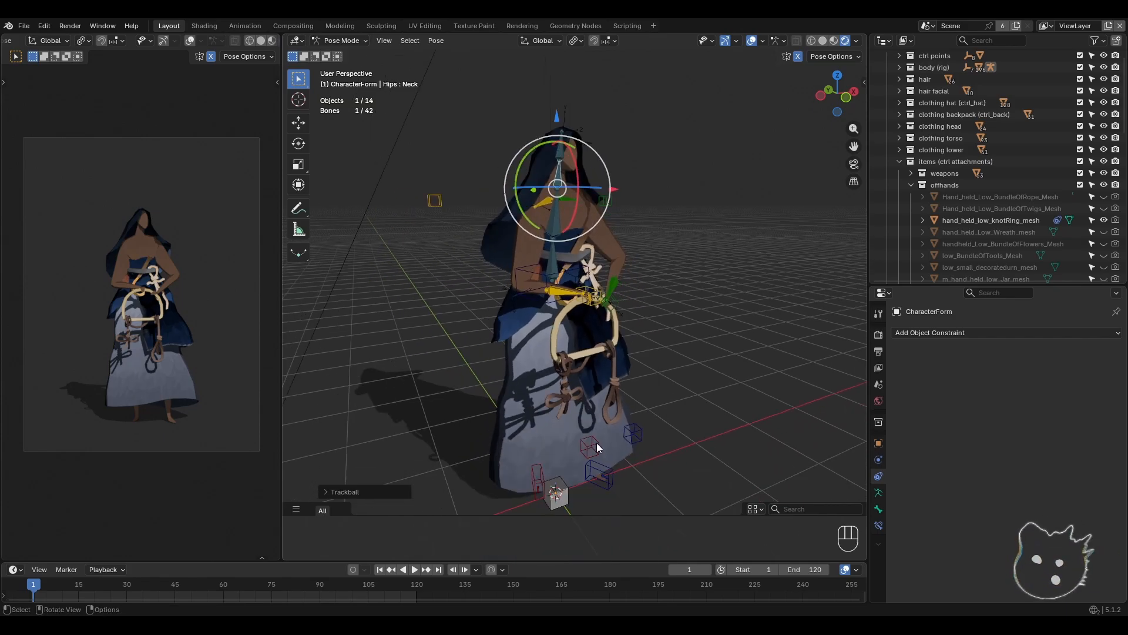
left_click(566, 497)
scroll(573, 476, "up", 1)
middle_click_drag(579, 460, 586, 383, "shift")
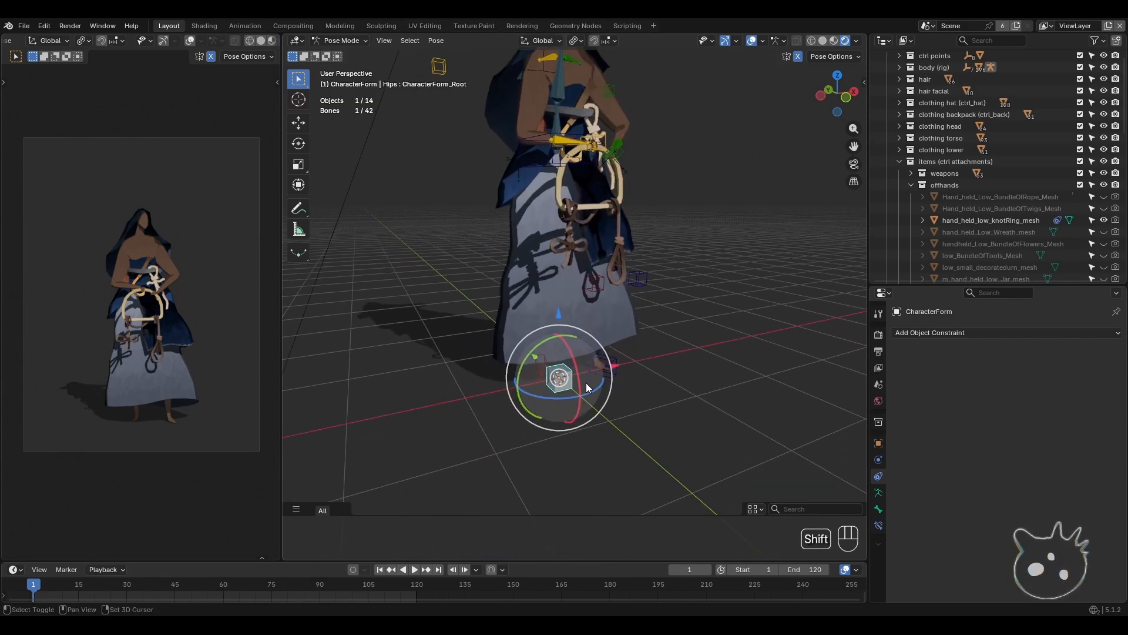
scroll(590, 385, "up", 2)
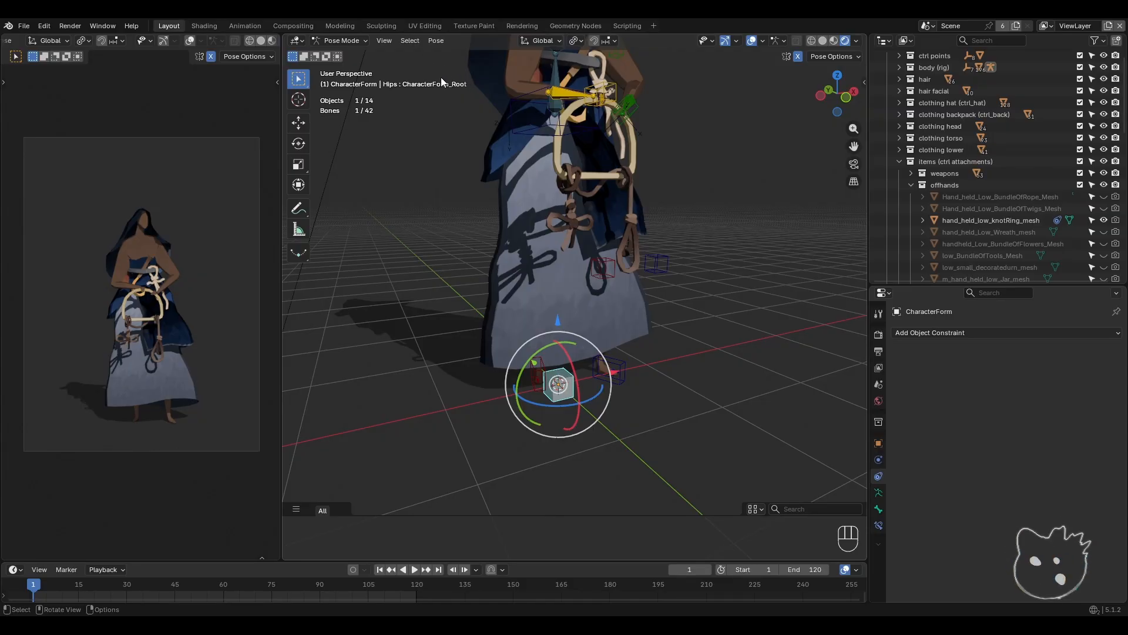
middle_click_drag(619, 434, 612, 462, "shift")
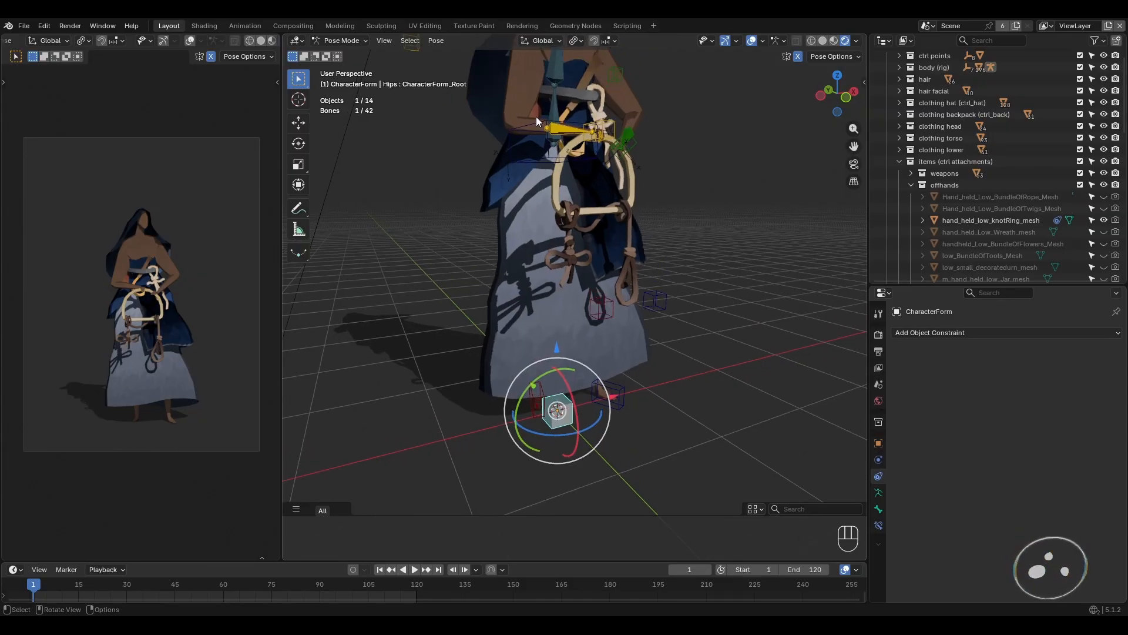
- Try moving the CharacterForm_Root bone along the global X axis and downward along Z, undoing each move
left_click(543, 41)
middle_click_drag(615, 398, 591, 397)
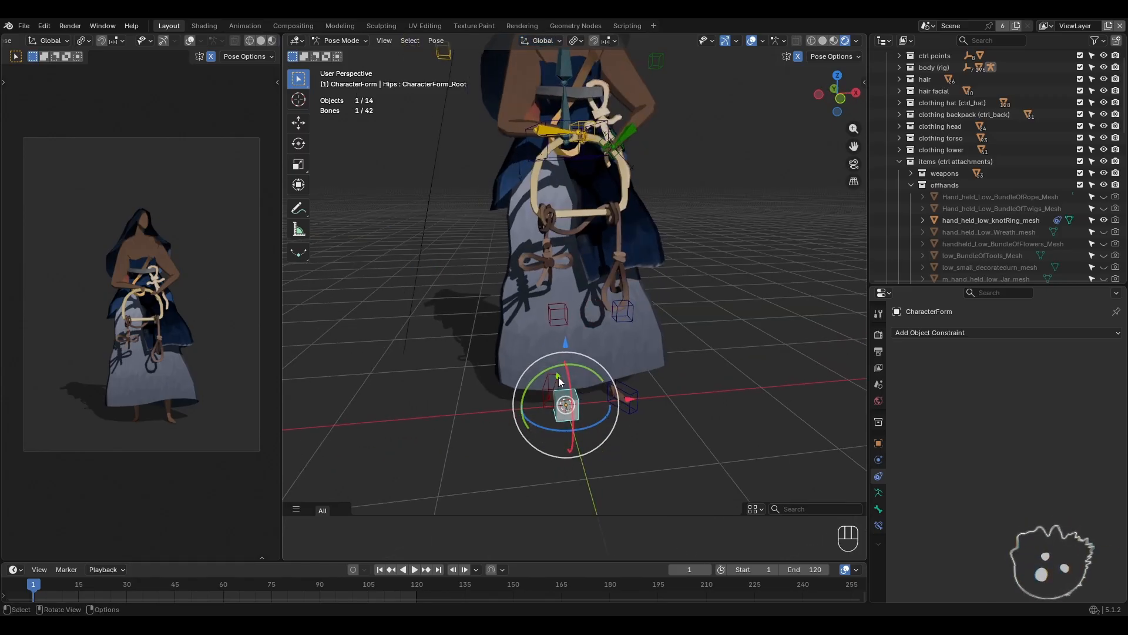
mouse_move(630, 399)
left_mouse_down()
mouse_move(710, 395)
mouse_move(646, 395)
left_mouse_up()
key("ctrl+z")
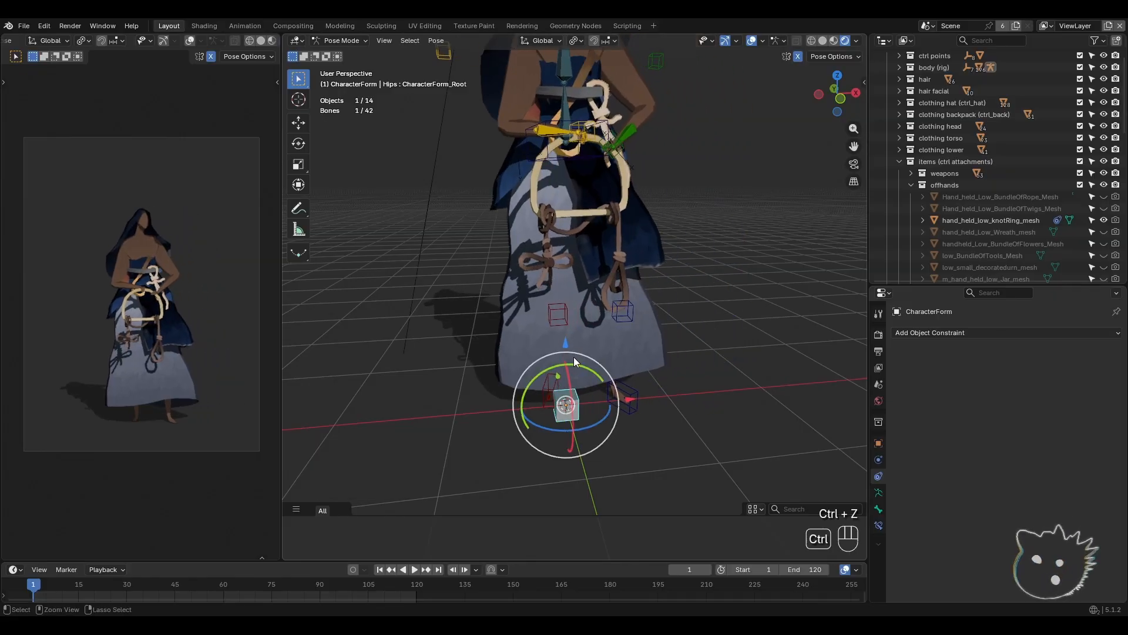
left_click_drag(566, 342, 611, 455)
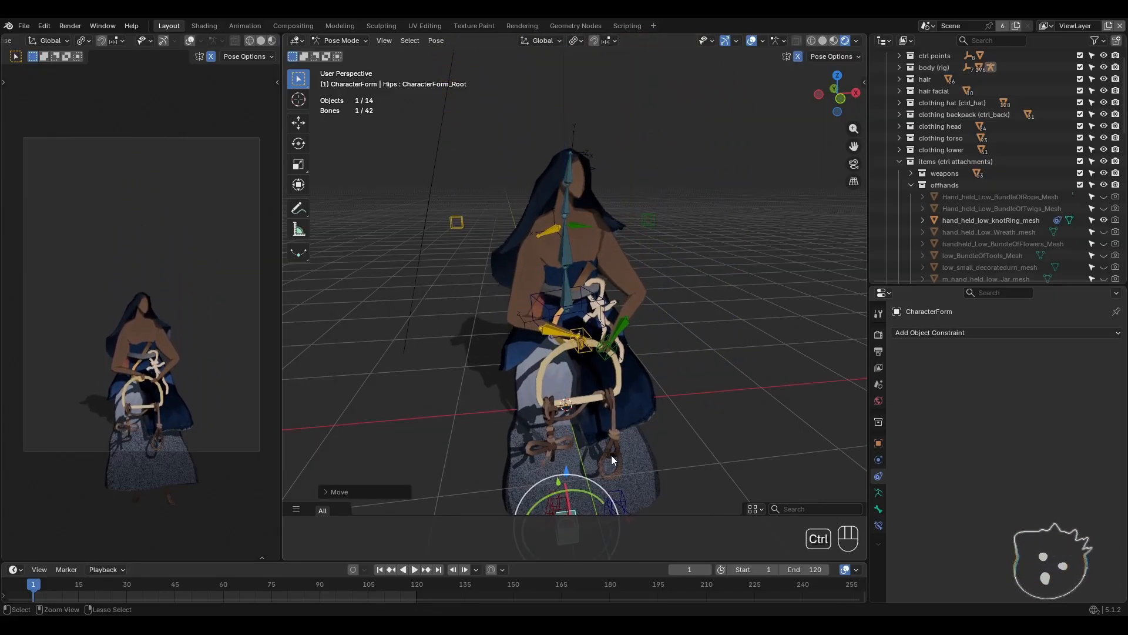
key("ctrl+z")
- Turn off the Rotate object gizmo and move the CharacterForm_Root bone across the ground within the global XY plane
middle_click_drag(583, 334, 593, 339)
middle_click_drag(622, 224, 623, 248, "shift")
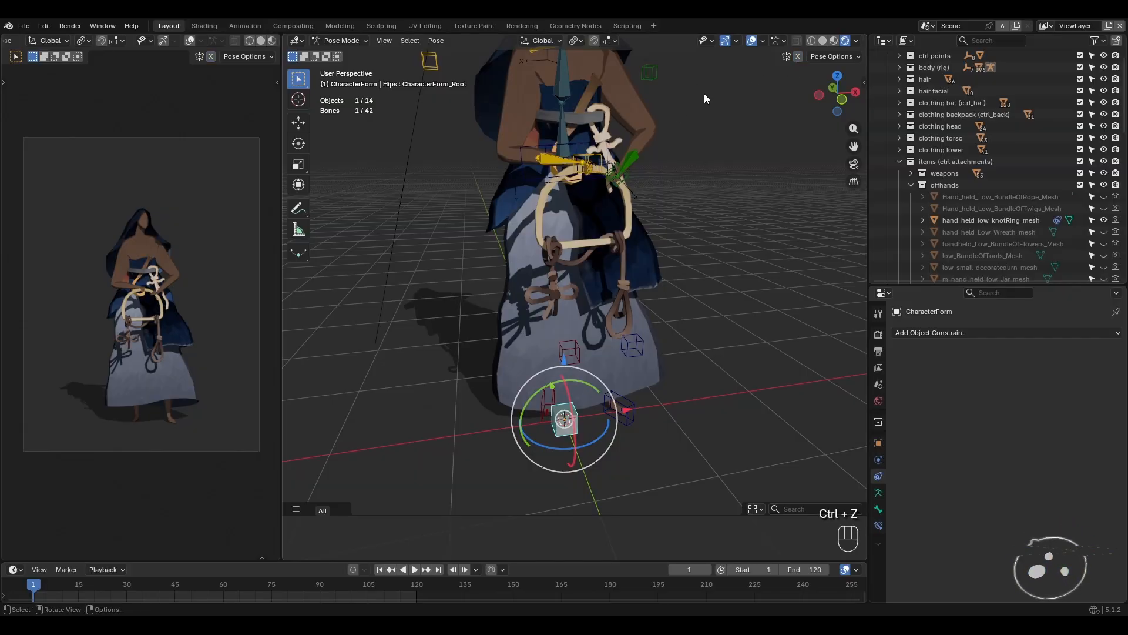
left_click(738, 41)
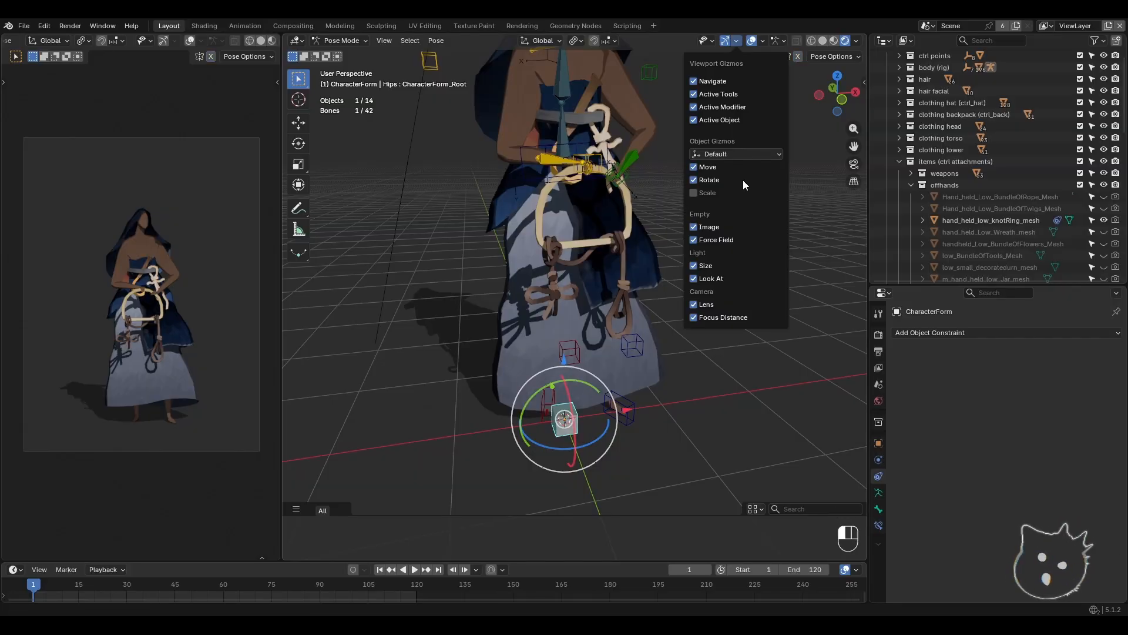
left_click(710, 181)
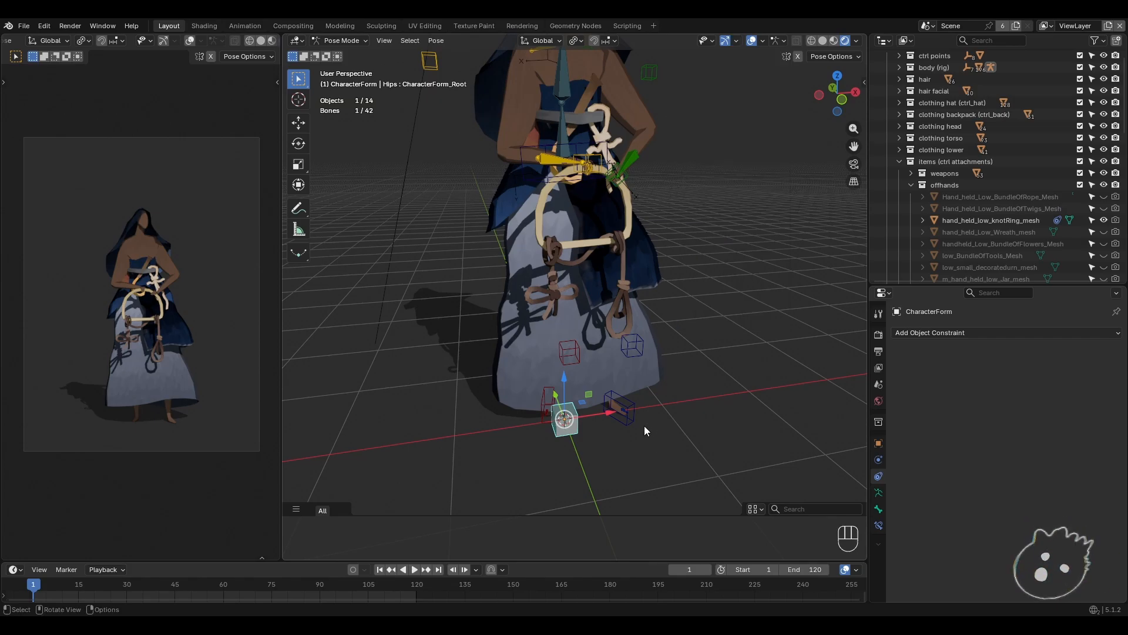
middle_click_drag(645, 431, 593, 388)
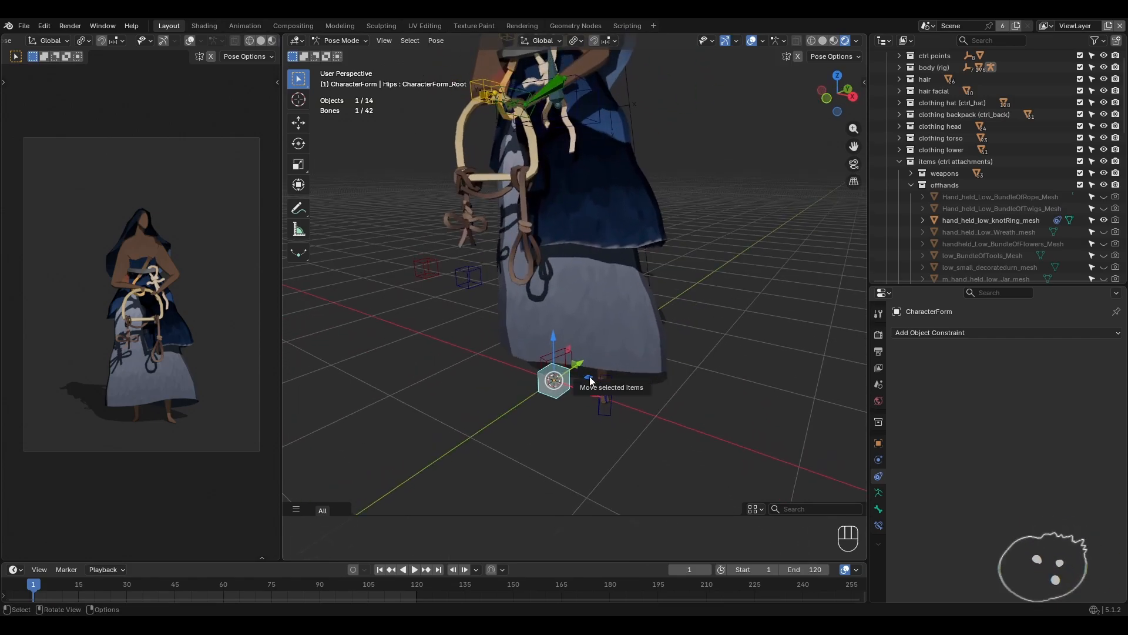
left_click_drag(589, 376, 537, 326)
- Turn the Rotate object gizmo back on and rotate the CharacterForm_Root bone around the global Z axis
middle_click_drag(521, 352, 517, 375, "shift")
left_click(736, 41)
left_click(703, 179)
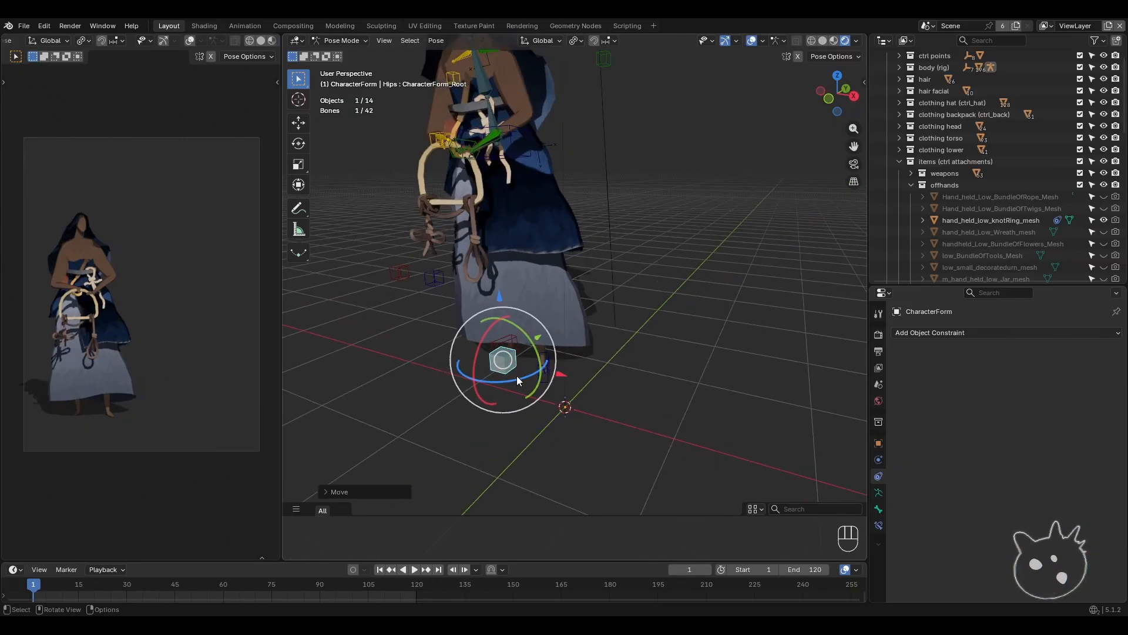
left_click_drag(519, 379, 548, 382)
- Select the RightHand_IK and LeftHand_IK bones and move them together, bringing the knot ring out to the character's left side
middle_click_drag(509, 329, 526, 412, "shift")
scroll(520, 376, "up", 2)
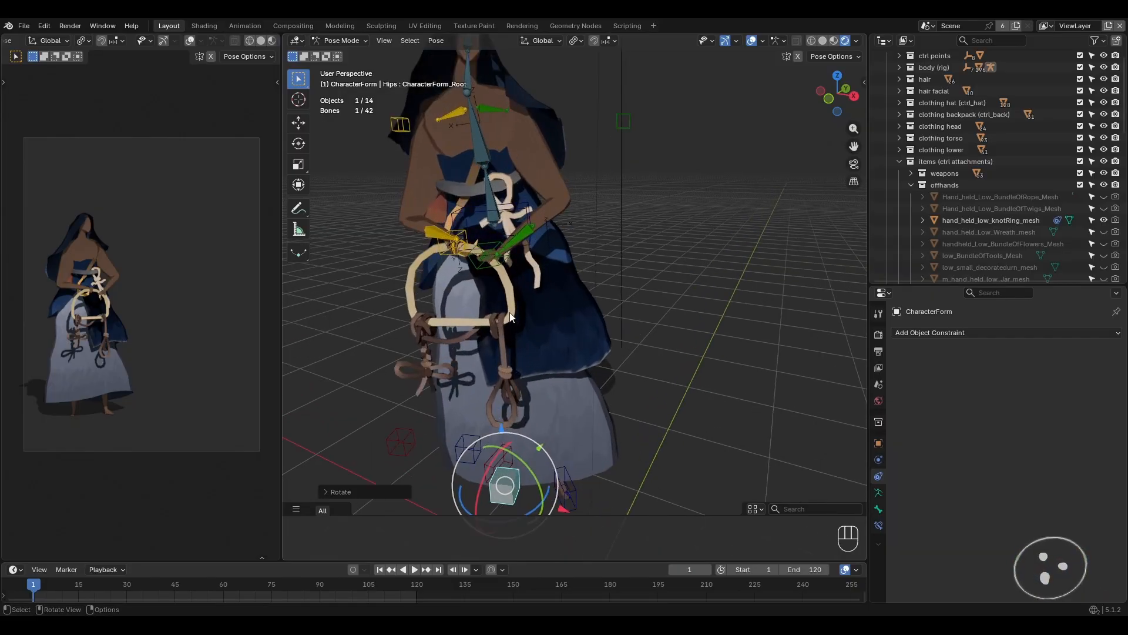
left_click(463, 232)
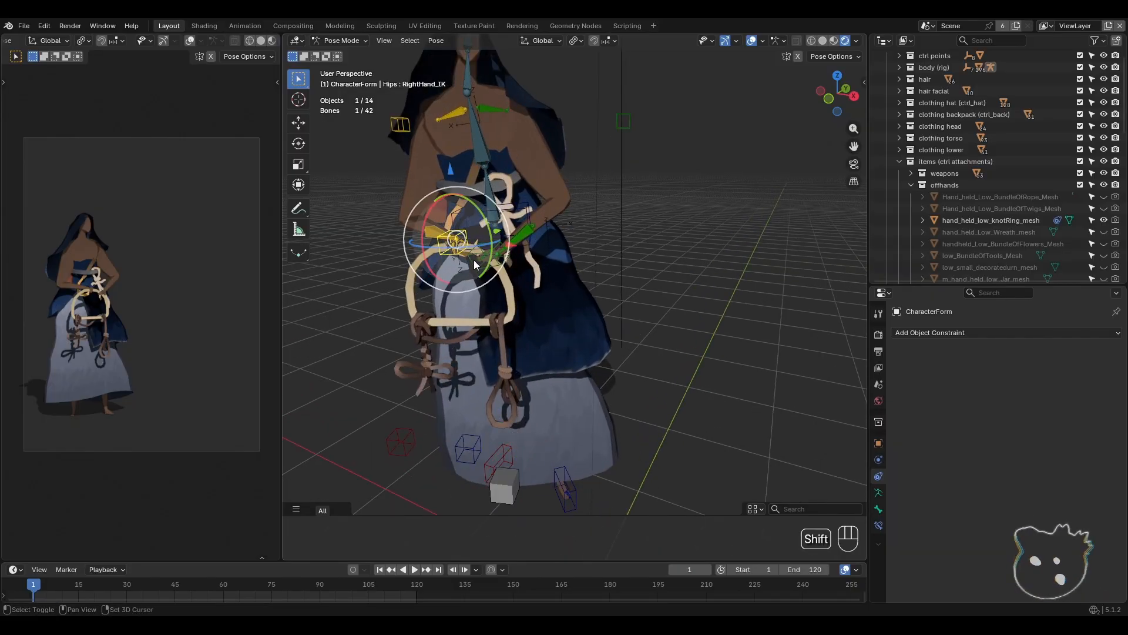
left_click(471, 262, "shift")
middle_click_drag(490, 302, 507, 306, "shift")
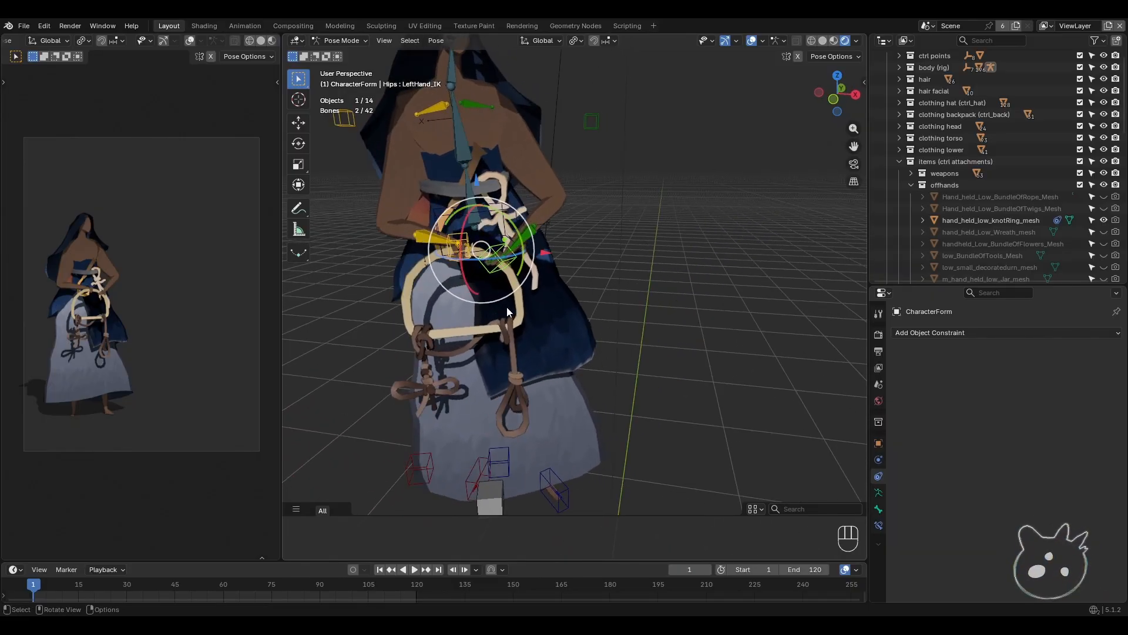
key("g")
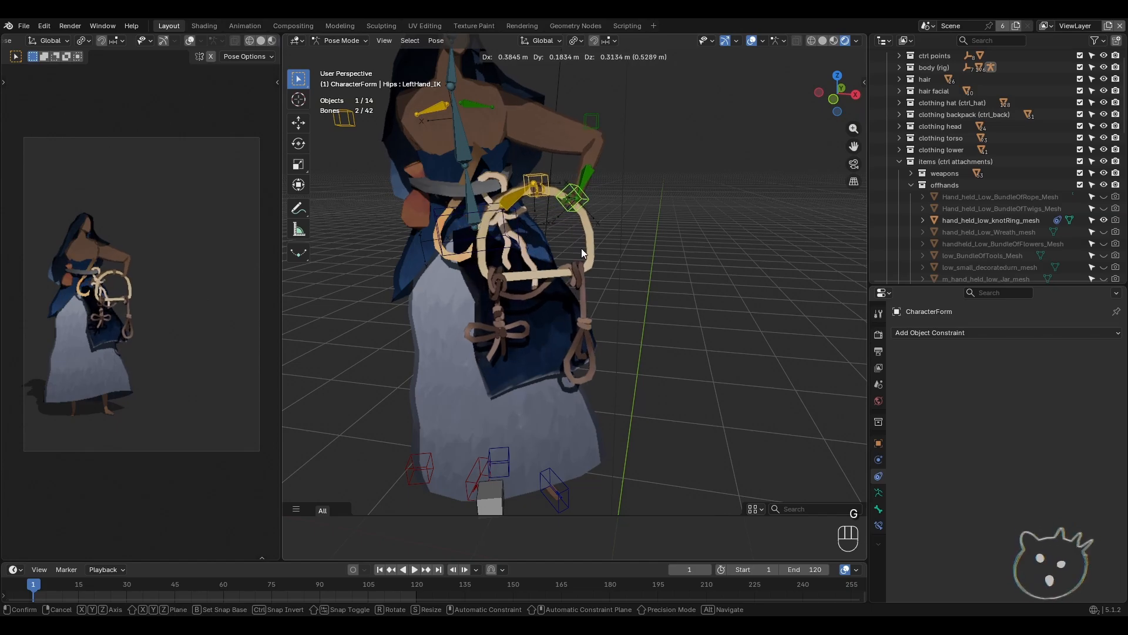
left_click(580, 248)
middle_click_drag(580, 248, 504, 277)
key("g")
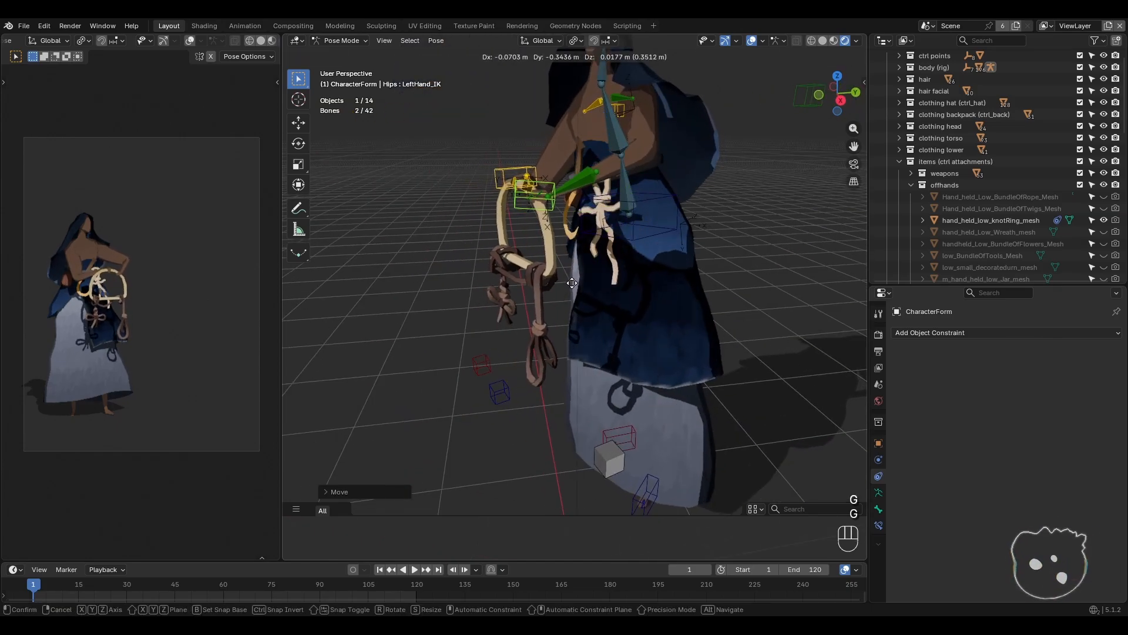
left_click(572, 282)
- Rotate the Hips bone slightly around the global Z axis, and turn the Spine1 bone slightly
scroll(580, 293, "up", 3)
middle_click_drag(580, 293, 629, 351)
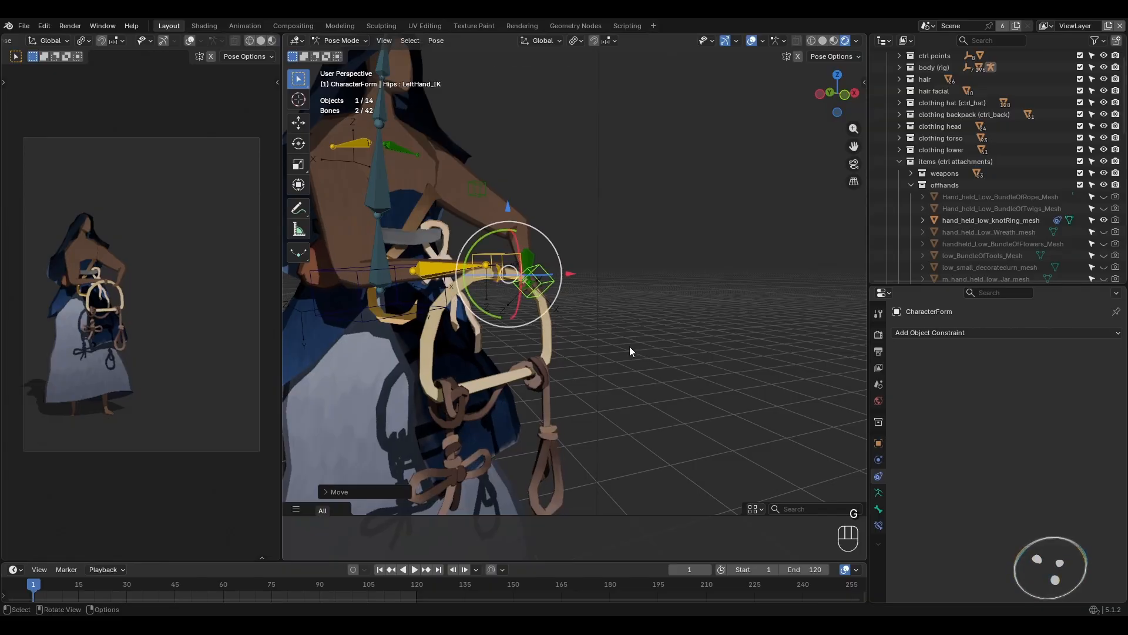
scroll(629, 350, "down", 3)
left_click(414, 355)
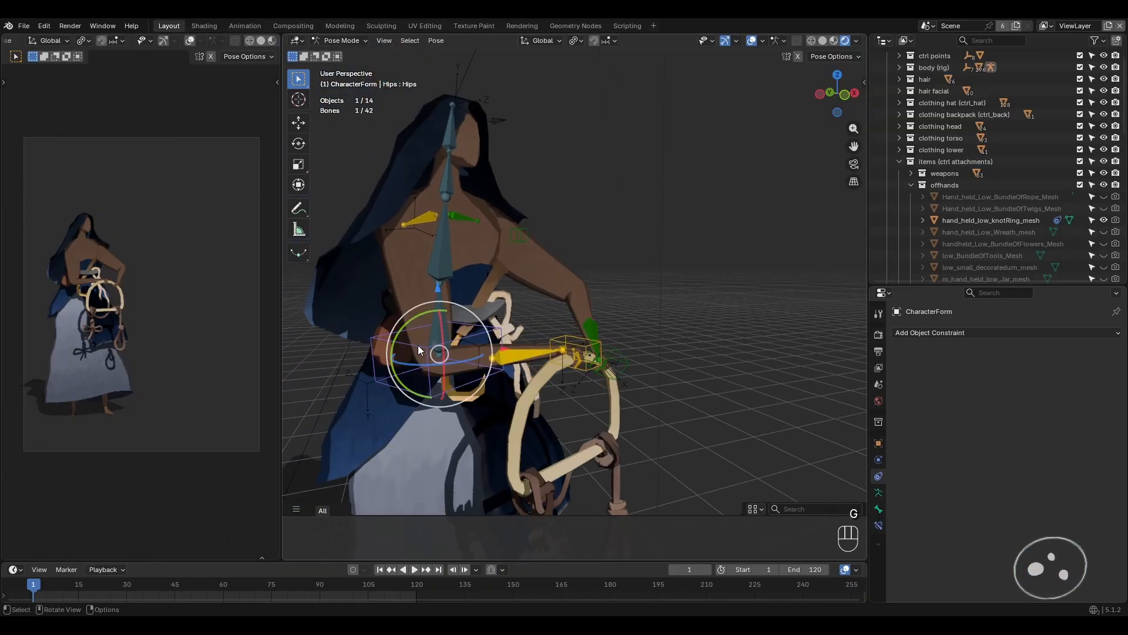
left_click_drag(458, 364, 453, 362)
left_click(453, 252)
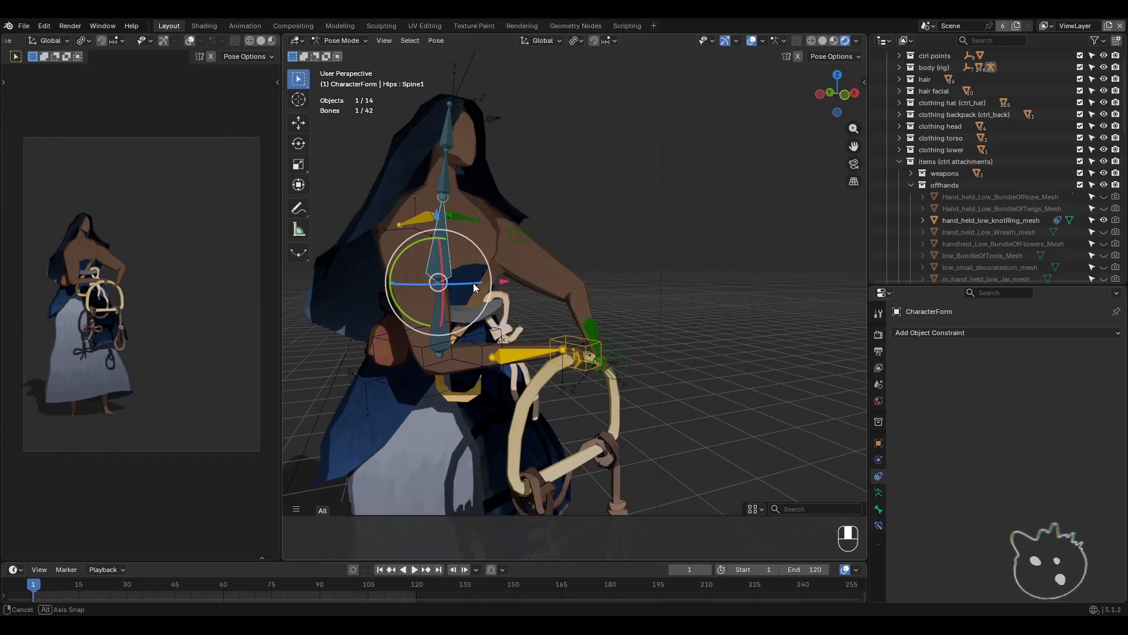
middle_click_drag(474, 283, 450, 241)
left_click_drag(473, 285, 468, 288)
- Deselect all bones and hide the viewport overlays and gizmos to examine the character's pose
left_click(700, 316)
middle_click_drag(699, 317, 642, 347, "shift")
scroll(691, 344, "down", 3)
middle_click_drag(642, 347, 658, 293, "shift")
left_click(752, 40)
left_click(726, 40)
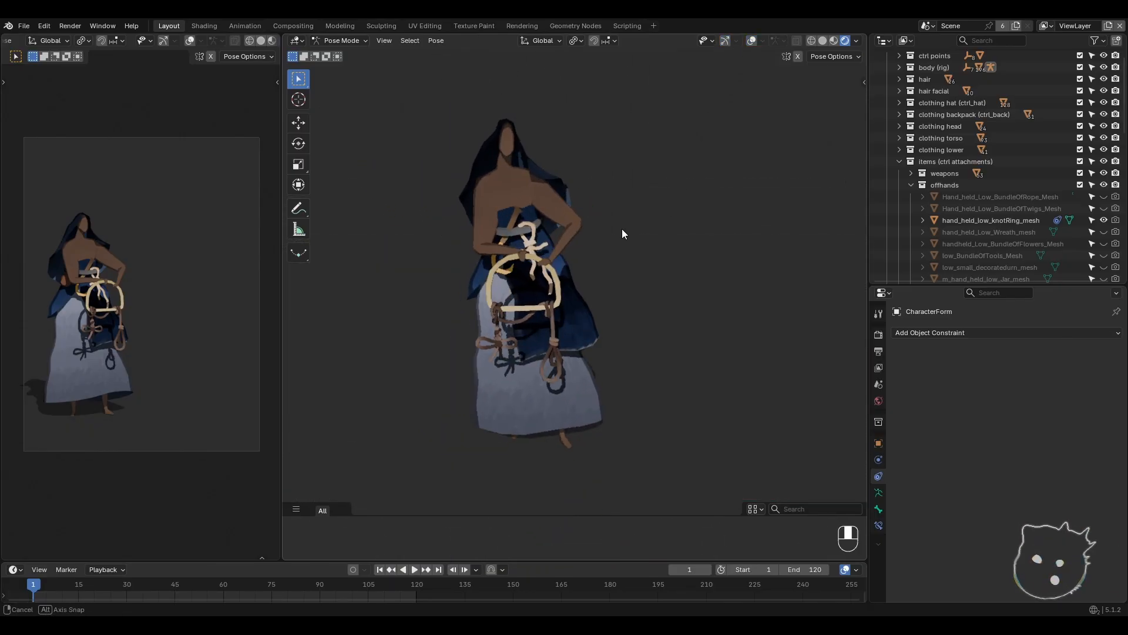
middle_click_drag(622, 228, 587, 248)
- Show the viewport overlays and gizmos again
left_click(753, 40)
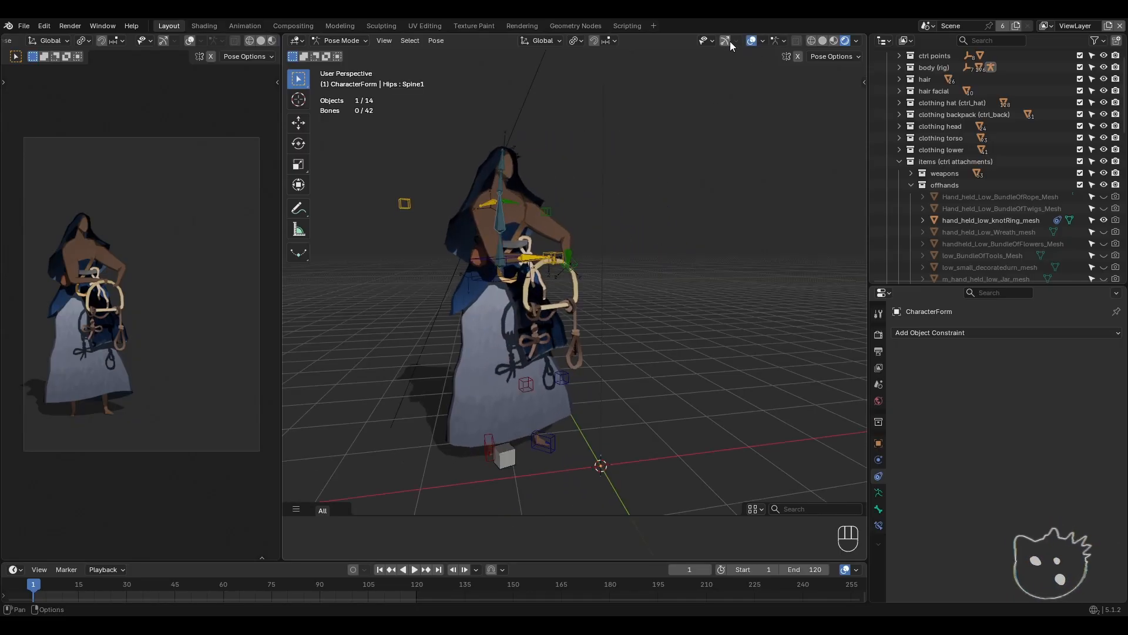
left_click(725, 40)
middle_click_drag(676, 190, 681, 260)
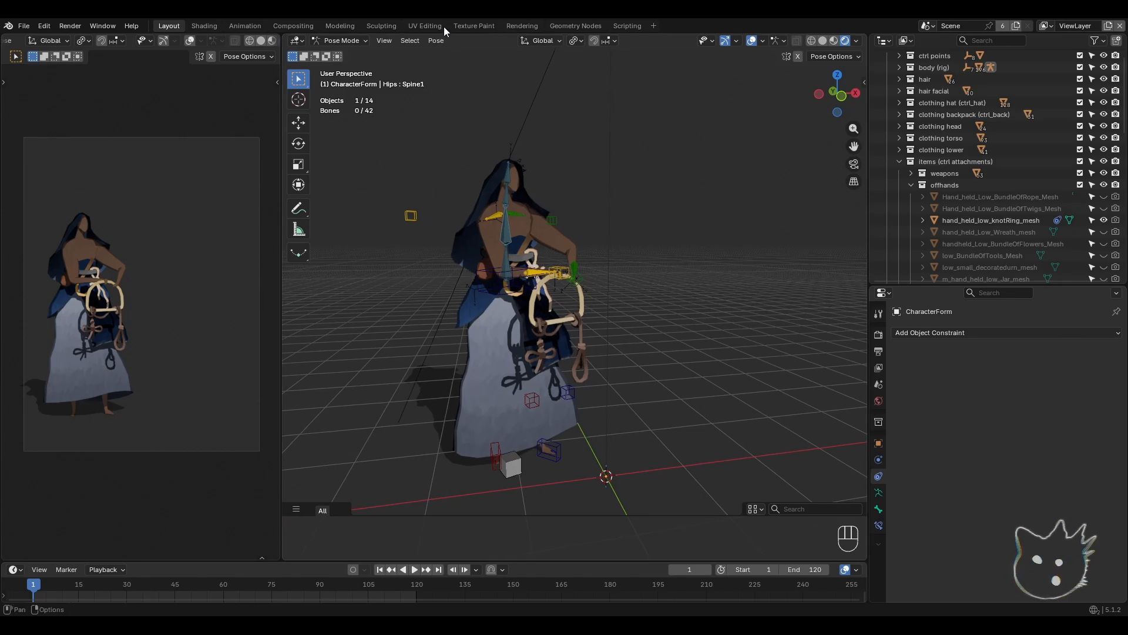
- Select the RightHand_IK and LeftHand_IK bones and, with the viewport gizmos hidden, try moving them together
left_click(351, 40)
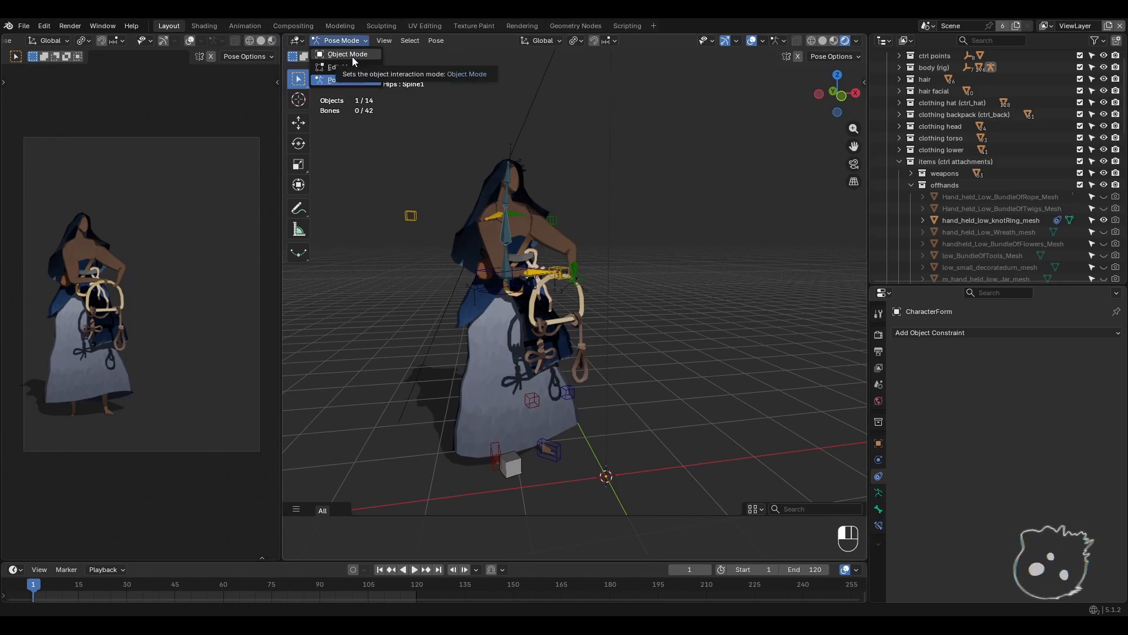
middle_click_drag(652, 231, 650, 282, "shift")
scroll(649, 283, "up", 1)
left_click(573, 285)
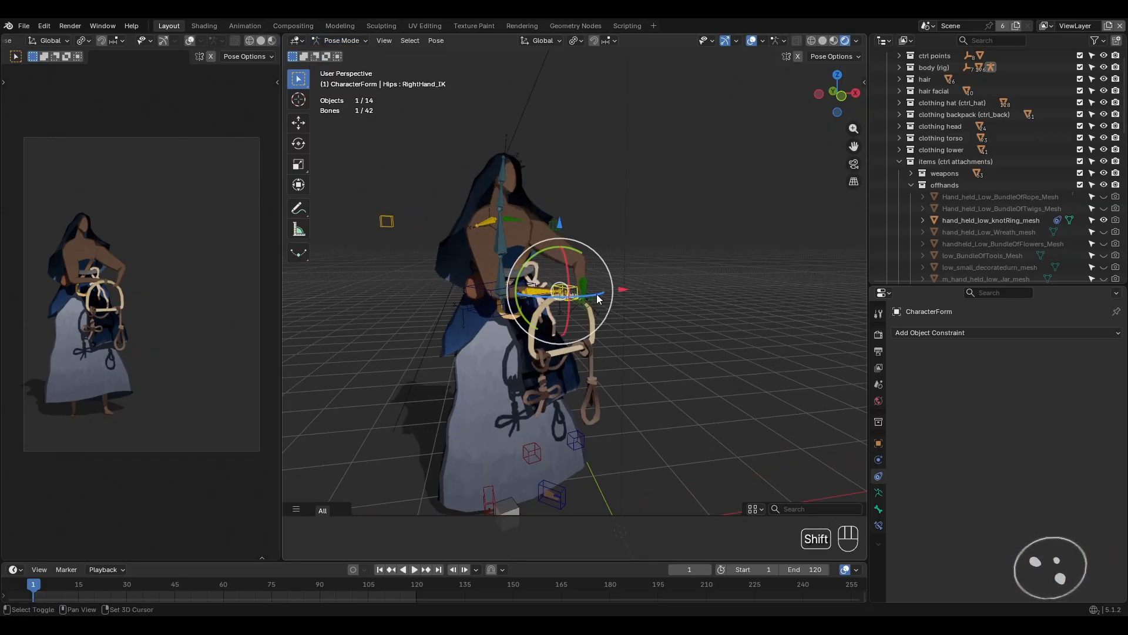
left_click(595, 298, "shift")
key("g")
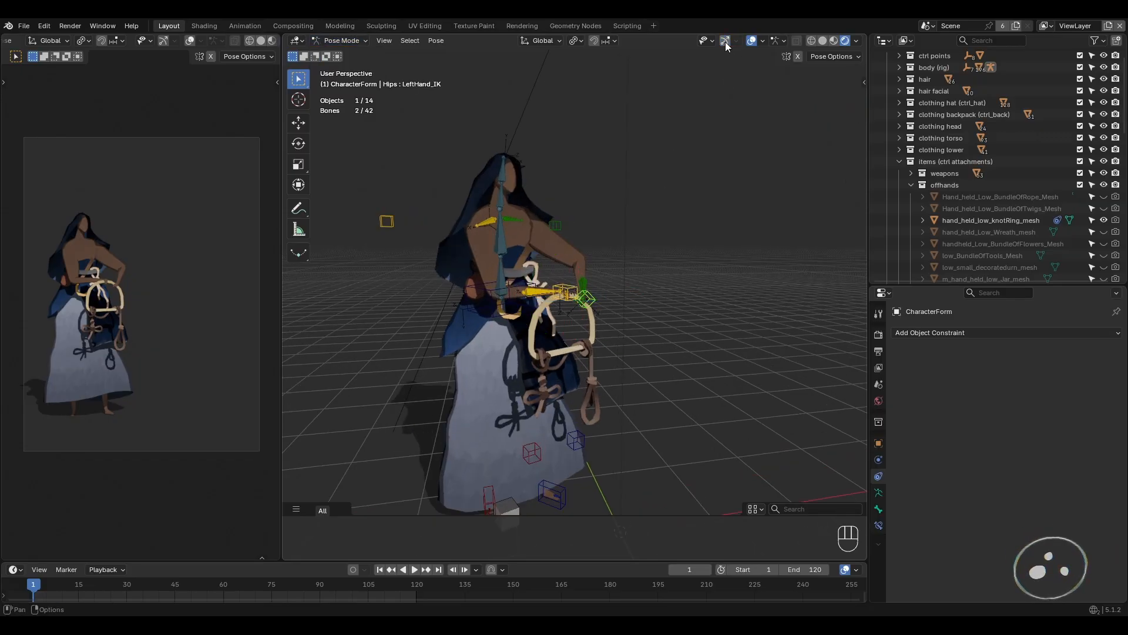
right_click(621, 317)
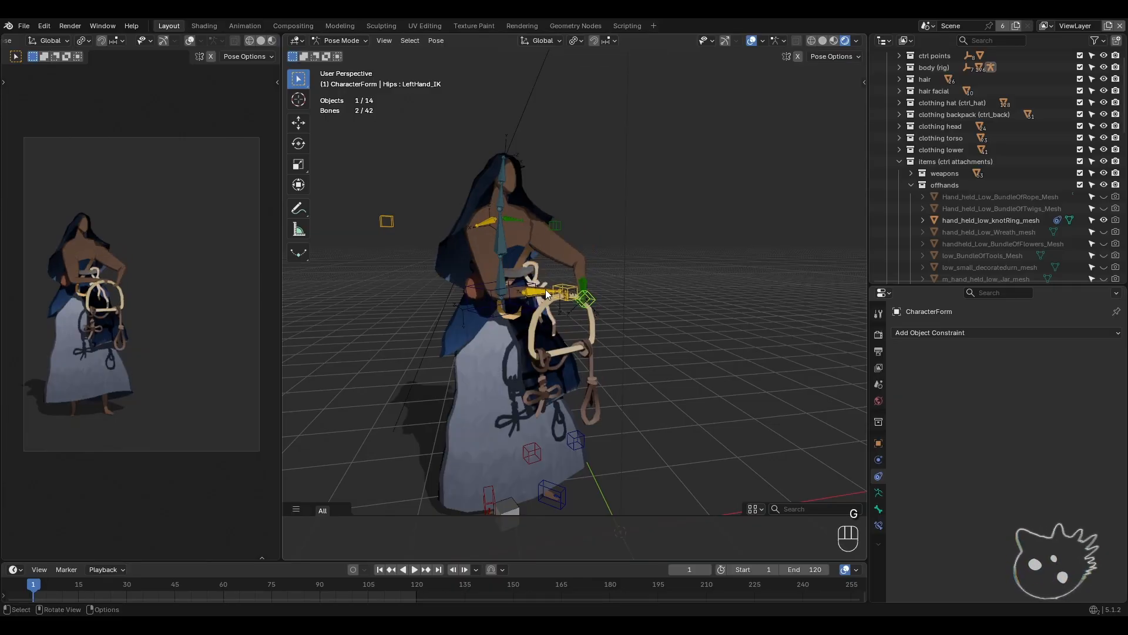
- Make the Extra Bones collection of the Hips armature visible
mouse_move(586, 353)
middle_mouse_down("shift")
mouse_move(594, 311)
mouse_move(565, 355)
middle_mouse_up("shift")
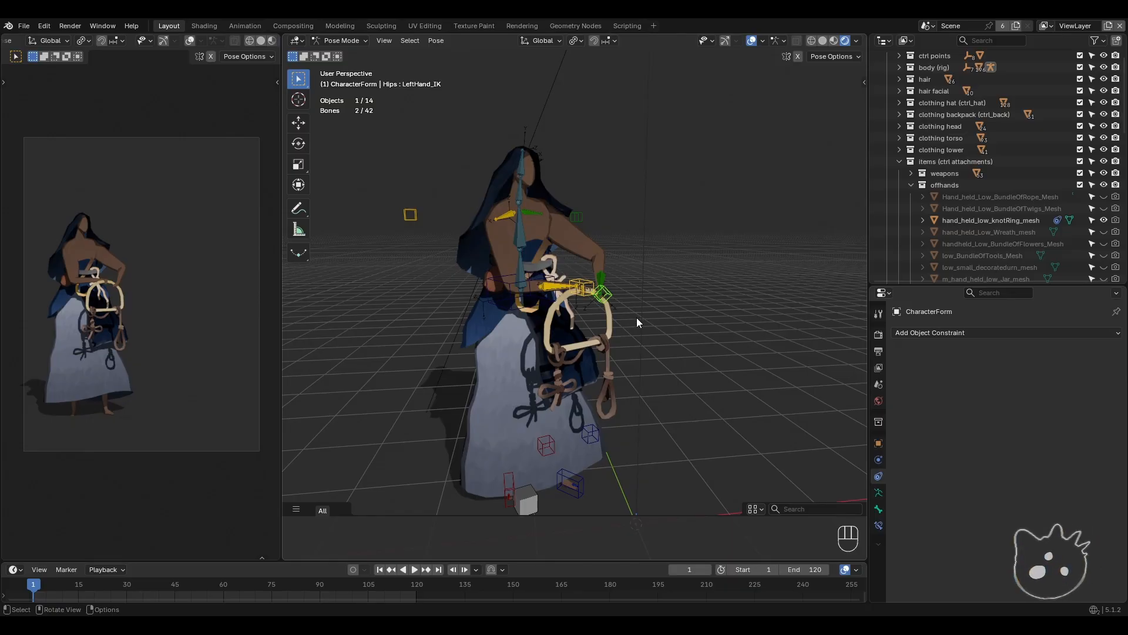
left_click(879, 493)
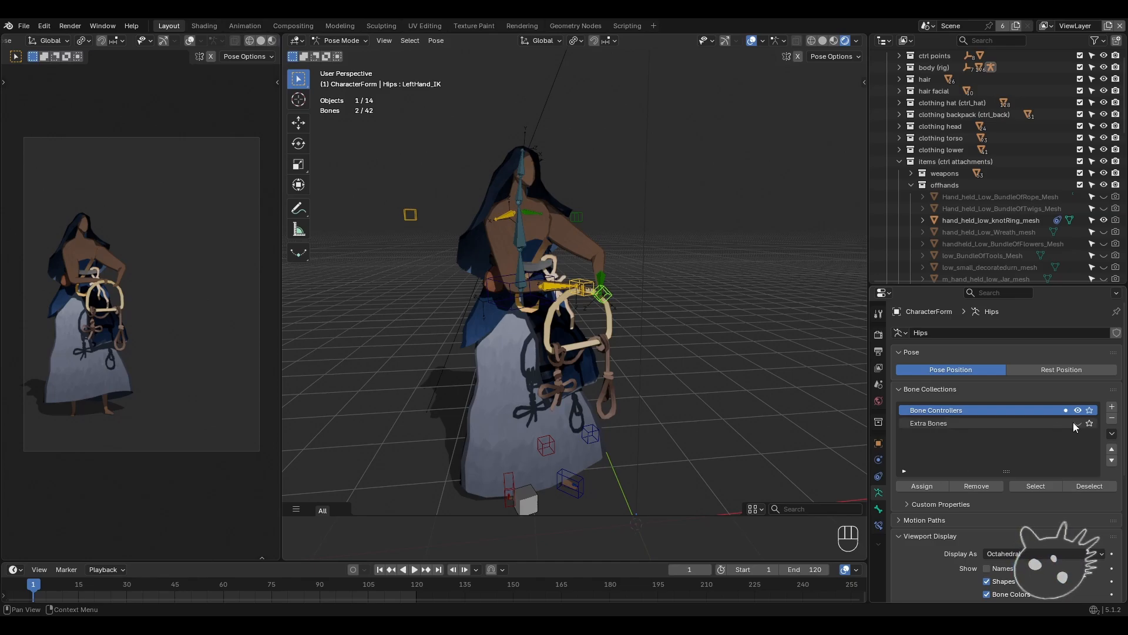
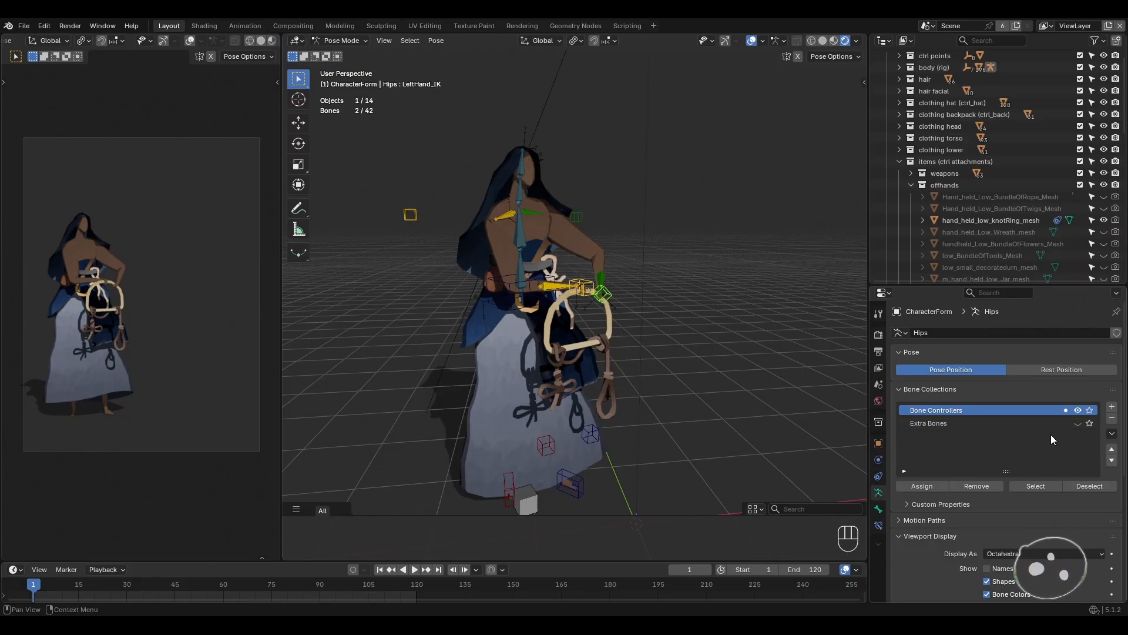
left_click(1077, 423)
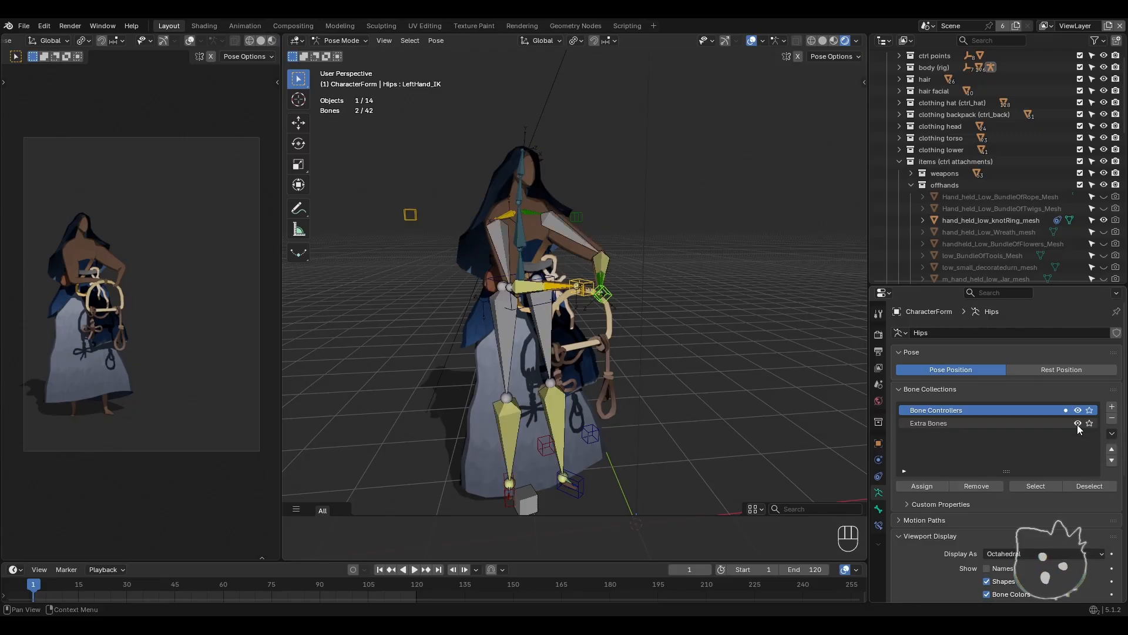
- Select the RightLeg bone and examine the targets and settings of its IK bone constraint
scroll(660, 377, "up", 2)
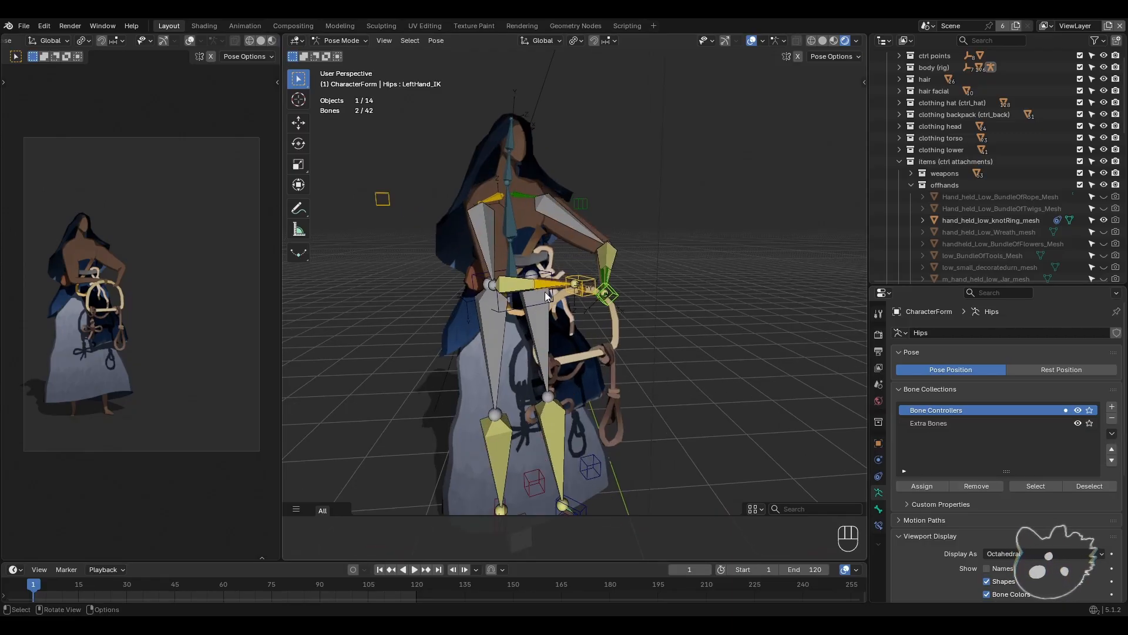
left_click(502, 438)
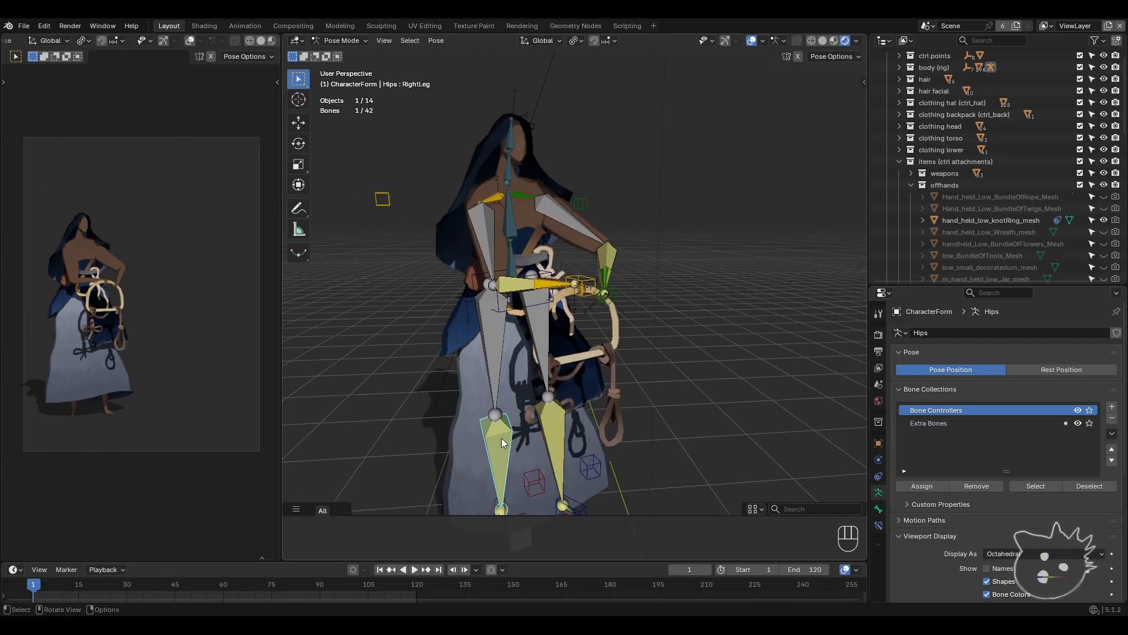
left_click(878, 525)
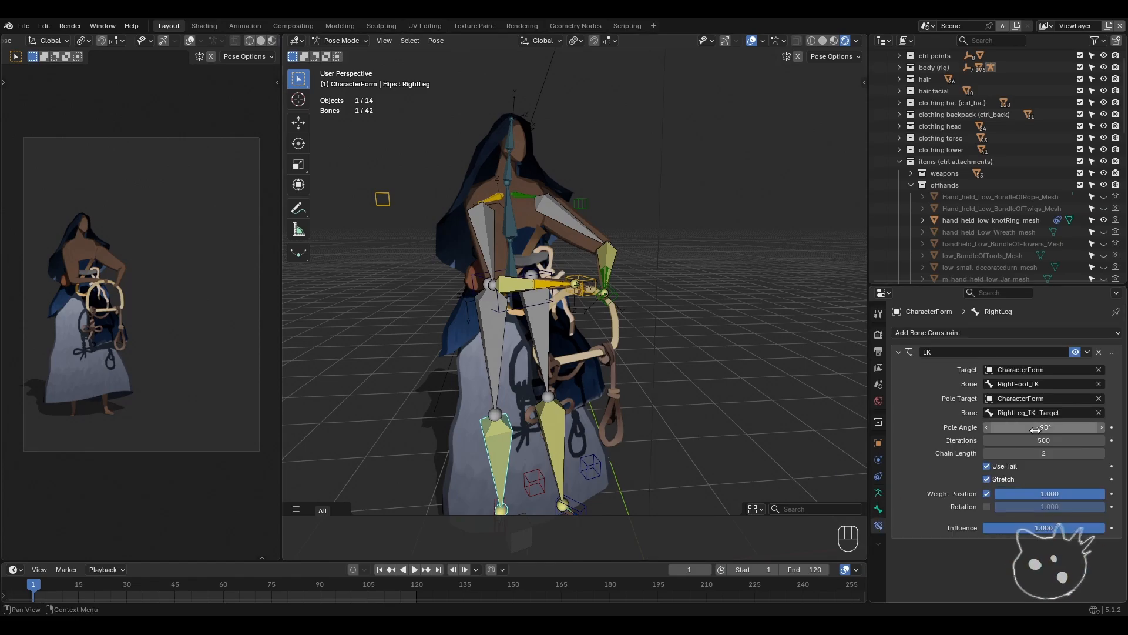
scroll(652, 417, "down", 2)
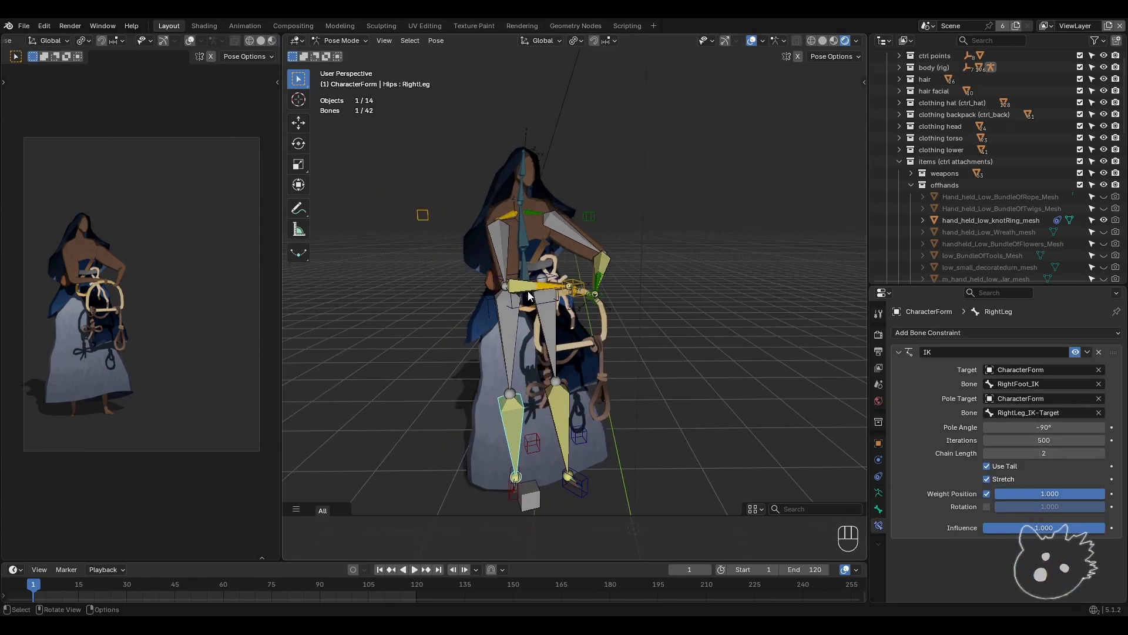
scroll(555, 288, "up", 6)
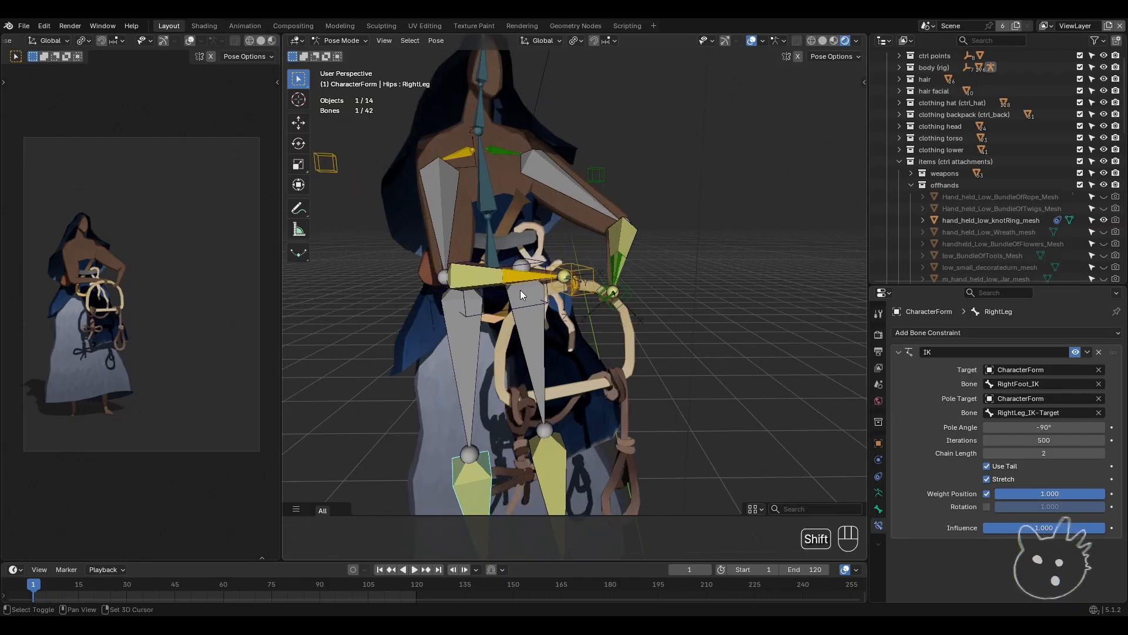
- Select the RightForeArm_IK-Target bone and move it to change the right elbow's direction
middle_click_drag(549, 320, 579, 341, "shift")
scroll(529, 334, "down", 4)
middle_click_drag(405, 287, 467, 302, "shift")
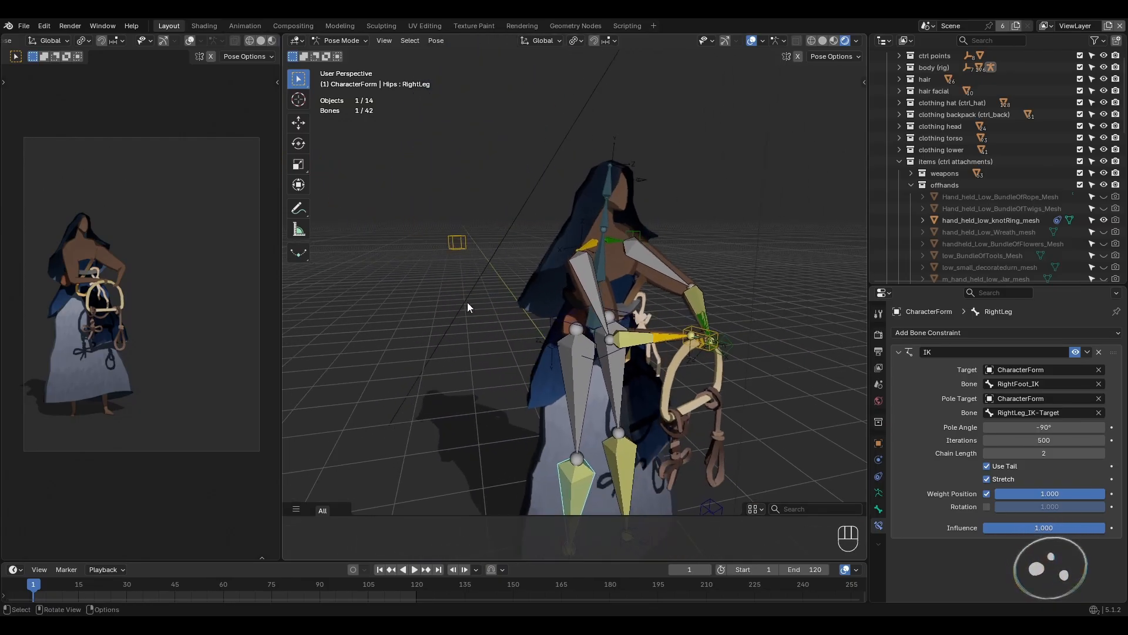
left_click(460, 242)
scroll(466, 284, "up", 2)
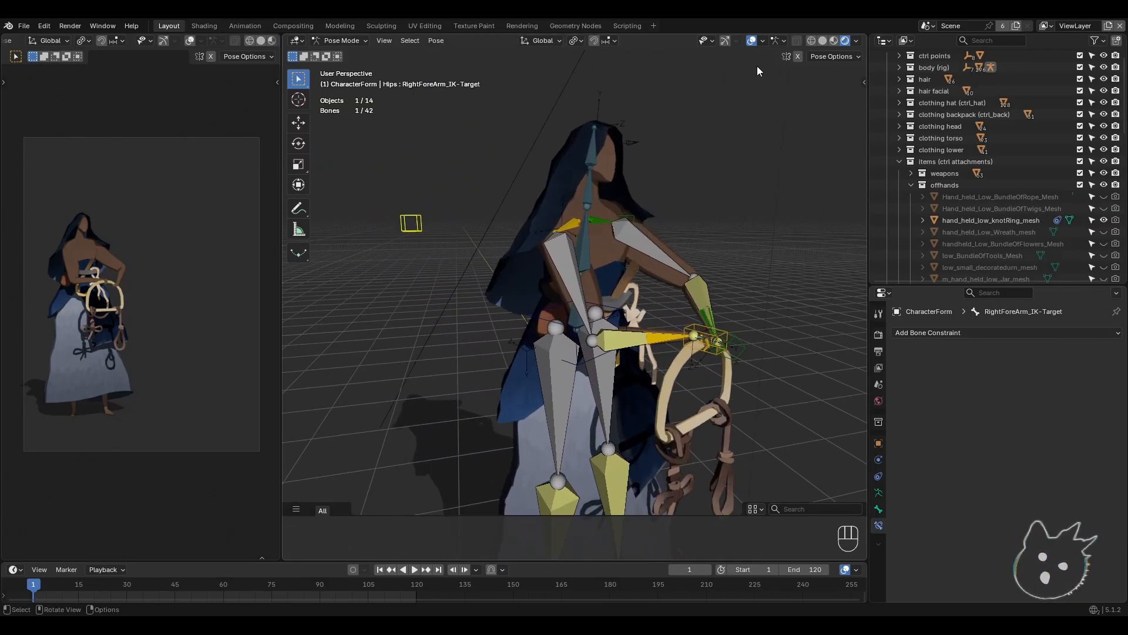
left_click(753, 40)
left_click(753, 41)
middle_click_drag(611, 253, 529, 272)
key("g")
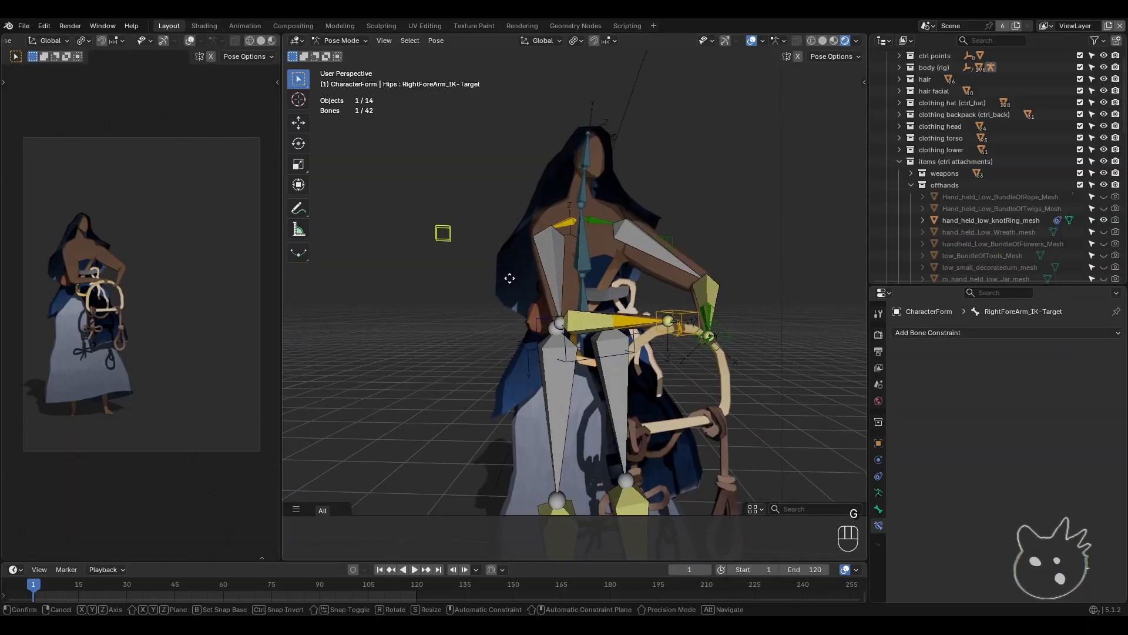
key("Escape")
middle_click_drag(617, 300, 493, 309)
key("g")
left_click(528, 324)
- Select the LeftForeArm_IK-Target bone and reposition it in two moves, checking the left elbow from different angles
left_click(771, 222)
middle_click_drag(767, 224, 696, 262)
key("g")
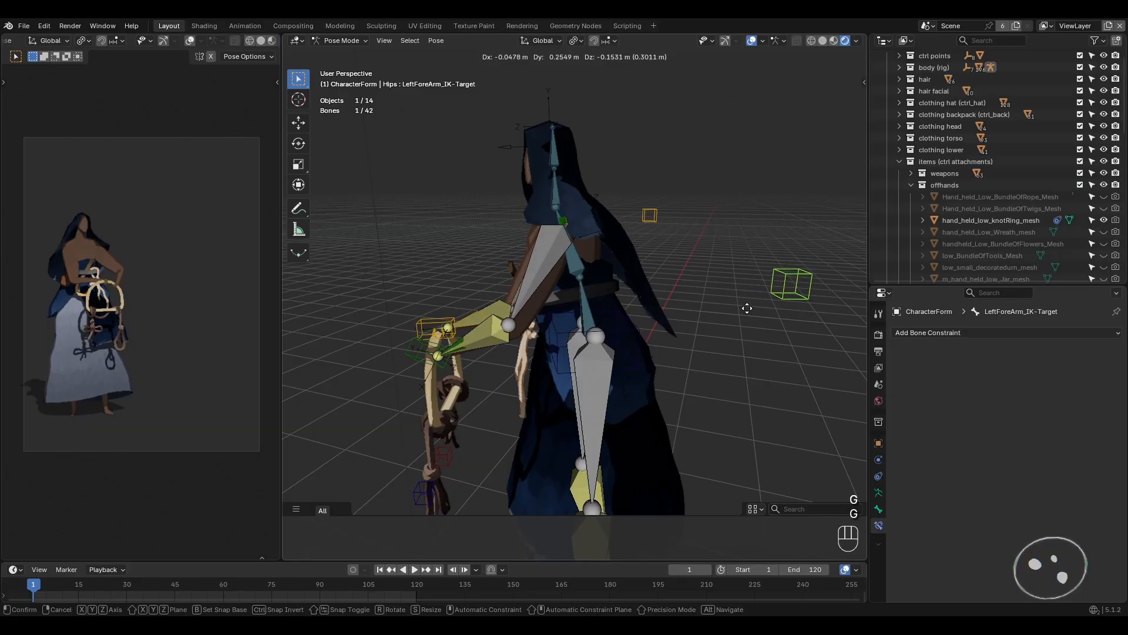
left_click(650, 362)
middle_click_drag(649, 362, 523, 341)
key("g")
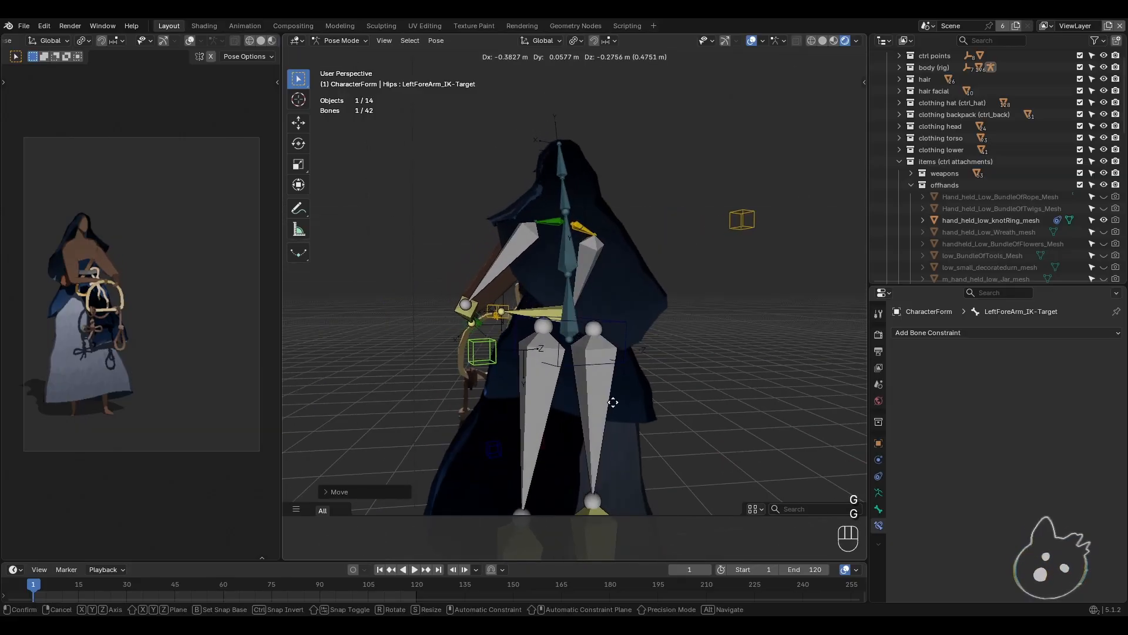
left_click(686, 411)
- Reselect the RightForeArm_IK-Target bone and adjust its position from behind the character
left_click(729, 214)
middle_click_drag(729, 215, 656, 288)
key("g")
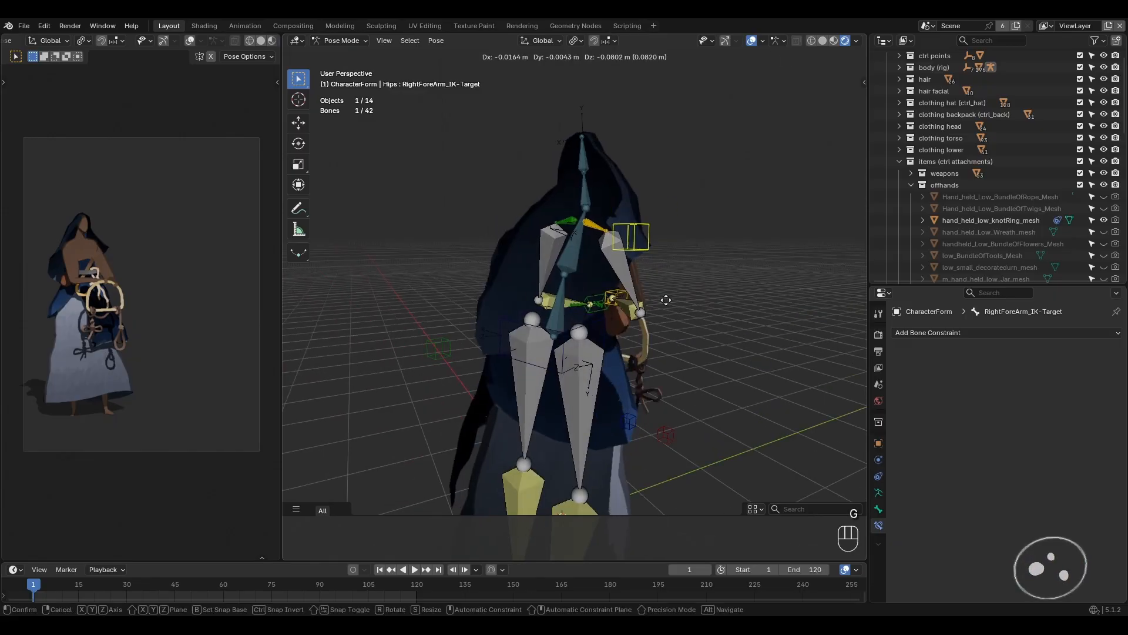
left_click(664, 321)
- Move the LeftLeg_IK-Target bone in front of the legs to change the left knee's direction
middle_click_drag(527, 432, 579, 264, "shift")
middle_click_drag(579, 264, 758, 314)
middle_click_drag(605, 335, 505, 330, "shift")
middle_click_drag(506, 330, 611, 323)
middle_click_drag(564, 335, 517, 339, "shift")
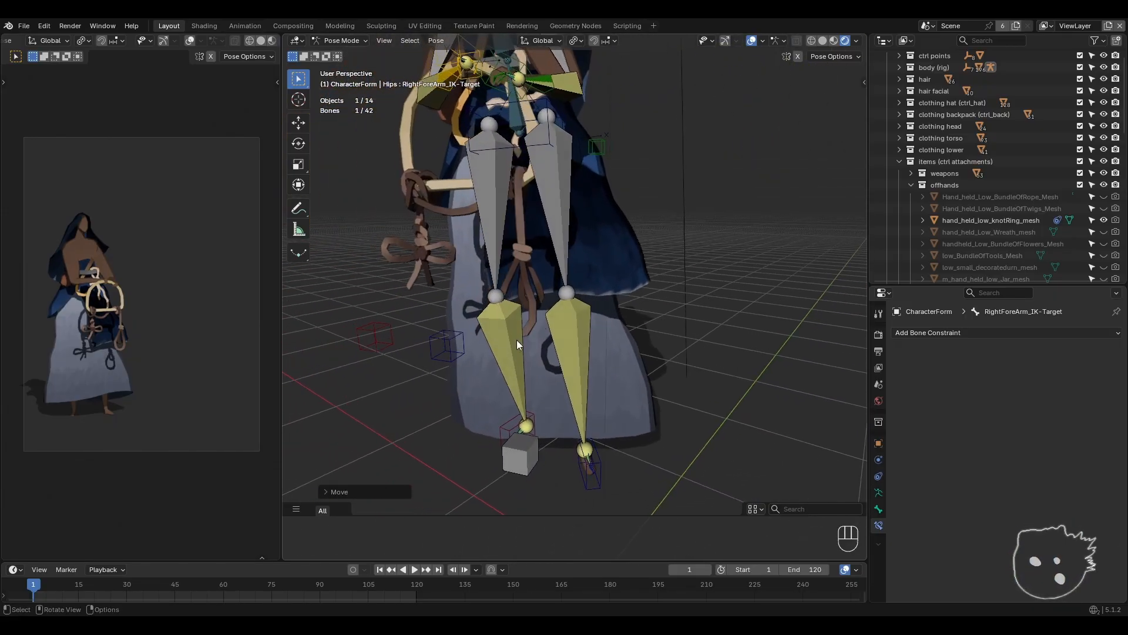
left_click(464, 347)
key("g")
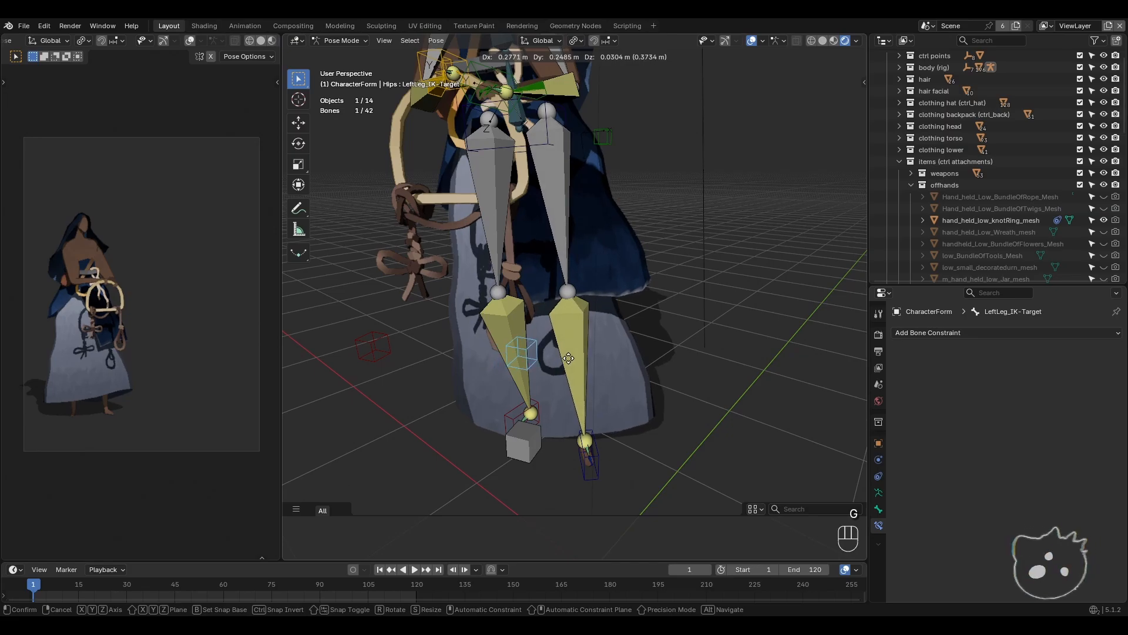
left_click(537, 348)
- Select the RightLeg_IK-Target bone and move it slightly sideways to adjust the right knee's direction
middle_click_drag(537, 348, 493, 362)
left_click(493, 362)
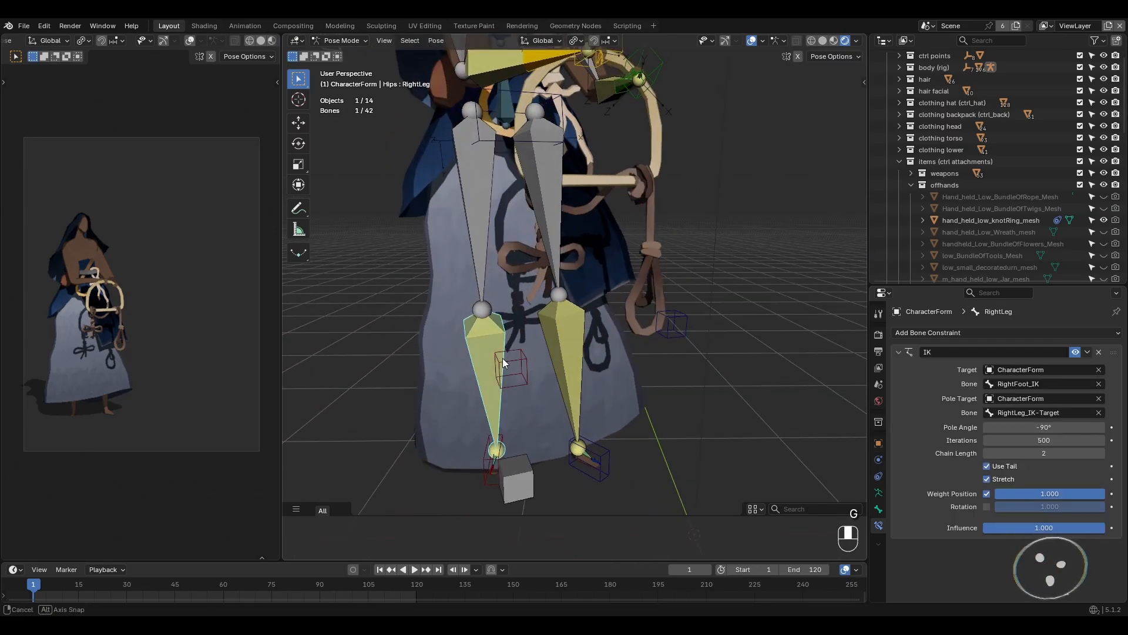
left_click(514, 356)
key("g")
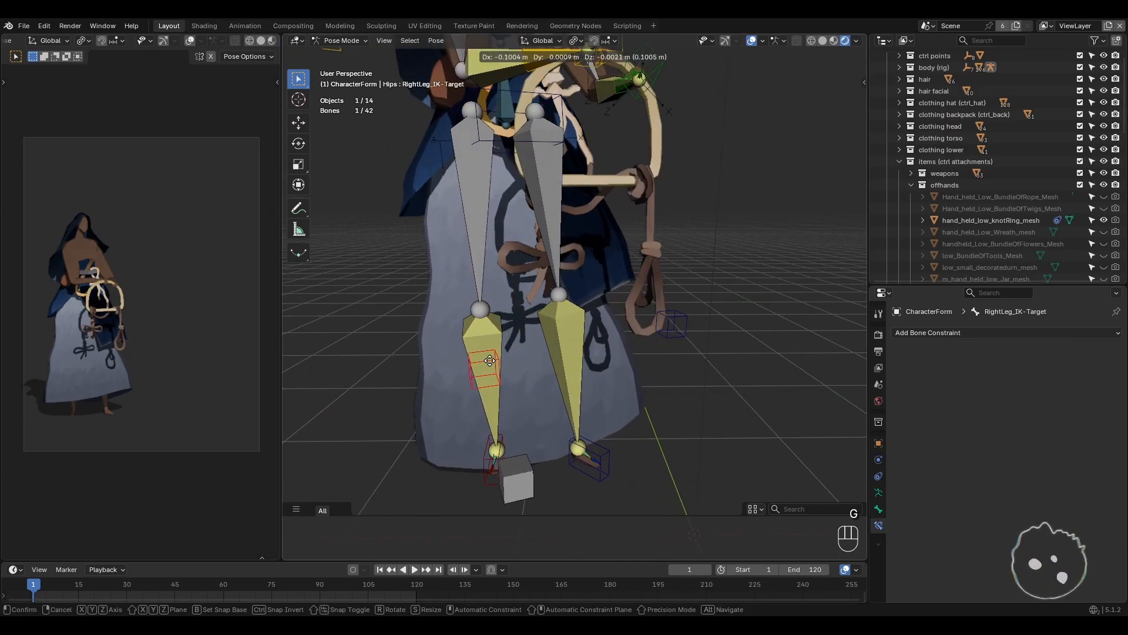
left_click(502, 356)
- Reselect the RightLeg bone and review its IK constraint
middle_click_drag(508, 350, 538, 373, "shift")
scroll(676, 319, "down", 5)
left_click(491, 382)
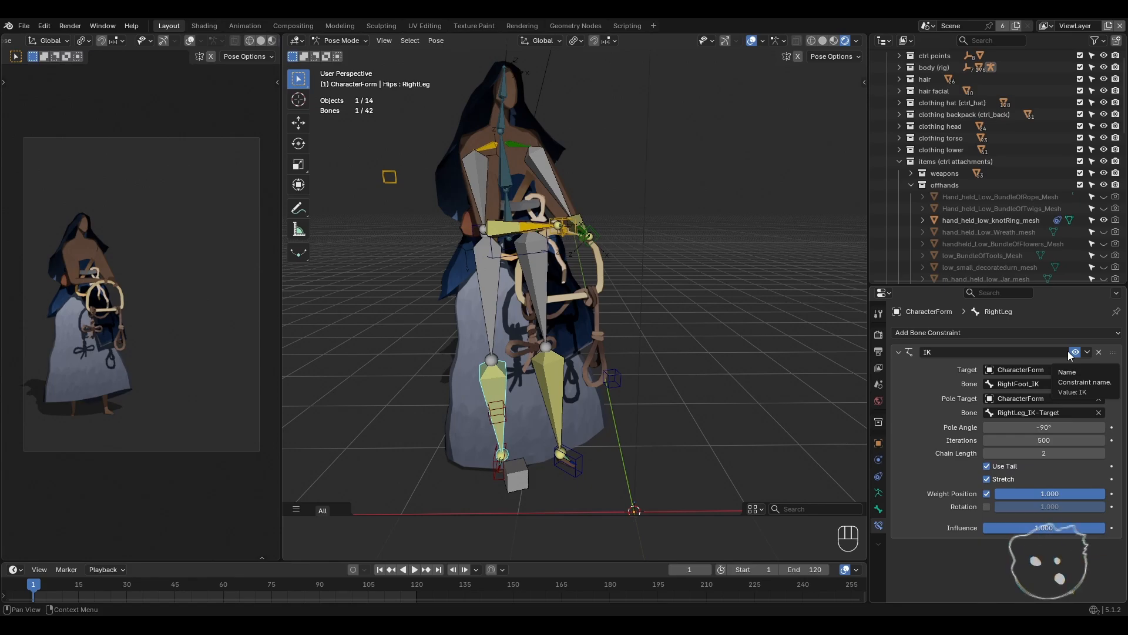
- Try moving the RightFoot_IK bone to see the right leg follow with its IK constraint enabled
middle_click_drag(707, 432, 714, 394, "shift")
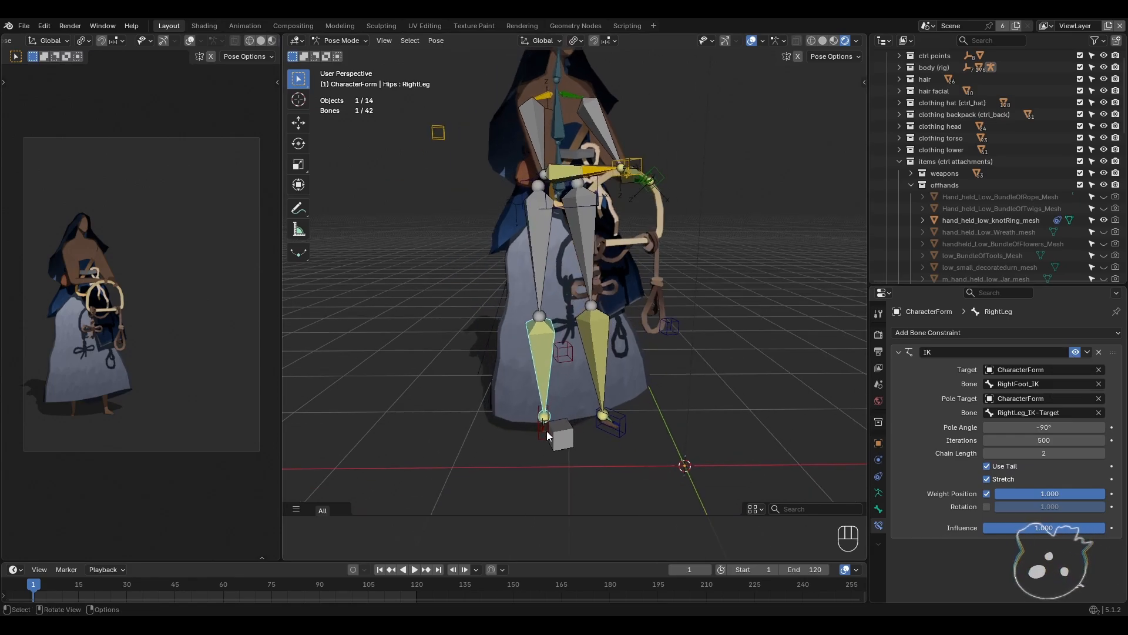
mouse_move(537, 428)
middle_mouse_down("shift")
mouse_move(570, 357)
mouse_move(609, 387)
mouse_move(562, 442)
mouse_move(516, 445)
mouse_move(517, 435)
middle_mouse_up("shift")
left_click(559, 443)
key("g")
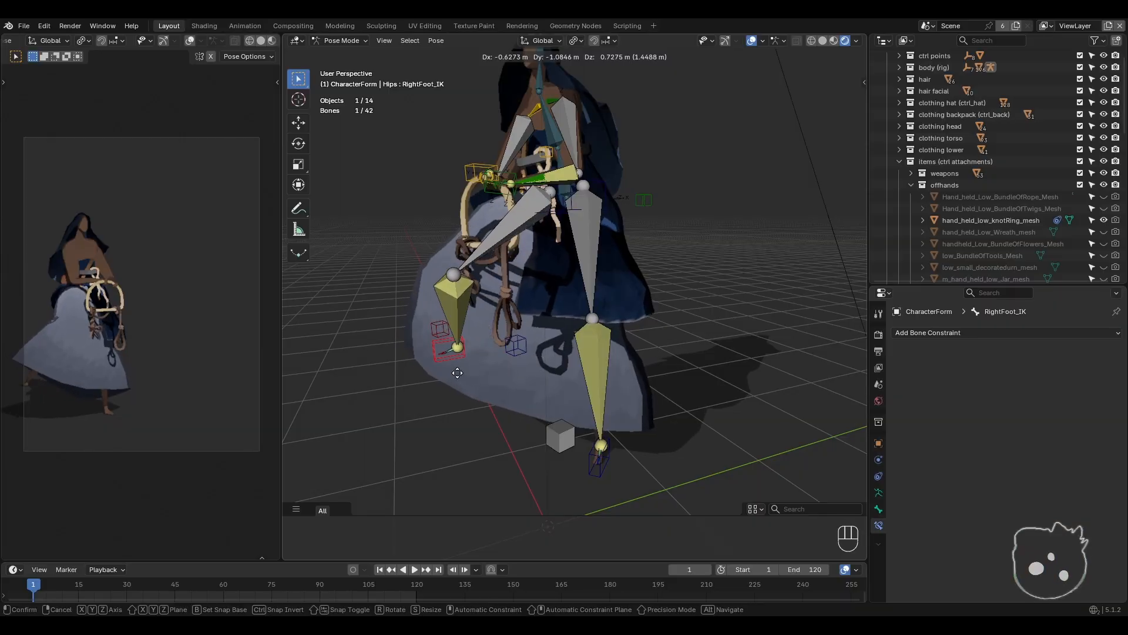
right_click(477, 393)
middle_click_drag(477, 395, 504, 403)
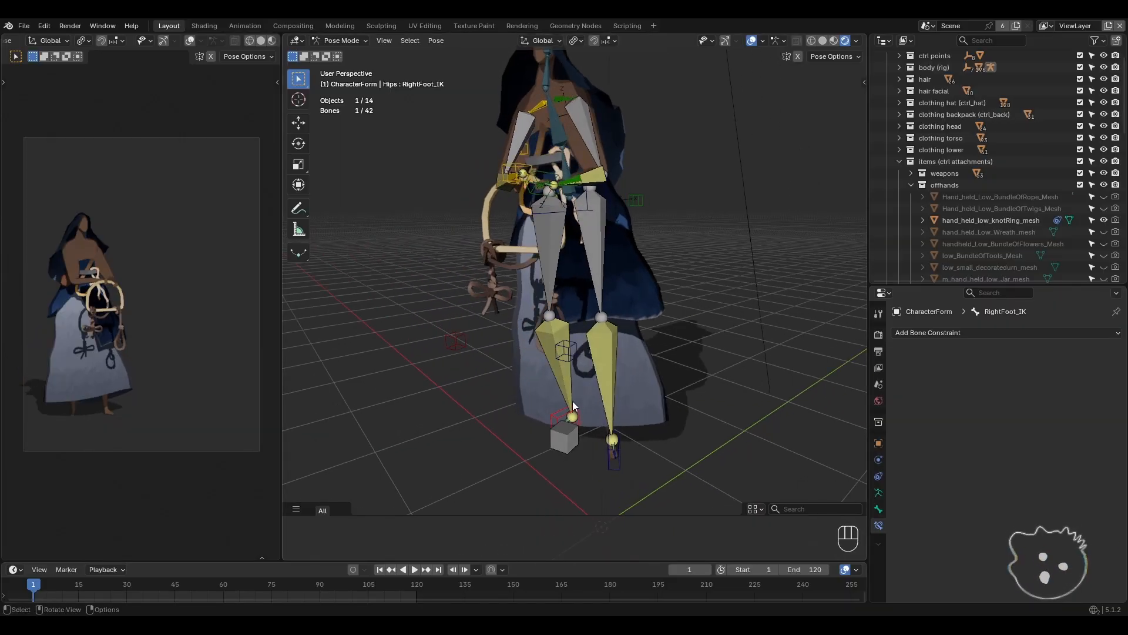
- Disable the RightLeg bone's IK constraint and try moving the RightFoot_IK bone without it
left_click(563, 382)
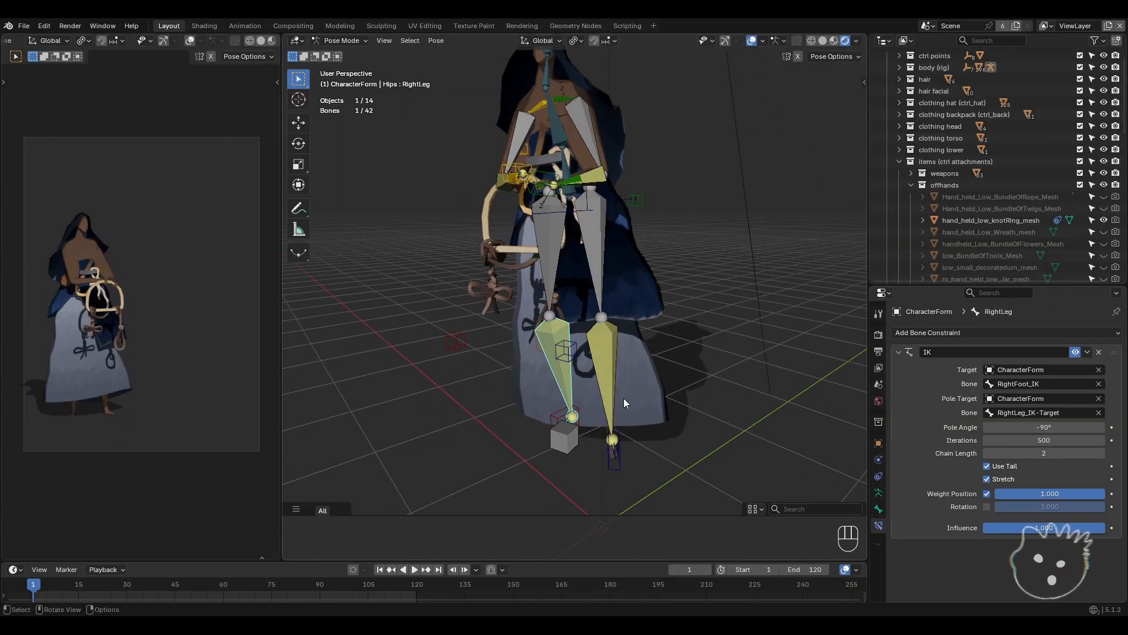
left_click(1075, 352)
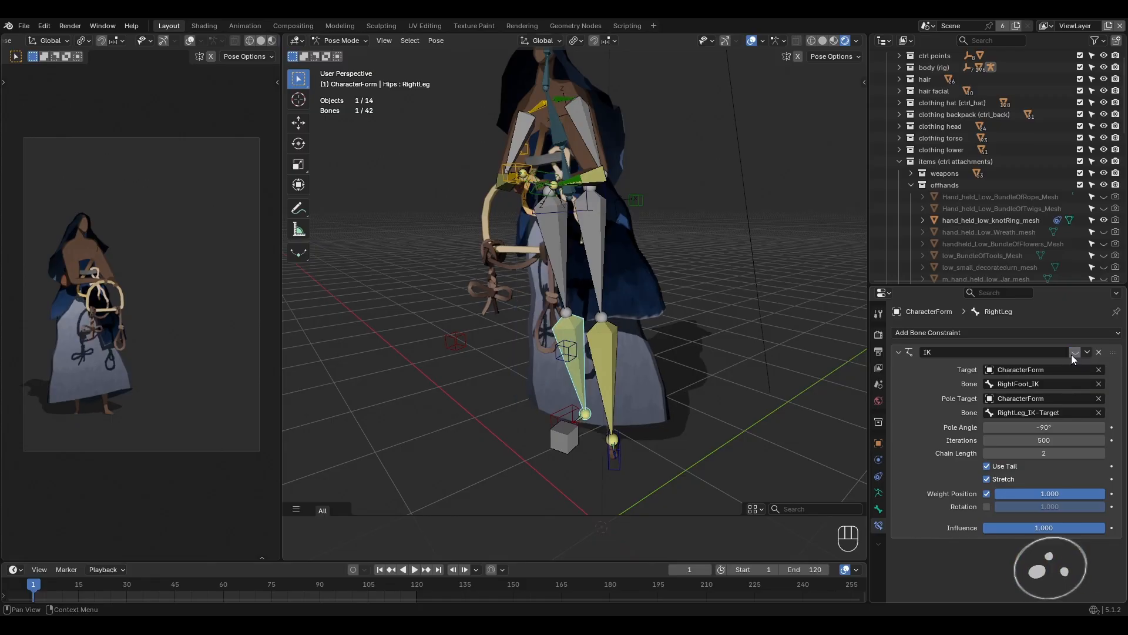
middle_click_drag(605, 446, 662, 443)
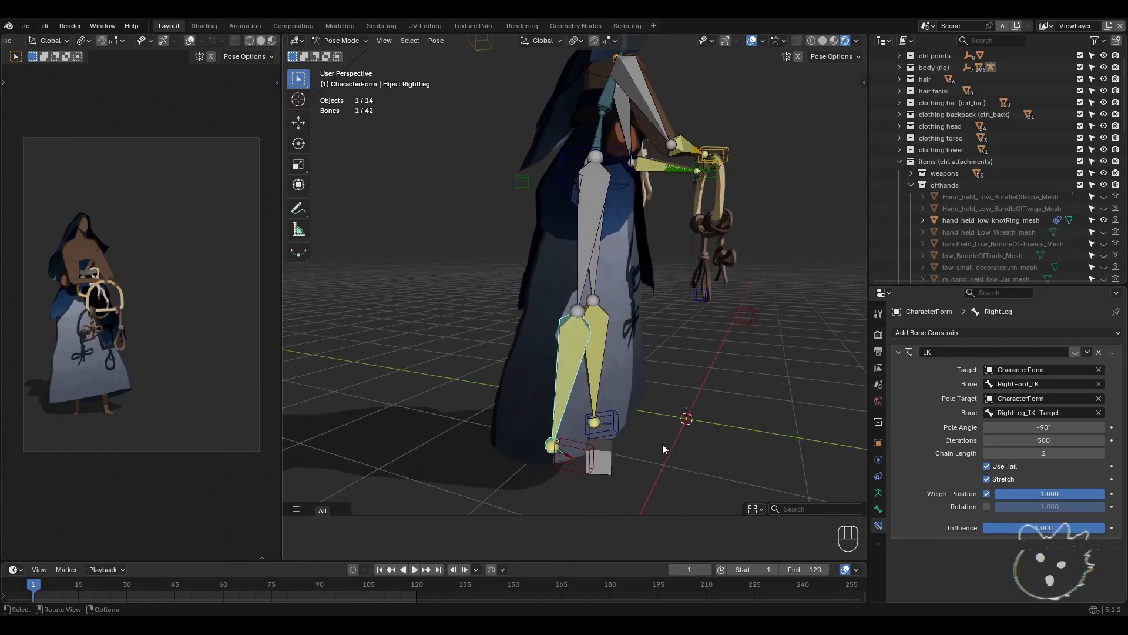
left_click(590, 449)
key("g")
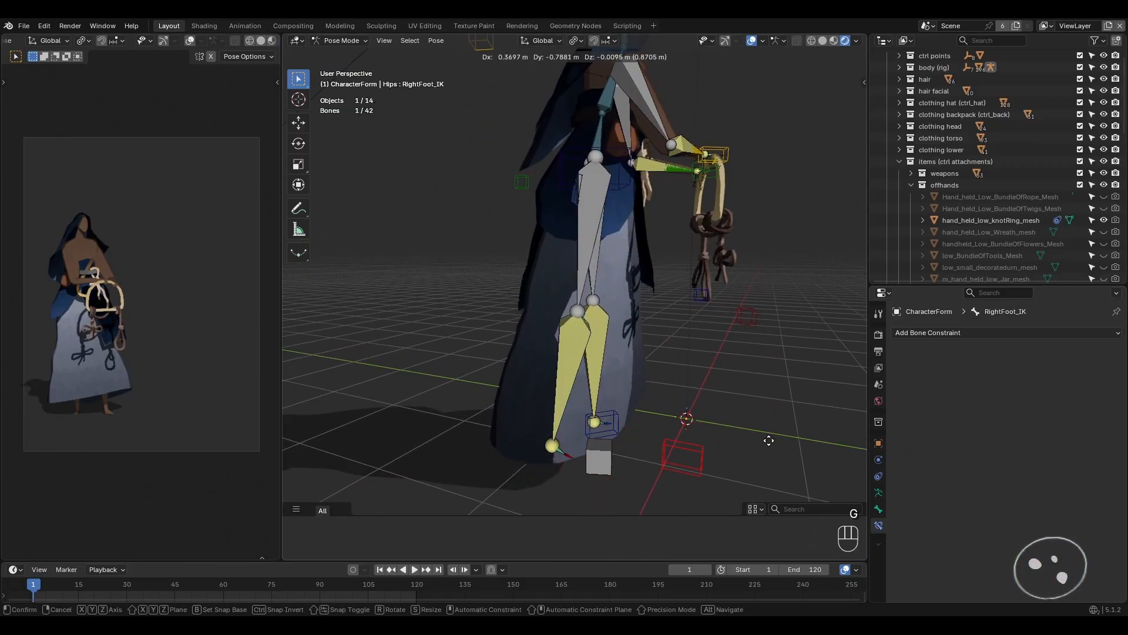
right_click(700, 413)
middle_click_drag(672, 394, 653, 421)
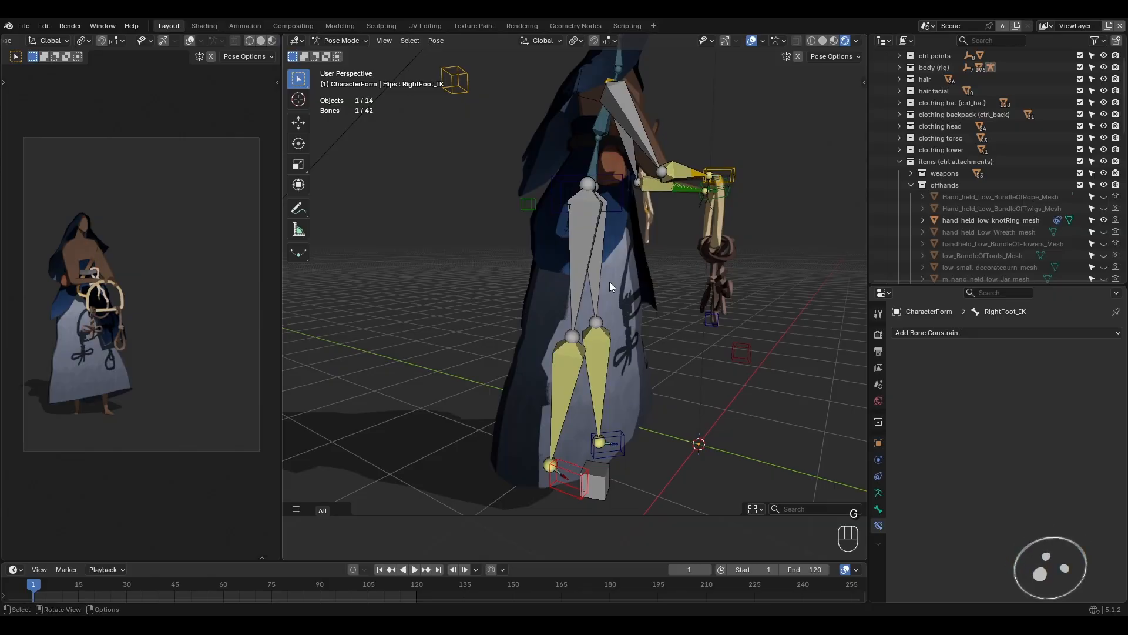
- Try rotating the RightUpLeg bone forwards and backwards with the leg's IK constraint disabled, and undo the rotation
left_click(588, 256)
key("r")
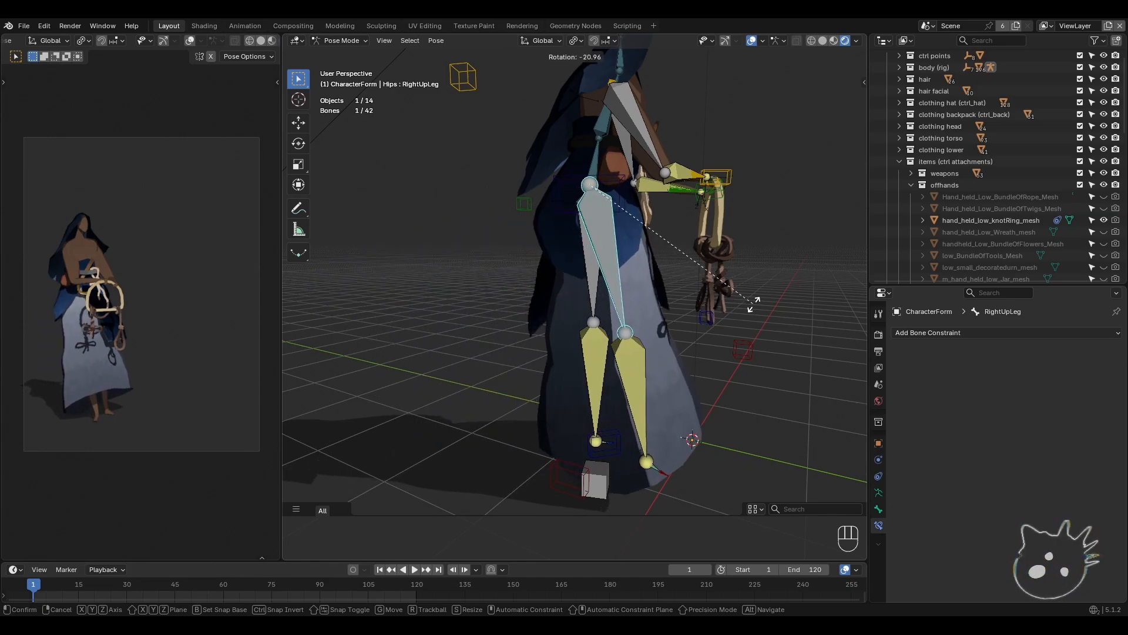
right_click(754, 304)
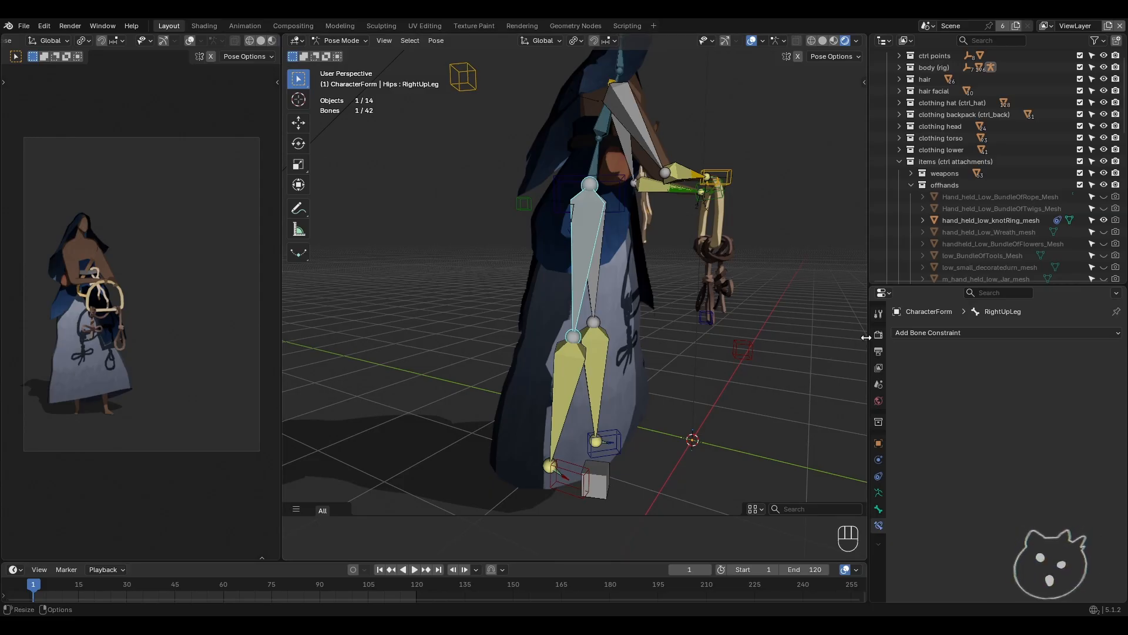
left_click(561, 383)
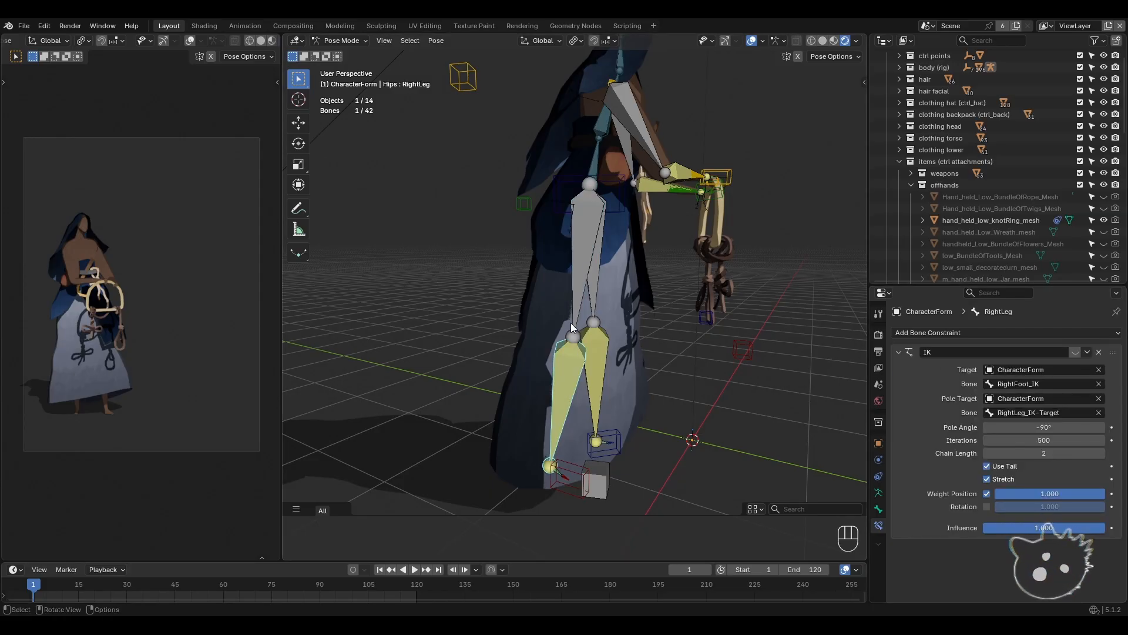
left_click(584, 238)
middle_click_drag(643, 348, 651, 351)
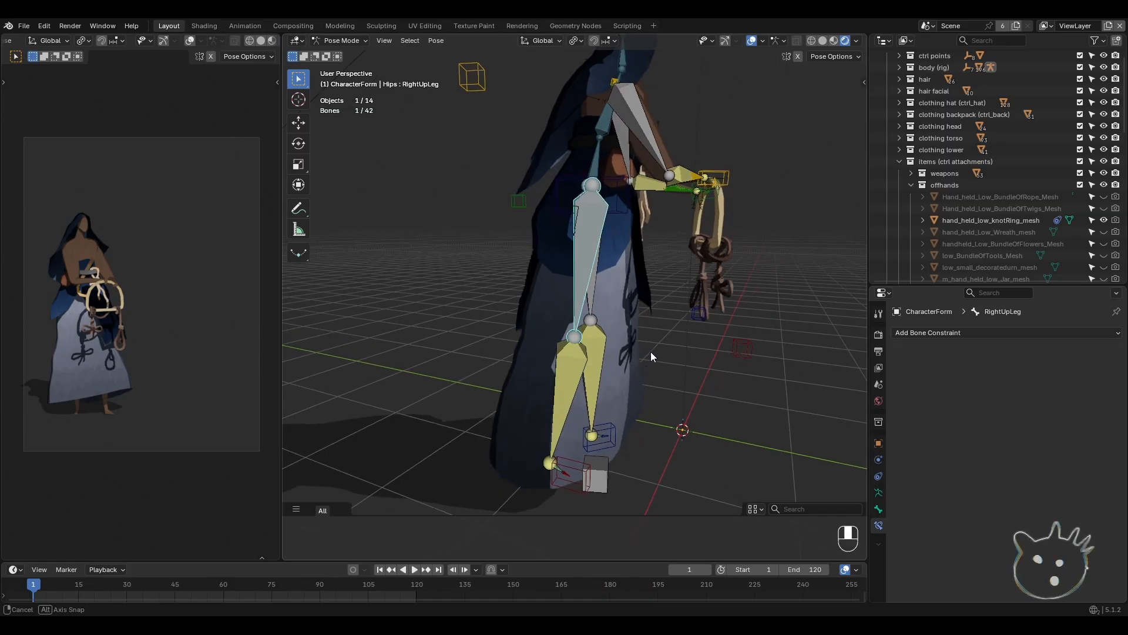
key("r")
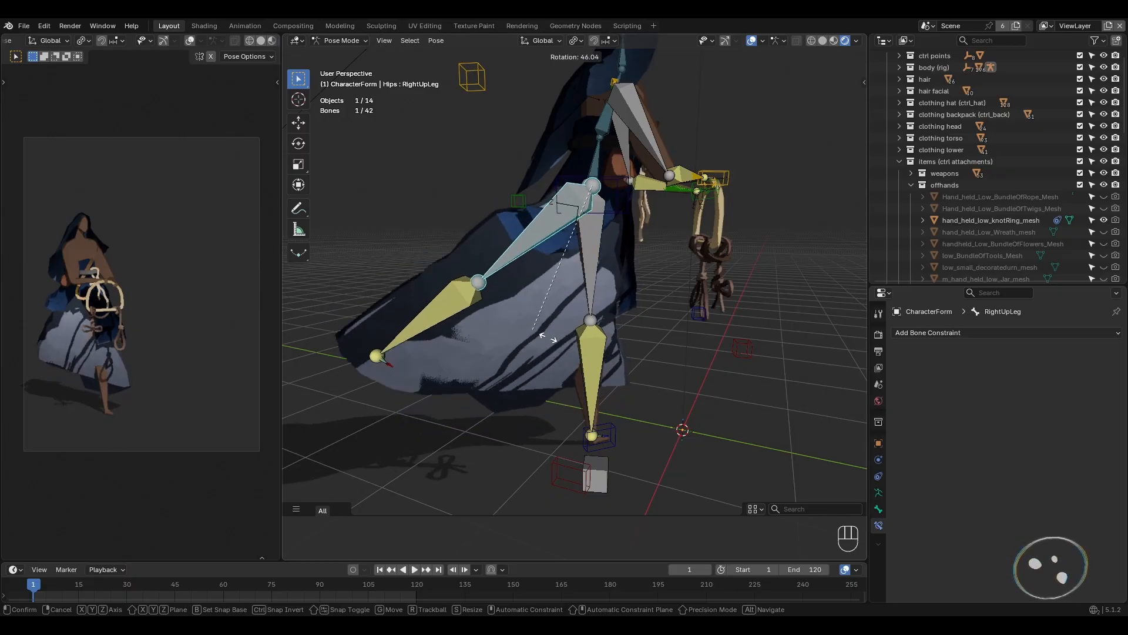
left_click(590, 322)
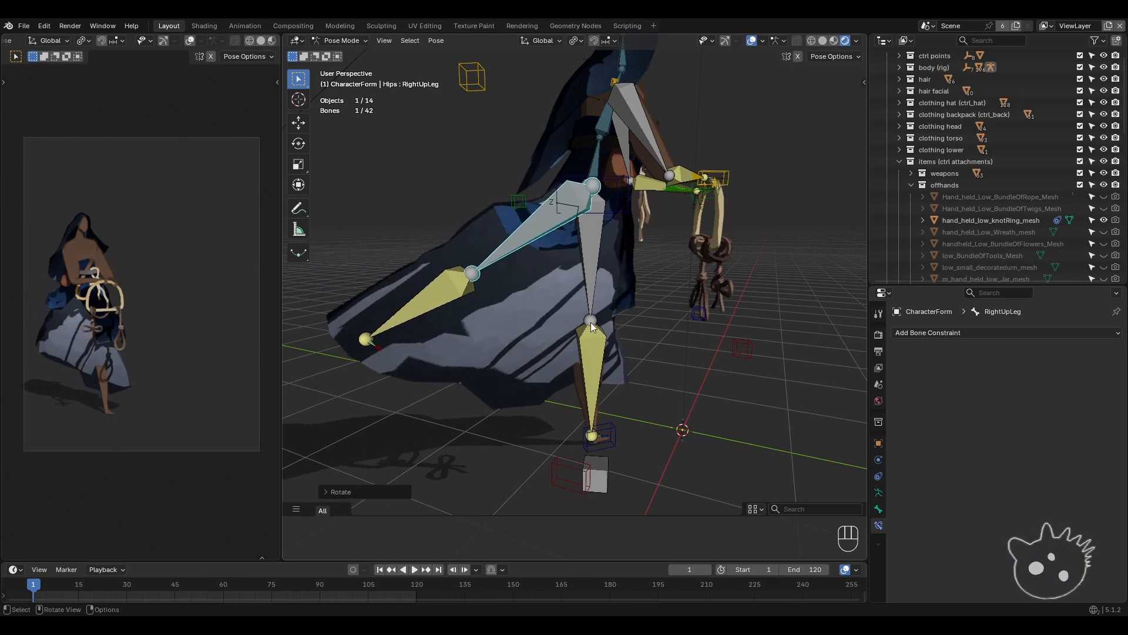
mouse_move(591, 322)
middle_mouse_down()
mouse_move(412, 340)
mouse_move(604, 330)
middle_mouse_up()
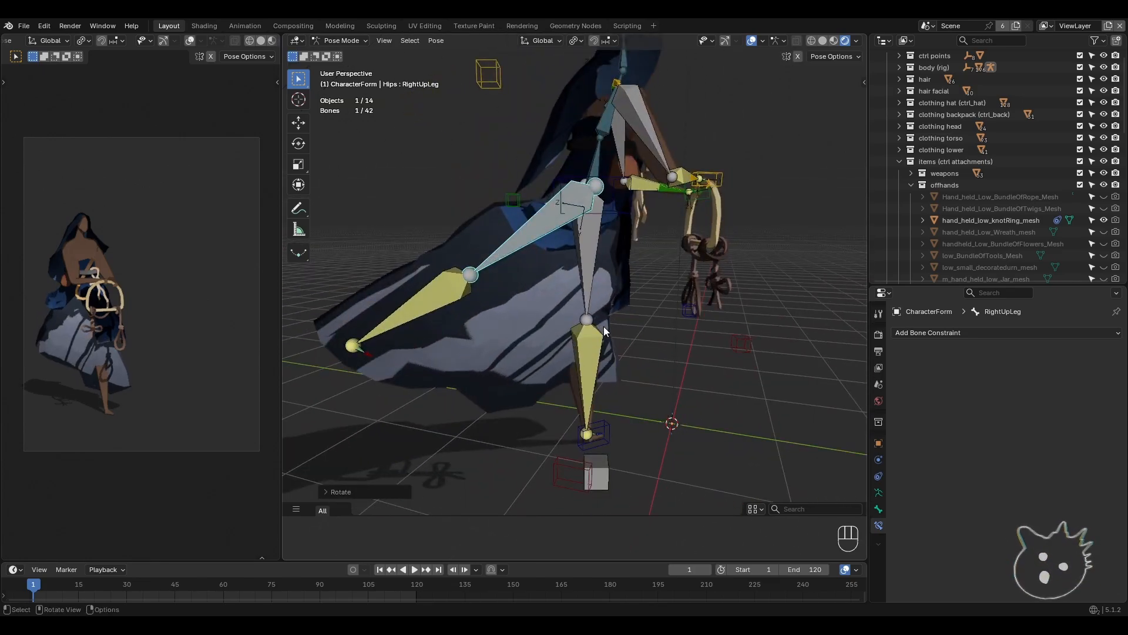
key("ctrl+z")
- Select the RightLeg bone and re-enable its IK constraint, toggling it to compare the leg's pose
left_click(576, 370)
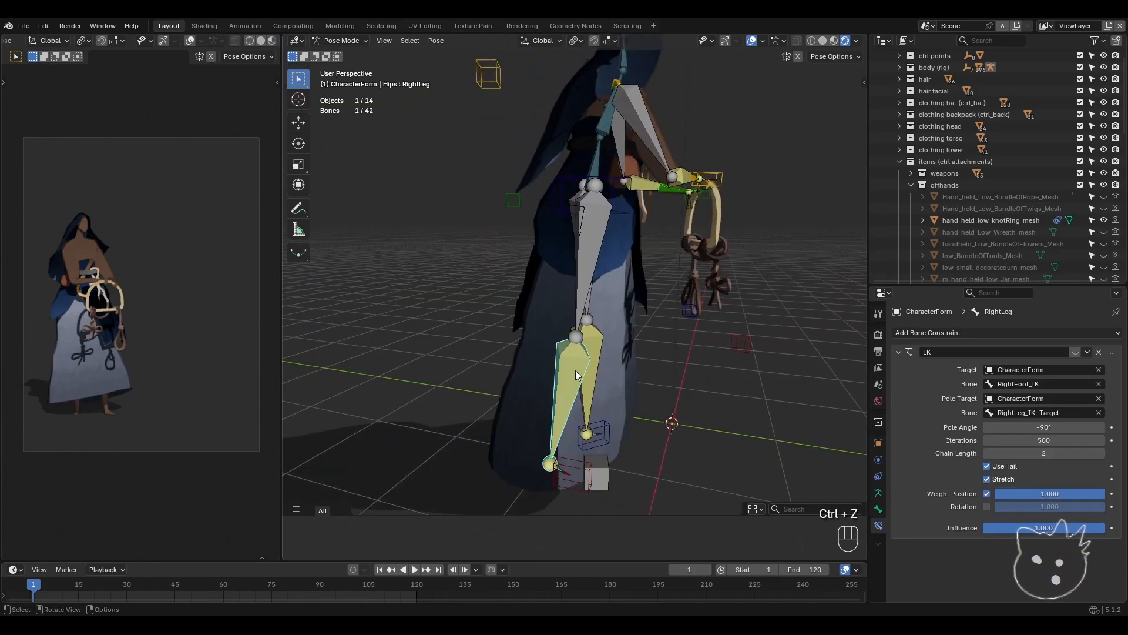
left_click(1075, 352)
left_click(1076, 352)
left_click(1076, 352)
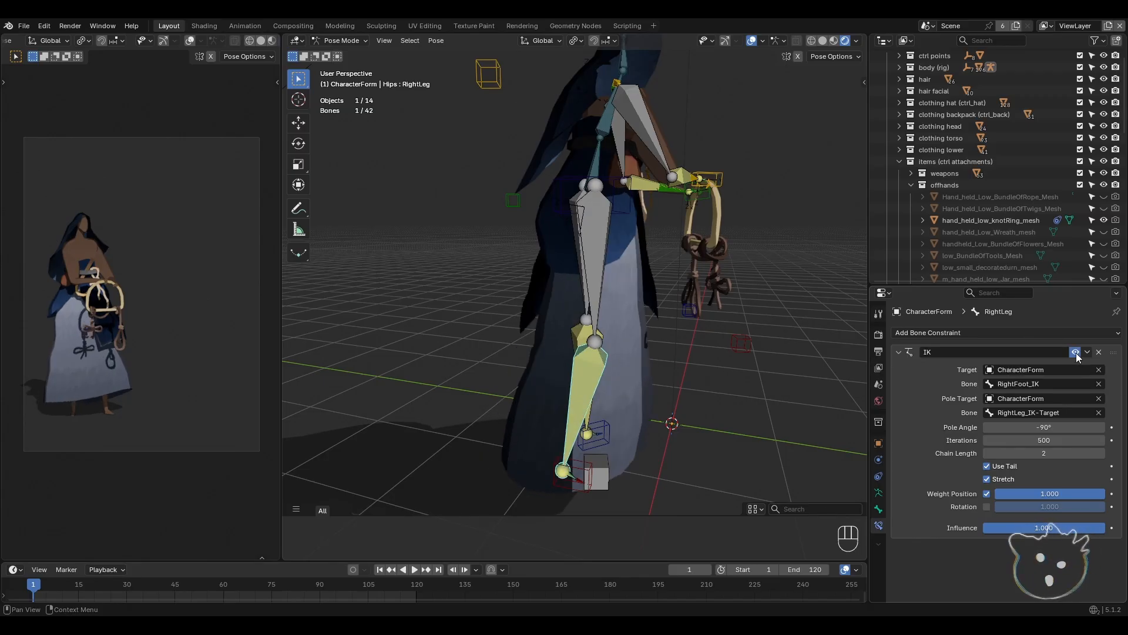
middle_click_drag(847, 389, 763, 410)
- Toggle the visibility of the Hips armature's Extra Bones collection off and on again
left_click(878, 492)
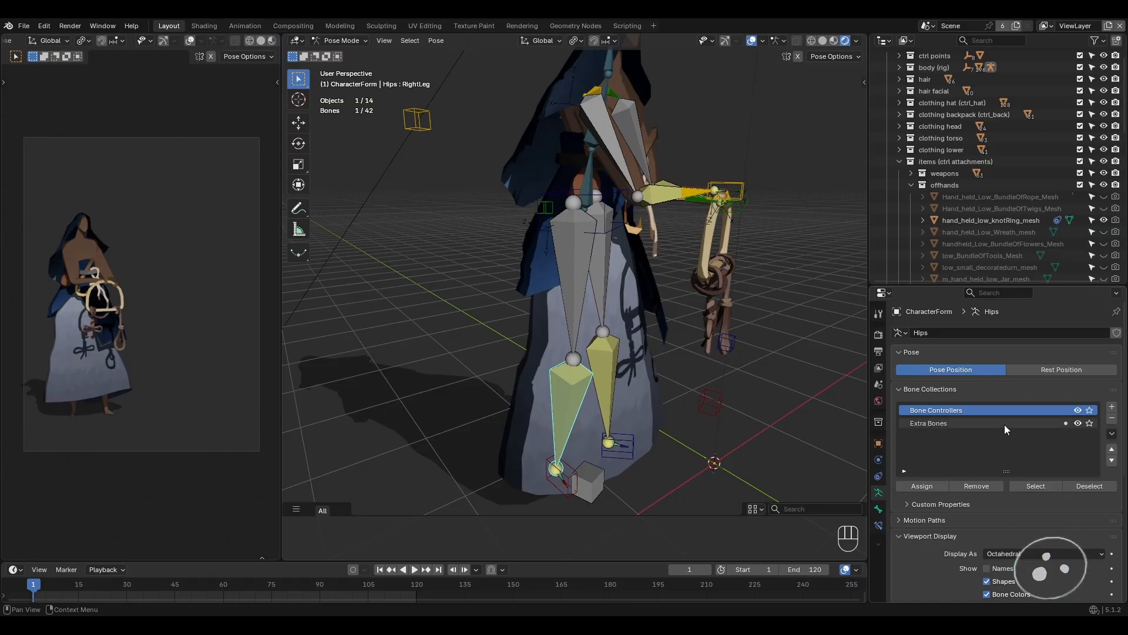
left_click(1079, 424)
left_click(1078, 423)
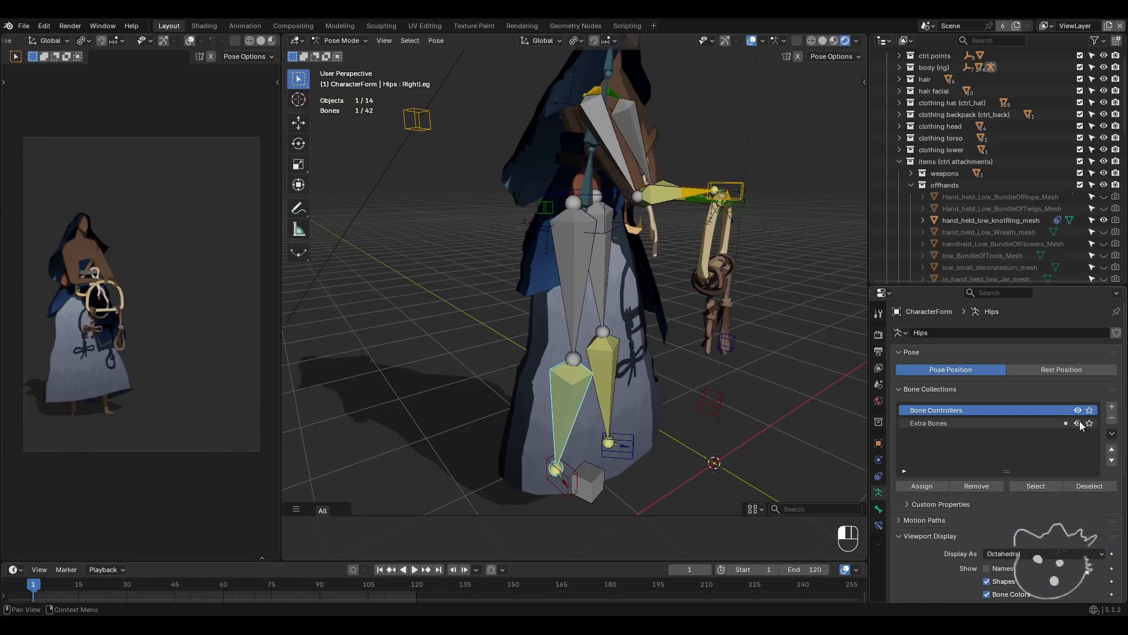
- Hide the Extra Bones collection of the Hips armature
middle_click_drag(687, 376, 583, 237)
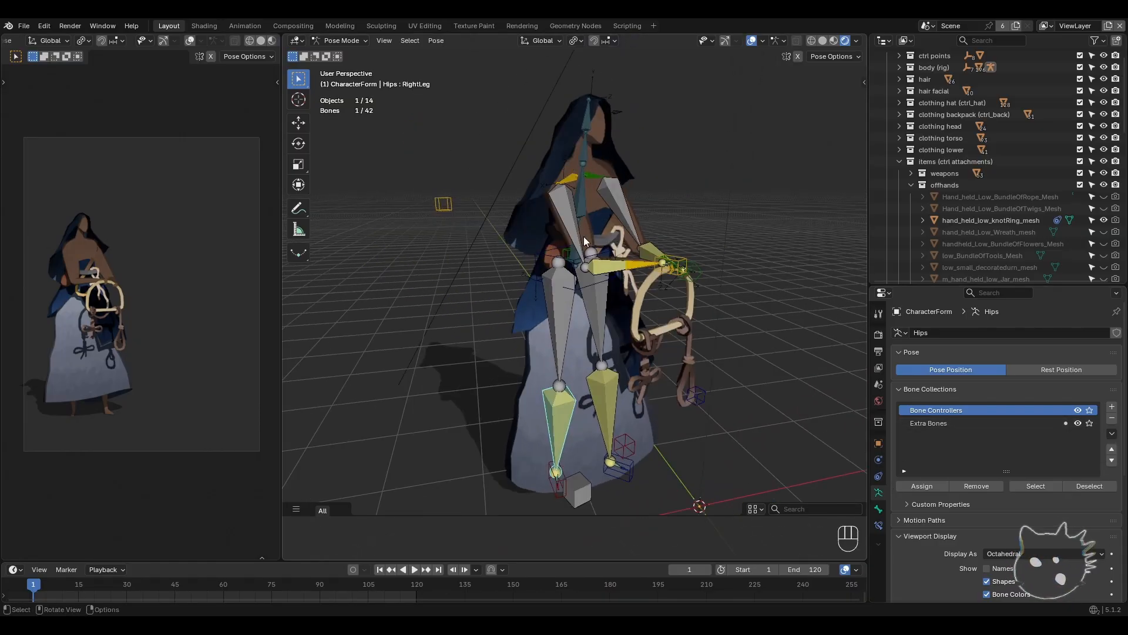
left_click(1079, 423)
scroll(668, 410, "up", 4)
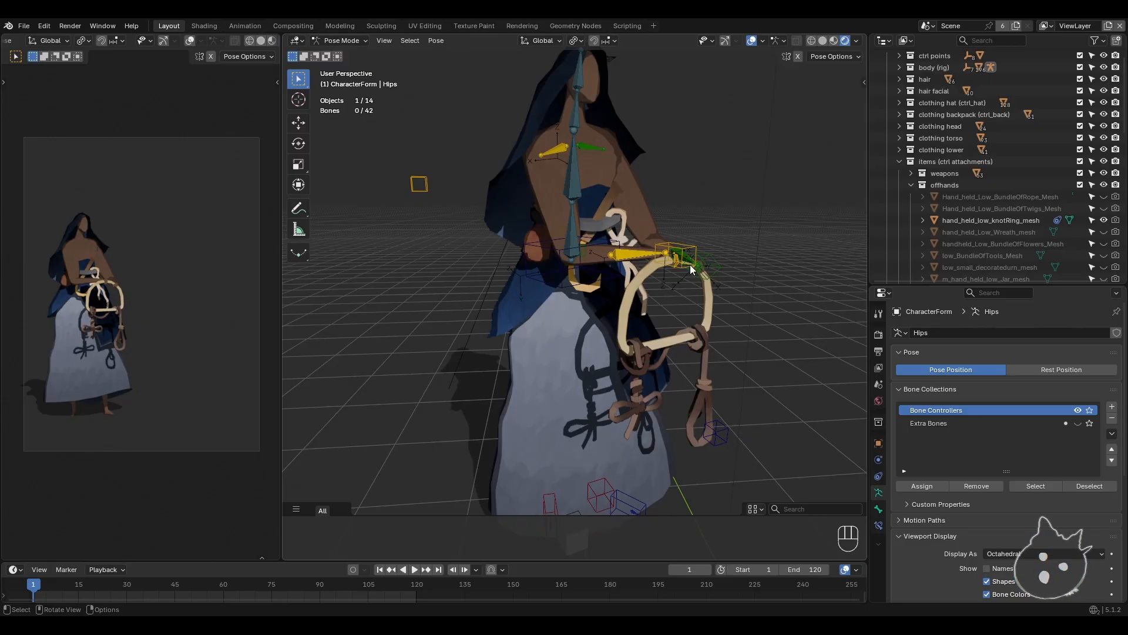
- Try moving the RightHand_IK controller with the knot ring out to the character's right side
middle_click_drag(689, 262, 668, 265)
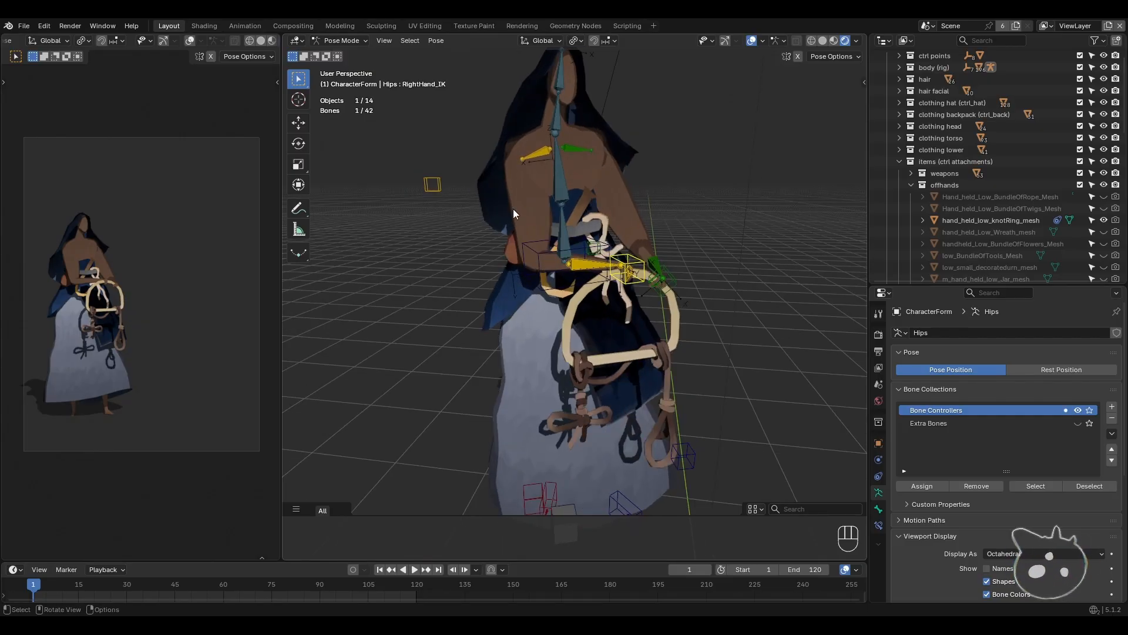
middle_click_drag(676, 284, 650, 277)
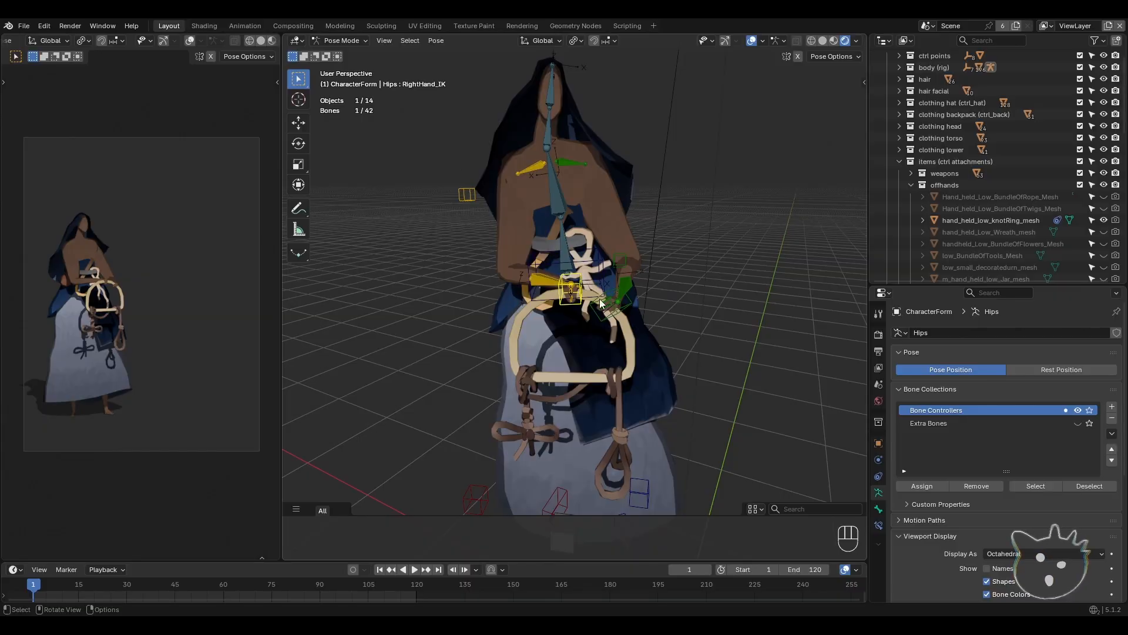
key("g")
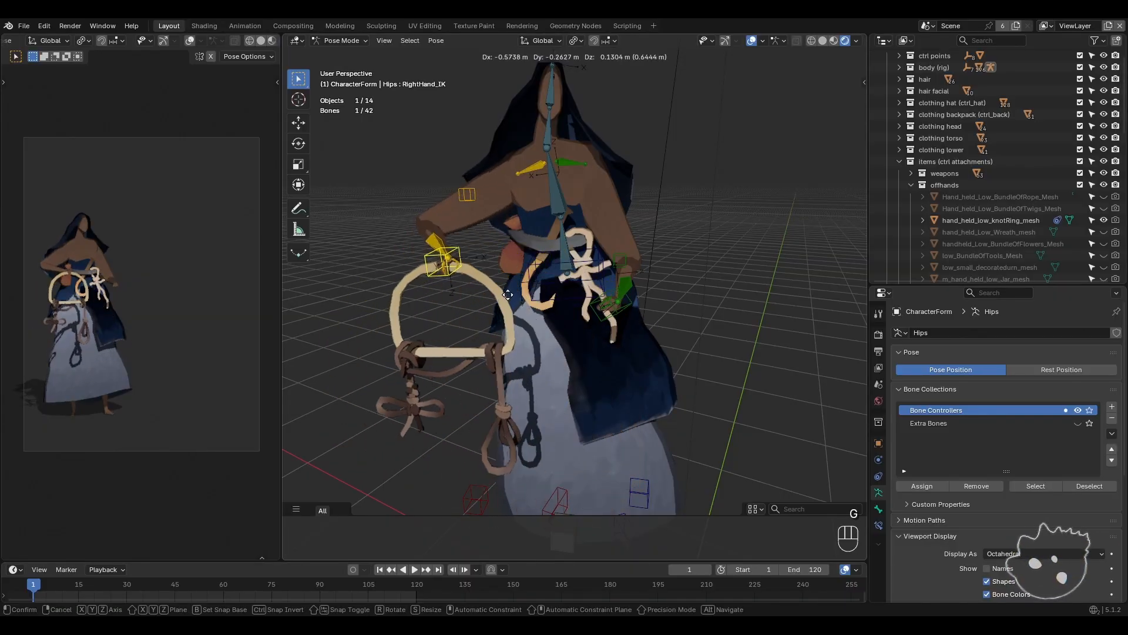
left_click(647, 302)
middle_click_drag(648, 302, 601, 343, "shift")
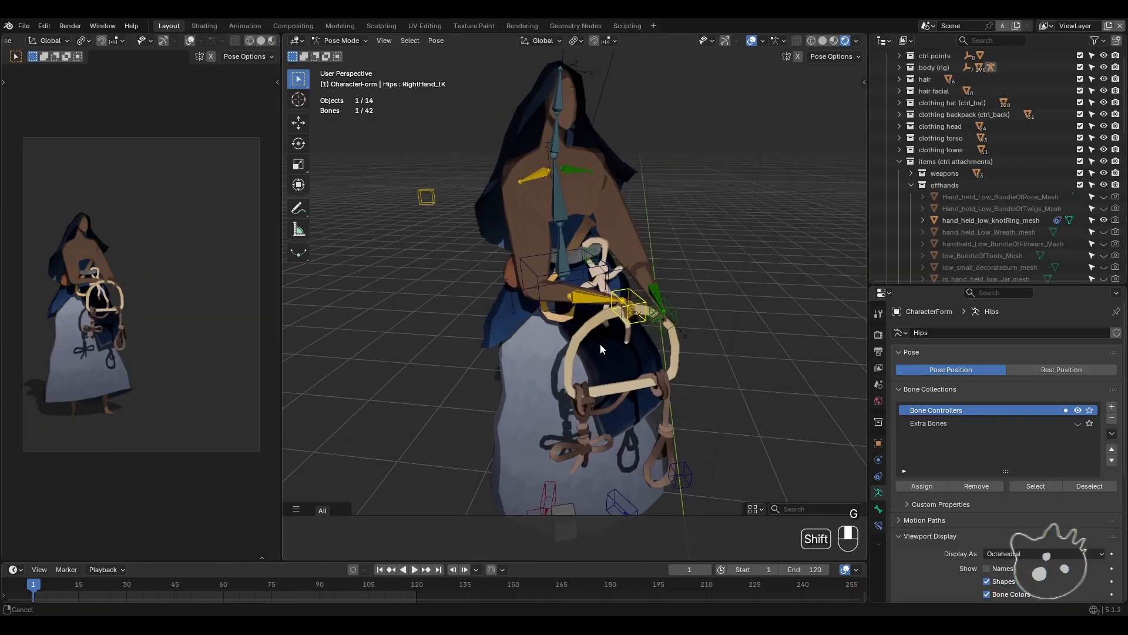
- Select the RightForeArmRoll bone and turn on the viewport gizmos to get its transform handles
scroll(588, 344, "up", 5)
left_click(528, 312)
scroll(518, 316, "up", 2)
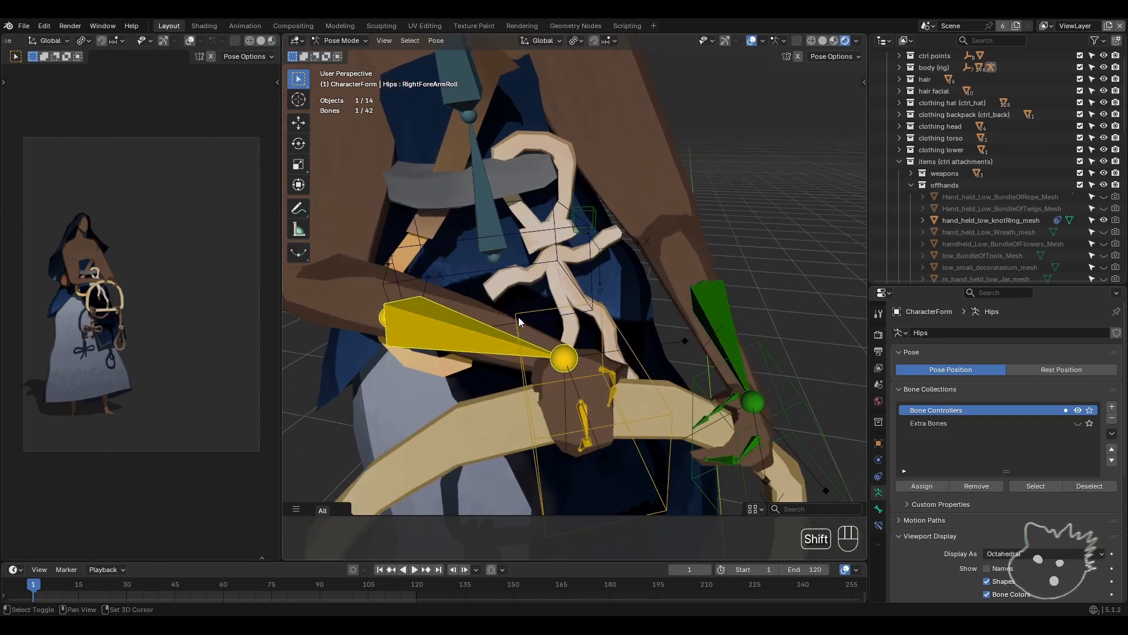
left_click(575, 41)
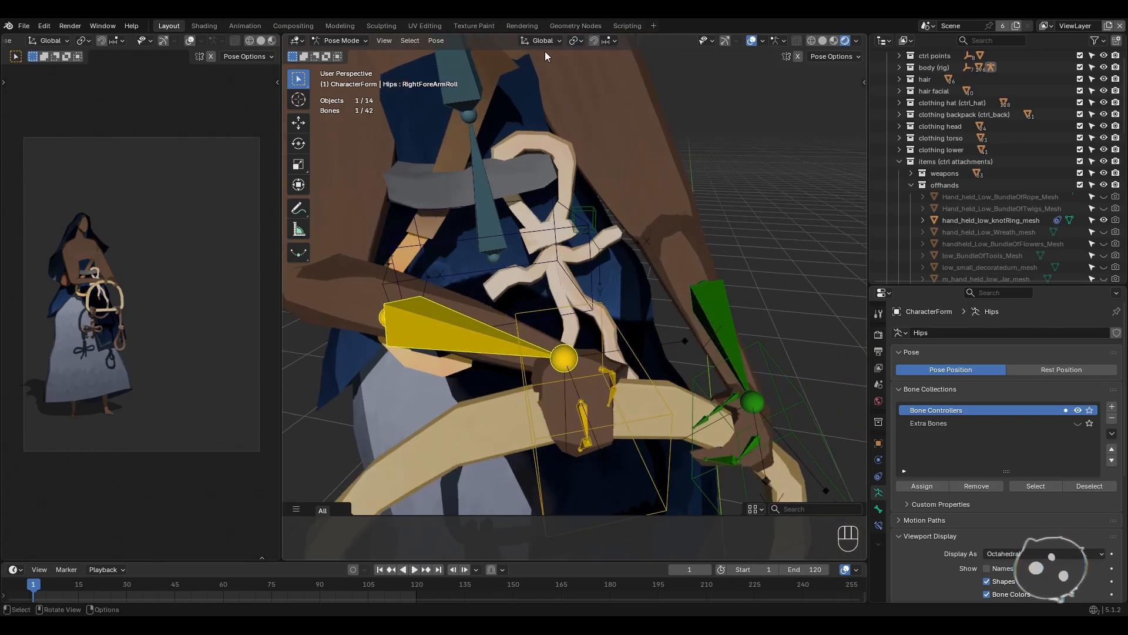
left_click(725, 40)
middle_click_drag(520, 247, 449, 327, "shift")
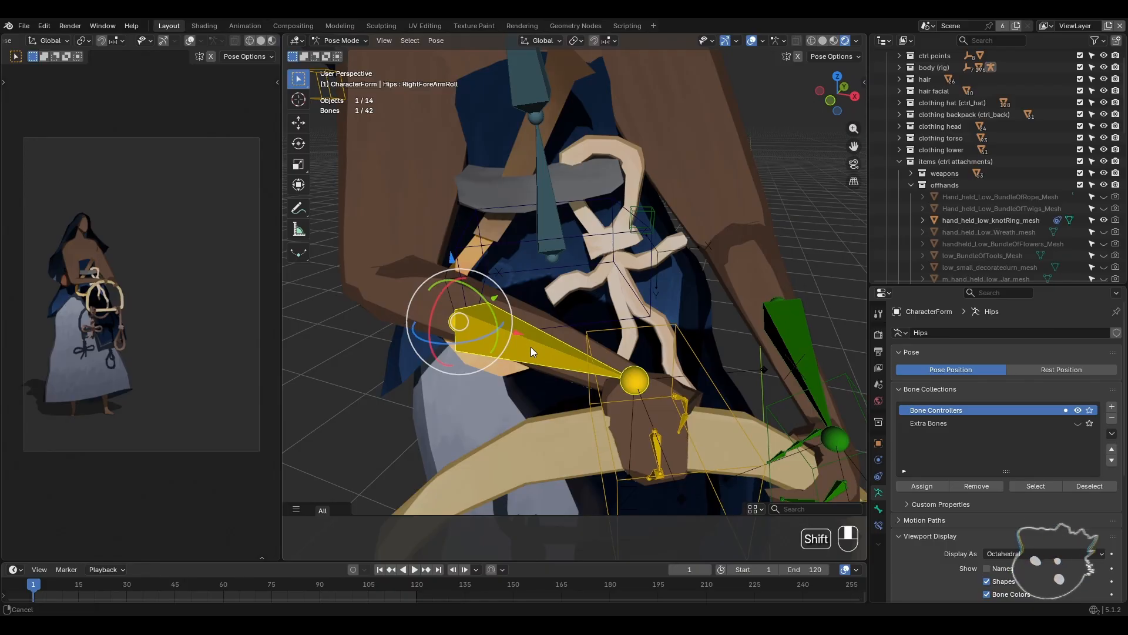
middle_click_drag(531, 347, 548, 332, "shift")
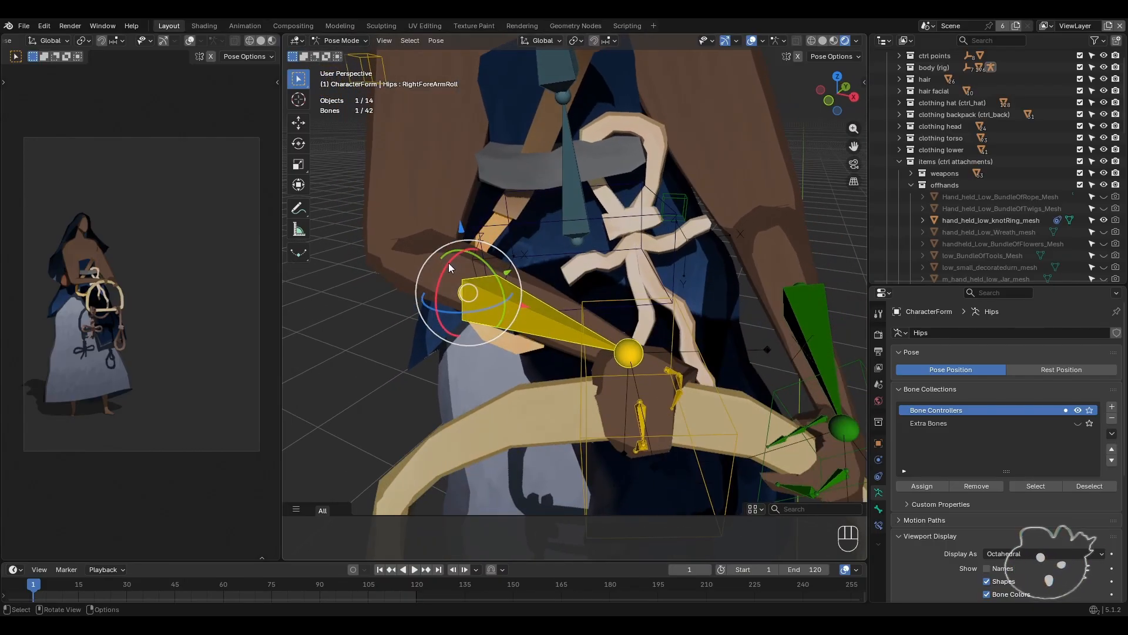
- Try rotating the RightForeArmRoll bone with the rotation gizmo, undoing each rotation
mouse_move(449, 263)
left_mouse_down()
mouse_move(440, 275)
mouse_move(452, 254)
mouse_move(481, 269)
mouse_move(431, 287)
mouse_move(470, 255)
left_mouse_up()
key("ctrl+z")
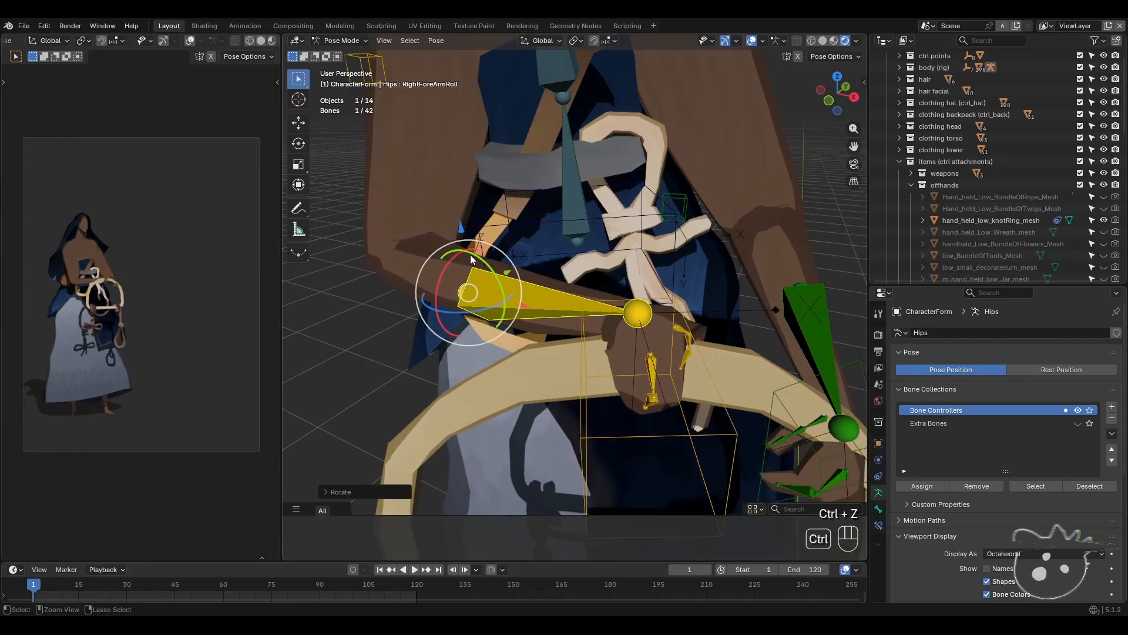
key("ctrl+z")
middle_click_drag(528, 309, 561, 344)
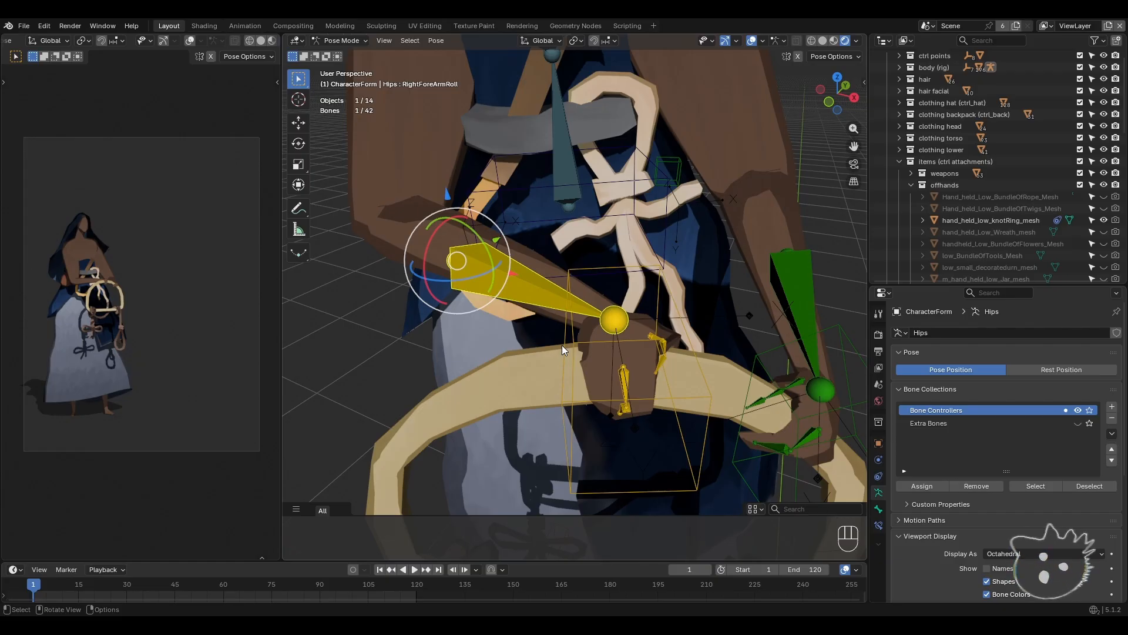
middle_click_drag(562, 347, 554, 323)
scroll(542, 302, "down", 3)
scroll(547, 309, "up", 5)
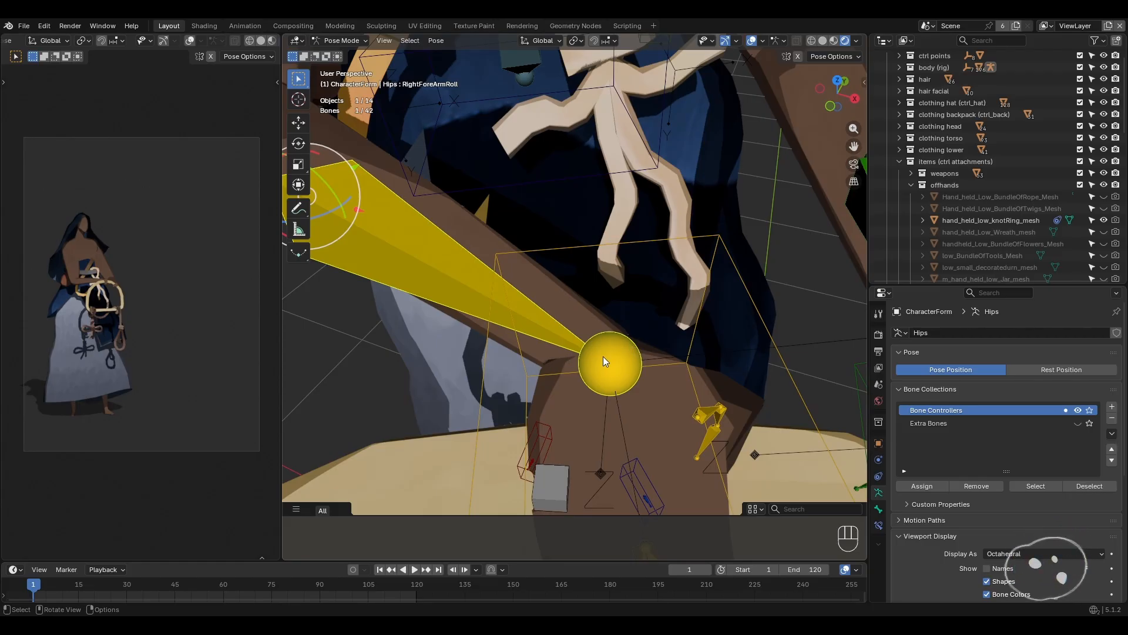
scroll(576, 352, "down", 3)
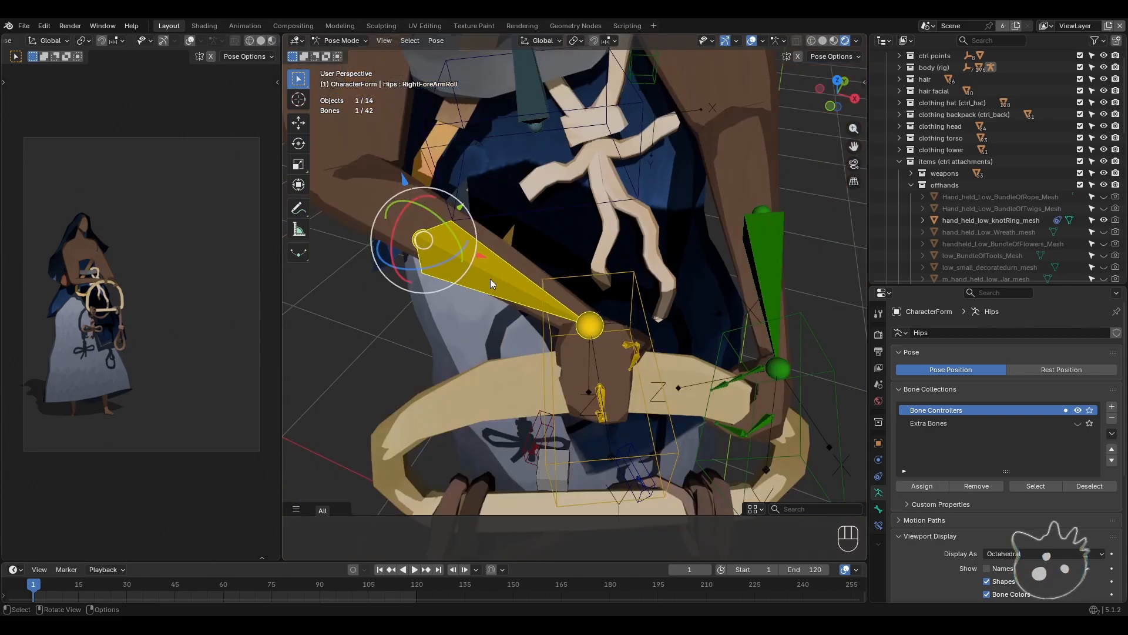
mouse_move(395, 224)
left_mouse_down()
mouse_move(411, 233)
mouse_move(422, 216)
mouse_move(410, 233)
left_mouse_up()
key("ctrl+z")
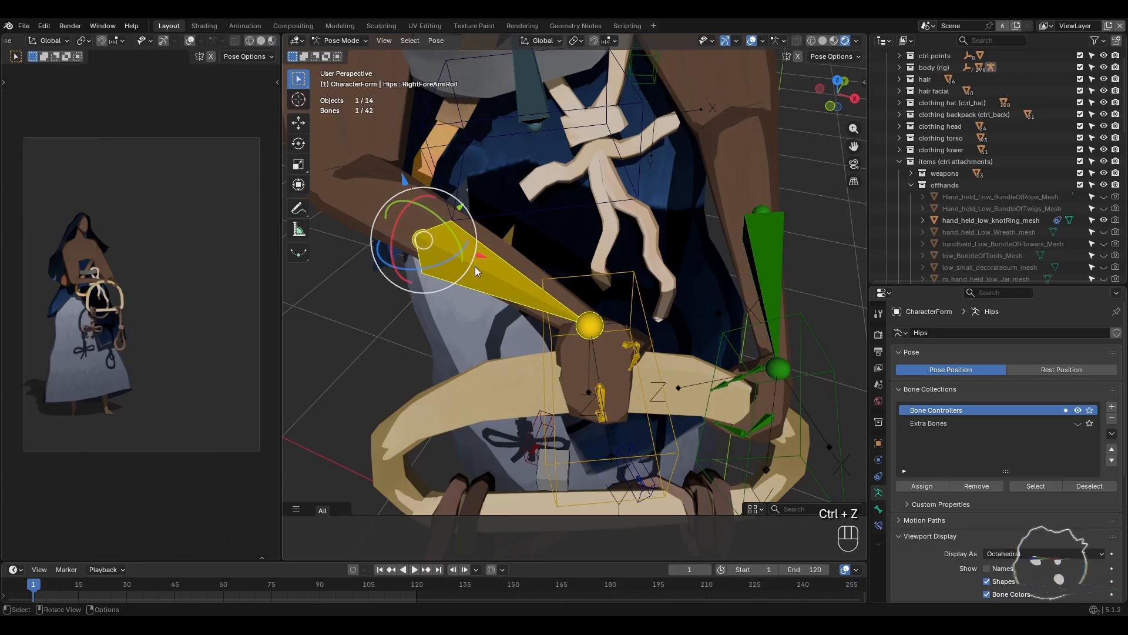
- Rotate the Head bone slightly in the view plane, and clear the bone selection
scroll(519, 295, "down", 3)
middle_click_drag(519, 295, 538, 421)
scroll(528, 343, "down", 2)
left_click(517, 218)
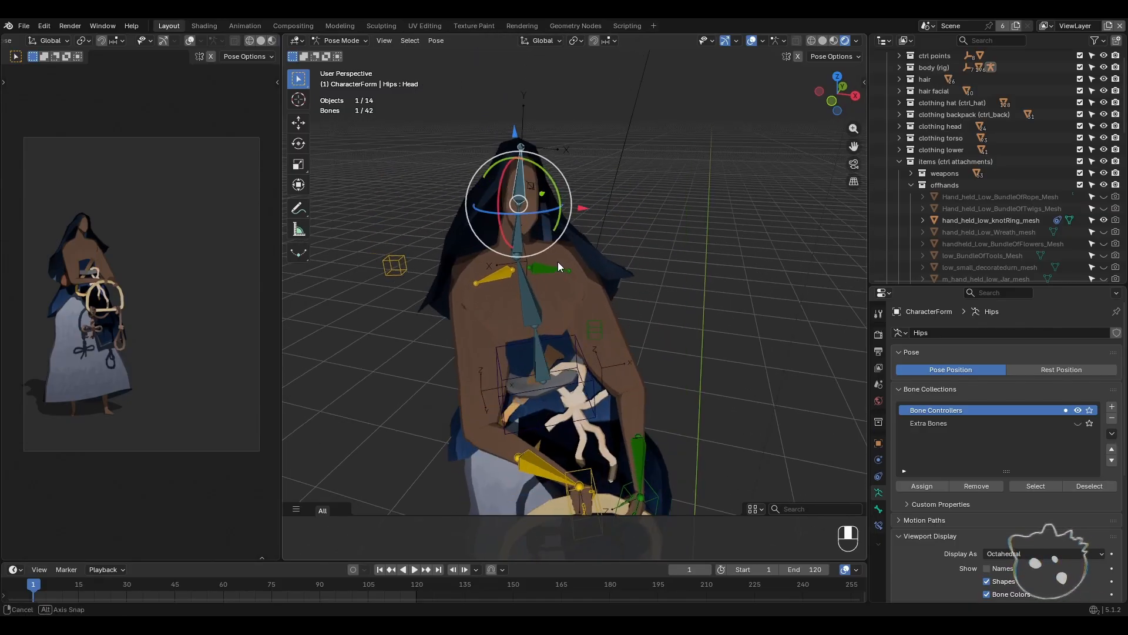
key("r")
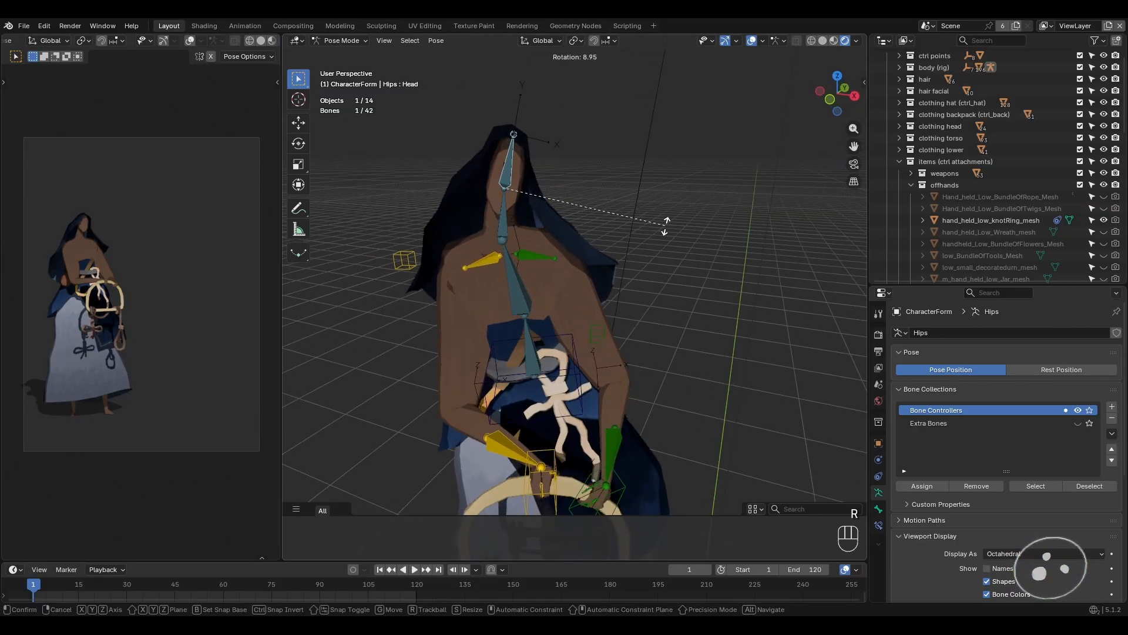
left_click(662, 216)
middle_click_drag(662, 216, 629, 59, "shift")
middle_click_drag(584, 322, 746, 382)
scroll(620, 404, "down", 3)
left_click(750, 382)
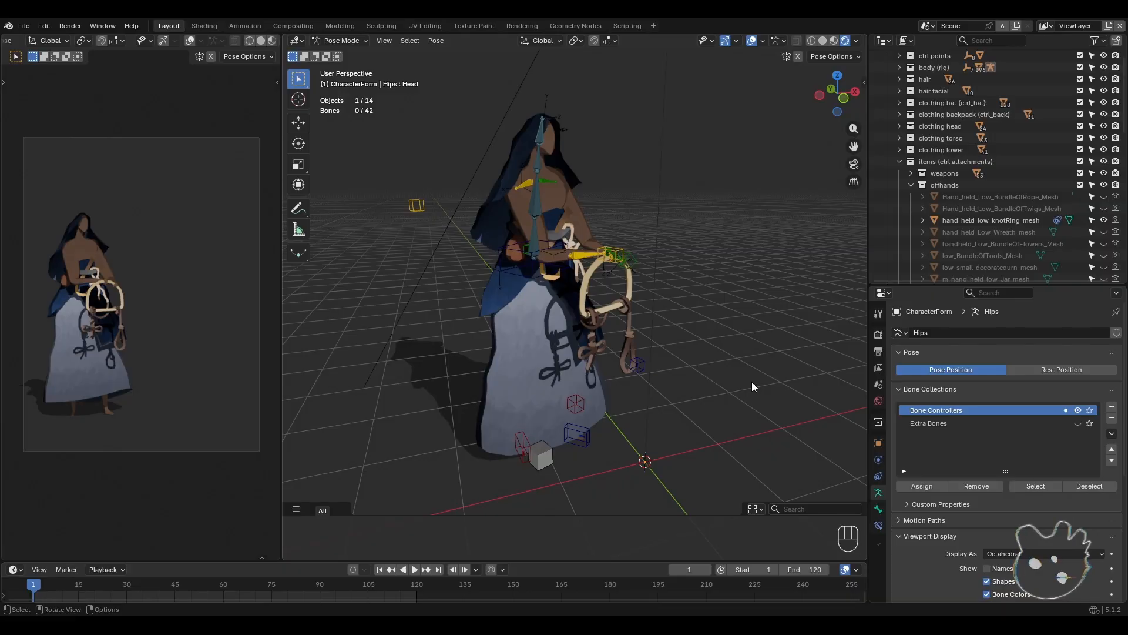
- Select all visible bones and create a pose asset named new_pose_01 in the Current File library
mouse_move(707, 382)
middle_mouse_down()
mouse_move(714, 376)
mouse_move(686, 382)
middle_mouse_up()
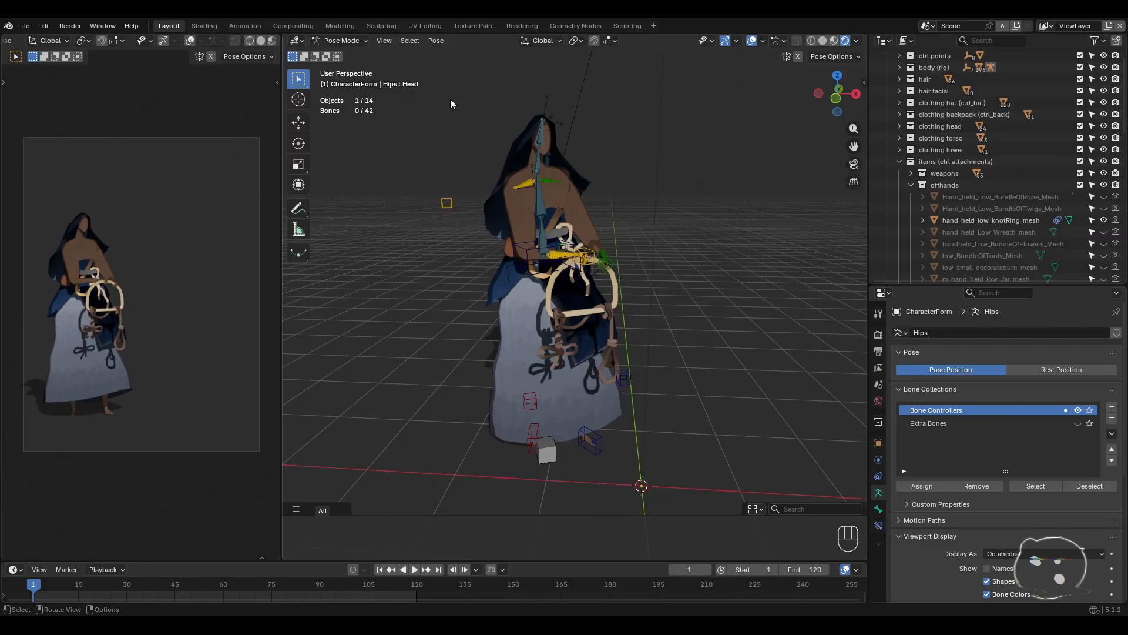
key("a")
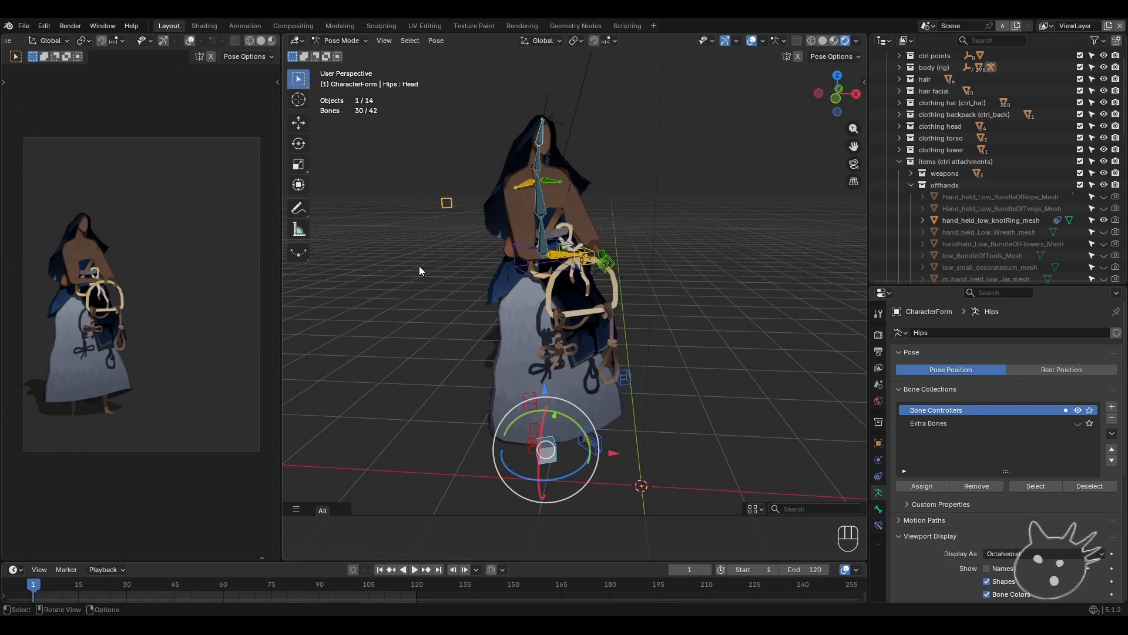
left_click(438, 43)
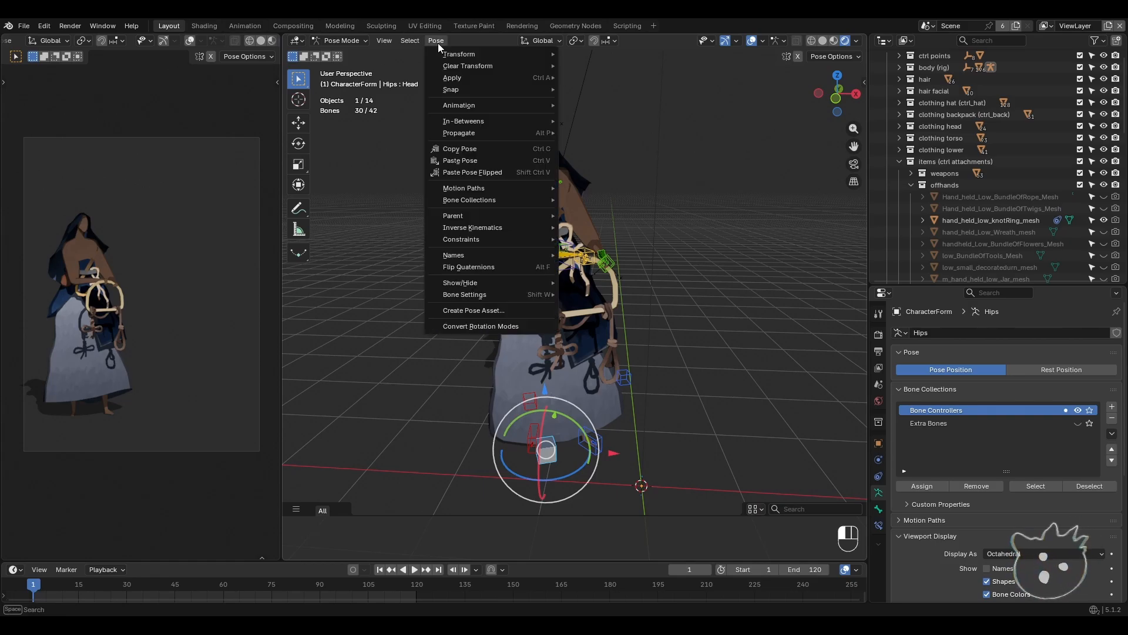
left_click(473, 310)
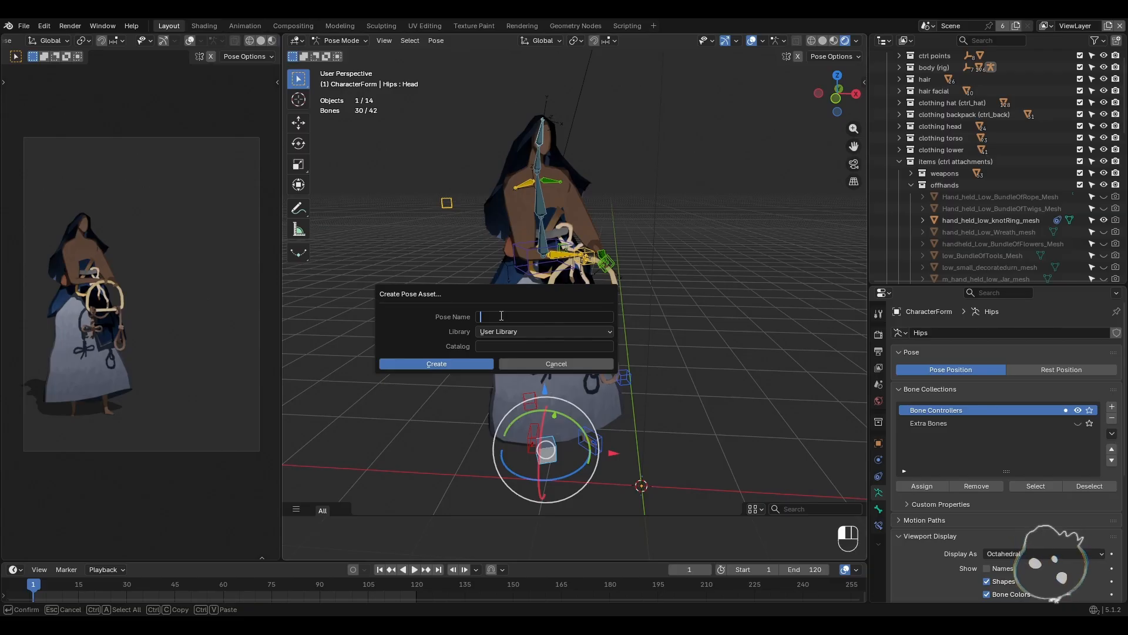
type("new_pose_01")
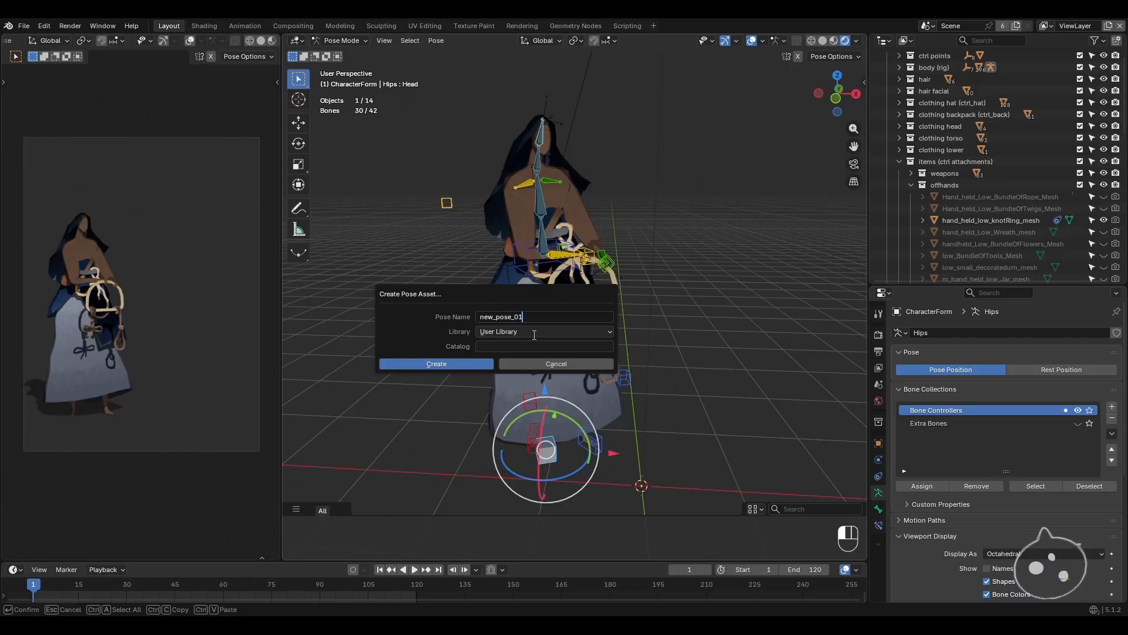
key("Return")
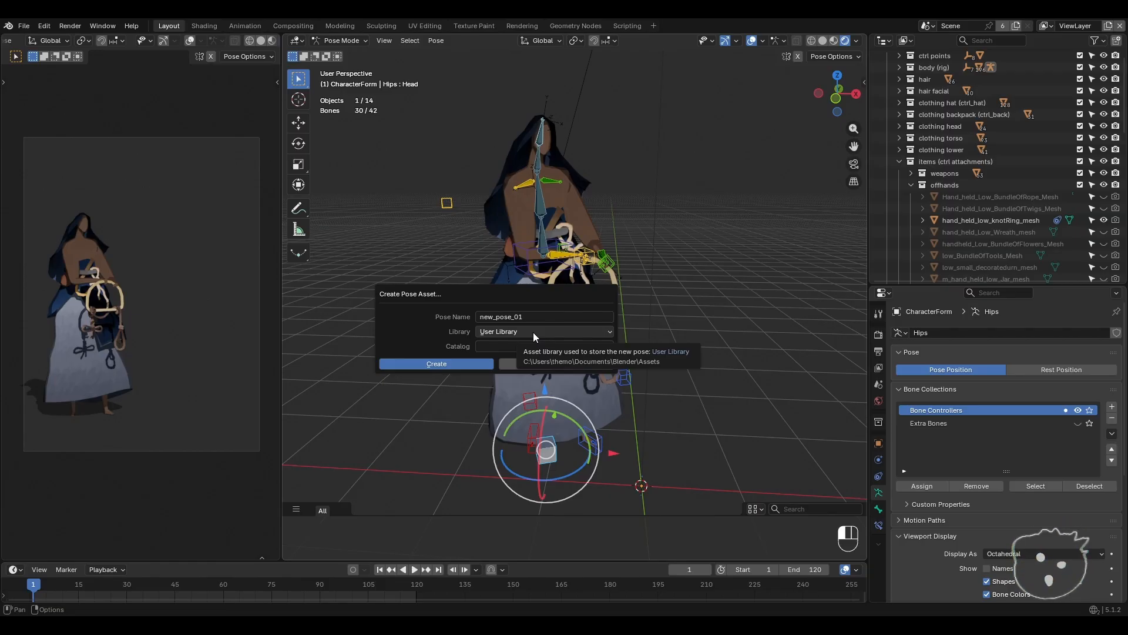
left_click(534, 333)
left_click(526, 344)
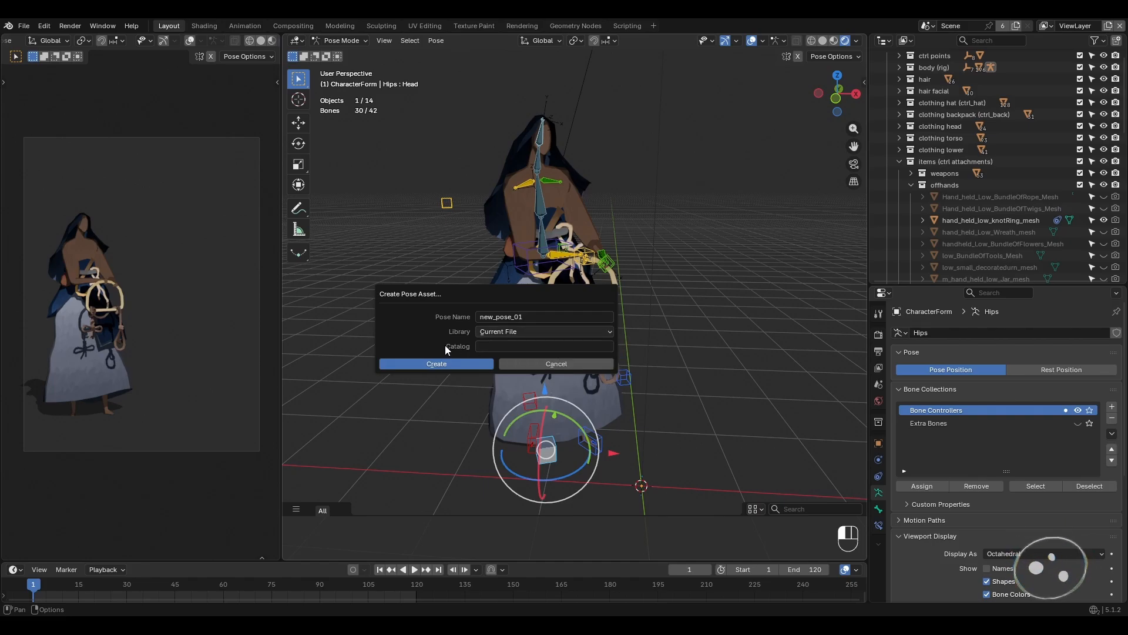
left_click(439, 365)
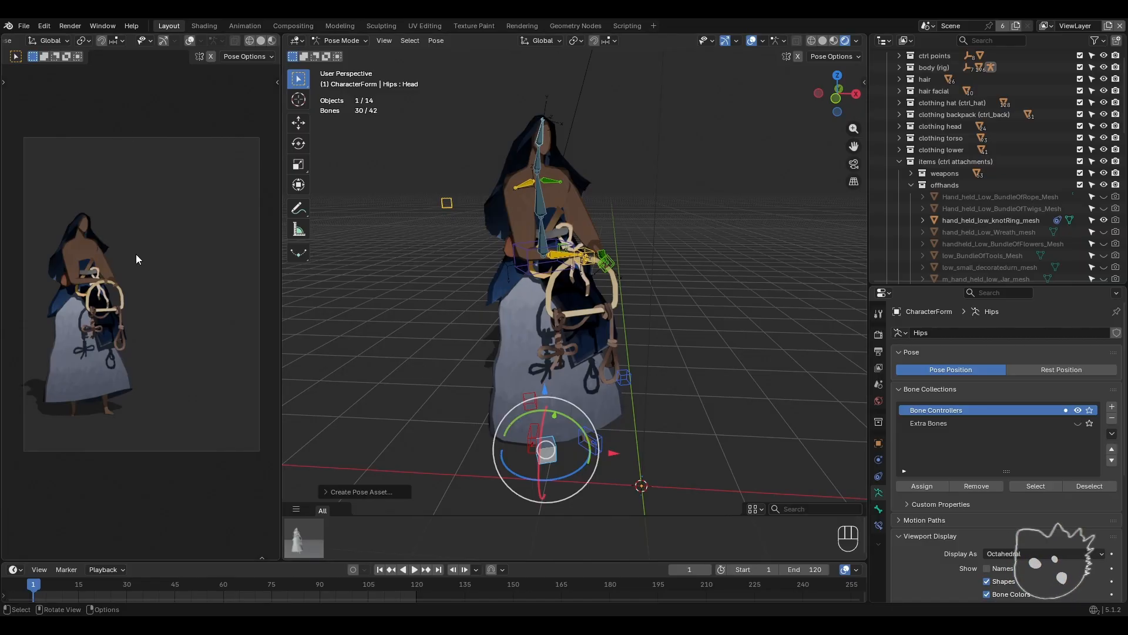
- Clear all pose transforms on all the visible bones and deselect them
middle_click_drag(601, 408, 604, 415, "shift")
key("a")
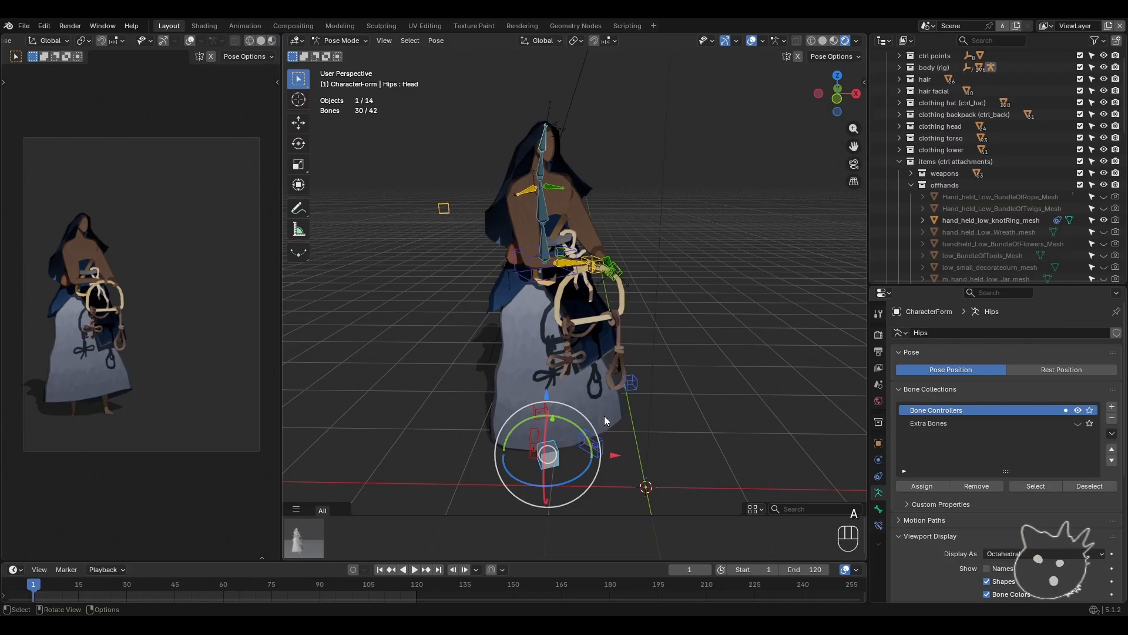
key("q")
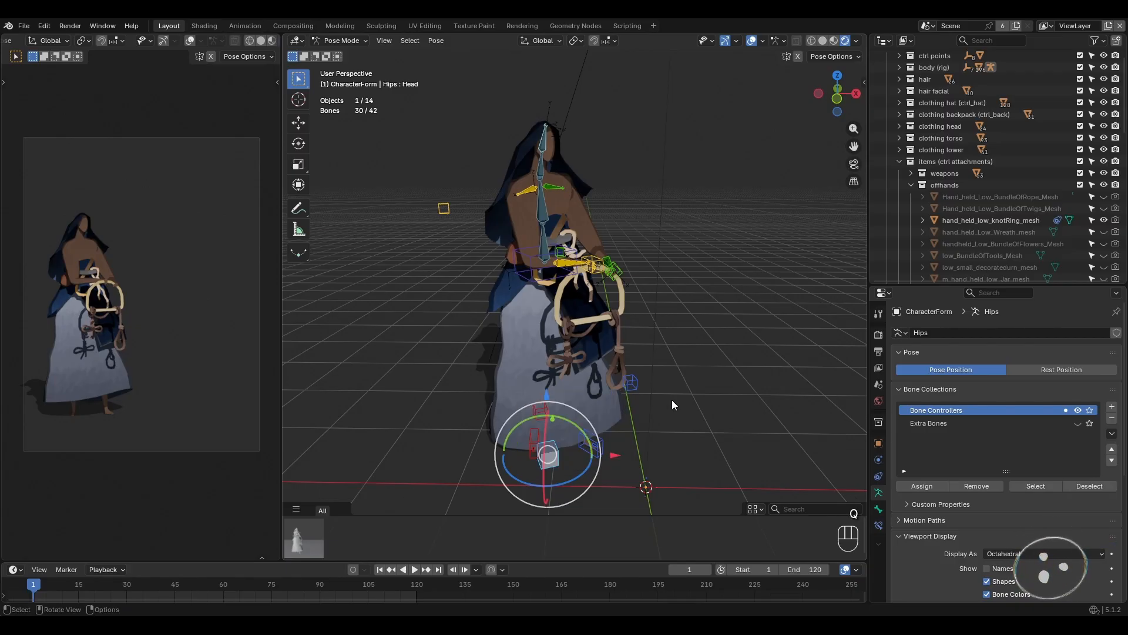
middle_click_drag(672, 399, 661, 403, "shift")
scroll(661, 403, "down", 1)
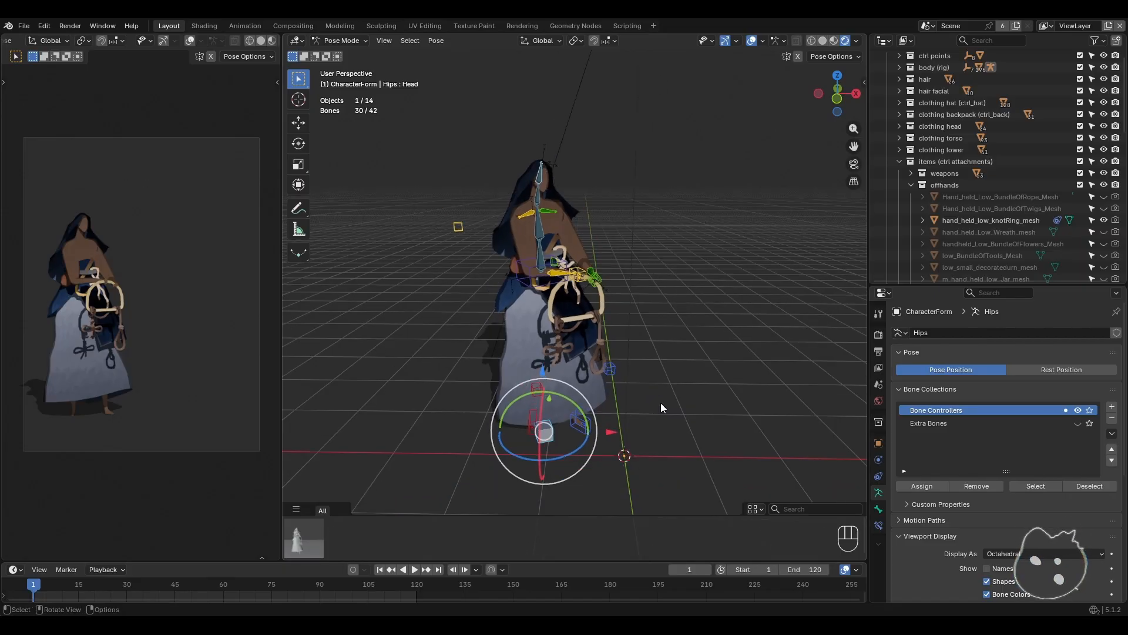
key("a")
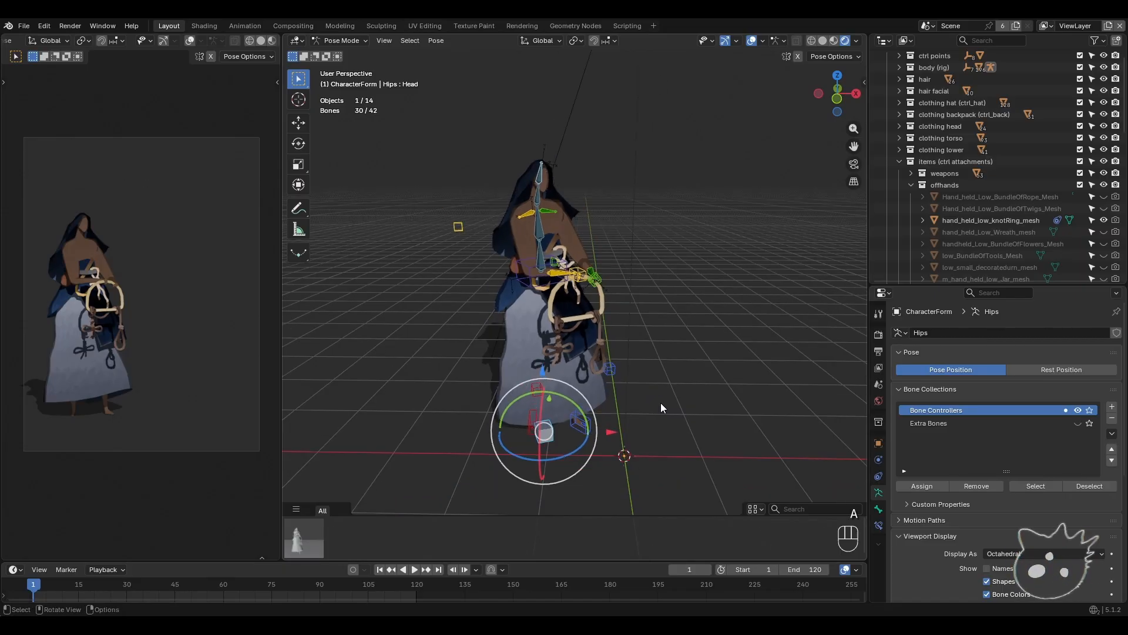
key("F3")
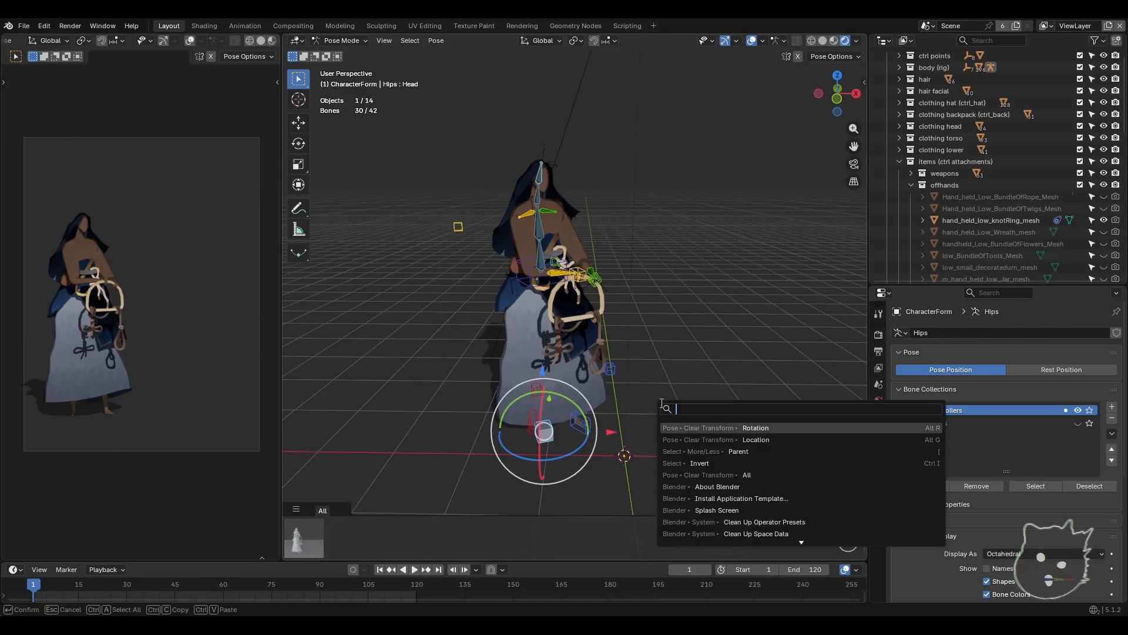
type("clear transp")
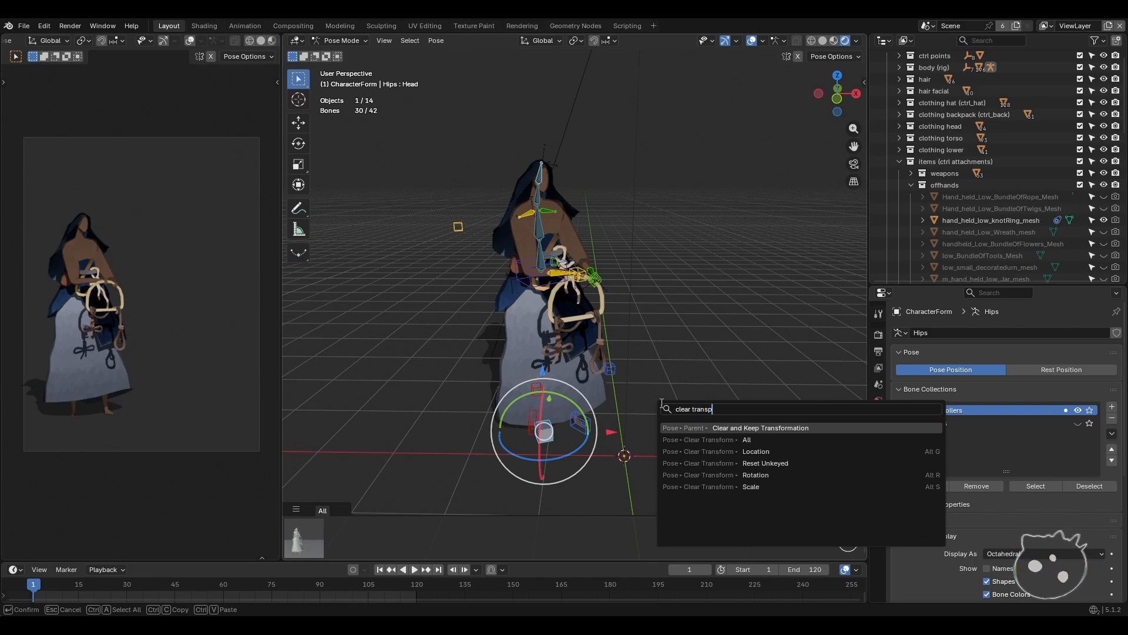
key("BackSpace")
type("form")
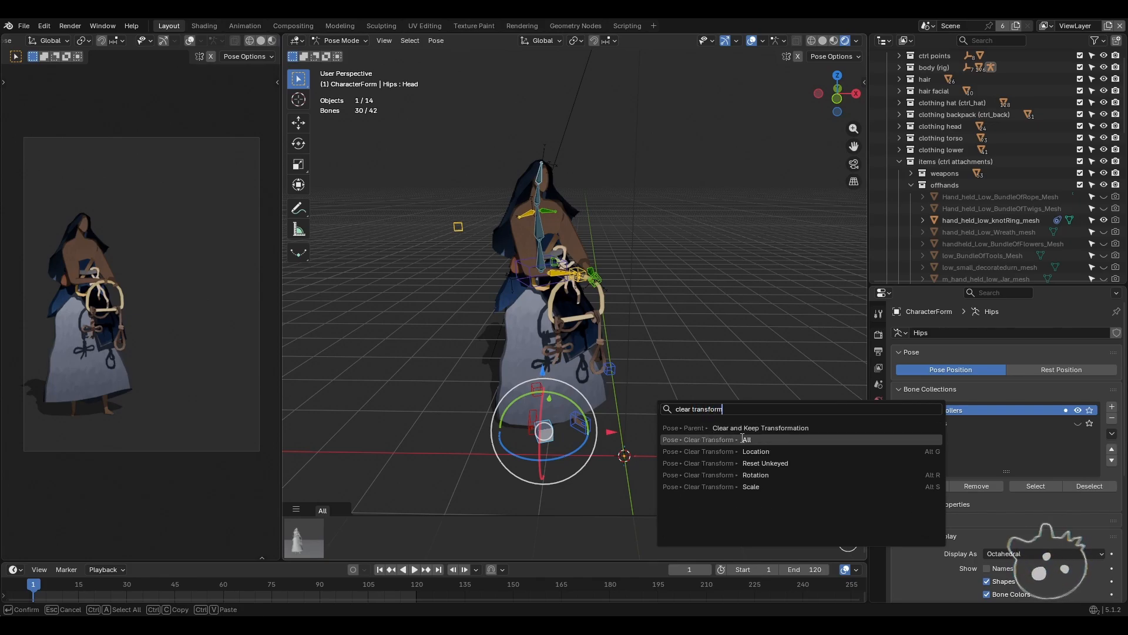
left_click(742, 439)
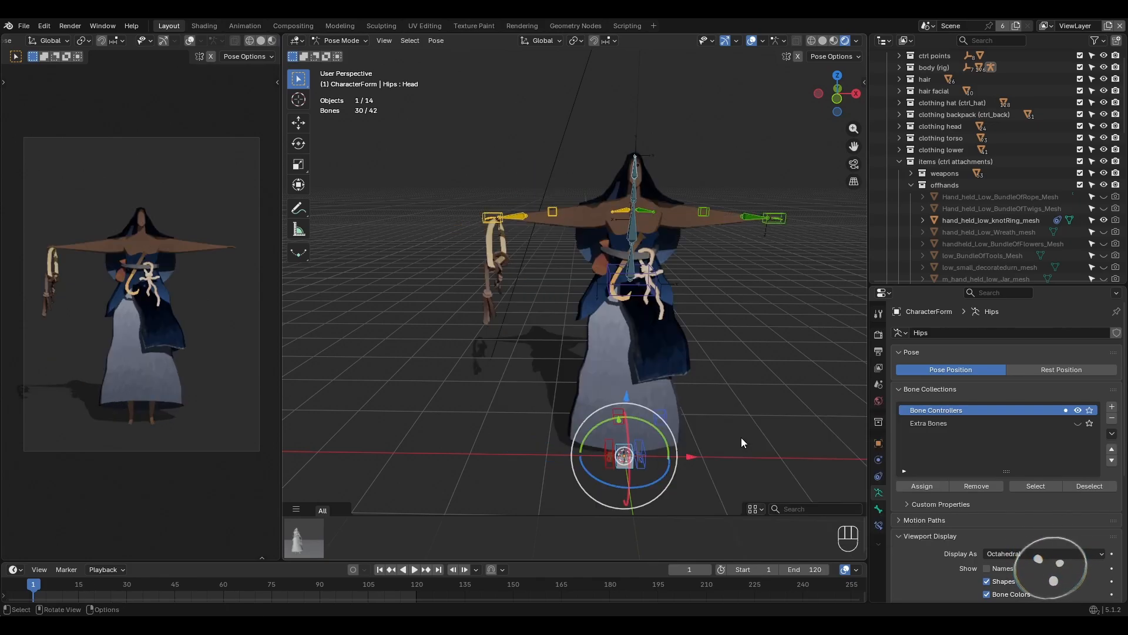
left_click(441, 401)
middle_click_drag(441, 401, 435, 397)
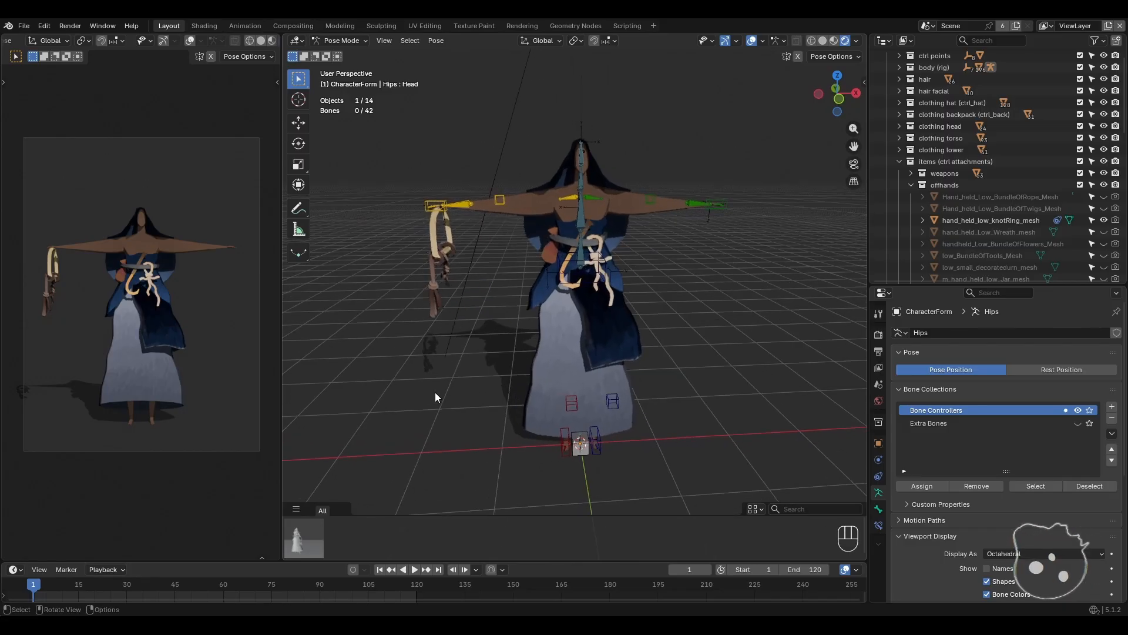
- Apply the stored new_pose_01 pose asset to the character, and clear all pose transforms on all visible bones
middle_click_drag(430, 464, 419, 429)
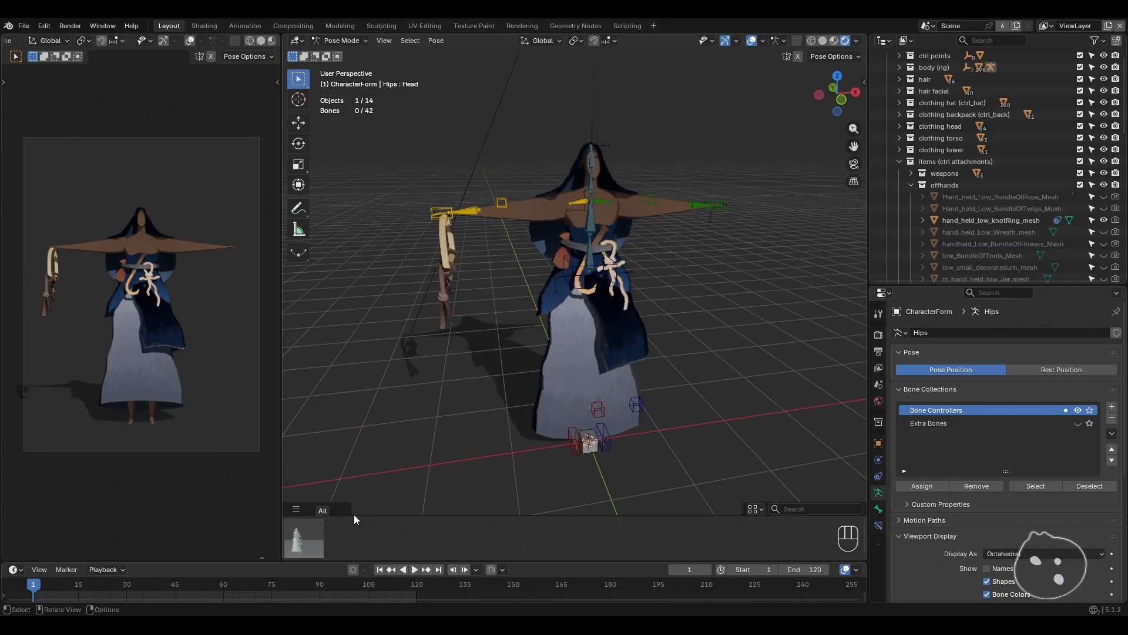
left_click(301, 540)
middle_click_drag(553, 382, 580, 358)
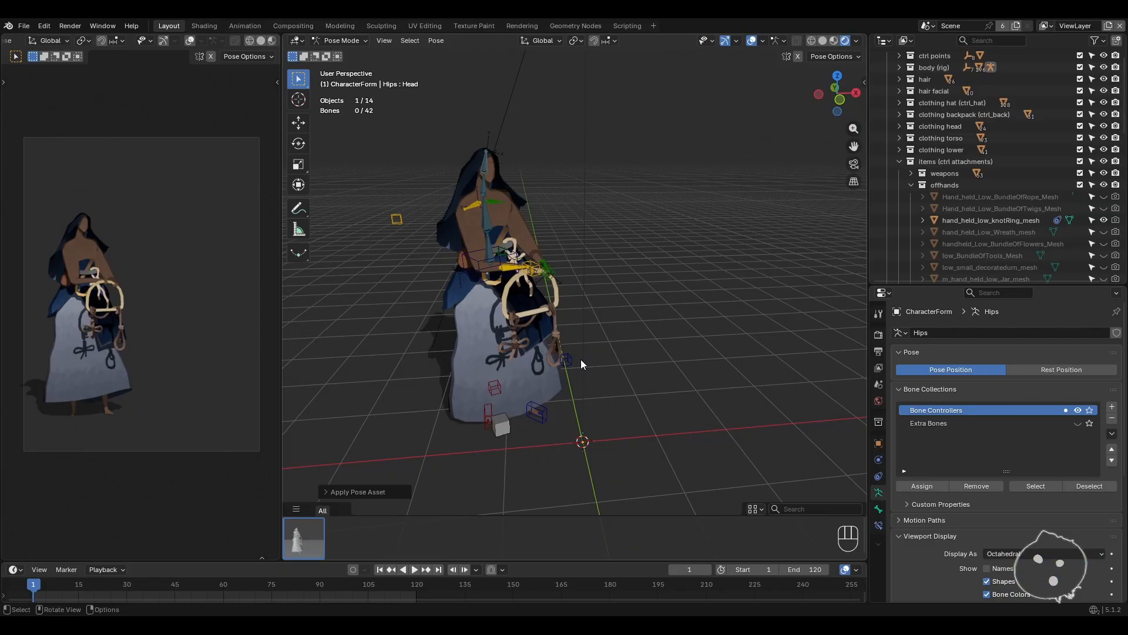
key("a")
key("q")
left_click(581, 359)
left_click(460, 375)
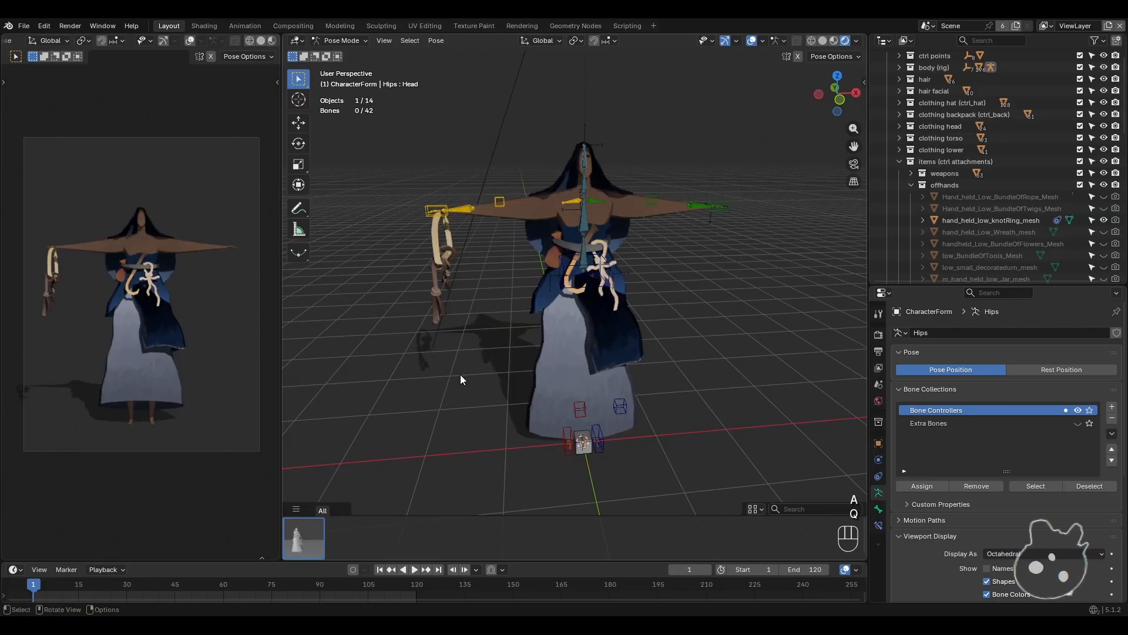
- Try applying the stored pose asset to the cleared rig and blending it in, undoing each application
left_click(311, 542)
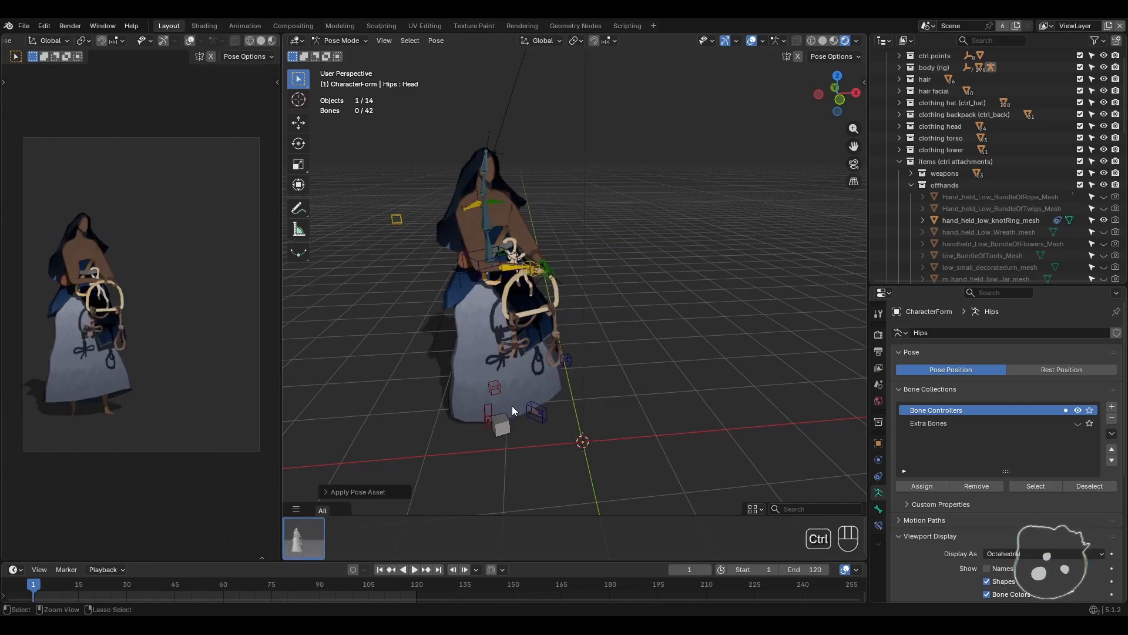
key("ctrl+z")
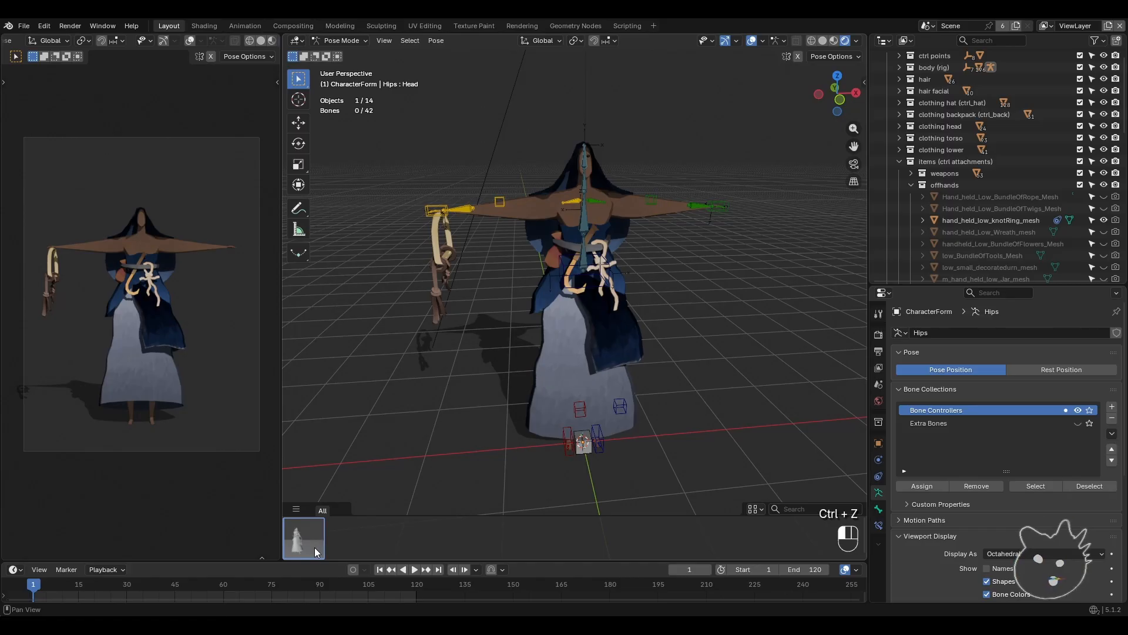
left_click_drag(315, 546, 379, 547)
middle_click_drag(525, 381, 543, 289)
key("ctrl+z")
- Clear all pose transforms on every visible bone so the rig is ready for a new pose
key("a")
key("q")
left_click(495, 380)
- Move the Hips bone down and backward to put the character into a seated position
left_click(556, 267)
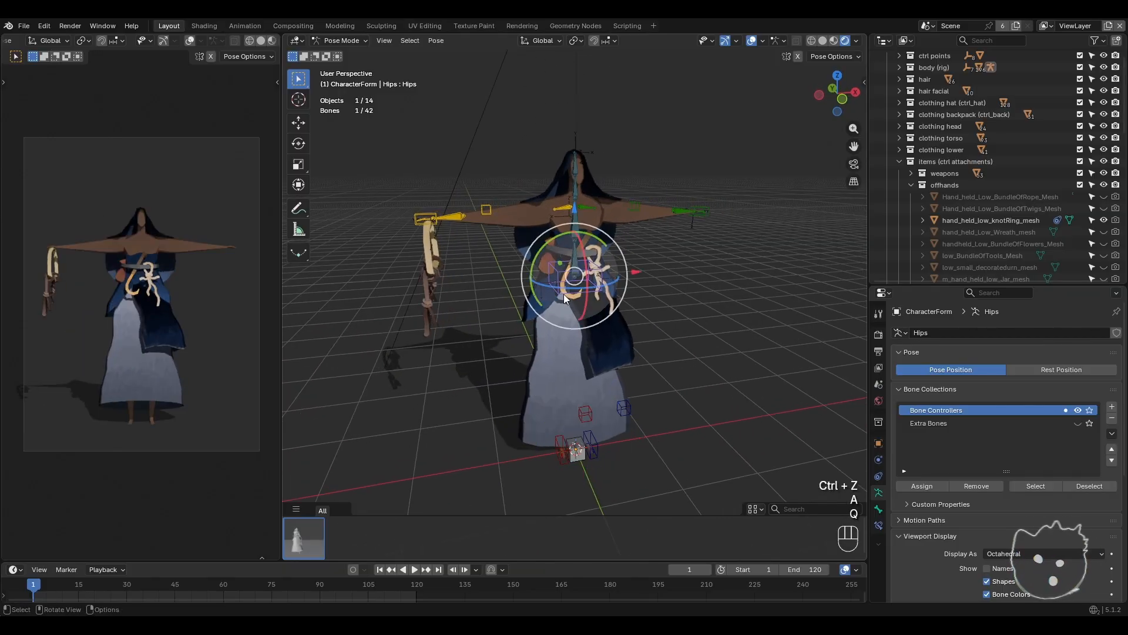
mouse_move(584, 333)
middle_mouse_down()
mouse_move(538, 373)
mouse_move(640, 354)
mouse_move(577, 339)
mouse_move(600, 338)
middle_mouse_up()
key("g")
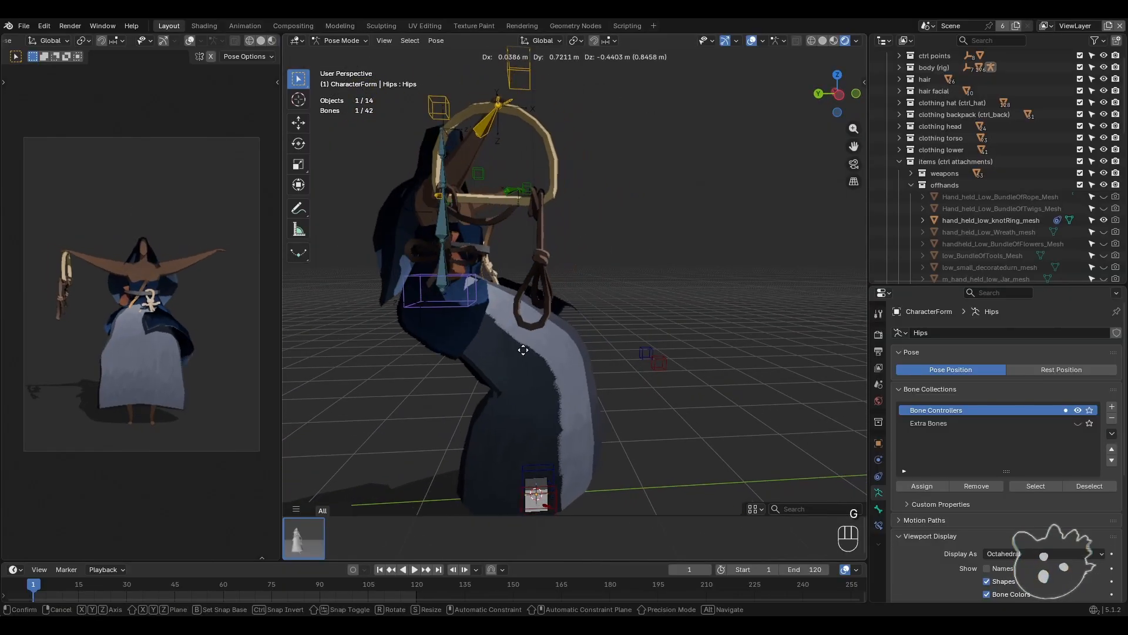
left_click(492, 417)
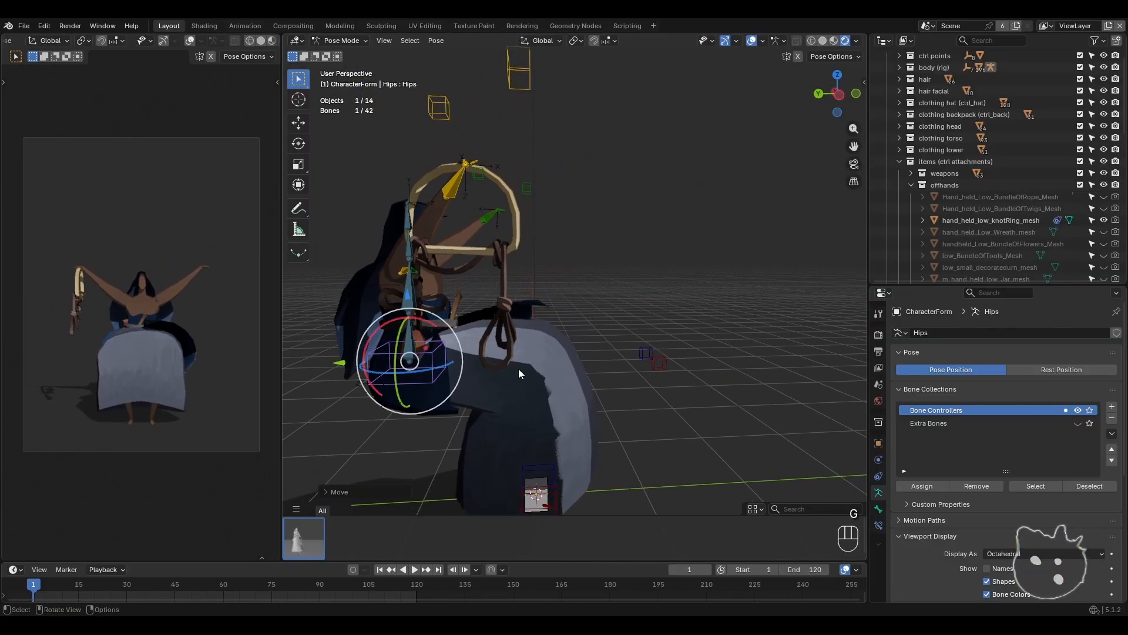
middle_click_drag(518, 368, 573, 374)
- Enable X-axis mirroring for posing and move the RightHand_IK controller down and forward in front of the torso
left_click(798, 57)
middle_click_drag(626, 247, 644, 235, "shift")
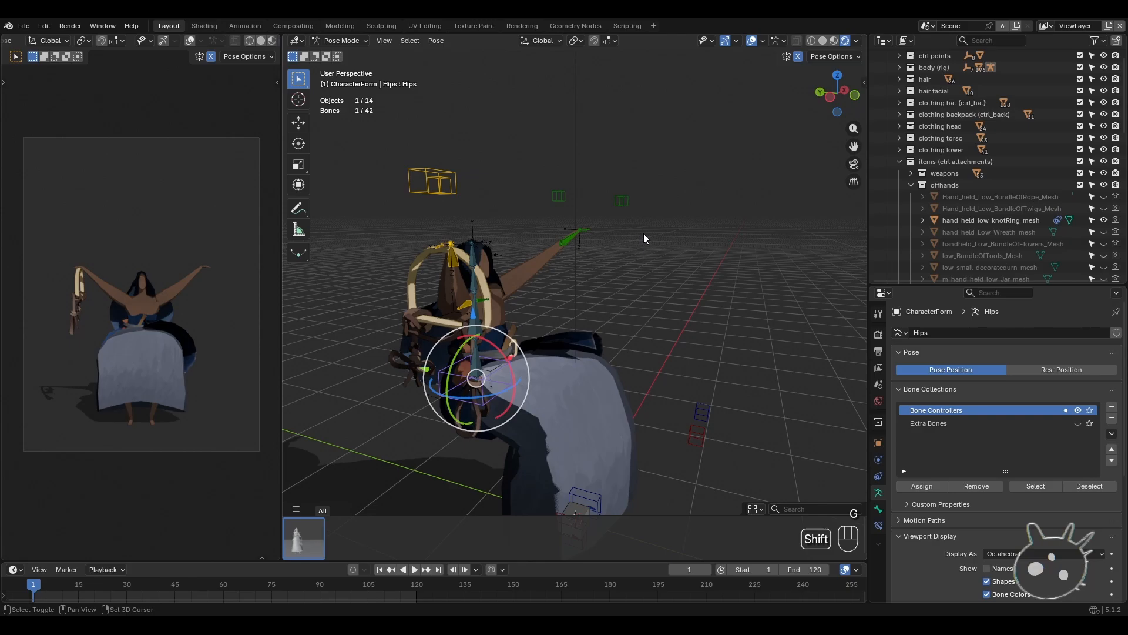
left_click(416, 181)
middle_click_drag(434, 190, 406, 192)
key("g")
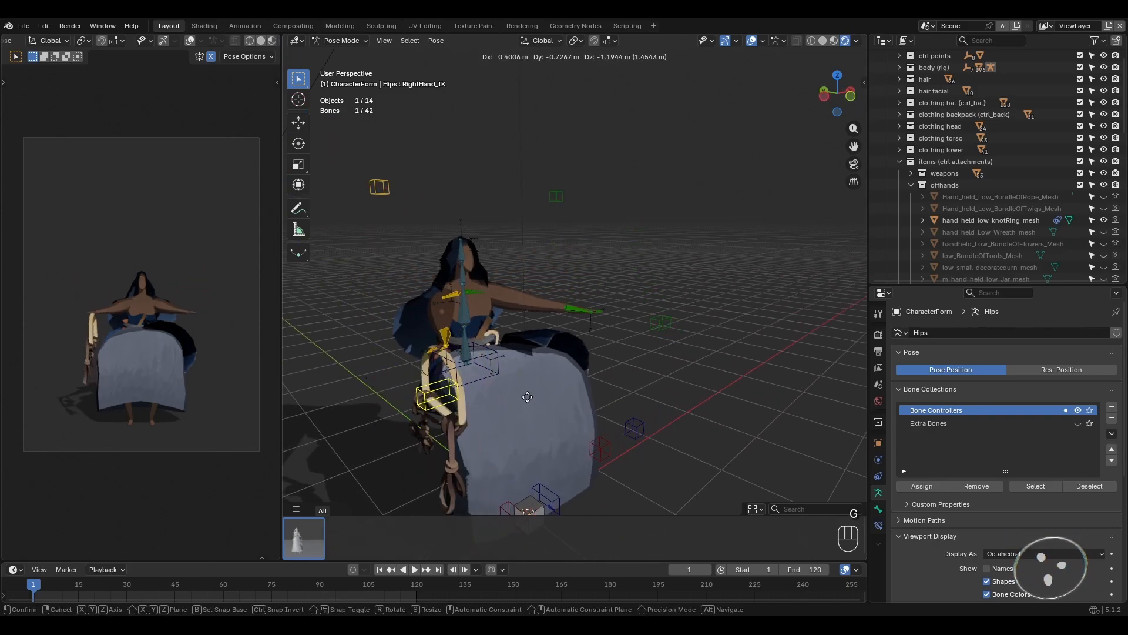
left_click(571, 343)
middle_click_drag(571, 342, 418, 363)
key("g")
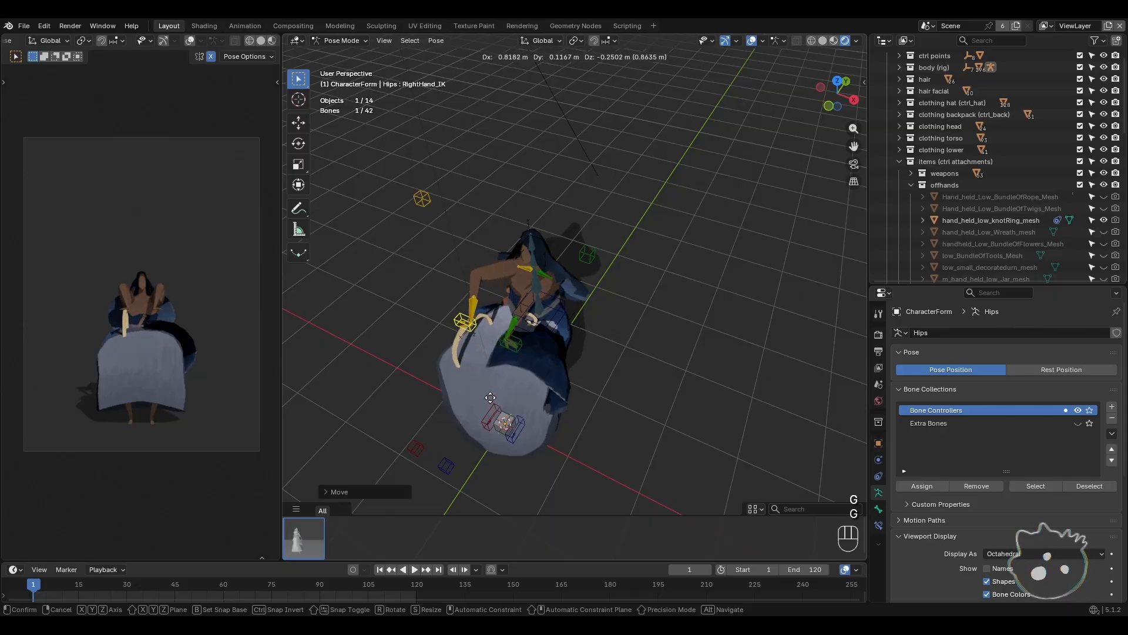
left_click(490, 394)
- Move the RightForeArm_IK-Target bone down beside the skirt so the elbows point lower
left_click(425, 203)
middle_click_drag(414, 254, 470, 223)
key("g")
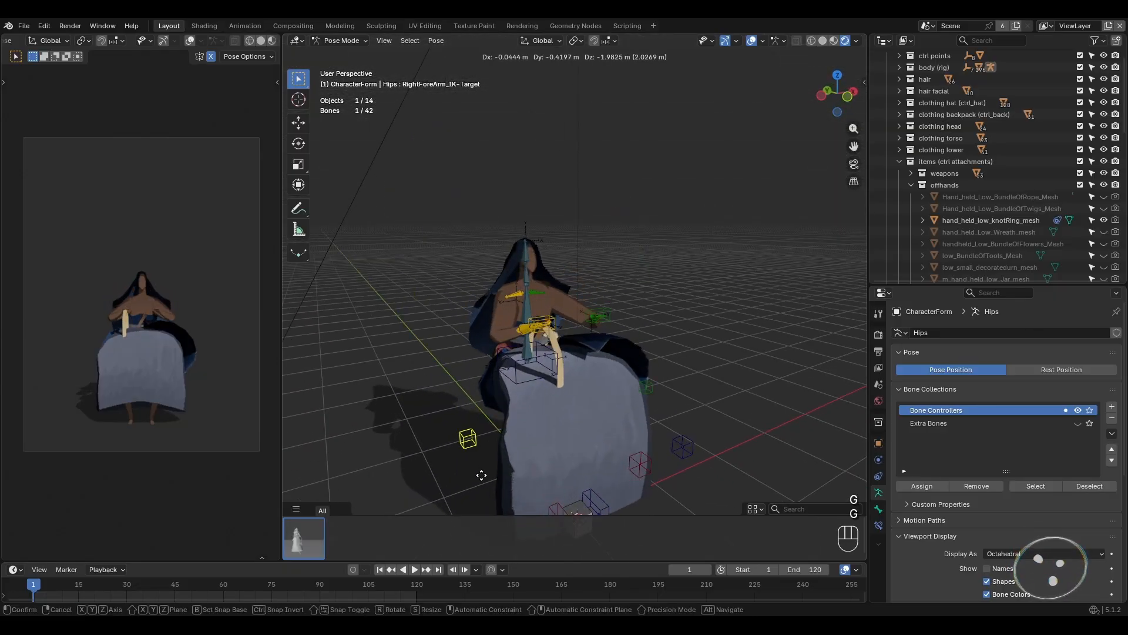
left_click(568, 332)
- Lower the RightHand_IK controller onto the character's lap
left_click(549, 322)
key("g")
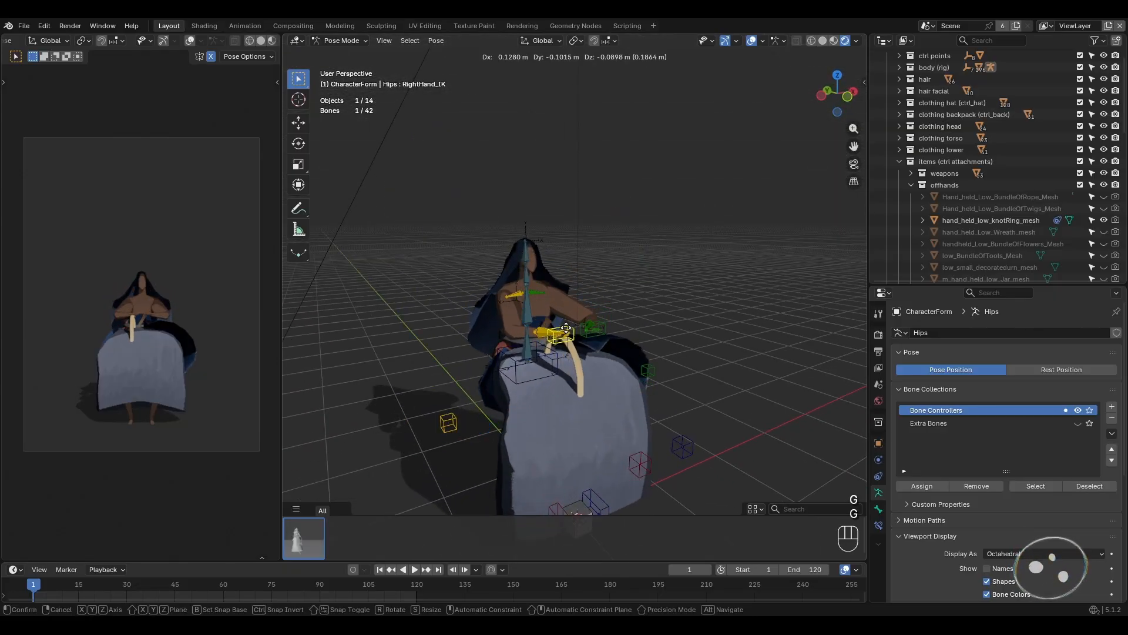
left_click(539, 369)
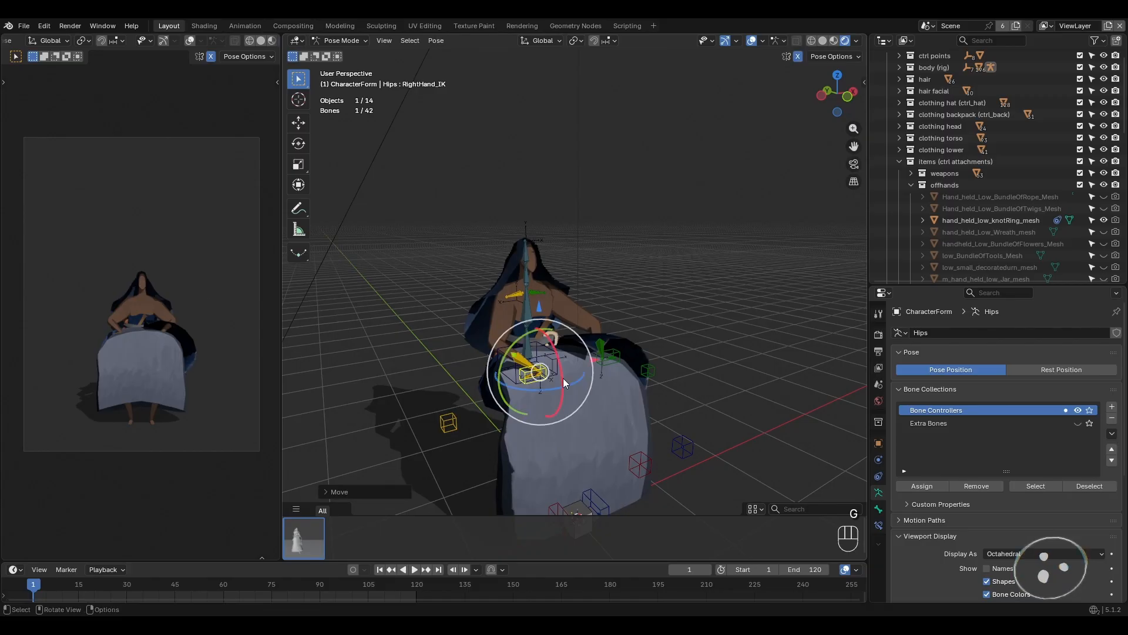
- Raise the Hips bone slightly to adjust the seated height
middle_click_drag(563, 378, 506, 342)
left_click(535, 346)
key("g")
left_click(581, 333)
- Rotate the RightHand_IK controller and move it to the centre of the lap so both hands meet
left_click(498, 344)
left_click_drag(512, 359, 562, 306)
key("g")
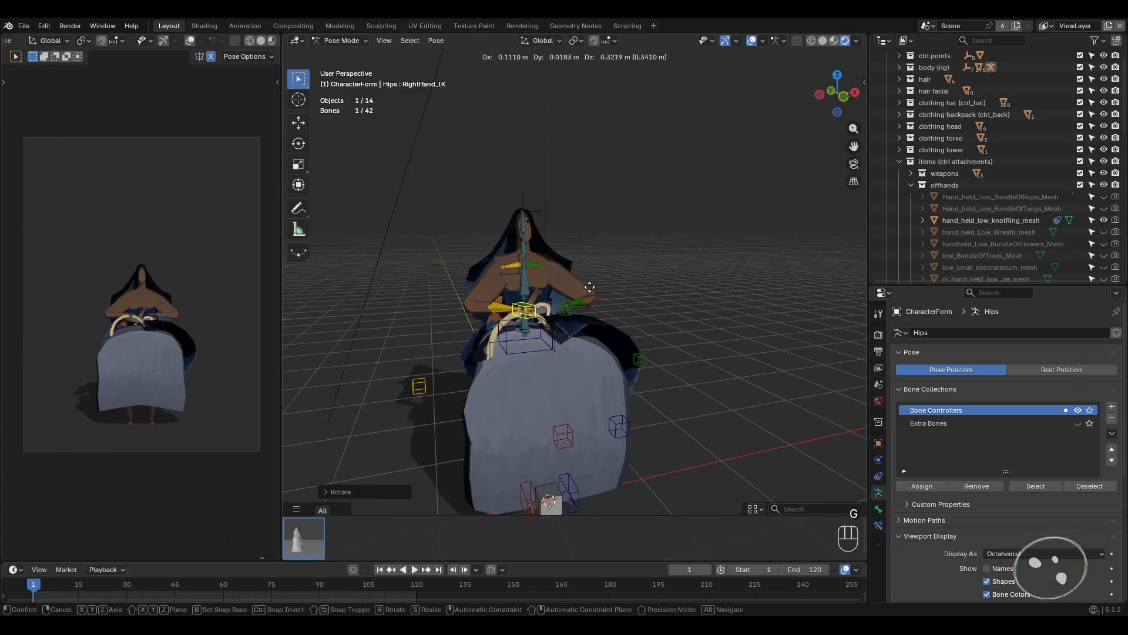
left_click(593, 340)
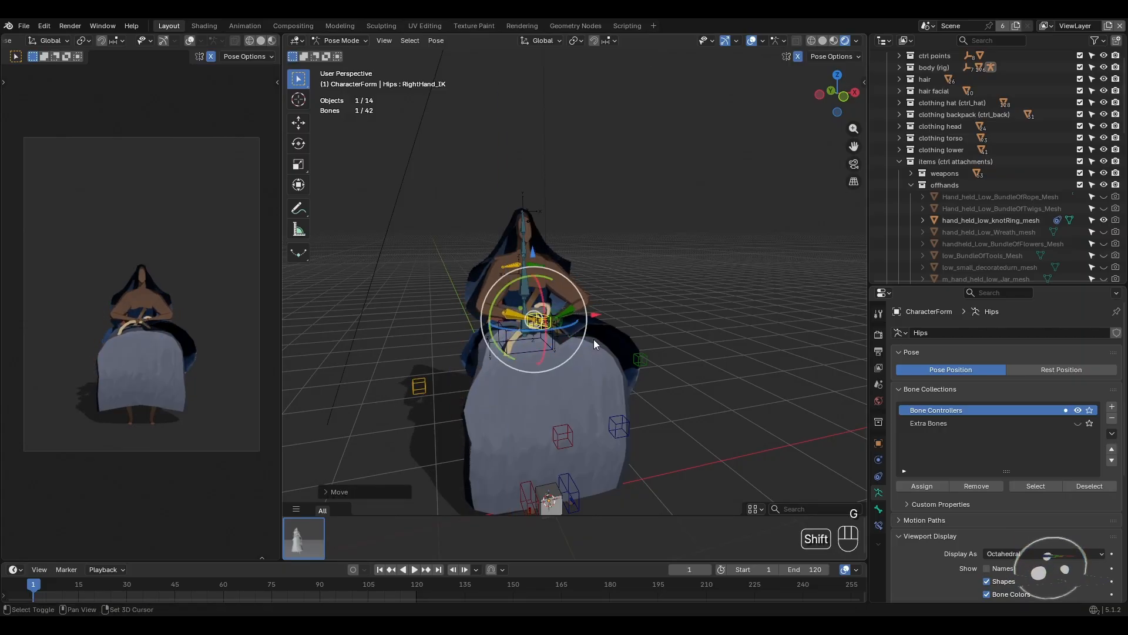
- Rotate the CharacterForm_Root bone about the vertical axis to turn the whole character
middle_click_drag(594, 339, 558, 418)
left_click(534, 505)
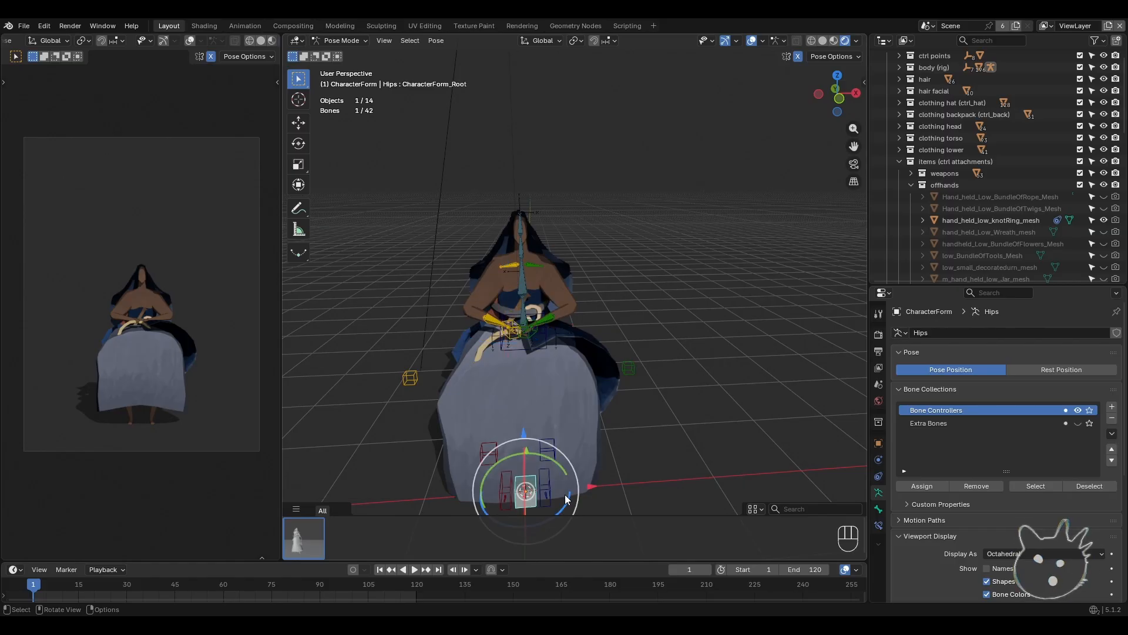
left_click_drag(570, 501, 555, 509)
- Move the CharacterForm_Root bone across the ground plane with the global Z axis locked
key("g")
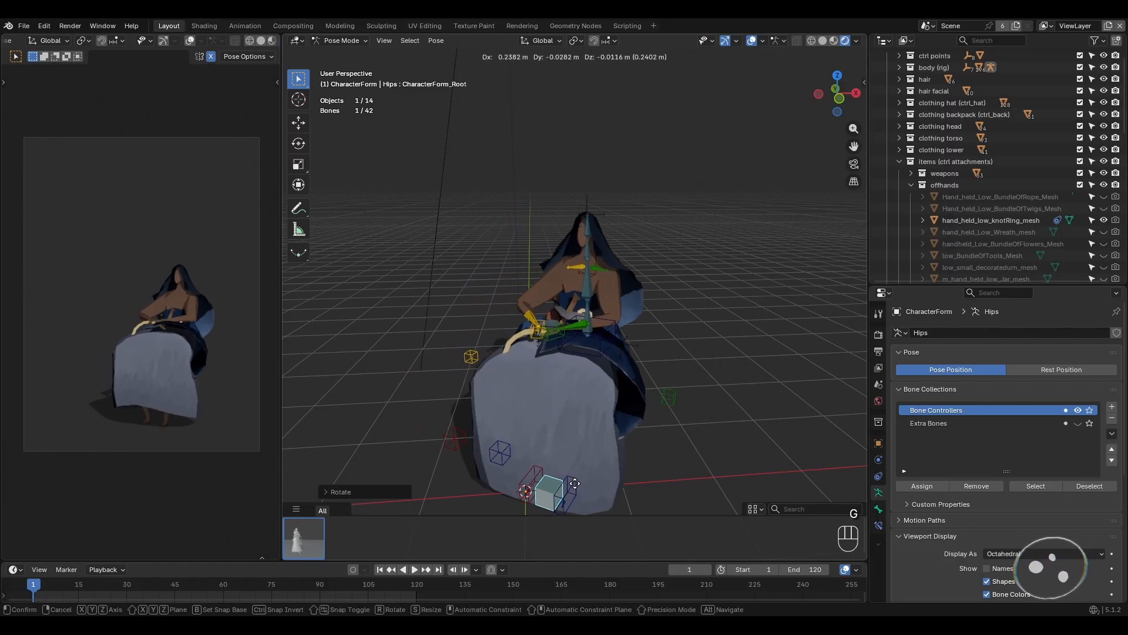
key("g")
key("shift+z")
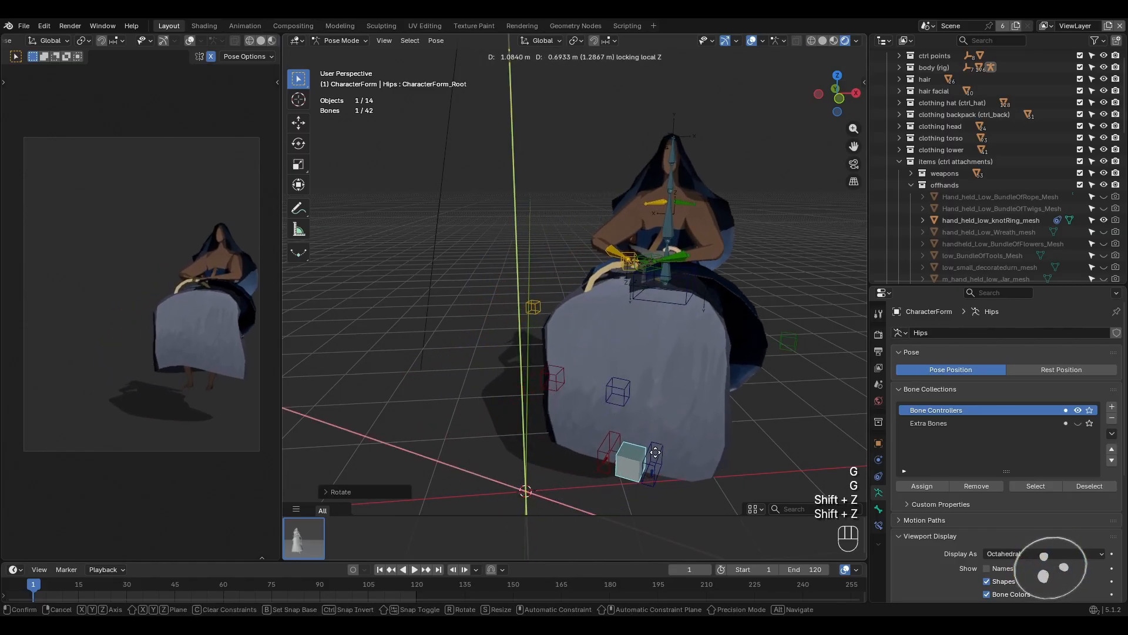
key("shift+z")
key("shift+z")
key("shift+z")
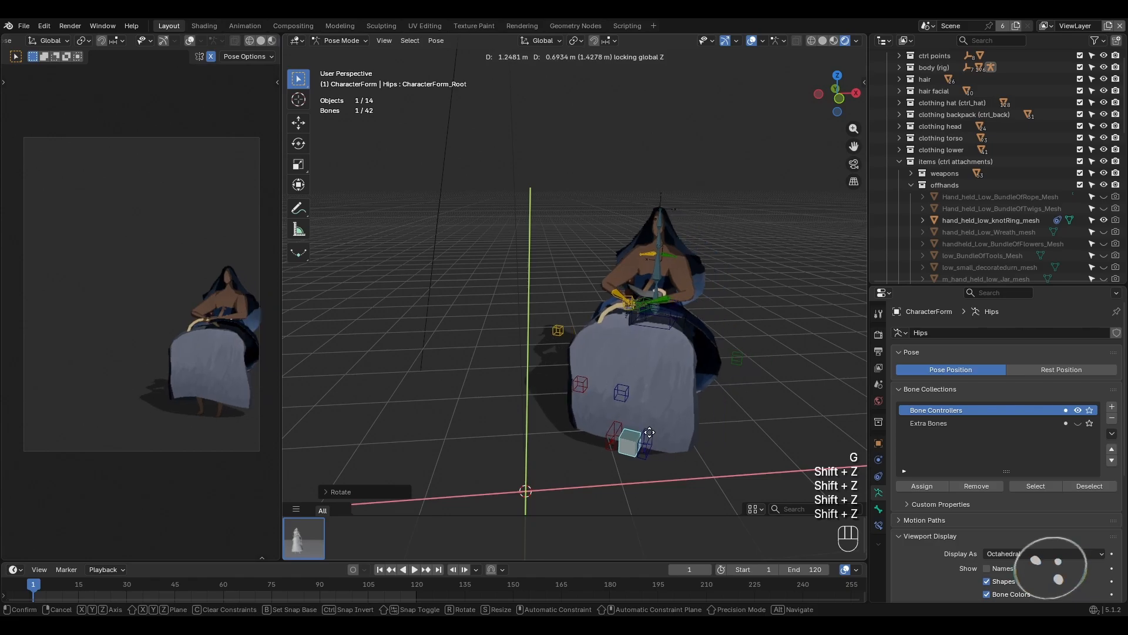
- Place the root controller, and save the pose of all bones as pose asset new_pose_01 in the Current File library
left_click(623, 435)
key("a")
middle_click_drag(463, 421, 467, 421)
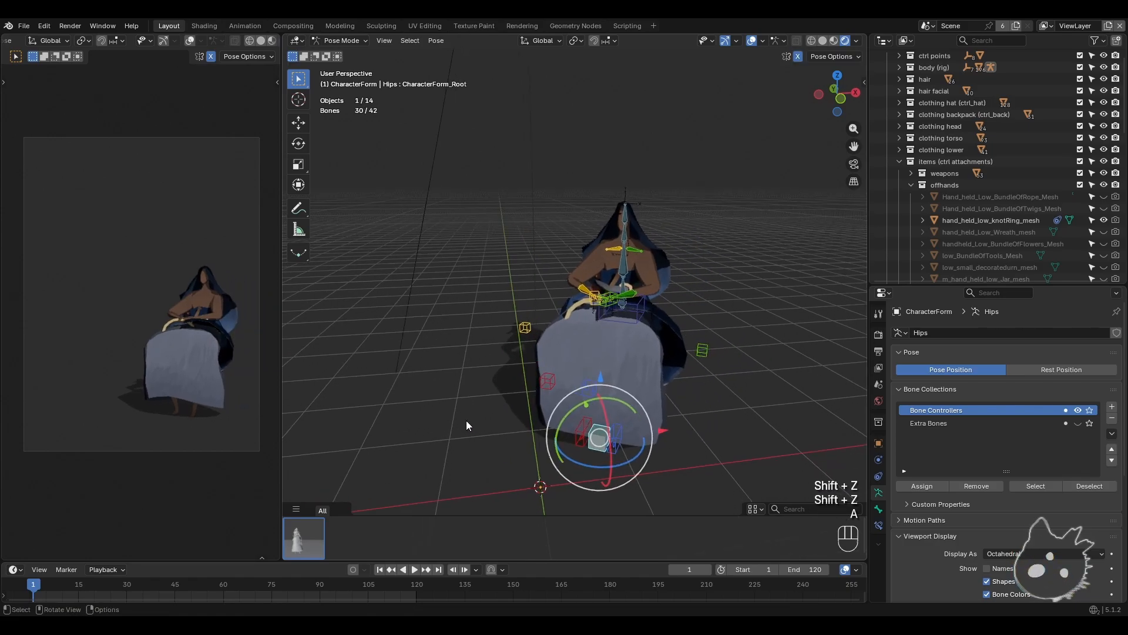
left_click(436, 41)
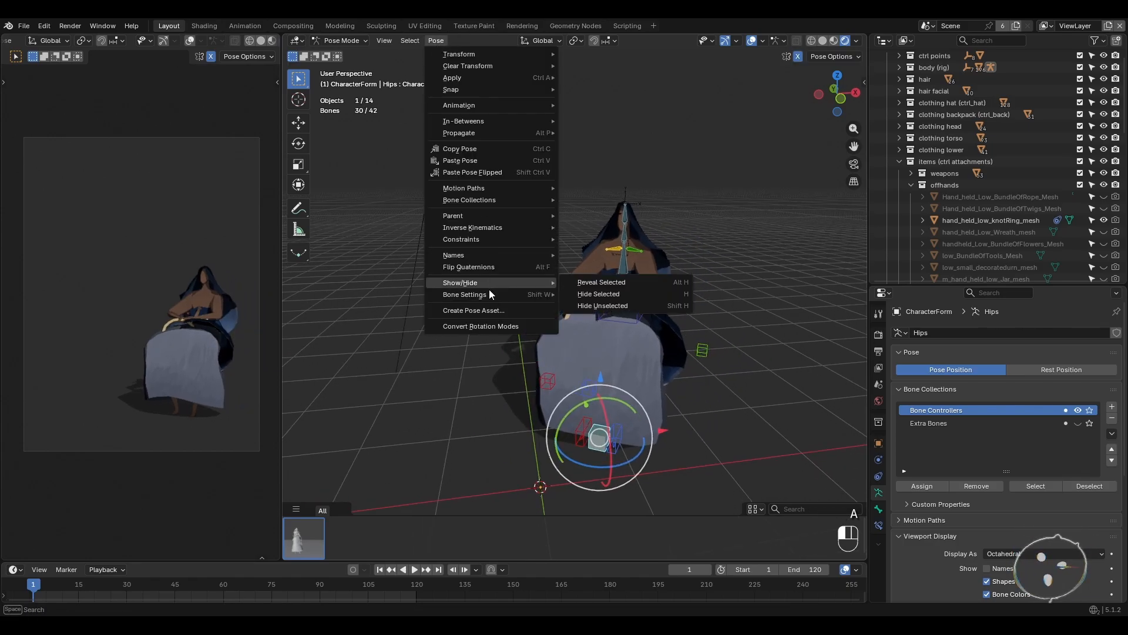
left_click(485, 311)
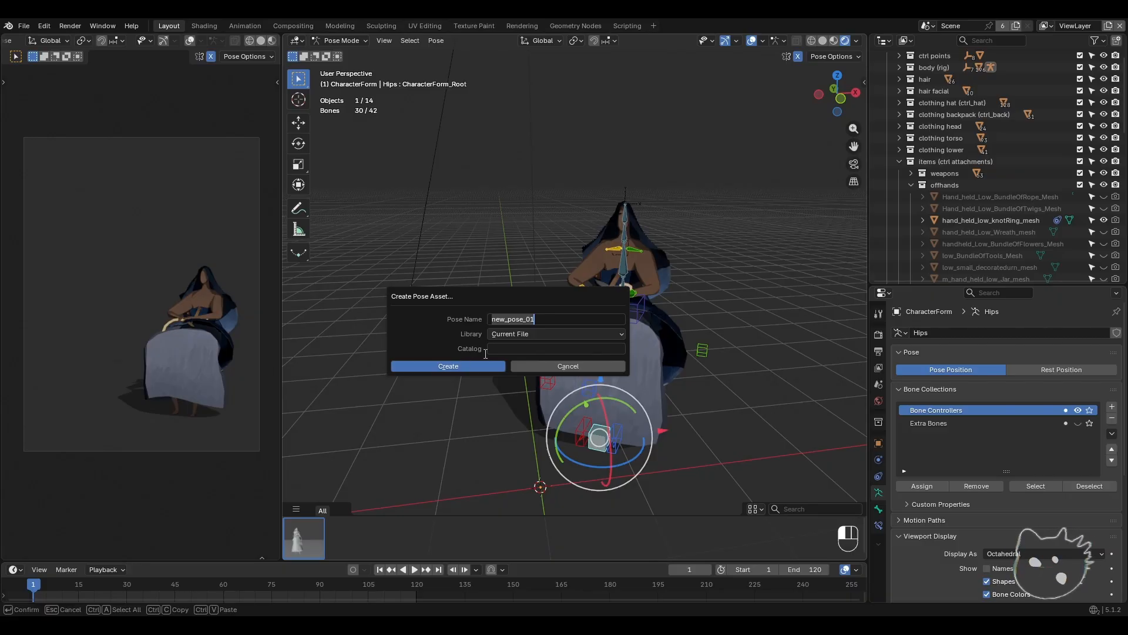
left_click(542, 321)
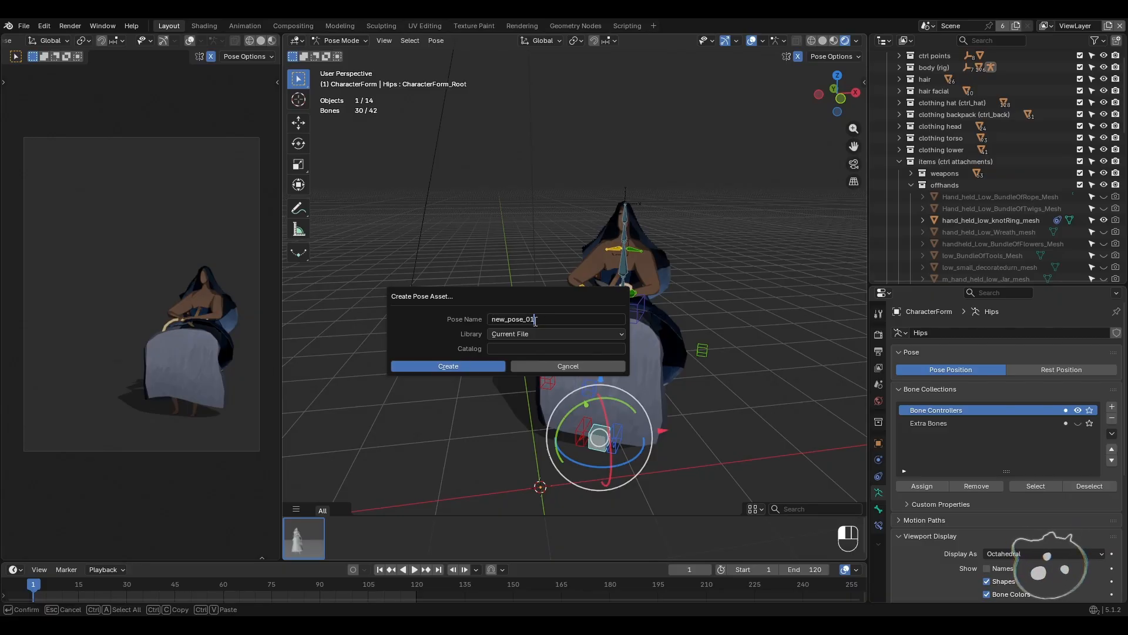
left_click(459, 366)
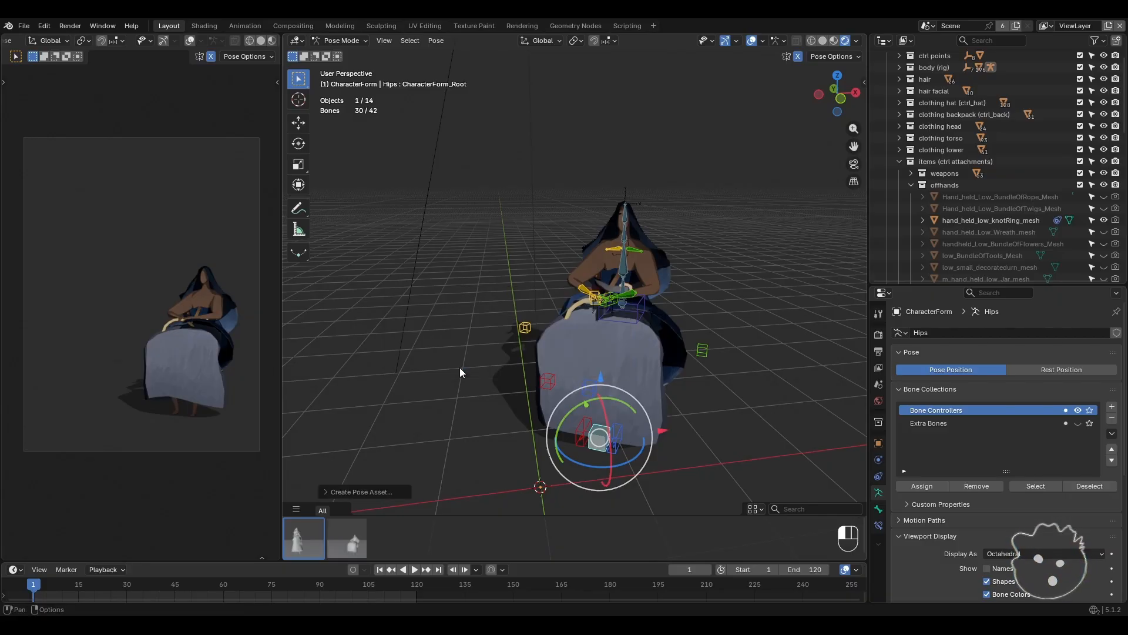
- Blend the standing pose asset onto the character, and clear the transforms of all bones
left_click(347, 403)
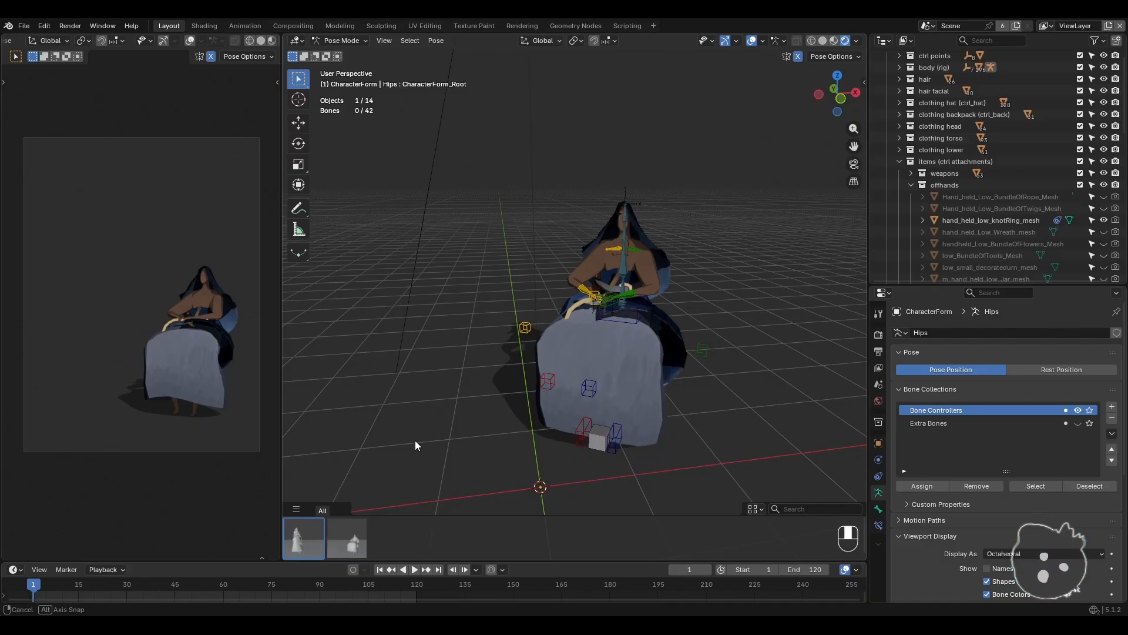
middle_click_drag(415, 439, 428, 442)
left_click_drag(303, 548, 423, 527)
key("a")
key("q")
left_click(507, 352)
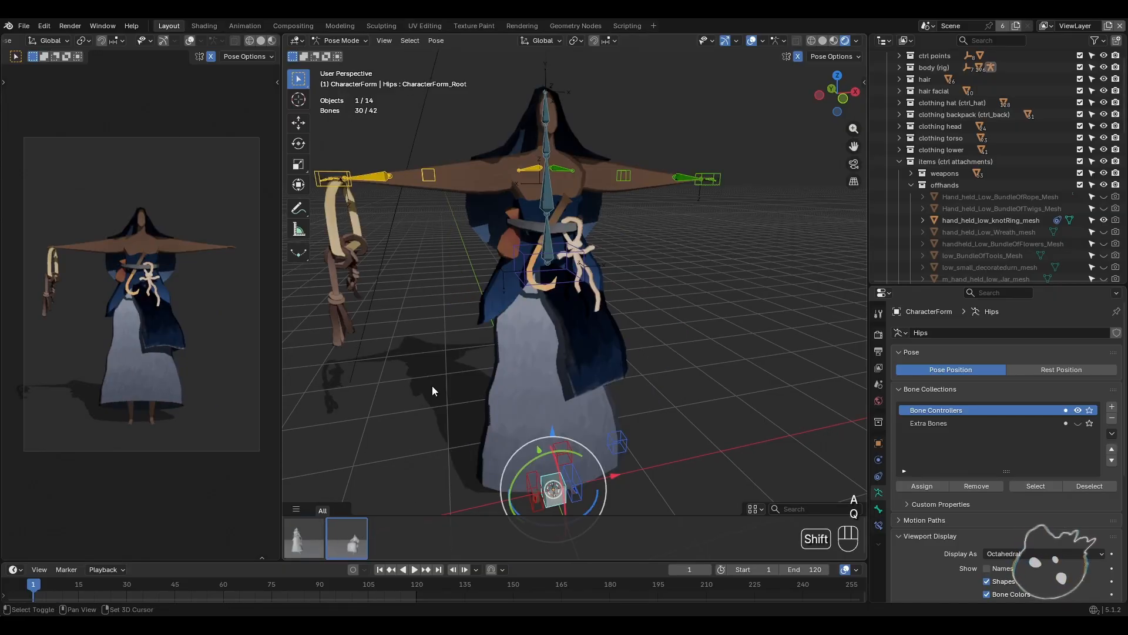
- Blend the seated and standing pose assets onto the whole character in varying amounts
key("alt+a")
left_click_drag(352, 538, 380, 536)
left_click_drag(310, 536, 380, 532)
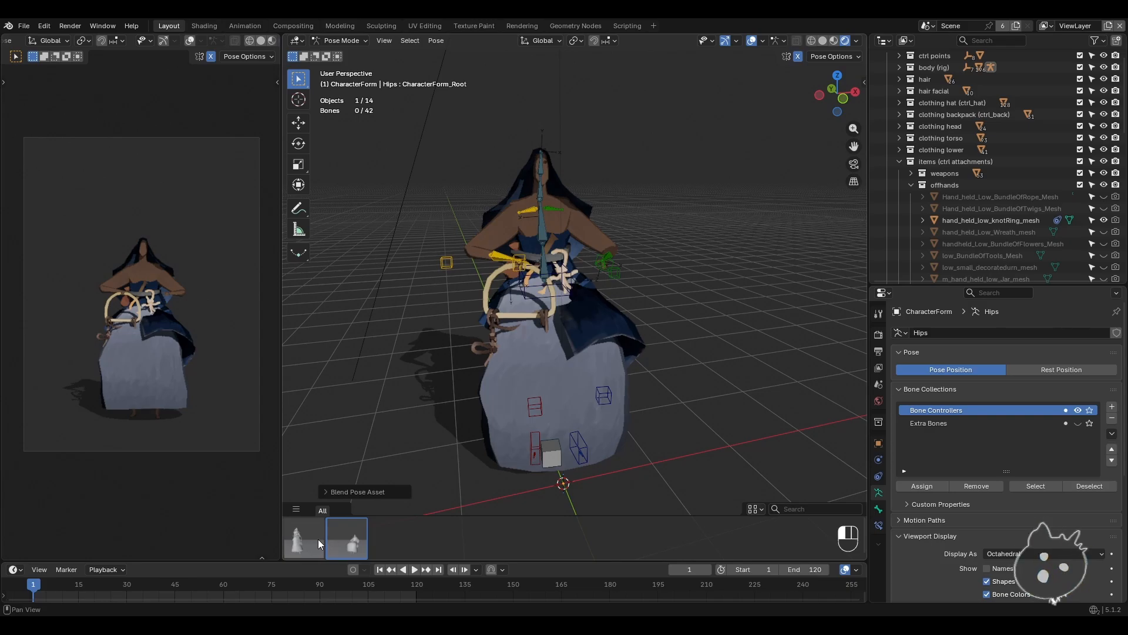
left_click_drag(310, 538, 354, 528)
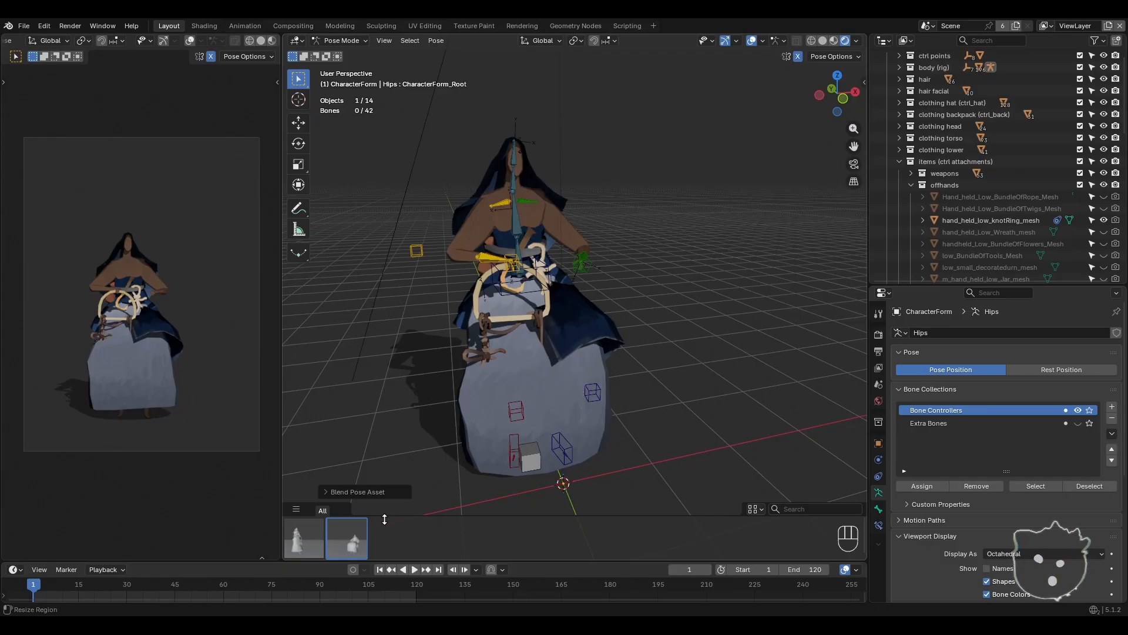
left_click_drag(311, 542, 345, 539)
middle_click_drag(541, 395, 564, 369, "shift")
- Look through the pose commands for a way to mirror the pose, searching for "mirror" and "reflect"
key("a")
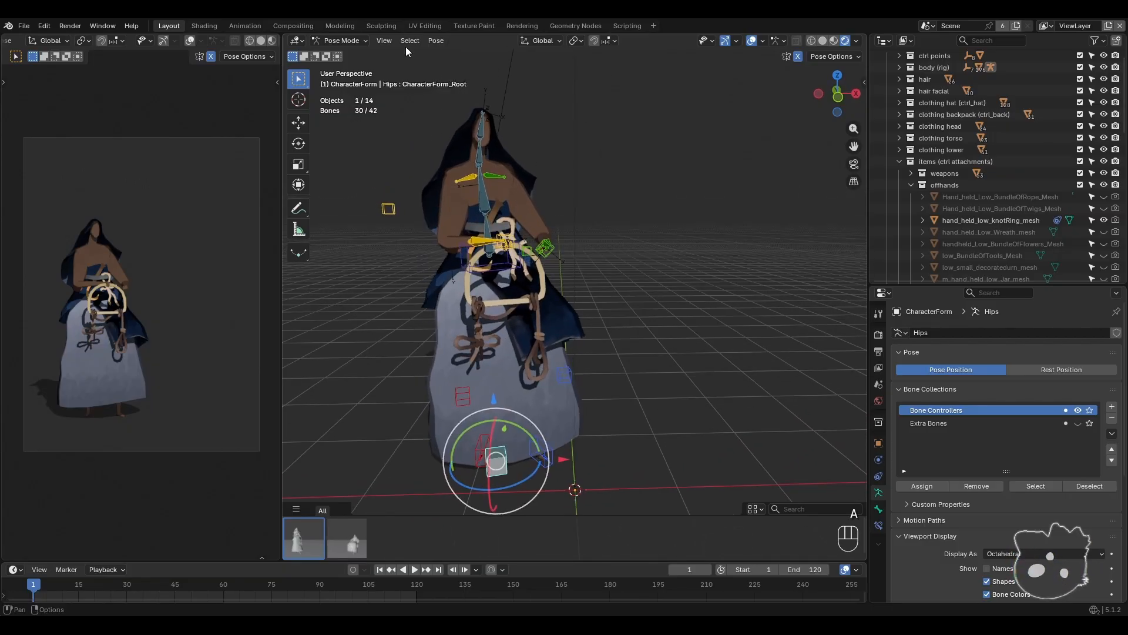
left_click(441, 40)
mouse_move(454, 66)
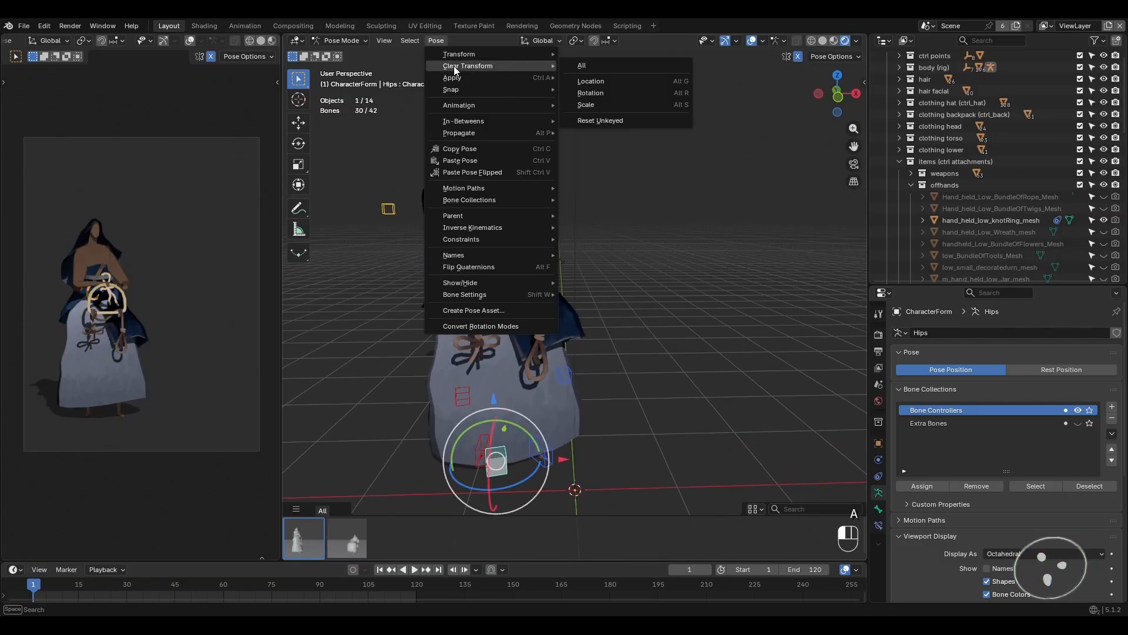
mouse_move(482, 228)
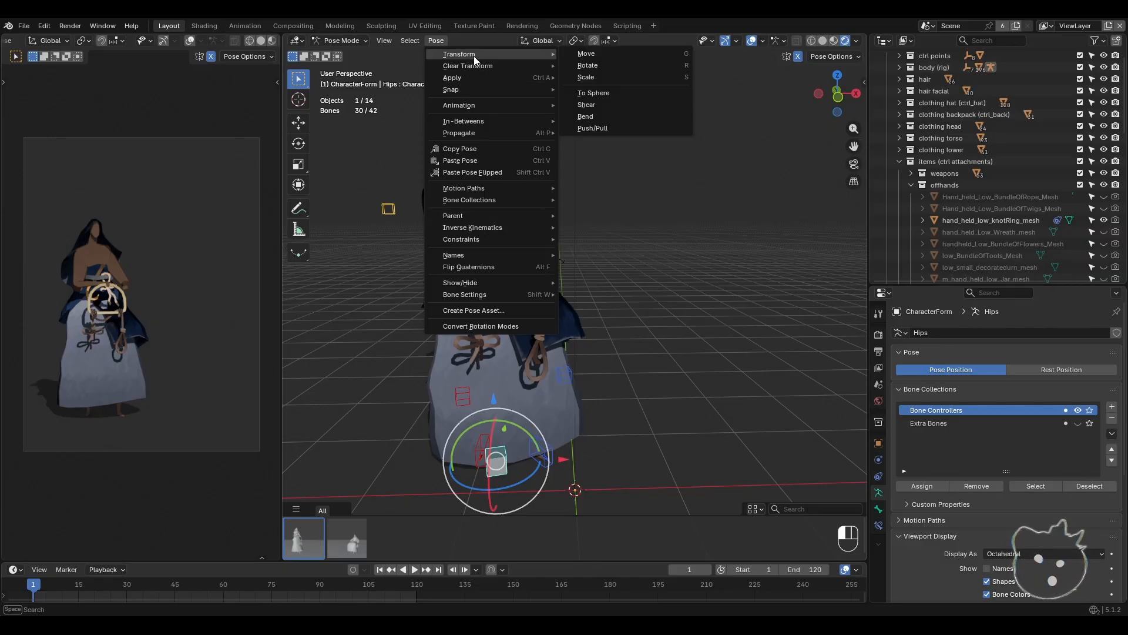
mouse_move(496, 285)
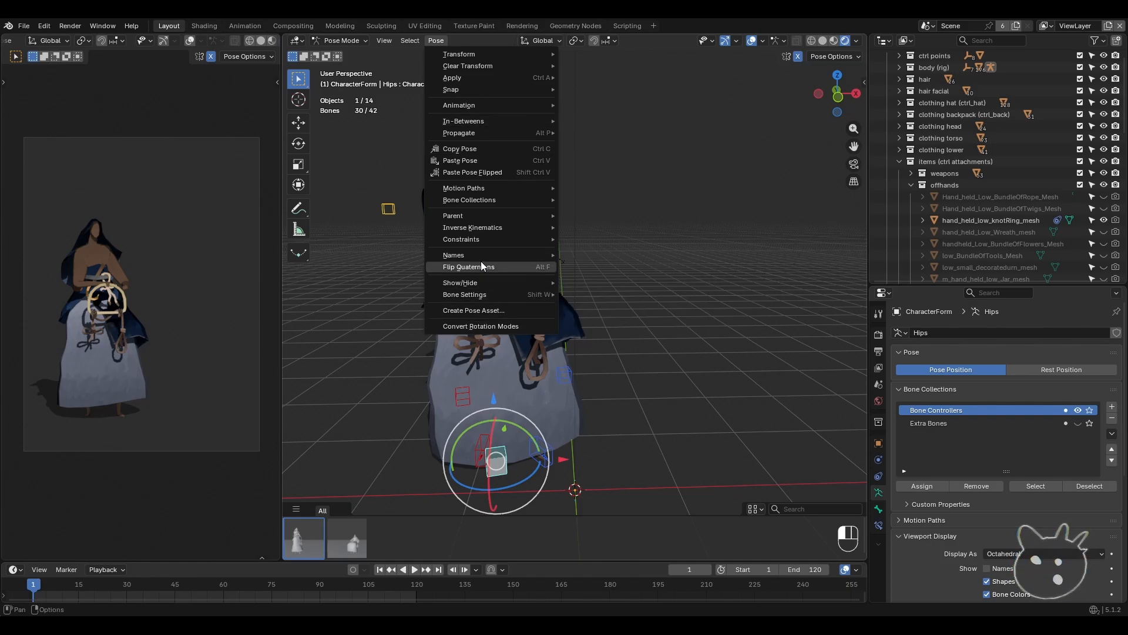
key("F3")
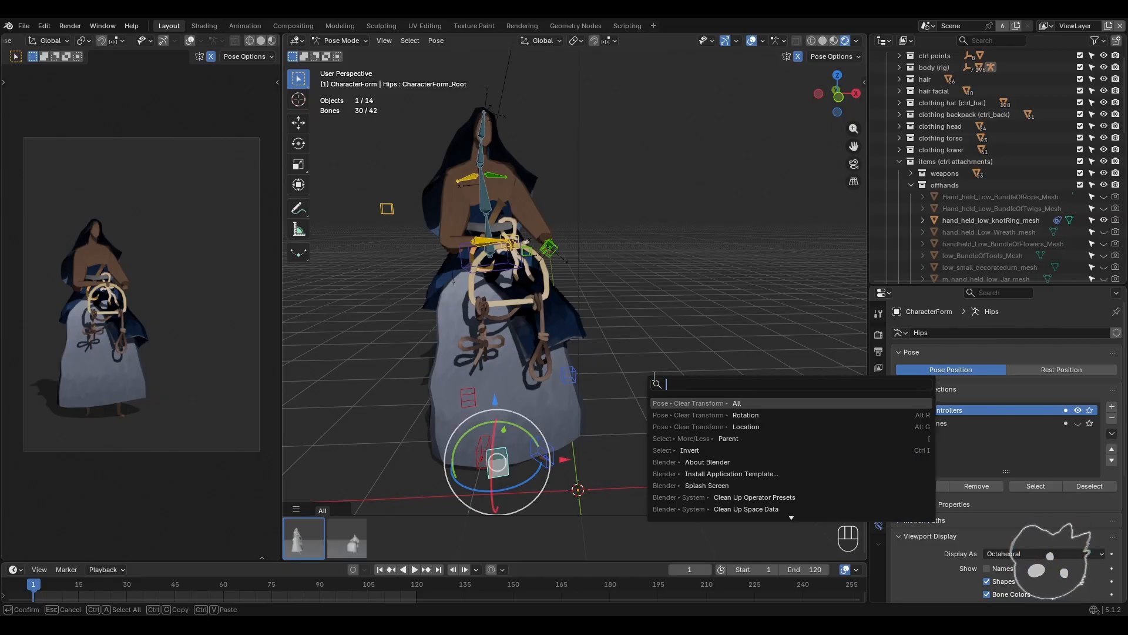
type("mirror")
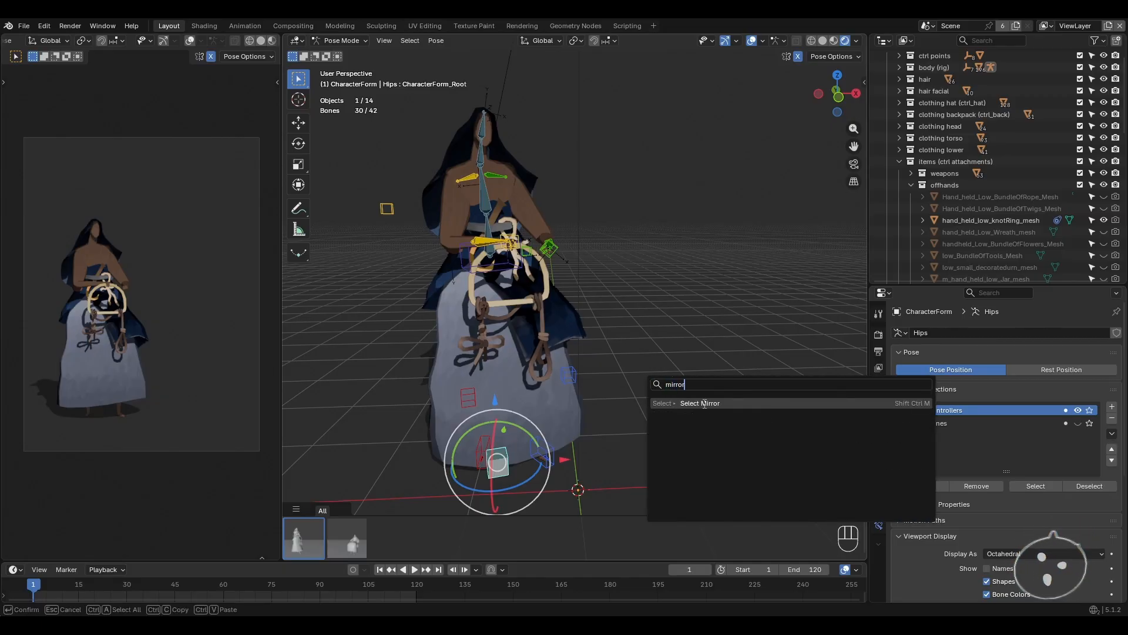
key("Escape")
key("space")
type("reflect")
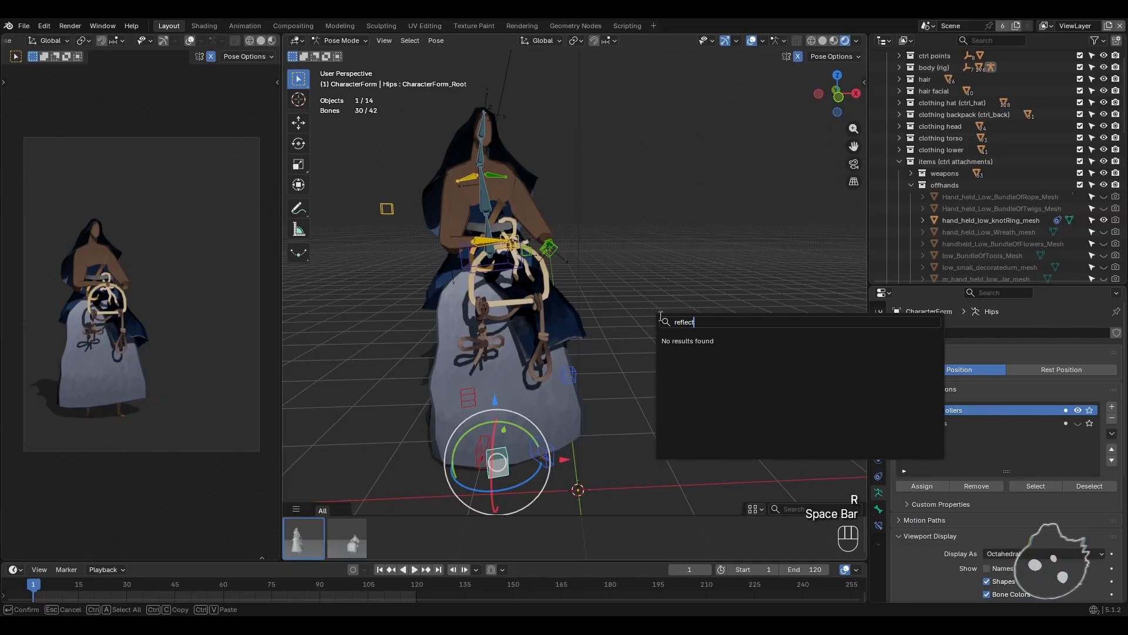
key("Escape")
middle_click_drag(657, 324, 652, 351)
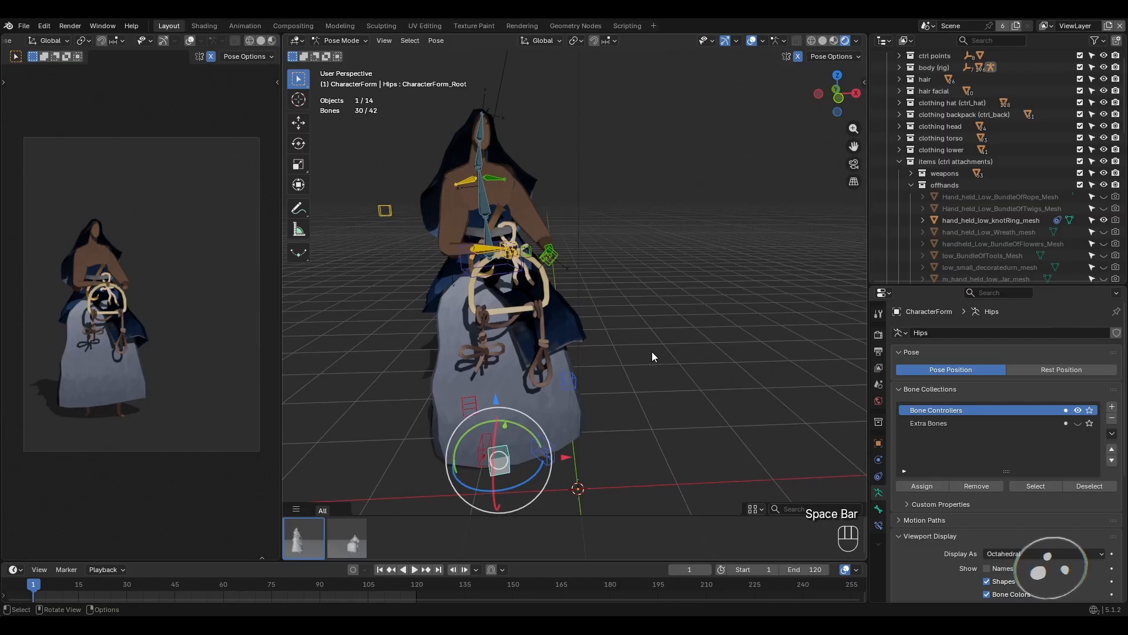
- Copy the pose of all bones and paste it X-flipped onto the character
key("a")
right_click(608, 310)
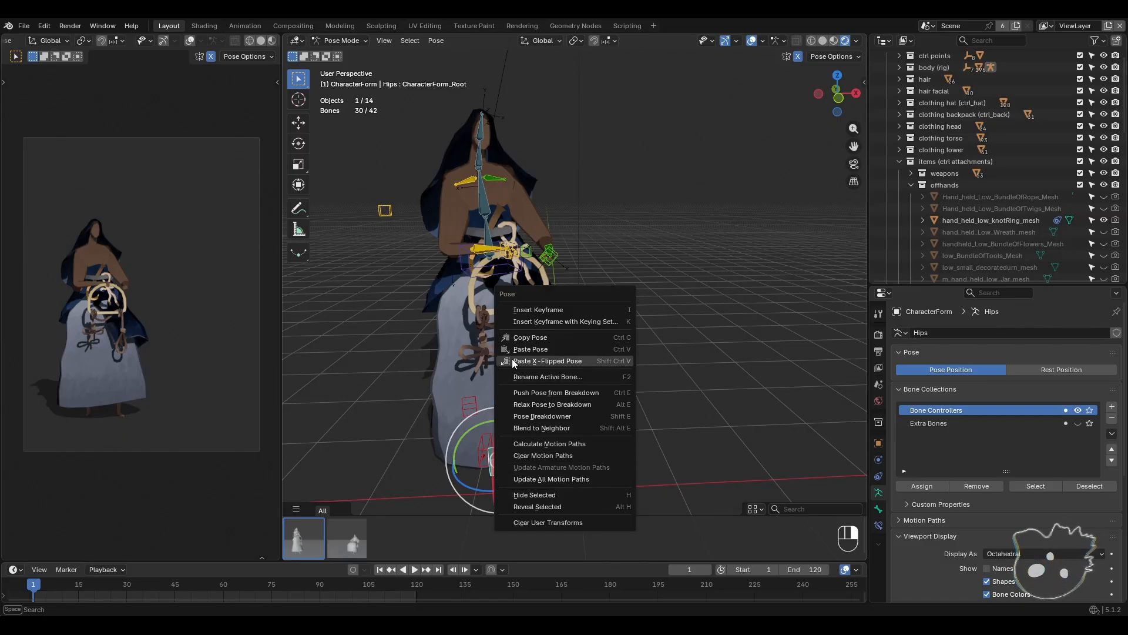
middle_click_drag(665, 376, 675, 380, "shift")
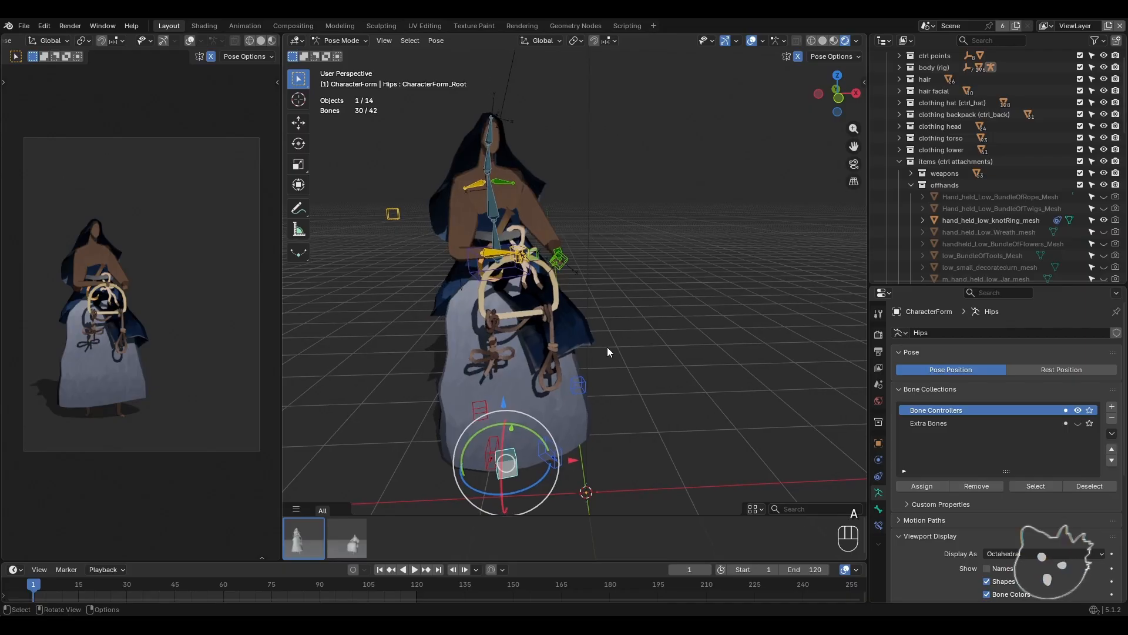
right_click(603, 346)
left_click(555, 367)
right_click(558, 368)
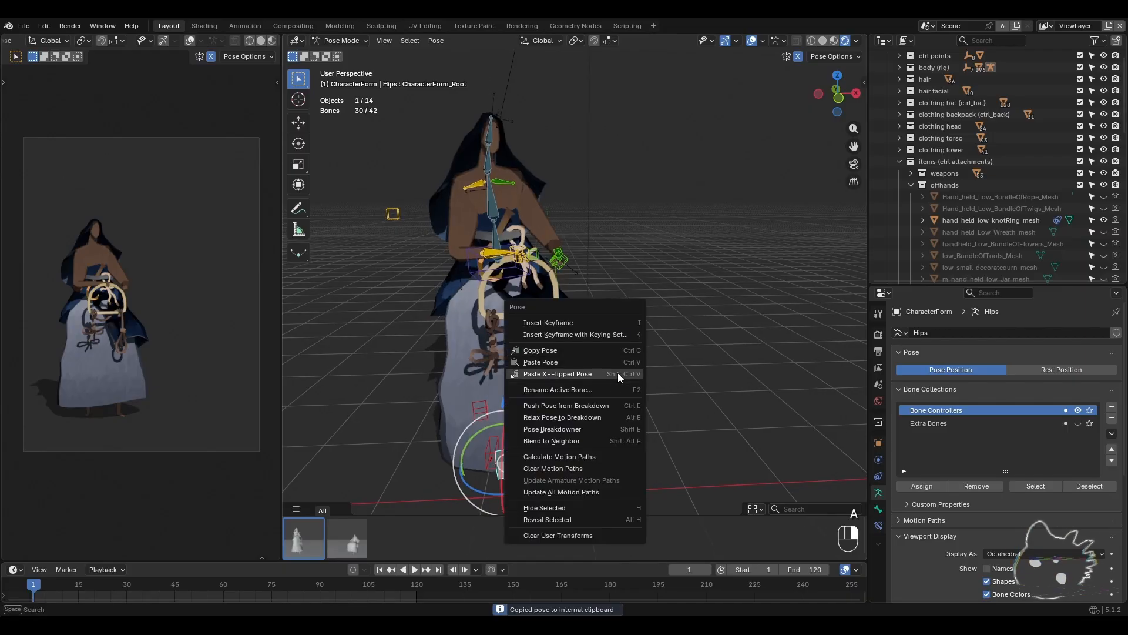
left_click(595, 375)
middle_click_drag(594, 375, 534, 385, "shift")
- Apply the standing pose asset new_pose_01 to the whole character
left_click(462, 390)
middle_click_drag(462, 390, 492, 427)
mouse_move(430, 447)
middle_mouse_down()
mouse_move(415, 445)
mouse_move(442, 442)
middle_mouse_up()
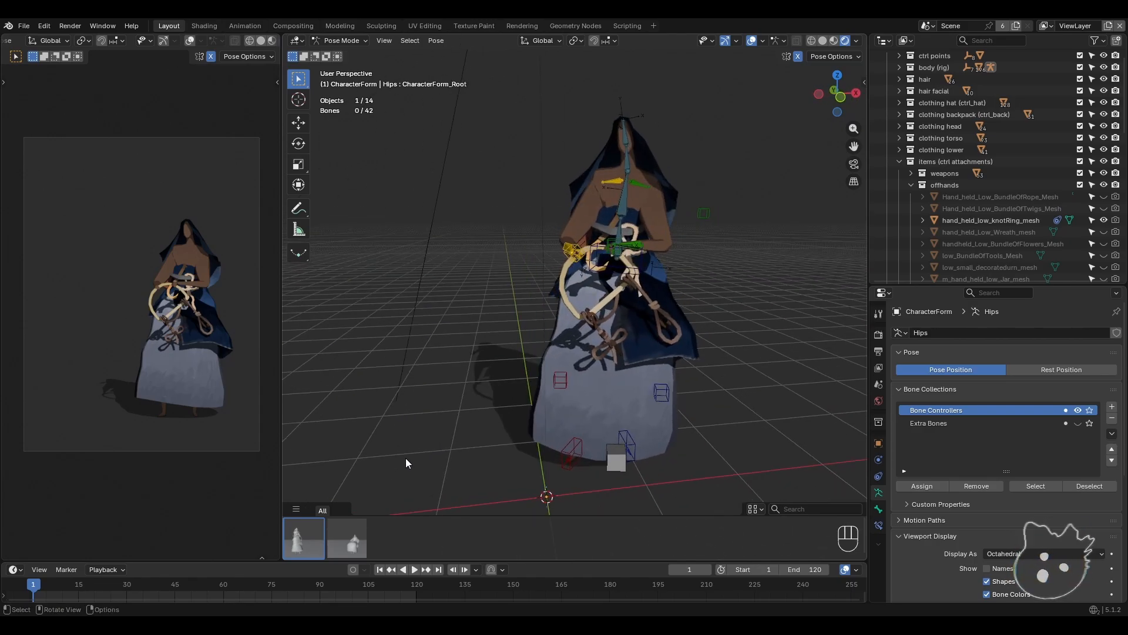
left_click(308, 544)
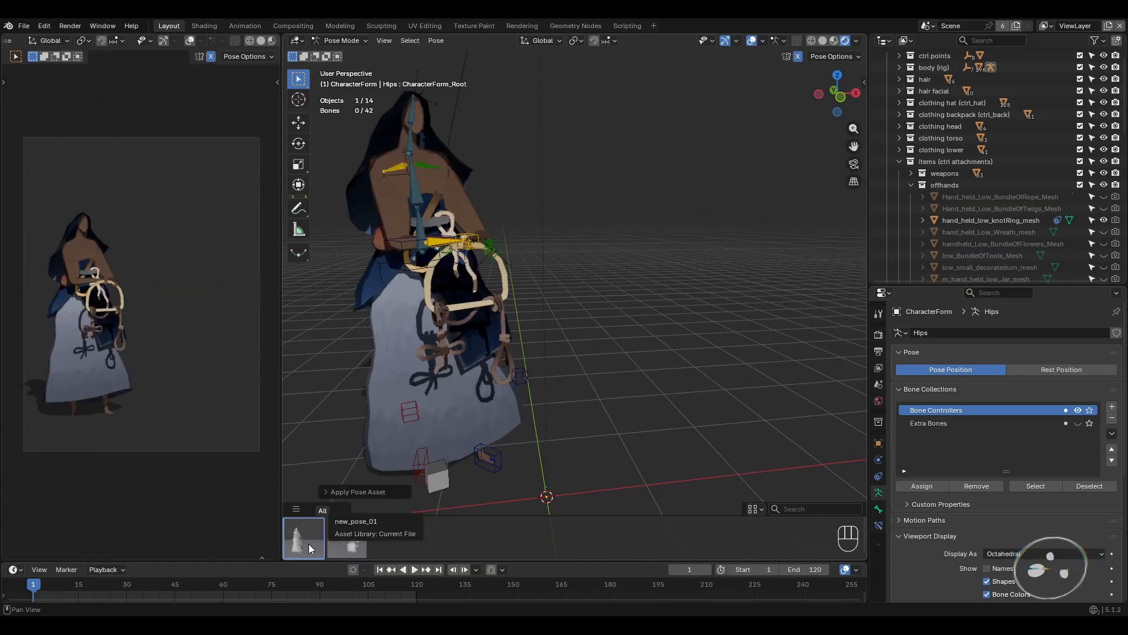
middle_click_drag(483, 443, 601, 400, "shift")
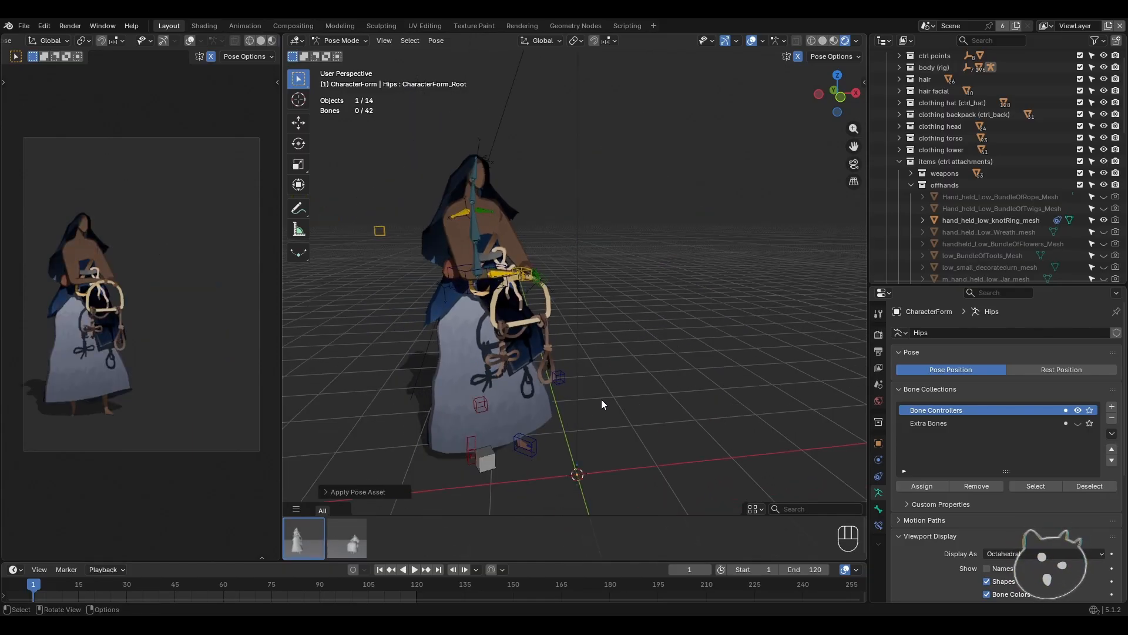
- Switch the character's armature from Pose Mode to Object Mode
key("Tab")
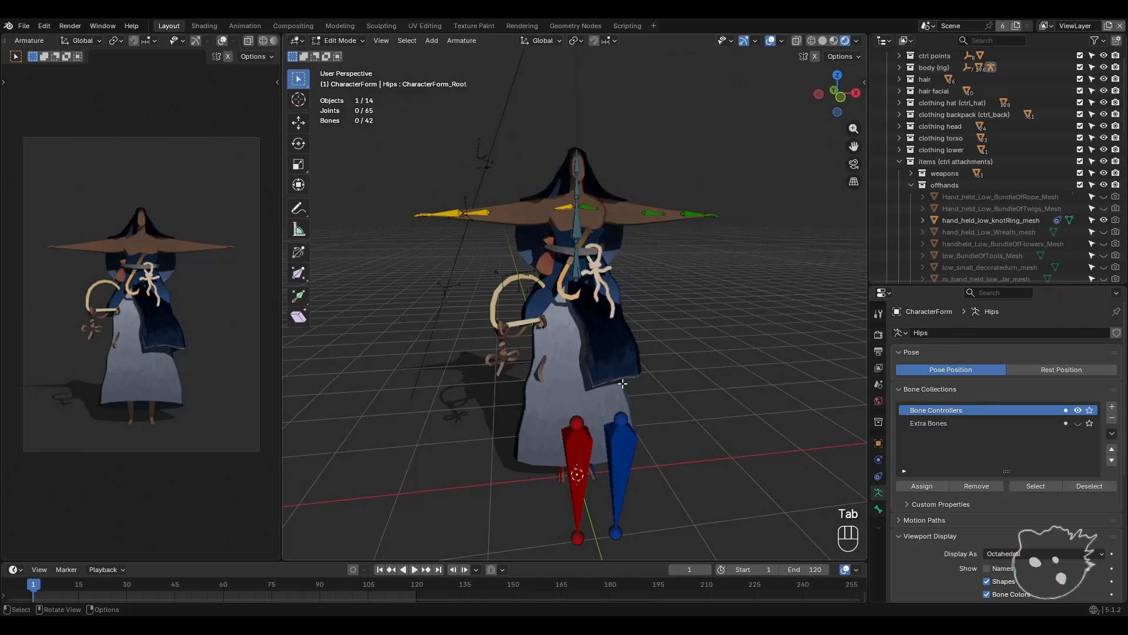
key("ctrl+z")
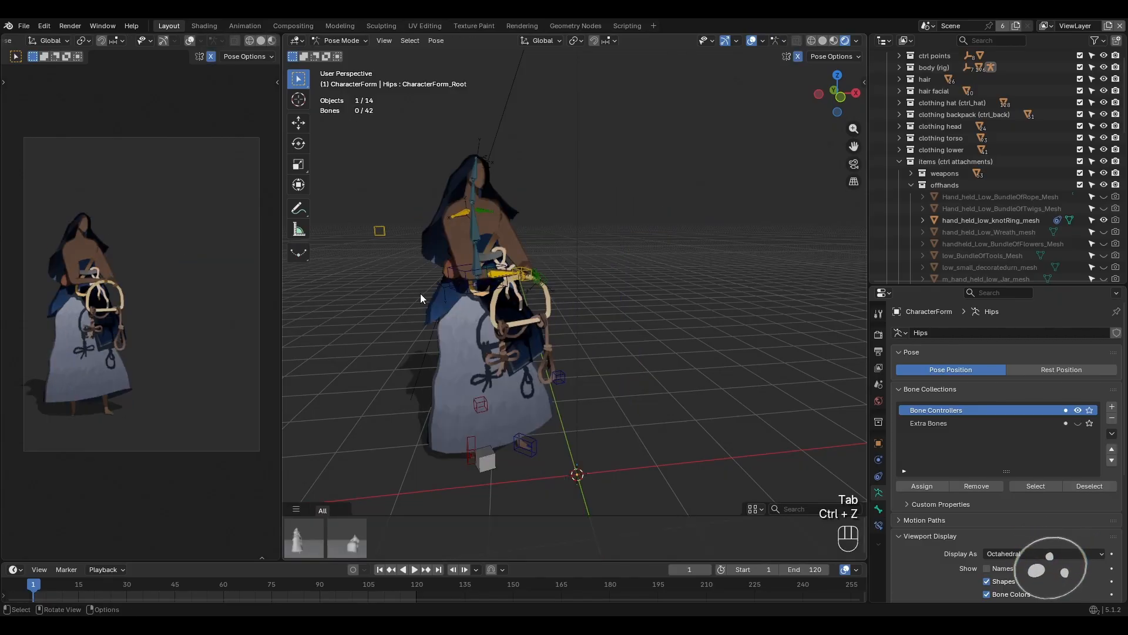
left_click(348, 40)
left_click(346, 51)
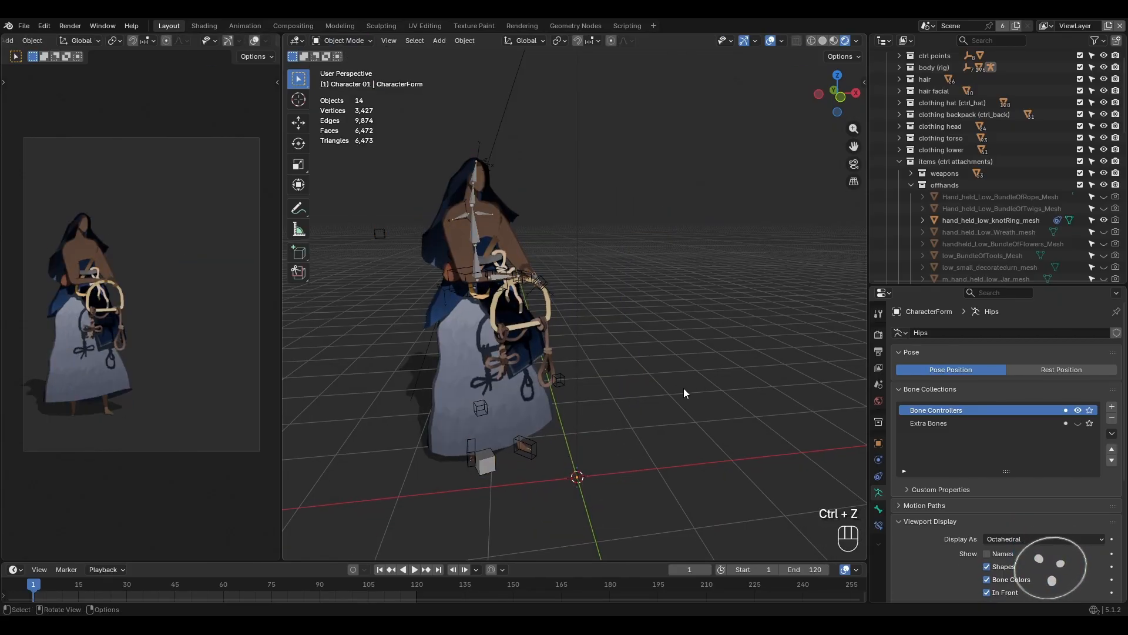
middle_click_drag(685, 393, 634, 398)
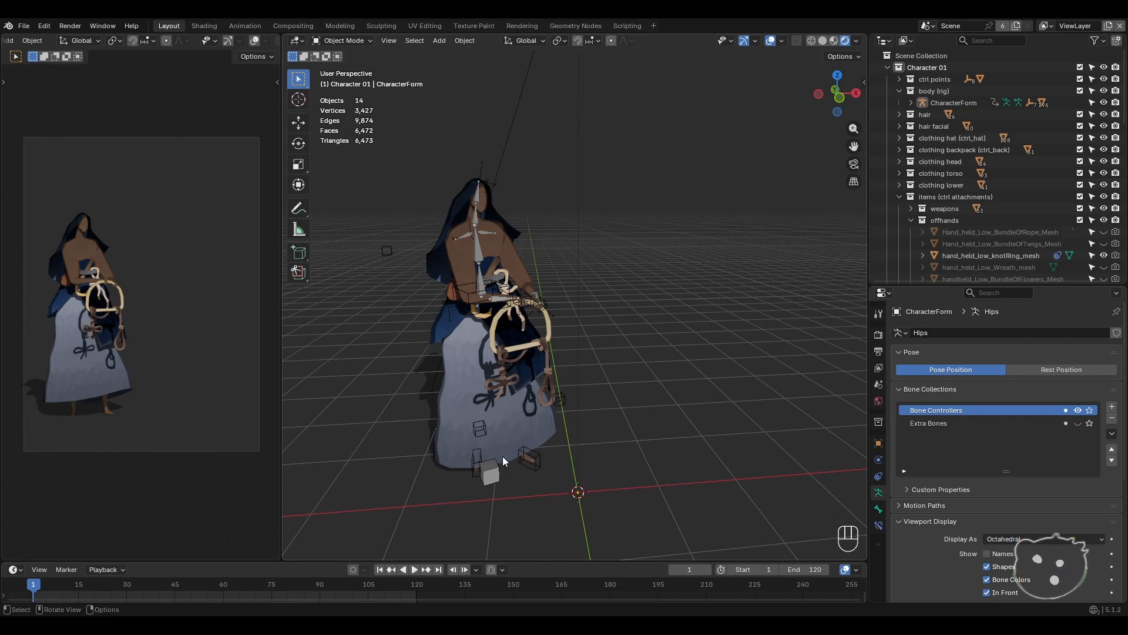
- Select the CharacterForm armature inside the body (rig) collection
left_click(493, 470)
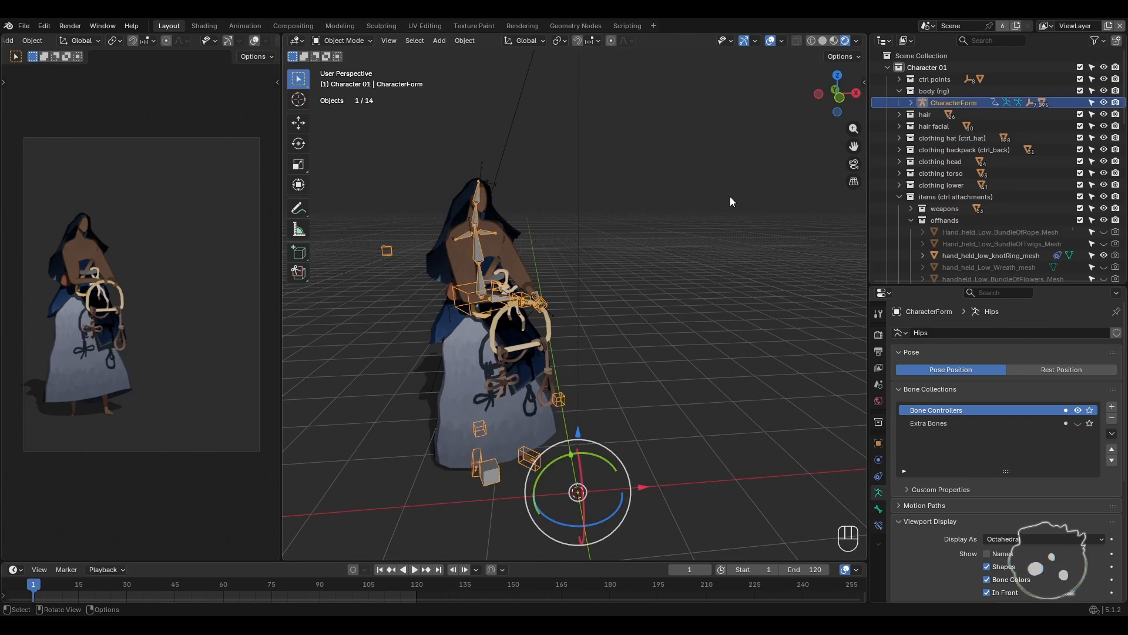
left_click(648, 372)
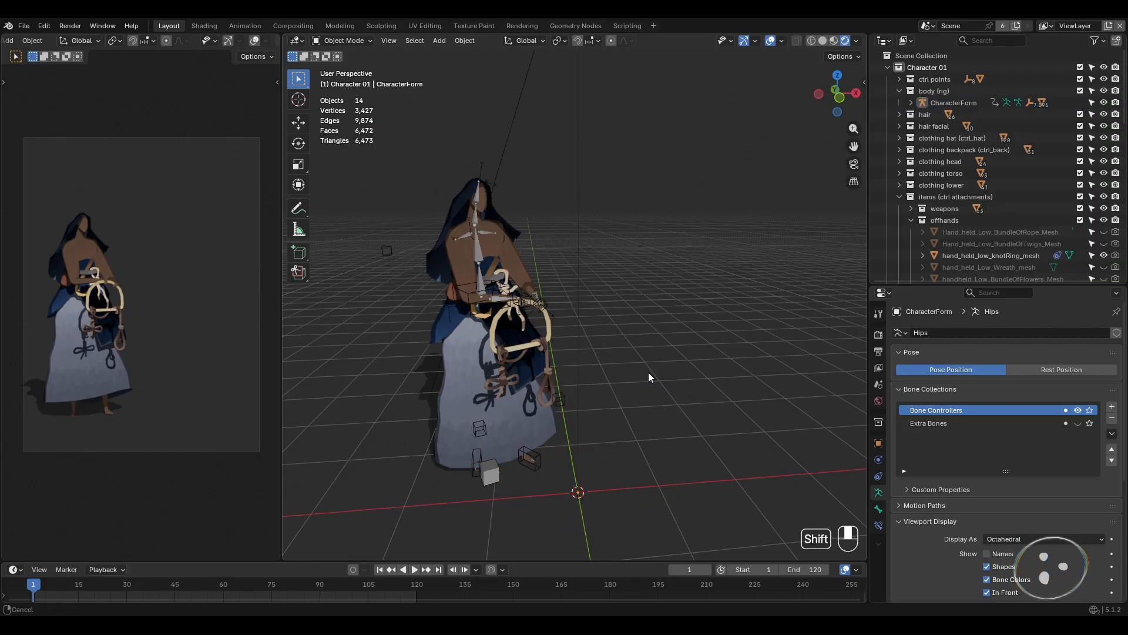
middle_click_drag(648, 372, 686, 382, "shift")
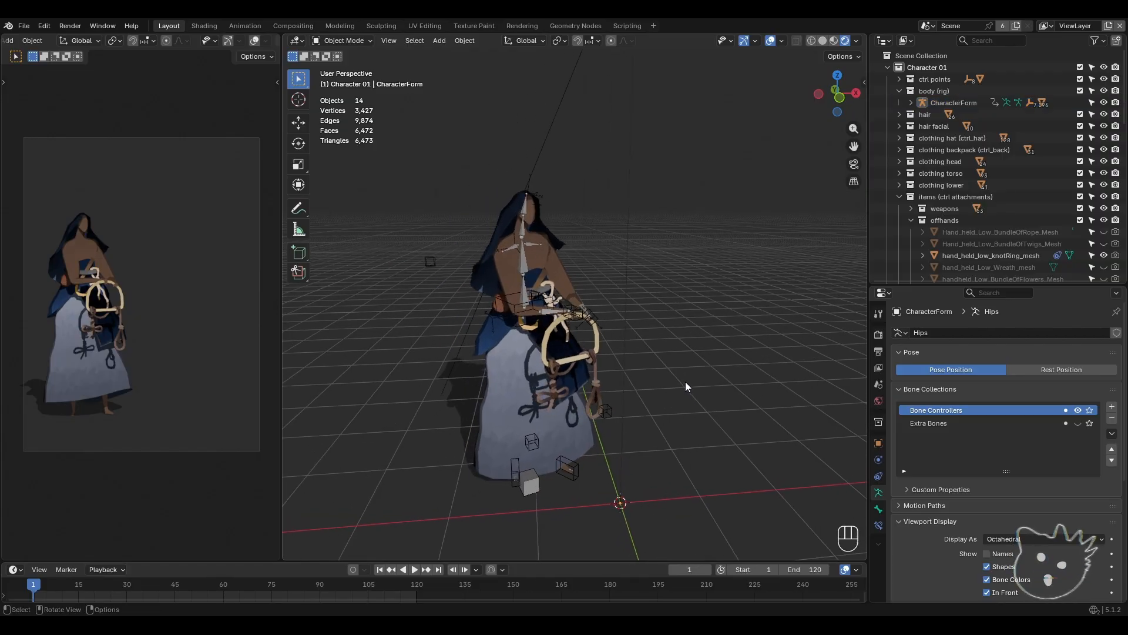
left_click(530, 482)
middle_click_drag(530, 481, 518, 479, "shift")
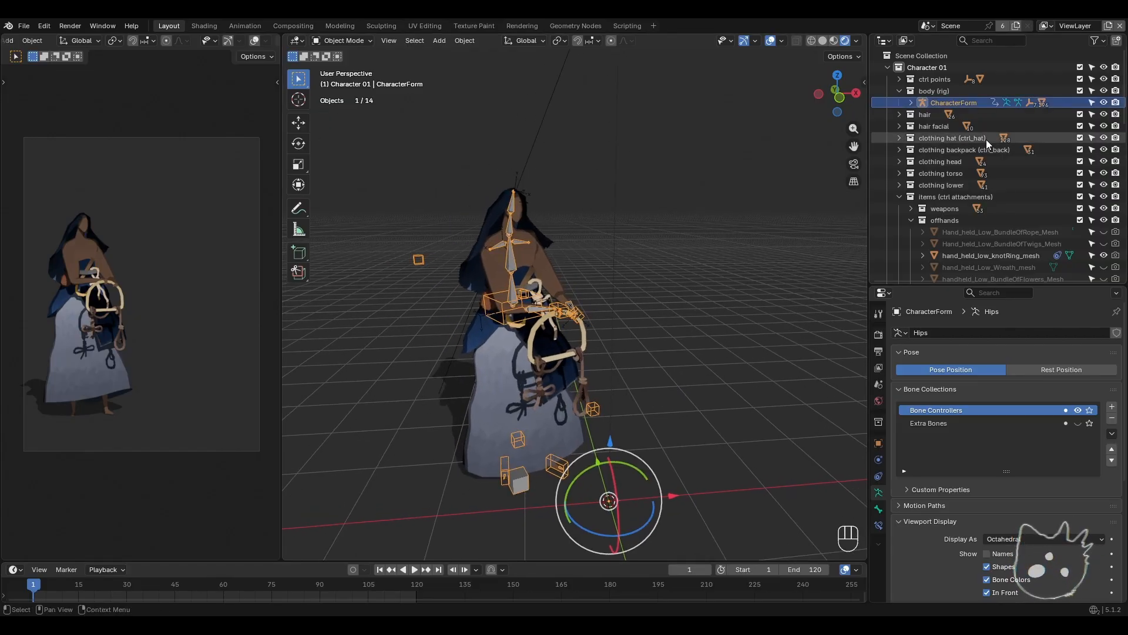
left_click(774, 329)
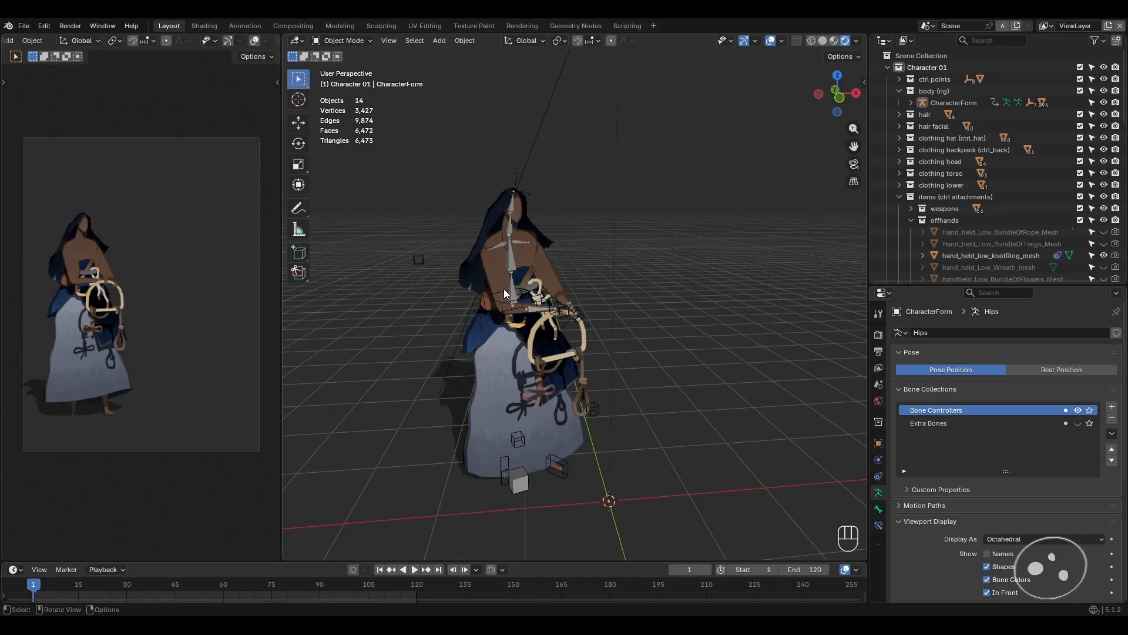
left_click(509, 261)
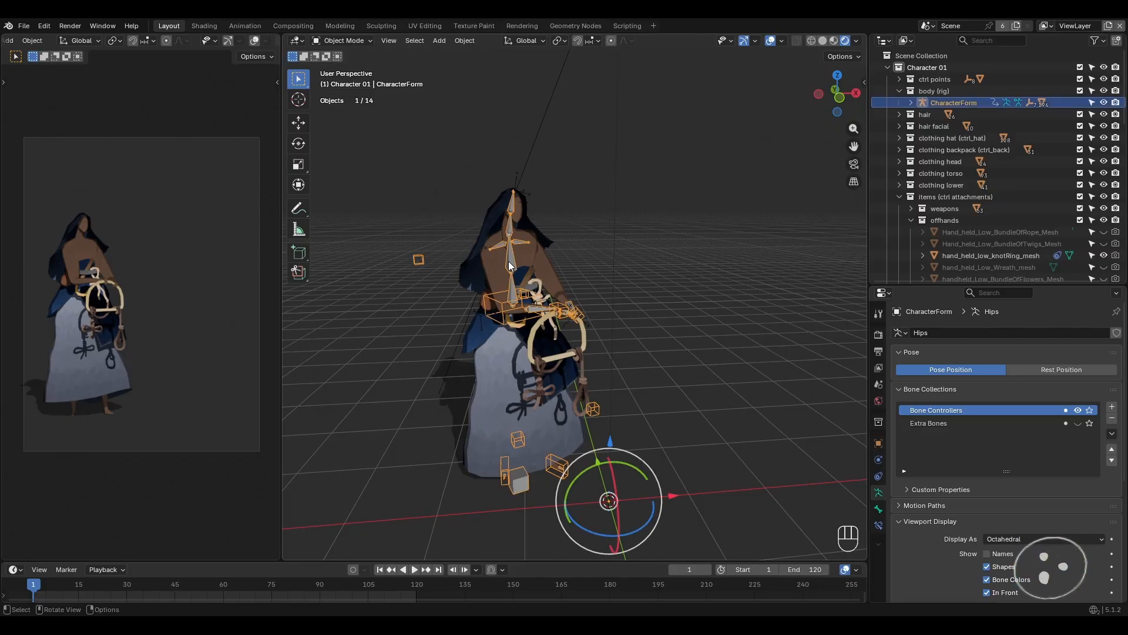
middle_click_drag(509, 261, 518, 246, "shift")
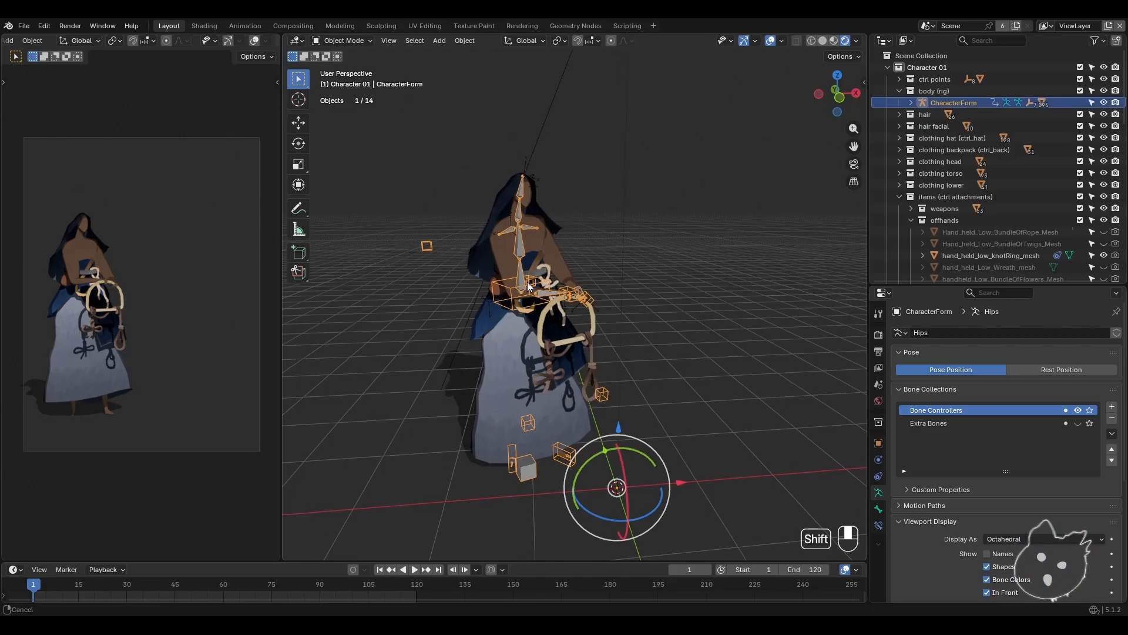
left_click(805, 175)
left_click(947, 104)
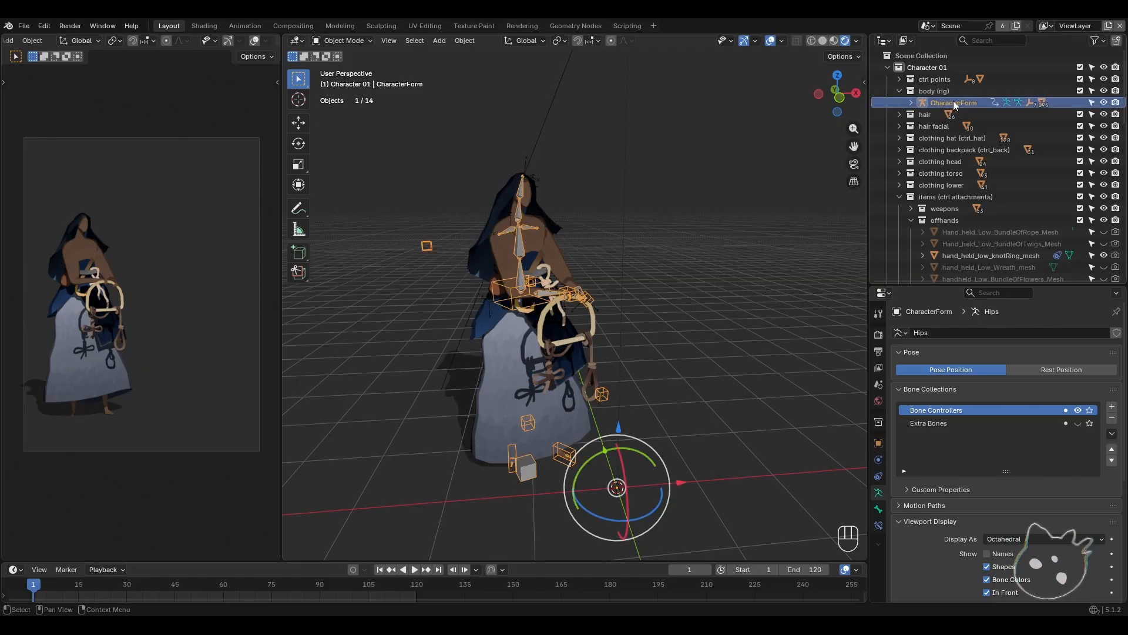
- Add the m_ClothesForm05 clothing mesh to the armature selection and try moving both together
middle_click_drag(634, 313, 656, 326, "shift")
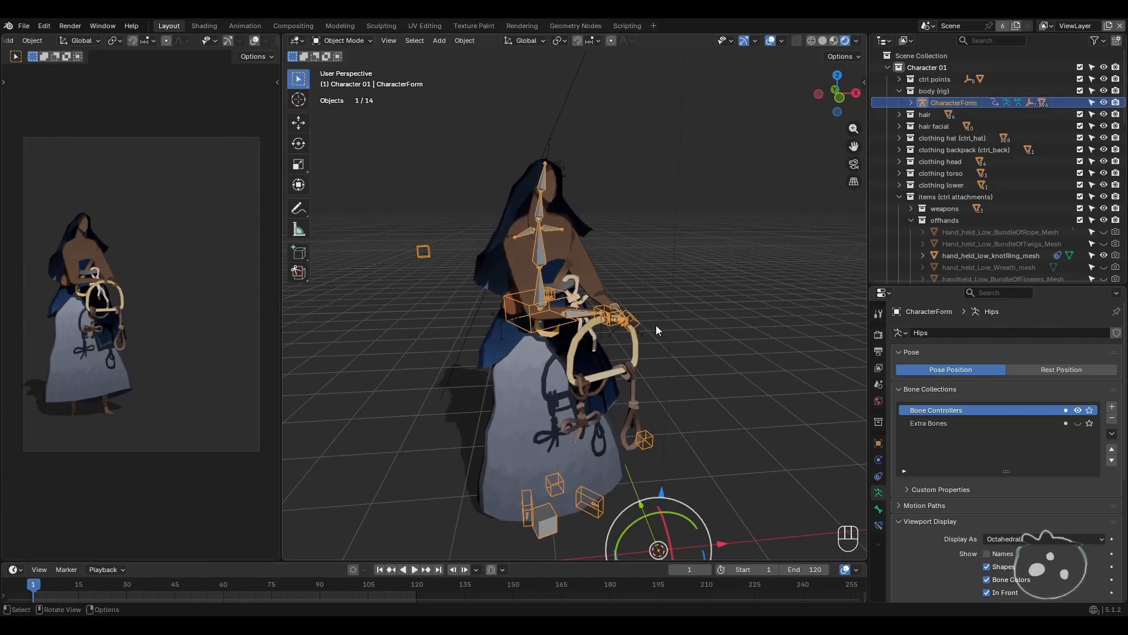
left_click(523, 355, "shift")
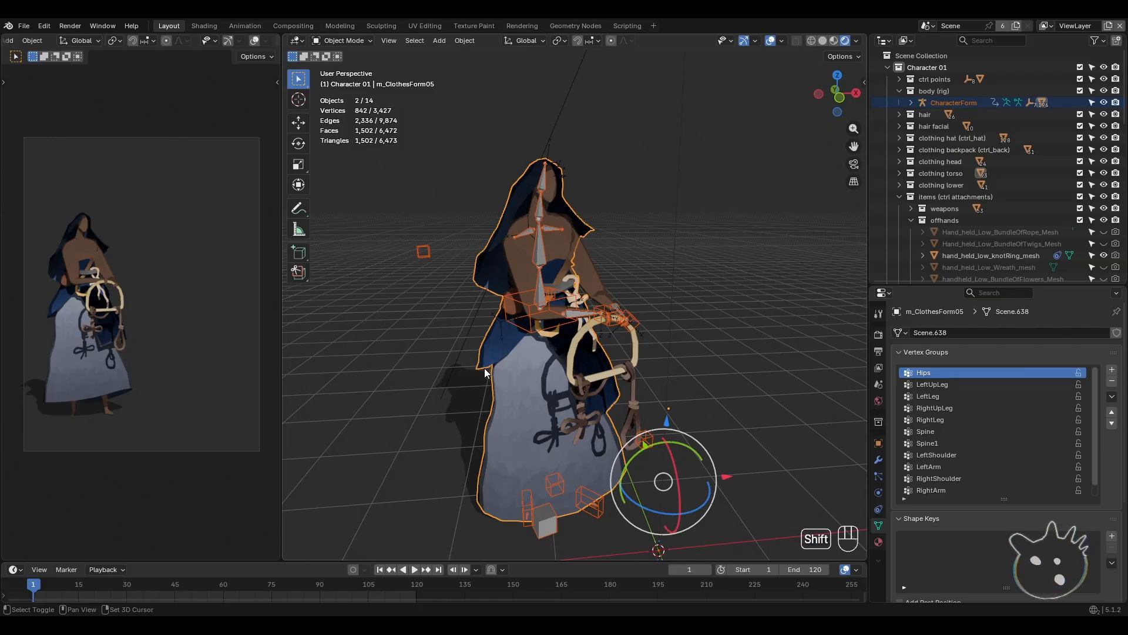
middle_click_drag(489, 372, 611, 359)
key("g")
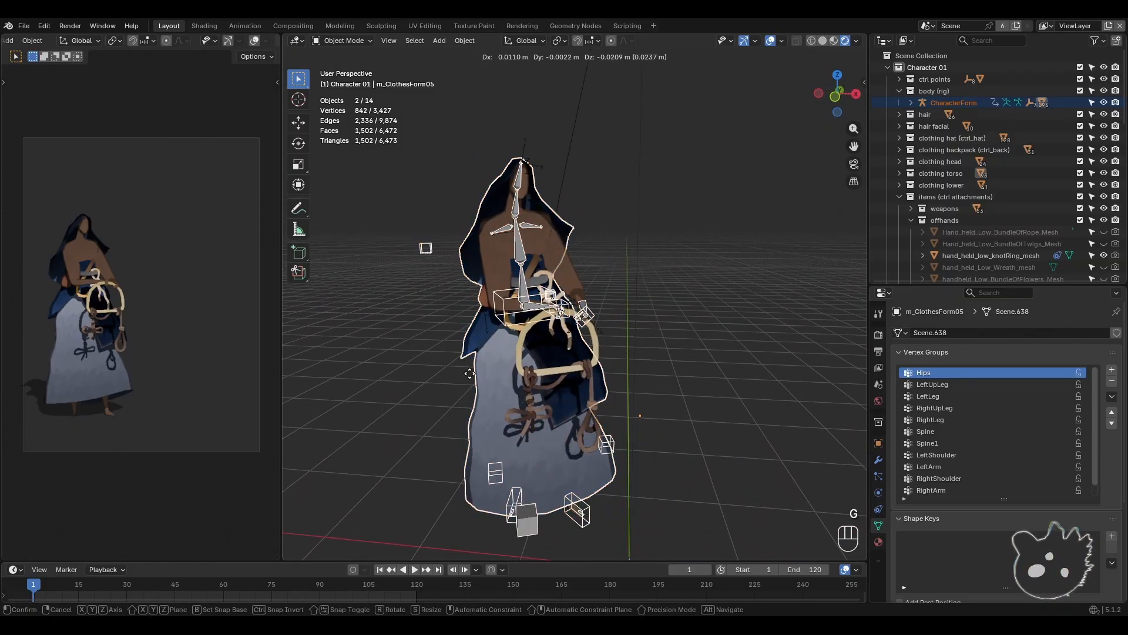
right_click(638, 332)
key("g")
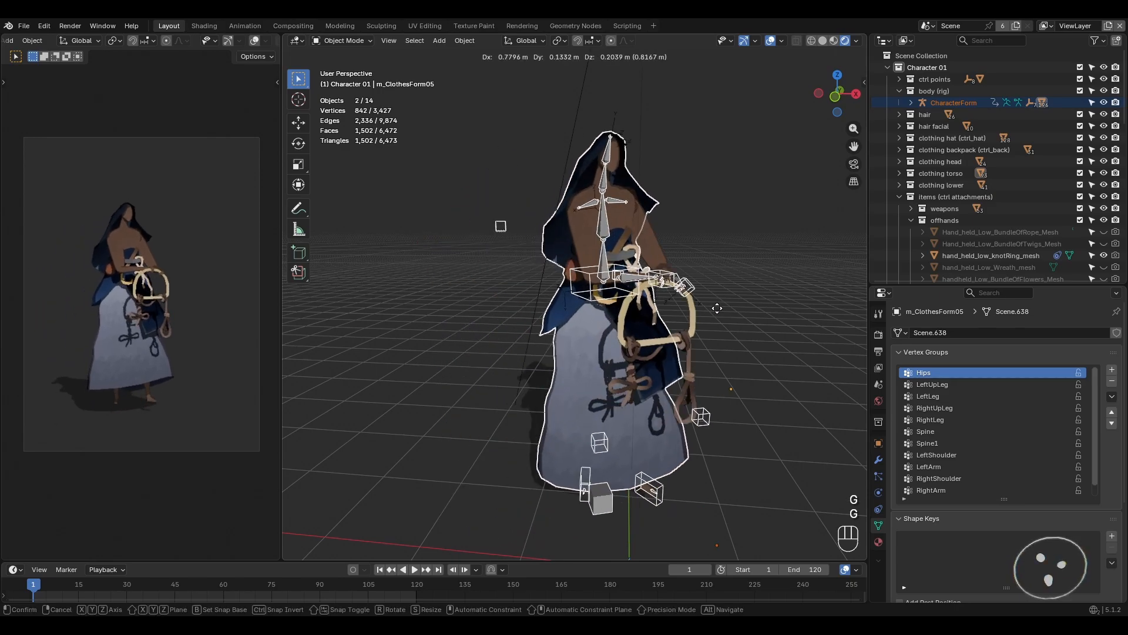
right_click(732, 291)
middle_click_drag(593, 364, 620, 337)
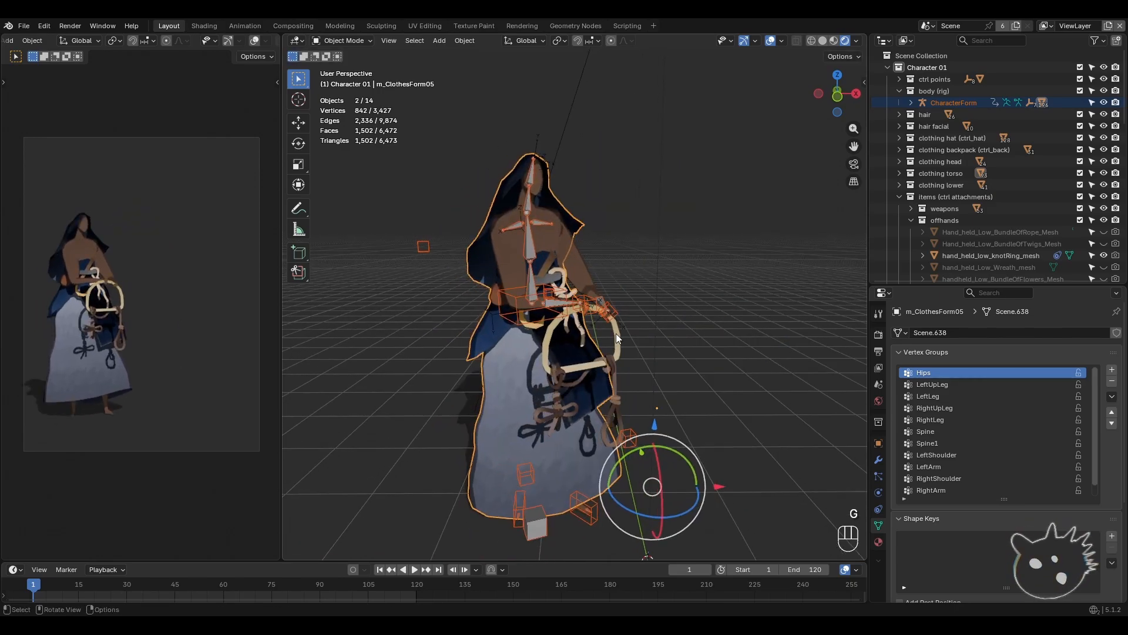
- Reselect the CharacterForm armature together with the m_ClothesForm05 clothing mesh
left_click(621, 336)
left_click(526, 327)
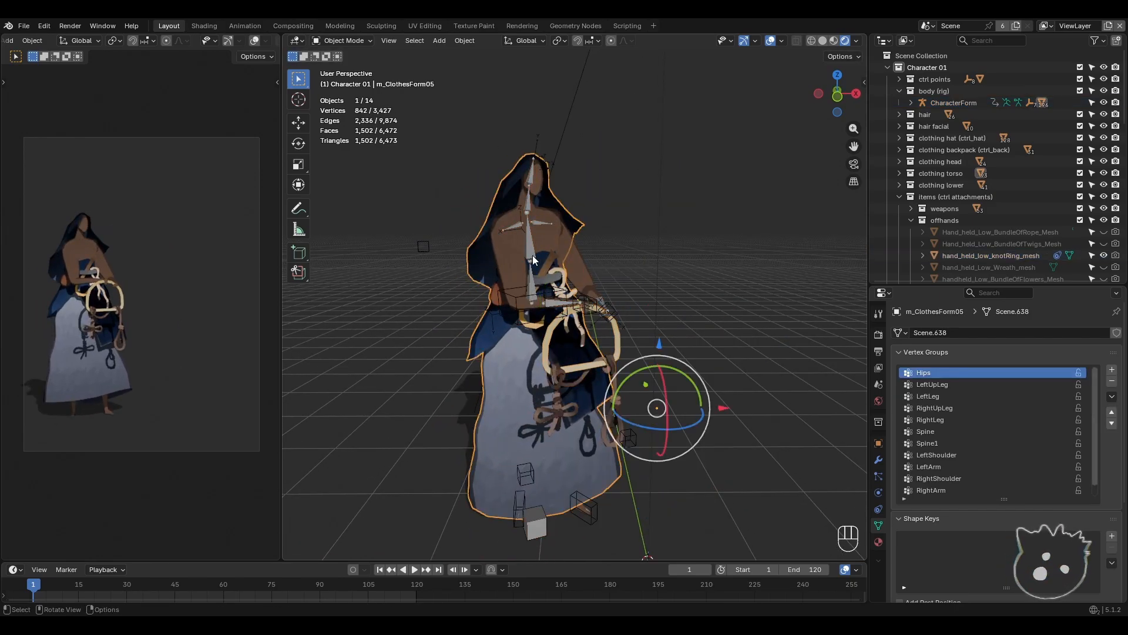
left_click(501, 354, "shift")
middle_click_drag(506, 365, 449, 359, "shift")
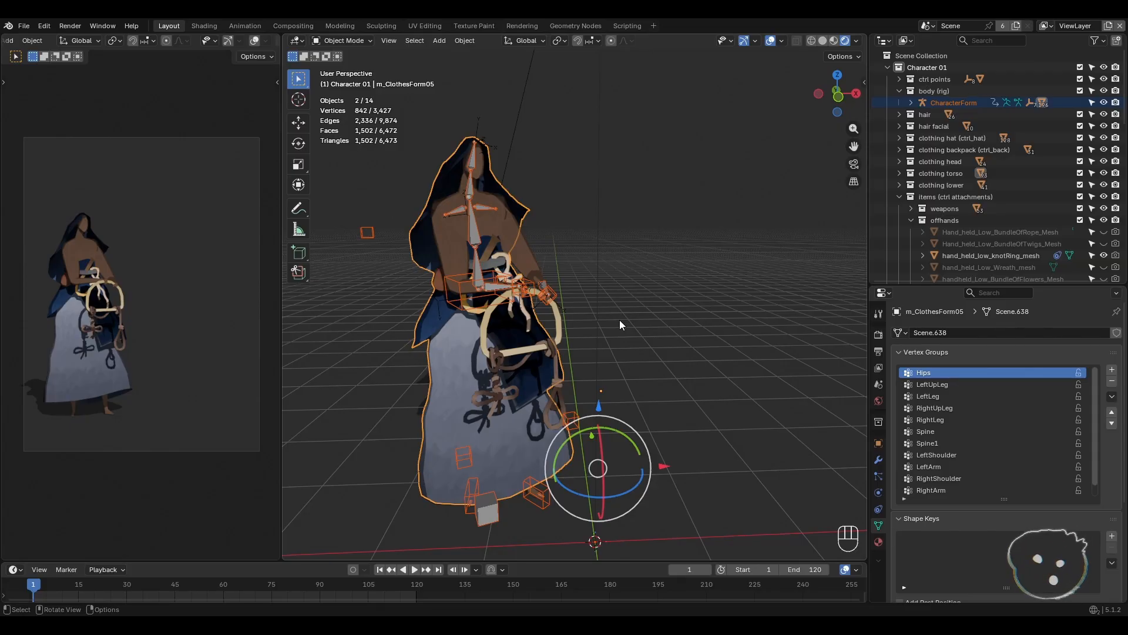
- Try a Duplicate Linked of only the armature and clothing mesh, and undo it
key("space")
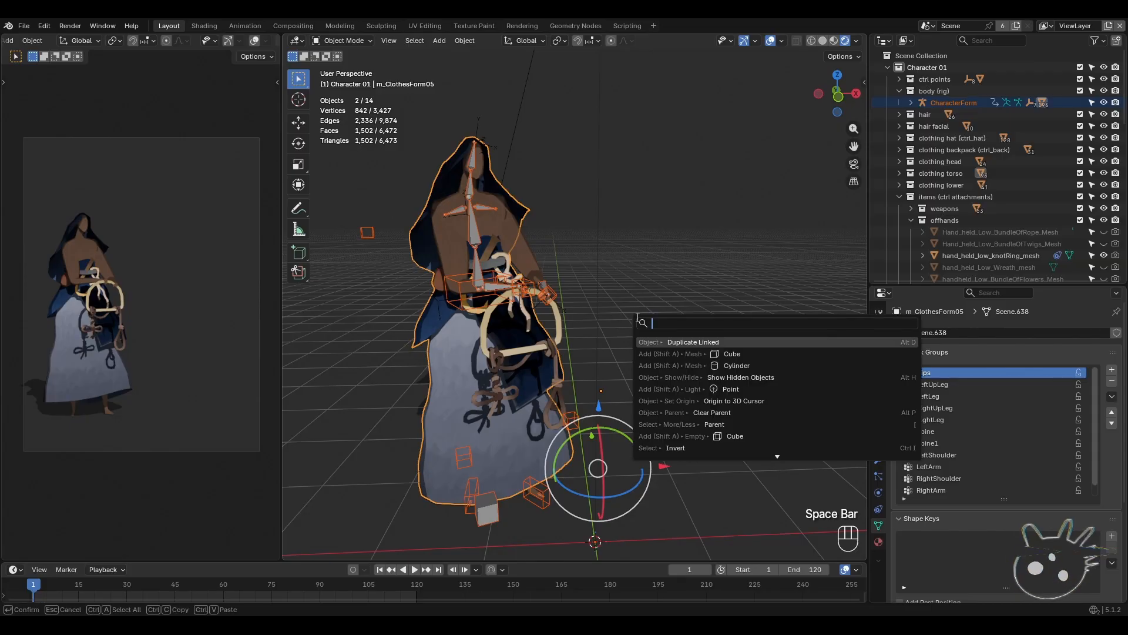
type("du")
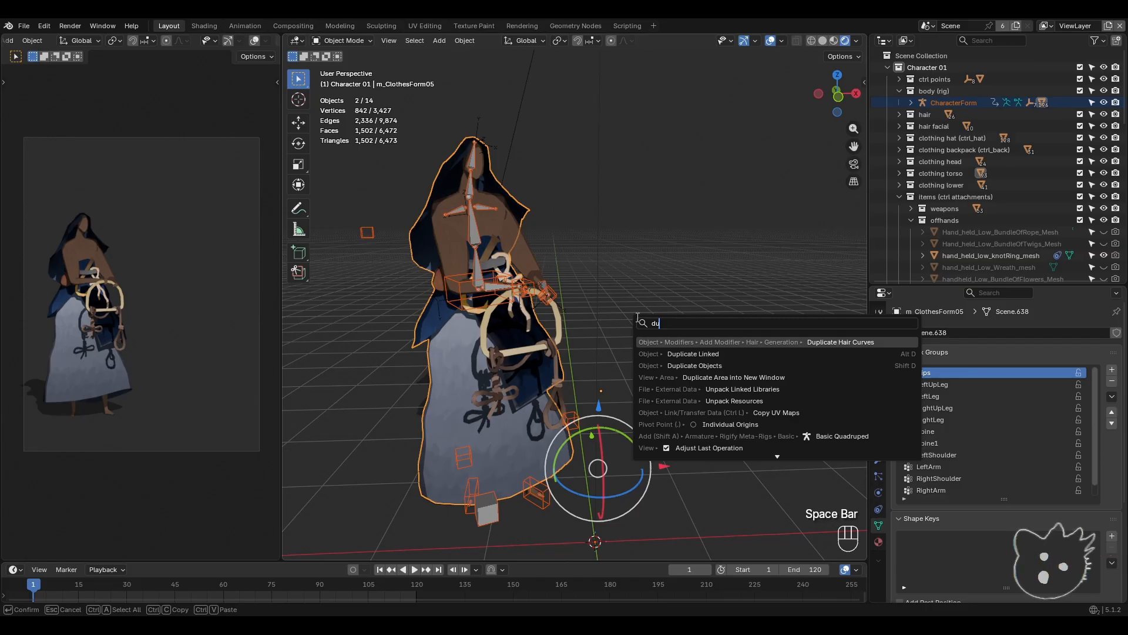
type("plicate")
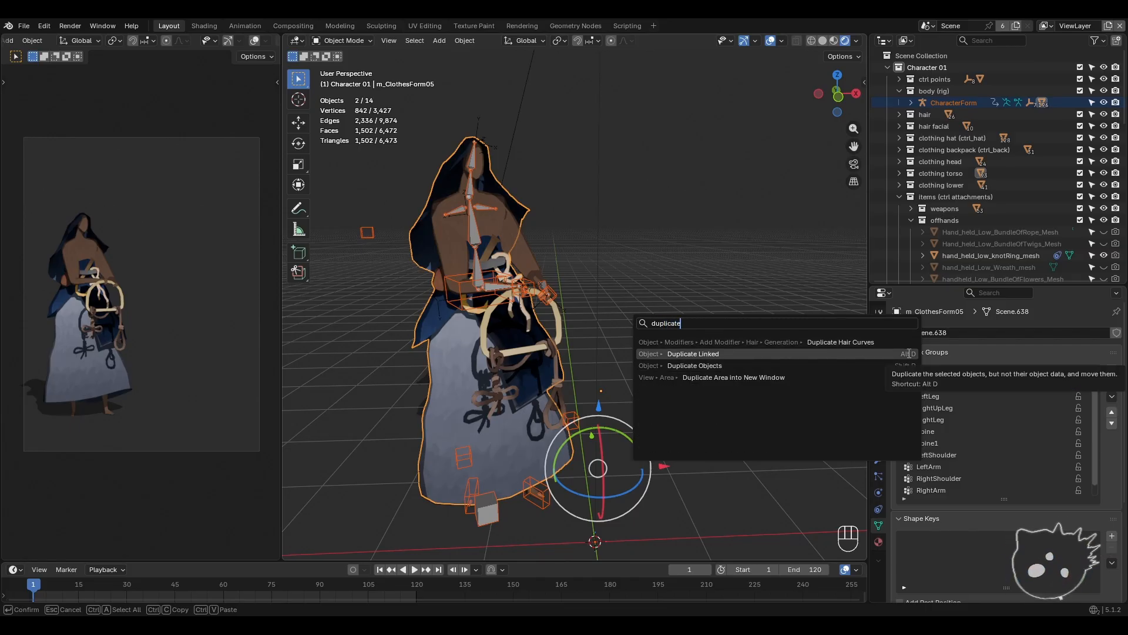
left_click(707, 354)
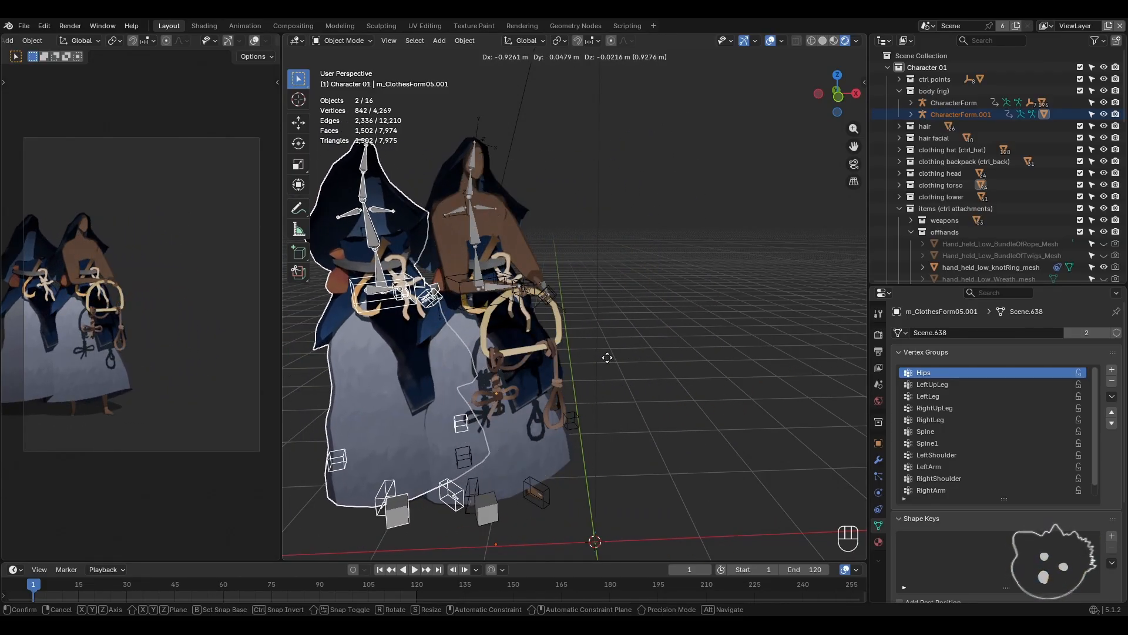
right_click(635, 352)
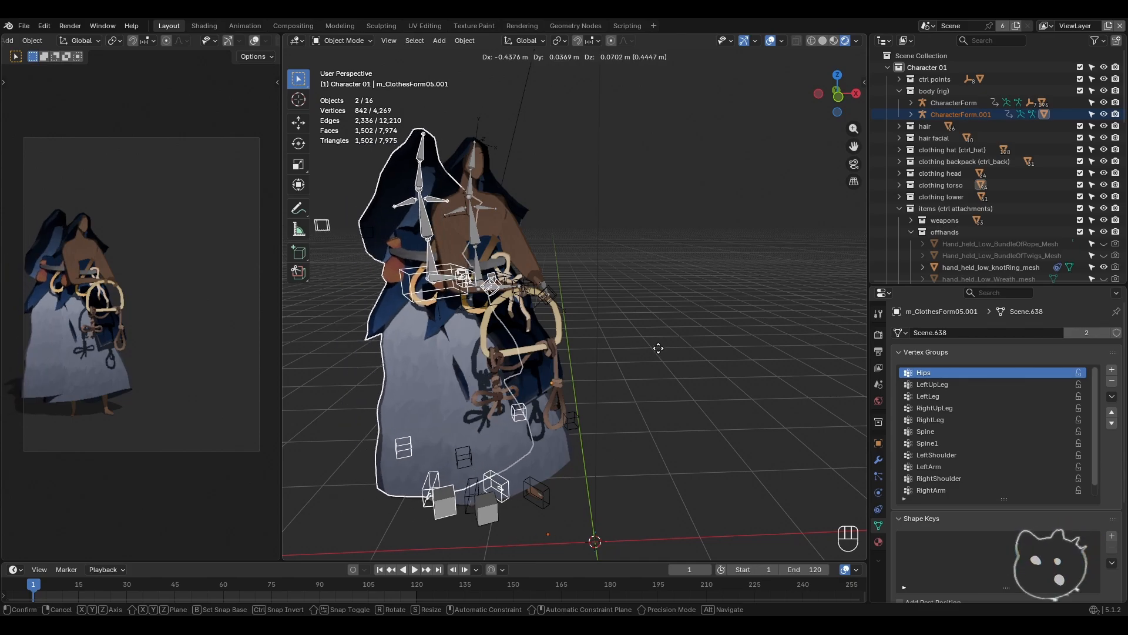
key("ctrl+z")
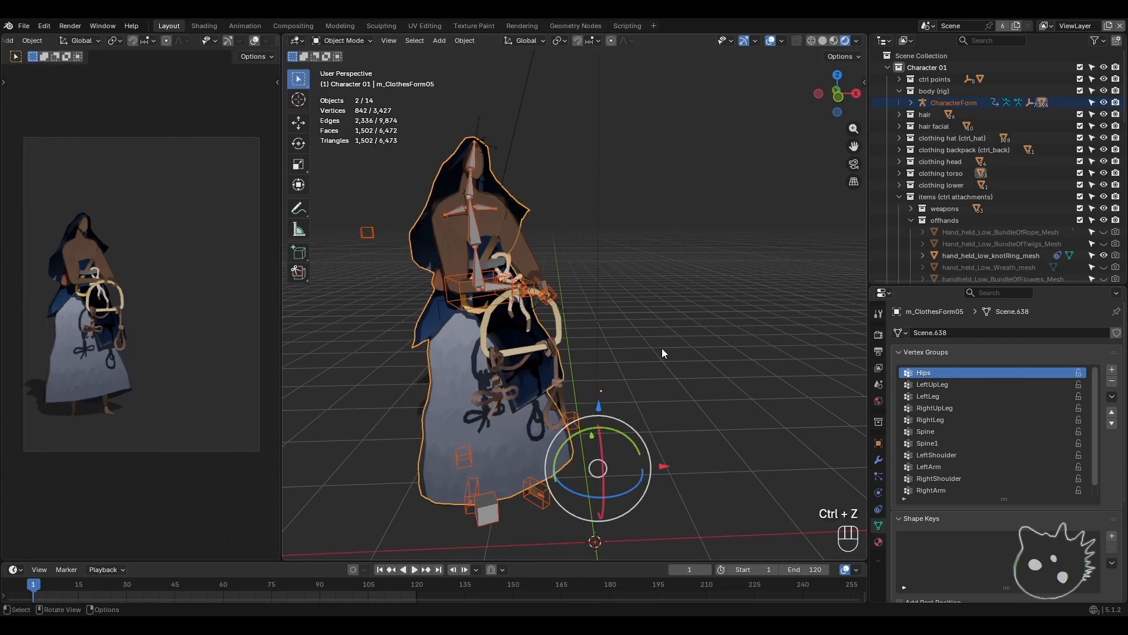
- Add the m_CharacterForm body mesh to the selection and duplicate all three objects with Duplicate Linked, leaving the copies in place
left_click(444, 236, "shift")
key("space")
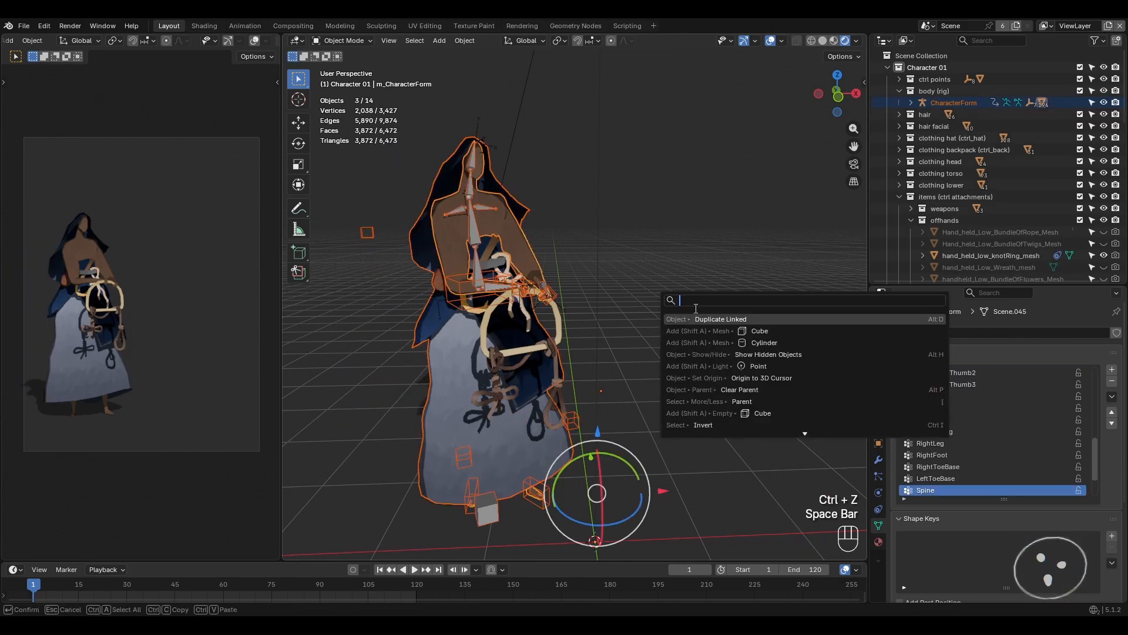
left_click(710, 320)
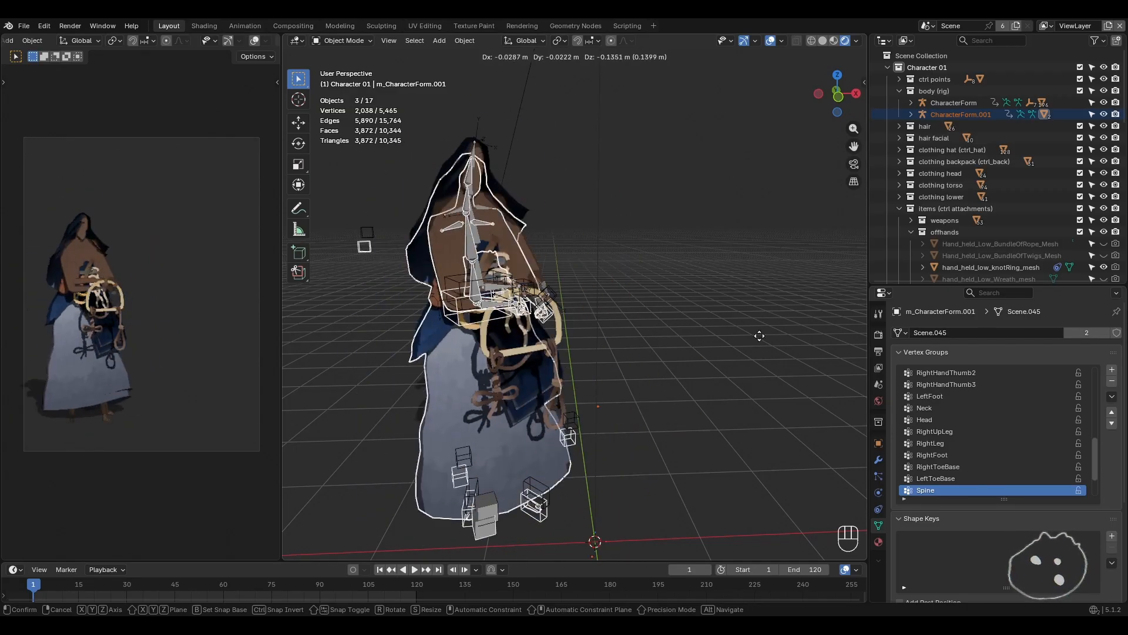
left_click(734, 314)
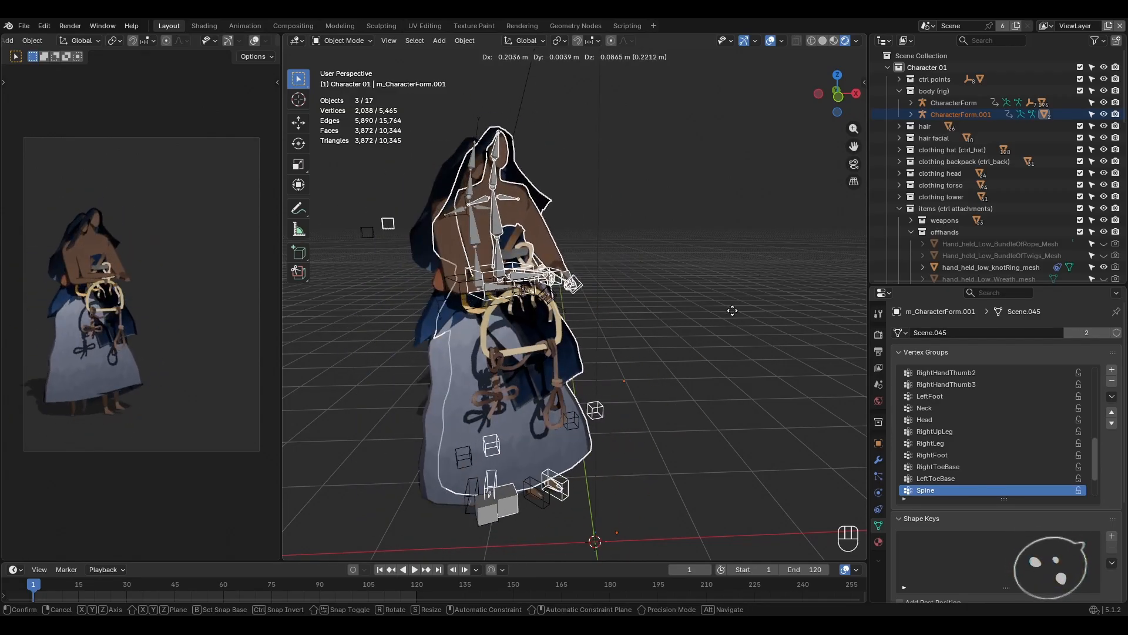
- Rename the duplicated armature CharacterForm.001 as CharacterForm 02
left_click(944, 113)
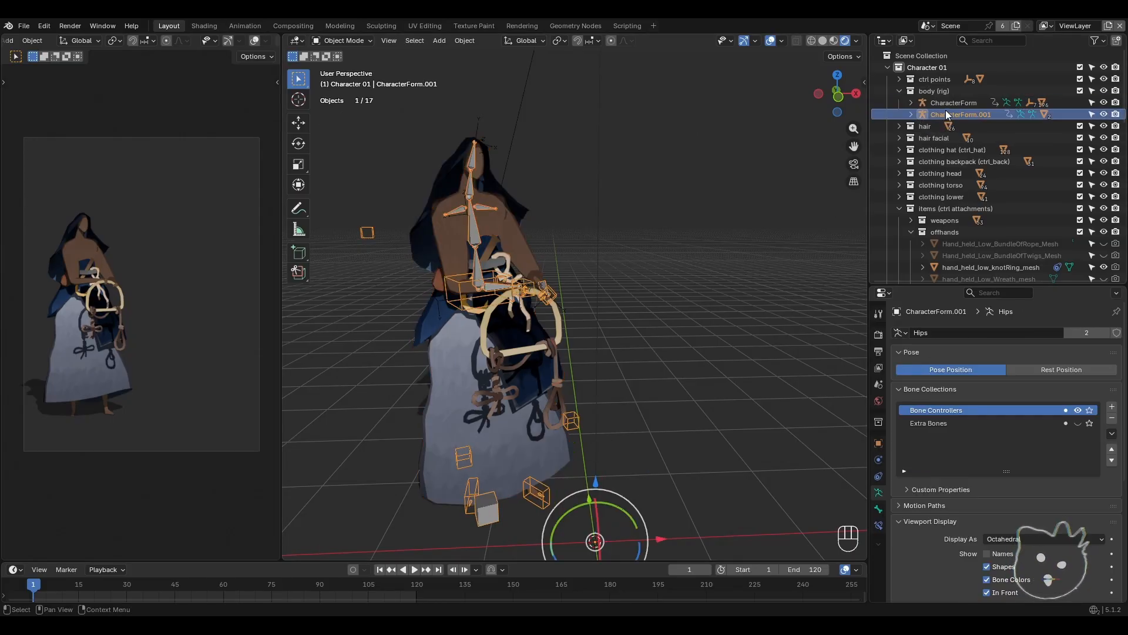
left_click(952, 103)
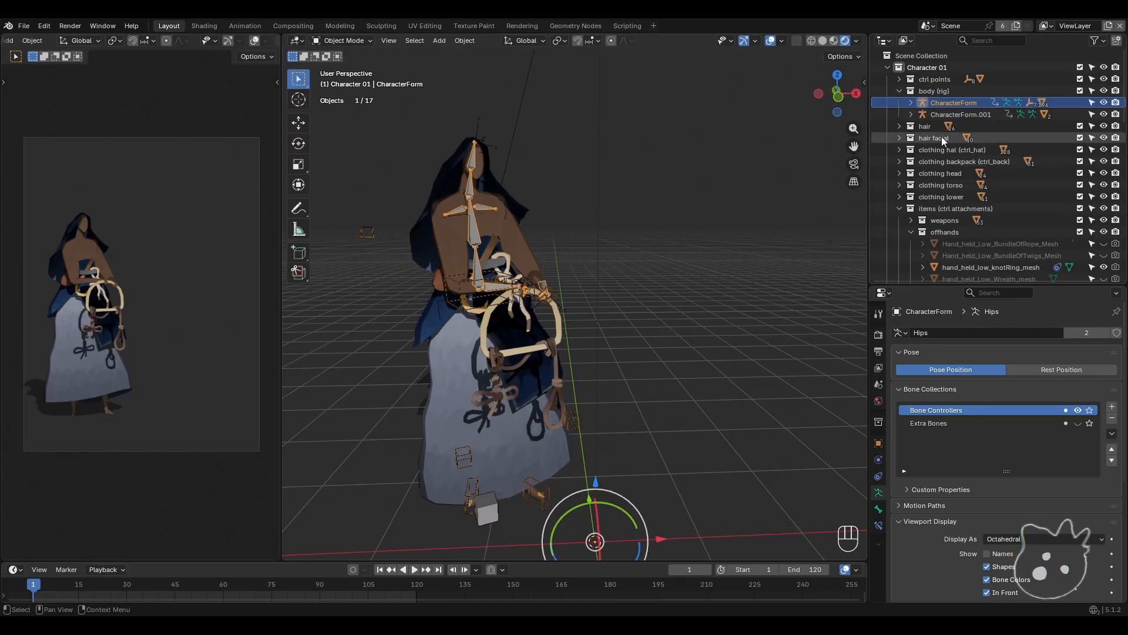
left_click(964, 114)
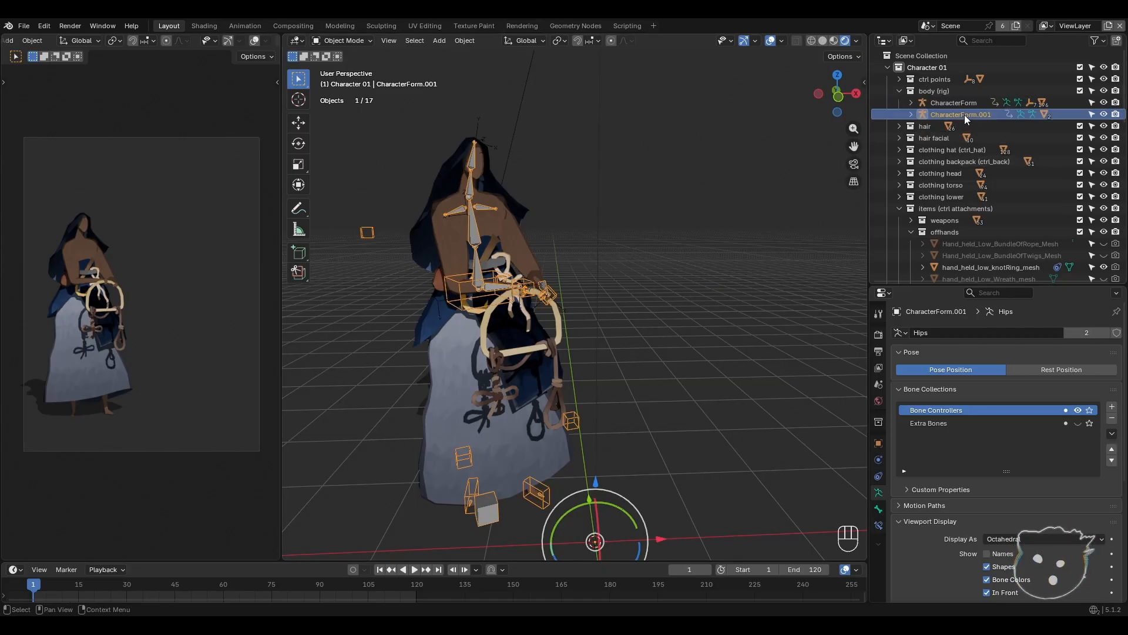
double_click(965, 115)
key("End")
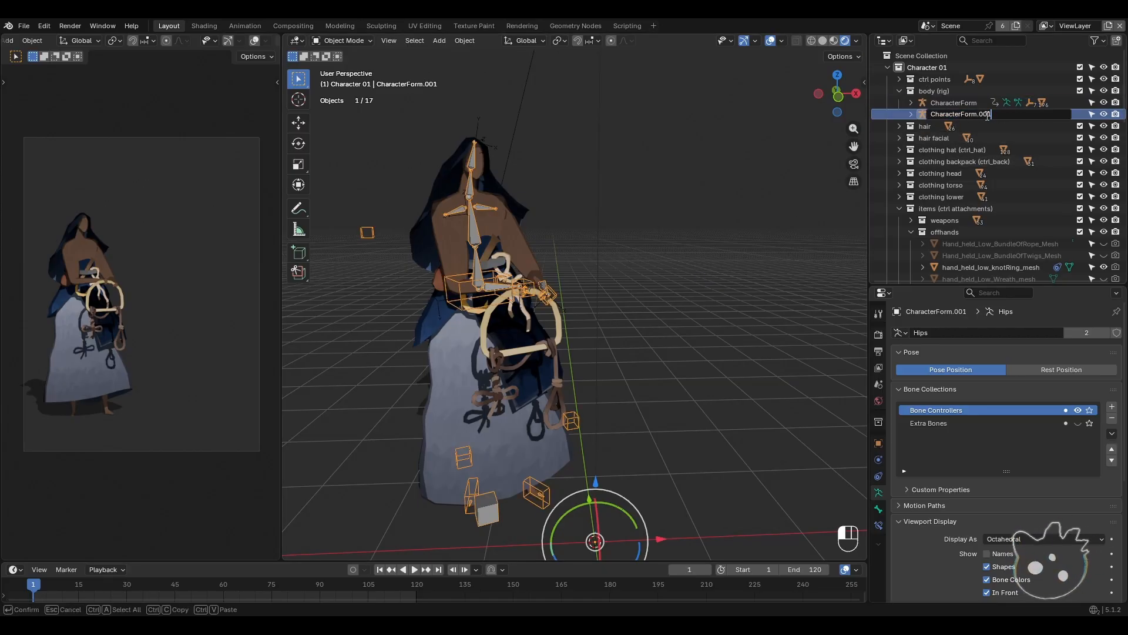
left_click_drag(988, 116, 980, 123)
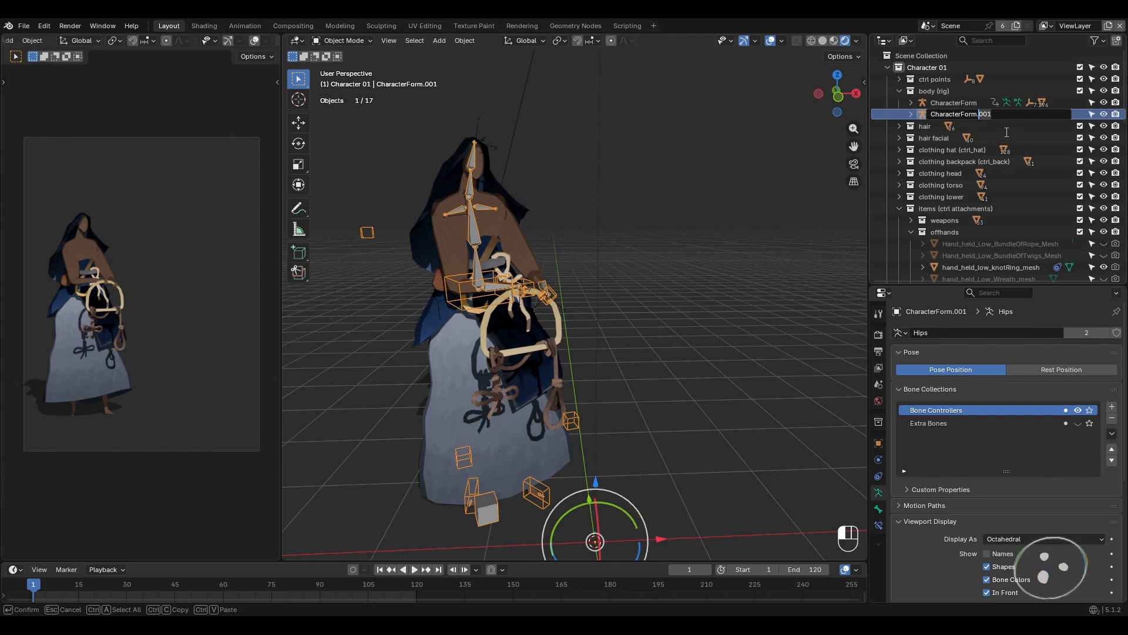
key("BackSpace")
key("BackSpace")
type("02")
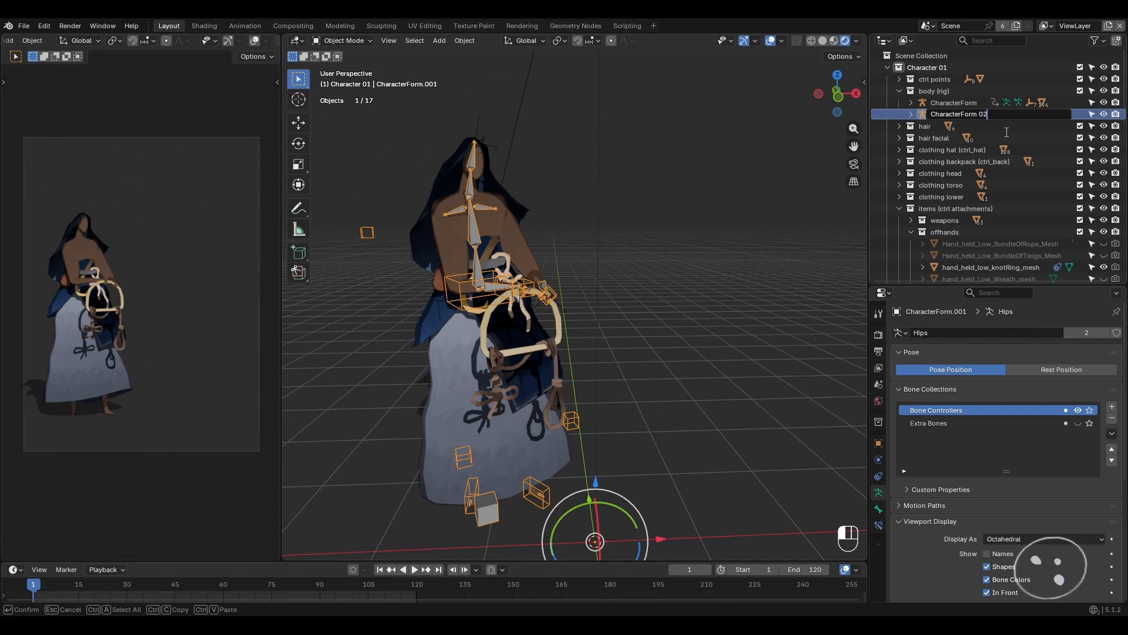
key("Return")
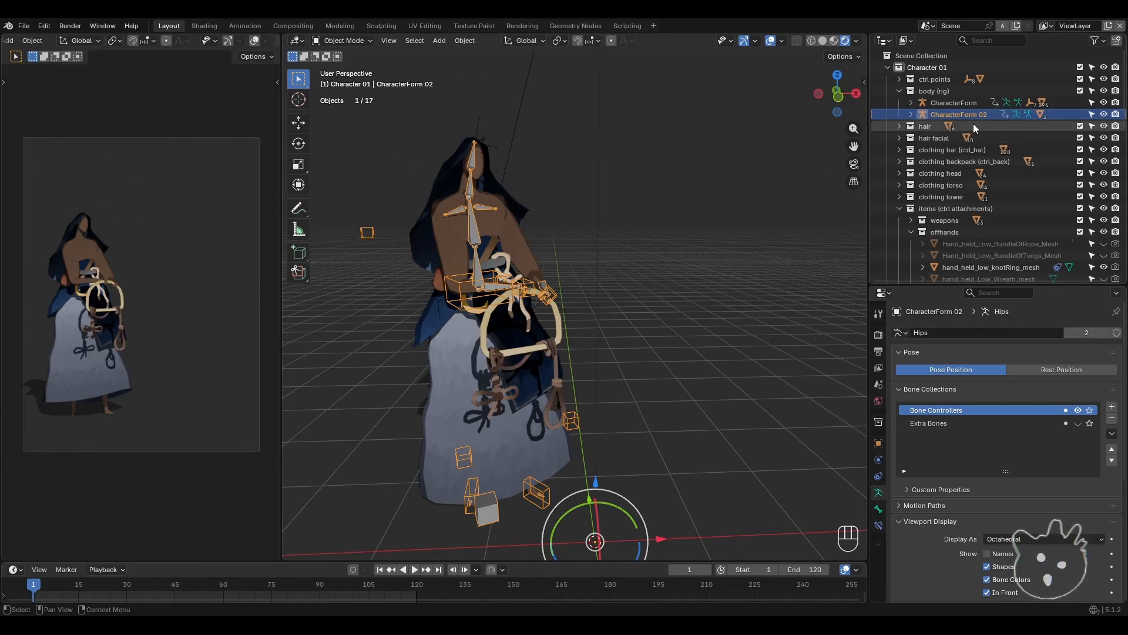
- Switch CharacterForm 02 to Pose Mode and move its root bone sideways so the copy stands beside the original character
left_click(345, 40)
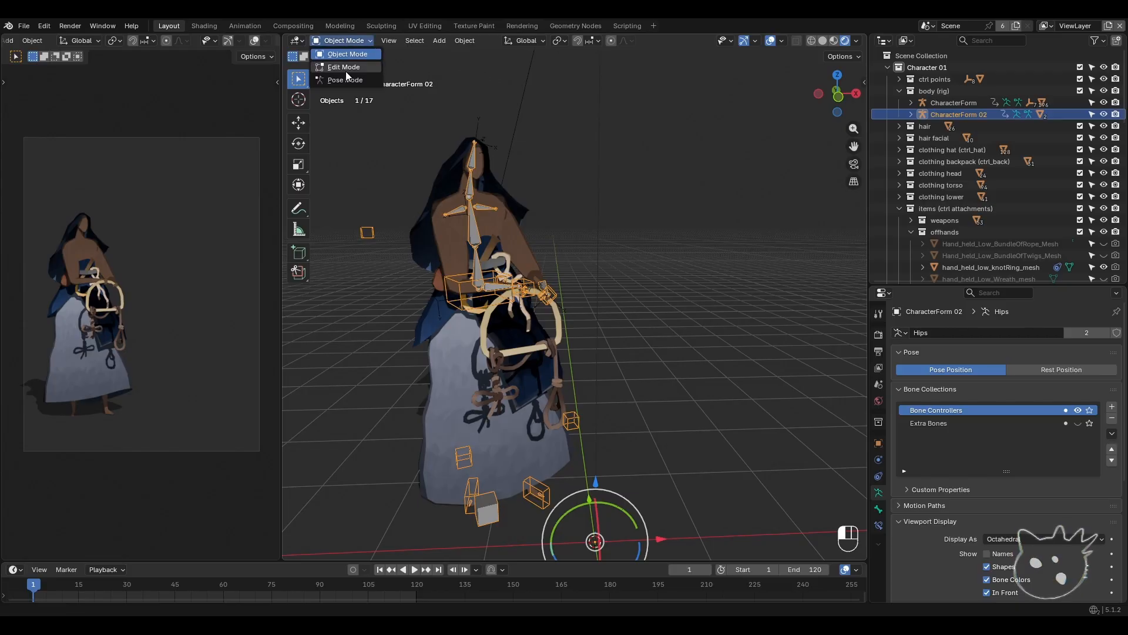
left_click(346, 81)
middle_click_drag(540, 355, 546, 294, "shift")
left_click(504, 451)
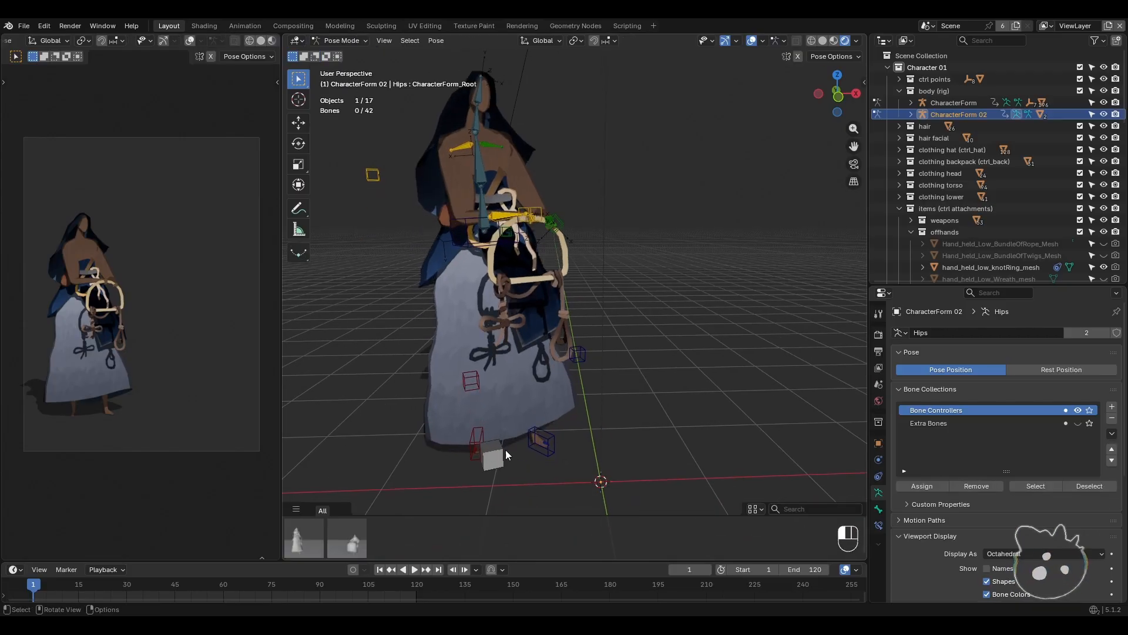
middle_click_drag(522, 432, 528, 429)
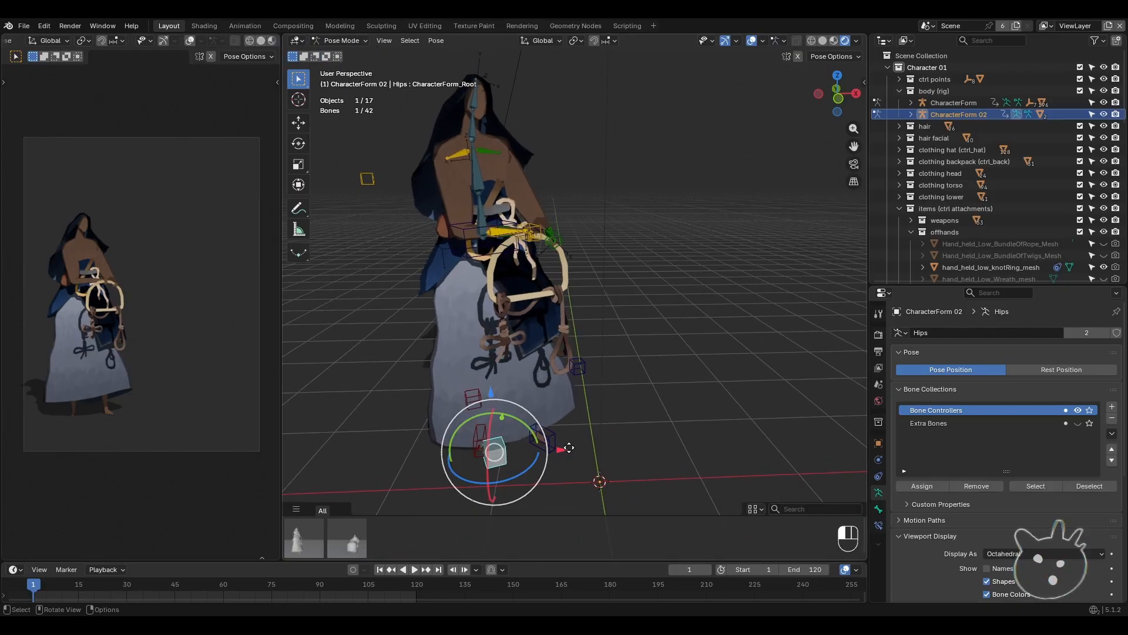
key("g")
left_click(705, 464)
- Try rotating the second character's root bone about the global vertical axis, and undo the rotation
key("r")
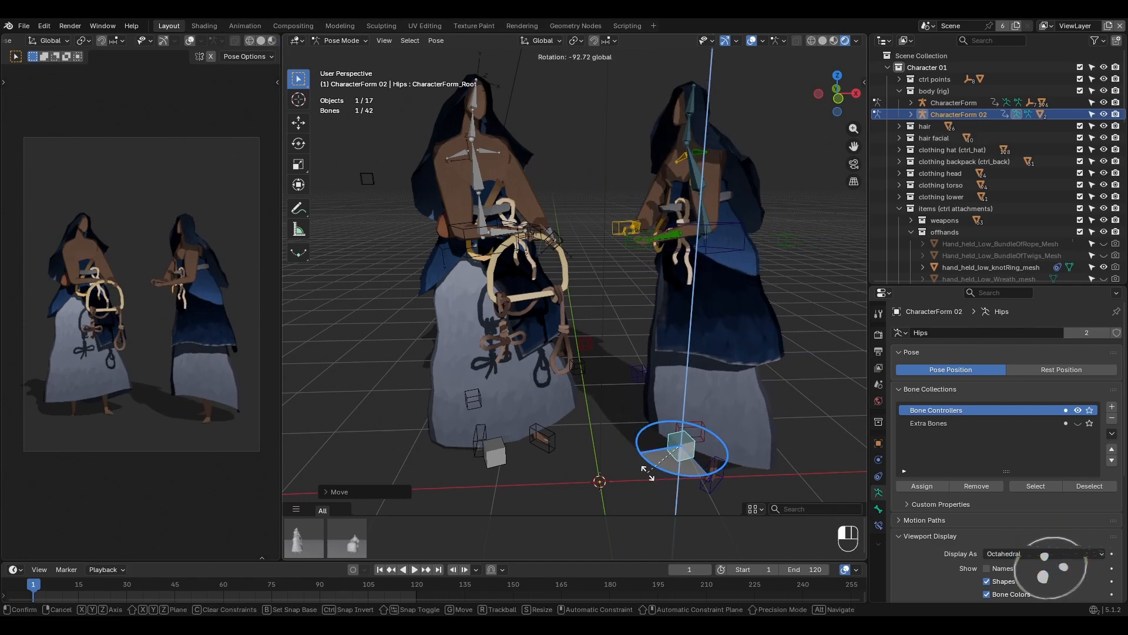
left_click(655, 473)
key("ctrl+z")
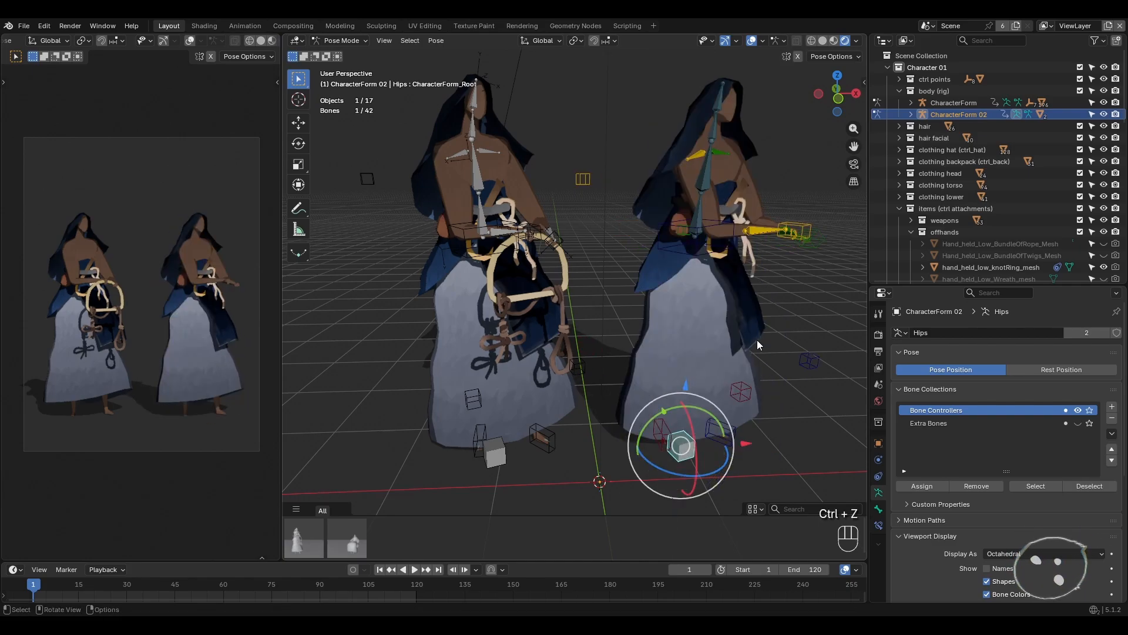
- Paste the pose X-flipped onto all bones of CharacterForm 02 and shift the character slightly along X away from the original
key("a")
middle_click_drag(720, 333, 706, 343, "shift")
right_click(593, 245)
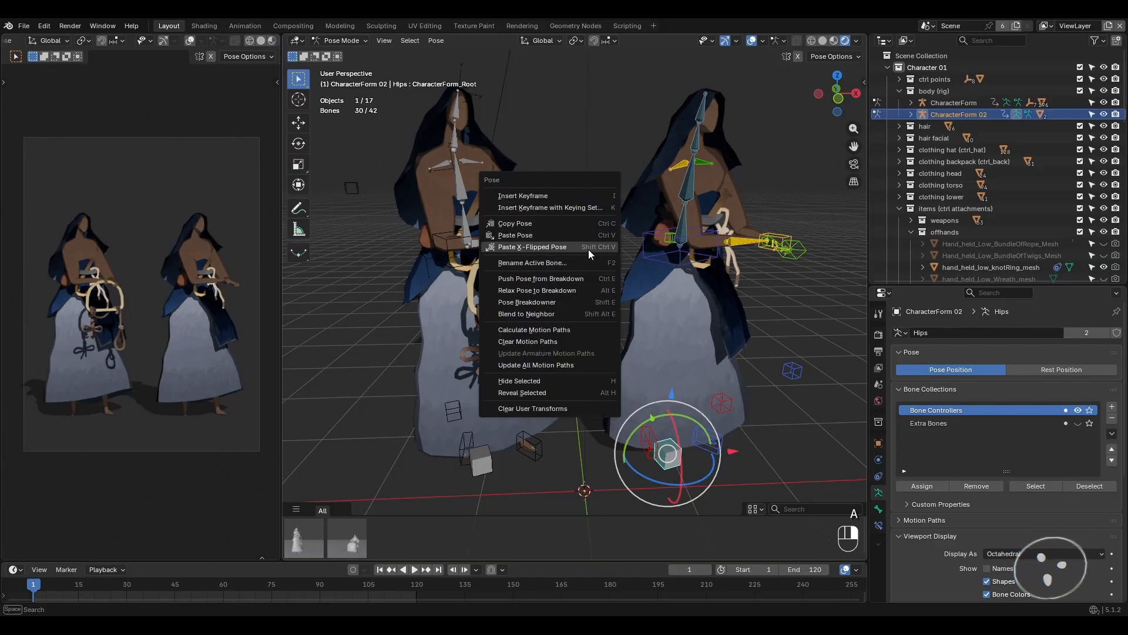
left_click(588, 248)
middle_click_drag(592, 335, 608, 352, "shift")
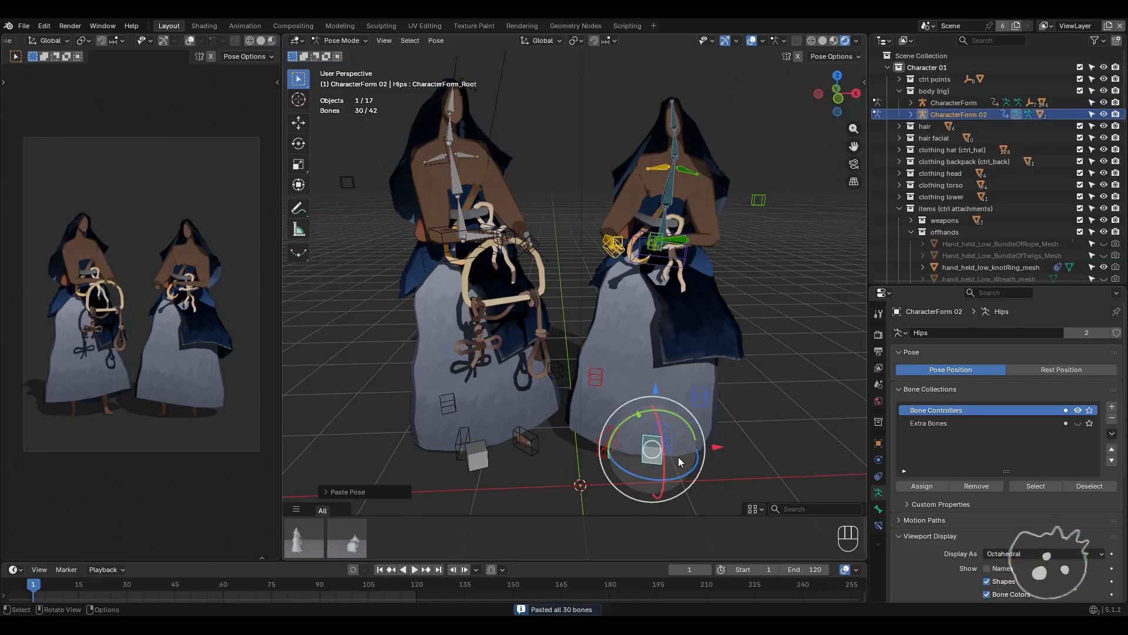
left_click_drag(718, 447, 730, 445)
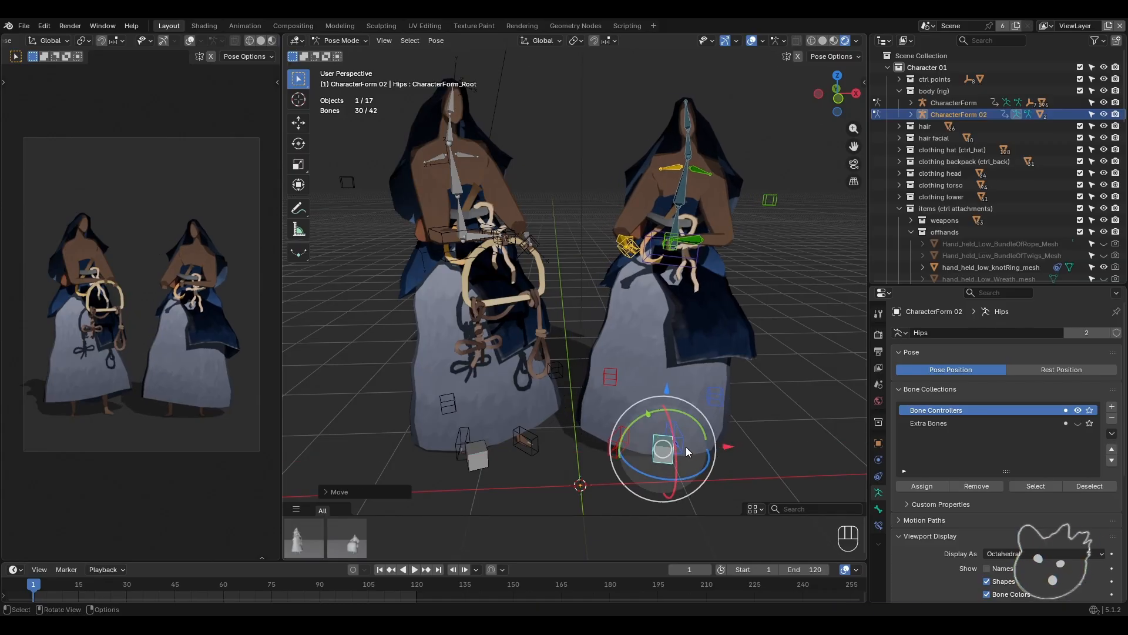
- Return from Pose Mode to Object Mode and deselect all objects
left_click(340, 41)
left_click(345, 51)
left_click(371, 280)
middle_click_drag(577, 376, 554, 387, "shift")
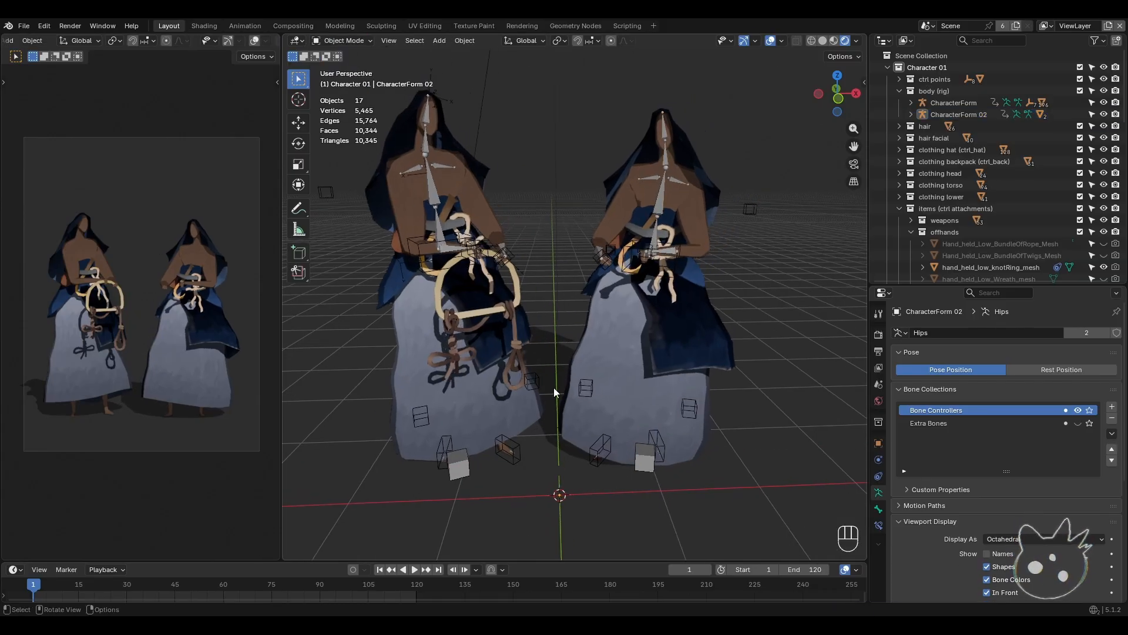
- Try selecting parts of both characters in the viewport, ending with the original CharacterForm armature selected
left_click(664, 297)
left_click(668, 243)
left_click(482, 256)
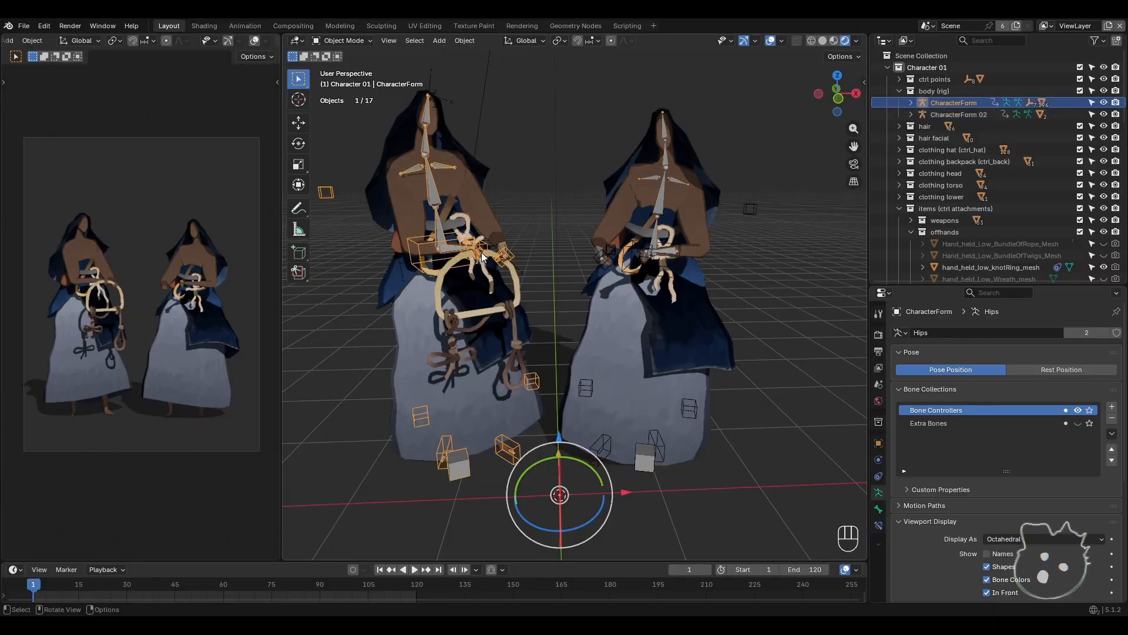
left_click(651, 233)
left_click(505, 355)
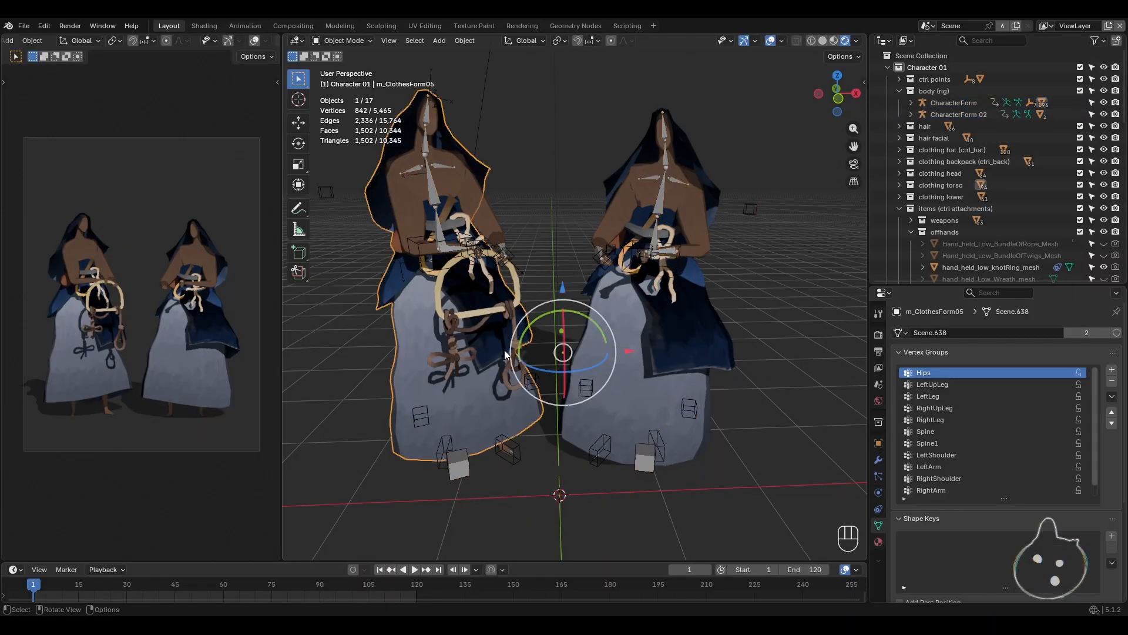
left_click(513, 450)
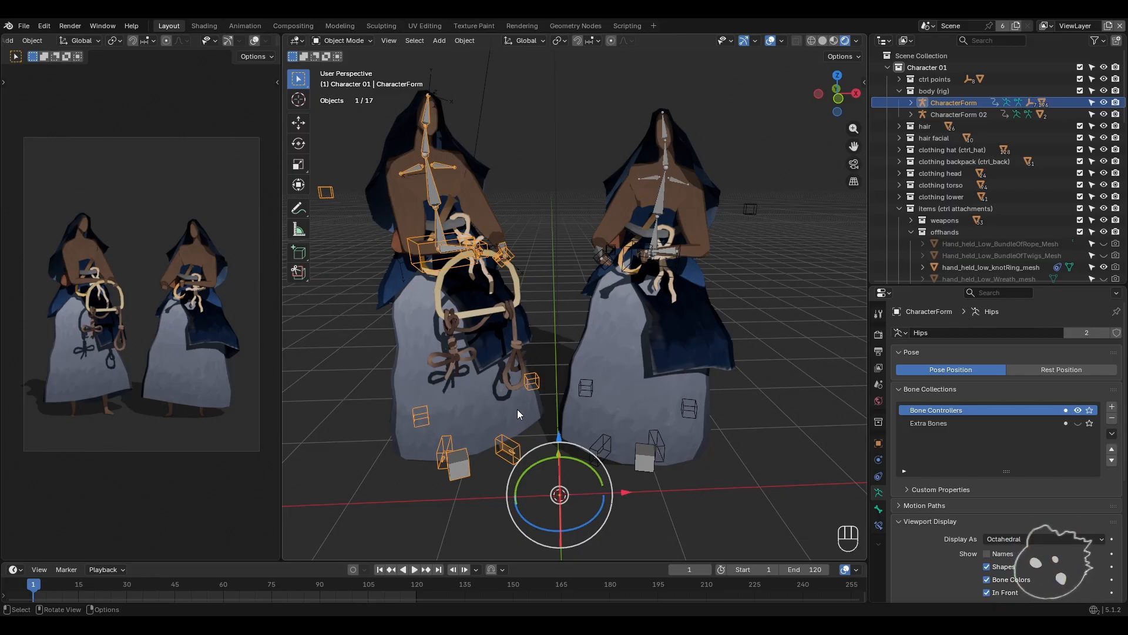
- Try shifting CharacterForm 02's root bone along the global X axis in Pose Mode, undo the move and return to Object Mode
middle_click_drag(520, 412, 559, 475)
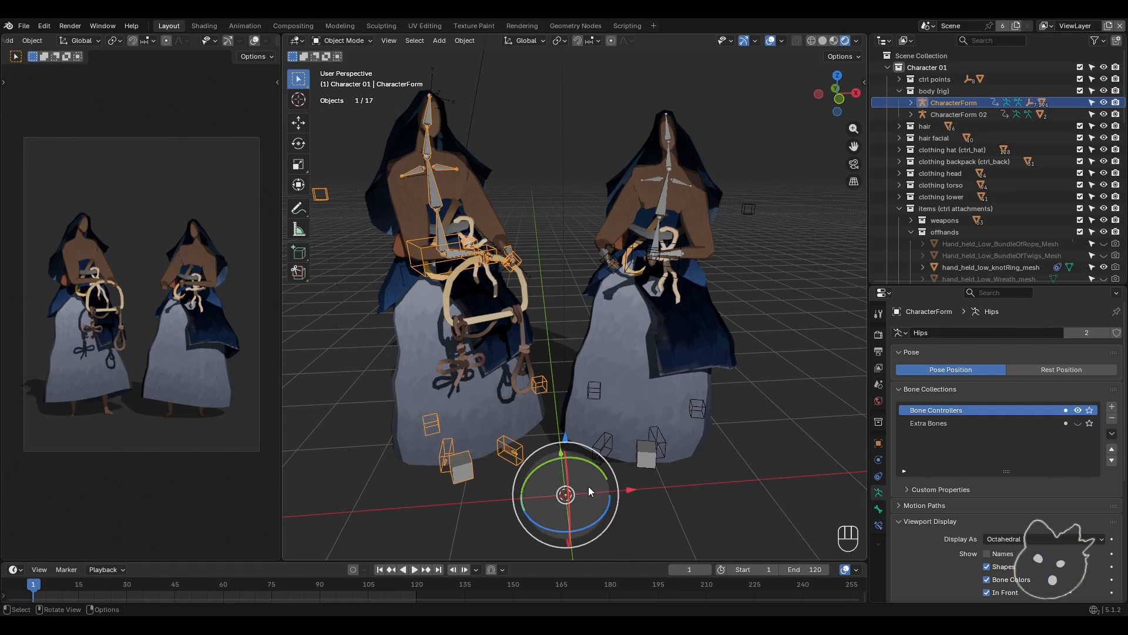
left_click(640, 451)
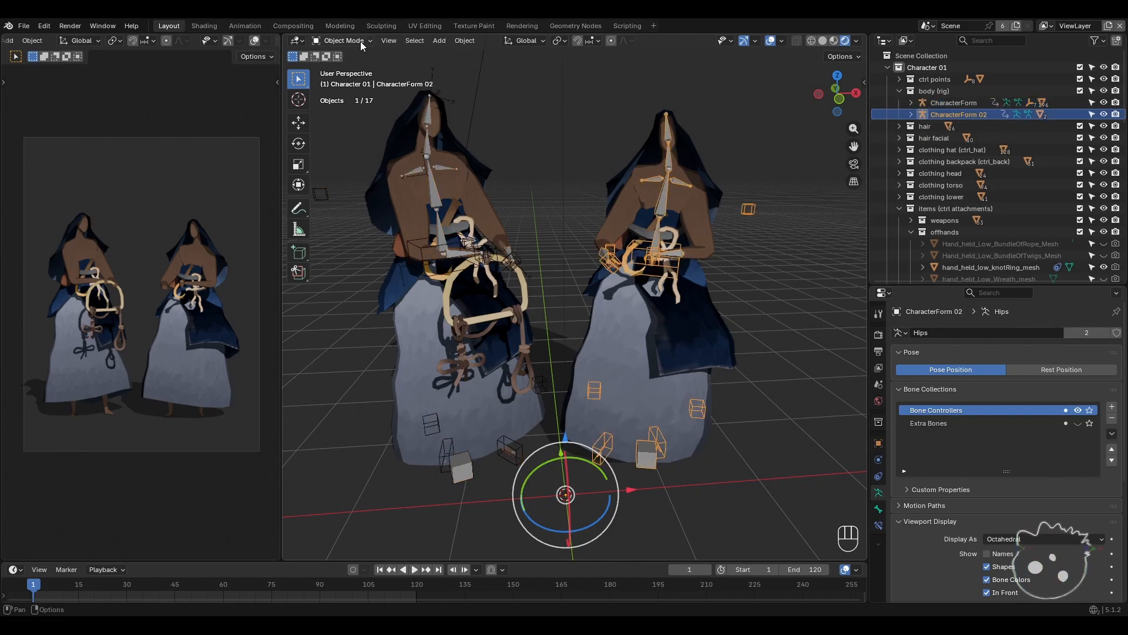
left_click(355, 41)
left_click(346, 80)
left_click(645, 451)
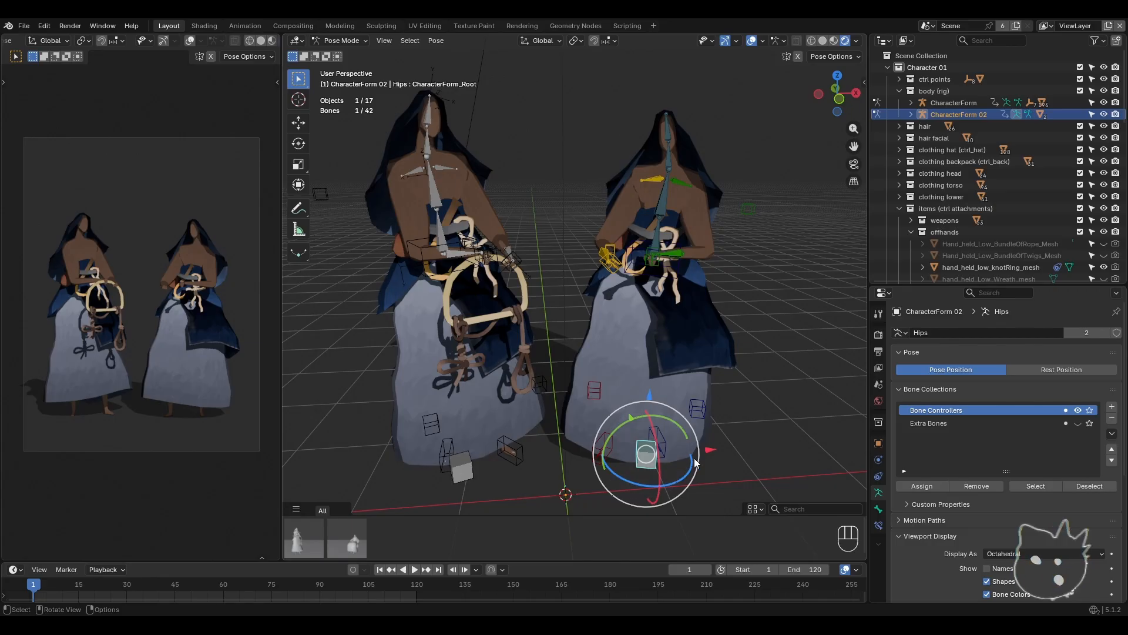
mouse_move(709, 450)
left_mouse_down()
mouse_move(689, 448)
mouse_move(709, 446)
left_mouse_up()
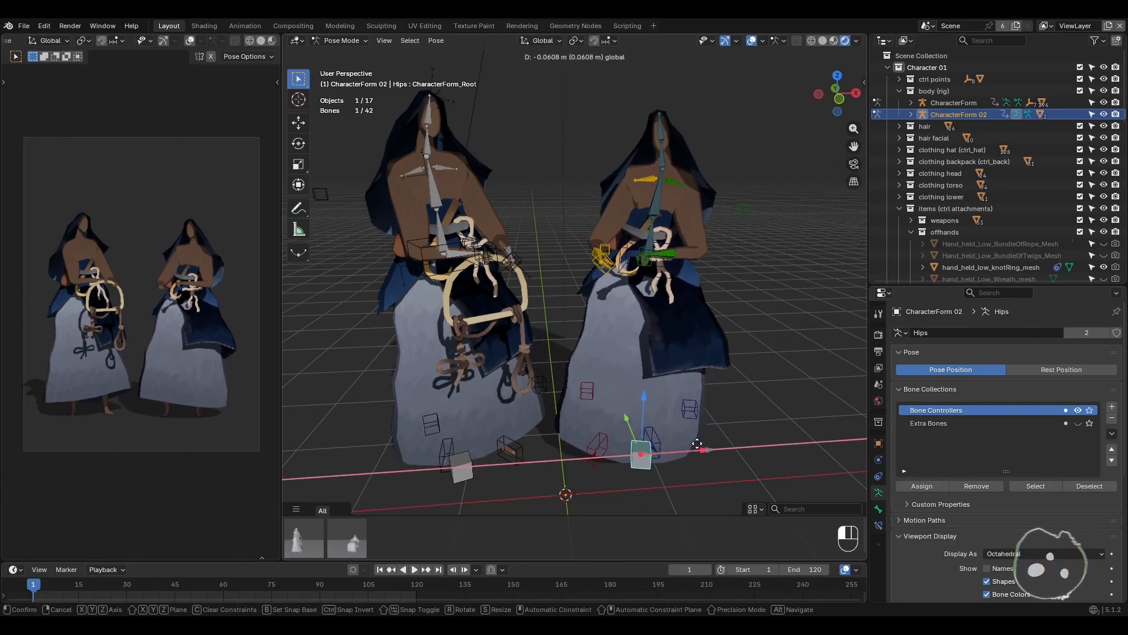
key("ctrl+z")
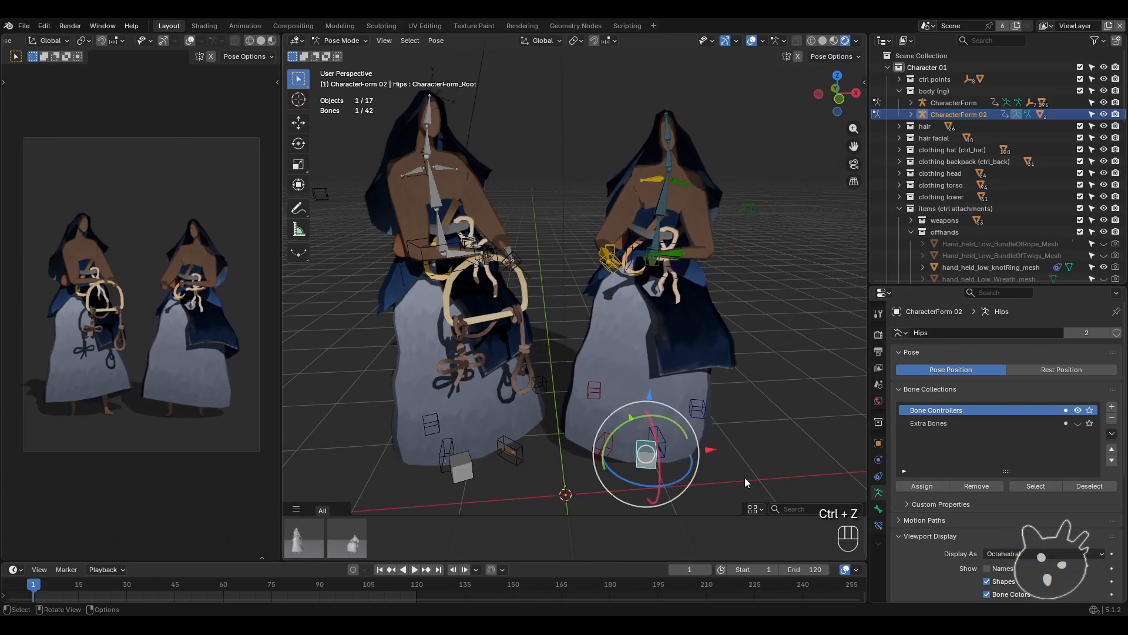
middle_click_drag(721, 449, 529, 329, "shift")
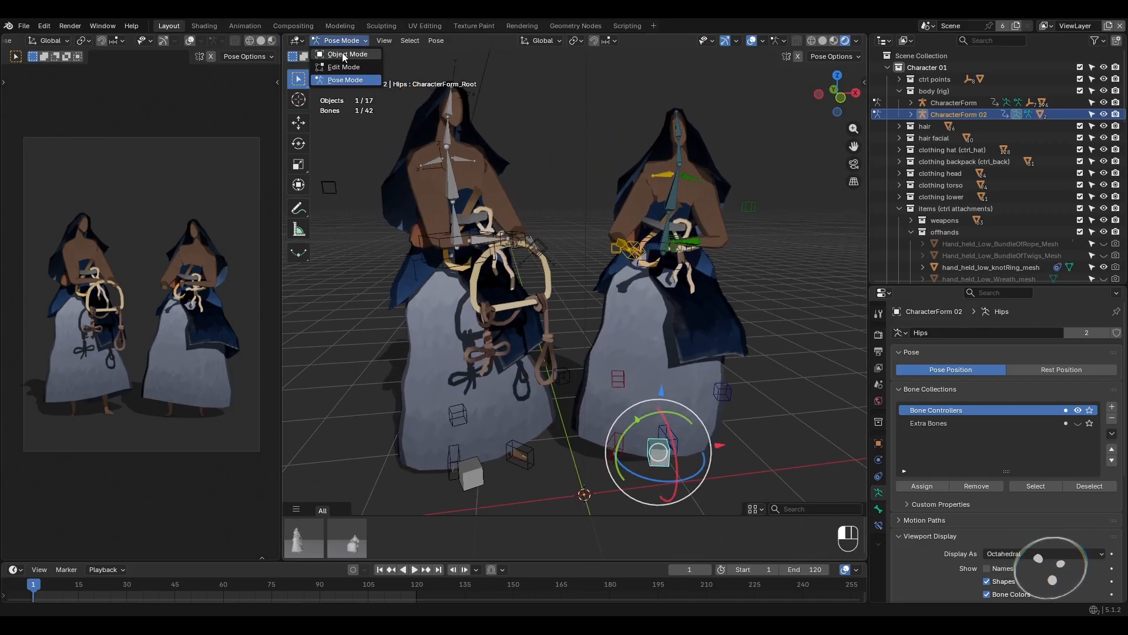
key("ctrl+Tab")
- Select the original character's m_ClothesForm05 outfit mesh and check the contents of the clothing lower collection
left_click(429, 204)
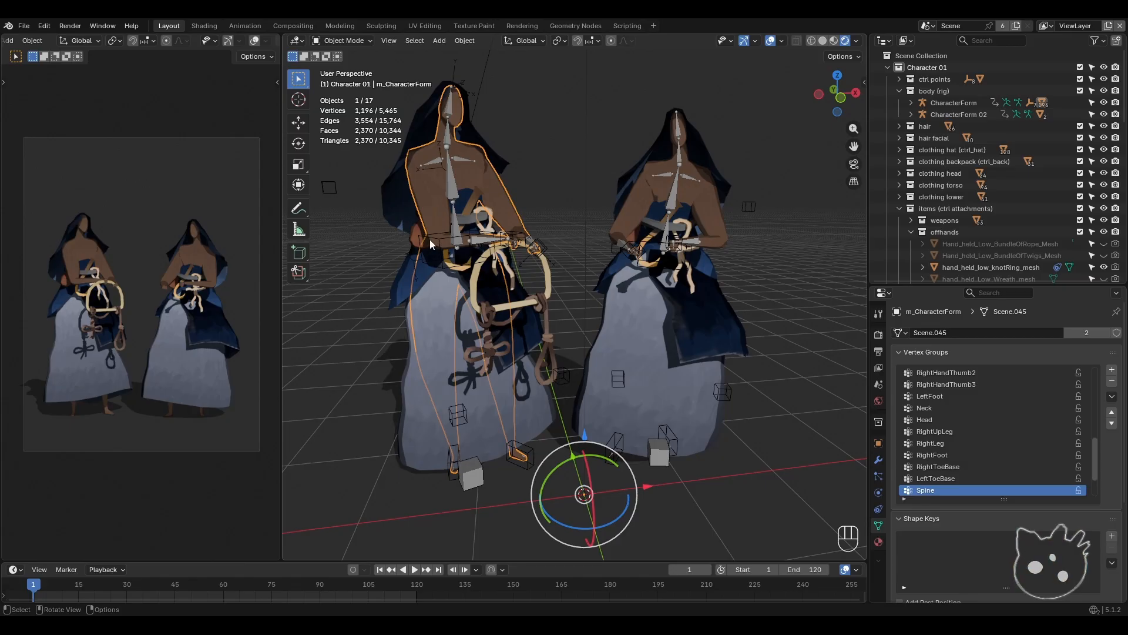
left_click(401, 287)
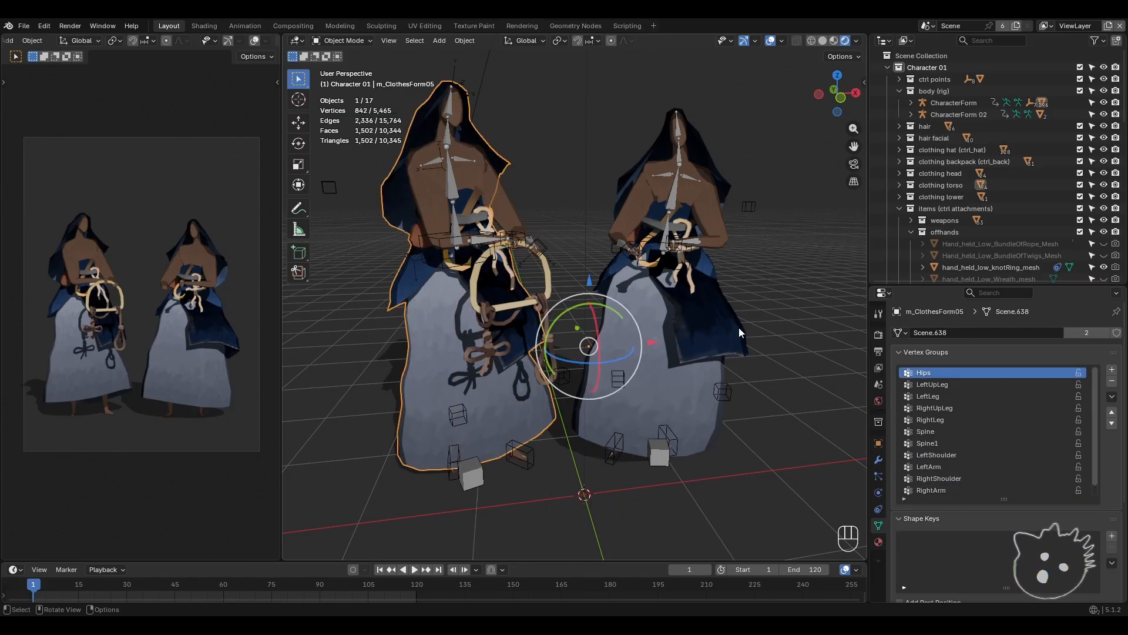
scroll(985, 219, "down", 2)
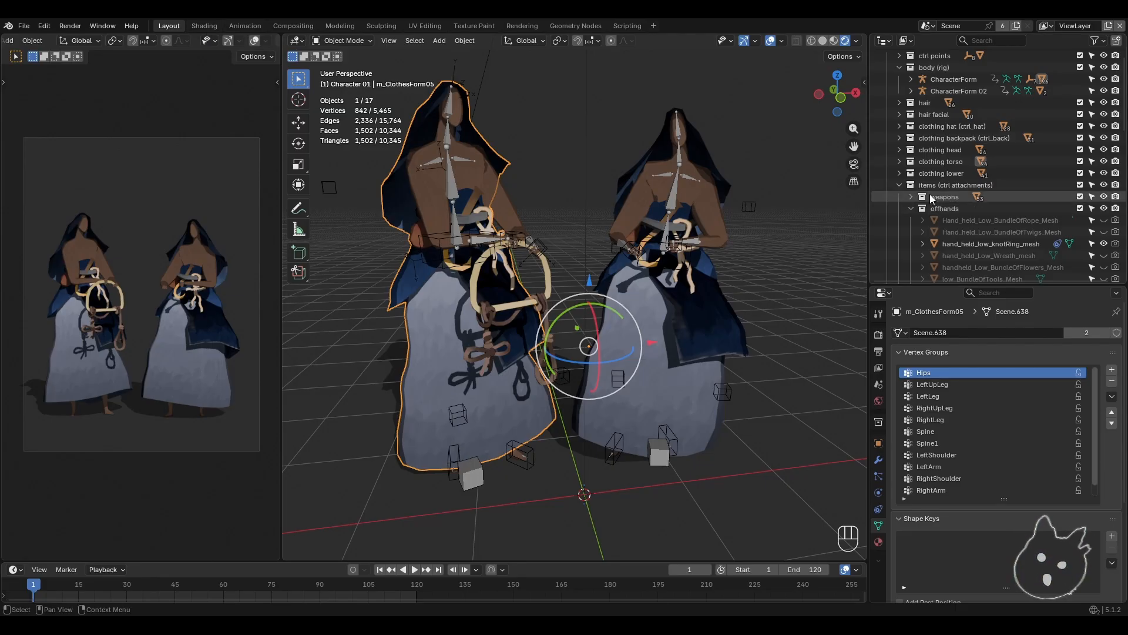
left_click(899, 174)
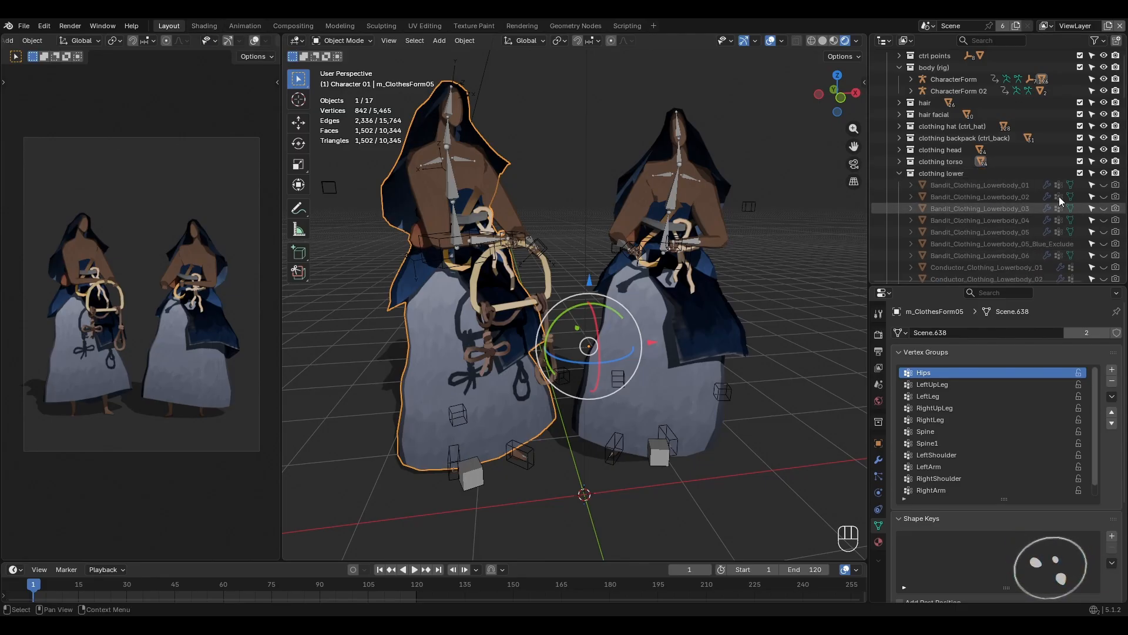
left_click(900, 174)
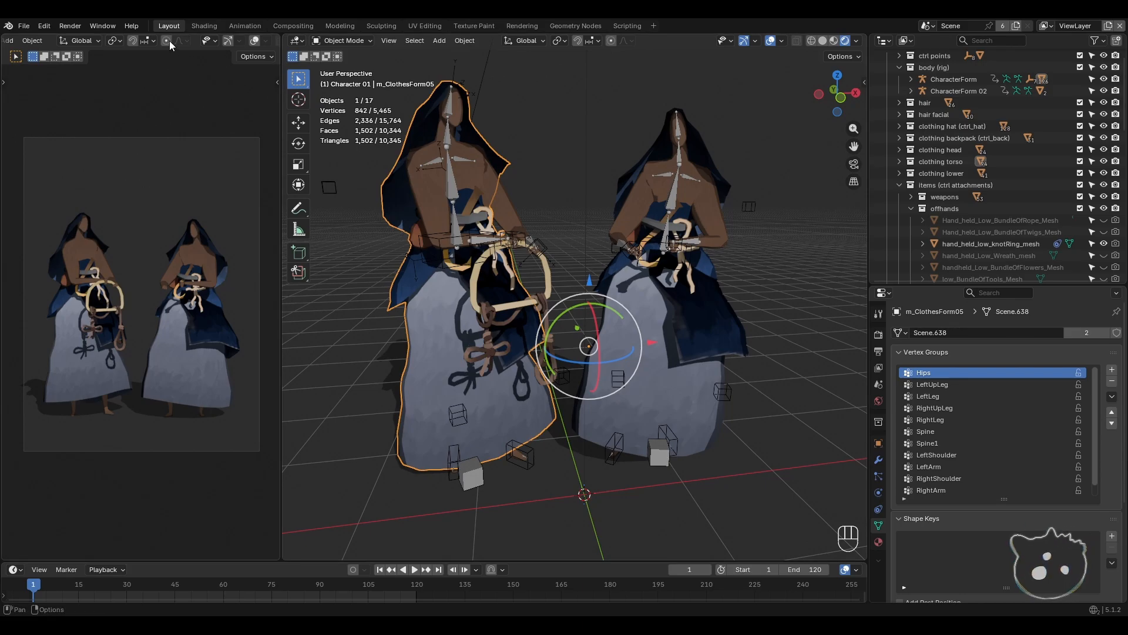
- In the Shading workspace, clear the object name filter and swap the original character's outfit by showing m_ClothesForm10 and hiding m_ClothesForm05
left_click(196, 26)
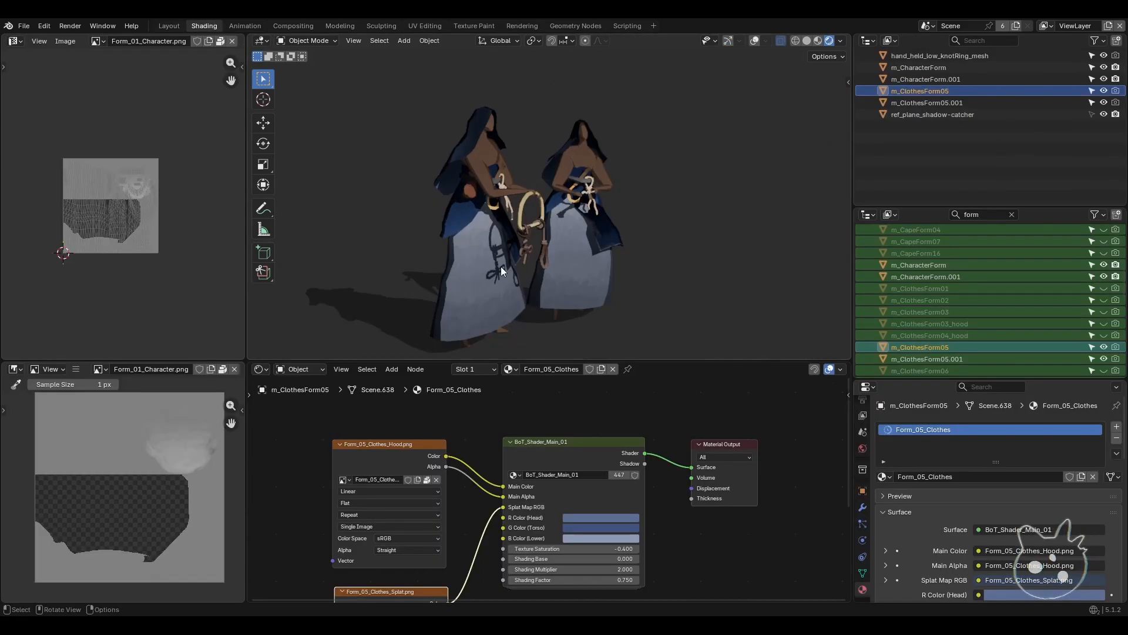
mouse_move(501, 266)
middle_mouse_down()
mouse_move(594, 284)
mouse_move(573, 281)
mouse_move(566, 273)
mouse_move(584, 261)
mouse_move(576, 268)
middle_mouse_up()
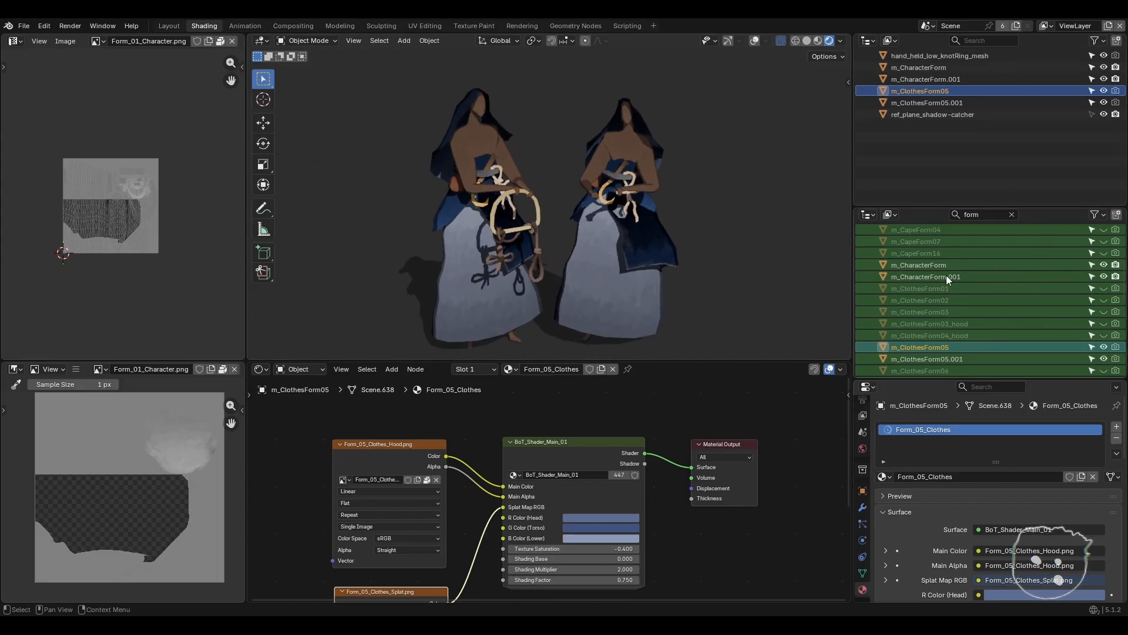
left_click(989, 214)
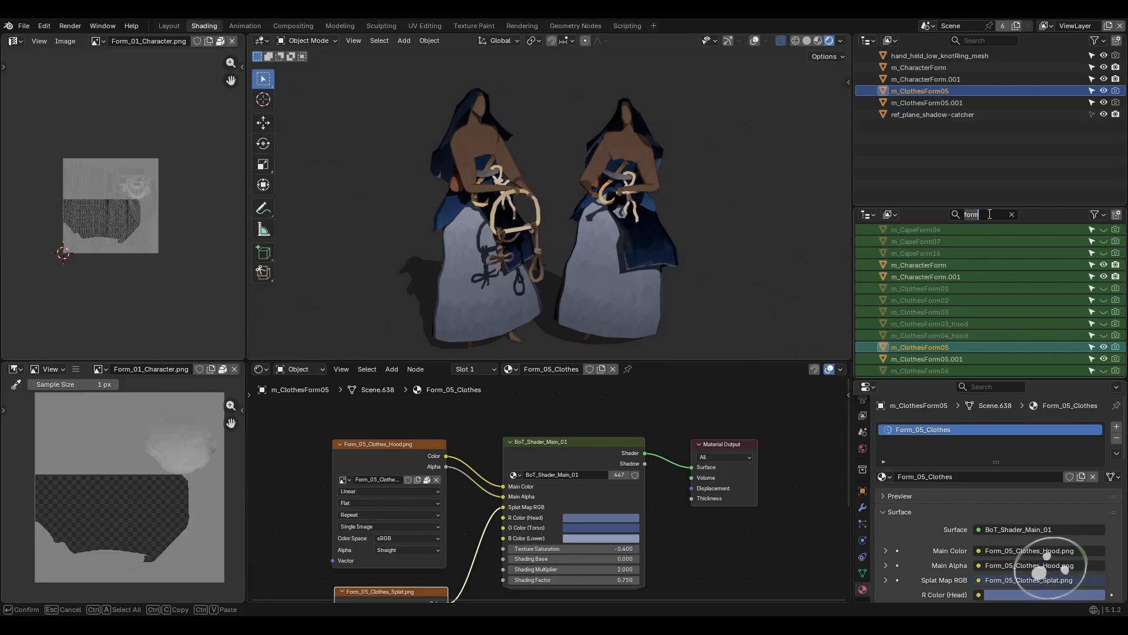
left_click(1012, 213)
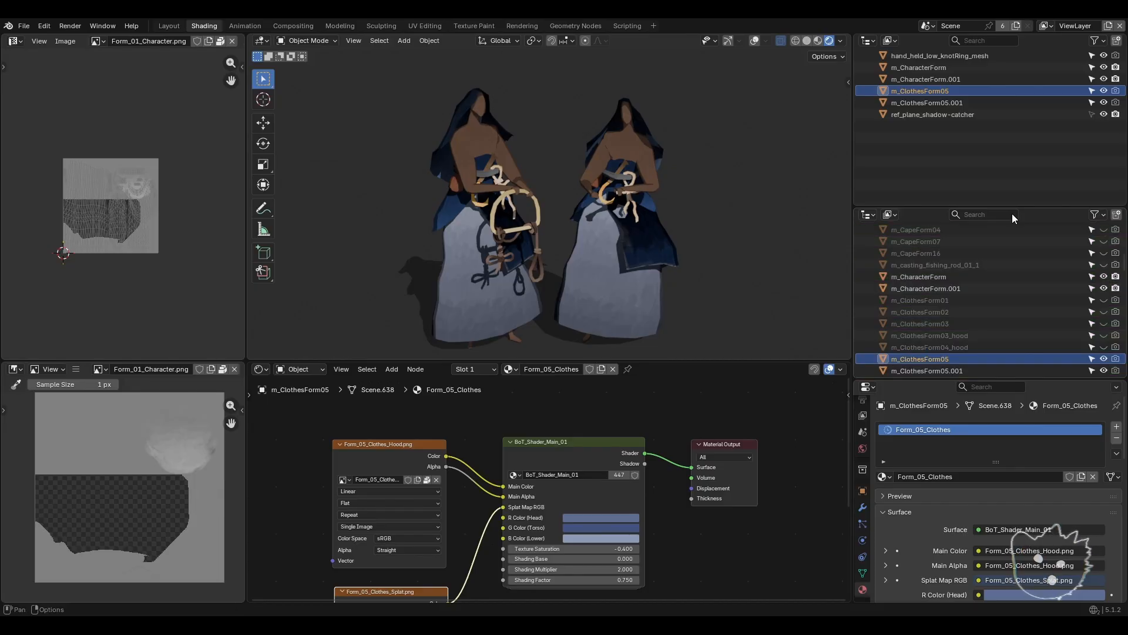
scroll(990, 273, "down", 4)
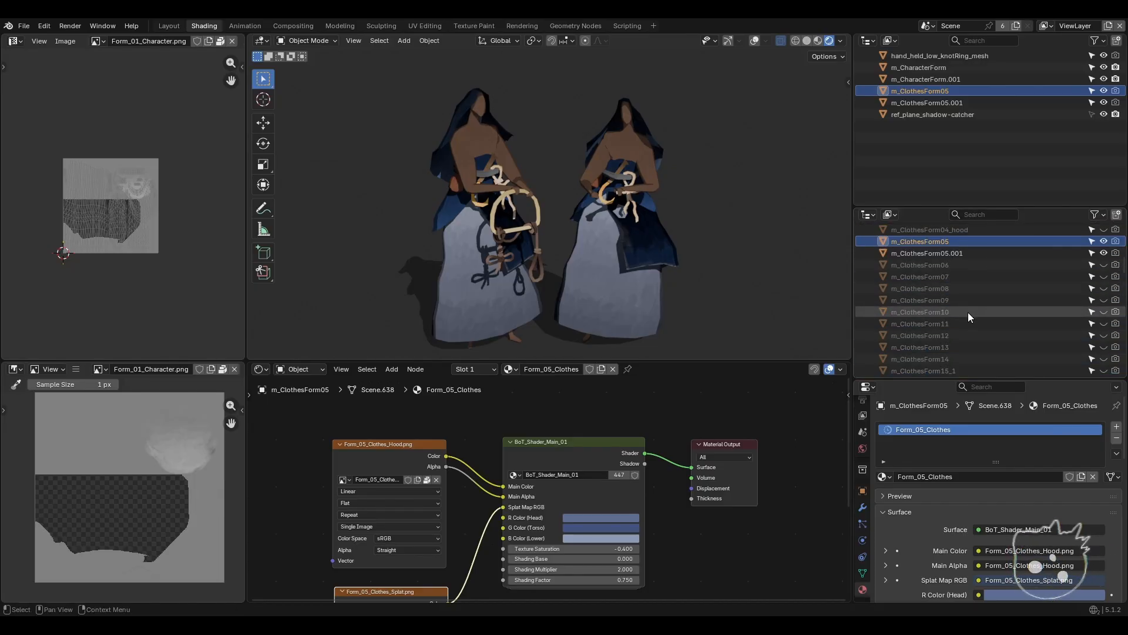
left_click(1105, 312)
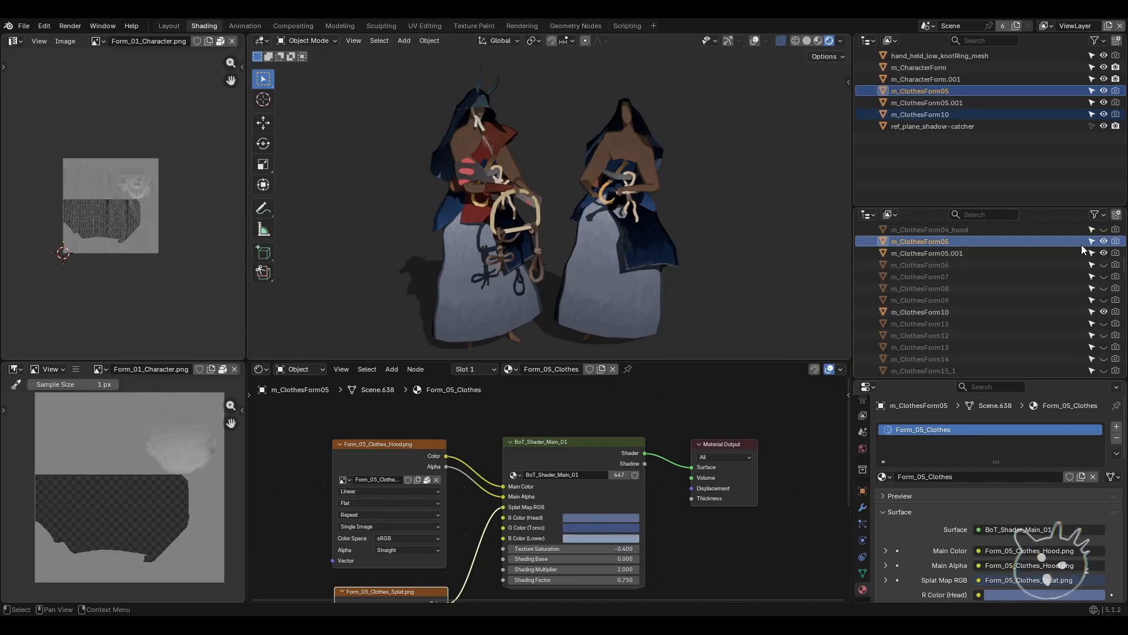
left_click(1104, 241)
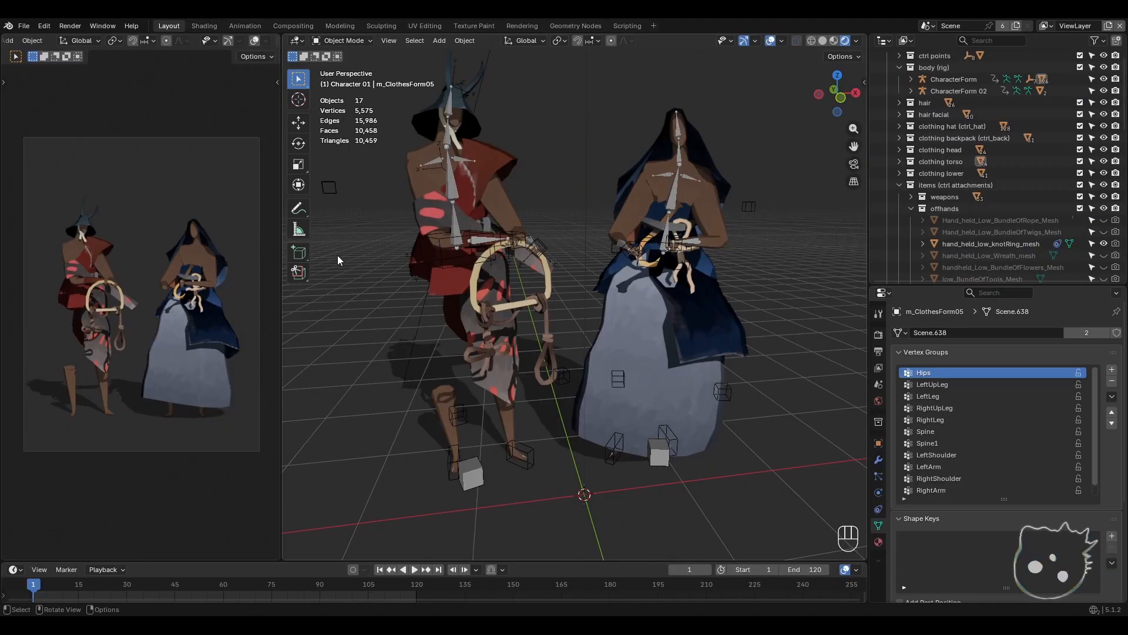
- Inspect the first character's new outfit and partly hidden legs in the Layout workspace, and select its body mesh m_CharacterForm
middle_click_drag(387, 279, 441, 322, "shift")
scroll(90, 305, "up", 3)
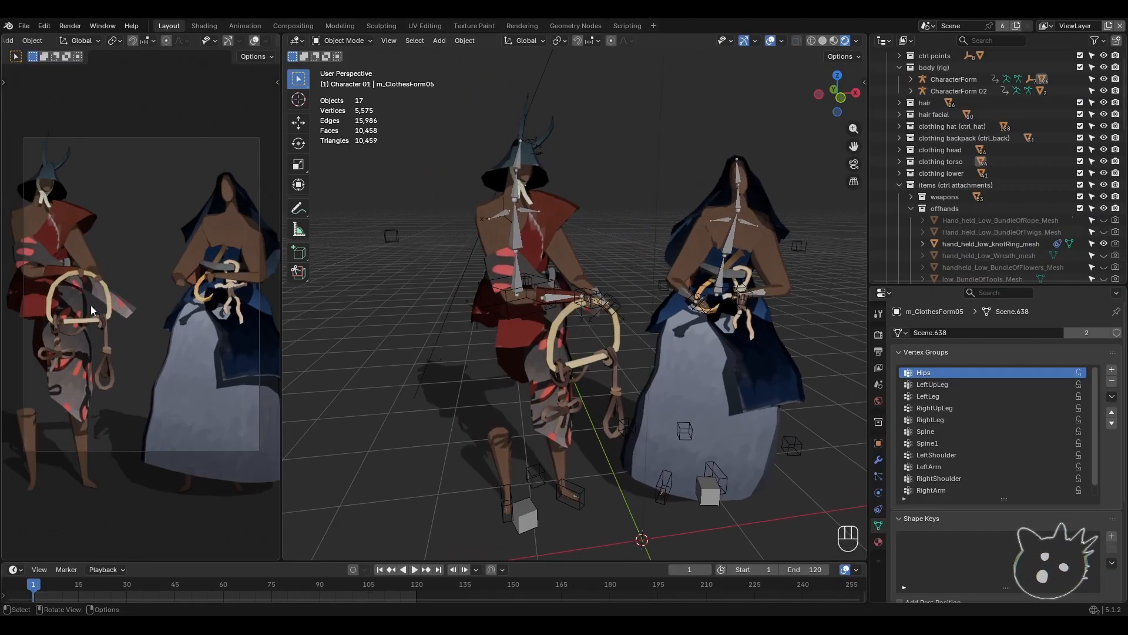
scroll(90, 305, "down", 2)
middle_click_drag(593, 370, 624, 284, "shift")
scroll(570, 374, "up", 2)
middle_click_drag(479, 224, 606, 312)
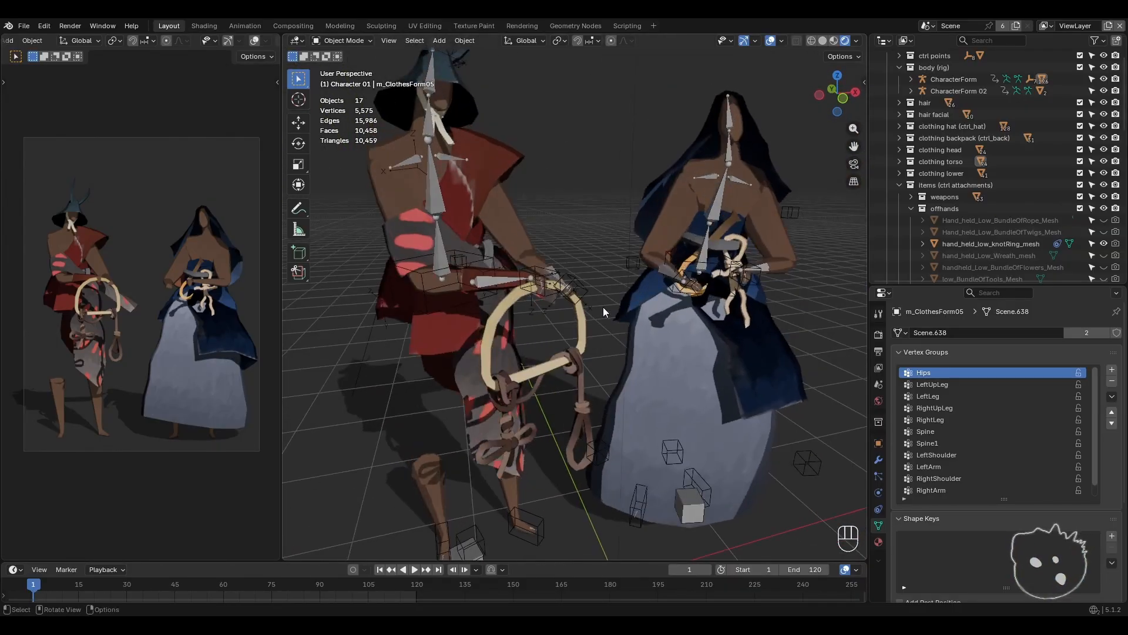
middle_click_drag(683, 318, 538, 389)
left_click(504, 453)
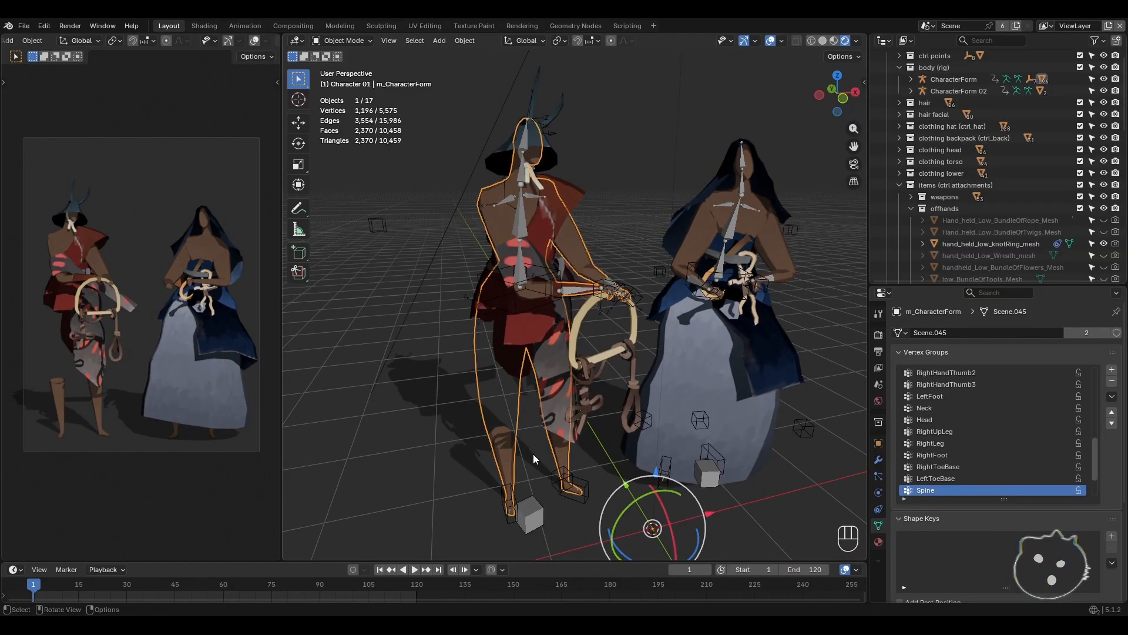
- In the body's Form_03 material, connect the Mask 10 Arriven output to the Main Alpha Mask input of BoT_Shader_Skin_01, and deselect the mesh
left_click(210, 24)
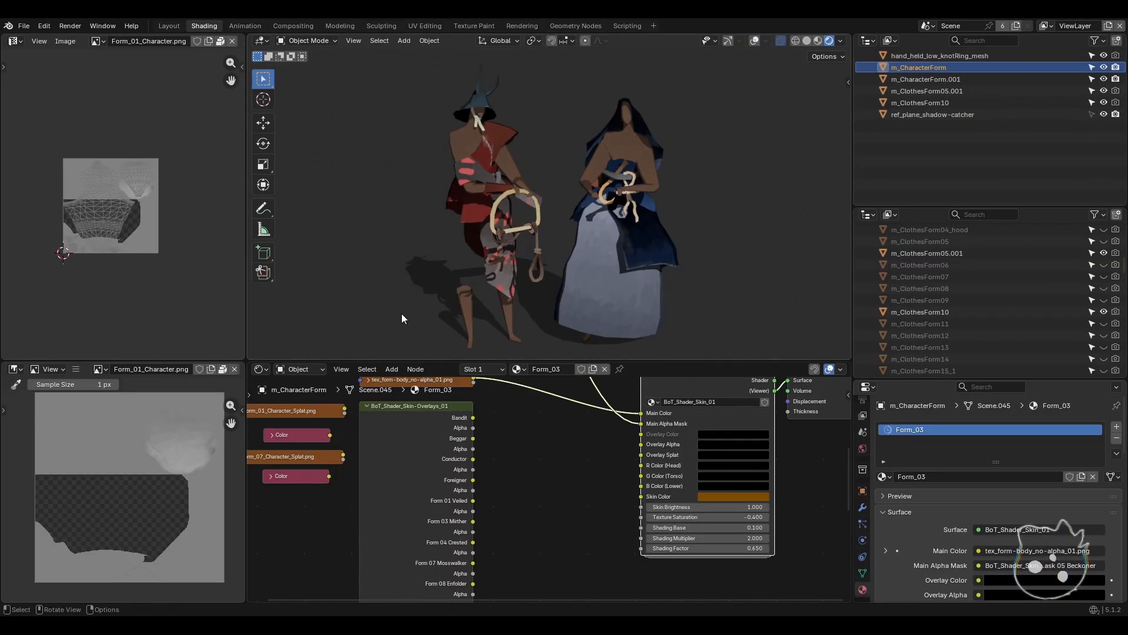
left_click(755, 40)
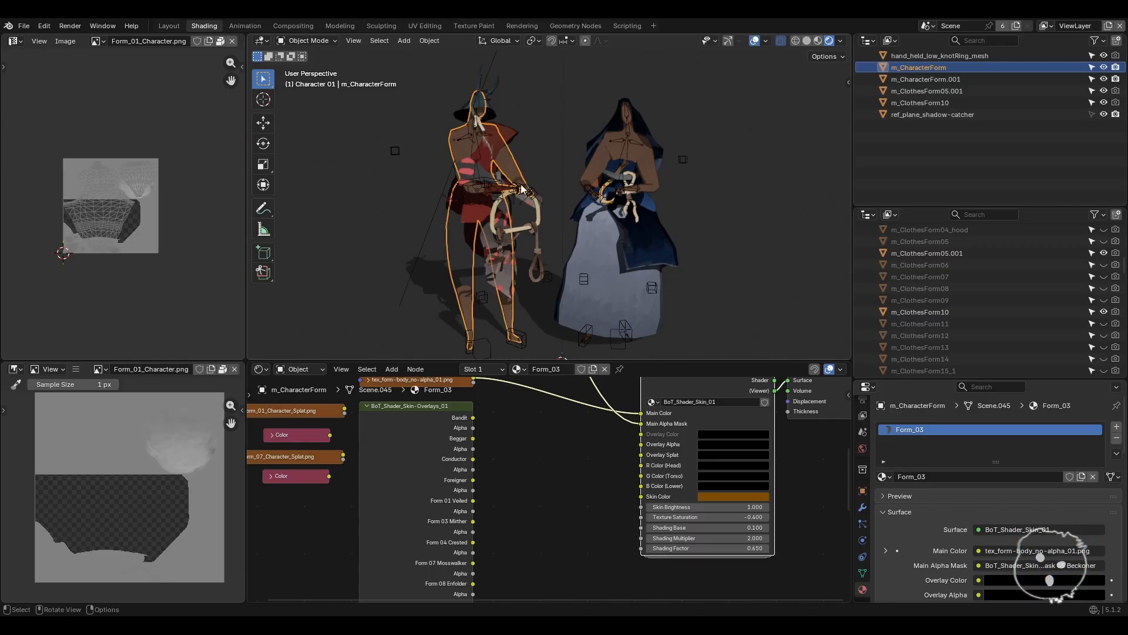
left_click(755, 41)
middle_click_drag(598, 470, 585, 530)
scroll(564, 521, "down", 1)
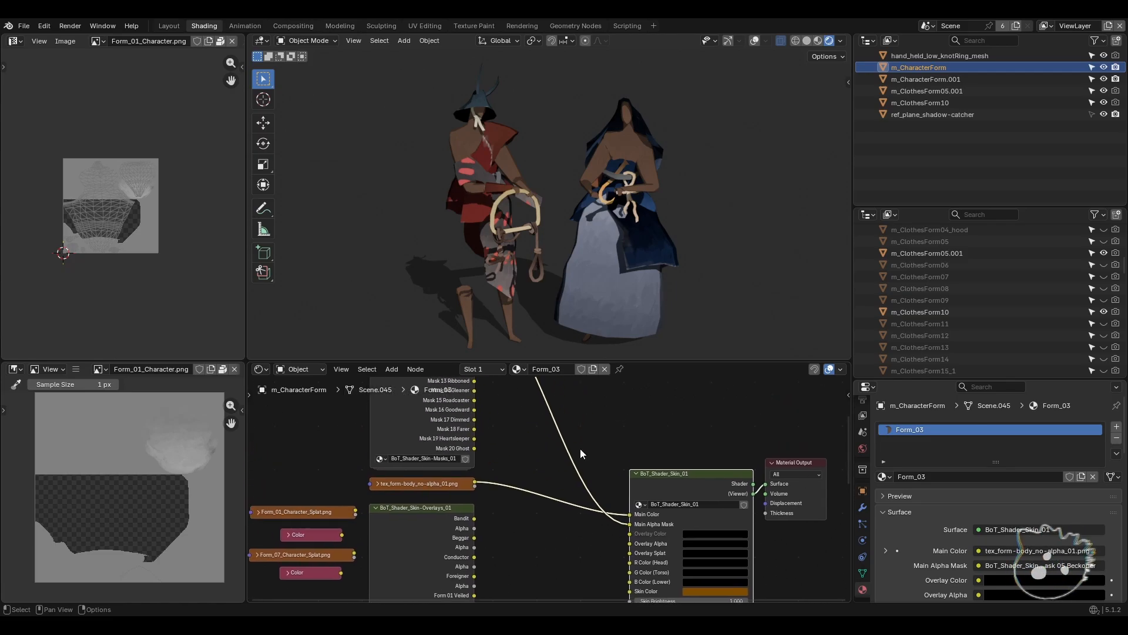
middle_click_drag(546, 426, 556, 509)
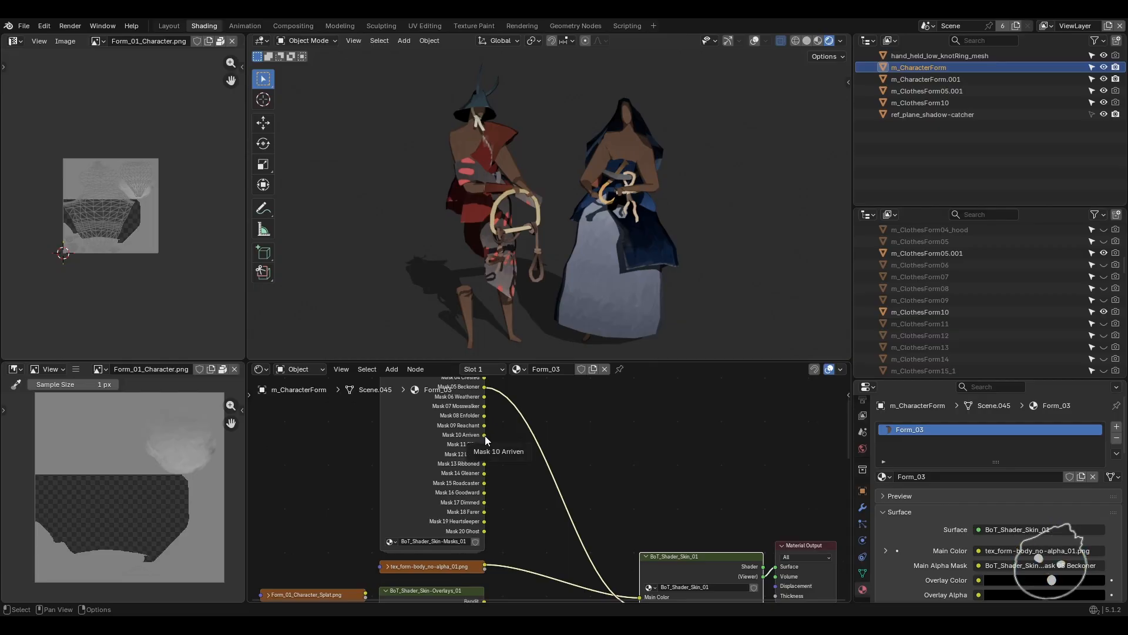
left_click_drag(485, 436, 636, 525)
left_click(443, 267)
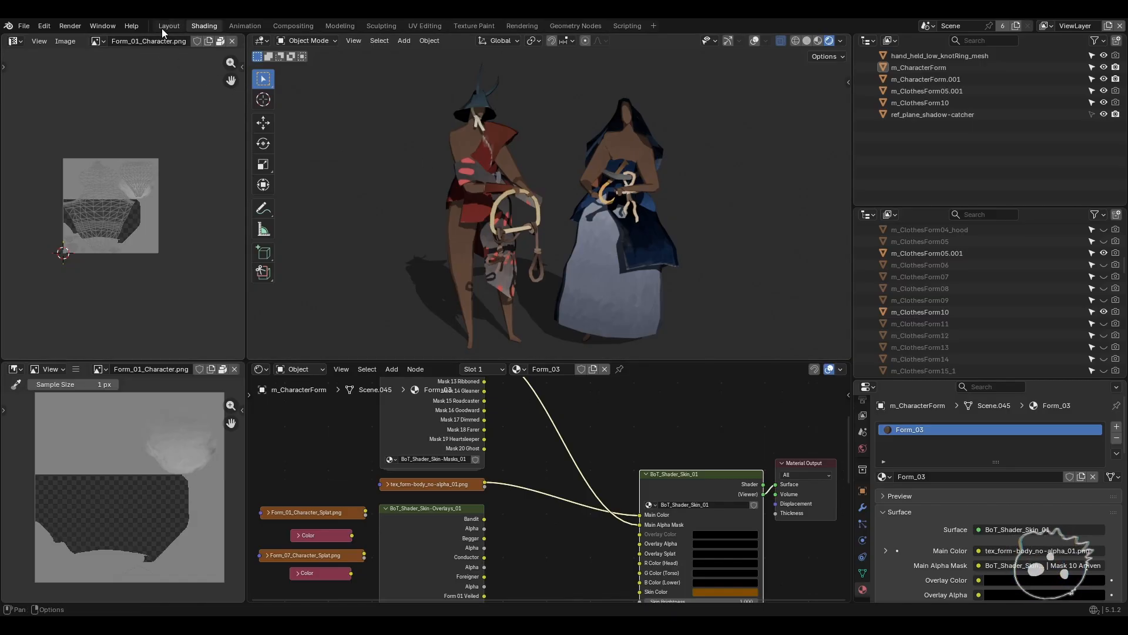
middle_click_drag(559, 483, 533, 456)
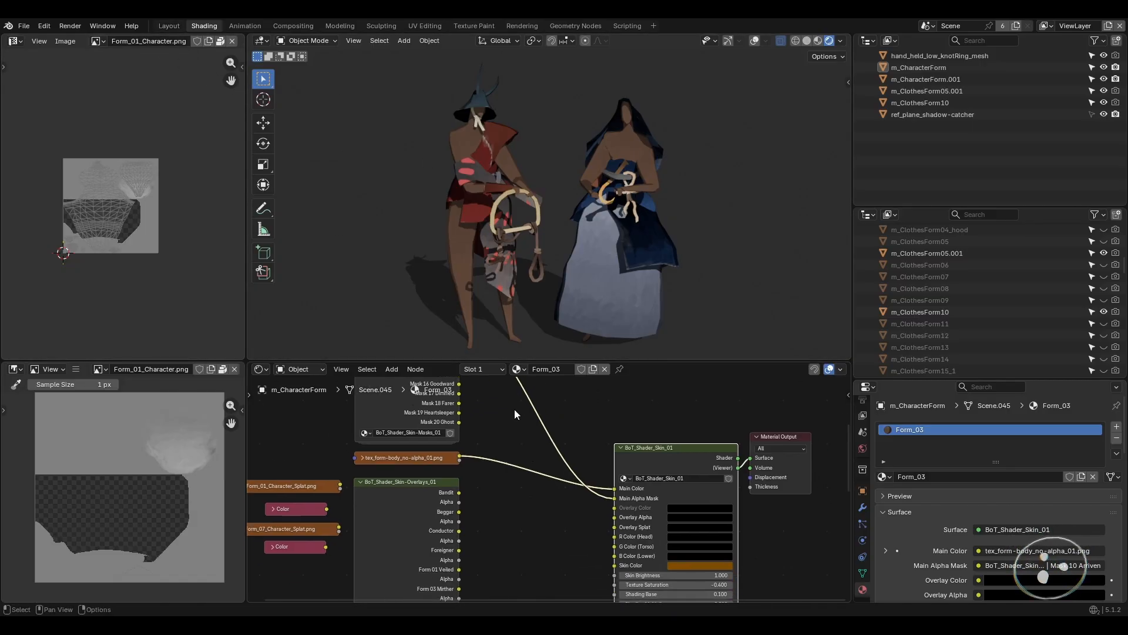
- Return to the Layout workspace and select both the CharacterForm and CharacterForm 02 armatures together
left_click(179, 26)
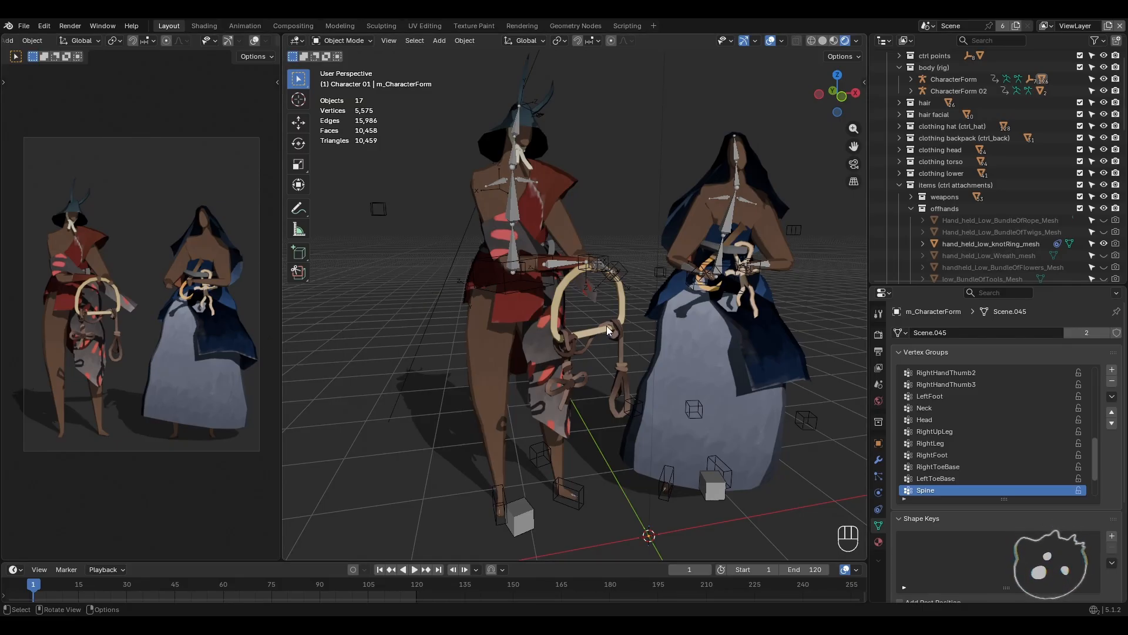
middle_click_drag(600, 266, 559, 337, "shift")
scroll(590, 316, "up", 4)
scroll(558, 336, "down", 2)
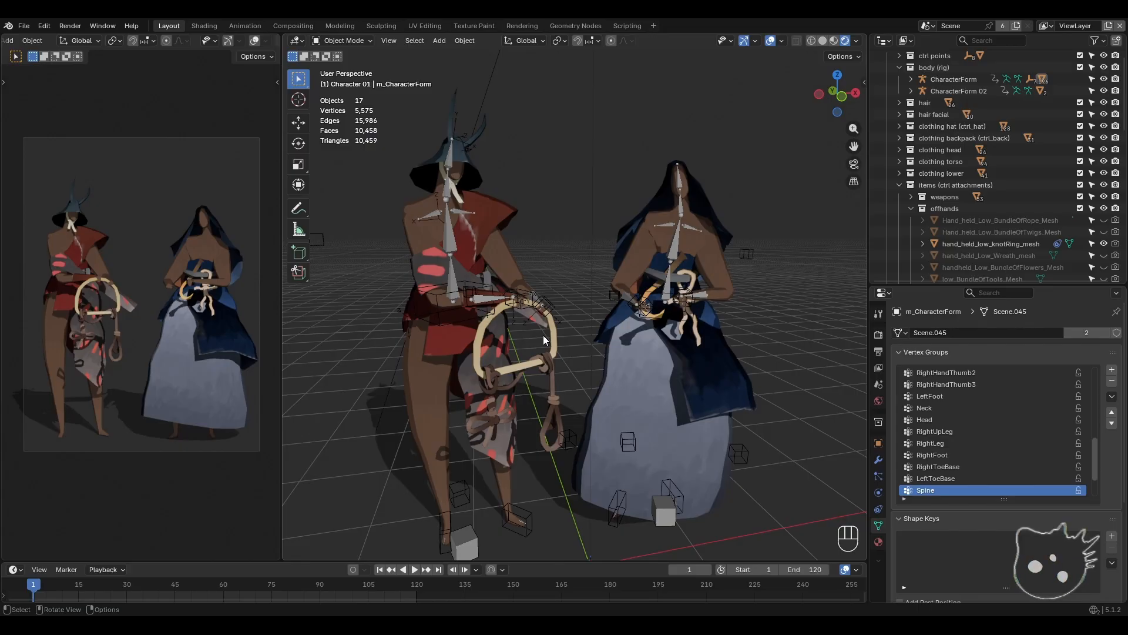
left_click(485, 302)
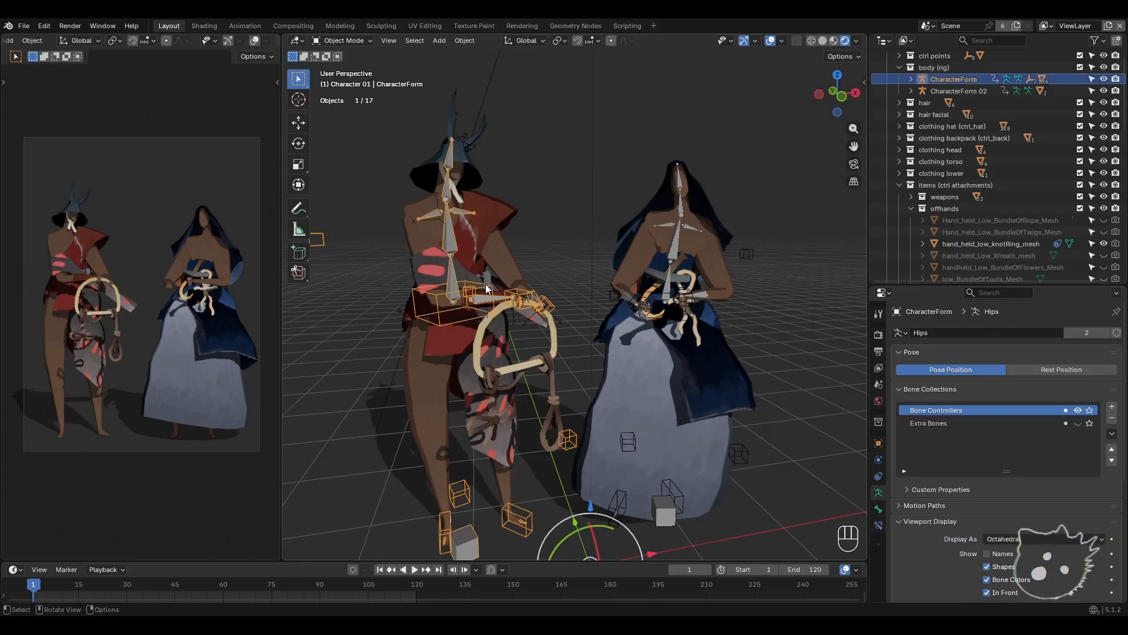
left_click(652, 297, "shift")
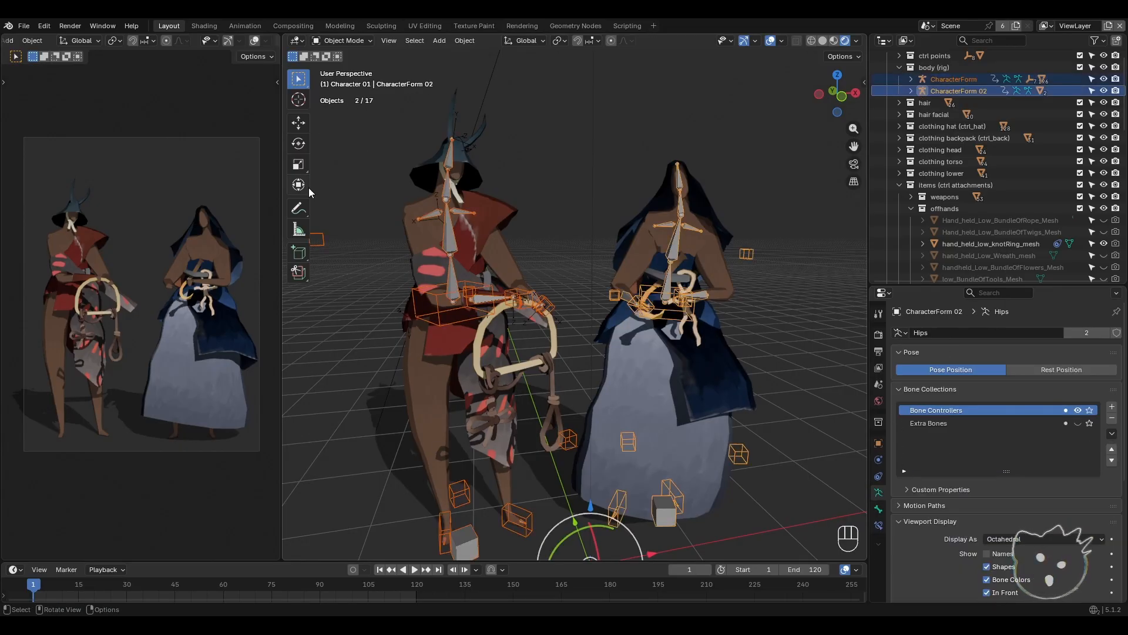
left_click(483, 283)
left_click(458, 280)
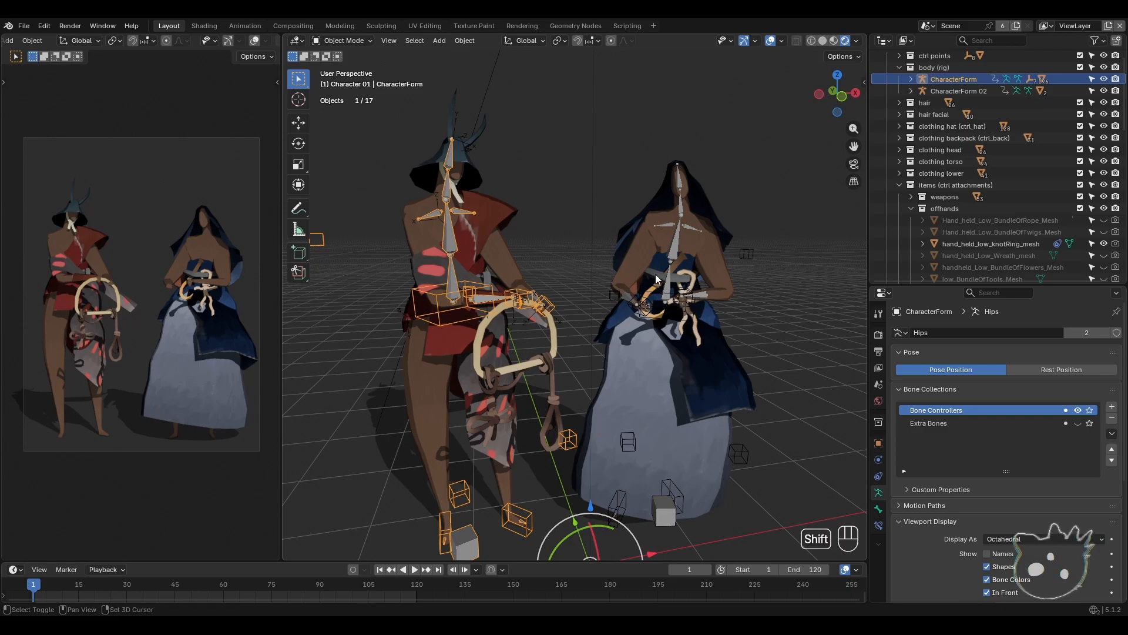
left_click(671, 276, "shift")
- Enter Pose Mode for both armatures and select the original character's RightHand_IK bone
left_click(343, 40)
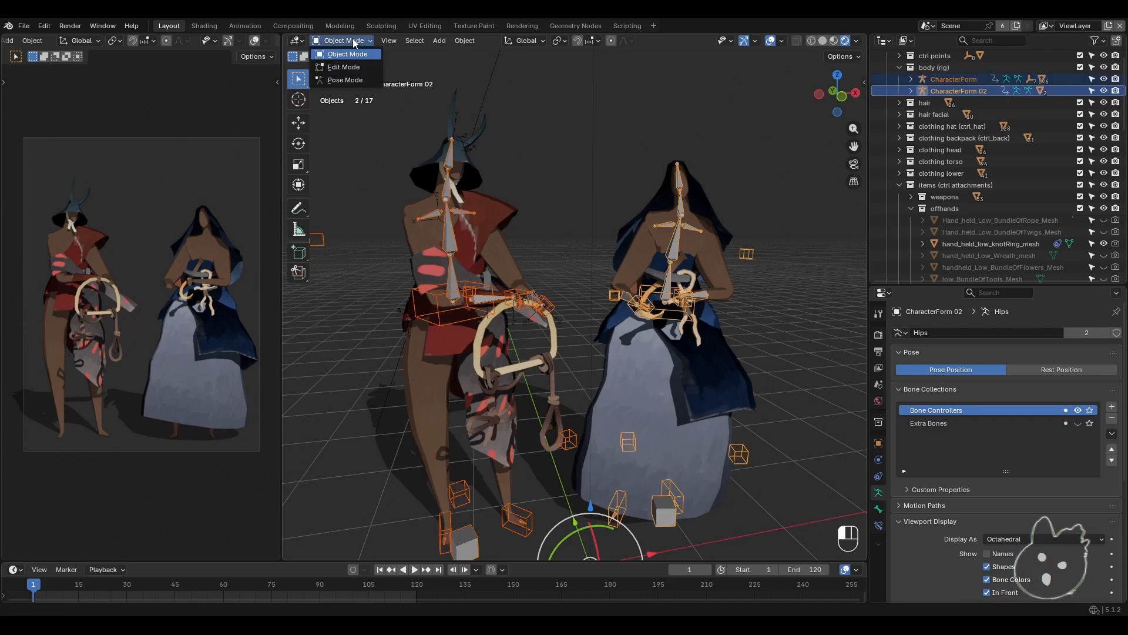
left_click(345, 80)
scroll(516, 348, "up", 6)
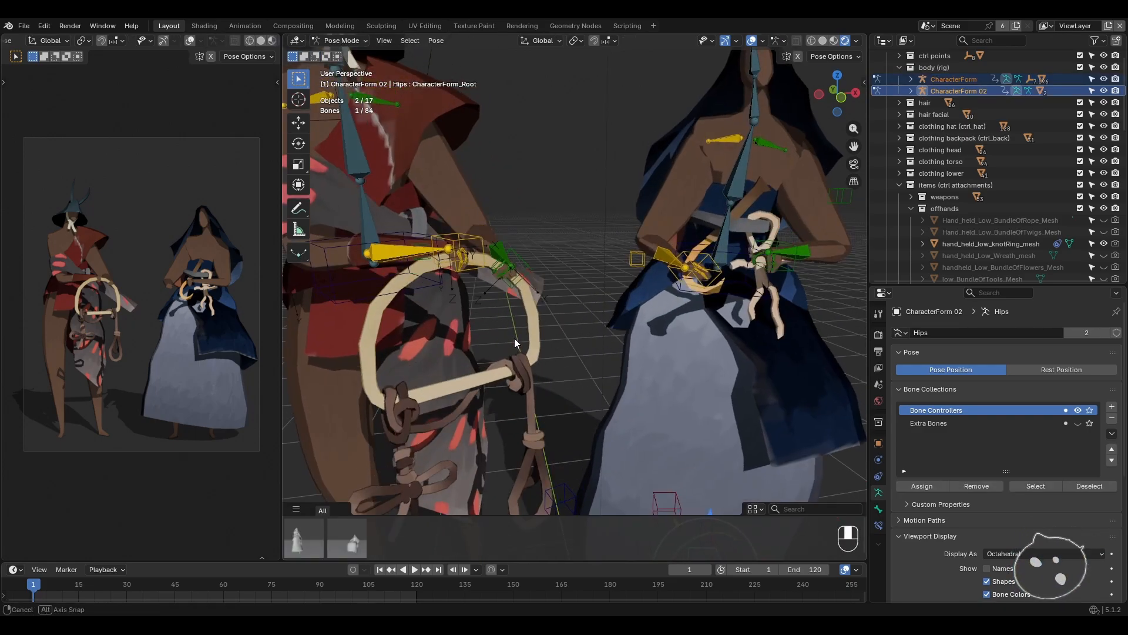
left_click(469, 238)
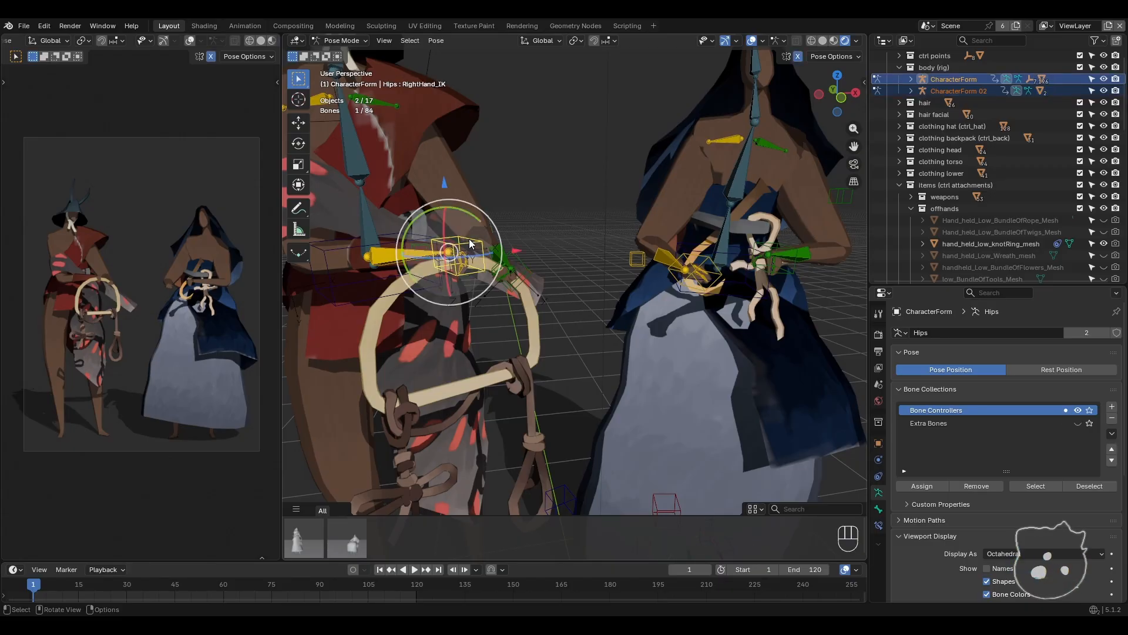
- Turn off X-axis mirroring for the pose and test moving the original character's RightHand_IK bone on its own
key("g")
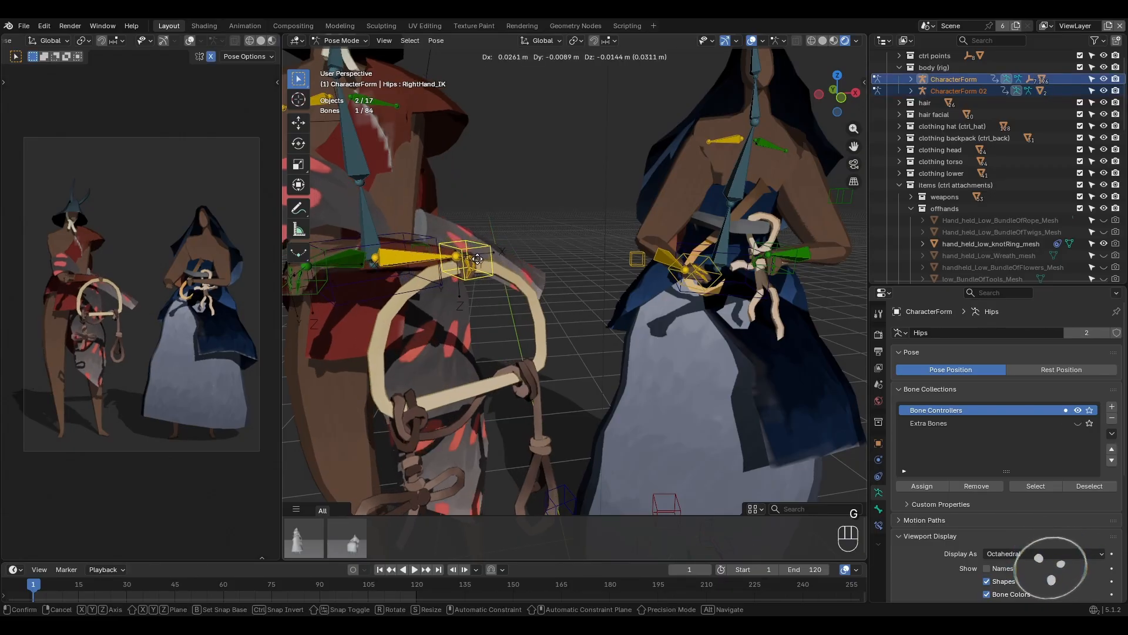
left_click(470, 256)
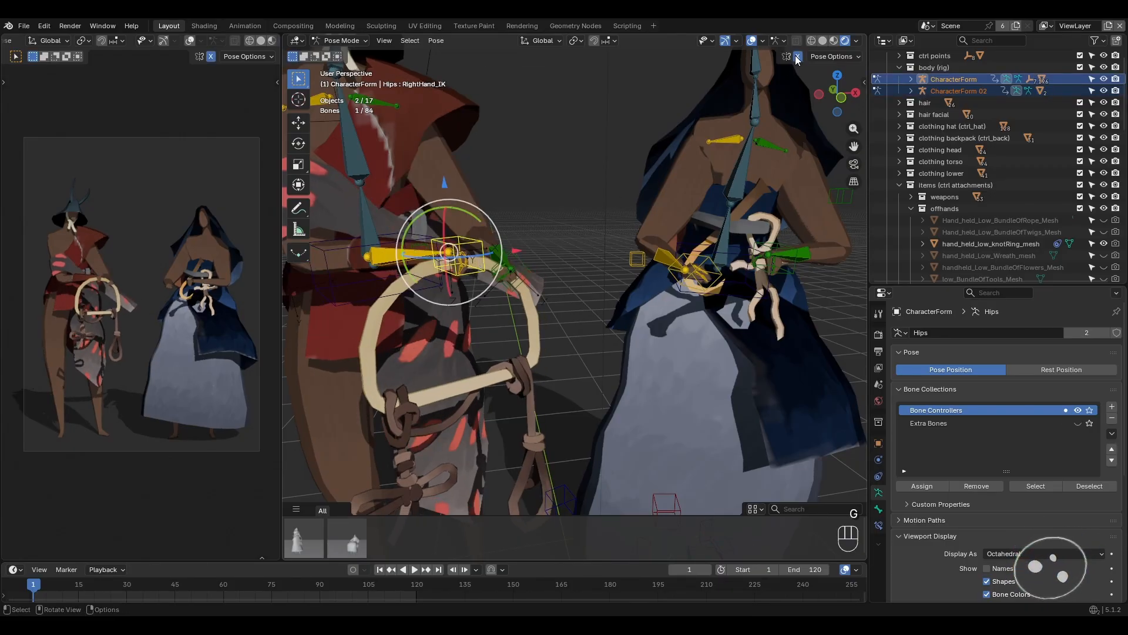
key("g")
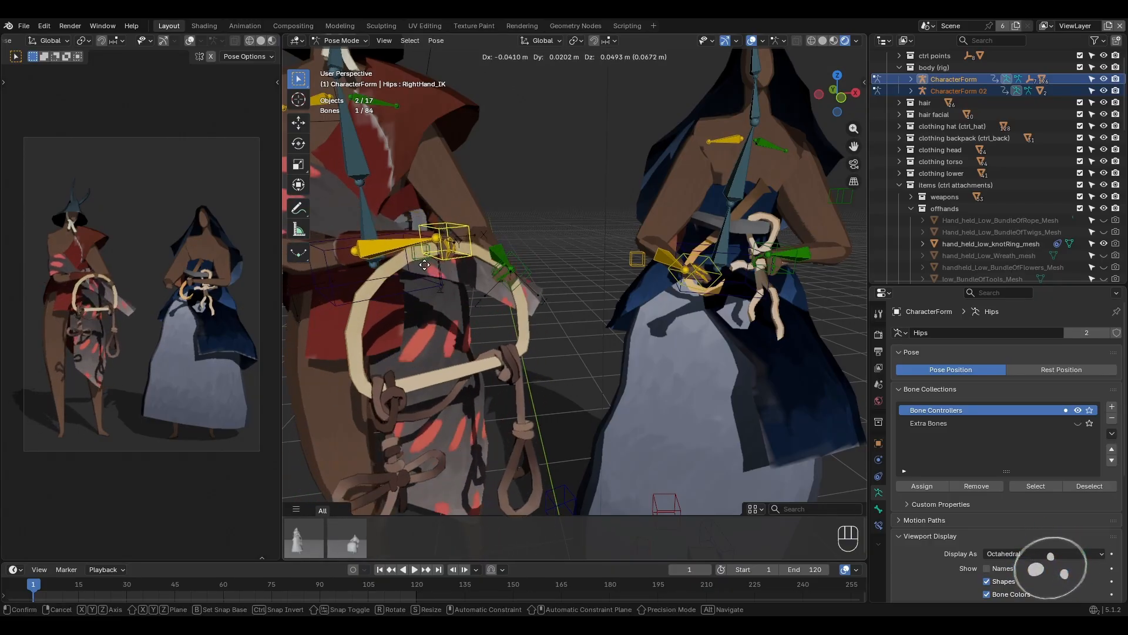
left_click(492, 286)
- Reset the location, rotation and scale of the original character's LeftHand_IK bone to their default values
middle_click_drag(492, 286, 481, 316)
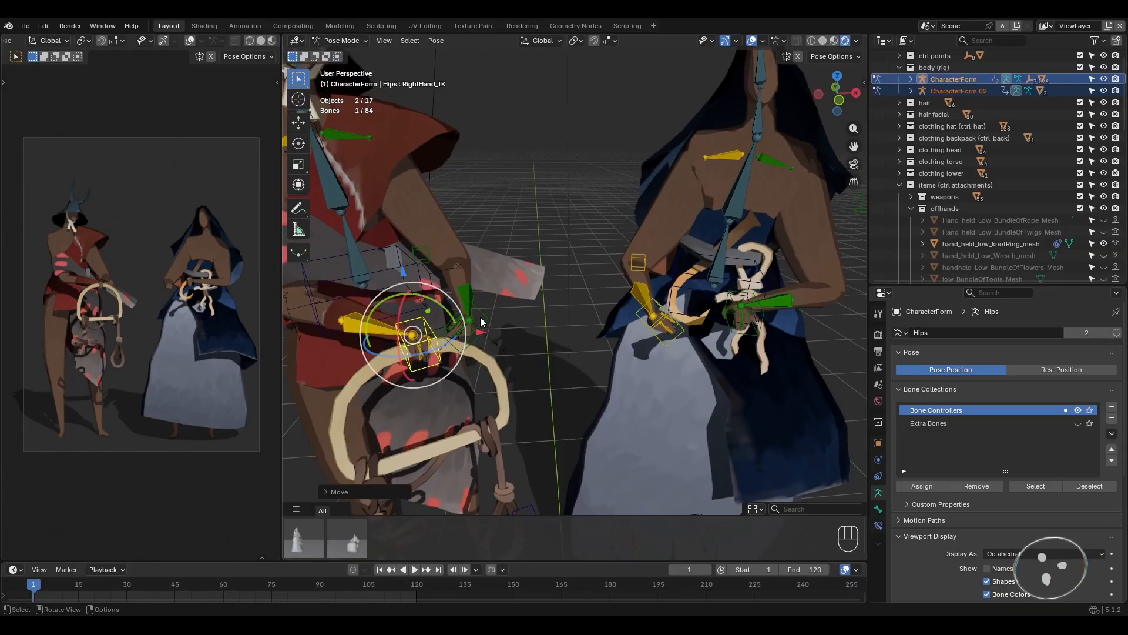
left_click(485, 311)
key("q")
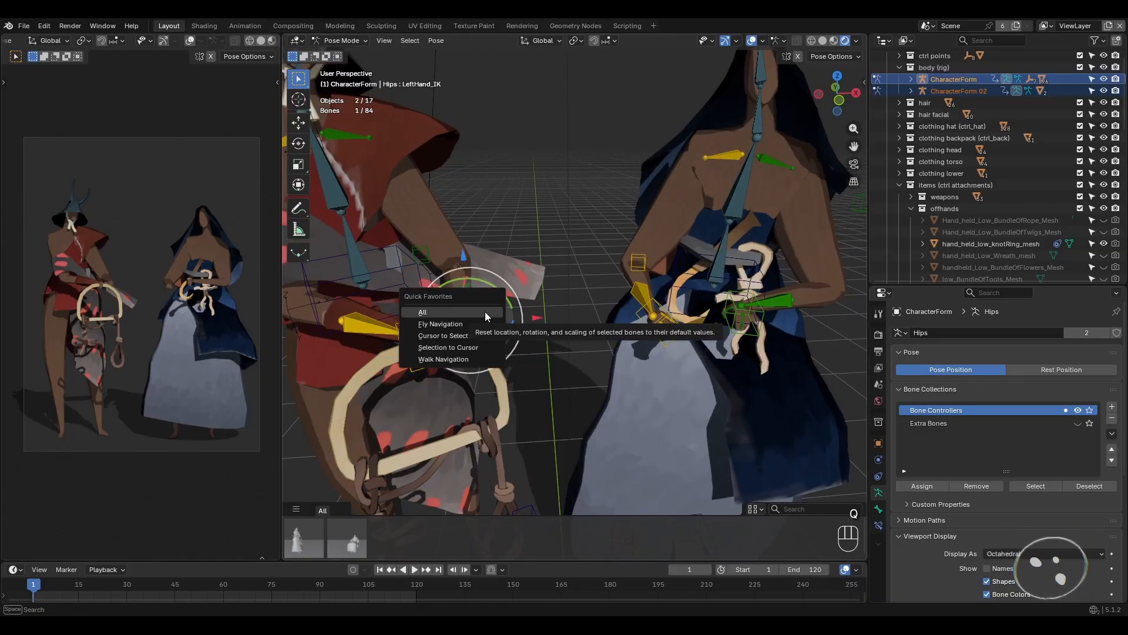
left_click(485, 312)
- Move the original character's LeftHand_IK bone down from the outstretched position to beside the hip
middle_click_drag(484, 311, 608, 267)
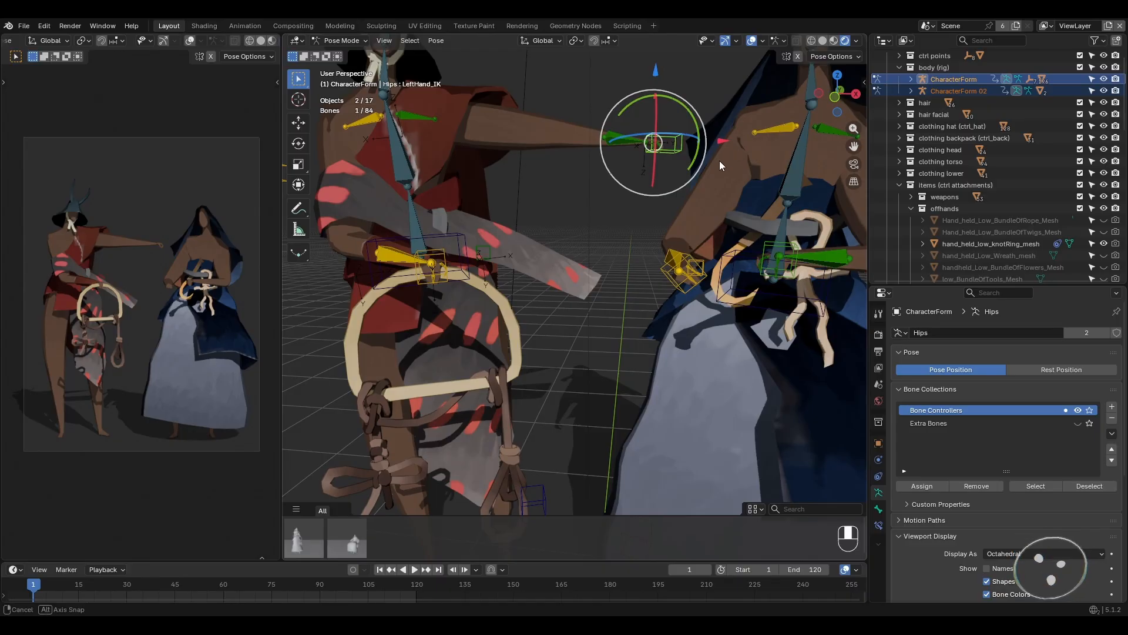
mouse_move(720, 160)
middle_mouse_down()
mouse_move(718, 220)
mouse_move(718, 141)
middle_mouse_up()
key("g")
right_click(690, 229)
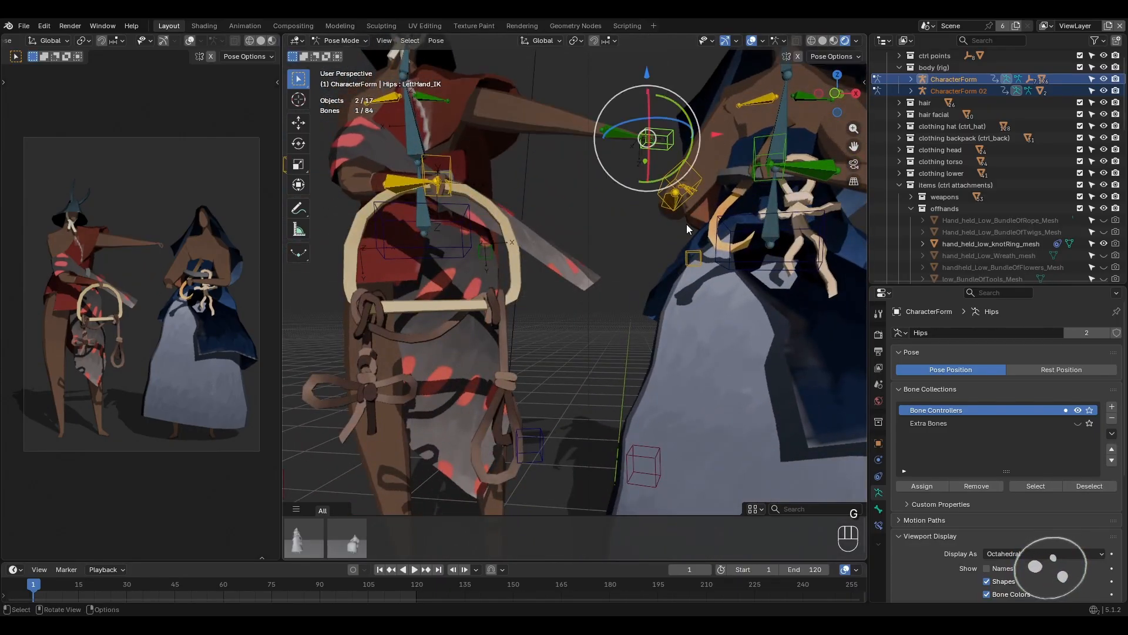
key("g")
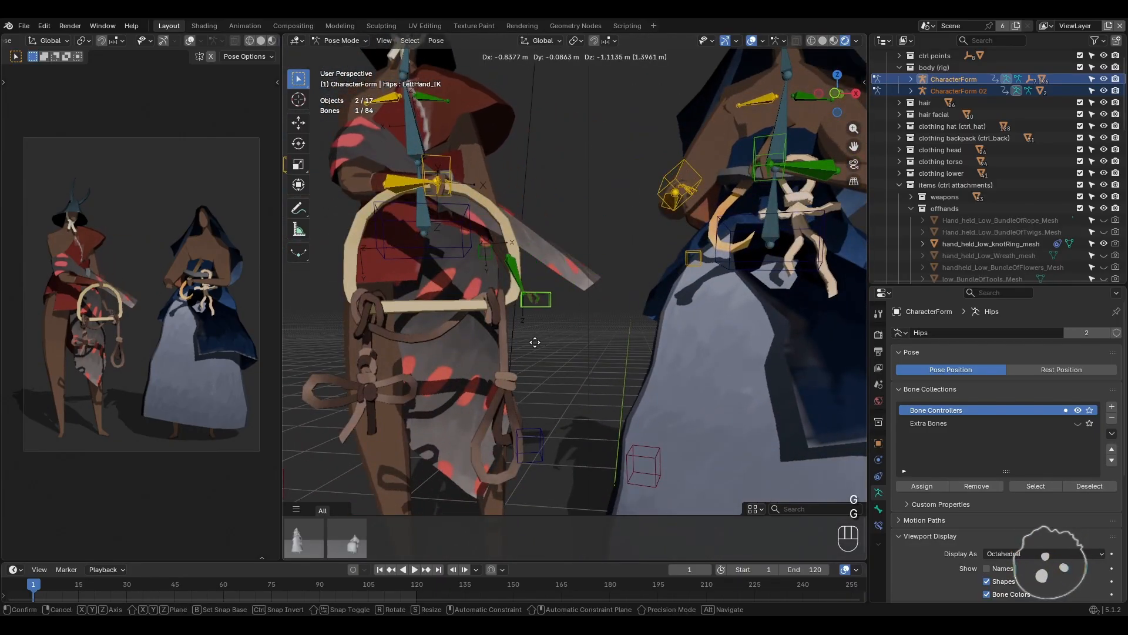
left_click(555, 327)
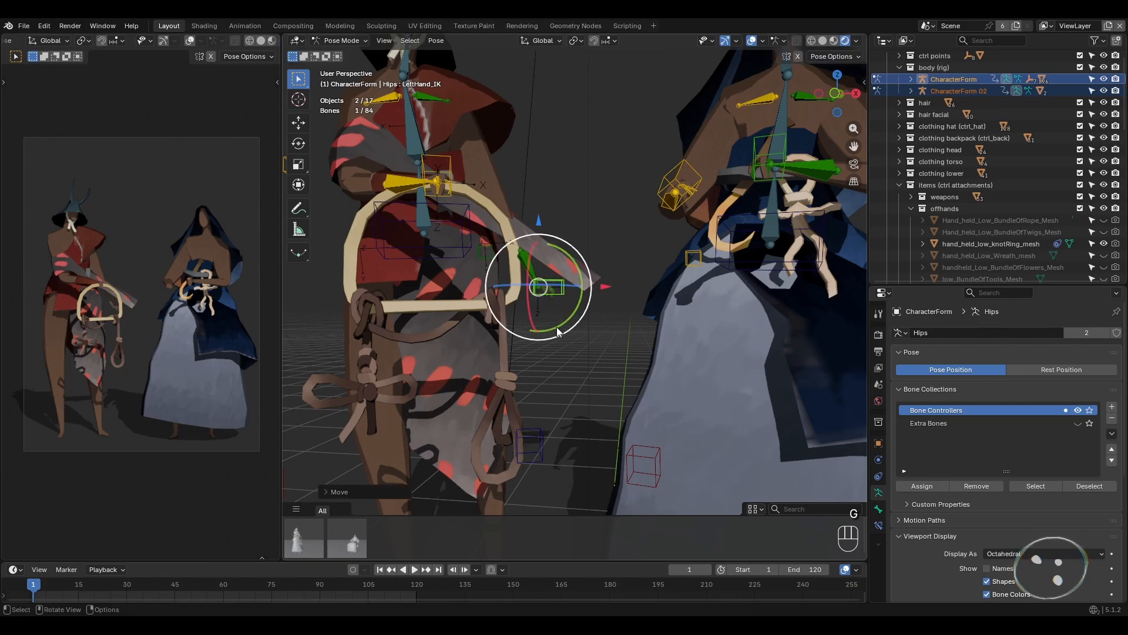
- Refine the original character's LeftHand_IK position from other view angles so the left arm hangs beside the body
middle_click_drag(556, 326, 584, 202)
key("g")
left_click(547, 319)
key("g")
left_click(611, 323)
key("g")
left_click(693, 311)
- Move the original character's LeftForeArm_IK-Target bone behind the body to adjust the left elbow's direction
left_click(565, 186)
key("g")
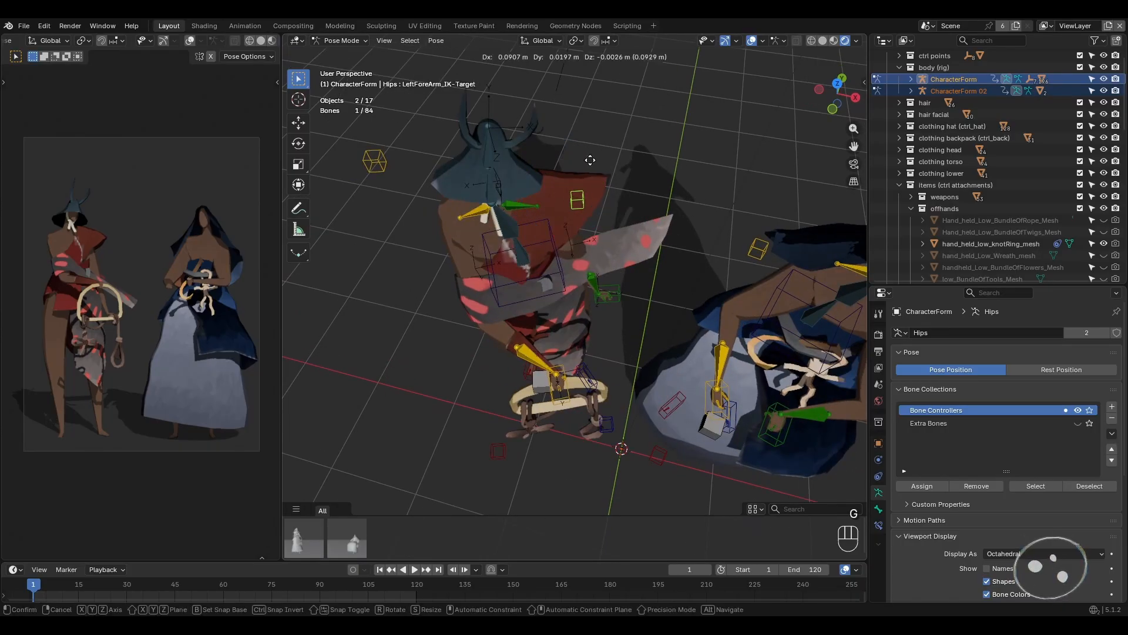
left_click(557, 199)
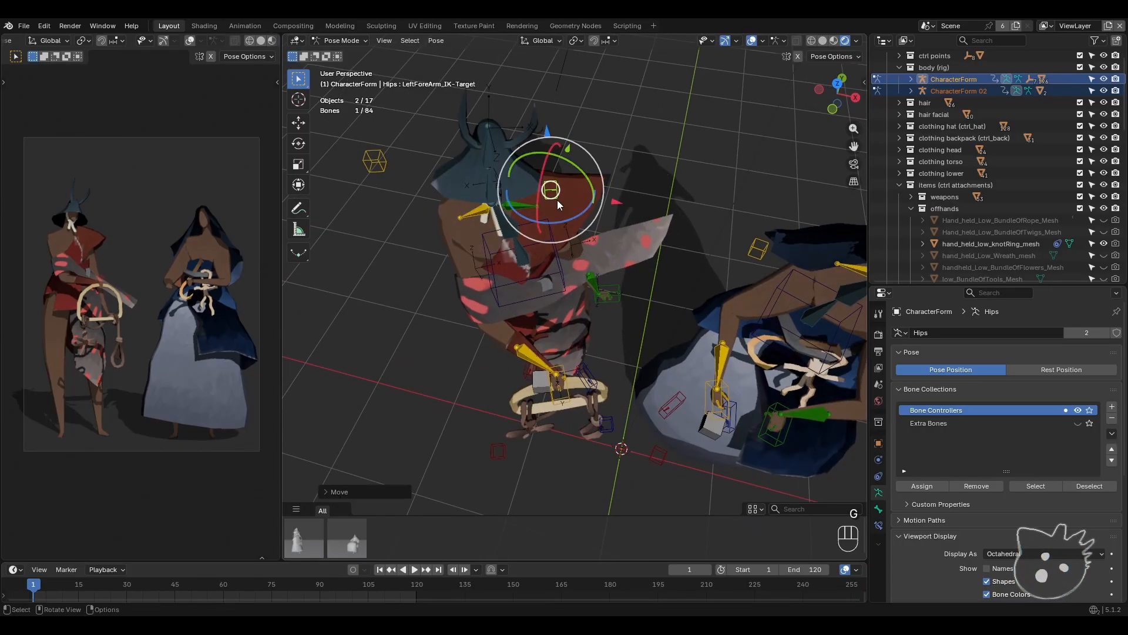
- Move the original character's RightHand_IK bone outward so the held knot ring hangs between the two characters
middle_click_drag(557, 200, 561, 174)
left_click(561, 286)
middle_click_drag(566, 284, 567, 271)
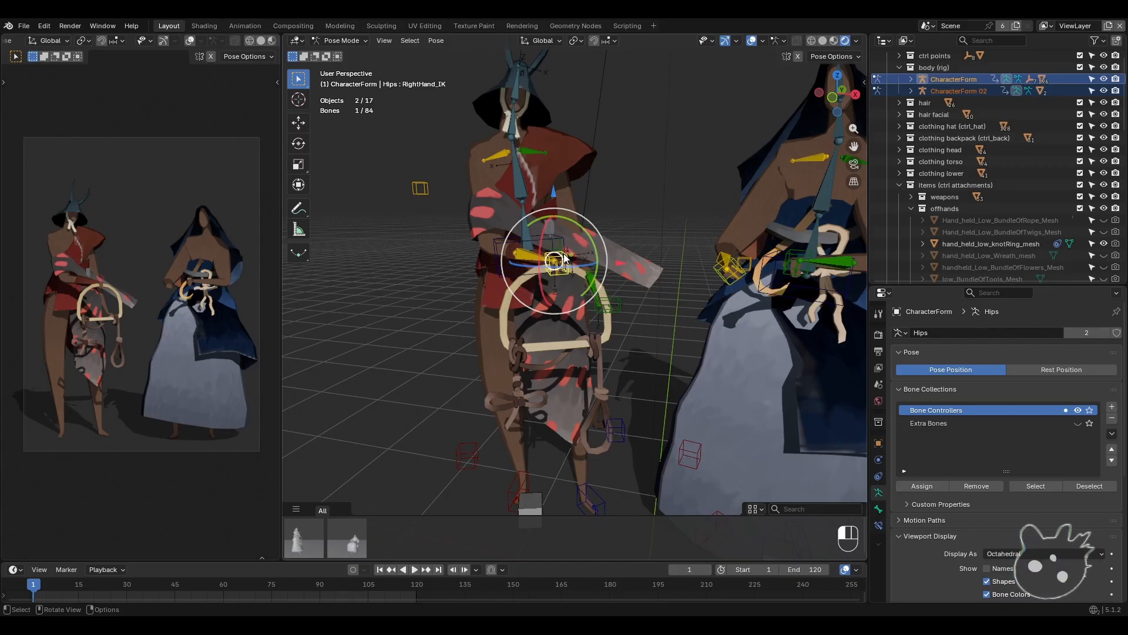
key("g")
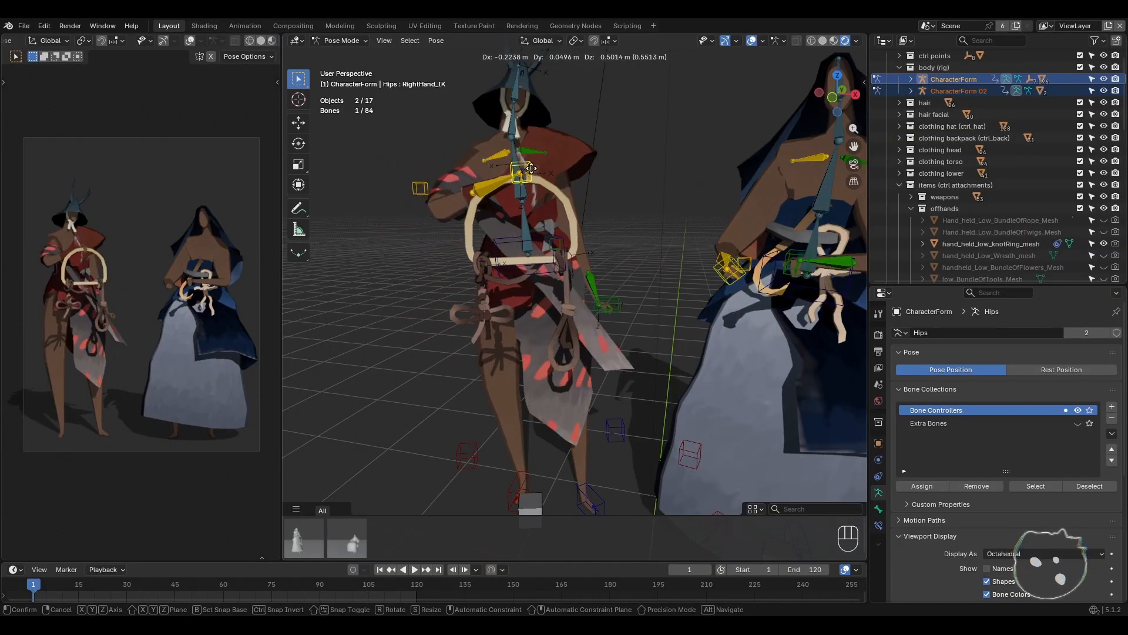
left_click(580, 264)
middle_click_drag(541, 208, 589, 228)
key("g")
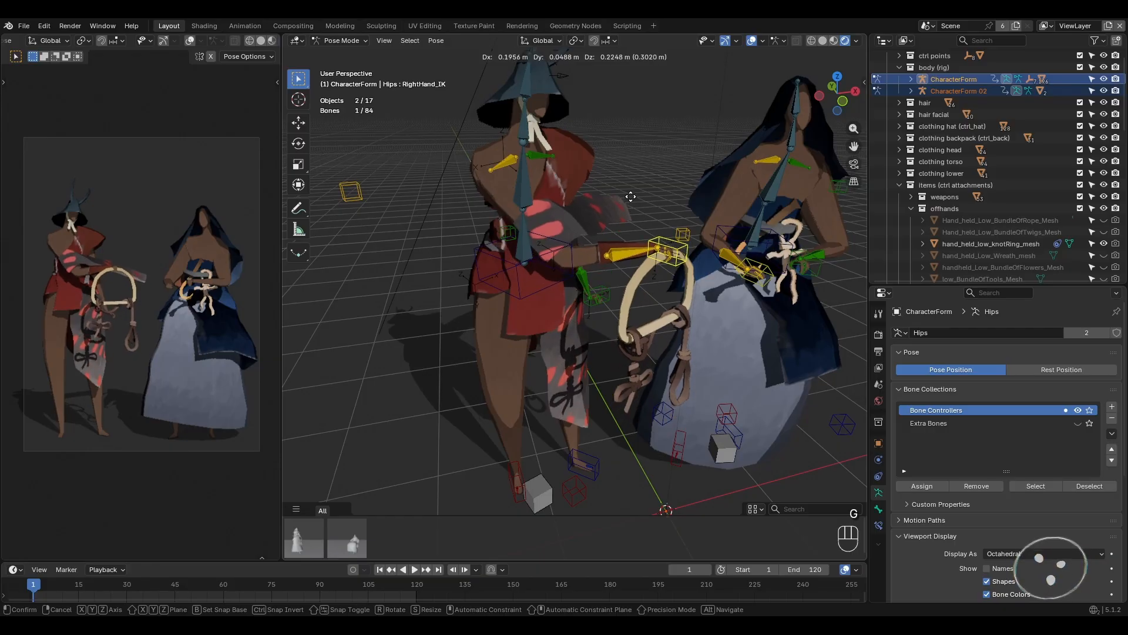
left_click(610, 192)
- Rotate the original character's CharacterForm_Root bone to turn the whole figure toward the second character
middle_click_drag(609, 339, 576, 326, "shift")
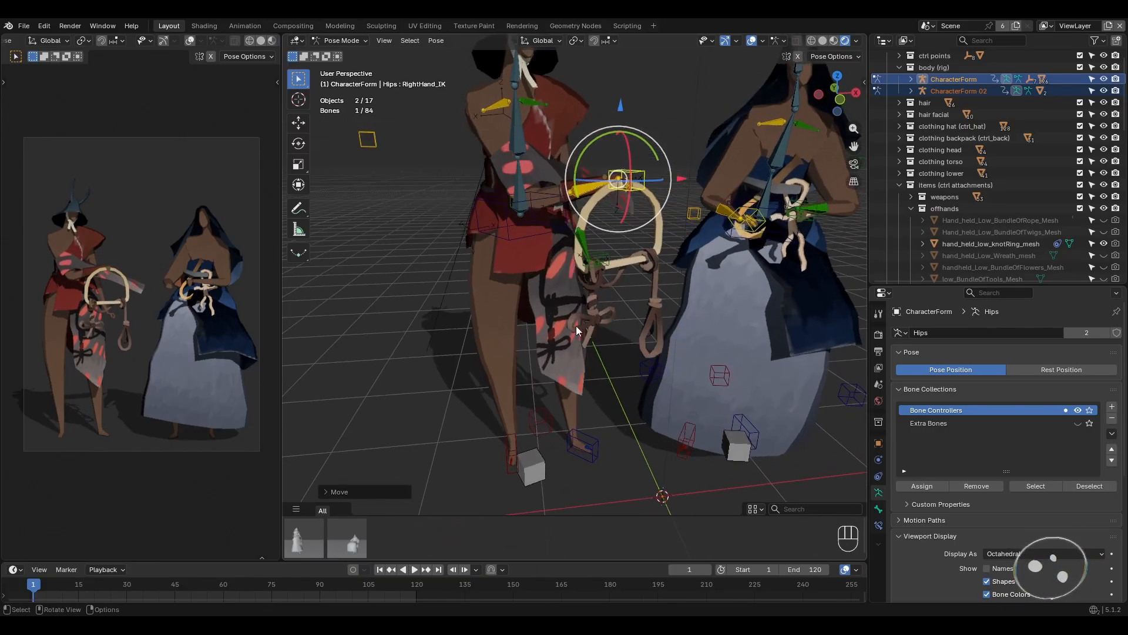
left_click(534, 470)
left_click_drag(567, 488, 593, 475)
- Tilt the original character's head by rotating the Neck bone freely with trackball rotation
middle_click_drag(605, 285, 557, 388, "shift")
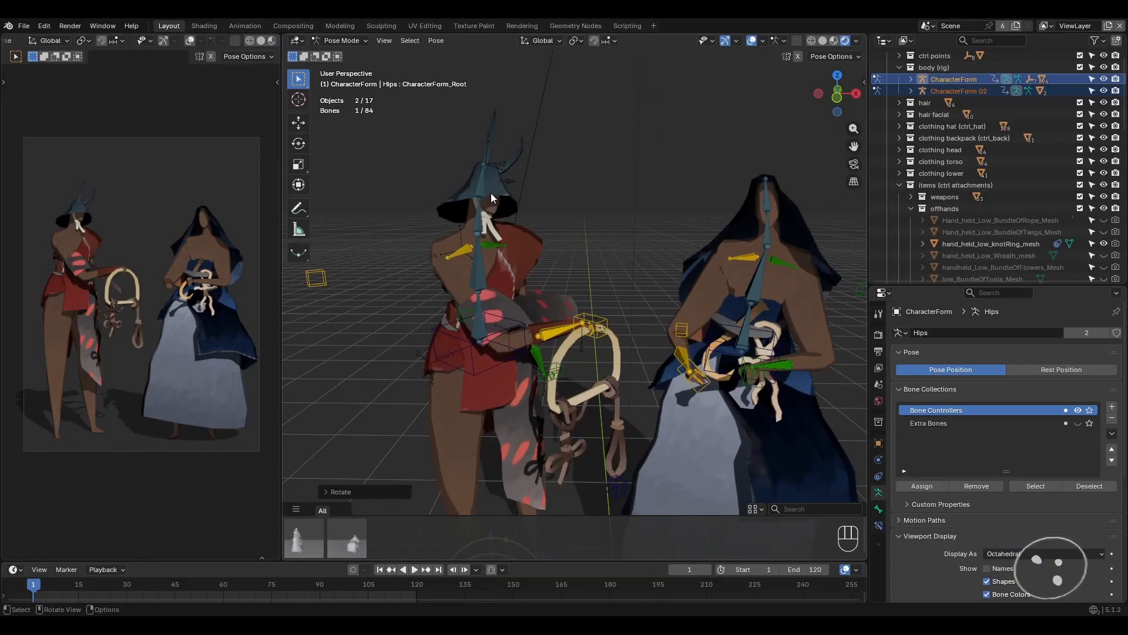
left_click(477, 210)
key("r")
key("r")
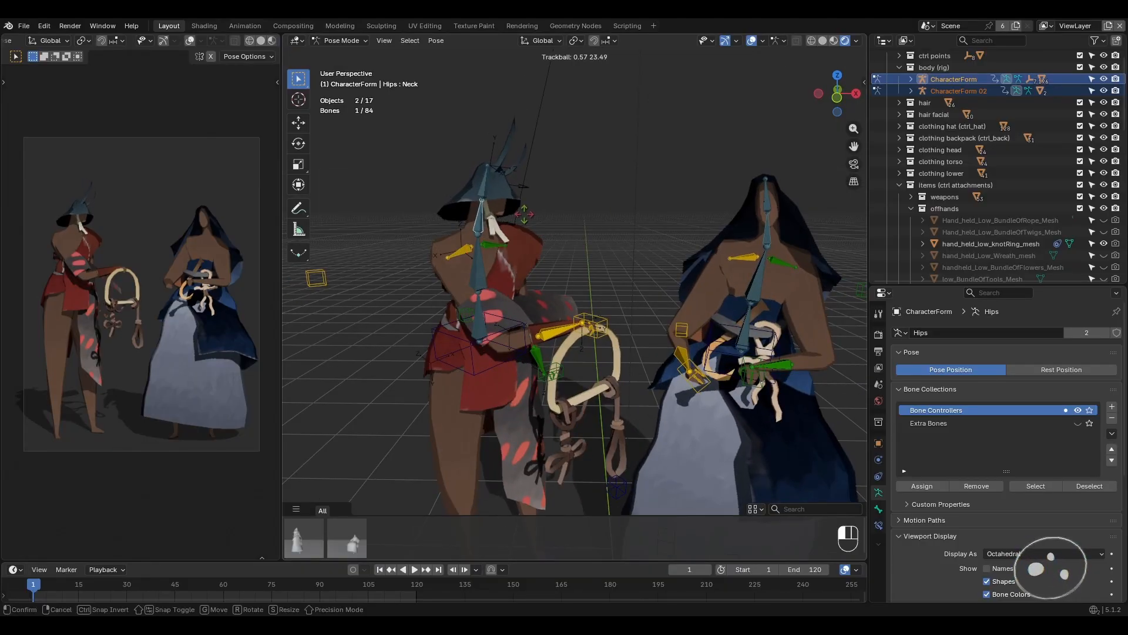
left_click_drag(514, 218, 516, 218)
- Rotate and reposition the original character's RightHand_IK bone to turn the held knot ring between the figures
middle_click_drag(598, 348, 603, 306, "shift")
left_click(588, 287)
left_click_drag(595, 317, 594, 296)
key("g")
left_click(610, 301)
- Move CharacterForm 02's RightHand_IK bone over to the original character's hand holding the knot ring
middle_click_drag(630, 337, 599, 322, "shift")
scroll(599, 322, "up", 2)
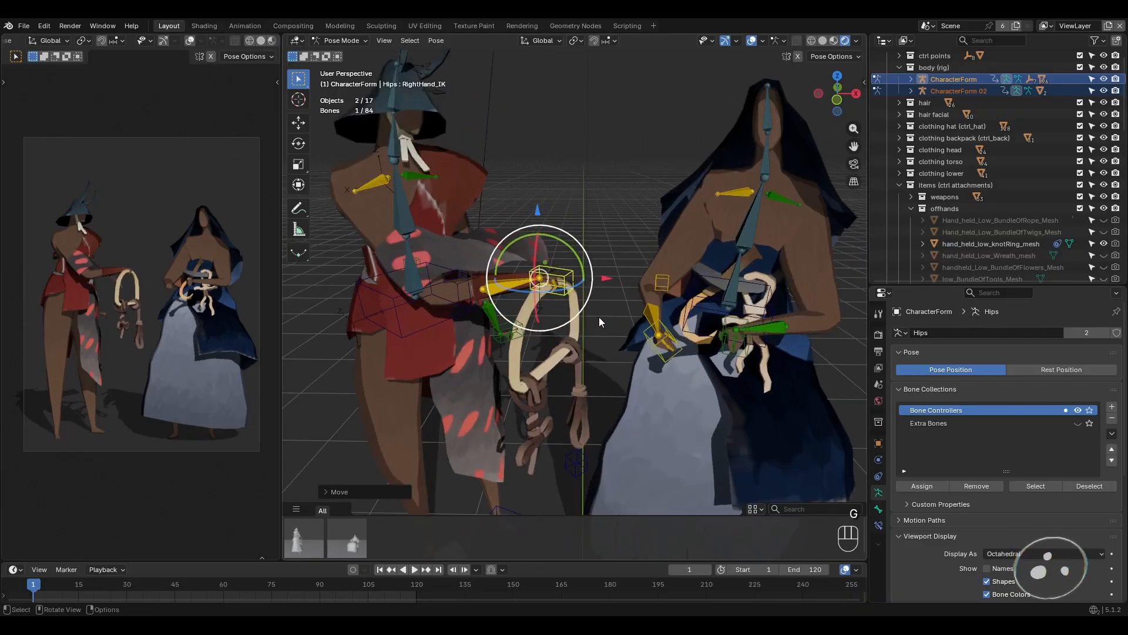
left_click(666, 325)
key("g")
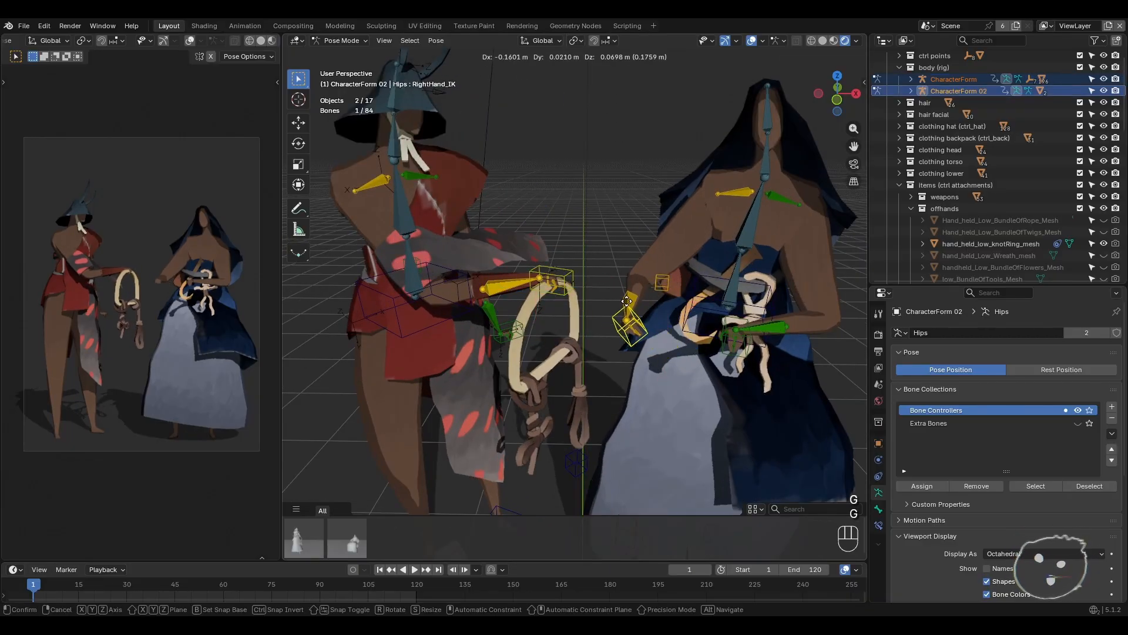
left_click(588, 279)
scroll(562, 308, "up", 3)
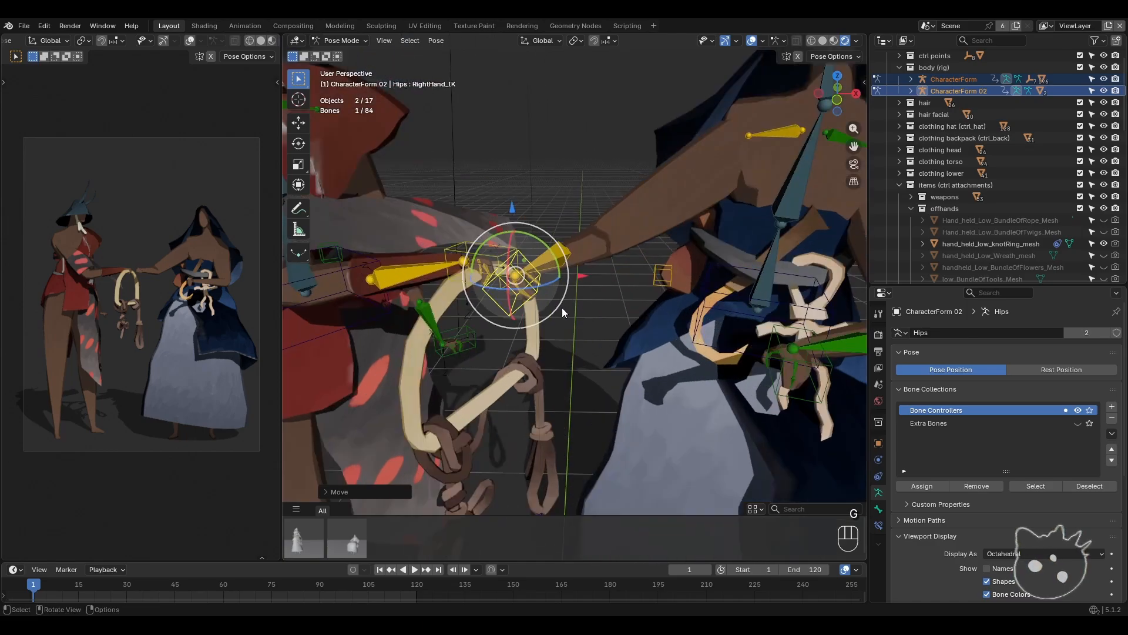
mouse_move(562, 308)
middle_mouse_down()
mouse_move(591, 336)
mouse_move(584, 349)
mouse_move(557, 300)
middle_mouse_up()
key("c")
key("c")
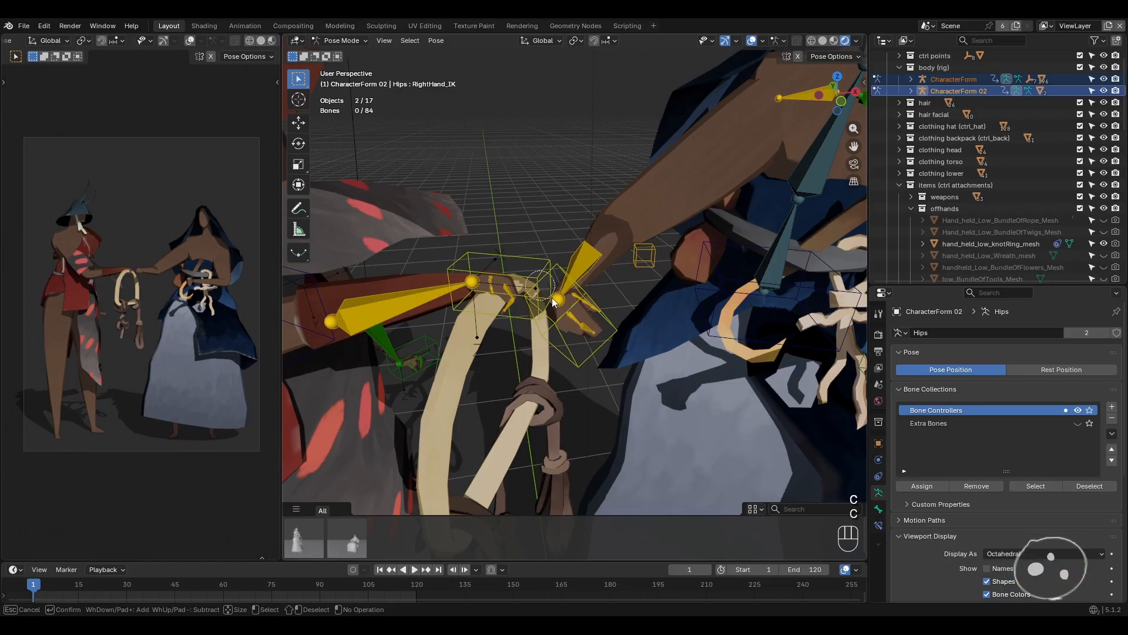
left_click(573, 295)
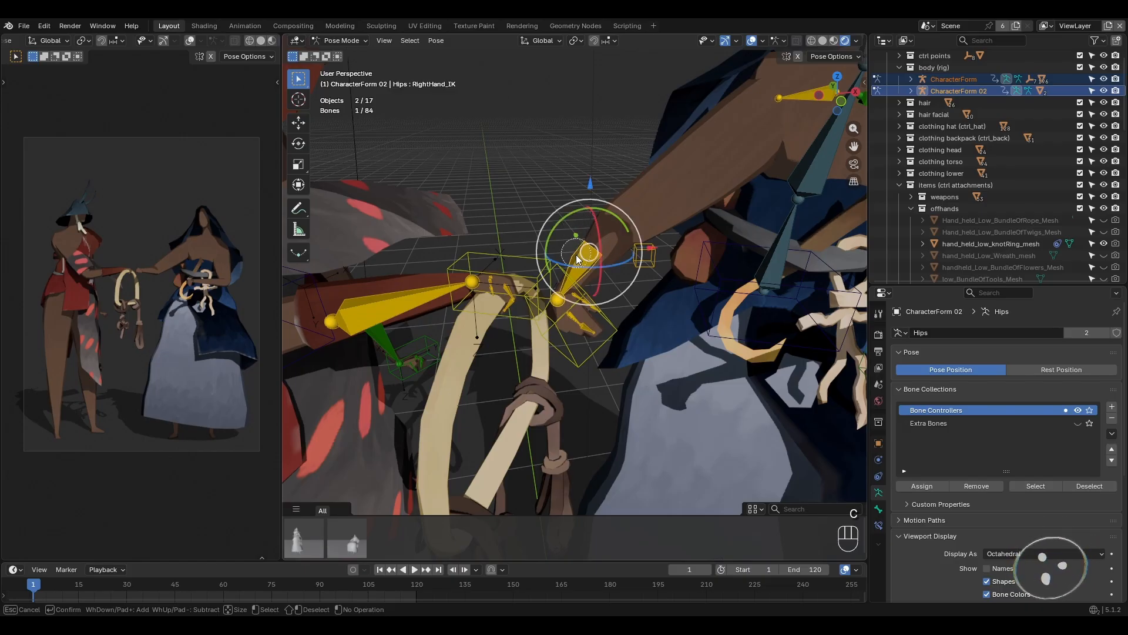
left_click_drag(612, 289, 703, 245)
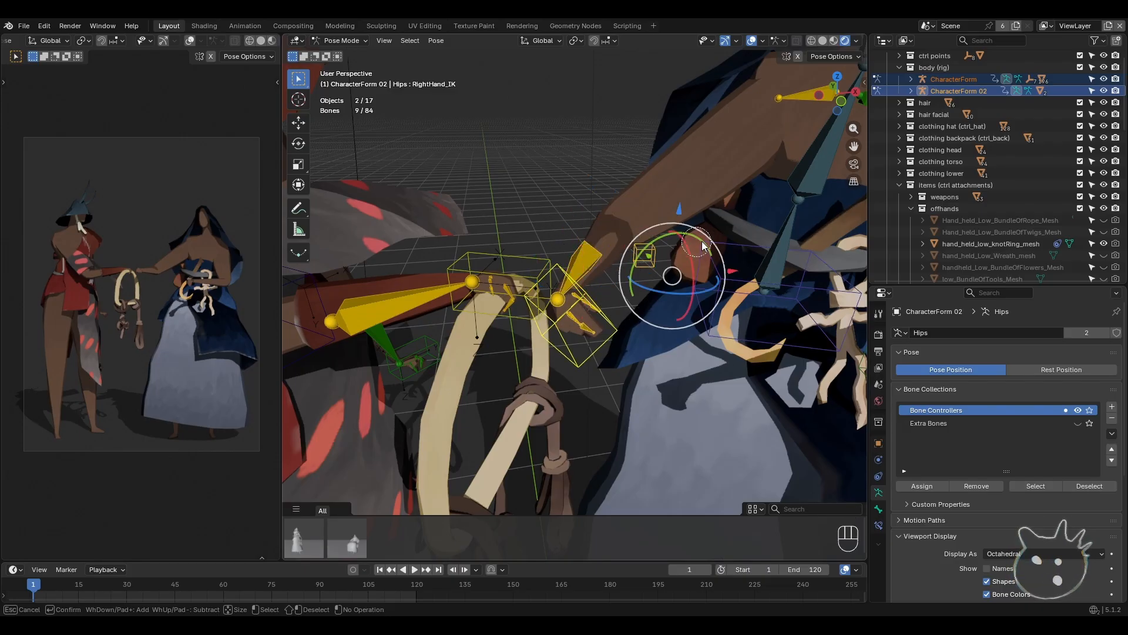
right_click(709, 336)
left_click(588, 252)
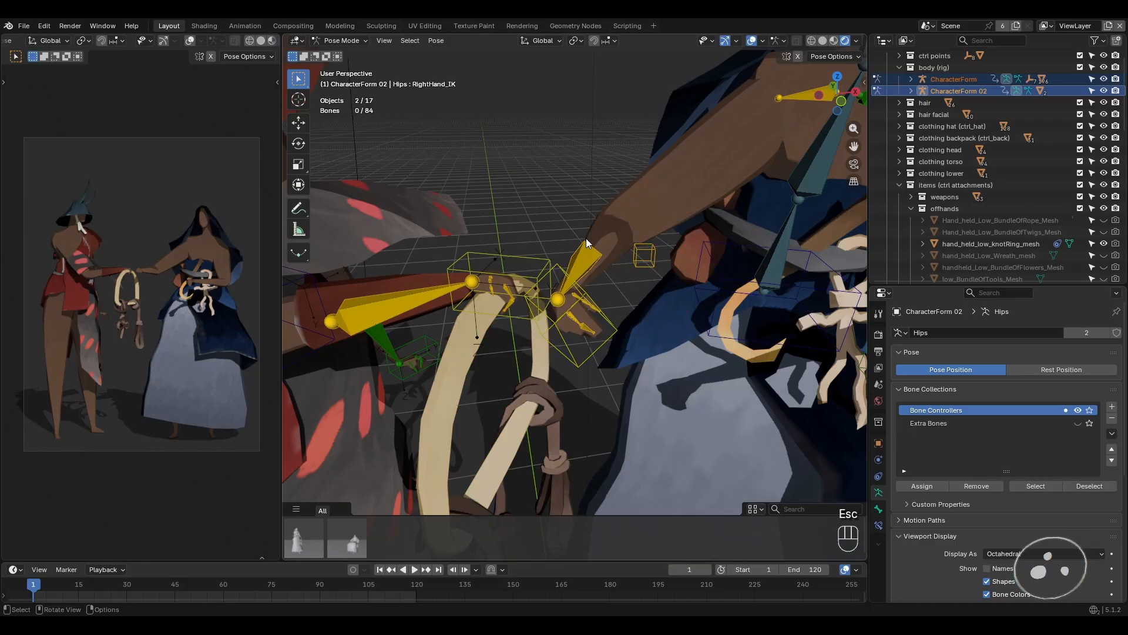
key("alt+a")
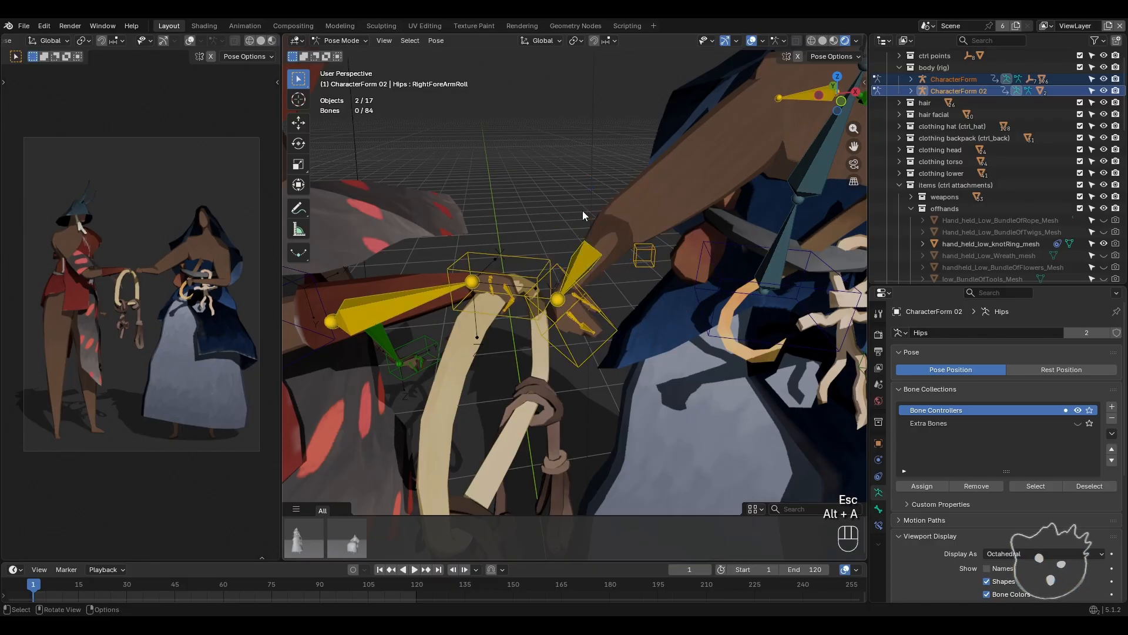
- Circle-select CharacterForm 02's right forearm and hand bones and clear their rotation
key("c")
left_click_drag(590, 253, 579, 286)
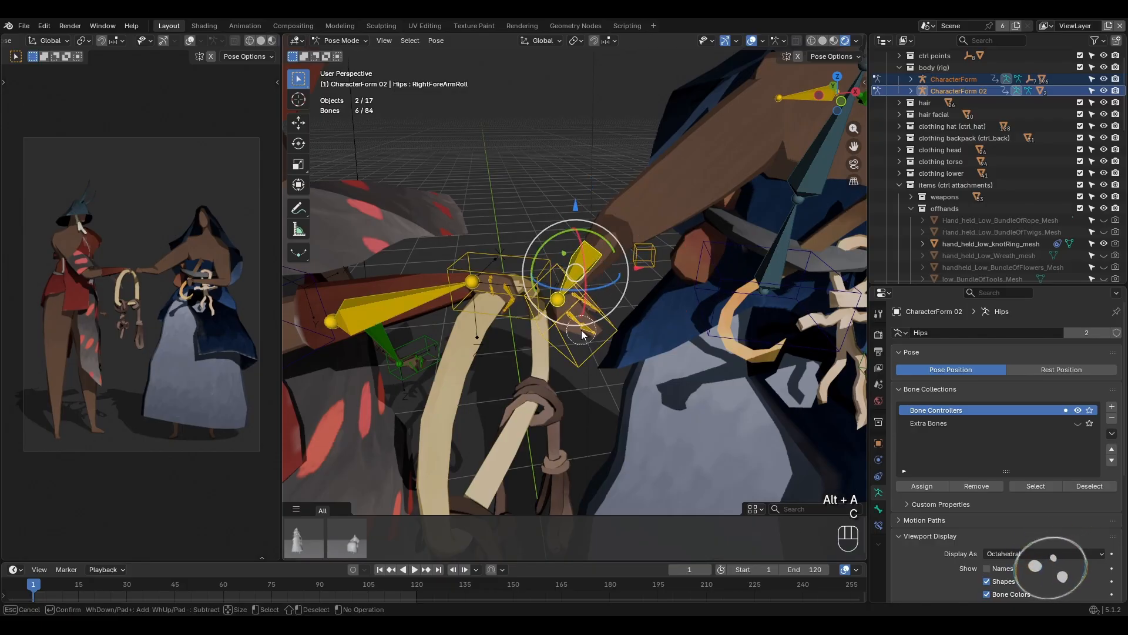
right_click(587, 296)
key("q")
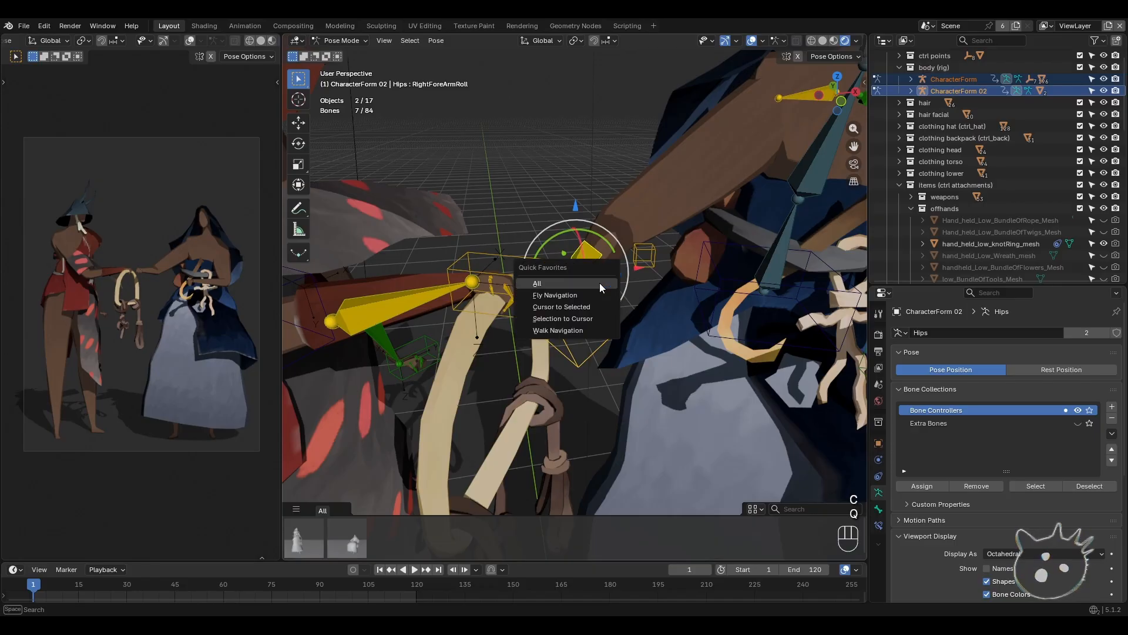
key("space")
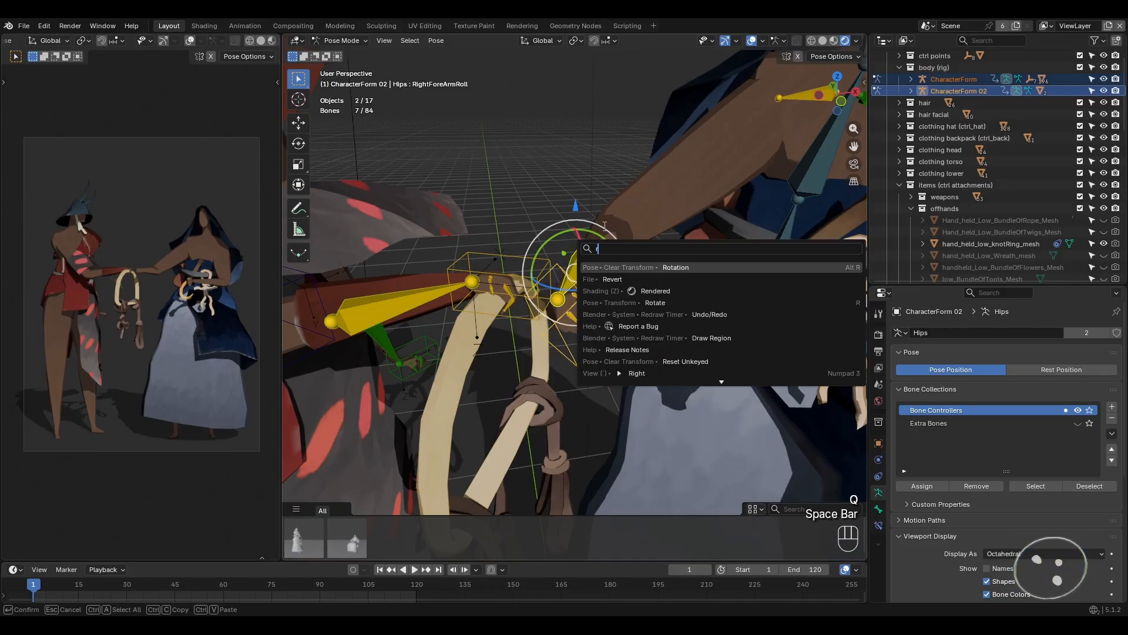
type("clear rot")
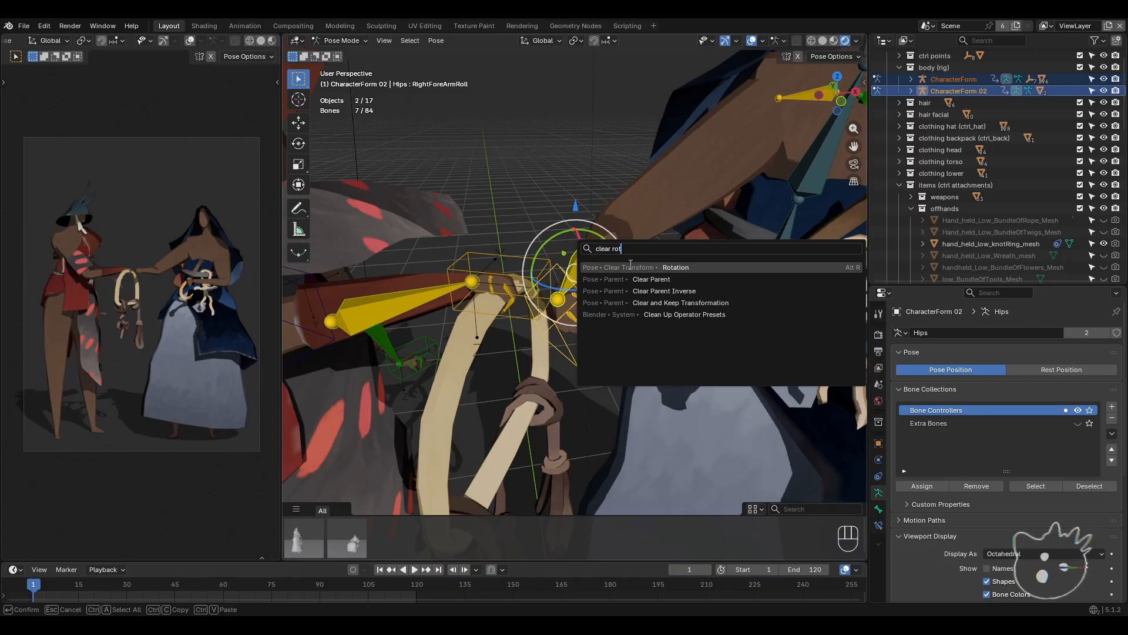
key("Return")
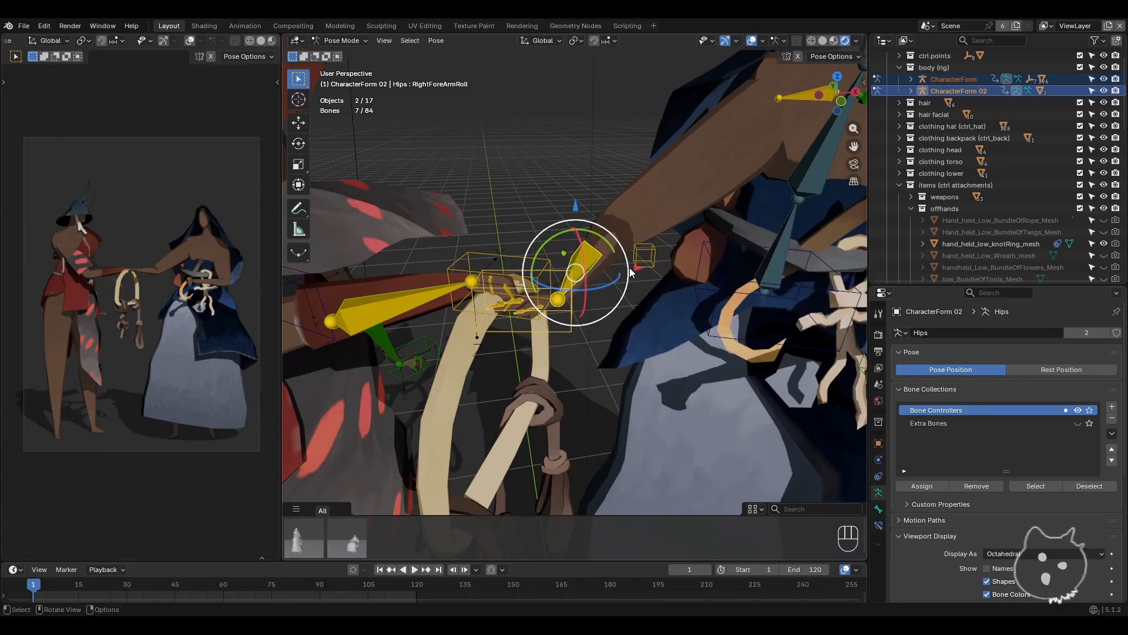
- Rotate CharacterForm 02's RightHand_IK bone about the global Z axis and raise it above the original character's hand
middle_click_drag(563, 330, 523, 368, "shift")
left_click(507, 390)
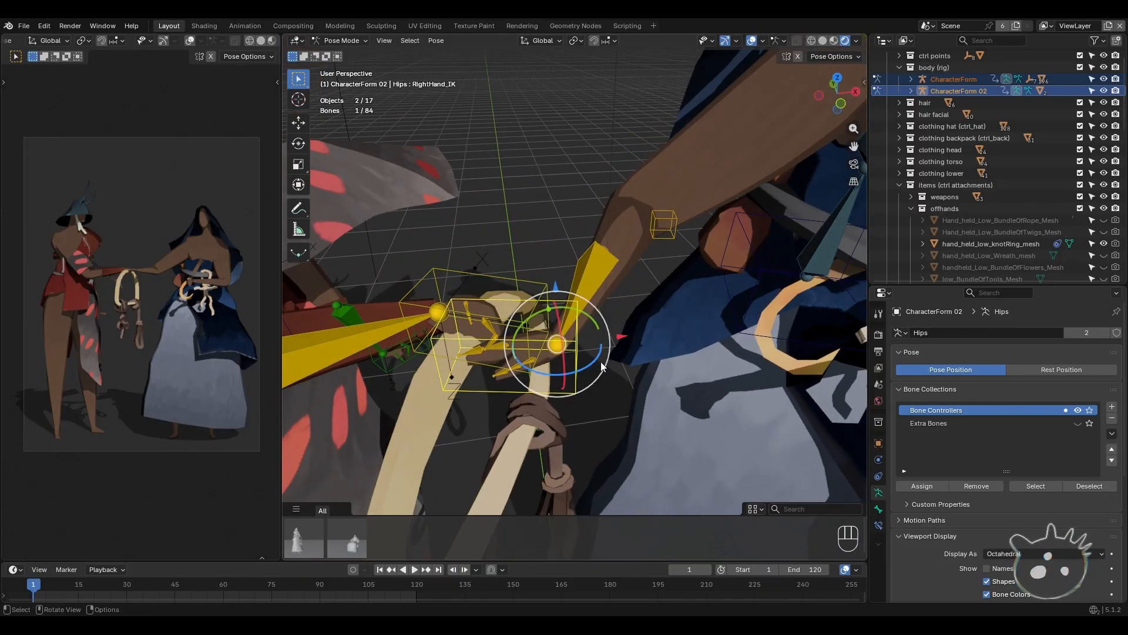
key("r")
key("z")
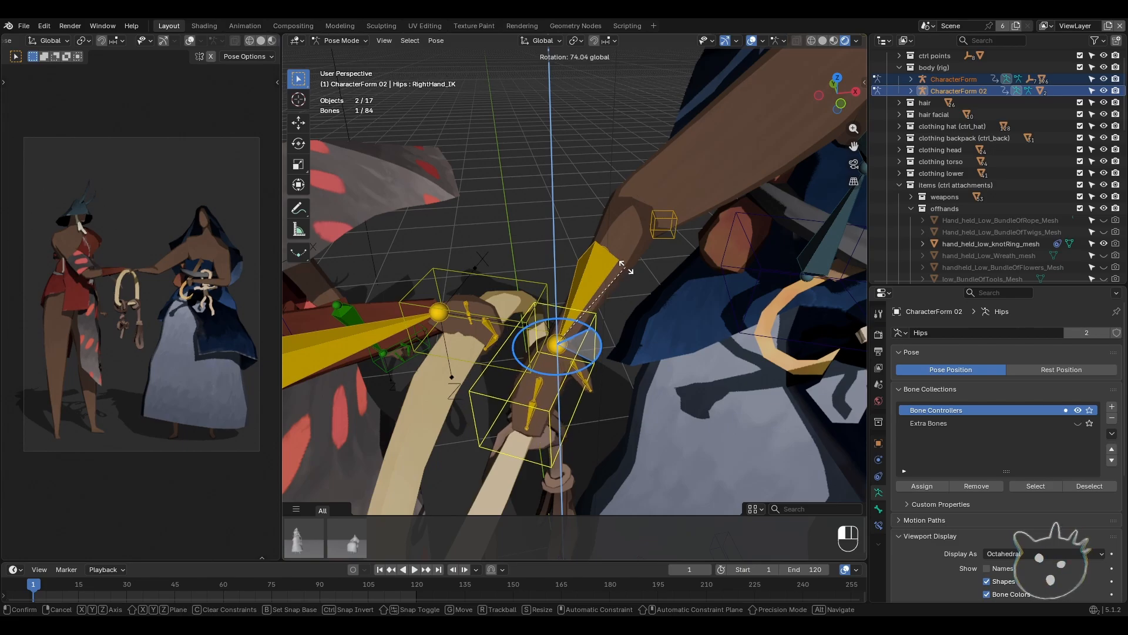
left_click(629, 329)
key("g")
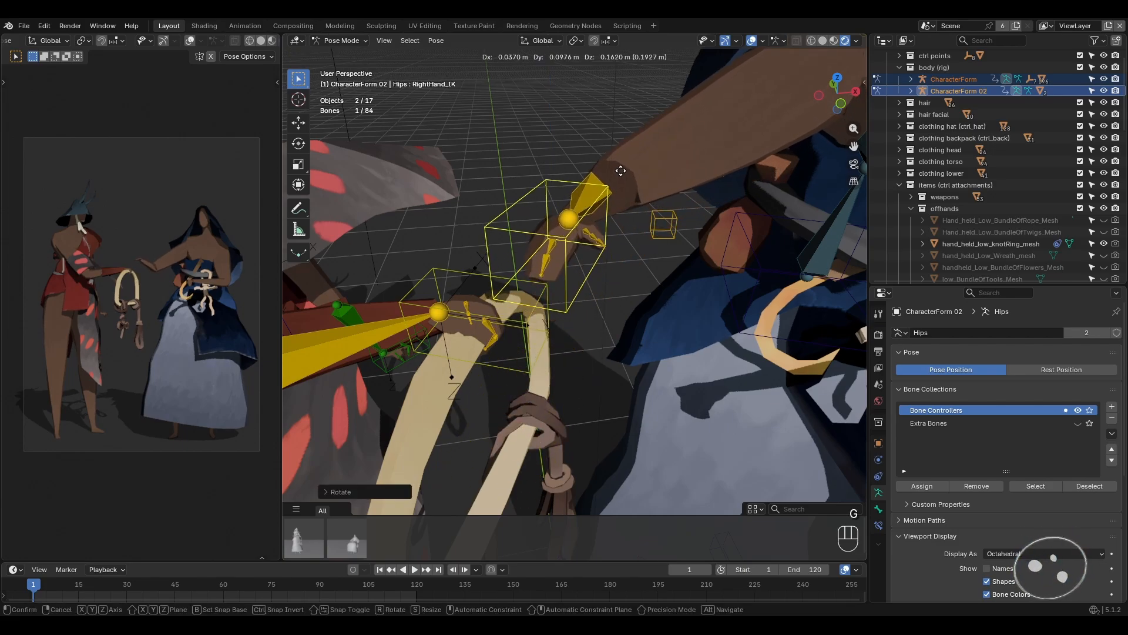
left_click(608, 174)
- Adjust the position of CharacterForm 02's RightHand_IK bone above the original character's hand
middle_click_drag(604, 234, 545, 202)
middle_click_drag(573, 253, 417, 207)
key("g")
right_click(452, 161)
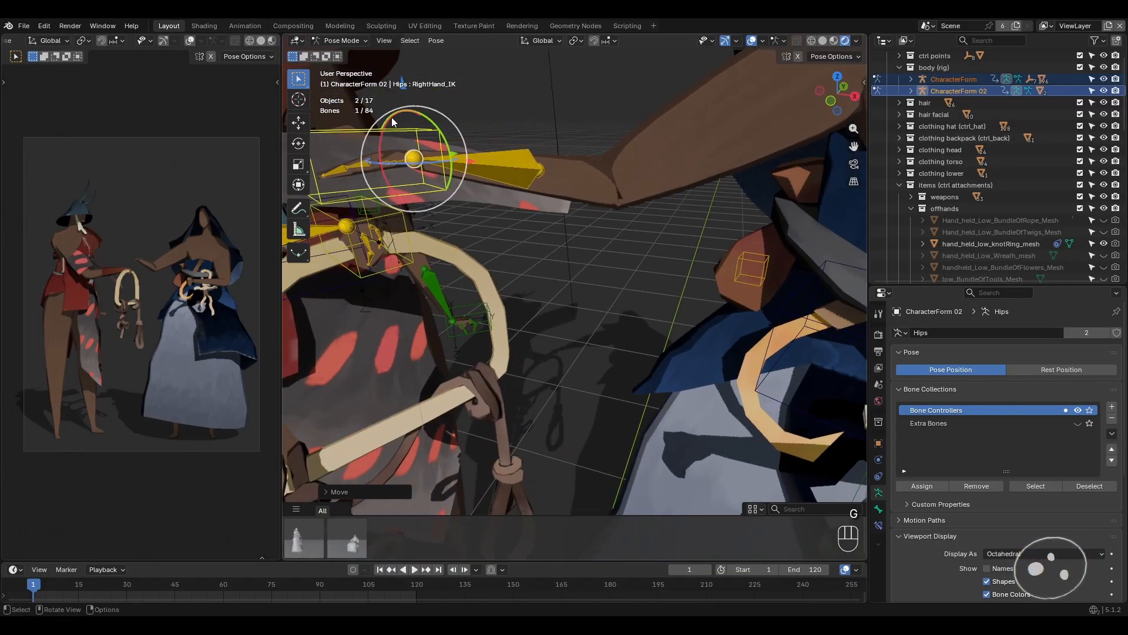
- Try rotating CharacterForm 02's RightHand_IK bone about a single global axis and undo the rotation
key("r")
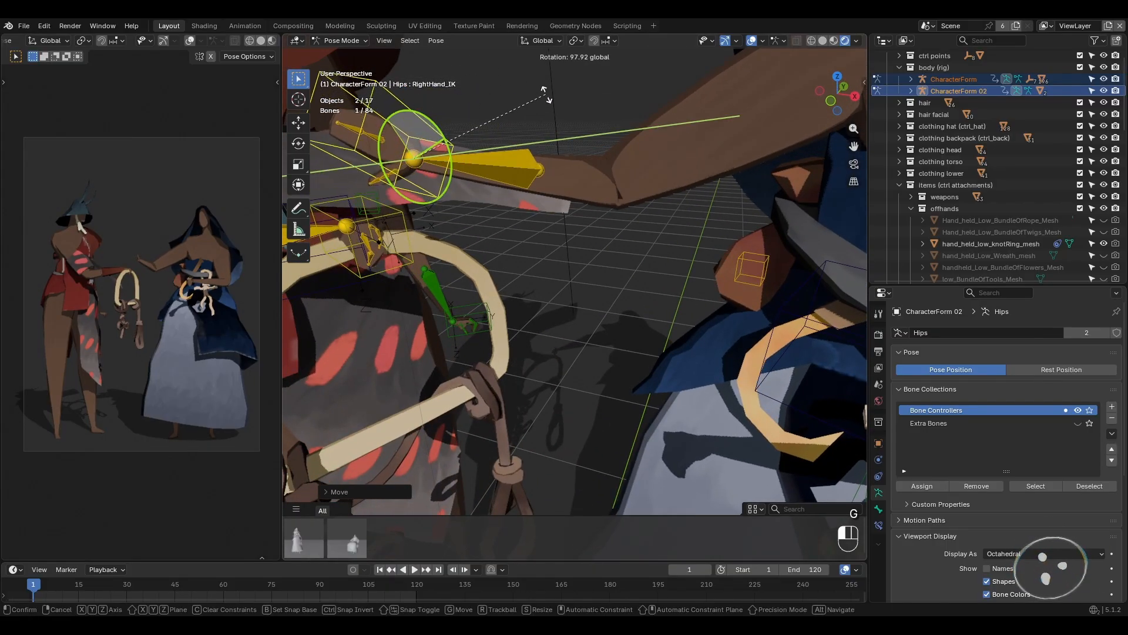
left_click_drag(546, 95, 546, 97)
middle_click_drag(529, 192, 527, 242, "shift")
key("ctrl+z")
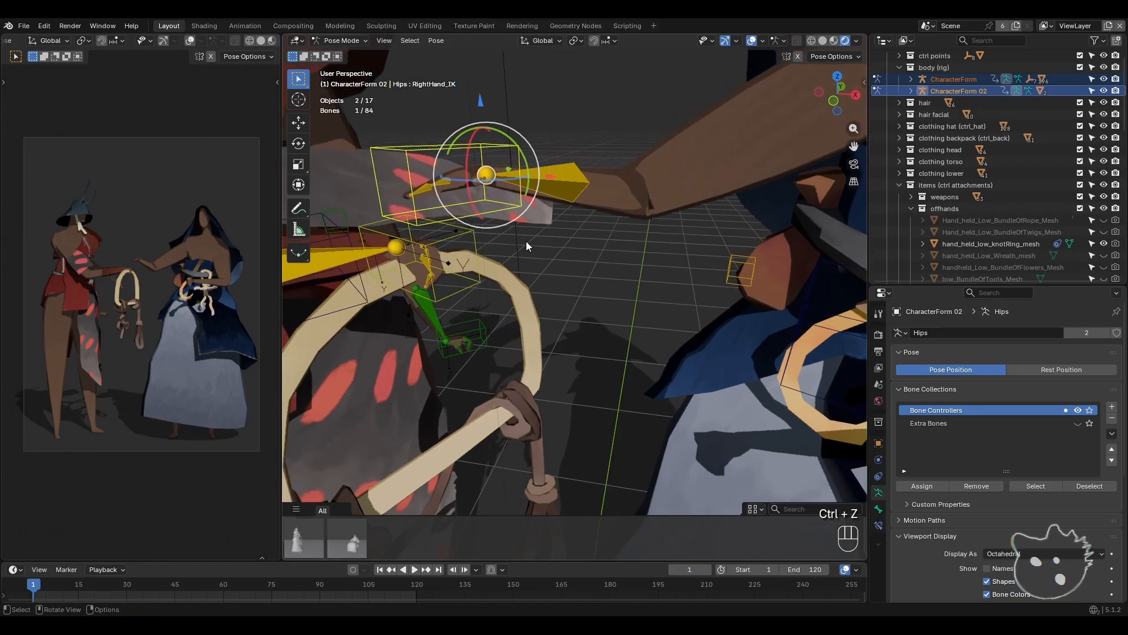
- Switch the transform orientation to Local, rotate CharacterForm 02's RightHand_IK bone so the fingers point upward, and reposition it
left_click(539, 40)
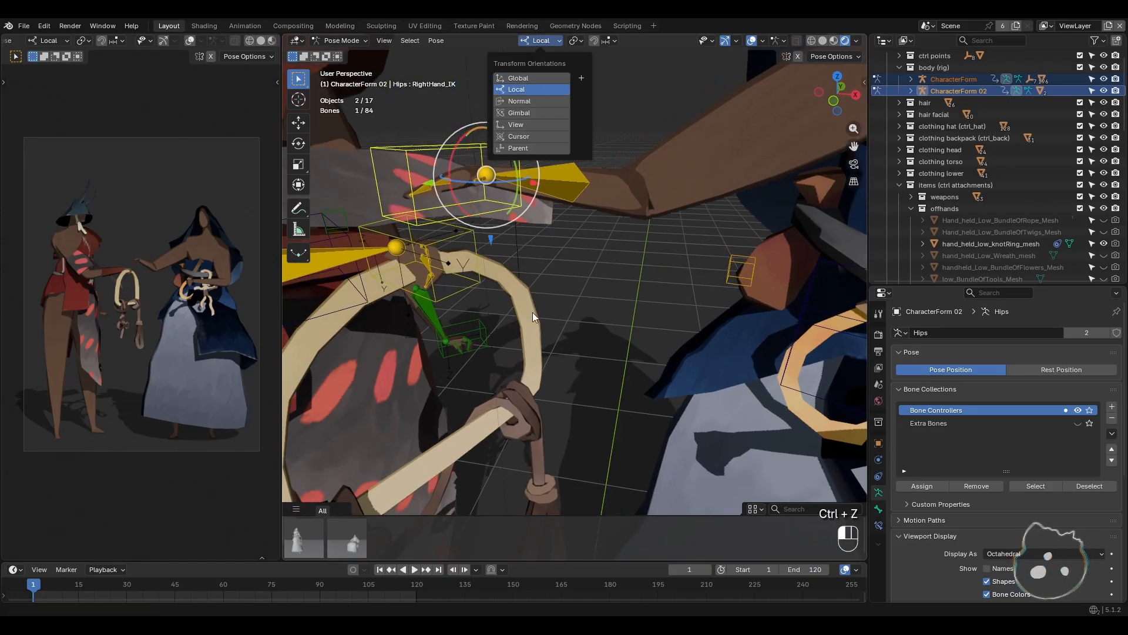
left_click(535, 89)
left_click_drag(450, 156, 487, 119)
key("g")
left_click(595, 171)
middle_click_drag(595, 171, 733, 382)
- Move CharacterForm 02's LeftHand_IK bone away from the waist toward the held knot ring
left_click(741, 369)
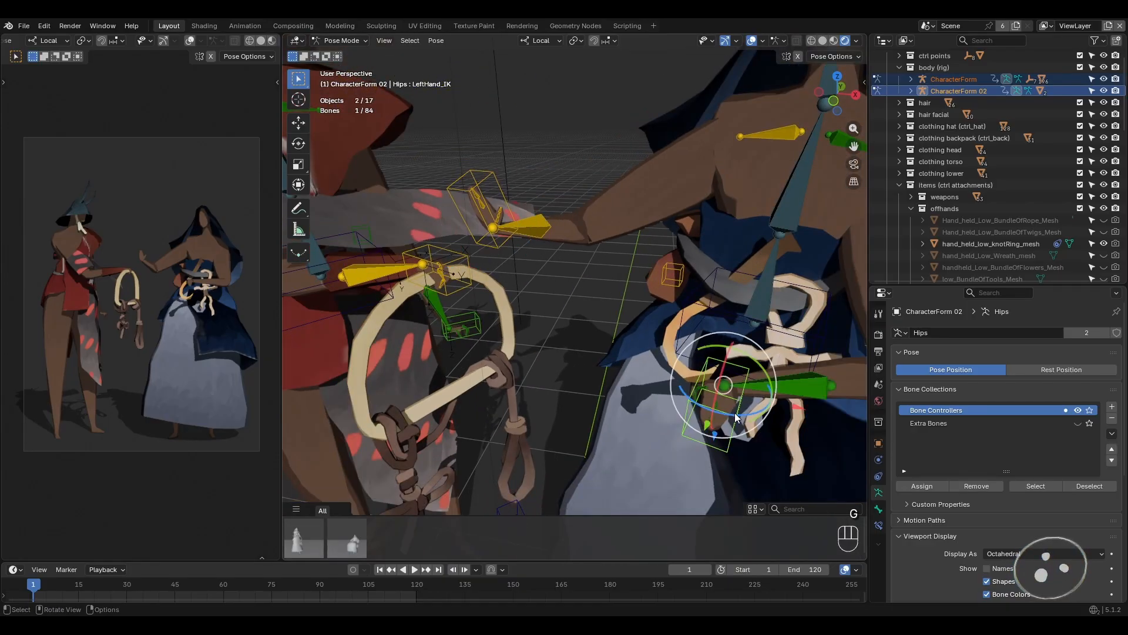
key("g")
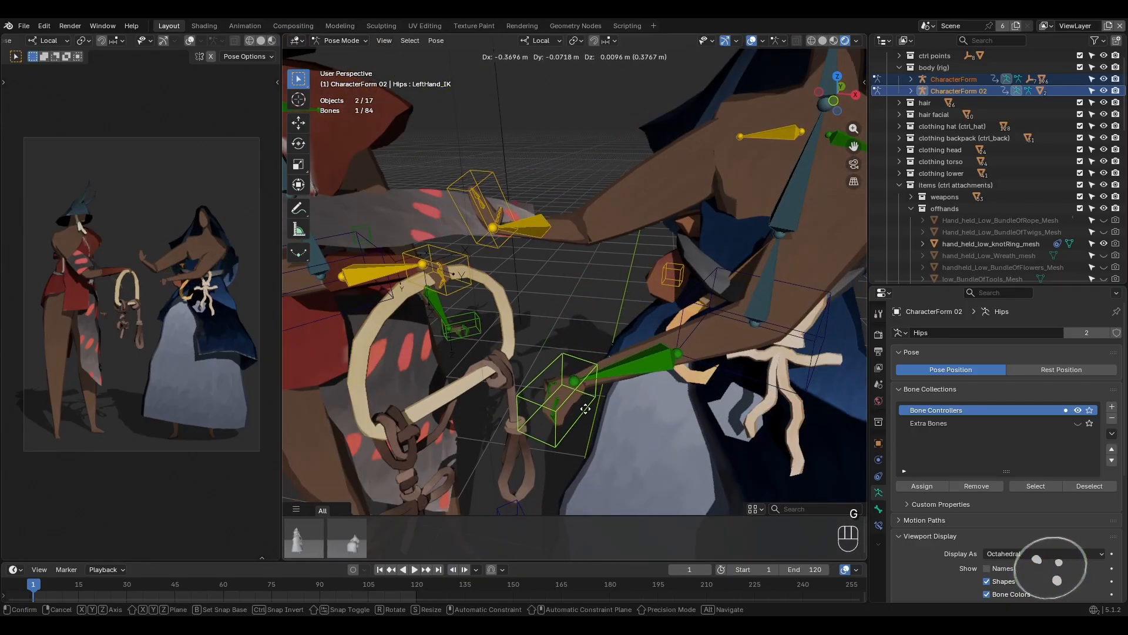
left_click(605, 364)
middle_click_drag(605, 365, 610, 344)
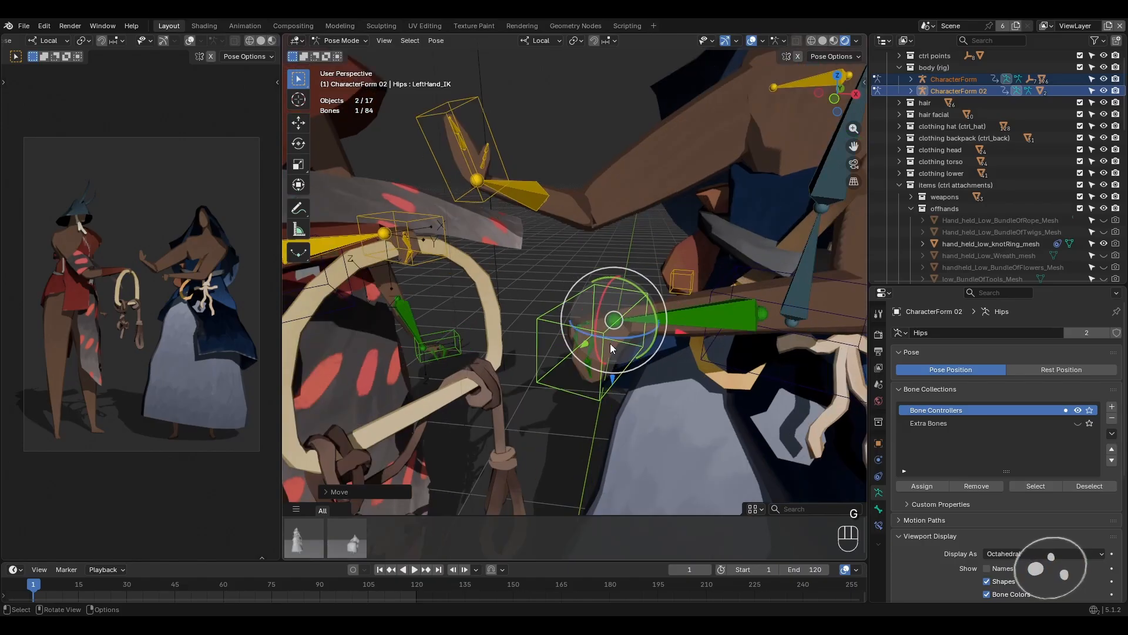
- Circle-select CharacterForm 02's left forearm and hand bones and clear their rotation
key("alt+a")
key("c")
left_click(584, 343)
left_click_drag(583, 343, 612, 322)
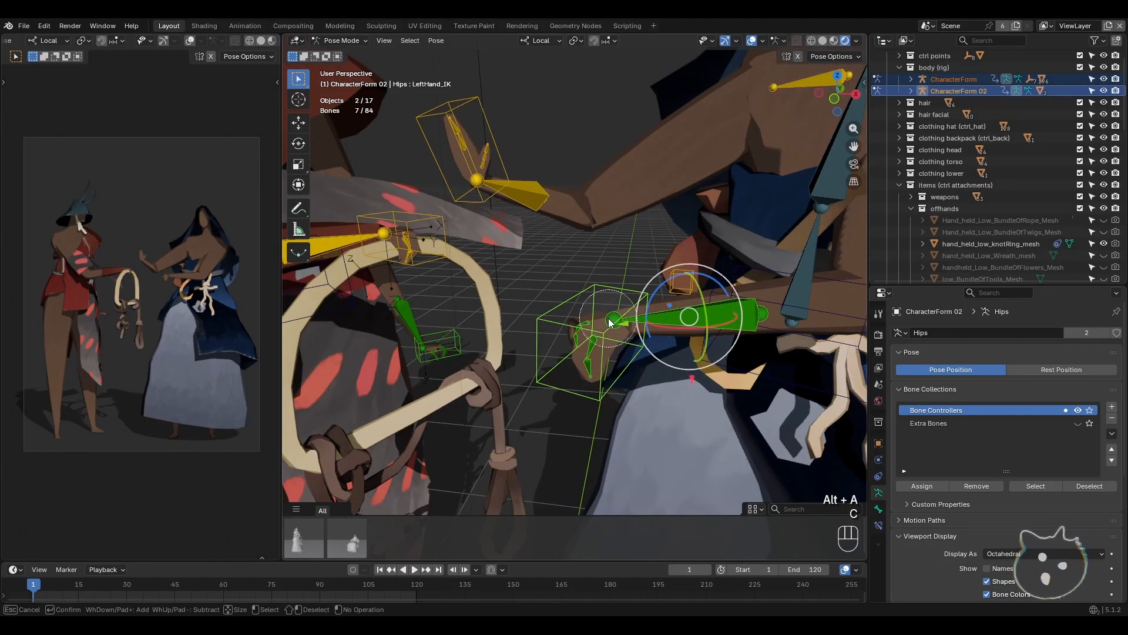
key("Escape")
key("space")
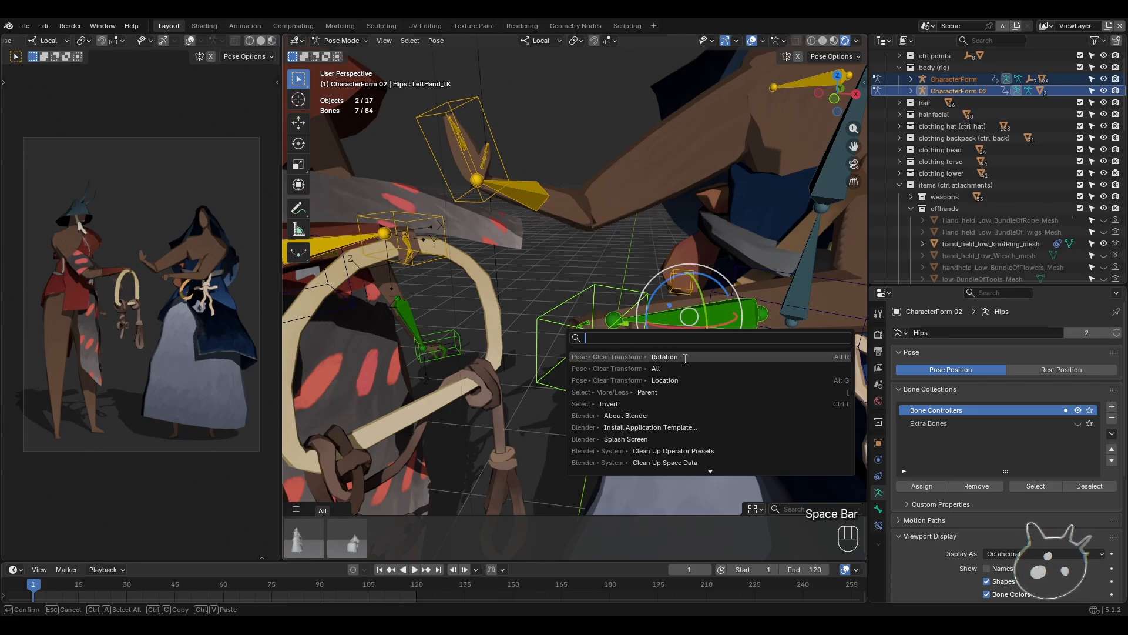
left_click(654, 356)
- Rotate CharacterForm 02's LeftHand_IK bone about its local axes to aim the hand at the knot ring, and move it closer
left_click(634, 345)
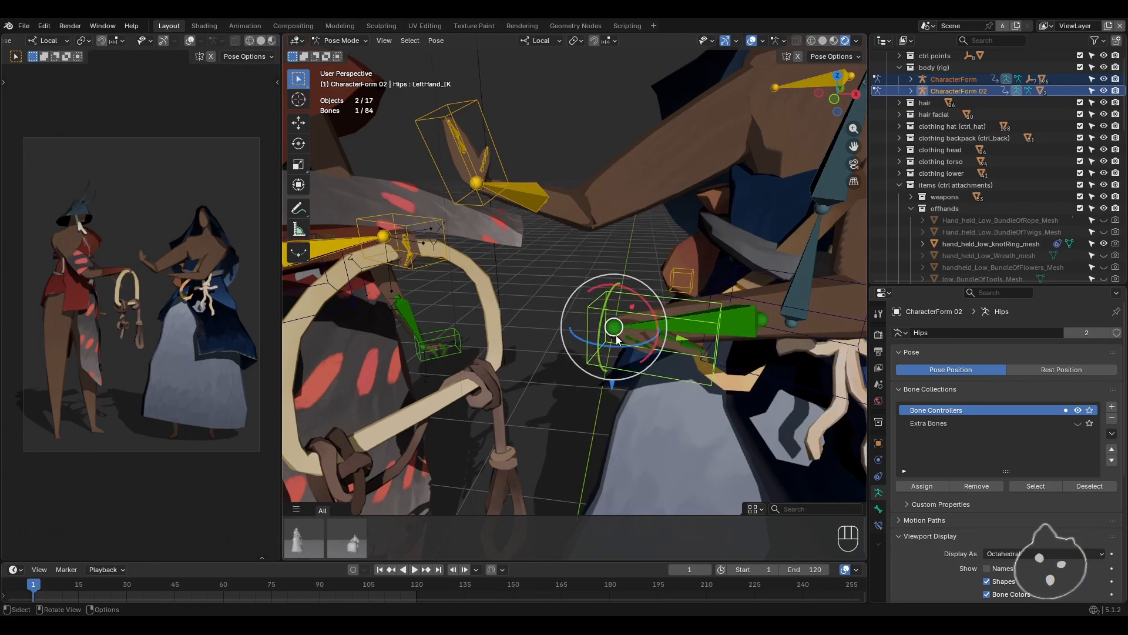
key("r")
key("z")
left_click_drag(526, 325, 534, 319)
middle_click_drag(535, 329, 575, 356)
left_click_drag(672, 316, 691, 383)
left_click(691, 383)
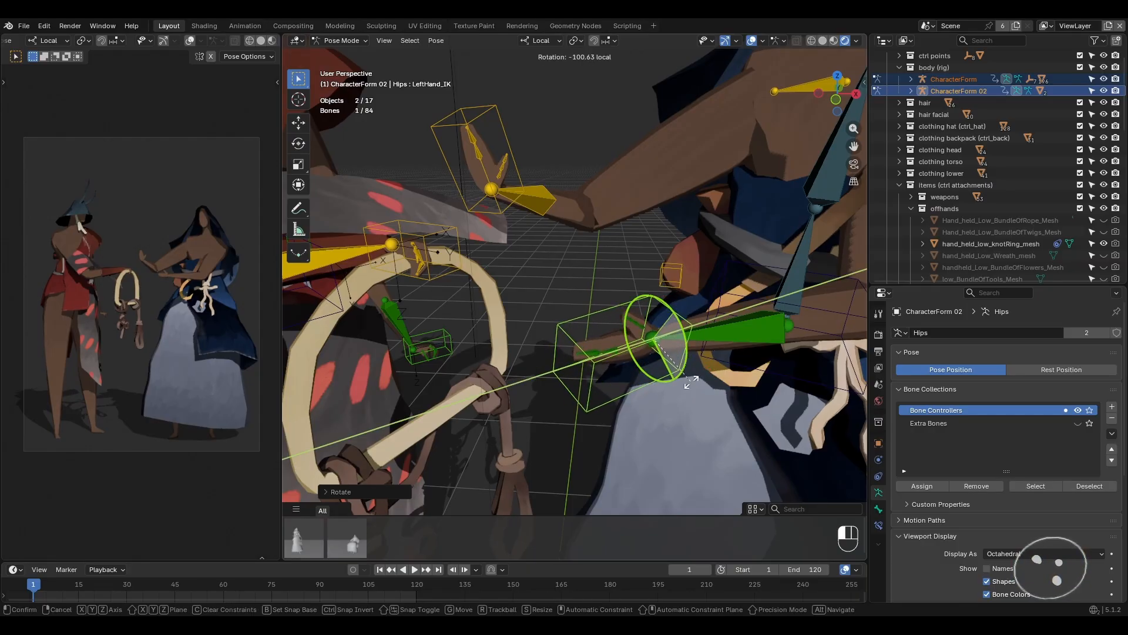
key("g")
left_click(743, 346)
- Rotate CharacterForm 02's Hips and Spine1 bones to lean the torso toward the original character
middle_click_drag(743, 346, 648, 316, "shift")
left_click(736, 286)
key("r")
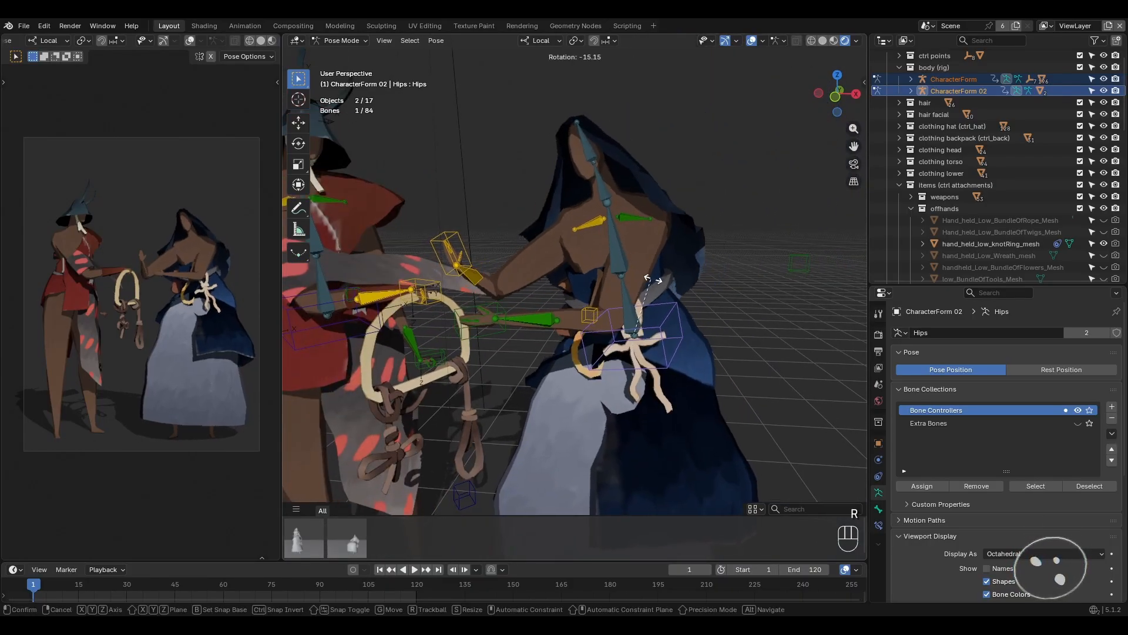
left_click(664, 278)
left_click(630, 227)
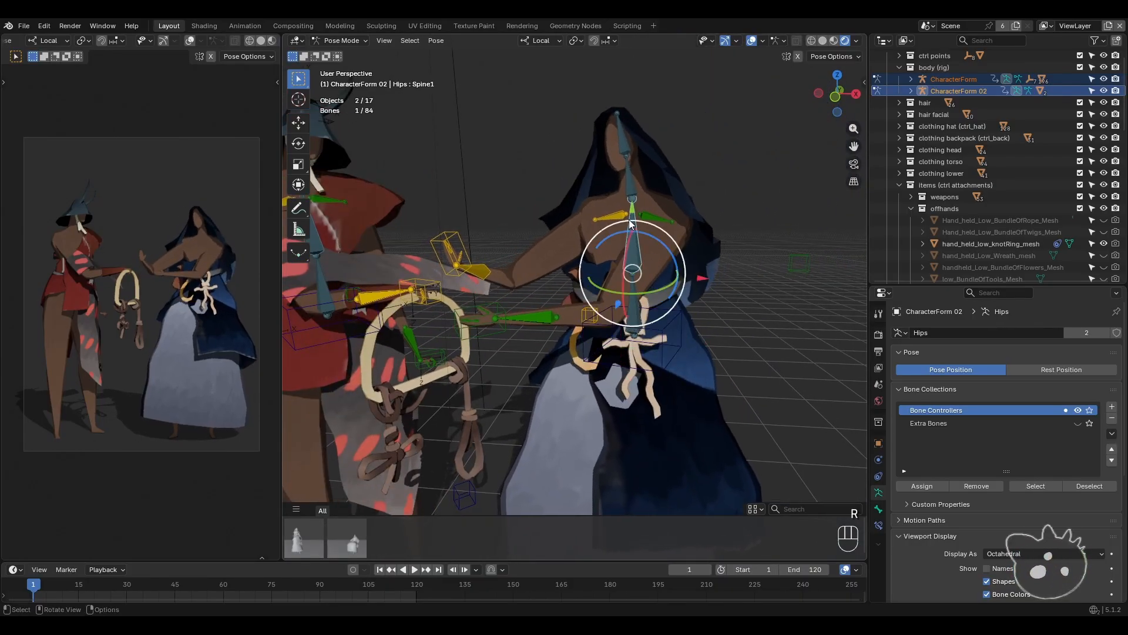
key("r")
left_click(615, 200)
- Trackball-rotate CharacterForm 02's Head bone to tilt the face toward the original character
left_click(612, 143)
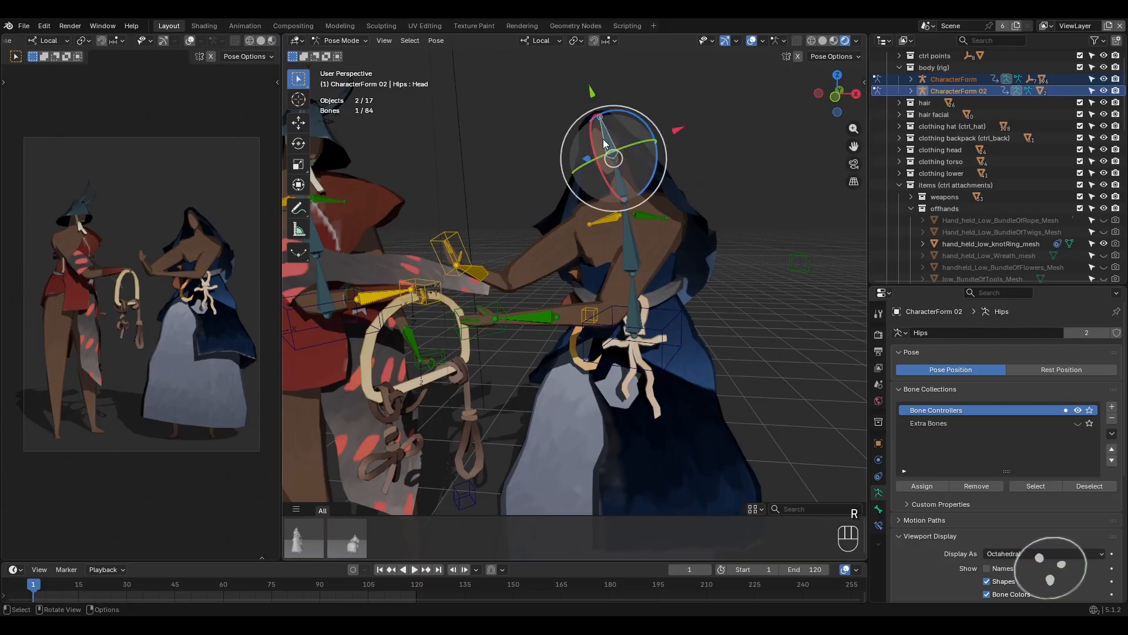
key("r")
key("r")
left_click(587, 148)
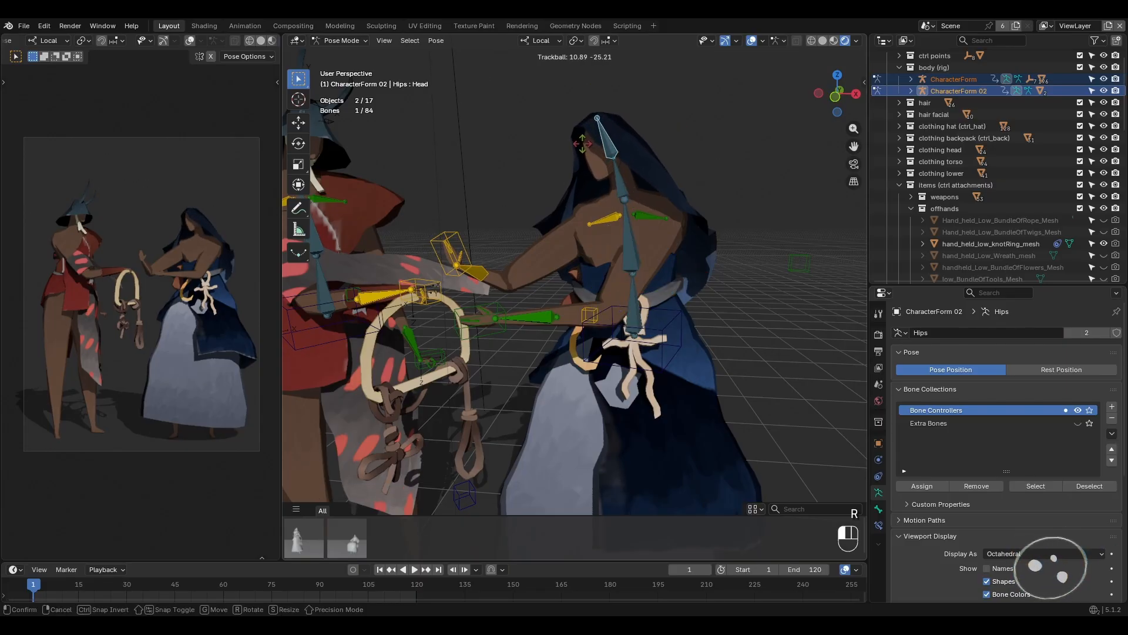
- Lower CharacterForm 02's LeftHand_IK bone slightly beside the knot ring
left_click(494, 309)
key("g")
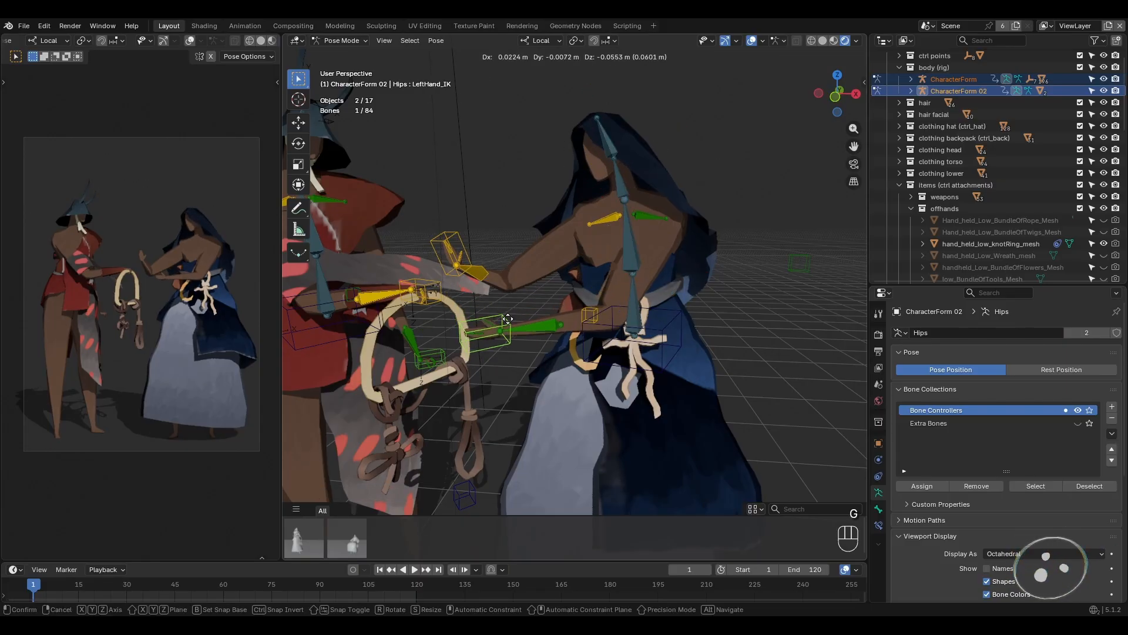
left_click(596, 319)
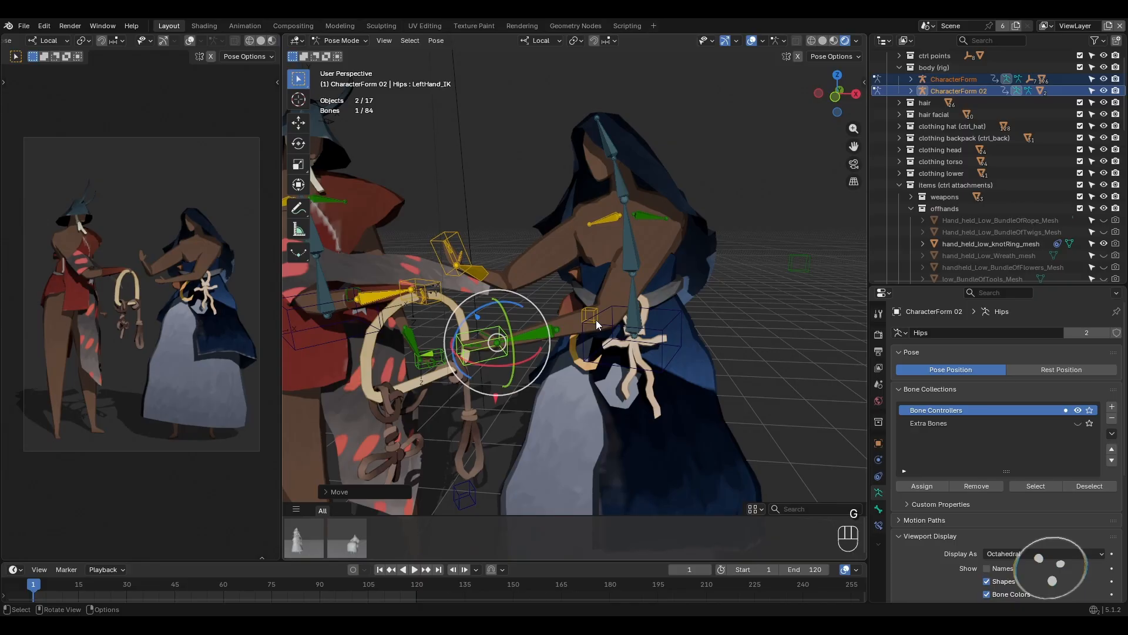
- Rotate CharacterForm 02's Spine bone about its local Z axis to lean the upper body toward the original character
left_click(635, 309)
key("r")
key("r")
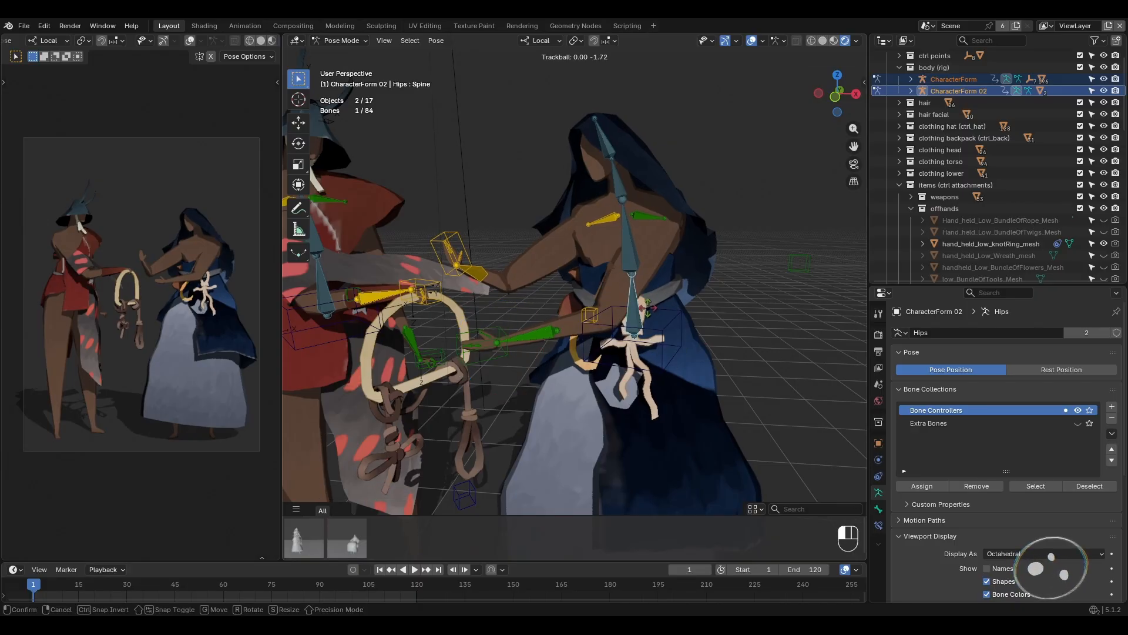
left_click(666, 309)
key("ctrl+z")
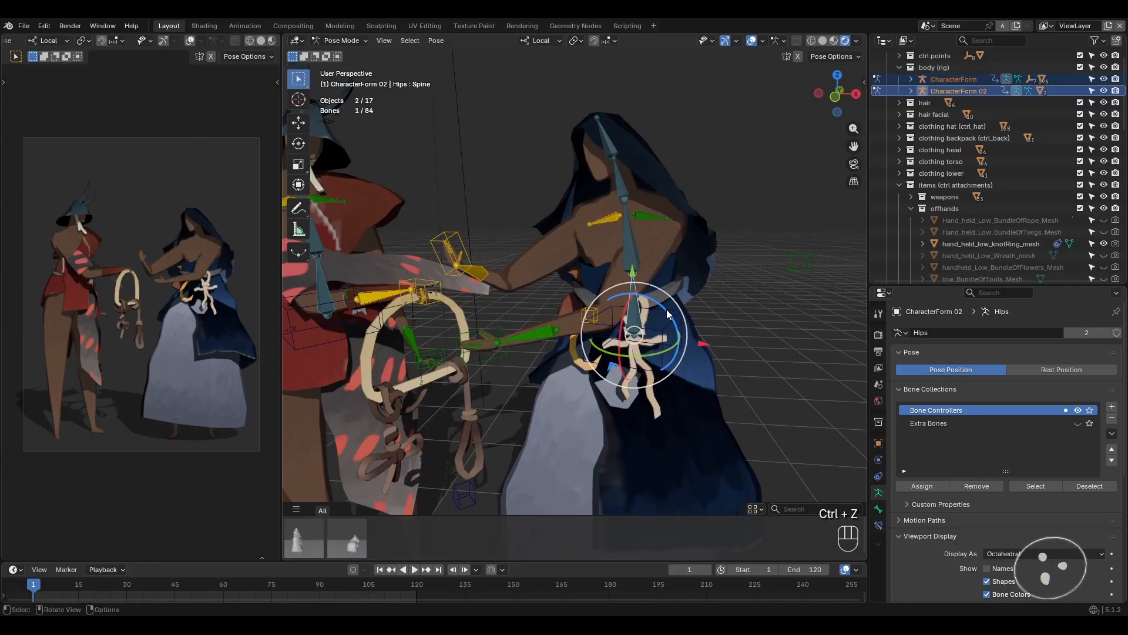
key("r")
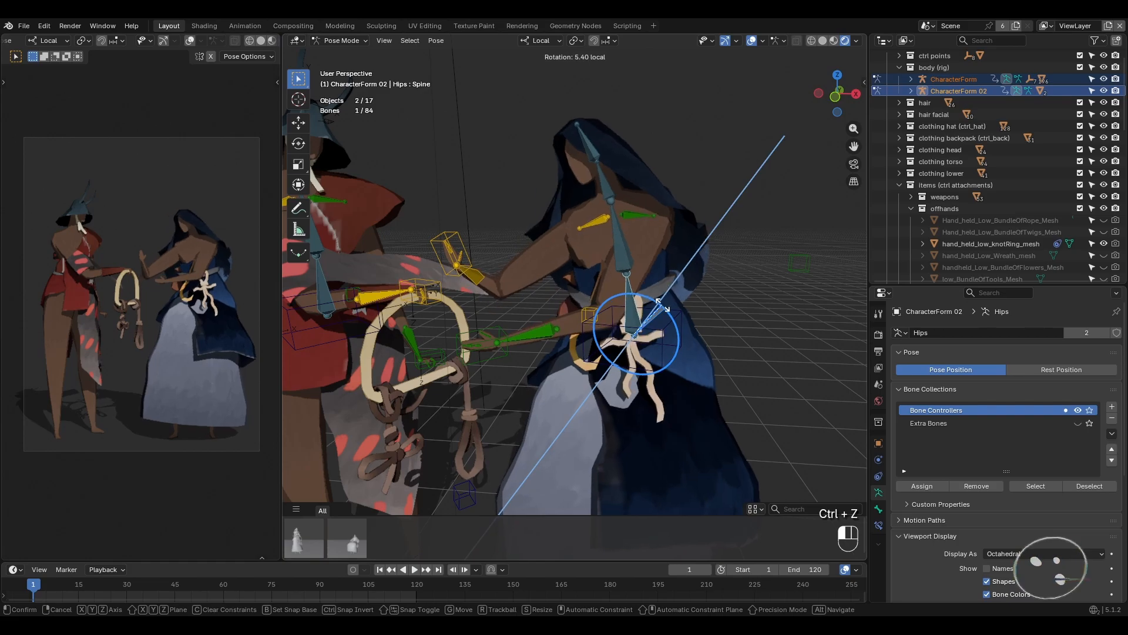
left_click(661, 304)
- Reposition CharacterForm 02's LeftHand_IK bone lower, in front of the skirt
scroll(503, 325, "up", 4)
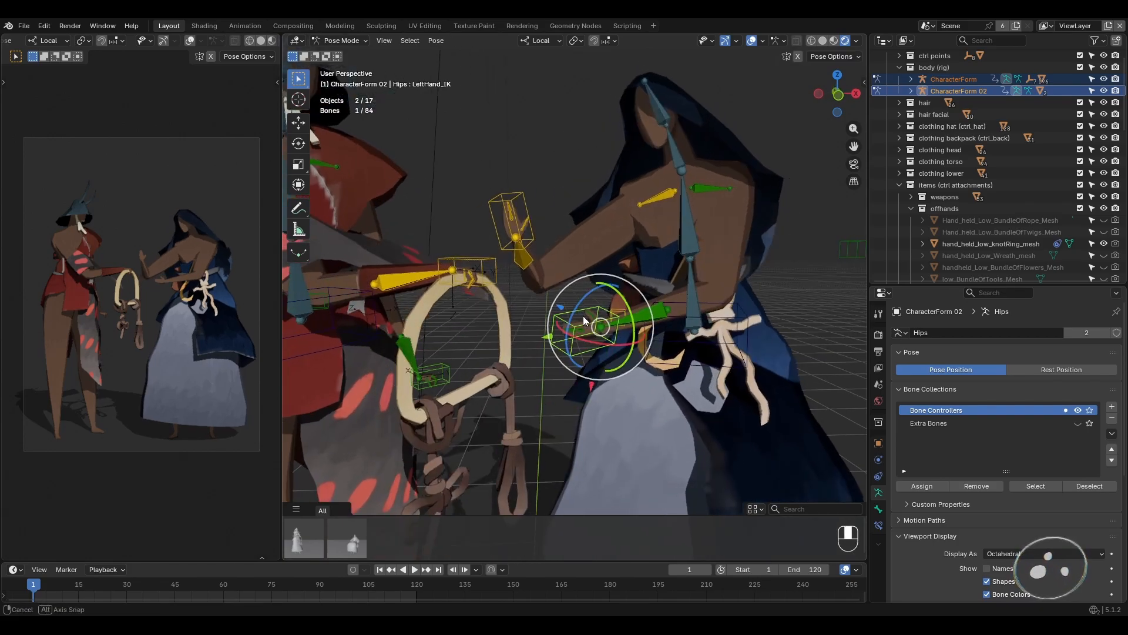
left_click(583, 315)
key("g")
left_click(570, 338)
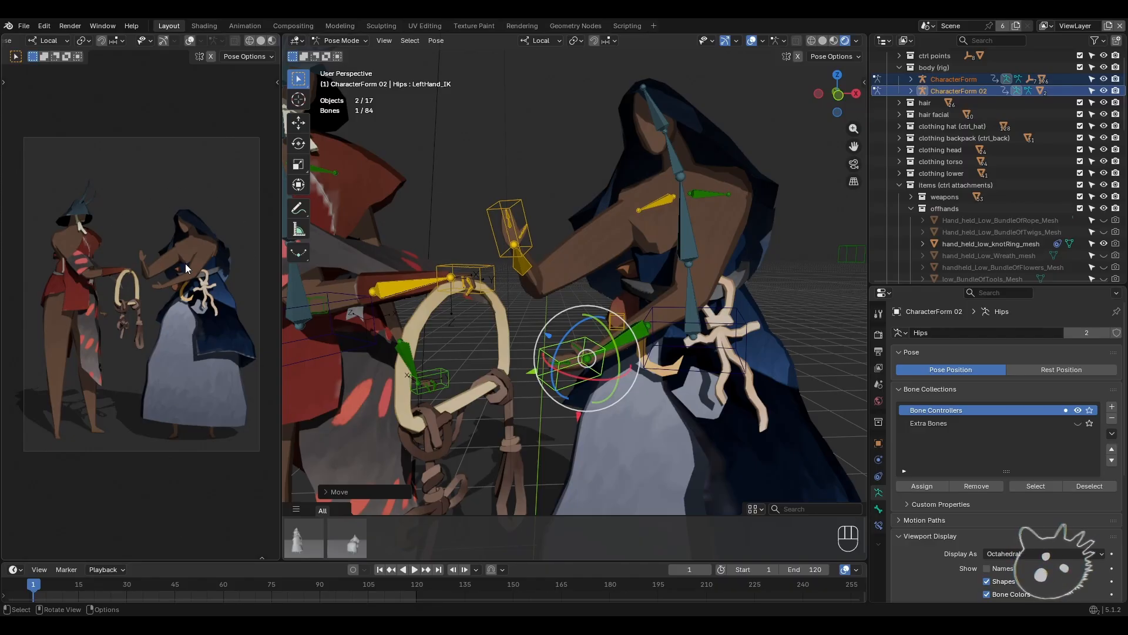
- Reposition CharacterForm 02's raised RightHand_IK bone between the two figures
left_click(490, 225)
middle_click_drag(490, 225, 594, 267)
scroll(599, 268, "up", 2)
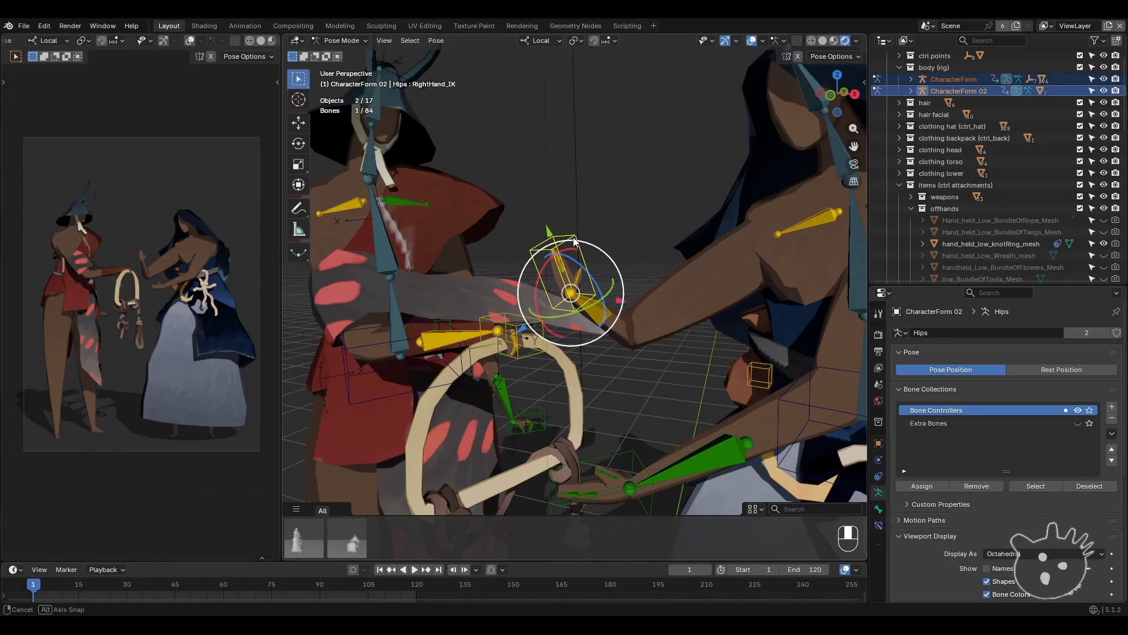
middle_click_drag(553, 243, 594, 316)
key("g")
left_click(561, 267)
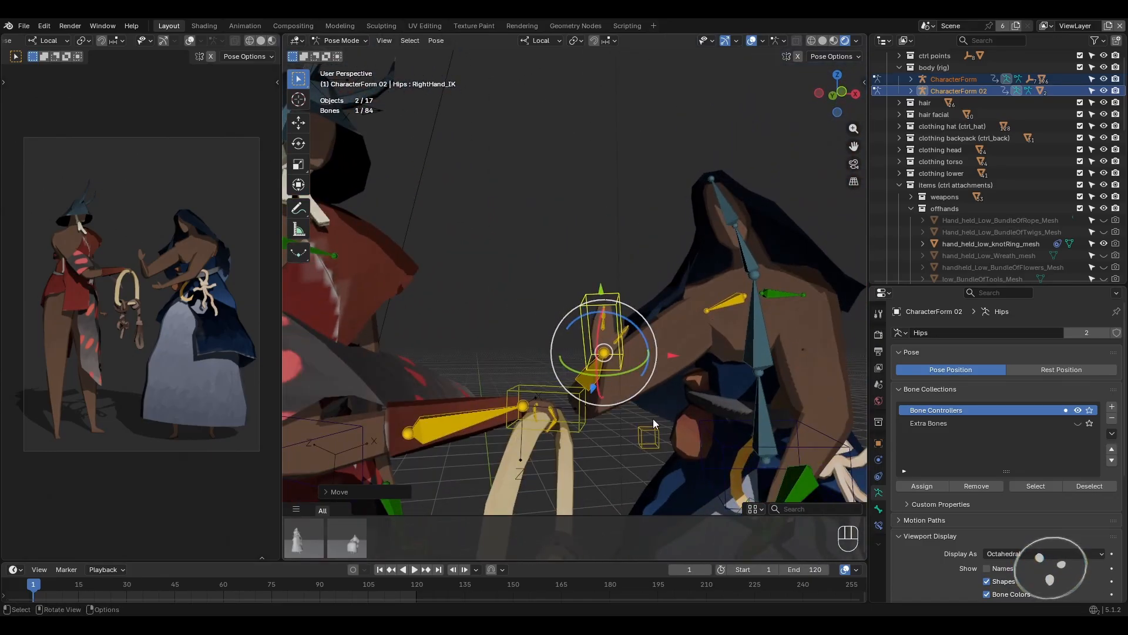
- Move CharacterForm 02's RightForeArm_IK-Target bone toward the knot ring to redirect the right elbow
left_click(652, 435)
middle_click_drag(655, 438, 585, 344, "shift")
key("g")
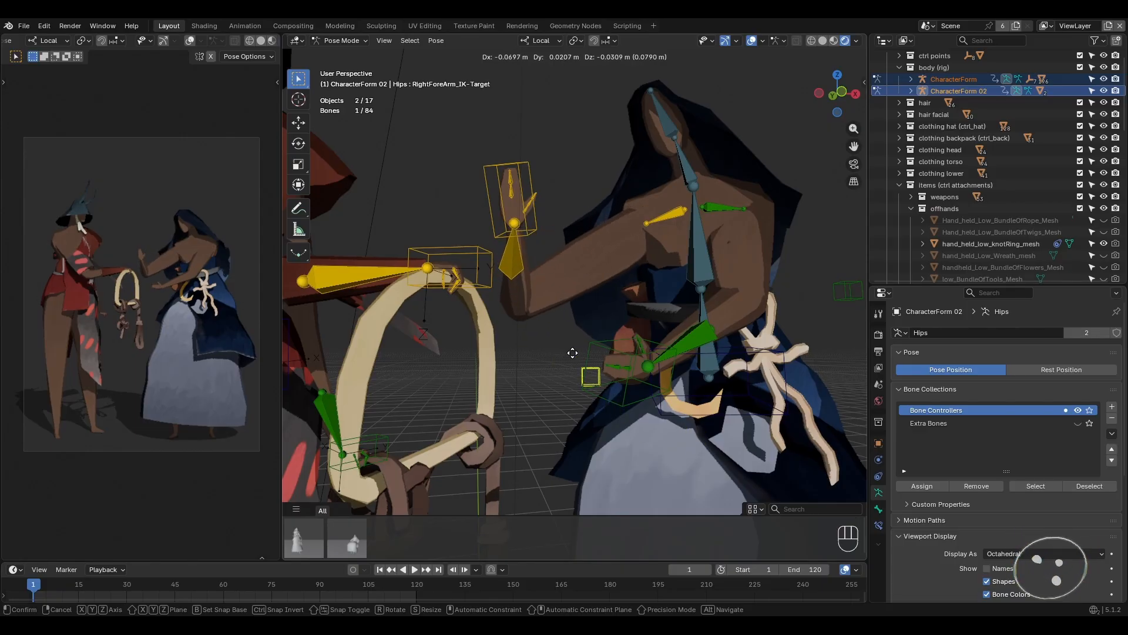
left_click(573, 353)
- Select CharacterForm 02's RightHand_IK bone, set the pivot point to 3D Cursor, and place the cursor at the right elbow
left_click(485, 163)
middle_click_drag(485, 163, 515, 280, "shift")
left_click(576, 41)
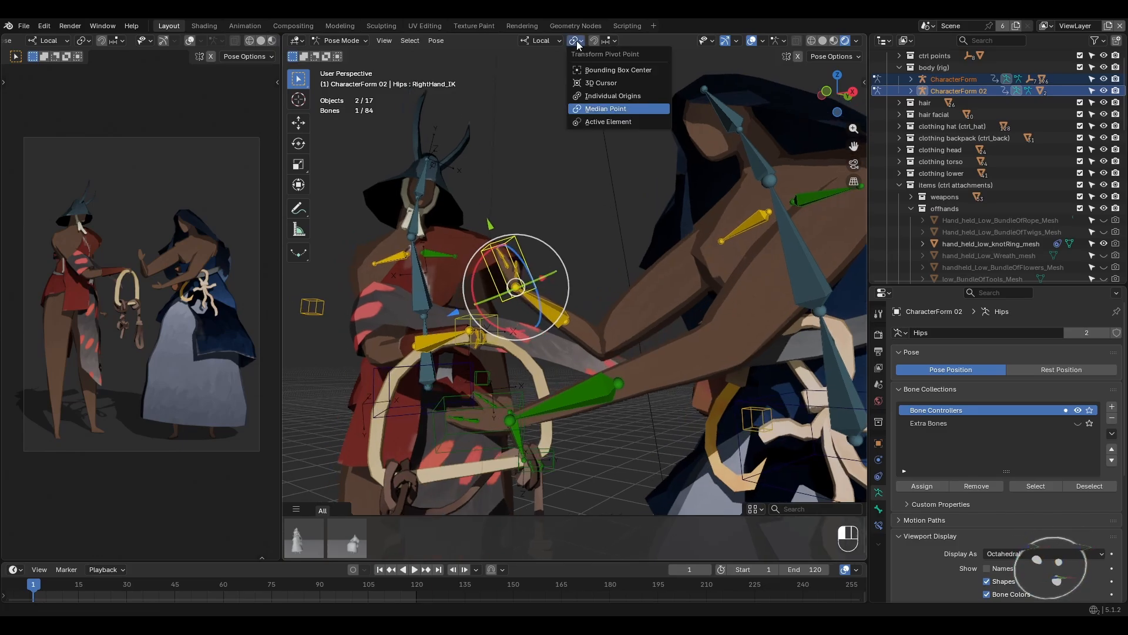
left_click(599, 83)
right_click(604, 347, "shift")
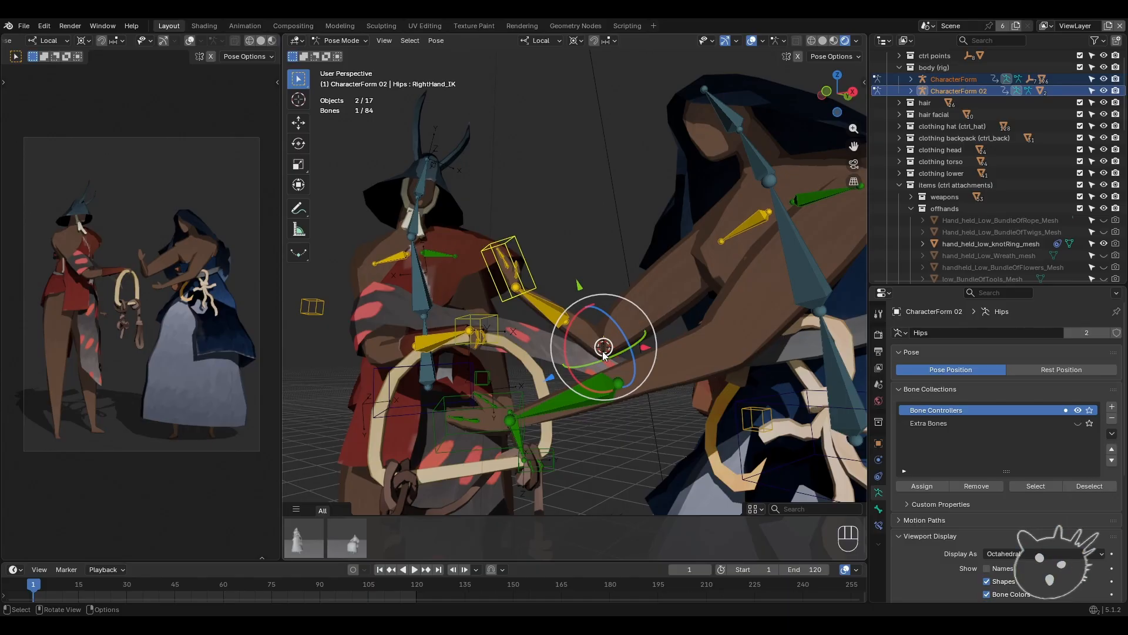
left_click(577, 41)
left_click(559, 40)
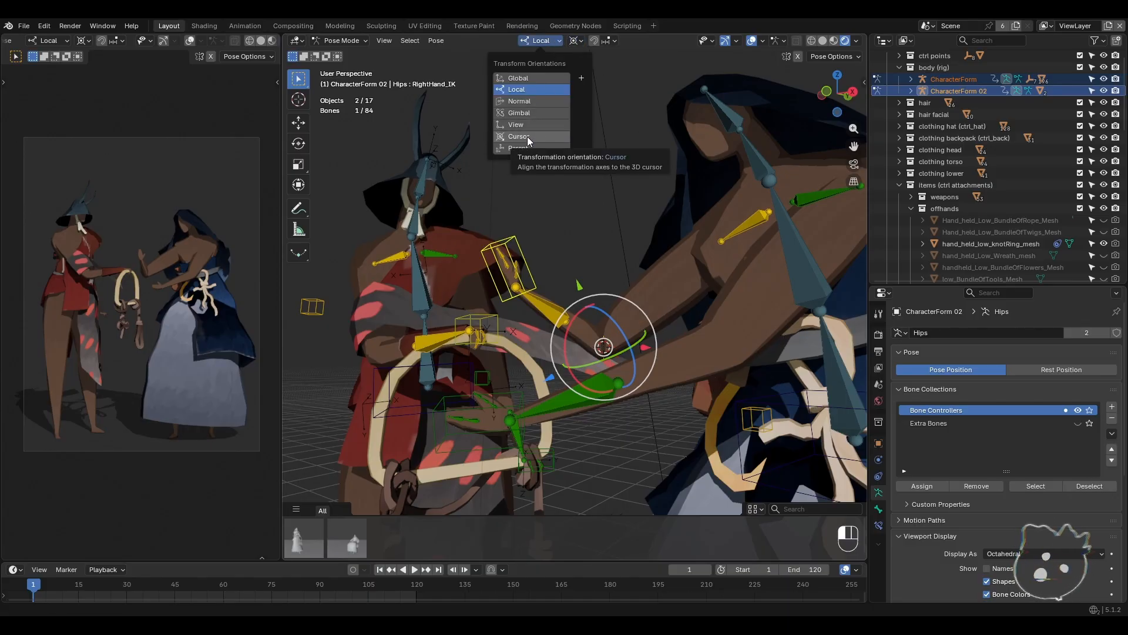
left_click(578, 41)
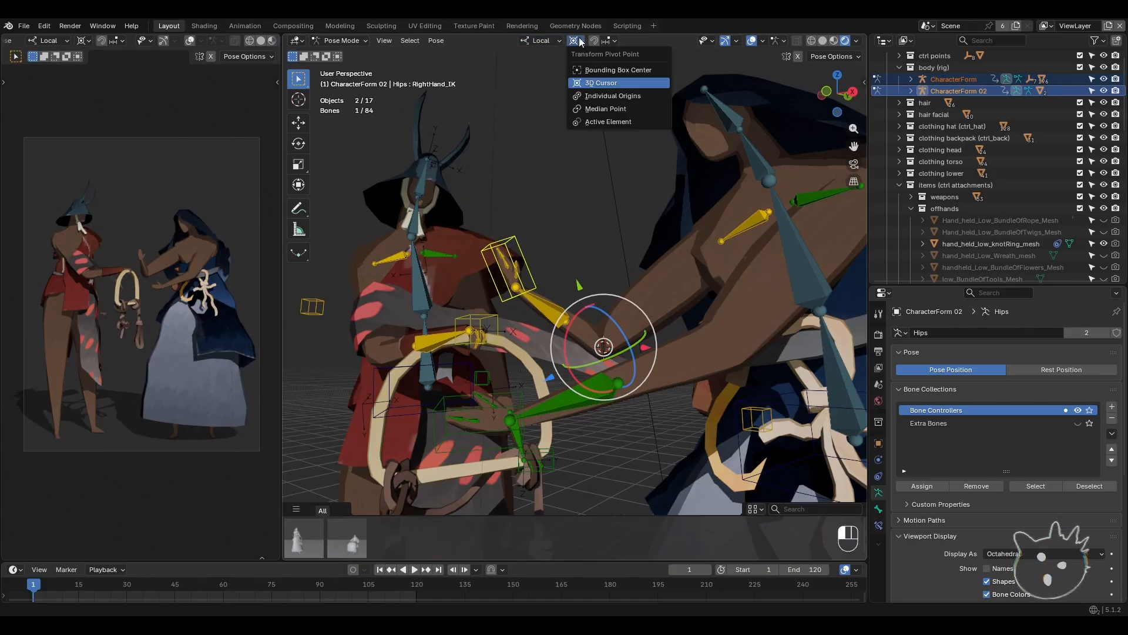
left_click(600, 85)
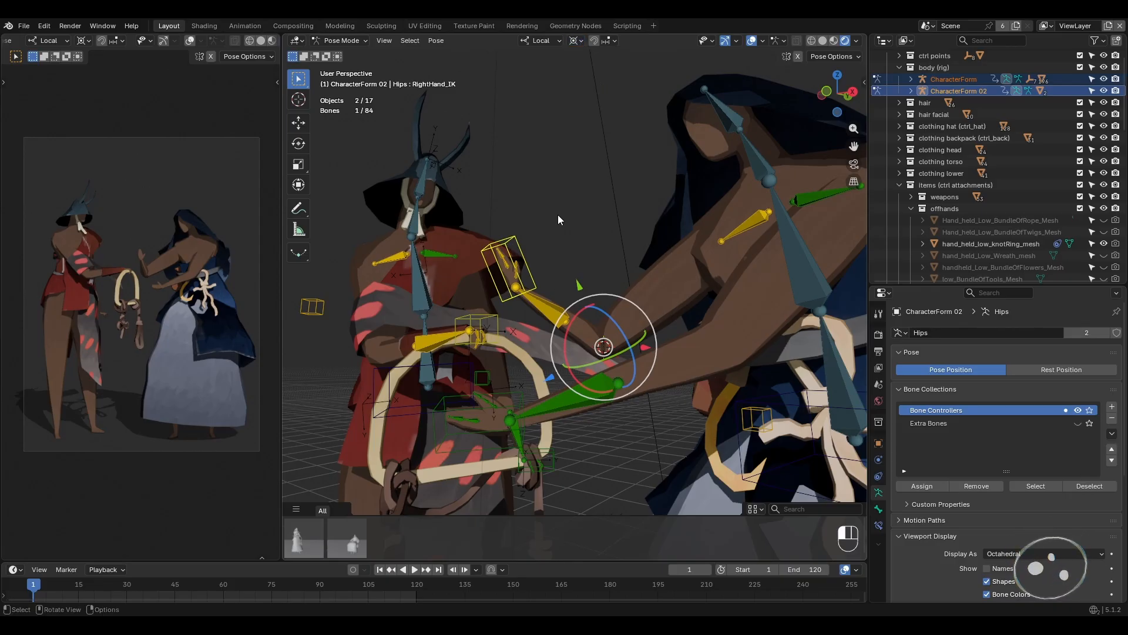
- Rotate CharacterForm 02's RightHand_IK bone around the 3D cursor and lower the upright hand above the knot ring
middle_click_drag(519, 238, 538, 271)
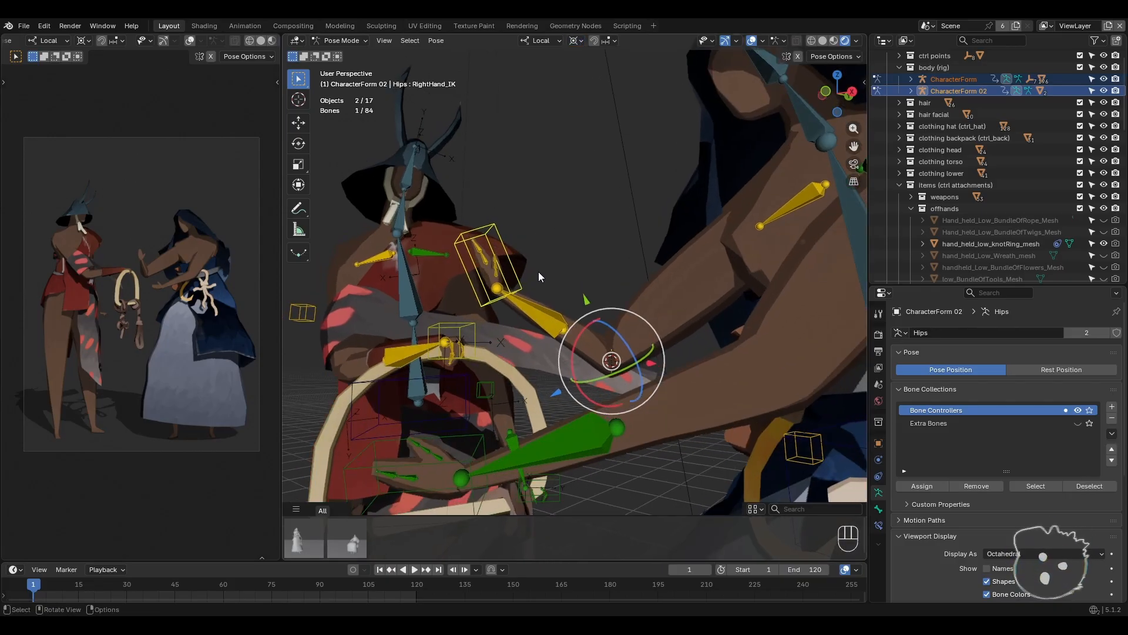
key("r")
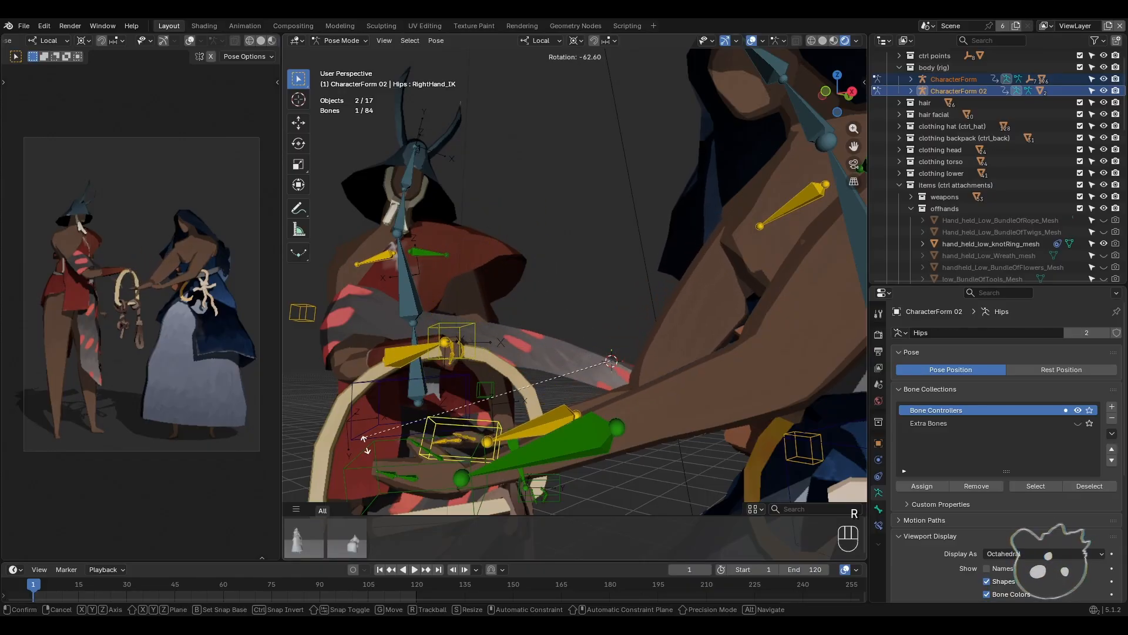
left_click(480, 199)
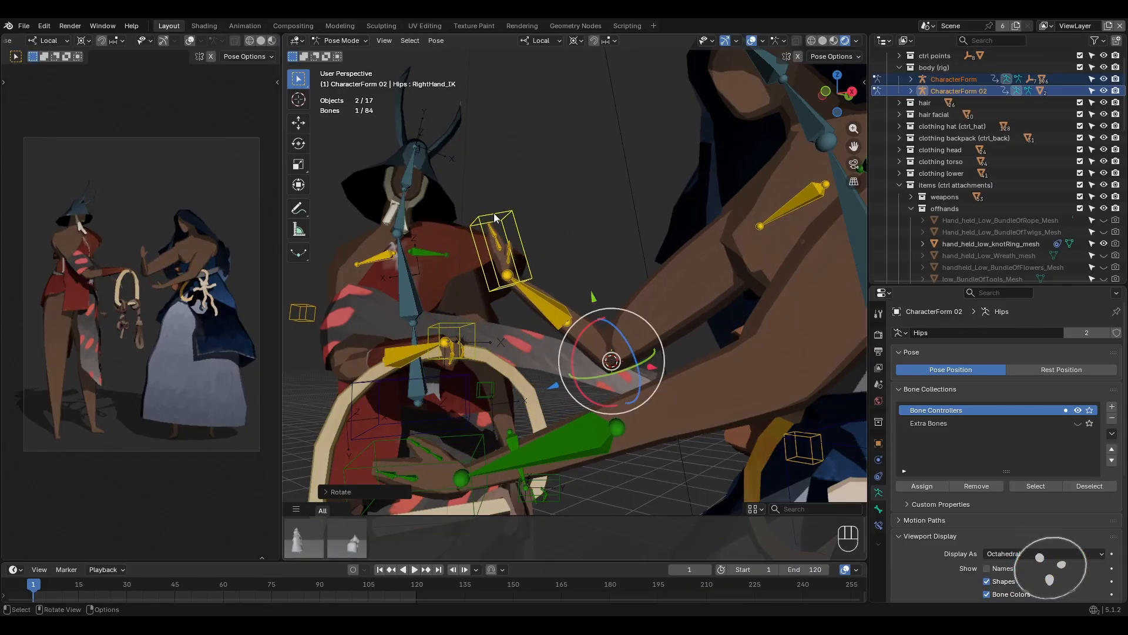
key("g")
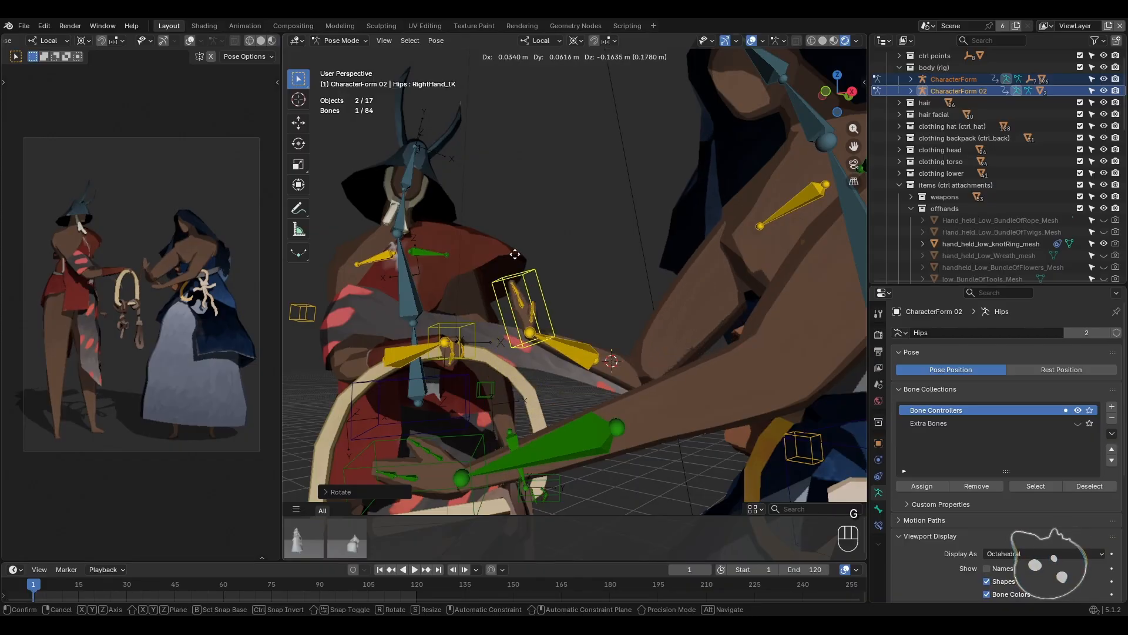
left_click(513, 259)
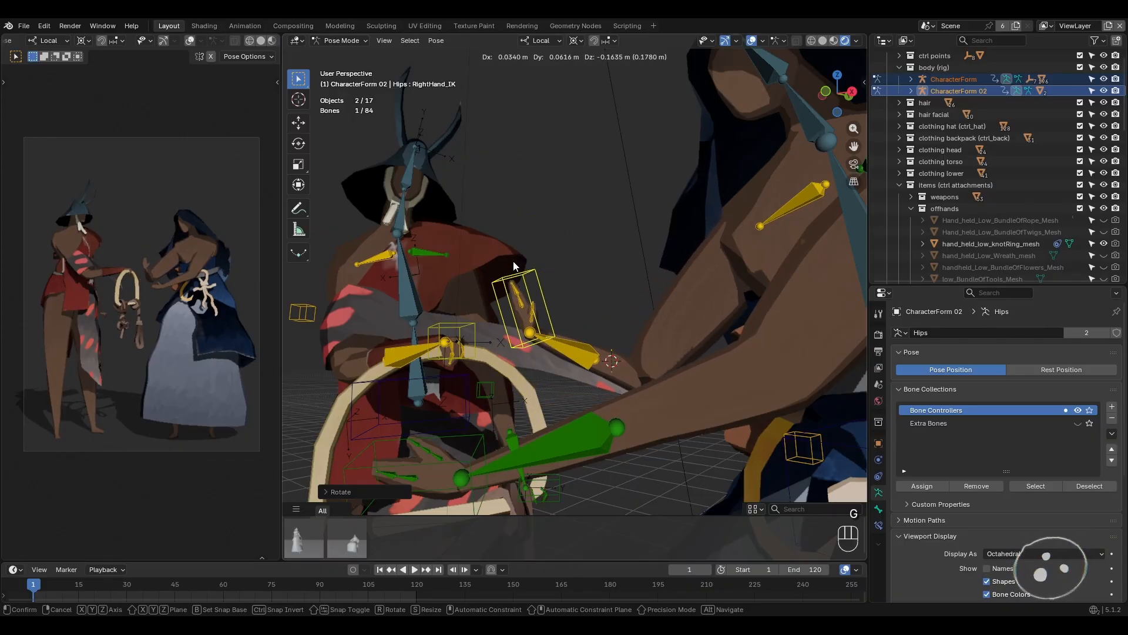
- Swing CharacterForm 02's RightHand_IK bone around the 3D cursor, and rotate the hand in place with the pivot point set to Median Point
key("r")
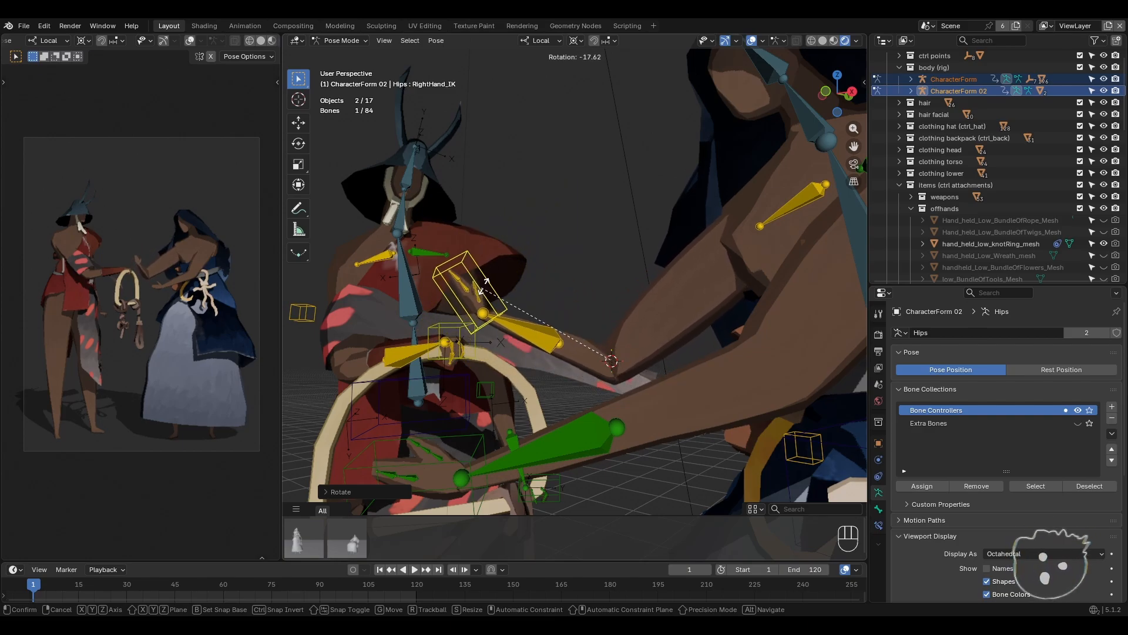
left_click(489, 286)
left_click(576, 40)
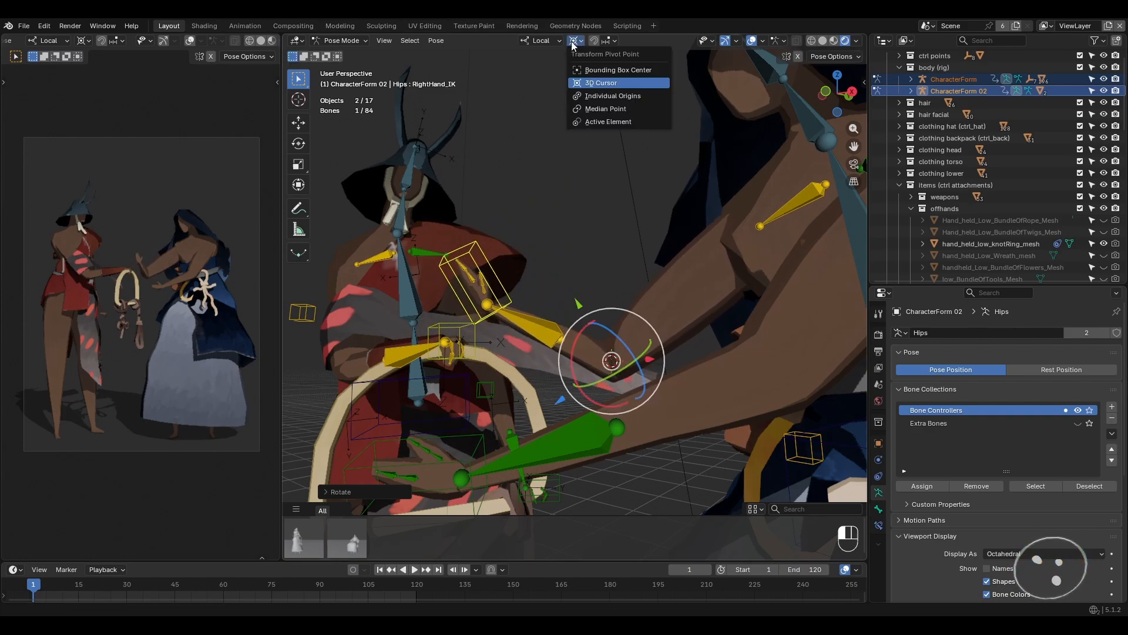
left_click(605, 109)
key("r")
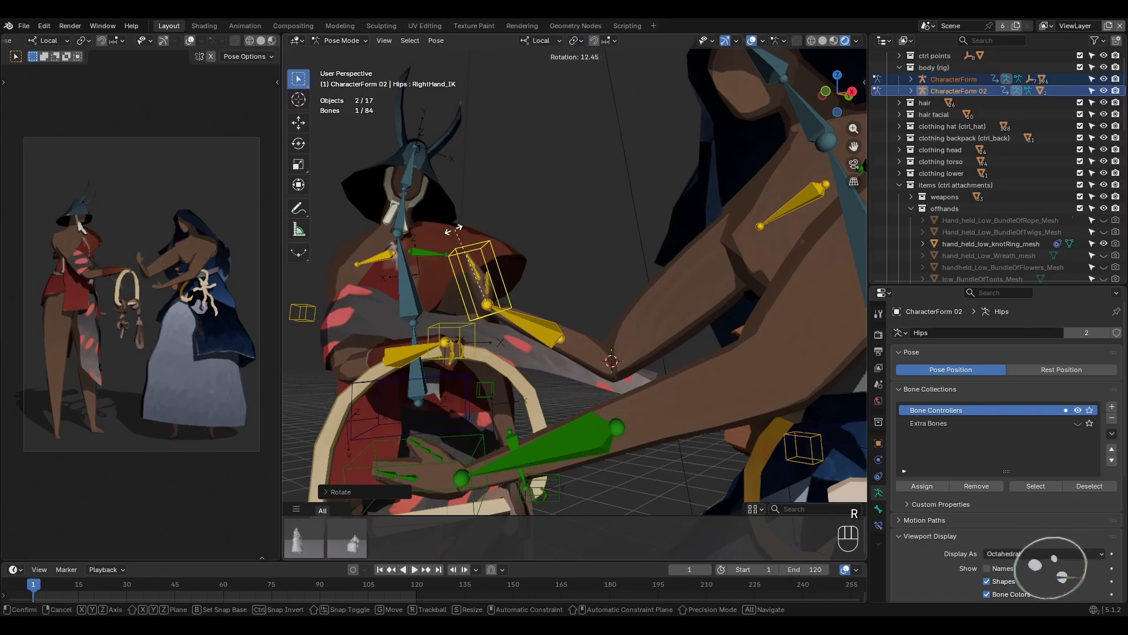
left_click(456, 250)
- Lower CharacterForm 02's RightHand_IK bone and fine-tune its position between the two figures, just above the knot ring
middle_click_drag(456, 250, 573, 268)
key("g")
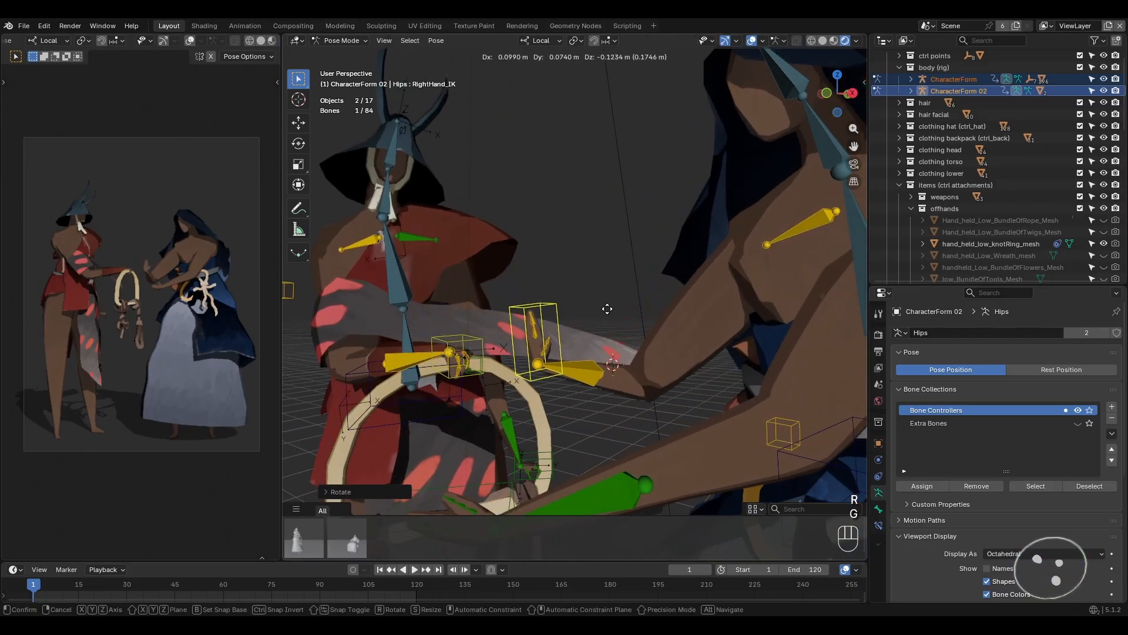
left_click(607, 311)
middle_click_drag(607, 311, 604, 375)
key("g")
left_click(627, 301)
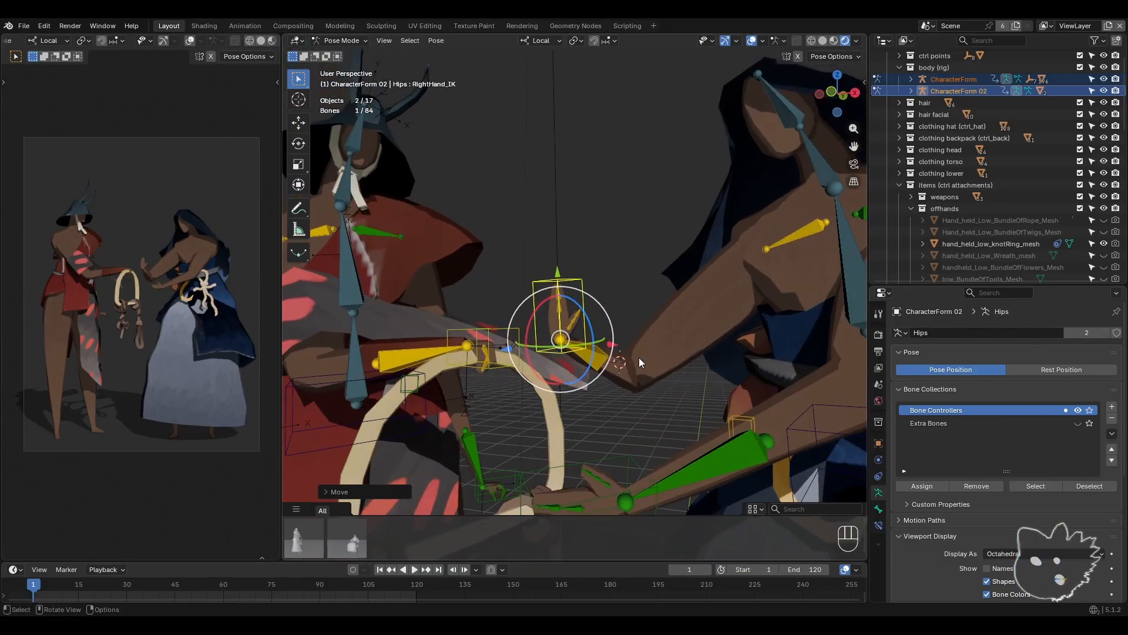
- Deselect the hand bone, examine both posed figures with viewport overlays hidden, and show the overlays again
scroll(523, 299, "down", 5)
left_click(557, 223)
middle_click_drag(557, 224, 795, 351)
left_click(751, 40)
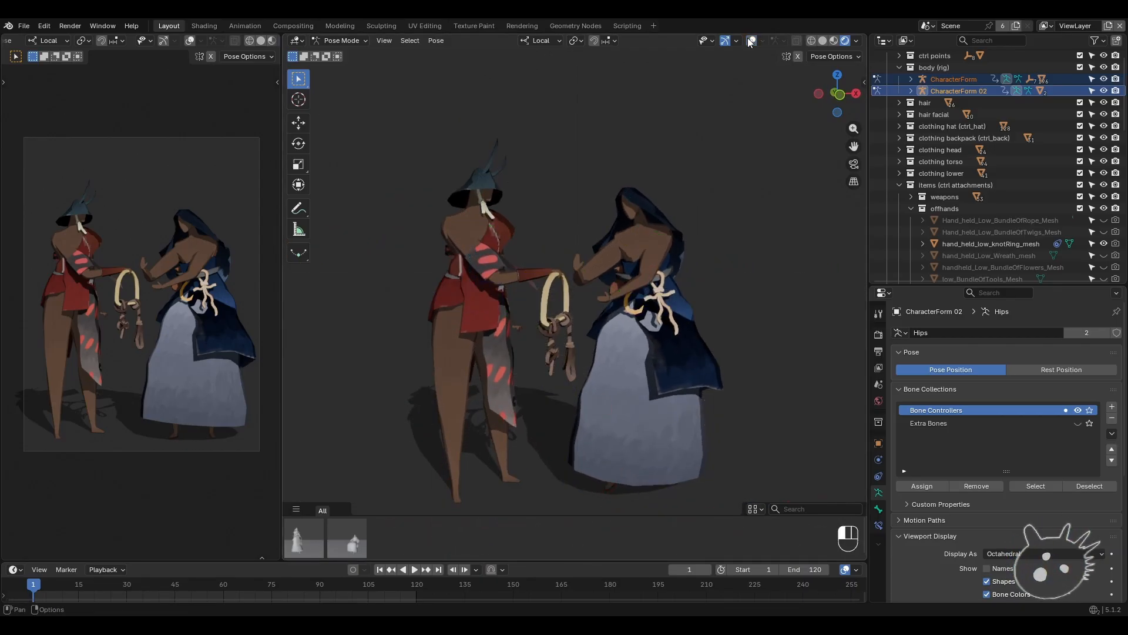
middle_click_drag(685, 252, 622, 288)
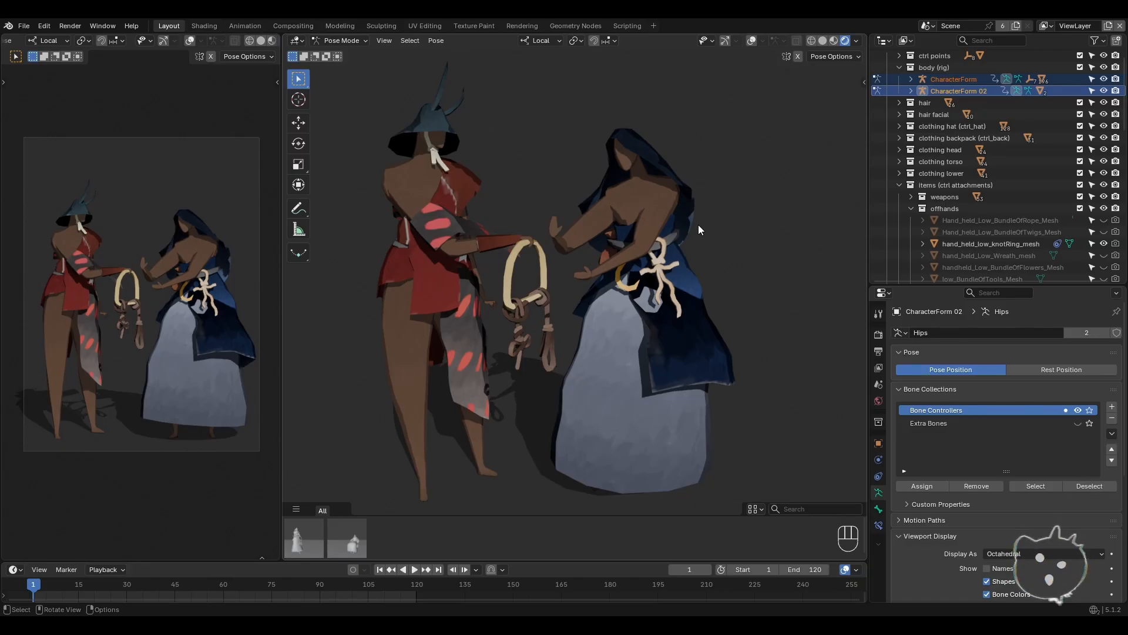
left_click(746, 41)
left_click(721, 41)
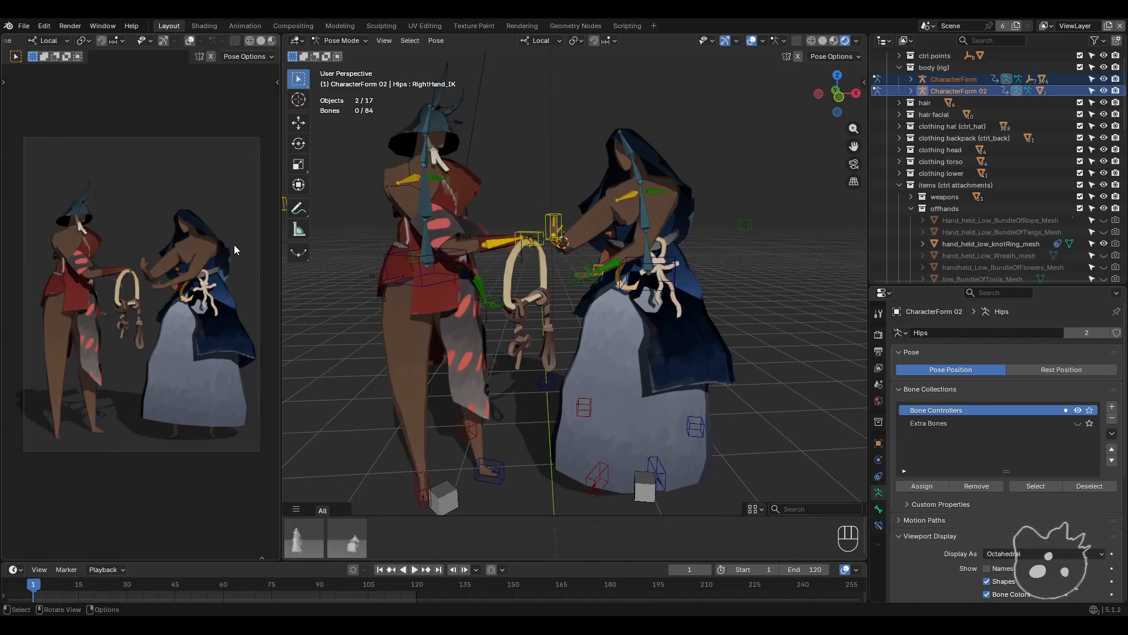
middle_click_drag(372, 318, 429, 323)
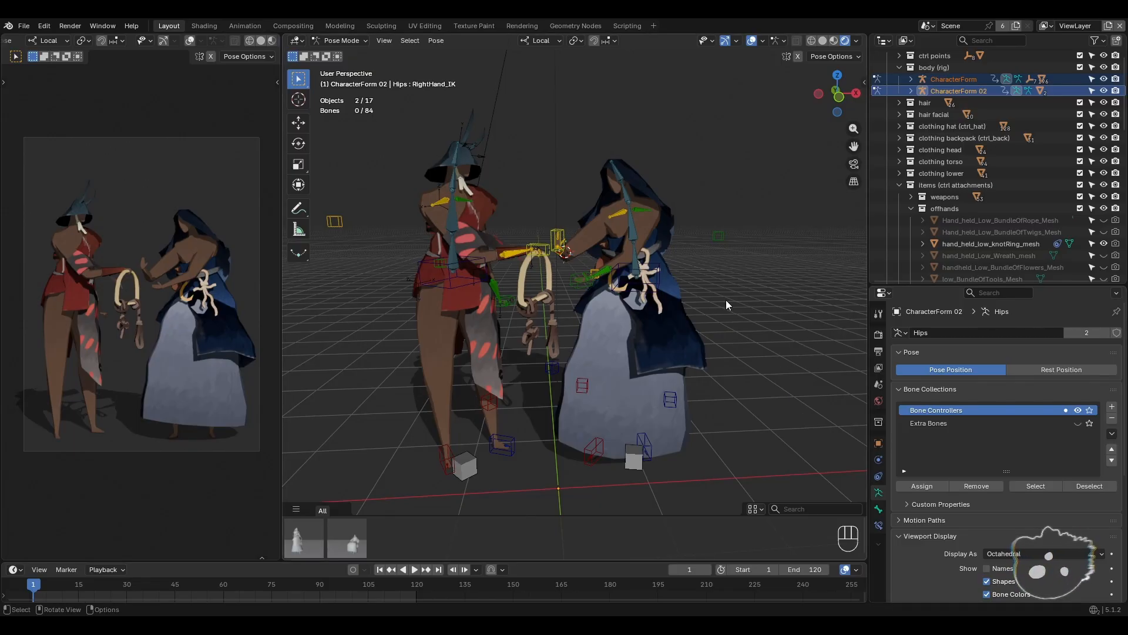
- Switch both rigs from Pose Mode to Object Mode and clear the selection
left_click(341, 40)
left_click(340, 55)
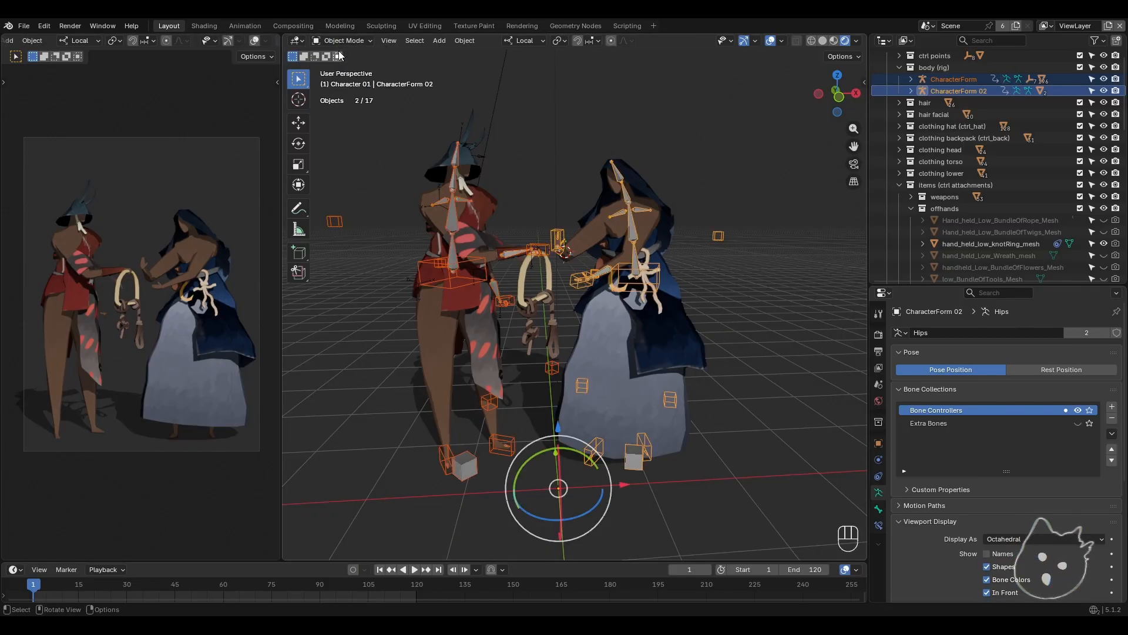
left_click(577, 160)
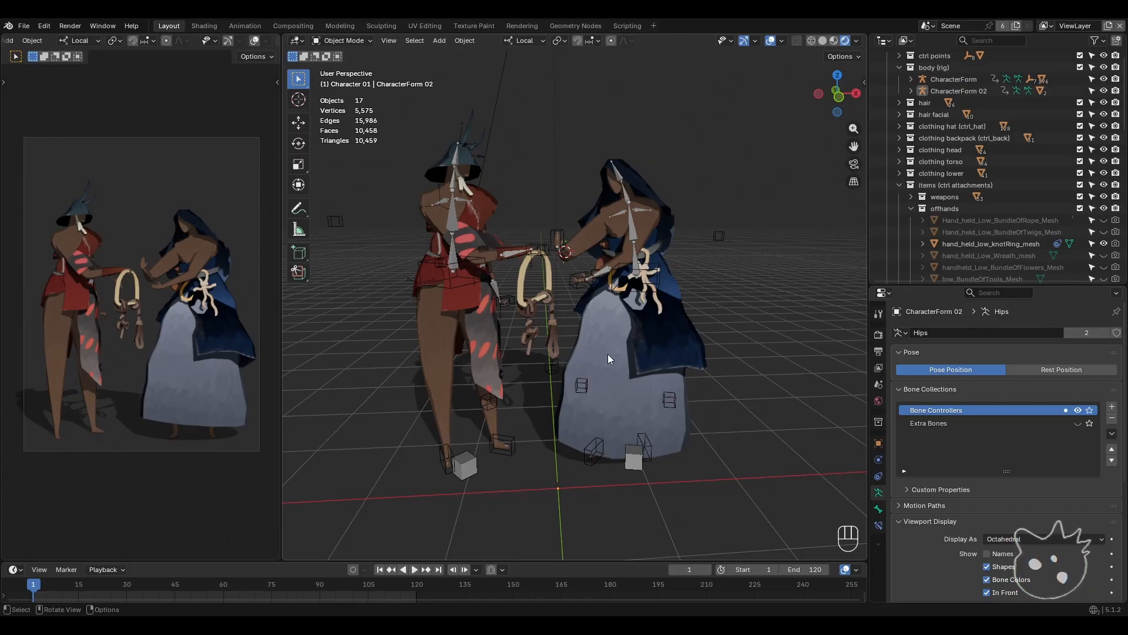
- Enter Pose Mode without selecting a rig and return to Object Mode
left_click(354, 42)
left_click(351, 80)
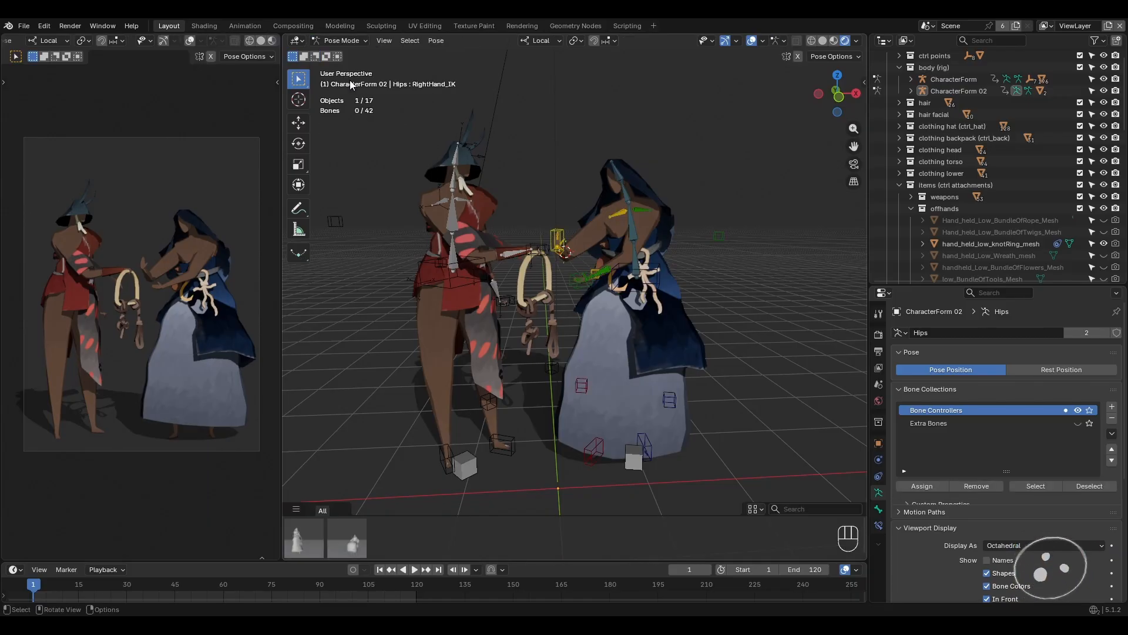
left_click(353, 40)
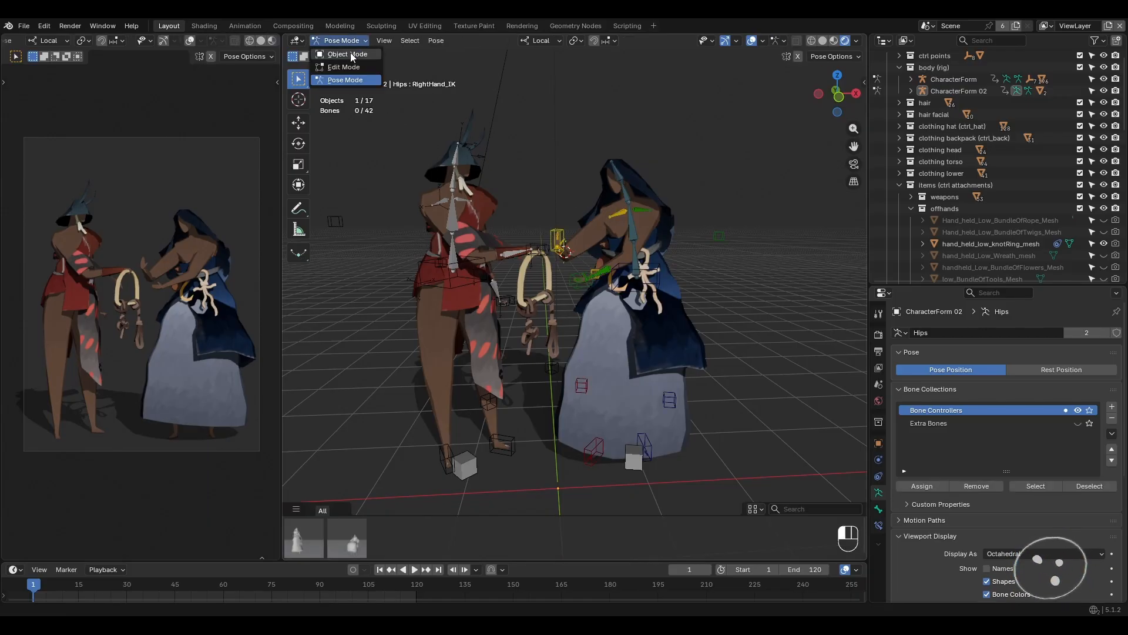
left_click(347, 56)
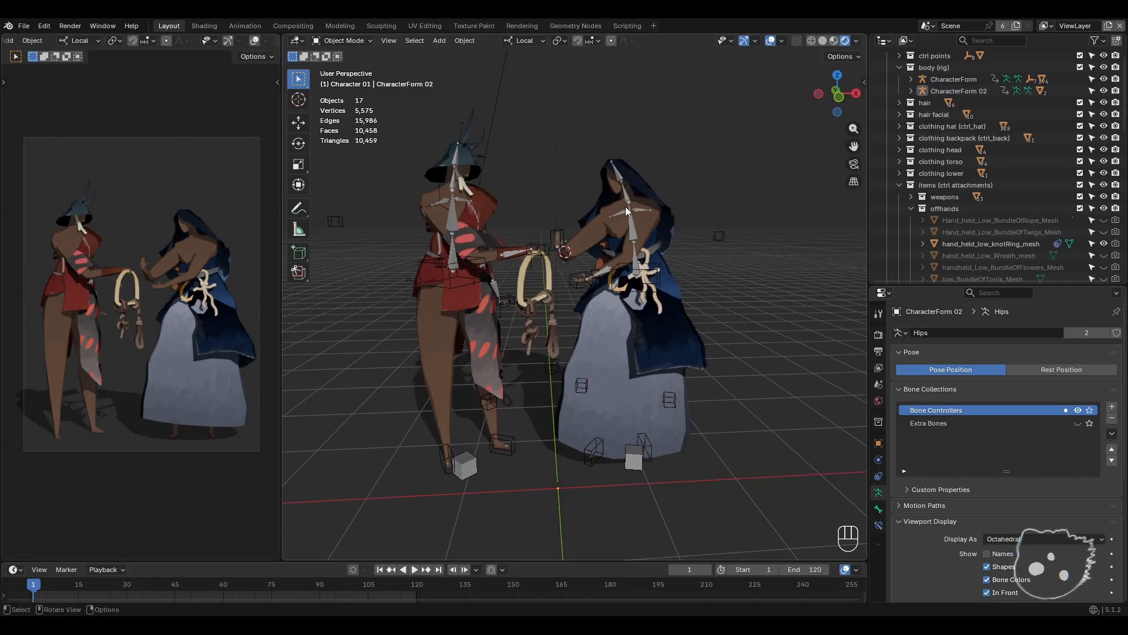
- Select the CharacterForm 02 rig and enter Pose Mode for it alone
middle_click_drag(626, 213, 596, 220)
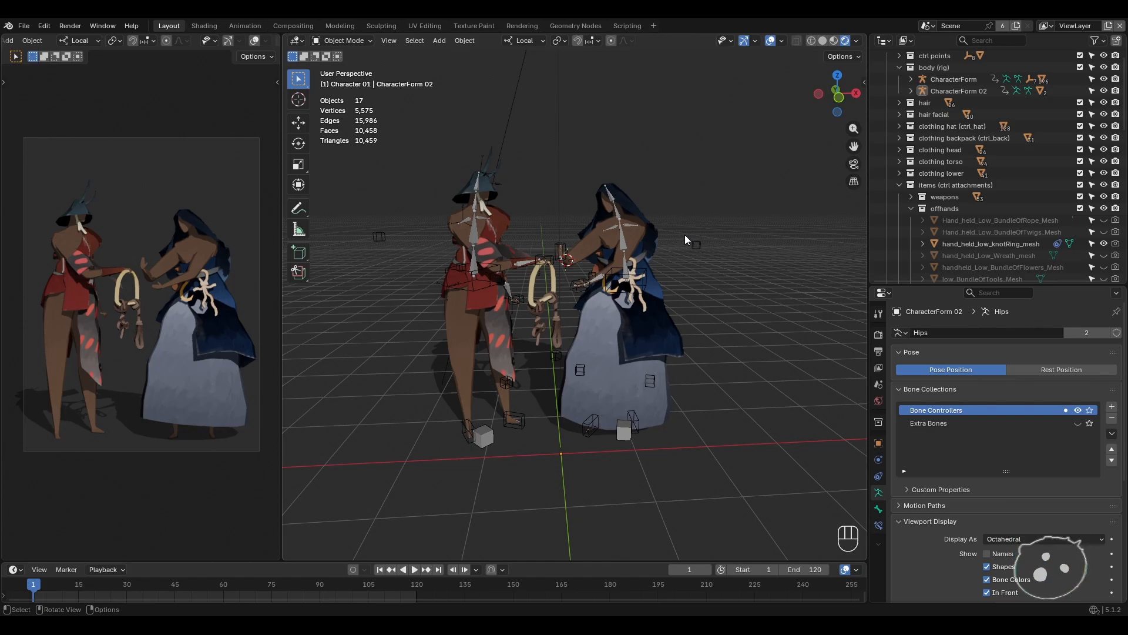
scroll(611, 361, "up", 4)
scroll(610, 361, "up", 2)
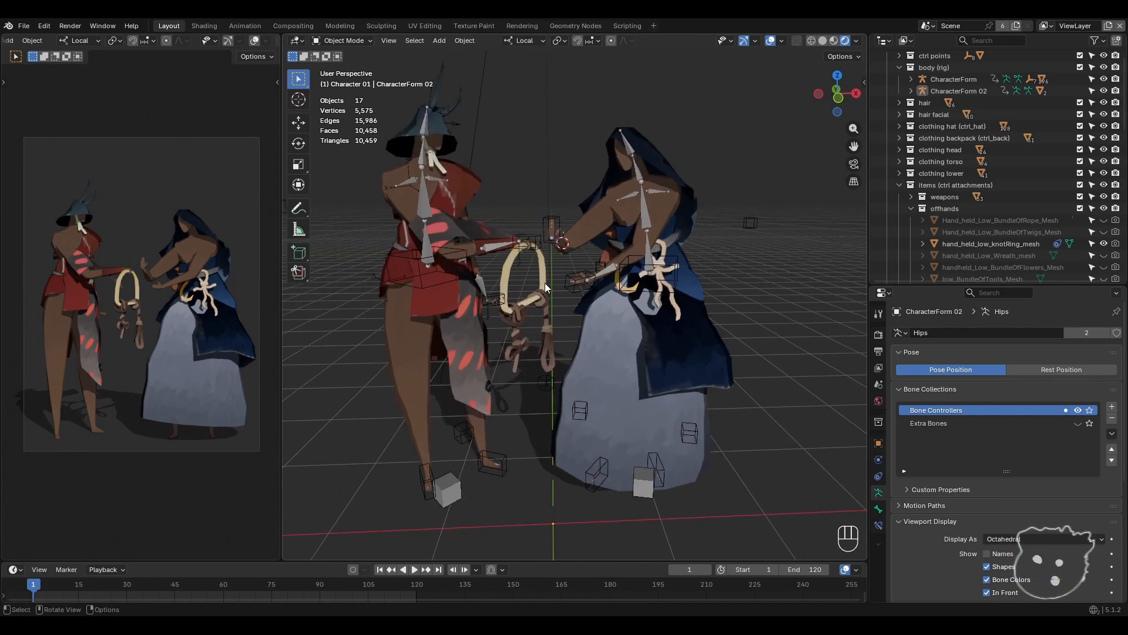
left_click(580, 273)
left_click(344, 40)
left_click(349, 87)
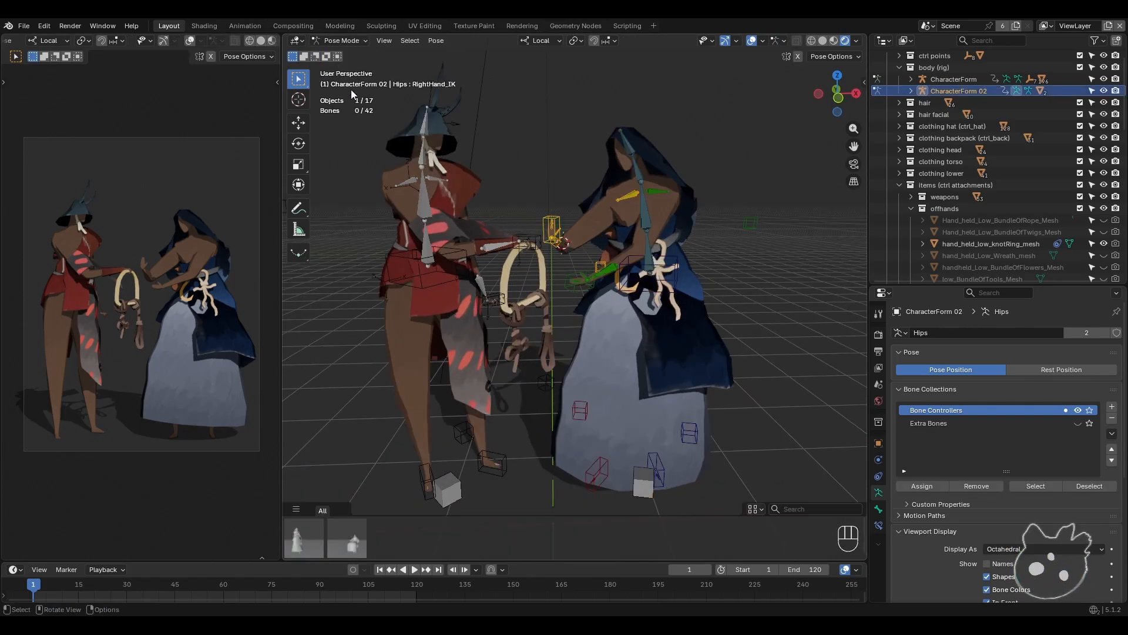
- Try to find the "add cube" command through operator search while in Pose Mode, and close the search
middle_click_drag(529, 178, 552, 230)
key("space")
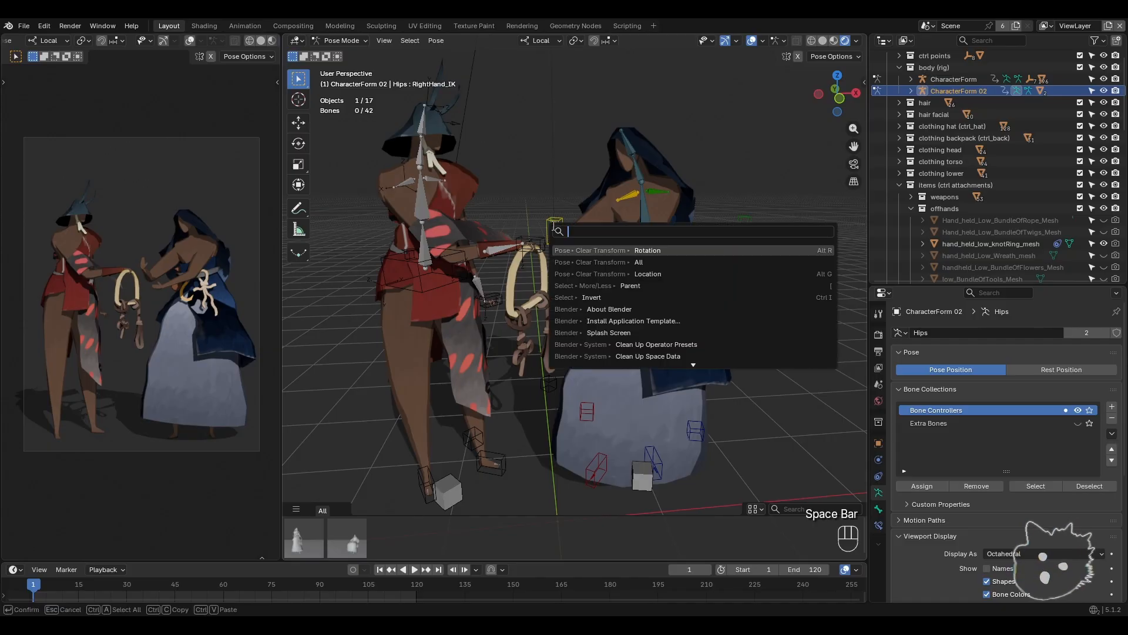
type("add cube")
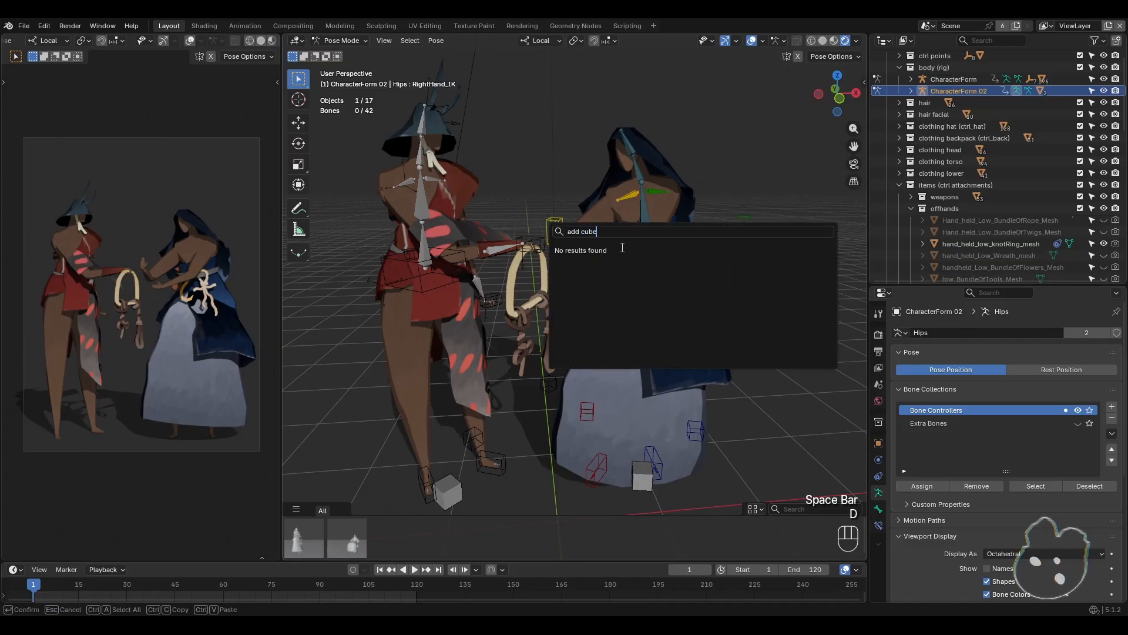
double_click(609, 230)
key("BackSpace")
key("BackSpace")
key("Escape")
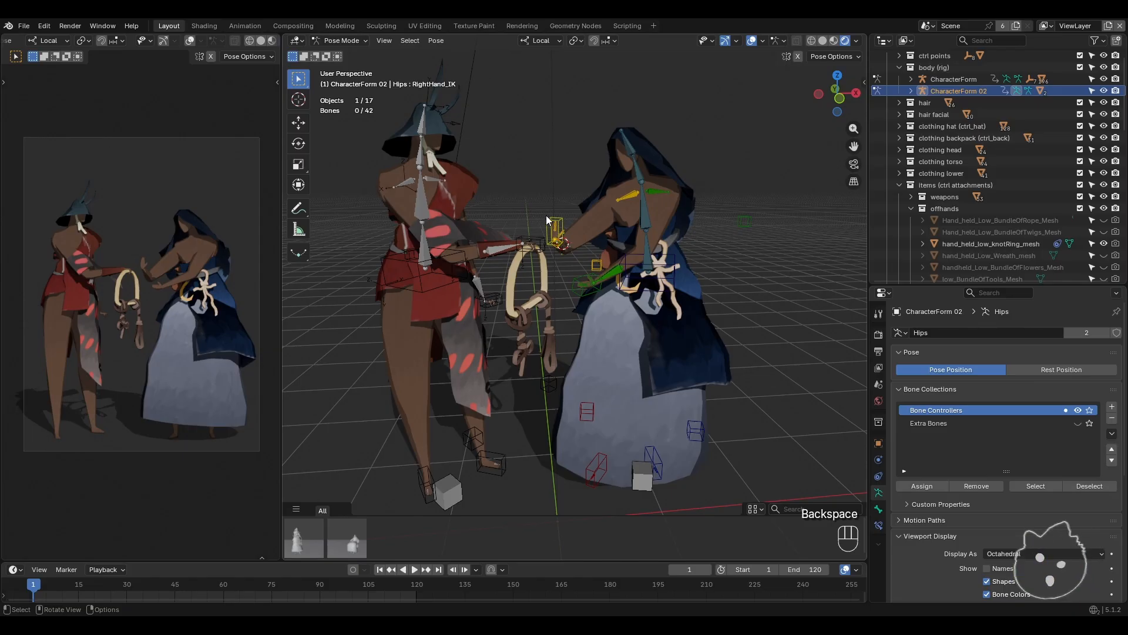
- Return CharacterForm 02 to Object Mode and deselect everything in the scene
left_click_drag(545, 215, 564, 227)
left_click(722, 314)
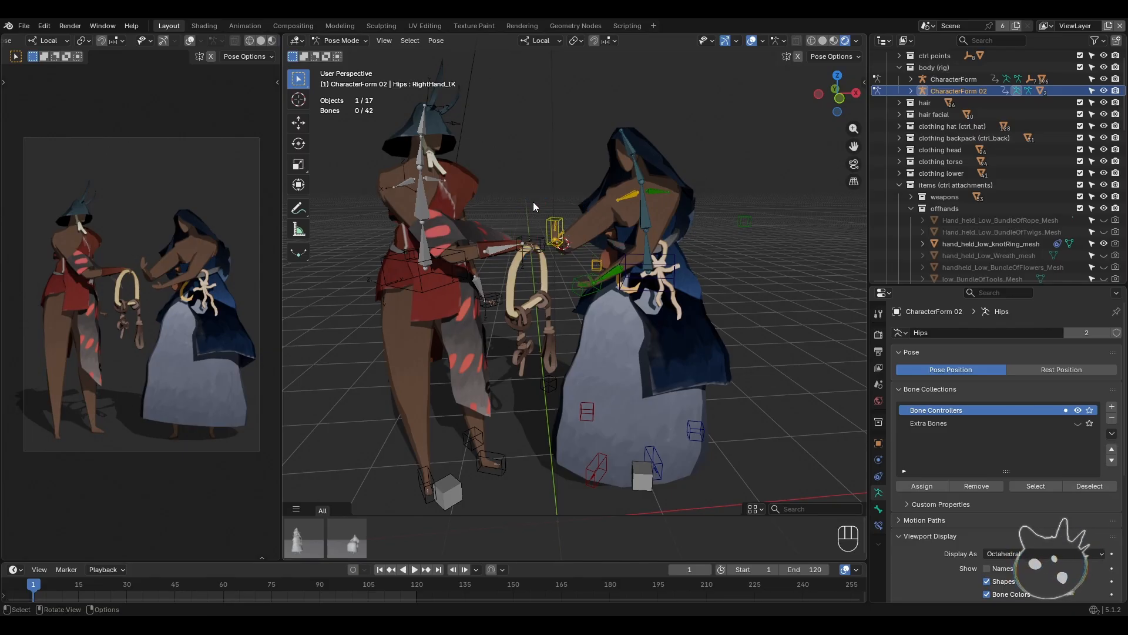
left_click(354, 42)
left_click(346, 51)
left_click(554, 158)
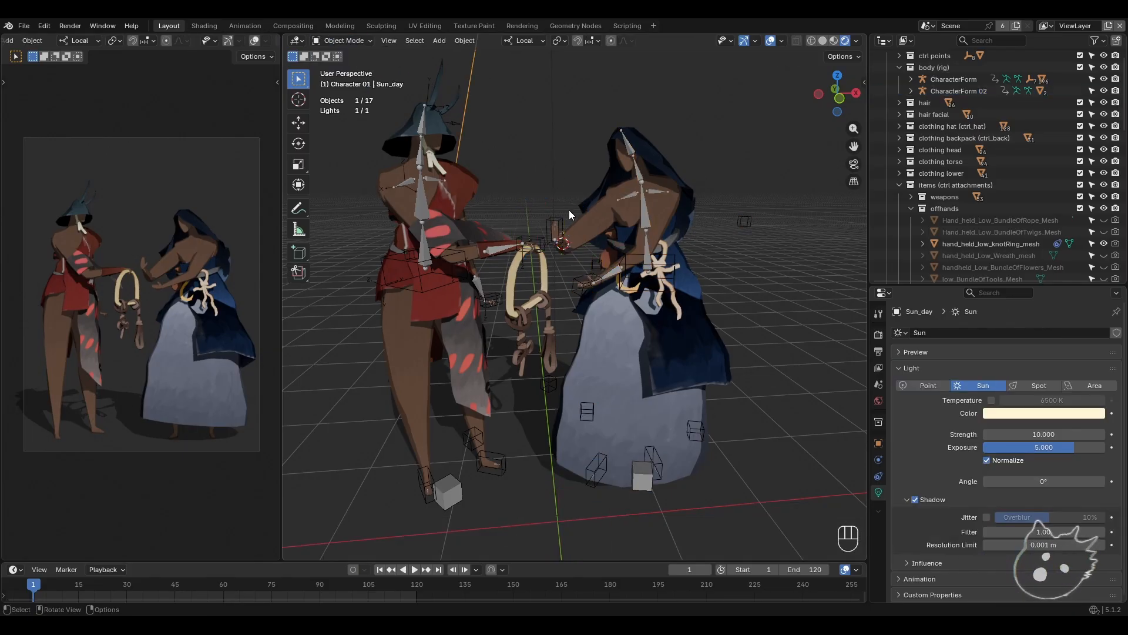
left_click(355, 413)
- Add a cube through operator search, move it down in front of the characters' legs, and undo both operations
key("space")
type("ad")
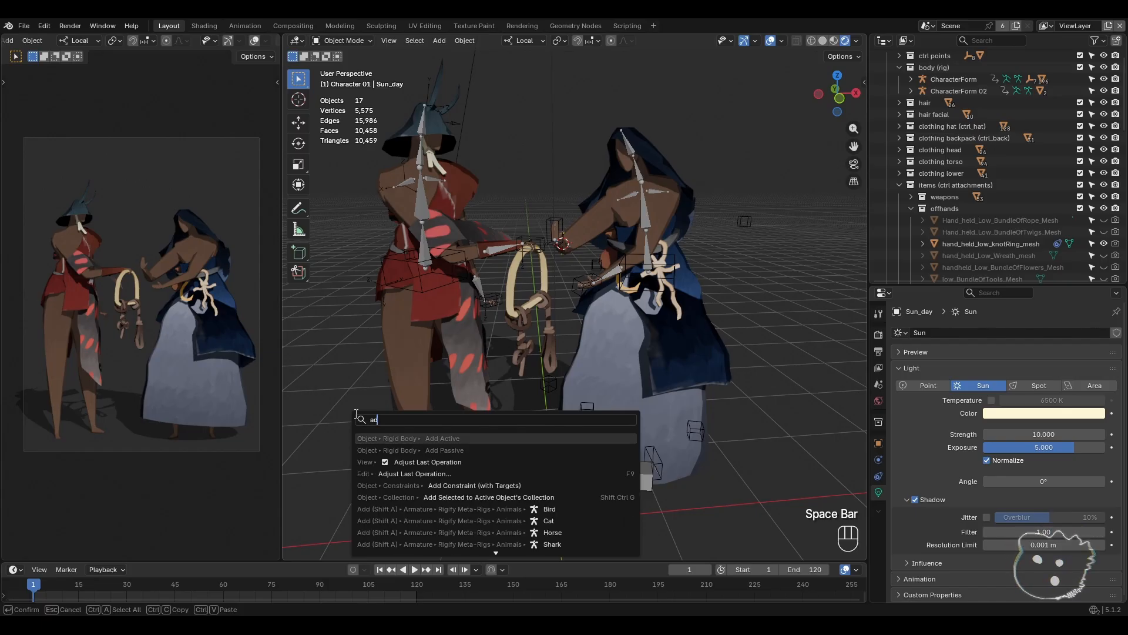
type("d cube")
key("Return")
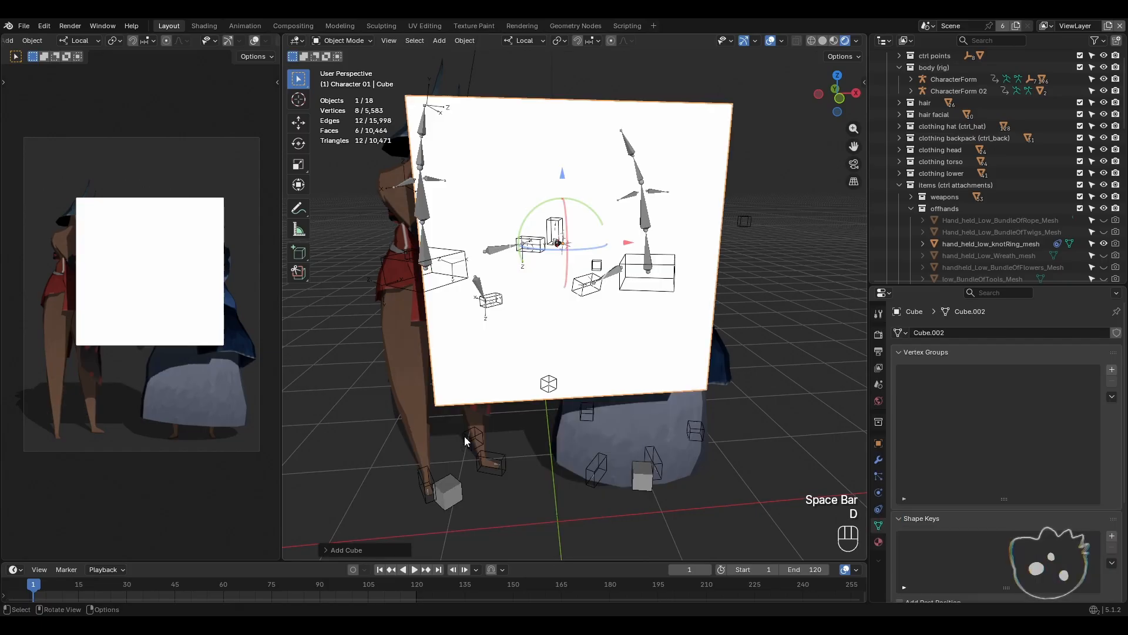
scroll(496, 424, "down", 2)
key("g")
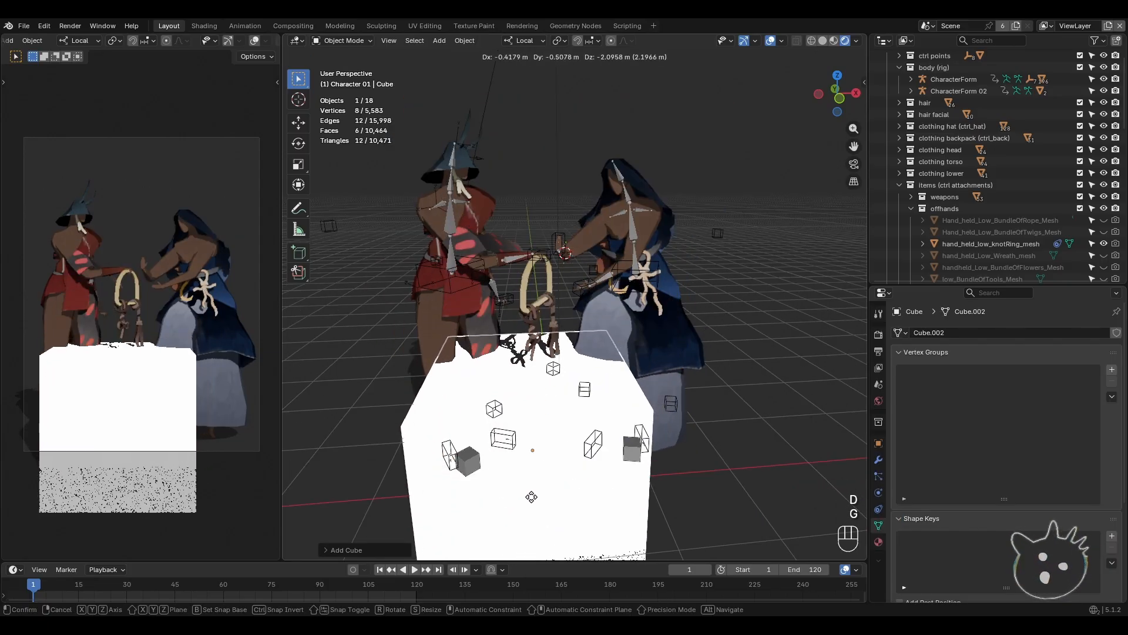
left_click(689, 475)
key("ctrl+z")
key("ctrl+z")
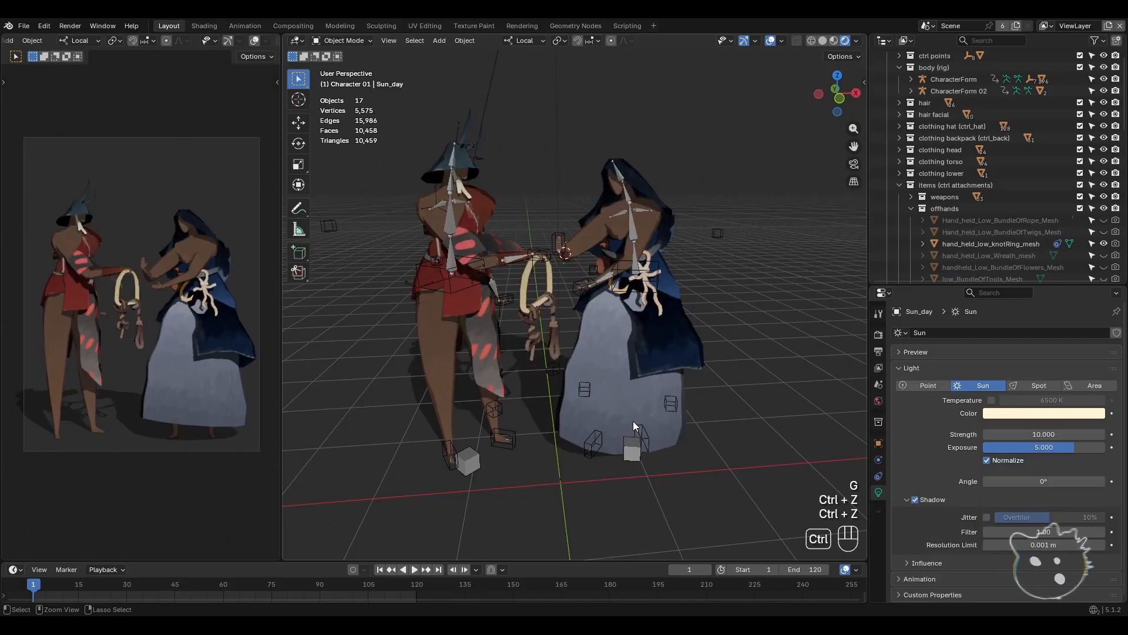
- Reset the 3D cursor to the world origin
key("q")
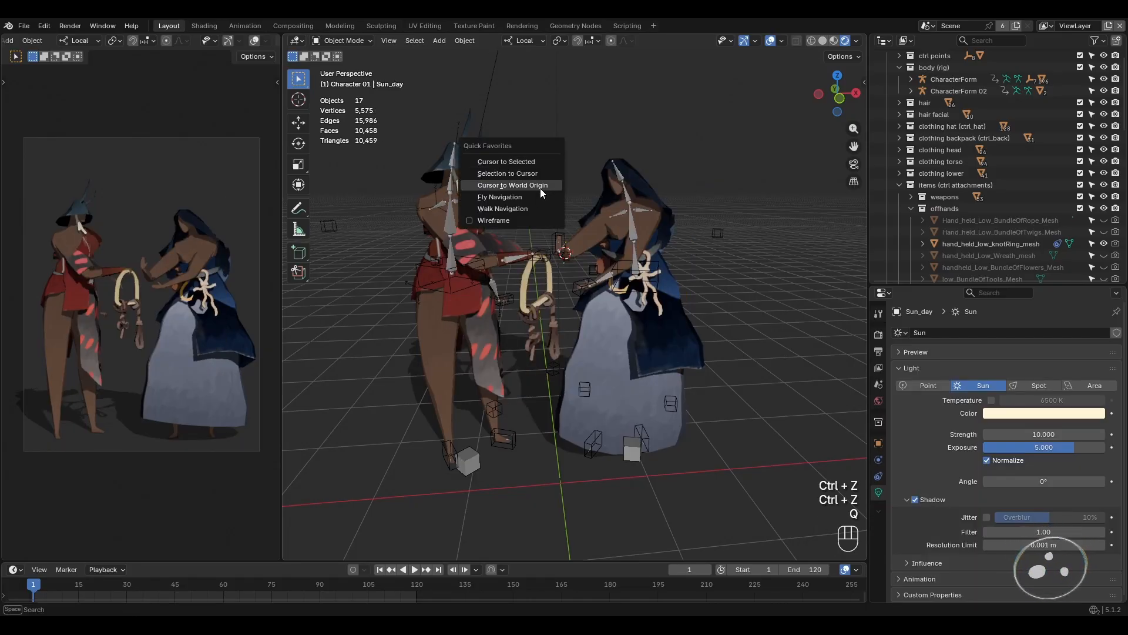
left_click(541, 186)
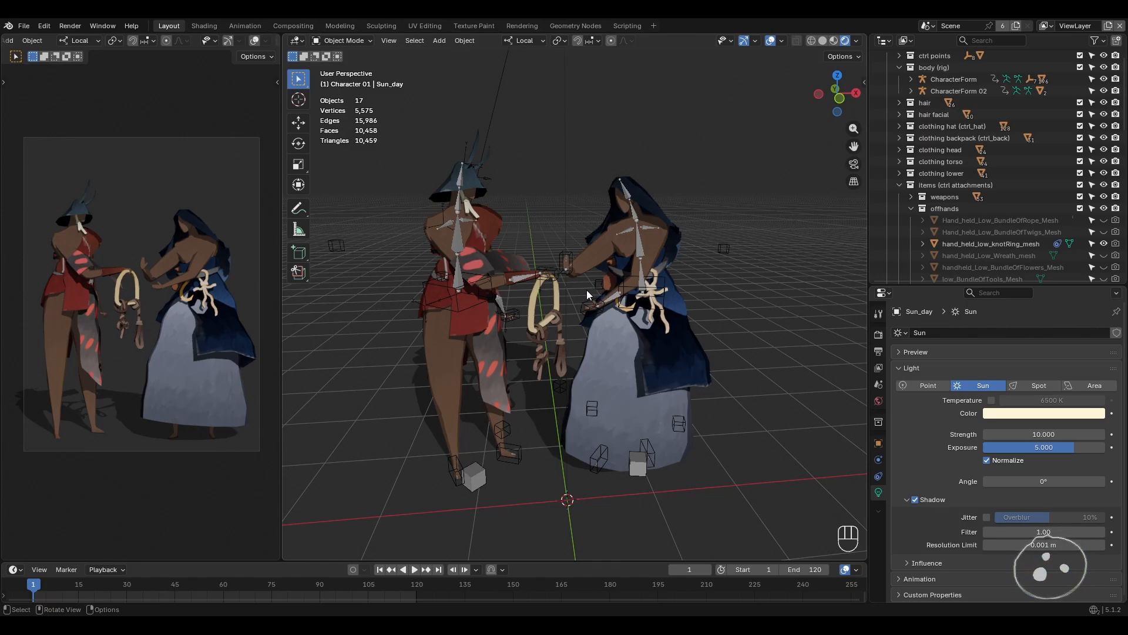
left_click(75, 27)
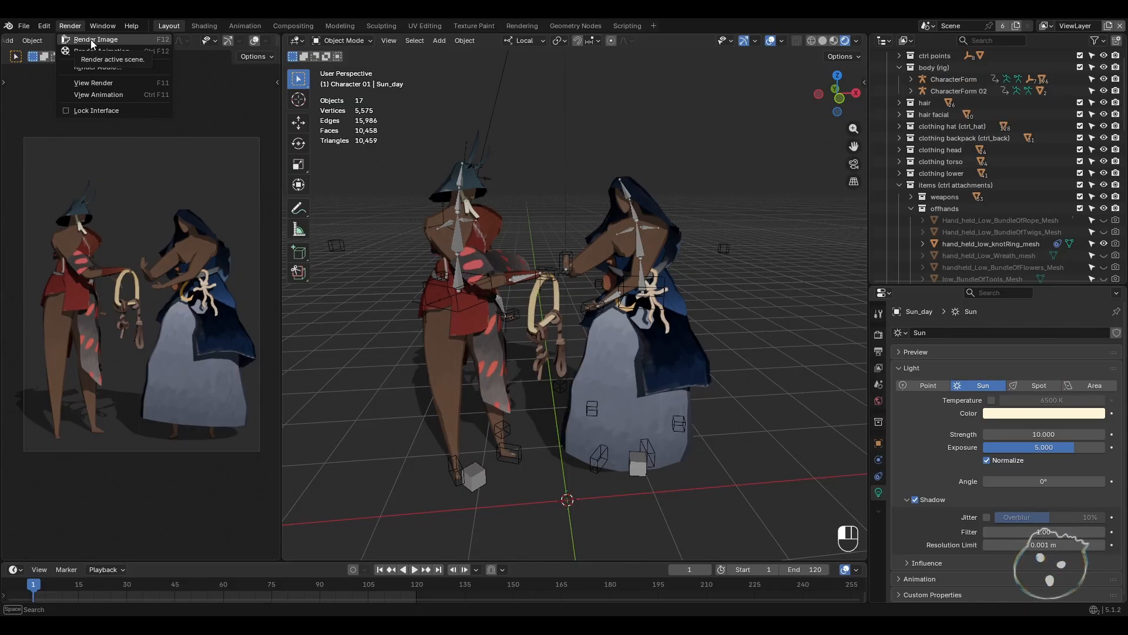
key("Escape")
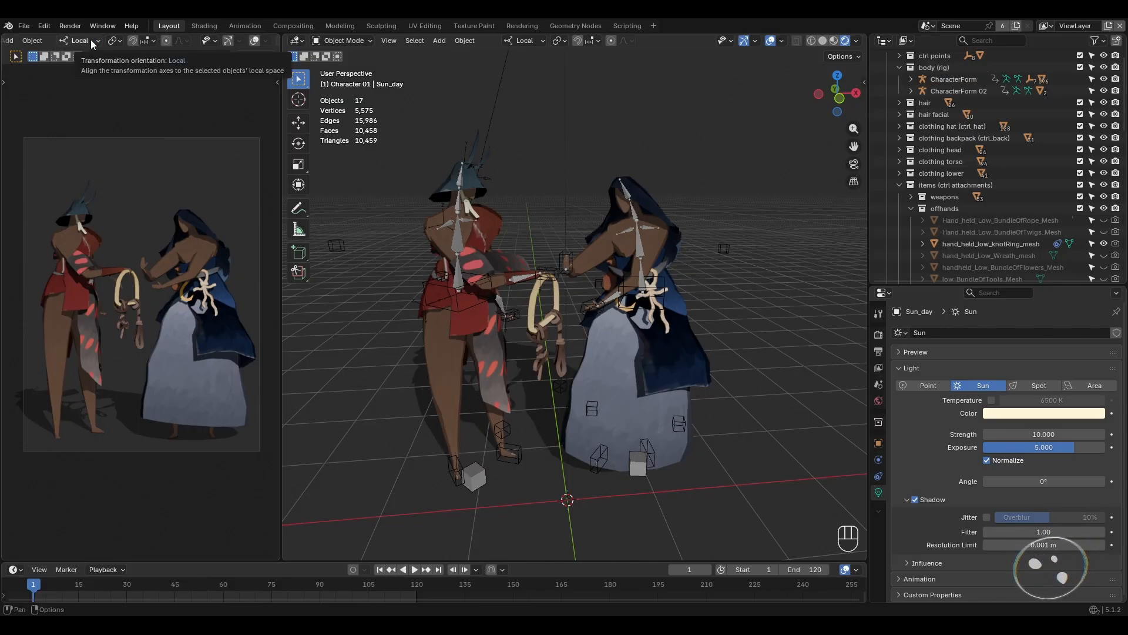
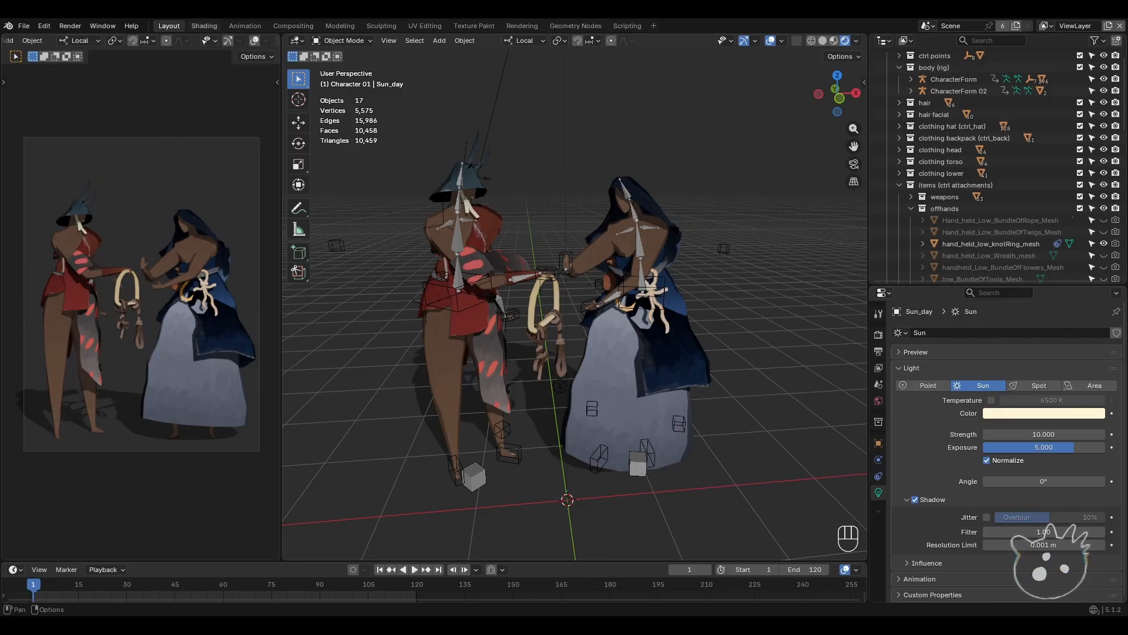
- In the Shading workspace, enable render visibility for hand_held_low_knotRing_mesh, m_ClothesForm05.001 and m_ClothesForm10, and return to the Layout workspace
left_click(204, 26)
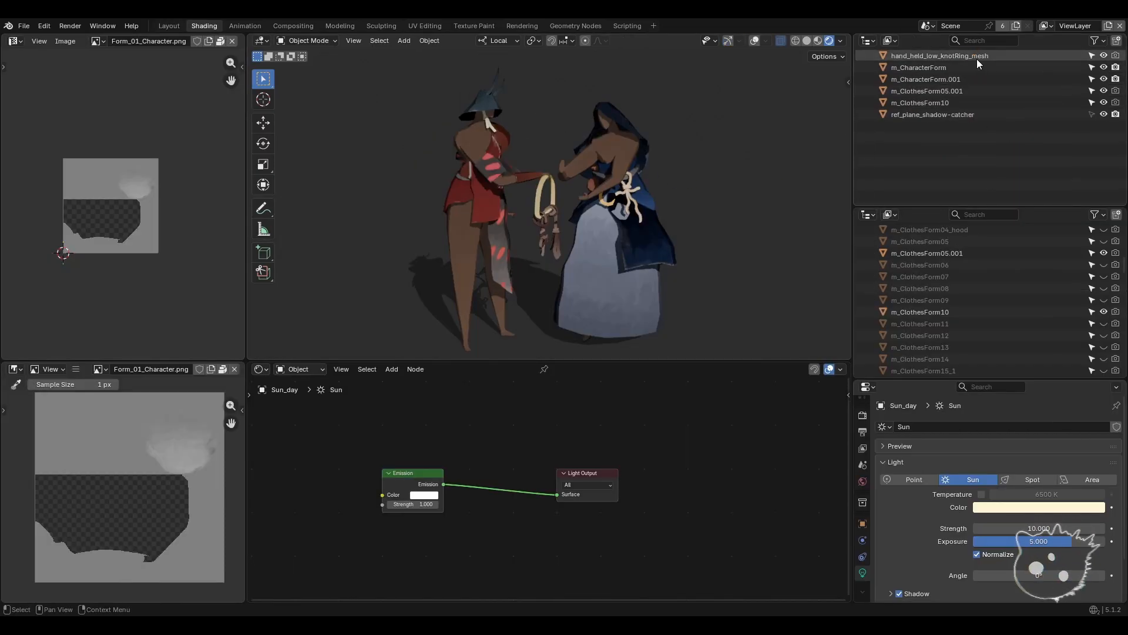
left_click(1116, 55)
left_click(1117, 91)
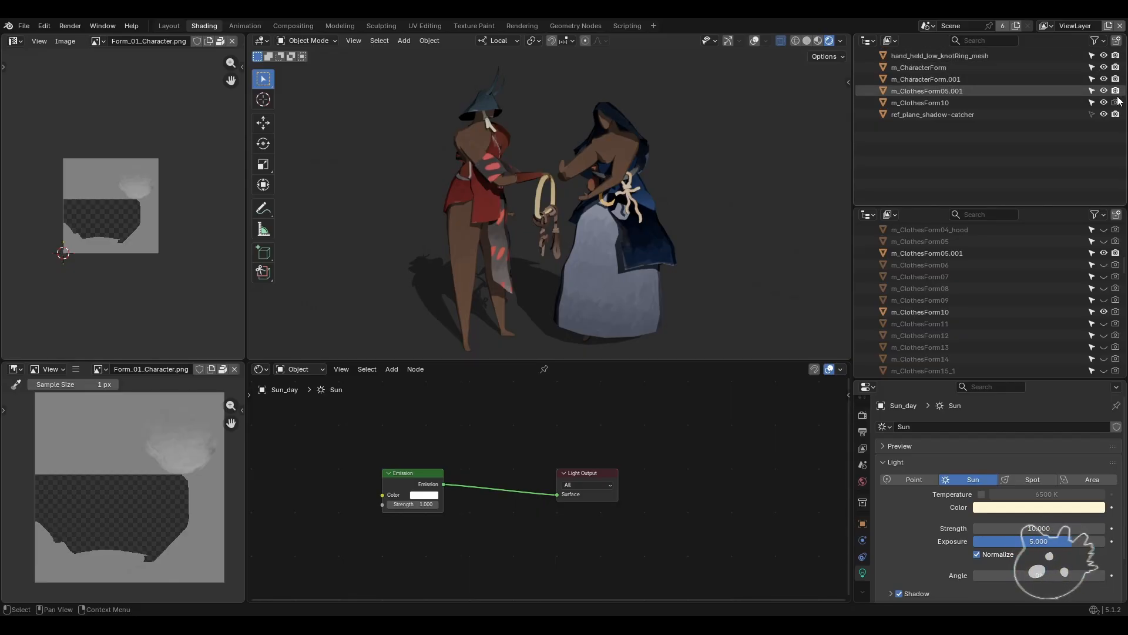
left_click(1116, 102)
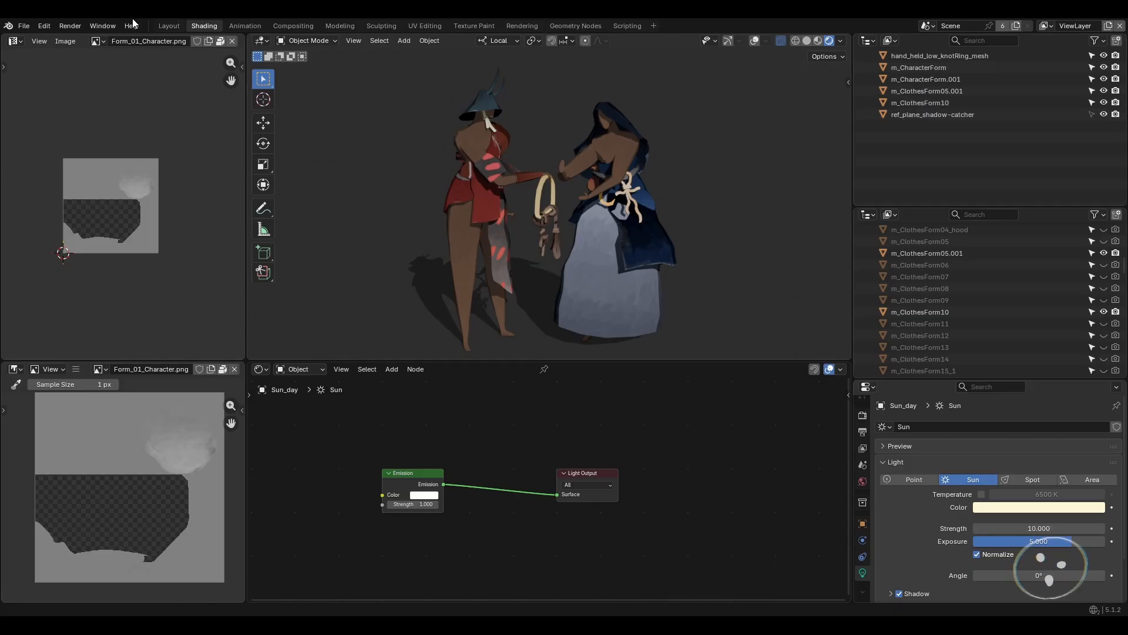
left_click(170, 26)
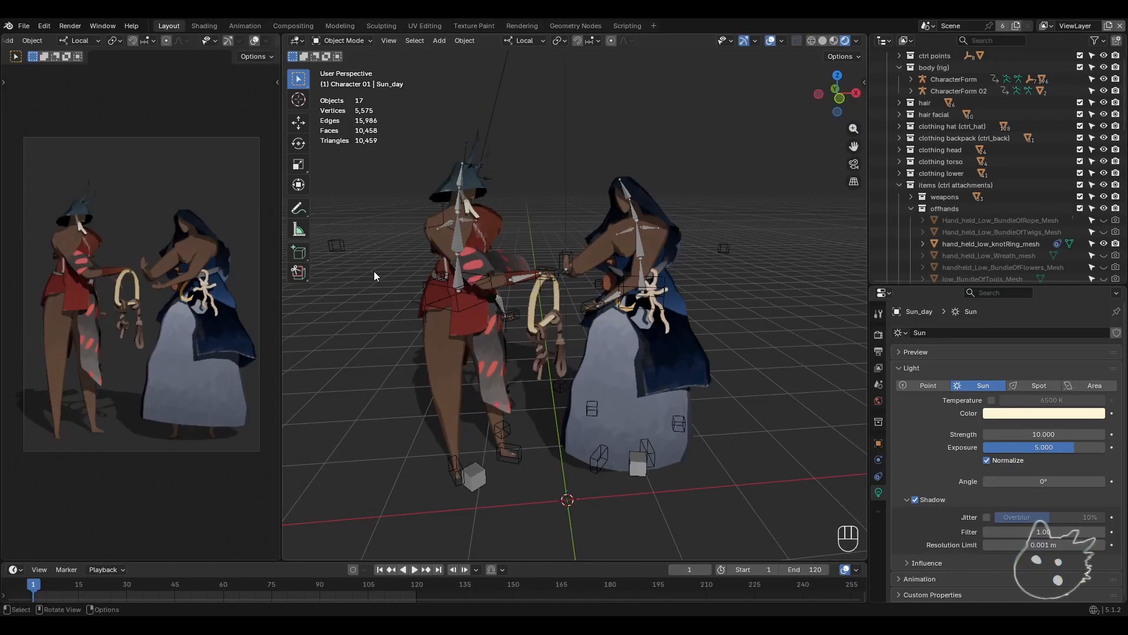
- Render a still image of the two posed characters through the active camera
left_click(46, 26)
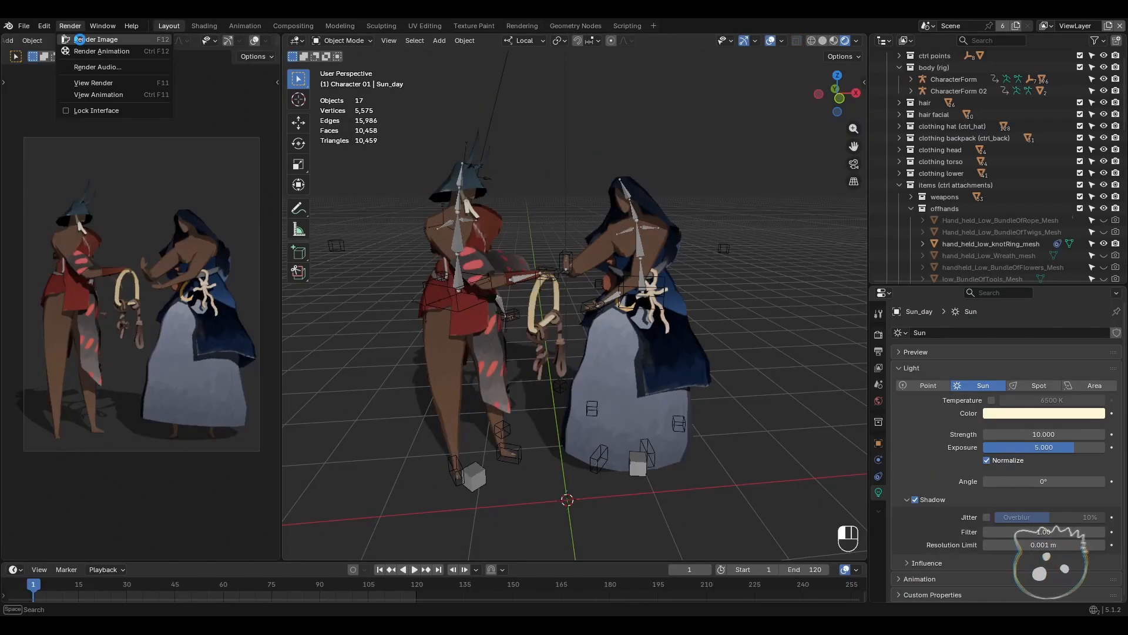
left_click(80, 40)
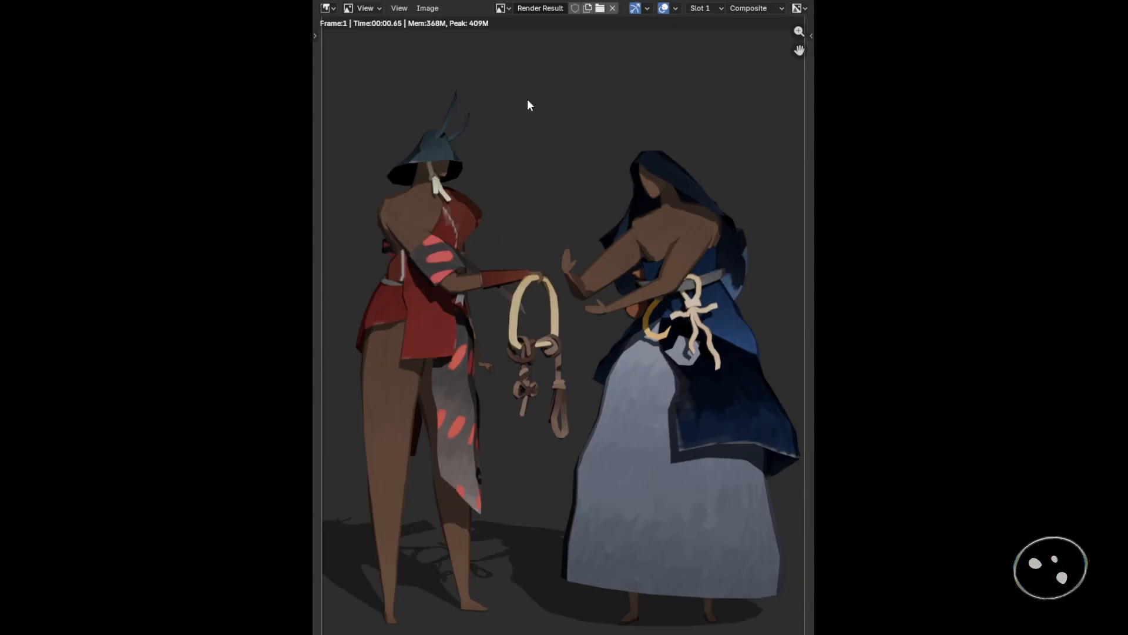
left_click(428, 8)
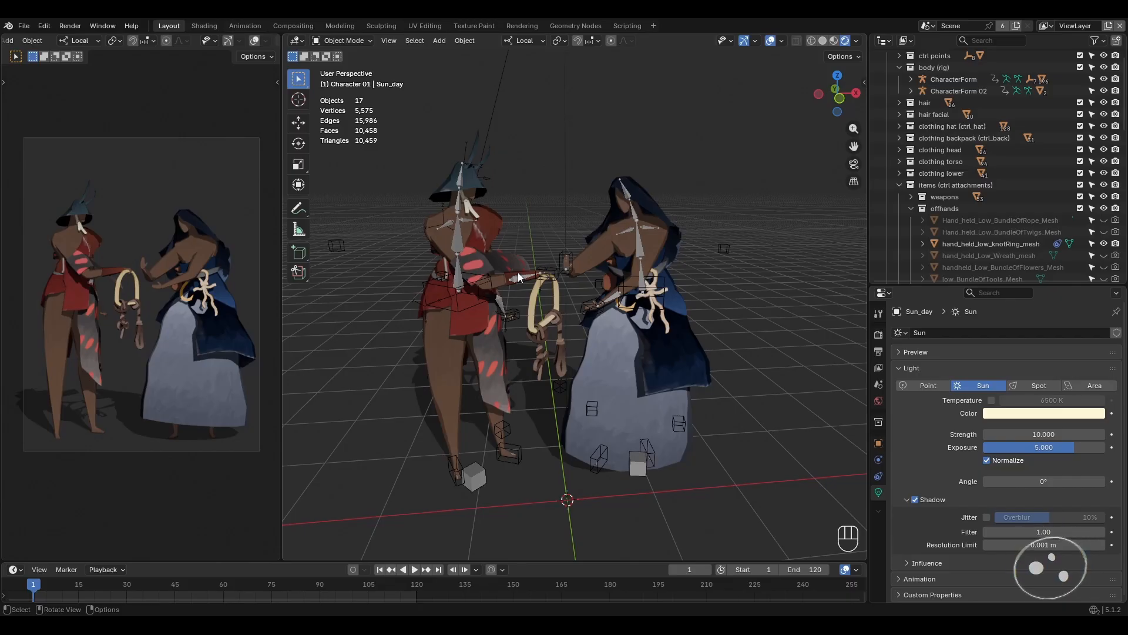
- Enable Transparent in the scene's Film render settings
middle_click_drag(517, 275, 527, 273)
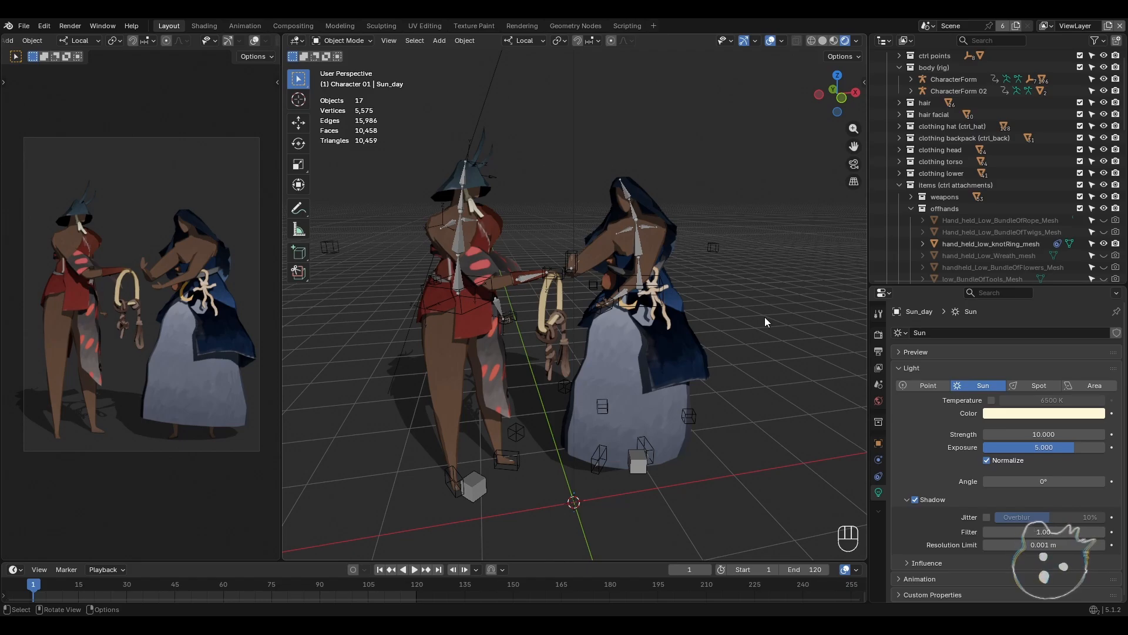
left_click(878, 336)
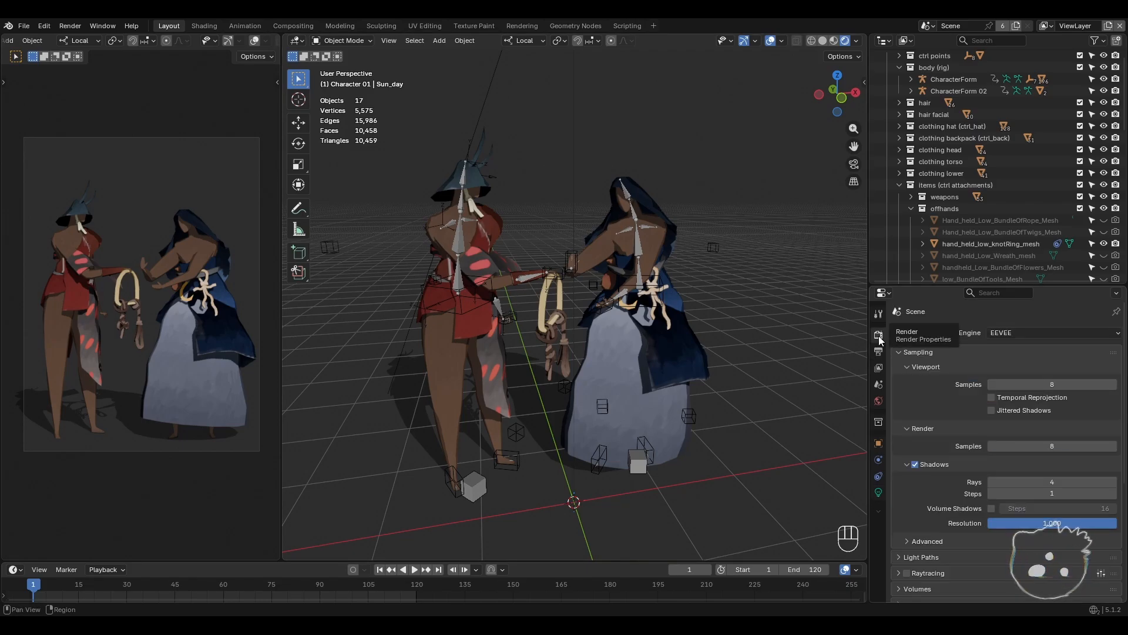
scroll(943, 464, "down", 5)
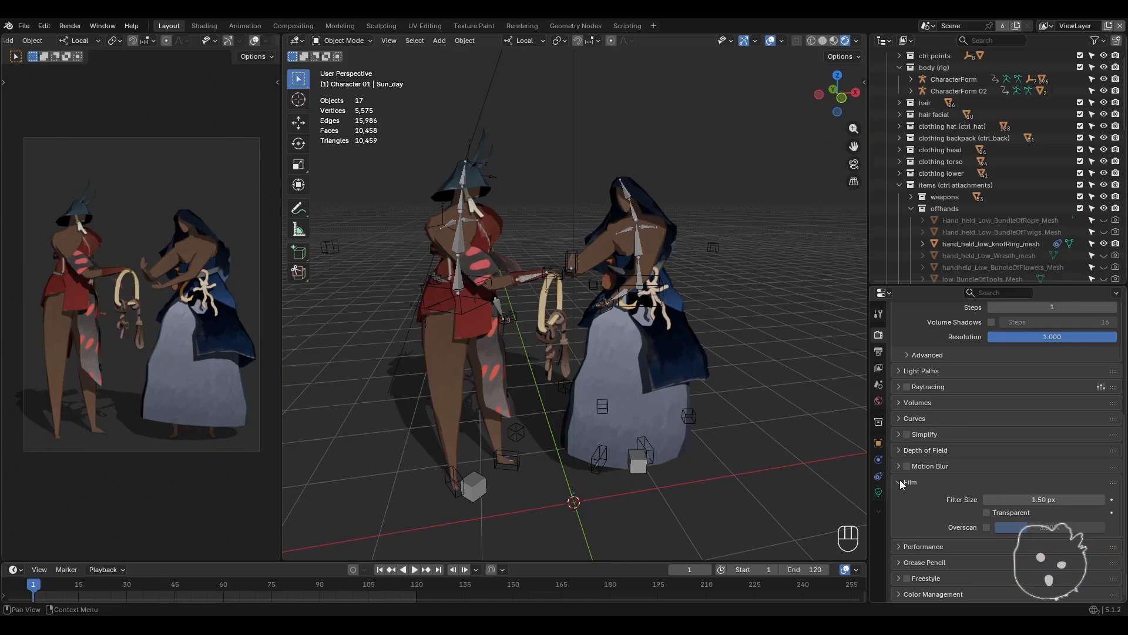
left_click(987, 512)
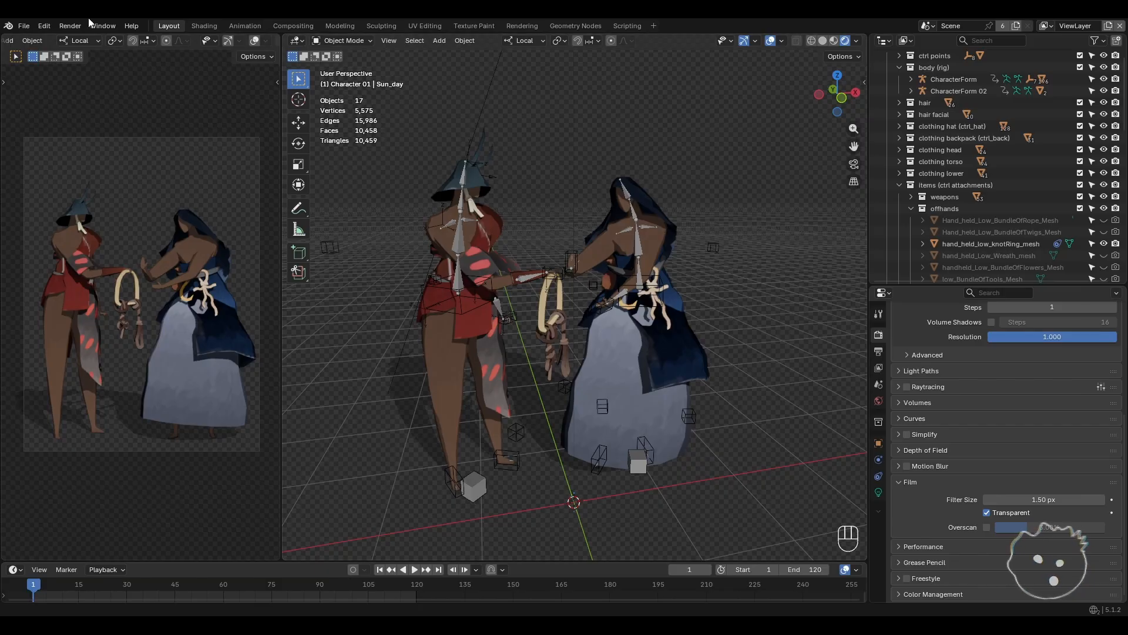
- Render the scene again with the transparent background, and compare the viewport with film transparency switched off and back on
left_click(69, 26)
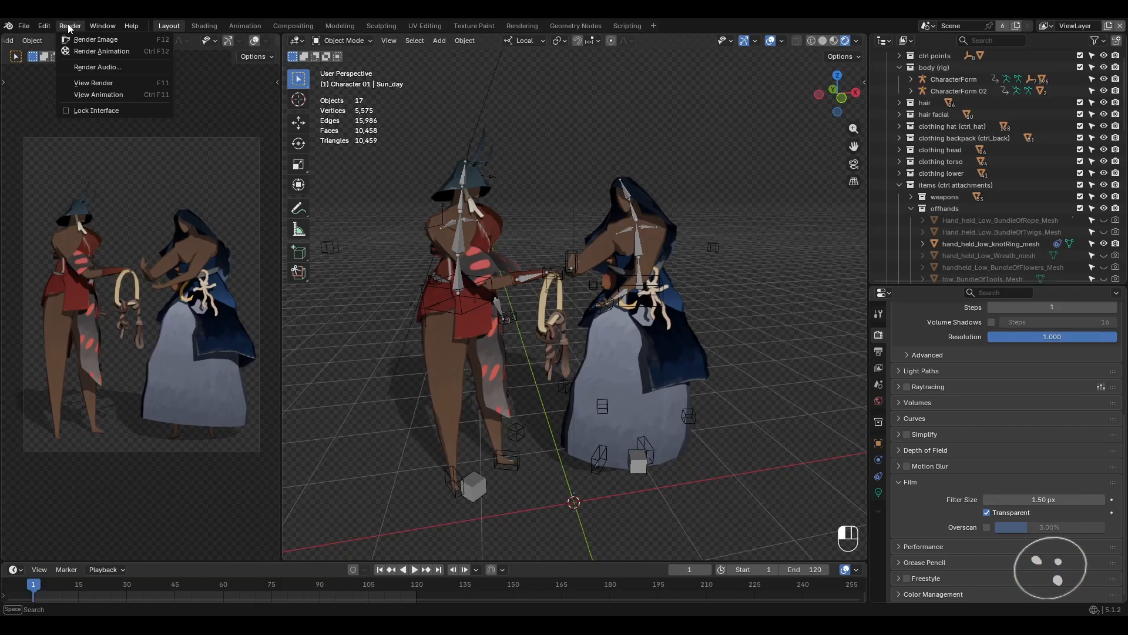
left_click(107, 43)
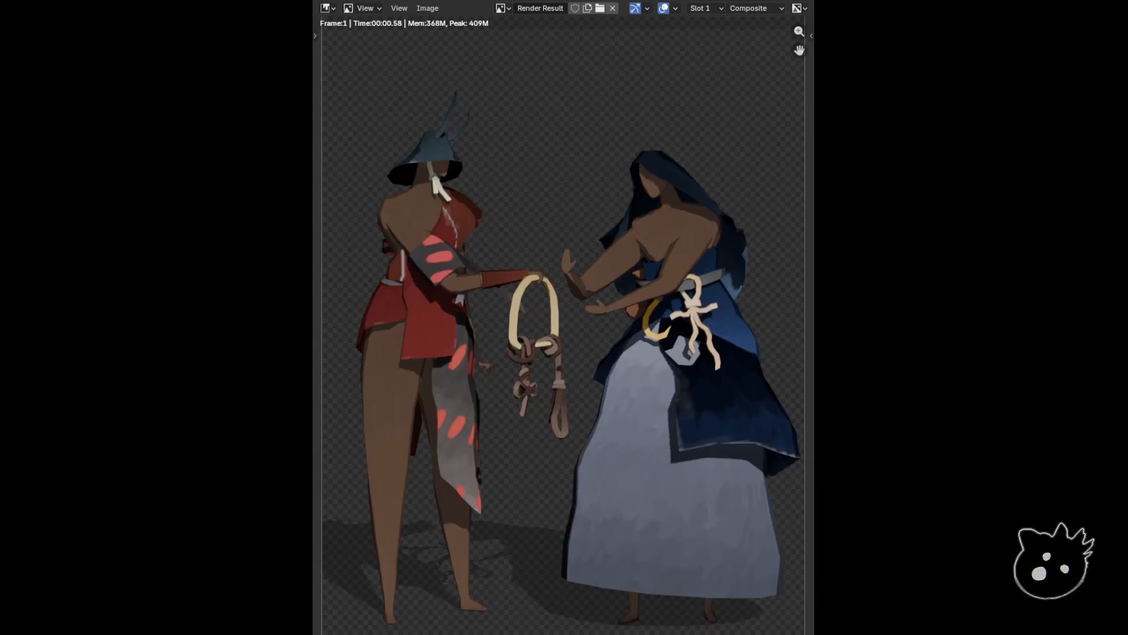
left_click(429, 9)
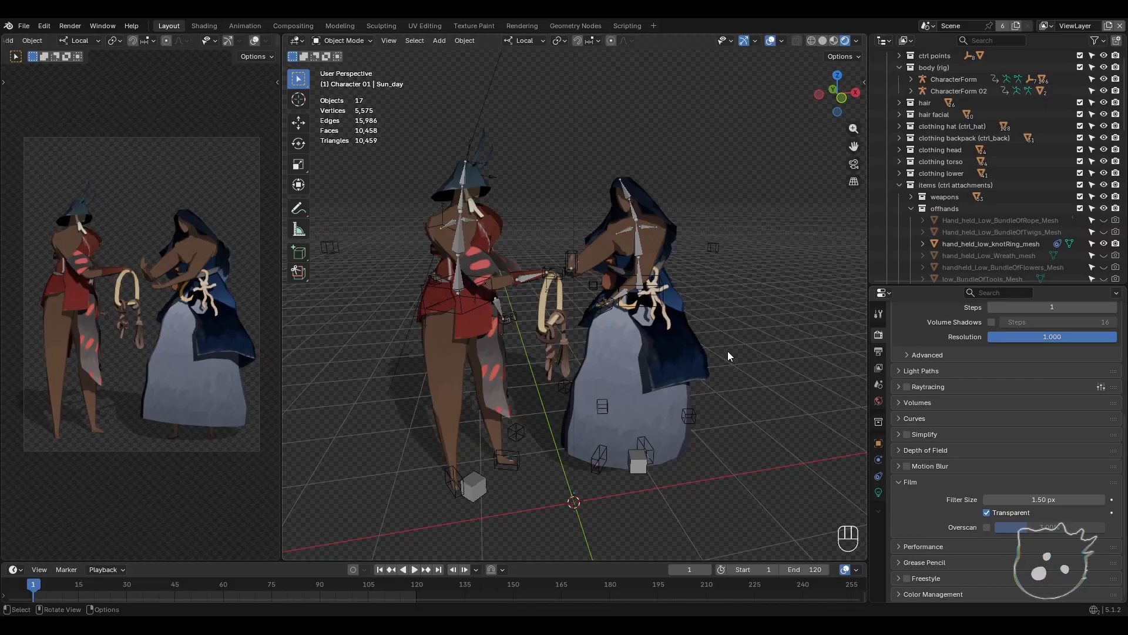
left_click(987, 513)
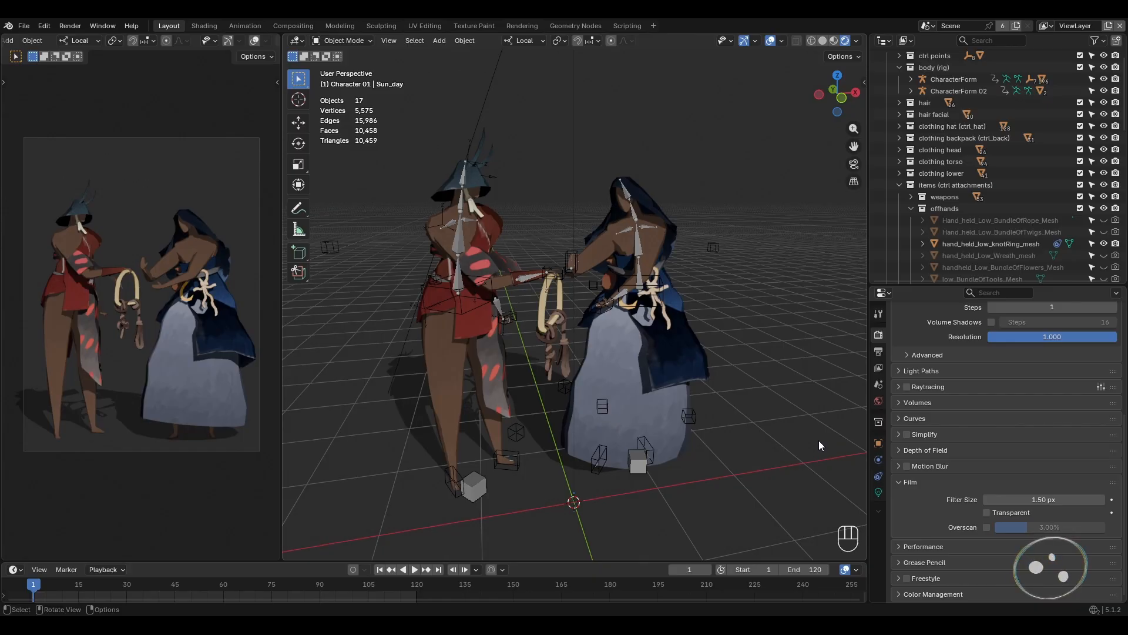
key("ctrl+z")
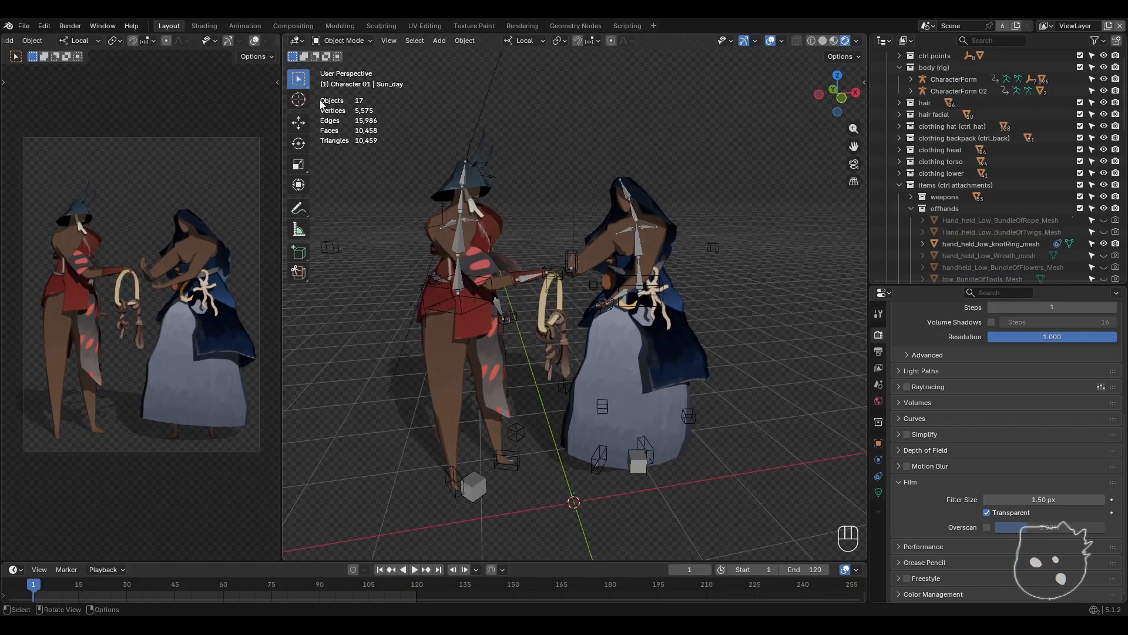
- Open the Compositing workspace and examine the available compositing node trees and the scene's view layers
left_click(295, 25)
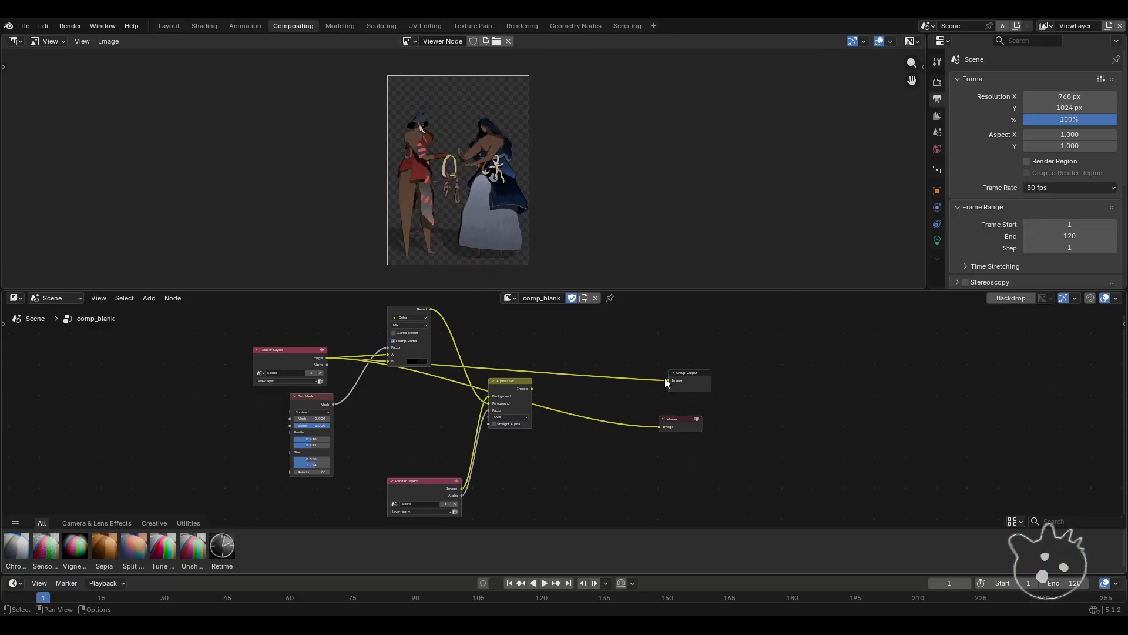
left_click(509, 298)
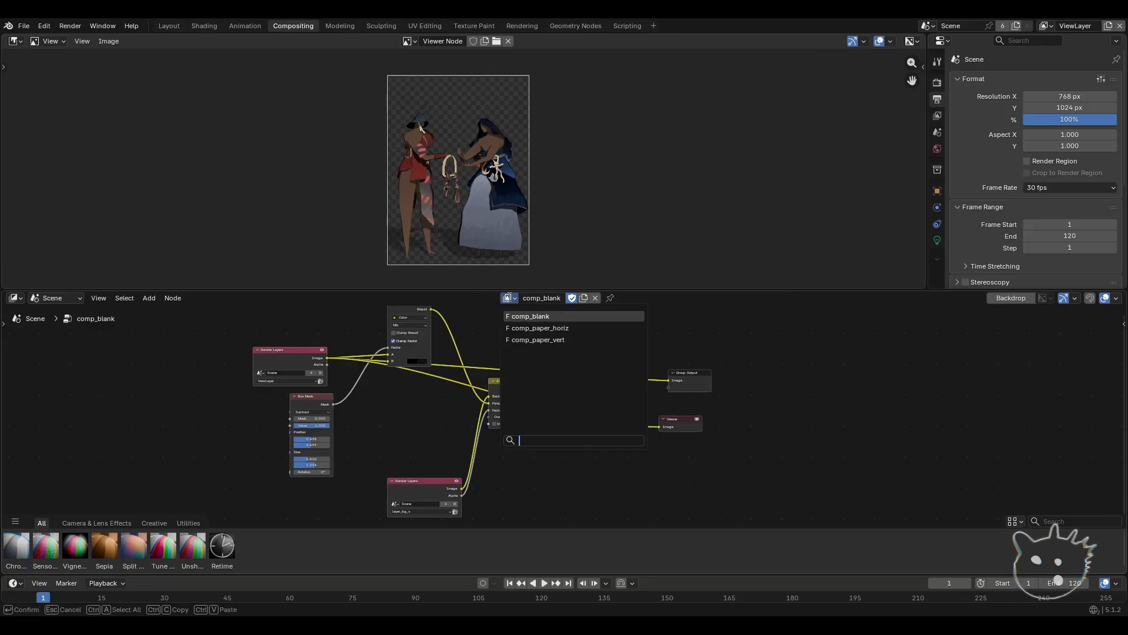
left_click(930, 439)
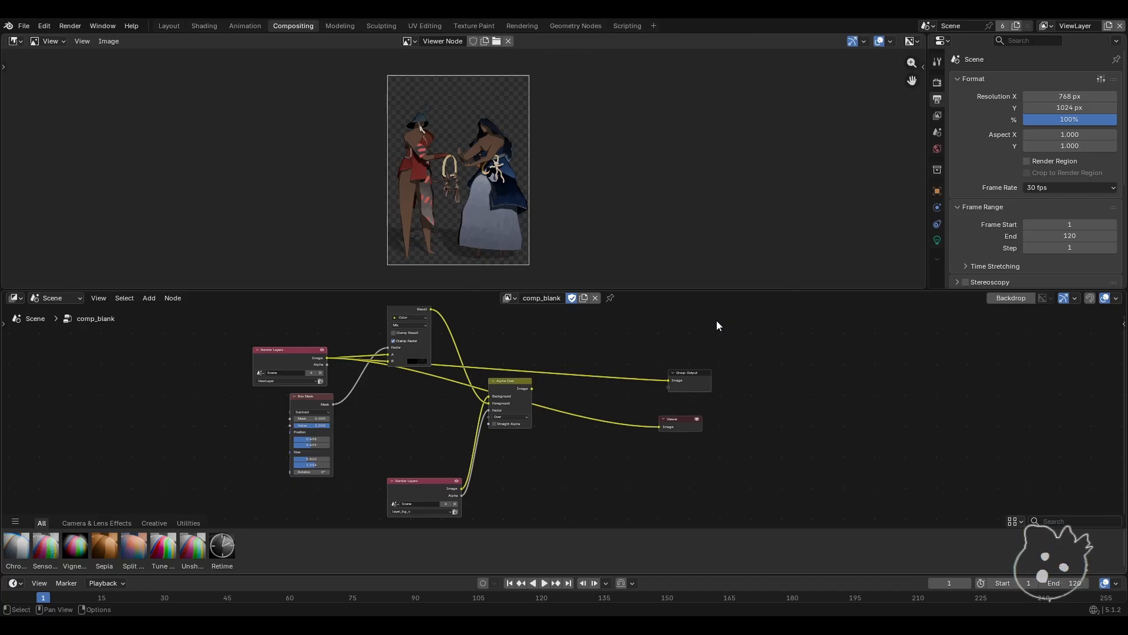
left_click(1049, 25)
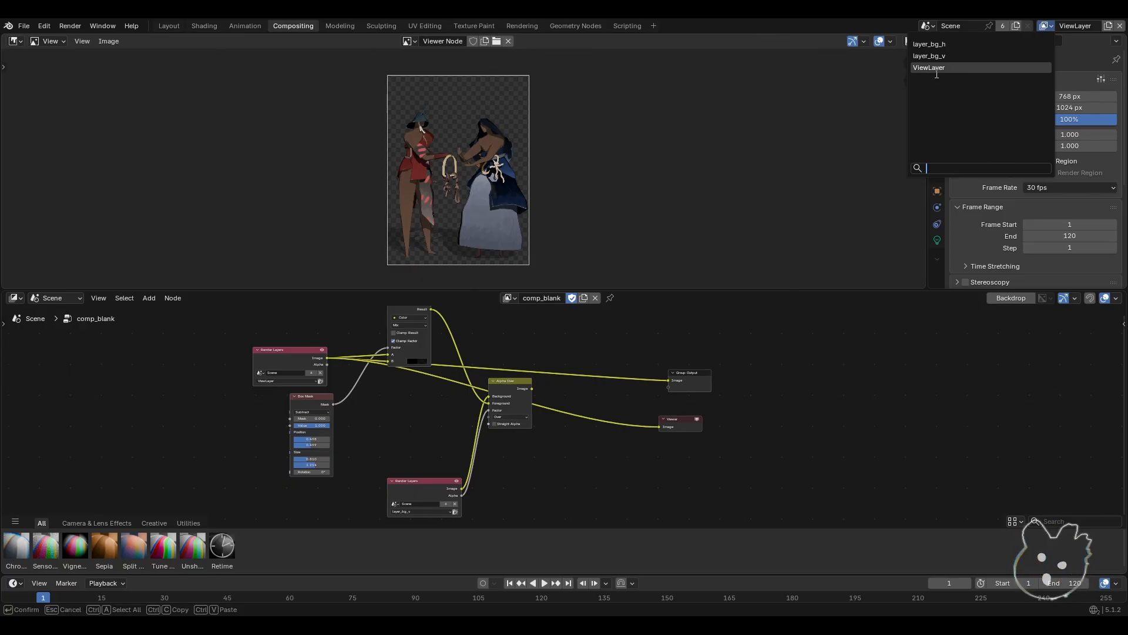
left_click(804, 384)
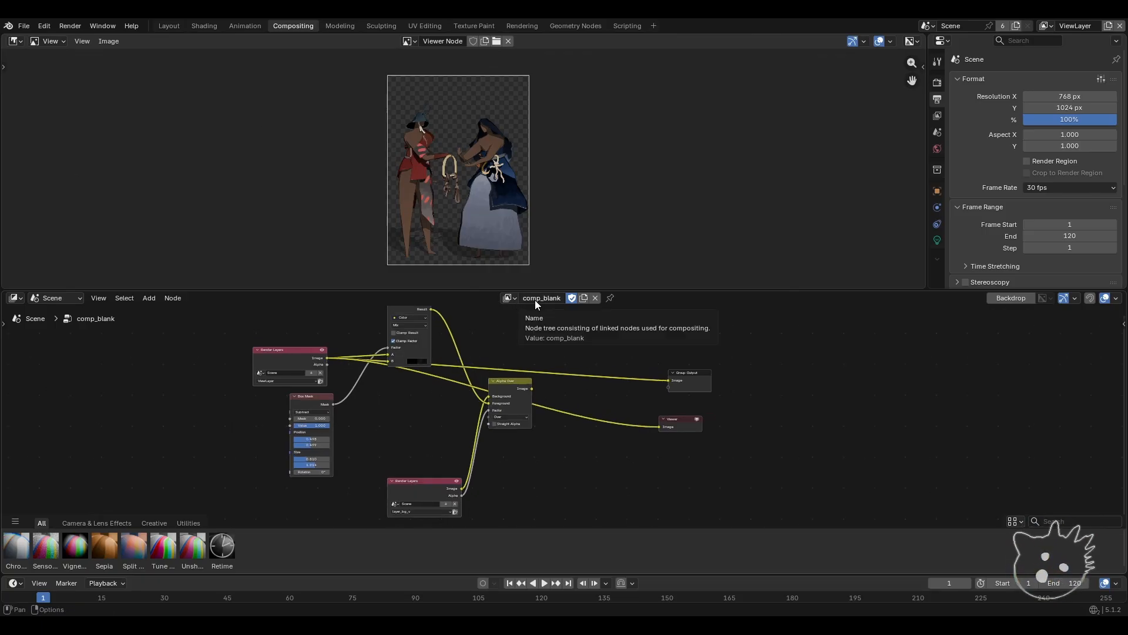
- Switch the compositor to the comp_paper_vert node tree and inspect its Box Mask and background Render Layers nodes
left_click(509, 298)
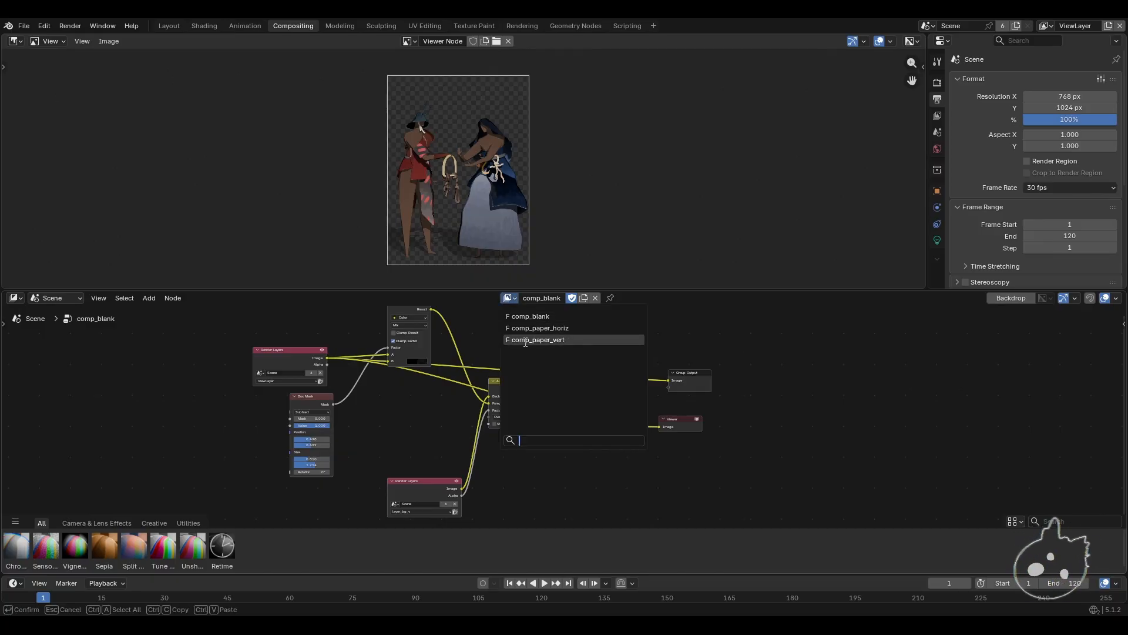
left_click(553, 340)
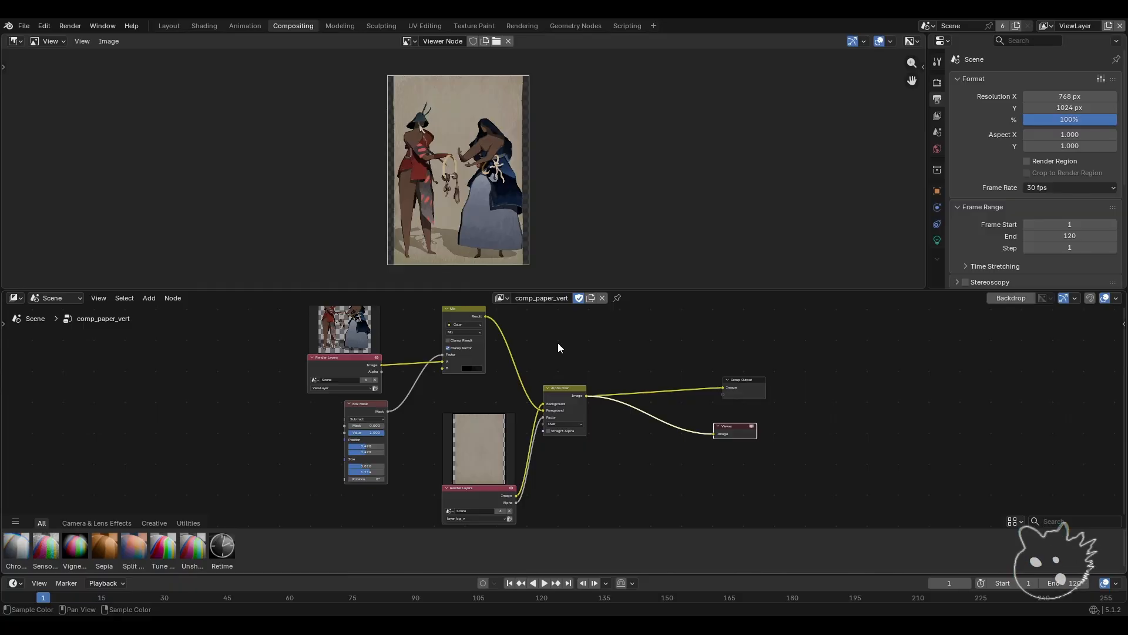
scroll(475, 415, "up", 3)
middle_click_drag(431, 385, 491, 354)
scroll(542, 431, "up", 4)
middle_click_drag(486, 405, 457, 354)
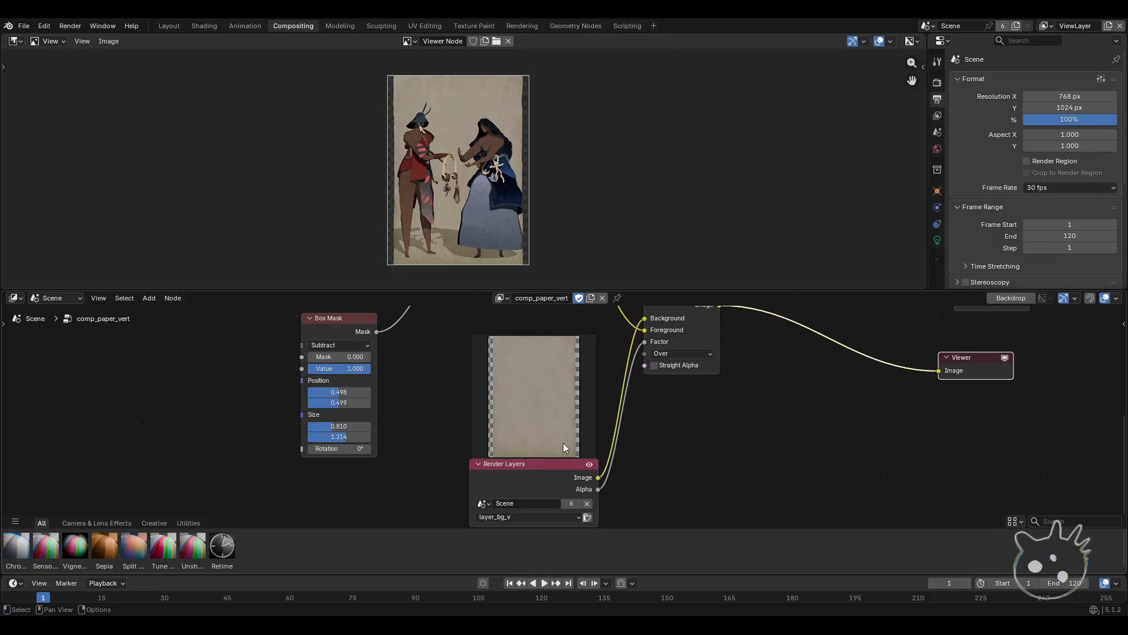
middle_click_drag(535, 411, 533, 441)
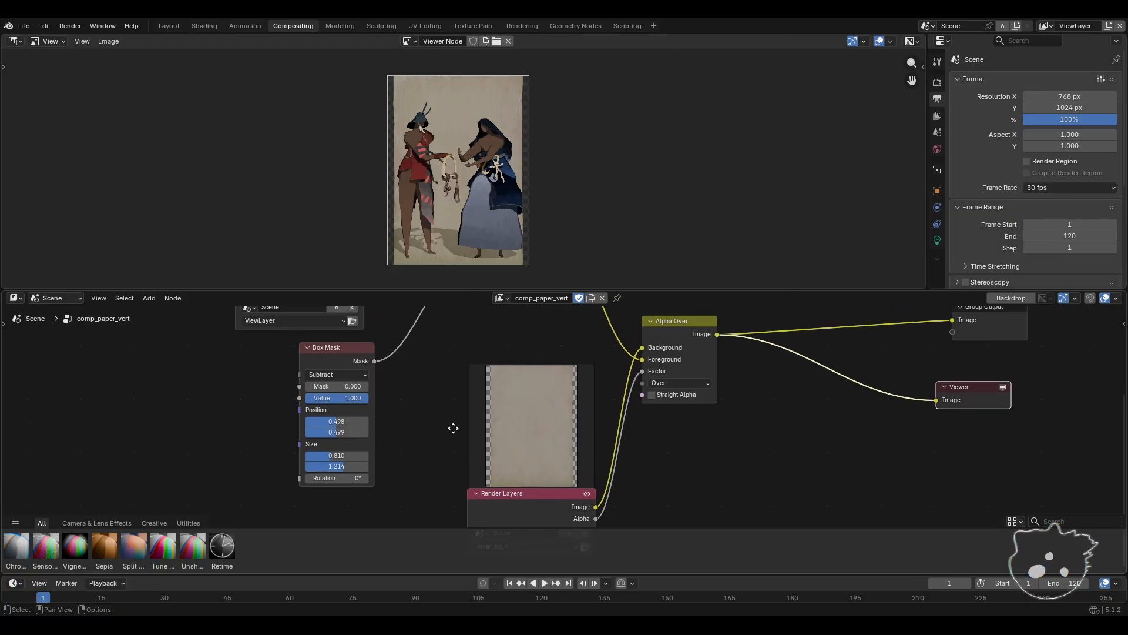
- Return to the Layout workspace and check the camera viewport's shading options
left_click(173, 27)
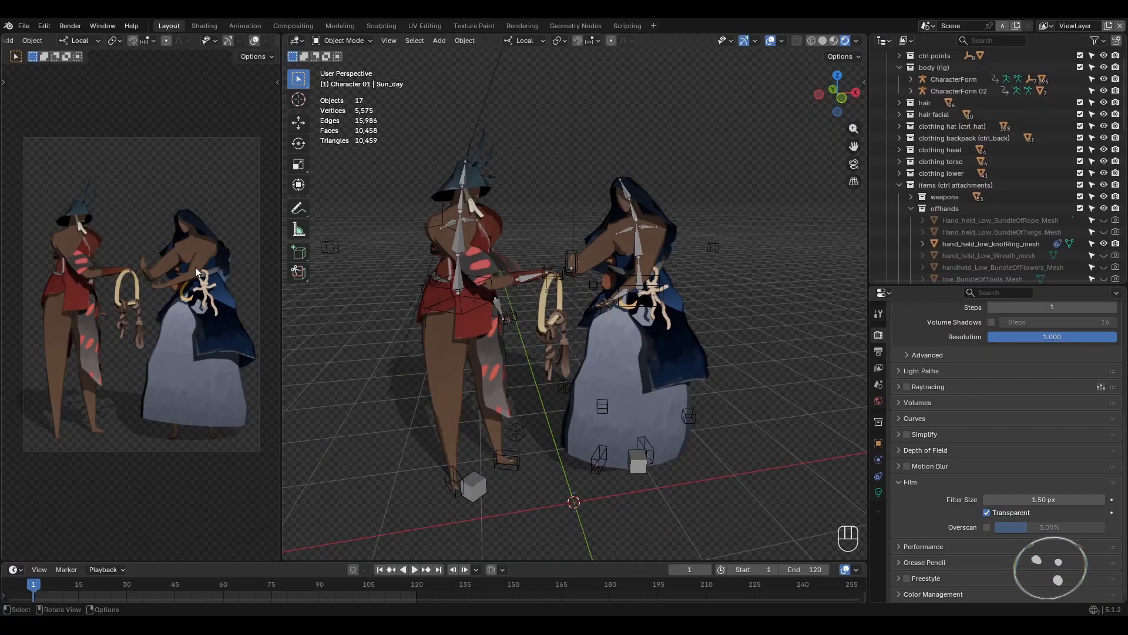
scroll(253, 41, "down", 3)
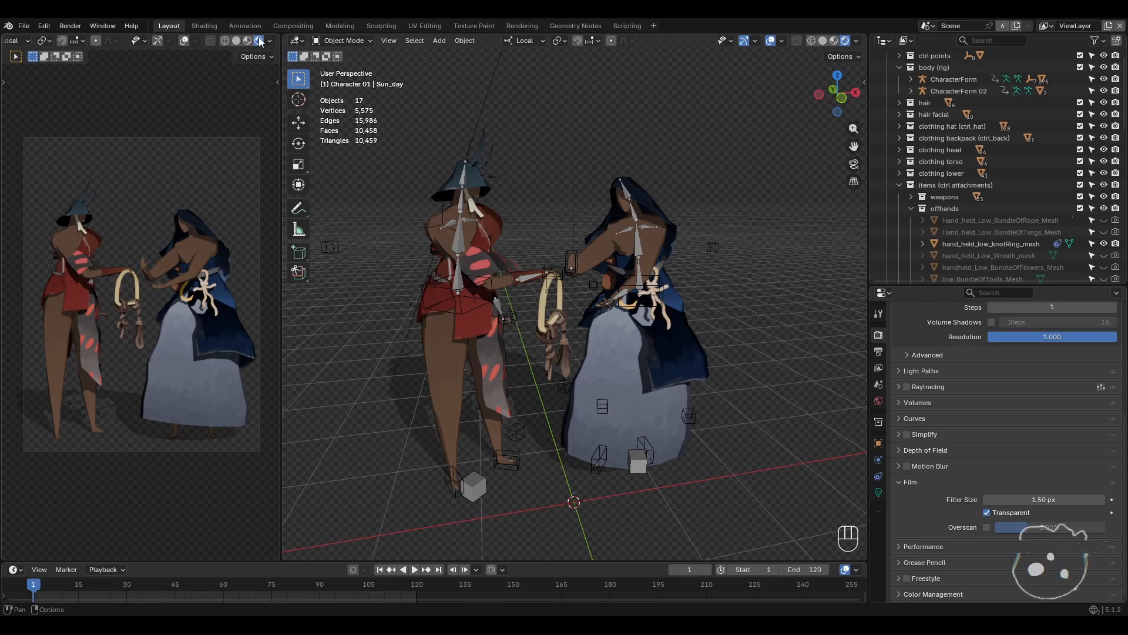
left_click(271, 42)
left_click(316, 219)
left_click(241, 218)
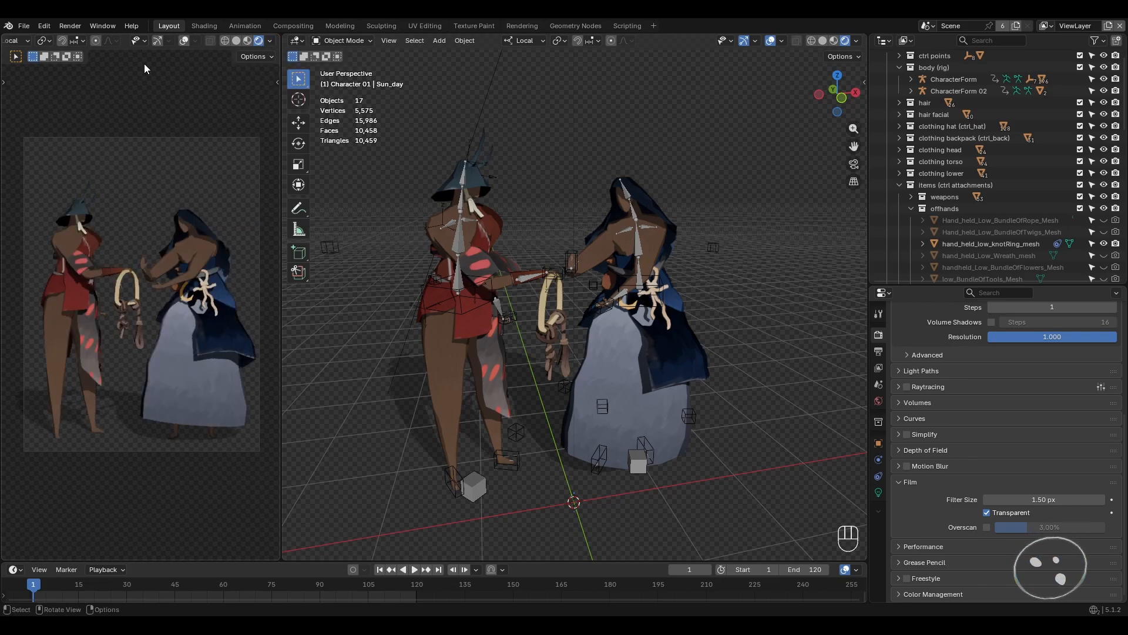
- Render the still image with the comp_paper_vert paper background compositing applied
left_click(72, 26)
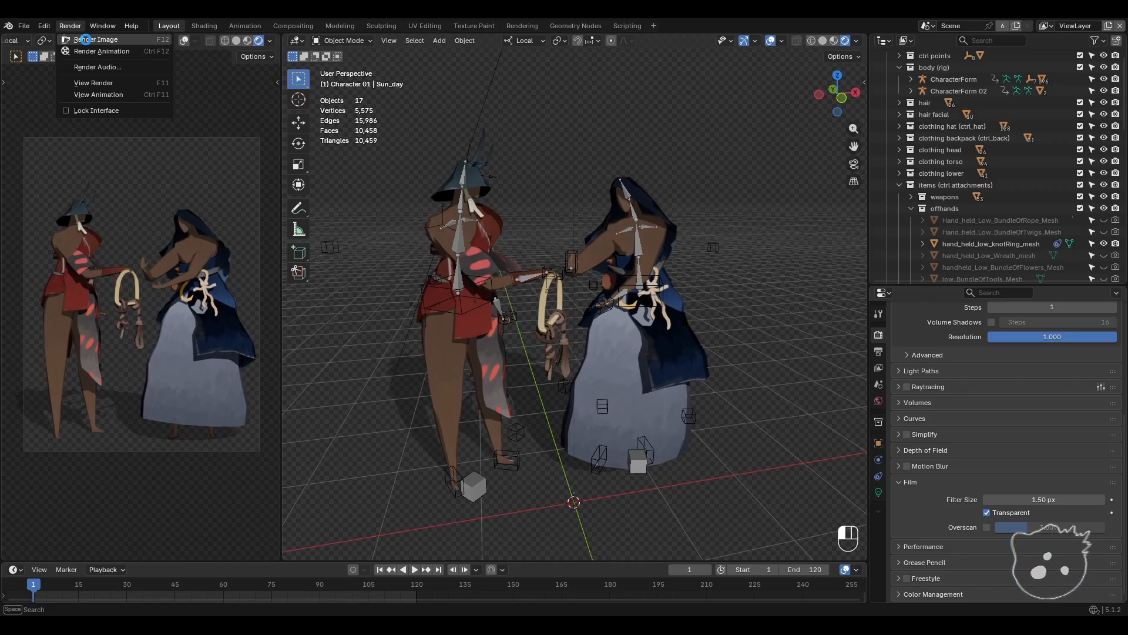
left_click(86, 39)
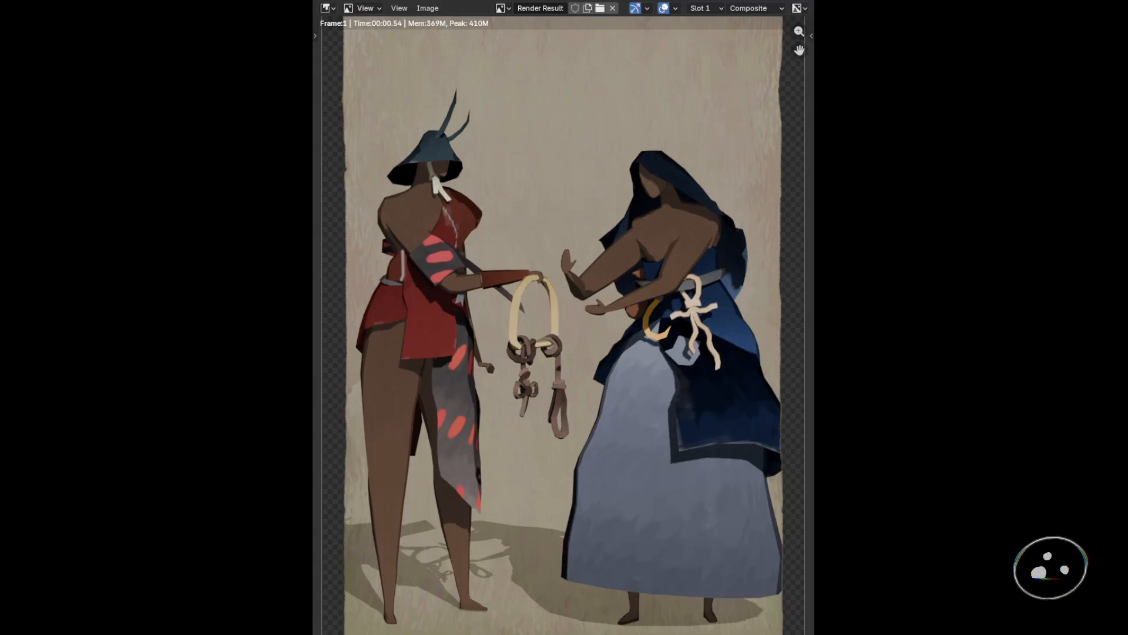
key("Home")
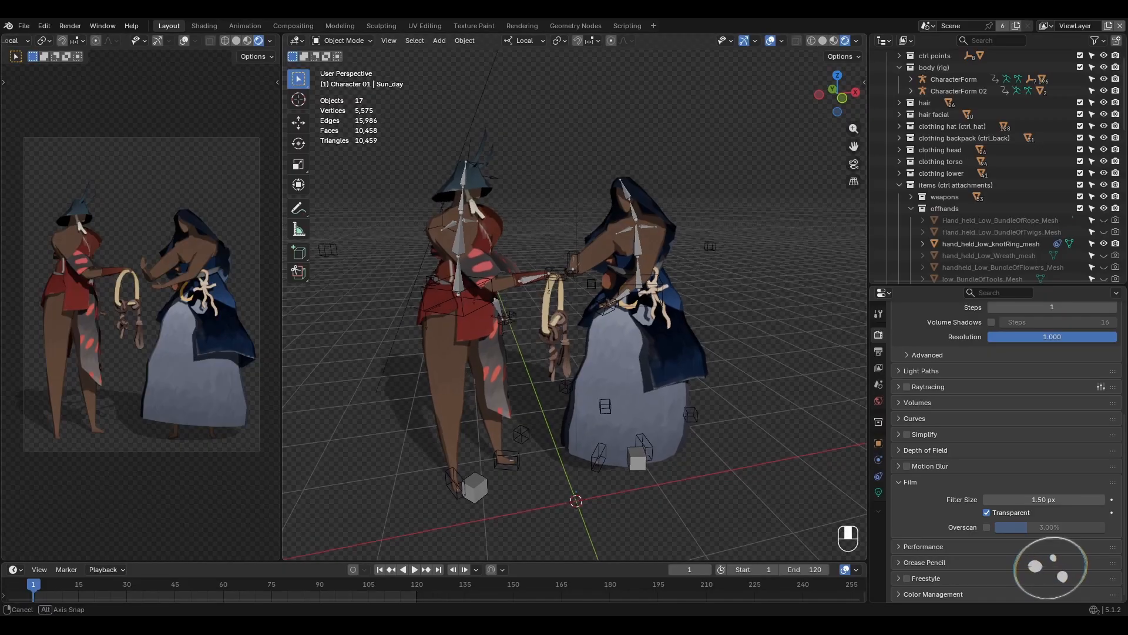
- Select the camera_paper-portrait camera behind the characters and show its transform values
middle_click_drag(670, 329, 631, 356)
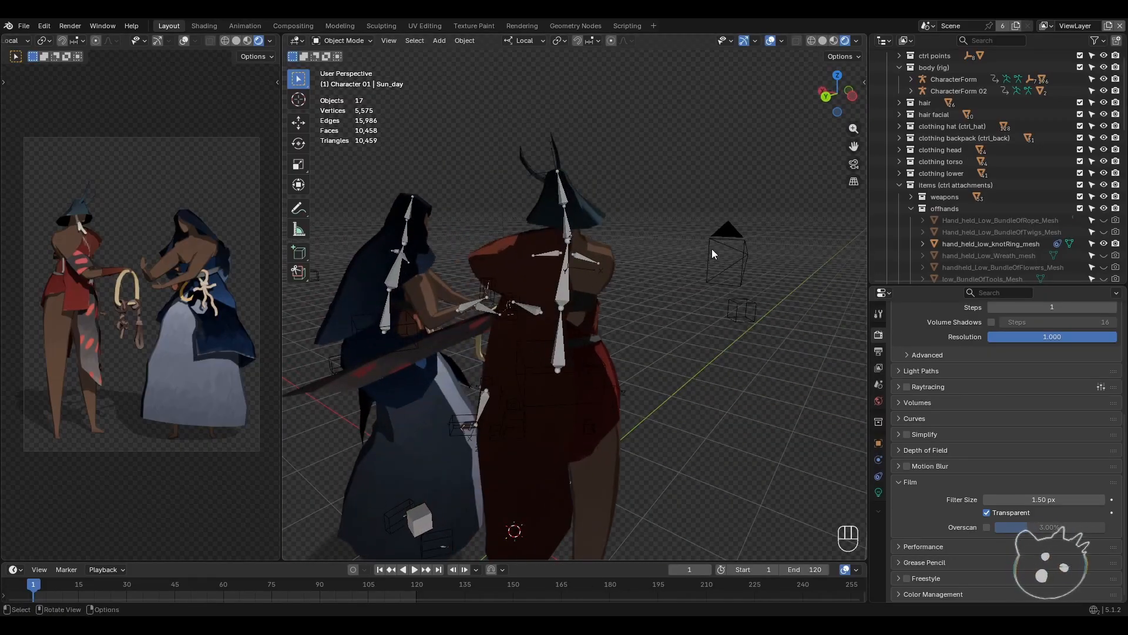
left_click(712, 283)
key("n")
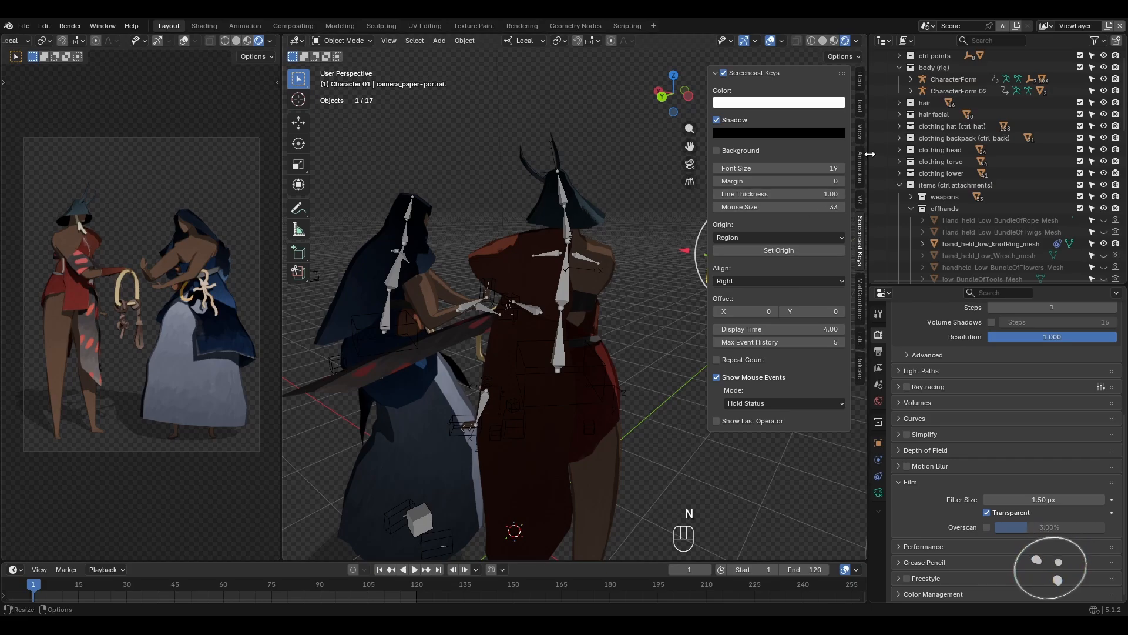
left_click(861, 107)
left_click(861, 79)
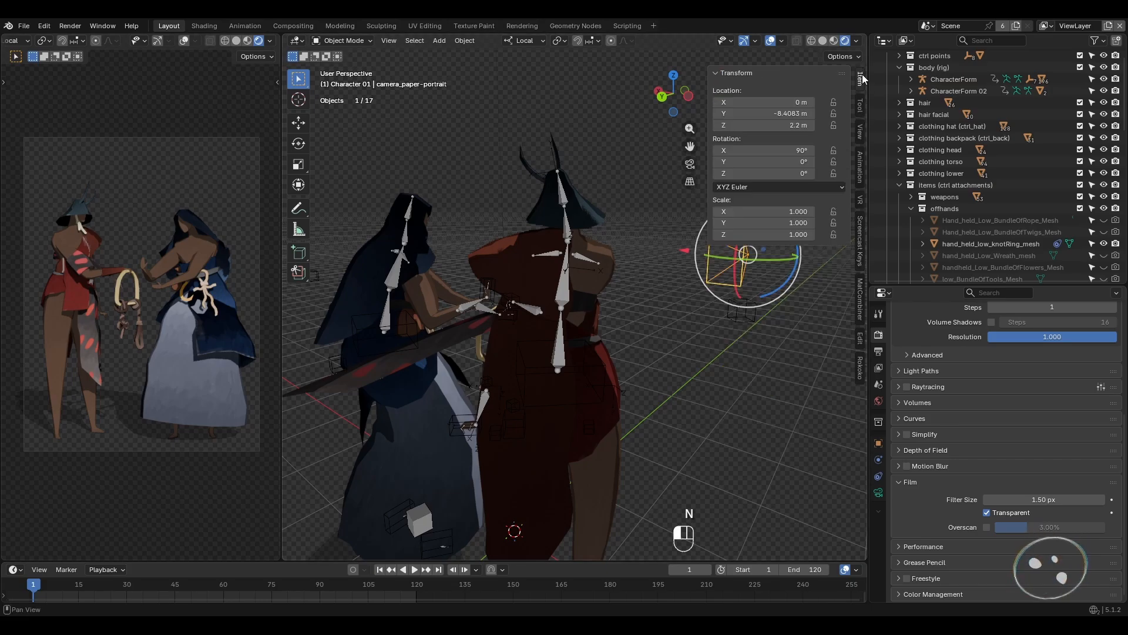
- Try a Y location of 0 for the portrait camera and undo the change
left_click(770, 114)
type("0")
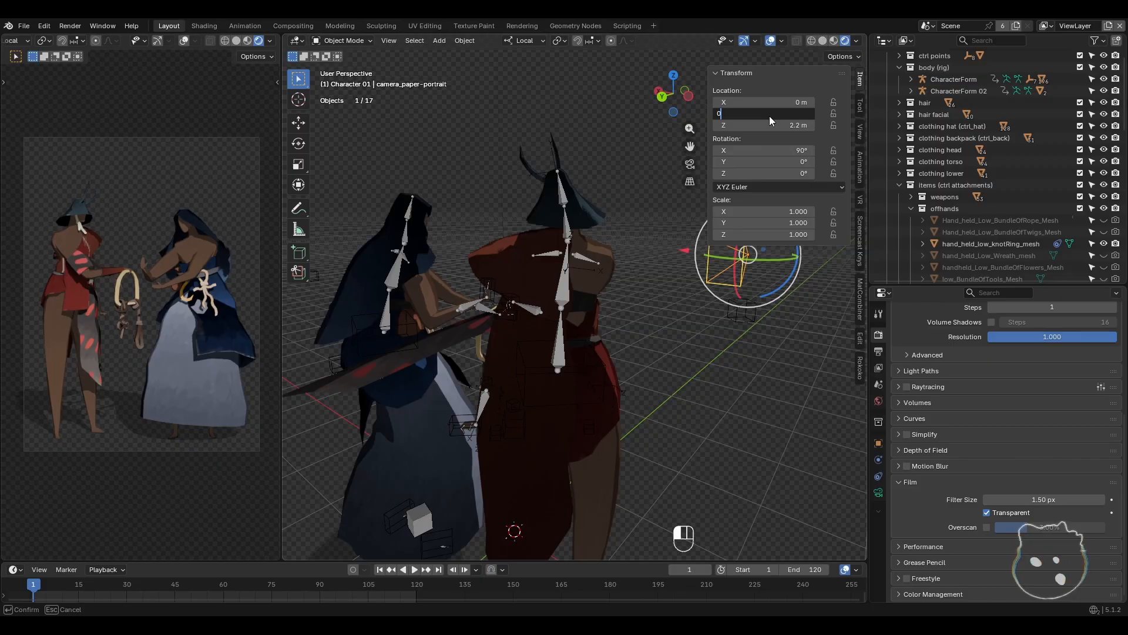
key("Return")
key("ctrl+z")
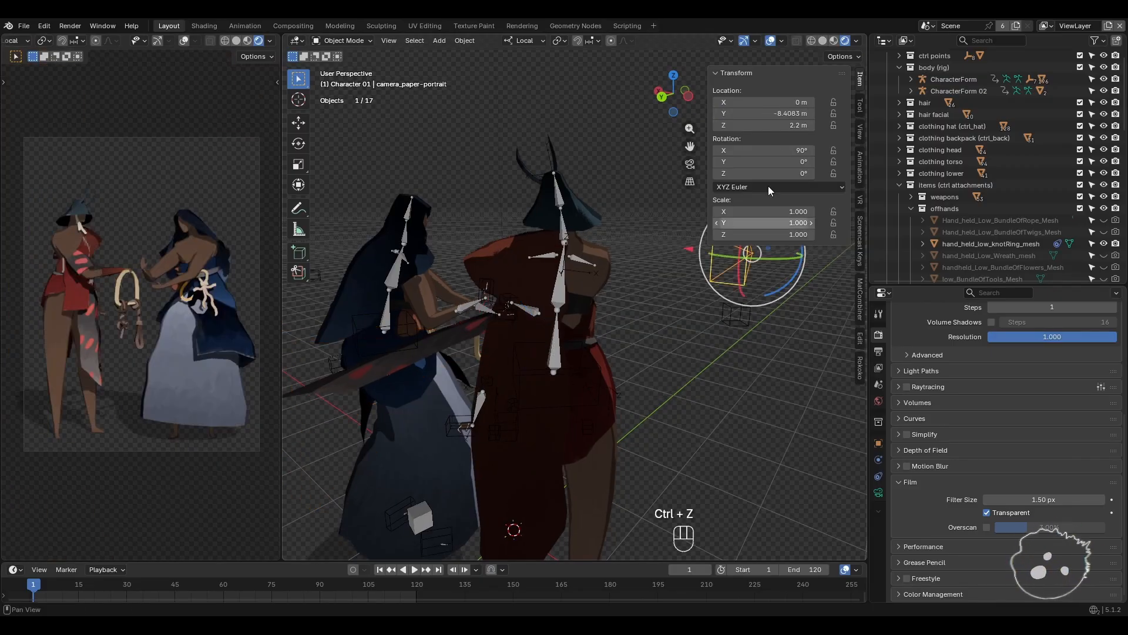
- Set the camera_paper-portrait camera's Y location to -10 m
double_click(776, 113)
type("-10")
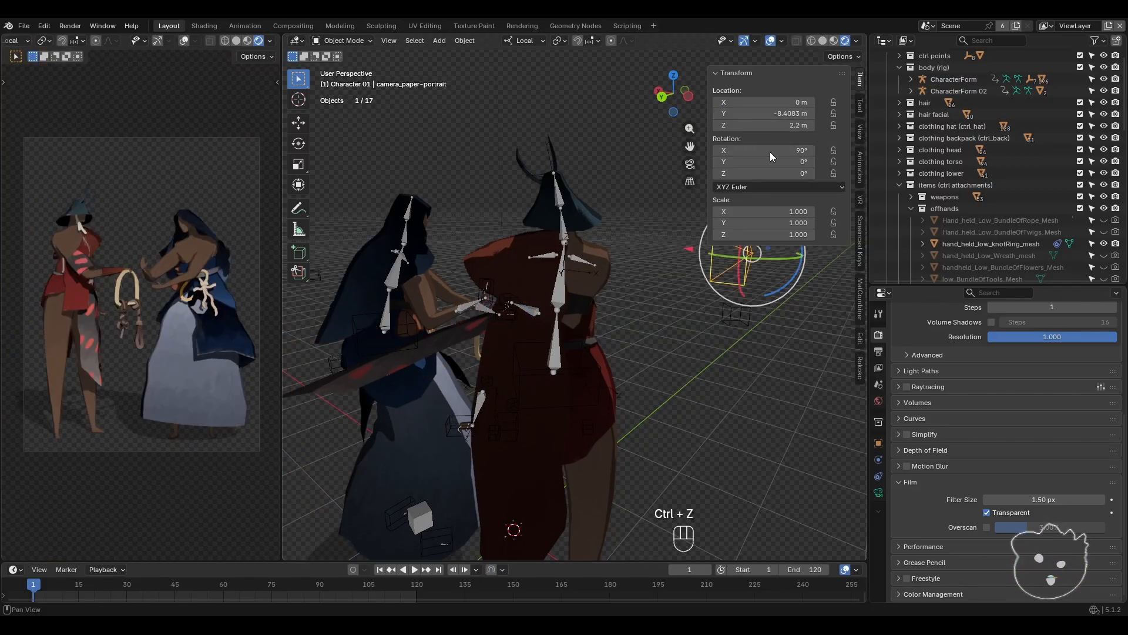
key("Return")
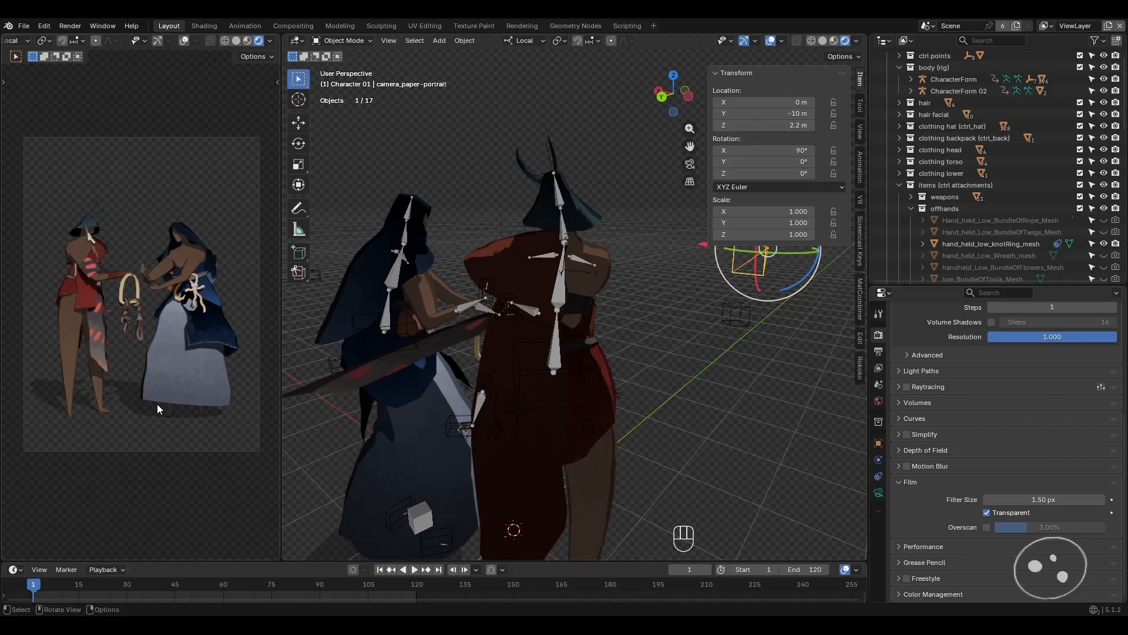
scroll(157, 404, "down", 2)
scroll(157, 404, "up", 2)
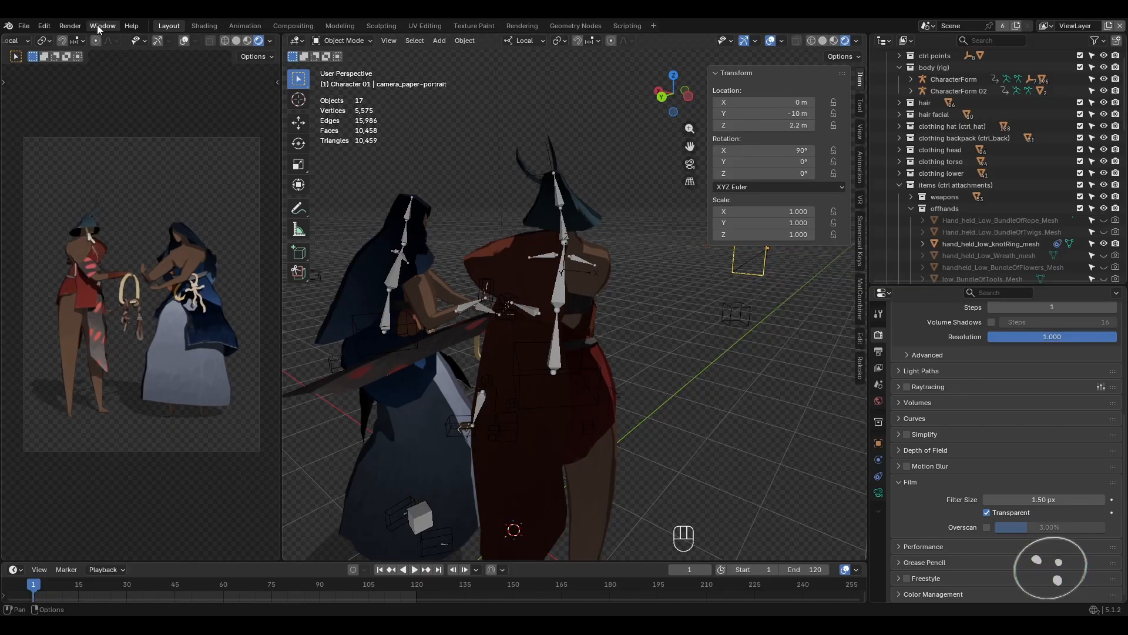
- Render the still image from the repositioned portrait camera
left_click(70, 26)
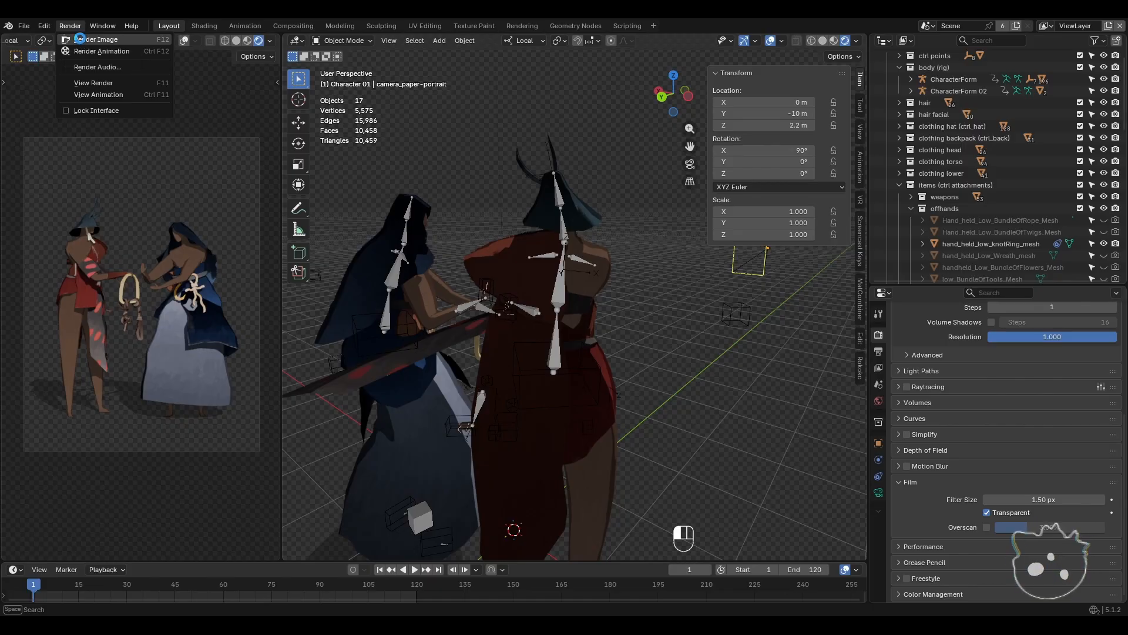
left_click(82, 40)
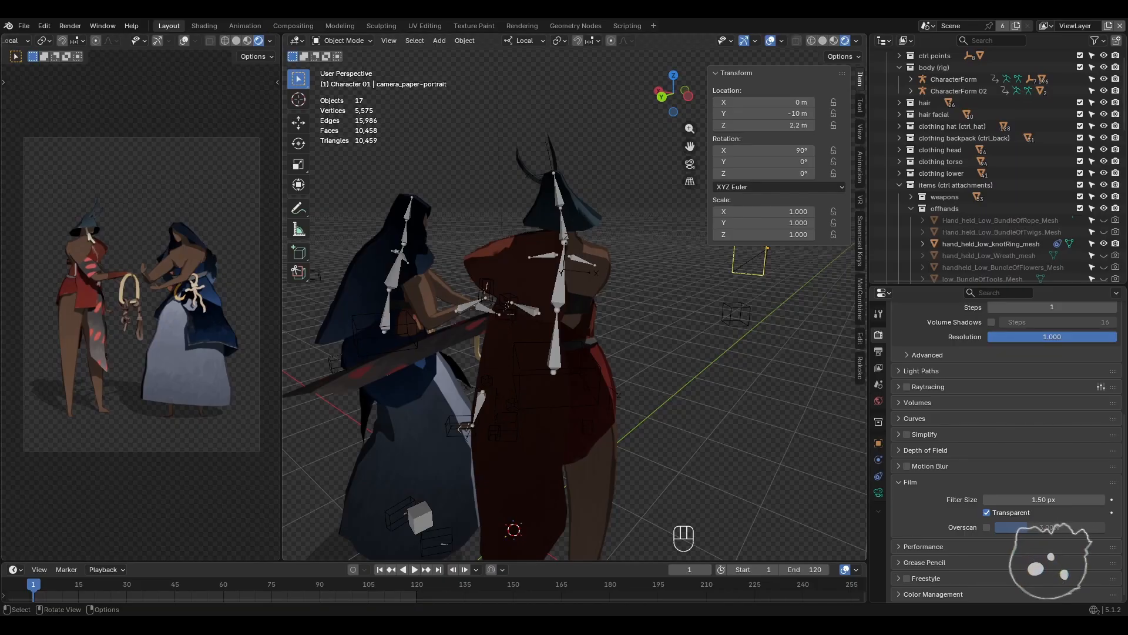
- In Pose Mode, move CharacterForm's root bone horizontally away from the other character to about X -1.98 m and Z -0.45 m
middle_click_drag(376, 382, 493, 377)
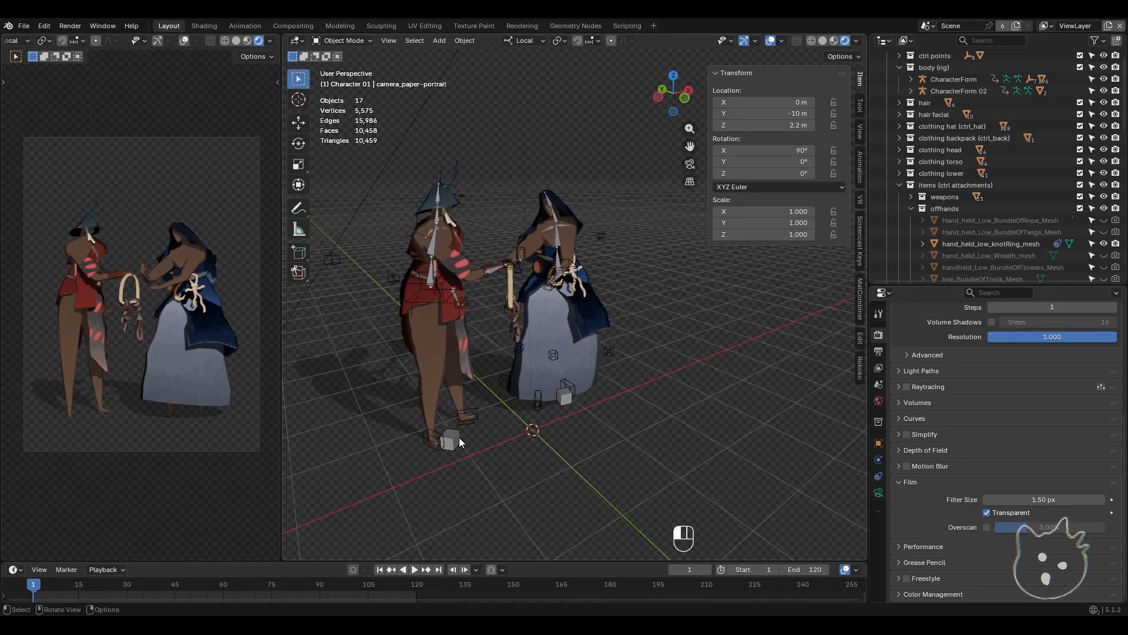
left_click(460, 437)
left_click(342, 40)
left_click(352, 84)
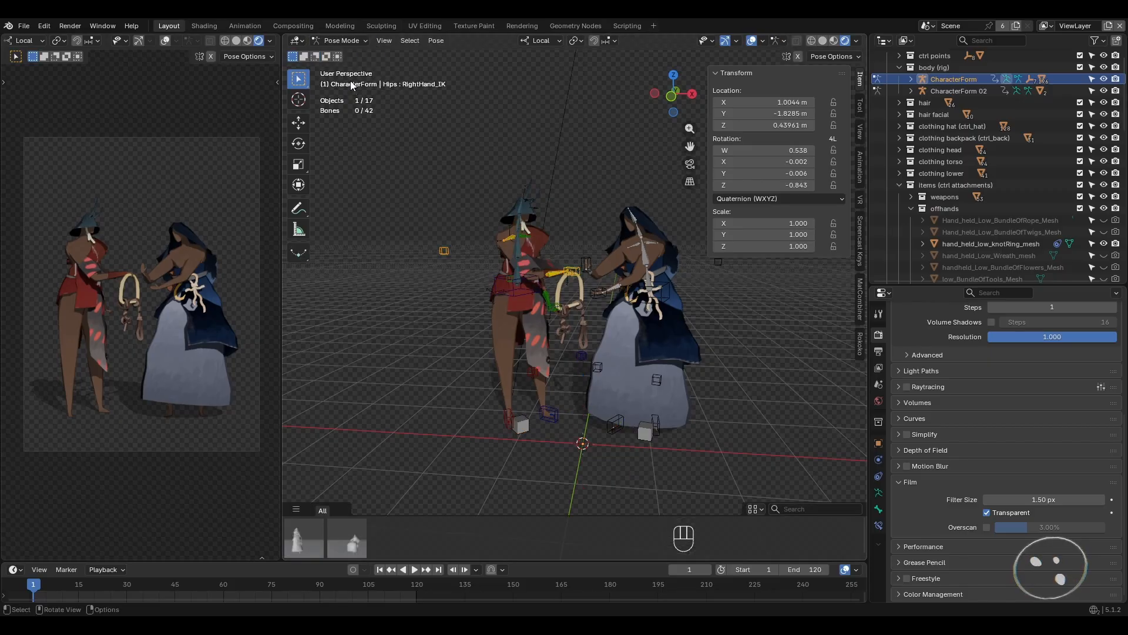
left_click(521, 424)
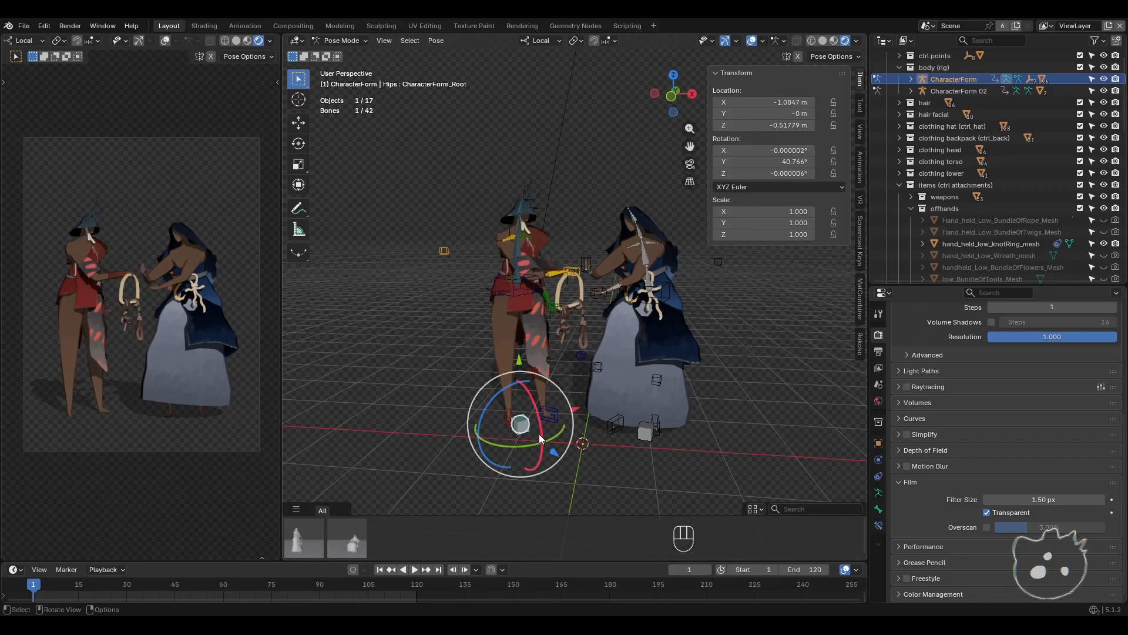
middle_click_drag(541, 435, 560, 431)
key("g")
key("shift+z")
key("shift+z")
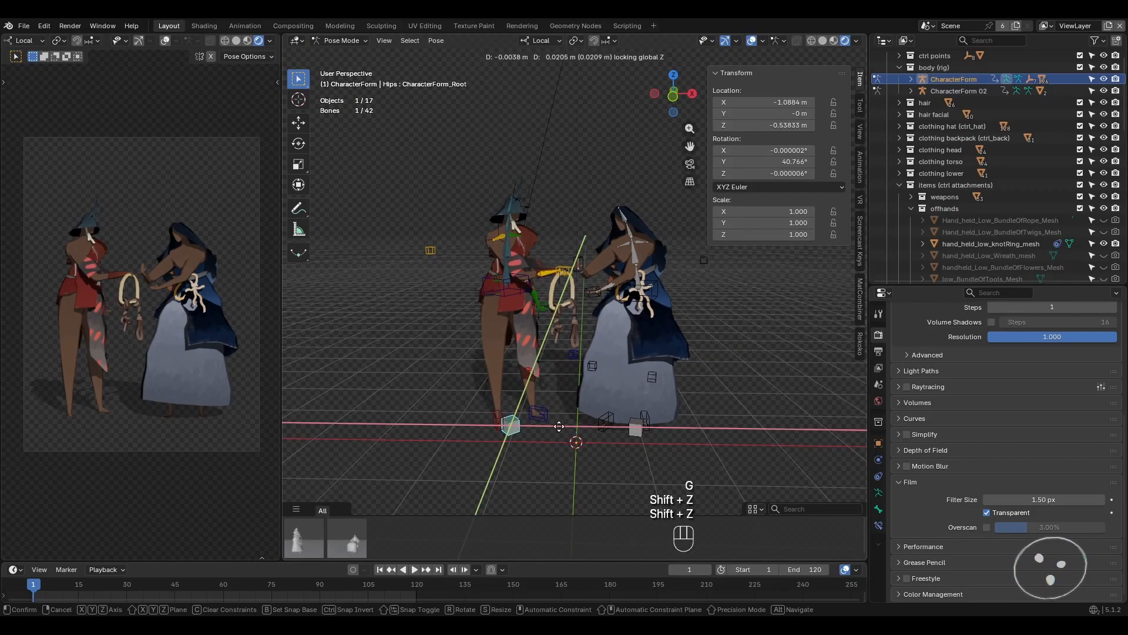
left_click(507, 429)
left_click(638, 431)
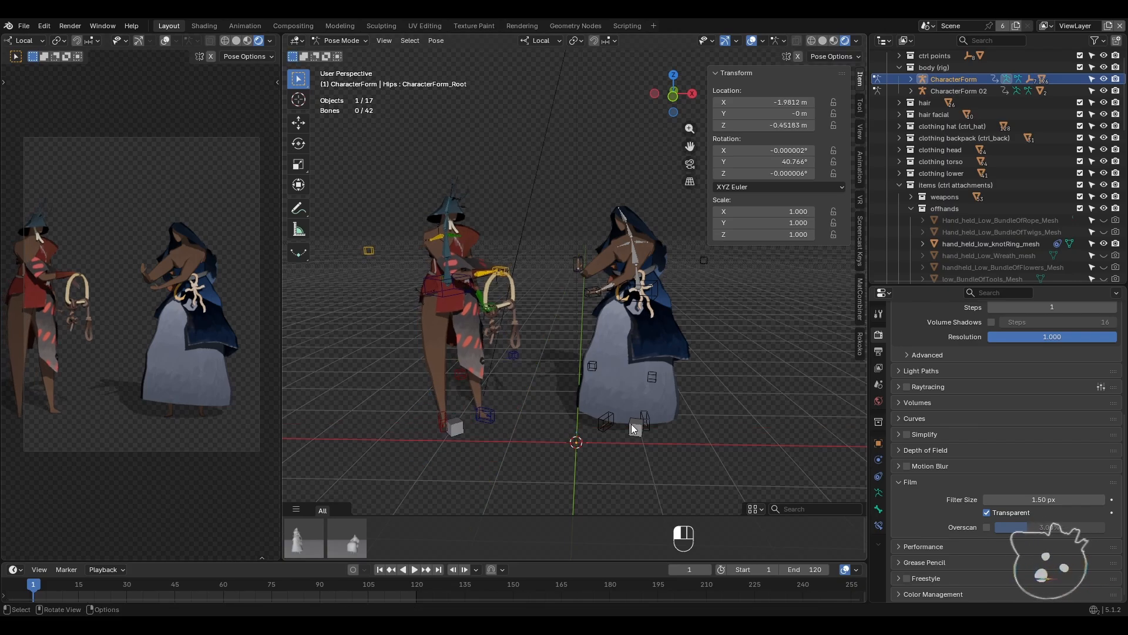
key("Tab")
key("ctrl+z")
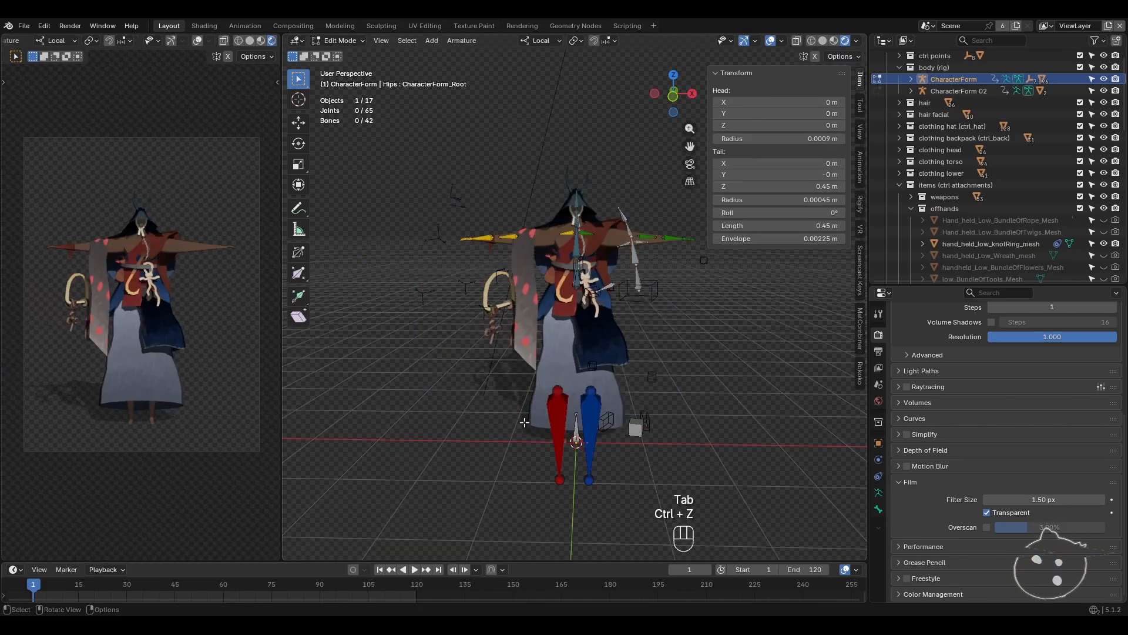
key("Tab")
- Switch posing to CharacterForm 02 and move its root bone horizontally toward the other character to about X 0.33 m and Z -0.58 m
left_click(341, 42)
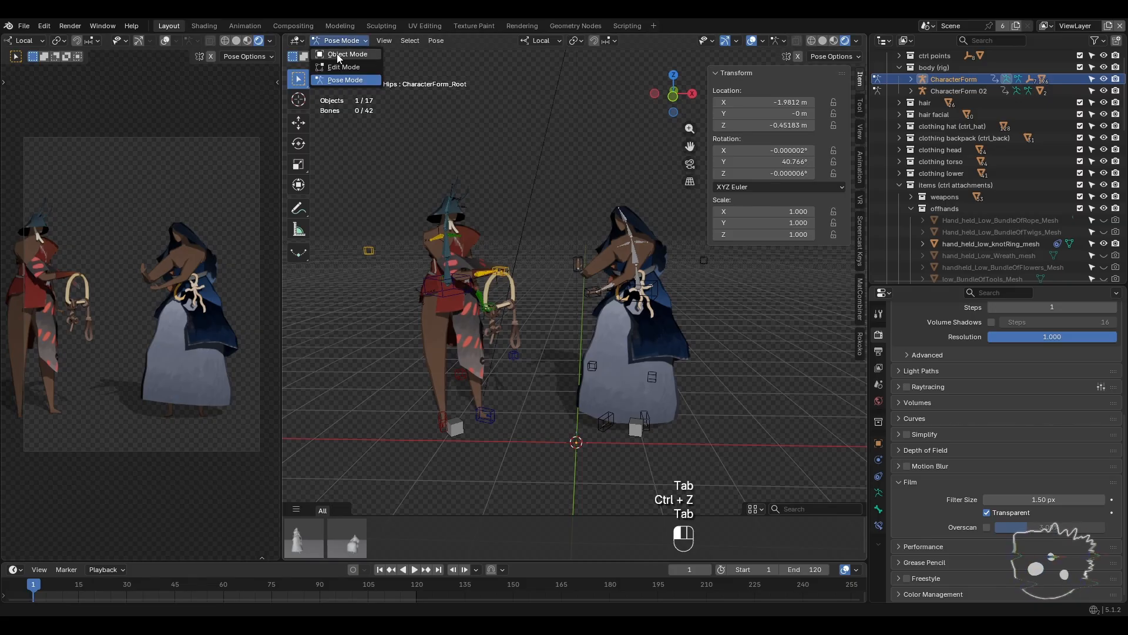
left_click(337, 54)
left_click(638, 433)
left_click(637, 431)
left_click(343, 40)
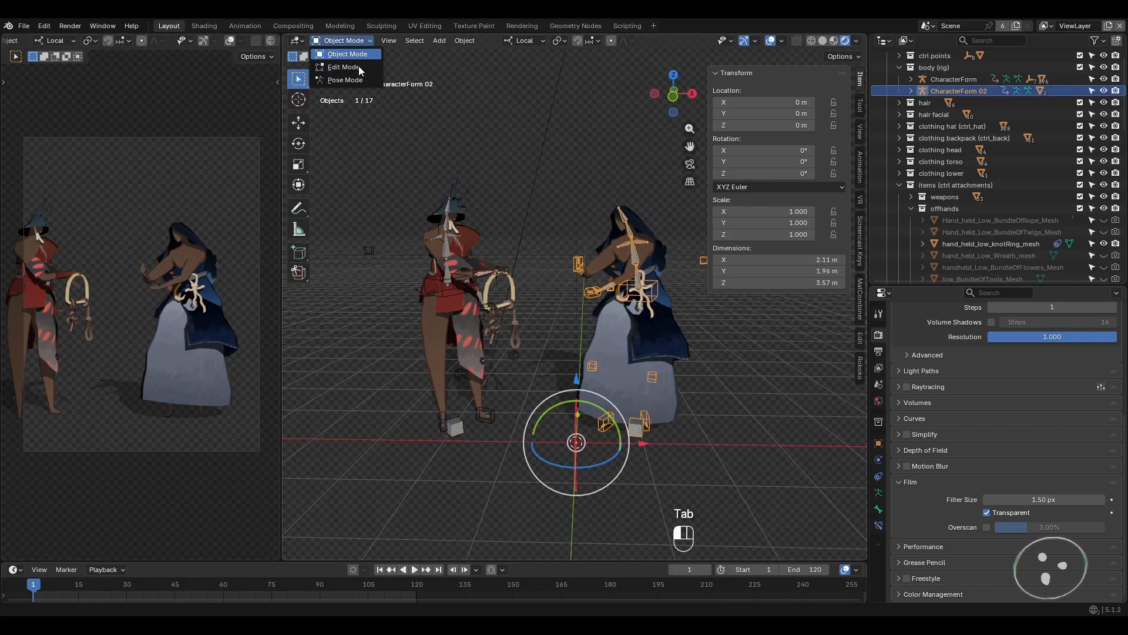
left_click(339, 80)
left_click(634, 433)
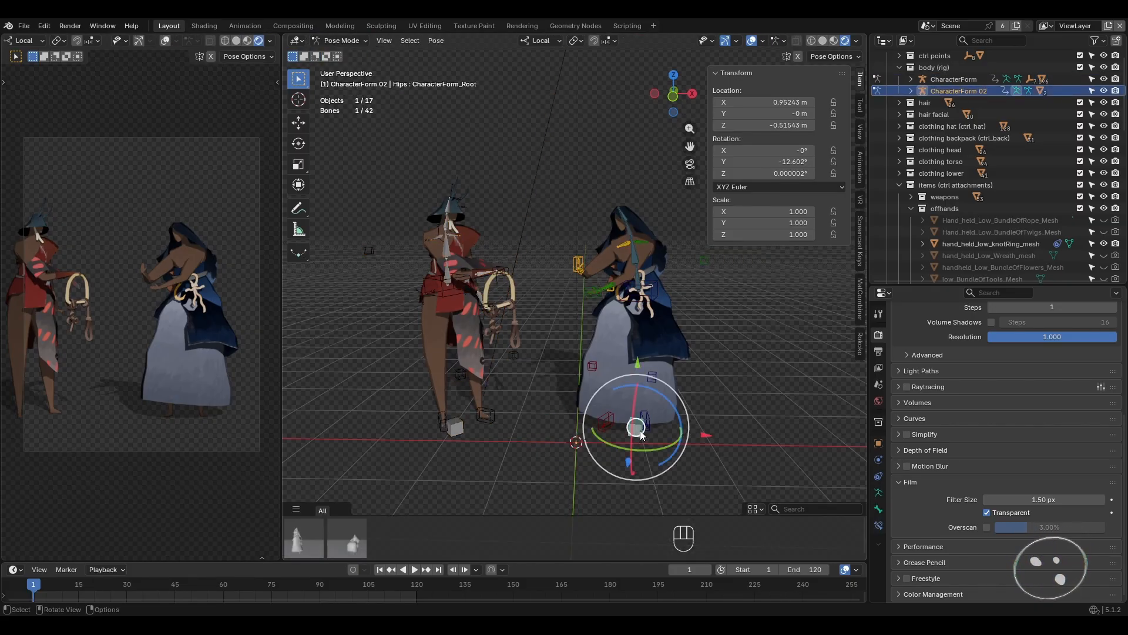
key("g")
key("shift+z")
key("shift+z")
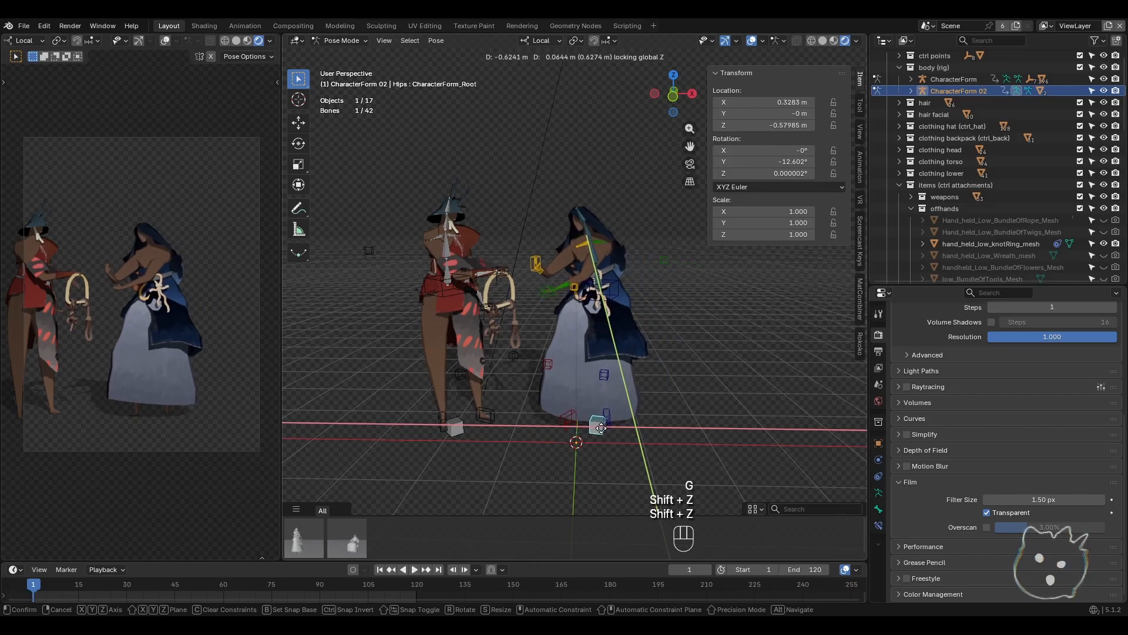
left_click(601, 429)
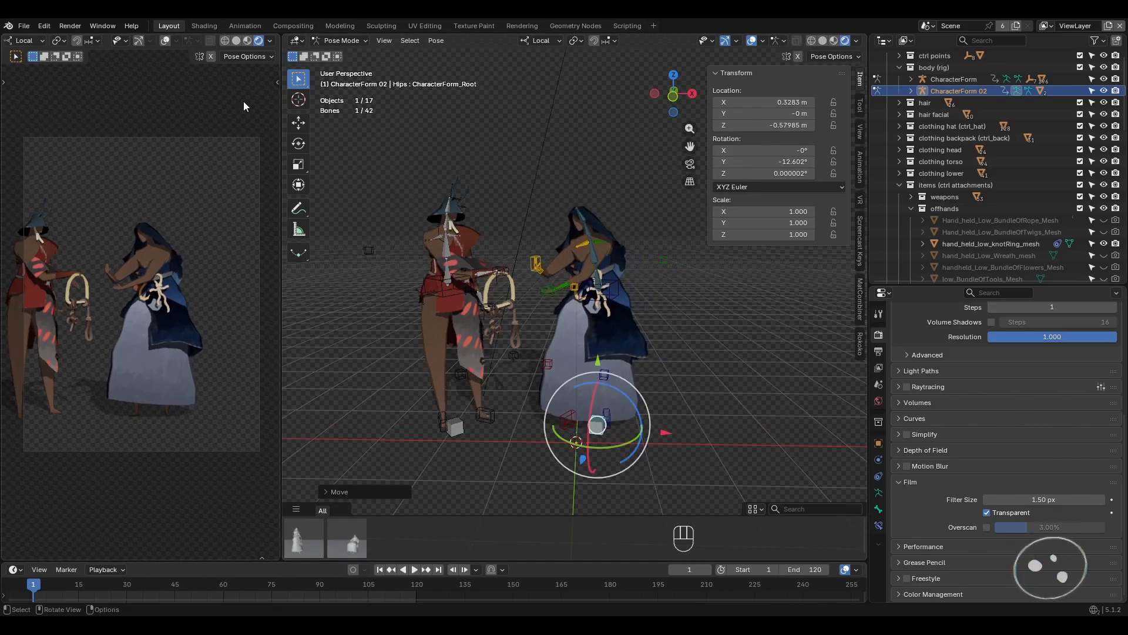
- Render the still image with the two characters in their shifted positions and inspect the framing
left_click(76, 26)
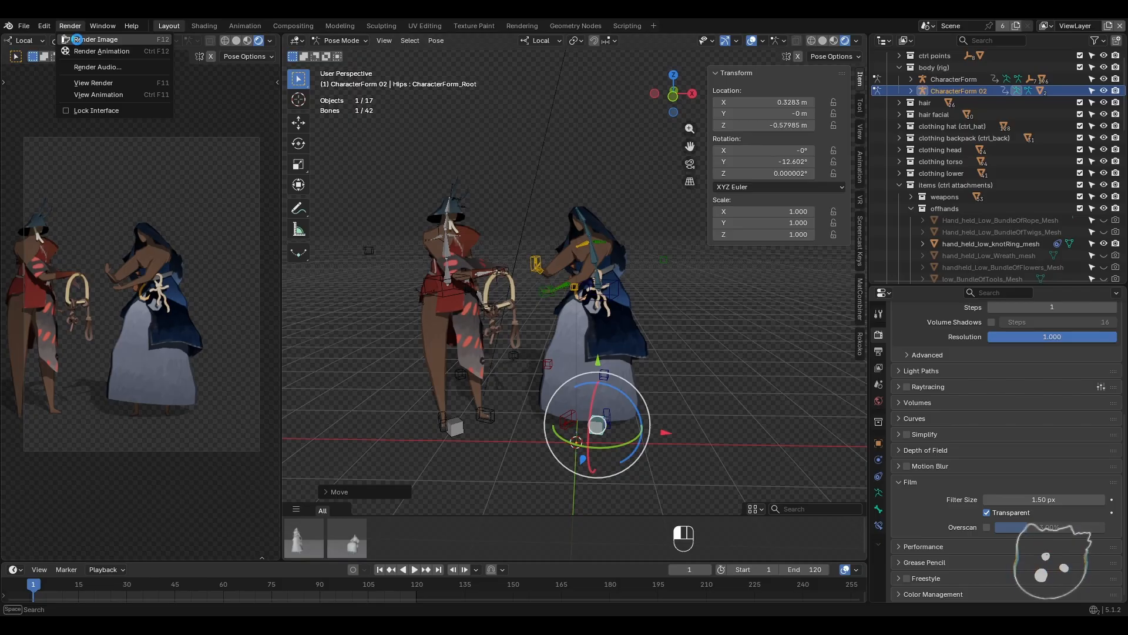
left_click(94, 40)
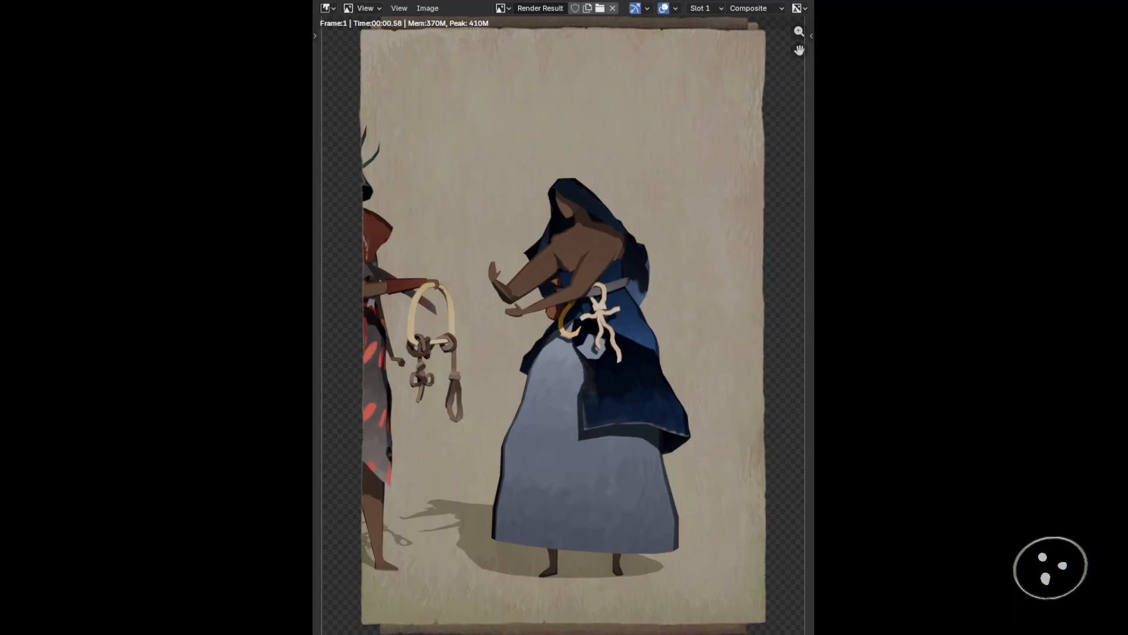
scroll(564, 327, "down", 1)
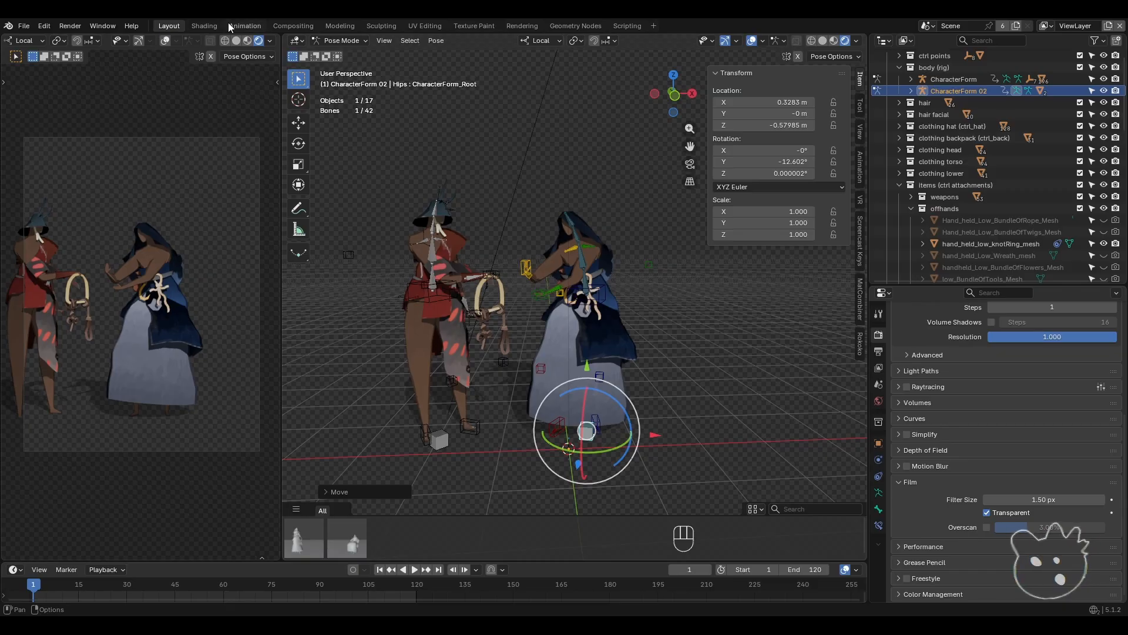
- Return to Object Mode and switch the scene's compositing node tree to comp_paper_horiz
left_click(335, 41)
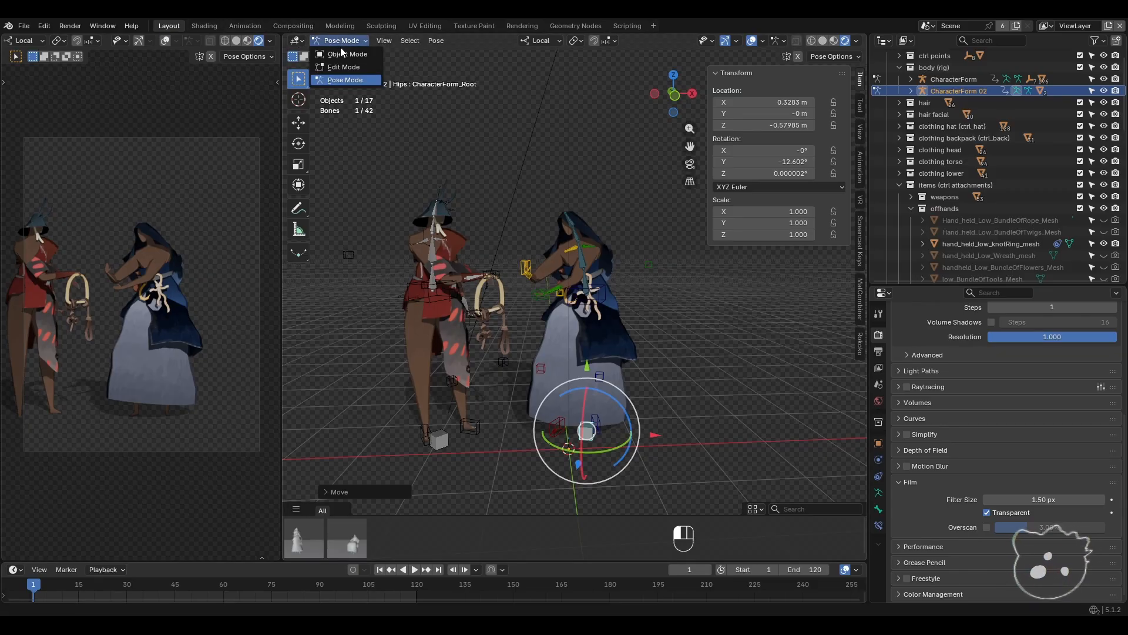
left_click(346, 54)
left_click(289, 26)
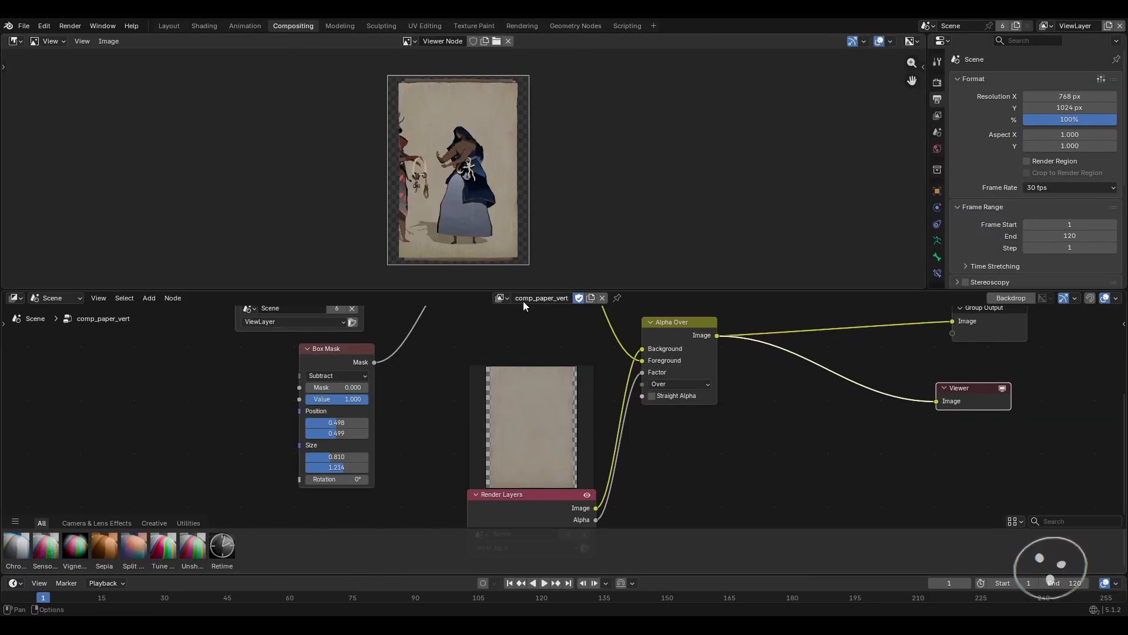
left_click(502, 298)
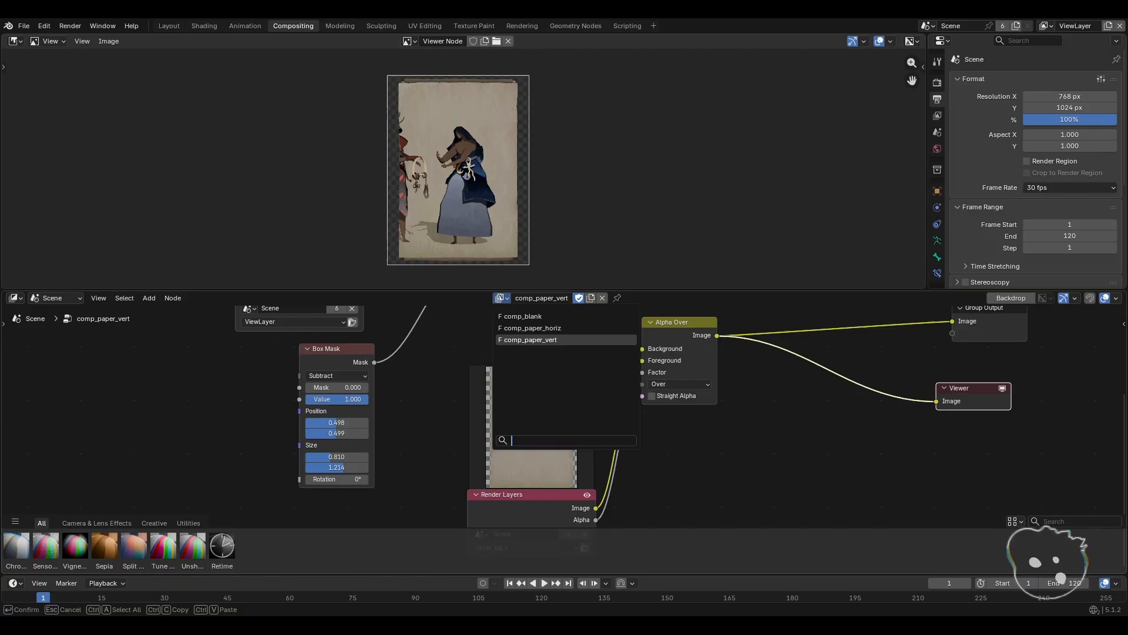
left_click(538, 330)
- Re-render the layer_bg_h paper layer from its Render Layers node, keeping comp_paper_horiz as the compositing tree
middle_click_drag(496, 409, 562, 365)
scroll(561, 442, "down", 1)
left_click(541, 513)
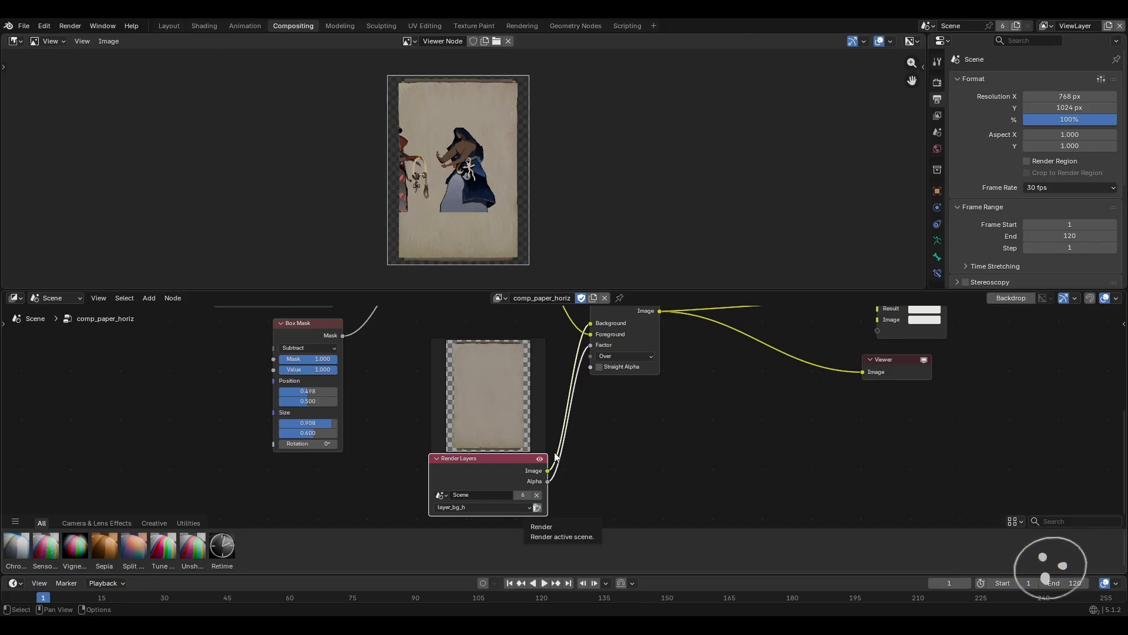
middle_click_drag(515, 381, 527, 395)
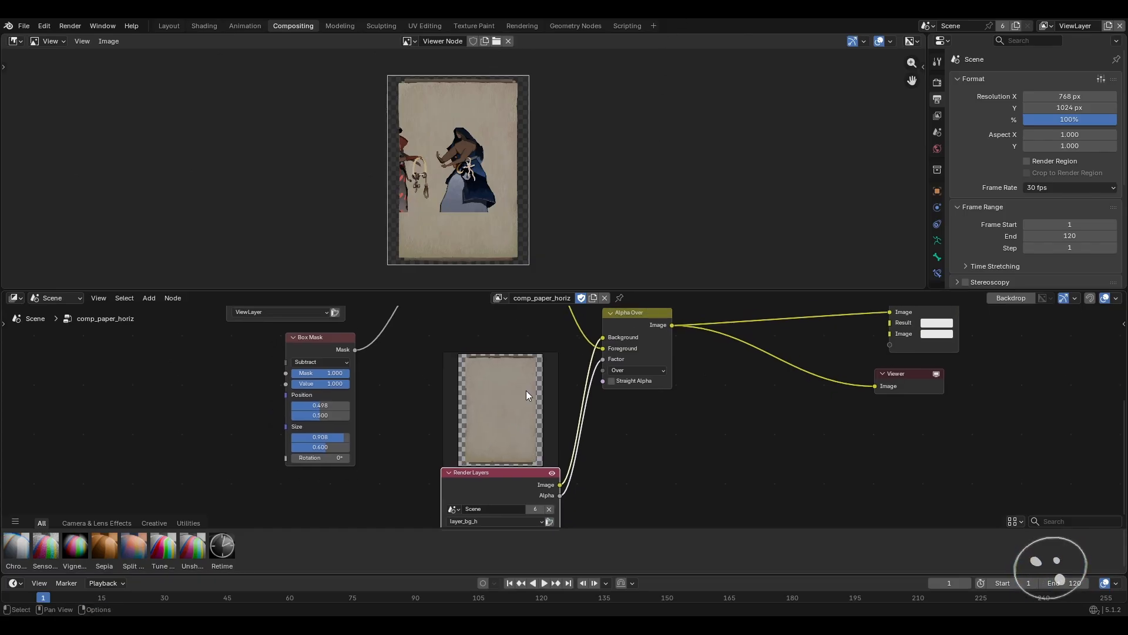
scroll(527, 395, "down", 1)
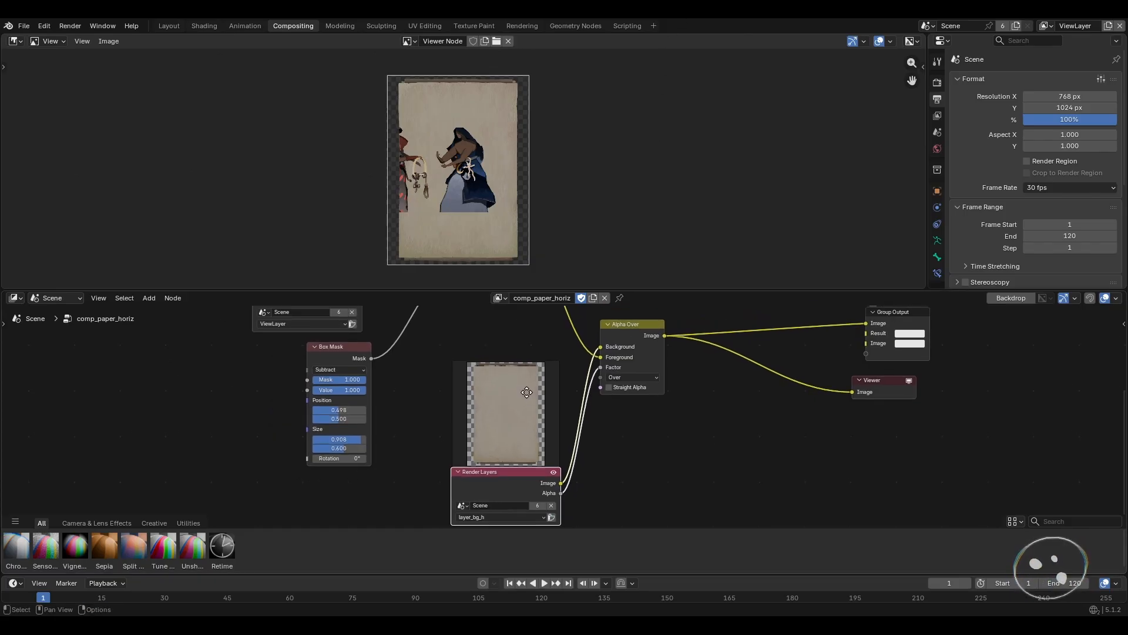
left_click(503, 300)
left_click(542, 330)
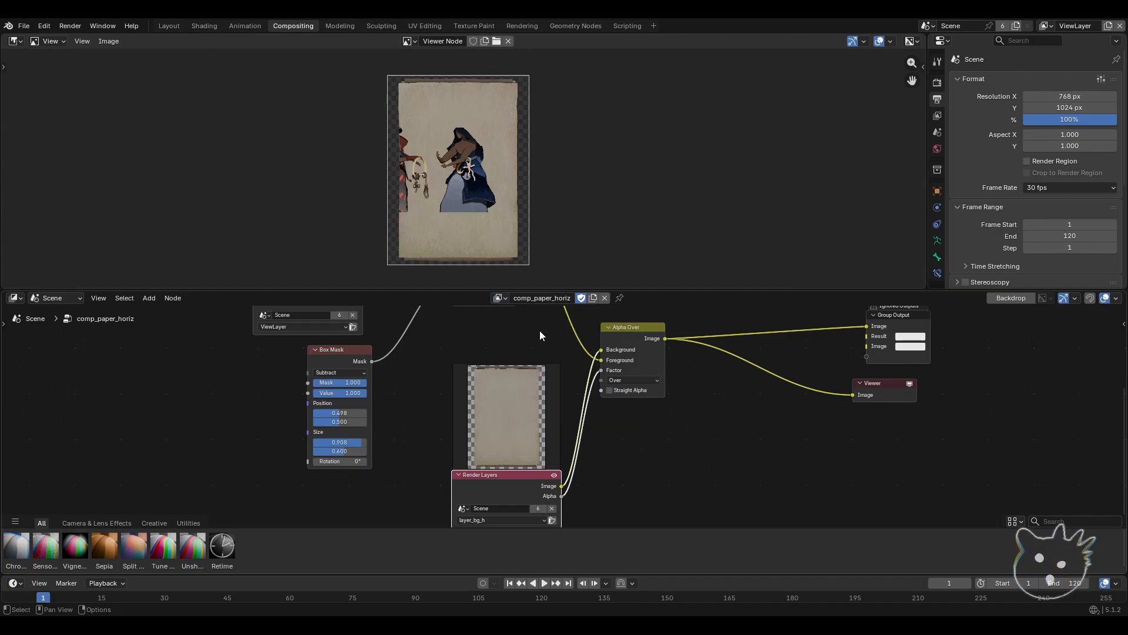
middle_click_drag(464, 380, 472, 340)
- In the Layout workspace, set the output resolution to 1024 px by 768 px
left_click(172, 26)
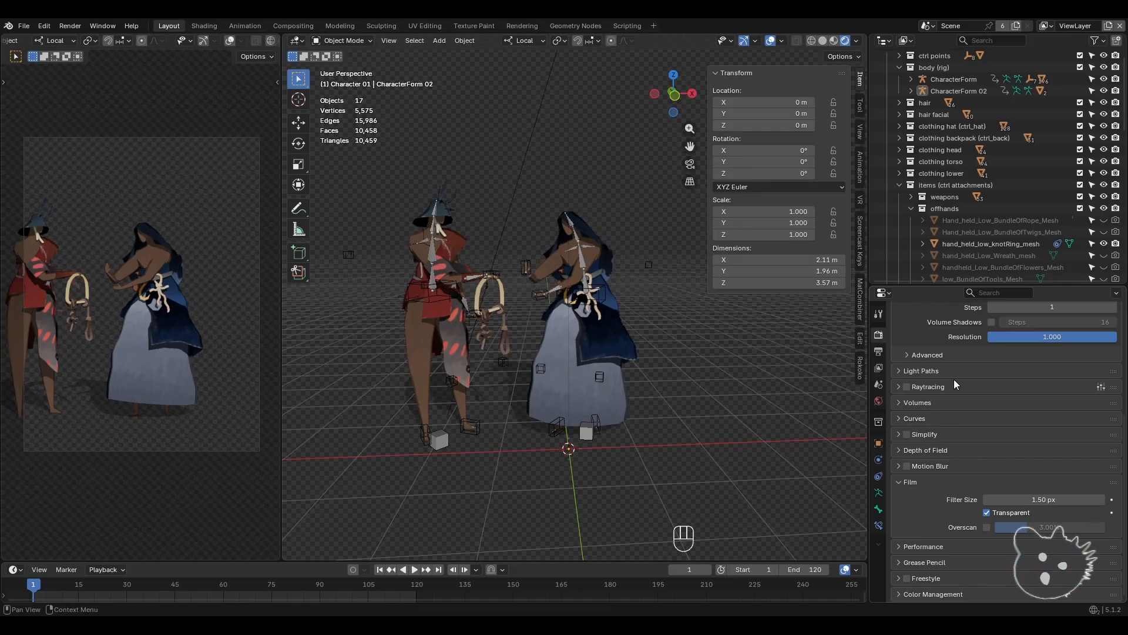
scroll(963, 388, "up", 10)
left_click(879, 351)
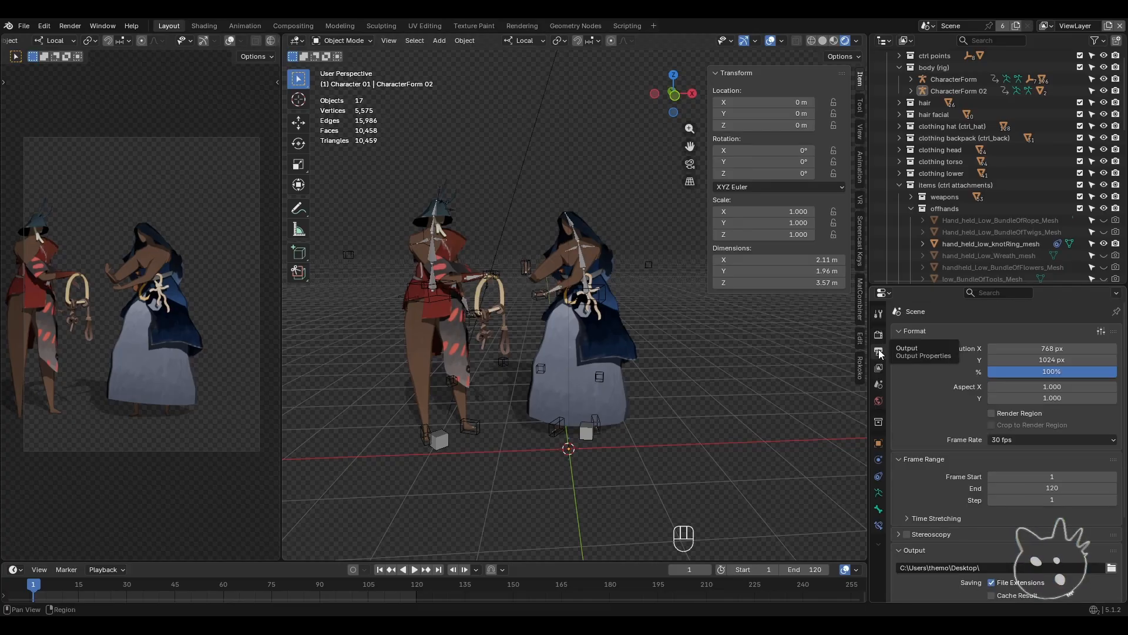
left_click(1061, 349)
type("1024")
key("Return")
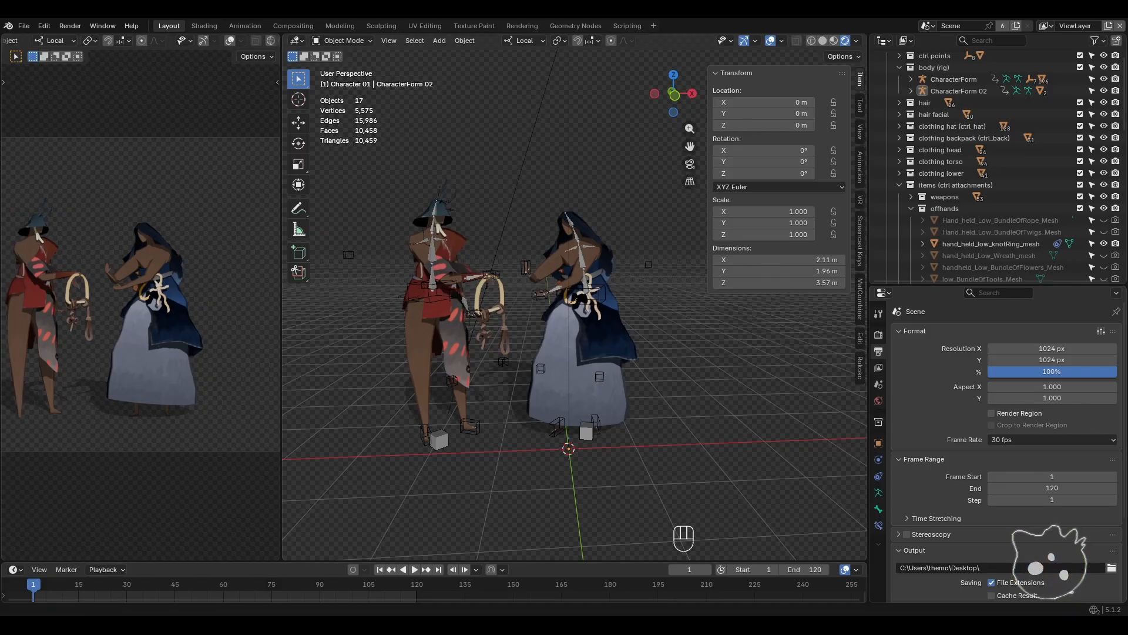
left_click(1052, 360)
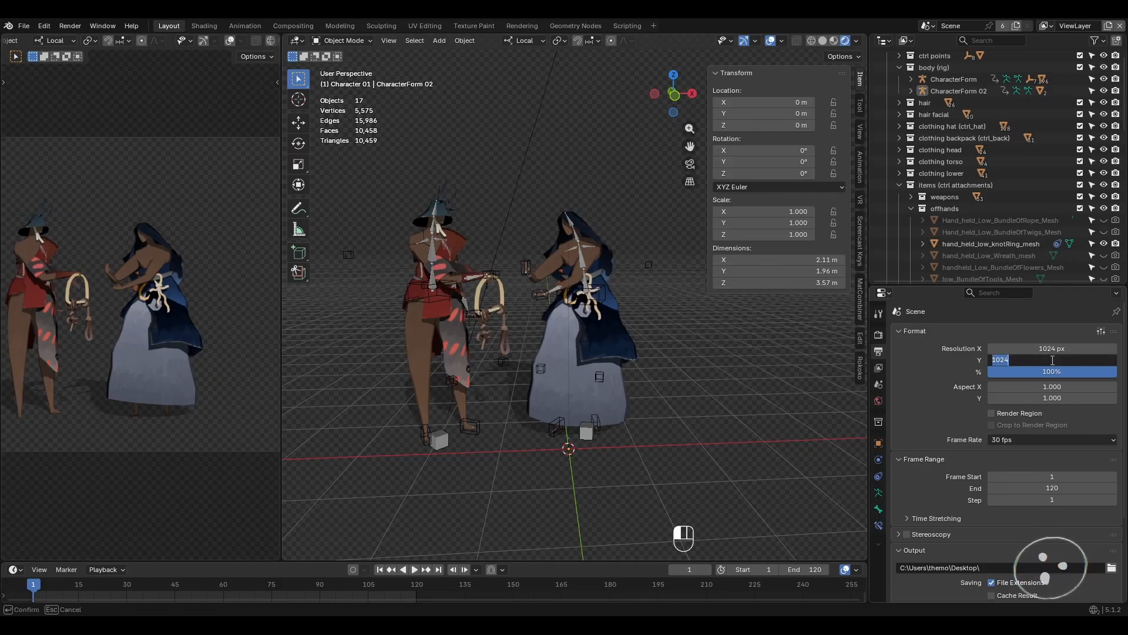
type("768")
key("Return")
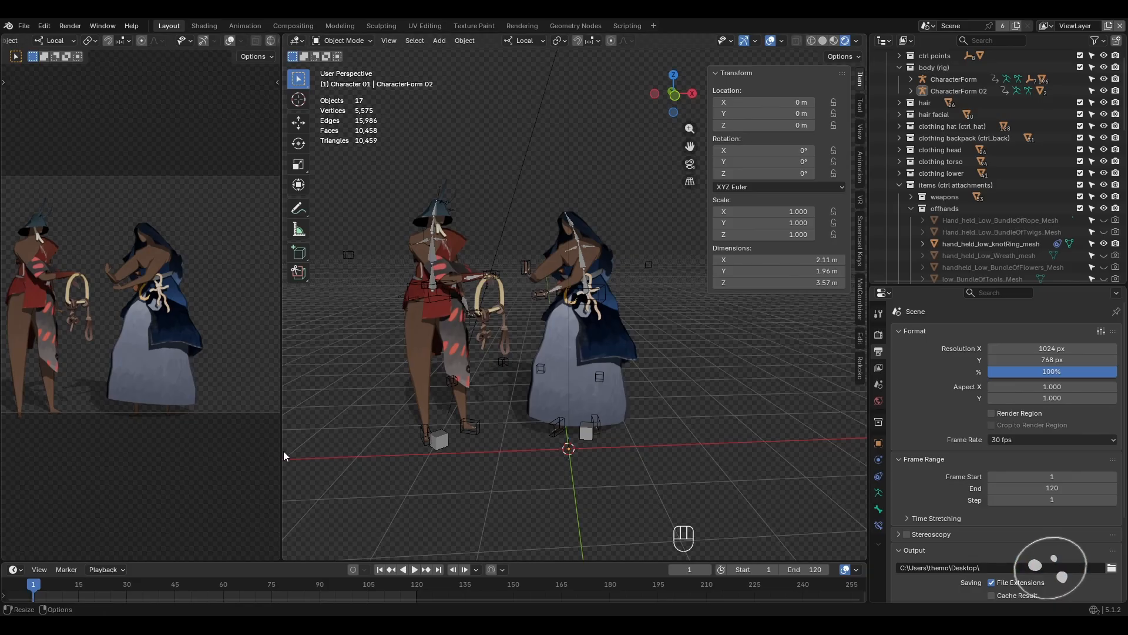
- Widen the camera view area, select both character armatures and enter Pose Mode for them together
left_click_drag(281, 456, 360, 448)
left_click(490, 429)
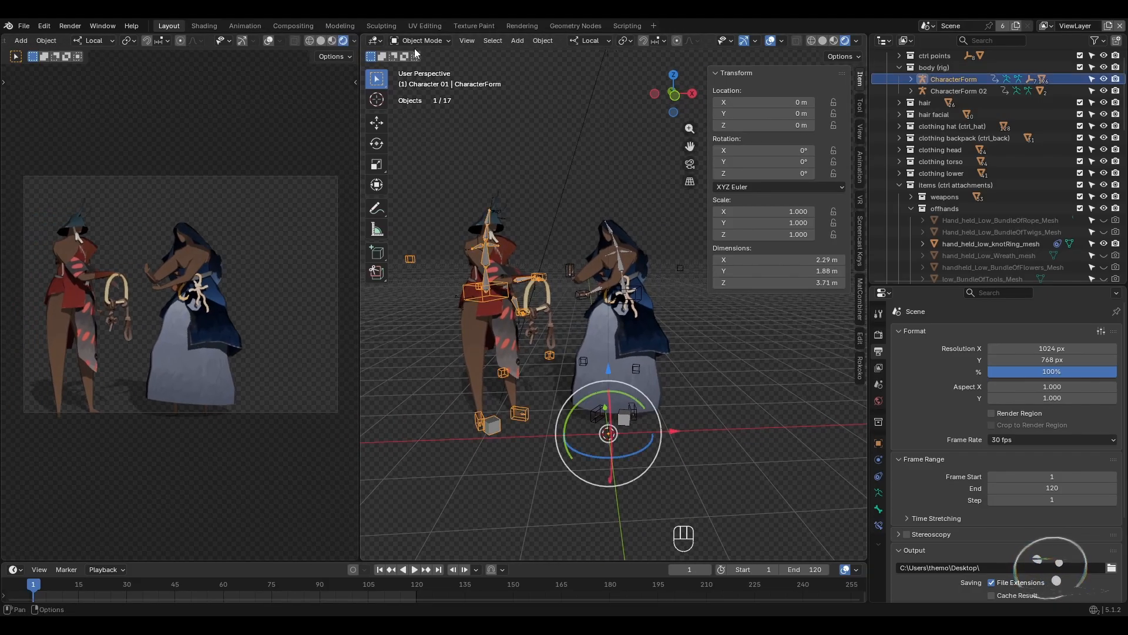
left_click(435, 41)
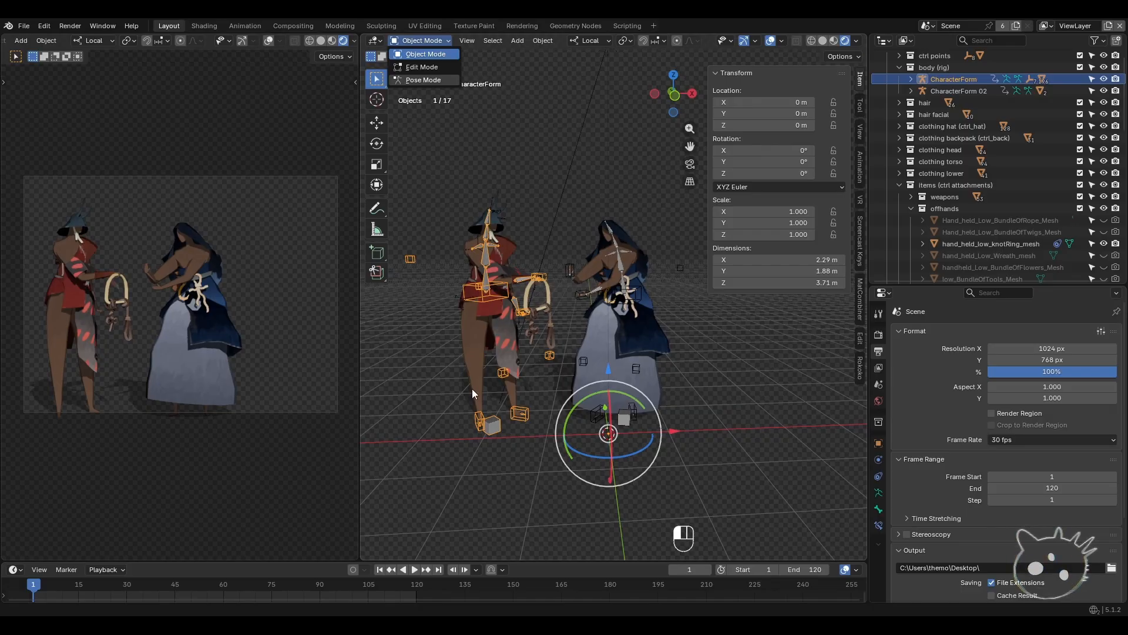
left_click(623, 415, "shift")
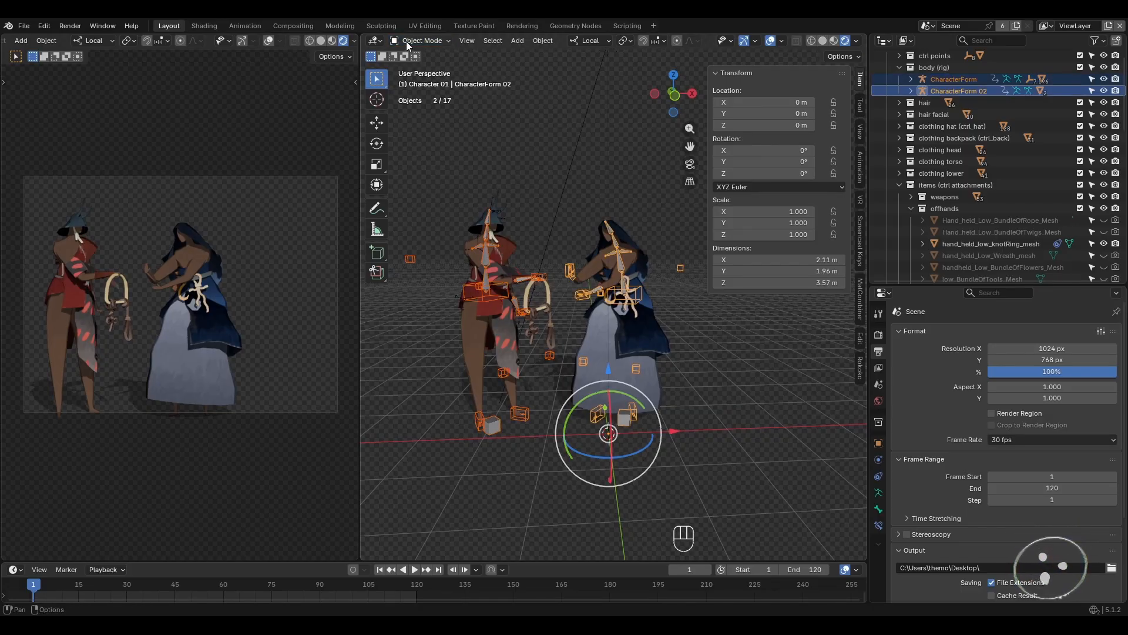
left_click(406, 41)
left_click(417, 77)
- Move both characters' root bones together horizontally toward the camera, bringing CharacterForm 02's root to about X 1.21 m and Z 0.93 m
left_click(486, 429)
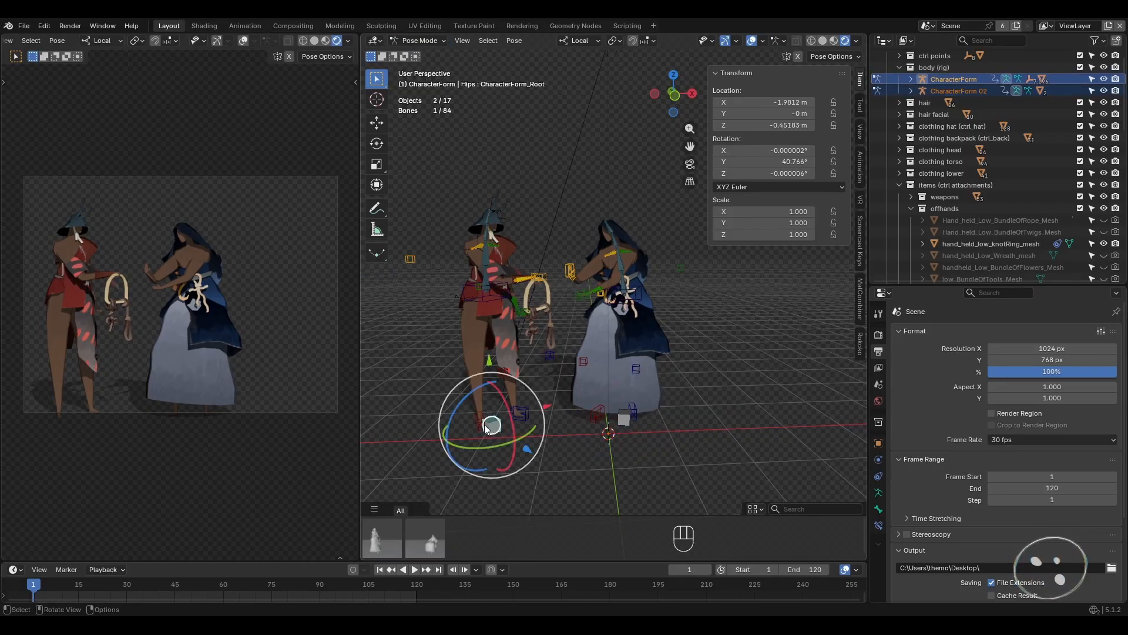
left_click(624, 419, "shift")
key("g")
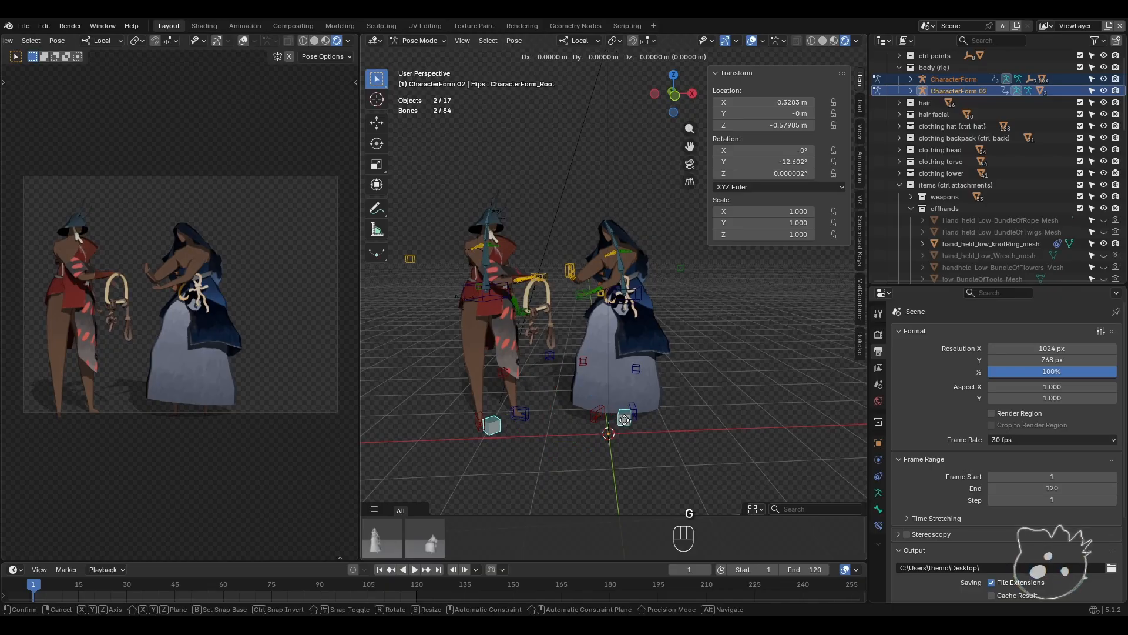
key("shift+z")
key("shift+z")
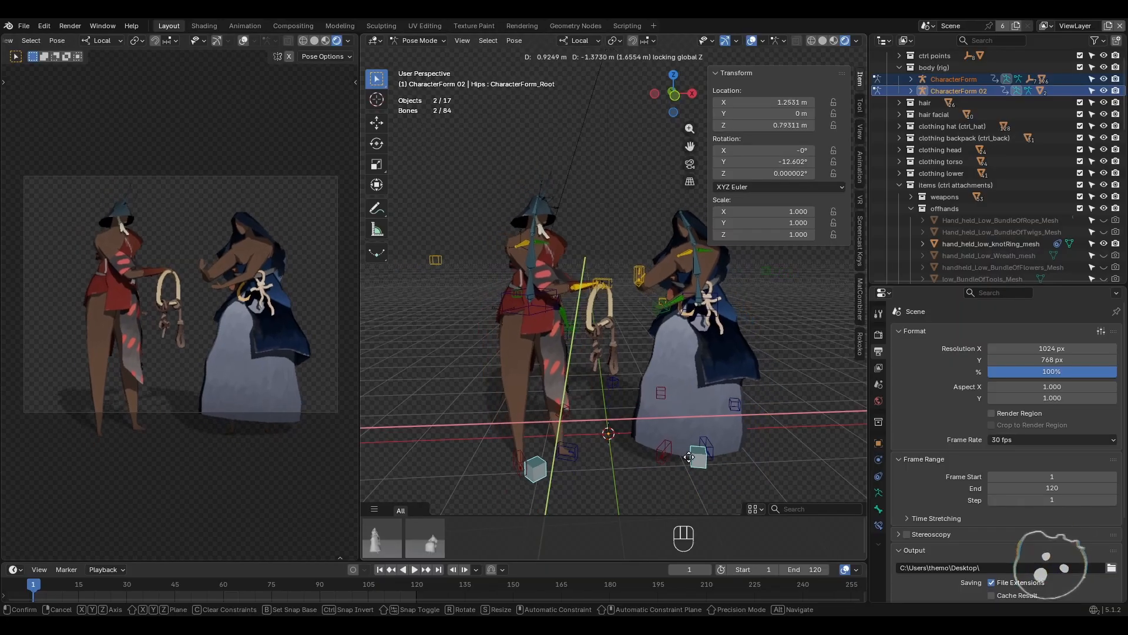
left_click(690, 467)
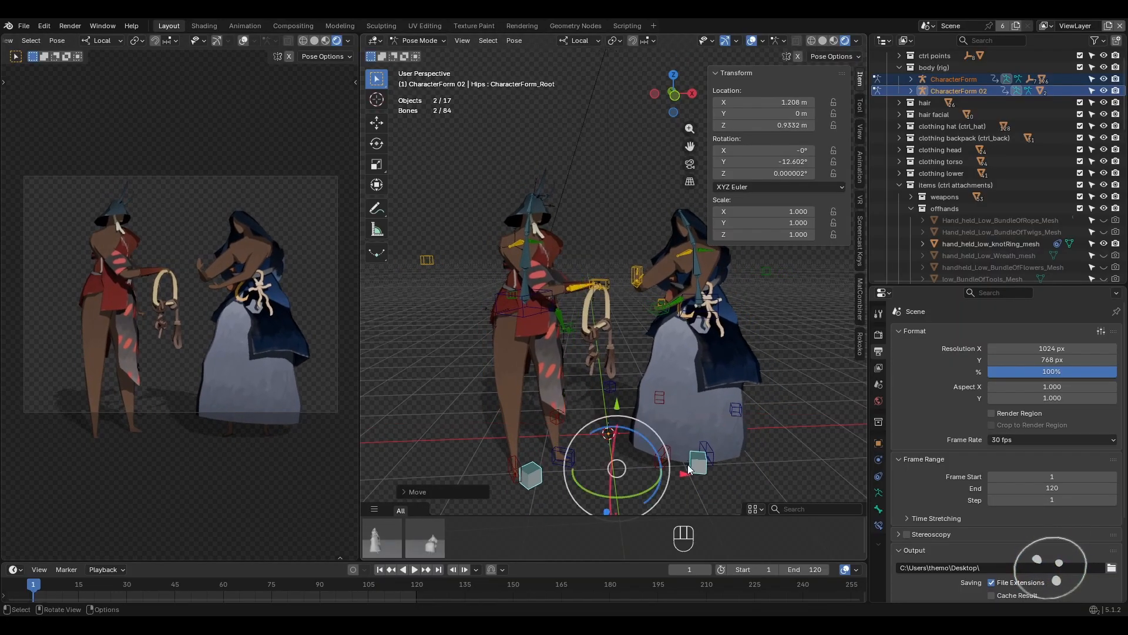
- Move both characters' root bones together along local Y to about -0.56 m and render the image
key("g")
key("y")
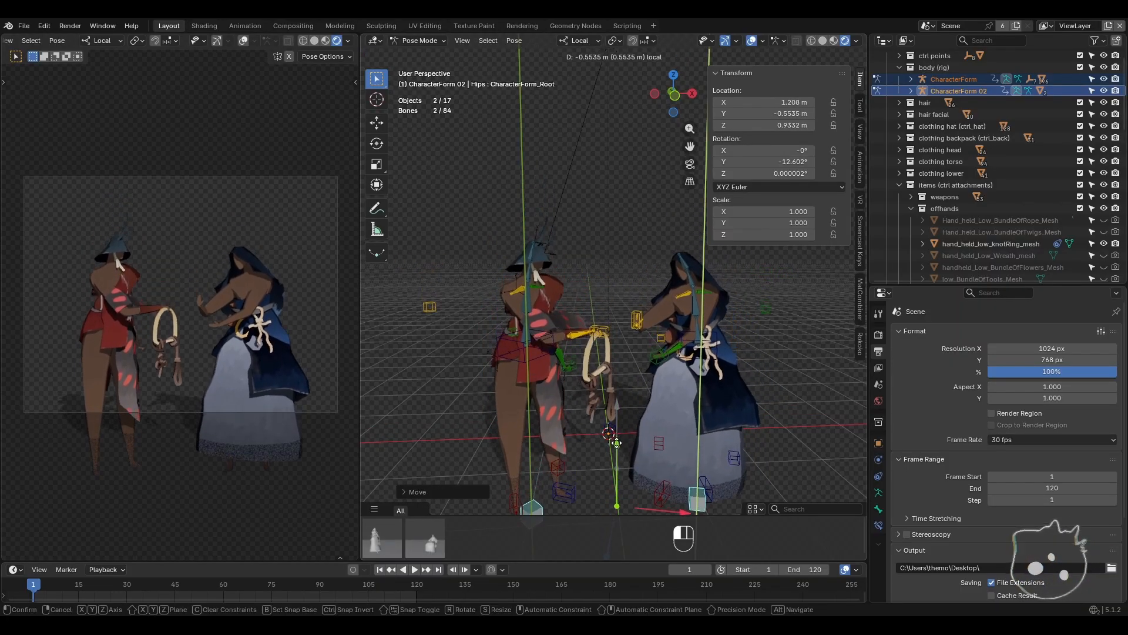
left_click(615, 444)
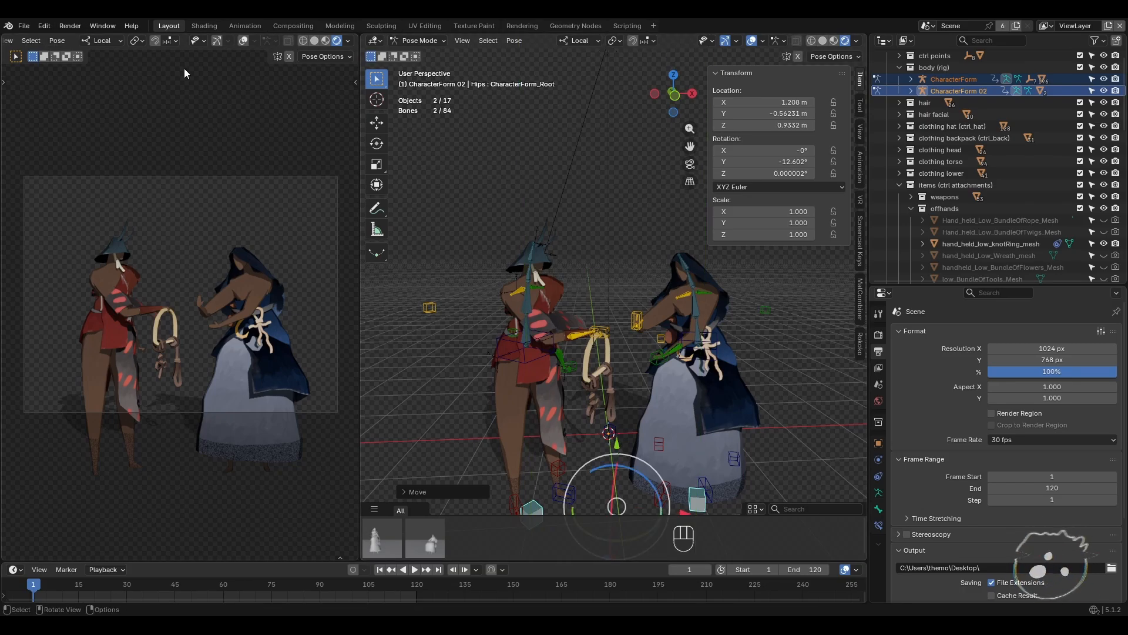
left_click(70, 26)
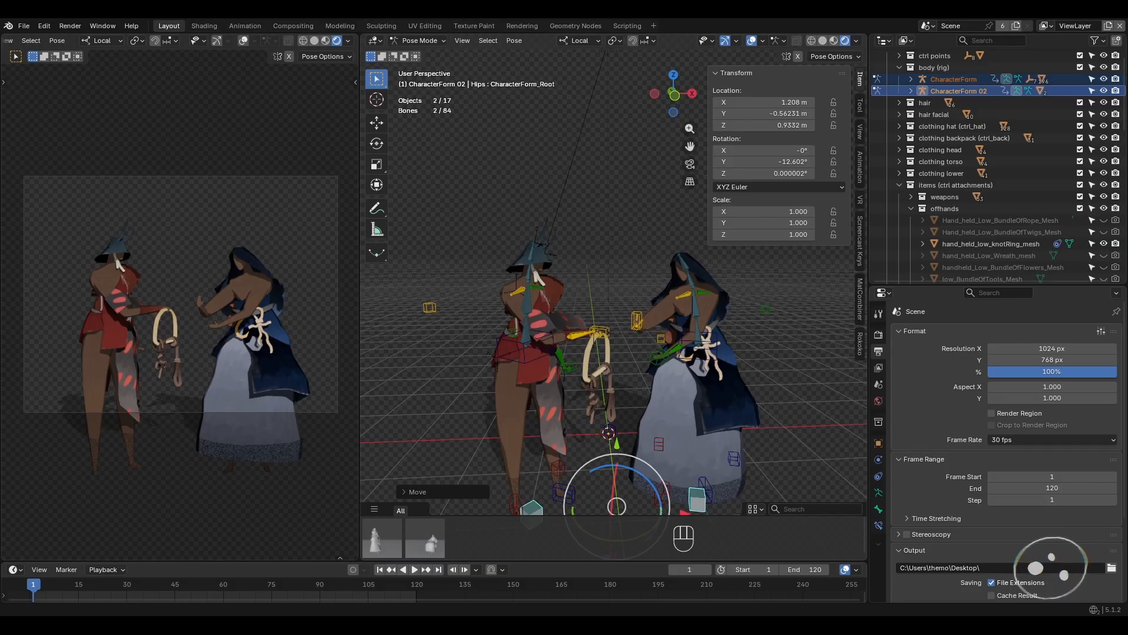
key("F12")
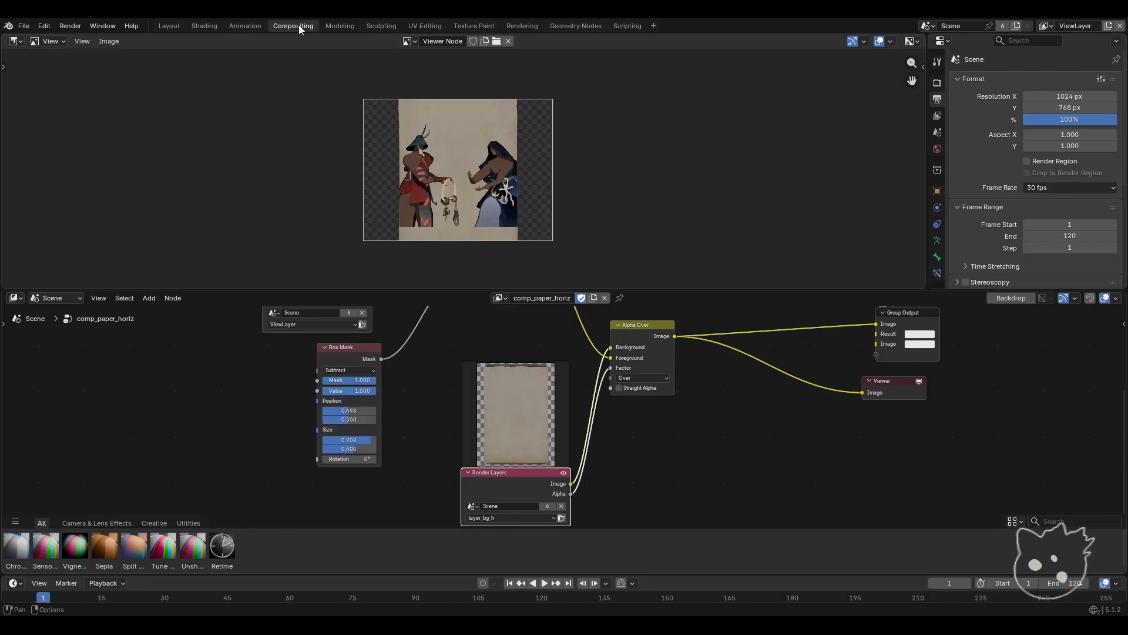
- In the Compositing workspace, switch the background Render Layers node to layer_bg_v and back to layer_bg_h, and re-render it and ViewLayer
left_click(499, 298)
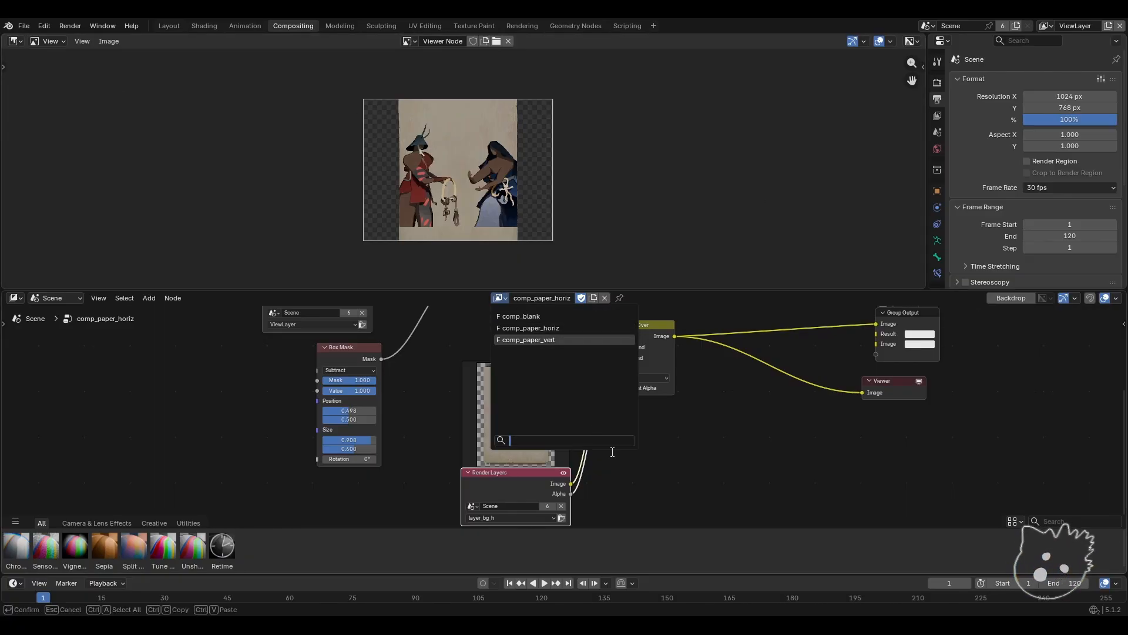
left_click(545, 518)
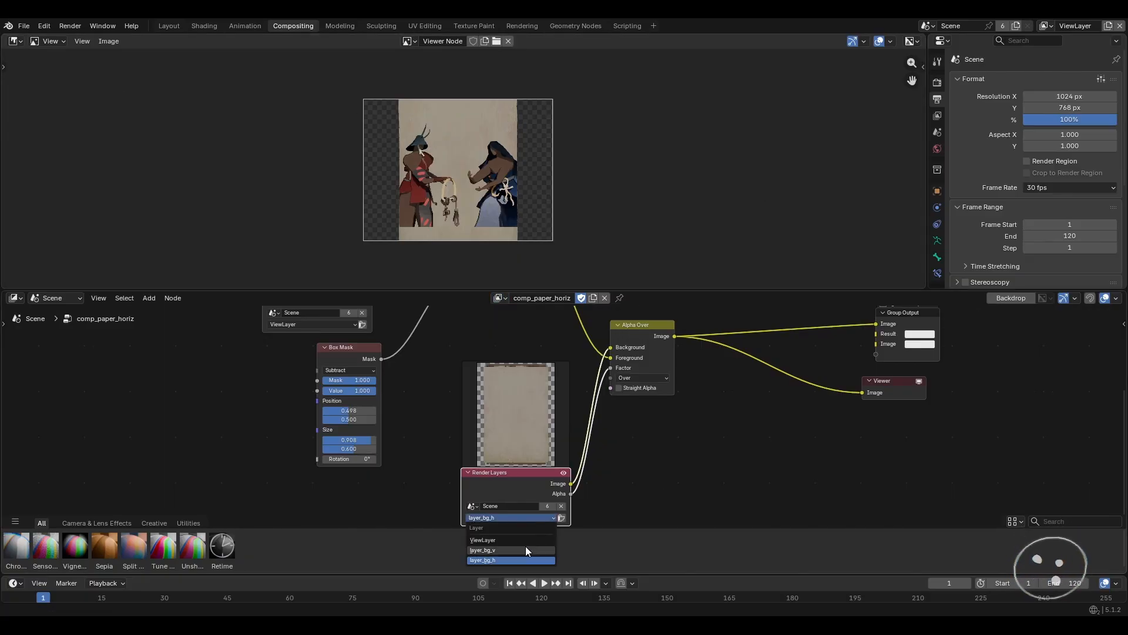
left_click(525, 545)
left_click(538, 519)
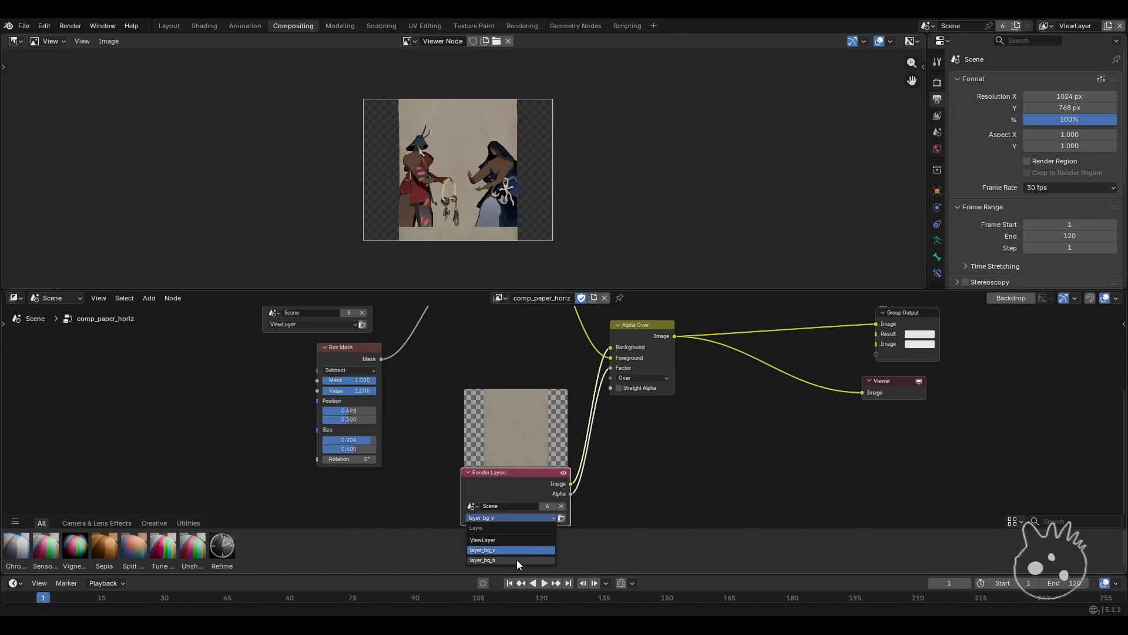
left_click(517, 559)
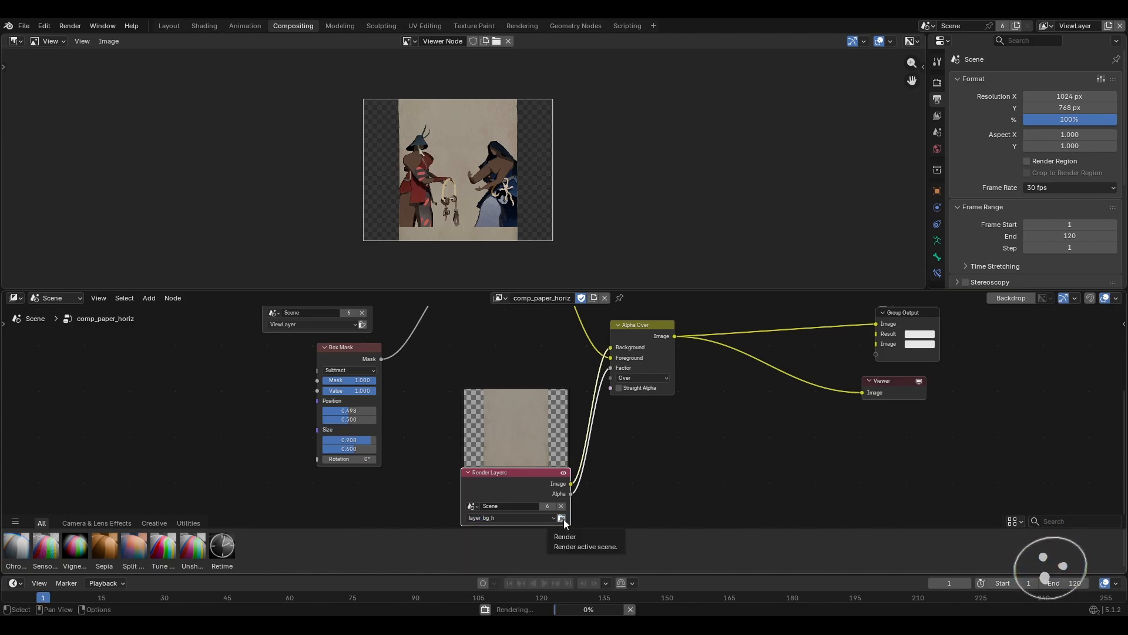
middle_click_drag(409, 405, 431, 459)
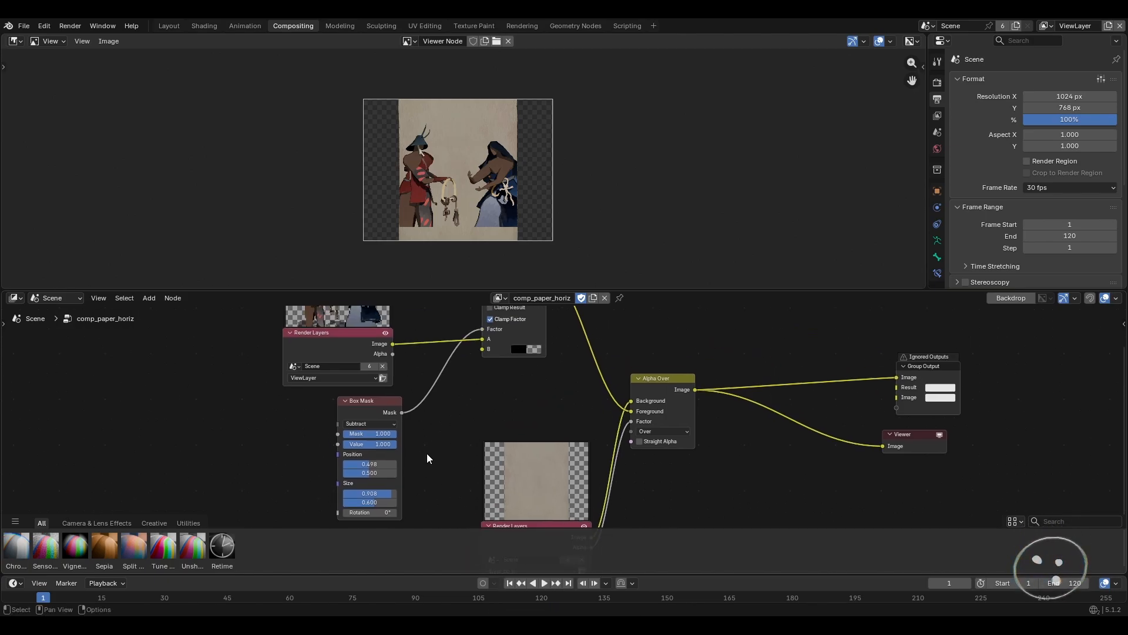
left_click(382, 379)
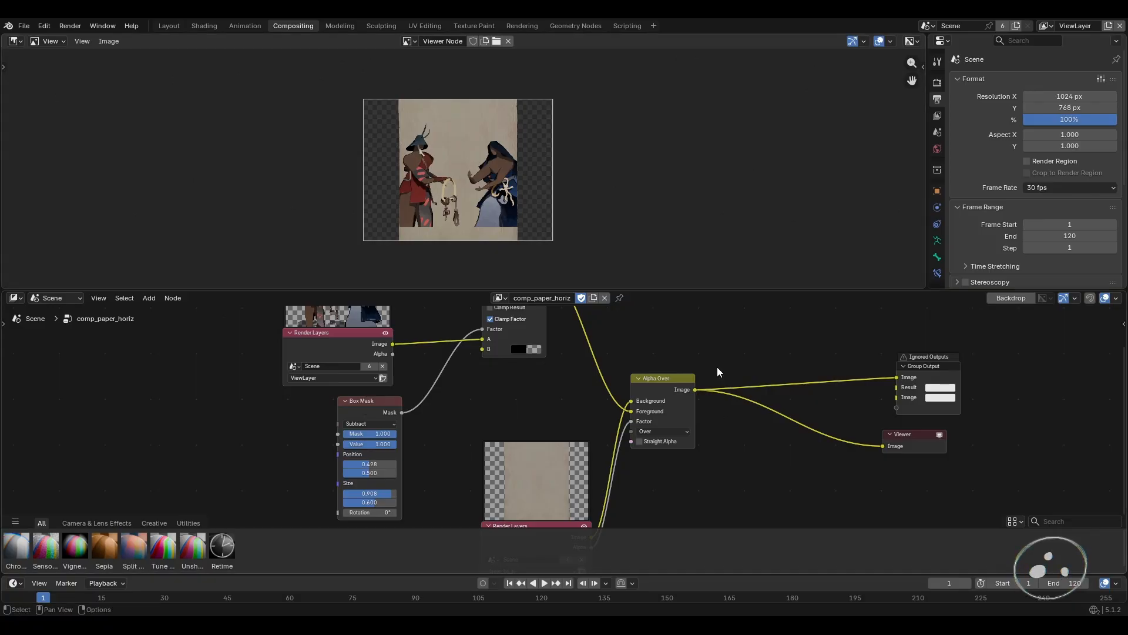
- In the Layout workspace, disable bg_plane_paper_v in renders from the layer_bg_h view layer and return to ViewLayer
left_click(169, 26)
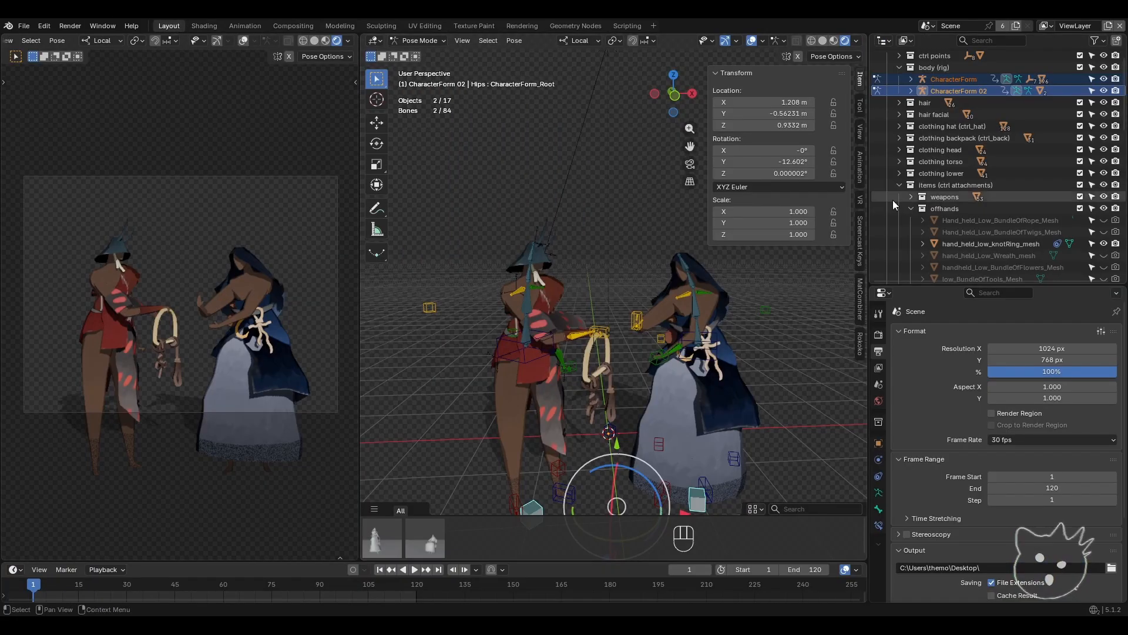
left_click(1051, 26)
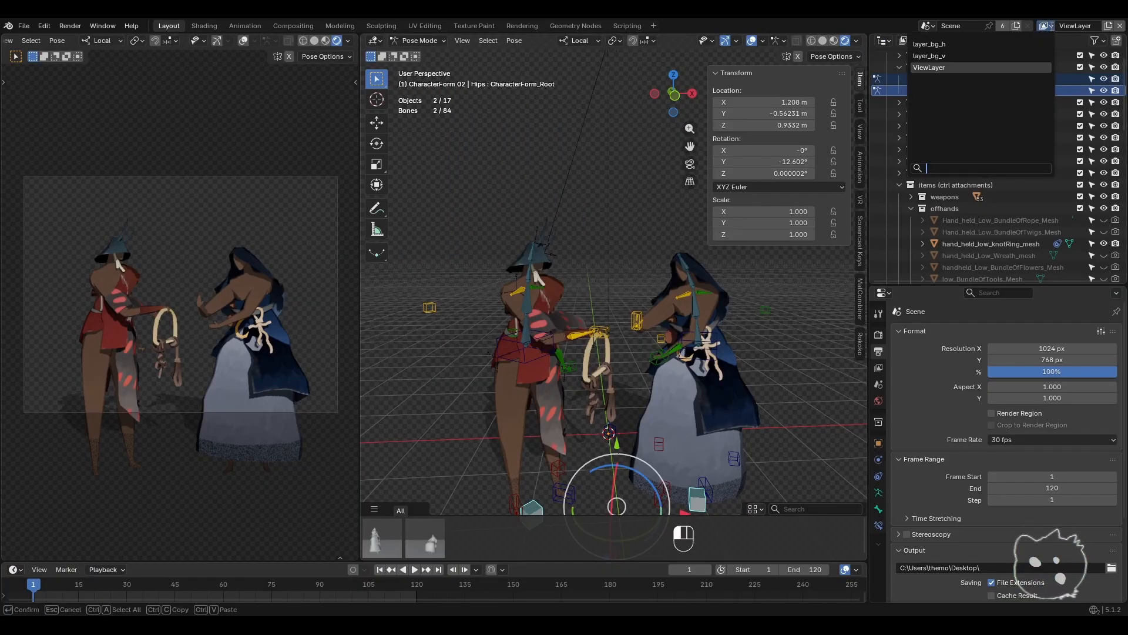
left_click(992, 45)
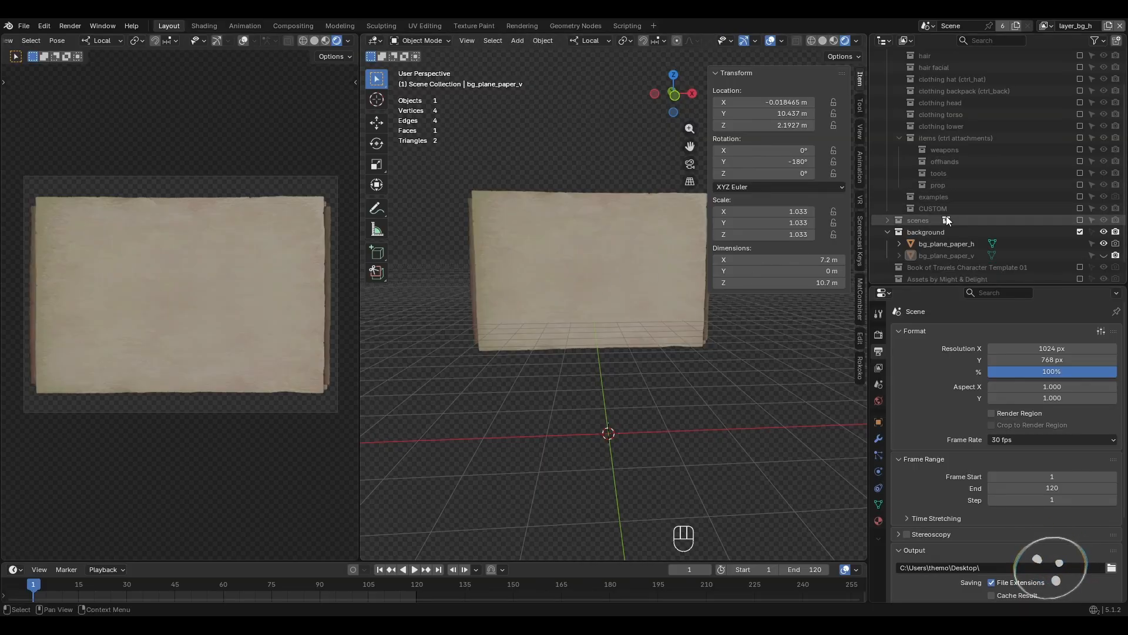
scroll(946, 217, "down", 2)
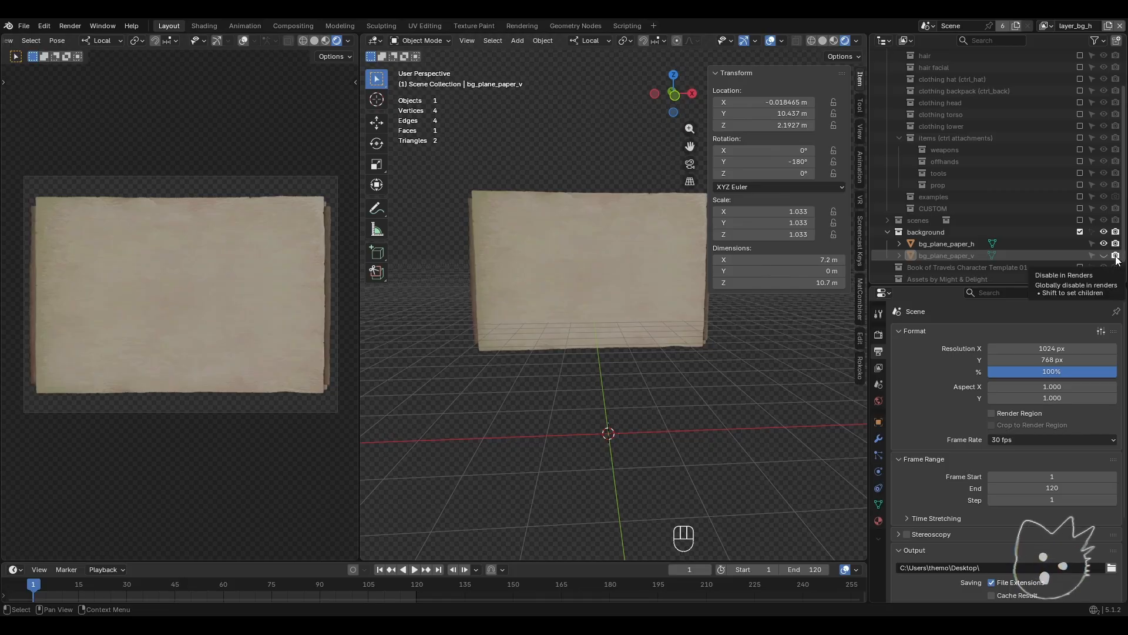
left_click(1116, 256)
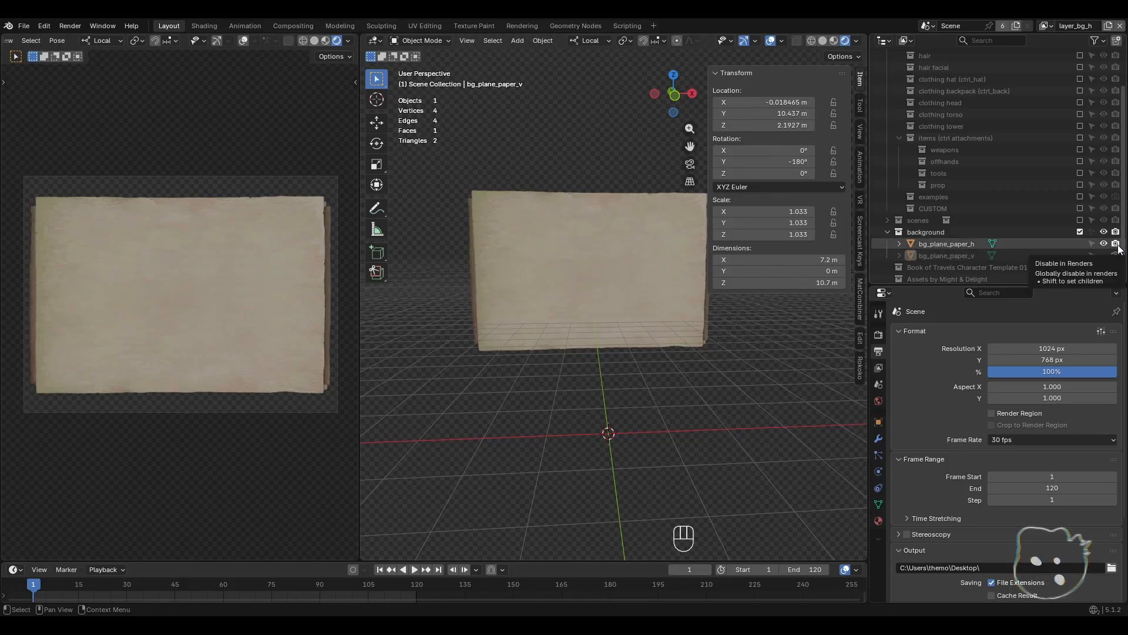
left_click(1047, 26)
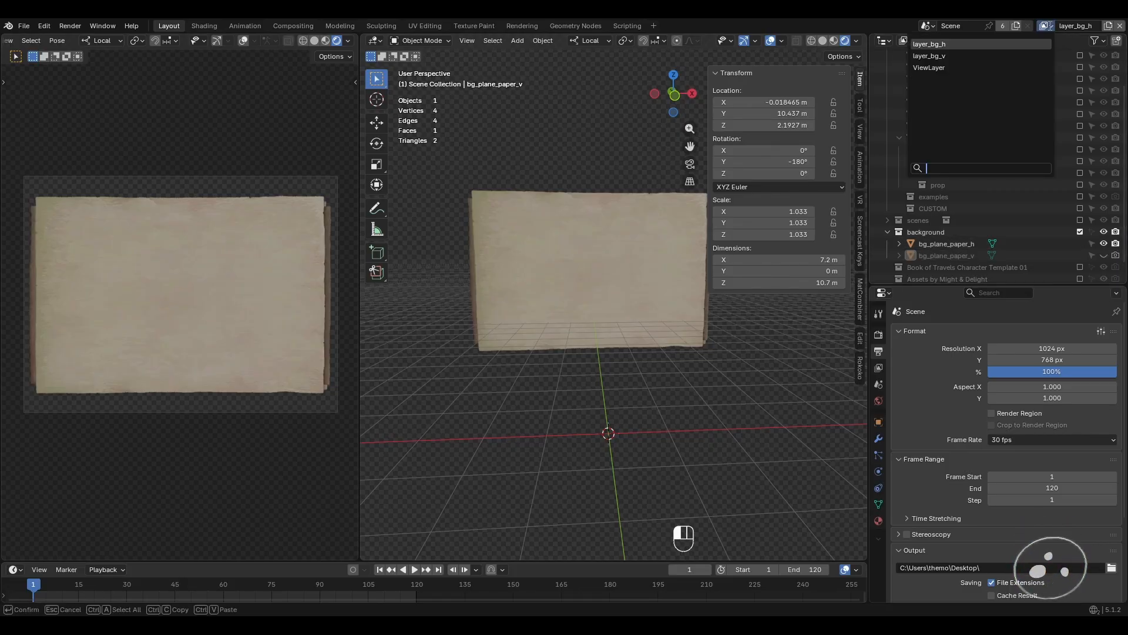
left_click(941, 69)
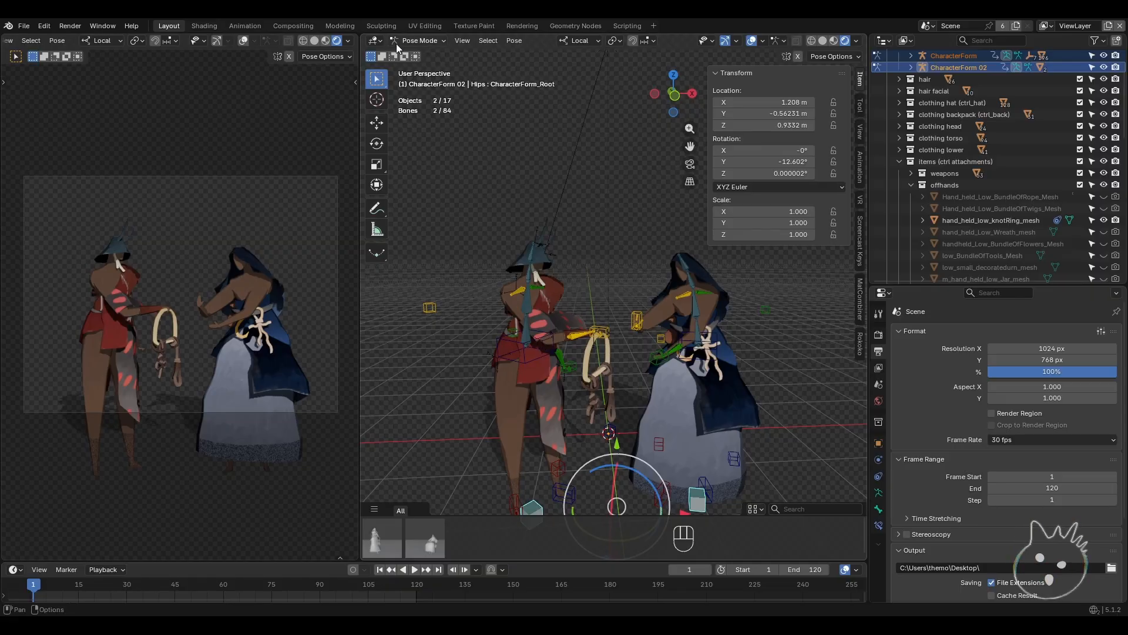
- Re-render the layer_bg_h paper layer from its compositing node, and render the final image from the Layout workspace
left_click(278, 24)
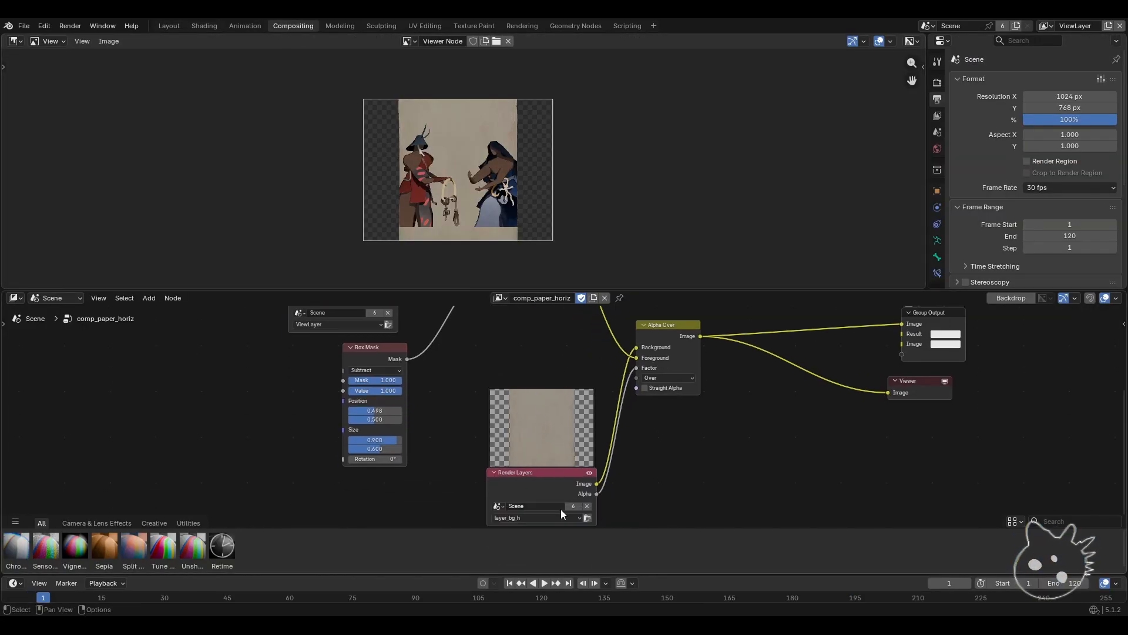
left_click(586, 517)
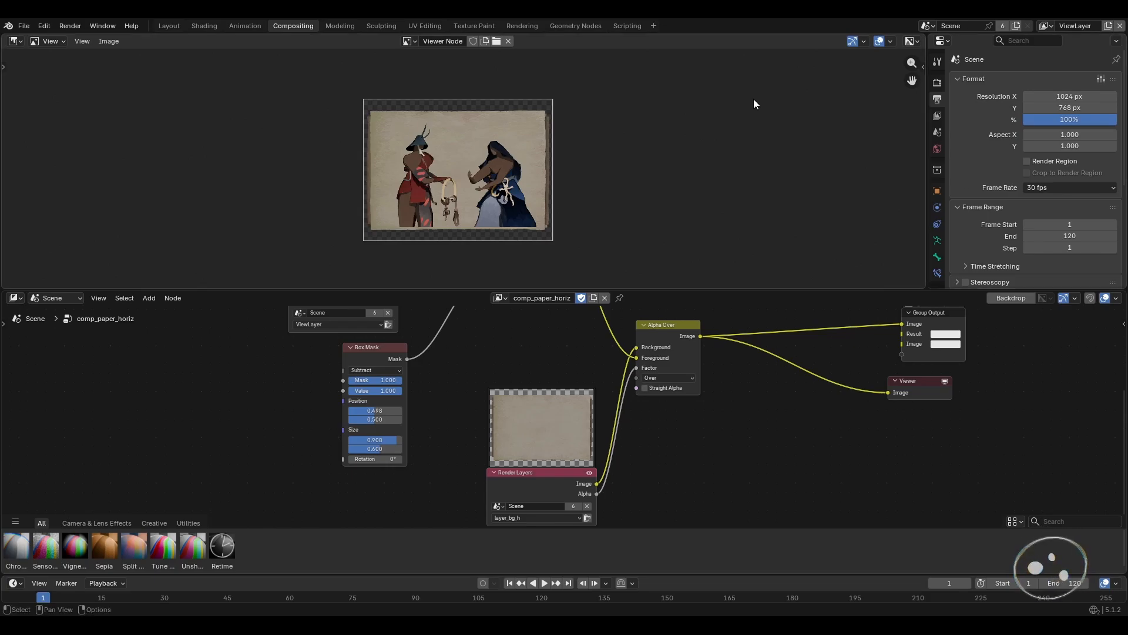
left_click(164, 26)
left_click(70, 26)
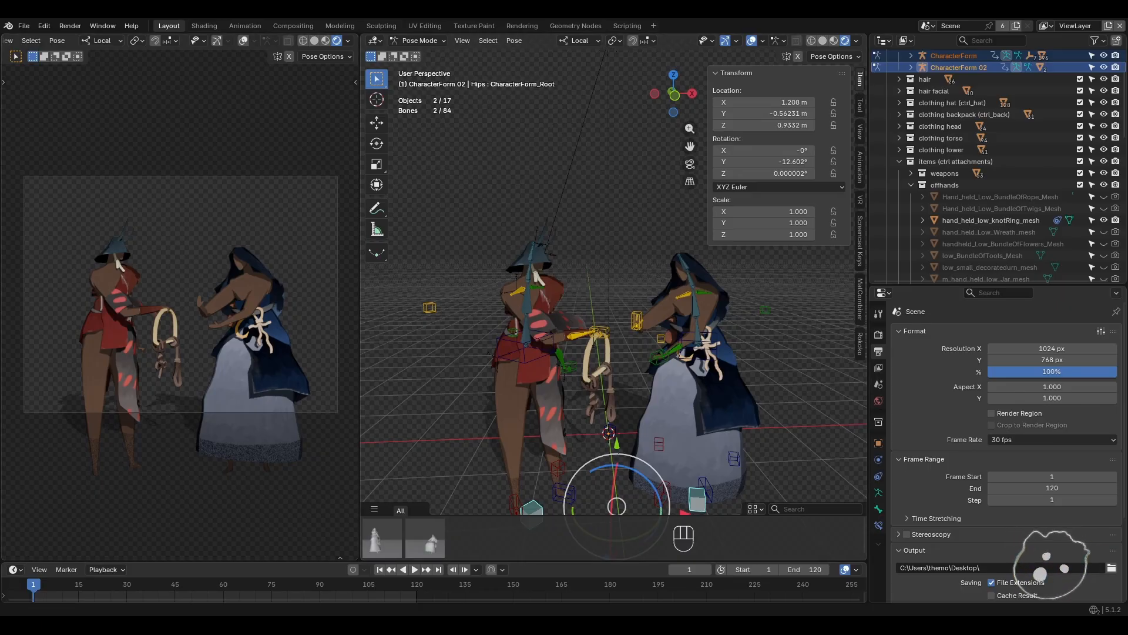
key("F12")
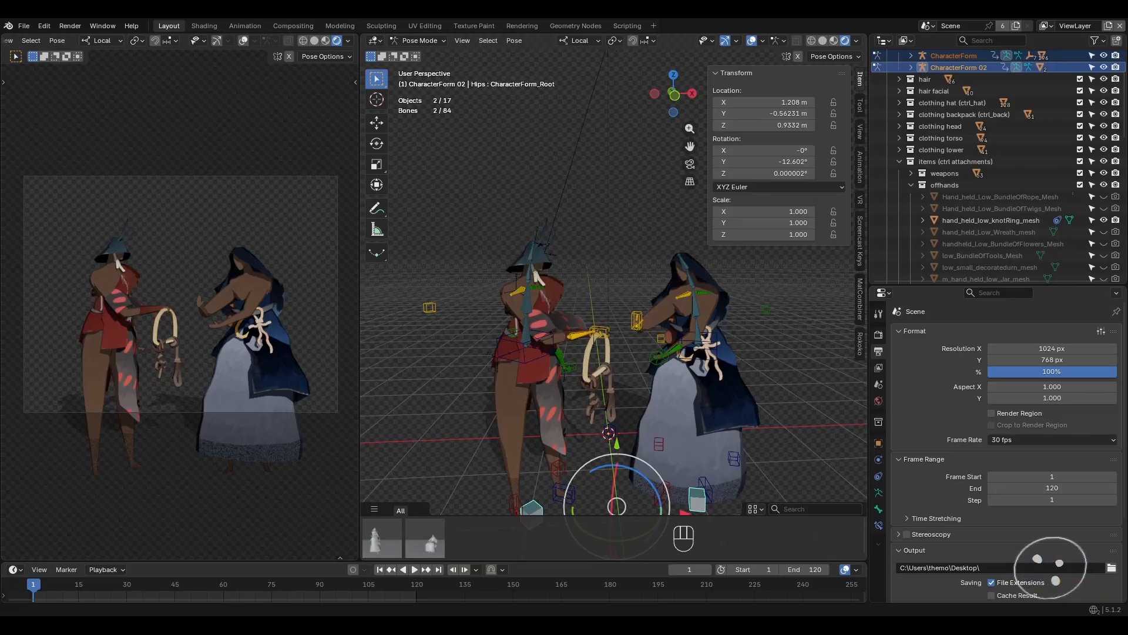
- Set the output resolution to a vertical format of 768 px by 1024 px
scroll(614, 294, "down", 2)
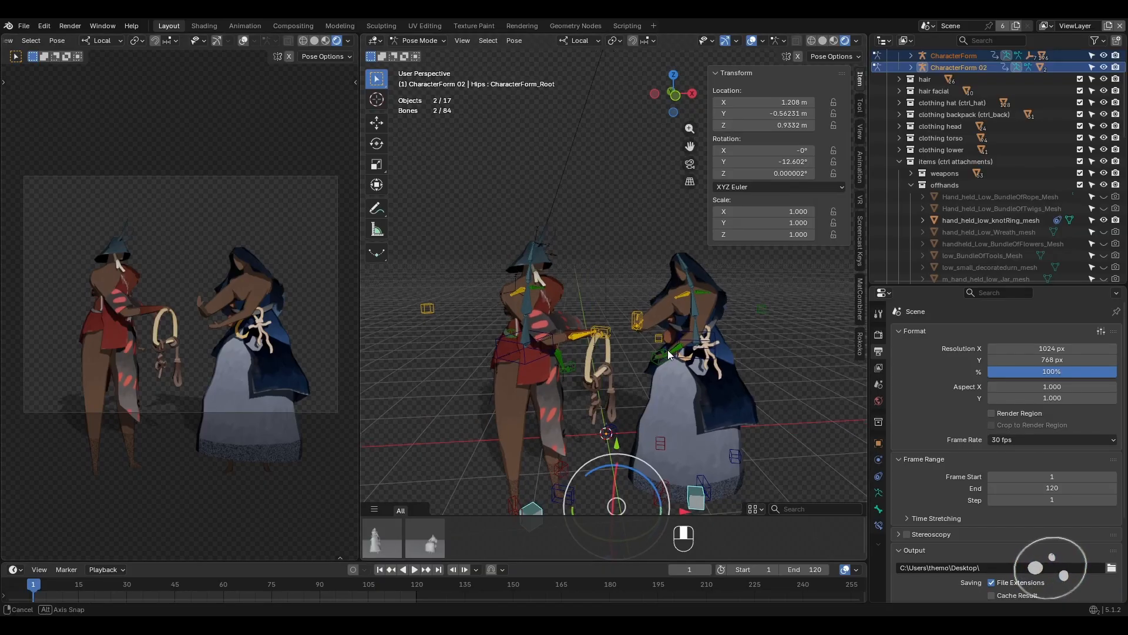
left_click(1060, 350)
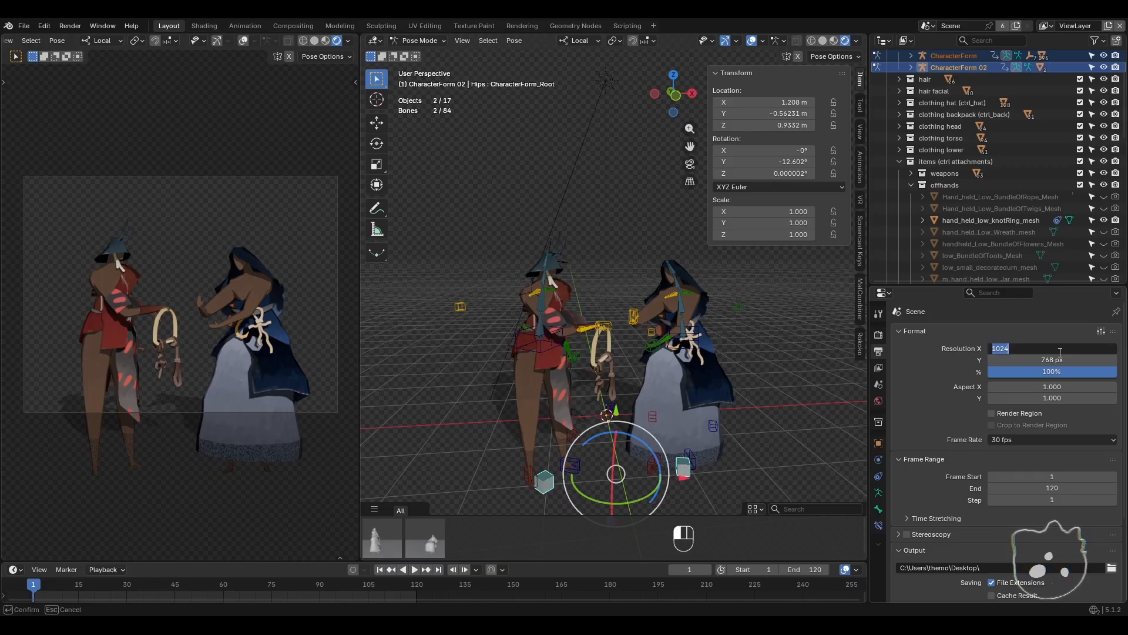
type("768")
key("Return")
left_click(1047, 359)
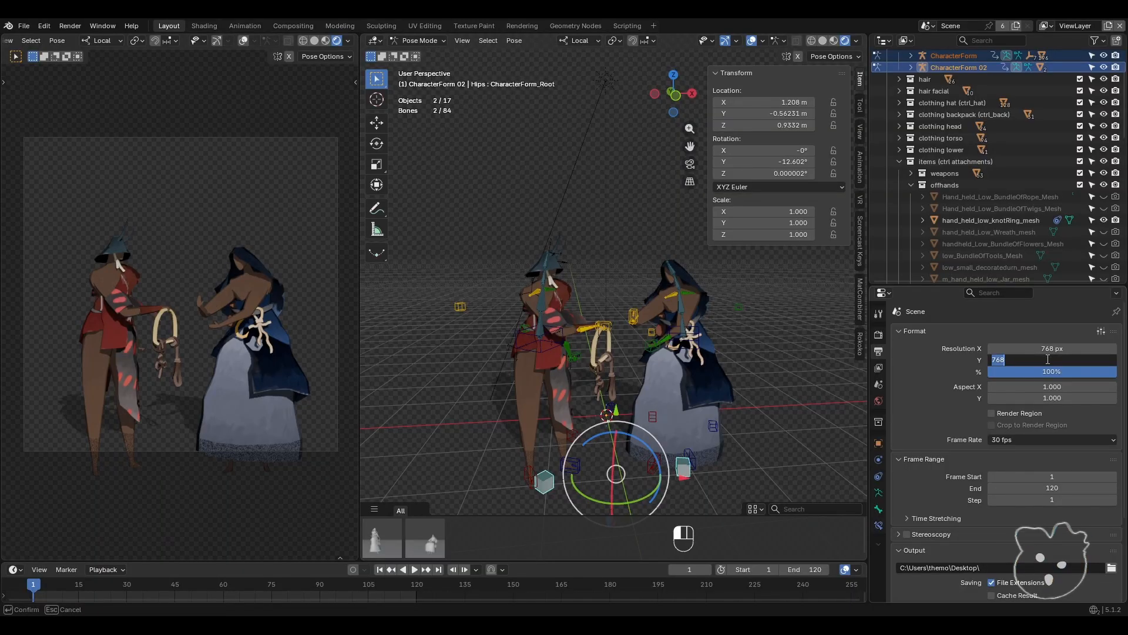
type("1024")
key("Return")
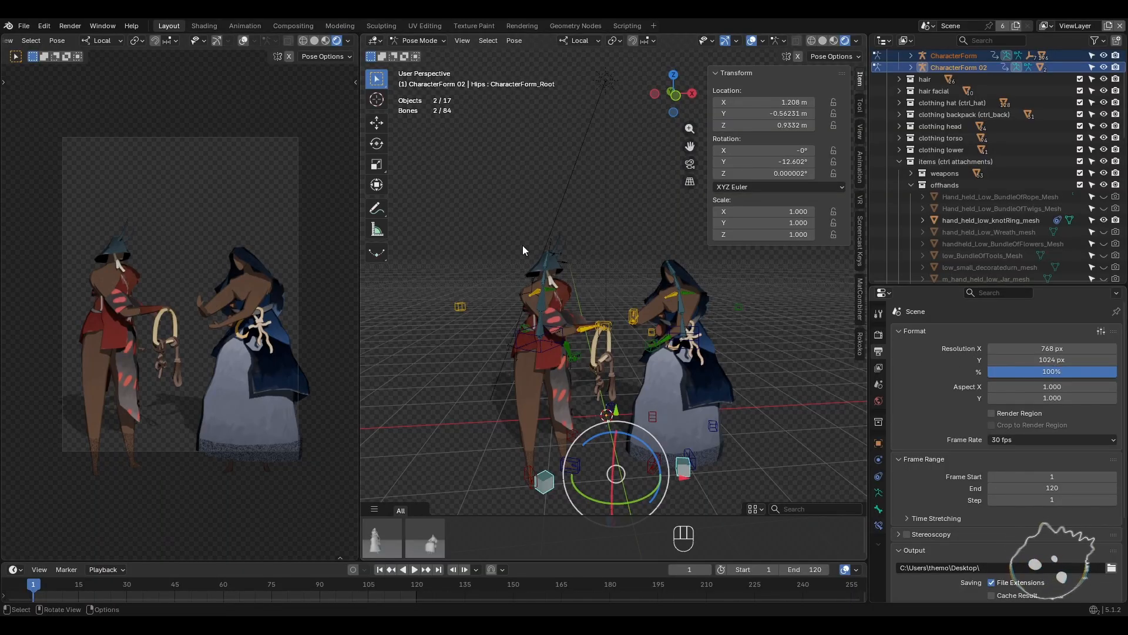
- Switch the compositing tree to comp_blank and keep layer_bg_v as the layer of its background Render Layers node
left_click(308, 27)
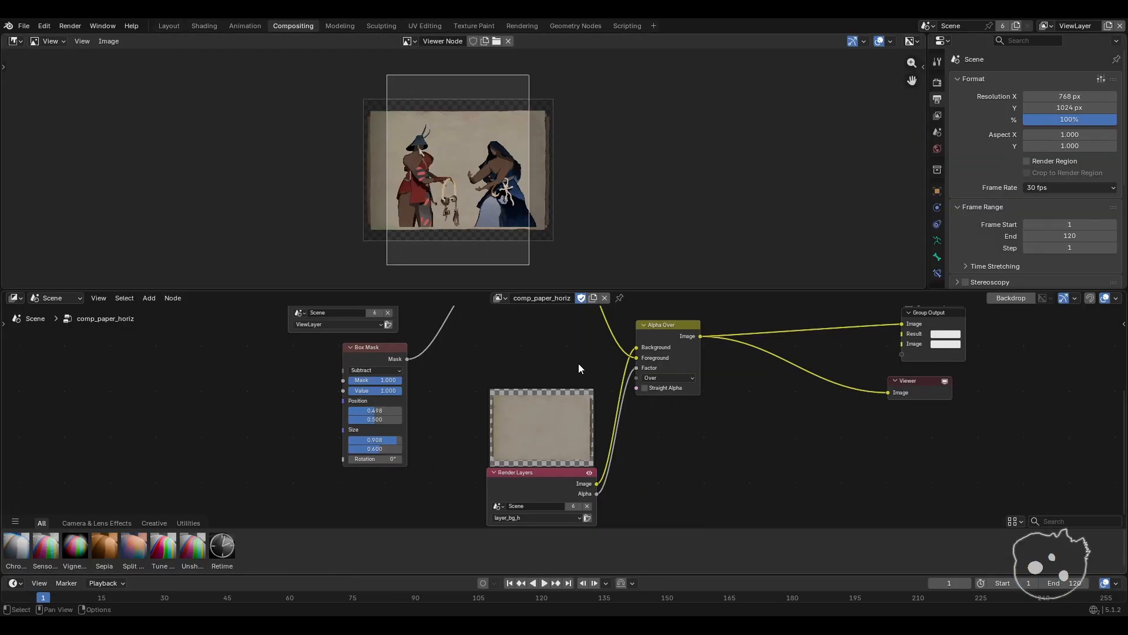
left_click(501, 298)
left_click(521, 323)
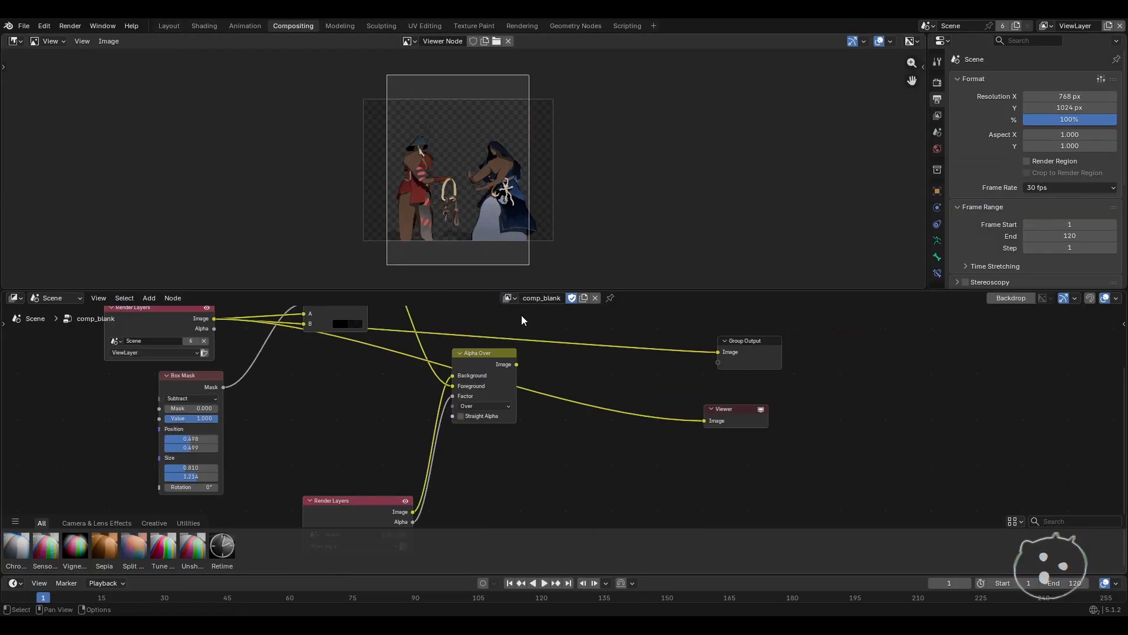
middle_click_drag(506, 404, 608, 376)
scroll(583, 413, "up", 1)
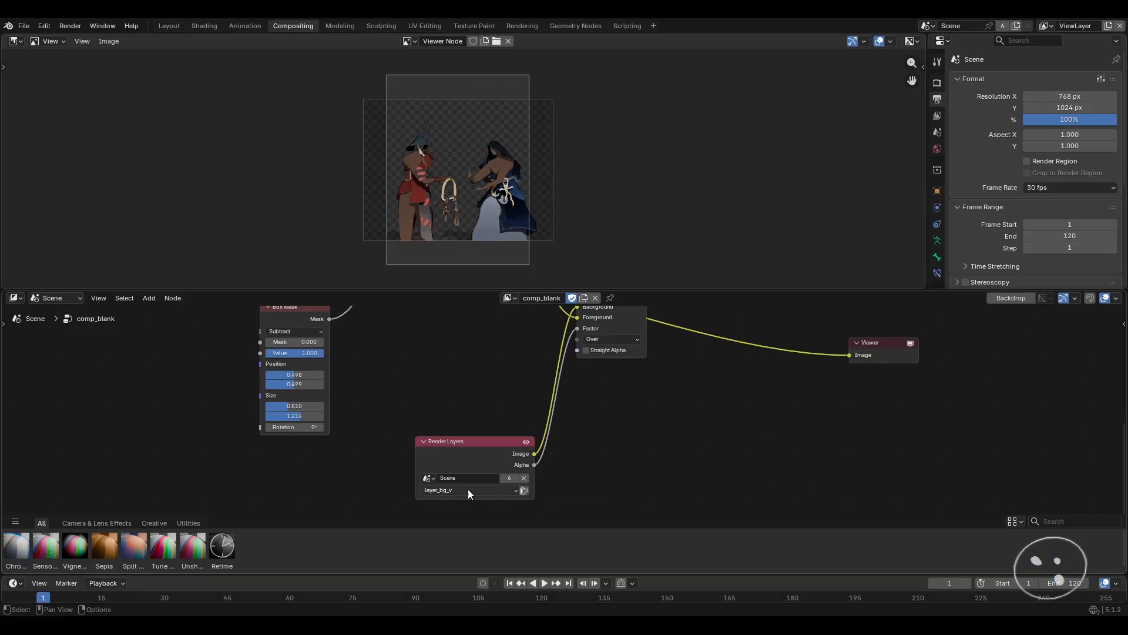
left_click(453, 490)
left_click(457, 525)
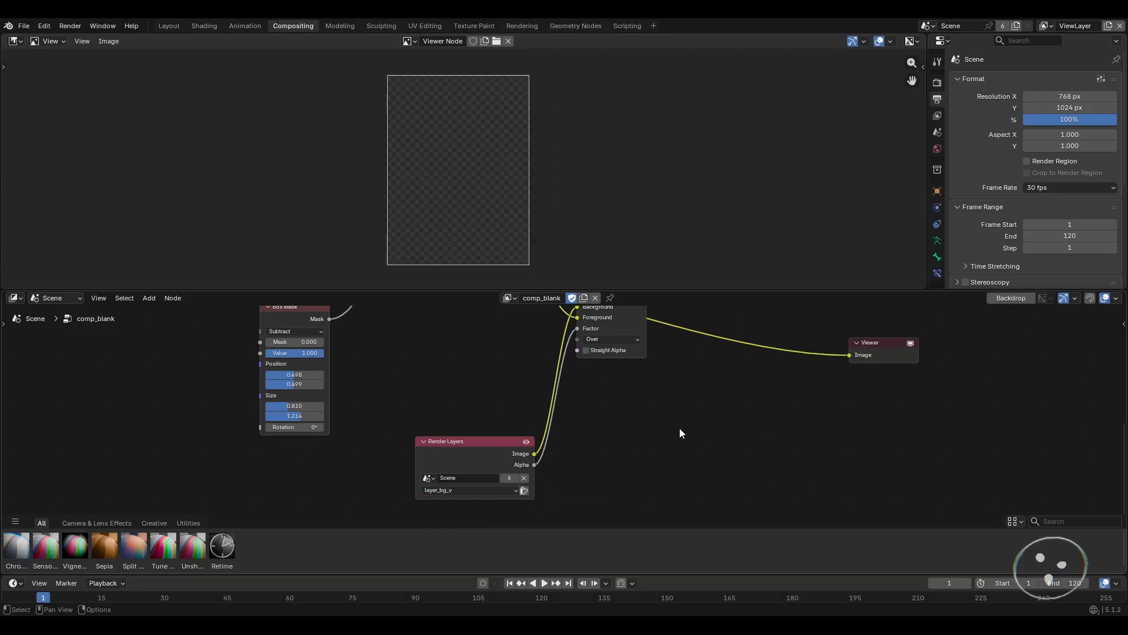
- Re-render the ViewLayer from its Render Layers node in the comp_blank tree
middle_click_drag(499, 349, 515, 443)
scroll(530, 411, "down", 1)
left_click(365, 407)
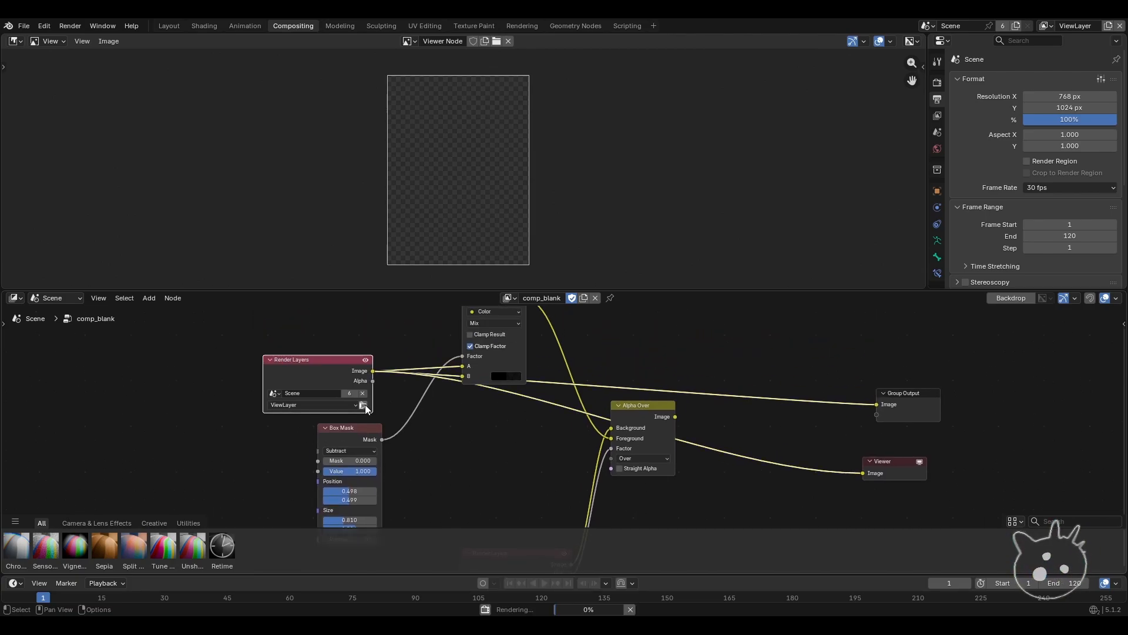
- Return to the Layout workspace and turn off the transparent film background in the render settings
left_click(169, 26)
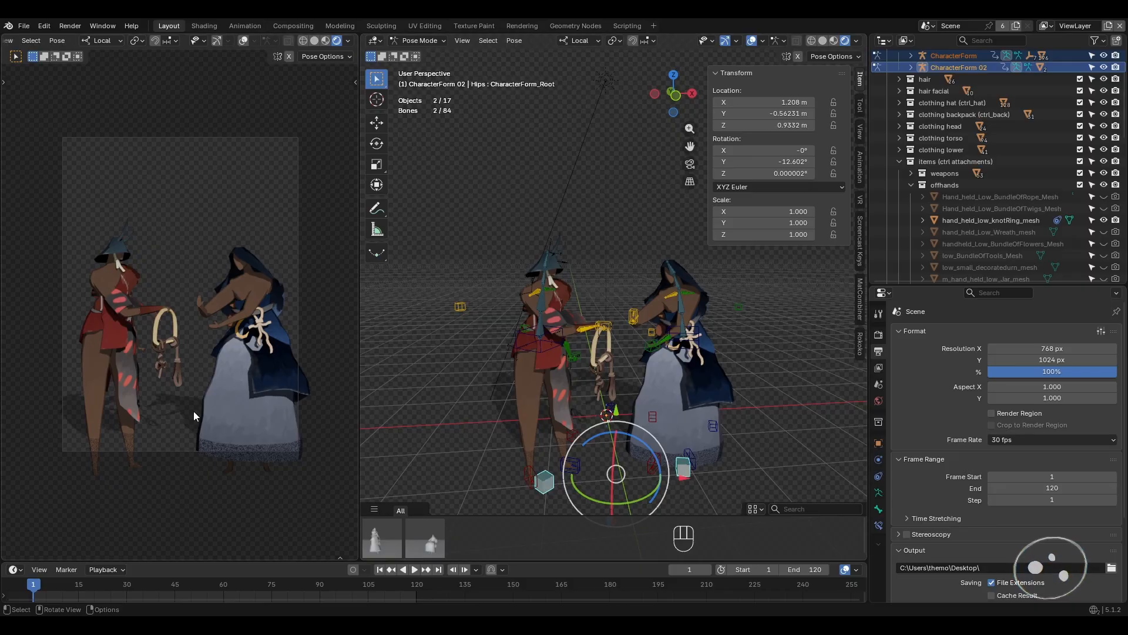
middle_click_drag(187, 375, 187, 371, "shift")
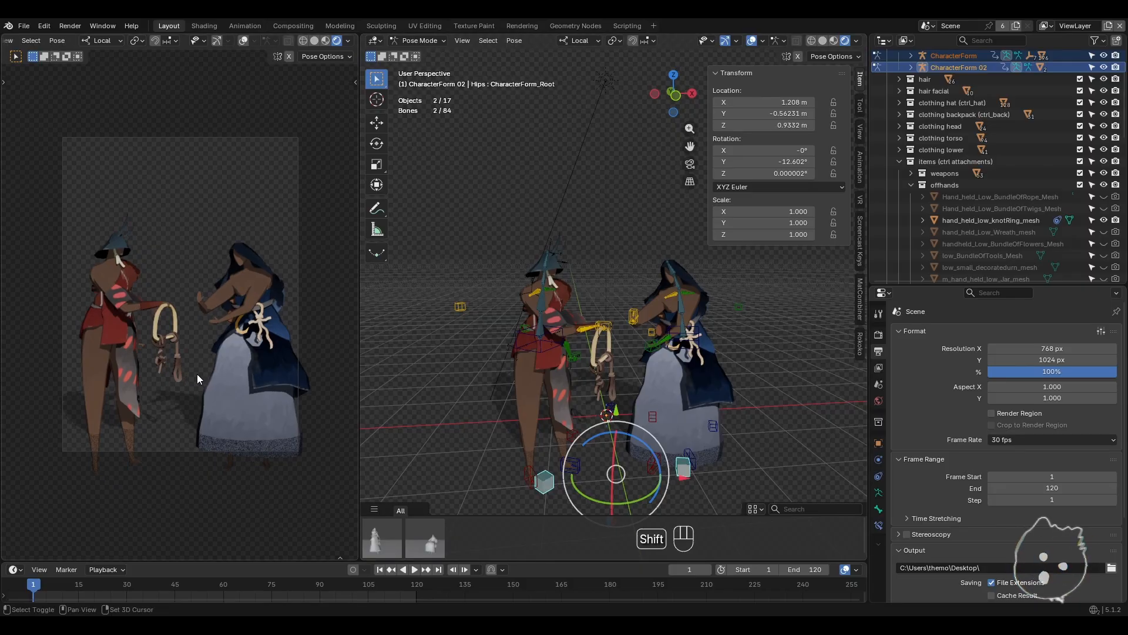
middle_click_drag(394, 409, 568, 418)
middle_click_drag(567, 418, 629, 416)
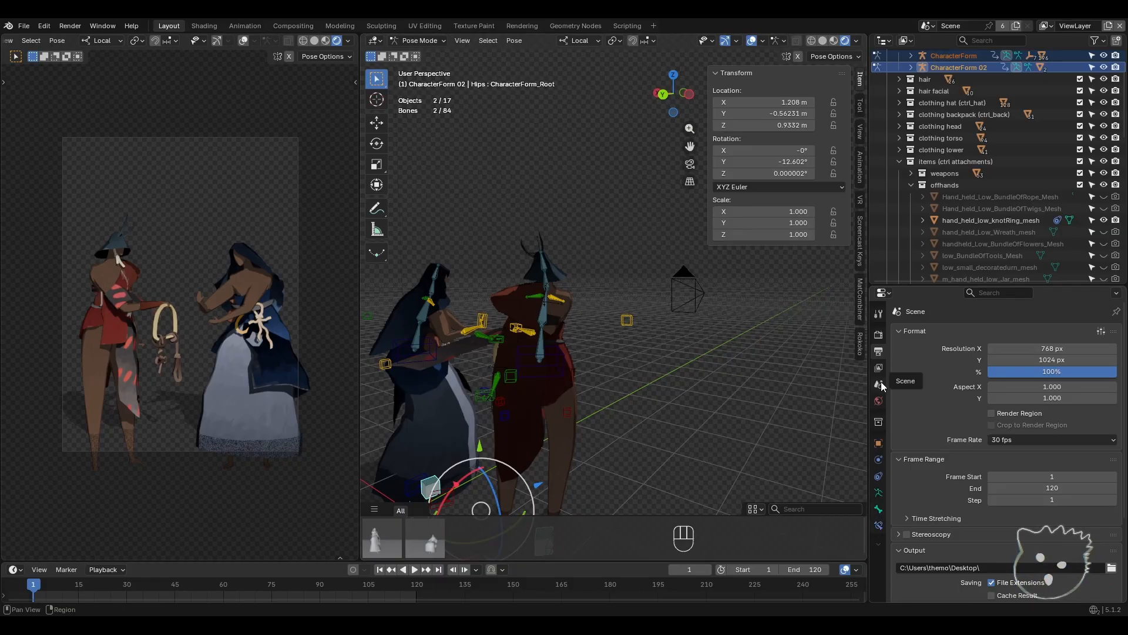
scroll(956, 478, "down", 4)
scroll(940, 447, "up", 3)
left_click(879, 334)
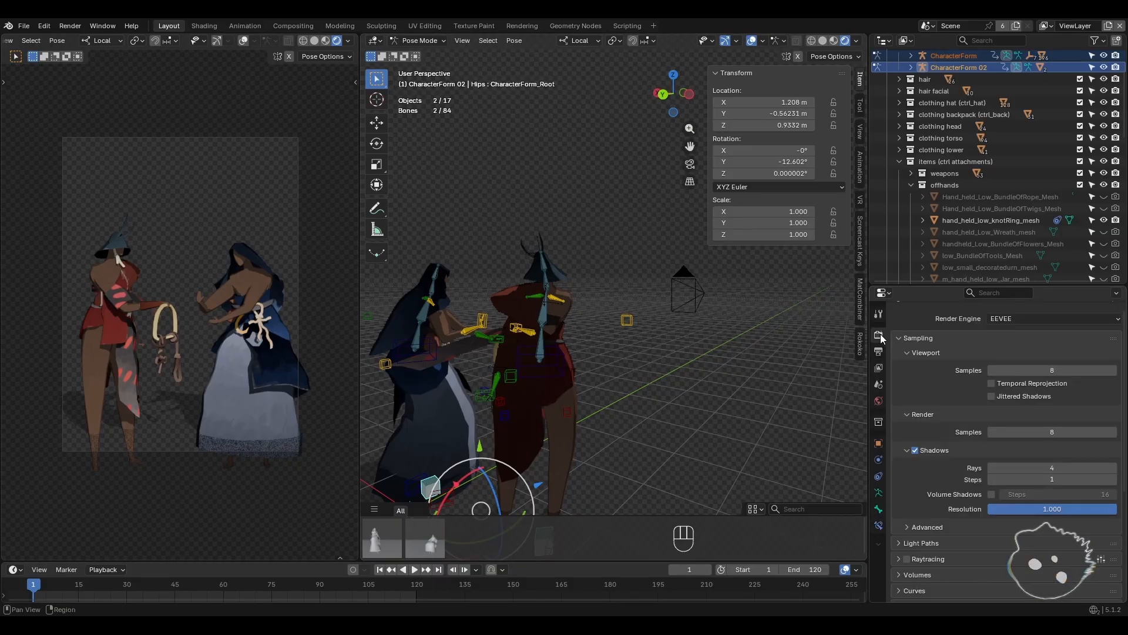
scroll(982, 516, "down", 5)
scroll(955, 577, "down", 1)
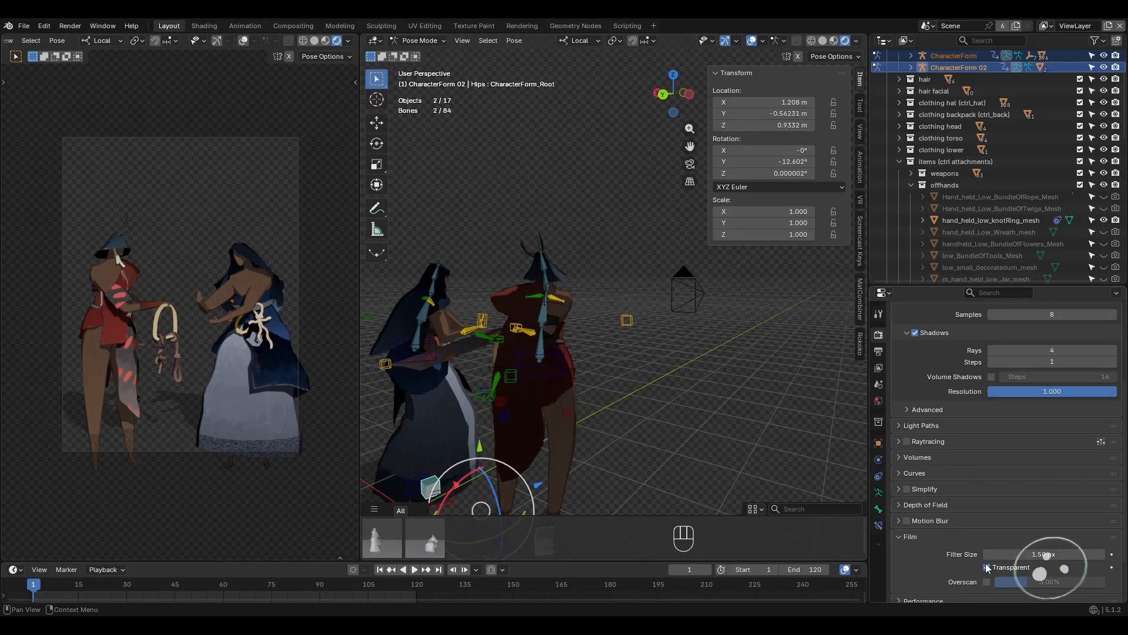
left_click(987, 565)
- Shift the camera framing to include both characters' feet, and select the camera_paper-portrait camera in Object Mode
middle_click_drag(228, 362, 217, 329, "shift")
left_click(673, 295)
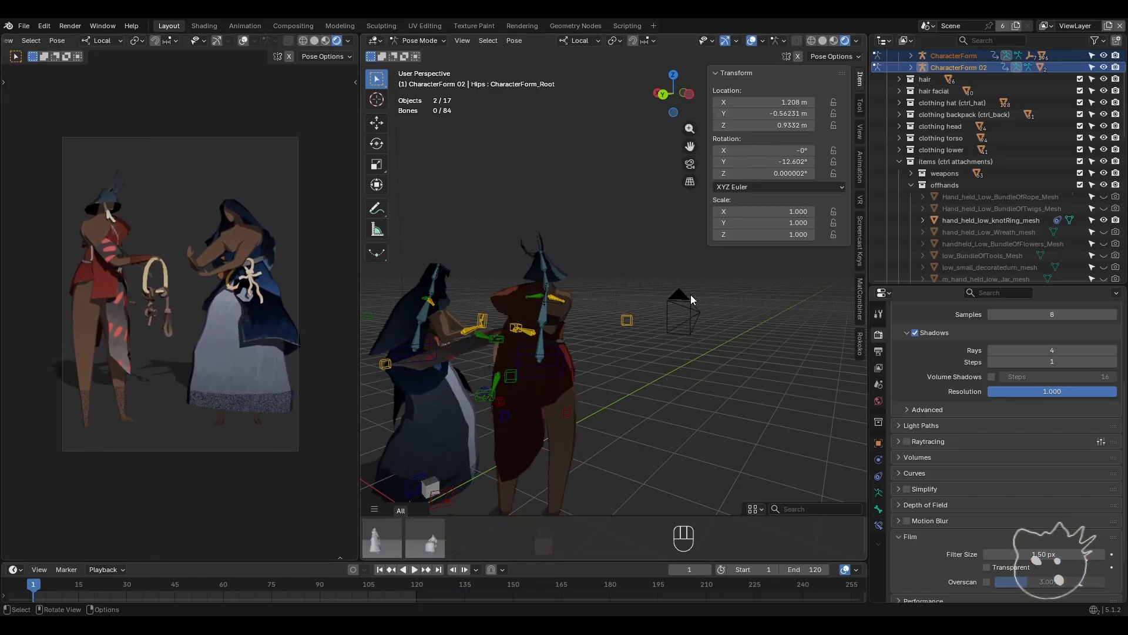
left_click(686, 295)
left_click_drag(642, 236, 650, 247)
left_click(420, 40)
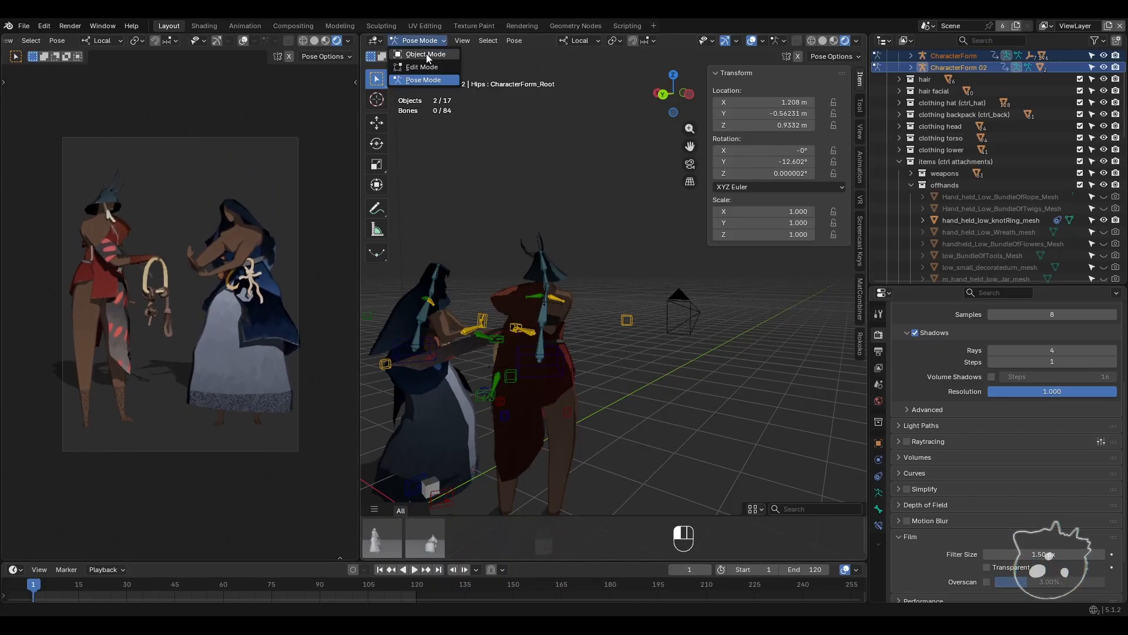
left_click(418, 54)
left_click(673, 309)
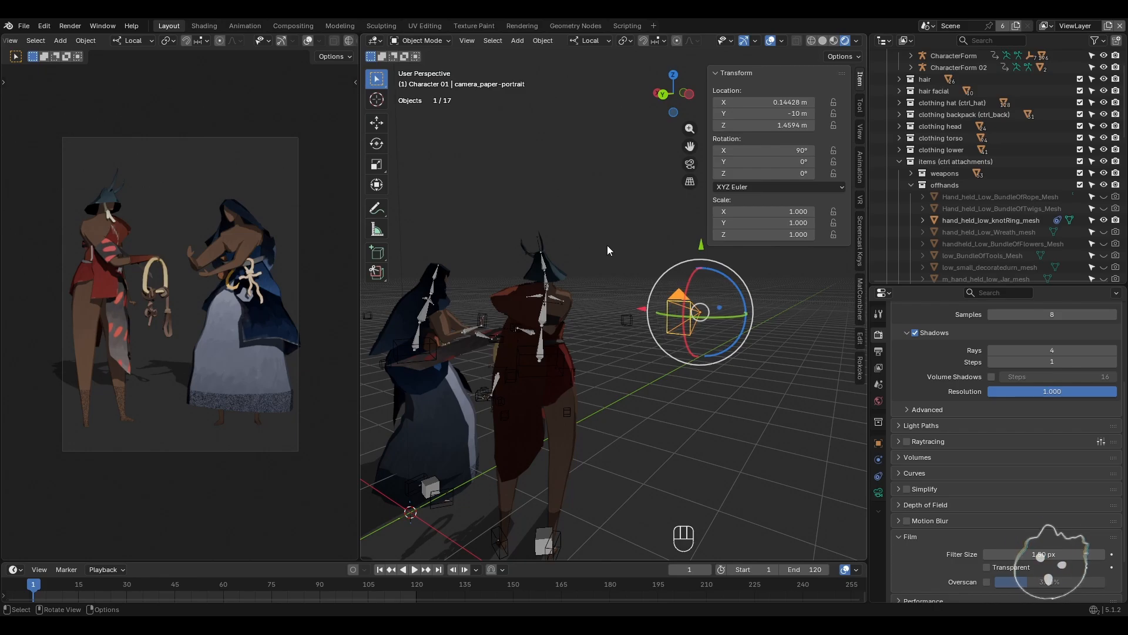
left_click(609, 246)
left_click(685, 302)
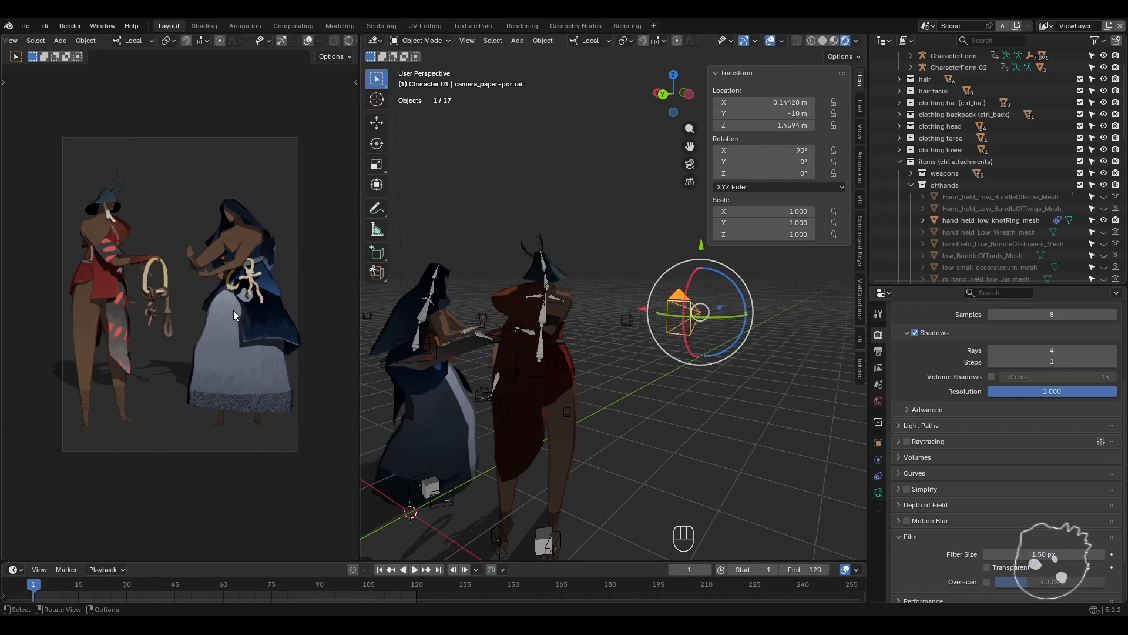
- Reframe both characters from a slightly turned camera angle, at about X 1.08 m, Y -10.9 m, Z 1.42 m with 5.6° Z rotation
left_click(287, 111)
middle_click_drag(229, 255, 211, 295, "shift")
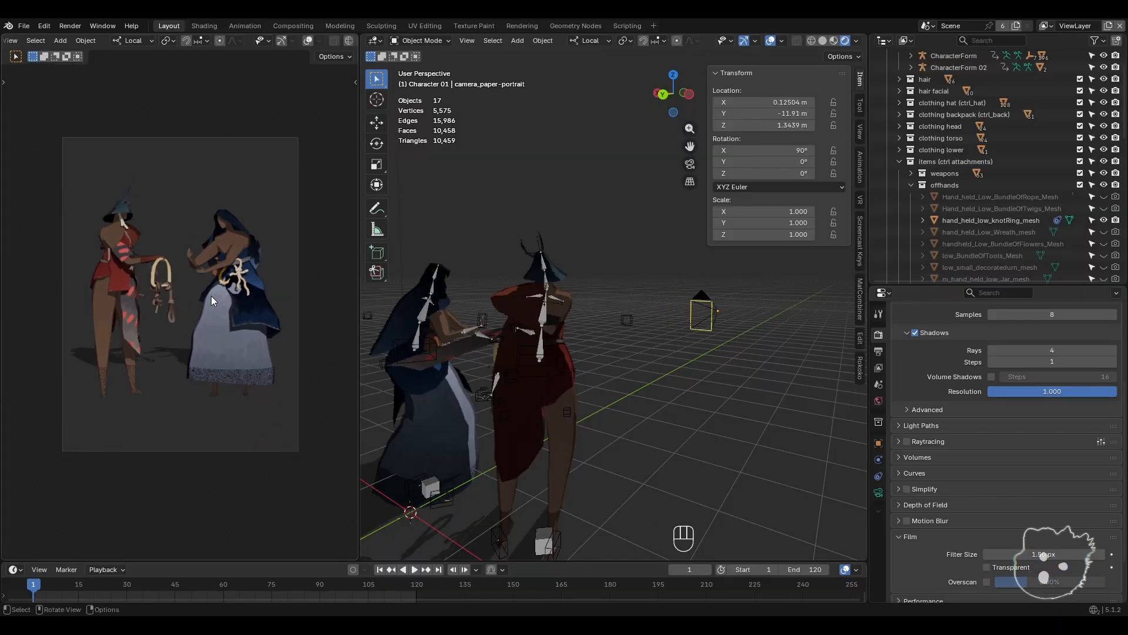
scroll(210, 295, "down", 2)
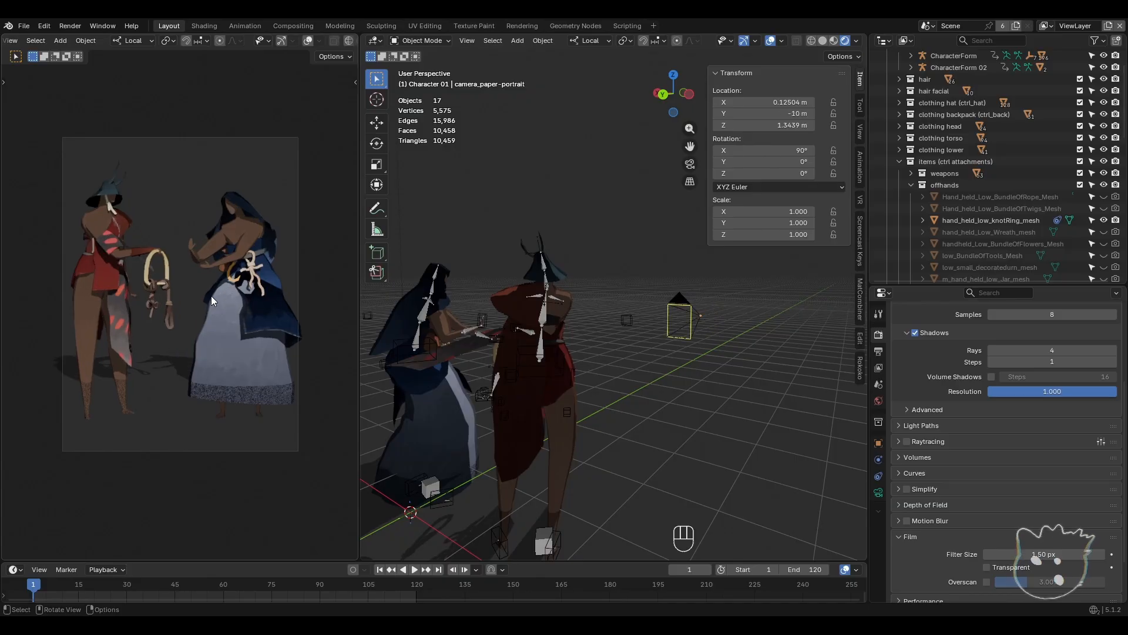
scroll(211, 295, "up", 3)
middle_click_drag(213, 295, 238, 335, "shift")
middle_click_drag(238, 335, 156, 355)
middle_click_drag(157, 355, 206, 292, "shift")
scroll(247, 334, "down", 2)
scroll(228, 326, "down", 1)
scroll(224, 327, "up", 1)
scroll(213, 309, "up", 1)
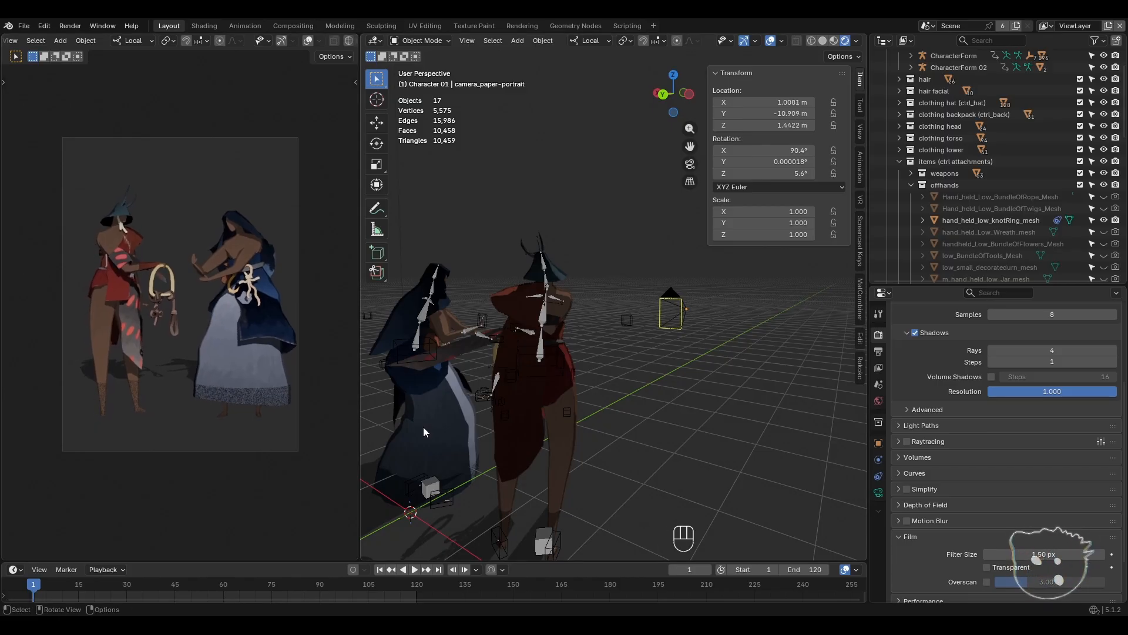
key("shift")
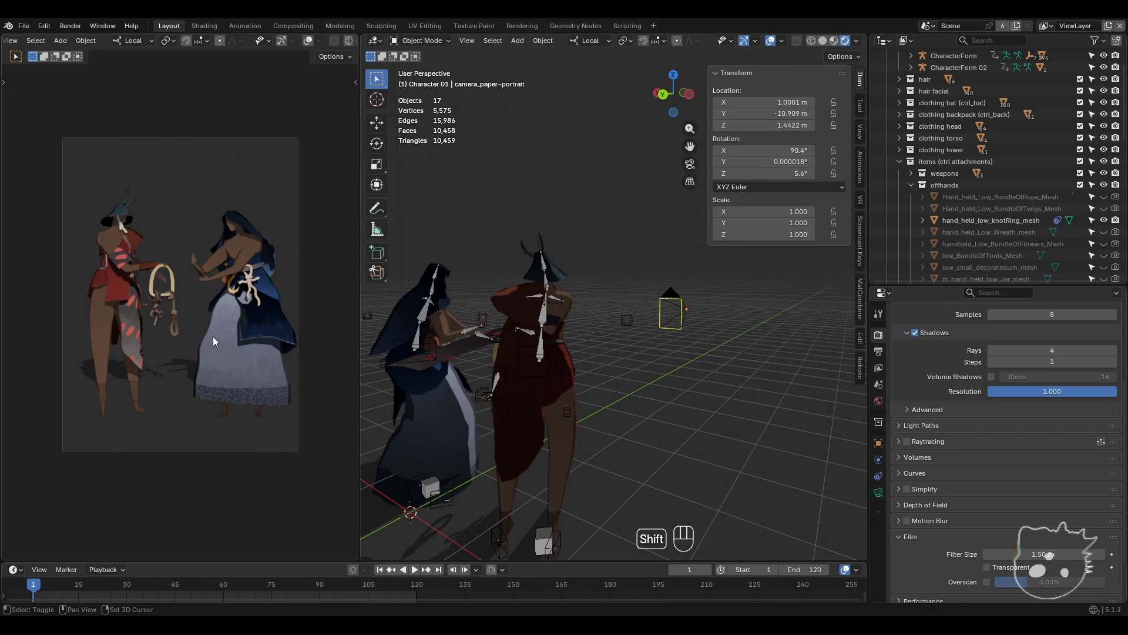
middle_click_drag(213, 337, 208, 335, "shift")
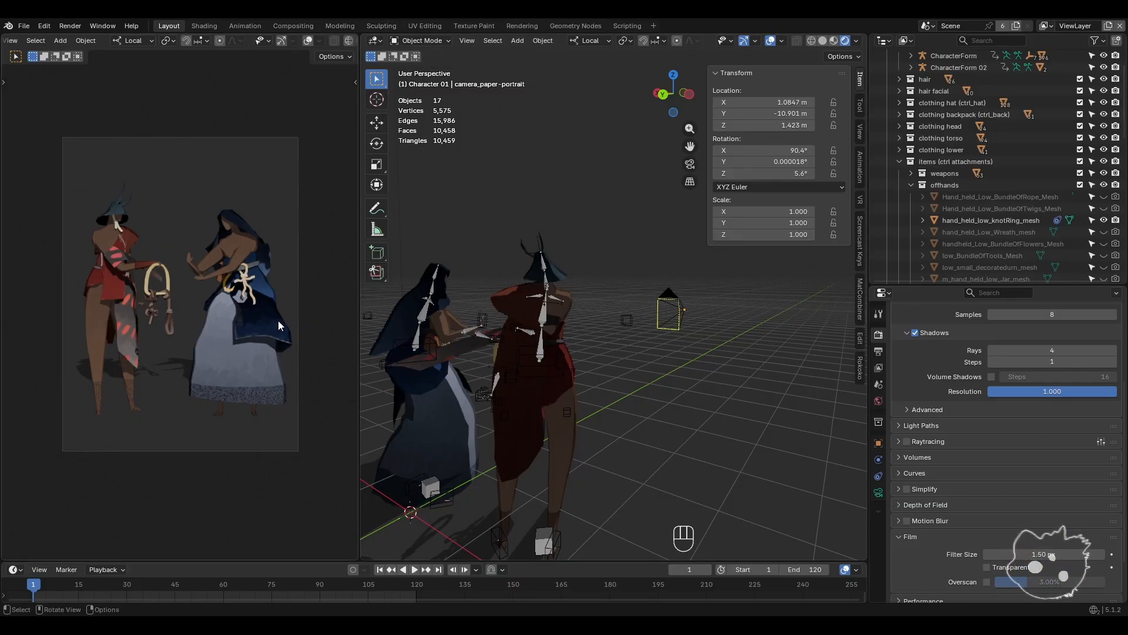
- Check the Camera to View lock in the camera viewport's view settings
key("n")
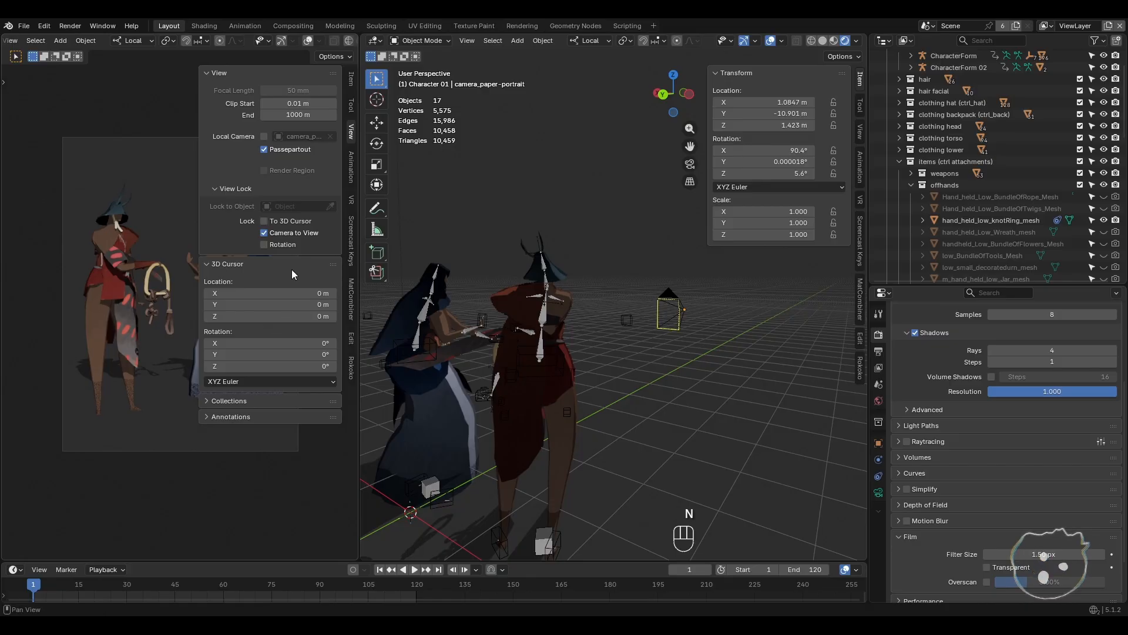
key("n")
key("n")
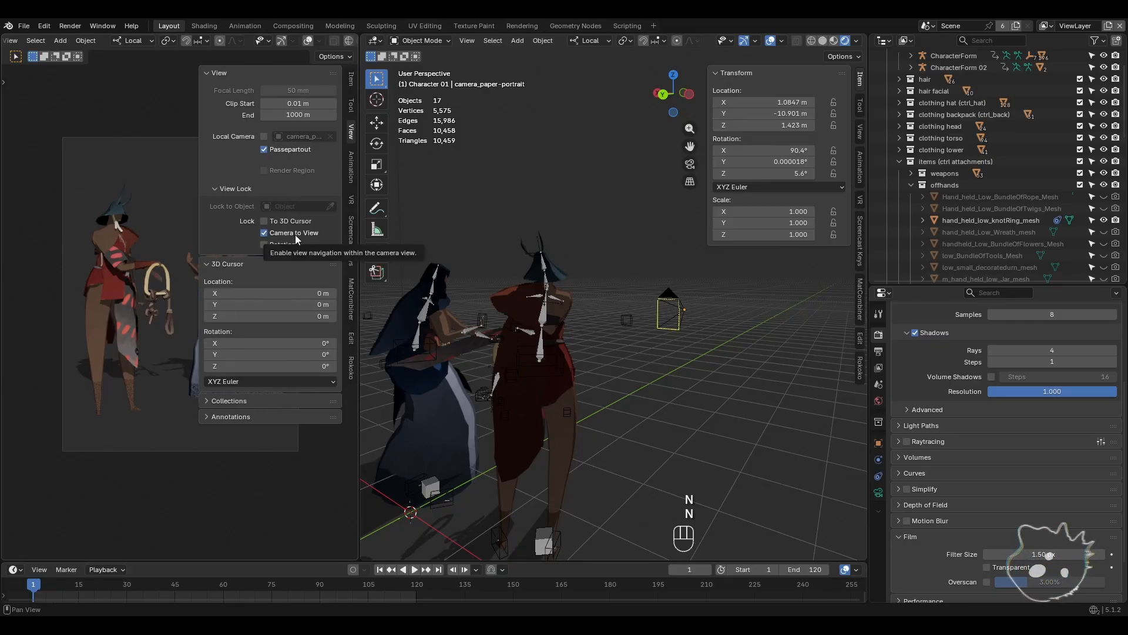
key("n")
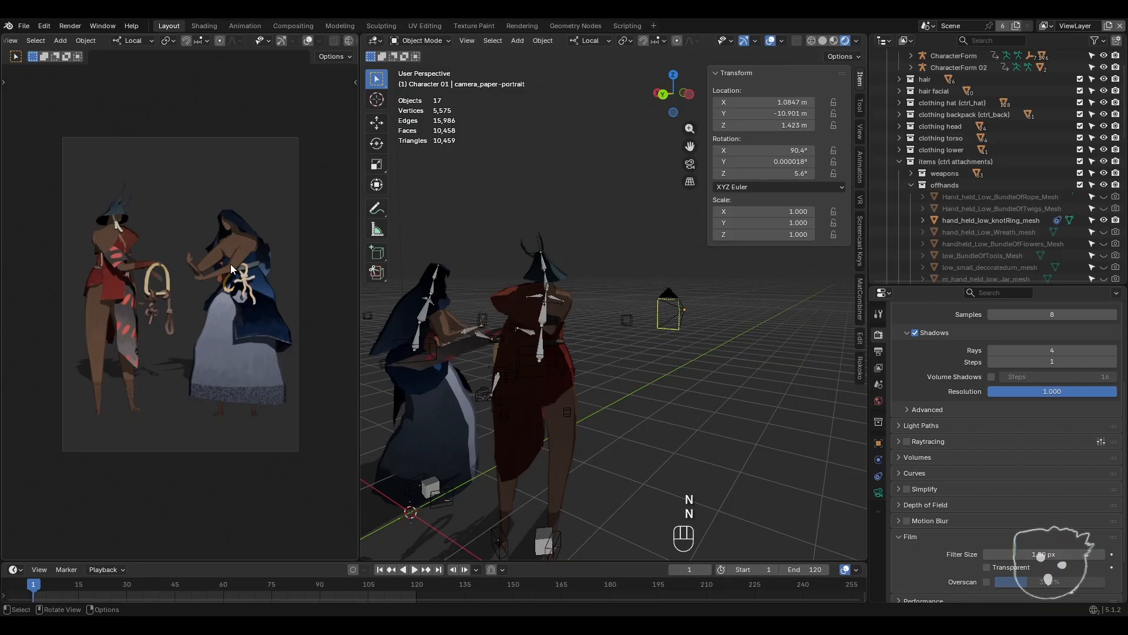
- Widen the main 3D viewport, and put both rigs, CharacterForm and CharacterForm 02, back into Pose Mode
left_click_drag(361, 316, 265, 315)
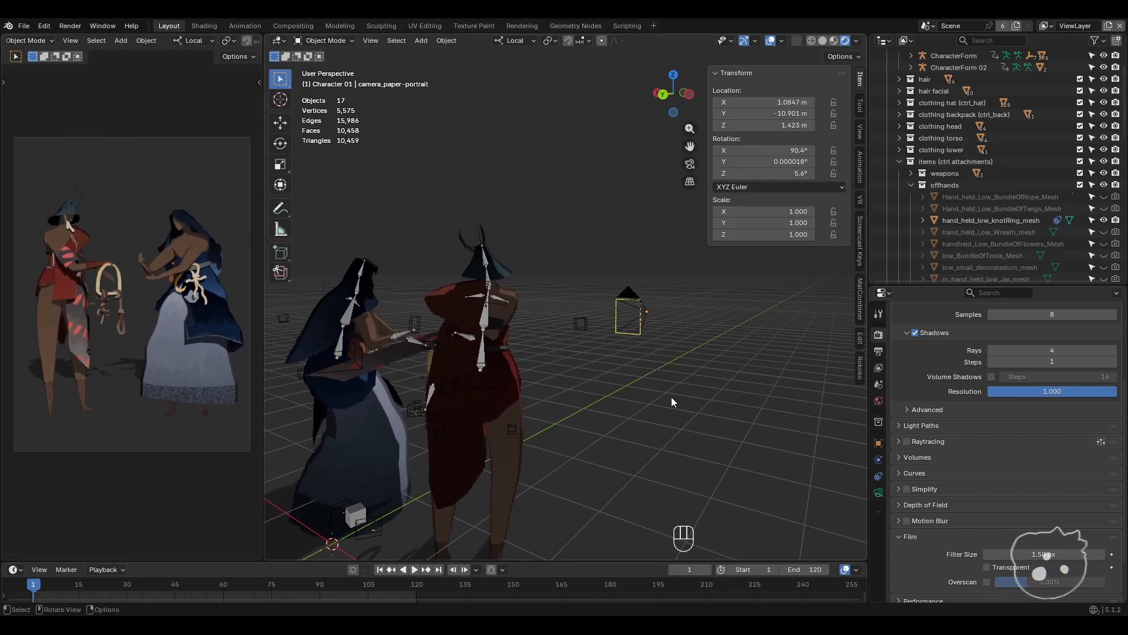
middle_click_drag(672, 397, 625, 405)
left_click(624, 406)
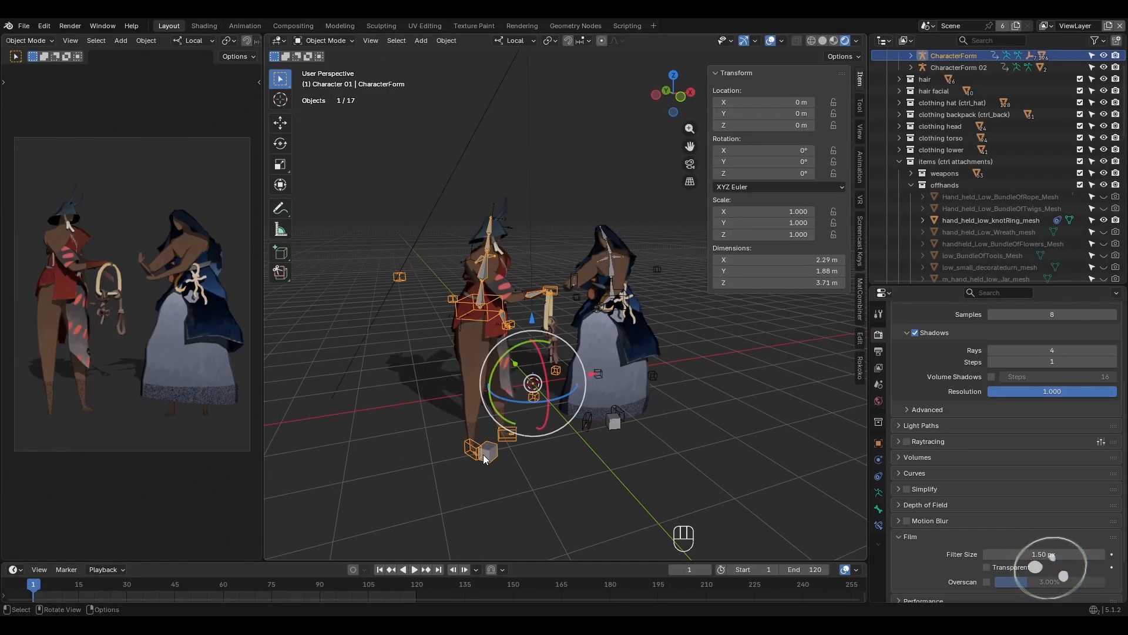
left_click(614, 421, "shift")
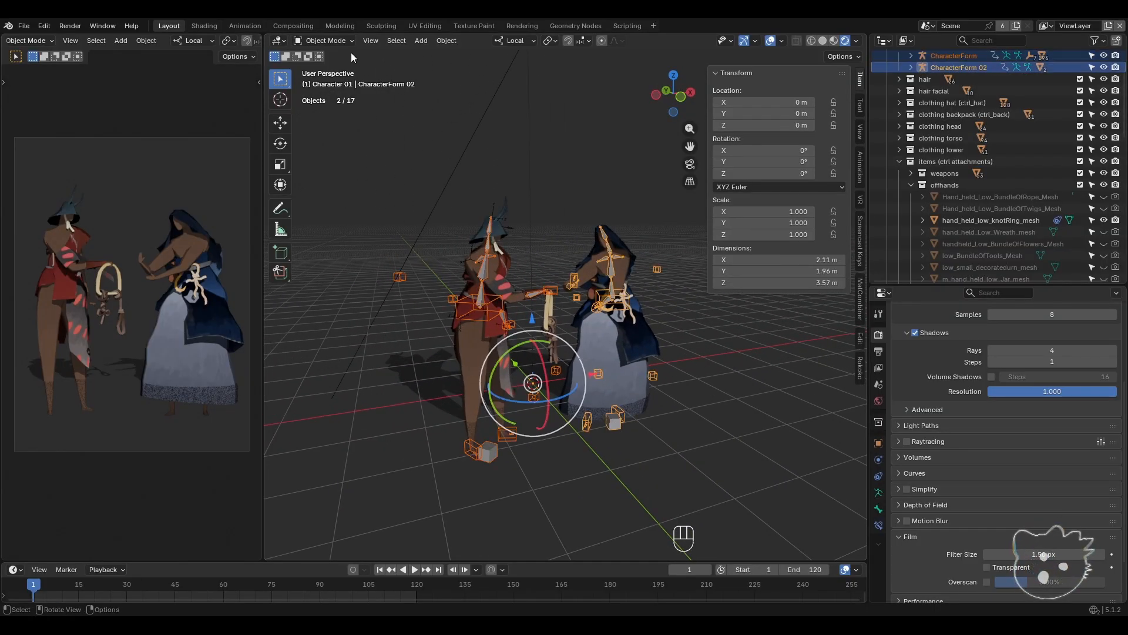
left_click(326, 41)
left_click(323, 80)
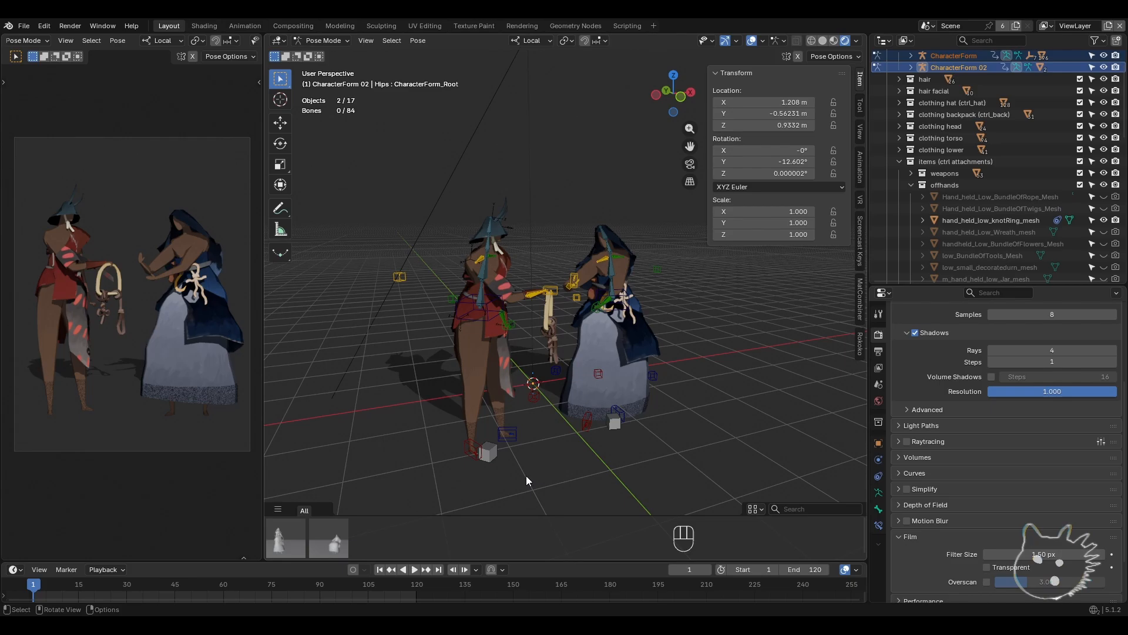
- Select the cube controls at the feet of both characters
left_click(489, 450)
left_click(612, 422, "shift")
key("q")
left_click(582, 425)
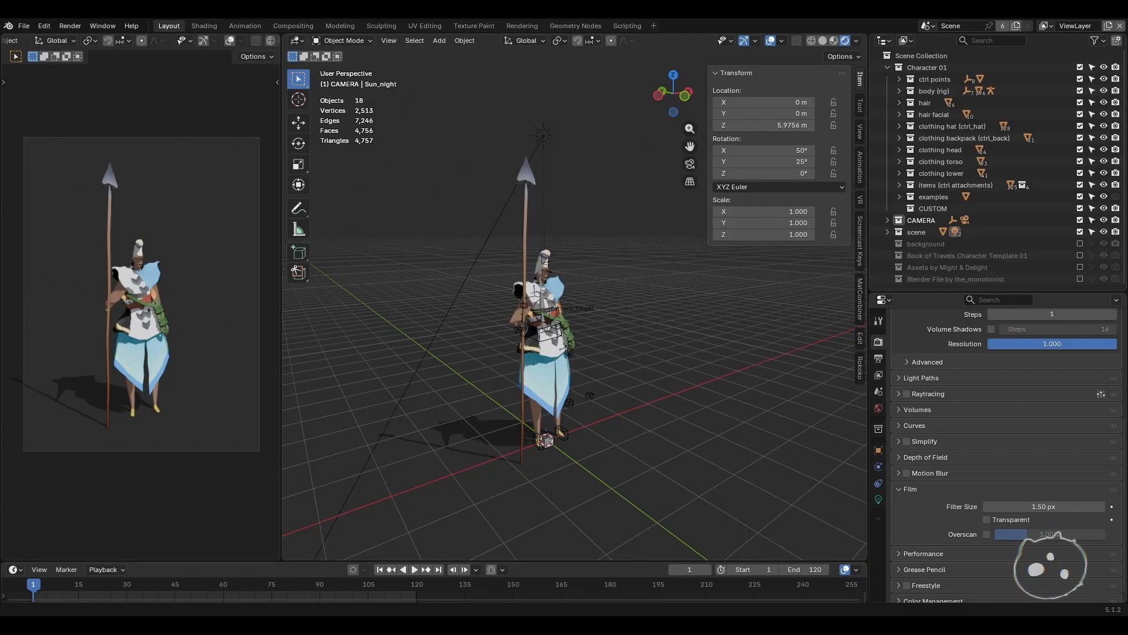
- Turn off the viewport overlays and select the Sun_day light inside the scene collection
middle_click_drag(622, 385, 654, 387)
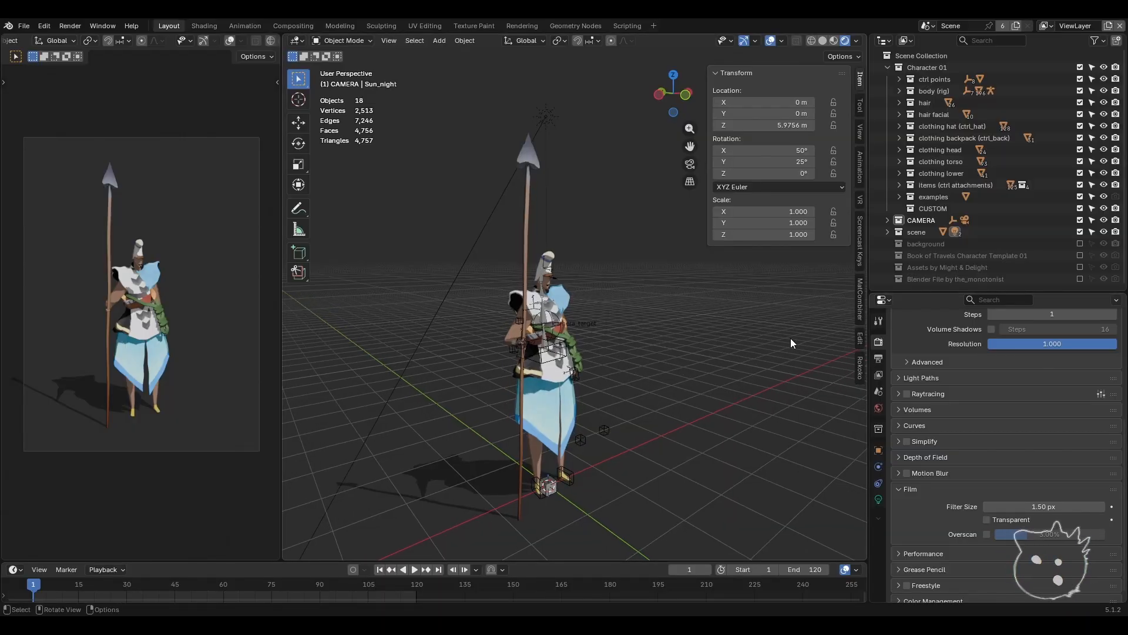
middle_click_drag(680, 359, 676, 359)
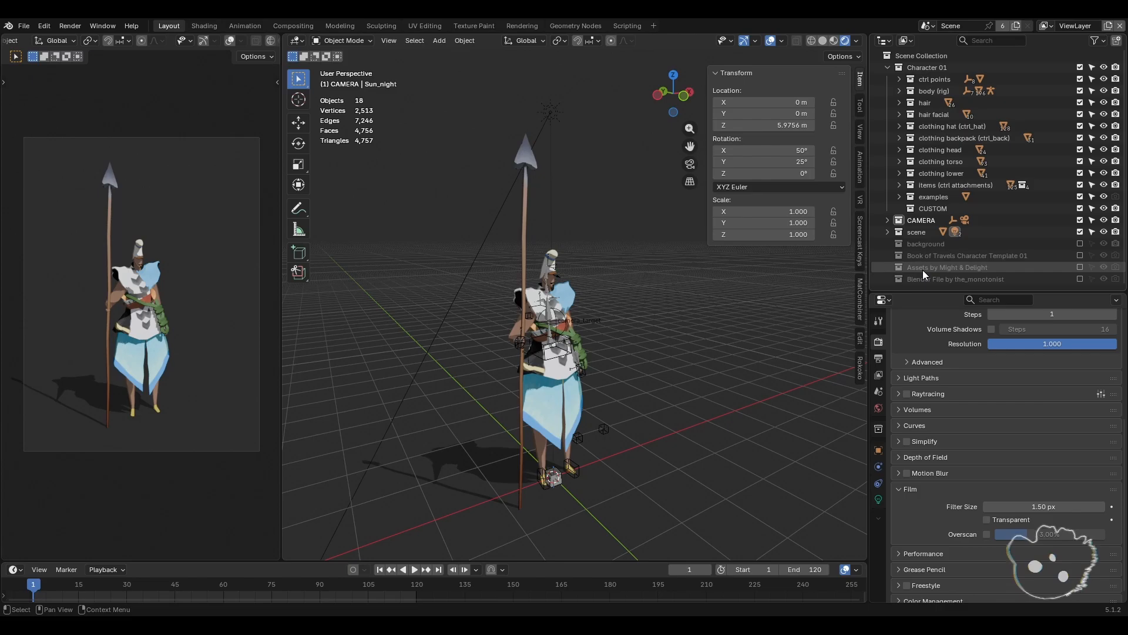
left_click(887, 232)
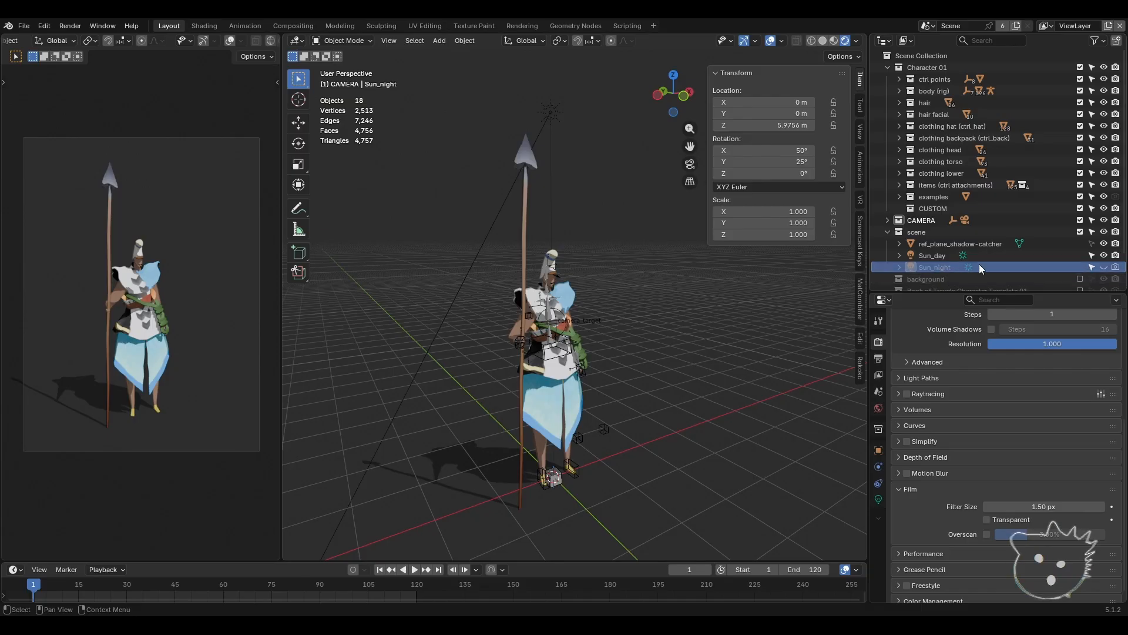
left_click(771, 40)
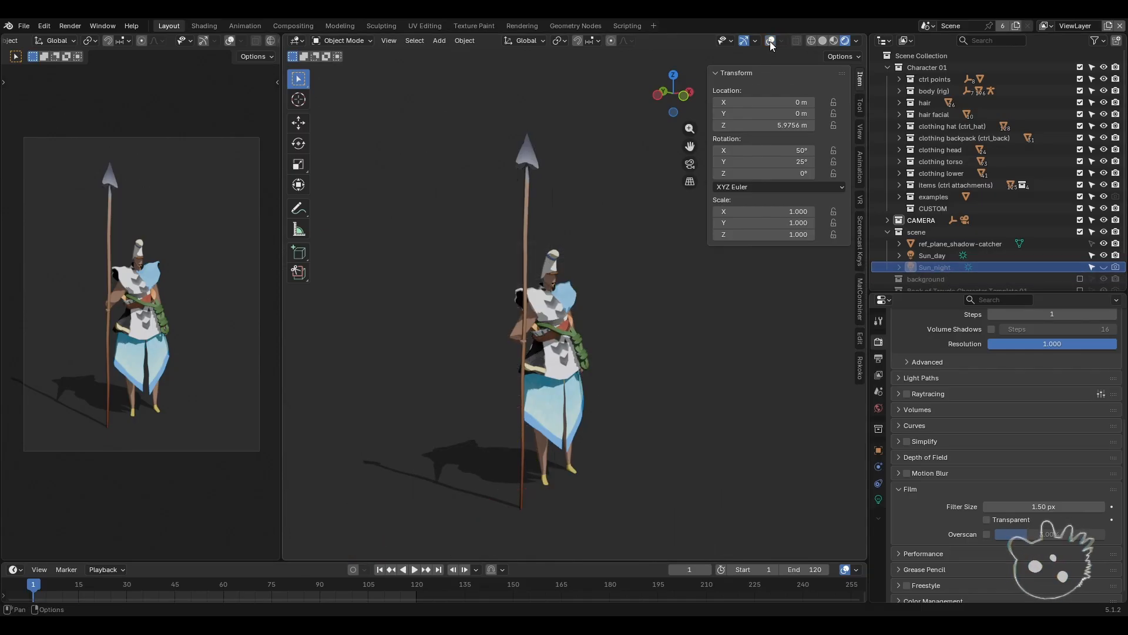
left_click(1052, 257)
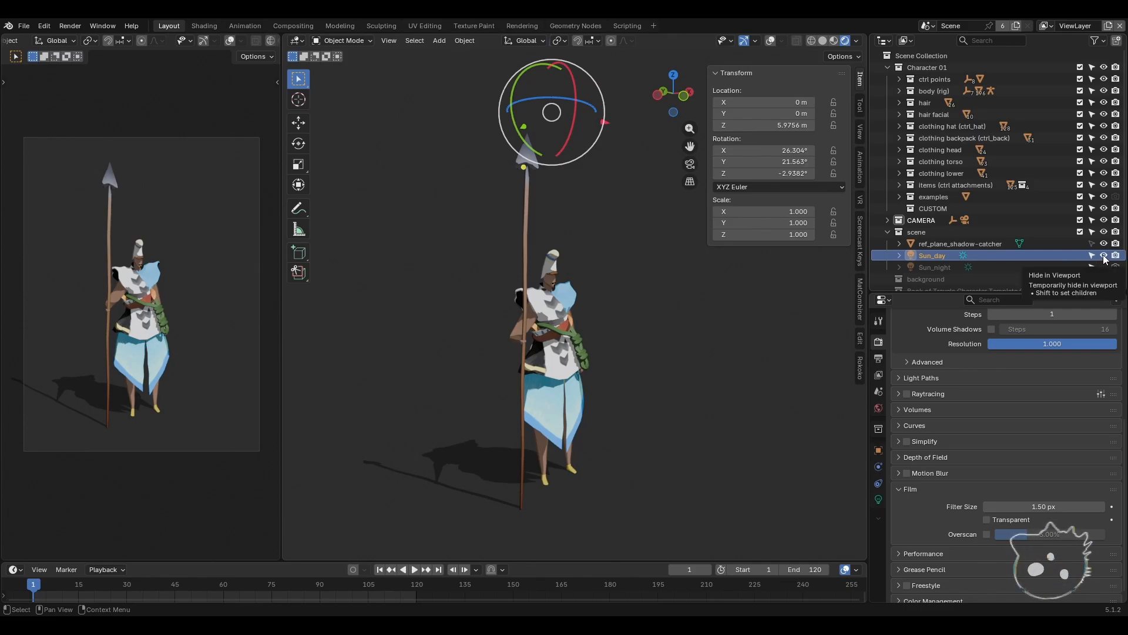
- Preview the character lit by Sun_night instead of Sun_day, and switch the visible light back to Sun_day
left_click(1104, 255)
left_click(1104, 268)
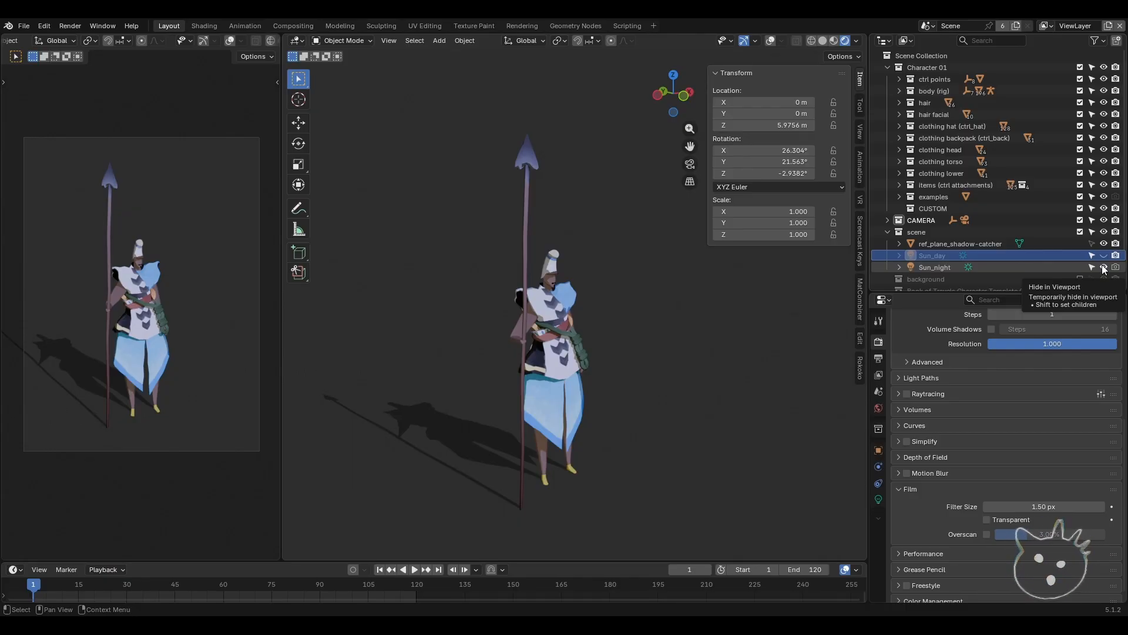
left_click(1104, 267)
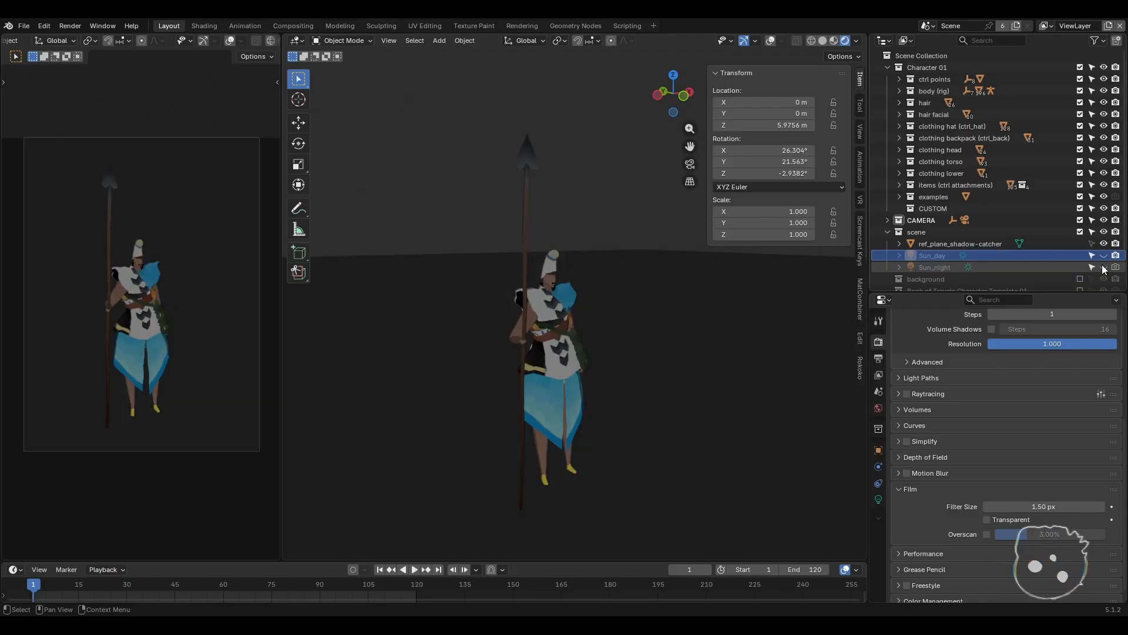
left_click(1104, 256)
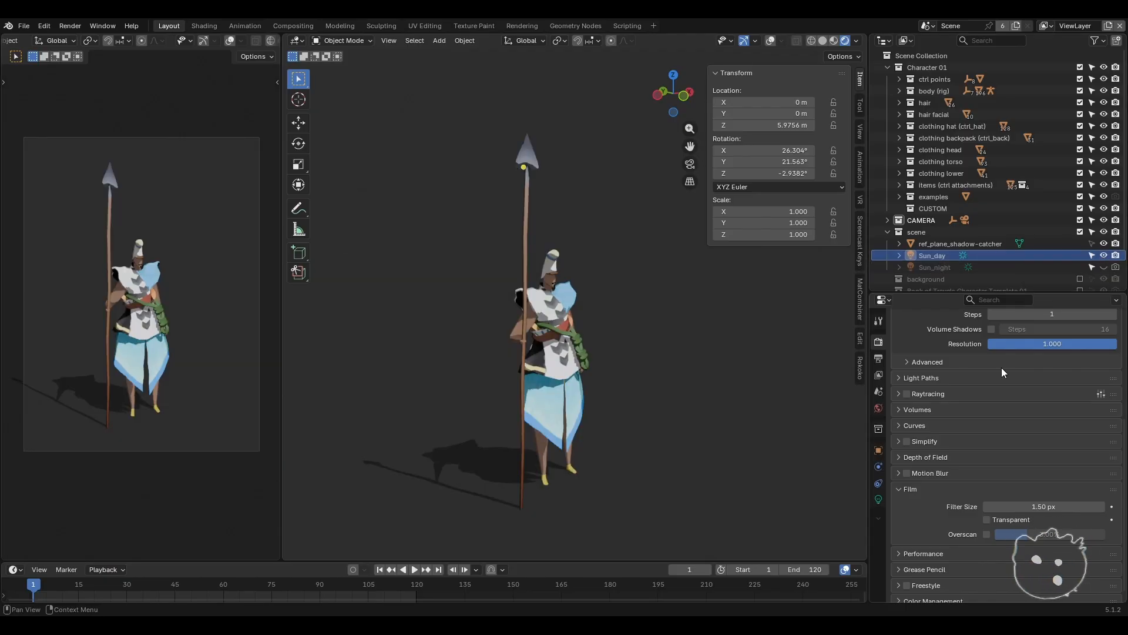
- Compare the character with the Sun_day light's shadows off and on, leaving the Shadow option enabled
left_click(878, 500)
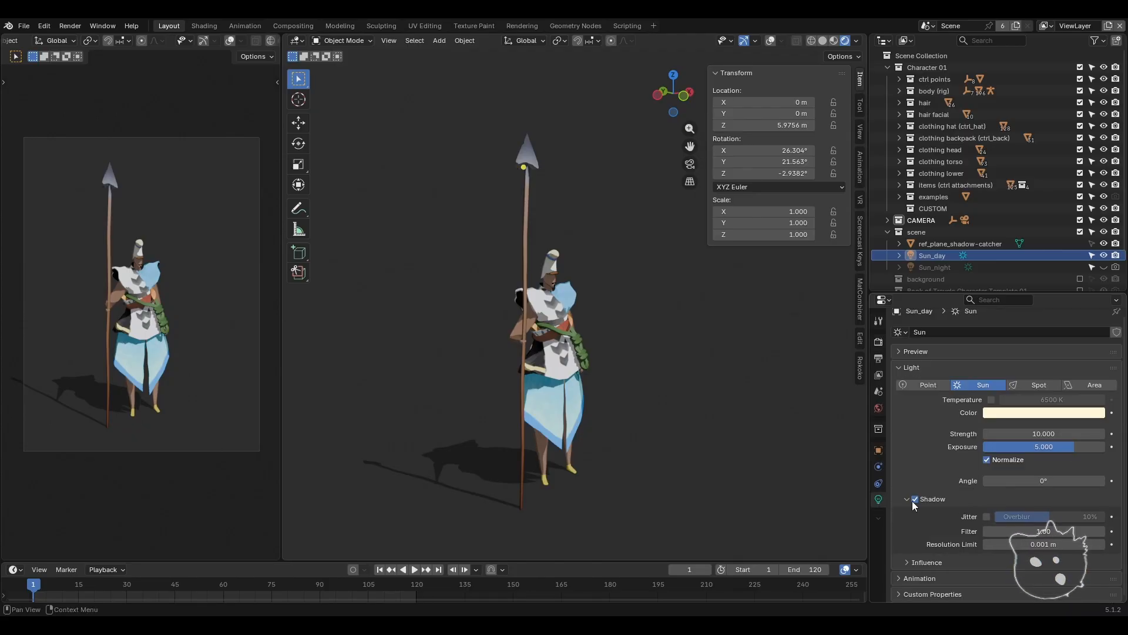
left_click(915, 499)
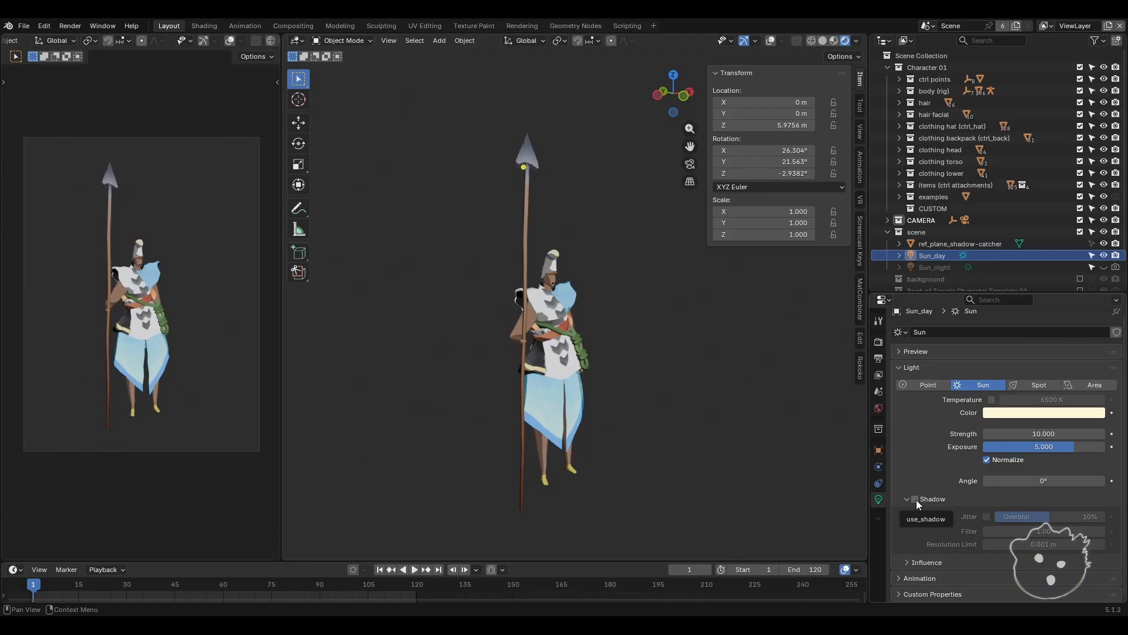
left_click(916, 499)
left_click(916, 499)
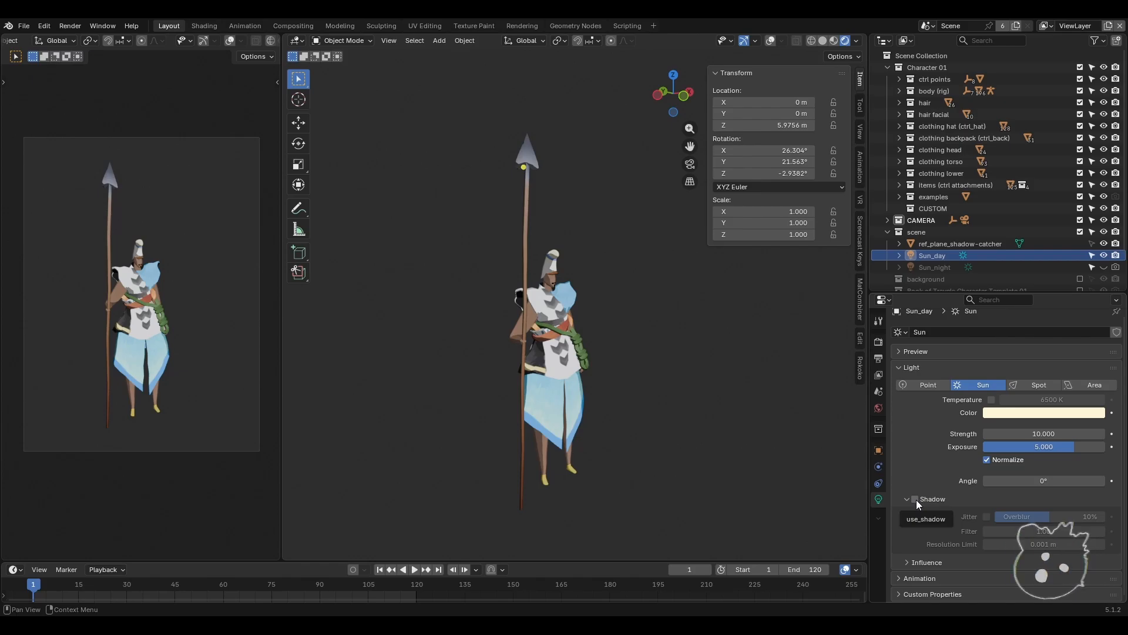
scroll(550, 272, "up", 5)
scroll(550, 272, "up", 2)
middle_click_drag(552, 279, 628, 309)
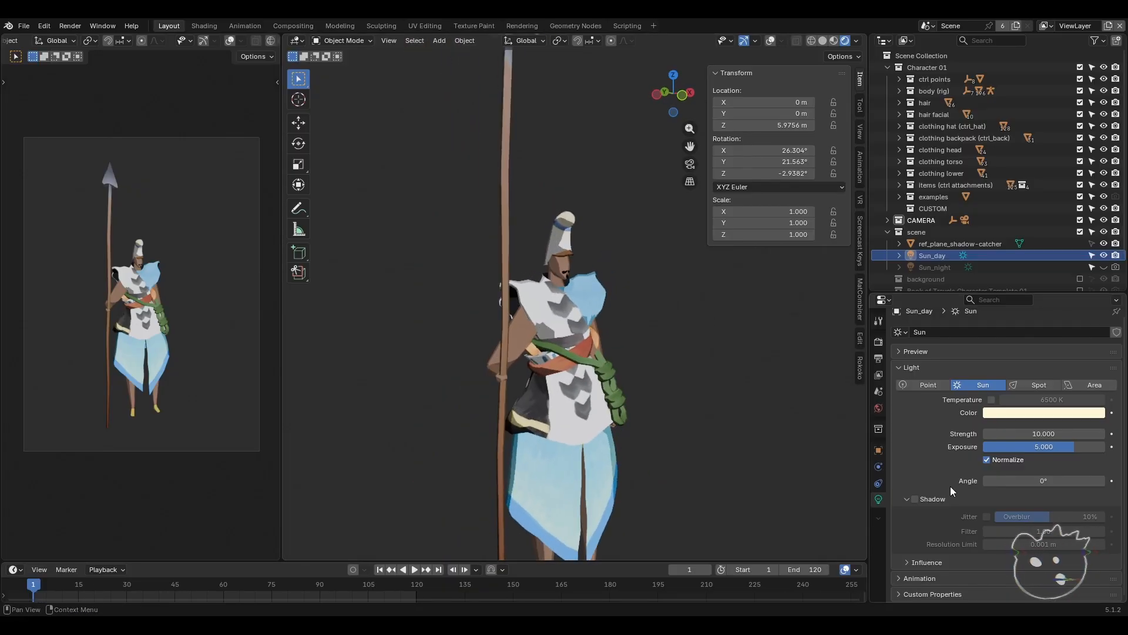
left_click(916, 499)
middle_click_drag(670, 425, 634, 429)
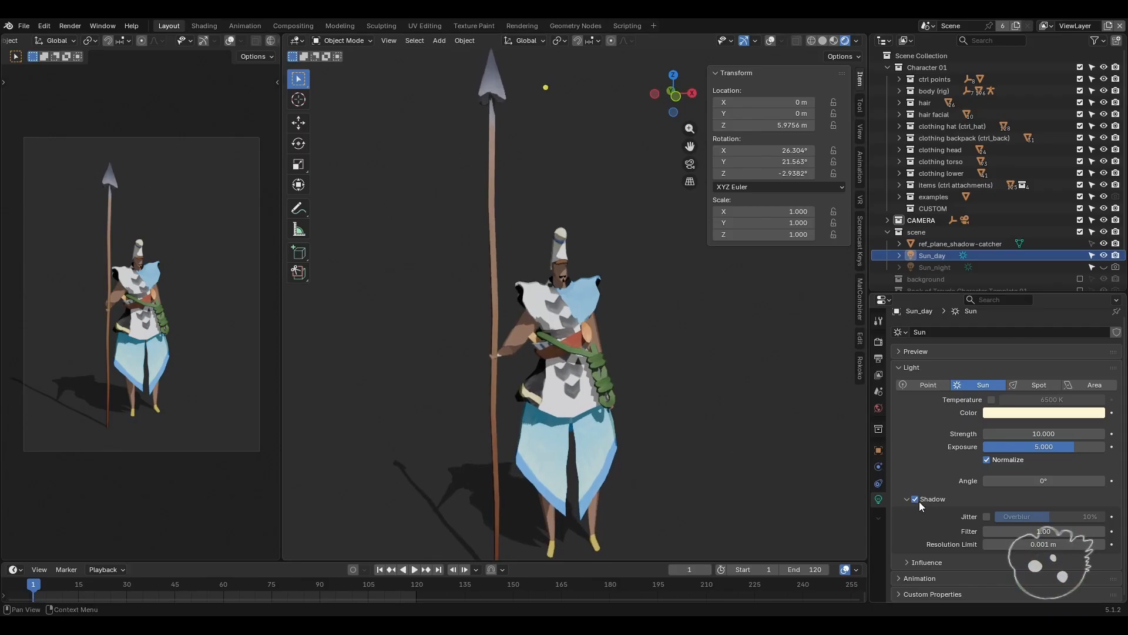
- Try a different color for the Sun_day light and undo the color change
middle_click_drag(685, 444, 658, 415)
left_click(1043, 415)
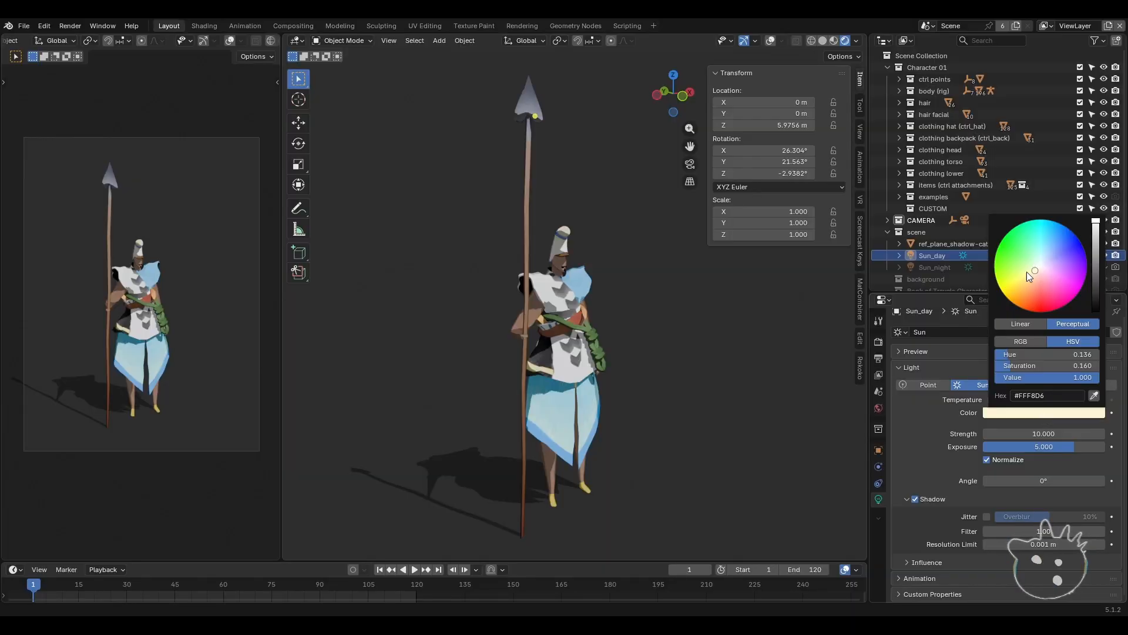
left_click_drag(1027, 273, 1019, 247)
key("ctrl+z")
middle_click_drag(713, 396, 706, 395)
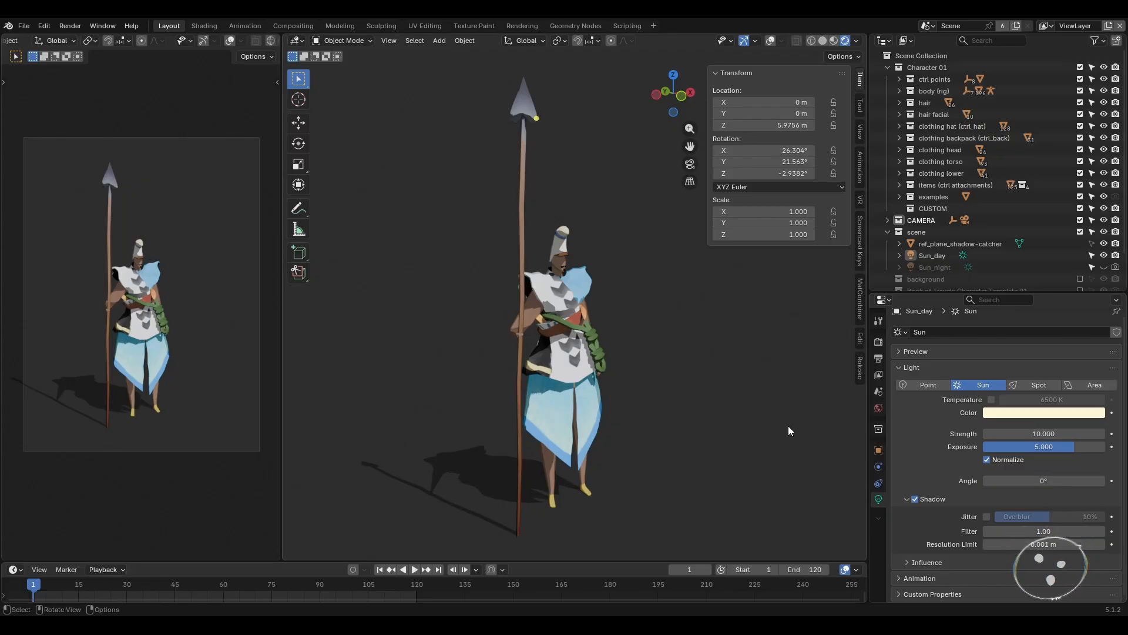
- Try adjusting the Sun_day light's strength while checking the character's shading from different angles
middle_click_drag(745, 419, 586, 235)
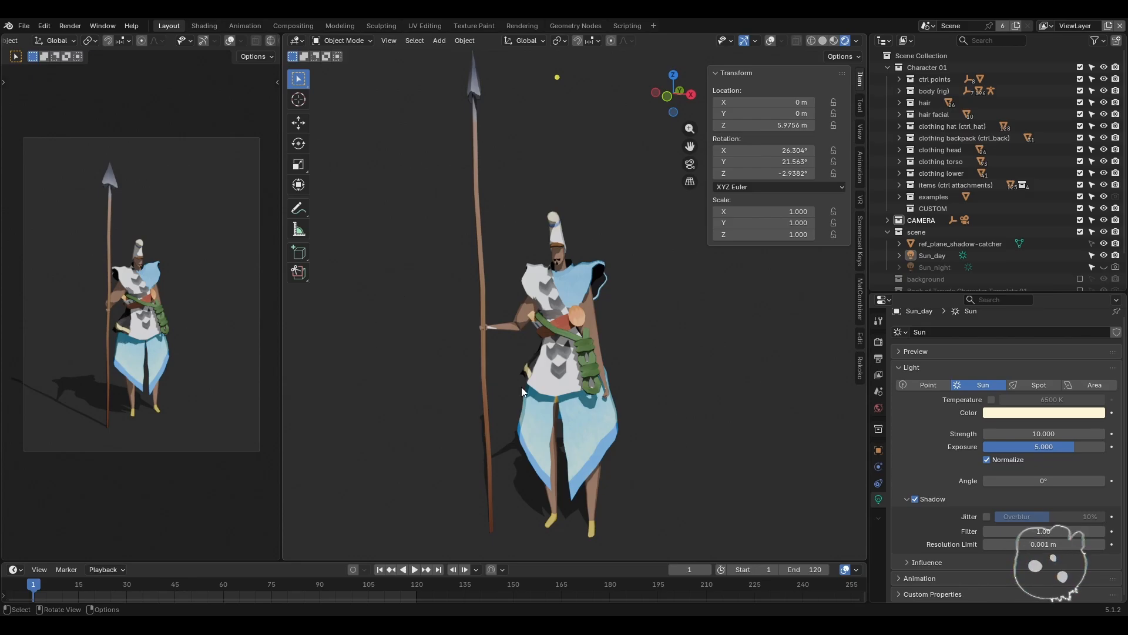
middle_click_drag(521, 387, 605, 408)
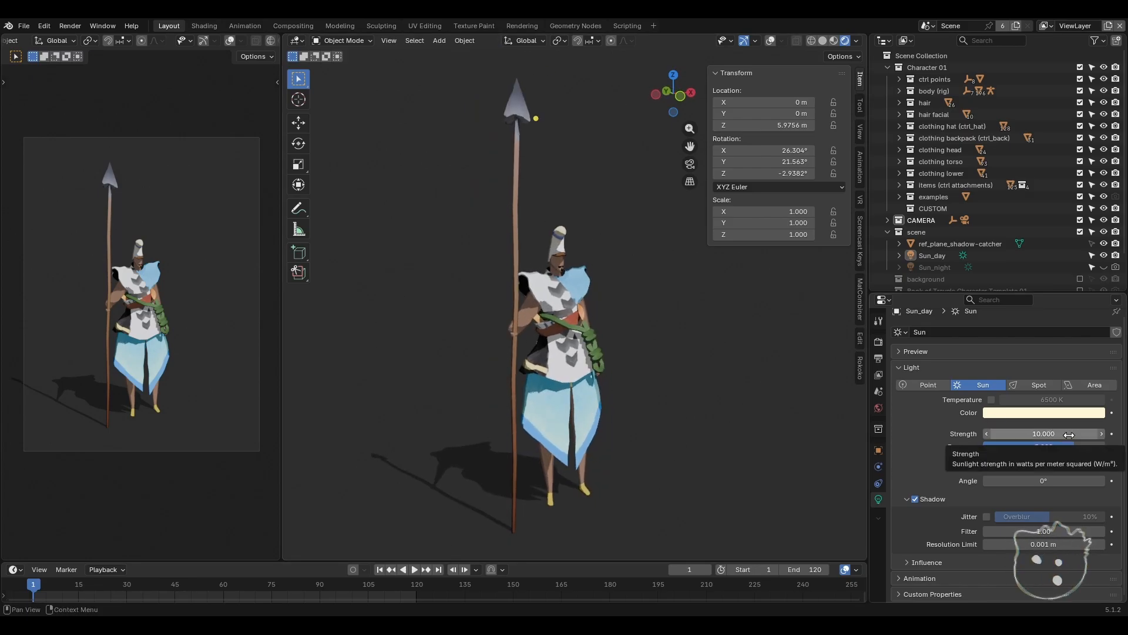
left_click_drag(1069, 434, 1046, 434)
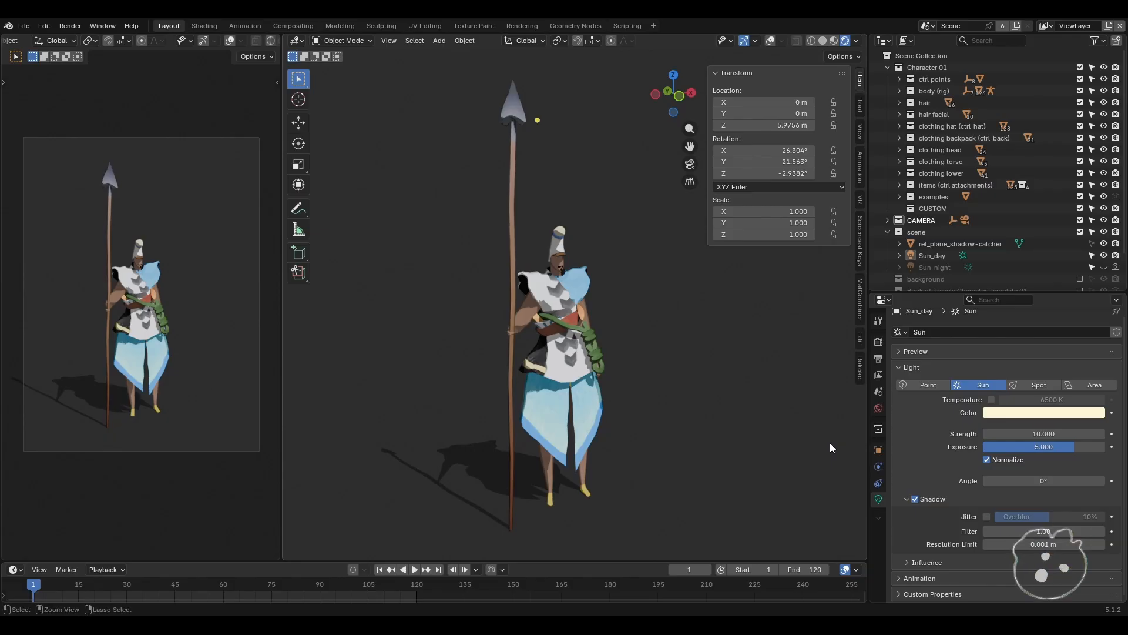
middle_click_drag(732, 439, 559, 381)
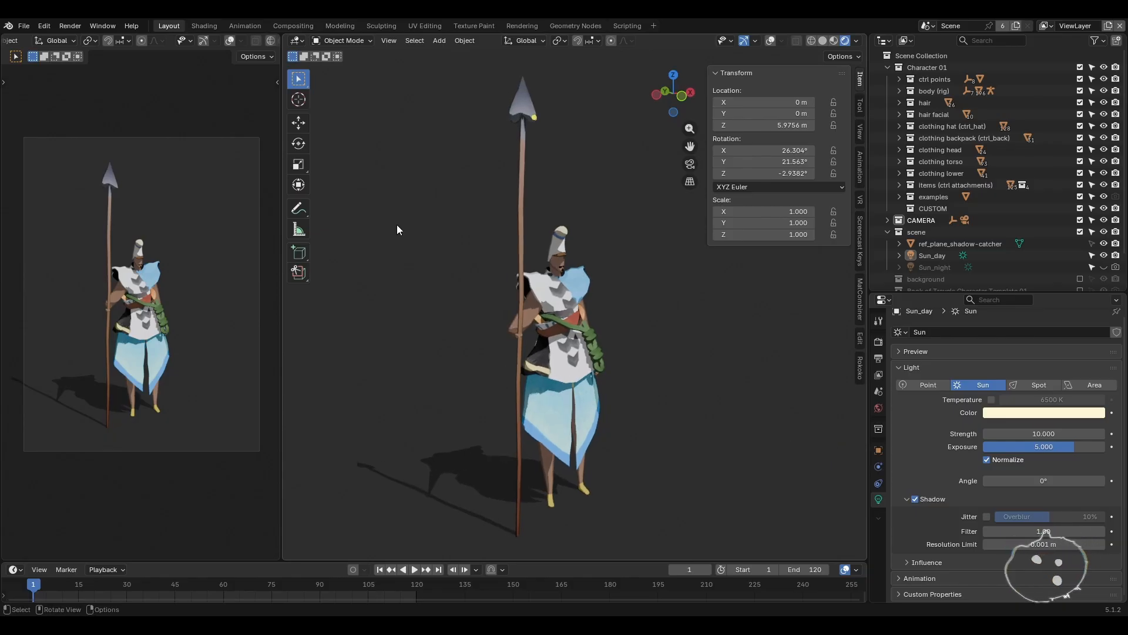
- Select the guard's torso clothing and bring up its material nodes in the Shading workspace
left_click(566, 402)
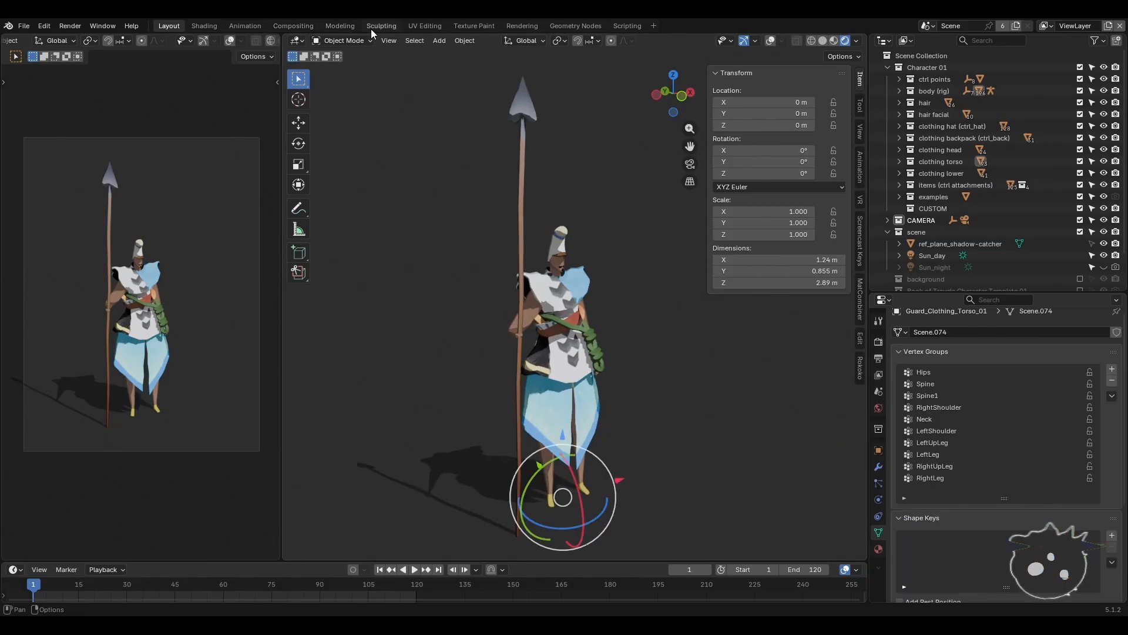
left_click(205, 26)
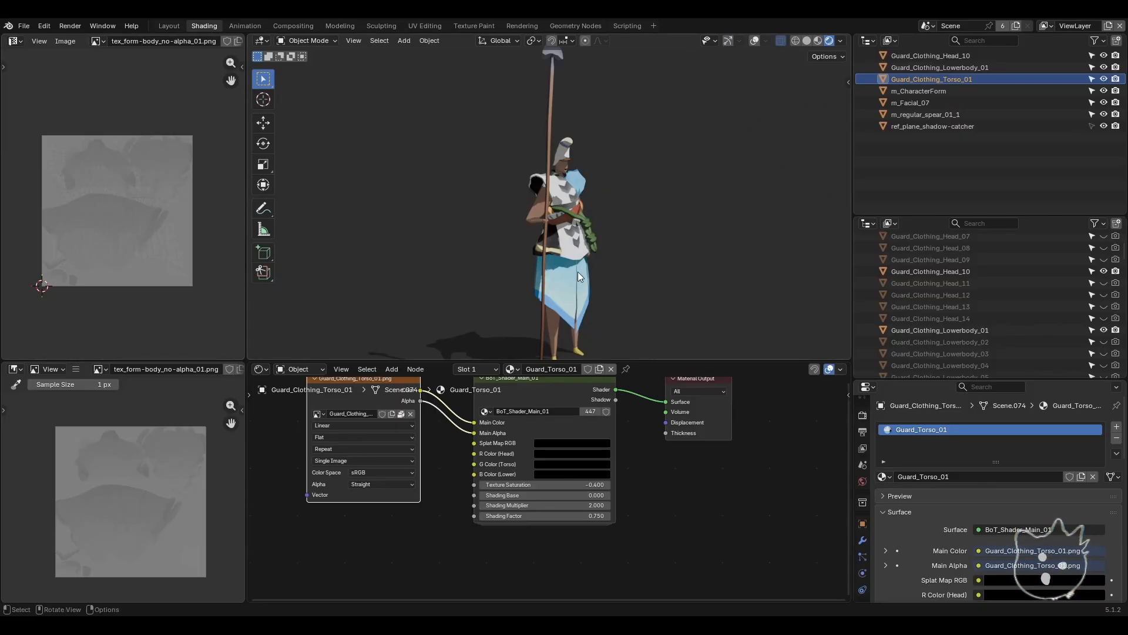
scroll(558, 464, "up", 3)
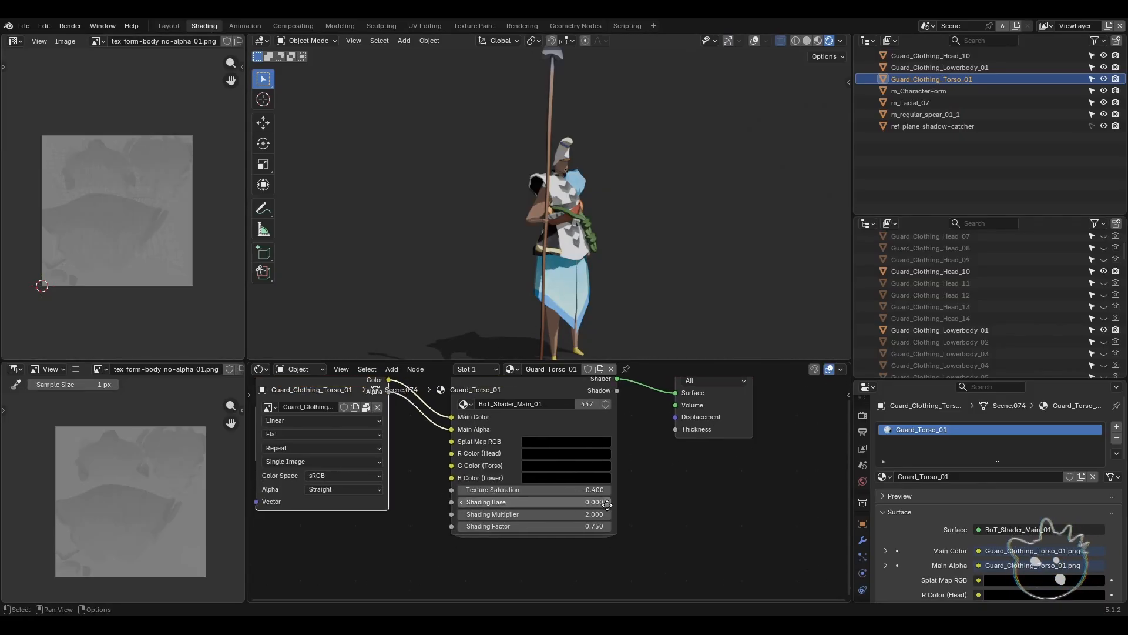
- Try a Shading Factor of 0 on the torso material's BoT_Shader_Main_01 node and undo the change
left_click_drag(569, 520, 529, 520)
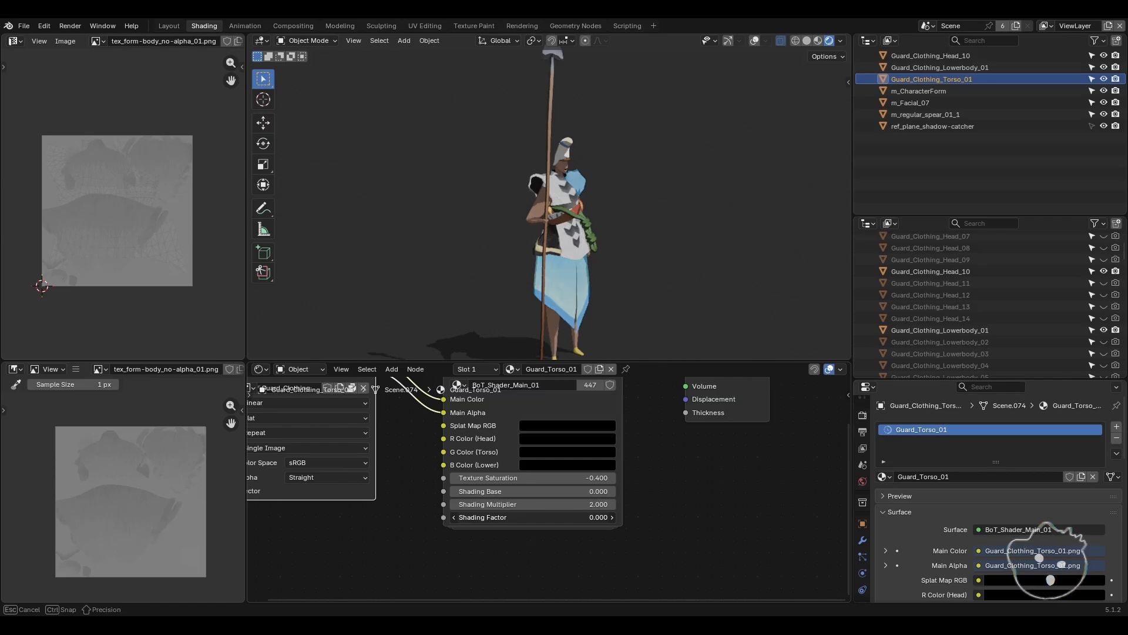
mouse_move(529, 520)
left_mouse_down()
mouse_move(562, 521)
mouse_move(585, 492)
mouse_move(564, 491)
mouse_move(581, 503)
left_mouse_up()
key("Escape")
key("ctrl+z")
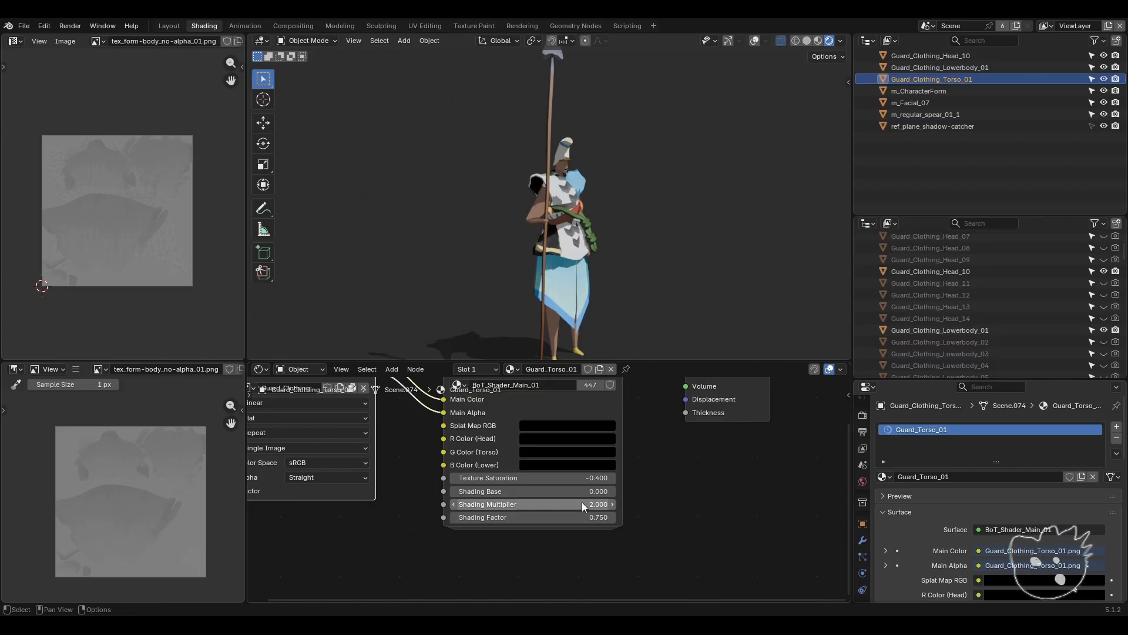
- Review the torso material's shader nodes, return to the Layout workspace and deselect the torso clothing
middle_click_drag(617, 452, 636, 493)
scroll(636, 476, "down", 1)
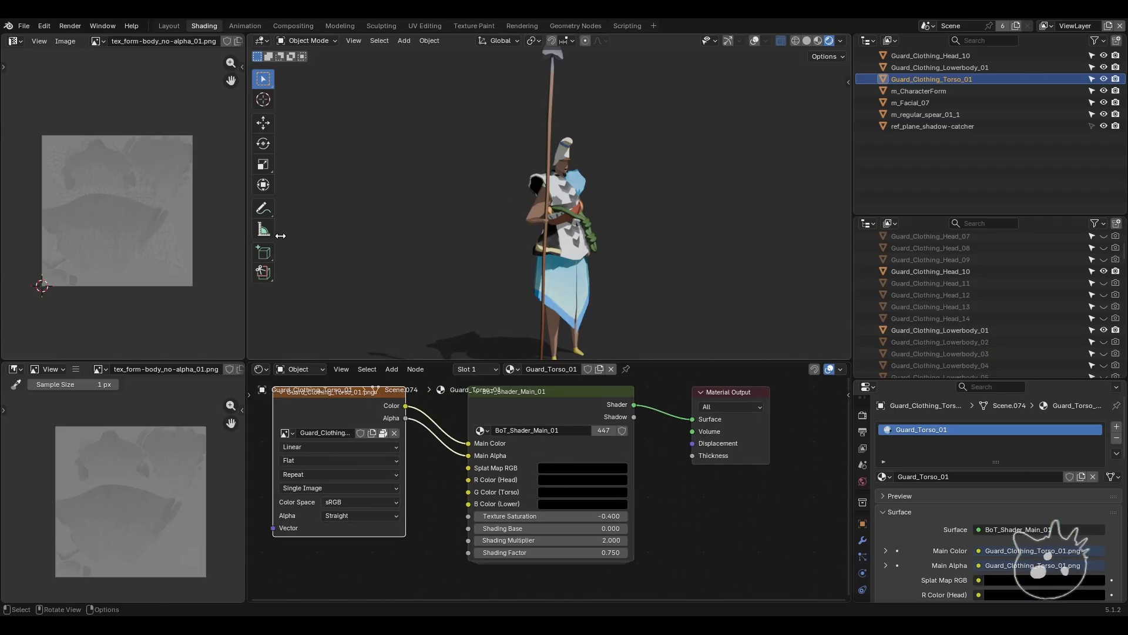
key("ctrl+Page_Up")
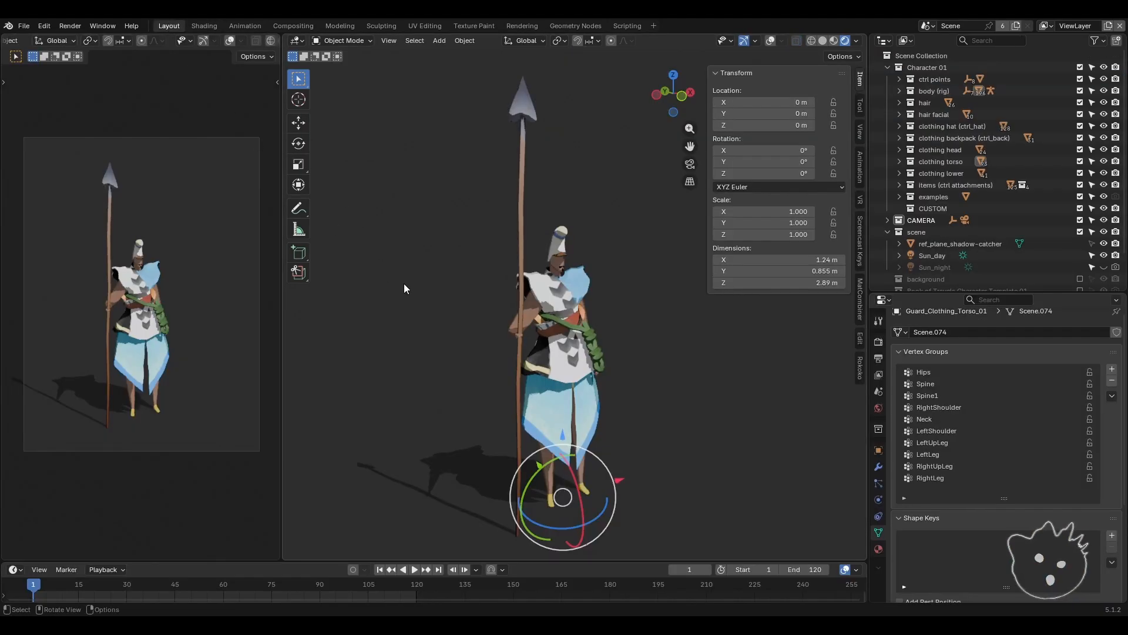
left_click(673, 373)
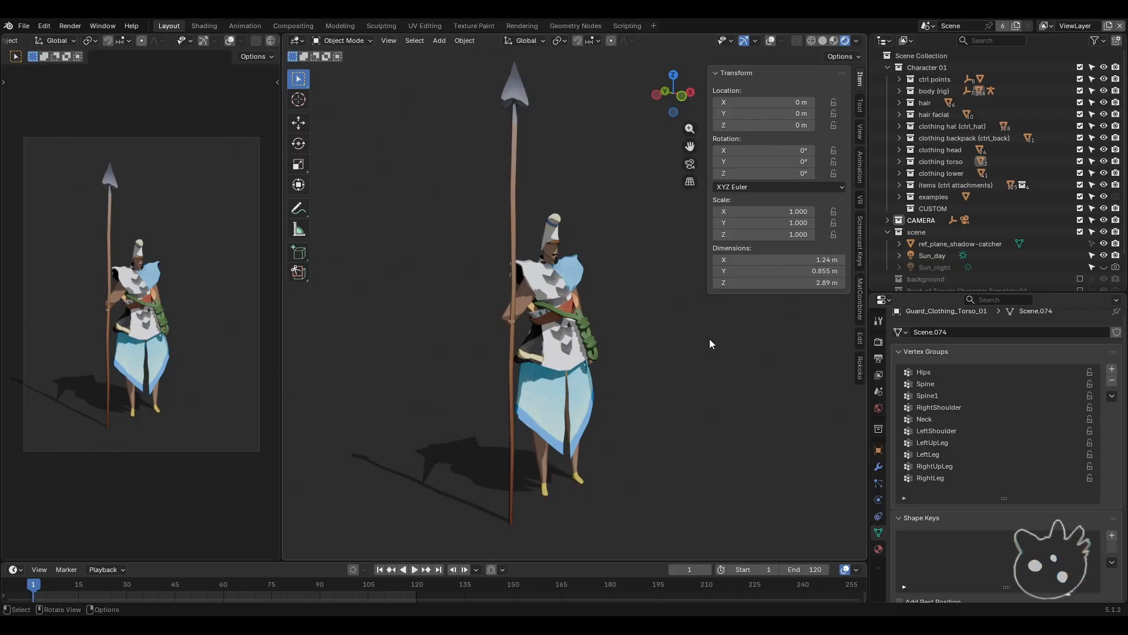
- Select the Sun_day light in the scene collection and view its rotation handles above the character
left_click(942, 263)
left_click(941, 256)
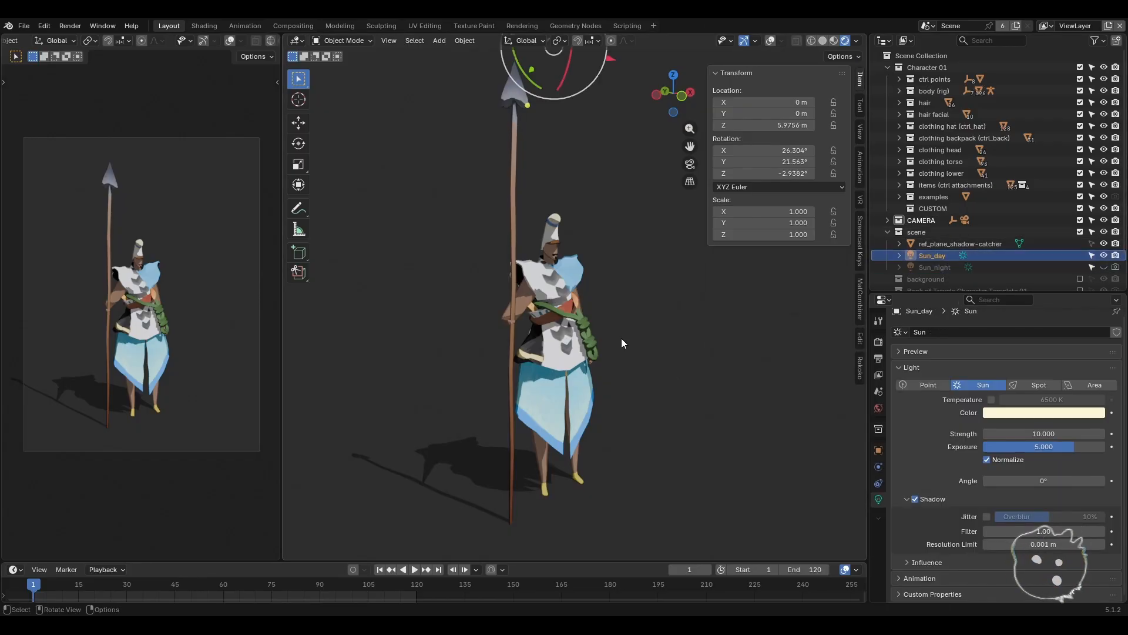
middle_click_drag(536, 331, 530, 374, "shift")
middle_click_drag(610, 257, 569, 253)
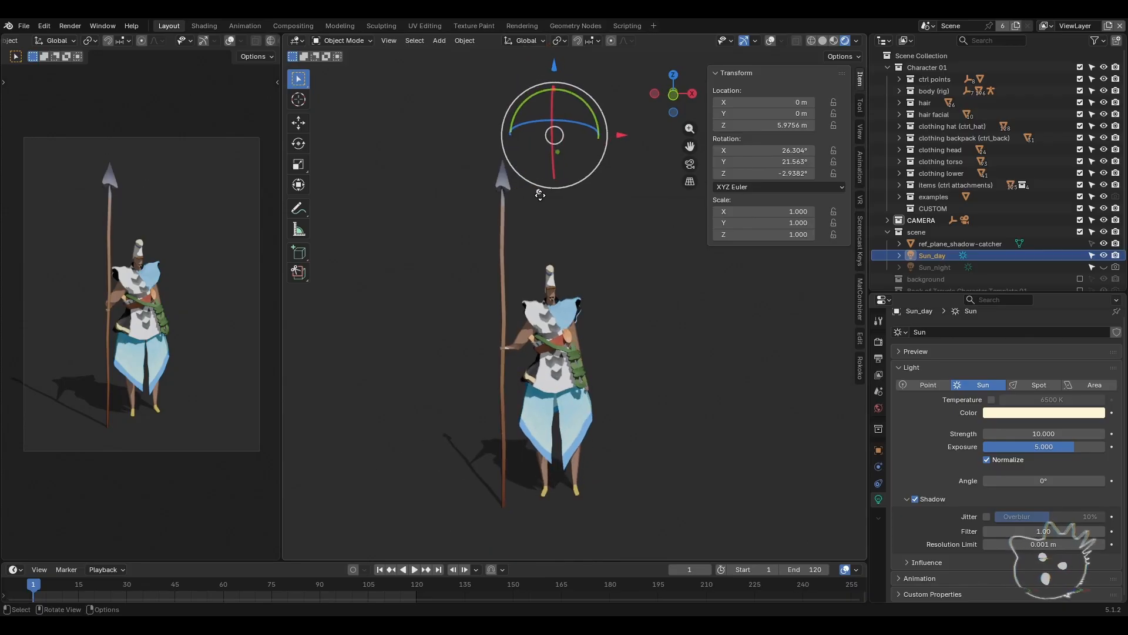
left_click_drag(539, 195, 431, 320)
middle_click_drag(431, 321, 466, 332)
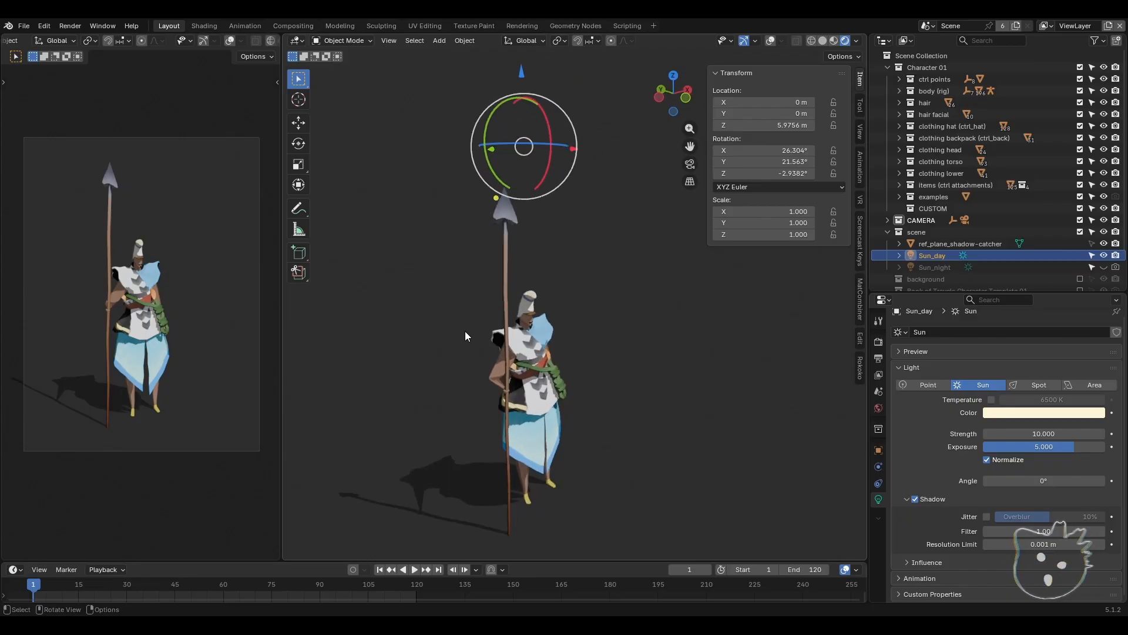
- Try the Local transform orientation on the Sun_day light and return to Global orientation
left_click(529, 40)
left_click(507, 91)
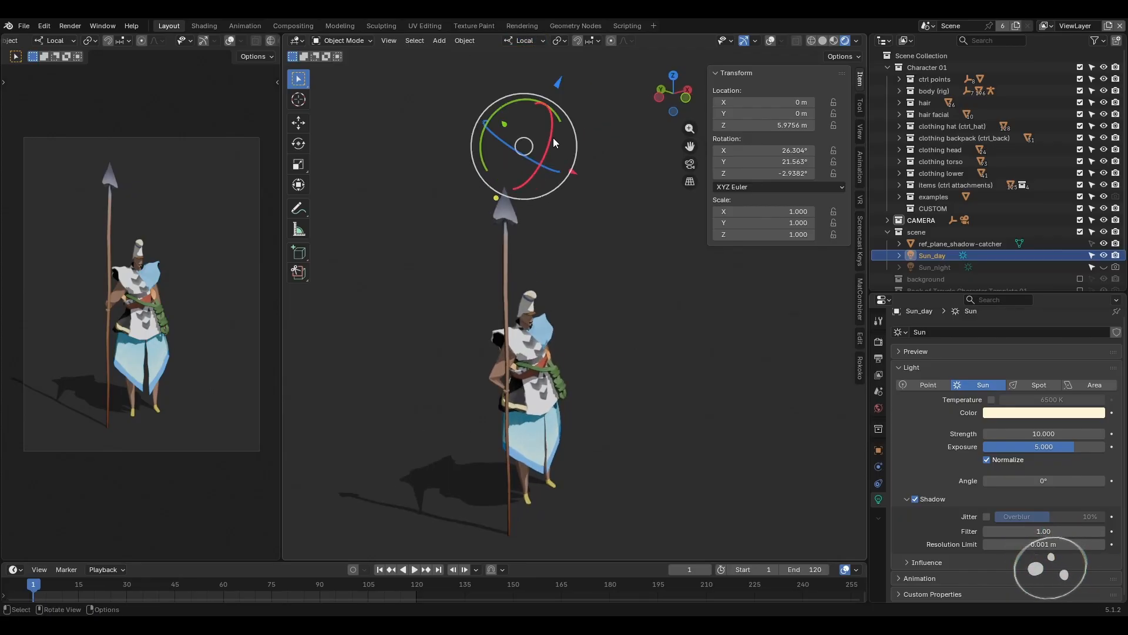
mouse_move(551, 135)
left_mouse_down()
mouse_move(552, 103)
mouse_move(563, 150)
mouse_move(554, 117)
mouse_move(558, 129)
left_mouse_up()
left_click(533, 43)
left_click(512, 77)
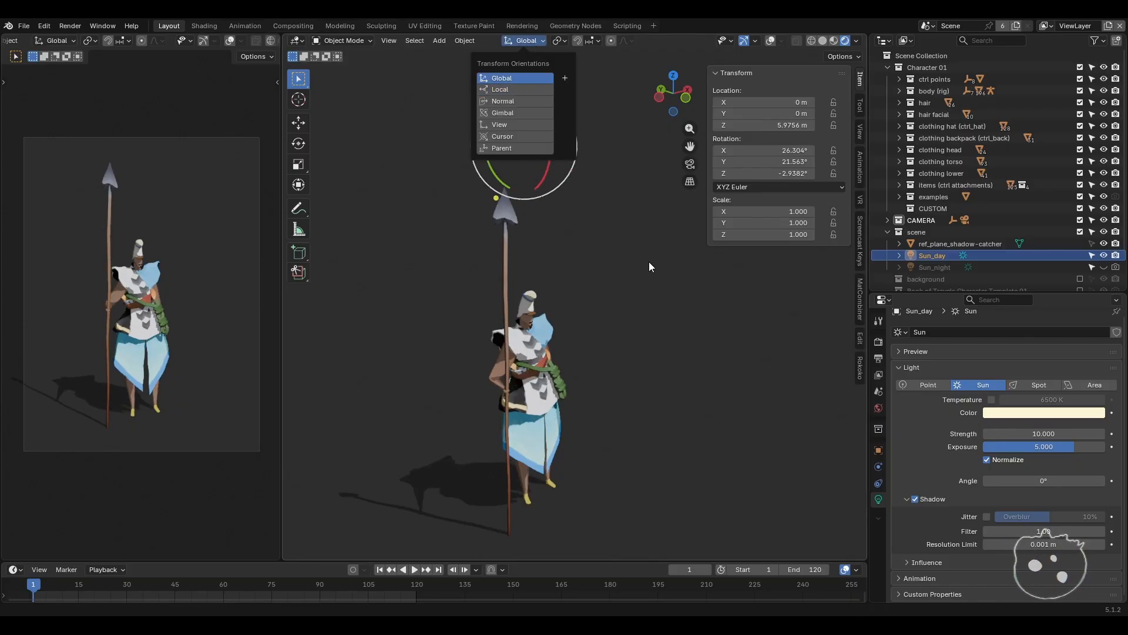
- Set the Sun_day light's X, Y and Z rotation to 0°
left_click_drag(569, 175, 544, 99)
middle_click_drag(602, 241, 641, 235)
left_click_drag(764, 150, 764, 174)
key("Return")
type("0")
key("Return")
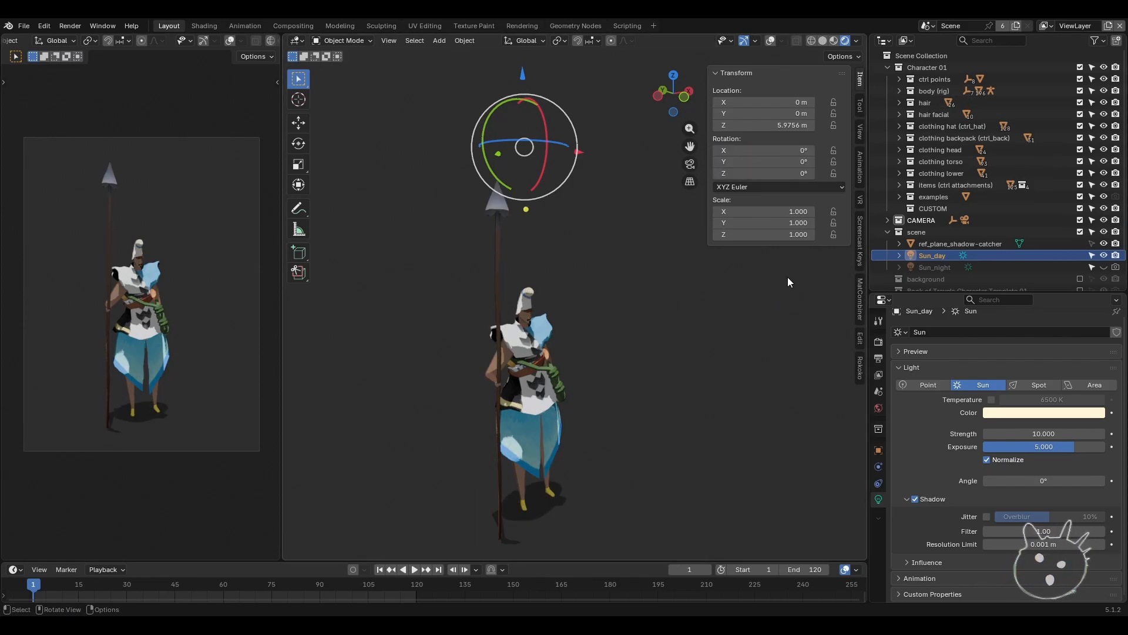
- Turn on the Screencast Keys display and return to the light's transform values
key("n")
key("n")
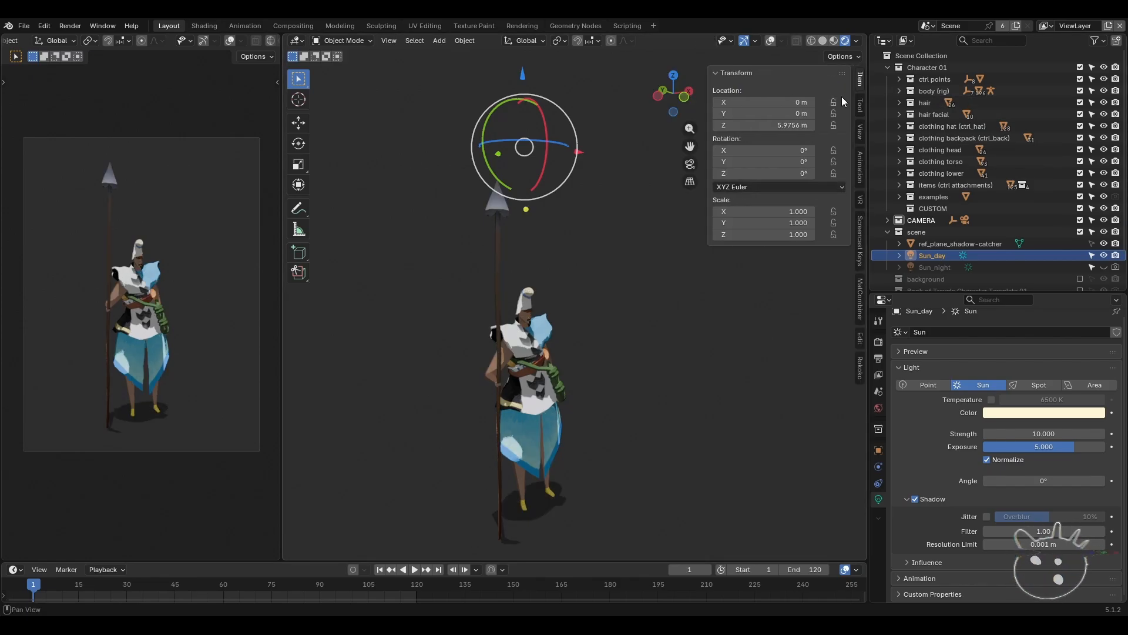
left_click(859, 262)
left_click(723, 73)
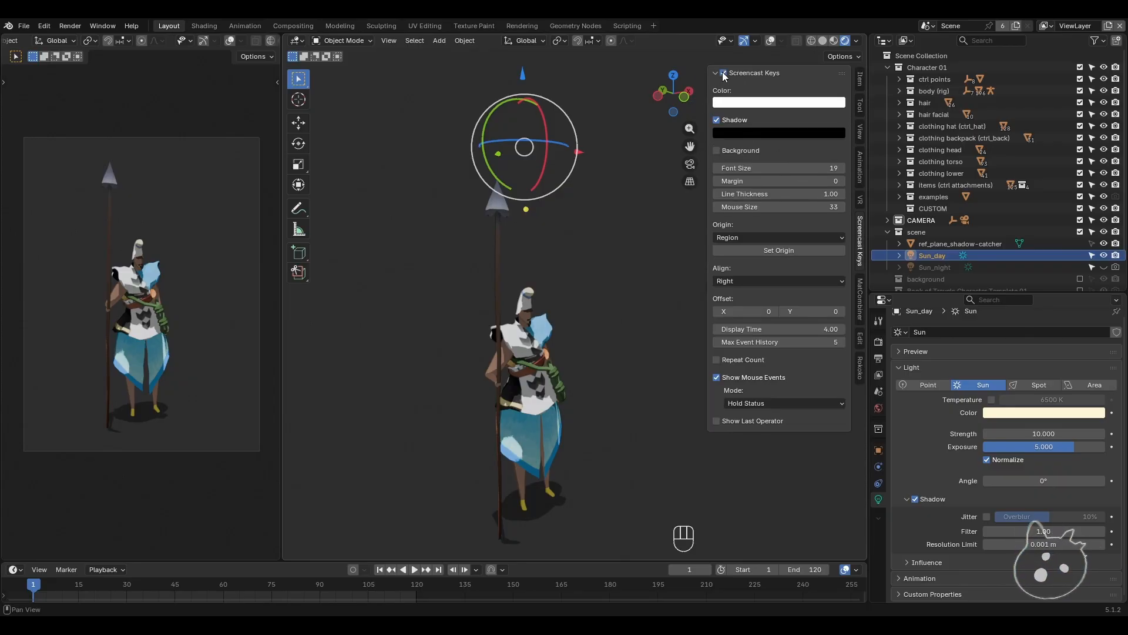
left_click(860, 81)
middle_click_drag(681, 328, 687, 323)
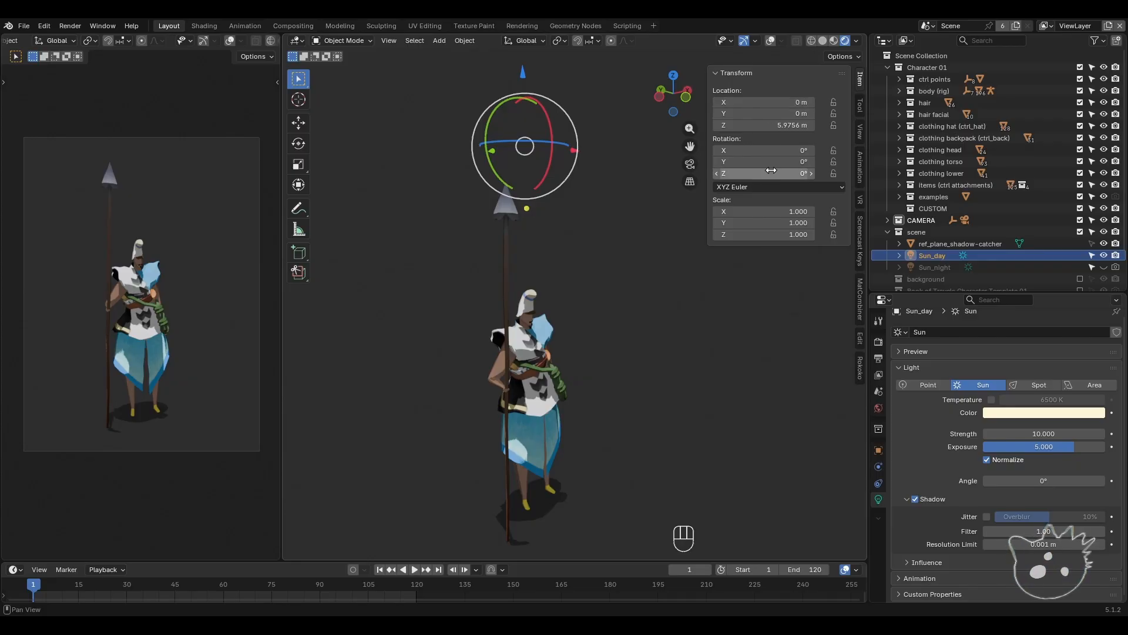
- Rotate the Sun_day light in snapped increments to 50° around global X and 5° around global Y
middle_click_drag(539, 245, 541, 355)
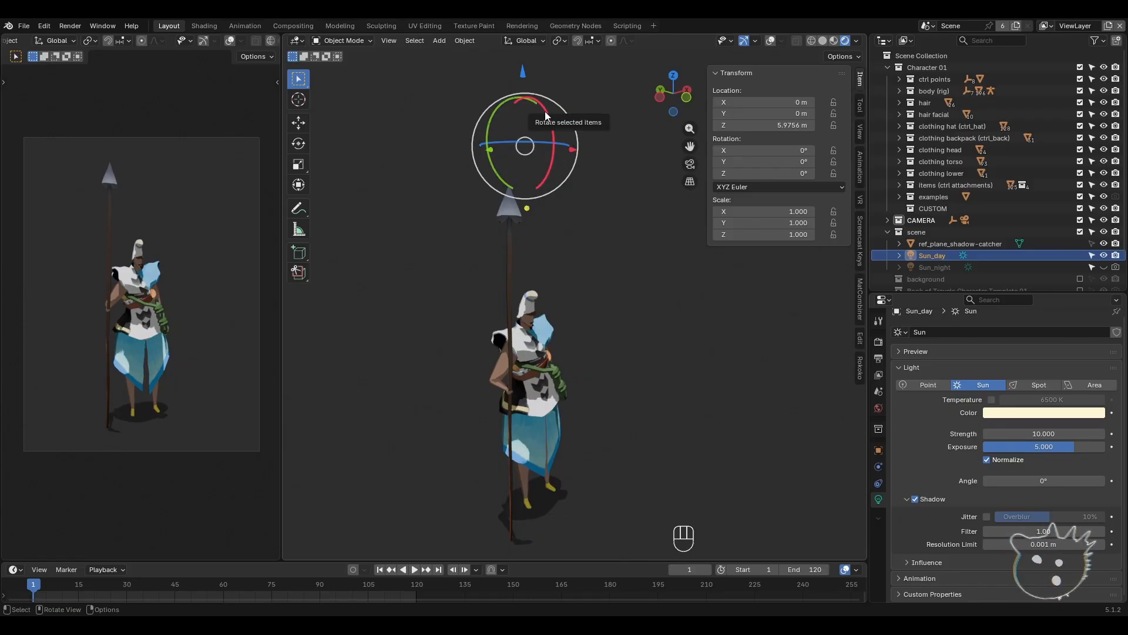
left_click_drag(545, 111, 545, 113)
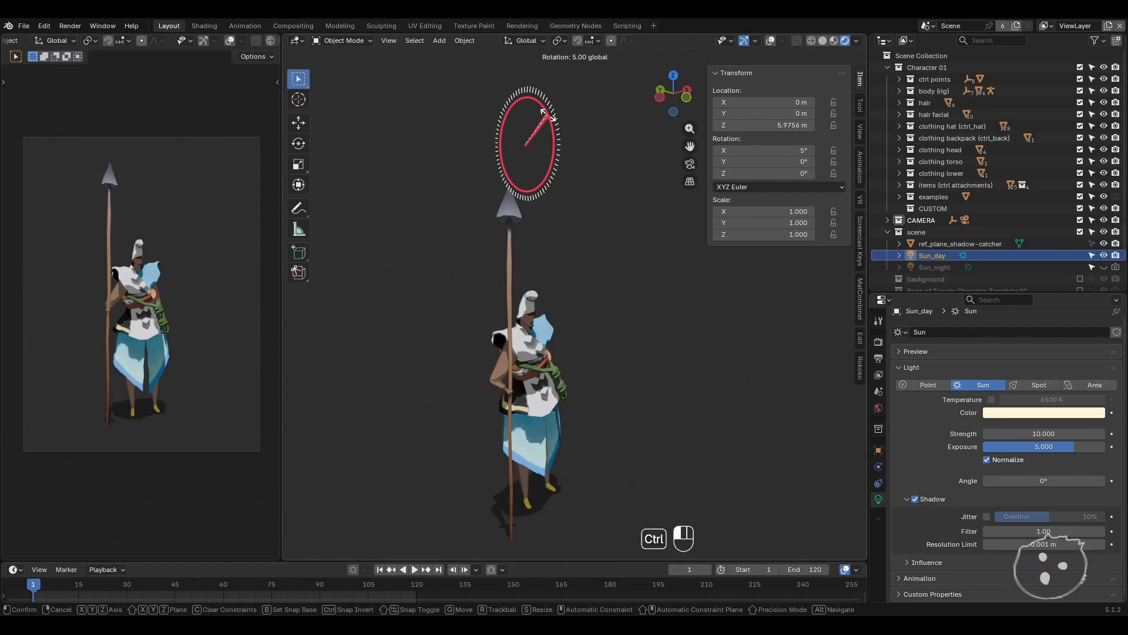
left_click_drag(545, 112, 556, 141, "ctrl")
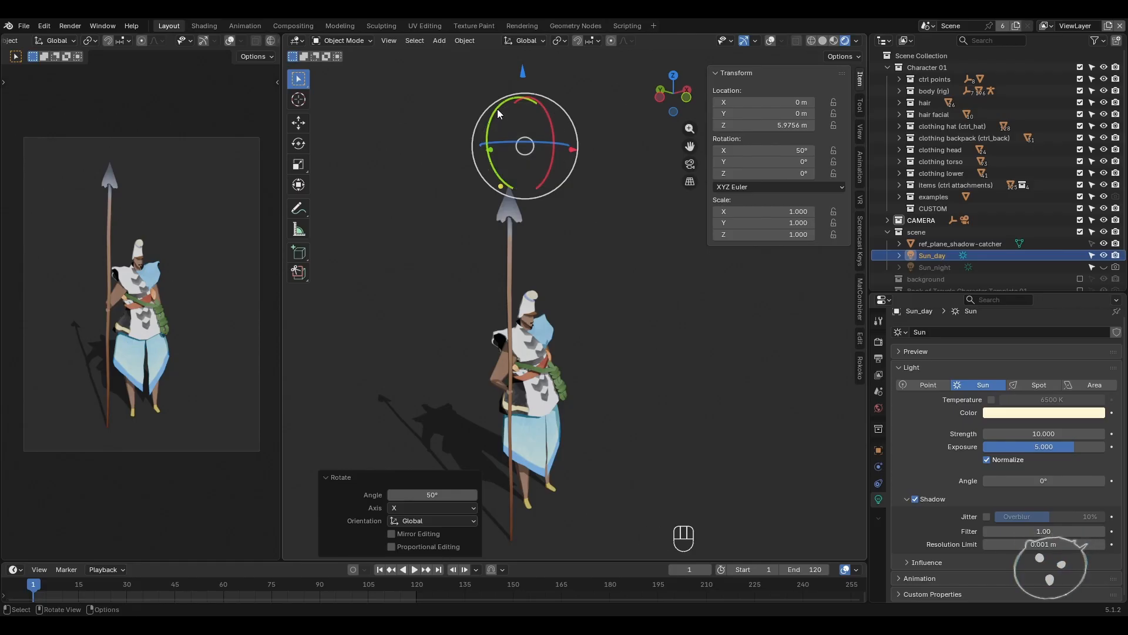
mouse_move(496, 110)
left_mouse_down("ctrl")
mouse_move(491, 134)
mouse_move(504, 116)
left_mouse_up("ctrl")
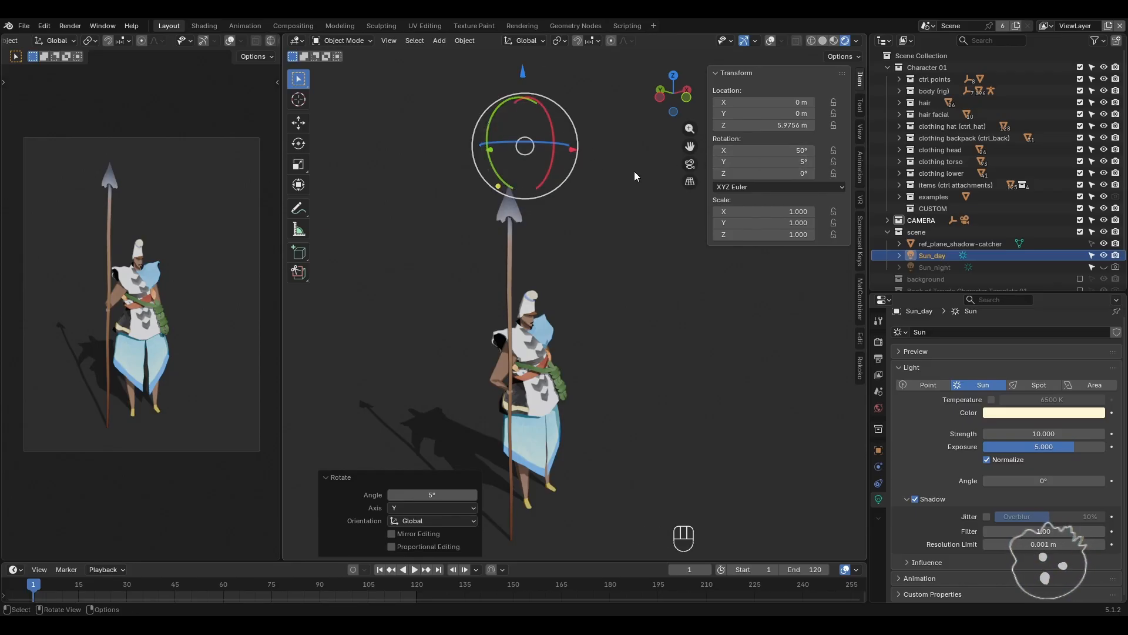
- Try moving the Sun_day light to another position above the character
middle_click_drag(633, 171, 562, 285)
key("g")
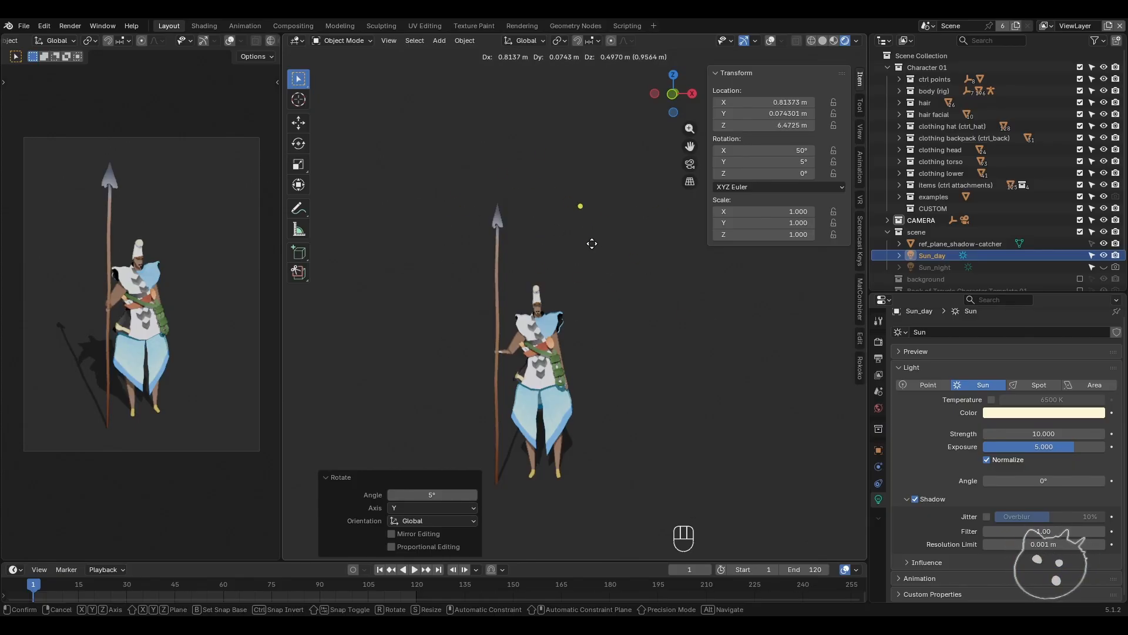
right_click(587, 242)
middle_click_drag(583, 279, 626, 294)
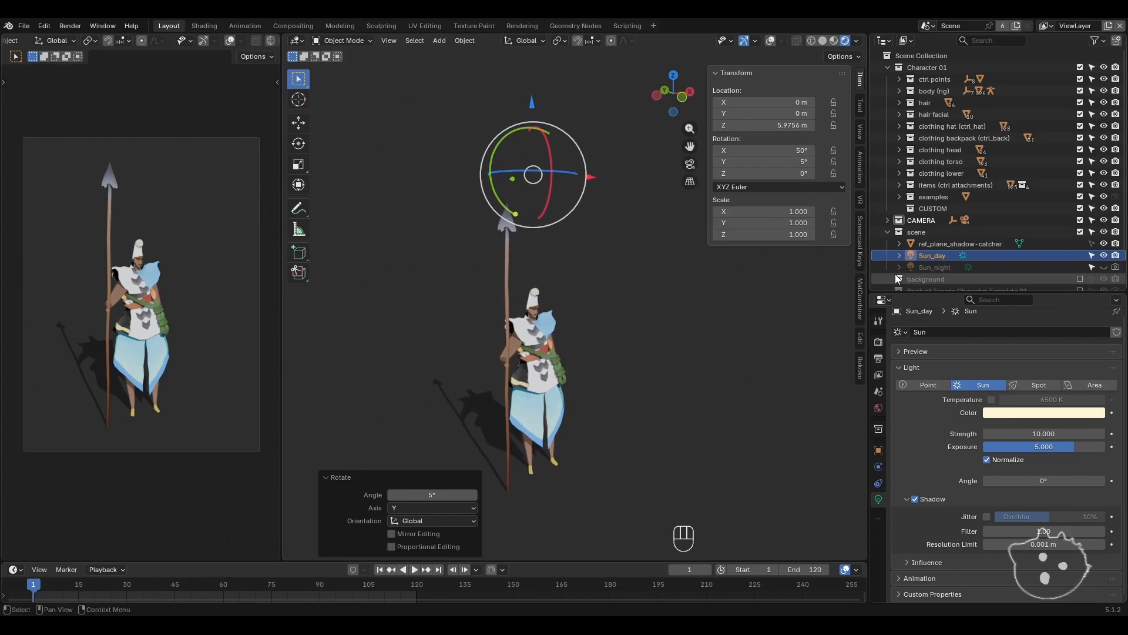
- Preview the character lit by Sun_night instead of Sun_day, and restore the day lighting
left_click(1104, 267)
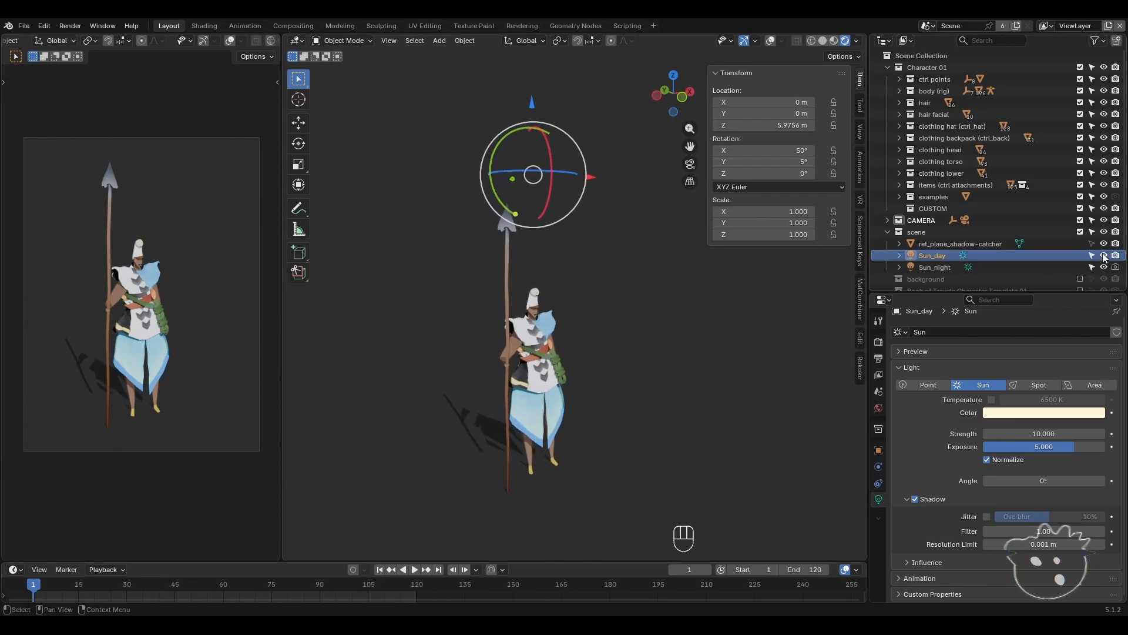
left_click(1103, 256)
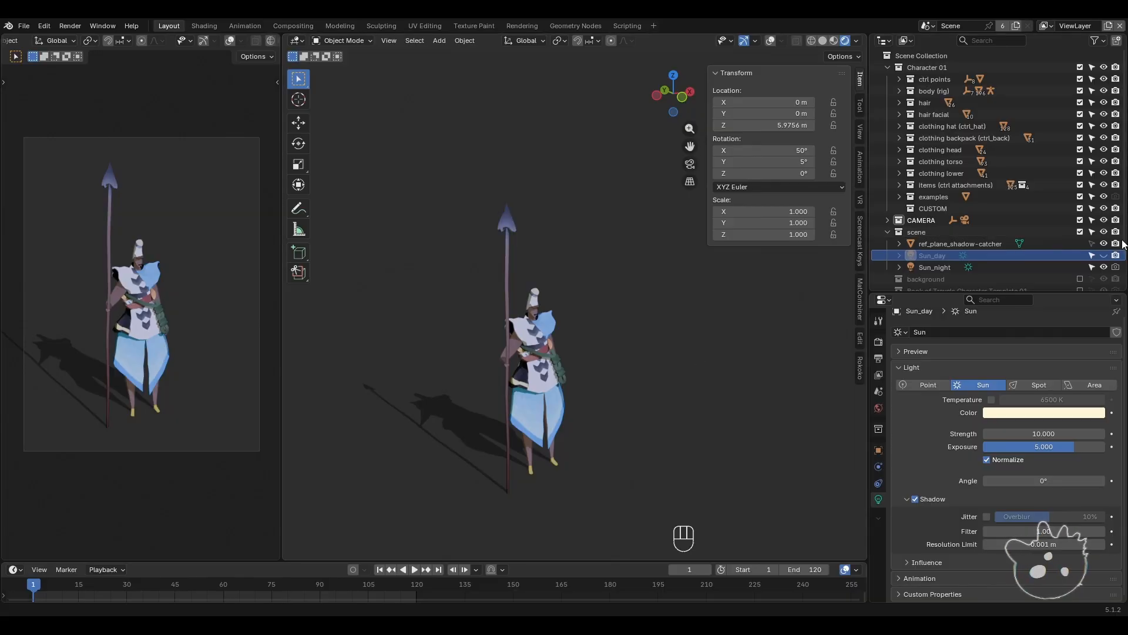
left_click(1104, 255)
left_click(1104, 266)
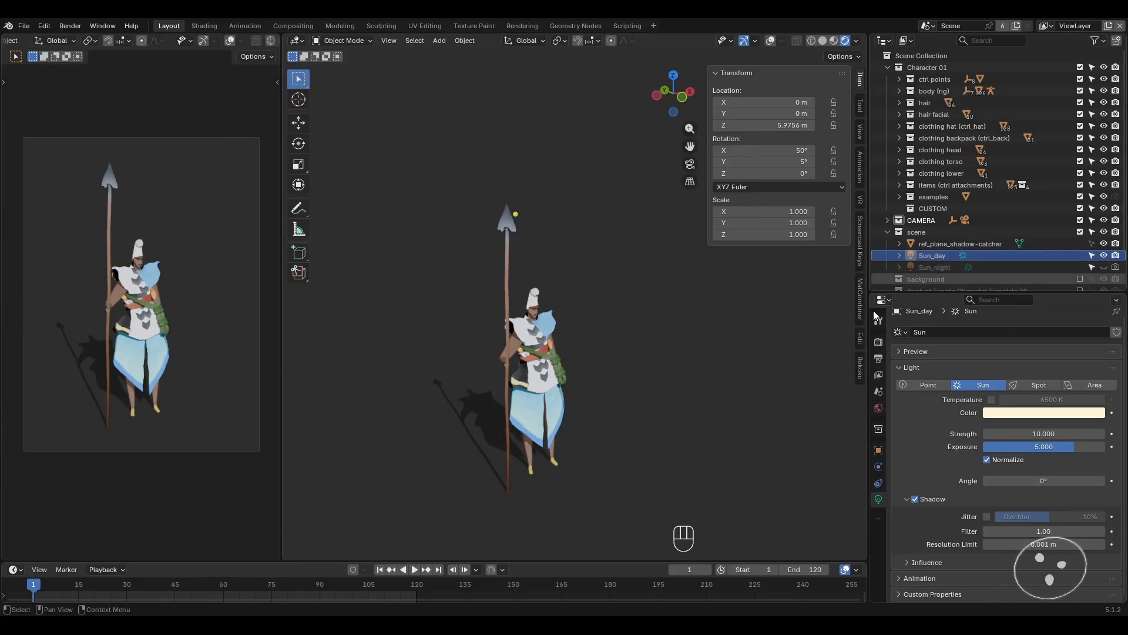
- Hide the ref_plane_shadow-catcher plane in the viewport to check the character without its shadow, and show it again
middle_click_drag(584, 383, 613, 345, "shift")
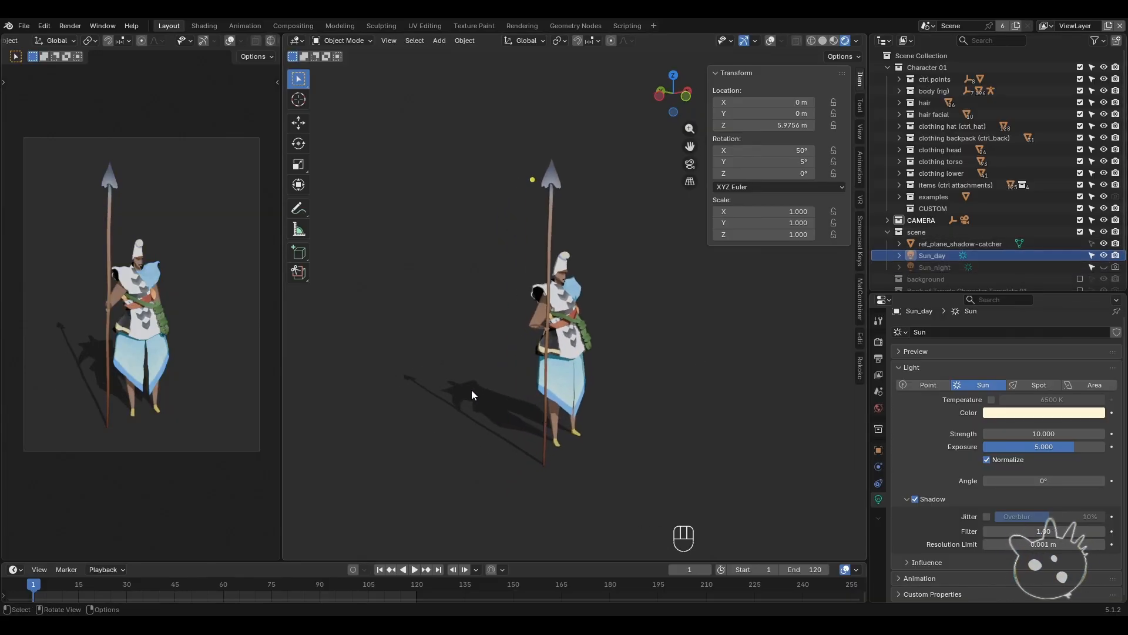
left_click(969, 246)
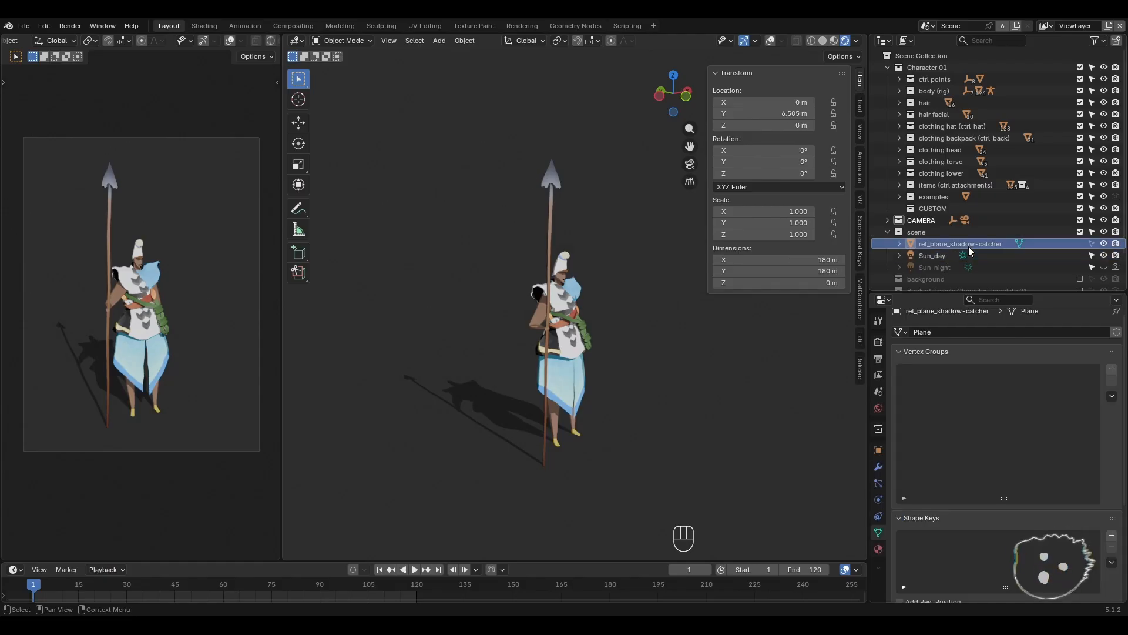
left_click(1103, 245)
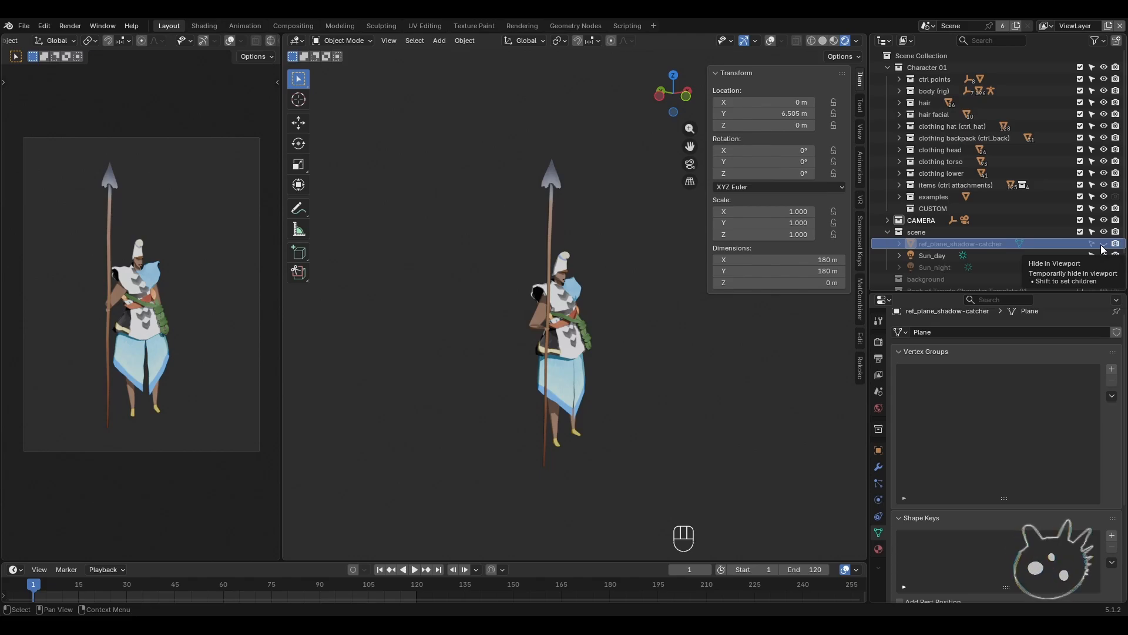
left_click(1103, 243)
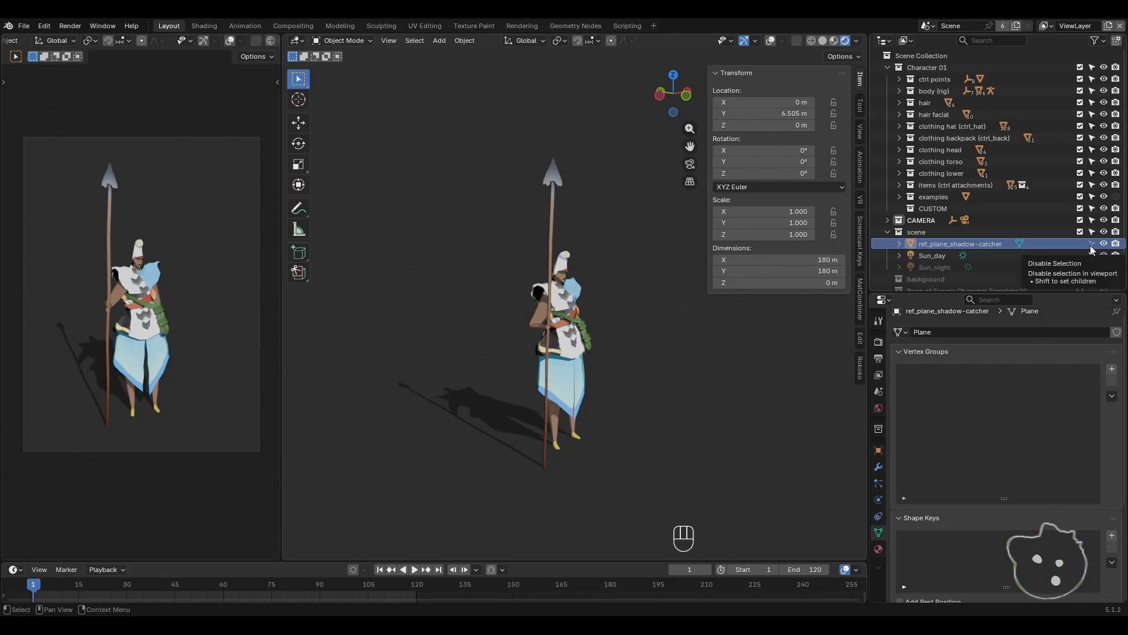
- Make the ref_plane_shadow-catcher plane selectable and turn on the viewport overlays
left_click(1091, 244)
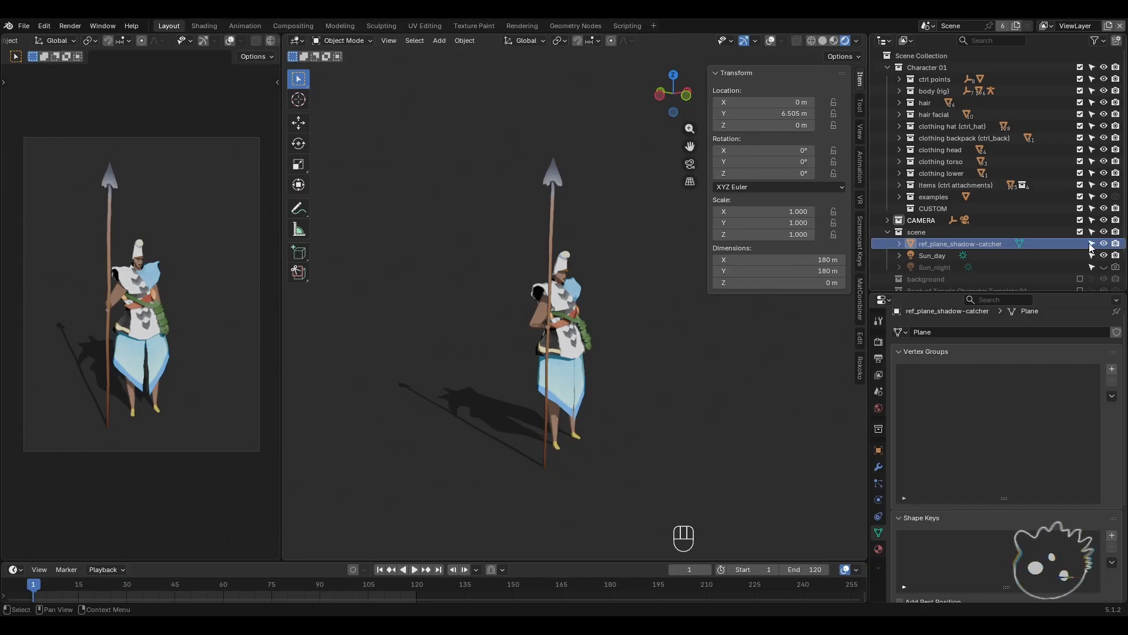
left_click(770, 40)
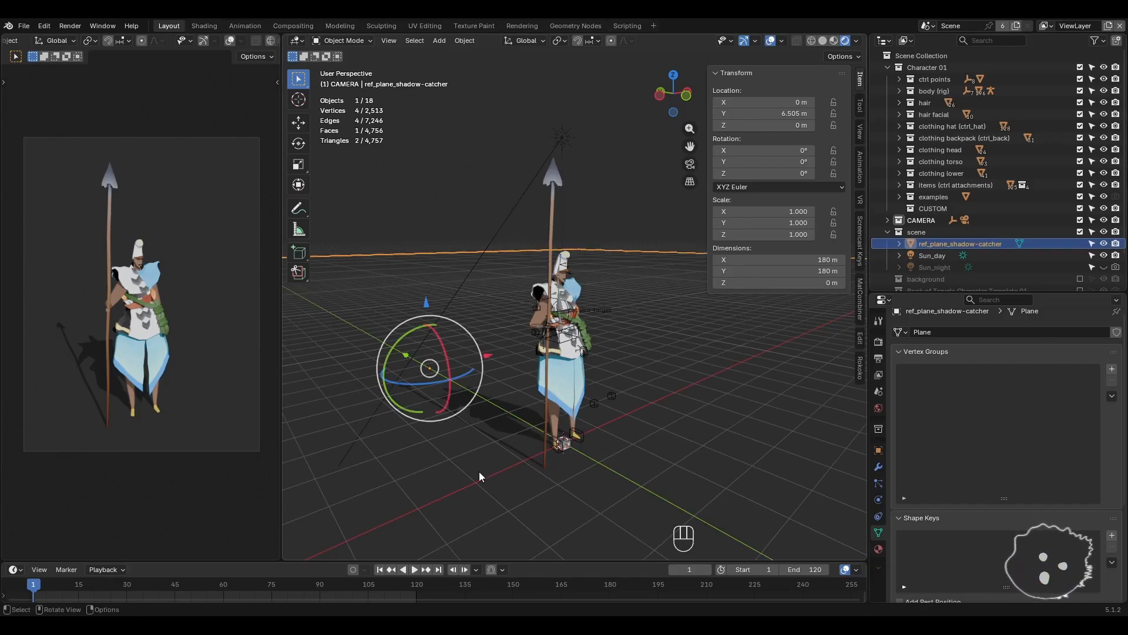
- Test selecting and deselecting the shadow-catcher plane in the viewport, and disable its selection again
left_click(609, 224)
left_click(630, 337)
left_click(628, 242)
left_click(571, 381)
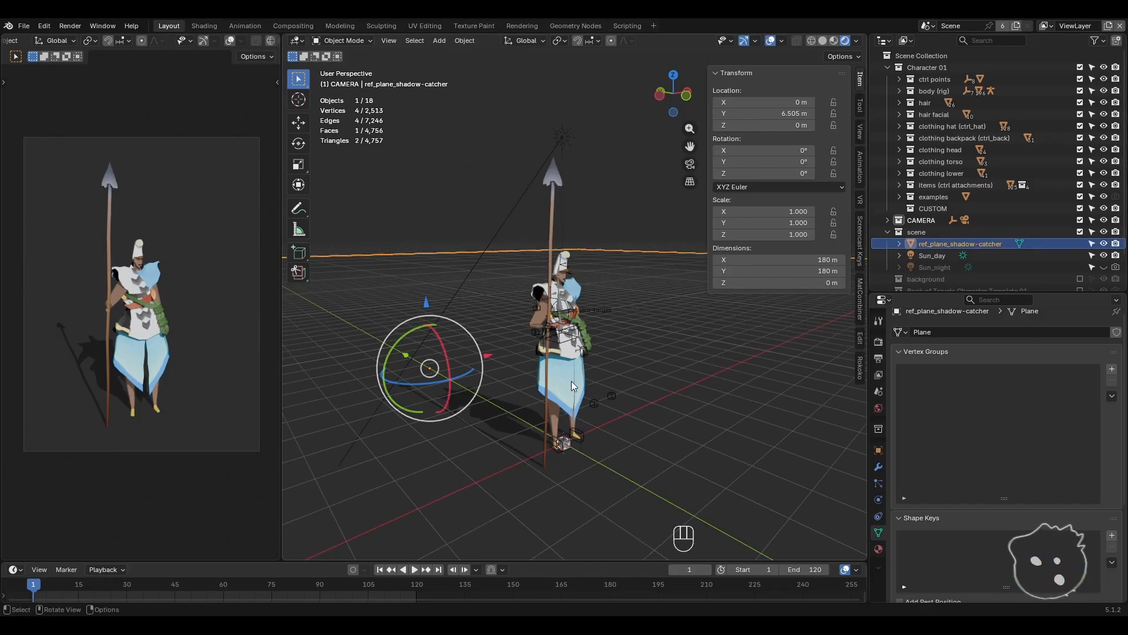
left_click(645, 235)
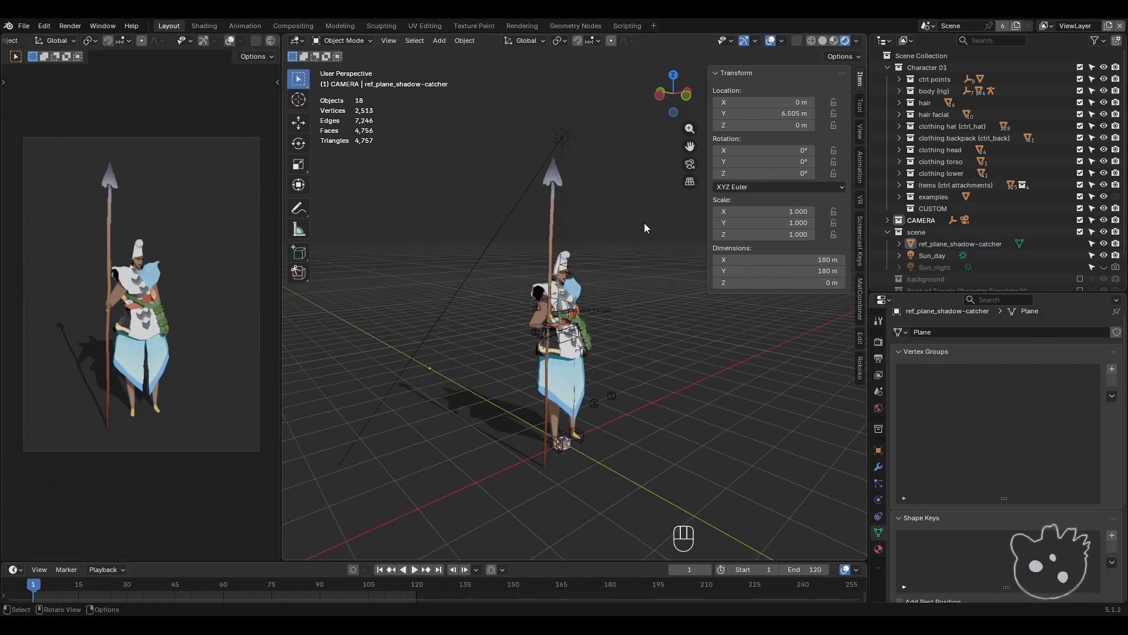
left_click(1093, 243)
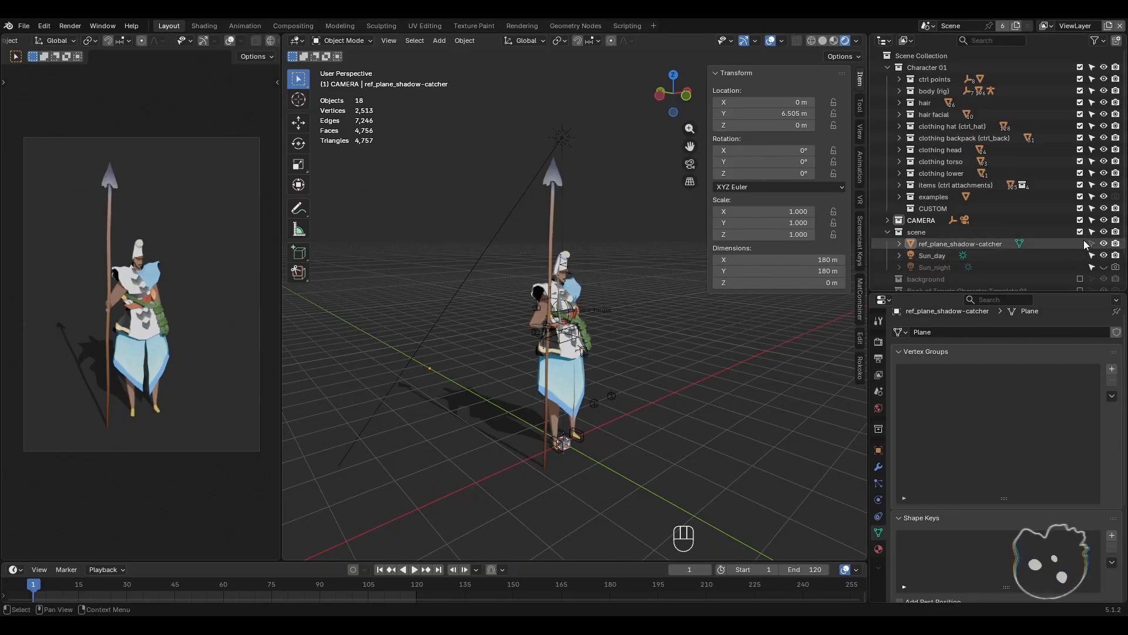
- Select the camera target and move it up about 0.7 m to the character's head
middle_click_drag(369, 387, 407, 390)
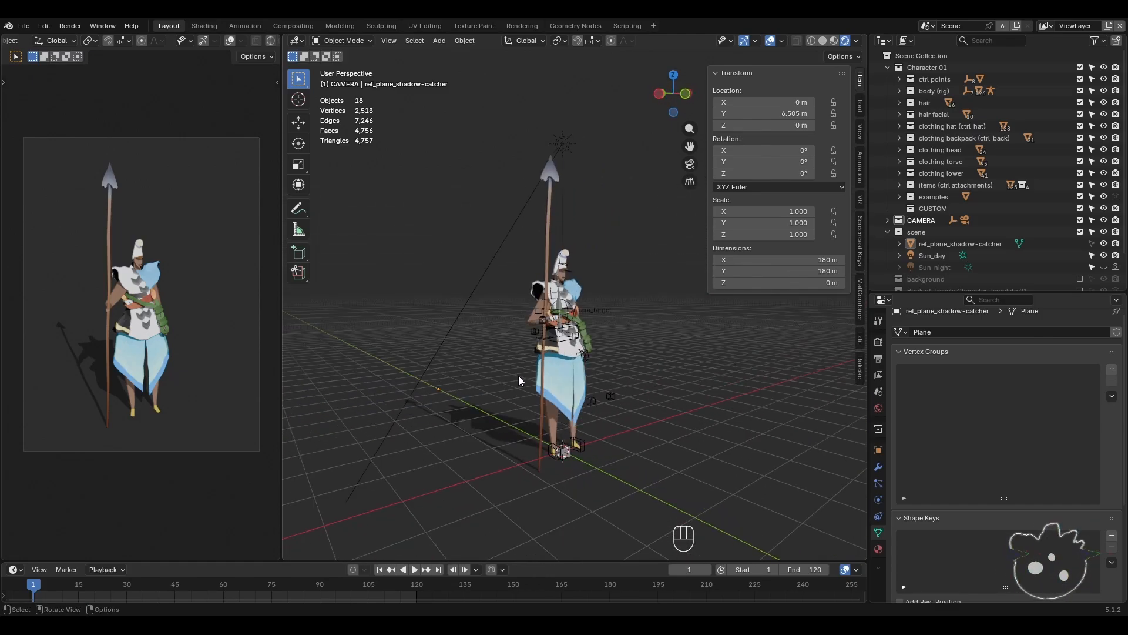
scroll(523, 383, "up", 2)
middle_click_drag(524, 384, 549, 380)
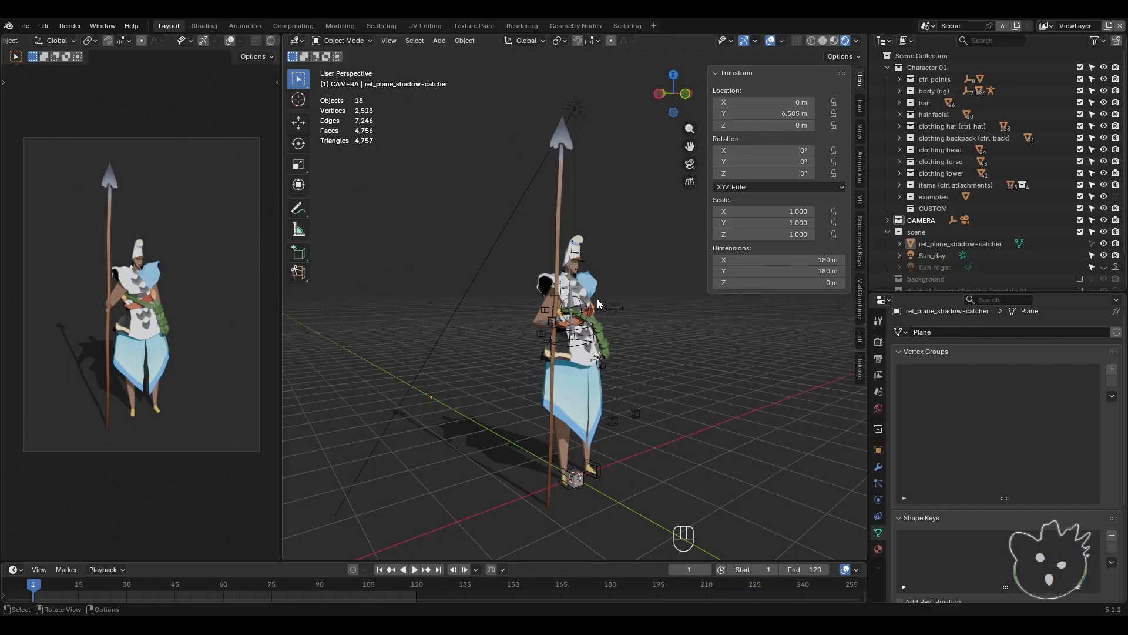
scroll(588, 311, "up", 5)
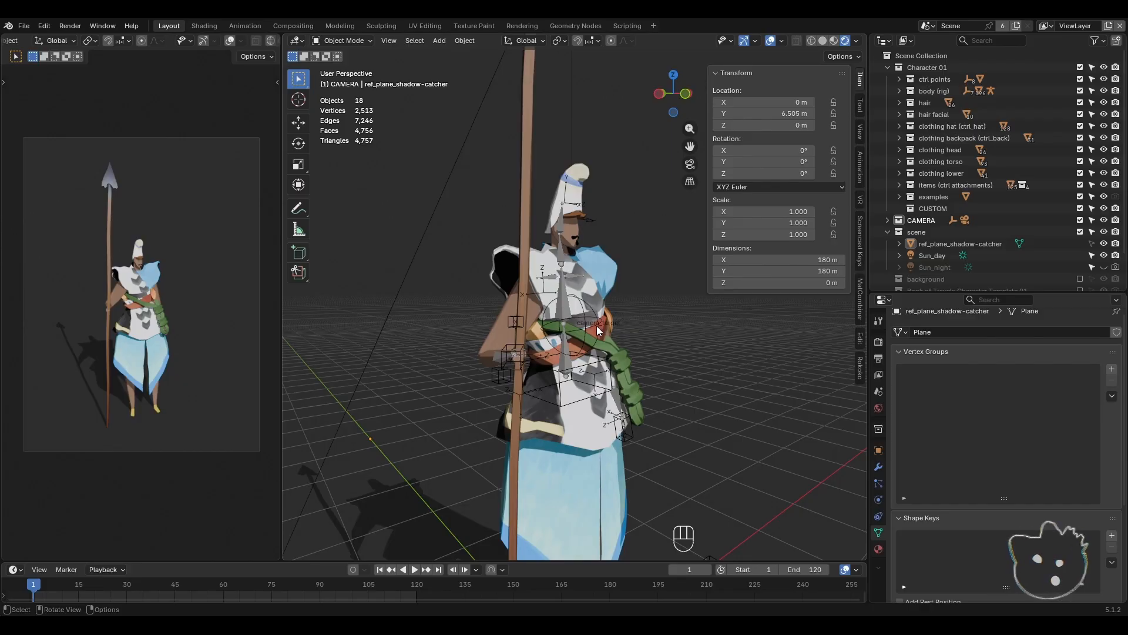
left_click(592, 307)
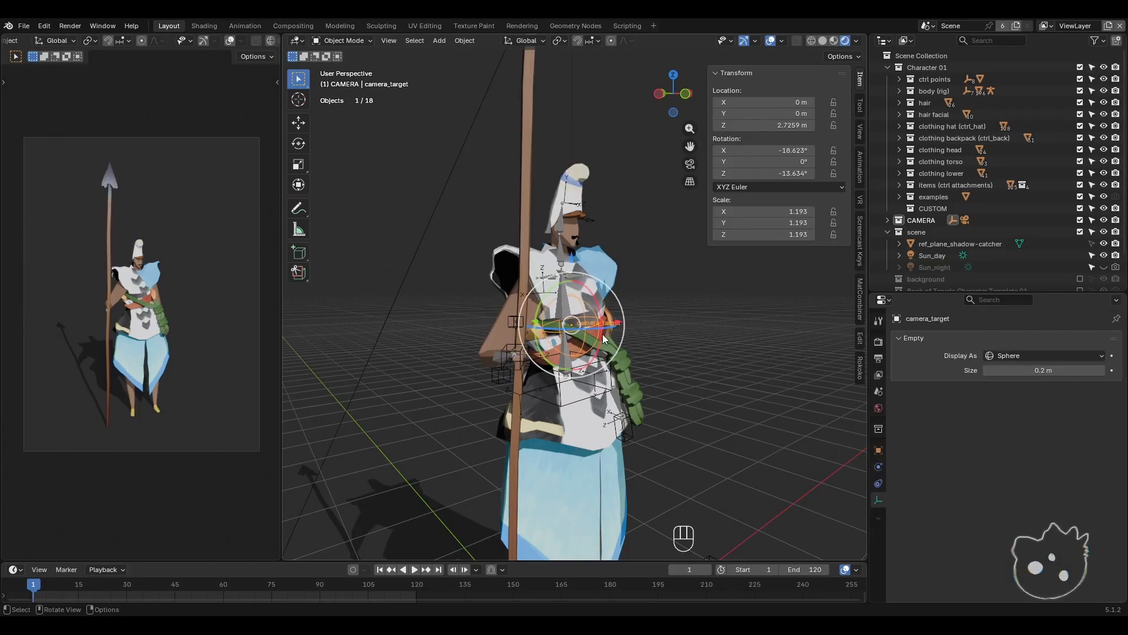
middle_click_drag(602, 334, 616, 406)
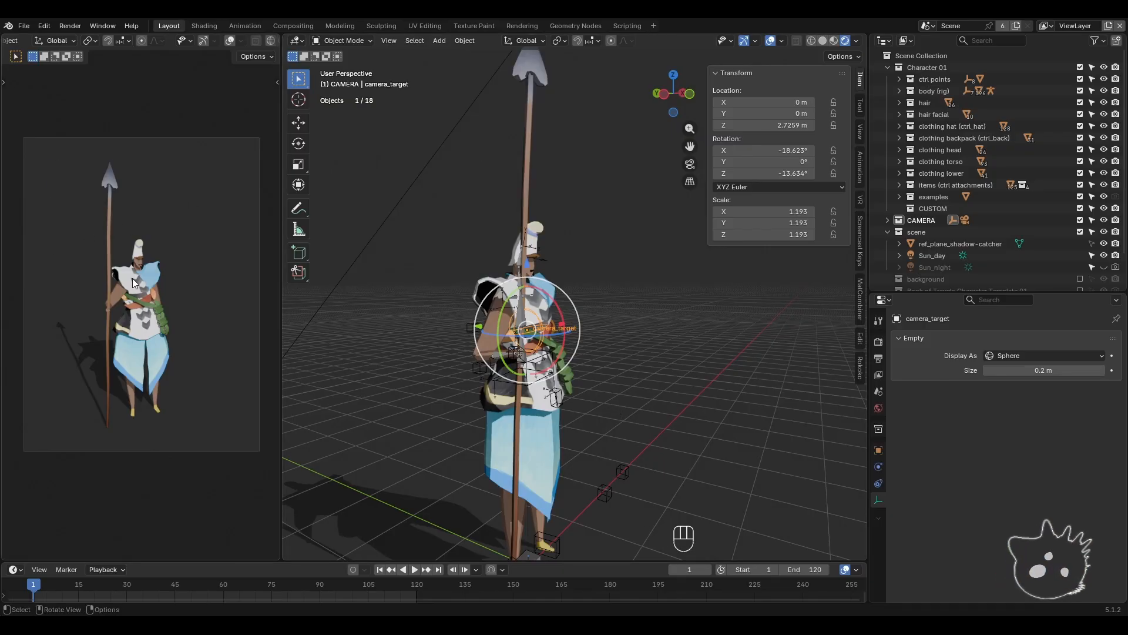
middle_click_drag(589, 355, 622, 359, "shift")
scroll(565, 320, "up", 2)
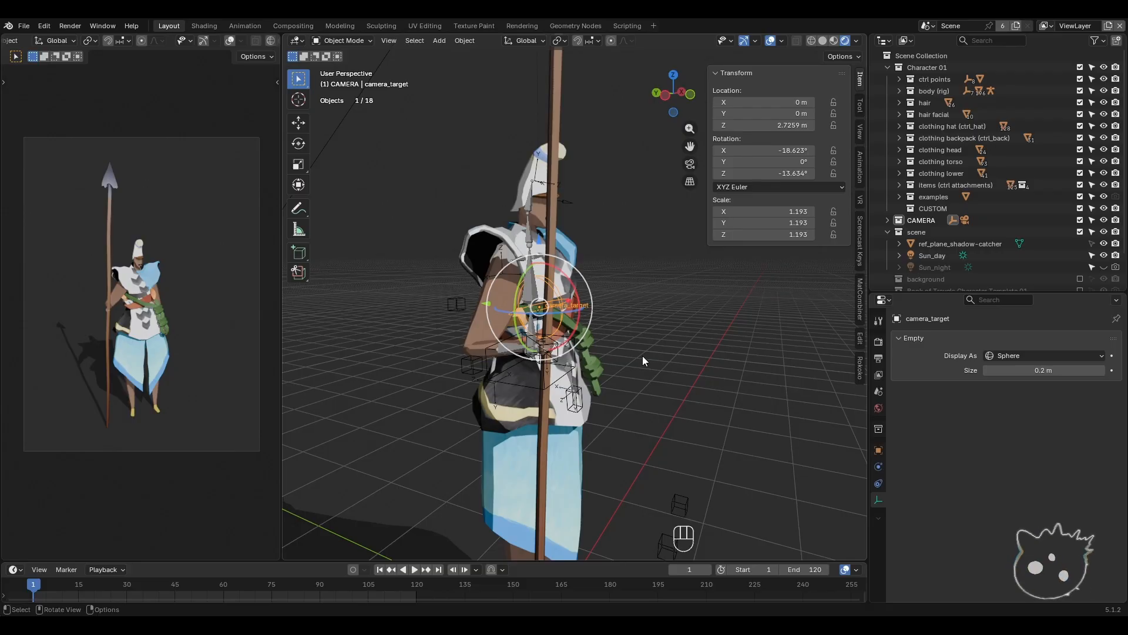
middle_click_drag(642, 361, 667, 387, "shift")
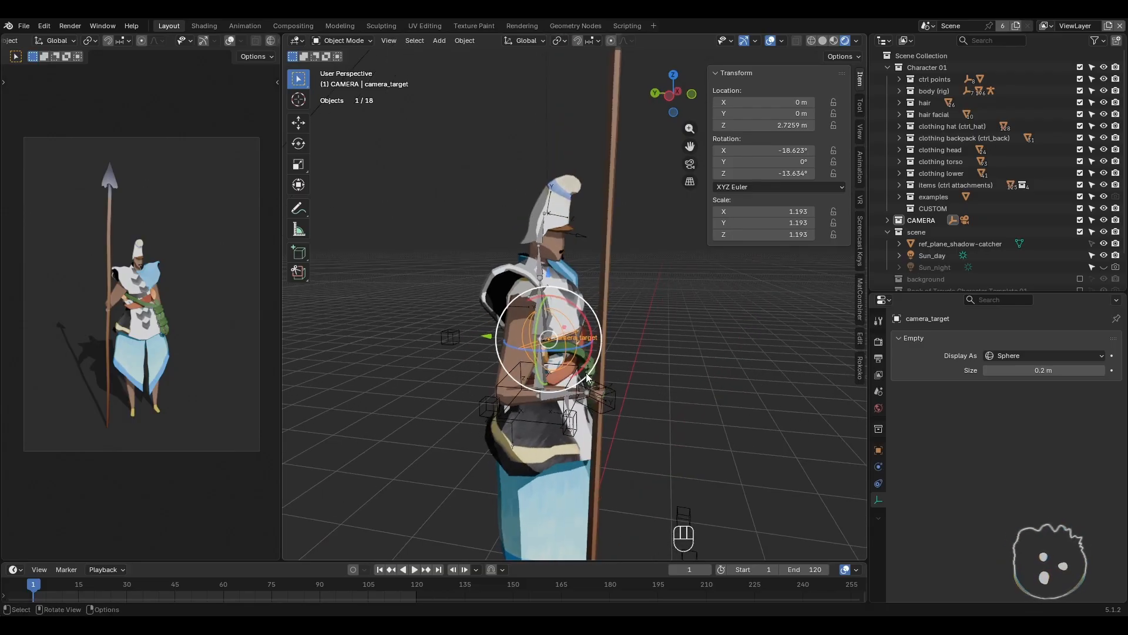
key("g")
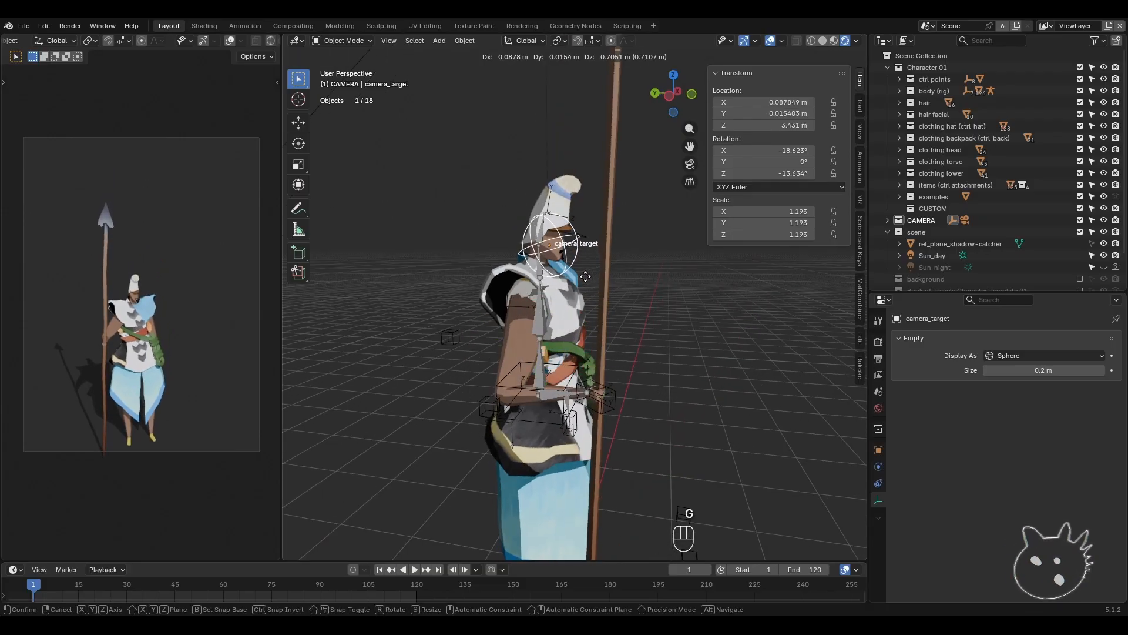
left_click(585, 276)
- Shift the camera target about 0.17 m along negative X, centring it on the character's head
middle_click_drag(599, 294, 670, 385, "shift")
middle_click_drag(670, 388, 541, 386)
key("g")
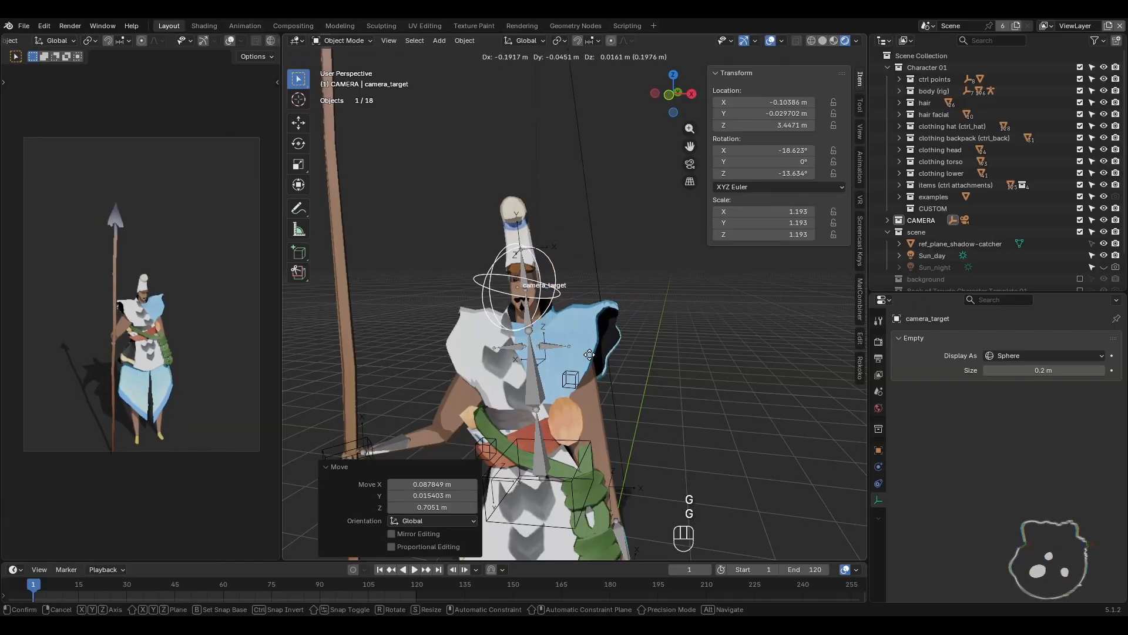
left_click(590, 354)
- Try rotating the camera target about the global Z axis, and undo the rotation
middle_click_drag(590, 355, 594, 255)
key("r")
key("z")
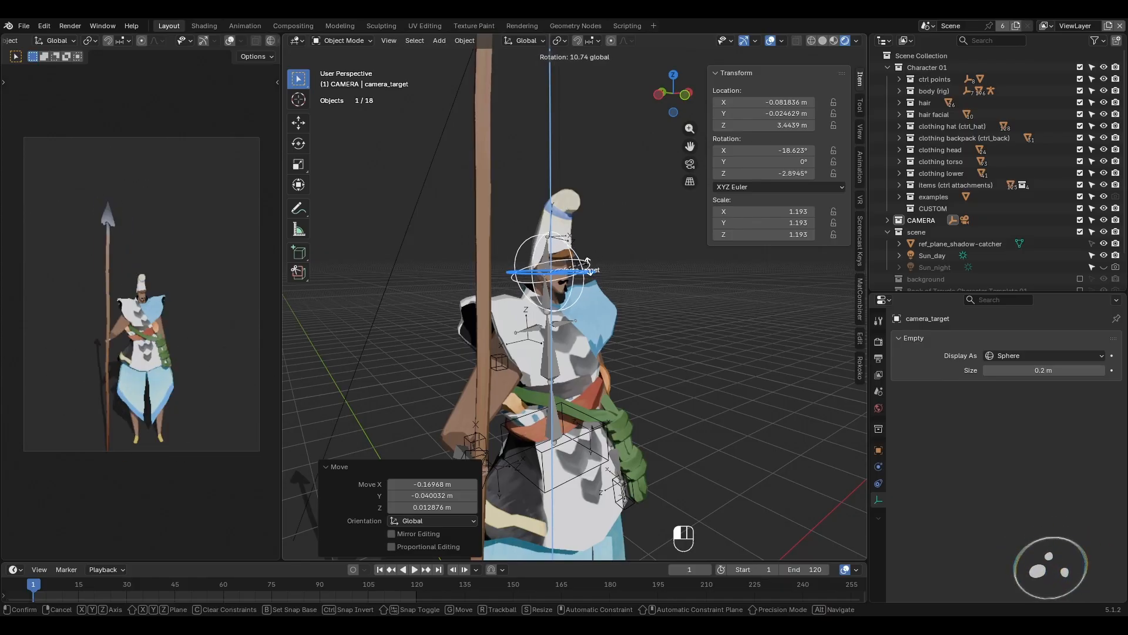
left_click(605, 293)
key("ctrl+z")
- Test whether the camera itself can be selected in the viewport from behind the character, and reselect the camera target
middle_click_drag(637, 398, 584, 358, "shift")
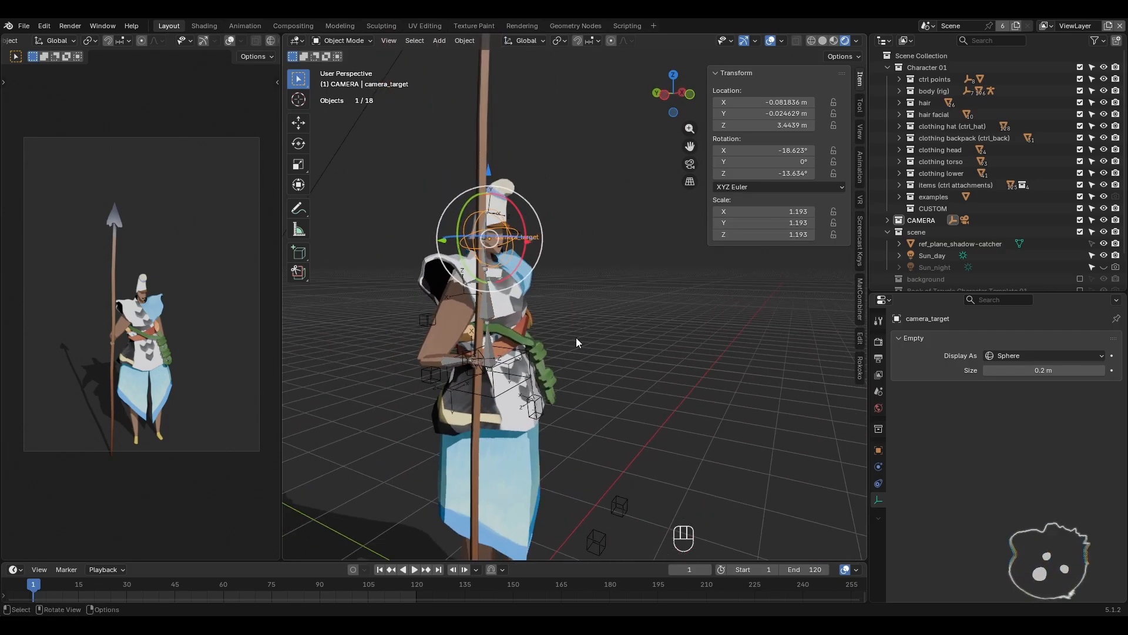
mouse_move(577, 337)
middle_mouse_down("shift")
mouse_move(485, 338)
mouse_move(526, 400)
mouse_move(570, 387)
mouse_move(527, 419)
mouse_move(566, 347)
middle_mouse_up("shift")
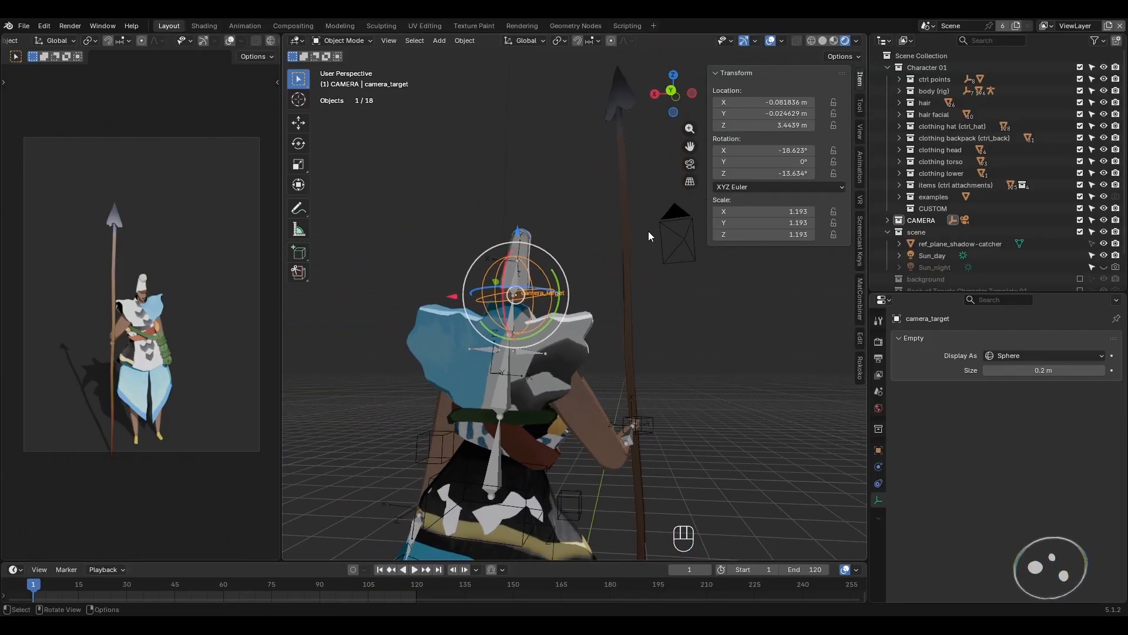
left_click(672, 214)
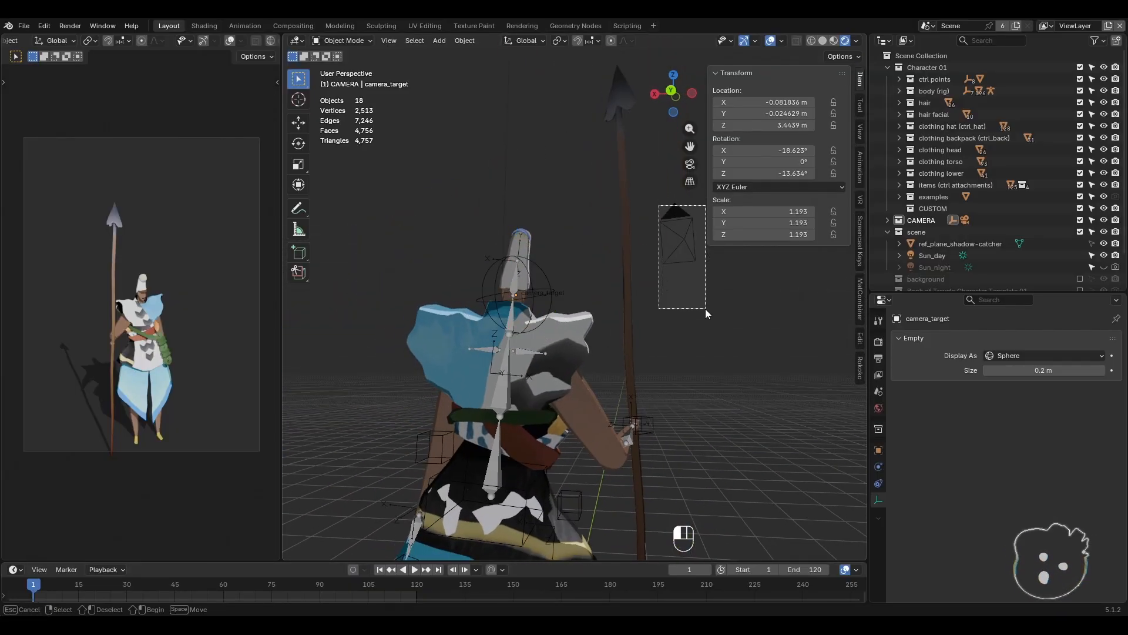
left_click(669, 214)
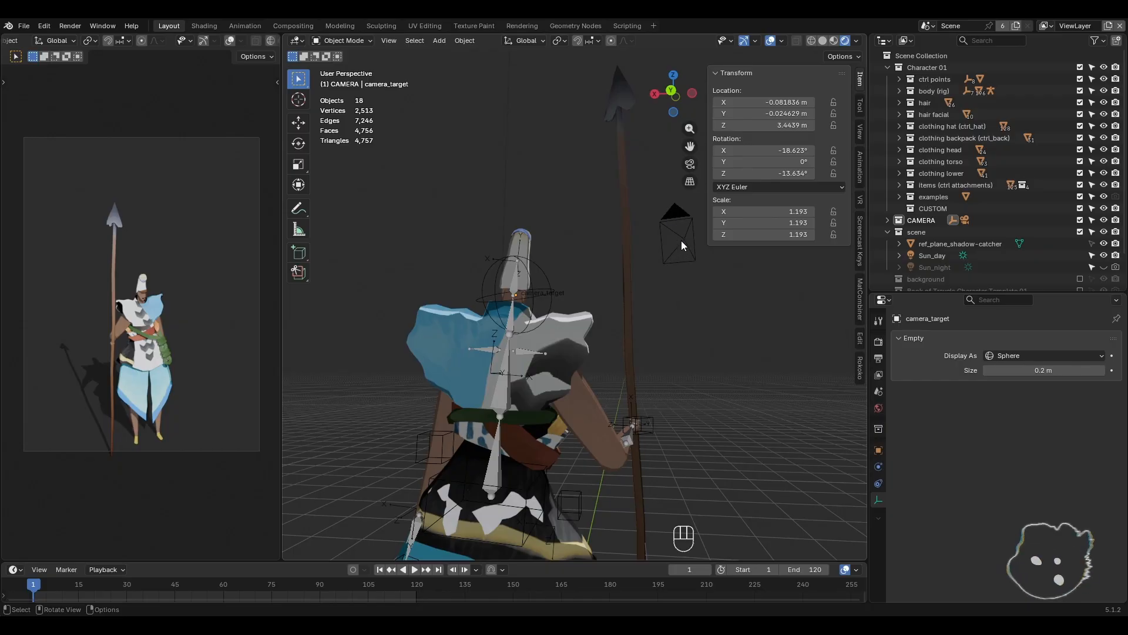
left_click(678, 229)
left_click(682, 240)
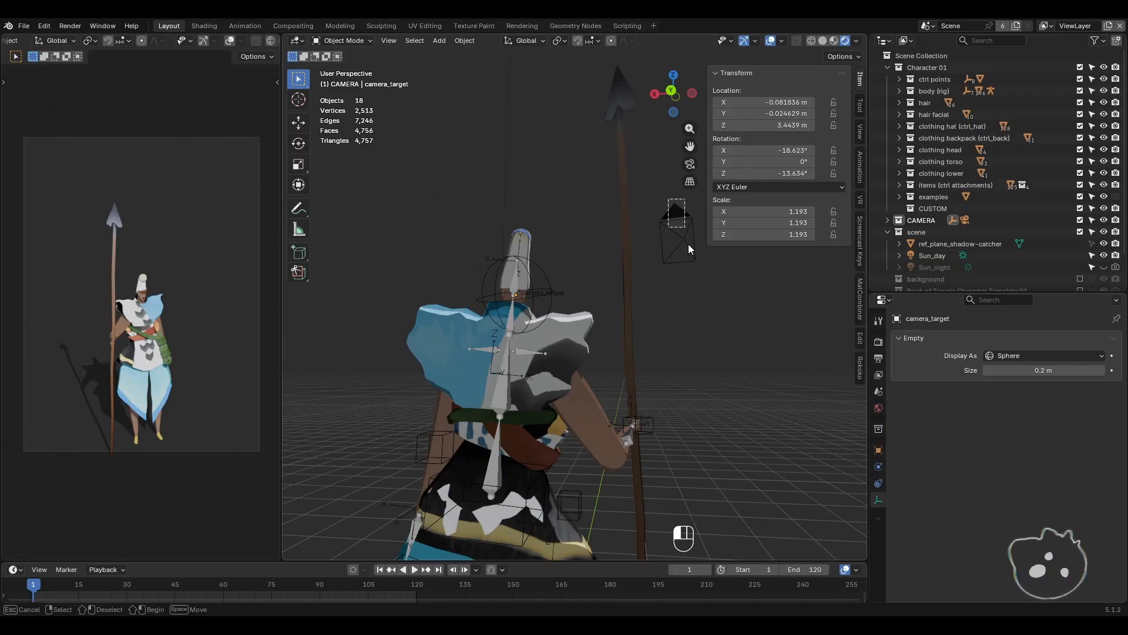
left_click(548, 279)
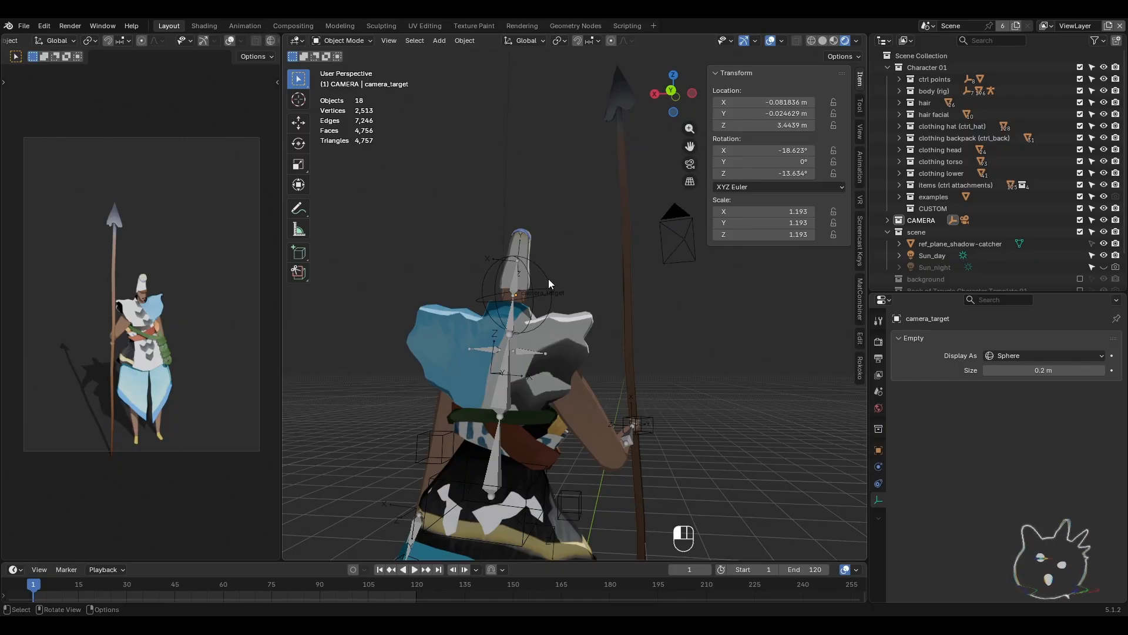
left_click(671, 213)
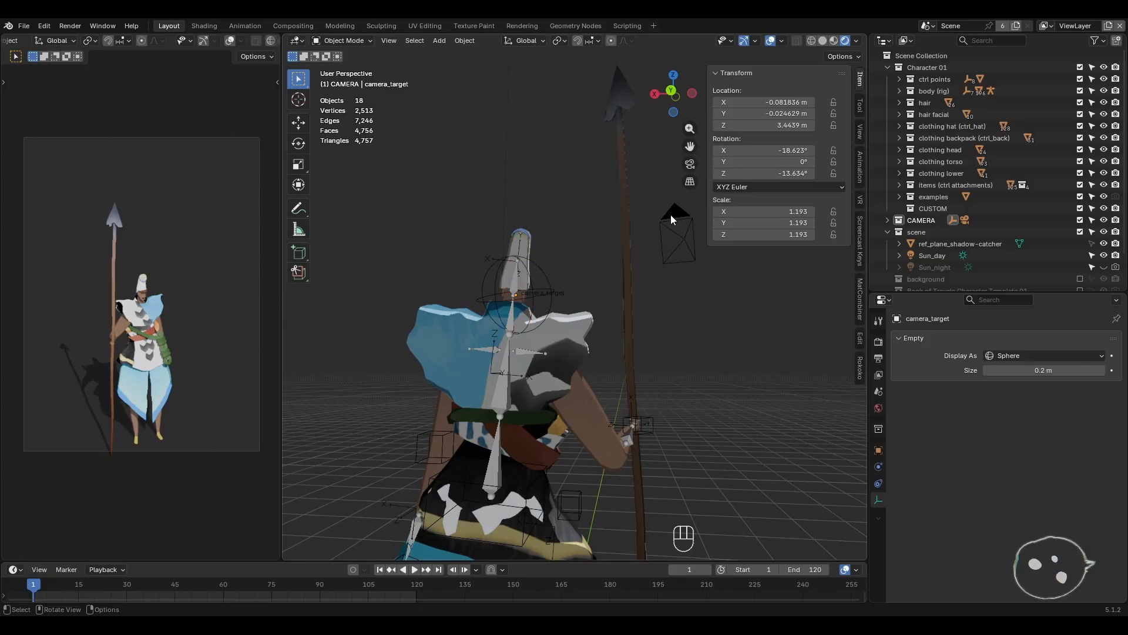
left_click(540, 275)
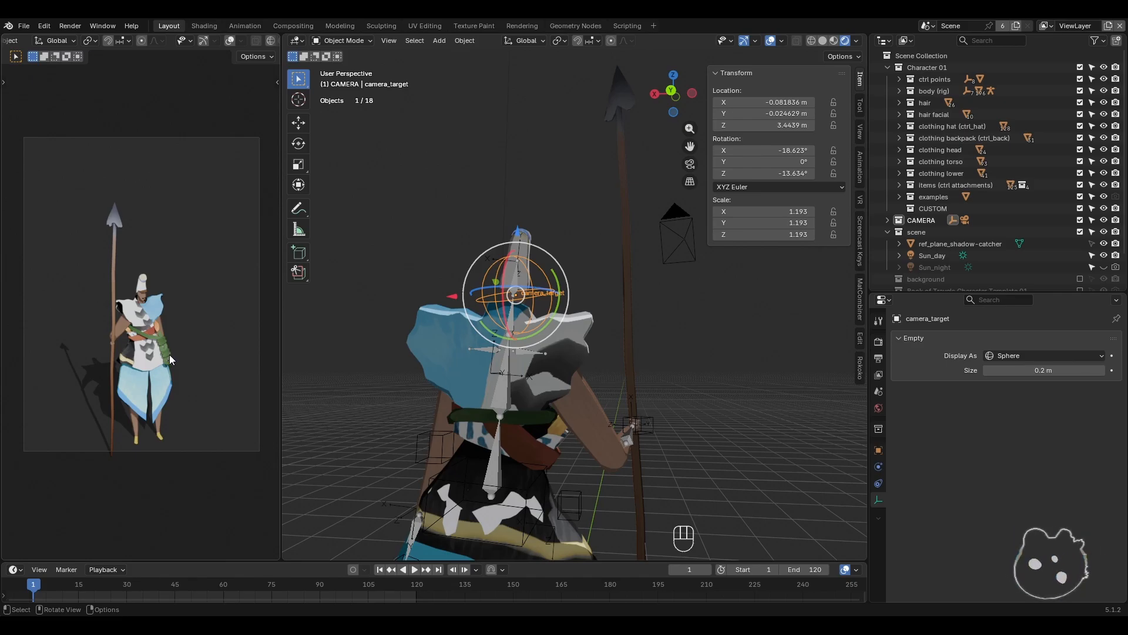
- Show the render properties, check the camera_paper-portrait object inside the CAMERA collection, and reselect its parent camera_target
left_click(879, 341)
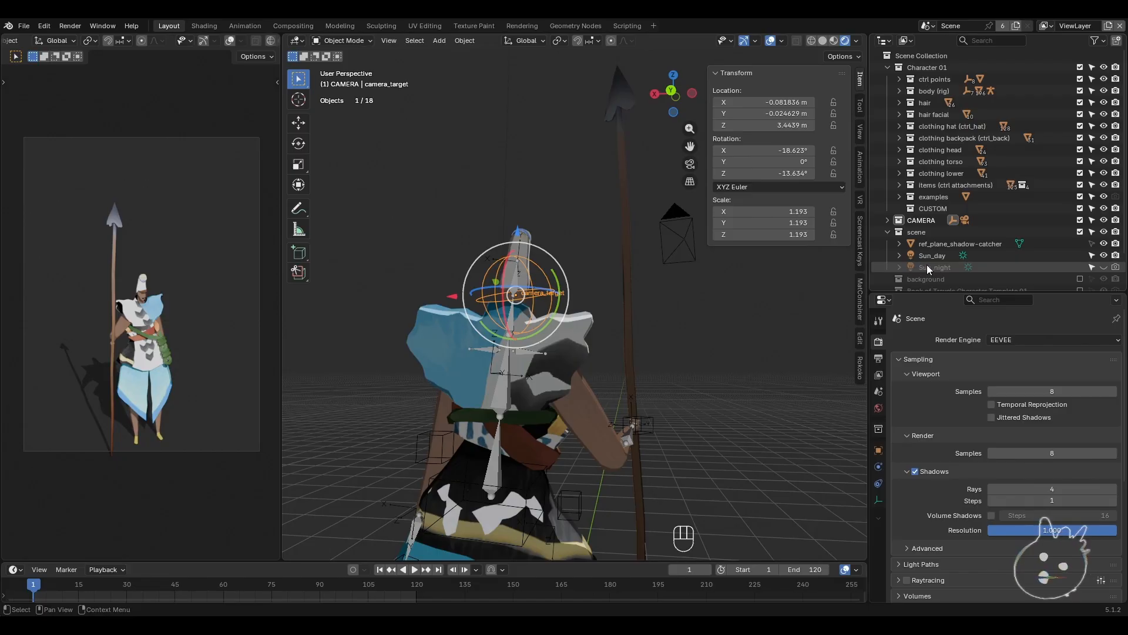
left_click(887, 220)
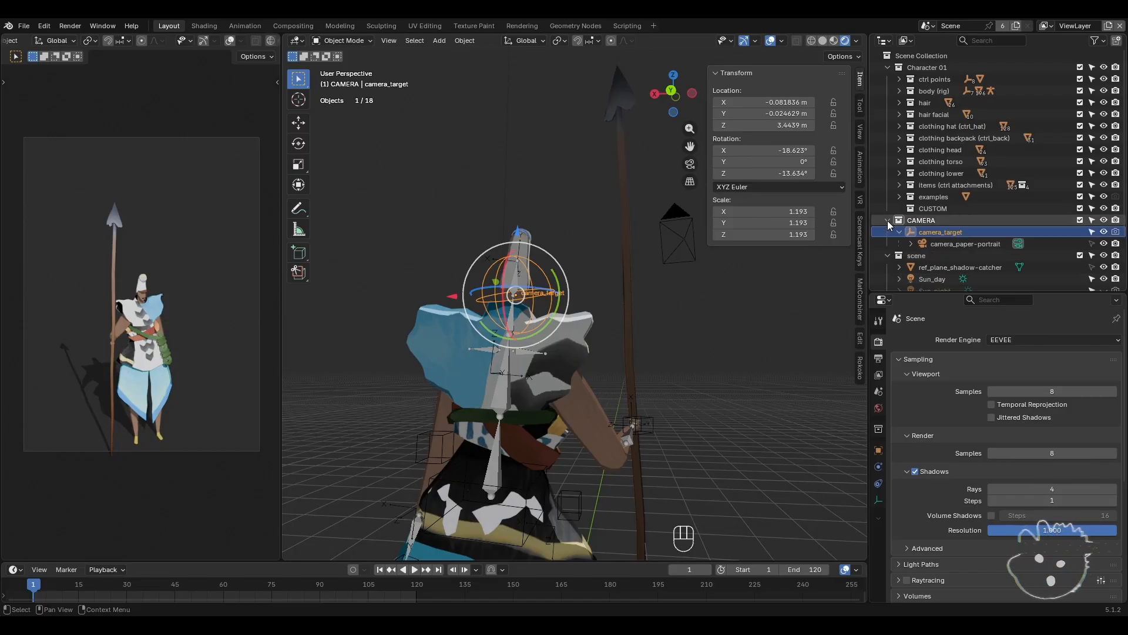
left_click(965, 245)
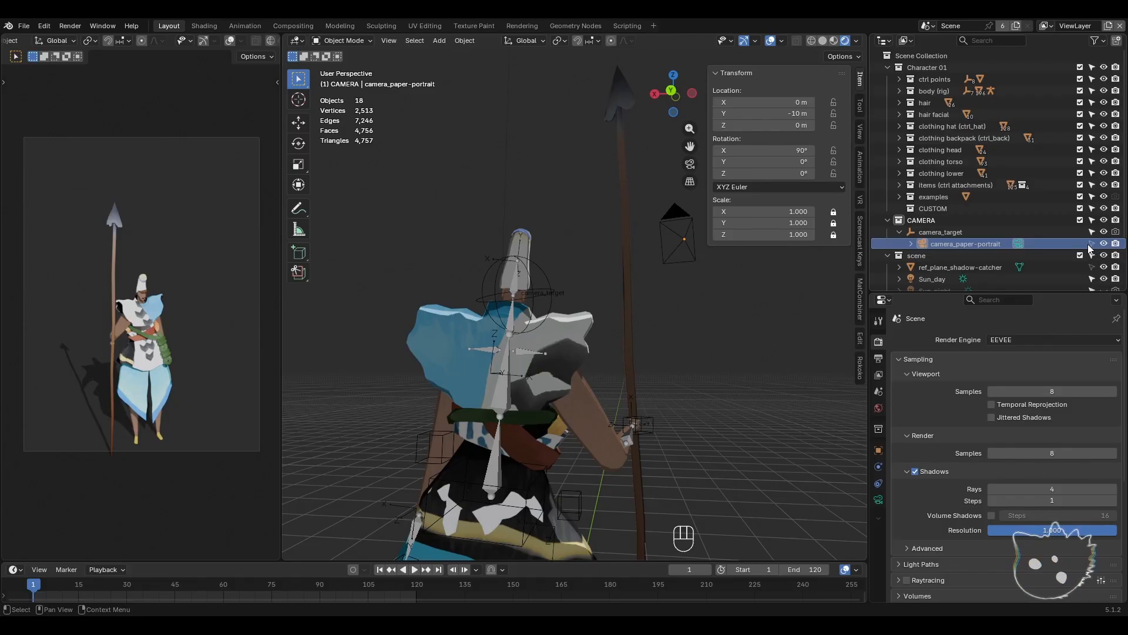
left_click(933, 234)
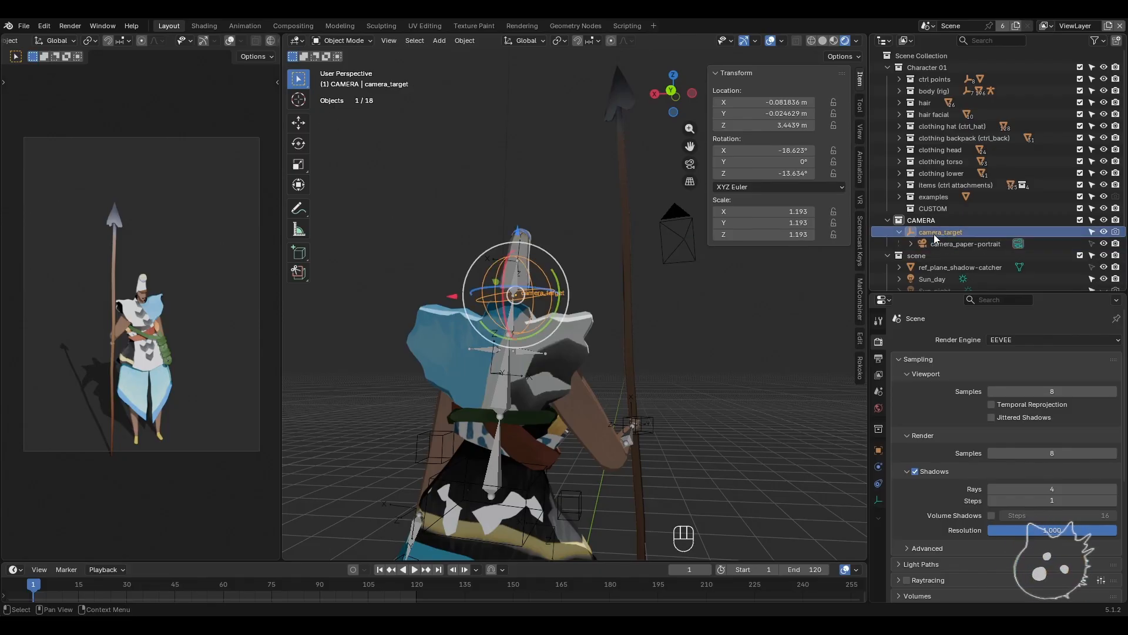
left_click(900, 232)
- Try scaling the camera target up by a factor of 2.2, and undo the scaling
middle_click_drag(669, 330, 617, 397, "shift")
key("s")
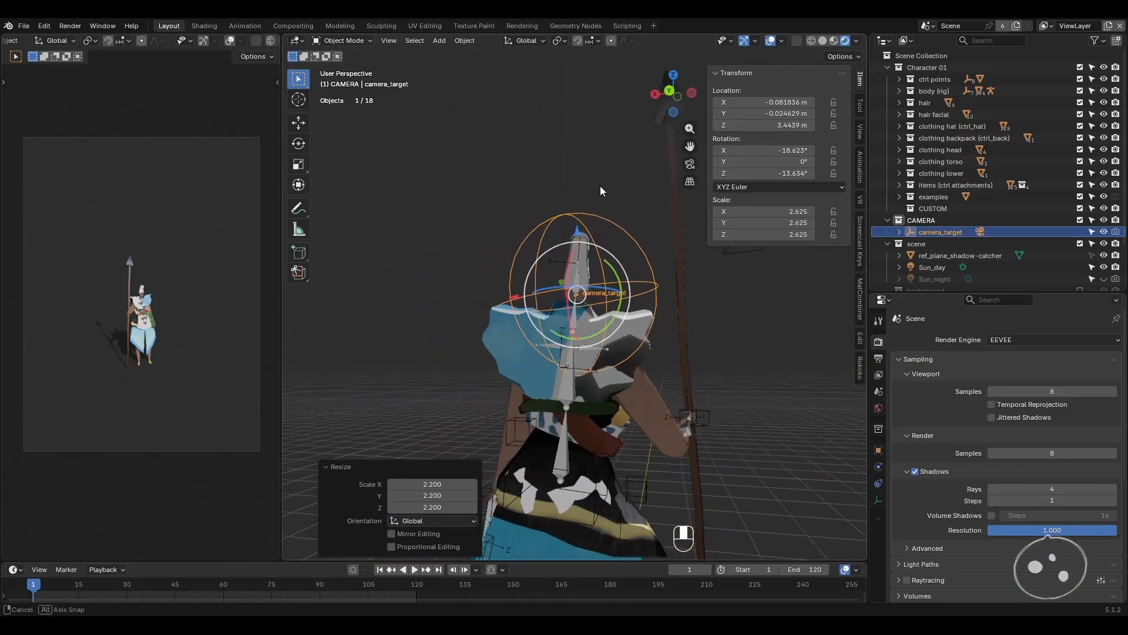
key("ctrl+z")
- Scale the camera target up by a factor of about 1.8 for a wider framing of the character
middle_click_drag(670, 242, 597, 308)
key("s")
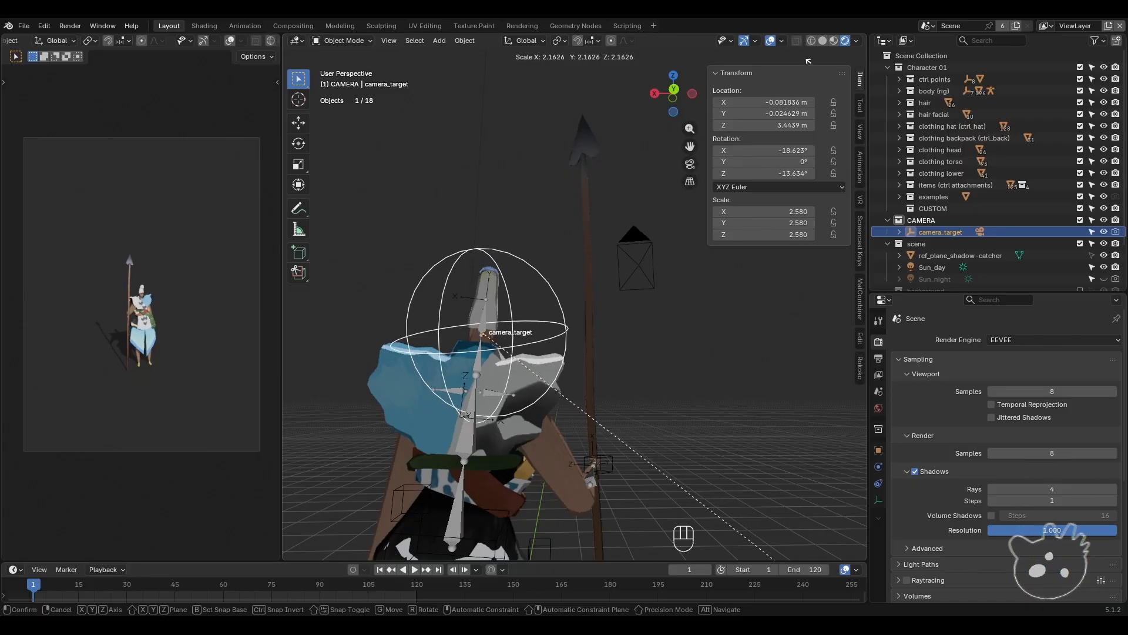
left_click(591, 364)
- Switch the transform orientation to Local and move the camera target about 18.7 m along its local Y axis for a close-up framing
middle_click_drag(591, 364, 562, 199)
left_click(532, 42)
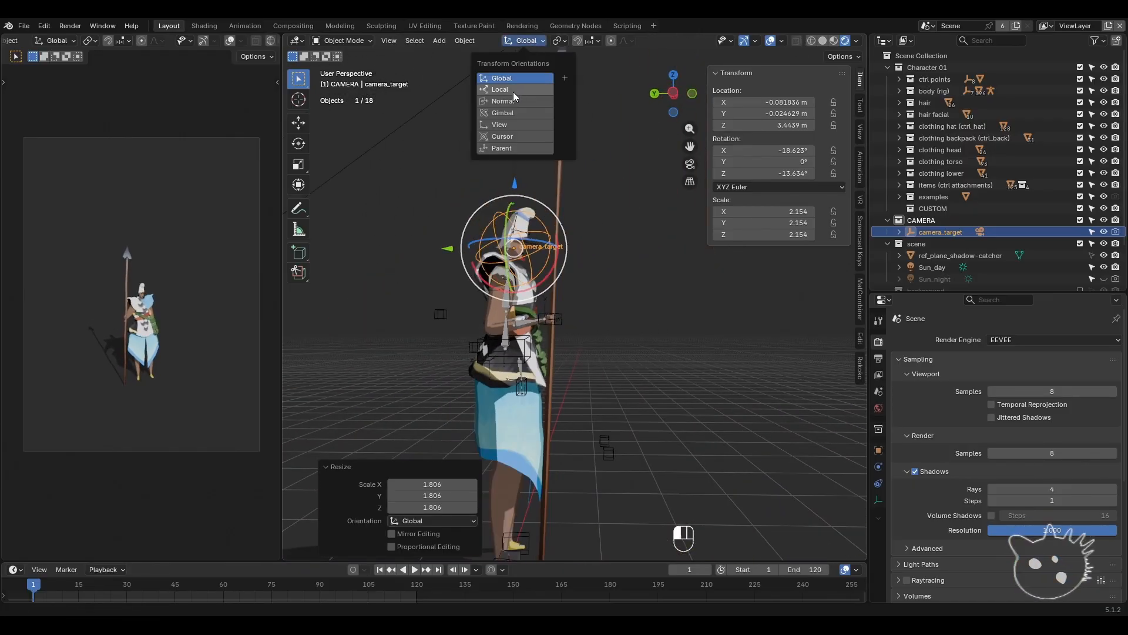
left_click(512, 91)
middle_click_drag(463, 285, 509, 292, "shift")
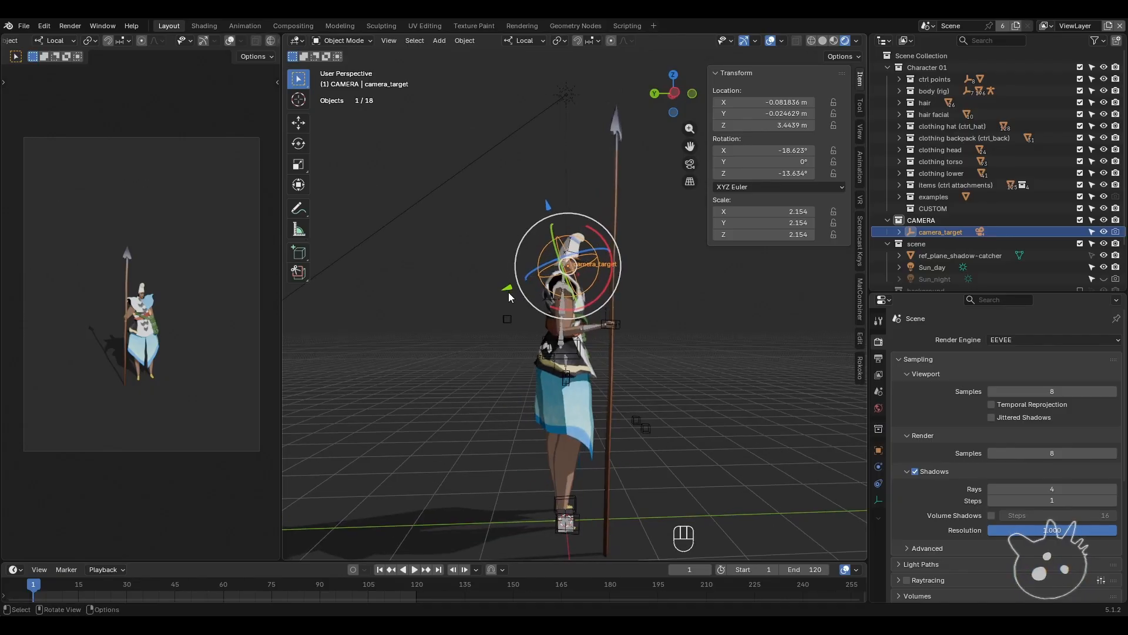
key("g")
key("y")
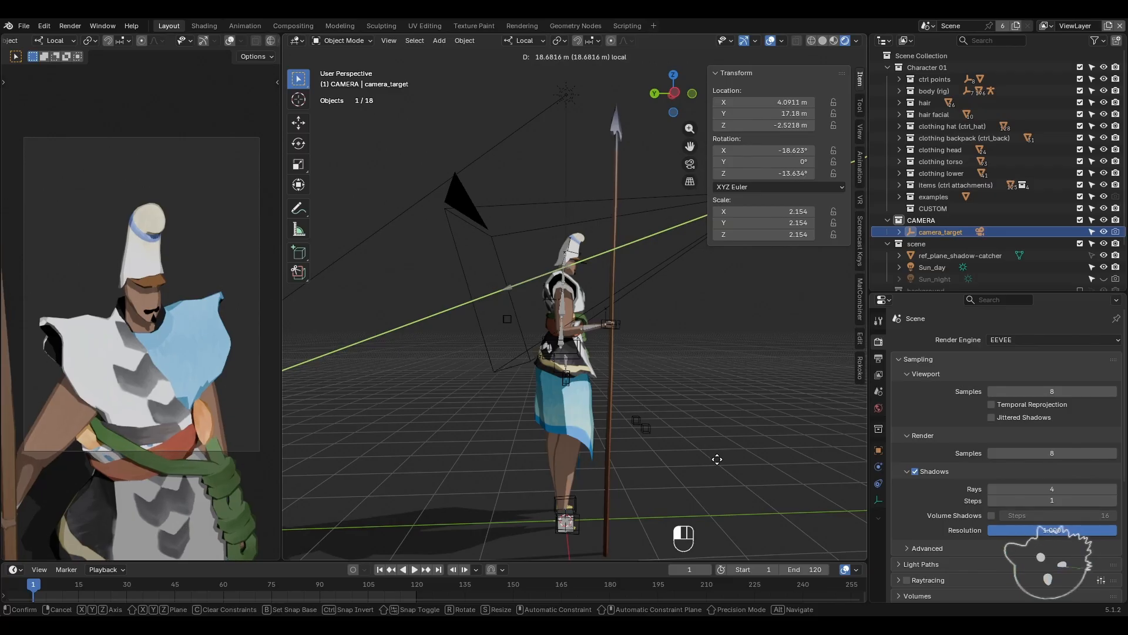
left_click(717, 459)
- Try rotating the camera target freely with its gizmo, and undo the change
middle_click_drag(618, 329, 424, 348, "shift")
scroll(591, 333, "down", 3)
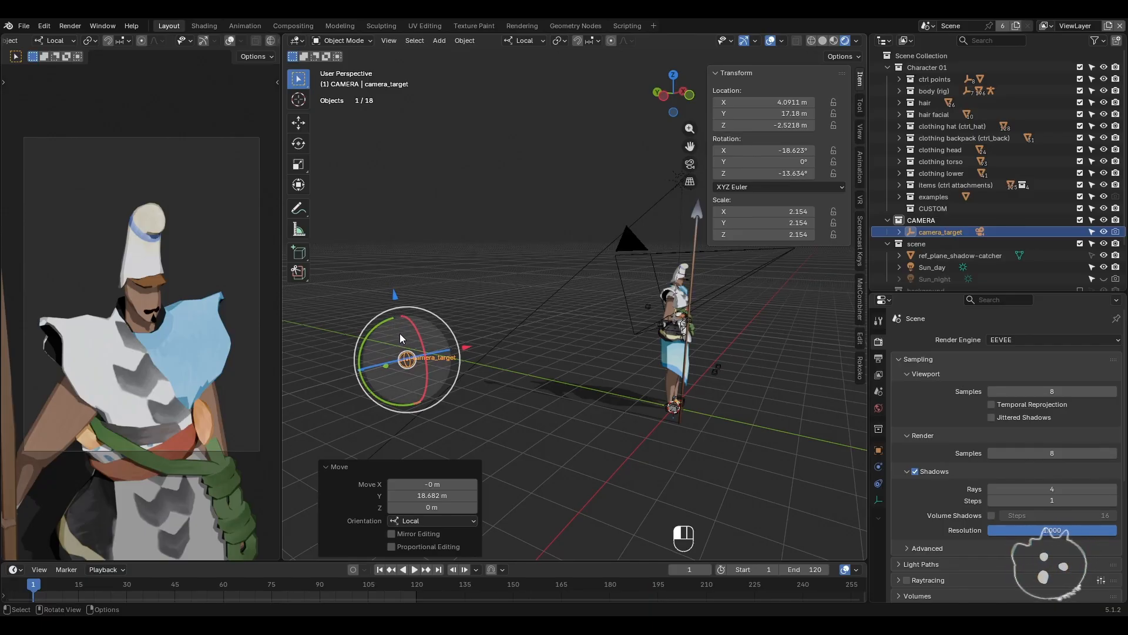
left_click_drag(399, 334, 441, 344)
key("ctrl+z")
key("ctrl+z")
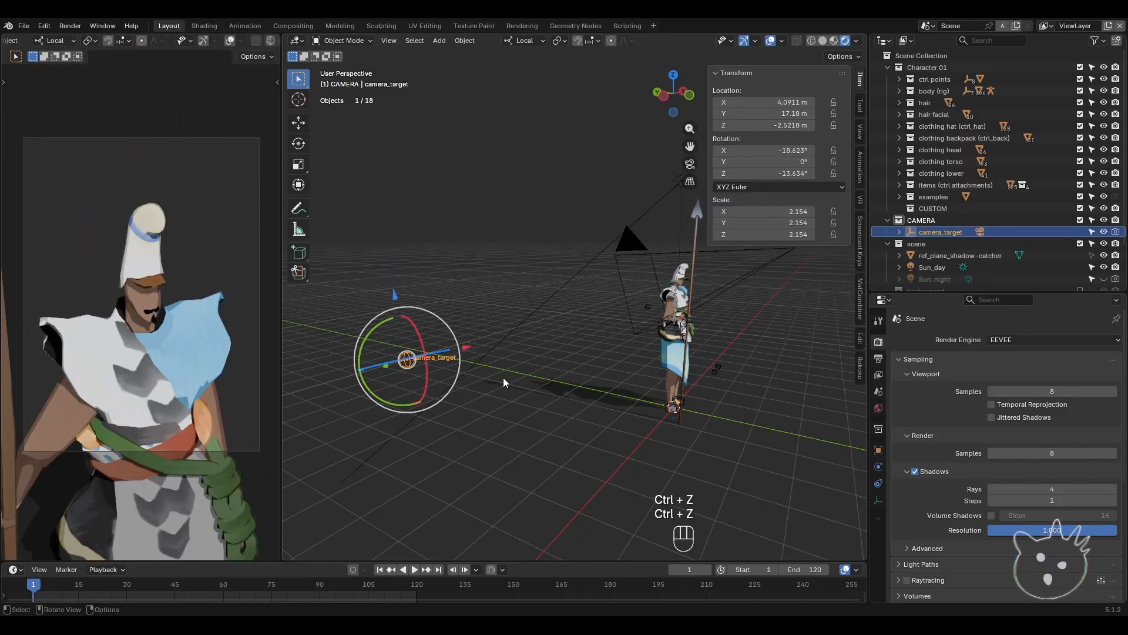
- Nudge the camera target down about 0.08 m to refine the close-up of the character's upper body
middle_click_drag(503, 378, 494, 371)
key("g")
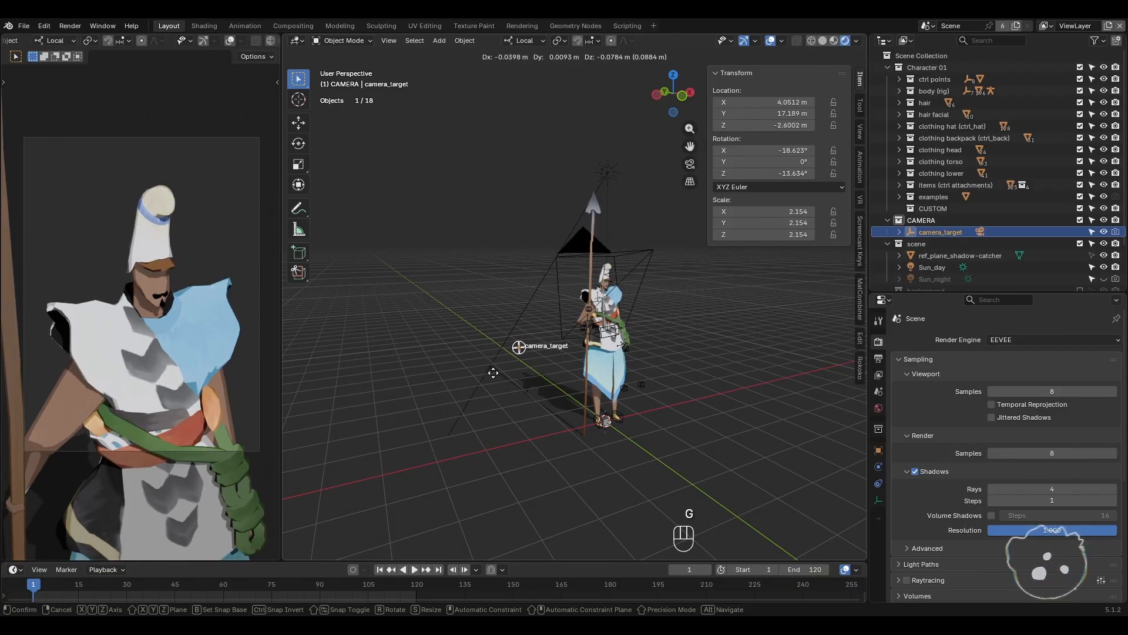
left_click(493, 373)
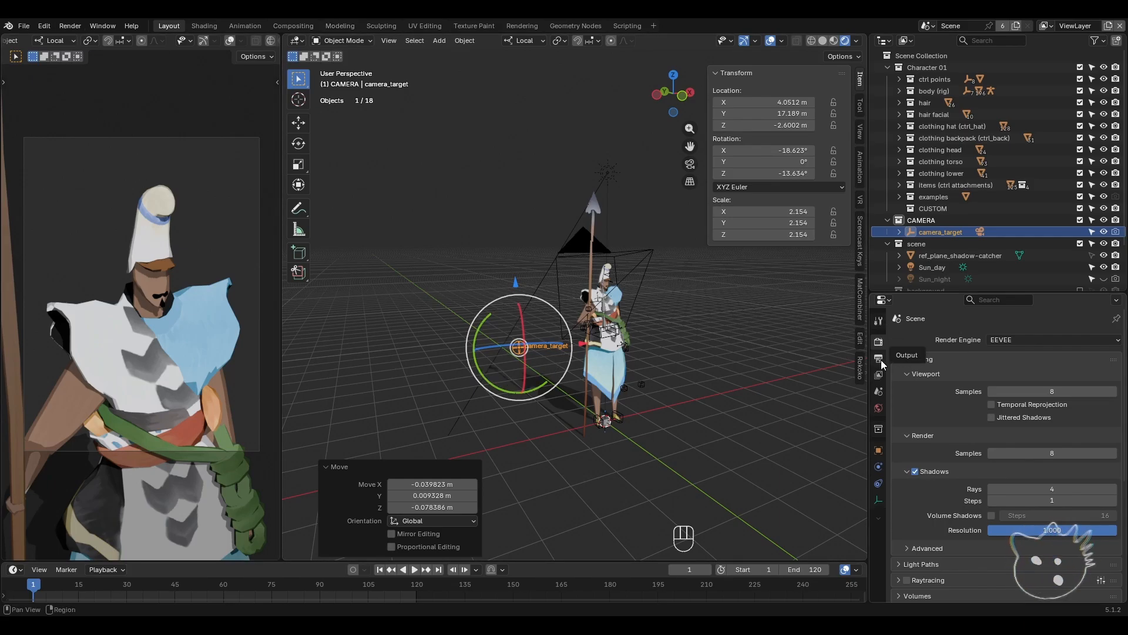
- Enable the Transparent film option in the render settings
scroll(922, 549, "down", 5)
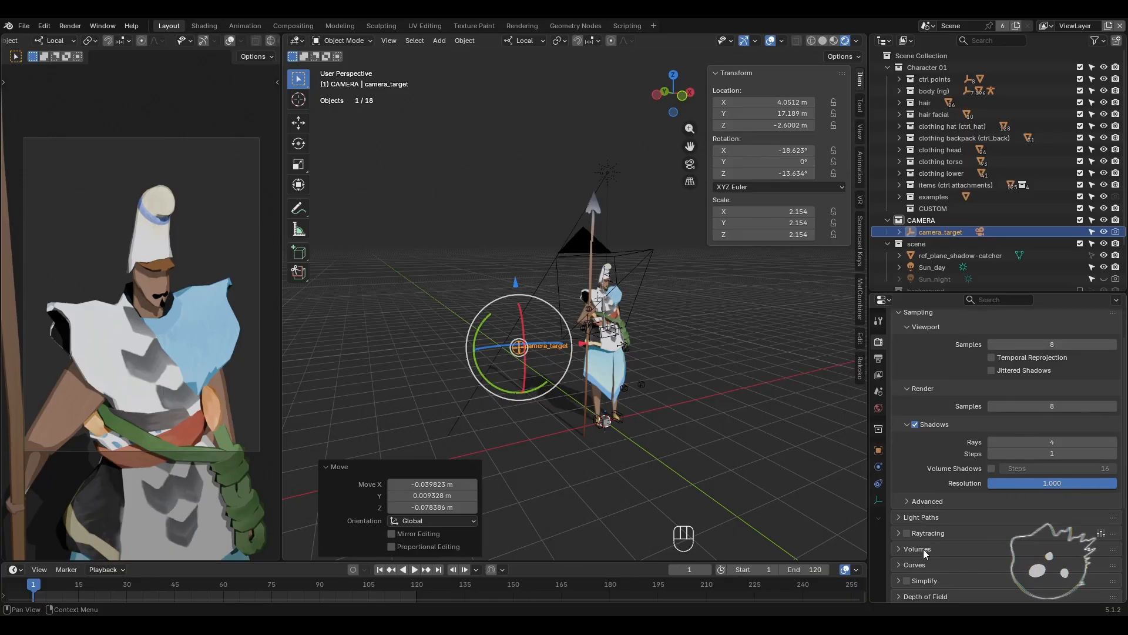
scroll(913, 573, "down", 1)
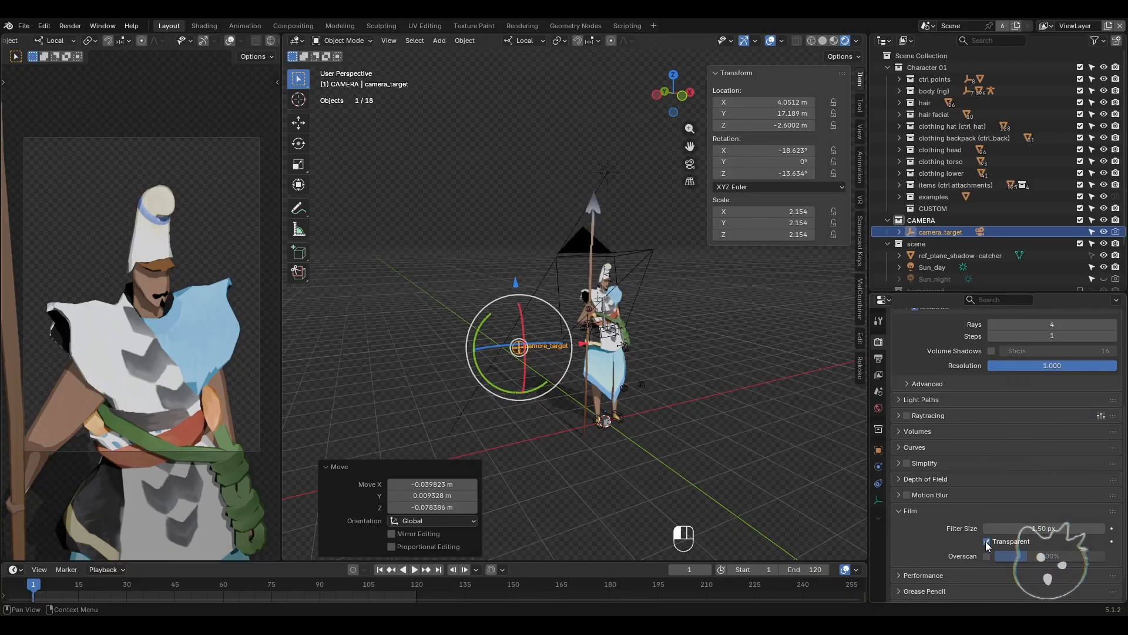
left_click(987, 541)
- Deselect everything, render the current frame as a still image, and close the render result
left_click(419, 312)
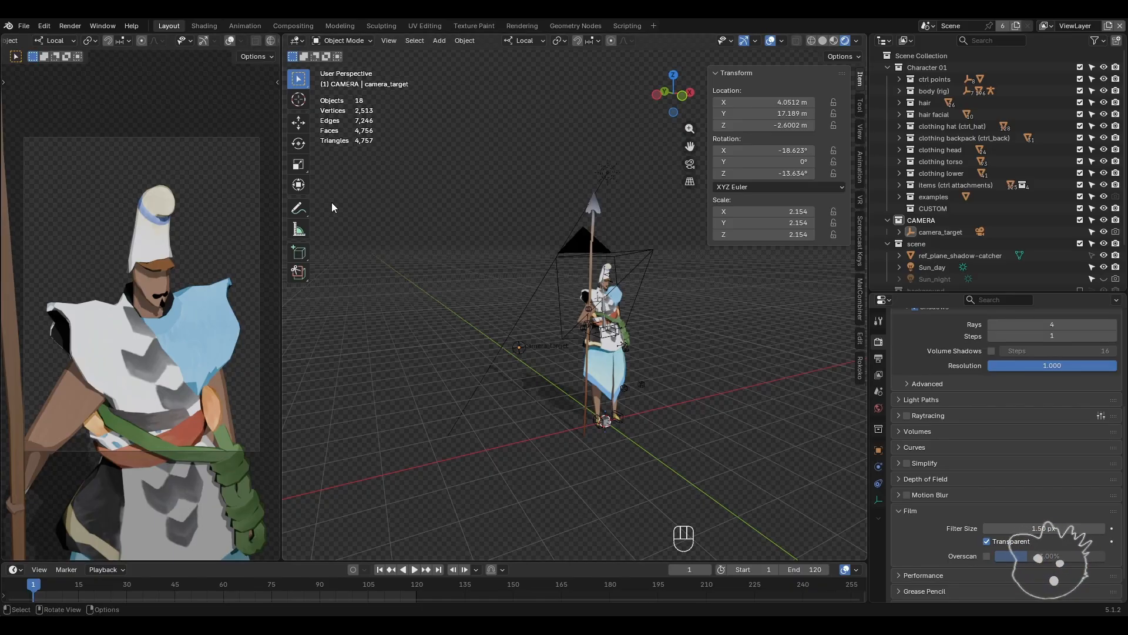
left_click(70, 26)
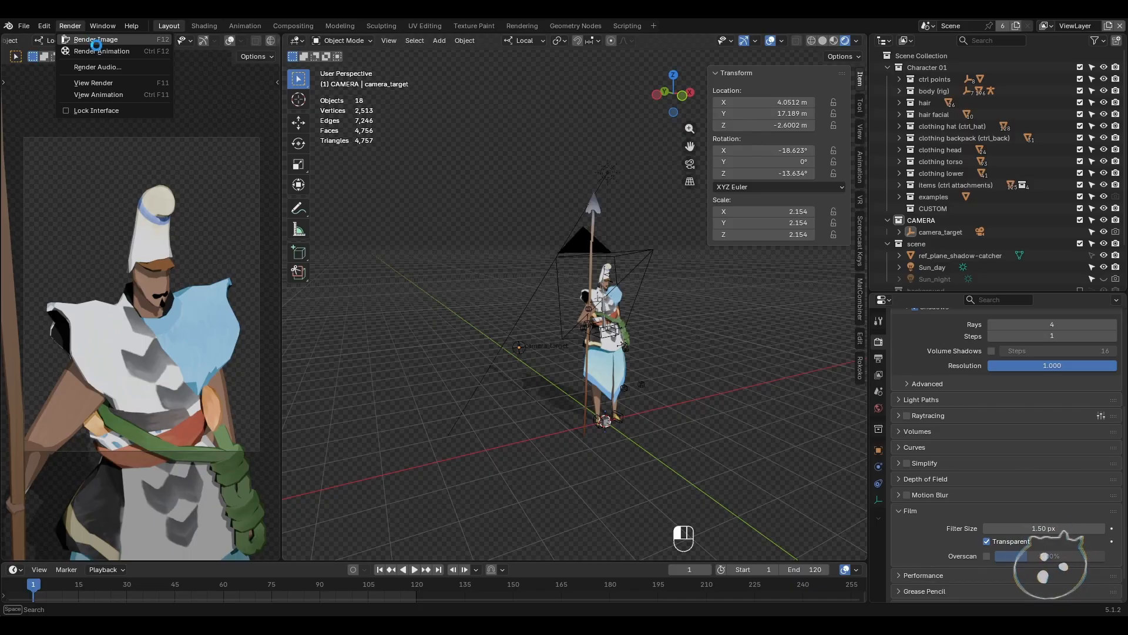
left_click(94, 39)
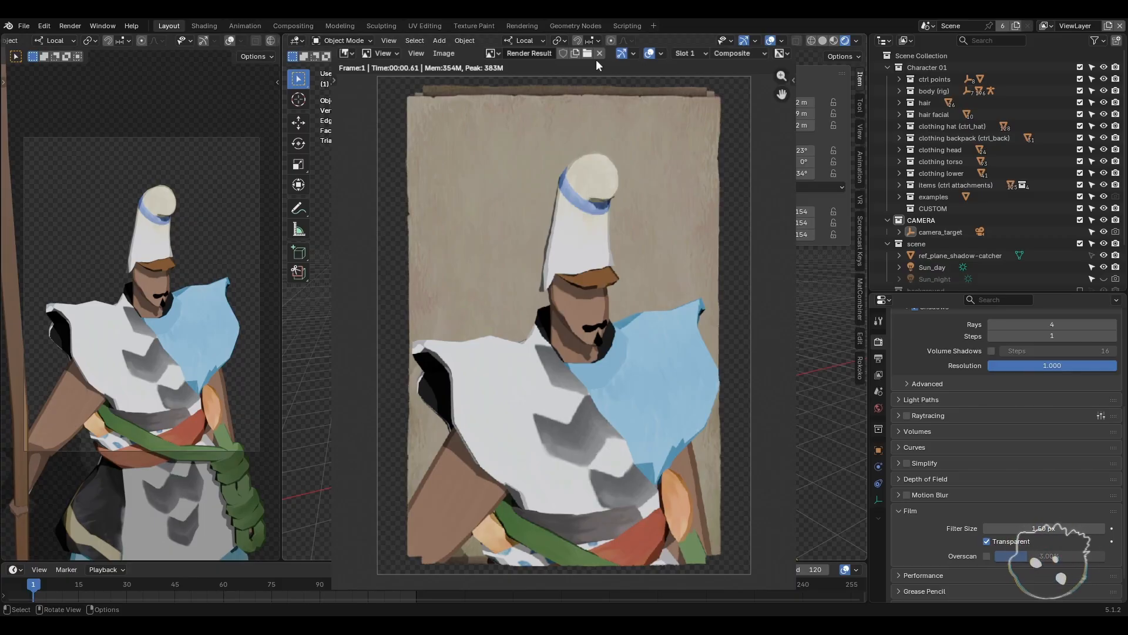
key("Escape")
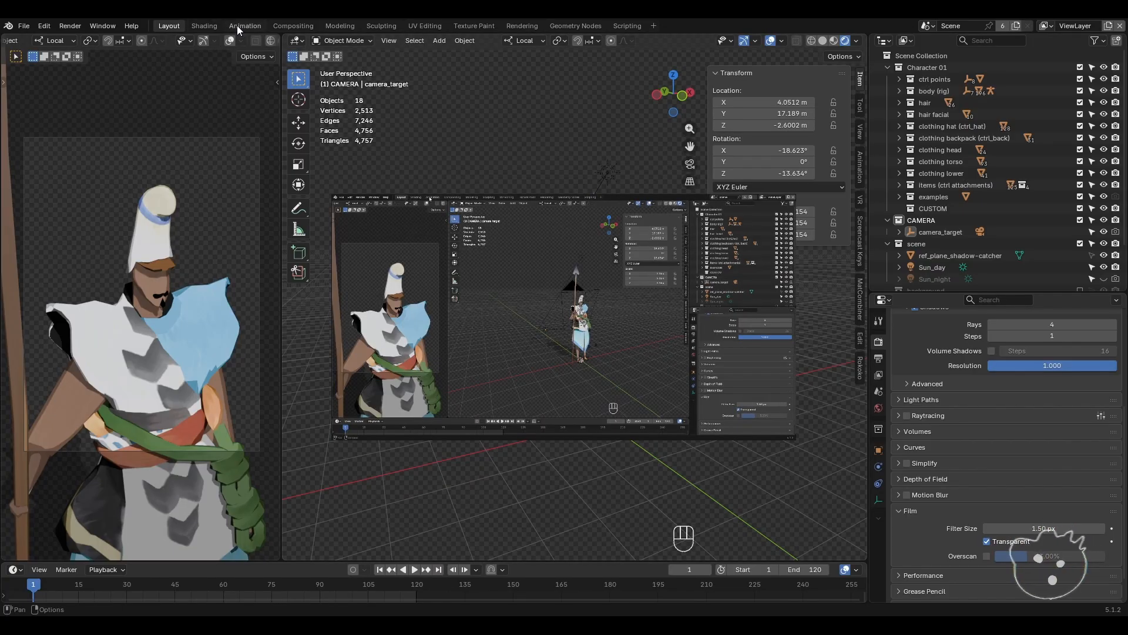
- In the Compositing workspace, switch the compositor's node tree to comp_blank to drop the paper background
left_click(278, 25)
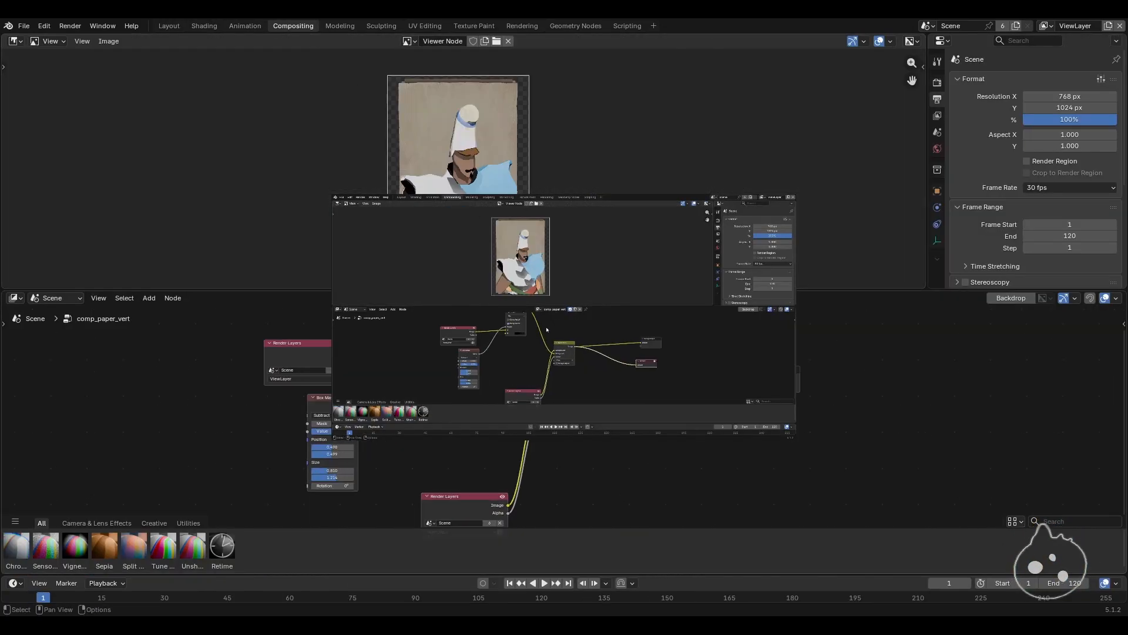
left_click(503, 298)
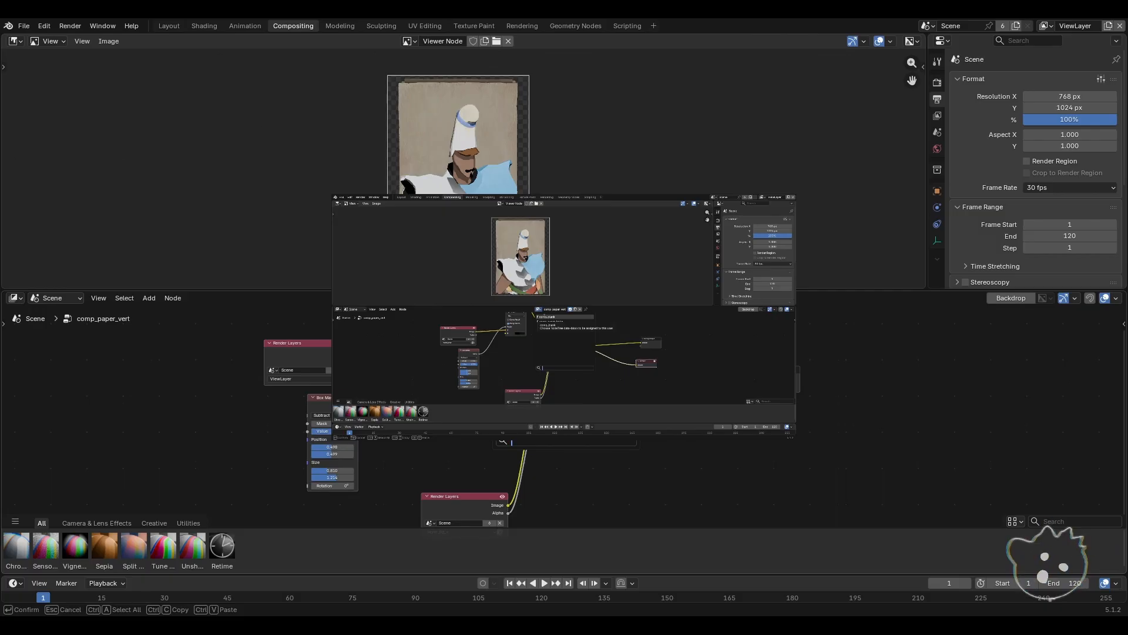
left_click(517, 318)
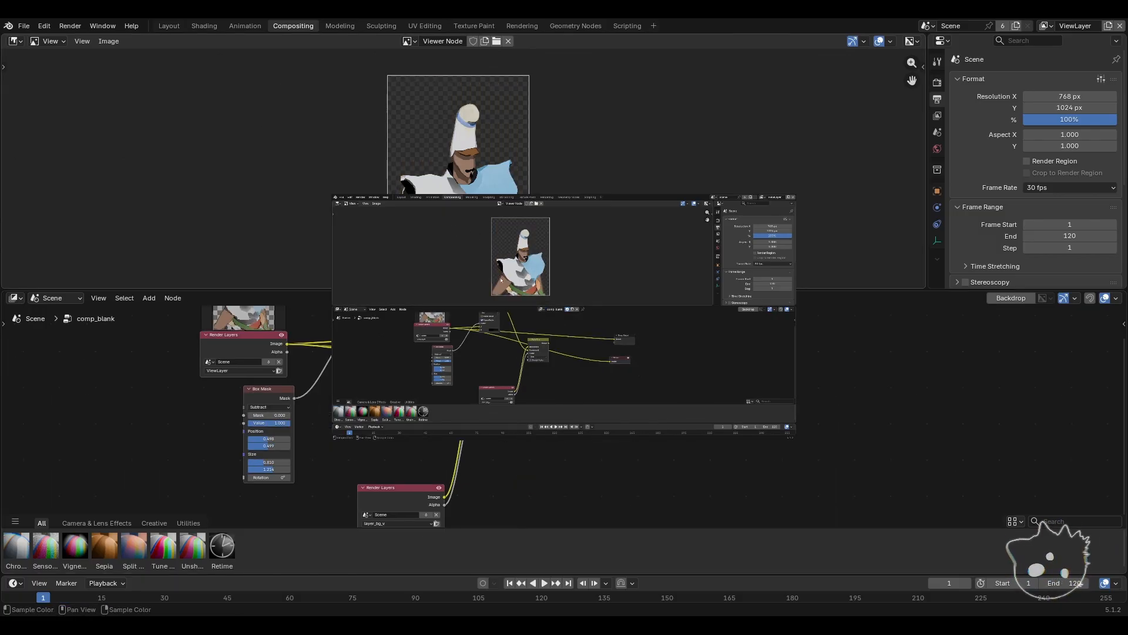
- Return to the Layout workspace, render the character again as a still image, and open the rendered image's file options
left_click(170, 27)
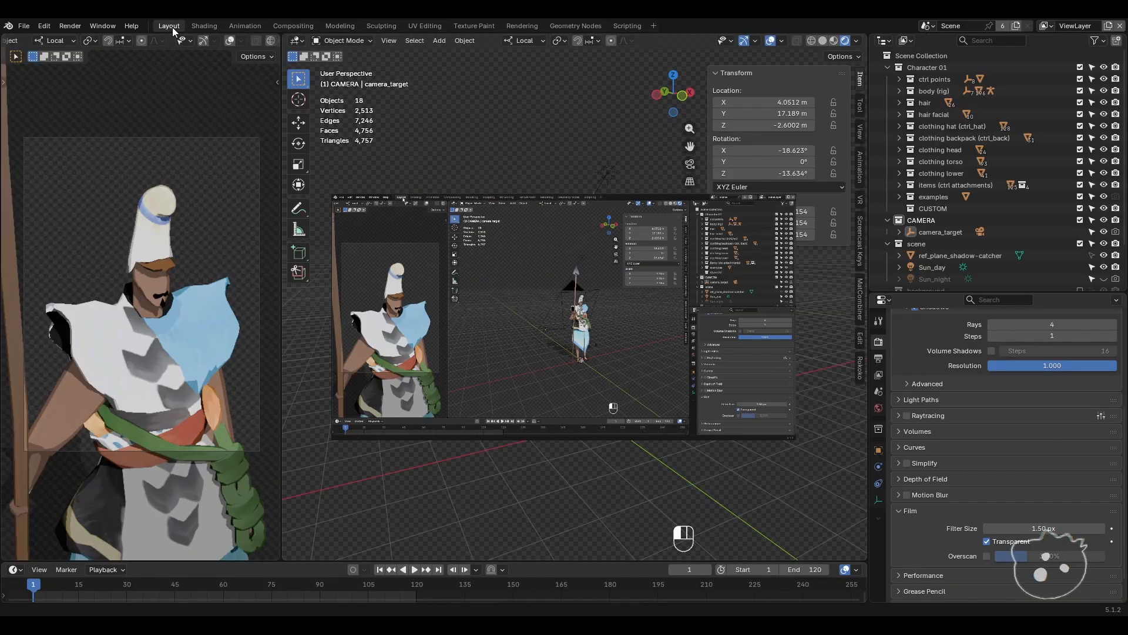
left_click(72, 26)
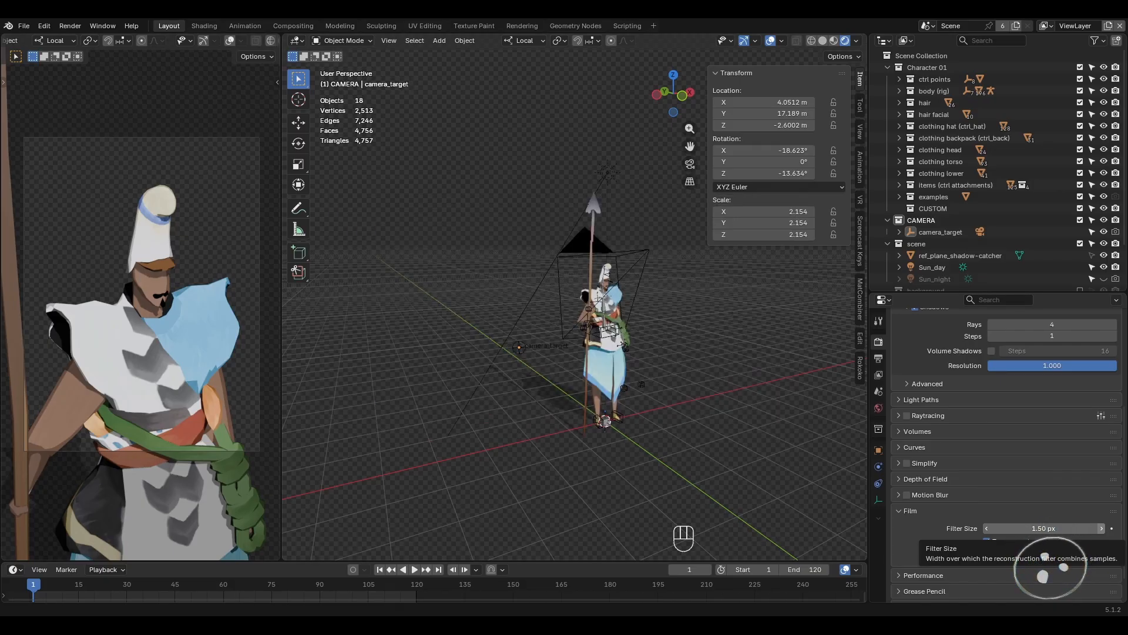
key("F12")
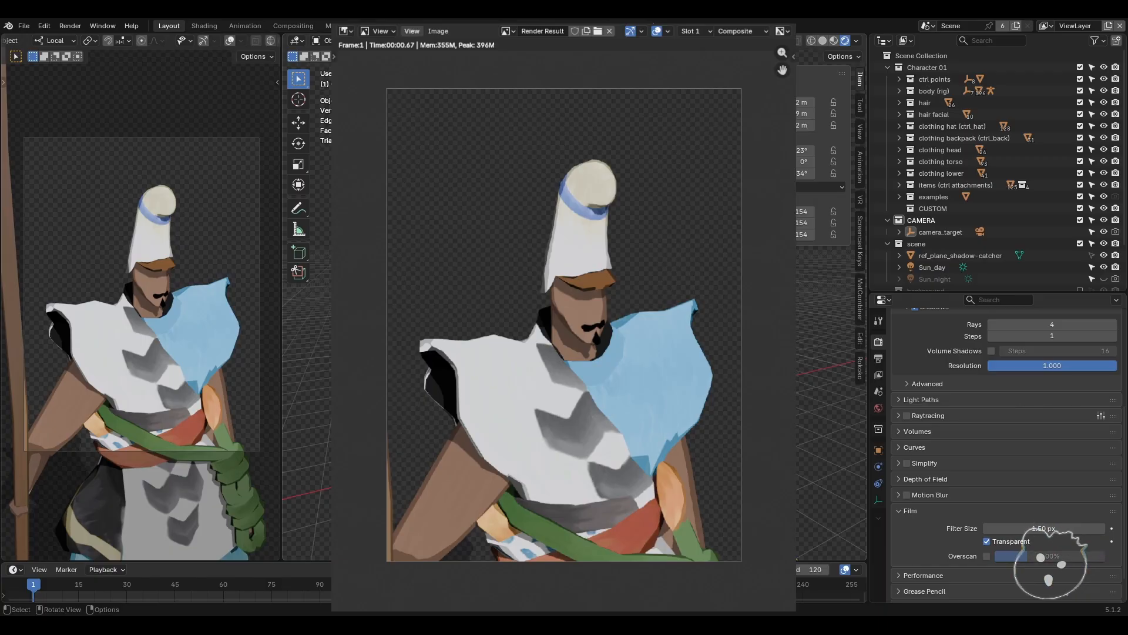
left_click(439, 32)
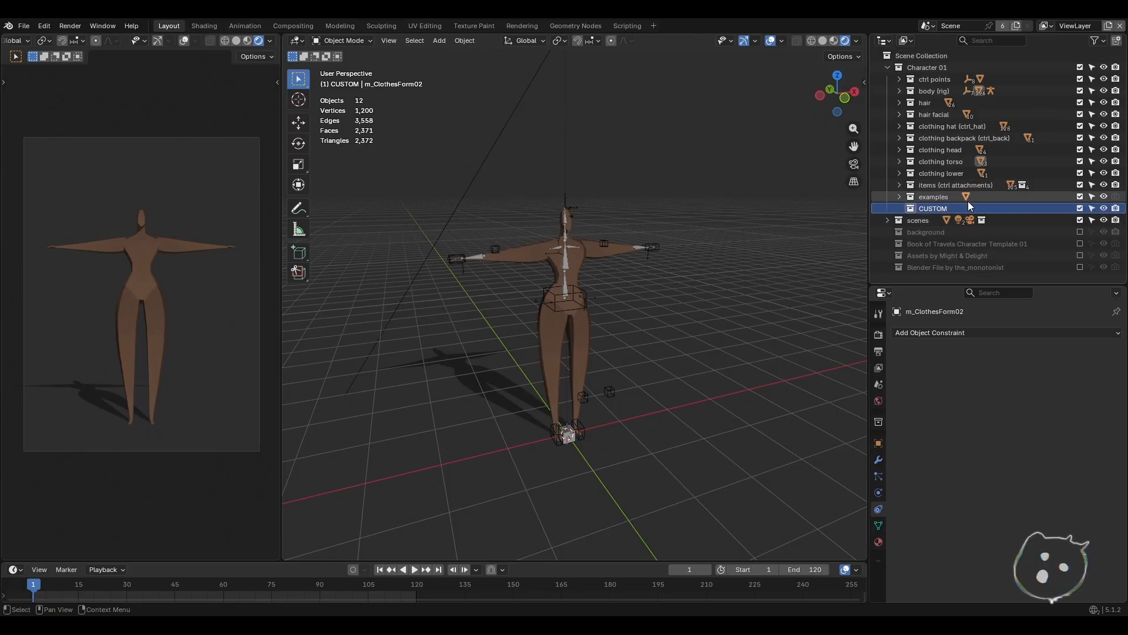
- In the Shading workspace, filter the hidden object list by "form" and browse to the m_ClothesForm meshes
scroll(686, 309, "up", 3)
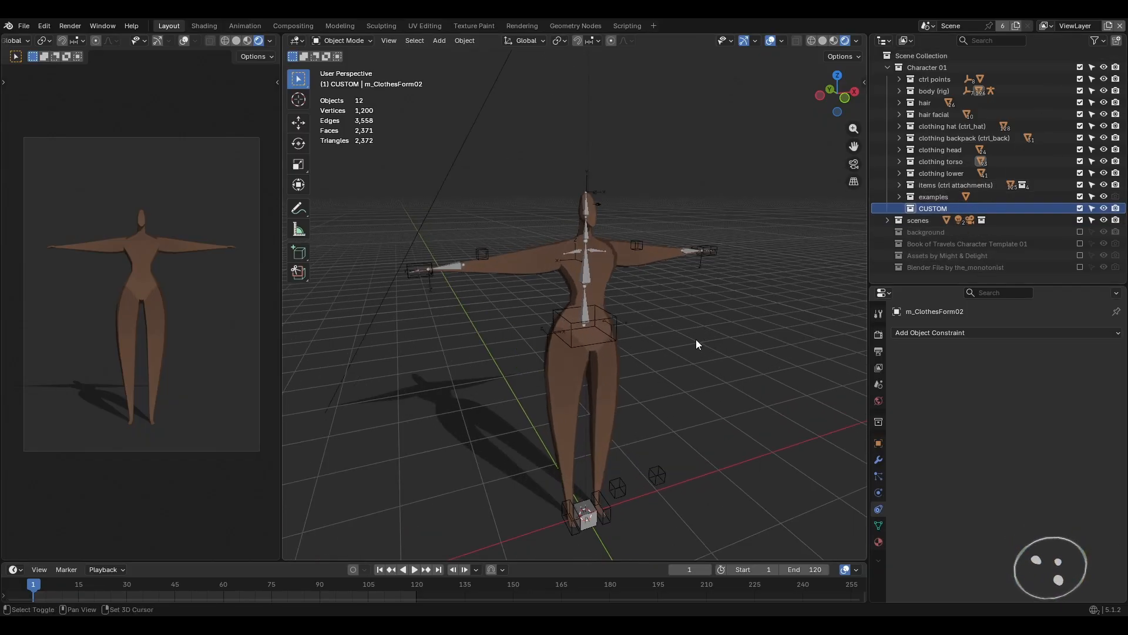
middle_click_drag(696, 341, 713, 326, "shift")
scroll(713, 326, "down", 2)
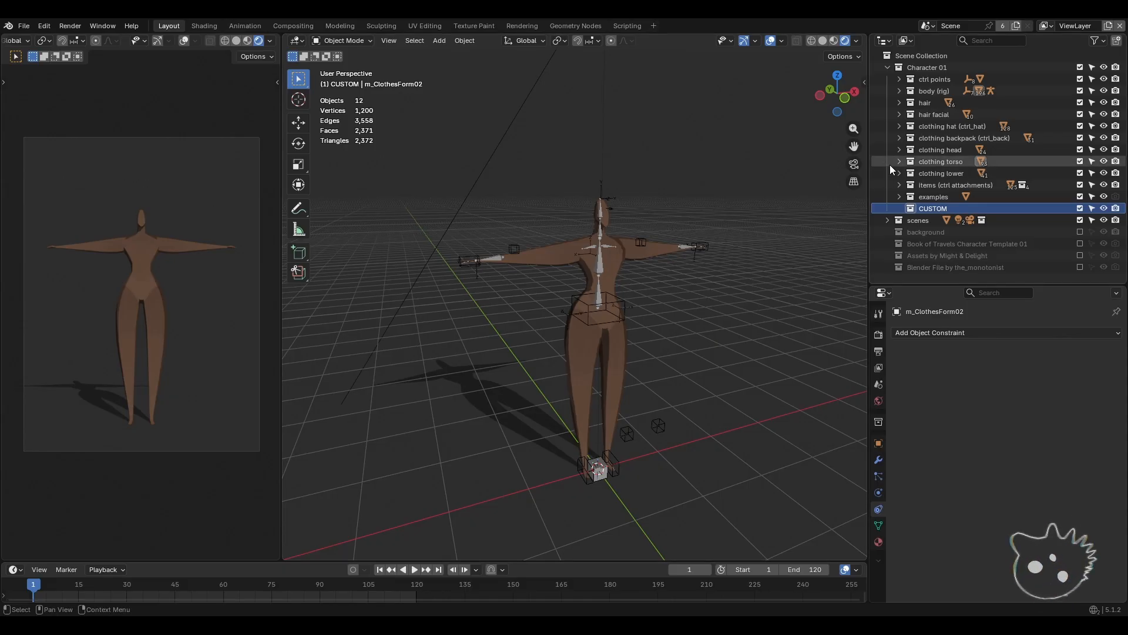
left_click(202, 27)
scroll(584, 285, "down", 1)
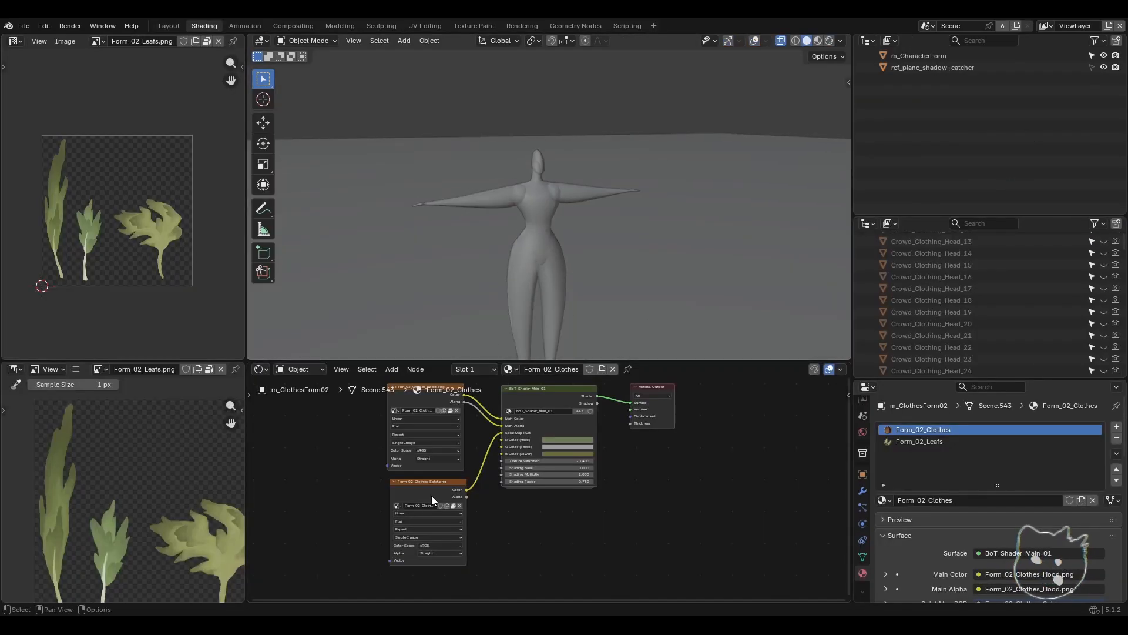
middle_click_drag(575, 498, 586, 515)
left_click(980, 222)
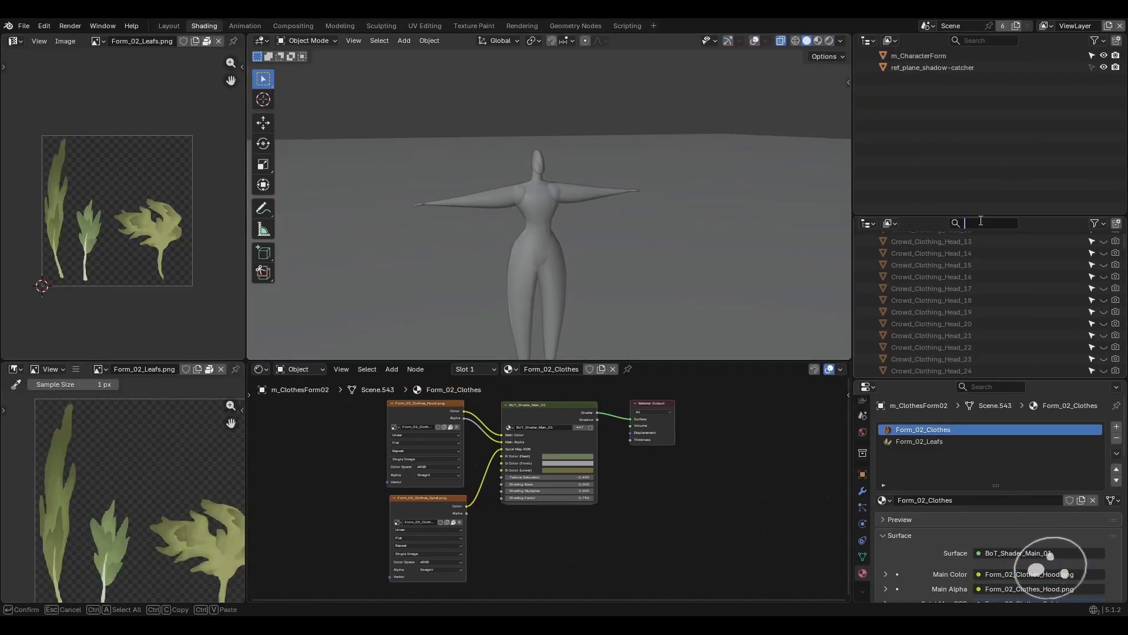
type("form")
key("Return")
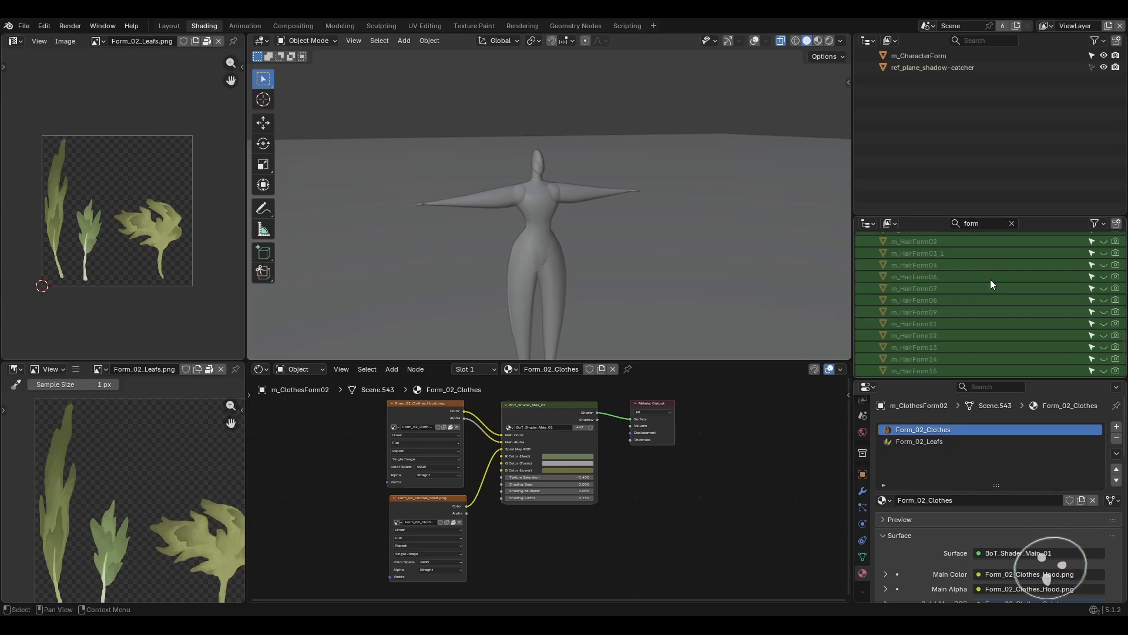
scroll(990, 280, "down", 1)
scroll(992, 300, "up", 6)
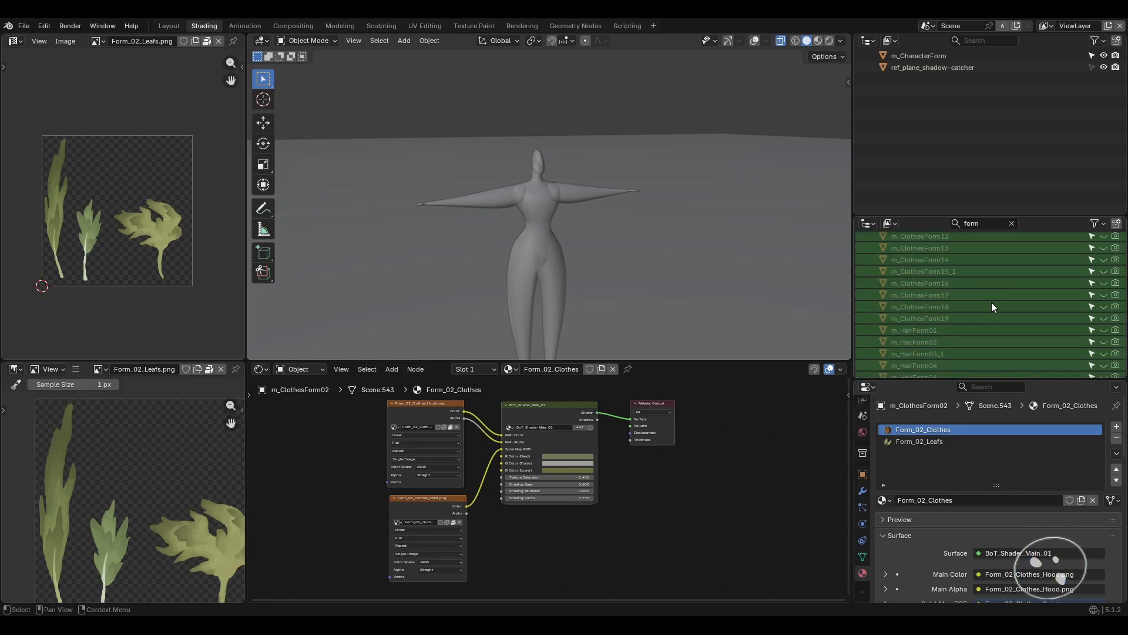
- Switch the viewport to Rendered shading, preview the m_ClothesForm13 outfit on the body, and hide it again
left_click(829, 40)
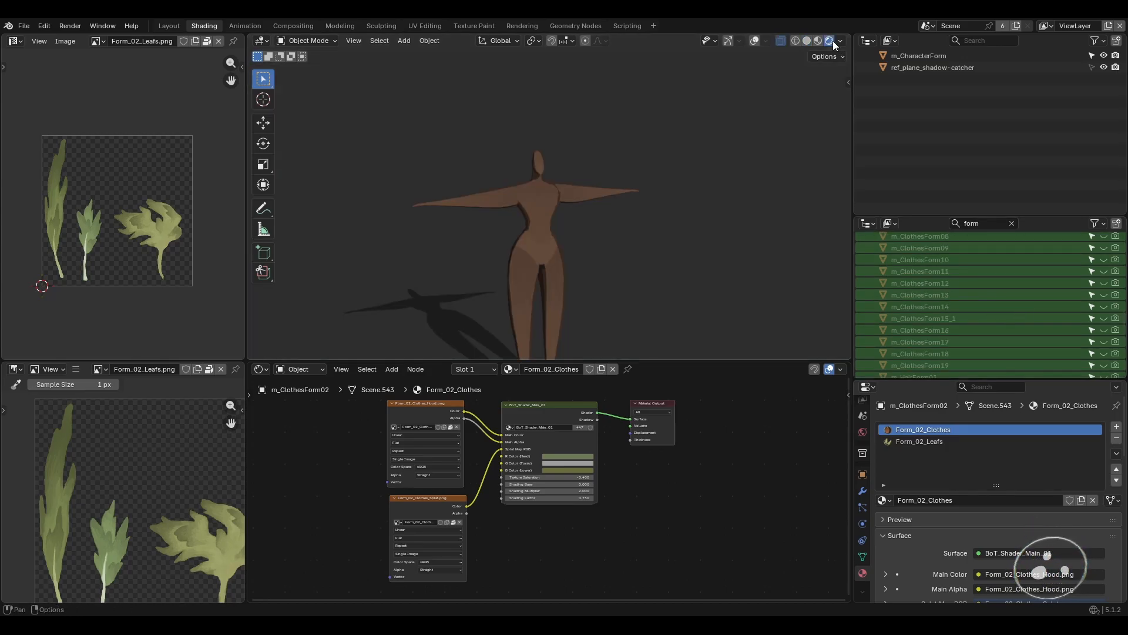
middle_click_drag(626, 284, 633, 234, "shift")
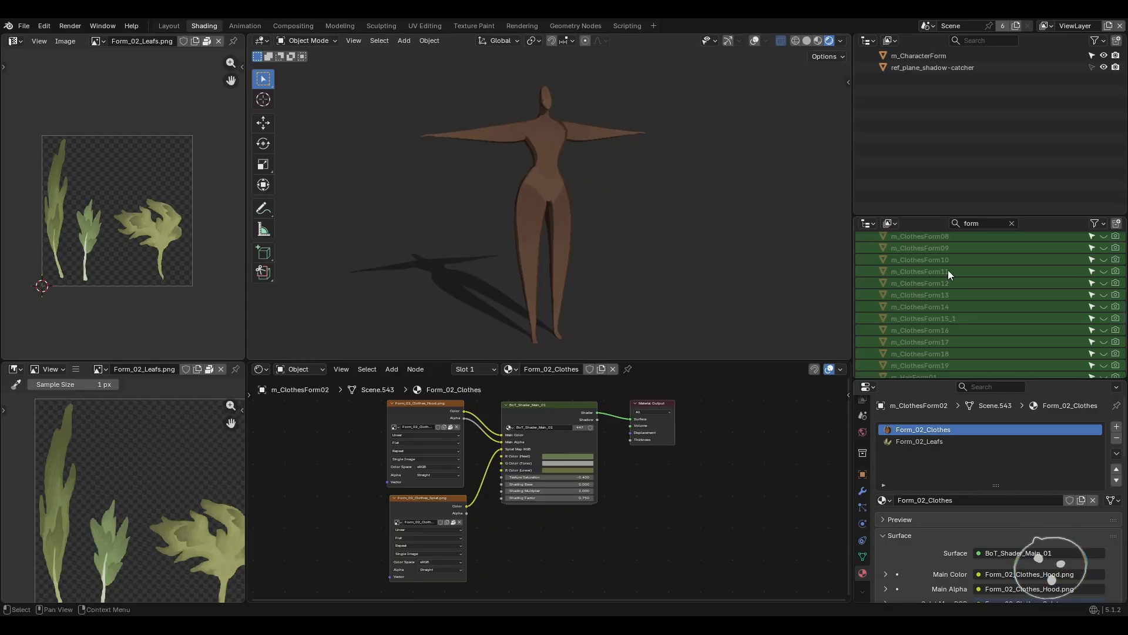
left_click(1002, 307)
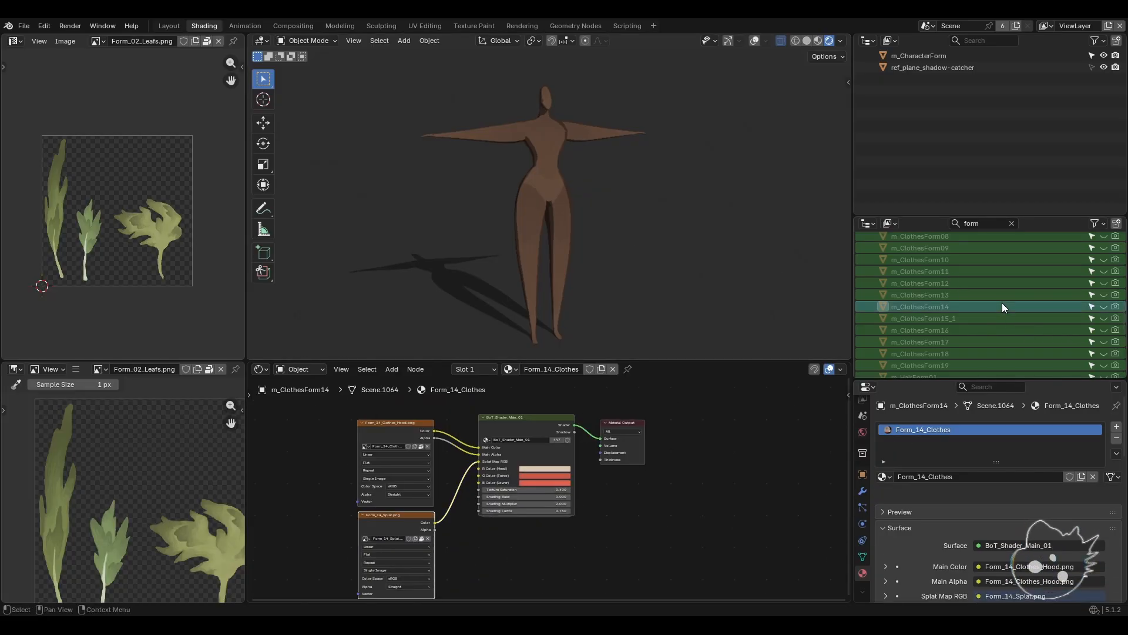
left_click(1104, 306)
left_click(1104, 306)
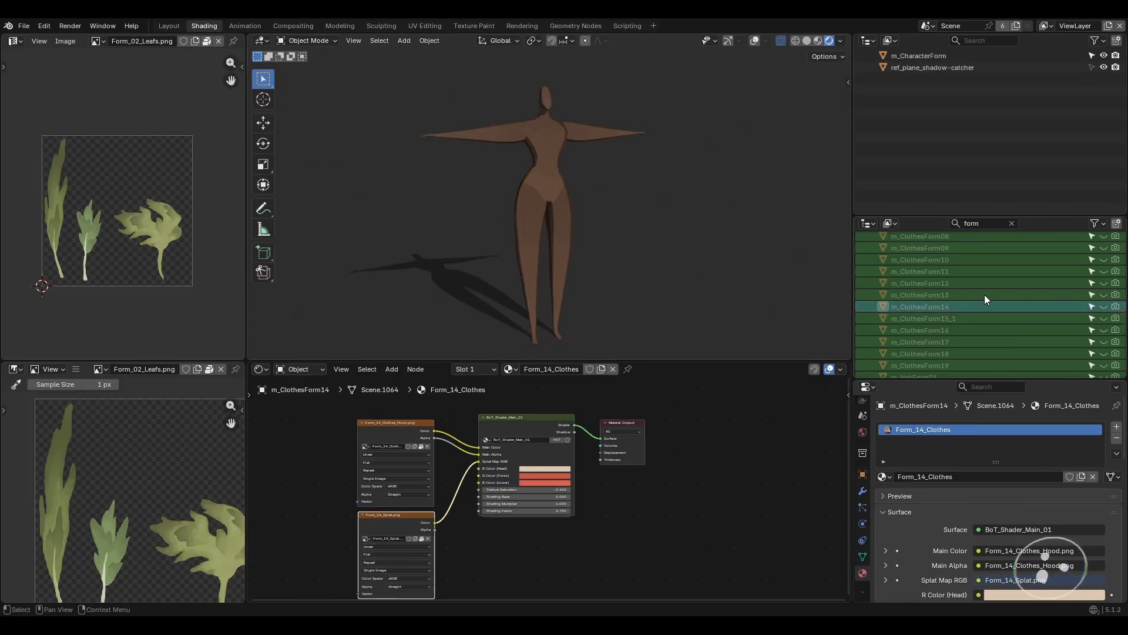
left_click(952, 295)
left_click(1104, 294)
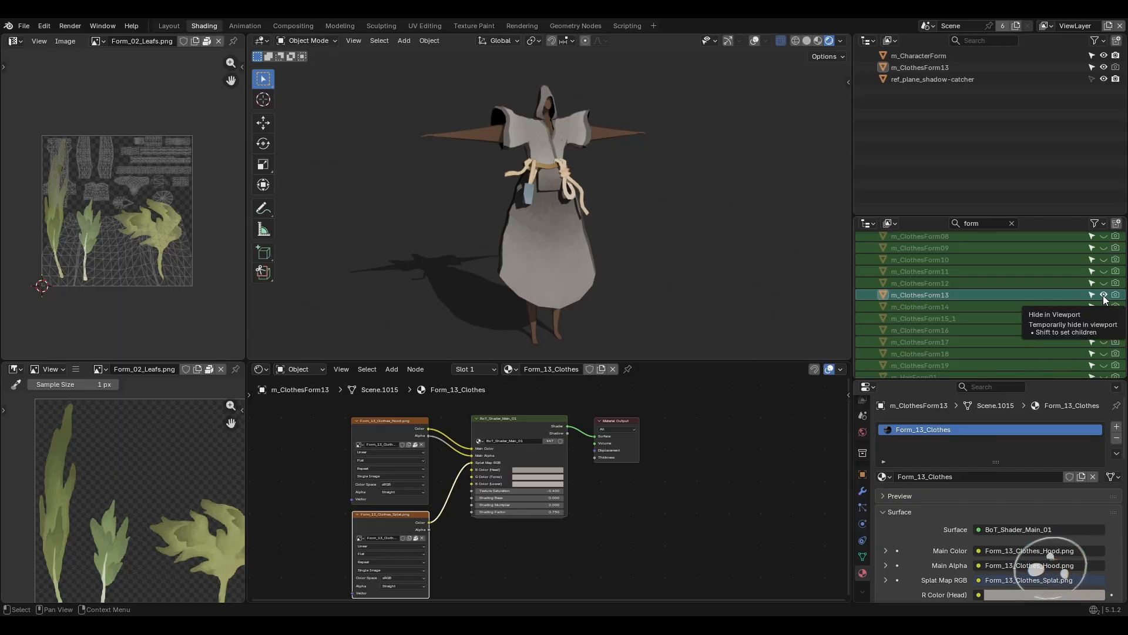
left_click(1104, 295)
- Unhide and select the m_ClothesForm14 outfit, return to the Layout workspace, and clear the selection
left_click(1104, 305)
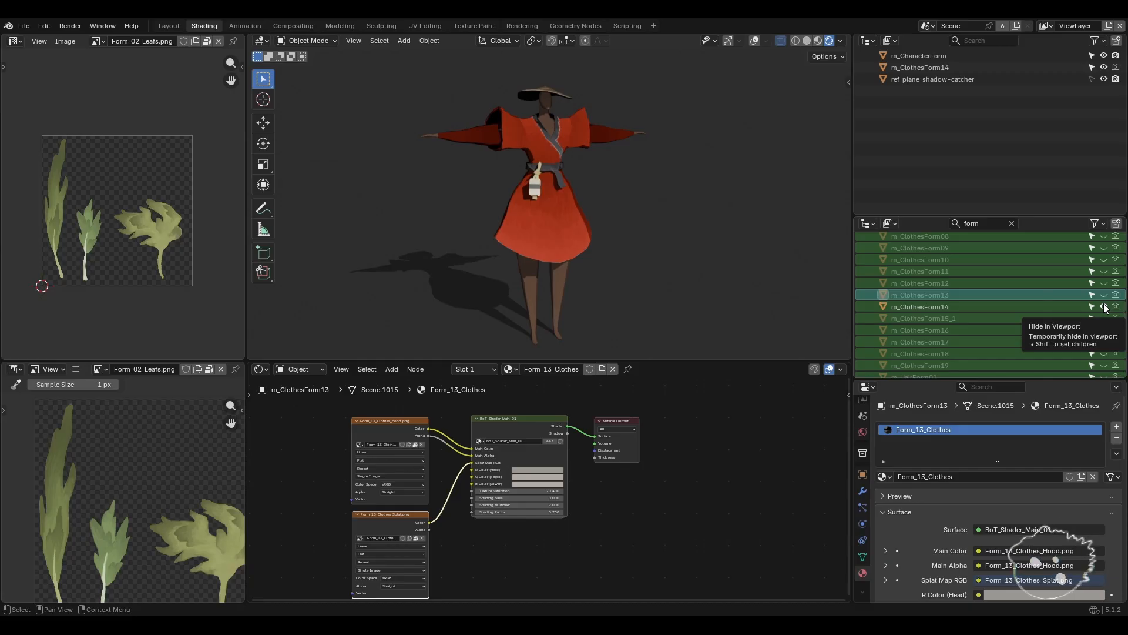
left_click(1021, 306)
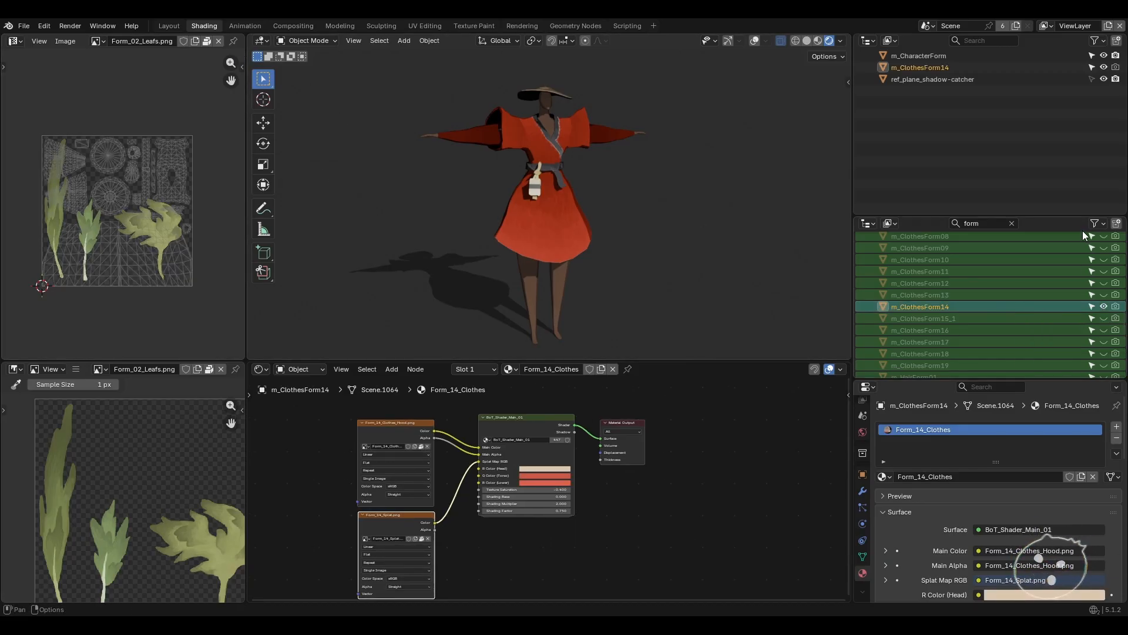
left_click(164, 31)
mouse_move(555, 334)
middle_mouse_down()
mouse_move(587, 346)
mouse_move(606, 335)
middle_mouse_up()
middle_click_drag(699, 339, 700, 331)
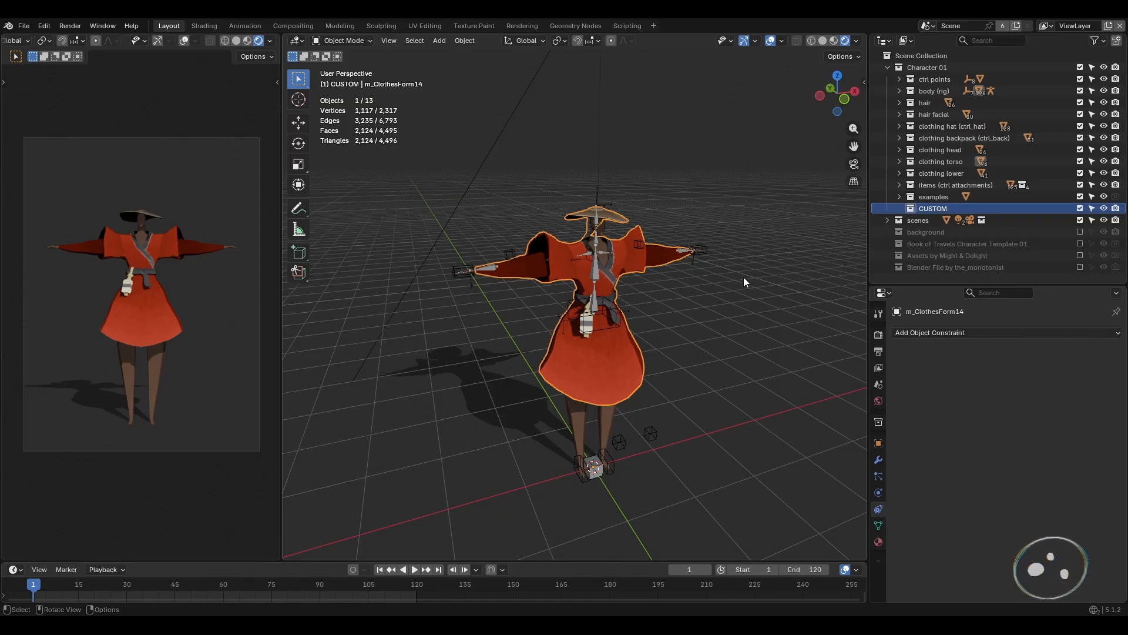
middle_click_drag(708, 301, 731, 306)
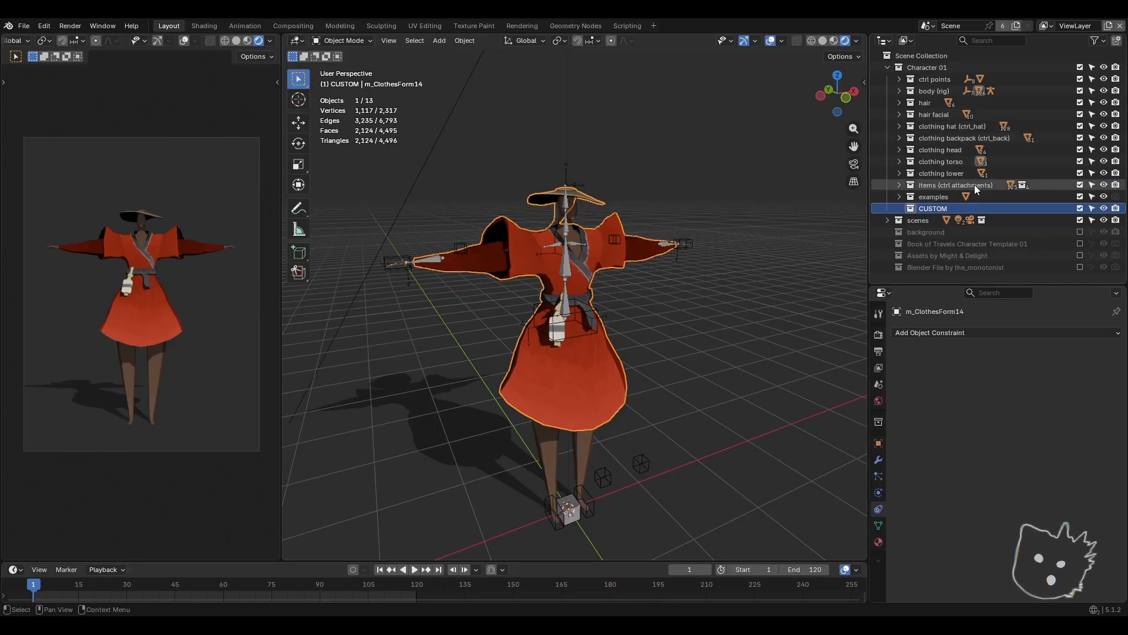
middle_click_drag(735, 303, 724, 309)
left_click(721, 310)
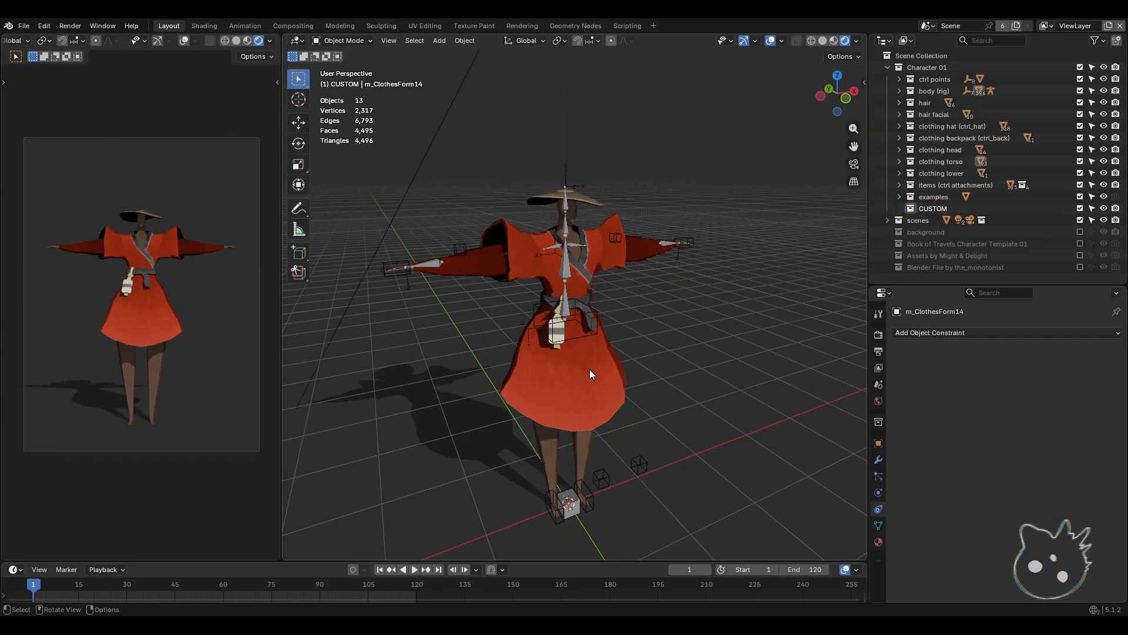
- Put the CharacterForm armature into Pose Mode and frame its Head bone in the viewport
left_click(567, 204)
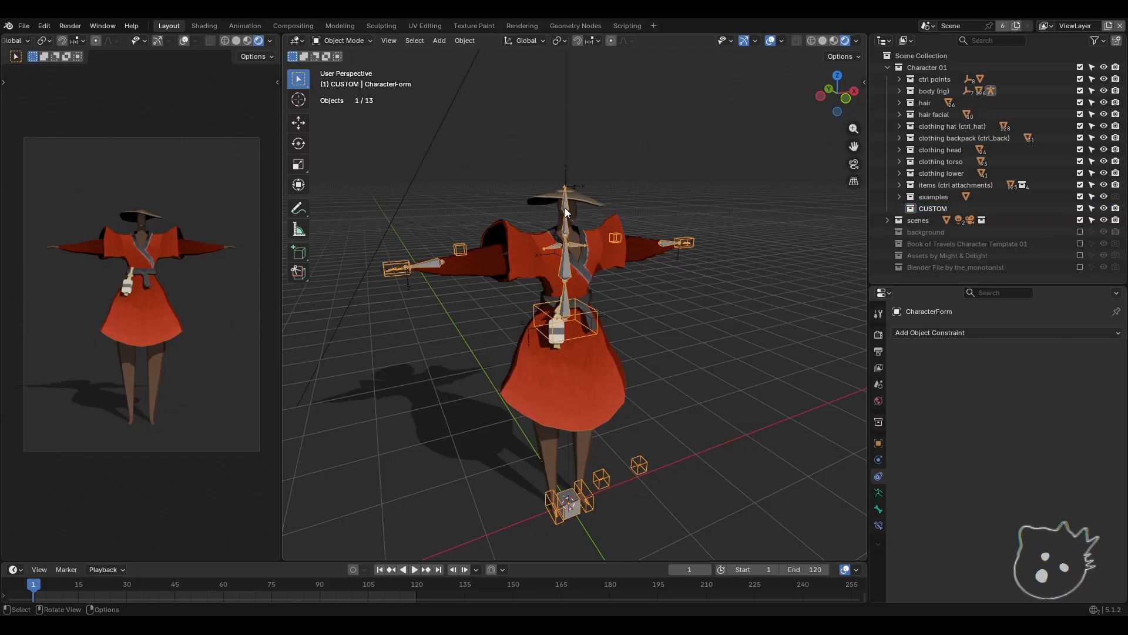
middle_click_drag(567, 208, 573, 247, "shift")
left_click(359, 41)
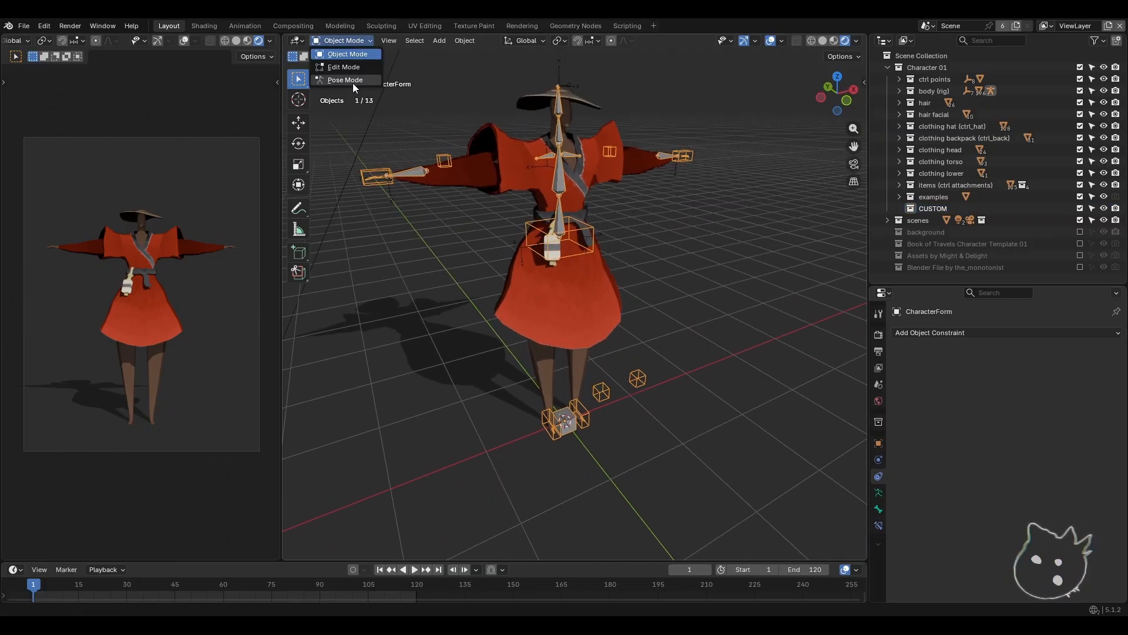
left_click(356, 84)
left_click(557, 116)
key("KP_Decimal")
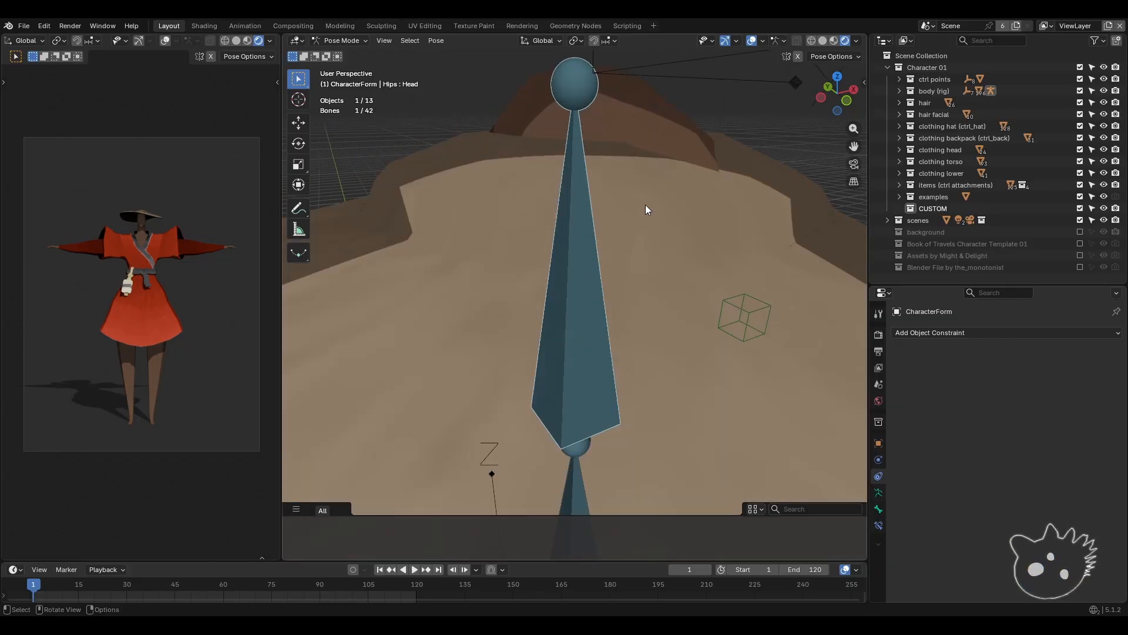
middle_click_drag(645, 204, 346, 362)
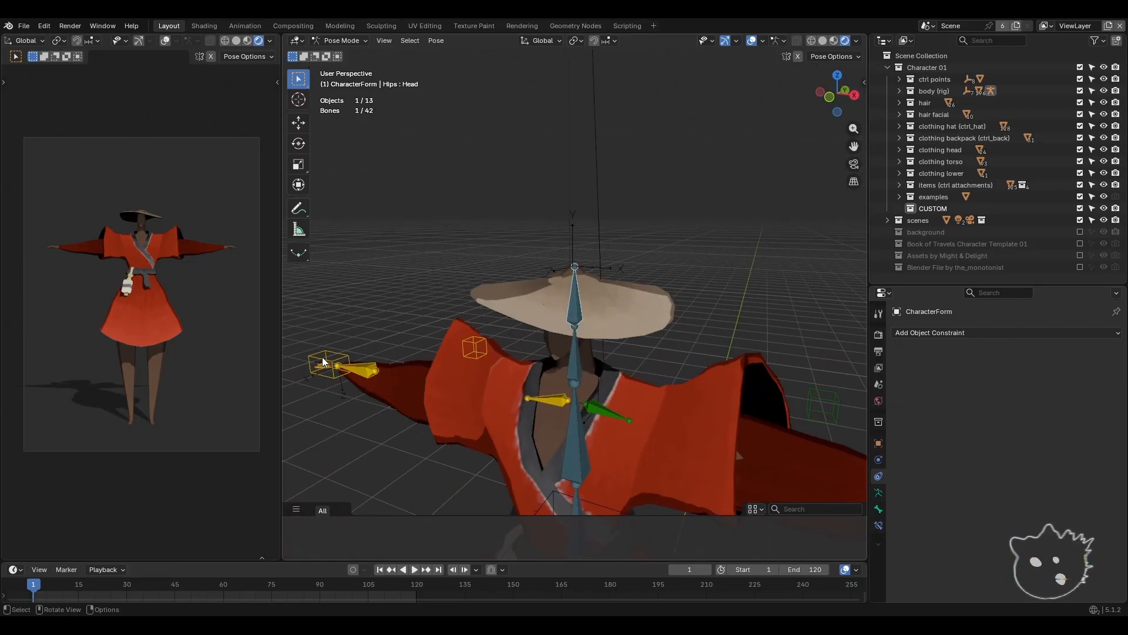
- Select the RightHand_IK bone, enable the Screencast Keys overlay, and frame the bone for posing
left_click(324, 362)
key("n")
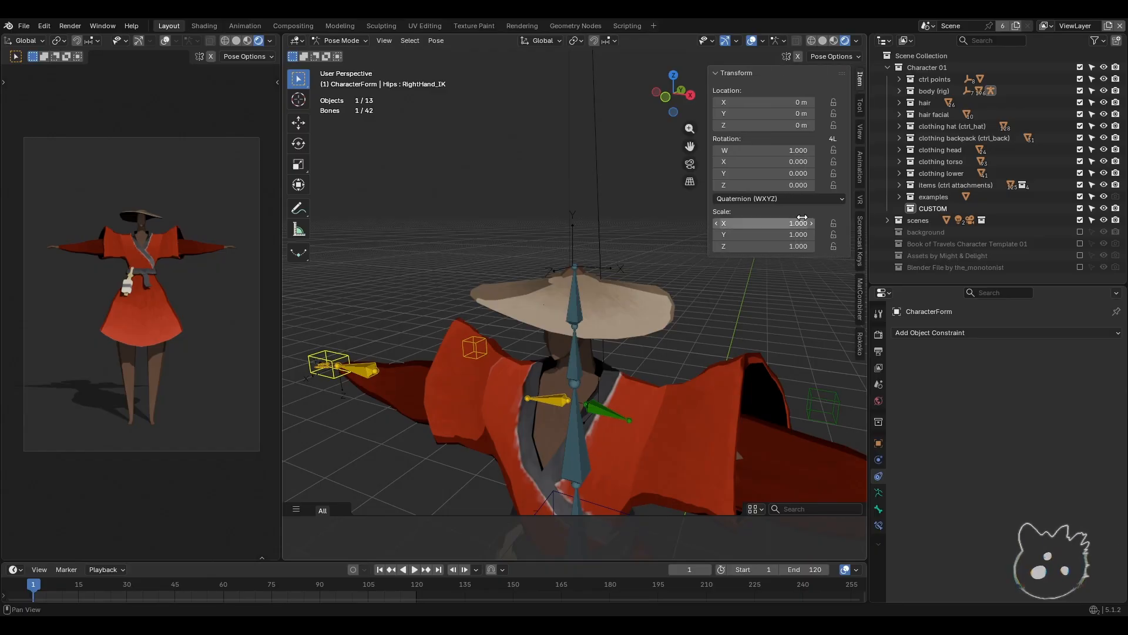
left_click(862, 255)
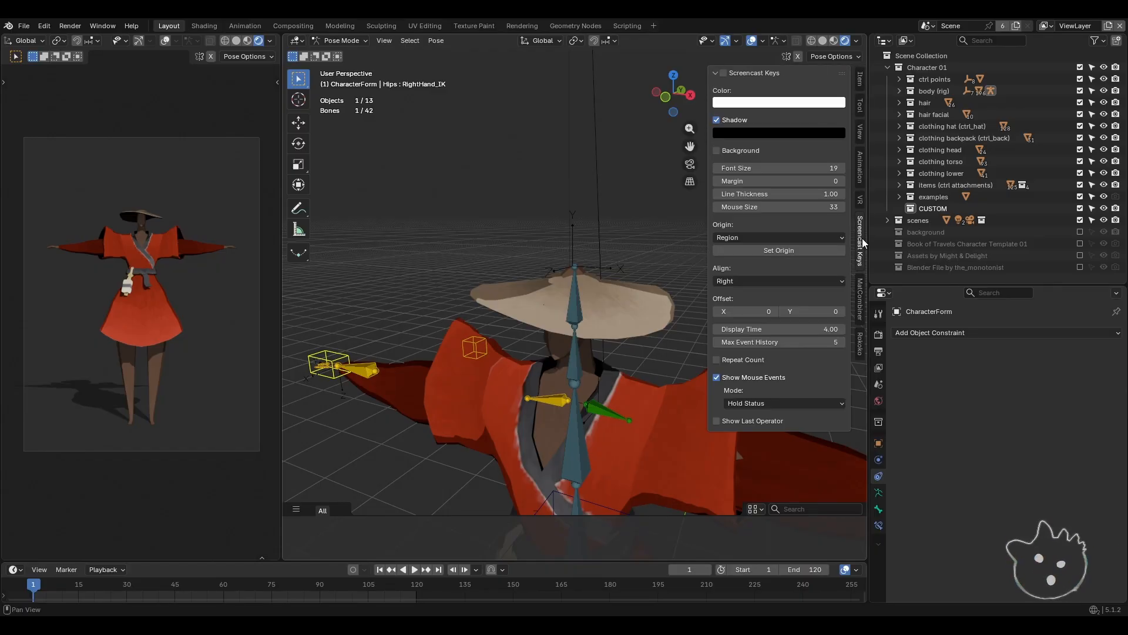
left_click(721, 72)
key("n")
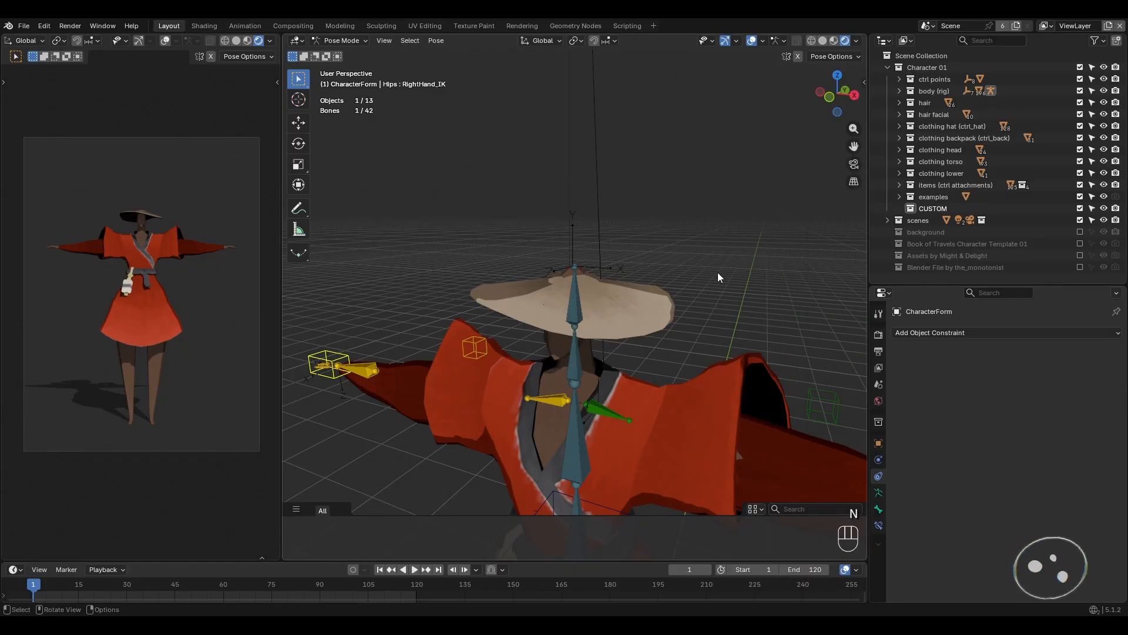
key("KP_Decimal")
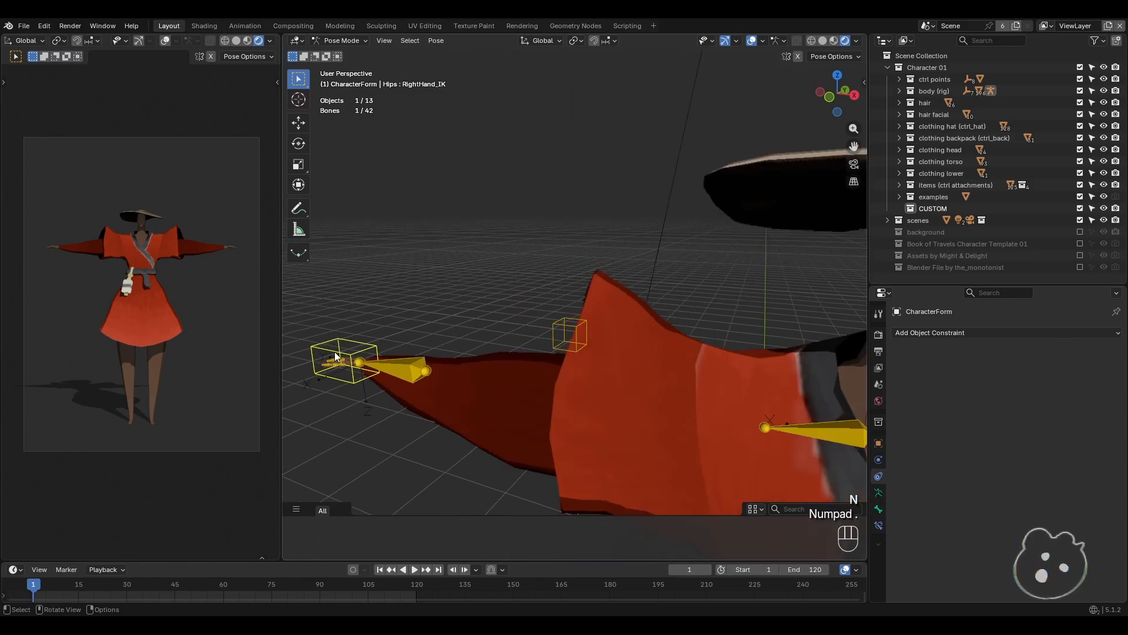
- Select the armature's Head bone and frame it, then view the character's upper body
middle_click_drag(480, 394, 715, 102)
left_click(707, 85)
key("KP_Decimal")
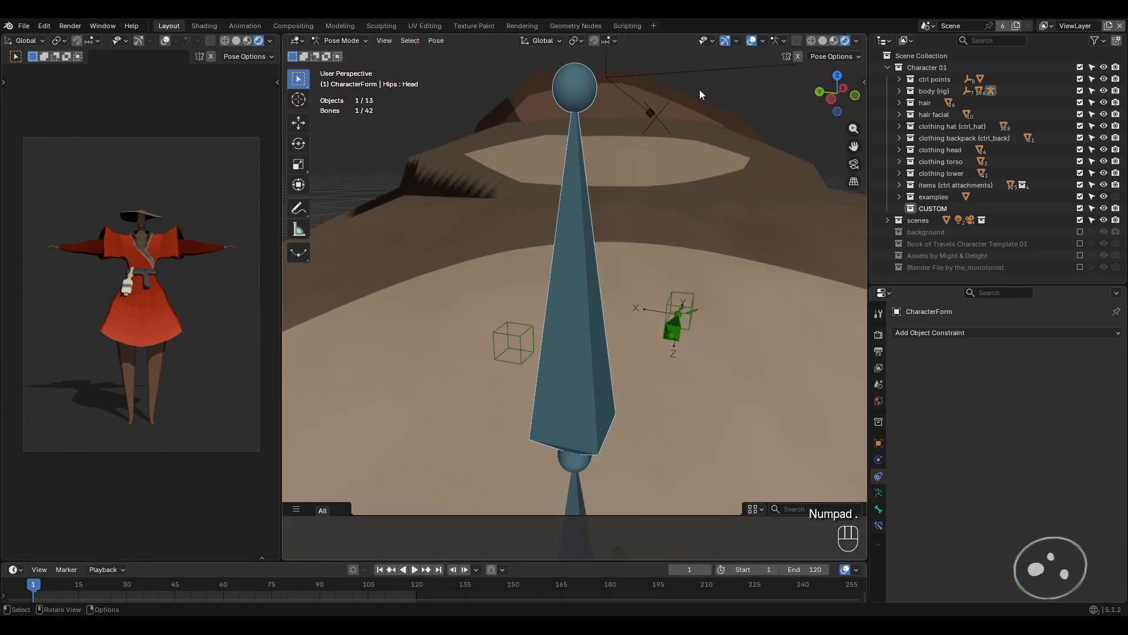
scroll(695, 267, "down", 5)
middle_click_drag(639, 268, 549, 270)
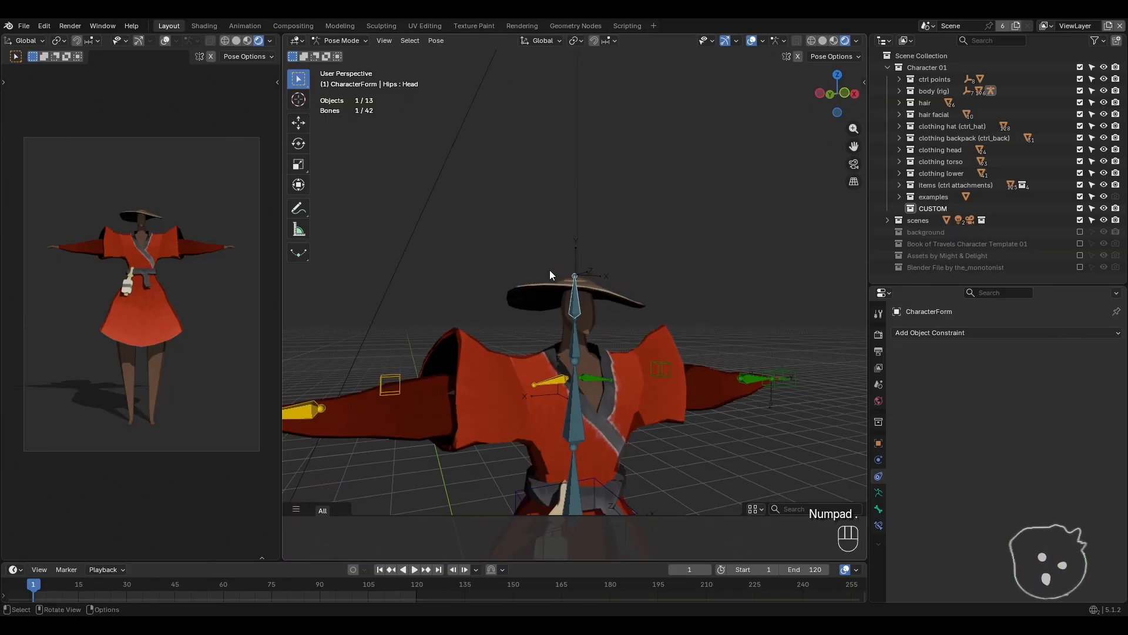
- Return the armature to Object Mode, select the red m_ClothesForm14 outfit, and locate it in the Outliner
left_click(343, 41)
left_click(338, 52)
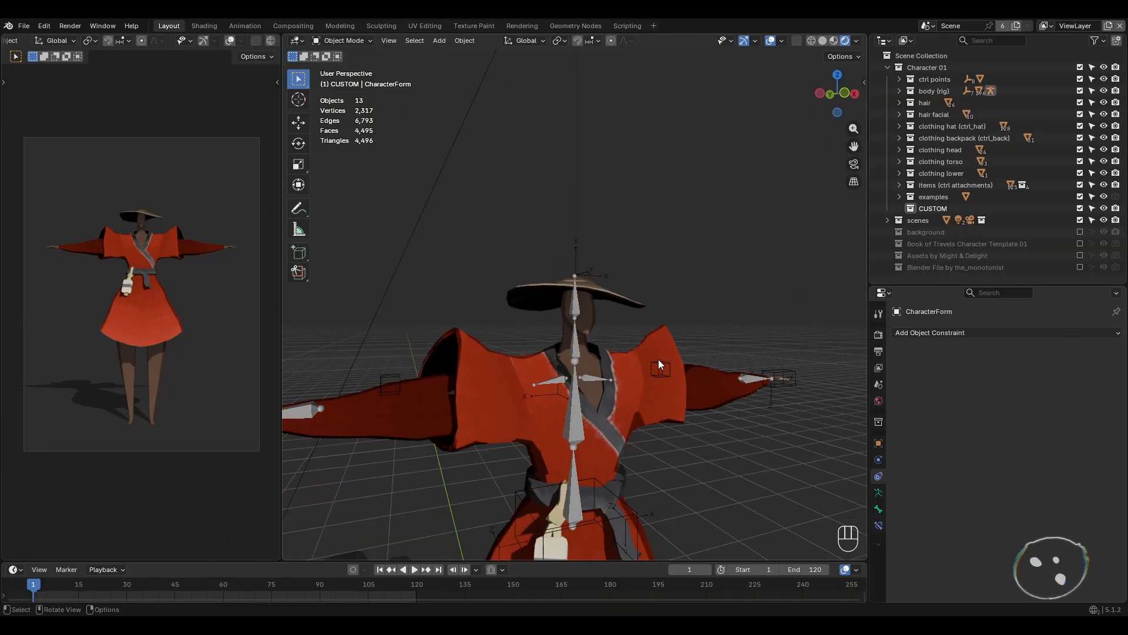
left_click(660, 392)
scroll(658, 361, "down", 3)
middle_click_drag(658, 330, 623, 368)
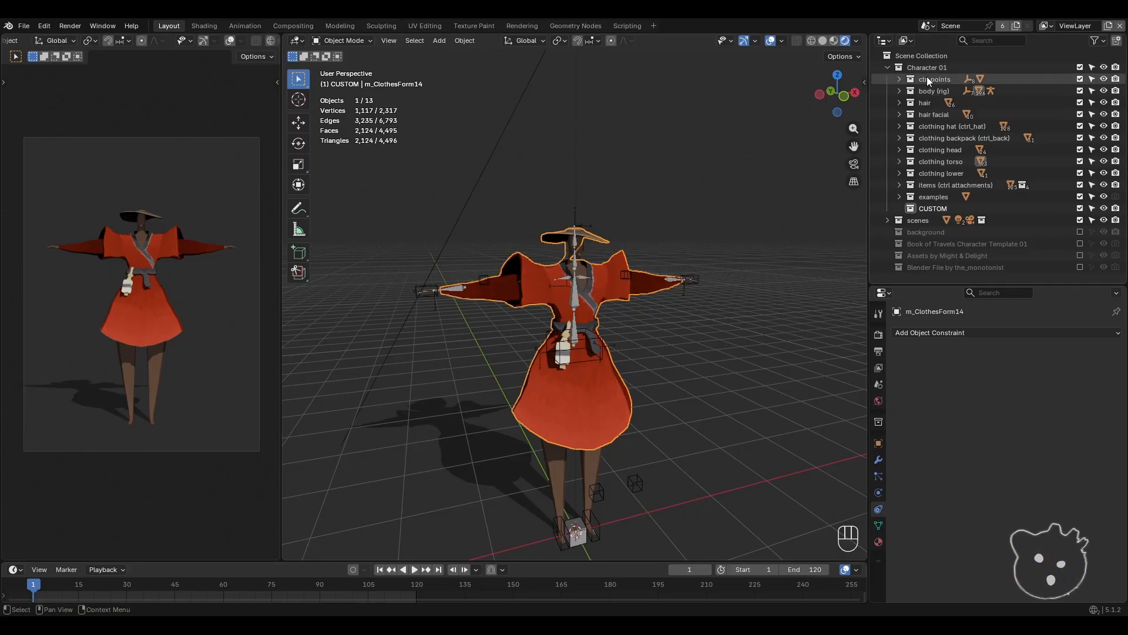
key("KP_Decimal")
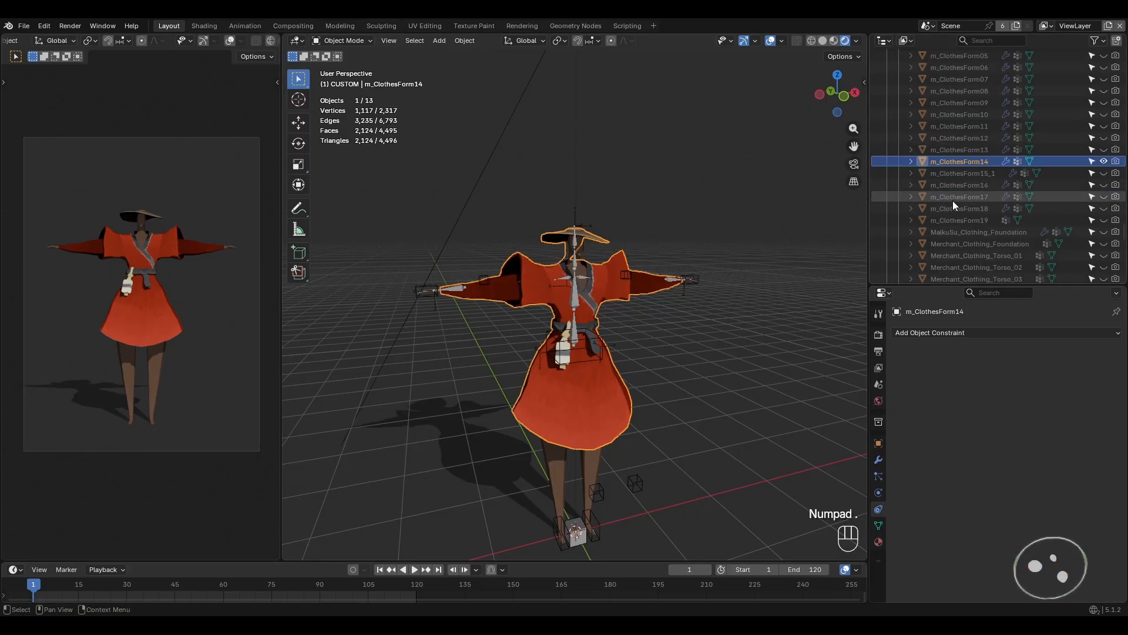
scroll(952, 124, "up", 5)
scroll(948, 128, "up", 10)
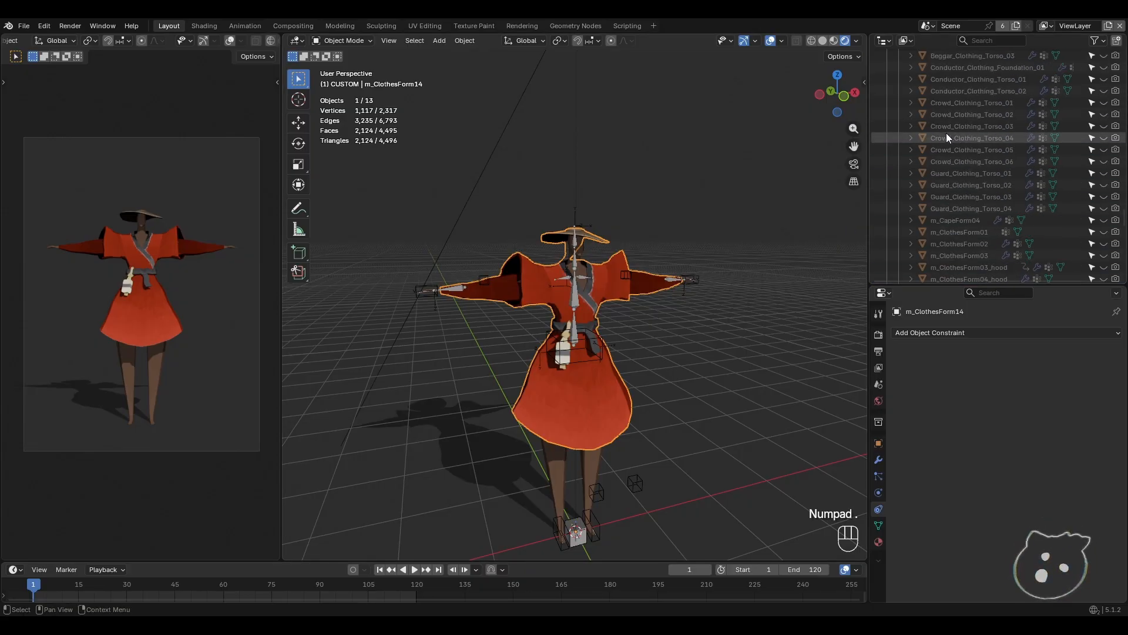
scroll(973, 141, "down", 15)
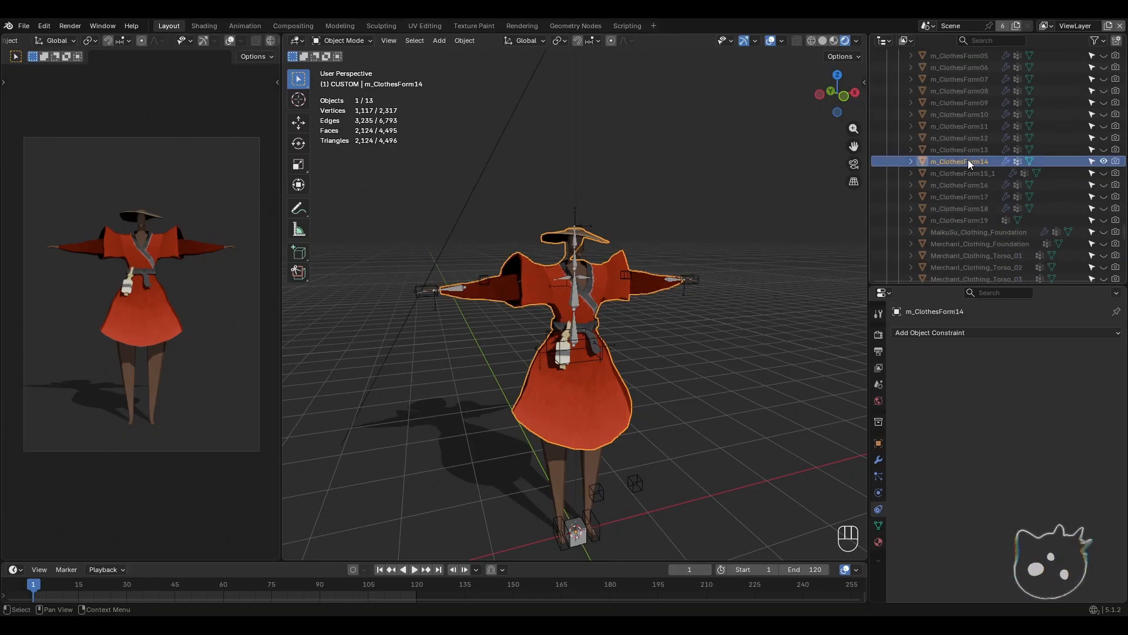
- Duplicate the m_ClothesForm14 outfit with Duplicate Objects, keeping the copy at the original's position
middle_click_drag(614, 321, 665, 351)
key("space")
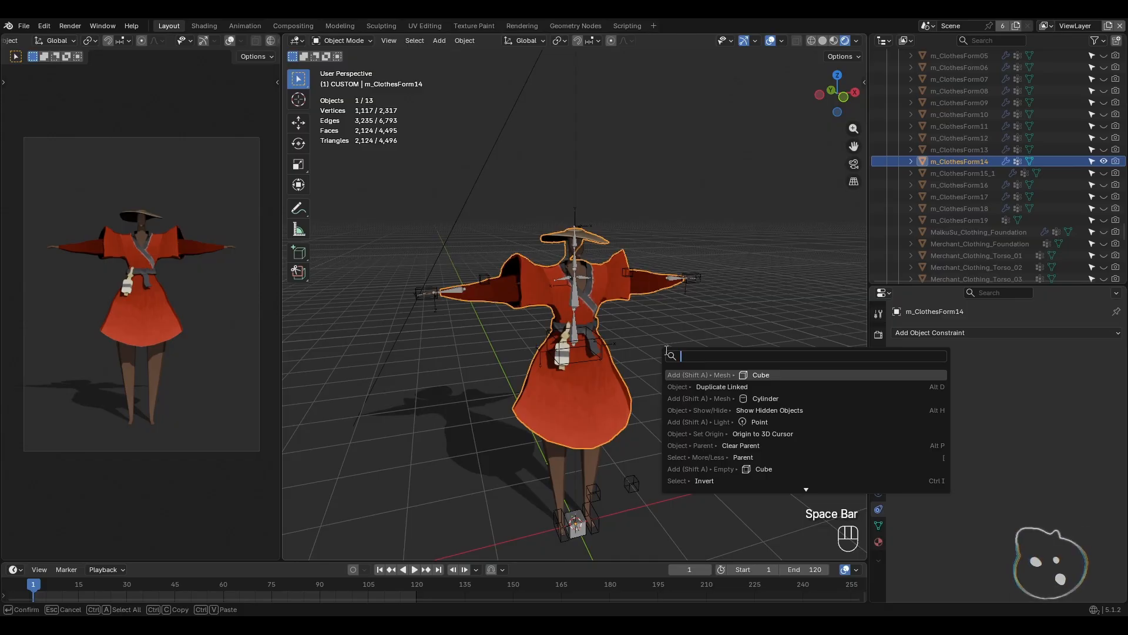
type("duplicate")
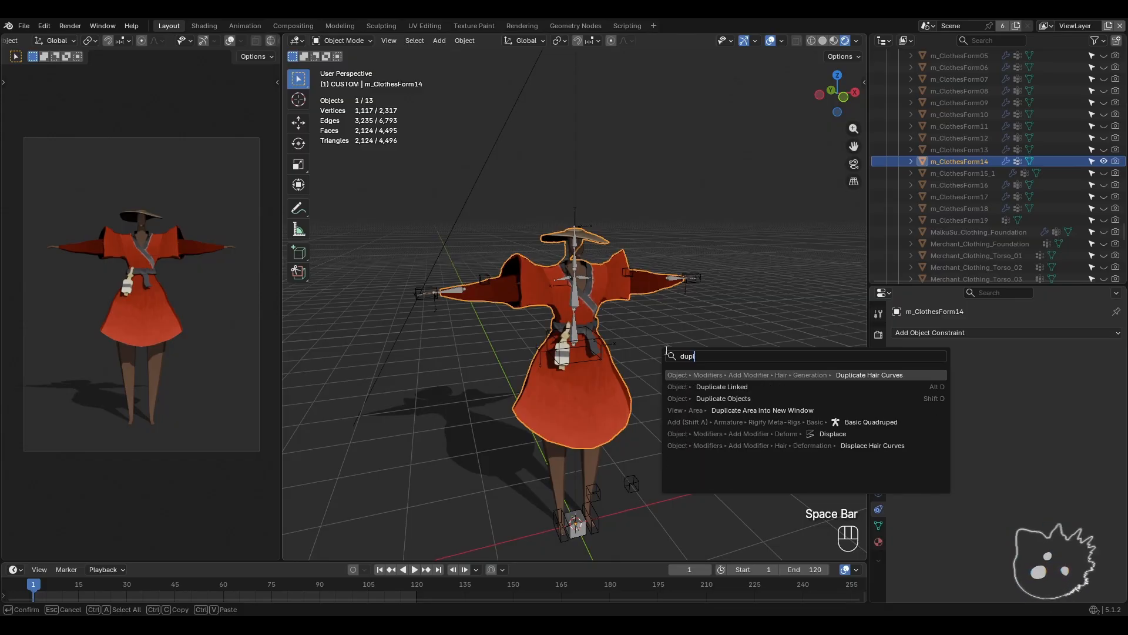
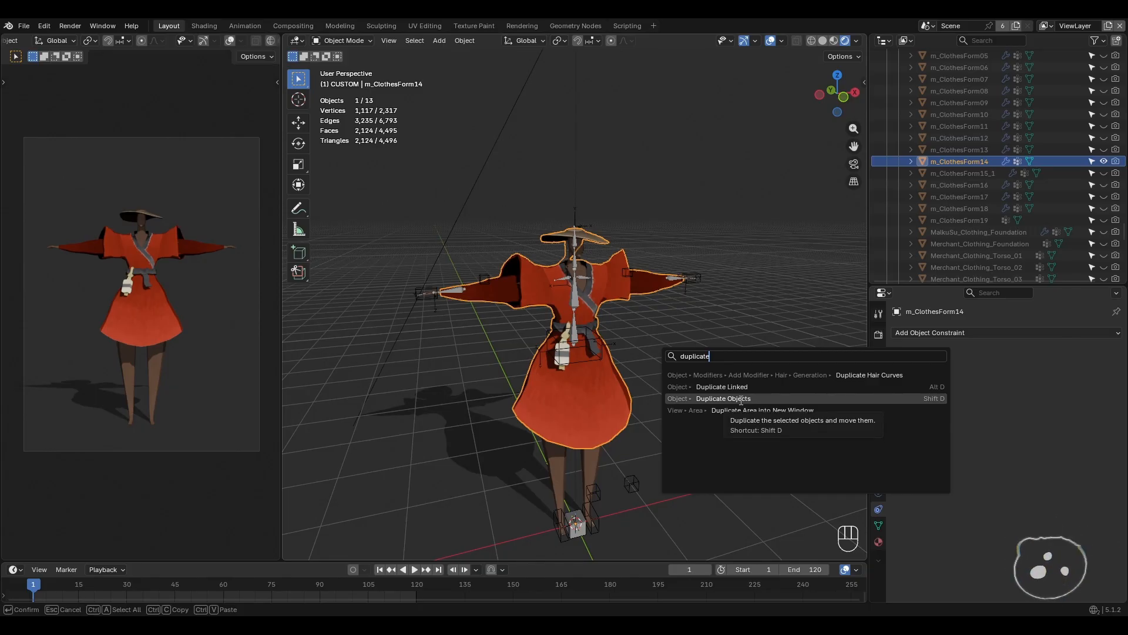
left_click(741, 399)
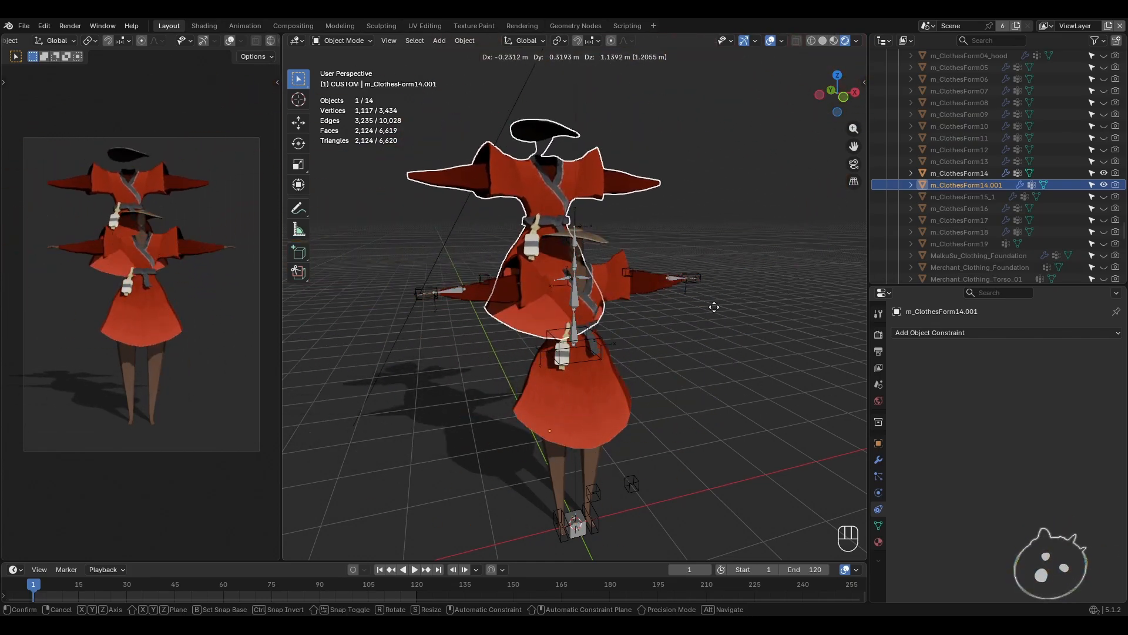
right_click(714, 307)
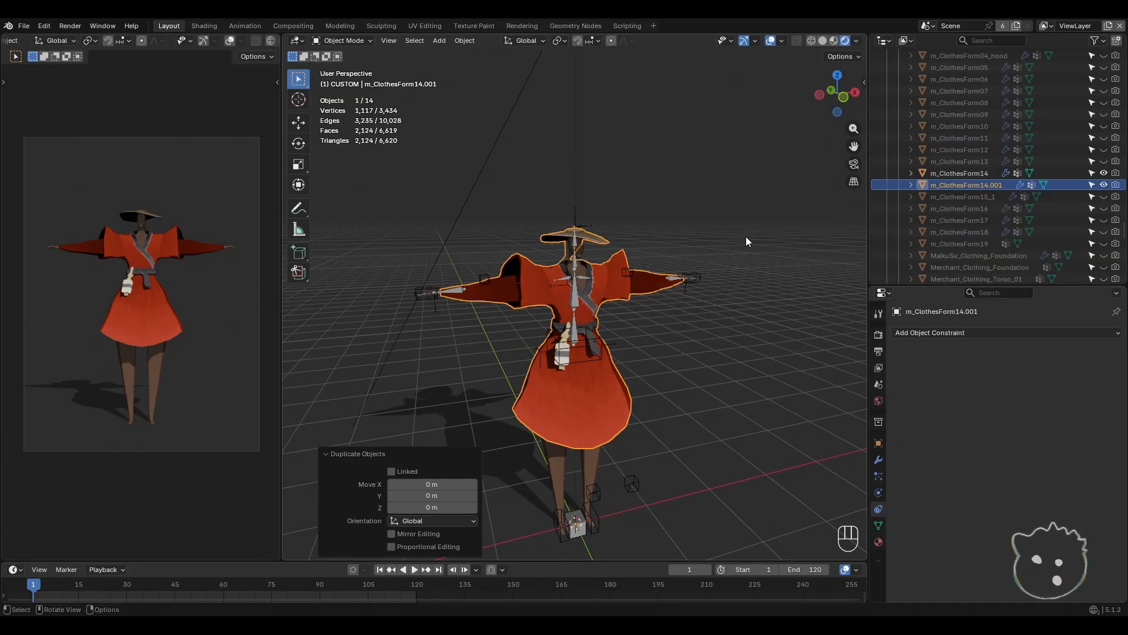
- Move the duplicated outfit into the CUSTOM collection in the Outliner, and undo the move
left_click_drag(964, 185, 931, 209)
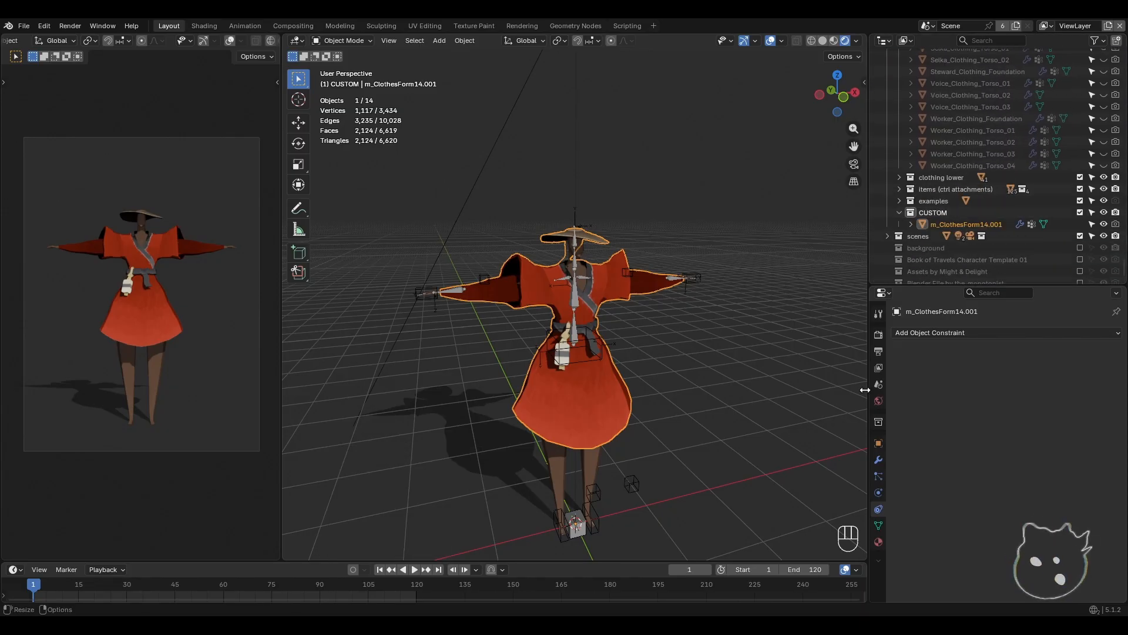
key("ctrl+z")
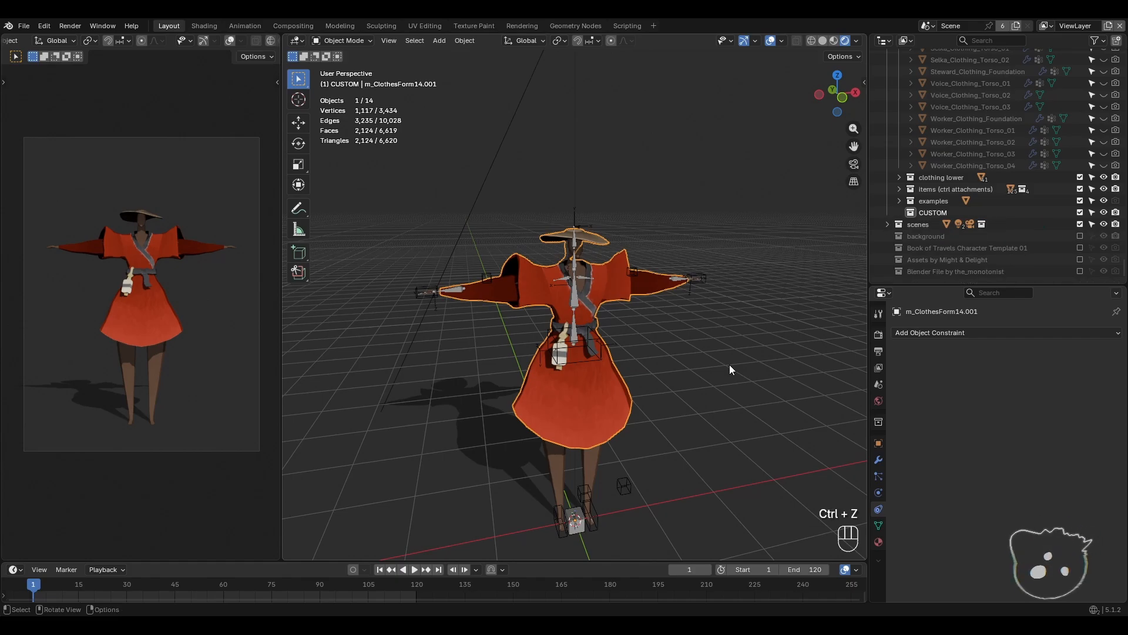
scroll(972, 174, "up", 10)
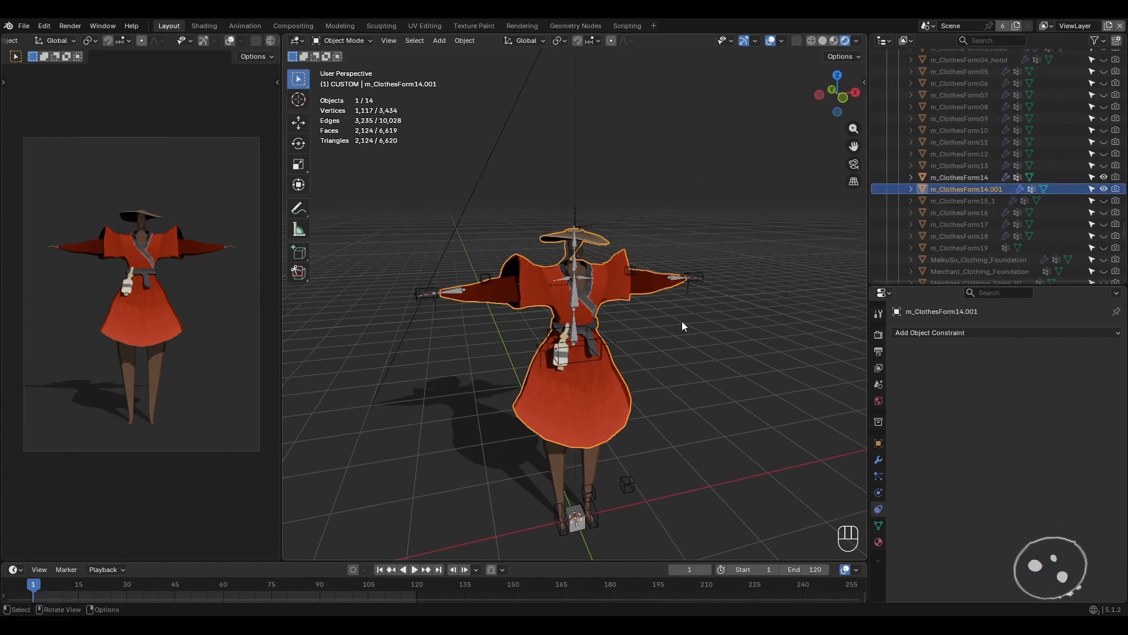
key("m")
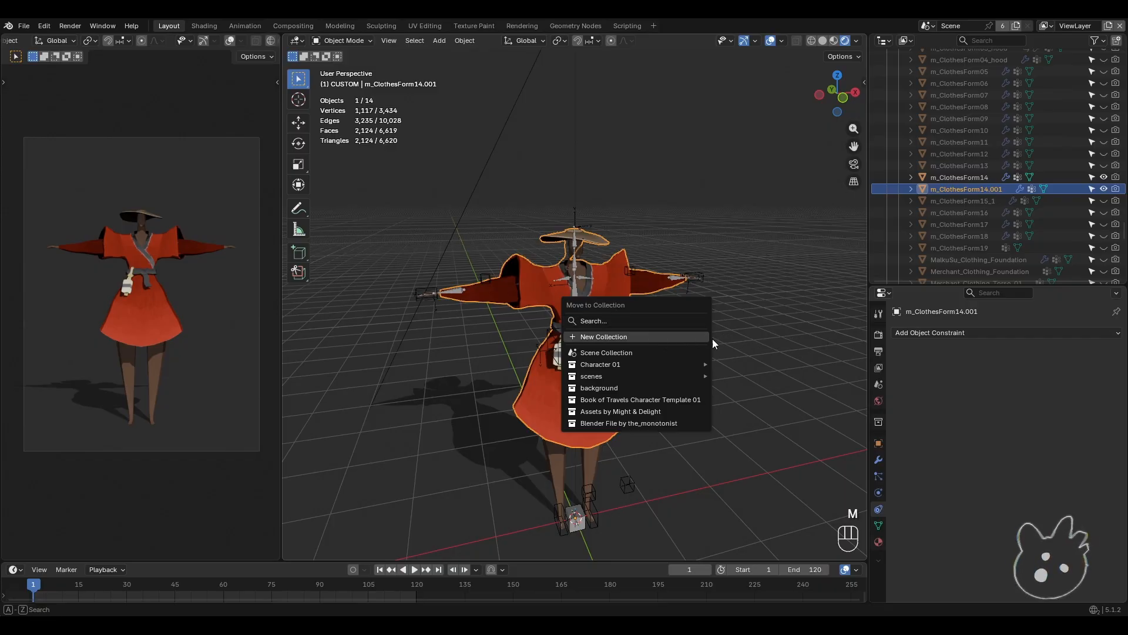
key("space")
type("m")
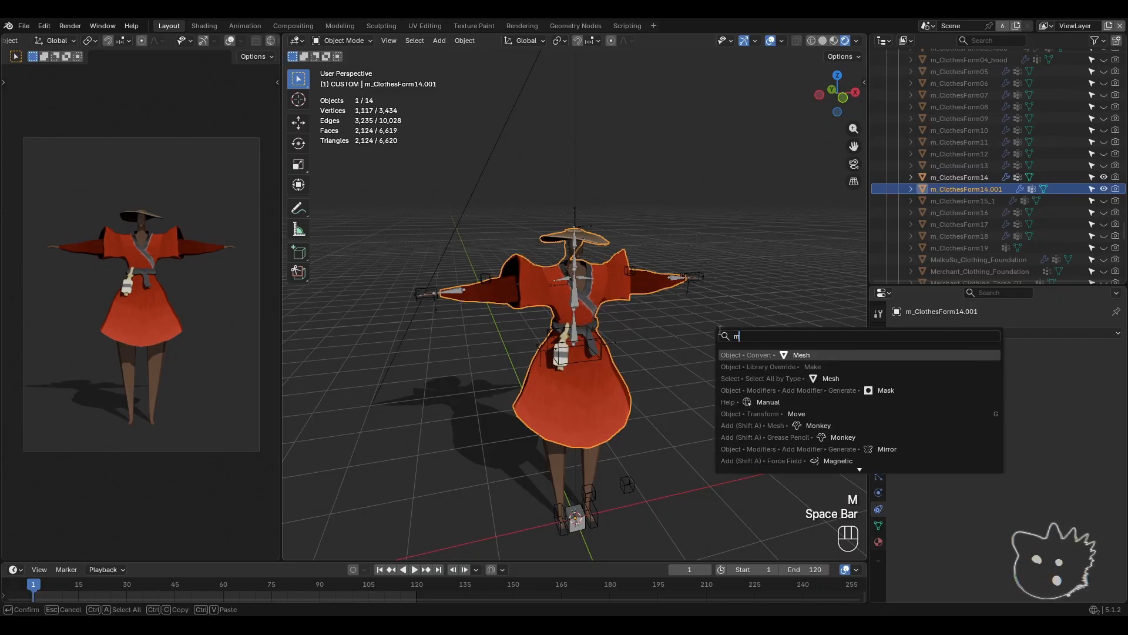
type("ove to collection")
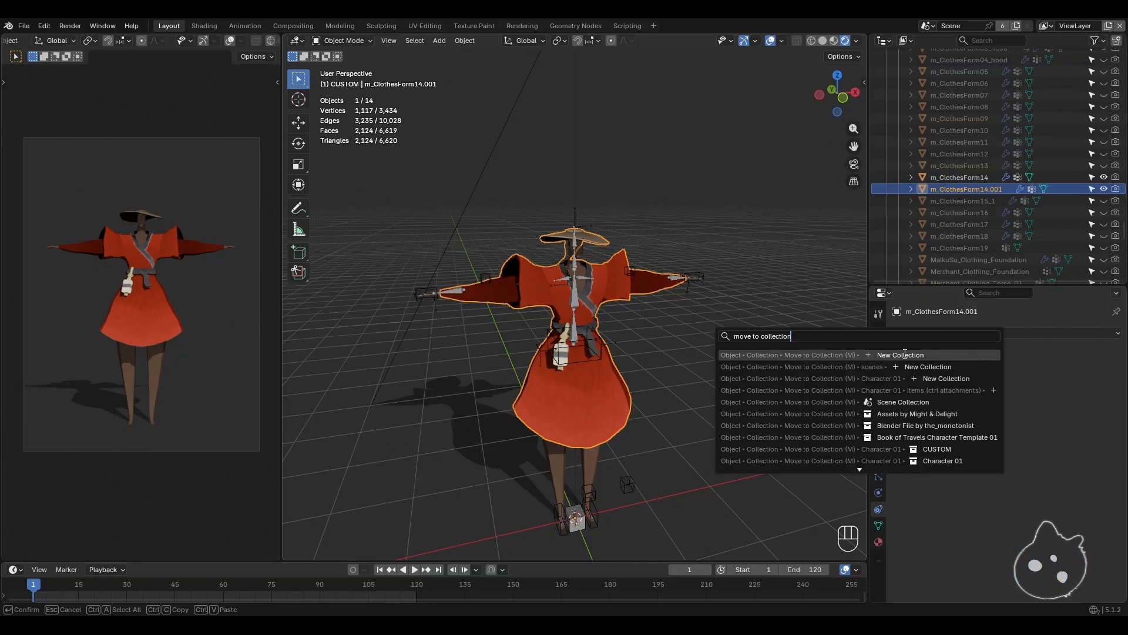
key("Escape")
- Move the duplicated outfit to the CUSTOM collection with Move to Collection, and hide the original m_ClothesForm14
key("m")
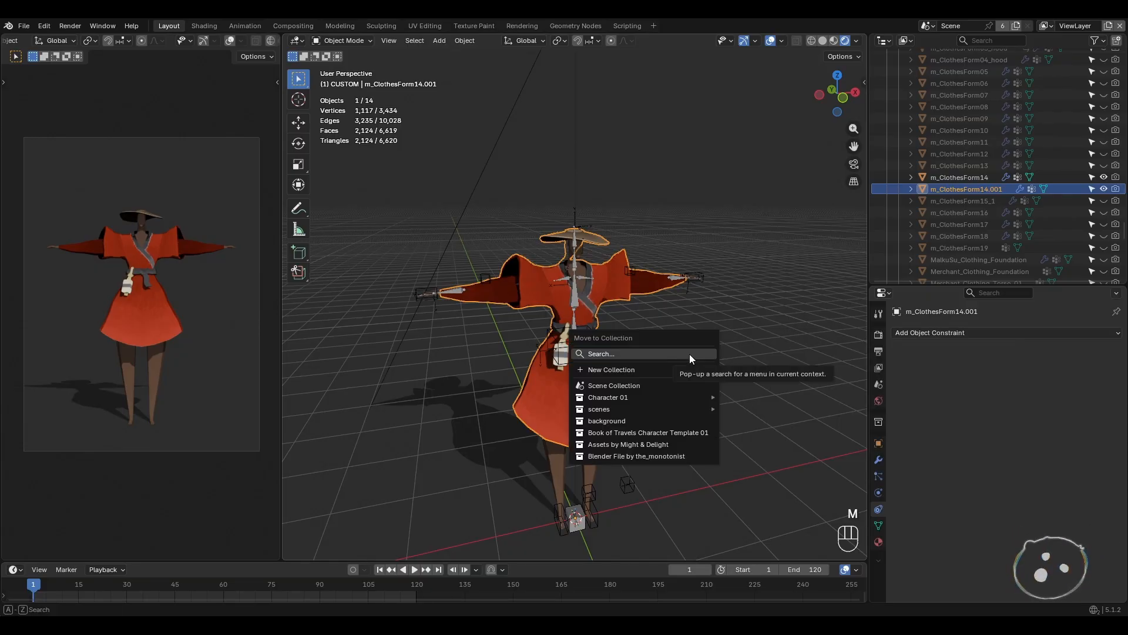
left_click(631, 355)
key("Escape")
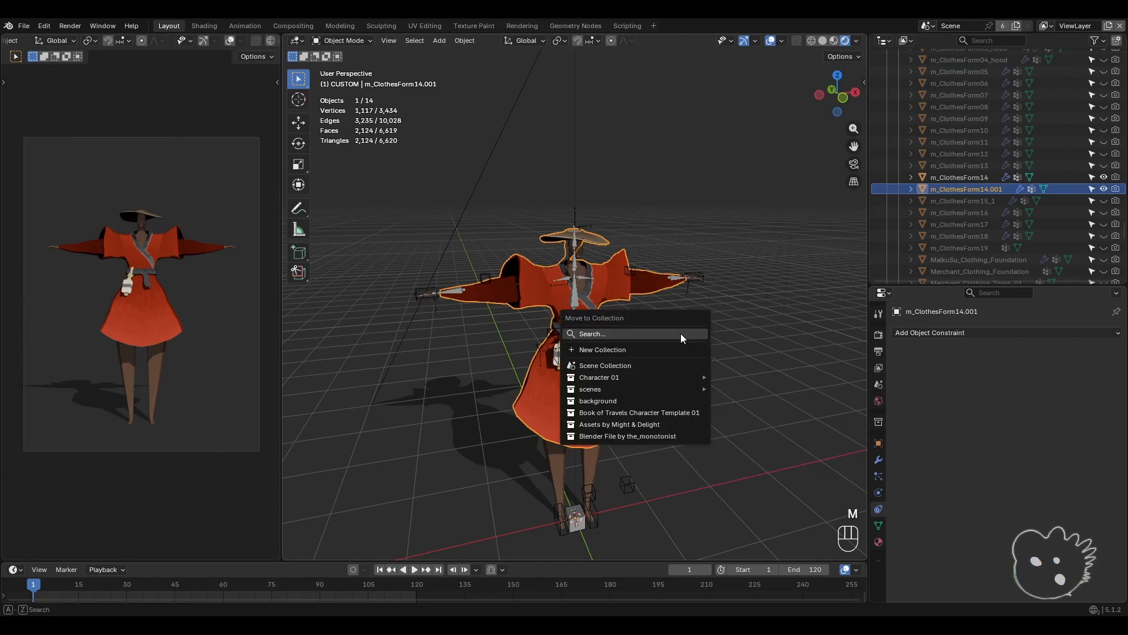
type("cust")
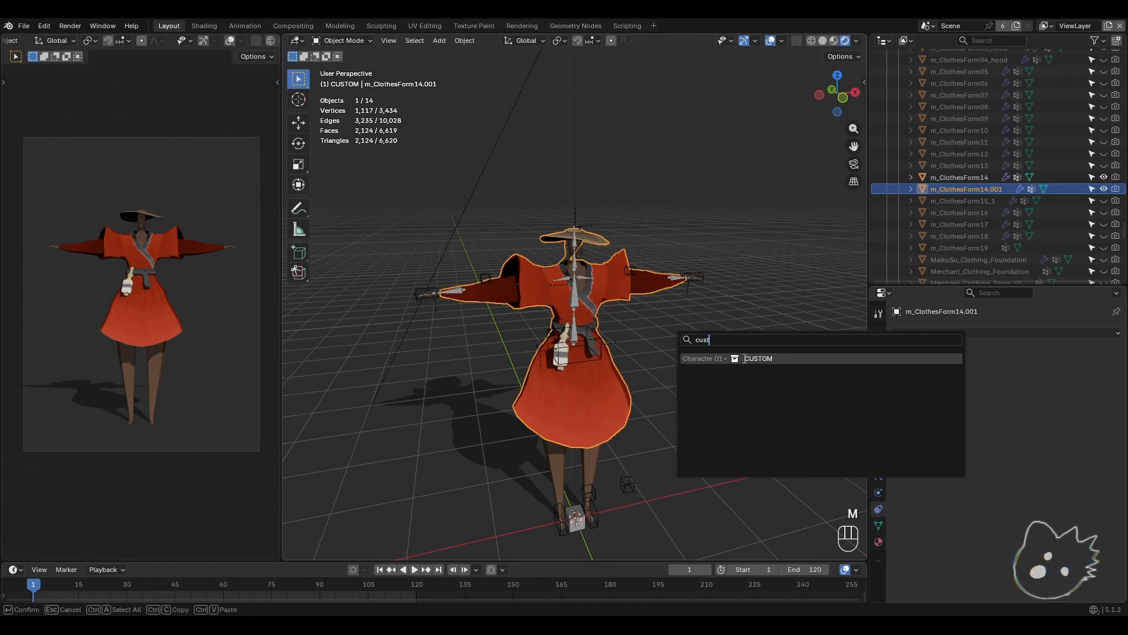
left_click(758, 358)
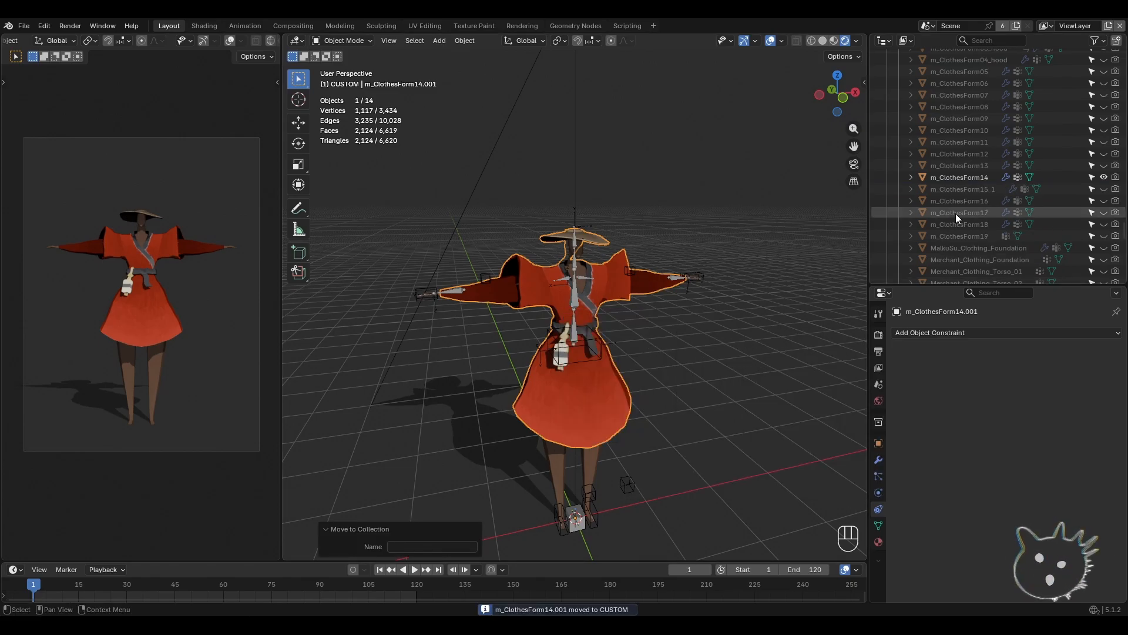
left_click(1105, 177)
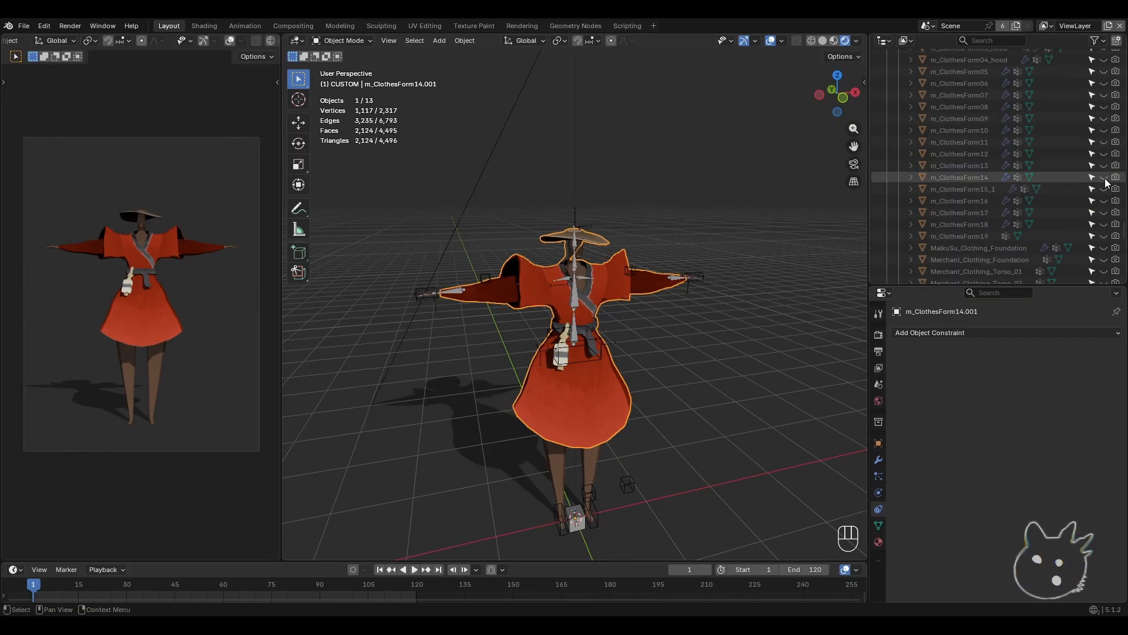
- Collapse the clothing torso collection and rename the duplicated outfit in CUSTOM to outfit_custom
scroll(1064, 196, "up", 10)
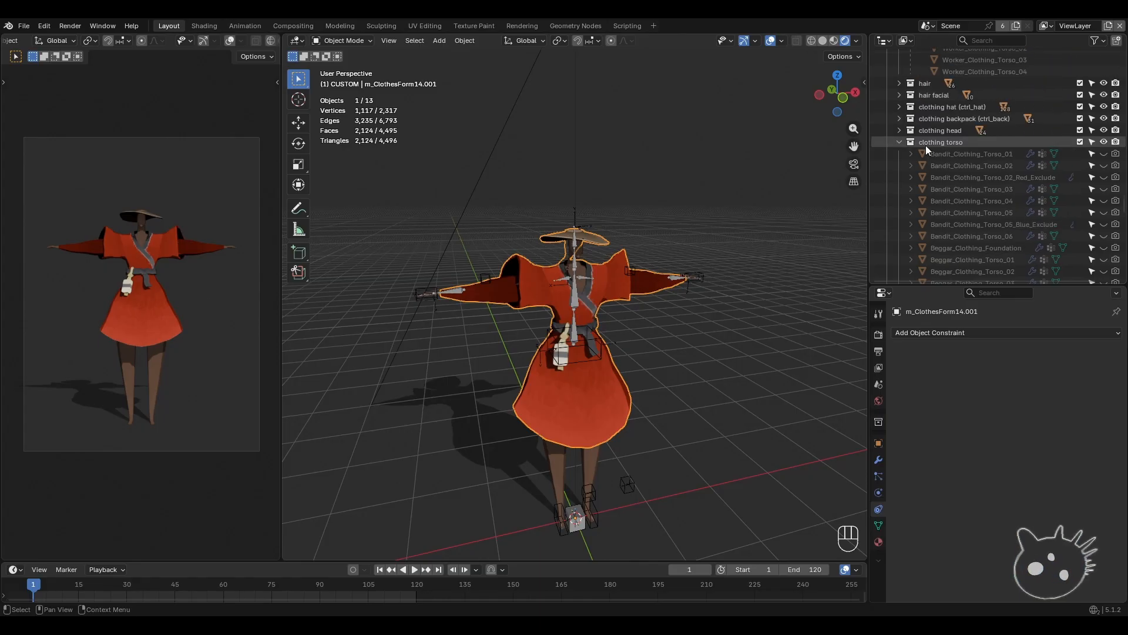
scroll(901, 143, "down", 10)
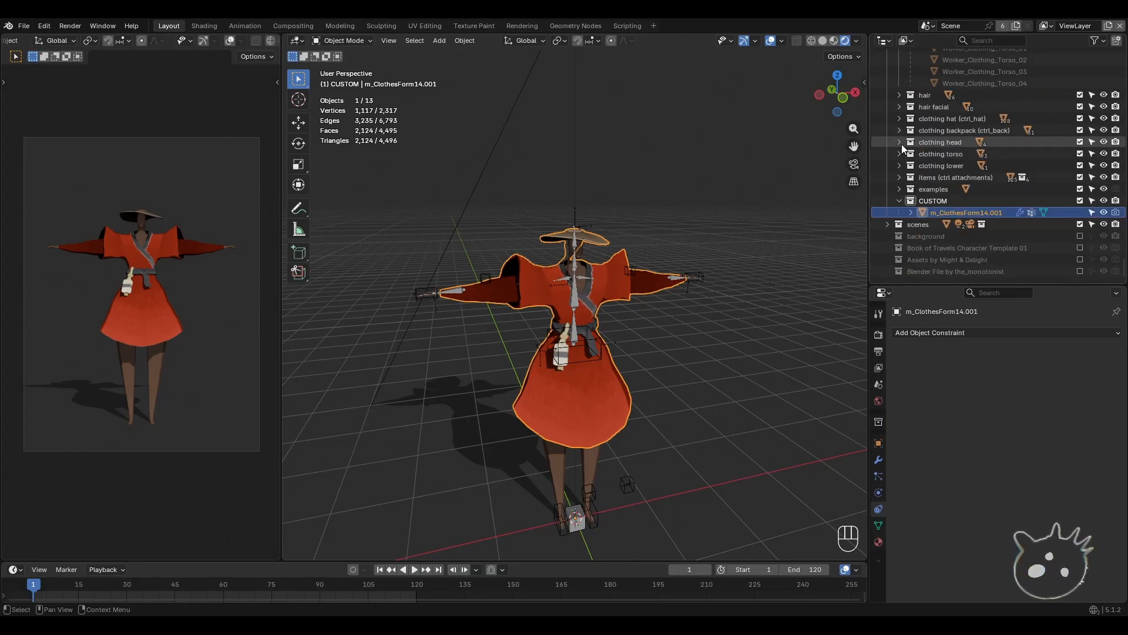
double_click(991, 213)
left_click_drag(1005, 210, 947, 212)
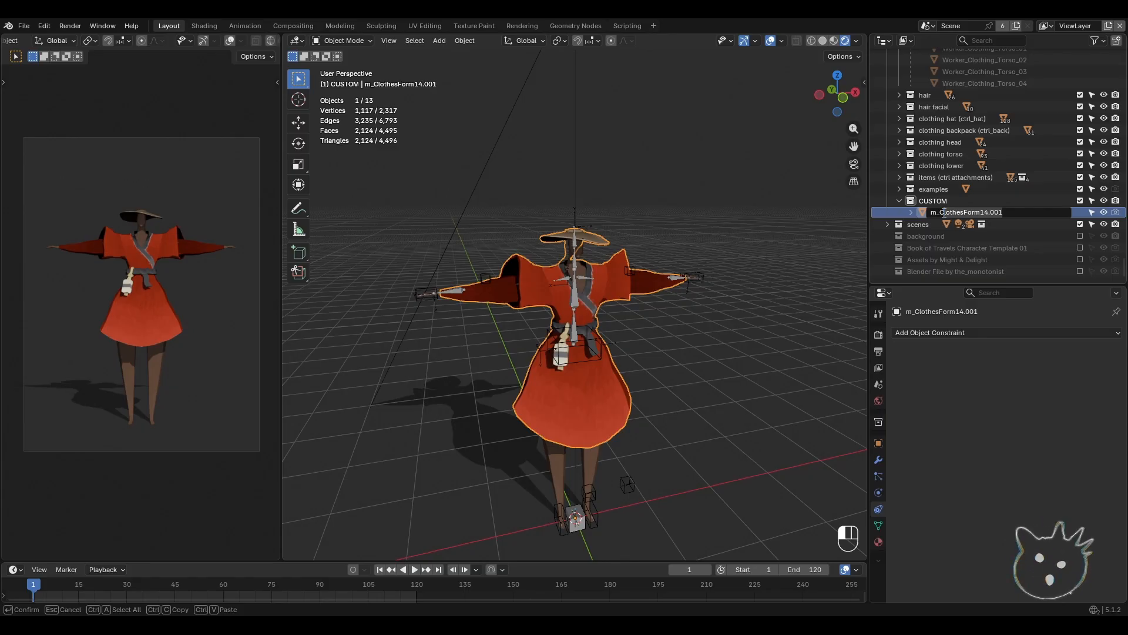
mouse_move(945, 212)
left_mouse_down()
mouse_move(970, 212)
mouse_move(932, 213)
left_mouse_up()
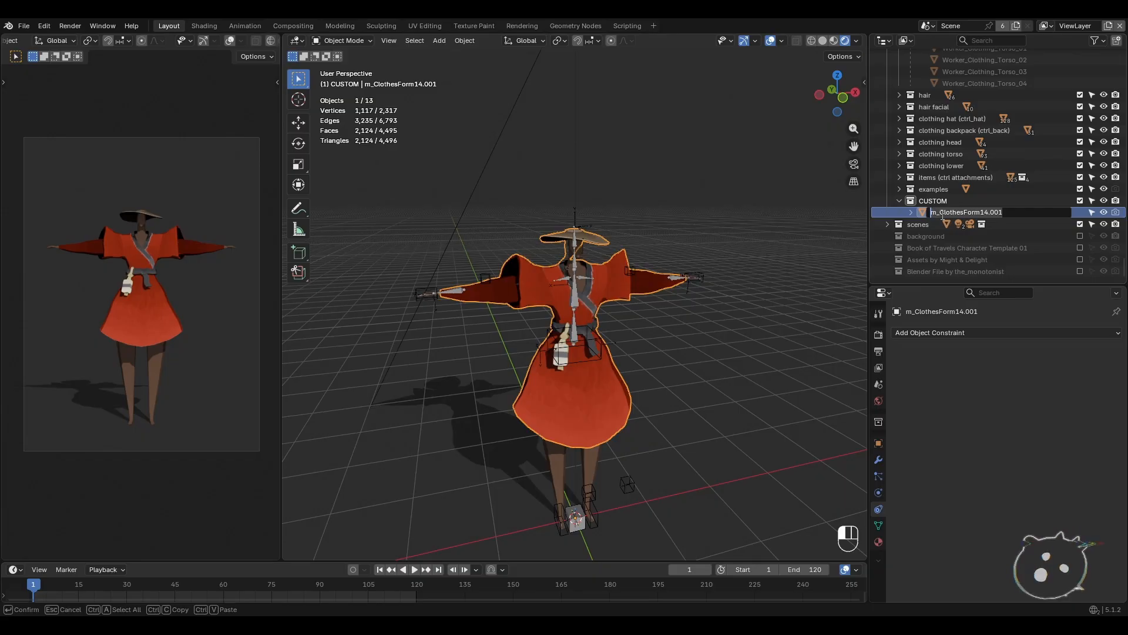
type("out")
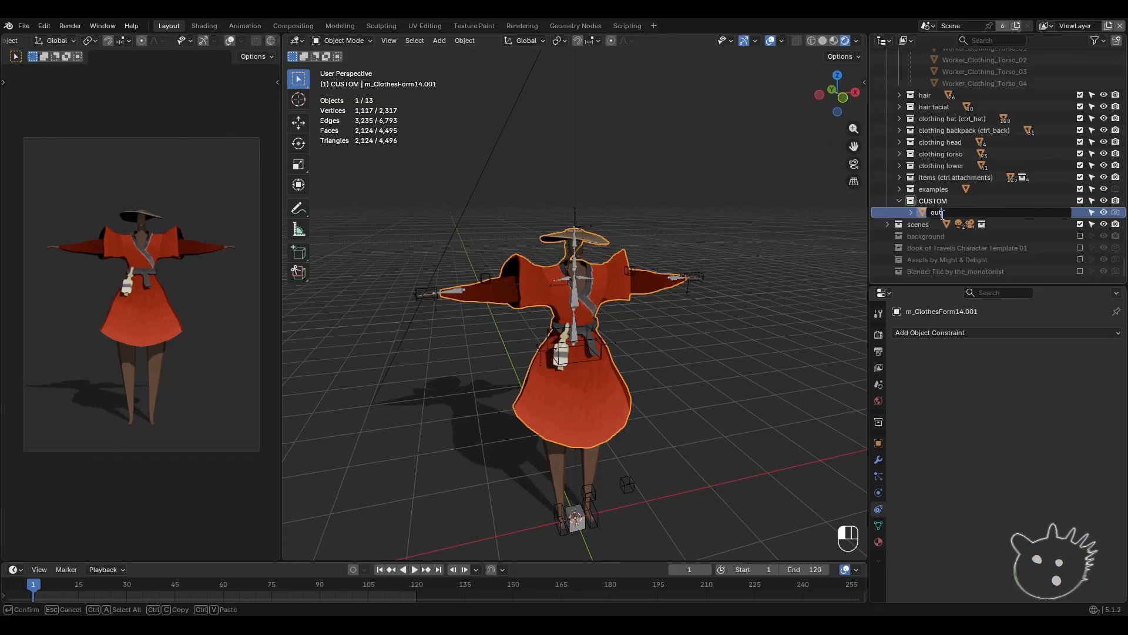
type("fit_custom")
key("Return")
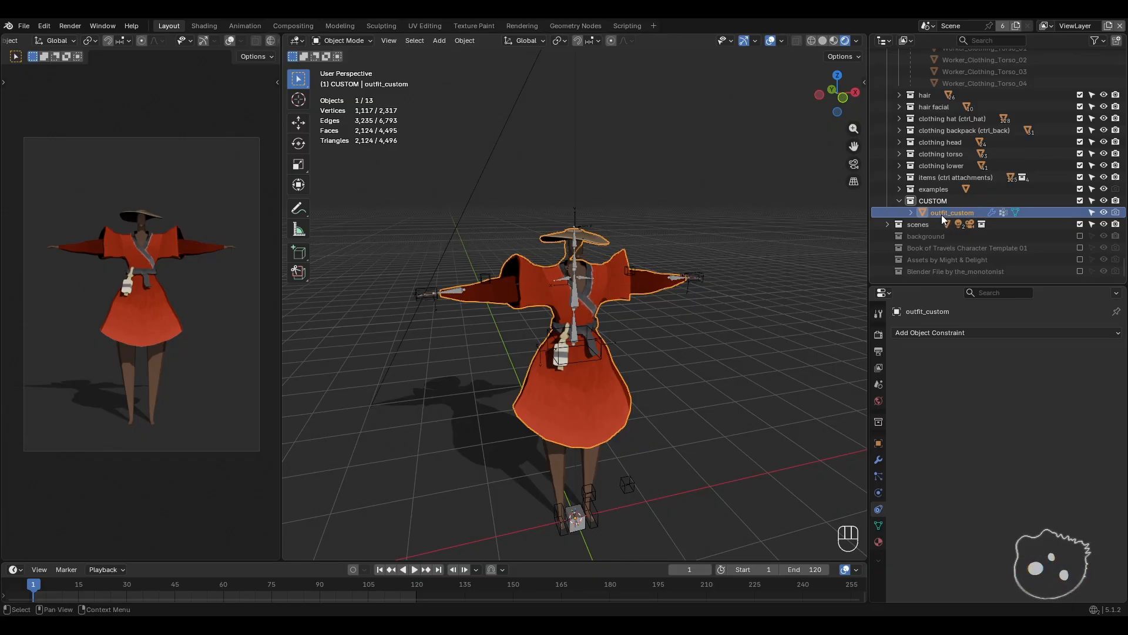
- Switch to the Shading workspace and enlarge the node editor showing the outfit's Form_14_Clothes material
scroll(701, 356, "up", 2)
middle_click_drag(701, 356, 724, 323)
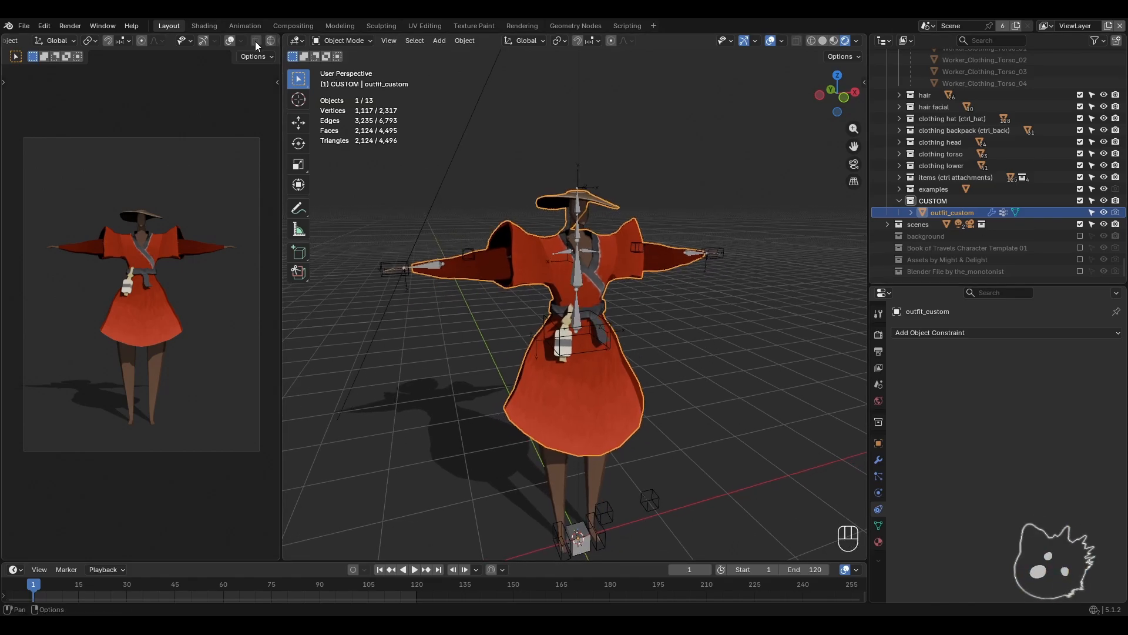
left_click(203, 26)
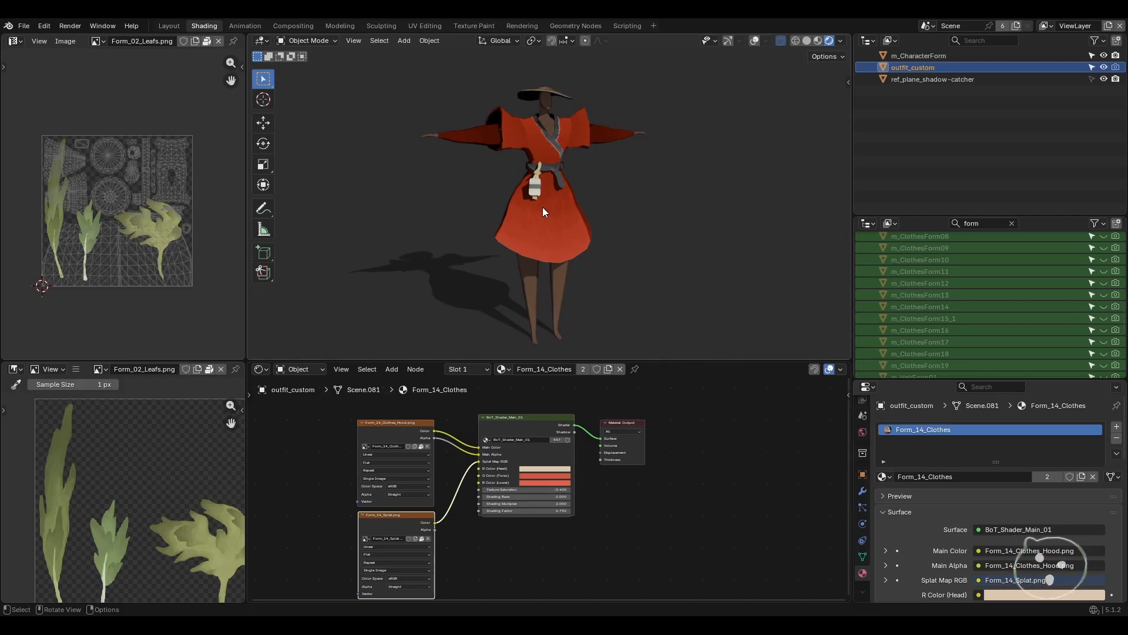
middle_click_drag(658, 454, 670, 467)
scroll(566, 471, "up", 3)
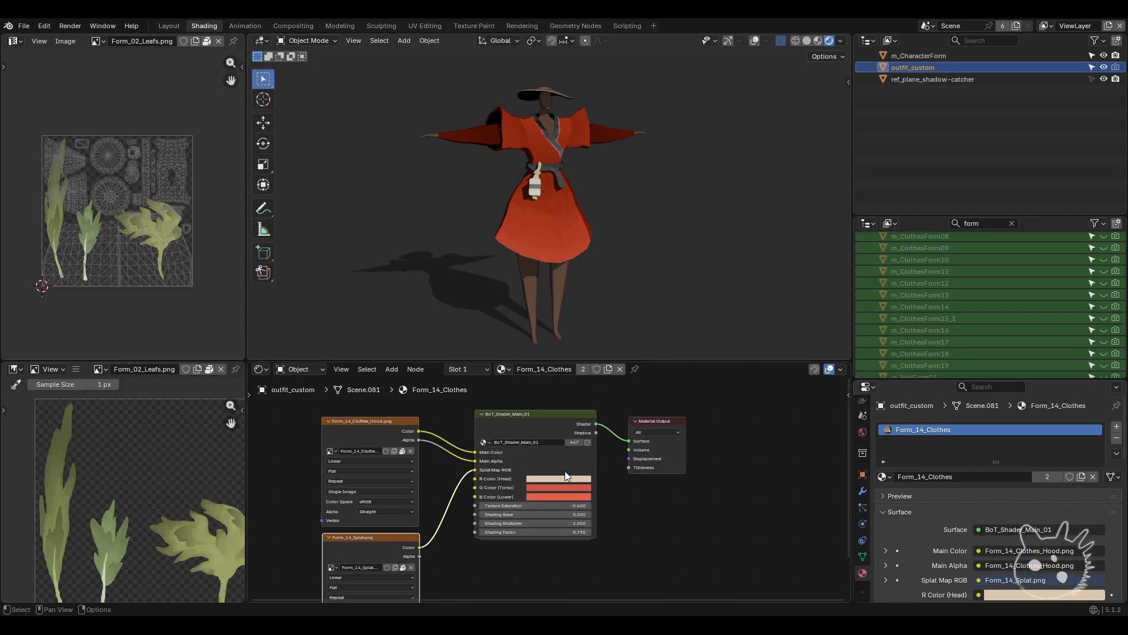
middle_click_drag(565, 471, 596, 466)
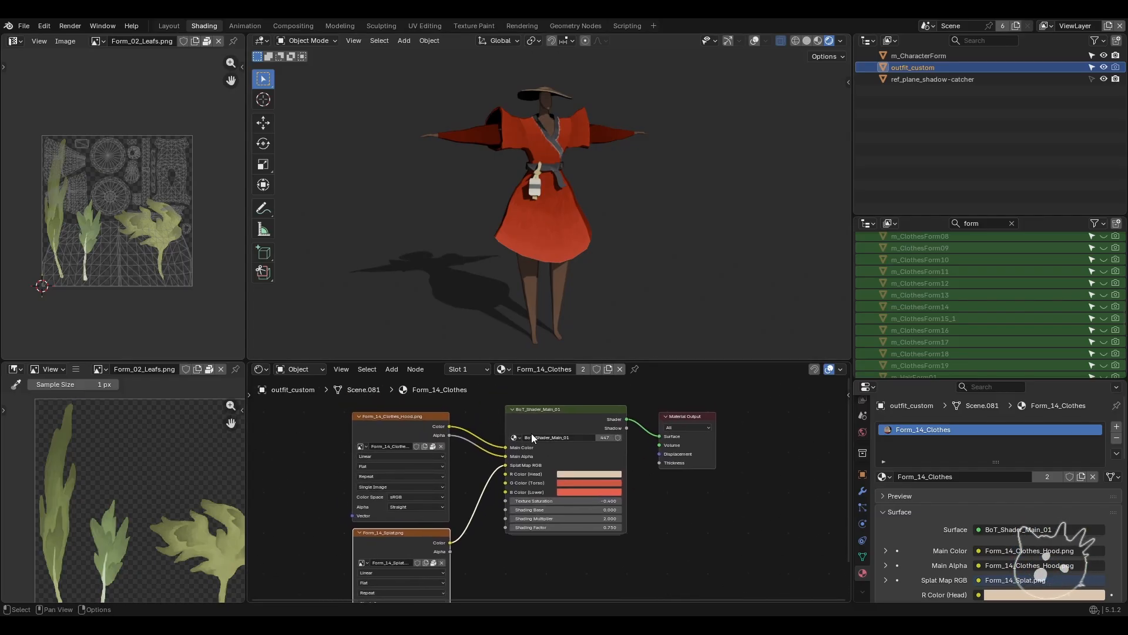
left_click_drag(565, 362, 565, 287)
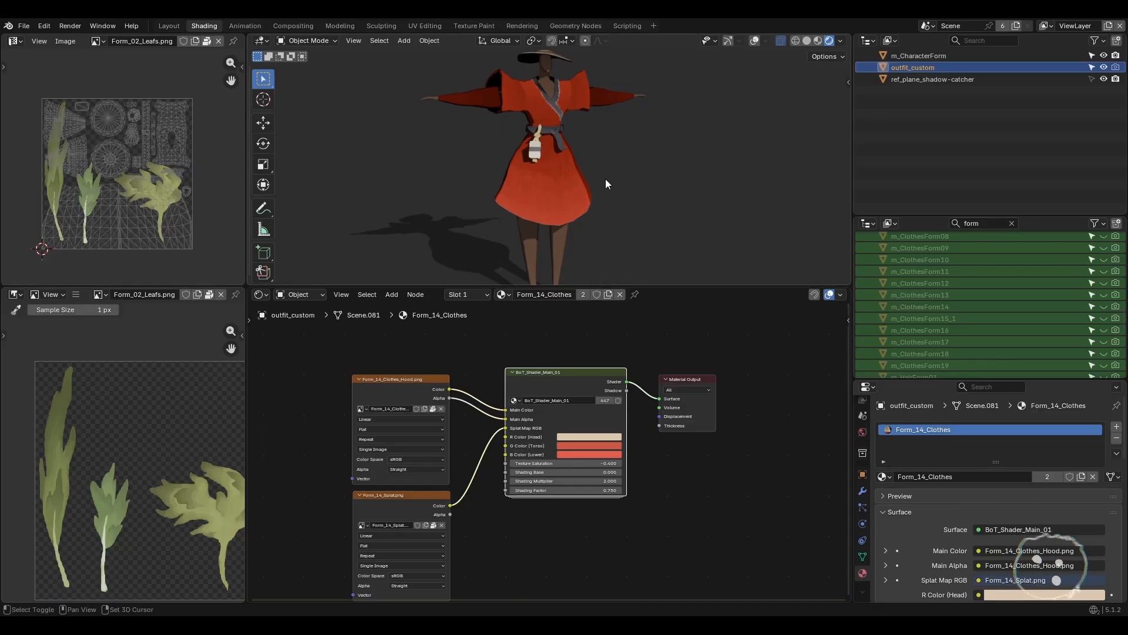
middle_click_drag(607, 183, 608, 175)
scroll(548, 485, "up", 1)
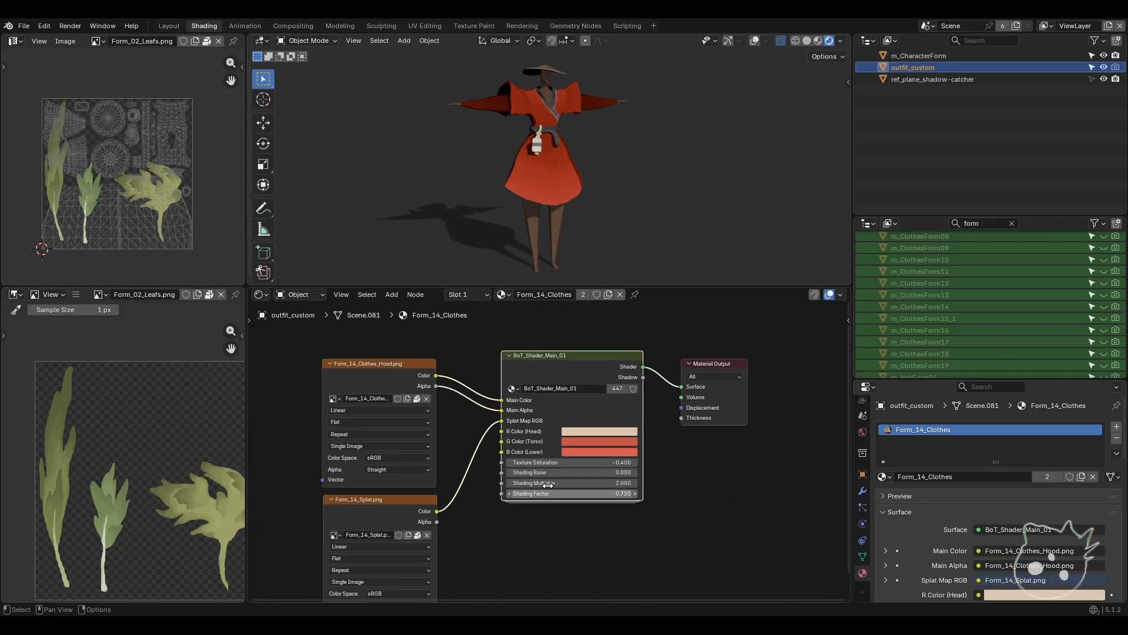
- Try a tan G Color (Torso) on the outfit's shared Form_14_Clothes material, and undo the colour change
scroll(548, 485, "up", 1)
left_click(616, 422)
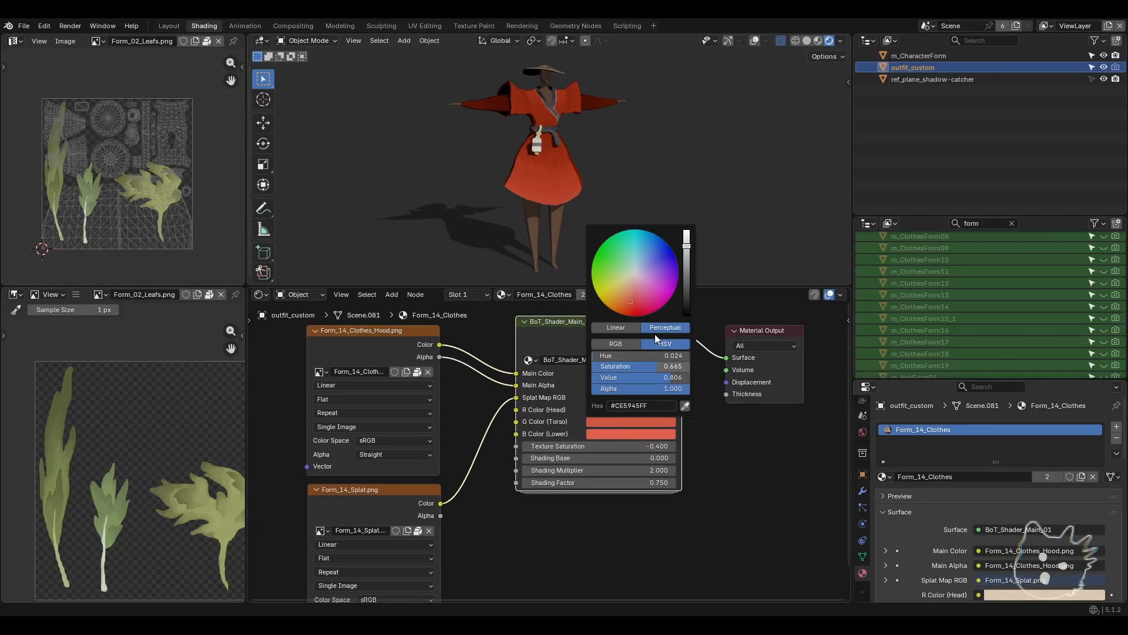
mouse_move(636, 290)
left_mouse_down()
mouse_move(617, 262)
mouse_move(660, 269)
mouse_move(618, 261)
mouse_move(623, 287)
left_mouse_up()
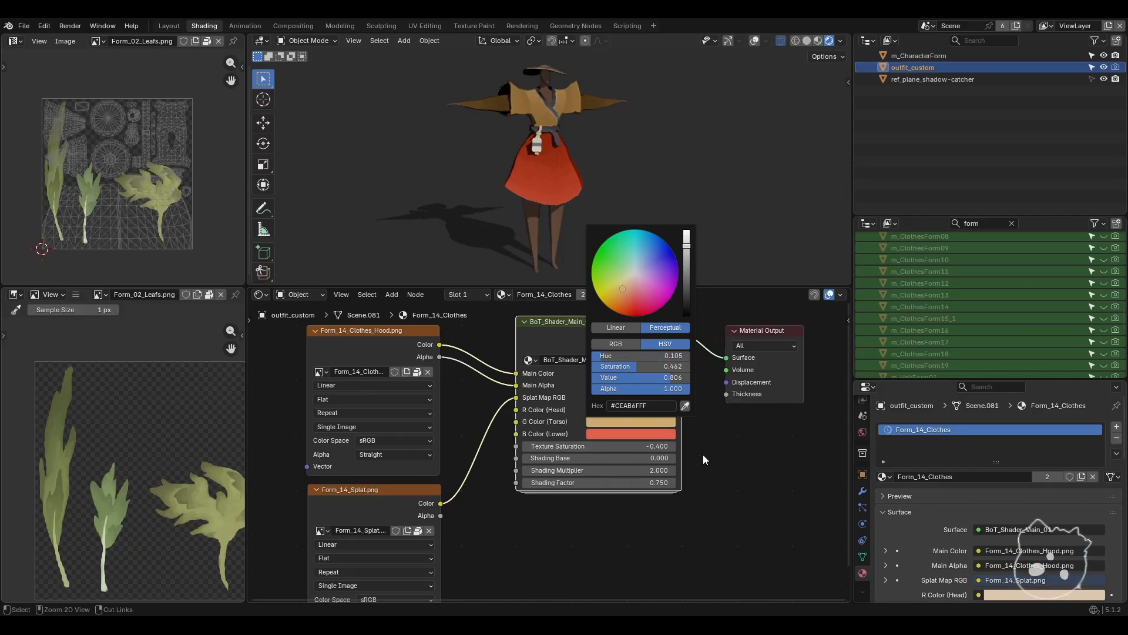
left_click(775, 480)
key("ctrl+z")
middle_click_drag(722, 448, 723, 466)
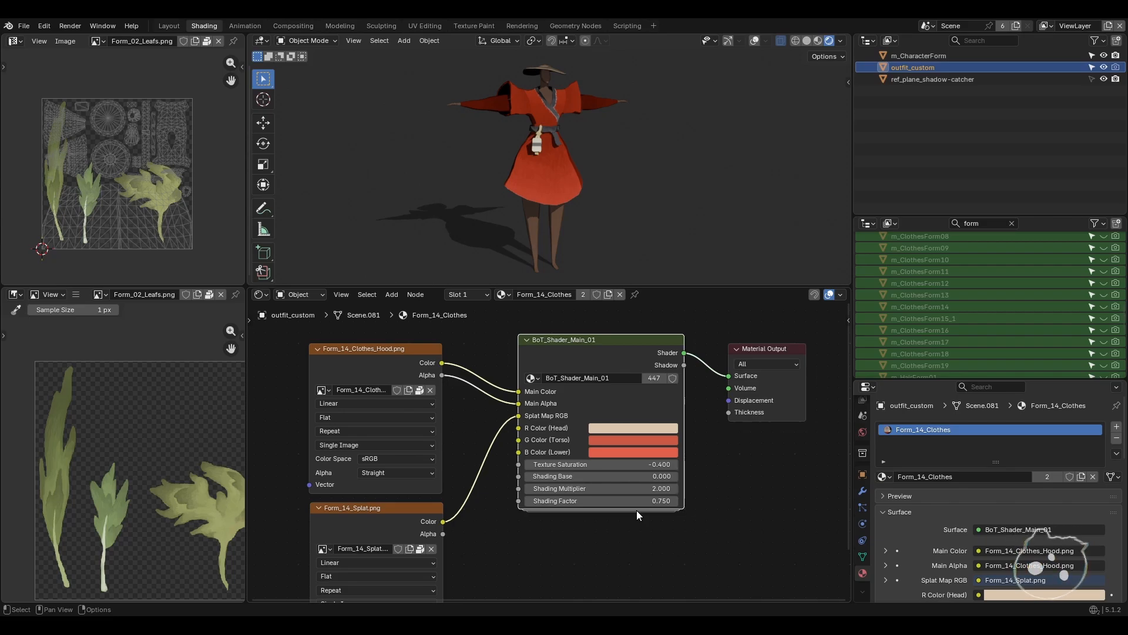
scroll(637, 510, "down", 1)
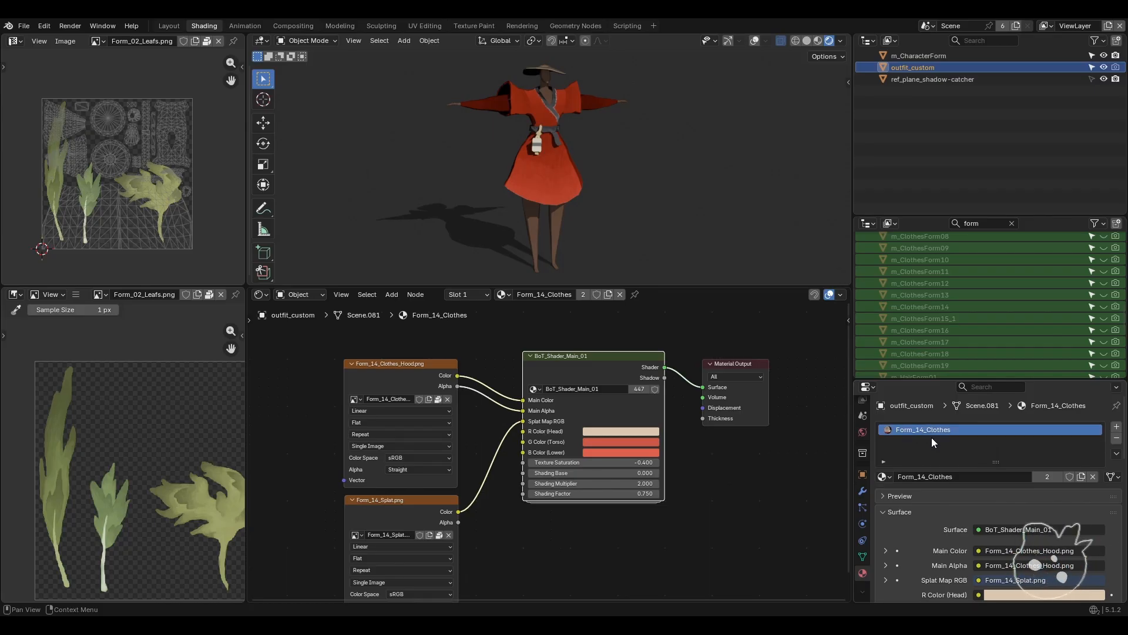
- Make an independent copy of the Form_14_Clothes material for the custom outfit and rename it mat_outfit_custom_01
left_click(1081, 477)
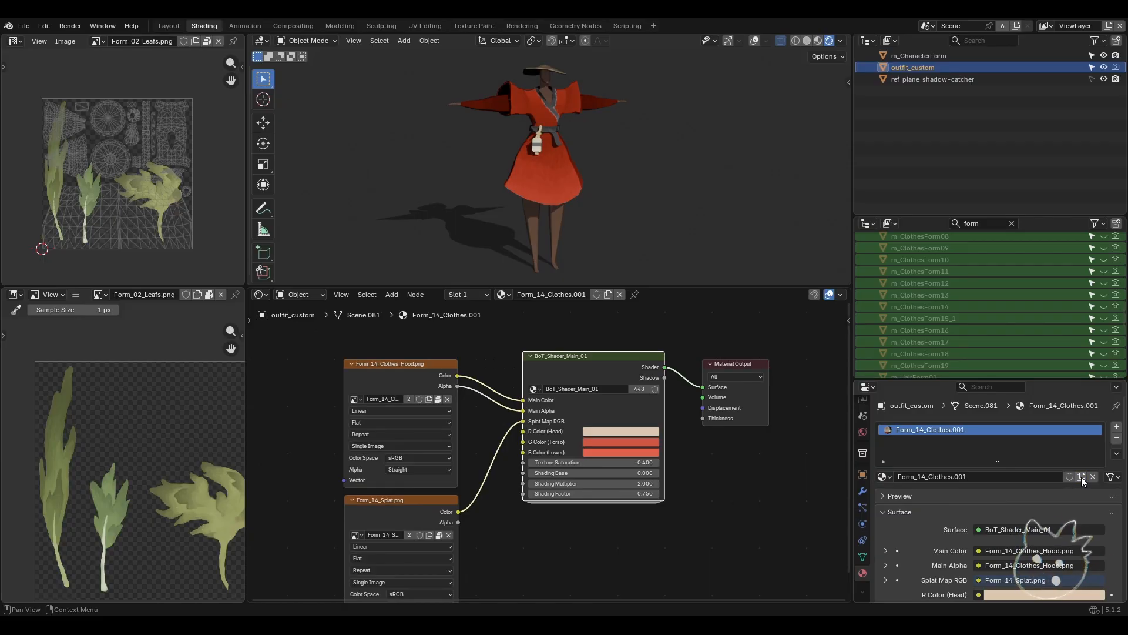
double_click(961, 432)
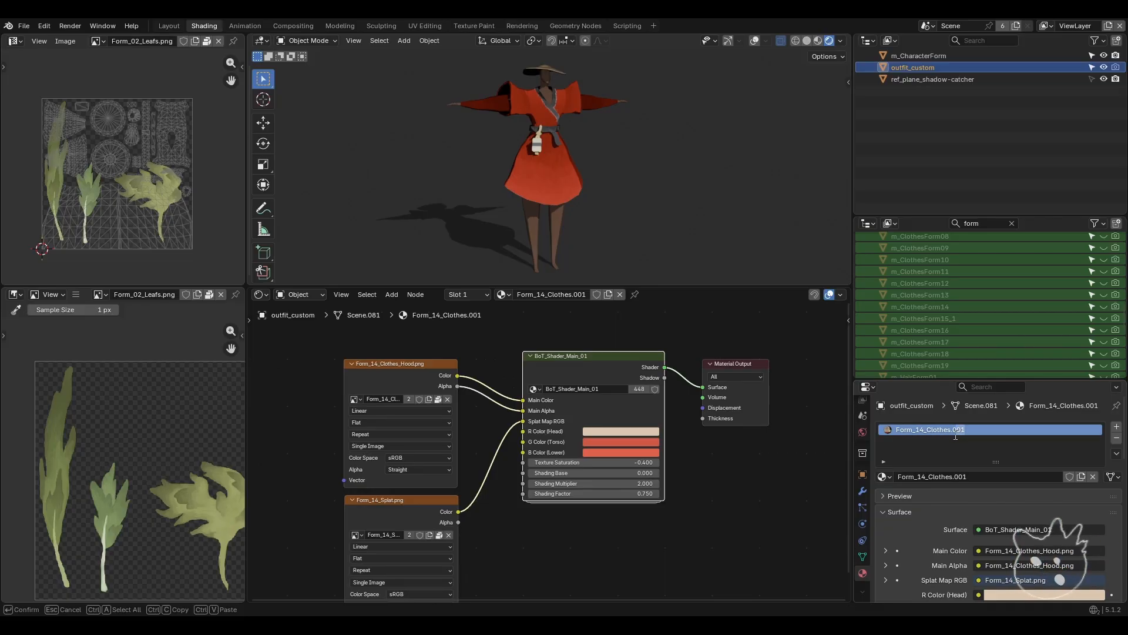
left_click_drag(955, 437, 954, 439)
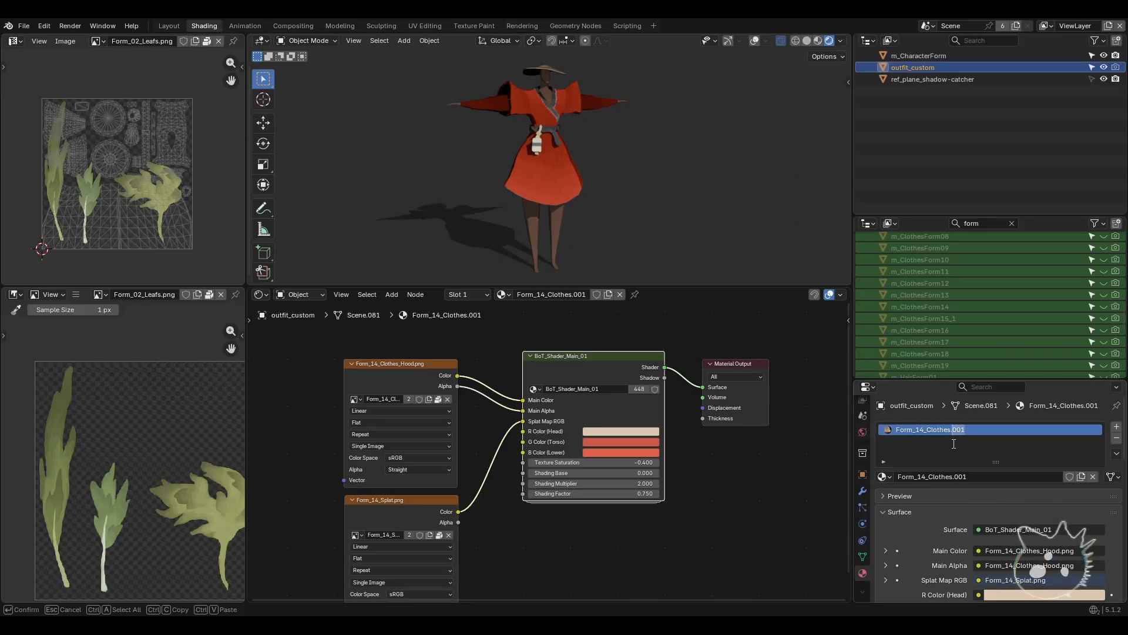
left_click(954, 443)
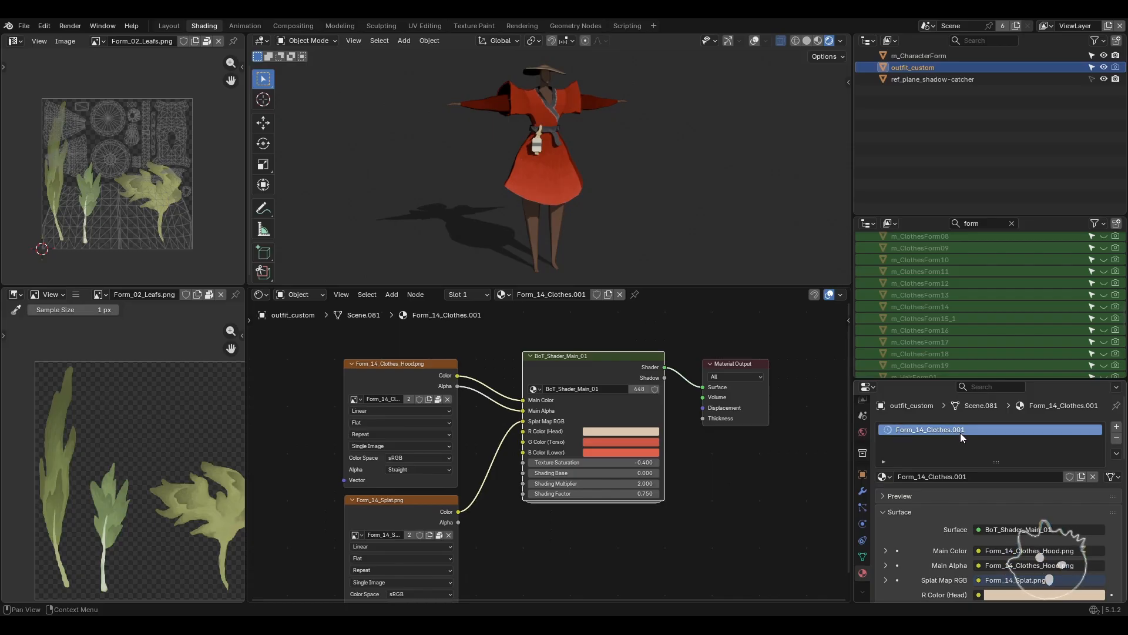
double_click(960, 434)
left_click_drag(966, 432, 953, 432)
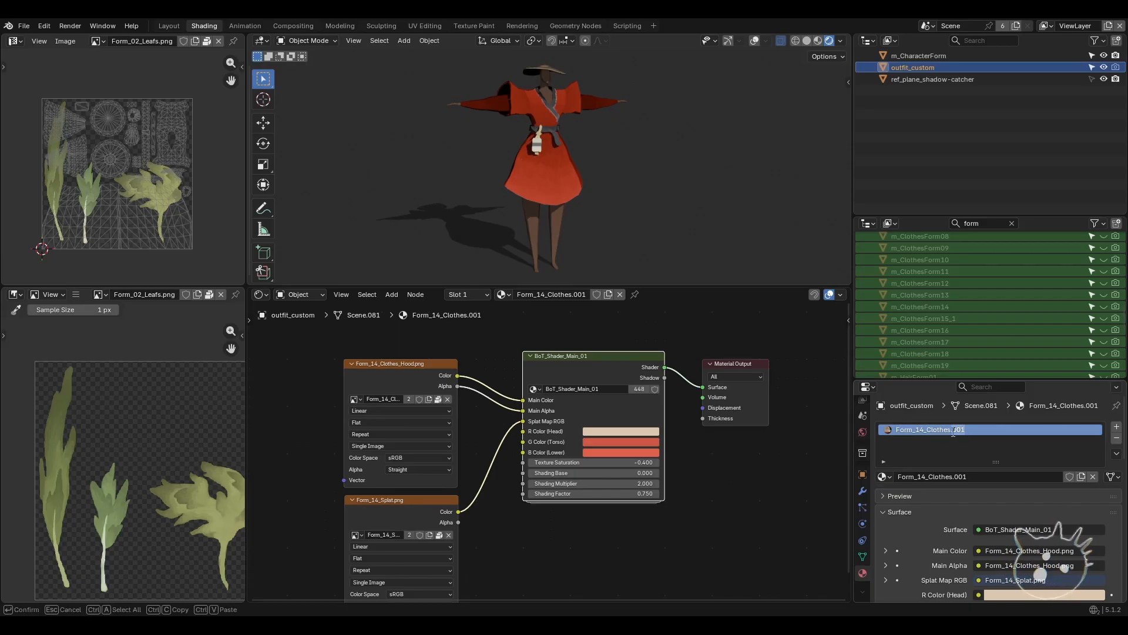
left_click_drag(955, 432, 902, 448)
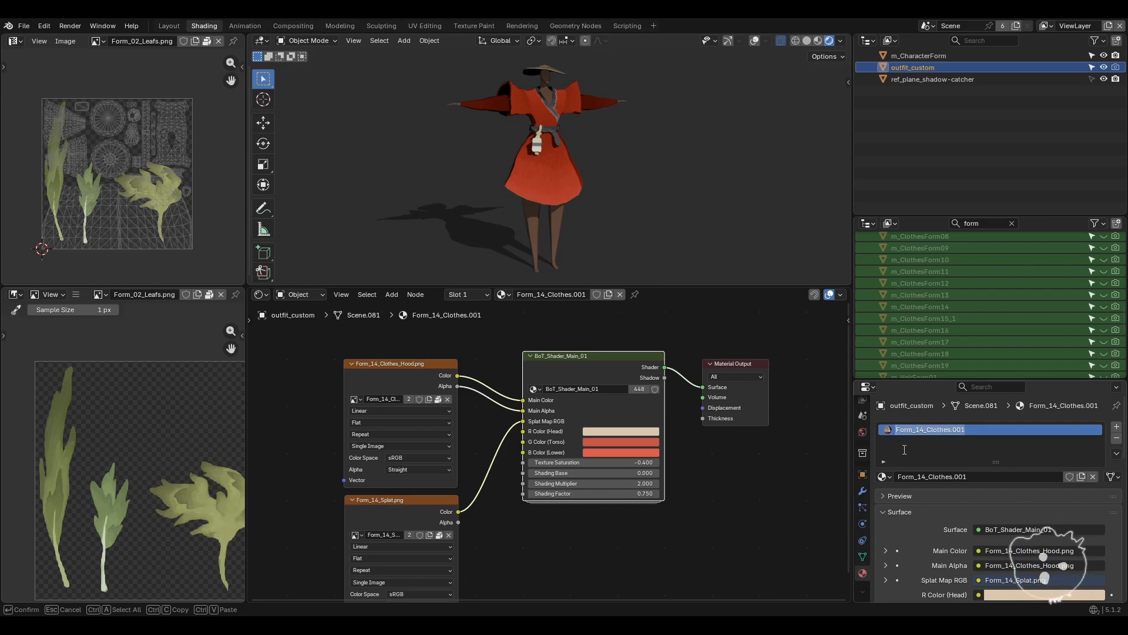
type("mat_outfit_custom_")
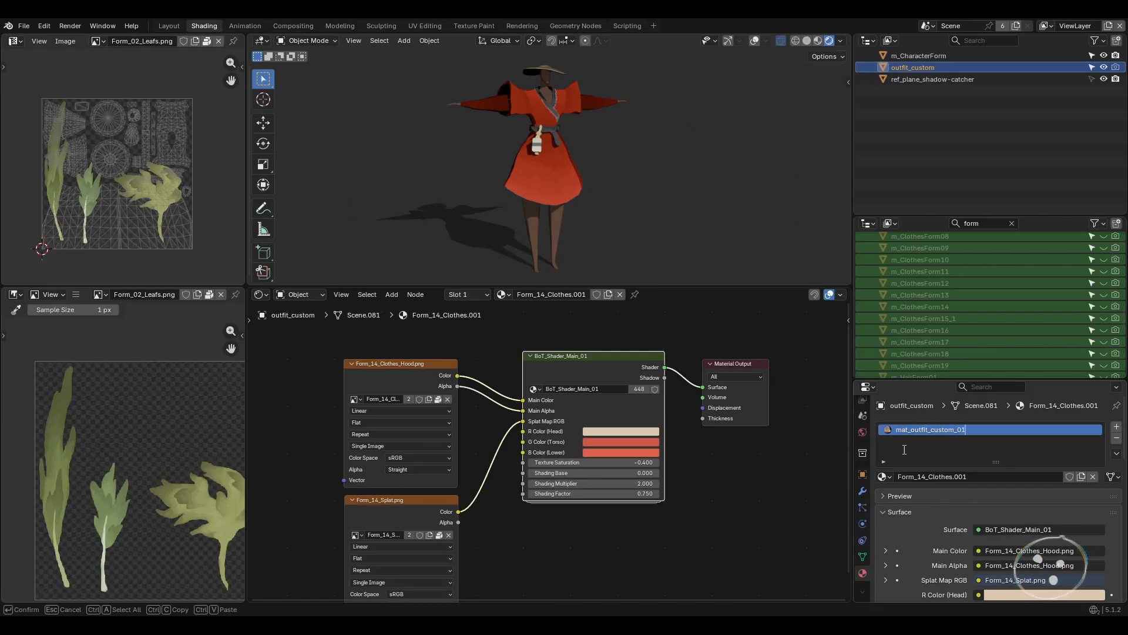
key("Return")
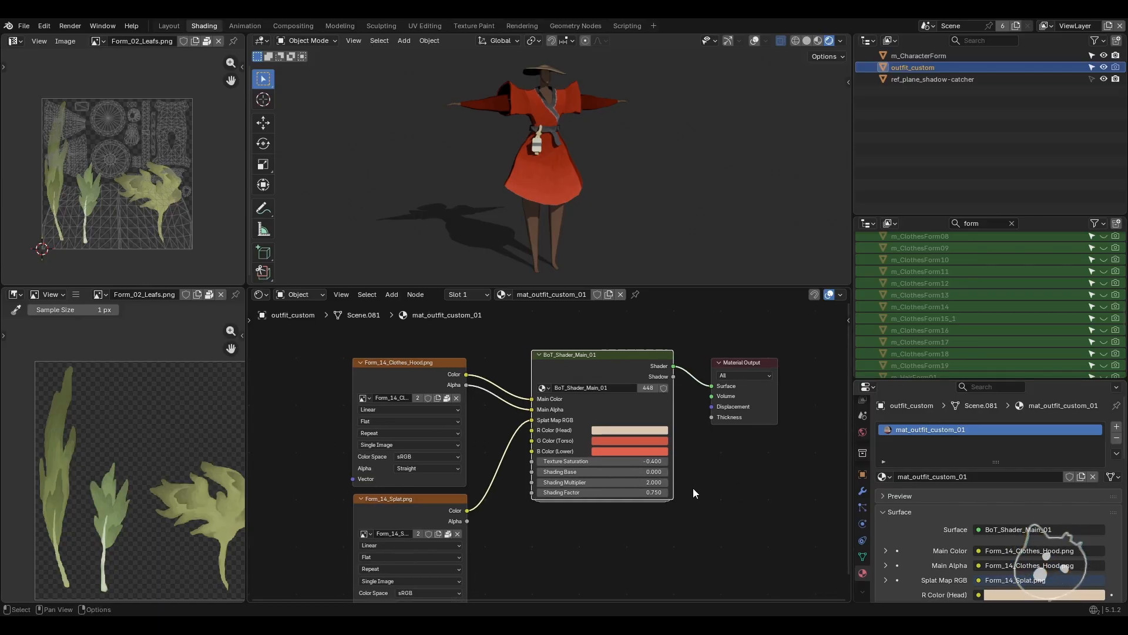
- Change the outfit's G Color (Torso) to blue #778DCE and its B Color (Lower) to a lighter blue
middle_click_drag(475, 513, 514, 513)
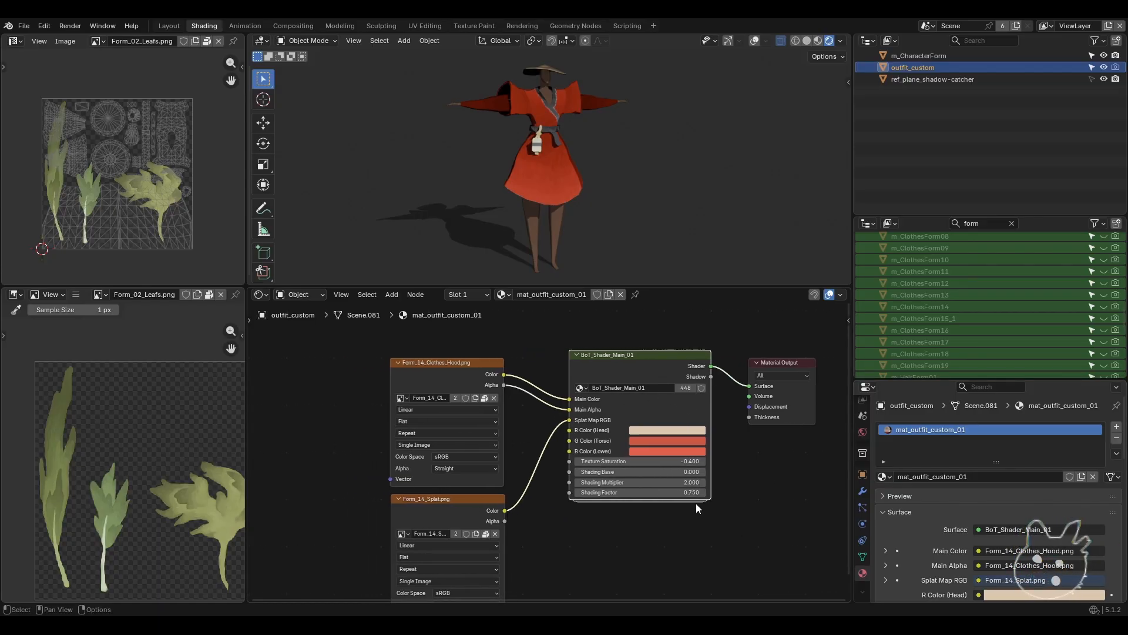
scroll(736, 471, "up", 1)
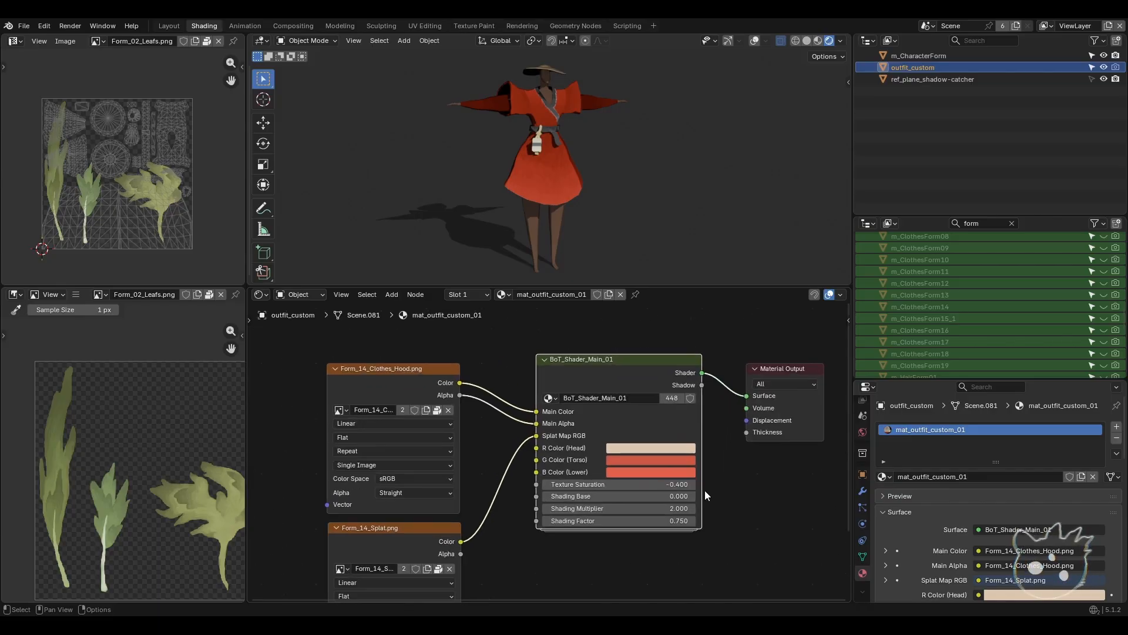
left_click(641, 460)
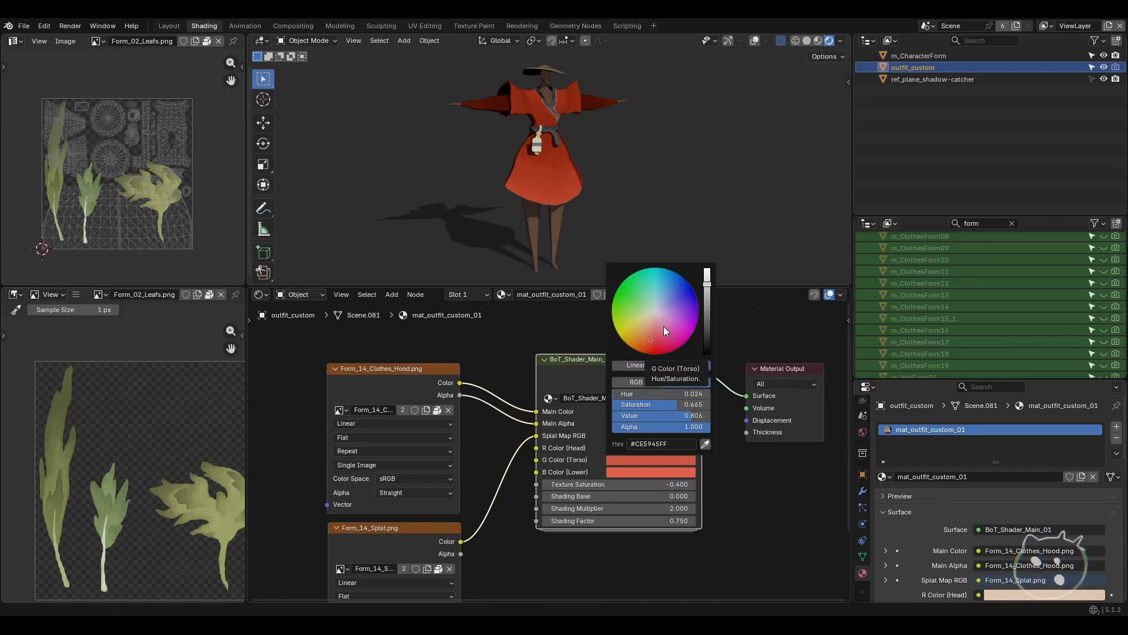
left_click_drag(658, 327, 668, 298)
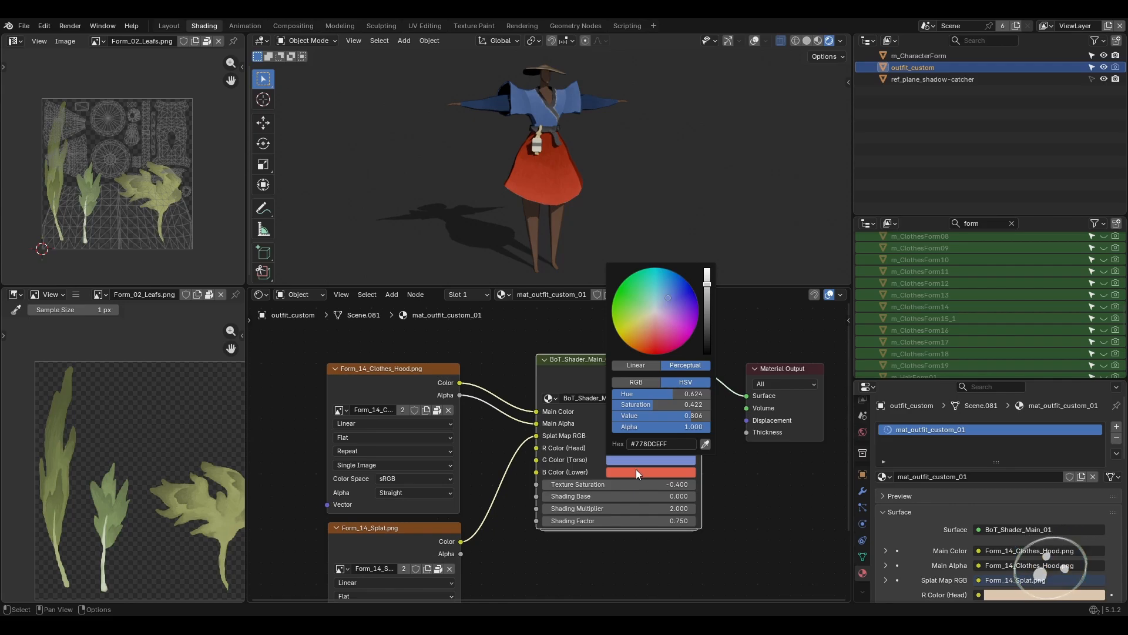
left_click(636, 472)
left_click_drag(668, 352, 664, 315)
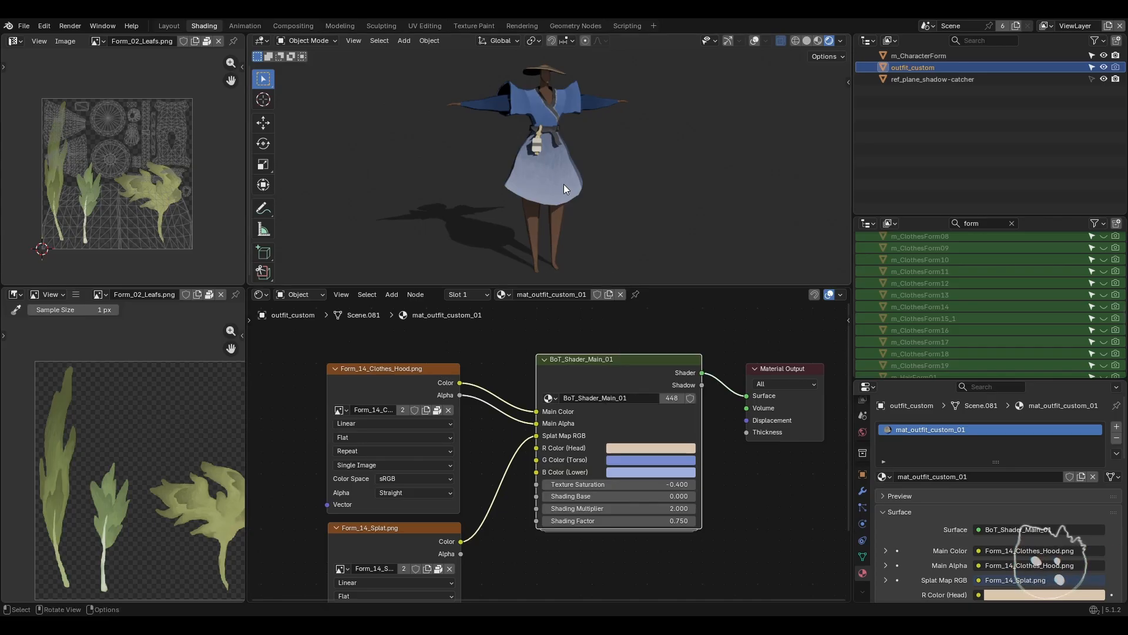
- Darken the hat's R Color (Head) to a muted brown by lowering its Value to about 0.47
middle_click_drag(563, 184, 591, 178)
scroll(591, 178, "up", 3)
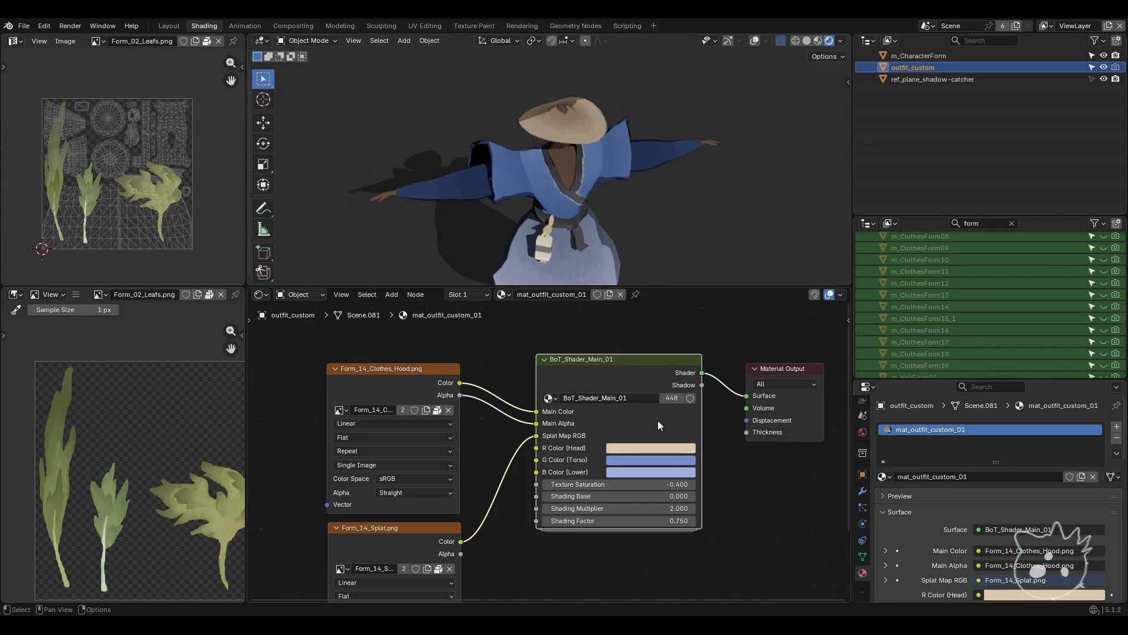
left_click(664, 449)
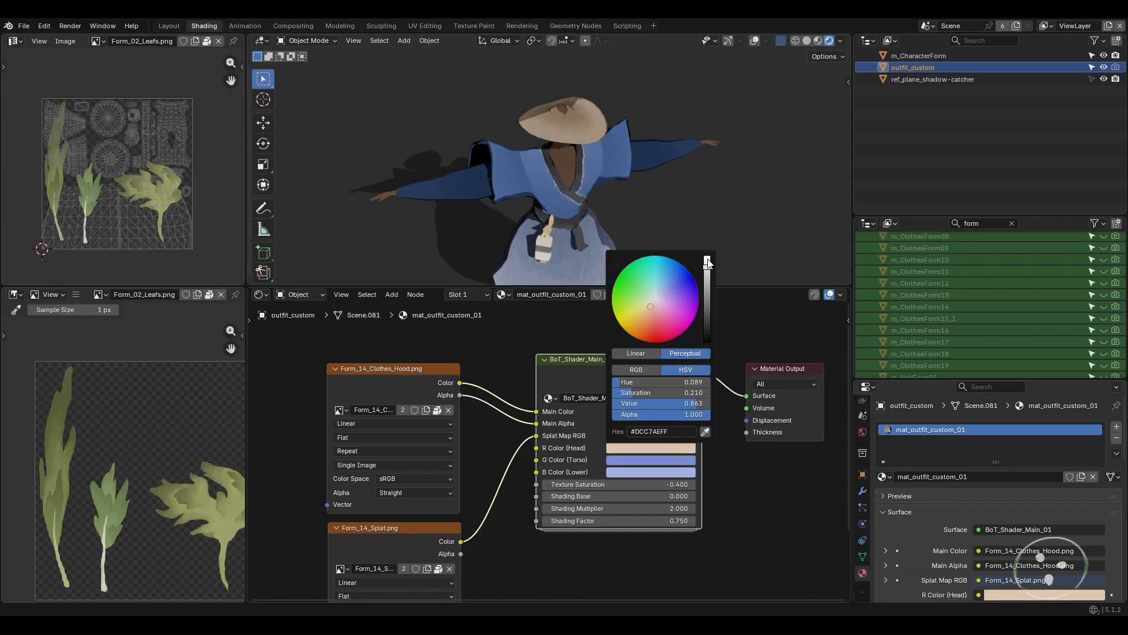
left_click_drag(708, 263, 707, 301)
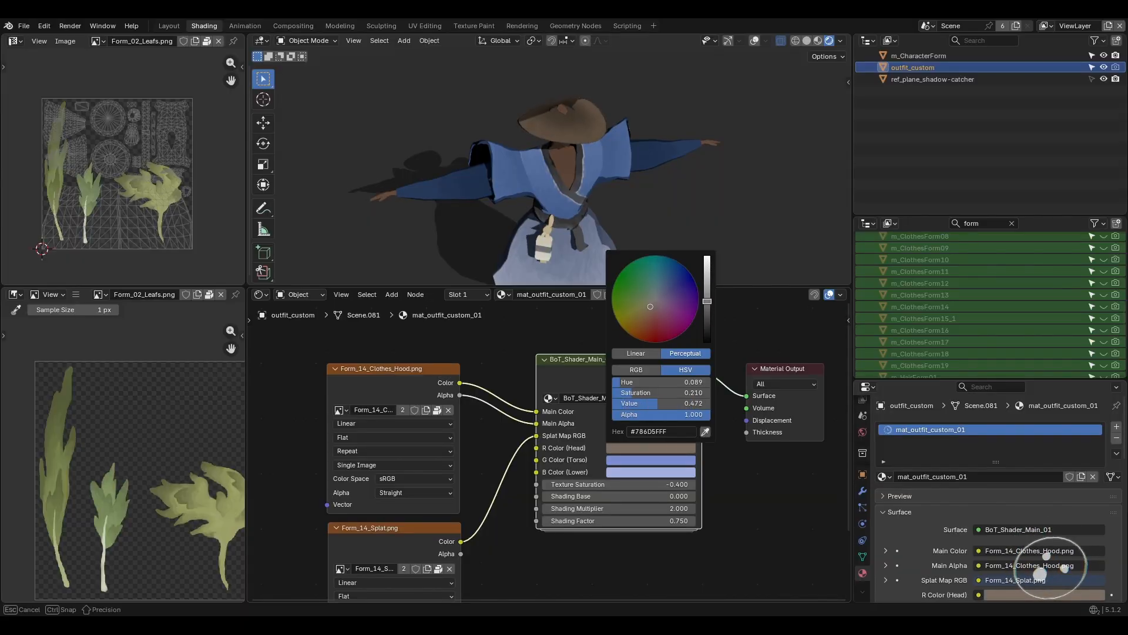
- Select the character's body and brighten the Skin Color in its Form_03 material to a Value of about 0.89
scroll(623, 181, "down", 3)
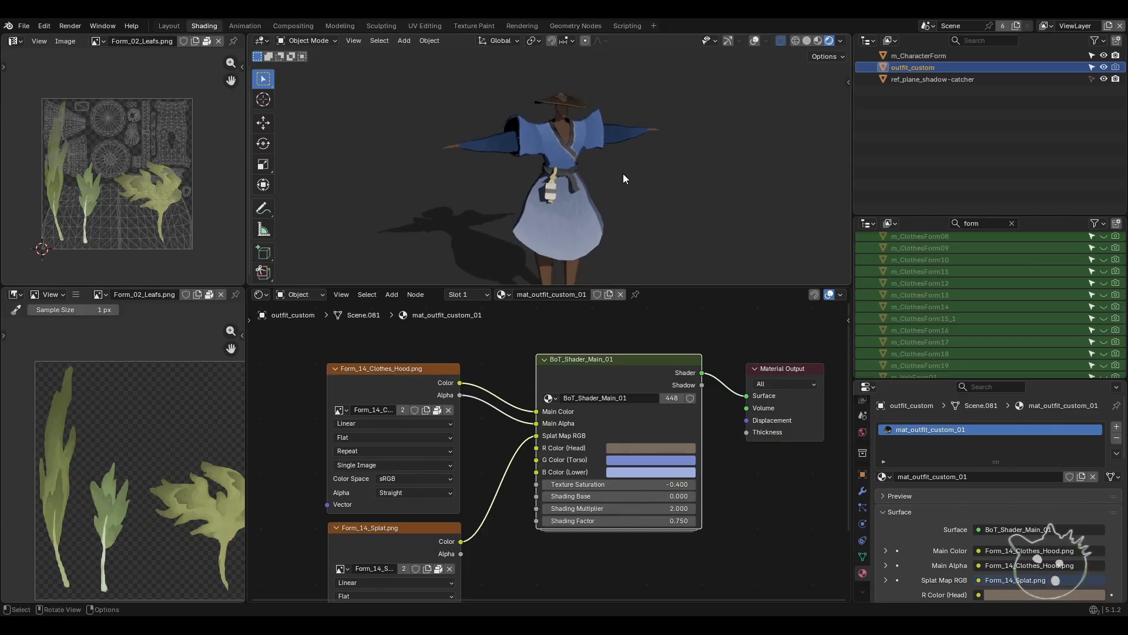
middle_click_drag(623, 174, 626, 215)
scroll(626, 215, "up", 4)
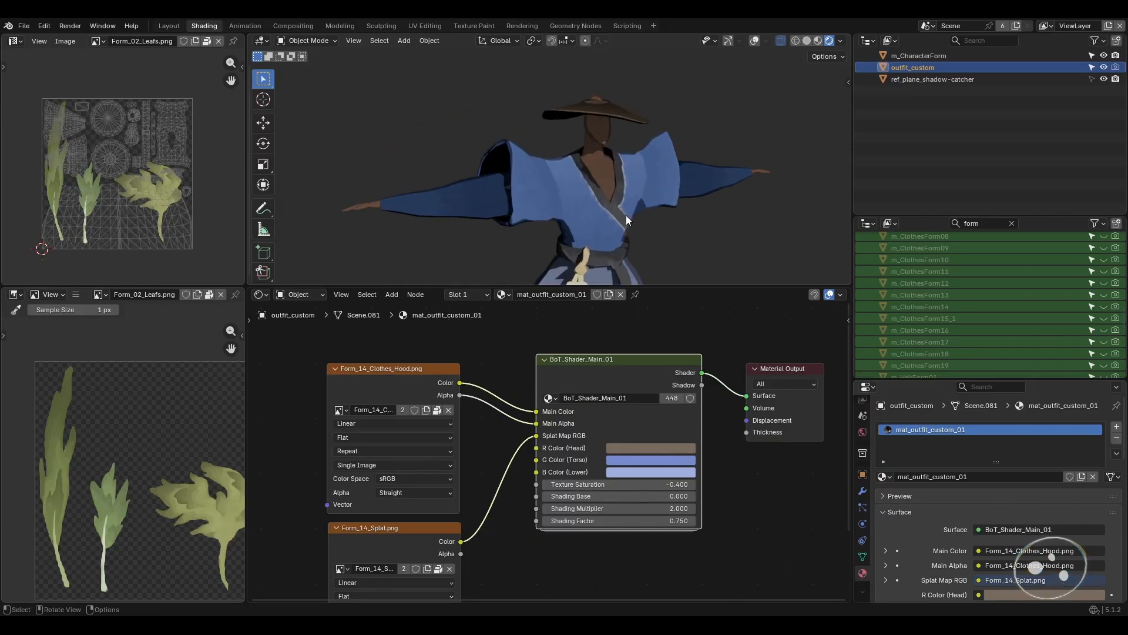
left_click(601, 175)
scroll(587, 378, "down", 2)
middle_click_drag(588, 379, 569, 396)
middle_click_drag(617, 454, 577, 364)
scroll(568, 475, "down", 2)
middle_click_drag(569, 475, 522, 393)
scroll(522, 400, "up", 5)
middle_click_drag(555, 453, 493, 459)
scroll(493, 458, "up", 3)
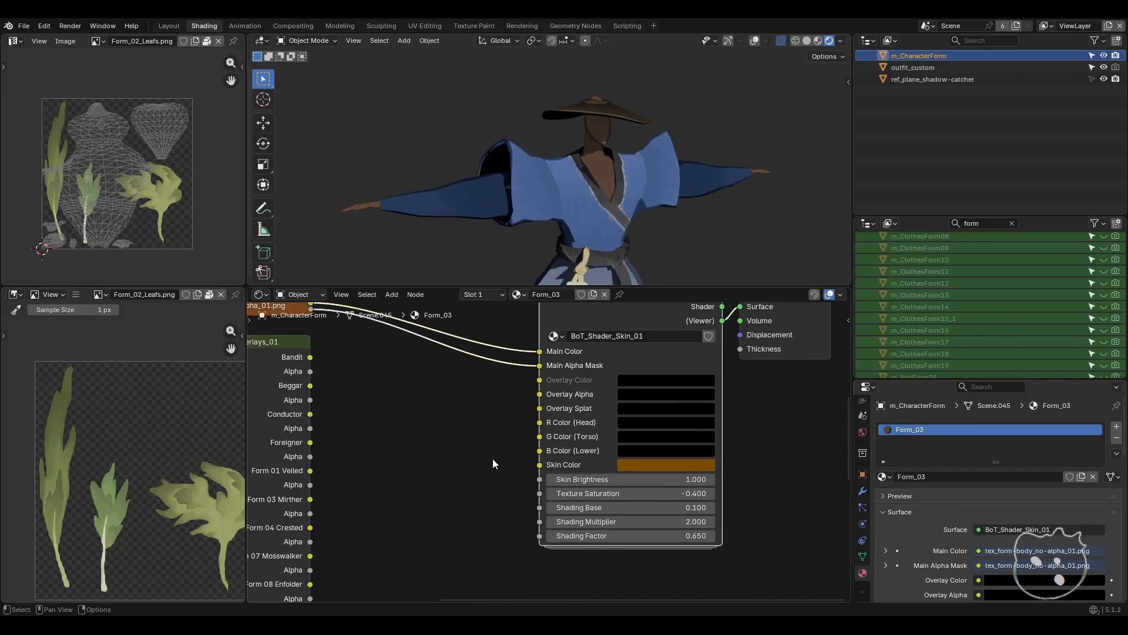
left_click(641, 467)
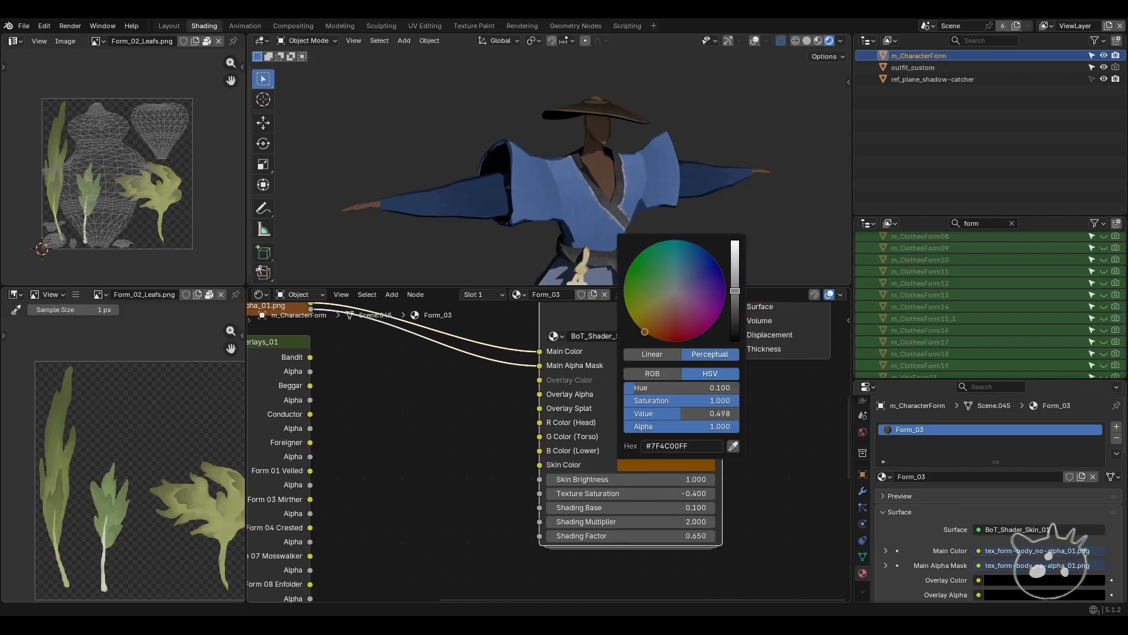
left_click_drag(735, 290, 734, 250)
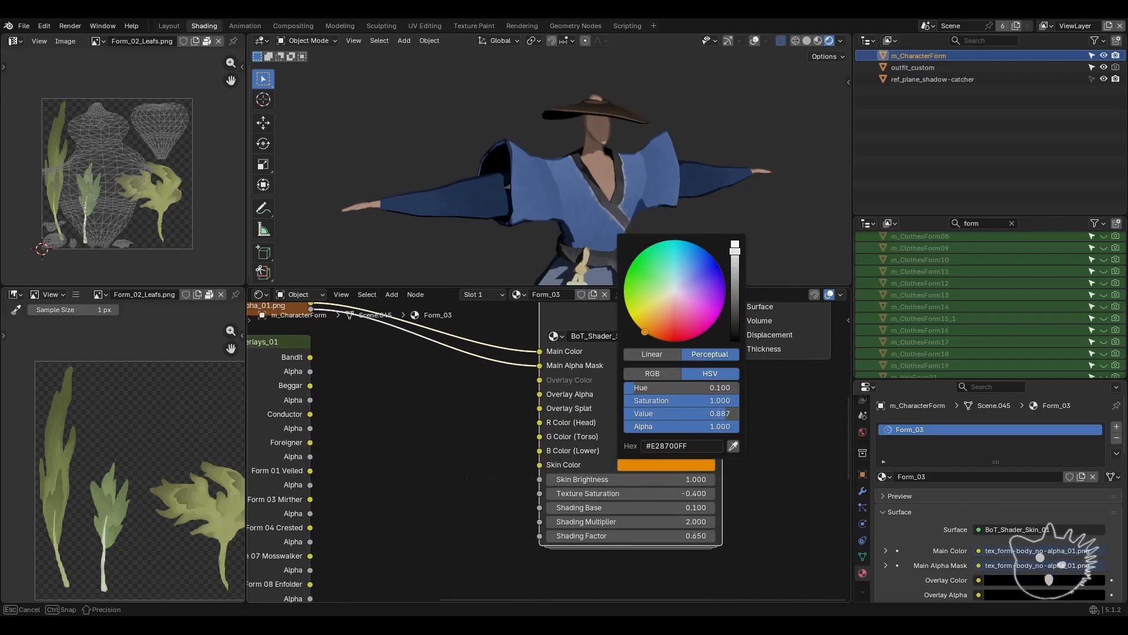
- Examine from several angles how the character's head and body fit beneath the hat and outfit
middle_click_drag(743, 196, 617, 196)
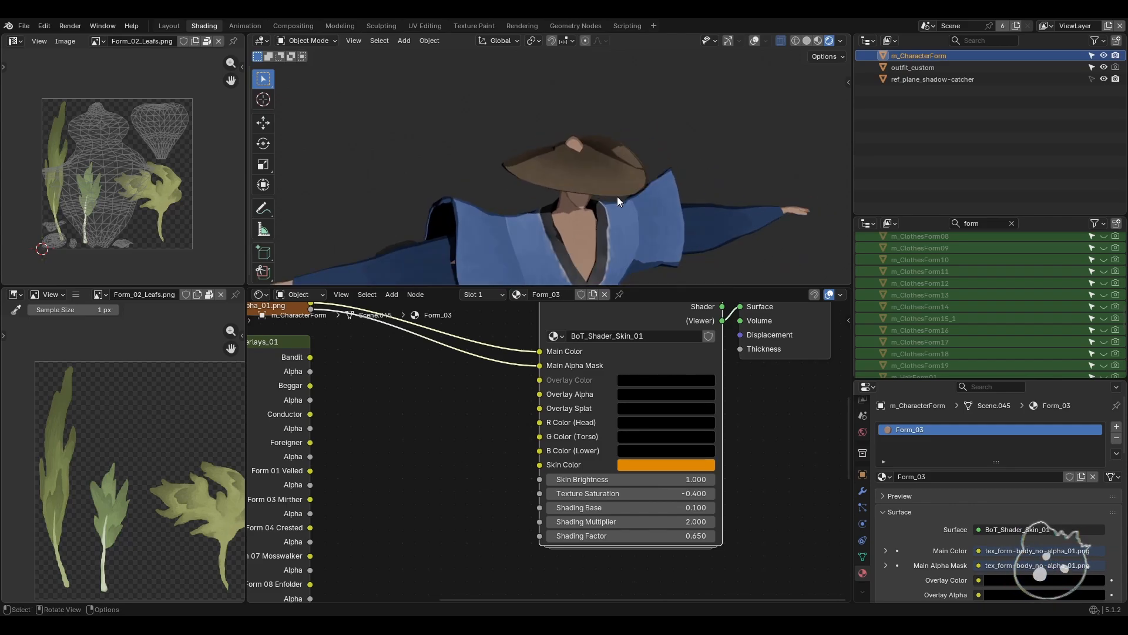
middle_click_drag(512, 196, 513, 178)
scroll(513, 177, "down", 1)
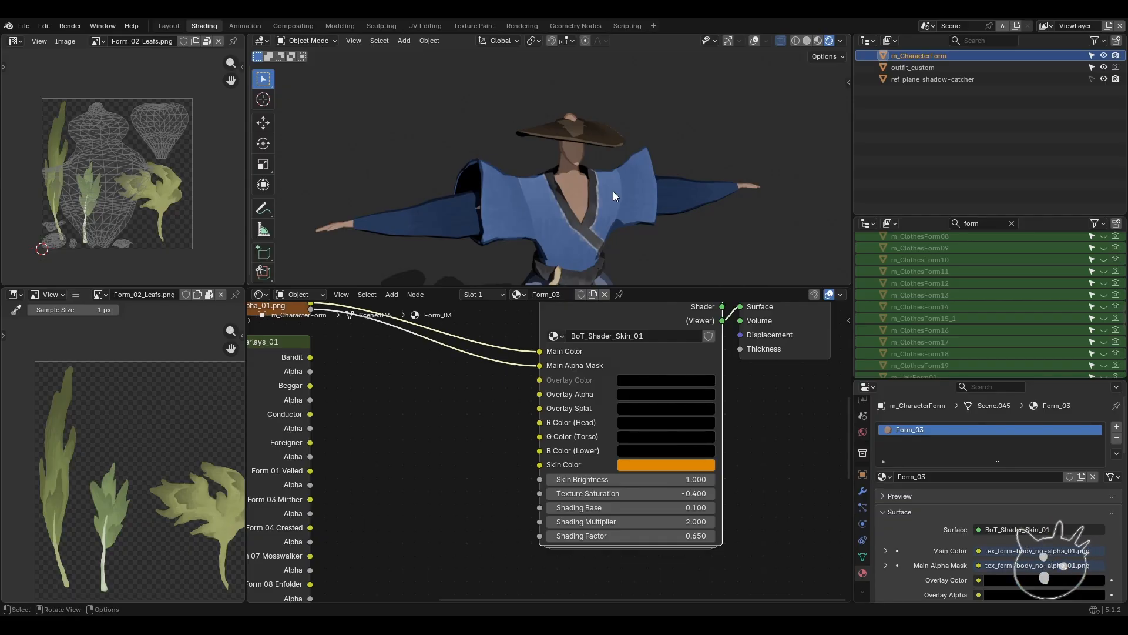
left_click(609, 141)
middle_click_drag(609, 141, 571, 151)
middle_click_drag(568, 187, 583, 161)
scroll(562, 203, "up", 2)
scroll(583, 161, "down", 2)
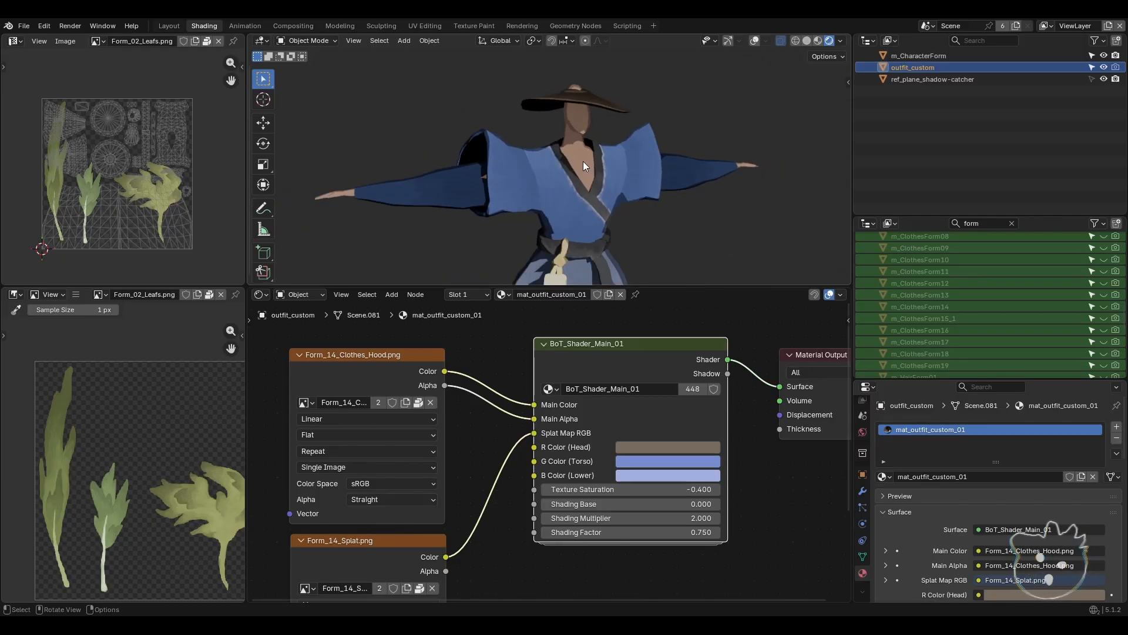
- In the body's Form_03 material, connect the Mask 14 Gleaner output to Main Alpha Mask on BoT_Shader_Skin_01
left_click(583, 161)
scroll(484, 390, "down", 5)
scroll(513, 380, "up", 4)
middle_click_drag(510, 389, 563, 491)
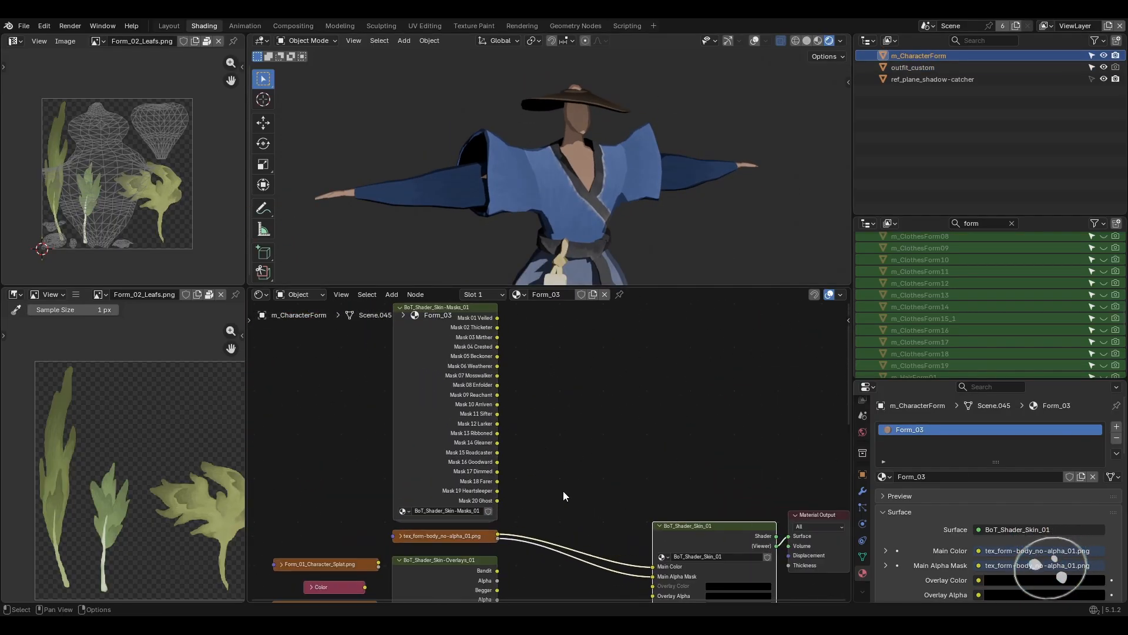
middle_click_drag(507, 410, 518, 447)
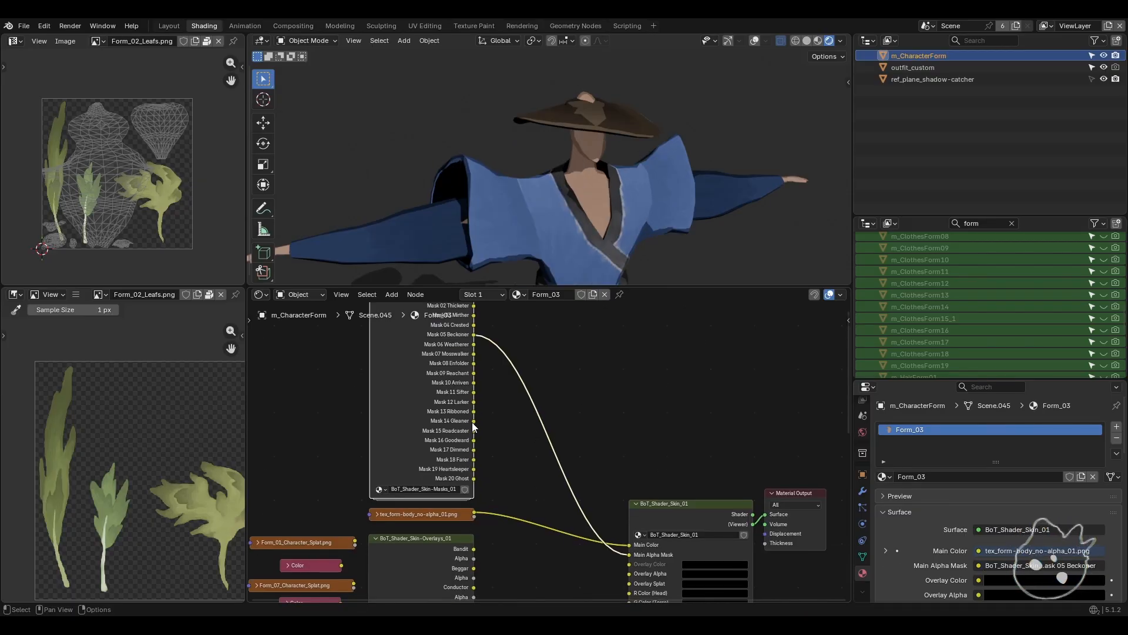
left_click_drag(474, 421, 622, 553)
scroll(644, 141, "up", 8)
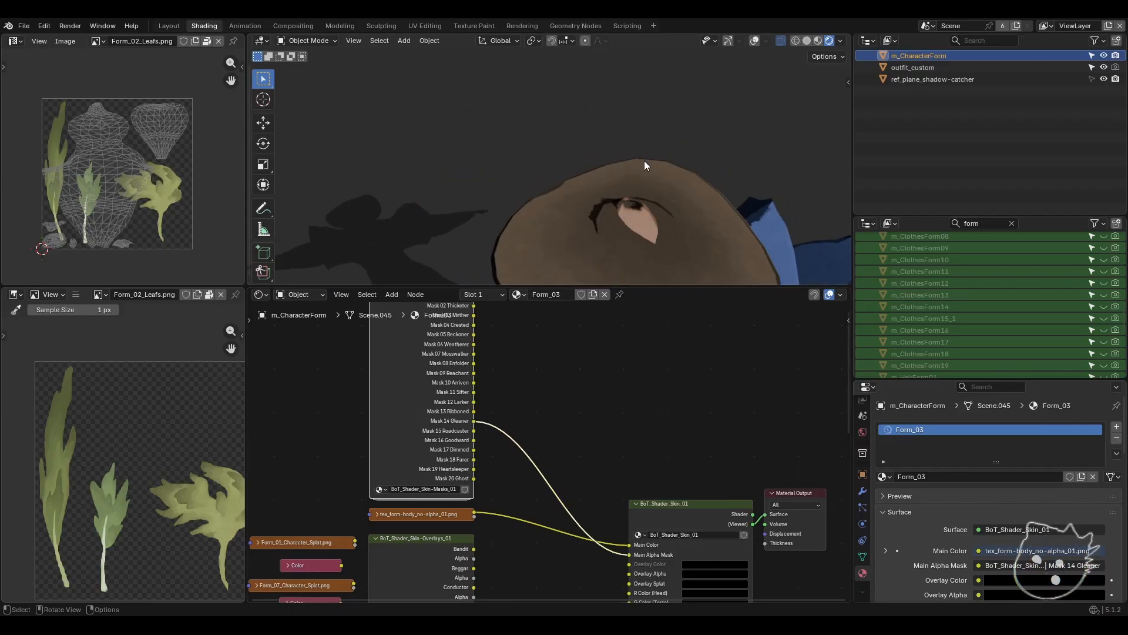
middle_click_drag(606, 152, 599, 193)
scroll(598, 192, "up", 4)
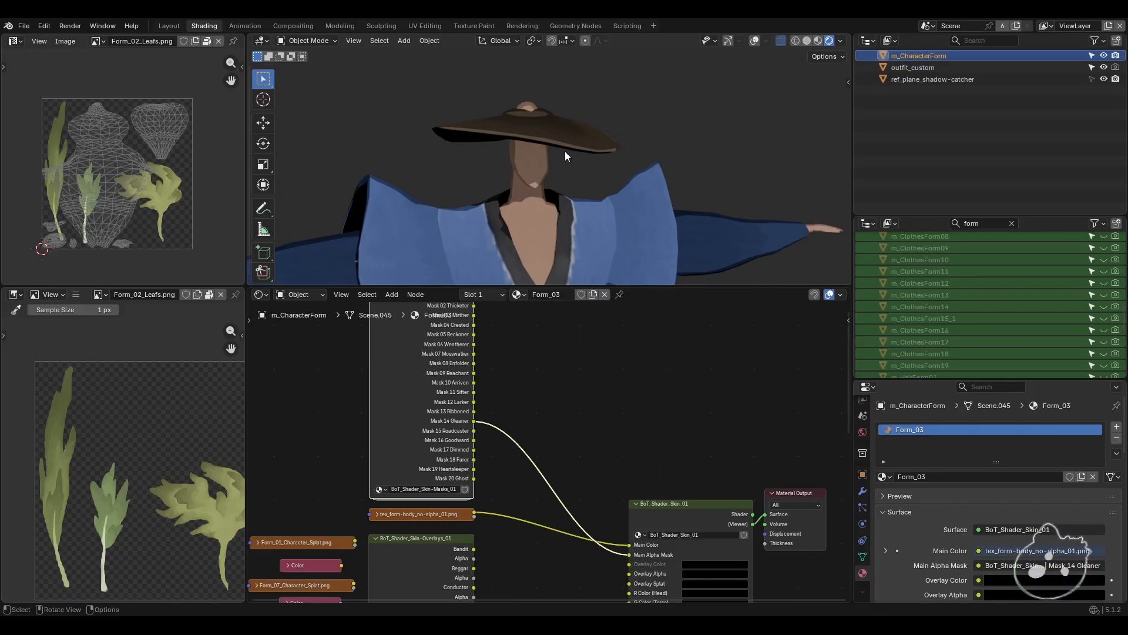
scroll(566, 185, "down", 4)
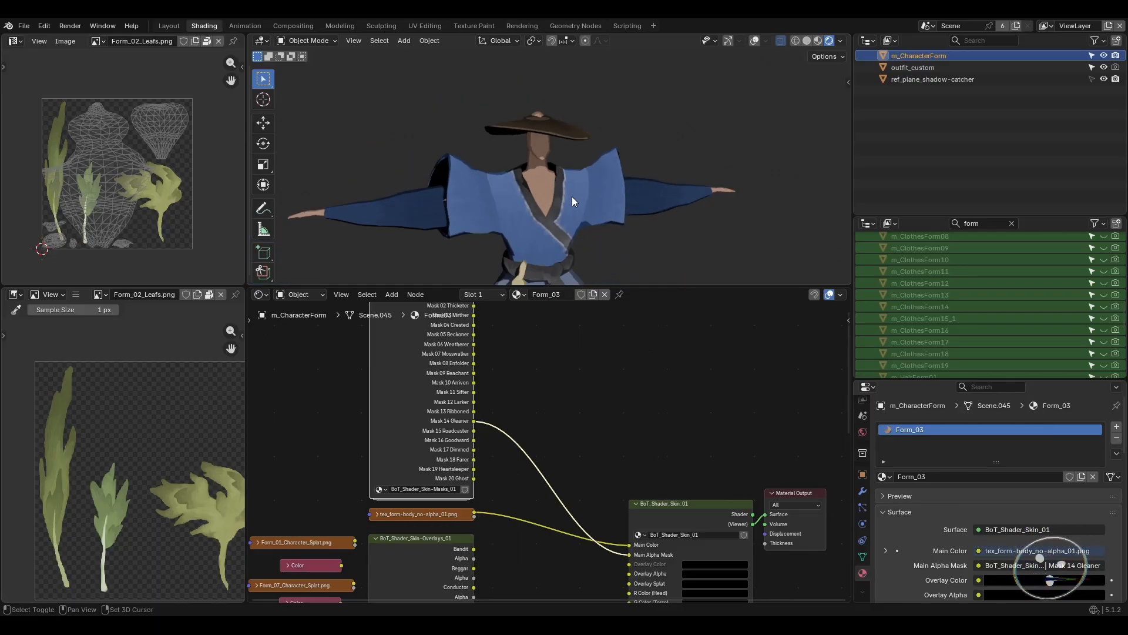
- Return to the Layout workspace and frame the full character in the viewport
middle_click_drag(572, 197, 578, 171, "shift")
scroll(563, 197, "down", 3)
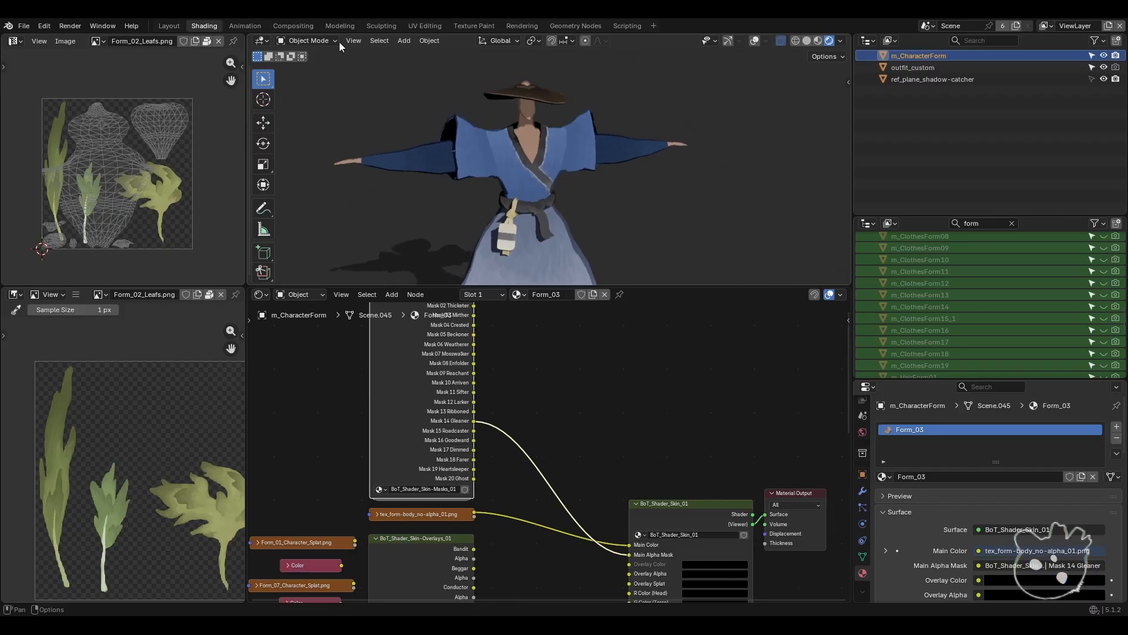
left_click(170, 26)
middle_click_drag(507, 184, 683, 249)
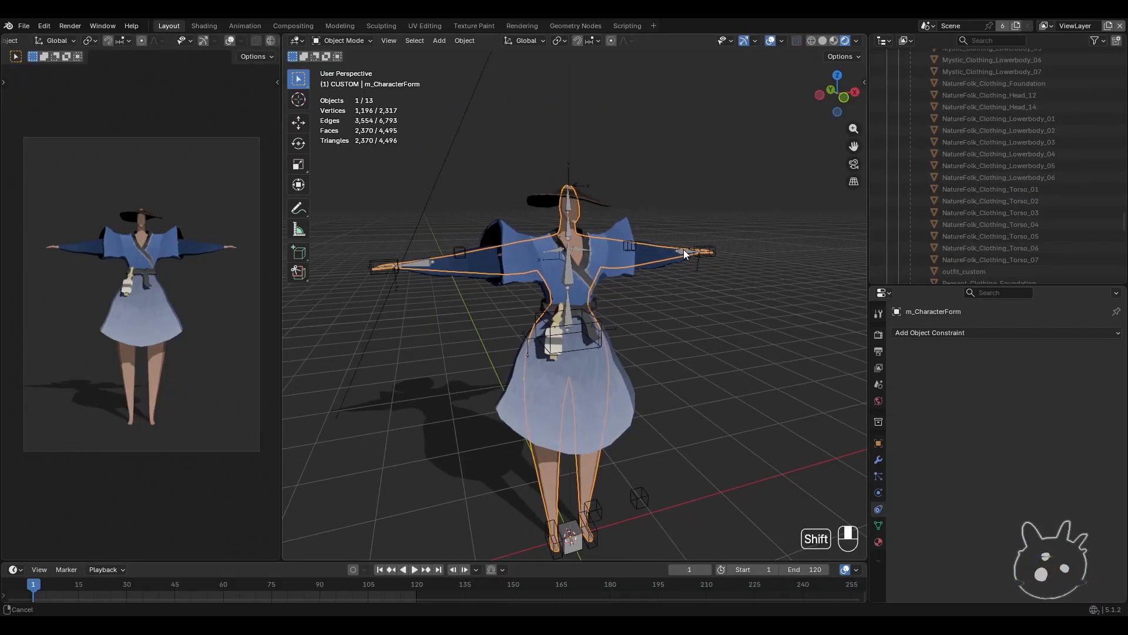
- In the Shading workspace, filter the lower outliner for form14, unhide m_ClothesForm14 and select it
middle_click_drag(680, 318, 690, 314)
scroll(942, 217, "up", 8)
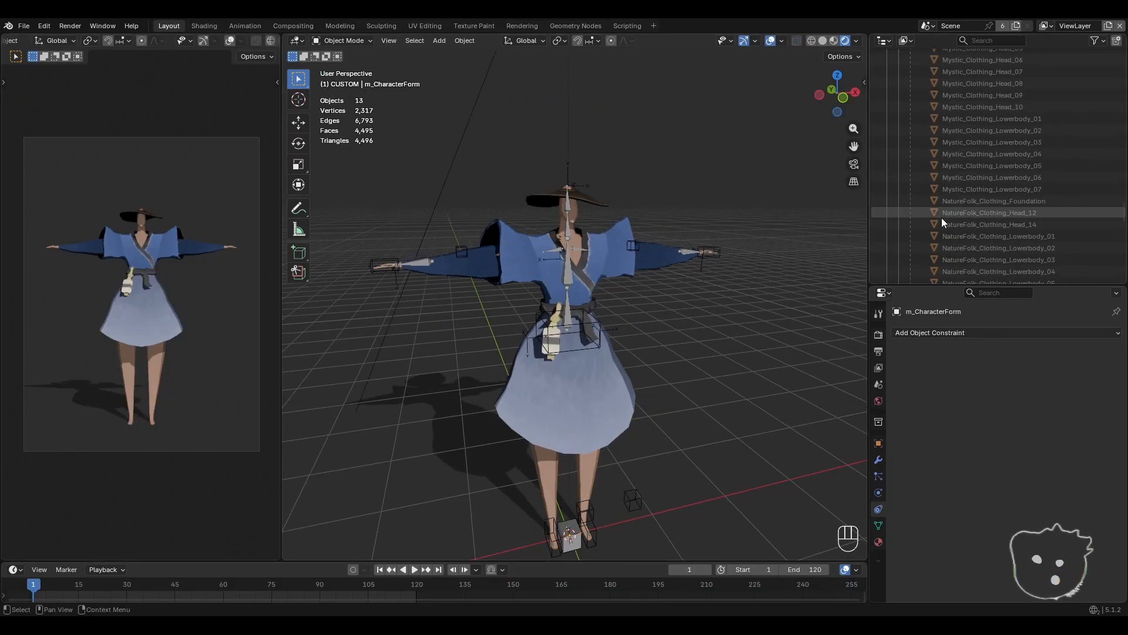
left_click(203, 26)
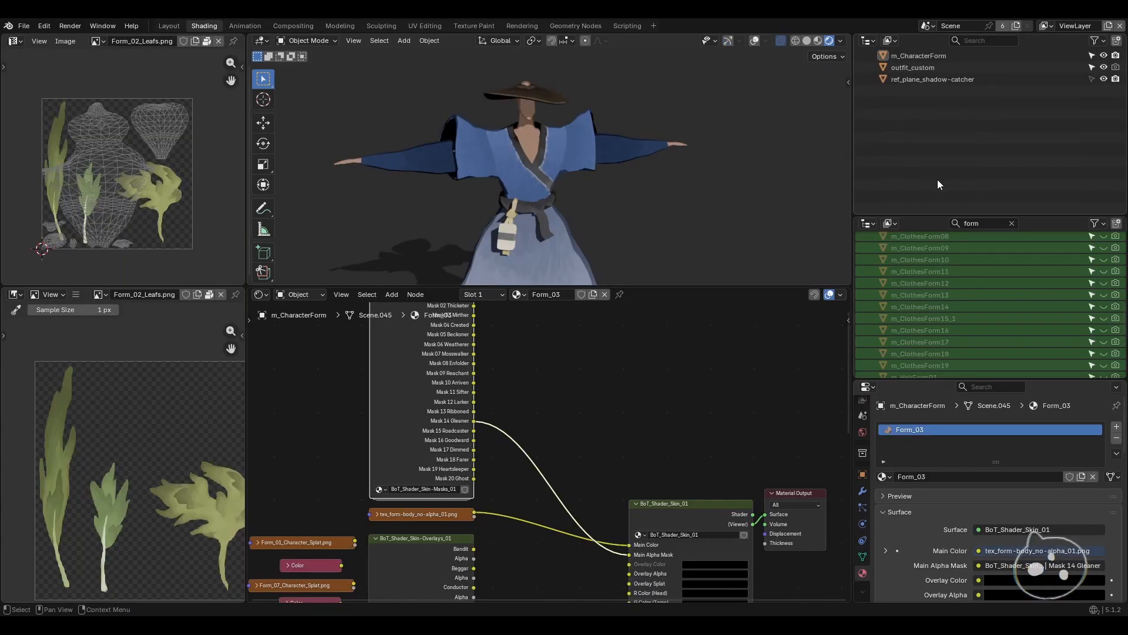
left_click(986, 223)
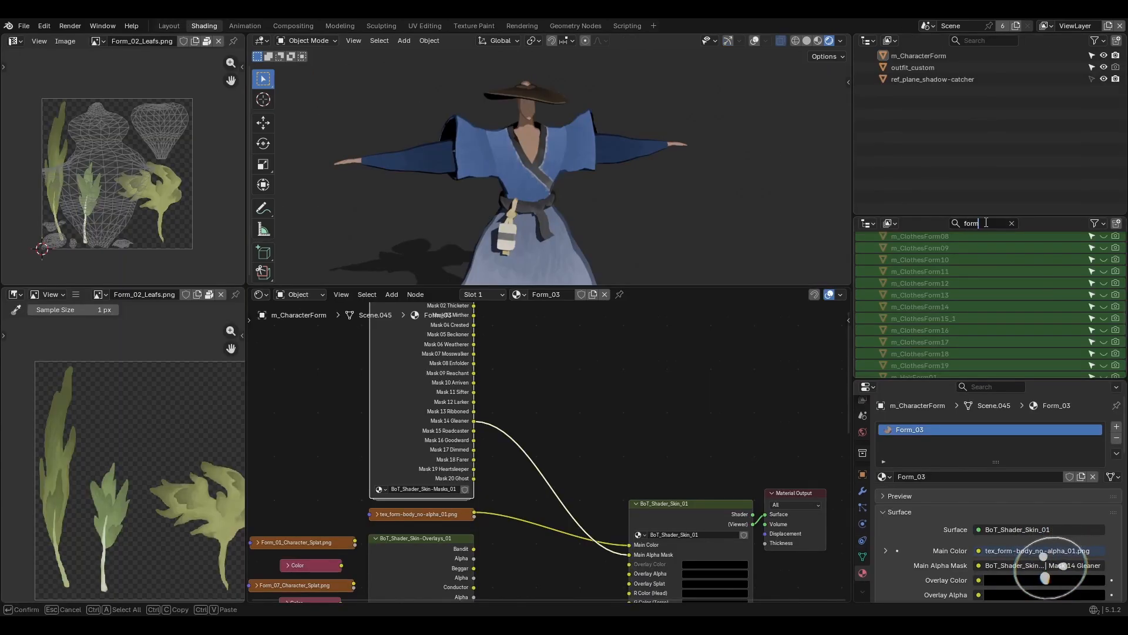
type("14")
key("Return")
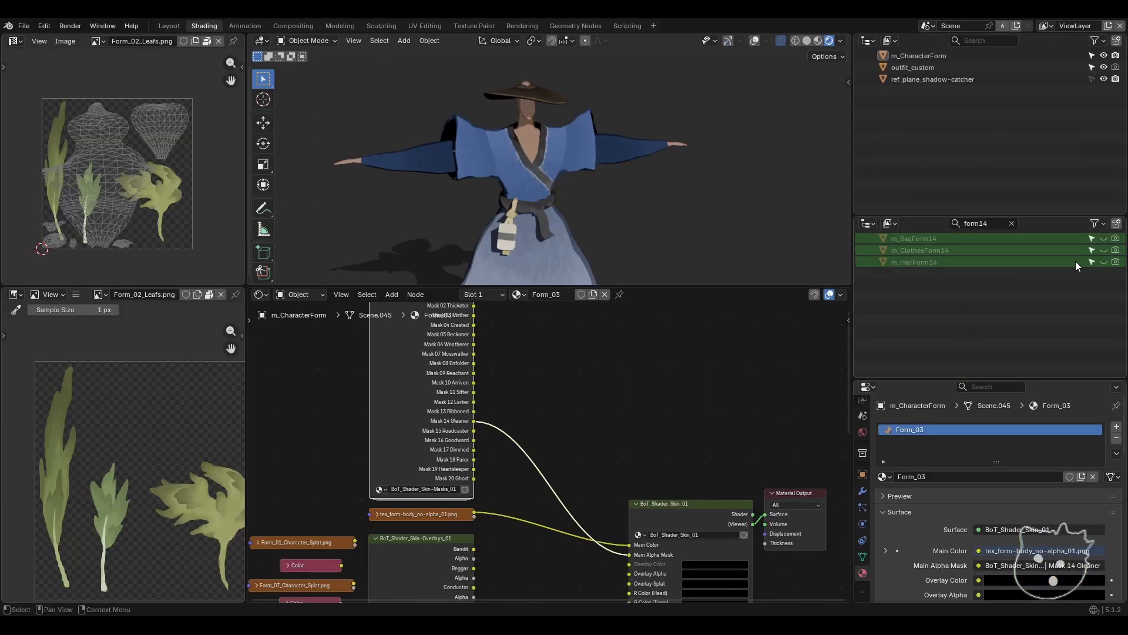
left_click(1104, 250)
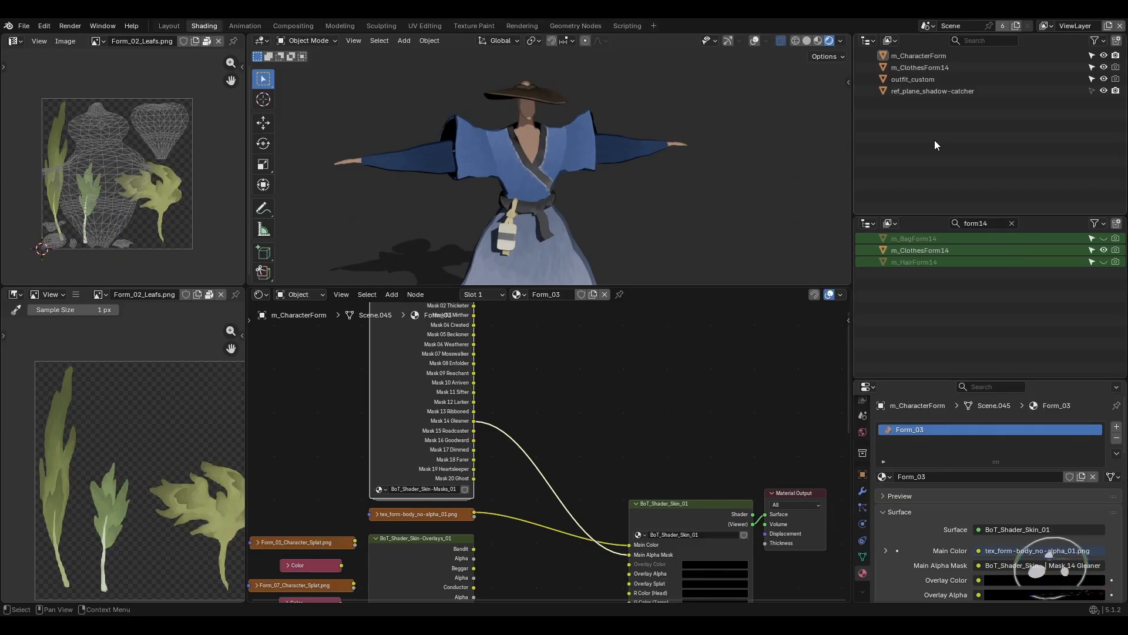
left_click(933, 67)
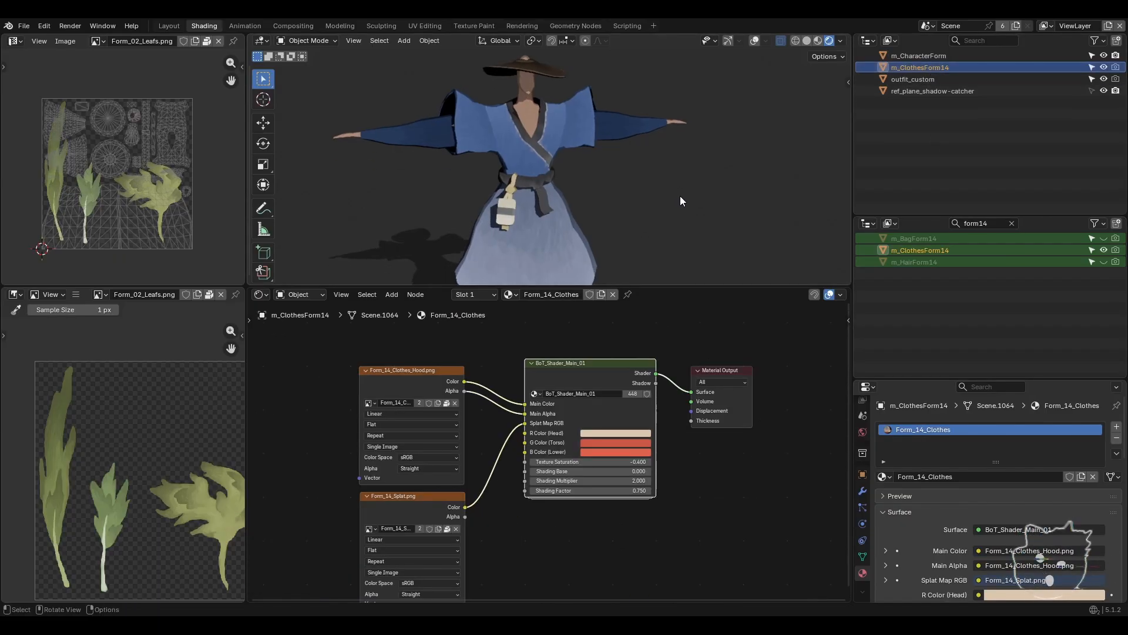
- Move m_ClothesForm14 beside the custom outfit to compare their colours, and undo the move
key("g")
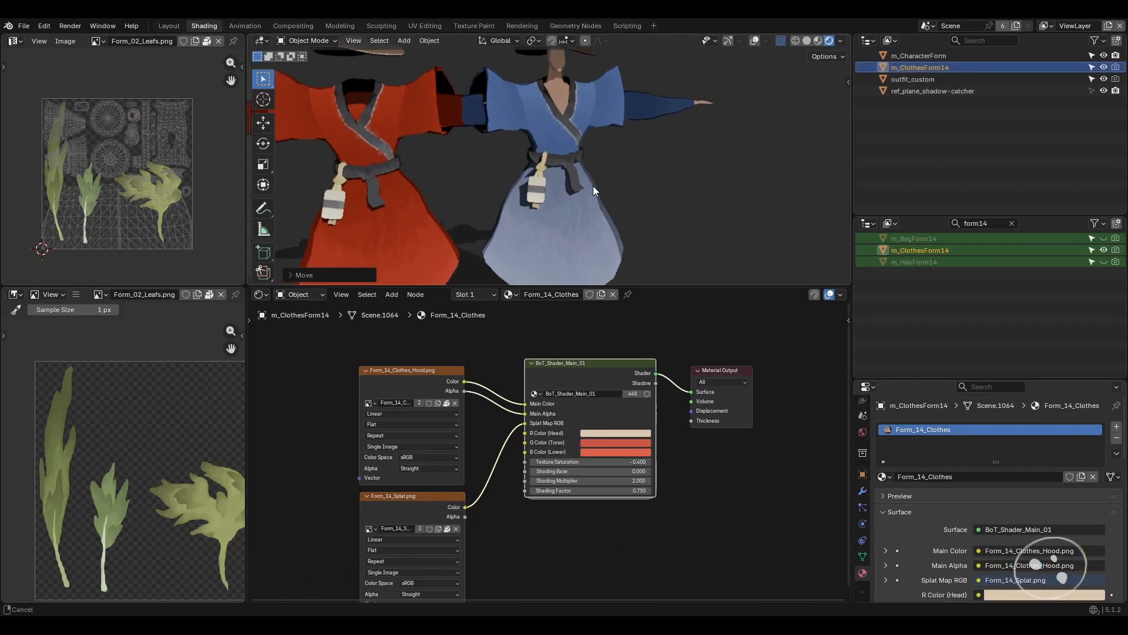
scroll(593, 185, "down", 5)
middle_click_drag(604, 195, 630, 185)
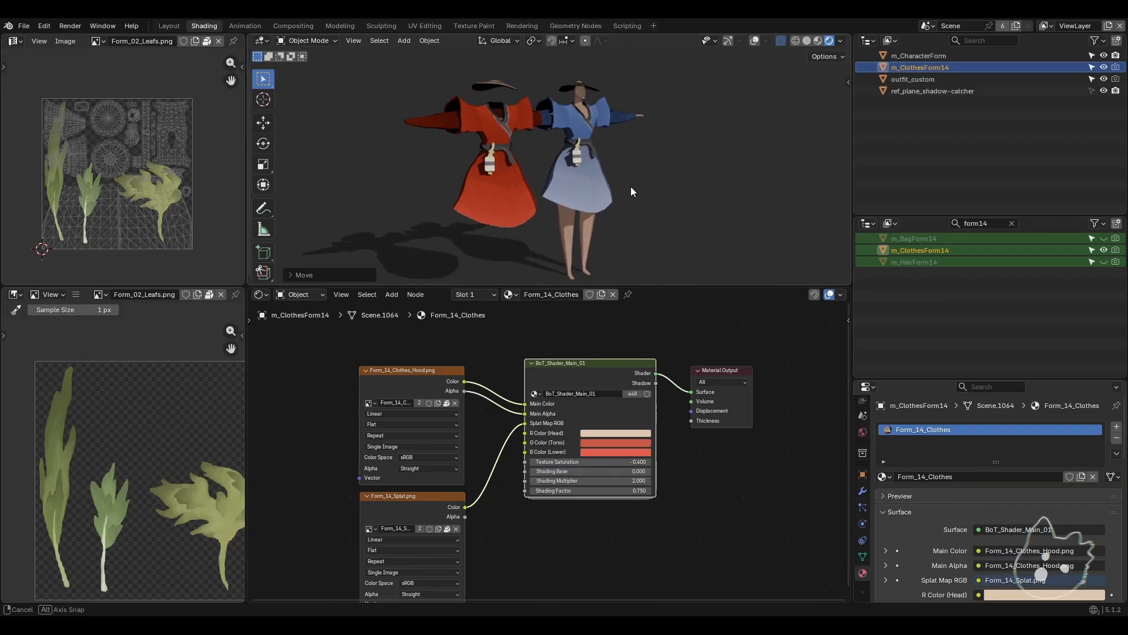
key("ctrl+z")
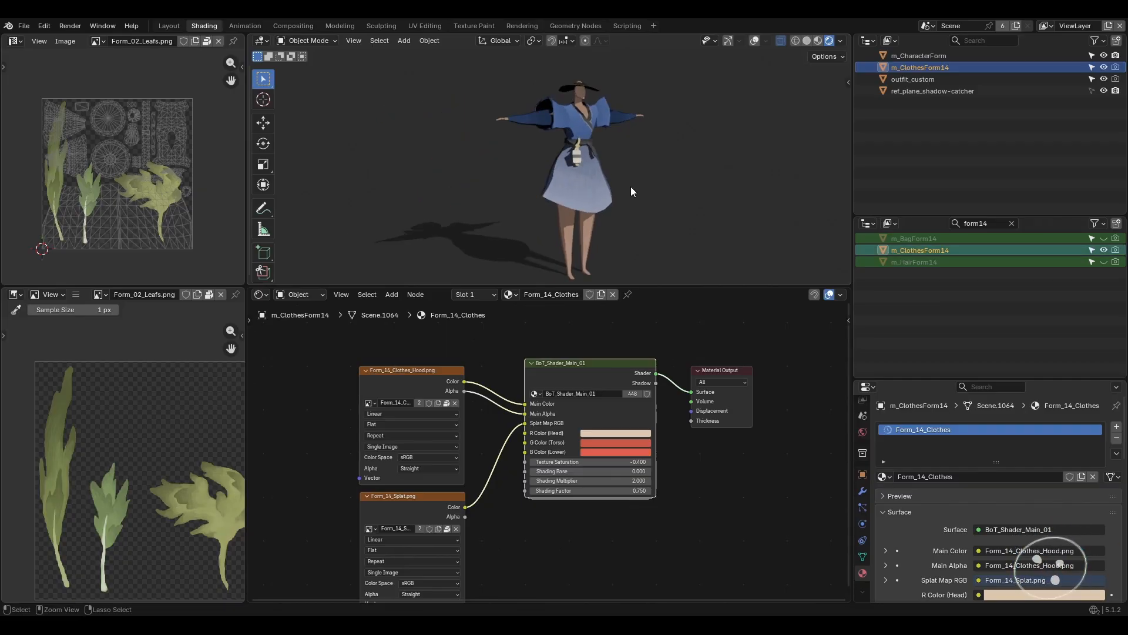
- Hide m_ClothesForm14 again and select the outfit_custom object in the viewport
scroll(658, 185, "up", 3)
scroll(700, 185, "up", 2)
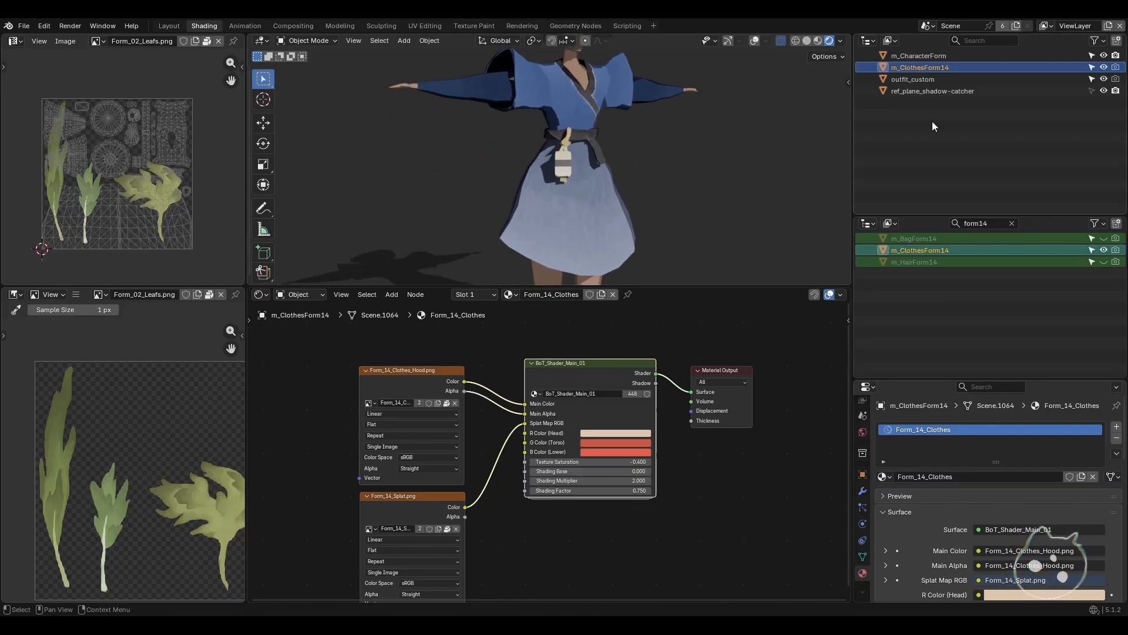
left_click(1104, 68)
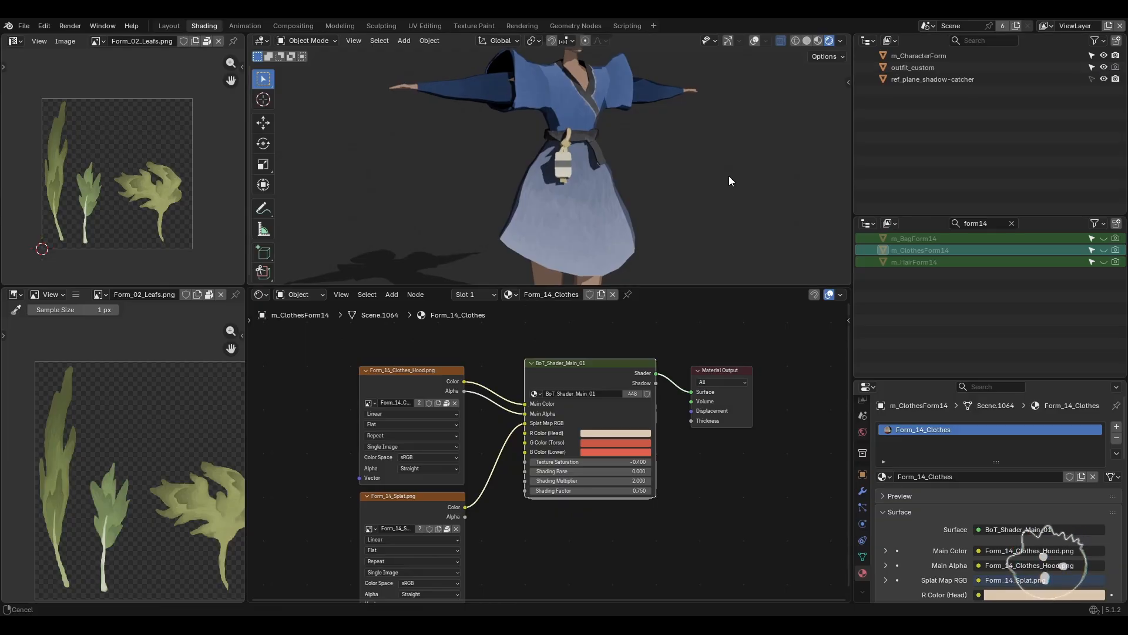
scroll(728, 159, "down", 2)
left_click(573, 147)
scroll(592, 186, "up", 3)
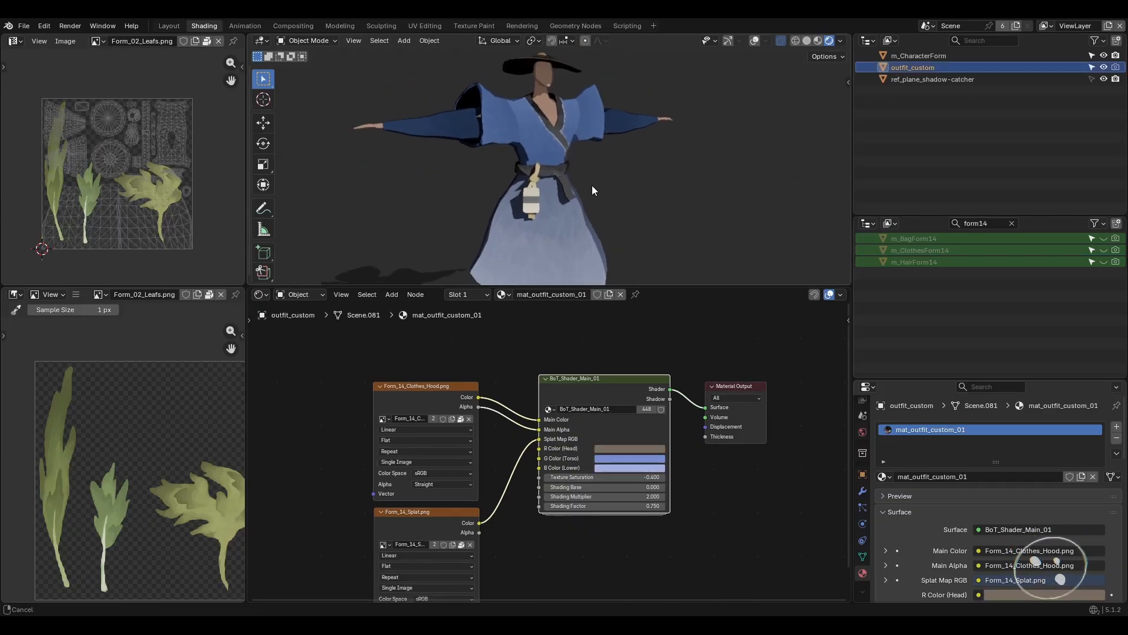
middle_click_drag(612, 219, 616, 174, "shift")
scroll(612, 196, "down", 2)
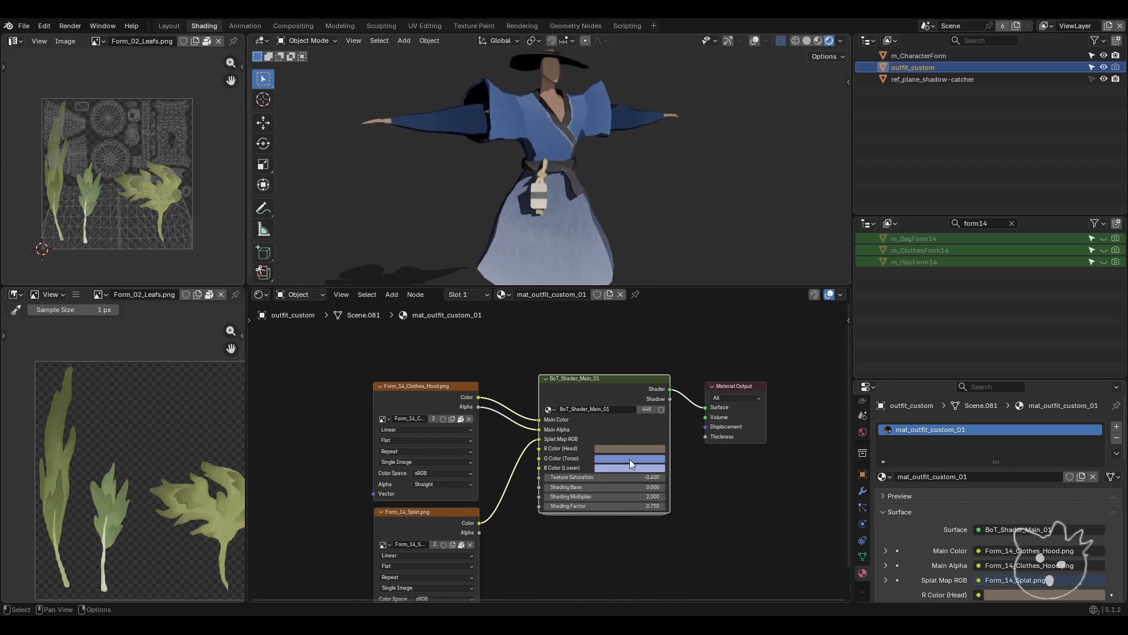
- Display Form_14_Splat.png and Form_14_Clothes_Hood.png from mat_outfit_custom_01 in the image editors and inspect them
left_click(411, 518)
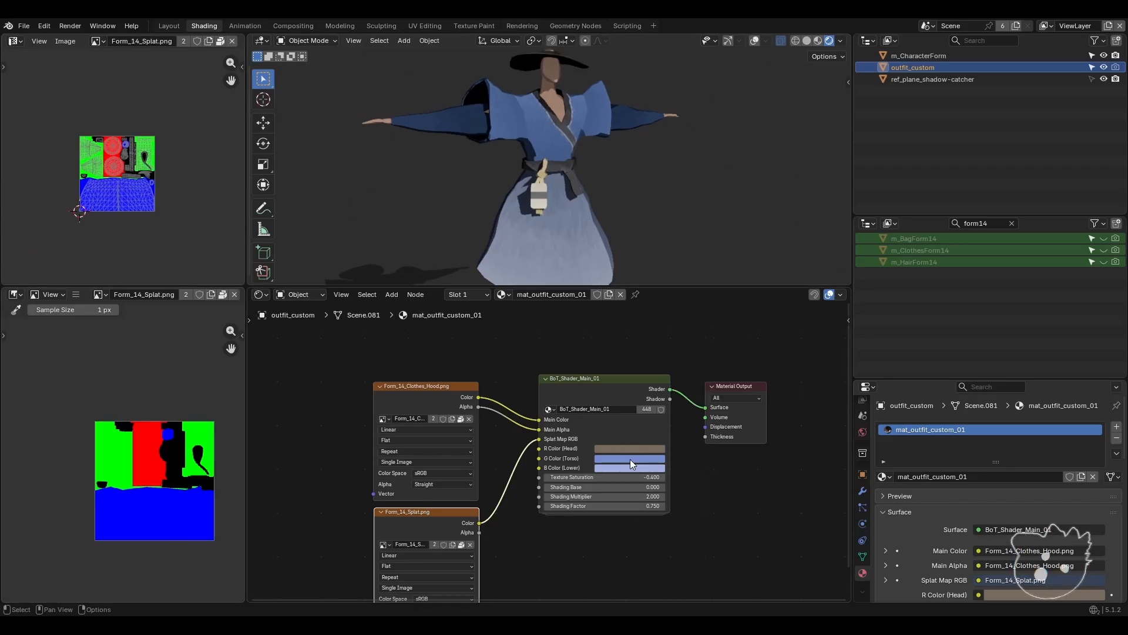
left_click(413, 400)
scroll(181, 427, "down", 4)
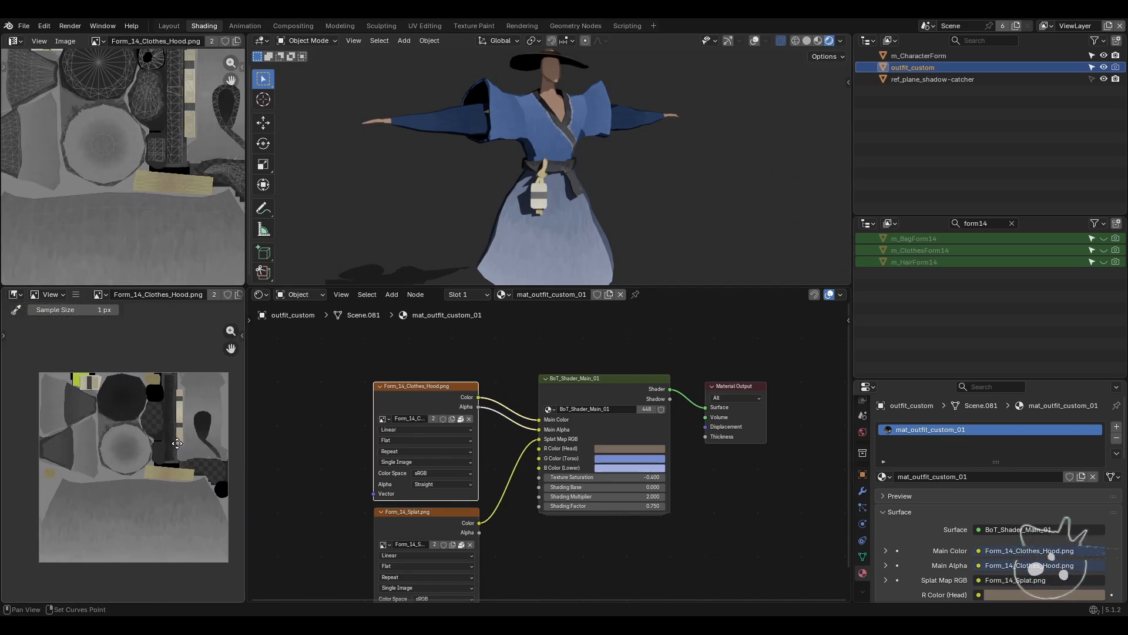
scroll(150, 232, "down", 5)
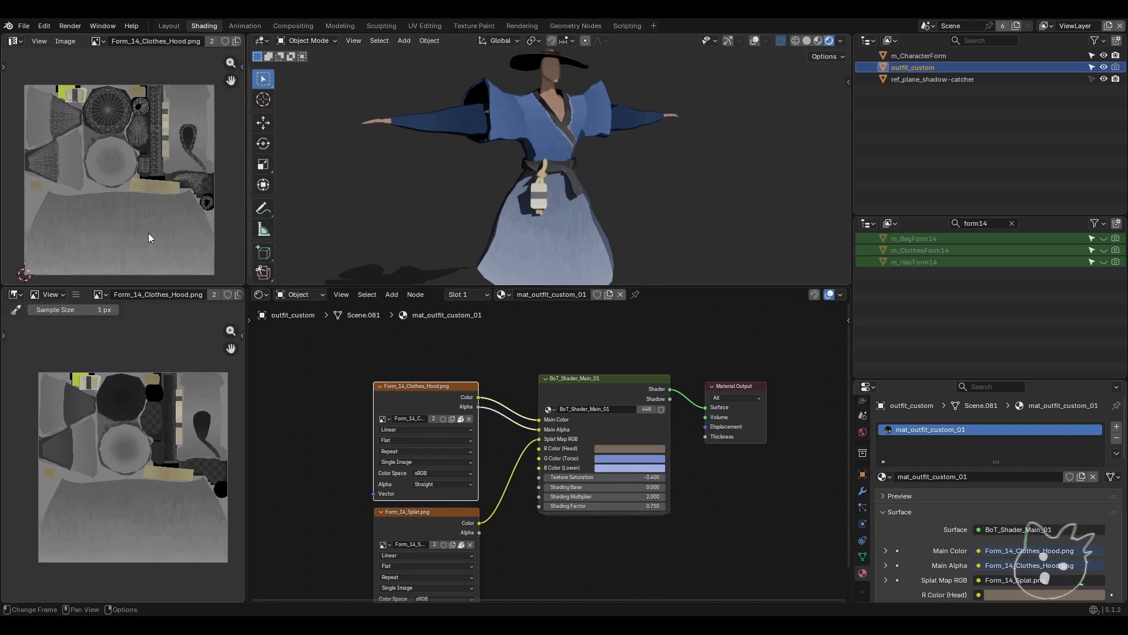
middle_click_drag(148, 233, 147, 230)
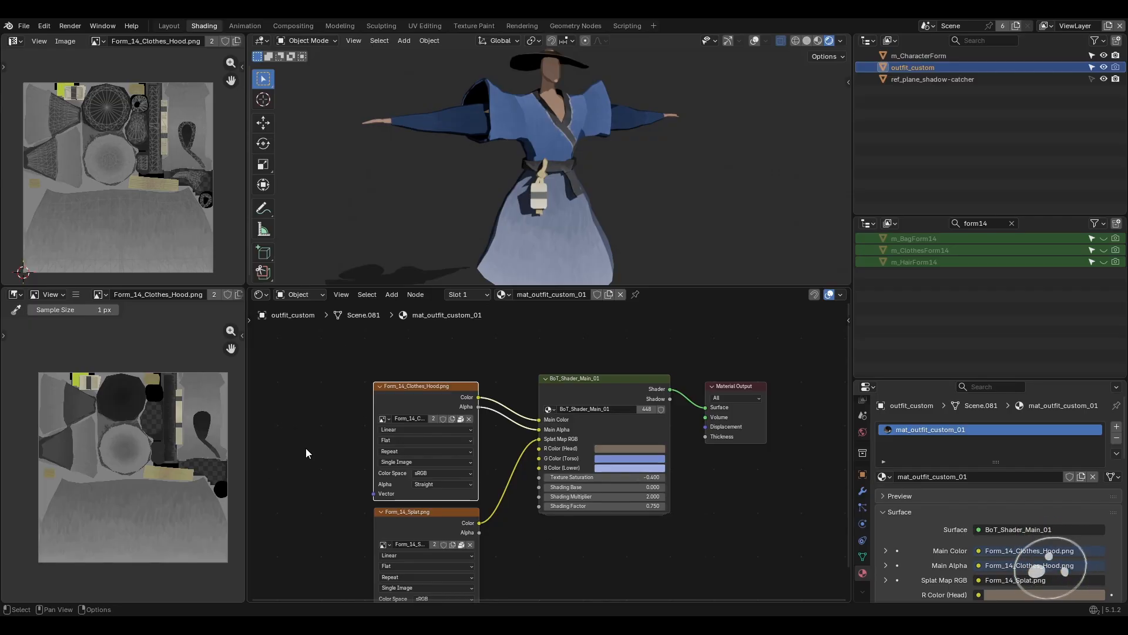
scroll(130, 471, "up", 2)
scroll(134, 482, "down", 1)
- Examine the full Form_14_Clothes_Hood.png texture in a maximized image editor, and restore the workspace layout
key("ctrl+space")
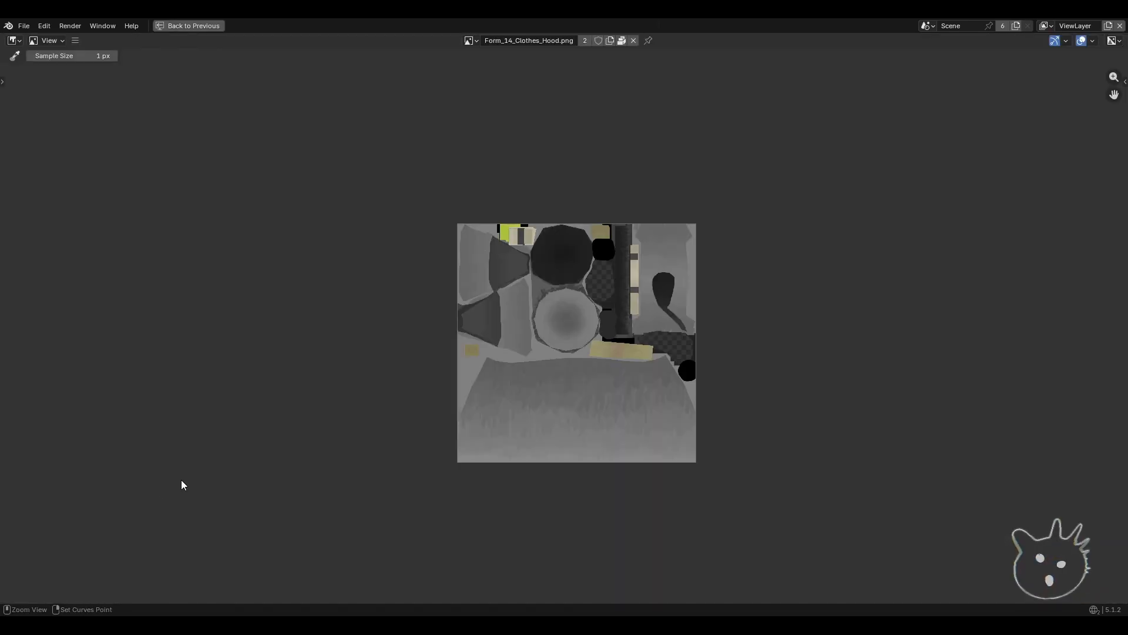
scroll(509, 406, "up", 3)
middle_click_drag(576, 423, 531, 396)
scroll(500, 364, "down", 1)
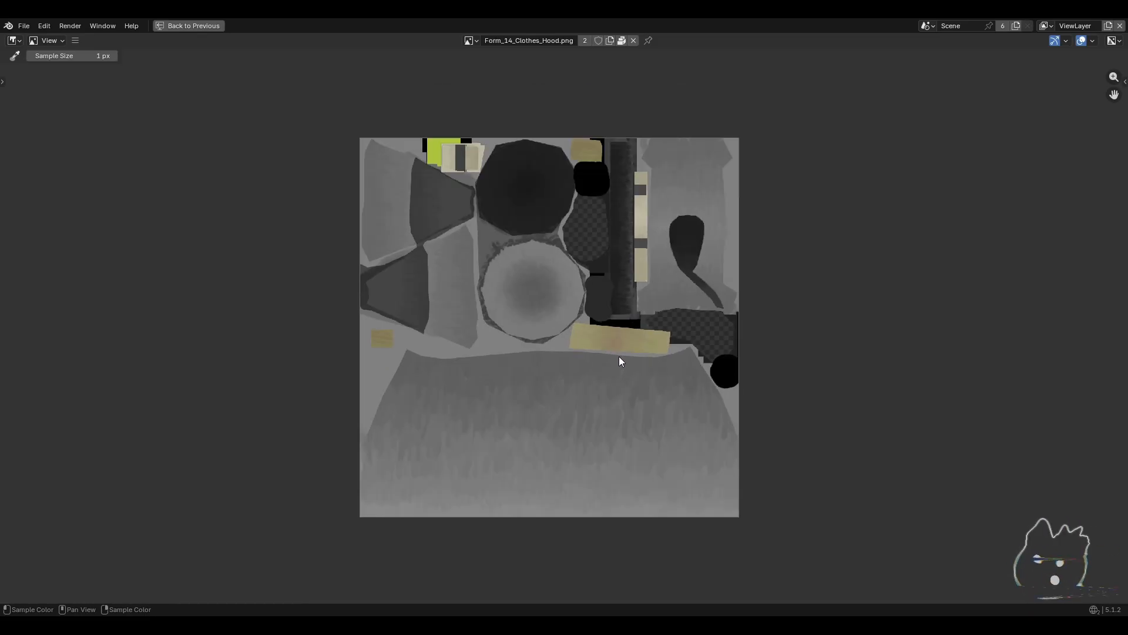
scroll(601, 383, "up", 1)
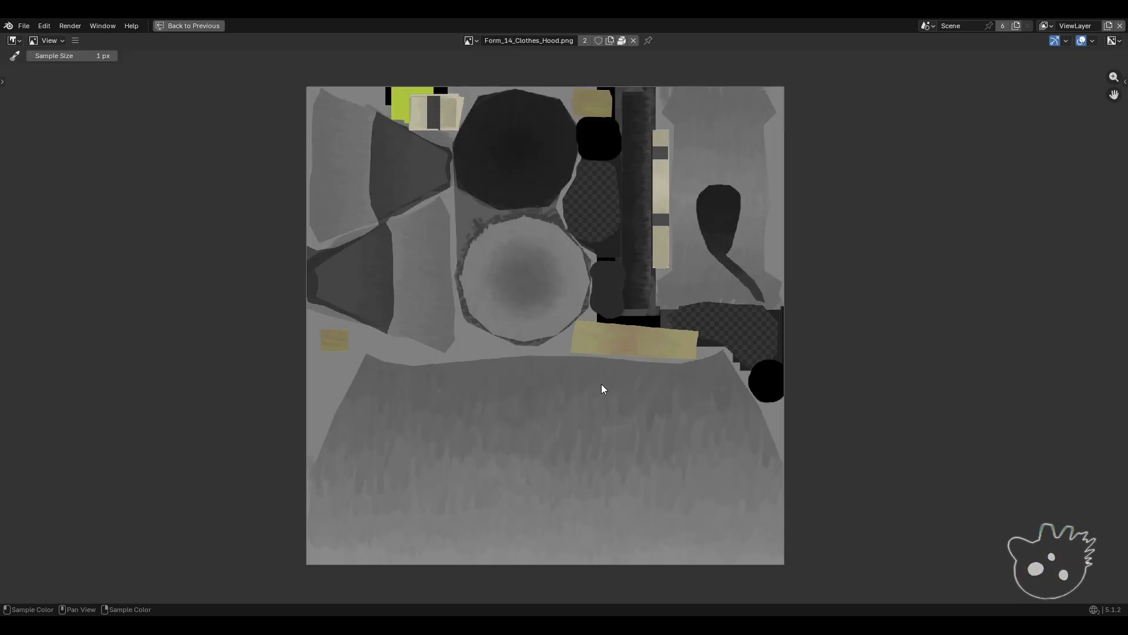
scroll(601, 383, "down", 1)
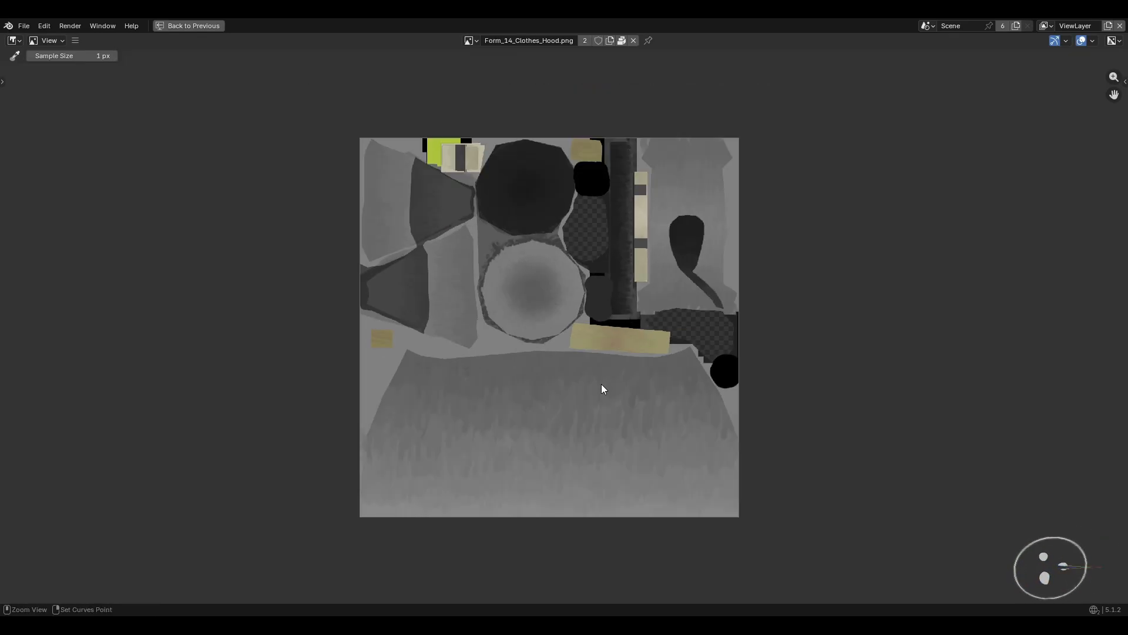
key("ctrl+space")
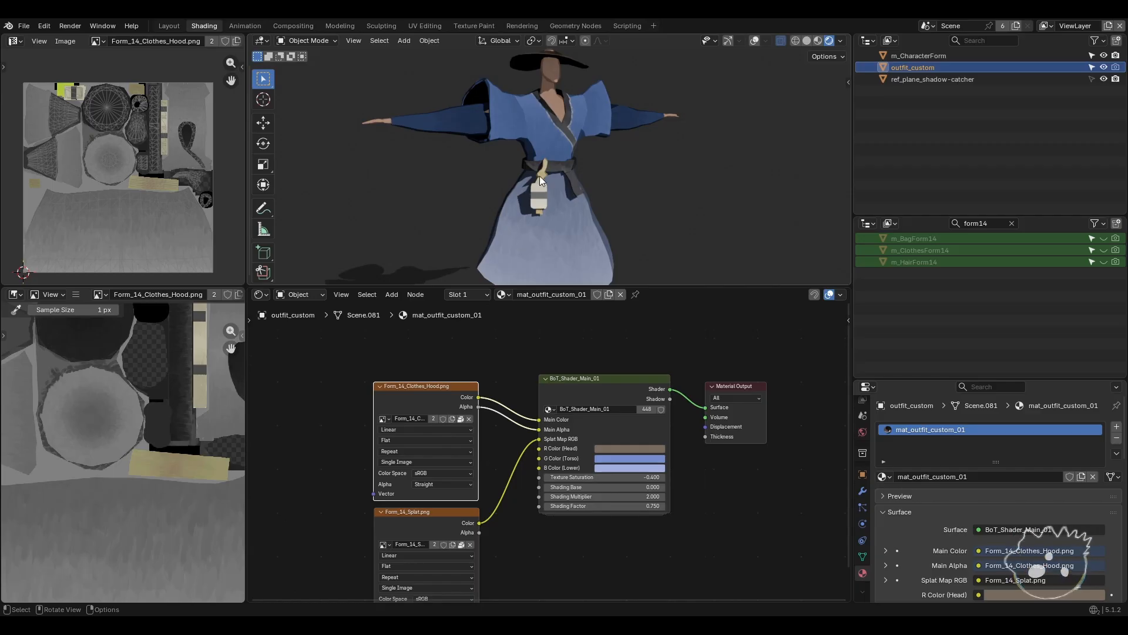
- Turn on the viewport overlays in the Shading workspace and enter Edit Mode on outfit_custom
left_click(176, 25)
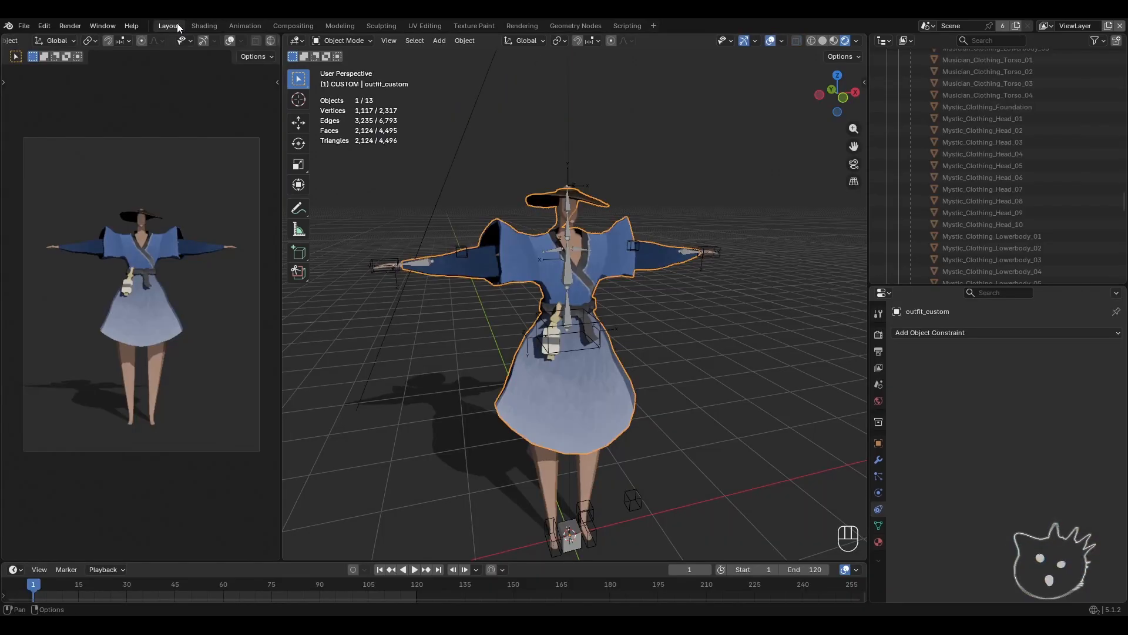
left_click(203, 25)
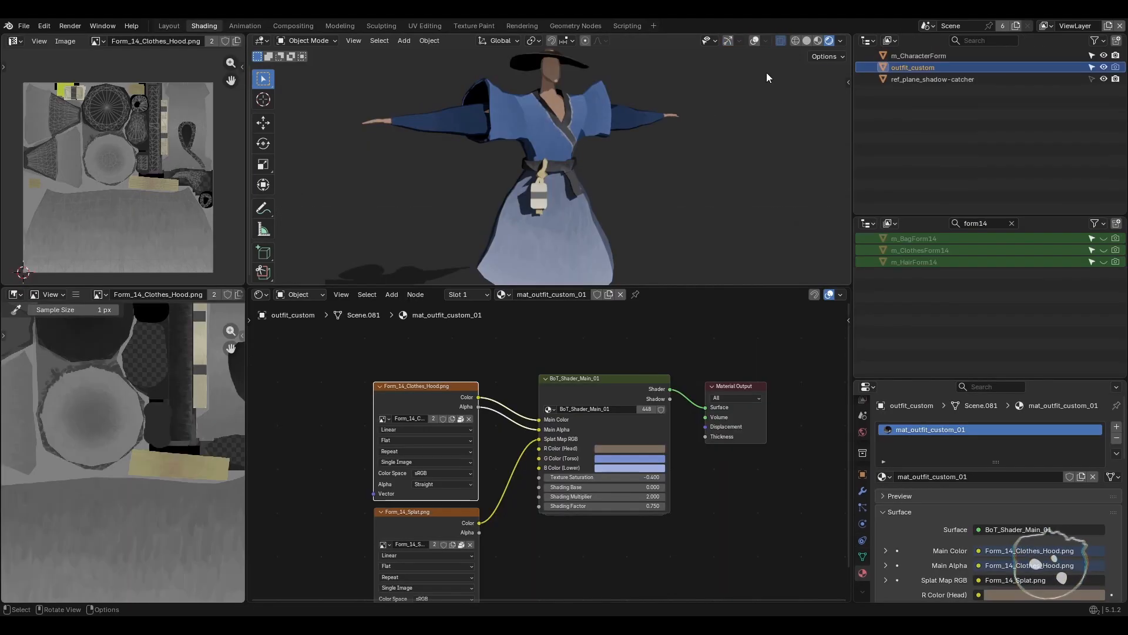
mouse_move(767, 72)
middle_mouse_down()
mouse_move(753, 43)
mouse_move(622, 187)
mouse_move(457, 185)
middle_mouse_up()
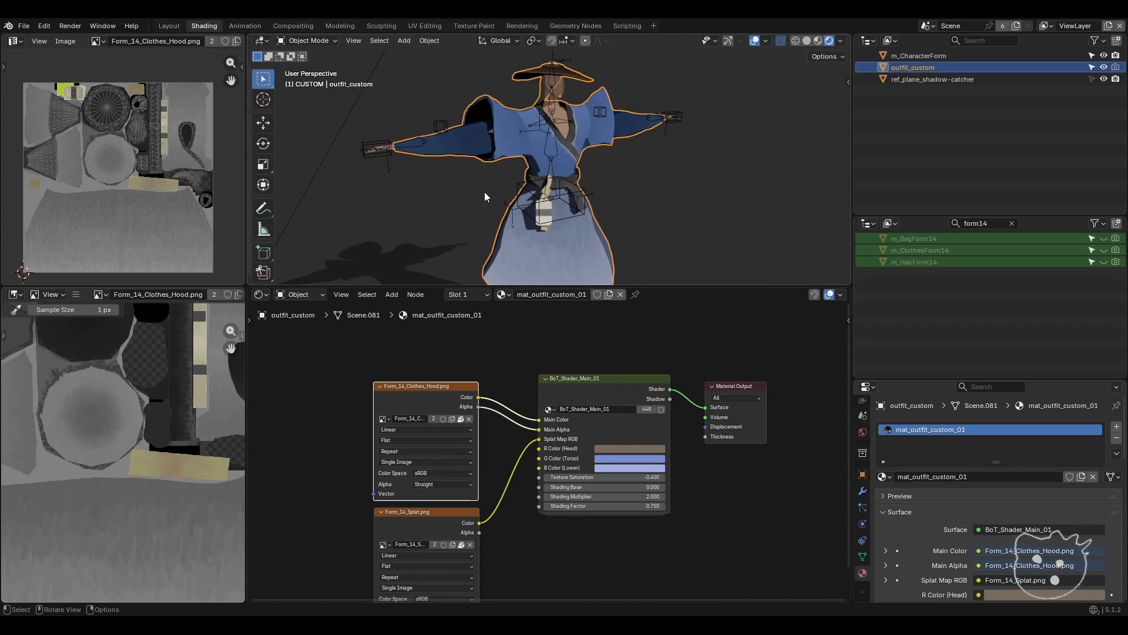
left_click(319, 41)
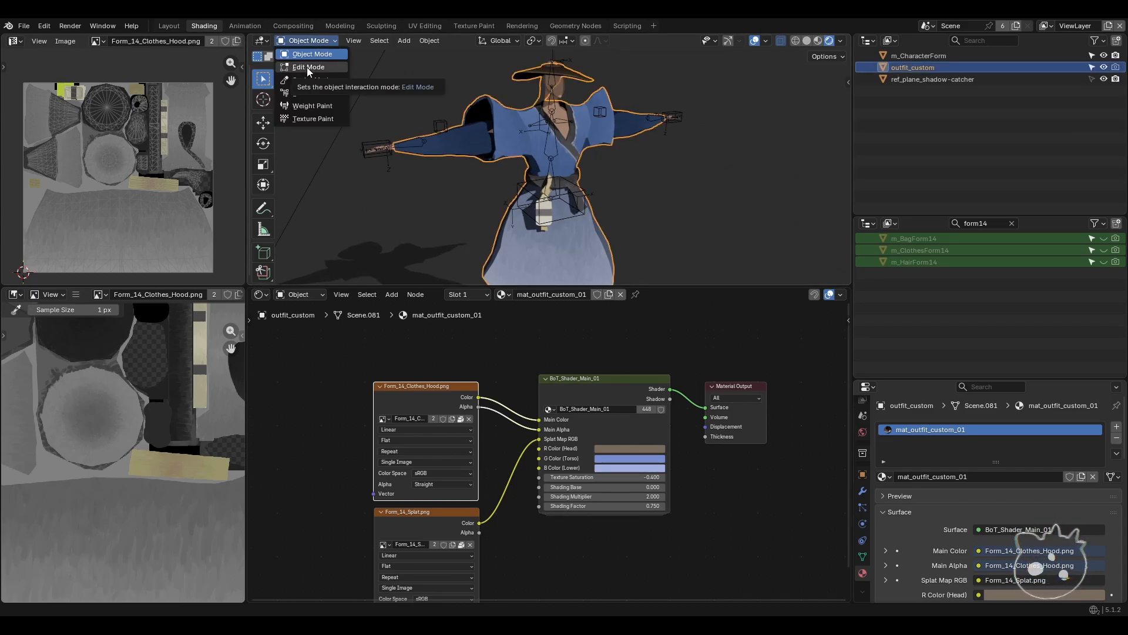
left_click(307, 67)
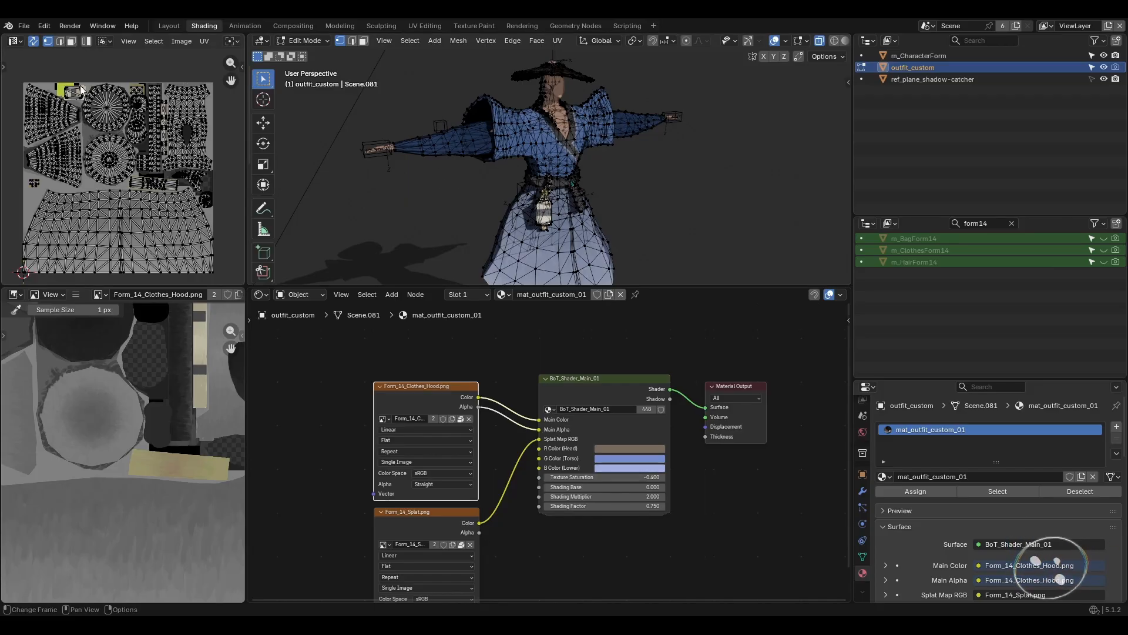
- Examine the outfit's UV layout over Form_14_Clothes_Hood.png in a maximized UV editor, and restore the workspace layout
left_click(13, 41)
key("Escape")
key("ctrl+space")
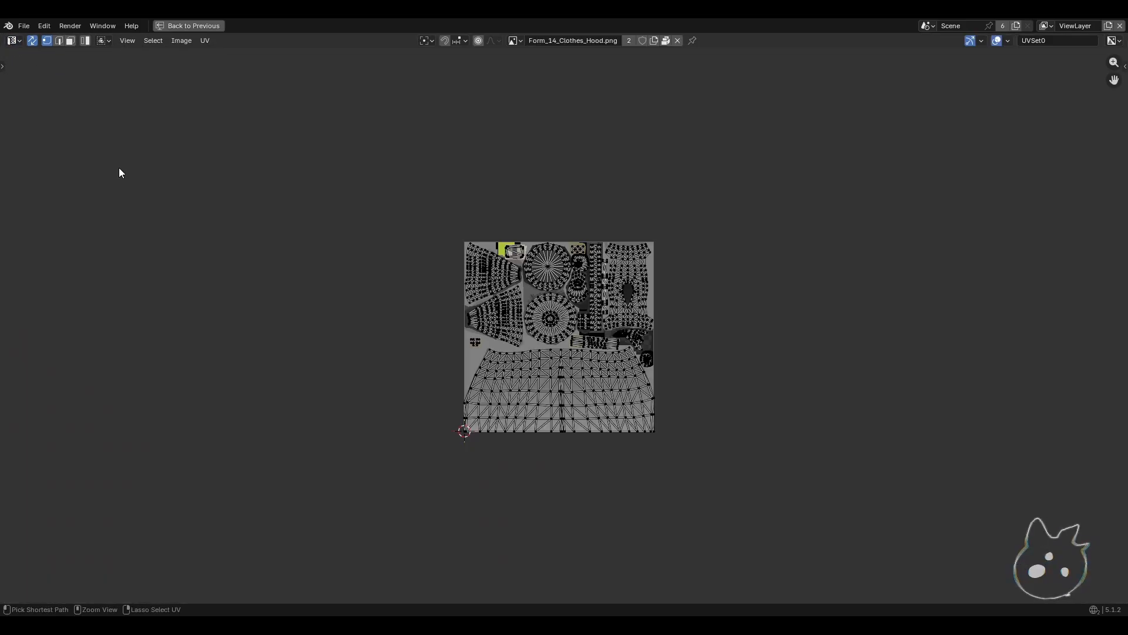
scroll(507, 355, "up", 4)
middle_click_drag(525, 361, 494, 343)
scroll(507, 327, "down", 1)
scroll(563, 323, "up", 1)
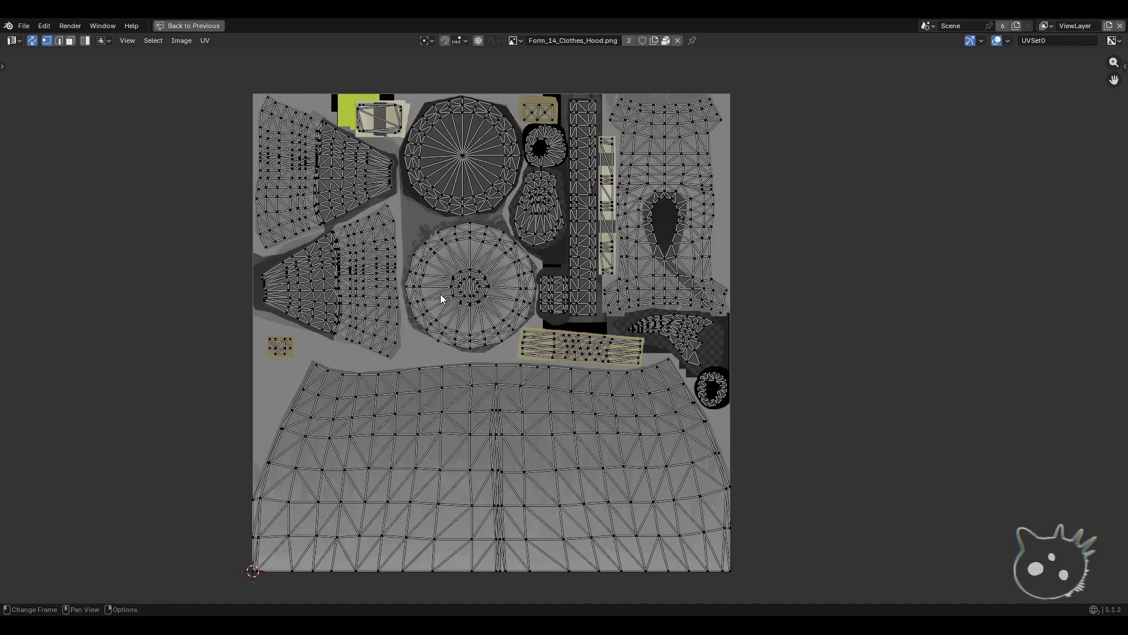
key("ctrl+space")
scroll(167, 243, "down", 4)
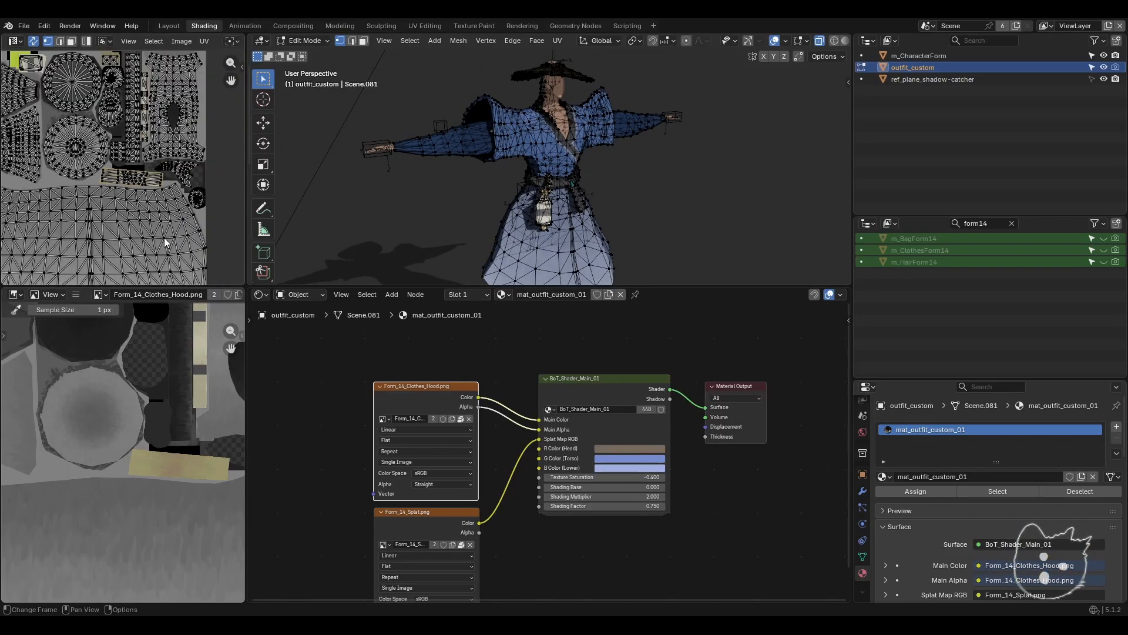
key("Home")
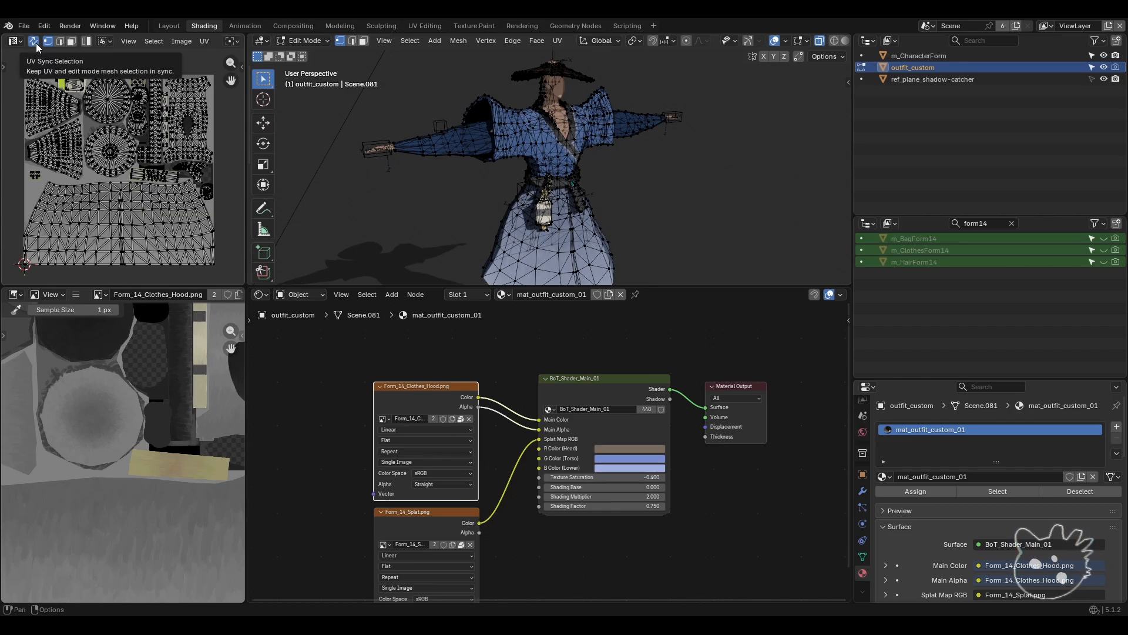
- Switch to face selection and box-select the lower rows of skirt faces in the UV layout
middle_click_drag(483, 260, 491, 205, "shift")
scroll(491, 204, "down", 1)
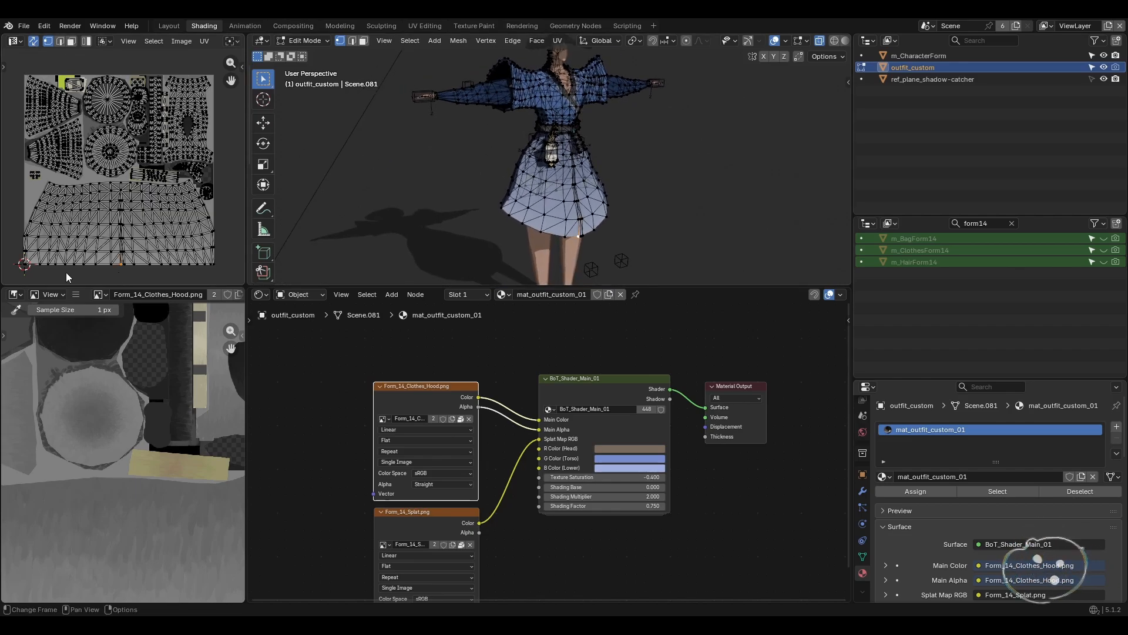
left_click(72, 41)
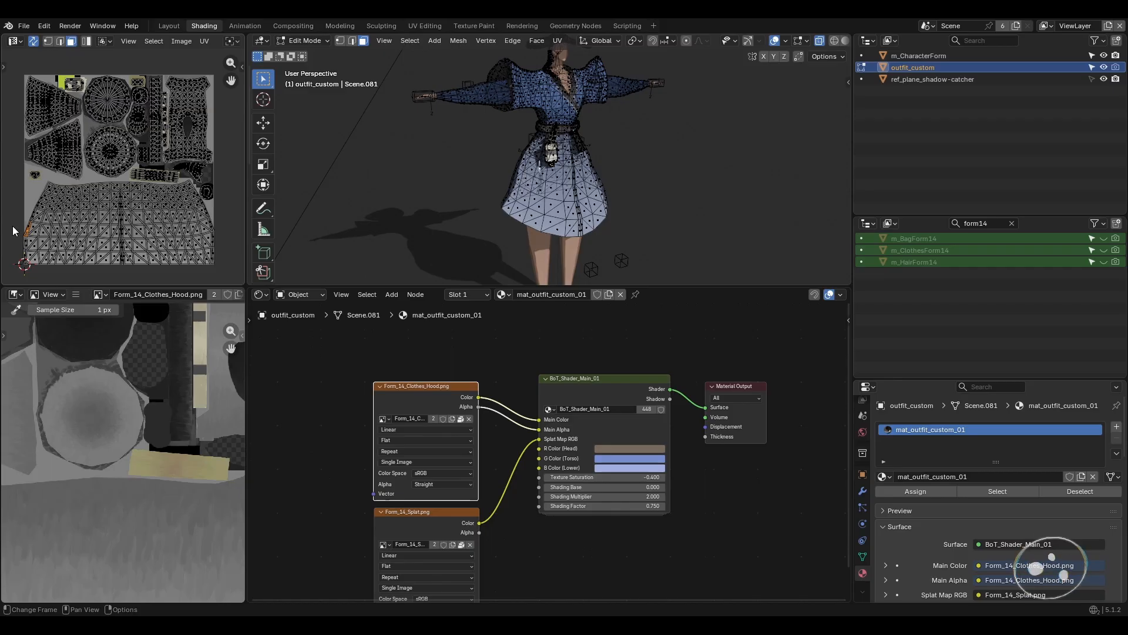
left_click_drag(13, 226, 227, 268)
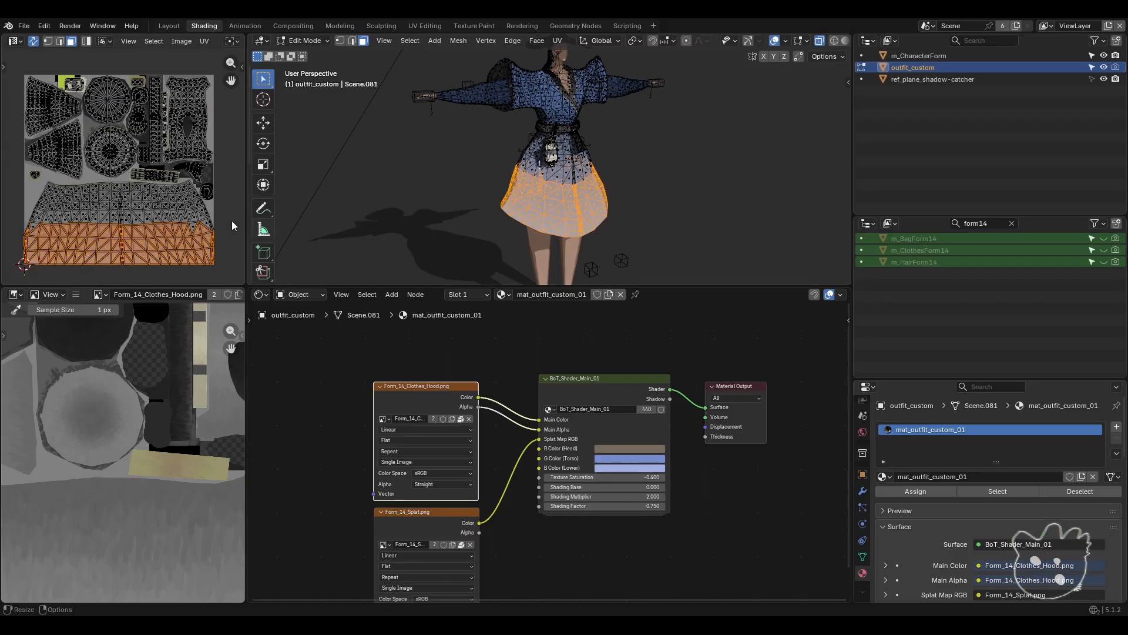
- Clear the selection and circle-select a vertical strip of faces through the middle of the skirt's UV island
key("alt+a")
key("c")
left_click_drag(130, 270, 122, 213)
key("Escape")
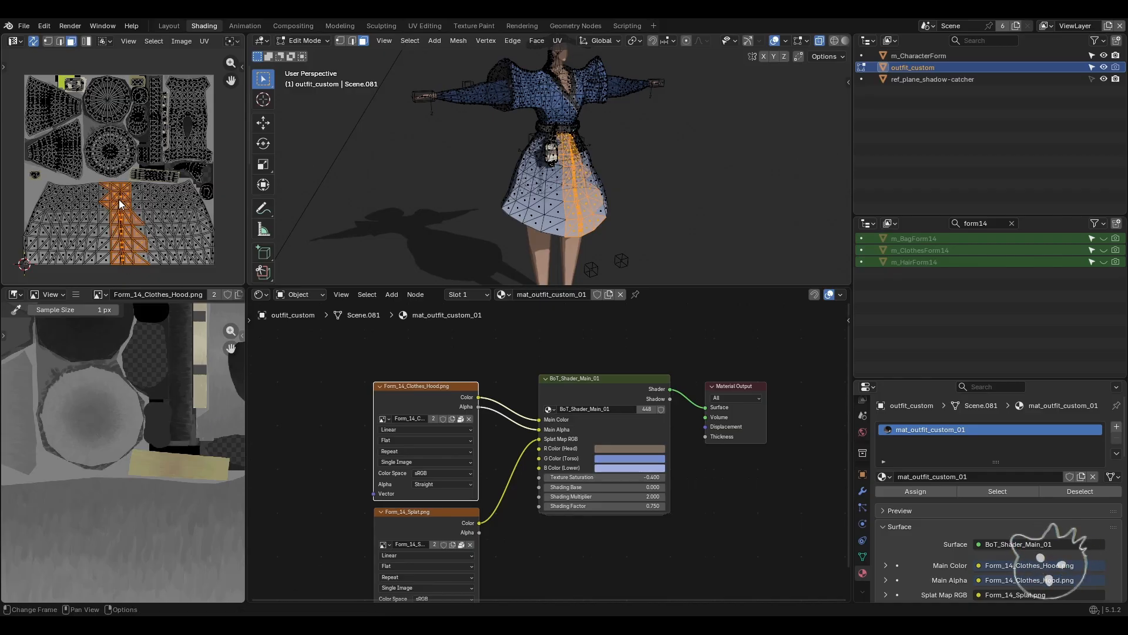
- Clear the selection, pick the linked oval UV island between the round islands, and examine its matching faces around the character's head
key("alt+a")
middle_click_drag(140, 176, 147, 191, "shift")
scroll(144, 195, "up", 2)
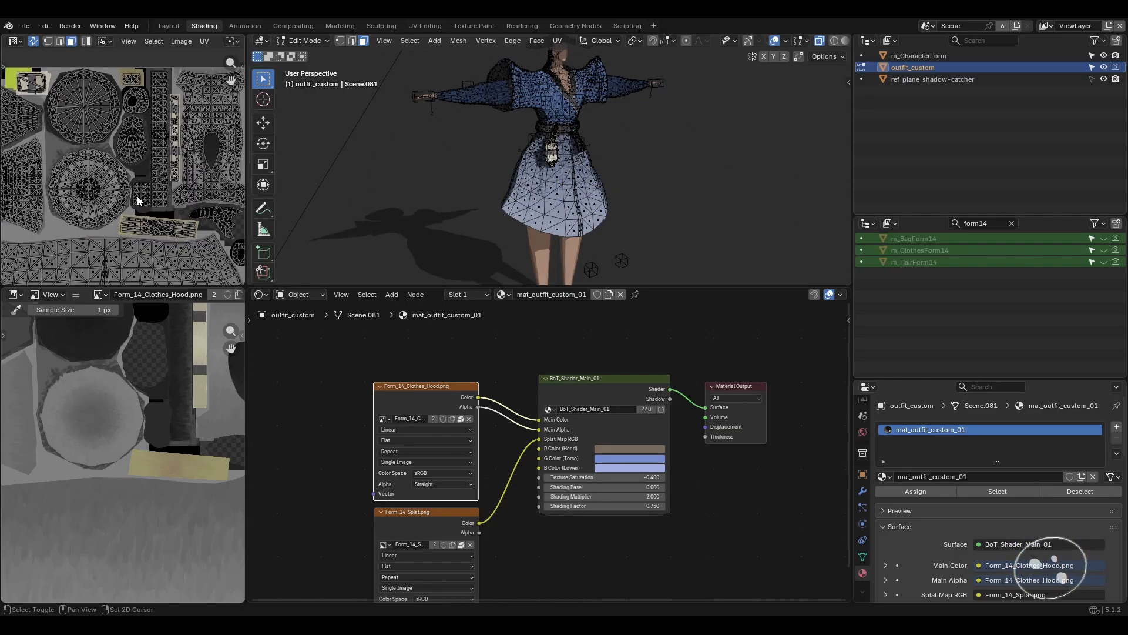
scroll(141, 191, "up", 5)
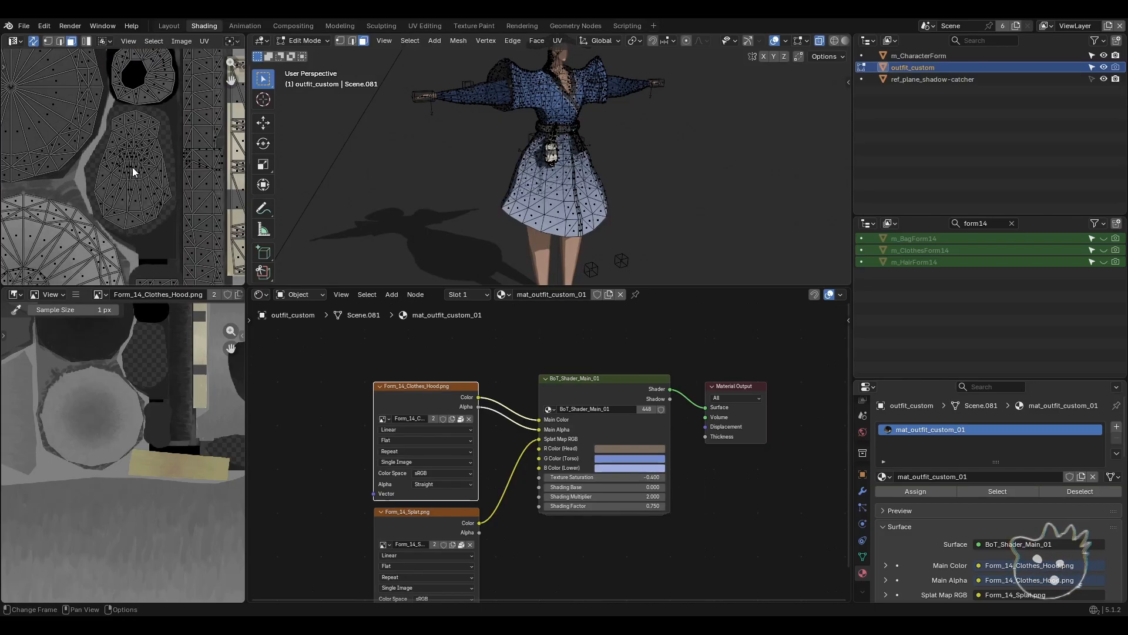
key("l")
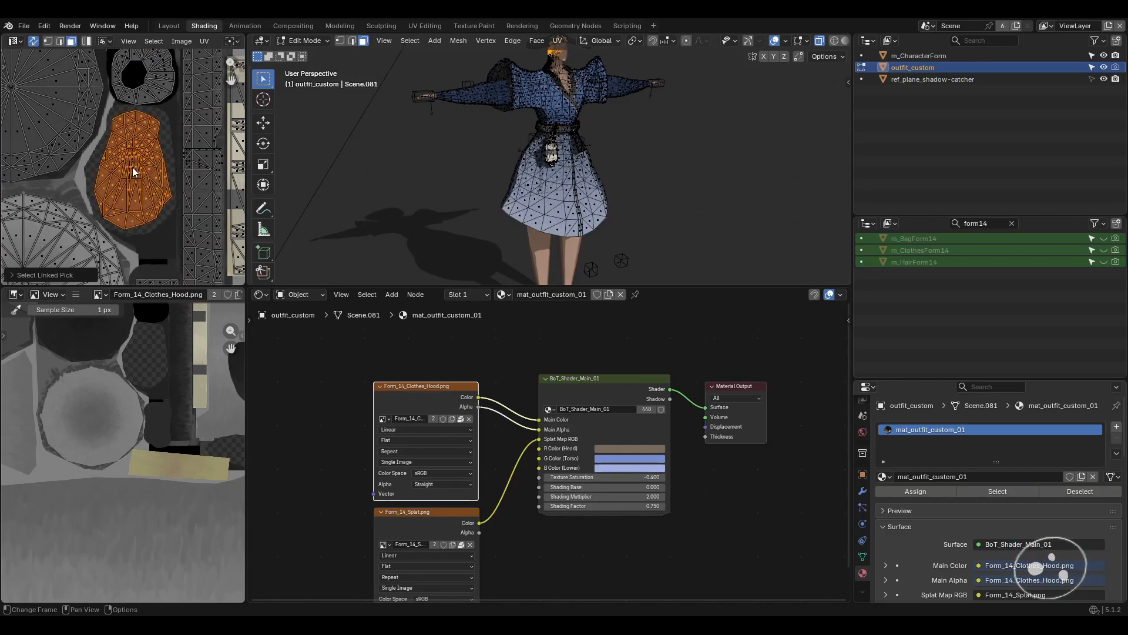
middle_click_drag(483, 141, 461, 253, "shift")
scroll(505, 206, "up", 3)
mouse_move(511, 200)
middle_mouse_down()
mouse_move(552, 188)
mouse_move(524, 188)
middle_mouse_up()
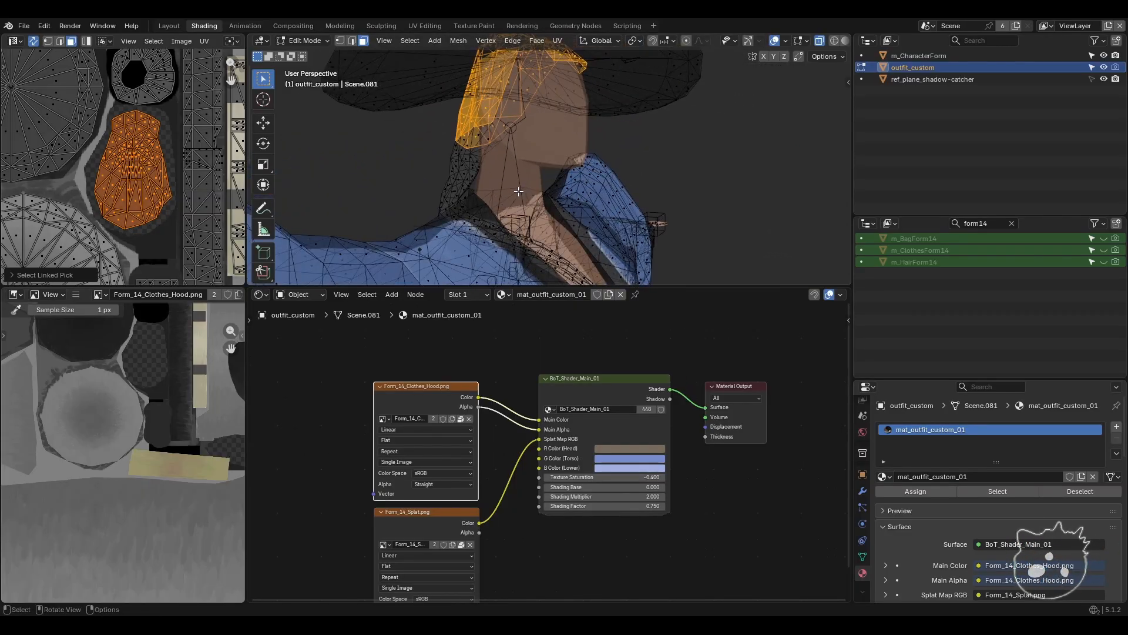
- Clear the selection, pick the linked torso UV island with the neck opening, and examine its faces on the model's upper body
key("alt+a")
scroll(98, 221, "down", 3)
middle_click_drag(186, 216, 119, 186, "shift")
key("l")
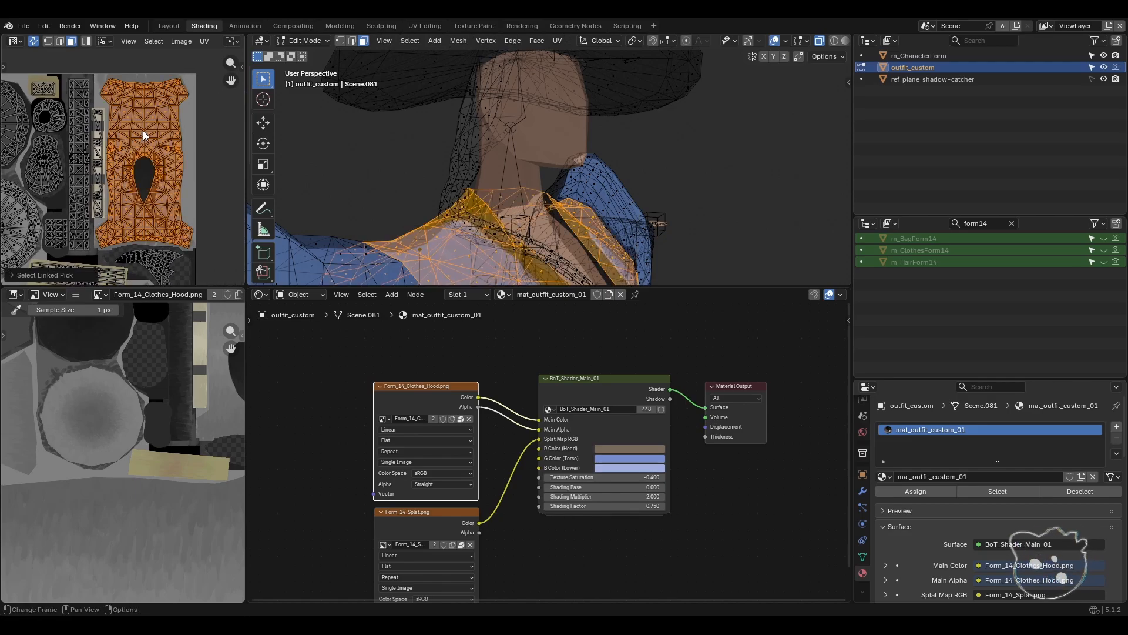
scroll(447, 211, "down", 2)
middle_click_drag(456, 223, 398, 166, "shift")
scroll(464, 147, "down", 4)
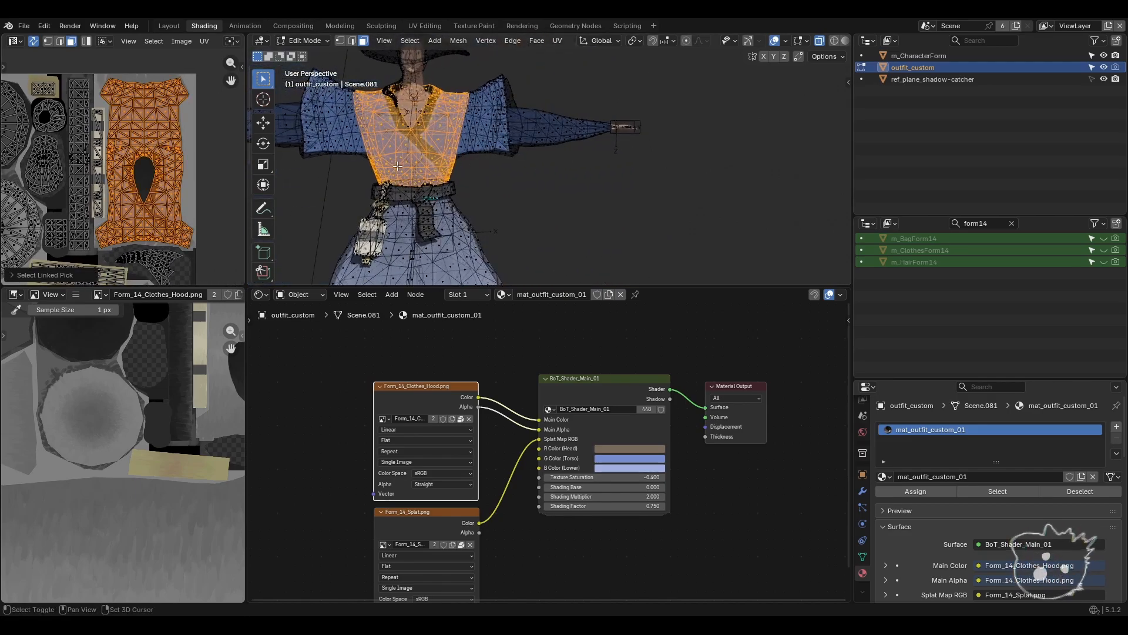
scroll(397, 167, "up", 4)
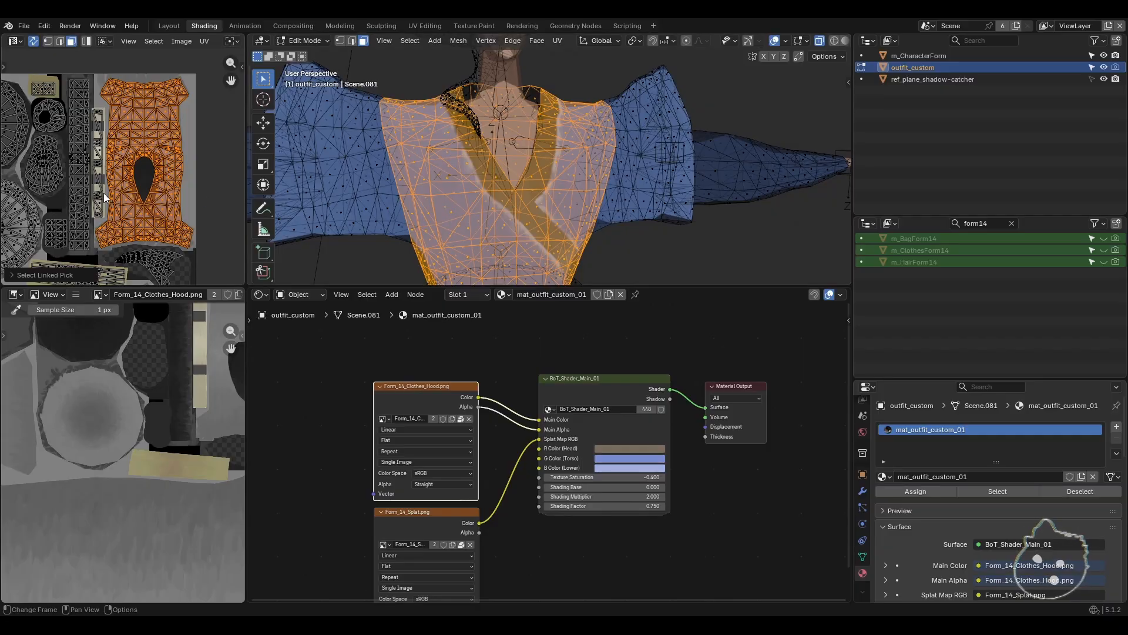
- Clear the torso selection, pick the upper fan-shaped island's lower-sleeve part and a single face in it, and deselect everything
key("alt+a")
scroll(151, 171, "up", 4)
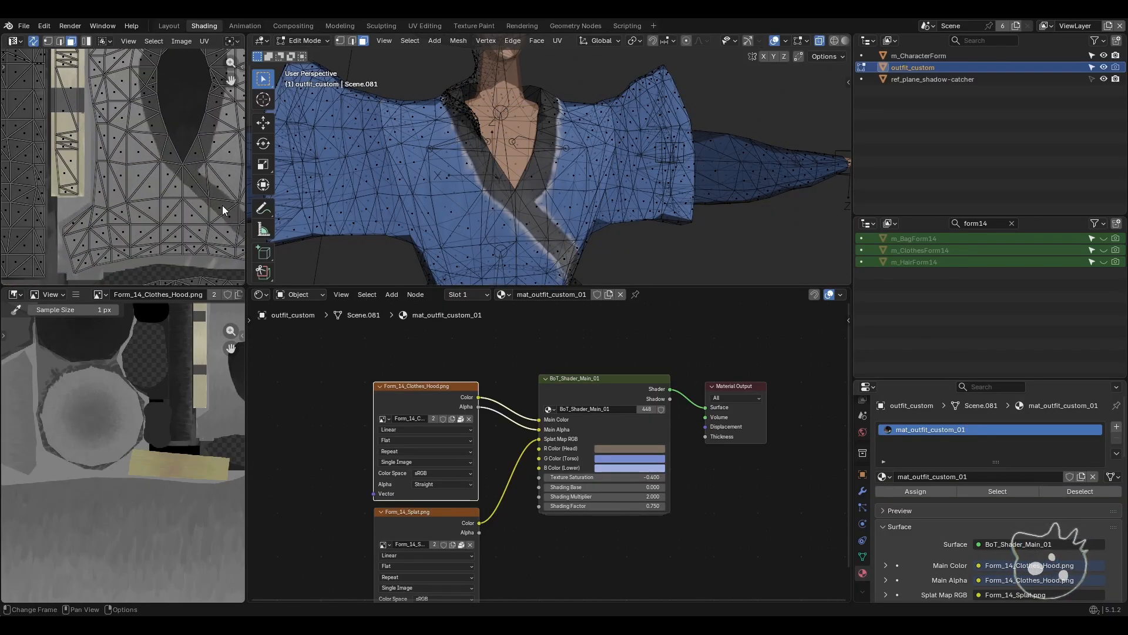
scroll(192, 183, "down", 6)
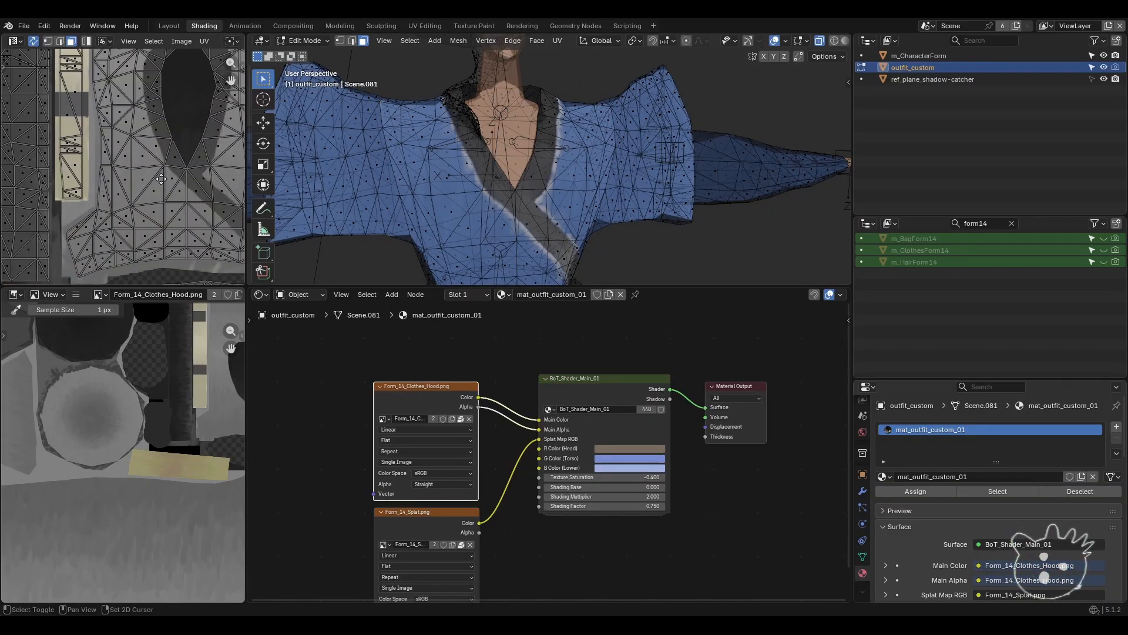
scroll(147, 212, "down", 3, "shift")
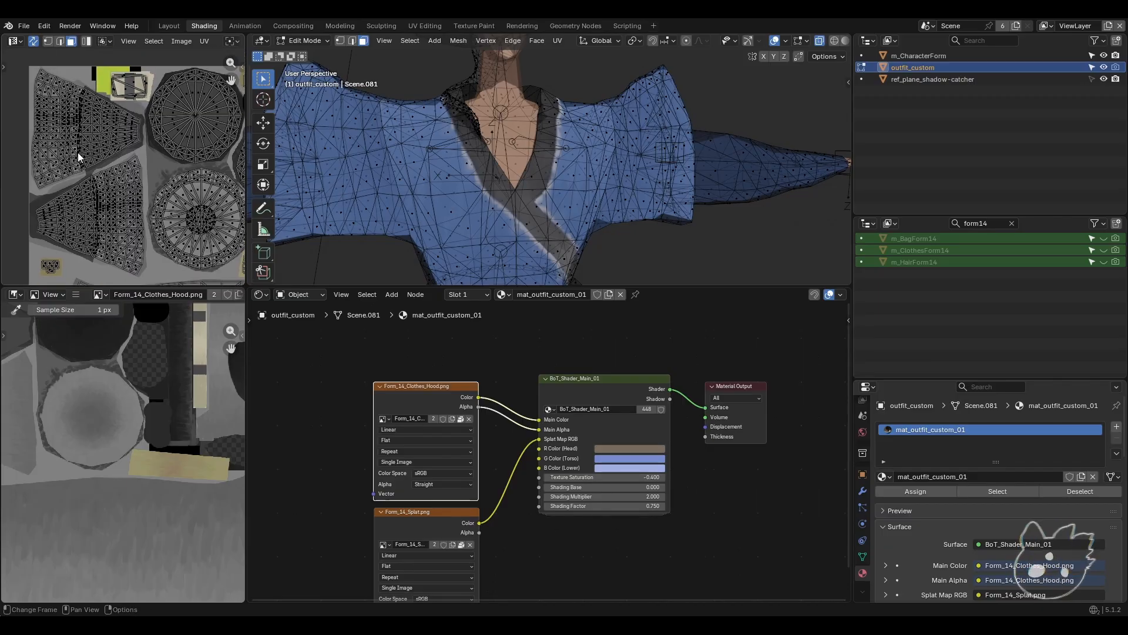
key("l")
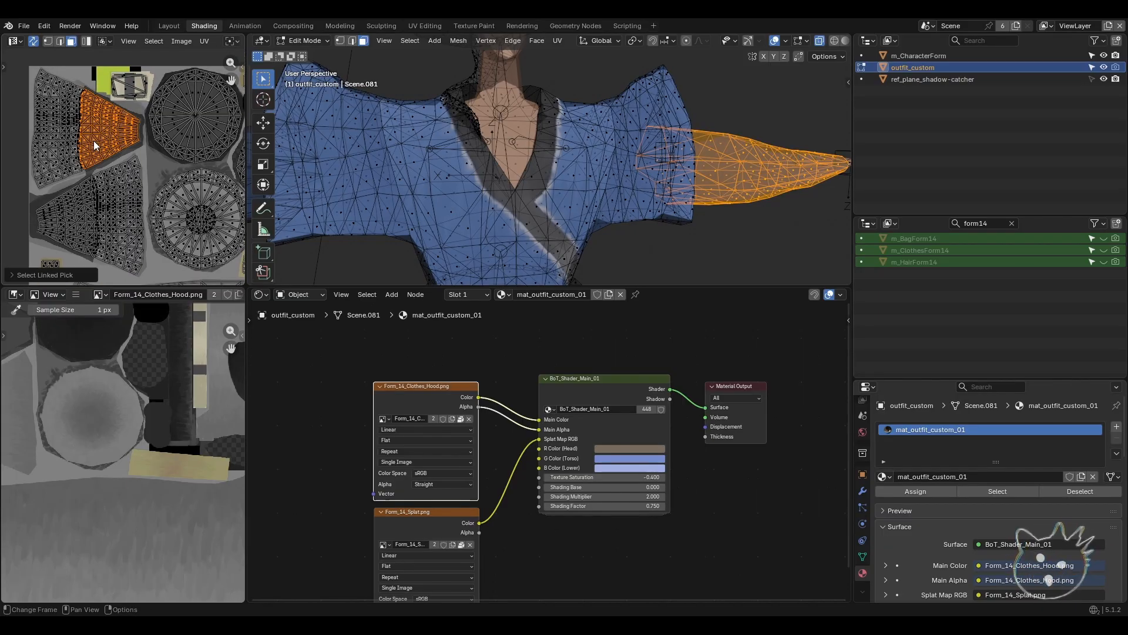
key("alt+a")
left_click(94, 140)
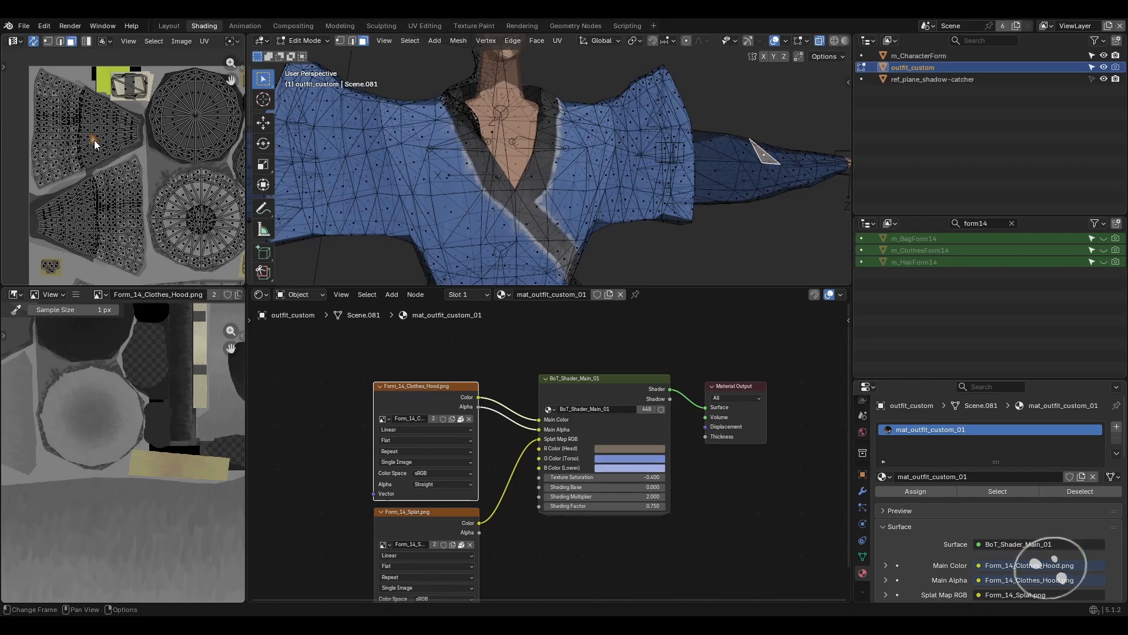
key("alt+a")
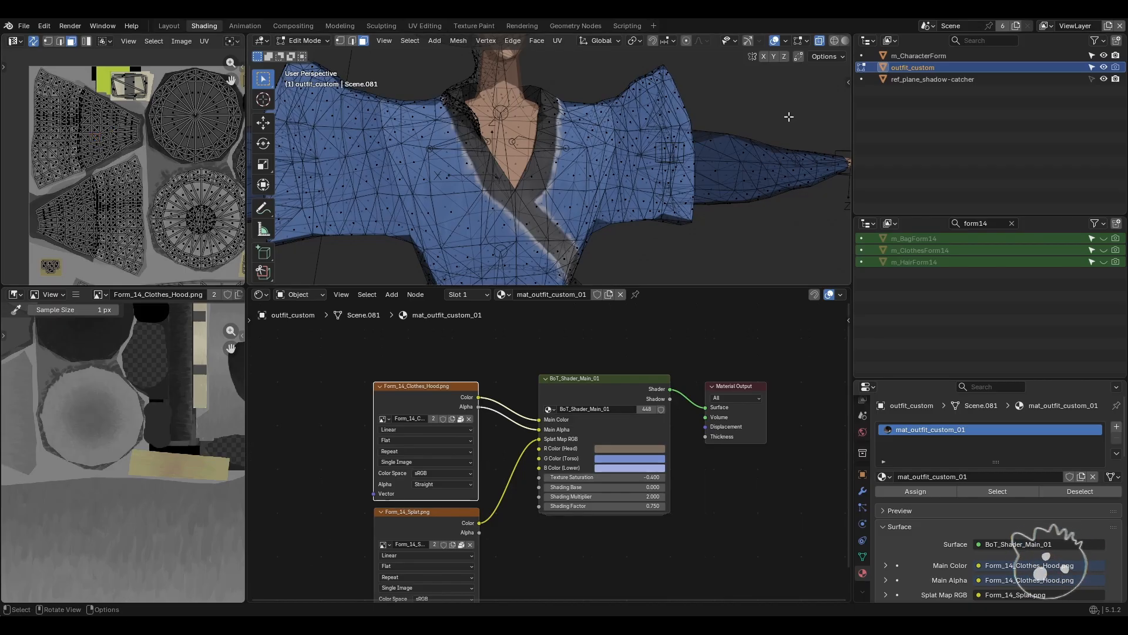
- Enable the Screencast Keys display and hide the viewport sidebar
key("n")
scroll(749, 185, "up", 4)
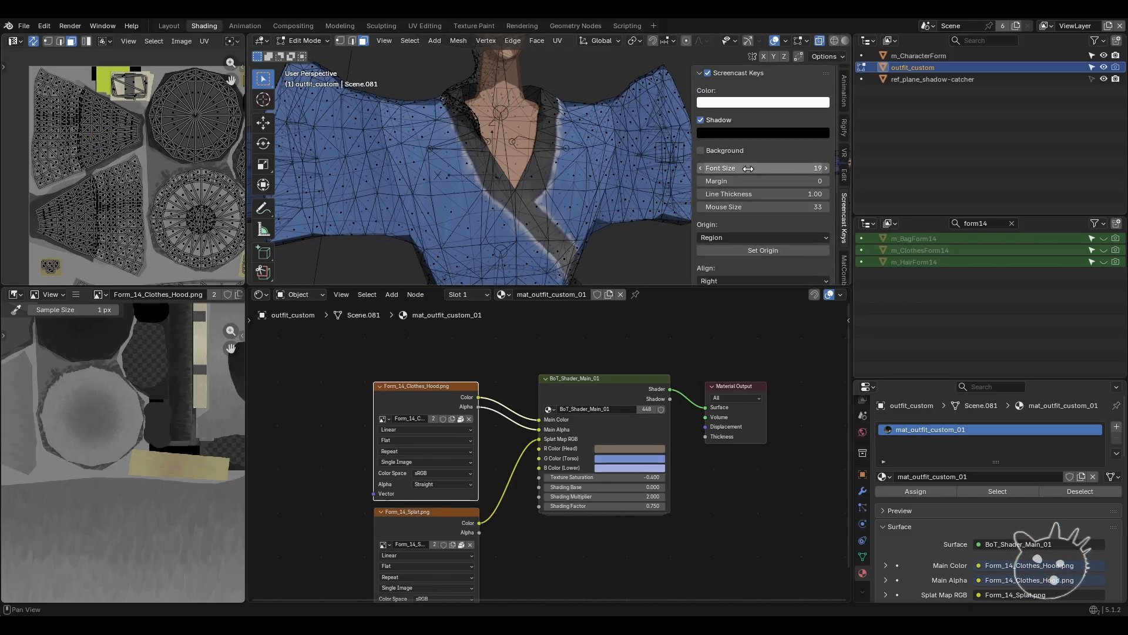
left_click(707, 73)
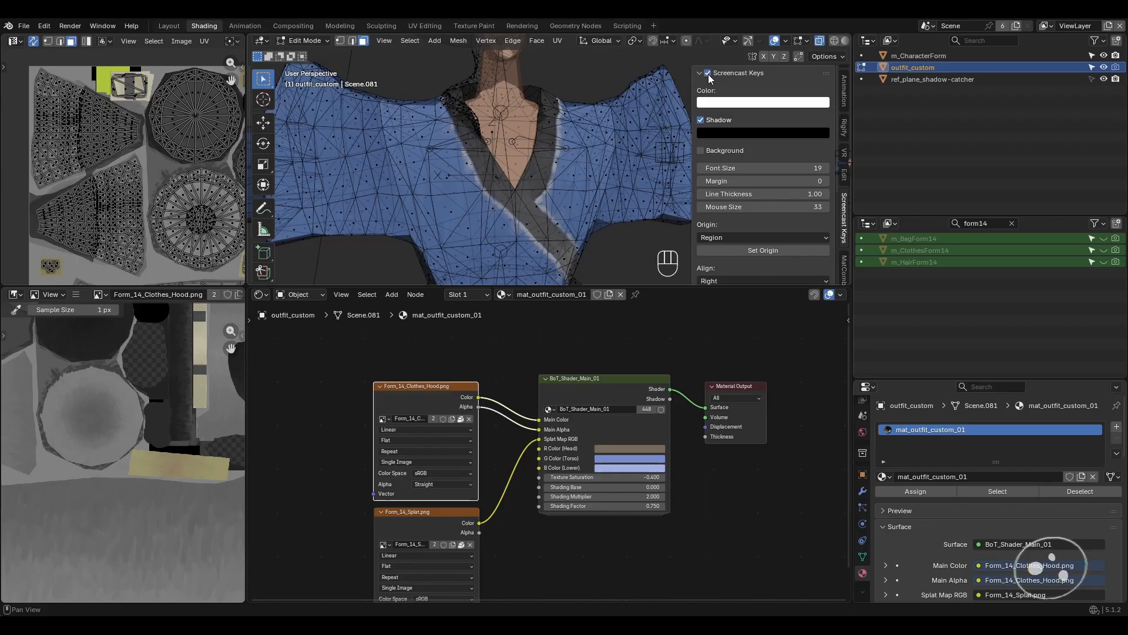
key("n")
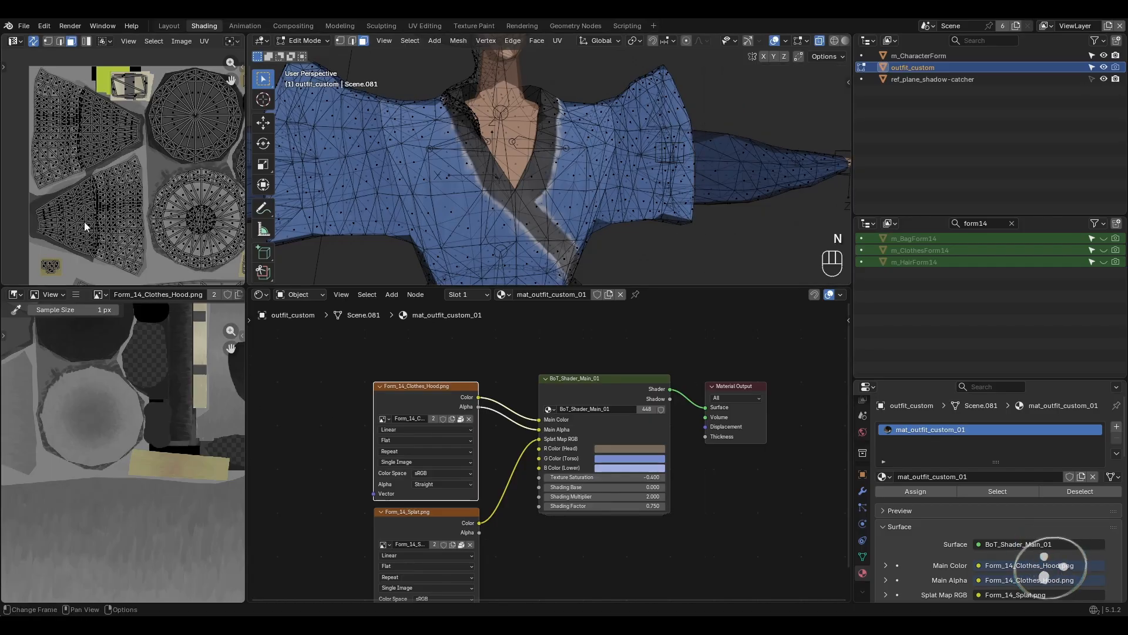
- Pick the linked parts of the lower fan-shaped sleeve UV island, and clear the selection
key("l")
key("l")
key("alt+a")
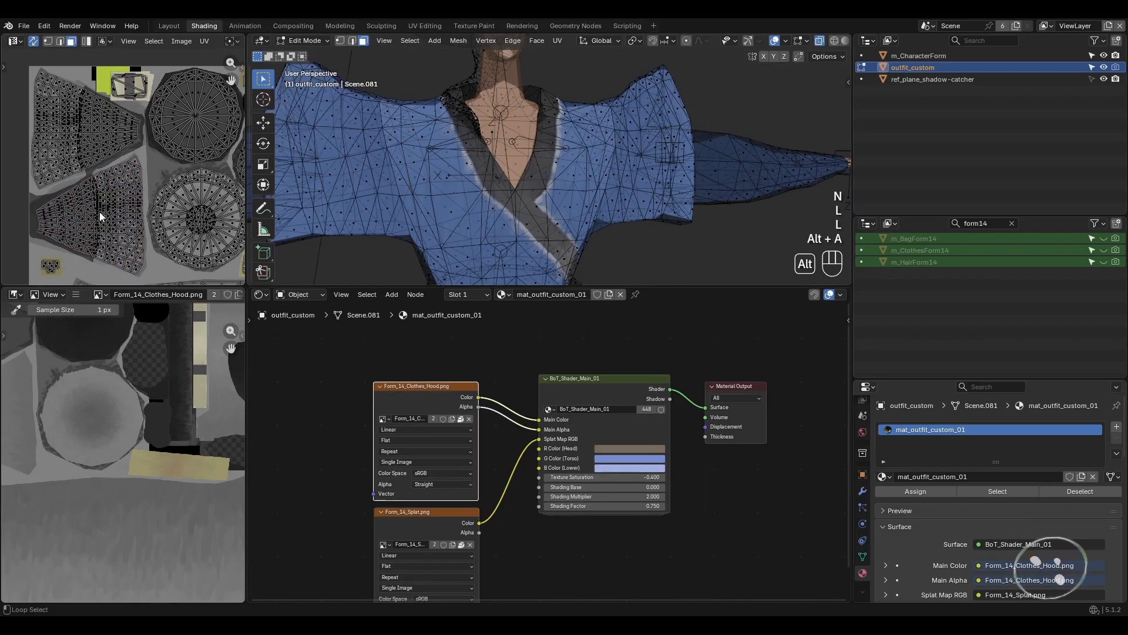
- Switch to vertex selection and circle-select the vertices at the hanging end of the belt in front of the skirt
middle_click_drag(100, 211, 83, 182, "shift")
middle_click_drag(474, 252, 476, 124, "shift")
scroll(474, 193, "down", 3)
scroll(543, 182, "up", 3)
middle_click_drag(600, 200, 363, 69)
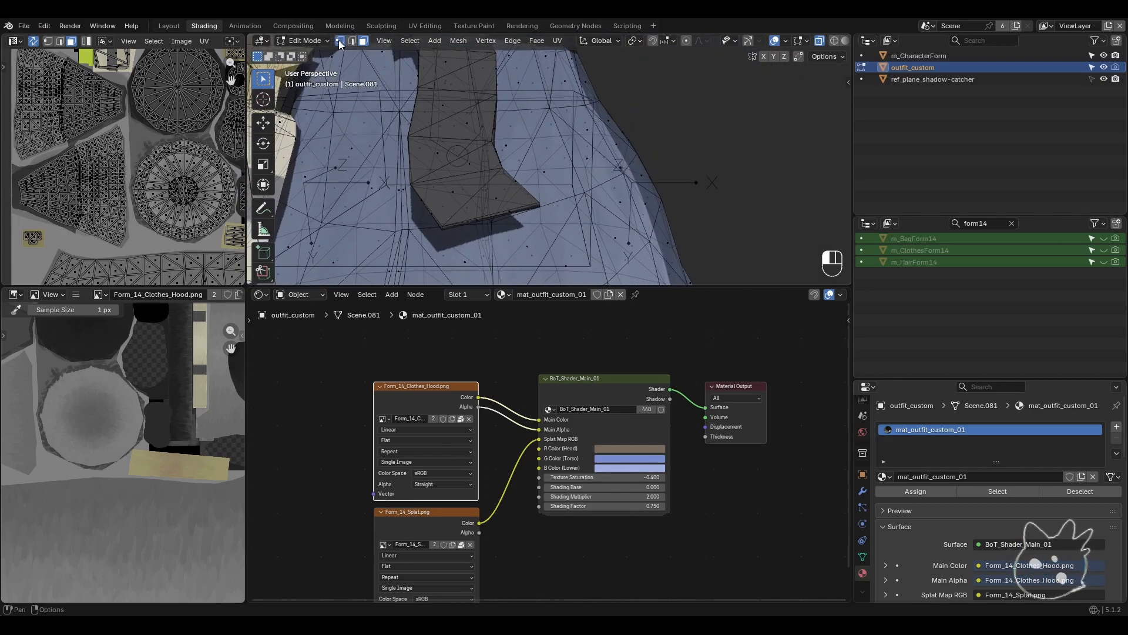
key("1")
key("alt+a")
key("c")
mouse_move(445, 231)
left_mouse_down()
mouse_move(499, 203)
mouse_move(432, 197)
mouse_move(471, 172)
left_mouse_up()
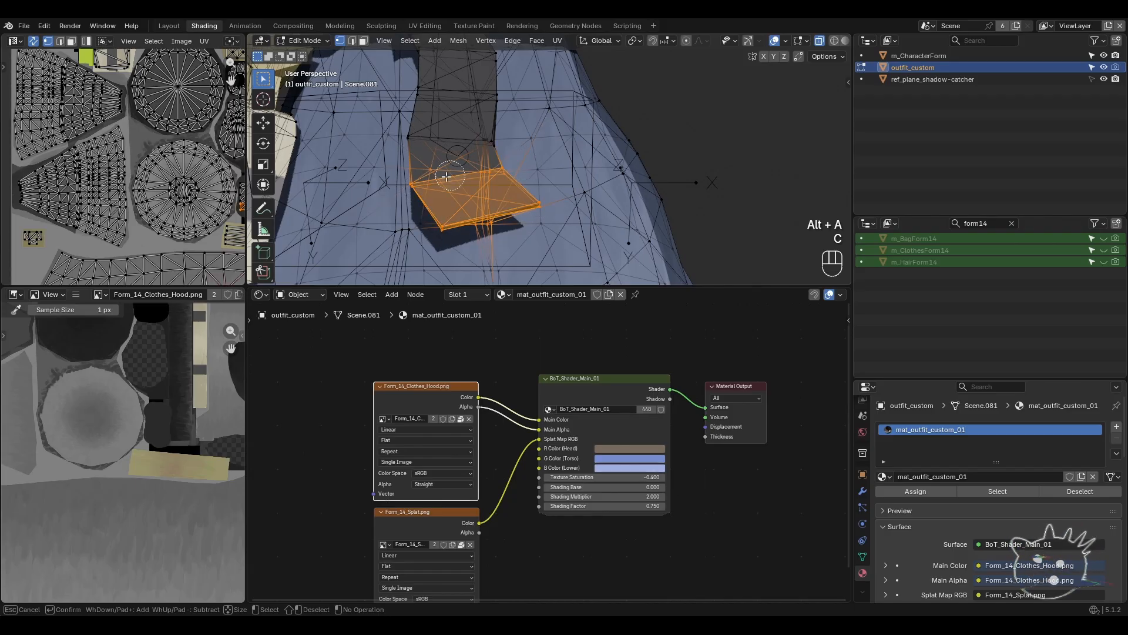
- Remove the stray skirt vertices from the circle selection, keeping only the belt end selected
mouse_move(464, 238)
middle_mouse_down()
mouse_move(499, 233)
mouse_move(473, 237)
middle_mouse_up()
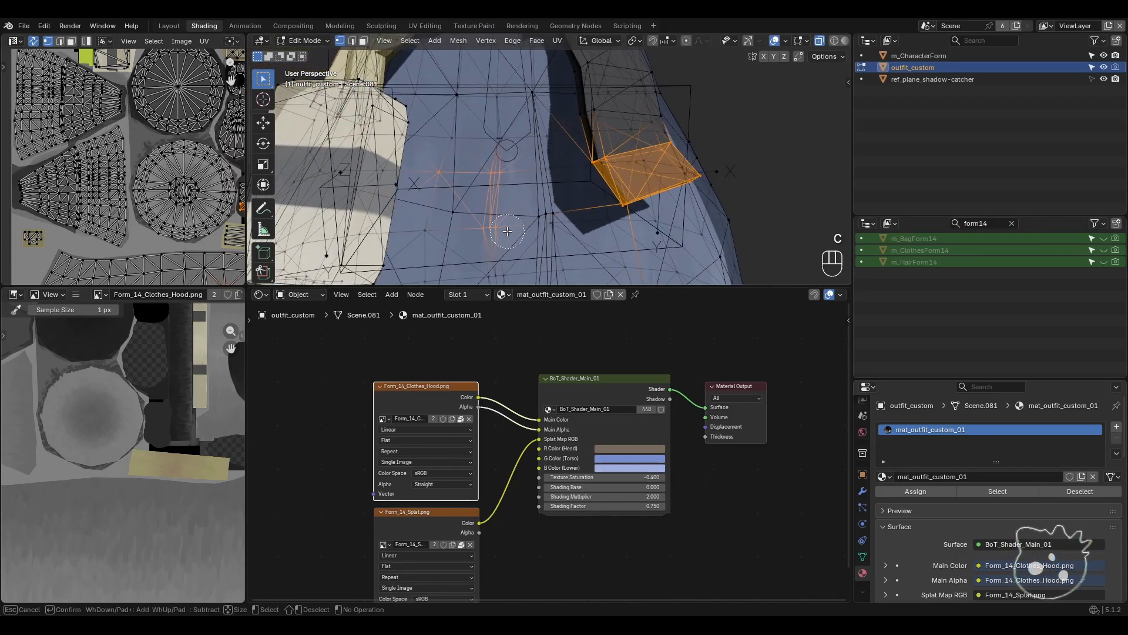
middle_click_drag(420, 176, 482, 192)
key("c")
key("c")
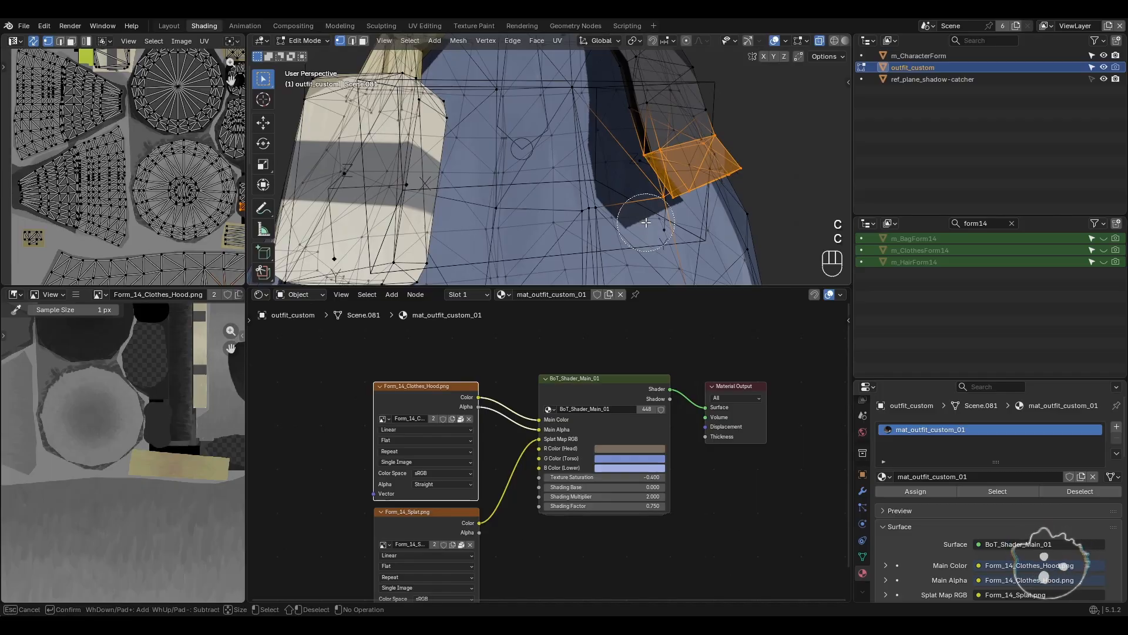
middle_click(648, 216)
right_click(648, 216)
- Examine where the belt end lies in the UV layout, clear the selection, and show the full layout
middle_click_drag(162, 226, 152, 225)
scroll(152, 225, "up", 8)
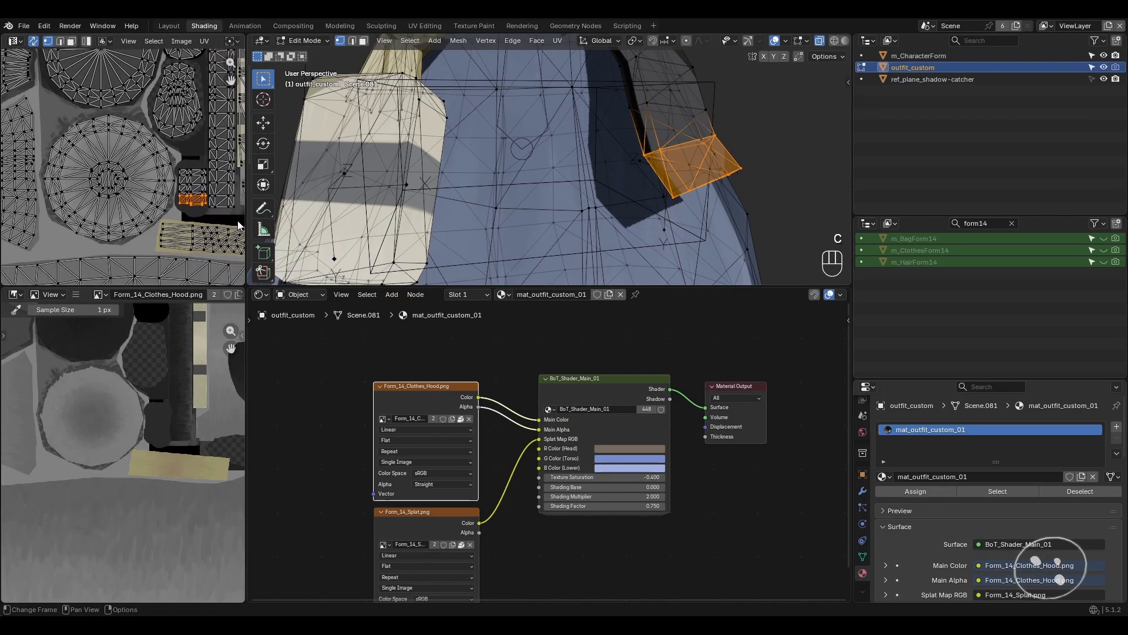
scroll(141, 224, "down", 8)
key("alt+a")
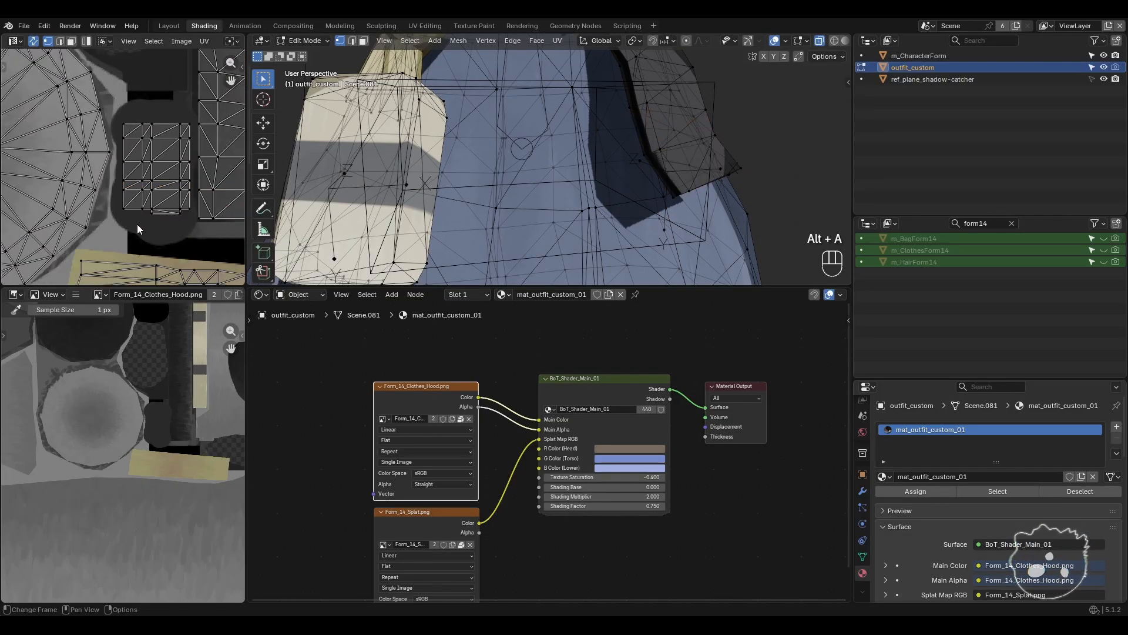
scroll(147, 212, "down", 2)
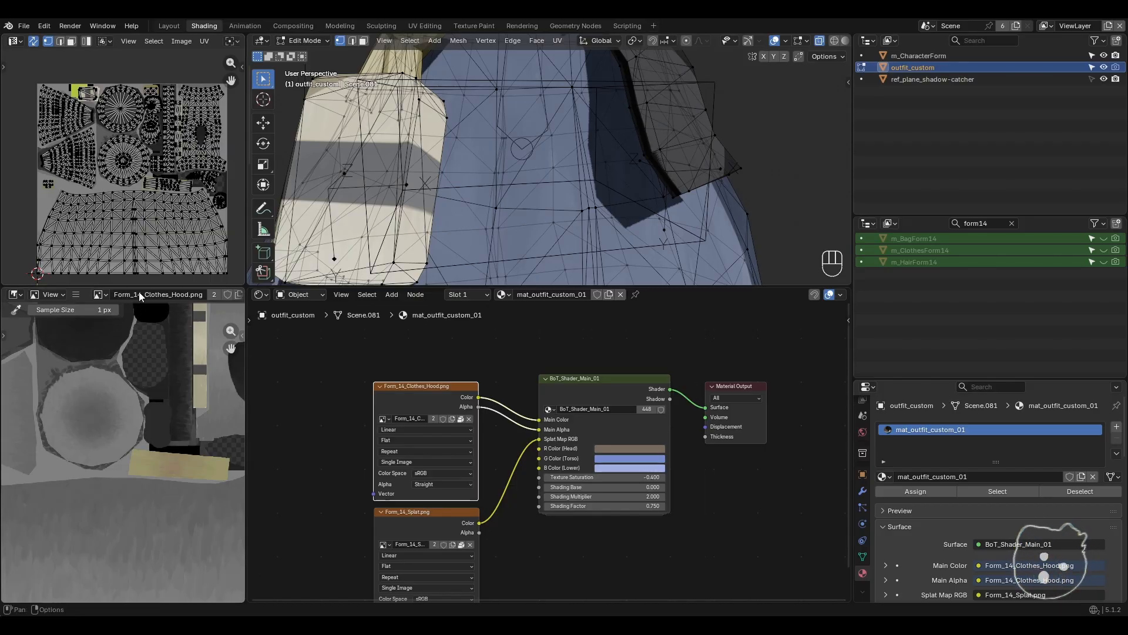
middle_click_drag(118, 207, 110, 198, "shift")
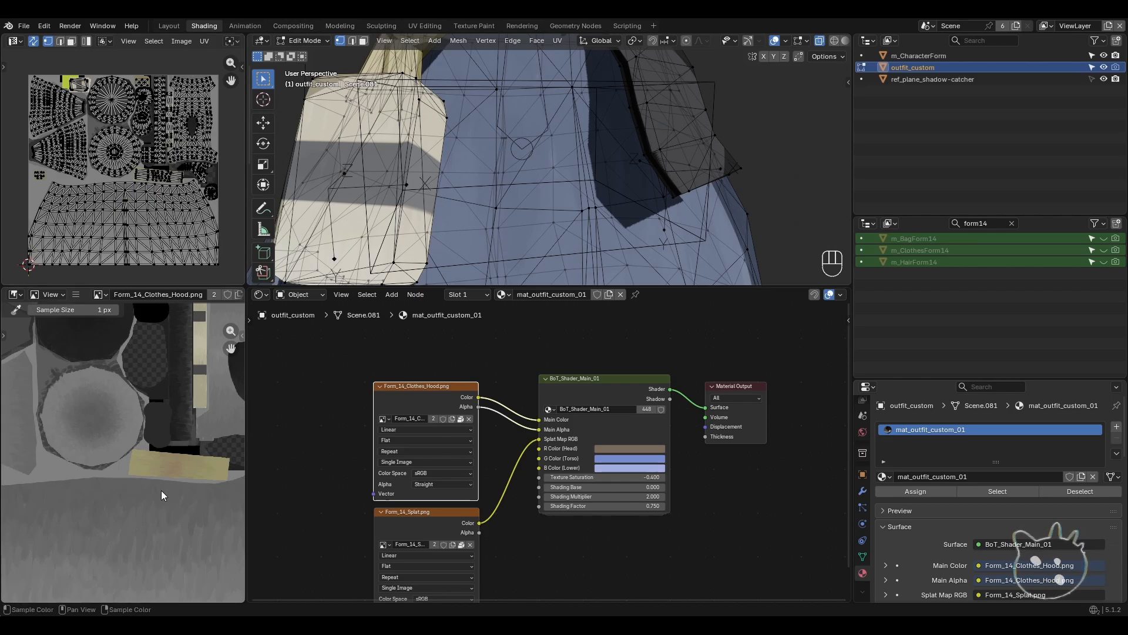
- Examine the whole Form_14_Clothes_Hood.png texture in the image editor and check its image options
scroll(104, 445, "down", 5)
scroll(133, 422, "up", 3)
scroll(134, 424, "up", 1)
middle_click_drag(136, 435, 102, 486, "shift")
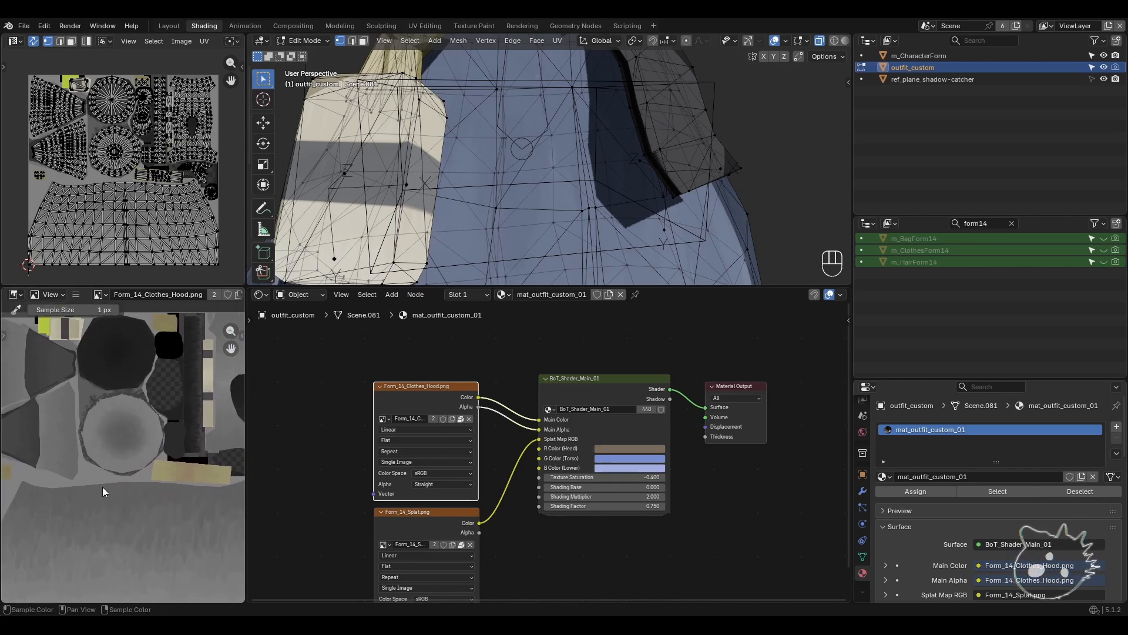
scroll(103, 485, "down", 1)
scroll(103, 484, "down", 1)
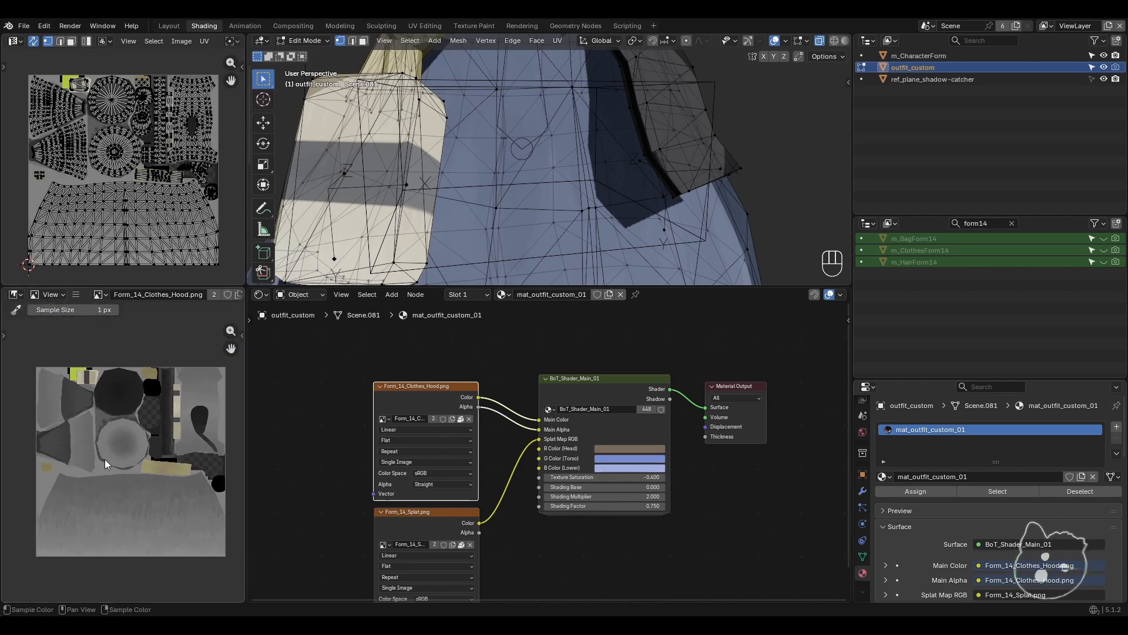
left_click(76, 297)
mouse_move(97, 321)
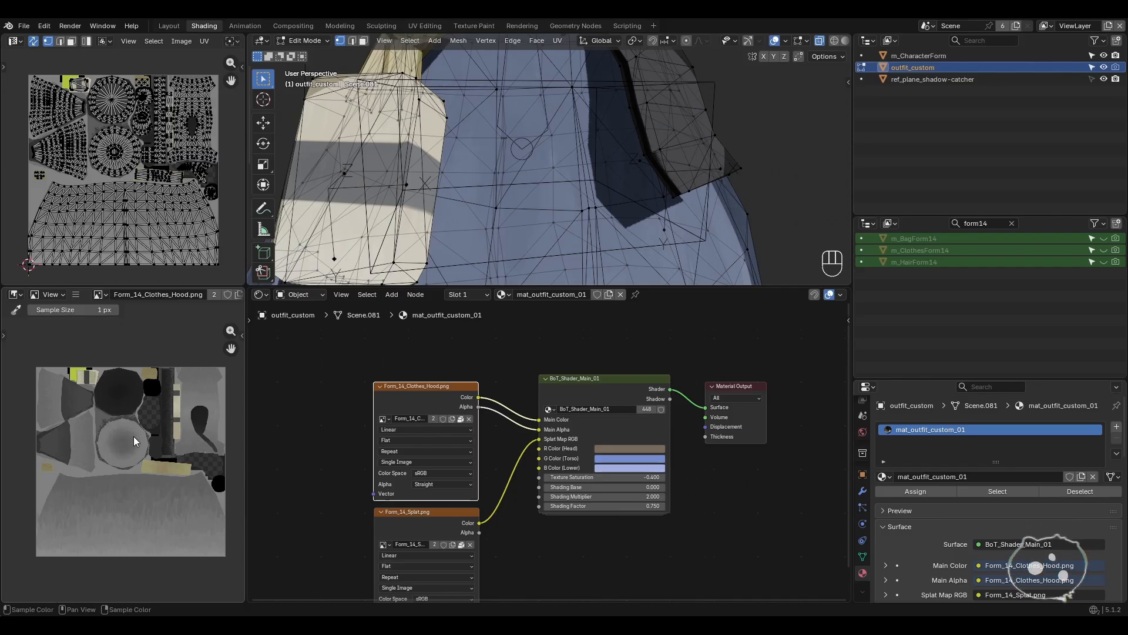
- Start saving Form_14_Clothes_Hood.png as a separate image file with Save As
scroll(135, 447, "up", 4)
middle_click_drag(137, 430, 131, 405)
scroll(121, 425, "down", 4)
left_click(75, 294)
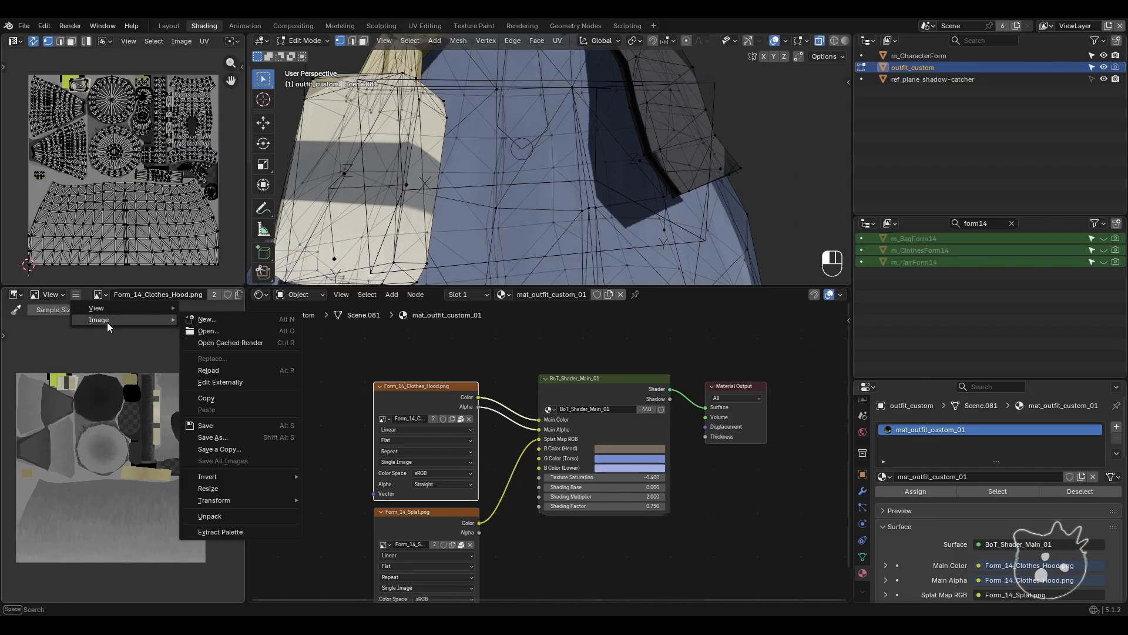
left_click(229, 436)
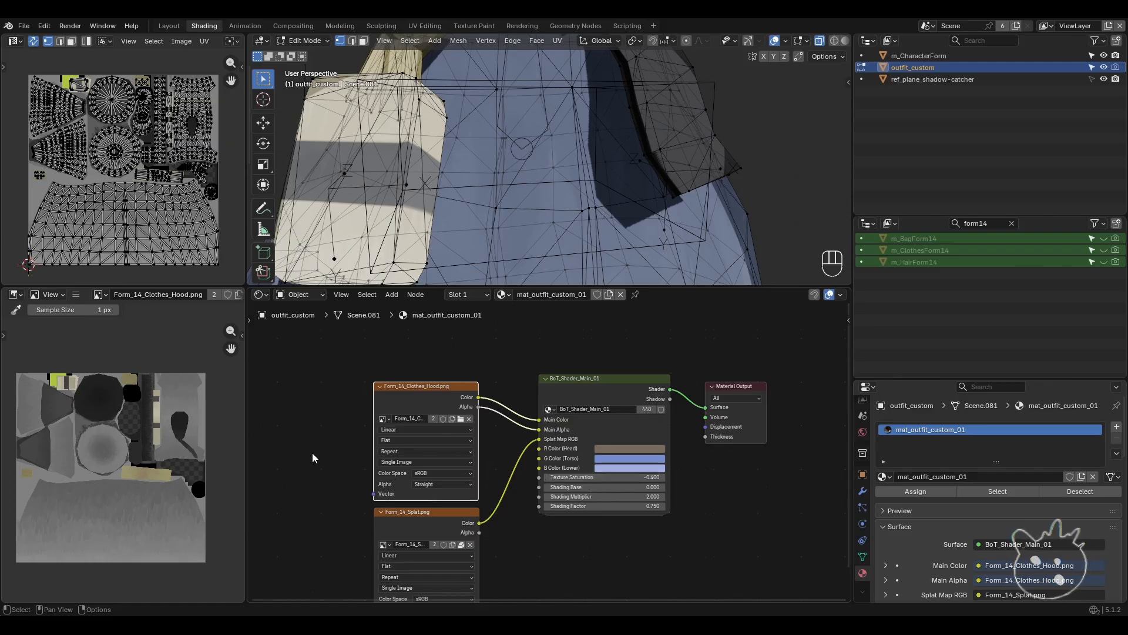
- Add an Image Texture node to the mat_outfit_custom_01 material and place it beside the Form_14_Splat.png node
scroll(314, 444, "up", 2)
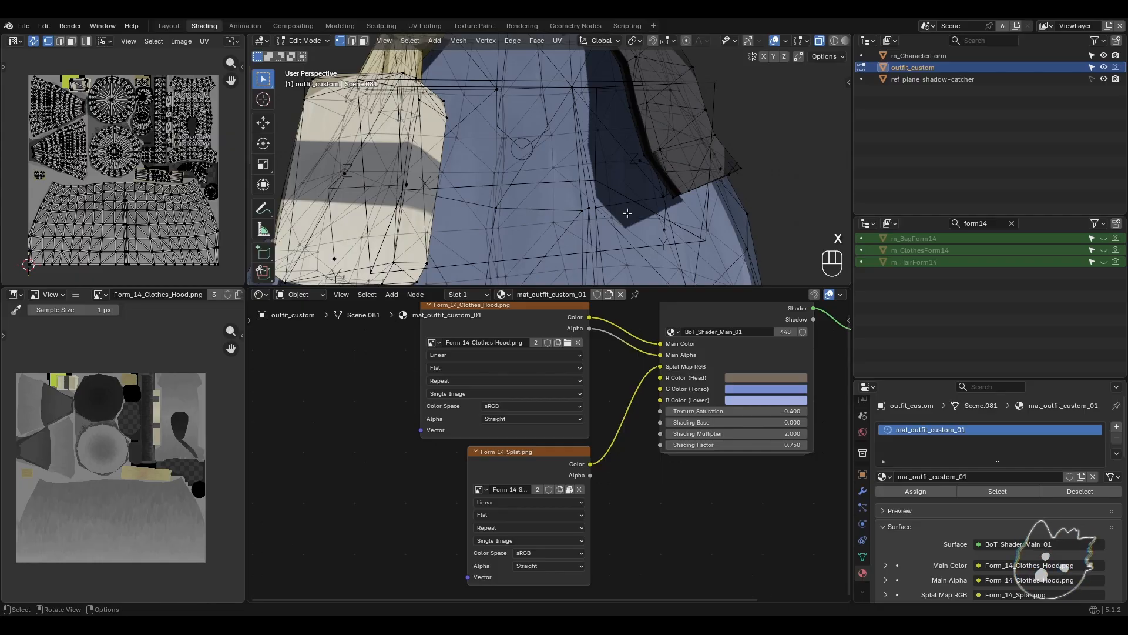
middle_click_drag(520, 407, 518, 445)
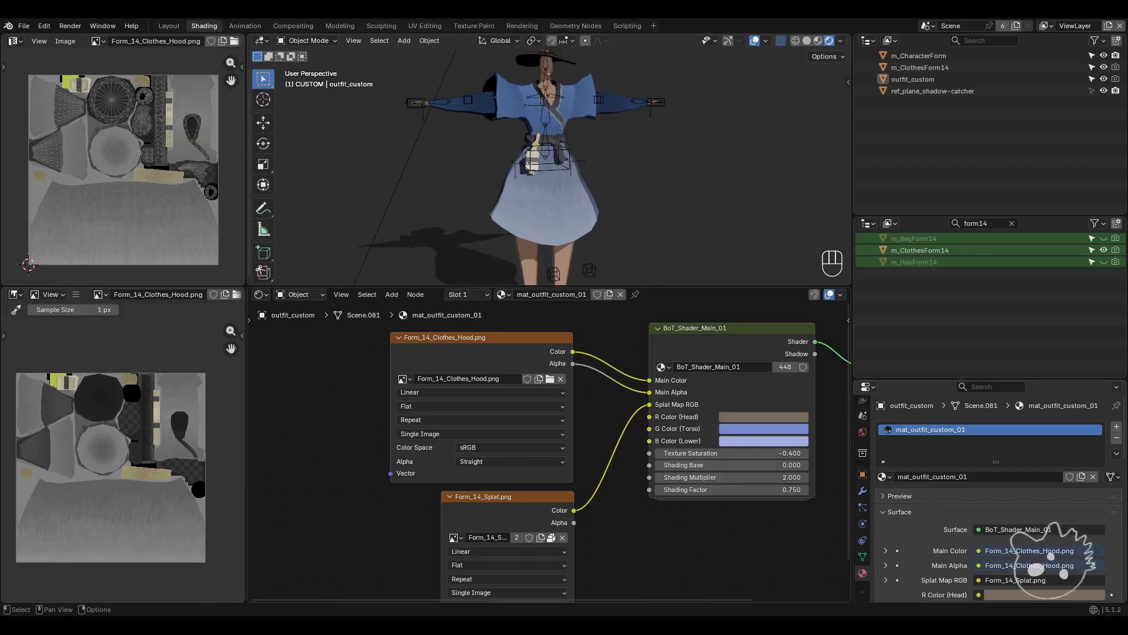
left_click(389, 295)
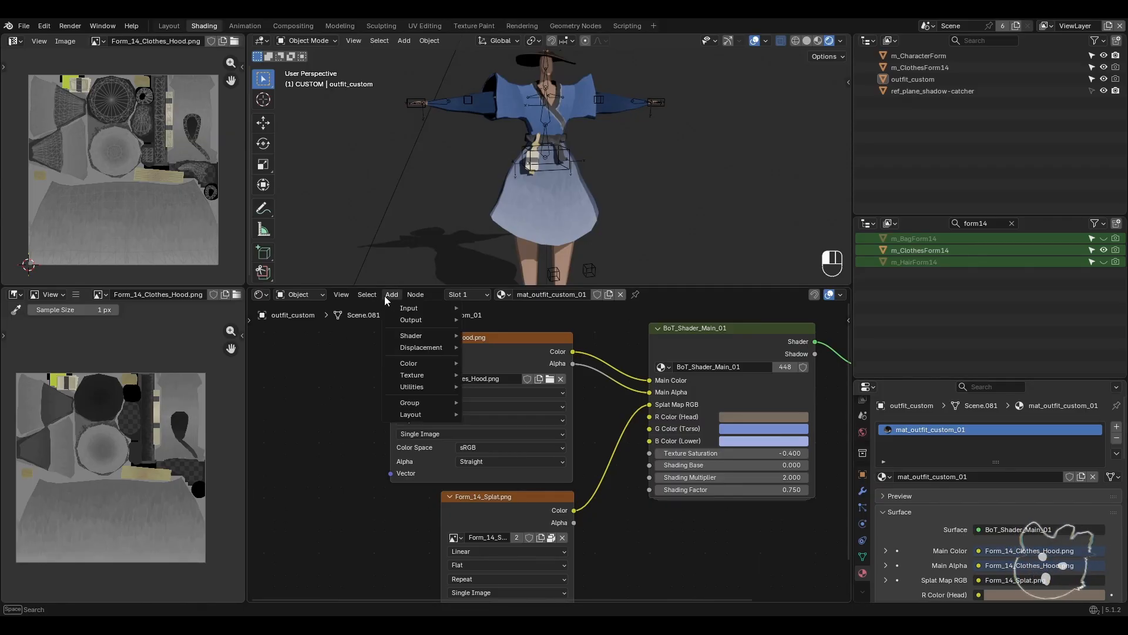
mouse_move(406, 374)
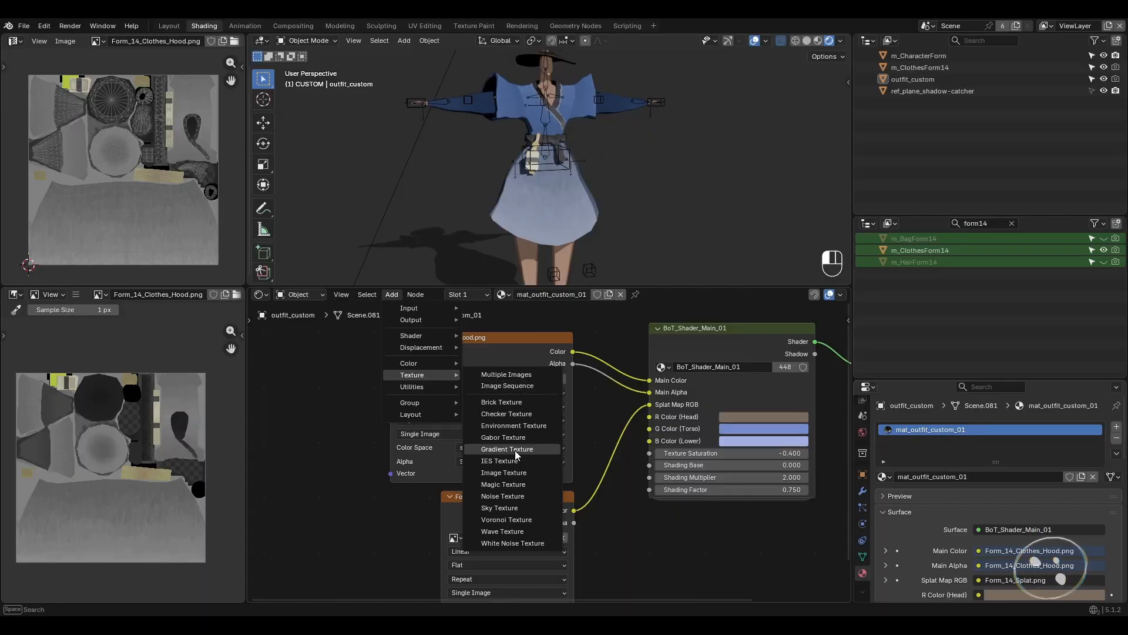
left_click(518, 472)
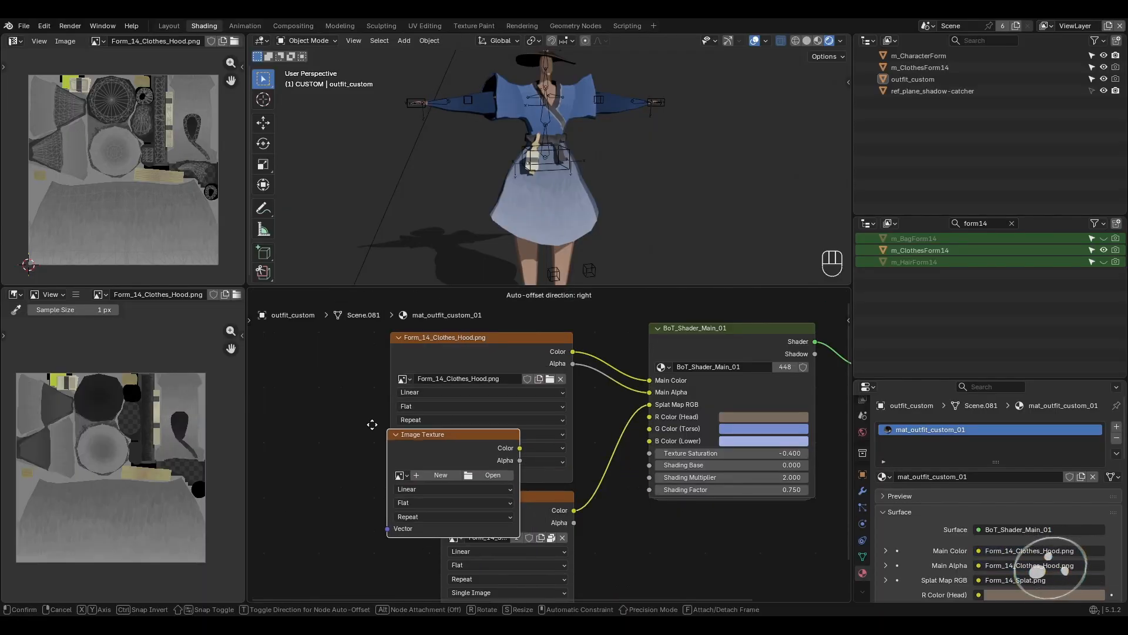
left_click(280, 502)
middle_click_drag(491, 470, 582, 436)
scroll(518, 443, "down", 2)
scroll(577, 421, "up", 1)
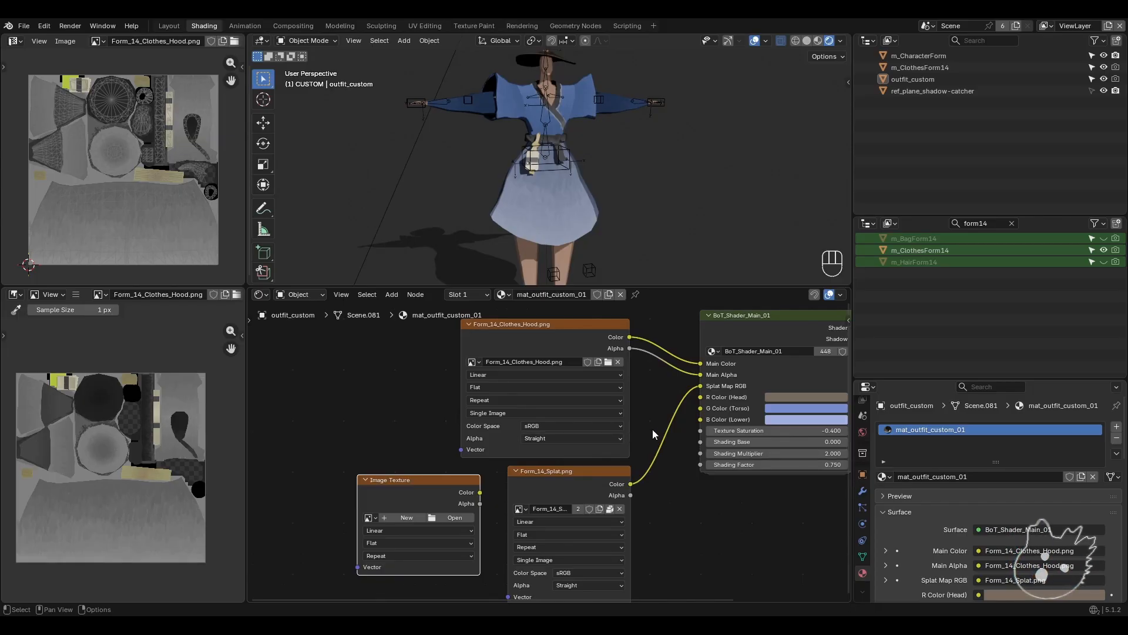
scroll(658, 440, "up", 1)
middle_click_drag(633, 434, 614, 470)
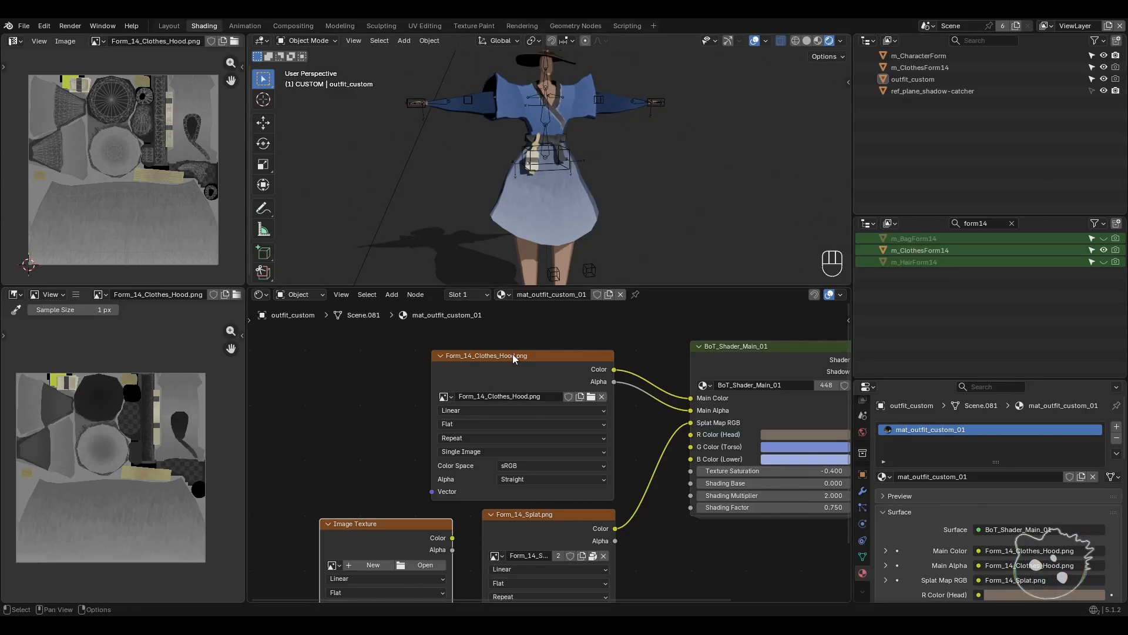
middle_click_drag(614, 430, 613, 413)
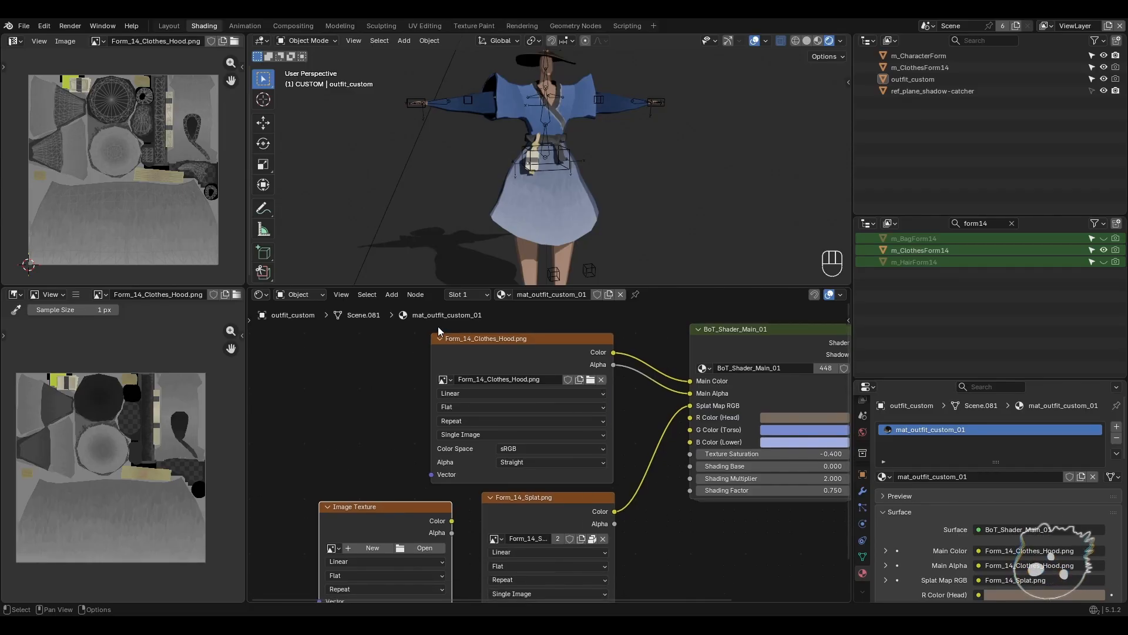
- Move the empty Image Texture node up beside the Form_14_Clothes_Hood.png node
left_click(397, 294)
mouse_move(418, 377)
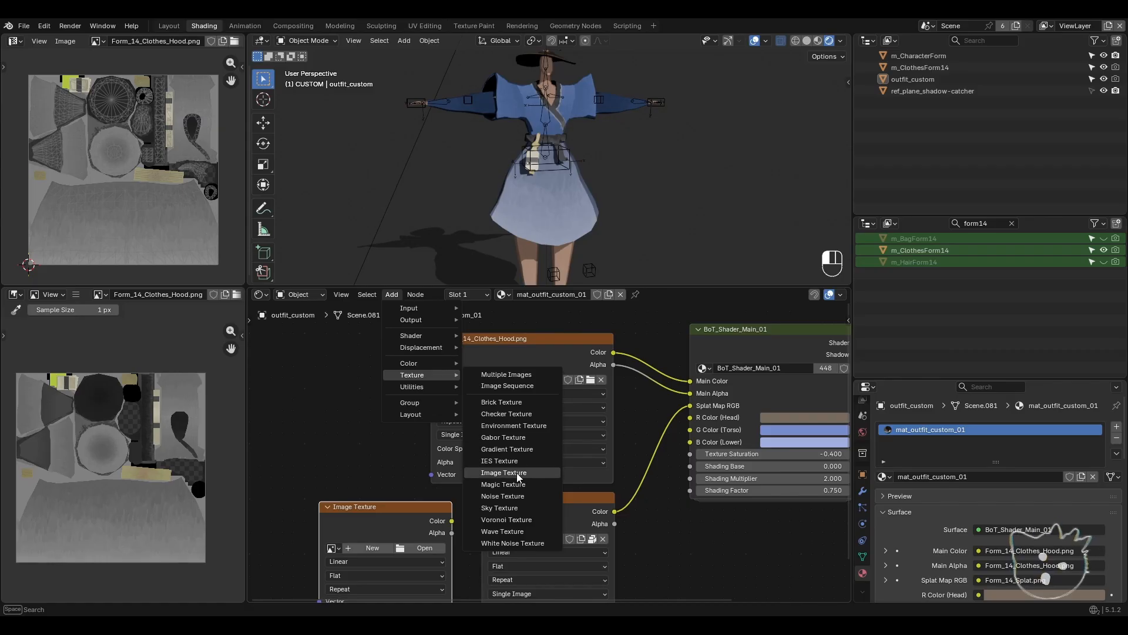
middle_click_drag(368, 541, 364, 486)
left_click_drag(372, 473, 345, 401)
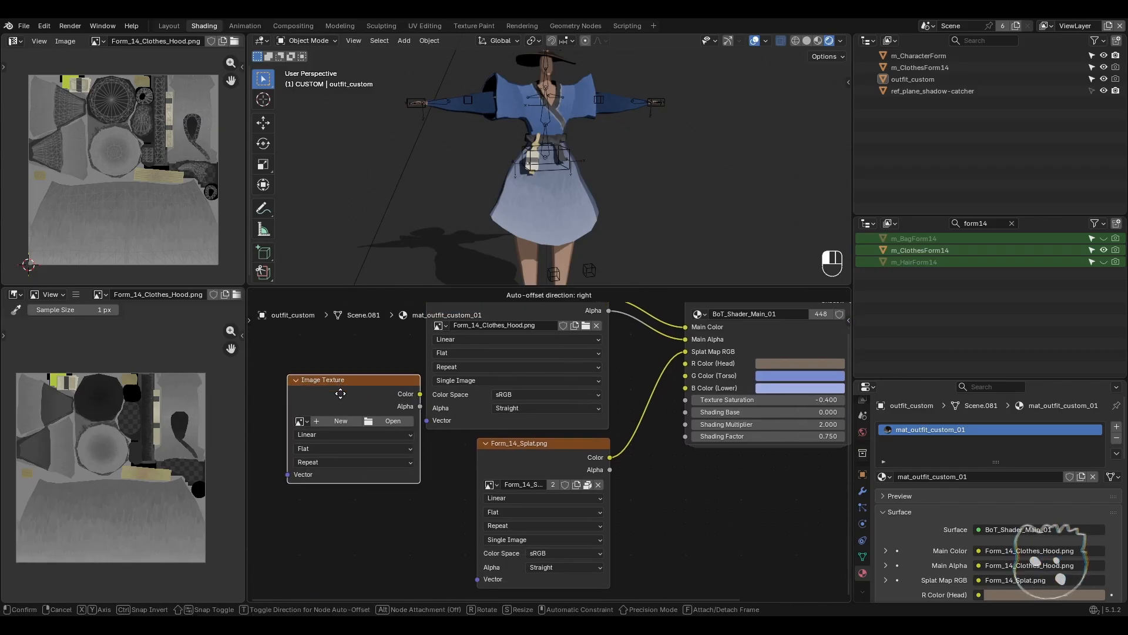
middle_click_drag(381, 412, 411, 449)
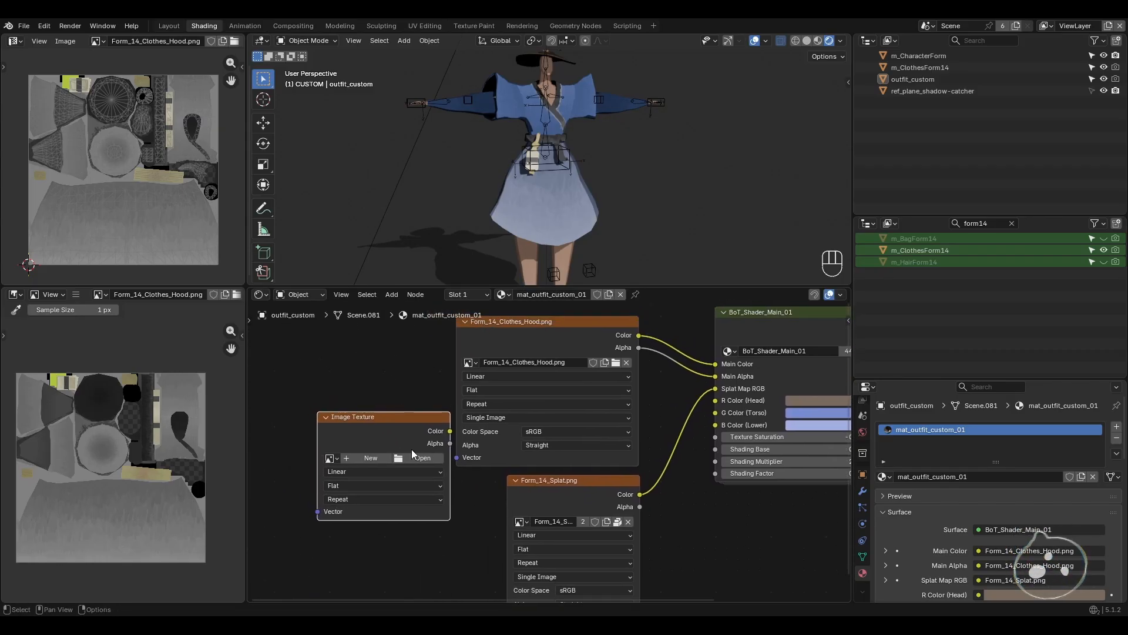
- Open the edited plaid version of Form_14_Clothes_Hood.png in the empty Image Texture node and shift the node slightly down
left_click(408, 457)
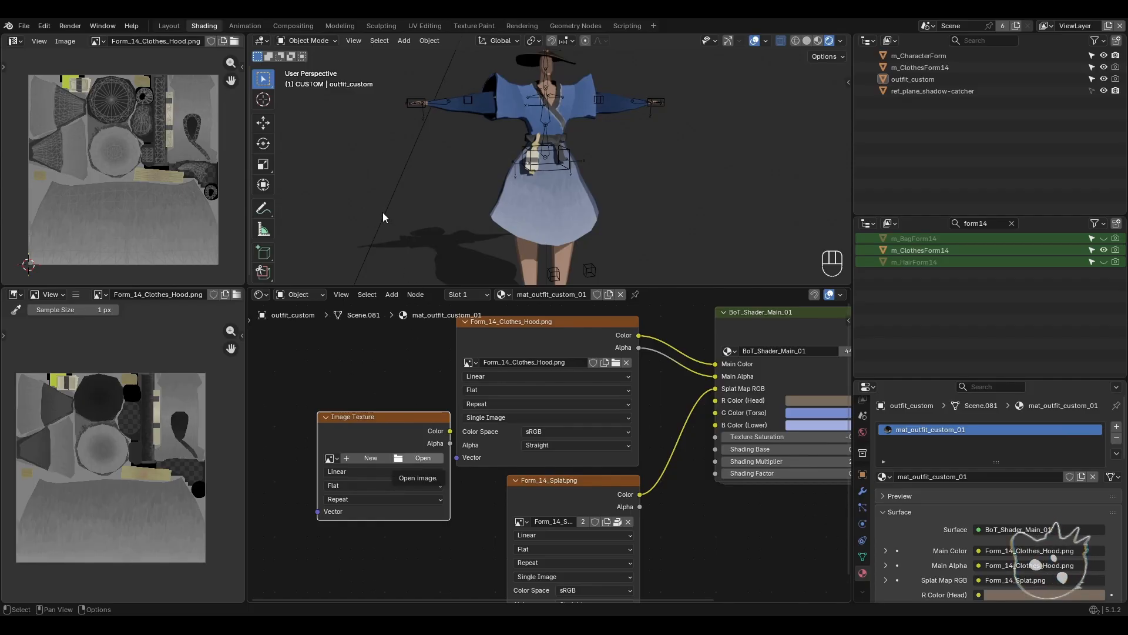
left_click(683, 481)
middle_click_drag(464, 454, 464, 456)
left_click_drag(393, 430, 378, 451)
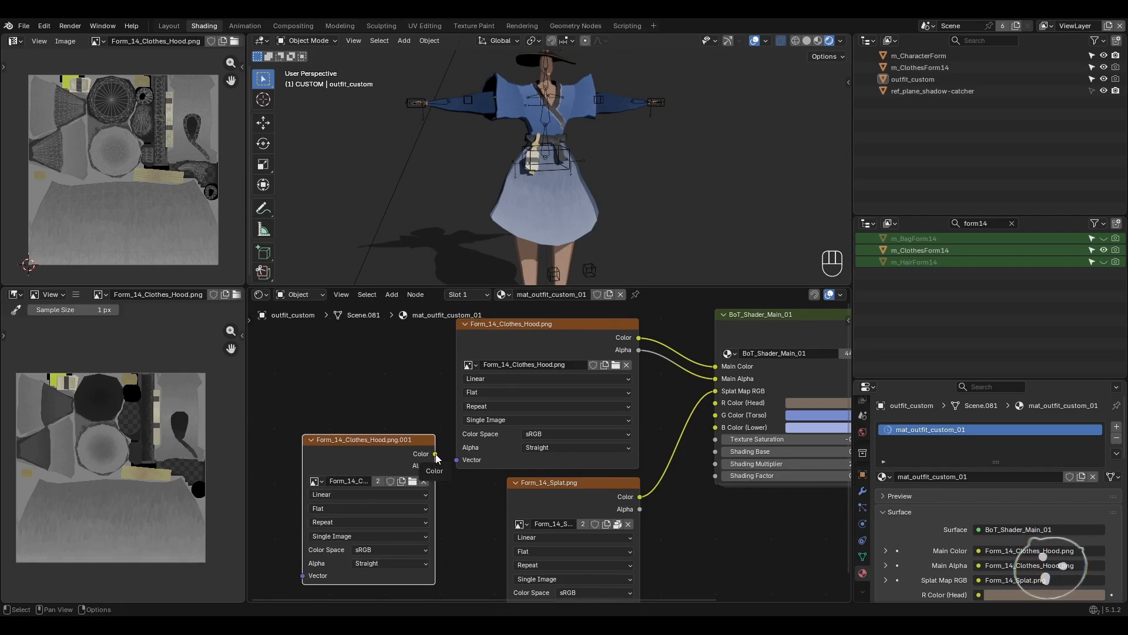
- Connect the plaid texture's Color and Alpha outputs to the shader's Main Color and Main Alpha inputs, and inspect the skirt
left_click_drag(435, 454, 727, 370)
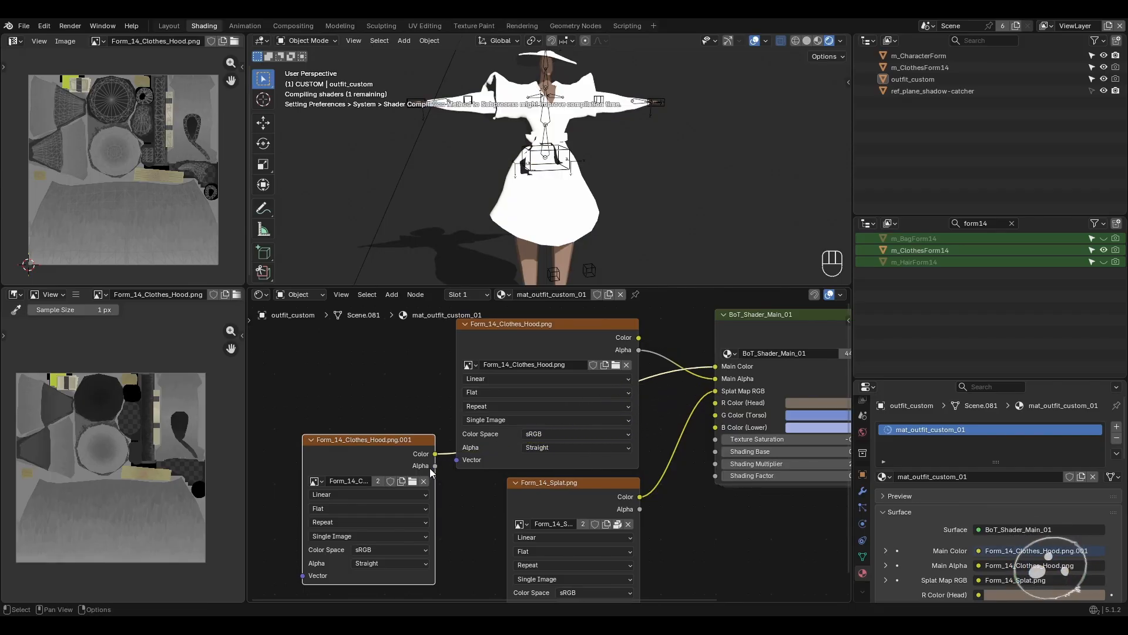
left_click_drag(435, 465, 715, 381)
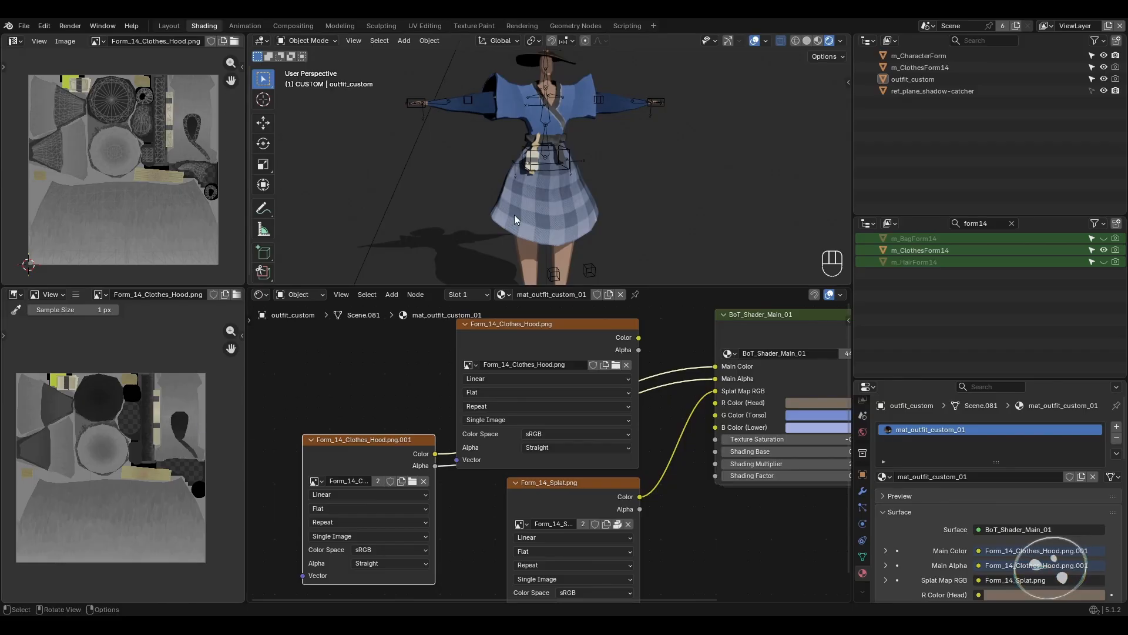
scroll(555, 202, "up", 3)
middle_click_drag(555, 202, 559, 203)
scroll(559, 203, "up", 5)
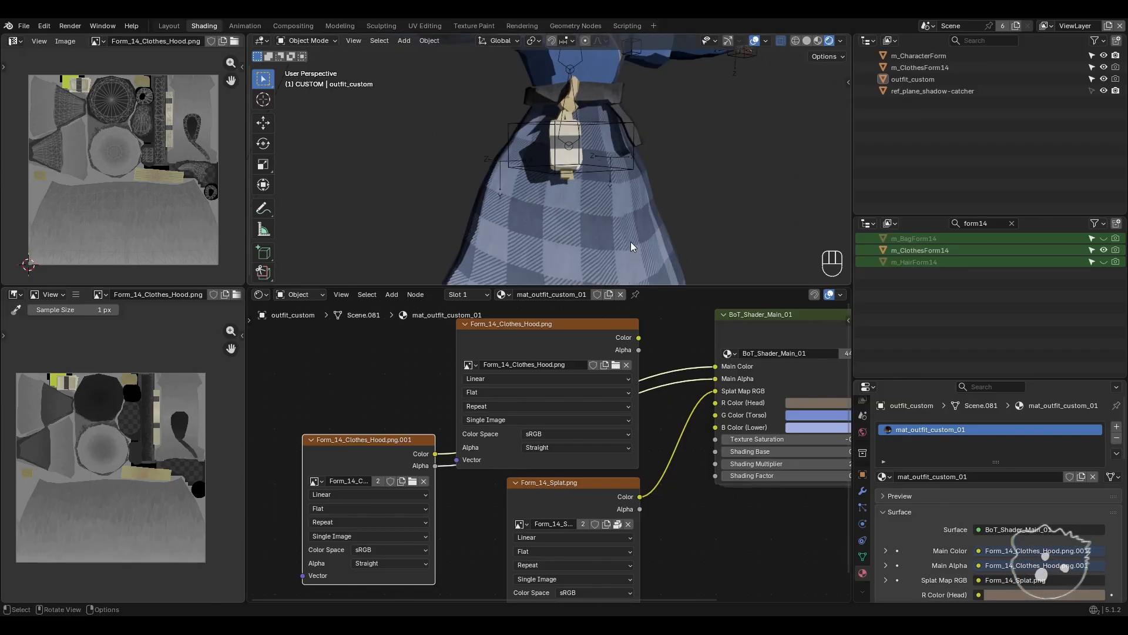
middle_click_drag(627, 240, 609, 174)
scroll(570, 157, "down", 5)
scroll(601, 182, "up", 5)
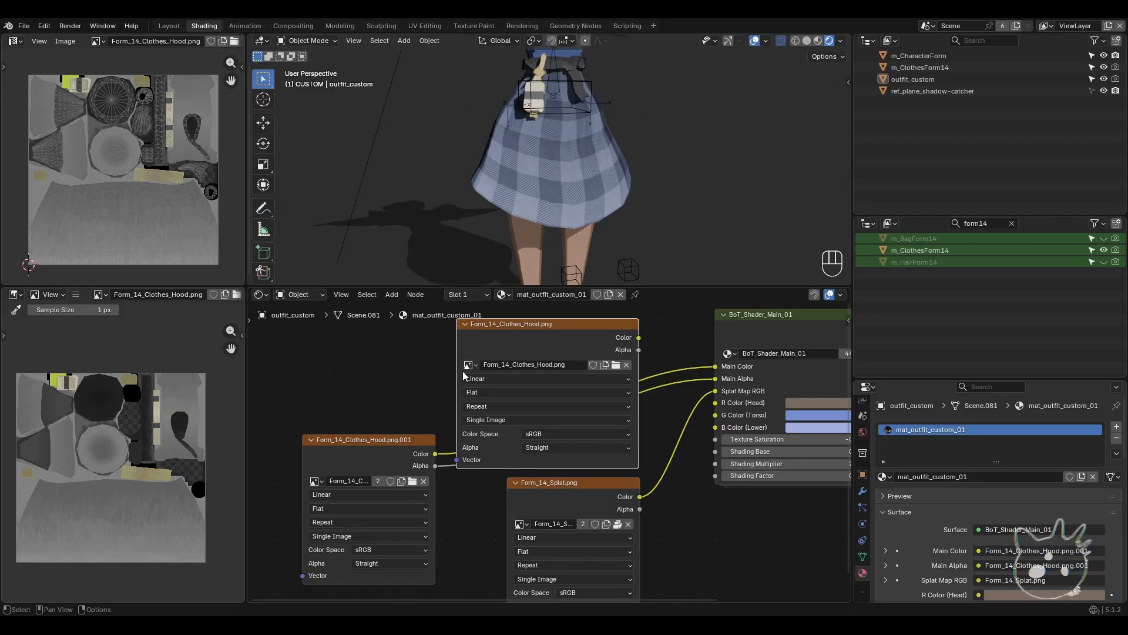
- Show the Form_14_Clothes_Hood.png.001 texture in the image editor and reload it from disk
left_click(390, 442)
left_click(553, 492)
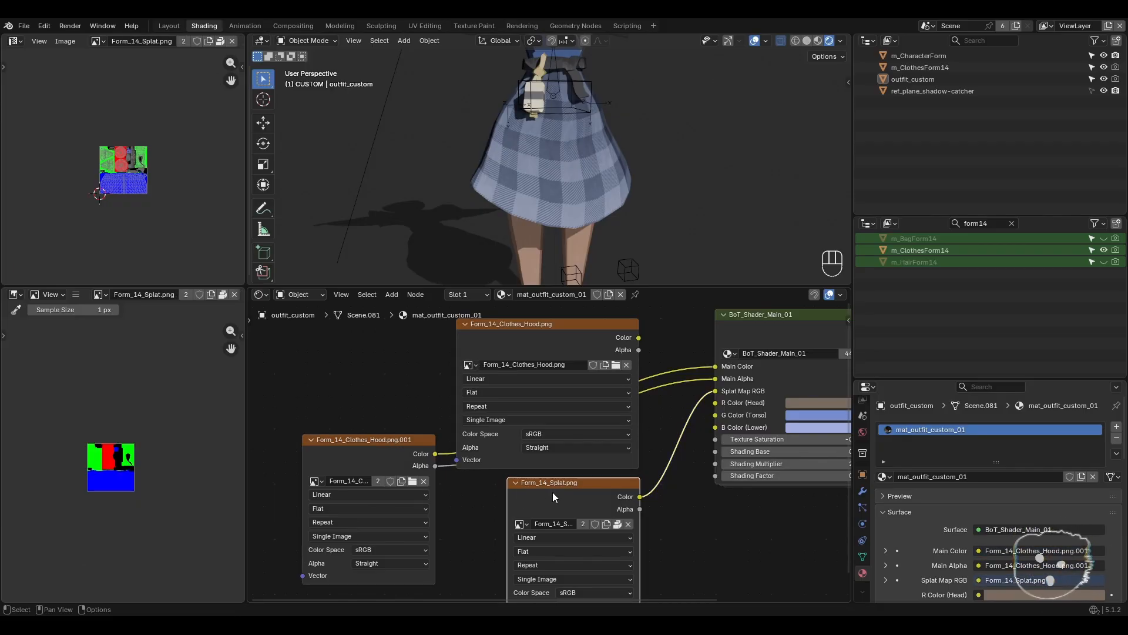
left_click(344, 449)
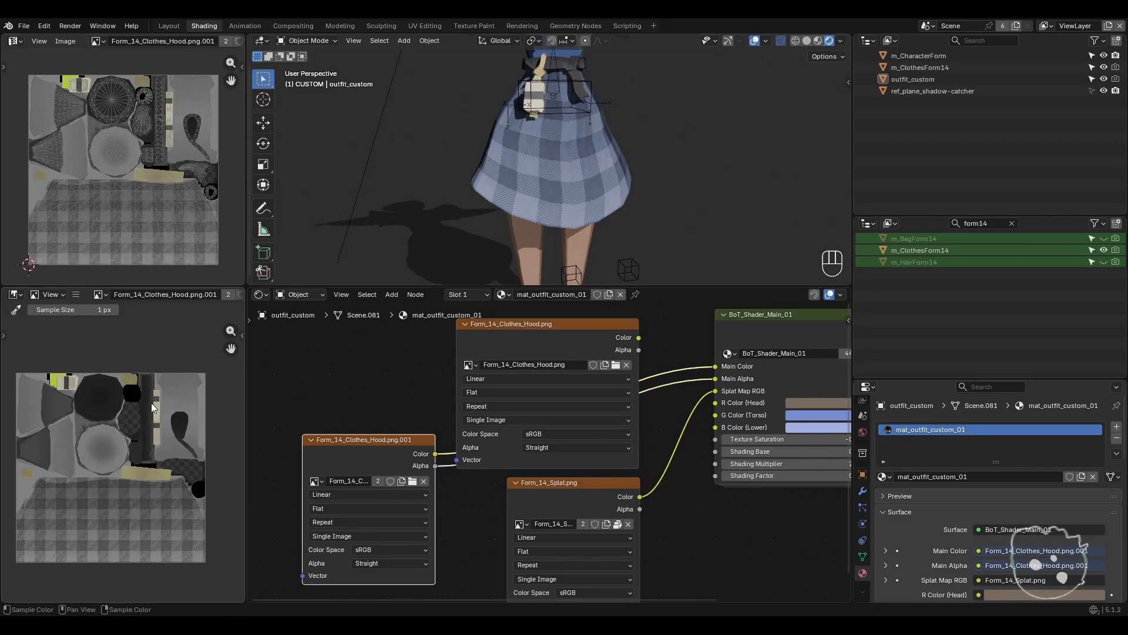
left_click(73, 294)
mouse_move(94, 321)
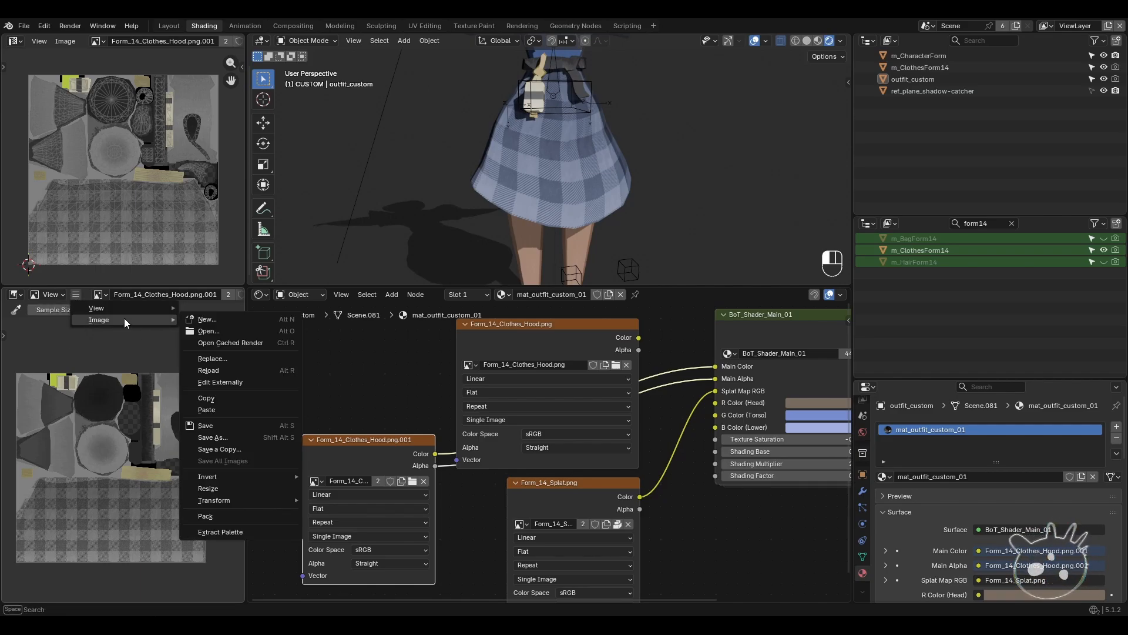
left_click(234, 371)
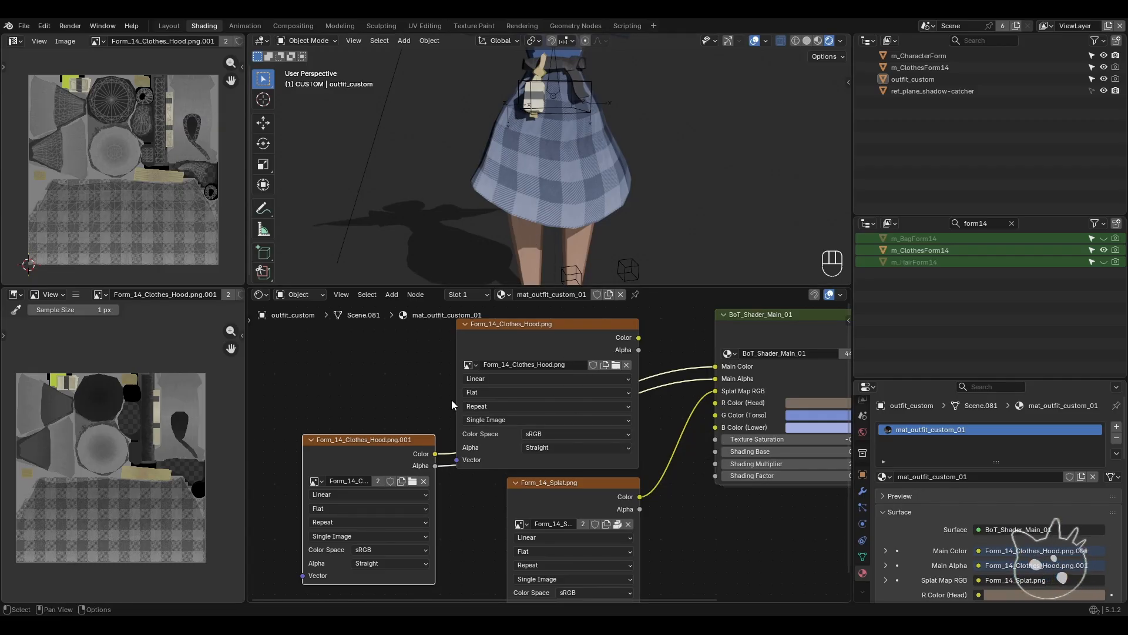
- Move the unconnected original hood texture node aside and place the plaid texture node between it and the shader
left_click_drag(535, 328, 350, 360)
left_click_drag(399, 545, 601, 417)
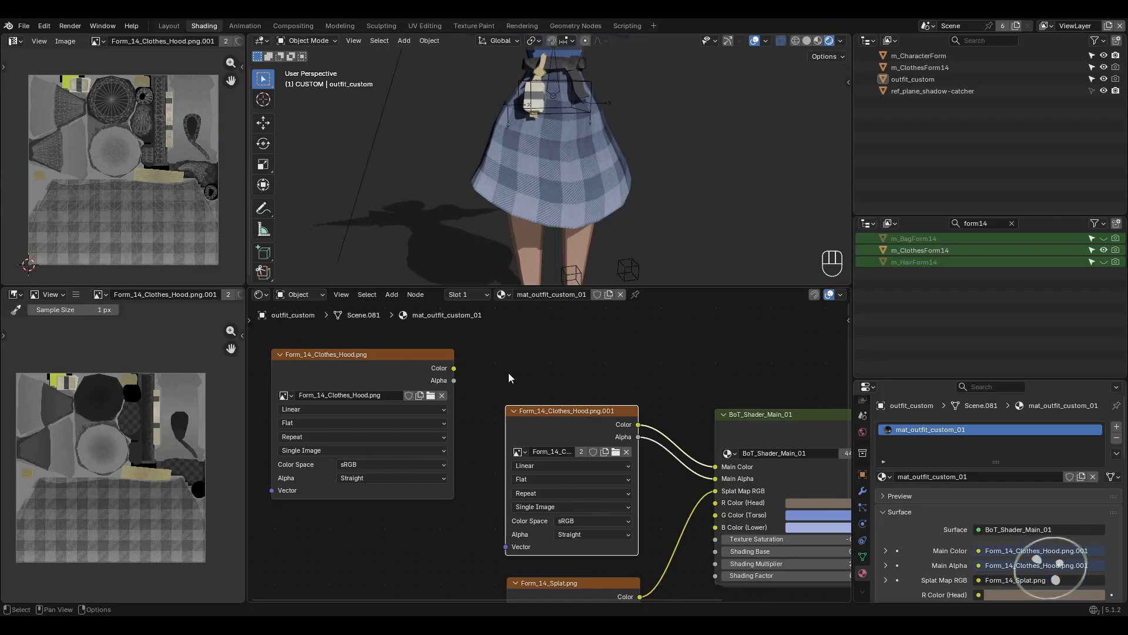
middle_click_drag(553, 401, 471, 347)
scroll(506, 398, "up", 1)
middle_click_drag(507, 399, 491, 410)
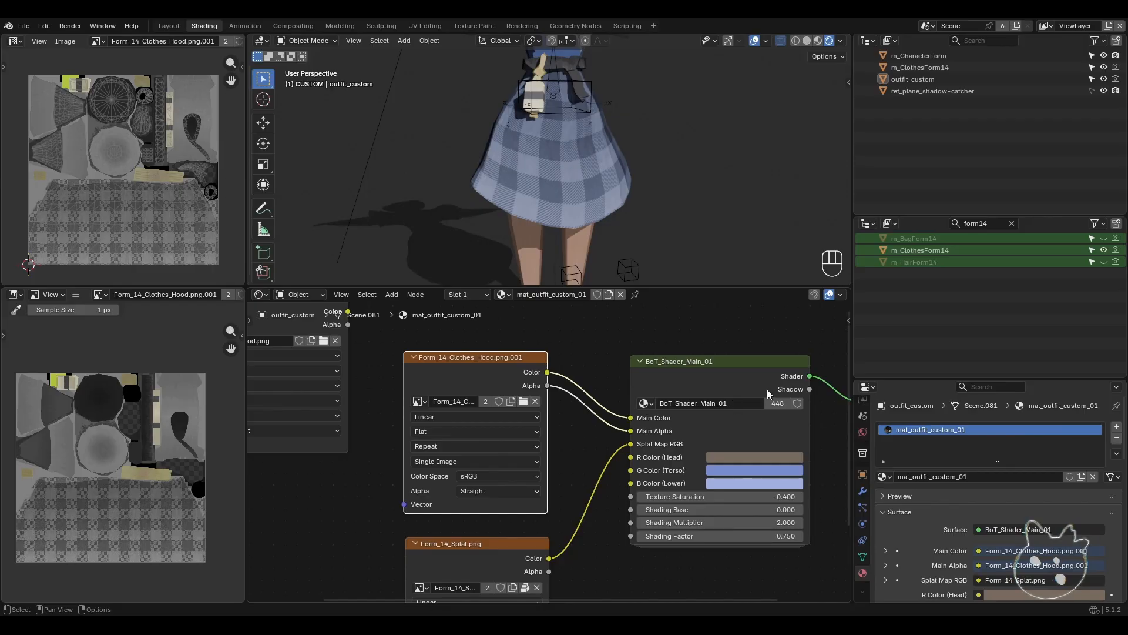
- Check the reload and save options available for the plaid texture image
left_click(79, 295)
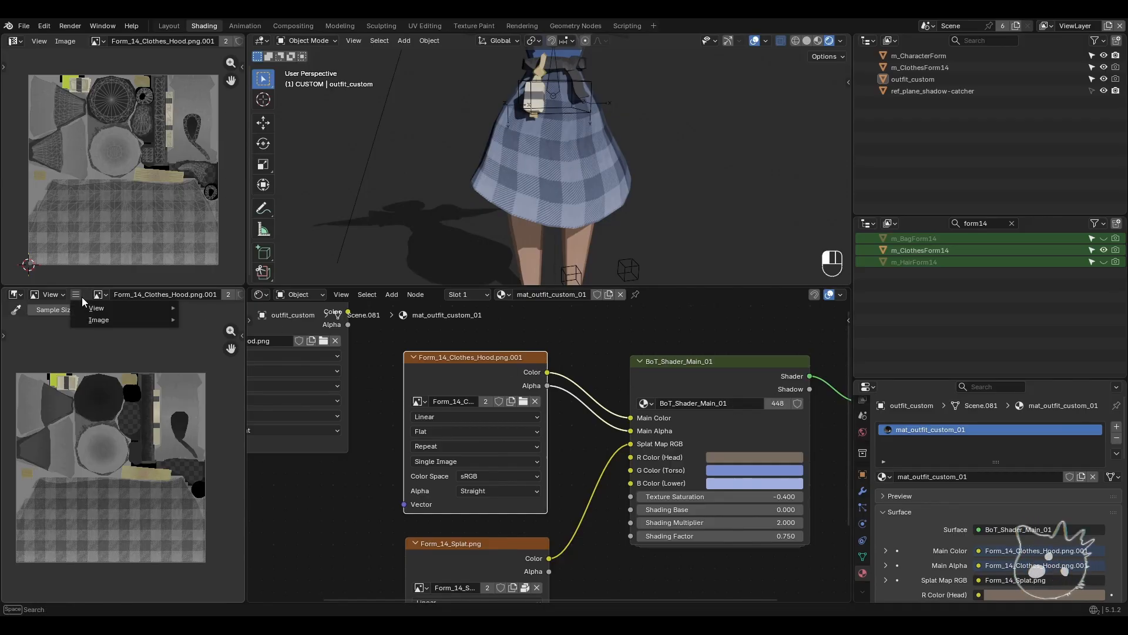
mouse_move(108, 320)
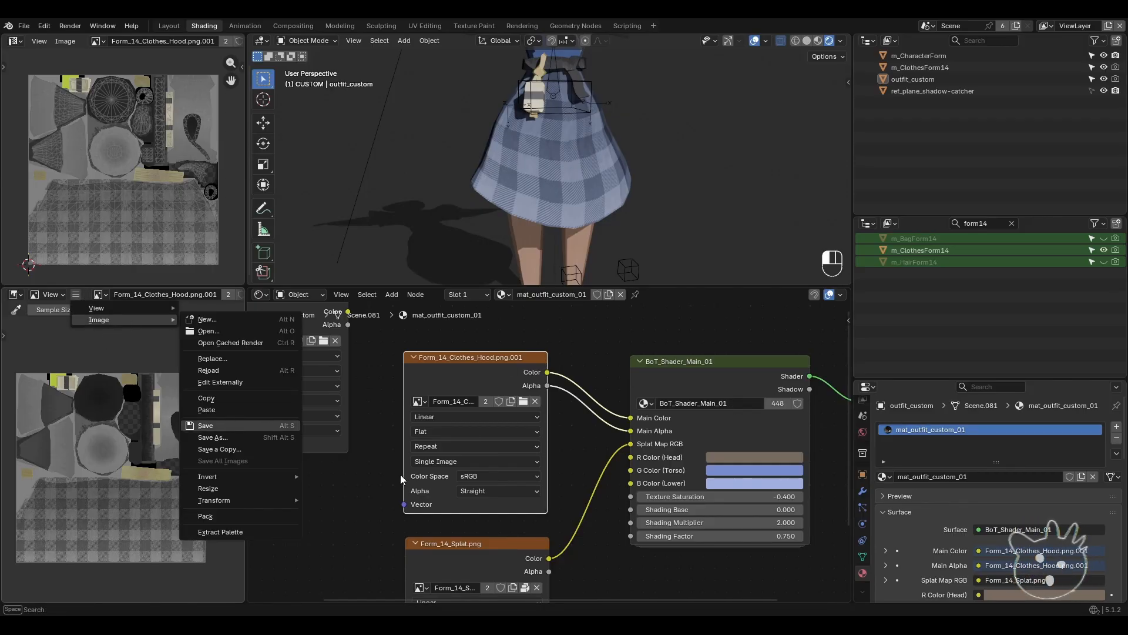
middle_click_drag(366, 470, 371, 444)
left_click(449, 513)
left_click(451, 375)
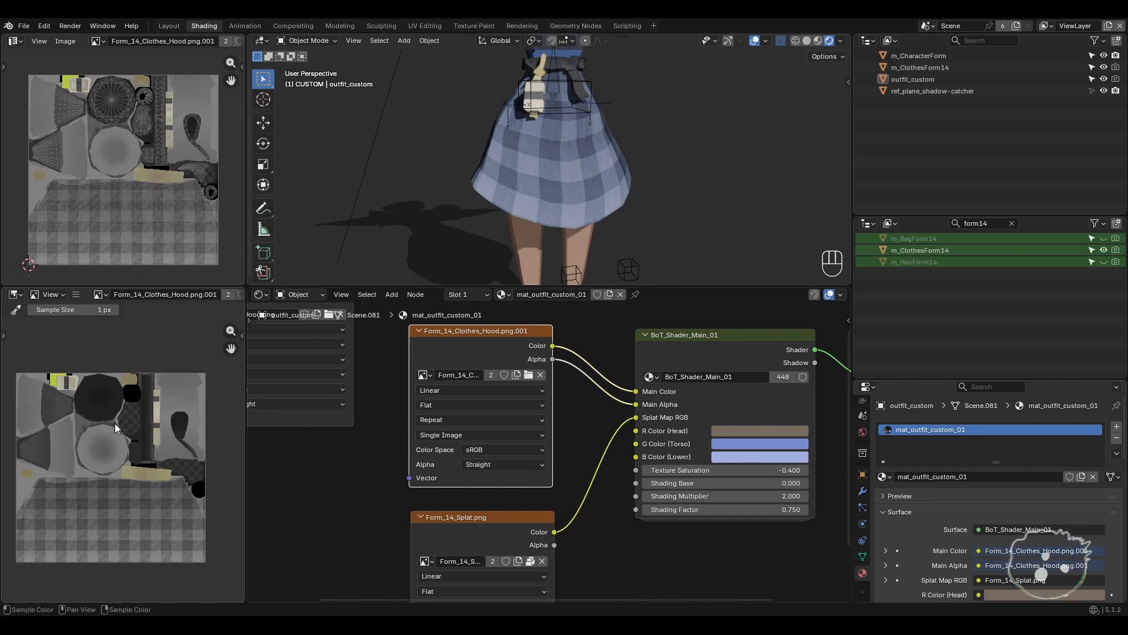
- Examine the plaid skirt on the character and the full plaid texture in a maximized image editor
mouse_move(616, 122)
middle_mouse_down()
mouse_move(486, 127)
mouse_move(633, 134)
mouse_move(760, 119)
mouse_move(596, 121)
middle_mouse_up()
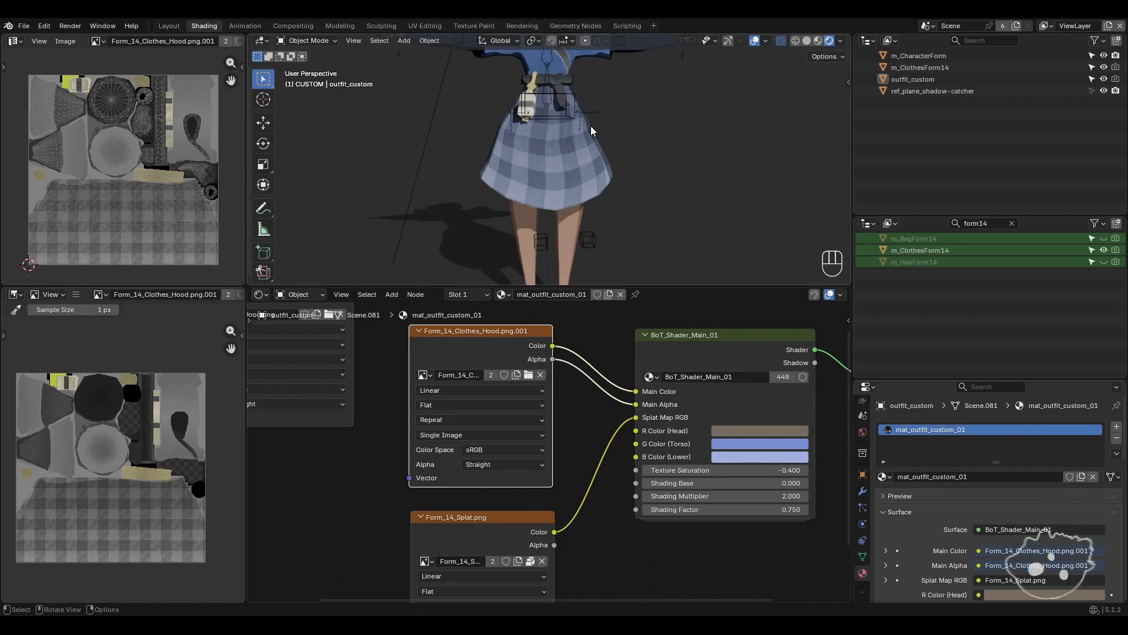
middle_click_drag(494, 357, 489, 392, "shift")
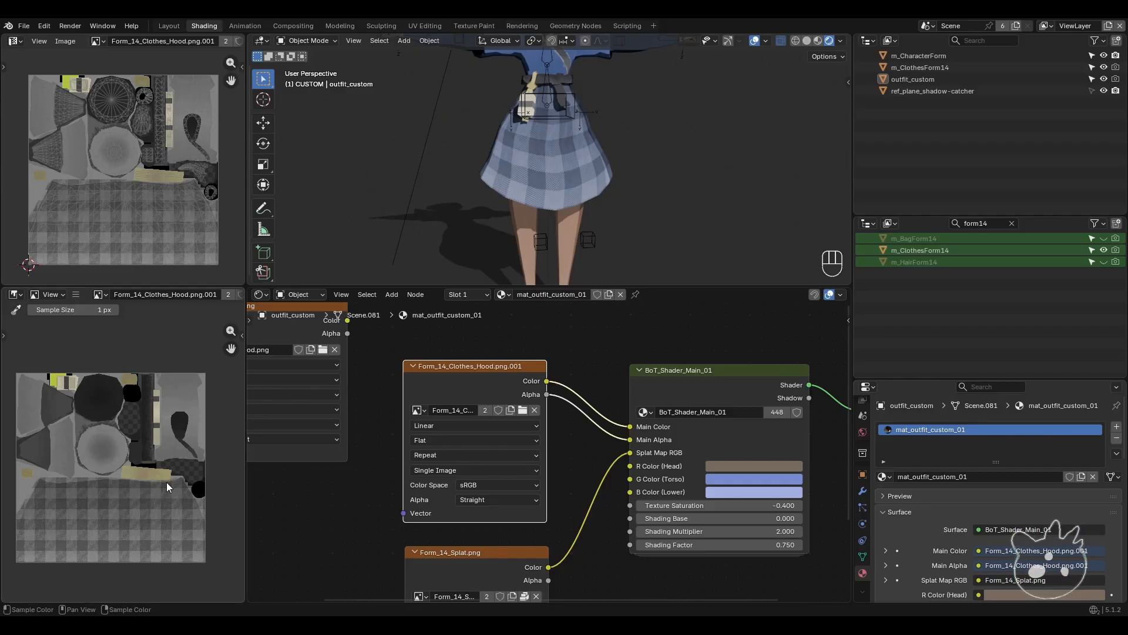
scroll(166, 483, "up", 2)
key("ctrl+space")
scroll(609, 392, "up", 4)
scroll(609, 393, "down", 1)
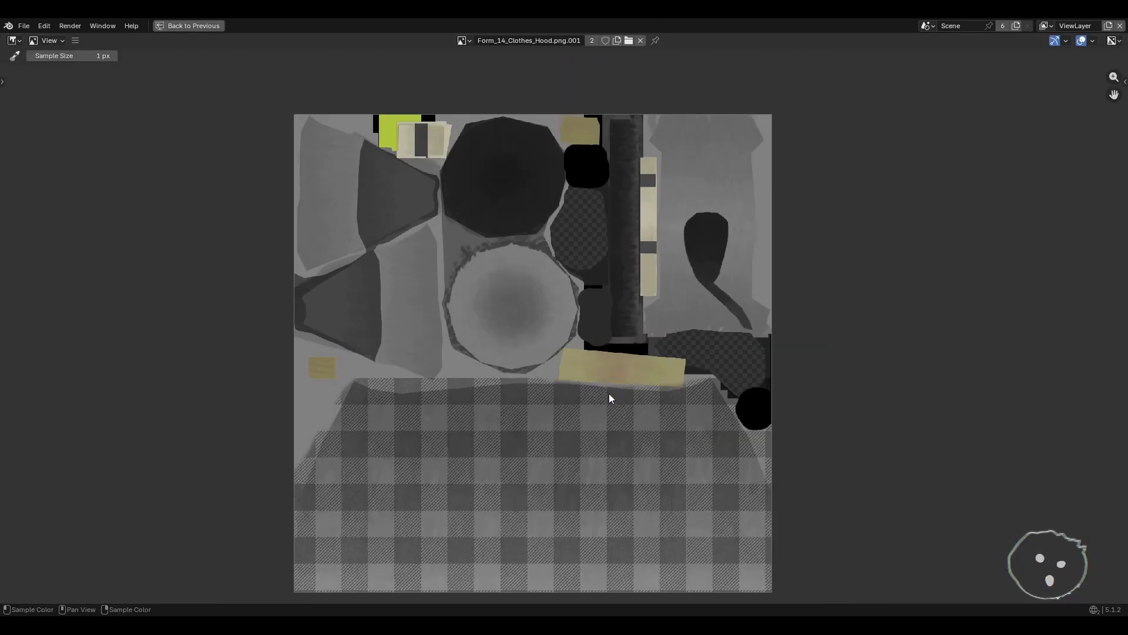
middle_click_drag(609, 393, 605, 383)
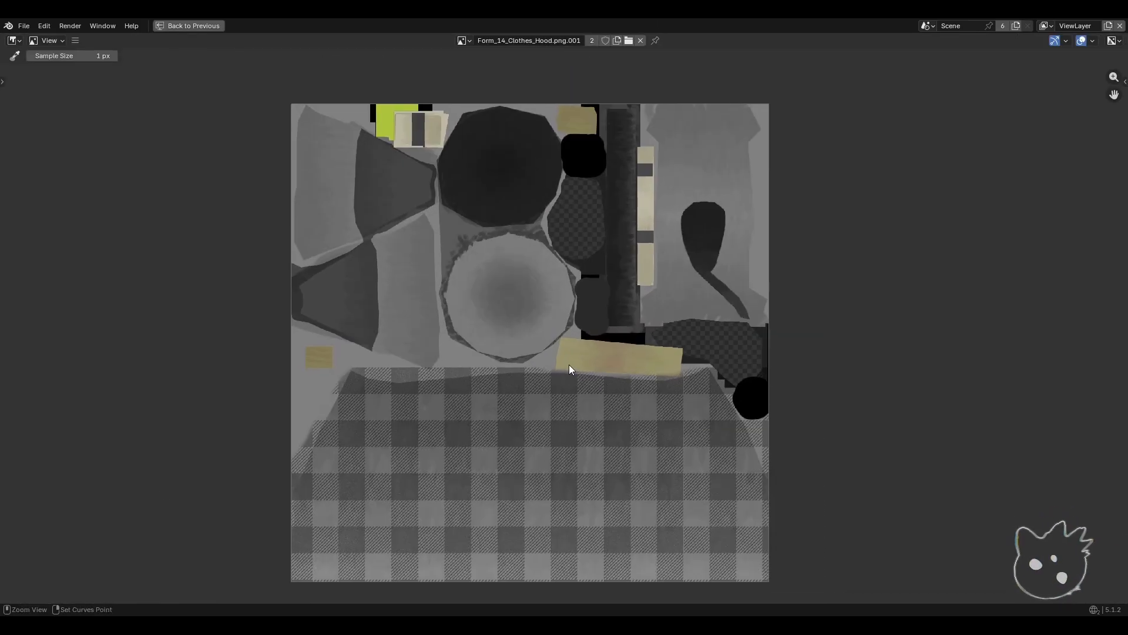
key("ctrl+space")
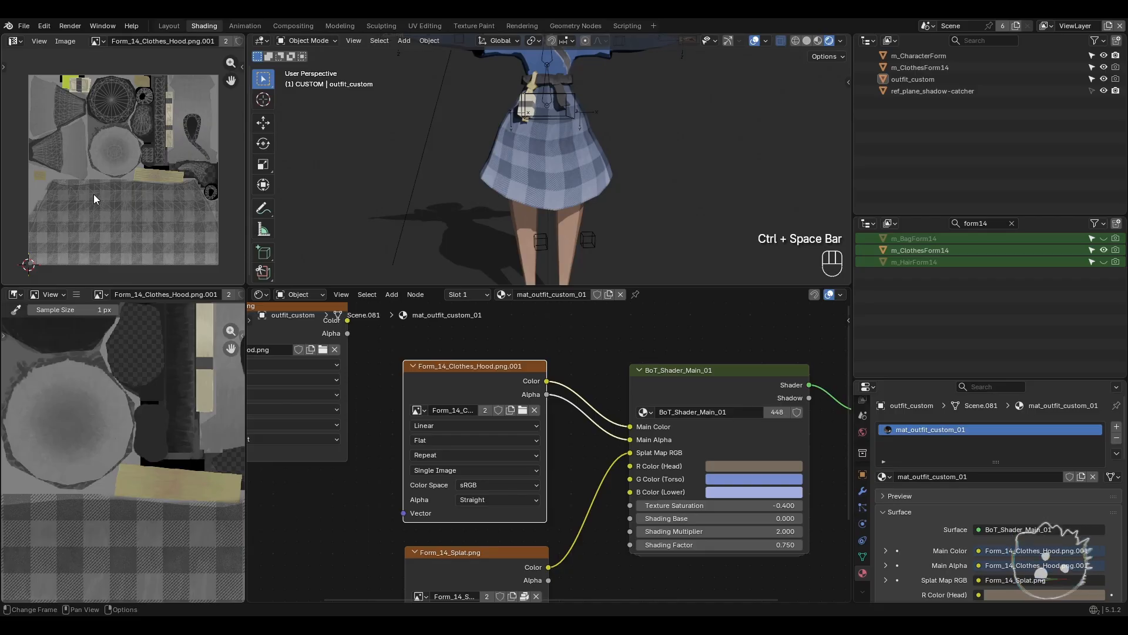
- Select the overlapping m_ClothesForm14 outfit, check its mesh in Edit Mode, and hide it from the viewport
left_click(566, 183)
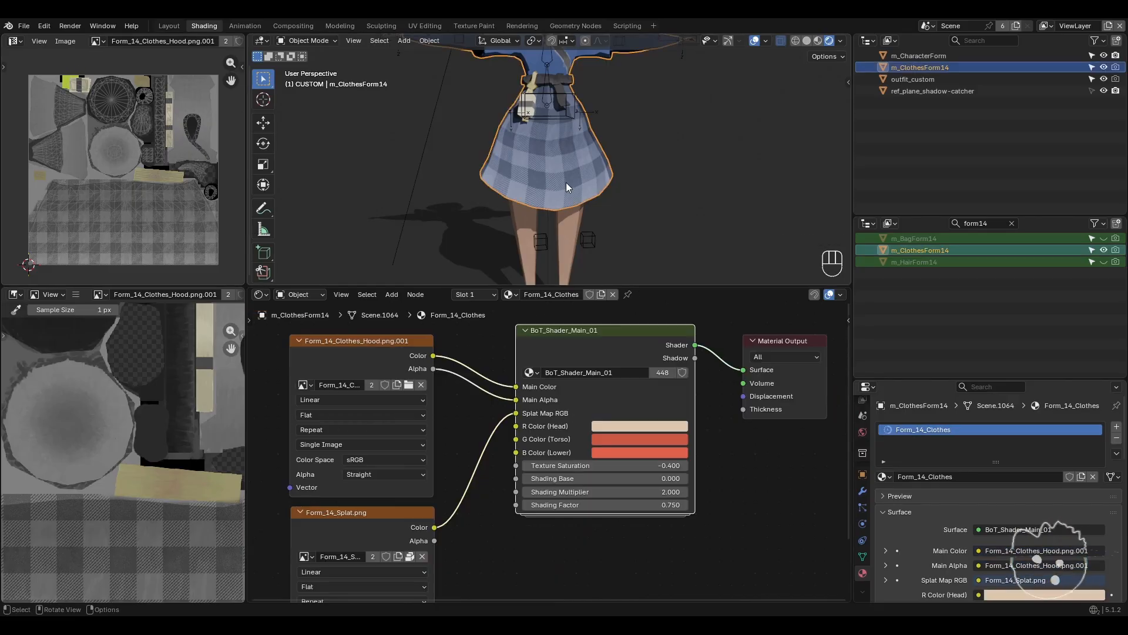
key("Tab")
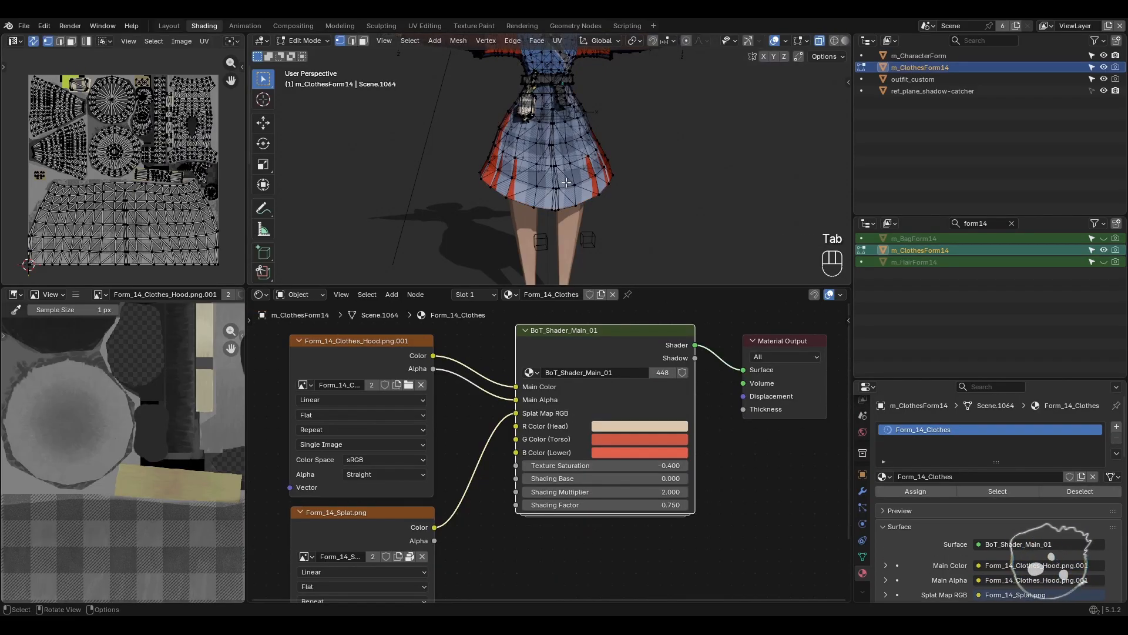
key("Tab")
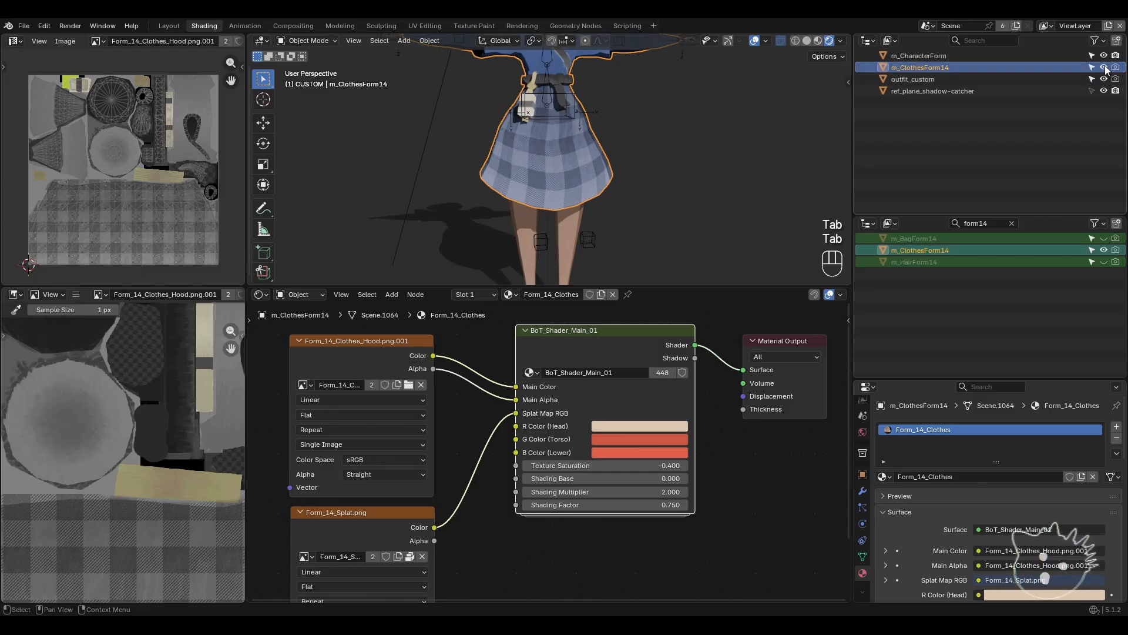
left_click(1105, 68)
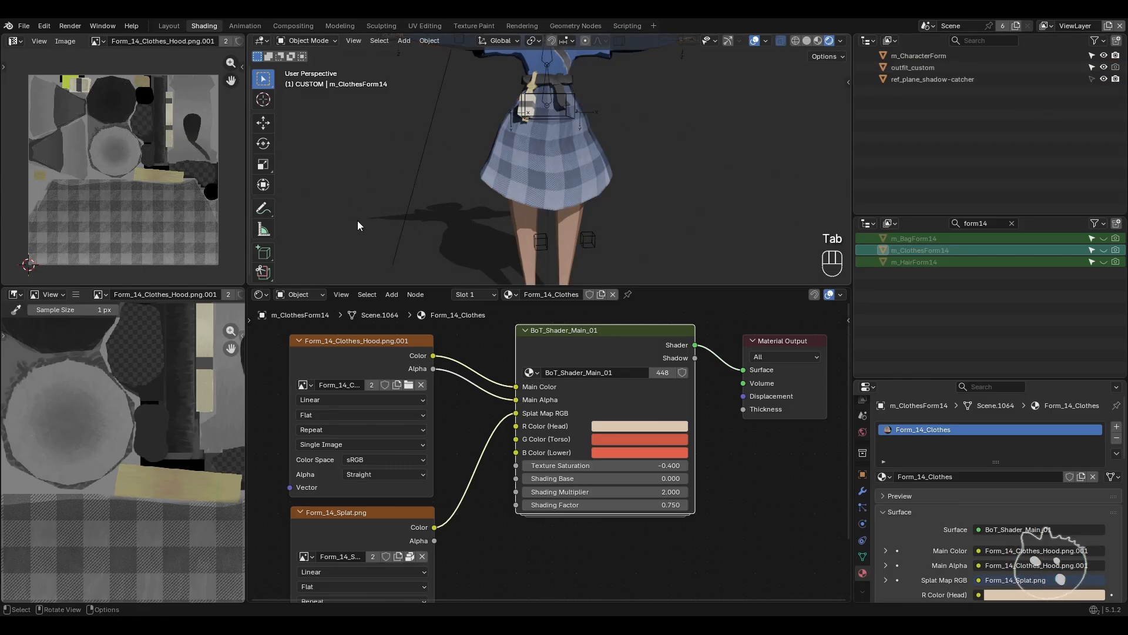
- Select outfit_custom, enter Edit Mode, and check how the lower skirt's vertices map onto the UV layout before deselecting them
left_click(537, 169)
key("Tab")
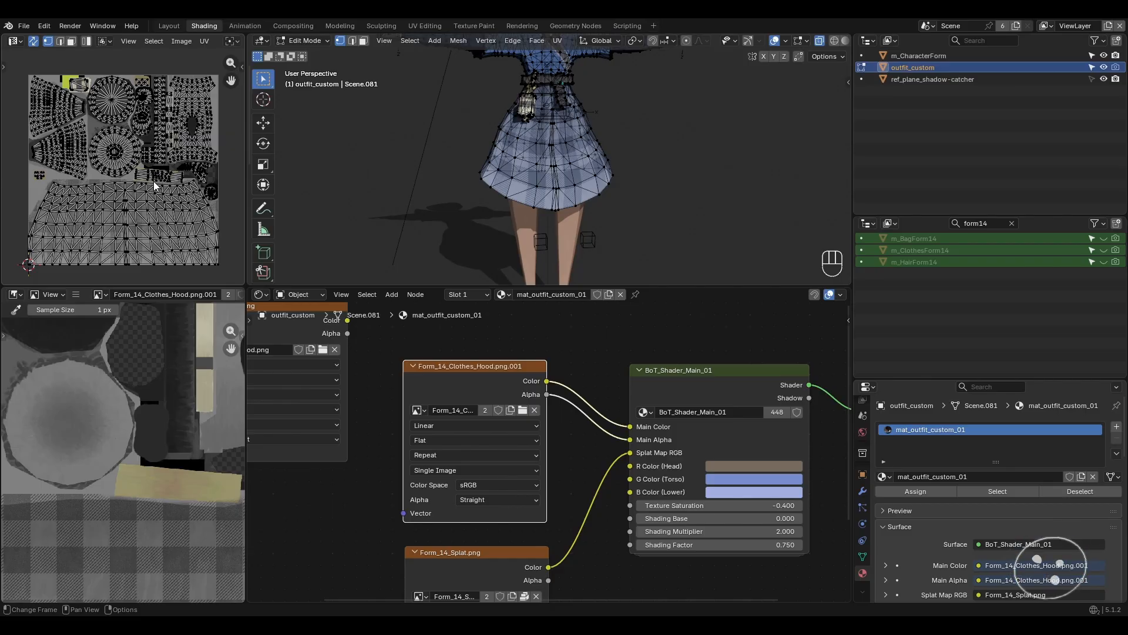
key("Tab")
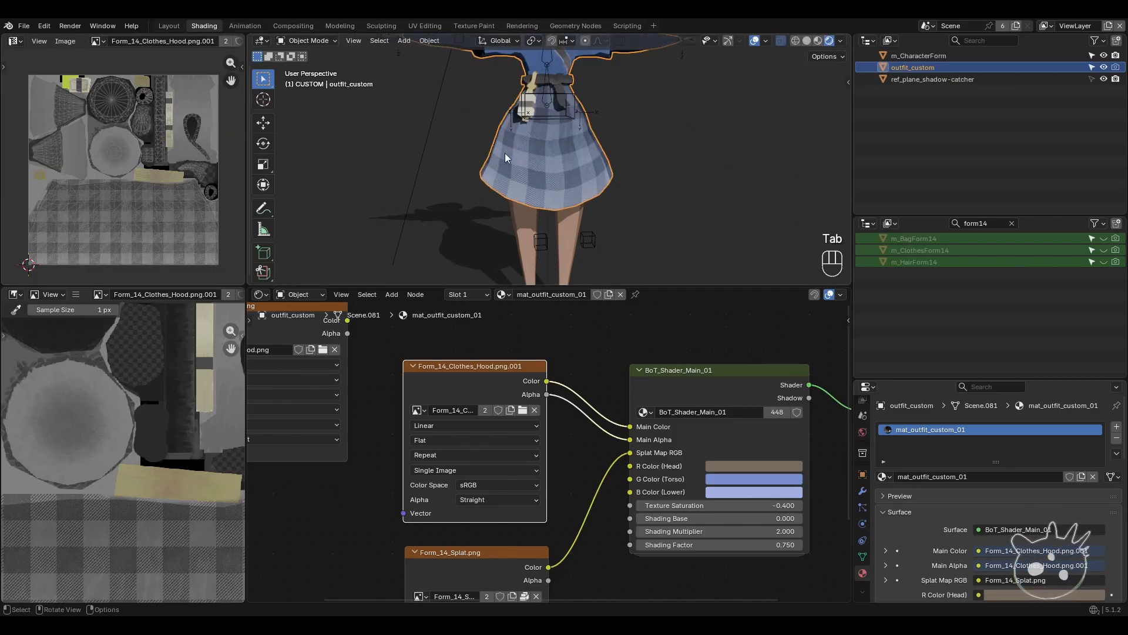
left_click(307, 40)
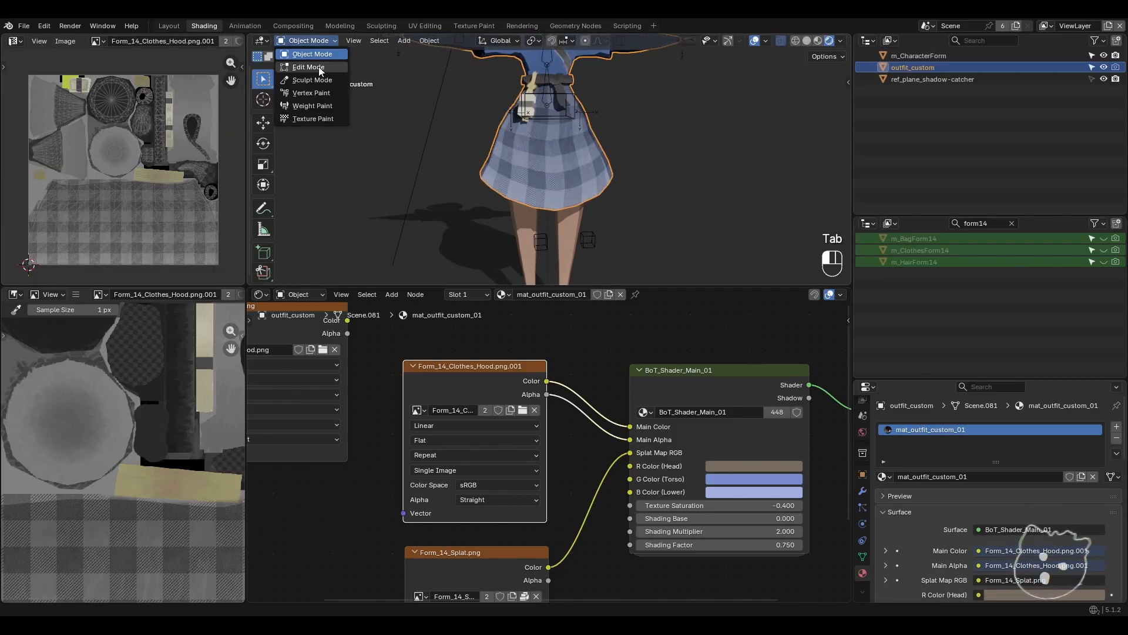
left_click(308, 67)
left_click_drag(430, 140, 683, 224)
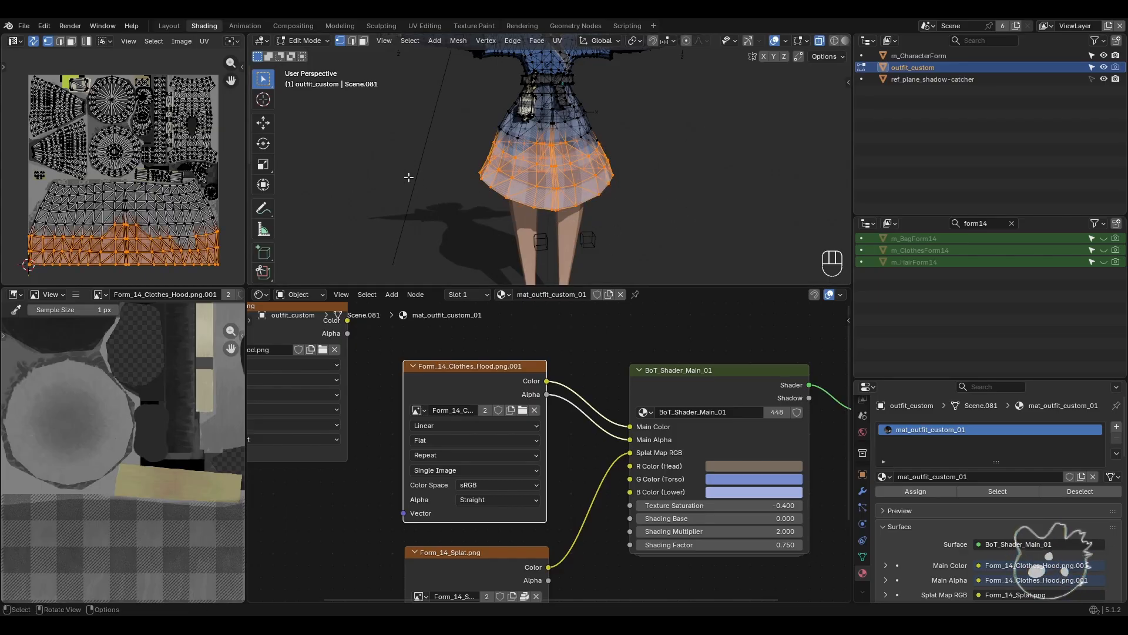
key("alt+a")
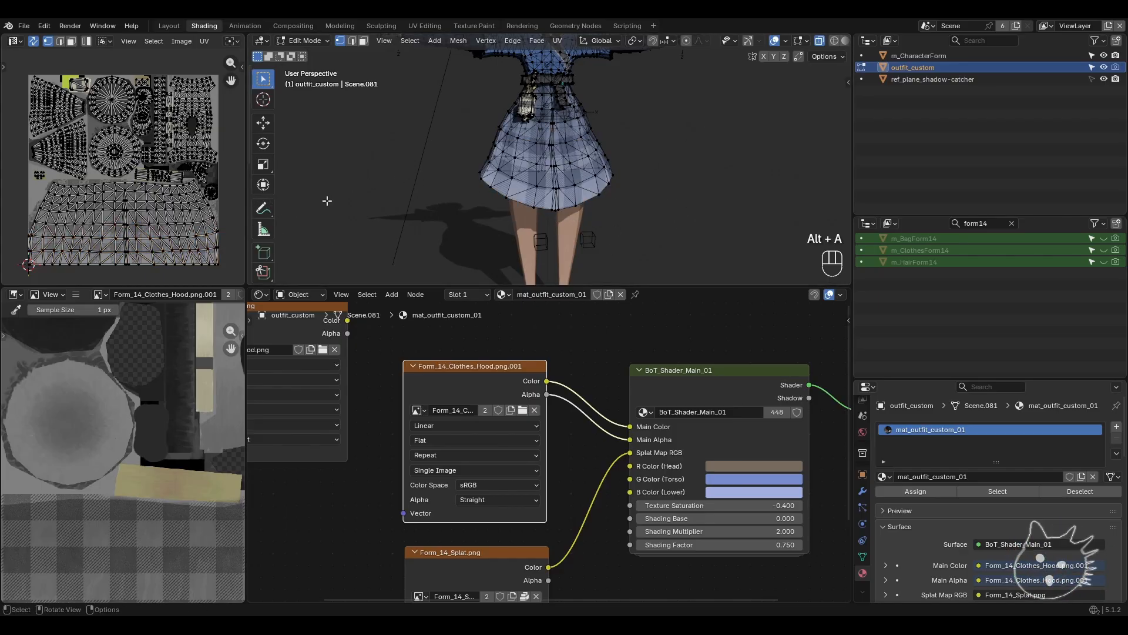
- Locate the Export UV Layout option among the UV editor's commands
scroll(84, 44, "down", 4)
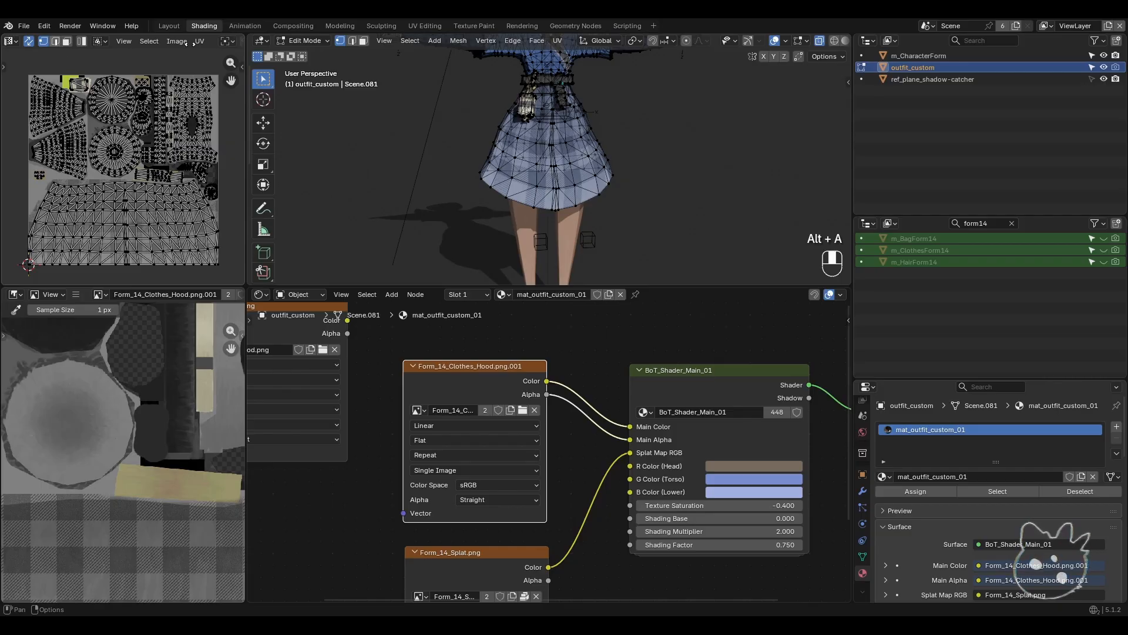
scroll(84, 44, "up", 4)
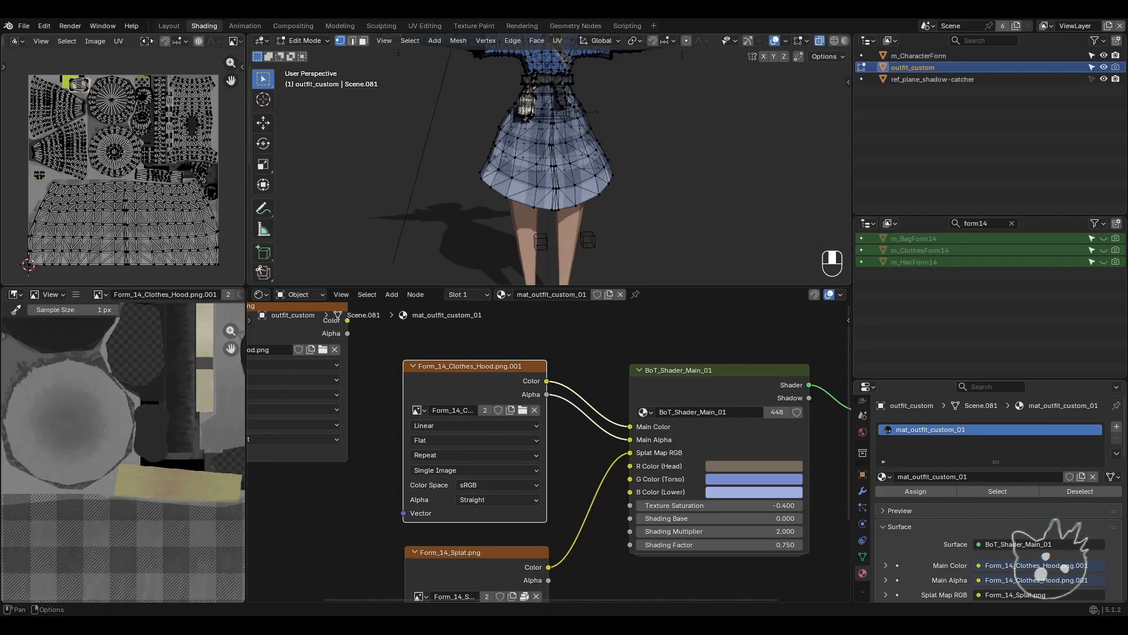
scroll(158, 44, "up", 1)
left_click(162, 41)
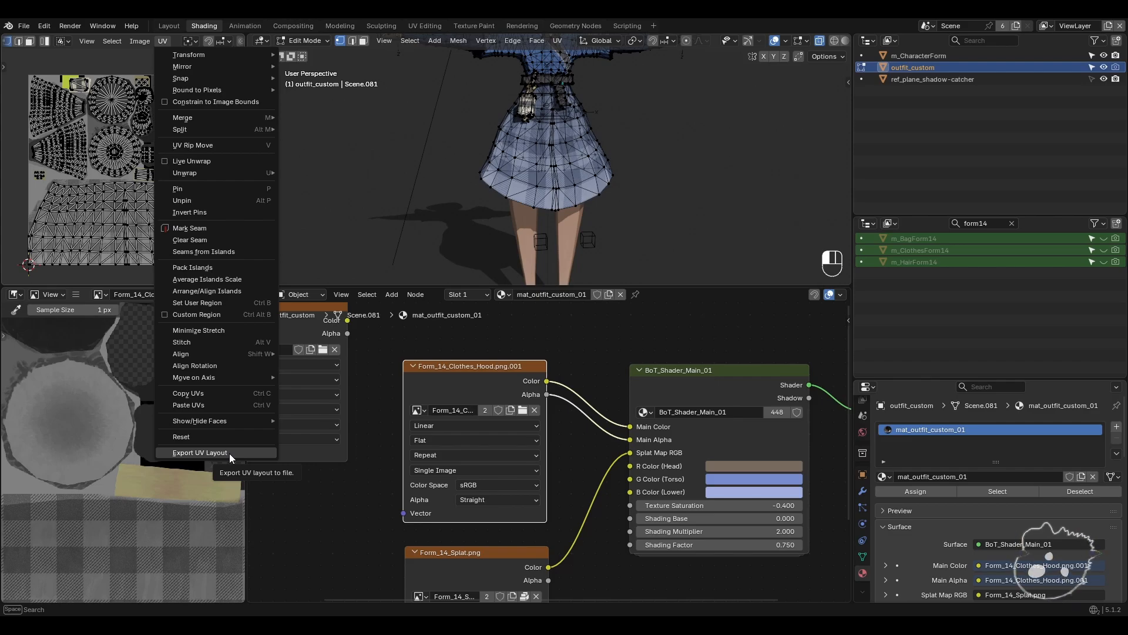
- Examine the outfit's full UV layout over the plaid texture in a maximized UV editor
key("ctrl+space")
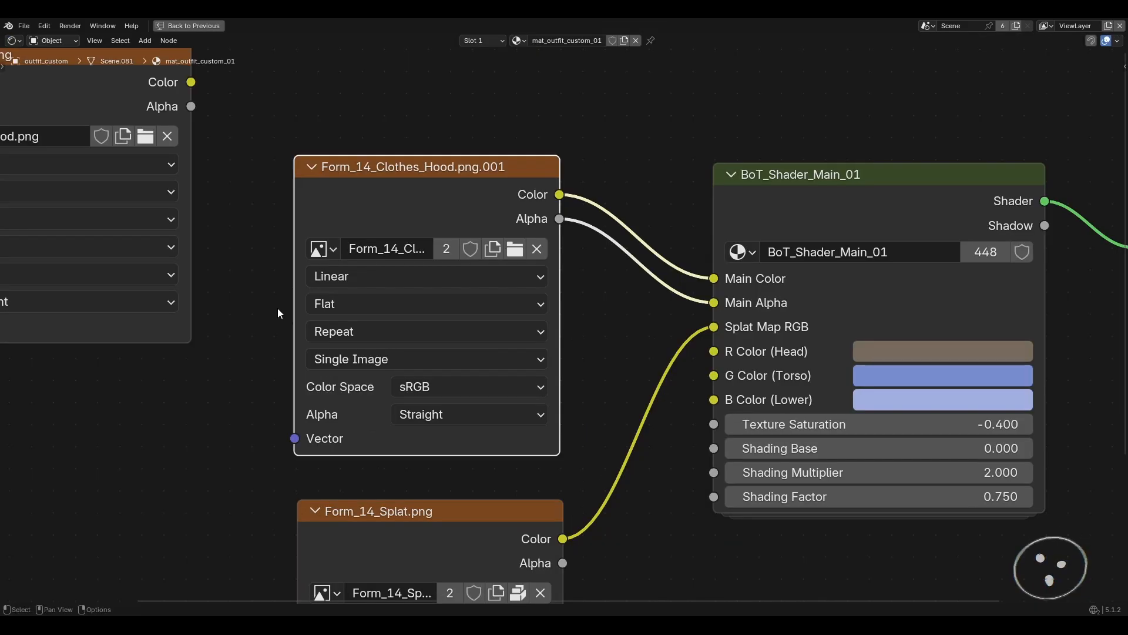
key("ctrl+space")
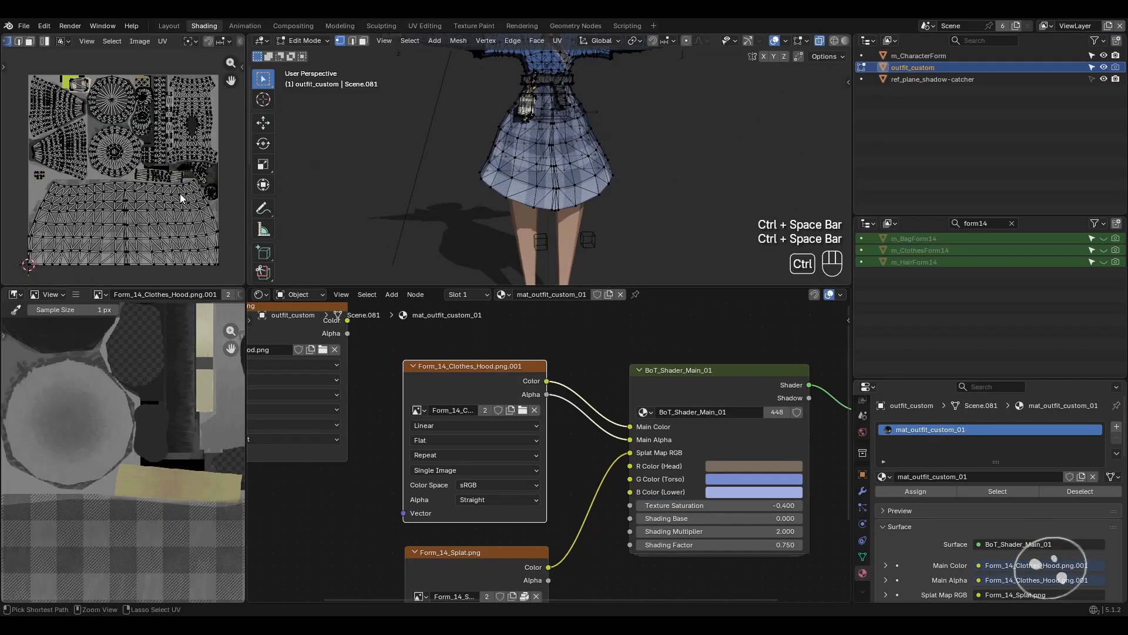
key("ctrl+space")
scroll(569, 383, "up", 5)
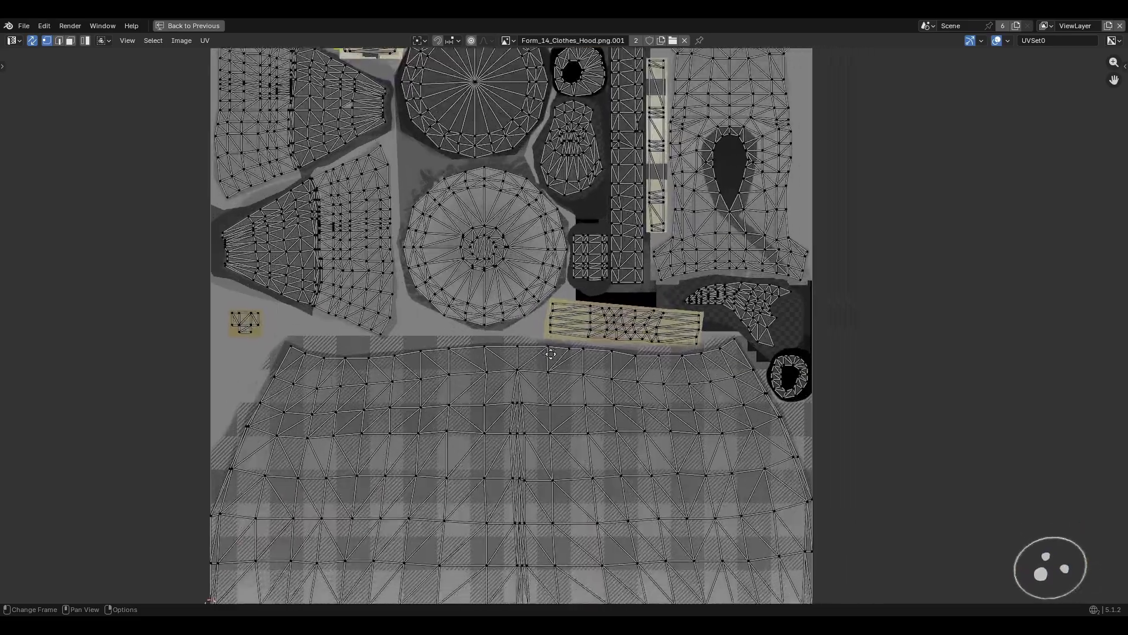
scroll(550, 353, "down", 1)
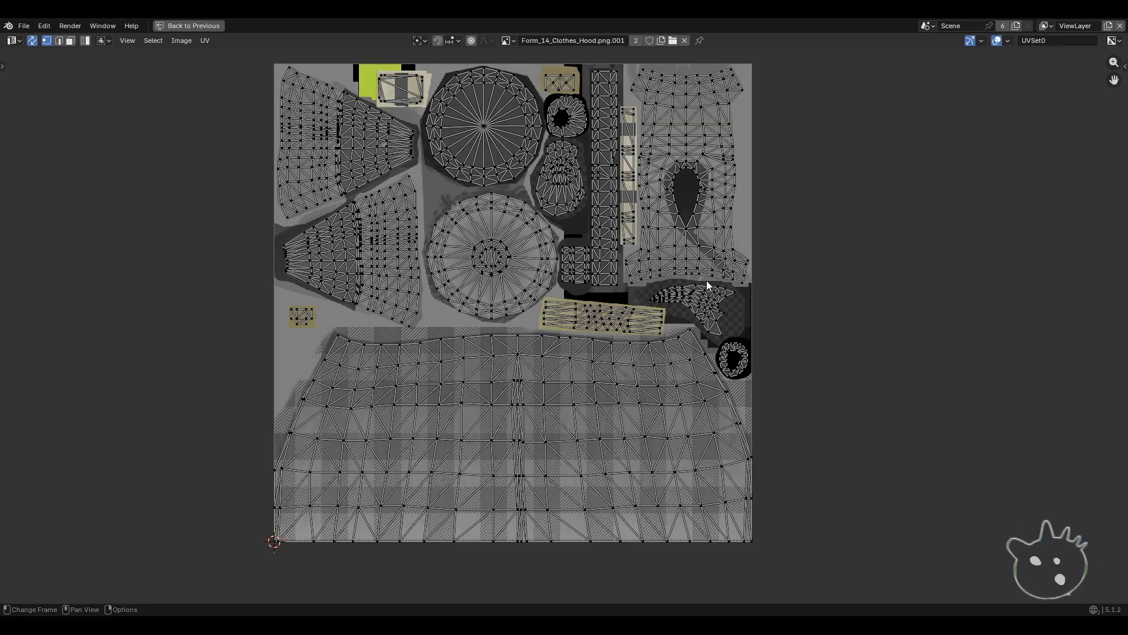
key("ctrl+space")
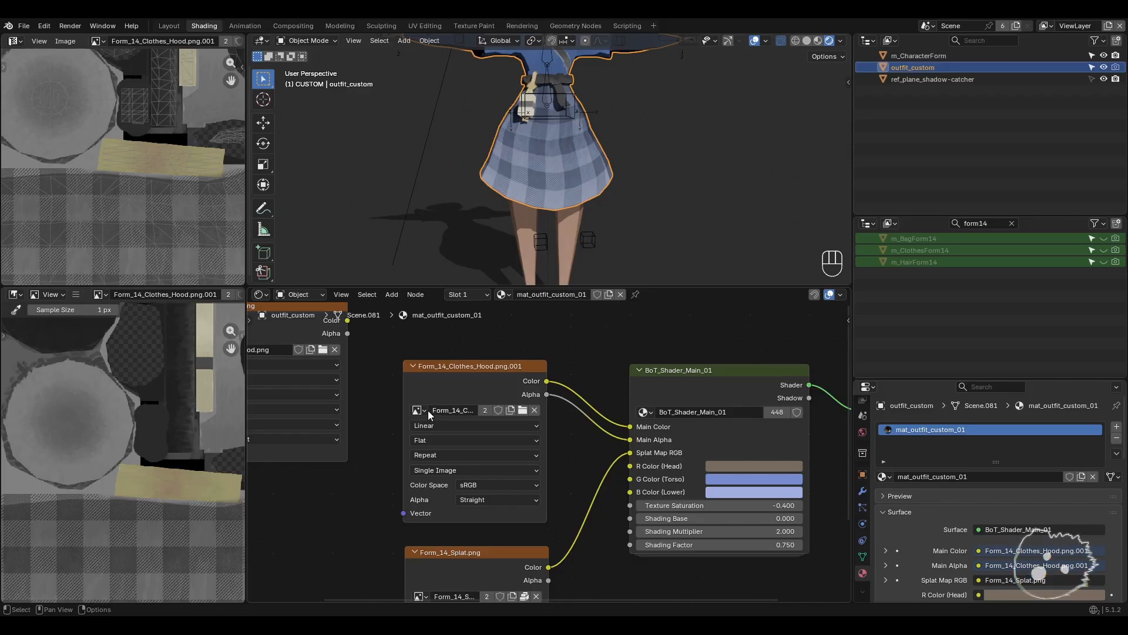
- Compare the full plaid texture in the image editor with the deselected outfit on the character
scroll(86, 446, "down", 5)
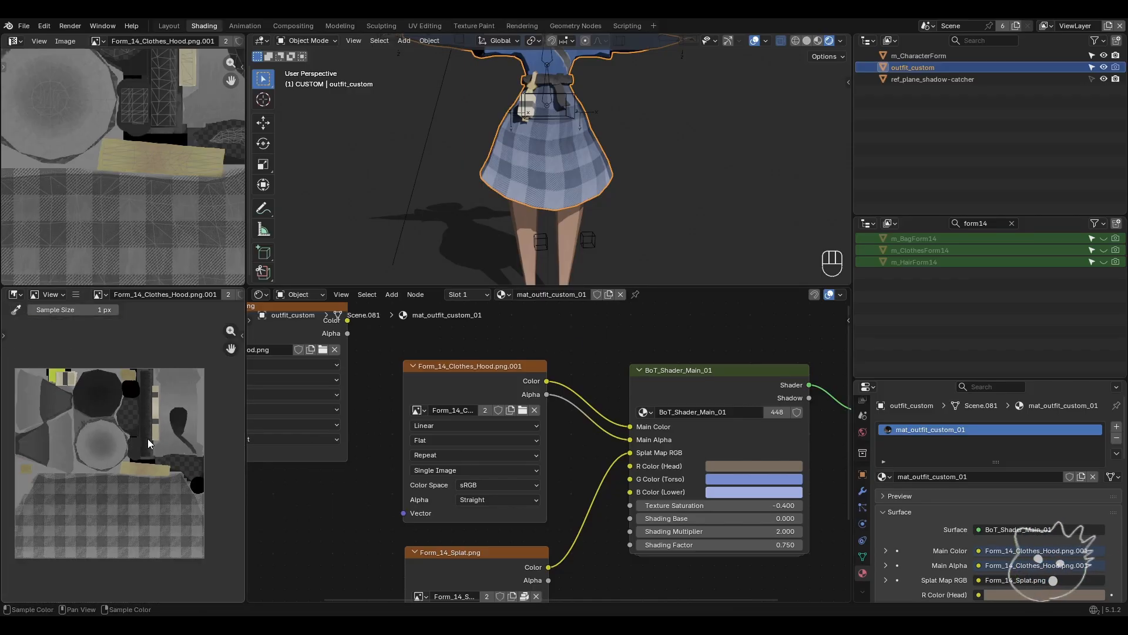
middle_click_drag(146, 438, 131, 439)
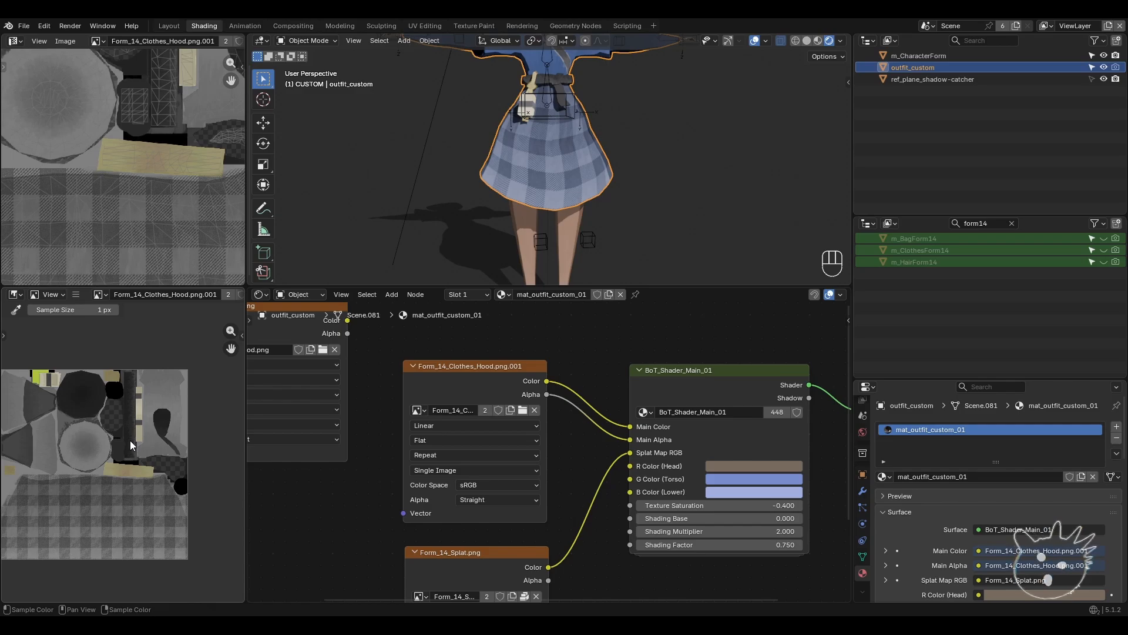
middle_click_drag(529, 160, 553, 221, "shift")
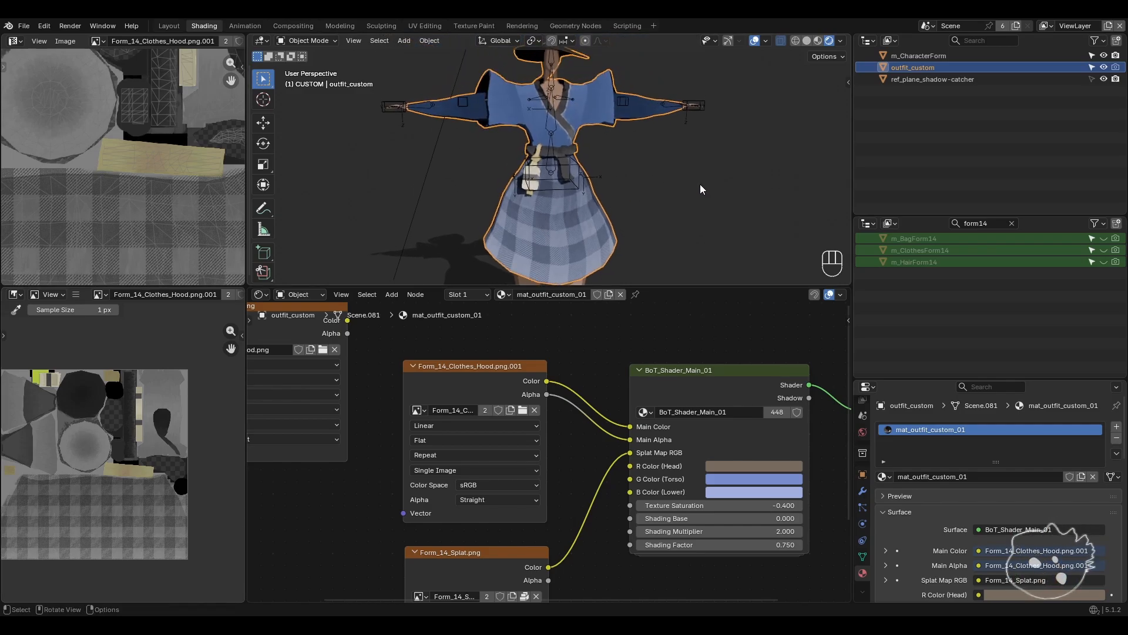
left_click(700, 190)
middle_click_drag(699, 189, 630, 195)
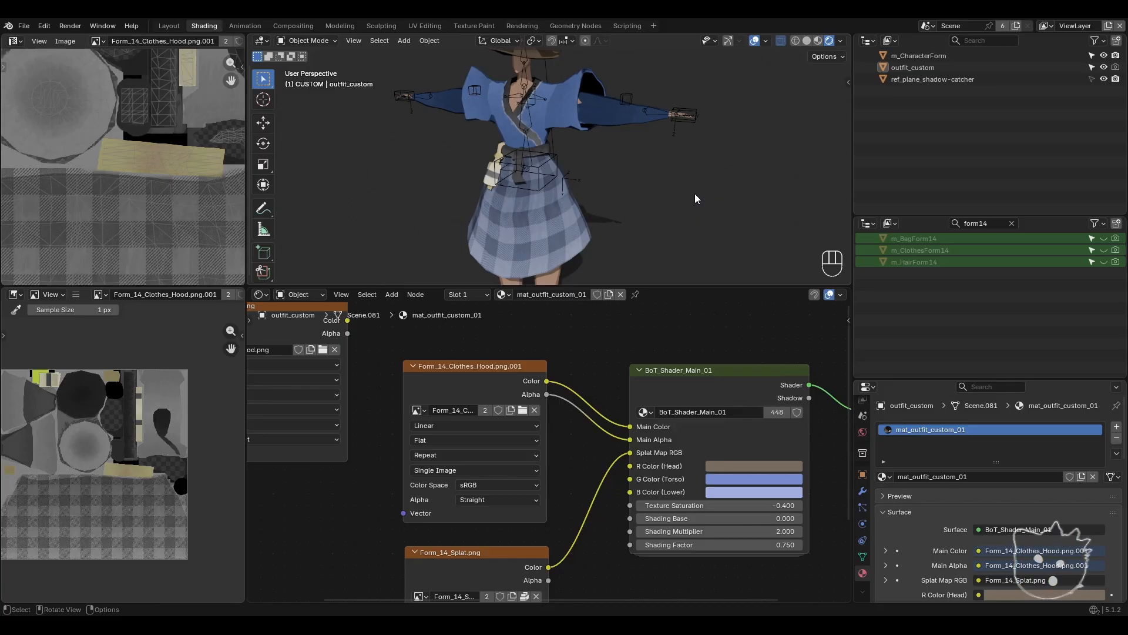
scroll(581, 176, "down", 3)
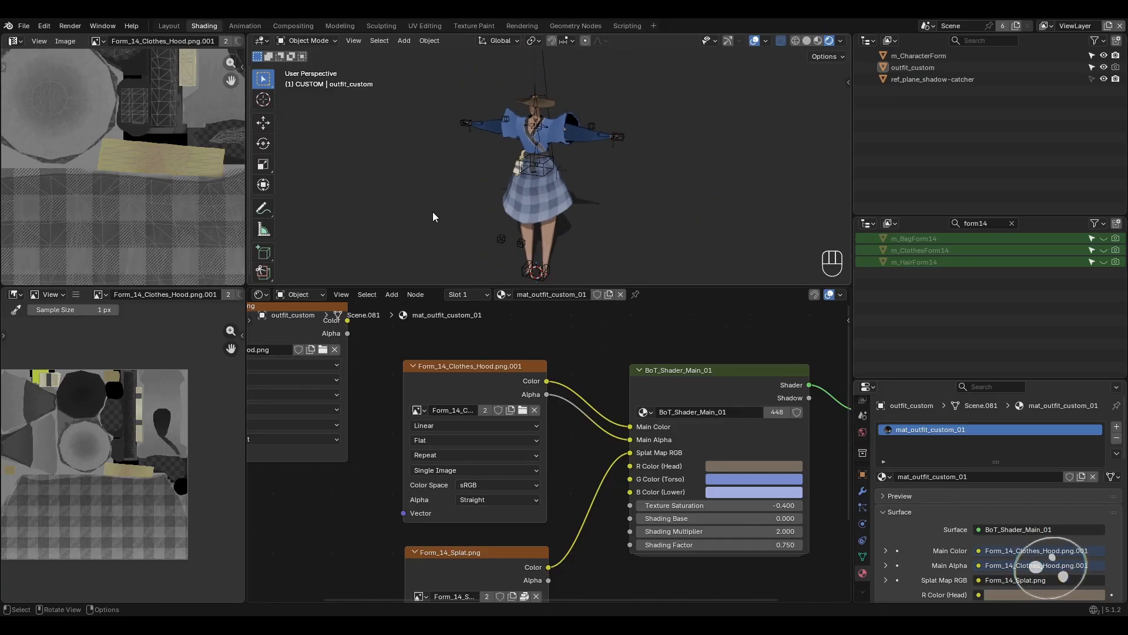
scroll(629, 198, "up", 4)
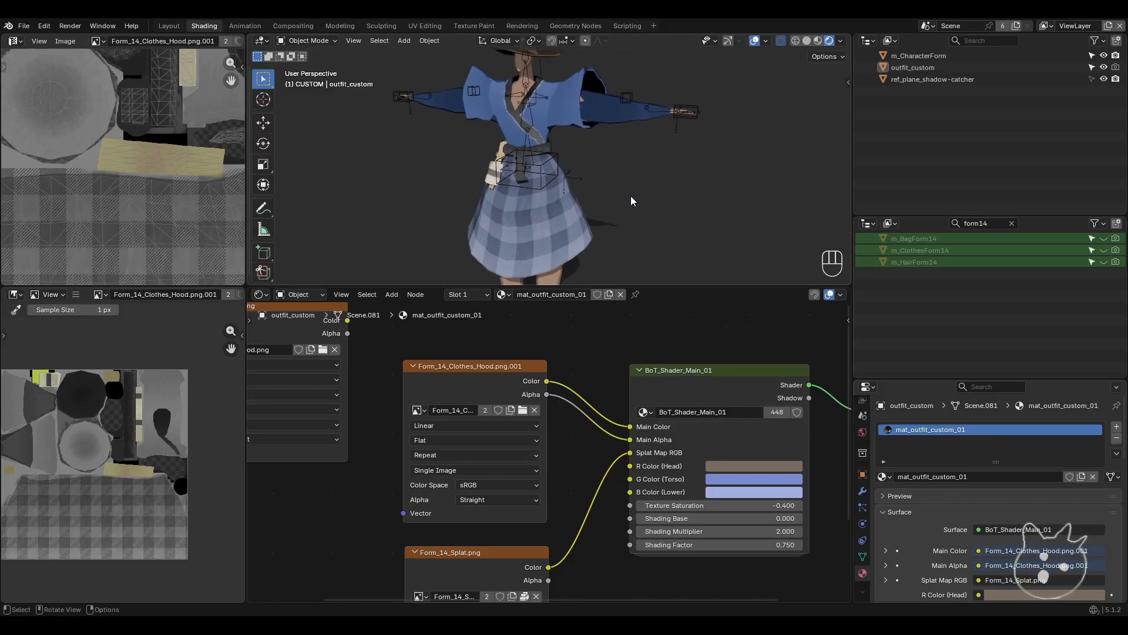
- Check the plaid texture's source file and image properties in the image editor
key("n")
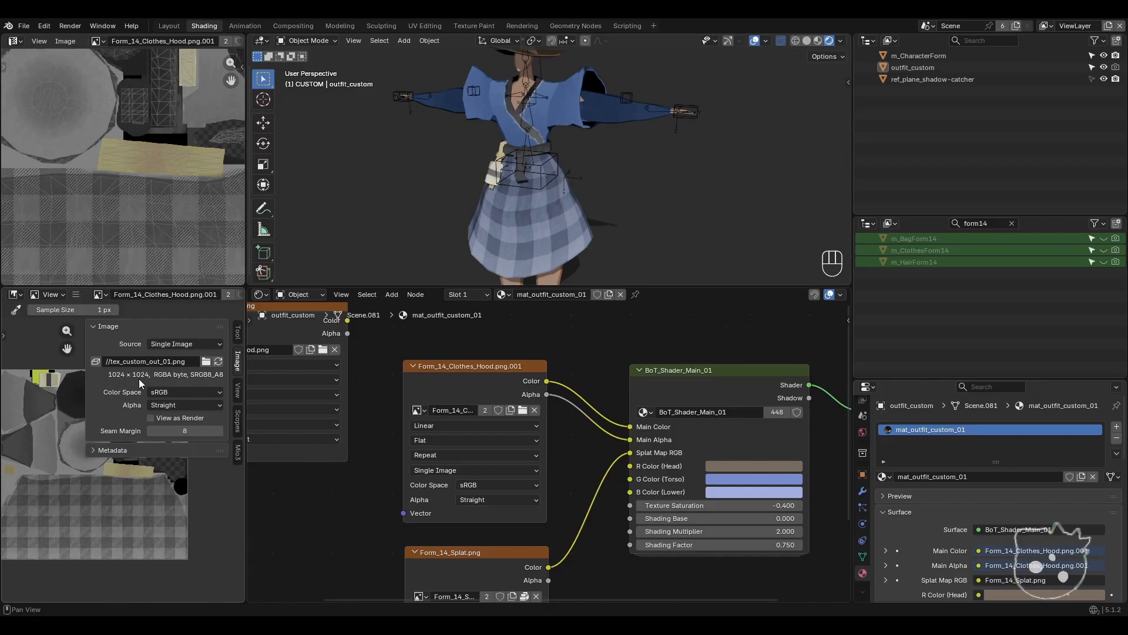
key("n")
scroll(134, 509, "down", 3)
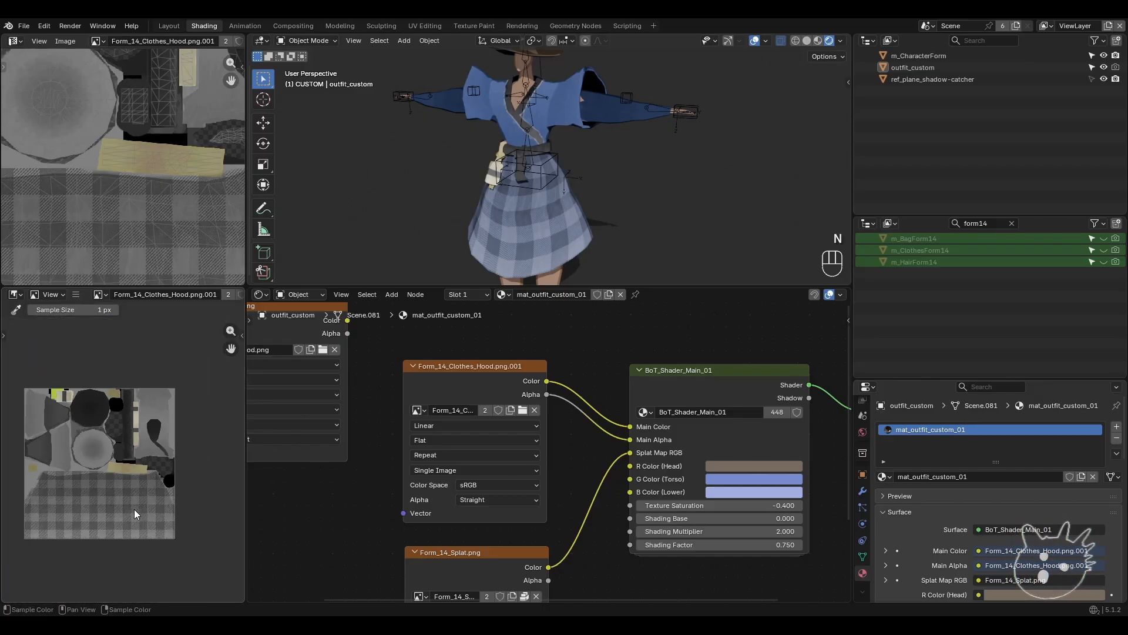
scroll(140, 478, "up", 1)
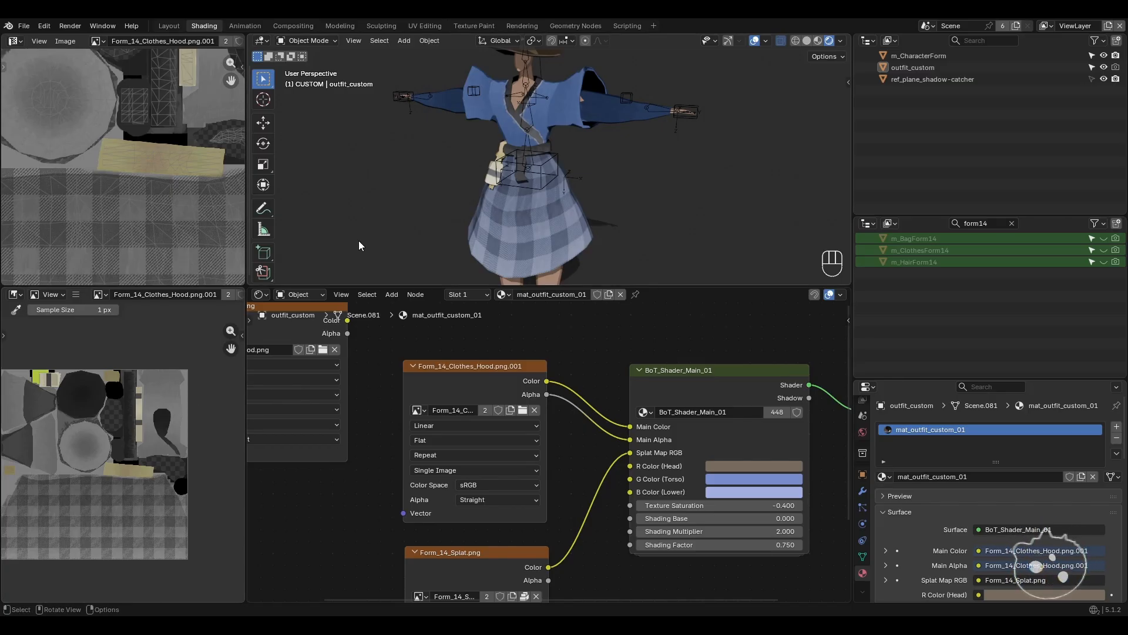
- Switch to the Layout workspace, collapse the body (rig) collection, and select outfit_custom inside the CUSTOM collection
middle_click_drag(417, 173, 472, 171)
key("ctrl+Page_Up")
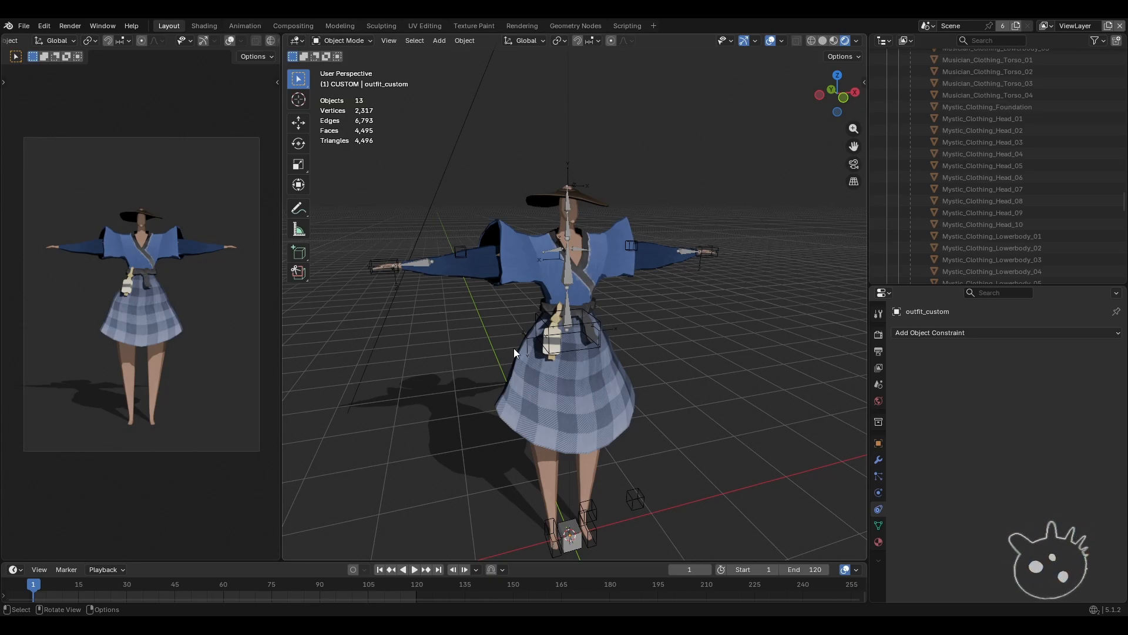
mouse_move(514, 348)
middle_mouse_down()
mouse_move(663, 354)
mouse_move(515, 345)
mouse_move(526, 348)
middle_mouse_up()
scroll(916, 213, "up", 10)
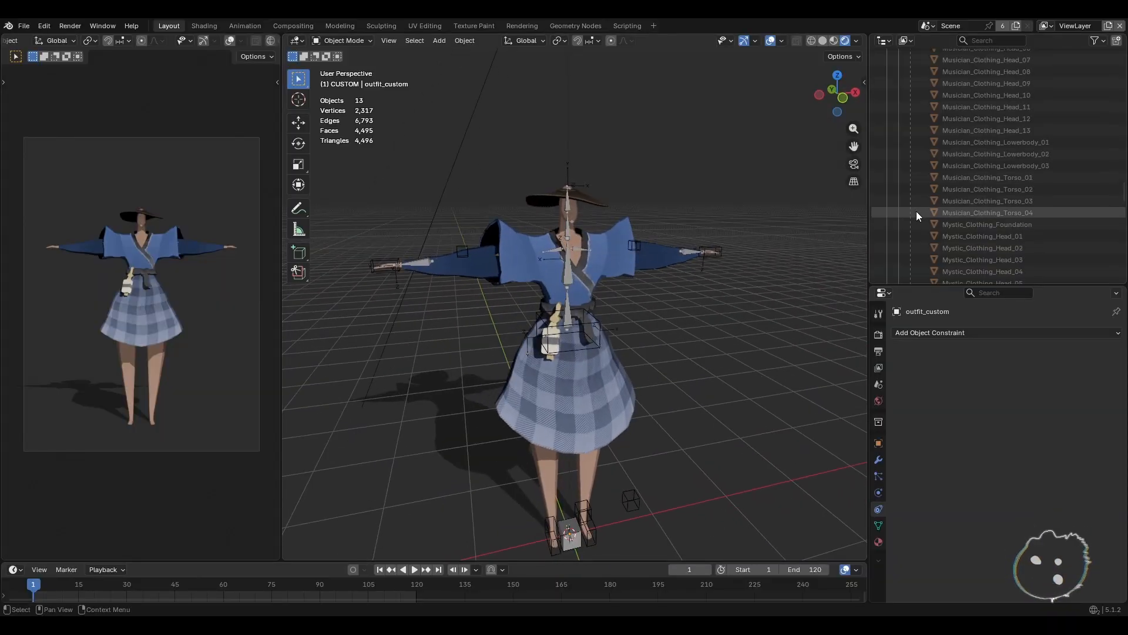
scroll(917, 214, "up", 10)
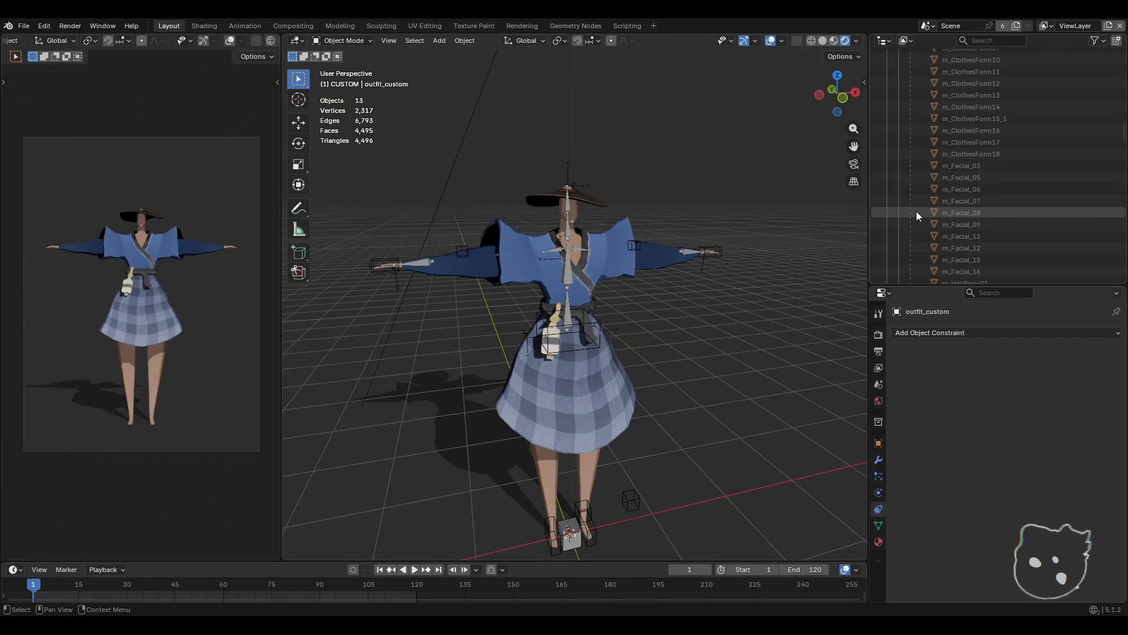
scroll(917, 216, "up", 10)
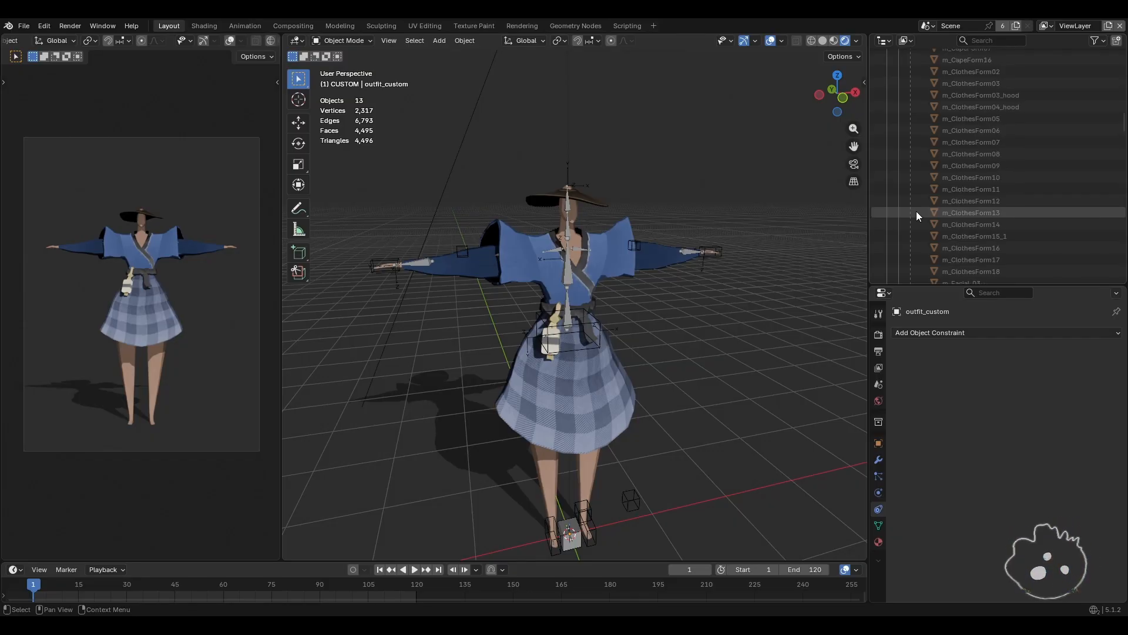
scroll(916, 213, "up", 10)
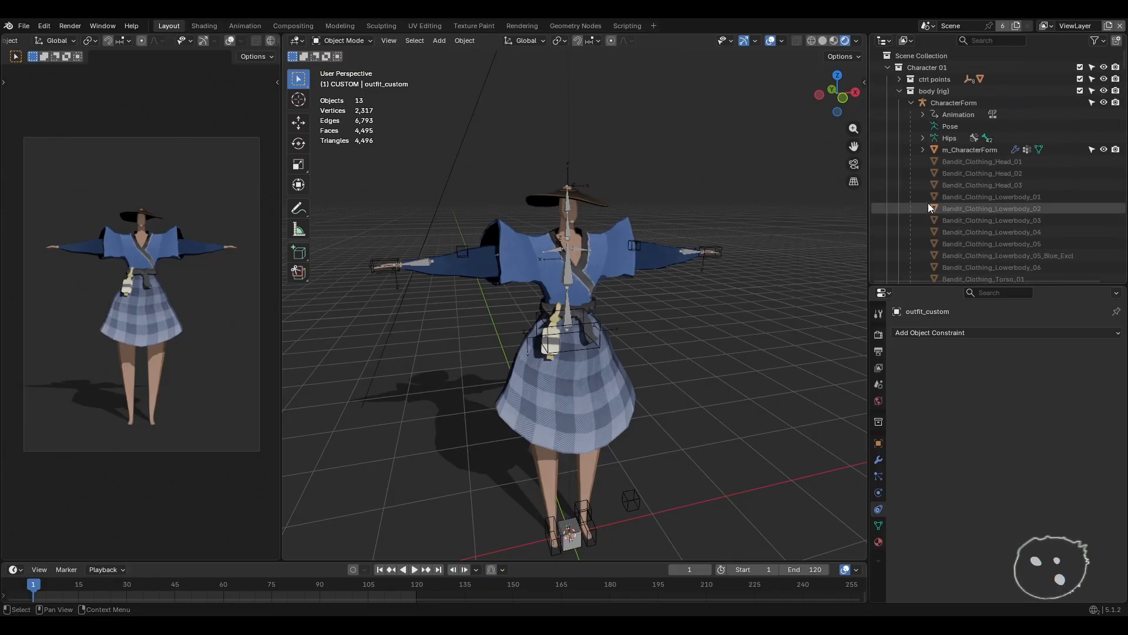
left_click(899, 90)
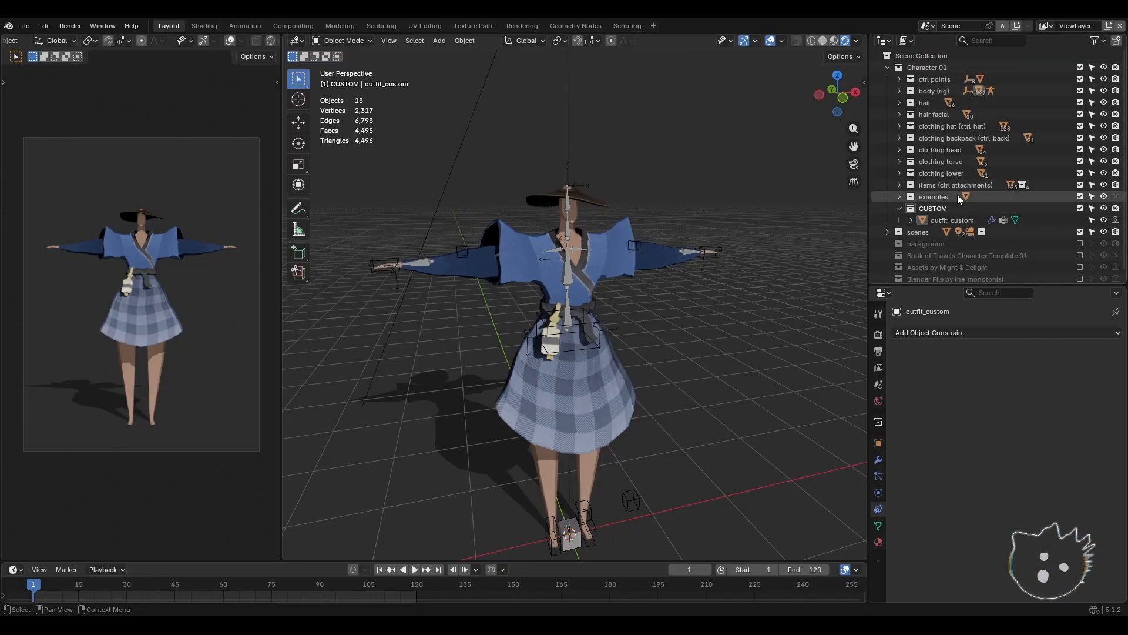
left_click(958, 220)
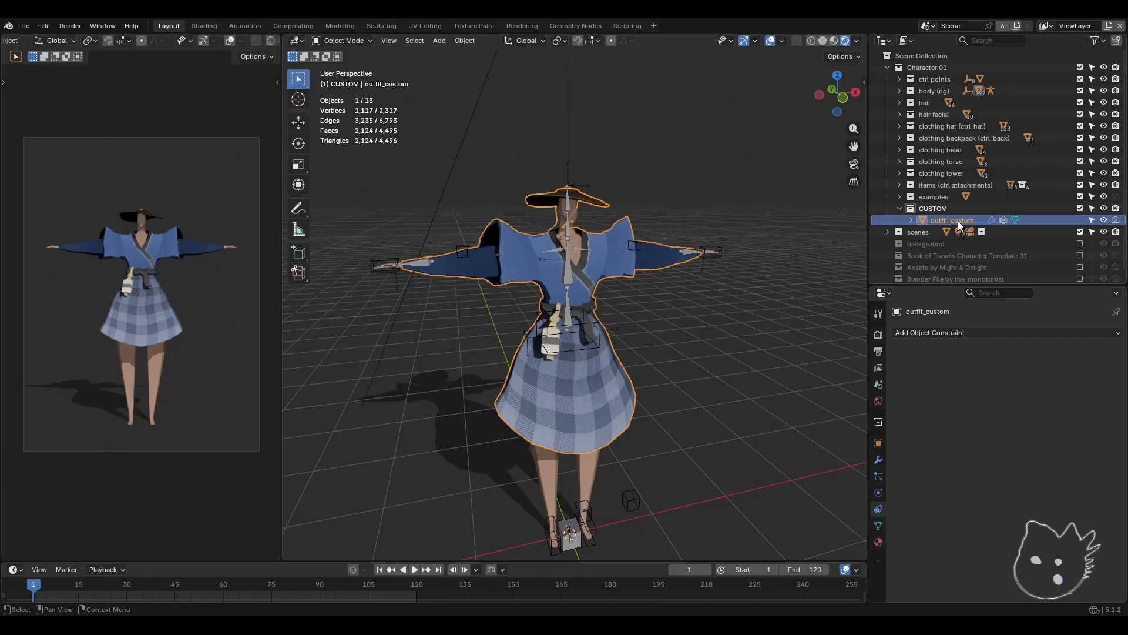
- Inspect the selected outfit up close and from an angle, and select its CUSTOM collection
scroll(610, 295, "up", 4)
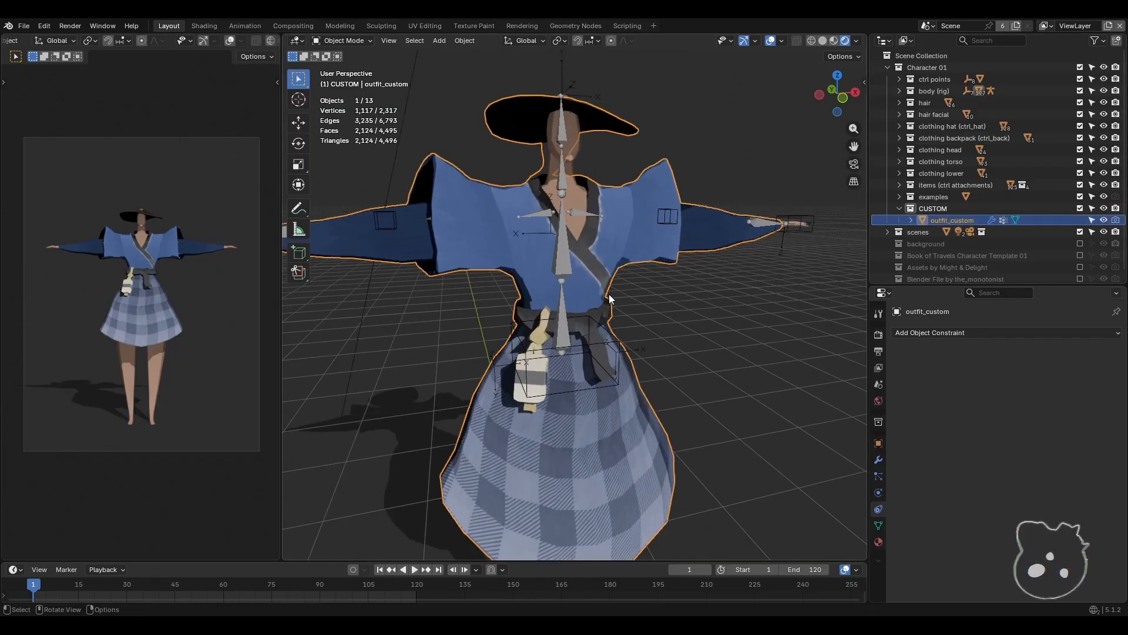
scroll(612, 300, "down", 3)
middle_click_drag(678, 300, 718, 276)
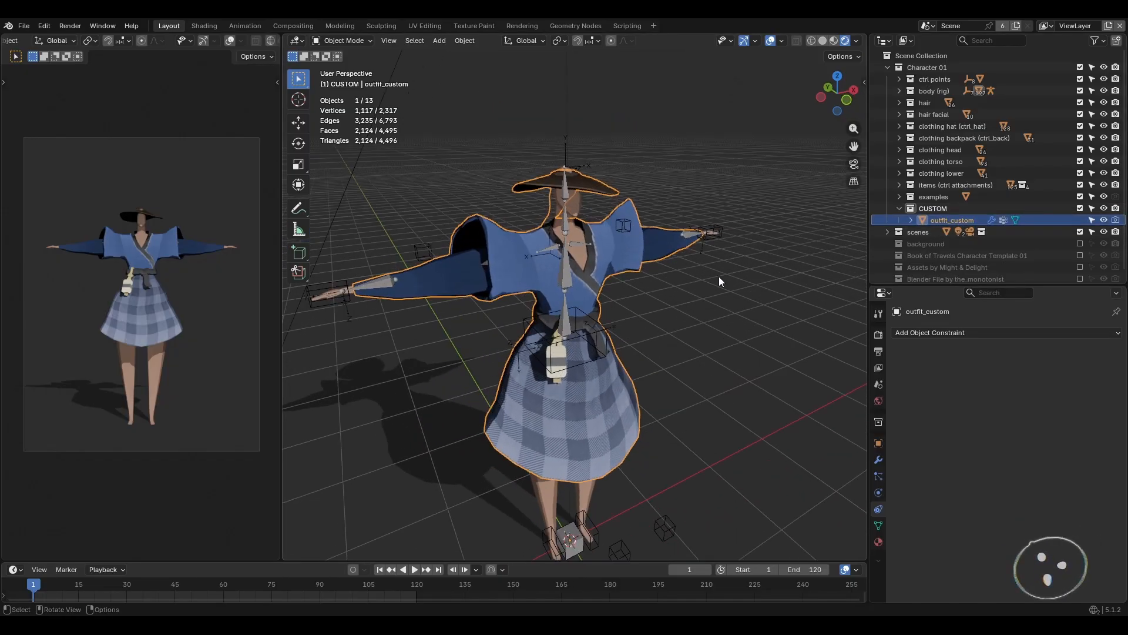
left_click(933, 209)
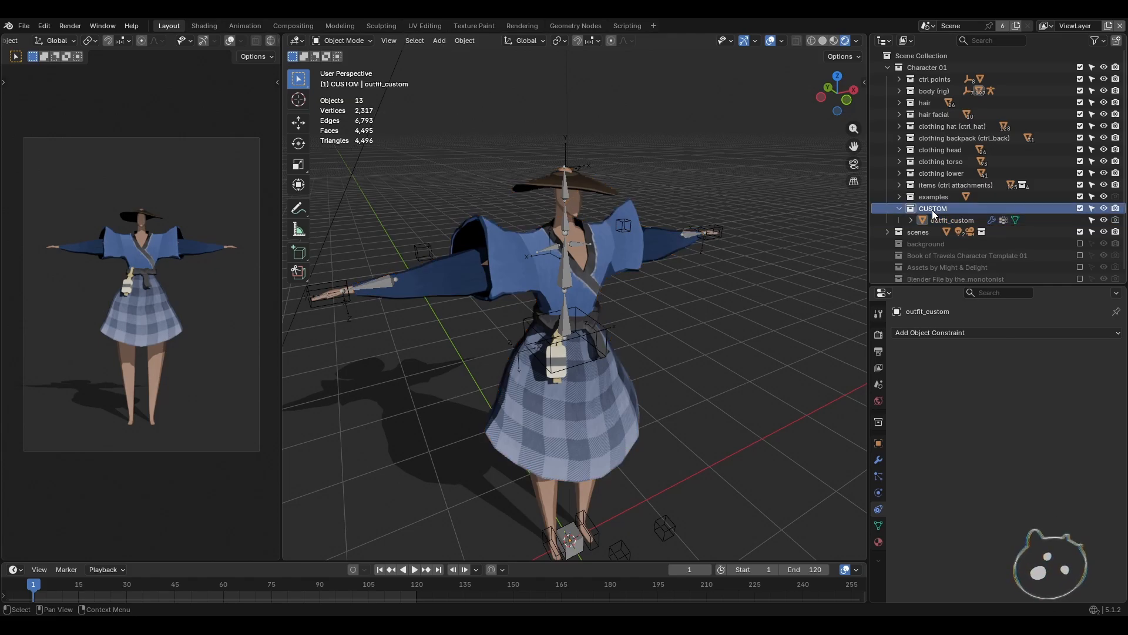
- Select the outfit on the character and inspect its mesh in Edit Mode from the front and up close
left_click(611, 395)
middle_click_drag(625, 397, 693, 302)
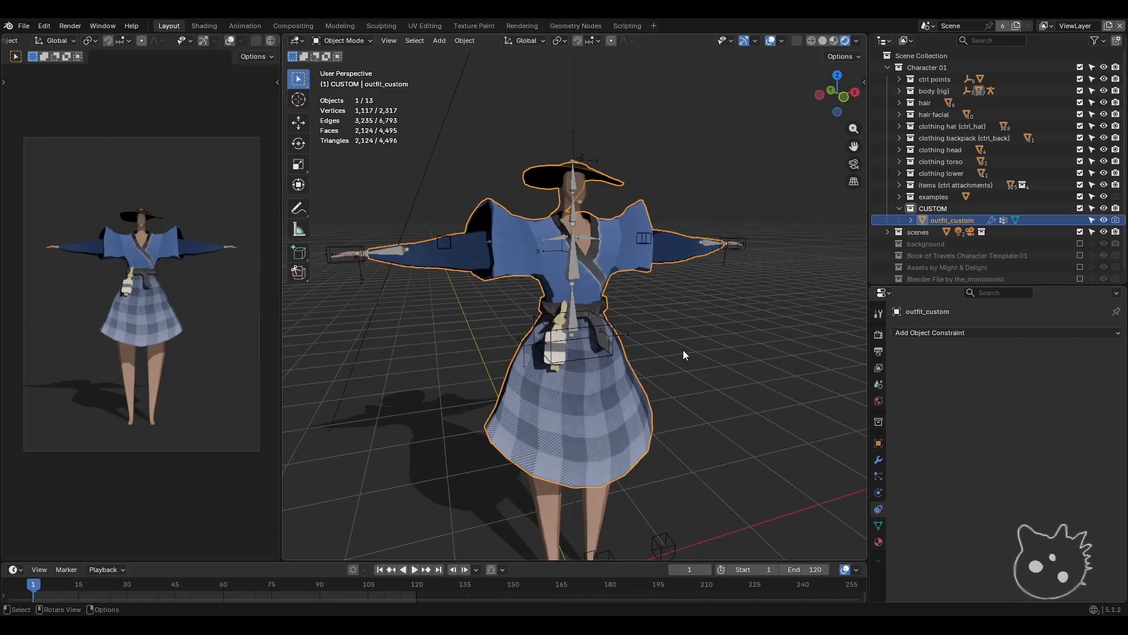
key("Tab")
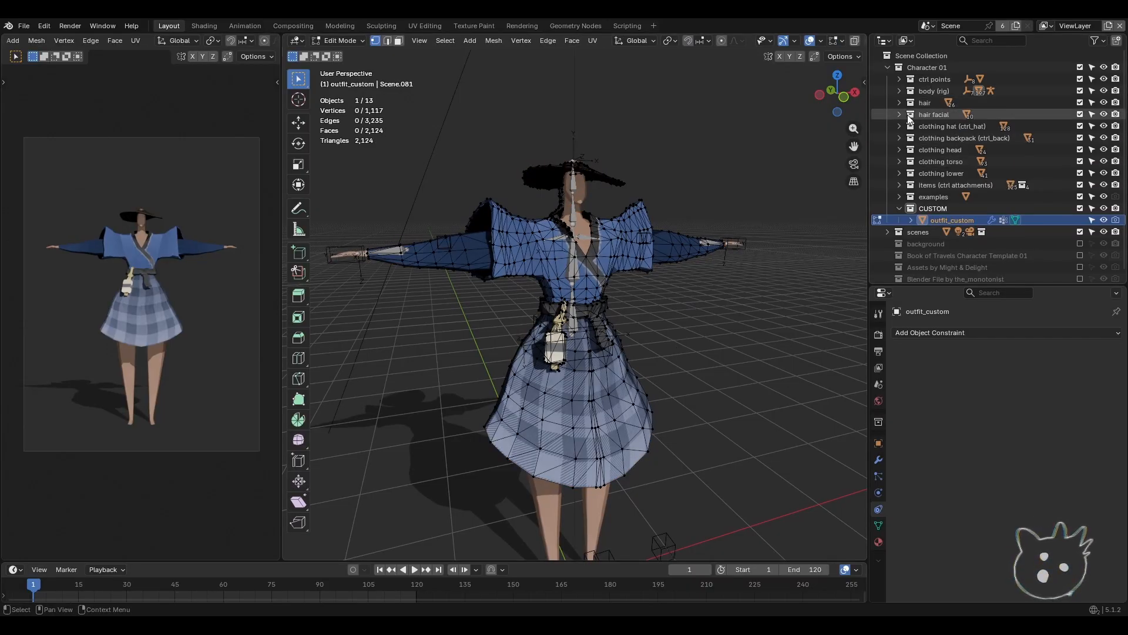
middle_click_drag(691, 382, 456, 123)
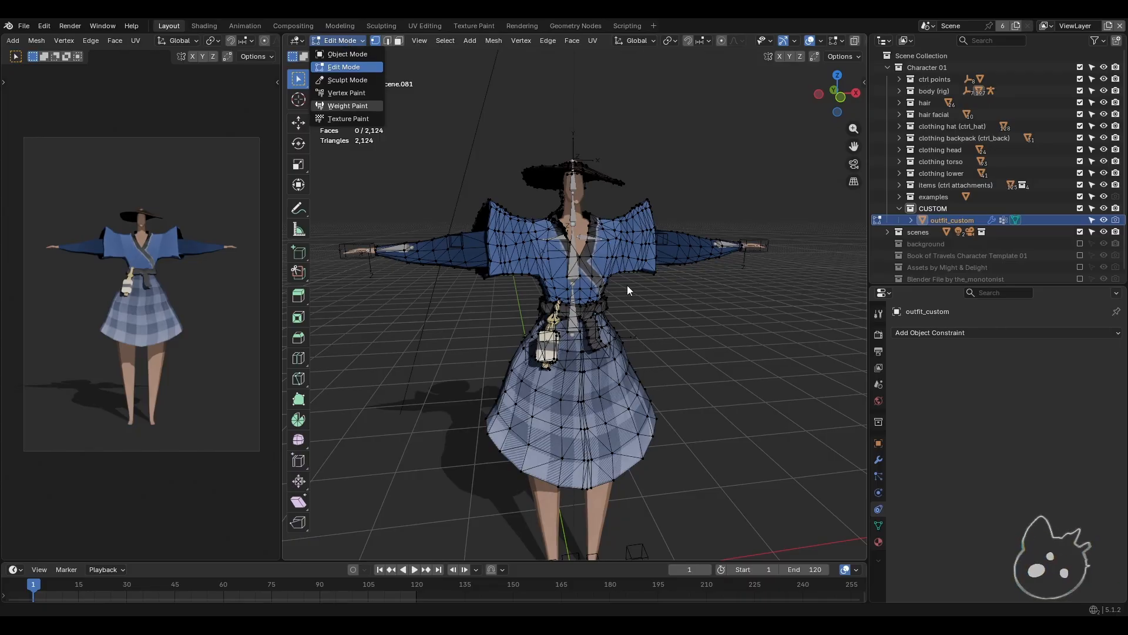
middle_click_drag(626, 284, 635, 352)
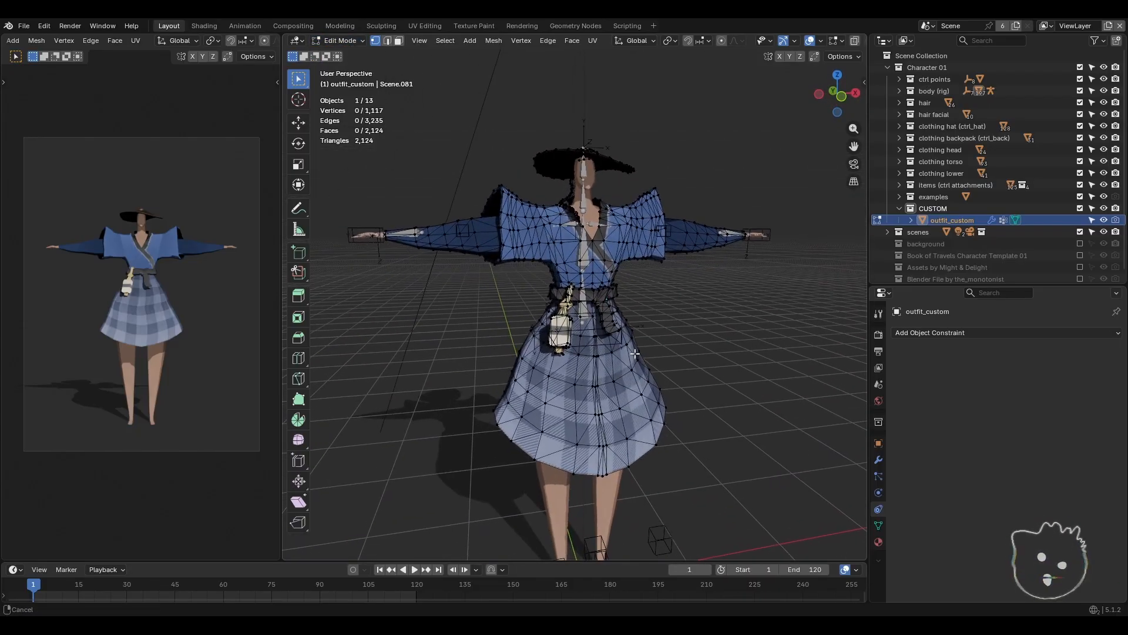
scroll(634, 353, "up", 5)
scroll(604, 353, "down", 5)
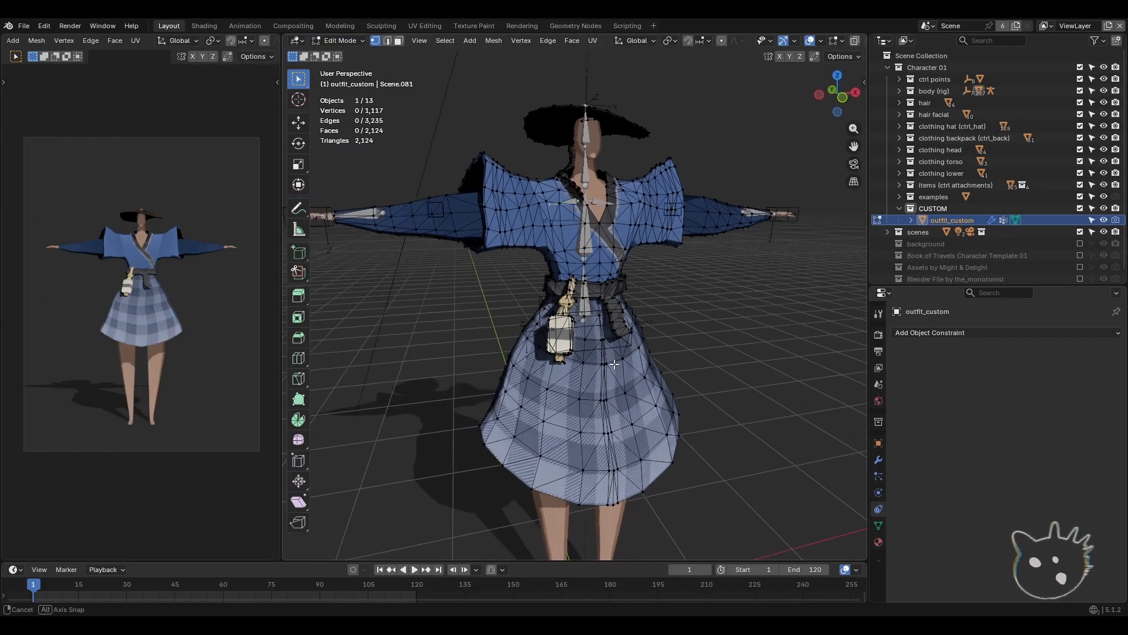
- Review the list of vertex groups stored on the outfit's mesh data
left_click(878, 525)
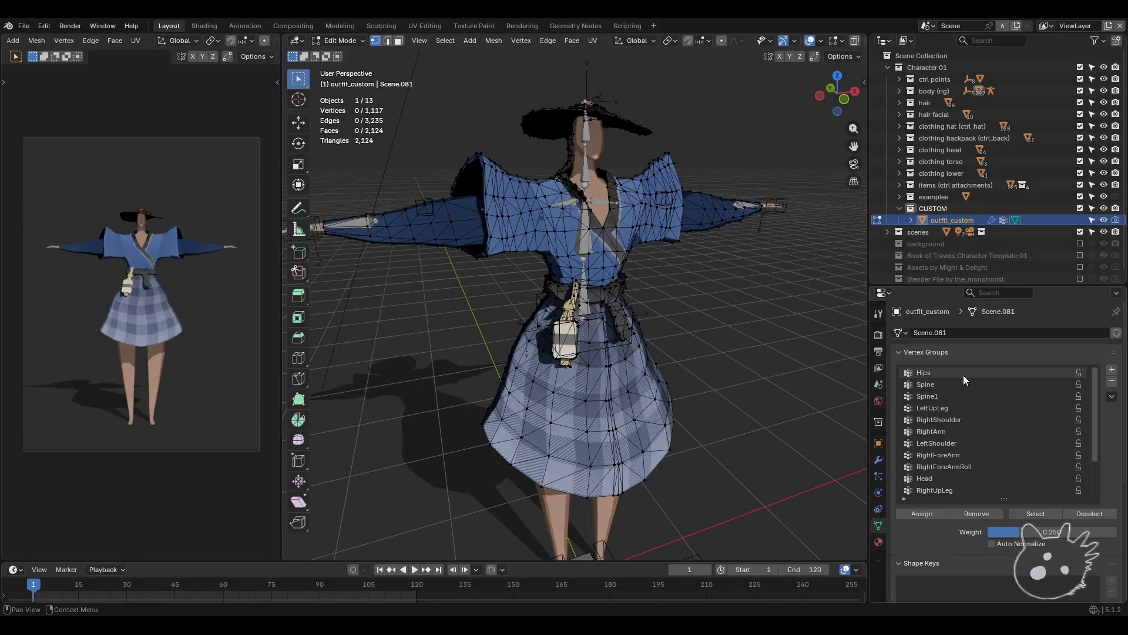
scroll(965, 374, "down", 4)
scroll(971, 407, "up", 4)
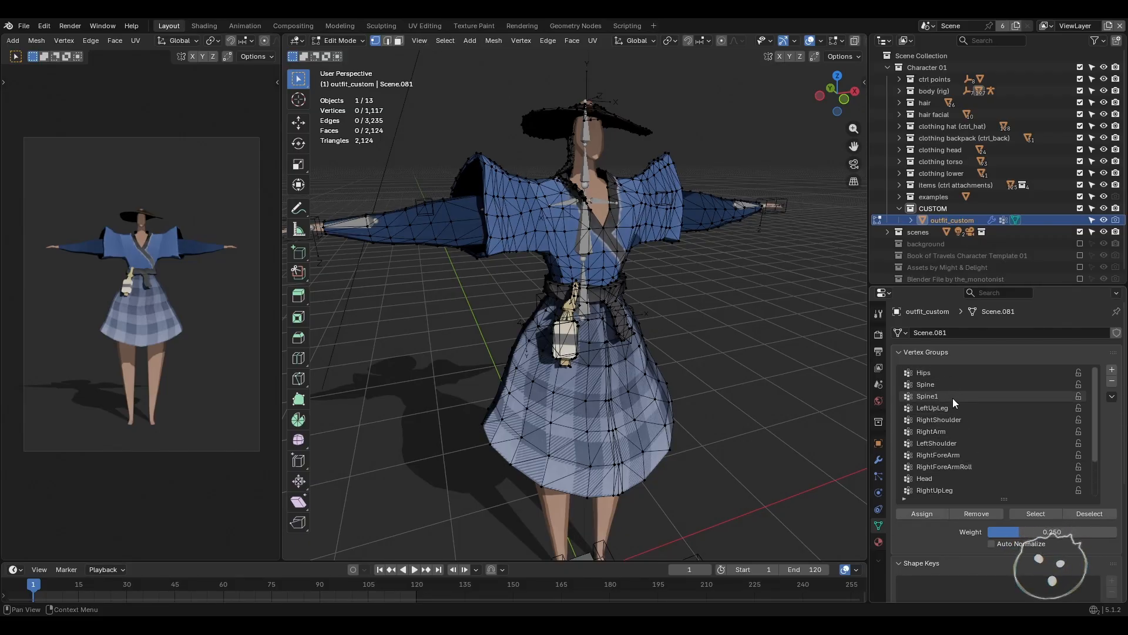
left_click(347, 41)
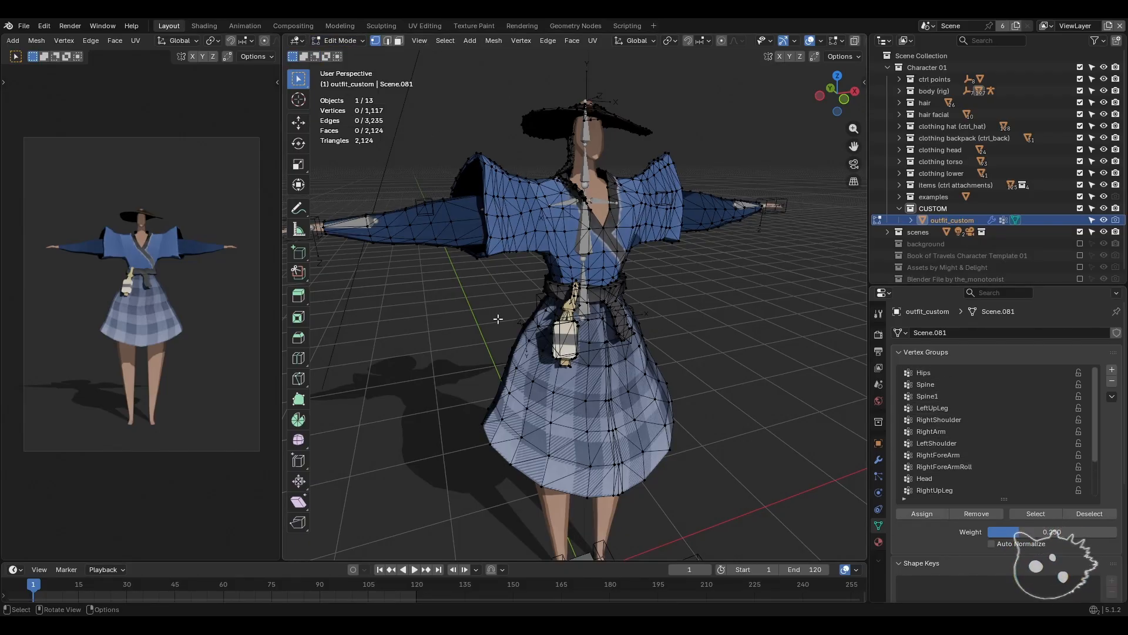
- Try moving the Hips bone of the CharacterForm armature in Pose Mode to test how the outfit follows, then return to Object Mode
key("Tab")
left_click(569, 197)
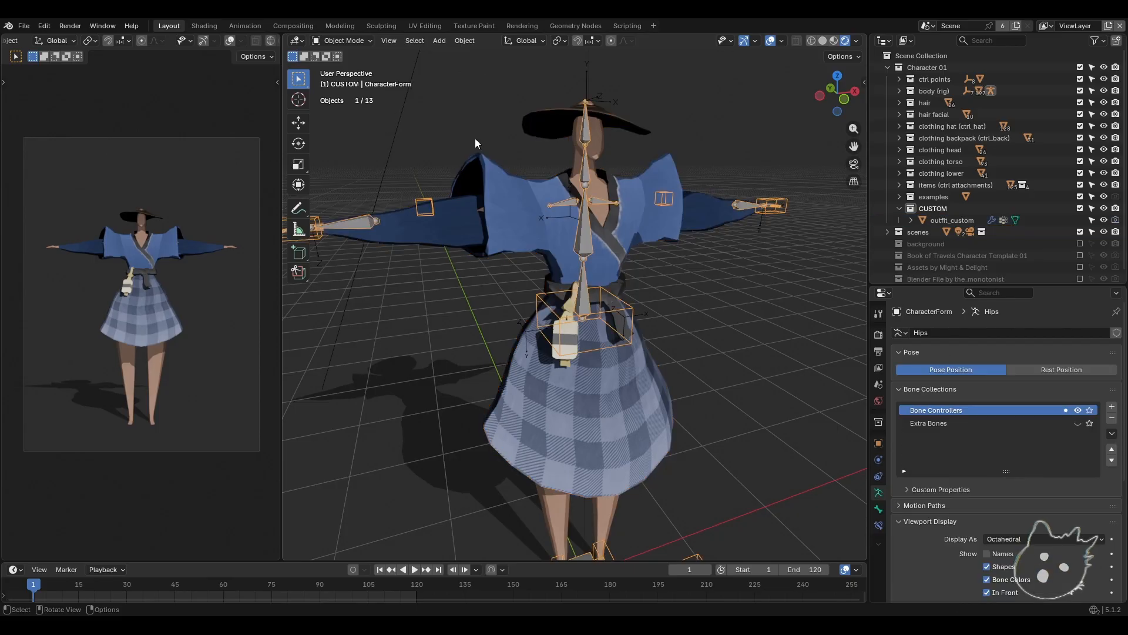
left_click(329, 44)
left_click(346, 83)
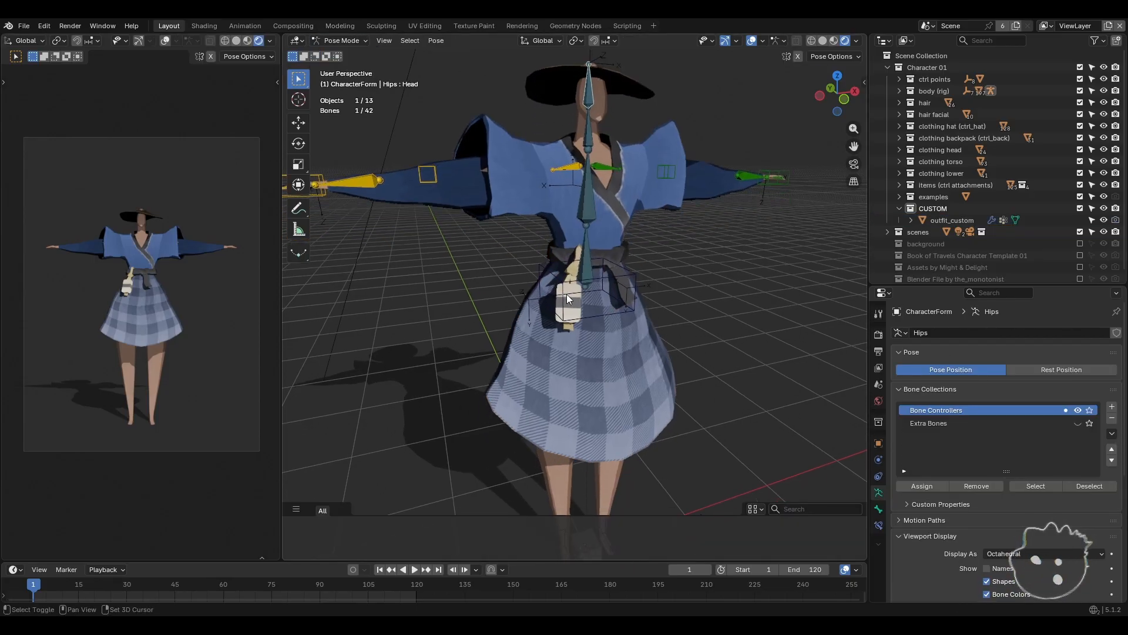
key("g")
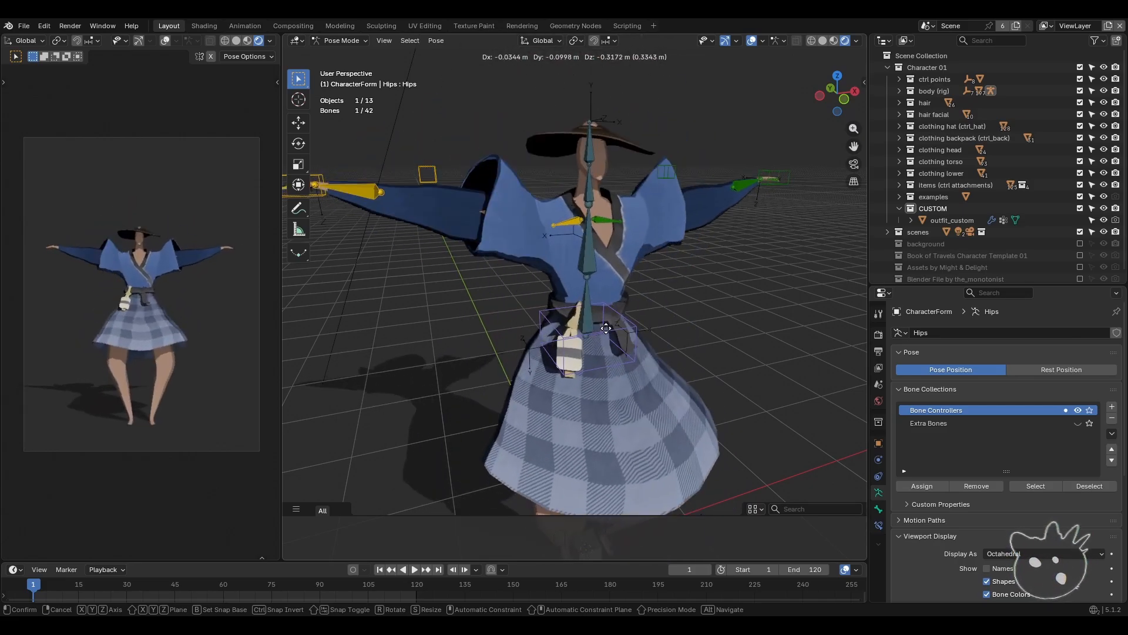
key("Escape")
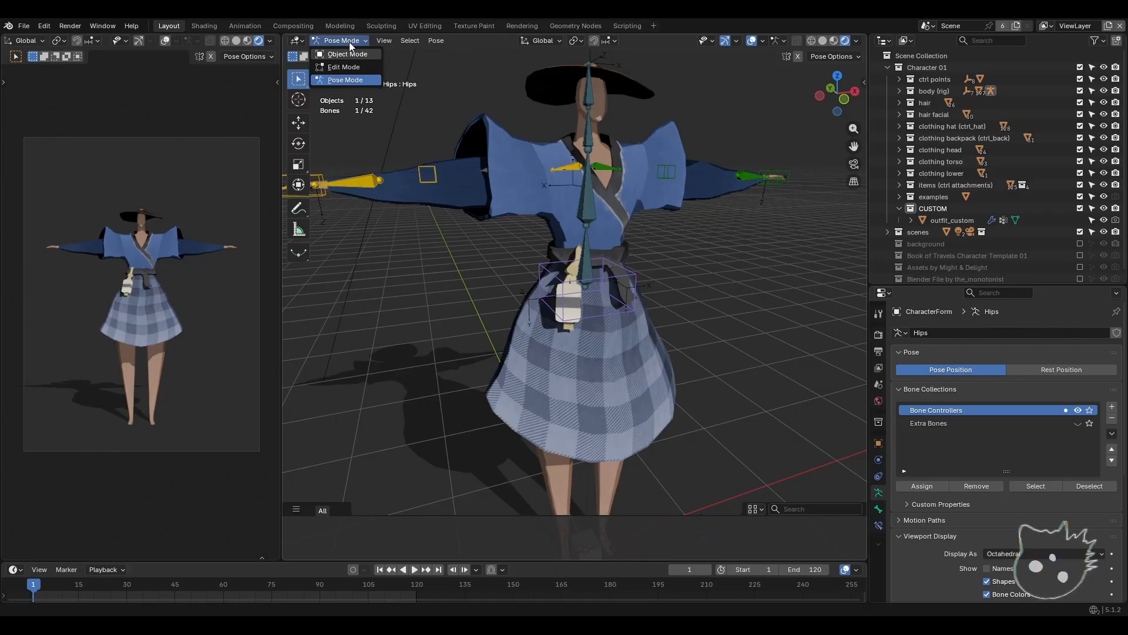
left_click(350, 42)
left_click(350, 41)
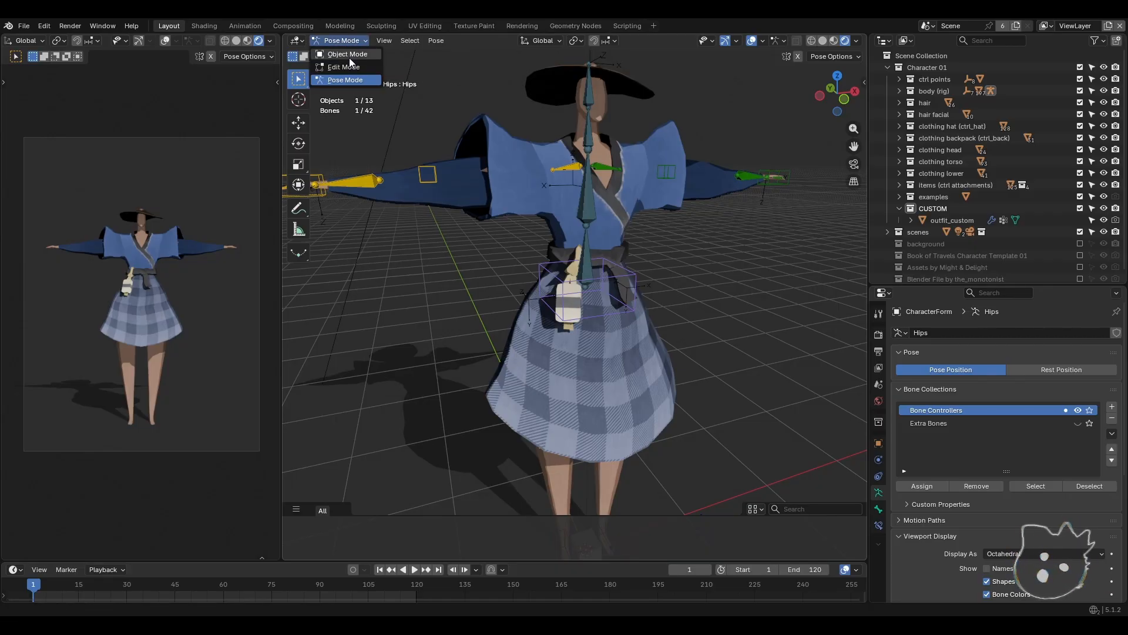
left_click(349, 55)
- Add a 2 m cube to the outfit_custom mesh in Edit Mode
left_click(606, 381)
key("Tab")
middle_click_drag(458, 329, 445, 326)
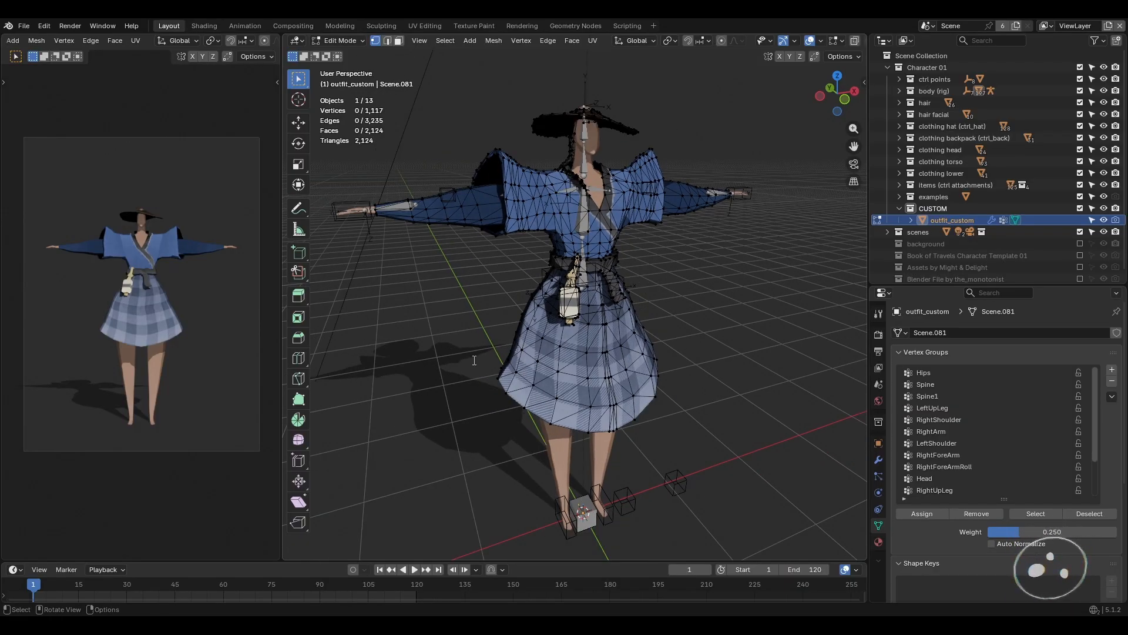
key("F3")
type("add cube")
key("Return")
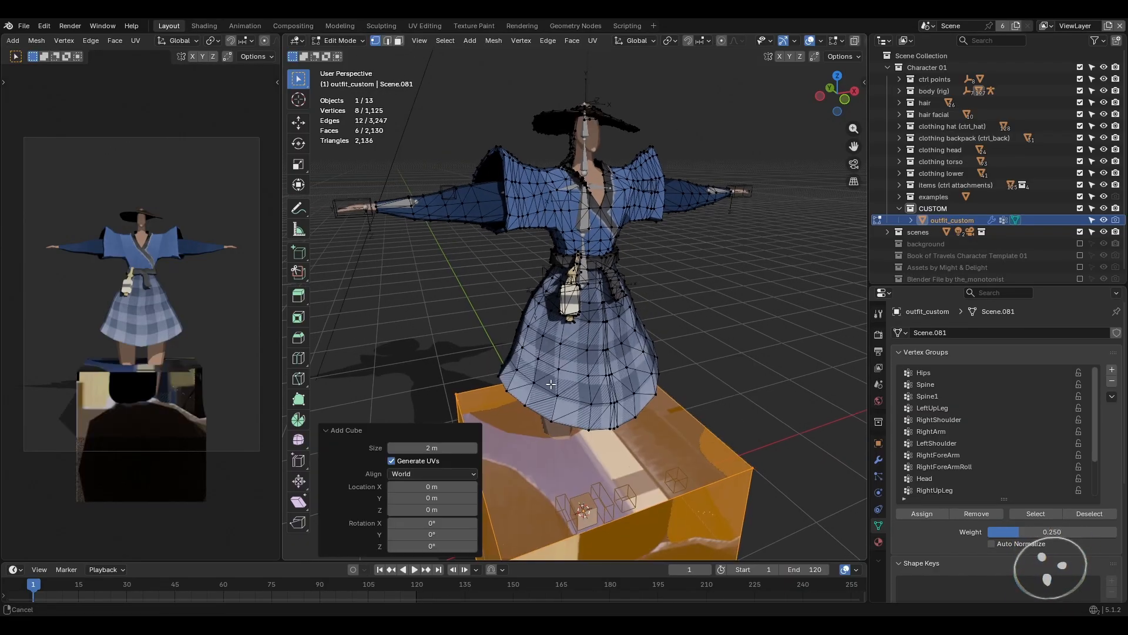
- Scale the new cube at the character's feet uniformly by 0.3
middle_click_drag(564, 414, 579, 317, "shift")
middle_click_drag(652, 412, 611, 406)
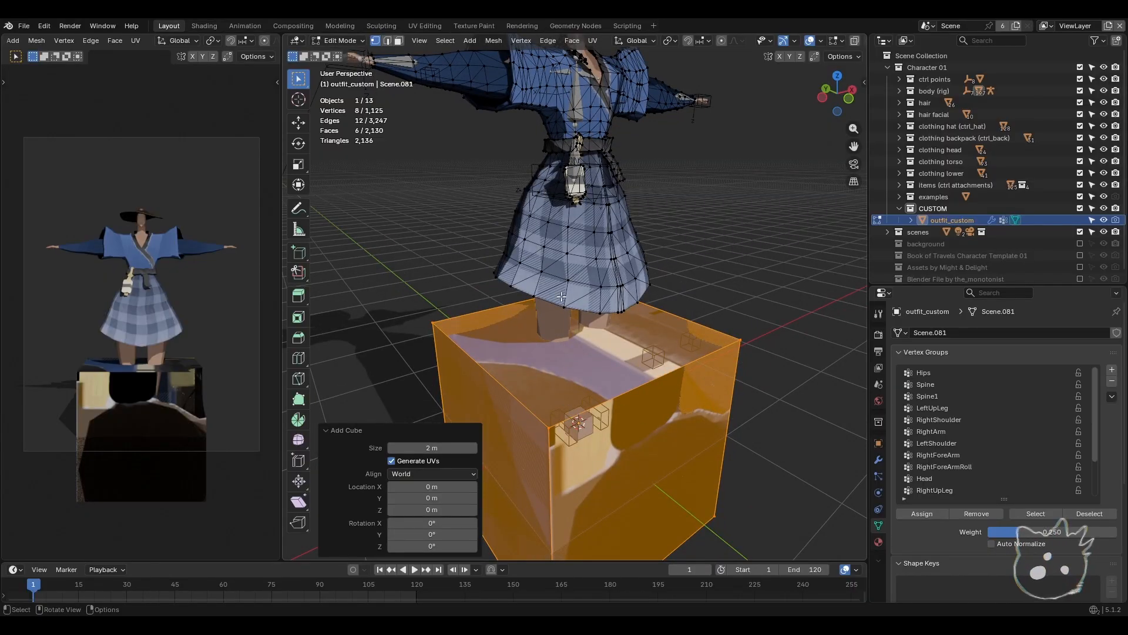
middle_click_drag(639, 387, 630, 391)
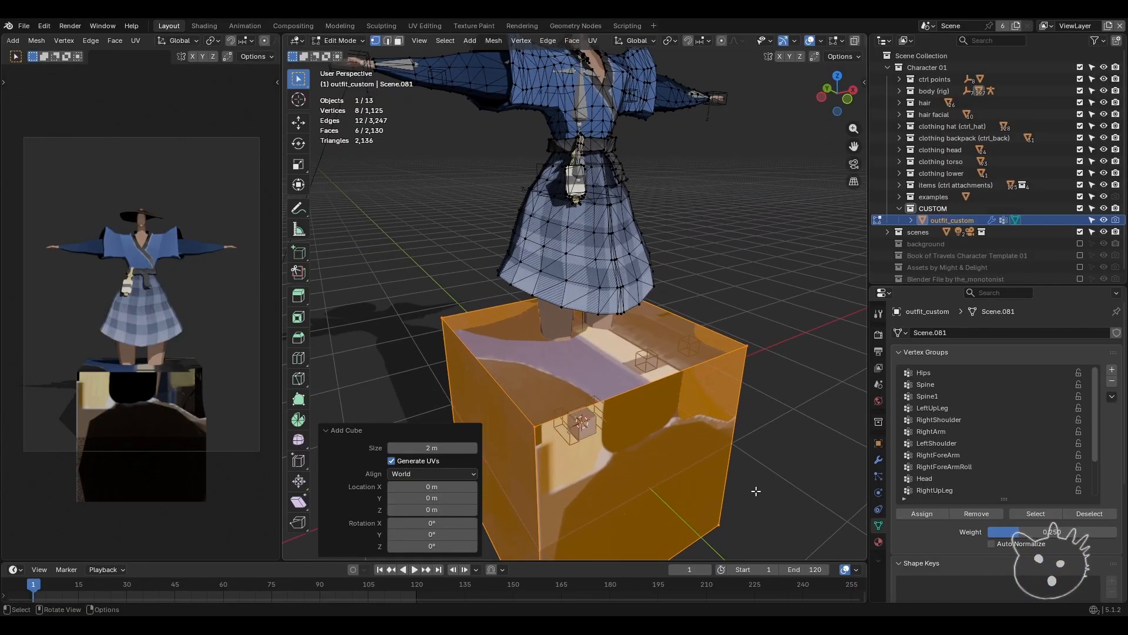
type("s0.3")
key("Return")
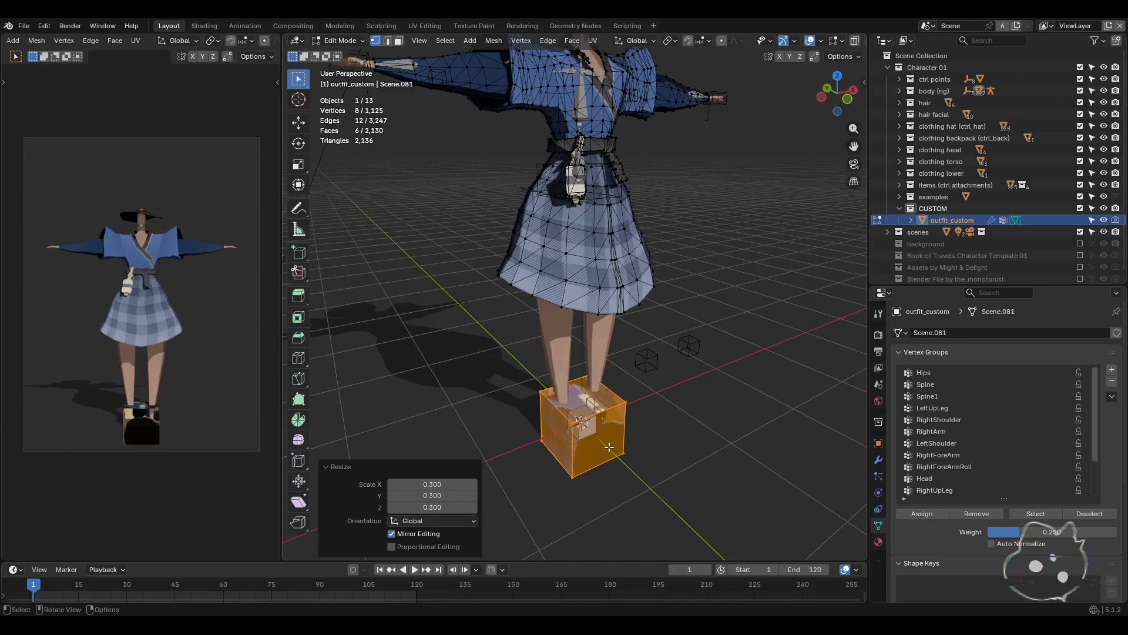
- Move the cube up along the Z axis by about 2.46 m to the character's waist
middle_click_drag(609, 446, 611, 440)
key("g")
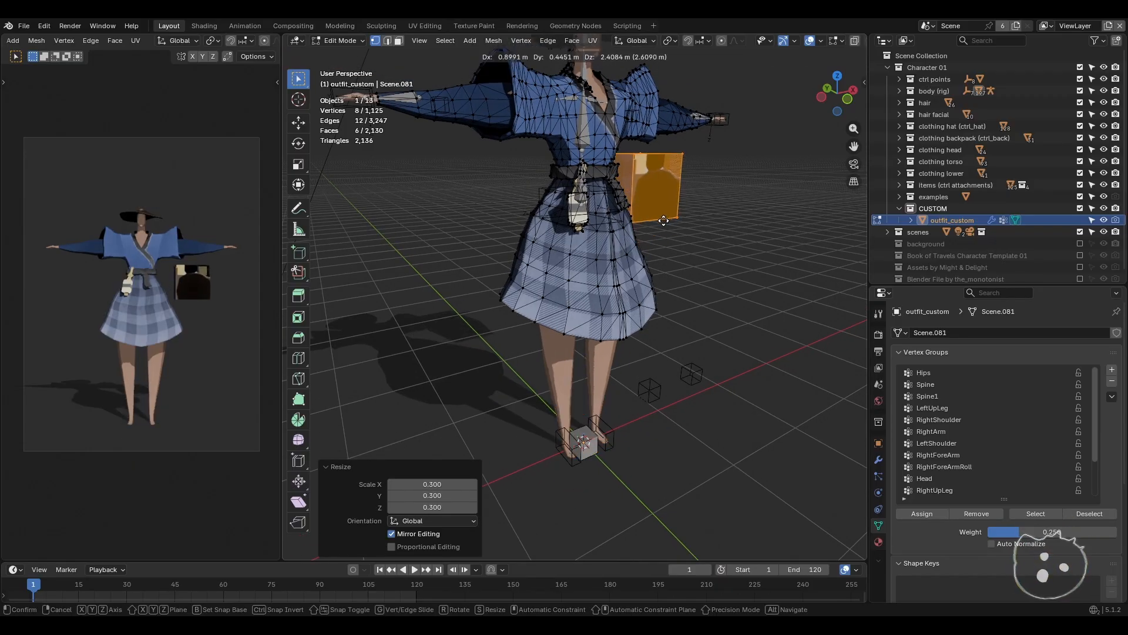
key("Escape")
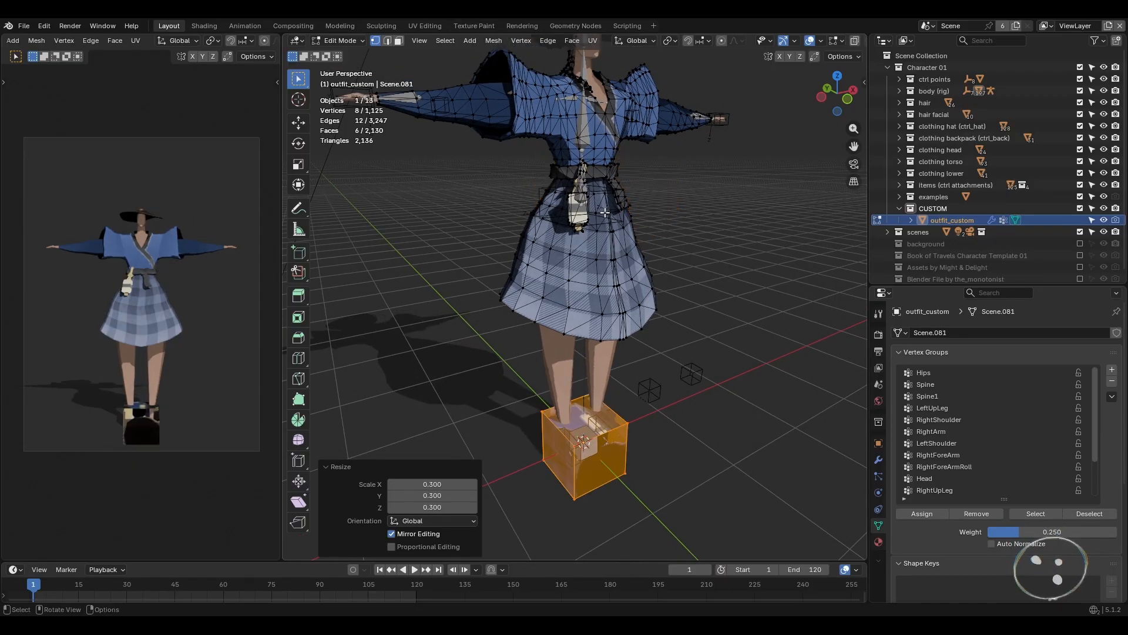
key("g")
key("z")
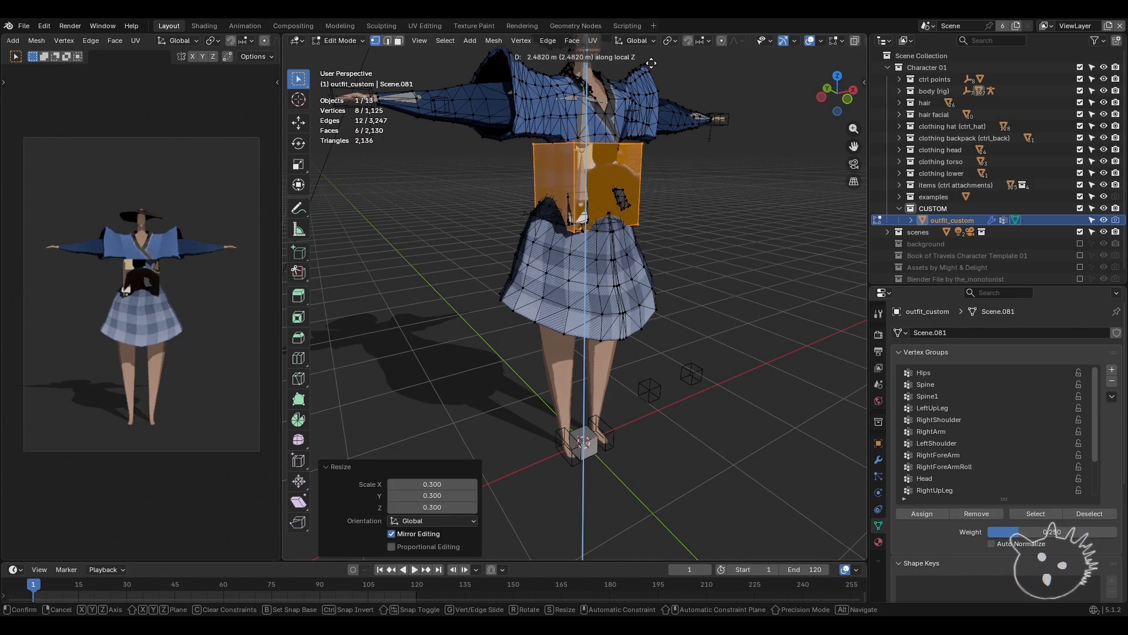
left_click(651, 64)
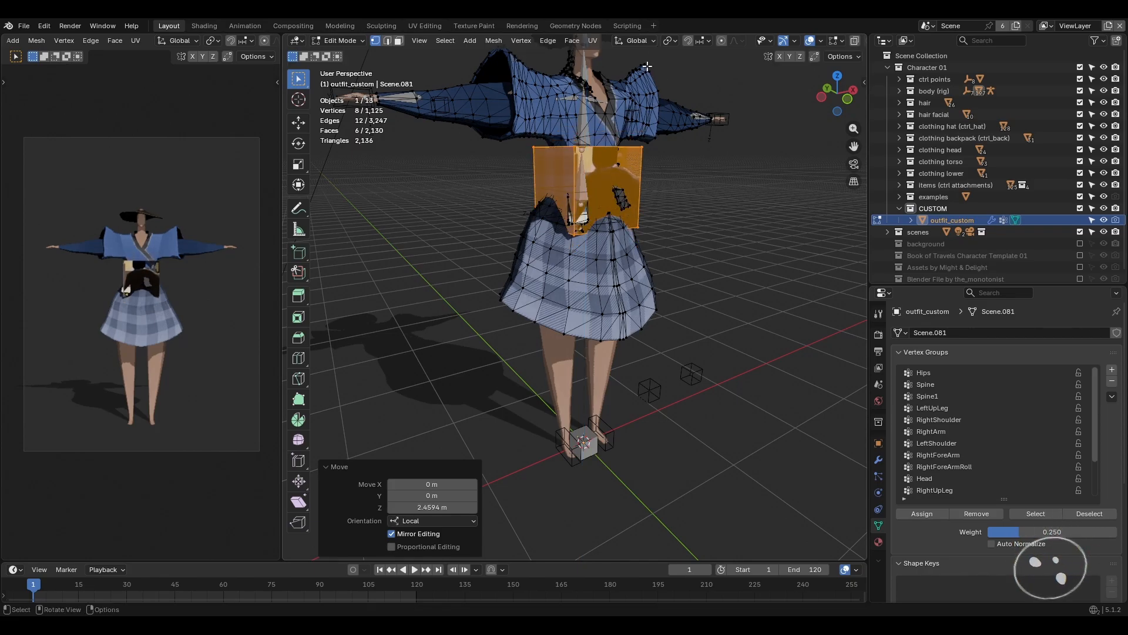
- Inspect the cube at the waist in Object Mode and again in the outfit's Edit Mode
scroll(670, 286, "up", 4)
key("Tab")
middle_click_drag(766, 337, 655, 302)
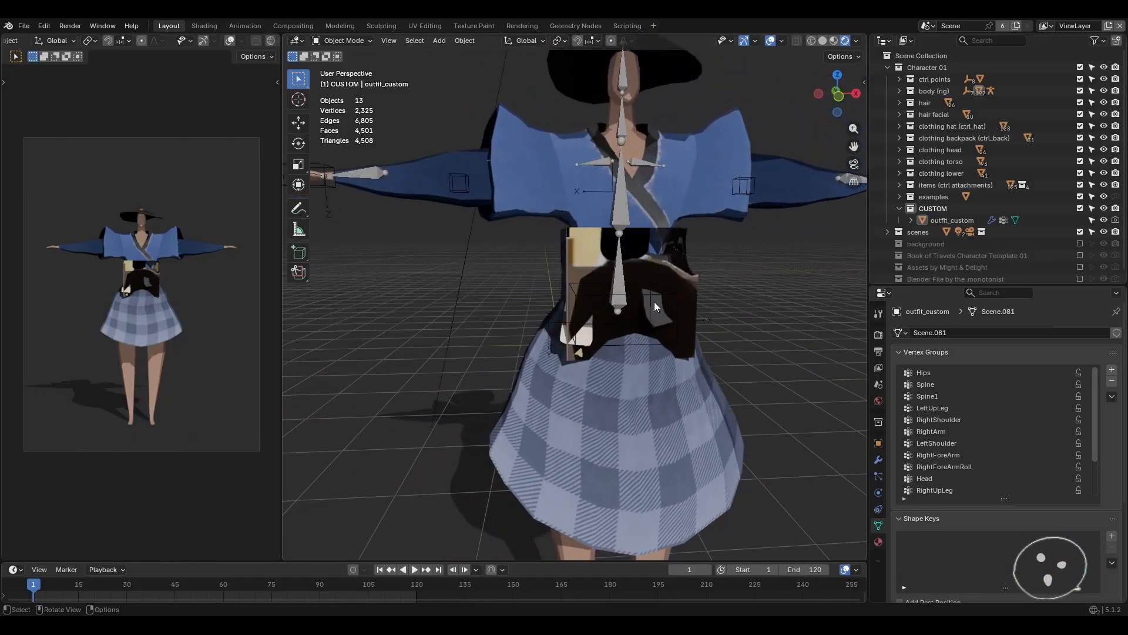
left_click(591, 273)
key("Tab")
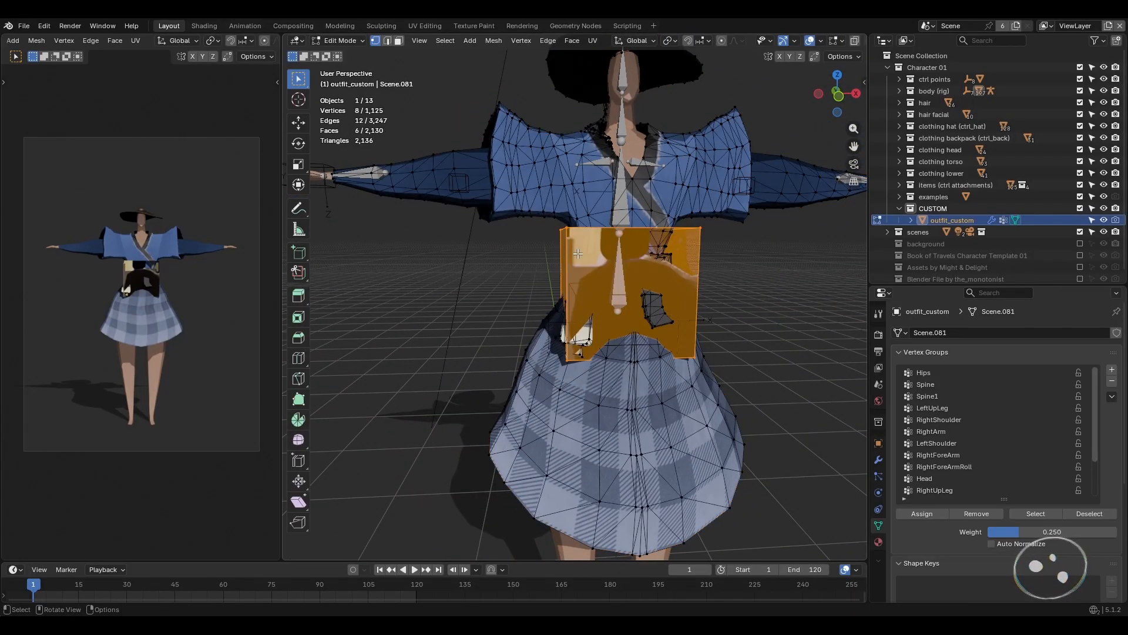
middle_click_drag(578, 254, 678, 264)
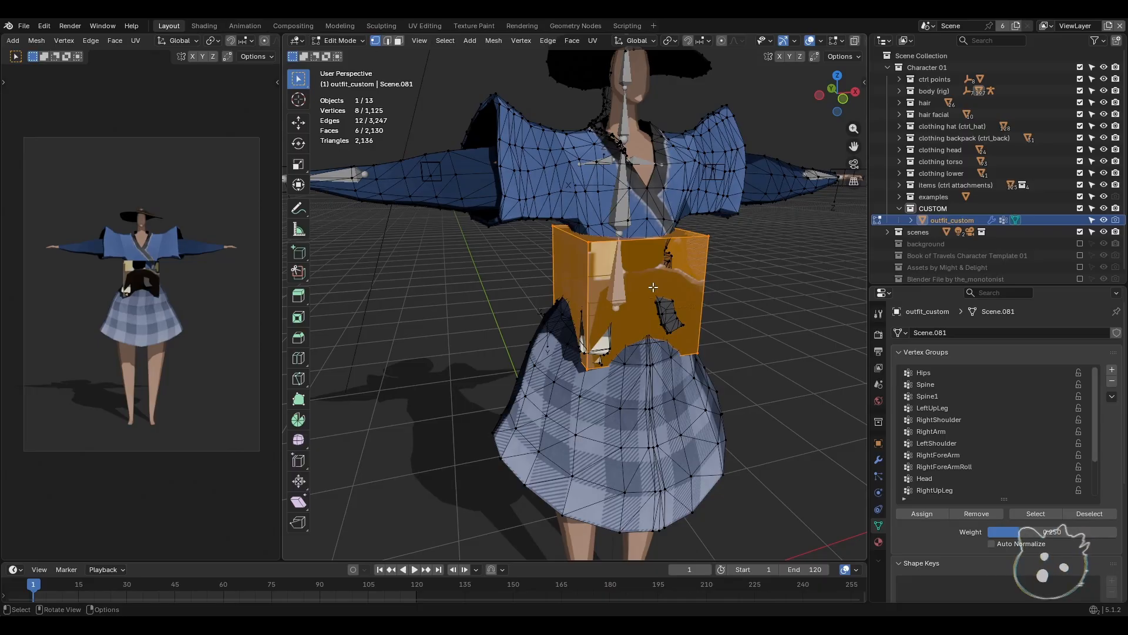
- Try moving the Hips bone in Pose Mode to test whether the added cube follows the rig, then return to Object Mode
key("Tab")
left_click(620, 274)
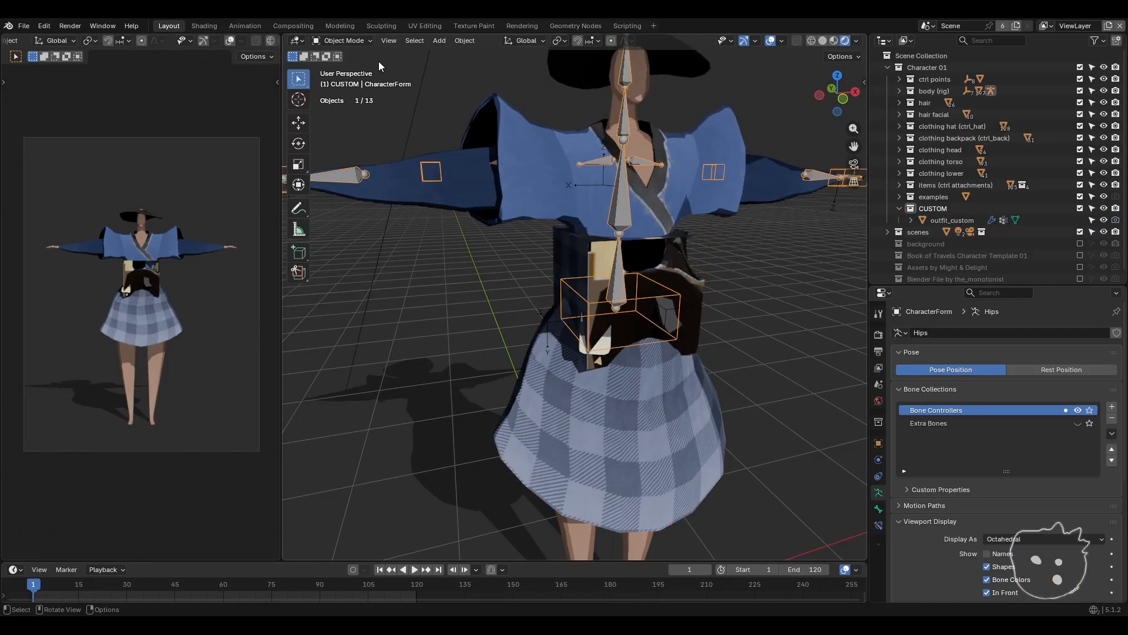
left_click(355, 42)
left_click(346, 87)
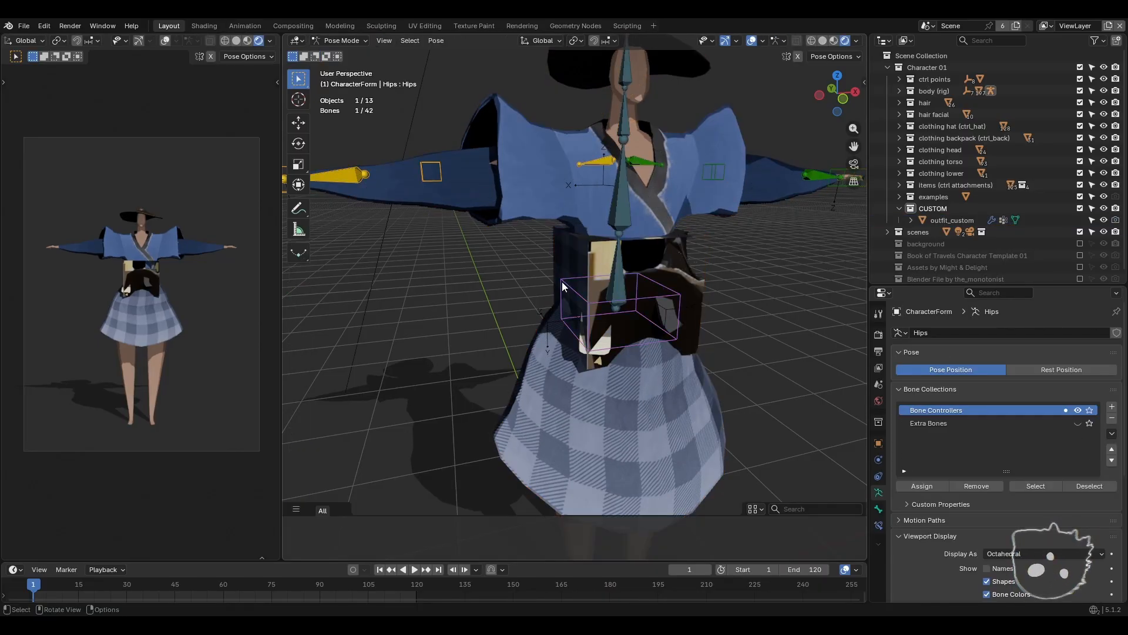
key("g")
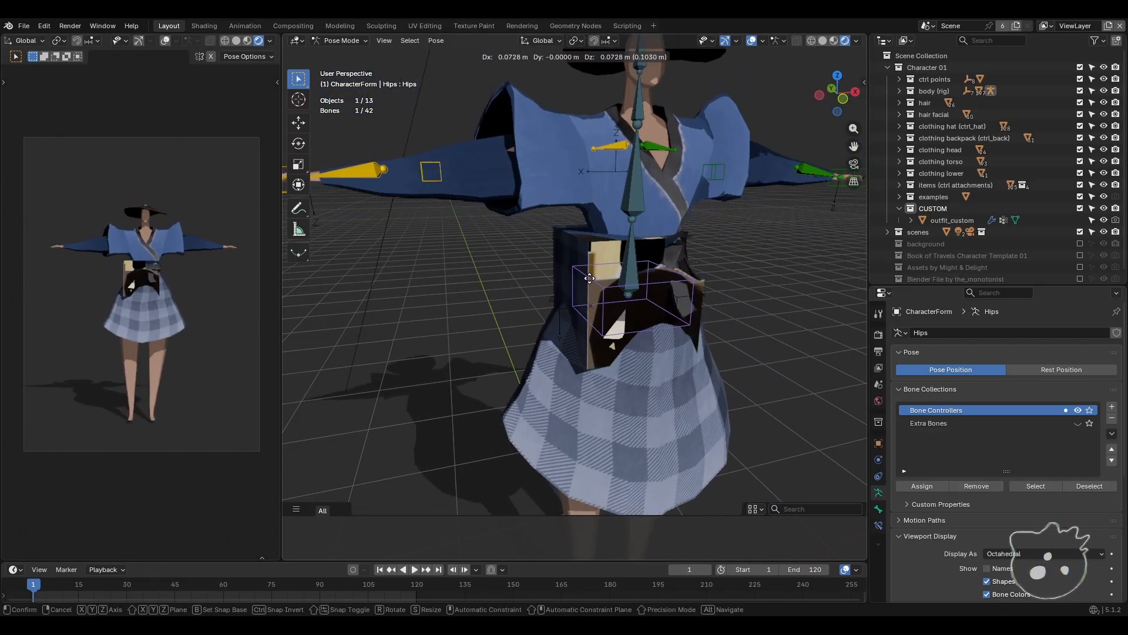
left_click(657, 287)
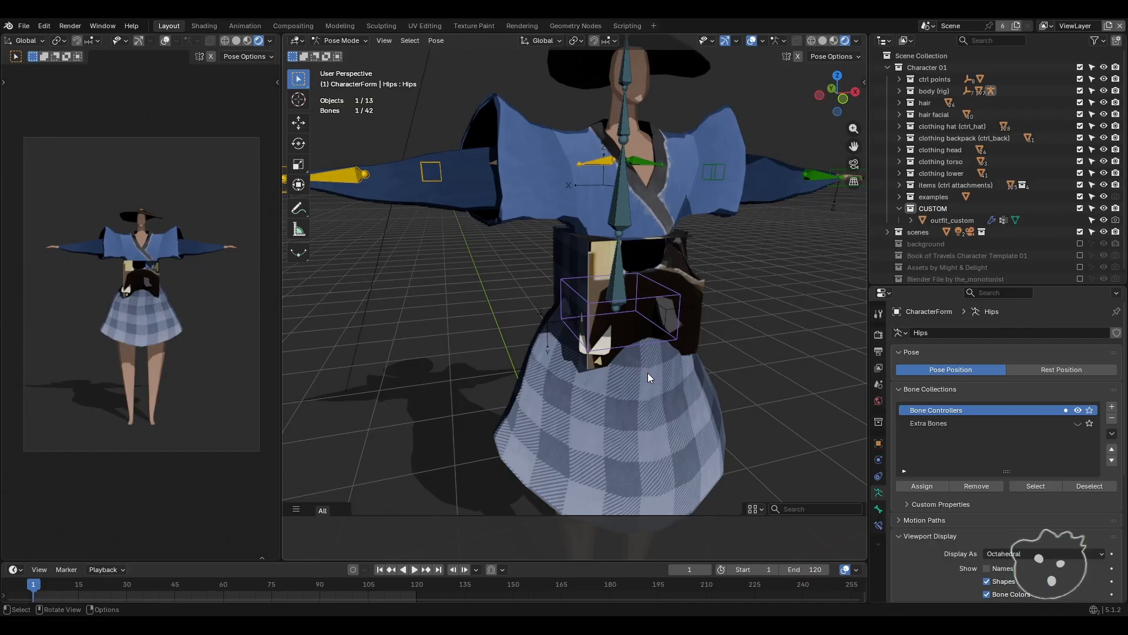
left_click(339, 41)
left_click(344, 54)
- Select the outfit, check the cube in its mesh, and switch the outfit to Weight Paint mode
left_click(542, 197)
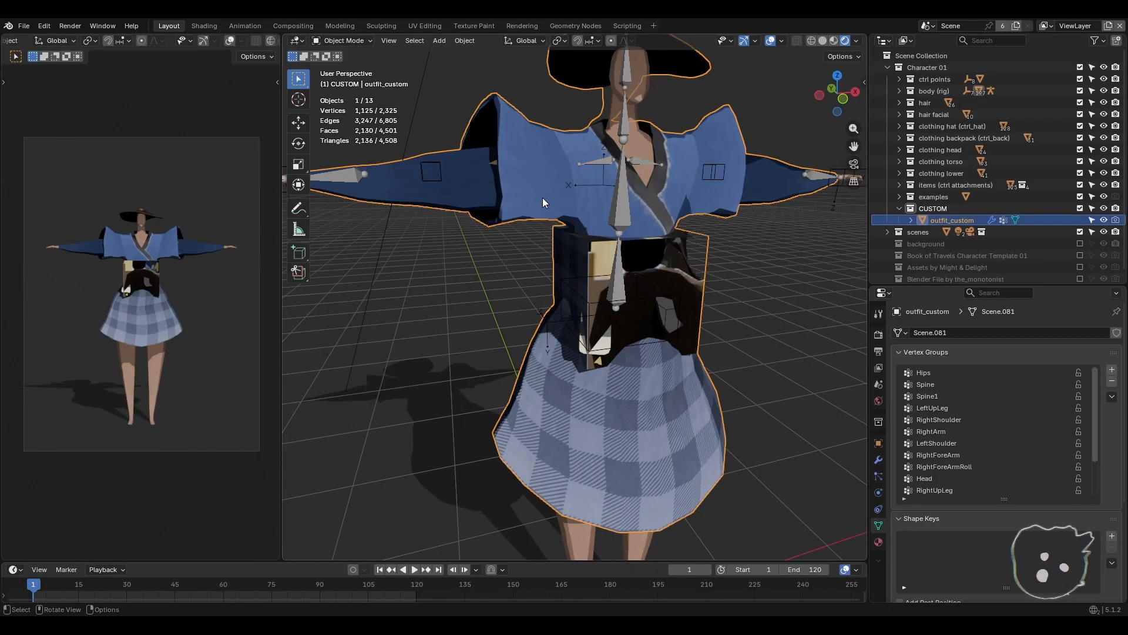
key("Tab")
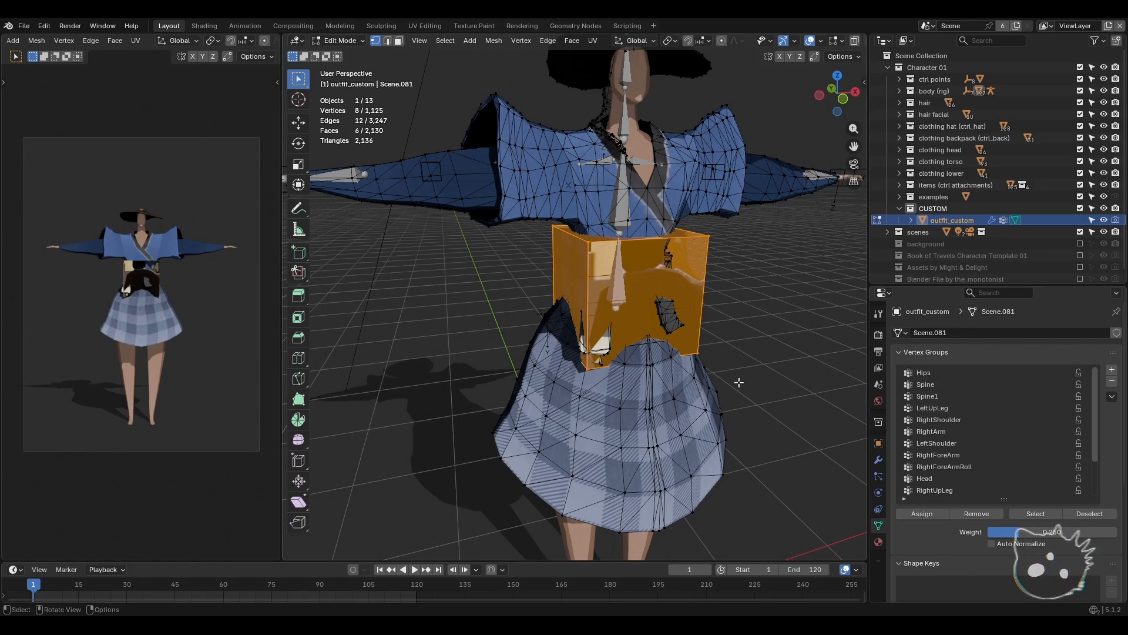
key("Tab")
left_click(347, 40)
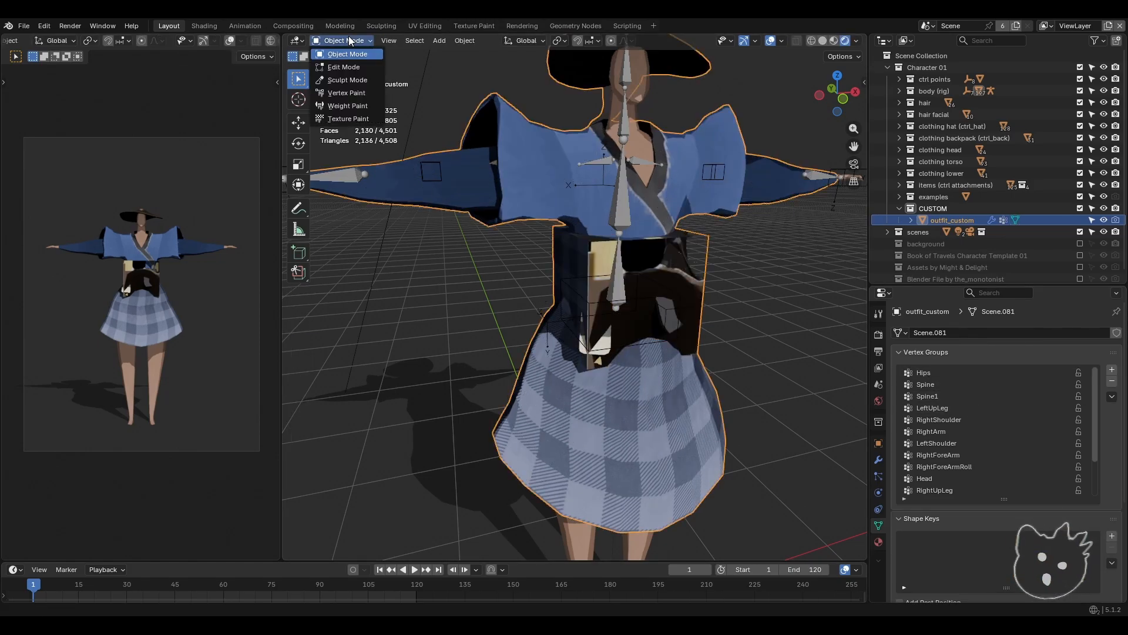
left_click(352, 105)
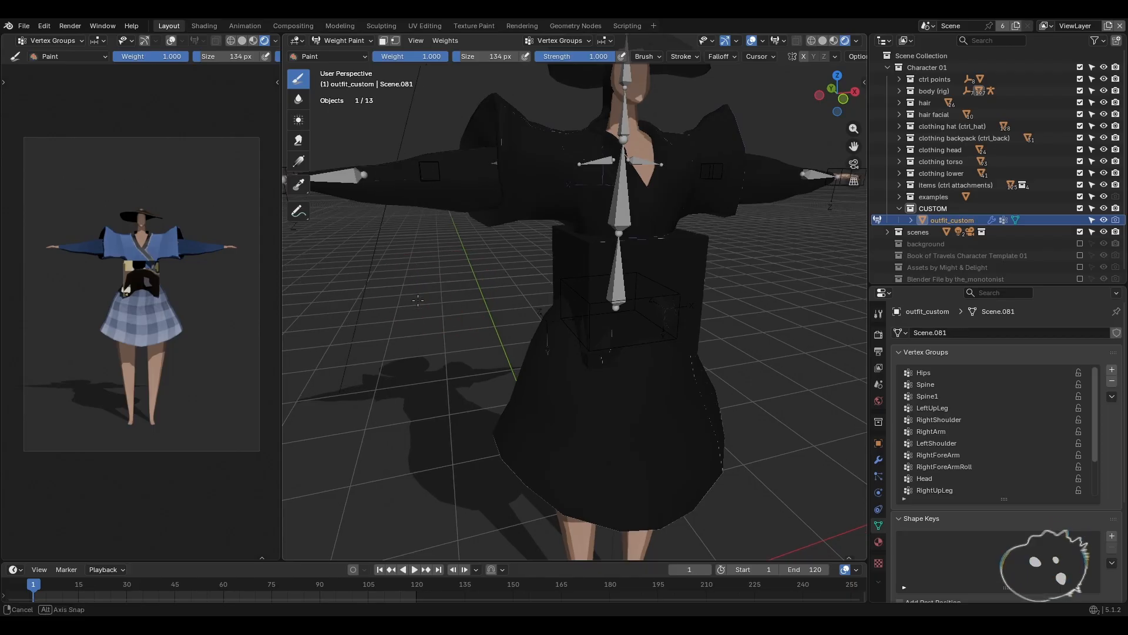
- Step through the outfit's vertex groups from Hips to LeftArm, examining each group's painted weights on the mesh
left_click(948, 373)
key("Down")
key("Down")
key("Down")
key("Down")
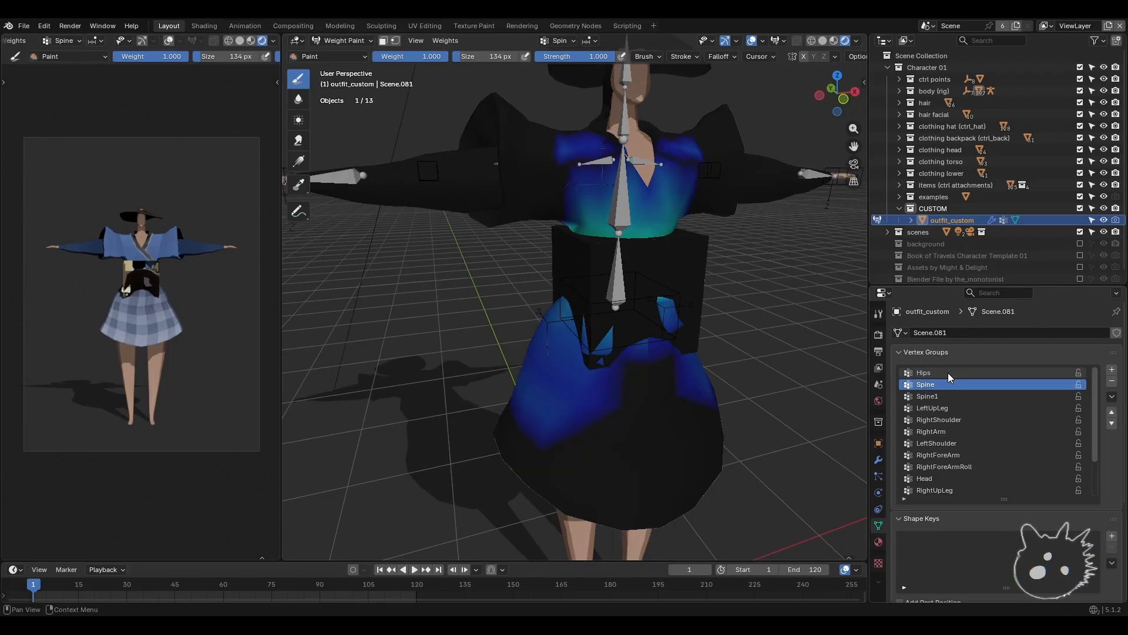
key("Down")
key("Down")
key("Down")
key("Down")
key("Down")
key("Down")
key("Down")
key("Down")
key("Down")
key("Down")
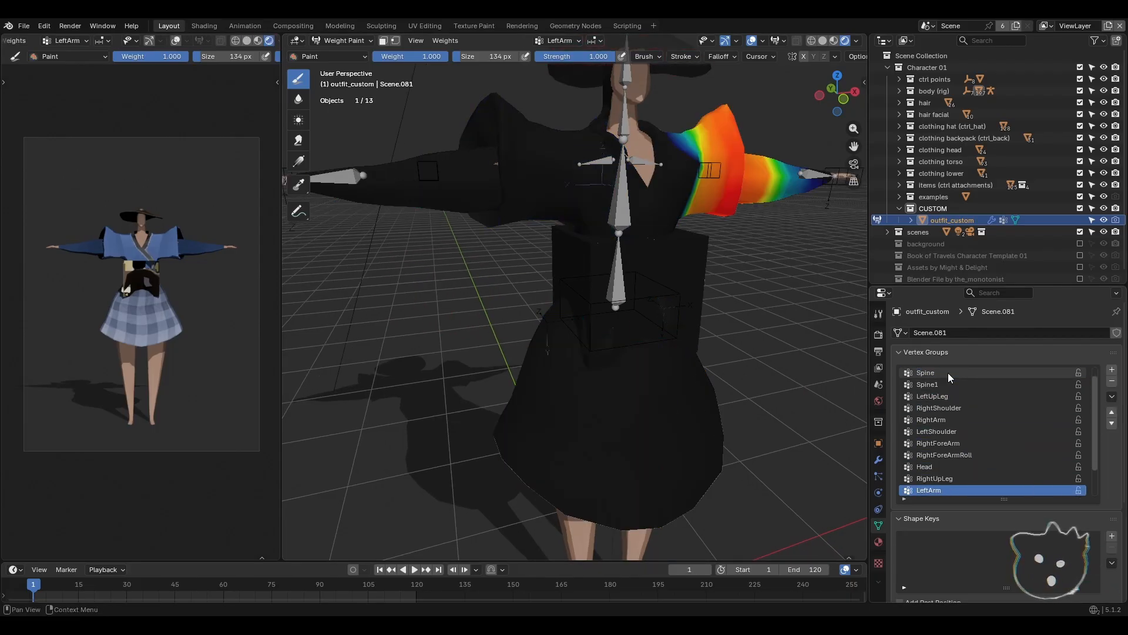
- Step back and forth through the outfit's vertex groups, comparing the painted weights on the legs, shoulders, spine and arms
key("Up")
key("Up")
key("Up")
key("Up")
key("Up")
key("Up")
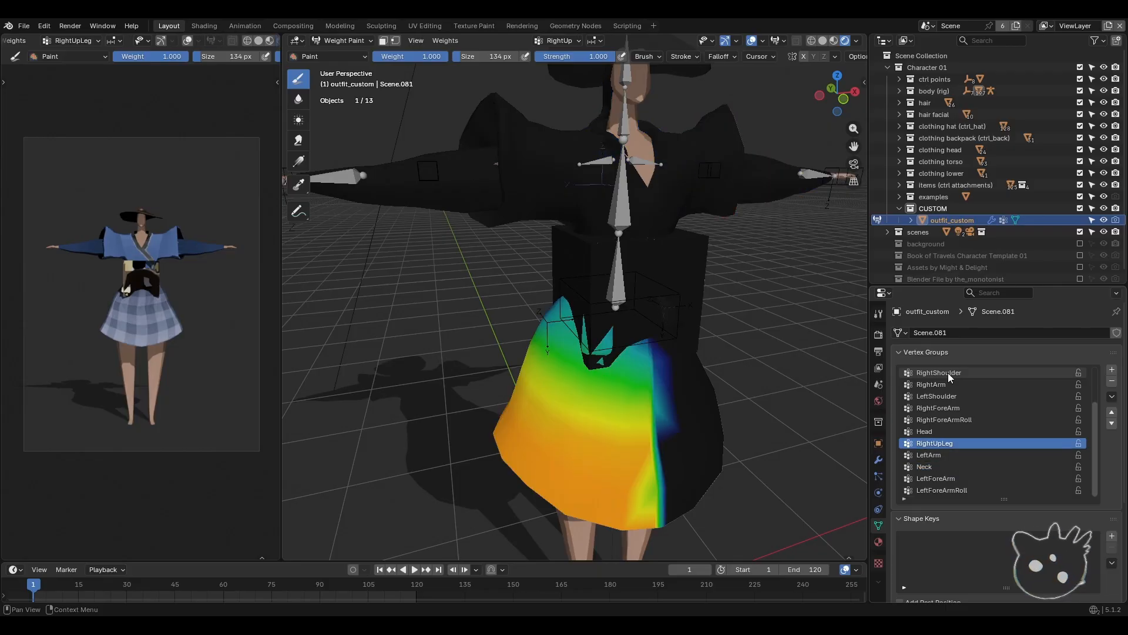
key("Up")
key("Up")
key("Up")
key("Up")
key("Up")
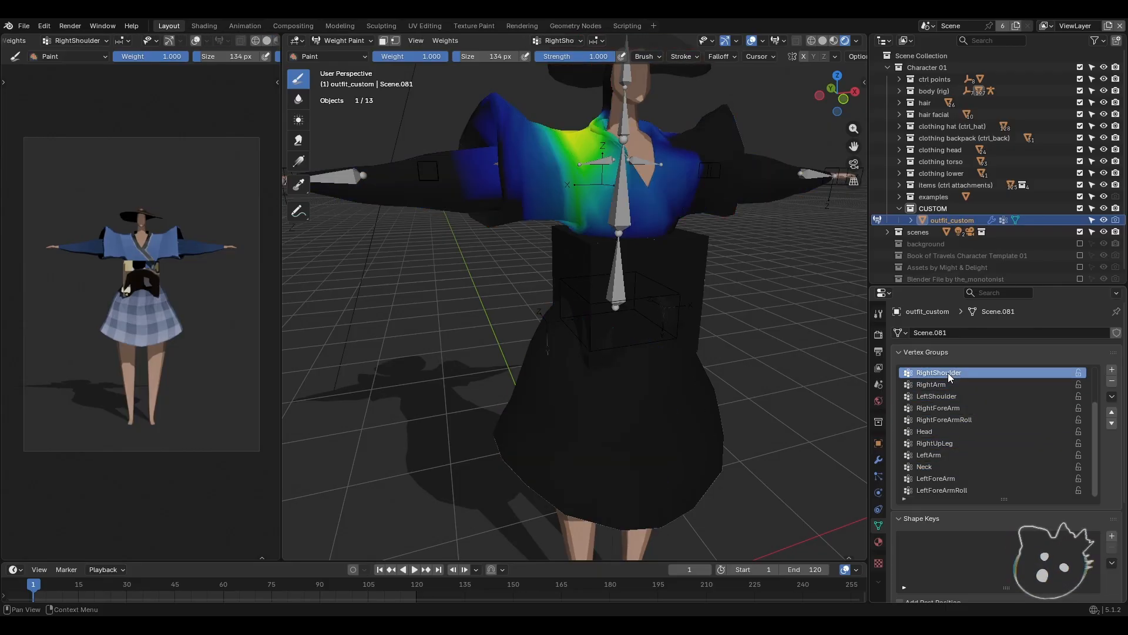
key("Up")
key("Up")
key("Up")
key("Down")
key("Down")
key("Down")
key("Down")
key("Down")
key("Down")
key("Down")
key("Down")
key("Down")
key("Down")
key("Down")
key("Down")
key("Down")
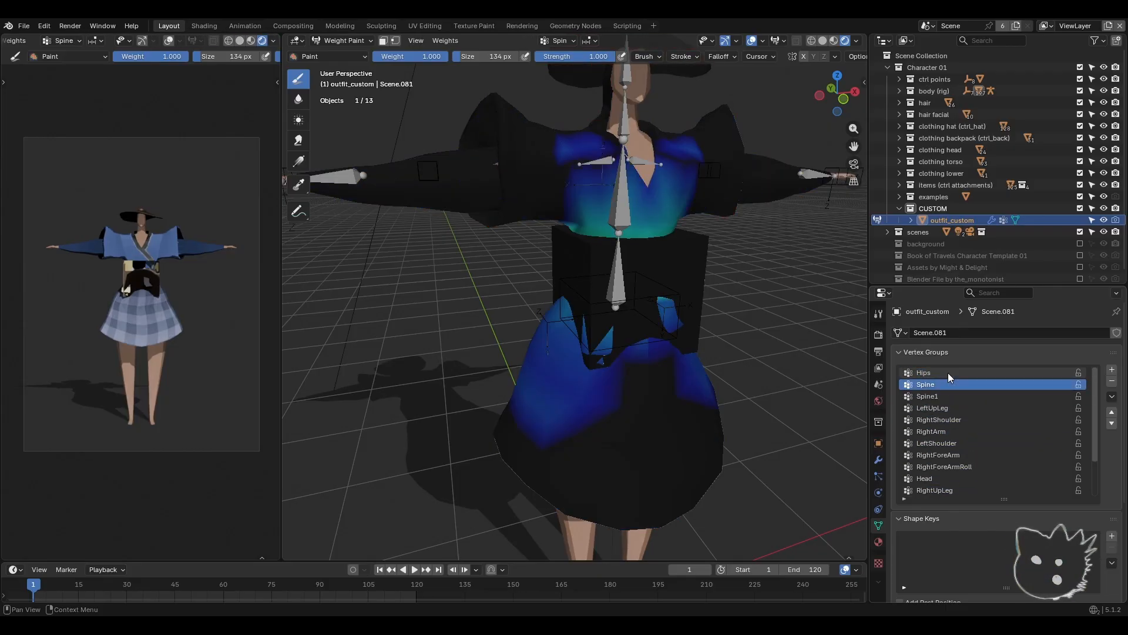
key("Up")
key("Up")
key("Up")
key("Up")
key("Up")
key("Up")
key("Up")
key("Up")
key("Up")
key("Up")
key("Up")
key("Up")
key("Up")
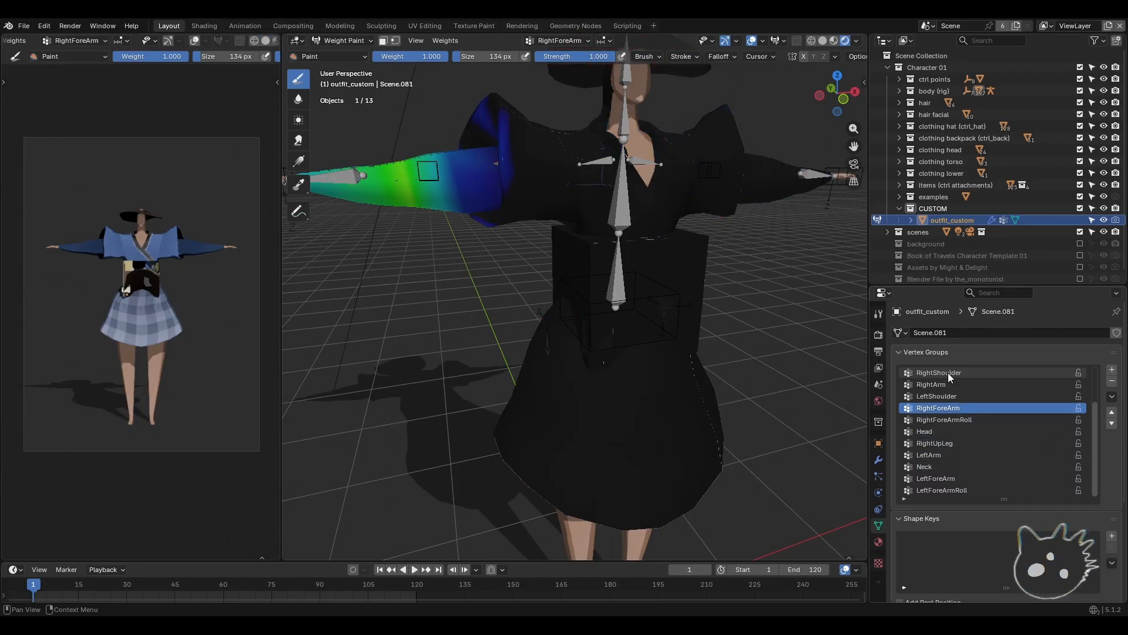
- Return the outfit to Object Mode and re-enter Weight Paint mode with the Hips group active
left_click(327, 40)
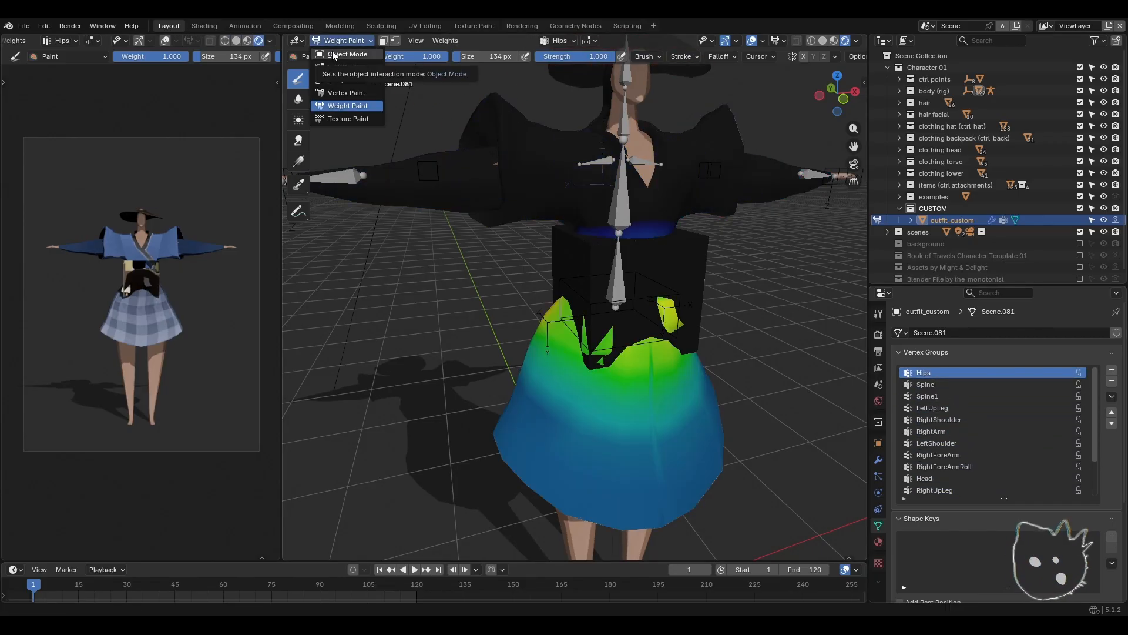
left_click(333, 54)
left_click(347, 40)
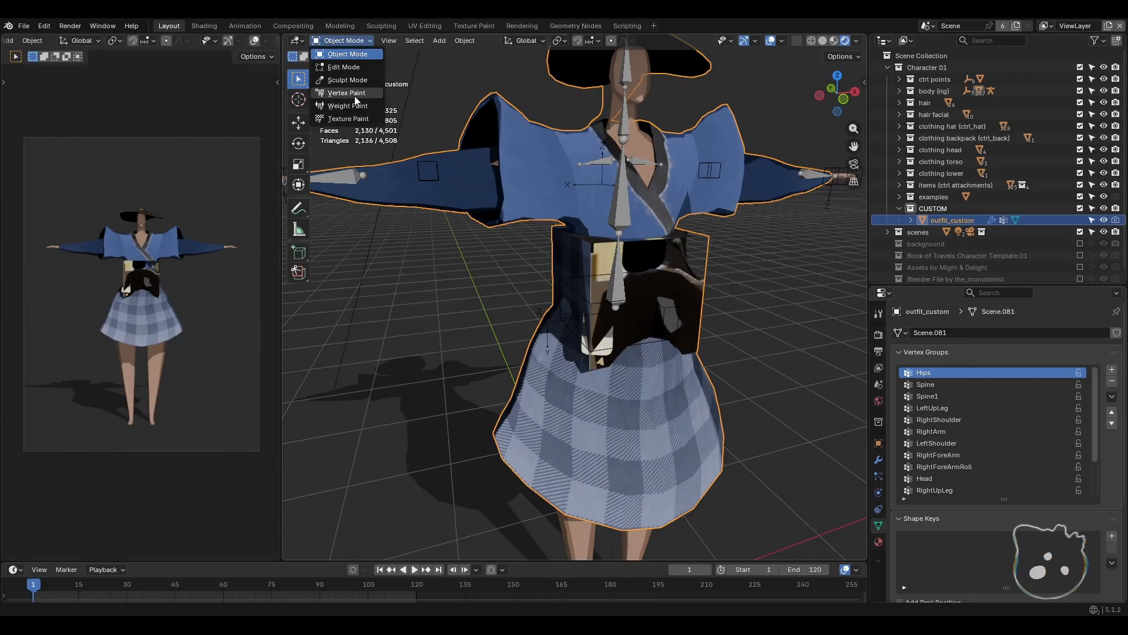
left_click(351, 105)
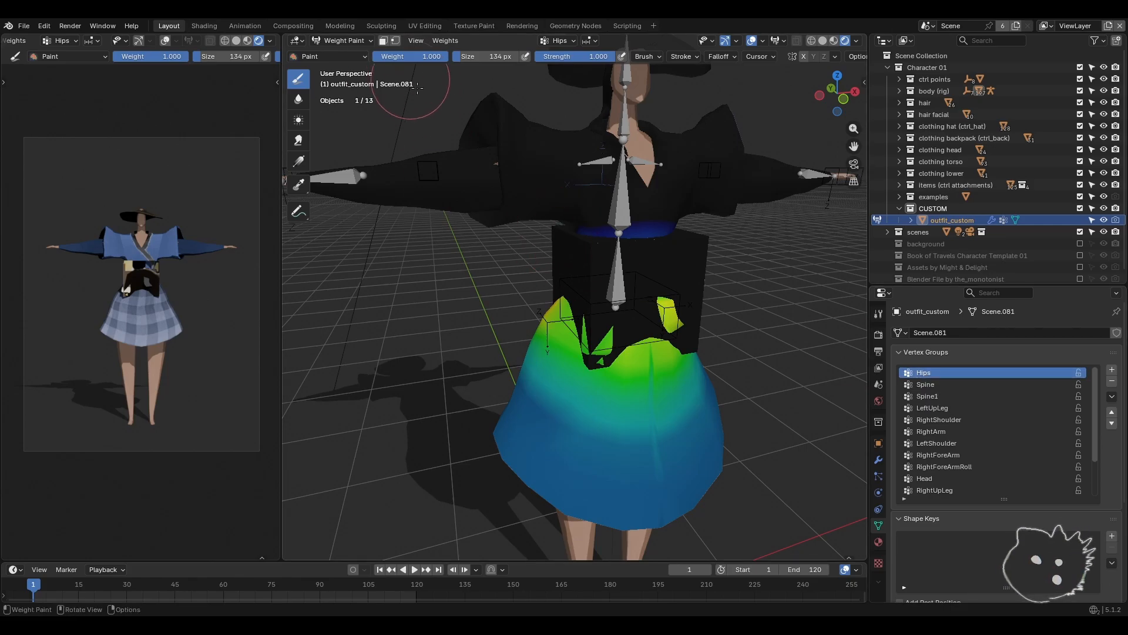
- Try painting Hips weight over the waist cube with a brush weight of 1.000, then undo the strokes
left_click_drag(578, 266, 563, 256)
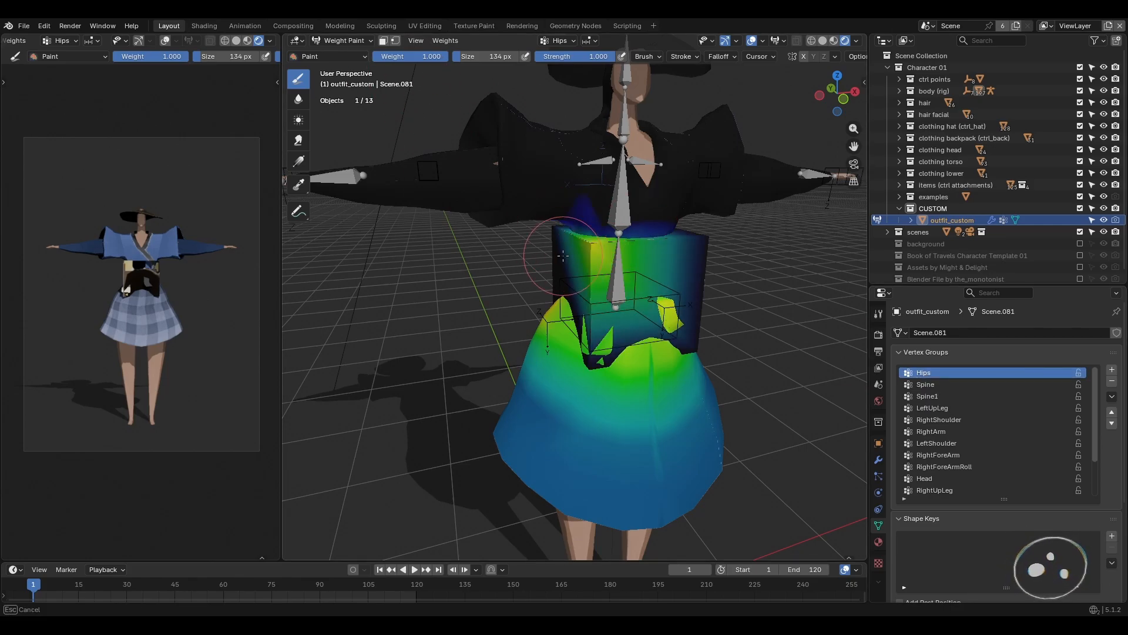
mouse_move(619, 324)
left_mouse_down()
mouse_move(647, 329)
mouse_move(570, 284)
left_mouse_up()
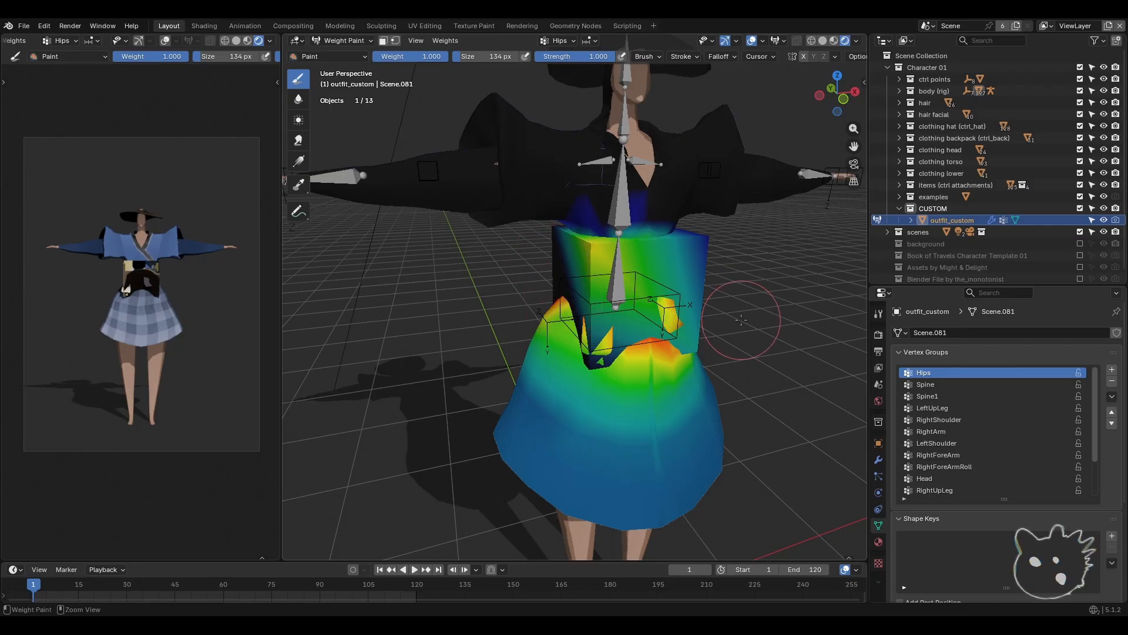
key("ctrl+z")
- Check the cube's selection in Edit Mode, then return to Weight Paint mode and enable the face selection mask
left_click(336, 42)
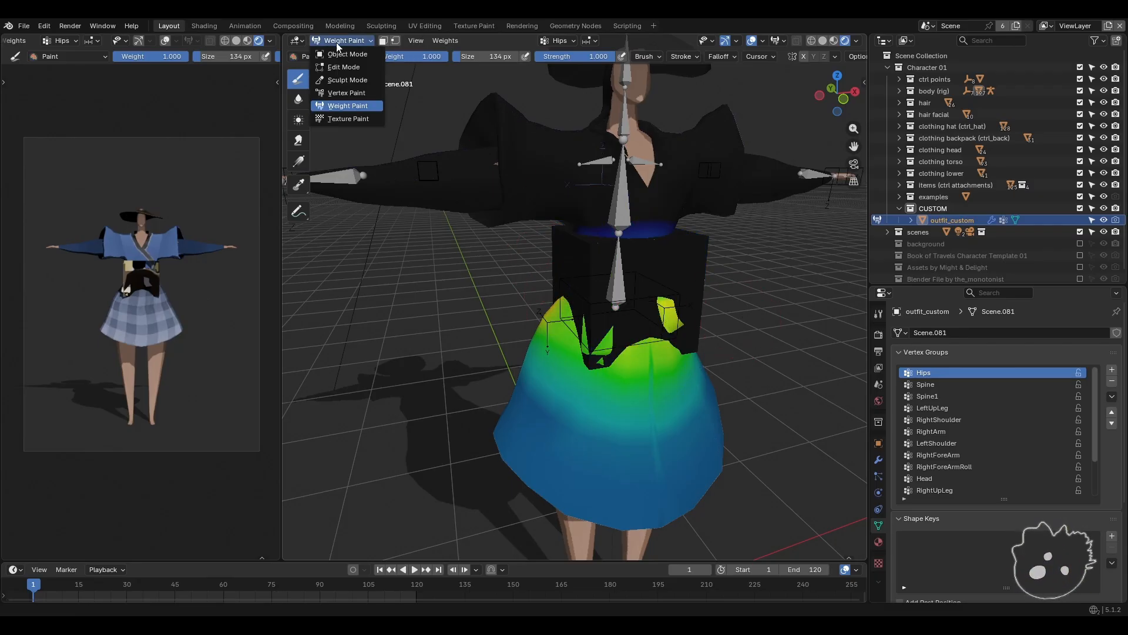
left_click(338, 55)
key("Tab")
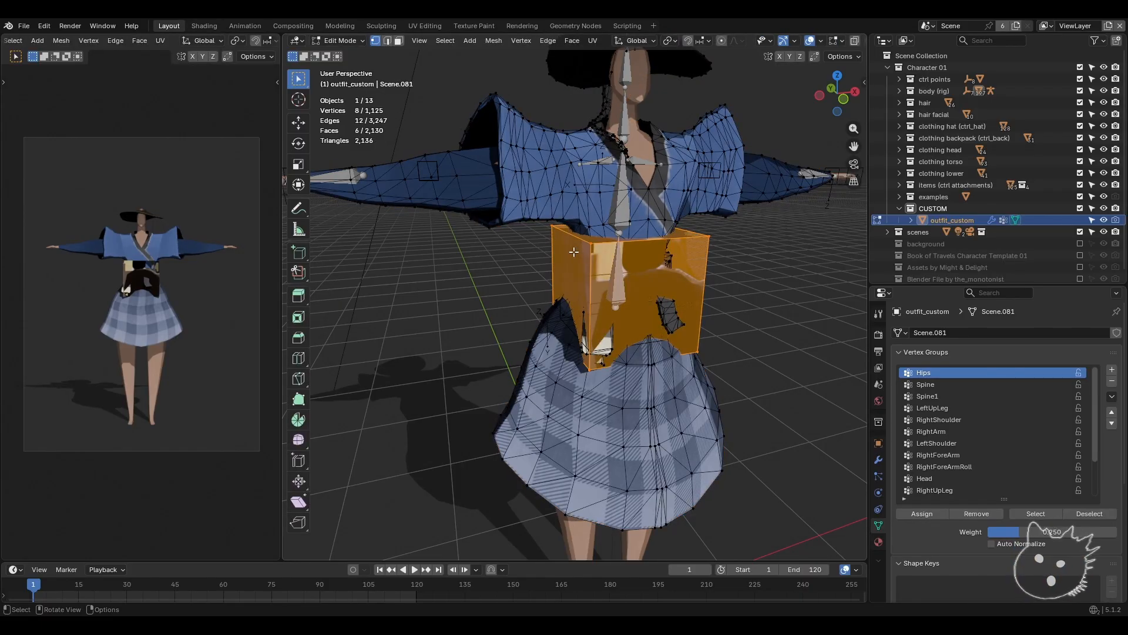
left_click(355, 40)
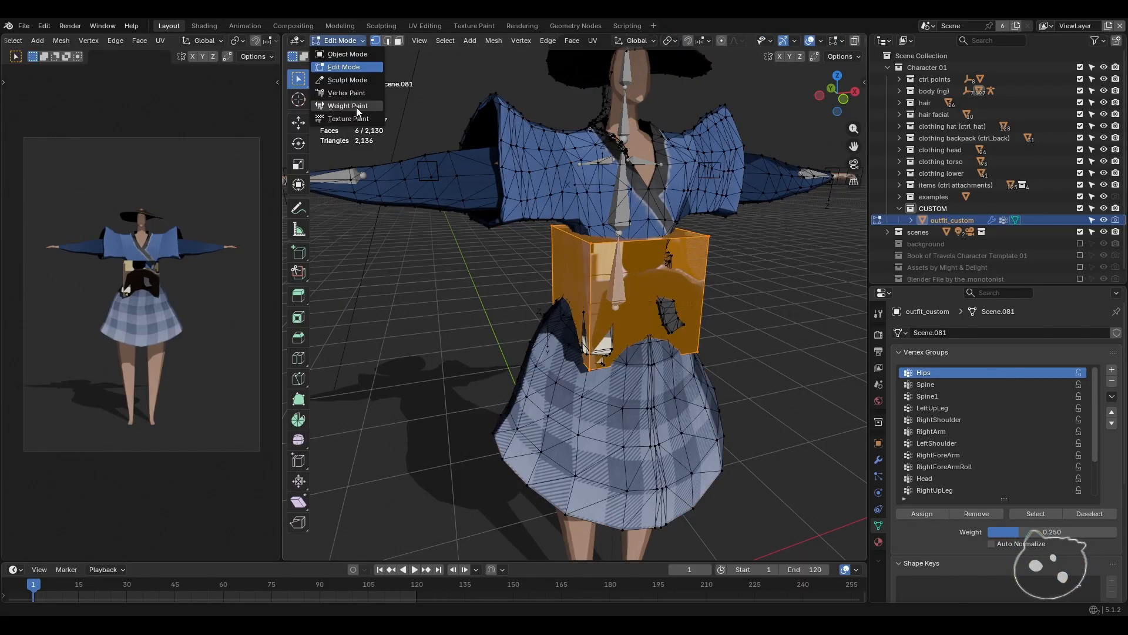
left_click(356, 107)
left_click(383, 41)
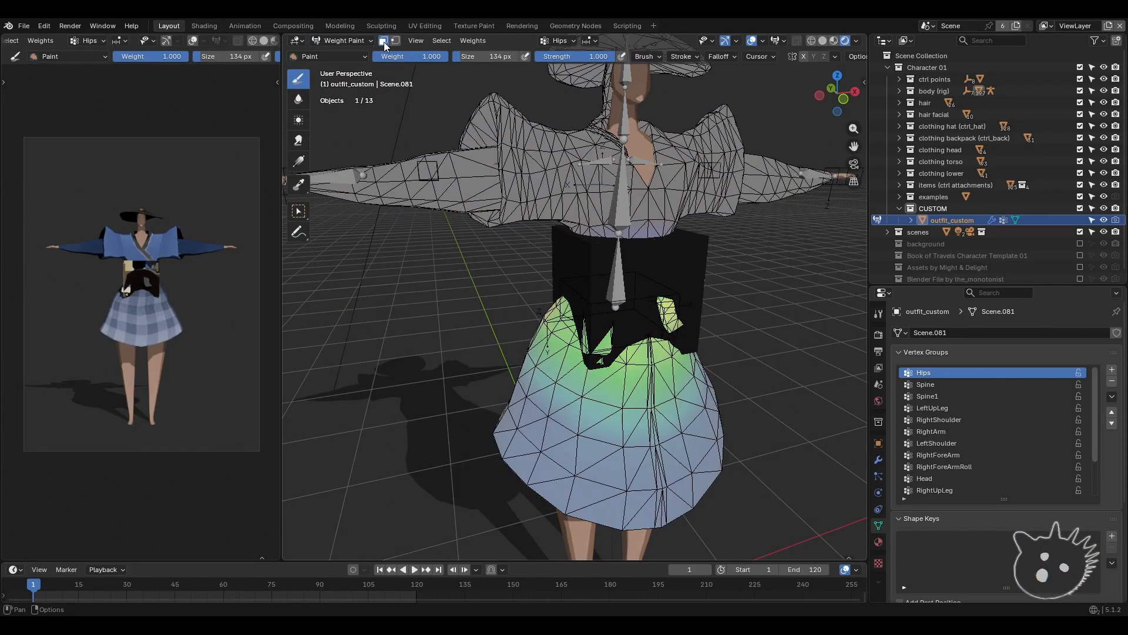
- Try painting Hips weight on only the masked cube, then undo it and return to Object Mode
mouse_move(528, 274)
left_mouse_down()
mouse_move(623, 277)
mouse_move(543, 272)
mouse_move(696, 298)
mouse_move(558, 276)
mouse_move(515, 302)
mouse_move(721, 341)
mouse_move(486, 258)
left_mouse_up()
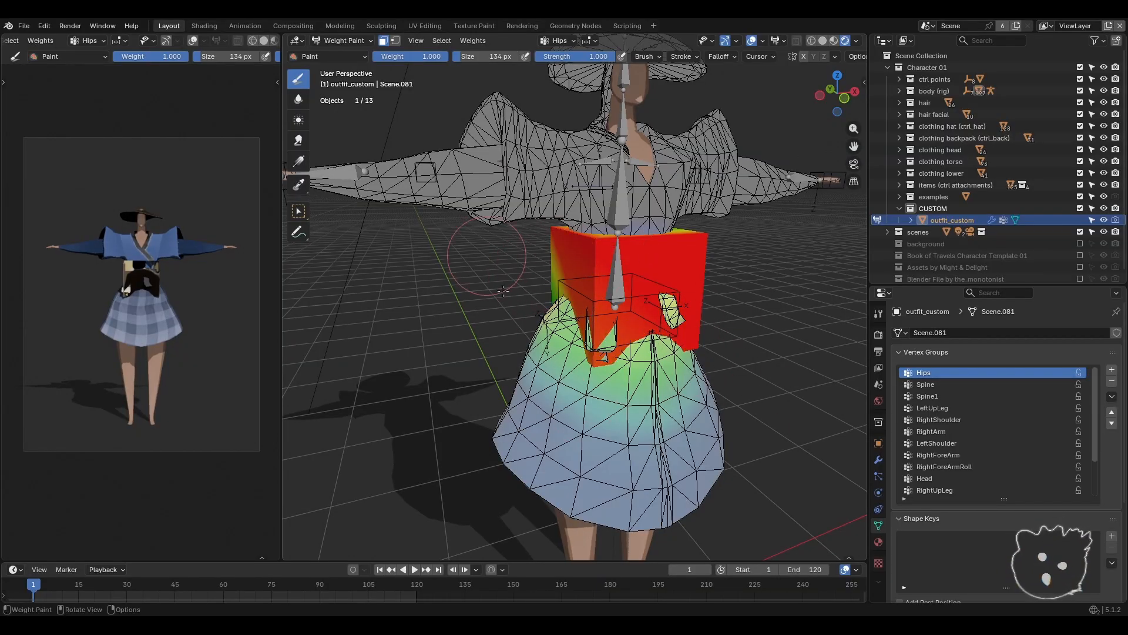
key("ctrl+z")
middle_click_drag(701, 360, 687, 360)
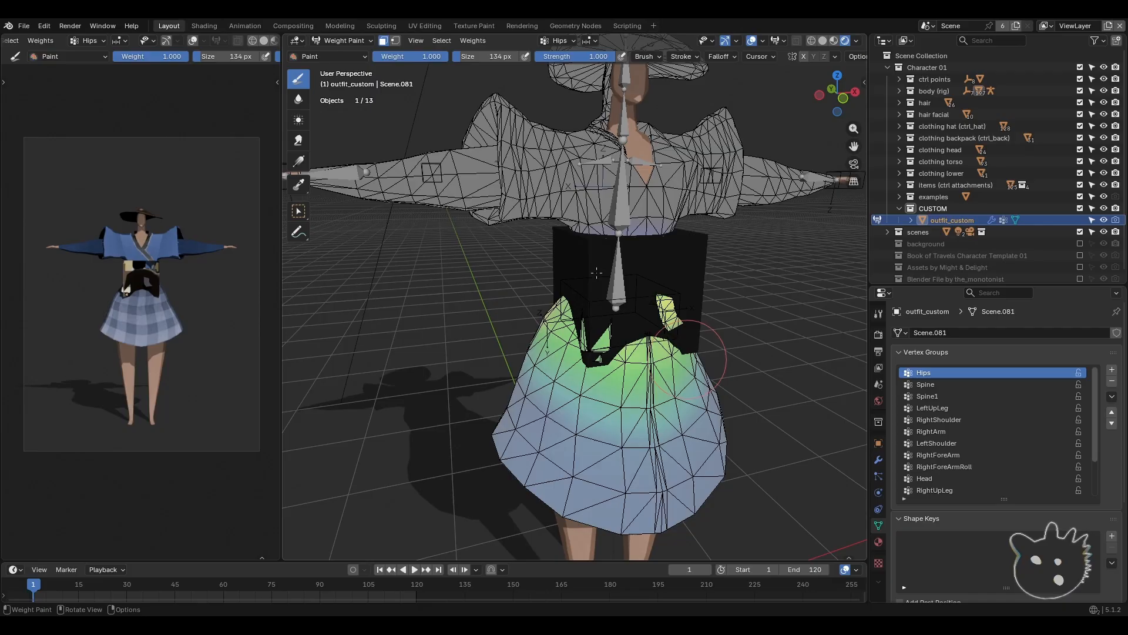
left_click(345, 42)
left_click(340, 53)
- In Edit Mode, assign the selected cube's vertices to the Hips vertex group with a weight of 1.000
middle_click_drag(386, 201, 424, 211)
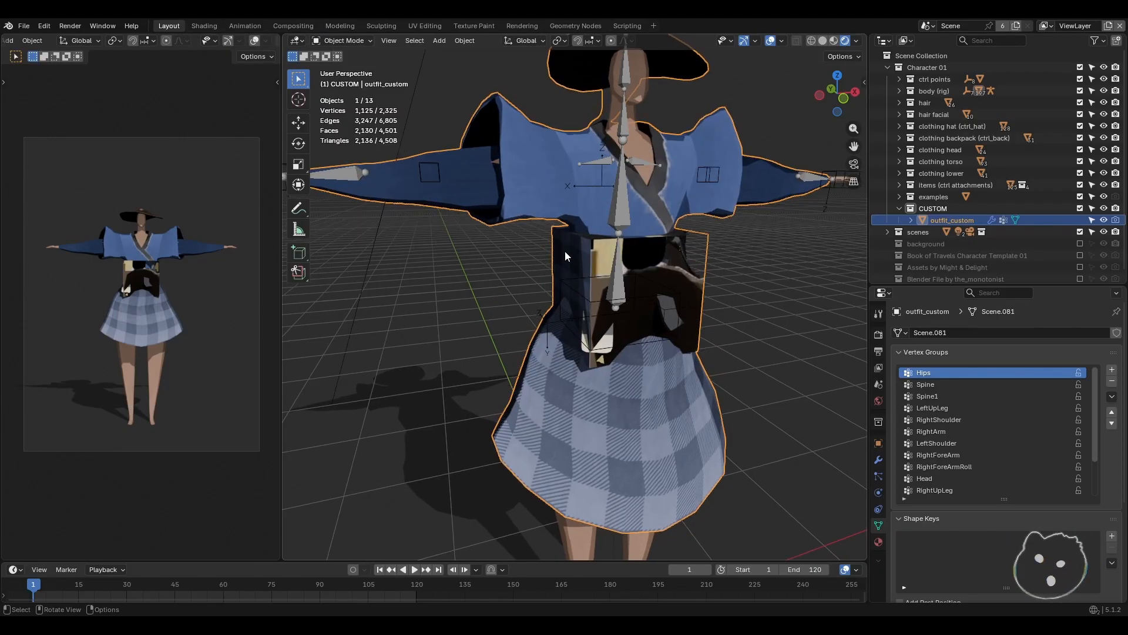
key("Tab")
middle_click_drag(625, 286, 615, 272)
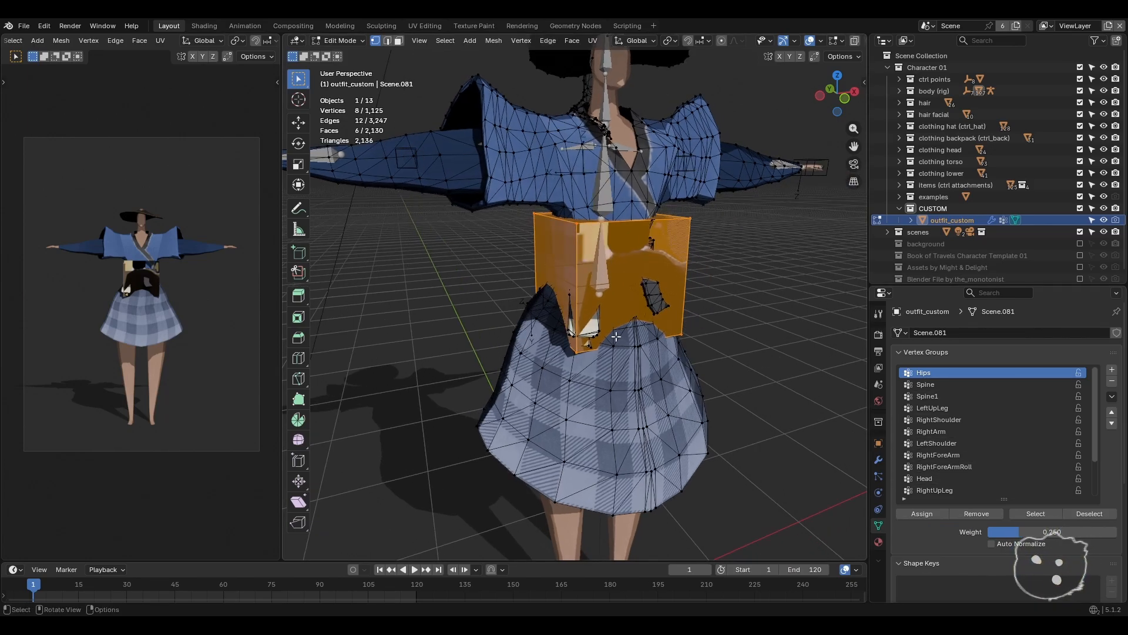
scroll(656, 329, "up", 2)
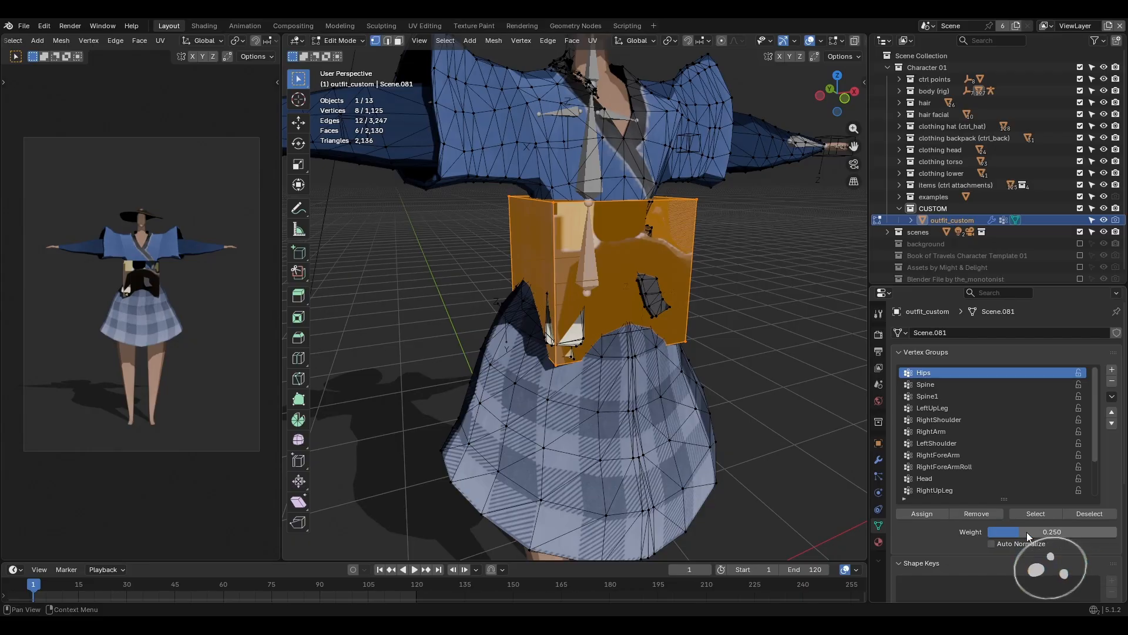
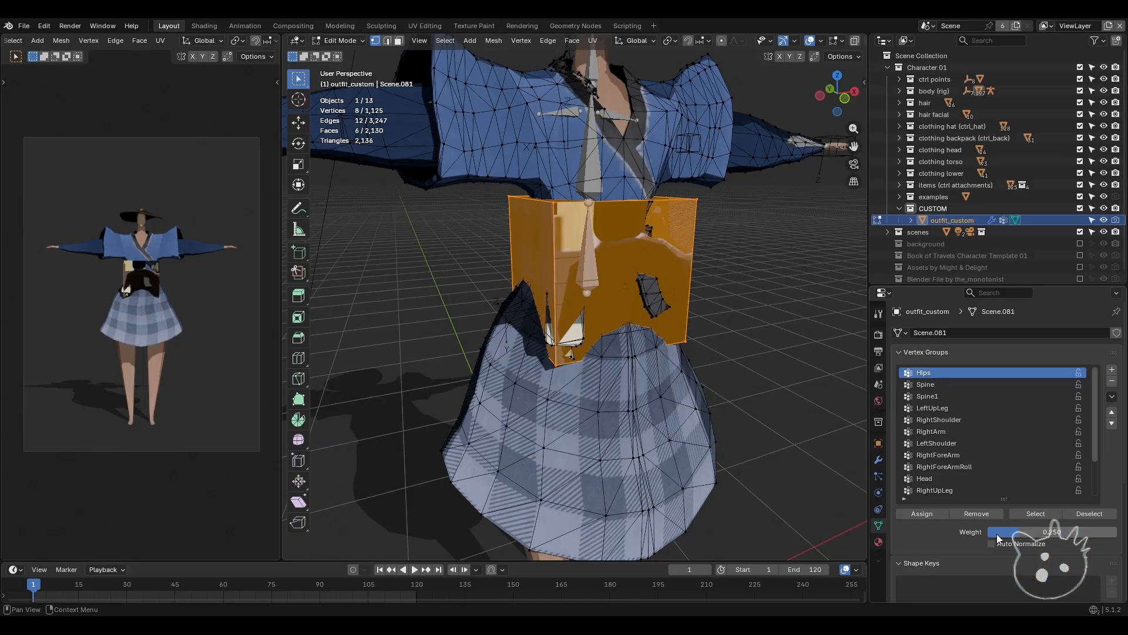
left_click_drag(996, 532, 1019, 535)
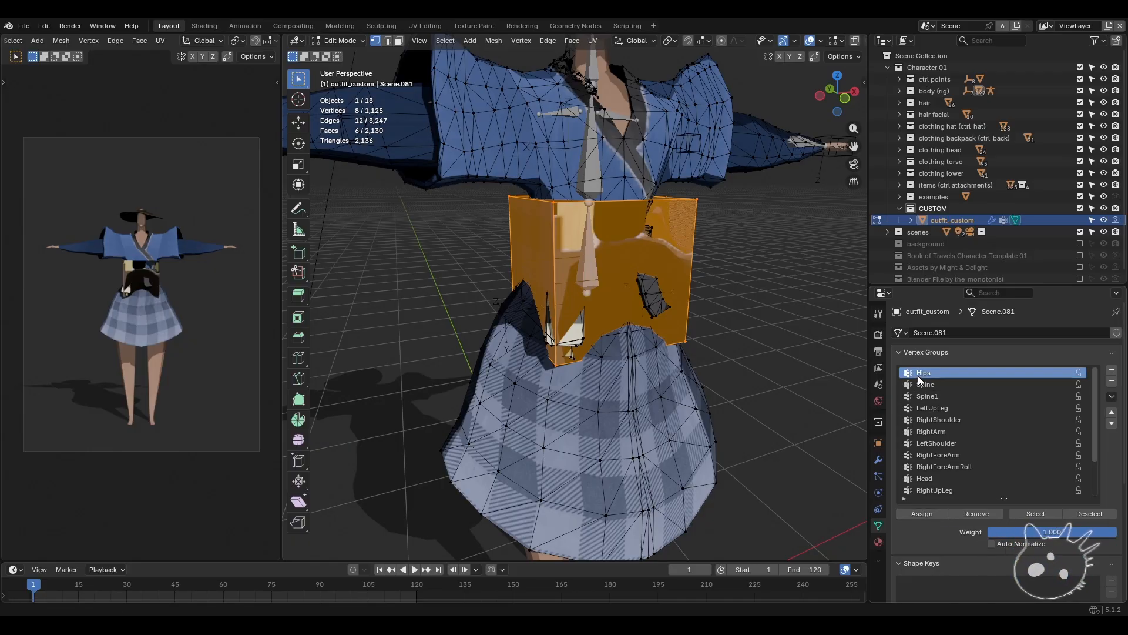
left_click(929, 513)
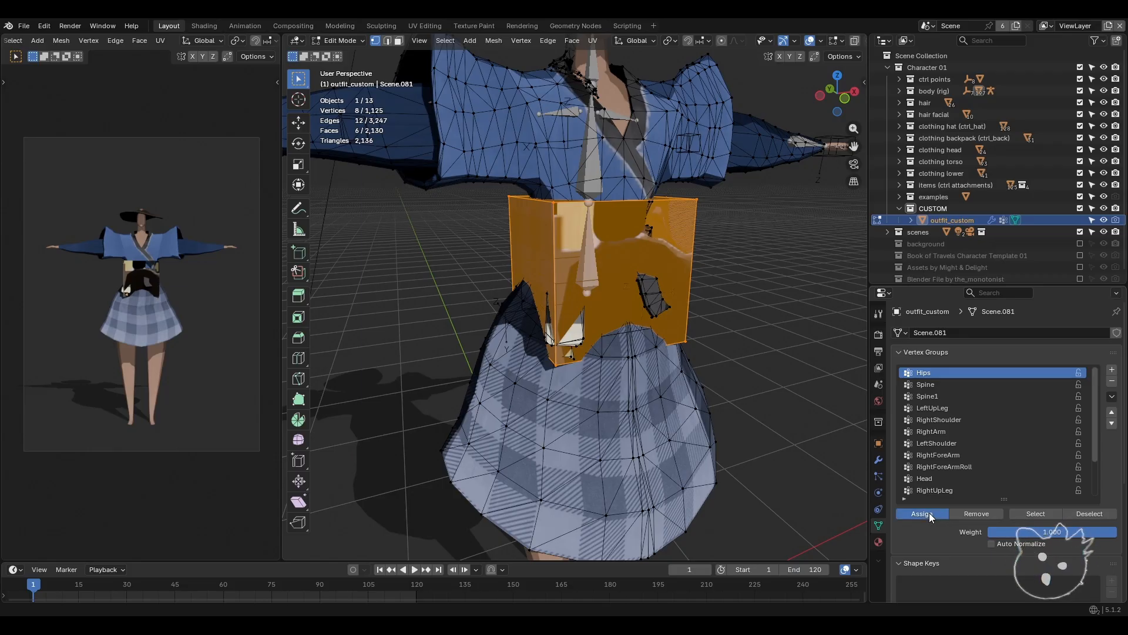
- Switch the outfit to Weight Paint mode, turn off the face selection mask, and check the cube's Hips weights
left_click(341, 40)
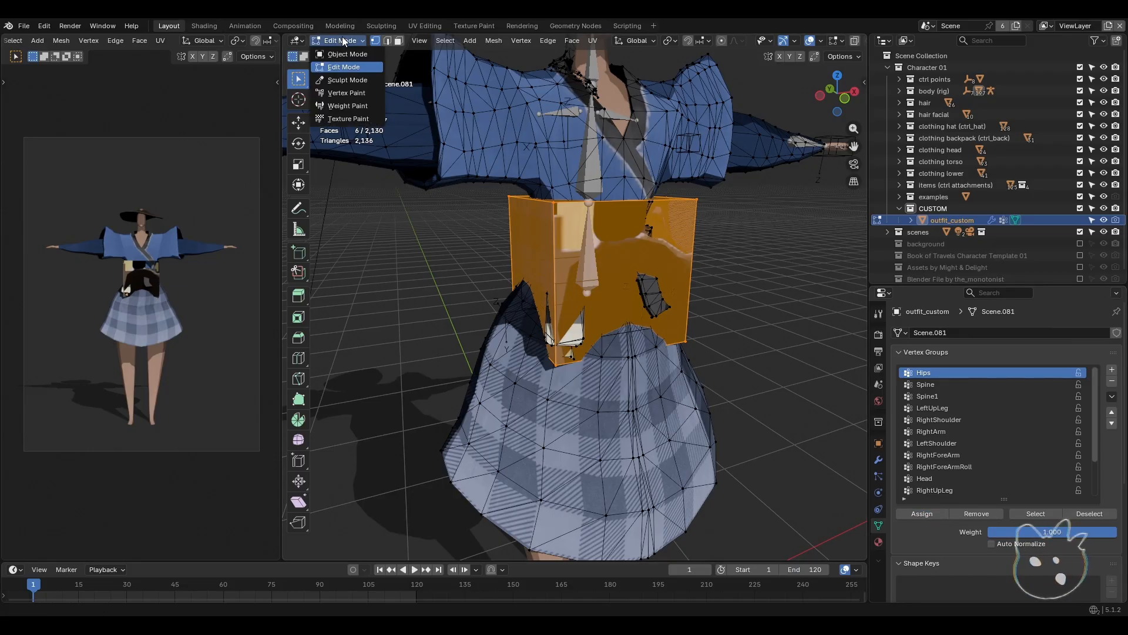
left_click(337, 54)
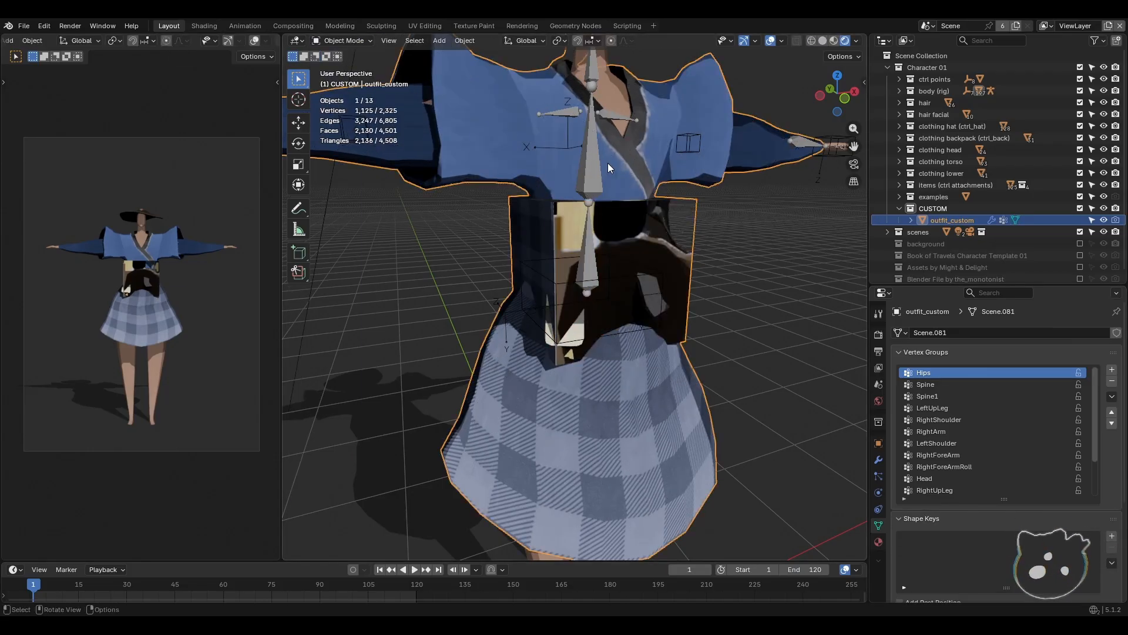
left_click(356, 41)
left_click(343, 101)
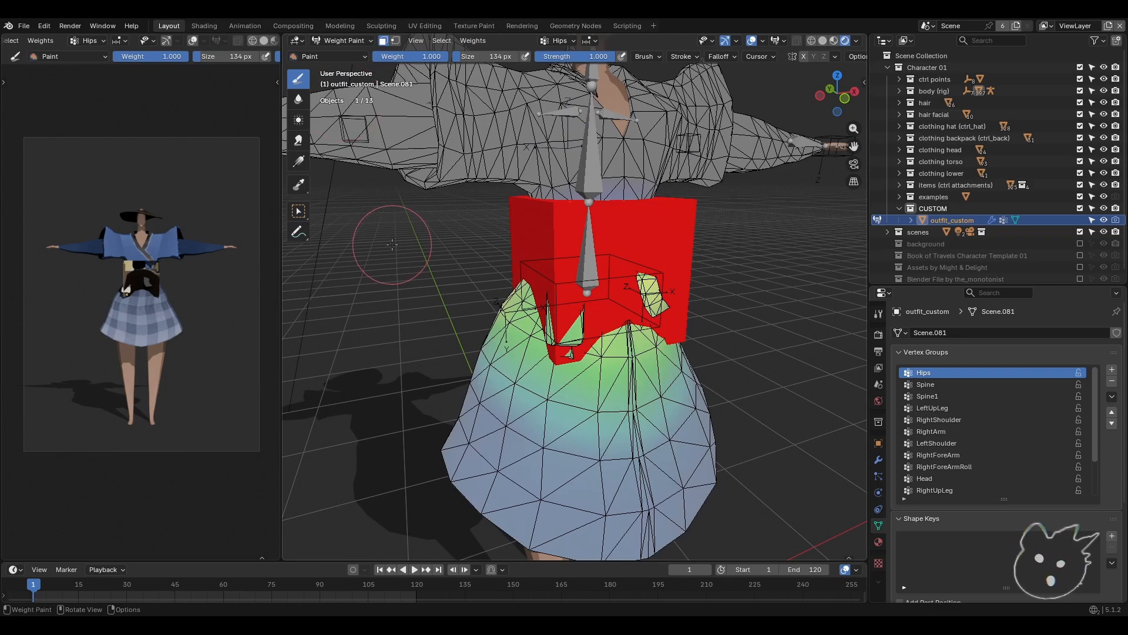
left_click(382, 41)
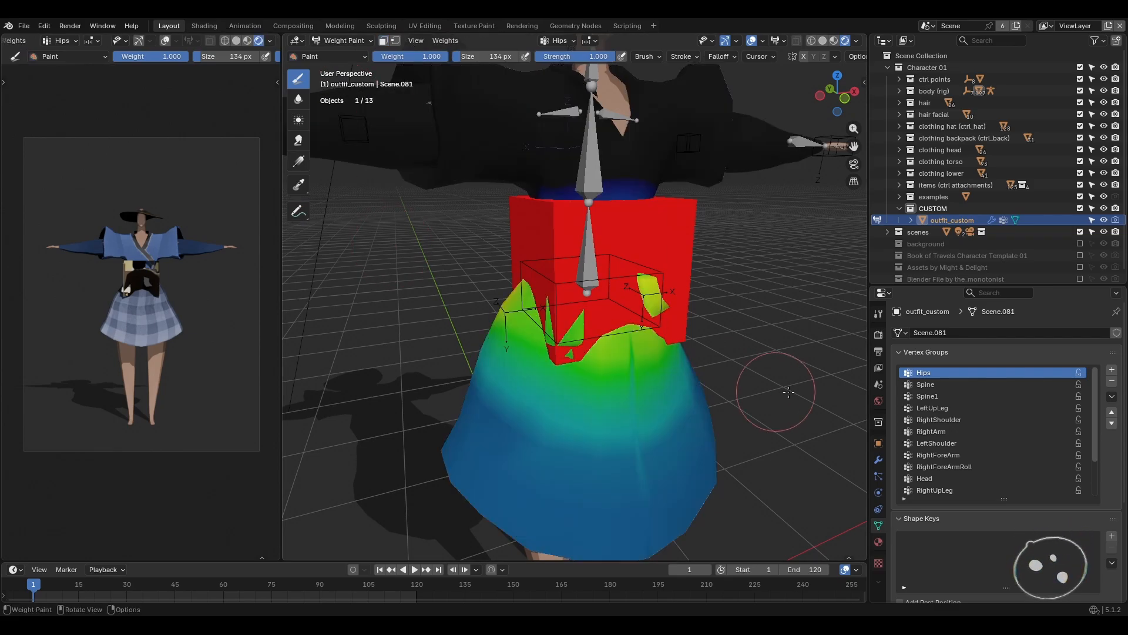
left_click(951, 395)
scroll(958, 392, "up", 2, "ctrl")
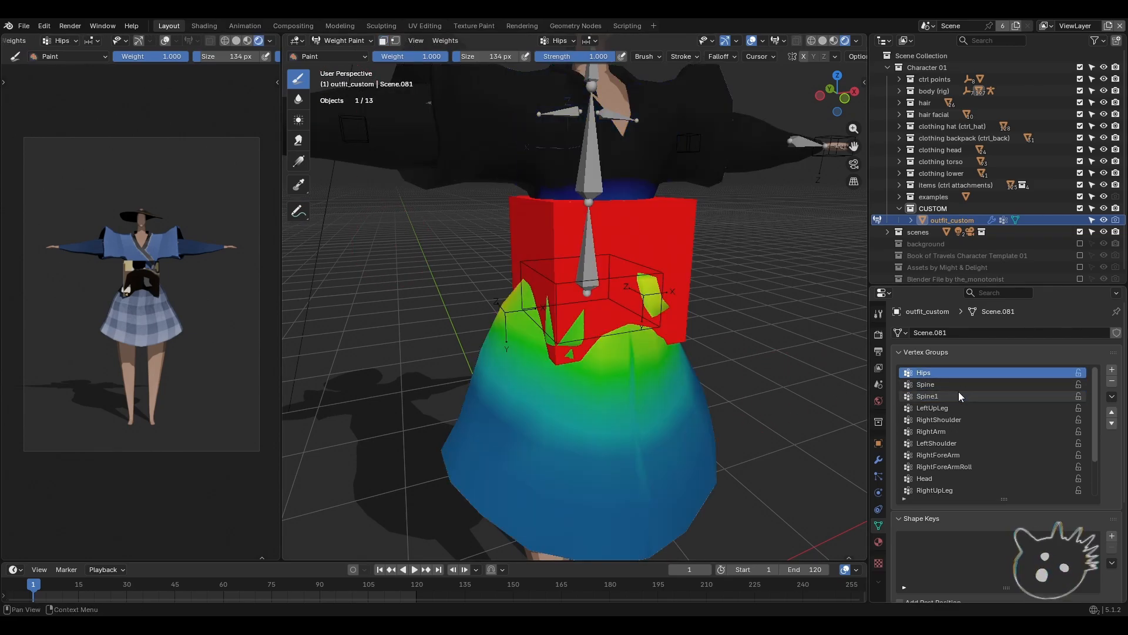
- Compare the painted weights of the Hips, Spine and Spine1 vertex groups on outfit_custom
scroll(958, 391, "down", 2, "ctrl")
scroll(958, 392, "up", 2, "ctrl")
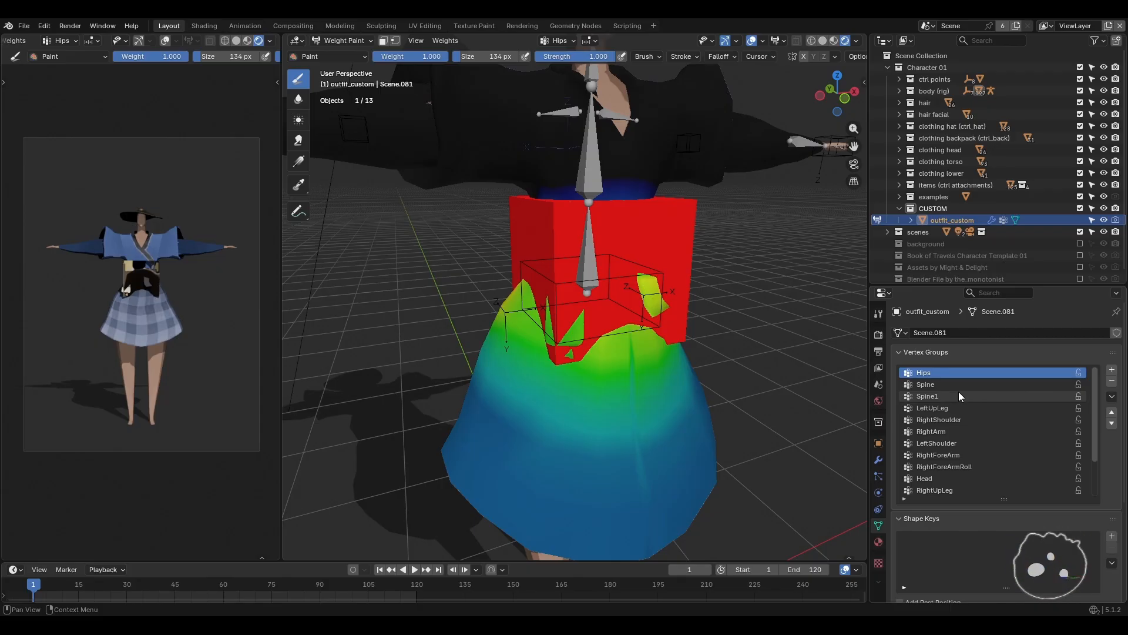
scroll(958, 392, "down", 1, "ctrl")
scroll(958, 391, "up", 1, "ctrl")
scroll(958, 391, "down", 2, "ctrl")
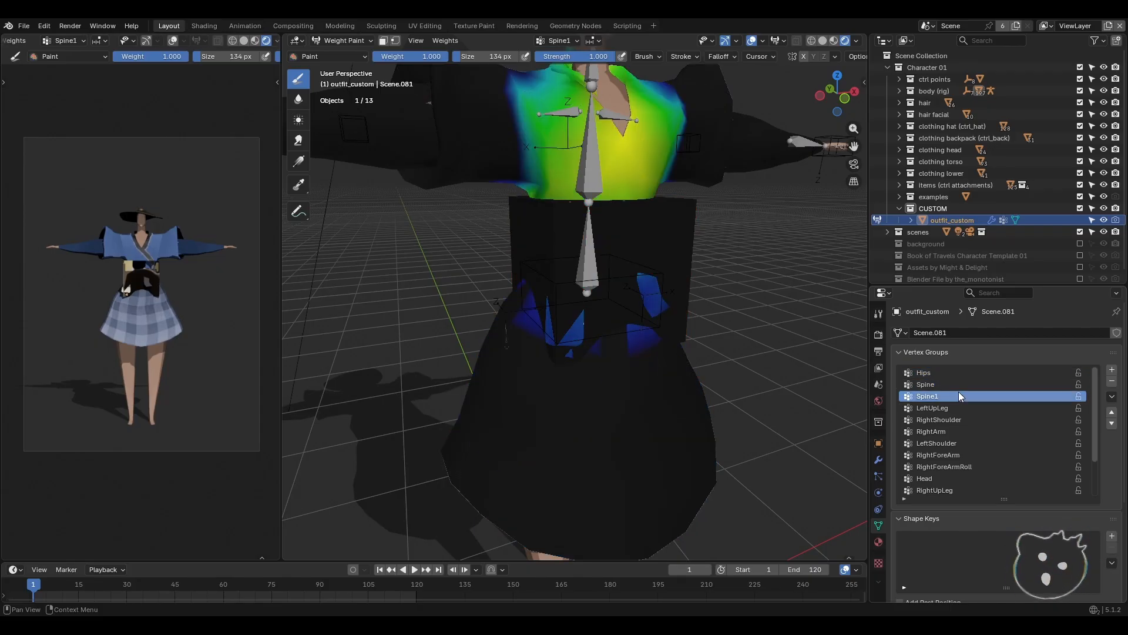
scroll(958, 392, "up", 2, "ctrl")
- Leave Weight Paint mode, put the CharacterForm armature in Pose Mode and try moving its Hips bone
left_click(337, 41)
left_click(336, 53)
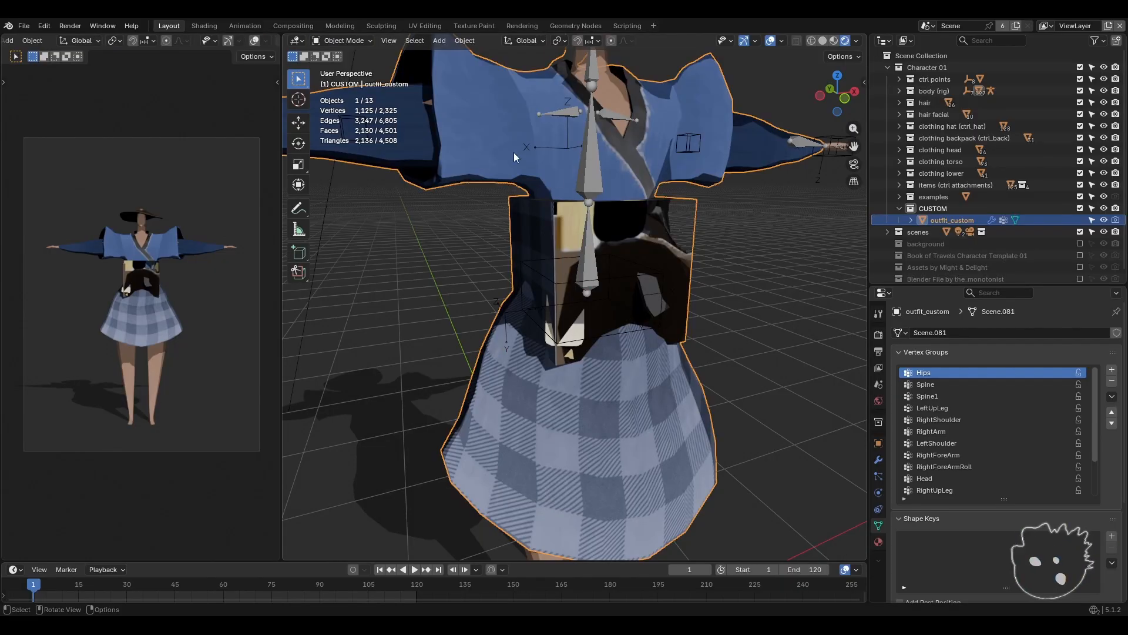
left_click(592, 176)
left_click(344, 40)
left_click(338, 79)
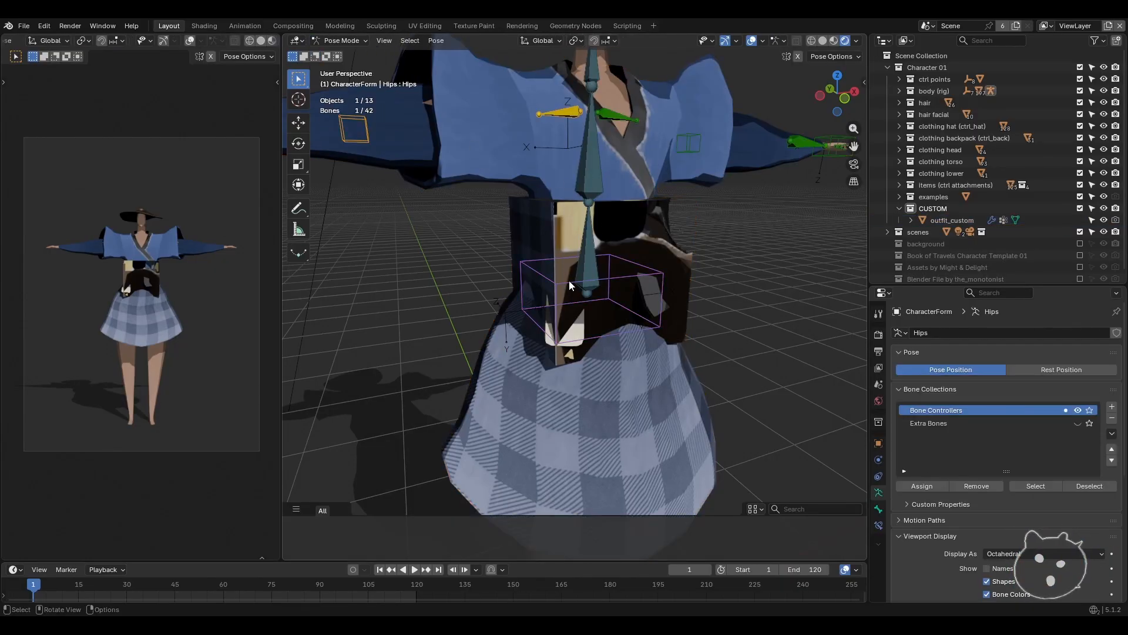
key("g")
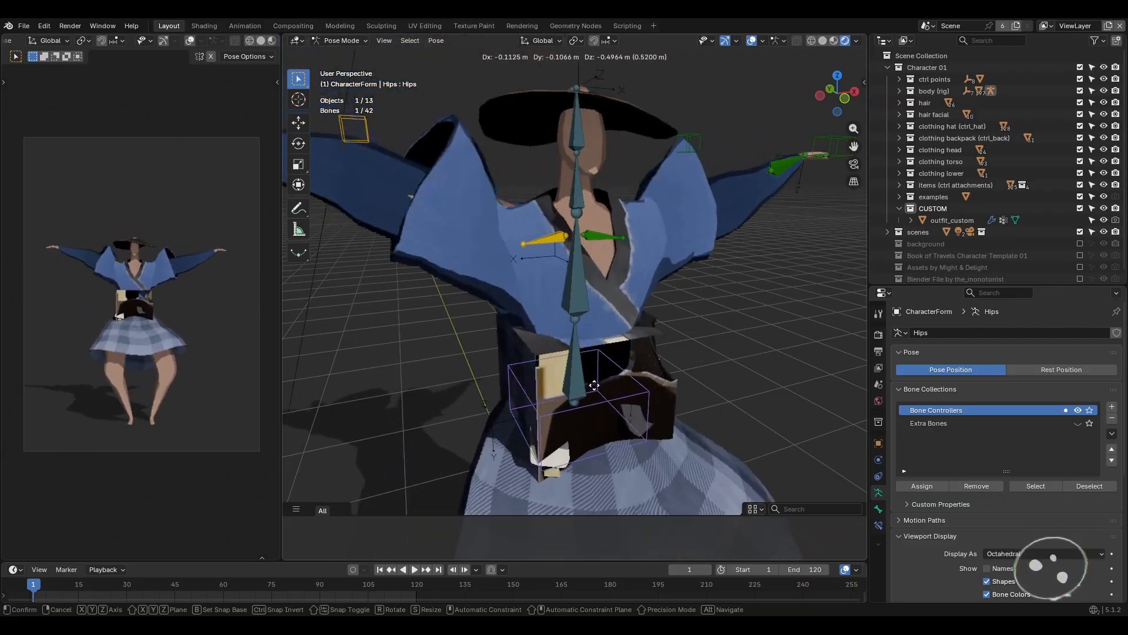
right_click(571, 318)
- Select the Spine bone and enable the Move and Rotate object gizmos in the viewport
left_click(598, 249)
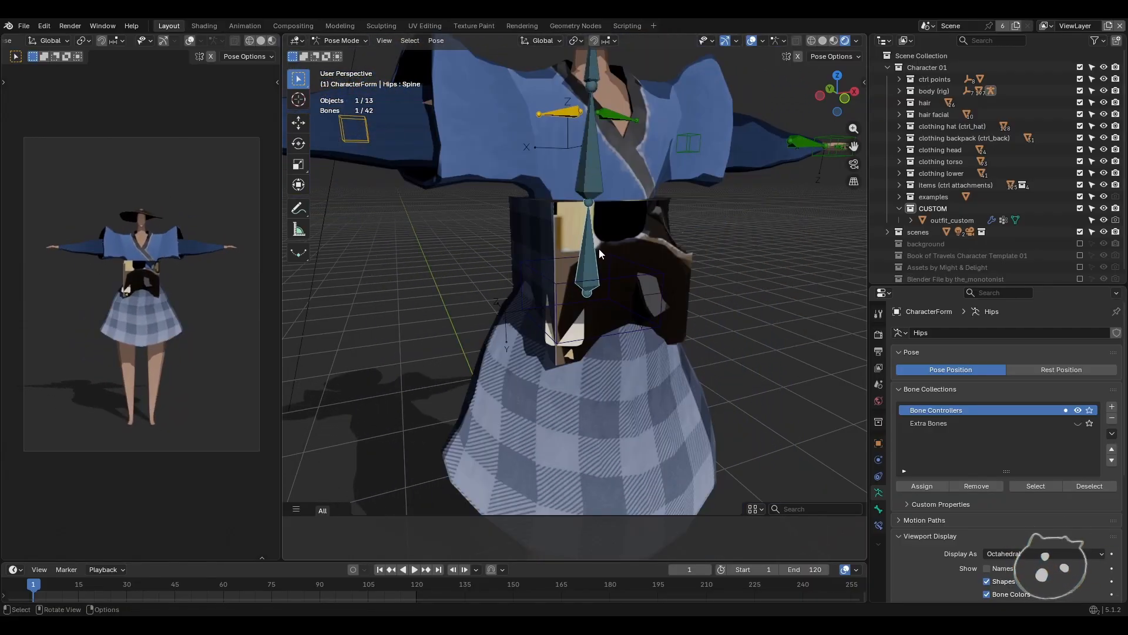
middle_click_drag(599, 249, 652, 243)
left_click(737, 41)
left_click(714, 177)
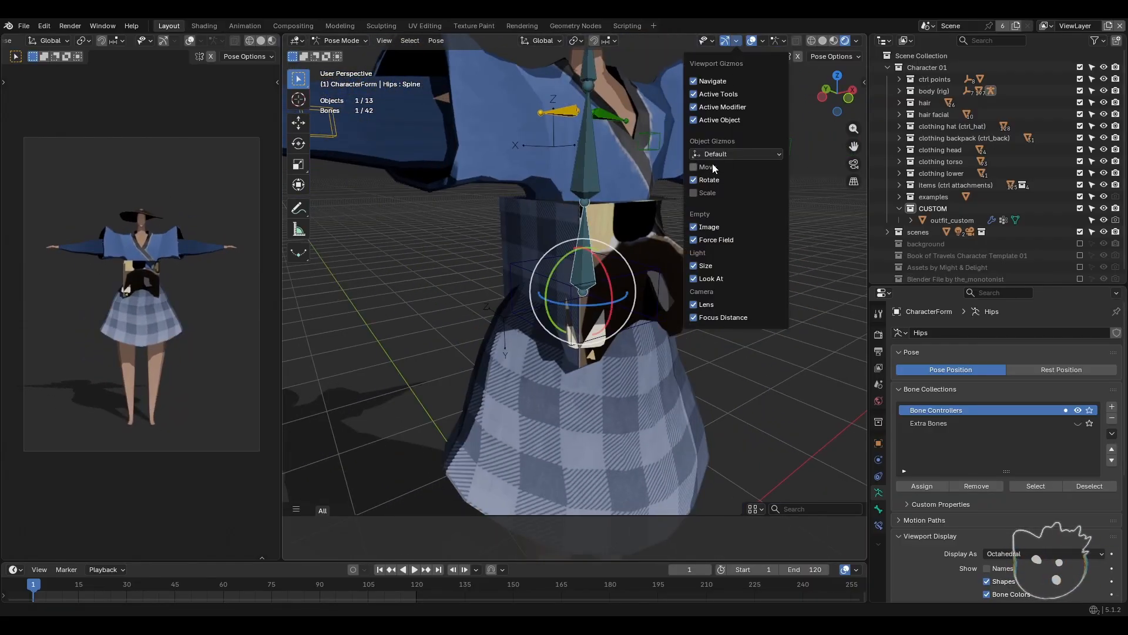
- Try rotating the Spine bone to test the outfit's waist deformation, and undo the rotation
middle_click_drag(440, 280, 535, 265)
left_click_drag(590, 249, 568, 267)
key("ctrl+z")
mouse_move(614, 287)
middle_mouse_down()
mouse_move(545, 280)
mouse_move(620, 266)
middle_mouse_up()
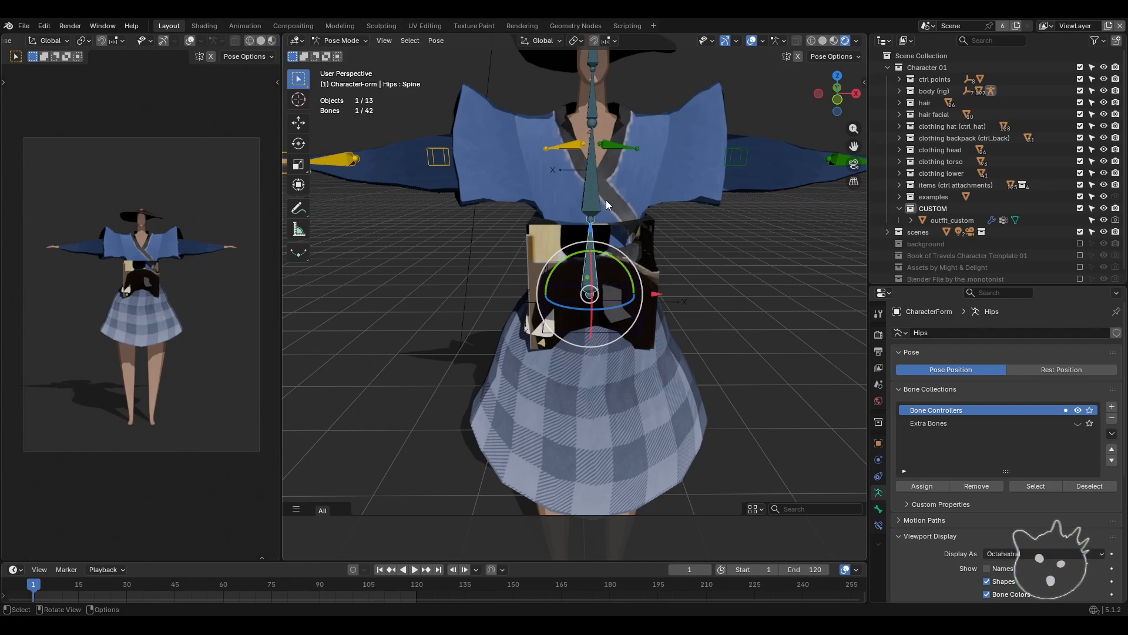
mouse_move(694, 347)
middle_mouse_down()
mouse_move(727, 340)
mouse_move(711, 339)
middle_mouse_up()
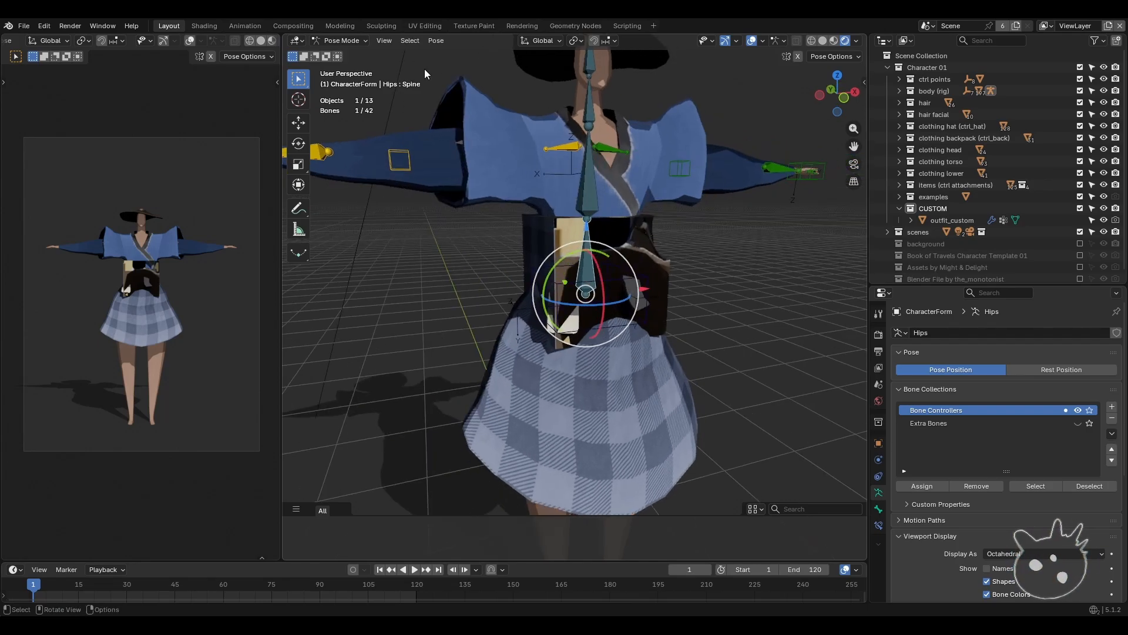
- Return the armature to Object Mode and deselect everything
left_click(335, 39)
left_click(336, 54)
left_click(425, 309)
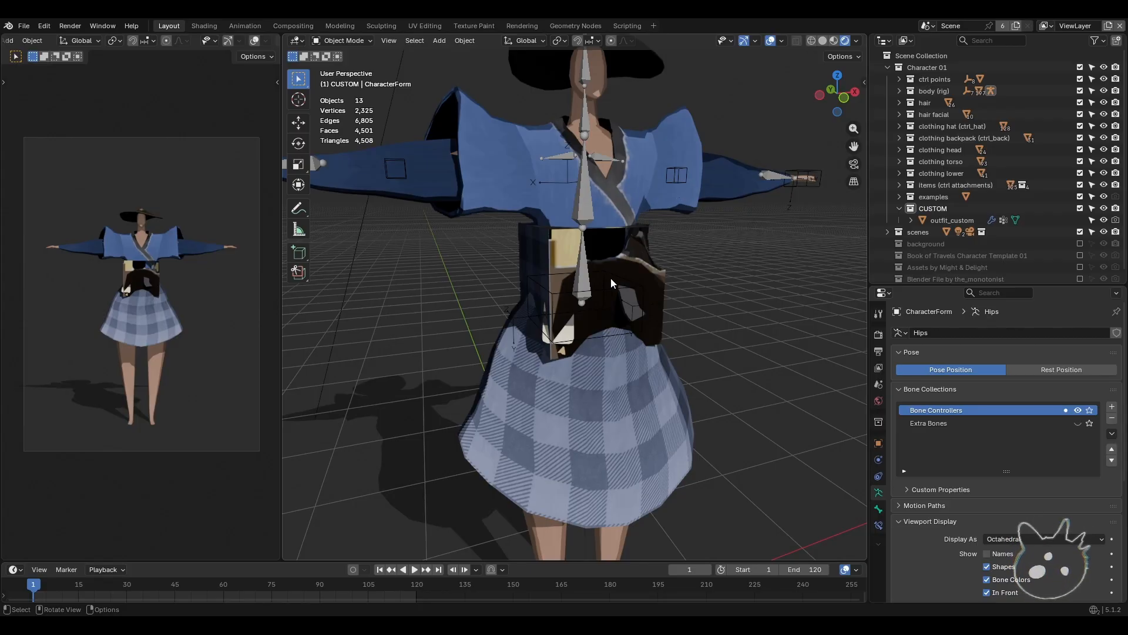
- Delete the faces of the box enclosing the waist in the outfit_custom mesh
left_click(593, 241)
key("Tab")
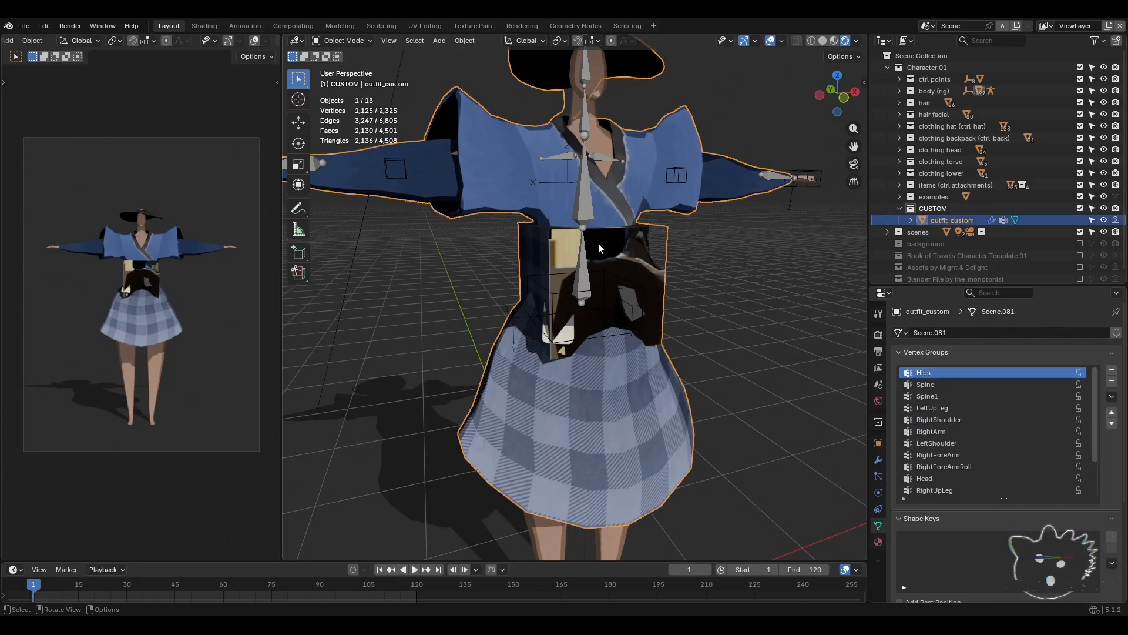
key("l")
key("x")
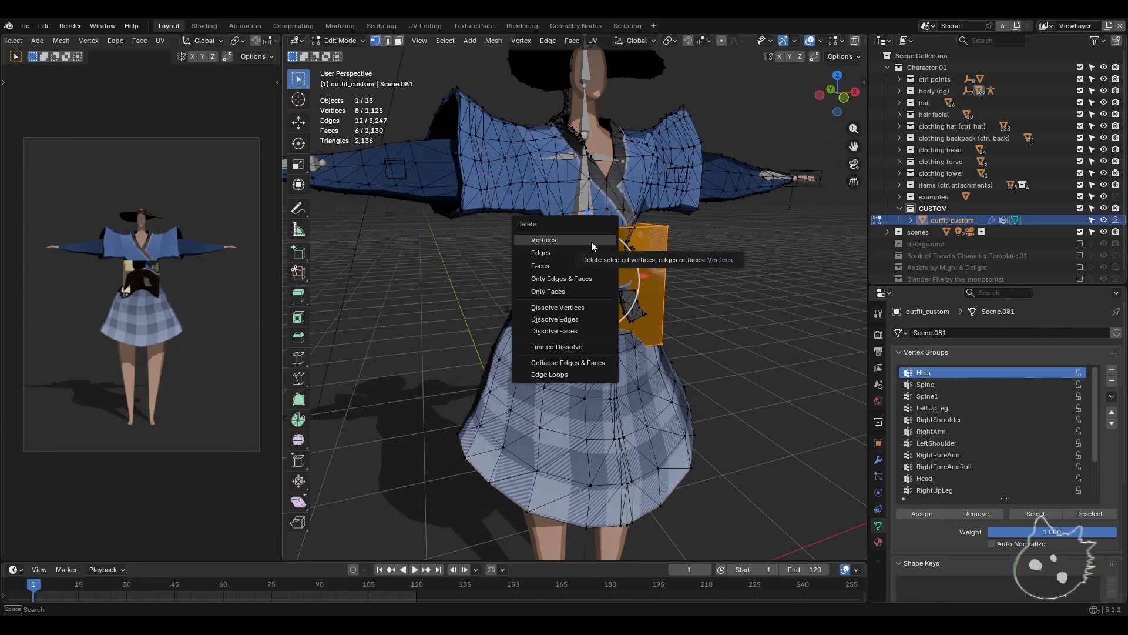
left_click(565, 266)
- Select a vertex on the upper edge of the hanging pouch and hide the viewport gizmos
scroll(598, 323, "up", 5)
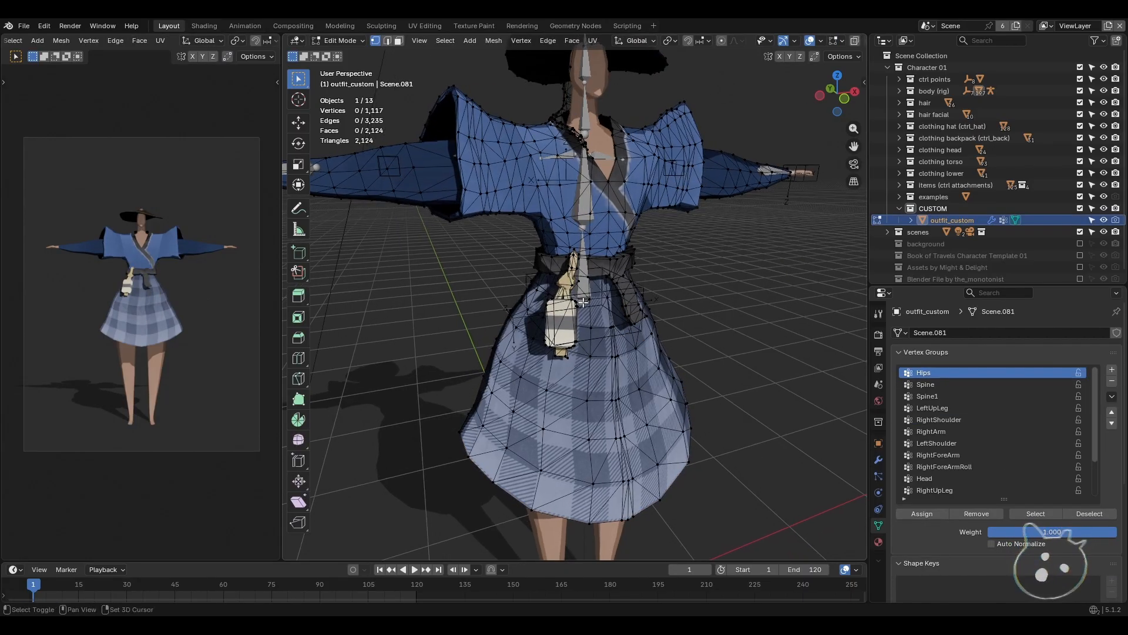
middle_click_drag(590, 318, 685, 424)
left_click(679, 330)
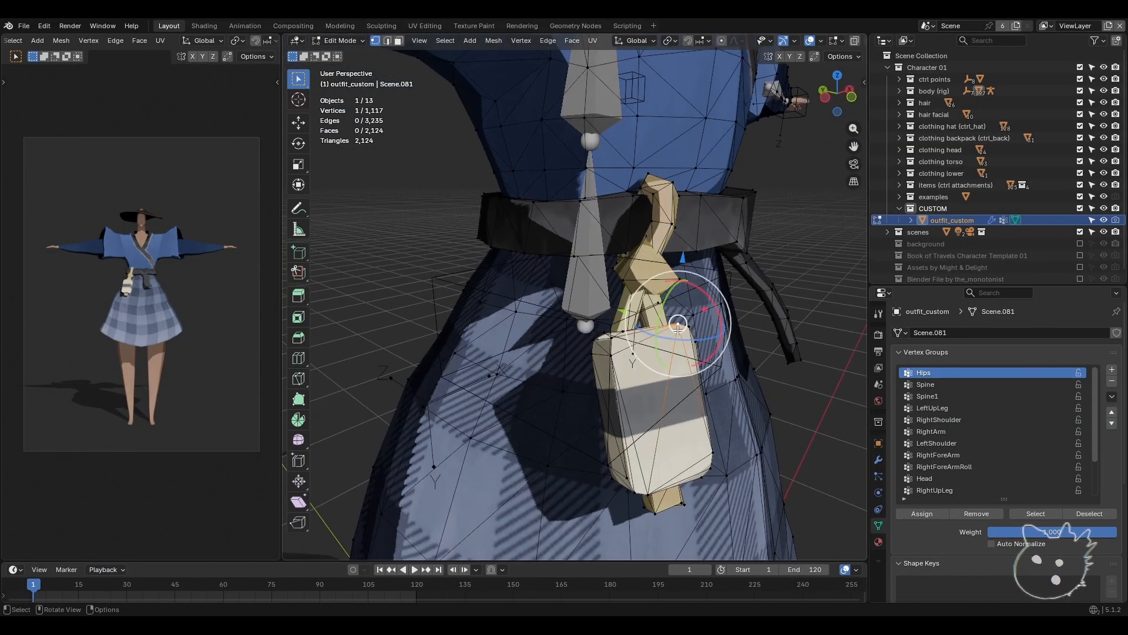
mouse_move(679, 331)
middle_mouse_down()
mouse_move(689, 376)
mouse_move(676, 380)
mouse_move(661, 343)
middle_mouse_up()
left_click(783, 42)
- Select the pouch body's linked geometry, try moving it away from its strap, and clear the selection
key("l")
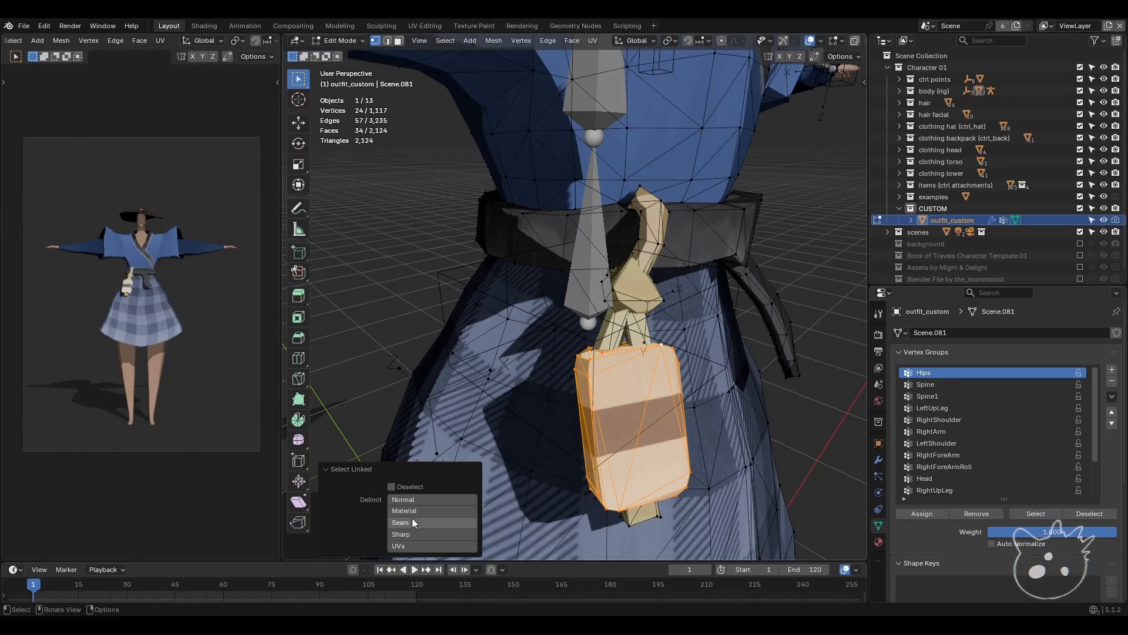
middle_click_drag(632, 388, 638, 335)
key("g")
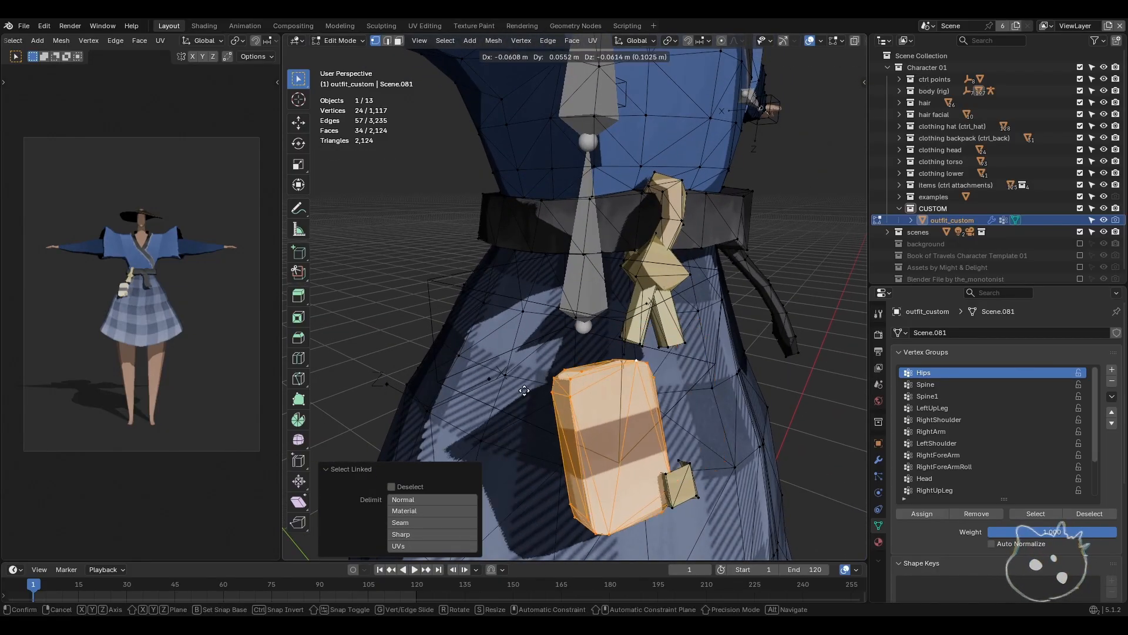
right_click(626, 259)
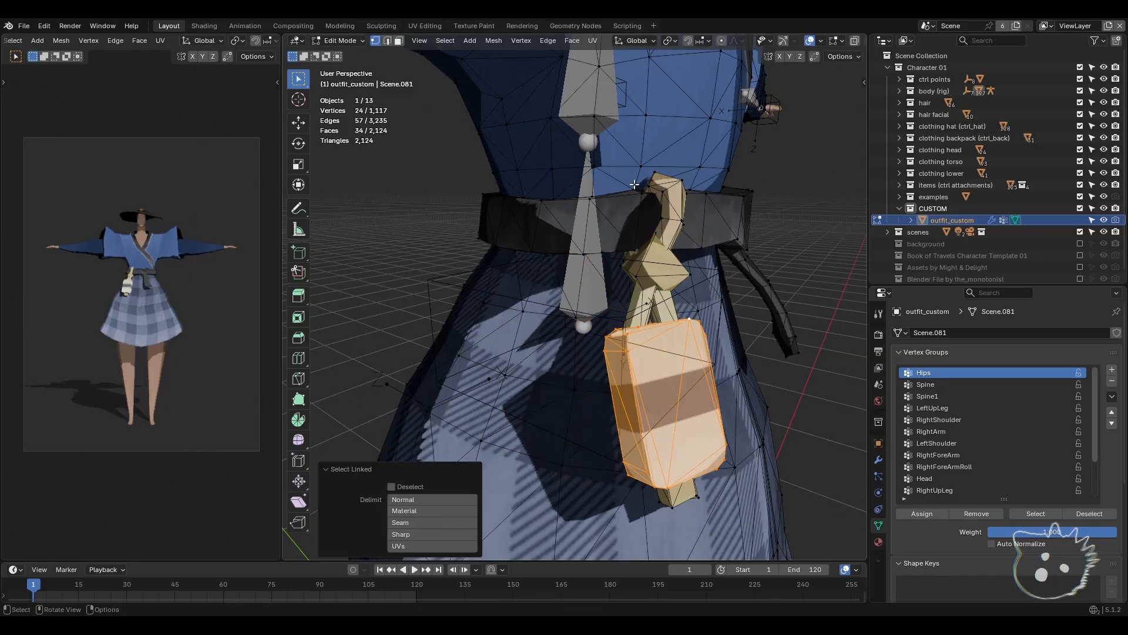
scroll(691, 435, "down", 1)
key("alt+a")
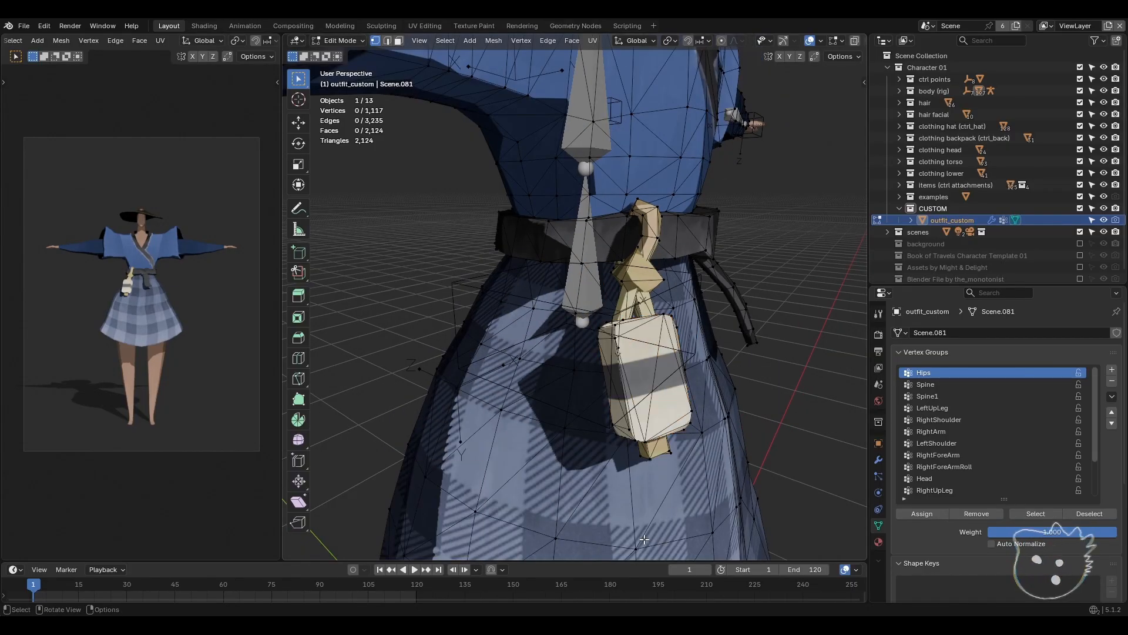
key("l")
scroll(624, 538, "down", 8)
middle_click_drag(629, 496, 587, 448)
scroll(588, 449, "up", 4)
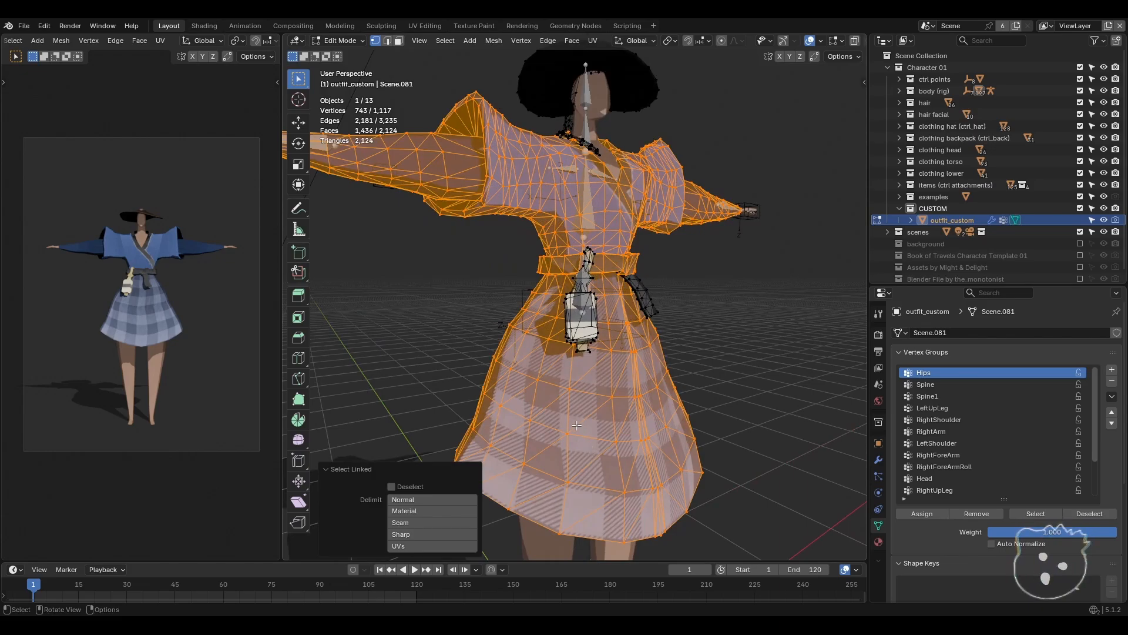
key("alt+a")
scroll(580, 407, "up", 4)
key("l")
key("alt+a")
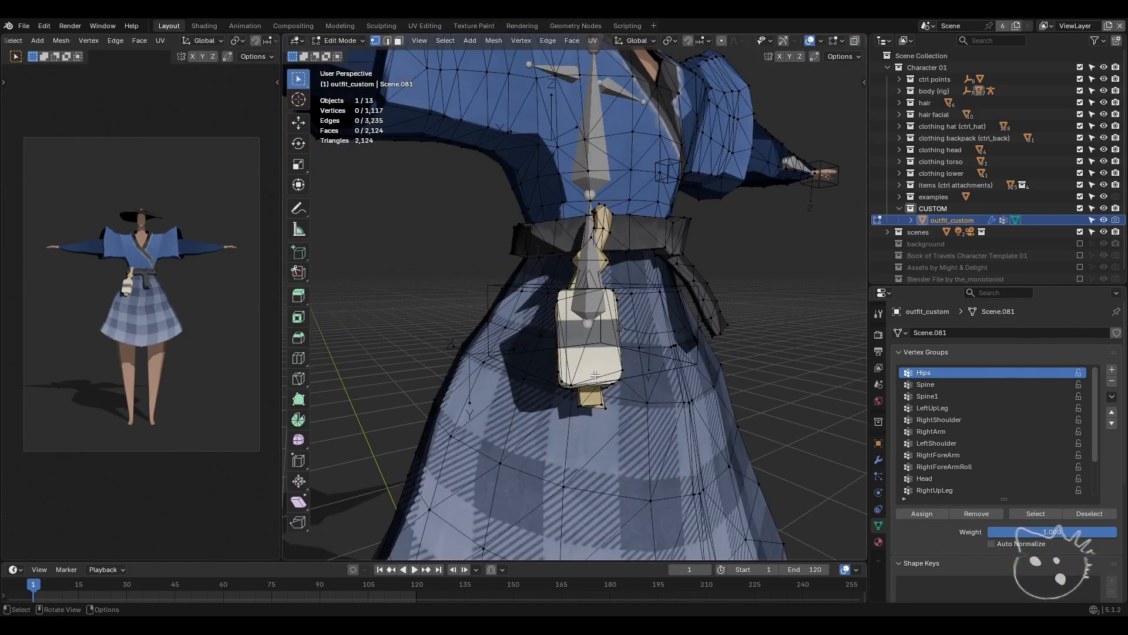
- Select the linked geometry of the pouch body, its bottom tab and the knot above it
middle_click_drag(596, 375, 596, 383)
scroll(595, 386, "up", 1)
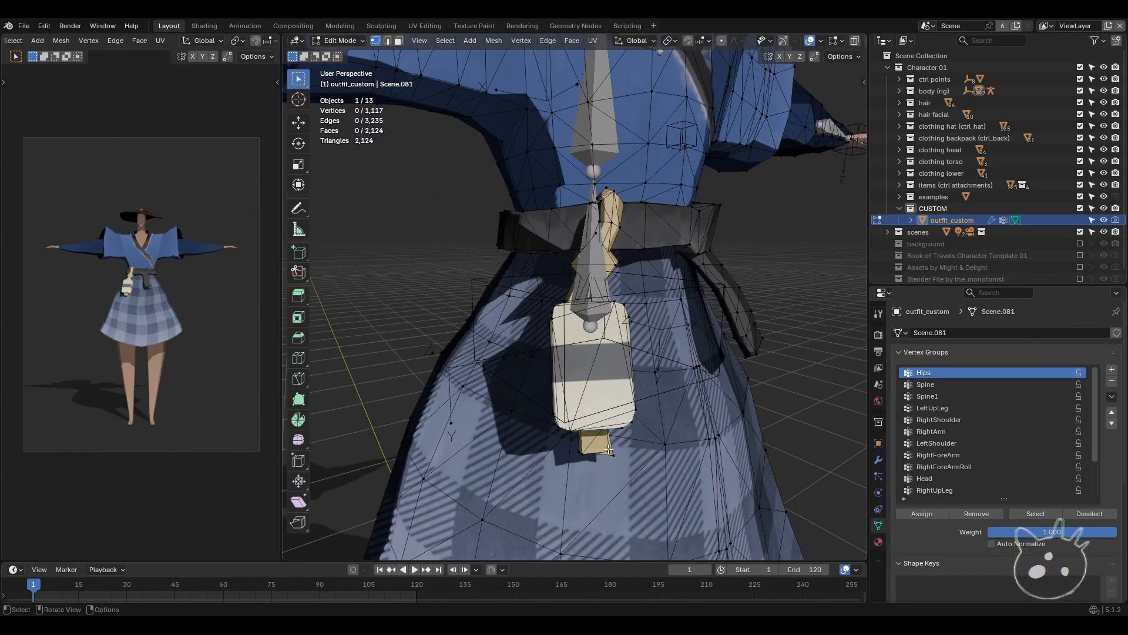
key("l")
key("l")
scroll(604, 346, "up", 3)
middle_click_drag(594, 302, 542, 308)
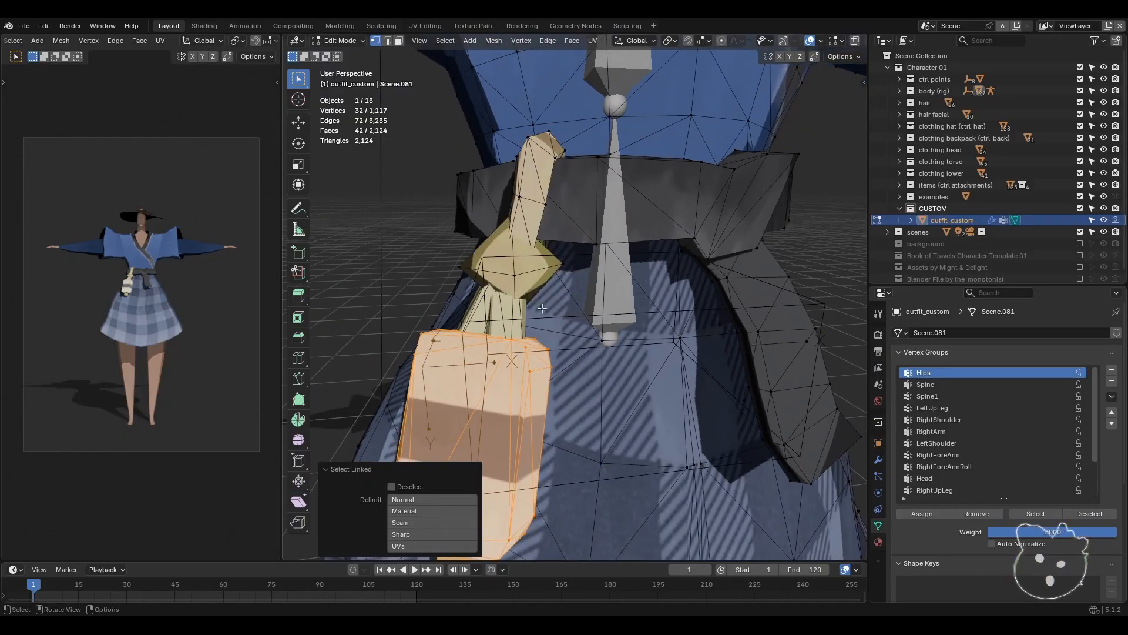
key("l")
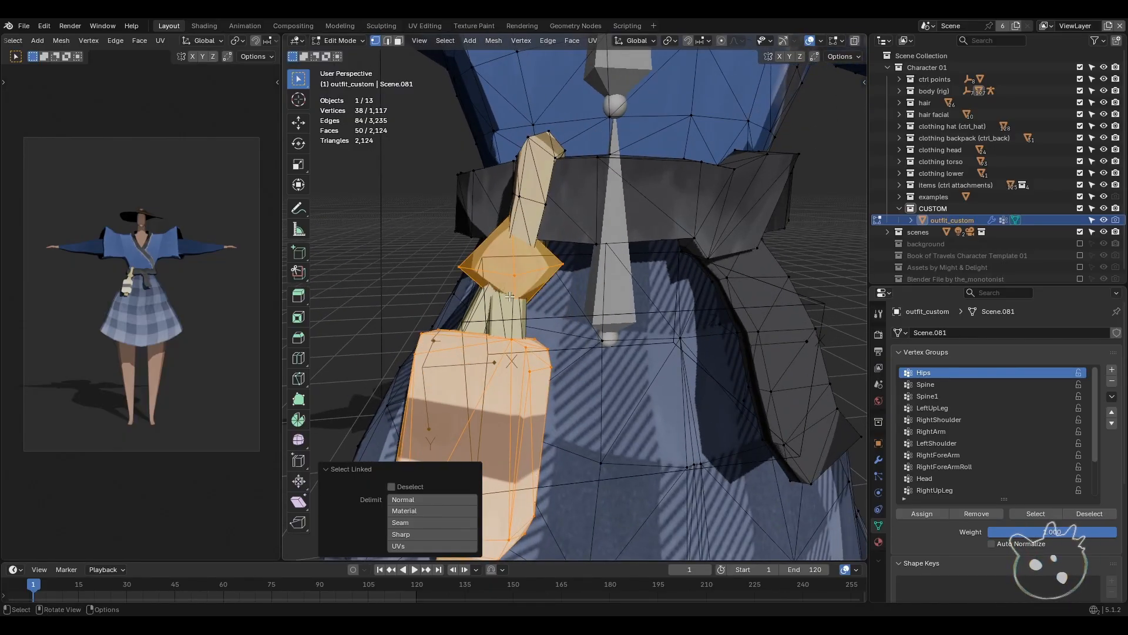
left_click(345, 40)
left_click(341, 51)
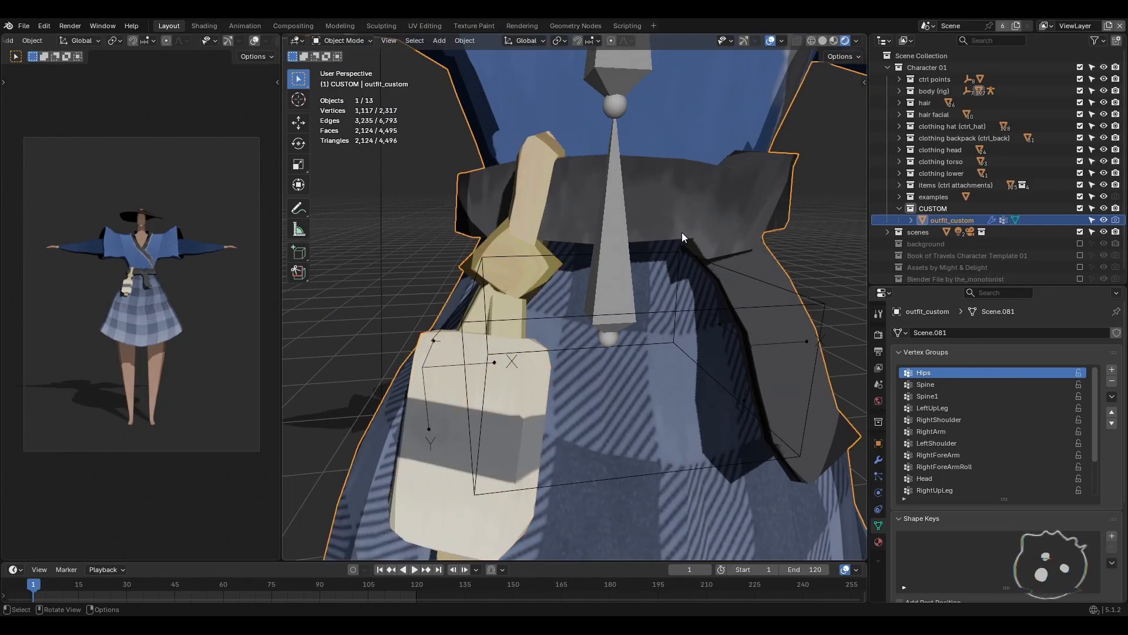
left_click(612, 246)
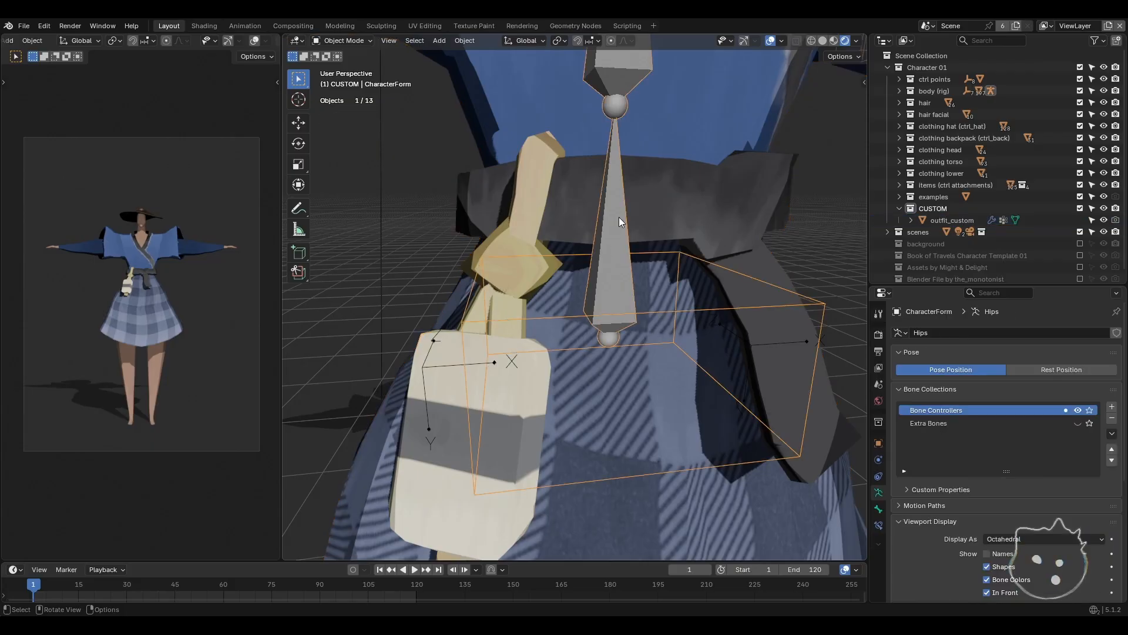
mouse_move(619, 217)
middle_mouse_down()
mouse_move(612, 286)
mouse_move(620, 230)
middle_mouse_up()
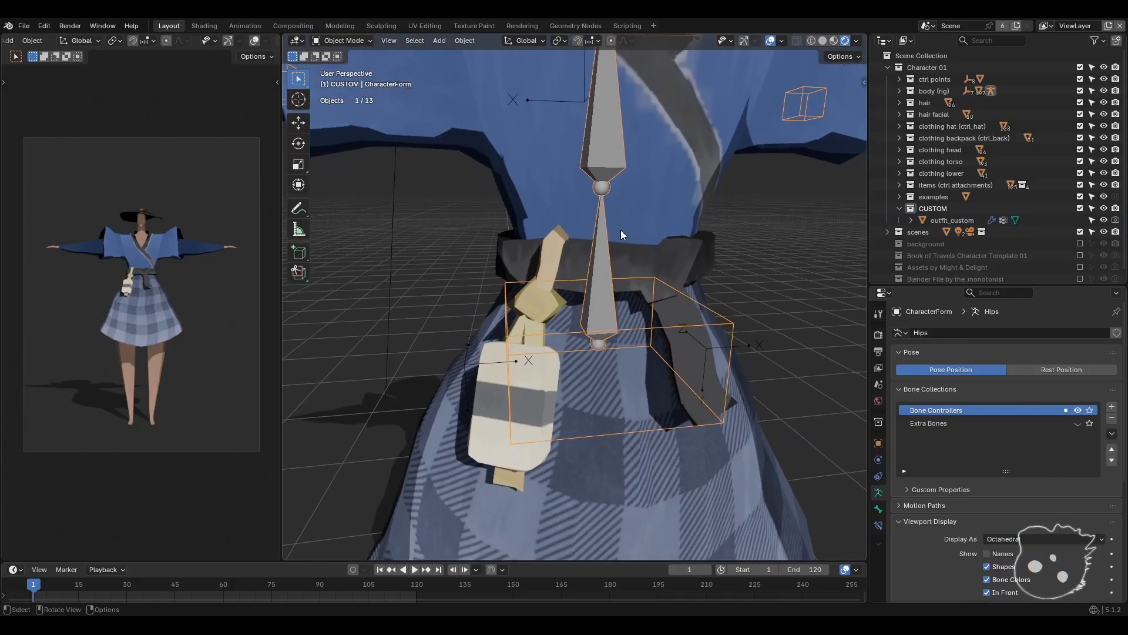
left_click(485, 416)
key("Tab")
key("alt+a")
- Hide the bones in the viewport overlays while editing the outfit mesh
middle_click_drag(485, 416, 510, 402)
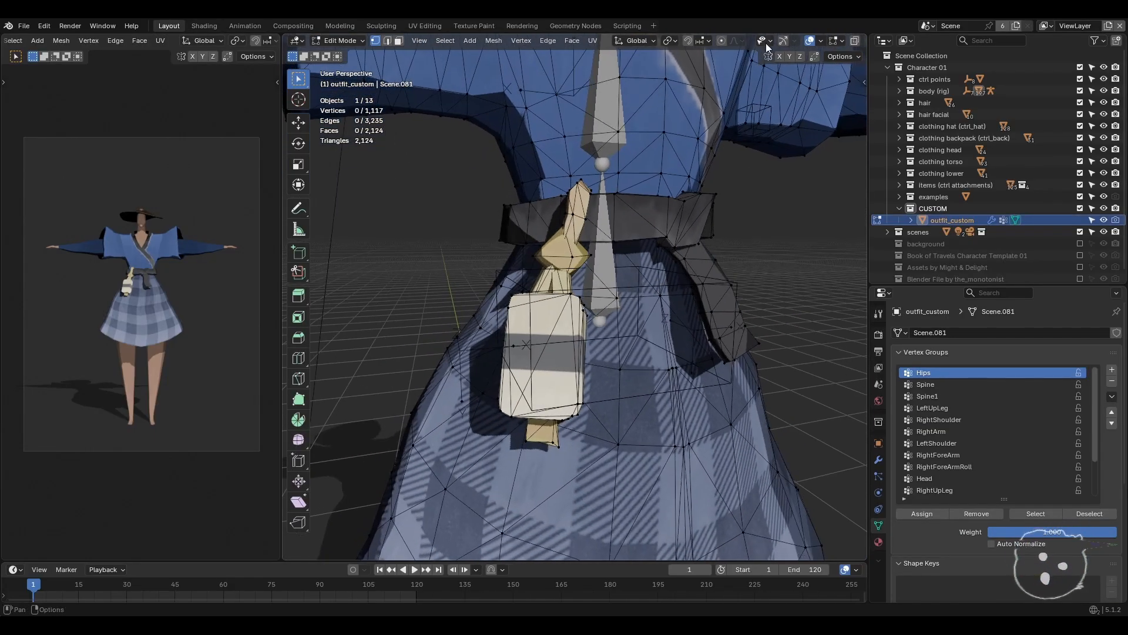
scroll(821, 44, "down", 2)
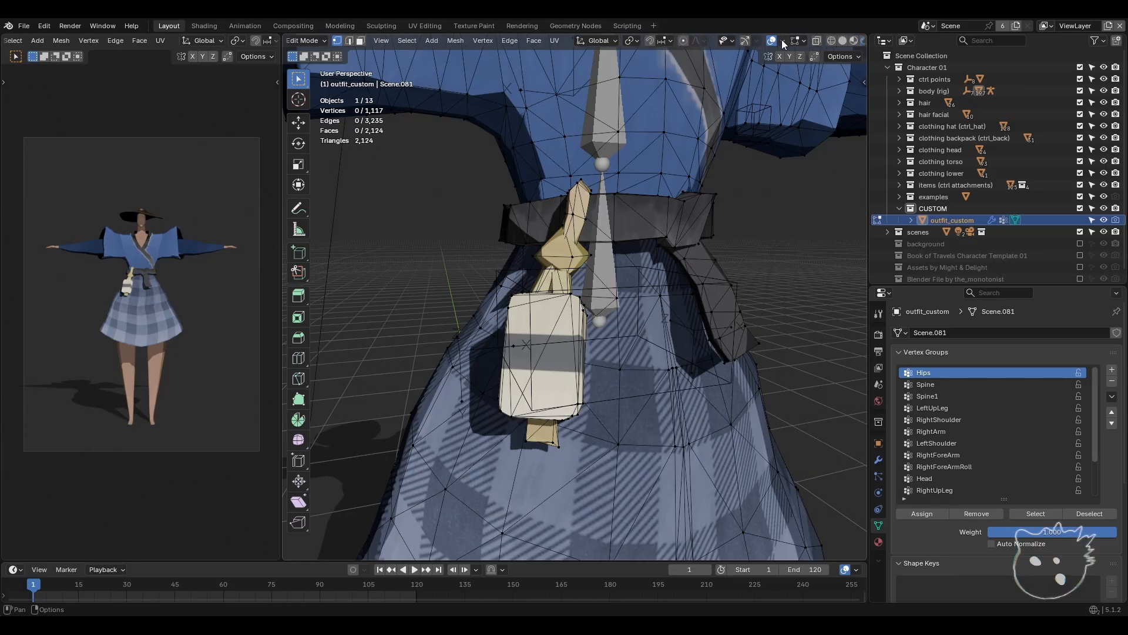
left_click(785, 41)
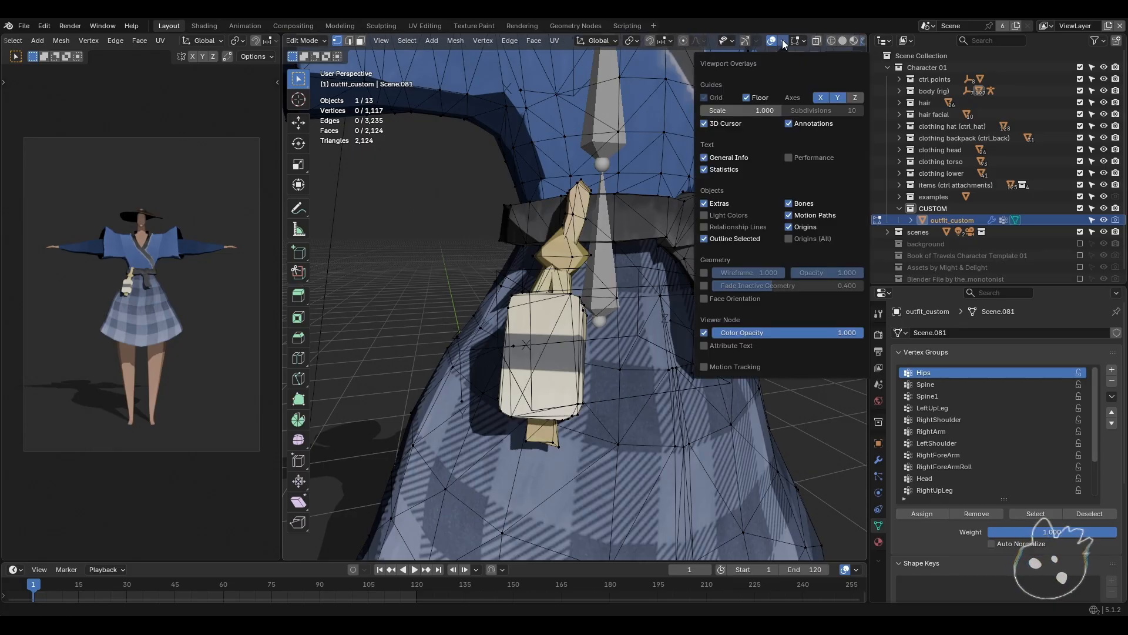
left_click(807, 204)
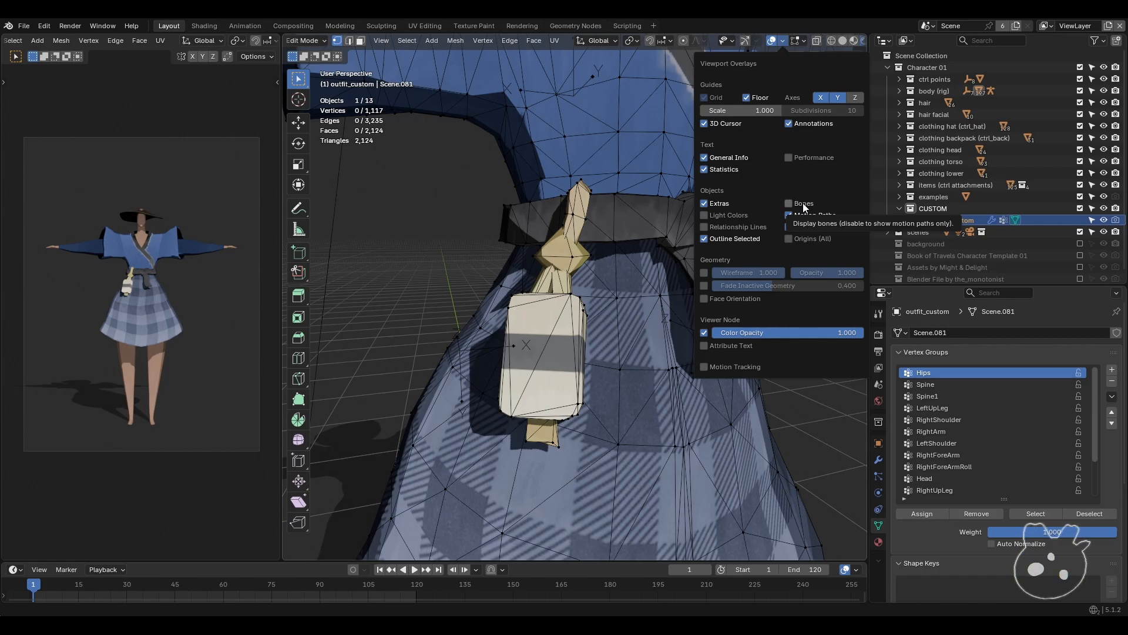
middle_click_drag(517, 346, 535, 344)
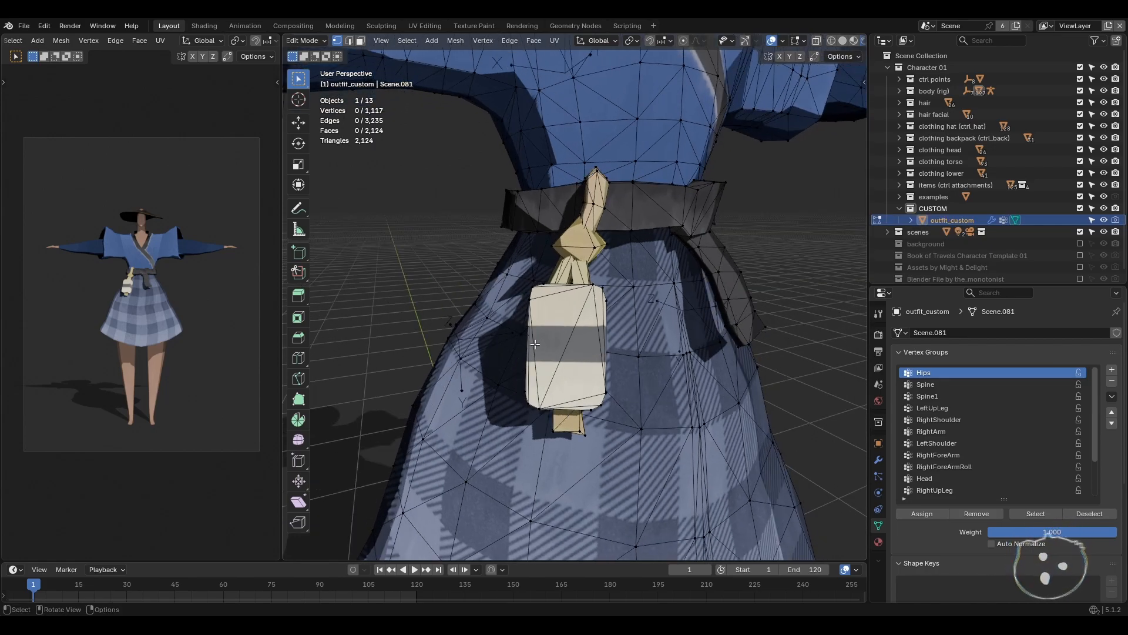
left_click(563, 410)
key("ctrl+l")
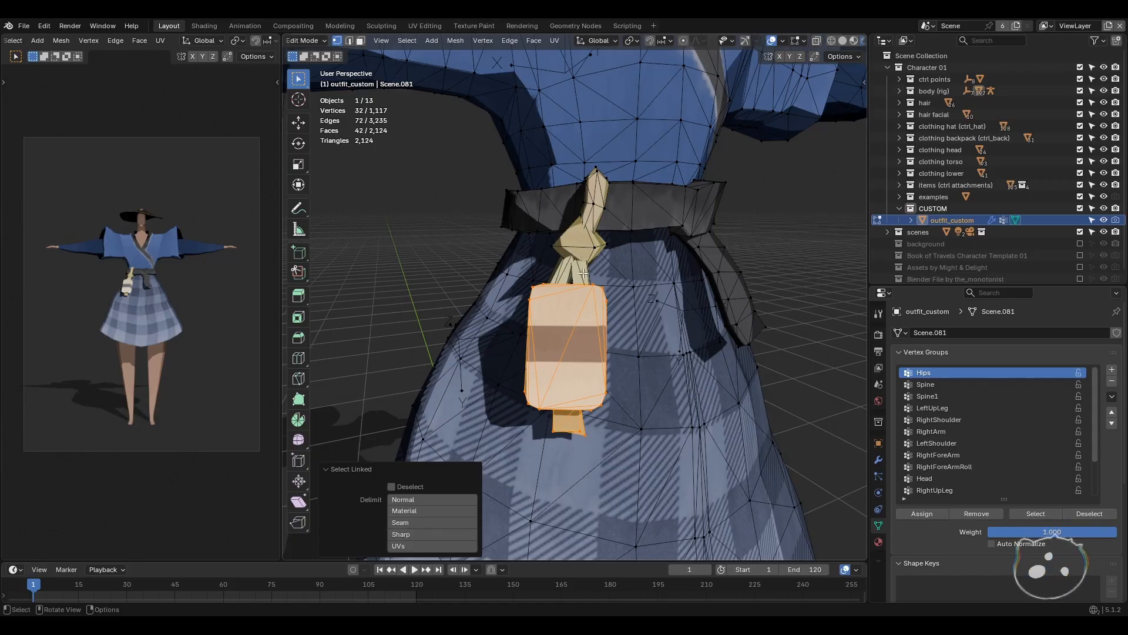
key("l")
key("alt+a")
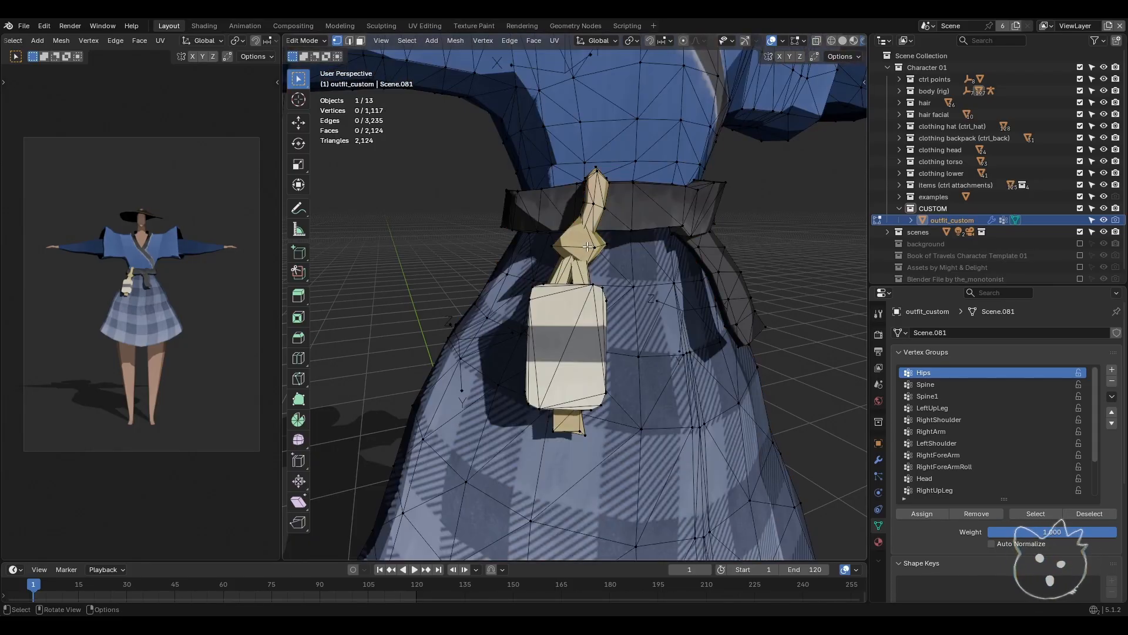
- Select all linked parts of the hanging pouch: strap, knot, lower strands, body and bottom tab
key("l")
scroll(570, 397, "up", 2)
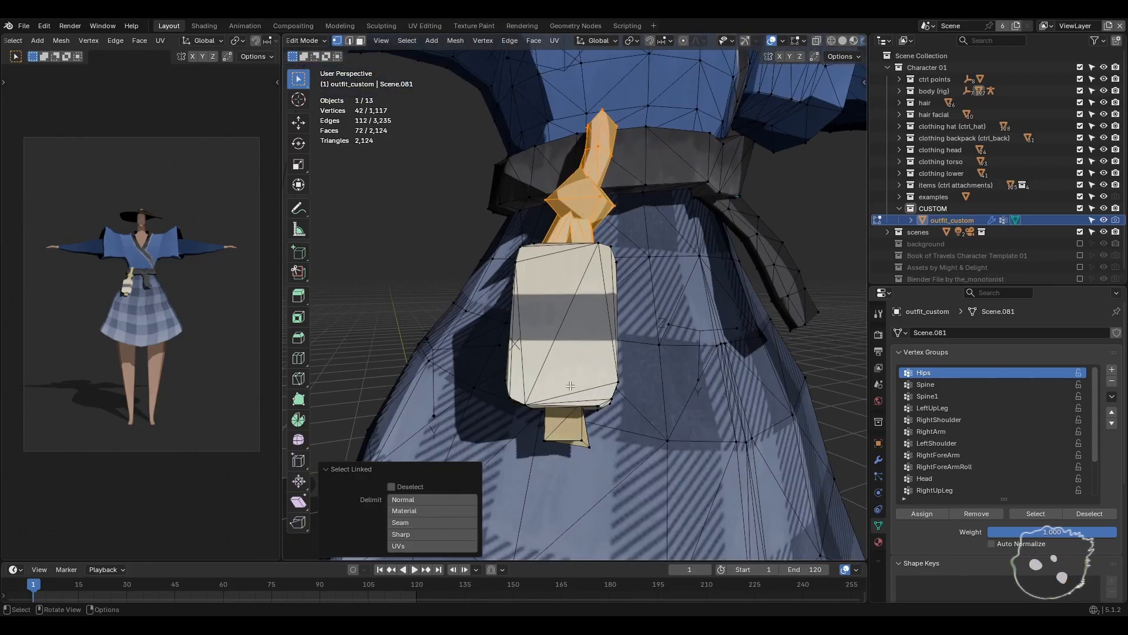
key("l")
mouse_move(573, 322)
middle_mouse_down()
mouse_move(643, 339)
mouse_move(580, 332)
middle_mouse_up()
key("l")
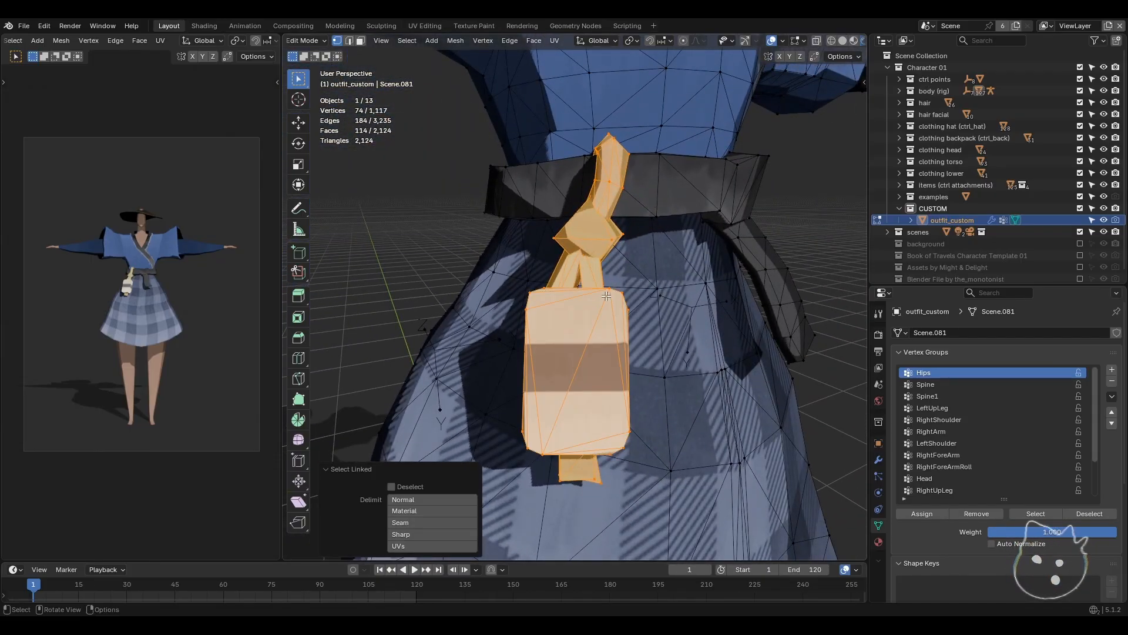
- Try duplicating the complete hanging pouch beside the original, then undo the copy
scroll(597, 318, "down", 3)
key("g")
left_click(599, 369)
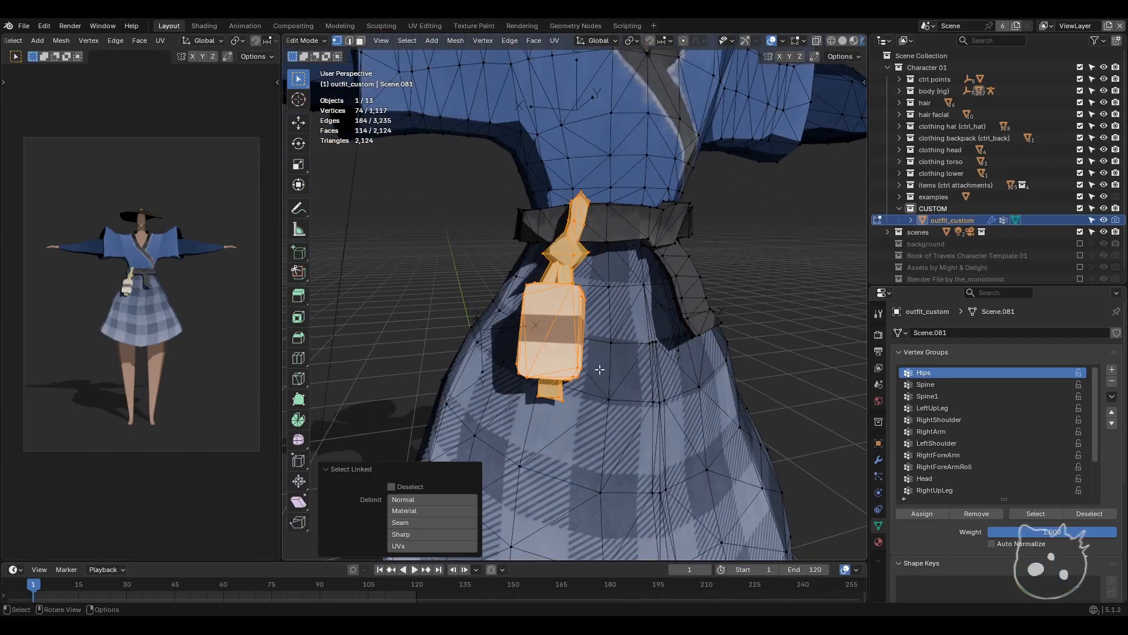
middle_click_drag(599, 369, 676, 376)
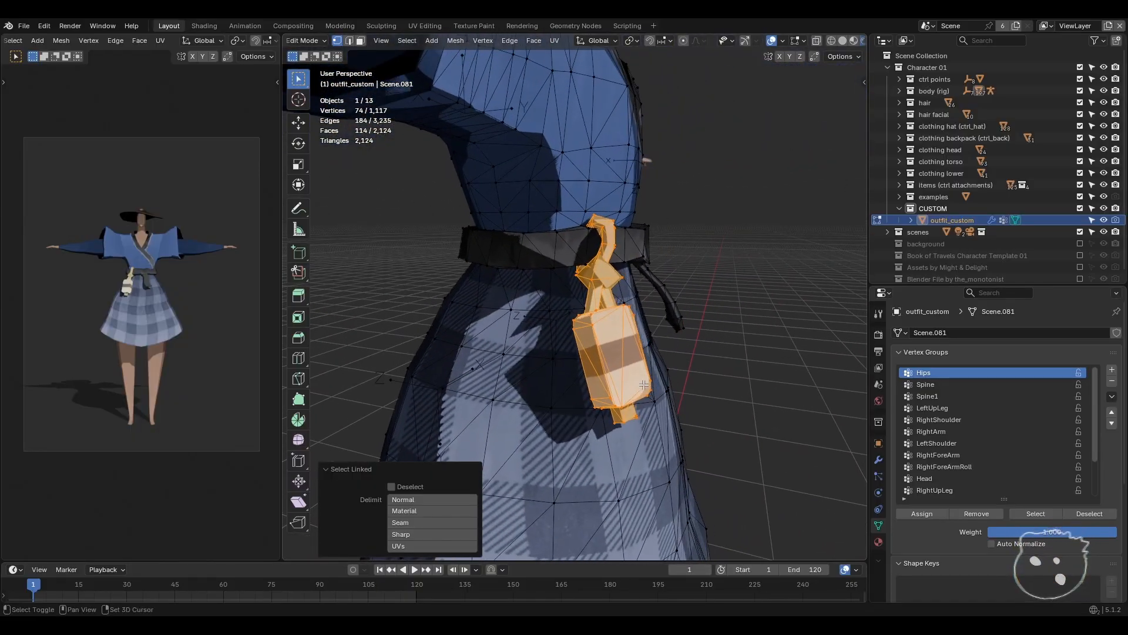
key("shift+d")
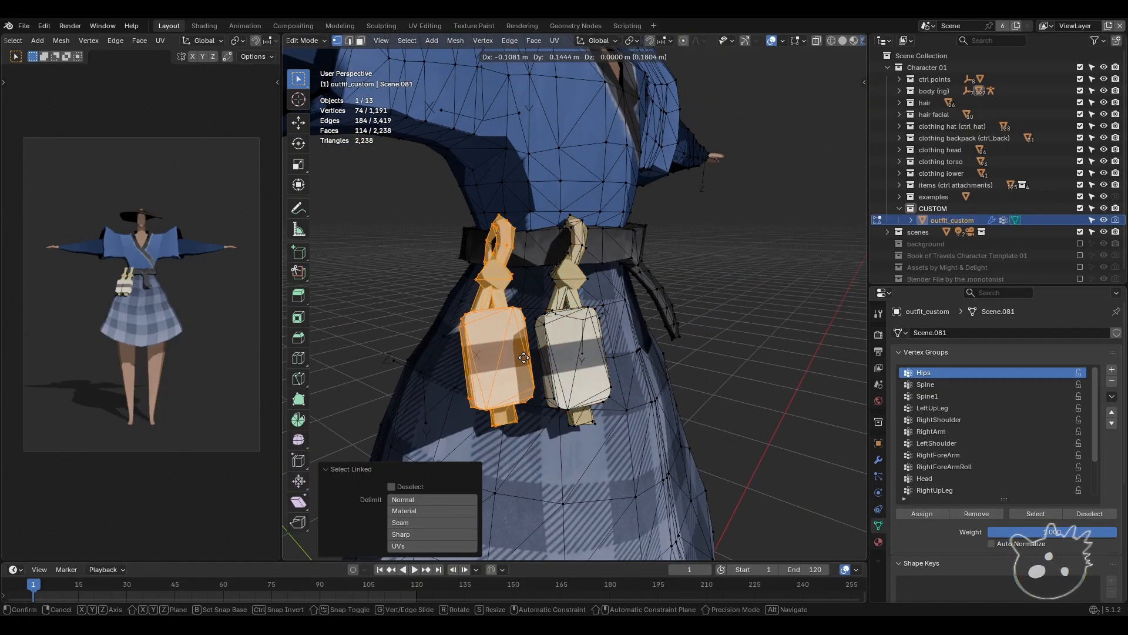
key("Escape")
key("ctrl+z")
- Turn on the Screencast Keys display in the viewport
key("n")
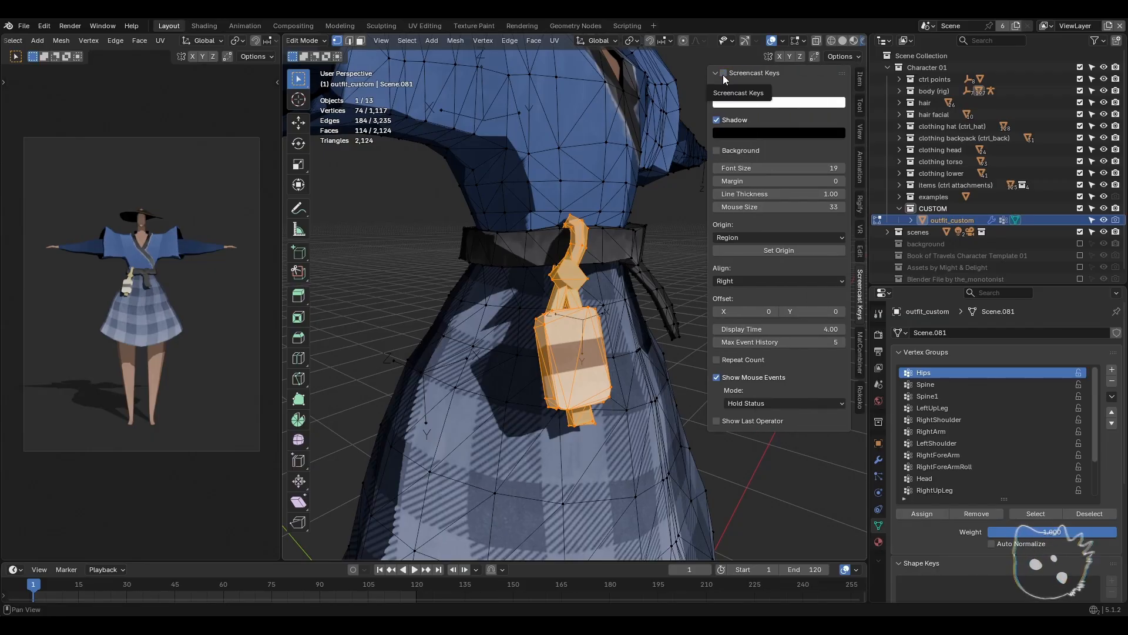
key("n")
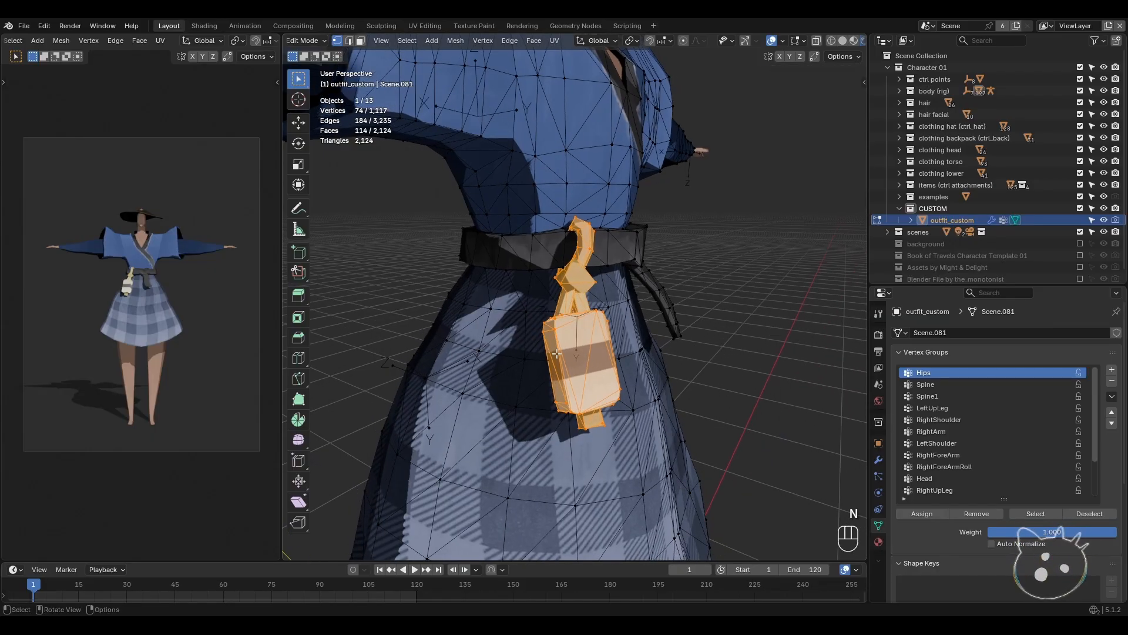
- Place a trial copy of the pouch along the belt, then undo the duplication and the last selection change
key("shift+d")
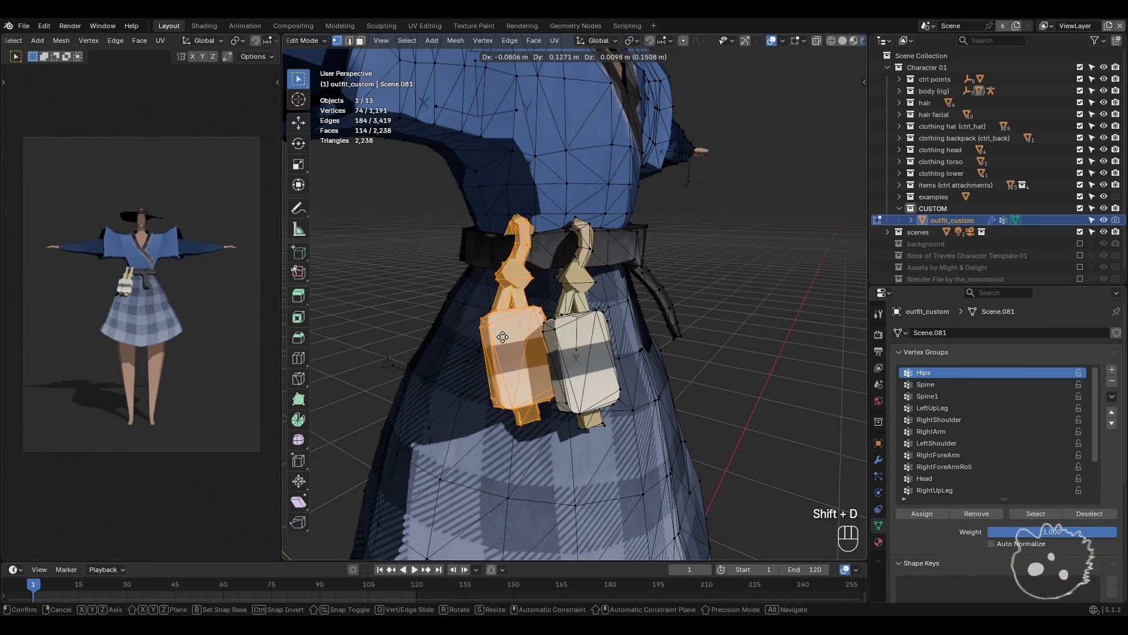
left_click(503, 337)
key("ctrl+z")
key("ctrl+z")
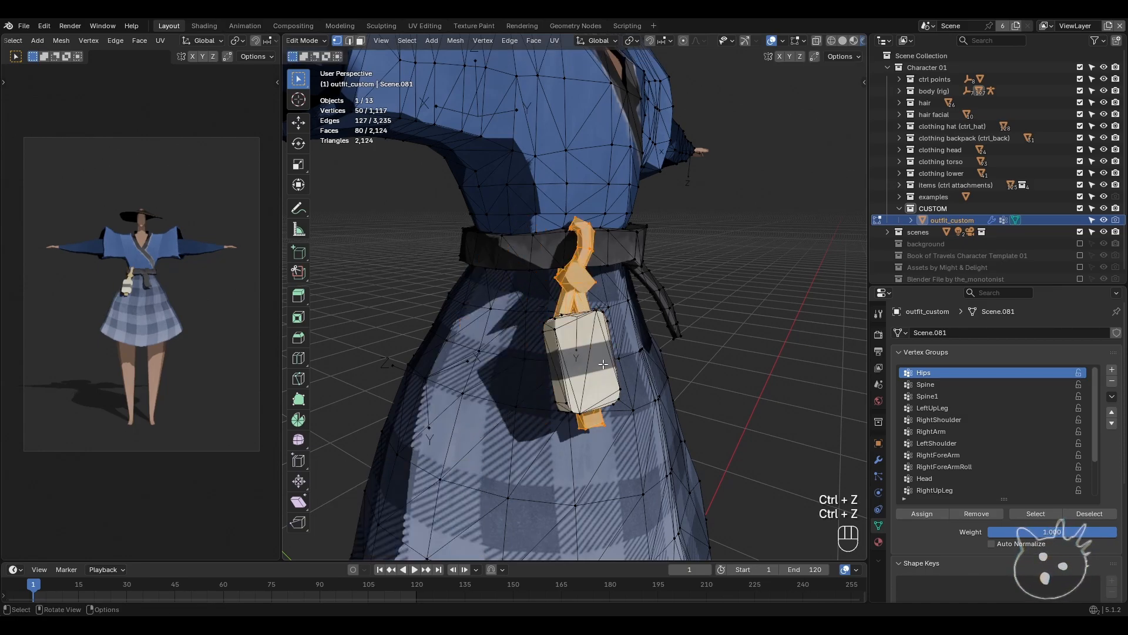
- Add the pouch body's linked geometry to the selection and duplicate the whole pouch about -0.069 m in X and 0.108 m in Y
scroll(574, 359, "up", 2)
key("l")
key("space")
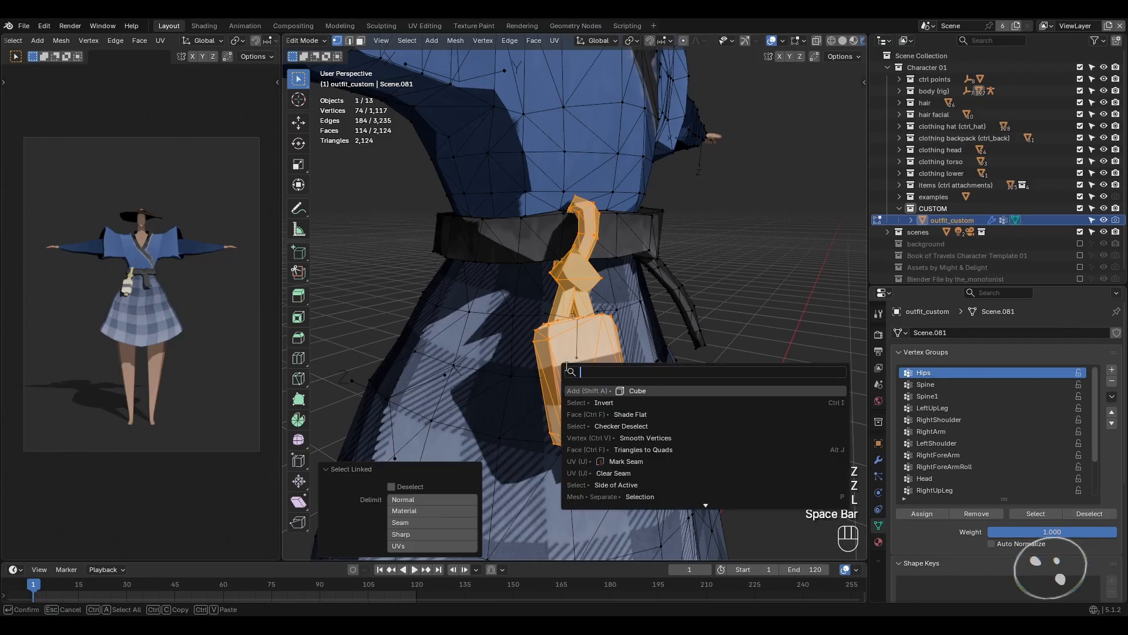
type("dupl")
key("Return")
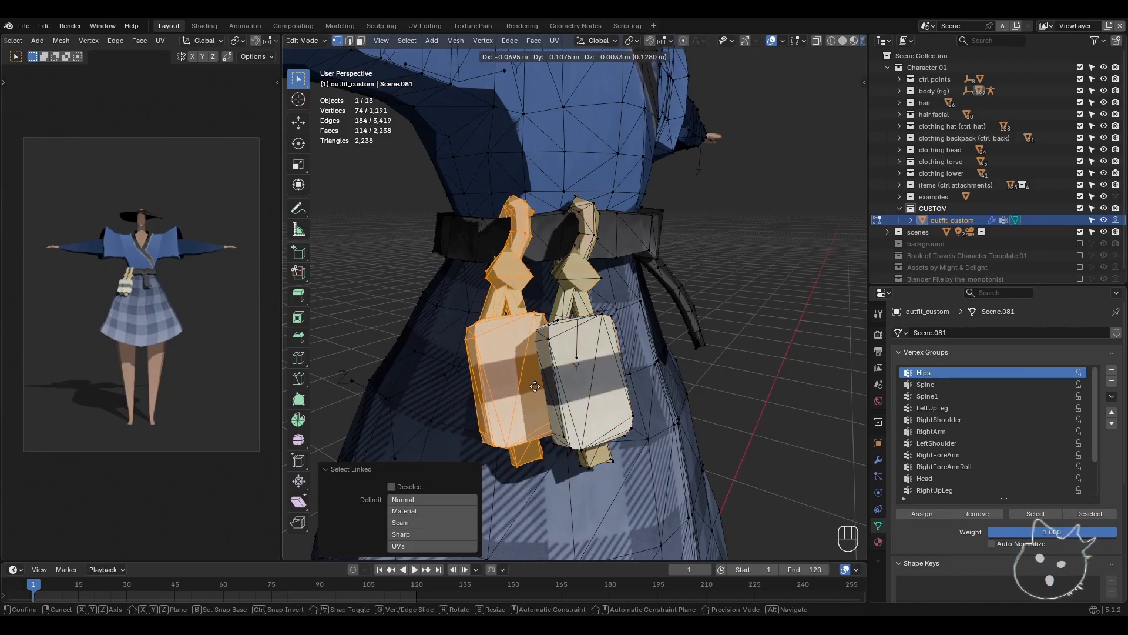
left_click(535, 386)
middle_click_drag(533, 380, 557, 384, "shift")
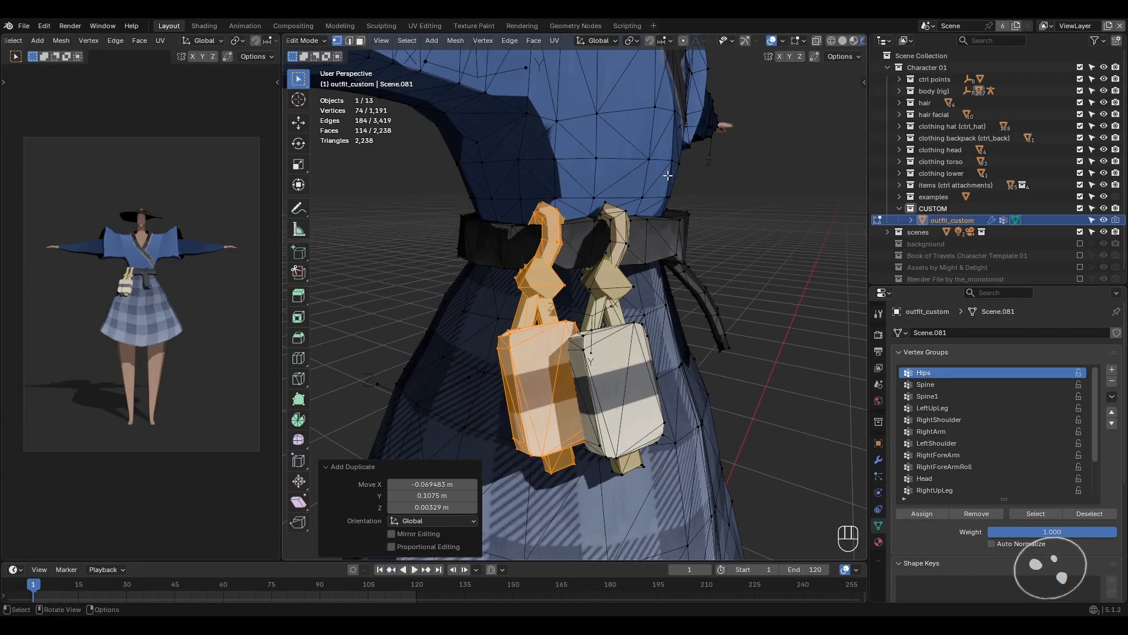
- Show the viewport gizmos and rotate the duplicated pouch -47° around the global Z axis
left_click(782, 43)
left_click(747, 41)
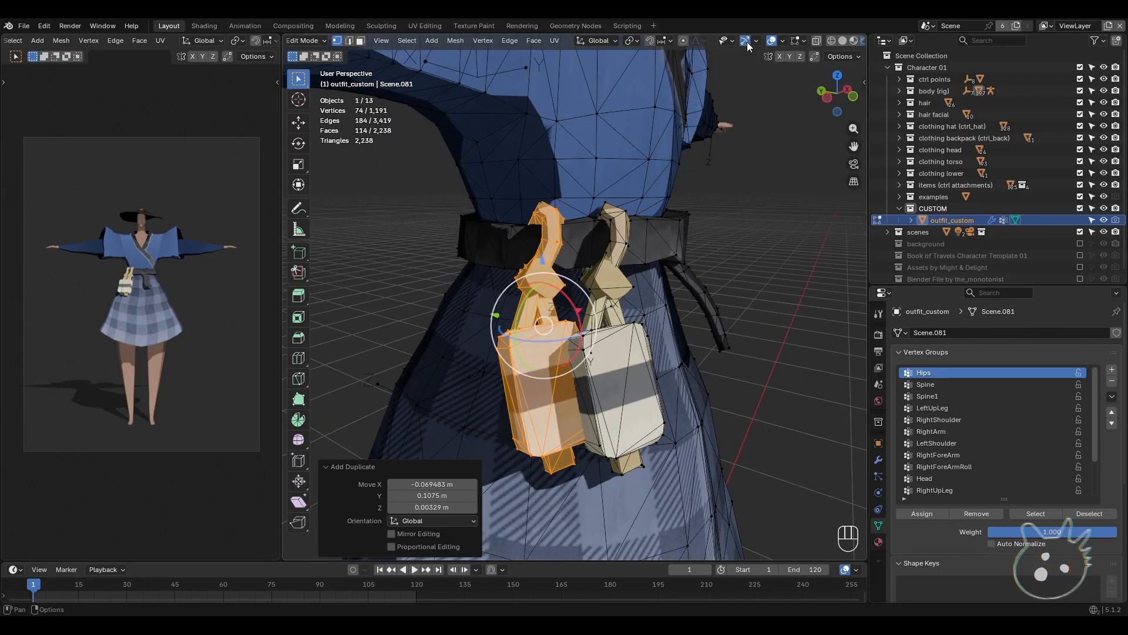
left_click_drag(548, 344, 521, 348)
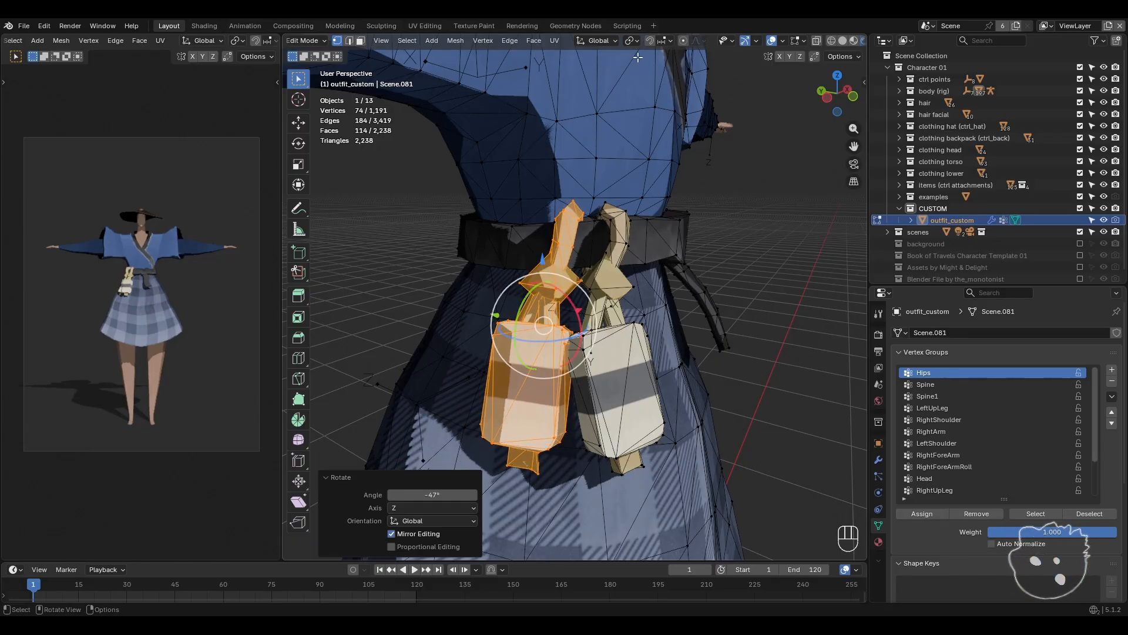
left_click(632, 40)
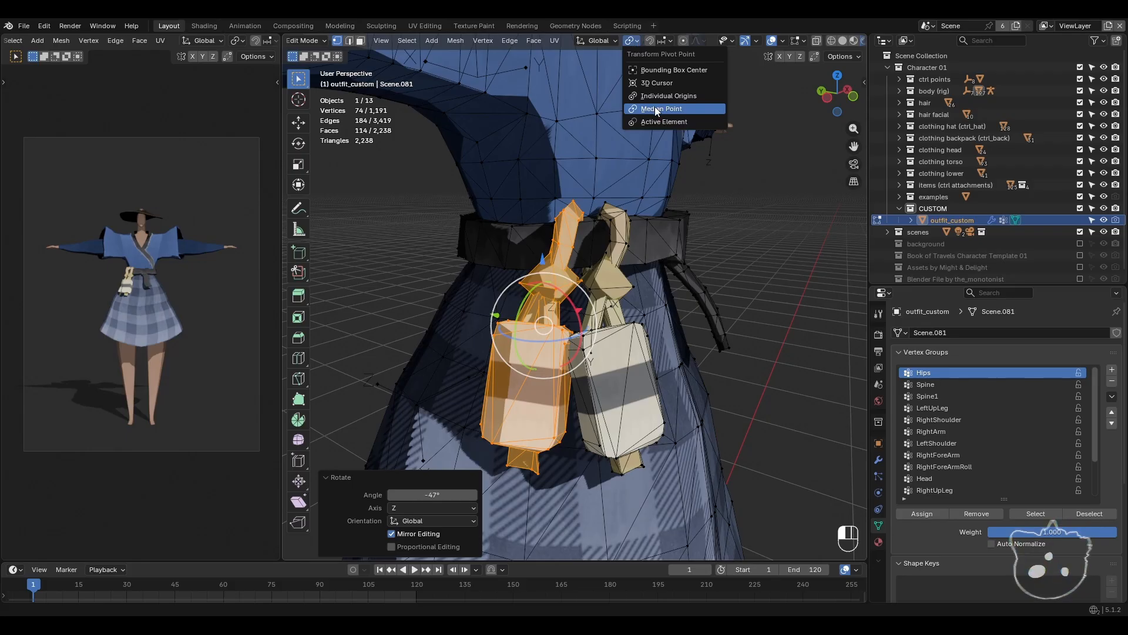
left_click(608, 40)
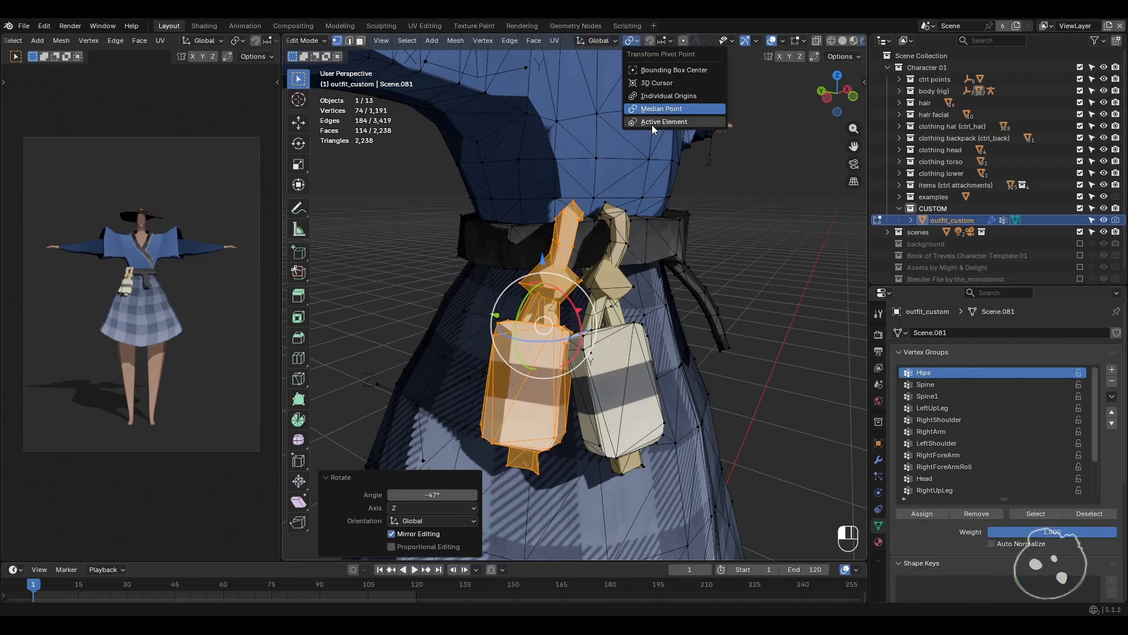
left_click(651, 70)
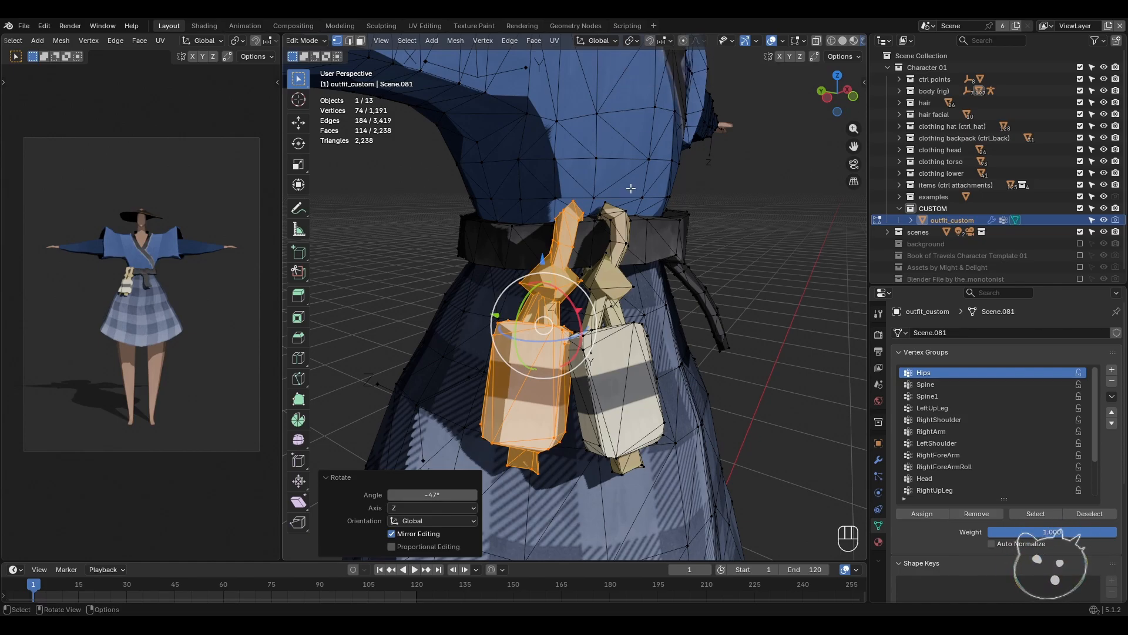
- Shift the duplicated pouch about -0.01 m in X and 0.02 m in Y along the belt
middle_click_drag(670, 291, 548, 233)
key("g")
left_click(624, 323)
- Set the transform pivot point to 3D Cursor and place the cursor at the copied pouch's strap loop on the belt
left_click(635, 40)
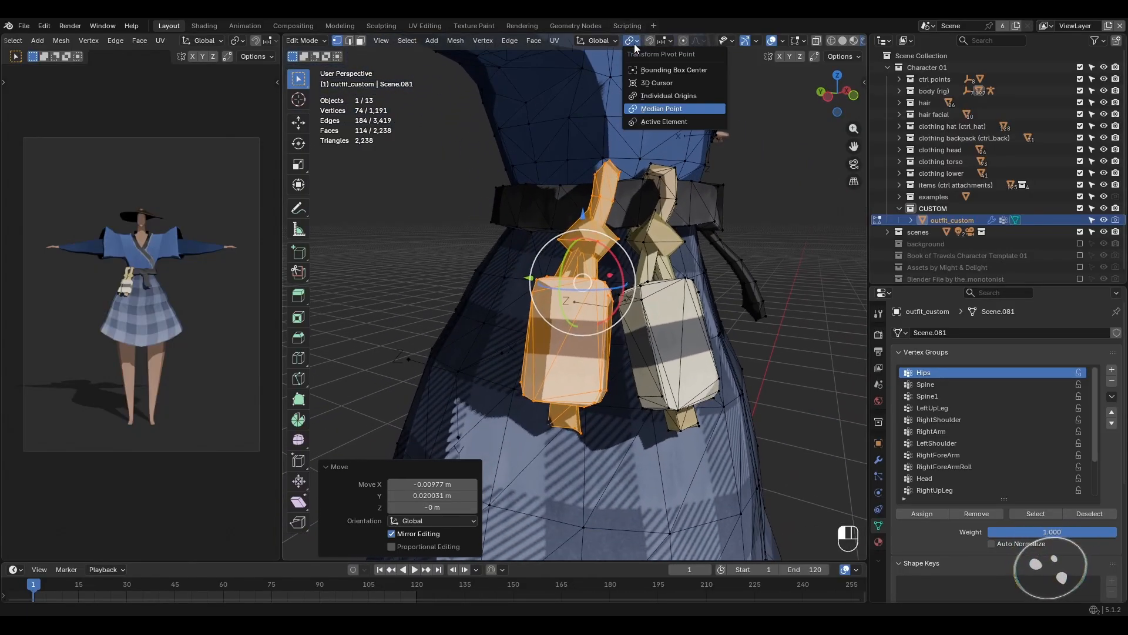
left_click(656, 87)
middle_click_drag(656, 178, 552, 196)
right_click(544, 197, "shift")
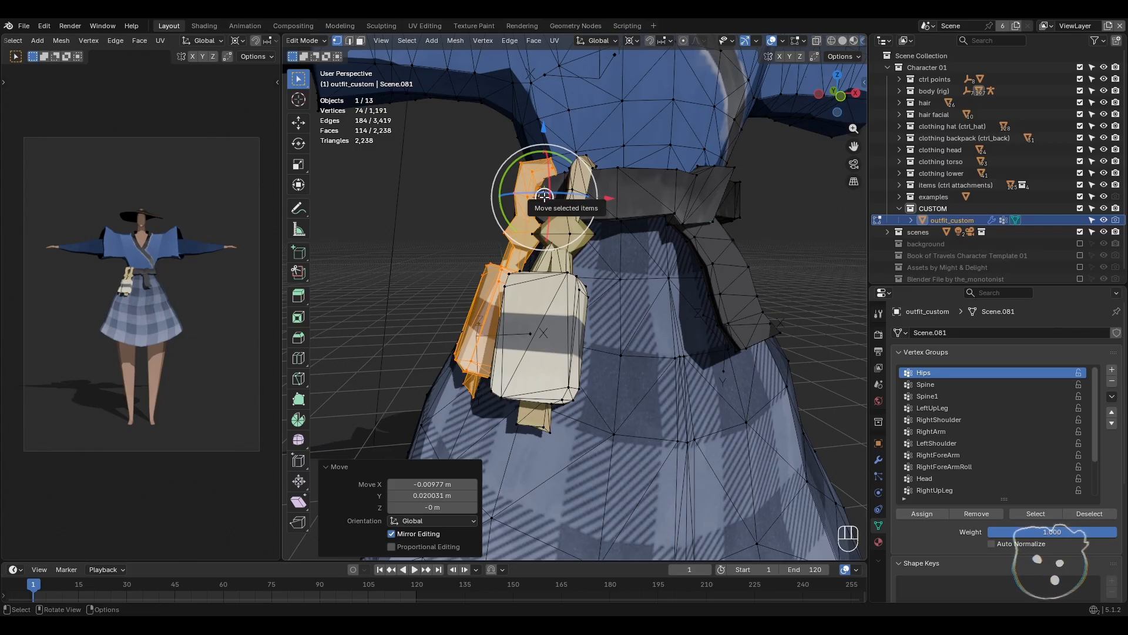
left_click(636, 38)
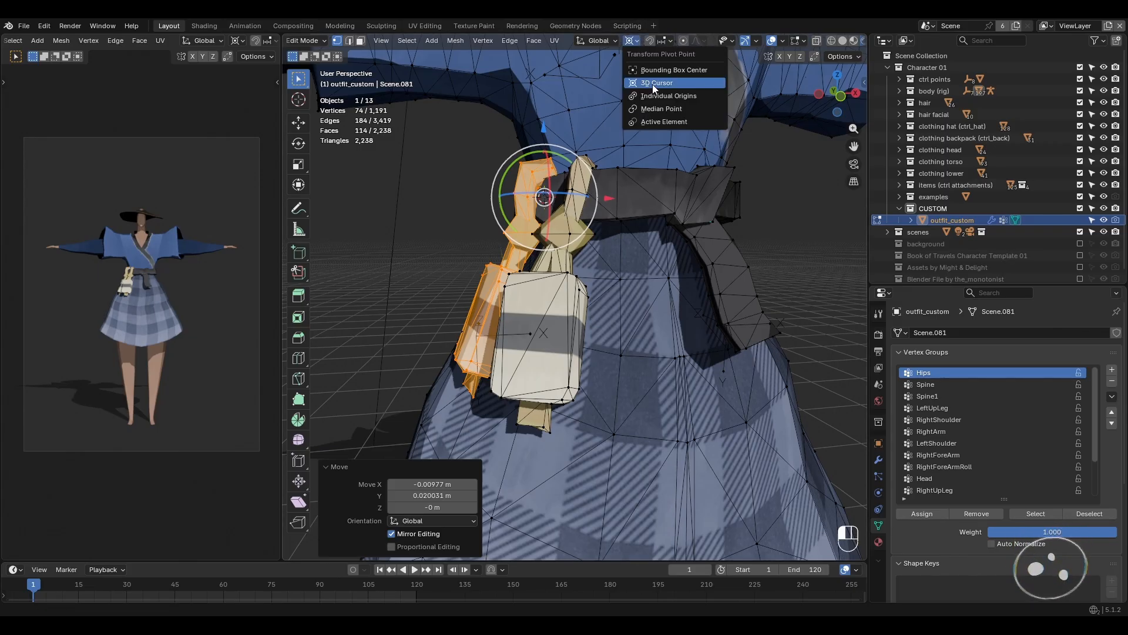
left_click(652, 84)
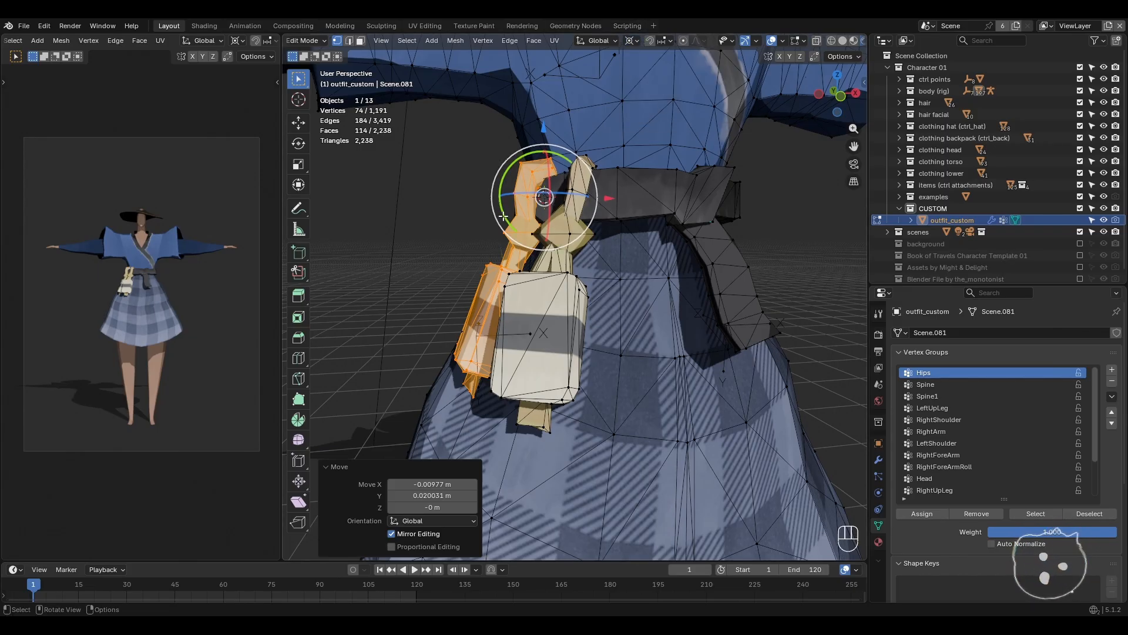
- Tilt the copied pouch about 3° around the global Y axis and nudge it about 0.009 m in X against the belt
mouse_move(504, 215)
left_mouse_down()
mouse_move(487, 216)
mouse_move(472, 192)
mouse_move(495, 210)
left_mouse_up()
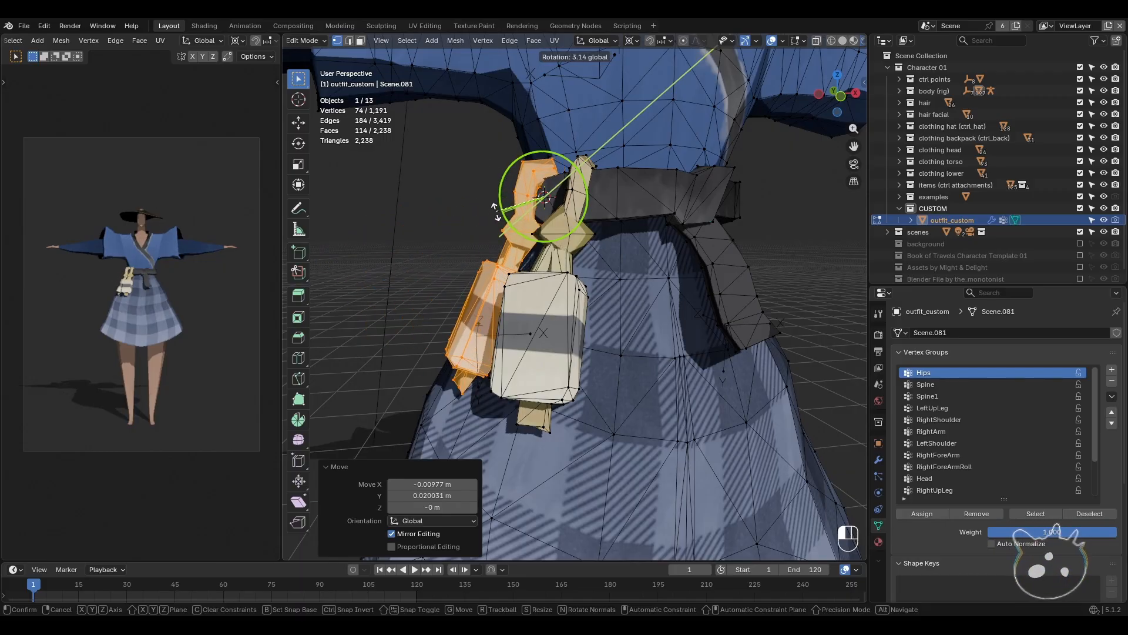
left_click(495, 210)
middle_click_drag(495, 210, 554, 302)
key("g")
left_click(599, 356)
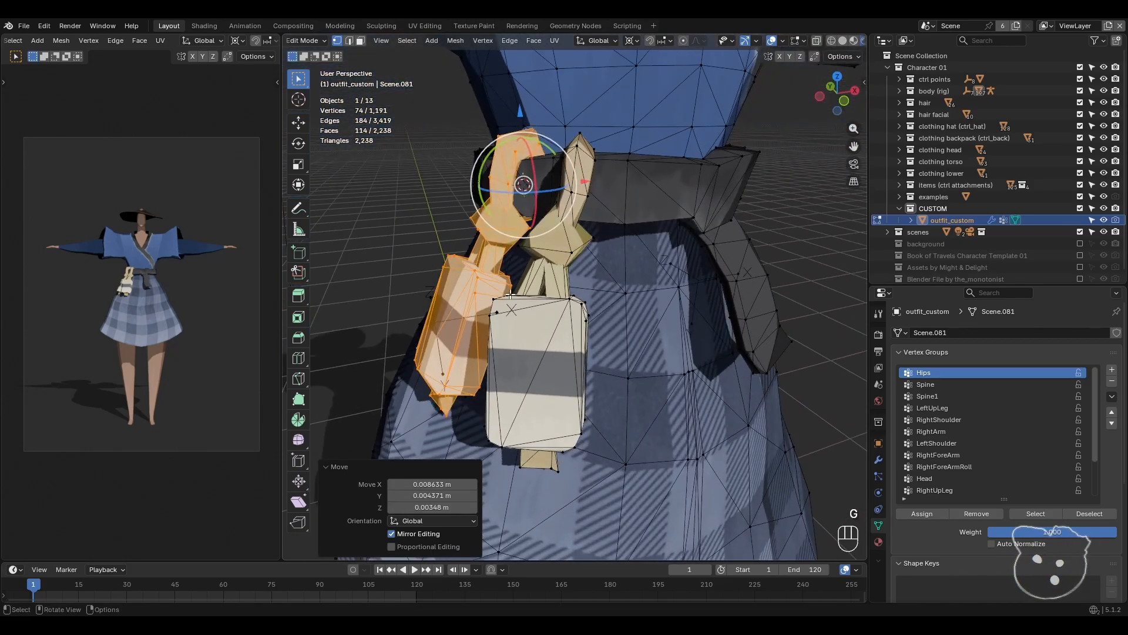
- Try placing a third pouch copy toward the front of the skirt, then undo the duplication
key("shift+d")
left_click(655, 298)
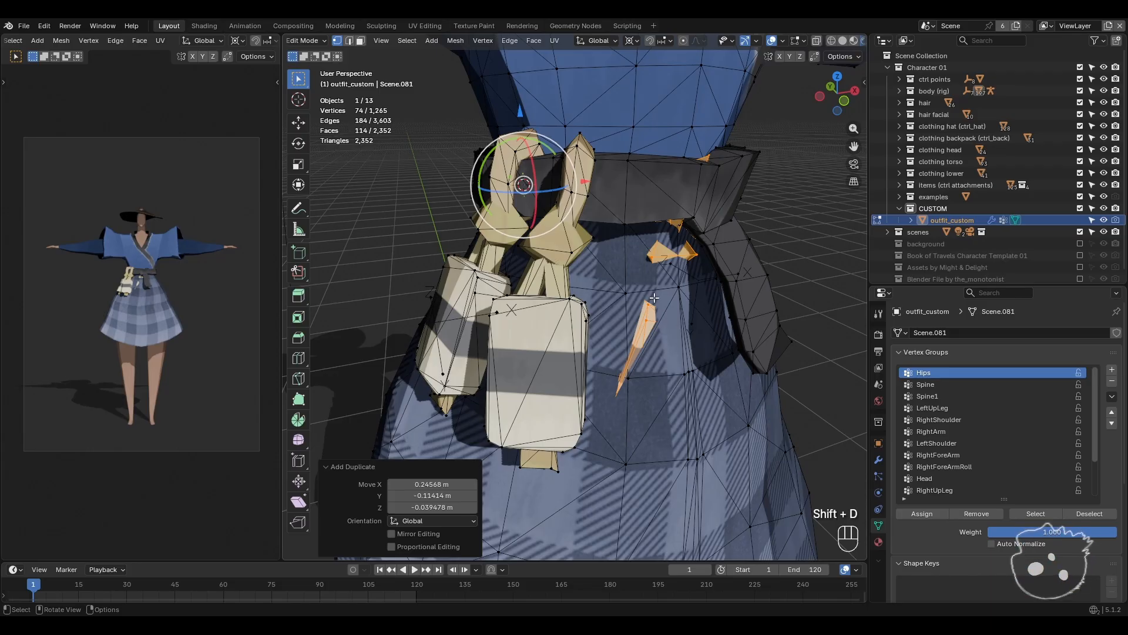
key("ctrl+z")
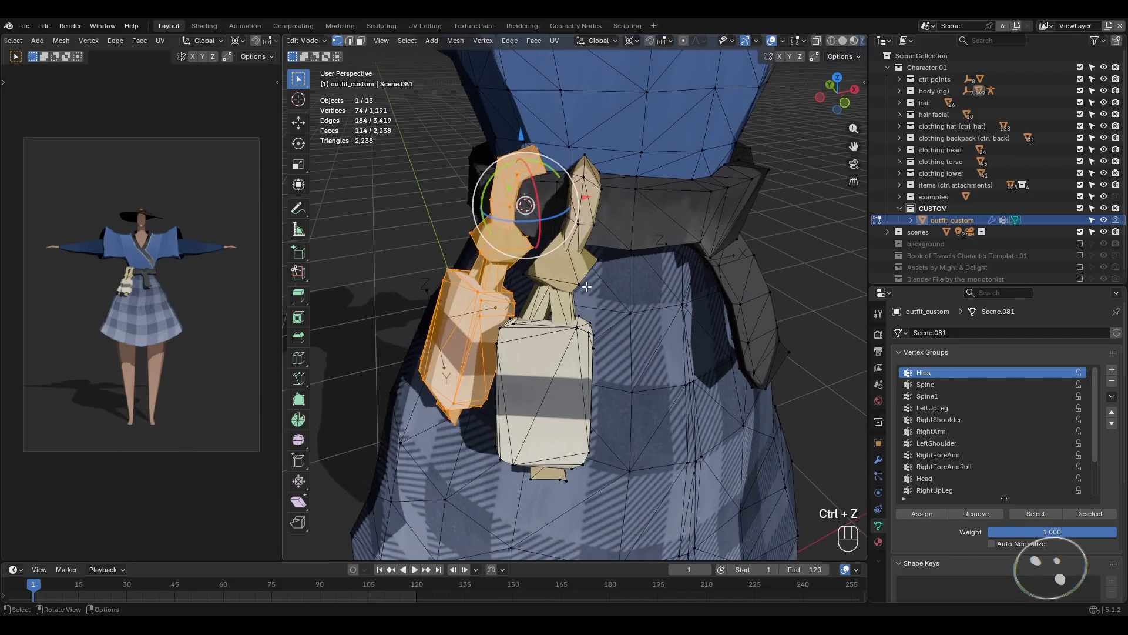
- Examine the placement of both pouches on the character from the top, front, side and perspective views
key("KP_7")
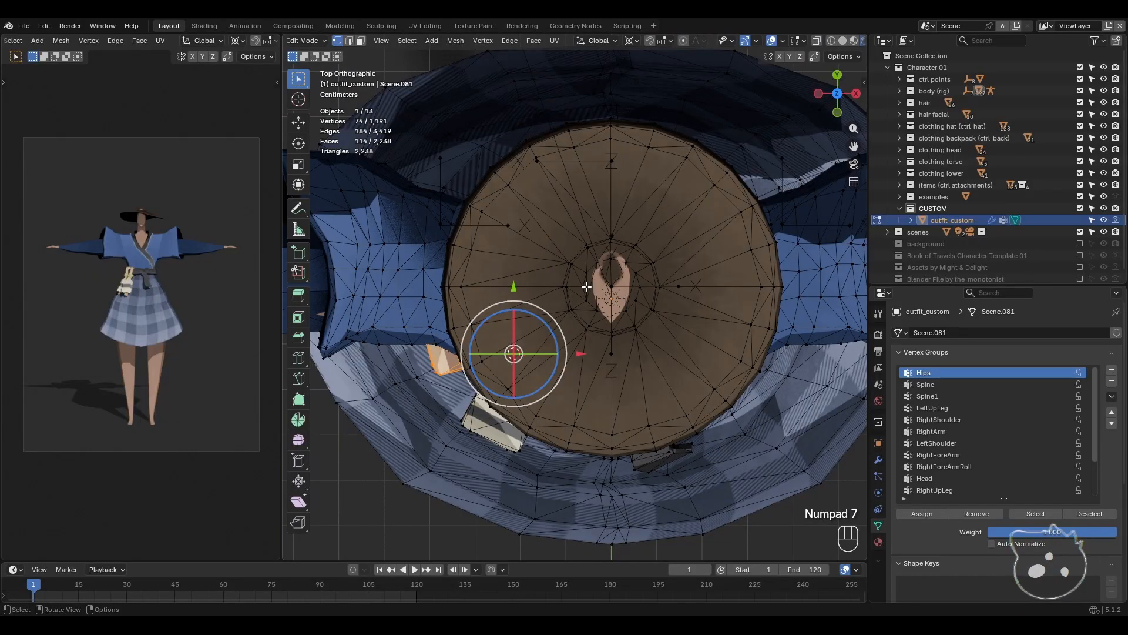
middle_click_drag(585, 292, 614, 294)
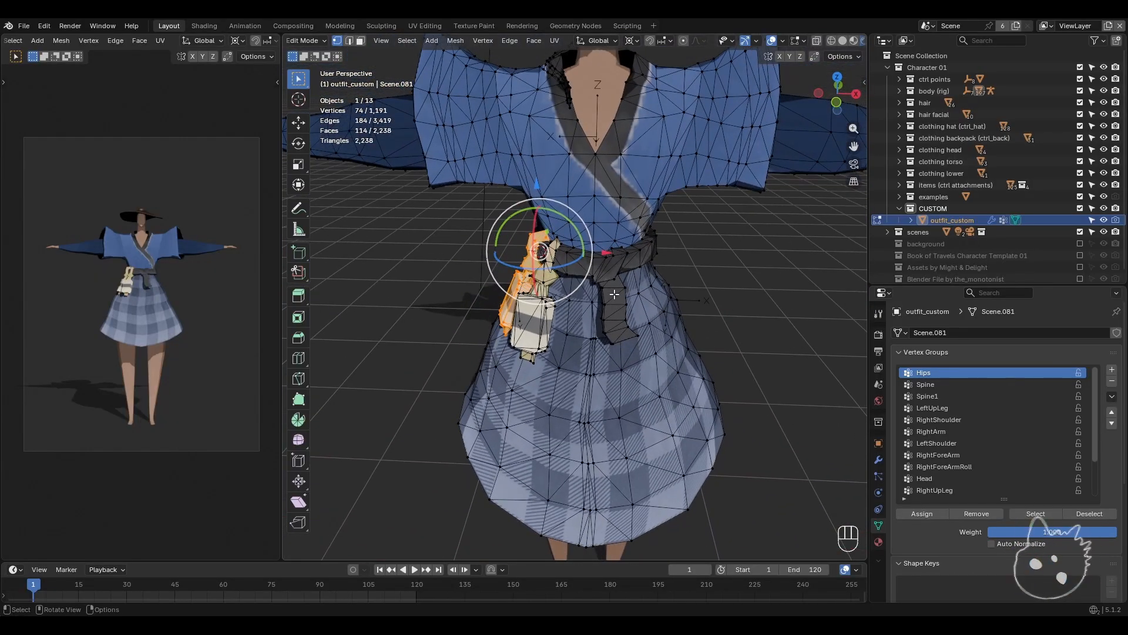
key("KP_1")
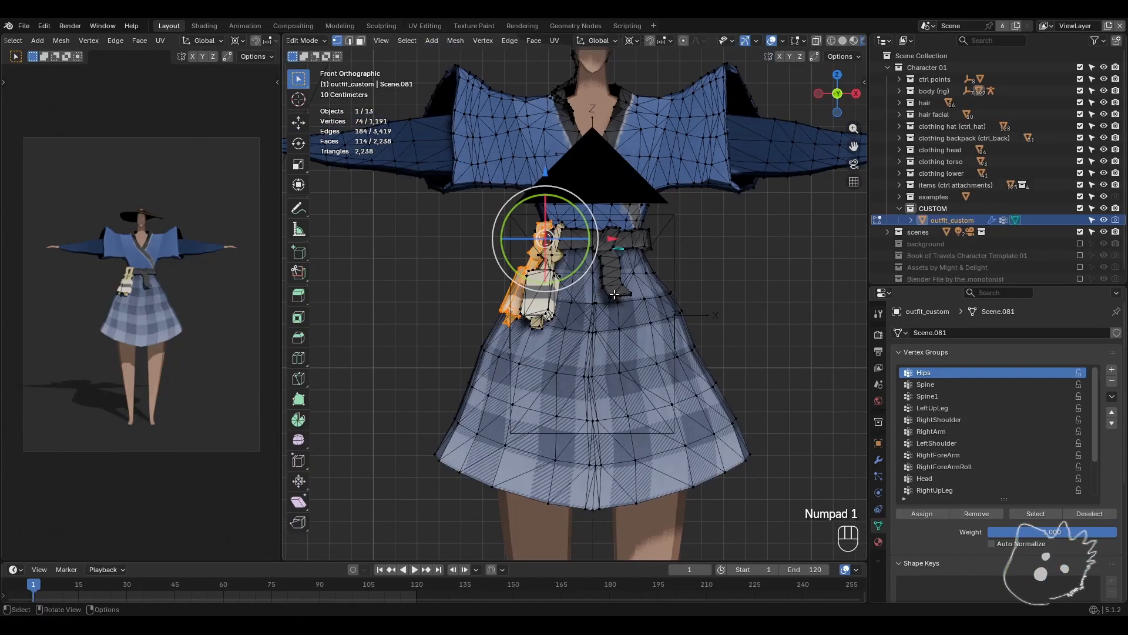
scroll(614, 294, "down", 4)
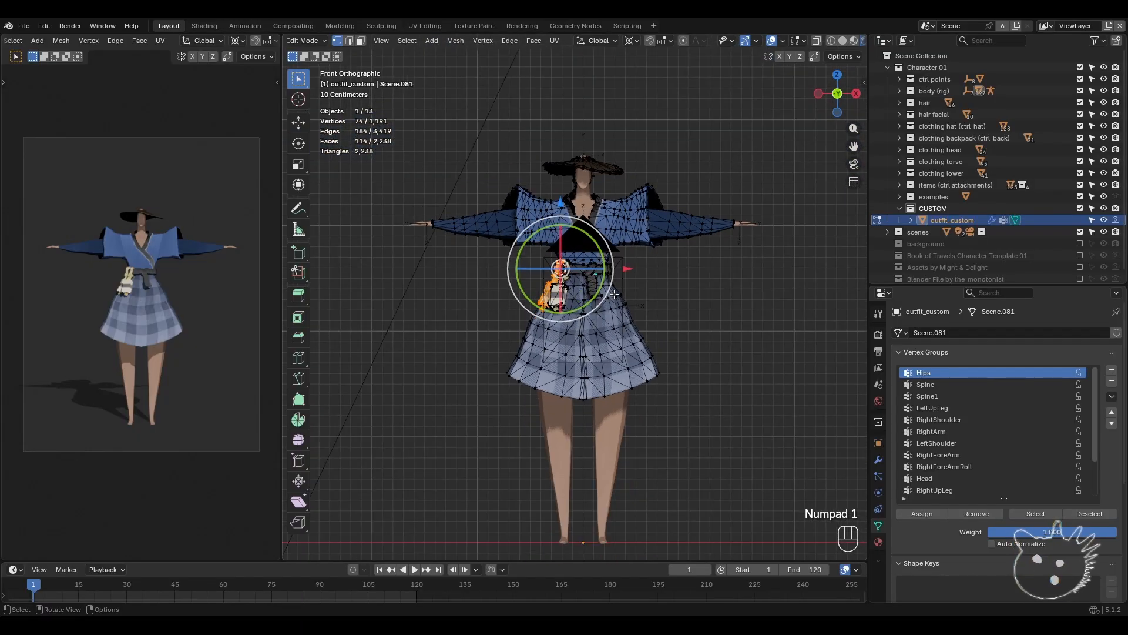
key("KP_3")
key("KP_1")
key("KP_7")
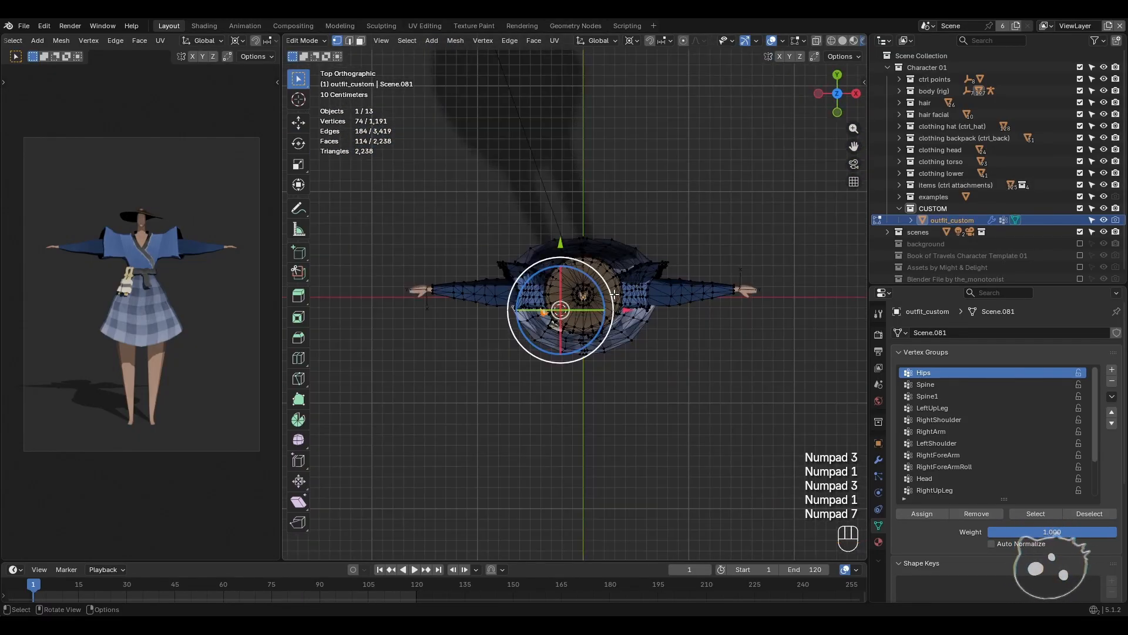
key("KP_3")
key("KP_7")
key("KP_1")
key("KP_3")
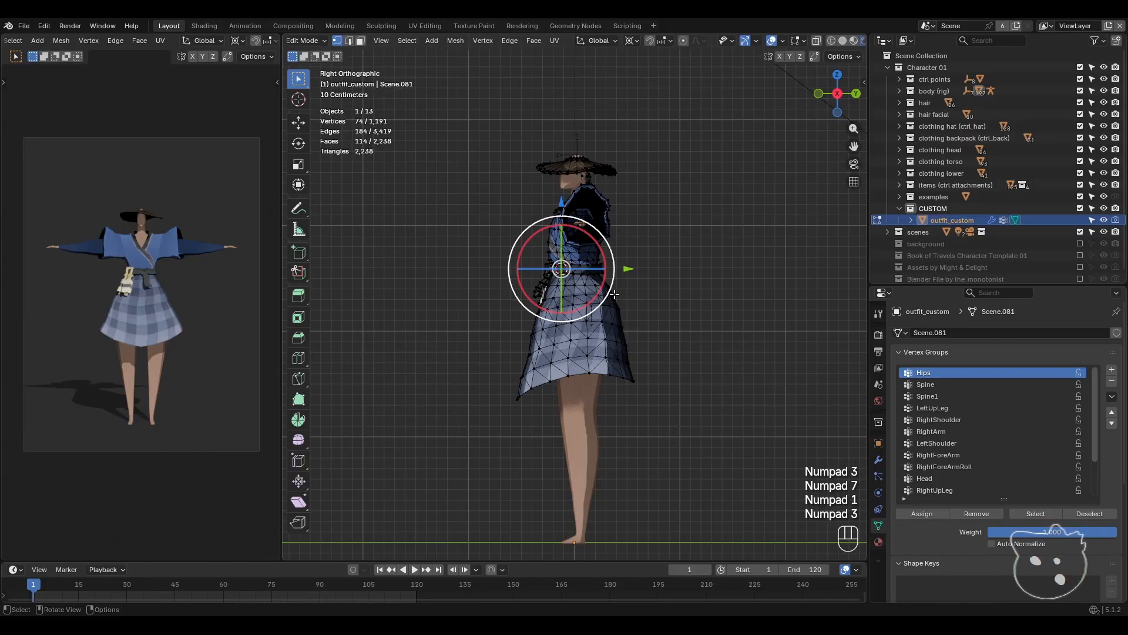
middle_click_drag(590, 310, 632, 342)
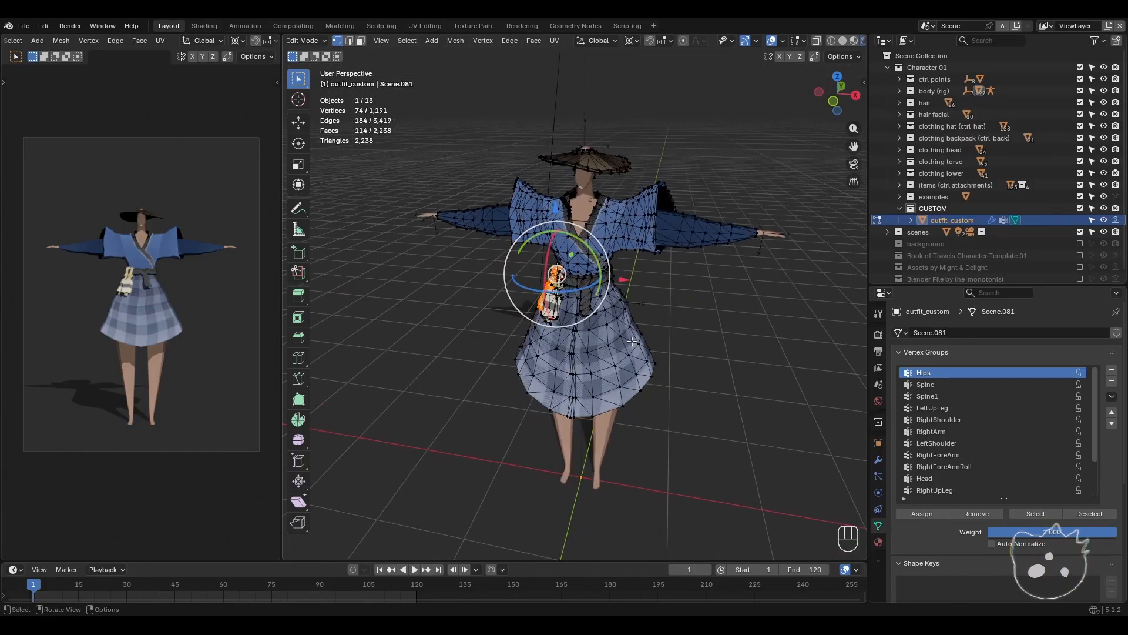
- Place the 3D cursor at the centre of the character in the top view, cancelling a stray move of the pouch
key("KP_7")
scroll(612, 306, "up", 3)
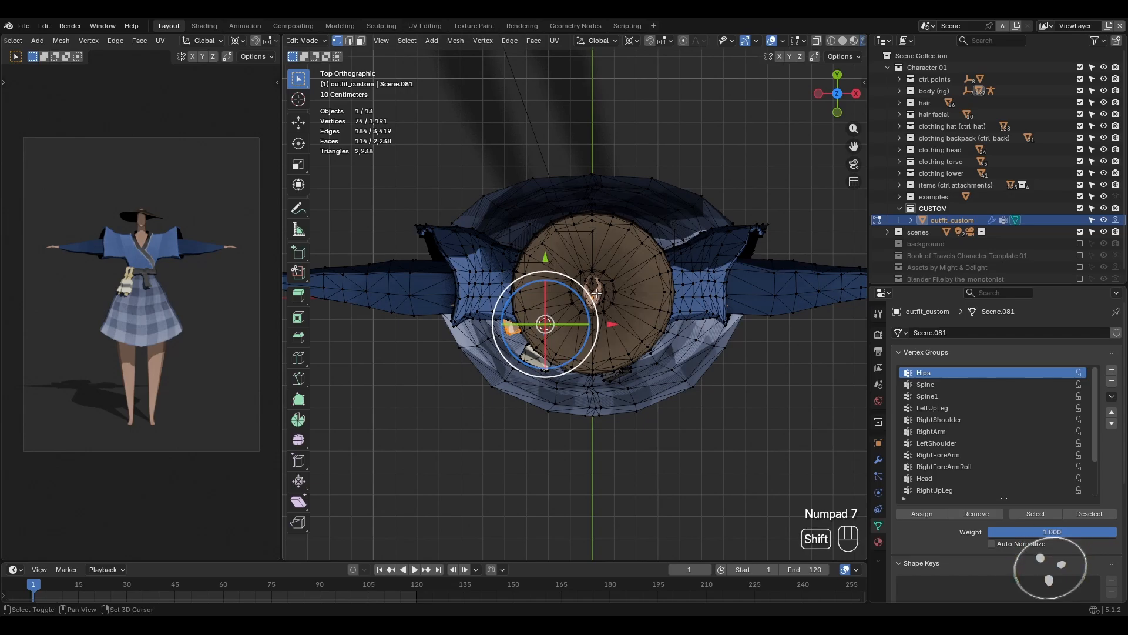
right_click(593, 291, "shift")
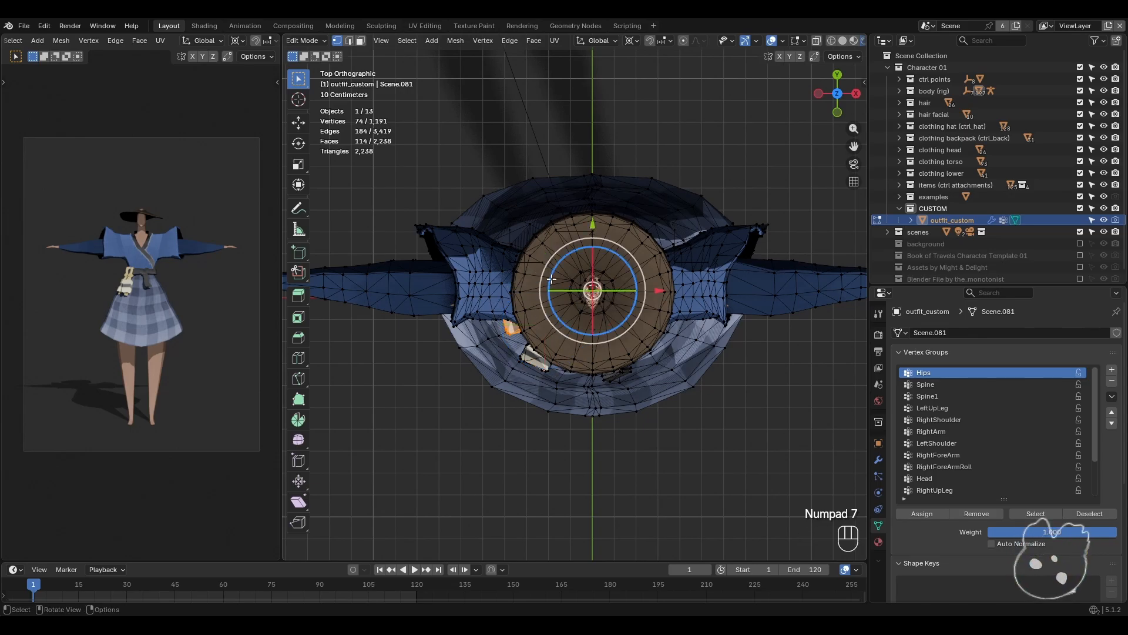
key("g")
right_click(531, 312)
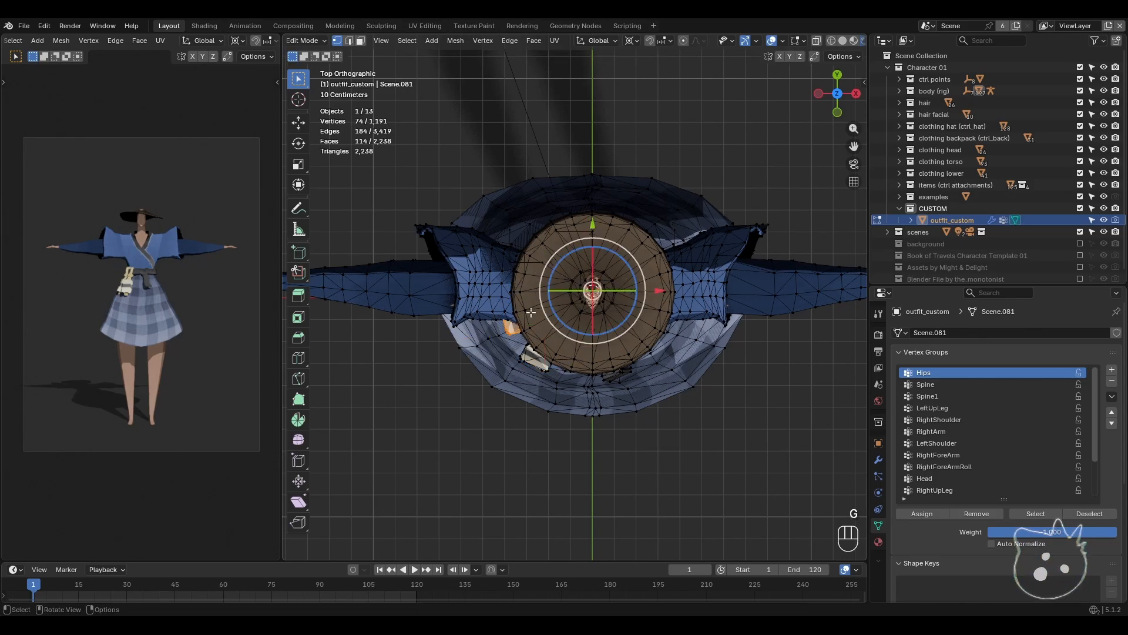
- Duplicate the selected pouch in place and rotate the copy 60° about the global Z axis around the 3D cursor
key("shift+d")
right_click(563, 279)
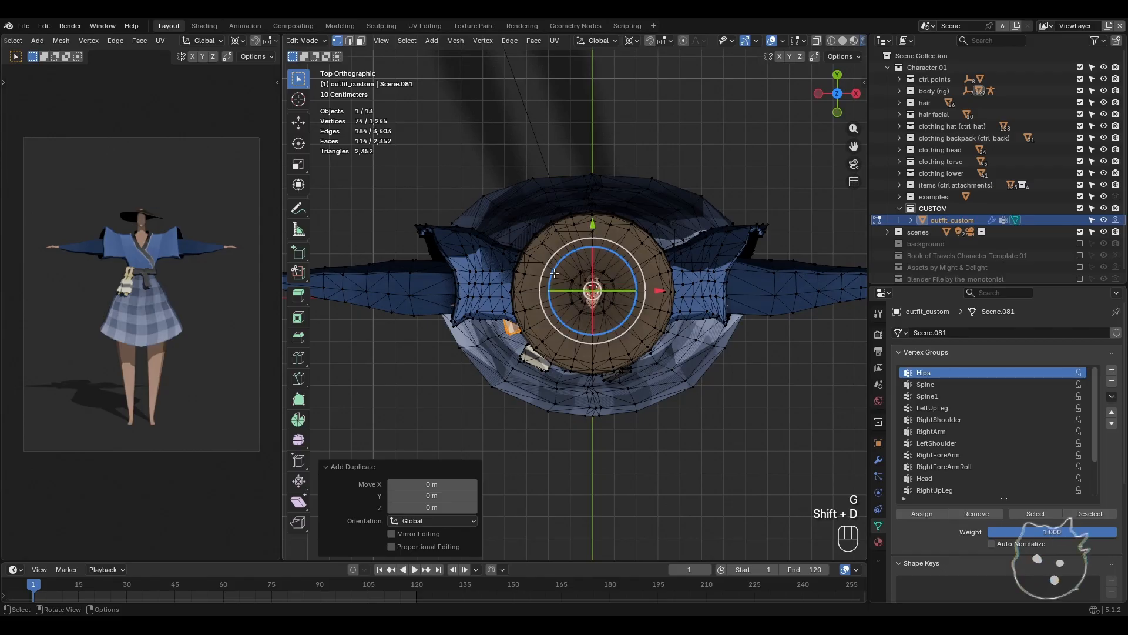
left_click_drag(551, 282, 552, 275)
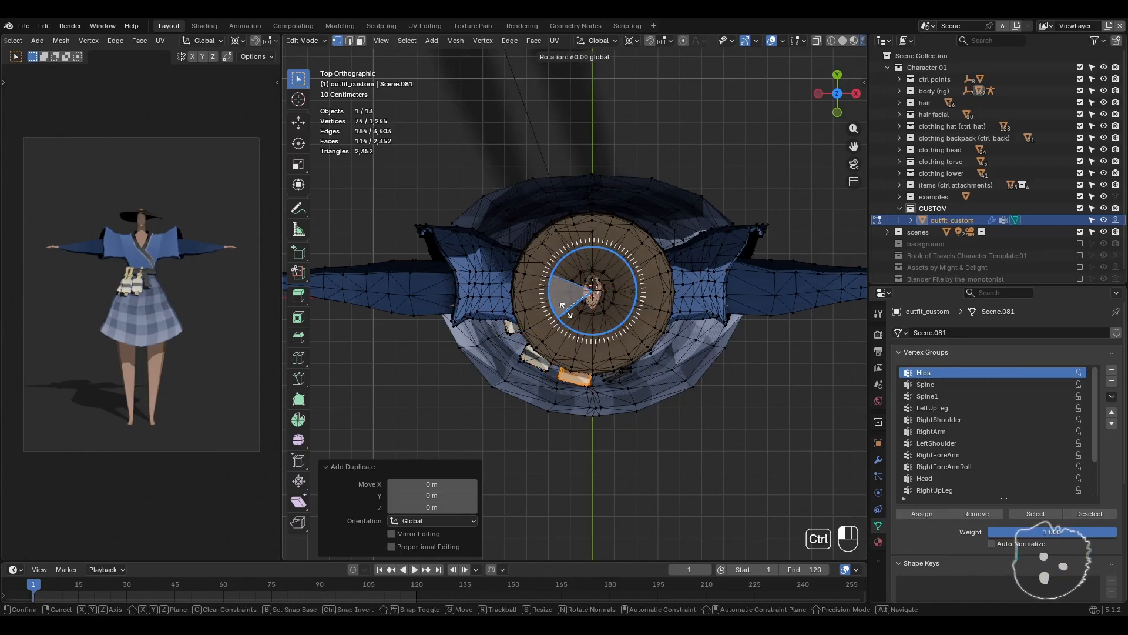
left_click_drag(566, 310, 566, 311, "ctrl")
middle_click_drag(670, 411, 658, 383)
scroll(692, 322, "up", 4)
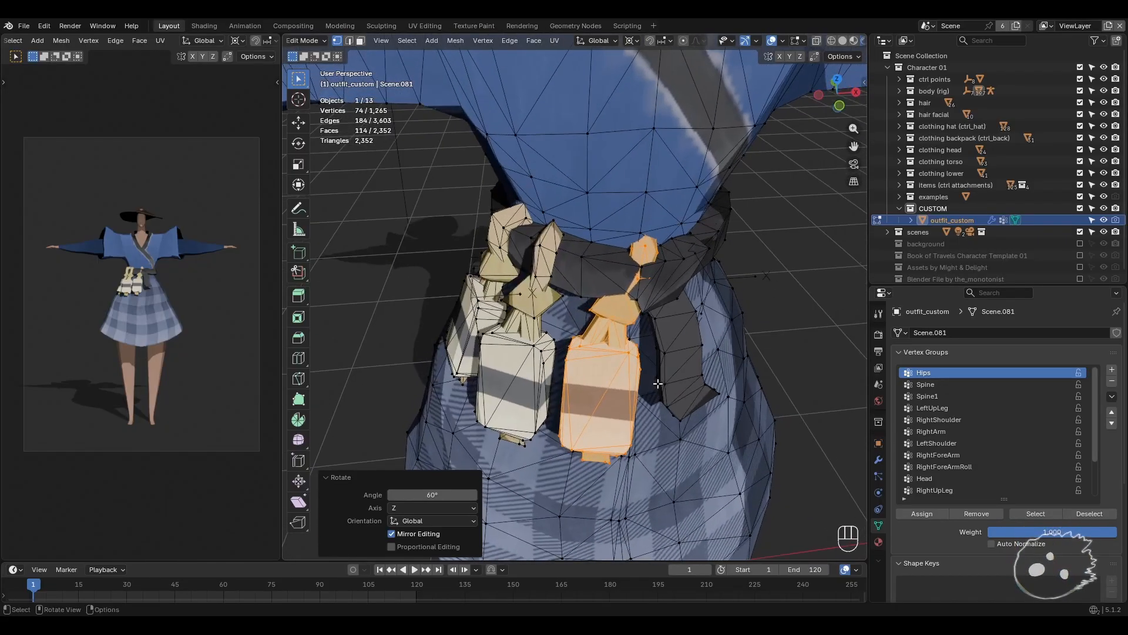
- Centre the pivot on the selection, move the new pouch about -0.023 m in Y, nudge it along X, and leave Edit Mode
left_click(631, 40)
left_click(666, 97)
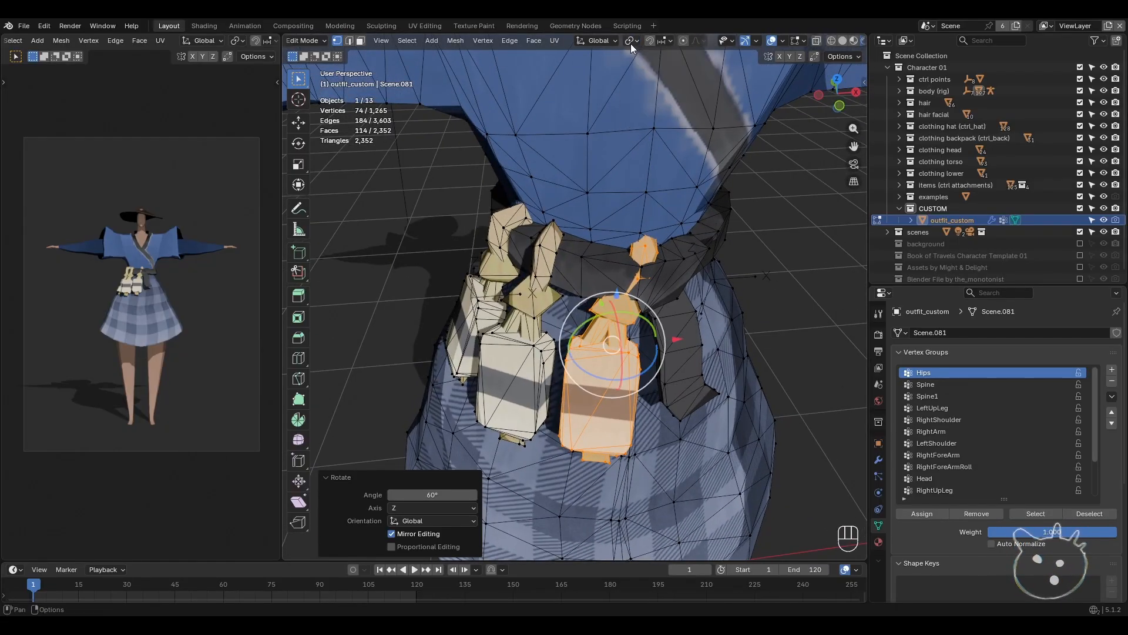
middle_click_drag(697, 204, 609, 310)
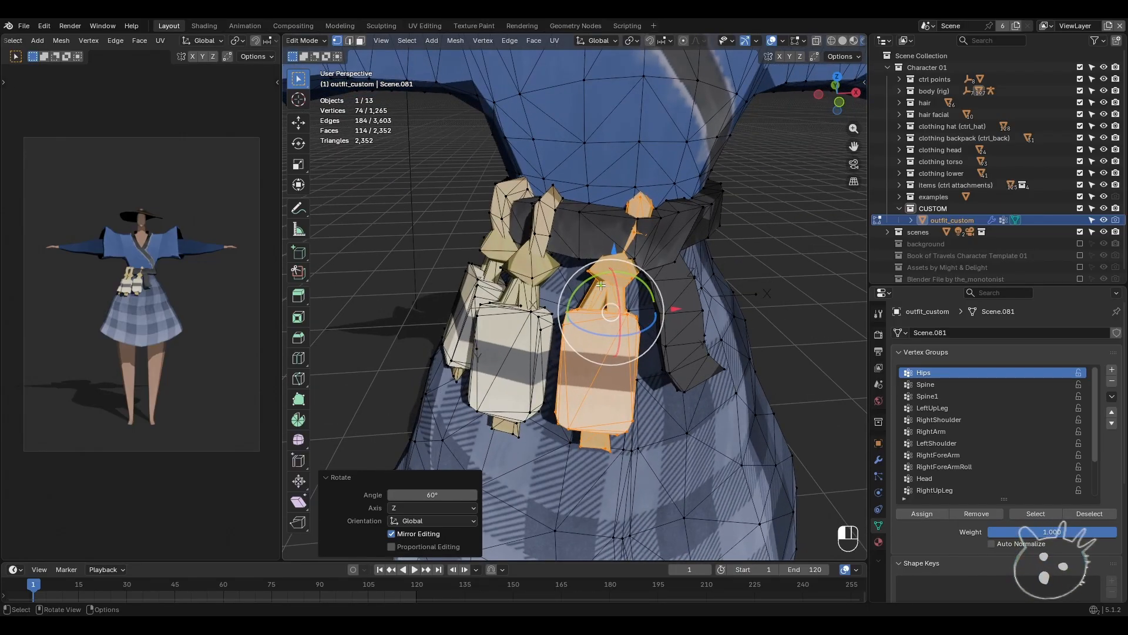
key("g")
key("y")
left_click(603, 294)
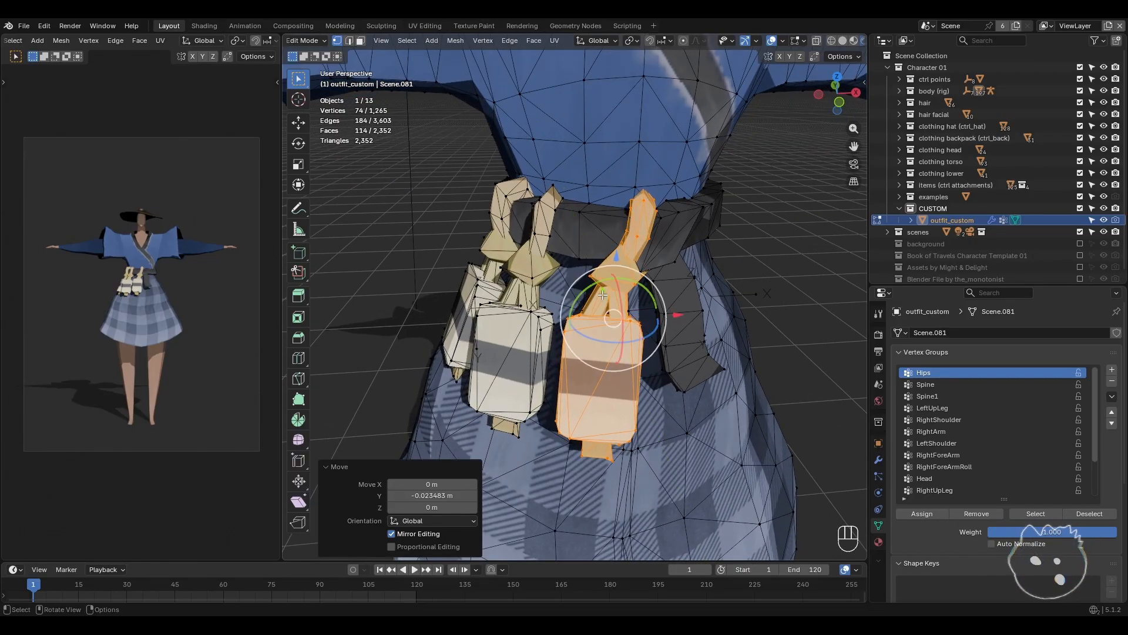
left_click_drag(674, 318, 665, 318)
middle_click_drag(665, 318, 465, 281)
key("alt+a")
key("Tab")
- Examine the outfit's weights in Weight Paint mode, checking the pouches across the Hips and neighbouring vertex groups, and return to Object Mode
scroll(400, 259, "down", 5)
scroll(529, 300, "up", 3)
middle_click_drag(579, 312, 595, 330, "shift")
scroll(548, 334, "up", 1)
left_click(548, 334)
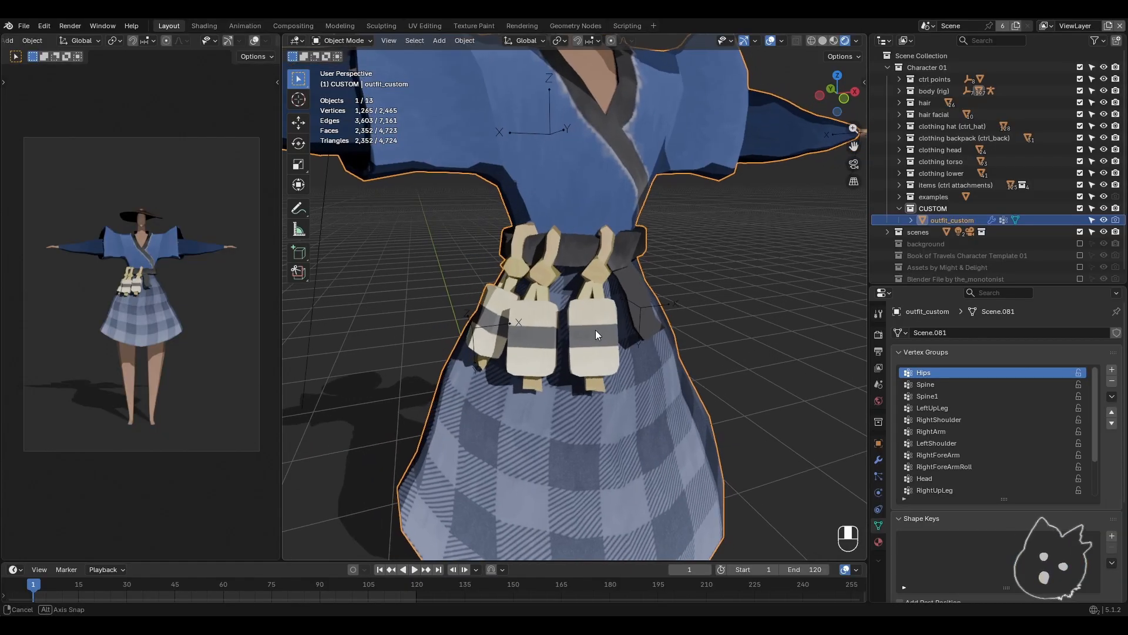
left_click(344, 40)
left_click(338, 106)
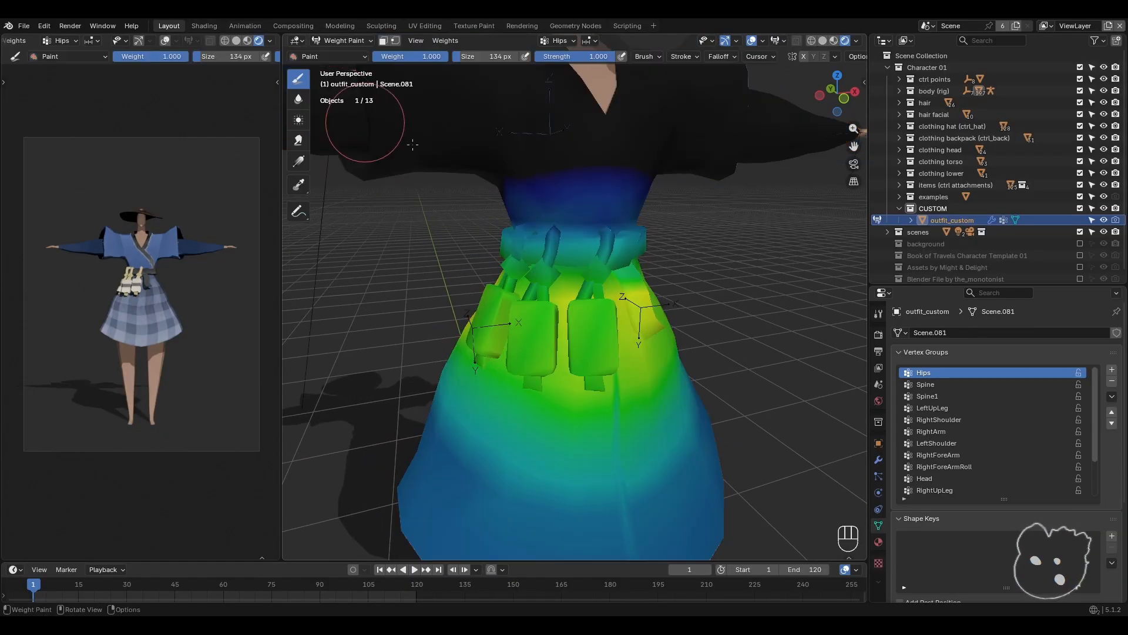
left_click(946, 385)
key("Up")
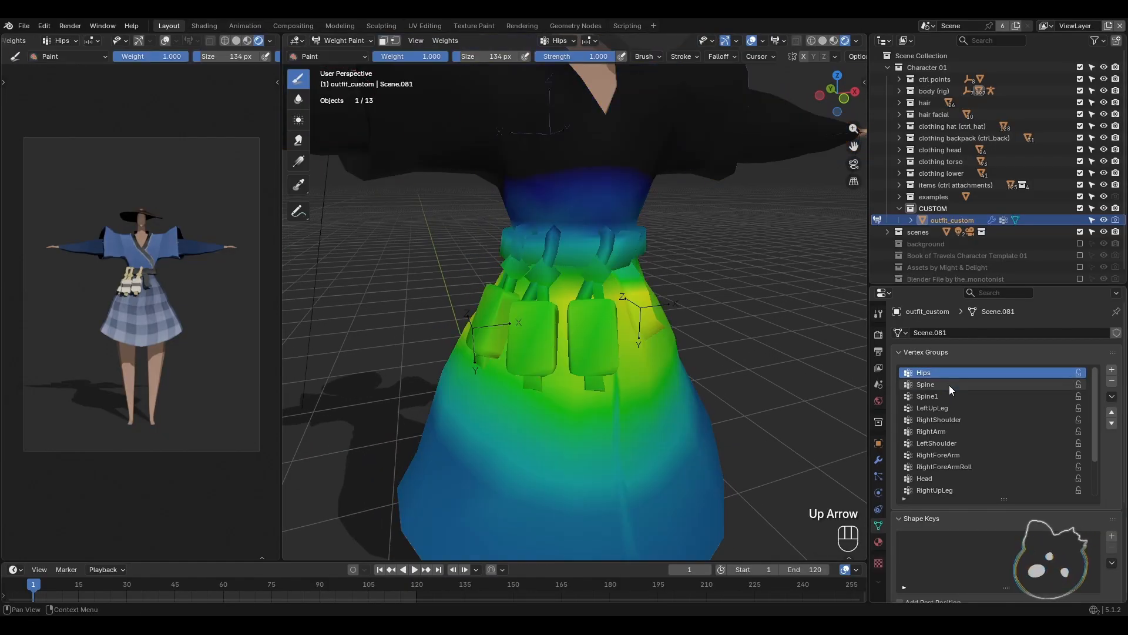
key("Down")
key("Down")
key("Down")
key("Down")
key("Up")
key("Up")
key("Up")
key("Up")
key("Up")
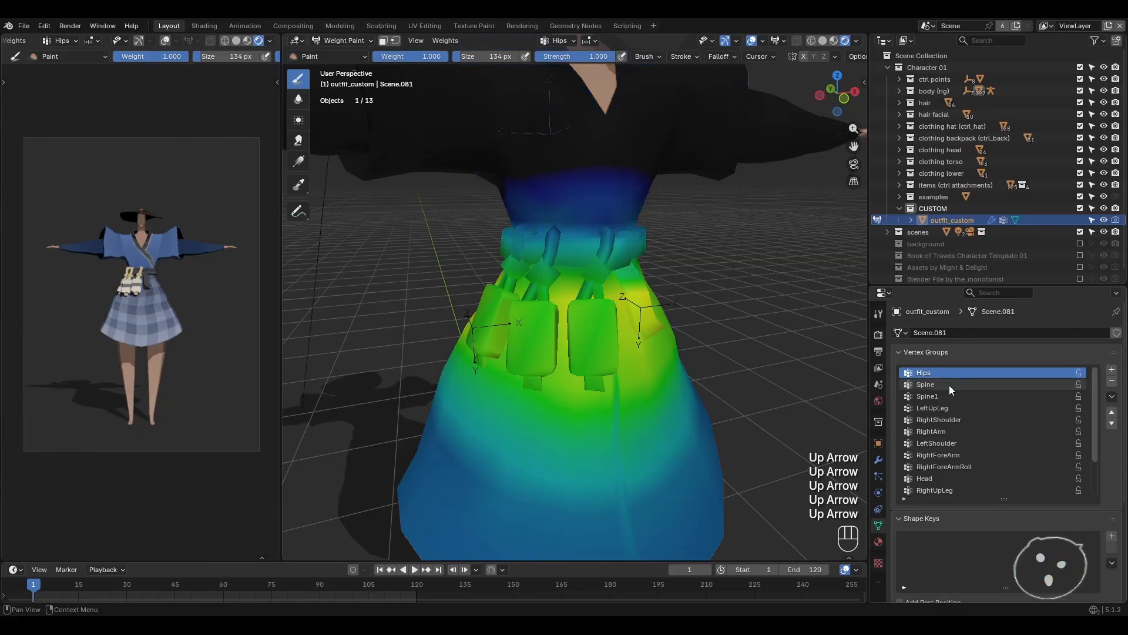
left_click(332, 40)
left_click(336, 56)
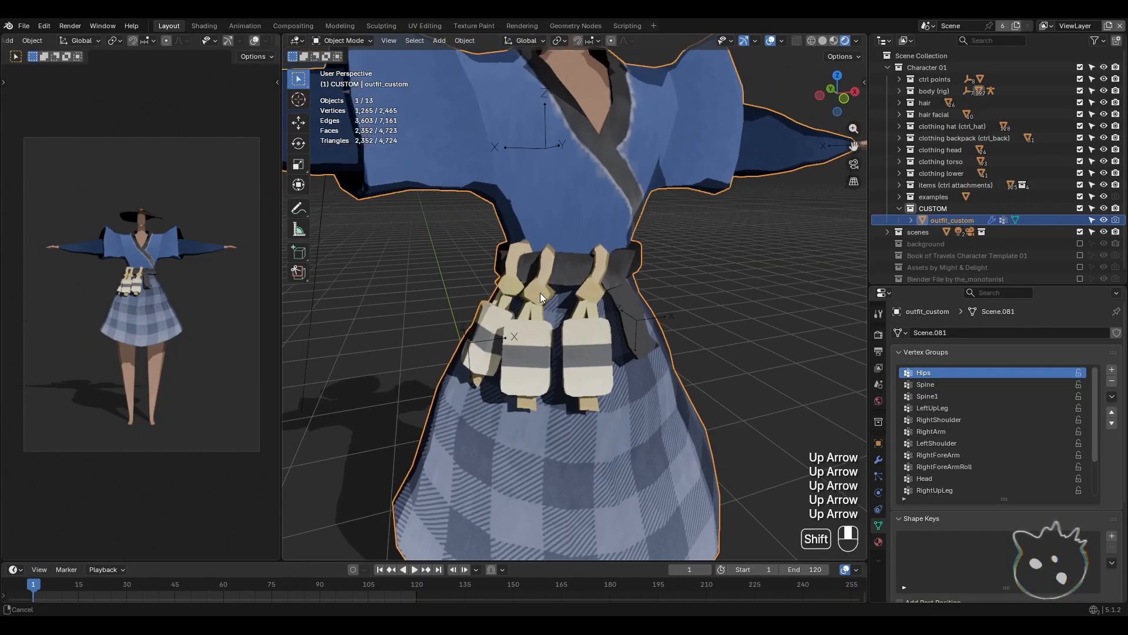
- Turn on bone display in the viewport overlays and put the character's armature into Pose Mode
left_click(782, 40)
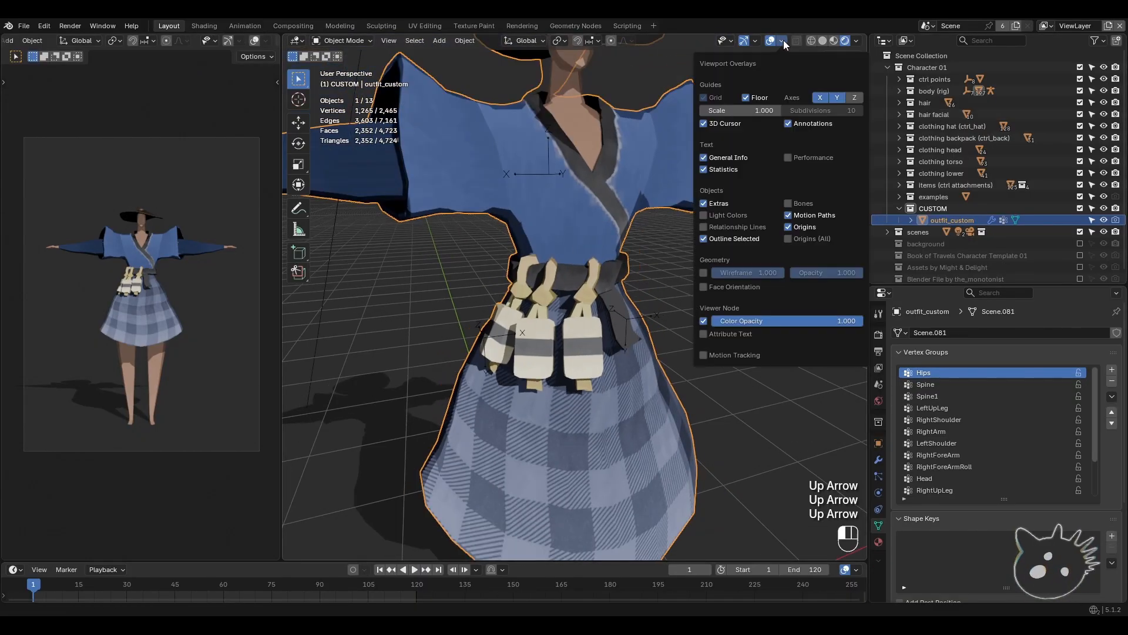
left_click(789, 203)
left_click(570, 212)
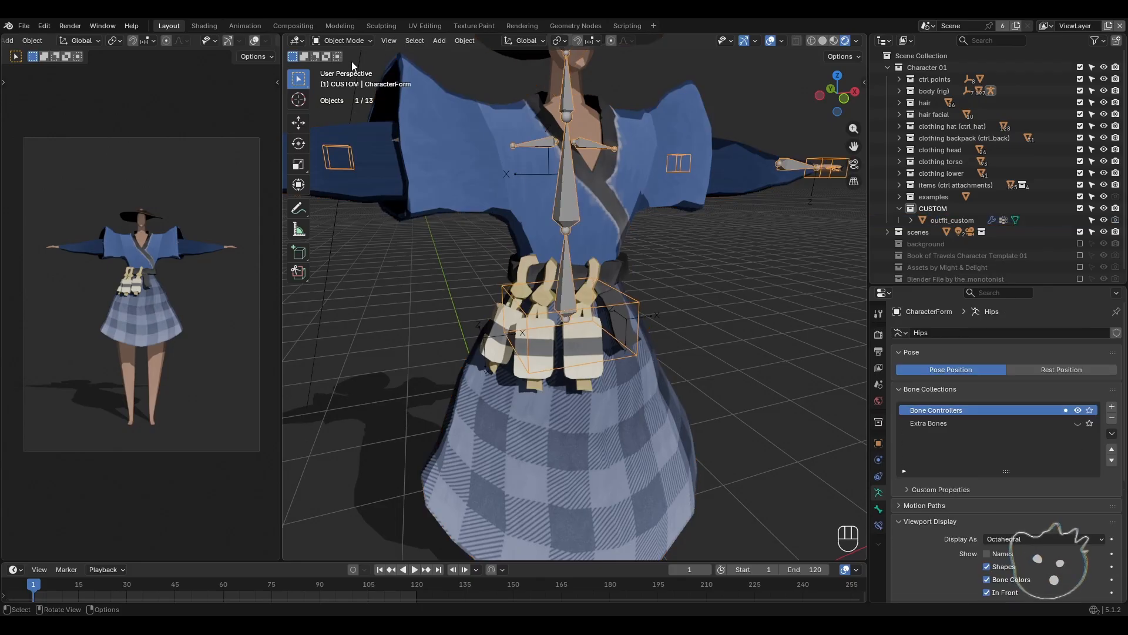
left_click(350, 84)
- Try moving the Hips bone to test how the pouches follow the body, and cancel the move
middle_click_drag(571, 297, 604, 307)
left_click(631, 303)
key("g")
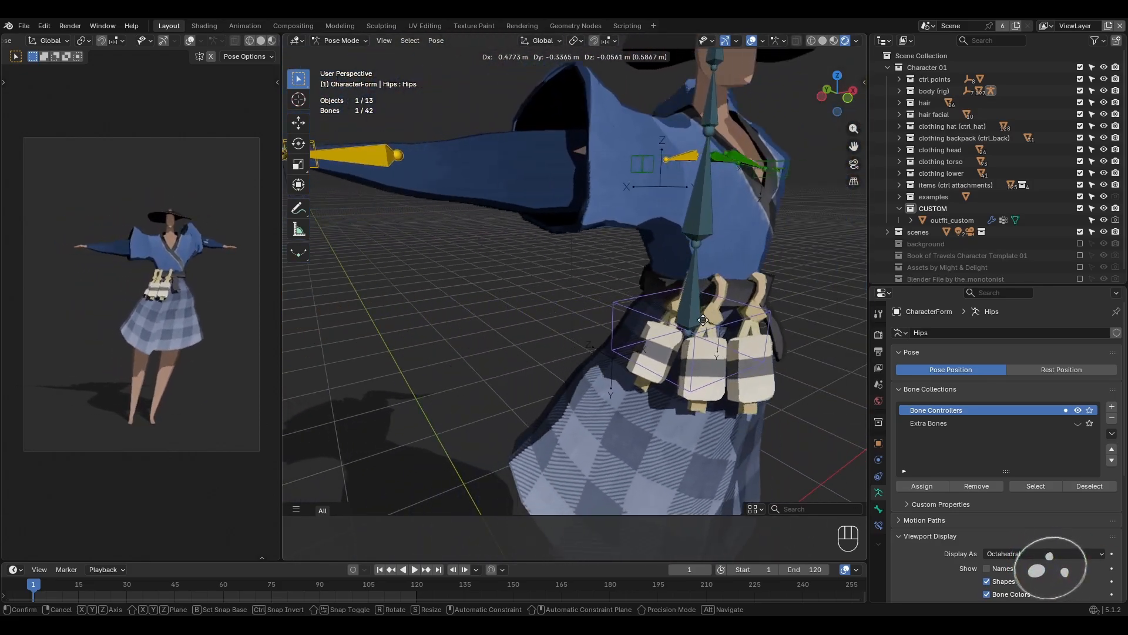
right_click(543, 279)
- Try rotating the Spine bone 17.5° about global X to test the pouches, undo the rotation and return to Object Mode
left_click(557, 255)
middle_click_drag(558, 255, 581, 258)
left_click_drag(583, 290, 668, 345)
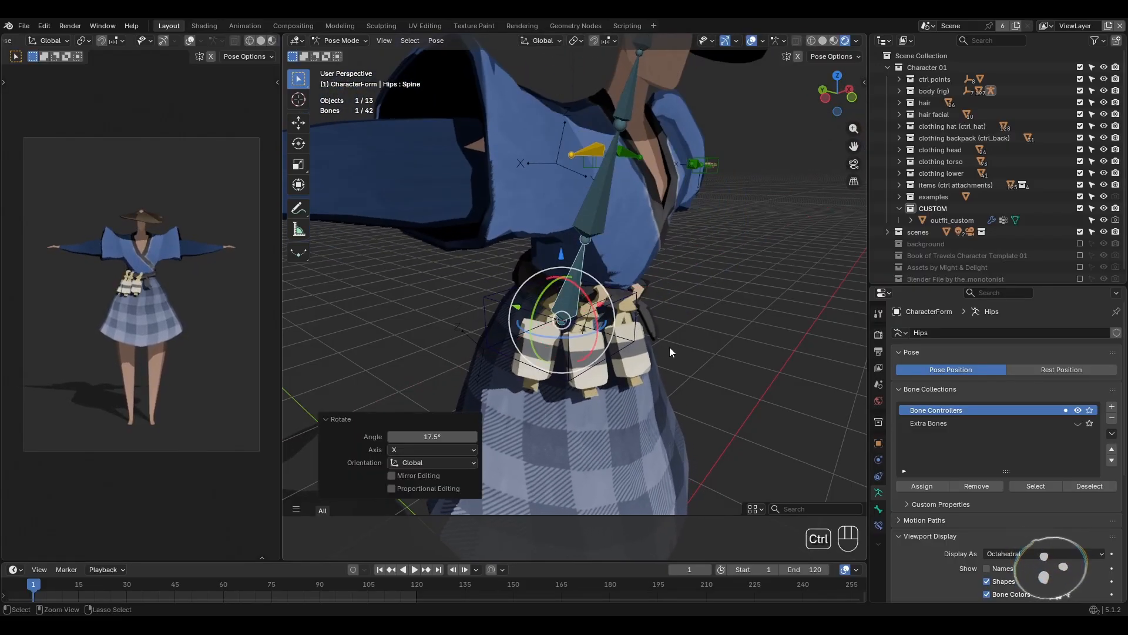
key("ctrl+z")
middle_click_drag(669, 348, 621, 349)
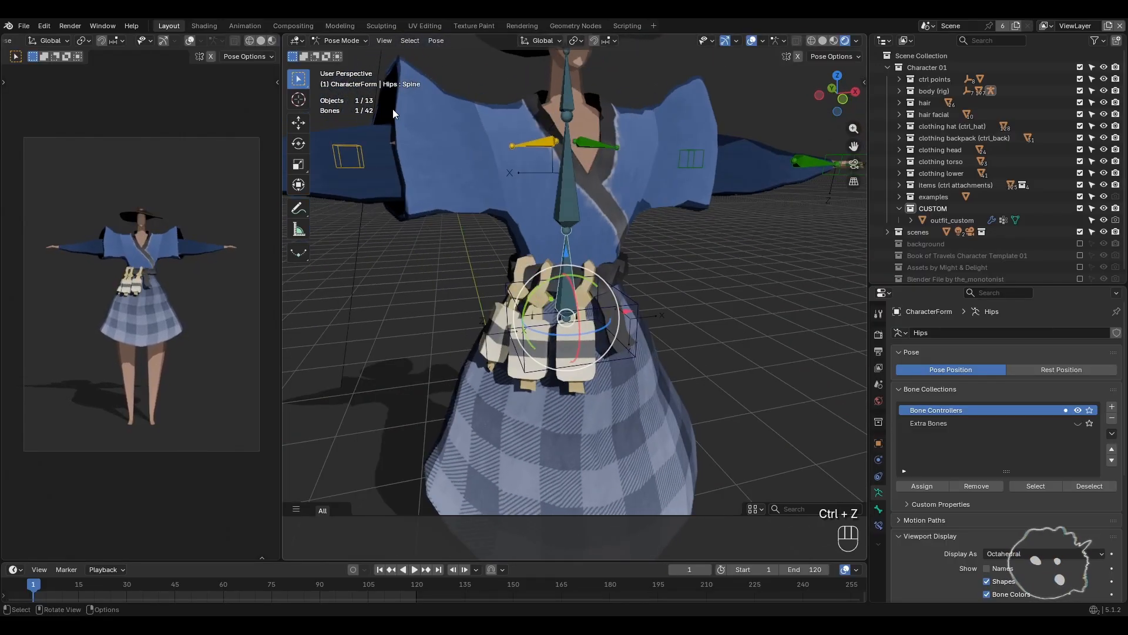
left_click(341, 40)
left_click(347, 55)
- Reset the 3D cursor to the world origin
middle_click_drag(480, 252, 555, 353, "shift")
scroll(558, 351, "up", 2)
key("q")
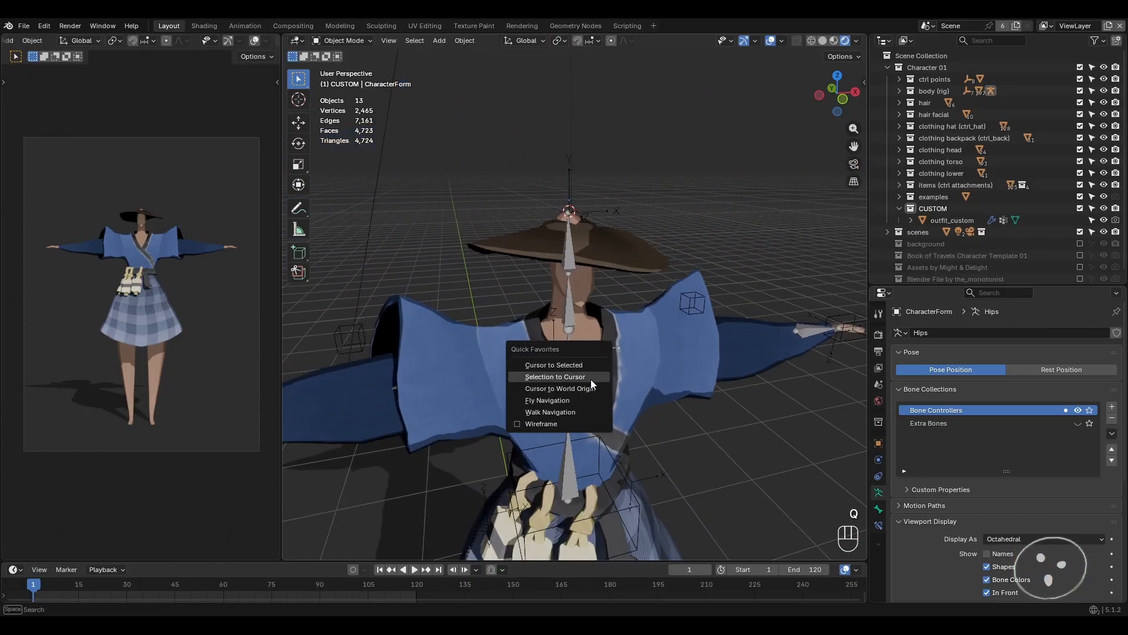
left_click(589, 387)
- Select the outfit mesh and enter Edit Mode to work on the crown of the hat where the head pokes through
scroll(616, 391, "up", 4)
middle_click_drag(611, 301, 642, 385, "shift")
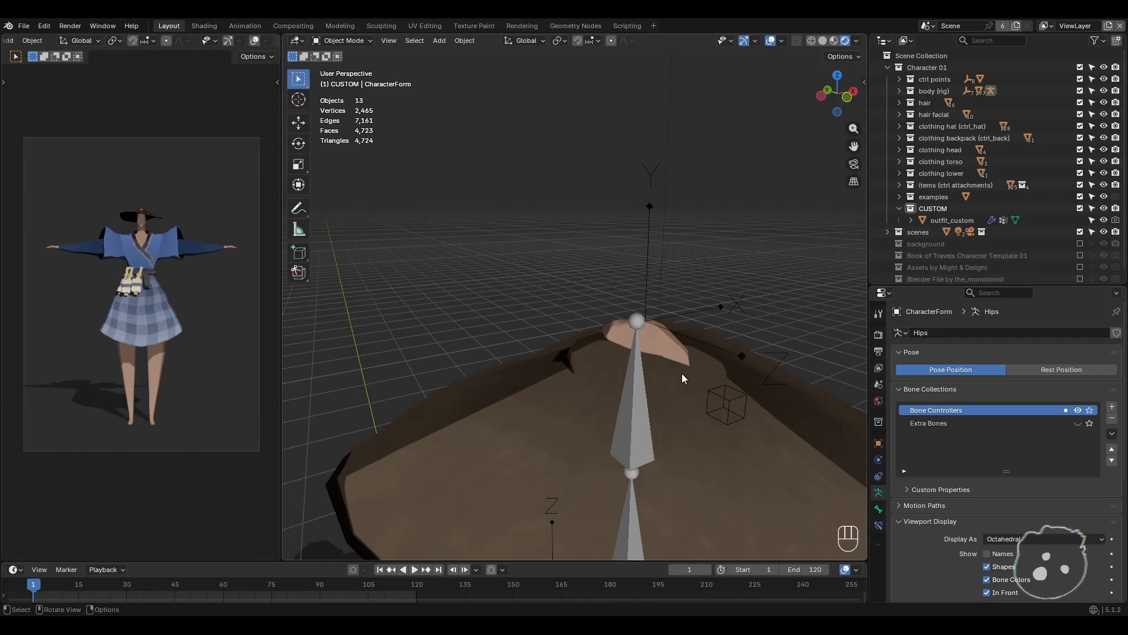
middle_click_drag(720, 390, 700, 372)
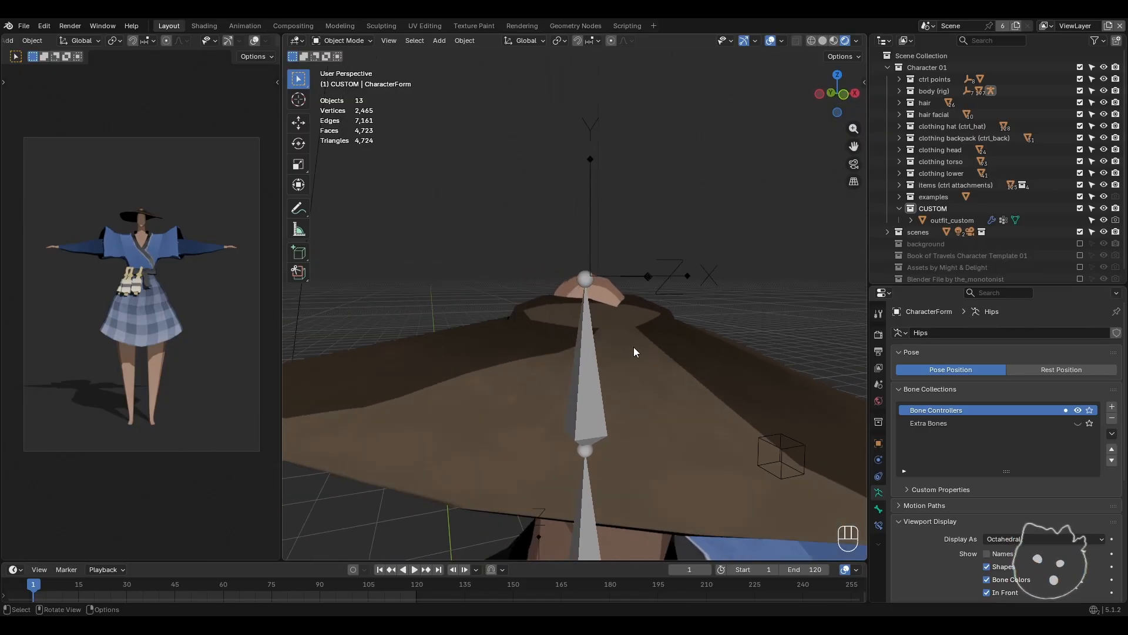
scroll(633, 351, "down", 2)
middle_click_drag(592, 302, 596, 311, "shift")
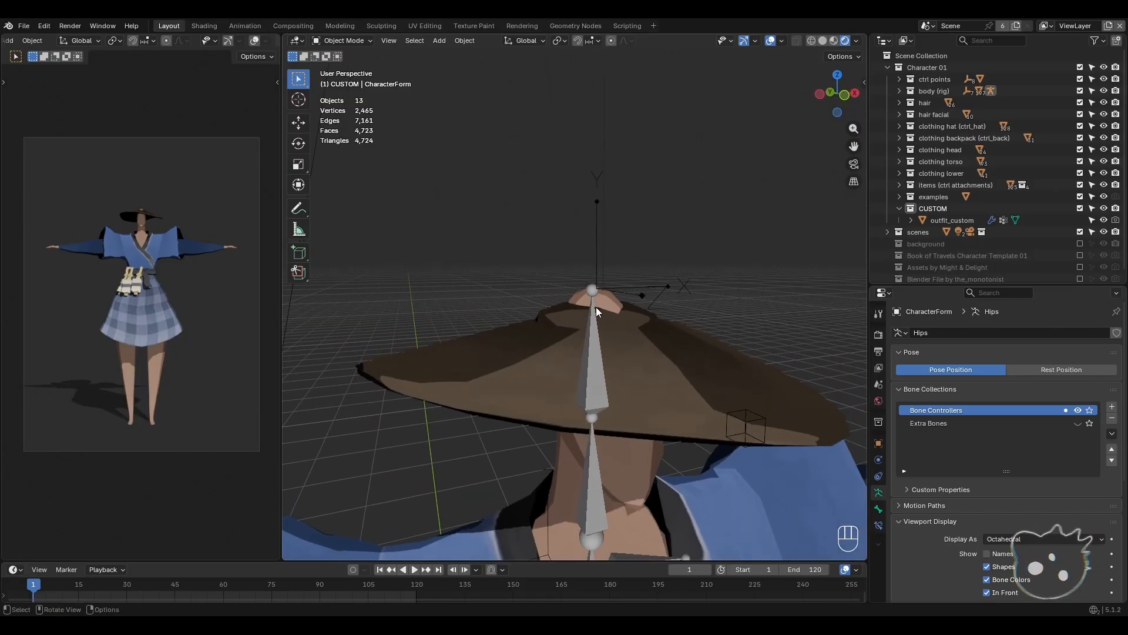
left_click(623, 337)
key("Tab")
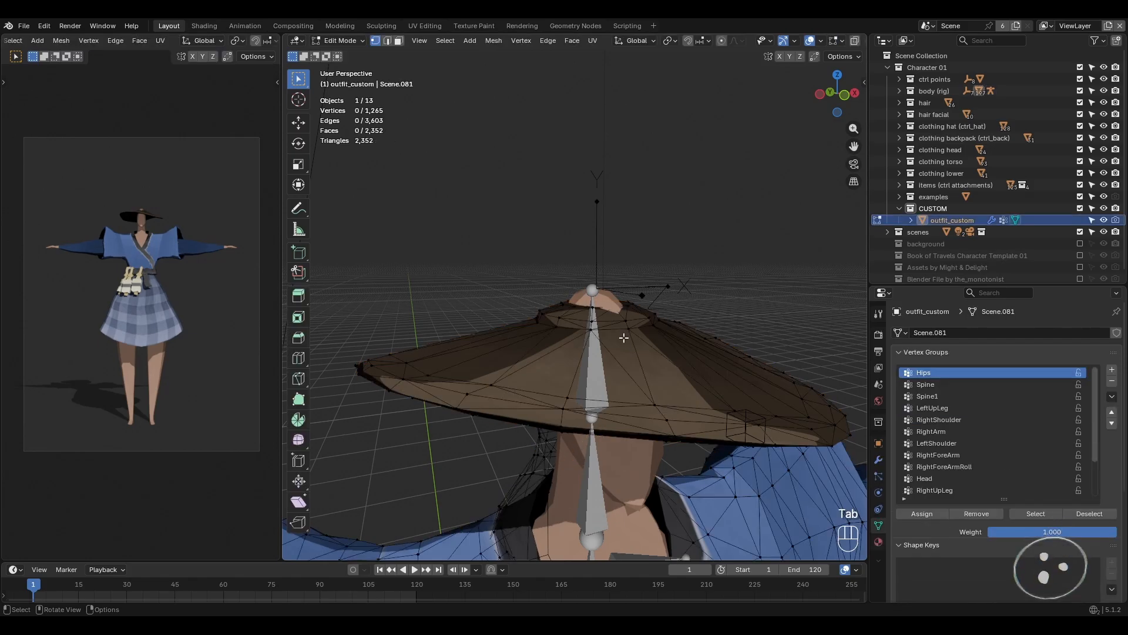
middle_click_drag(623, 338, 604, 311)
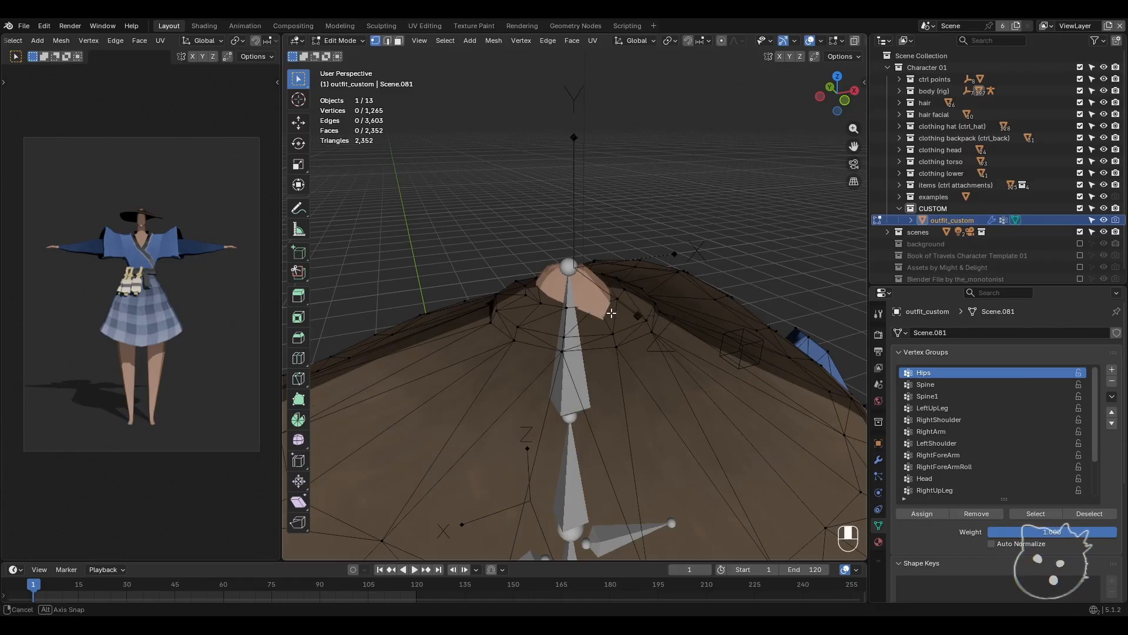
middle_click_drag(612, 313, 595, 374)
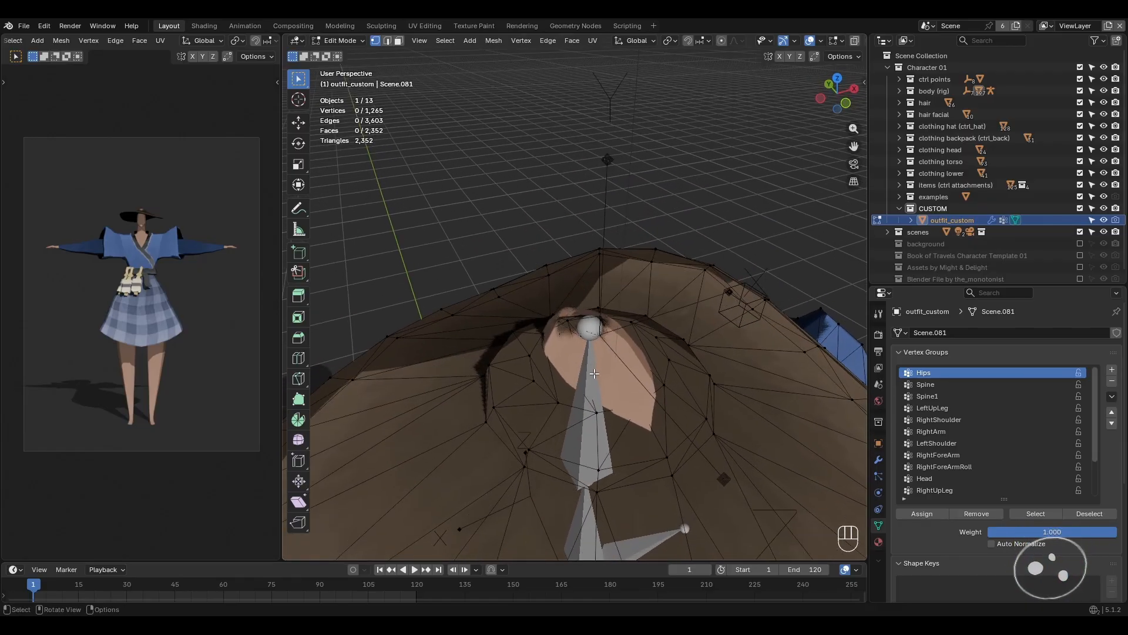
- Circle-select the vertices around the top of the hat's crown, discarding a partial edge loop selection first
left_click(539, 384, "alt+shift")
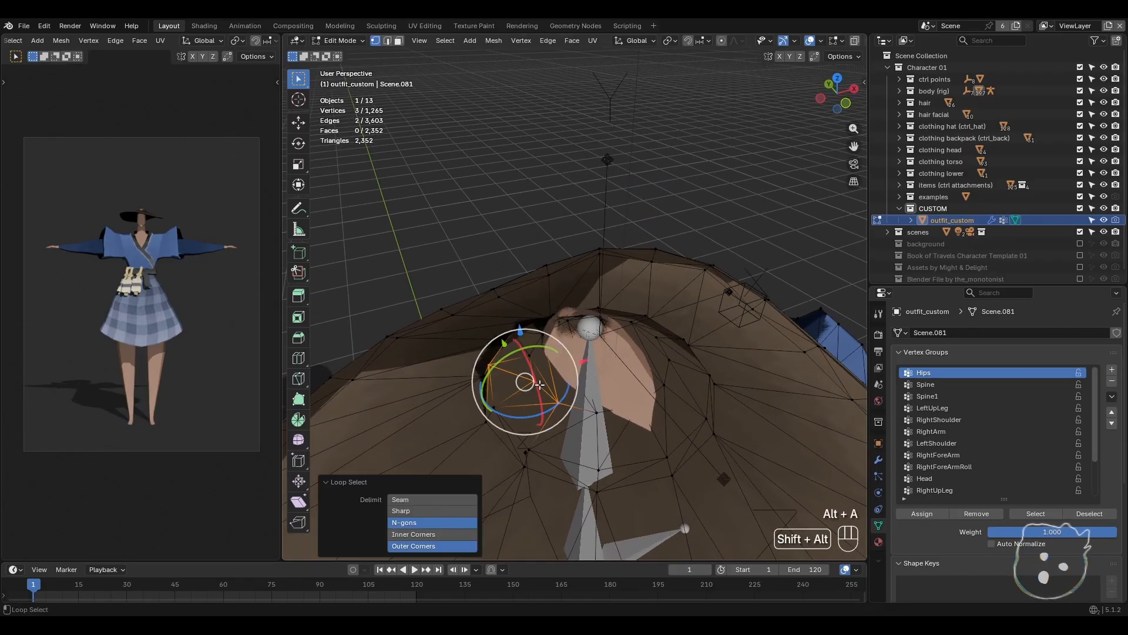
key("alt+a")
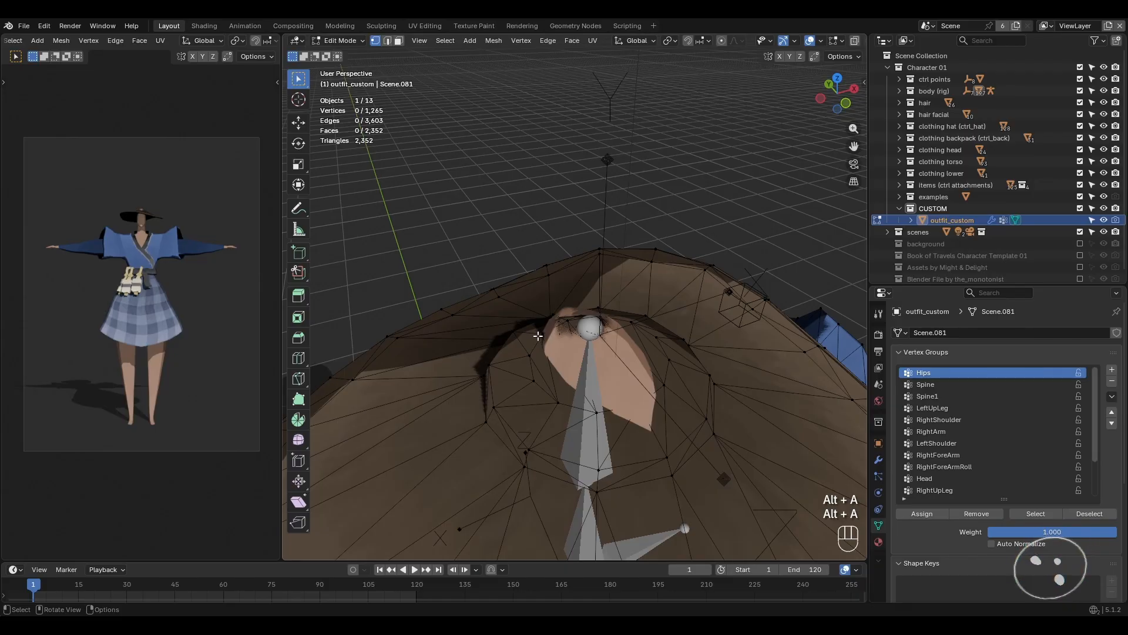
mouse_move(538, 336)
middle_mouse_down()
mouse_move(537, 349)
mouse_move(541, 288)
mouse_move(557, 332)
middle_mouse_up()
scroll(547, 323, "up", 2)
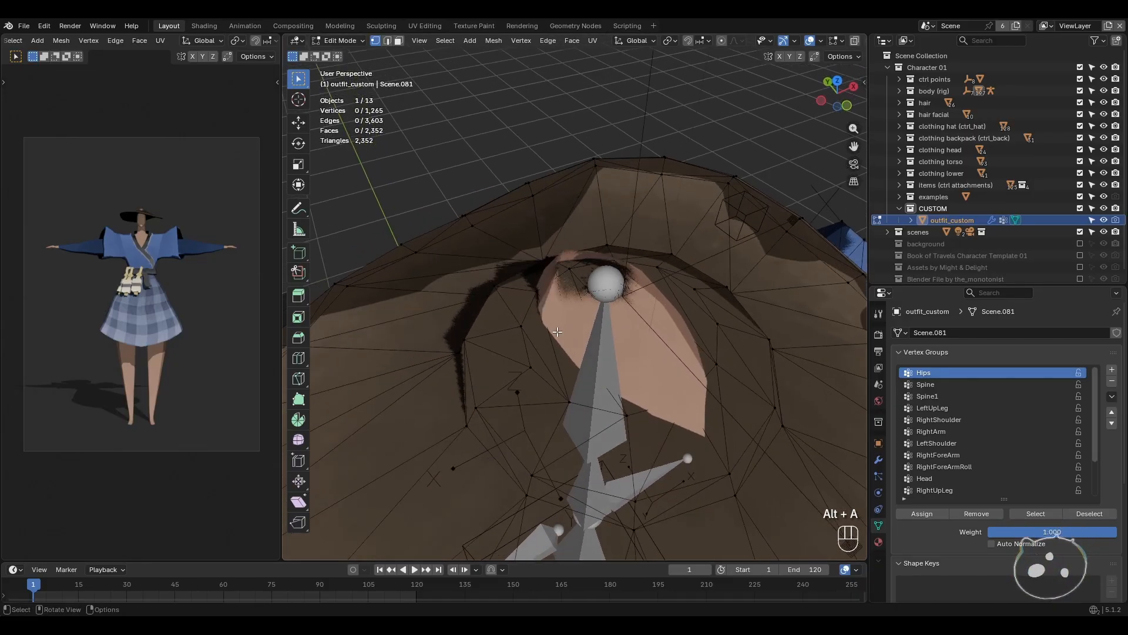
key("c")
mouse_move(533, 364)
left_mouse_down()
mouse_move(641, 423)
mouse_move(697, 337)
left_mouse_up()
right_click(697, 338)
middle_click_drag(689, 334, 678, 369)
key("c")
right_click(684, 473)
middle_click_drag(684, 472, 659, 445)
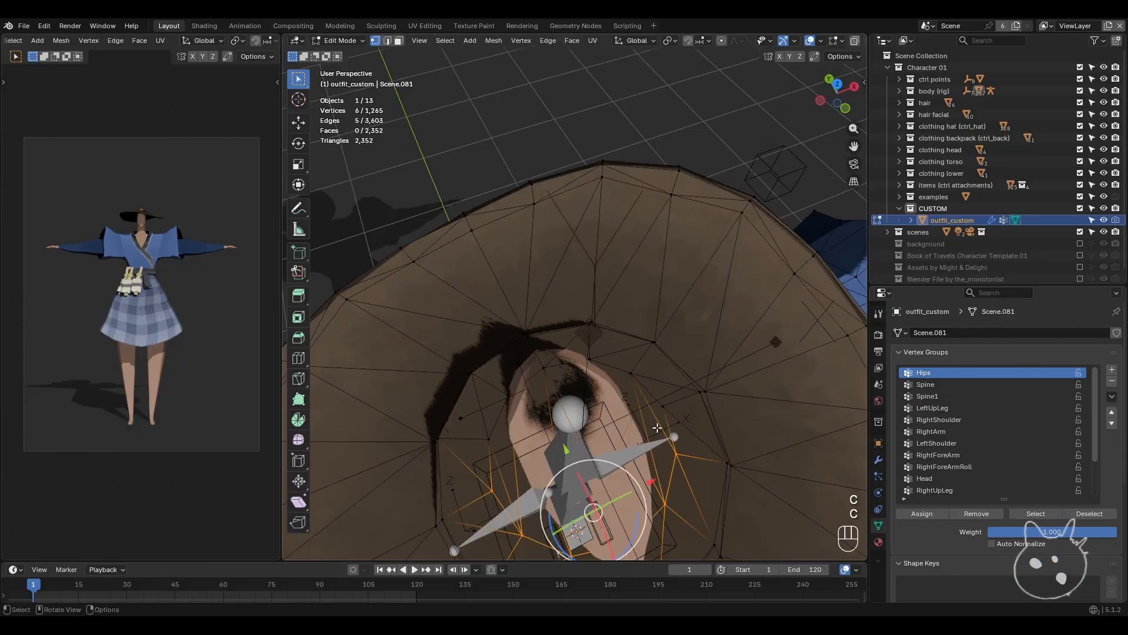
key("c")
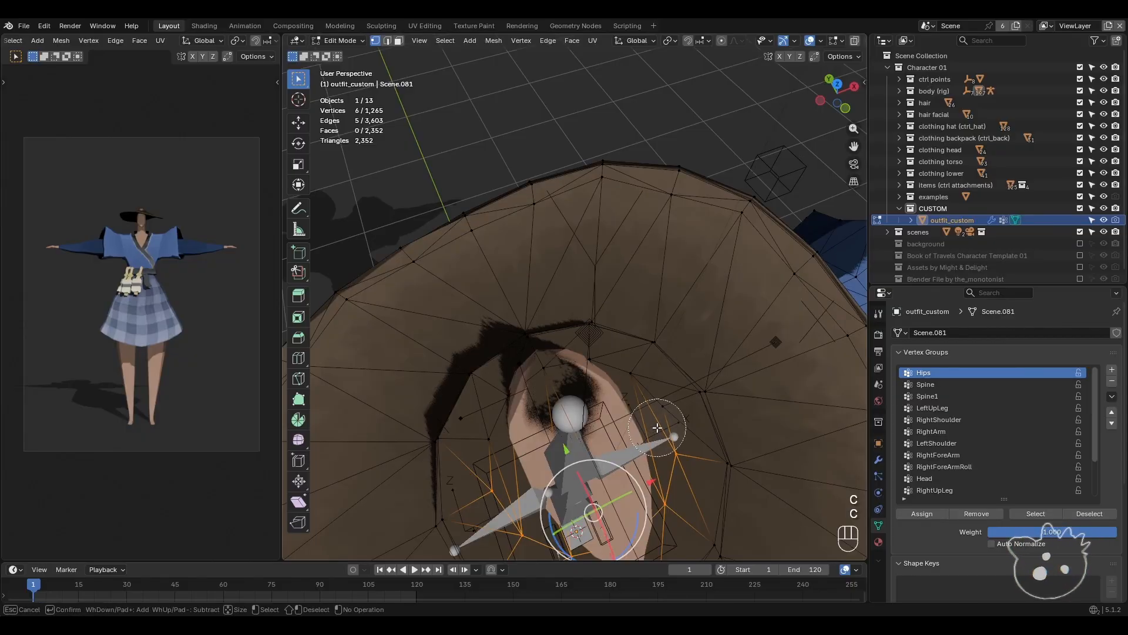
mouse_move(651, 439)
left_mouse_down()
mouse_move(635, 482)
mouse_move(611, 411)
mouse_move(564, 423)
mouse_move(528, 463)
left_mouse_up()
right_click(527, 463)
middle_click_drag(528, 463, 547, 334)
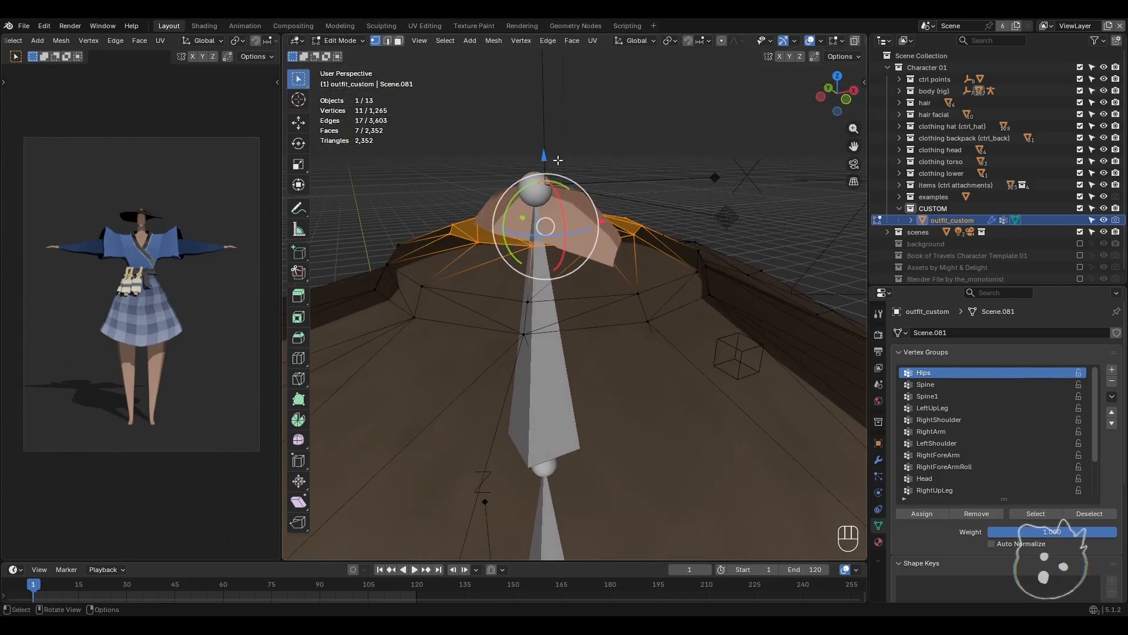
- Try raising the selected crown vertices along Z, undo the move, and clear the selection
left_click_drag(544, 157, 541, 110)
middle_click_drag(542, 115, 542, 158)
key("ctrl+z")
scroll(581, 344, "up", 2)
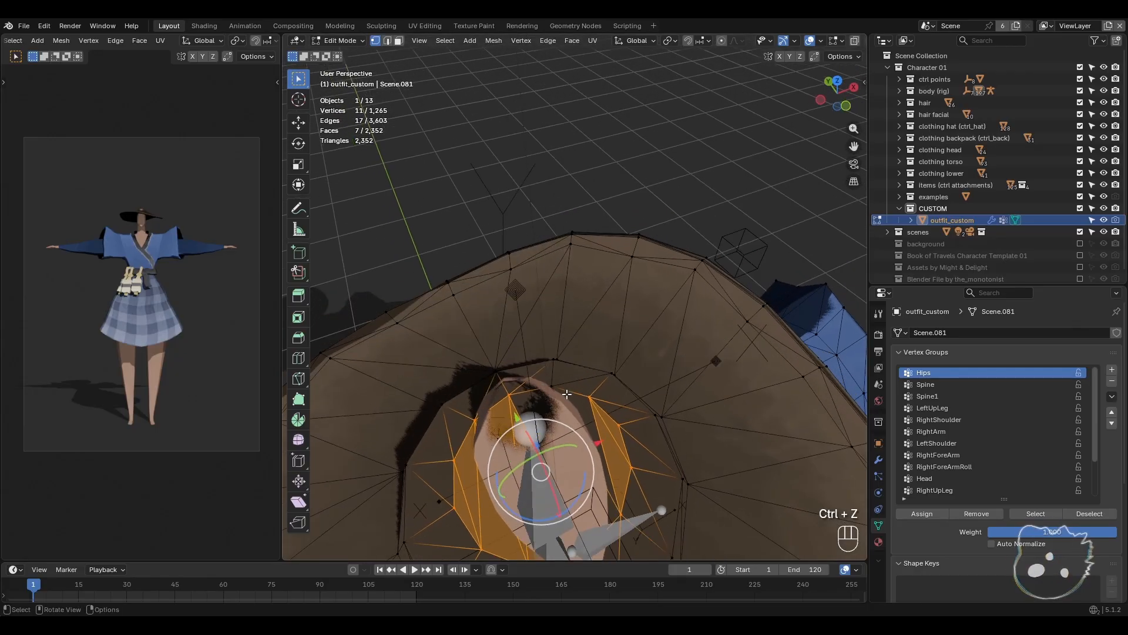
key("c")
left_click(557, 409)
right_click(557, 409)
middle_click_drag(557, 409, 563, 394)
key("alt+a")
- In face selection mode, circle-select the hat's top crown faces, raise them along Z to cover the head, and leave Edit Mode
left_click(400, 42)
key("c")
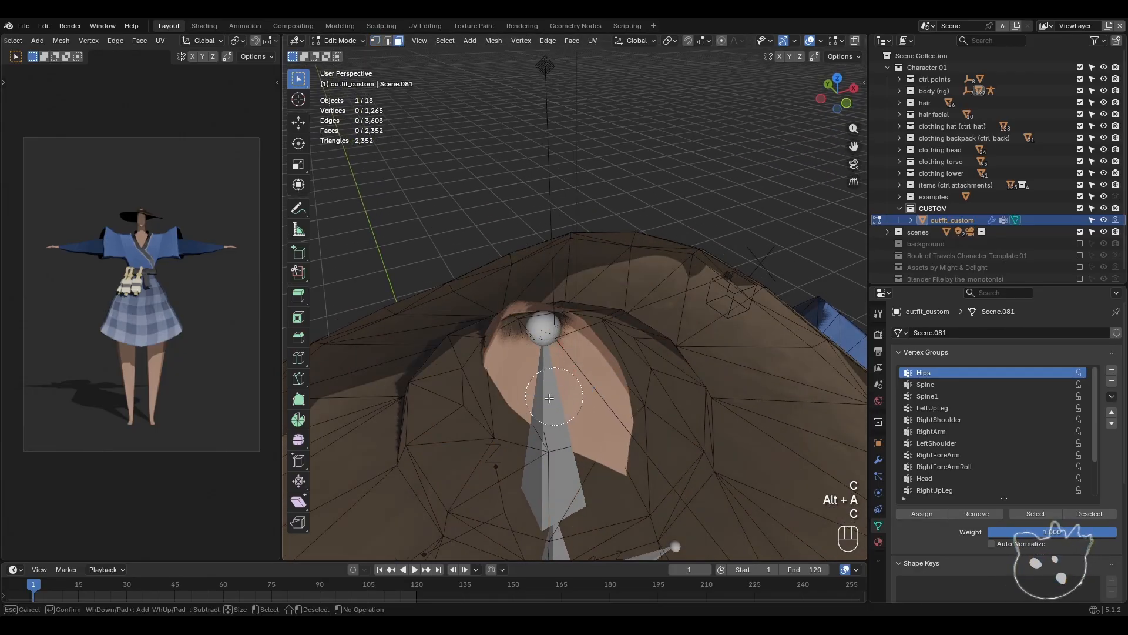
mouse_move(499, 377)
left_mouse_down()
mouse_move(565, 385)
mouse_move(552, 382)
left_mouse_up()
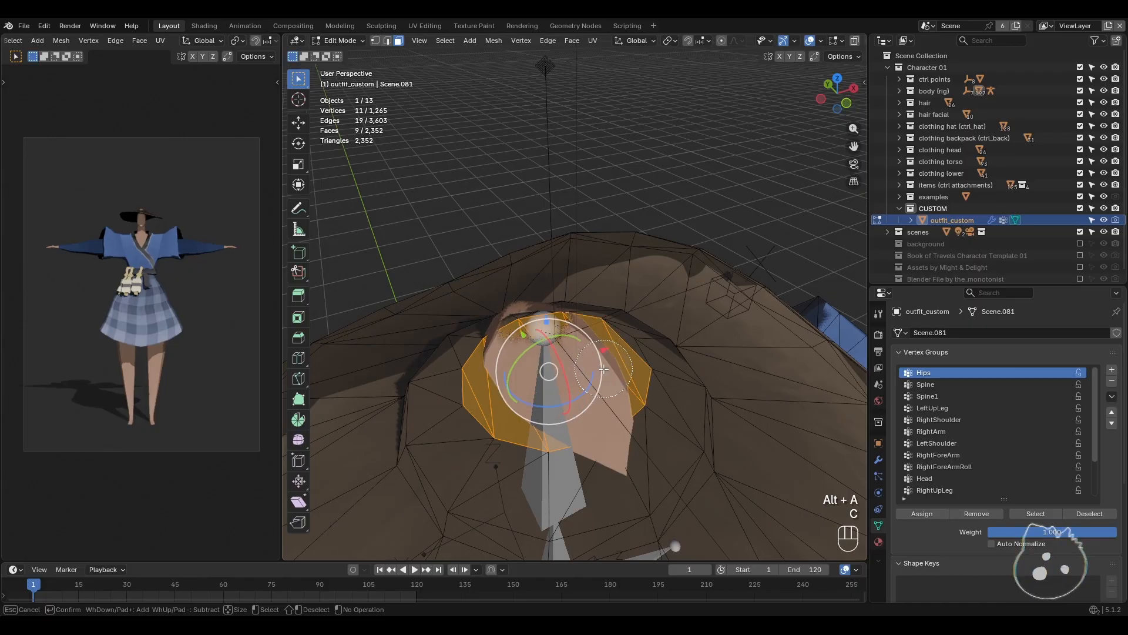
right_click(552, 382)
mouse_move(553, 382)
middle_mouse_down("shift")
mouse_move(563, 470)
mouse_move(549, 276)
middle_mouse_up("shift")
mouse_move(551, 254)
left_mouse_down()
mouse_move(553, 233)
mouse_move(557, 249)
left_mouse_up()
middle_click_drag(557, 250, 632, 375)
key("Tab")
scroll(754, 324, "down", 6)
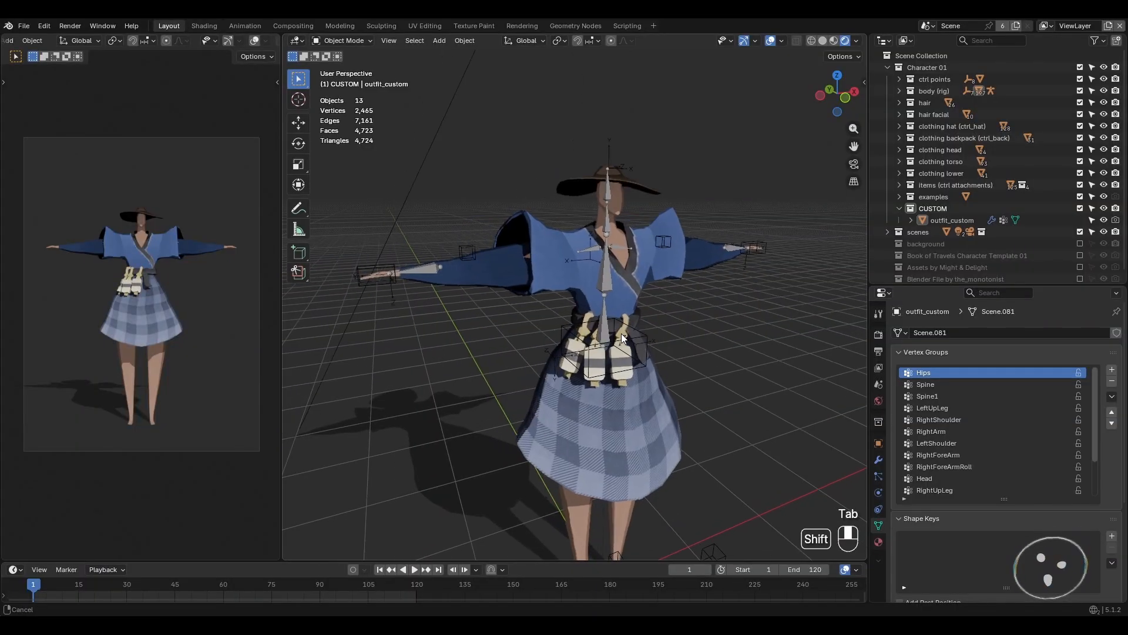
- Enter Edit Mode on the outfit mesh, switch to vertex selection, and clear the current selection
scroll(632, 375, "up", 3)
middle_click_drag(548, 329, 605, 354)
key("Tab")
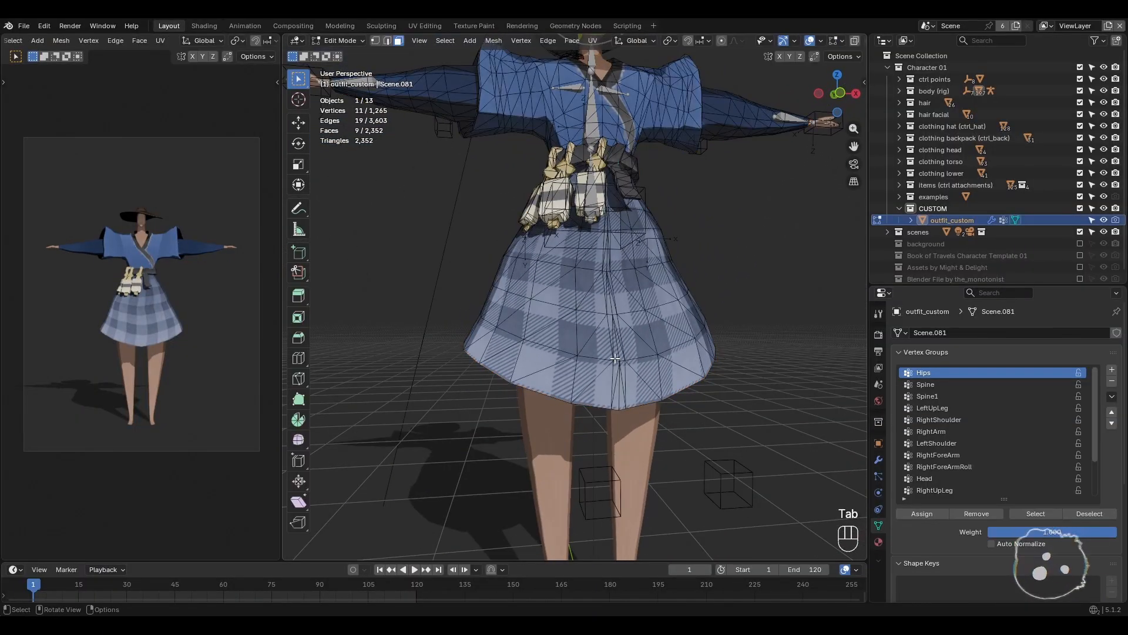
left_click(375, 41)
middle_click_drag(466, 171, 662, 290, "shift")
key("alt+a")
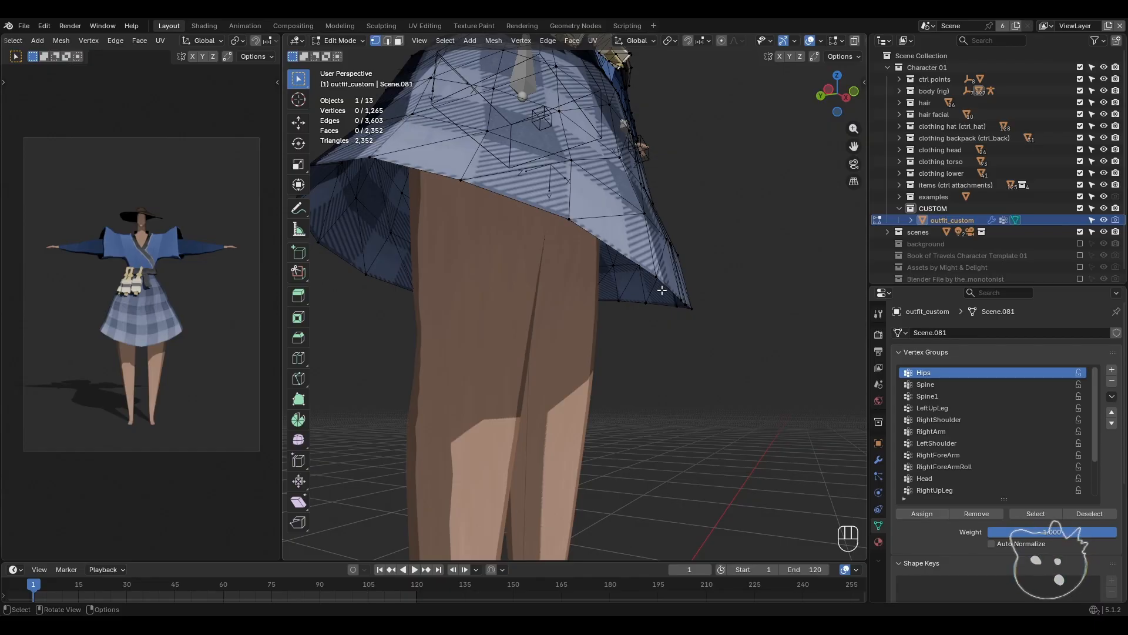
- Inspect the inside of the skirt by selecting a single outer face near the hem in face mode, and clear the selection
middle_click_drag(663, 290, 637, 327, "shift")
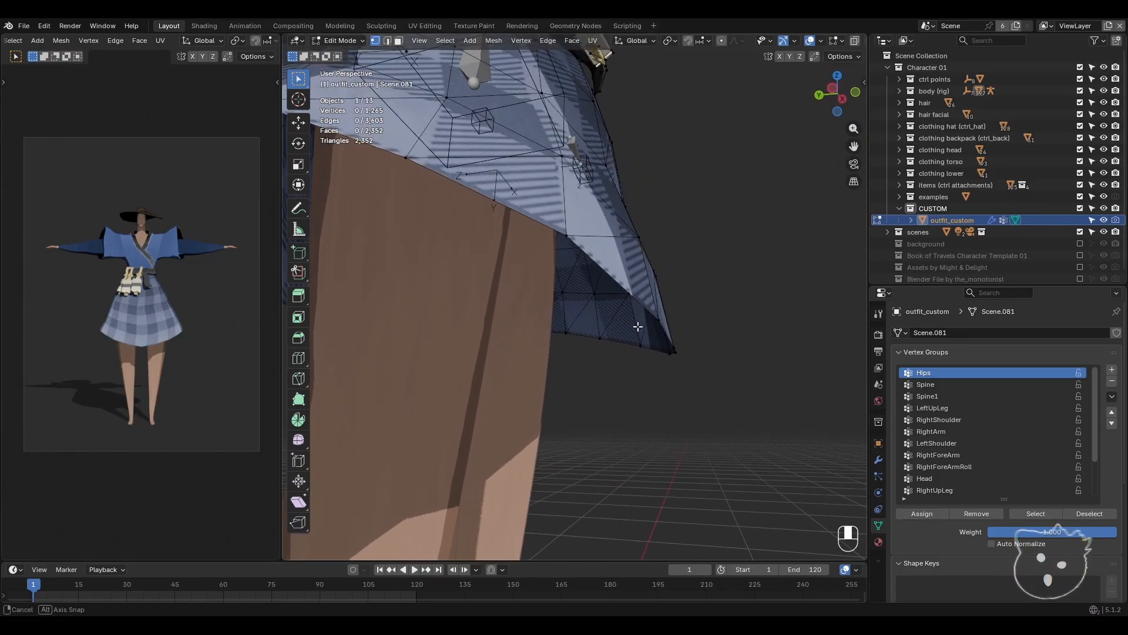
left_click(399, 41)
left_click(617, 266)
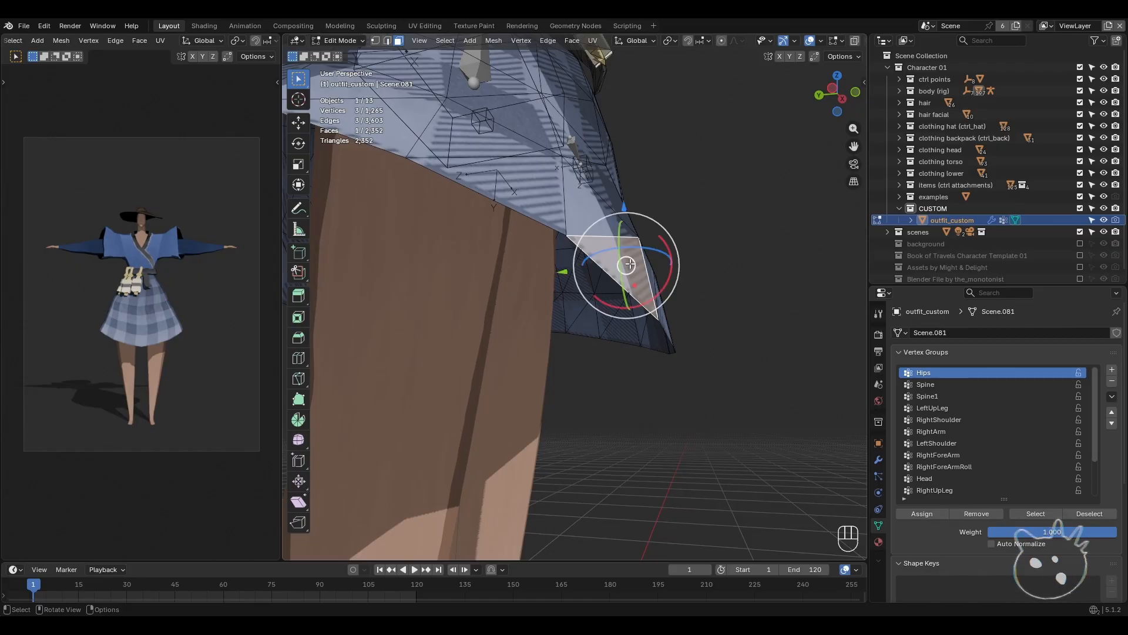
middle_click_drag(617, 265, 647, 262)
key("alt+a")
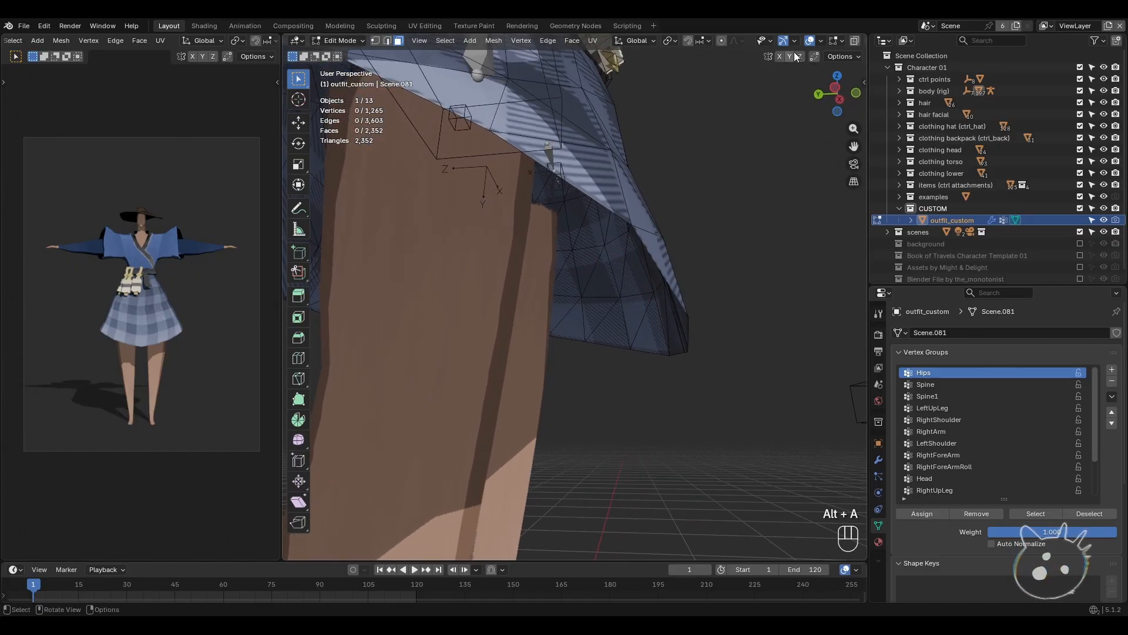
- Try Camera backface culling on the outfit material, examine the inside of the skirt in Object Mode, and turn the option off again
left_click(879, 542)
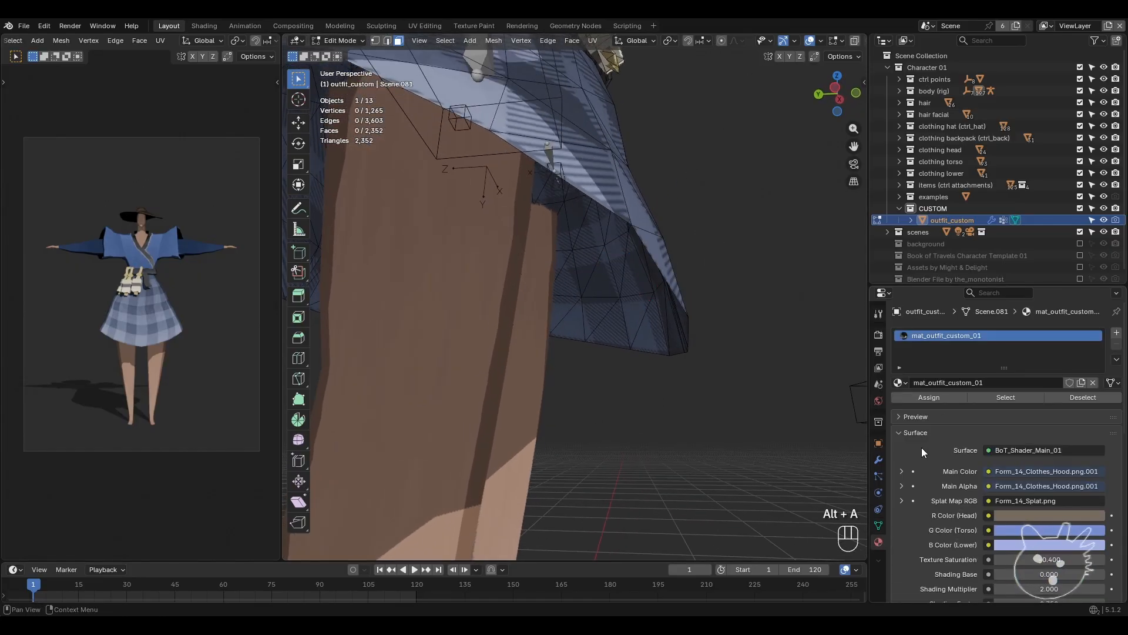
scroll(925, 465, "down", 10)
left_click(992, 465)
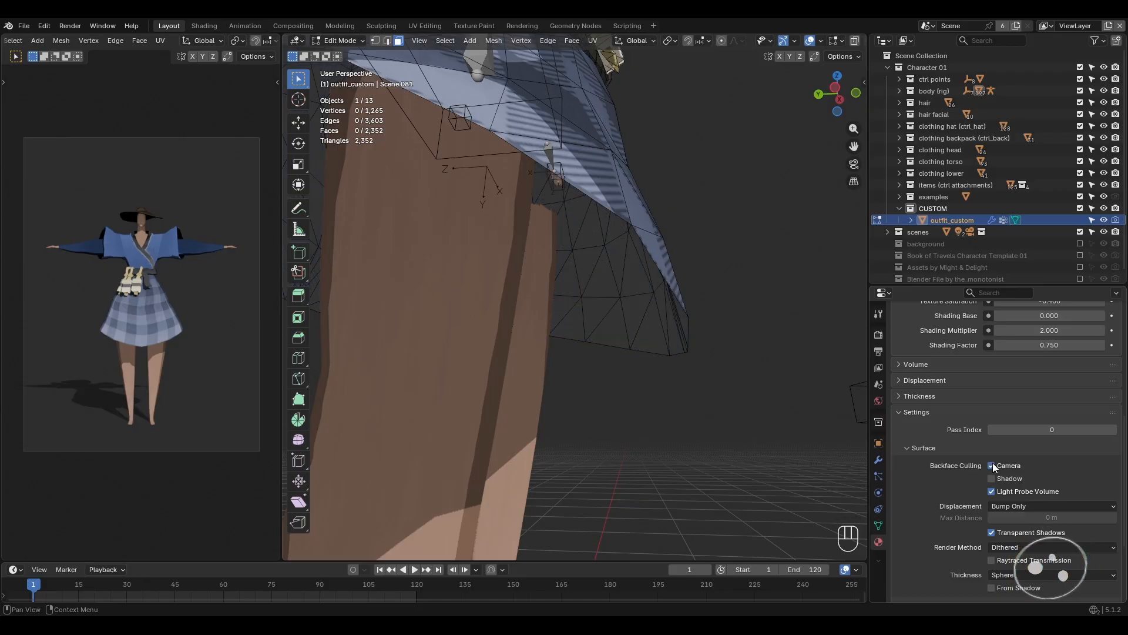
key("Tab")
left_click(679, 396)
middle_click_drag(679, 396, 732, 418)
left_click(993, 451)
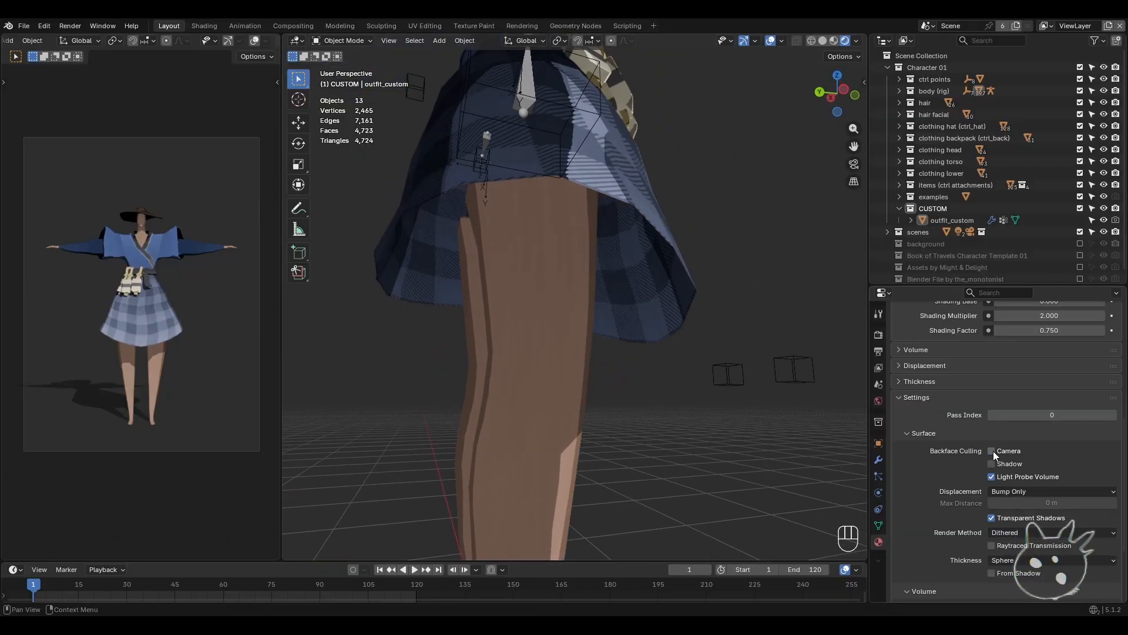
- Re-enter Edit Mode on the outfit mesh in vertex selection mode and loop-select the skirt's bottom hem
middle_click_drag(675, 299, 593, 364, "shift")
left_click(586, 321)
key("Tab")
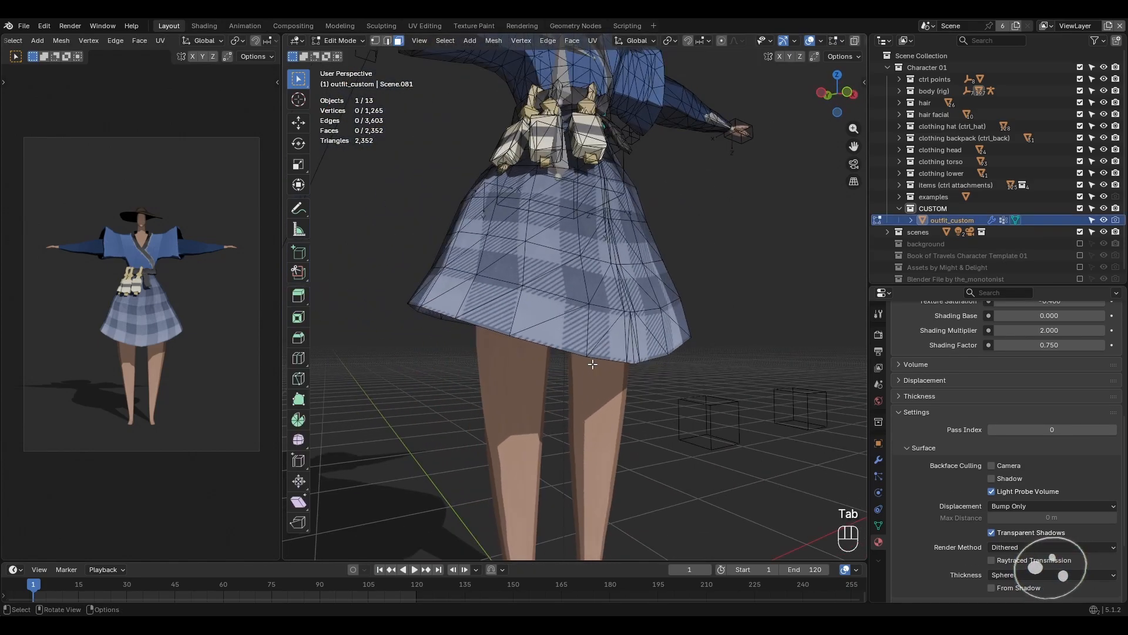
left_click(375, 42)
middle_click_drag(510, 293, 603, 352)
key("alt+a")
left_click(544, 347, "alt+shift")
key("alt+a")
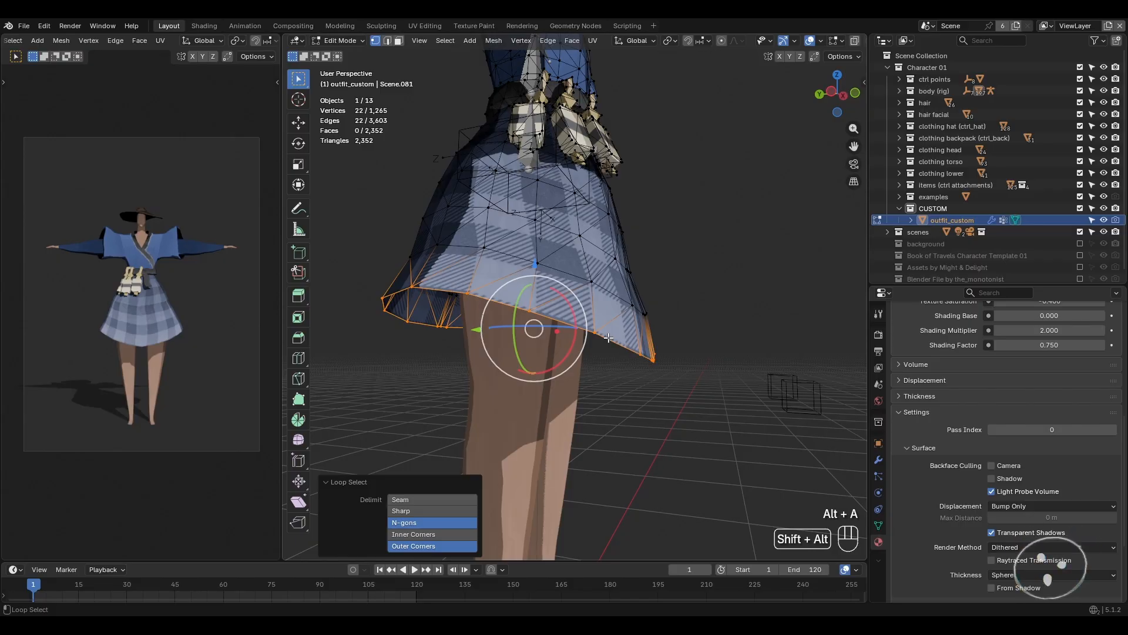
middle_click_drag(608, 338, 699, 293)
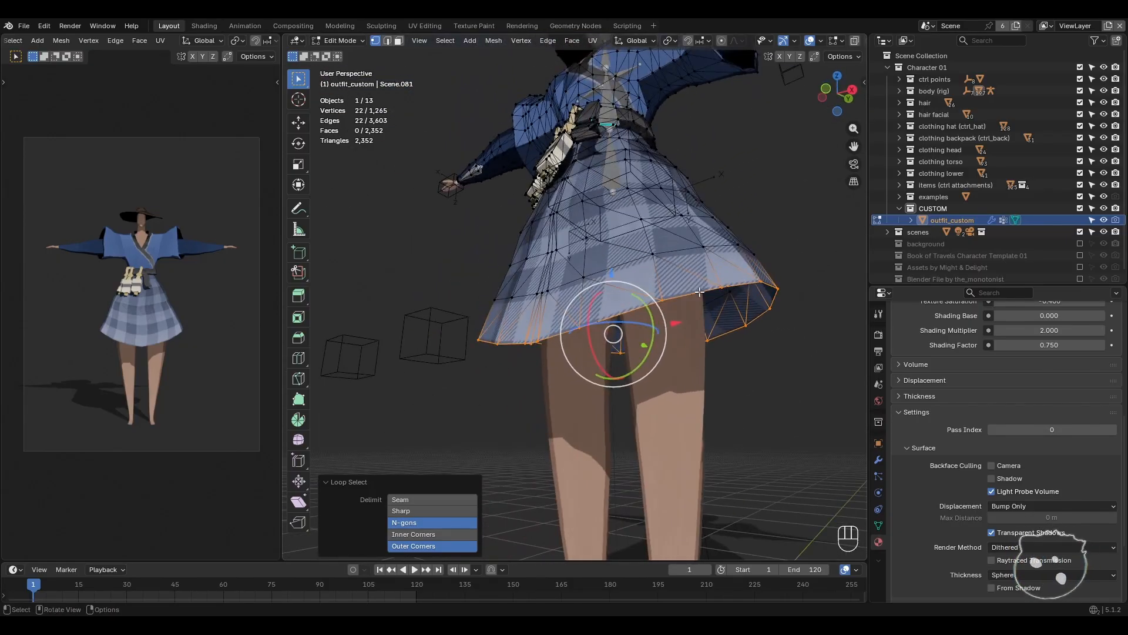
- Try circle-selecting the vertices along the skirt's hem from different angles after clearing the selection
middle_click_drag(545, 315, 630, 369)
key("alt+a")
key("c")
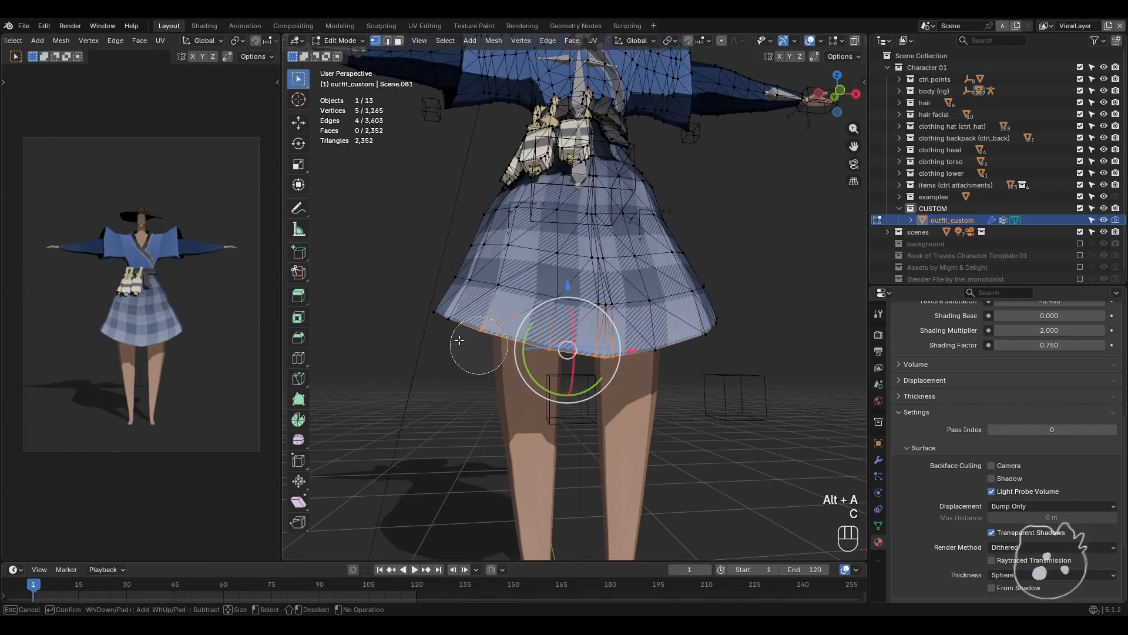
left_click_drag(459, 341, 401, 325)
right_click(423, 329)
middle_click_drag(443, 333, 536, 329)
key("c")
left_click_drag(459, 312, 399, 318)
right_click(414, 323)
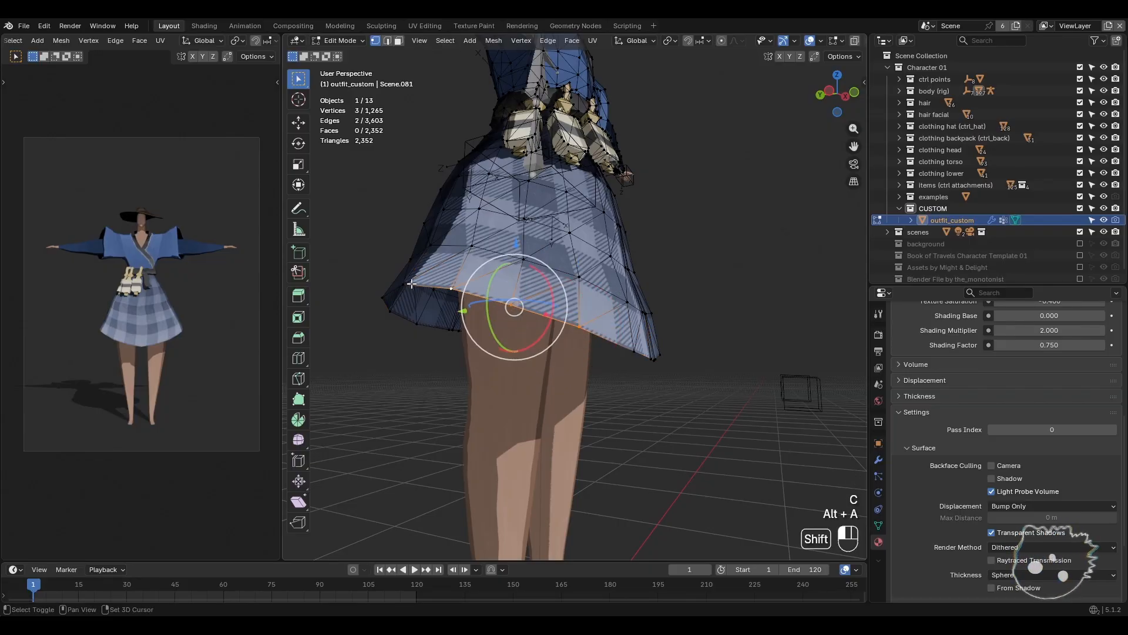
- Loop-select the skirt's entire bottom hem again in place of the partial vertex selection
left_click(549, 318, "alt+shift")
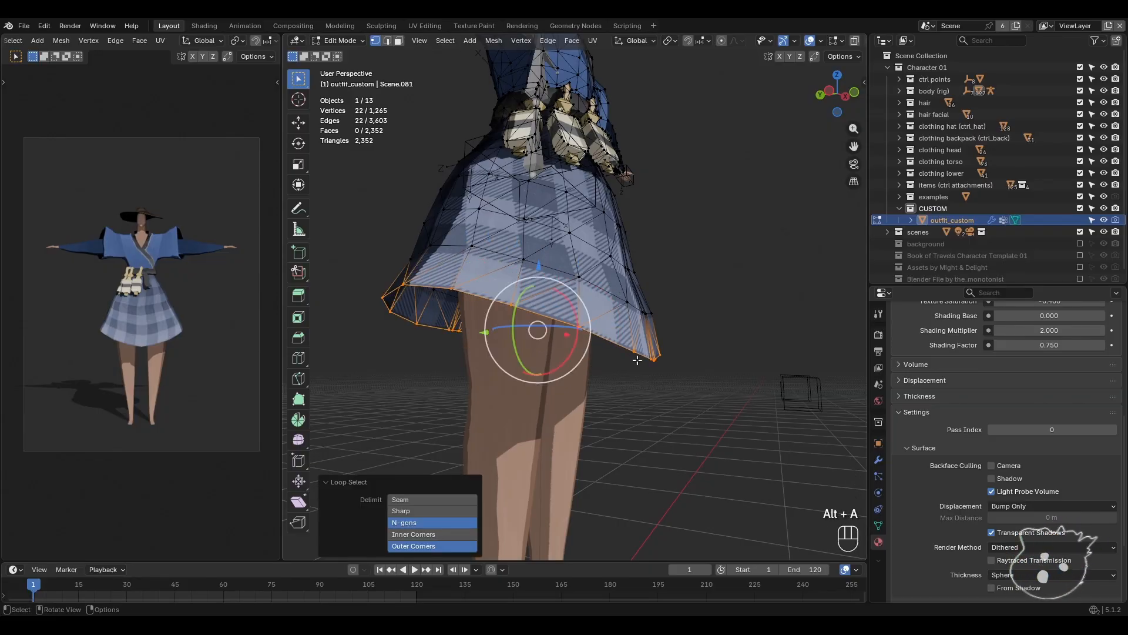
middle_click_drag(549, 318, 669, 340)
middle_click_drag(751, 315, 583, 282)
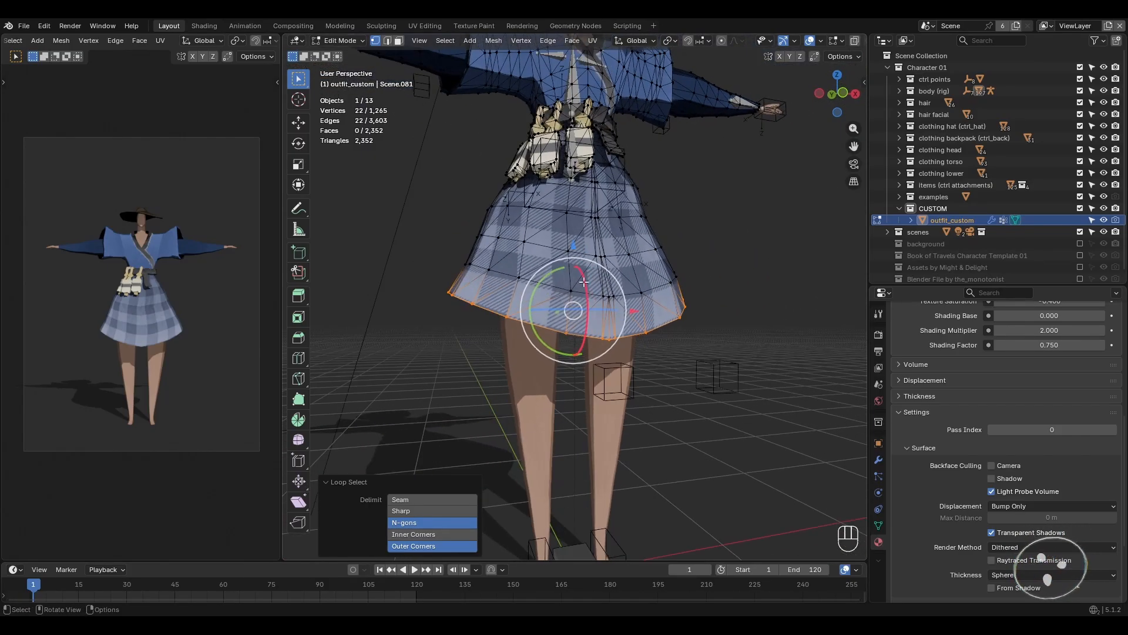
- Try lowering the hem along Z and shifting vertices in the row above it, and undo these moves
key("g")
key("z")
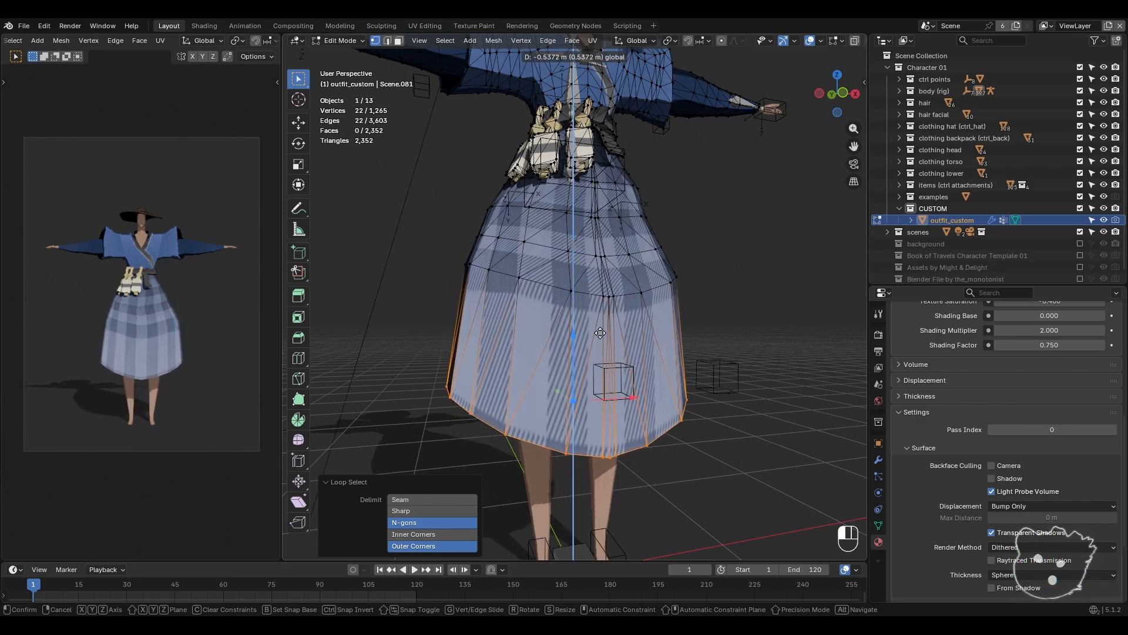
left_click(567, 416)
left_click(545, 284, "alt")
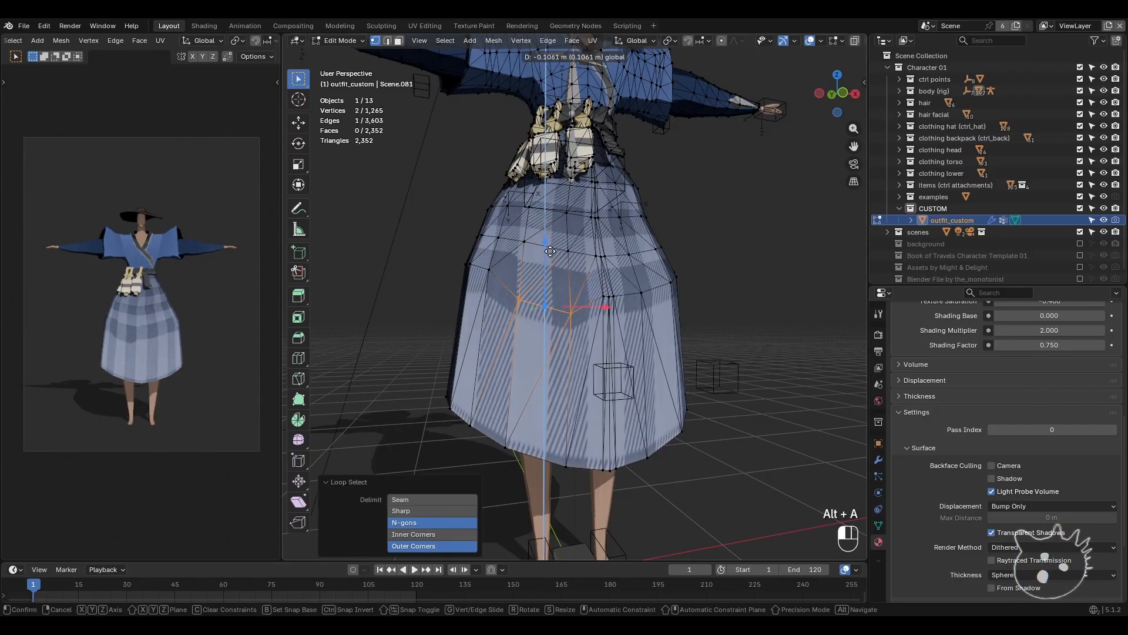
key("ctrl+z")
key("ctrl+z")
key("ctrl+z")
key("ctrl+z")
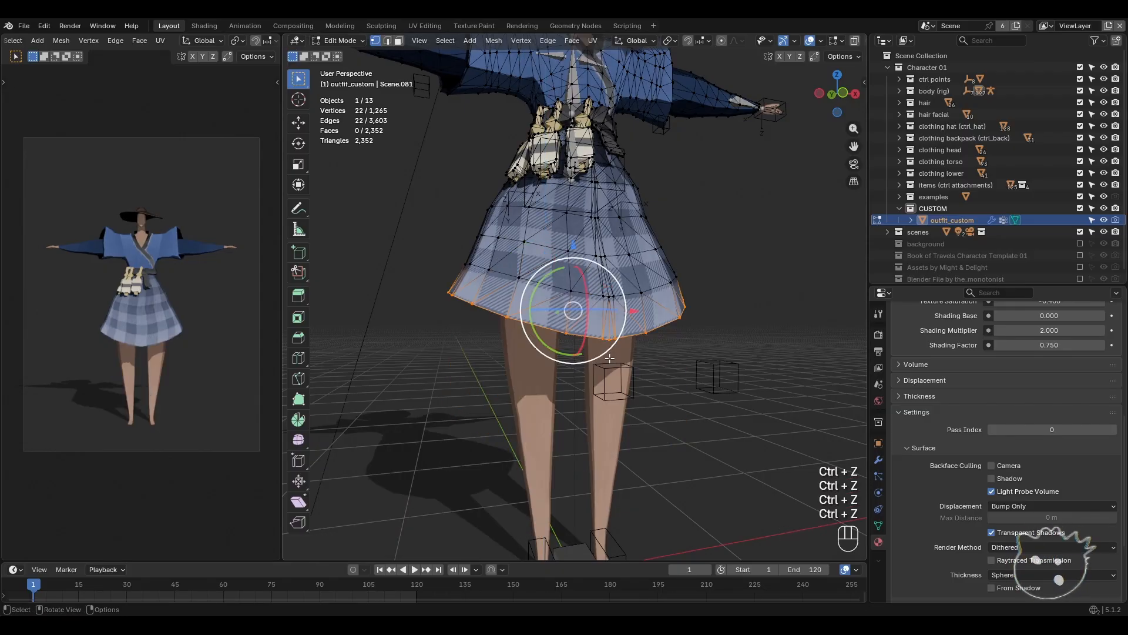
- Turn on proportional editing and try moving the skirt hem with it, cancelling the move
left_click_drag(634, 40, 543, 43)
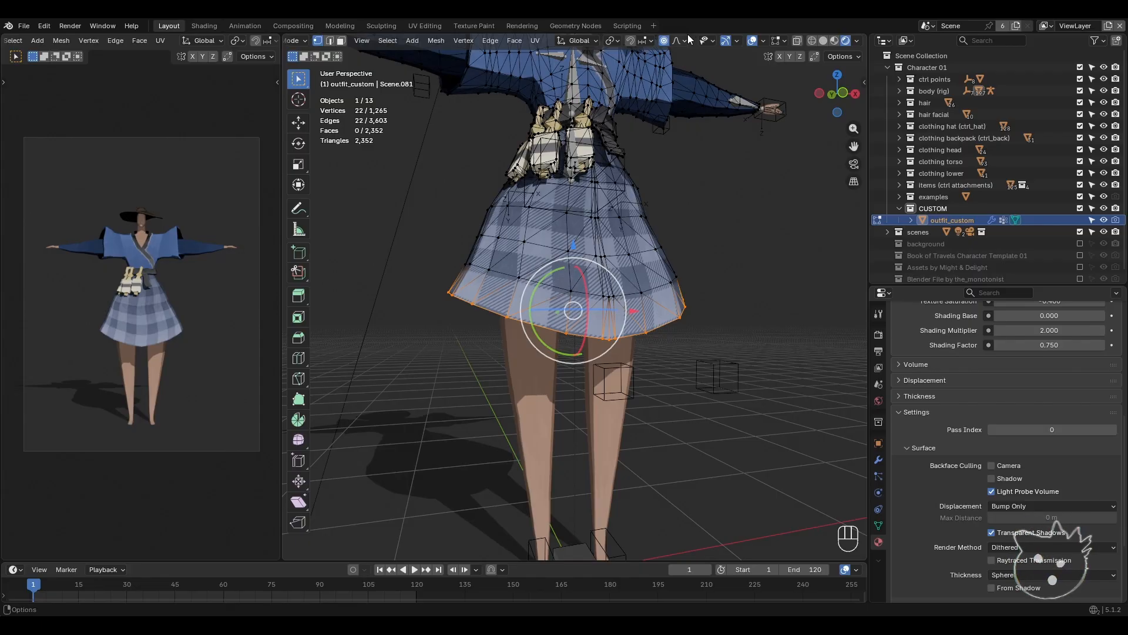
left_click(683, 41)
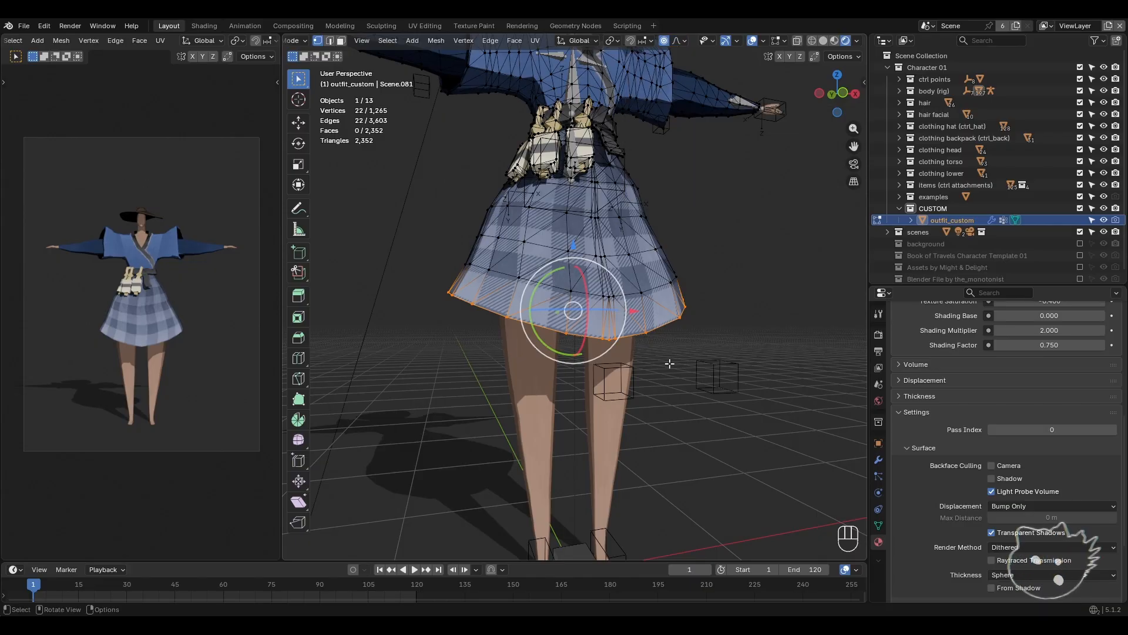
middle_click_drag(641, 362, 665, 364)
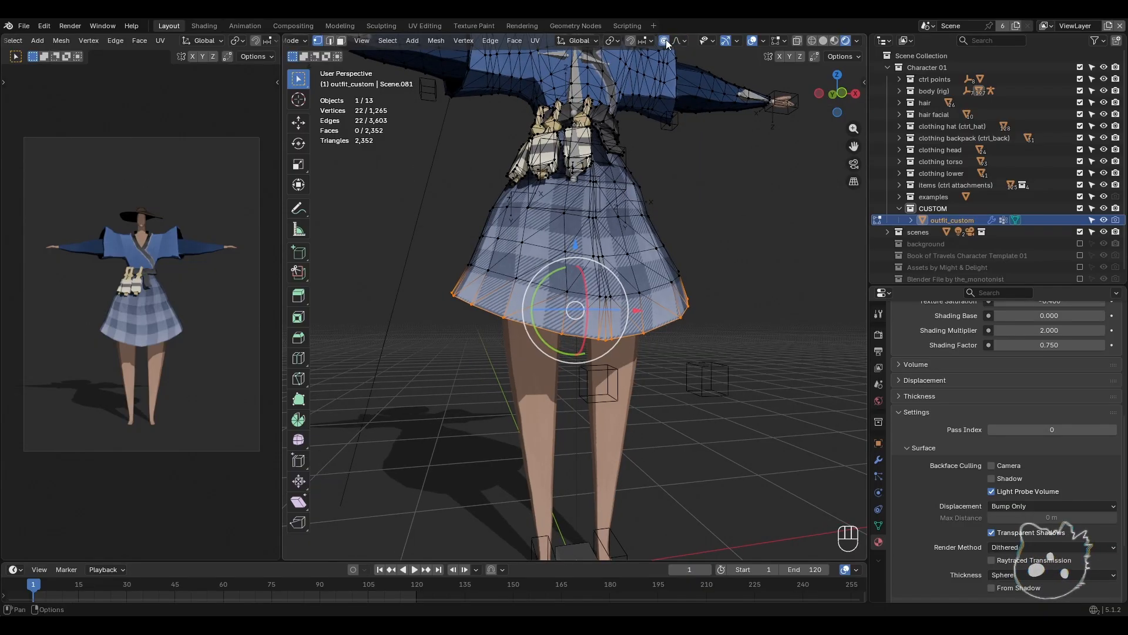
middle_click_drag(606, 297, 615, 305)
key("g")
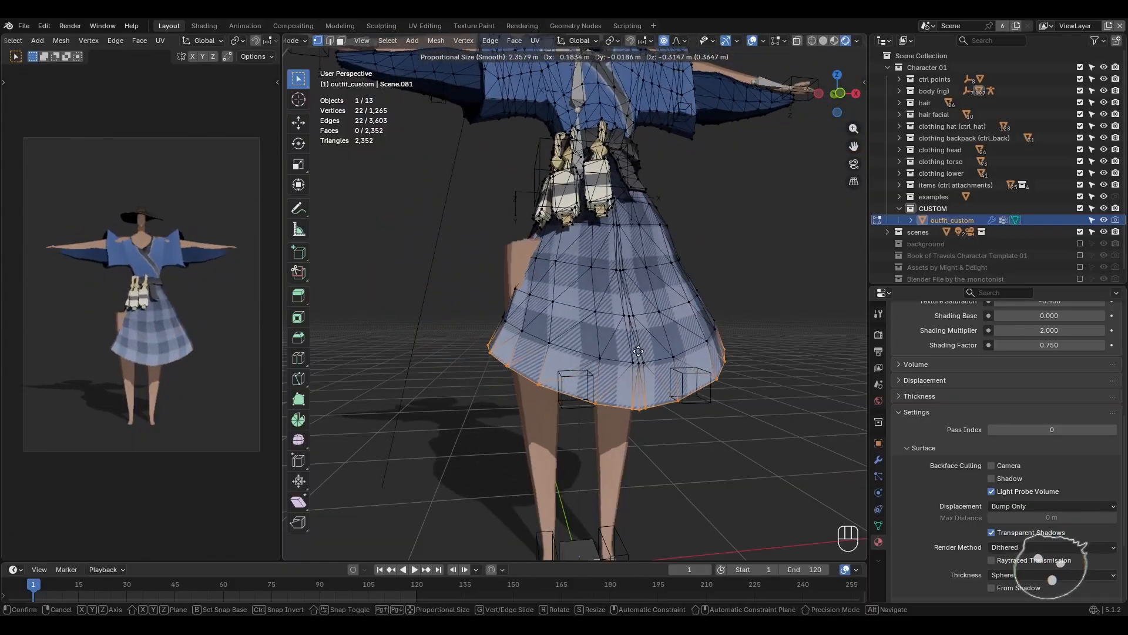
right_click(635, 347)
- Select all geometry linked to the skirt to check what is connected, and select a single vertex on a belt pouch
middle_click_drag(627, 302, 596, 326)
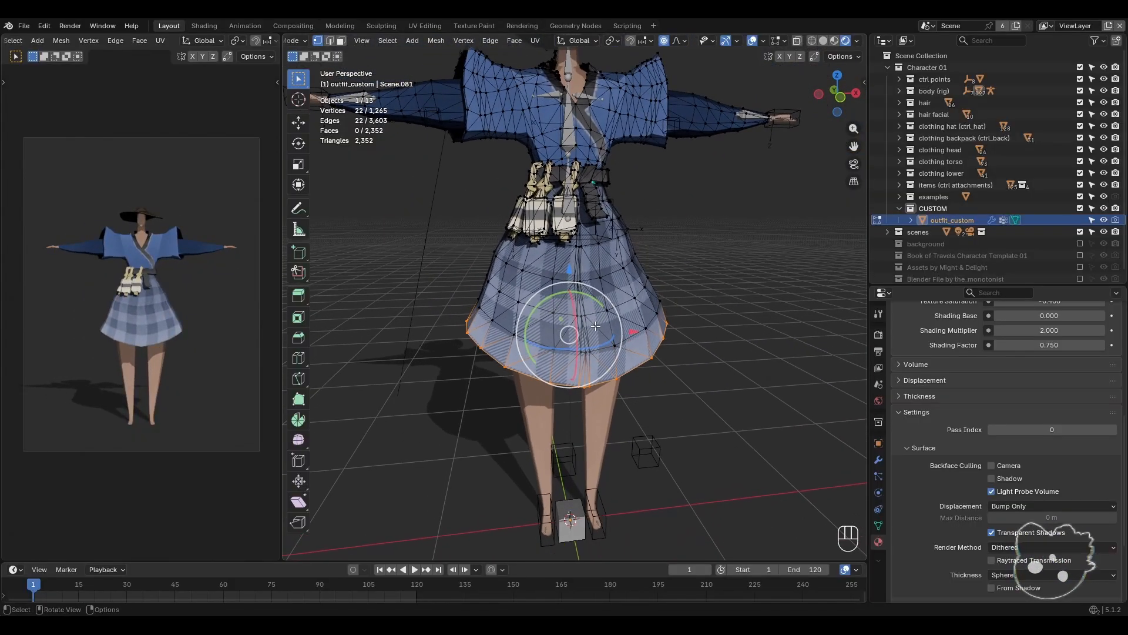
scroll(595, 325, "up", 1)
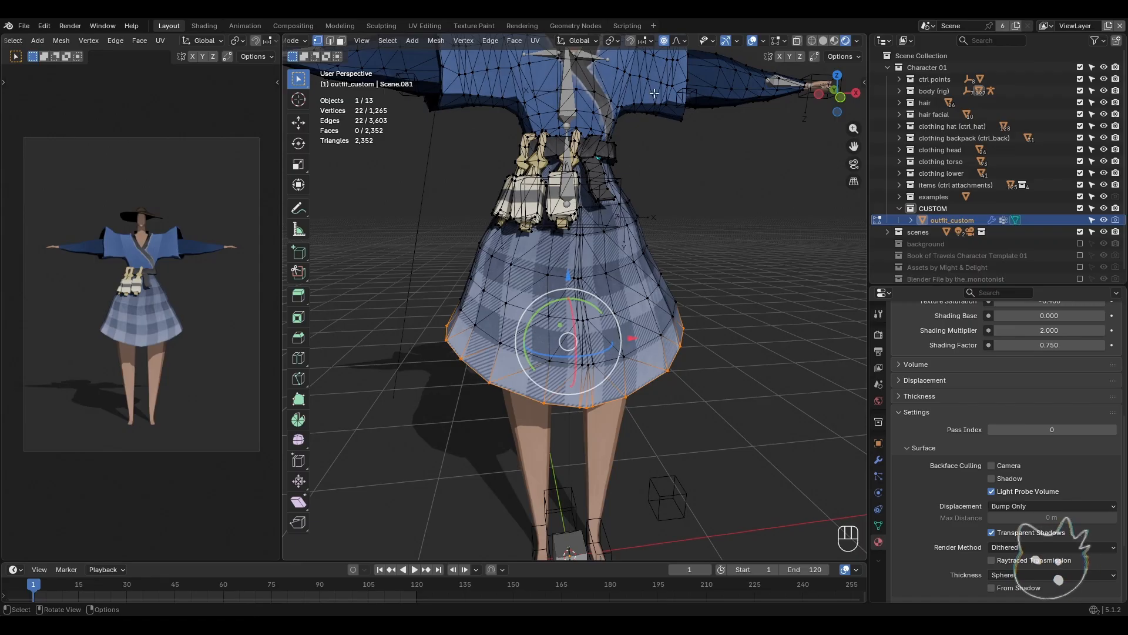
middle_click_drag(639, 334, 627, 356, "shift")
scroll(643, 372, "up", 1)
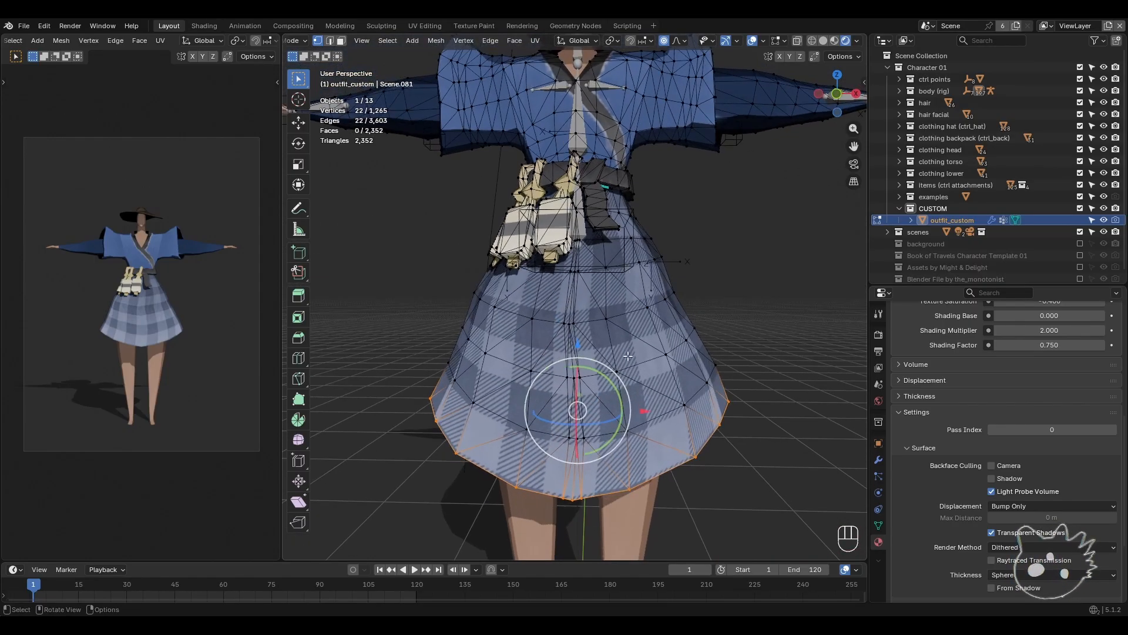
key("alt+a")
key("l")
scroll(641, 368, "down", 5)
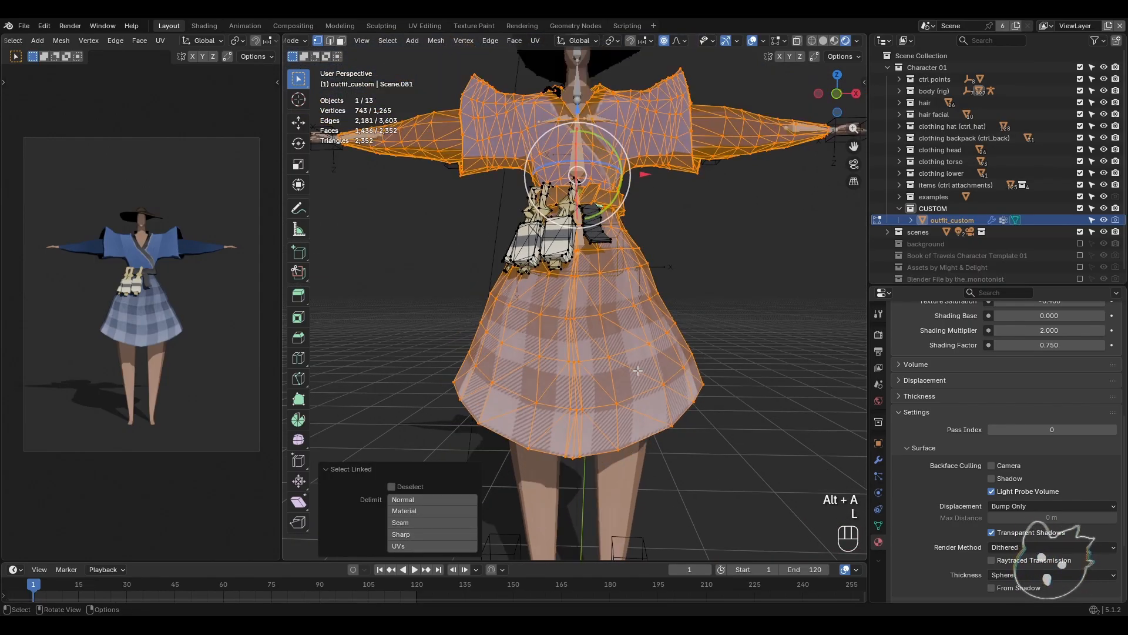
middle_click_drag(651, 365, 631, 372)
scroll(623, 372, "up", 8)
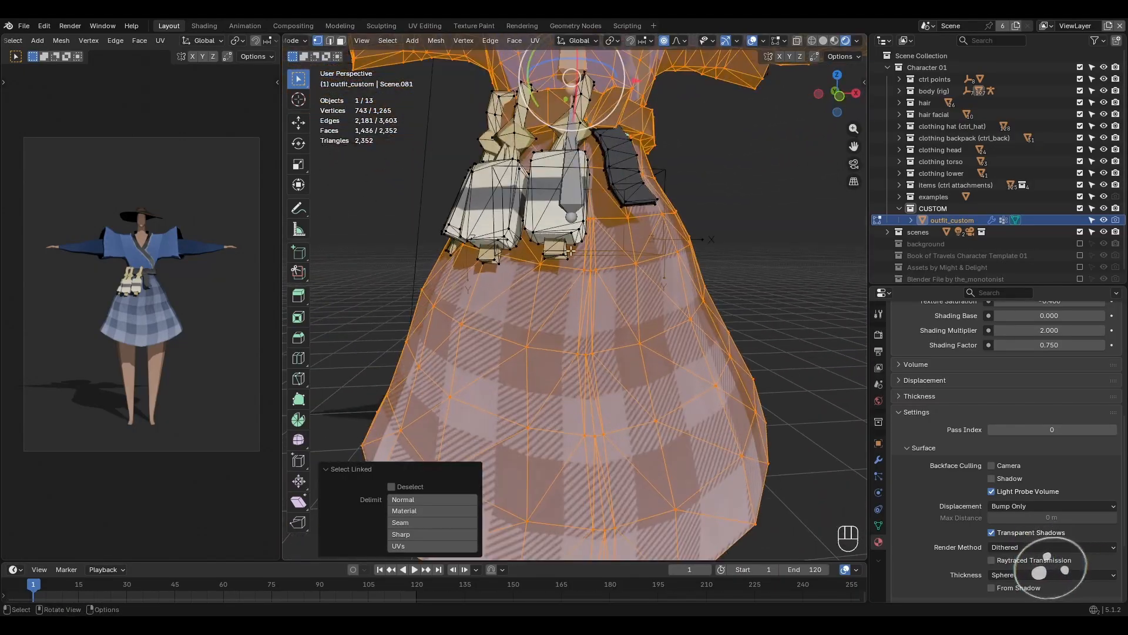
left_click(563, 235)
scroll(632, 383, "down", 5)
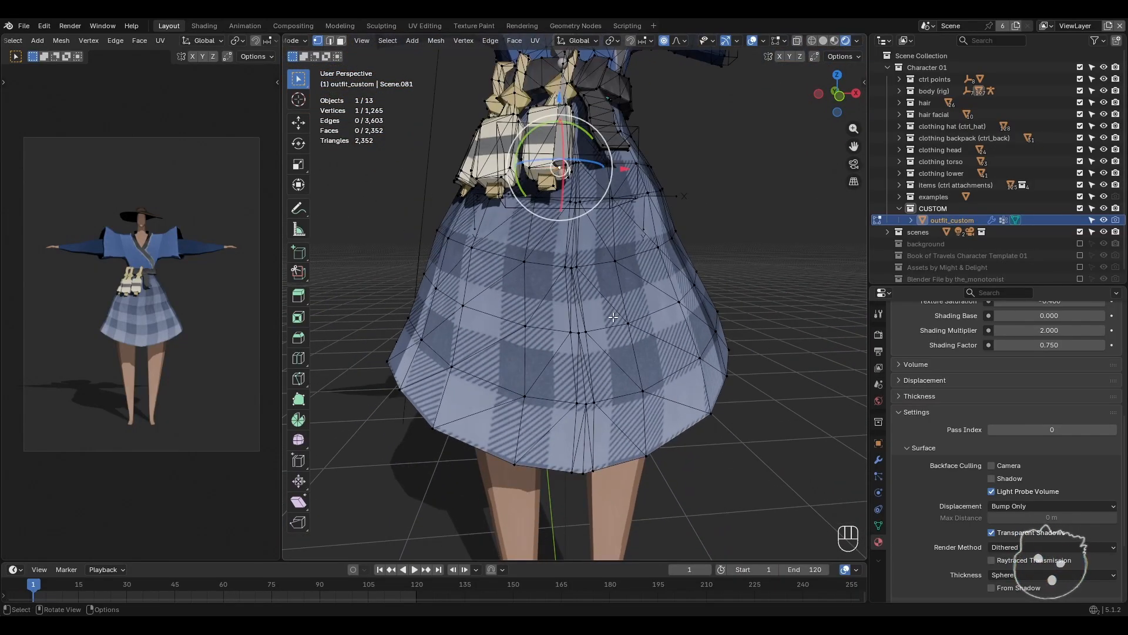
- Clear the selection, loop-select the skirt's bottom hem, and set the proportional editing size to 2.26 m
key("alt+a")
left_click(539, 458, "alt+shift")
scroll(549, 447, "down", 2)
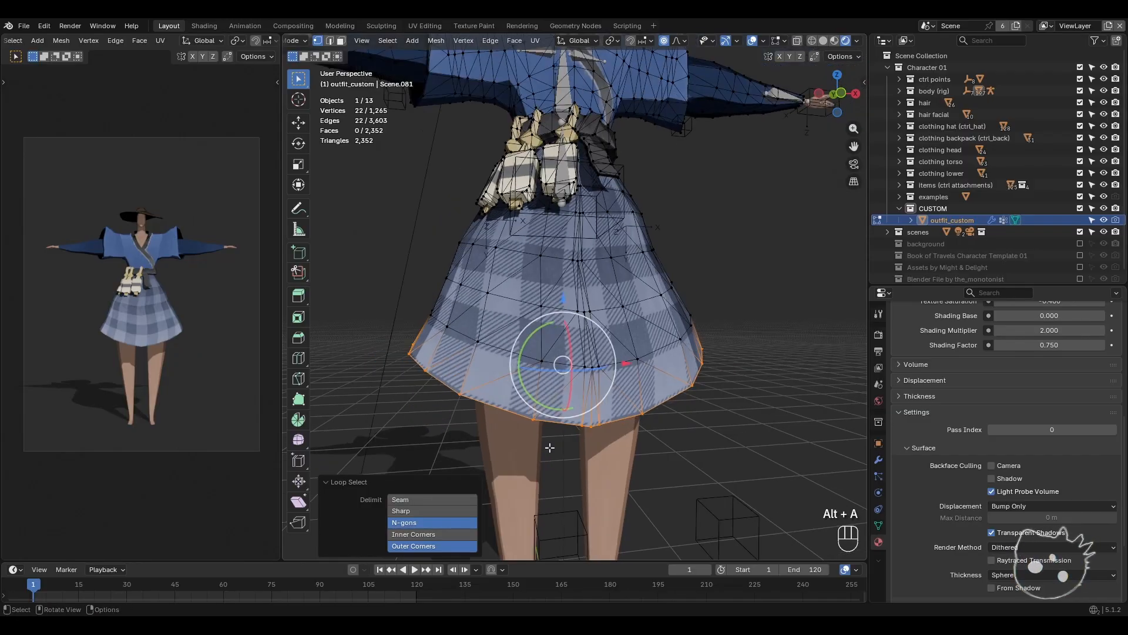
left_click(682, 42)
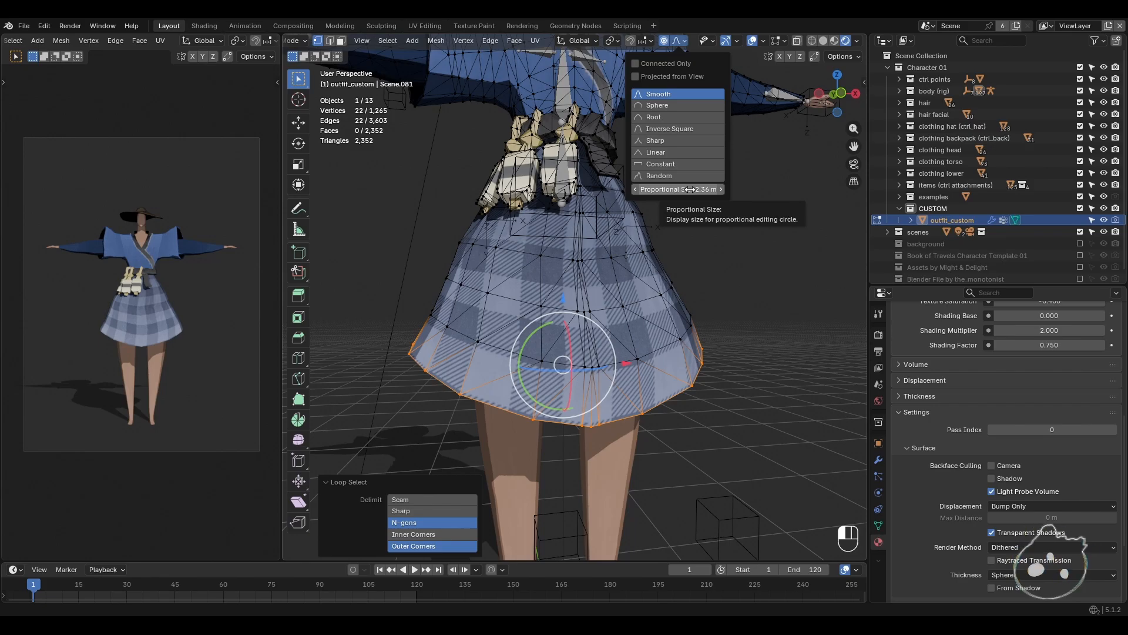
left_click_drag(689, 189, 689, 189)
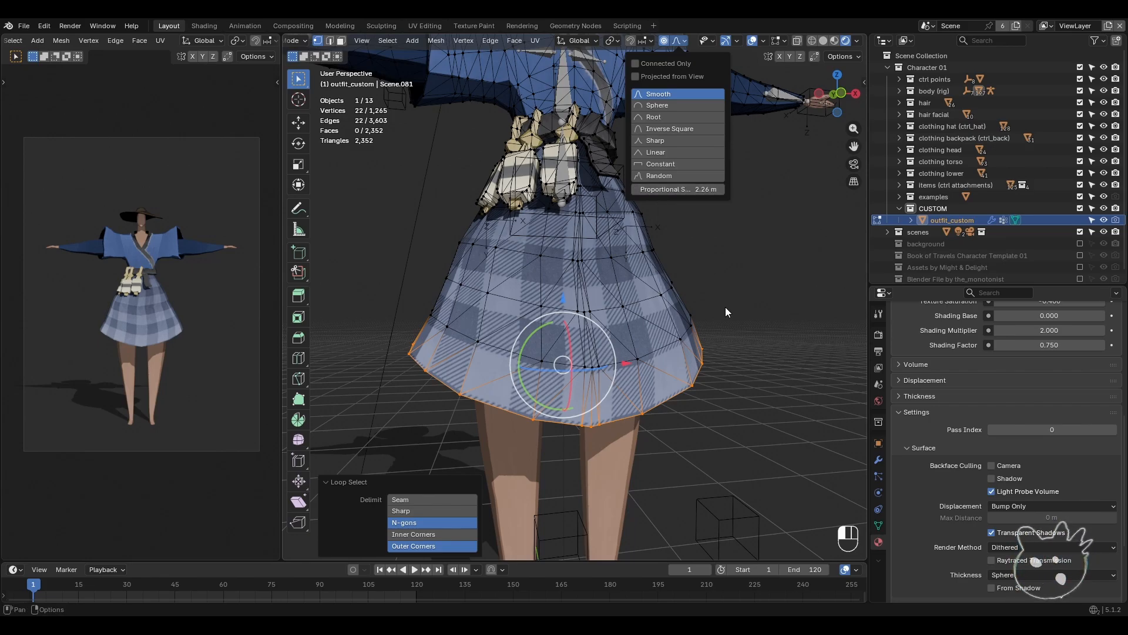
- Try lowering the skirt hem with proportional editing at several influence sizes, ending at about 1.05 m, and cancel the move
middle_click_drag(725, 312, 684, 297, "shift")
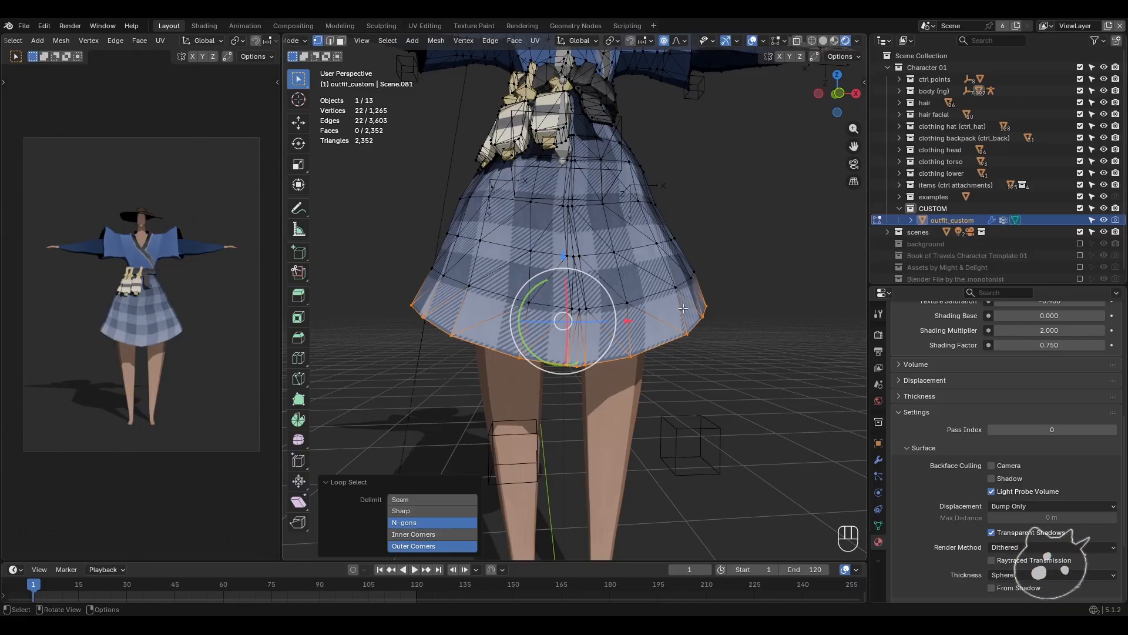
scroll(683, 308, "down", 1)
key("g")
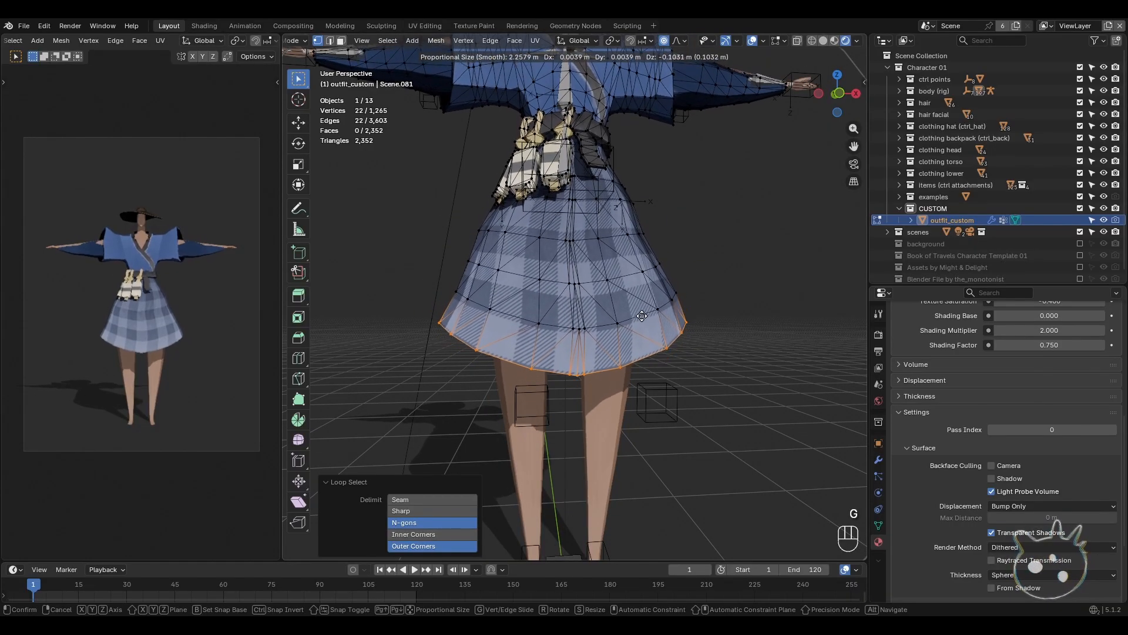
scroll(642, 316, "up", 14)
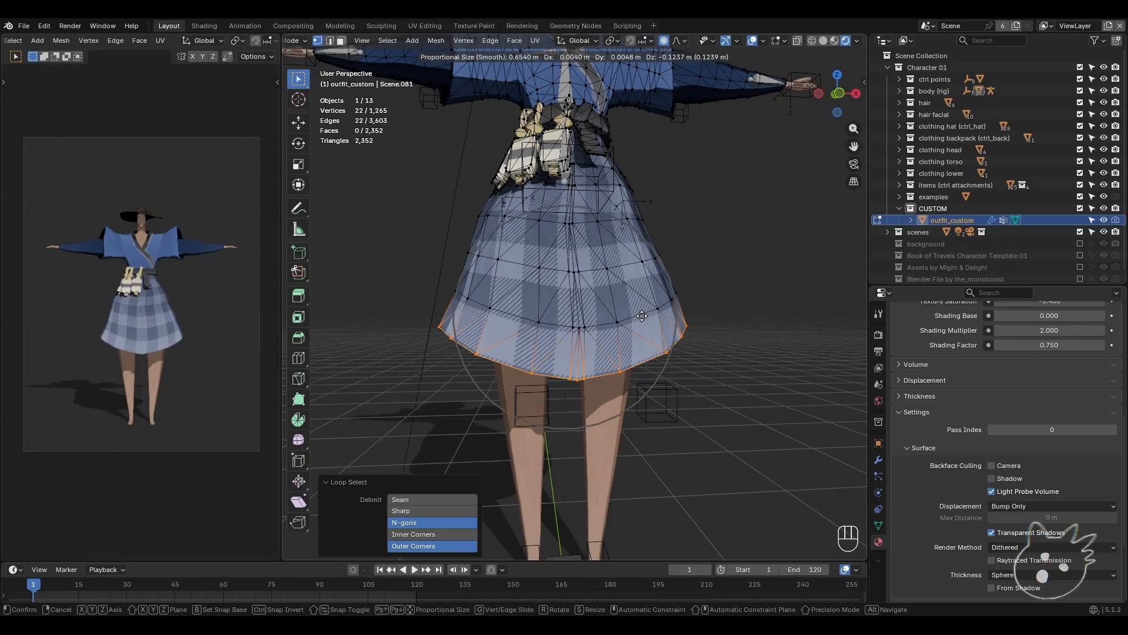
scroll(642, 319, "down", 2)
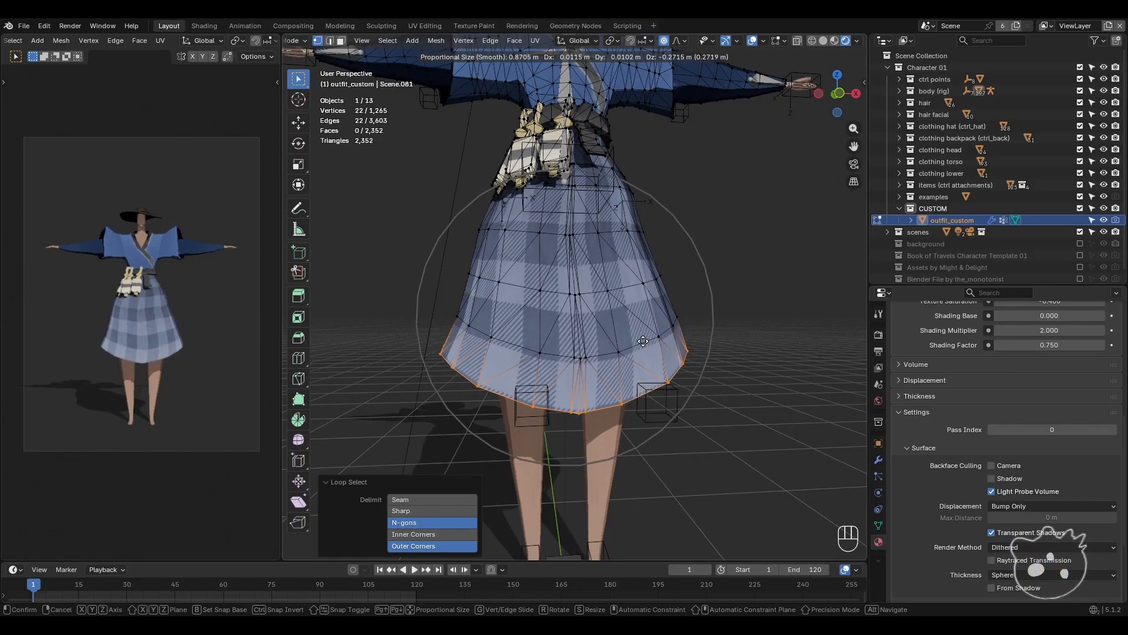
scroll(643, 337, "down", 2)
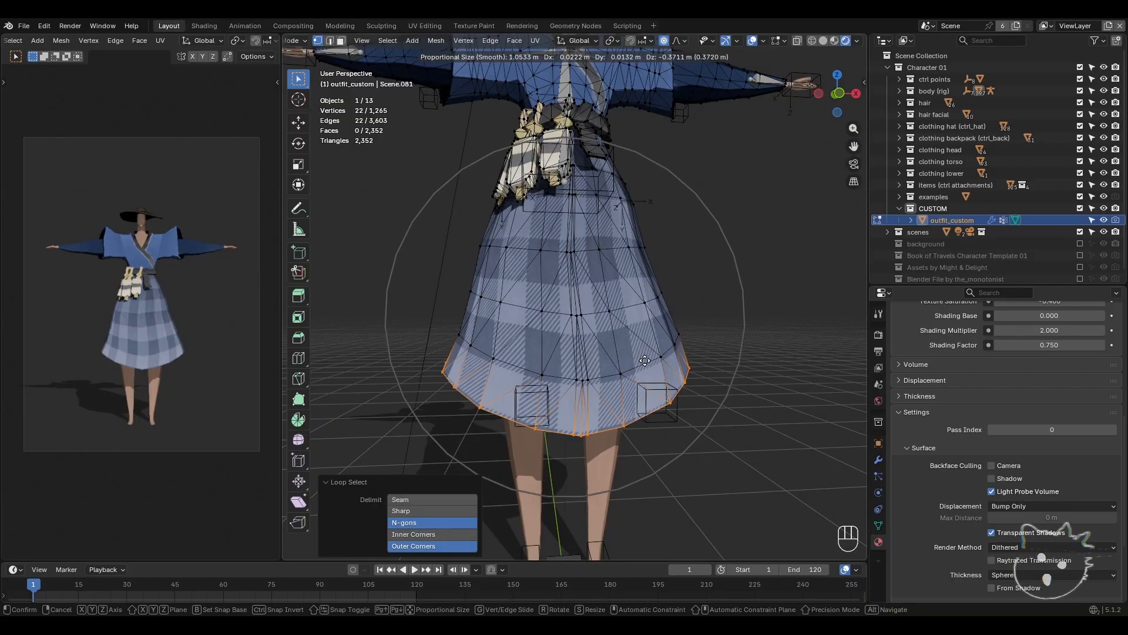
scroll(644, 358, "down", 1)
key("Escape")
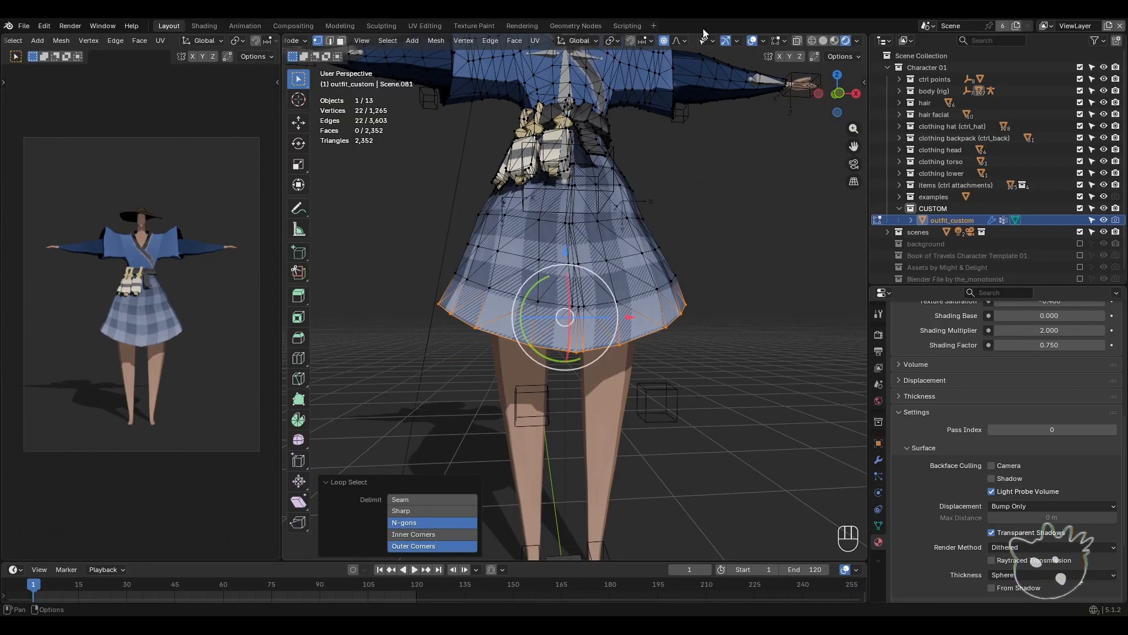
- Limit proportional editing to connected geometry, try lowering the skirt hem about 0.65 m along Z, and undo that move
left_click(683, 40)
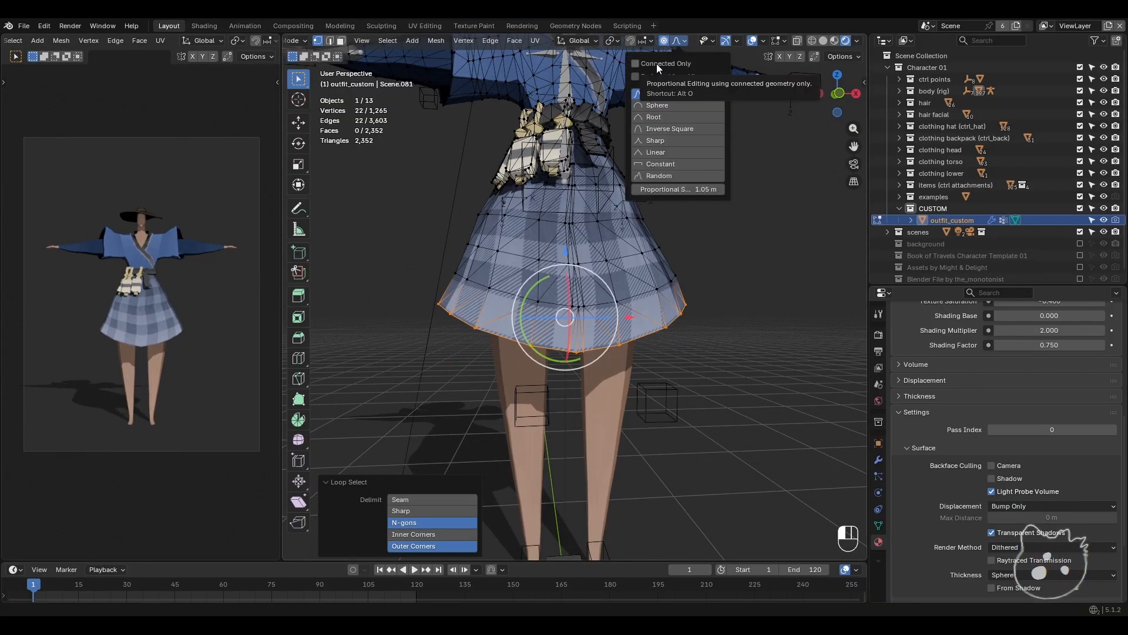
left_click(636, 63)
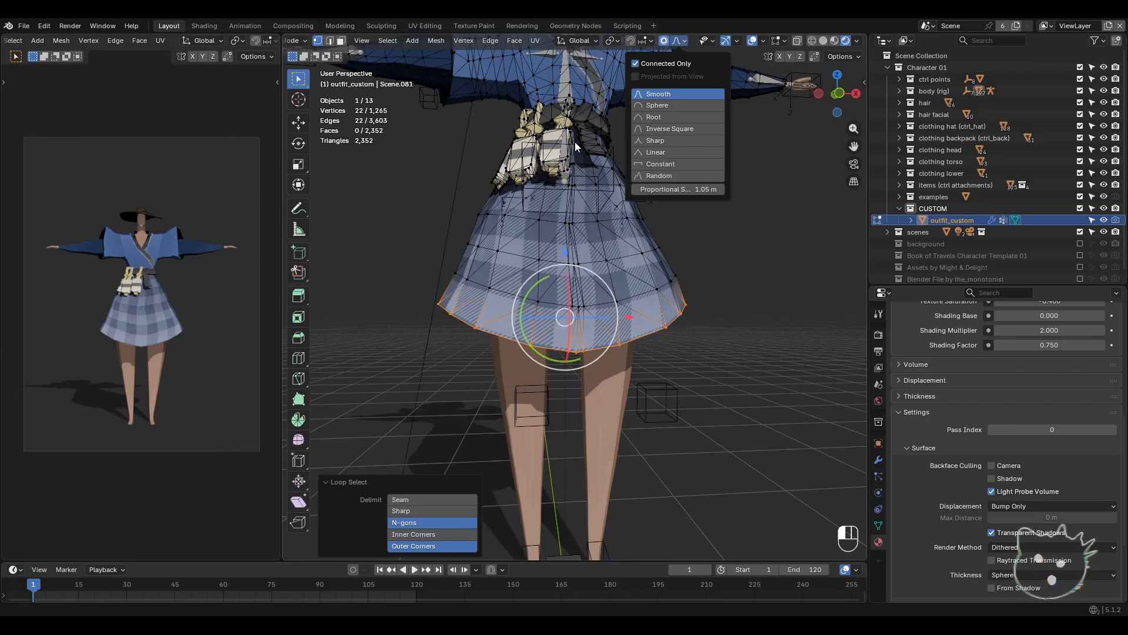
key("g")
key("z")
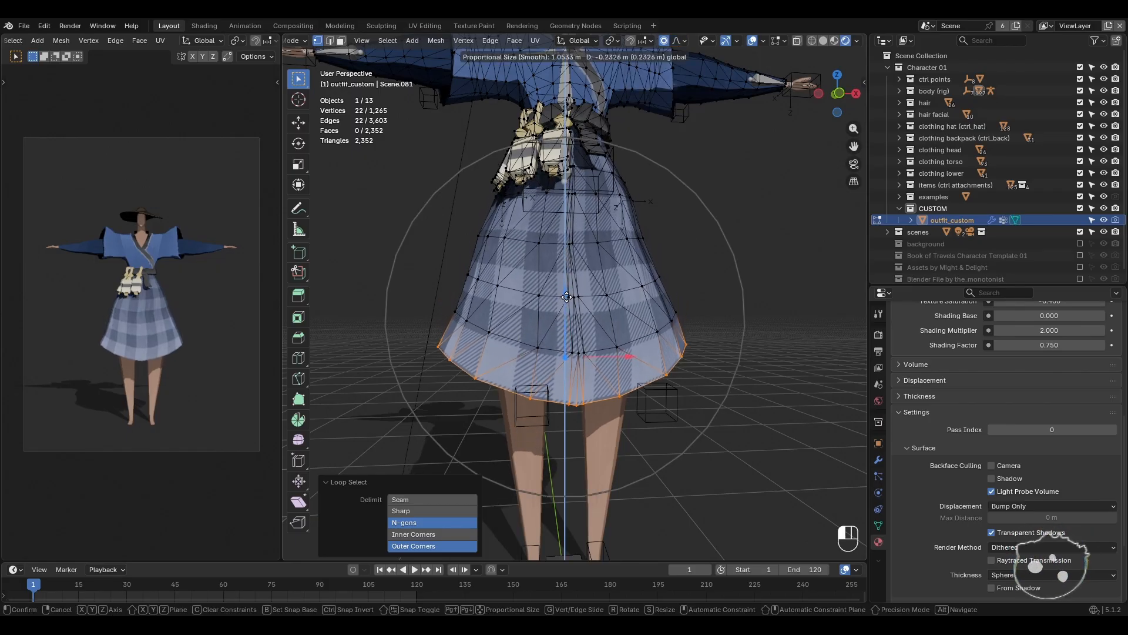
scroll(573, 247, "up", 5)
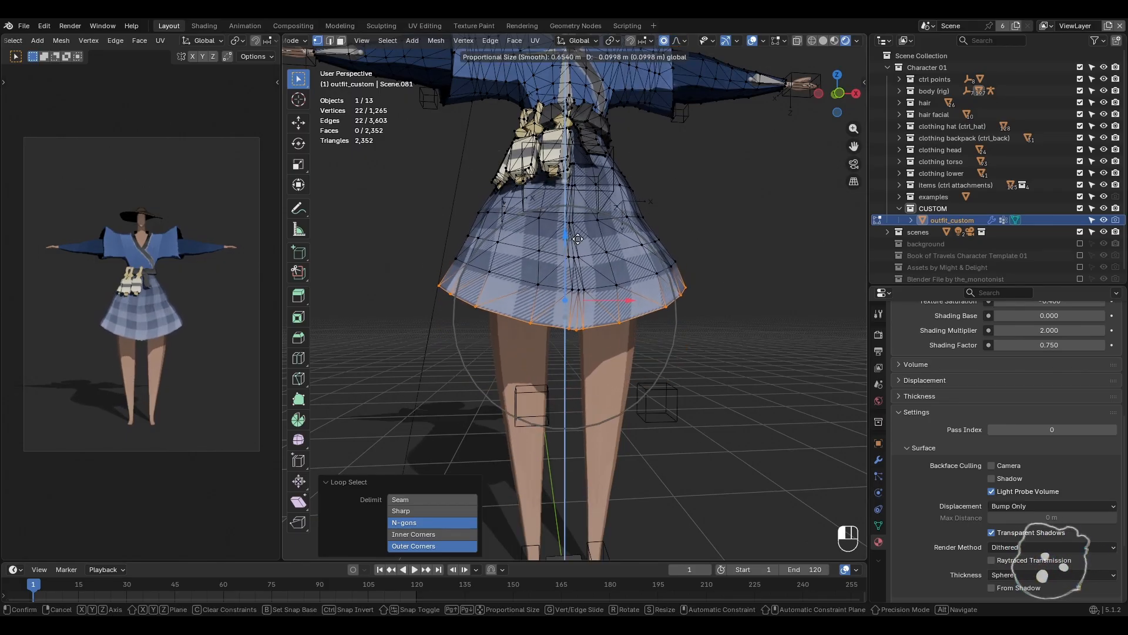
left_click_drag(579, 269, 584, 375)
scroll(588, 302, "down", 1)
scroll(588, 349, "down", 1)
scroll(582, 332, "up", 1)
mouse_move(584, 375)
middle_mouse_down()
mouse_move(735, 385)
mouse_move(614, 388)
mouse_move(590, 371)
mouse_move(592, 382)
middle_mouse_up()
middle_click_drag(593, 382, 608, 388)
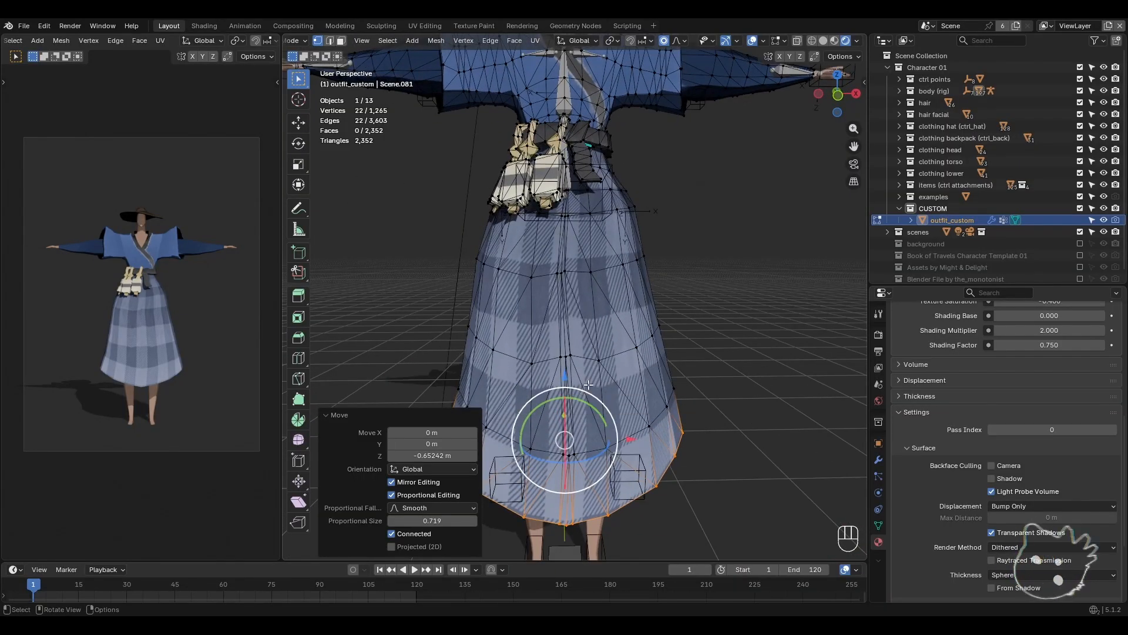
key("ctrl+z")
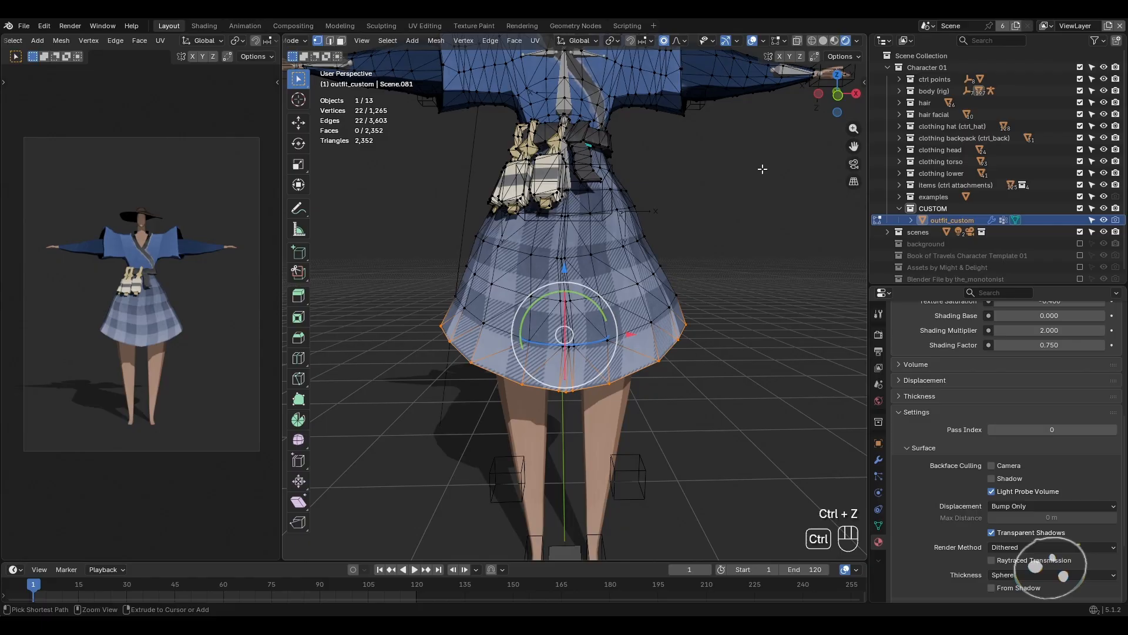
- Turn on Correct Face Attributes, try lowering the skirt hem about 0.82 m along Z, and undo the move
left_click(839, 57)
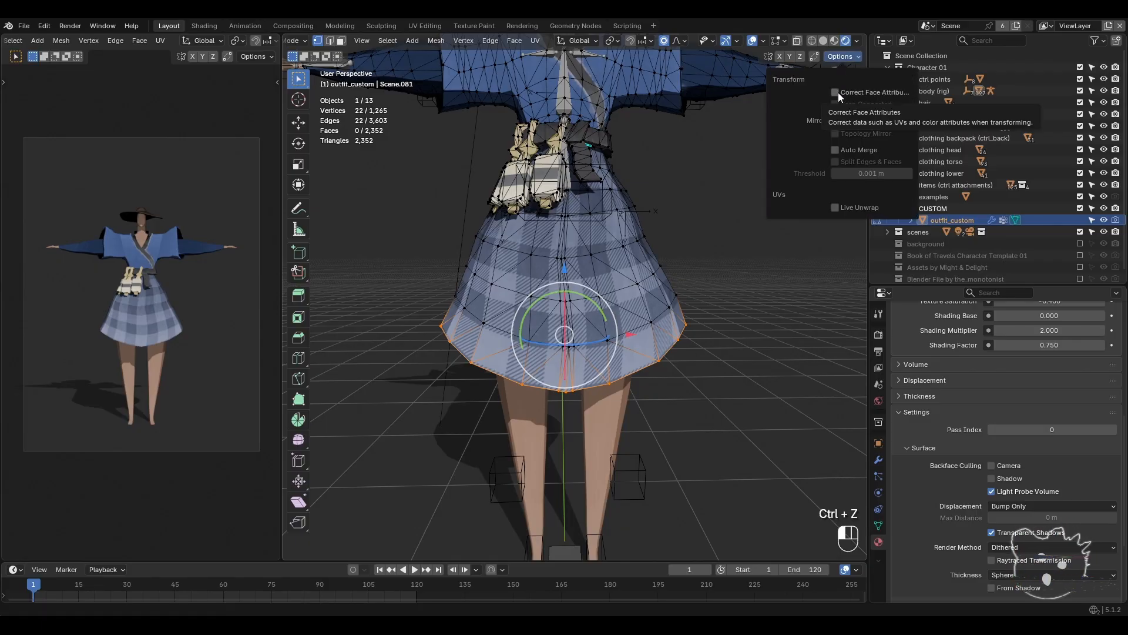
key("g")
key("z")
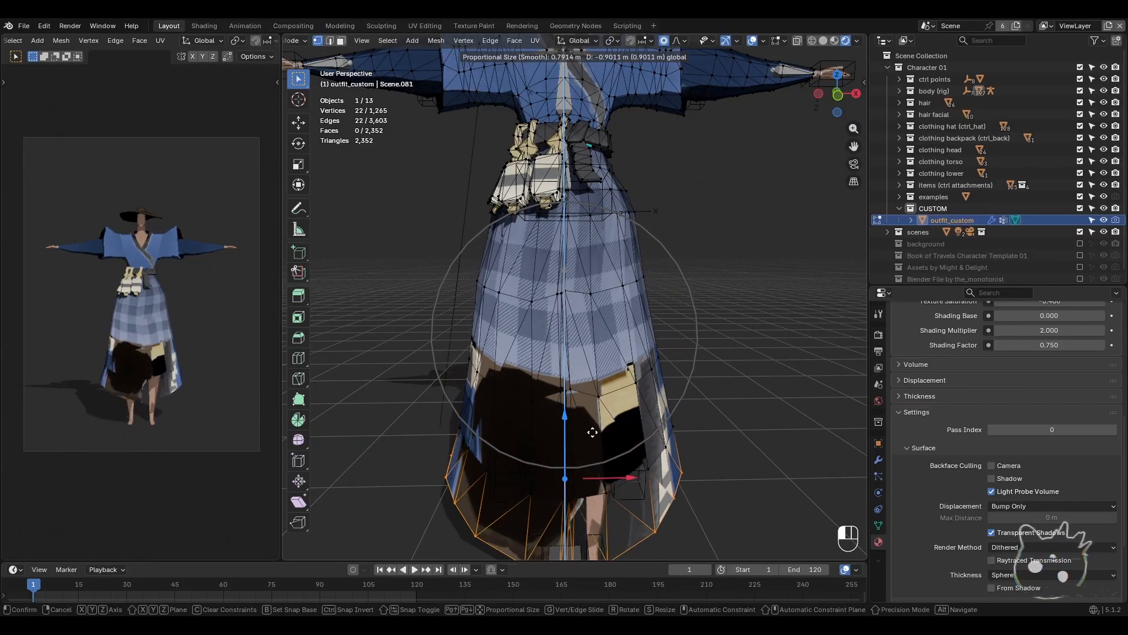
left_click(582, 385)
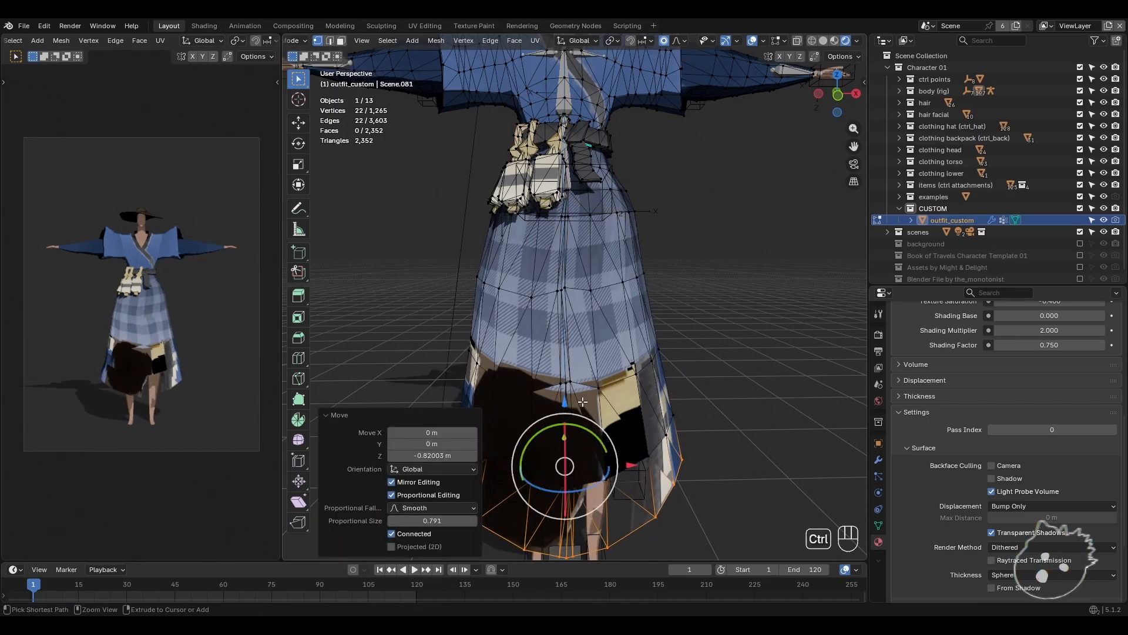
key("ctrl+z")
- Try moving the whole outfit mesh sideways with Correct Face Attributes on, undo the moves, and turn that option off
left_click(833, 56)
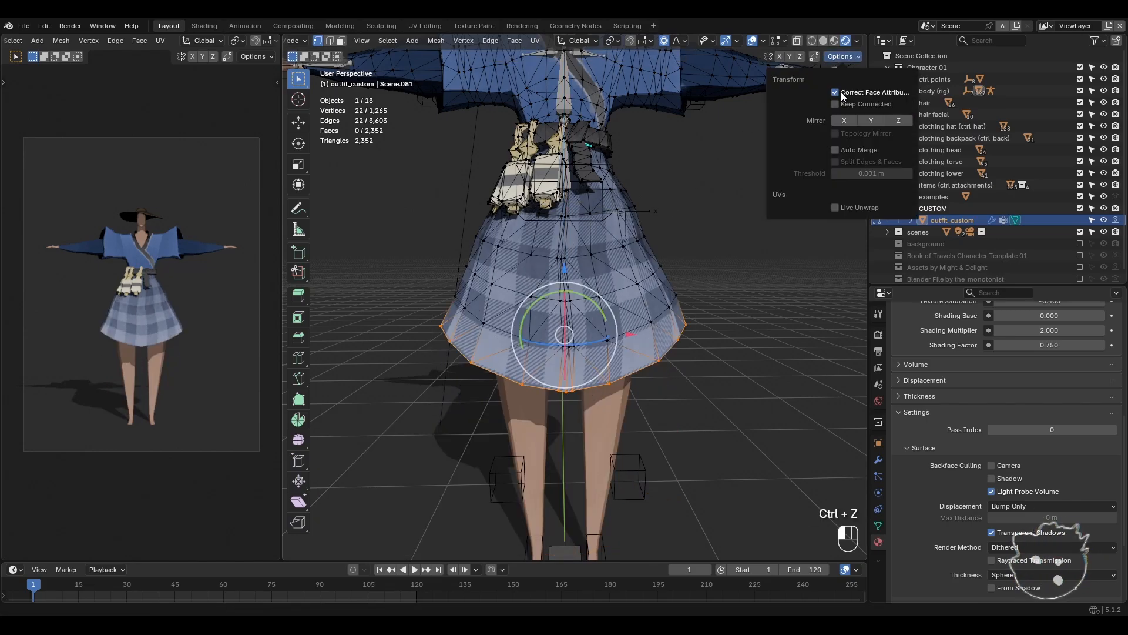
middle_click_drag(686, 337, 670, 396, "shift")
scroll(662, 385, "down", 2)
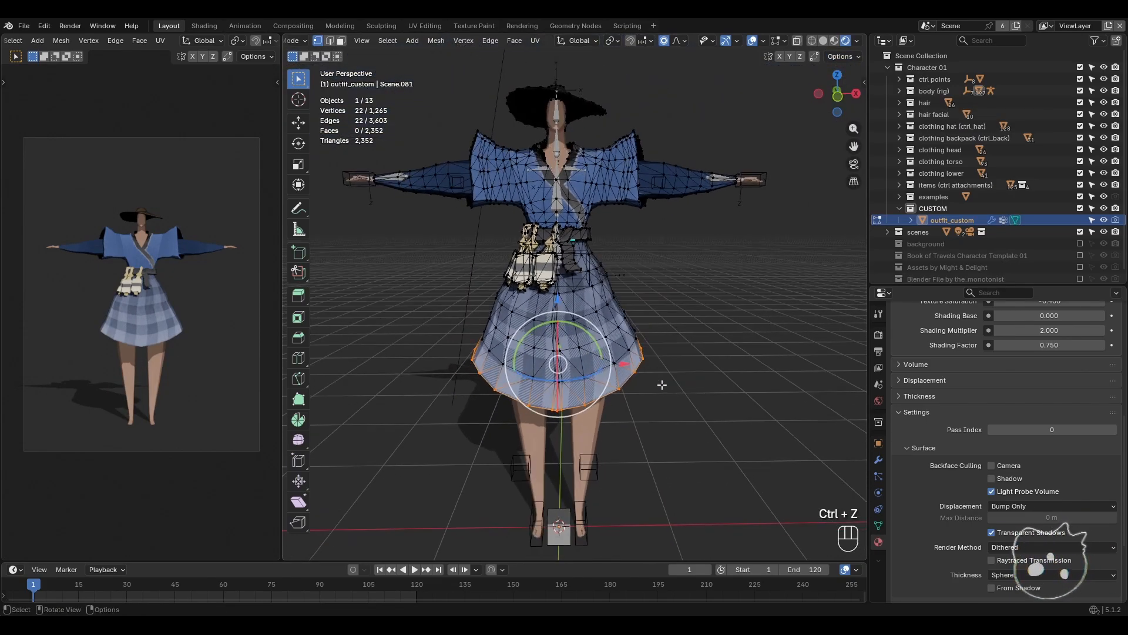
key("a")
key("g")
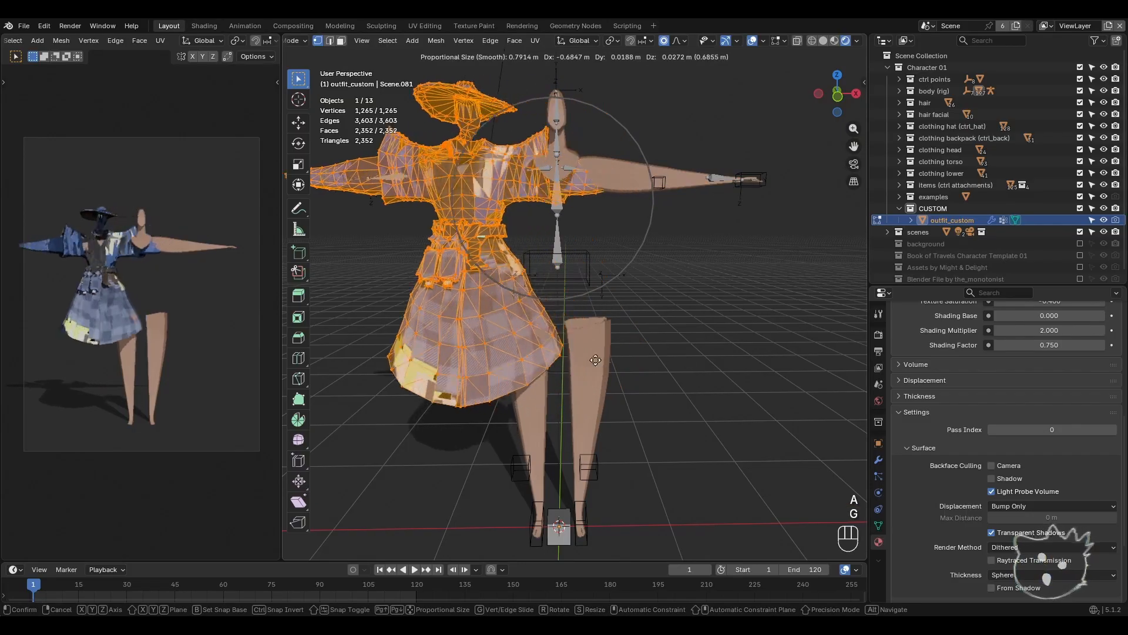
right_click(548, 365)
key("g")
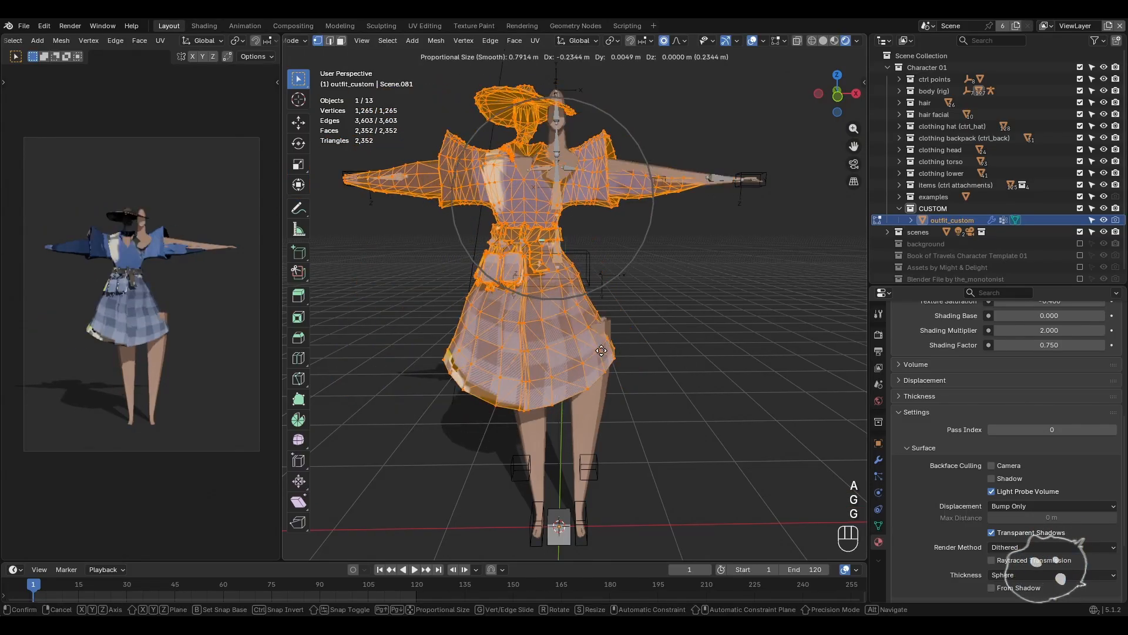
left_click(446, 376)
middle_click_drag(447, 376, 569, 384)
key("Tab")
key("ctrl+z")
key("ctrl+z")
key("ctrl+z")
left_click(843, 57)
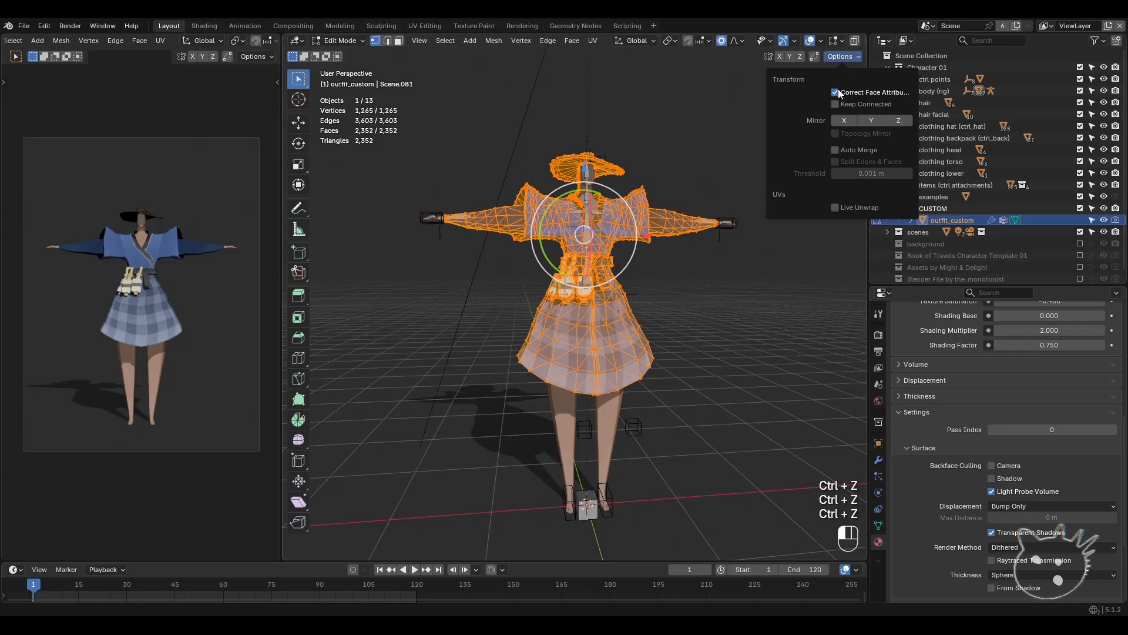
- Clear the selection and loop-select the skirt's bottom hem
middle_click_drag(674, 191, 646, 65, "shift")
scroll(562, 339, "up", 6)
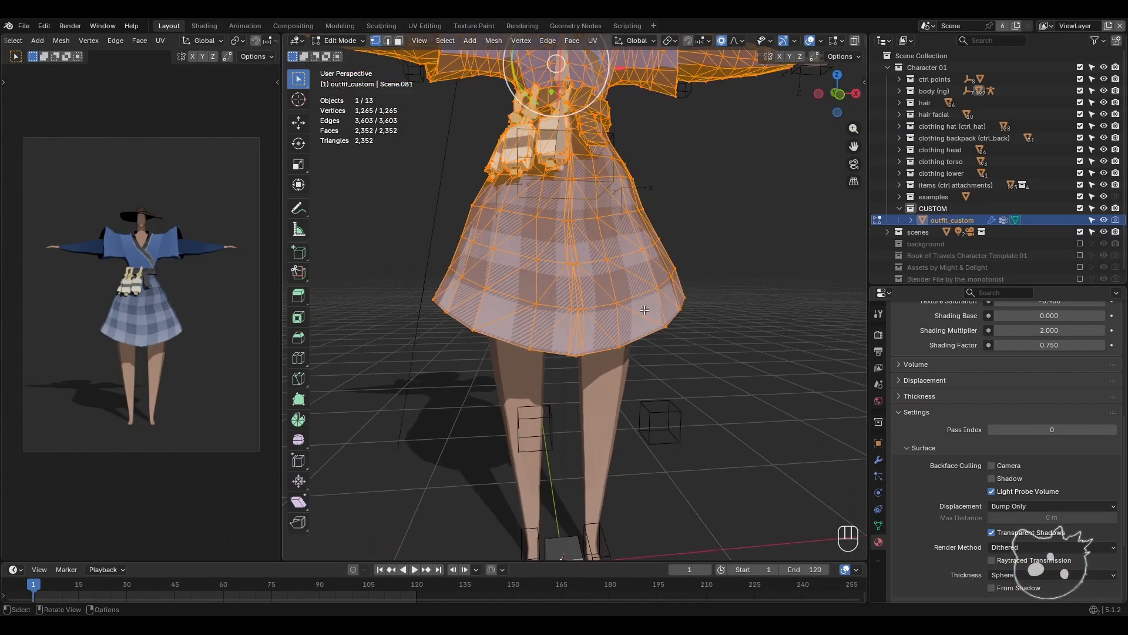
key("alt+a")
left_click(503, 342, "alt+shift")
middle_click_drag(553, 363, 550, 331, "shift")
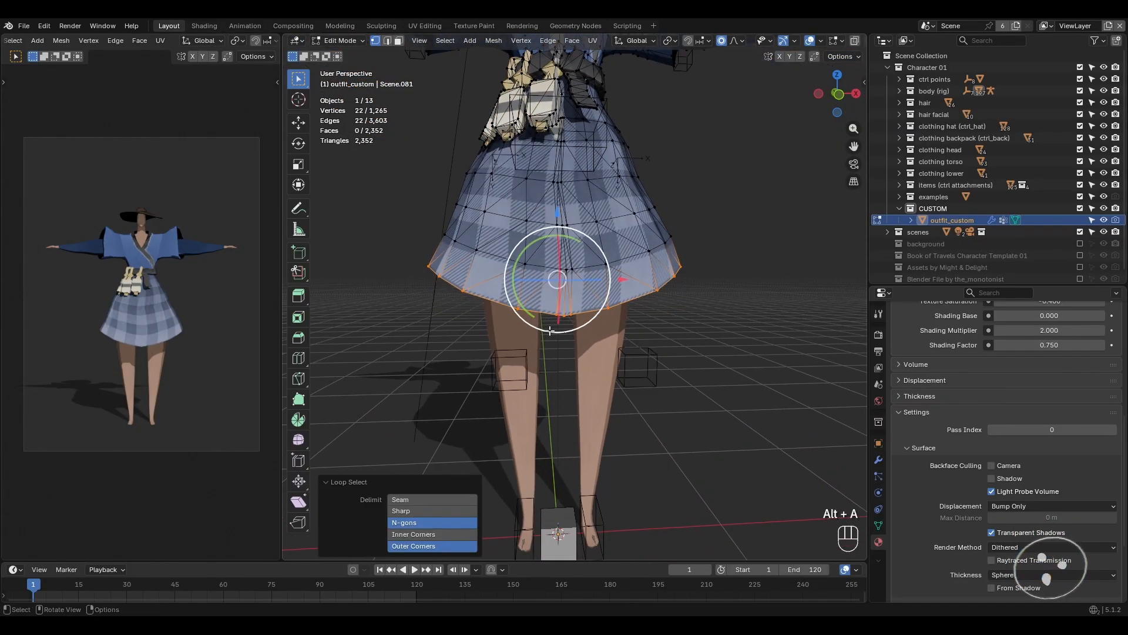
- Lower the skirt hem about 0.61 m along Z using smooth proportional falloff with a size of about 0.79 m
left_click_drag(567, 218, 571, 250)
key("ctrl+z")
key("g")
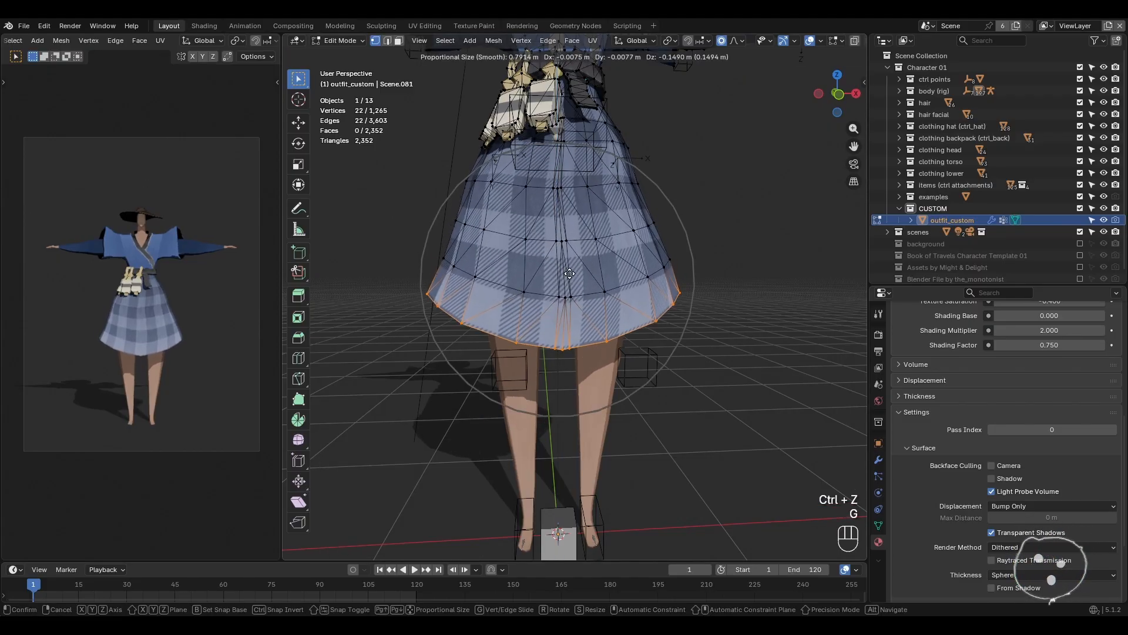
key("z")
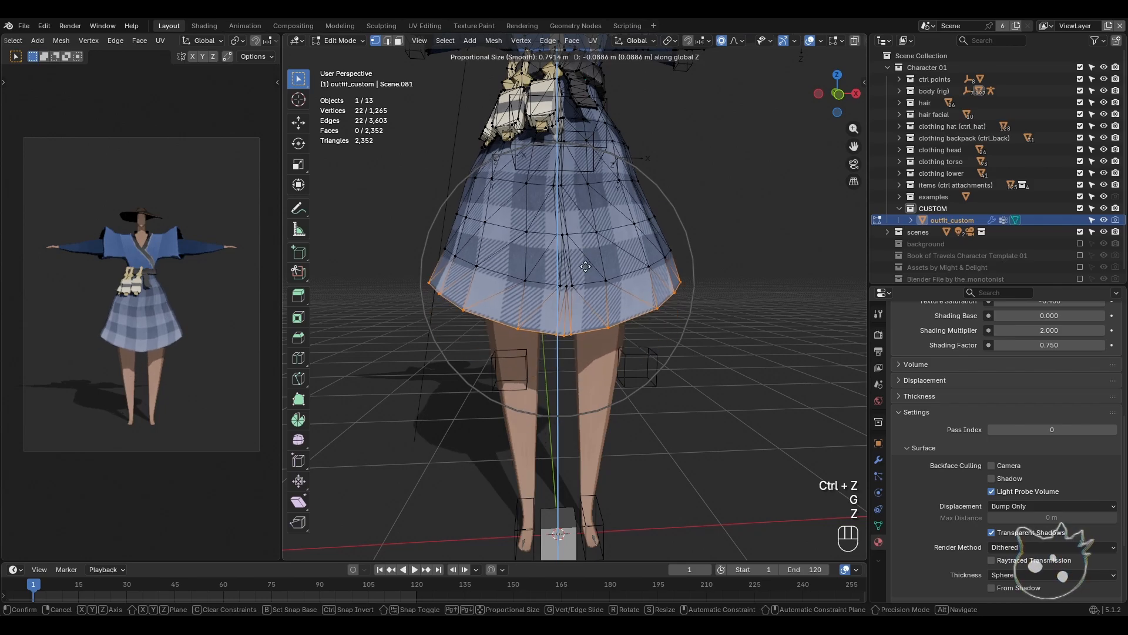
scroll(570, 281, "down", 1)
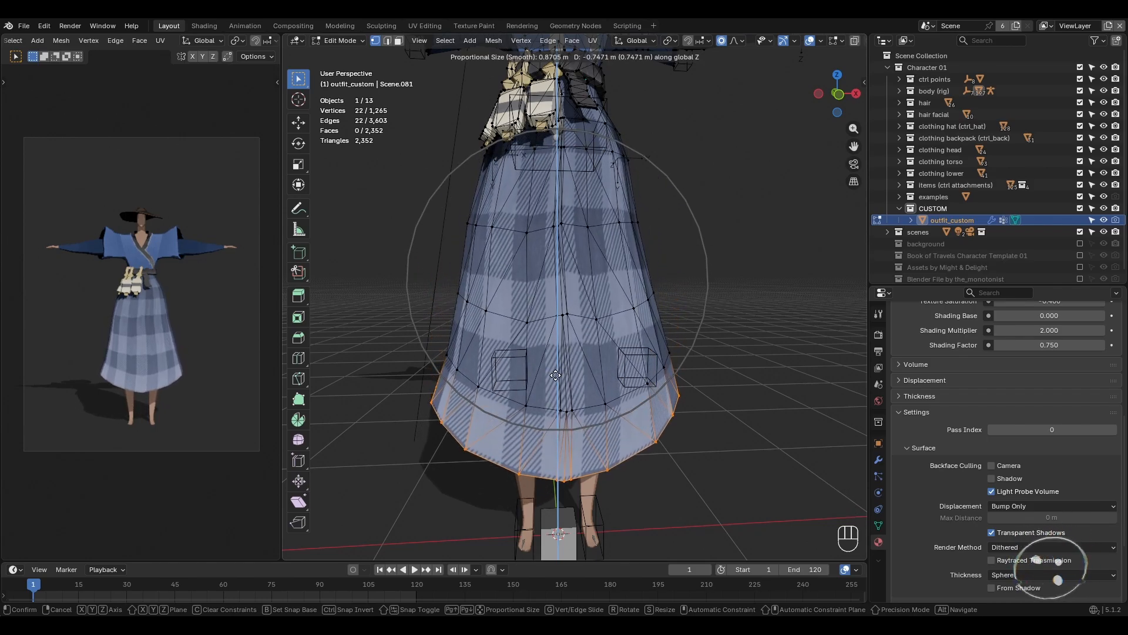
scroll(555, 370, "down", 2)
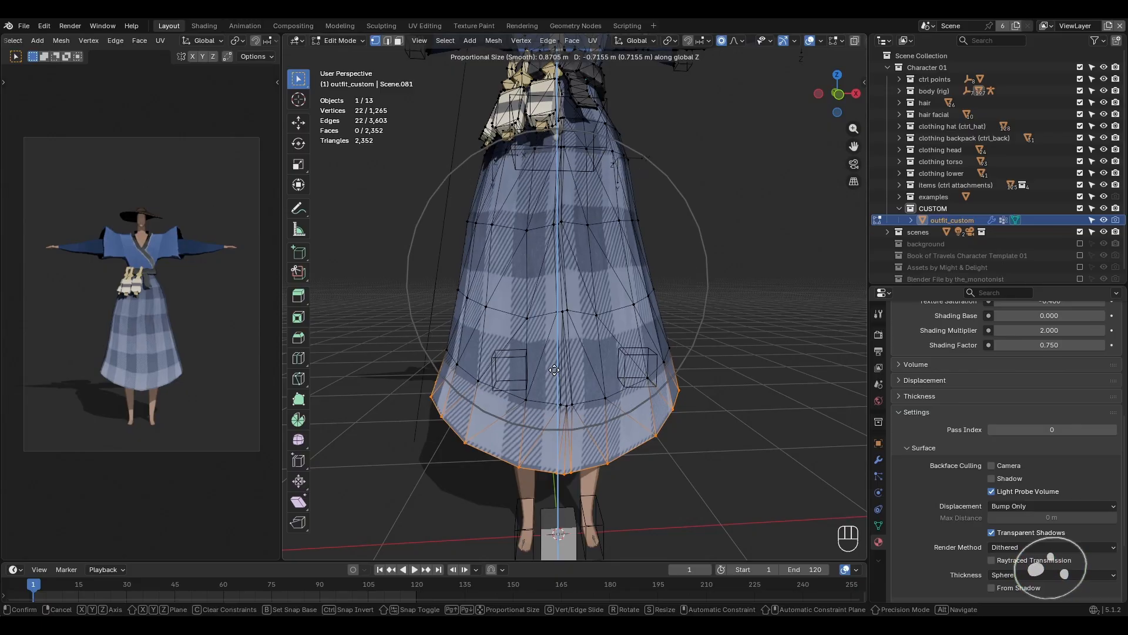
scroll(554, 362, "up", 3)
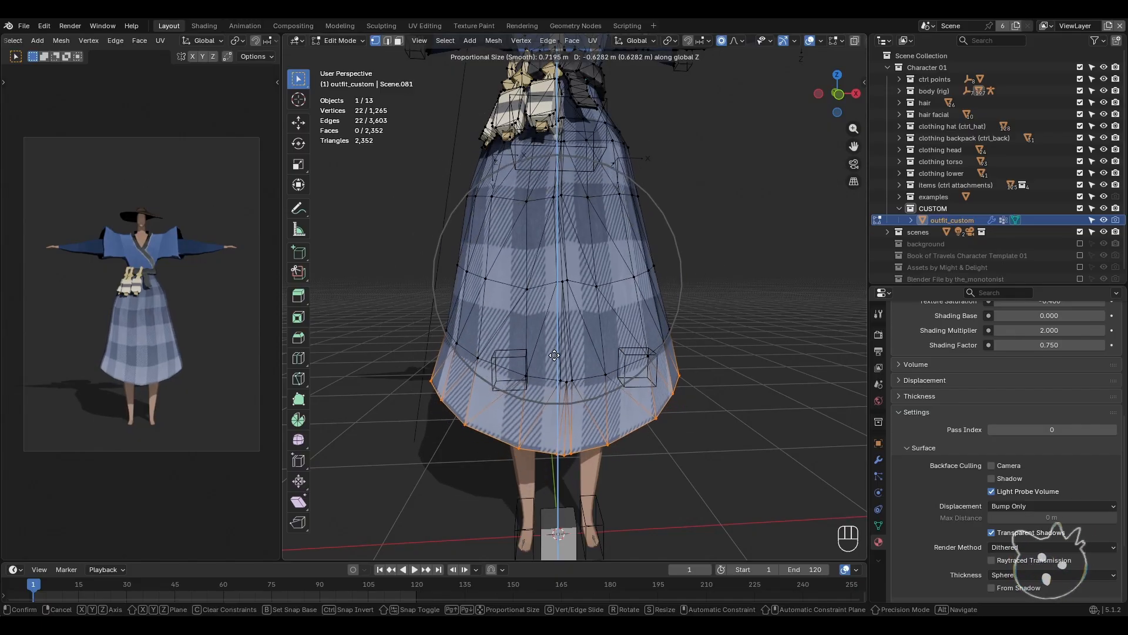
left_click(542, 394)
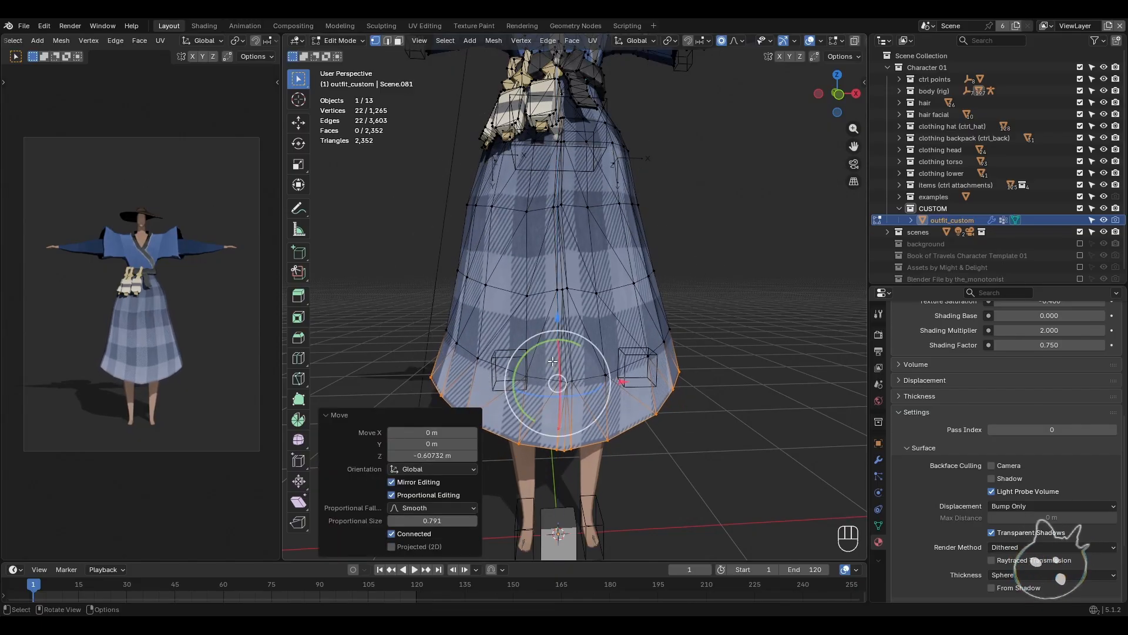
- Switch the proportional editing falloff to Random and loop-select the lengthened skirt's bottom hem
key("alt+a")
middle_click_drag(544, 377, 527, 368)
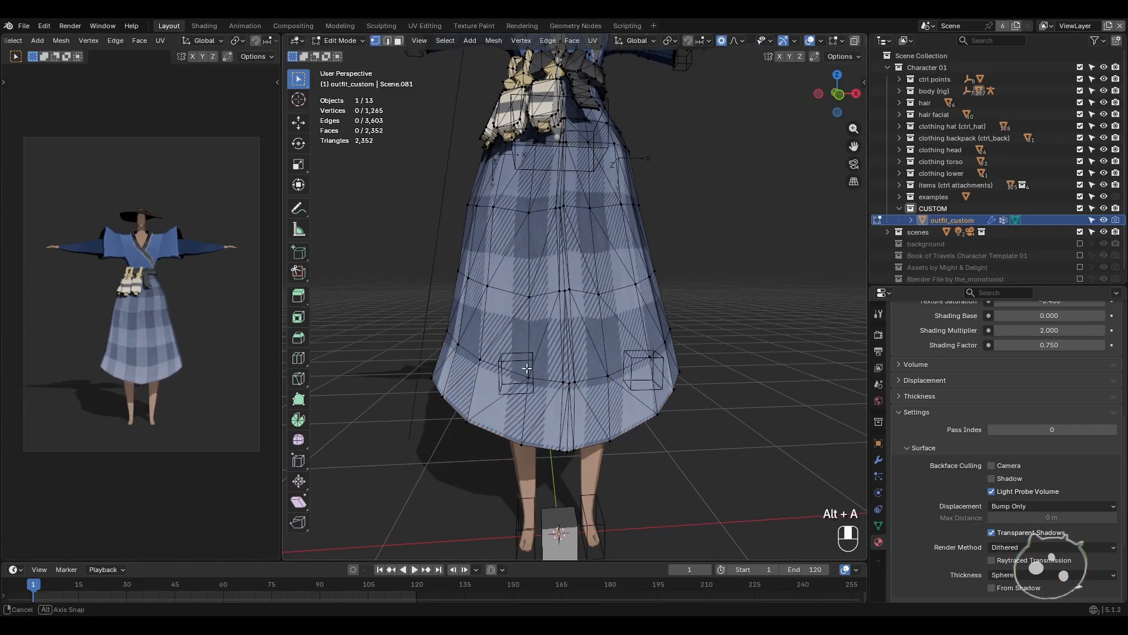
left_click(734, 41)
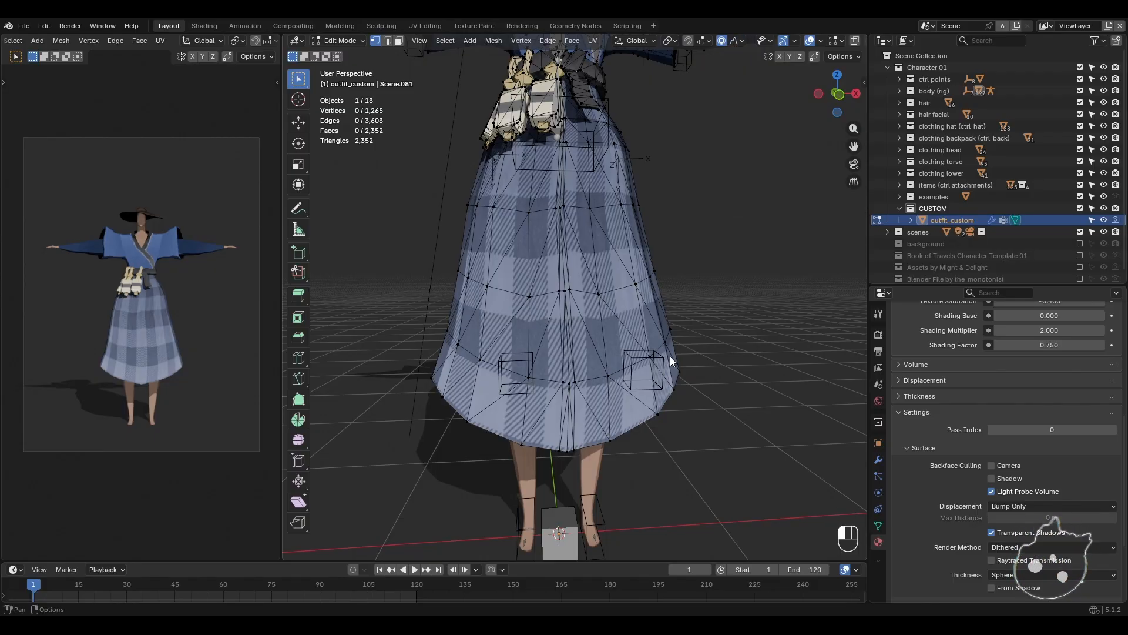
middle_click_drag(667, 356, 644, 357)
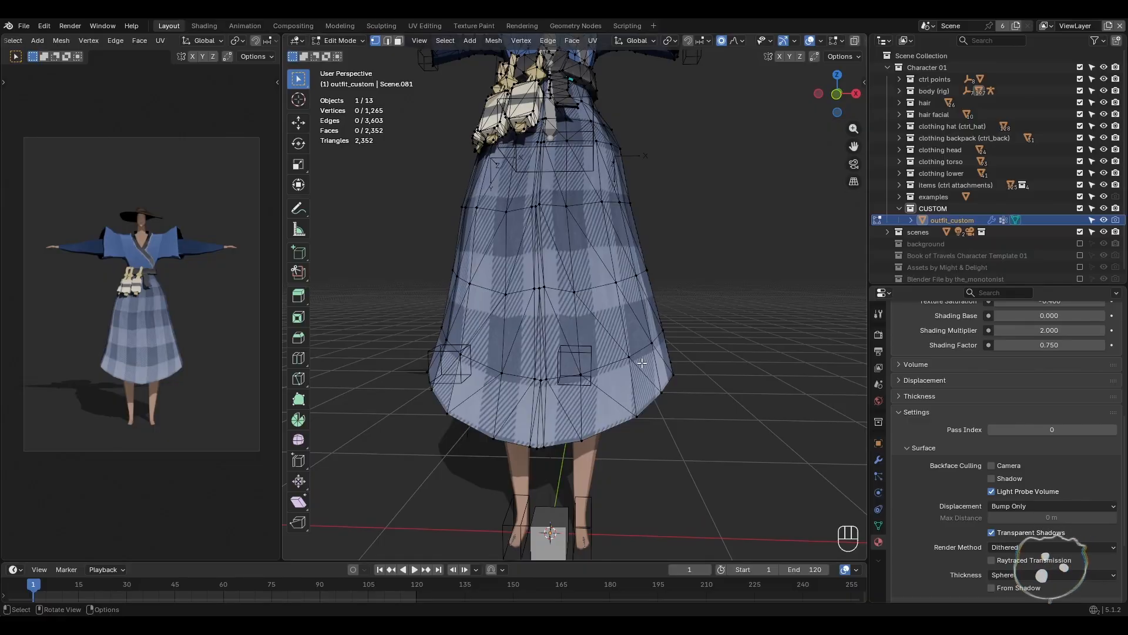
middle_click_drag(580, 421, 585, 429)
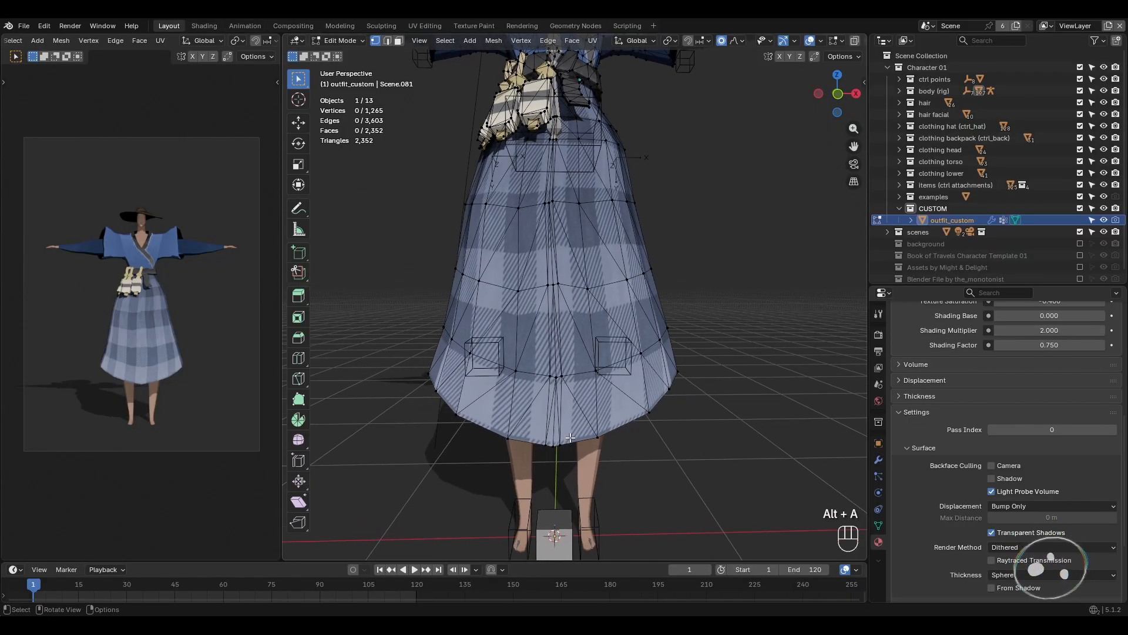
left_click(532, 442, "alt+shift")
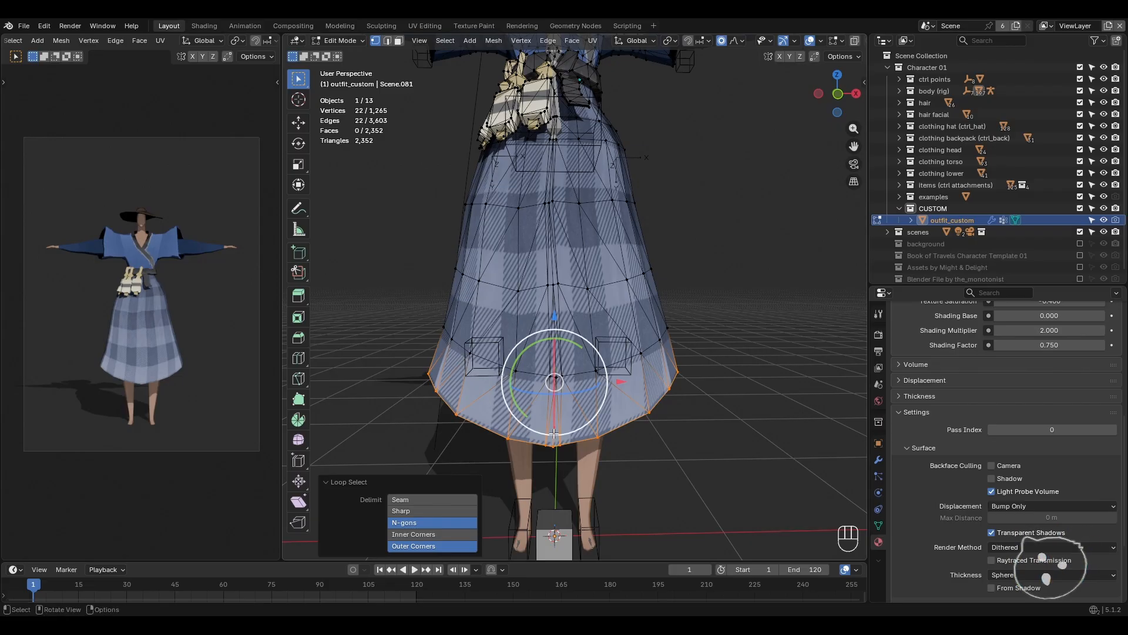
- Try moving the skirt hem with Random proportional falloff while varying the influence size between about 0.8 m and 1.5 m
key("g")
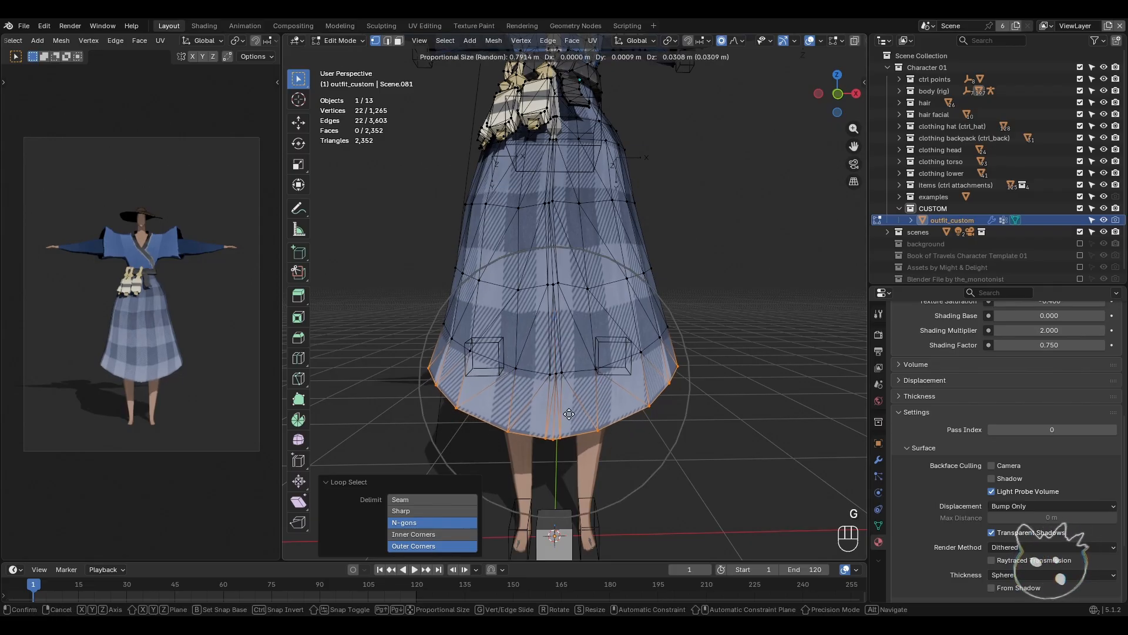
scroll(569, 421, "down", 3)
scroll(567, 421, "down", 3)
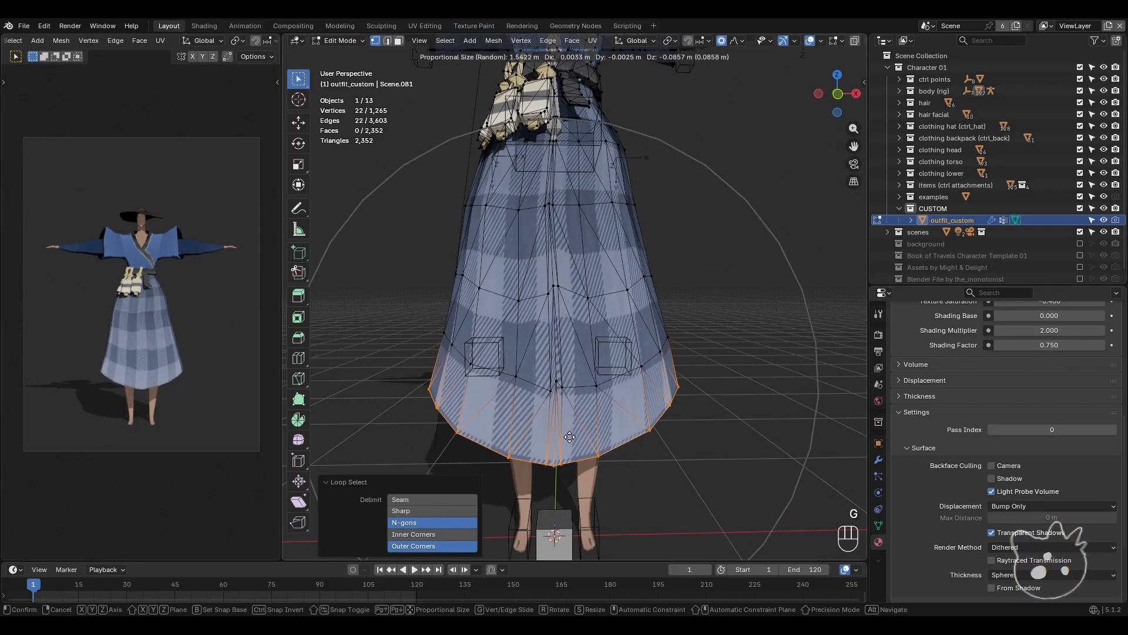
scroll(564, 423, "up", 2)
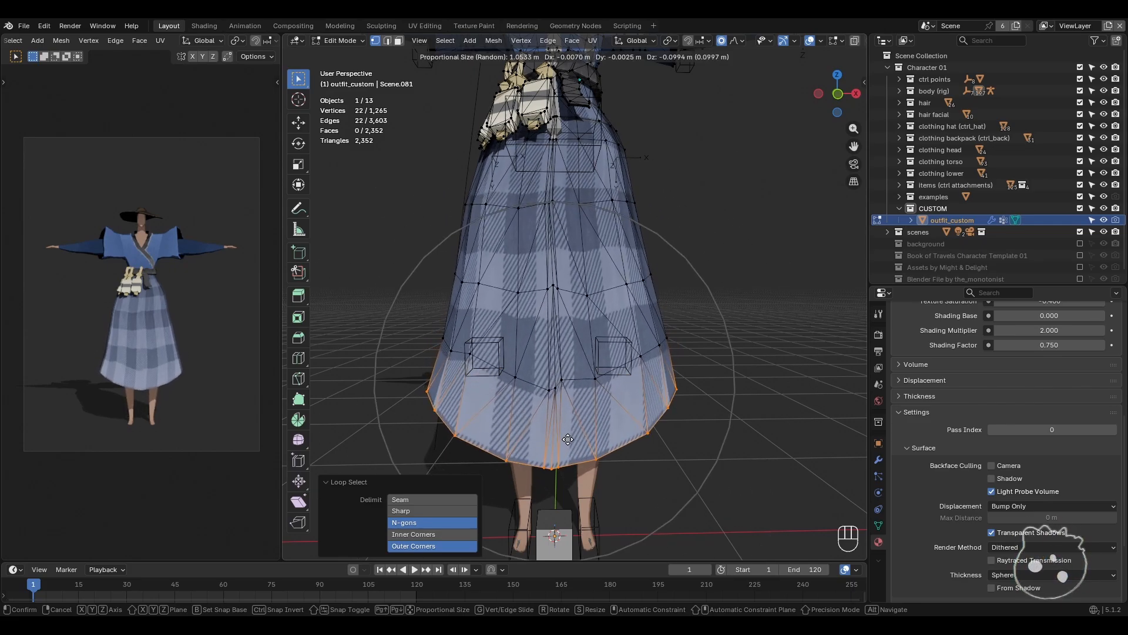
scroll(568, 412, "up", 3)
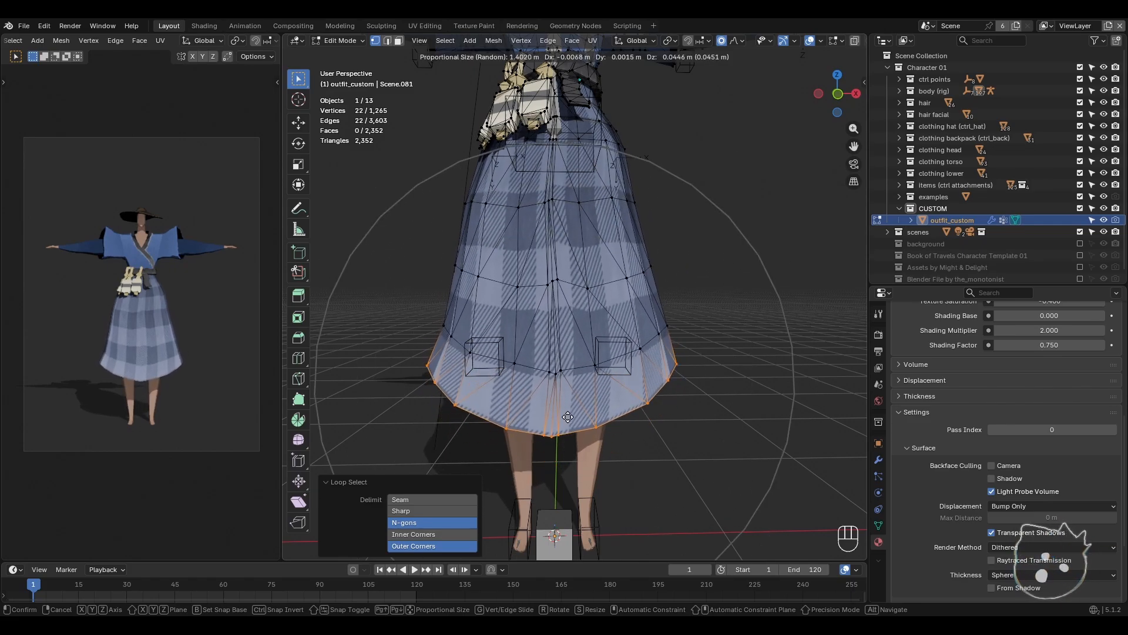
scroll(608, 442, "down", 2)
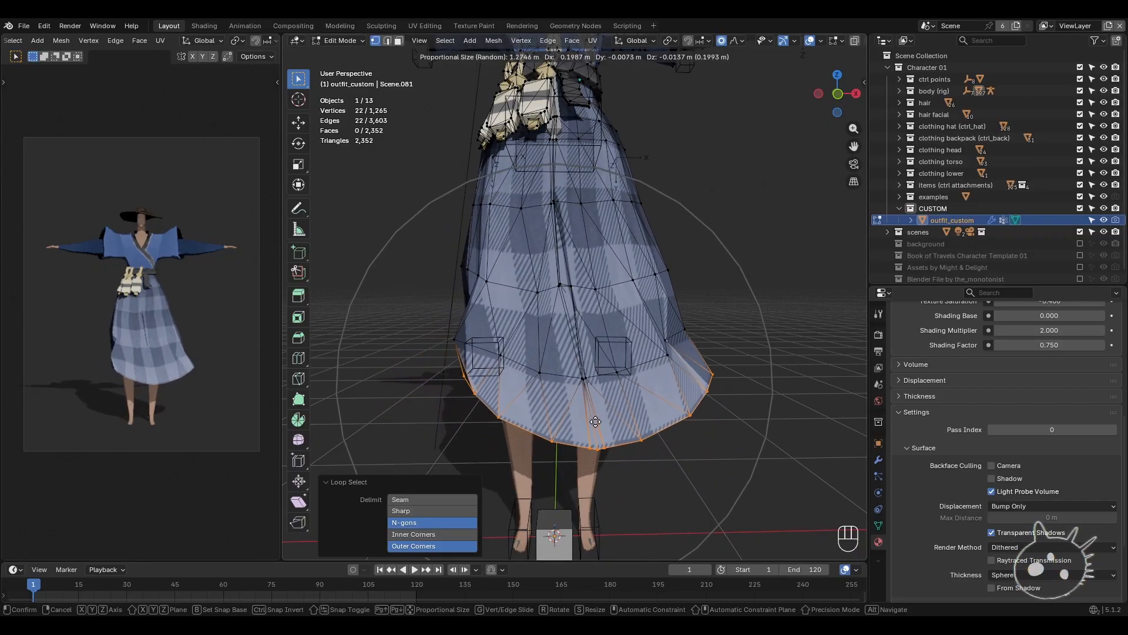
left_click(578, 428)
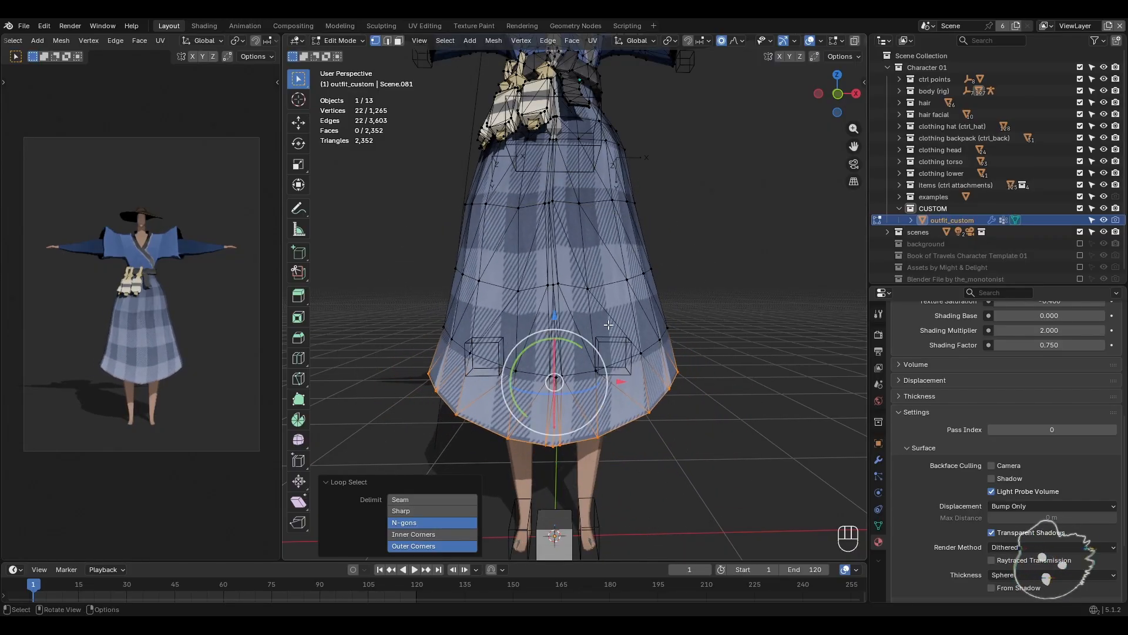
- Set the proportional editing falloff back to Smooth
middle_click_drag(604, 347, 625, 340, "shift")
left_click(734, 41)
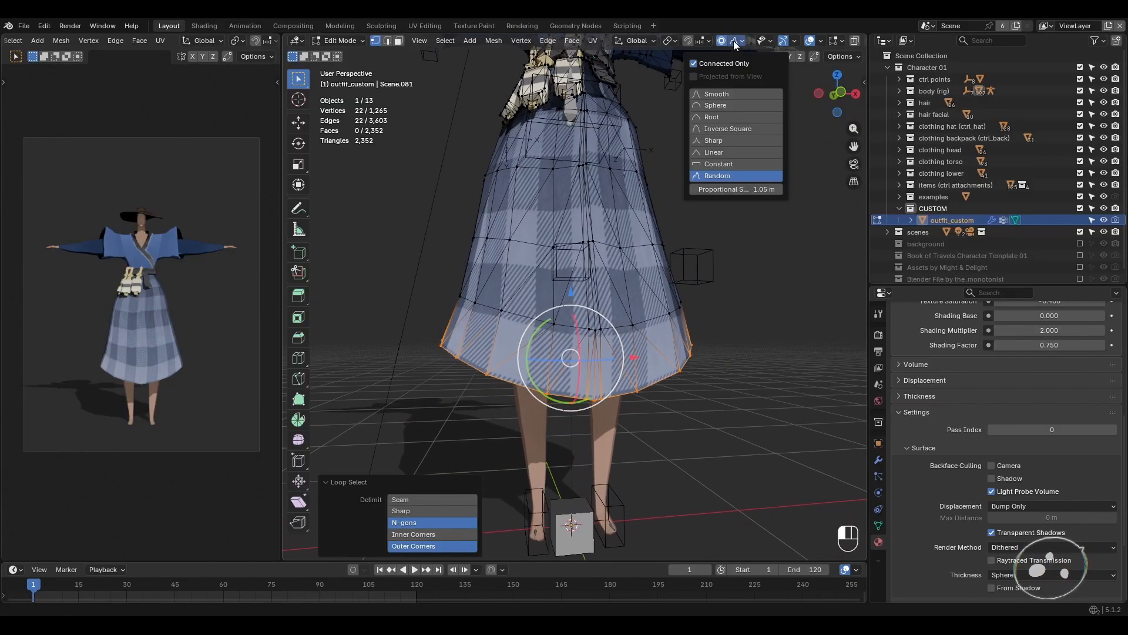
left_click(724, 96)
middle_click_drag(558, 363, 554, 346, "shift")
- Apply Checker Deselect to the hem loop to keep every other vertex, and add one more front hem vertex to the selection
key("space")
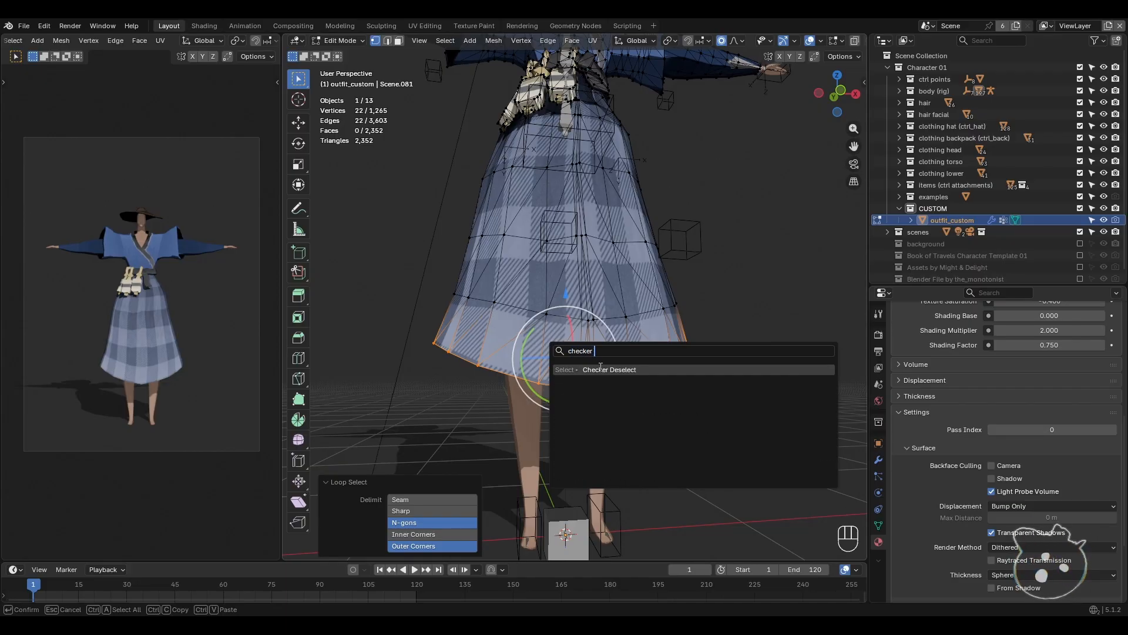
key("Return")
middle_click_drag(601, 366, 643, 400)
scroll(644, 400, "up", 1)
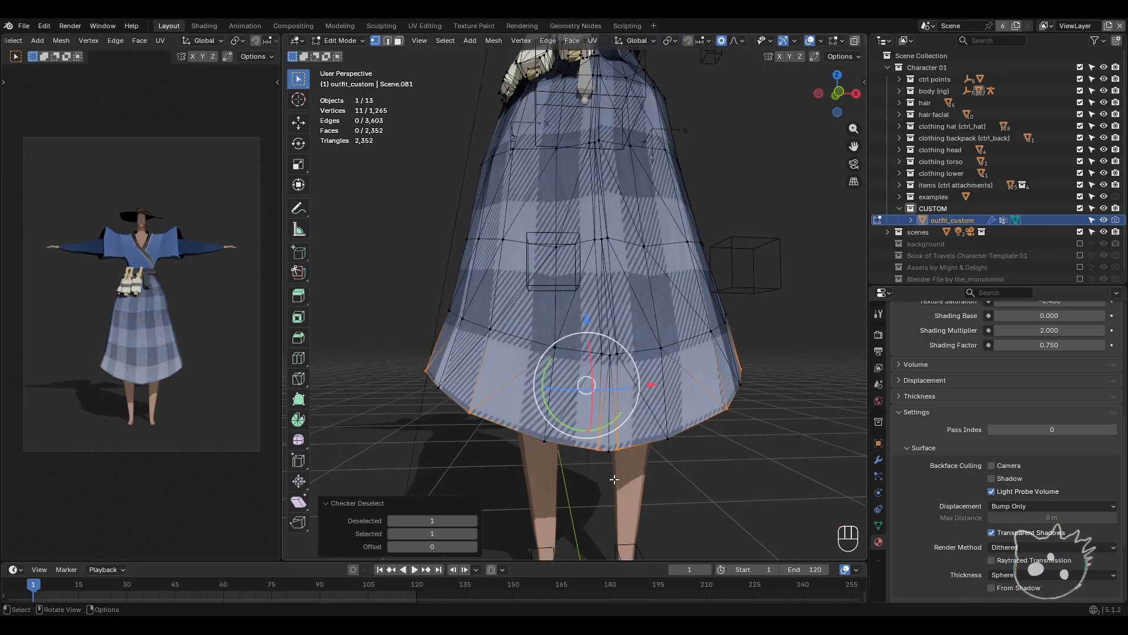
left_click(613, 458, "shift")
middle_click_drag(613, 457, 624, 404, "shift")
- Scale the selected hem vertices to about 1.289 around the Median Point, with Smooth falloff and a proportional size of about 0.157
left_click(669, 41)
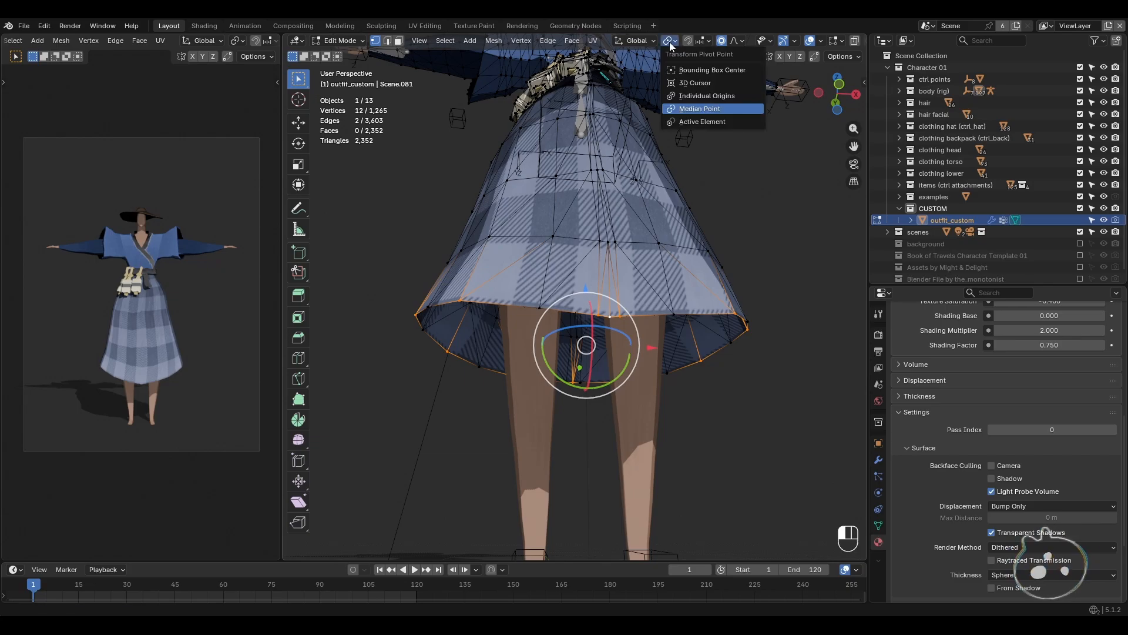
left_click(702, 110)
middle_click_drag(618, 318, 646, 329)
key("s")
scroll(699, 287, "up", 15)
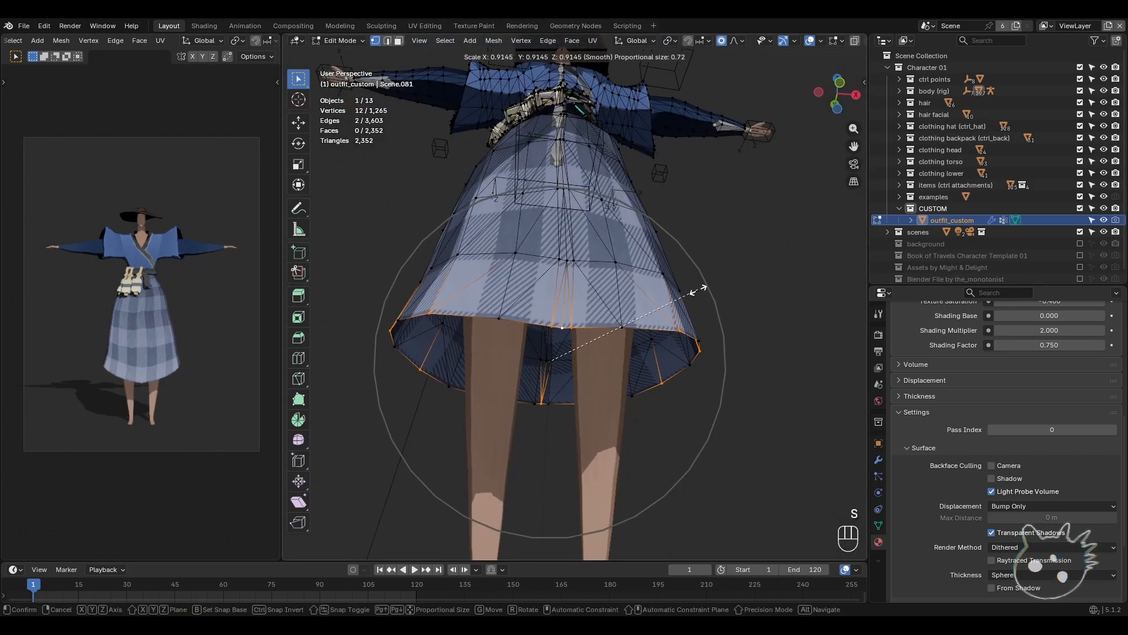
scroll(687, 291, "up", 4)
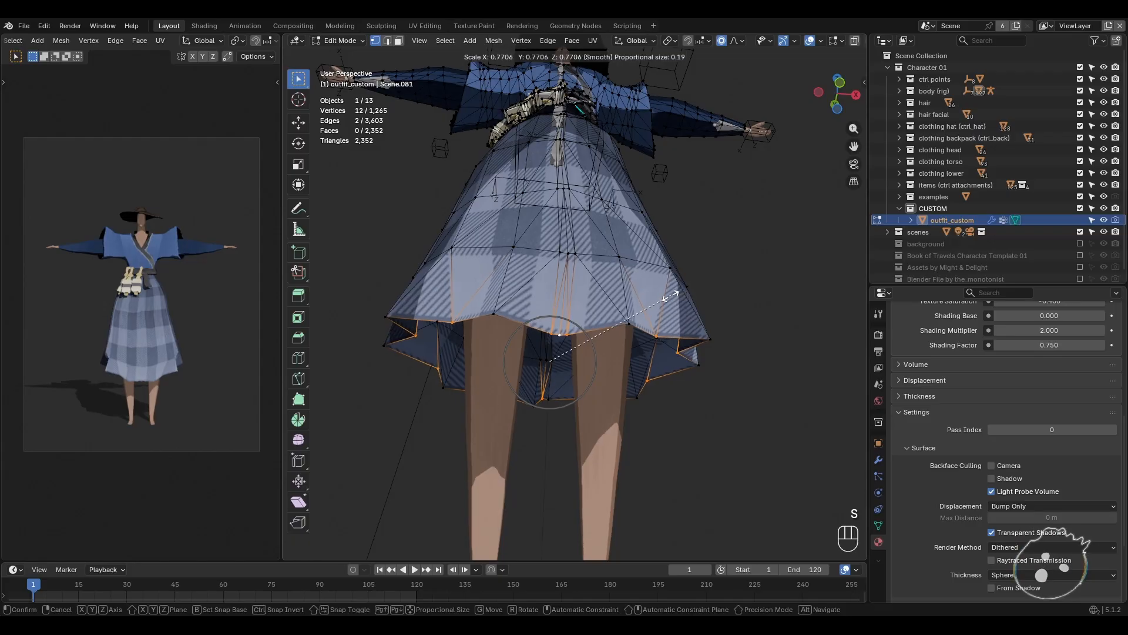
scroll(661, 303, "down", 4)
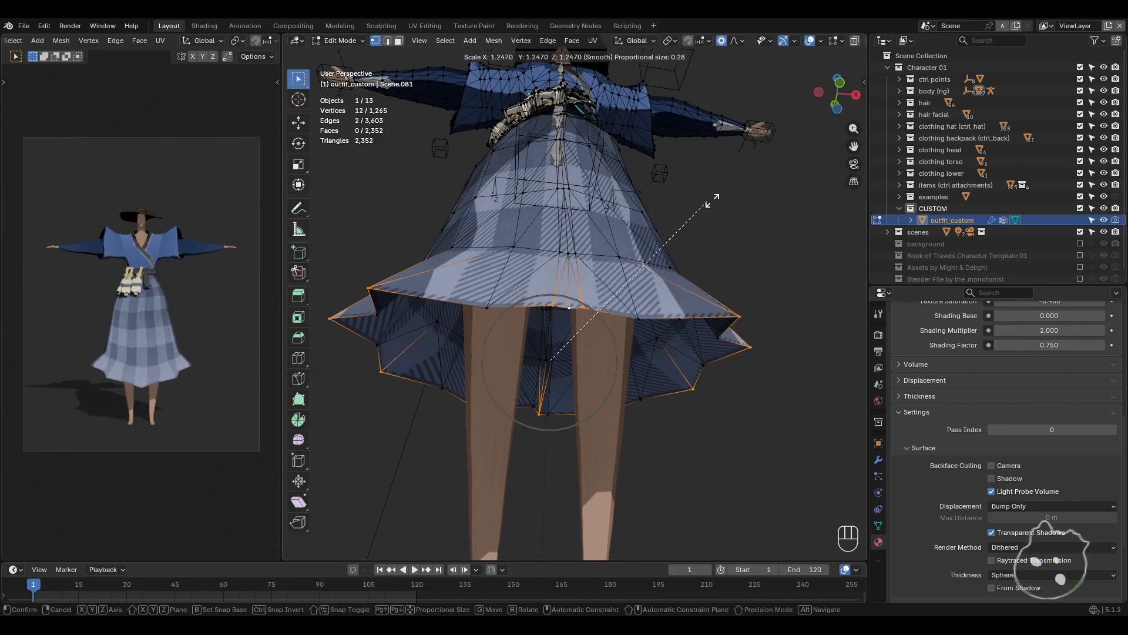
scroll(705, 197, "up", 6)
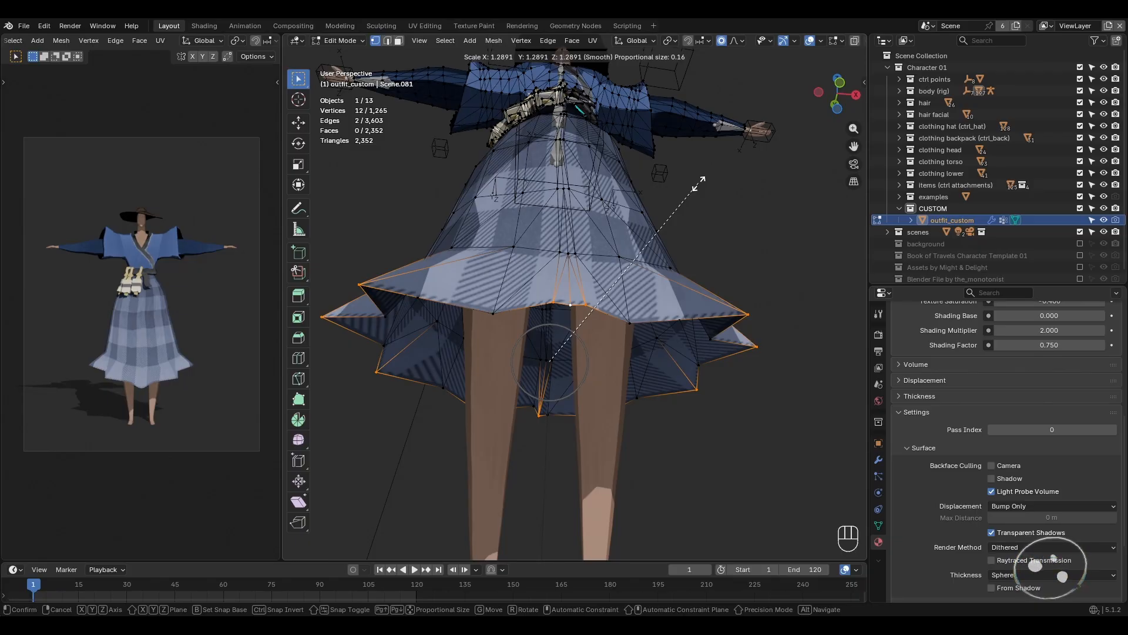
left_click(699, 183)
scroll(629, 235, "down", 4)
middle_click_drag(623, 241, 624, 291)
scroll(625, 293, "up", 2)
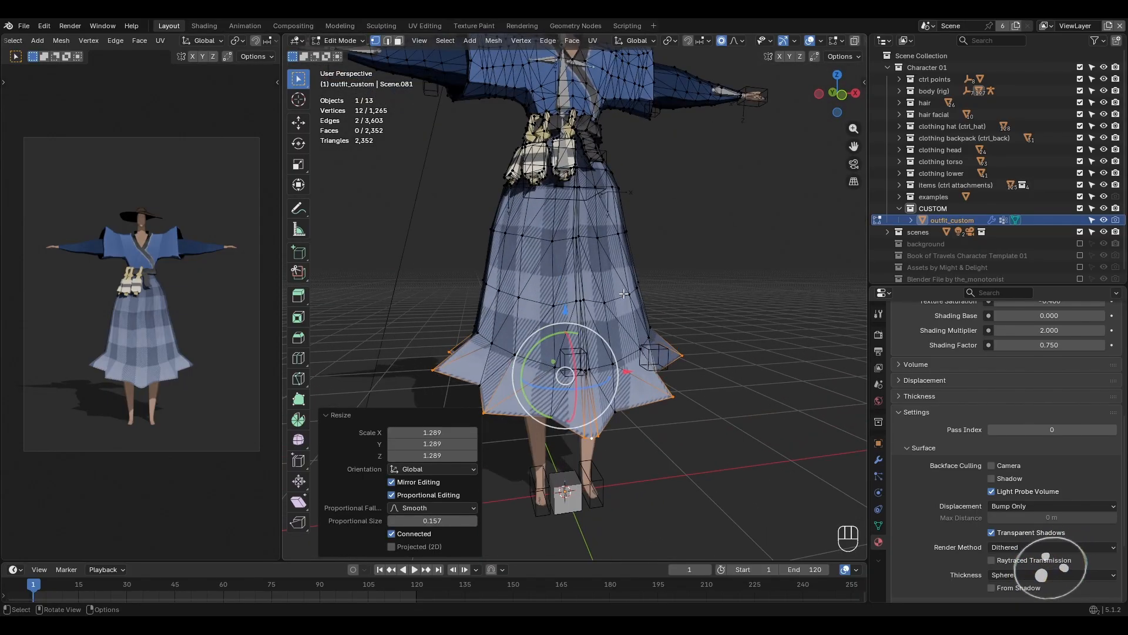
- Switch to edge selection at the character's right sleeve opening and clear the selection
middle_click_drag(581, 368, 656, 304)
scroll(592, 386, "up", 3)
scroll(597, 371, "up", 4)
key("alt+a")
left_click(659, 224)
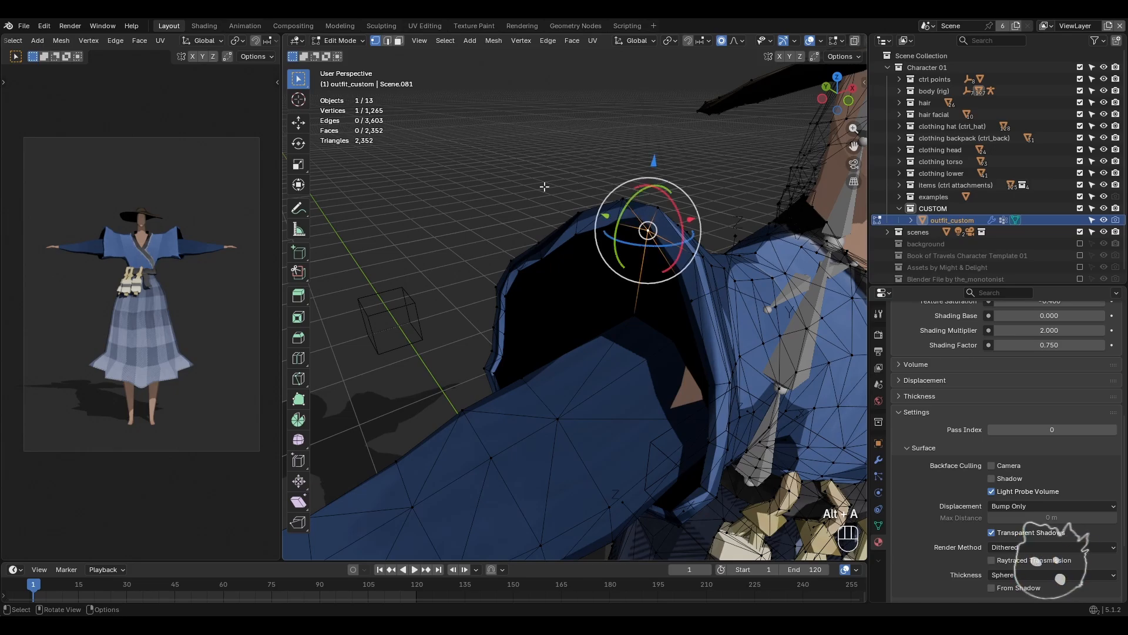
left_click(388, 40)
left_click(585, 283)
key("alt+a")
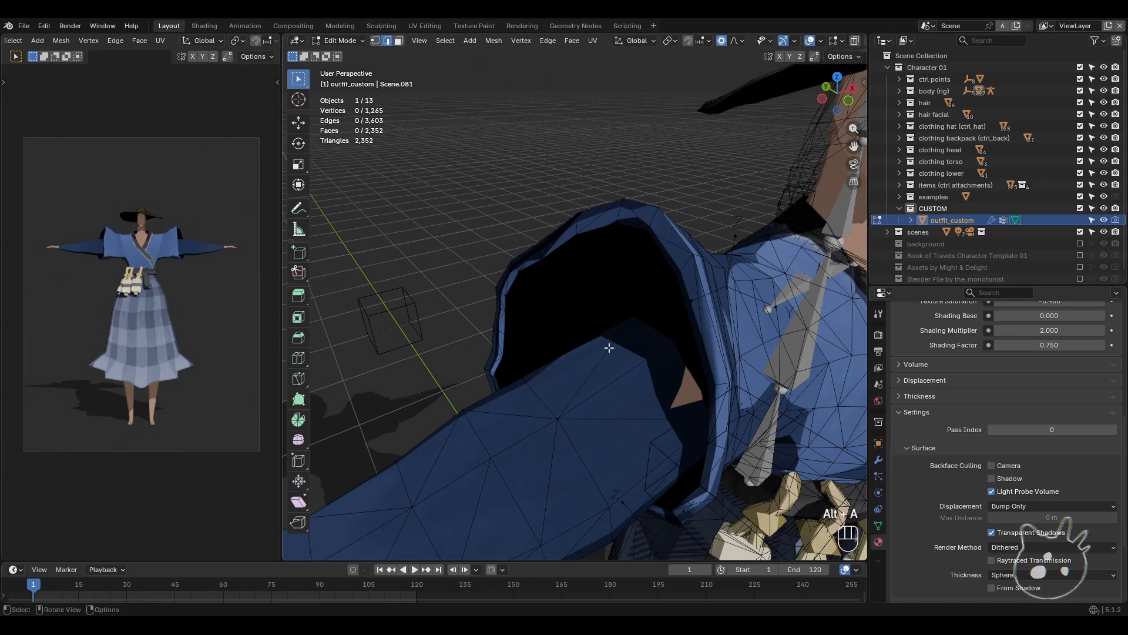
middle_click_drag(584, 284, 621, 267)
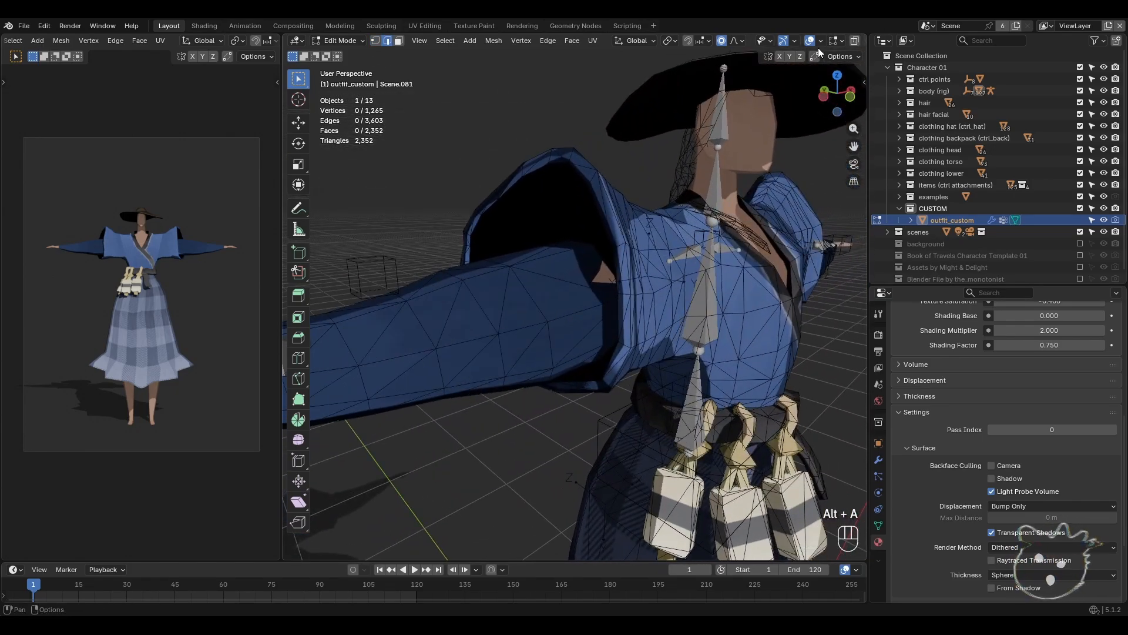
- Switch the viewport to Solid shading and hide the bones overlay
scroll(818, 42, "down", 3)
left_click(823, 39)
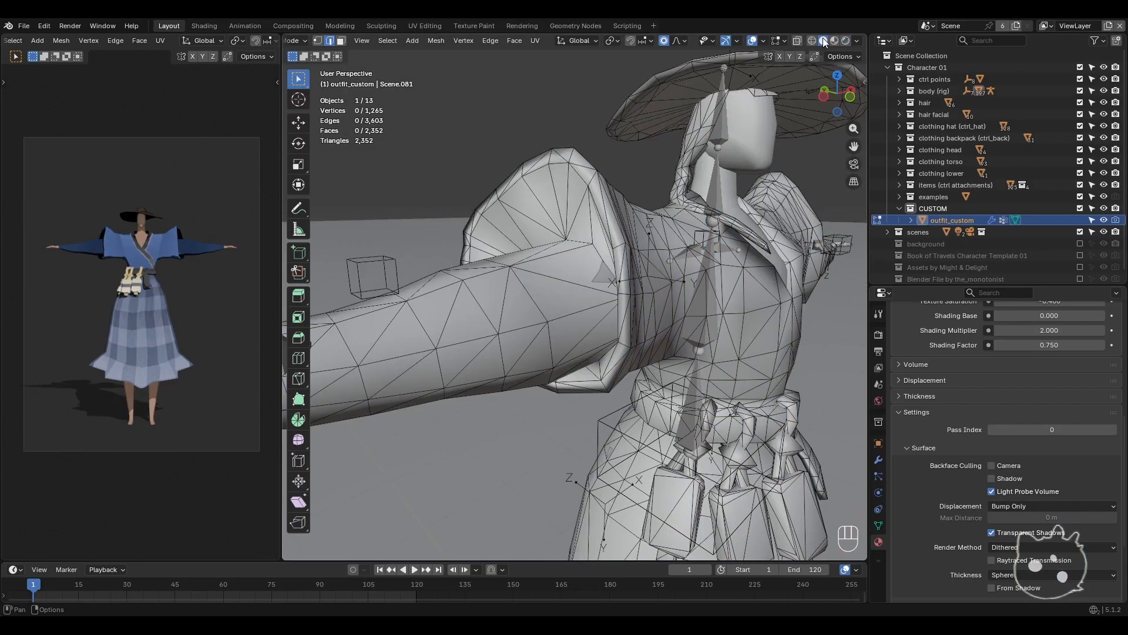
scroll(585, 327, "down", 8)
scroll(585, 326, "up", 2)
middle_click_drag(584, 327, 571, 371)
scroll(615, 417, "up", 5)
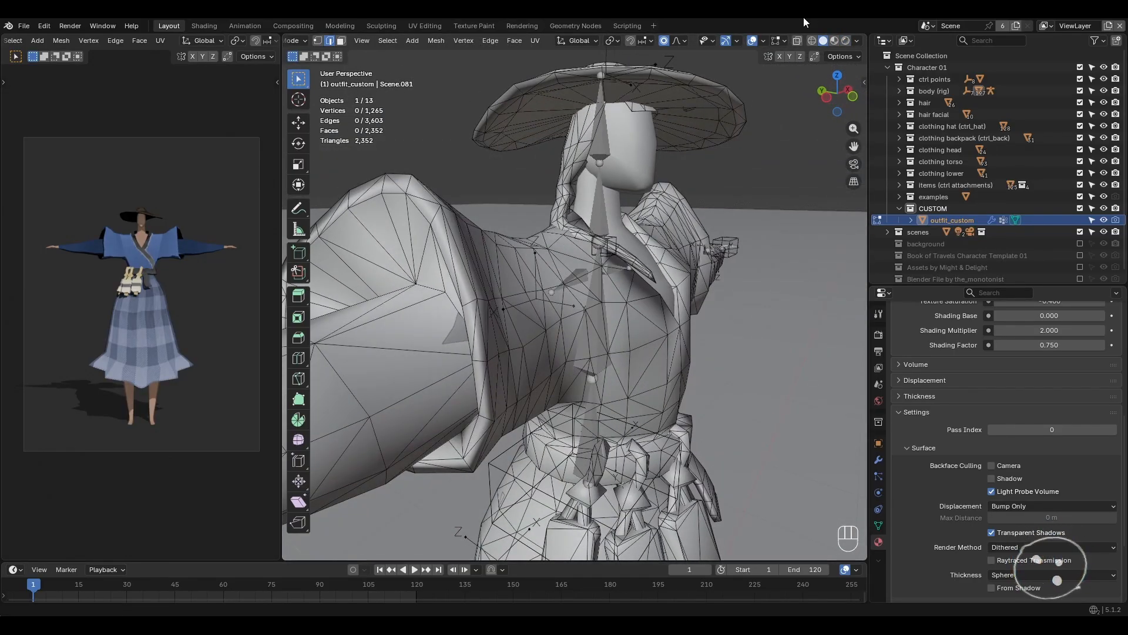
left_click(765, 41)
left_click(791, 205)
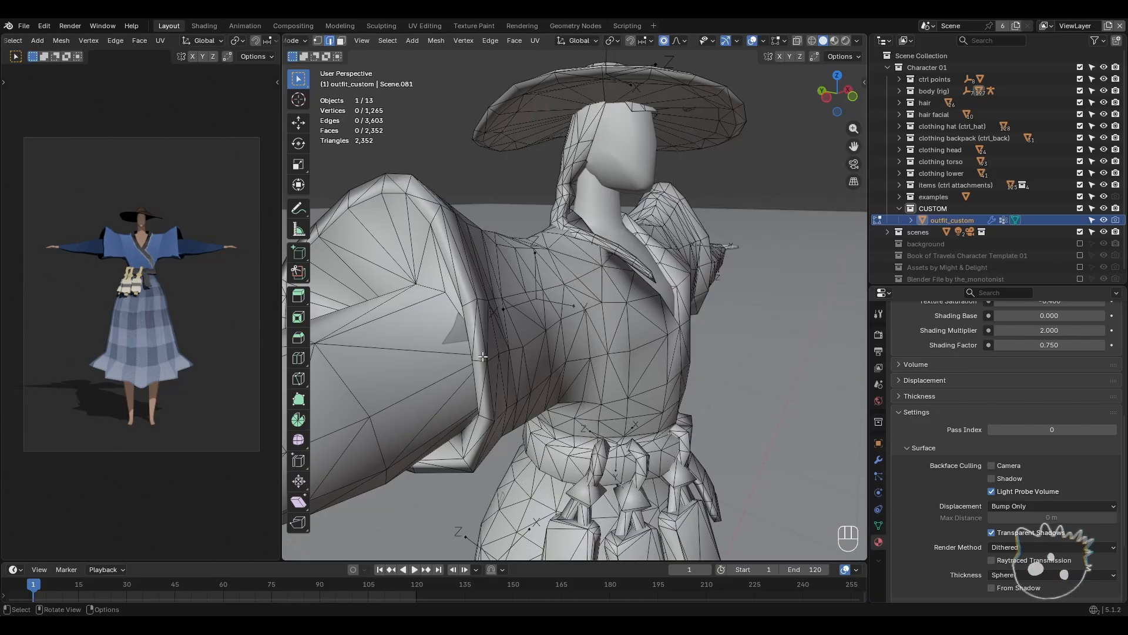
- Select nine alternating short cross edges all around the rim of the character's right sleeve opening
middle_click_drag(506, 356, 552, 311)
scroll(552, 311, "up", 2)
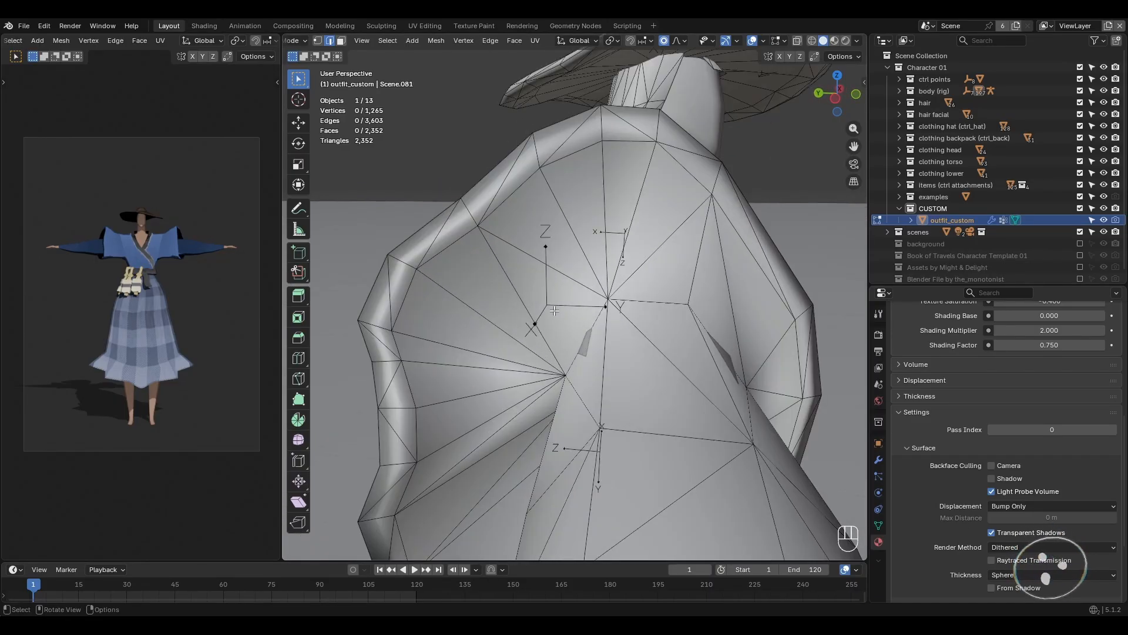
left_click(479, 228)
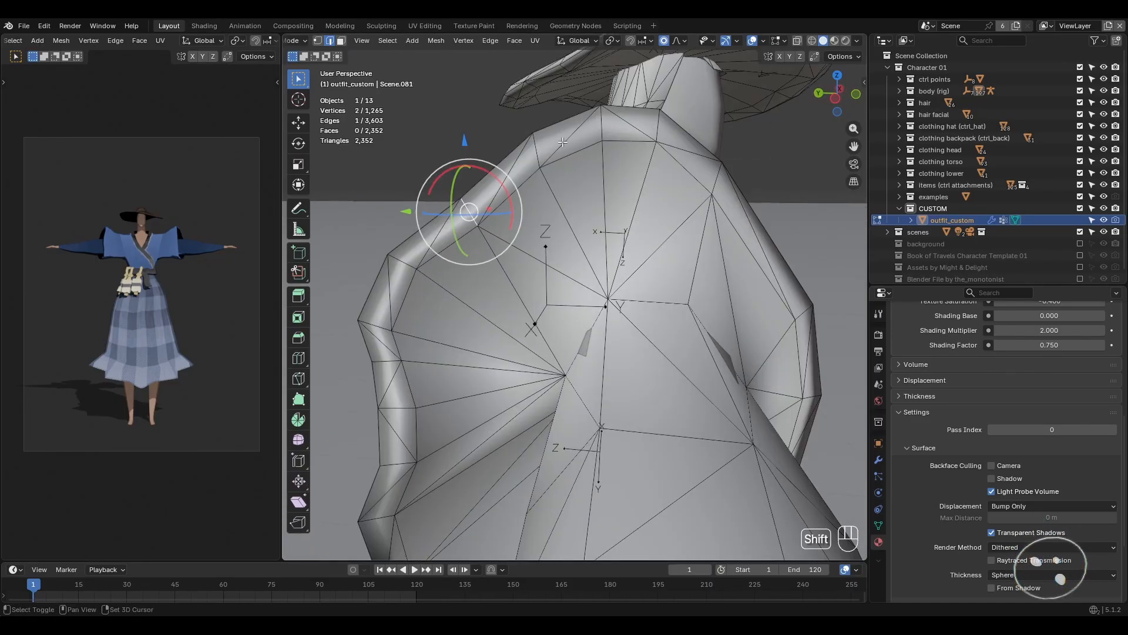
left_click(602, 126, "shift")
left_click(712, 174, "shift")
middle_click_drag(807, 326, 751, 289, "shift")
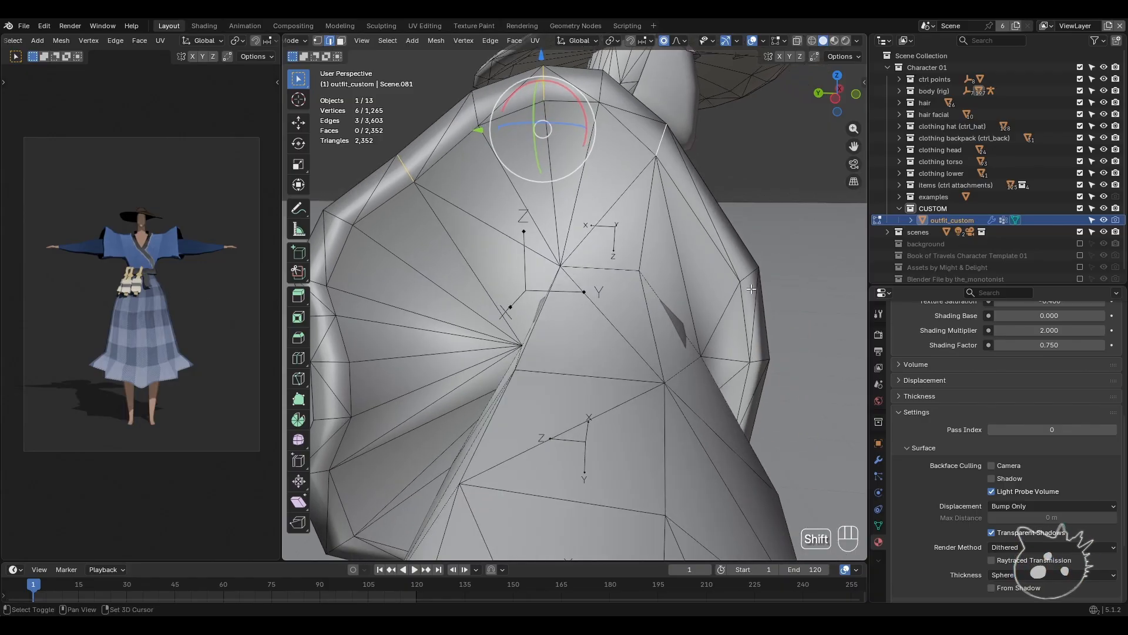
left_click(760, 361, "shift")
middle_click_drag(421, 299, 492, 293, "shift")
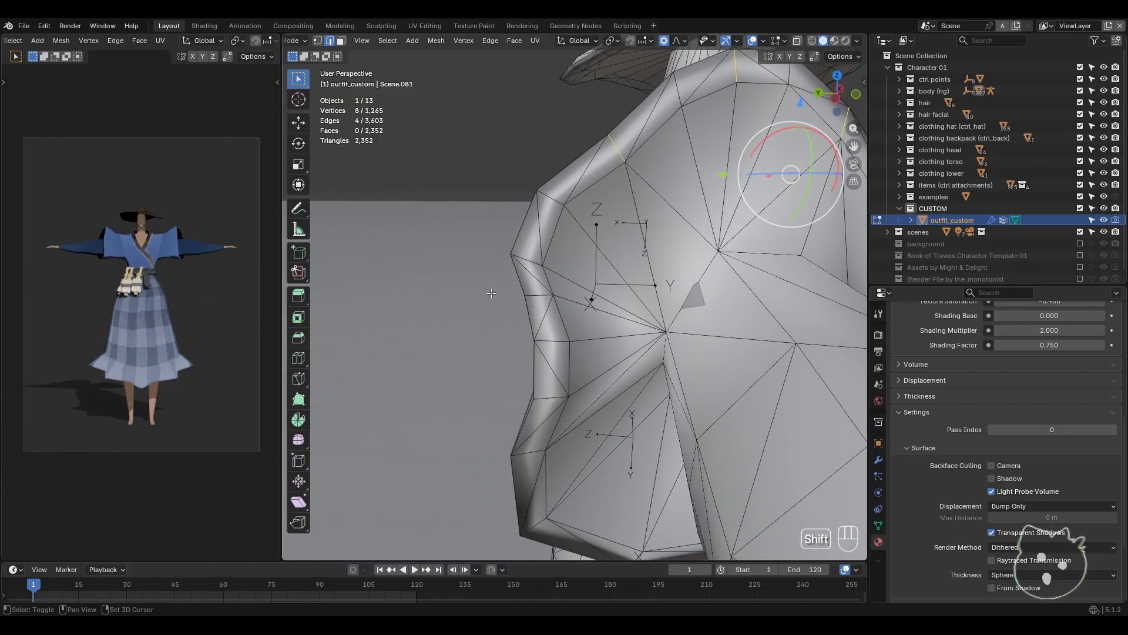
left_click(527, 257, "shift")
left_click(552, 340, "shift")
left_click(533, 452, "shift")
middle_click_drag(562, 455, 548, 396, "shift")
left_click(612, 408, "shift")
middle_click_drag(664, 405, 613, 334, "shift")
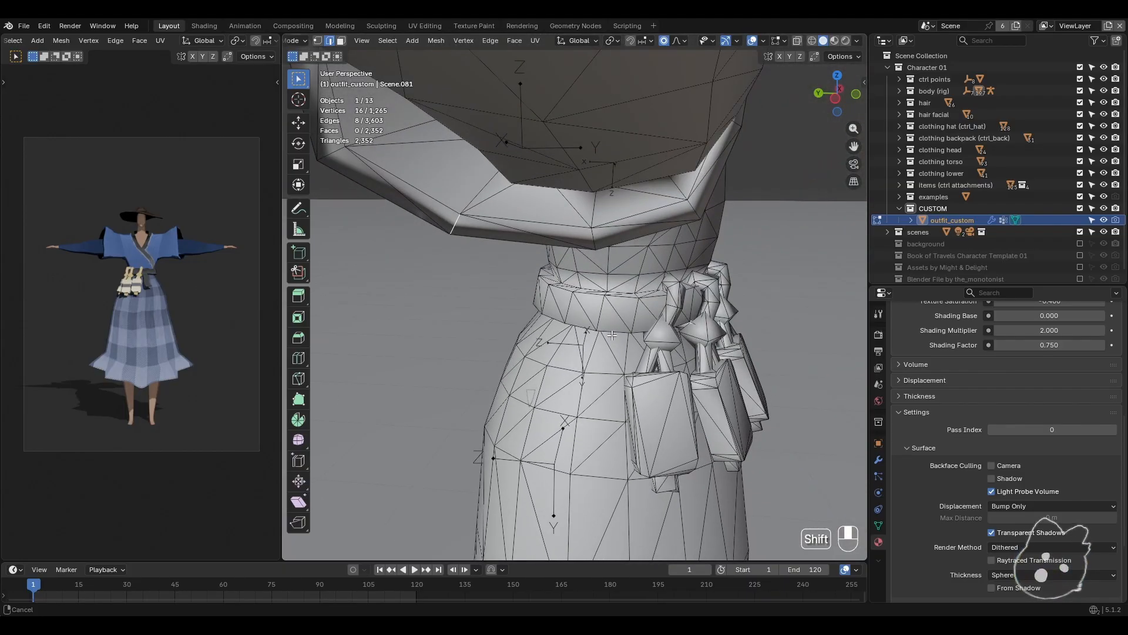
left_click(694, 206, "shift")
middle_click_drag(694, 206, 588, 314)
- Pull the selected rim edges outward about 0.07 m with Smooth falloff and a proportional size of about 0.08 m, and clear the selection
key("g")
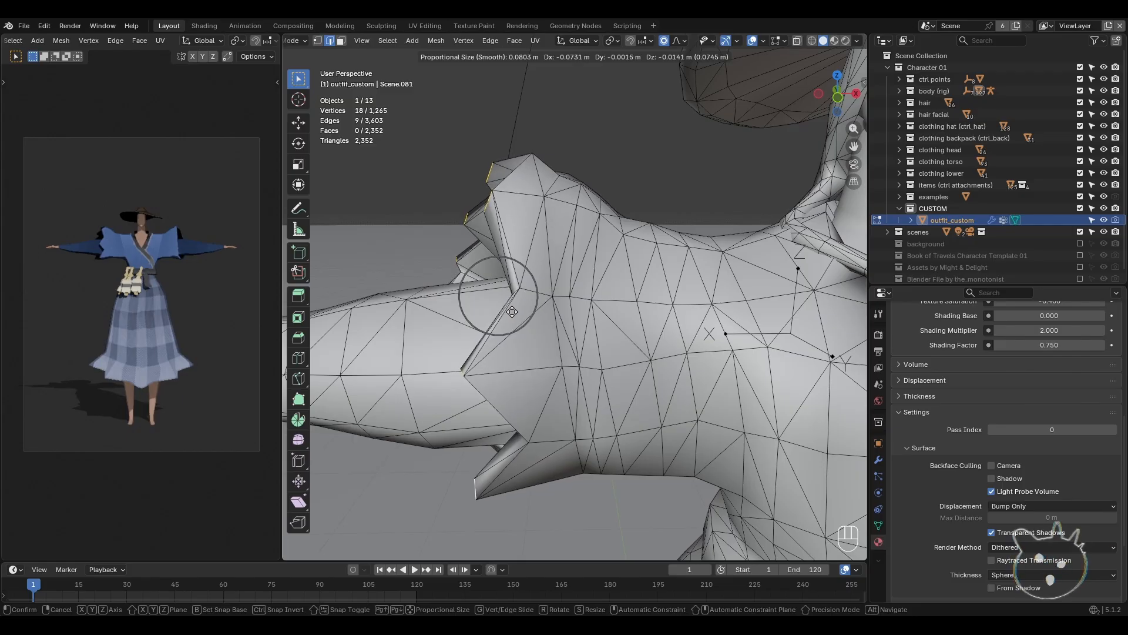
left_click(509, 317)
middle_click_drag(509, 317, 611, 368)
key("alt+a")
scroll(611, 367, "down", 4)
middle_click_drag(693, 352, 676, 360, "shift")
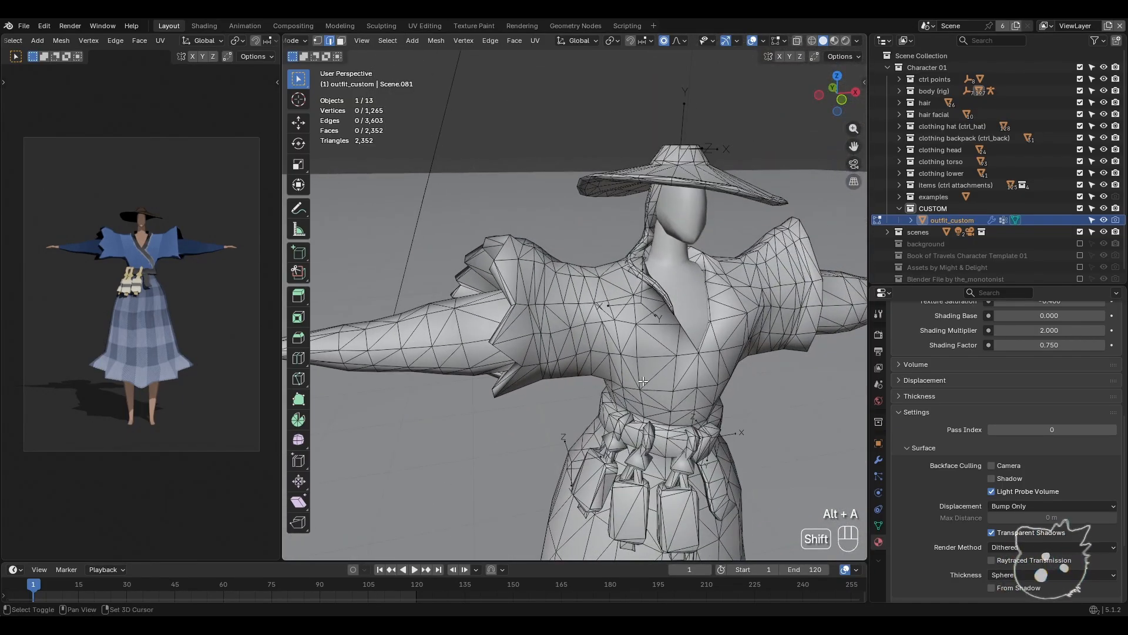
- Select the top cross edge on the rim of the character's left sleeve opening and hide the transform gizmo
middle_click_drag(799, 359, 565, 328, "shift")
scroll(576, 332, "up", 3)
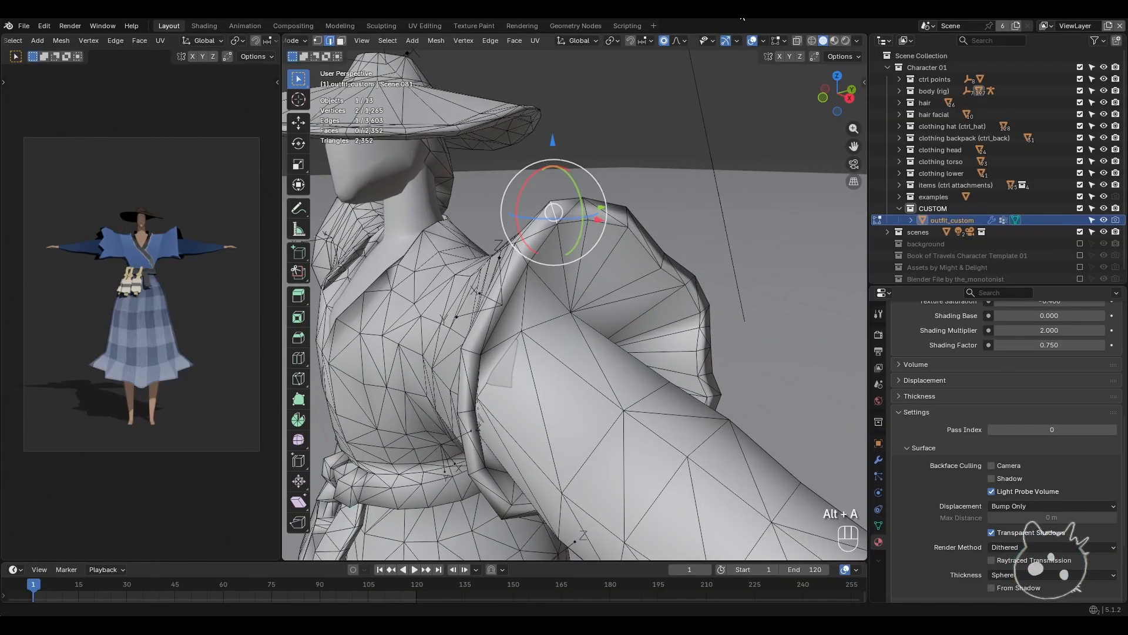
left_click(724, 43)
middle_click_drag(523, 332, 566, 302)
scroll(566, 302, "up", 2)
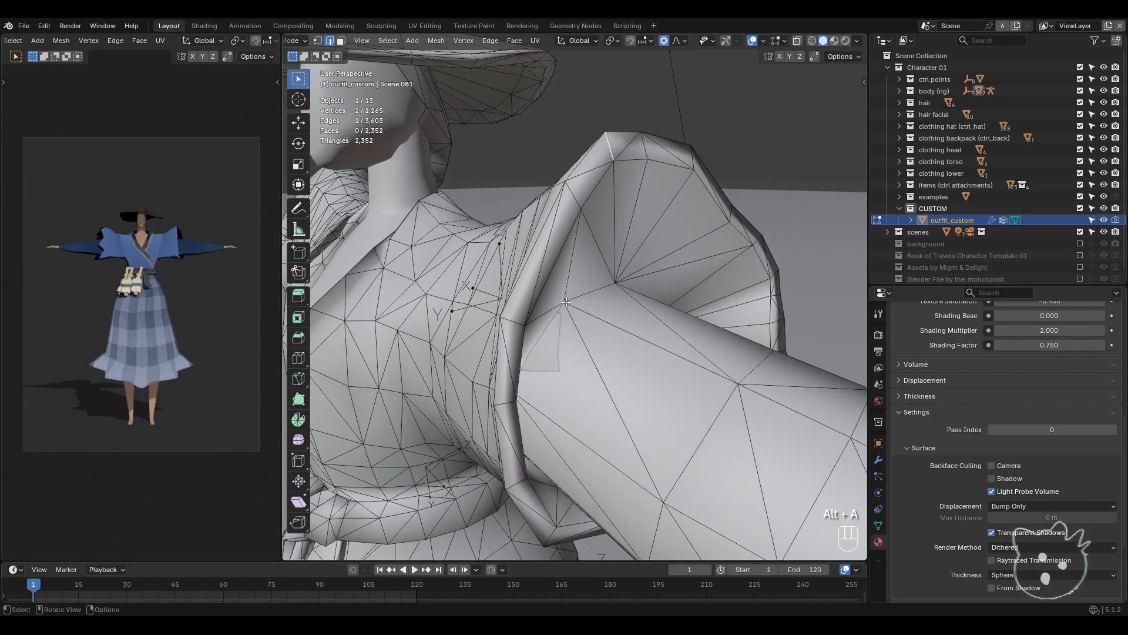
- Add spaced cross edges around the rest of the character's left sleeve rim to the selection, ten edges in total
mouse_move(518, 343)
middle_mouse_down()
mouse_move(495, 348)
mouse_move(516, 359)
middle_mouse_up()
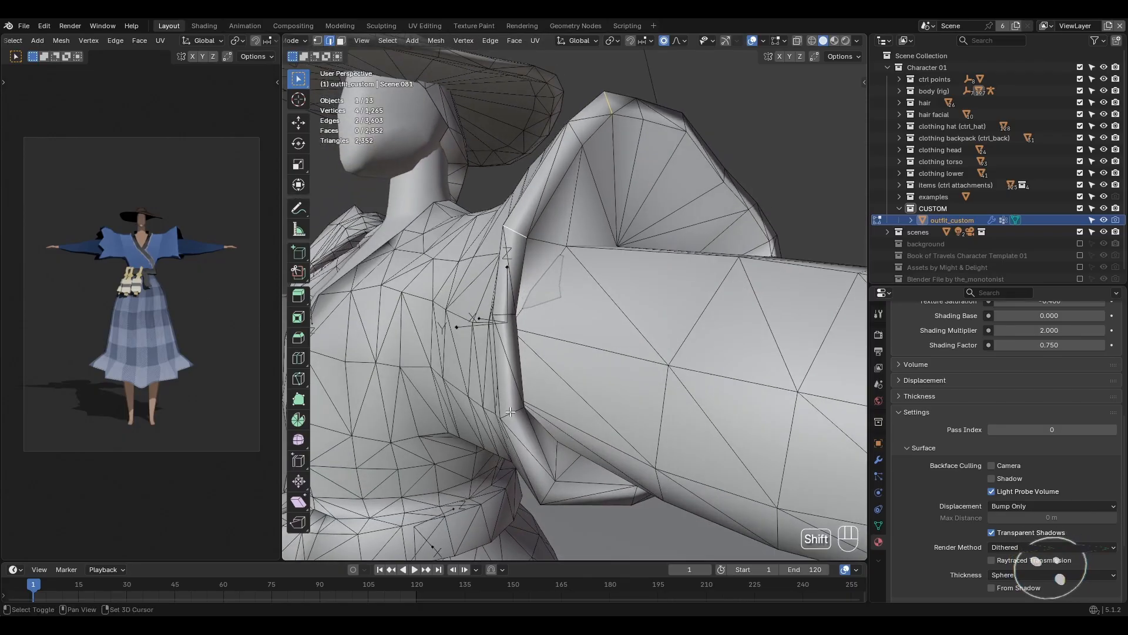
left_click(514, 376, "shift")
middle_click_drag(523, 432, 550, 395)
left_click(616, 422, "shift")
middle_click_drag(651, 420, 666, 359)
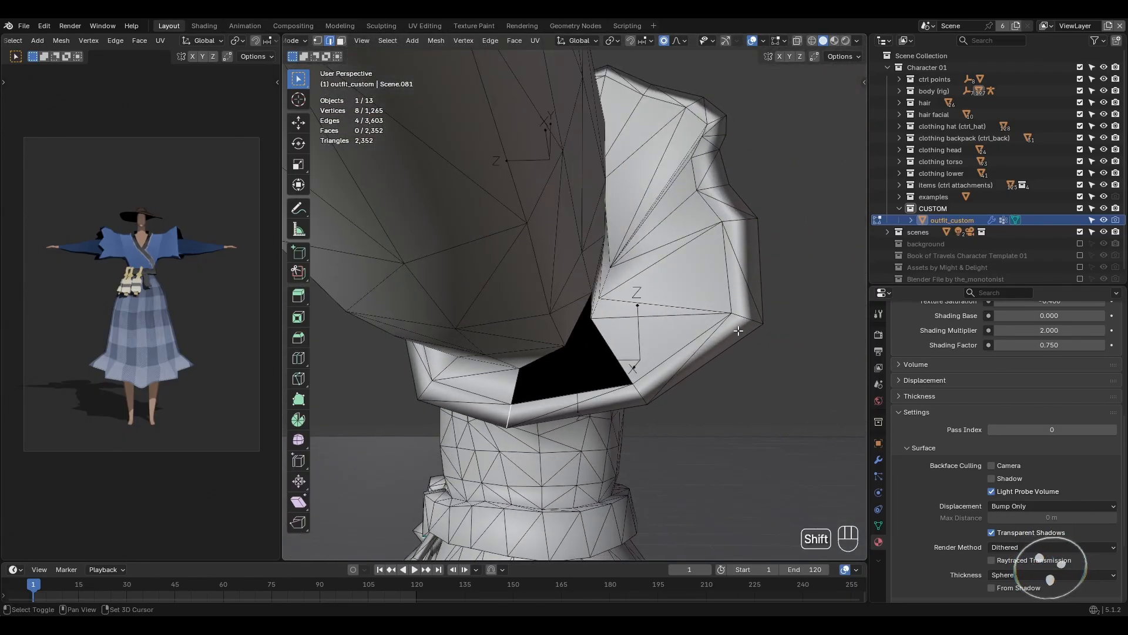
middle_click_drag(754, 277, 652, 340)
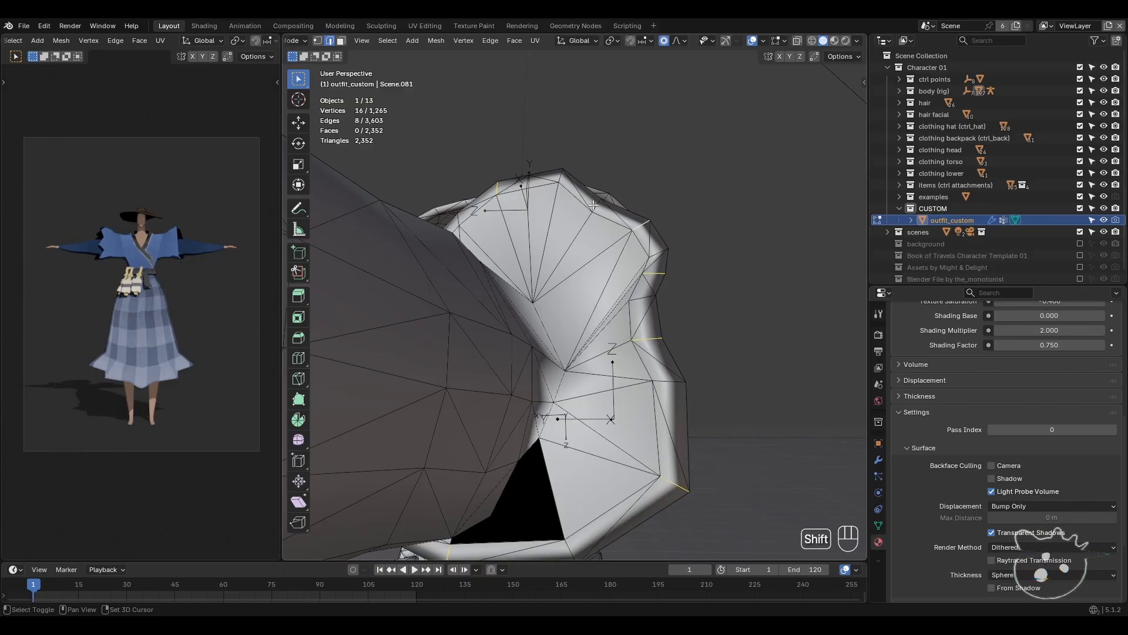
middle_click_drag(595, 204, 552, 212)
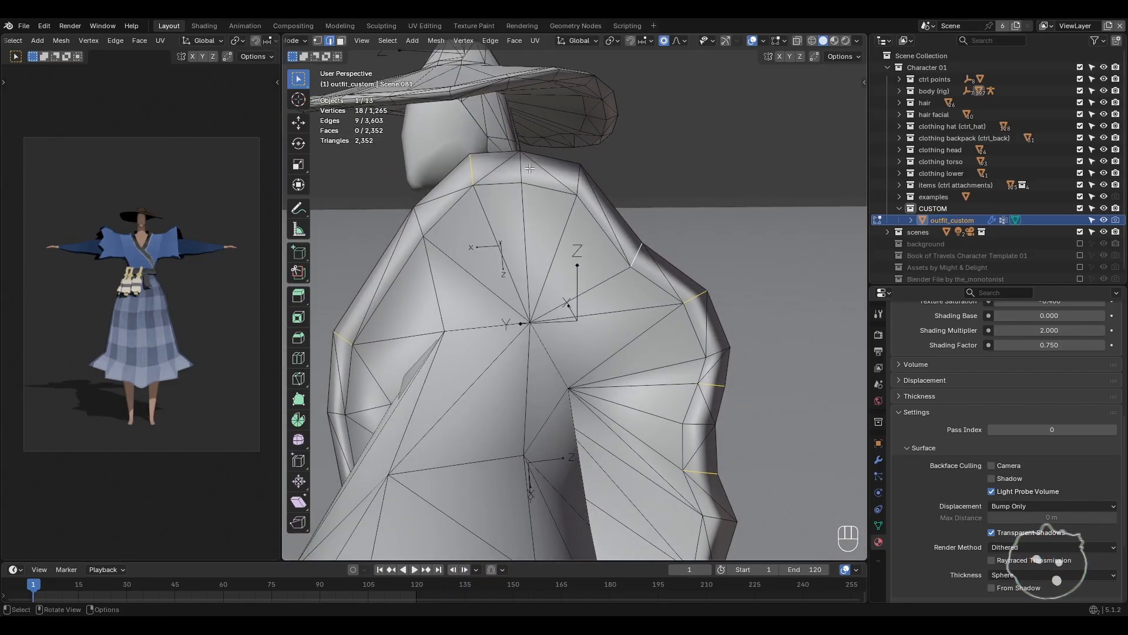
left_click(523, 172, "shift")
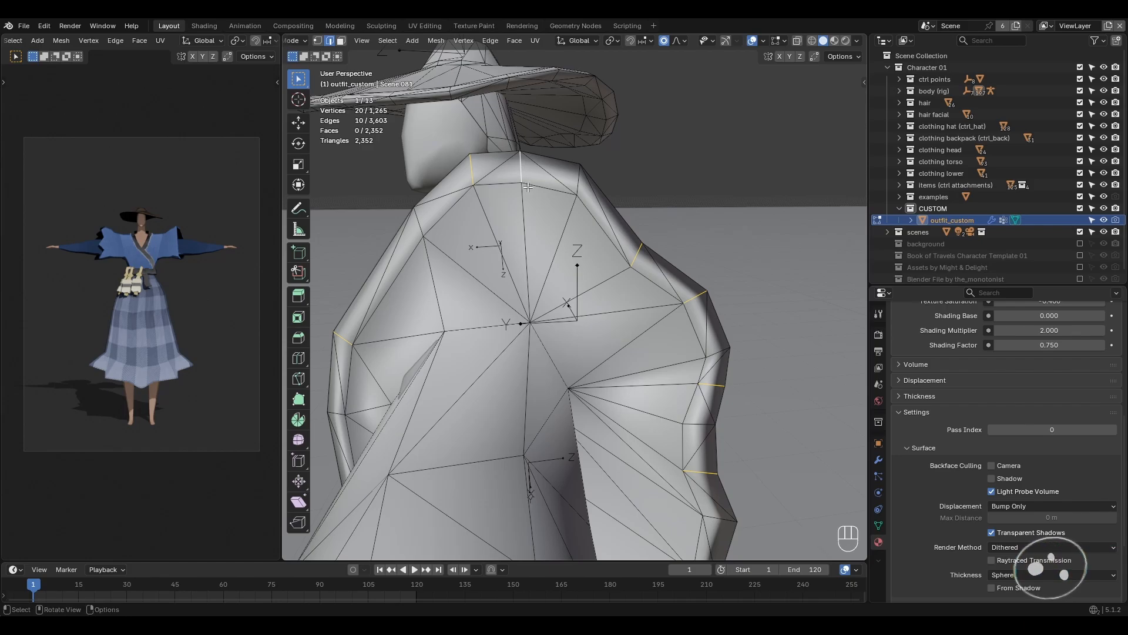
- Pull the selected left sleeve rim edges outward about 0.08 m with Smooth falloff and a proportional size of about 0.09 m, and leave Edit Mode
middle_click_drag(523, 172, 561, 328)
key("g")
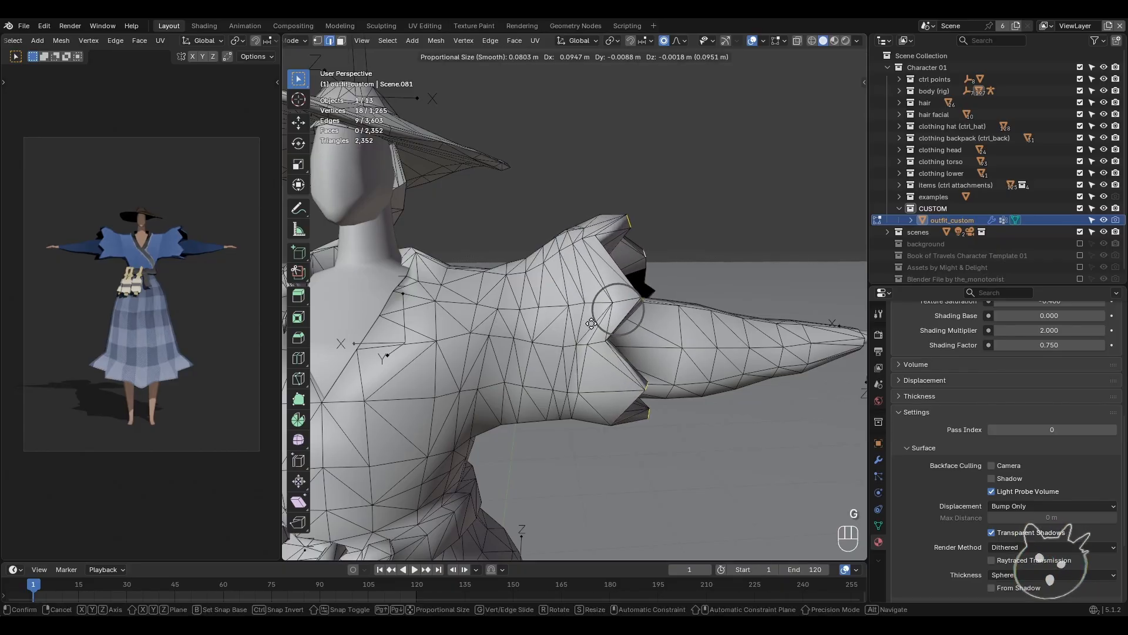
scroll(588, 324, "up", 1)
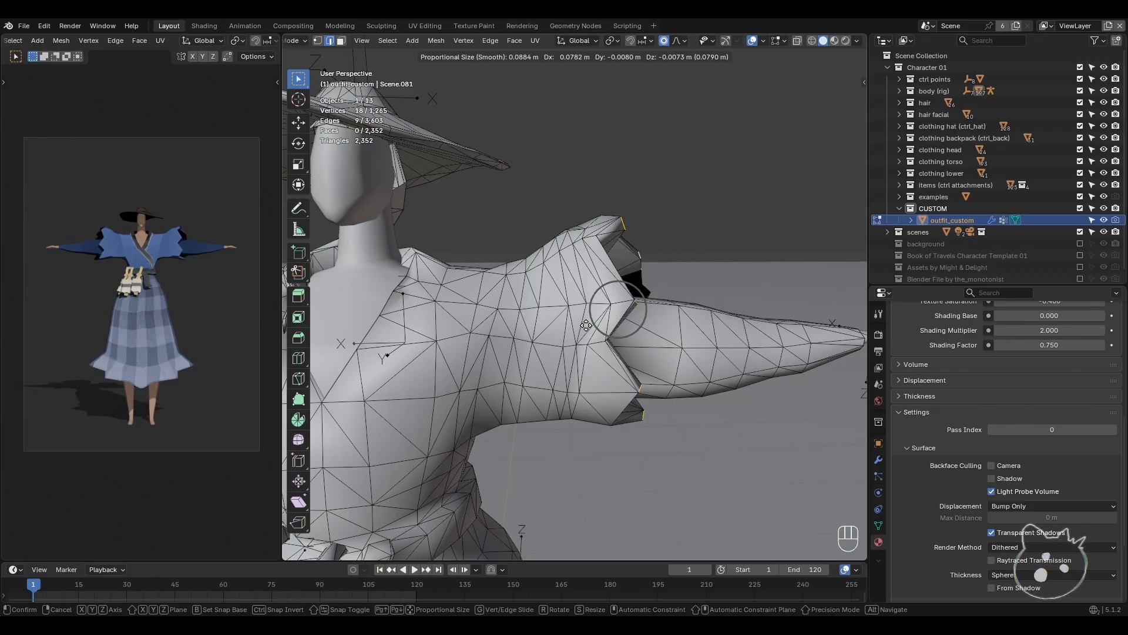
left_click(586, 325)
mouse_move(586, 325)
middle_mouse_down()
mouse_move(611, 329)
mouse_move(656, 406)
mouse_move(646, 350)
mouse_move(690, 296)
mouse_move(806, 265)
mouse_move(679, 217)
mouse_move(508, 214)
mouse_move(637, 291)
mouse_move(667, 285)
middle_mouse_up()
scroll(614, 335, "down", 4)
key("Tab")
- Deselect everything, switch the viewport to rendered shading and enable the Bones overlay
left_click(656, 406)
left_click(844, 41)
left_click(782, 41)
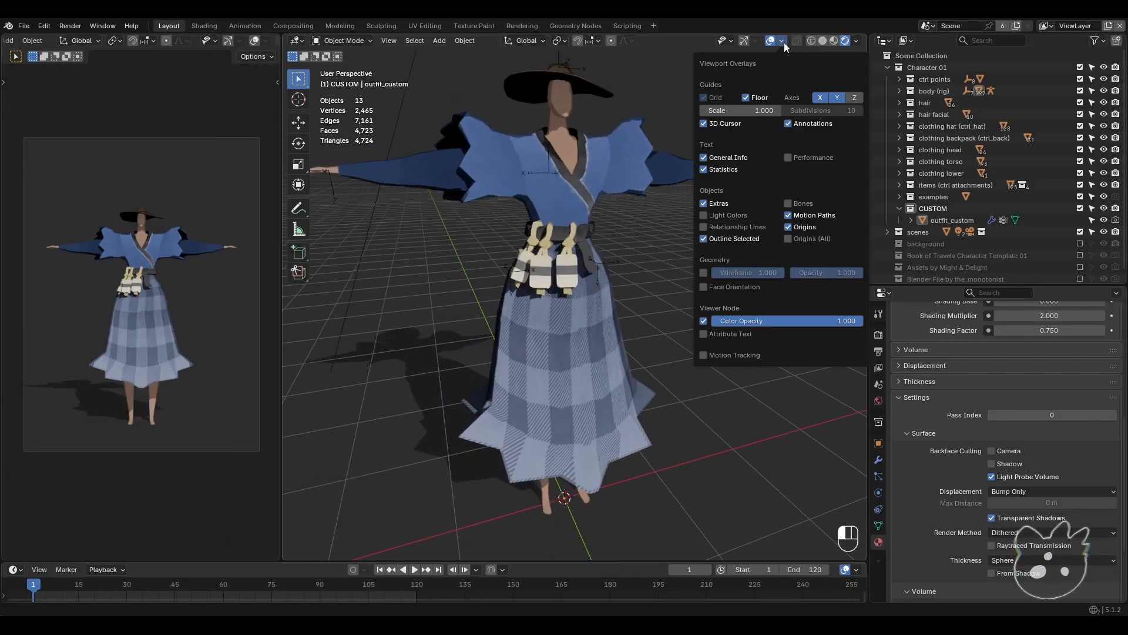
left_click(788, 203)
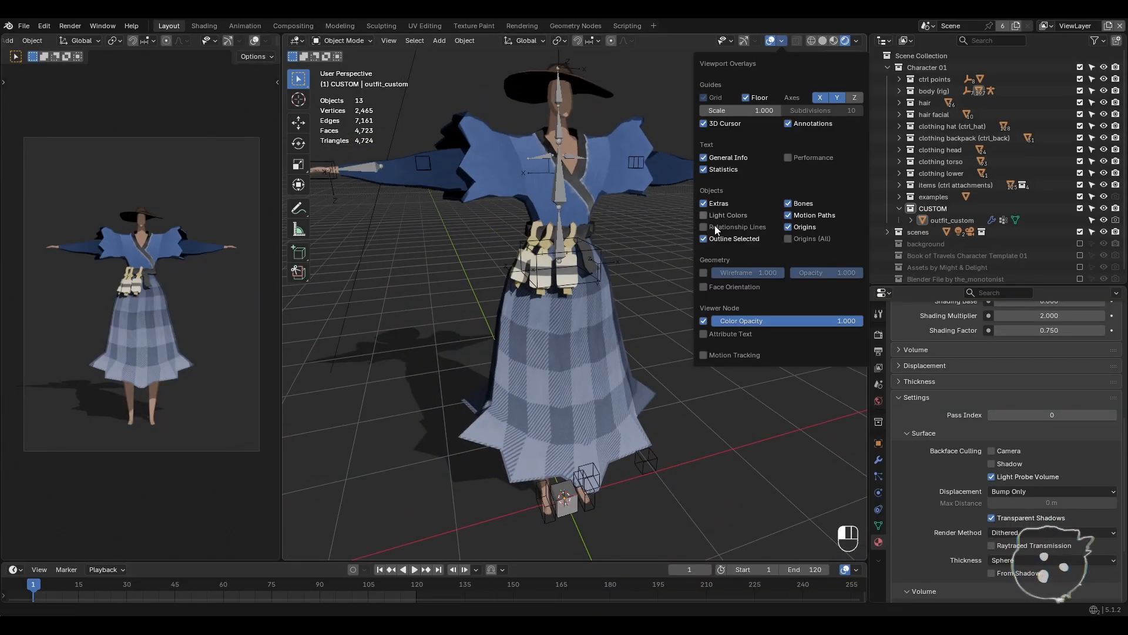
- Put the character rig into Pose Mode and test the outfit's deformation by temporarily moving the Hips bone
left_click(556, 193)
left_click(346, 82)
middle_click_drag(372, 150, 537, 245)
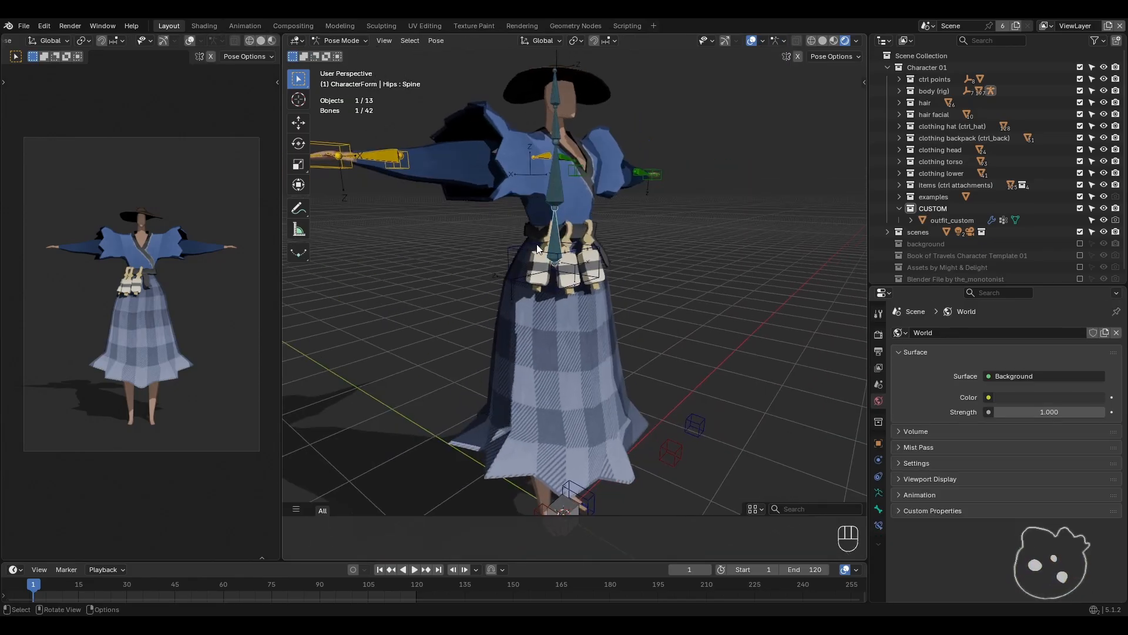
left_click(580, 254)
key("g")
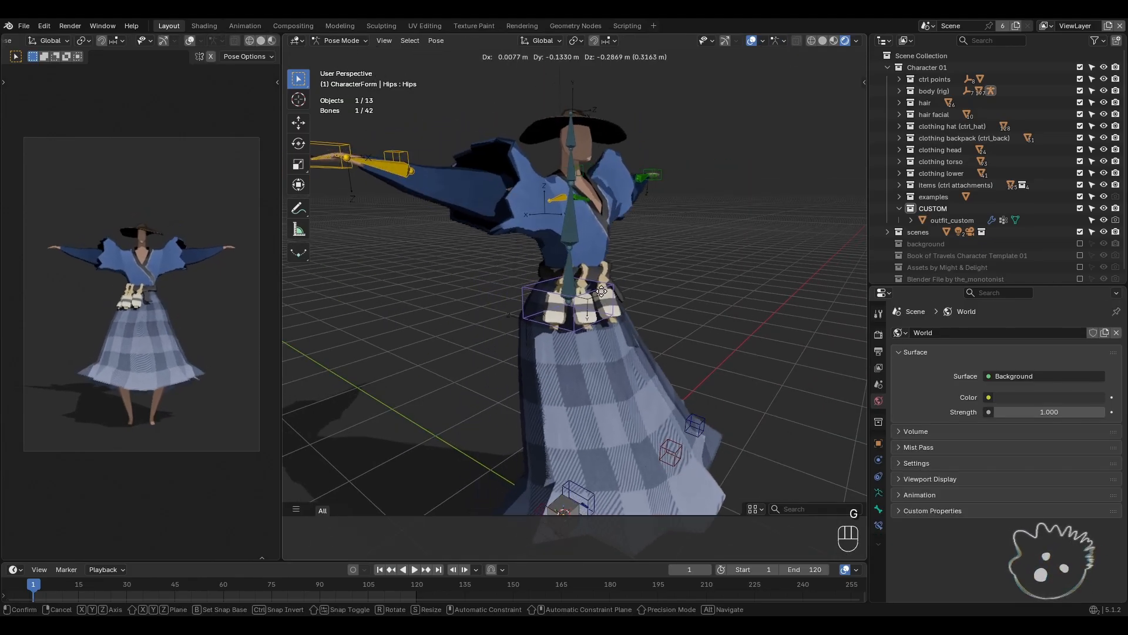
right_click(558, 254)
- Test how the skirt follows the right leg by temporarily moving the RightFoot_IK controller outward
middle_click_drag(559, 254, 514, 433)
scroll(564, 322, "up", 3)
left_click(514, 439)
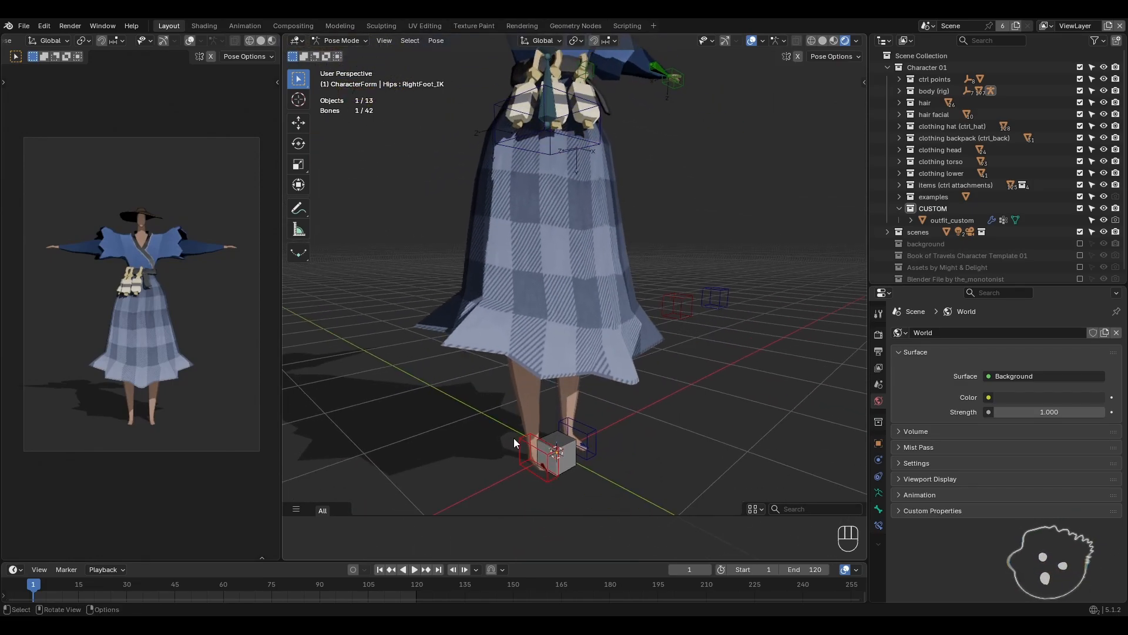
key("g")
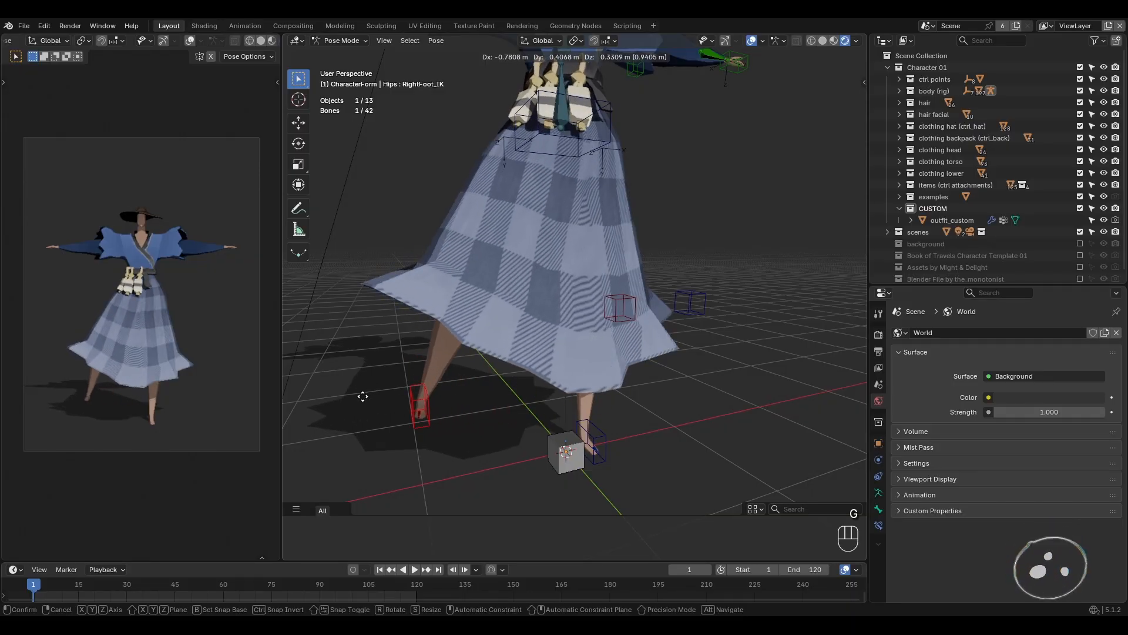
- Test how the skirt follows the left leg by temporarily moving the LeftFoot_IK controller in two trial moves
left_click(592, 450)
middle_click_drag(627, 447, 595, 447)
key("g")
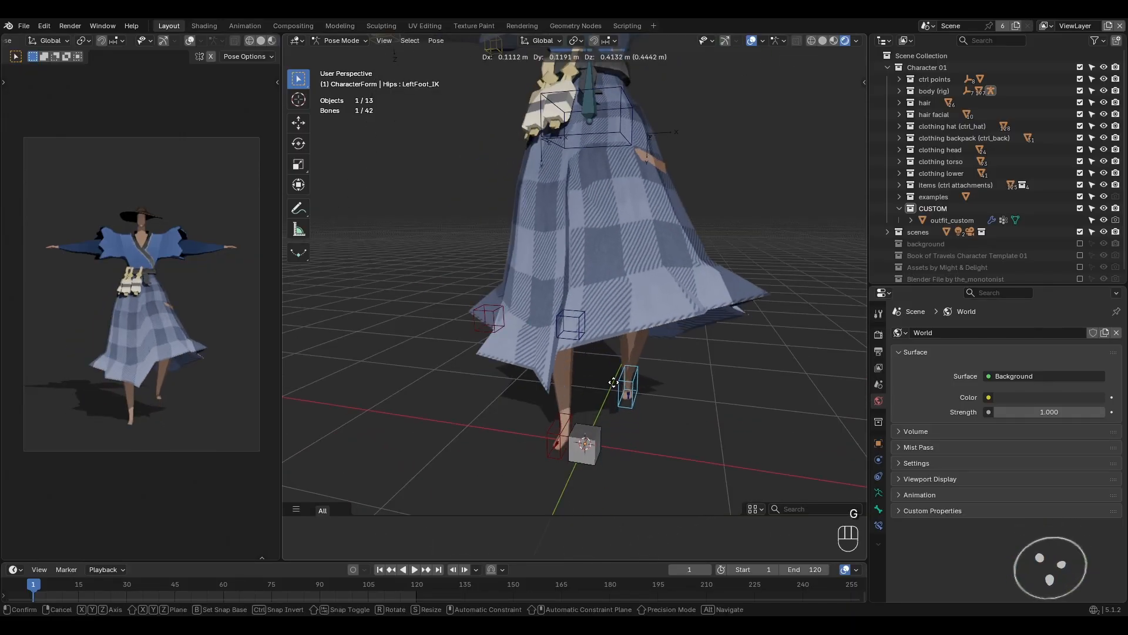
right_click(618, 385)
middle_click_drag(617, 386, 501, 398)
key("g")
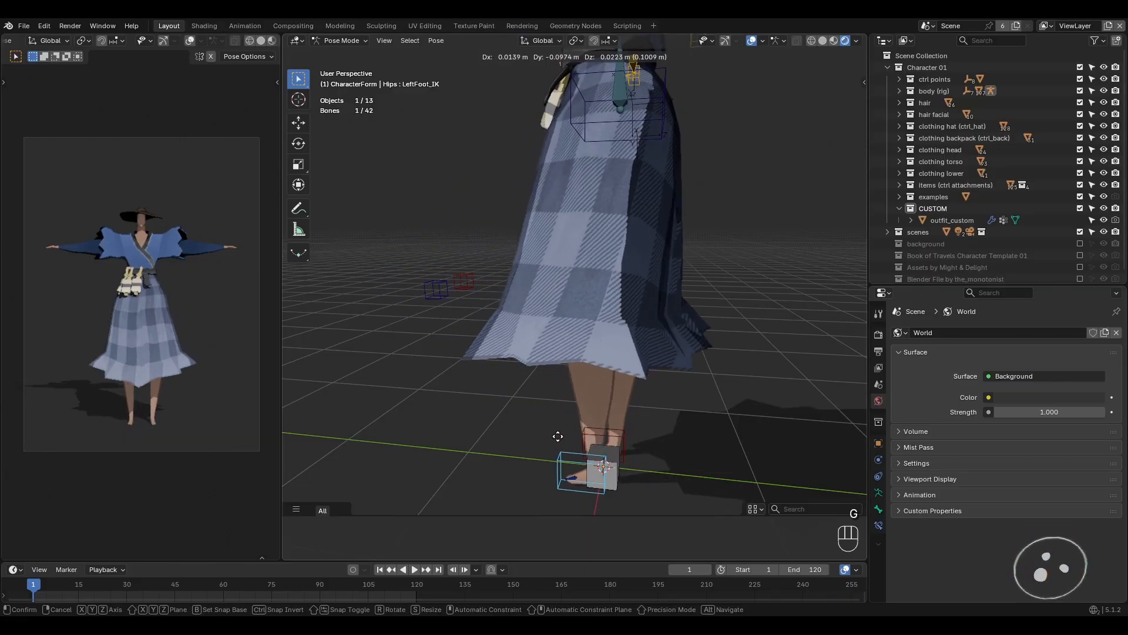
right_click(558, 420)
middle_click_drag(559, 421, 594, 413)
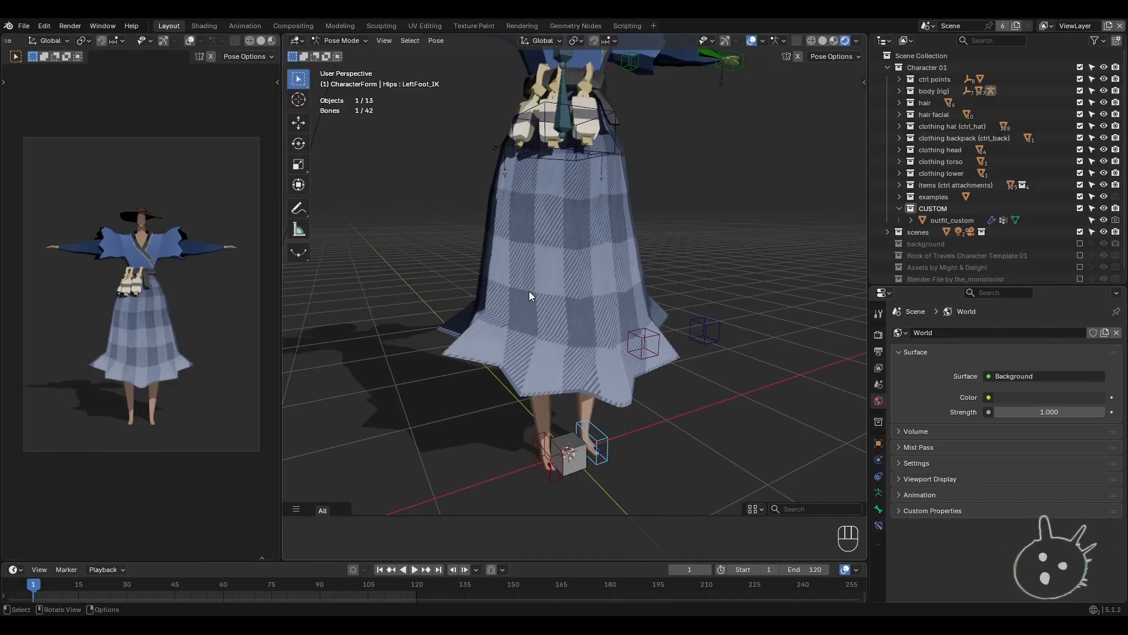
- Return to Object Mode with the character rig selected and show its Extra Bones collection
left_click(338, 44)
left_click(338, 54)
middle_click_drag(396, 248, 559, 414)
left_click(537, 456)
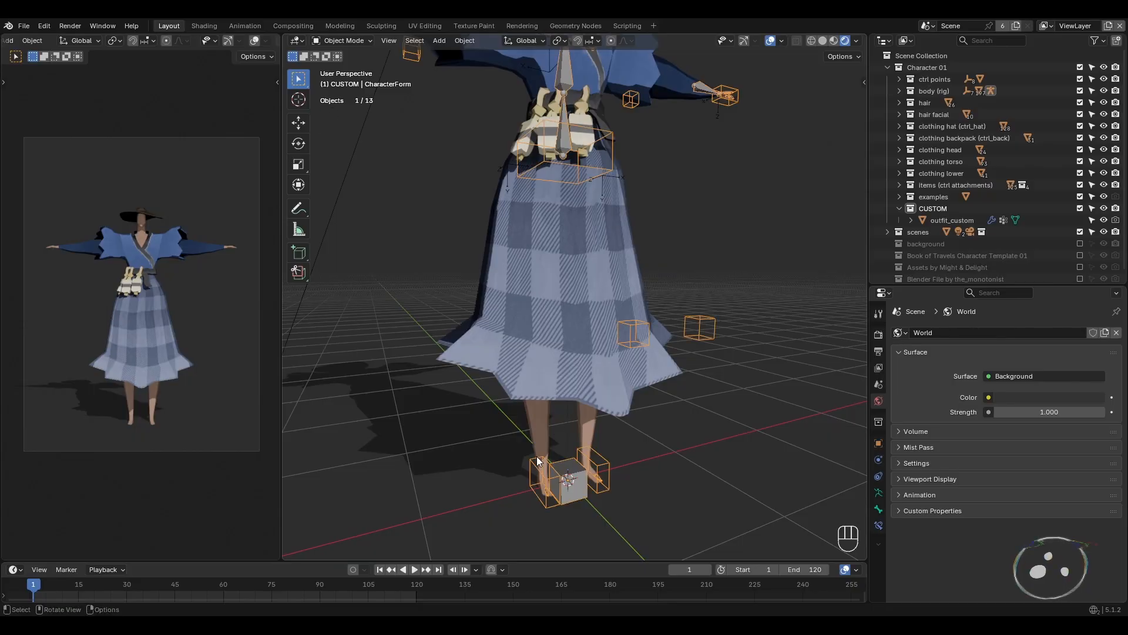
left_click(880, 494)
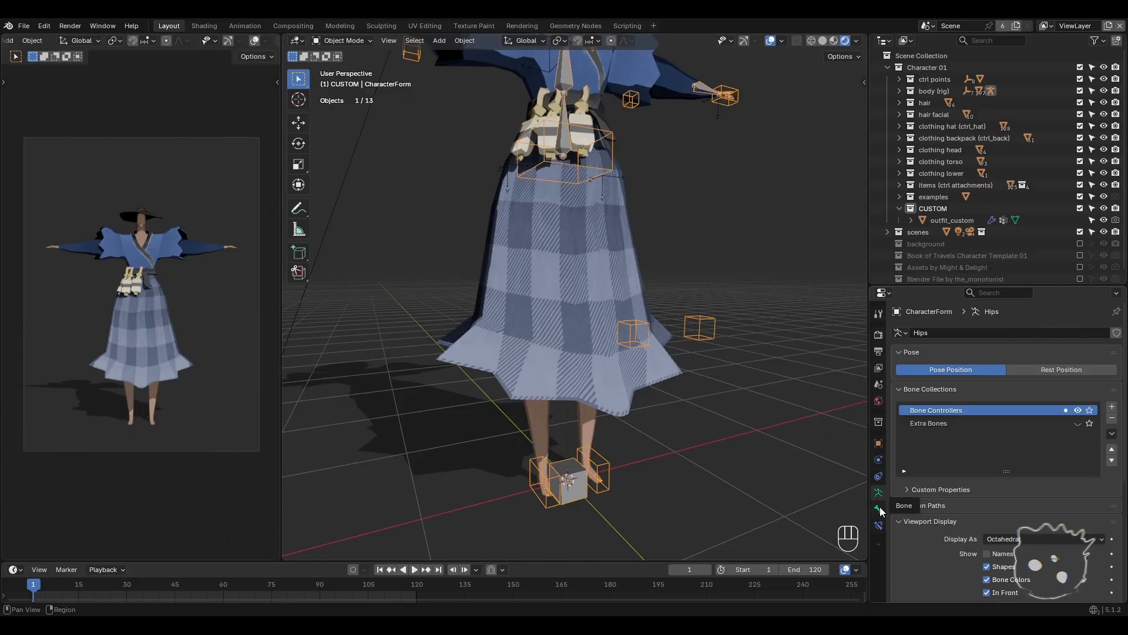
left_click(1077, 423)
middle_click_drag(735, 429, 750, 445)
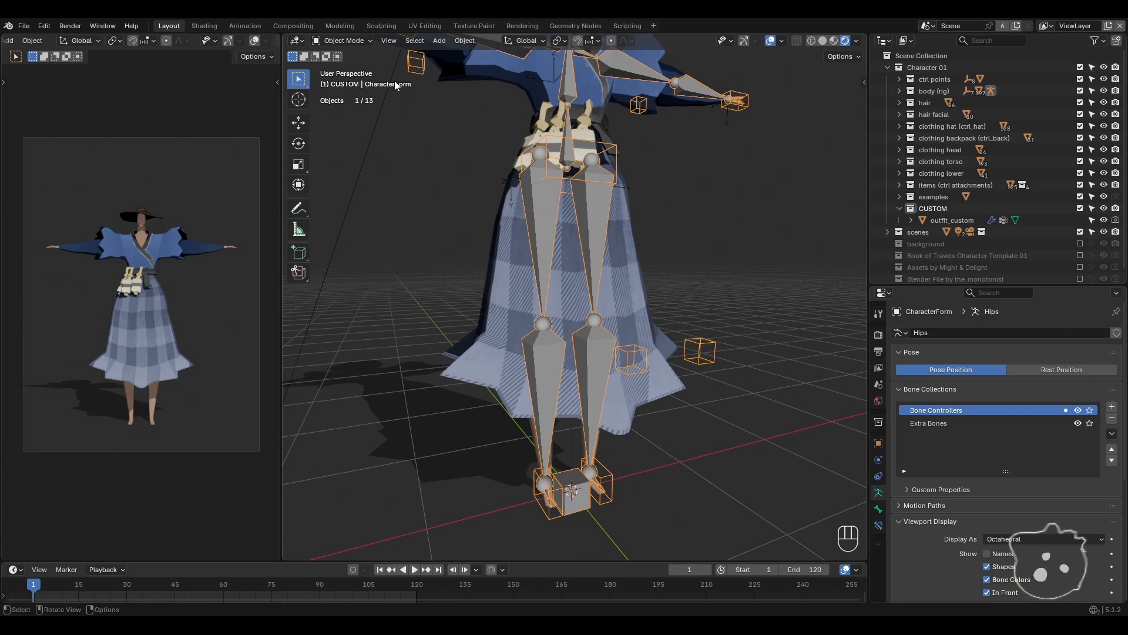
- Identify the upper and lower leg bones of both legs in the rig's Edit Mode, and return to Object Mode
left_click(343, 40)
left_click(347, 67)
left_click(541, 382)
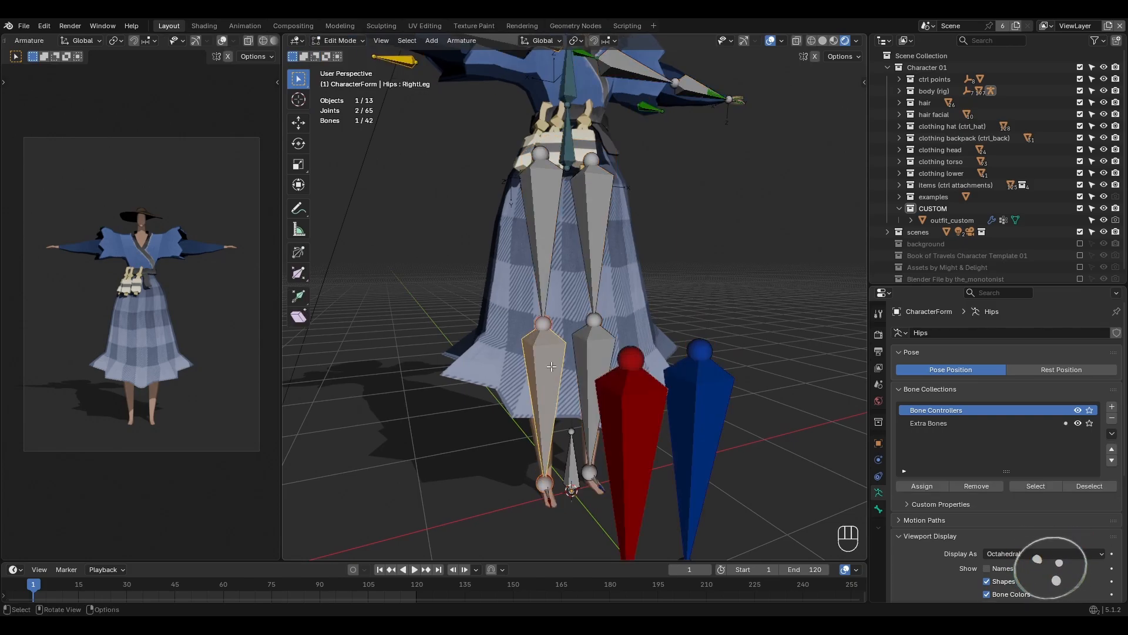
left_click(592, 346)
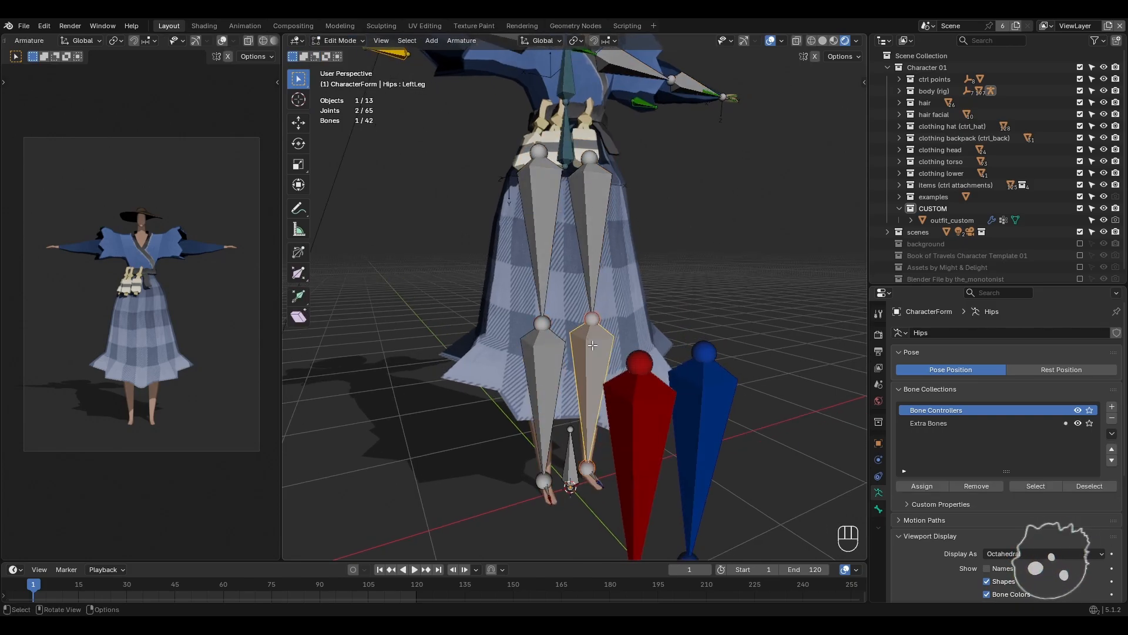
middle_click_drag(538, 253, 548, 269)
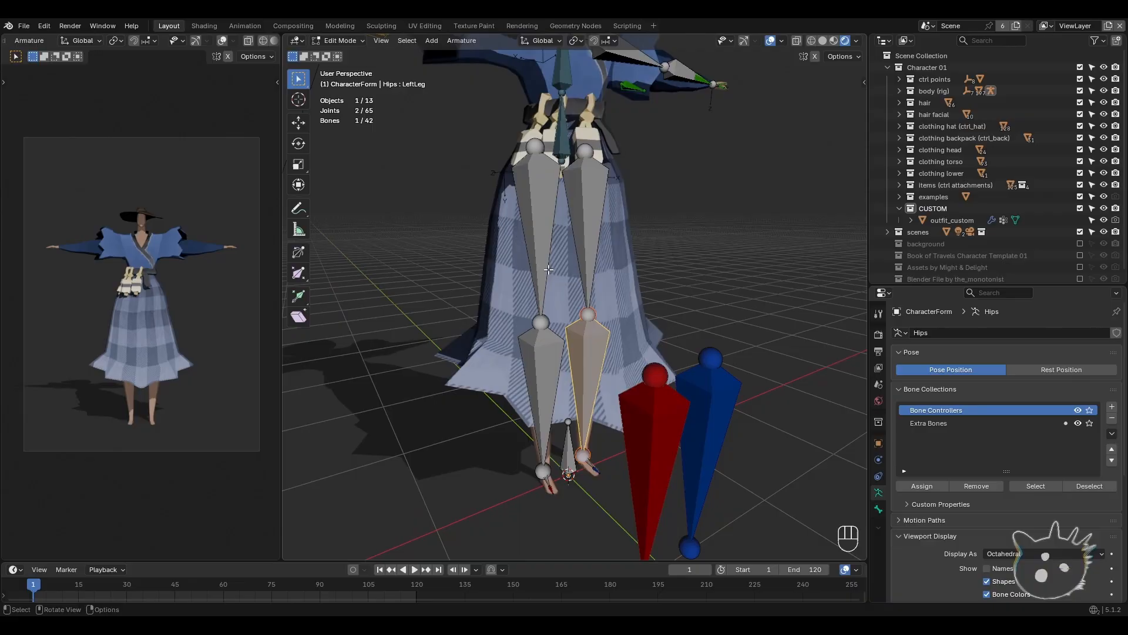
left_click(531, 209)
left_click(599, 208)
left_click(550, 229)
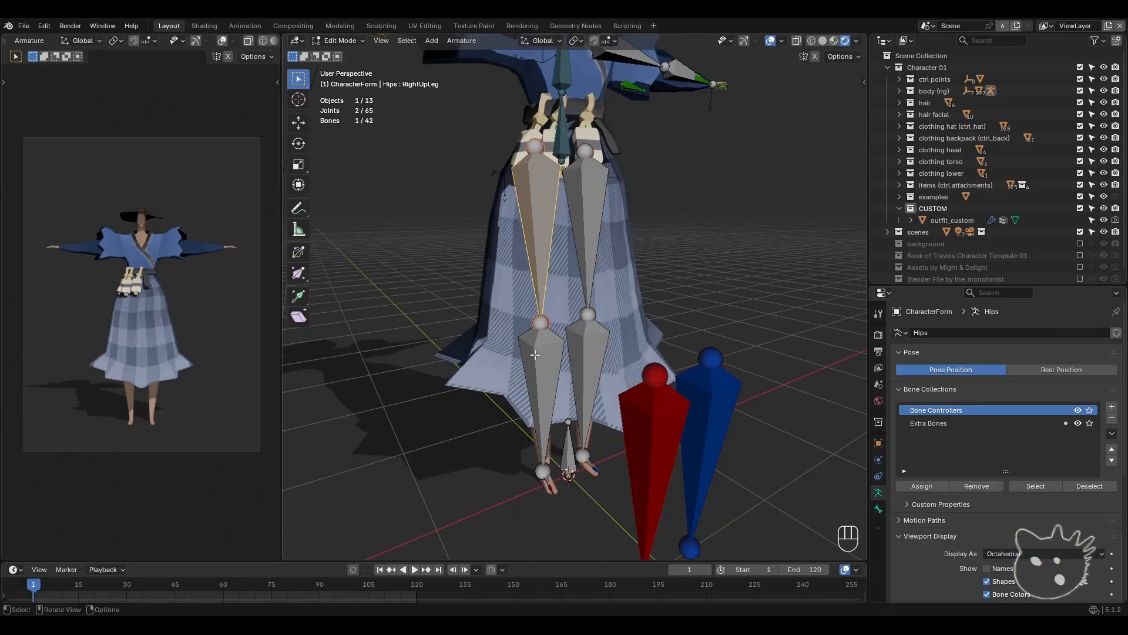
left_click(535, 352)
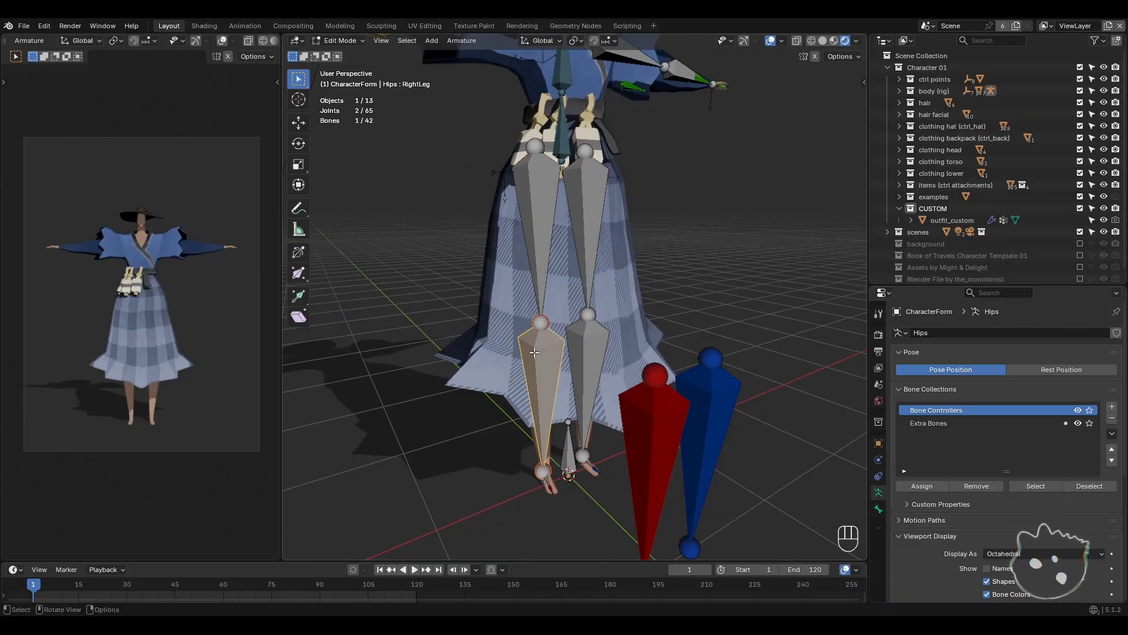
left_click(350, 41)
left_click(347, 54)
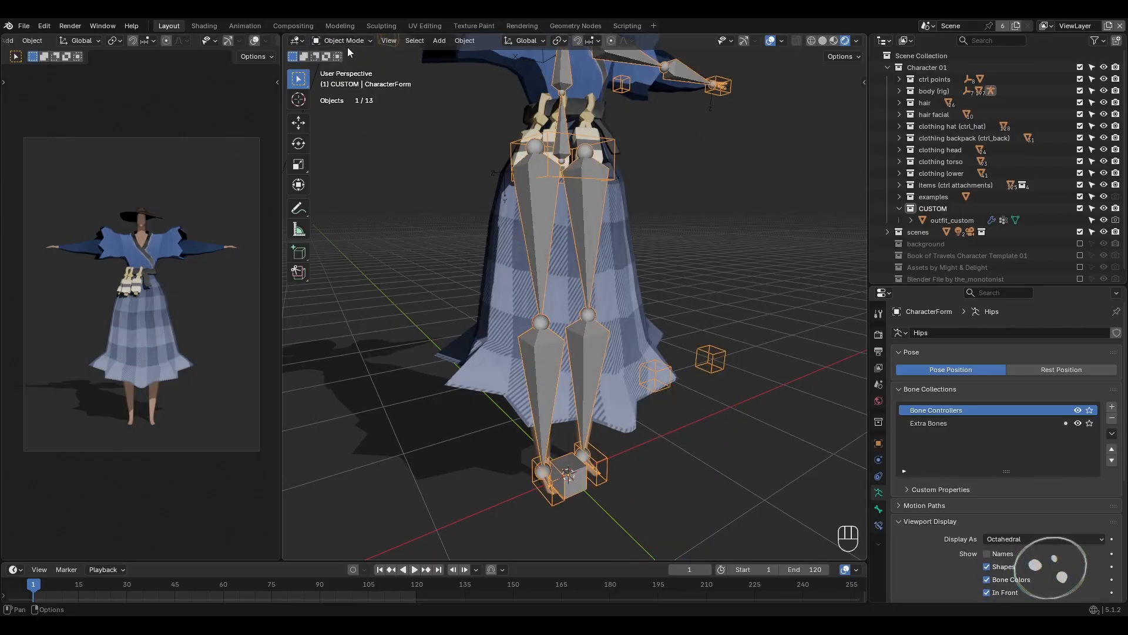
- Check the RightUpLeg bone once more in the rig's Edit Mode, clear the selection and return to Object Mode
left_click(348, 42)
left_click(347, 67)
left_click(532, 228)
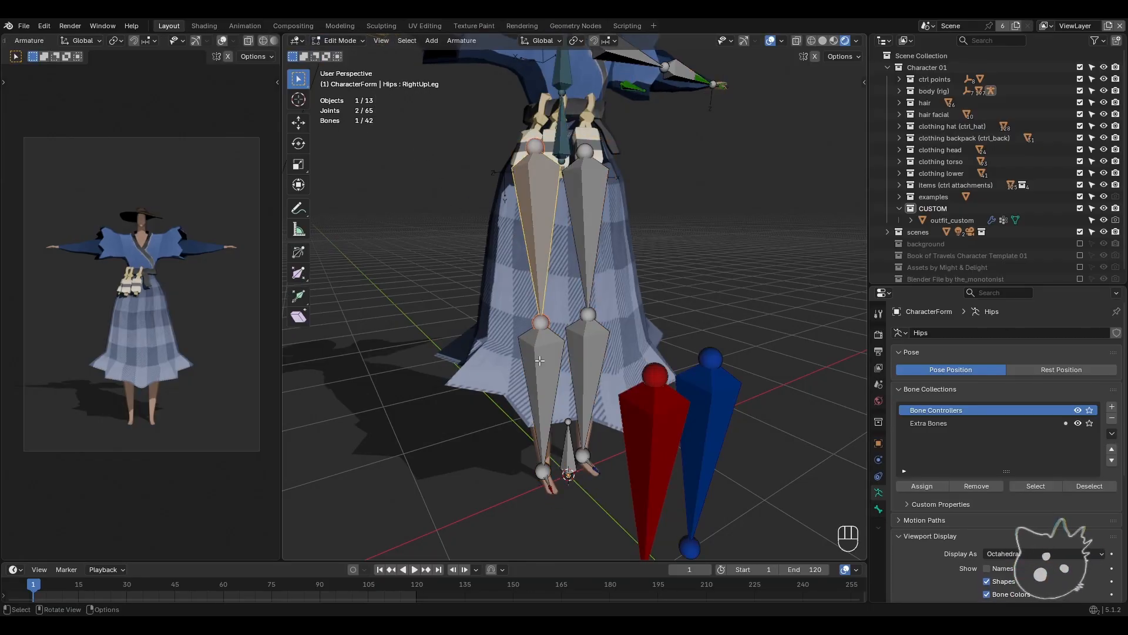
key("alt+a")
left_click(350, 41)
left_click(347, 54)
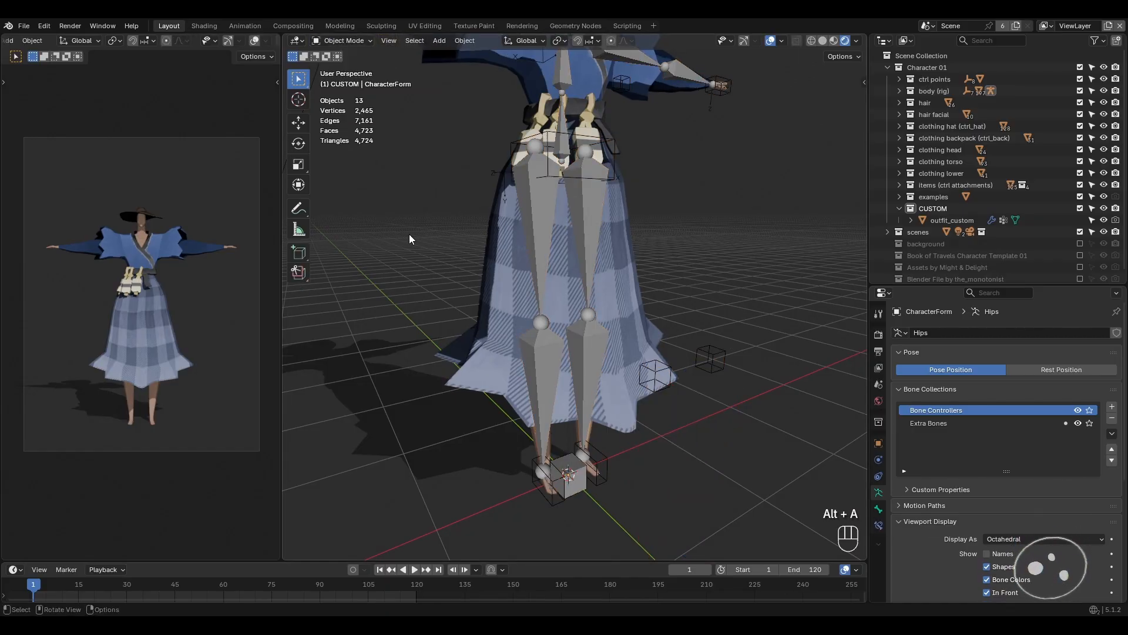
- Select the character rig and hide its Extra Bones collection
middle_click_drag(491, 280, 585, 284)
left_click(544, 347)
middle_click_drag(545, 348, 498, 322)
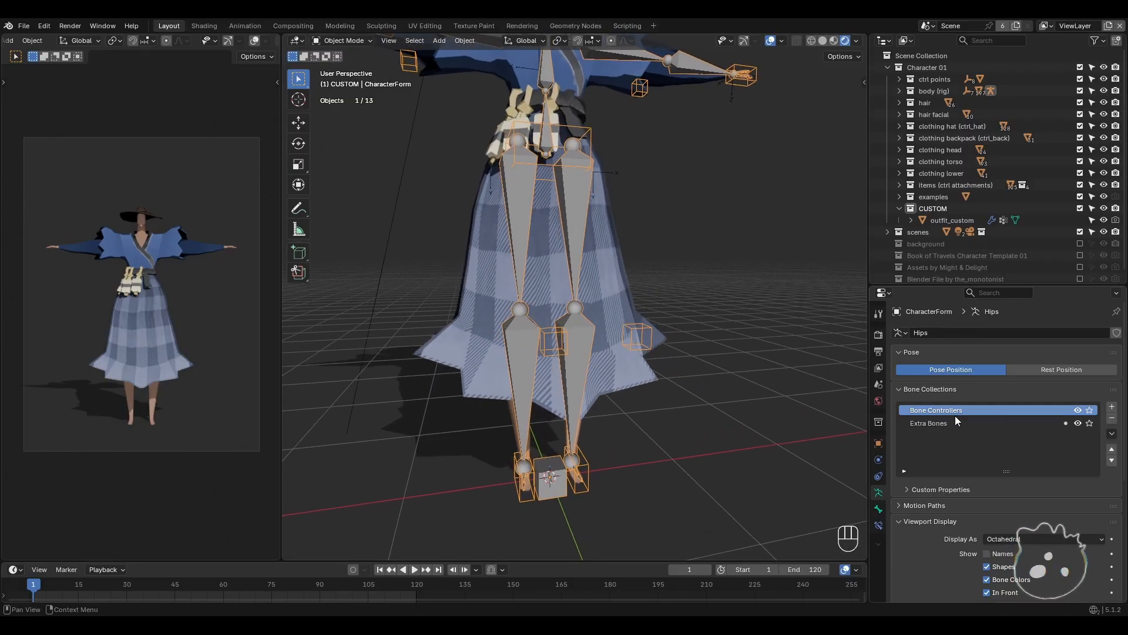
left_click(1078, 423)
- Inspect the outfit's Hips and LeftShoulder vertex group weights in Weight Paint mode, and return to Object Mode
left_click(614, 374)
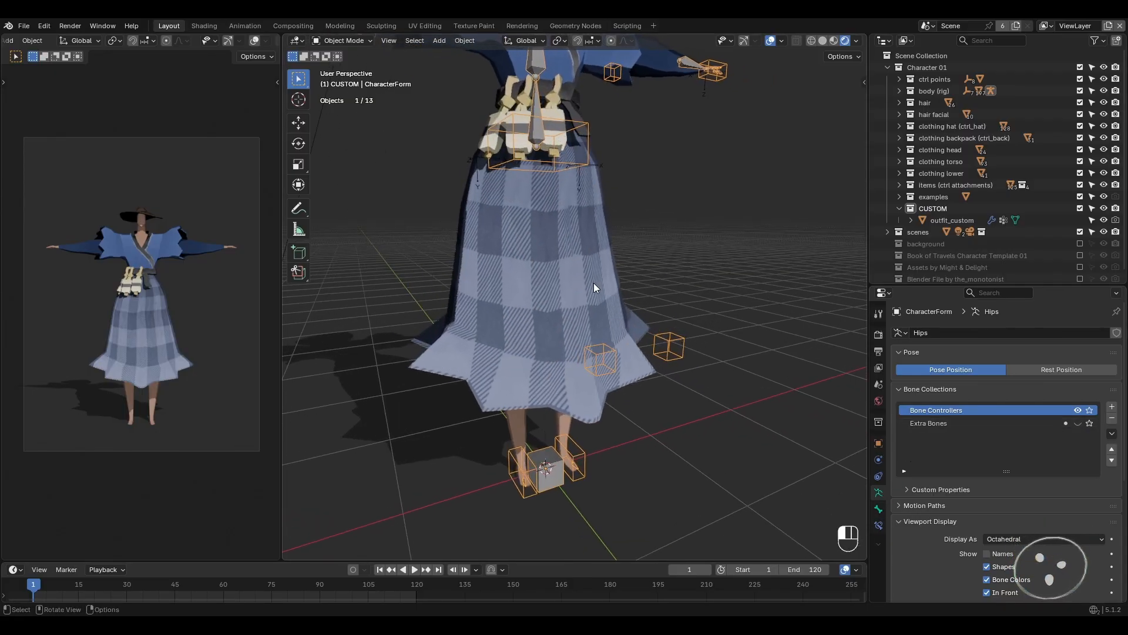
middle_click_drag(852, 410, 616, 237)
left_click(342, 41)
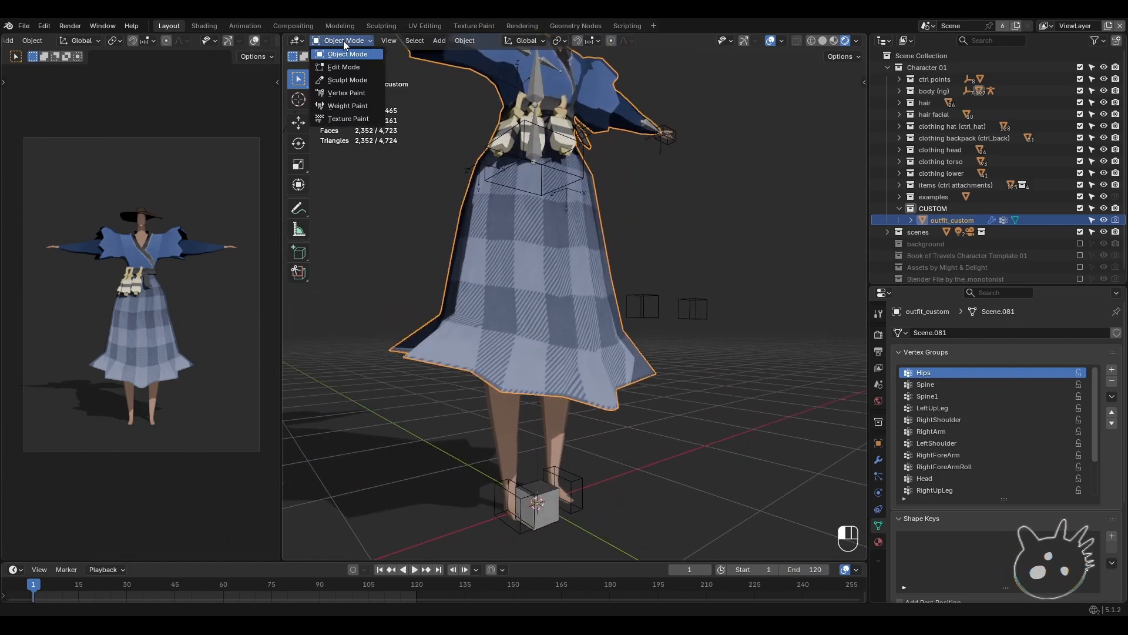
left_click(348, 106)
mouse_move(416, 188)
middle_mouse_down("shift")
mouse_move(660, 328)
mouse_move(605, 378)
mouse_move(800, 395)
middle_mouse_up("shift")
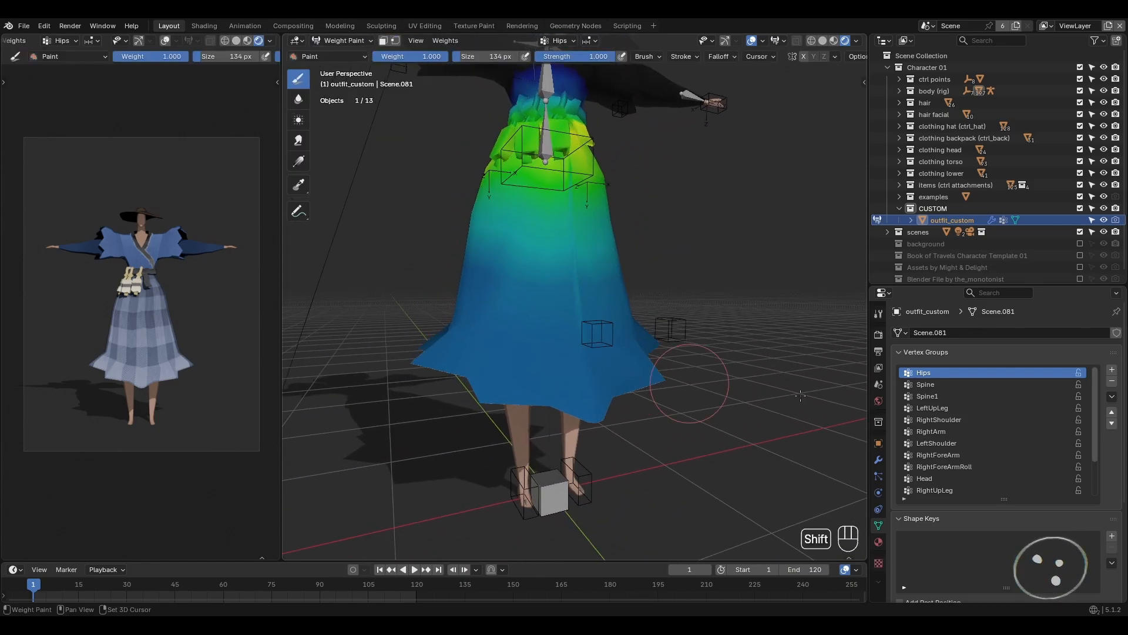
scroll(968, 414, "down", 1)
left_click(958, 432)
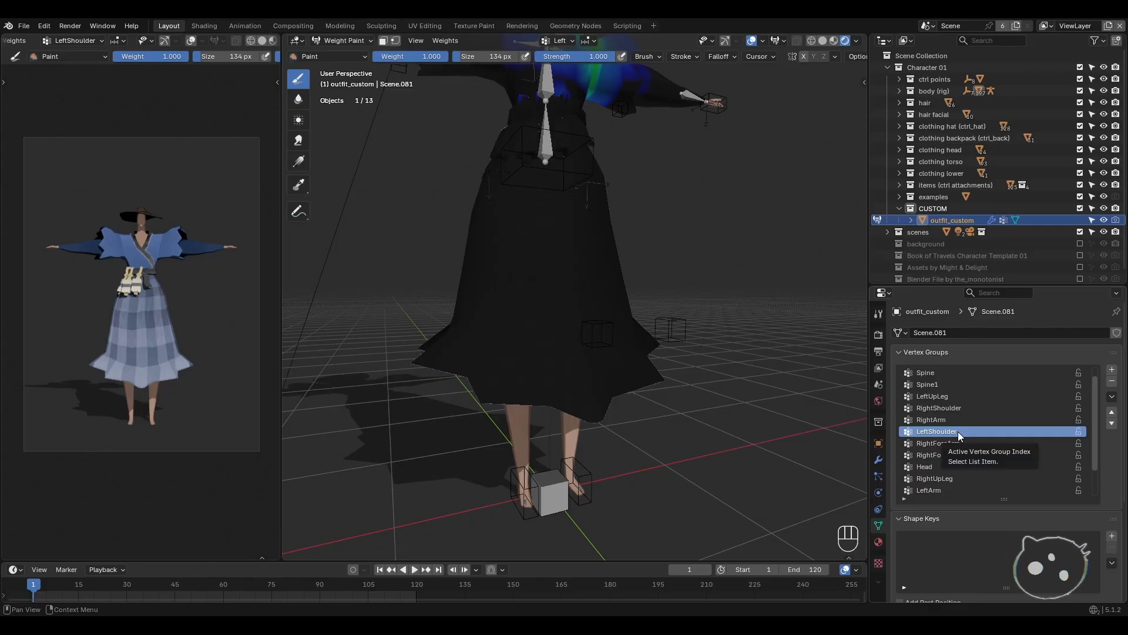
scroll(961, 467, "down", 2)
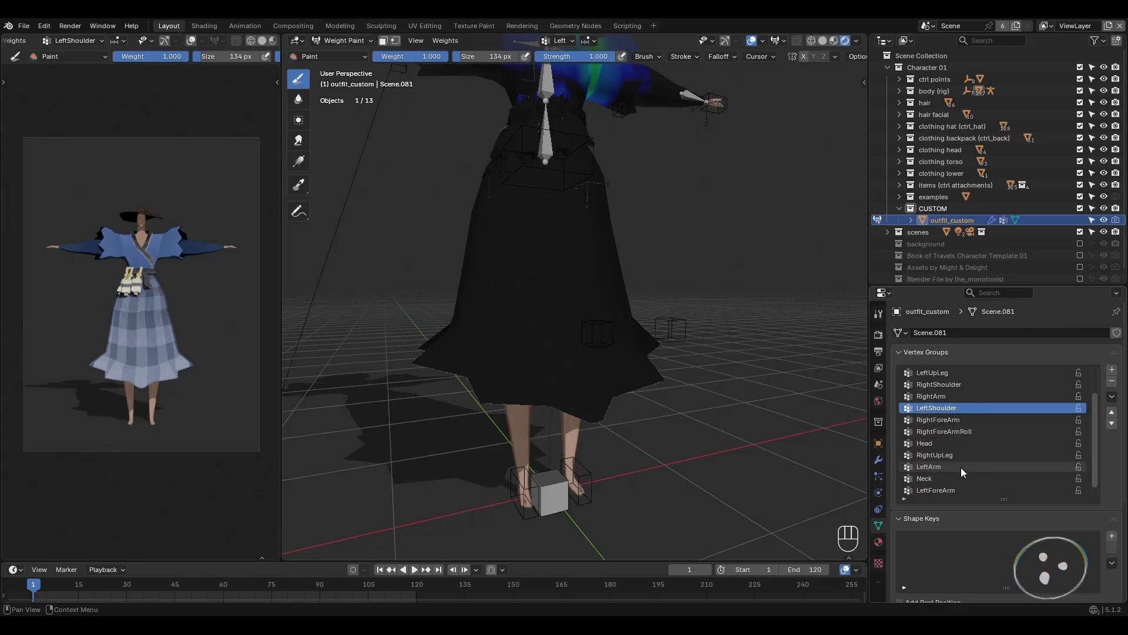
left_click(344, 40)
left_click(338, 49)
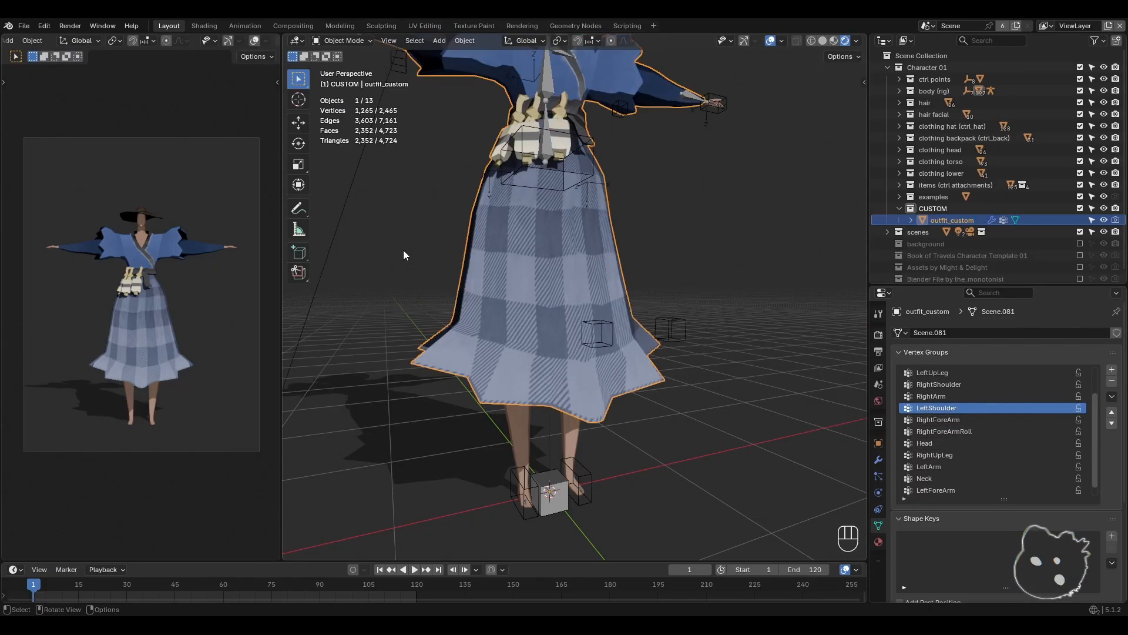
- Try Weight Paint mode on the outfit with the character rig also selected, and return to Object Mode
left_click(782, 41)
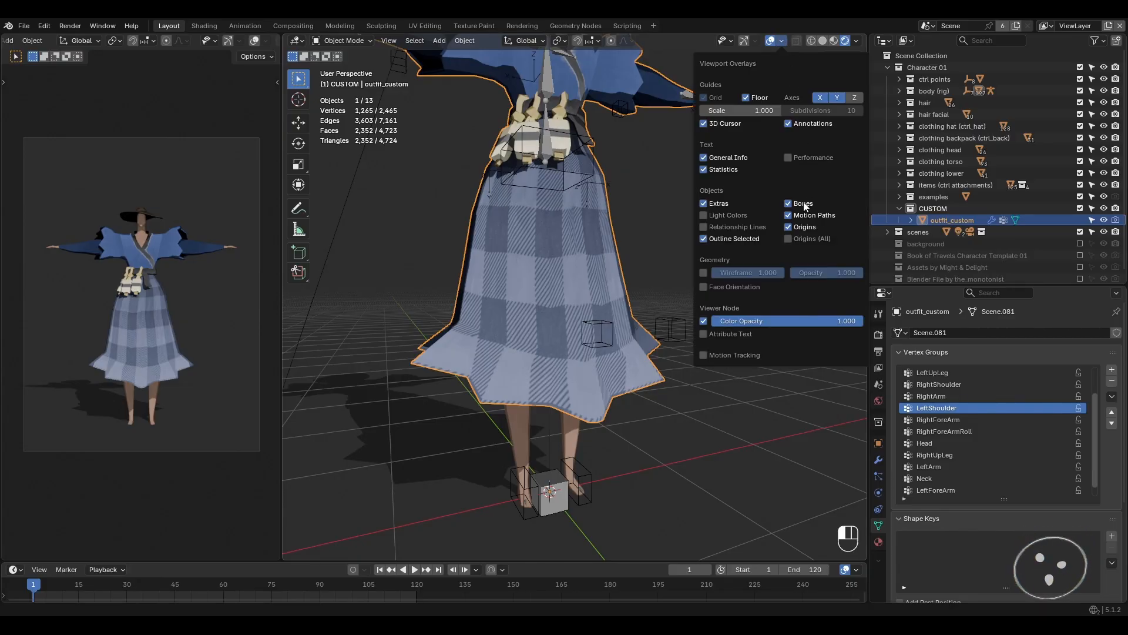
left_click(562, 182)
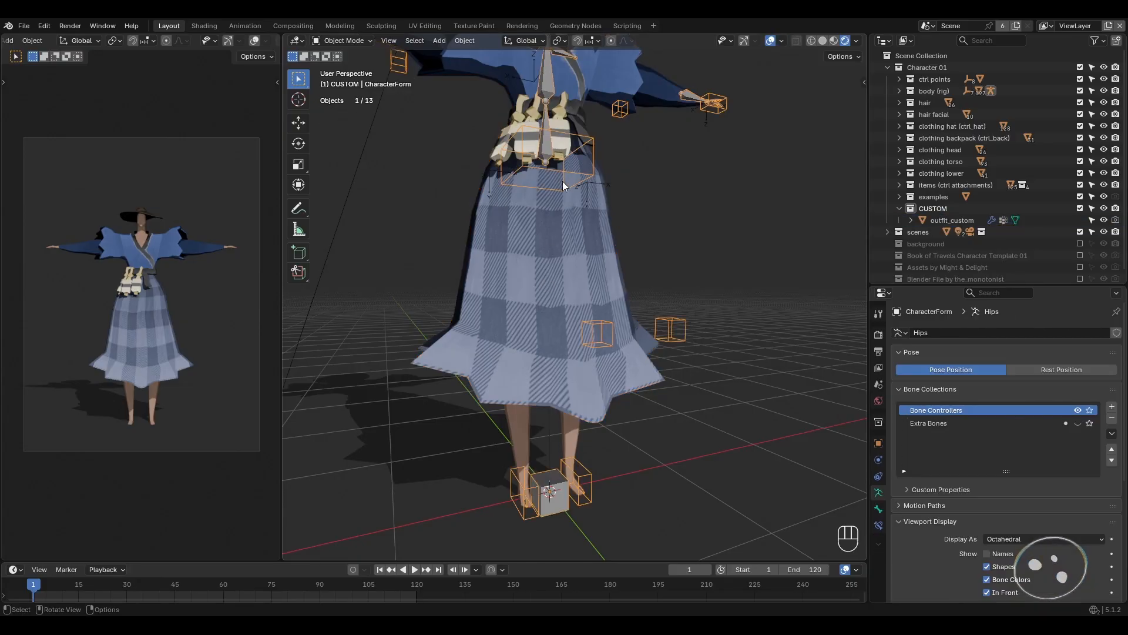
left_click(532, 254, "shift")
left_click(344, 40)
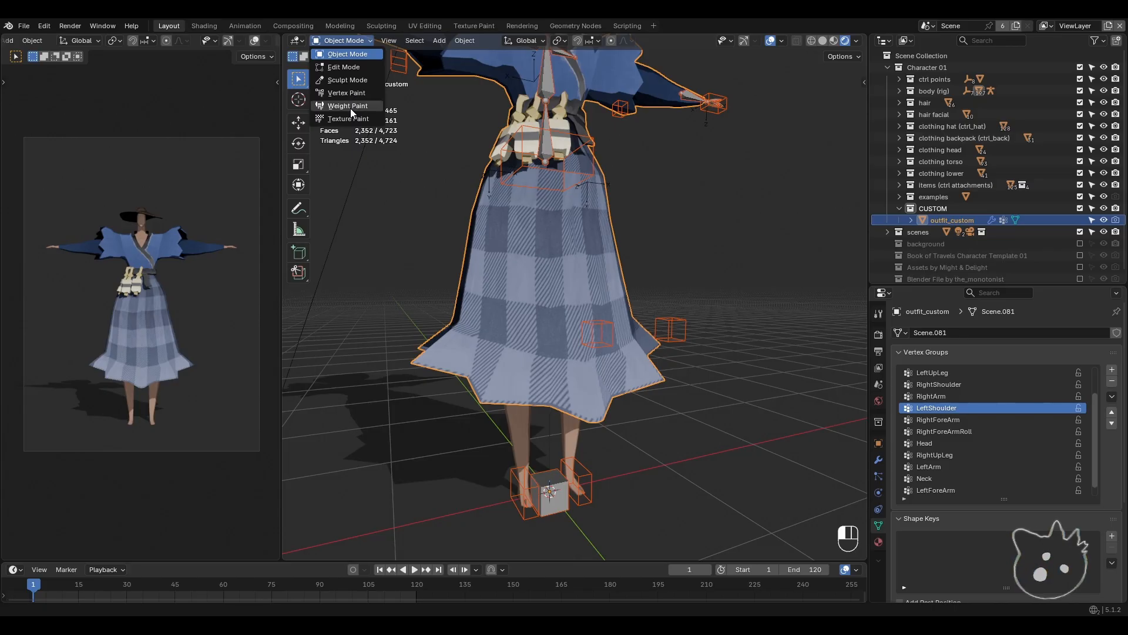
left_click(351, 111)
middle_click_drag(611, 329, 629, 327)
left_click(344, 39)
left_click(352, 65)
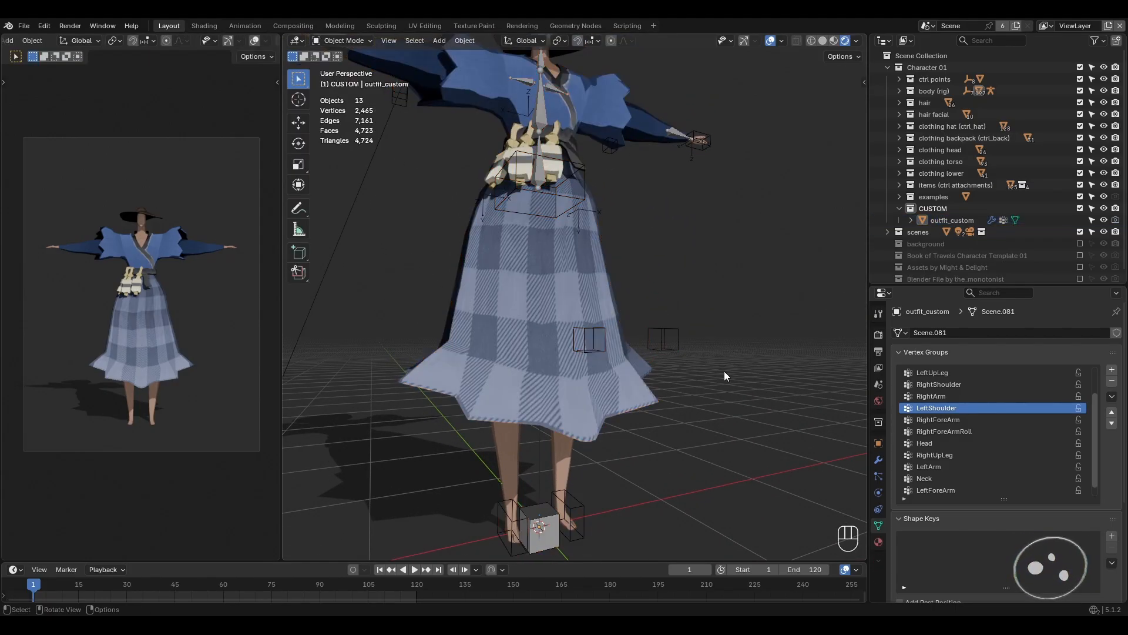
- Select only the character rig and make the Extra Bones collection visible again
left_click(595, 336)
left_click(657, 345)
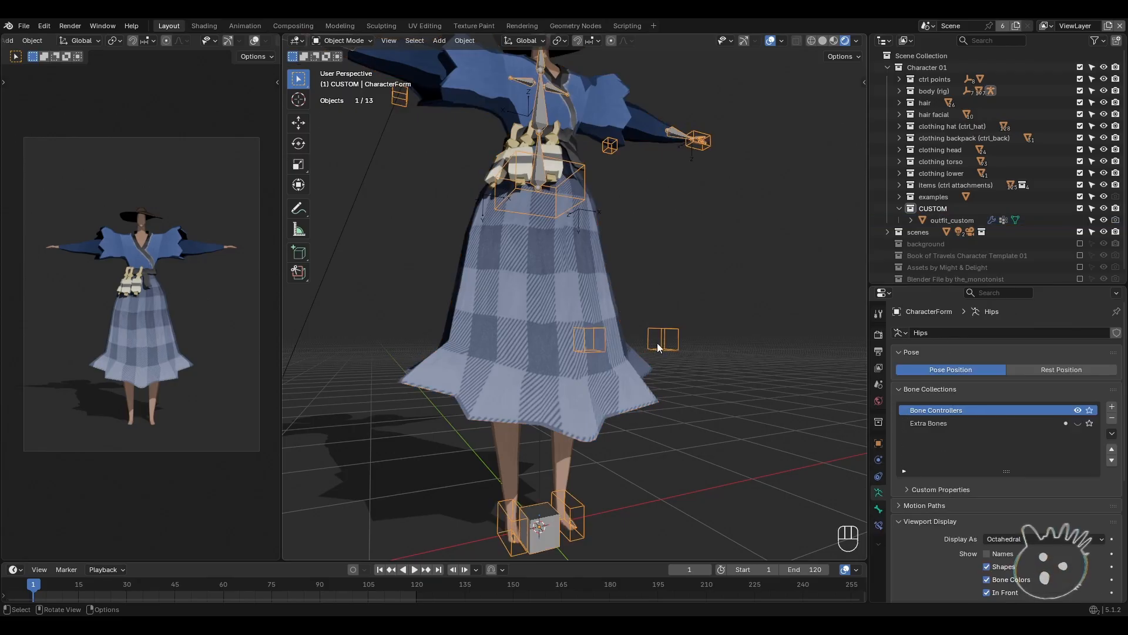
left_click(1077, 424)
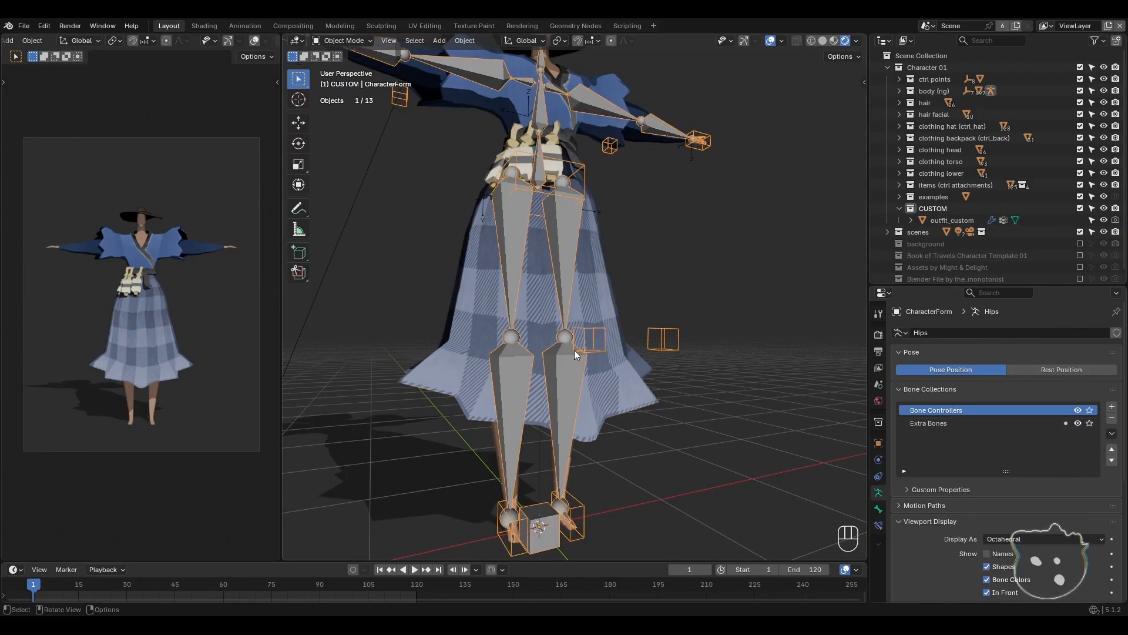
- Select the character rig together with the custom outfit as the active object, and enter Weight Paint mode
left_click(591, 373)
left_click(566, 376, "shift")
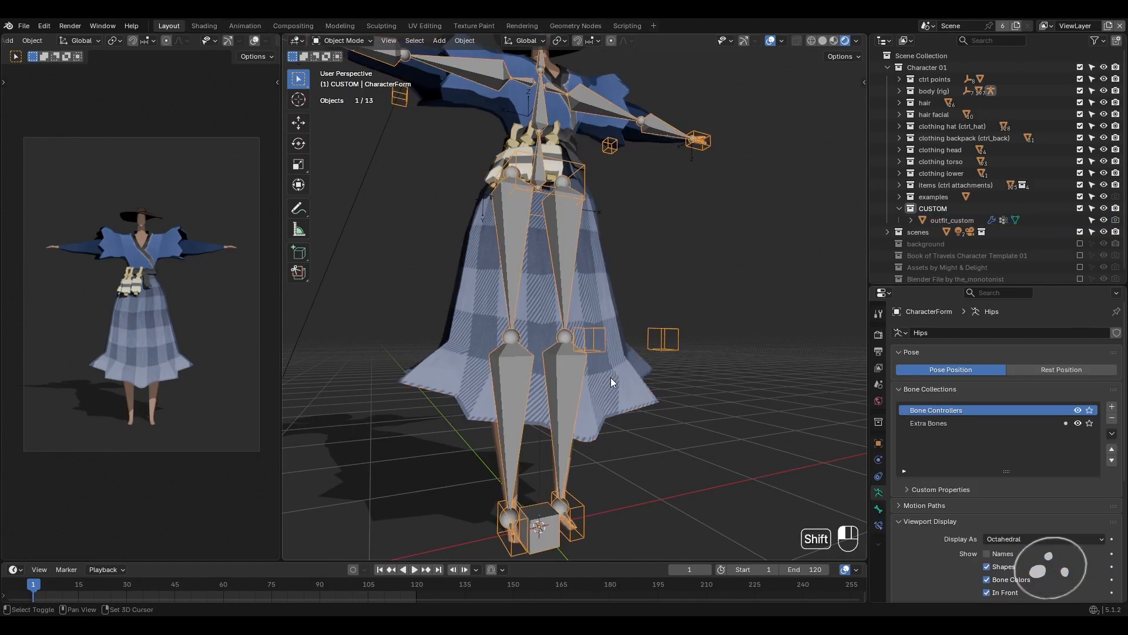
left_click(611, 377, "shift")
left_click(342, 41)
left_click(342, 108)
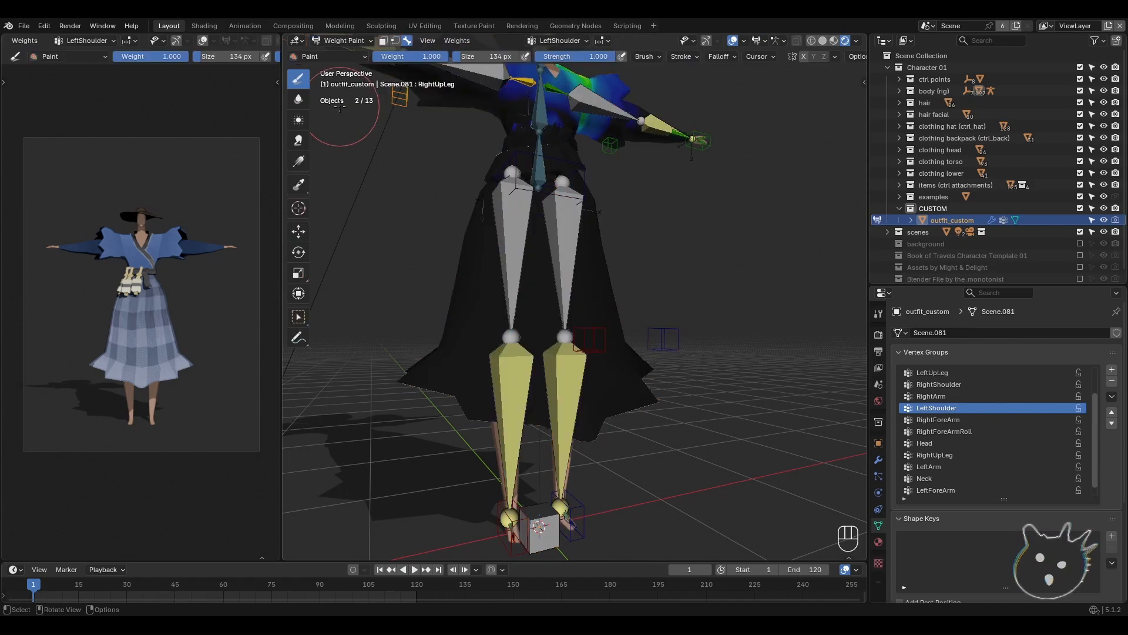
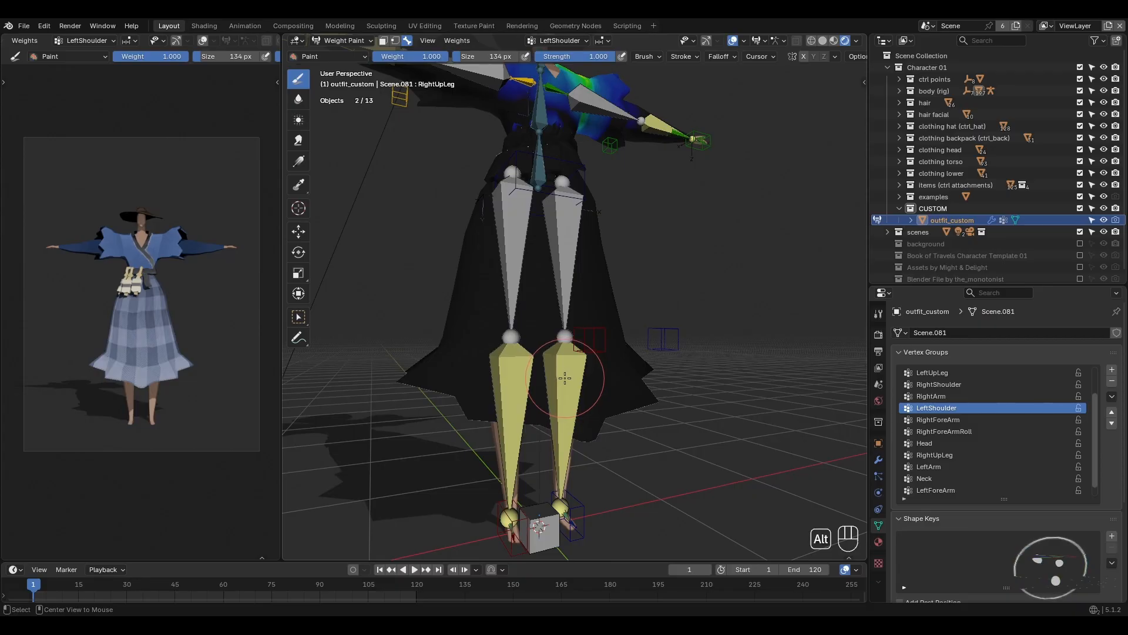
- Examine the outfit's weights for the left and right upper and lower leg bones
left_click(565, 378, "alt")
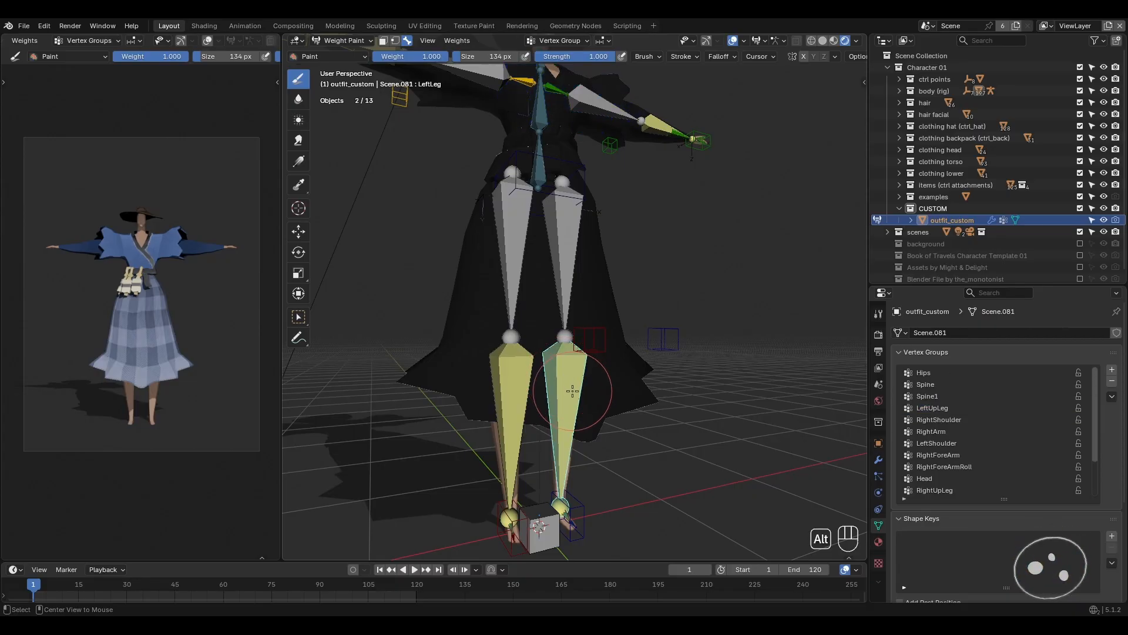
middle_click_drag(572, 391, 581, 370, "shift")
left_click(521, 348, "alt")
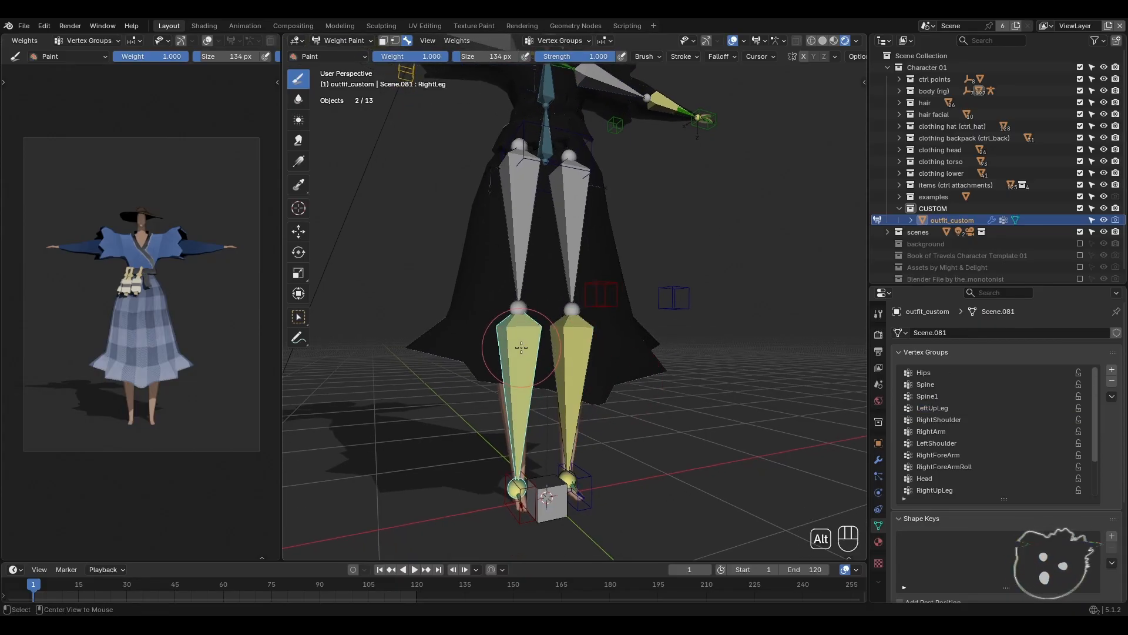
left_click(520, 217, "alt")
middle_click_drag(617, 214, 594, 326)
left_click(566, 240, "alt")
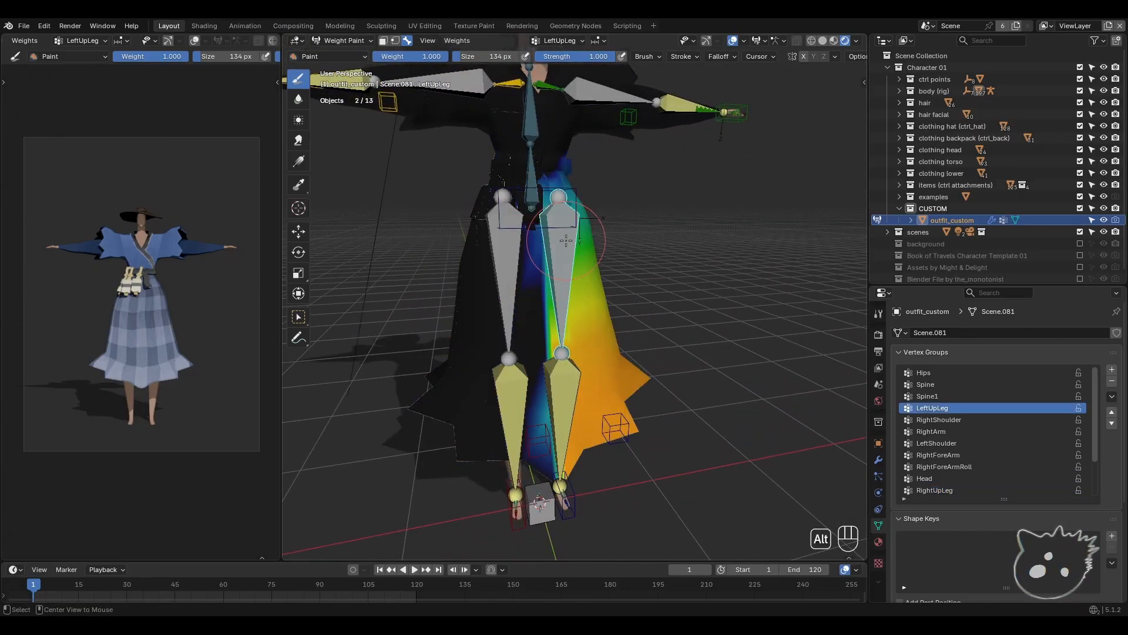
left_click(505, 265, "alt")
left_click(521, 393, "alt")
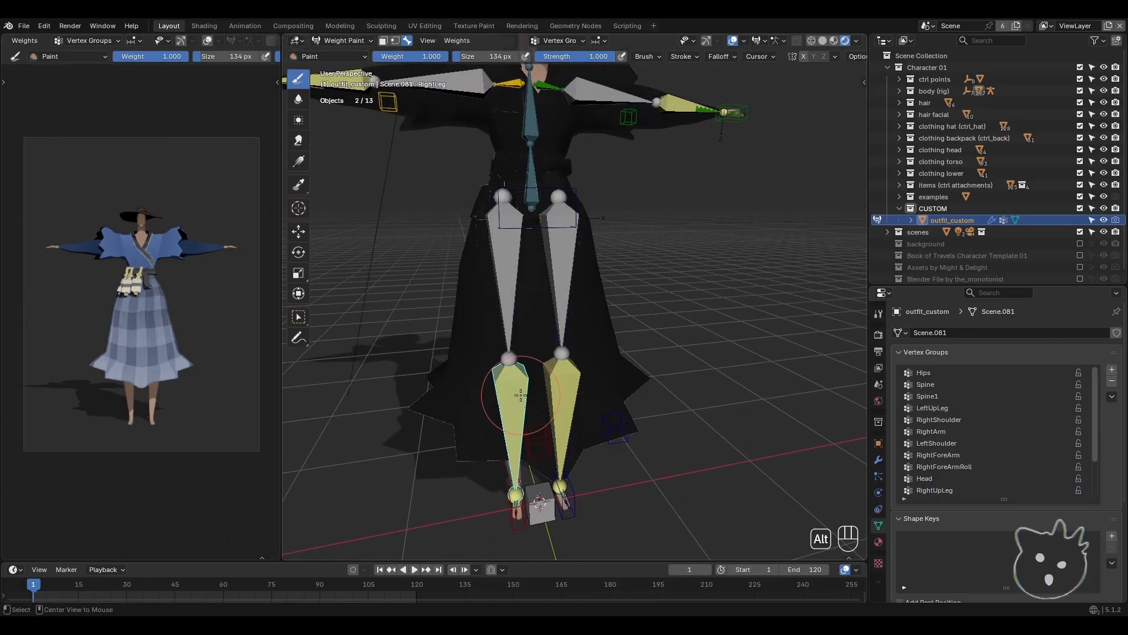
left_click(561, 400, "alt")
left_click(515, 408, "alt")
mouse_move(515, 408)
middle_mouse_down("alt")
mouse_move(574, 347)
mouse_move(584, 353)
mouse_move(512, 353)
mouse_move(527, 369)
mouse_move(563, 357)
mouse_move(520, 363)
middle_mouse_up("alt")
scroll(588, 361, "up", 1)
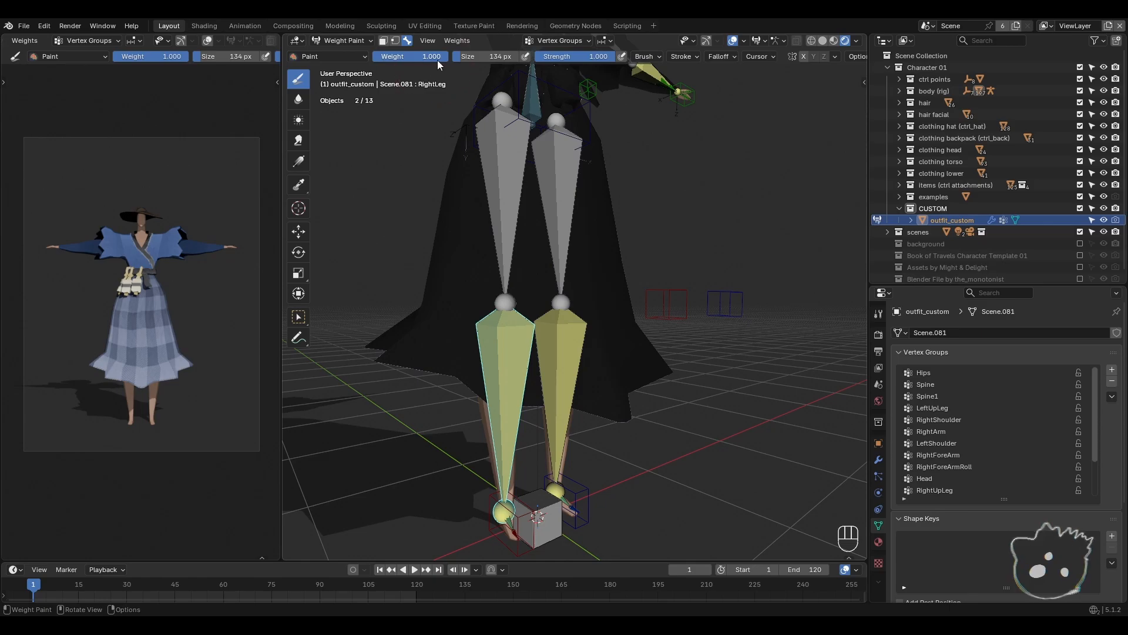
- Set the brush strength to 0.417 and paint RightLeg weights onto the front of the skirt's lower right side
left_click_drag(435, 56, 564, 56)
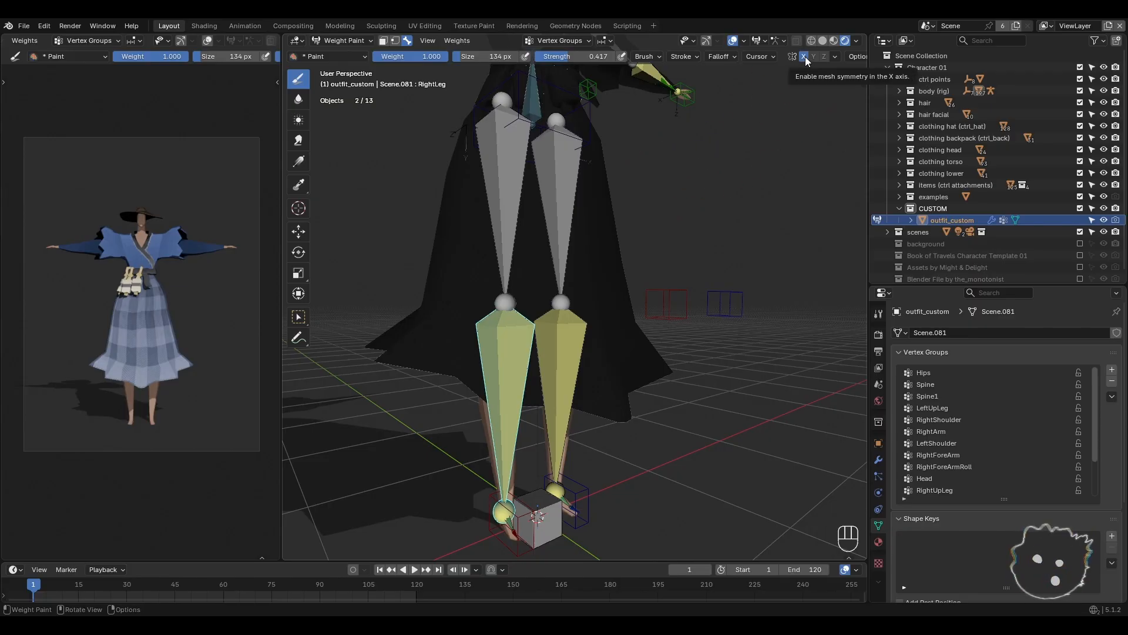
mouse_move(566, 376)
middle_mouse_down("shift")
mouse_move(590, 390)
mouse_move(536, 390)
mouse_move(548, 390)
middle_mouse_up("shift")
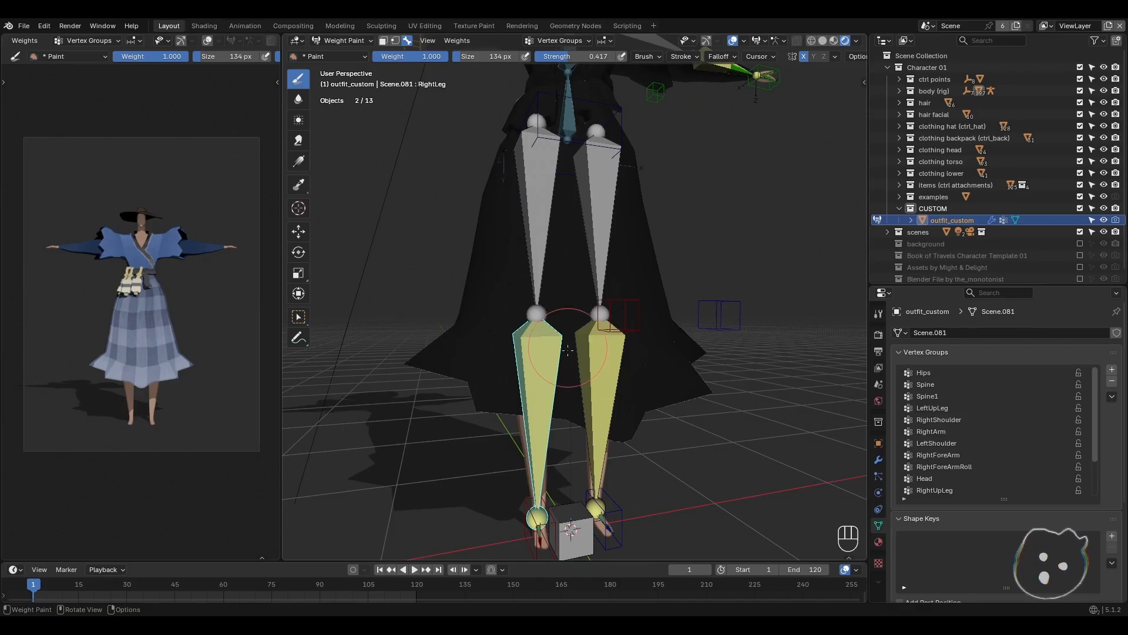
middle_click_drag(579, 332, 591, 334)
mouse_move(504, 399)
left_mouse_down()
mouse_move(411, 371)
mouse_move(535, 400)
mouse_move(502, 395)
left_mouse_up()
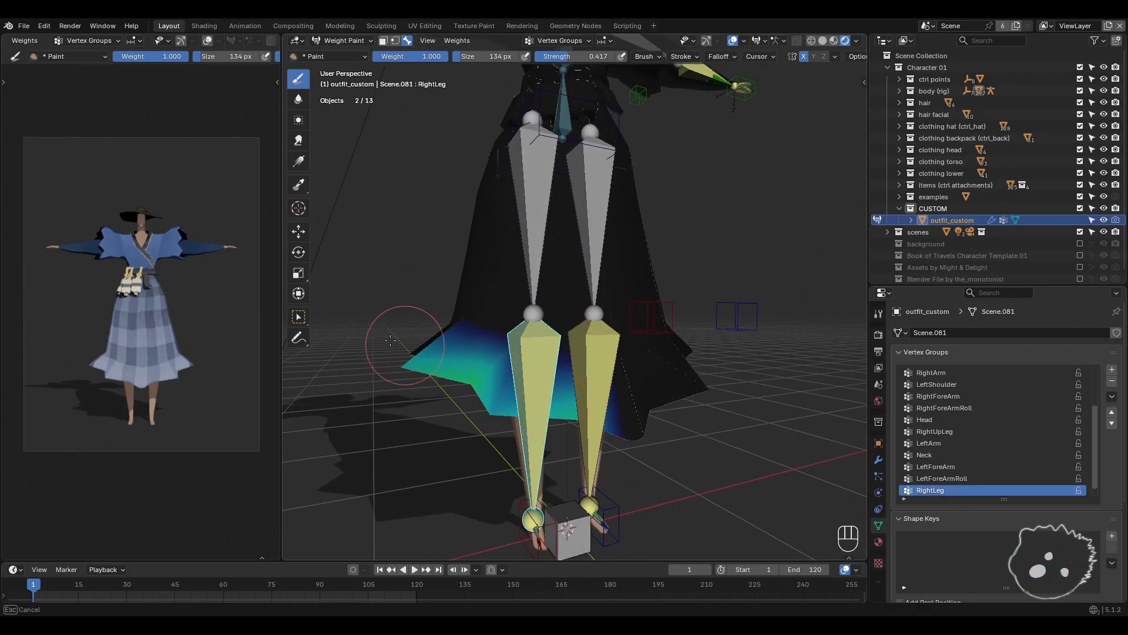
mouse_move(390, 340)
left_mouse_down()
mouse_move(478, 370)
mouse_move(449, 330)
left_mouse_up()
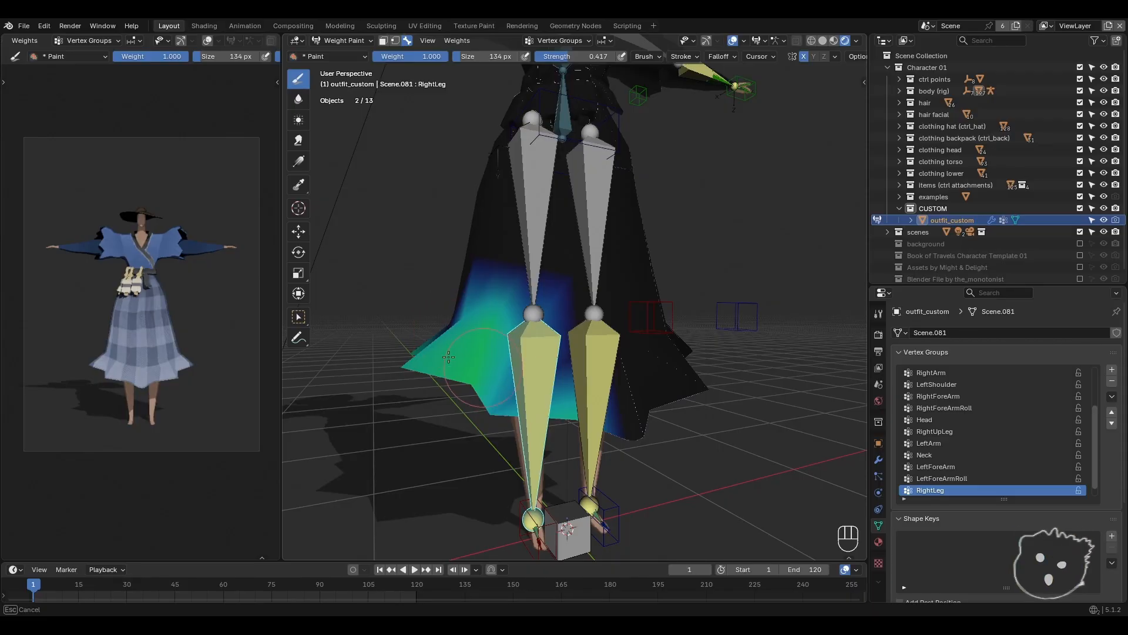
- Extend the RightLeg weights around the back and outer side of the skirt's ruffled hem
mouse_move(418, 343)
middle_mouse_down()
mouse_move(536, 357)
mouse_move(647, 406)
middle_mouse_up()
left_click_drag(647, 406, 574, 418)
middle_click_drag(574, 418, 667, 403)
mouse_move(668, 403)
left_mouse_down()
mouse_move(579, 424)
mouse_move(677, 346)
mouse_move(717, 329)
mouse_move(612, 361)
left_mouse_up()
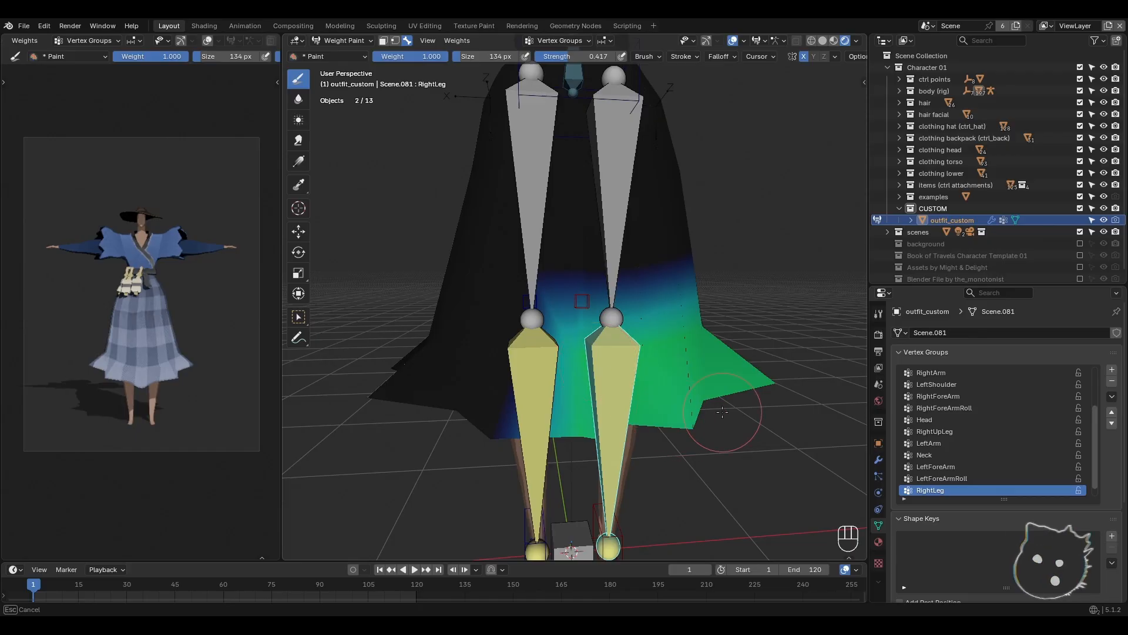
left_click_drag(777, 395, 775, 398)
middle_click_drag(774, 397, 508, 393)
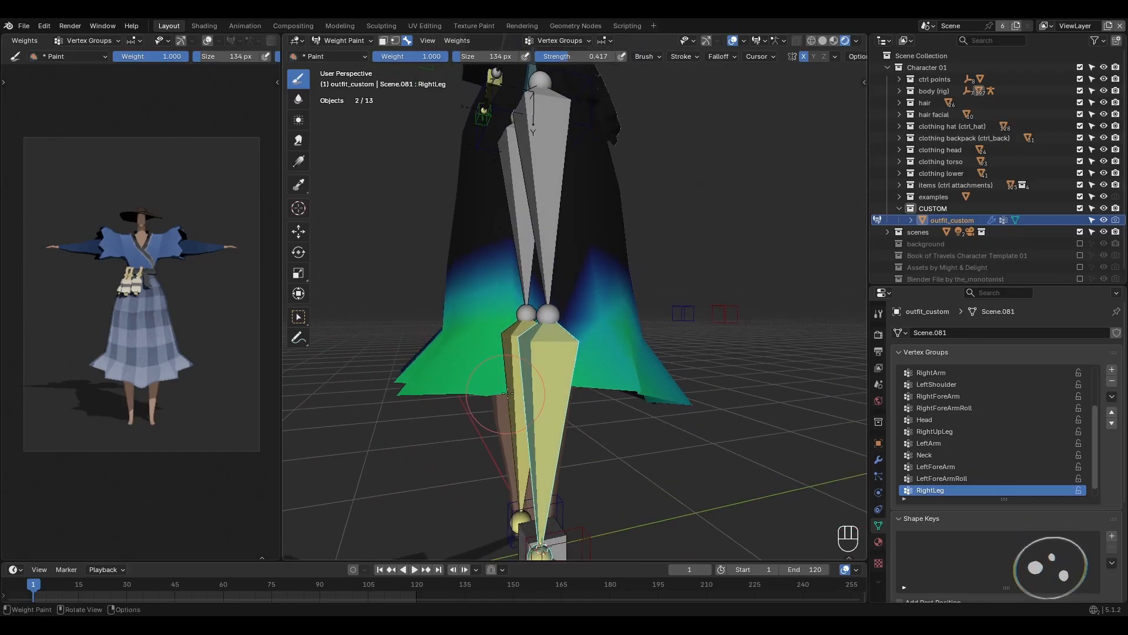
middle_click_drag(683, 408, 518, 397)
mouse_move(428, 355)
left_mouse_down()
mouse_move(451, 307)
mouse_move(487, 322)
left_mouse_up()
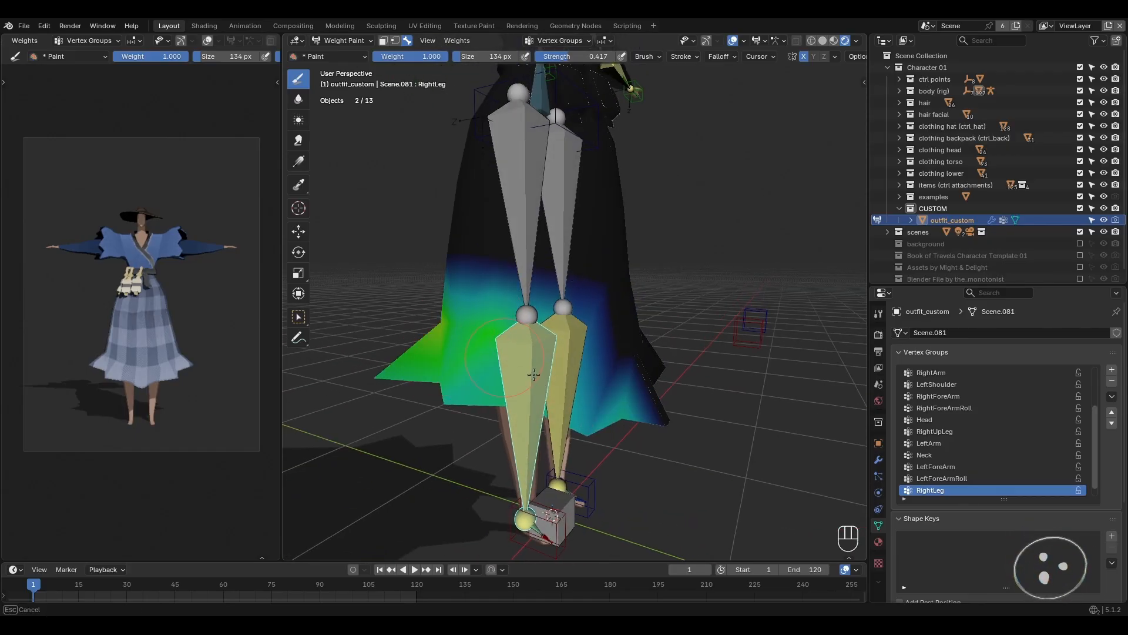
- Build up stronger RightLeg weights along the right half of the skirt's hem, front, side and back
middle_click_drag(535, 373, 518, 390)
middle_click_drag(599, 420, 517, 364)
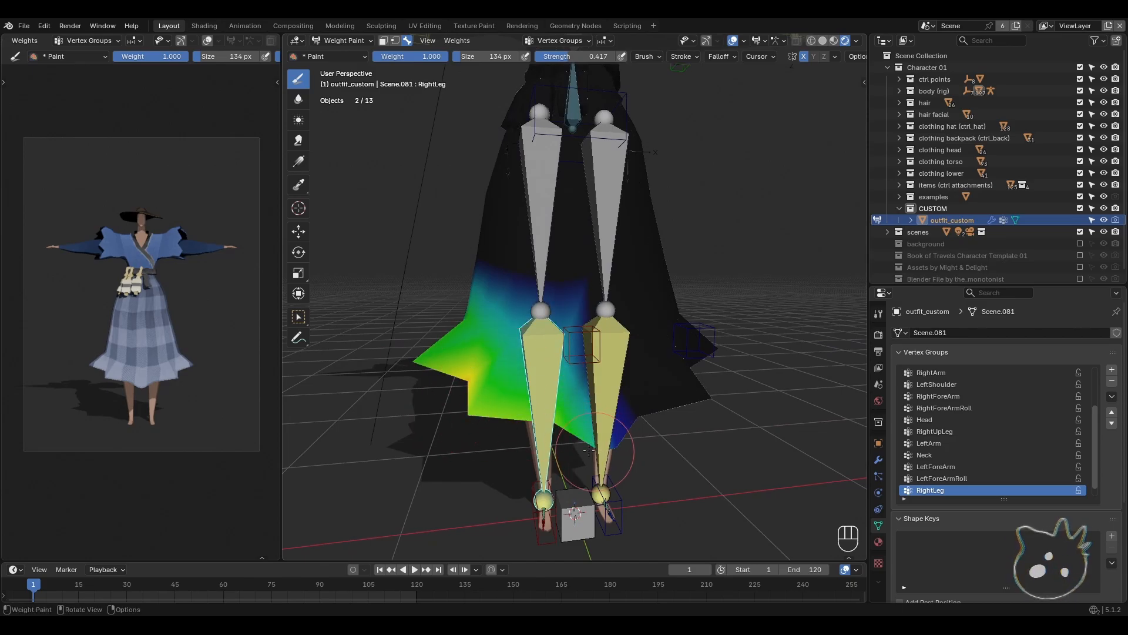
middle_click_drag(455, 414, 576, 411)
middle_click_drag(460, 393, 605, 417)
left_click_drag(448, 414, 436, 409)
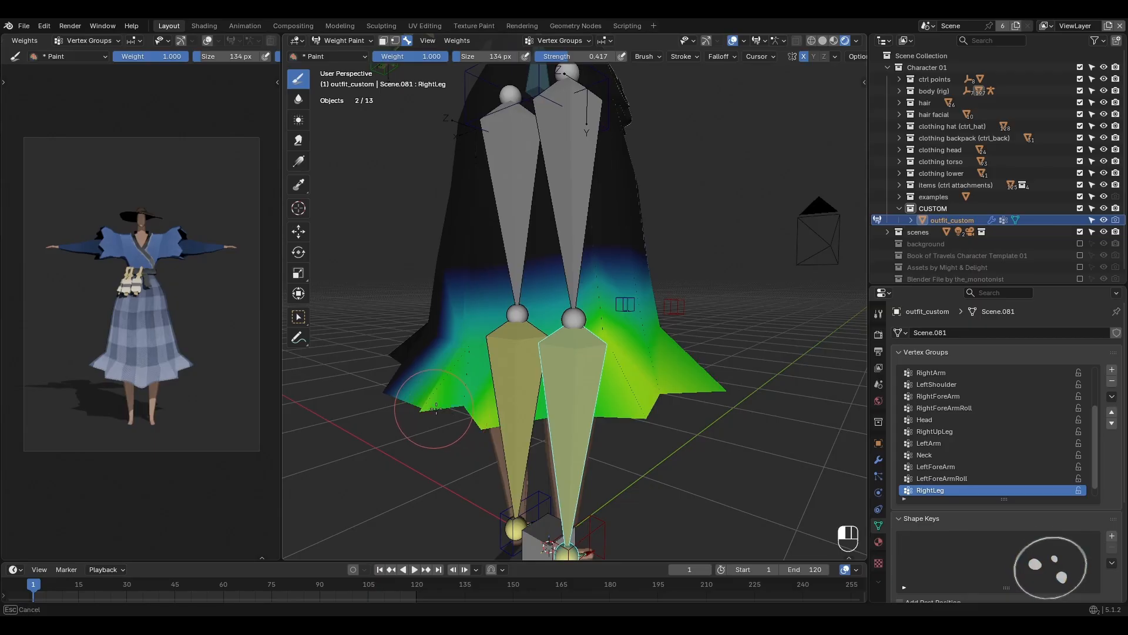
middle_click_drag(600, 419, 553, 414)
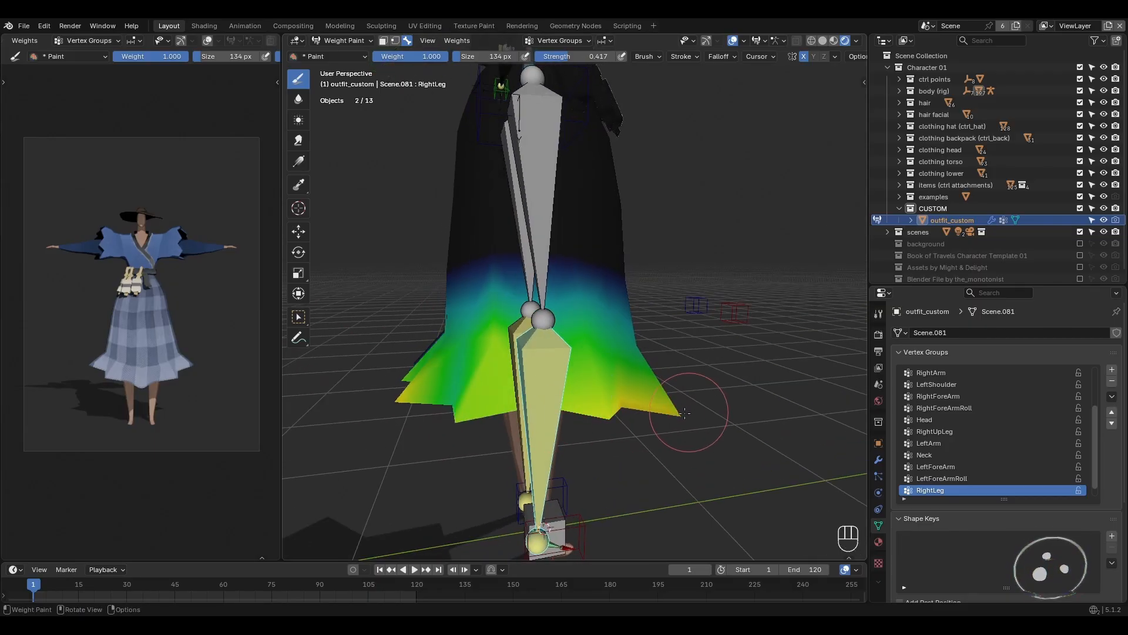
middle_click_drag(685, 413, 496, 413)
middle_click_drag(653, 442, 538, 420)
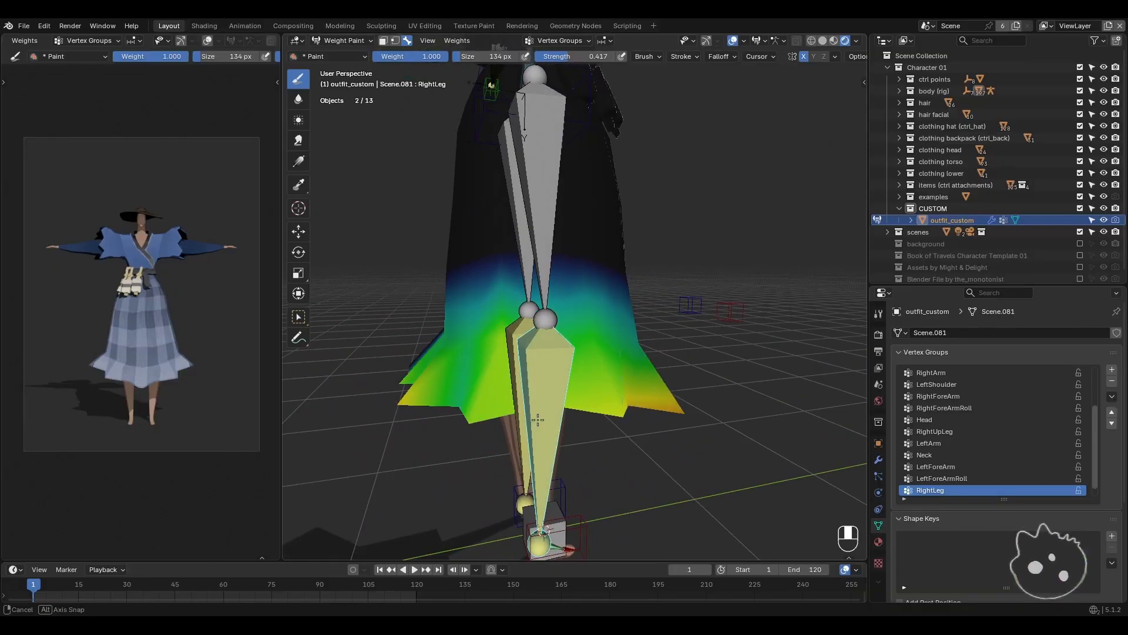
middle_click_drag(458, 420, 516, 429)
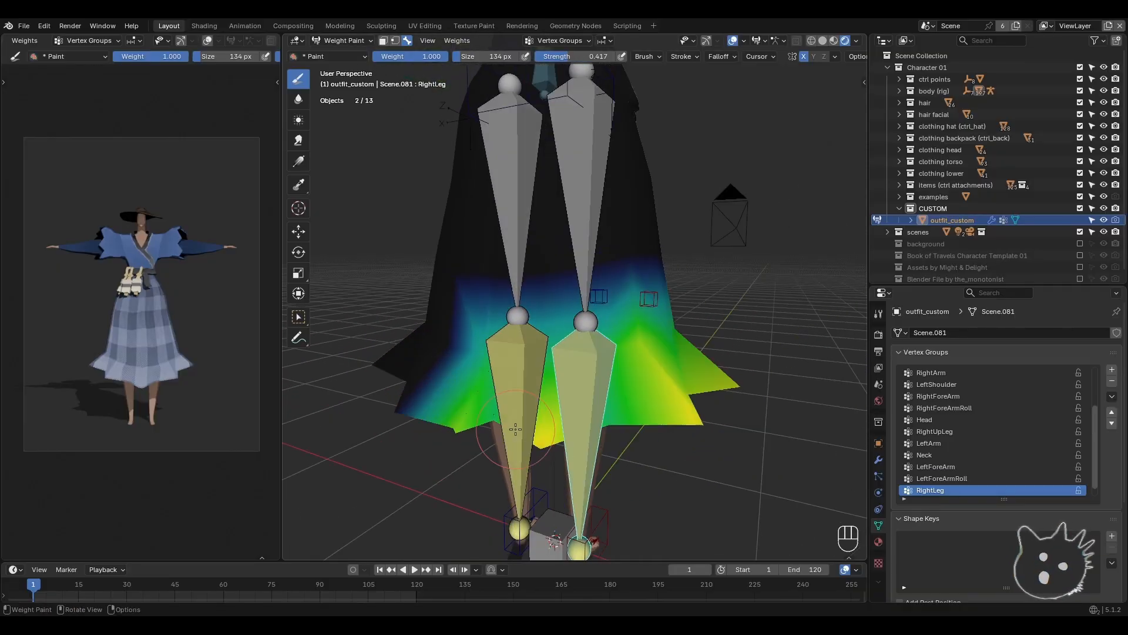
middle_click_drag(431, 424, 466, 408)
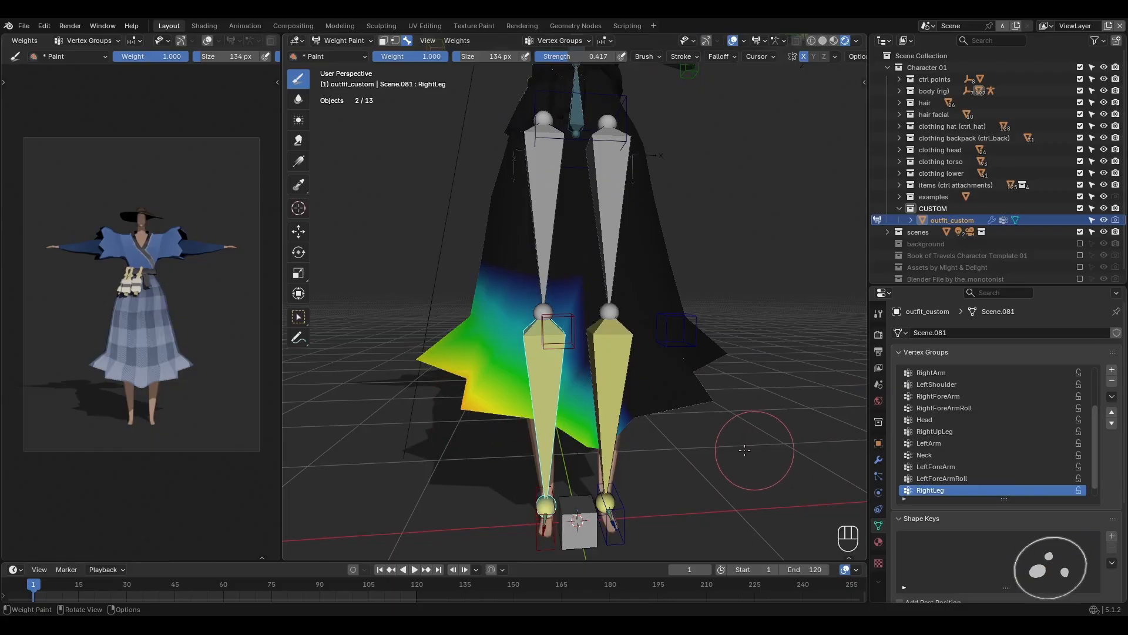
- Pick the LeftLeg bone and paint its weights onto the left half of the skirt's hem
key("alt")
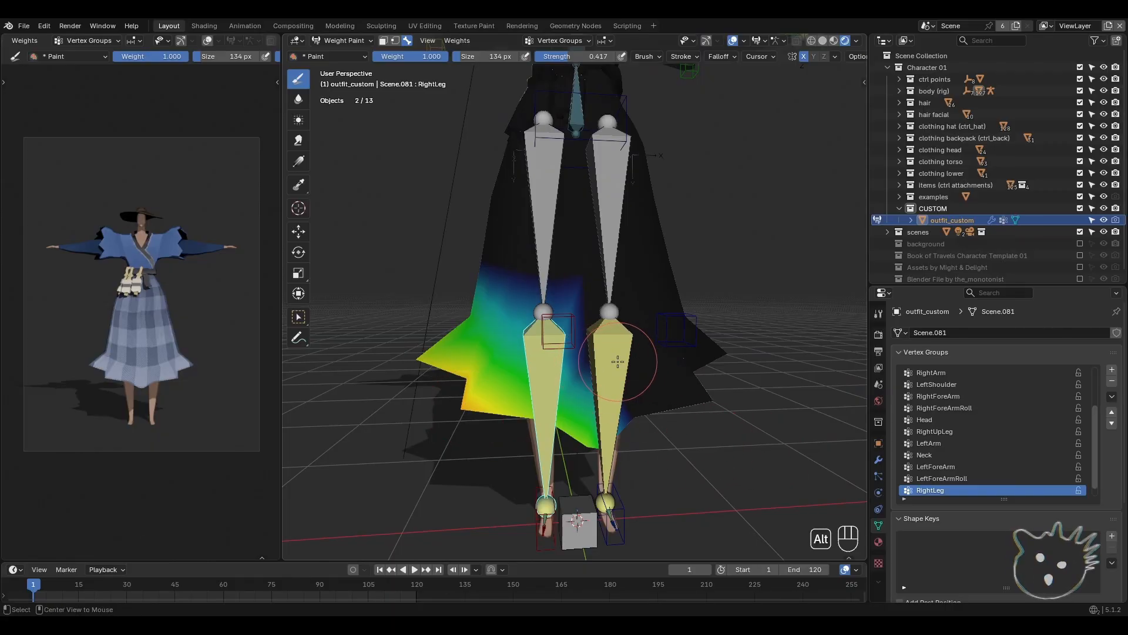
left_click(618, 362, "alt")
mouse_move(618, 363)
middle_mouse_down()
mouse_move(637, 403)
mouse_move(648, 403)
mouse_move(601, 419)
middle_mouse_up()
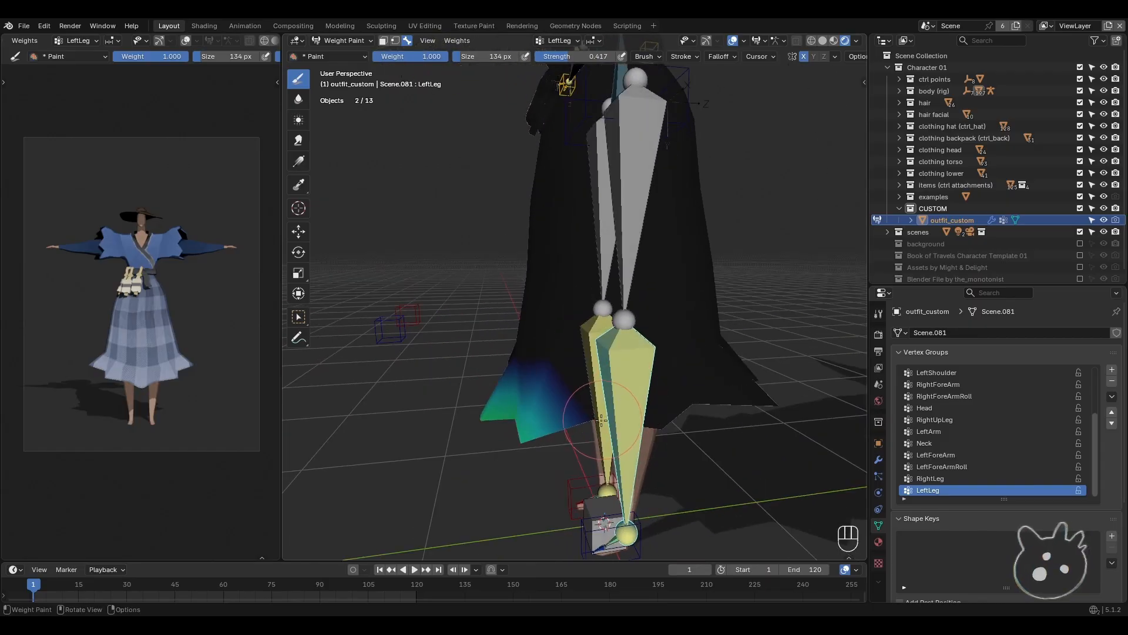
middle_click_drag(762, 394, 579, 432)
left_click_drag(541, 428, 506, 414)
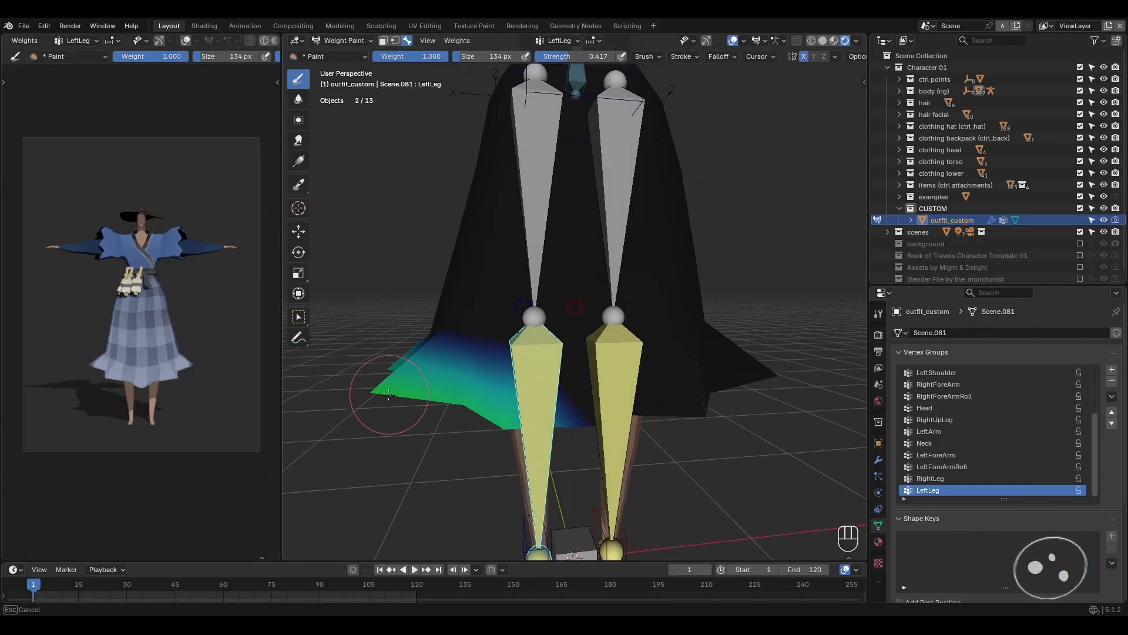
left_click_drag(388, 394, 540, 417)
- Strengthen the LeftLeg weights around the hem's side, front and back, and blend them up to knee height
middle_click_drag(447, 410, 502, 414)
left_click_drag(573, 414, 453, 408)
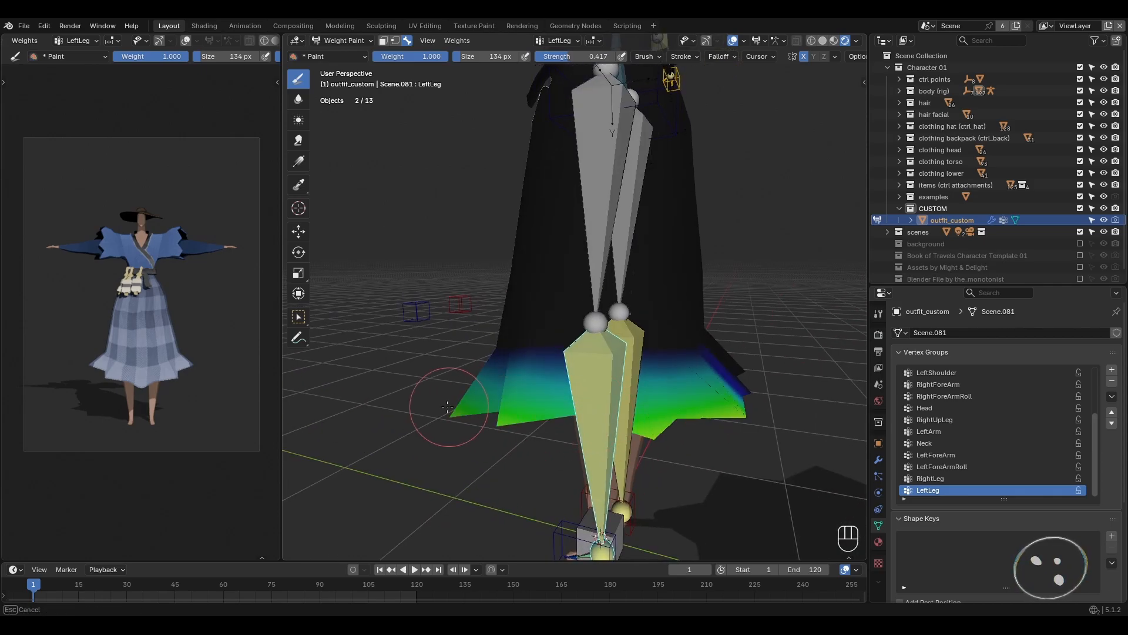
middle_click_drag(515, 416, 567, 420)
left_click_drag(623, 420, 562, 427)
mouse_move(480, 427)
middle_mouse_down()
mouse_move(478, 449)
mouse_move(625, 424)
mouse_move(594, 446)
mouse_move(664, 405)
mouse_move(729, 388)
mouse_move(676, 389)
middle_mouse_up()
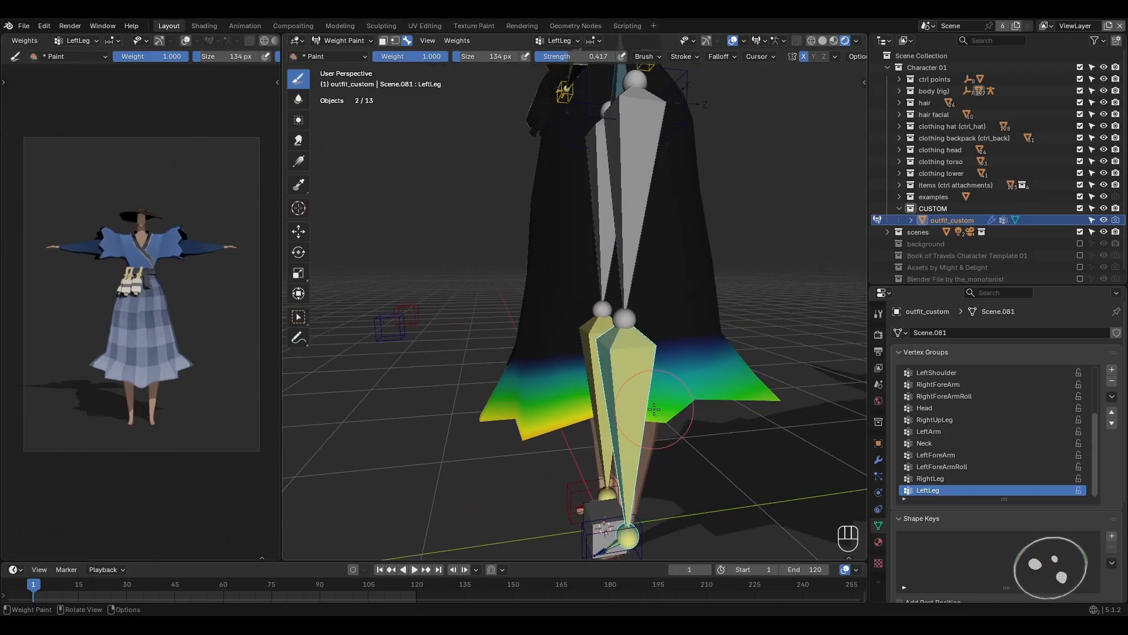
mouse_move(473, 364)
middle_mouse_down()
mouse_move(569, 400)
mouse_move(708, 382)
mouse_move(672, 400)
mouse_move(580, 348)
middle_mouse_up()
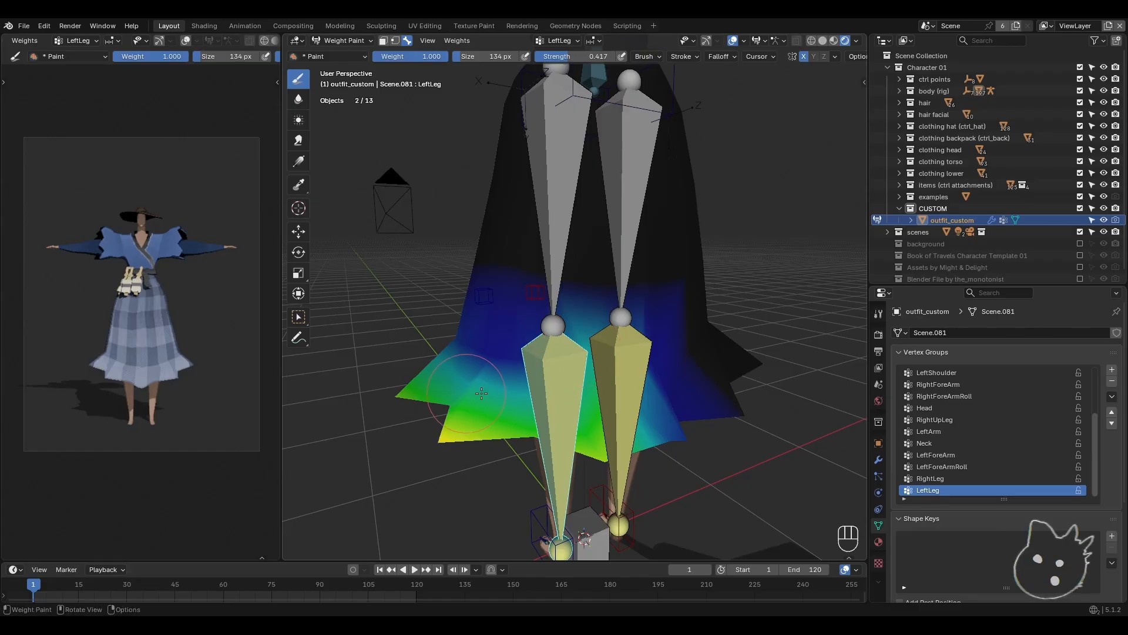
middle_click_drag(459, 385, 615, 399)
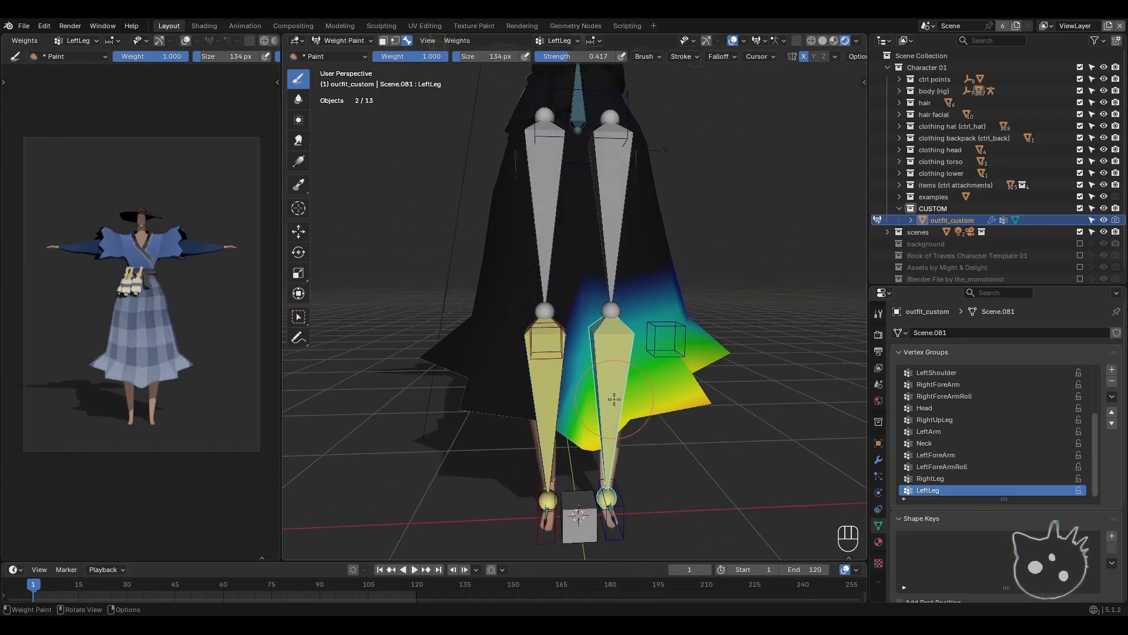
key("n")
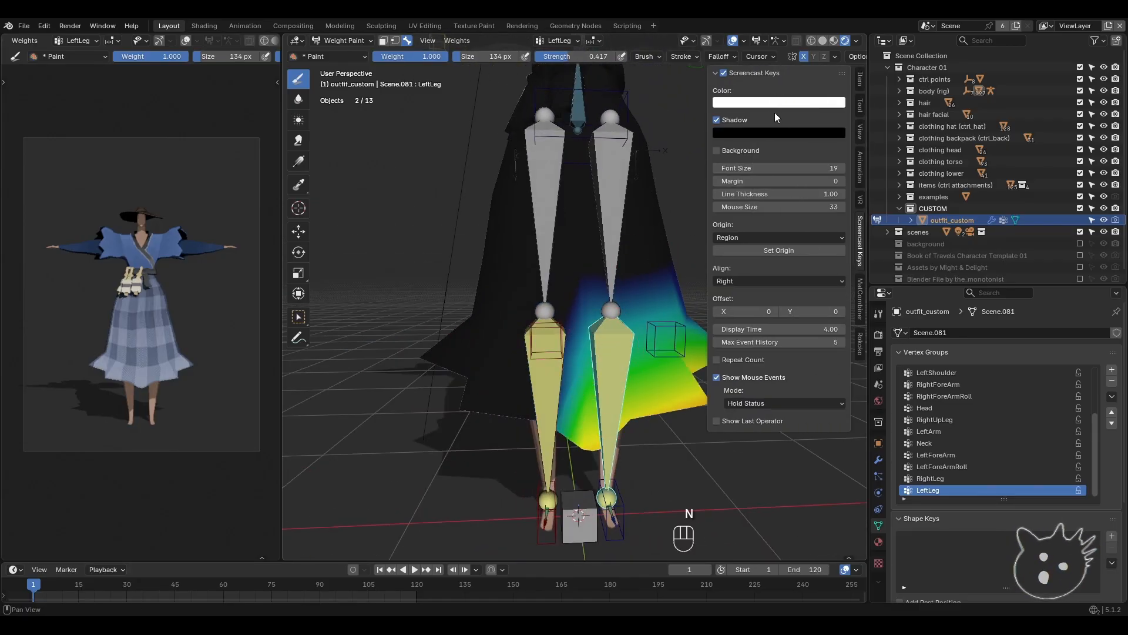
left_click(862, 101)
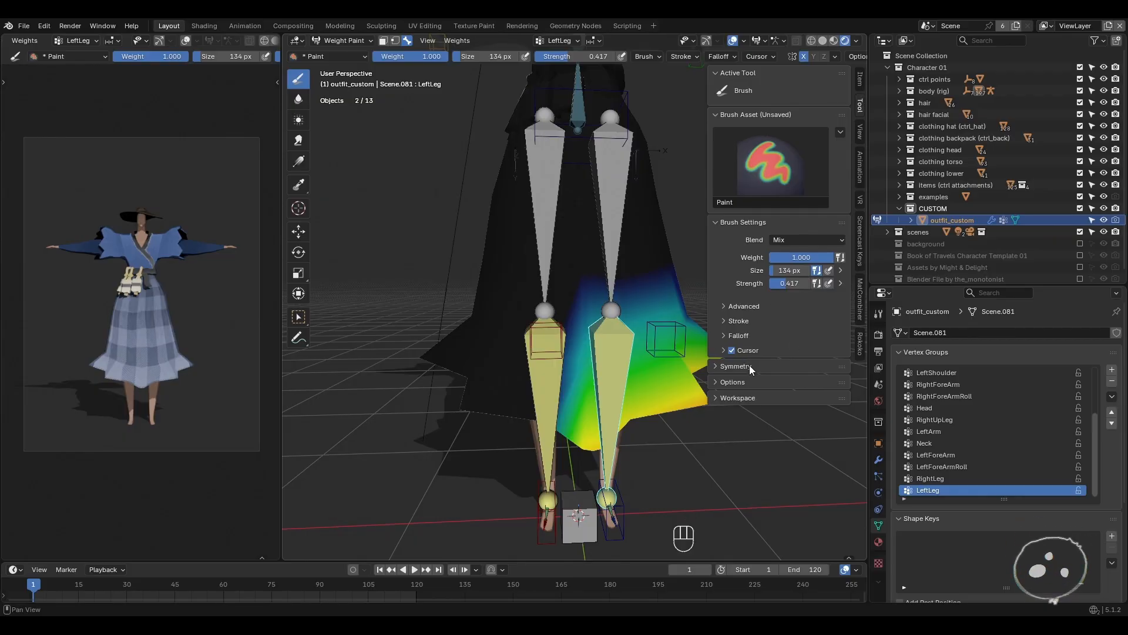
key("n")
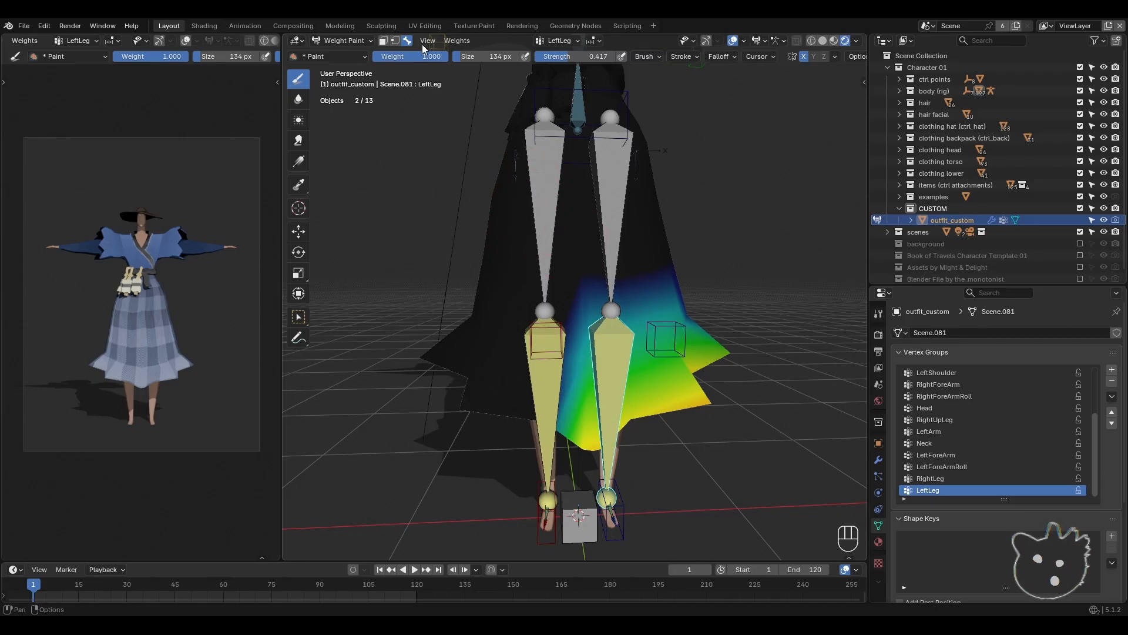
- Return to Object Mode, hide the character rig's Extra Bones collection, and leave only the rig selected
left_click(348, 44)
left_click(343, 54)
middle_click_drag(351, 78, 496, 342)
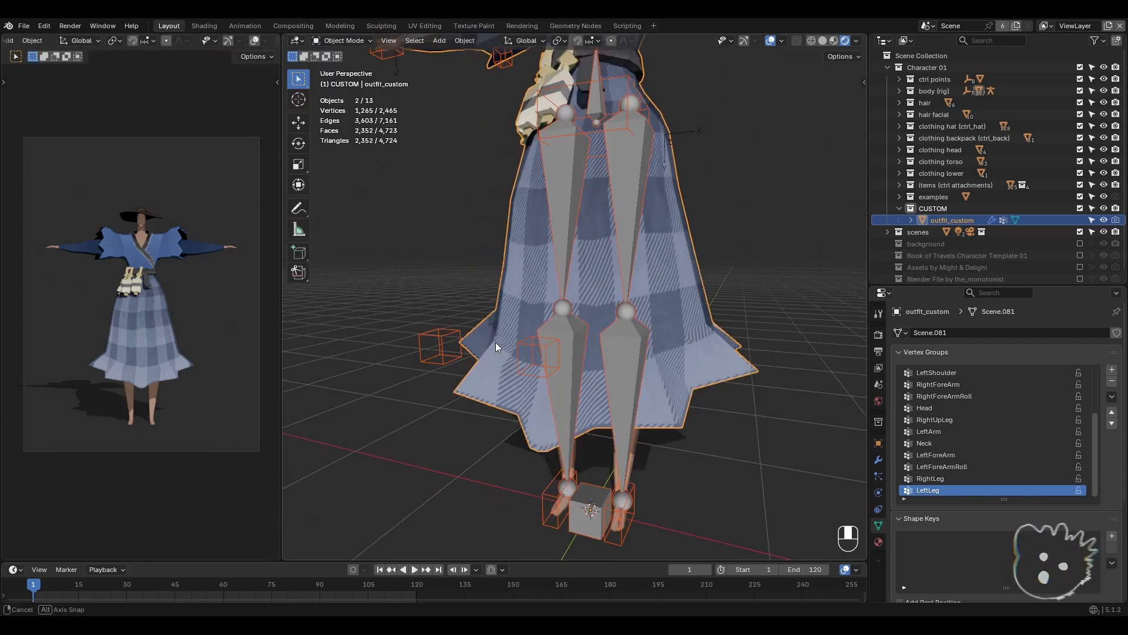
left_click(644, 348)
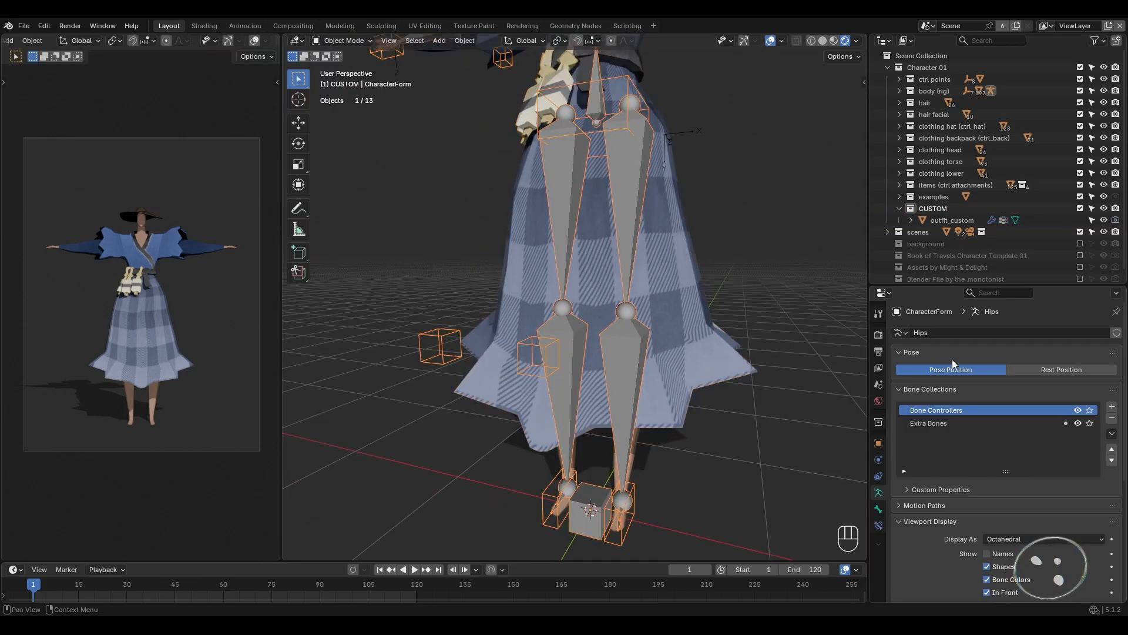
left_click(1078, 423)
left_click(551, 351)
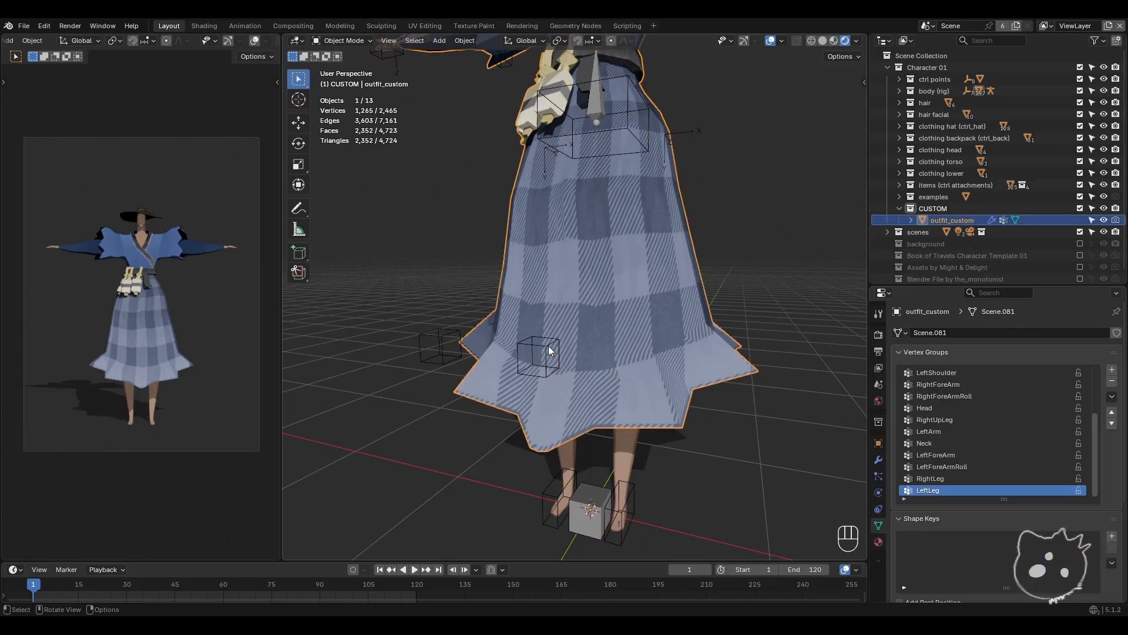
left_click(577, 132)
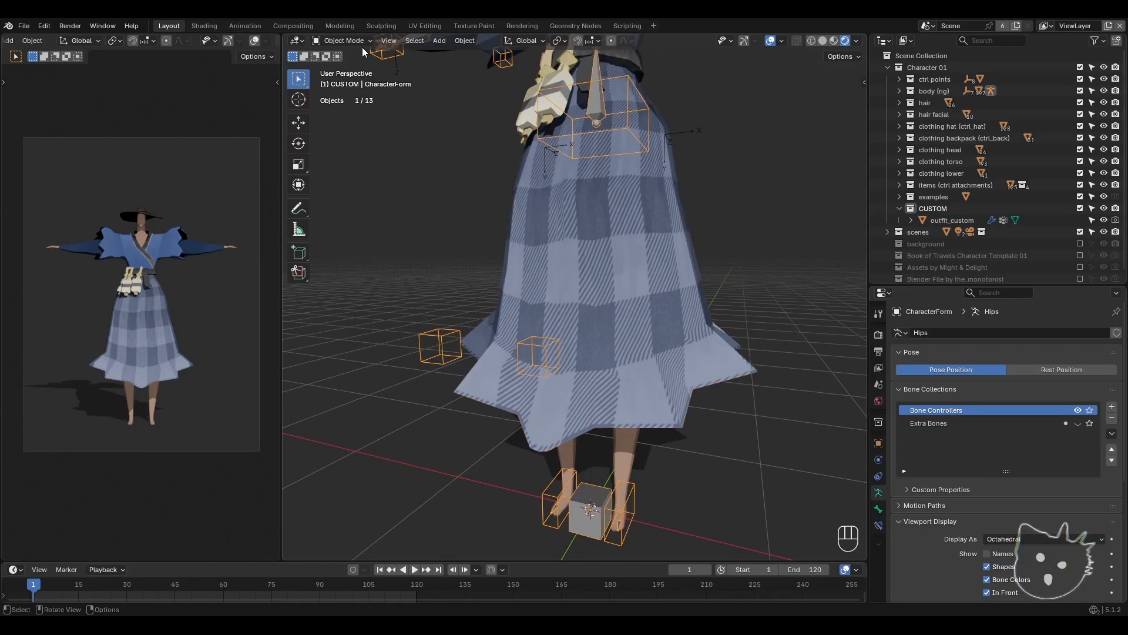
- Switch the rig to Pose Mode and try lifting the LeftFoot_IK control to test how the skirt deforms
left_click(341, 40)
left_click(346, 81)
middle_click_drag(634, 405, 558, 366)
left_click(590, 464)
middle_click_drag(632, 455, 564, 438)
key("g")
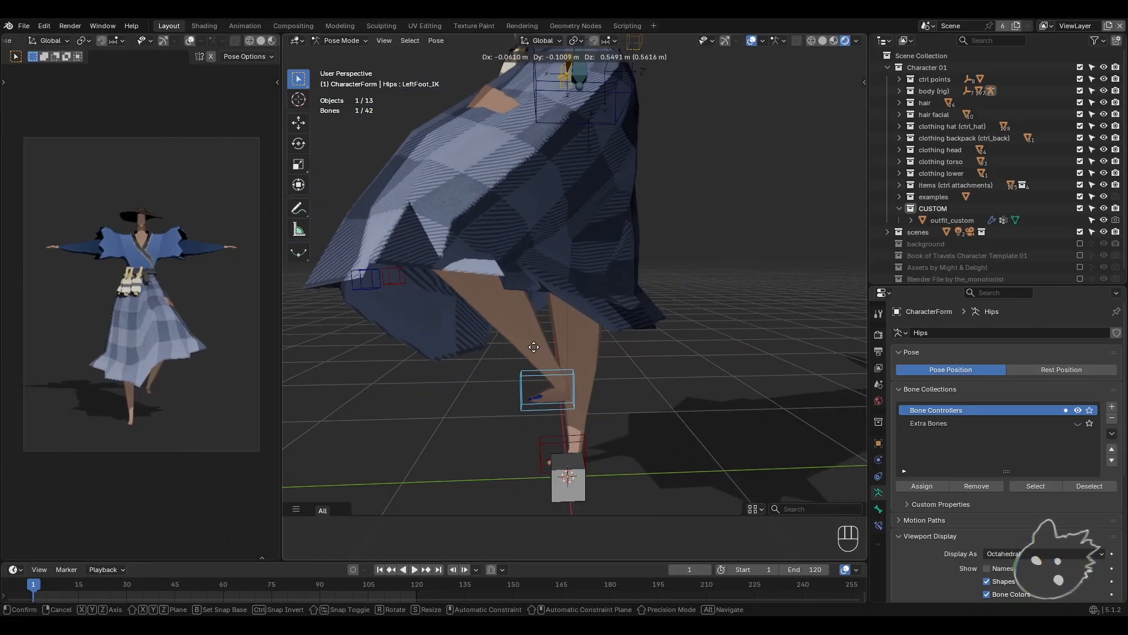
left_click(535, 346)
middle_click_drag(481, 380, 581, 400)
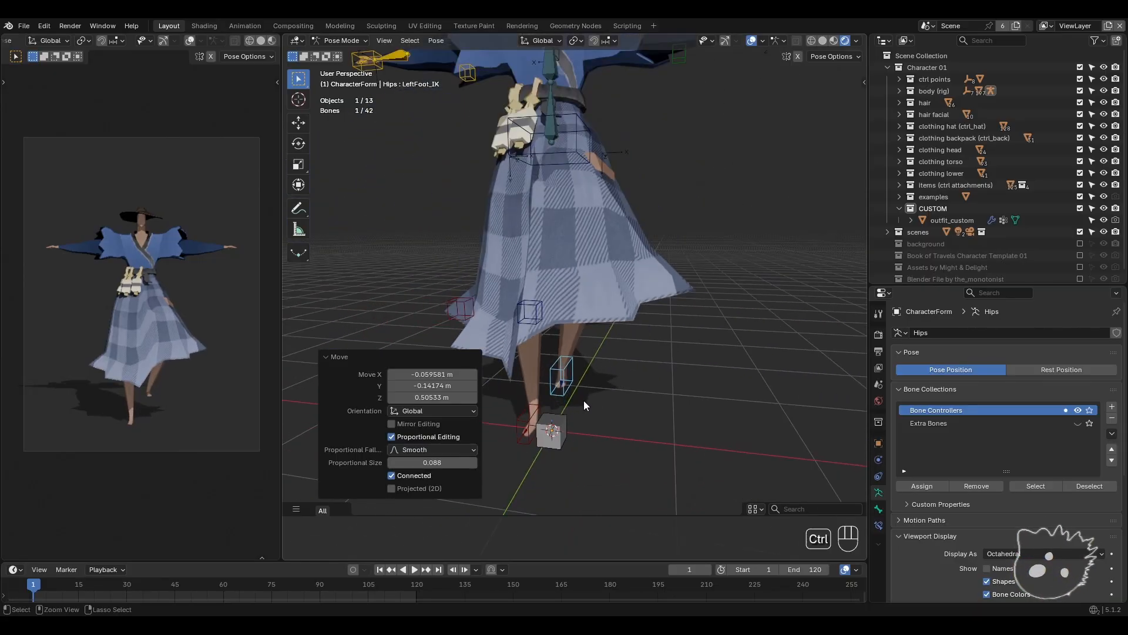
key("ctrl+z")
- Enable X-axis mirroring for the pose and try lifting both feet with the LeftFoot_IK control
left_click(798, 56)
middle_click_drag(726, 281, 612, 411)
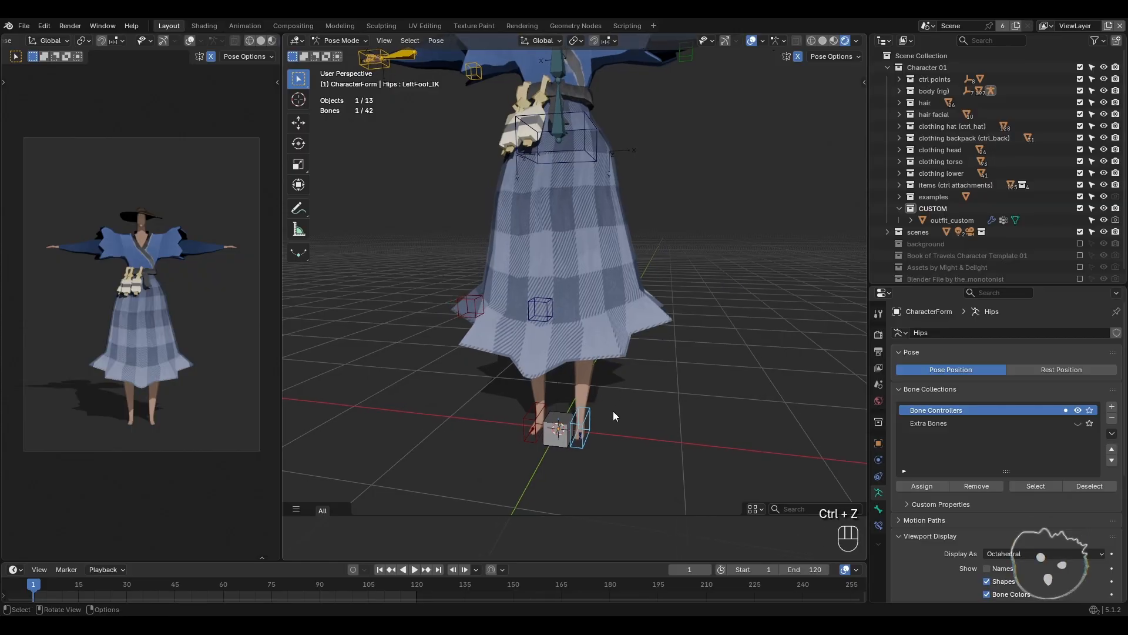
key("g")
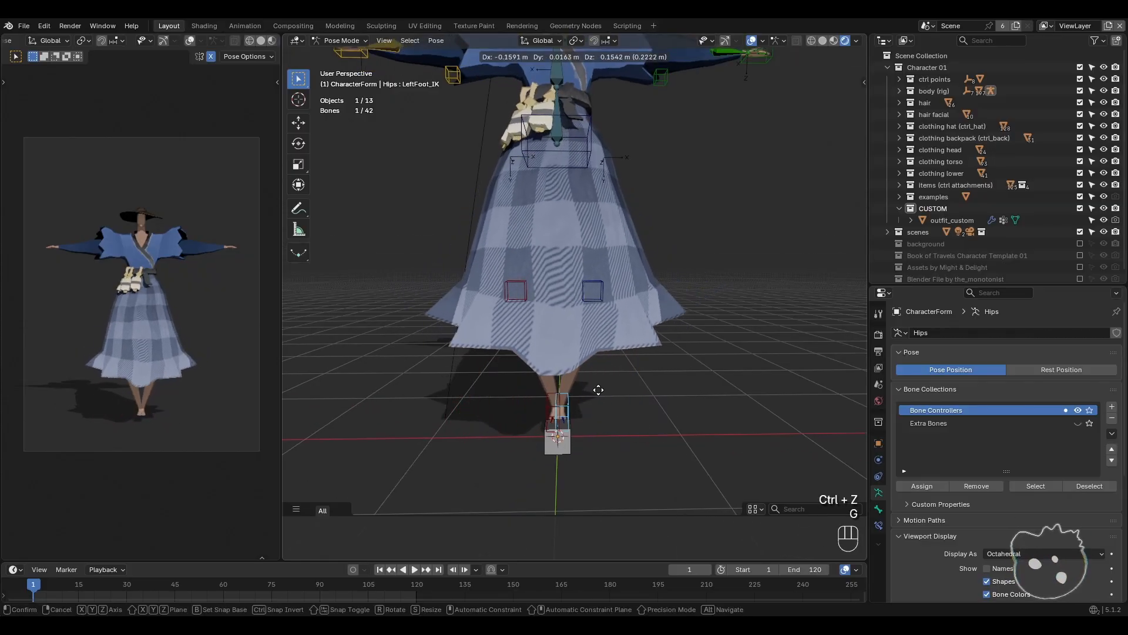
left_click(650, 374)
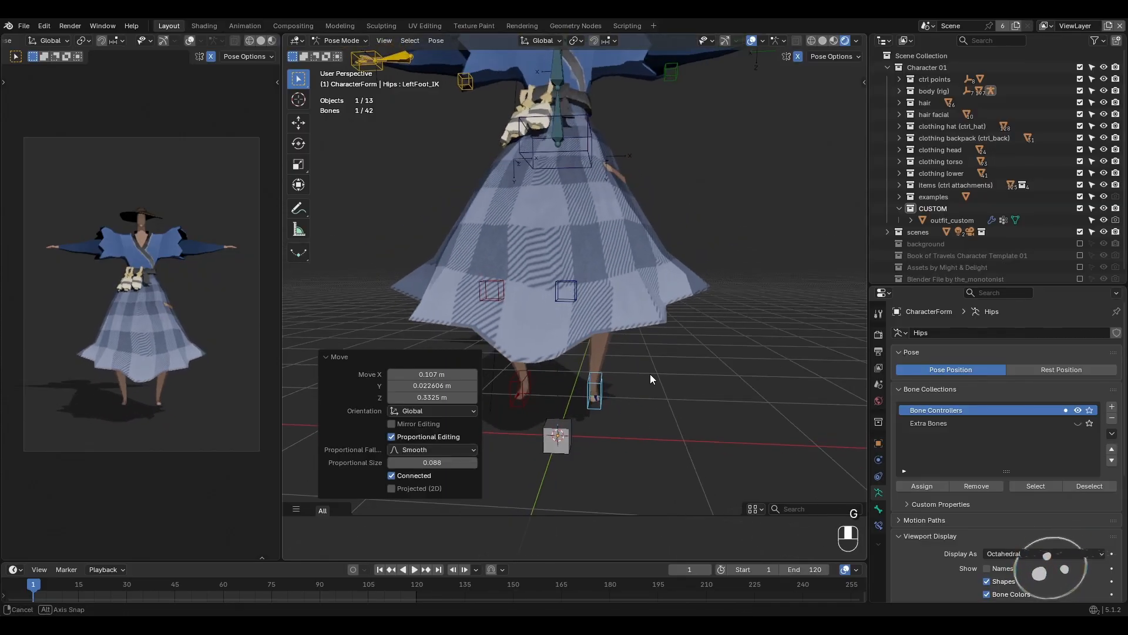
middle_click_drag(650, 374, 541, 380)
key("ctrl+z")
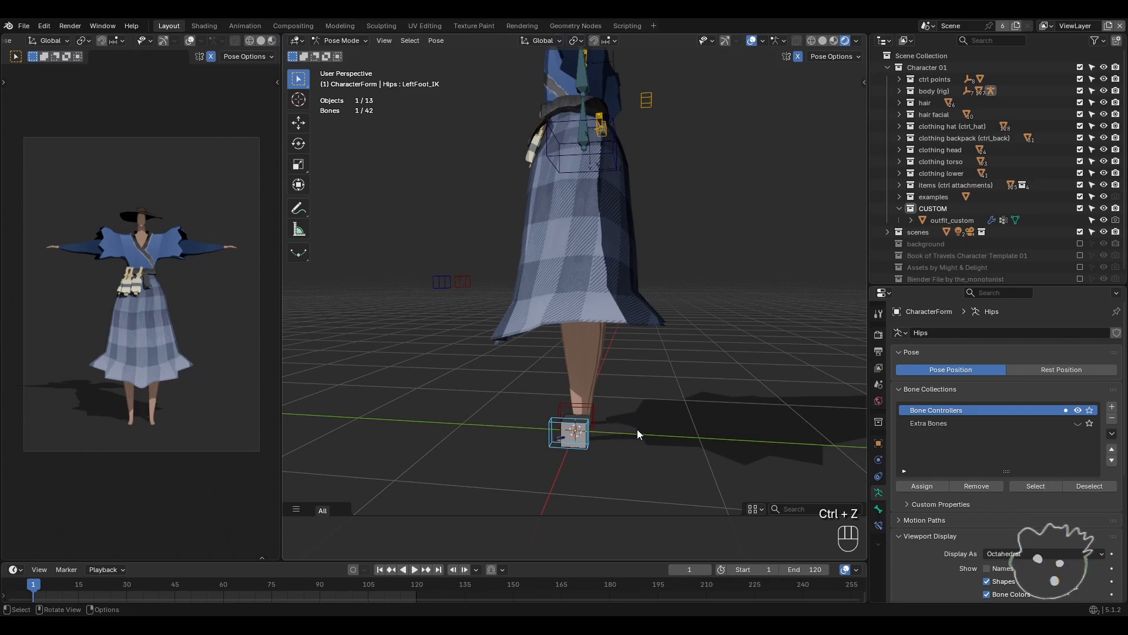
- Move the mirrored foot controls backward and spread the legs, shifting LeftFoot_IK about 0.65 m along X
key("g")
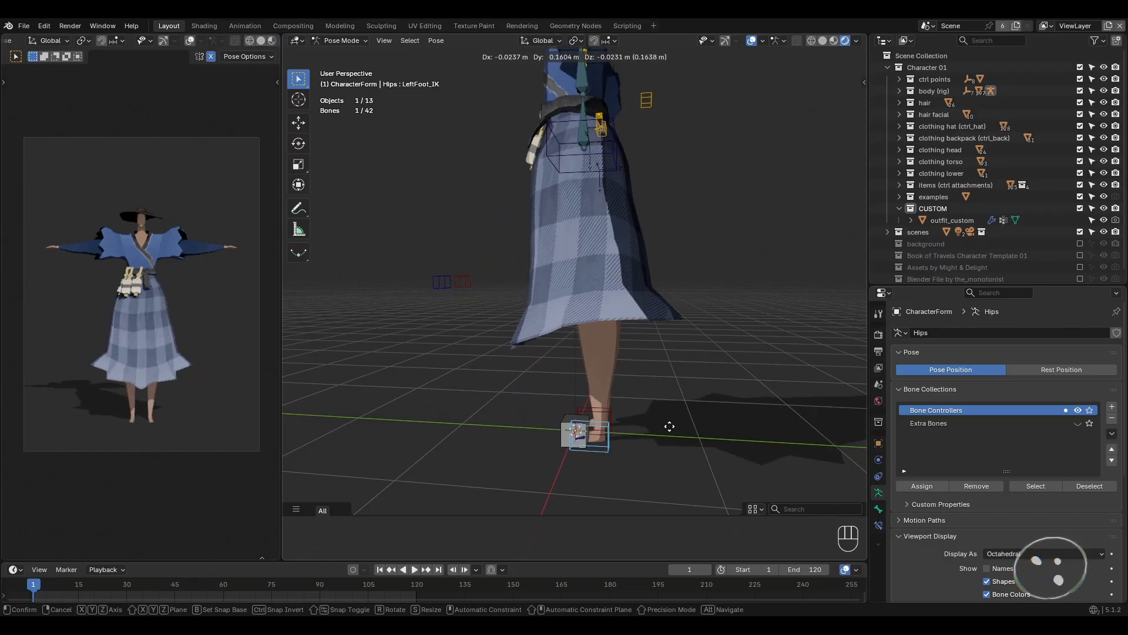
left_click(614, 386)
middle_click_drag(613, 387, 516, 370)
left_click(549, 373)
key("g")
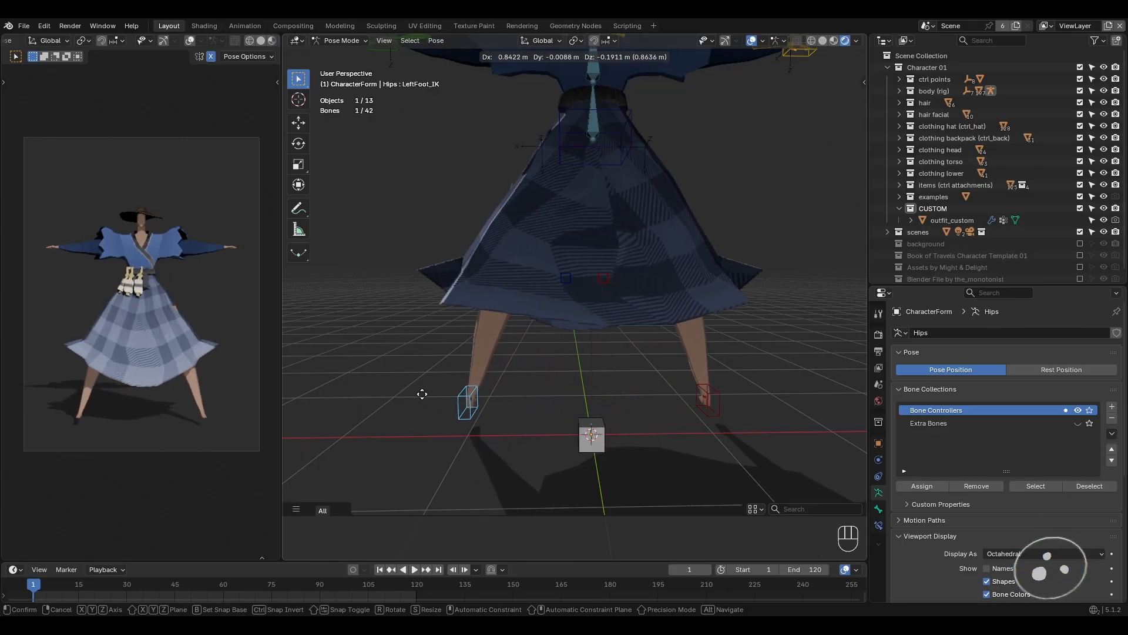
left_click(476, 399)
middle_click_drag(476, 399, 598, 404)
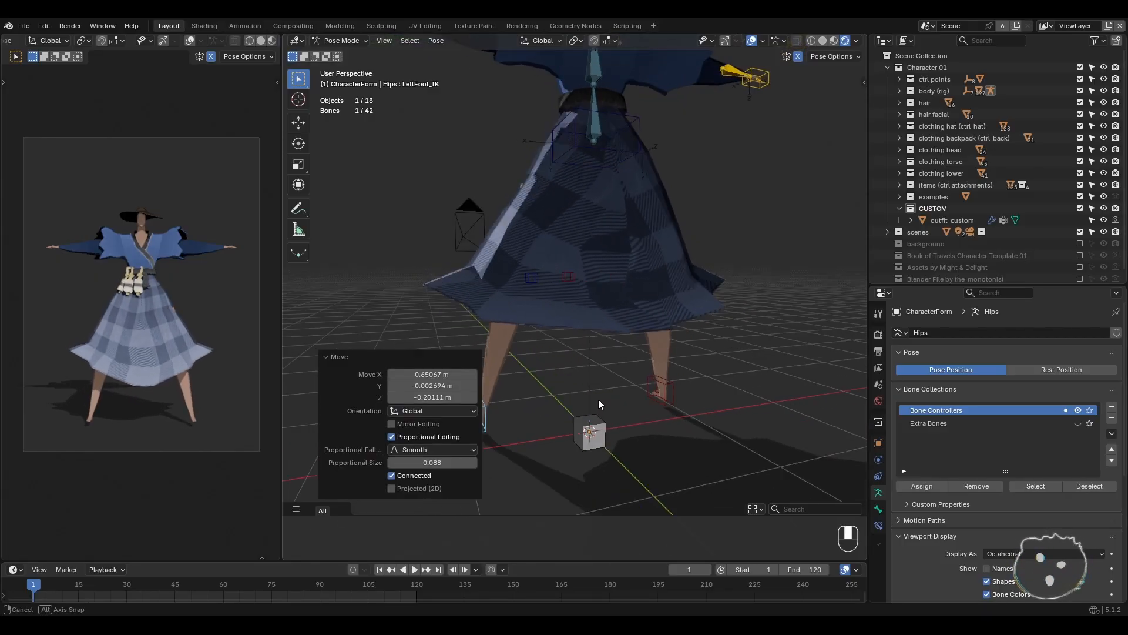
left_click(352, 357)
- Raise the mirrored feet and bring them closer together into a bent-knee pose that stretches the skirt
middle_click_drag(409, 353, 482, 387)
key("g")
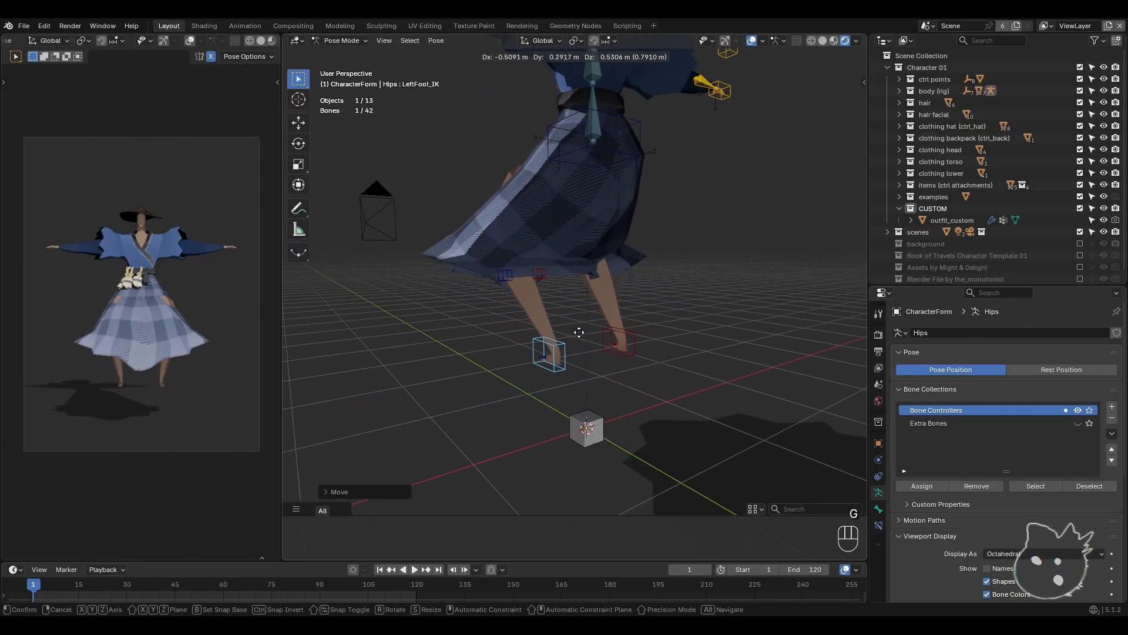
left_click(510, 340)
middle_click_drag(510, 336, 626, 352)
middle_click_drag(528, 329, 636, 334, "shift")
scroll(531, 352, "up", 1)
middle_click_drag(596, 380, 564, 362)
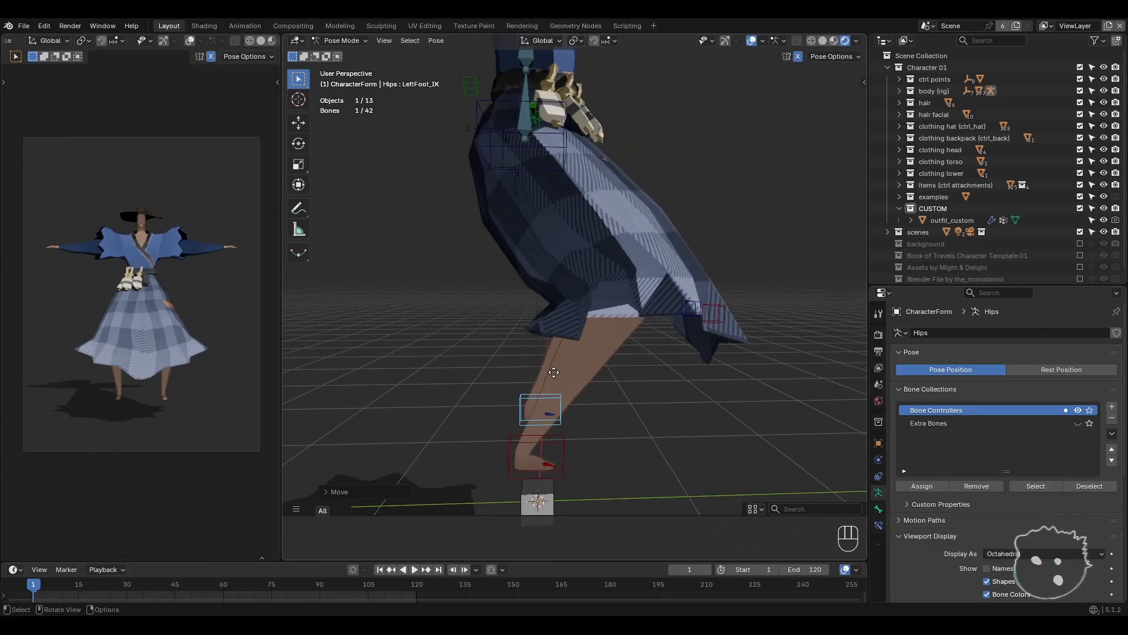
key("g")
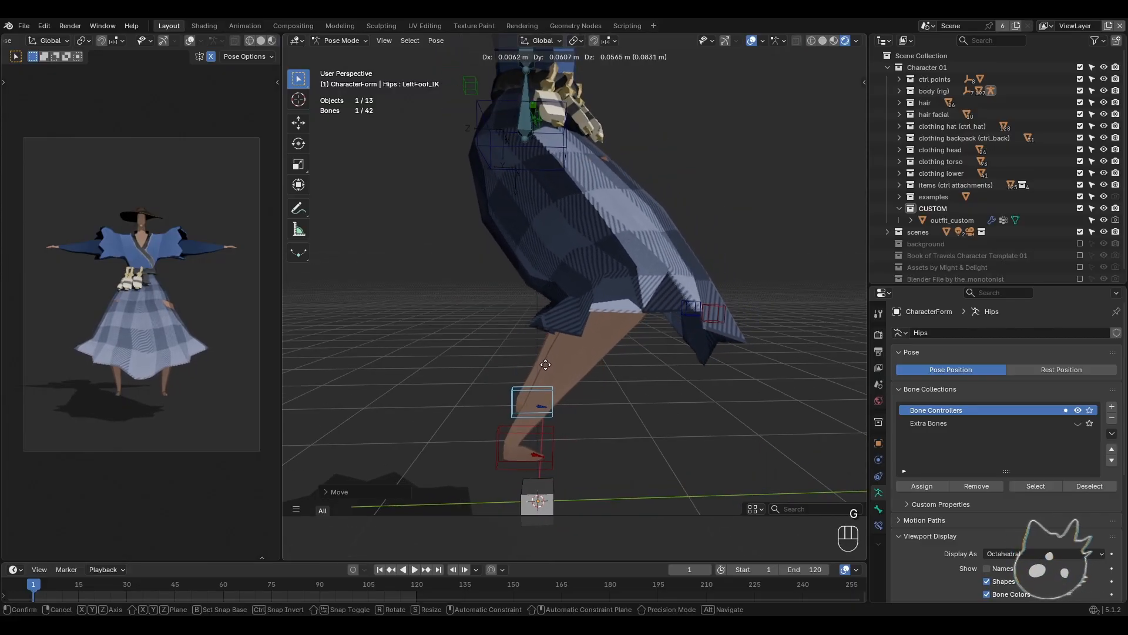
left_click(546, 365)
- Return to Object Mode, select the rig and add outfit_custom as the active object, and enter Weight Paint mode
left_click(347, 41)
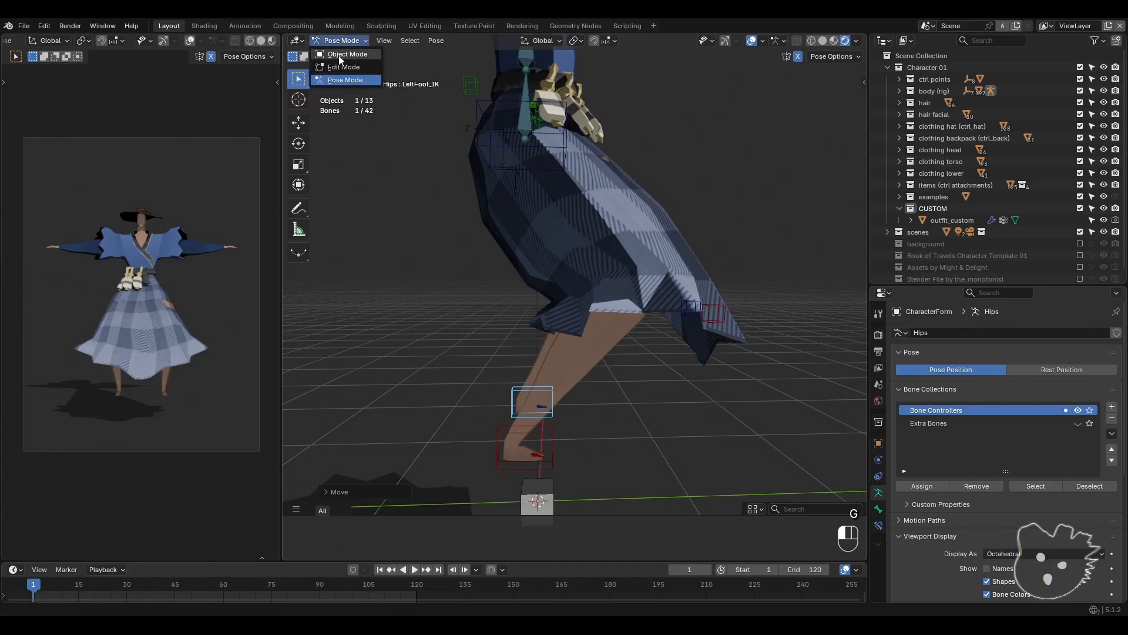
left_click(348, 54)
left_click(628, 241)
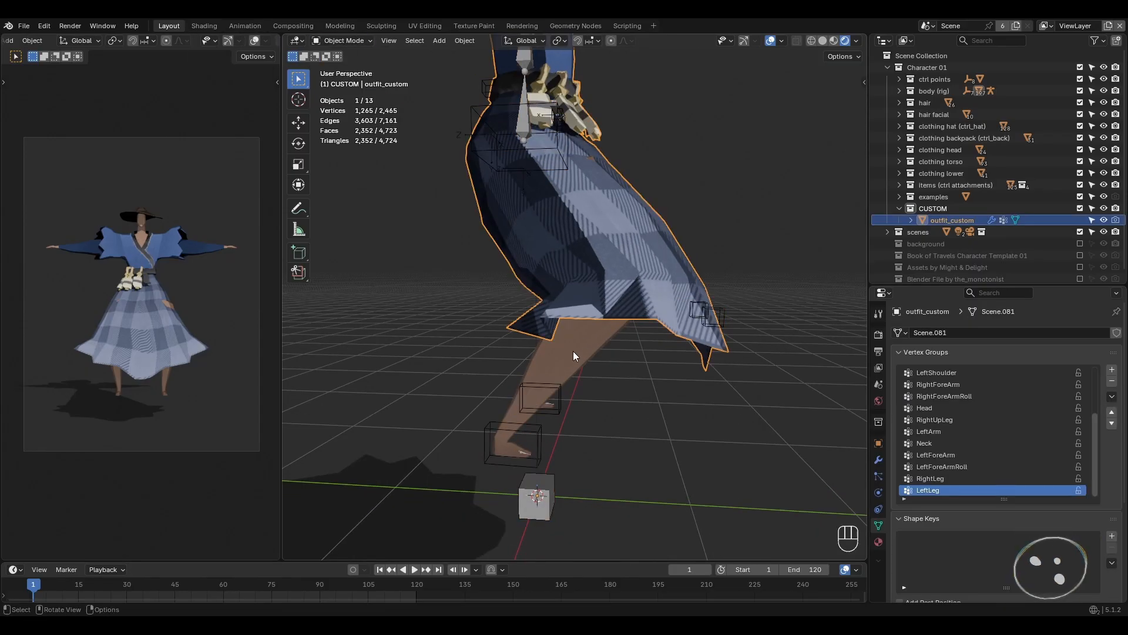
left_click(547, 386)
left_click(622, 257, "shift")
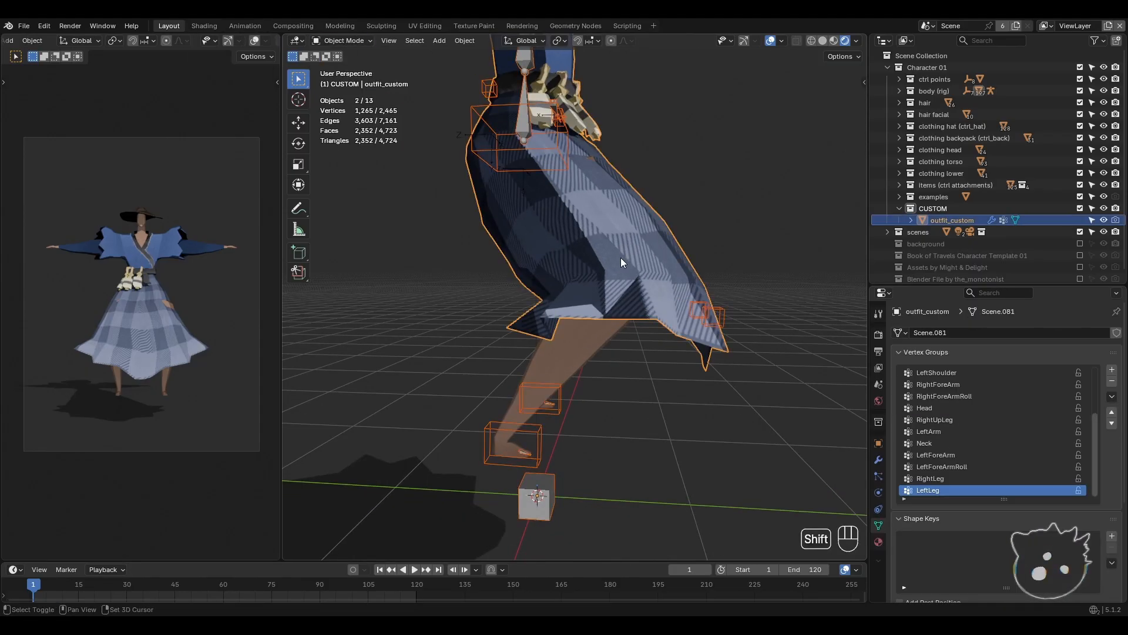
left_click(344, 40)
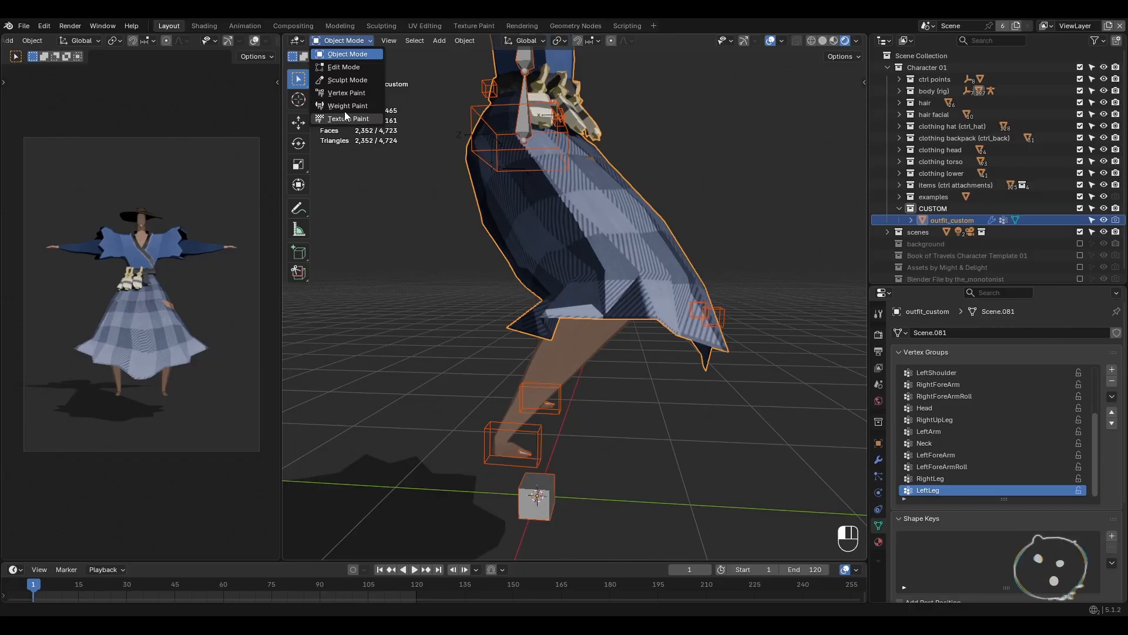
left_click(345, 108)
- Paint down the LeftLeg weights along the back of the skirt's hem using weight 0 and strength 0.712
mouse_move(642, 416)
middle_mouse_down()
mouse_move(537, 405)
mouse_move(564, 380)
middle_mouse_up()
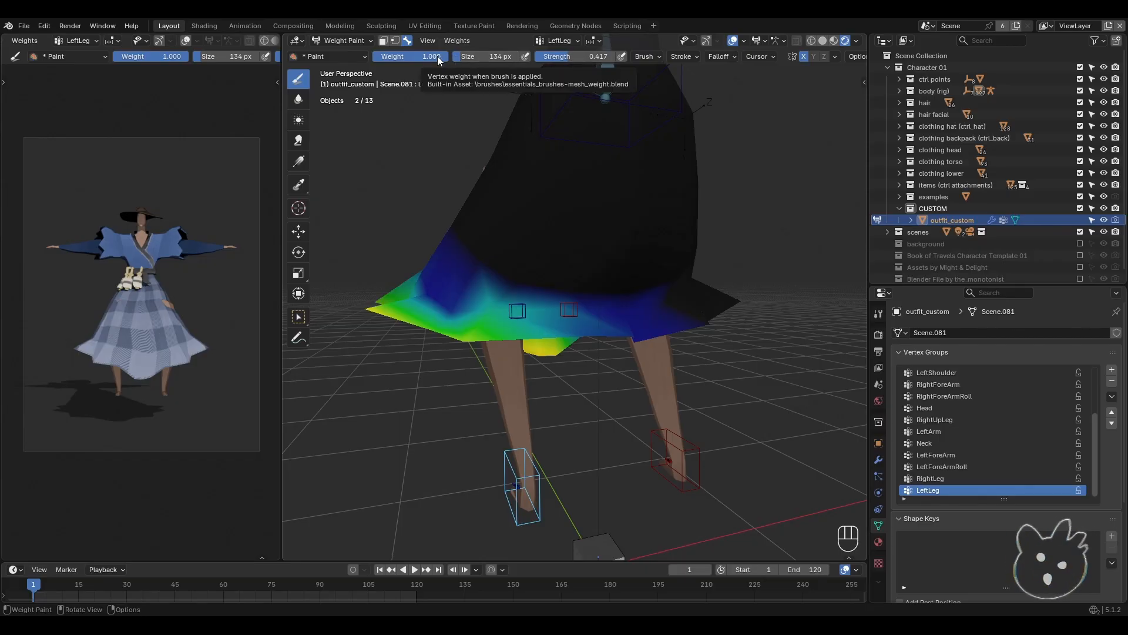
left_click_drag(437, 56, 374, 55)
middle_click_drag(650, 391, 627, 377, "shift")
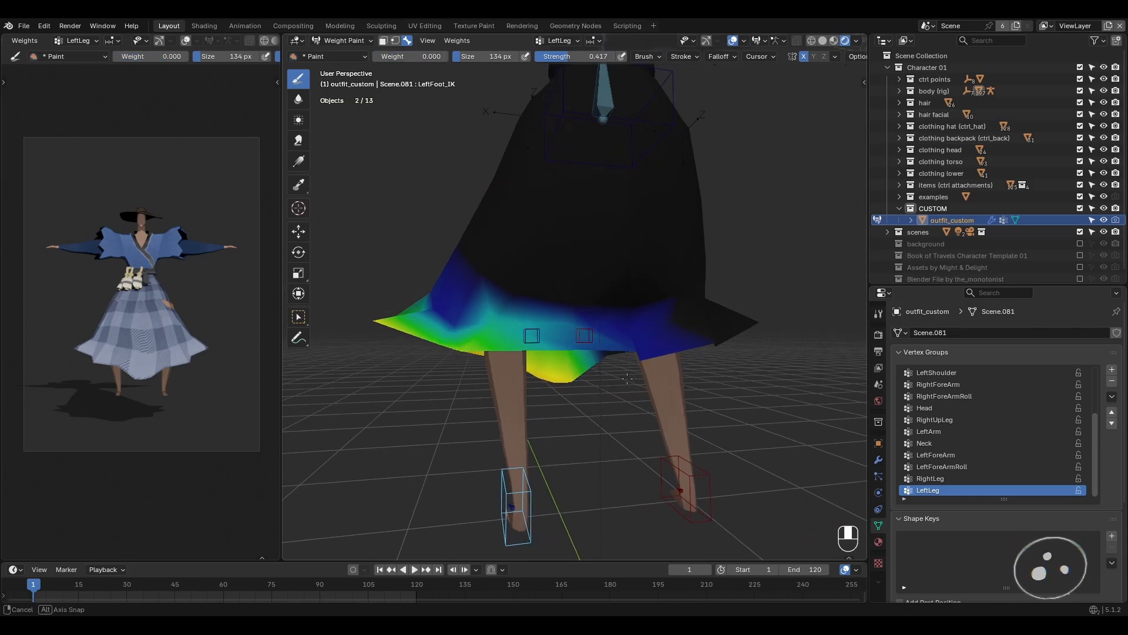
middle_click_drag(575, 345, 547, 350)
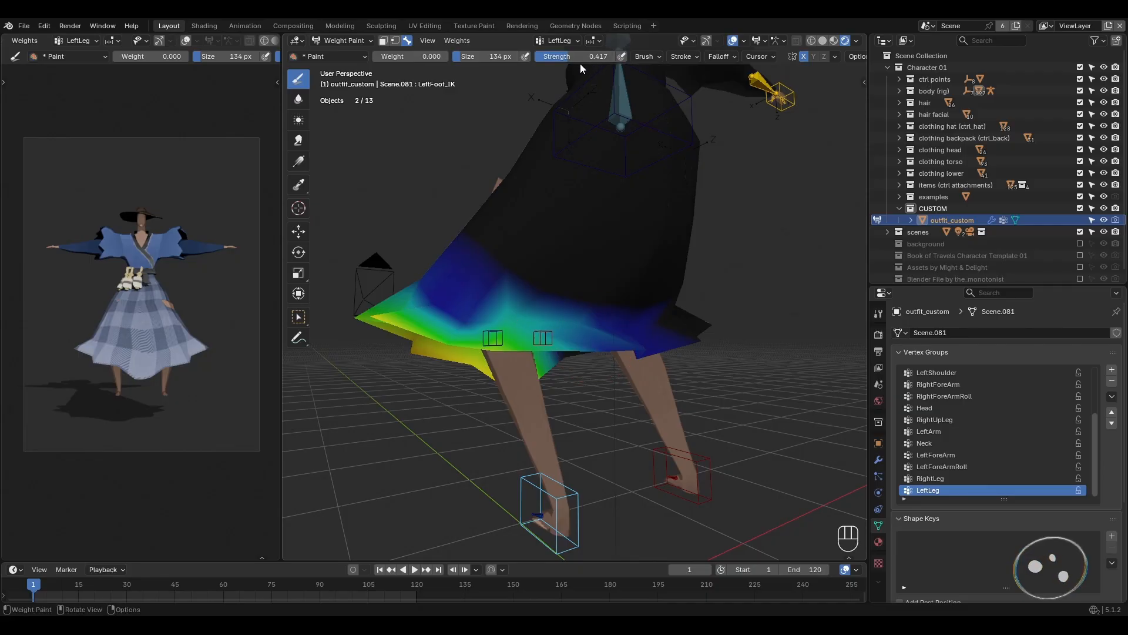
left_click_drag(580, 57, 593, 57)
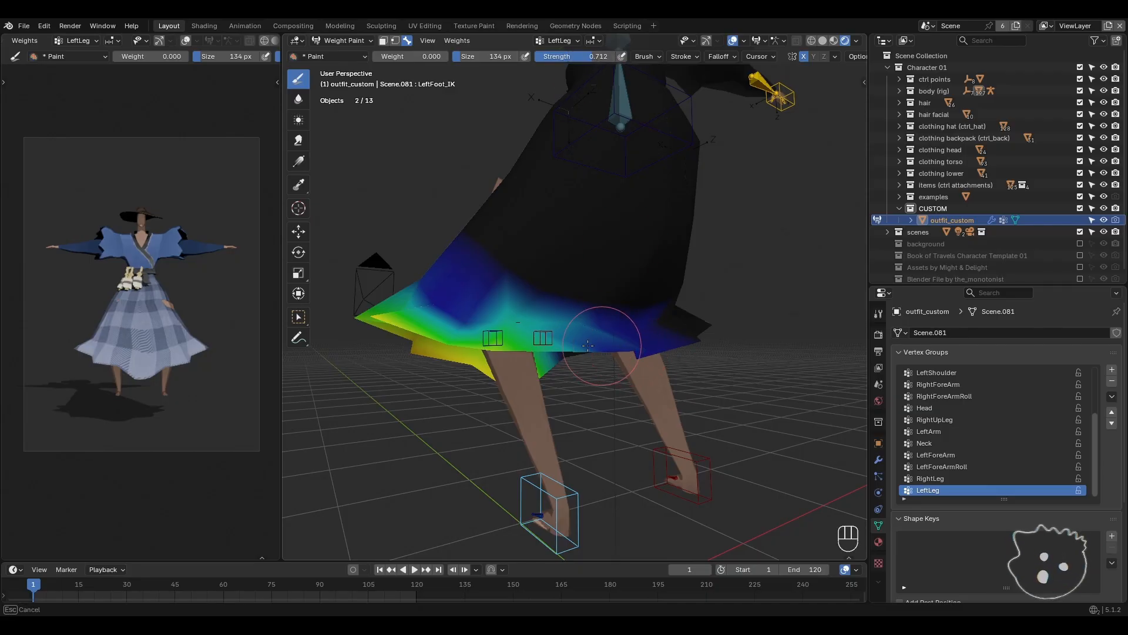
middle_click_drag(522, 347, 563, 379)
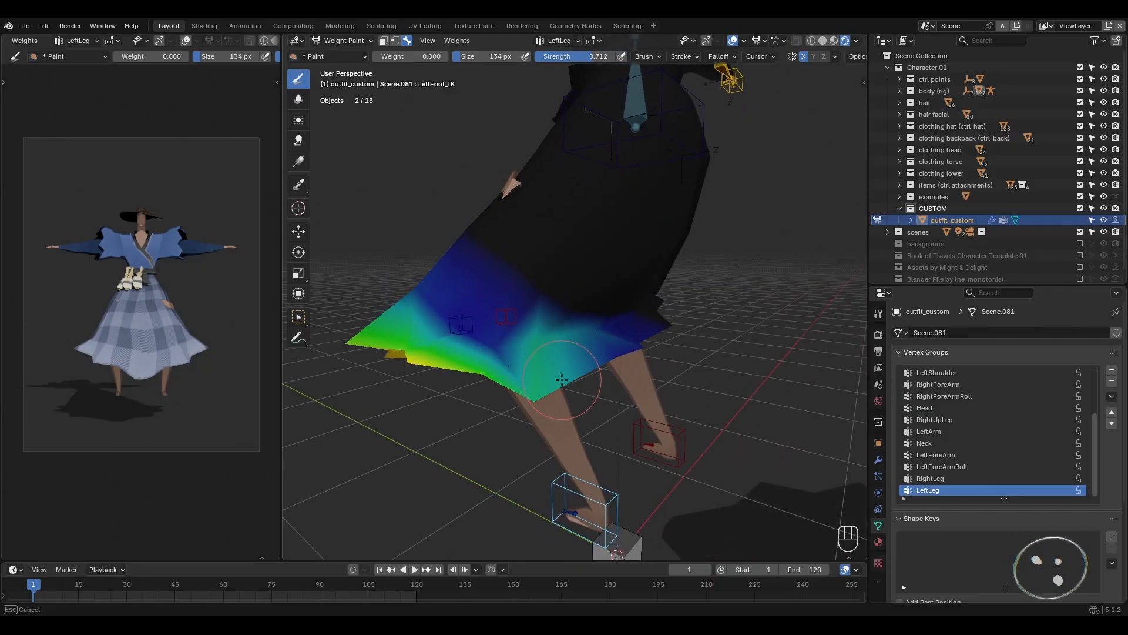
mouse_move(541, 339)
left_mouse_down()
mouse_move(503, 368)
mouse_move(531, 378)
mouse_move(609, 337)
left_mouse_up()
mouse_move(609, 339)
middle_mouse_down()
mouse_move(571, 371)
mouse_move(611, 348)
mouse_move(566, 329)
mouse_move(583, 383)
mouse_move(520, 378)
mouse_move(592, 387)
mouse_move(507, 379)
middle_mouse_up()
mouse_move(584, 353)
left_mouse_down()
mouse_move(551, 312)
mouse_move(499, 320)
left_mouse_up()
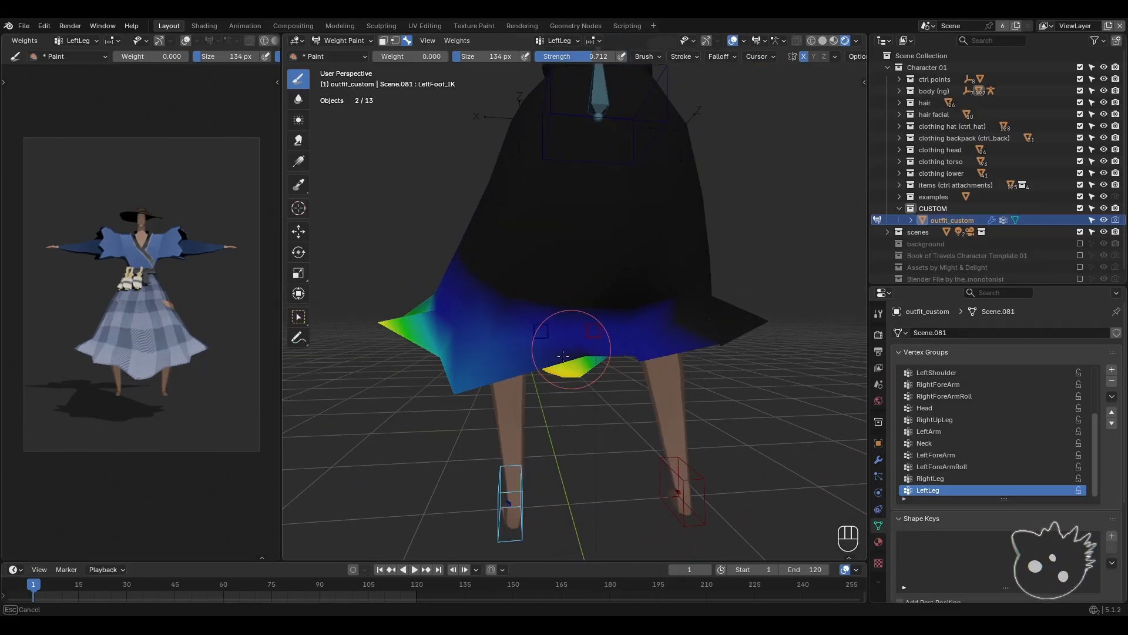
mouse_move(569, 337)
middle_mouse_down()
mouse_move(549, 335)
mouse_move(599, 331)
mouse_move(518, 325)
middle_mouse_up()
mouse_move(518, 324)
left_mouse_down()
mouse_move(567, 352)
mouse_move(503, 339)
left_mouse_up()
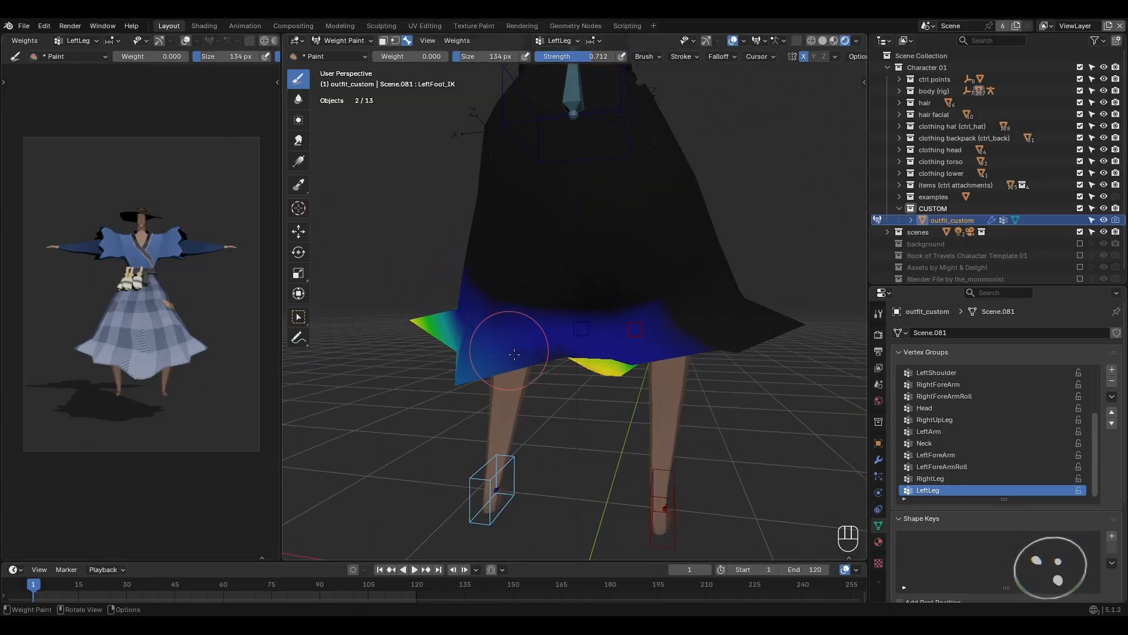
middle_click_drag(503, 340, 806, 453)
- Pick the RightLeg vertex group and erase its weights from the back hem's middle and left-leg side, raising strength to 1.000
left_click(936, 479)
middle_click_drag(637, 433, 652, 434)
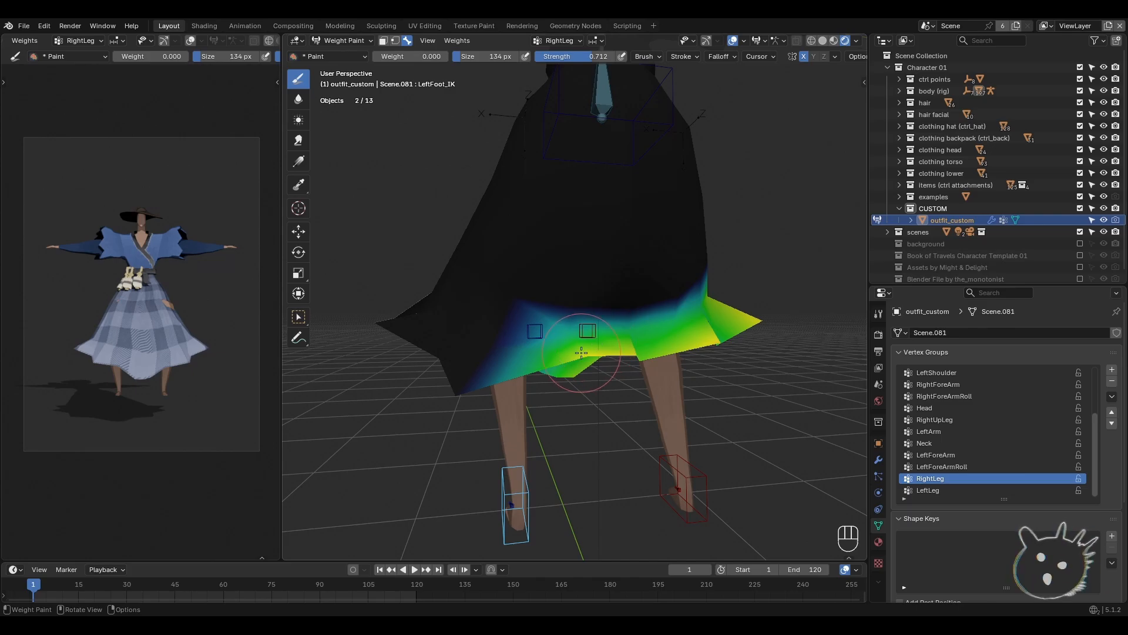
mouse_move(574, 351)
left_mouse_down()
mouse_move(483, 392)
mouse_move(524, 376)
mouse_move(527, 360)
left_mouse_up()
left_click_drag(579, 57, 617, 57)
mouse_move(477, 382)
left_mouse_down()
mouse_move(568, 372)
mouse_move(514, 385)
mouse_move(604, 333)
mouse_move(592, 359)
mouse_move(579, 336)
mouse_move(573, 359)
mouse_move(605, 416)
mouse_move(514, 302)
mouse_move(532, 418)
mouse_move(623, 411)
left_mouse_up()
middle_click_drag(623, 411, 590, 416)
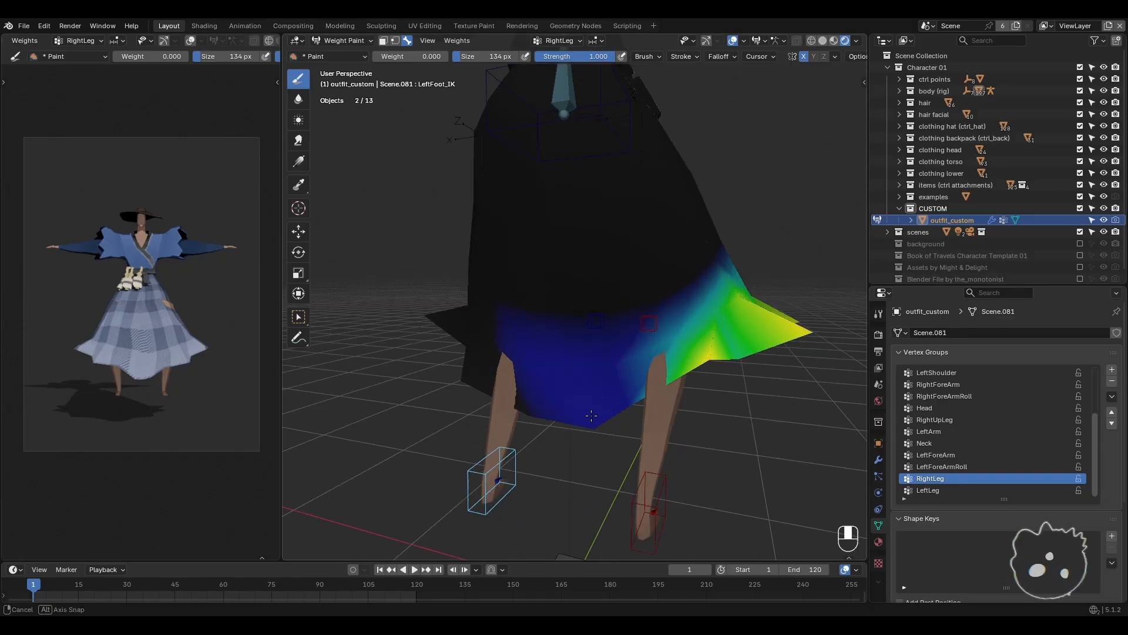
mouse_move(589, 415)
left_mouse_down()
mouse_move(644, 371)
mouse_move(600, 327)
mouse_move(513, 323)
mouse_move(554, 448)
mouse_move(588, 421)
mouse_move(652, 297)
mouse_move(504, 327)
mouse_move(519, 398)
mouse_move(586, 423)
mouse_move(566, 353)
mouse_move(646, 372)
left_mouse_up()
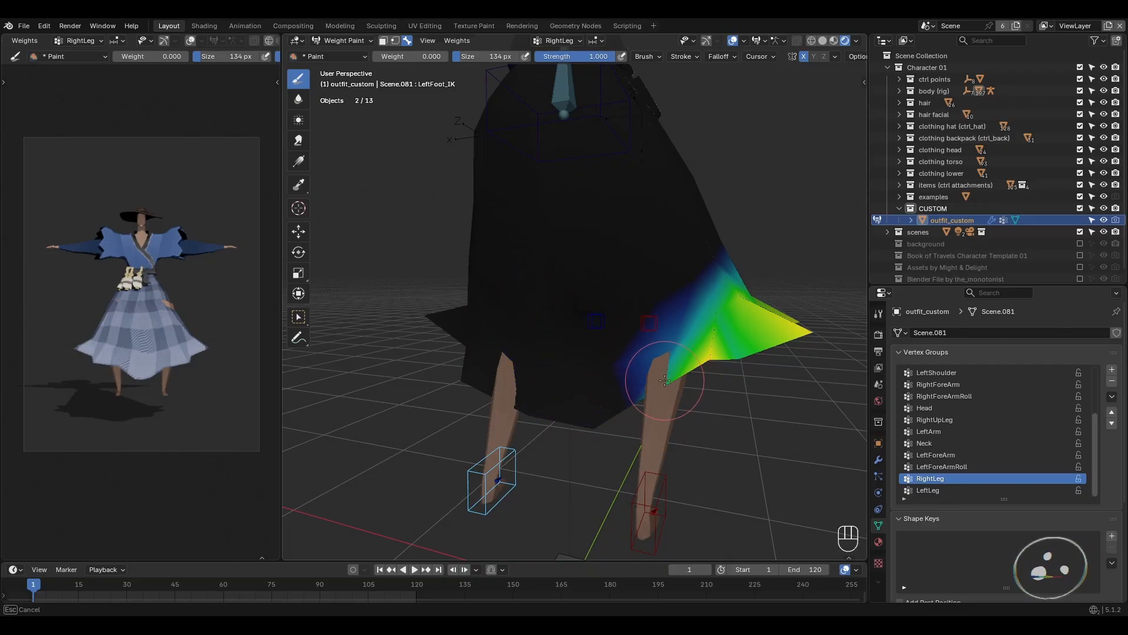
mouse_move(647, 371)
middle_mouse_down()
mouse_move(568, 379)
mouse_move(547, 410)
mouse_move(482, 397)
middle_mouse_up()
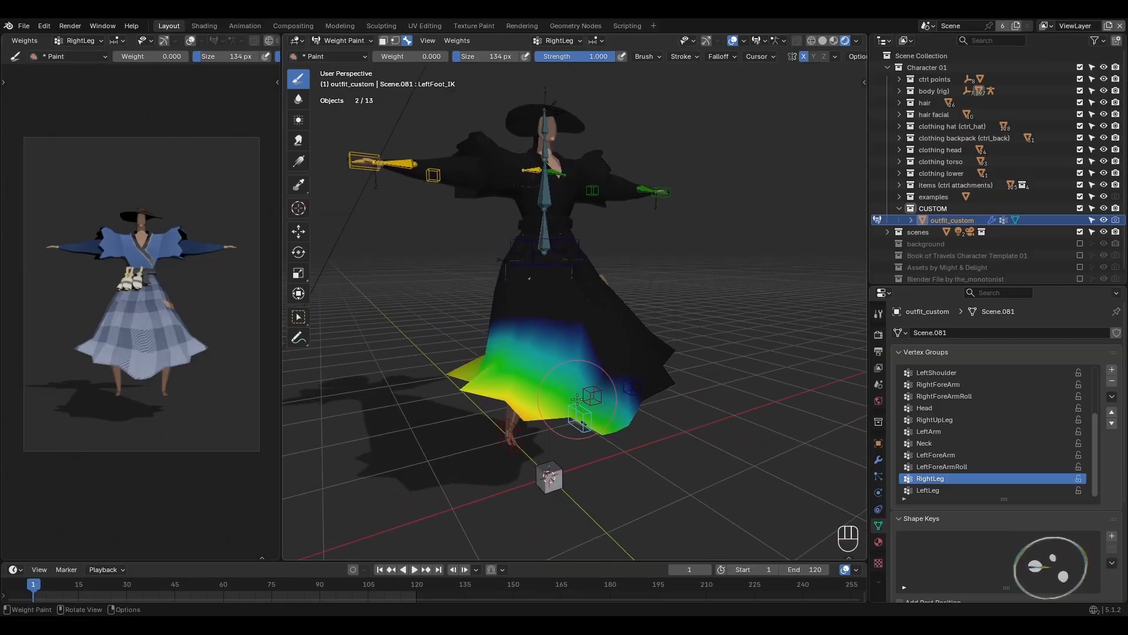
- Leave Weight Paint, put the character rig back in Pose Mode, and clear all transforms on every visible bone
left_click(344, 40)
left_click(341, 54)
left_click(449, 349)
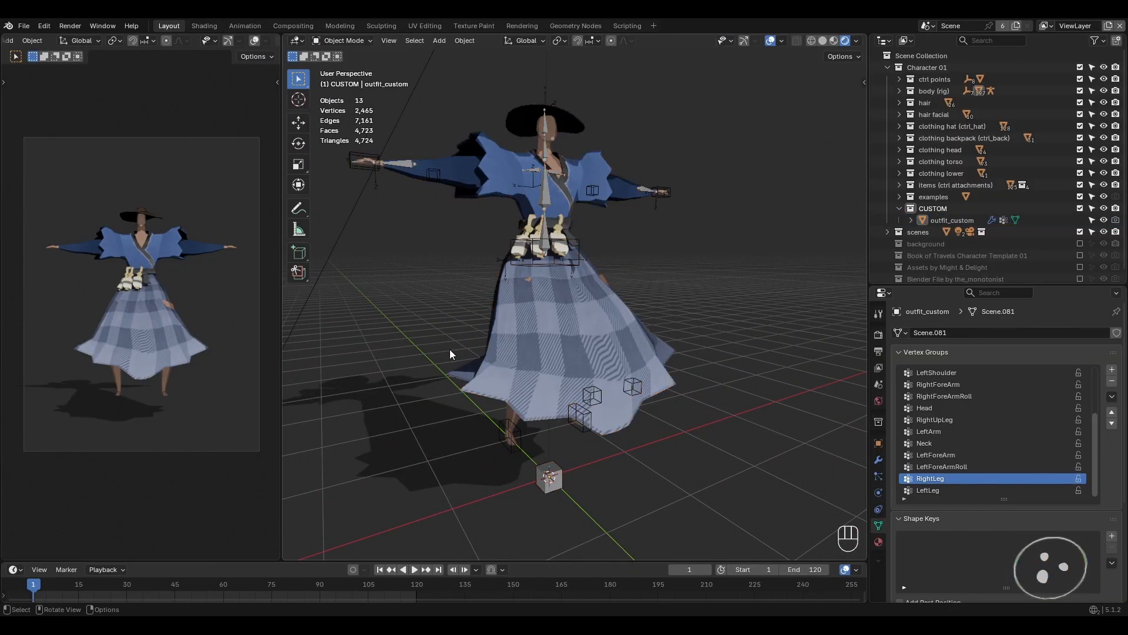
middle_click_drag(449, 349, 522, 419)
left_click(515, 434)
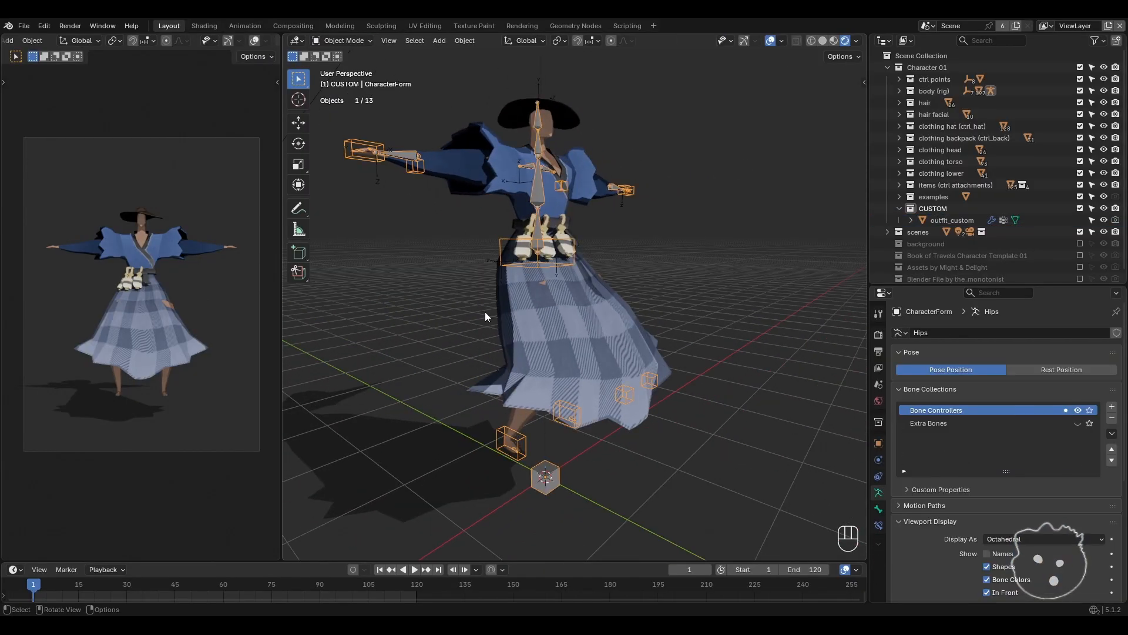
left_click(342, 41)
left_click(347, 81)
key("a")
key("q")
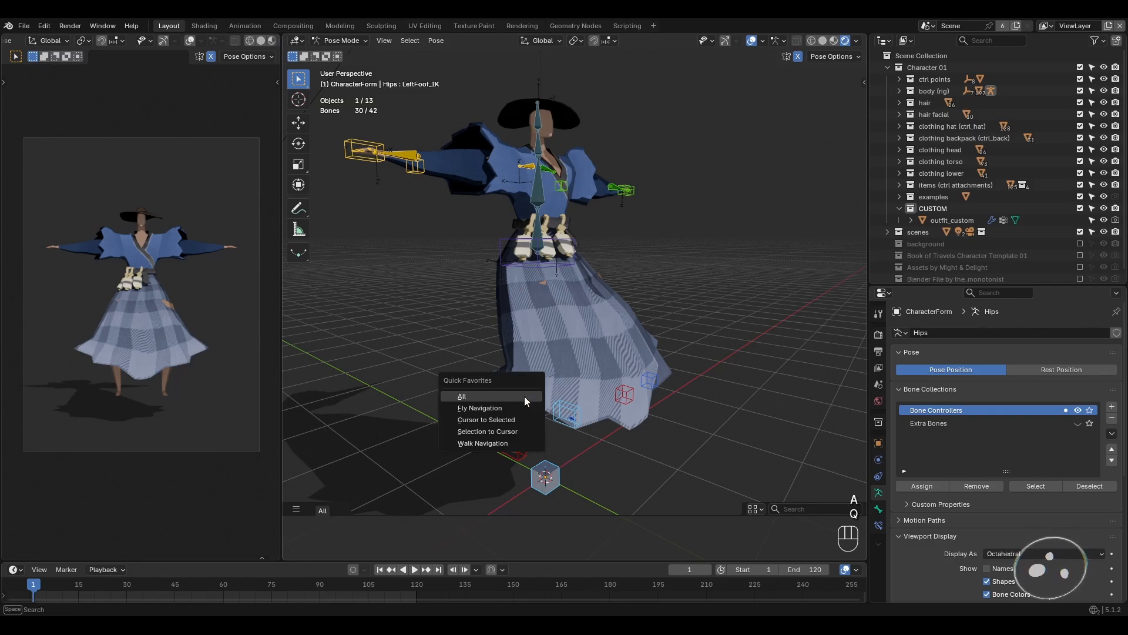
middle_click_drag(524, 399, 474, 352)
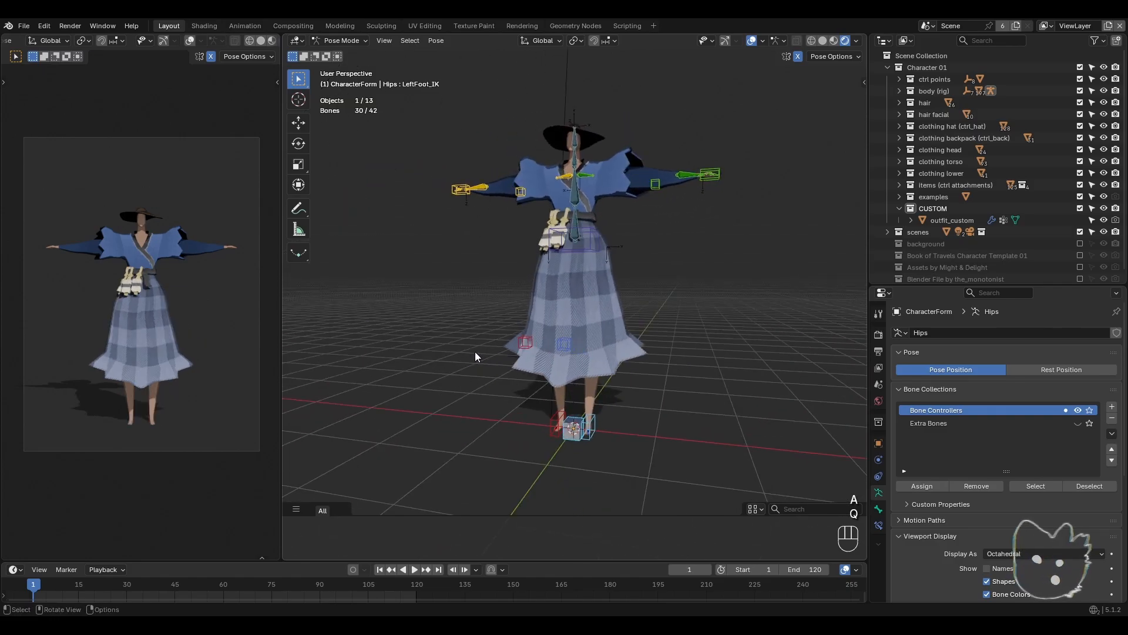
- Deselect all of the rig's bones and return the rig to Object Mode
left_click(593, 417)
middle_click_drag(593, 418, 496, 342)
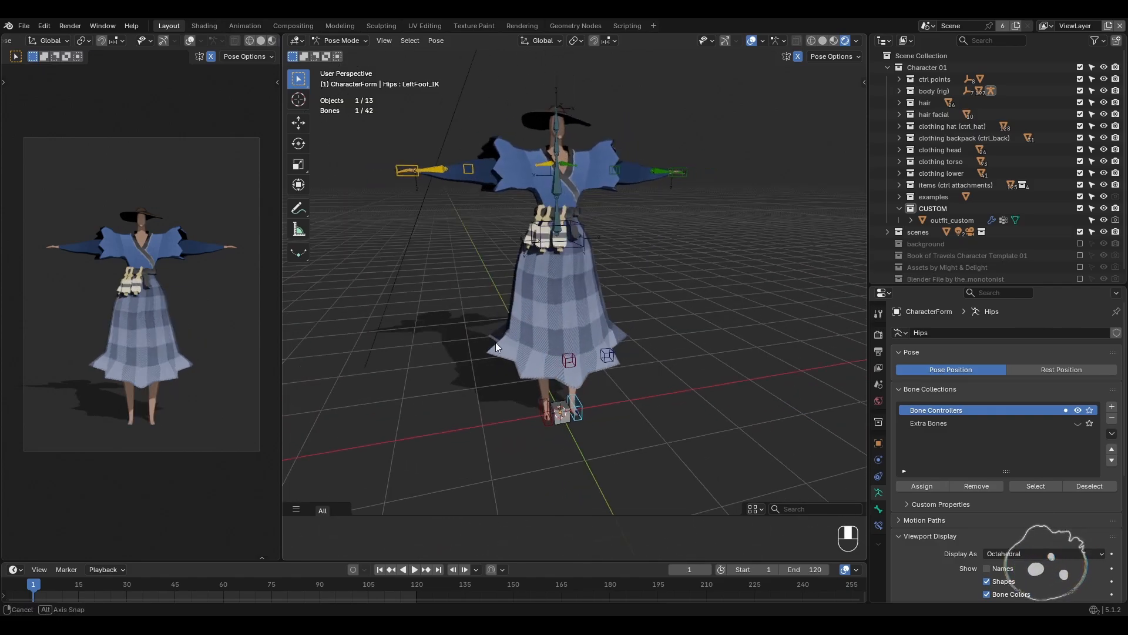
left_click(402, 168)
left_click(441, 312)
middle_click_drag(372, 316, 386, 324)
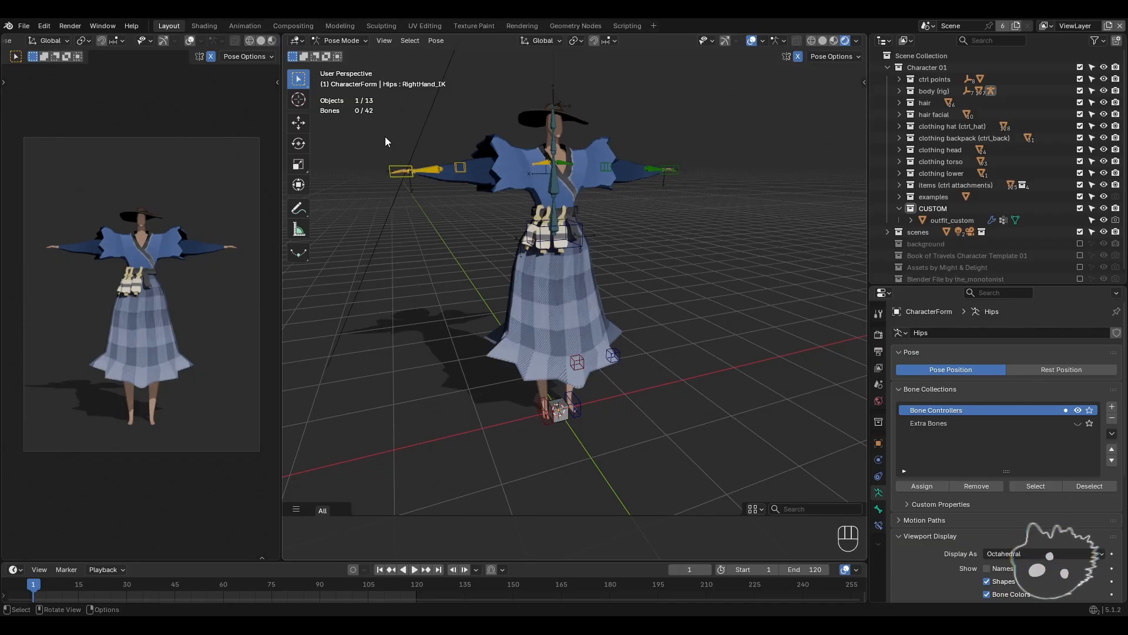
left_click(334, 40)
left_click(336, 54)
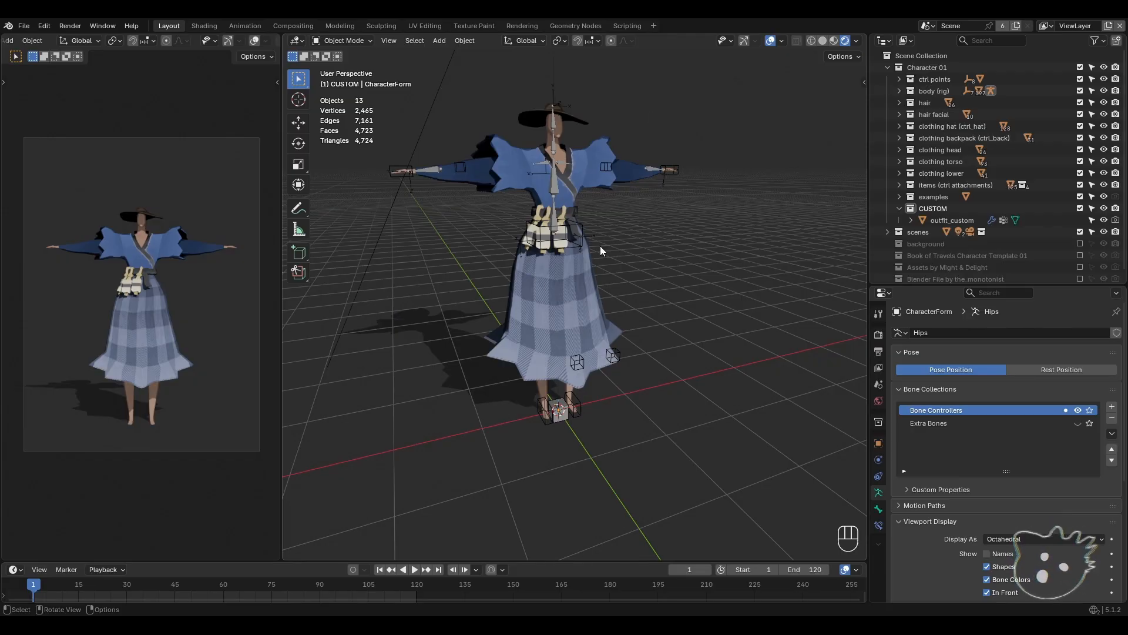
middle_click_drag(466, 341, 735, 320)
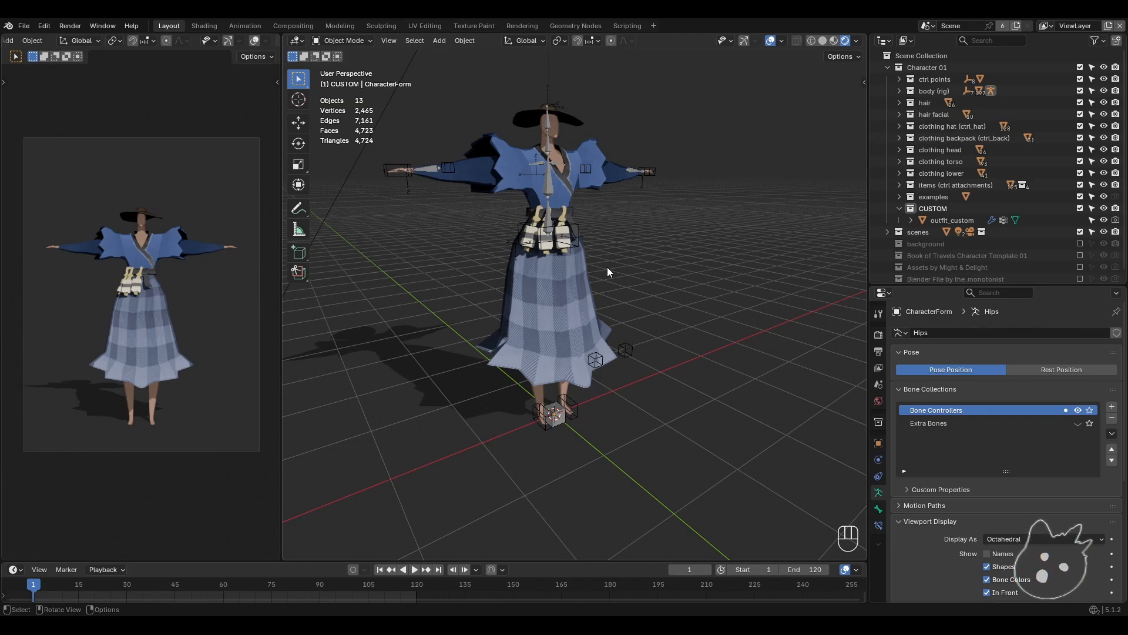
- Select the custom outfit and examine its position relative to the world origin and the character's feet from several angles
left_click(572, 292)
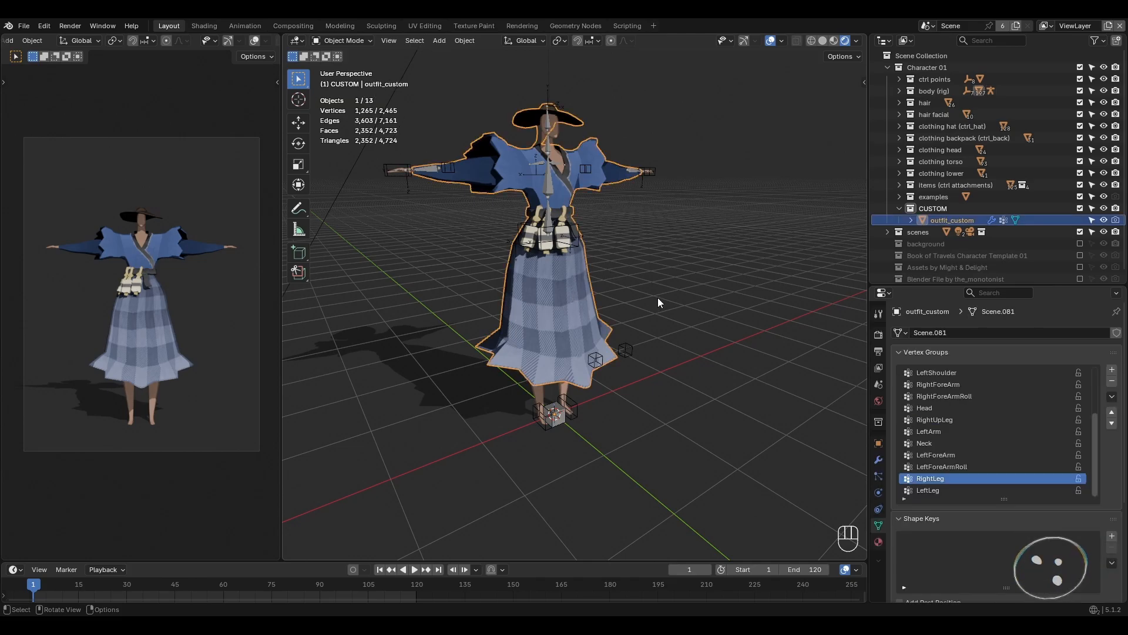
mouse_move(658, 298)
middle_mouse_down()
mouse_move(566, 296)
mouse_move(669, 295)
middle_mouse_up()
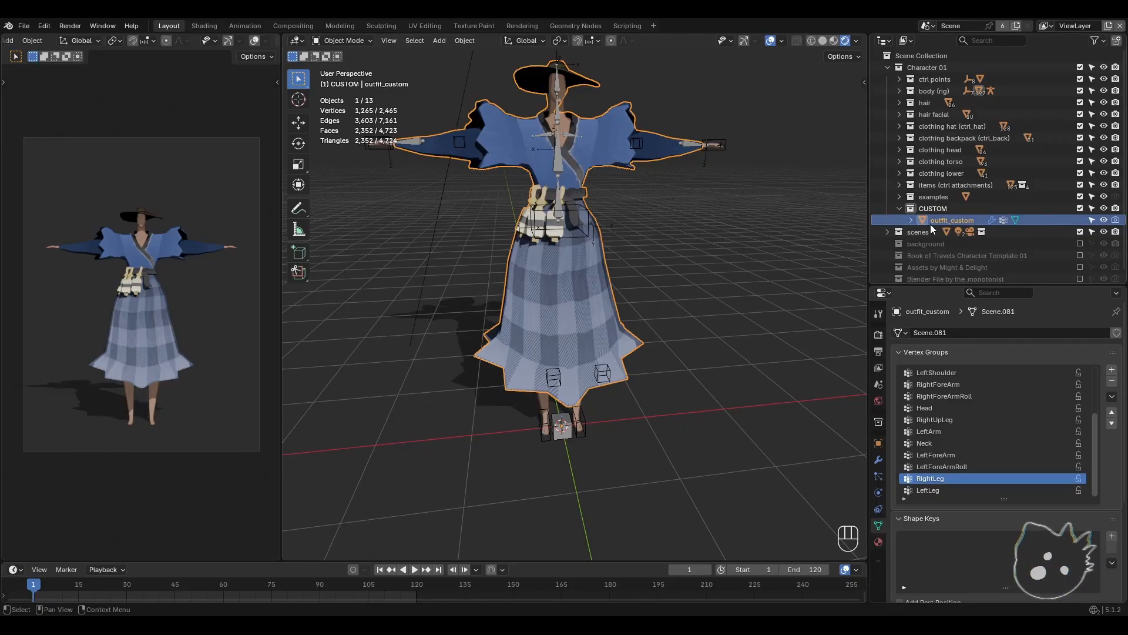
middle_click_drag(640, 269, 637, 294, "shift")
scroll(637, 294, "up", 2)
mouse_move(613, 395)
middle_mouse_down("shift")
mouse_move(609, 374)
mouse_move(629, 353)
mouse_move(634, 388)
middle_mouse_up("shift")
scroll(627, 353, "down", 3)
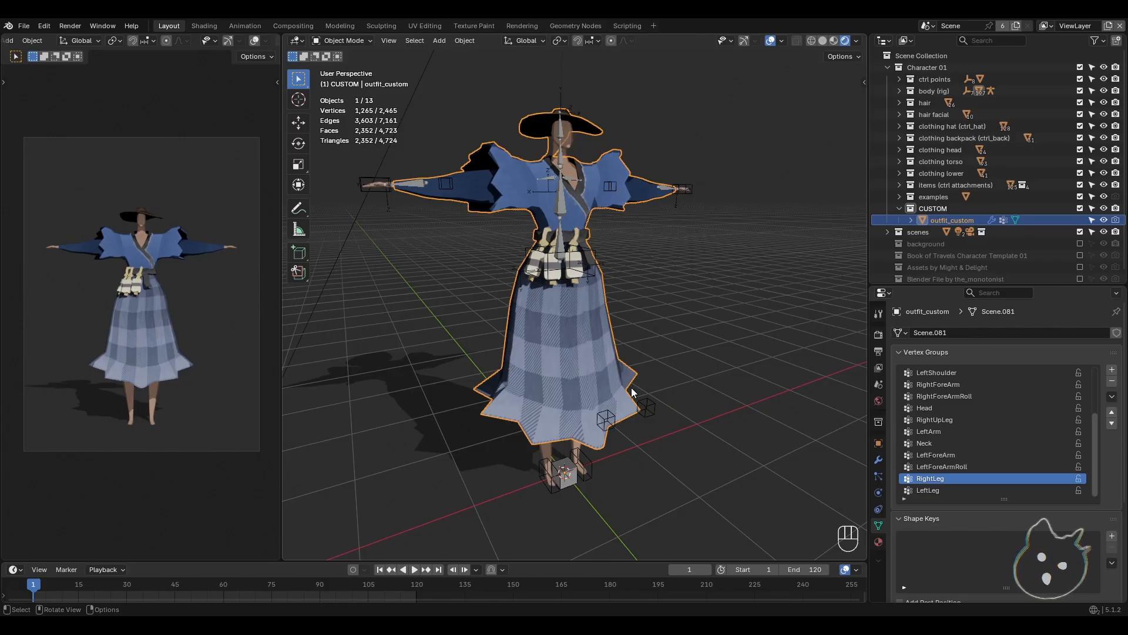
middle_click_drag(636, 387, 672, 390)
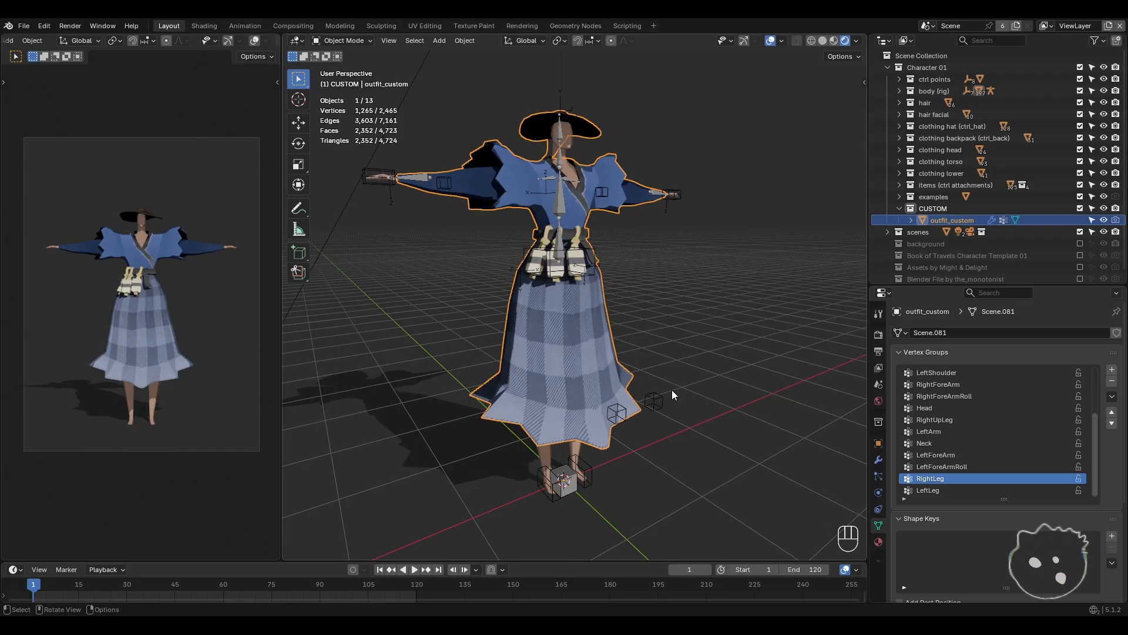
middle_click_drag(606, 363, 566, 440)
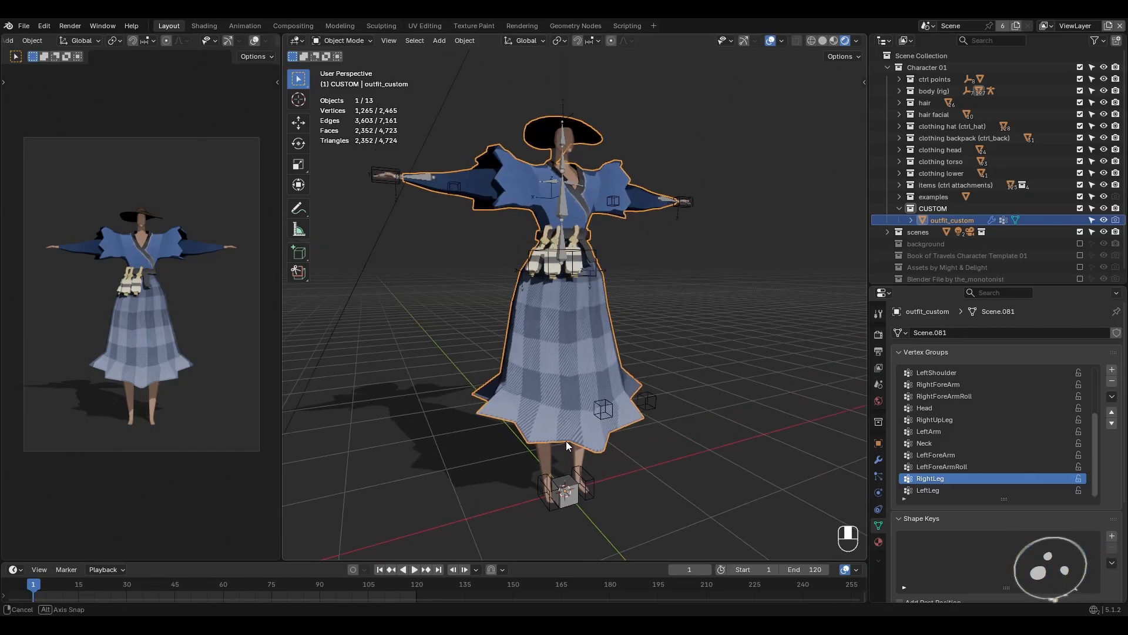
middle_click_drag(594, 504, 554, 396)
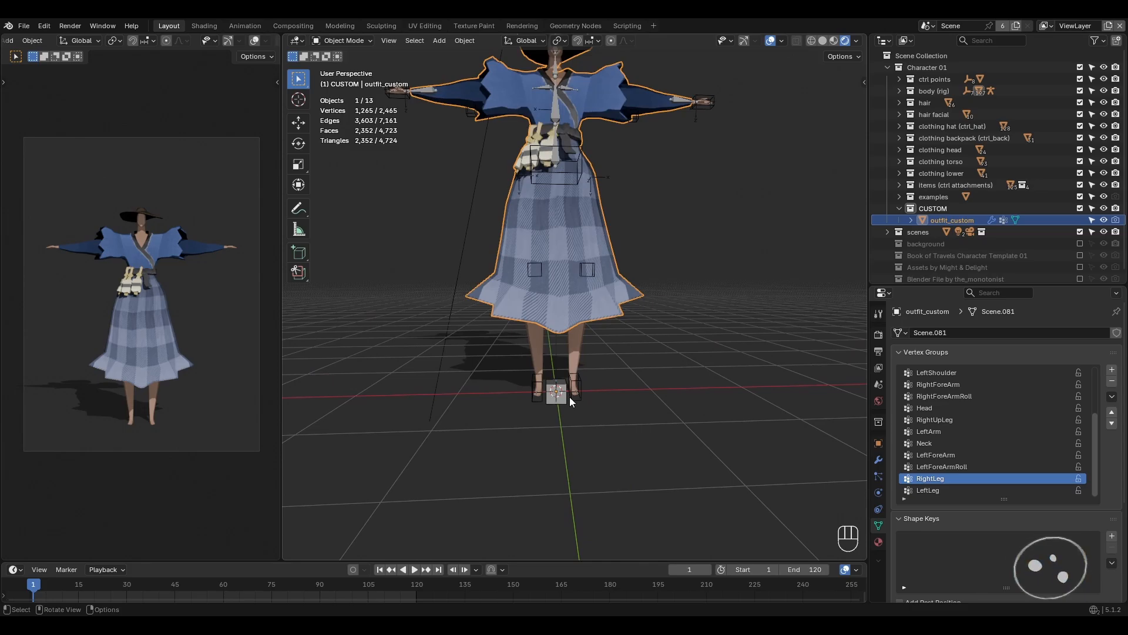
middle_click_drag(554, 391, 571, 429)
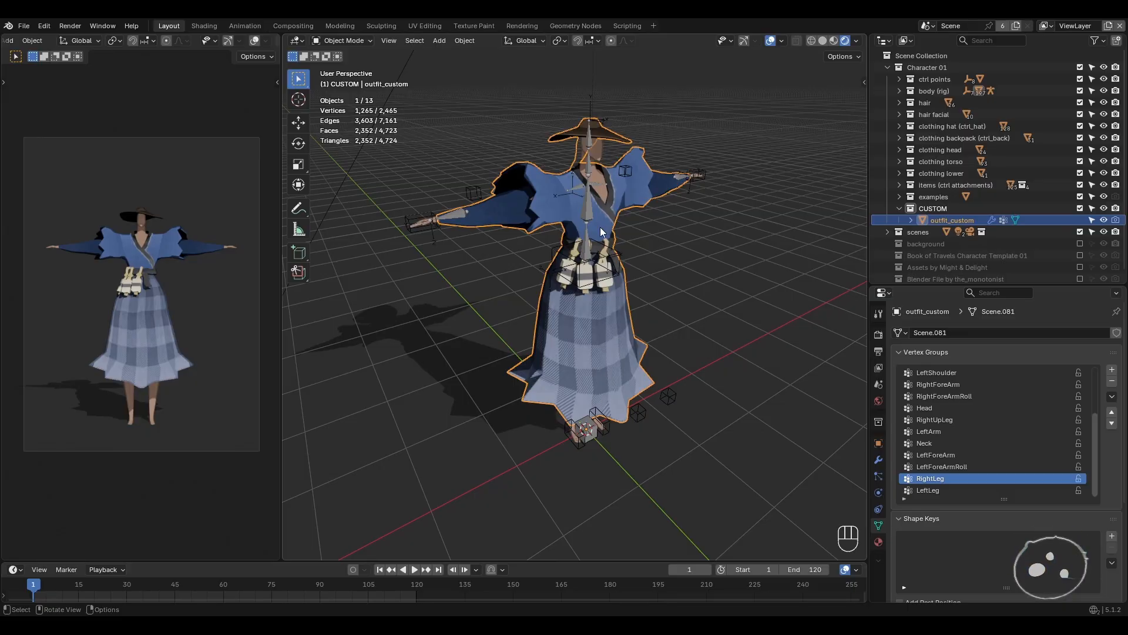
- Try moving the whole character rig away from the world origin, undo the move, and deselect everything
left_click(587, 209)
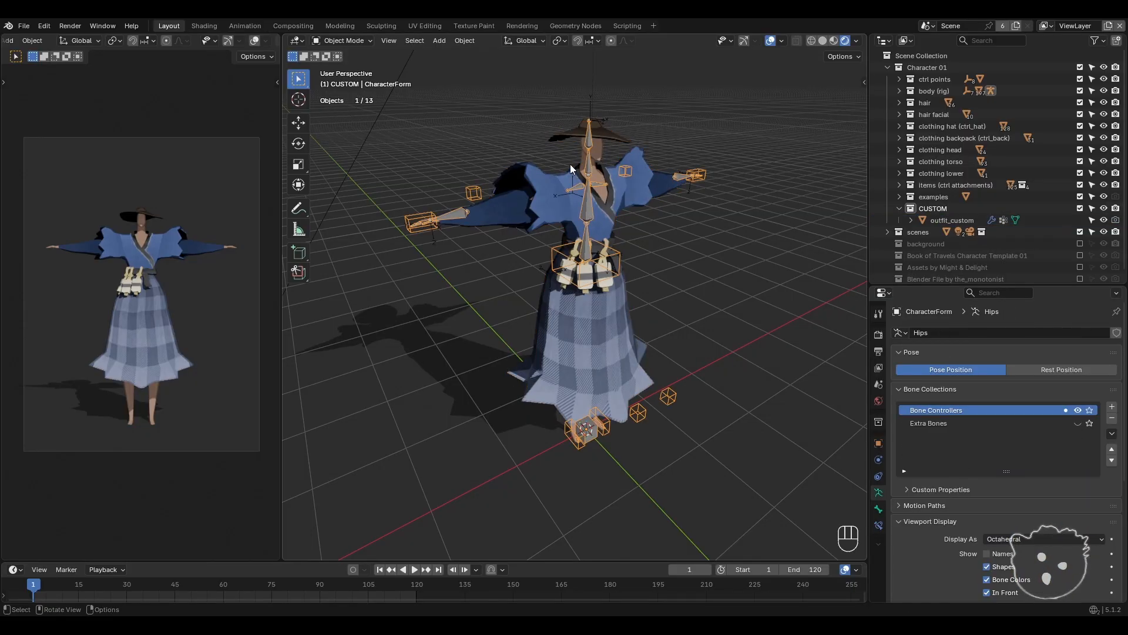
left_click(602, 130)
left_click(587, 432)
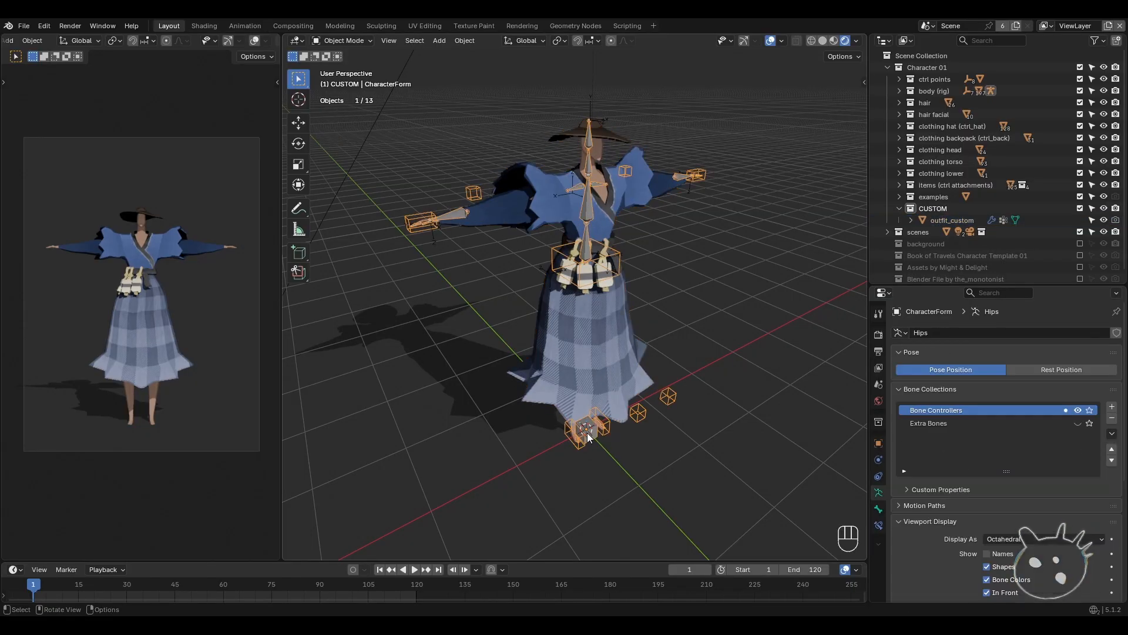
middle_click_drag(587, 433, 619, 421)
scroll(581, 399, "up", 3)
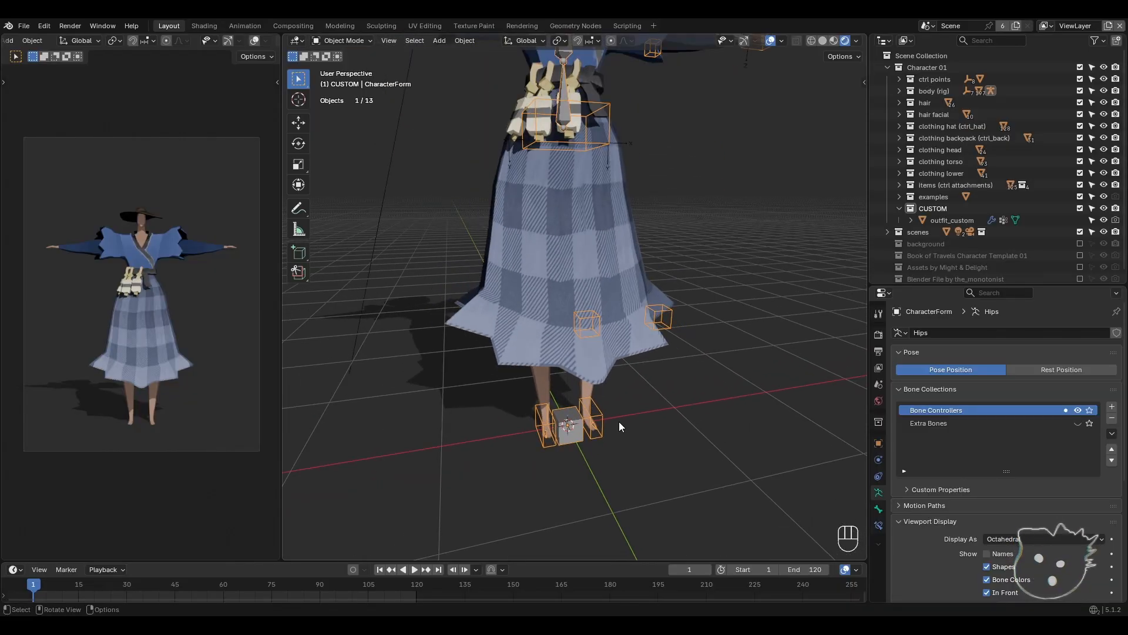
key("g")
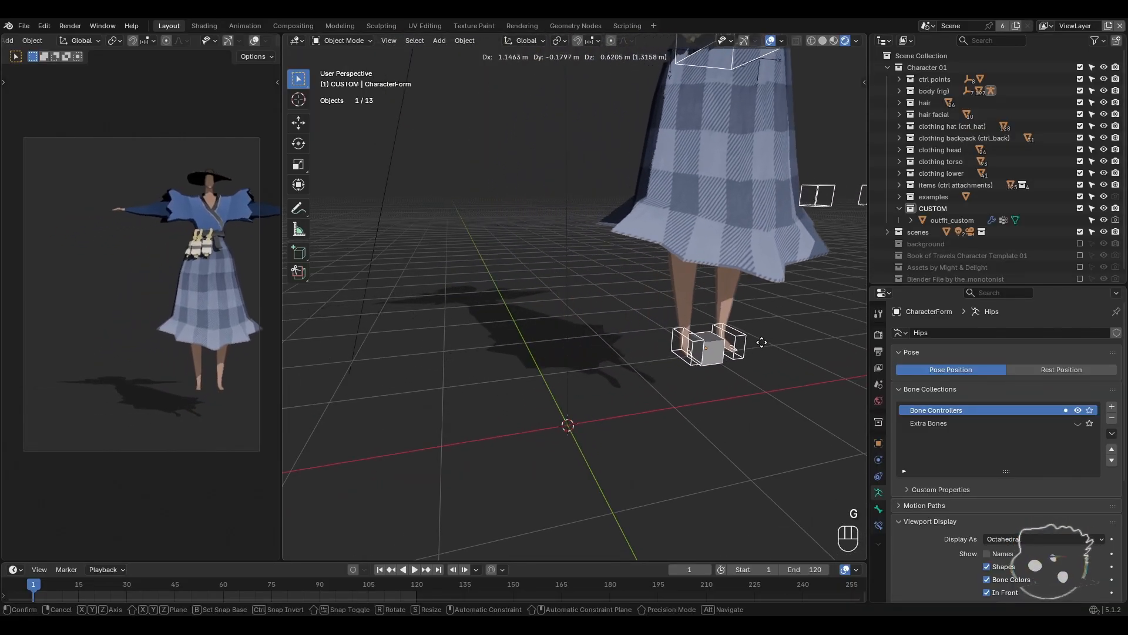
left_click(789, 330)
middle_click_drag(789, 329, 729, 364)
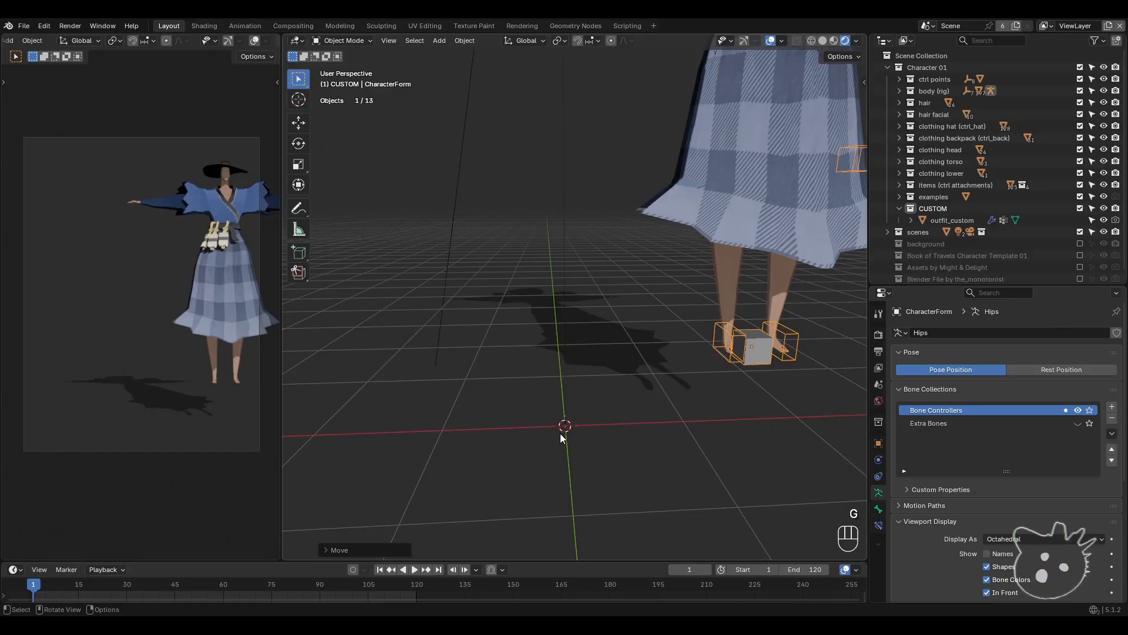
key("ctrl+z")
mouse_move(551, 430)
middle_mouse_down()
mouse_move(506, 443)
mouse_move(570, 441)
middle_mouse_up()
left_click(506, 443)
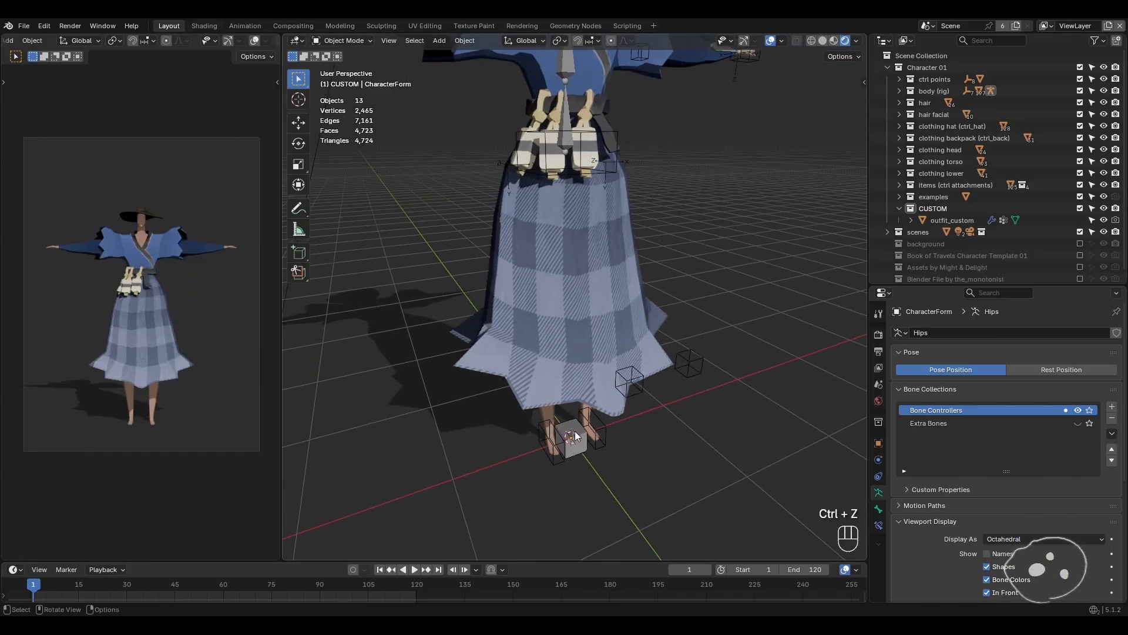
- Select the custom outfit object, keeping the character's feet and the world origin in view
scroll(576, 443, "down", 3)
left_click(573, 319)
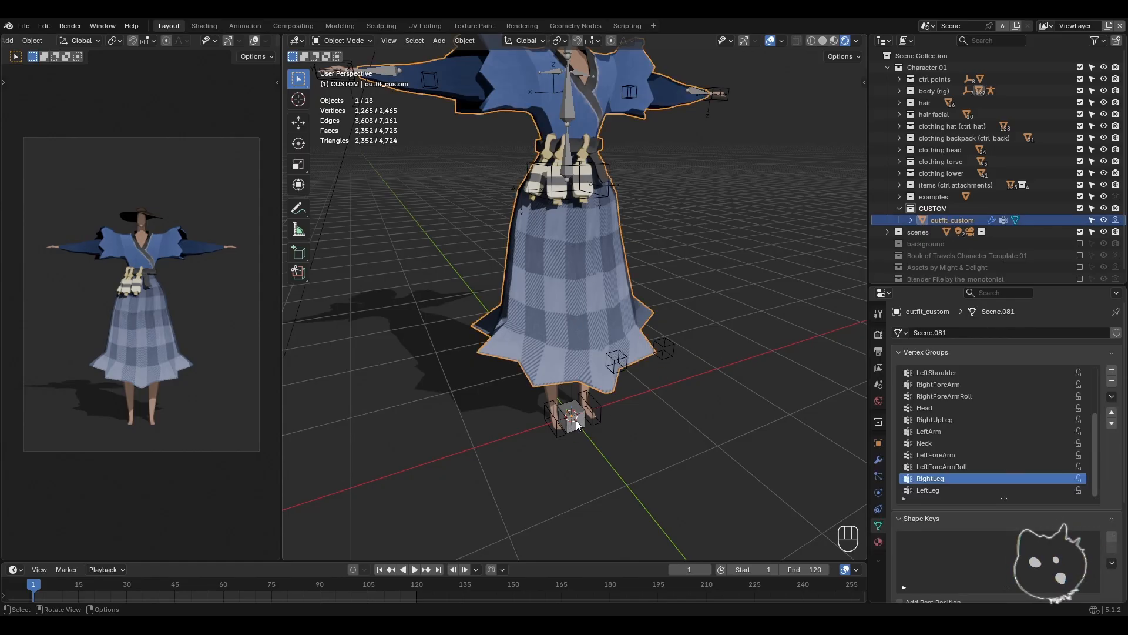
middle_click_drag(626, 432, 621, 445, "shift")
middle_click_drag(621, 445, 607, 428)
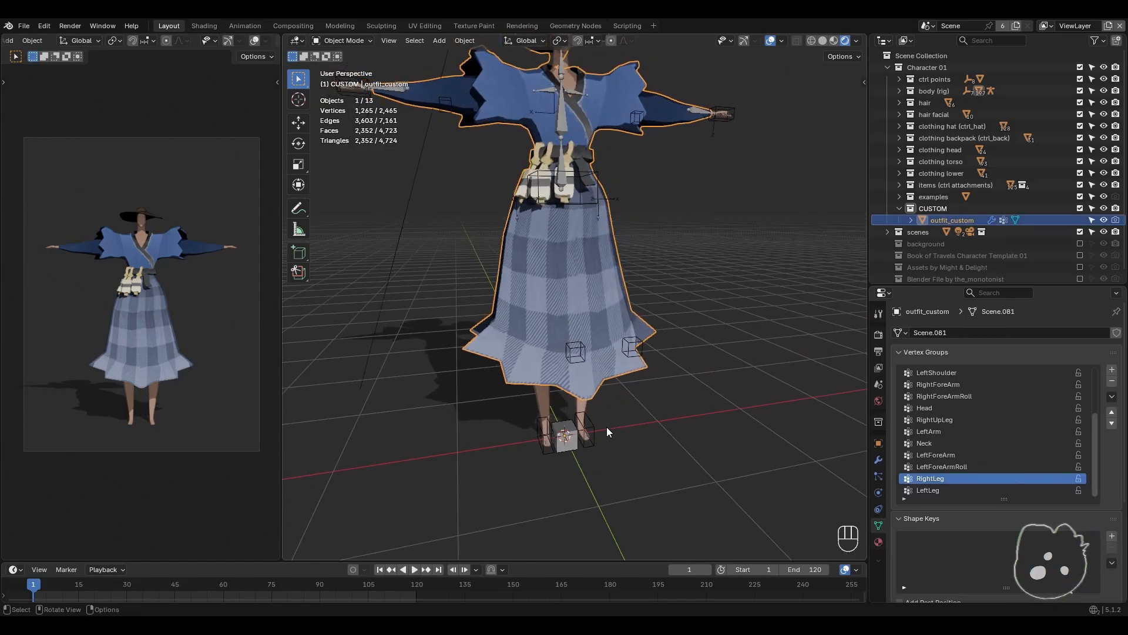
- Place the 3D cursor at several different spots around the character
key("shift")
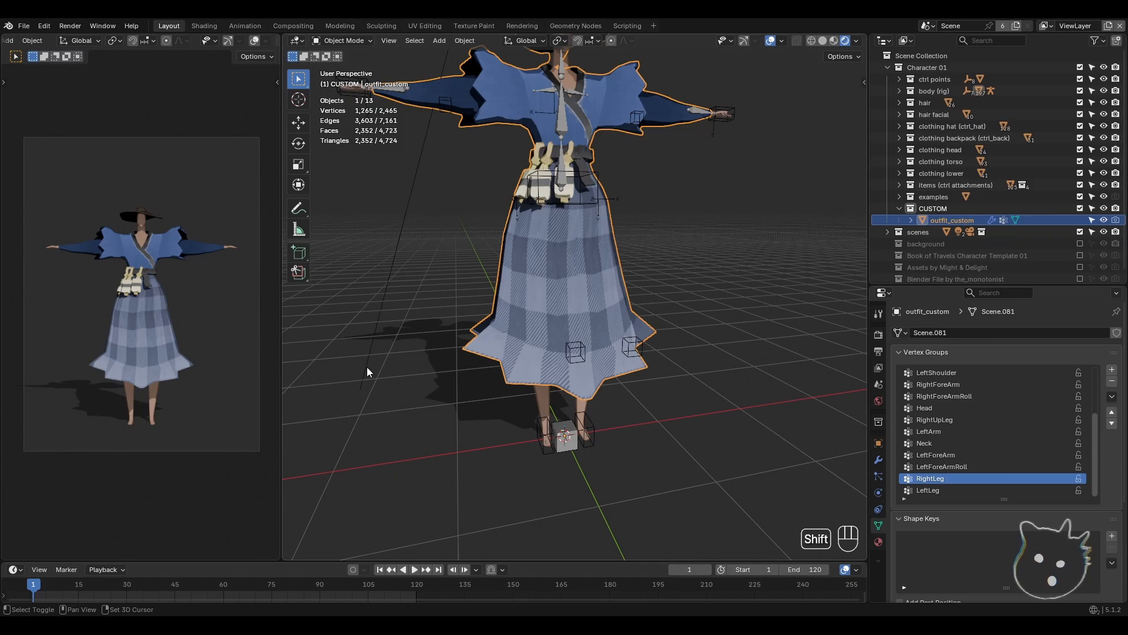
right_click(395, 337, "shift")
right_click(390, 434, "shift")
right_click(472, 493, "shift")
right_click(682, 445, "shift")
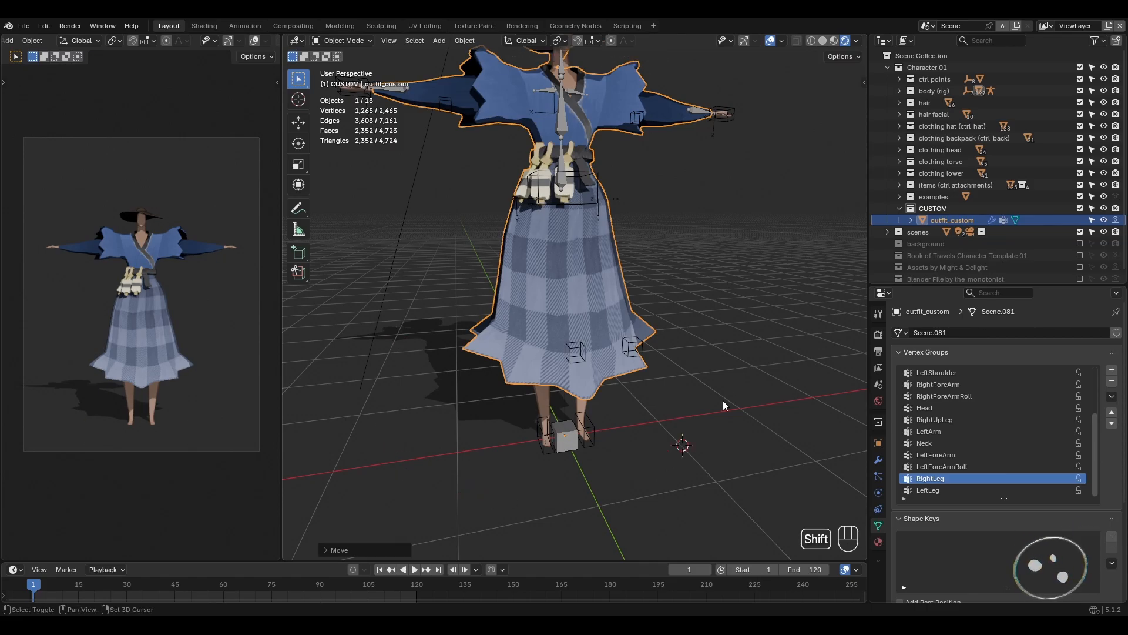
right_click(737, 336, "shift")
right_click(411, 483, "shift")
- Snap the 3D cursor to the world origin and set the custom outfit's origin to the 3D cursor
key("space")
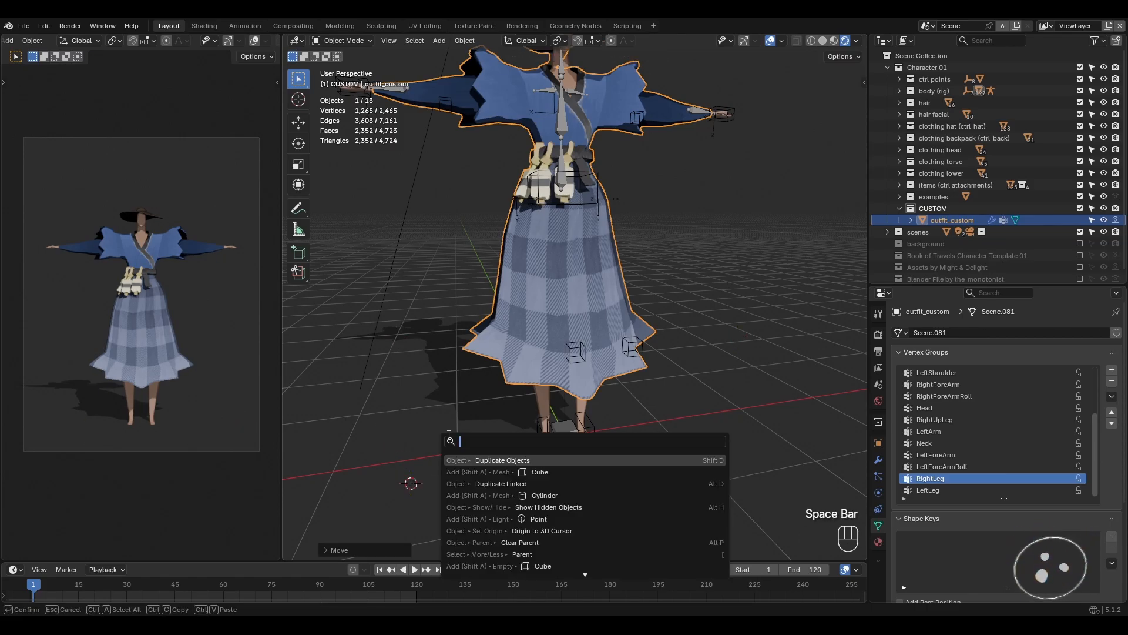
type("cursor to ")
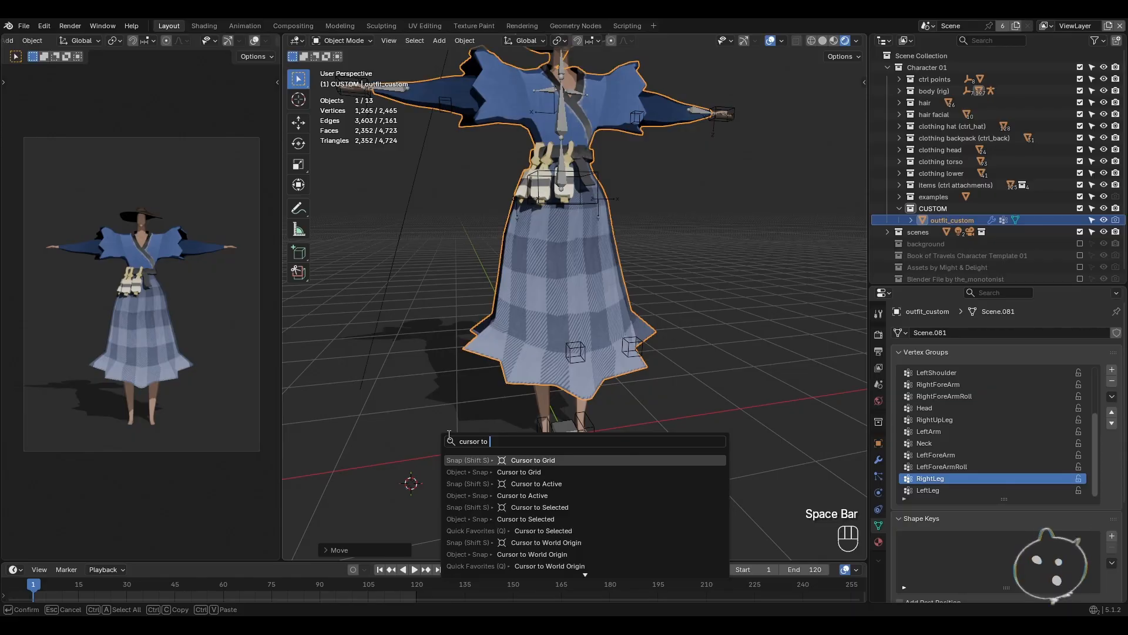
type("or")
left_click(539, 462)
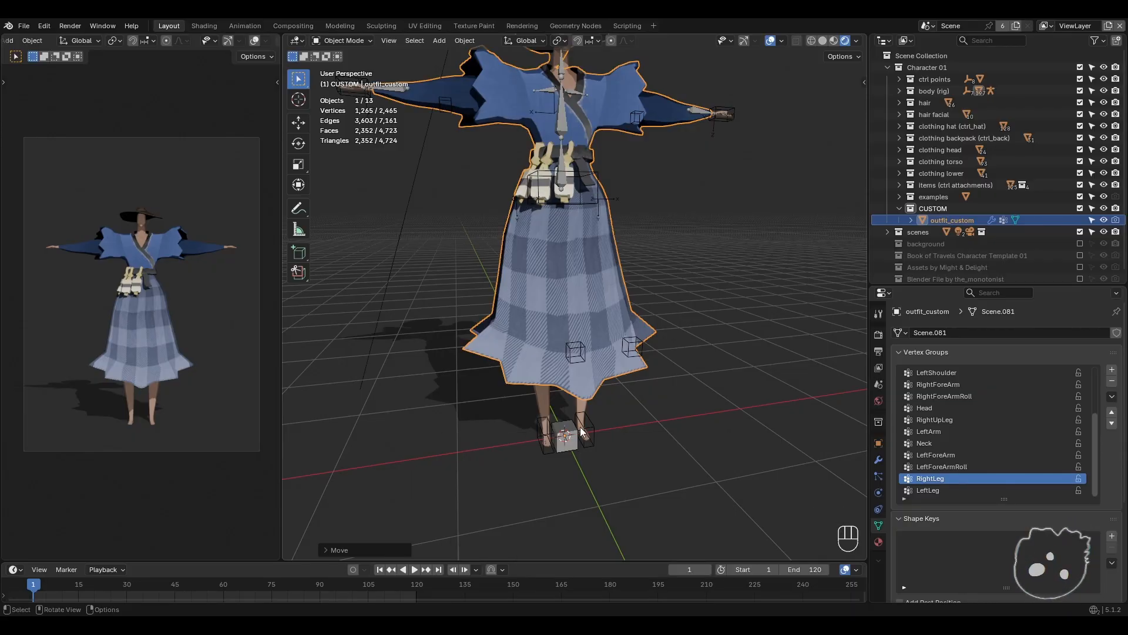
key("space")
type("set or")
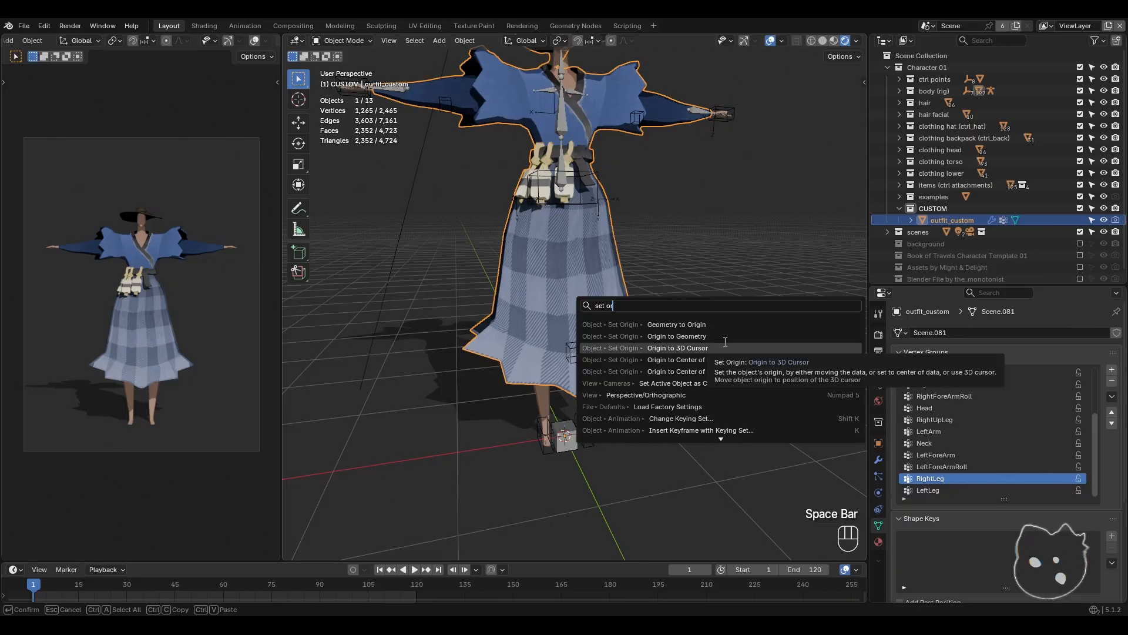
left_click(684, 348)
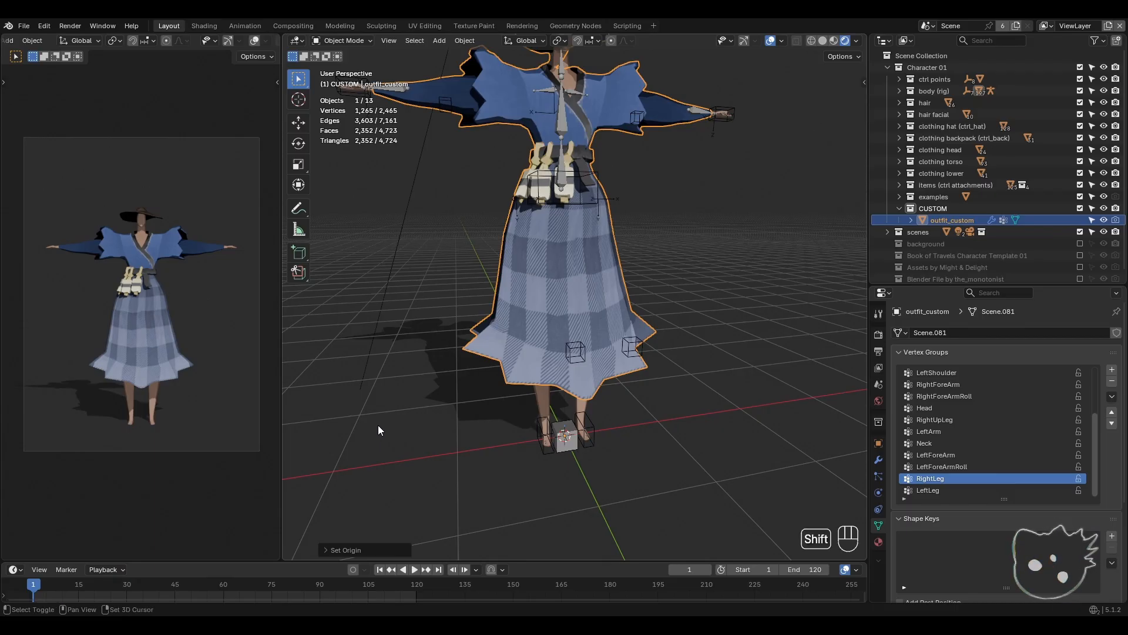
- Place the 3D cursor well away from the character, set the outfit's origin to it, and test moving the outfit
middle_click_drag(378, 426, 421, 419, "shift")
right_click(364, 329, "shift")
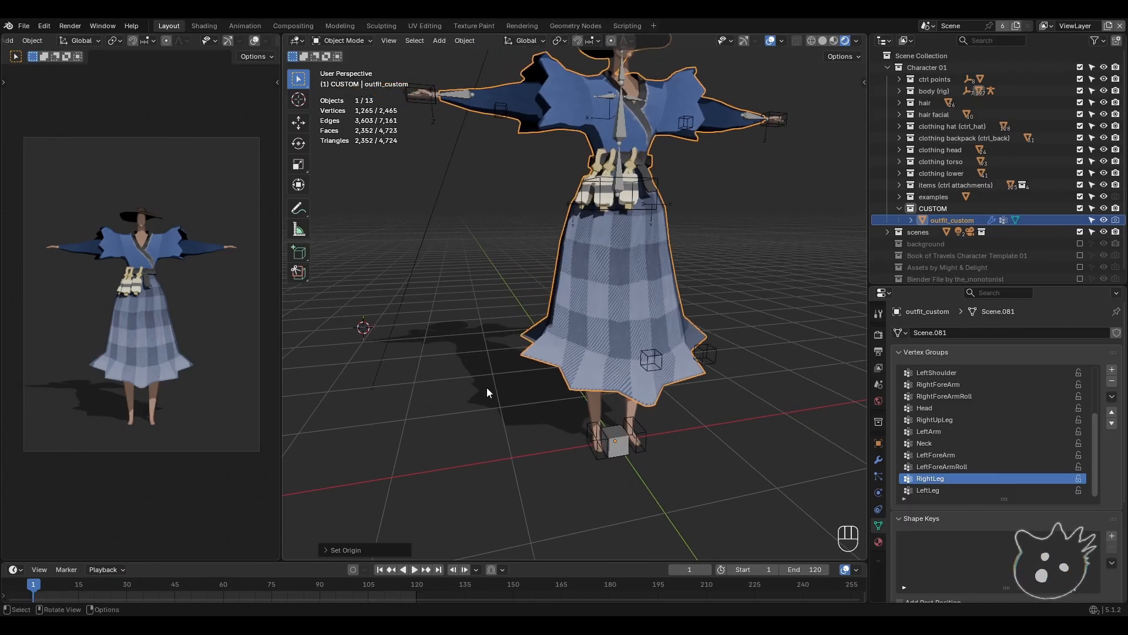
key("space")
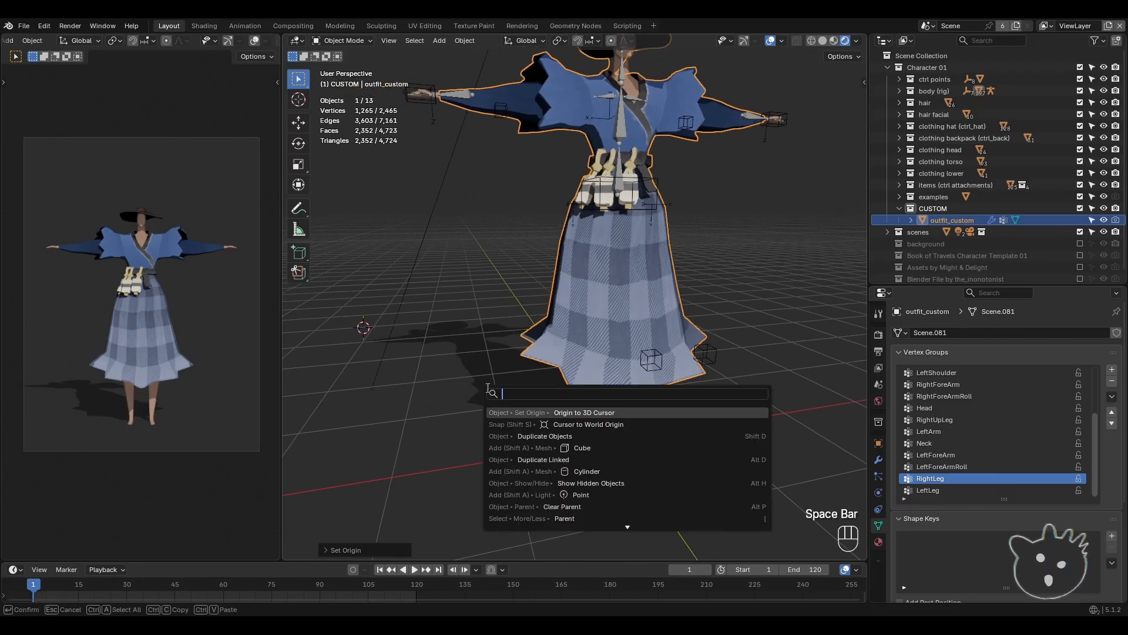
left_click(572, 412)
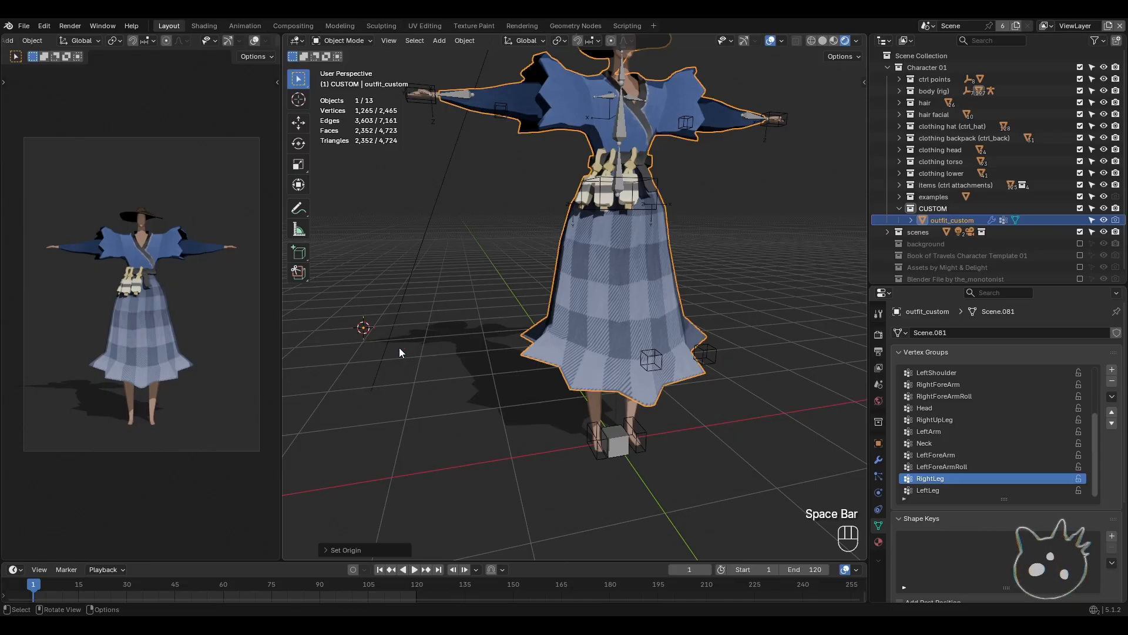
key("g")
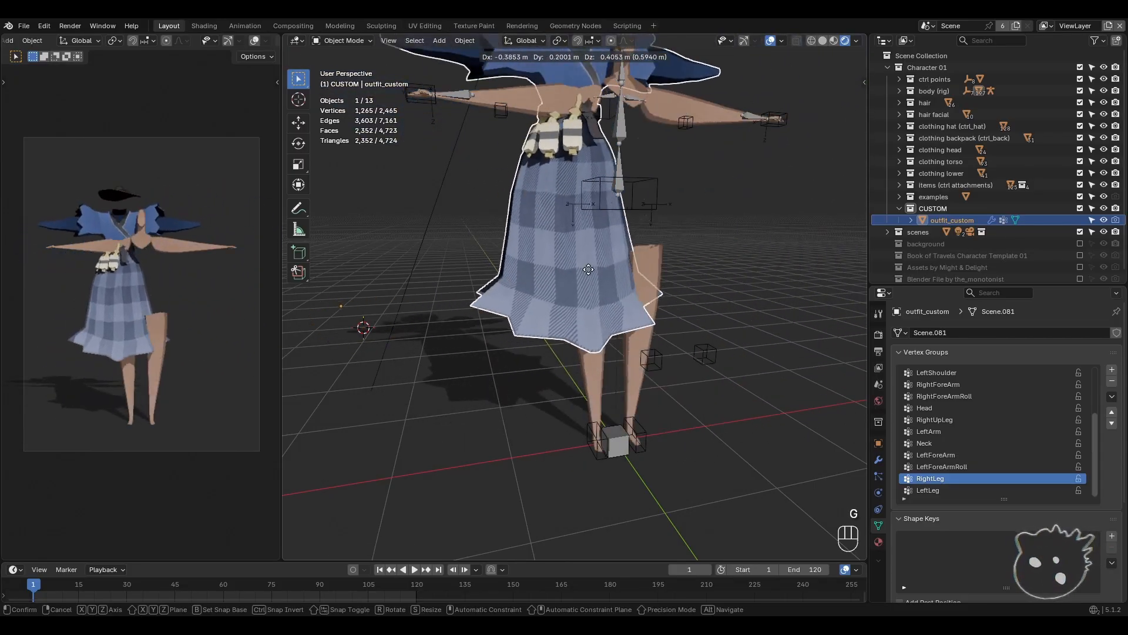
right_click(416, 332)
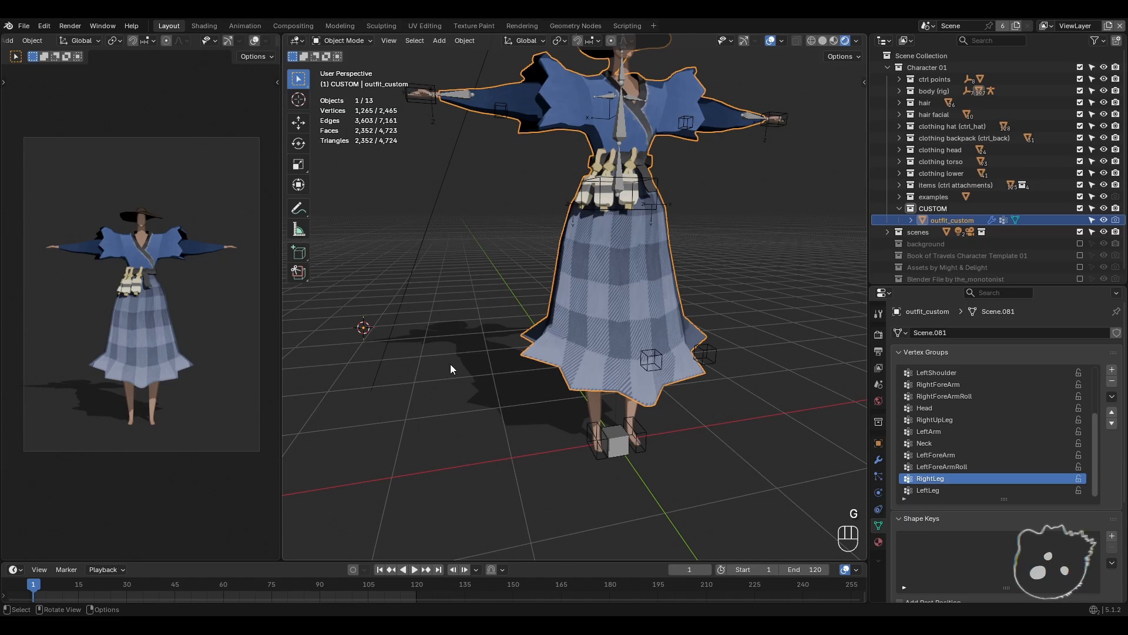
- Return the 3D cursor to the world origin, set the outfit's origin to it again, and deselect the outfit
key("q")
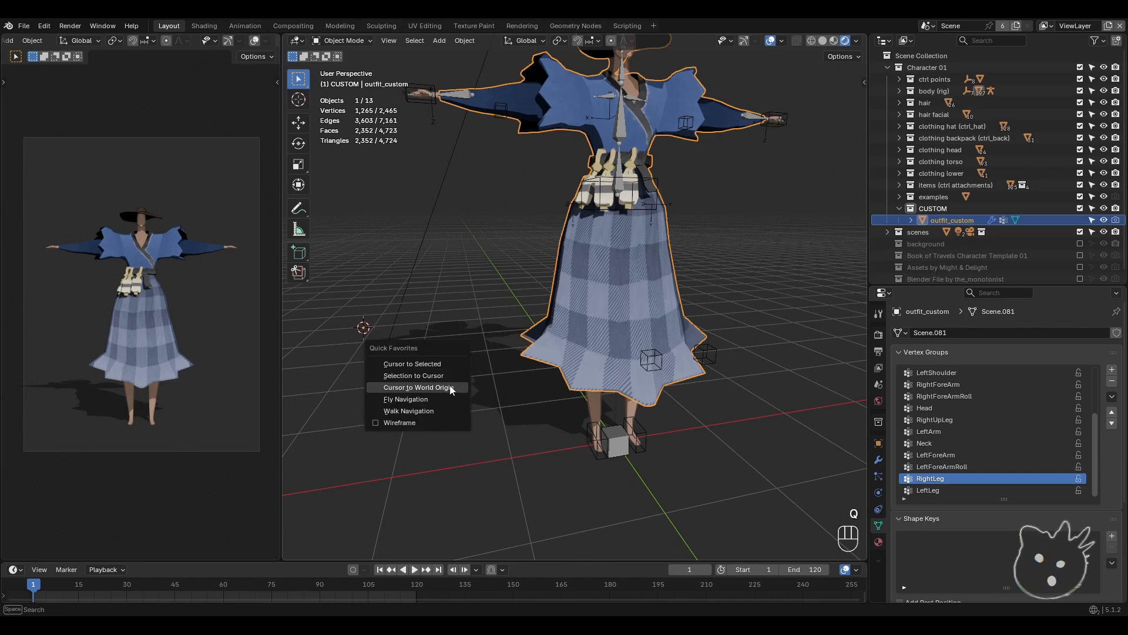
left_click(449, 386)
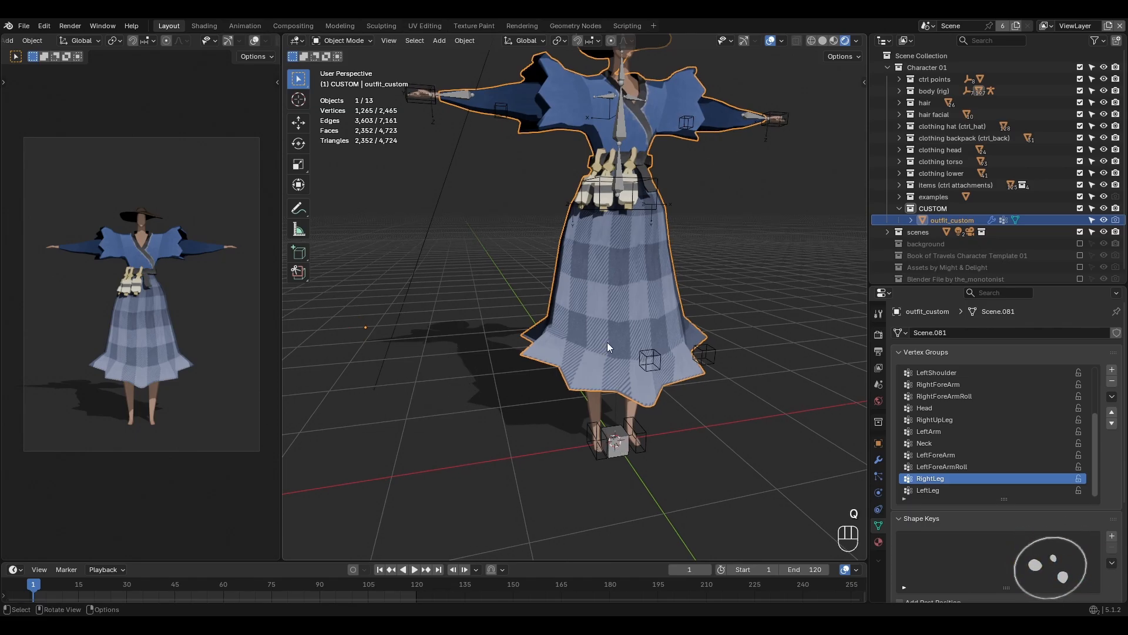
key("space")
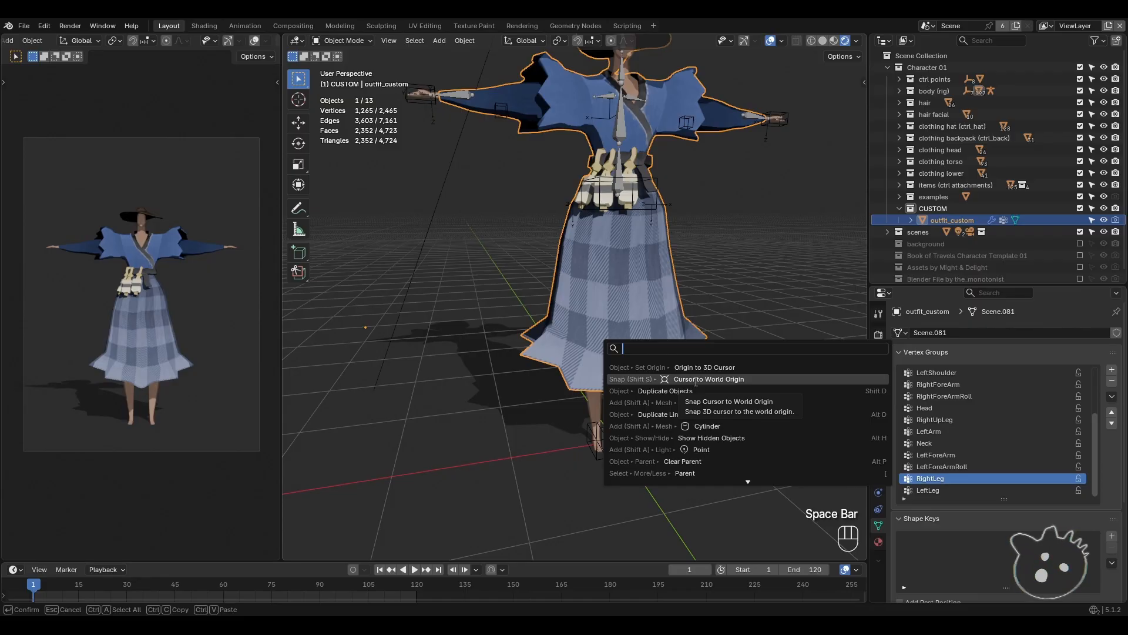
left_click(694, 369)
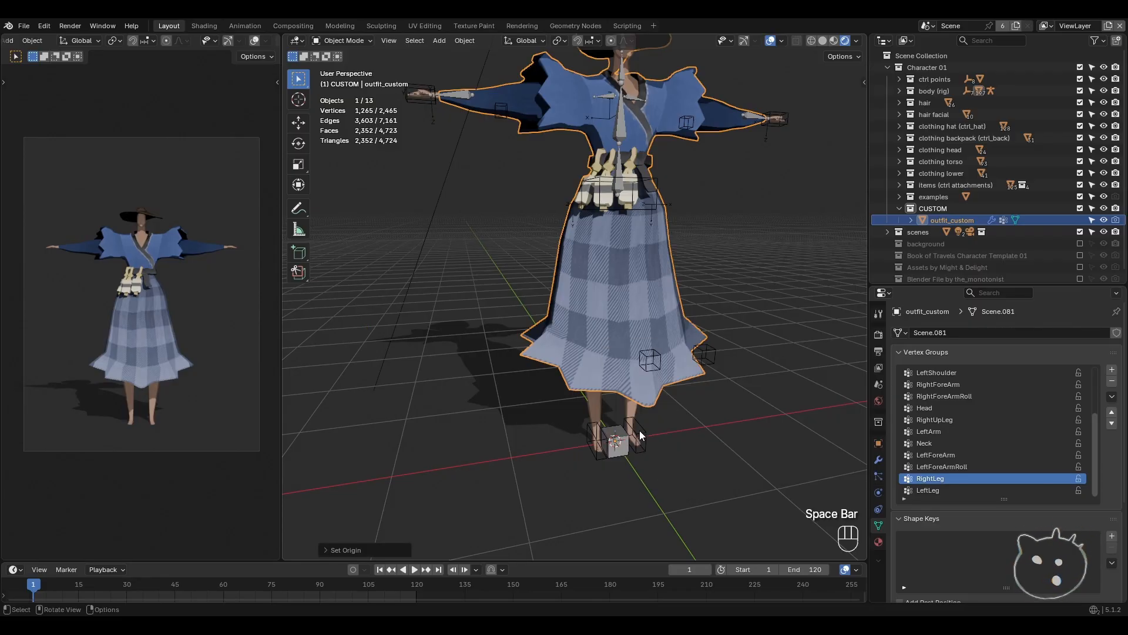
left_click(711, 445)
- Reselect the custom outfit, inspect it isolated in Local View, and return to the full scene
middle_click_drag(736, 383, 693, 410, "shift")
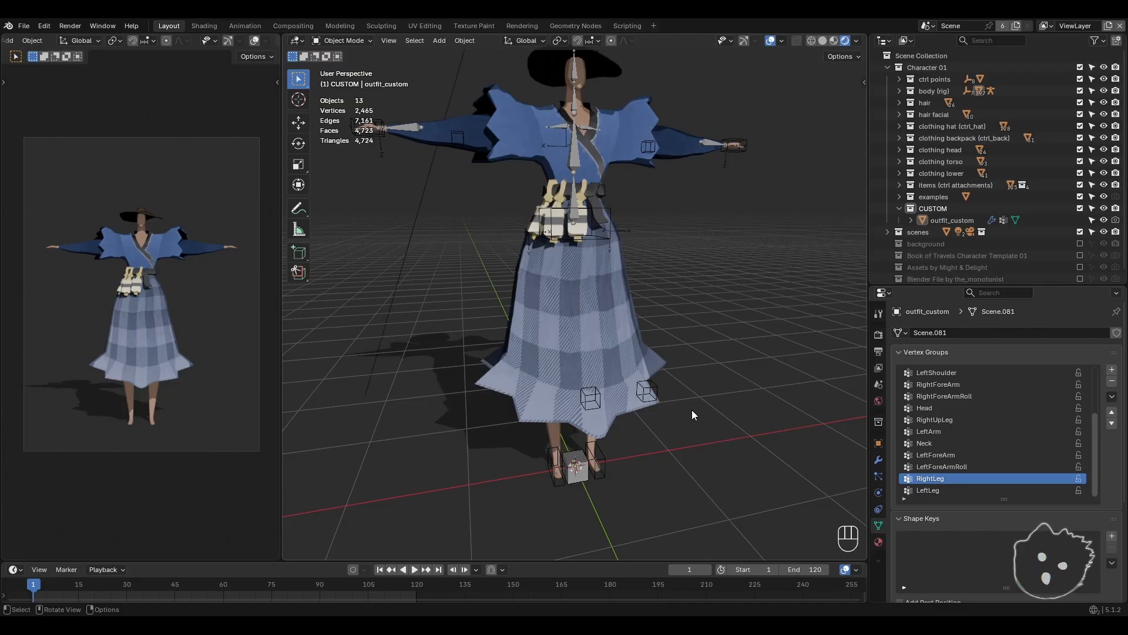
left_click(608, 346)
middle_click_drag(608, 346, 605, 390, "shift")
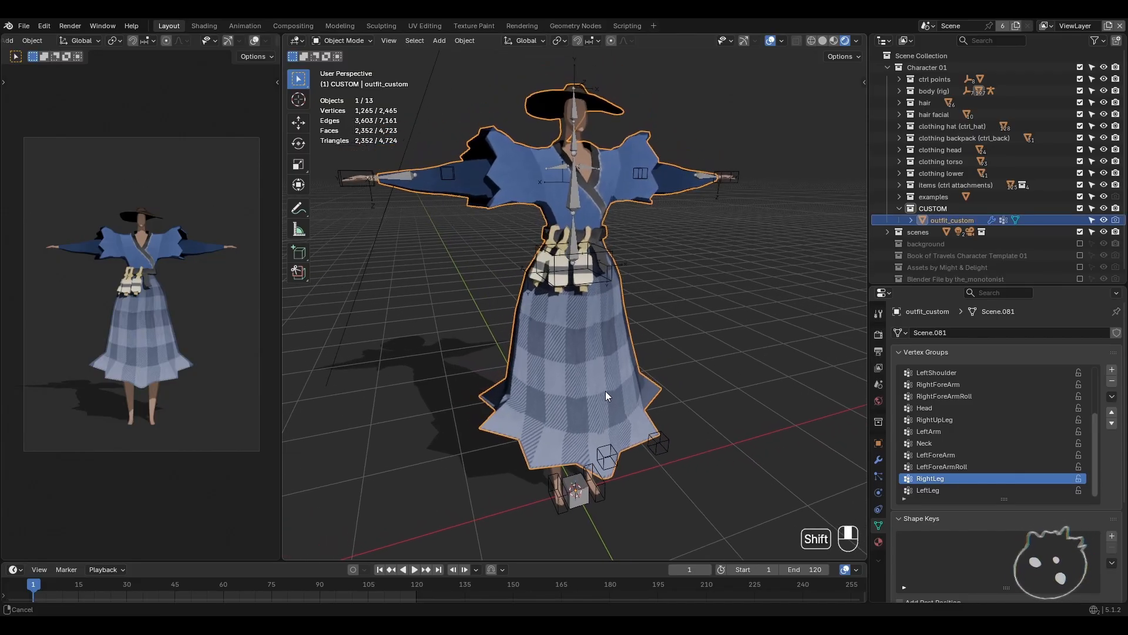
scroll(605, 390, "down", 1)
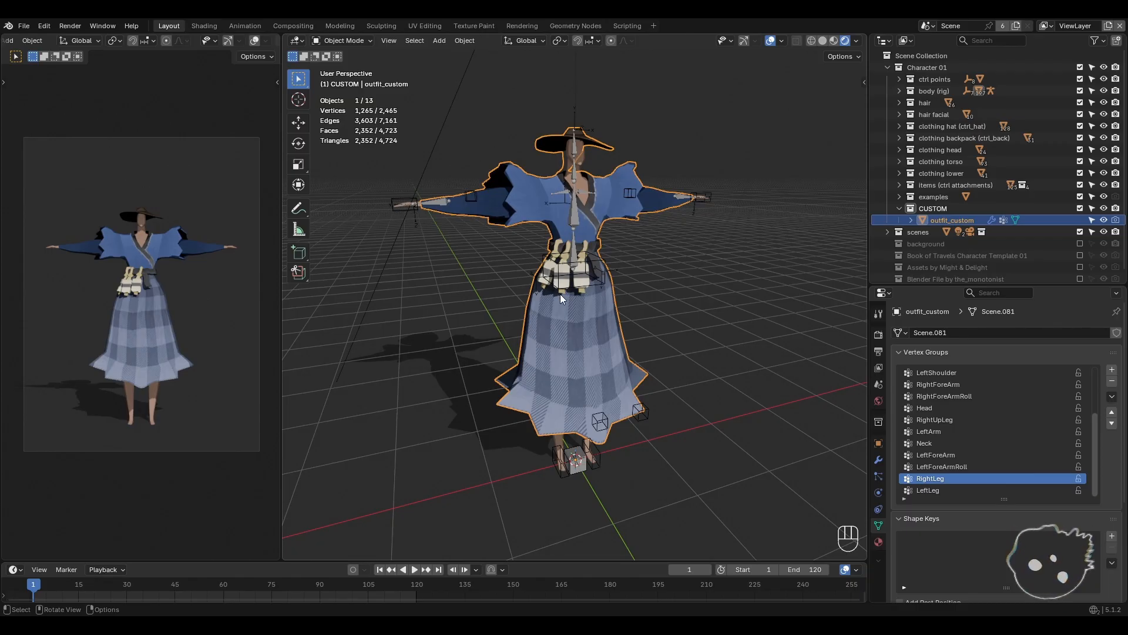
key("KP_Divide")
middle_click_drag(559, 294, 576, 337)
key("KP_Divide")
left_click(24, 25)
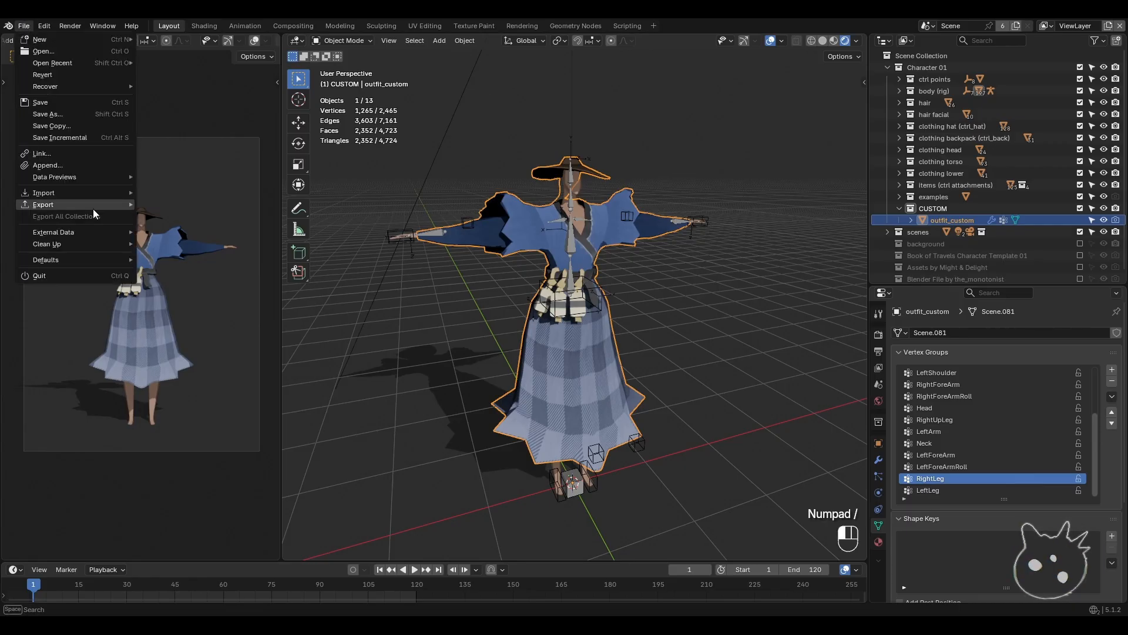
mouse_move(69, 207)
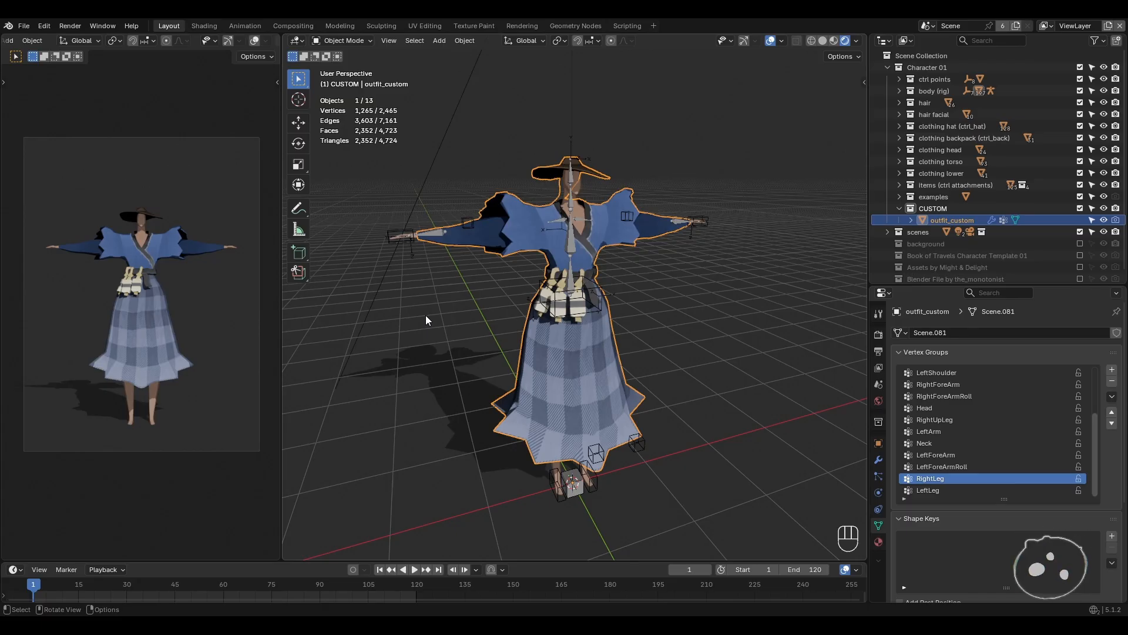
left_click(472, 304)
left_click(513, 237)
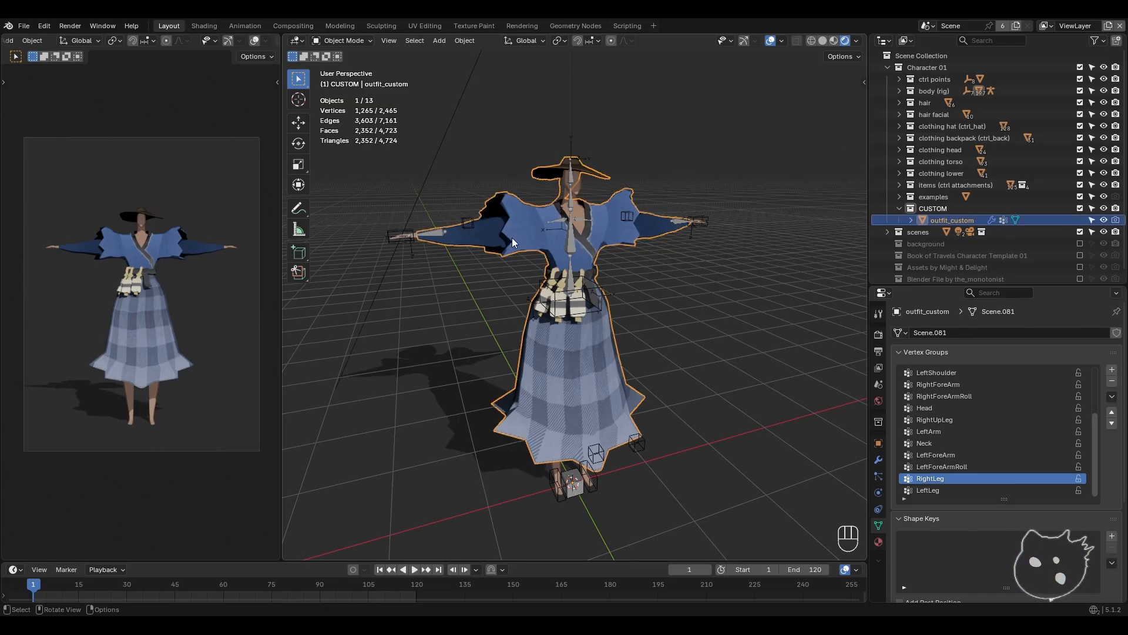
left_click(24, 26)
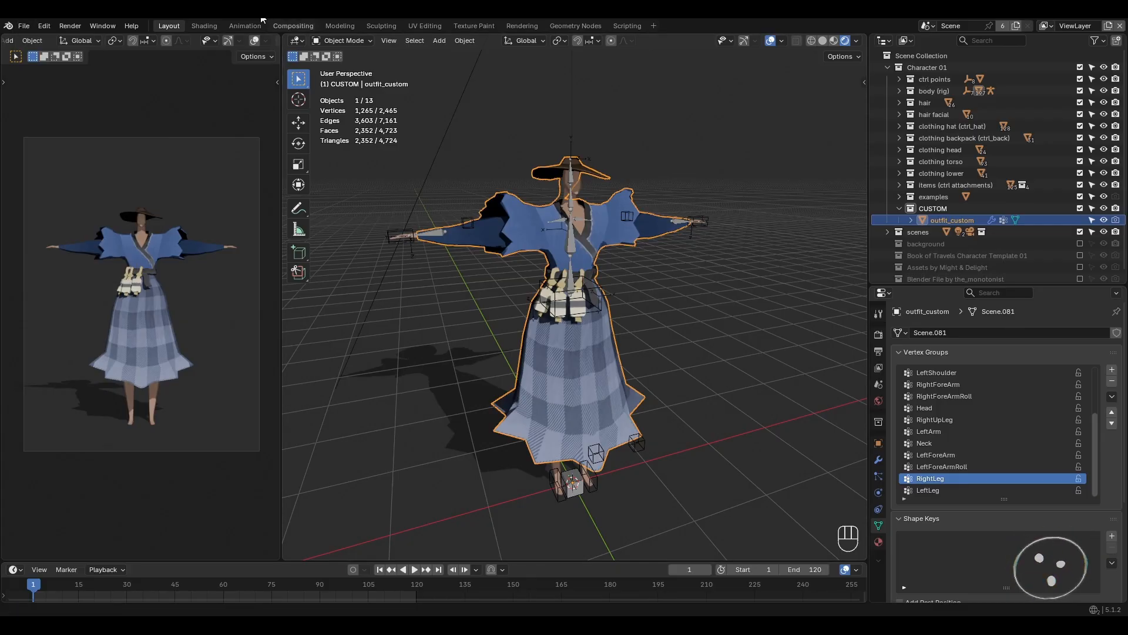
- Examine the texture and shader node setup of the outfit's mat_outfit_custom_01 material in the Shading workspace
left_click(204, 25)
scroll(465, 464, "down", 2)
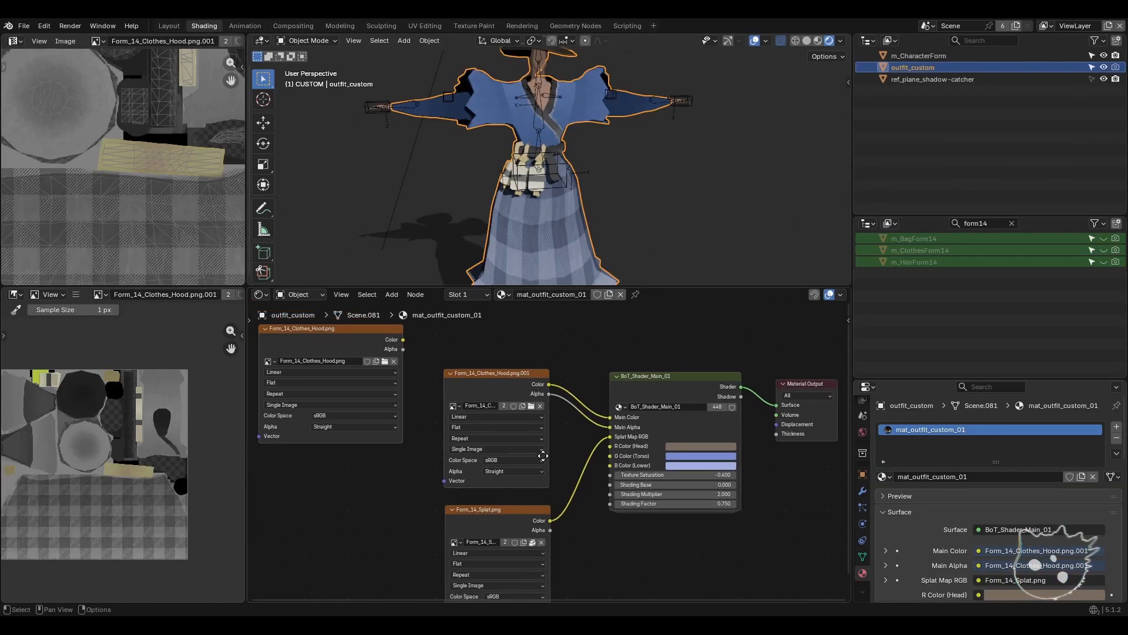
middle_click_drag(544, 481, 526, 448)
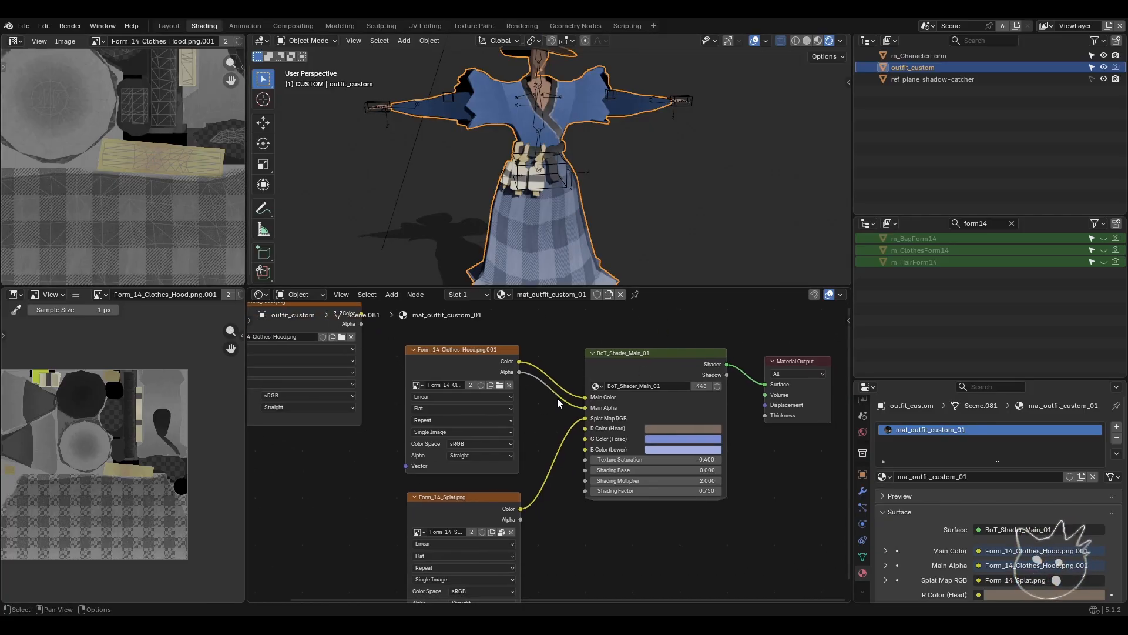
middle_click_drag(557, 397, 565, 432)
scroll(565, 431, "down", 1)
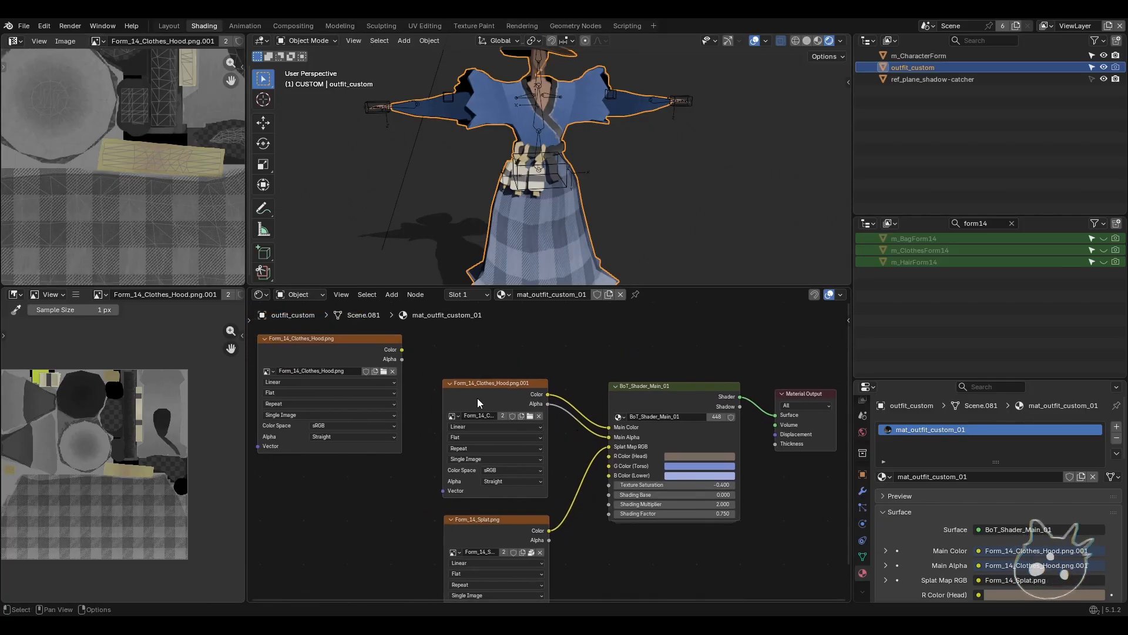
middle_click_drag(557, 448, 565, 407)
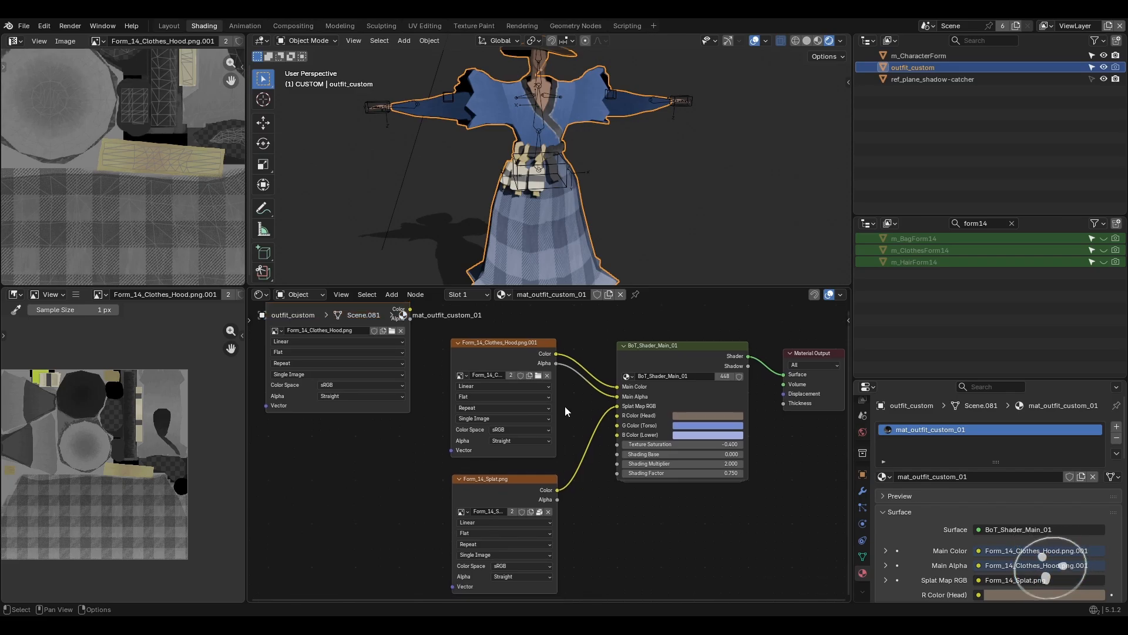
- Display the Form_14_Splat.png texture in the image views and examine its colour regions alongside the BoT_Shader_Main_01 node settings
left_click(512, 488)
scroll(100, 446, "up", 3)
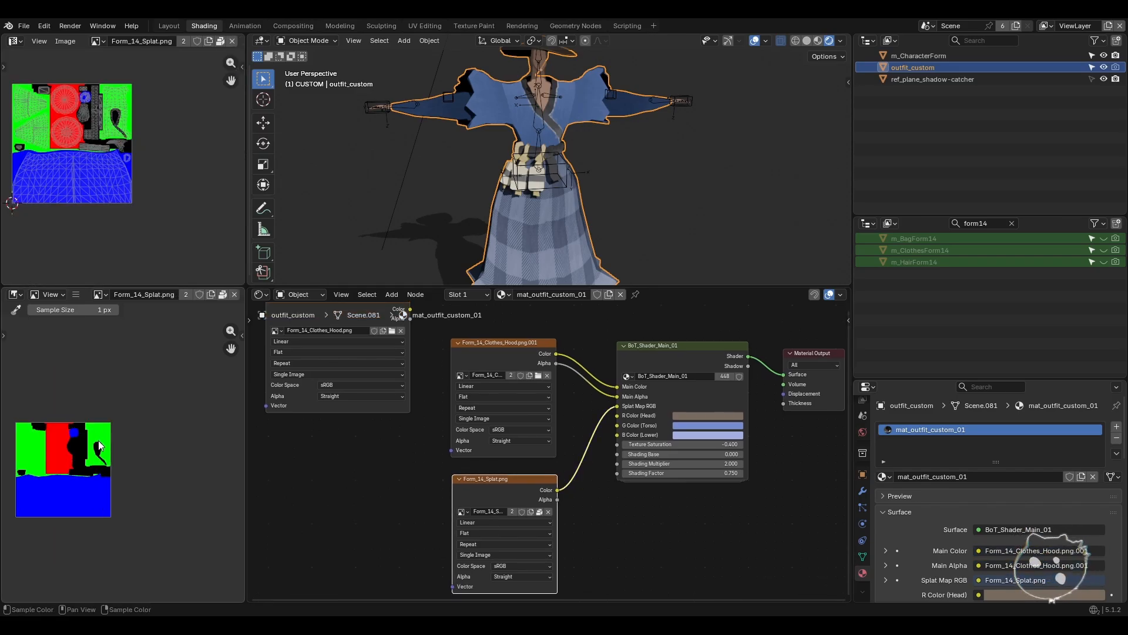
scroll(100, 447, "up", 2)
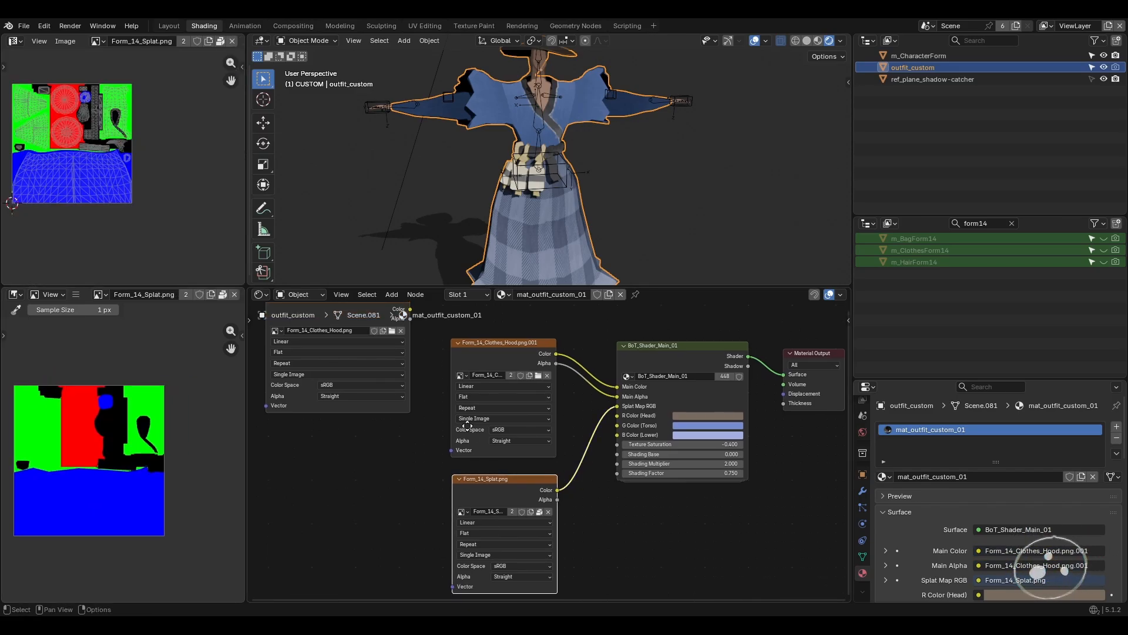
middle_click_drag(467, 425, 494, 439)
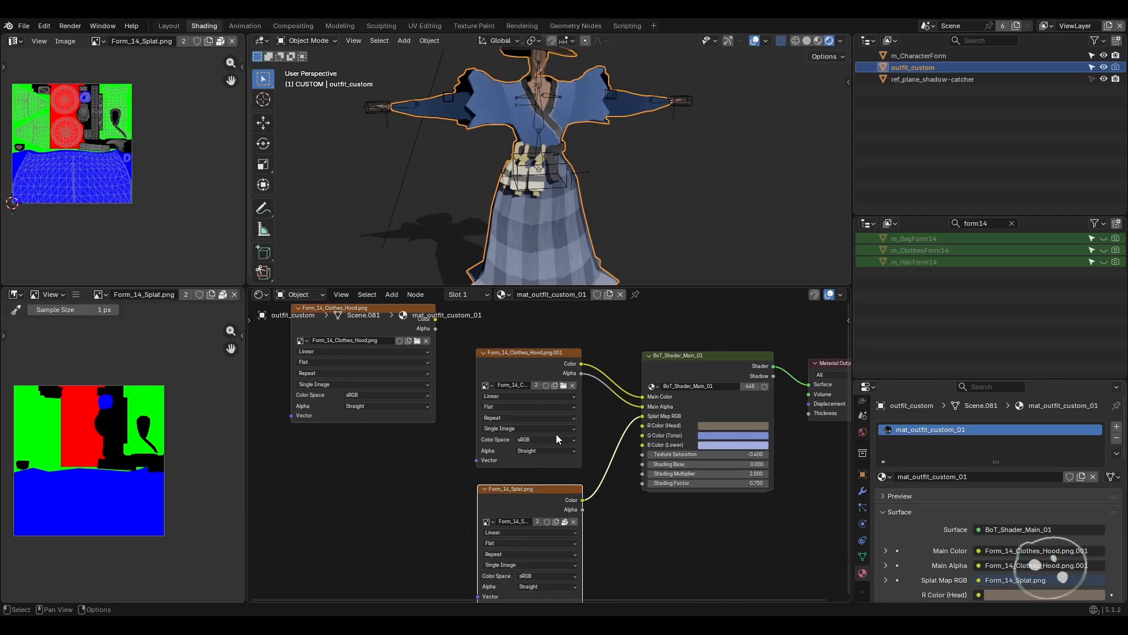
middle_click_drag(556, 434, 564, 453)
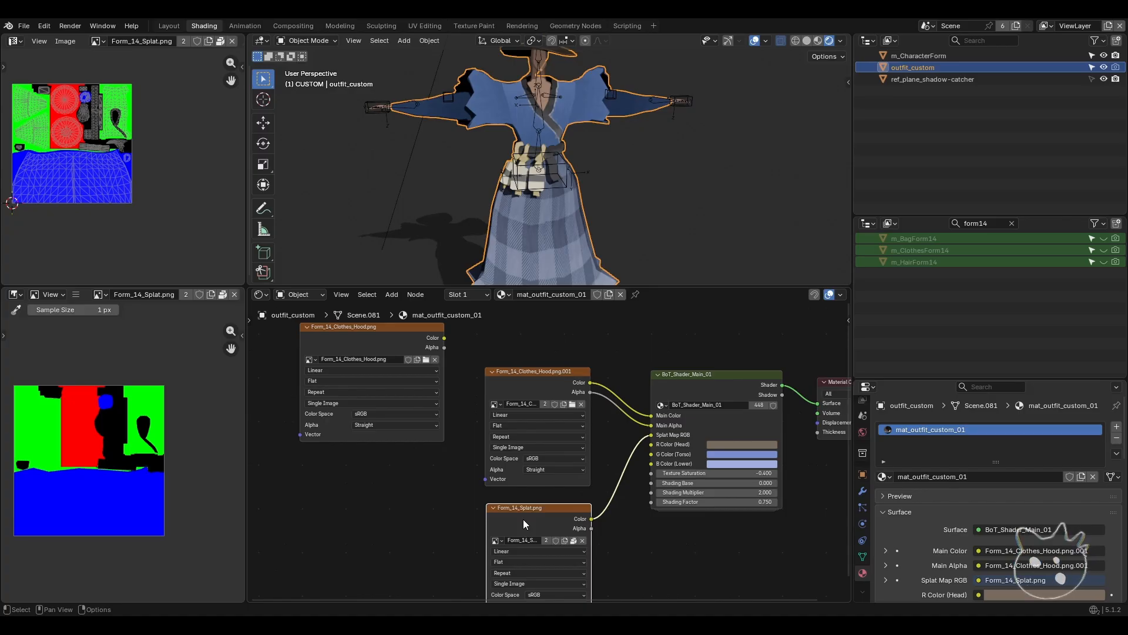
left_click(76, 294)
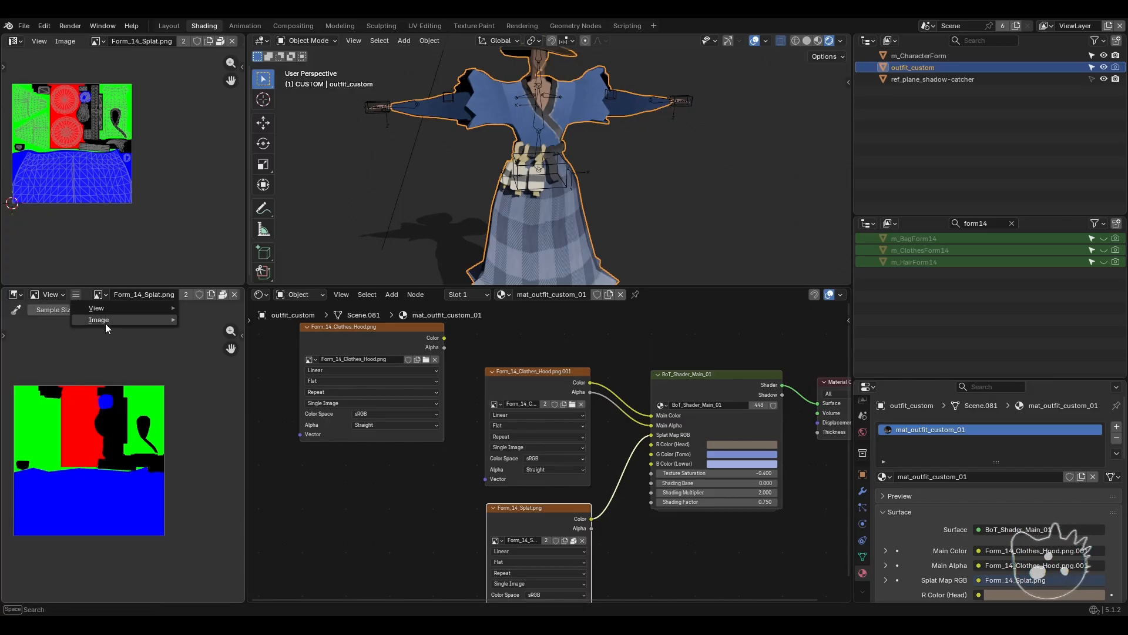
mouse_move(109, 322)
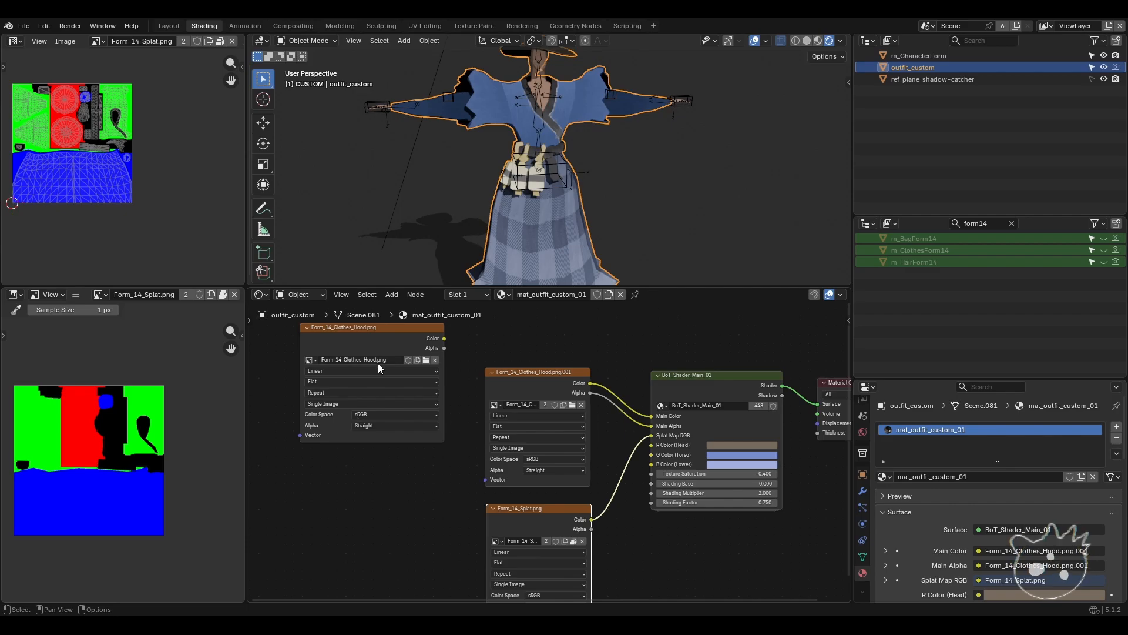
middle_click_drag(444, 502, 326, 490)
middle_click_drag(626, 513, 573, 498)
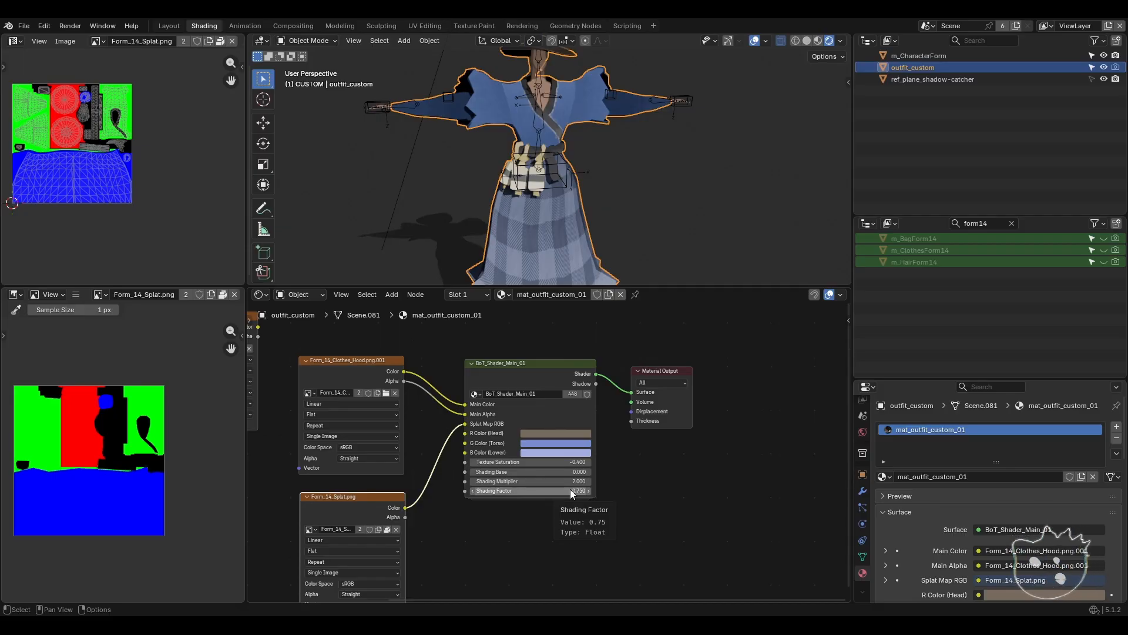
- Return to the Layout workspace, deselect the custom outfit, and check the character from the front and at an angle
left_click(173, 27)
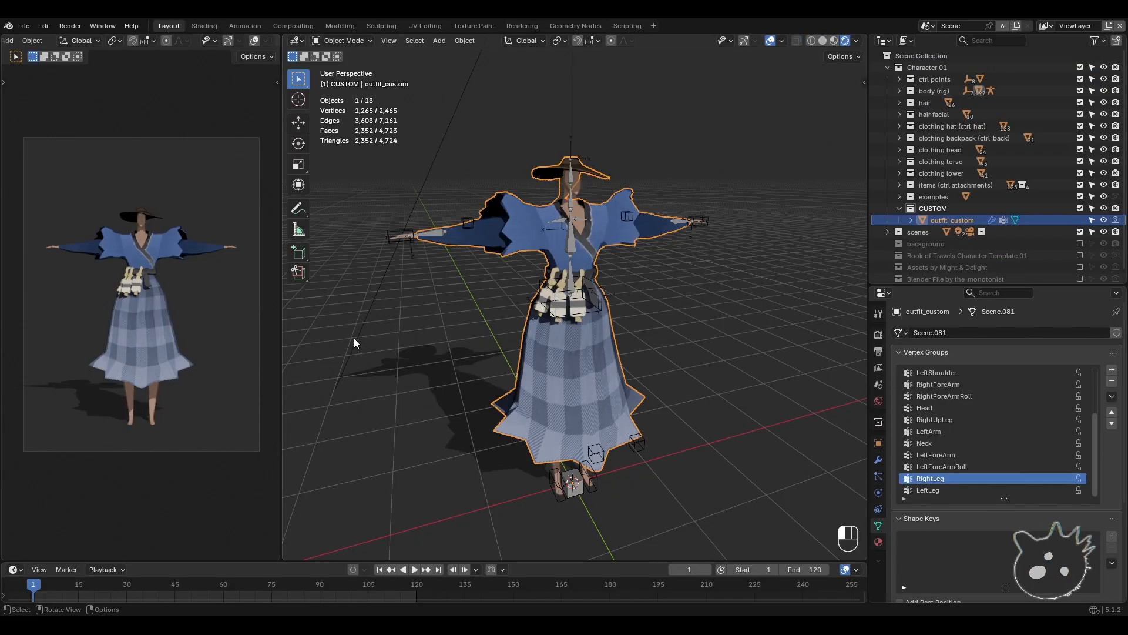
left_click(354, 338)
middle_click_drag(435, 389, 390, 375)
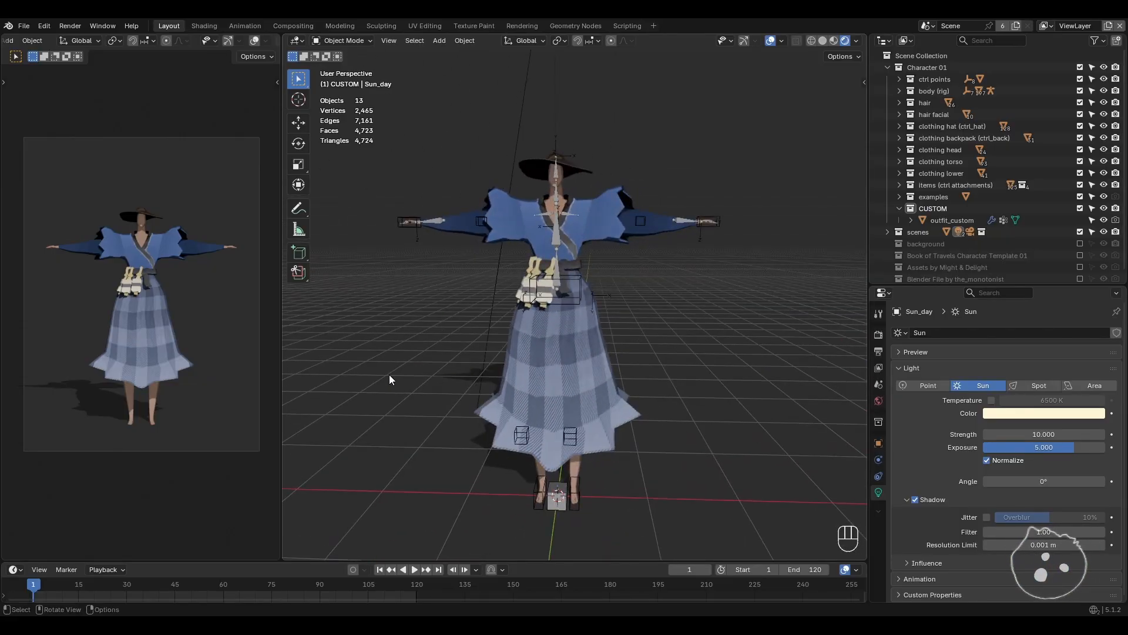
middle_click_drag(389, 375, 427, 387)
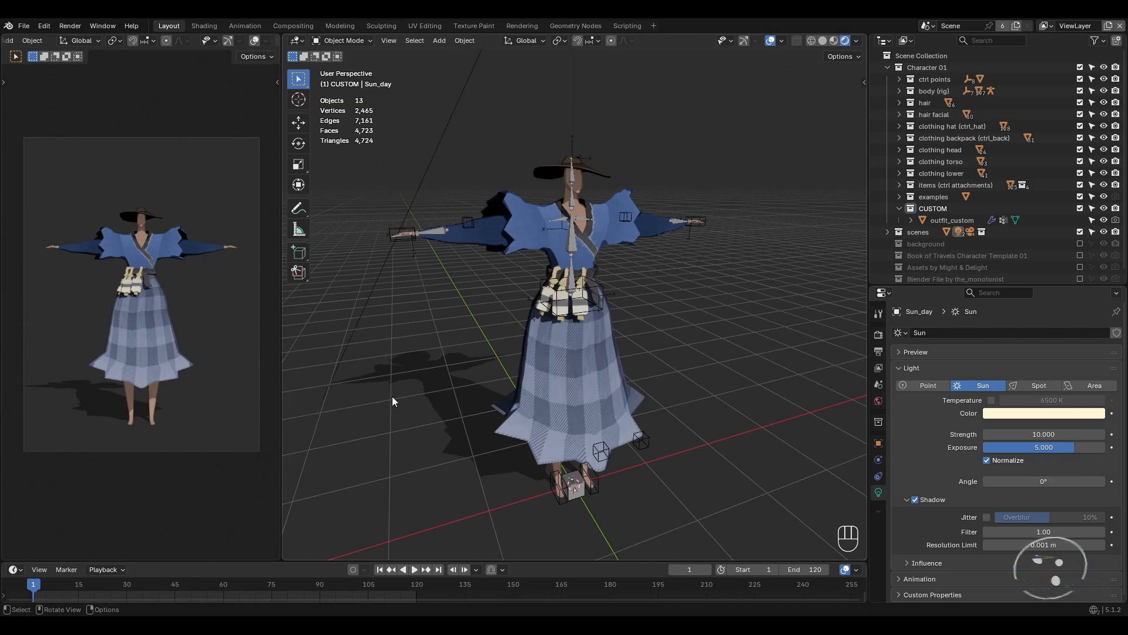